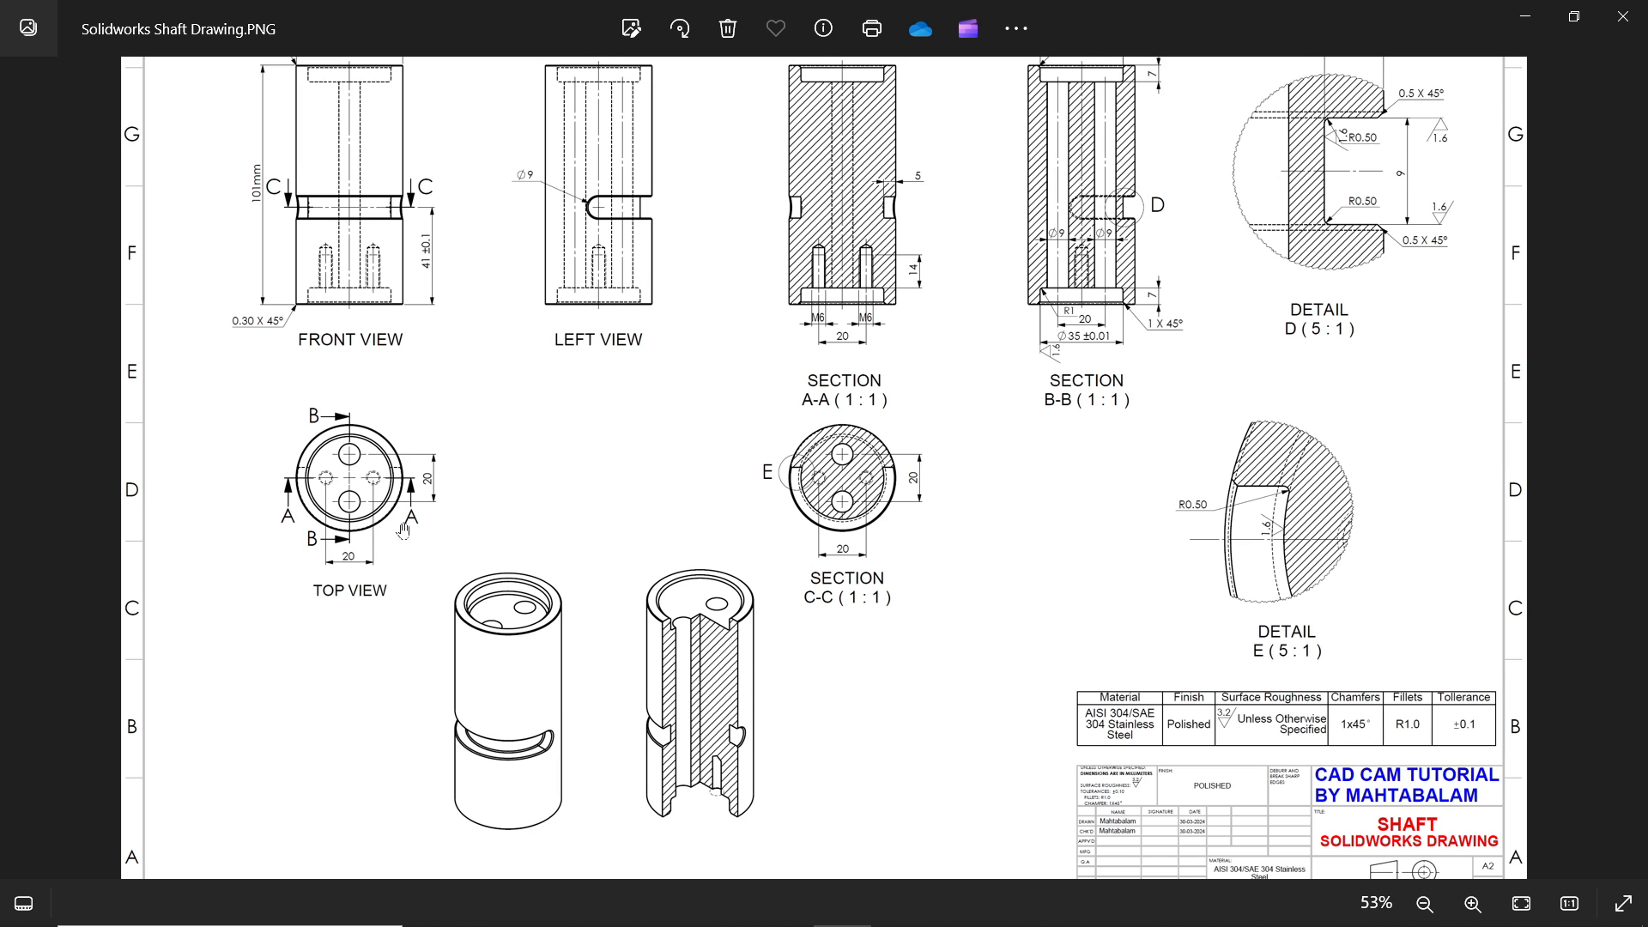
# Examine the reference shaft drawing's front, left, top, section and detail views, and its material table and title block
pyautogui.scroll(2, 401, 530)
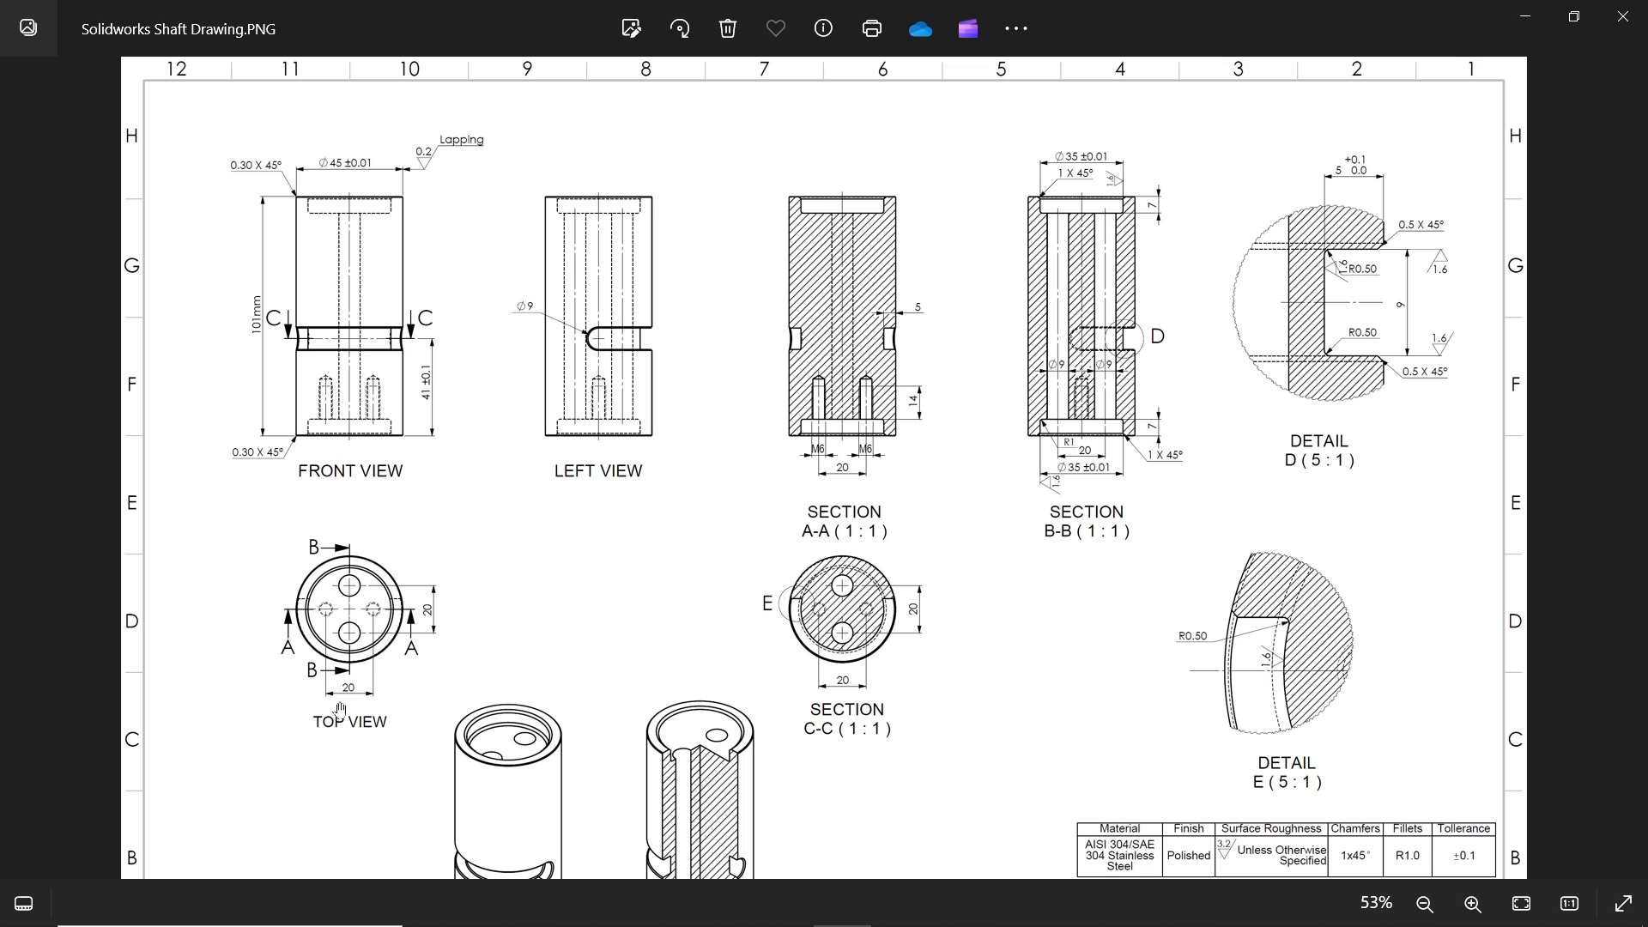
pyautogui.scroll(-1, 637, 581)
pyautogui.scroll(-3, 637, 581)
pyautogui.keyDown('ctrl'); pyautogui.scroll(3, 1313, 507); pyautogui.keyUp('ctrl')
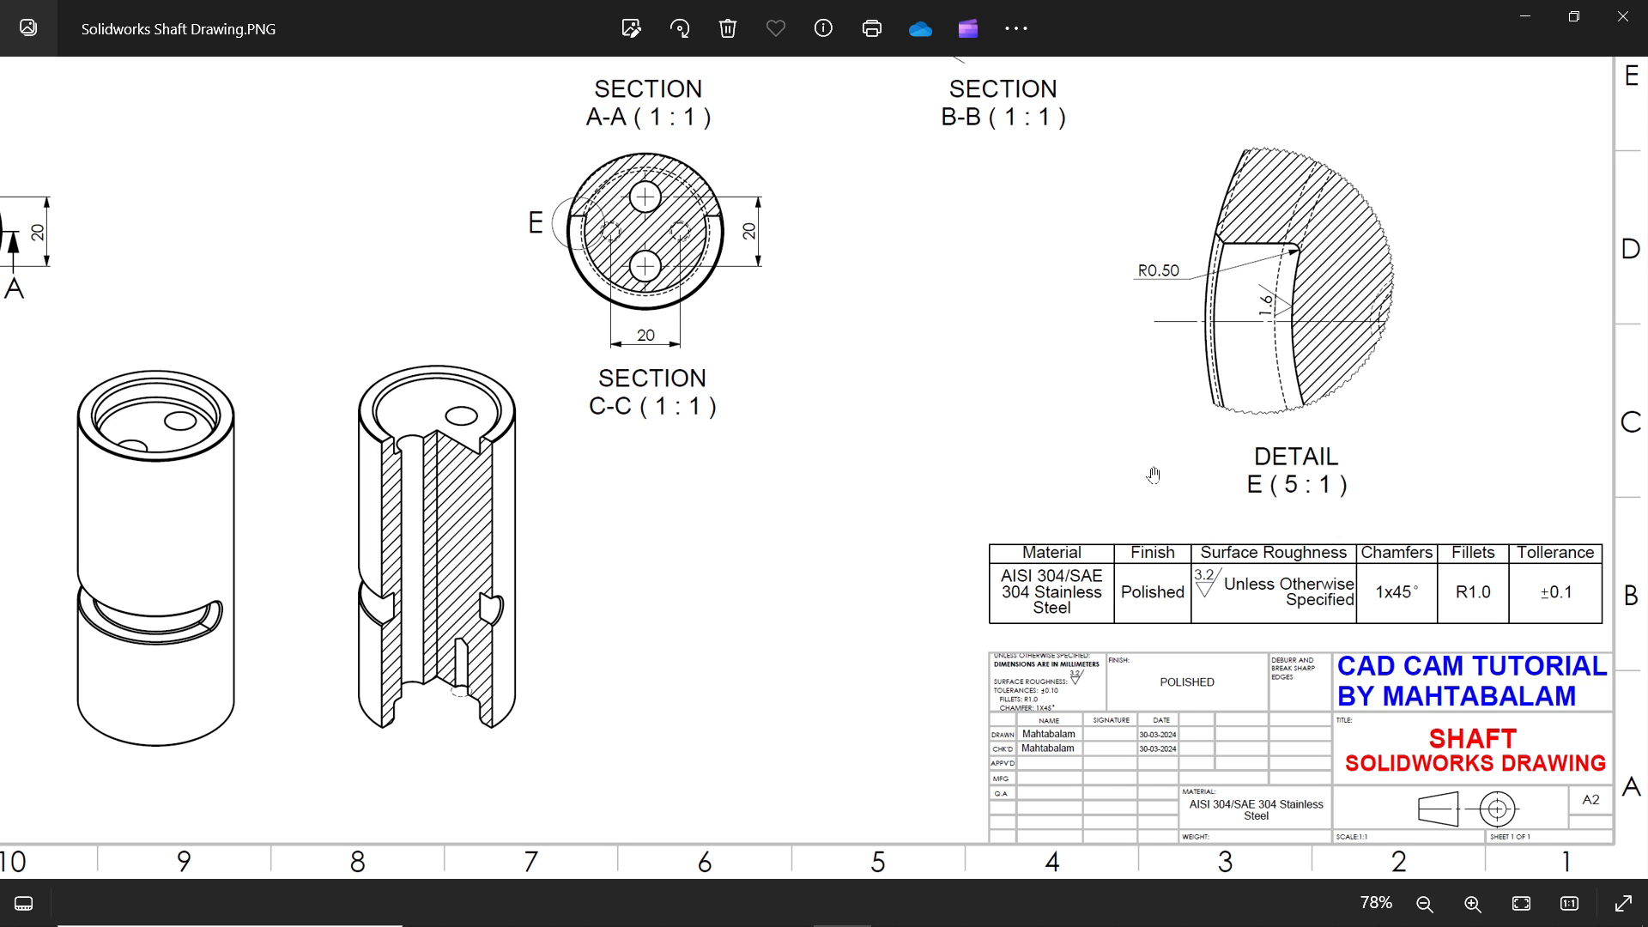
pyautogui.scroll(-5, 1154, 474)
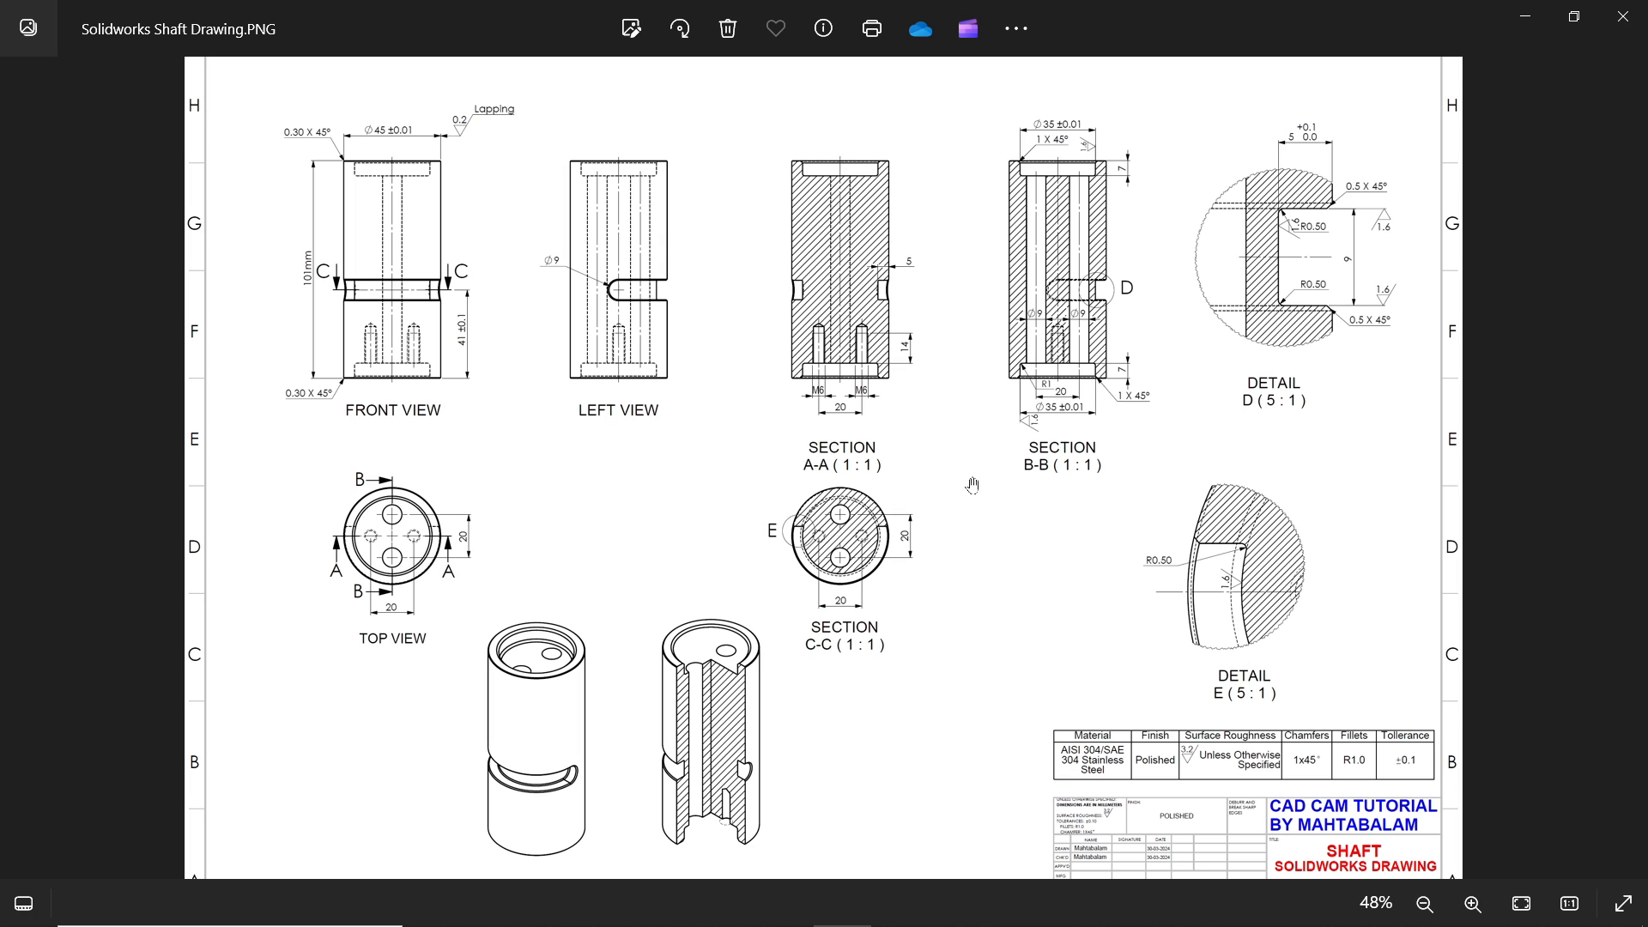
# Switch to SOLIDWORKS, inspect the shaft in a section view through the Right Plane, and turn the section off
pyautogui.click(1529, 19)
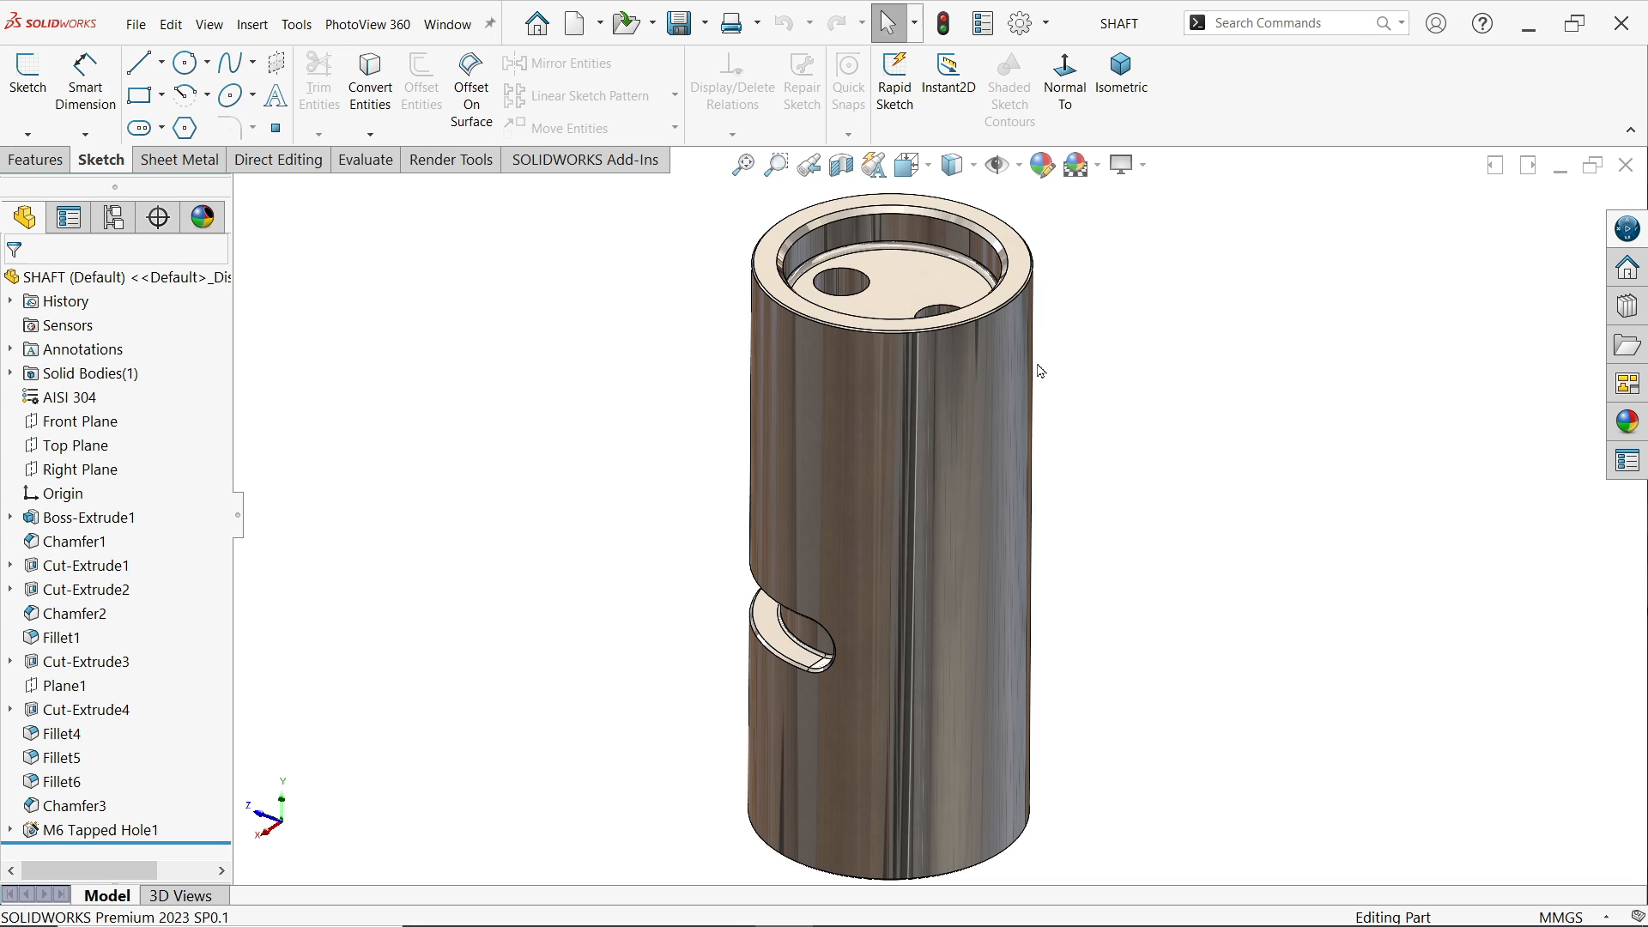
pyautogui.click(842, 165)
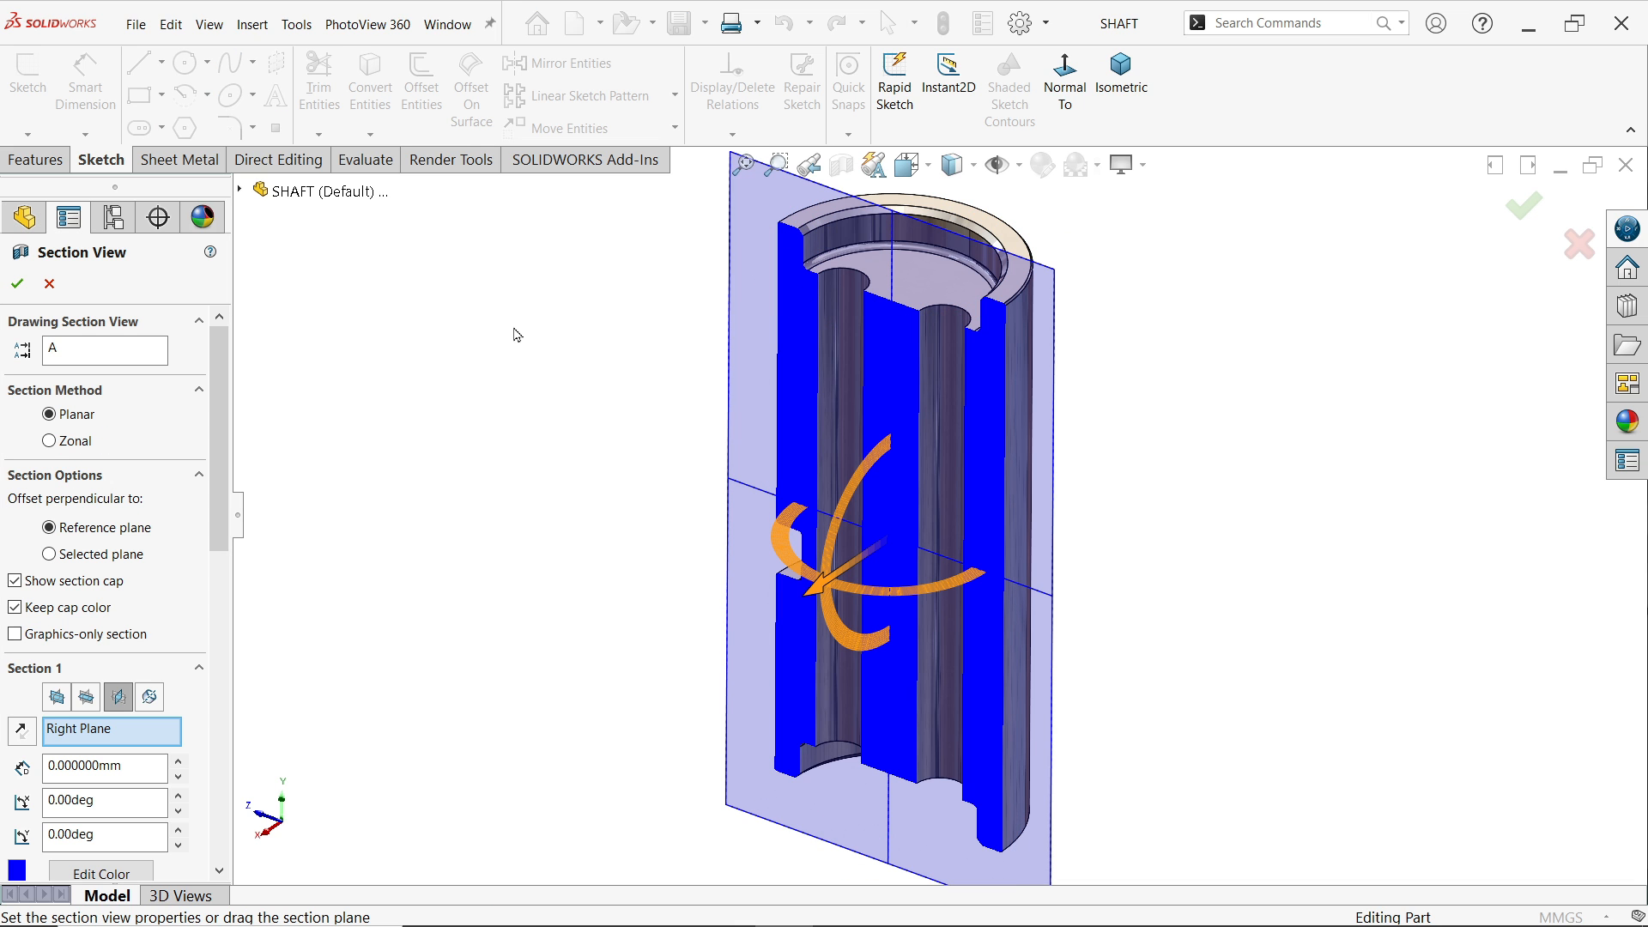
pyautogui.click(17, 284)
pyautogui.moveTo(589, 504); pyautogui.dragTo(639, 446, button='middle')
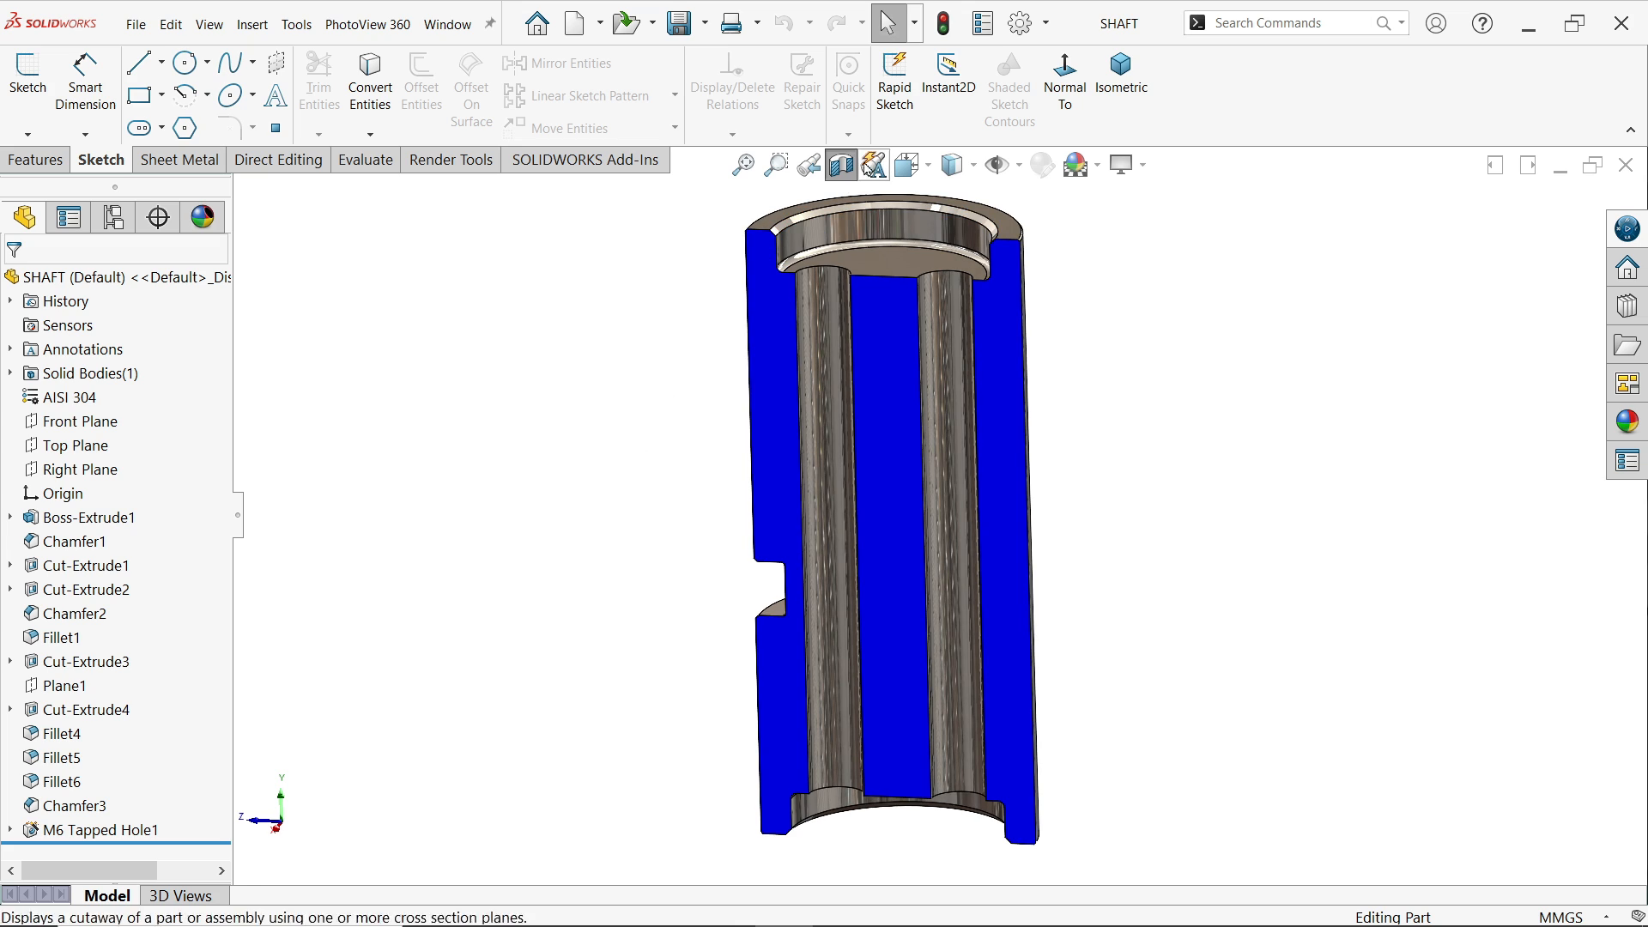
pyautogui.click(841, 165)
# Inspect the tapped holes and groove in a section view through the Front Plane, turn the section off and restore the isometric view
pyautogui.click(80, 469)
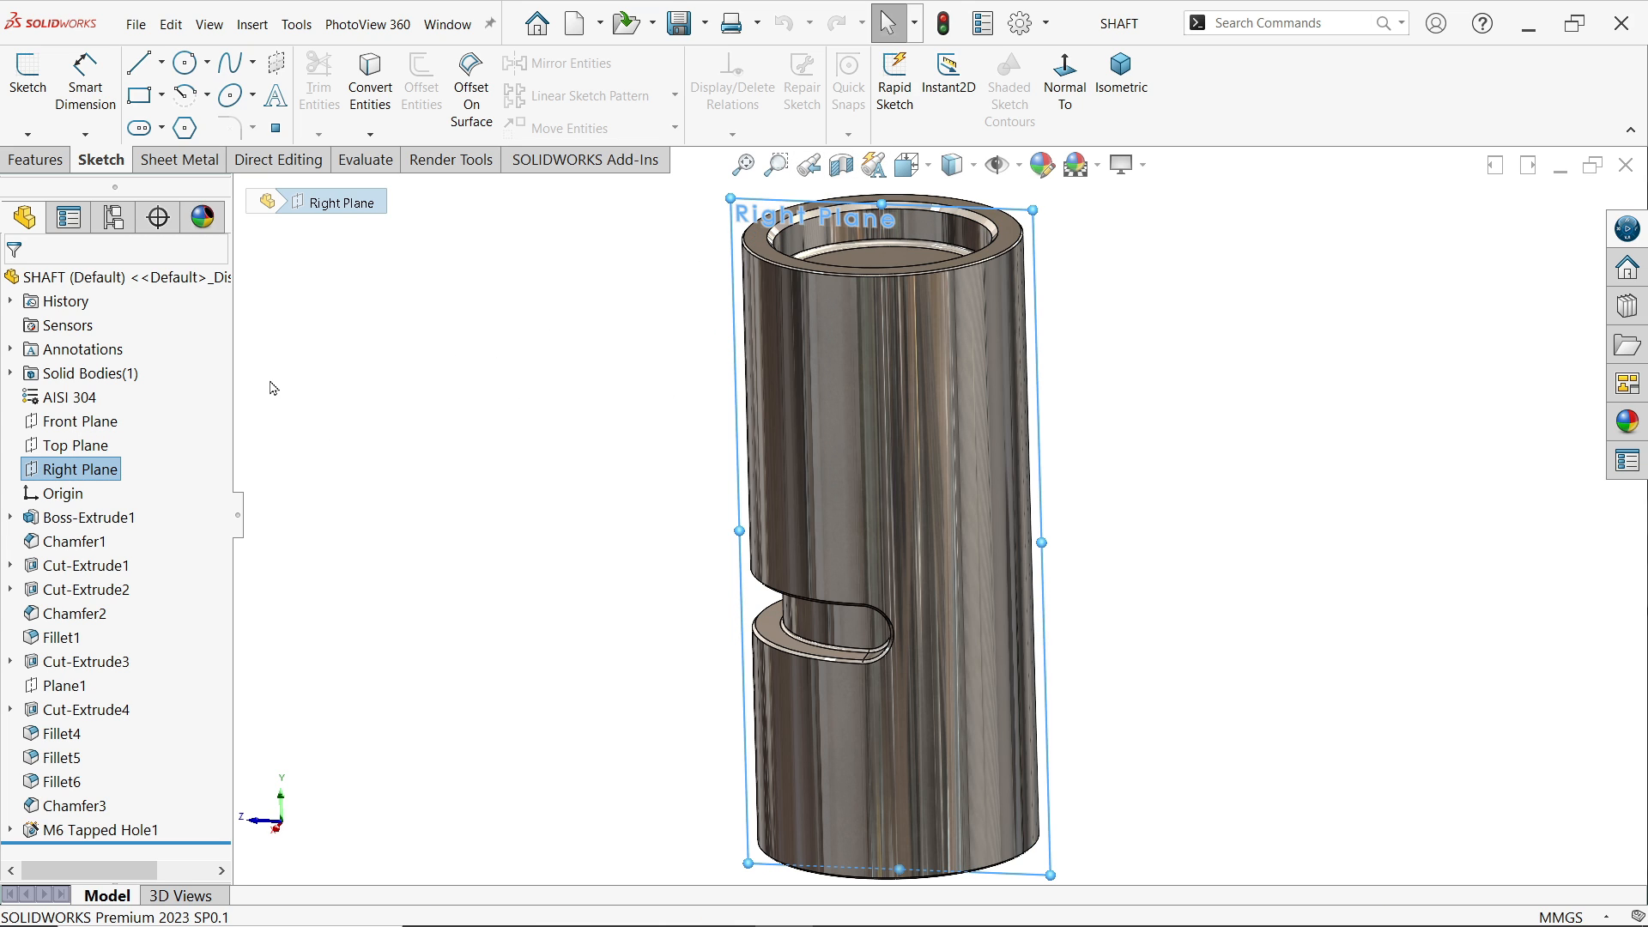
pyautogui.click(77, 421)
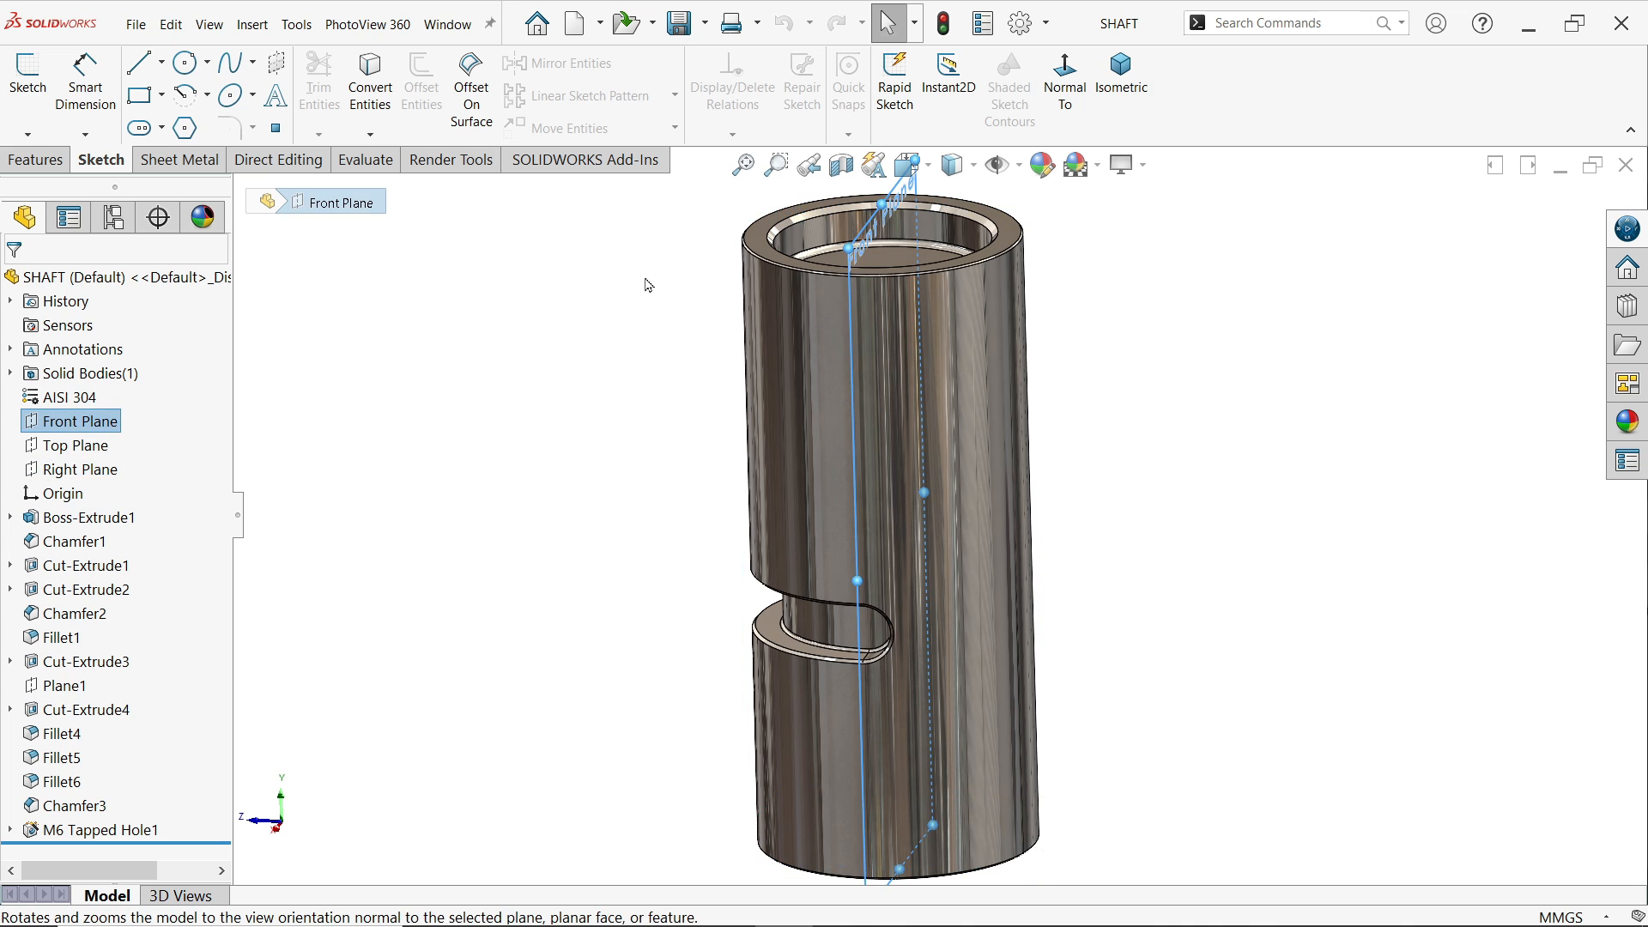
pyautogui.click(841, 164)
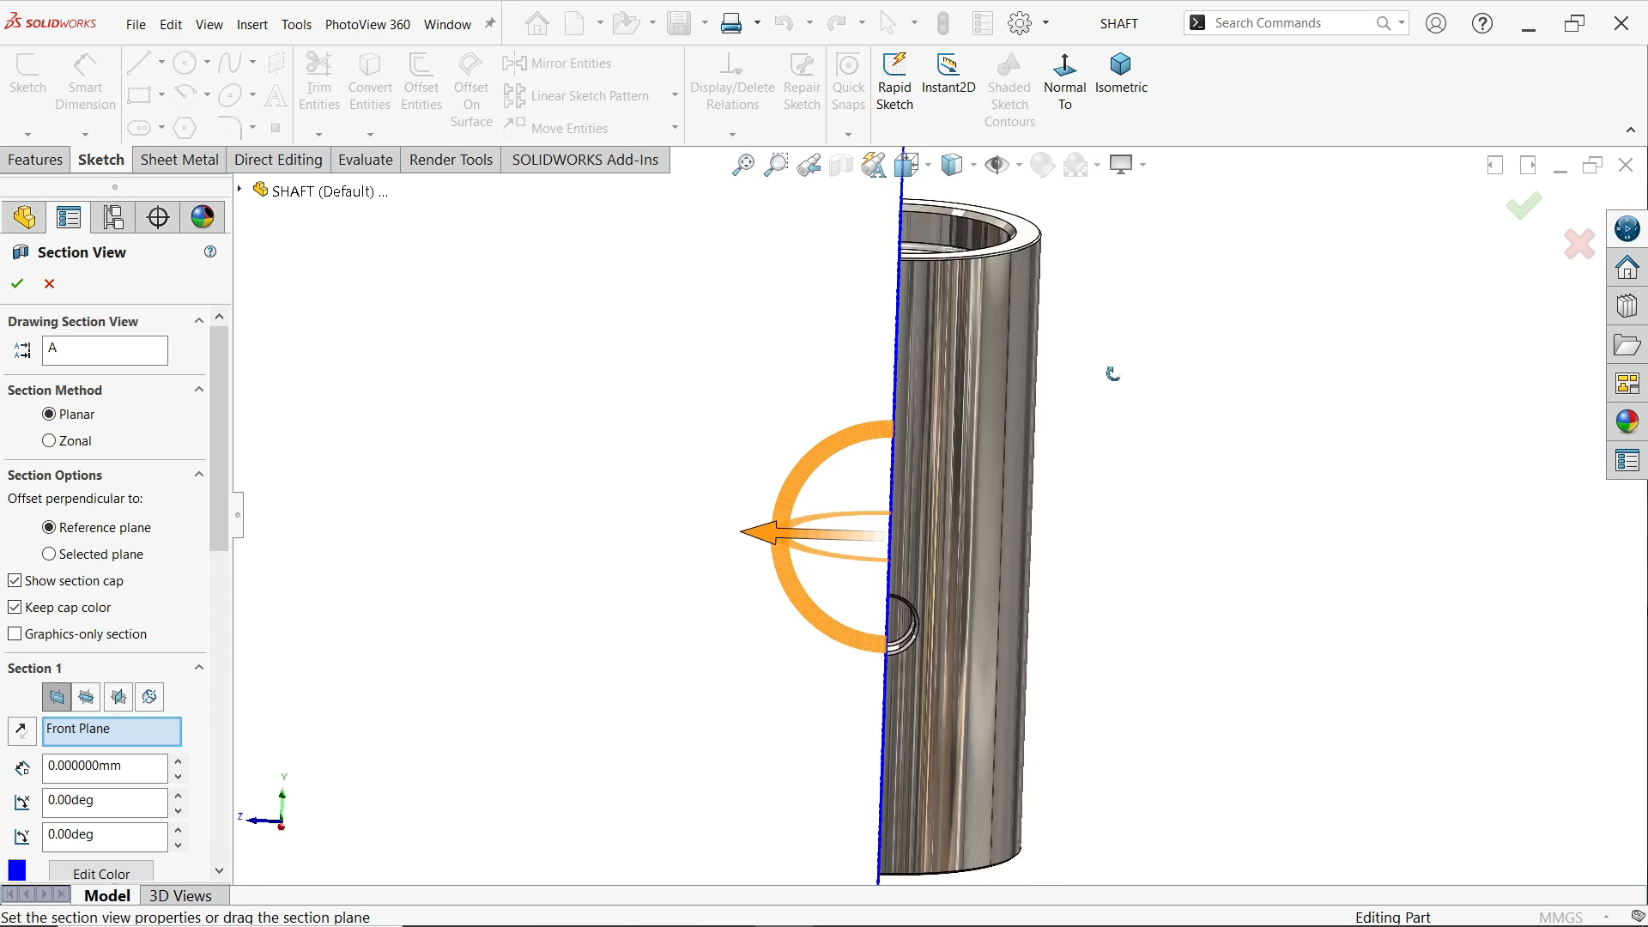
pyautogui.click(16, 283)
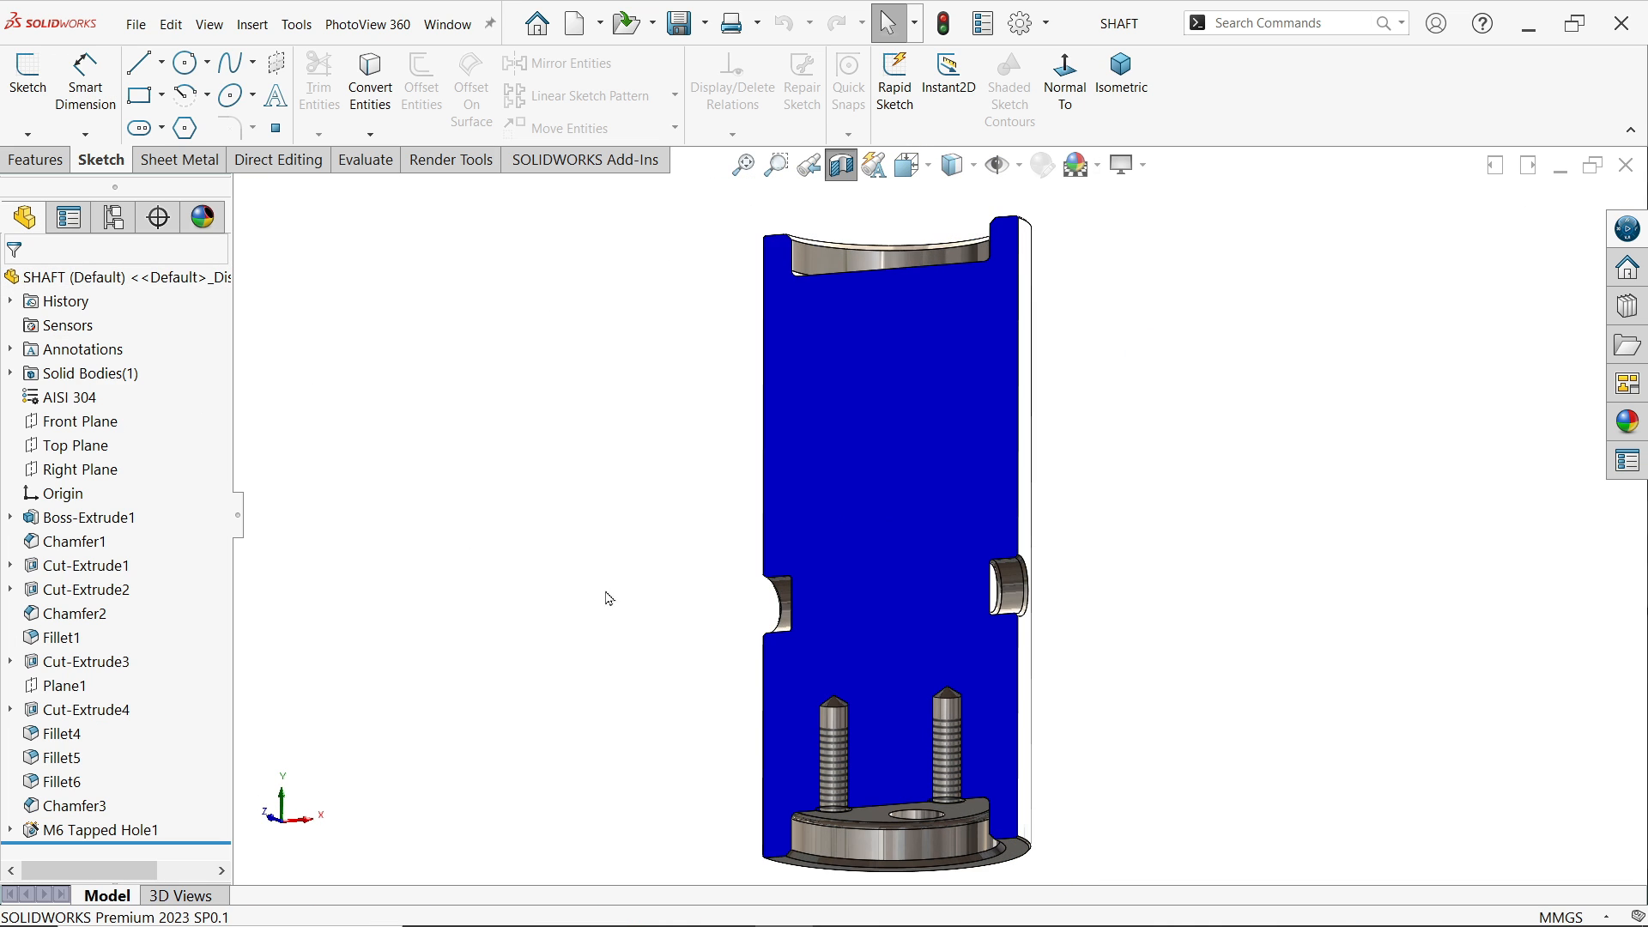
pyautogui.scroll(-4, 924, 740)
pyautogui.moveTo(980, 699); pyautogui.dragTo(1030, 669, button='middle')
pyautogui.click(841, 165)
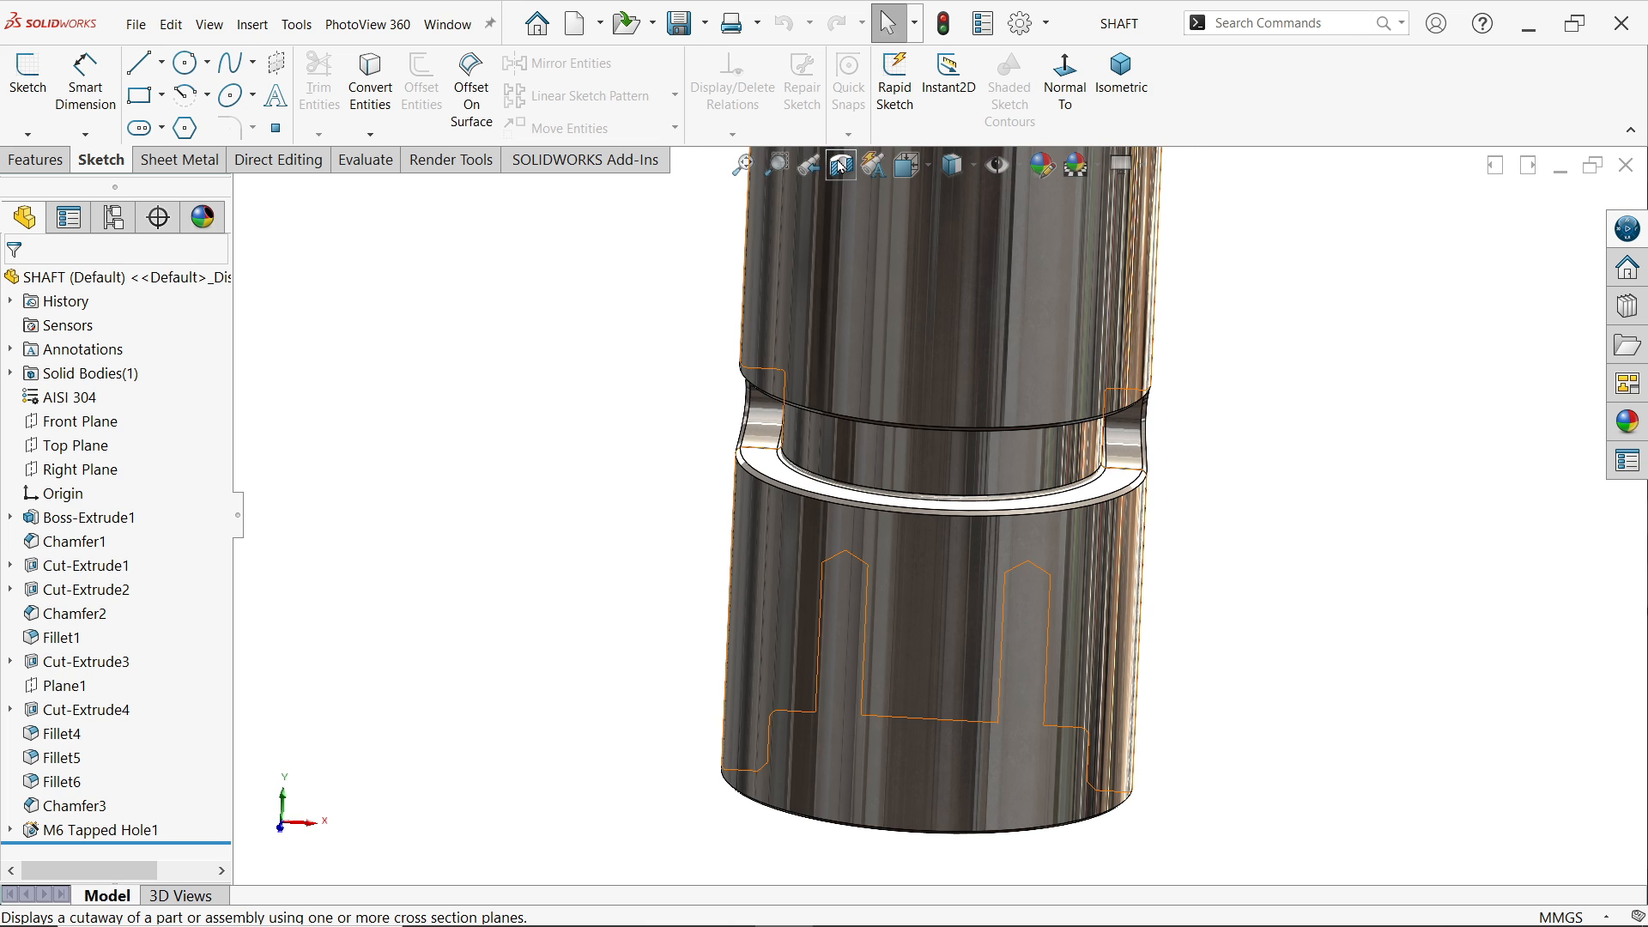
pyautogui.moveTo(964, 495); pyautogui.dragTo(975, 638, button='middle')
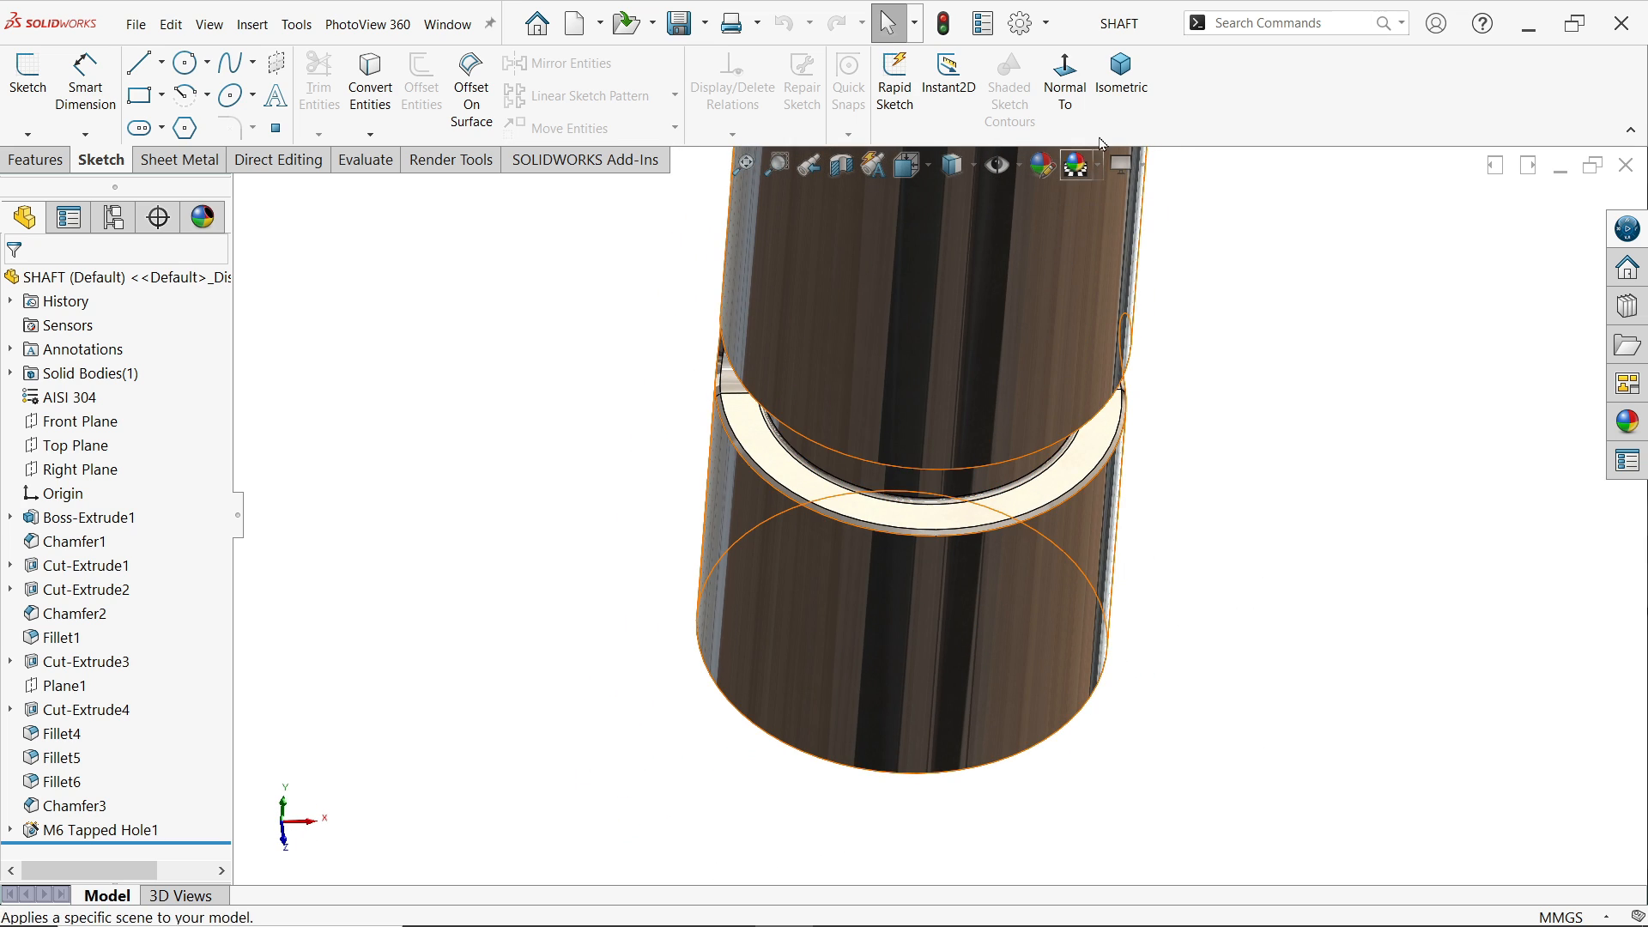
pyautogui.click(1131, 86)
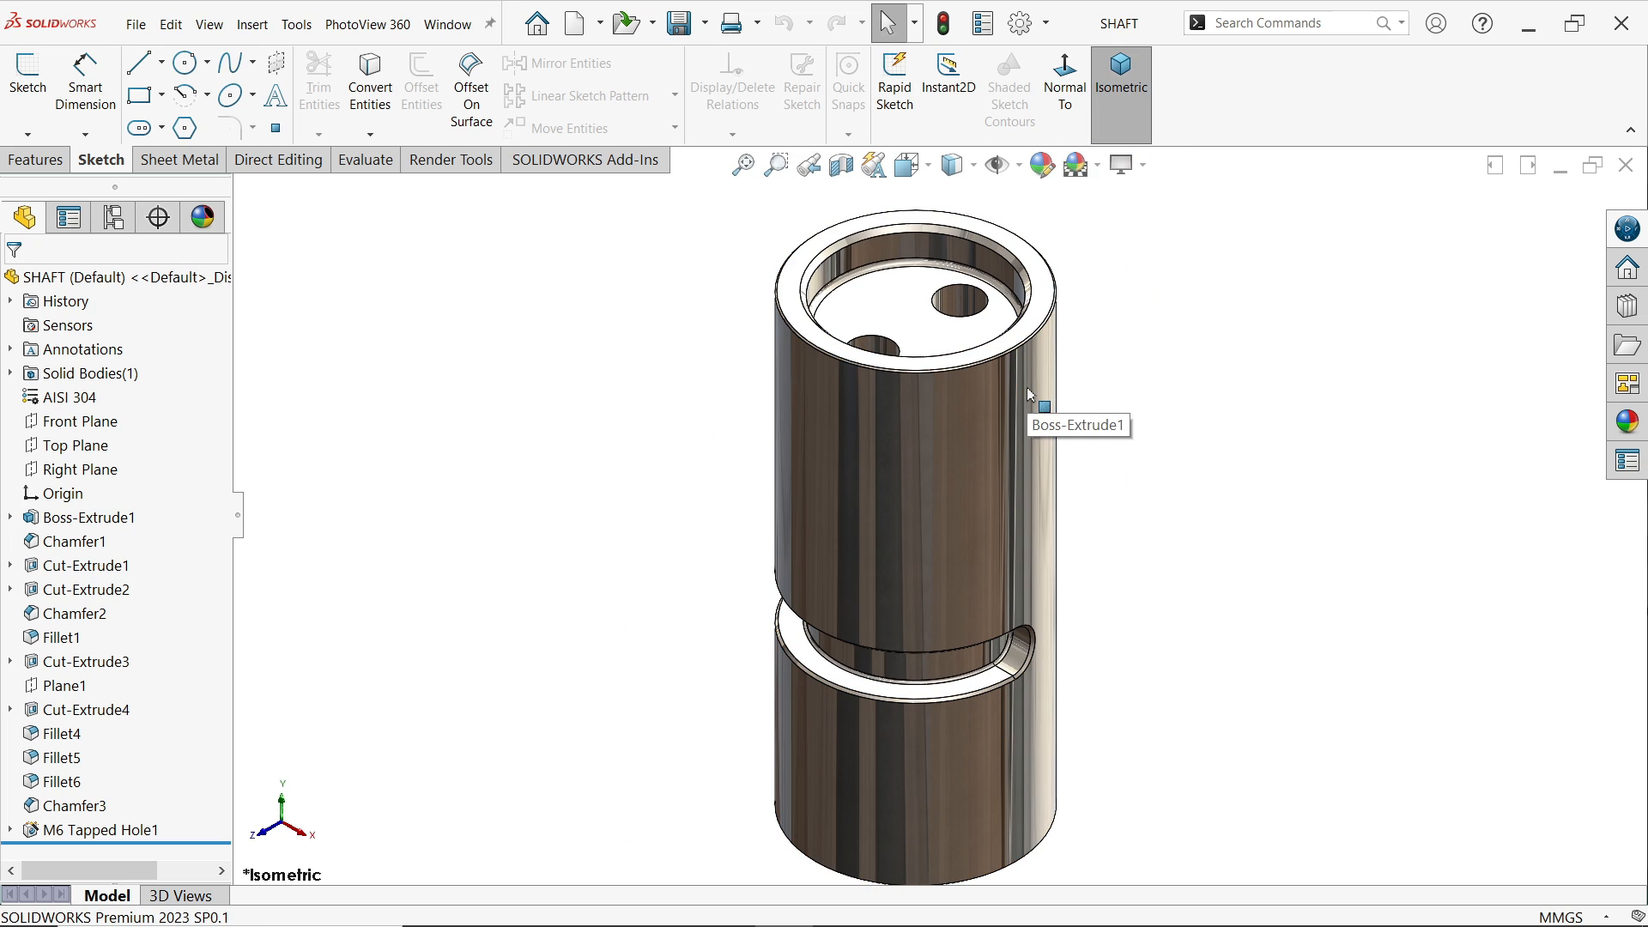
# Create a new drawing from the open shaft part
pyautogui.click(140, 26)
pyautogui.click(160, 64)
pyautogui.click(136, 24)
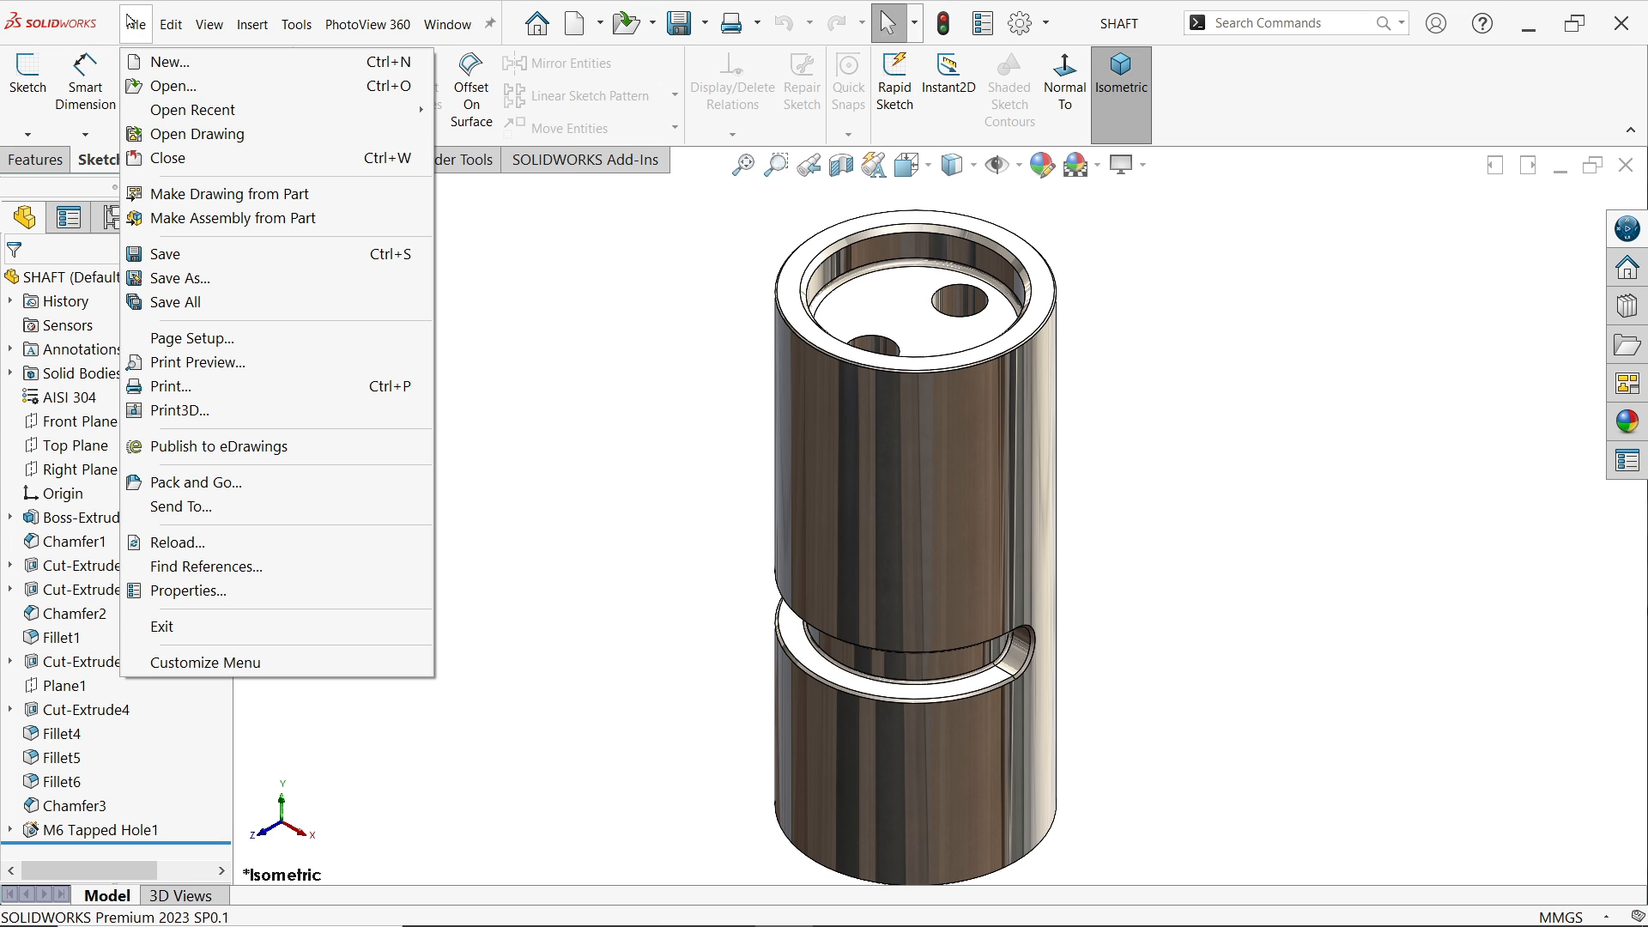
pyautogui.click(237, 204)
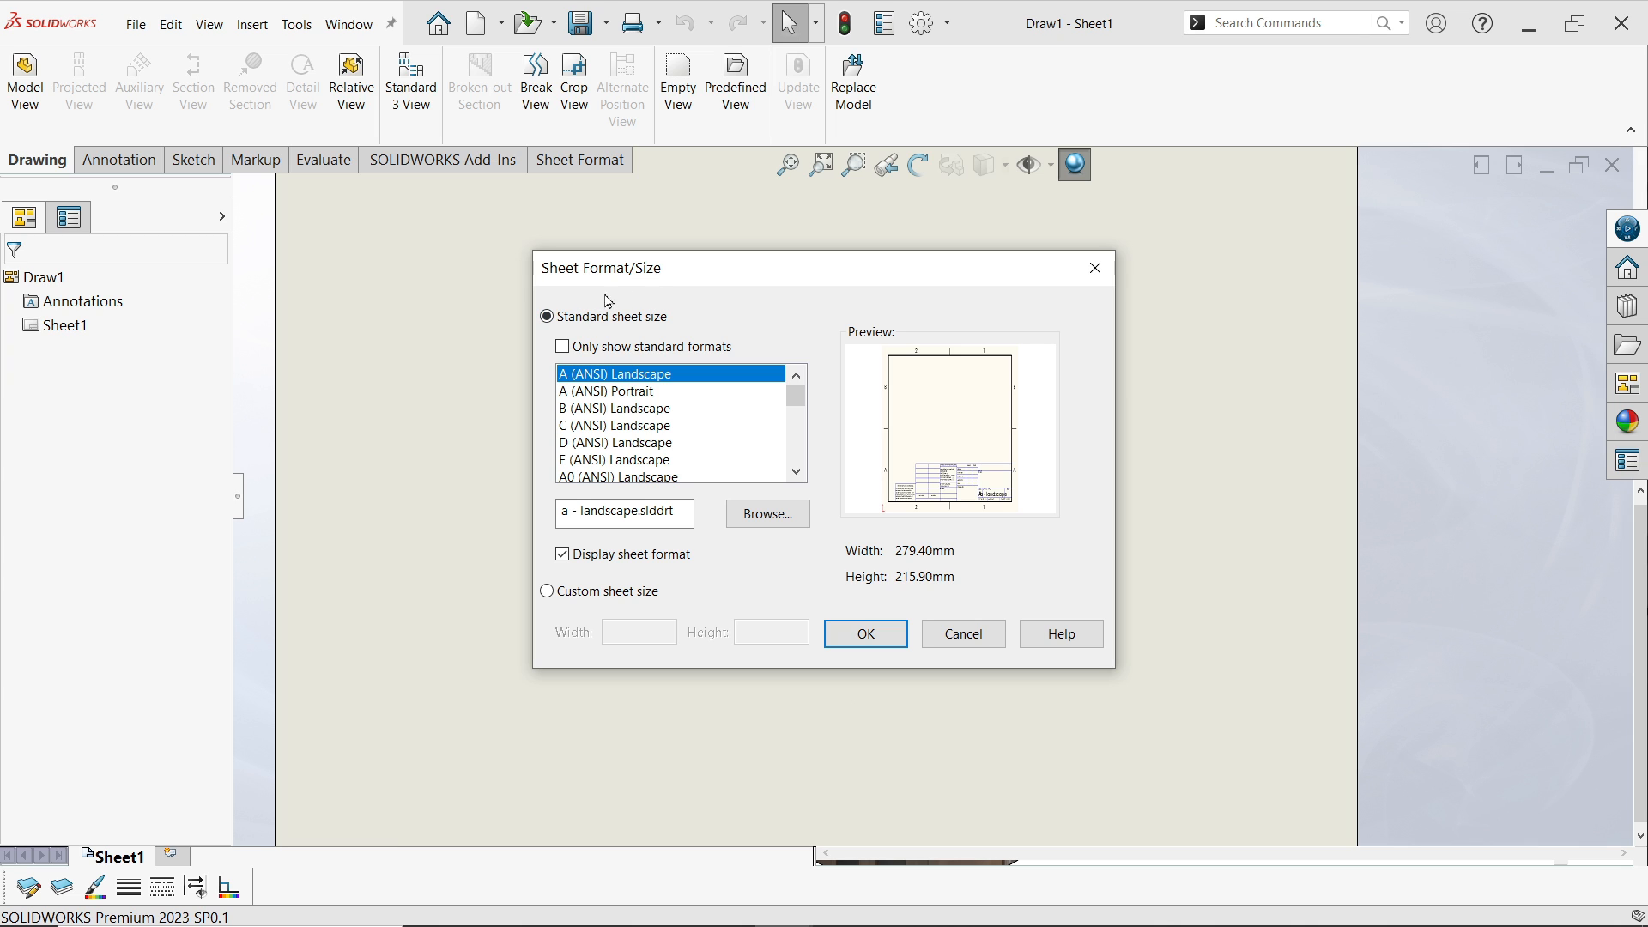
# Set the new drawing's sheet format to A2 (ANSI) Landscape with the sheet format displayed
pyautogui.scroll(-3, 668, 428)
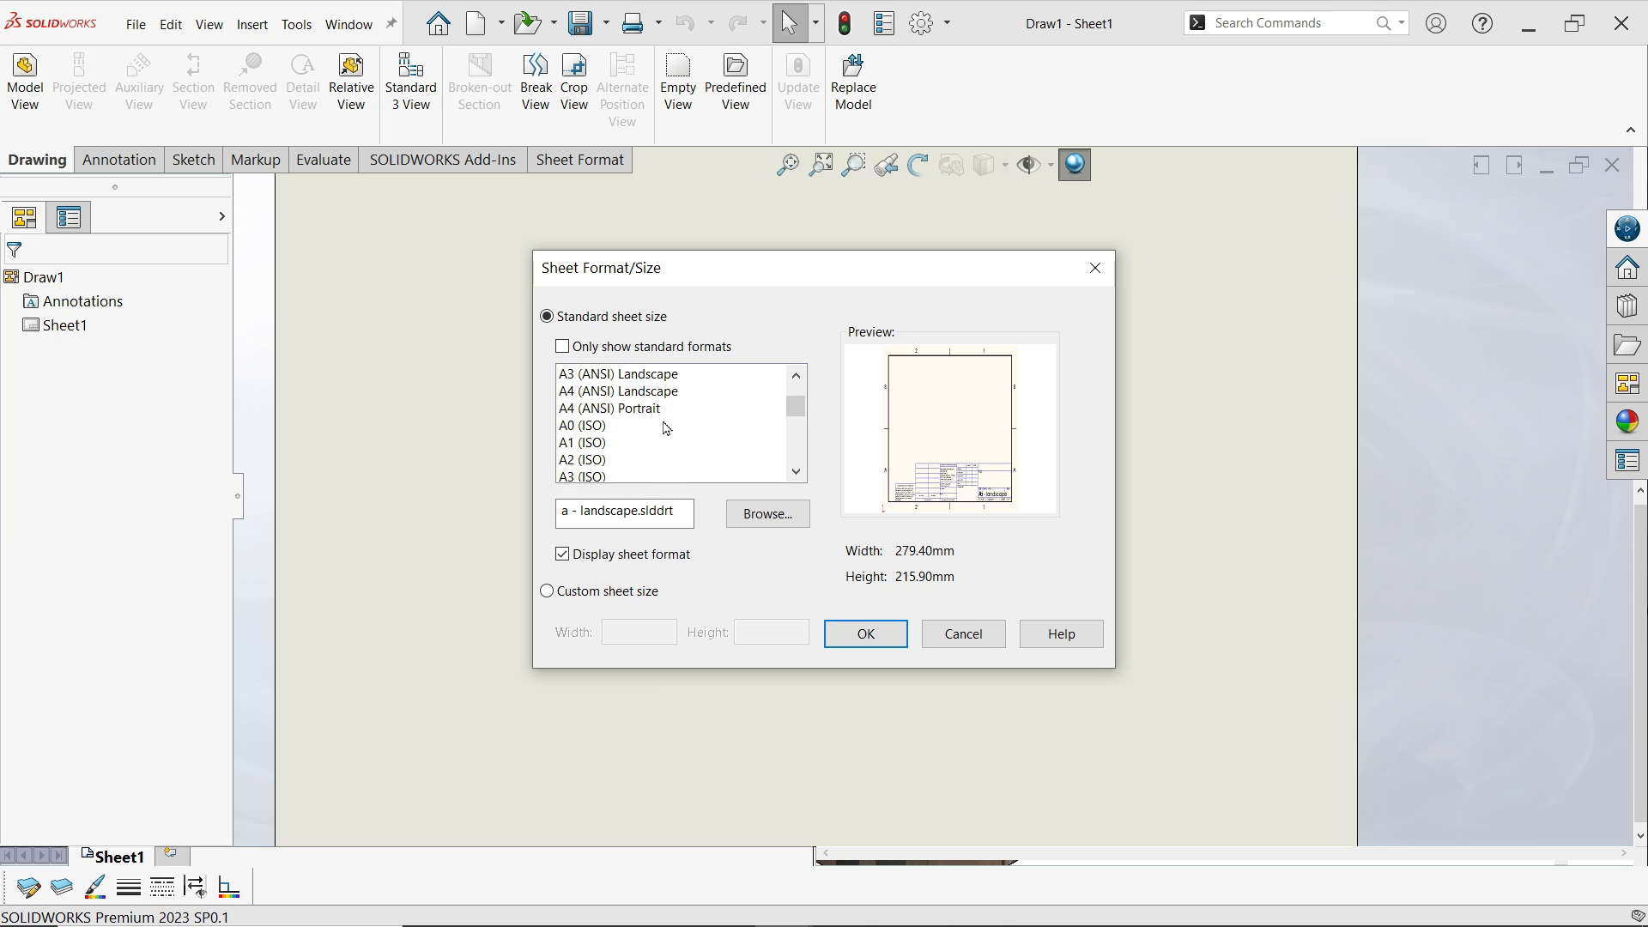
pyautogui.scroll(3, 668, 427)
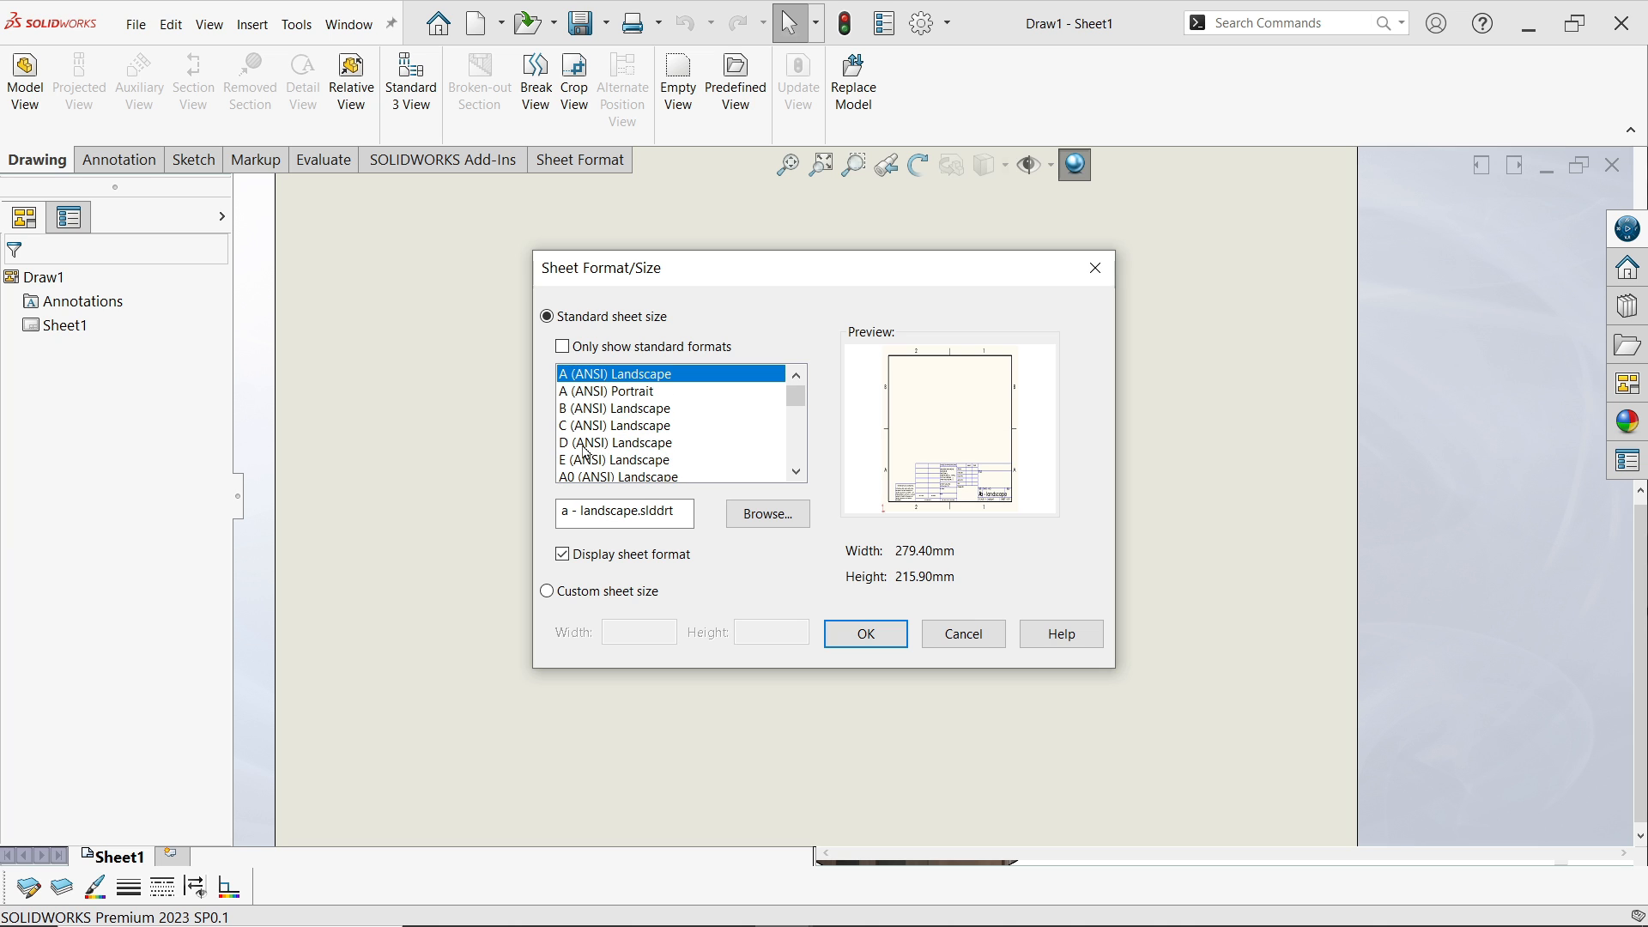
pyautogui.scroll(-2, 586, 450)
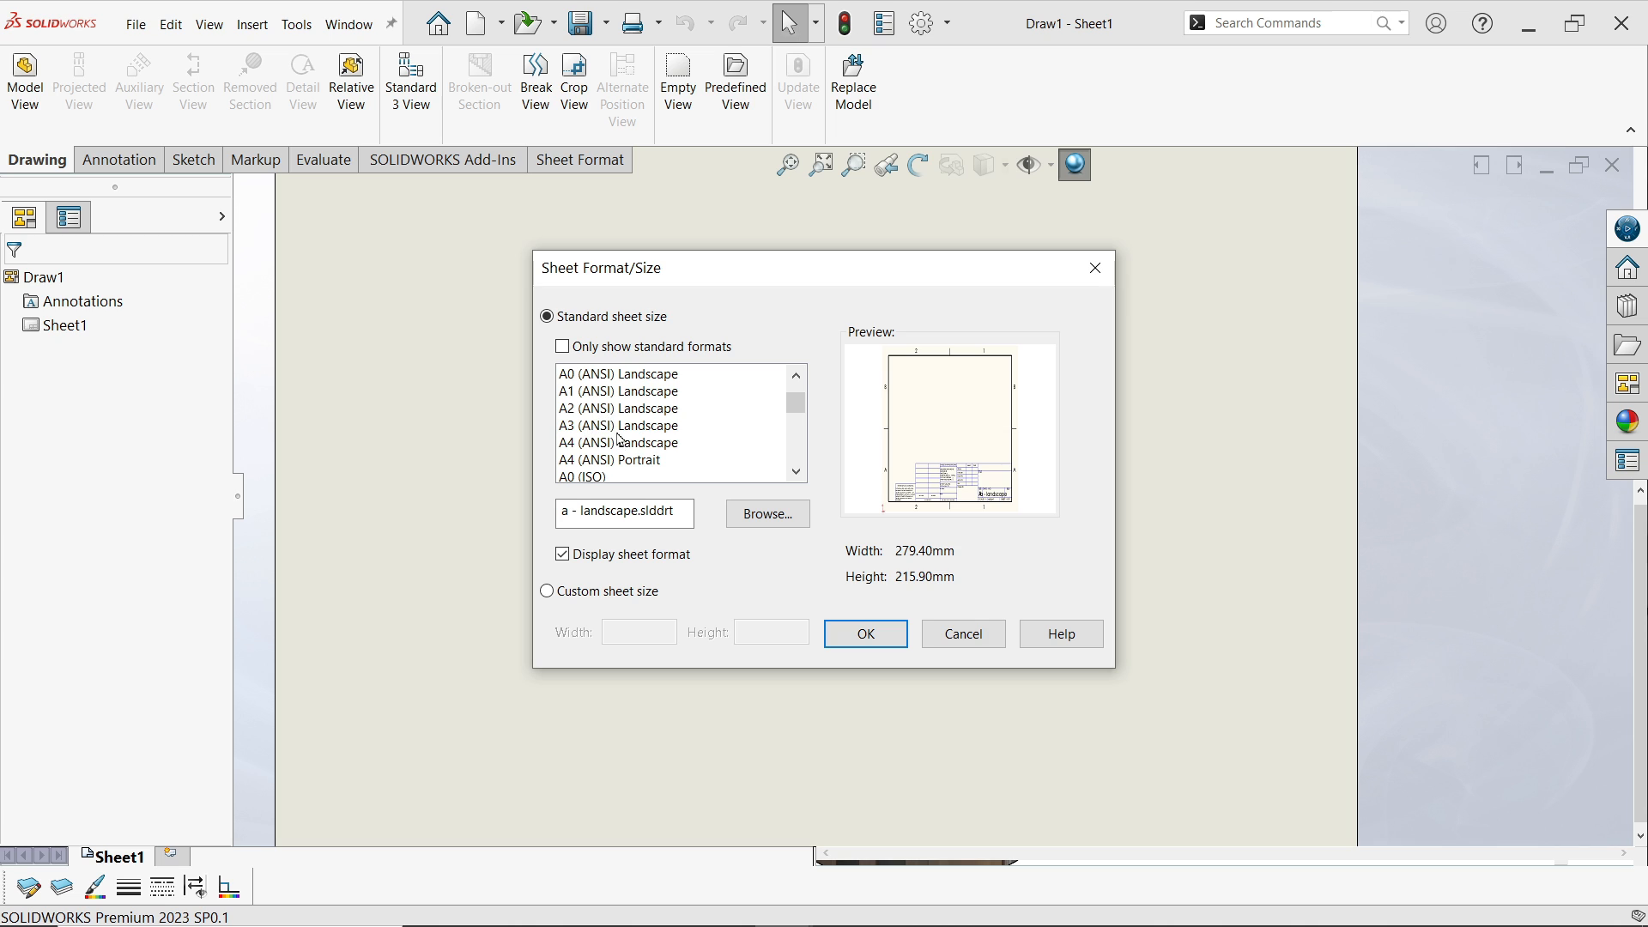
pyautogui.click(619, 427)
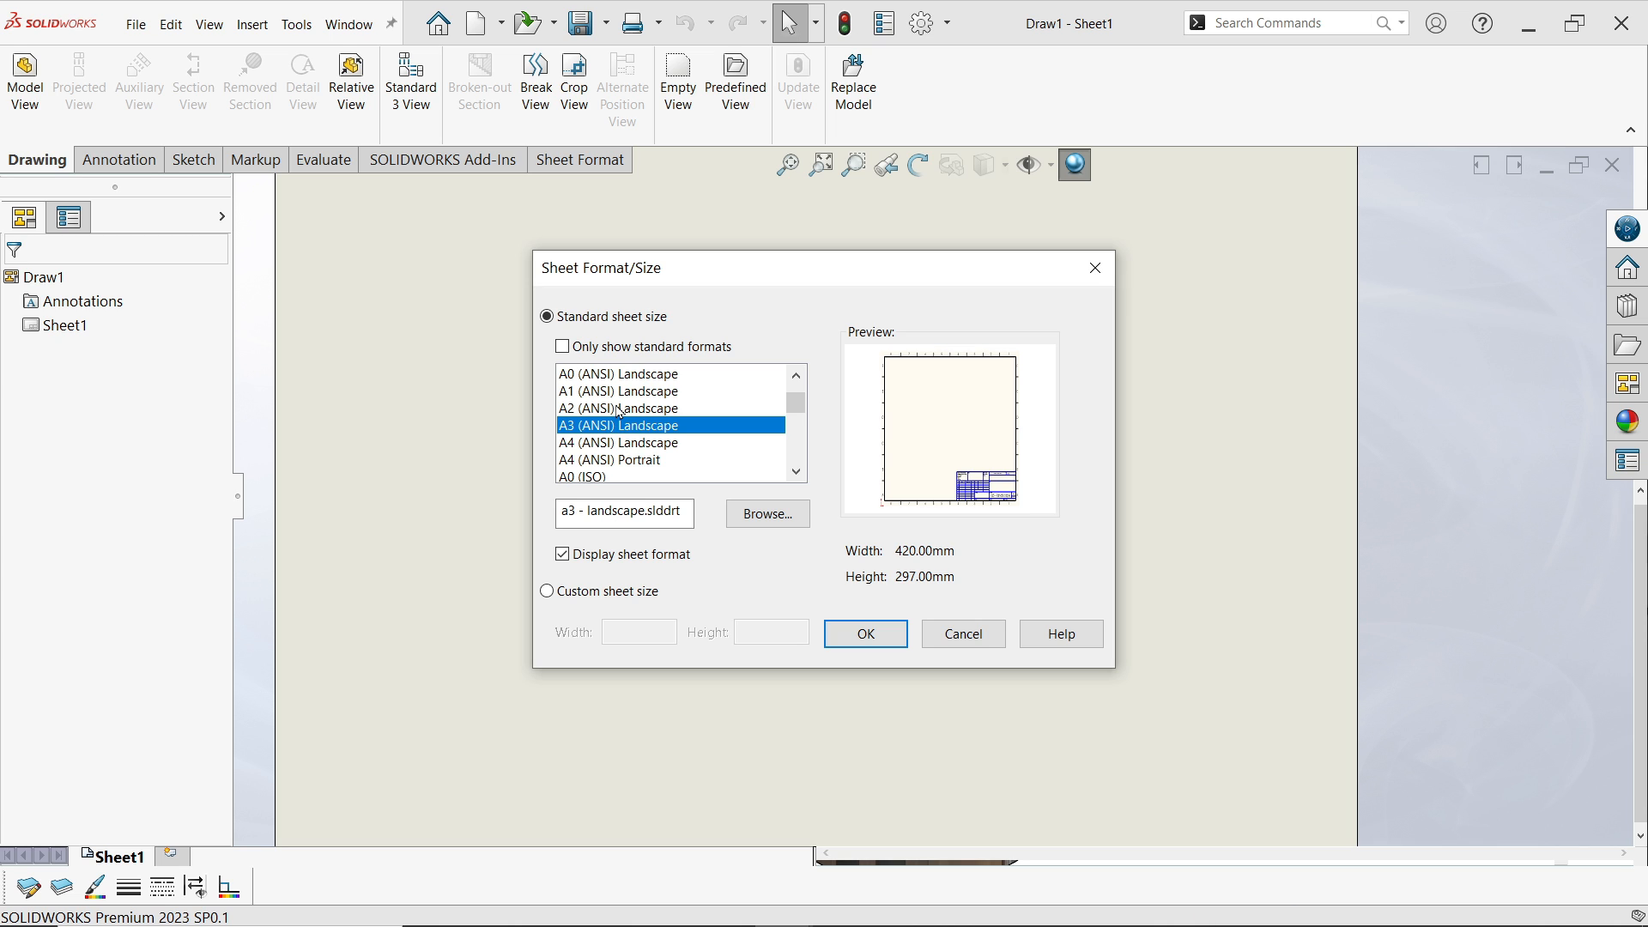
pyautogui.click(622, 410)
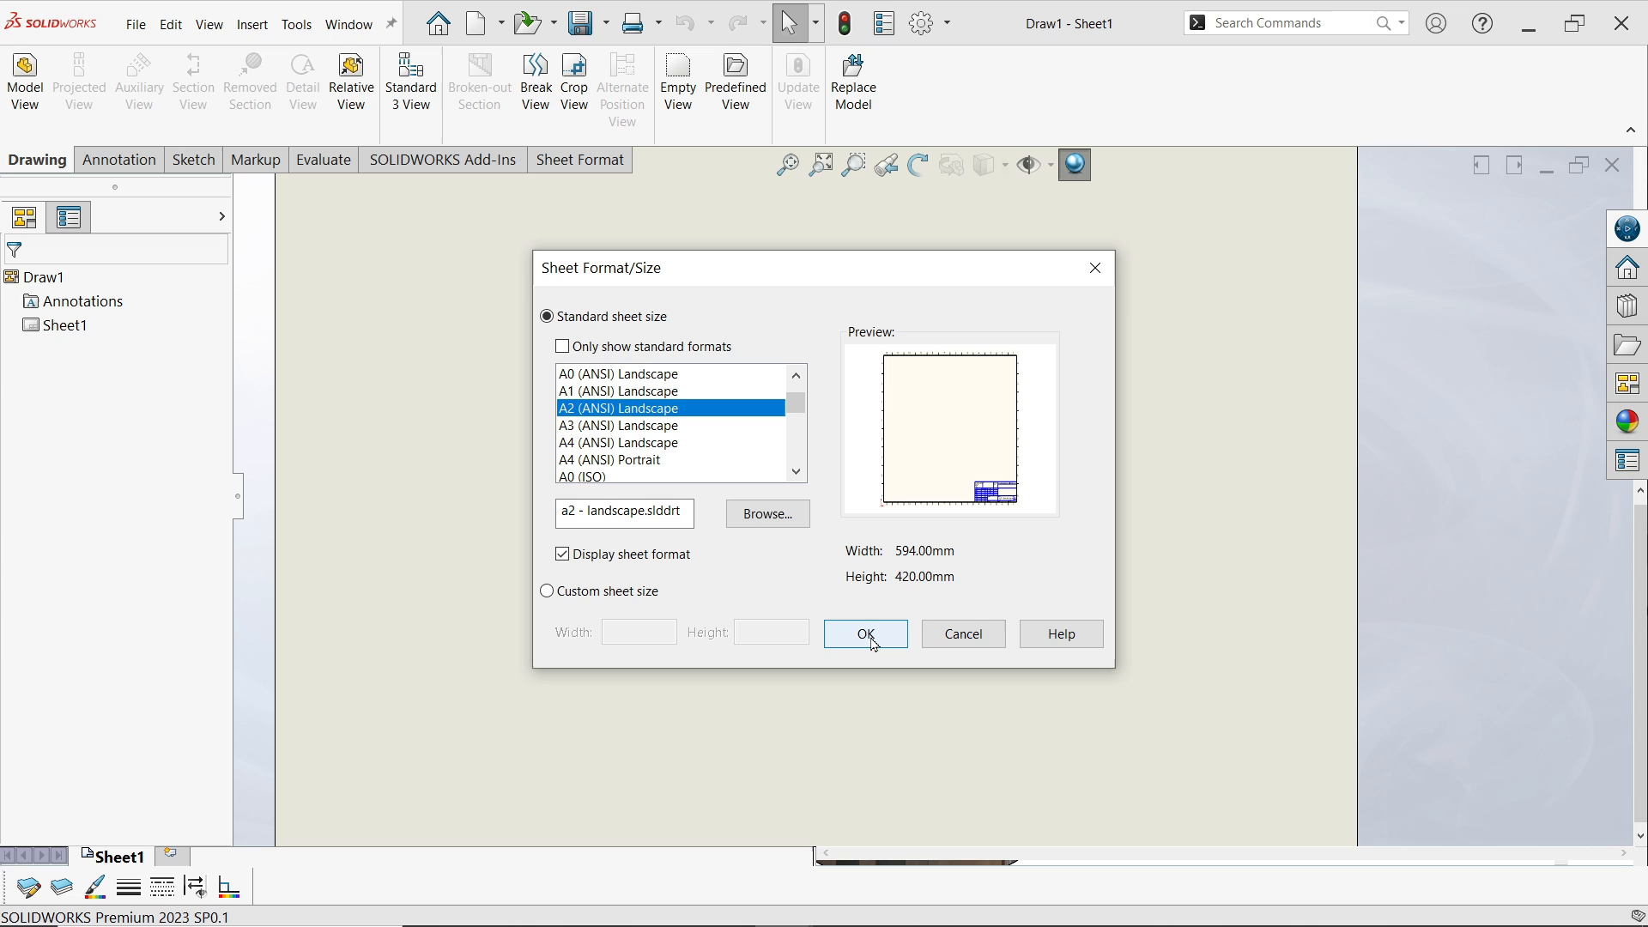
pyautogui.click(562, 348)
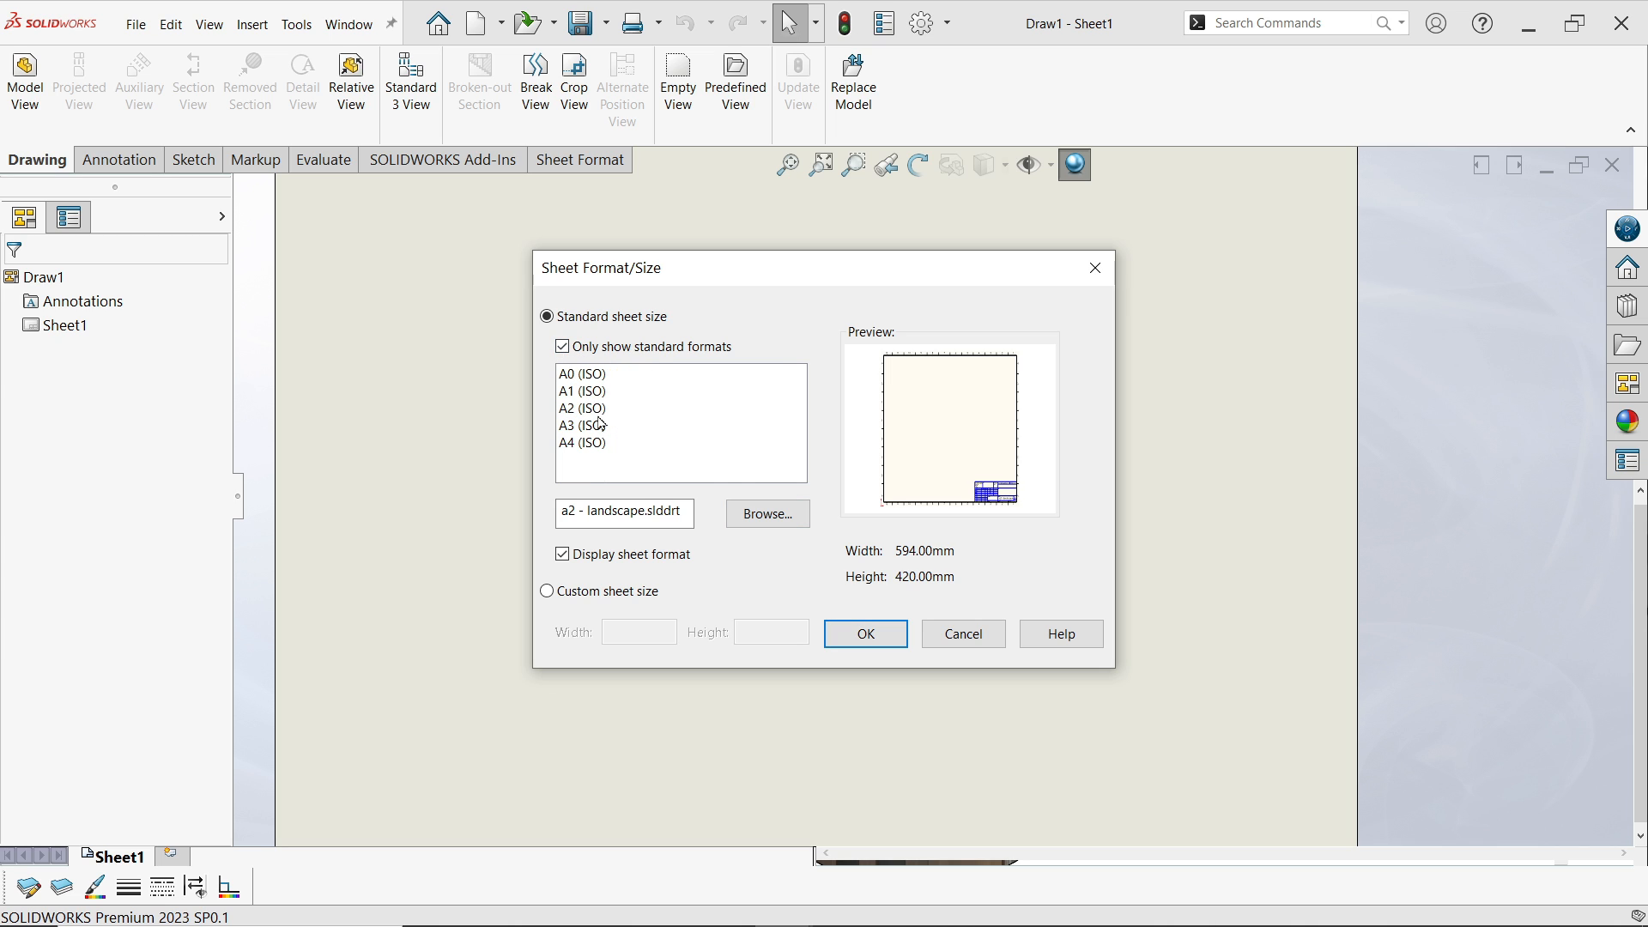
pyautogui.click(563, 348)
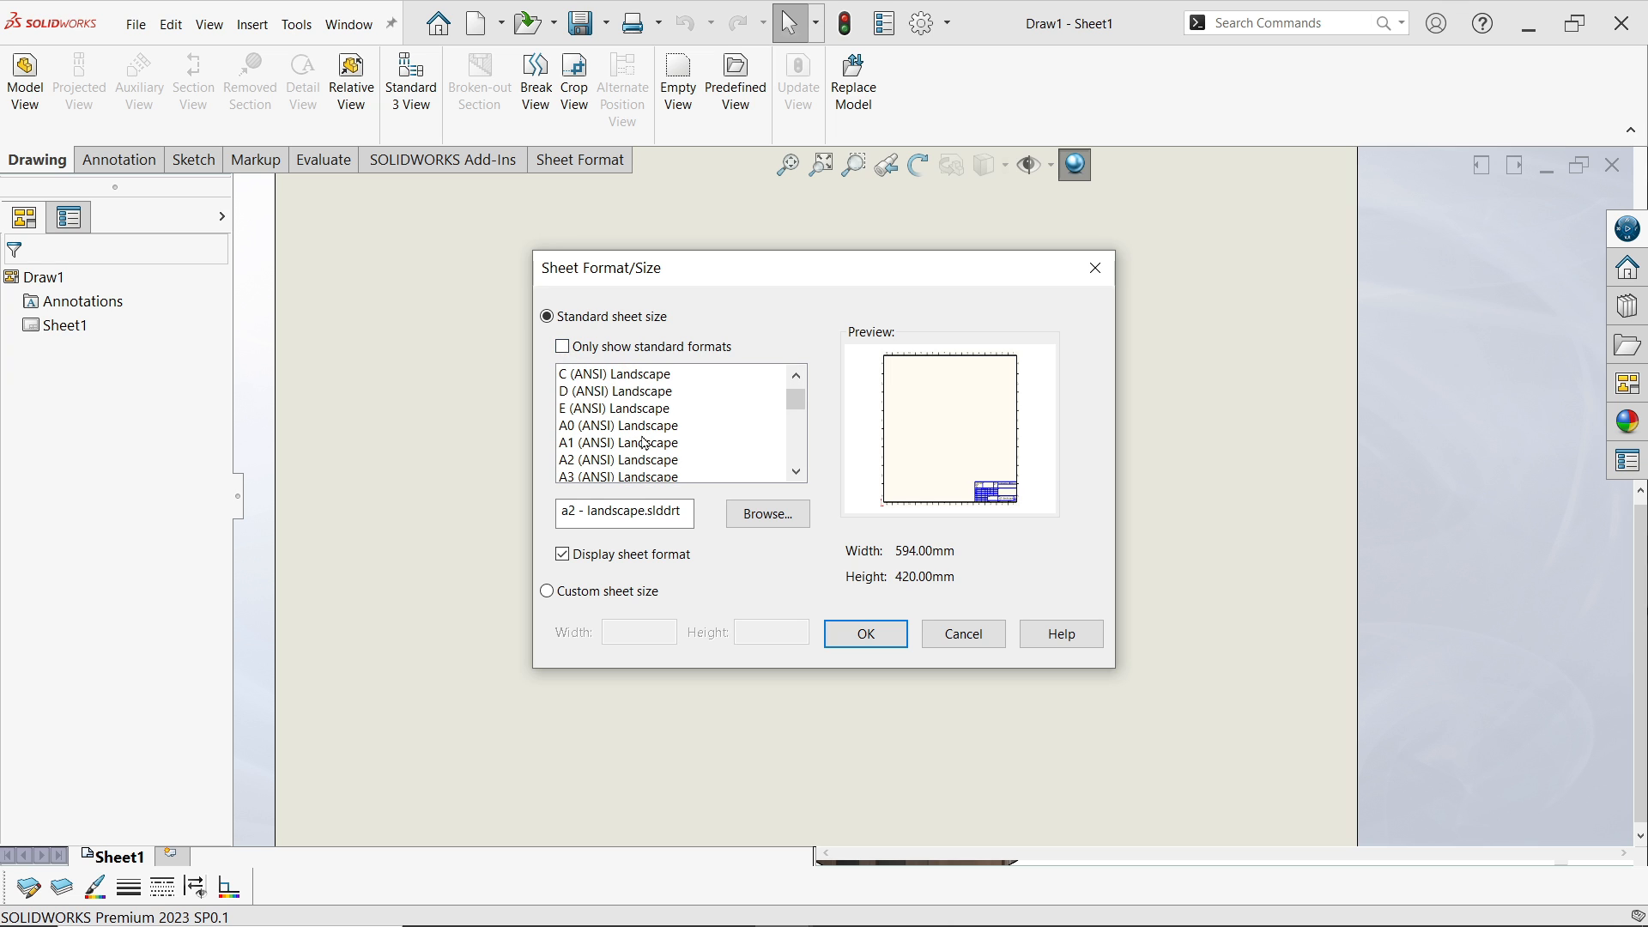
pyautogui.scroll(-2, 645, 443)
pyautogui.click(631, 410)
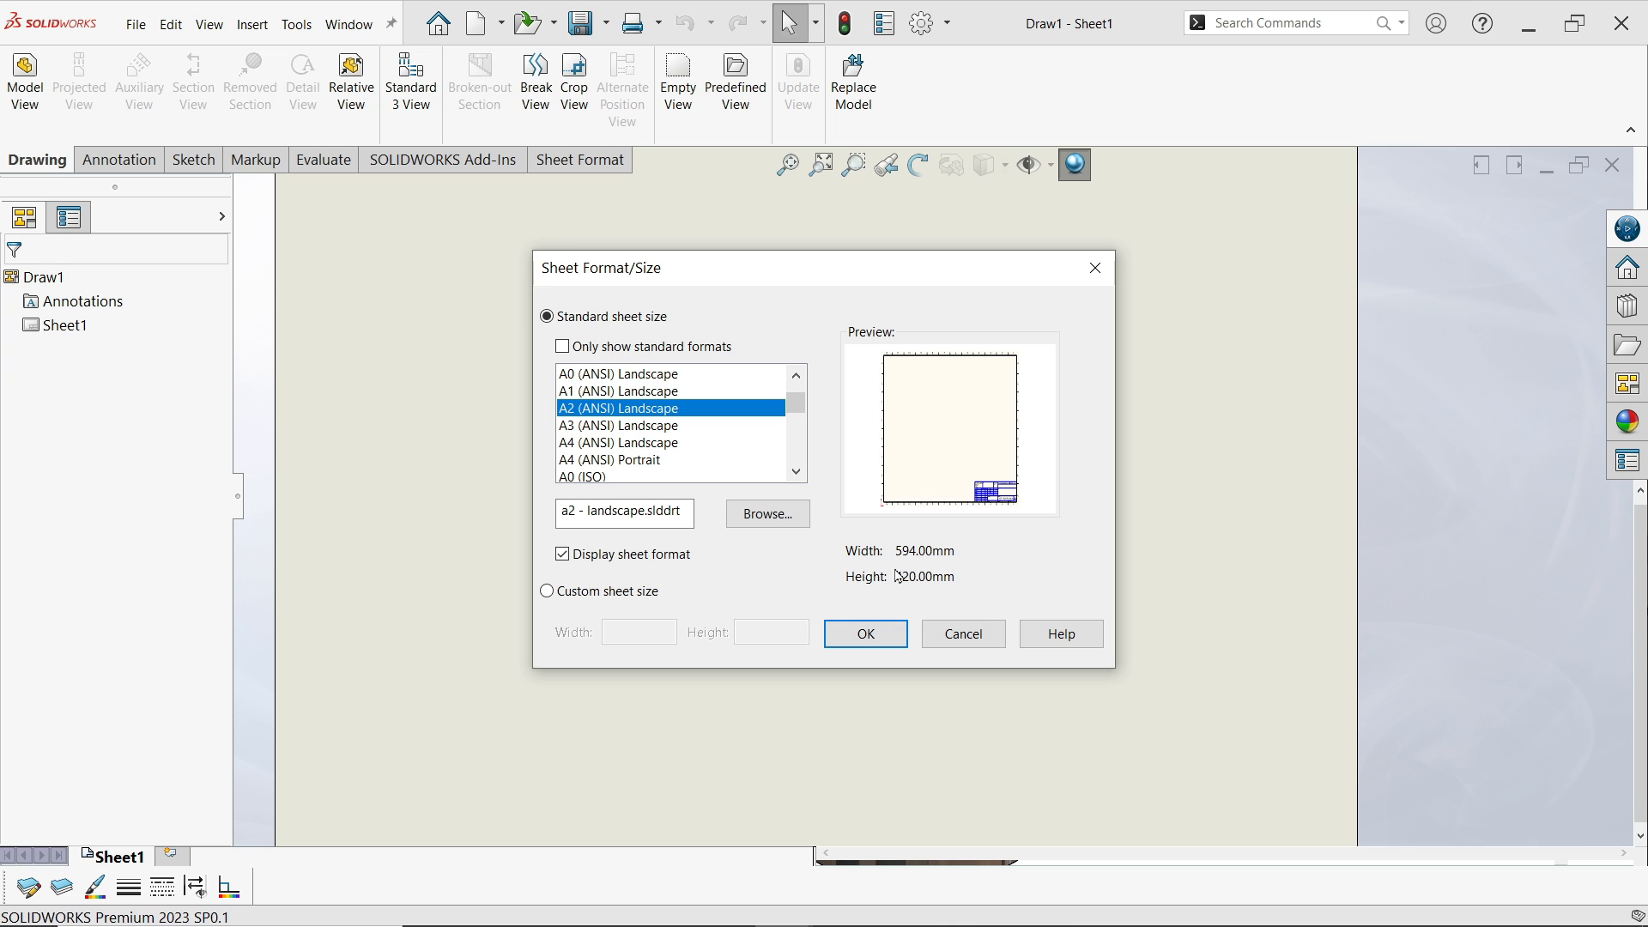
pyautogui.click(862, 635)
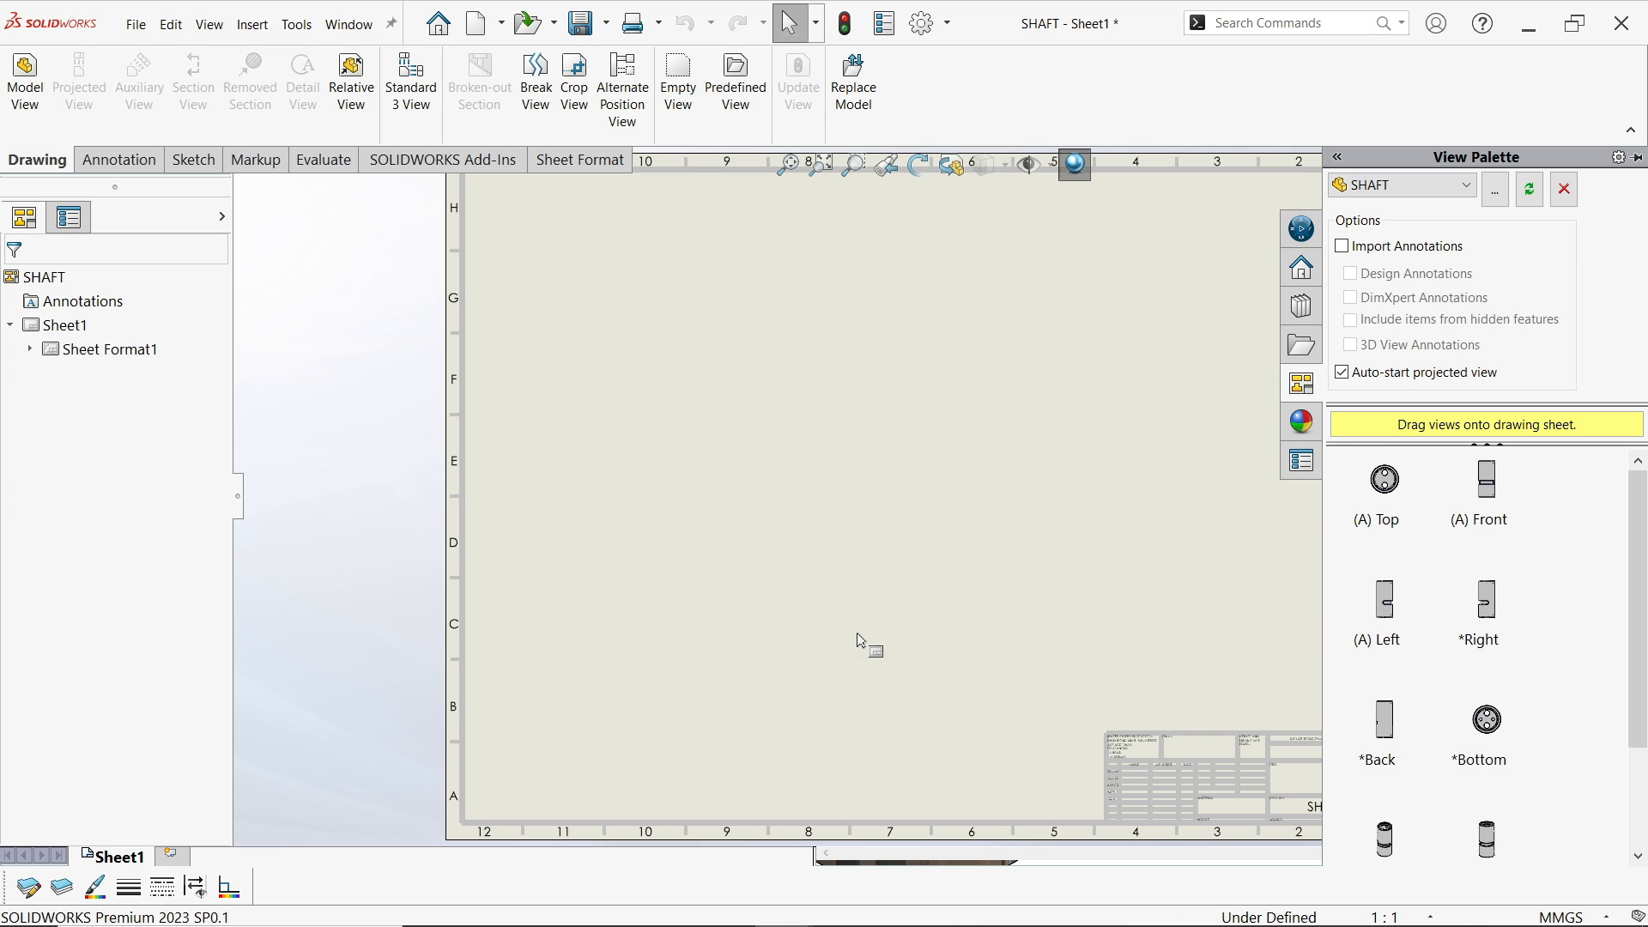
# Set the projection type in Sheet1's properties to First angle and apply the change
pyautogui.click(901, 528)
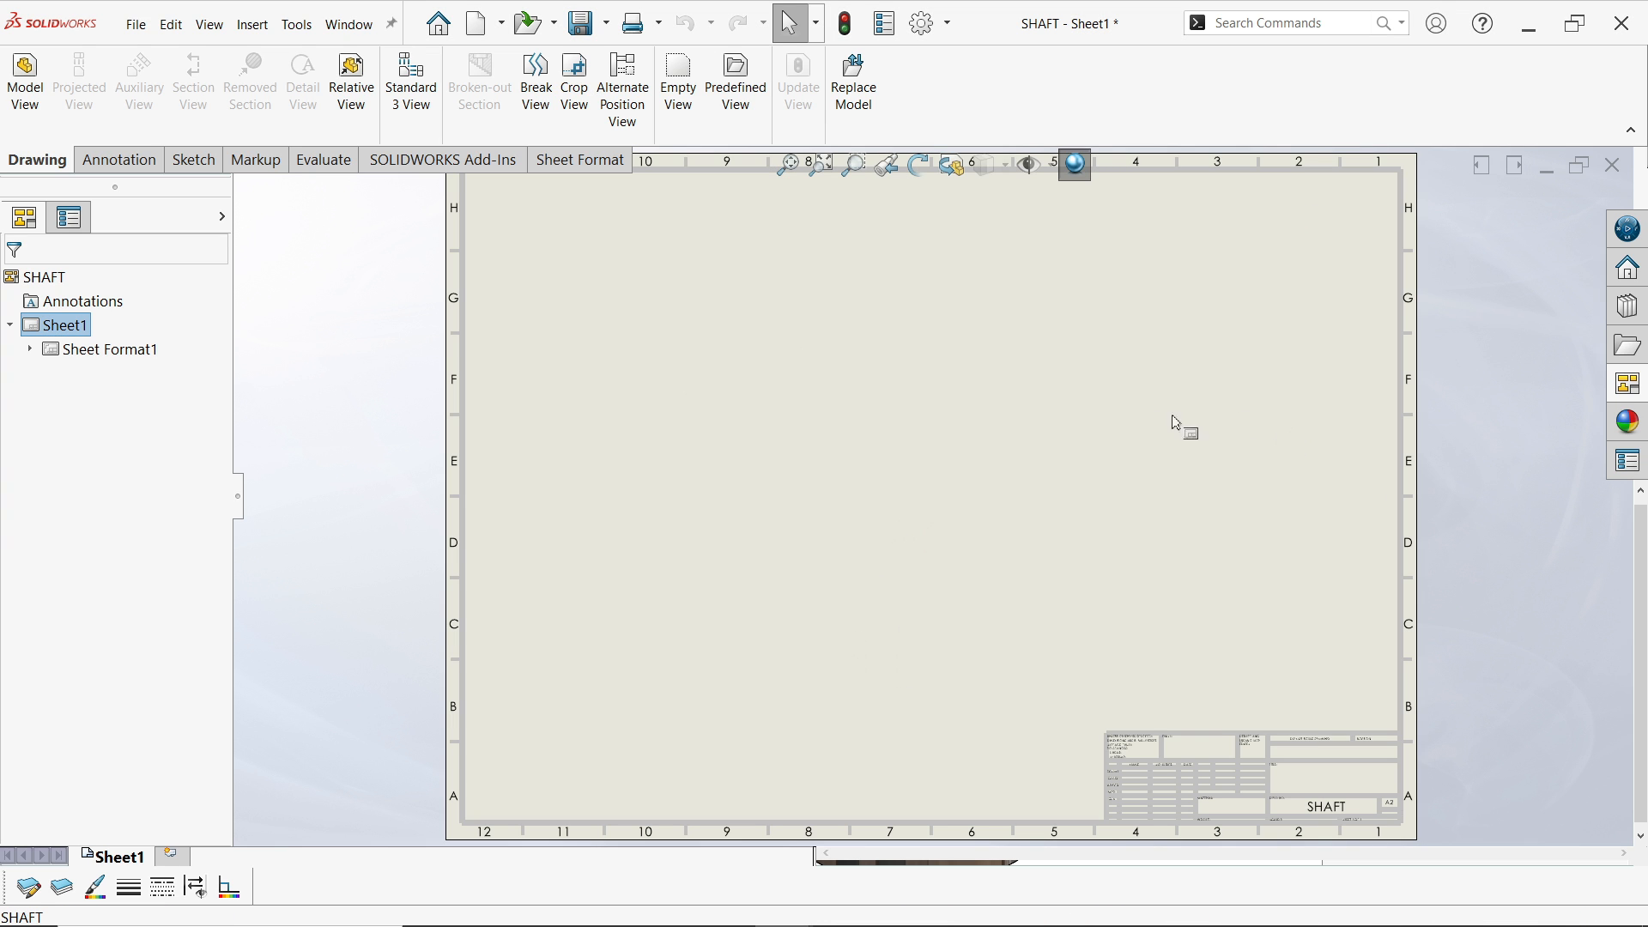
pyautogui.rightClick(60, 326)
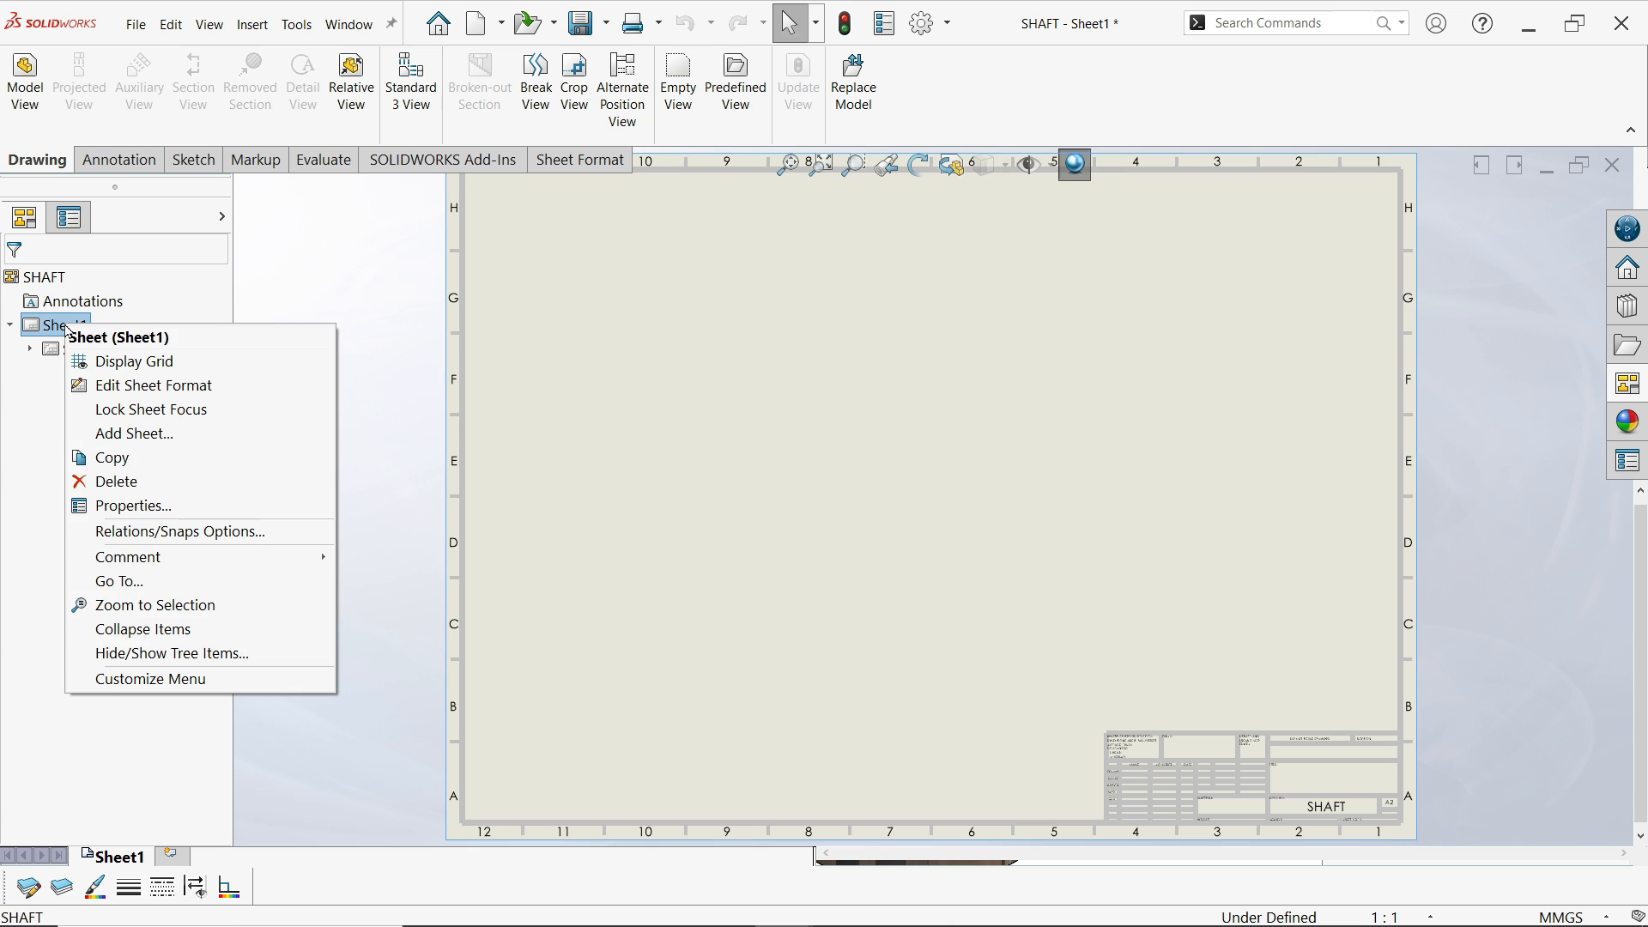
pyautogui.click(133, 506)
pyautogui.moveTo(1279, 224); pyautogui.dragTo(861, 243)
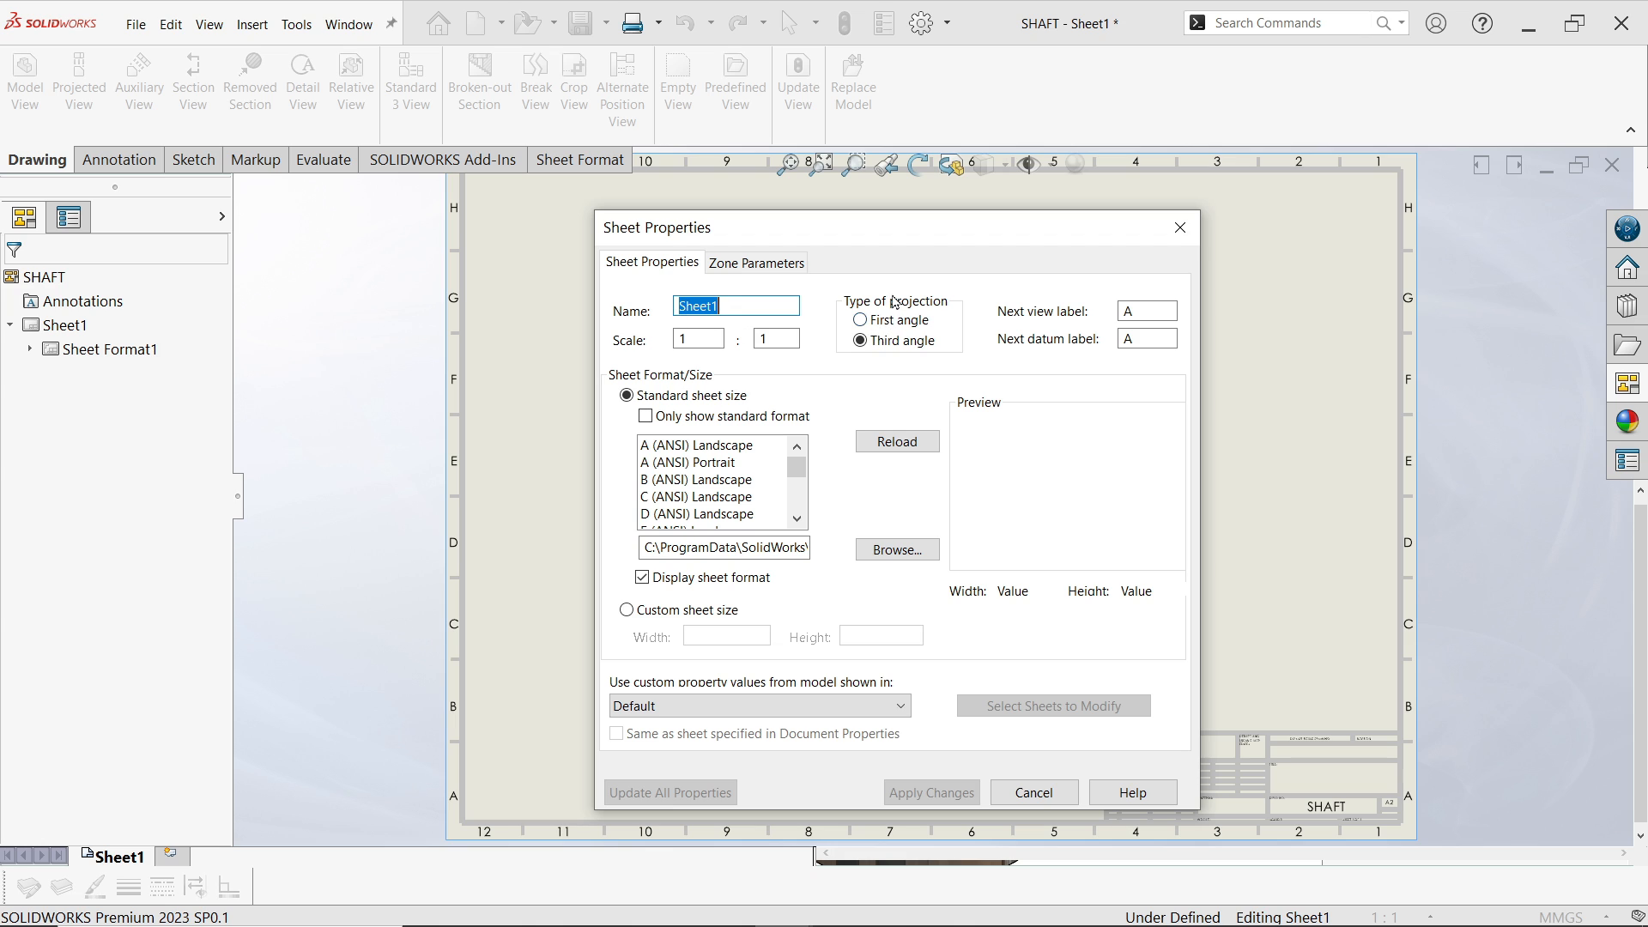
pyautogui.click(874, 322)
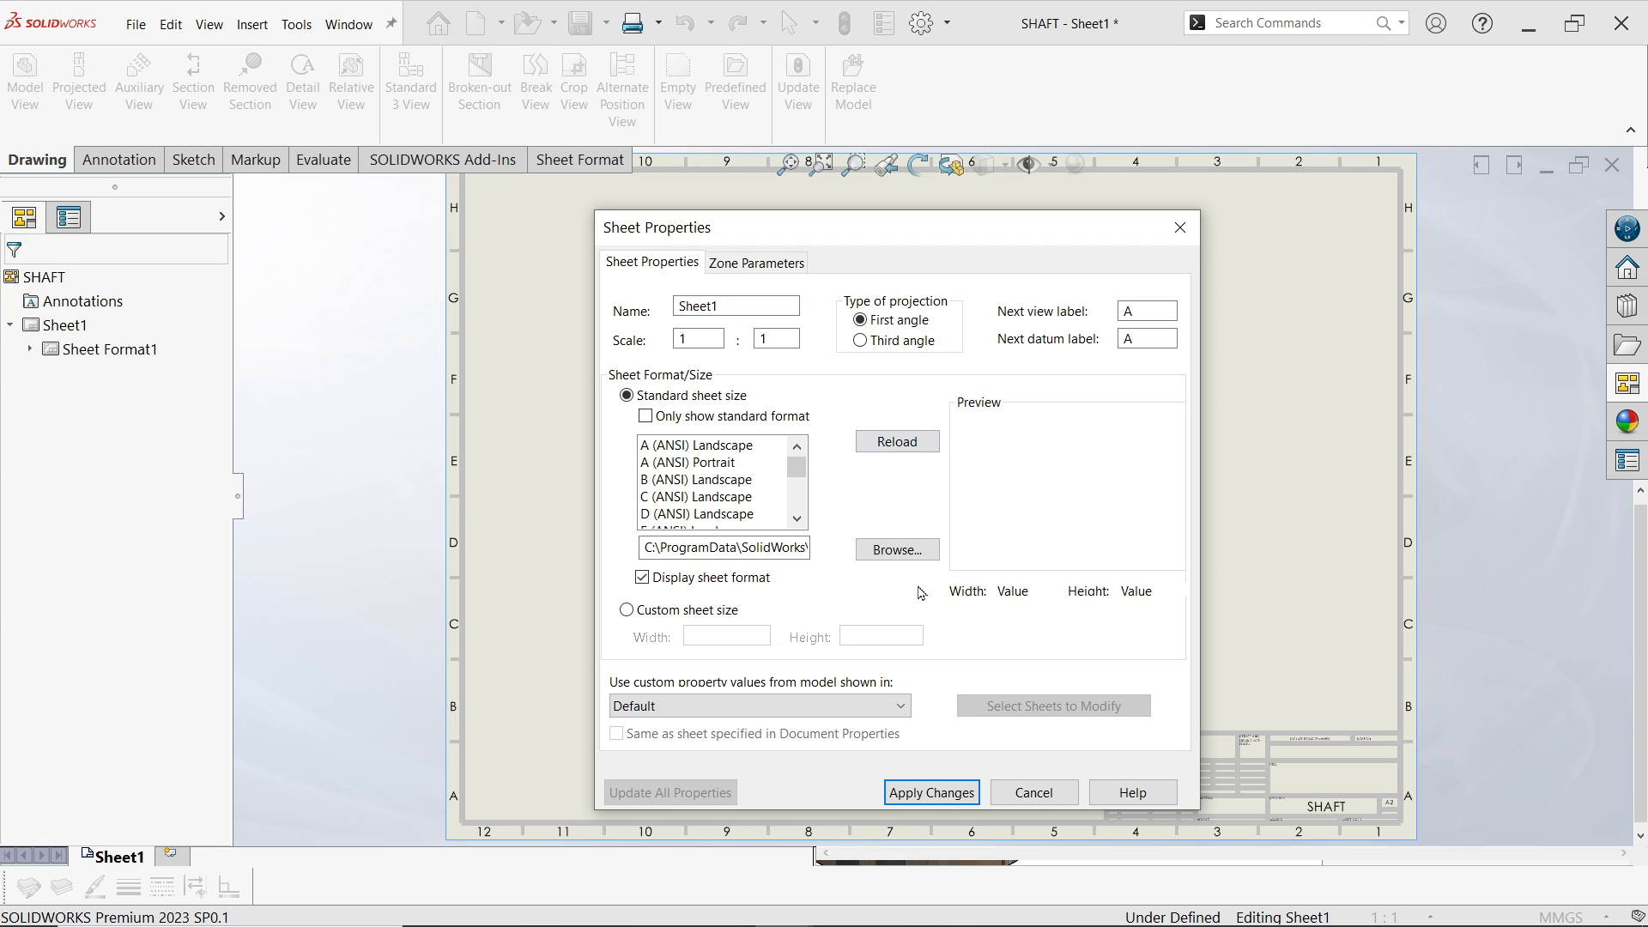
pyautogui.click(931, 792)
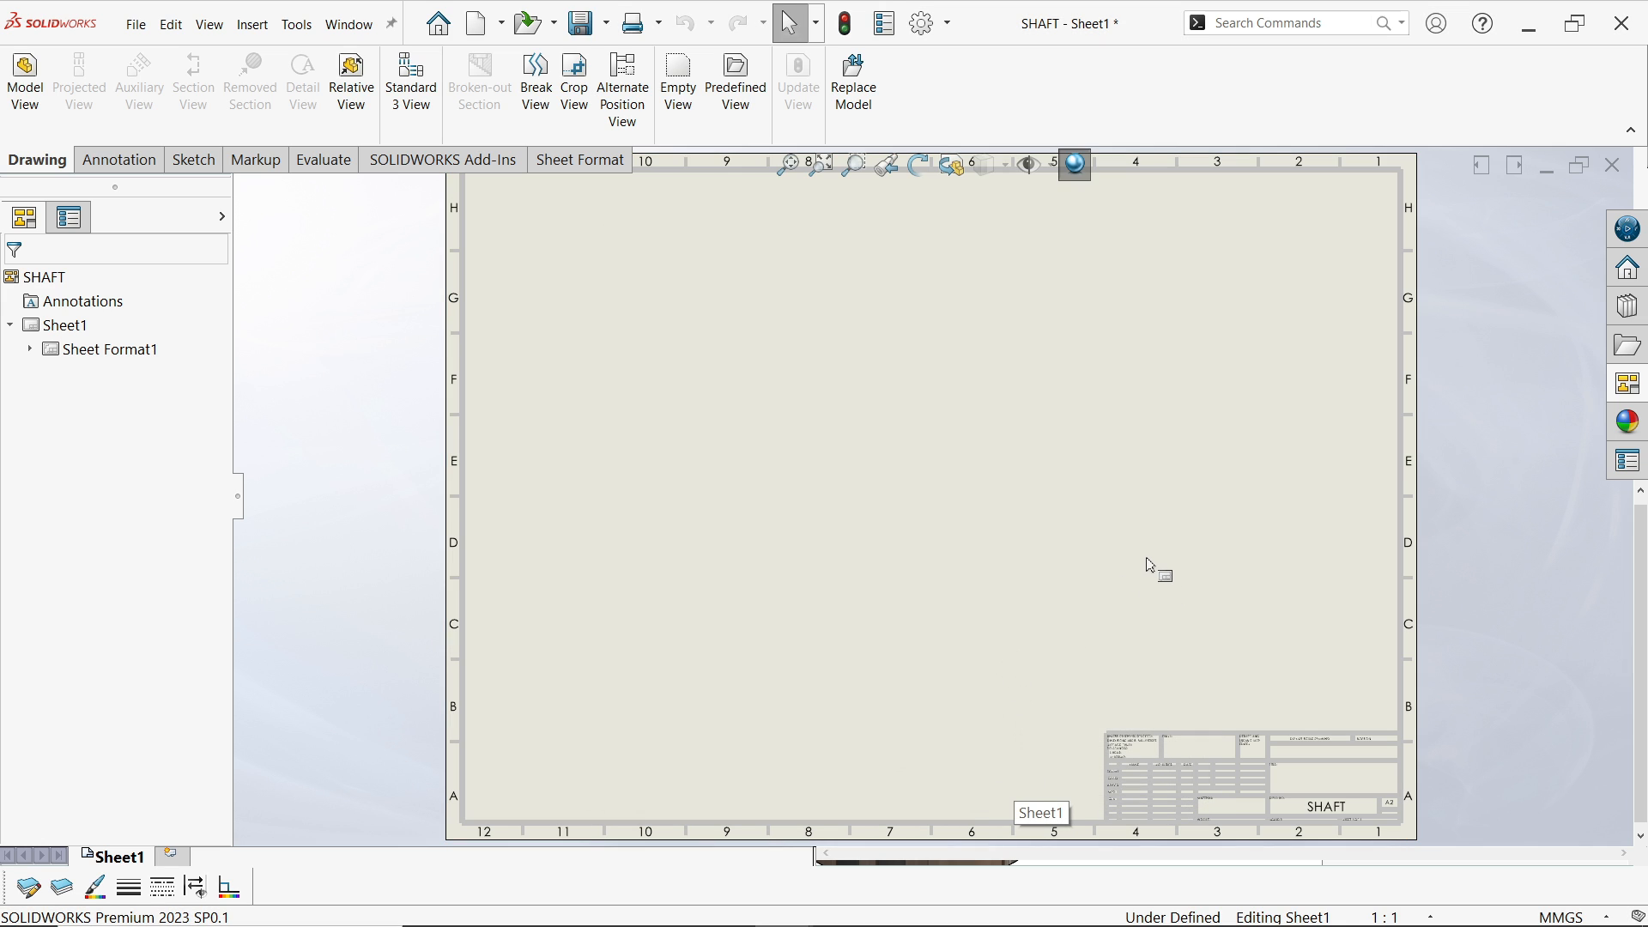
pyautogui.click(1631, 386)
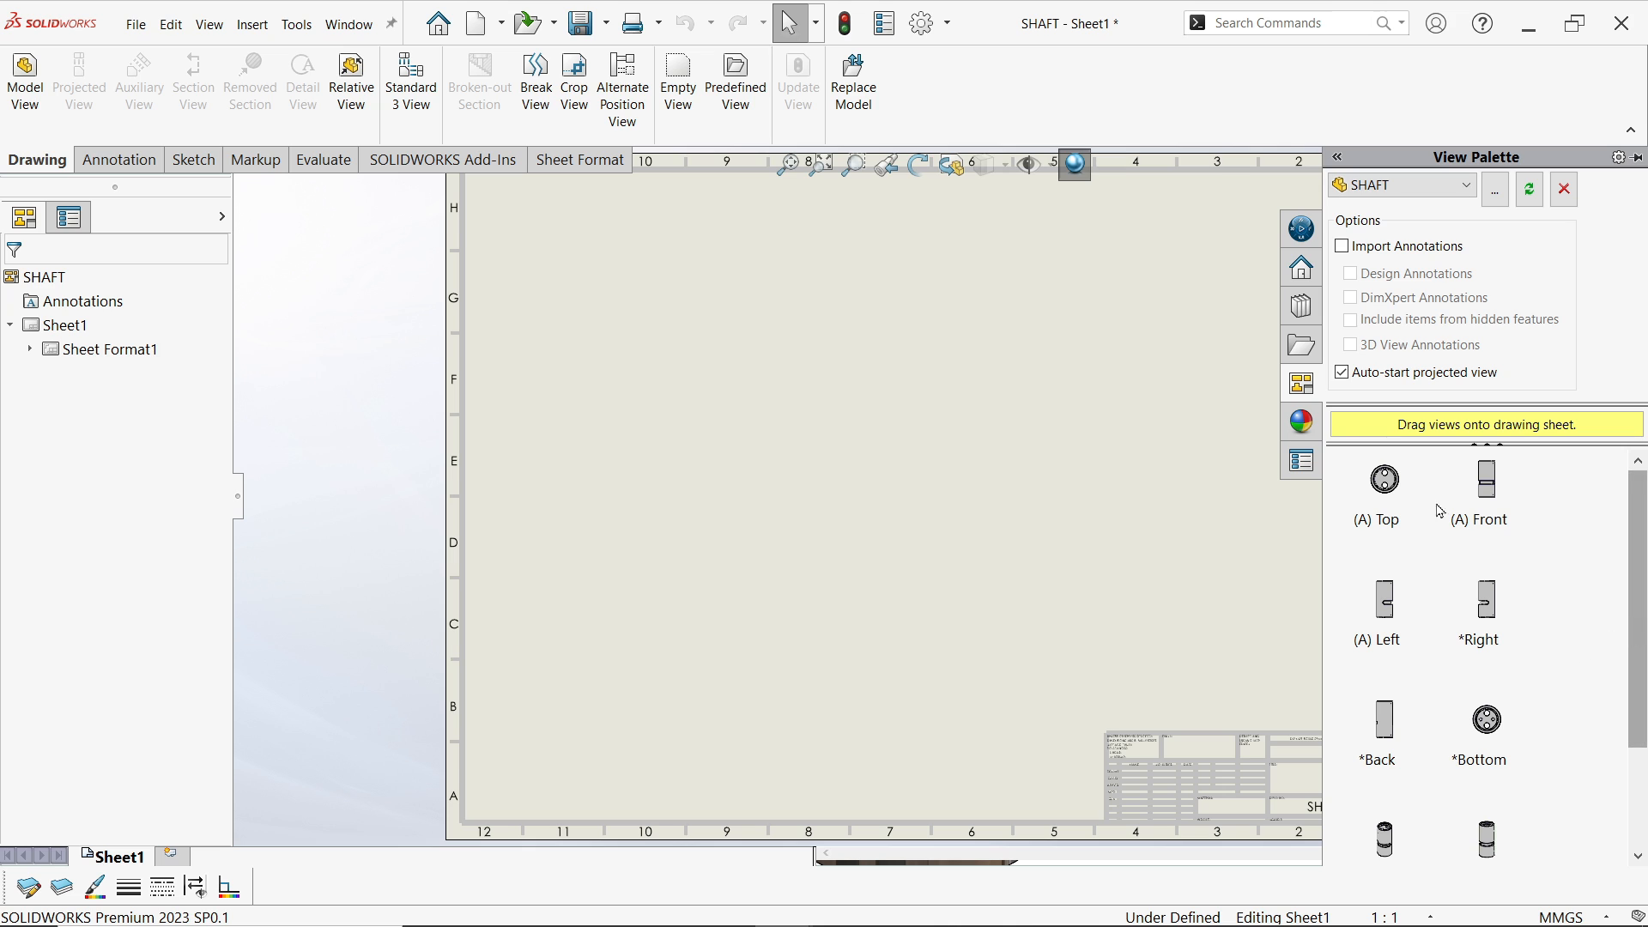
pyautogui.moveTo(1327, 519); pyautogui.dragTo(1365, 498)
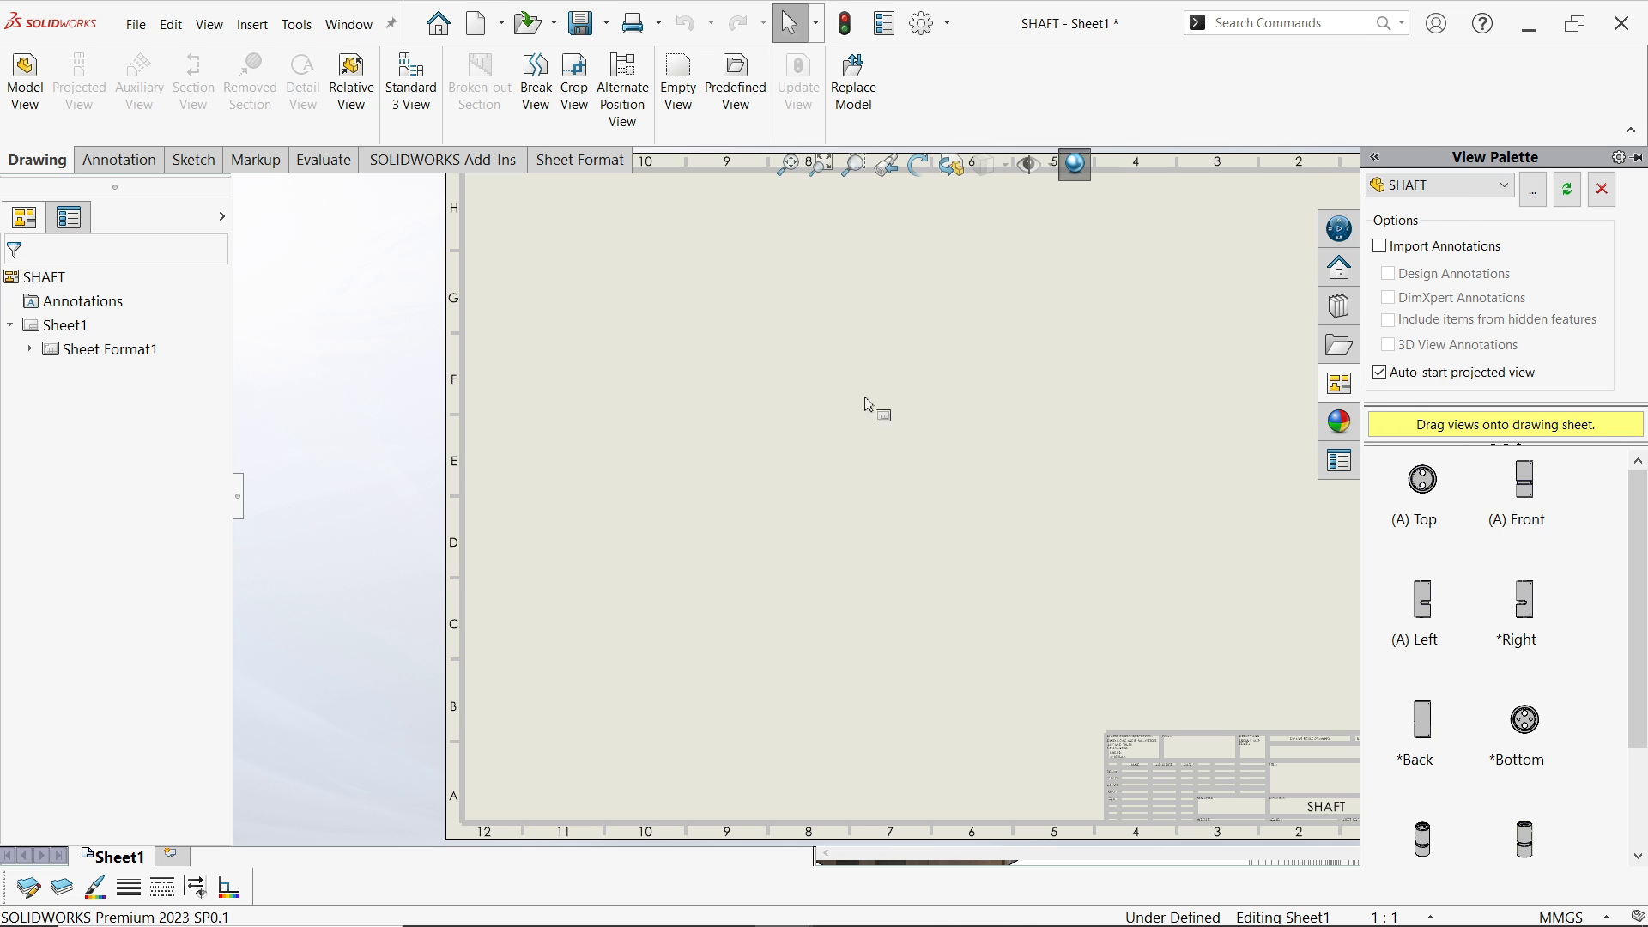
pyautogui.click(19, 93)
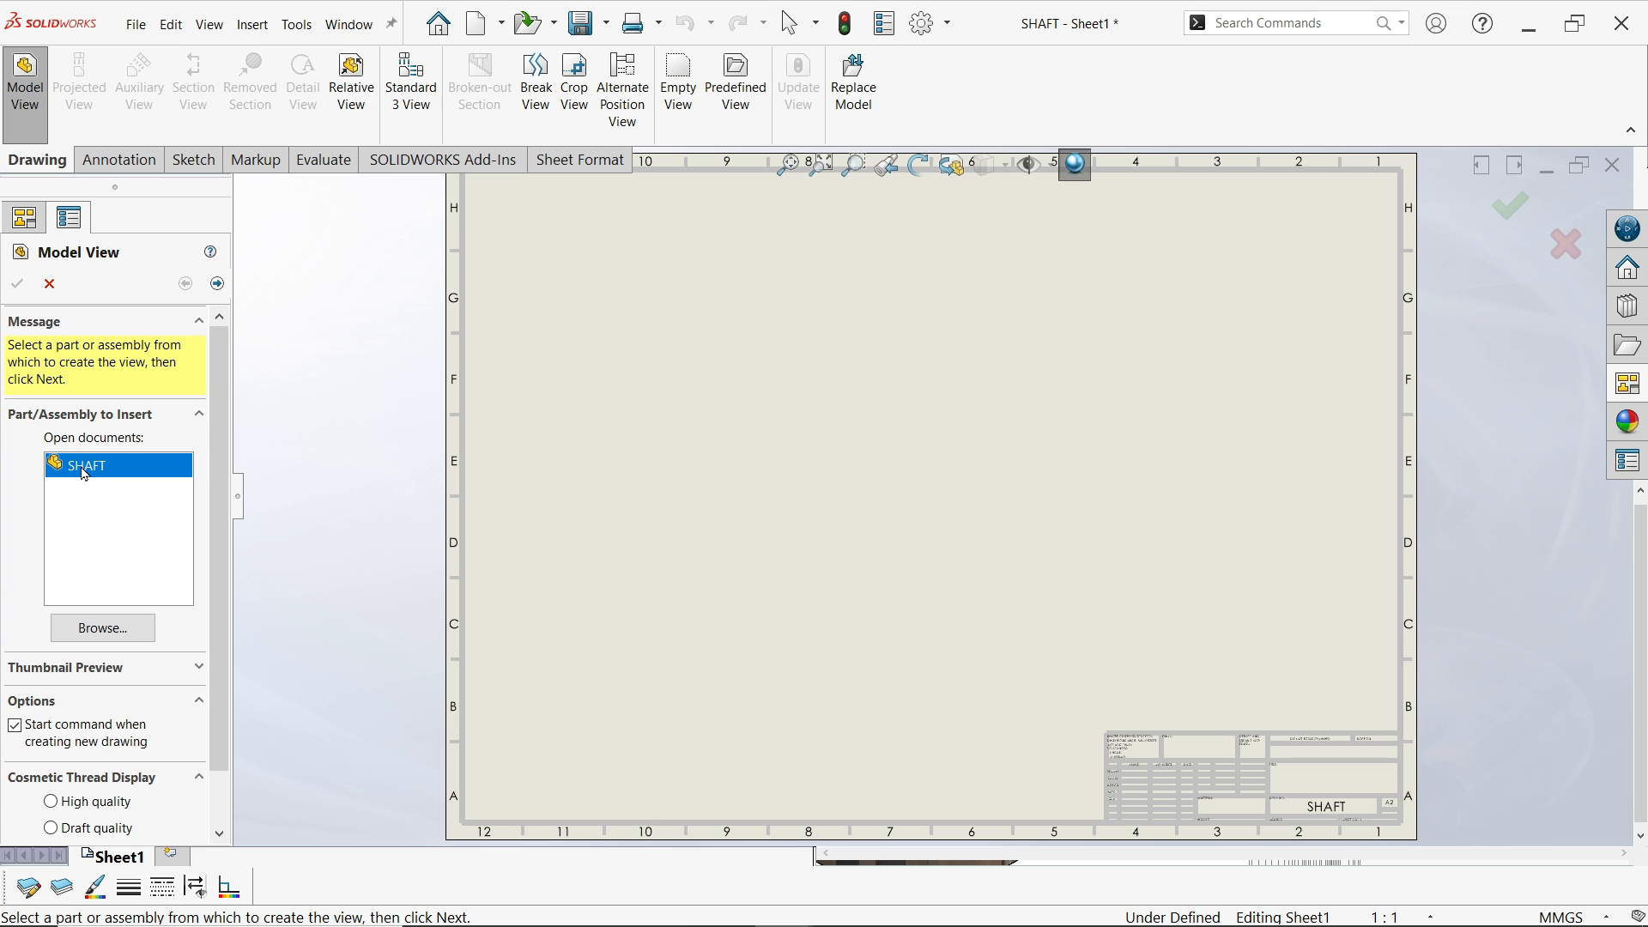
pyautogui.click(102, 628)
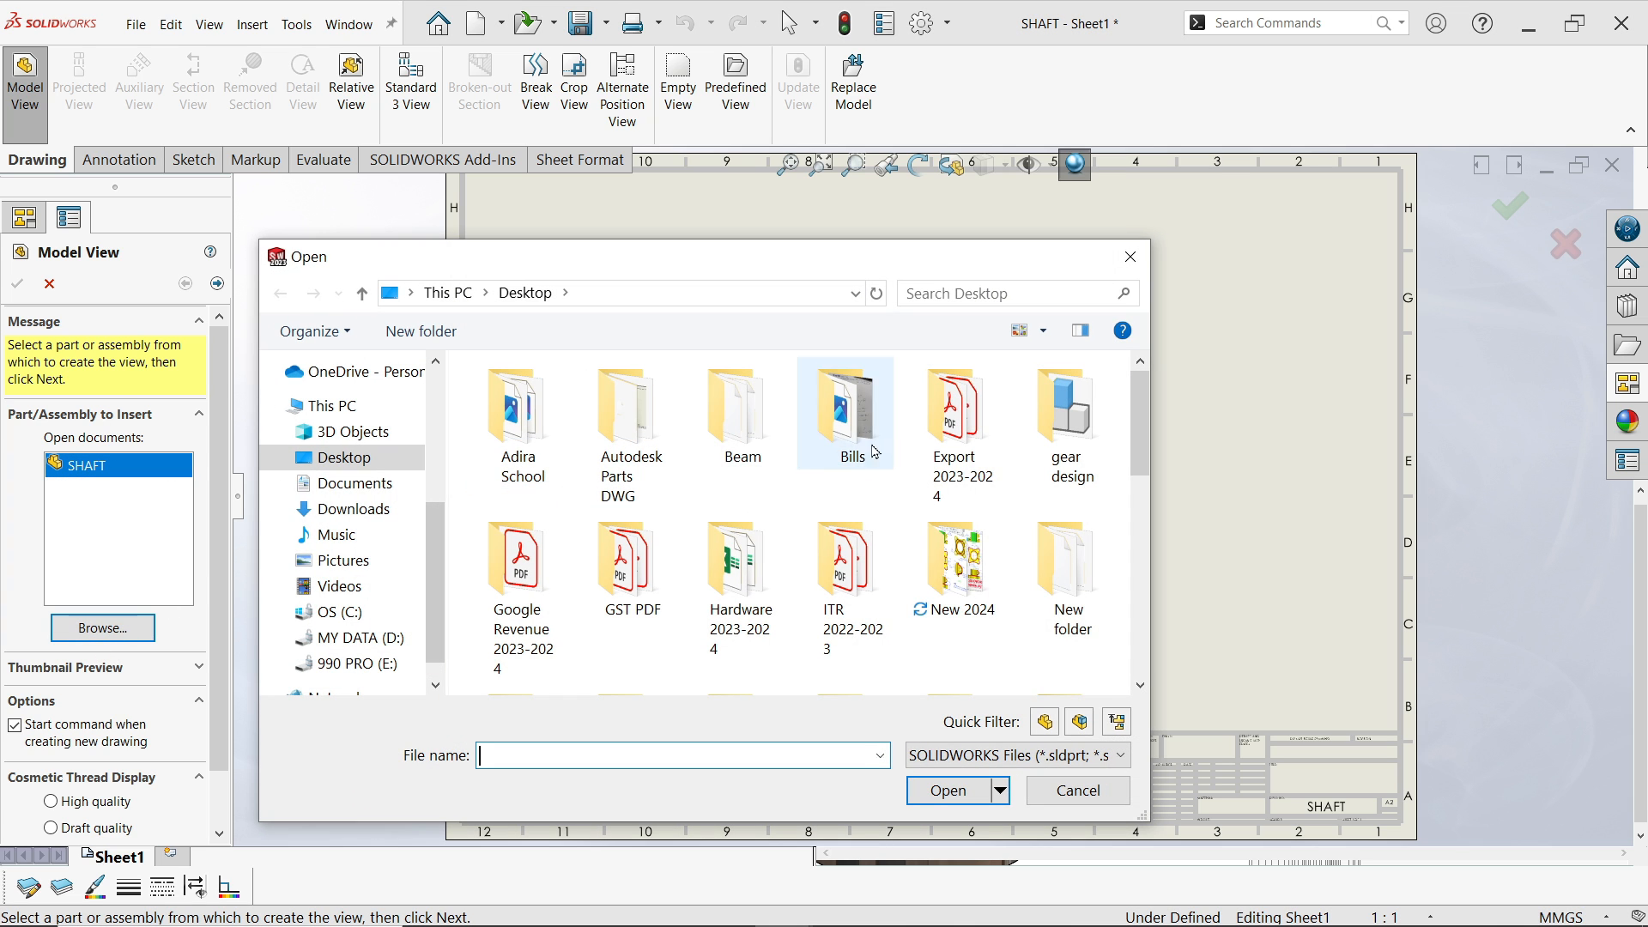
pyautogui.click(1080, 794)
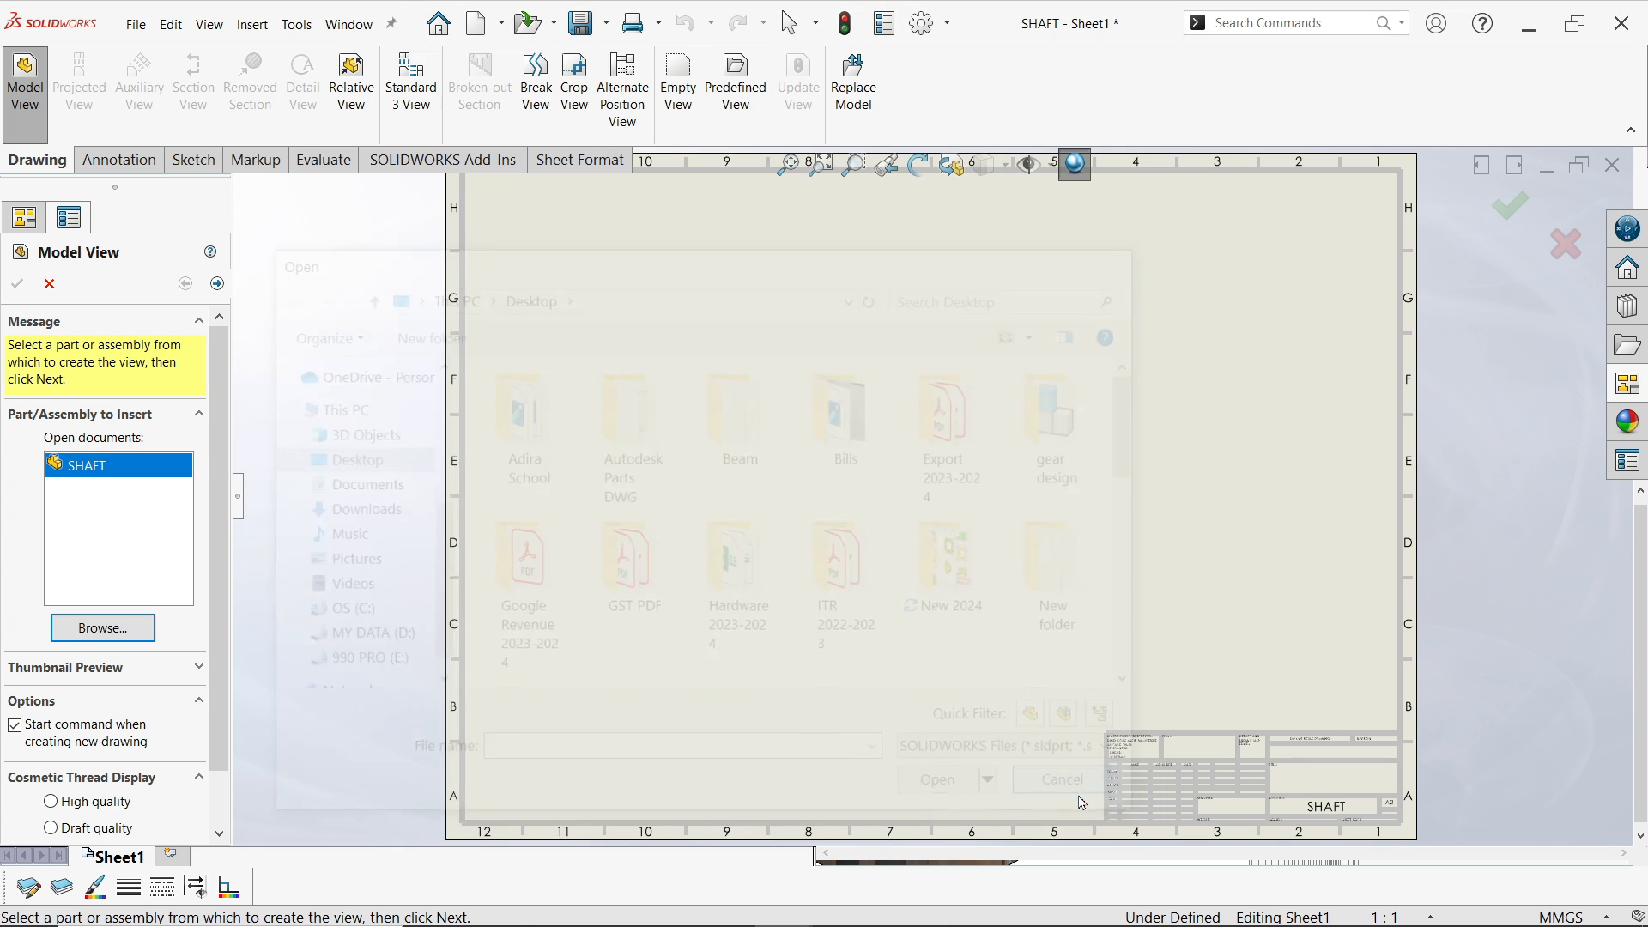
pyautogui.click(49, 284)
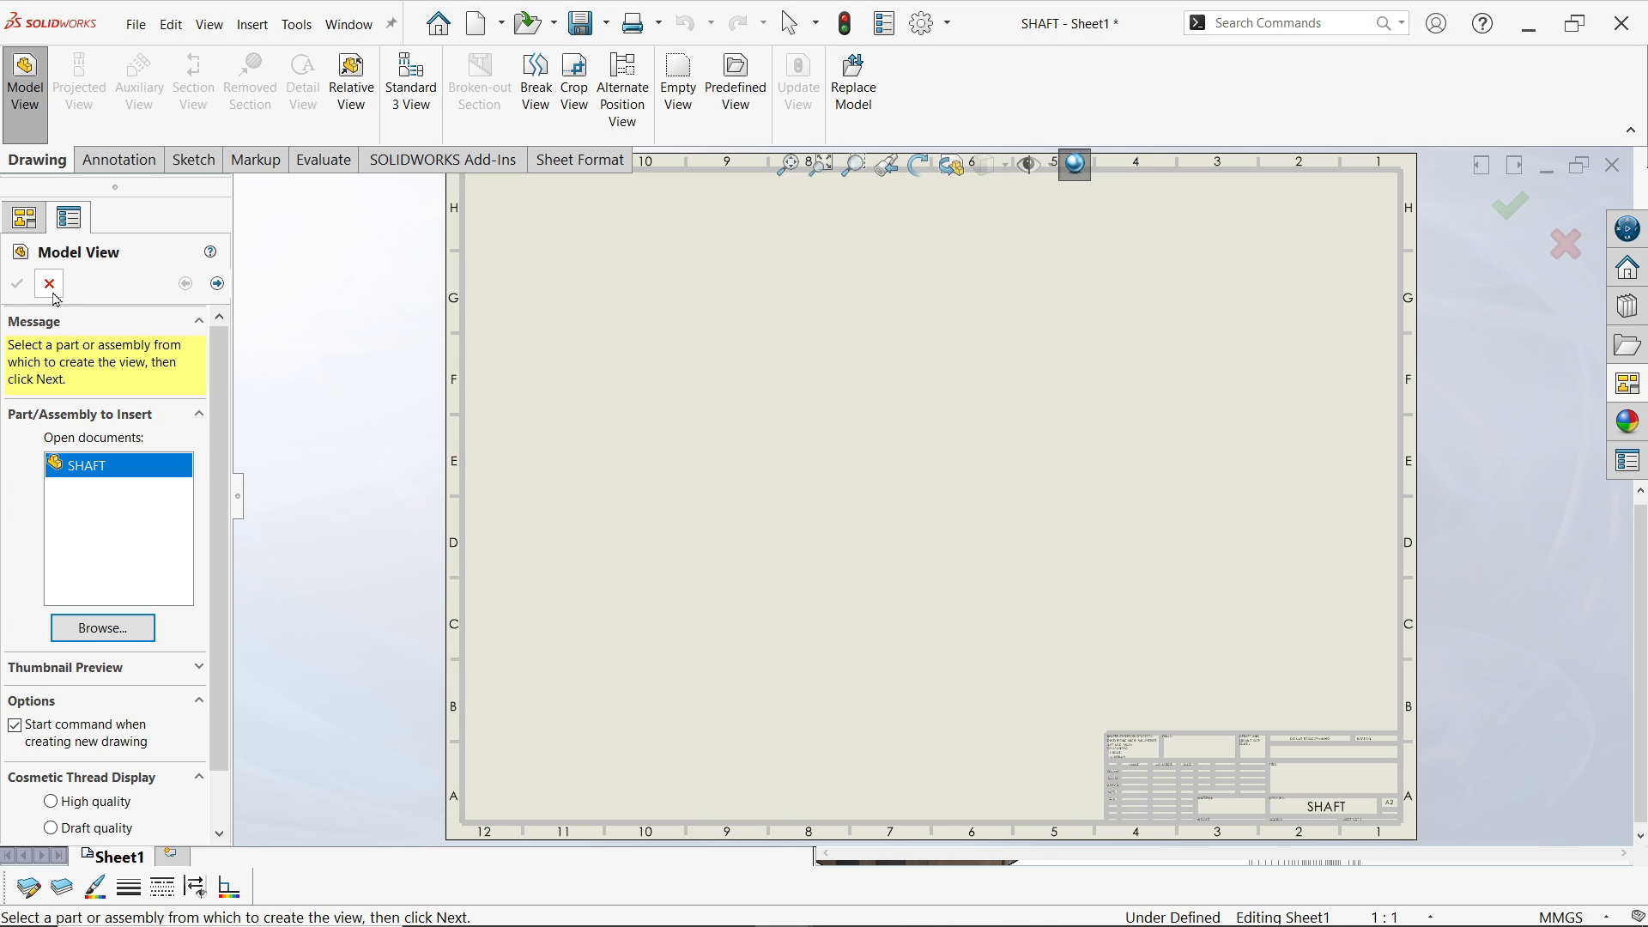
# Place the shaft's Top view on the upper-left area of the sheet and project the front view above it
pyautogui.click(1628, 384)
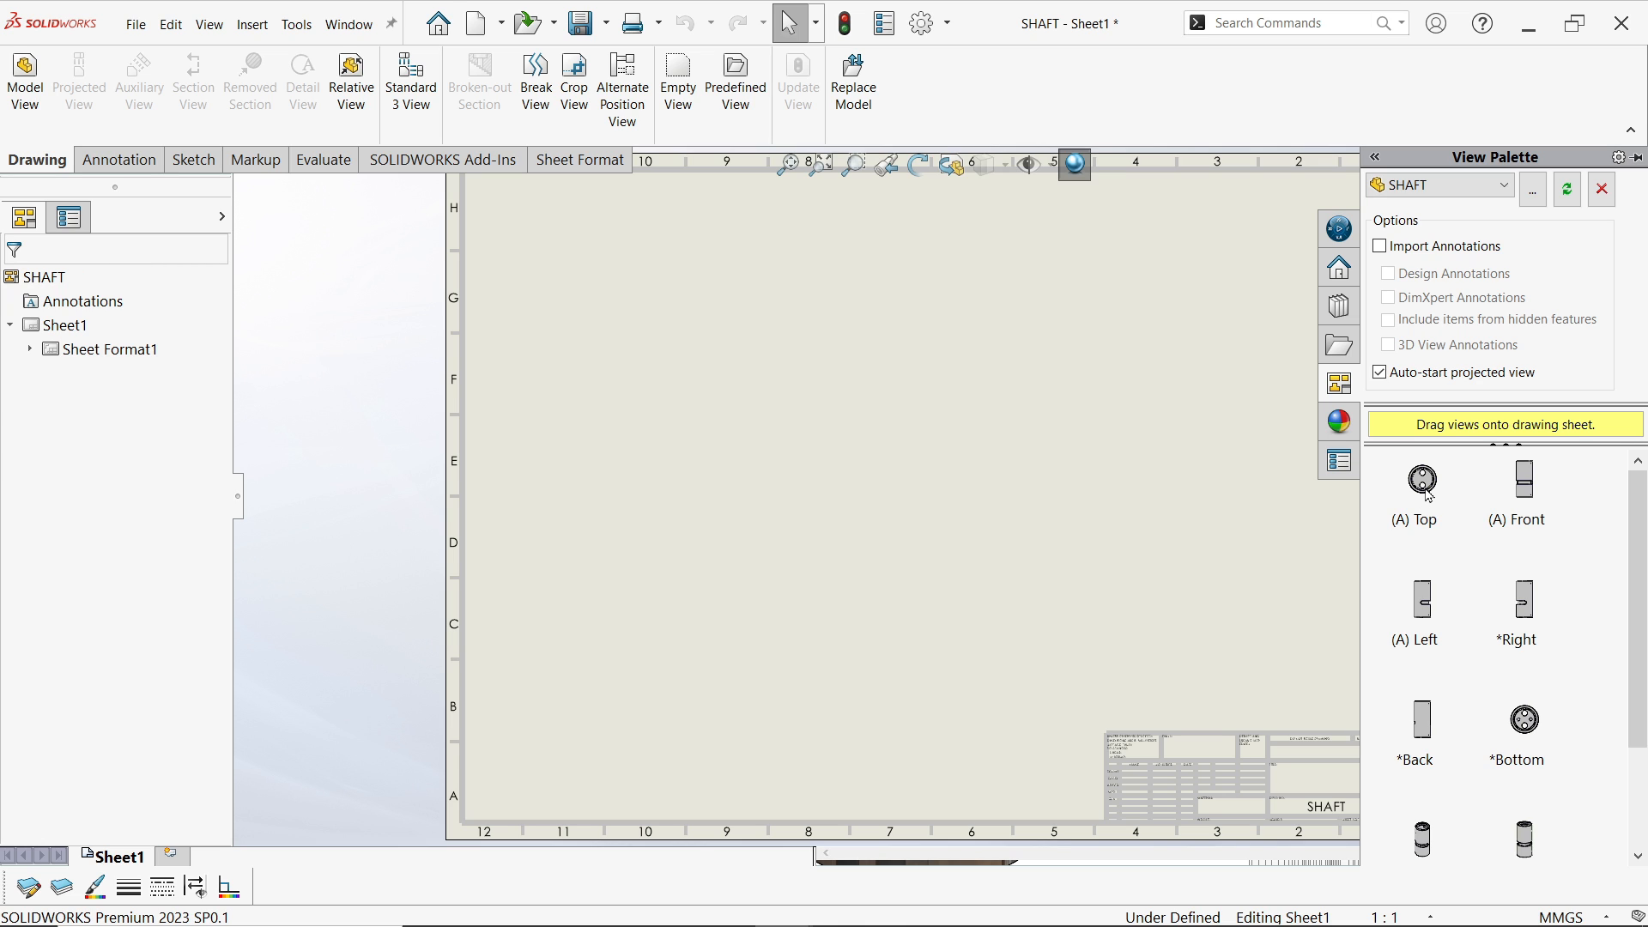
pyautogui.moveTo(1427, 495); pyautogui.dragTo(626, 488)
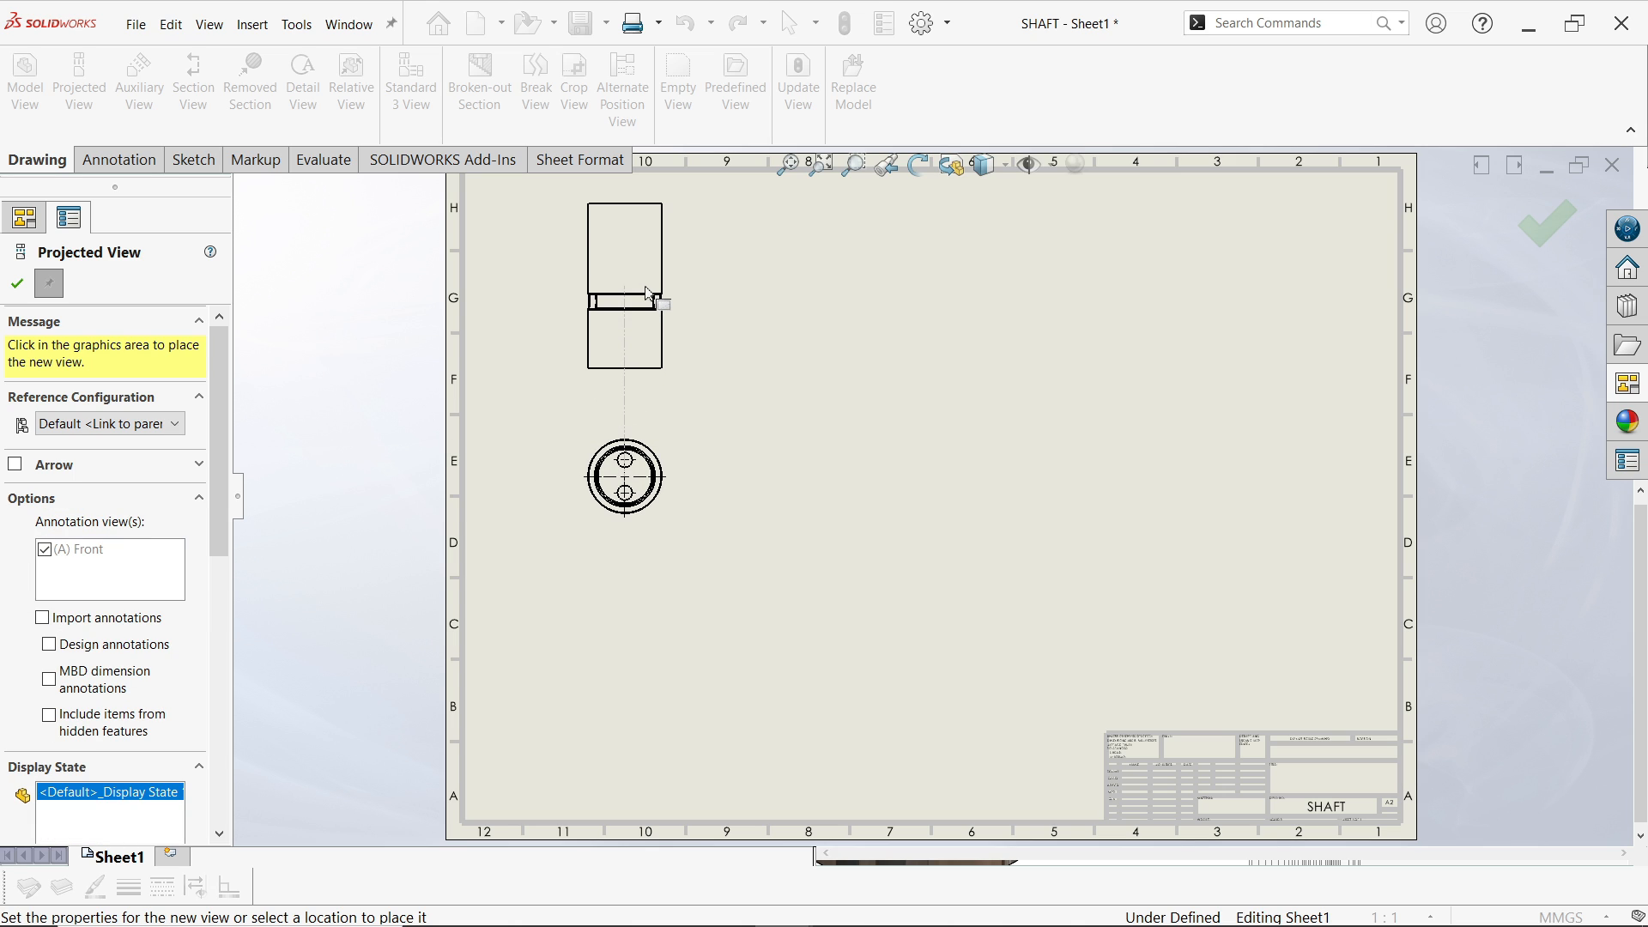
pyautogui.click(646, 292)
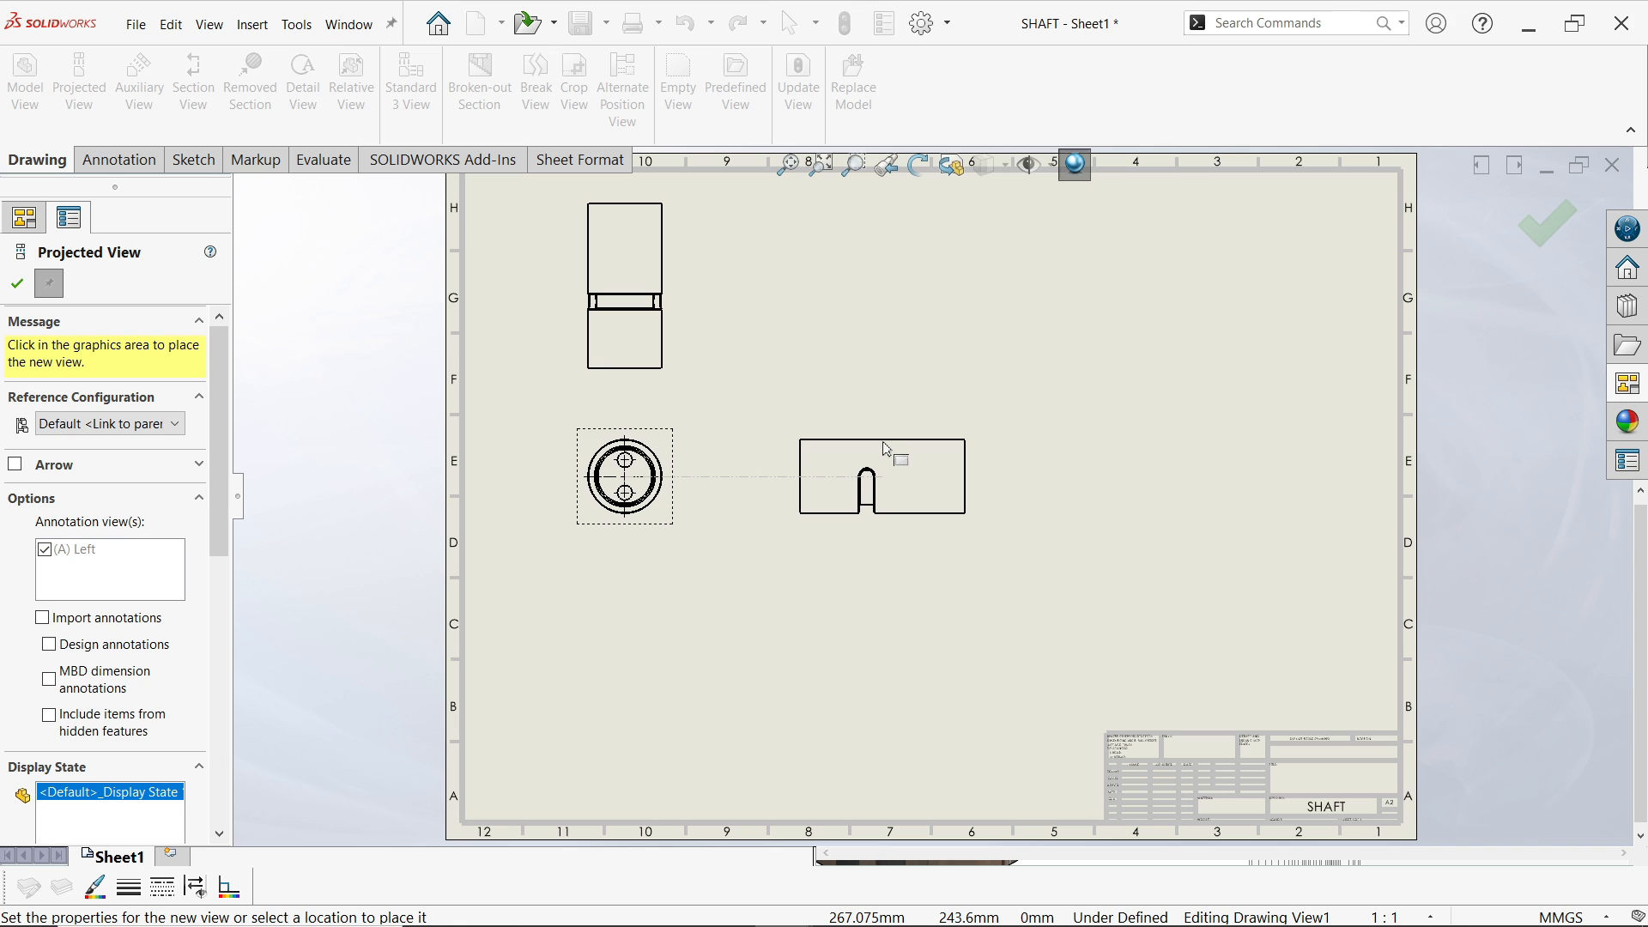
pyautogui.press('Escape')
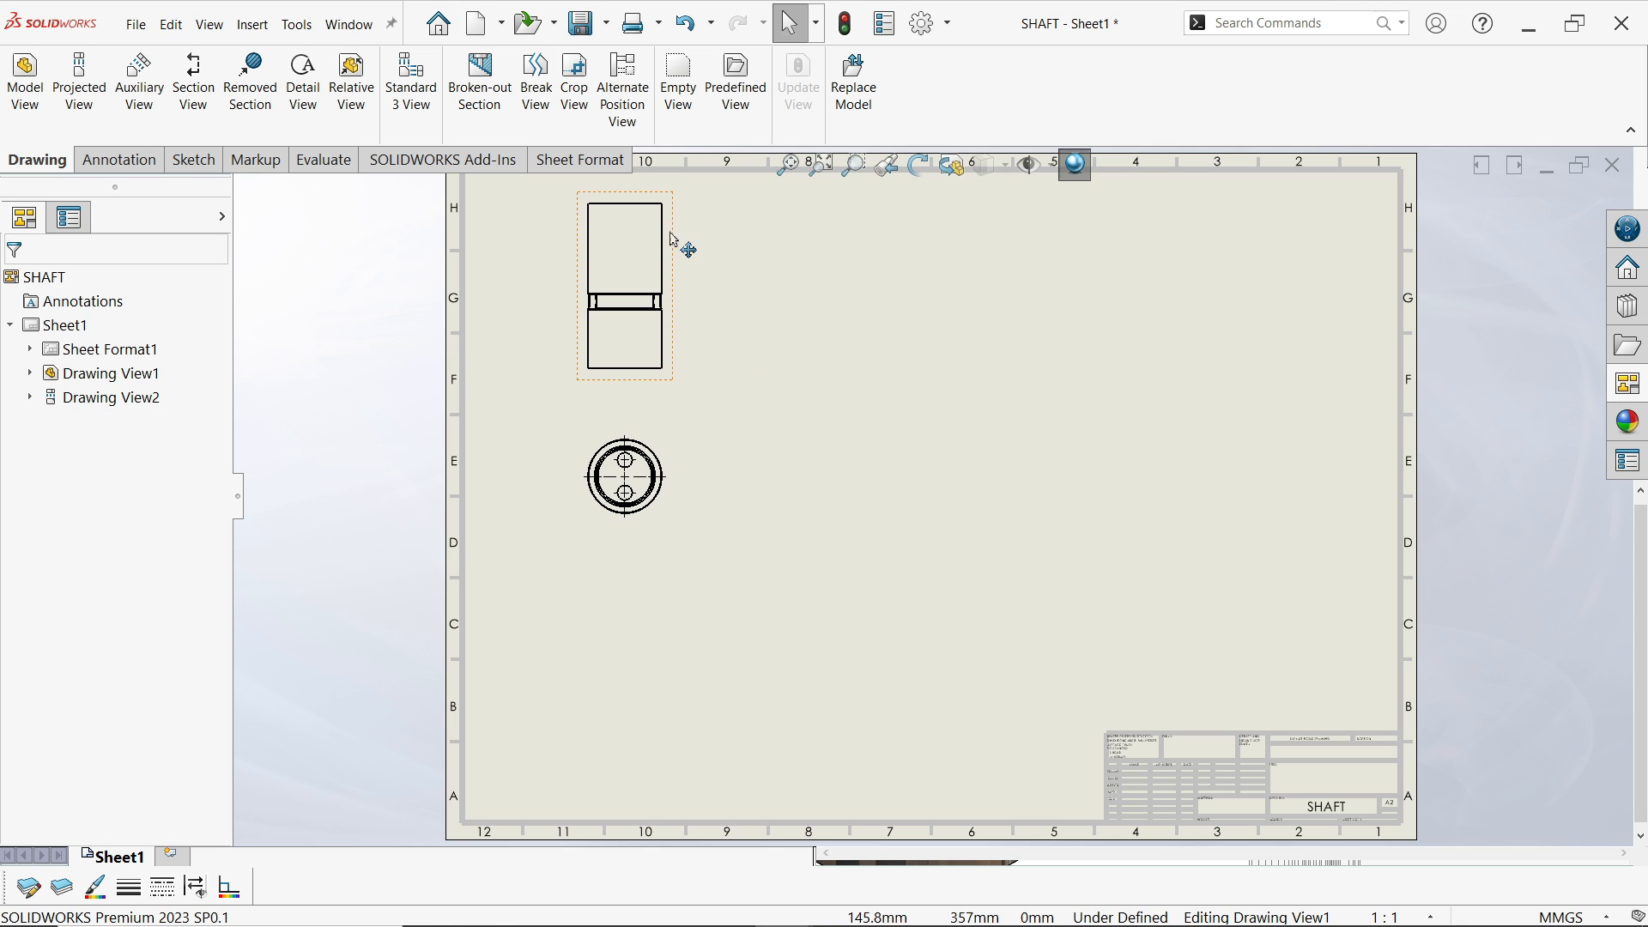
# Change the projected front view's display style to show hidden lines
pyautogui.scroll(-2, 703, 276)
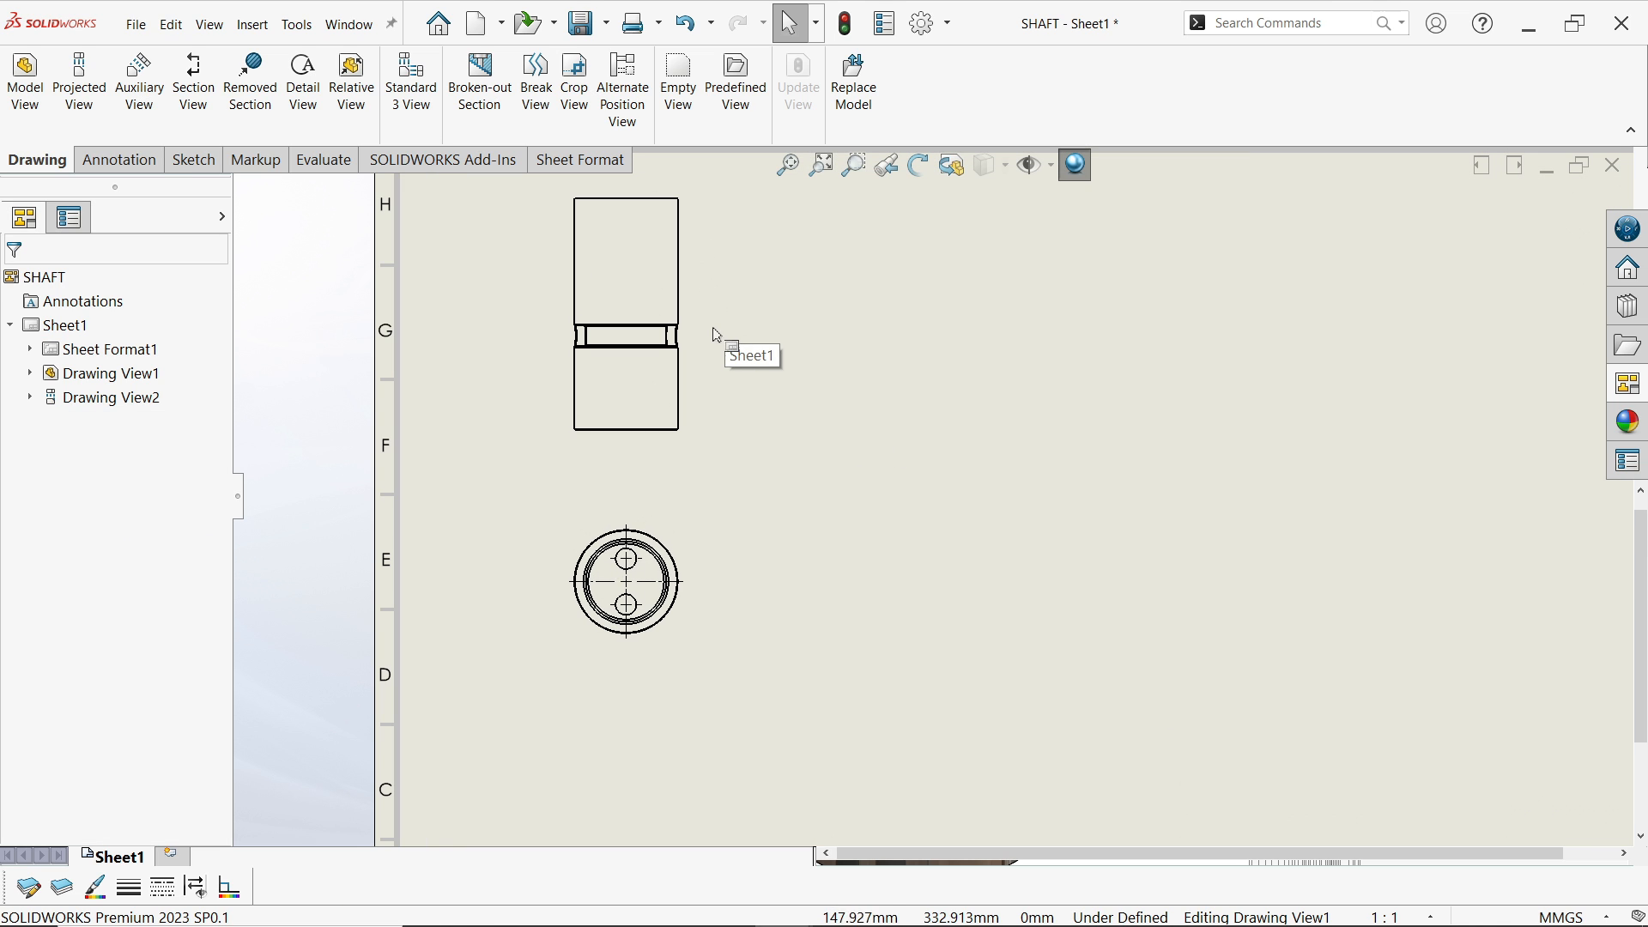
pyautogui.click(699, 339)
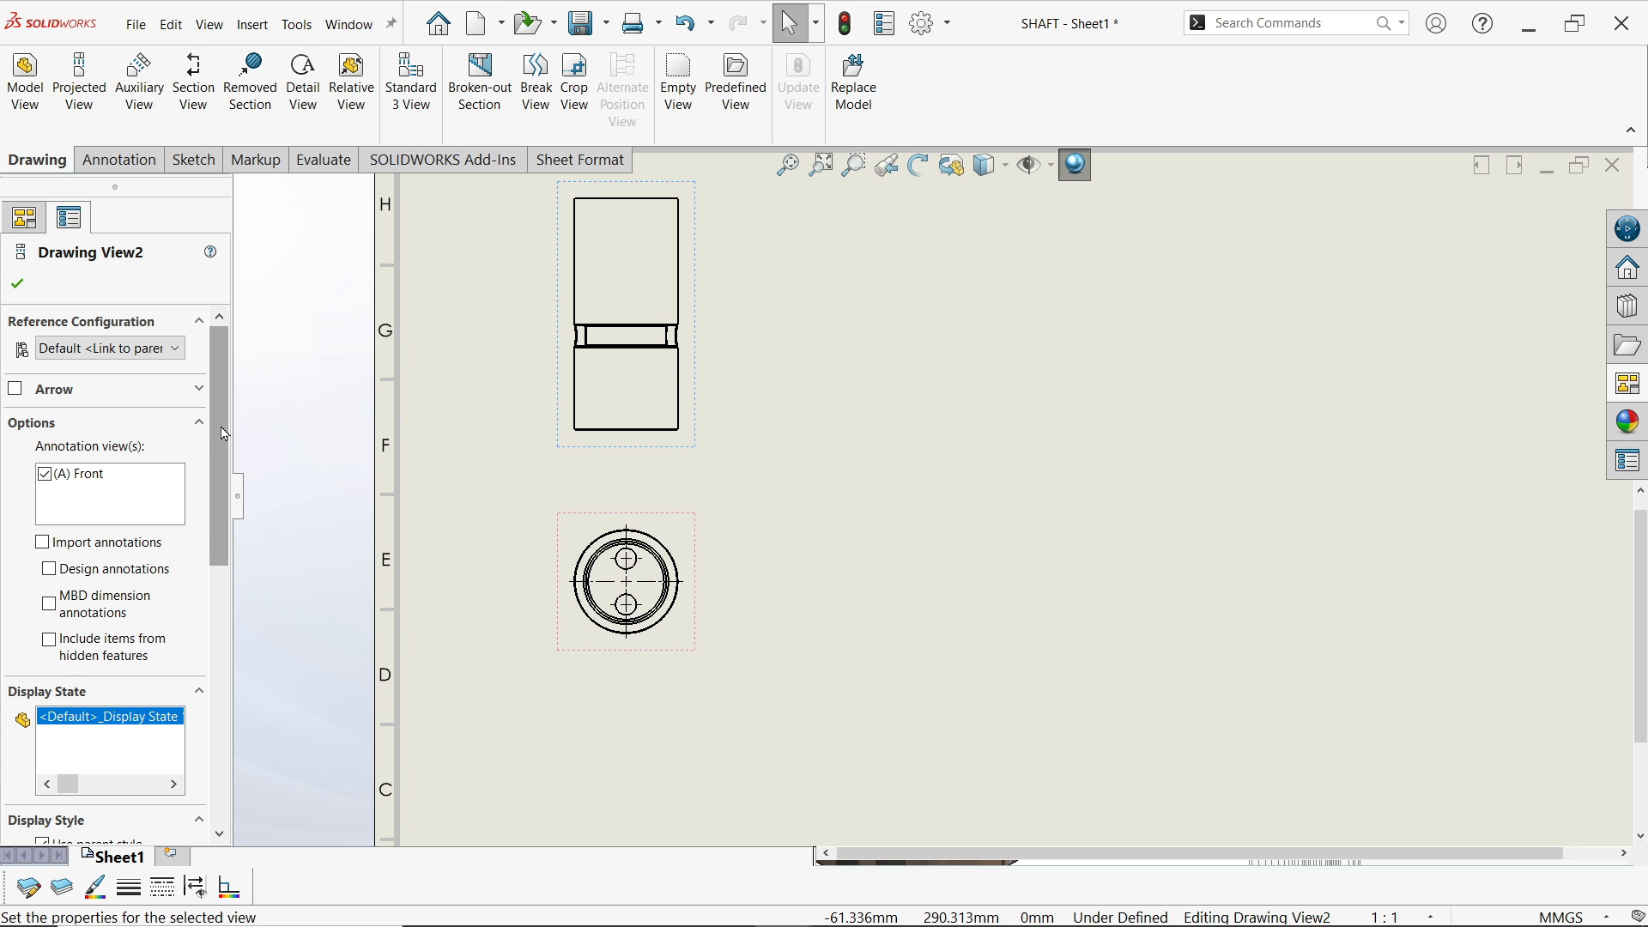
pyautogui.scroll(-4, 103, 516)
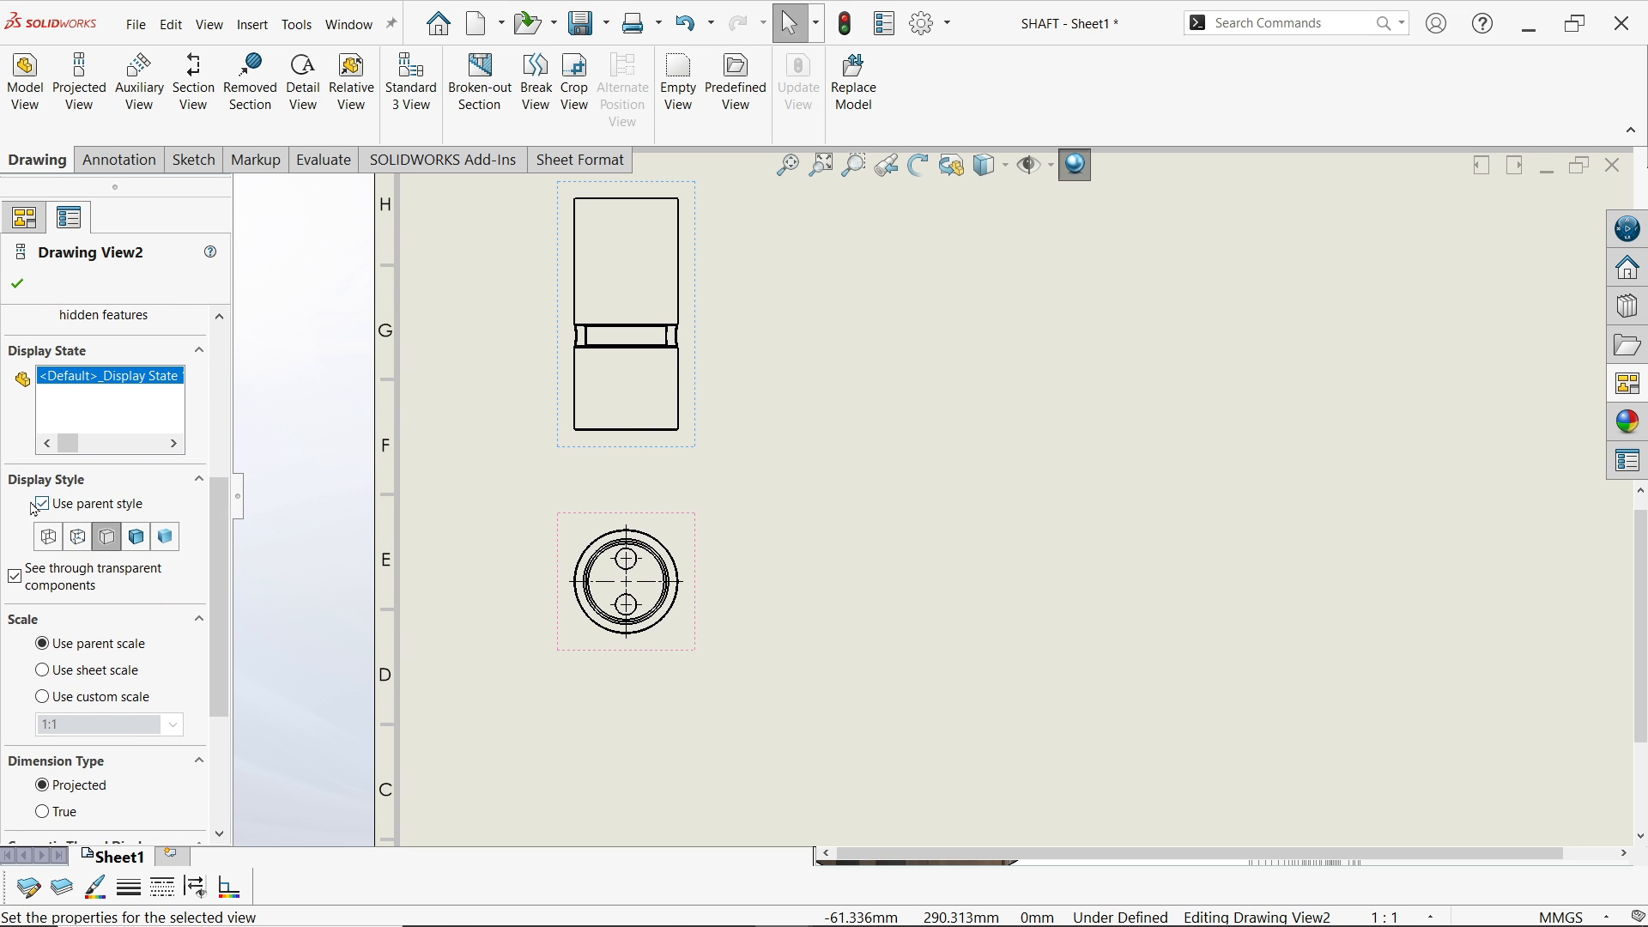
pyautogui.click(78, 538)
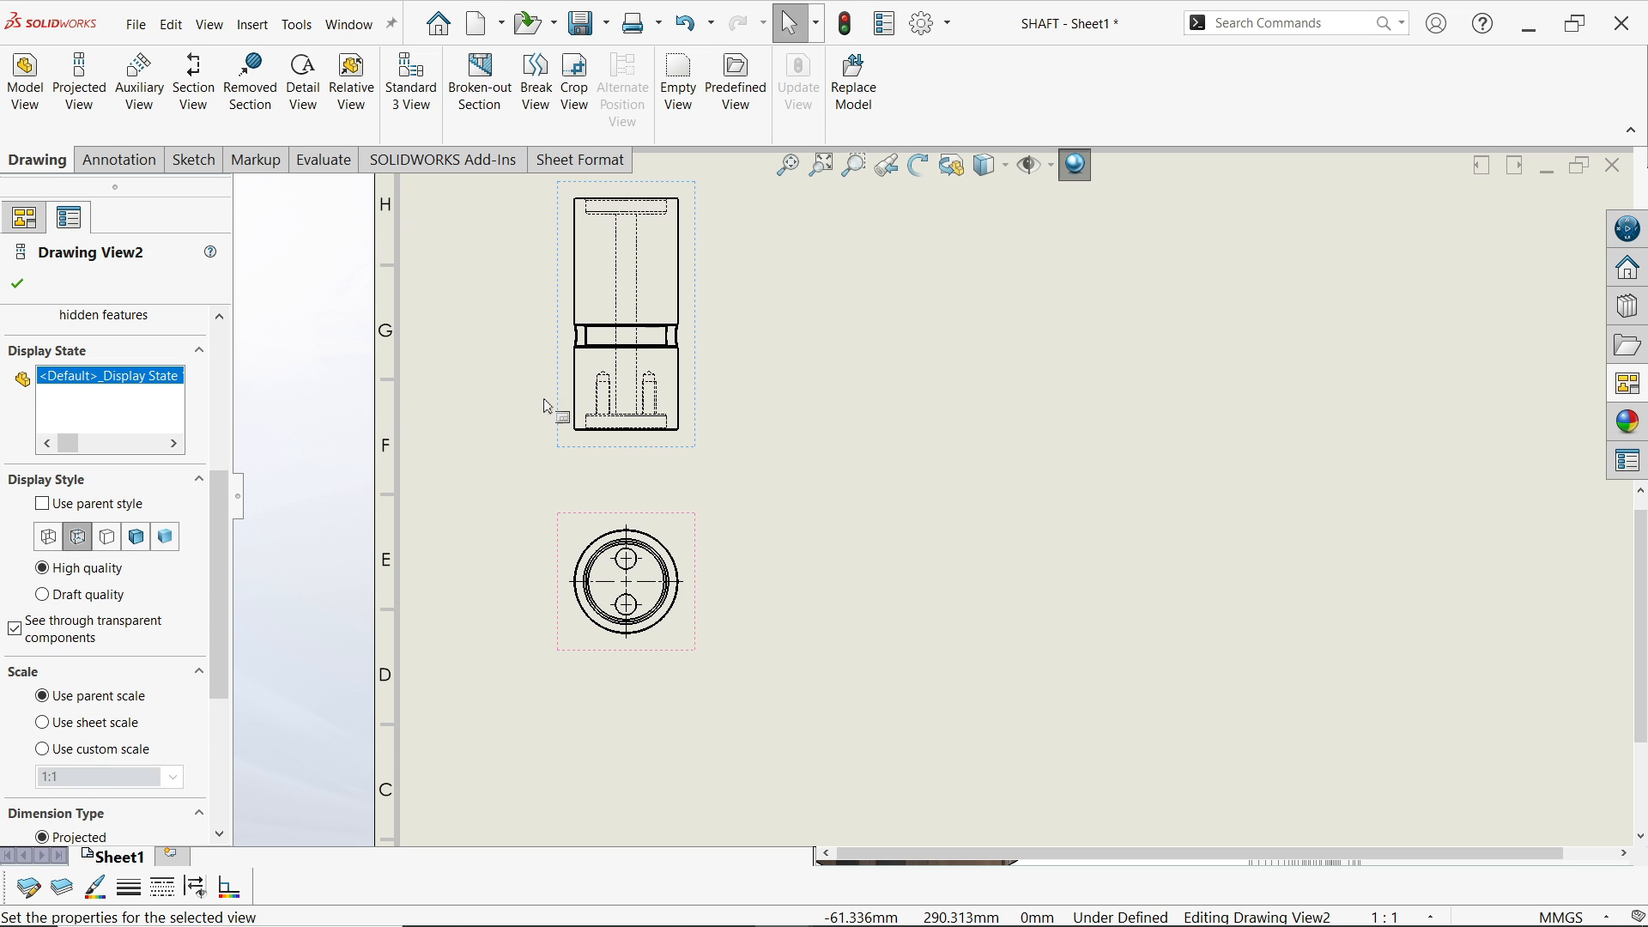
pyautogui.scroll(-2, 661, 325)
pyautogui.scroll(3, 724, 376)
pyautogui.scroll(-3, 785, 368)
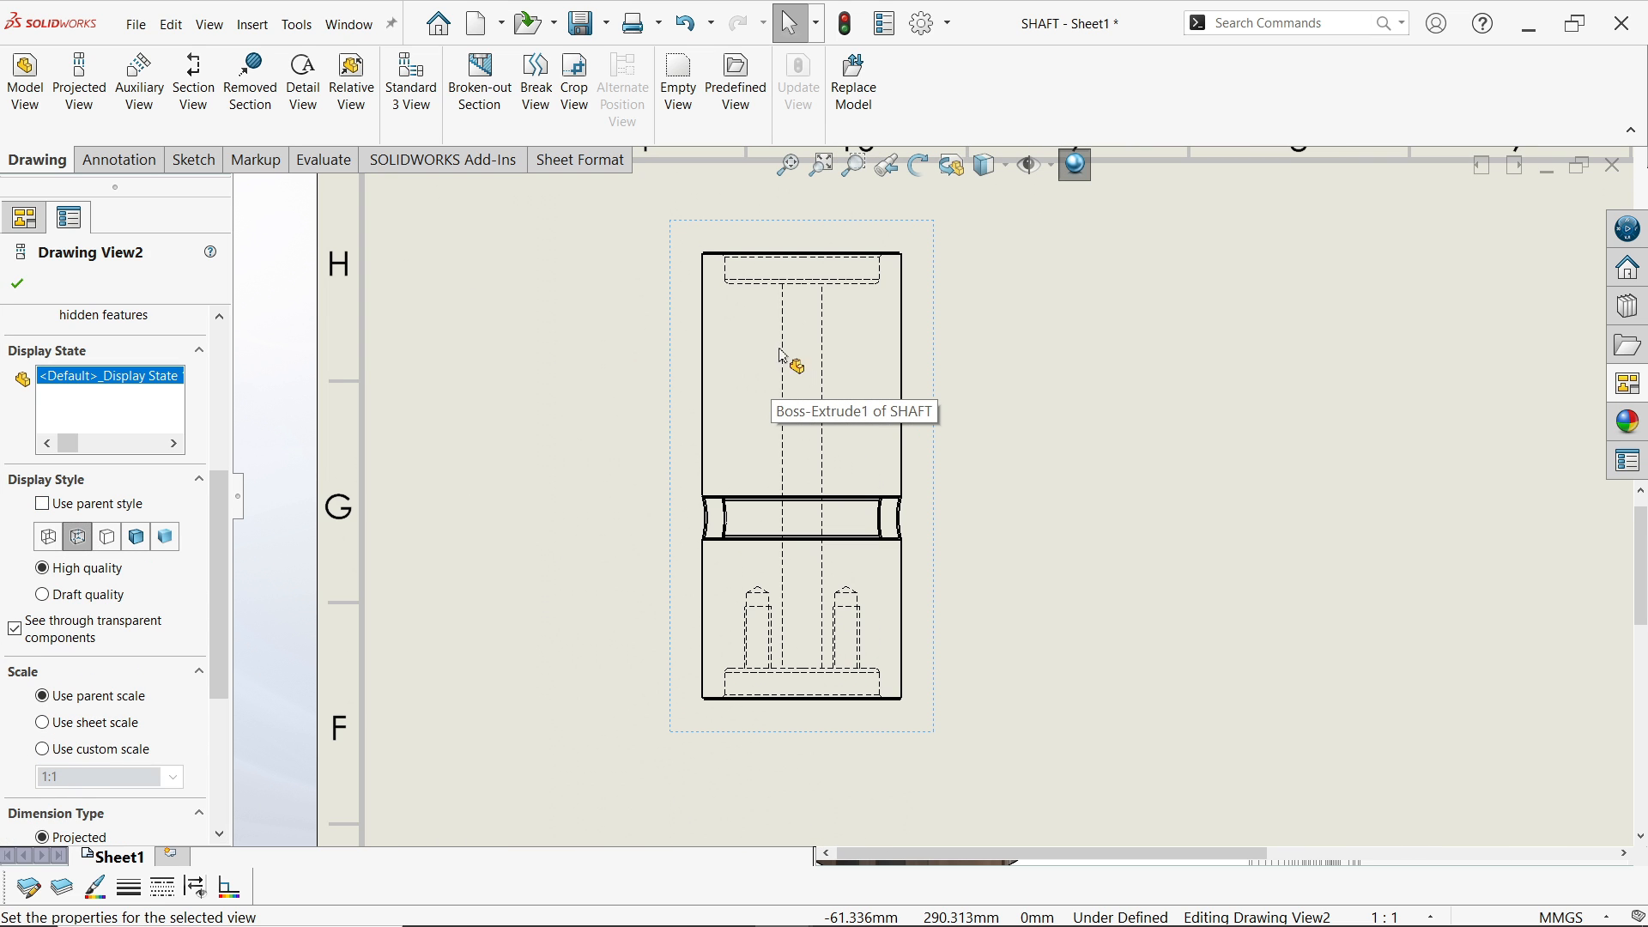
pyautogui.click(18, 285)
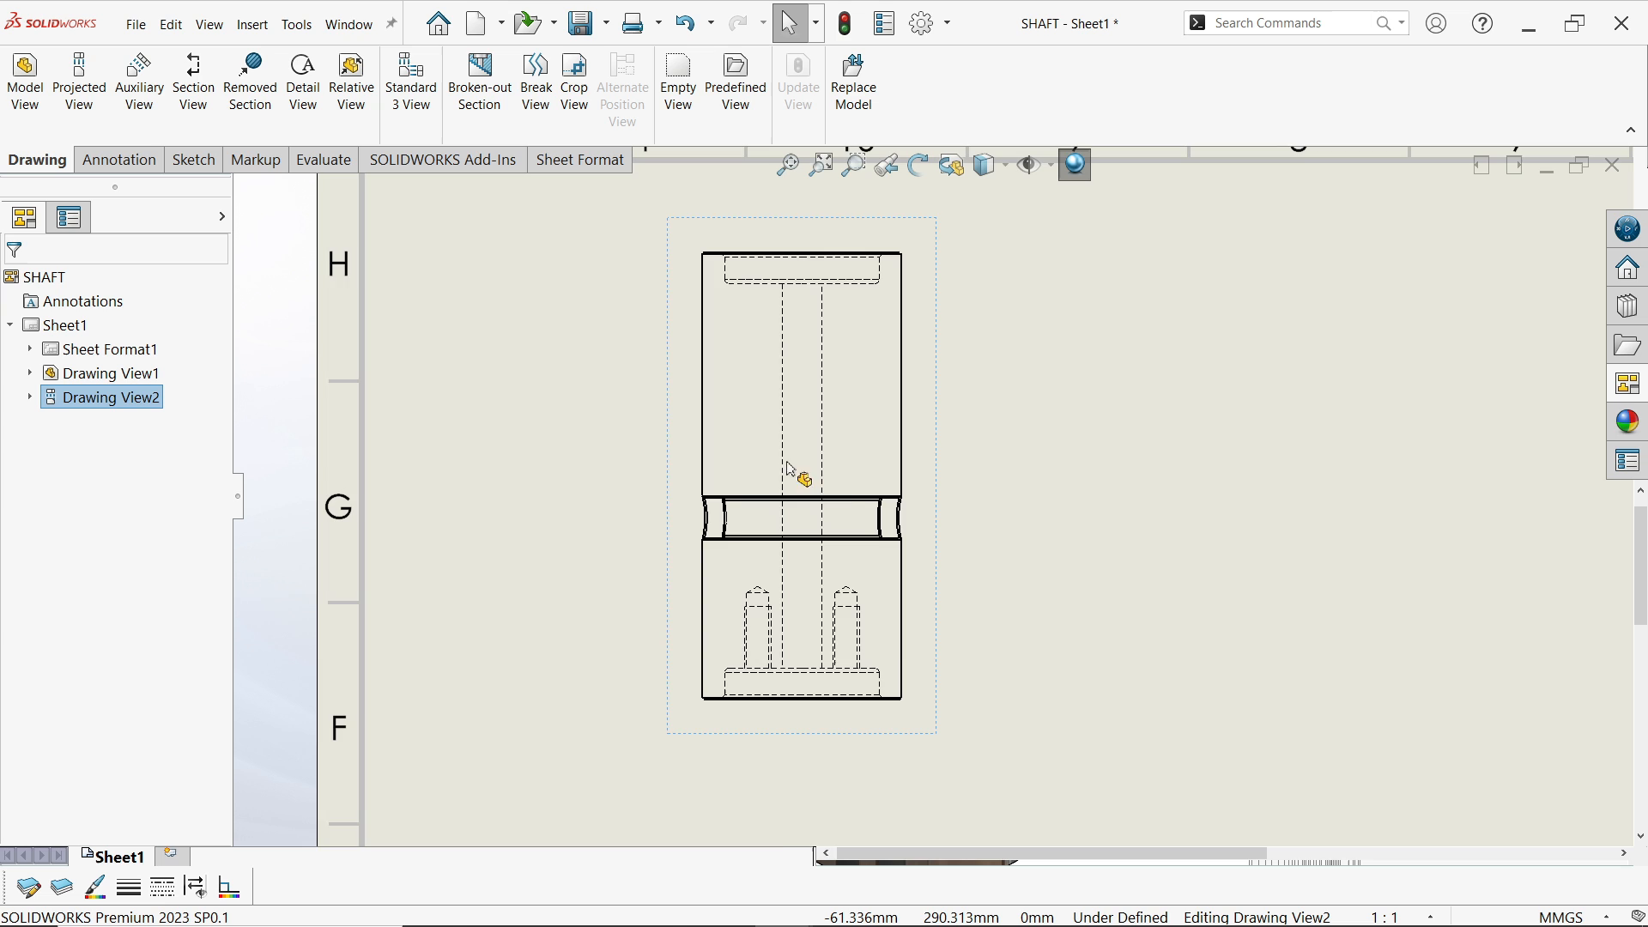
# Project a side view from the front view and place it to the right of it
pyautogui.scroll(6, 795, 471)
pyautogui.scroll(-2, 944, 510)
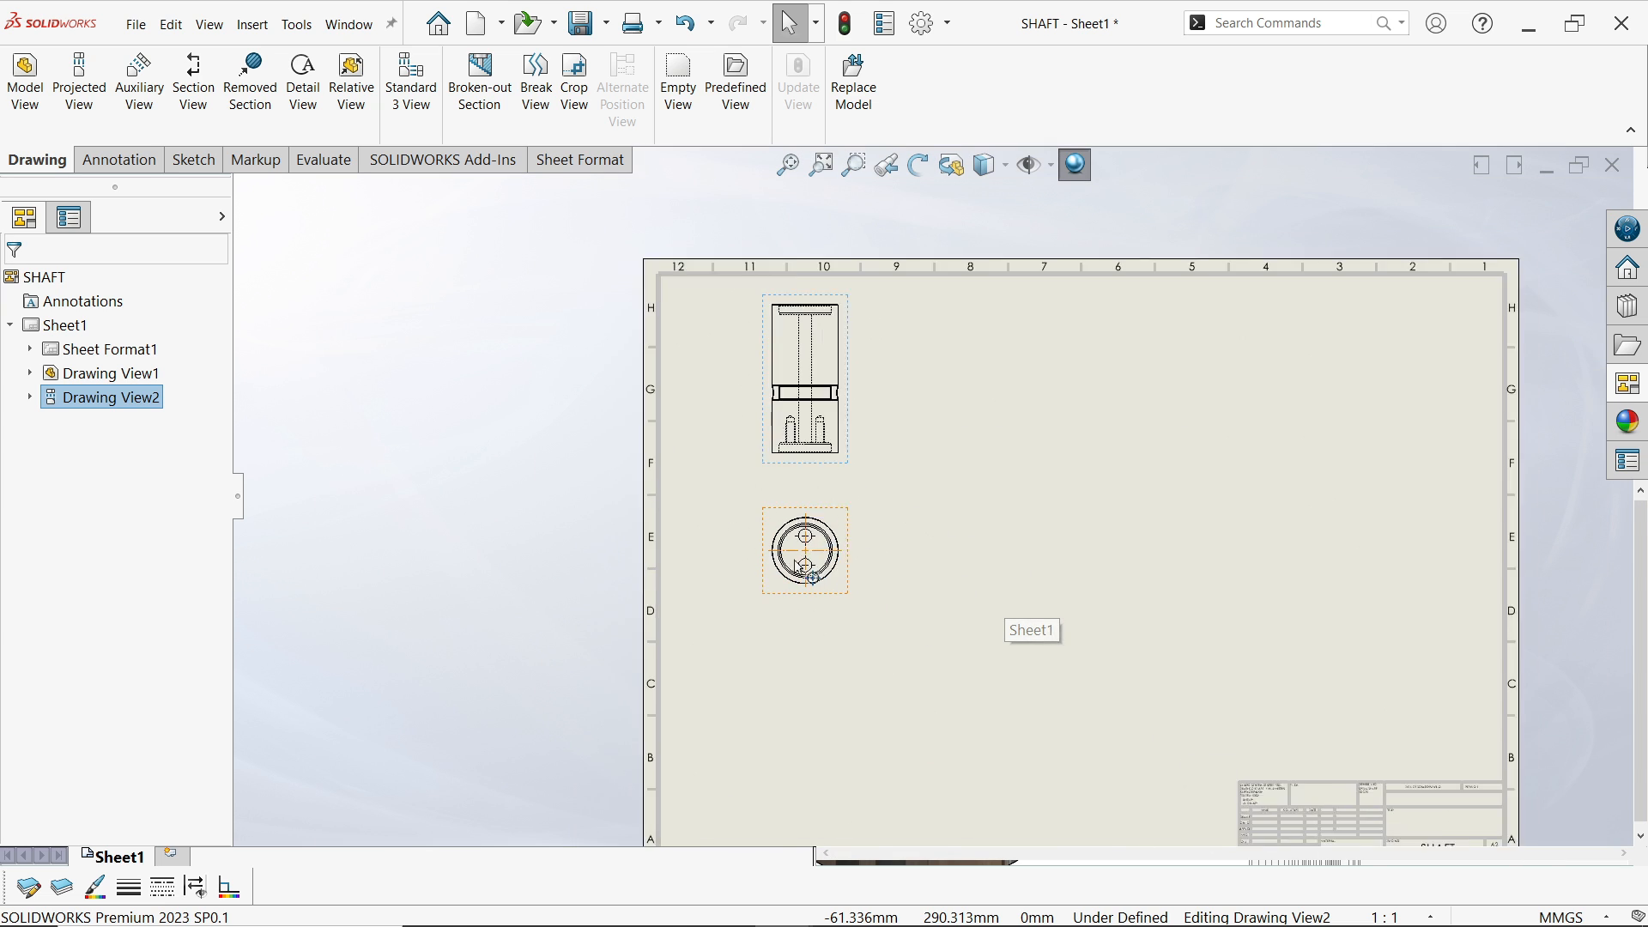
pyautogui.scroll(-3, 940, 517)
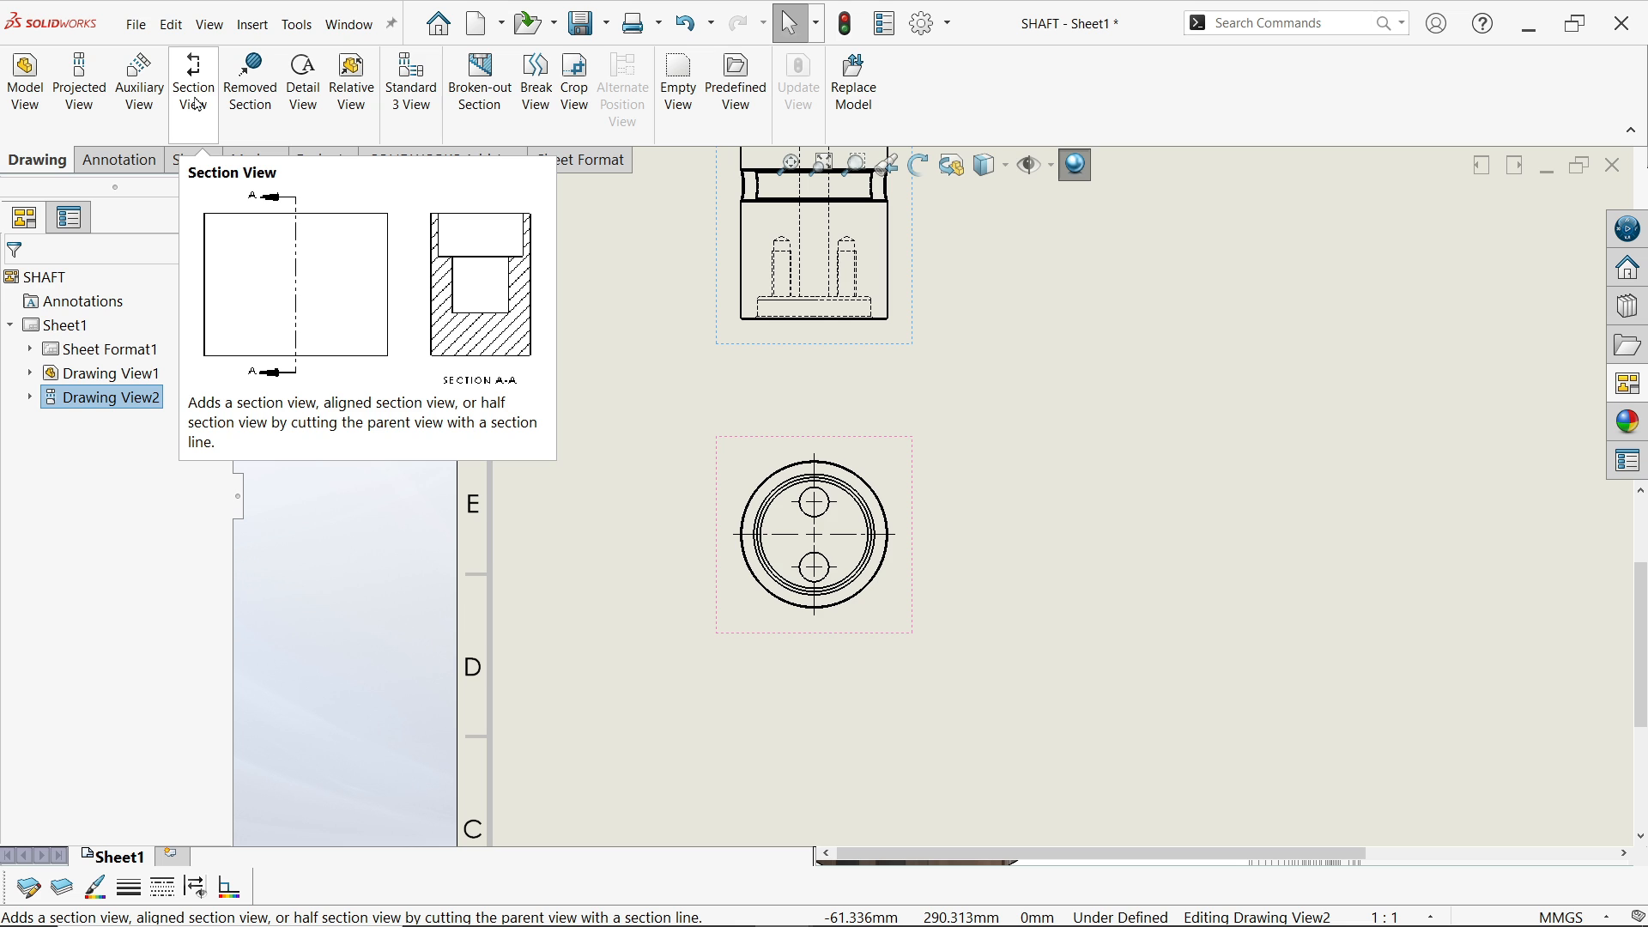
pyautogui.scroll(4, 997, 317)
pyautogui.scroll(-3, 970, 494)
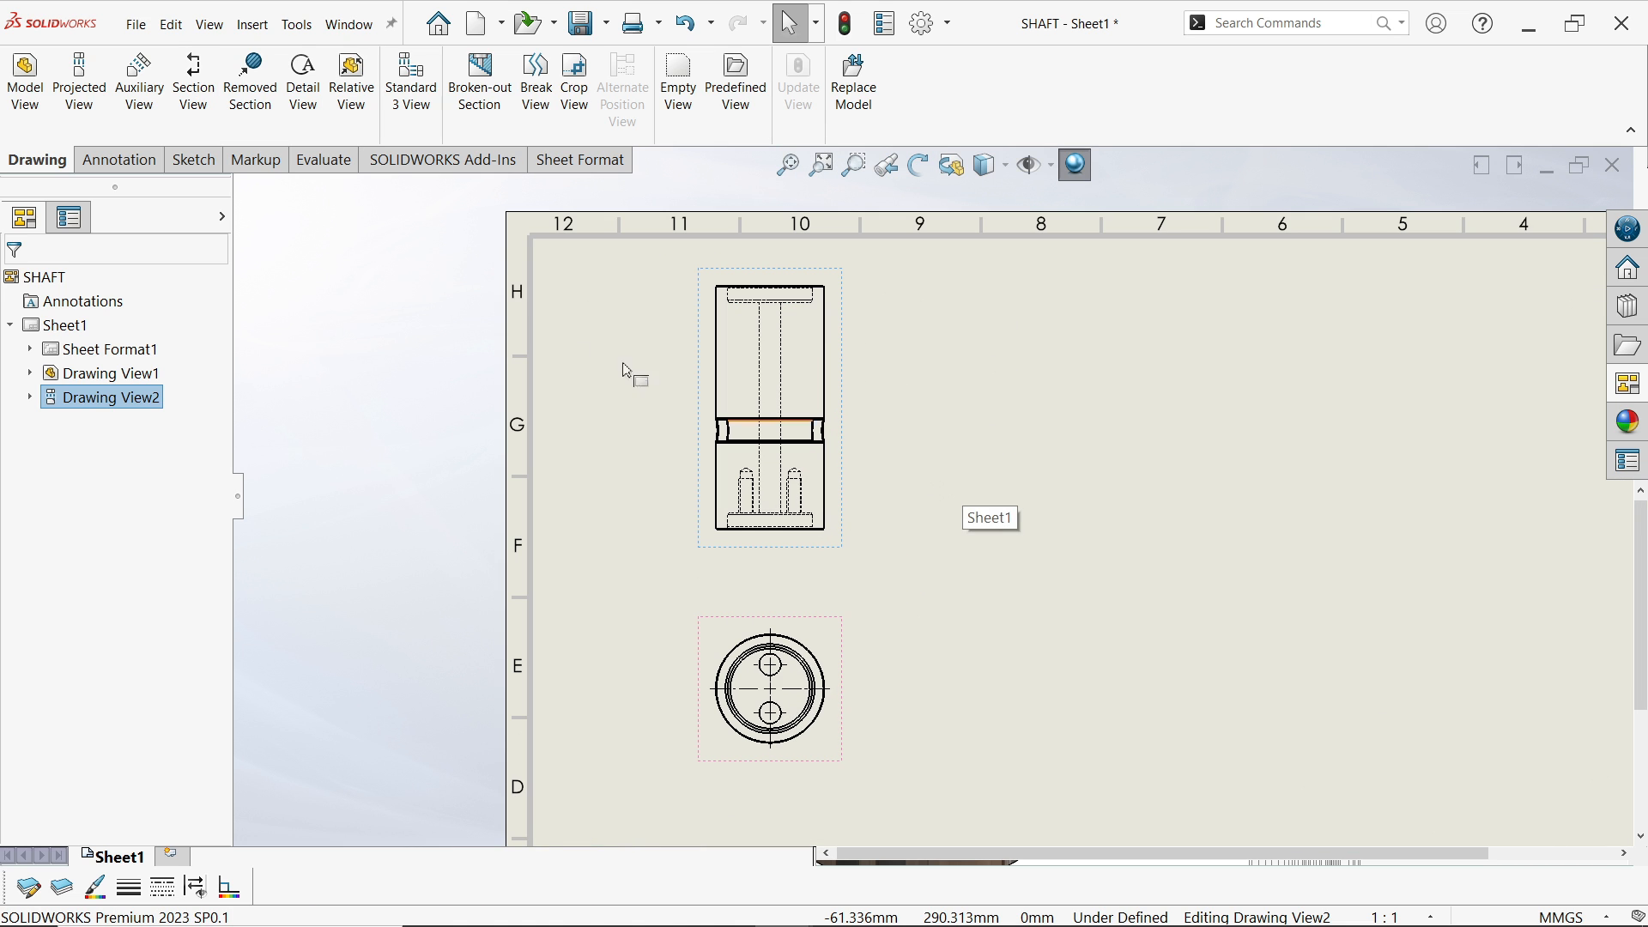
pyautogui.click(87, 104)
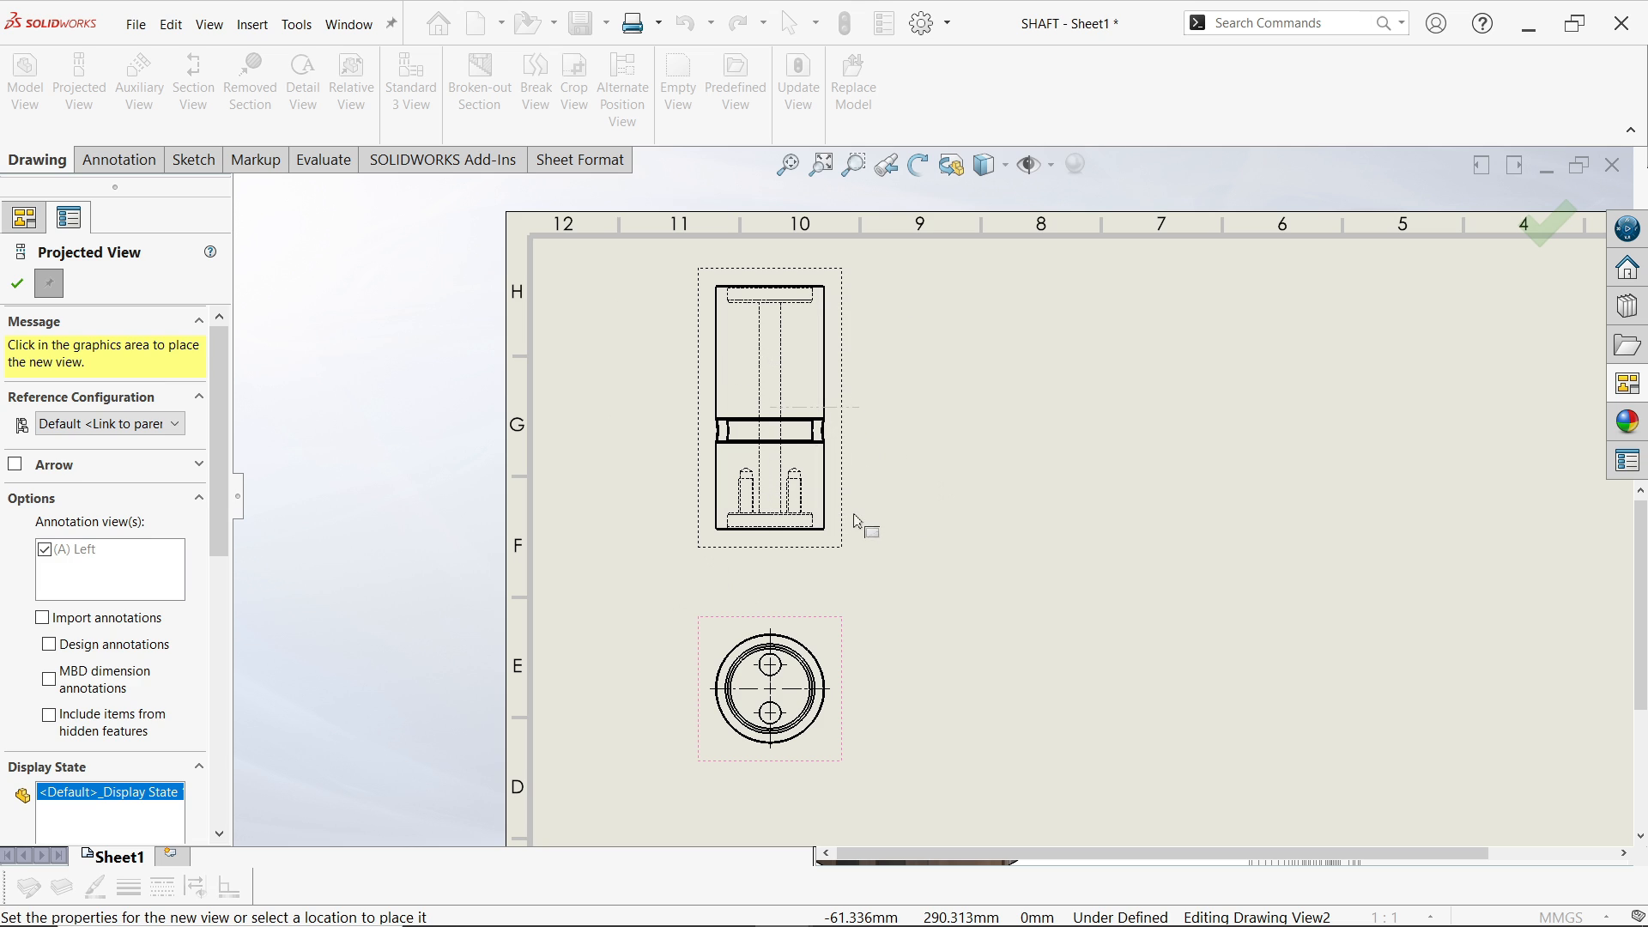
pyautogui.press('Escape')
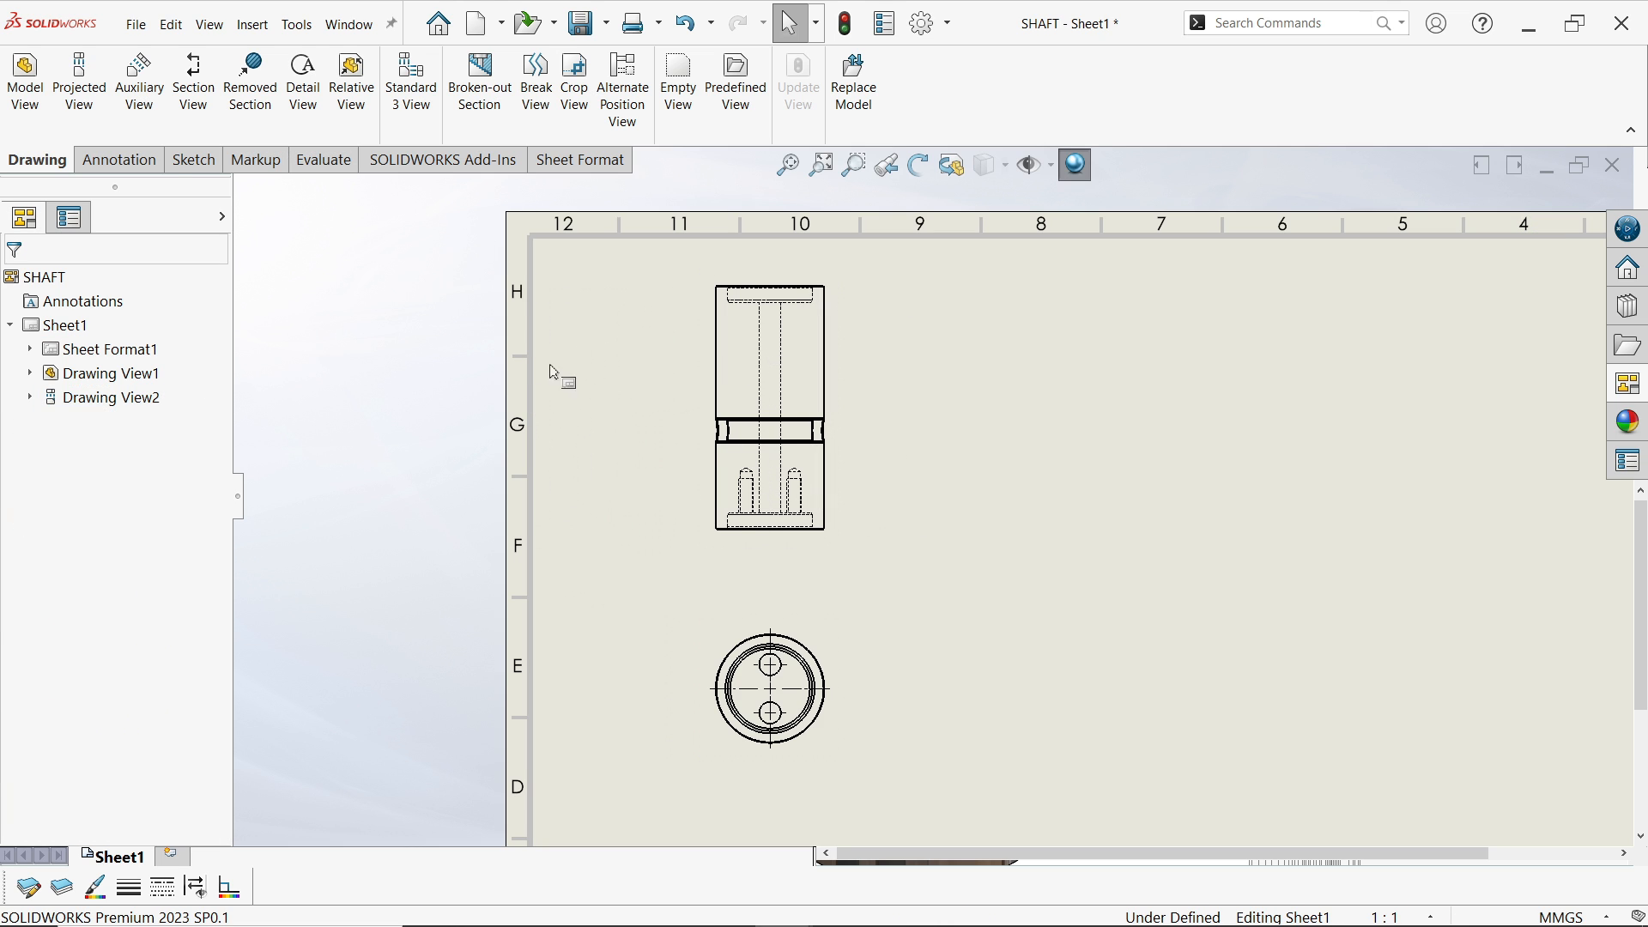
pyautogui.click(79, 82)
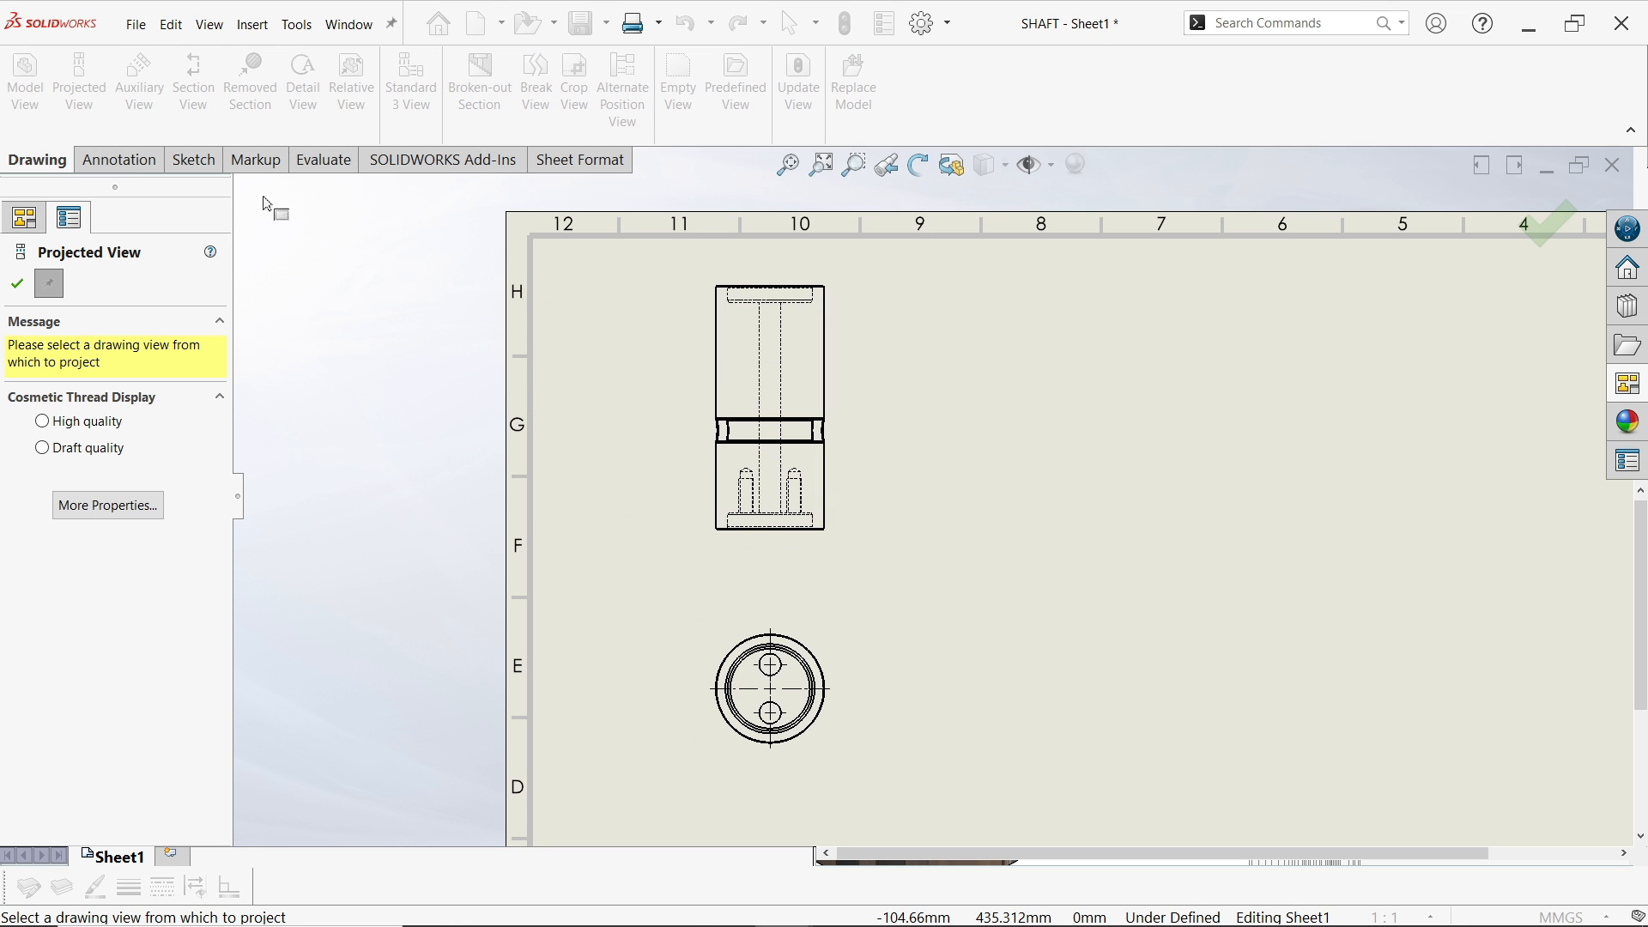
pyautogui.click(846, 446)
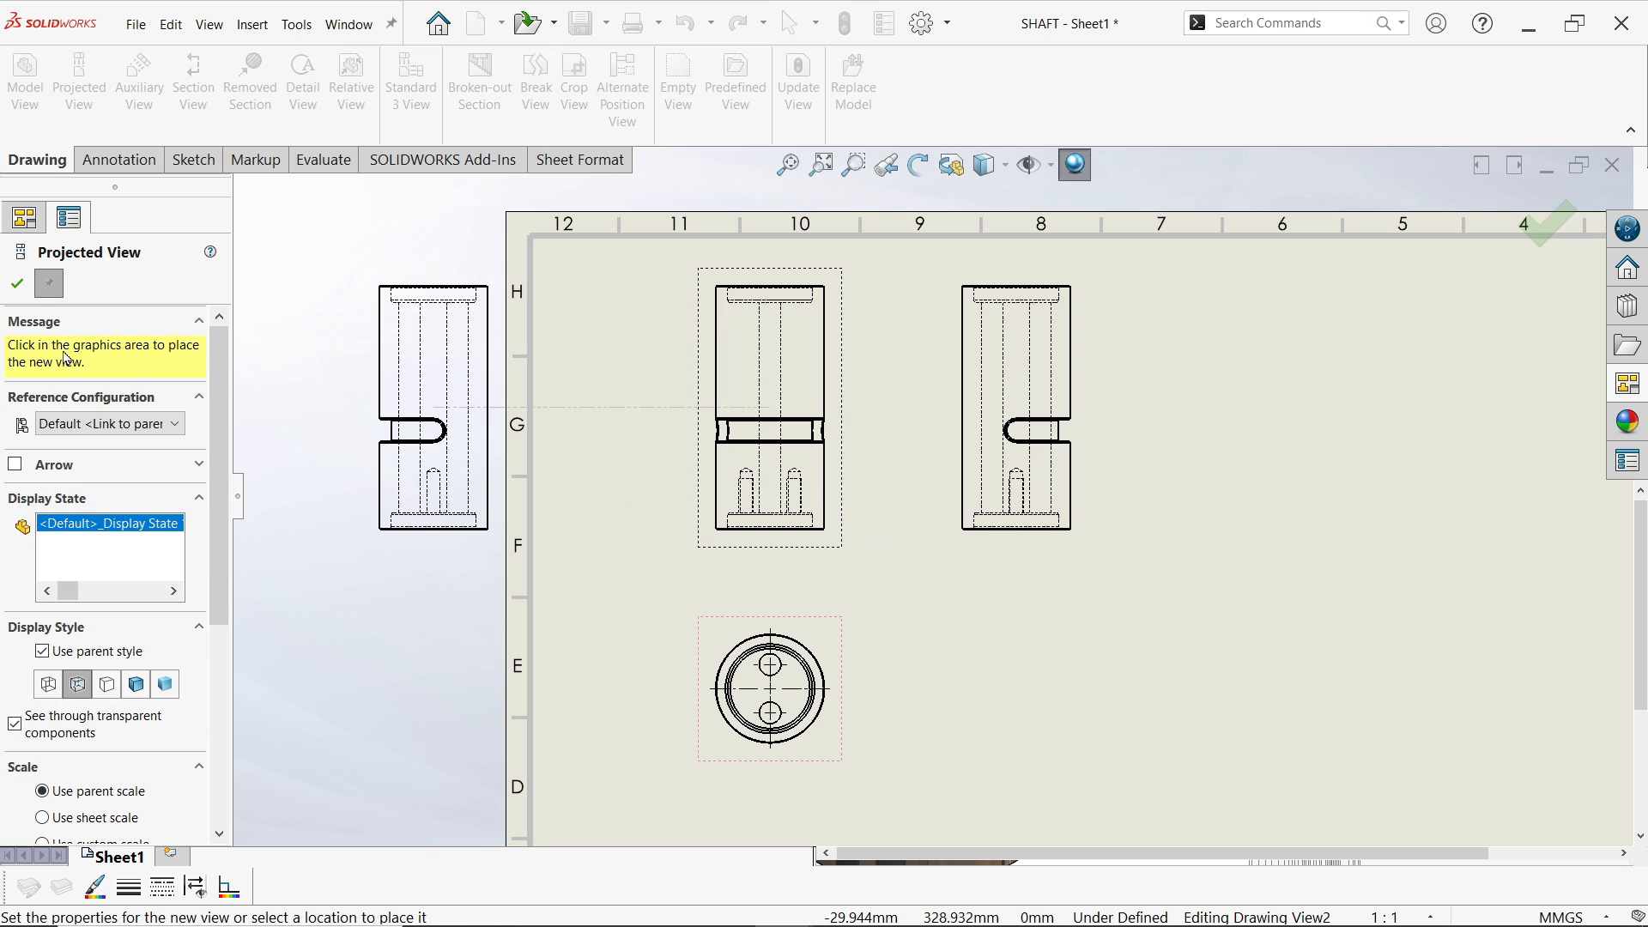
pyautogui.click(17, 285)
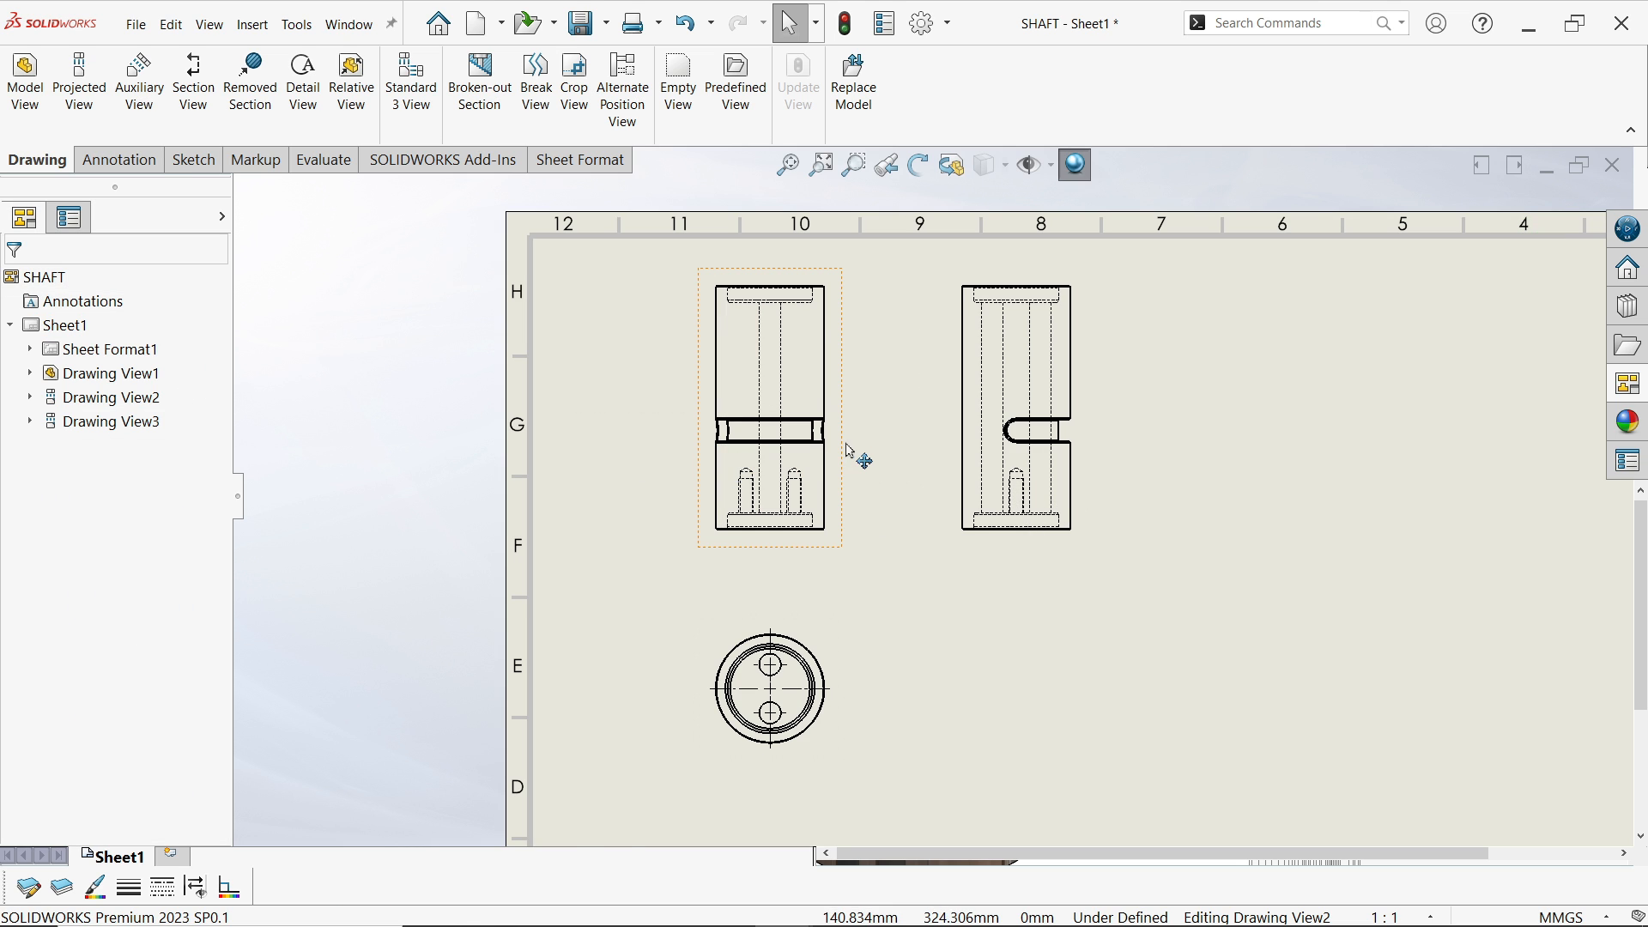
# Create a section view with a horizontal cutting line through the circular view's centre and place it below that view
pyautogui.scroll(2, 1022, 525)
pyautogui.scroll(-2, 1035, 537)
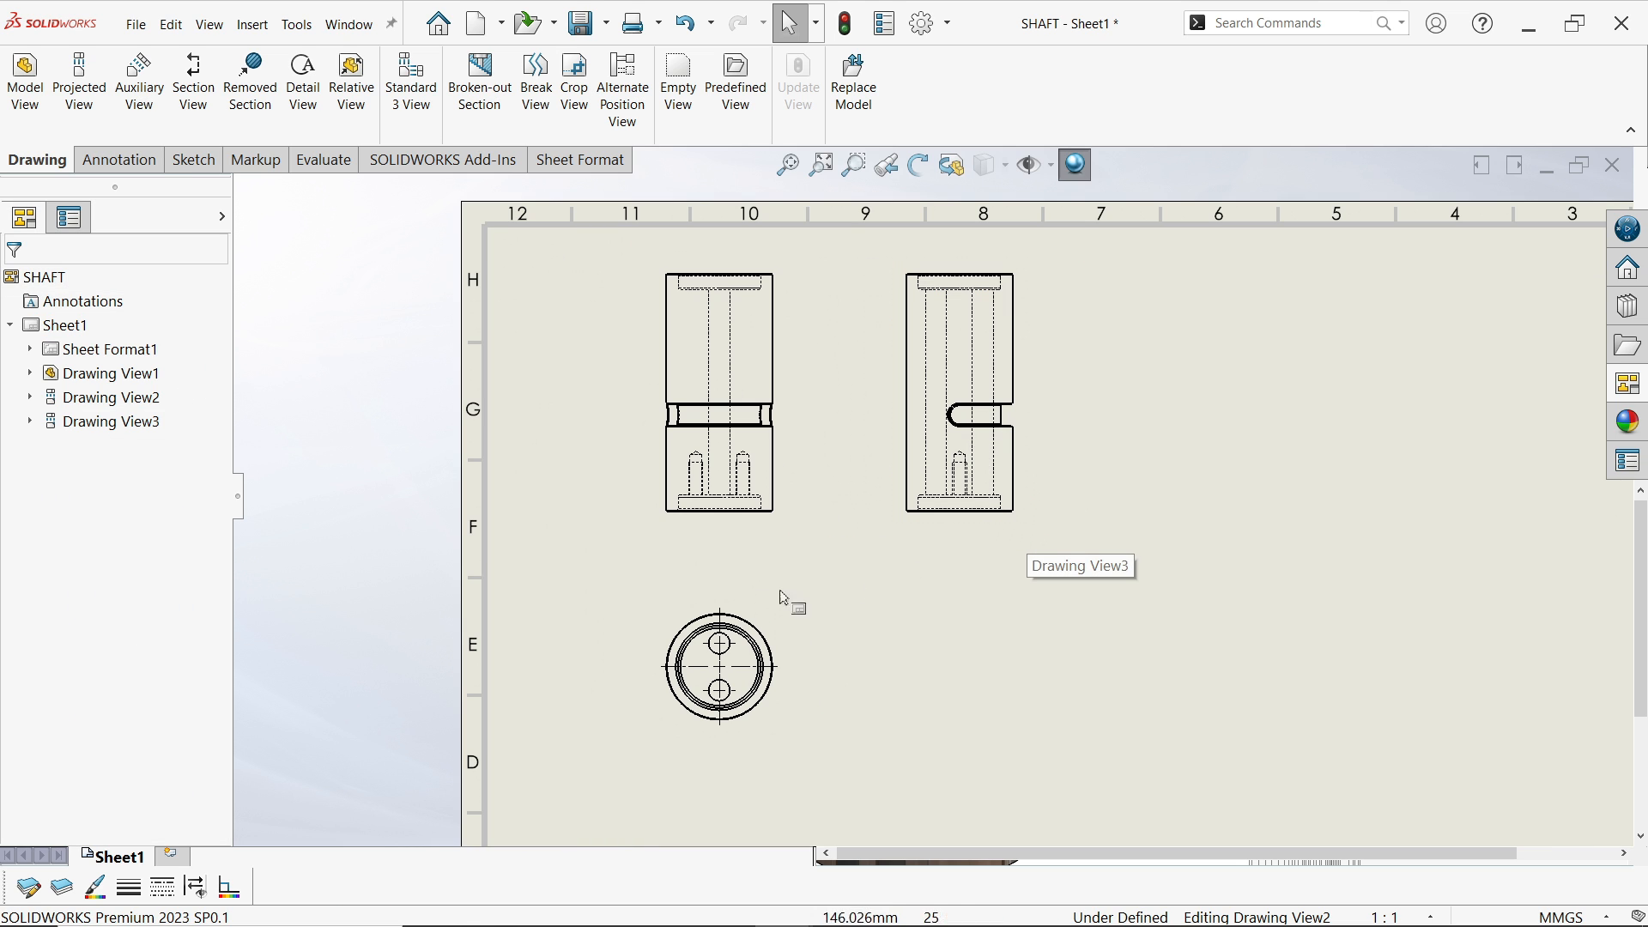
pyautogui.click(203, 93)
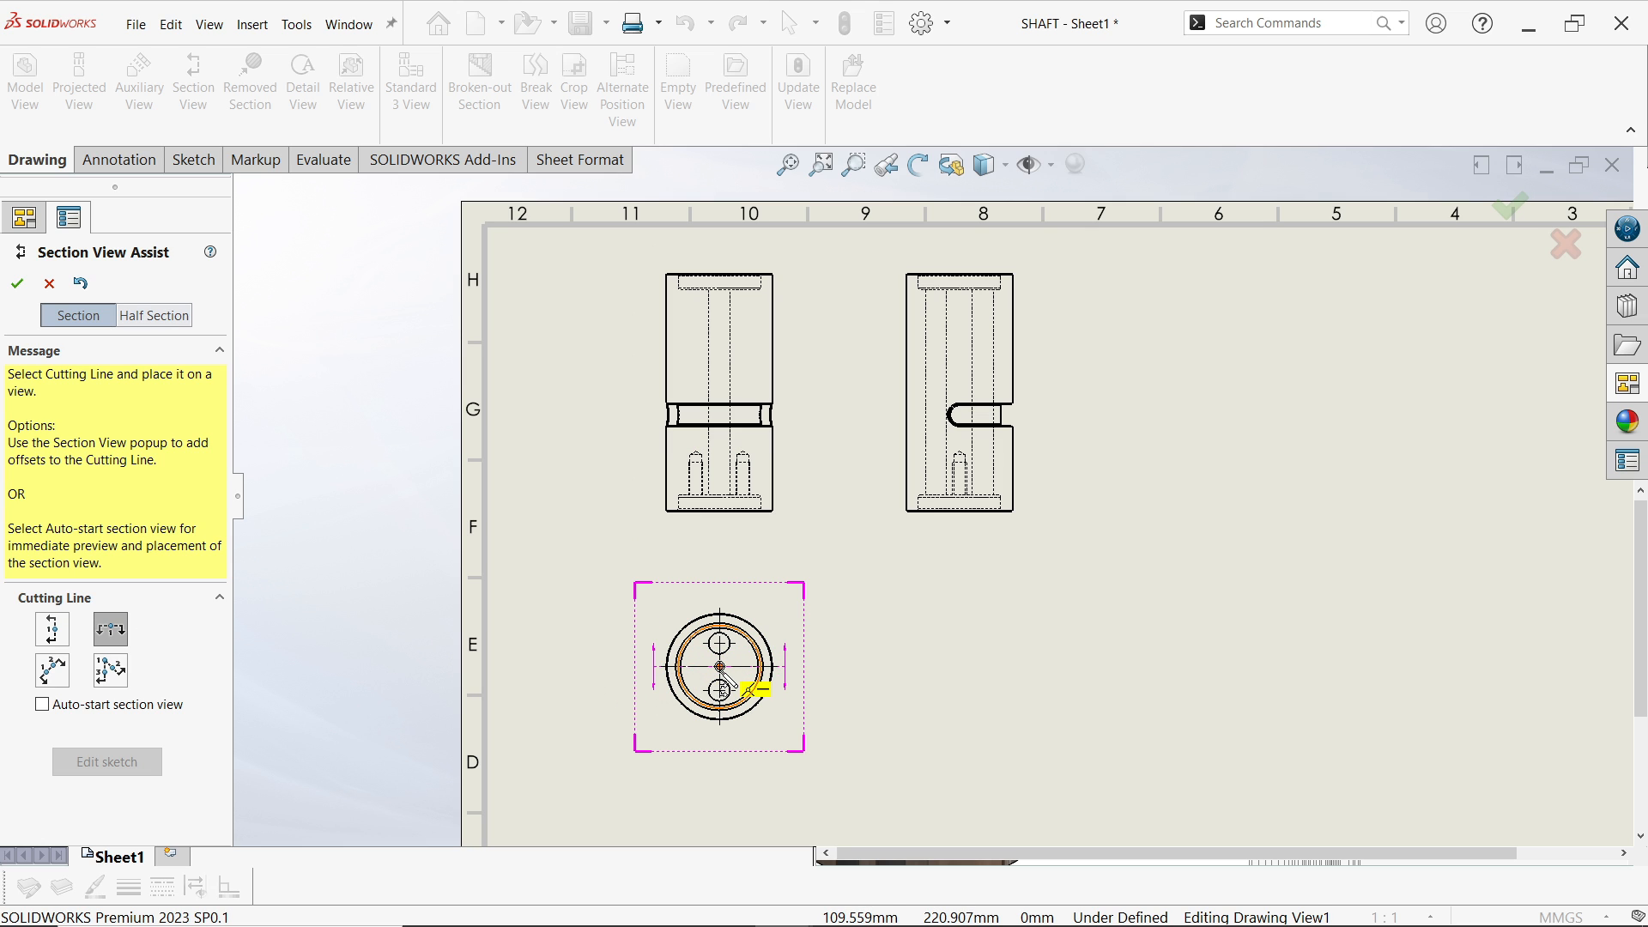
pyautogui.scroll(-3, 721, 677)
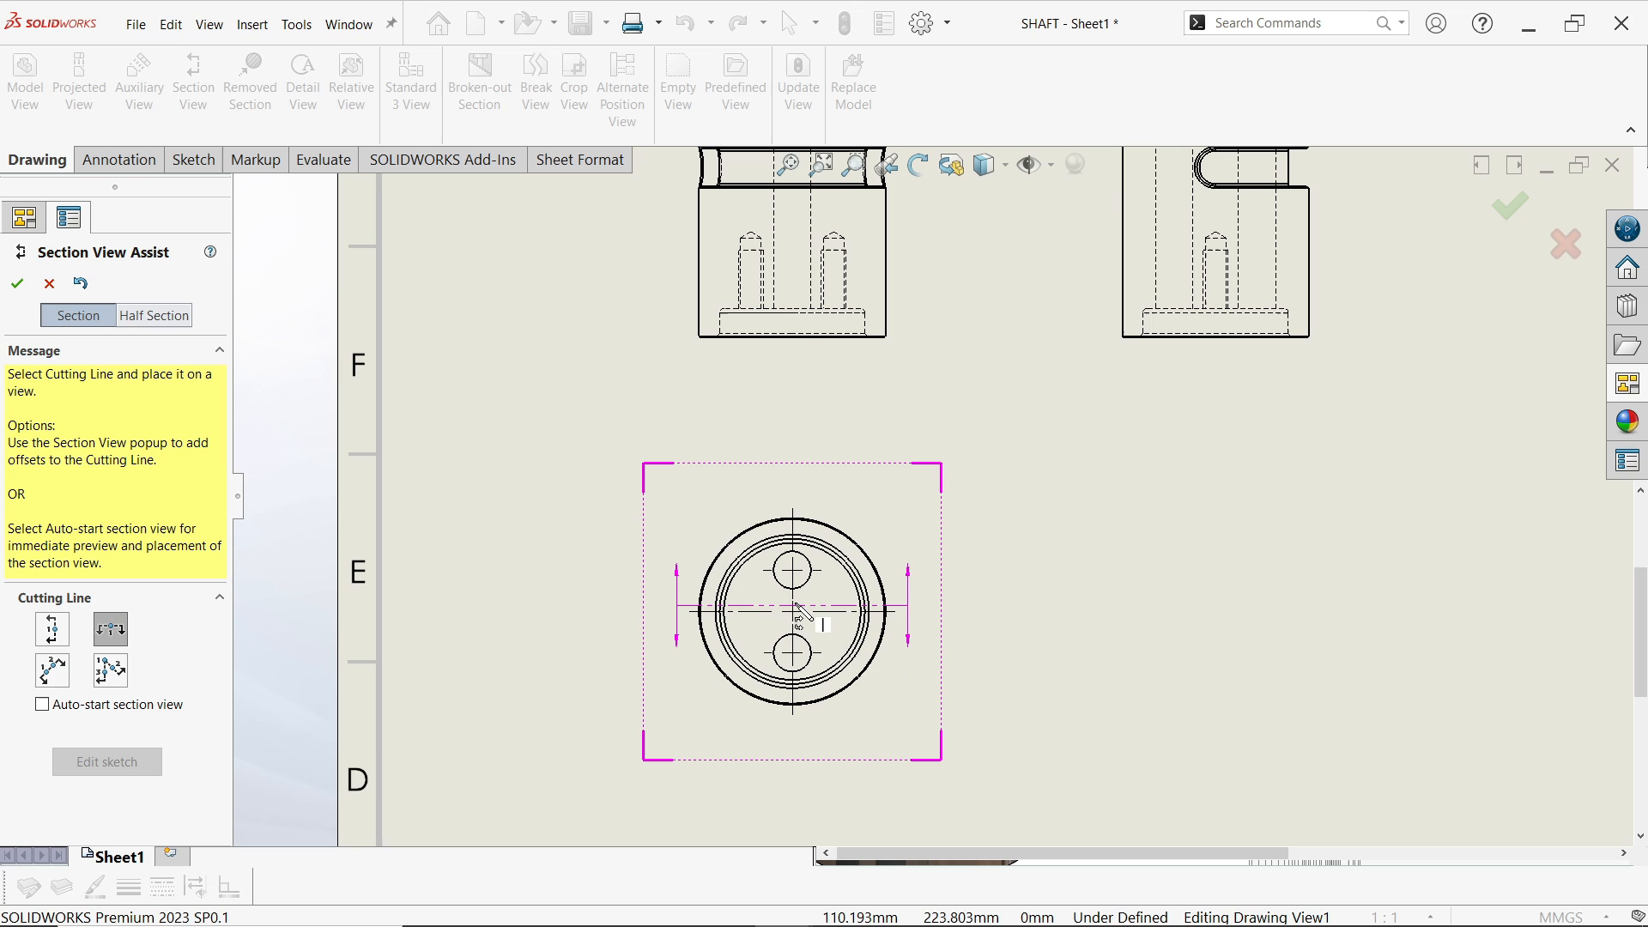
pyautogui.click(794, 612)
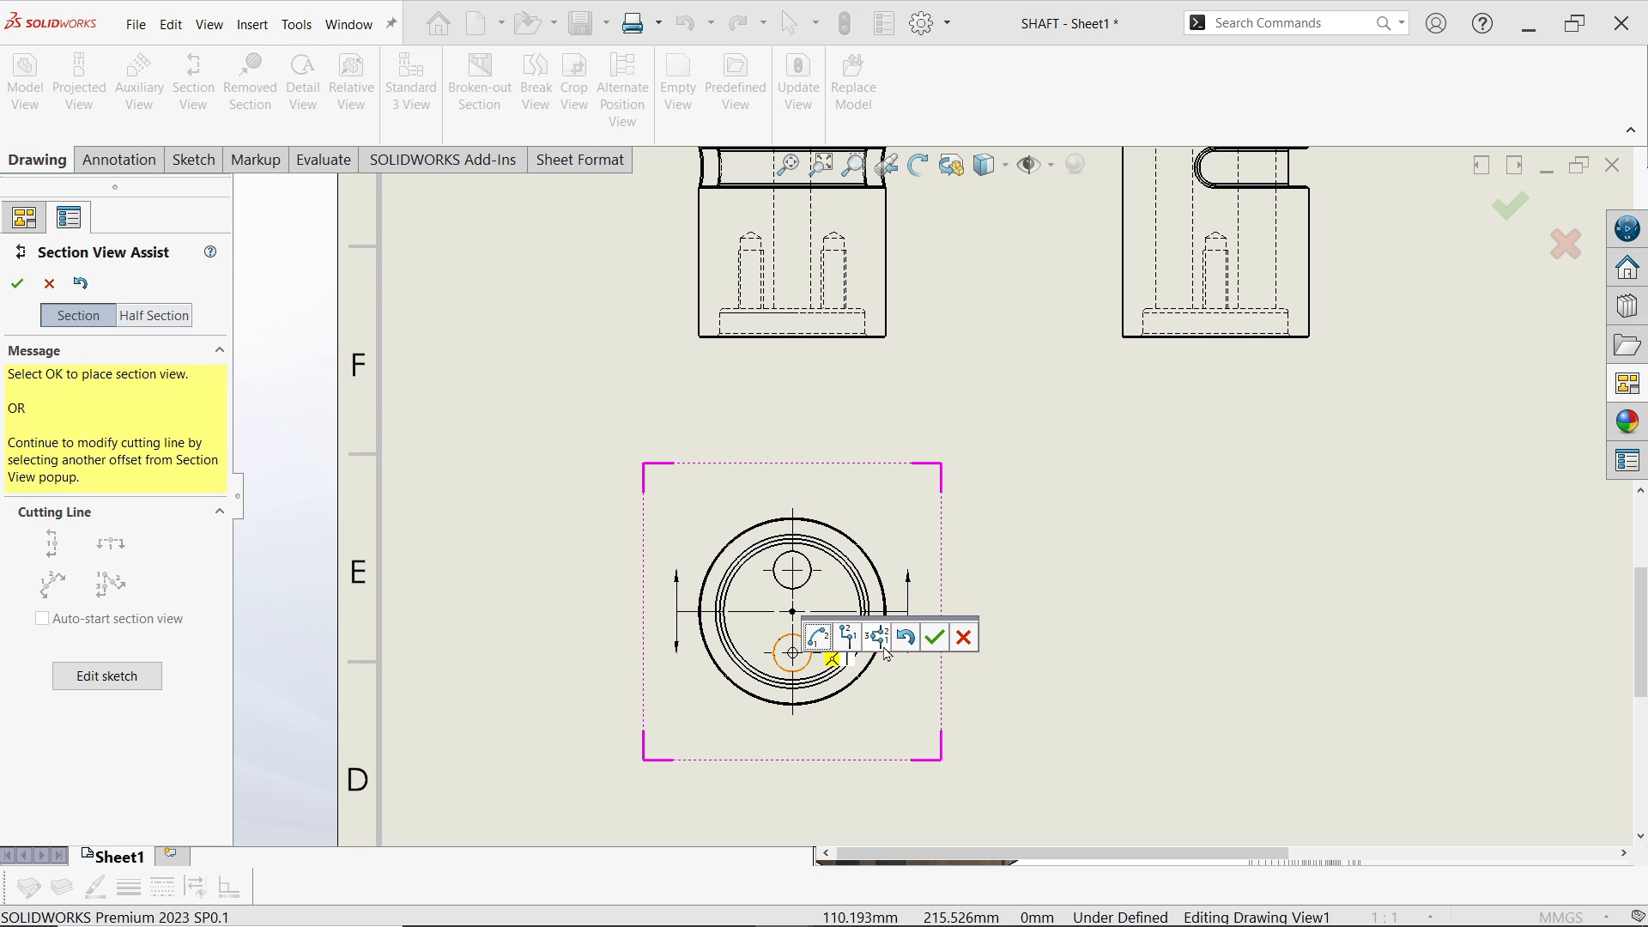
pyautogui.click(936, 642)
pyautogui.scroll(5, 945, 589)
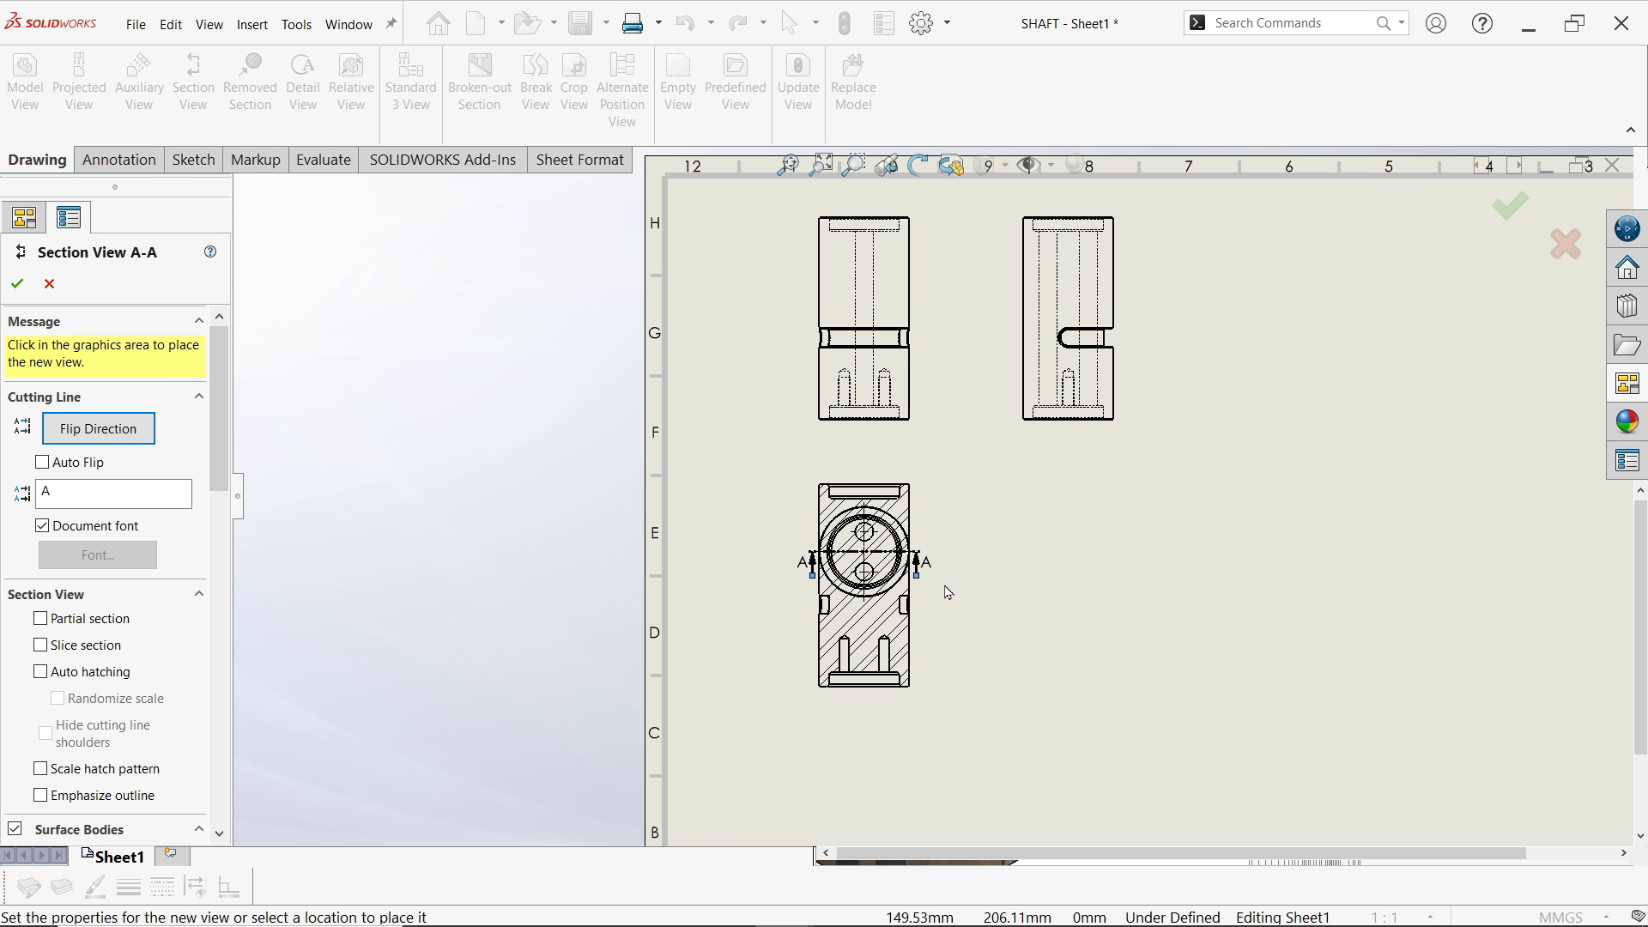
pyautogui.scroll(-6, 948, 611)
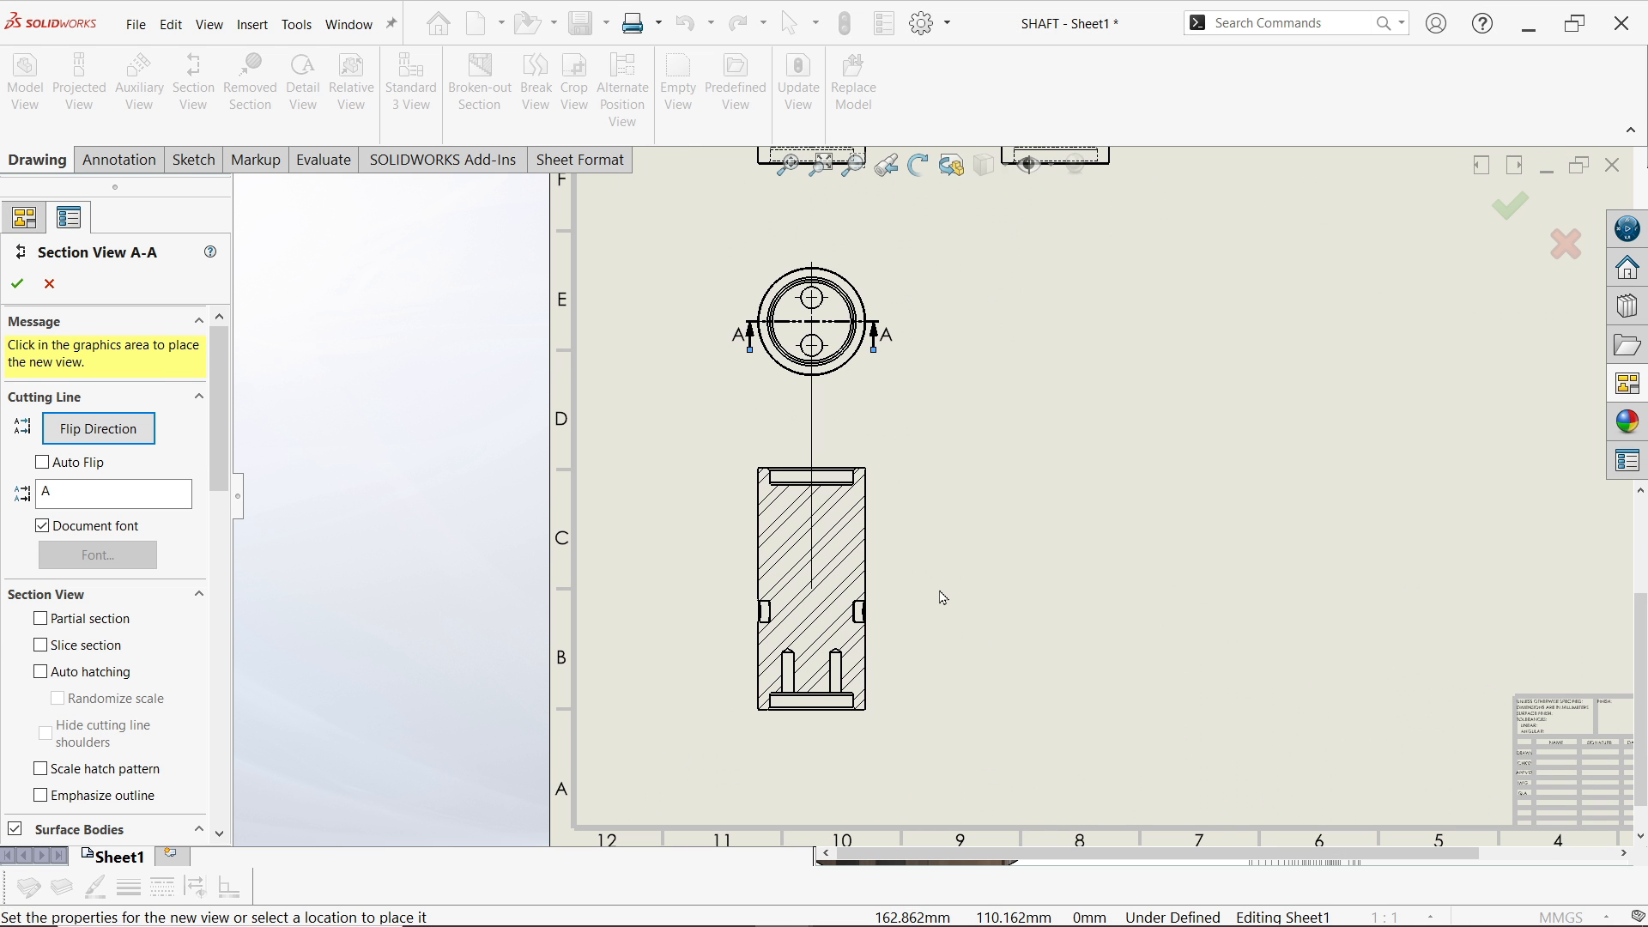
pyautogui.click(920, 581)
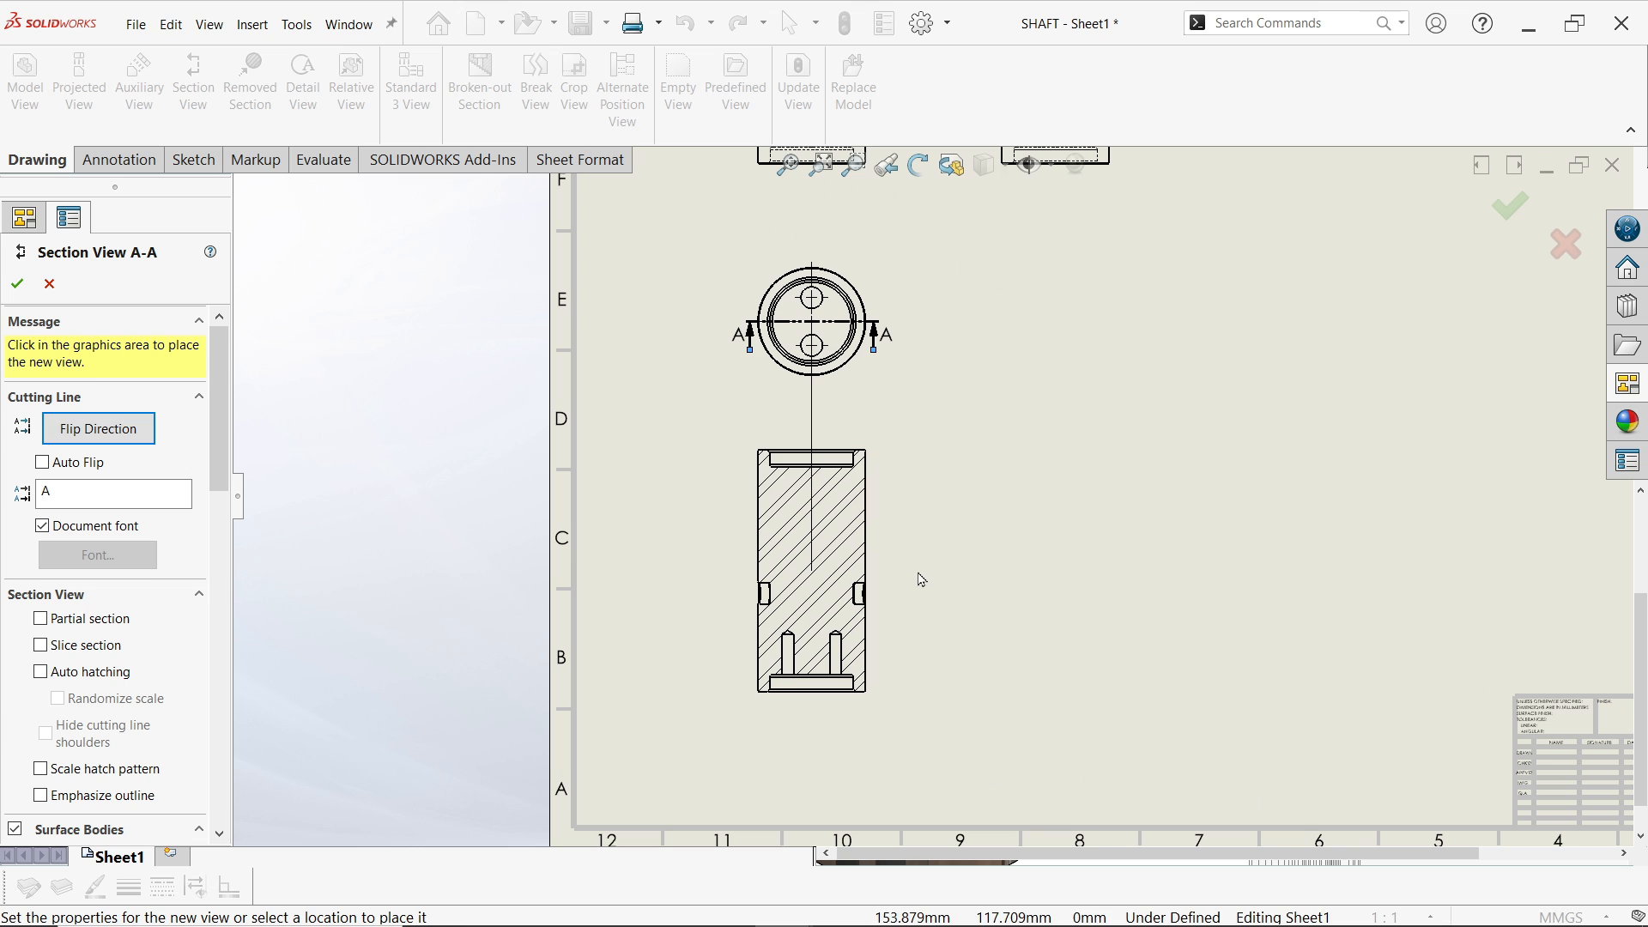
pyautogui.rightClick(1052, 471)
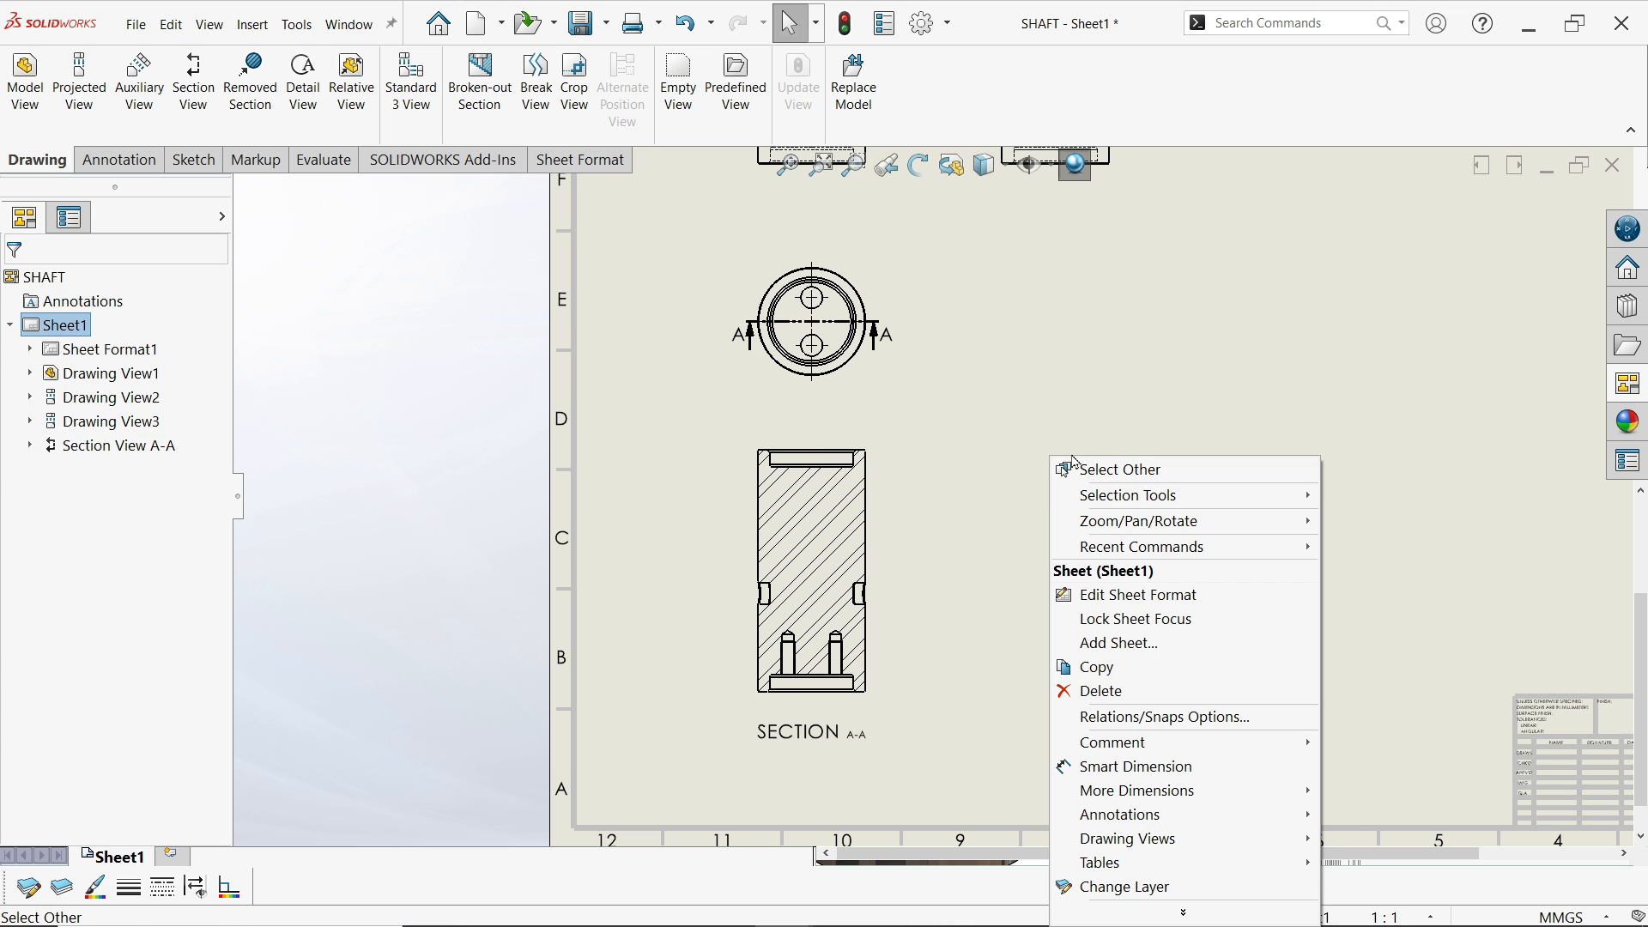
pyautogui.click(1048, 446)
# Break the section view's alignment with its parent and move it to the right of the side view
pyautogui.scroll(-1, 874, 652)
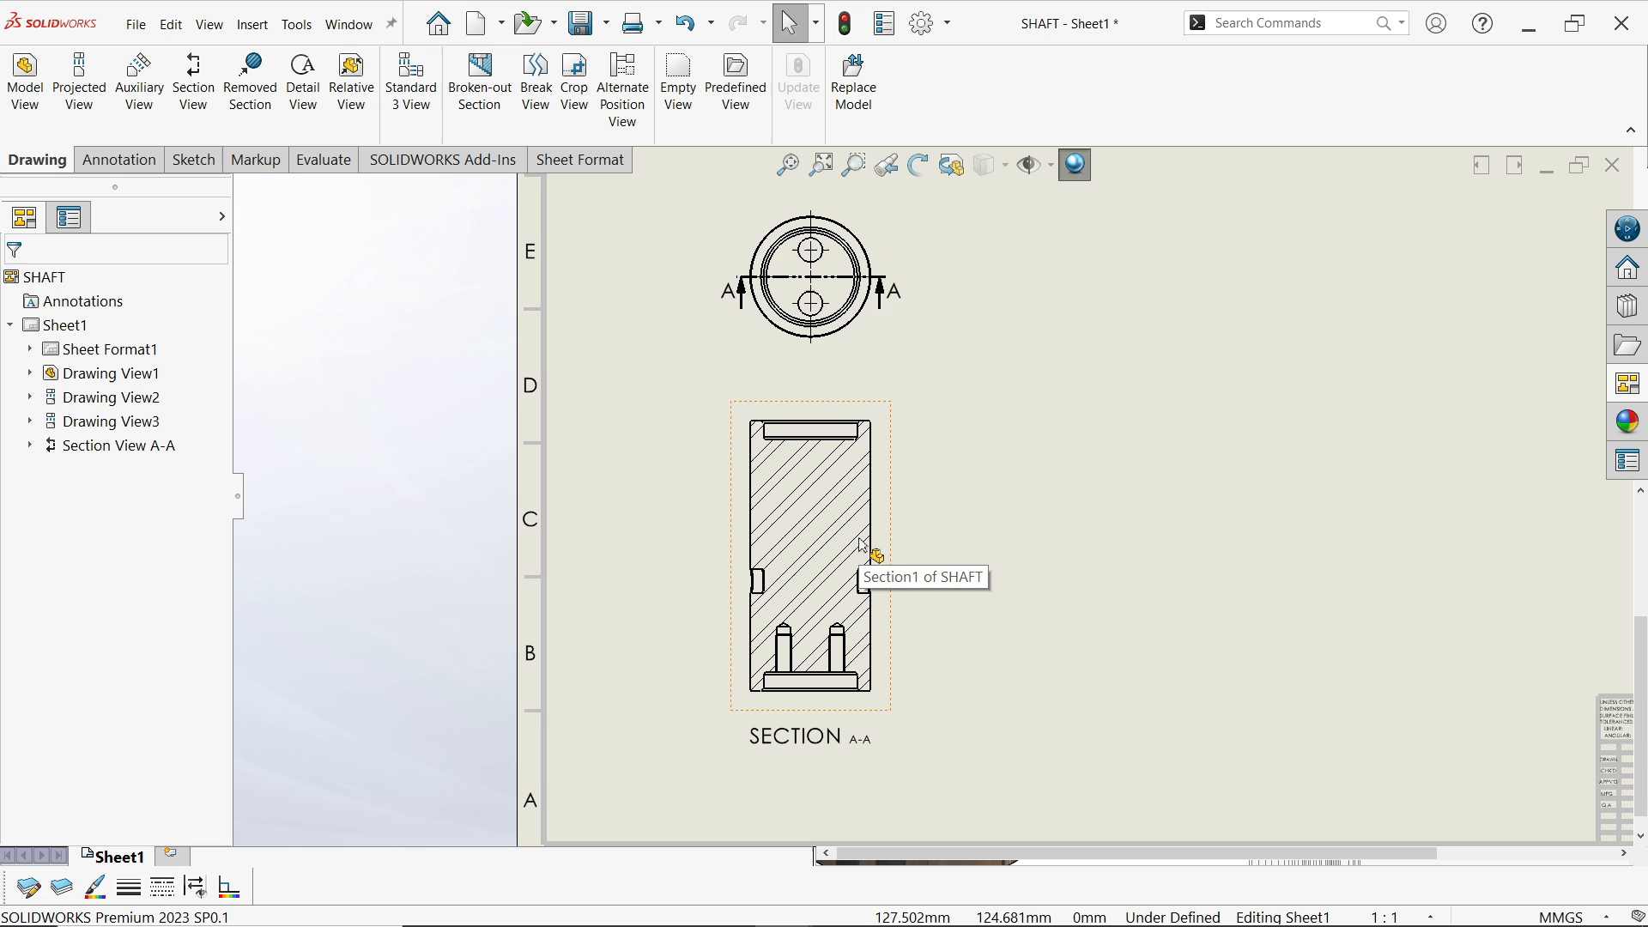
pyautogui.click(887, 549)
pyautogui.rightClick(887, 554)
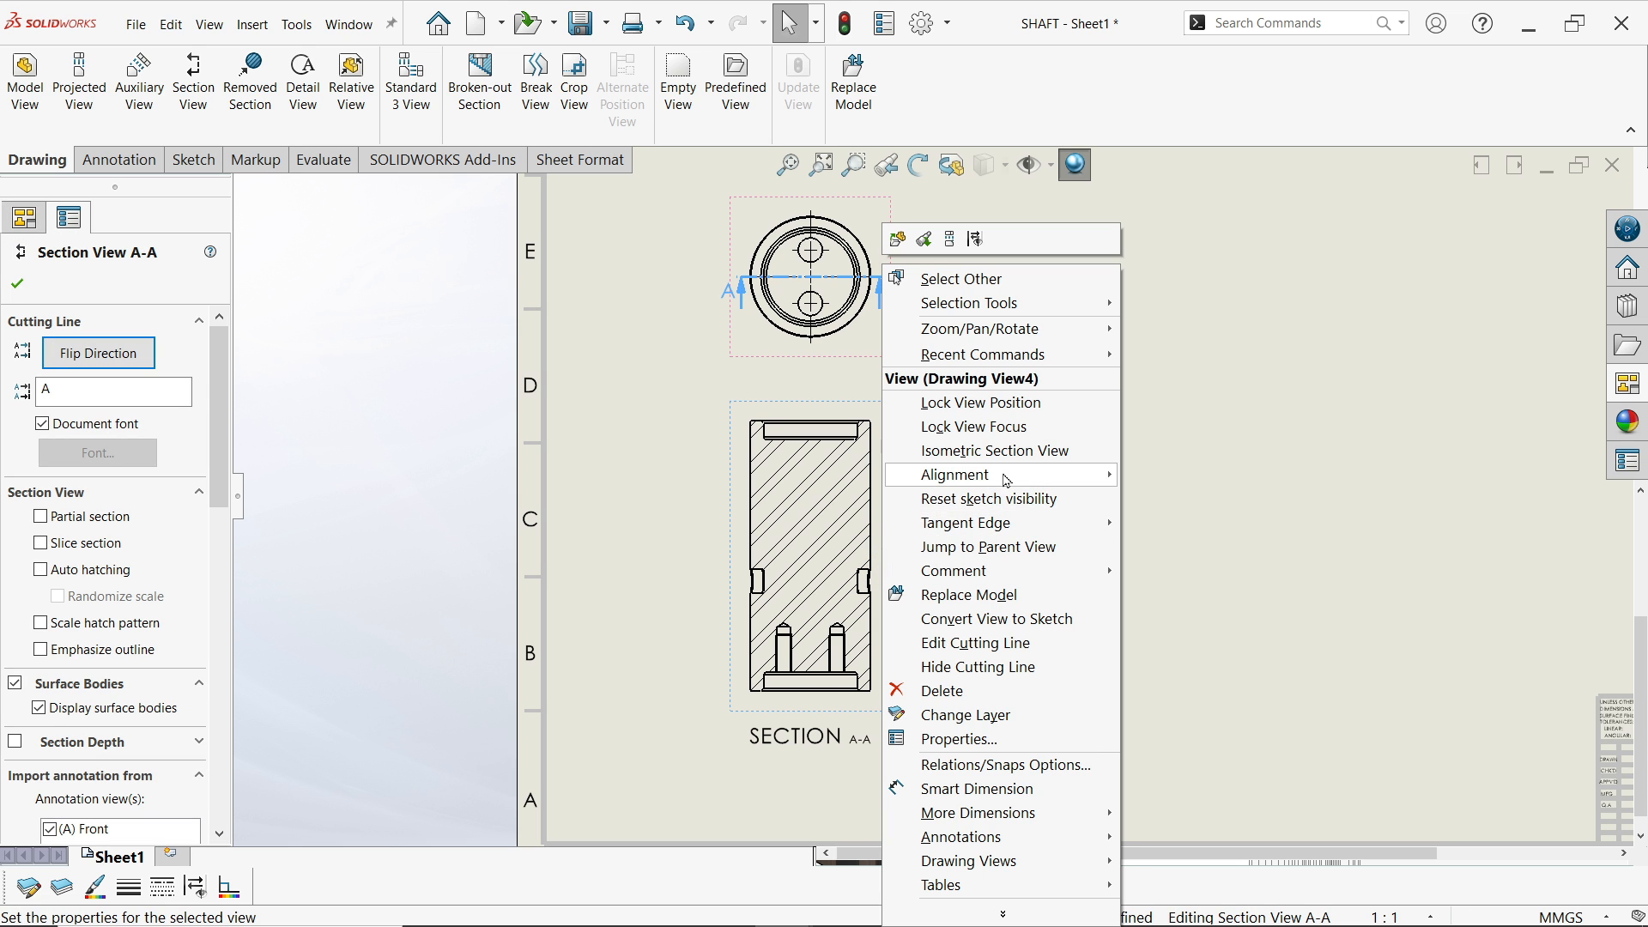
pyautogui.moveTo(1018, 475)
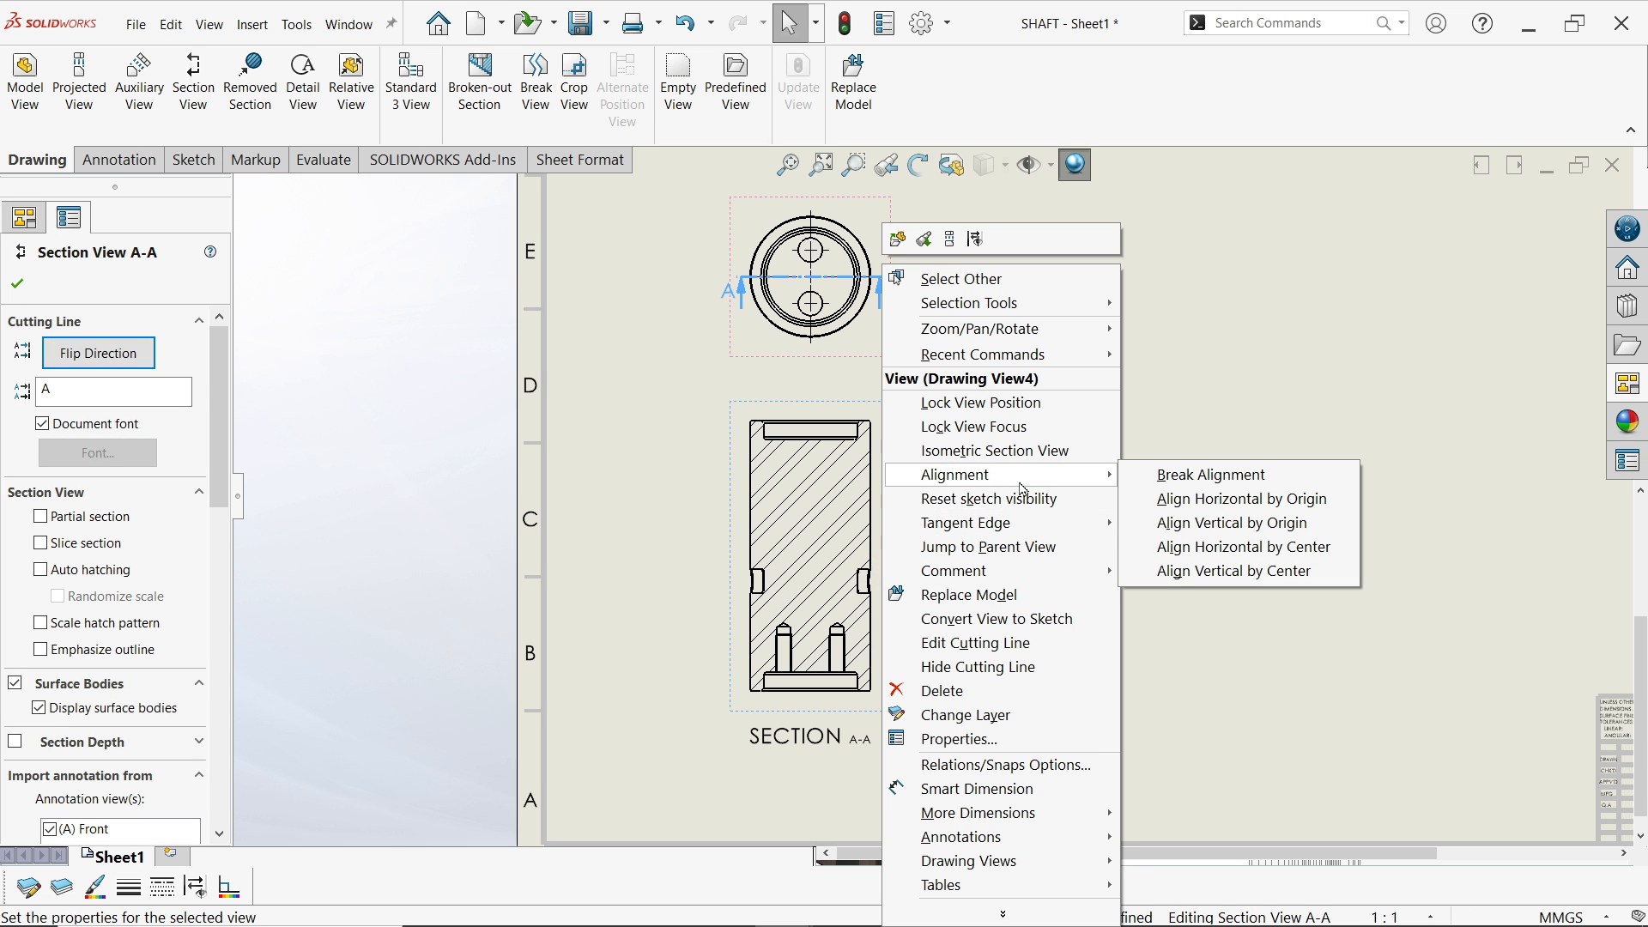
pyautogui.click(1233, 474)
pyautogui.press('f')
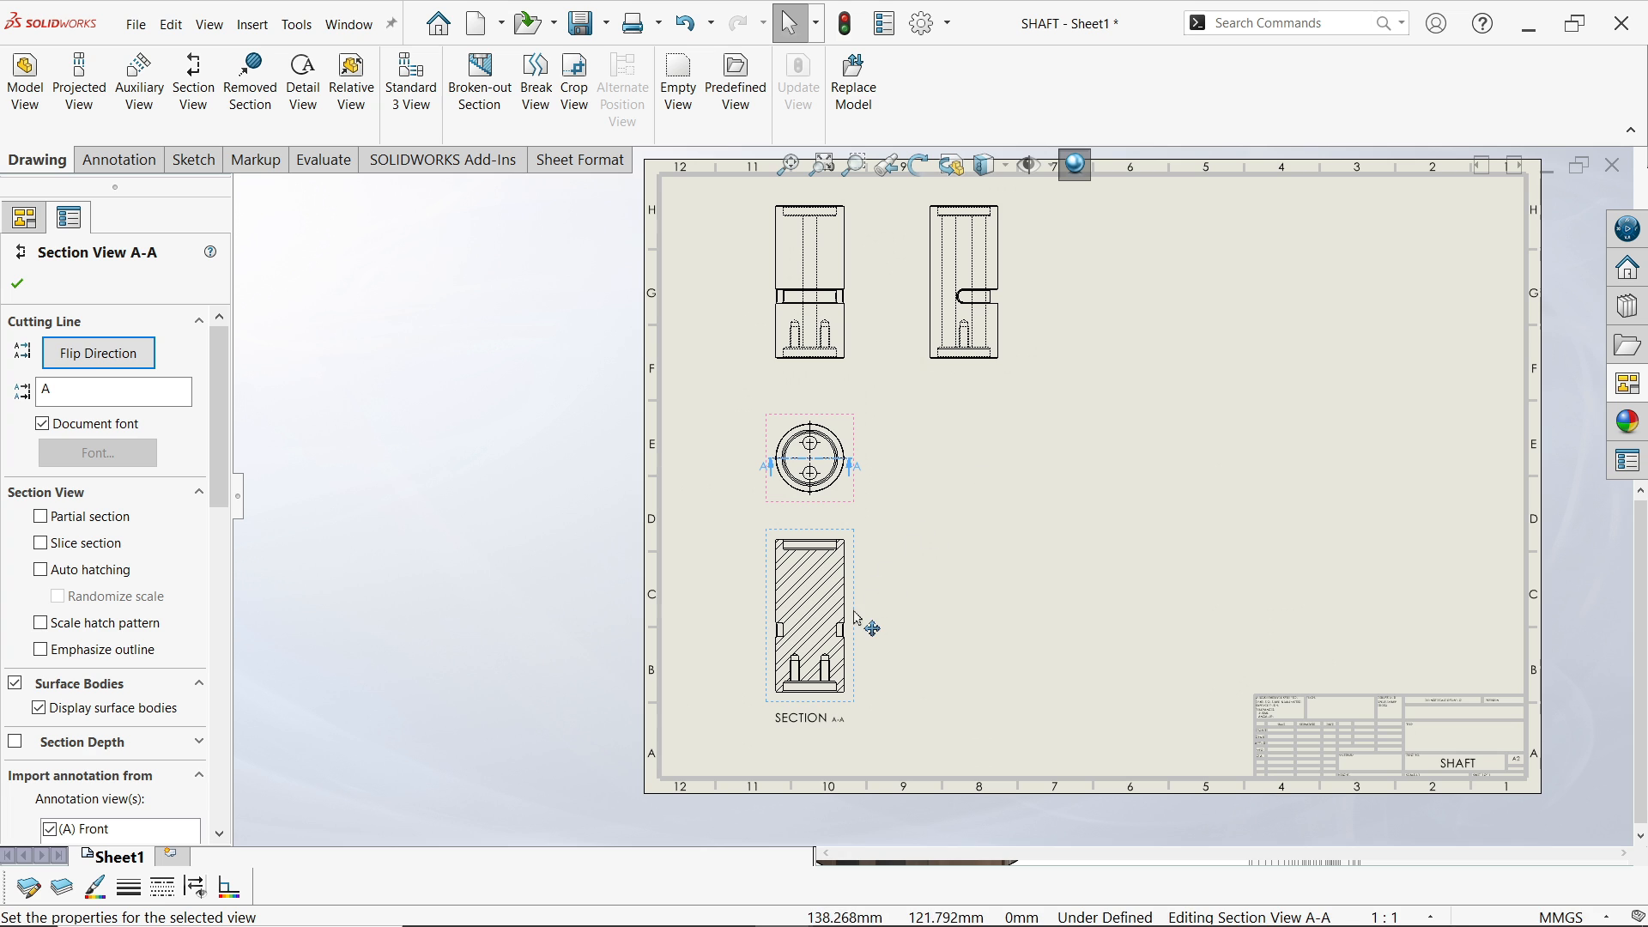
pyautogui.moveTo(859, 618); pyautogui.dragTo(1145, 316)
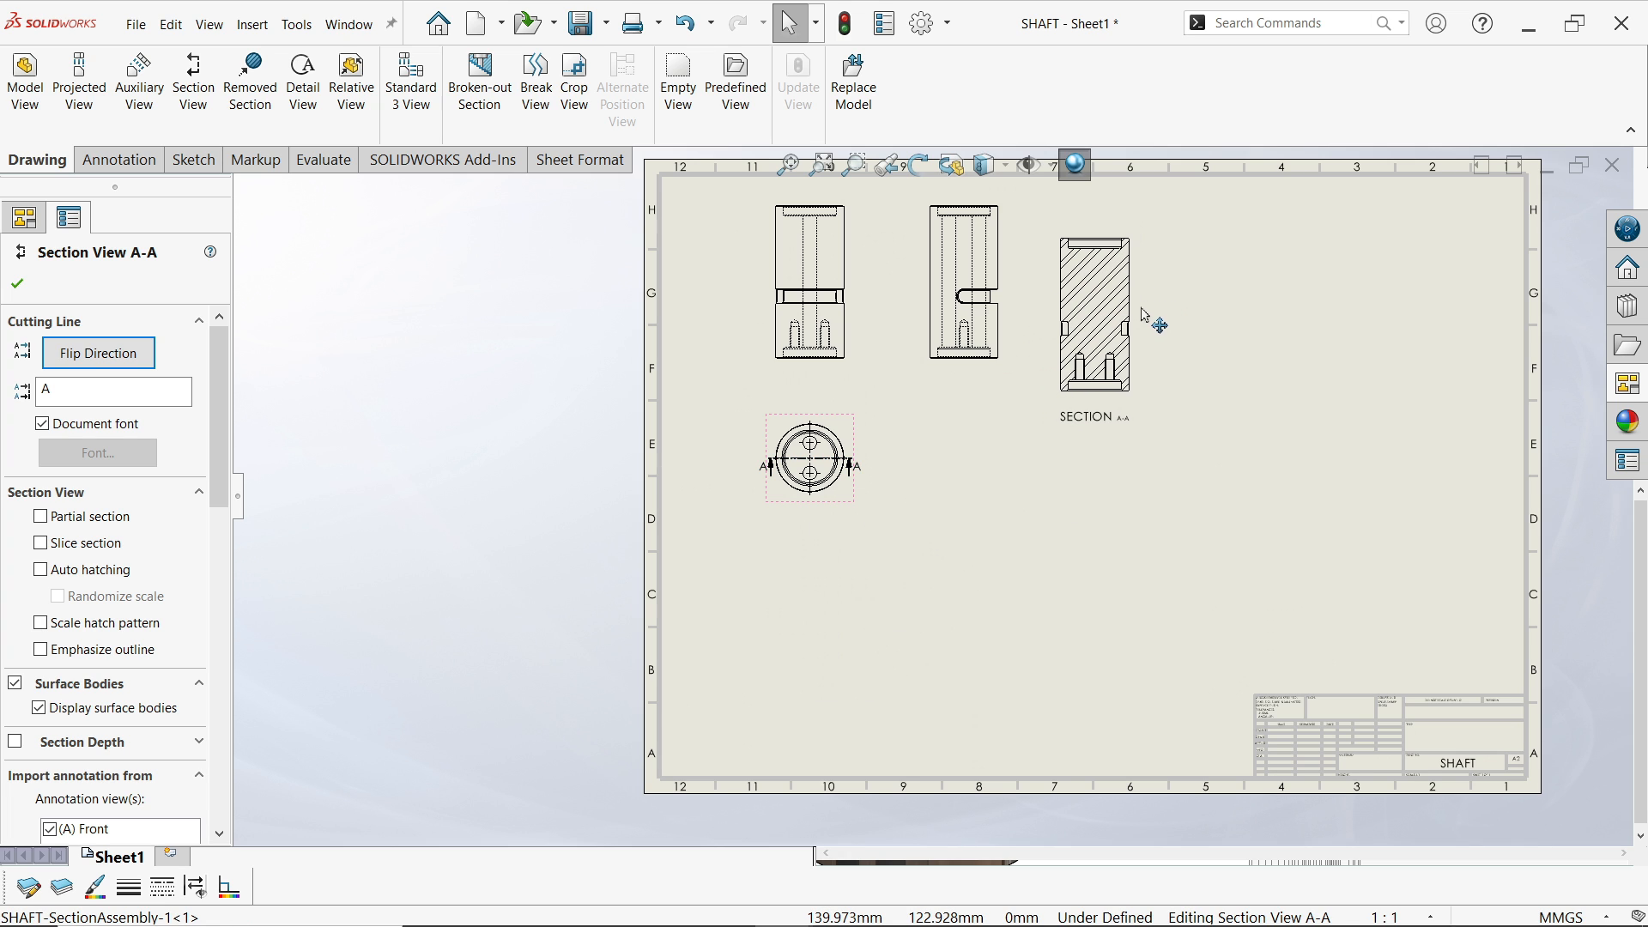
# Align the section view horizontally by center with the side view
pyautogui.scroll(-5, 1056, 257)
pyautogui.rightClick(1028, 340)
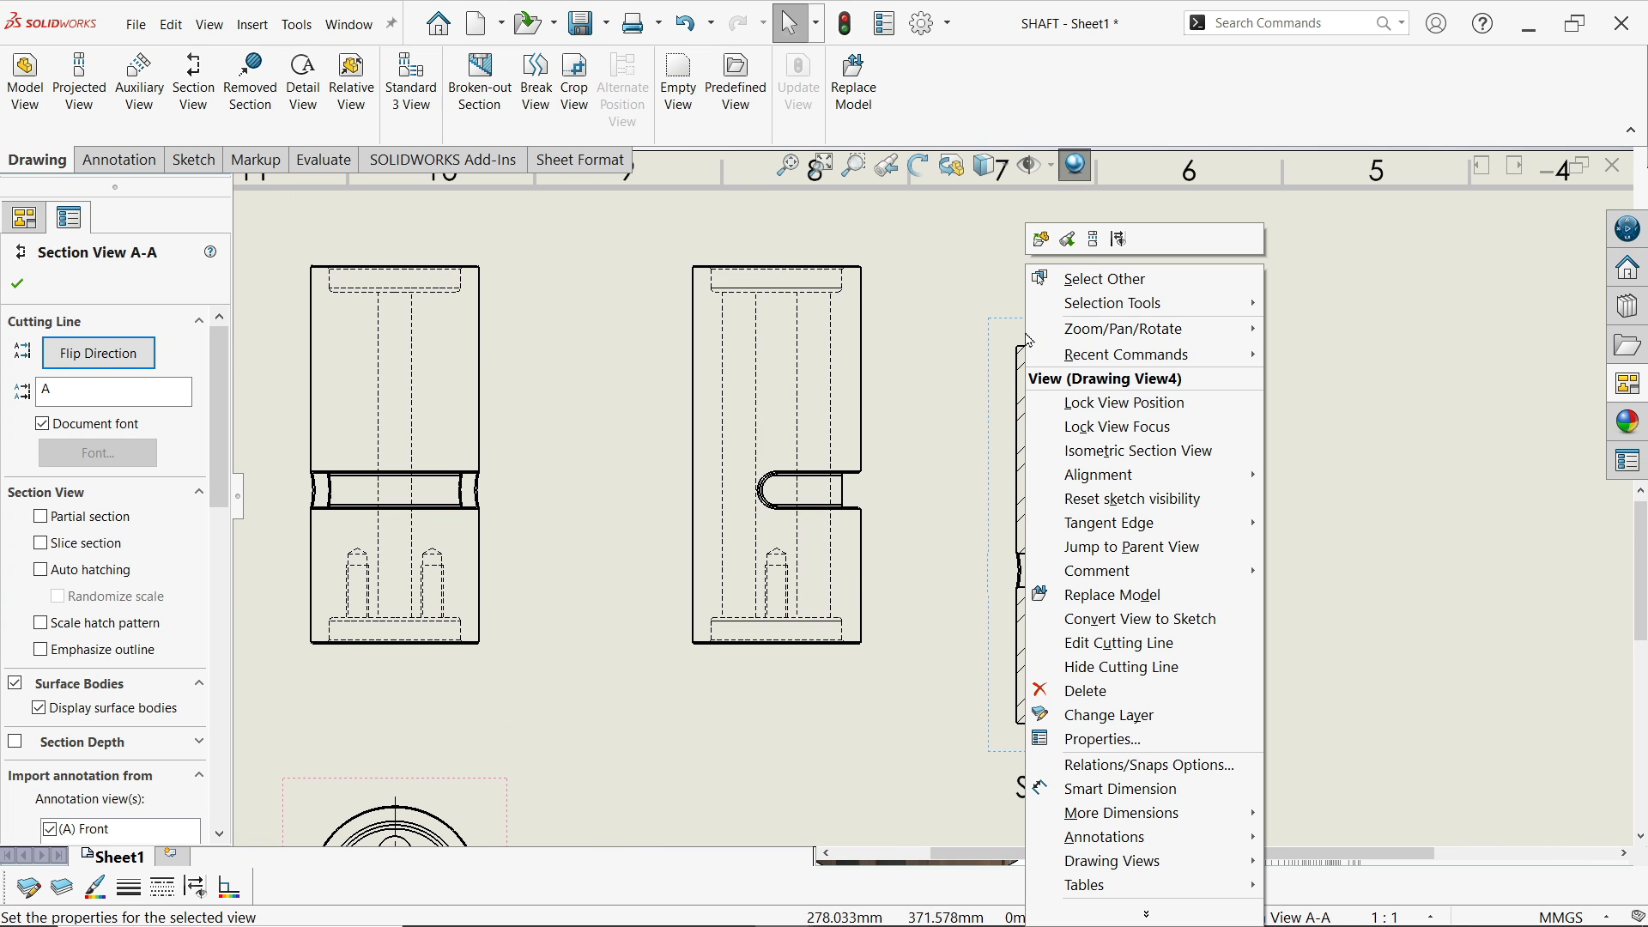
pyautogui.moveTo(1157, 483)
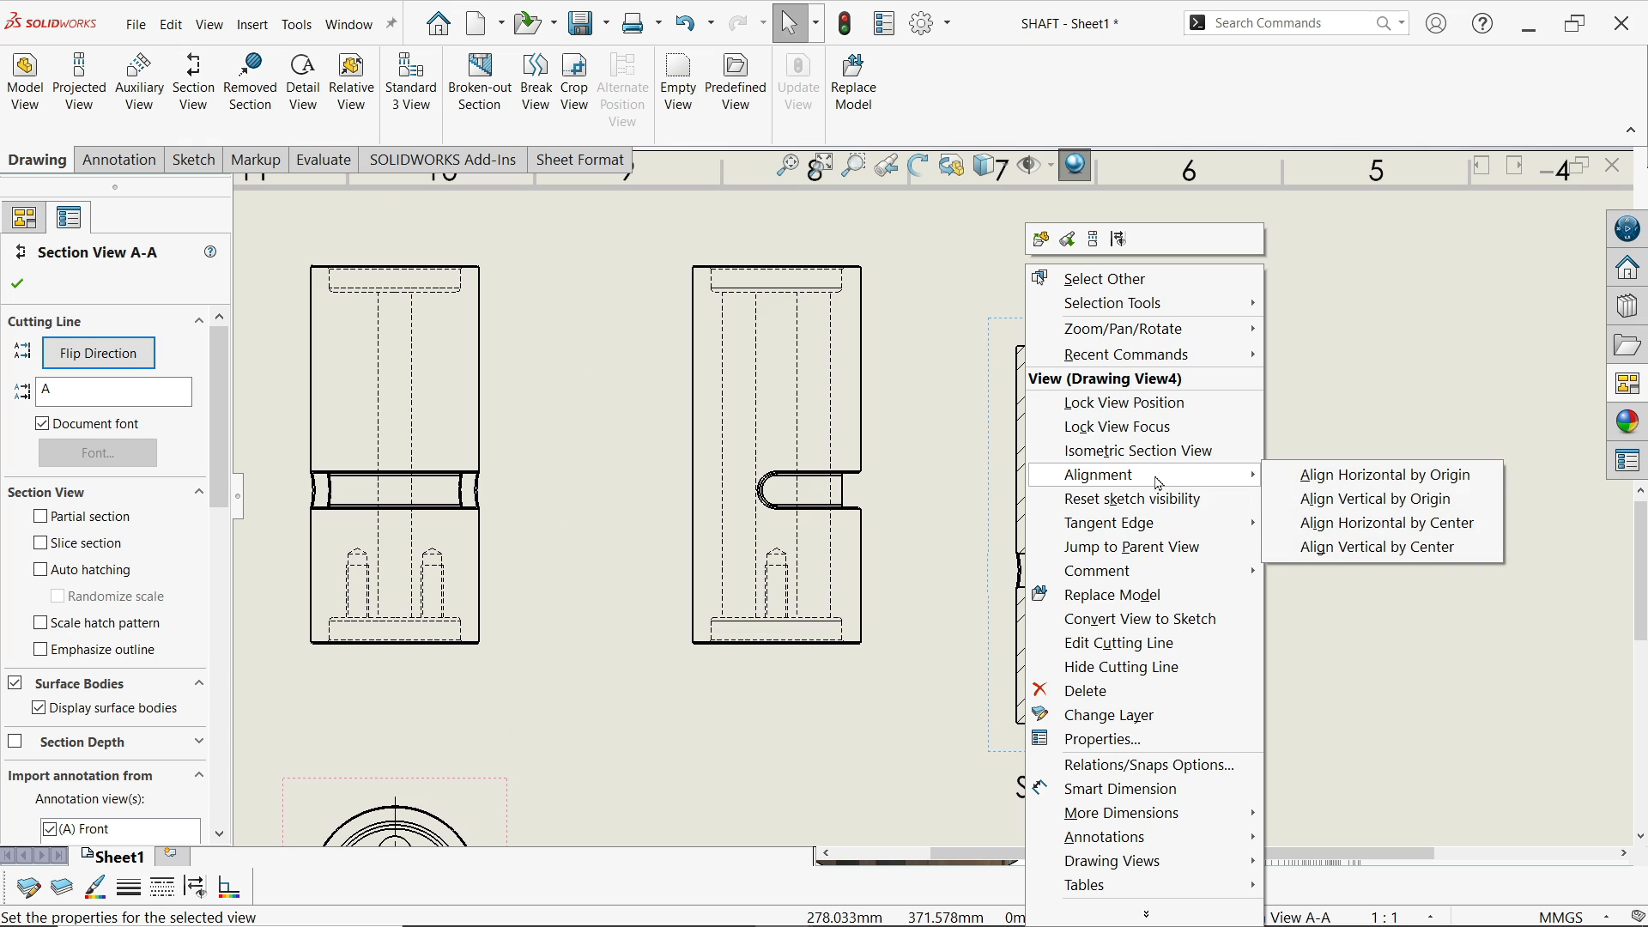
pyautogui.click(1393, 523)
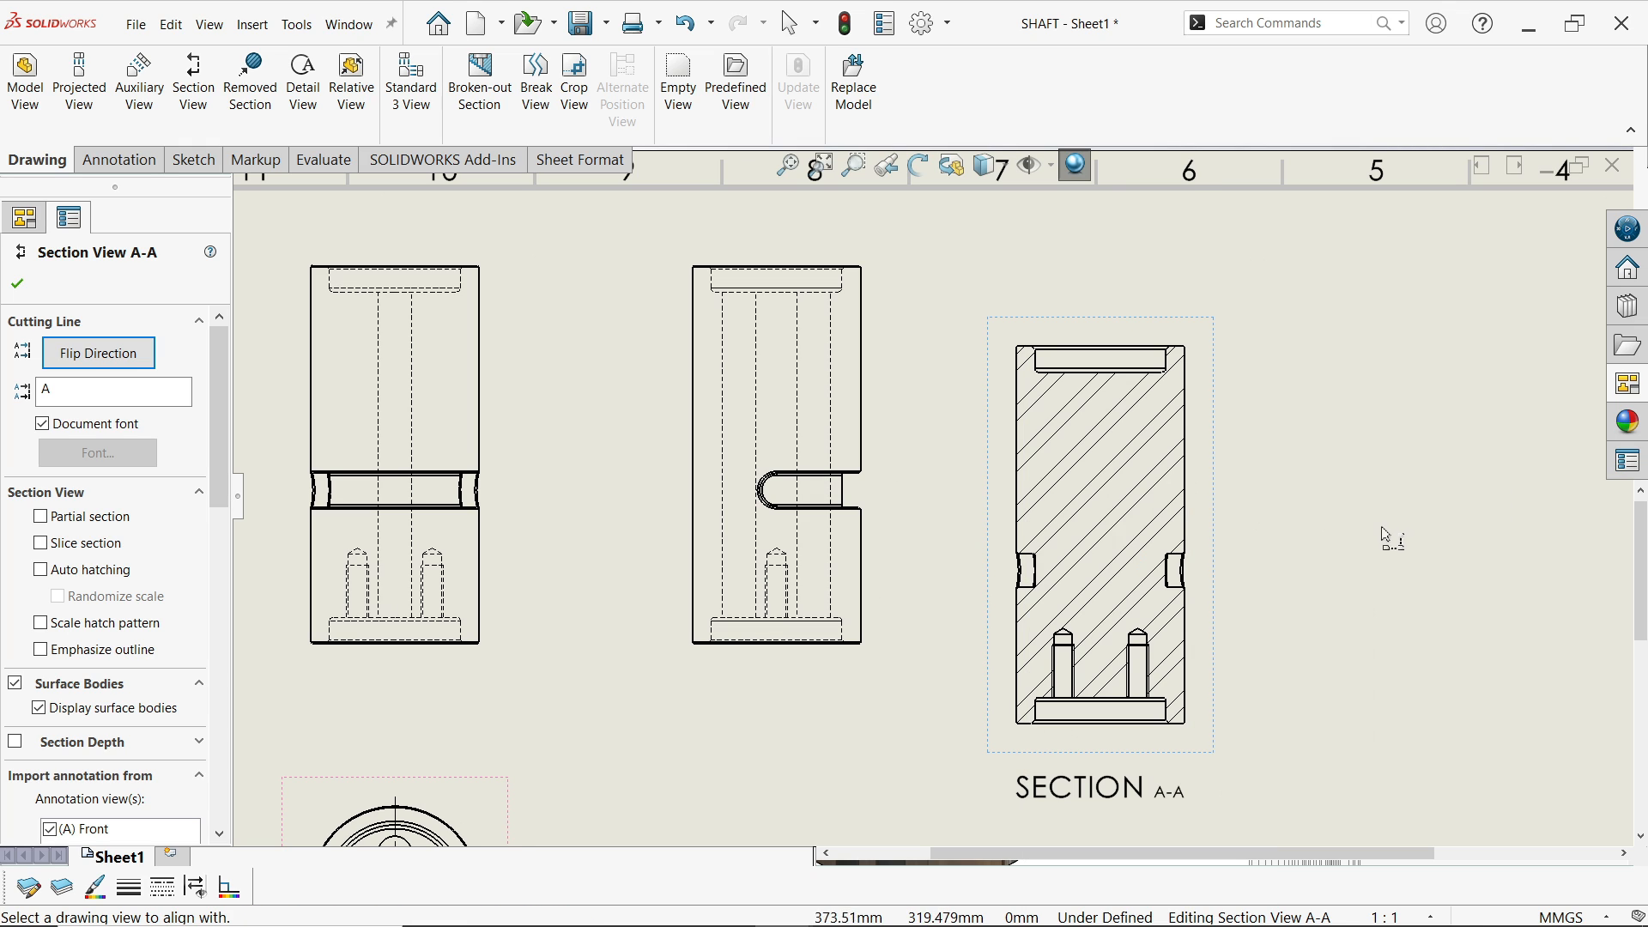
pyautogui.click(888, 507)
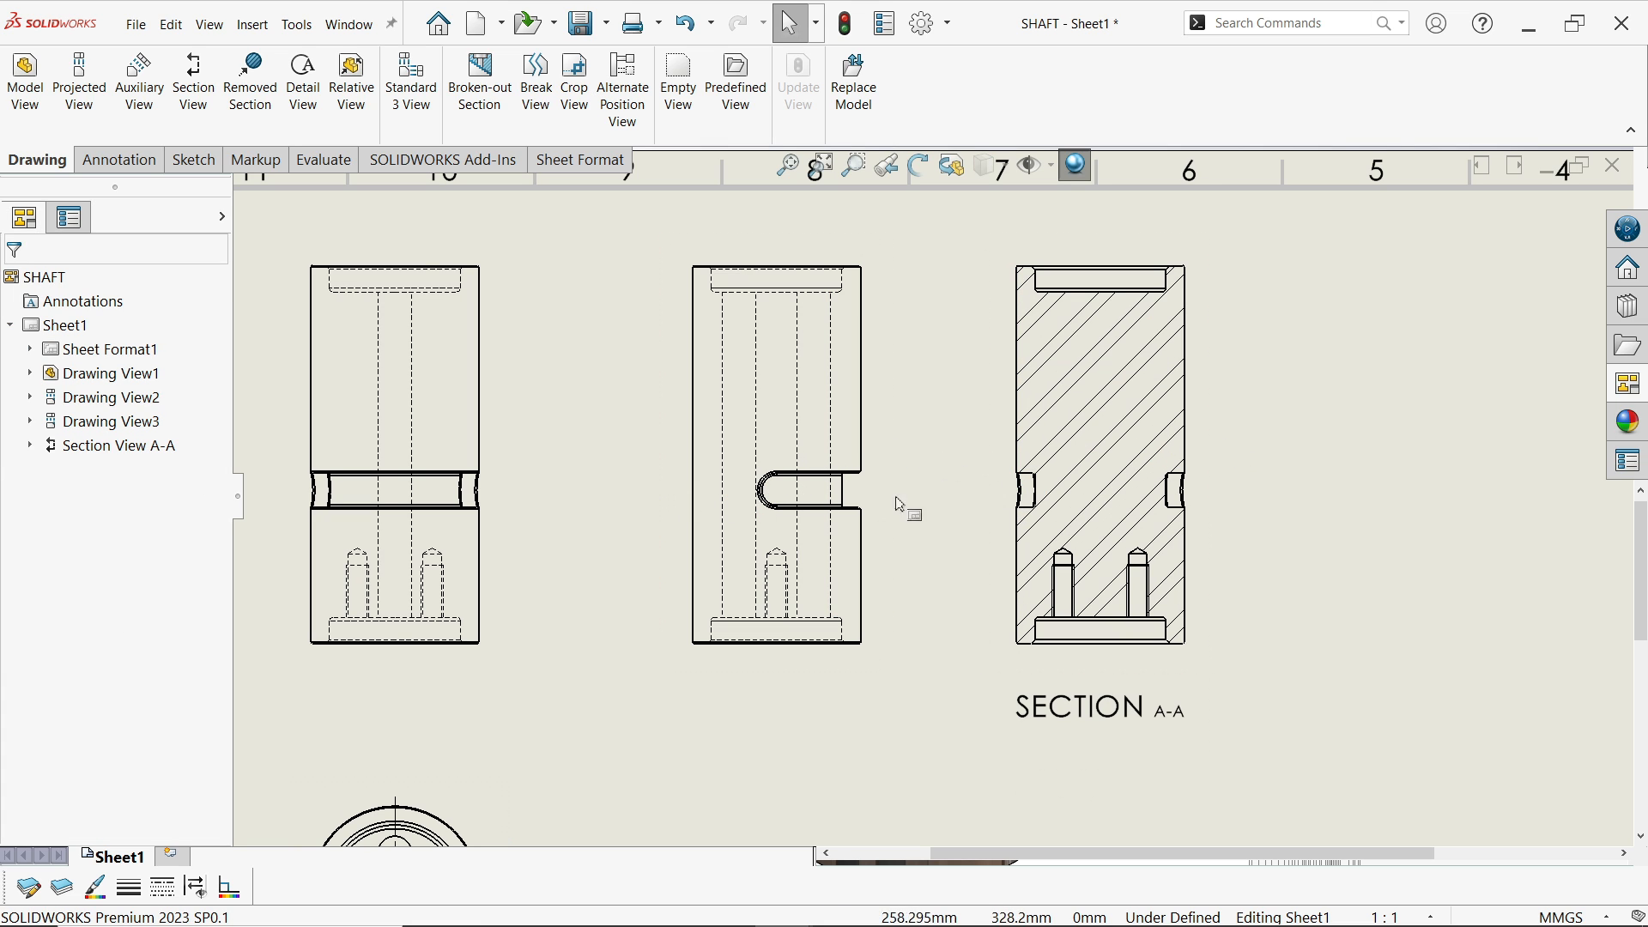
# Create a section view with a vertical cutting line through the circular view's centre and place it to the right of that view
pyautogui.scroll(5, 1042, 478)
pyautogui.scroll(-3, 659, 710)
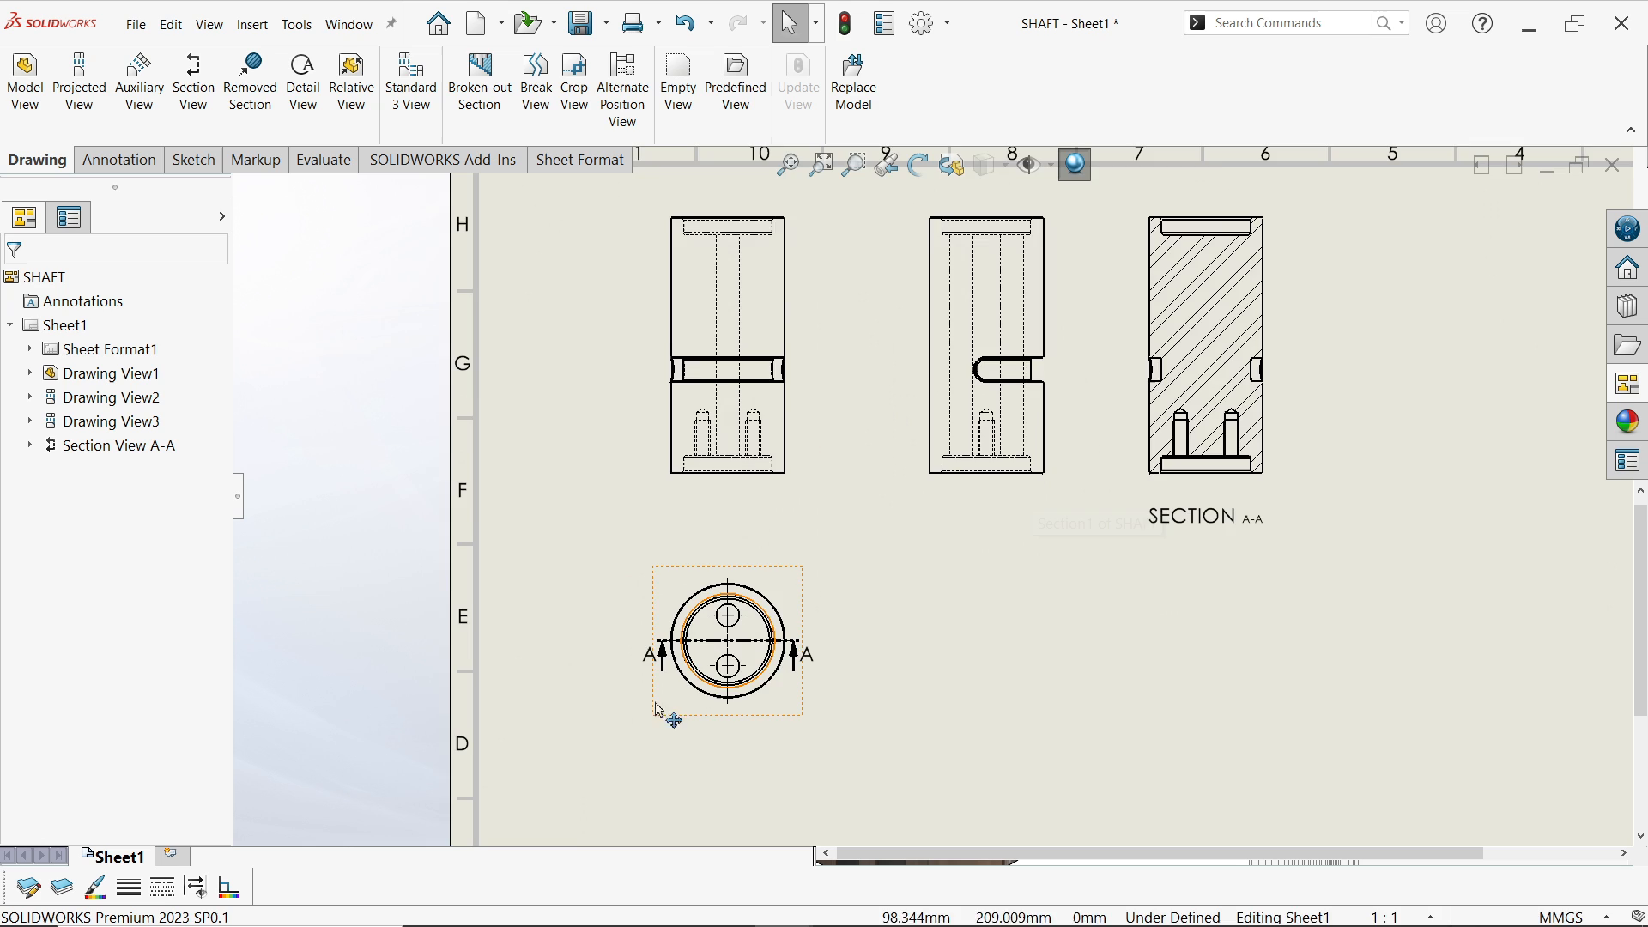
pyautogui.scroll(-2, 659, 711)
pyautogui.click(194, 81)
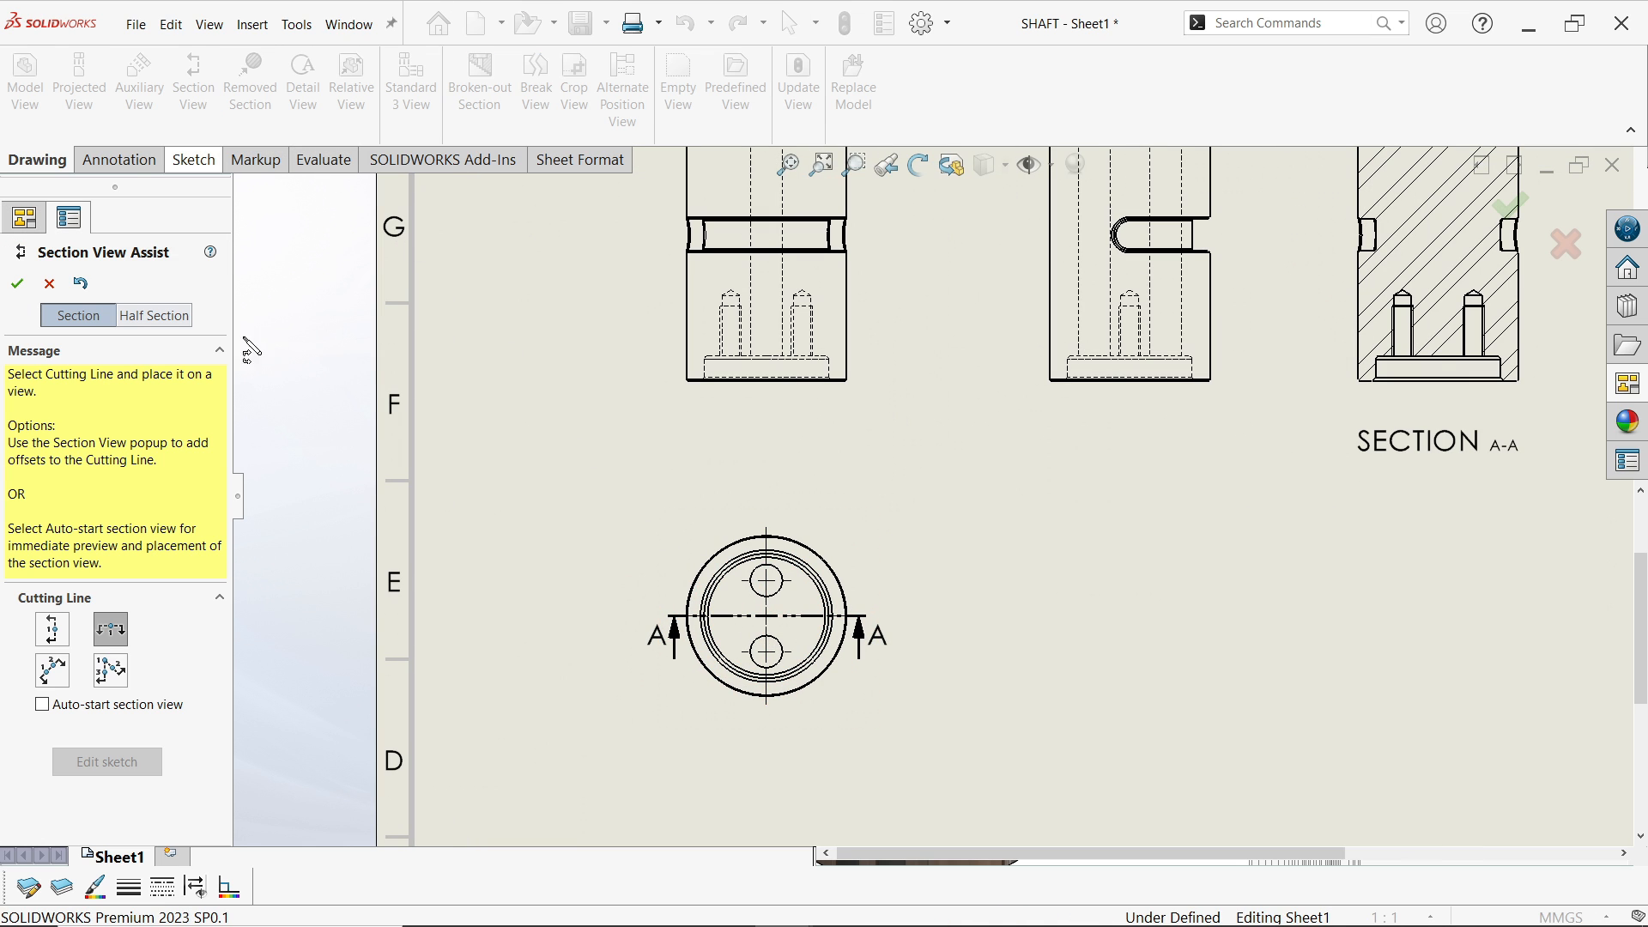
pyautogui.click(52, 636)
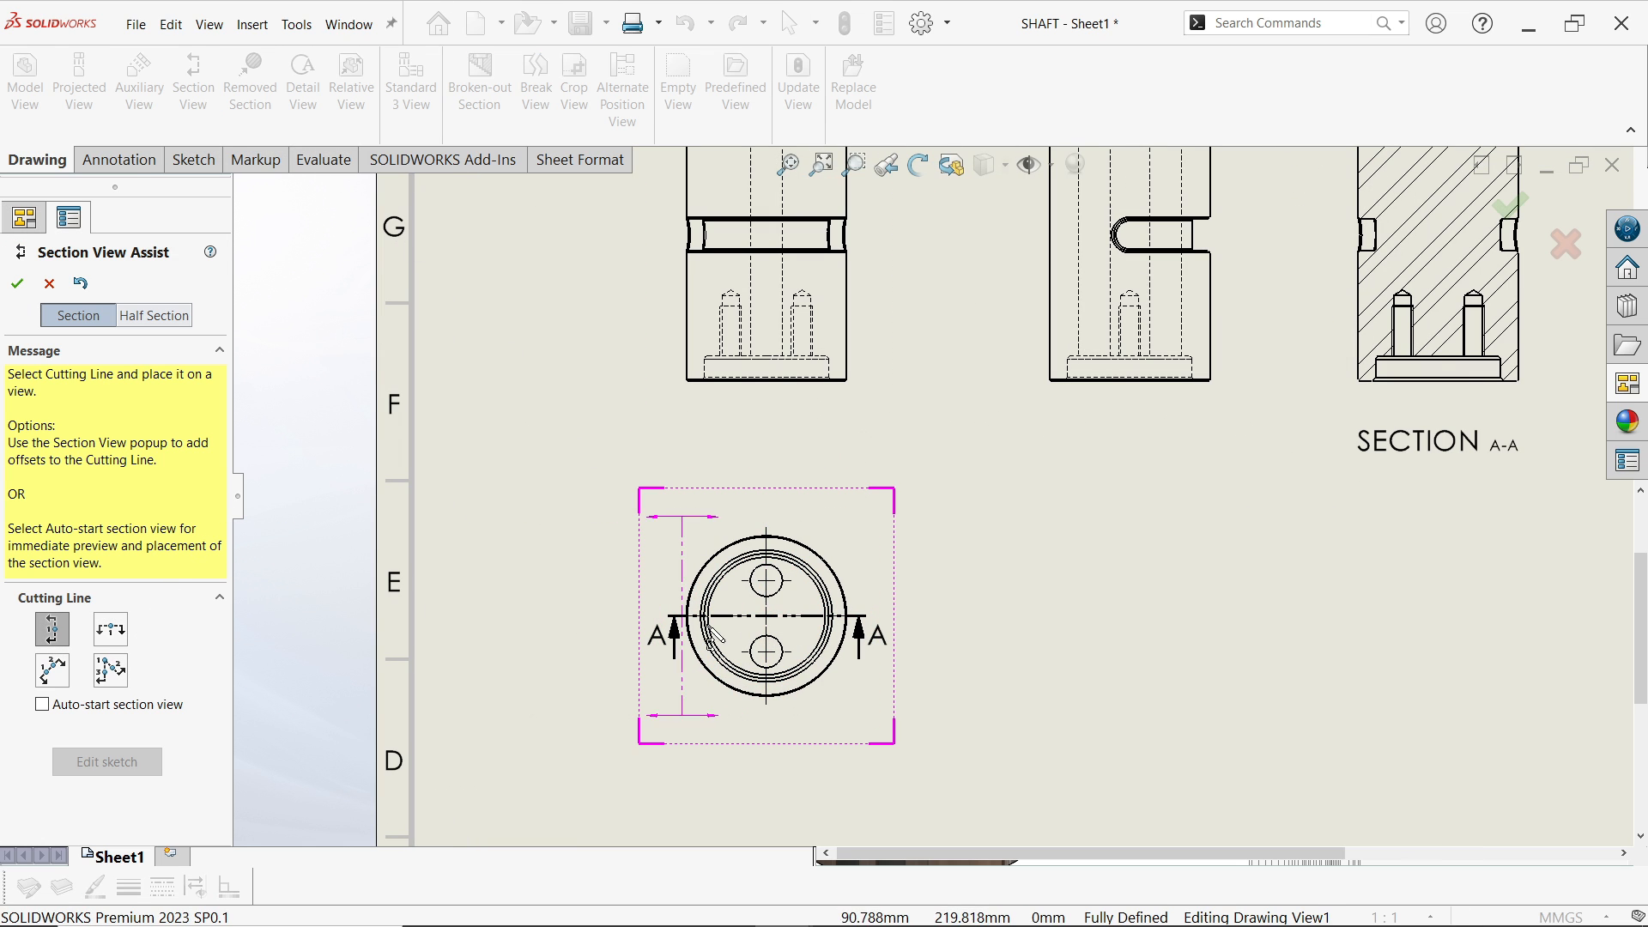
pyautogui.click(769, 629)
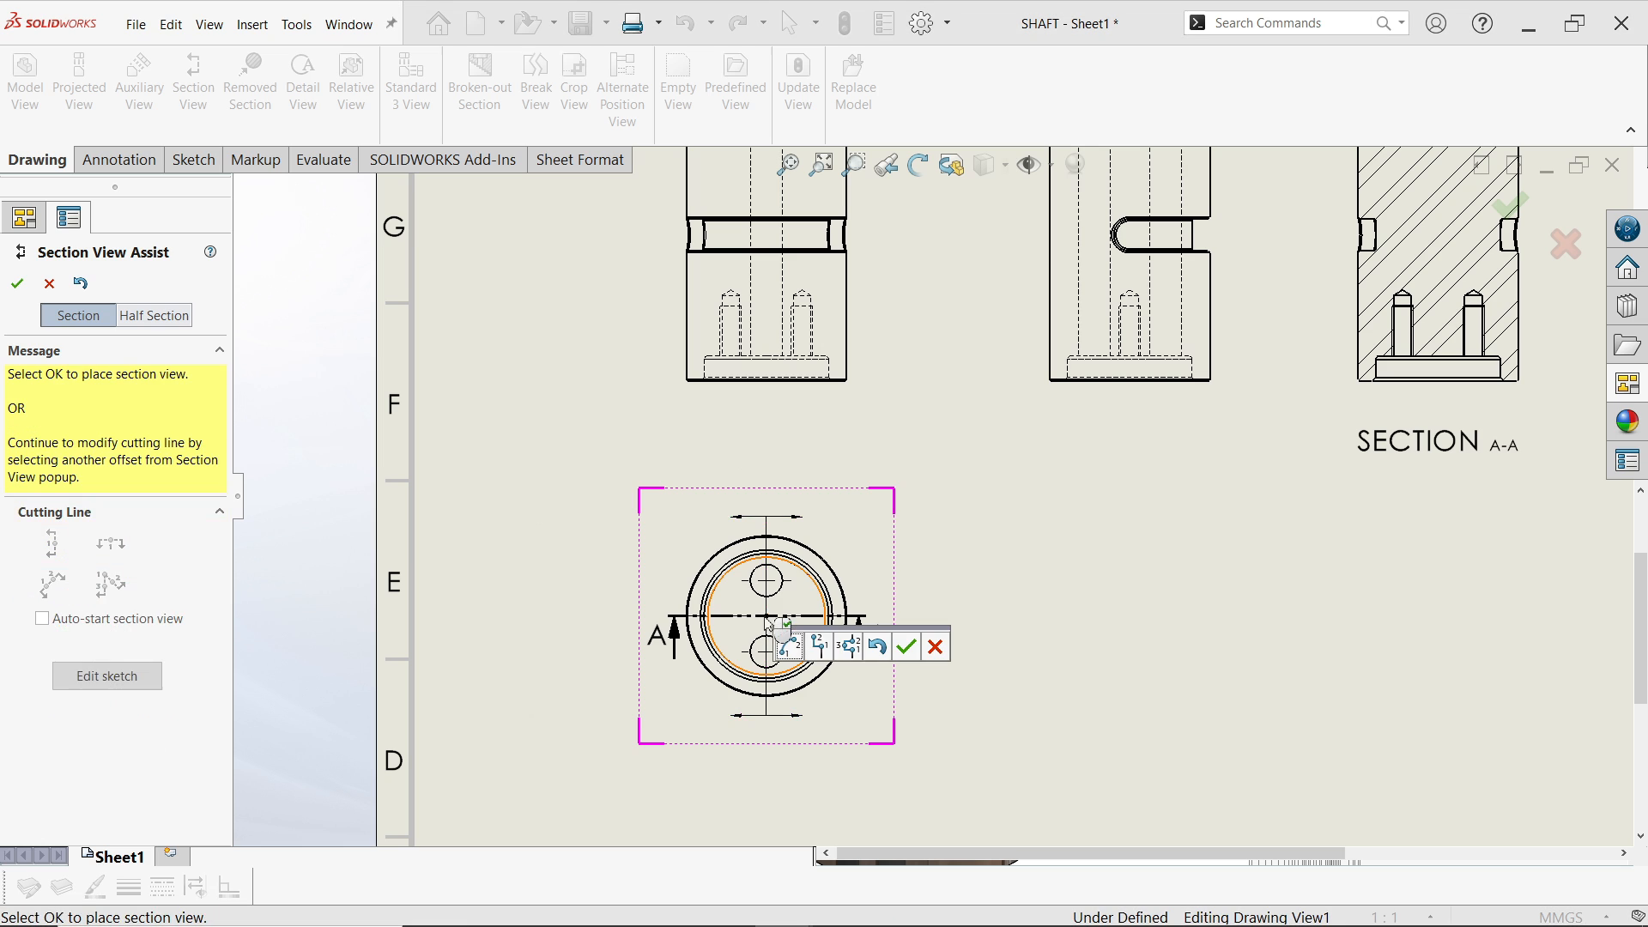
pyautogui.click(908, 648)
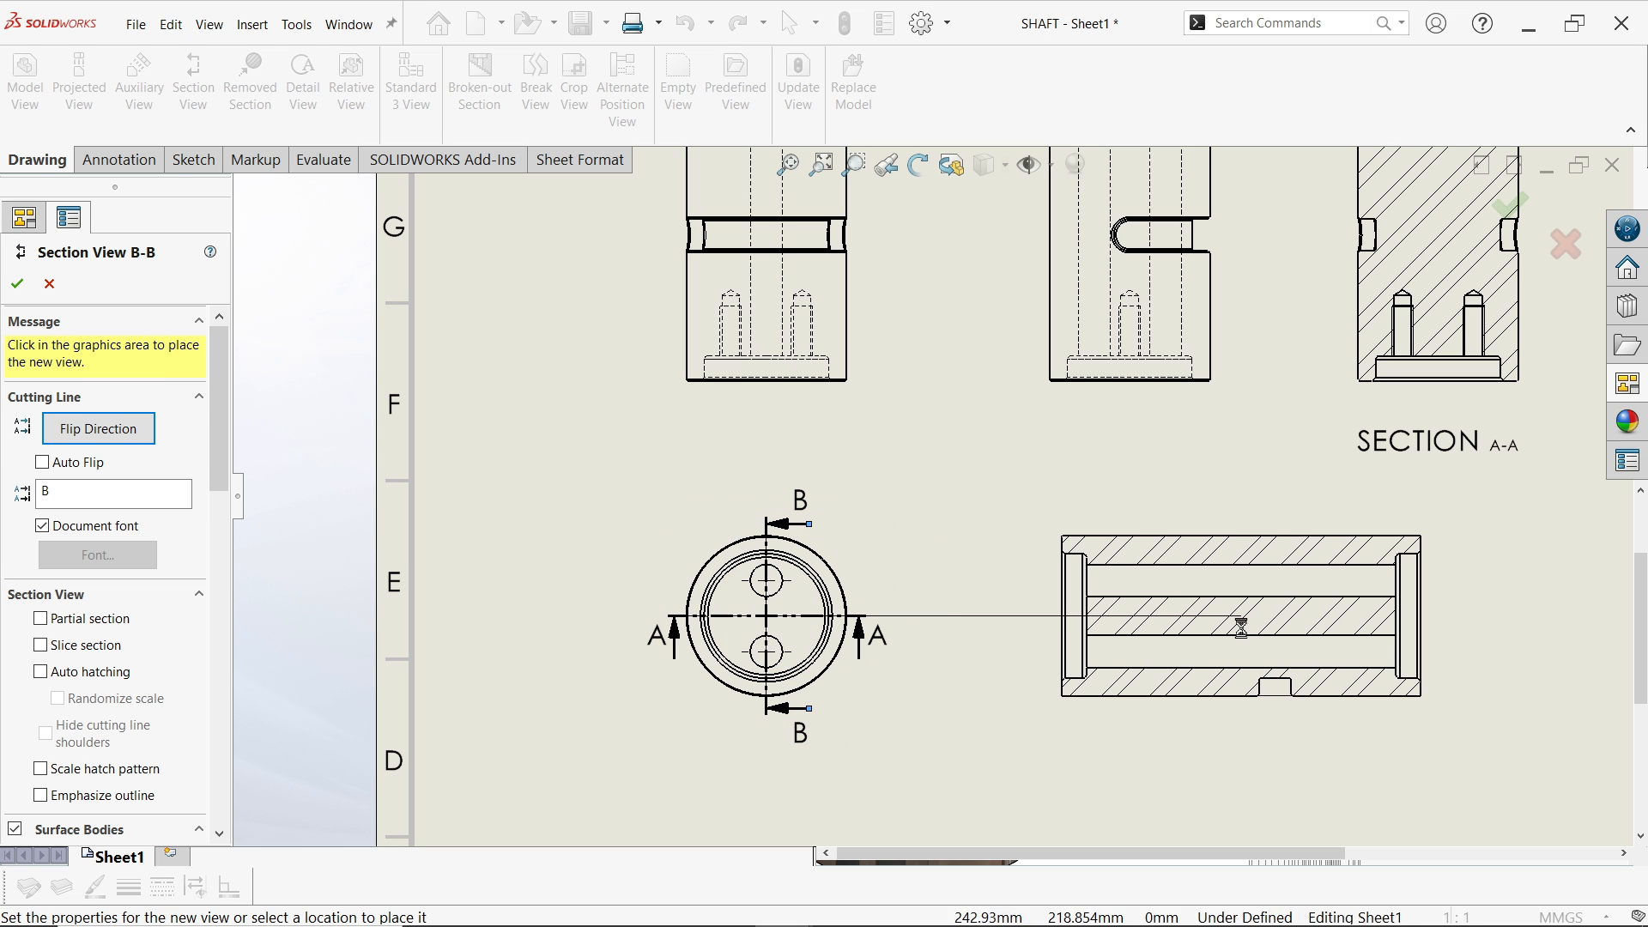
pyautogui.click(1243, 633)
pyautogui.press('Escape')
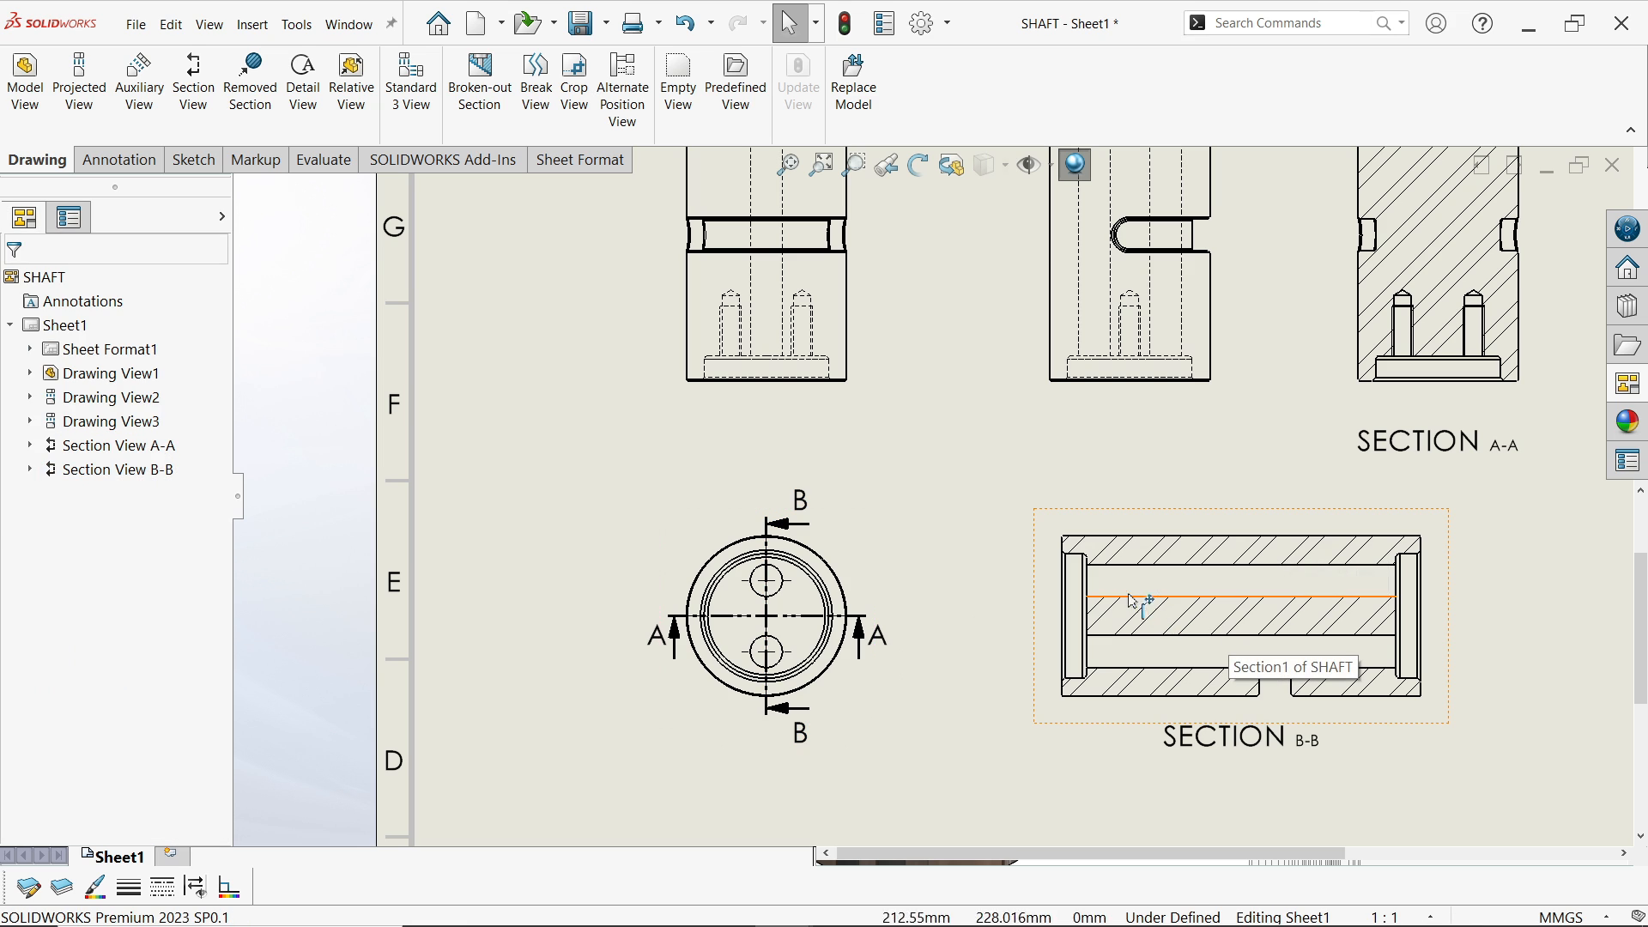
# Rotate section view B-B a quarter turn so that it stands upright with the slot facing right
pyautogui.scroll(2, 1309, 734)
pyautogui.scroll(-3, 1255, 633)
pyautogui.click(1229, 646)
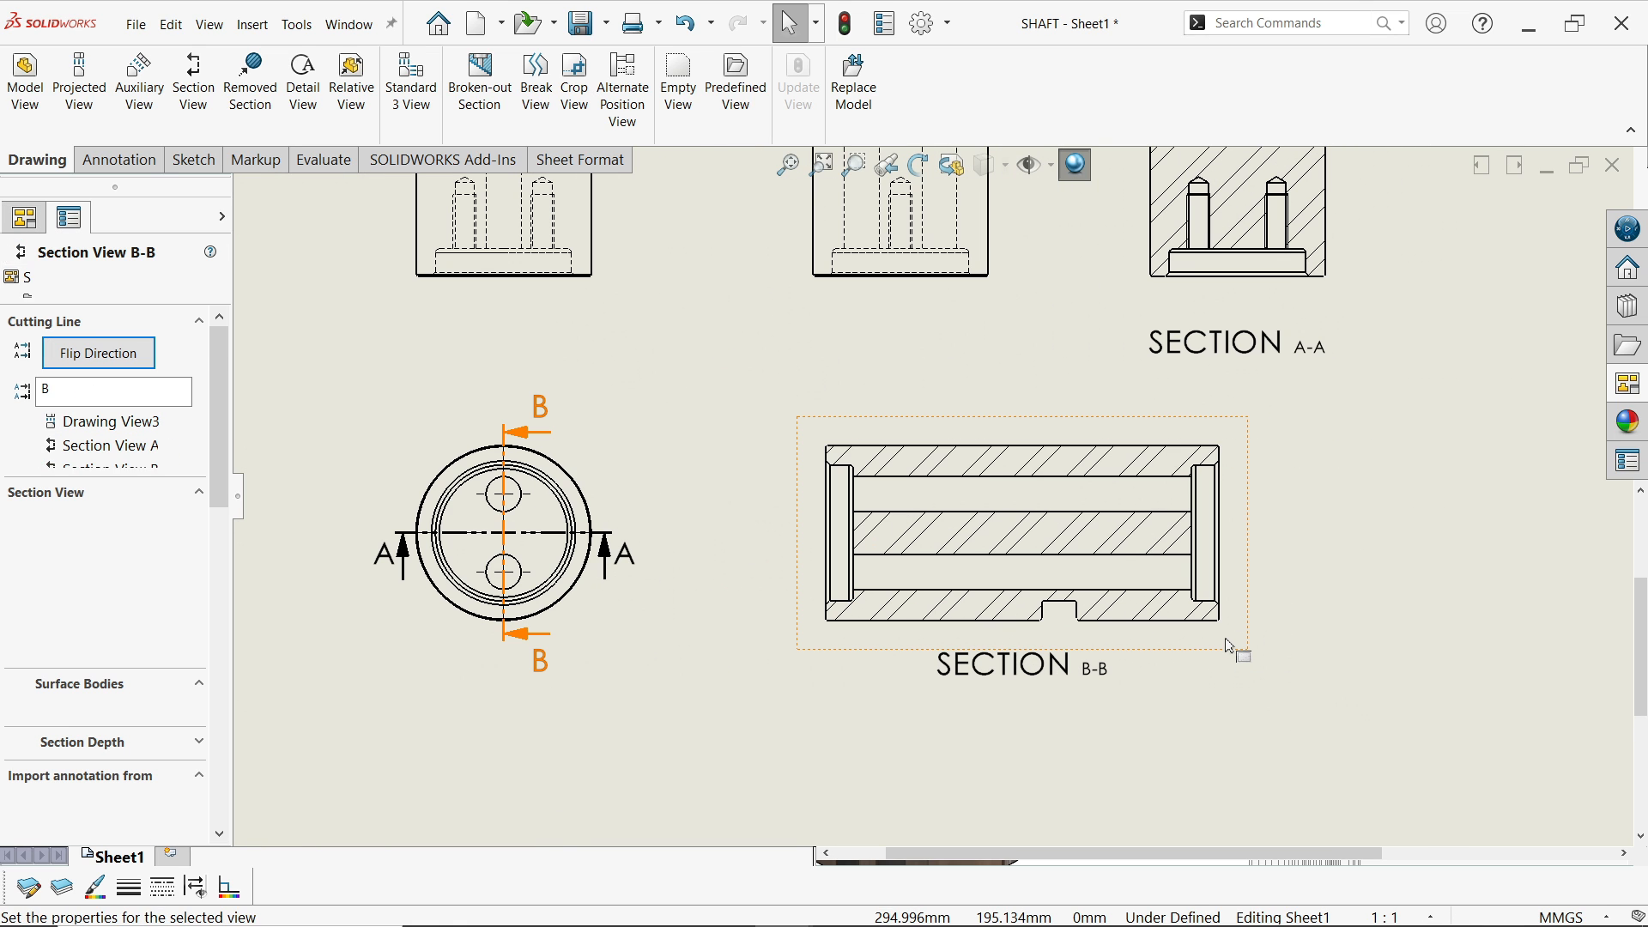
pyautogui.rightClick(1229, 645)
pyautogui.click(1216, 646)
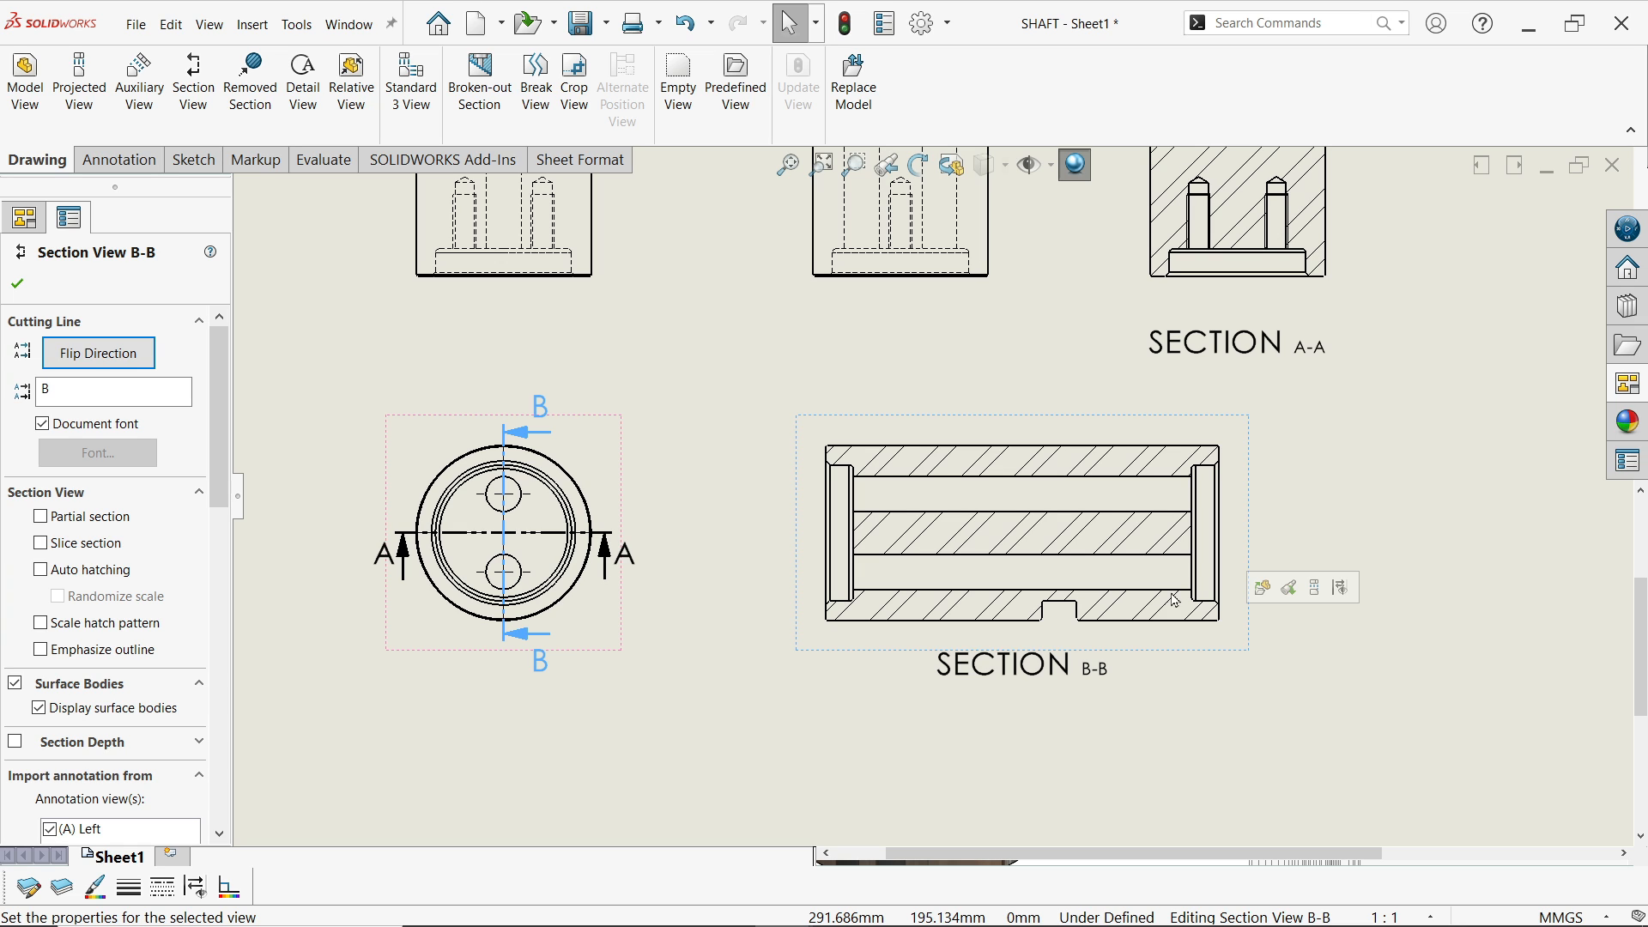
pyautogui.click(918, 170)
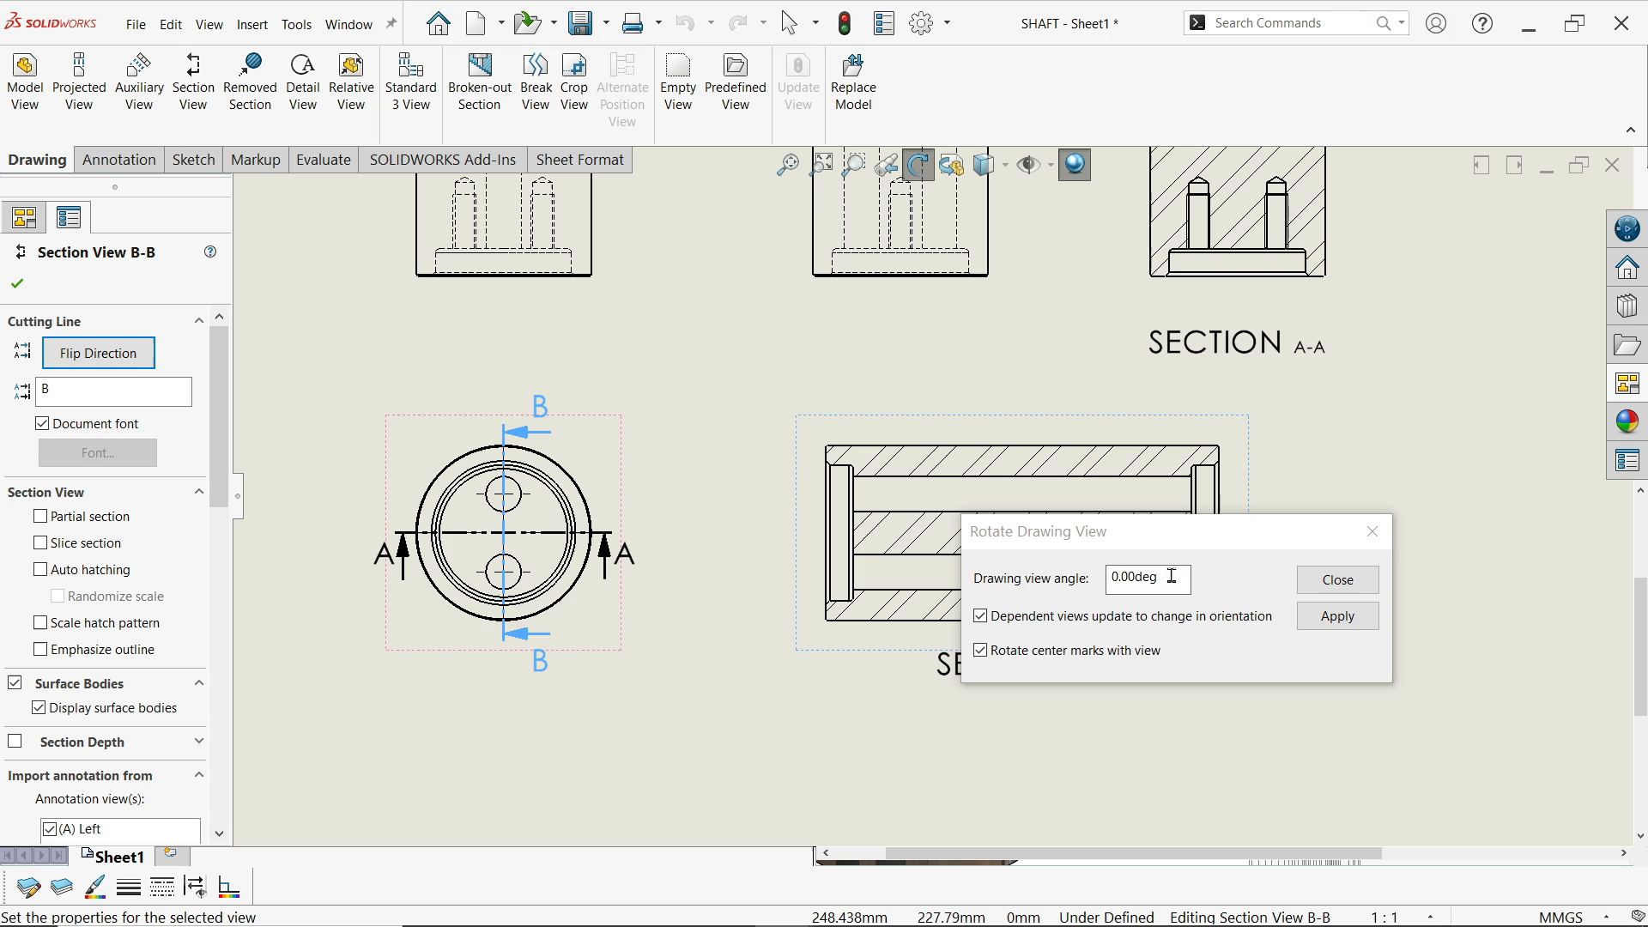
pyautogui.click(1336, 616)
pyautogui.click(1338, 580)
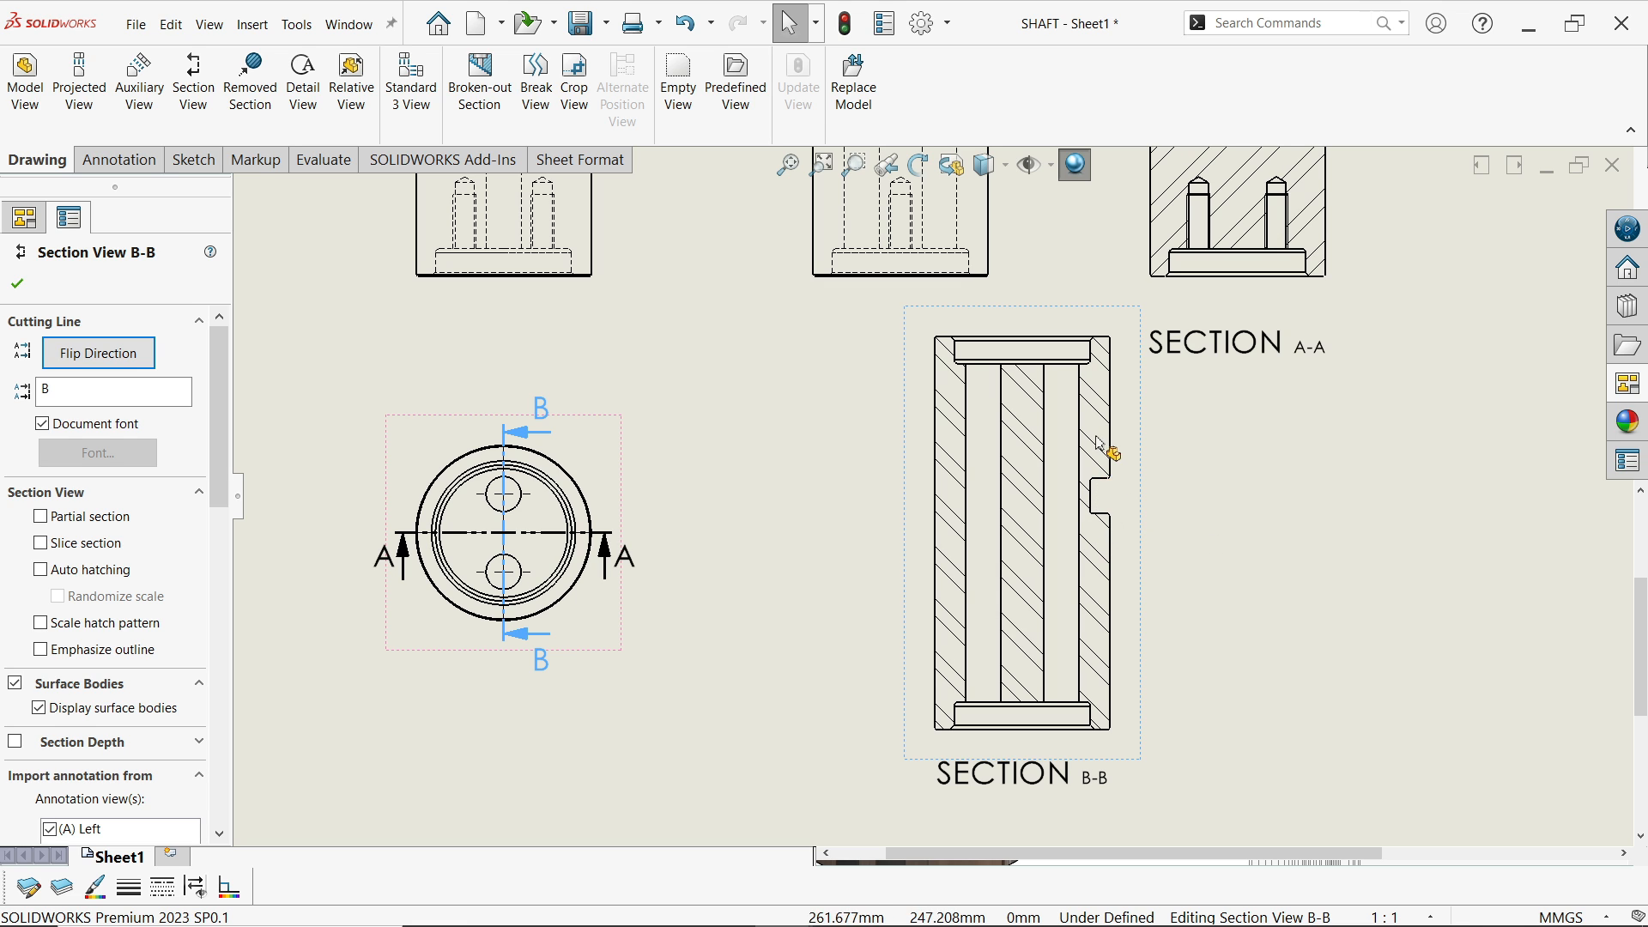
# Flip the viewing direction of cutting line B-B on the circular view
pyautogui.scroll(3, 743, 342)
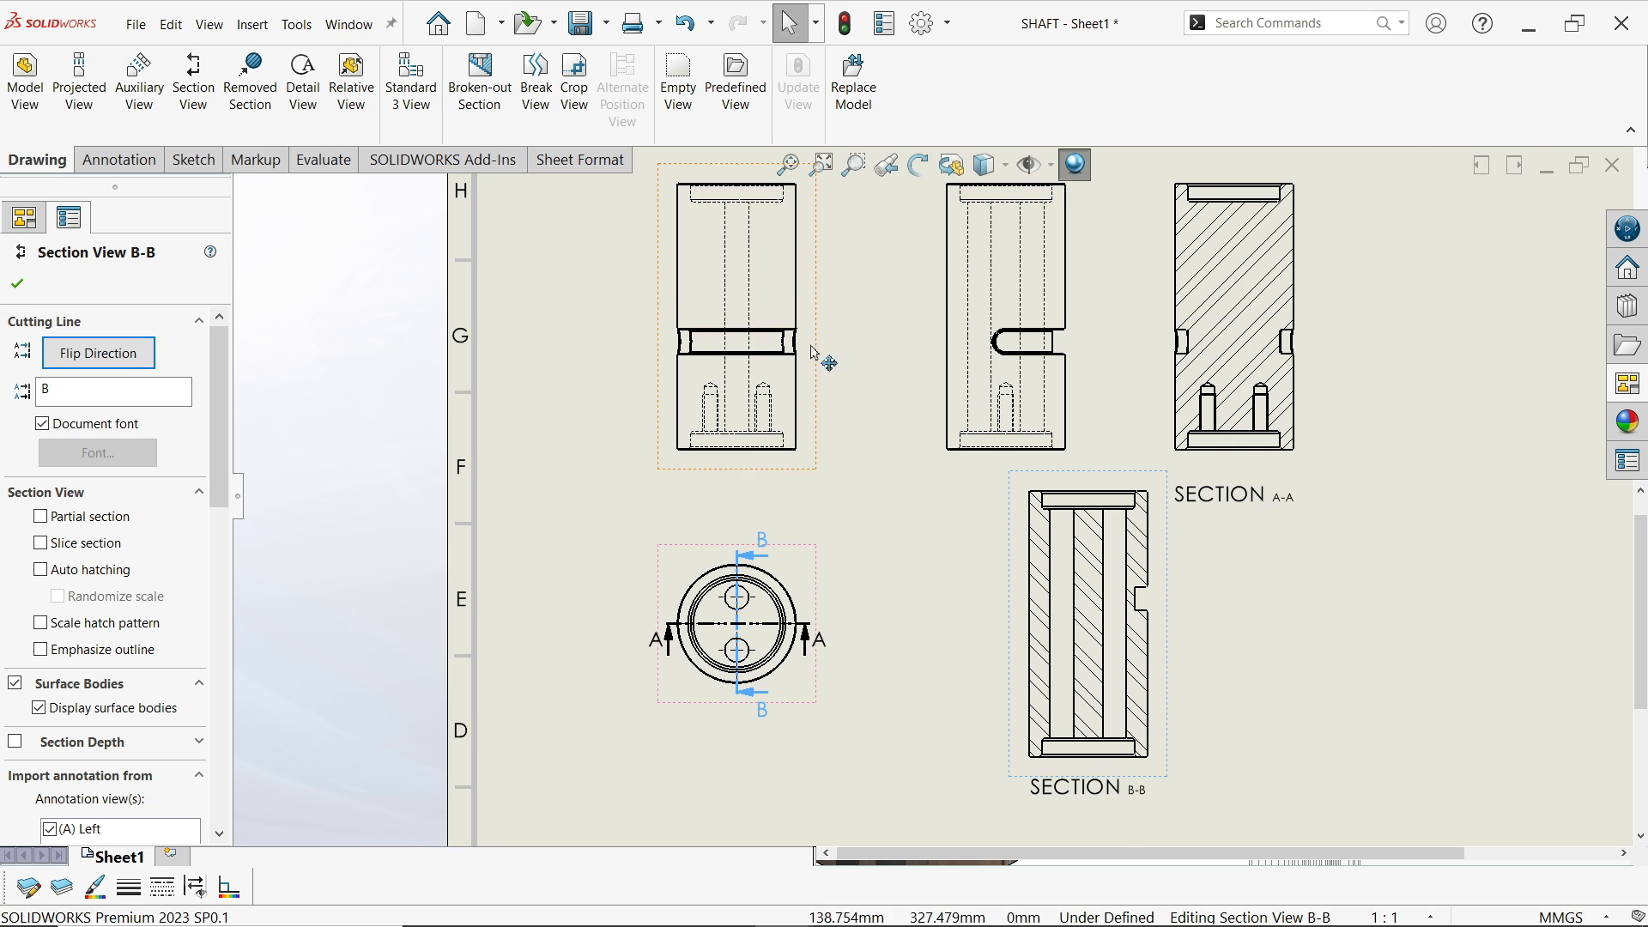
pyautogui.scroll(-2, 739, 359)
pyautogui.scroll(3, 1020, 554)
pyautogui.scroll(-2, 1020, 554)
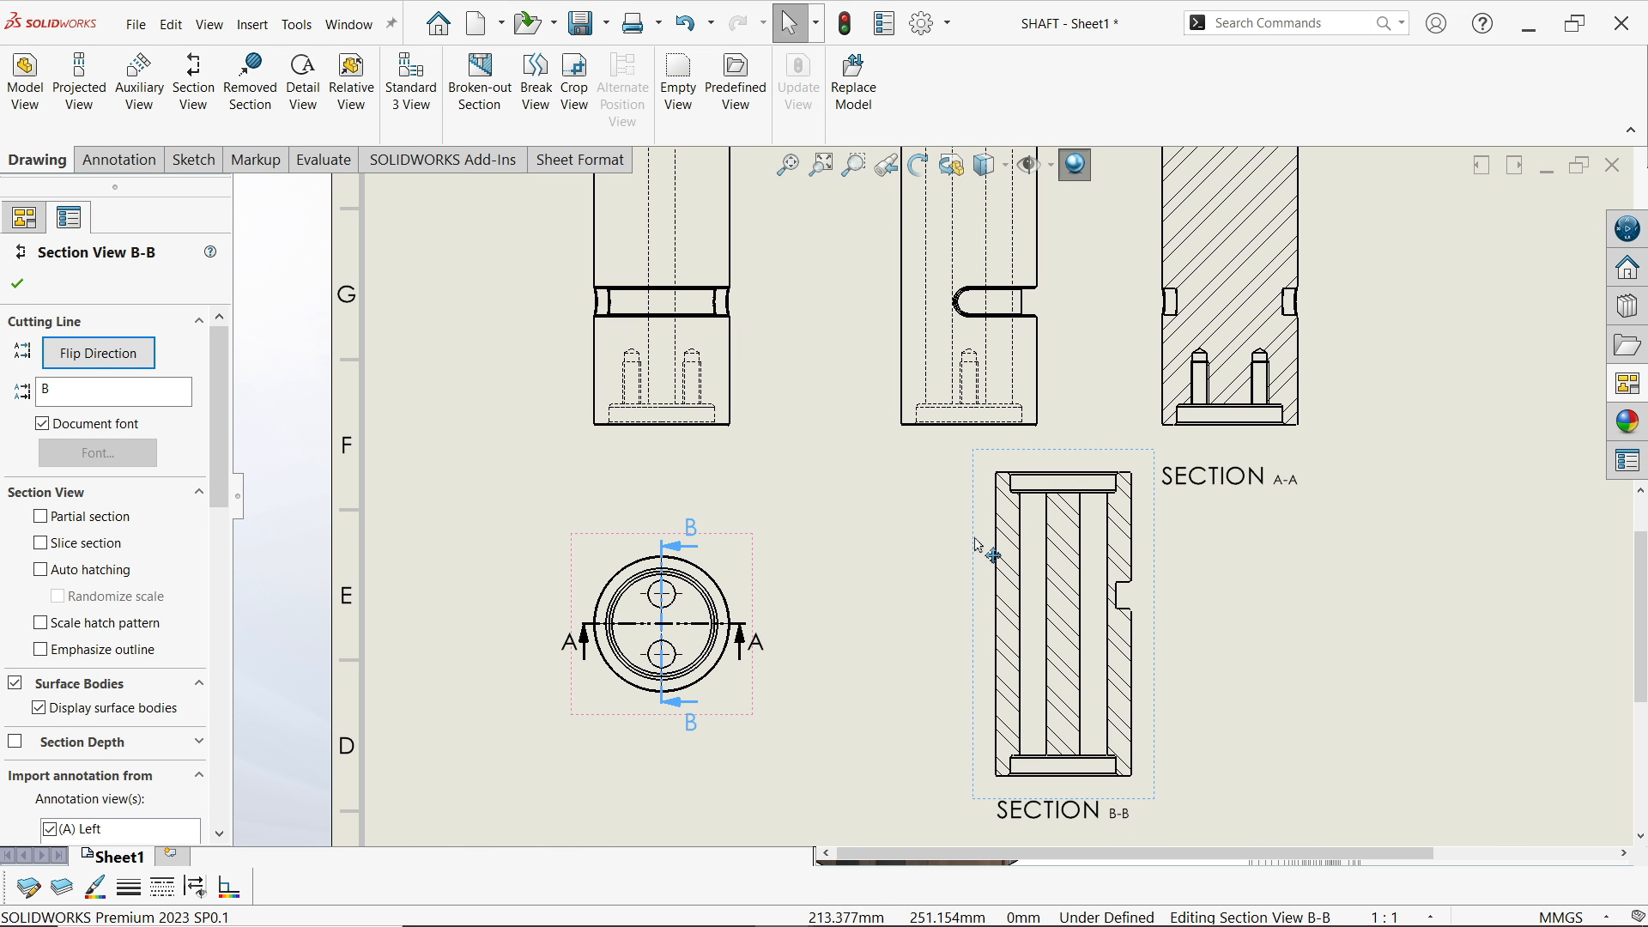
pyautogui.click(80, 370)
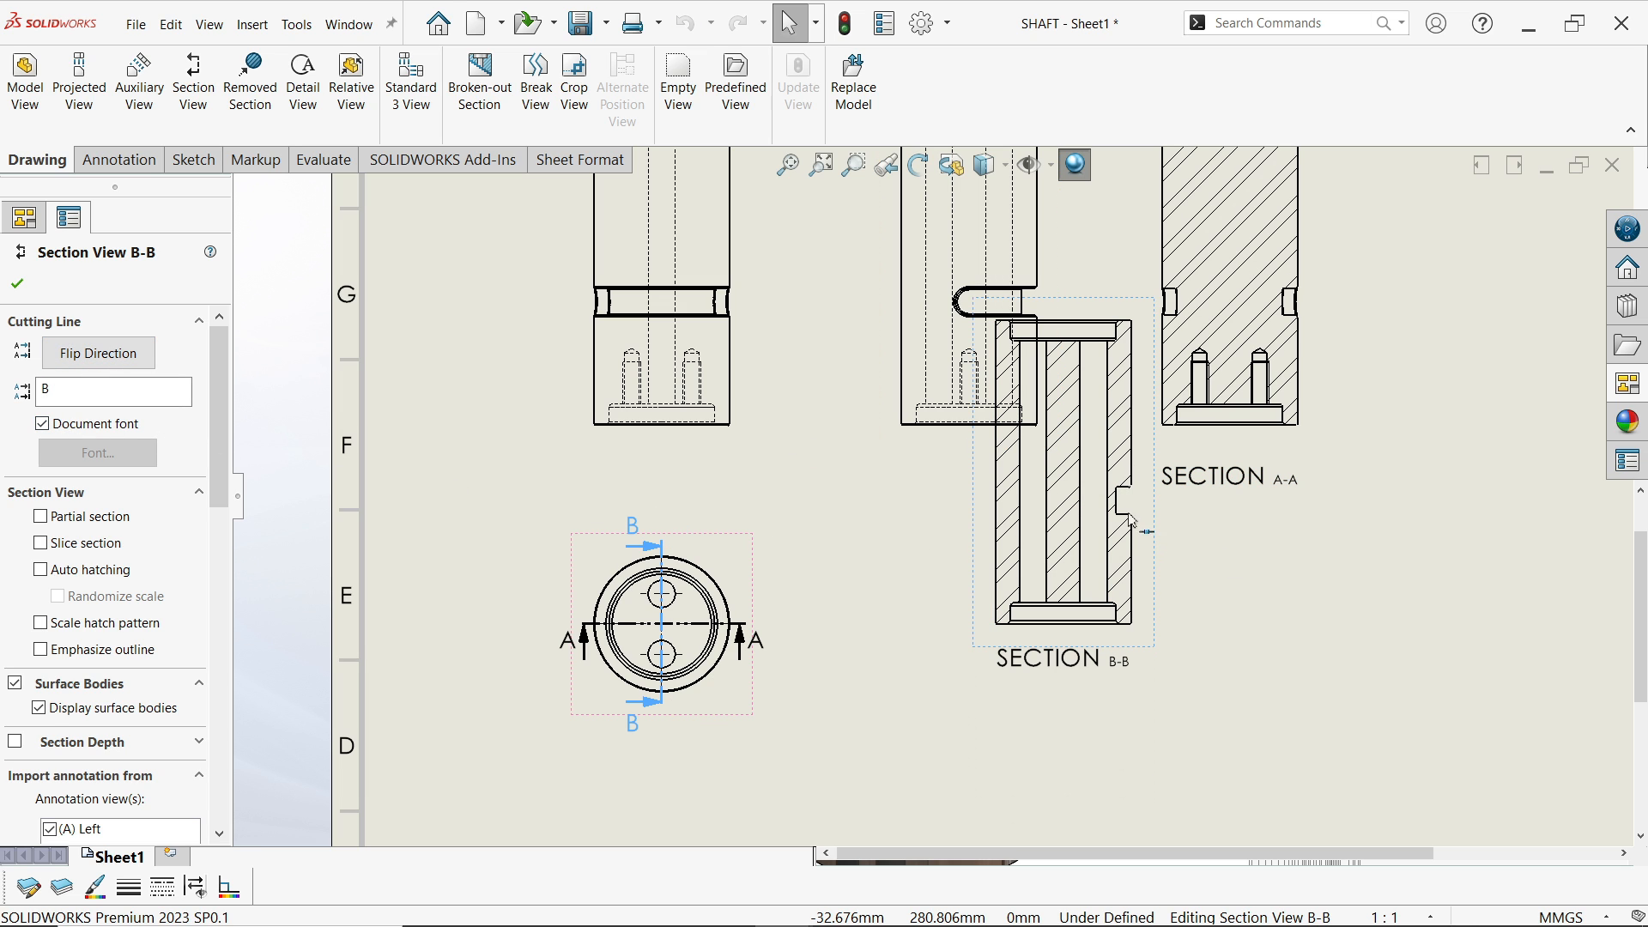
pyautogui.click(17, 284)
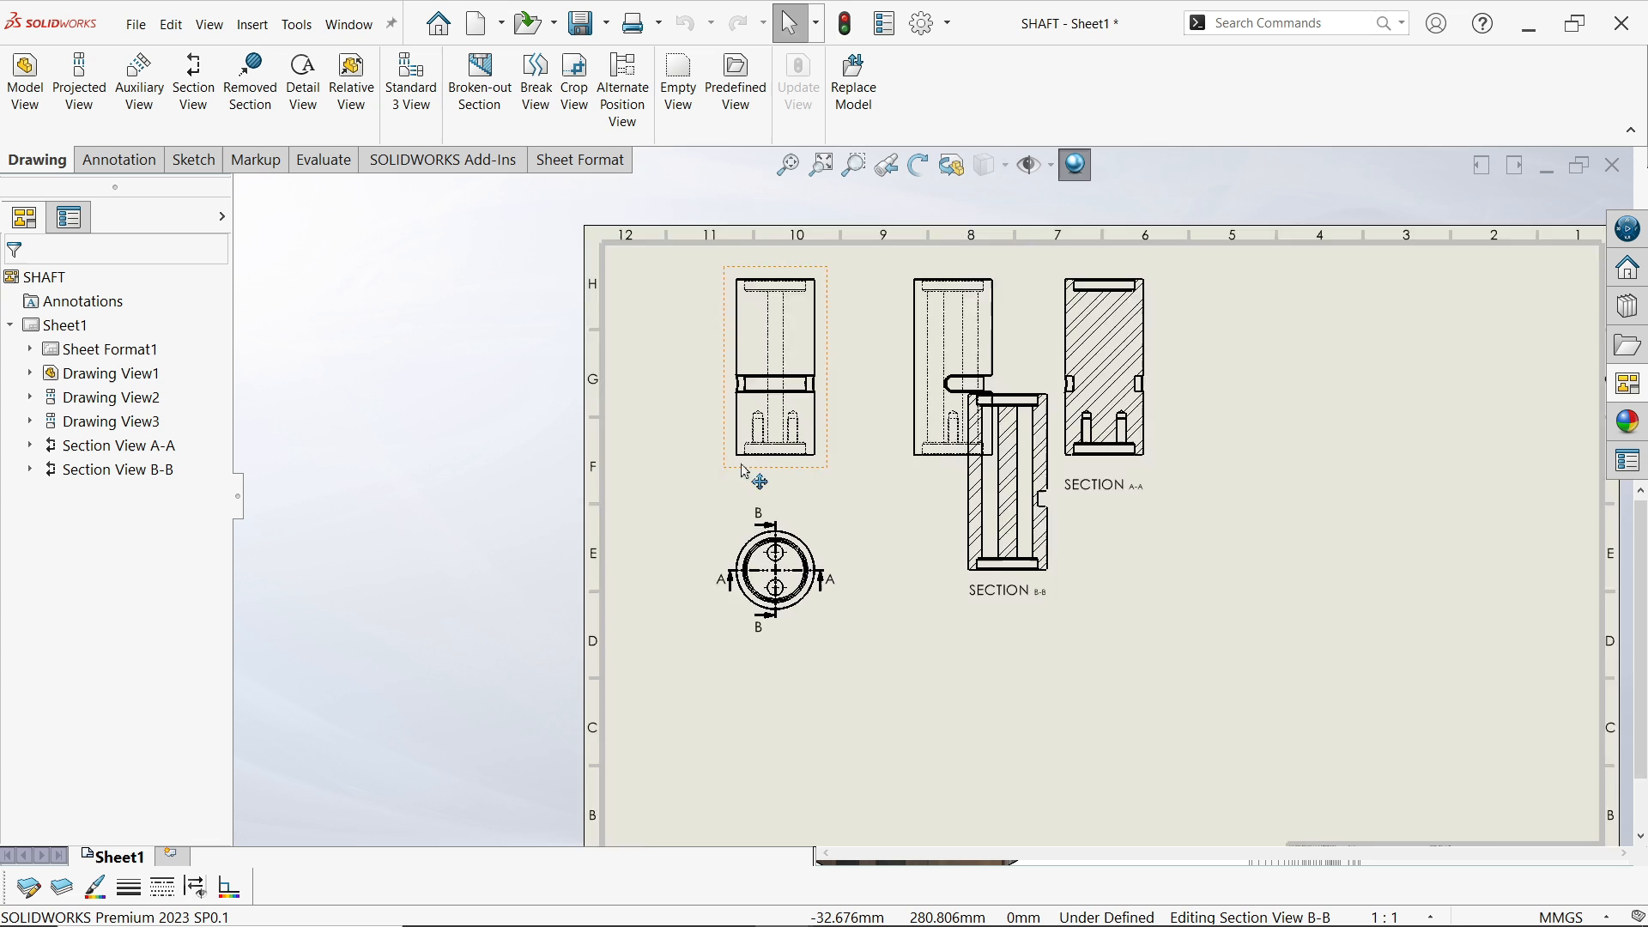
# Break section view B-B's alignment with its parent and move it to the right of section view A-A
pyautogui.scroll(-2, 1019, 552)
pyautogui.click(1063, 553)
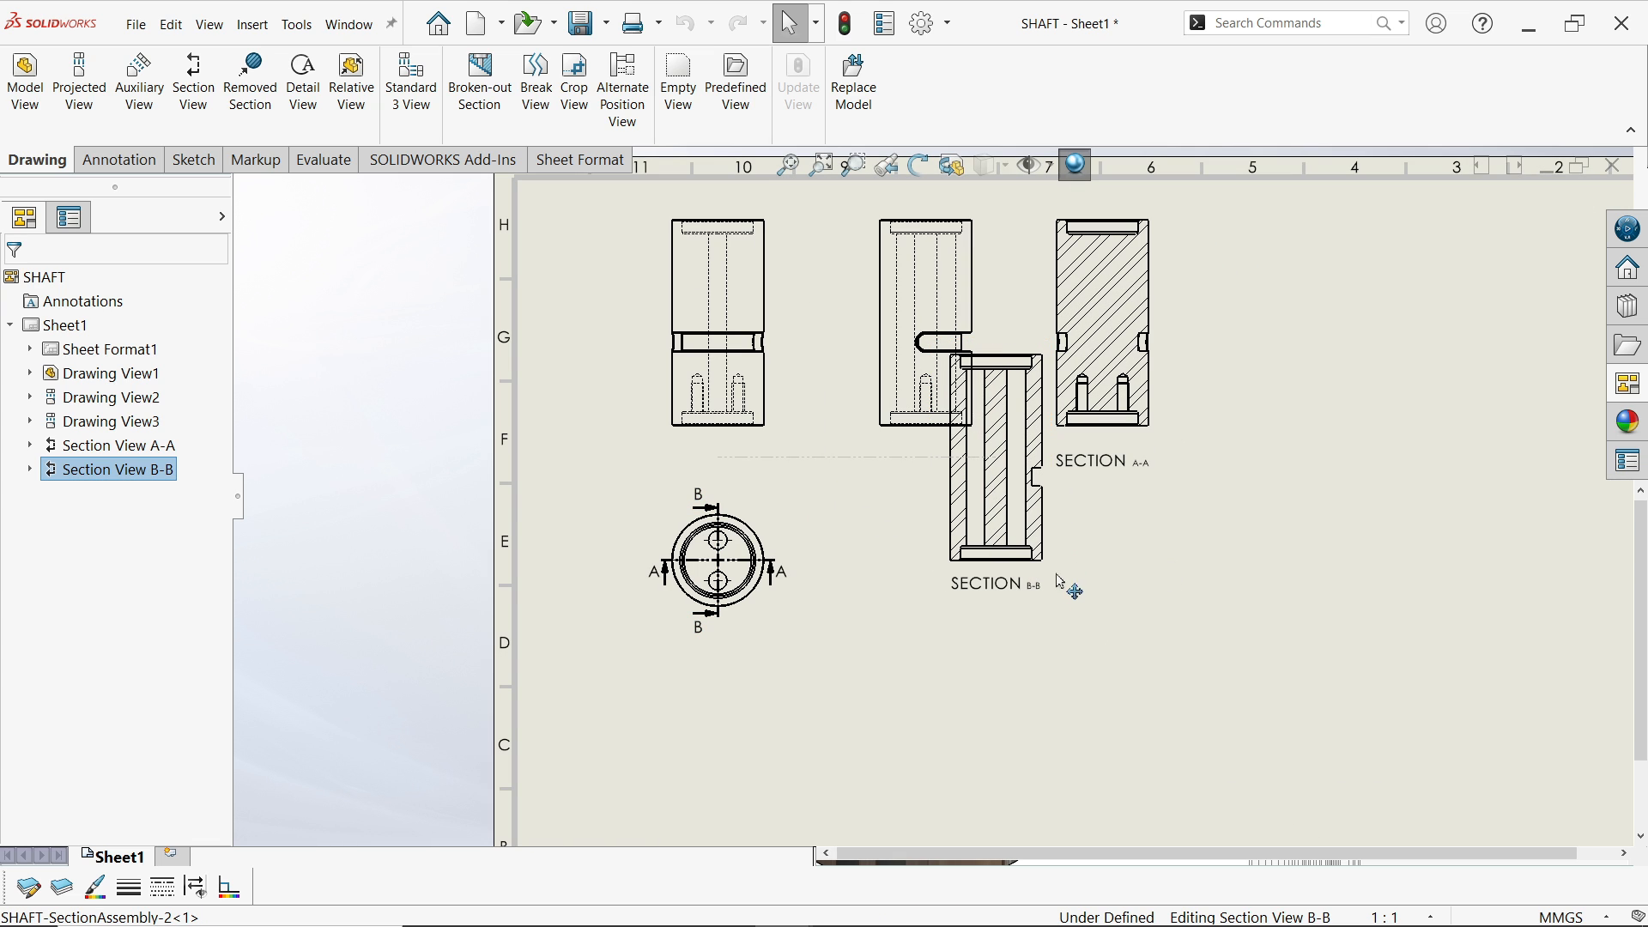
pyautogui.rightClick(938, 515)
pyautogui.moveTo(1116, 474)
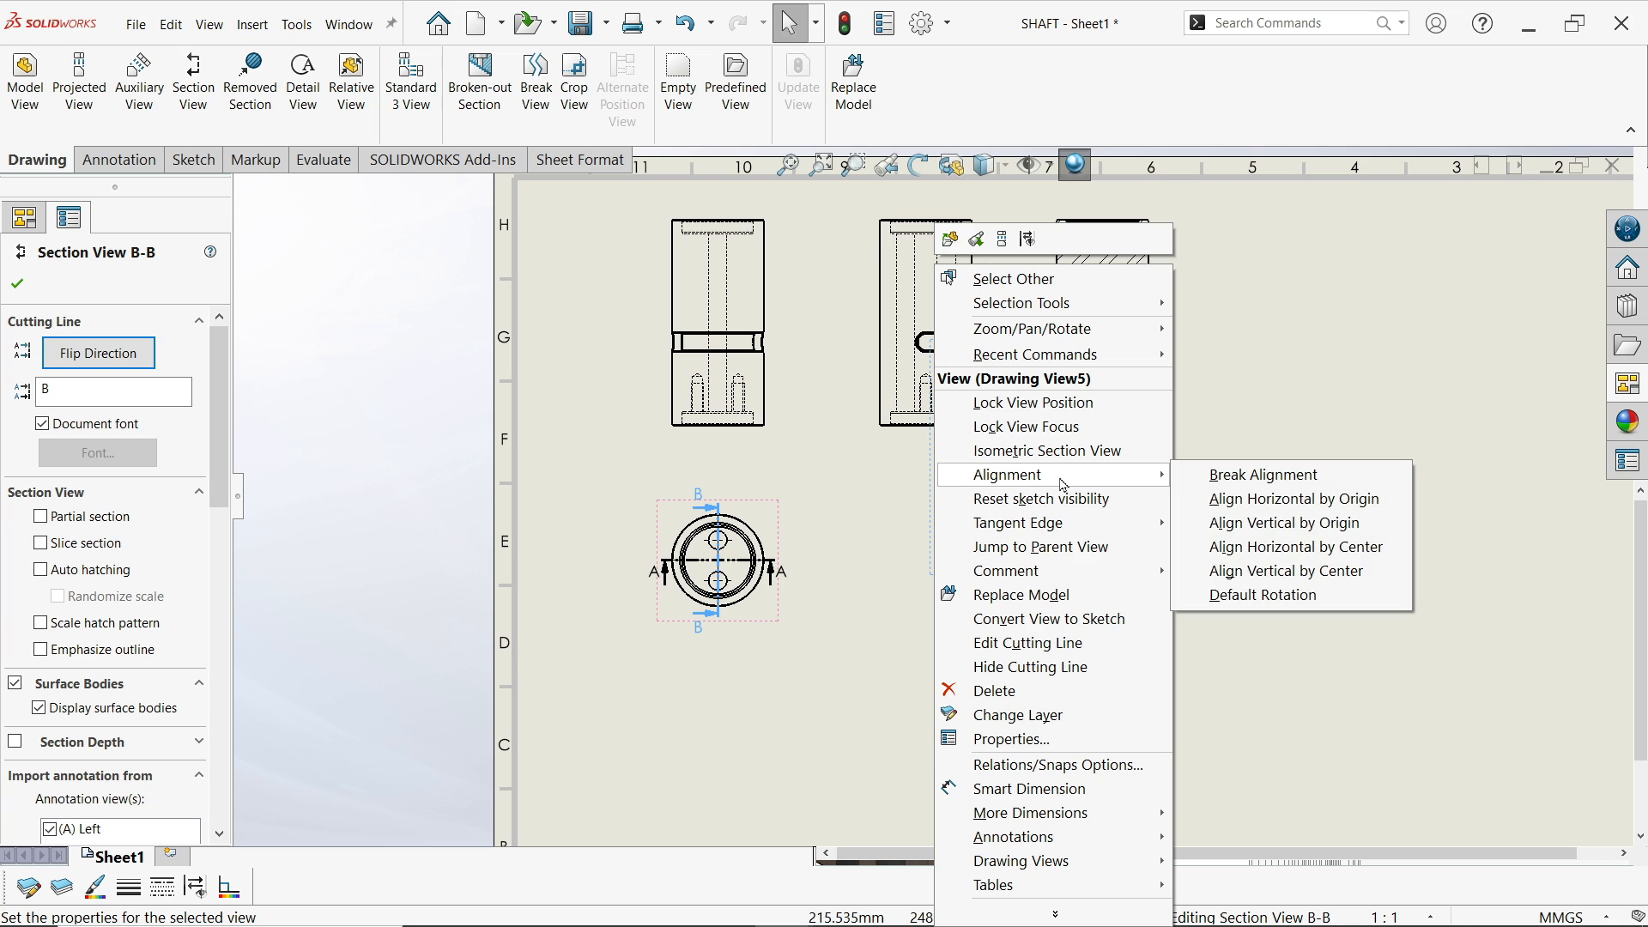
pyautogui.click(1246, 478)
pyautogui.moveTo(1056, 569); pyautogui.dragTo(1365, 453)
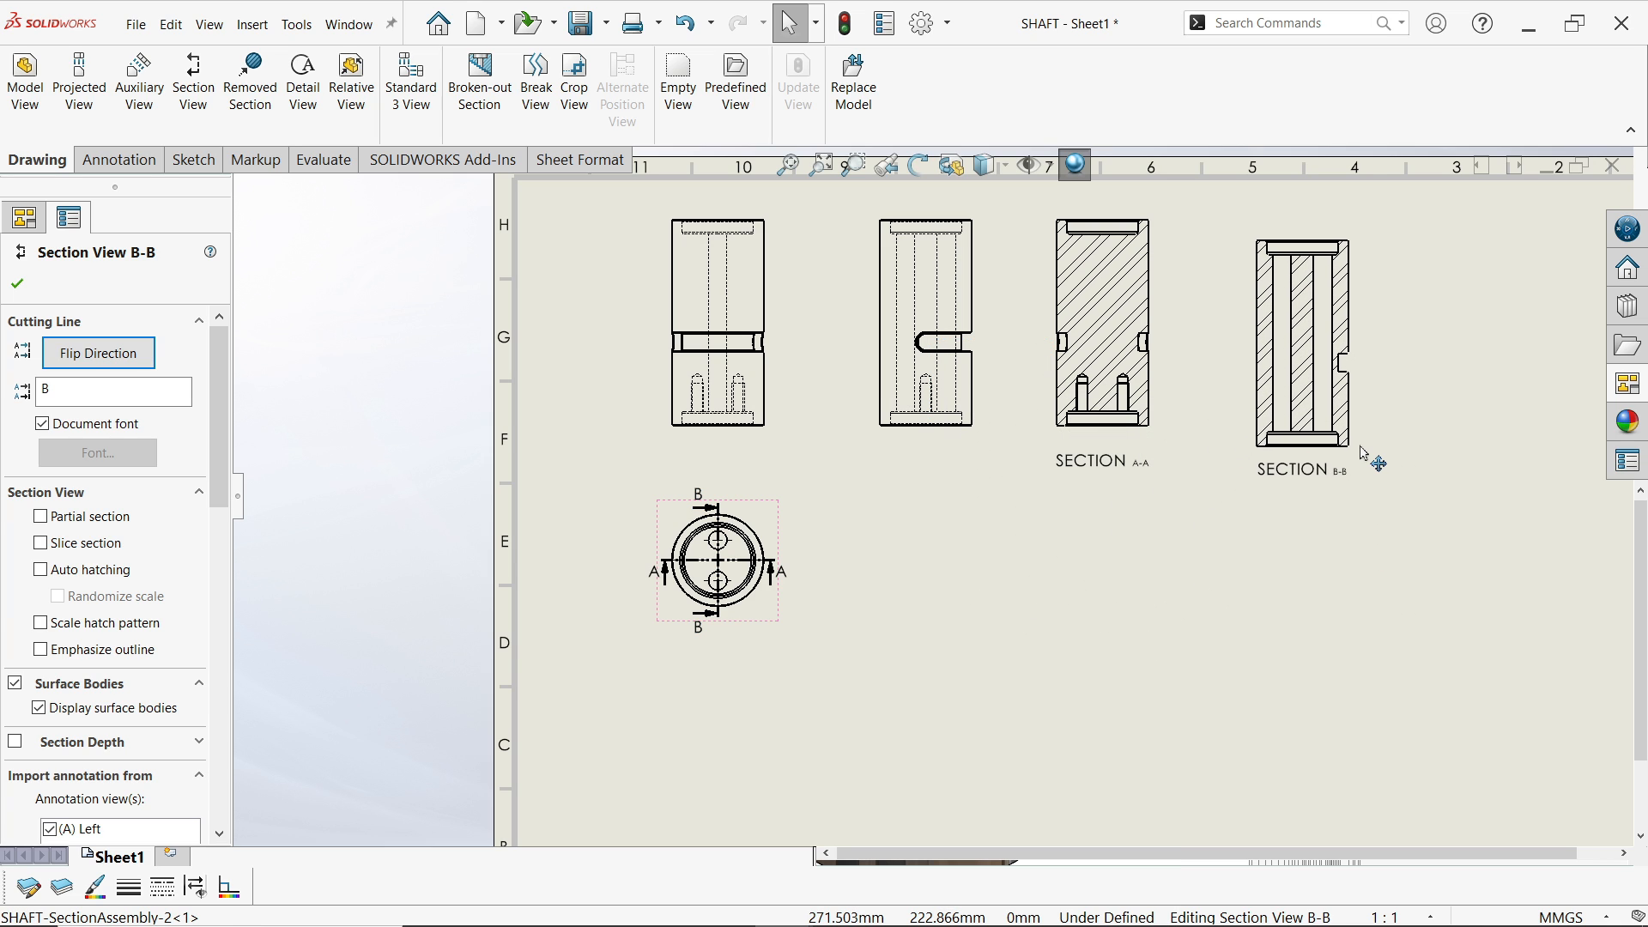
# Align section view B-B horizontally by center with section view A-A
pyautogui.rightClick(1363, 455)
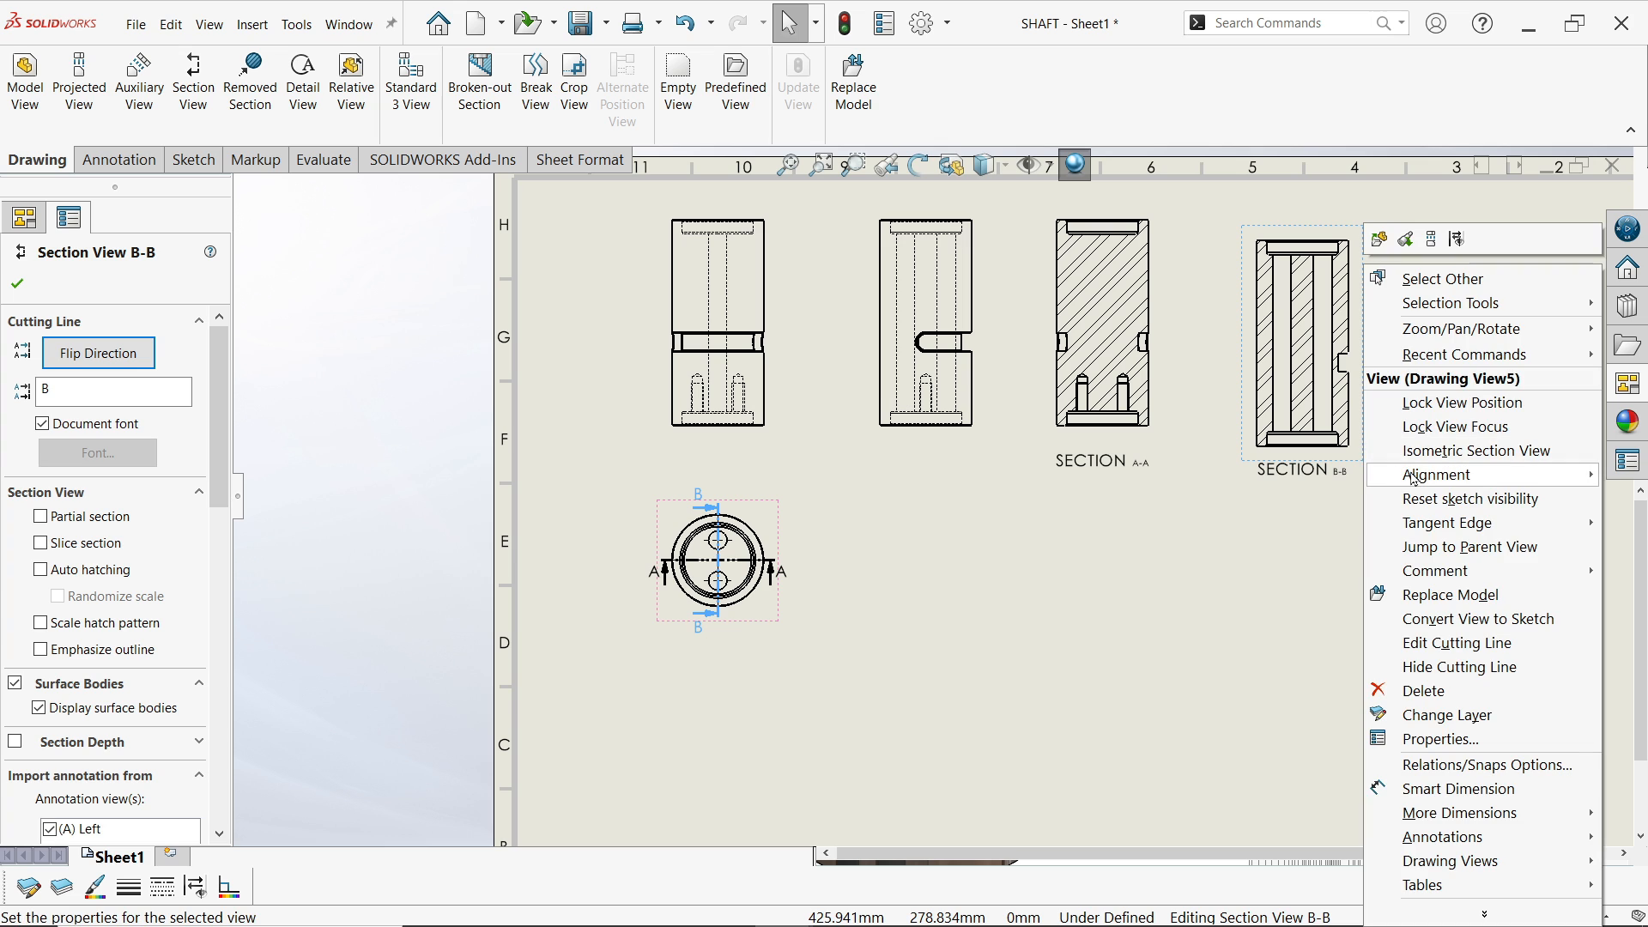
pyautogui.moveTo(1414, 479)
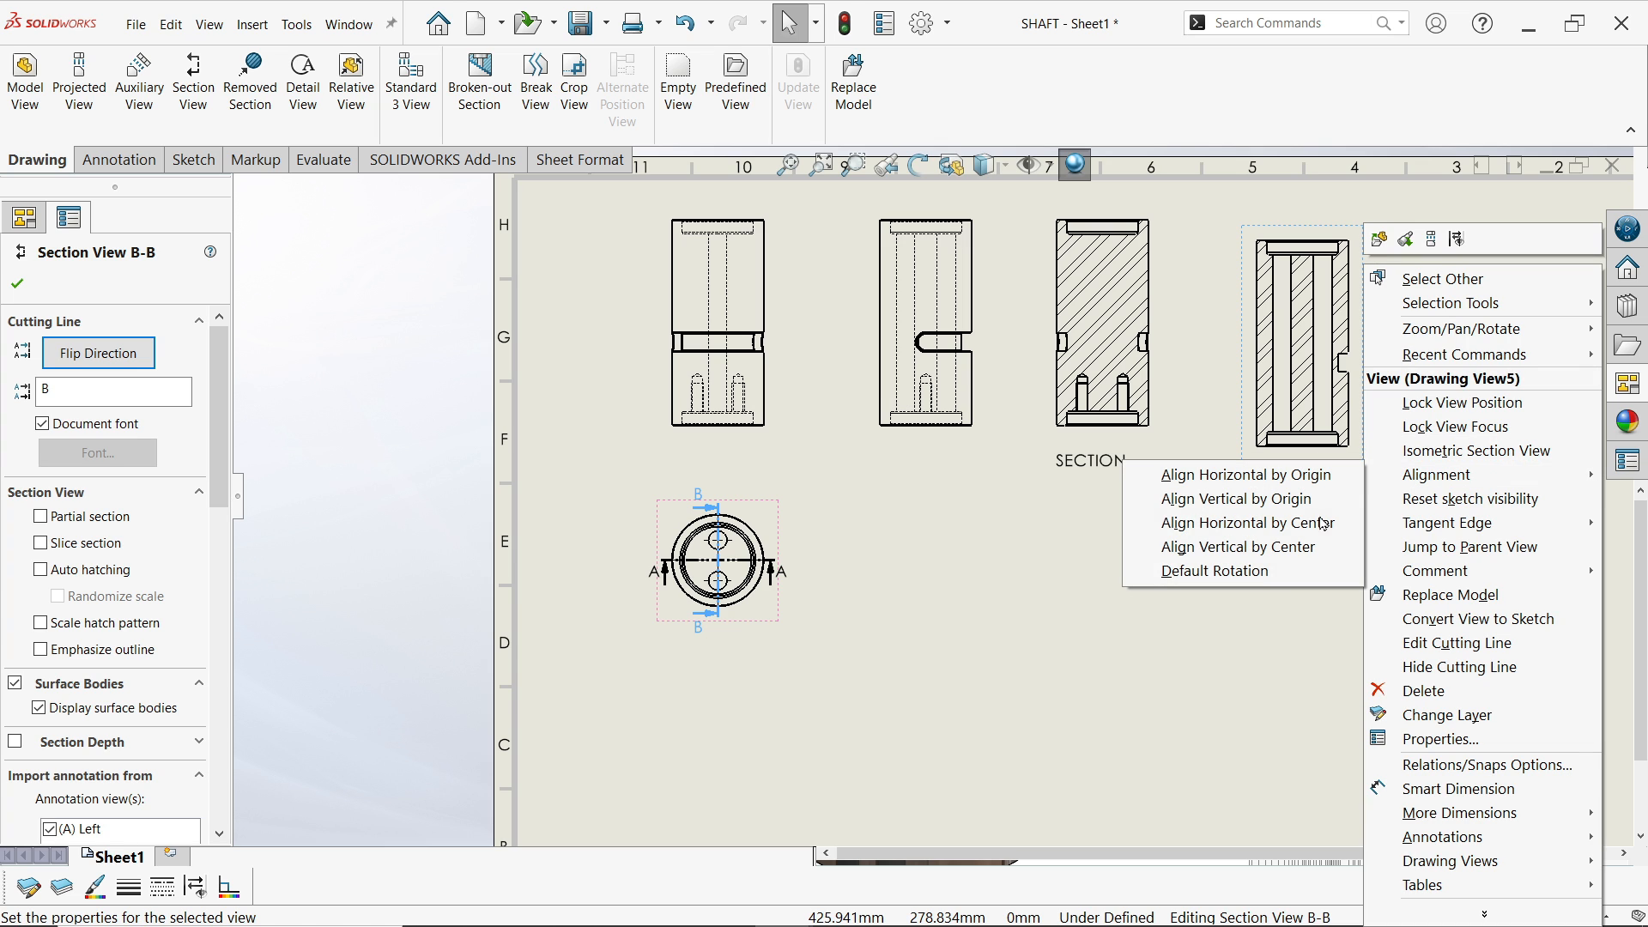
pyautogui.click(1260, 531)
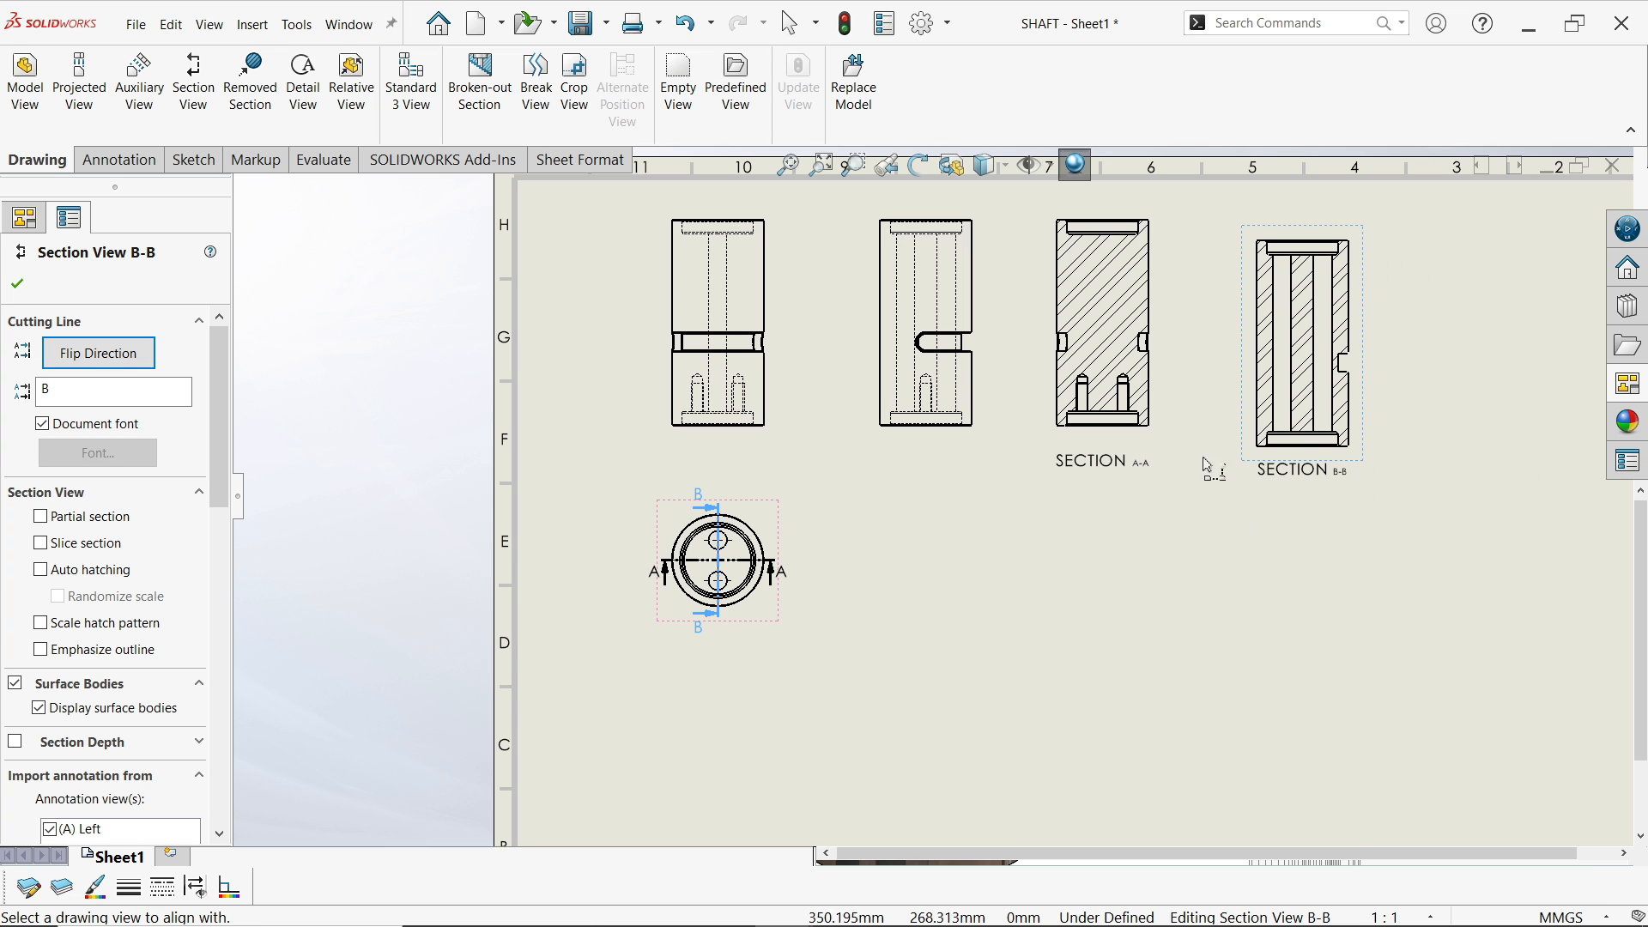
pyautogui.click(1171, 399)
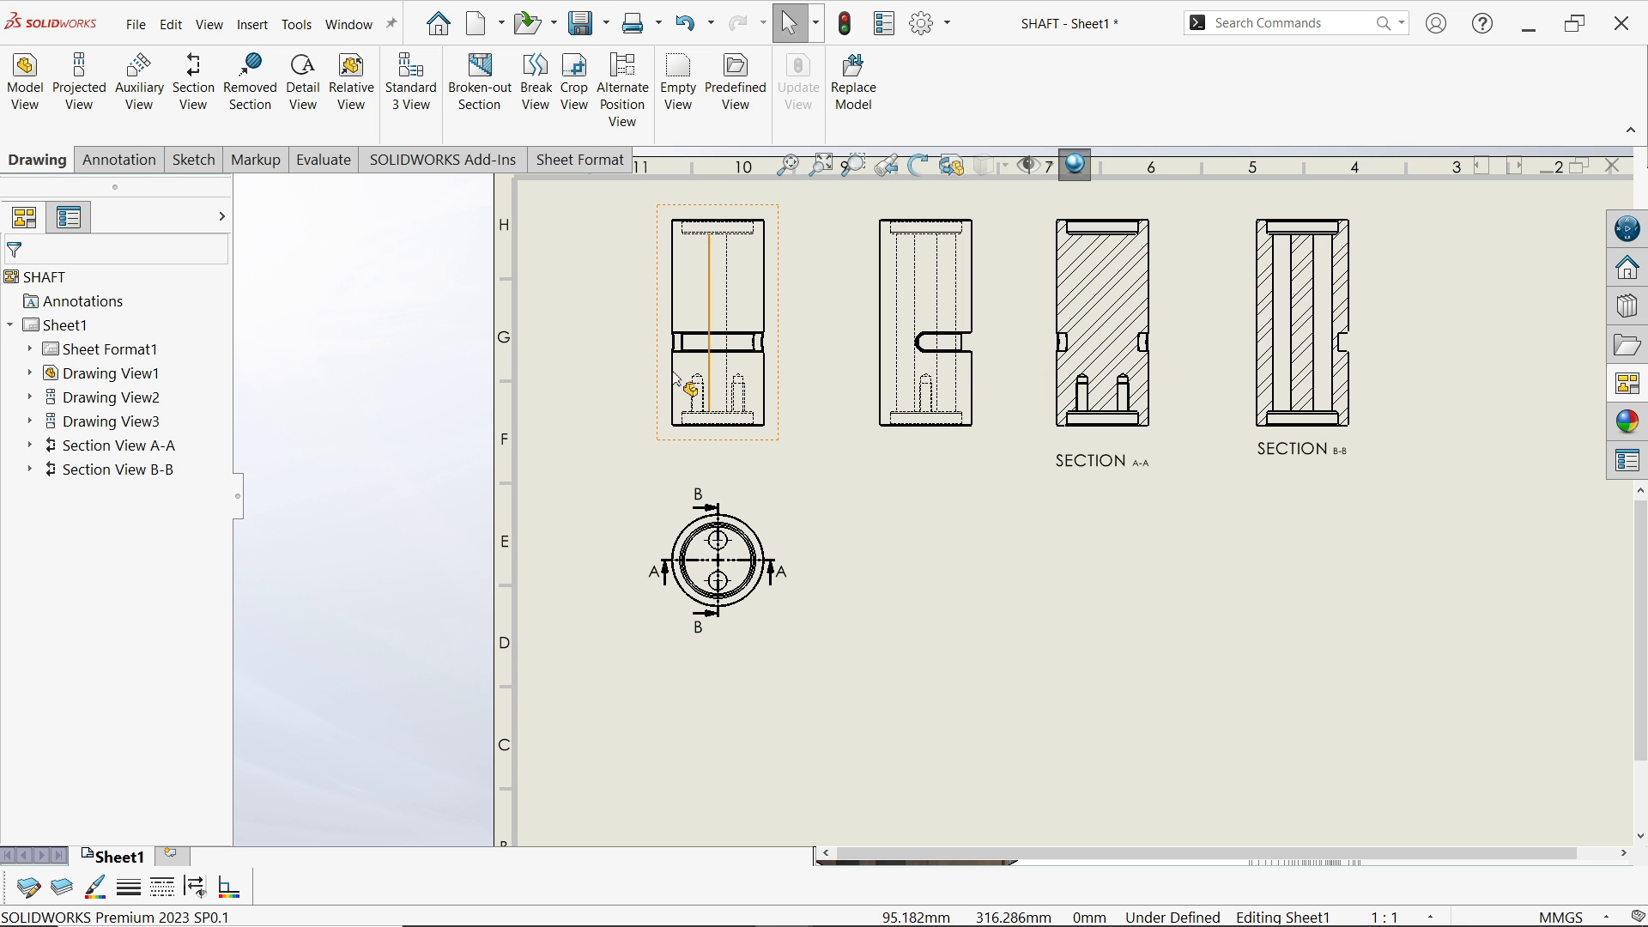
# Move the circular and front views down and to the left, and shift the side view left to even out the spacing
pyautogui.moveTo(772, 631); pyautogui.dragTo(777, 688)
pyautogui.moveTo(772, 456); pyautogui.dragTo(777, 498)
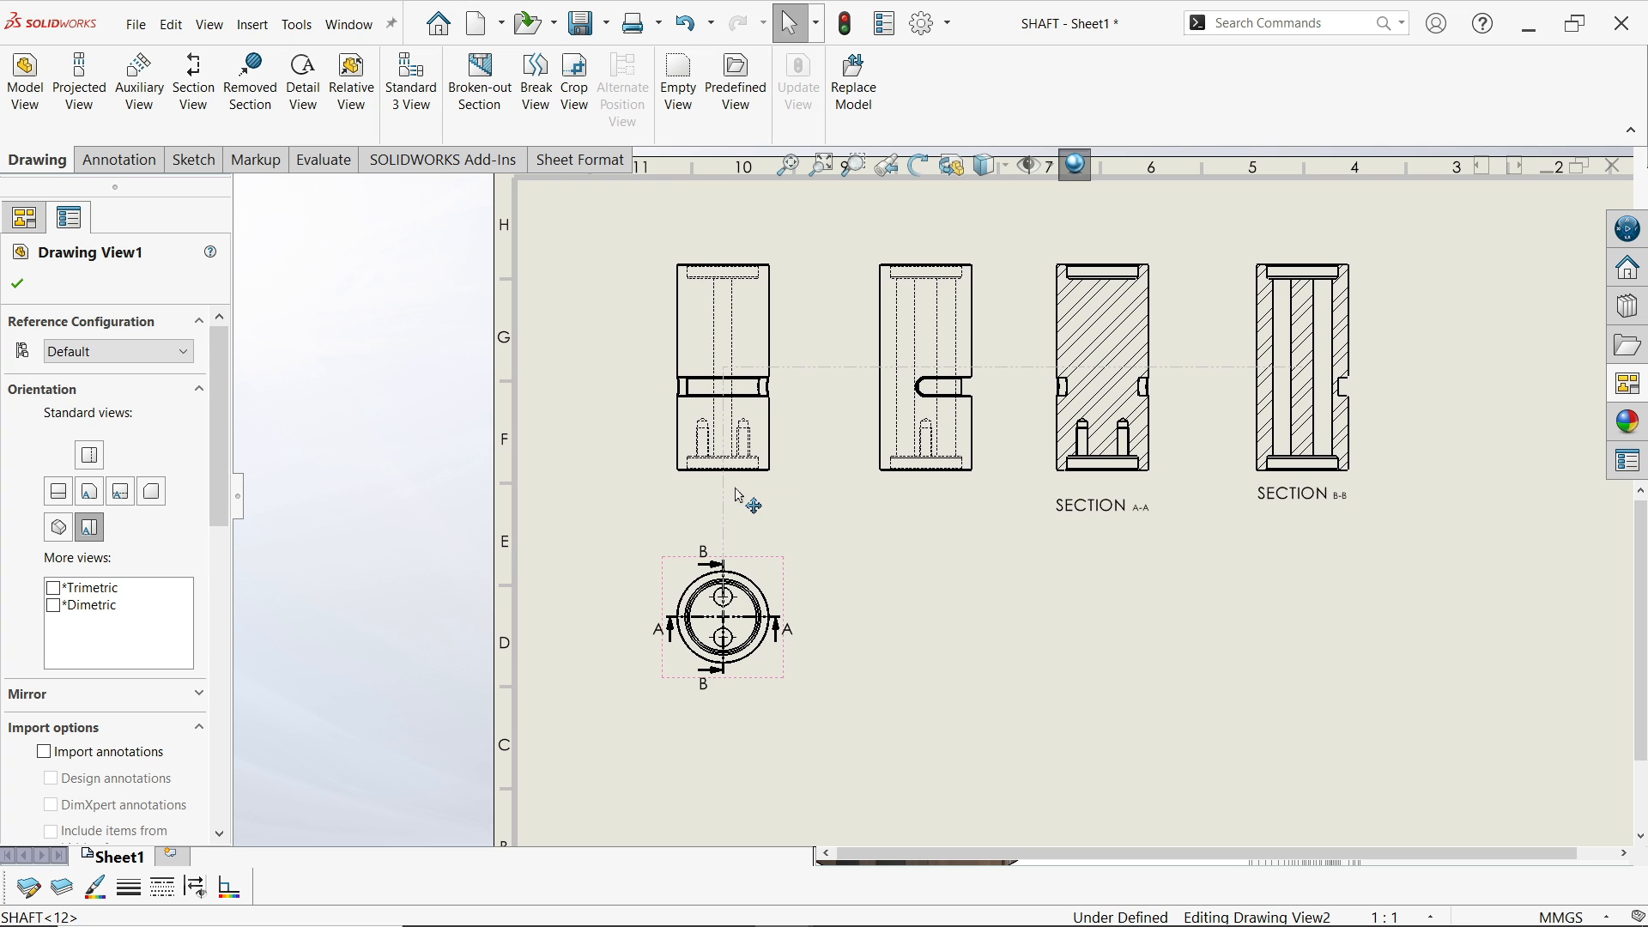
pyautogui.moveTo(789, 591); pyautogui.dragTo(752, 589)
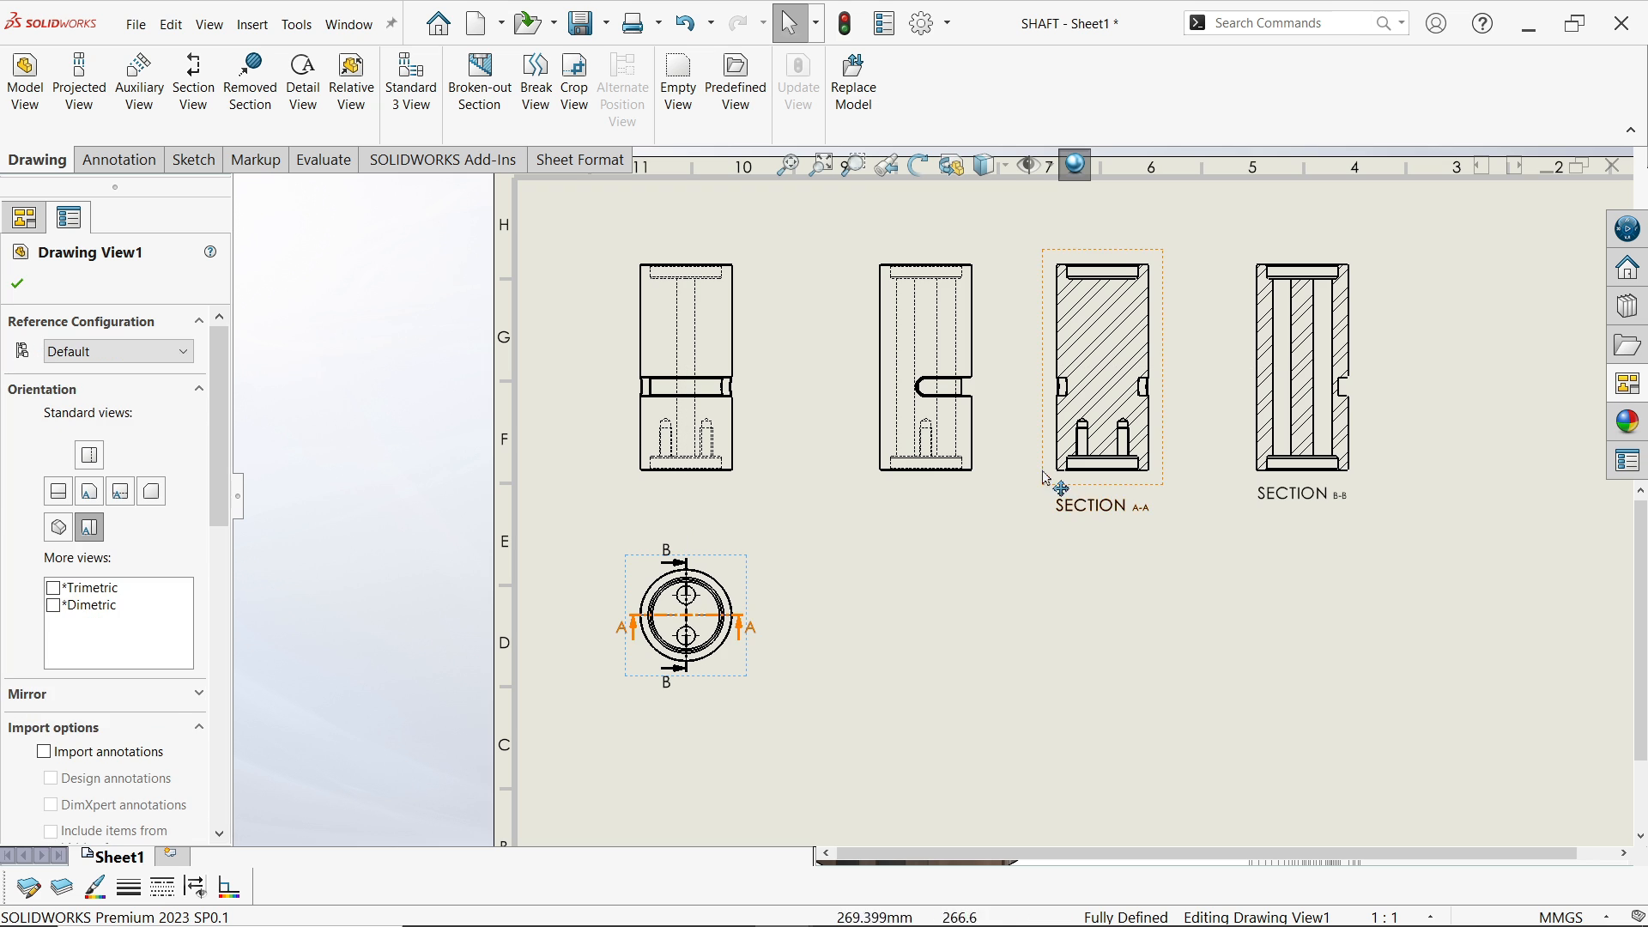
pyautogui.moveTo(992, 493); pyautogui.dragTo(968, 486)
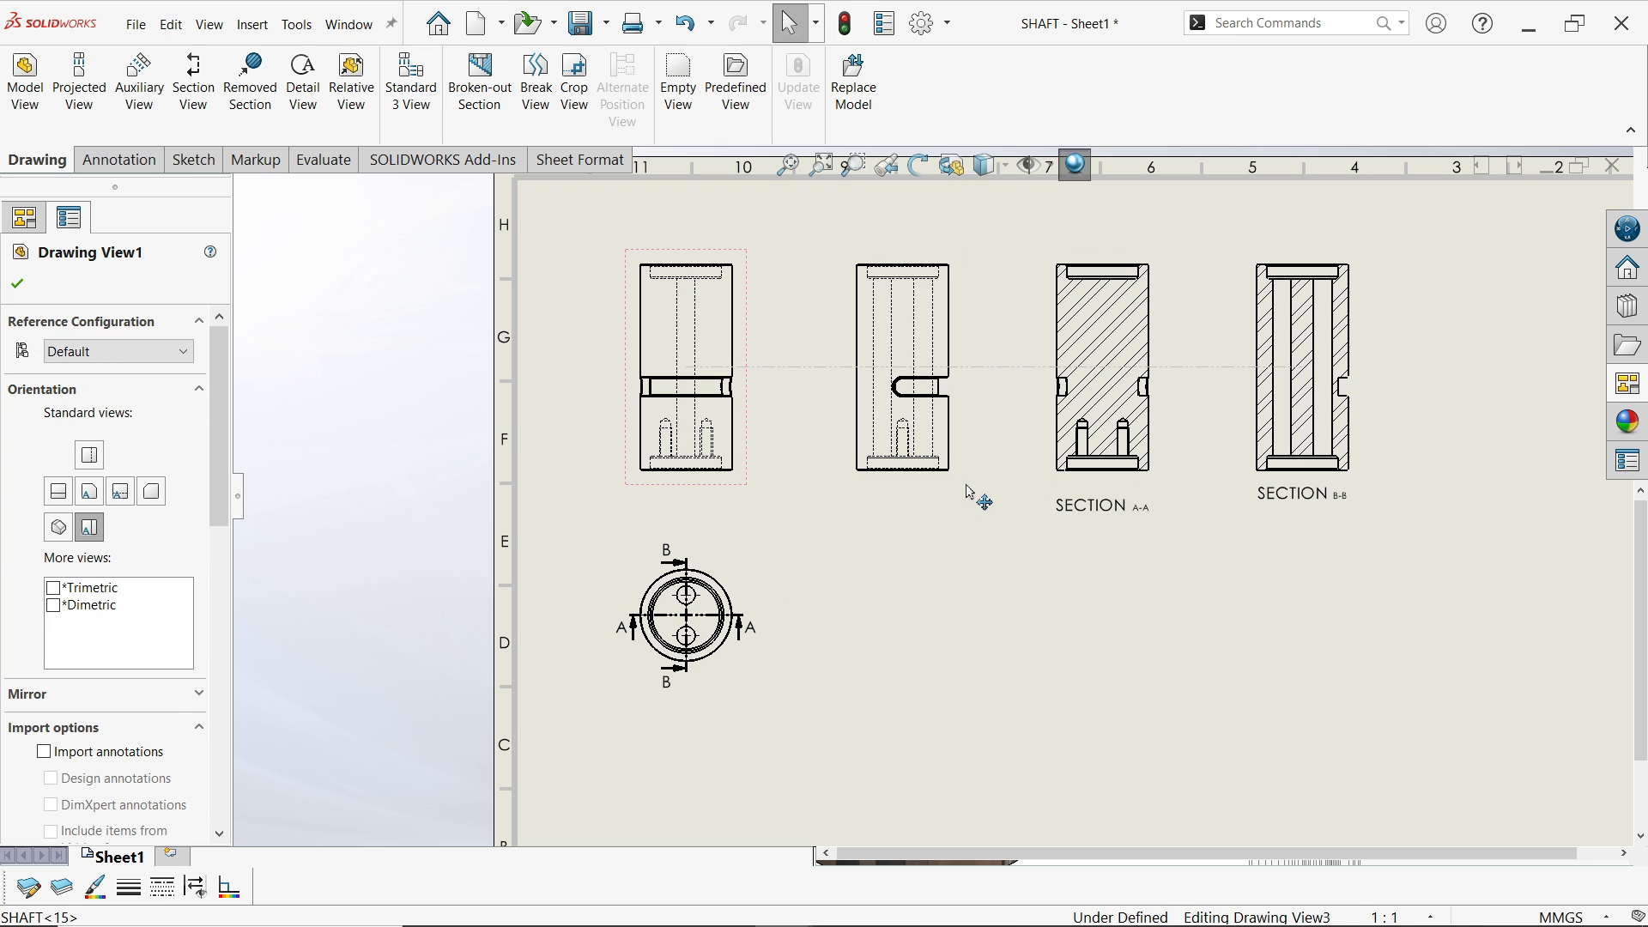
# Shift section views A-A and B-B slightly right and lower their section labels beneath the views
pyautogui.scroll(4, 948, 491)
pyautogui.scroll(-5, 1137, 480)
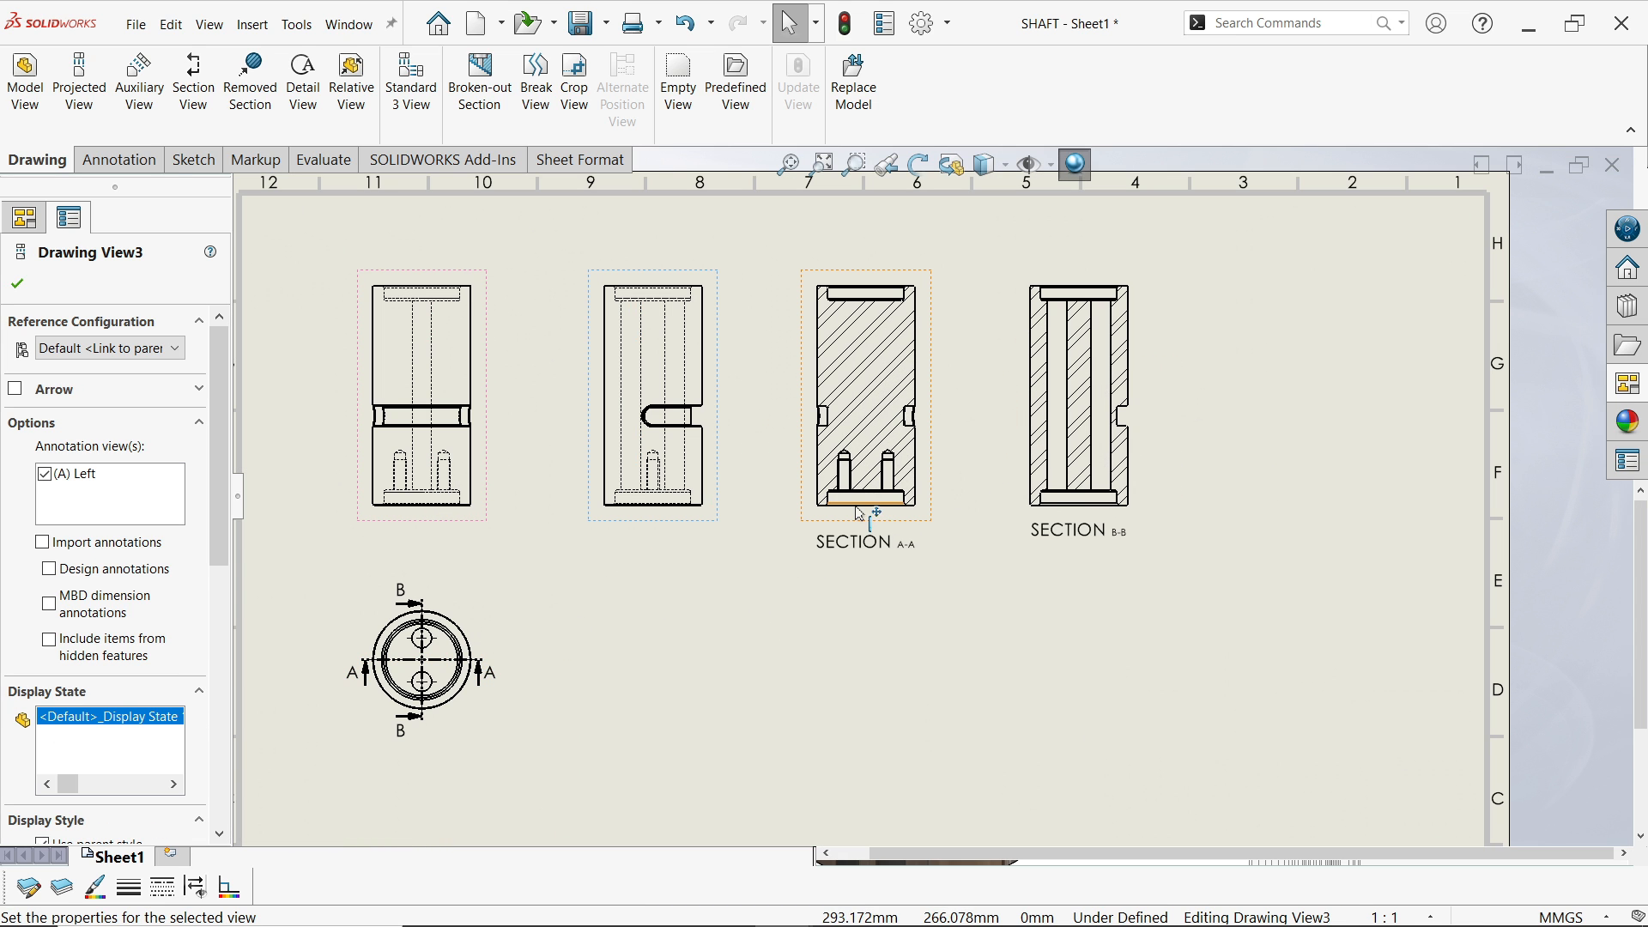
pyautogui.scroll(4, 950, 515)
pyautogui.scroll(-5, 889, 546)
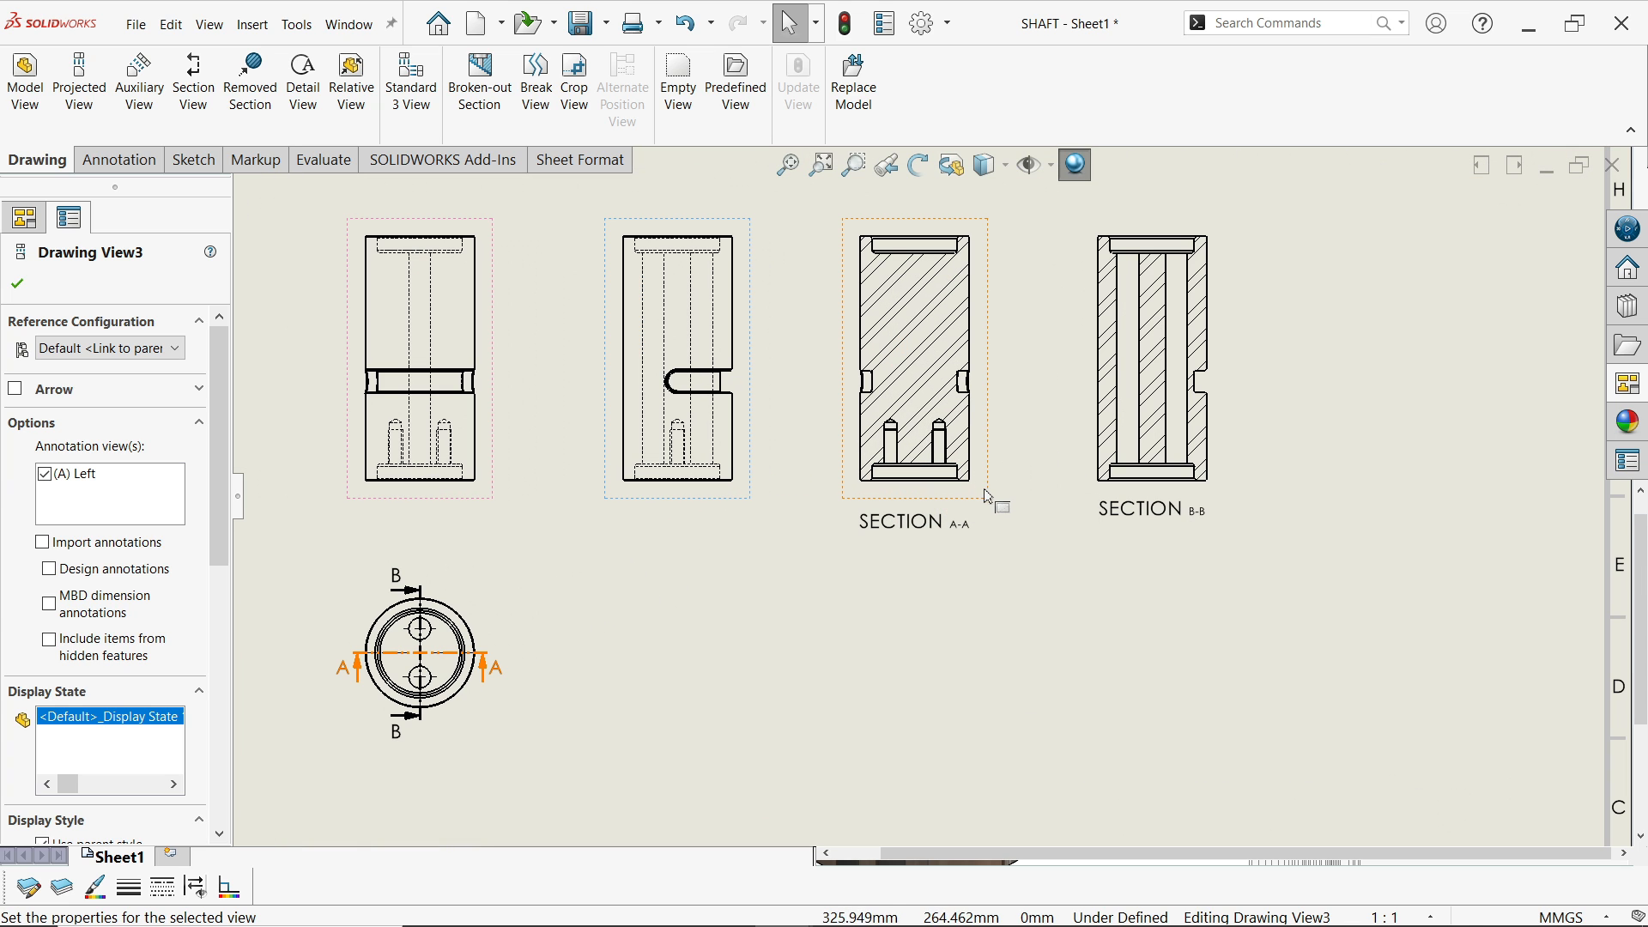
pyautogui.moveTo(992, 504); pyautogui.dragTo(1002, 504)
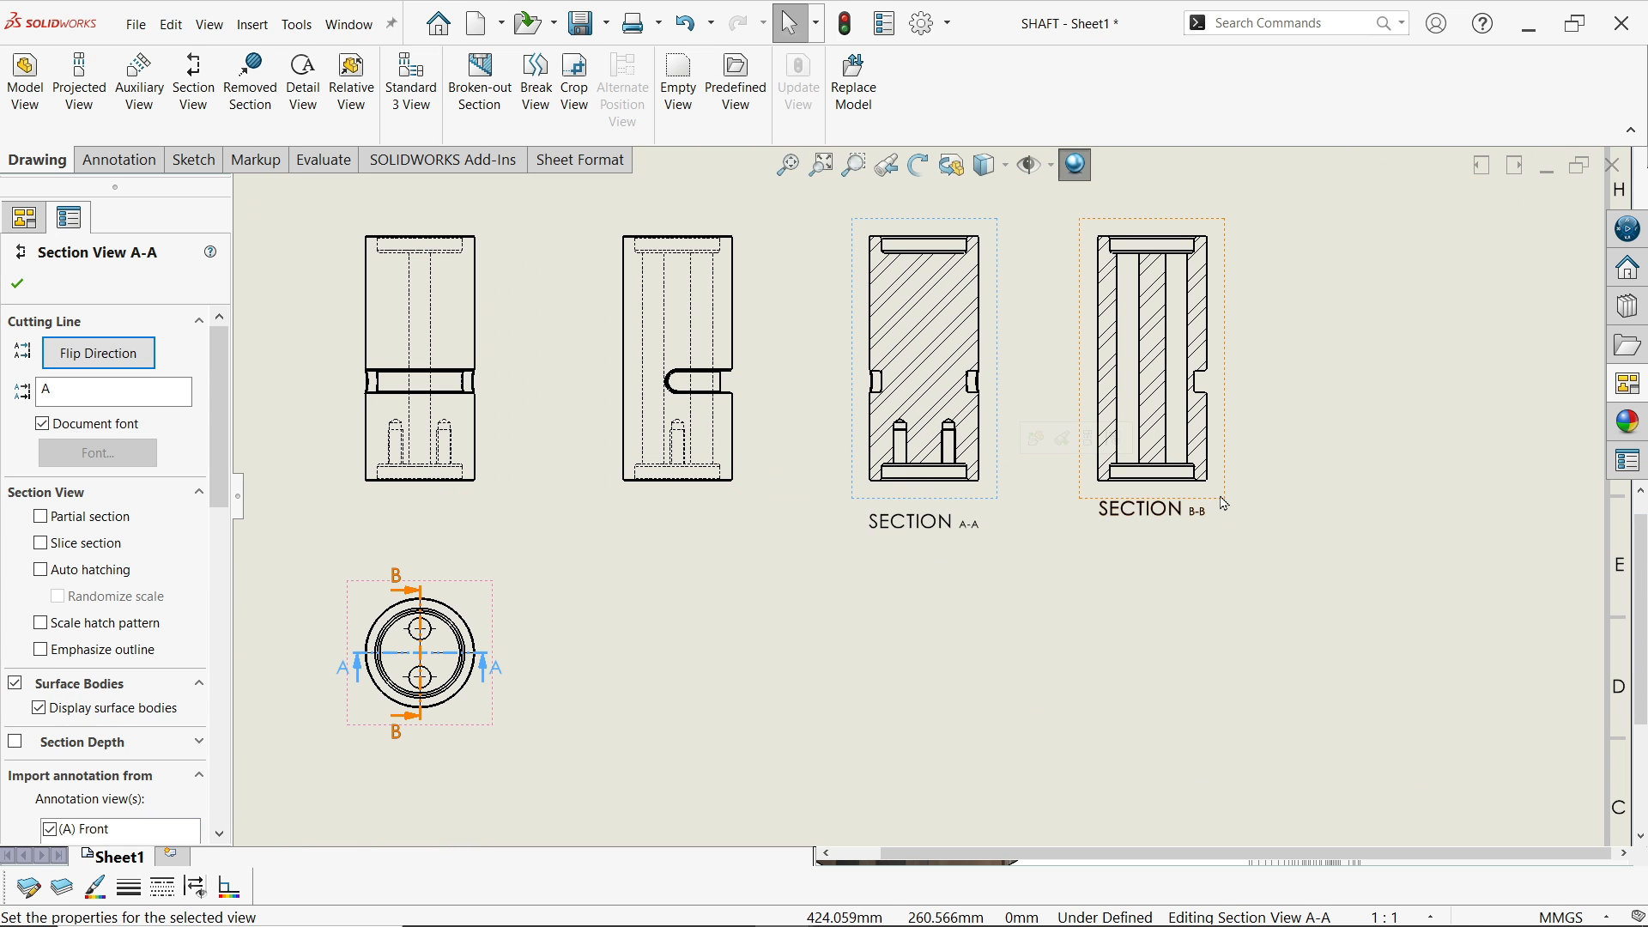
pyautogui.moveTo(1225, 504); pyautogui.dragTo(1176, 555)
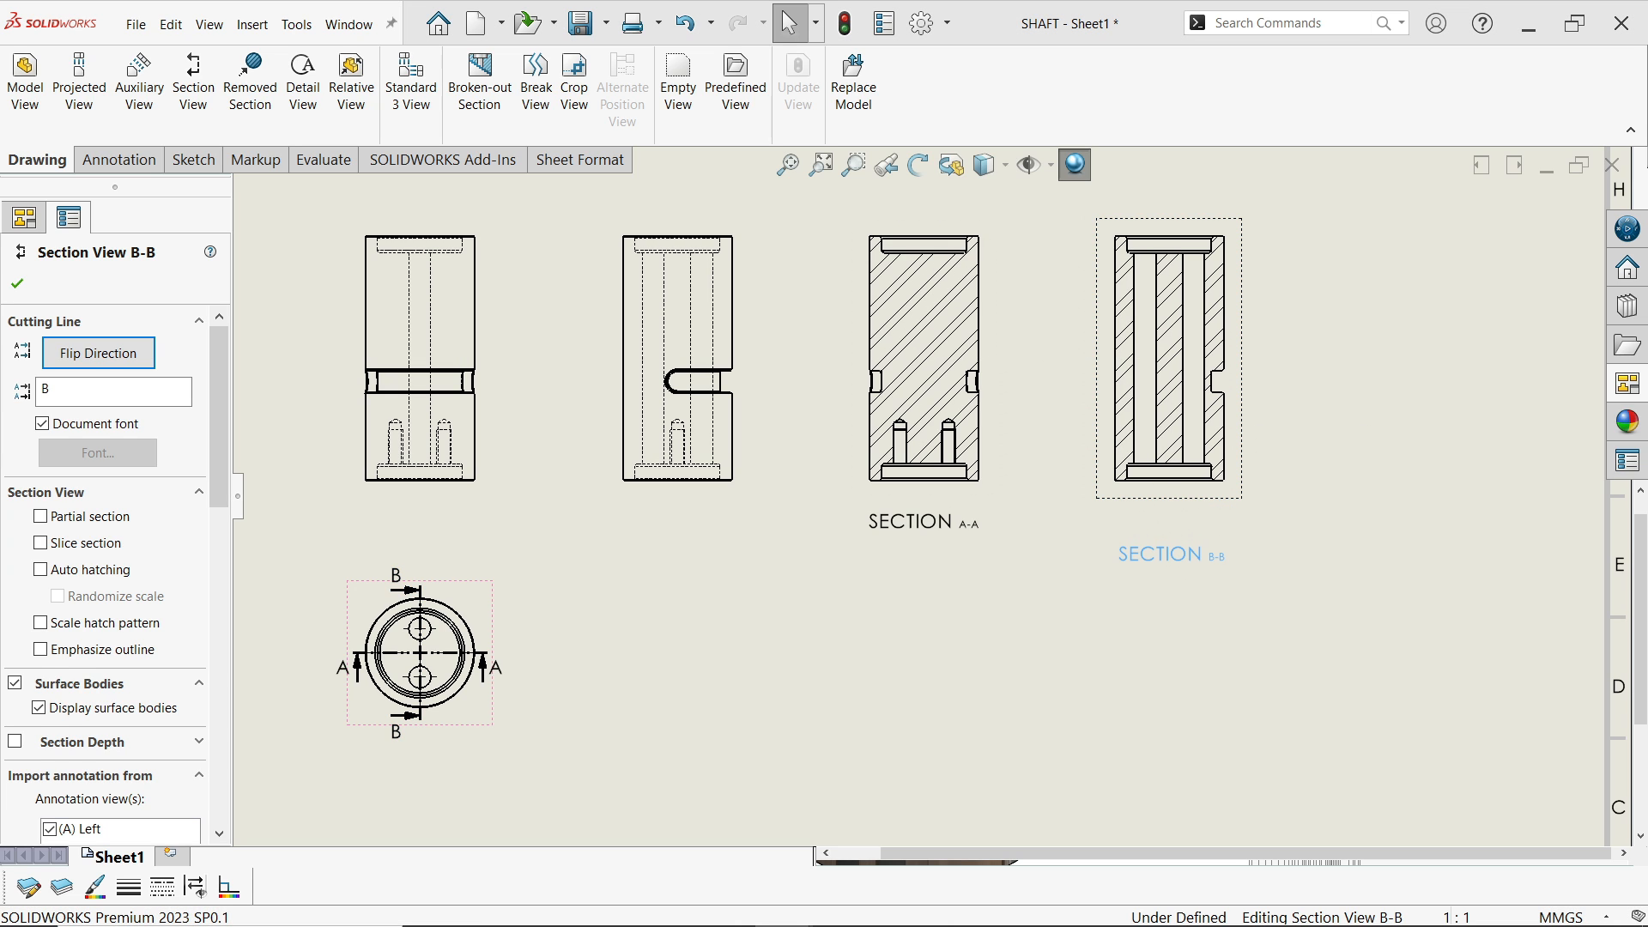
pyautogui.moveTo(924, 521); pyautogui.dragTo(933, 569)
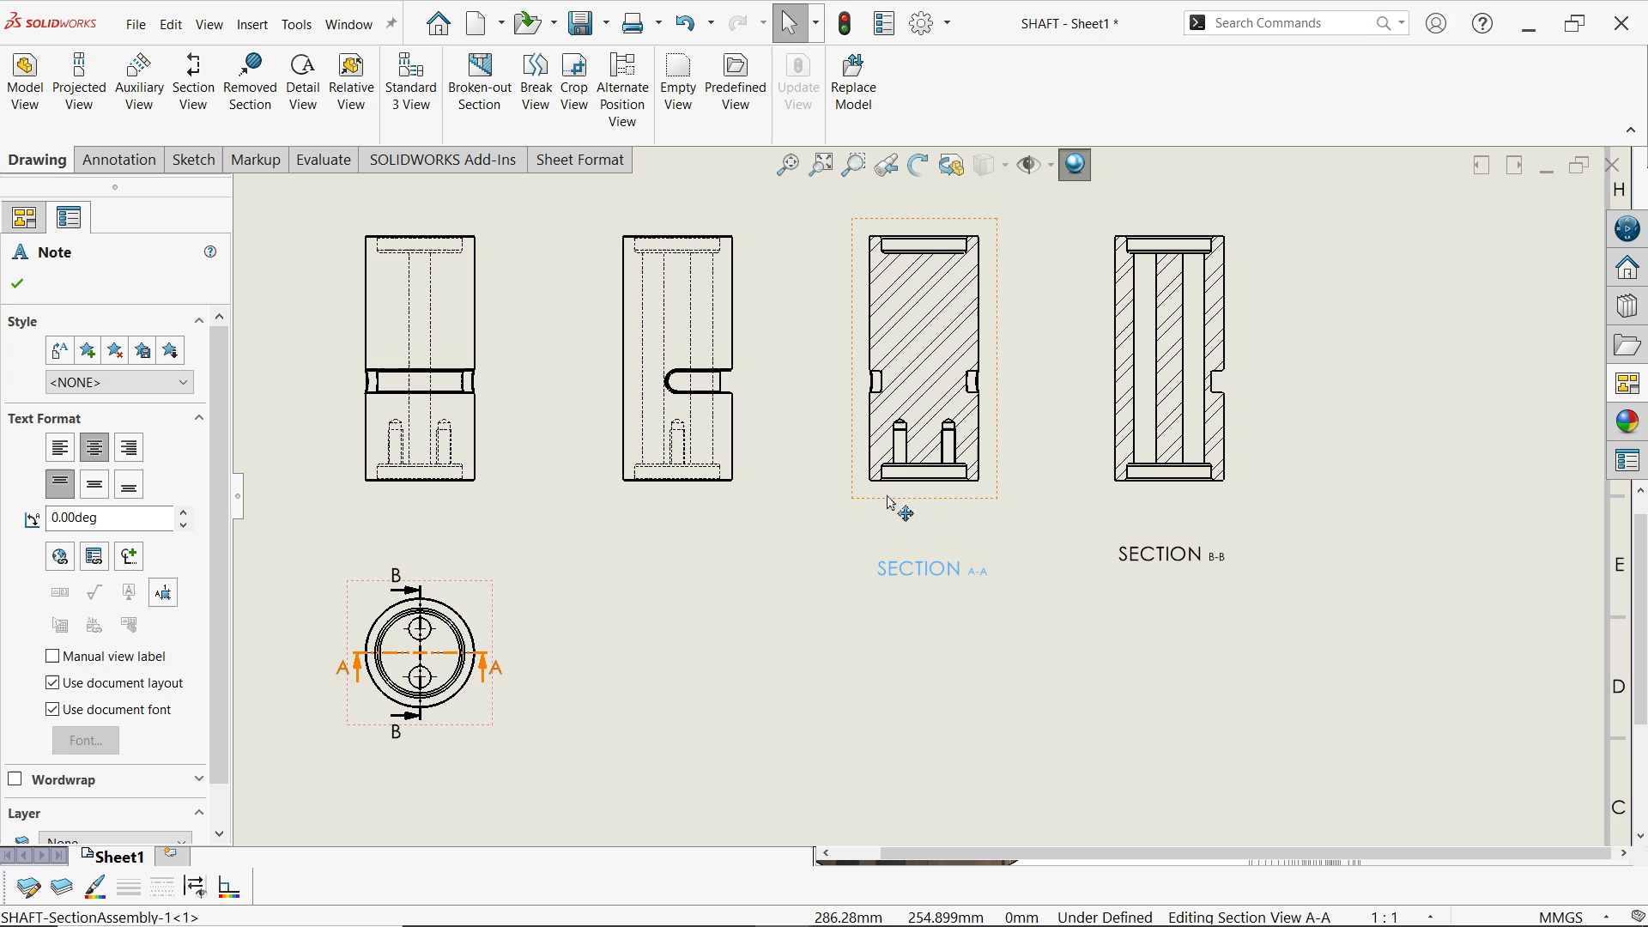
# Edit the hatching of section view A-A and turn off its material crosshatch
pyautogui.scroll(-4, 932, 318)
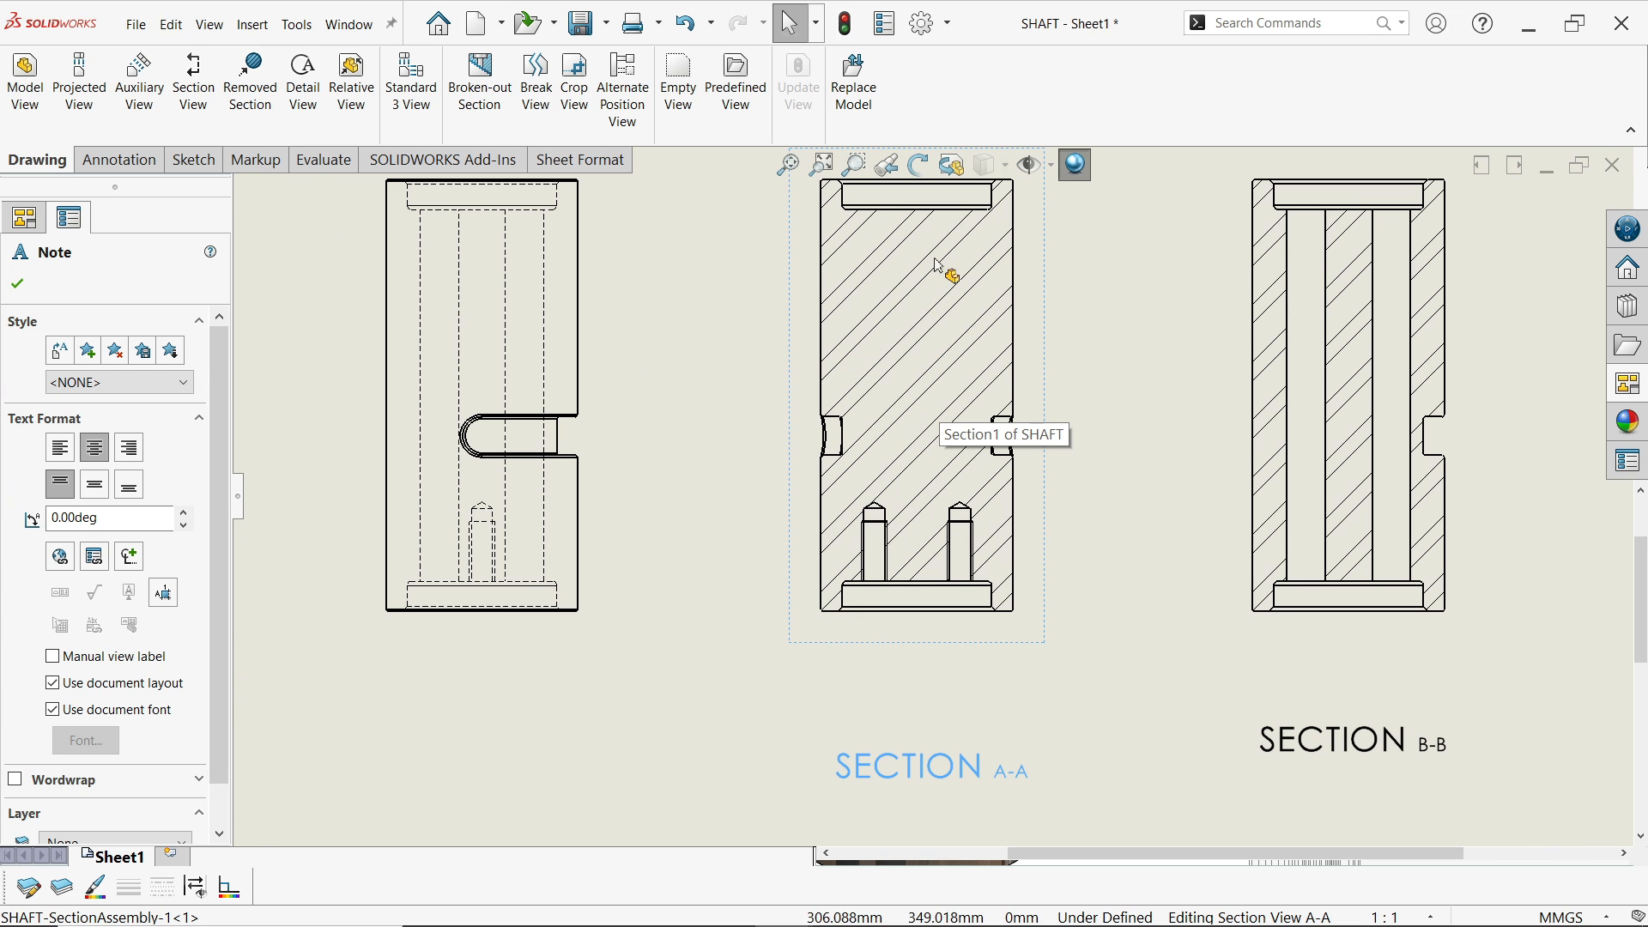
pyautogui.click(917, 355)
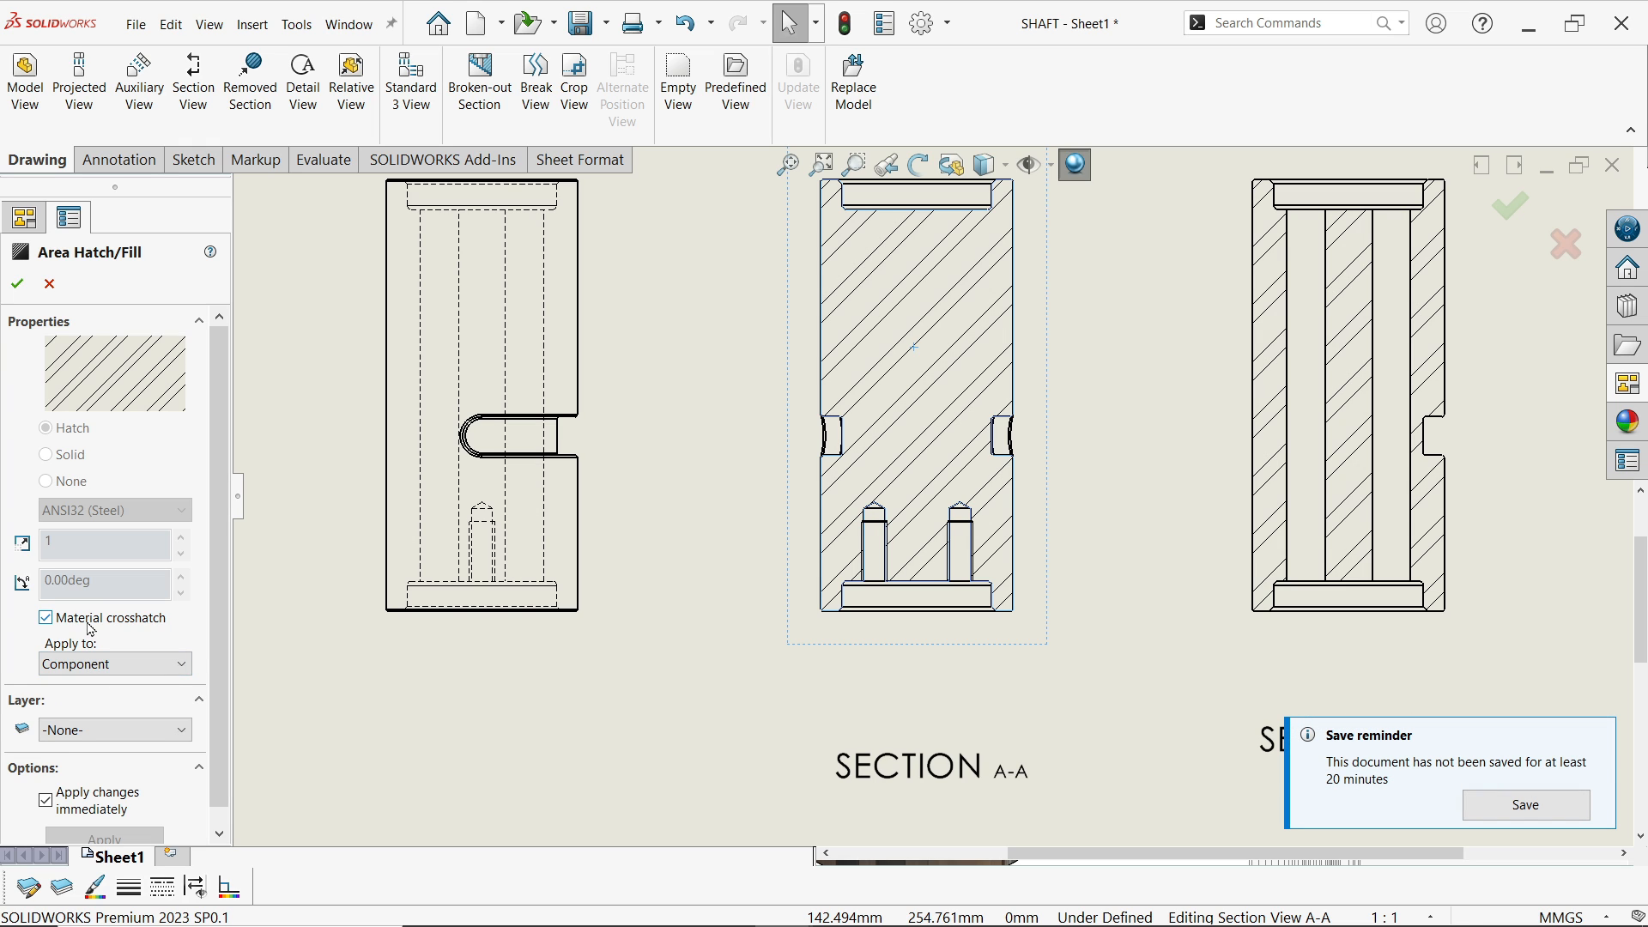
pyautogui.click(47, 618)
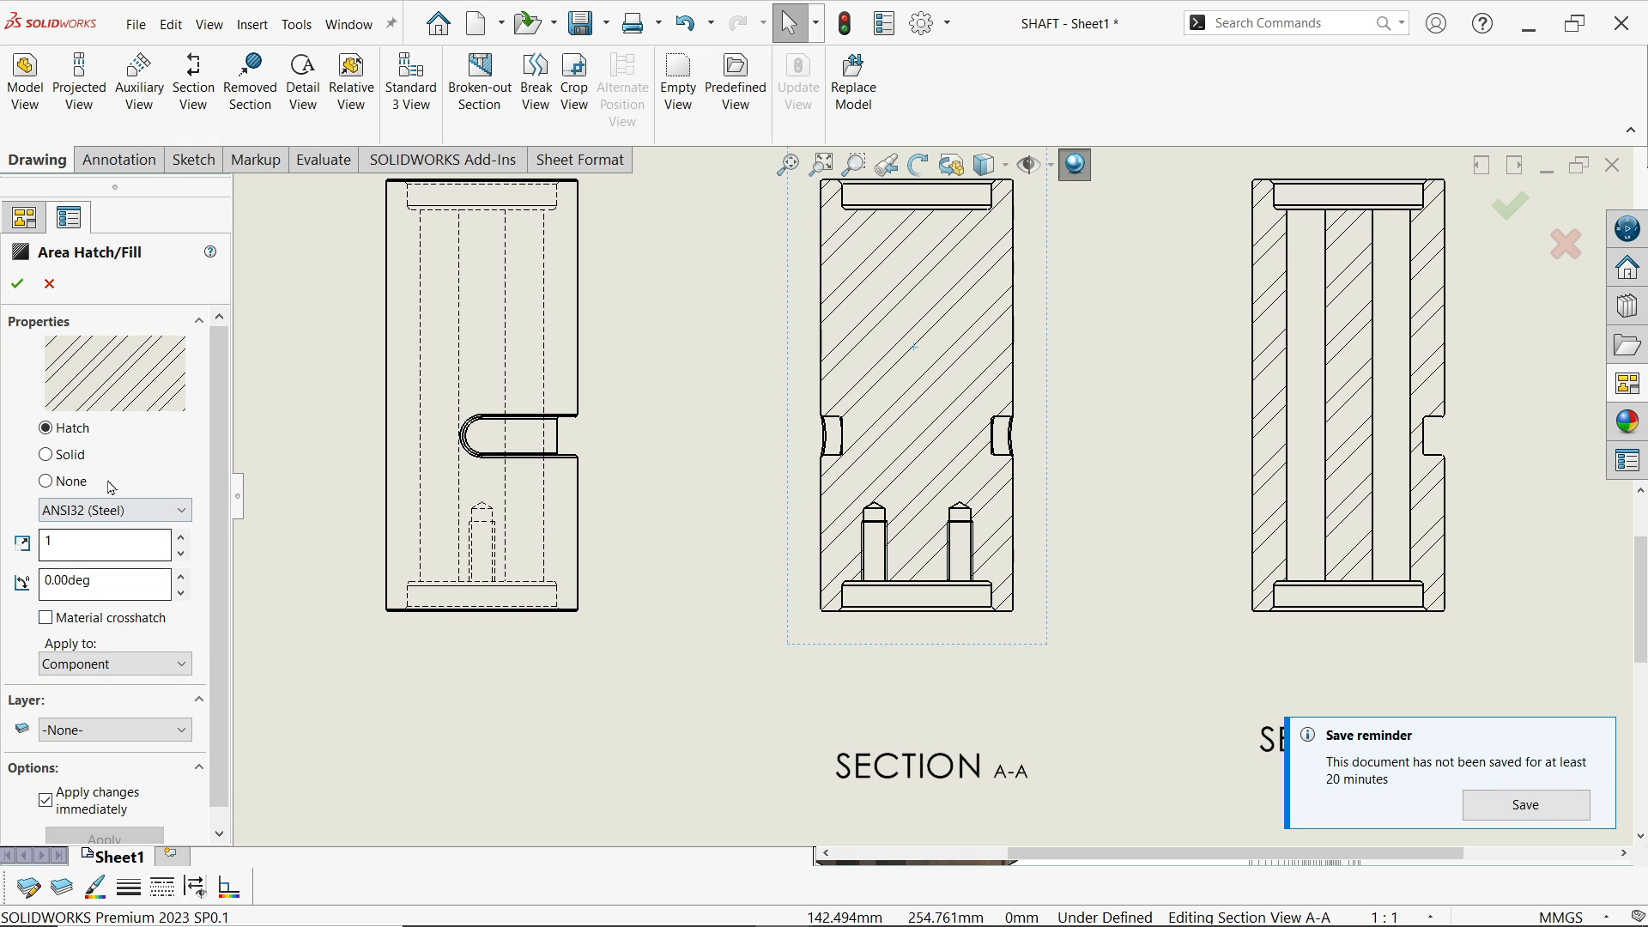
# Try the Solid and None fills on section view A-A and return it to Hatch
pyautogui.click(67, 456)
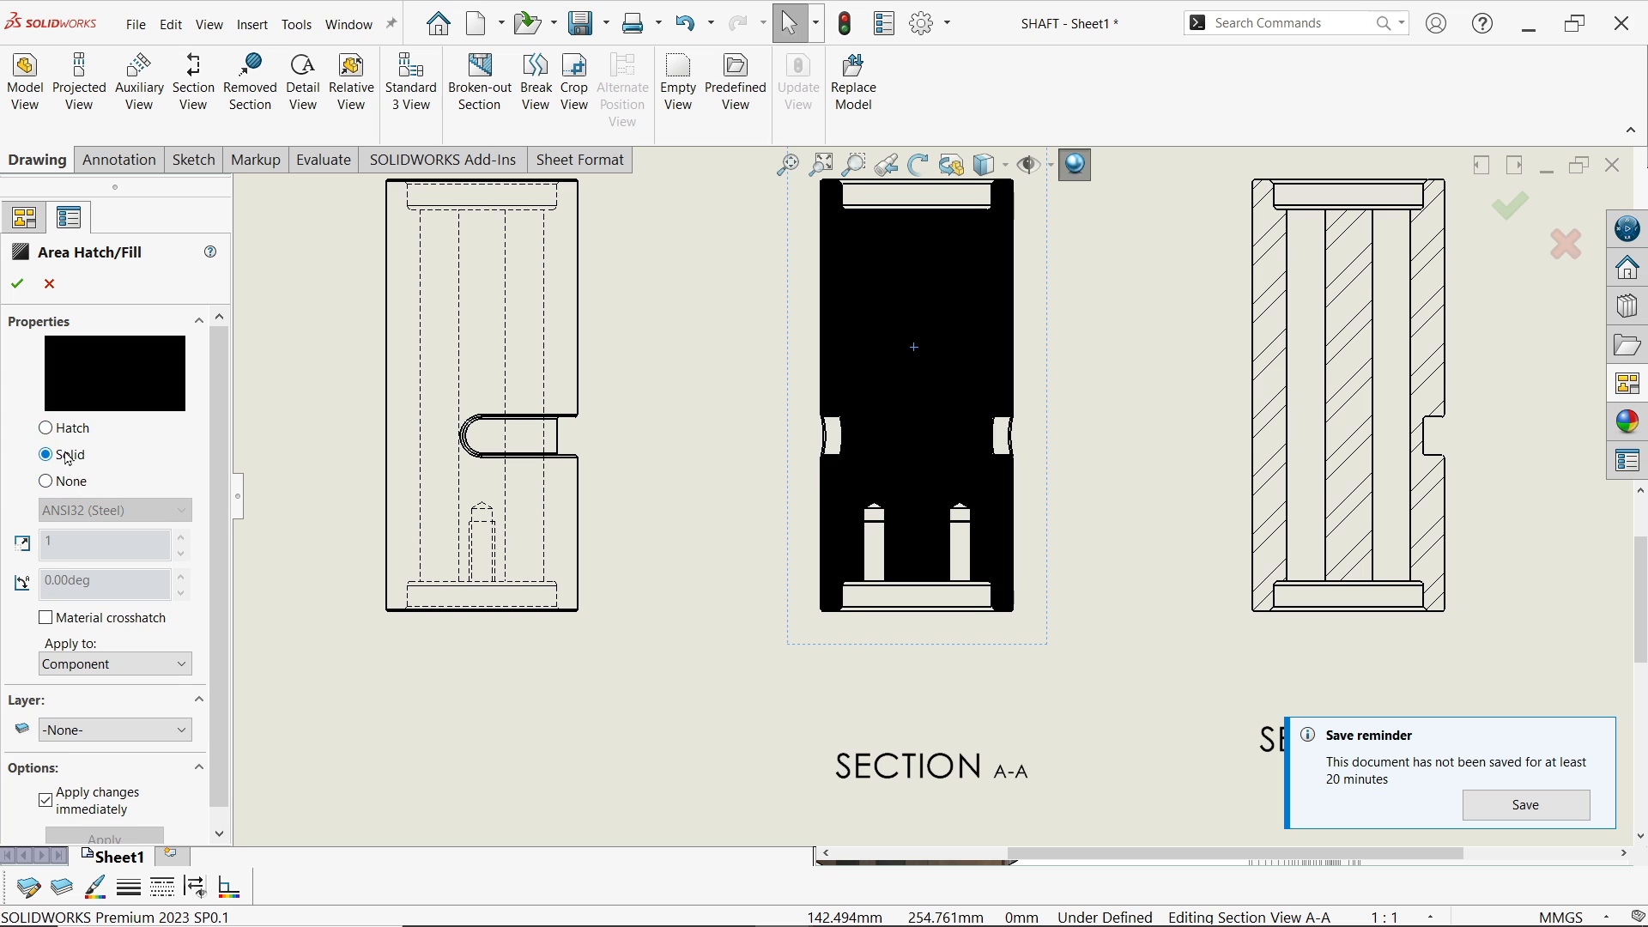
pyautogui.click(71, 494)
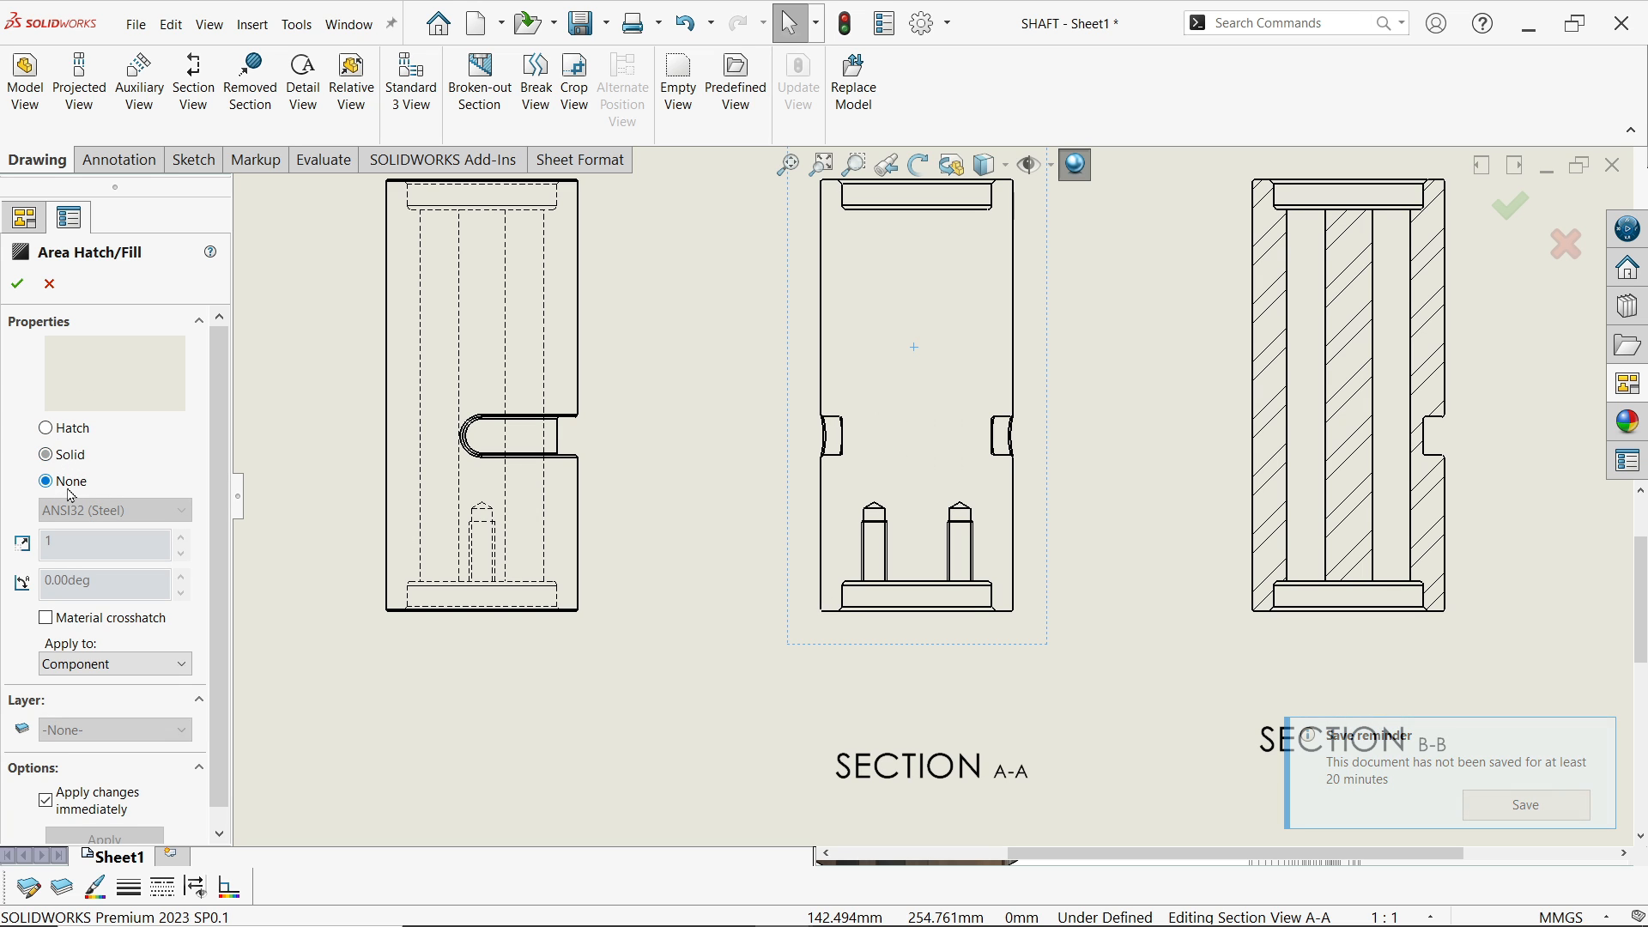
pyautogui.click(64, 431)
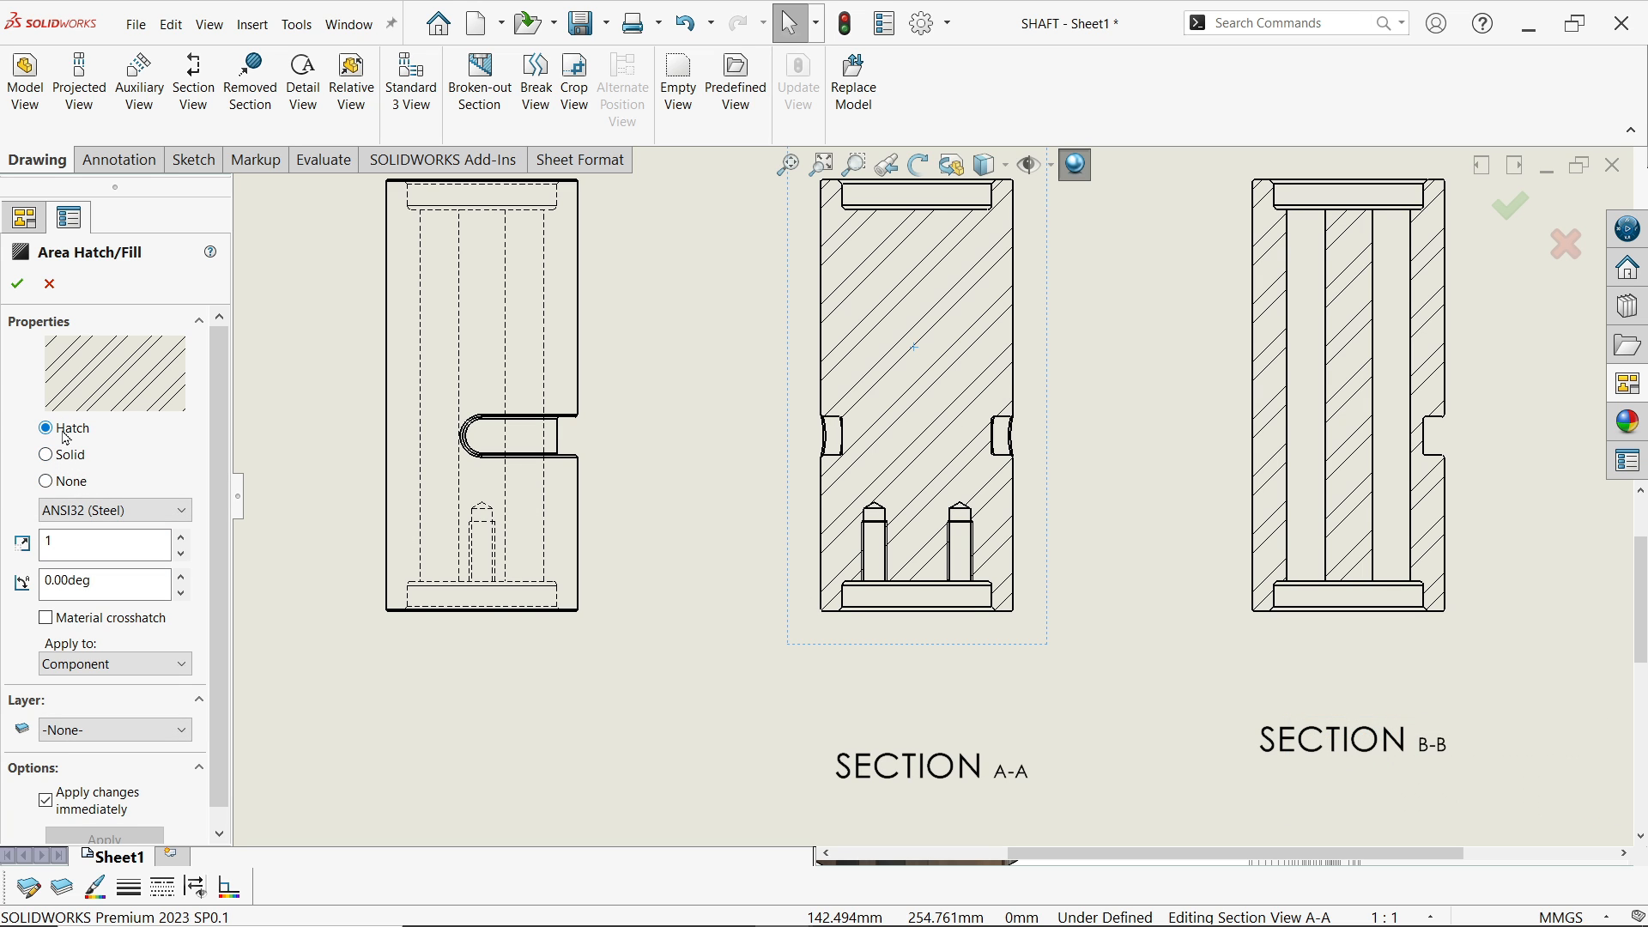
# Set section view A-A's hatch pattern to DIN 201 grey cast iron with a pattern scale of 2
pyautogui.click(86, 511)
pyautogui.scroll(-1, 109, 376)
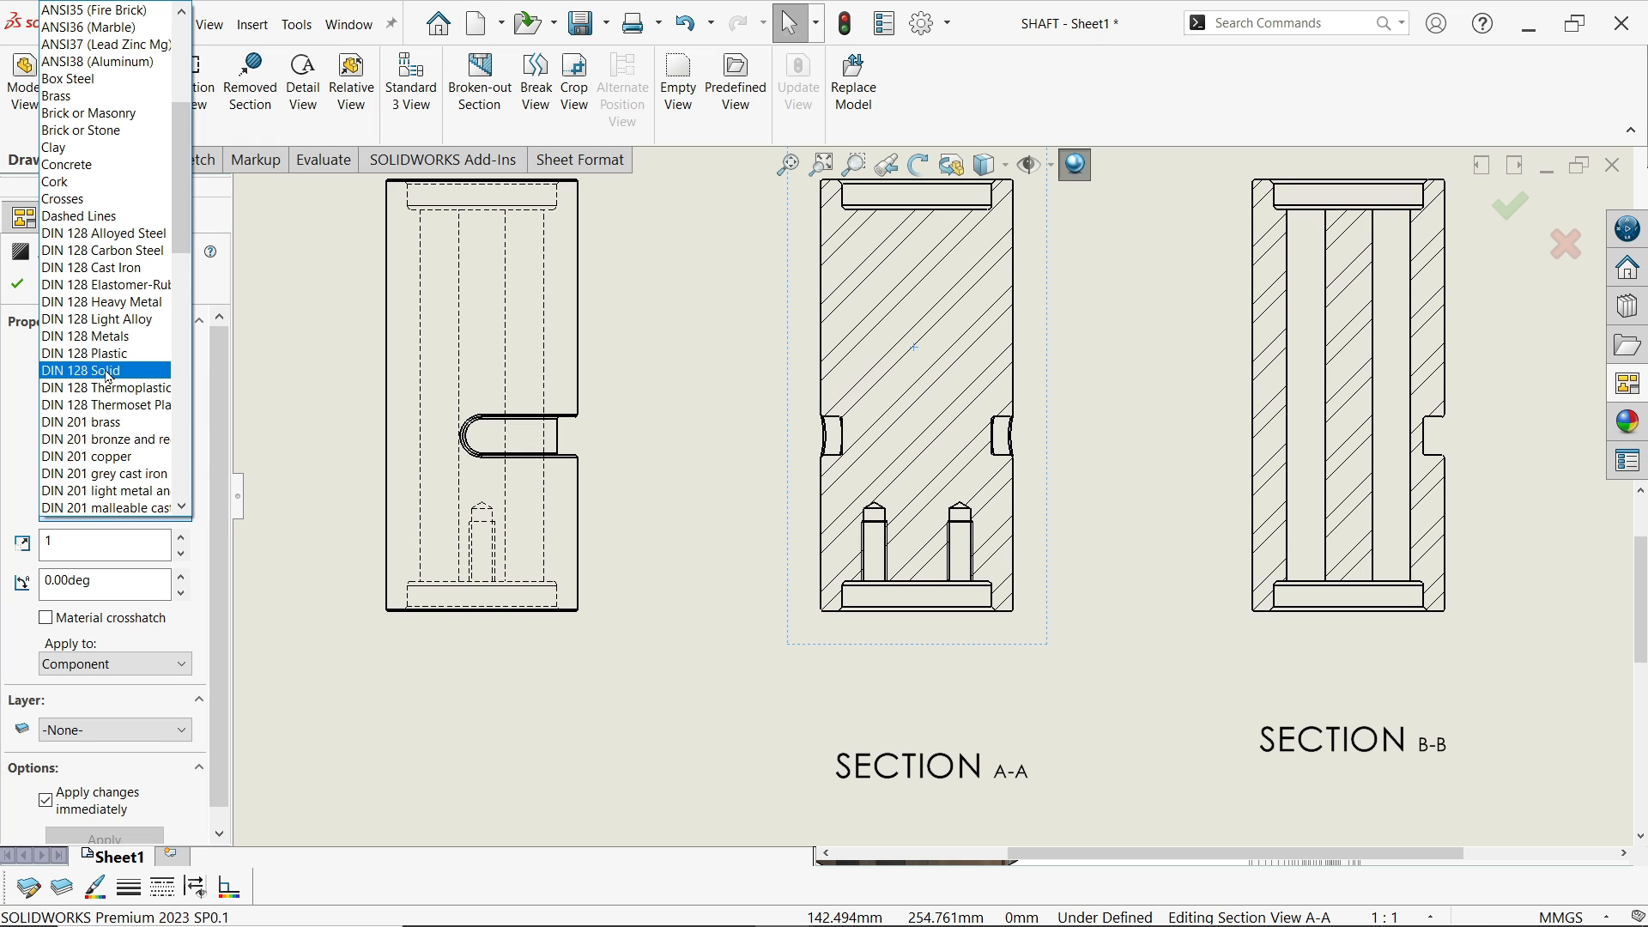
pyautogui.click(108, 475)
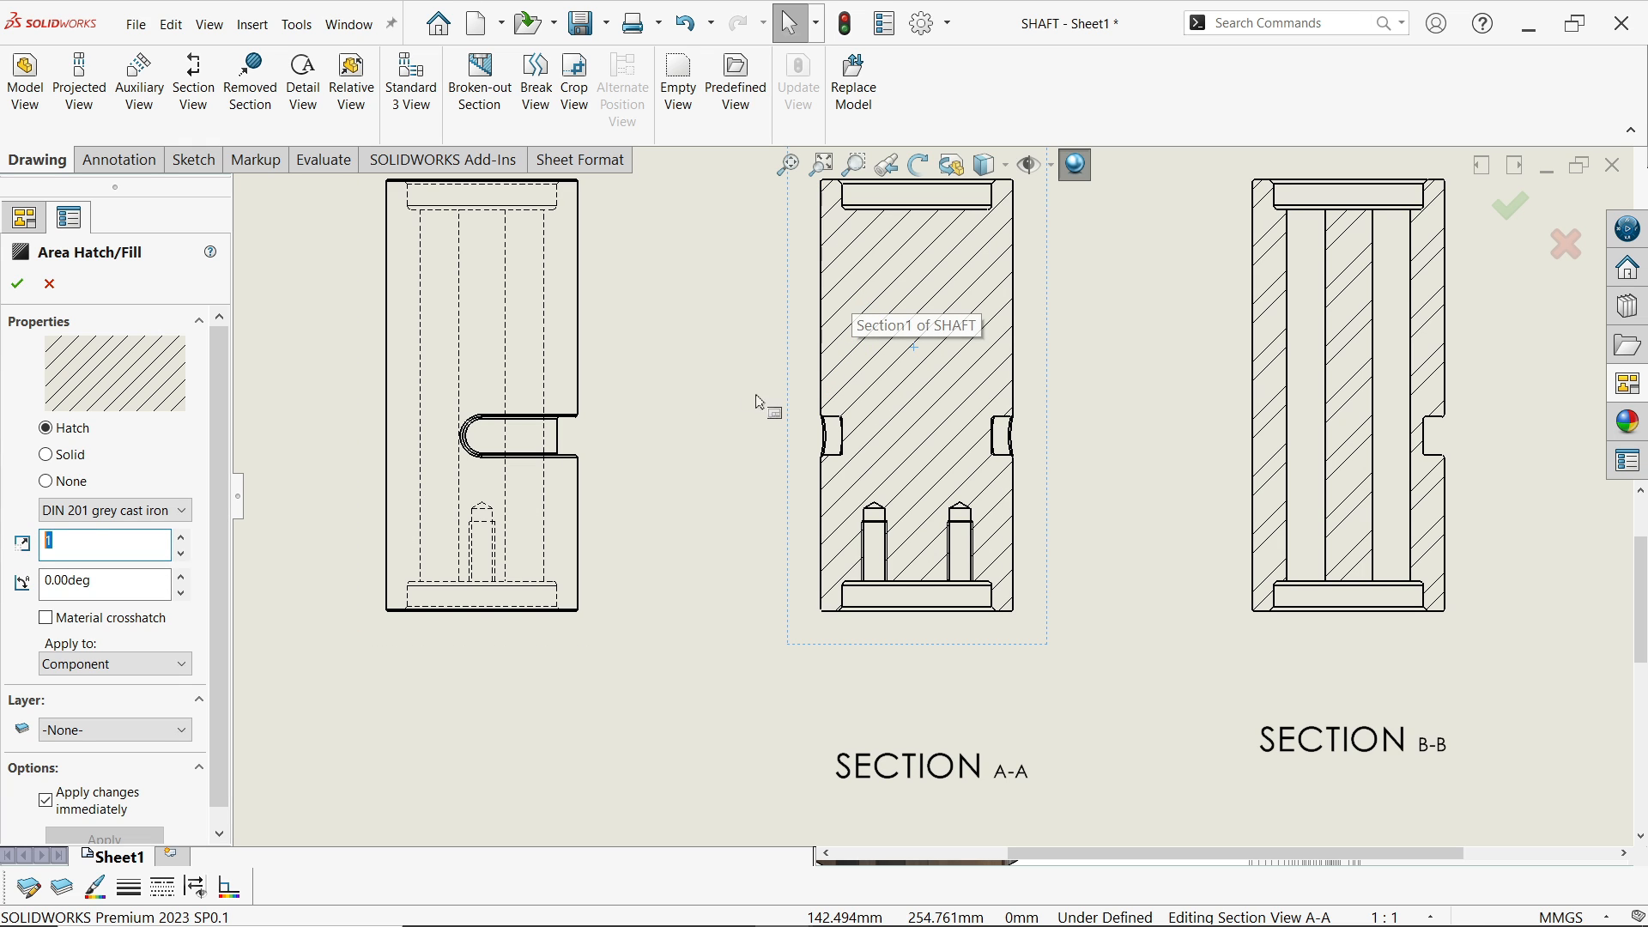
pyautogui.press('Return')
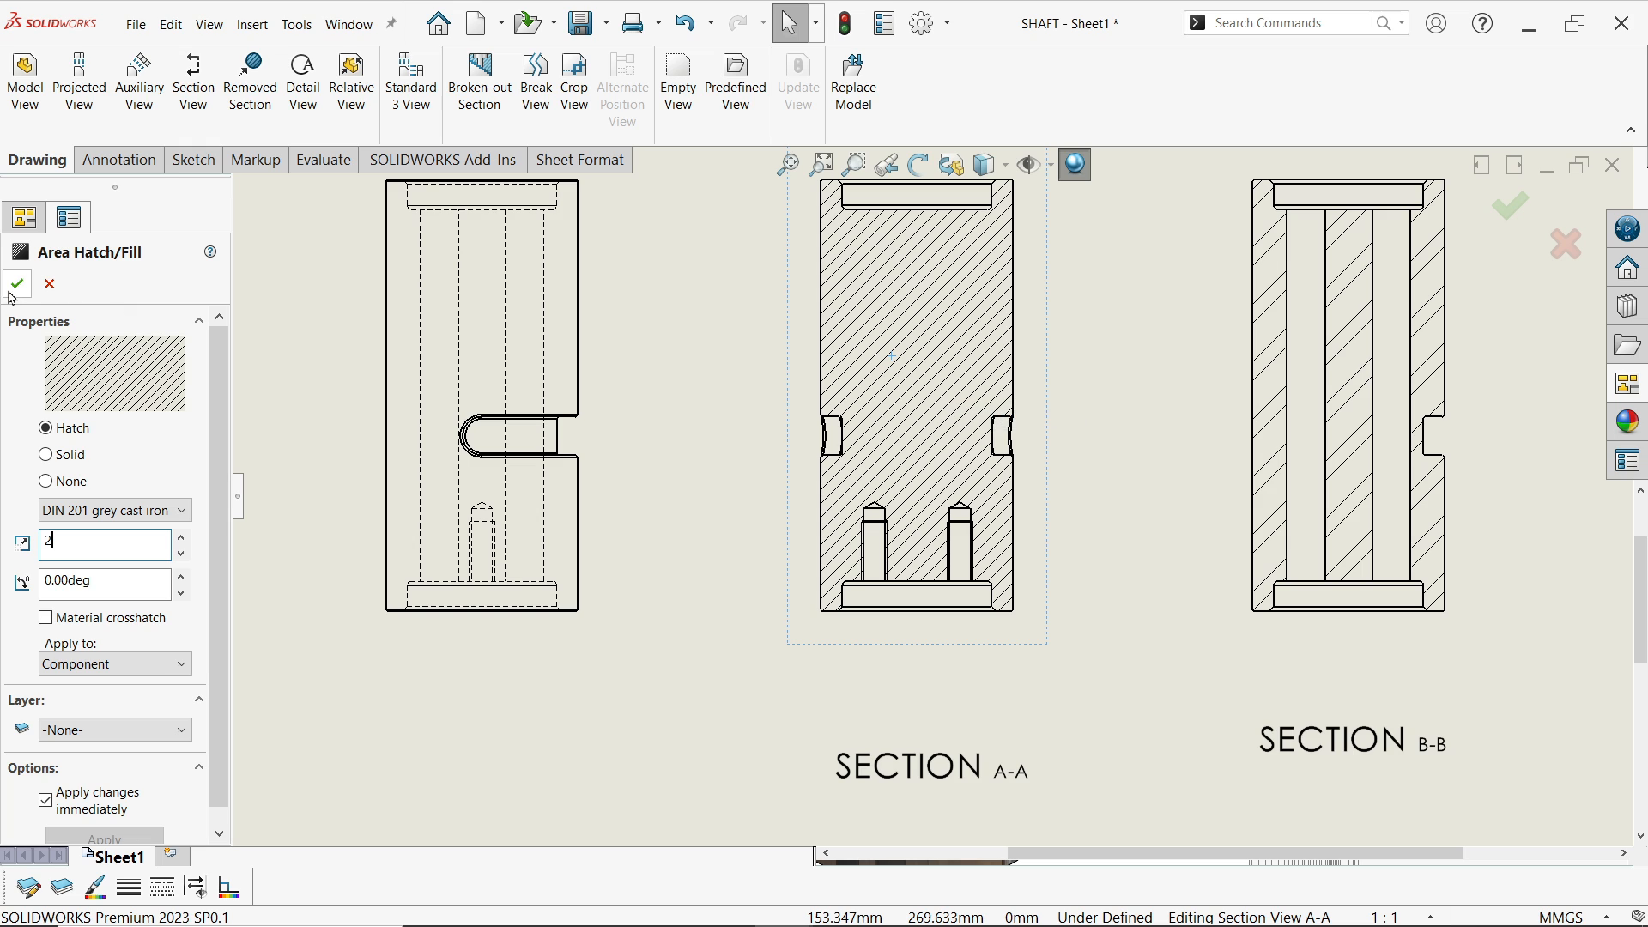
pyautogui.press('Return')
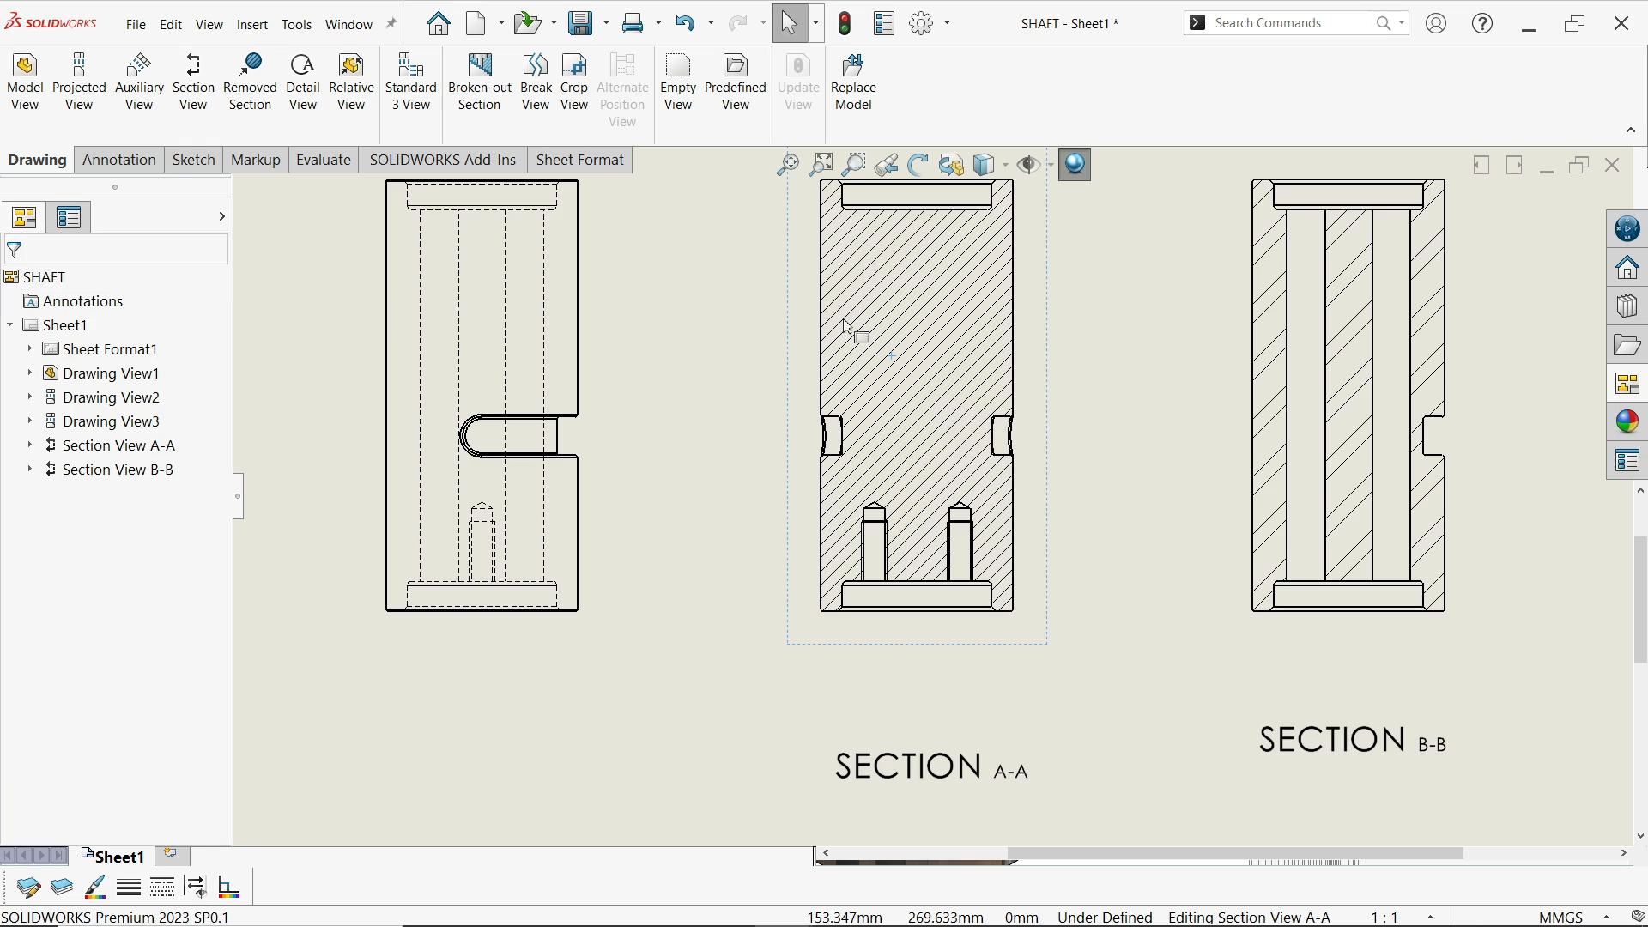
# Replace section view B-B's material crosshatch with the DIN 201 grey cast iron pattern at scale 2
pyautogui.click(1356, 464)
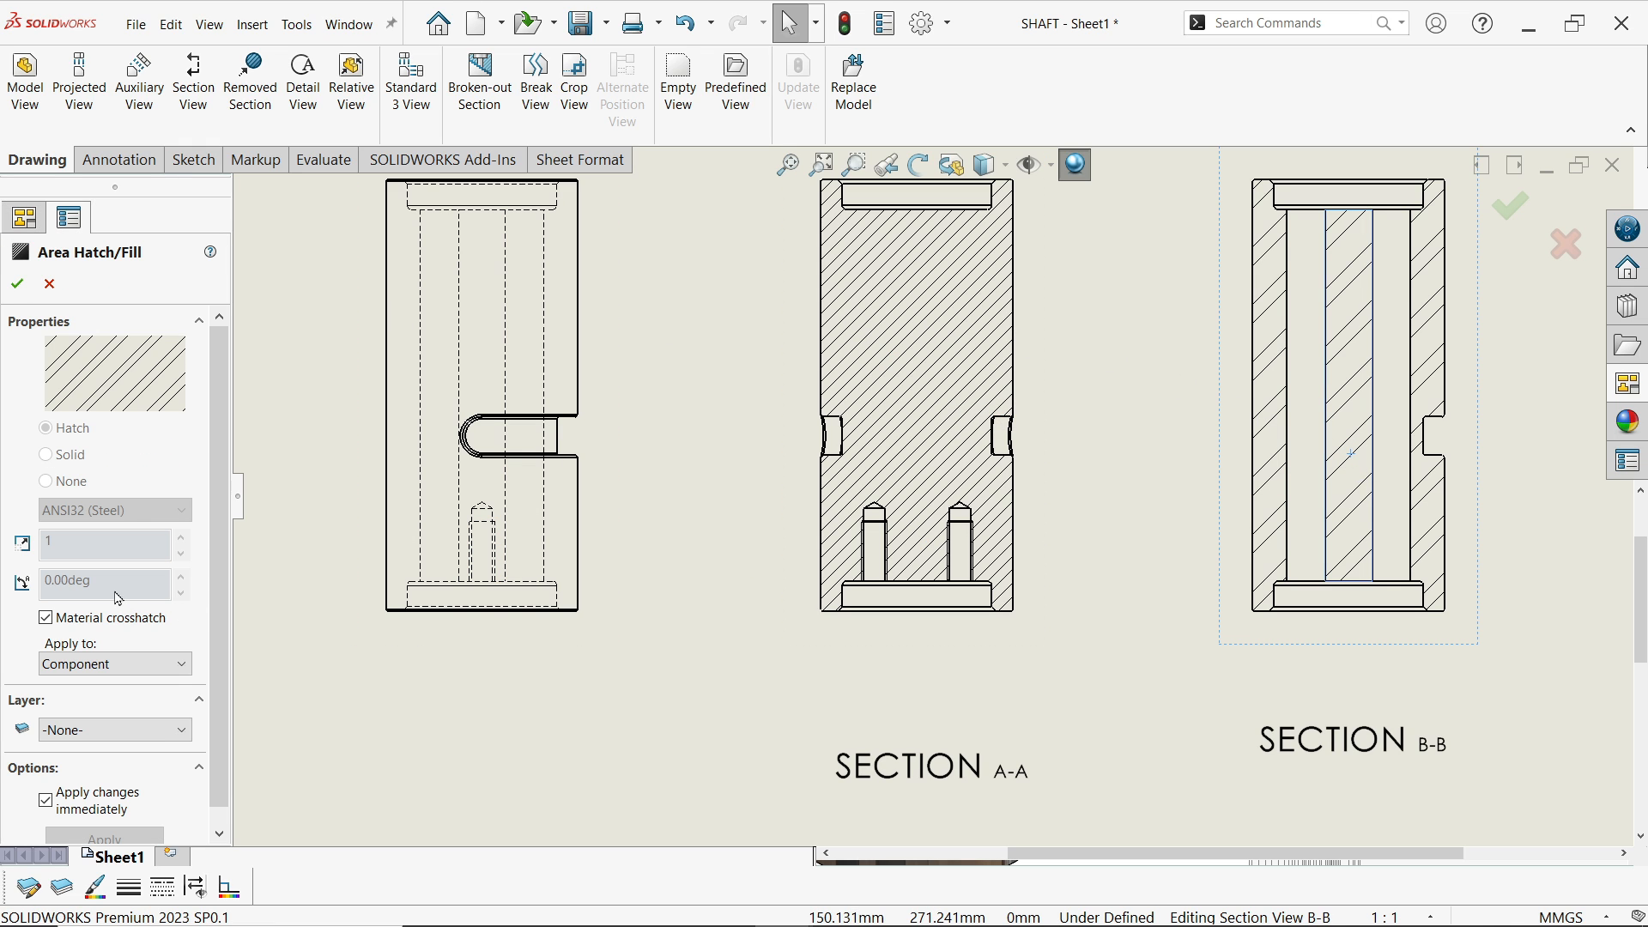
pyautogui.click(85, 624)
pyautogui.click(107, 510)
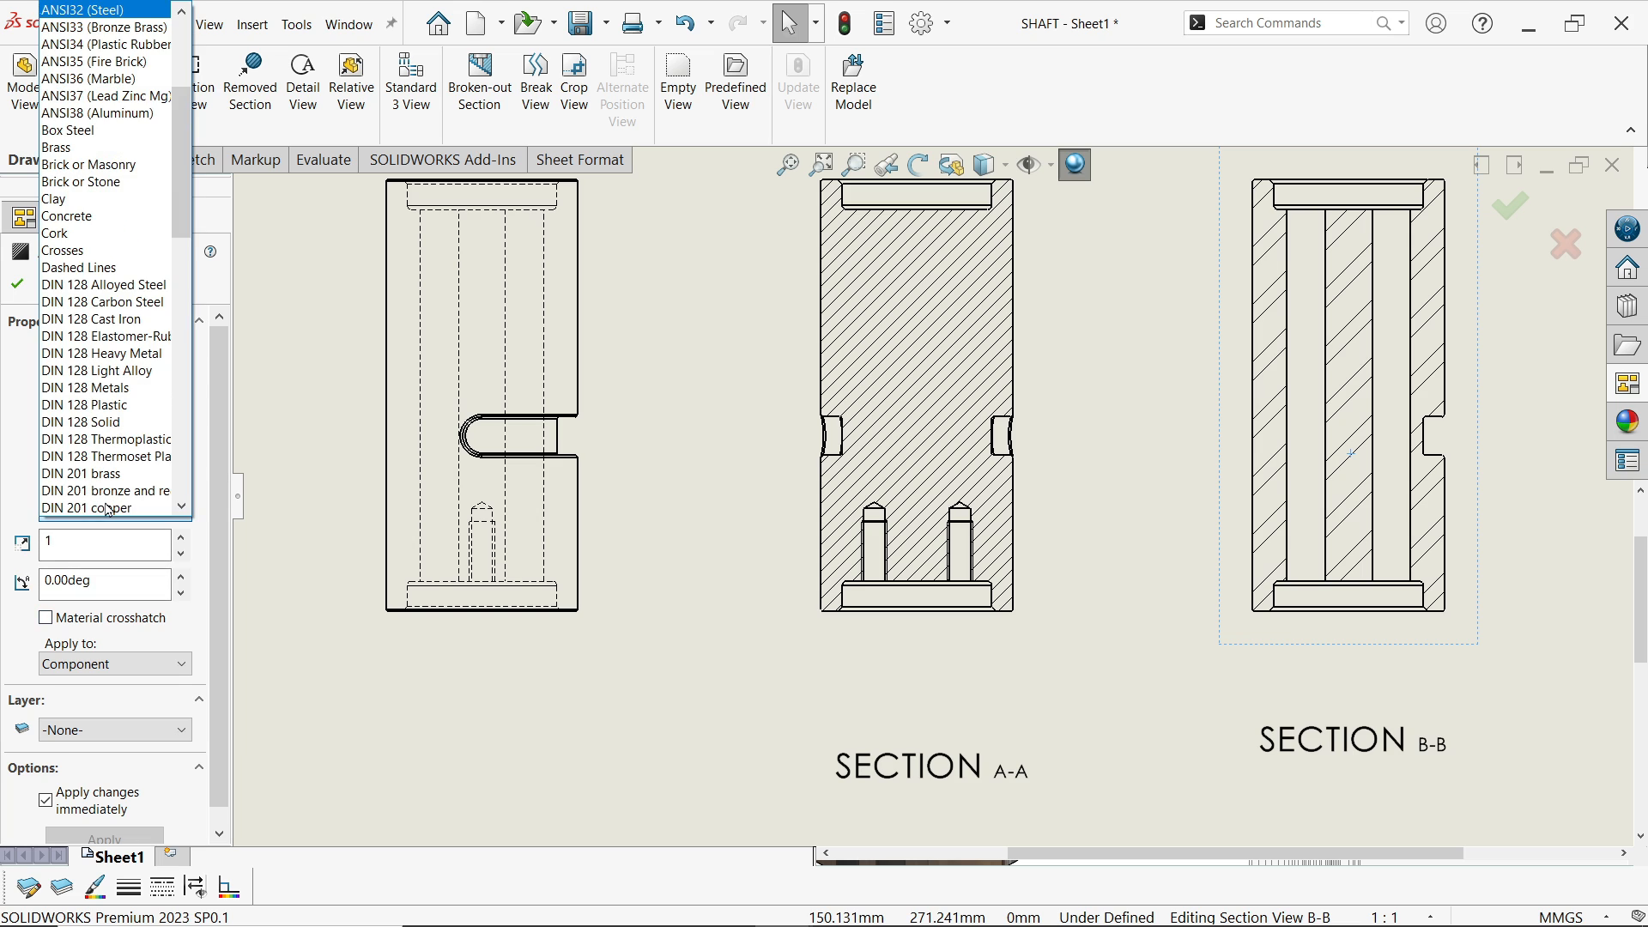
pyautogui.scroll(-1, 107, 510)
pyautogui.click(164, 478)
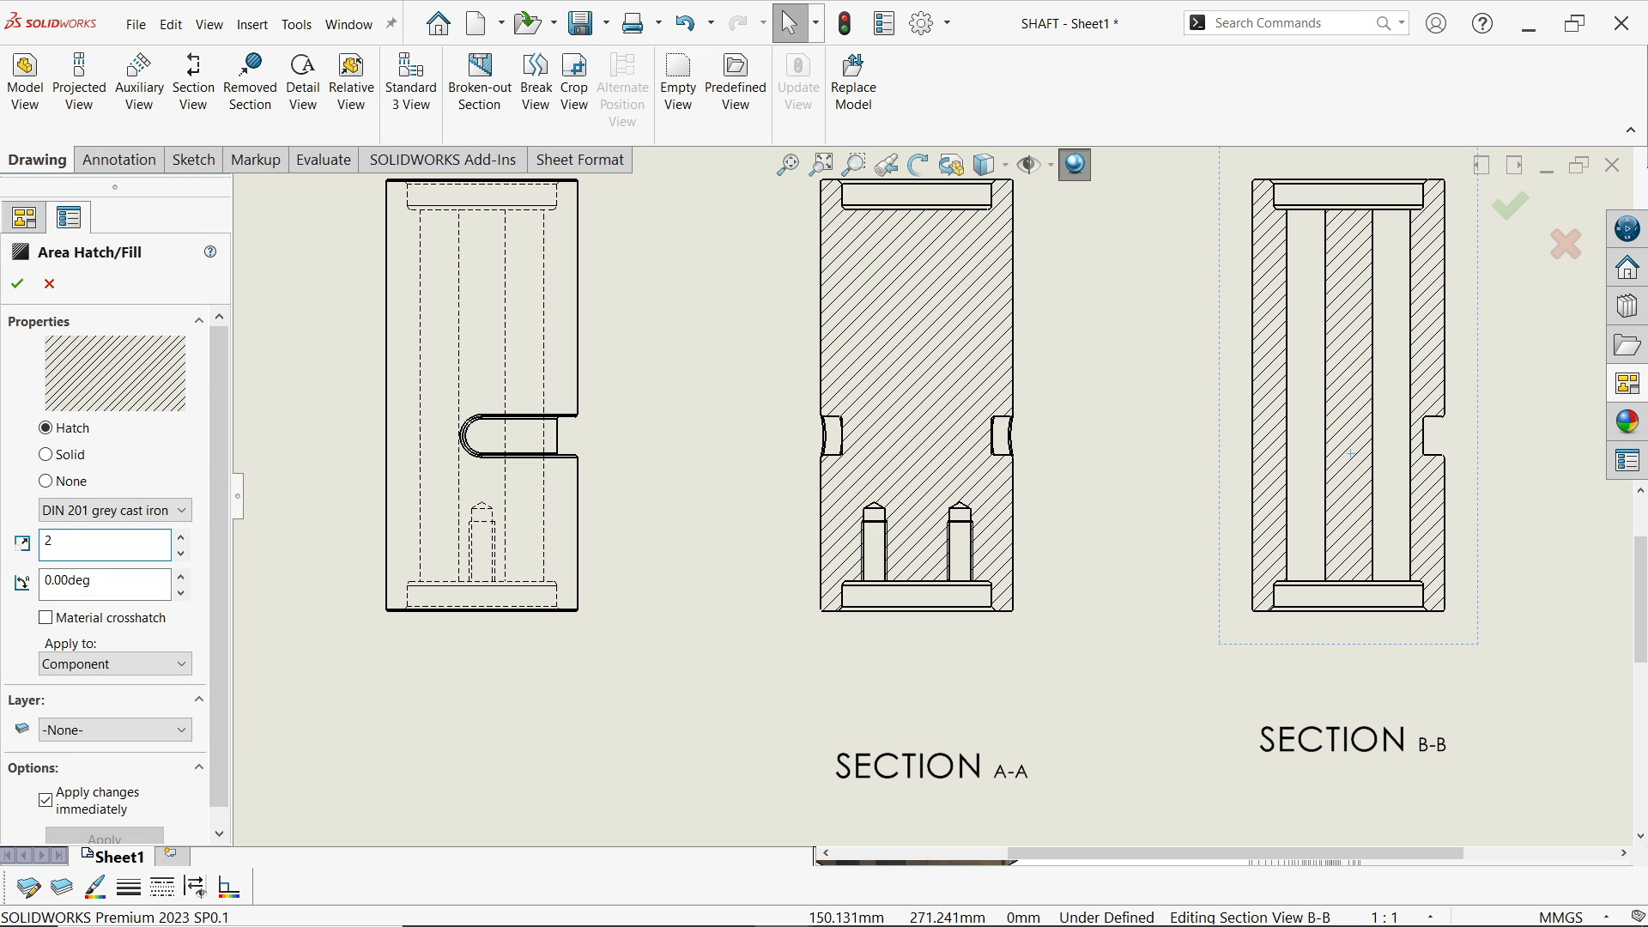
pyautogui.click(16, 287)
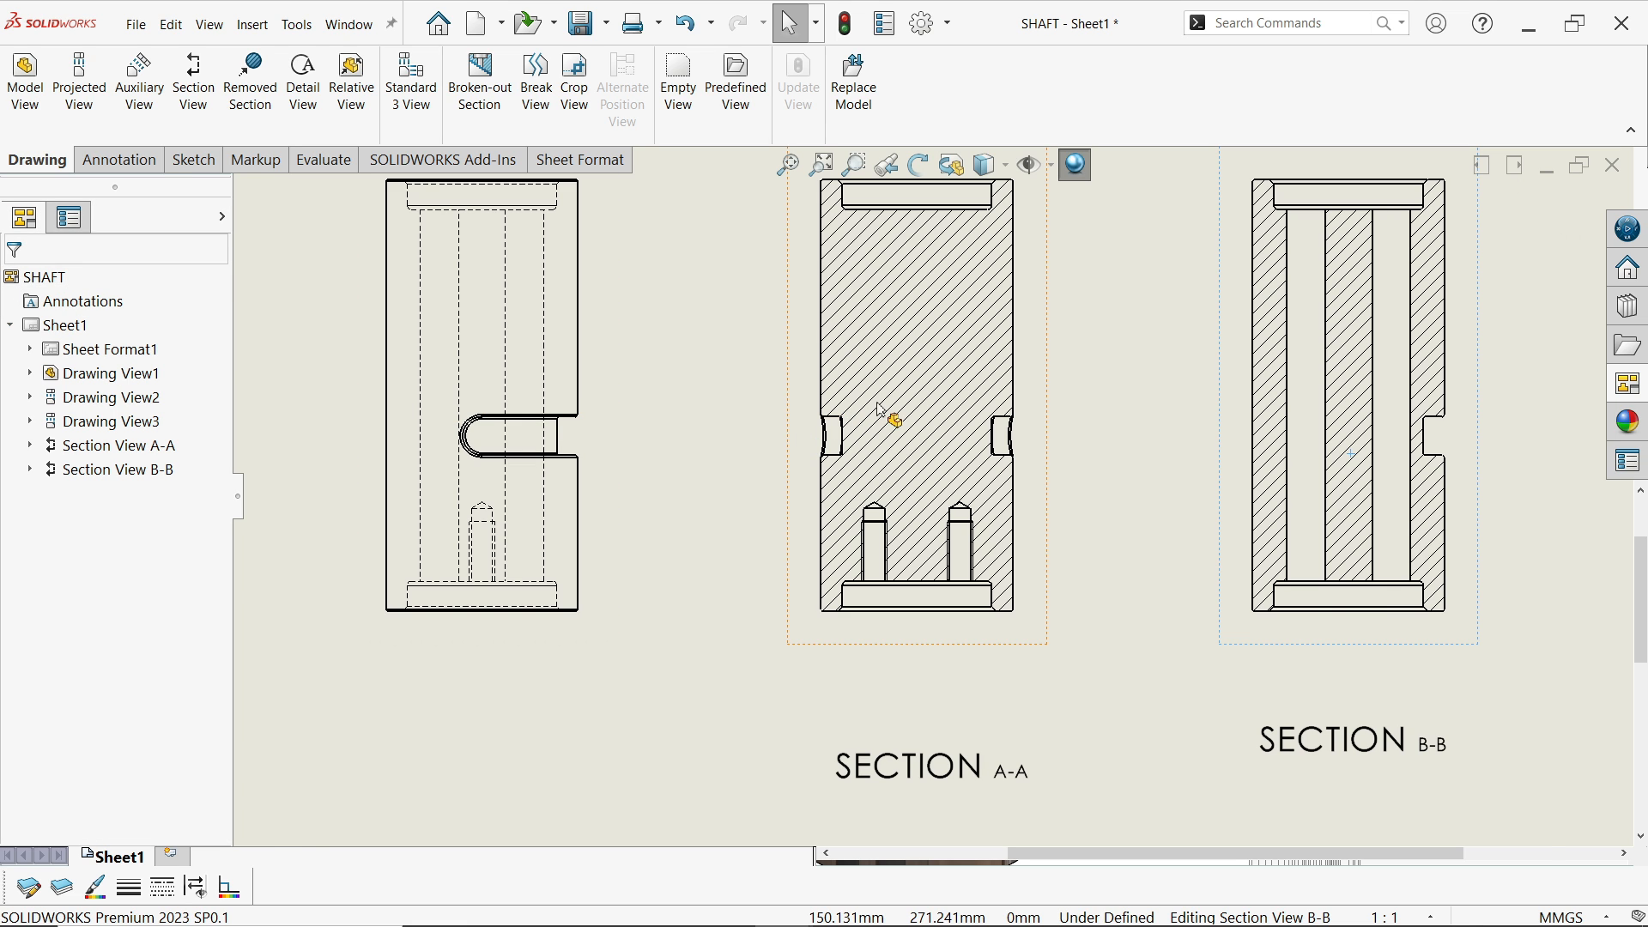
# Insert an isometric view of the shaft on the sheet below the side view, keeping its default display style and sheet scale
pyautogui.scroll(2, 883, 412)
pyautogui.scroll(-2, 992, 344)
pyautogui.scroll(4, 994, 347)
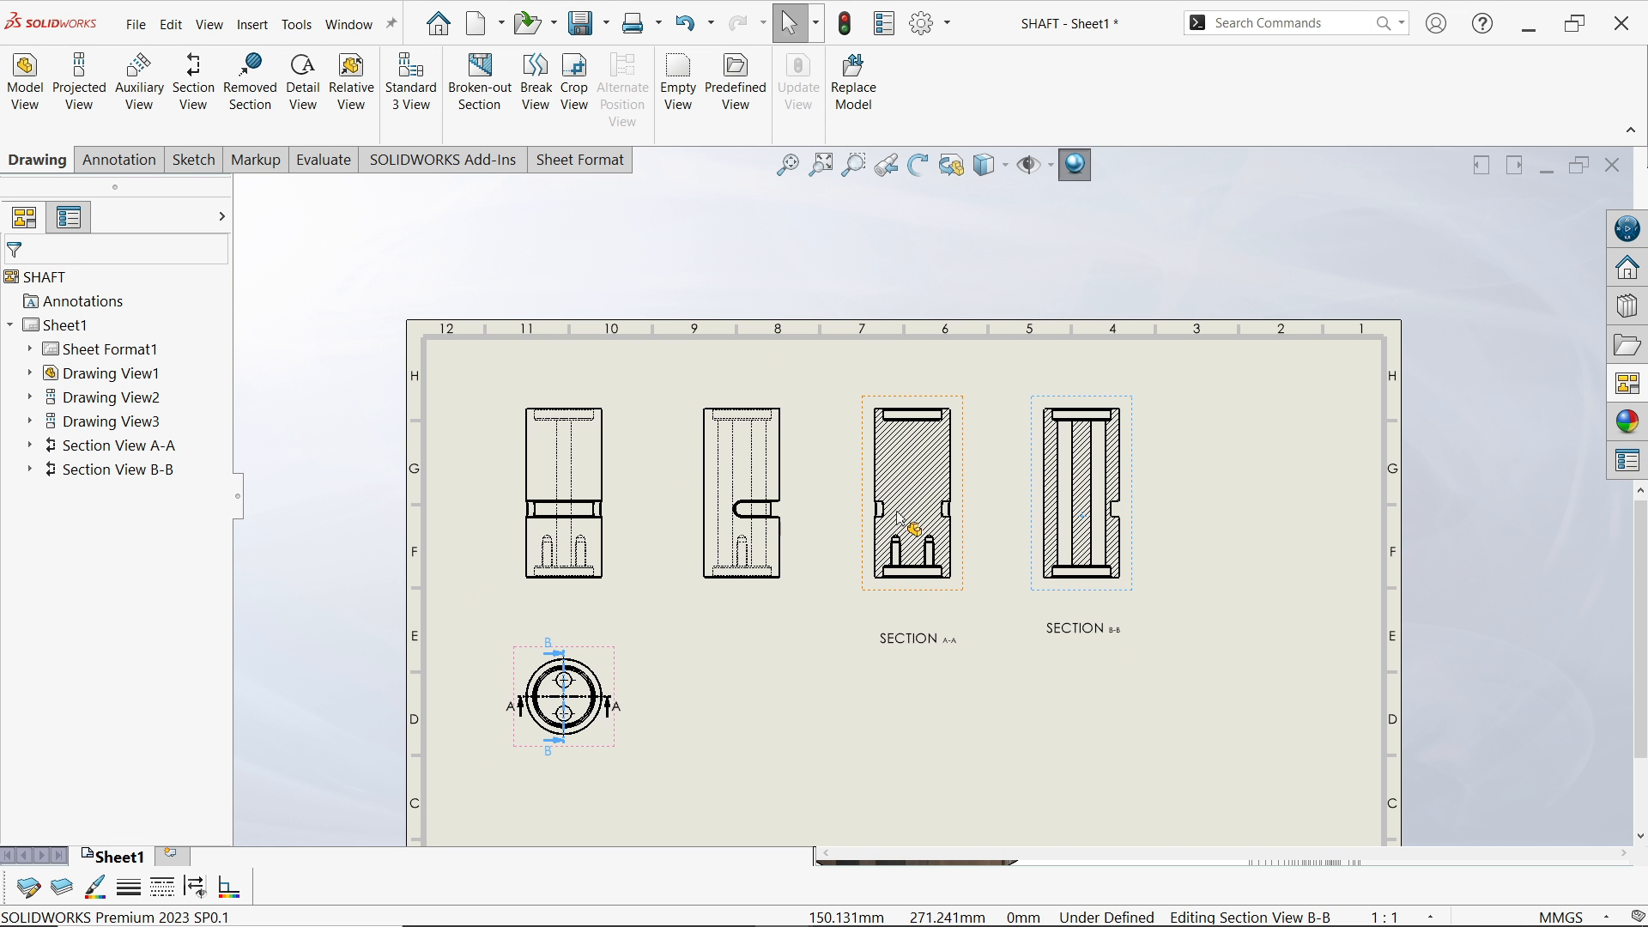
pyautogui.scroll(-2, 850, 595)
pyautogui.scroll(2, 849, 595)
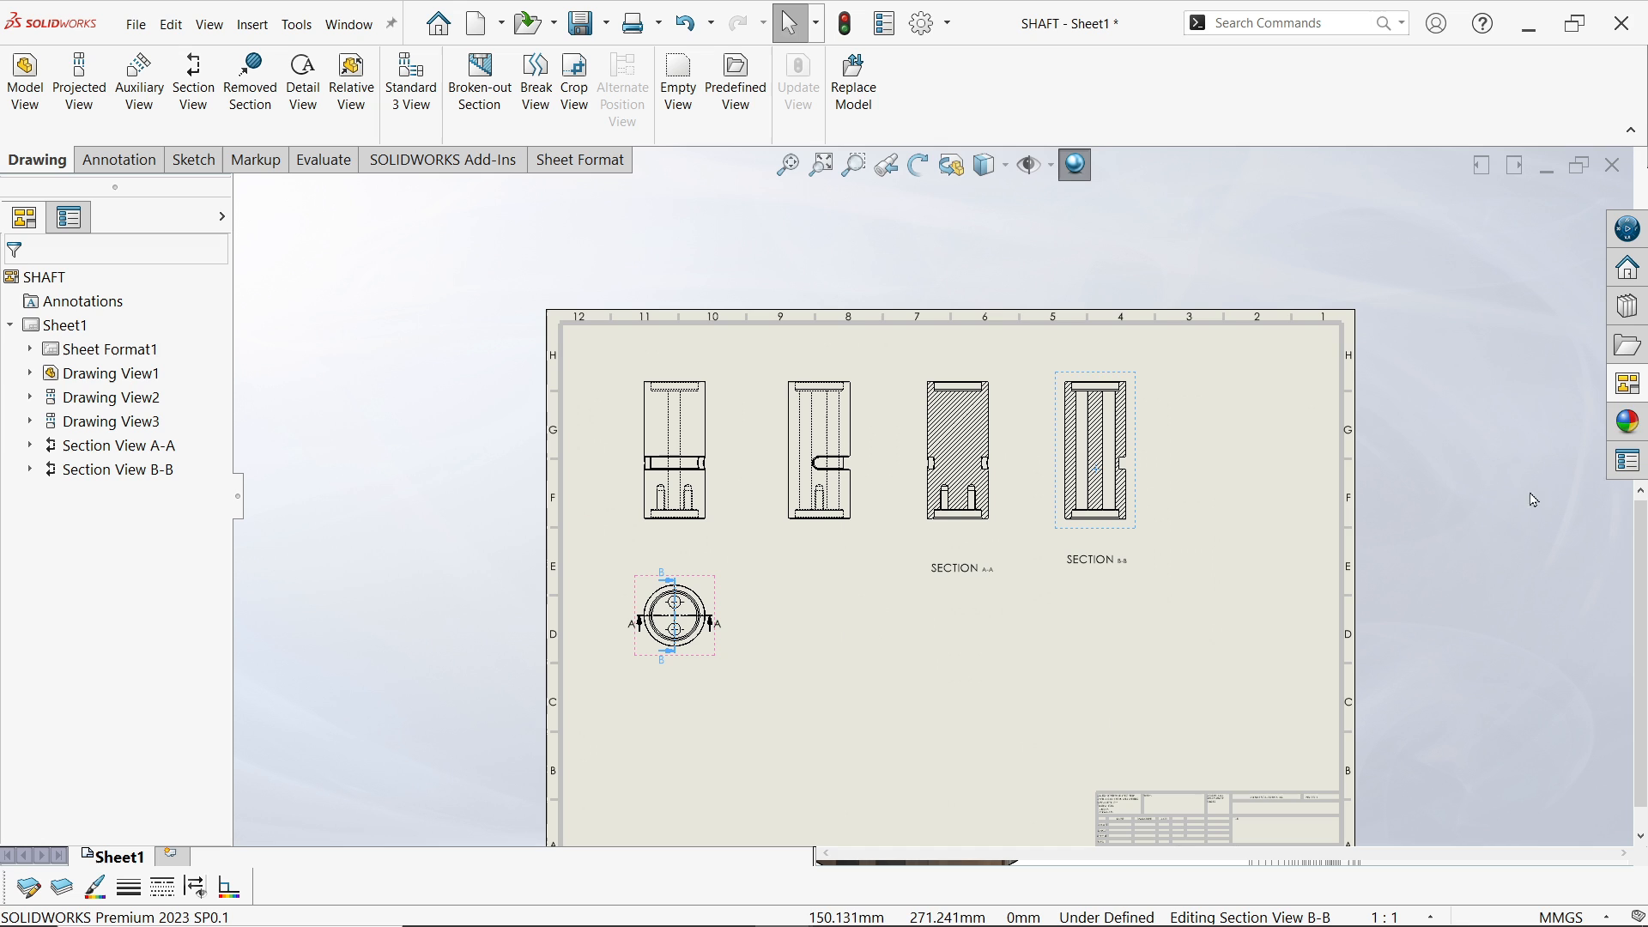
pyautogui.click(1631, 395)
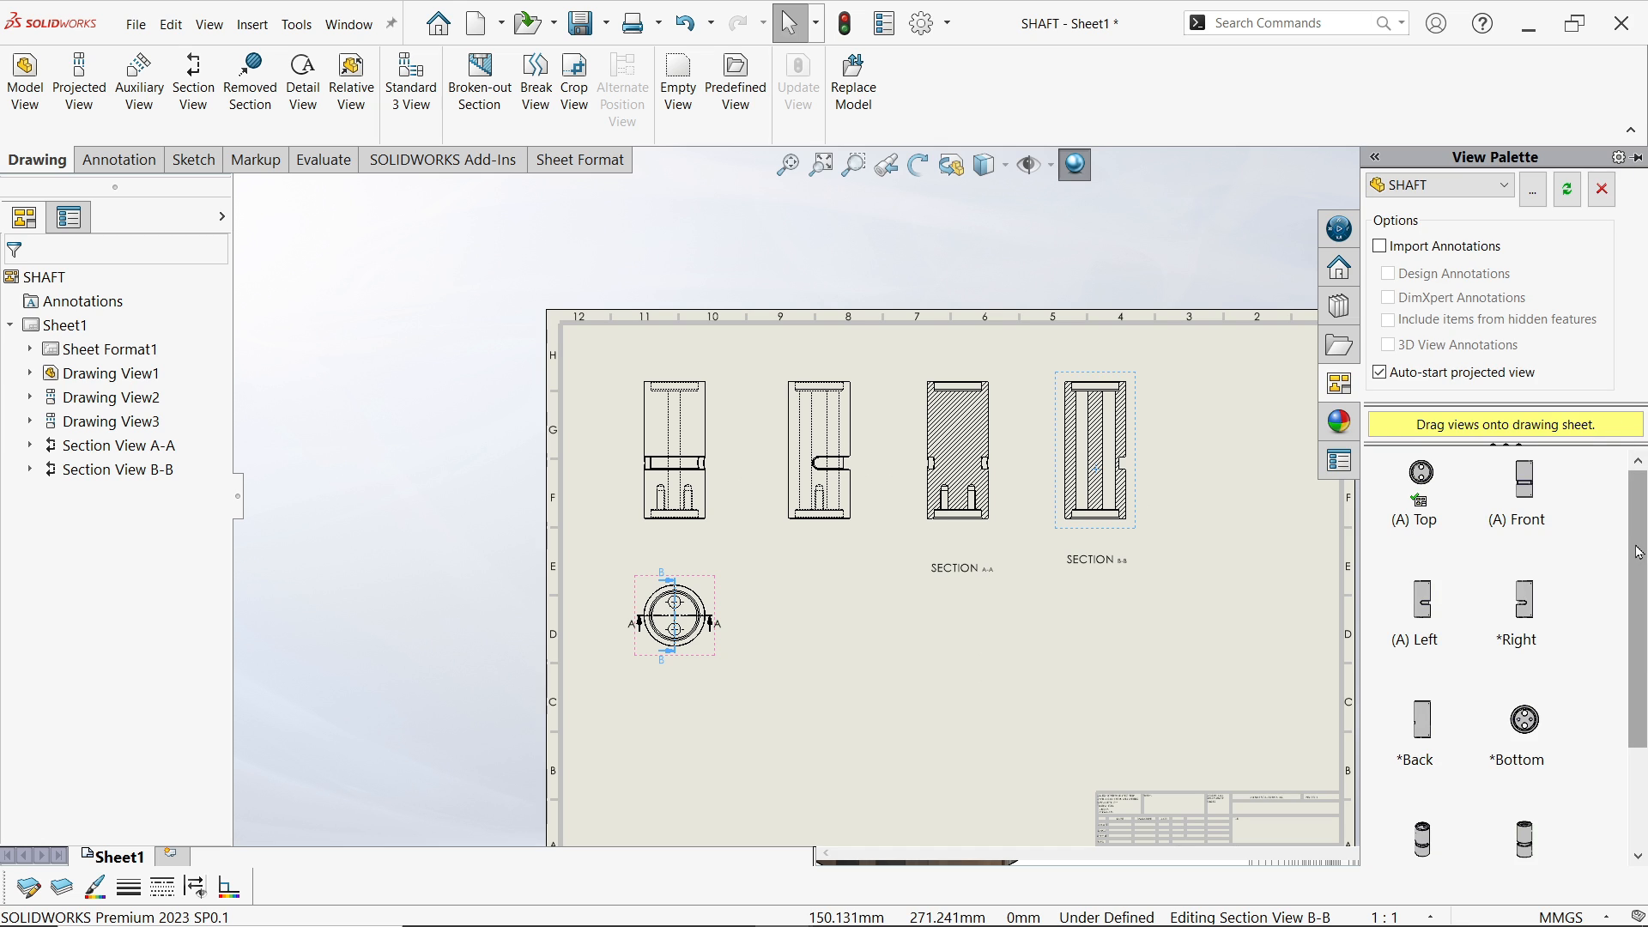
pyautogui.scroll(-2, 1537, 618)
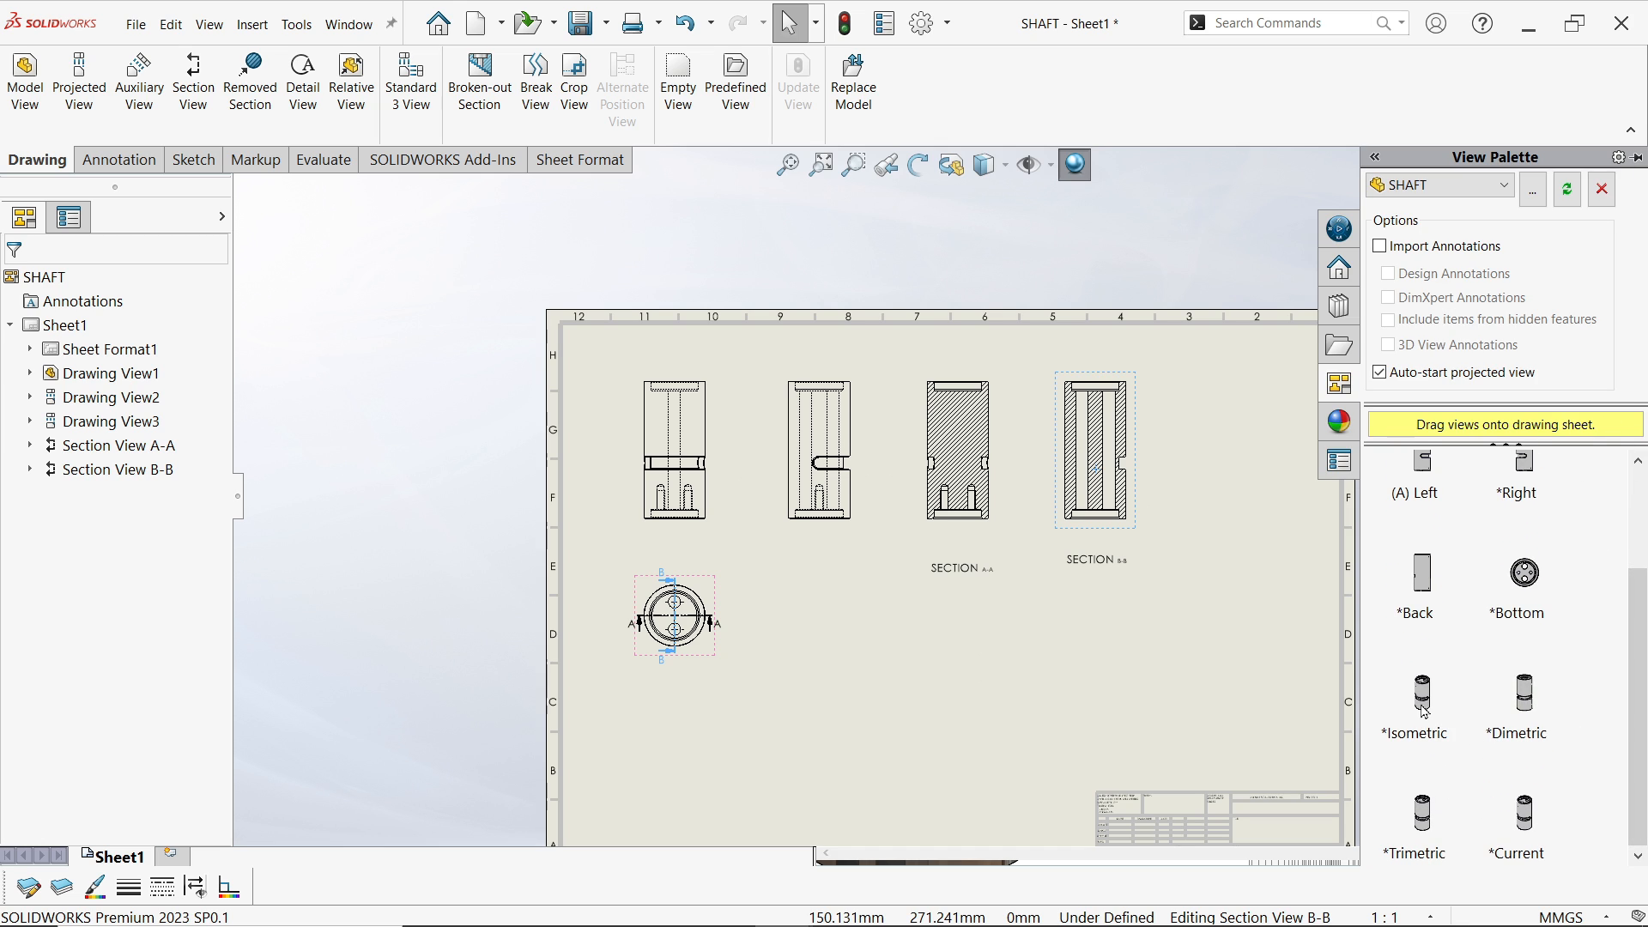
pyautogui.moveTo(1423, 700)
pyautogui.mouseDown()
pyautogui.moveTo(1314, 690)
pyautogui.moveTo(834, 719)
pyautogui.mouseUp()
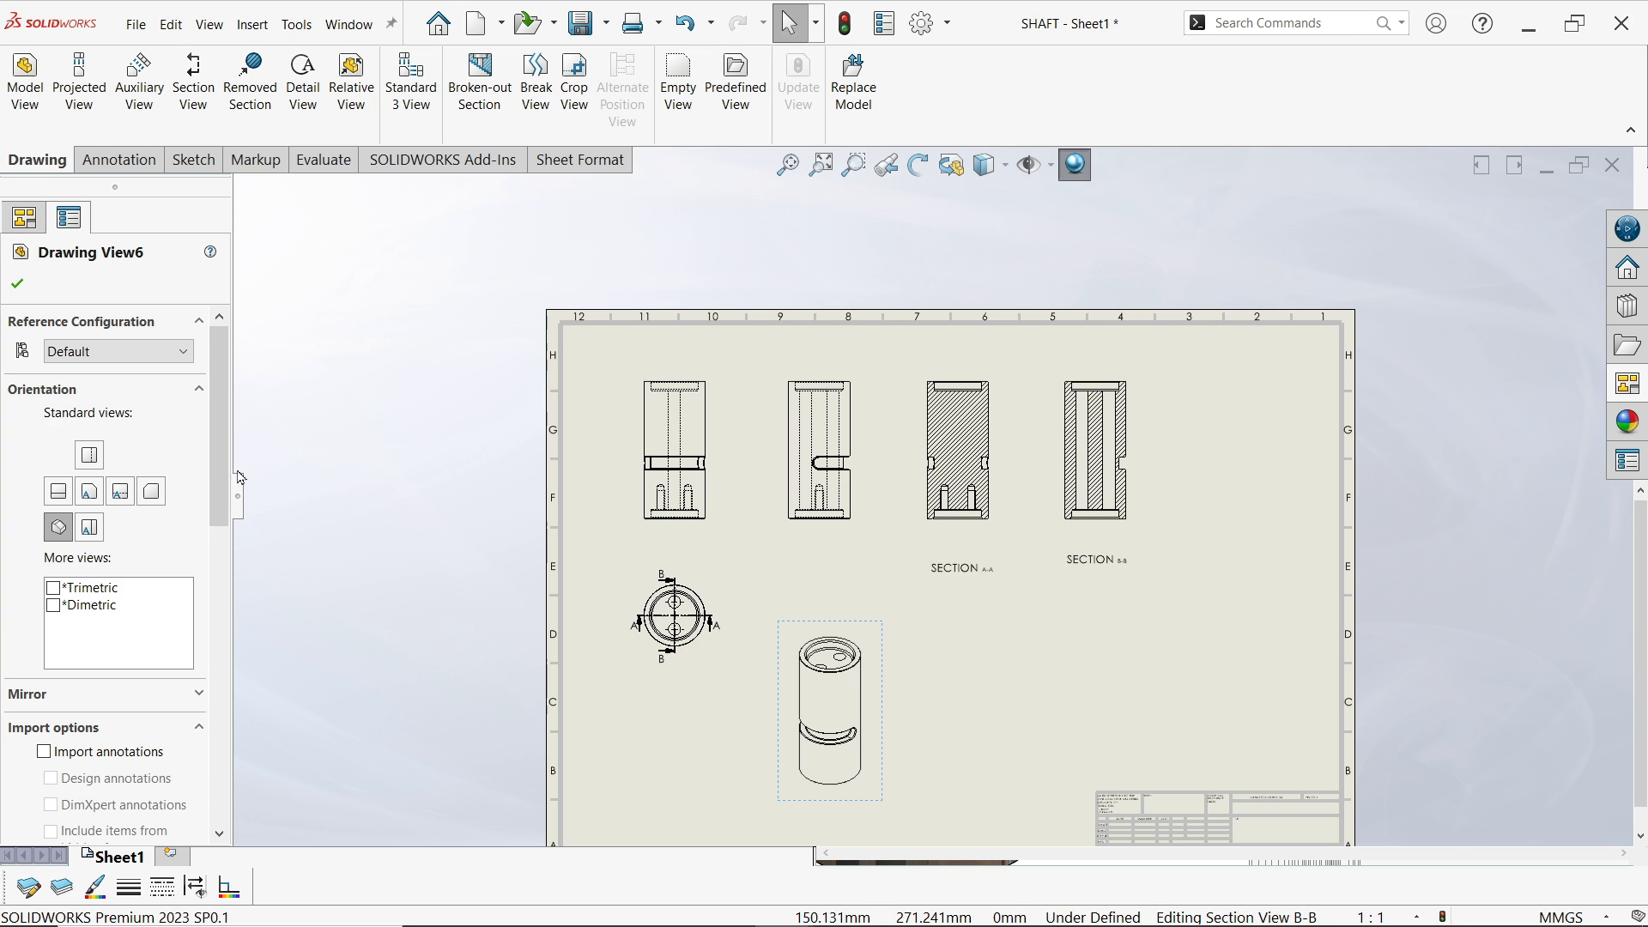
pyautogui.scroll(-6, 156, 558)
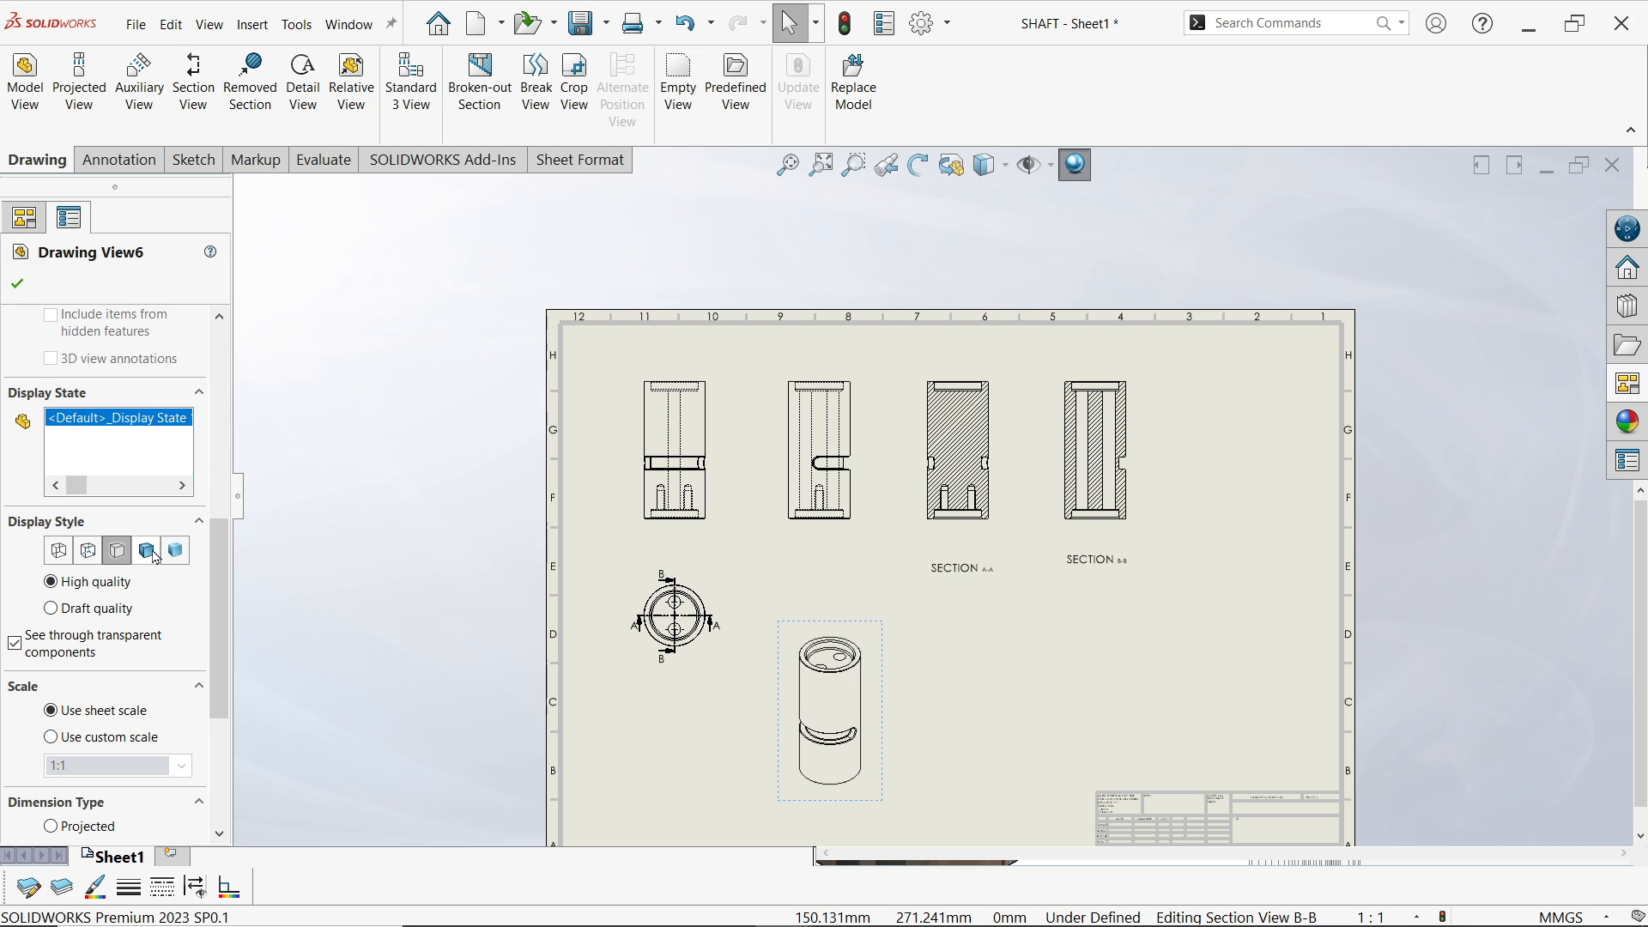
pyautogui.click(18, 286)
pyautogui.click(933, 694)
# Create circular detail view C around the side notch in section view B-B and place it to the right of that section
pyautogui.scroll(-4, 927, 699)
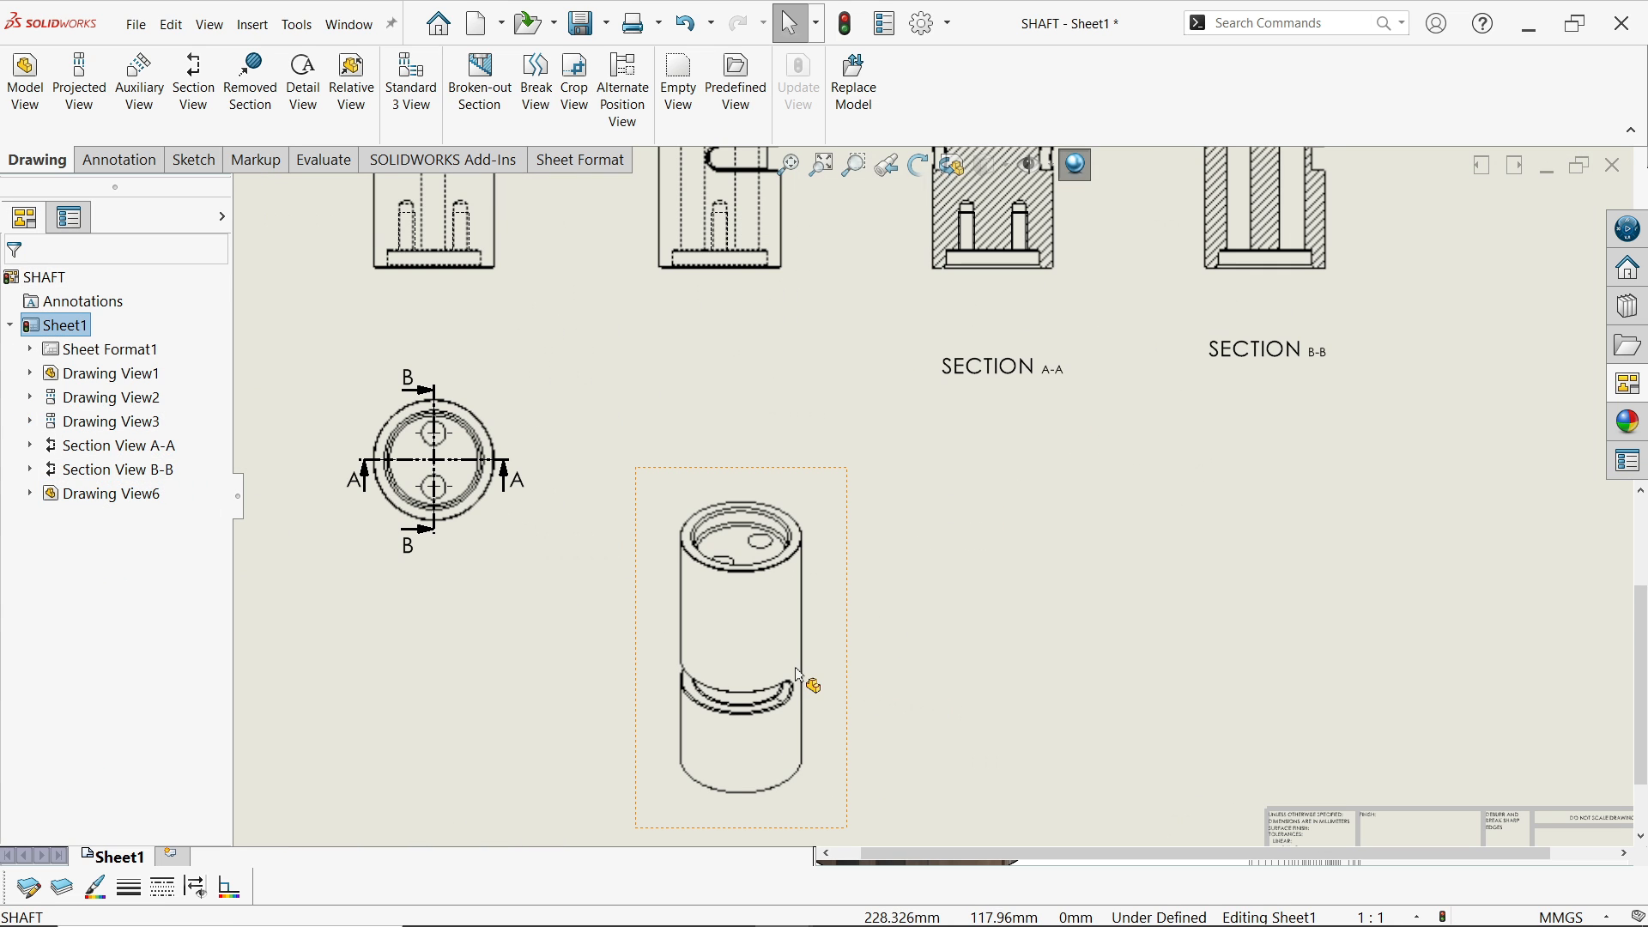
pyautogui.scroll(6, 876, 646)
pyautogui.scroll(-3, 963, 493)
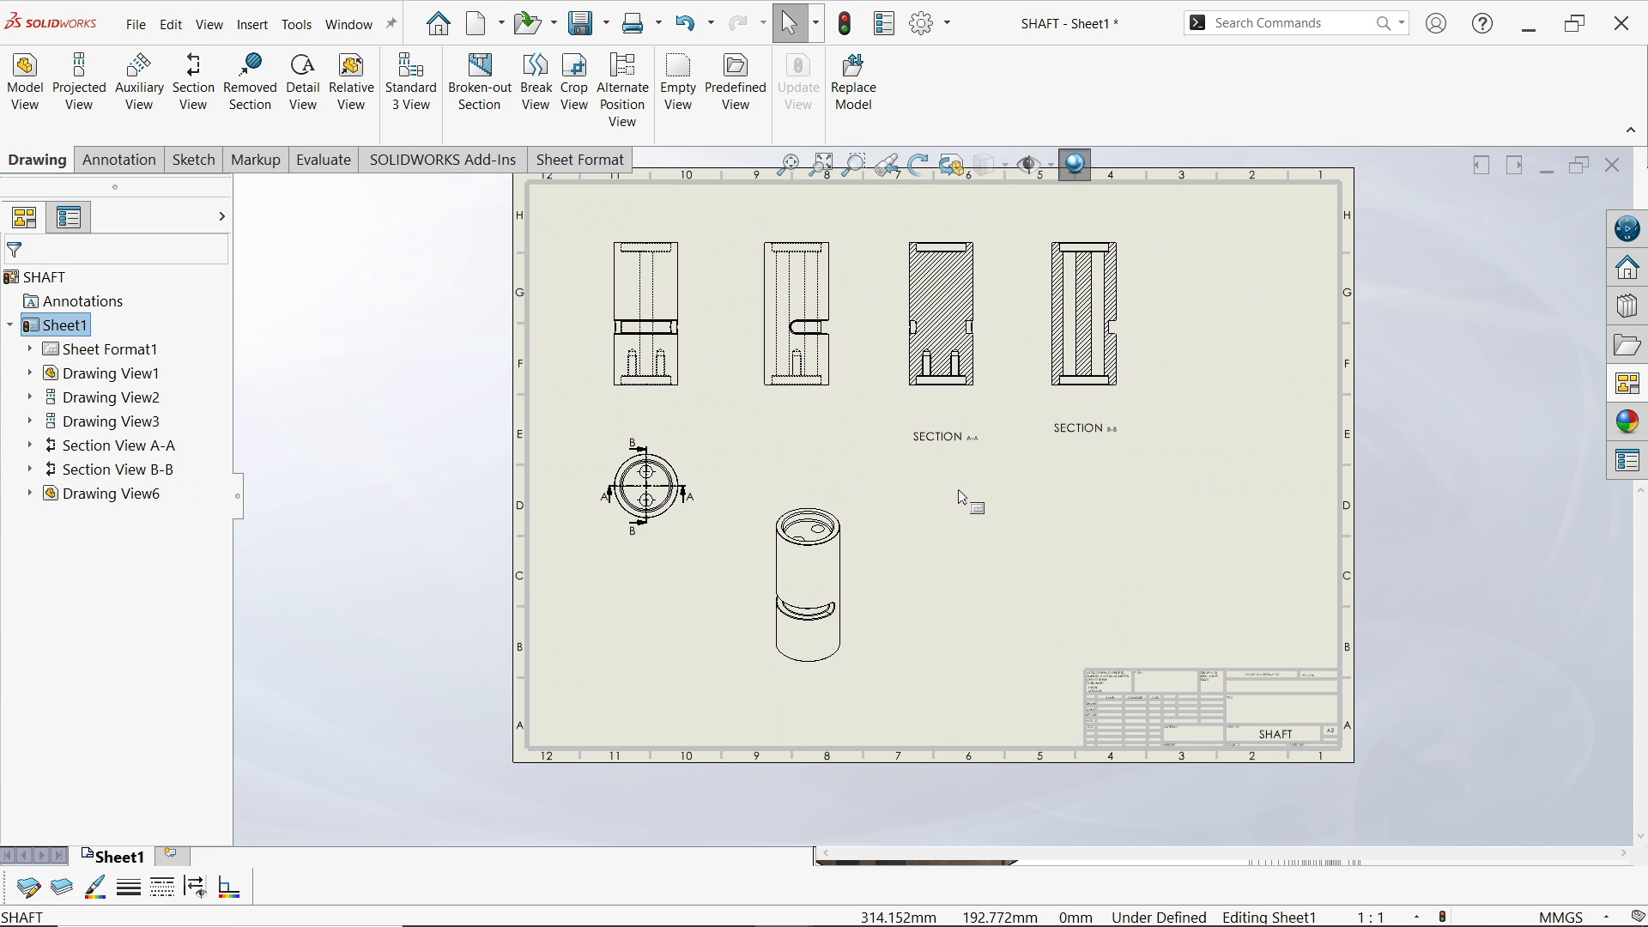
pyautogui.scroll(-6, 1076, 390)
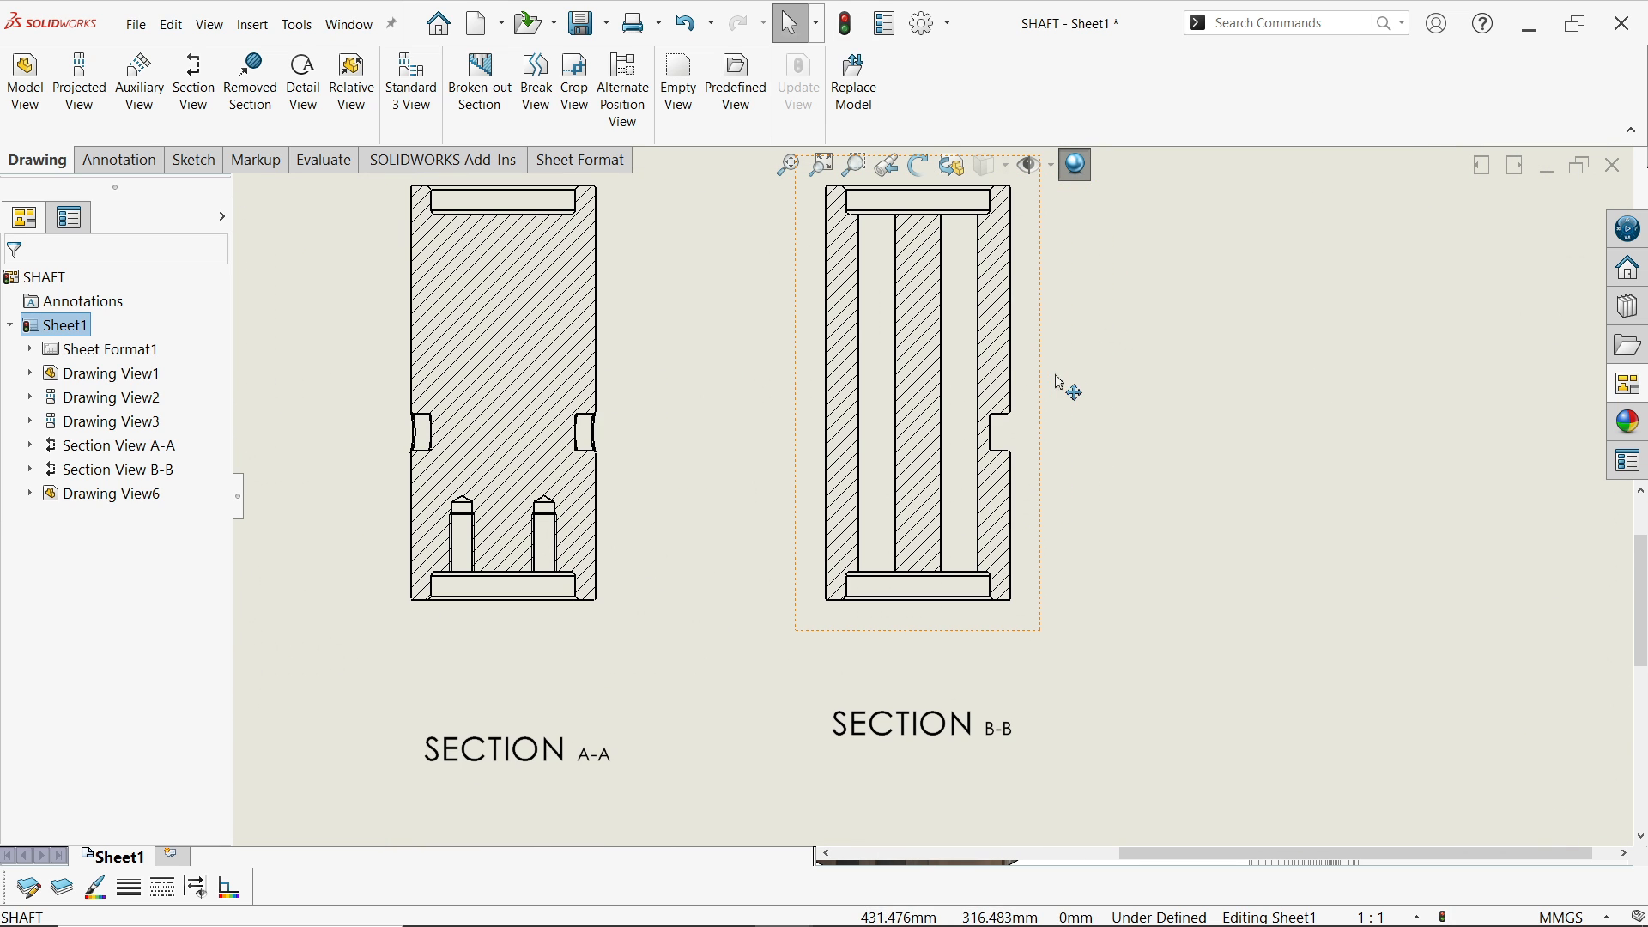
pyautogui.click(305, 85)
pyautogui.scroll(-2, 996, 468)
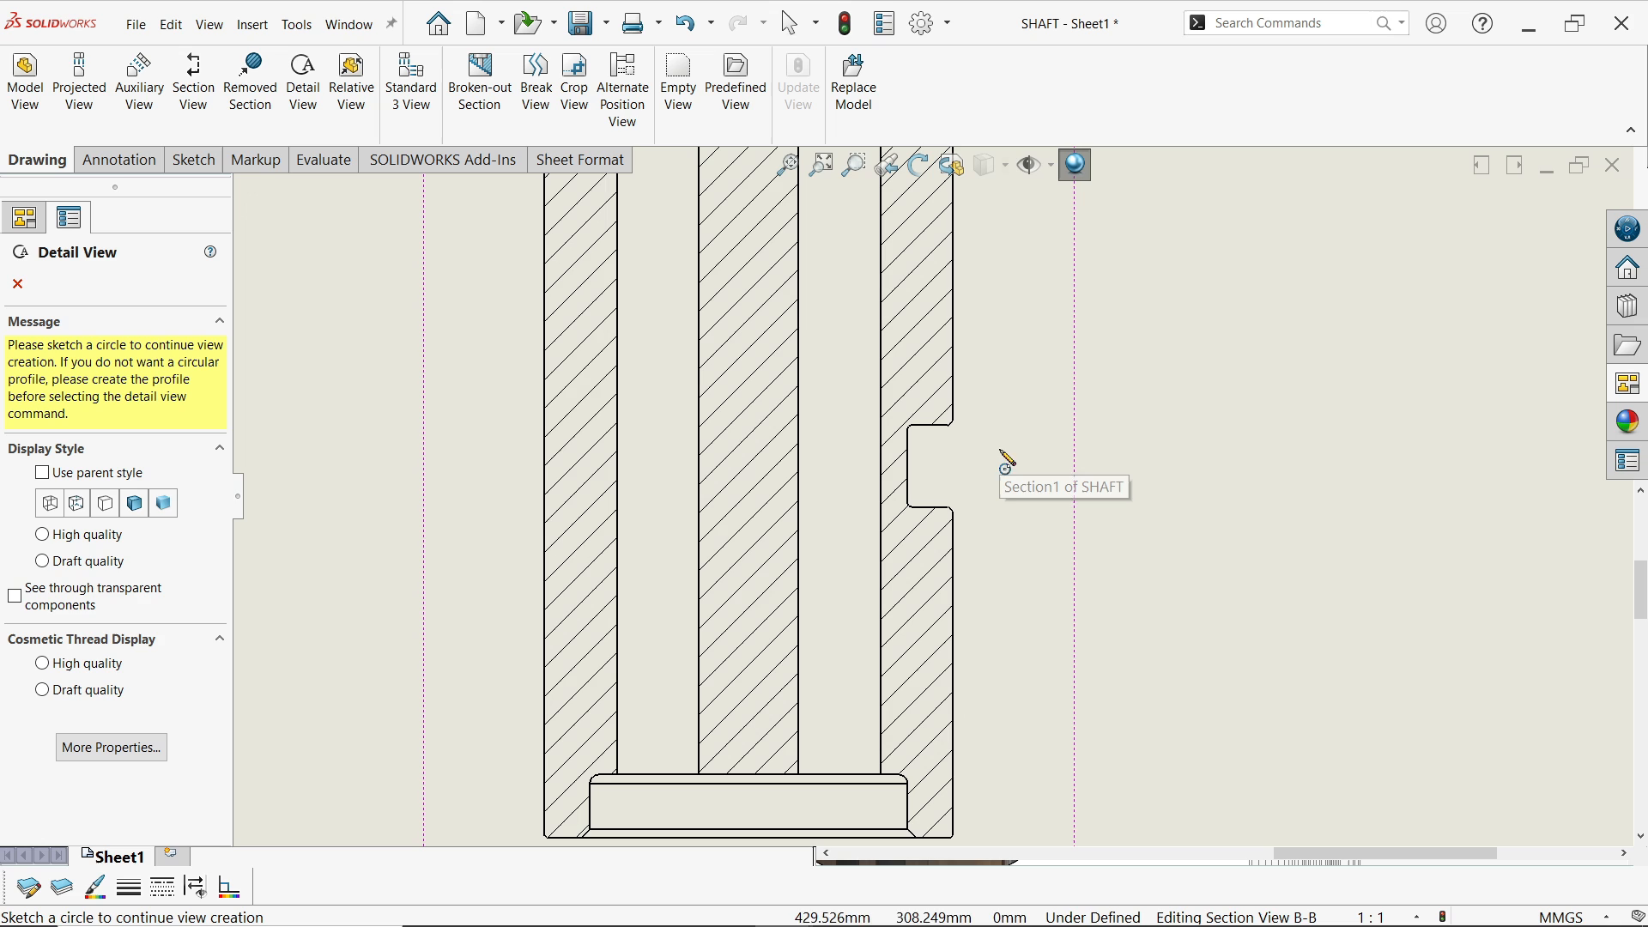
pyautogui.click(927, 470)
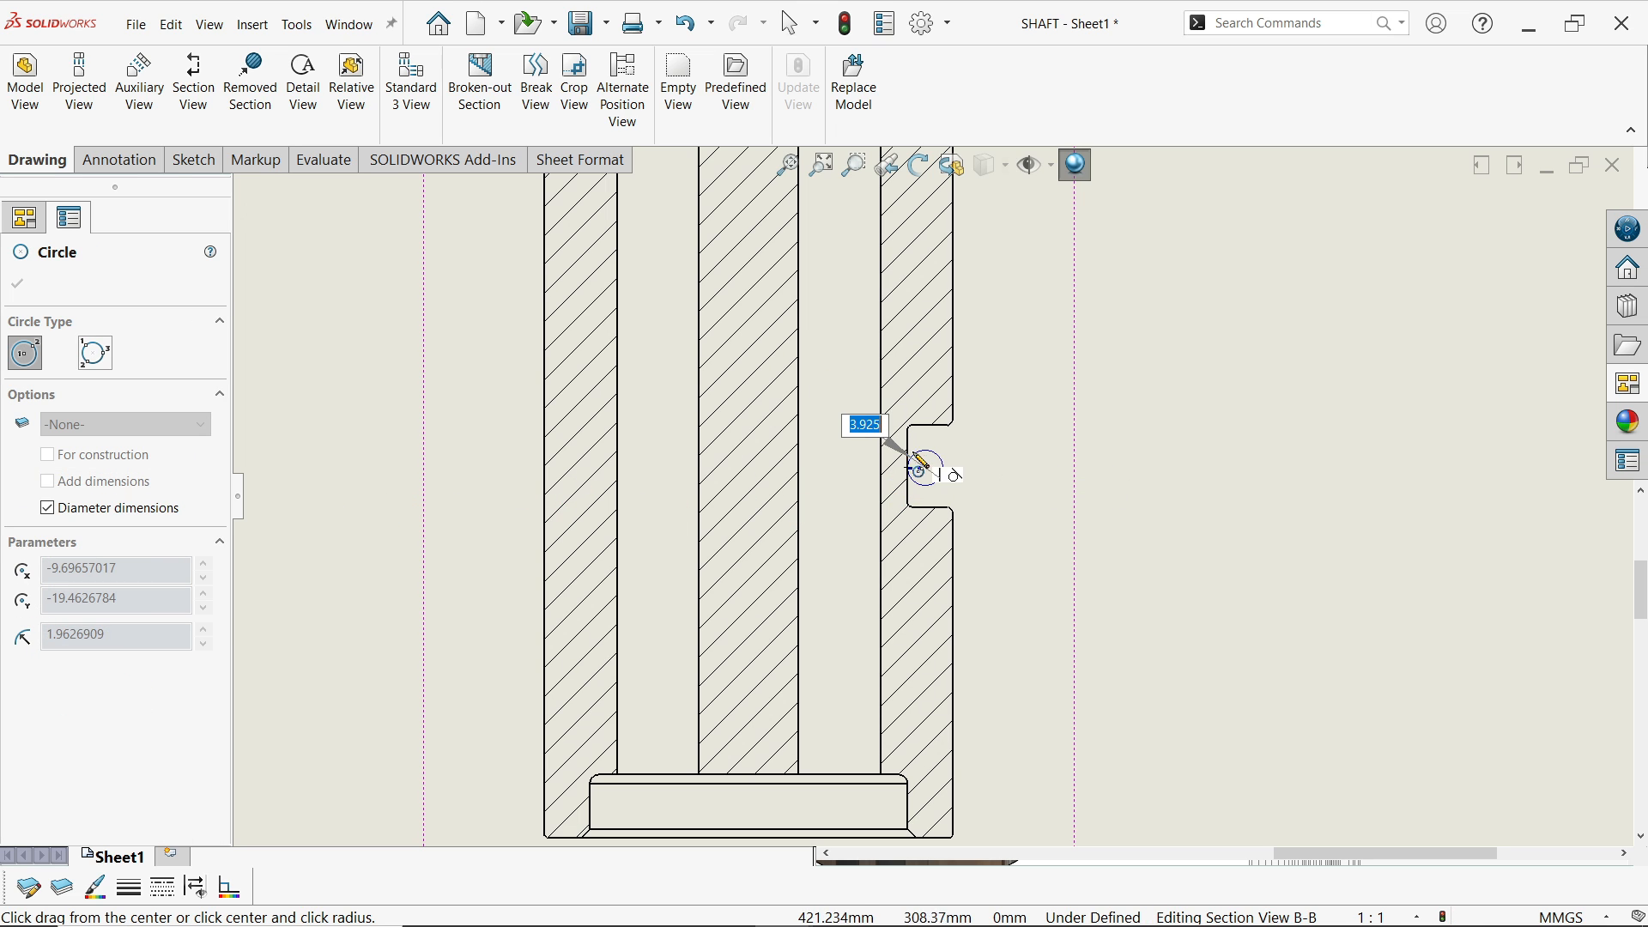
pyautogui.click(917, 419)
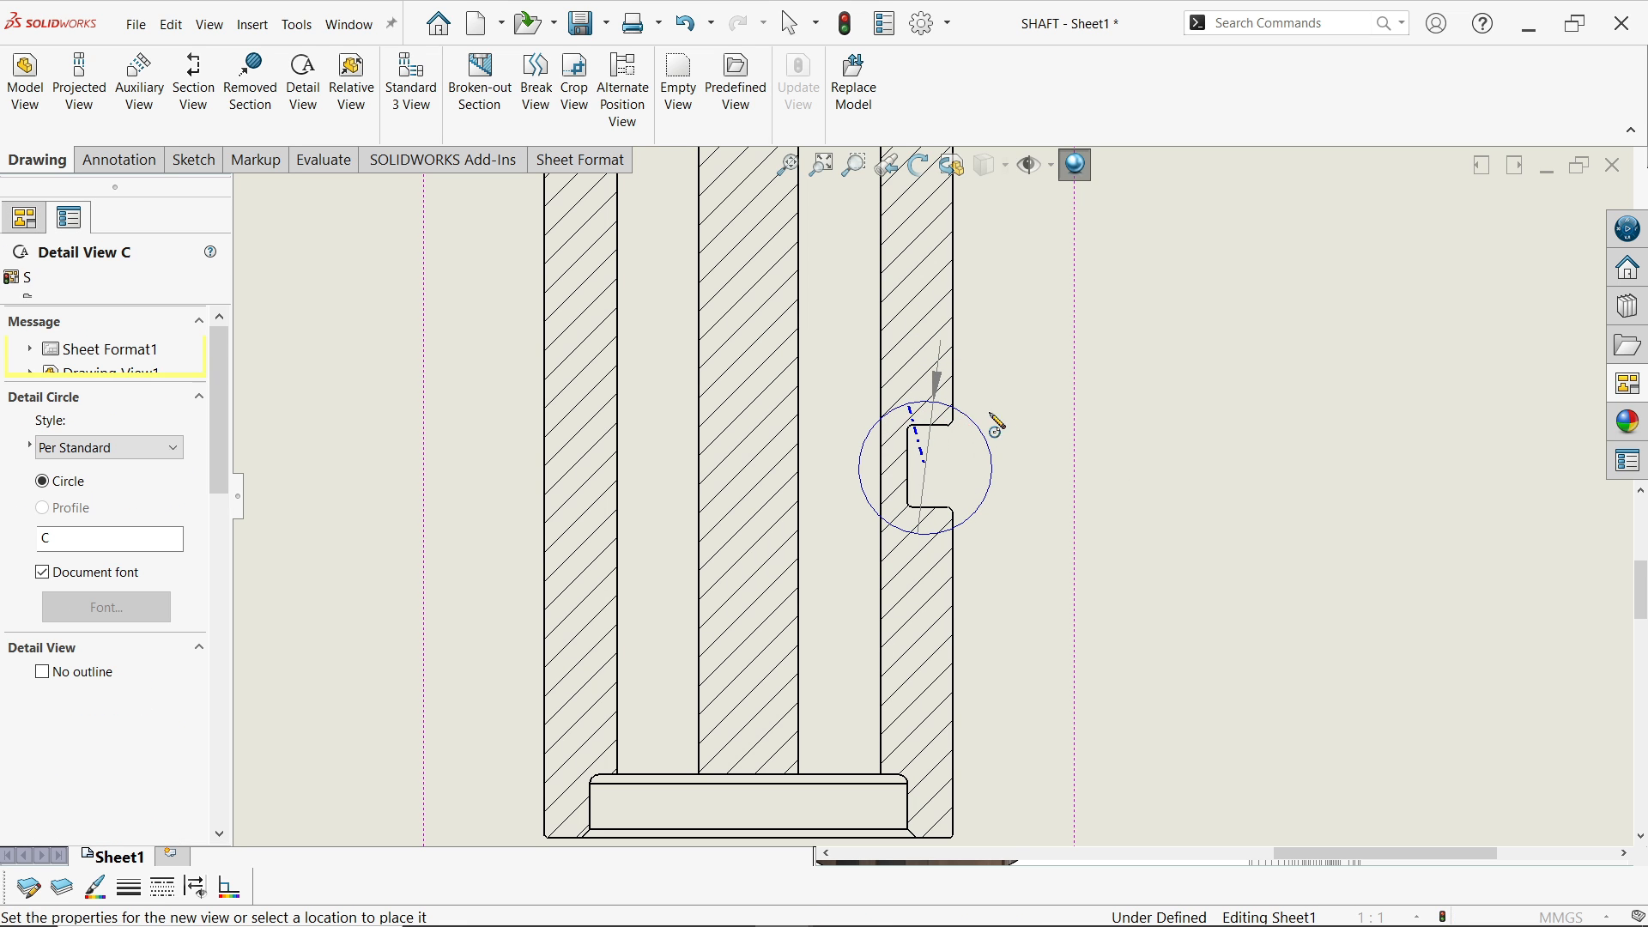
pyautogui.scroll(3, 1265, 419)
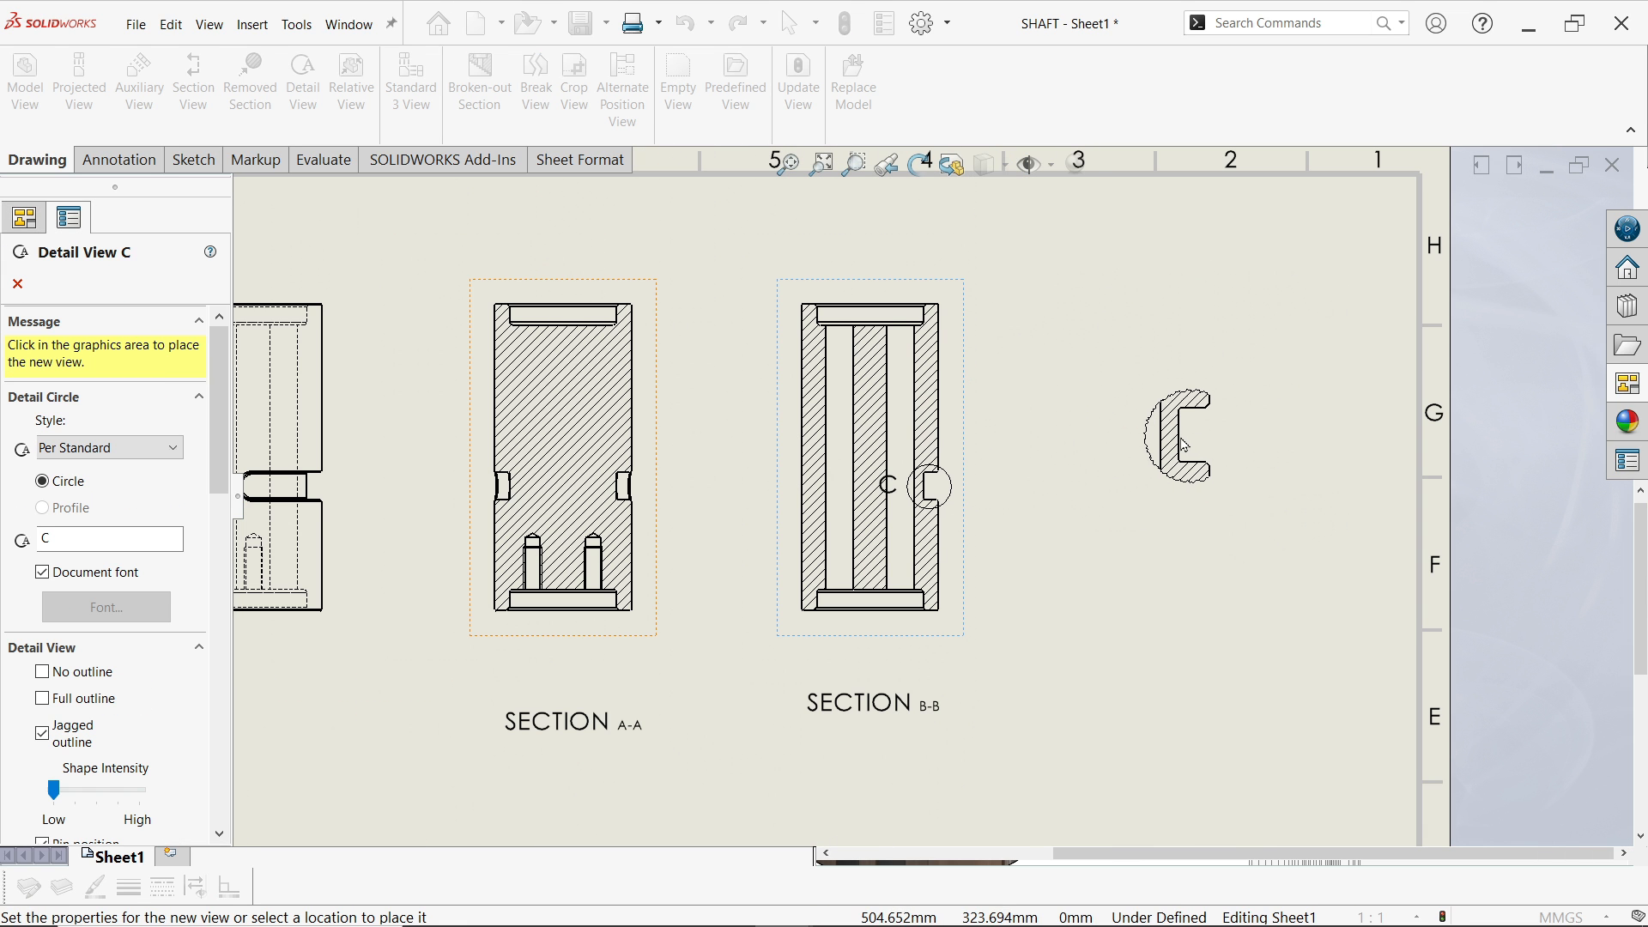
pyautogui.click(1201, 464)
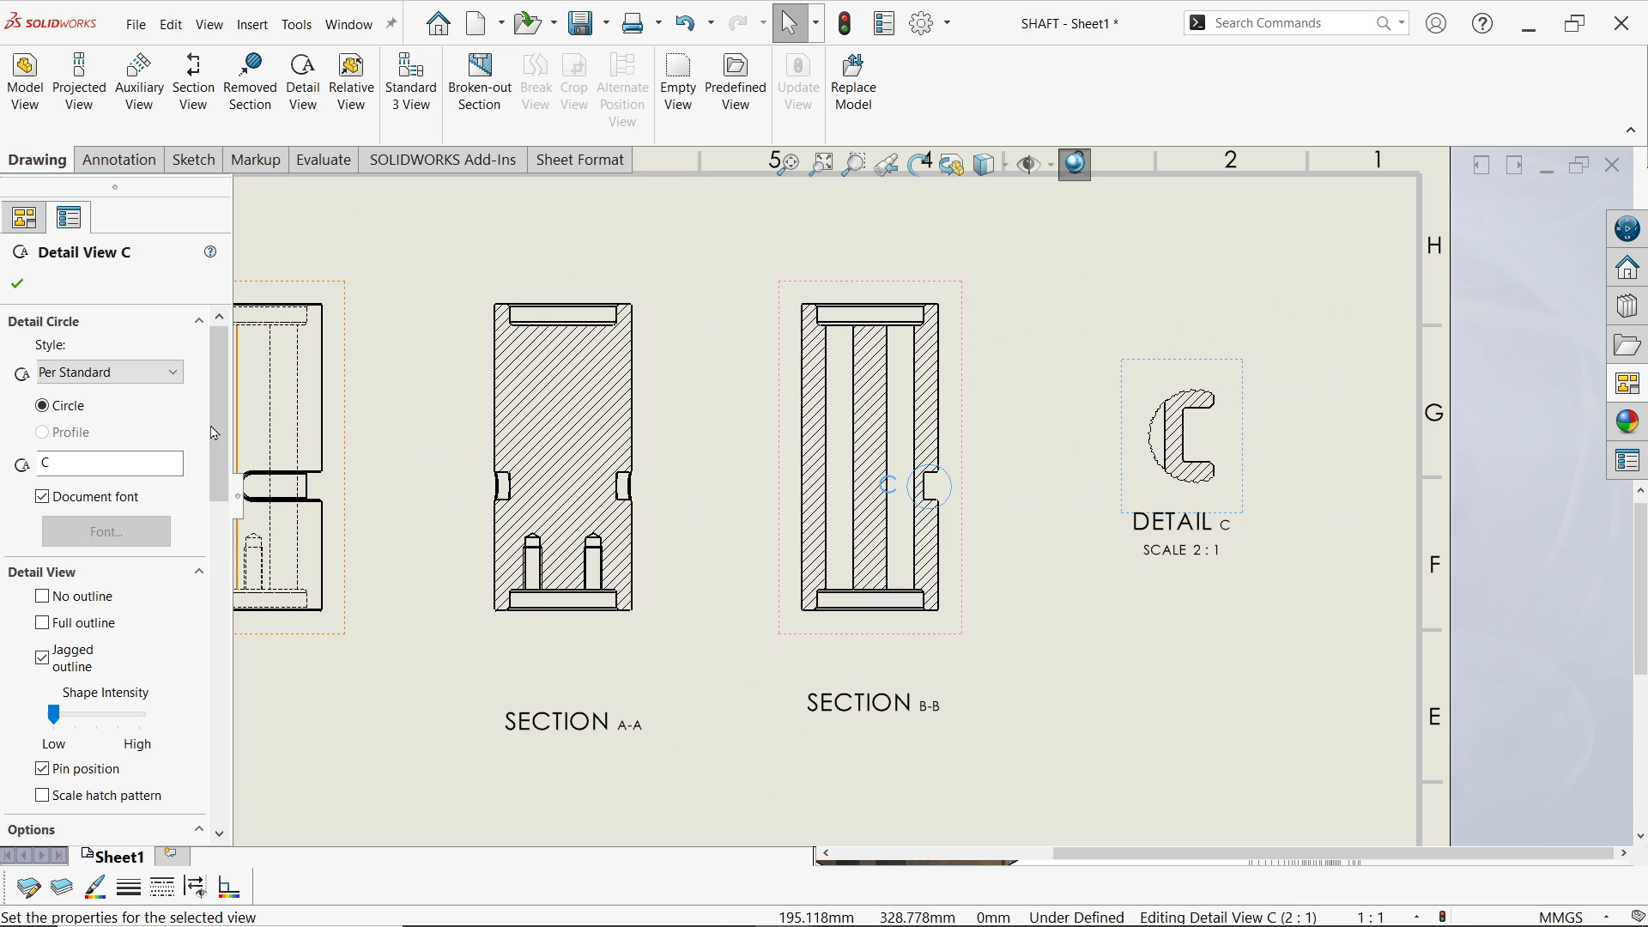
# Set detail view C's custom scale to 5:1, keeping the Per Standard circle style
pyautogui.click(124, 377)
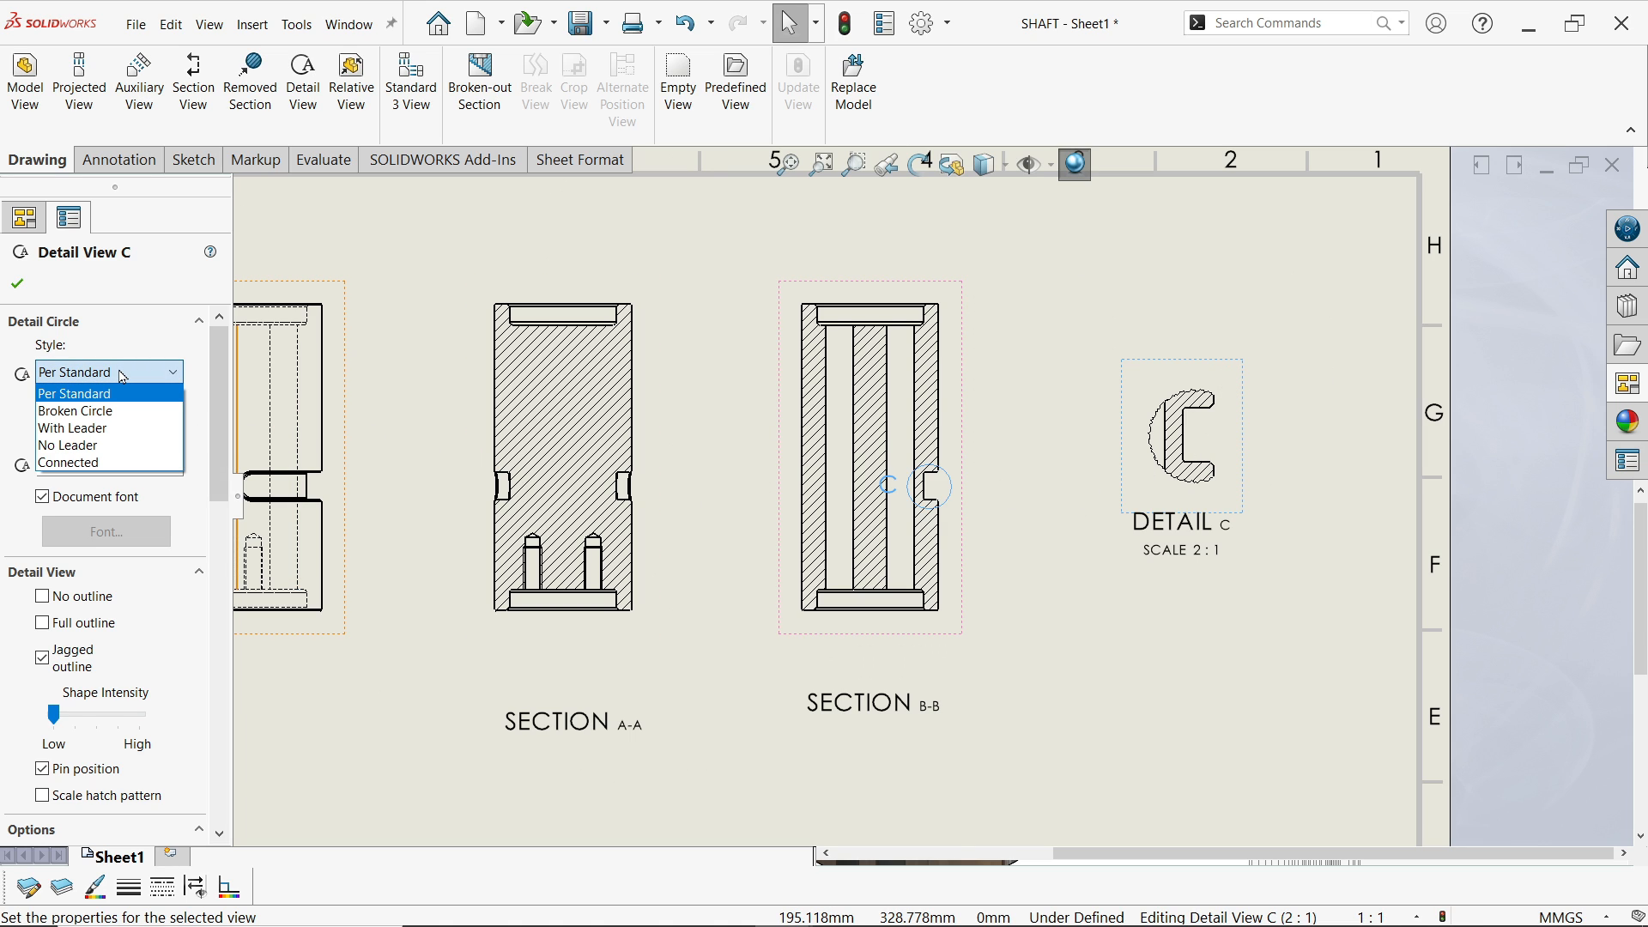
pyautogui.click(123, 376)
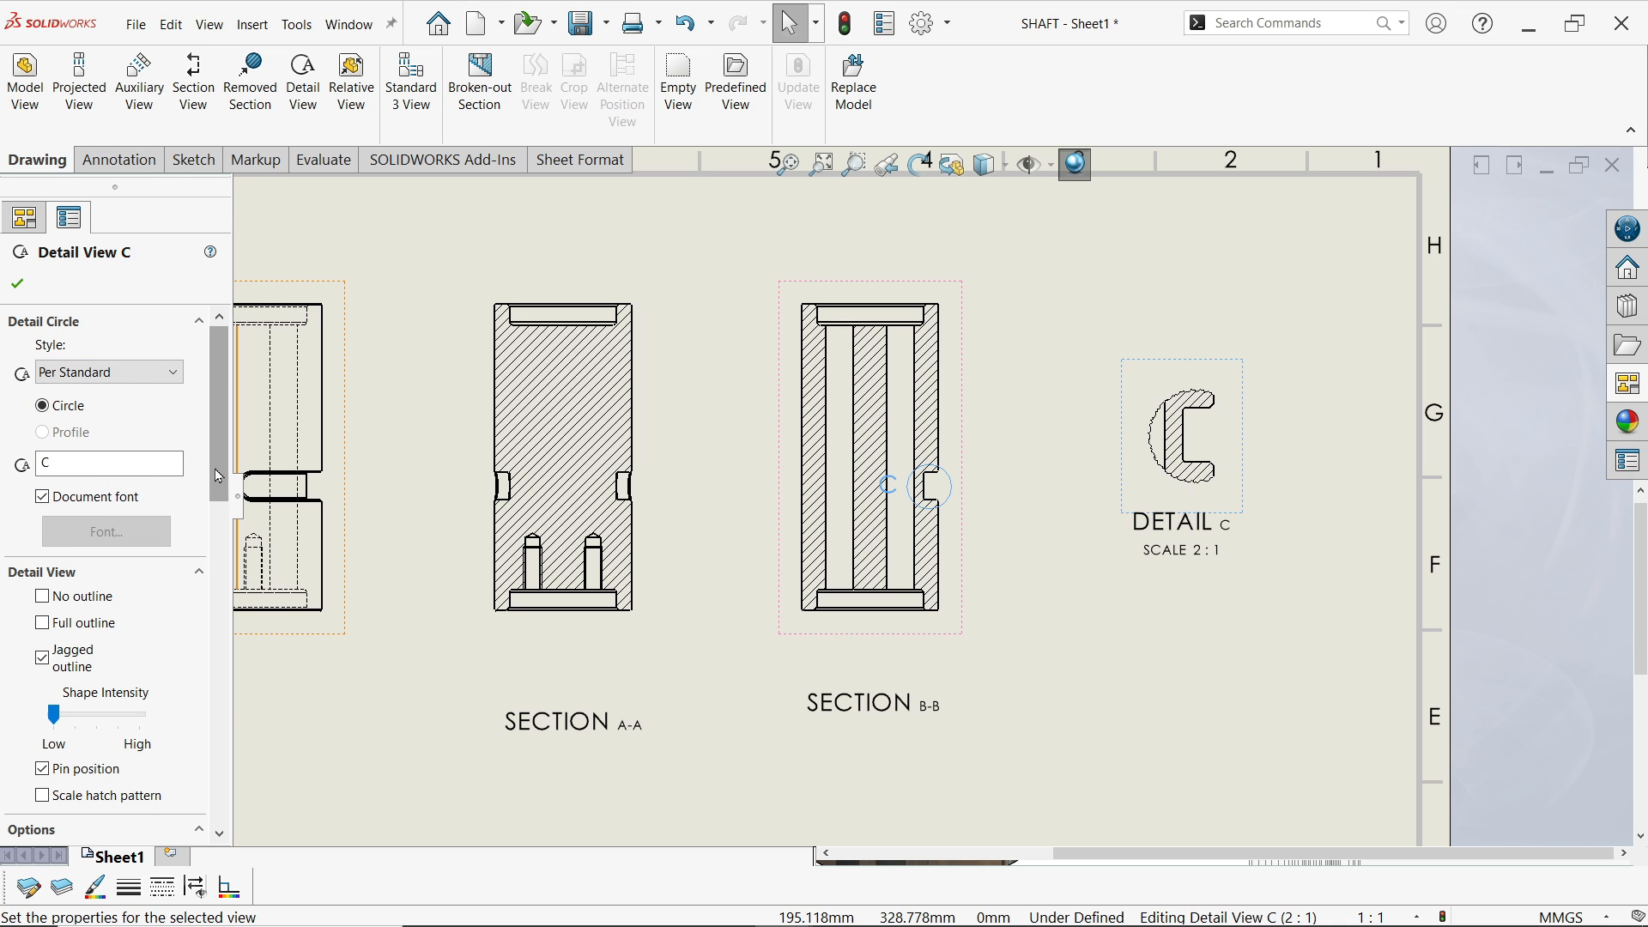
pyautogui.moveTo(222, 478); pyautogui.dragTo(220, 794)
pyautogui.click(178, 520)
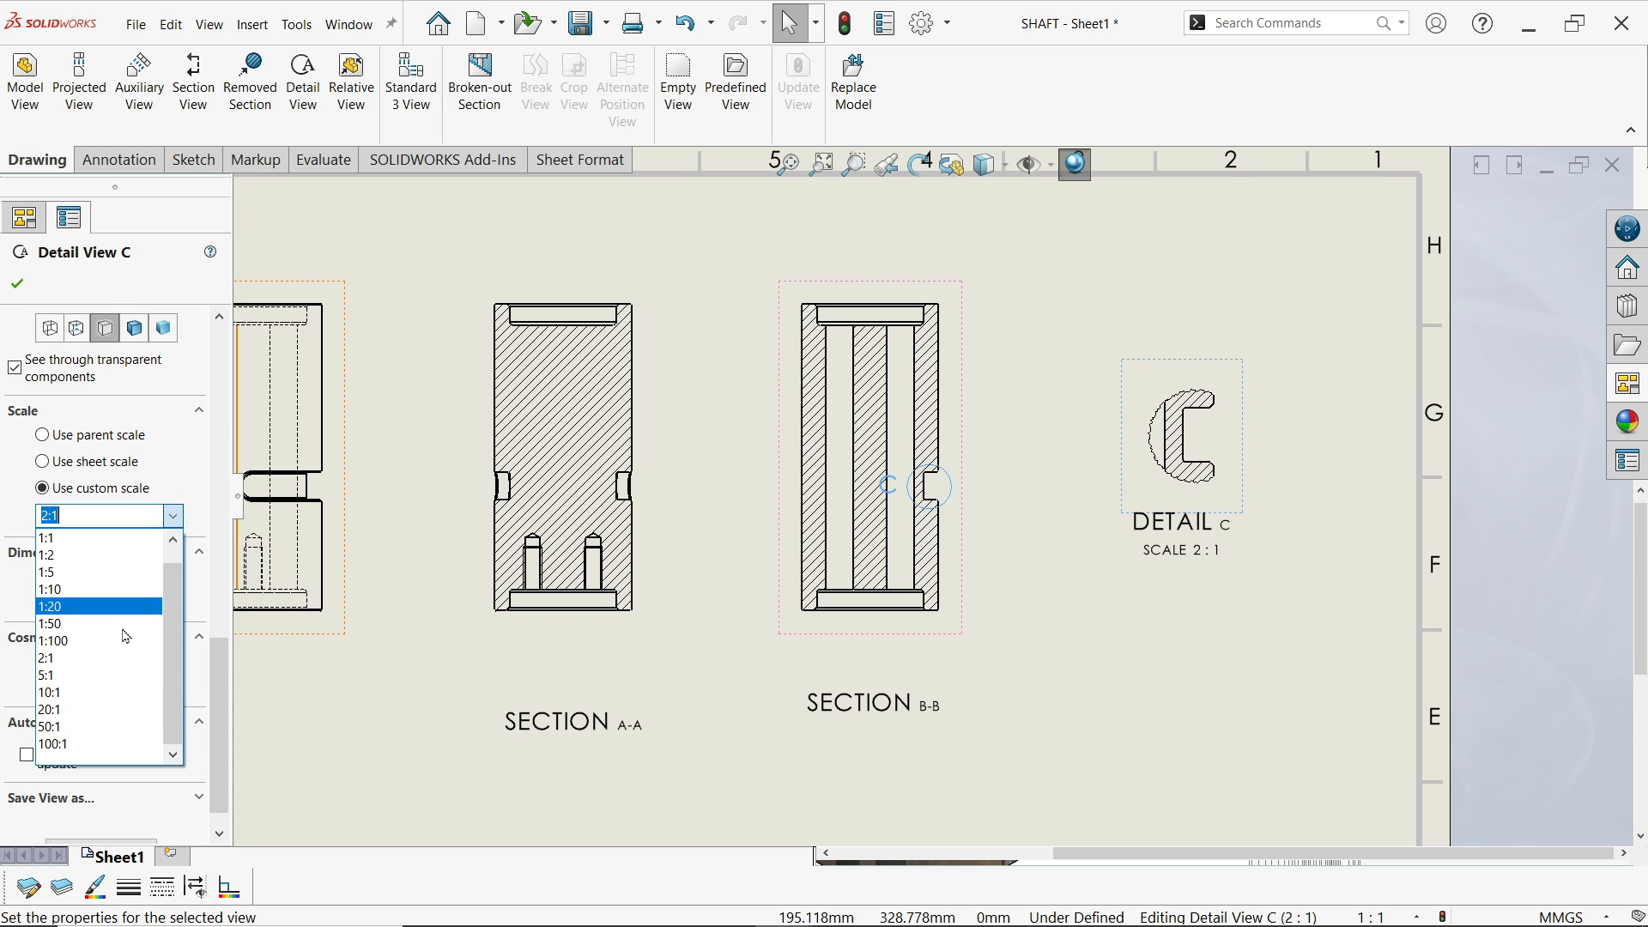
pyautogui.click(64, 680)
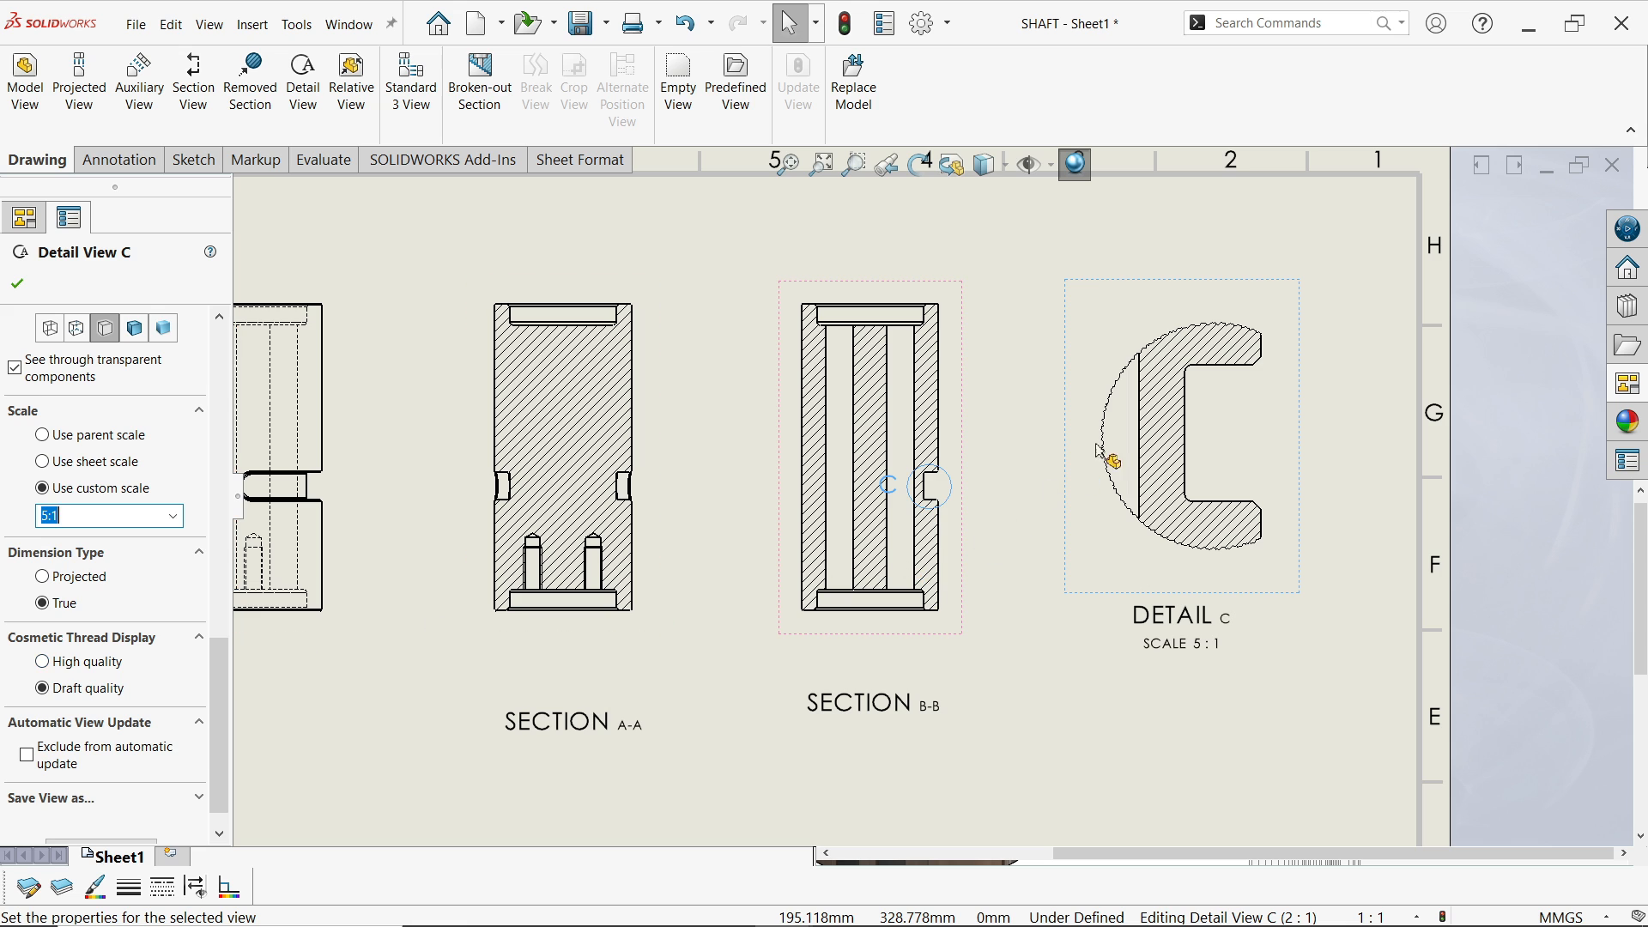
pyautogui.click(19, 285)
pyautogui.scroll(5, 764, 515)
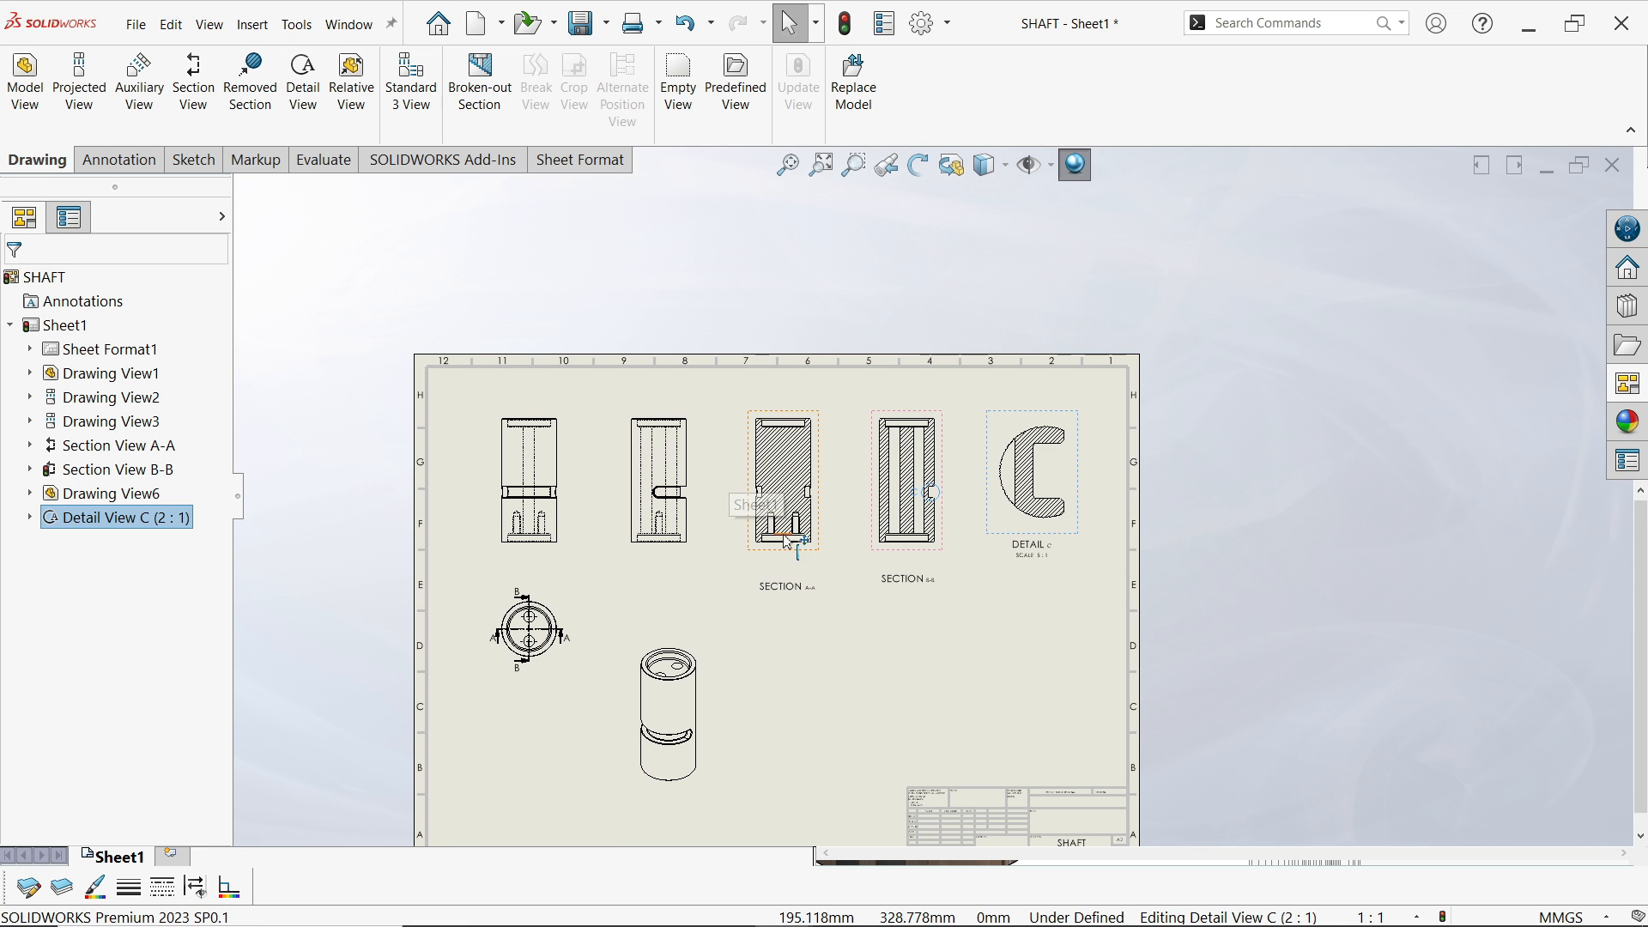
pyautogui.scroll(-1, 801, 557)
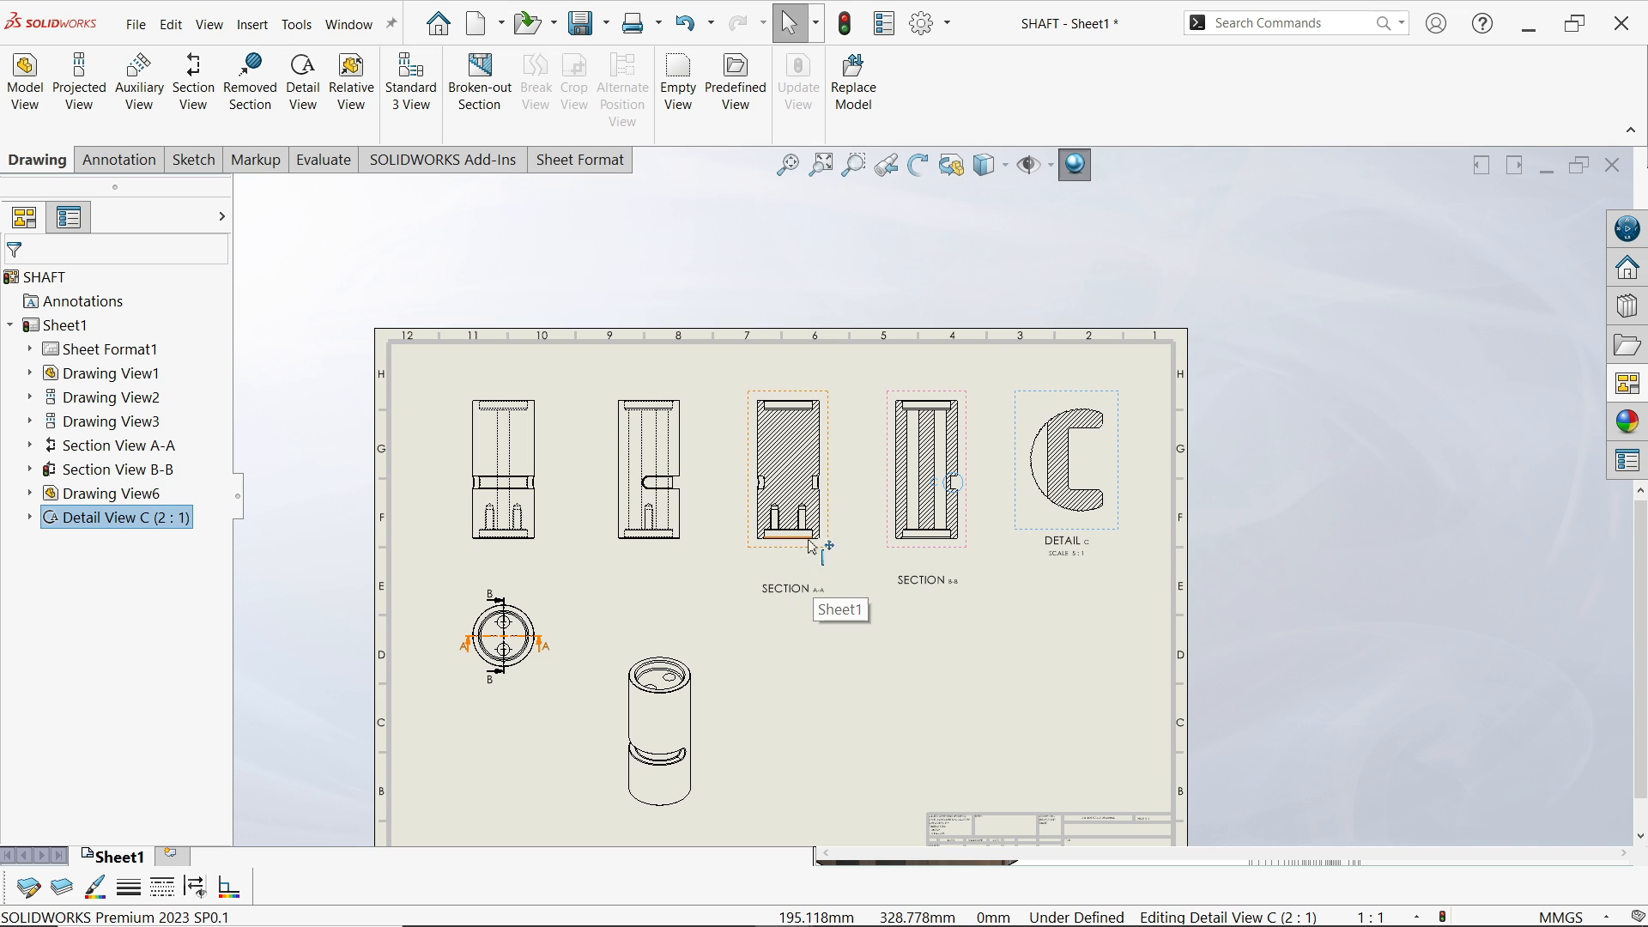
pyautogui.scroll(-5, 550, 496)
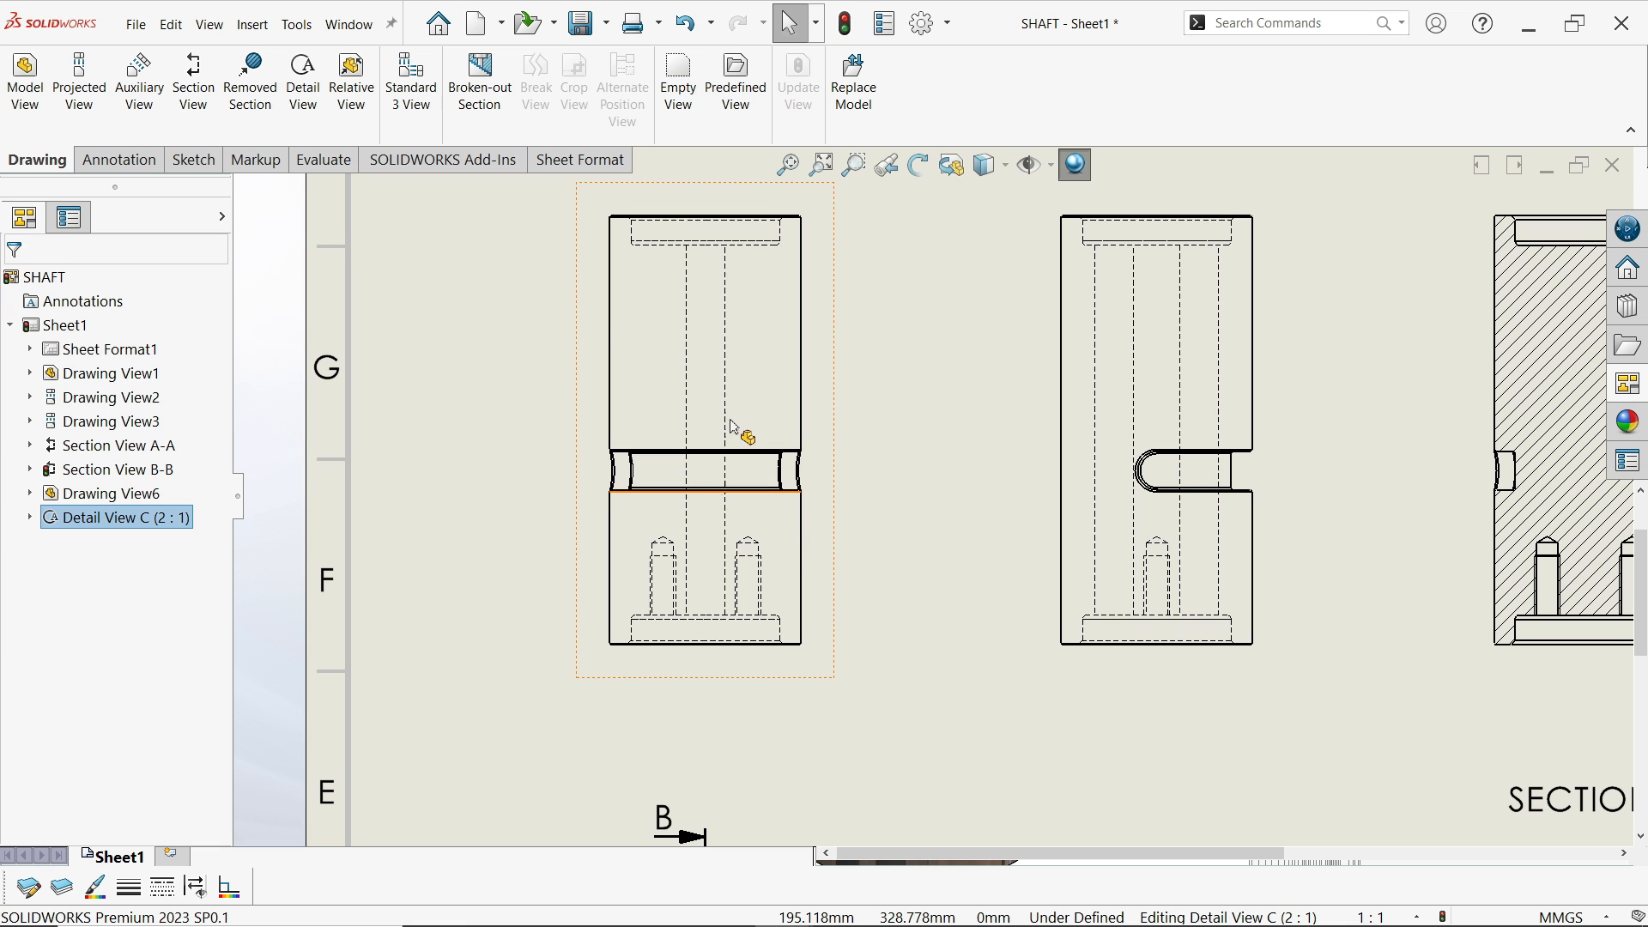
# Create a horizontal section view through the middle of the front view's groove, place it above the sheet, and flip its cutting direction
pyautogui.click(194, 82)
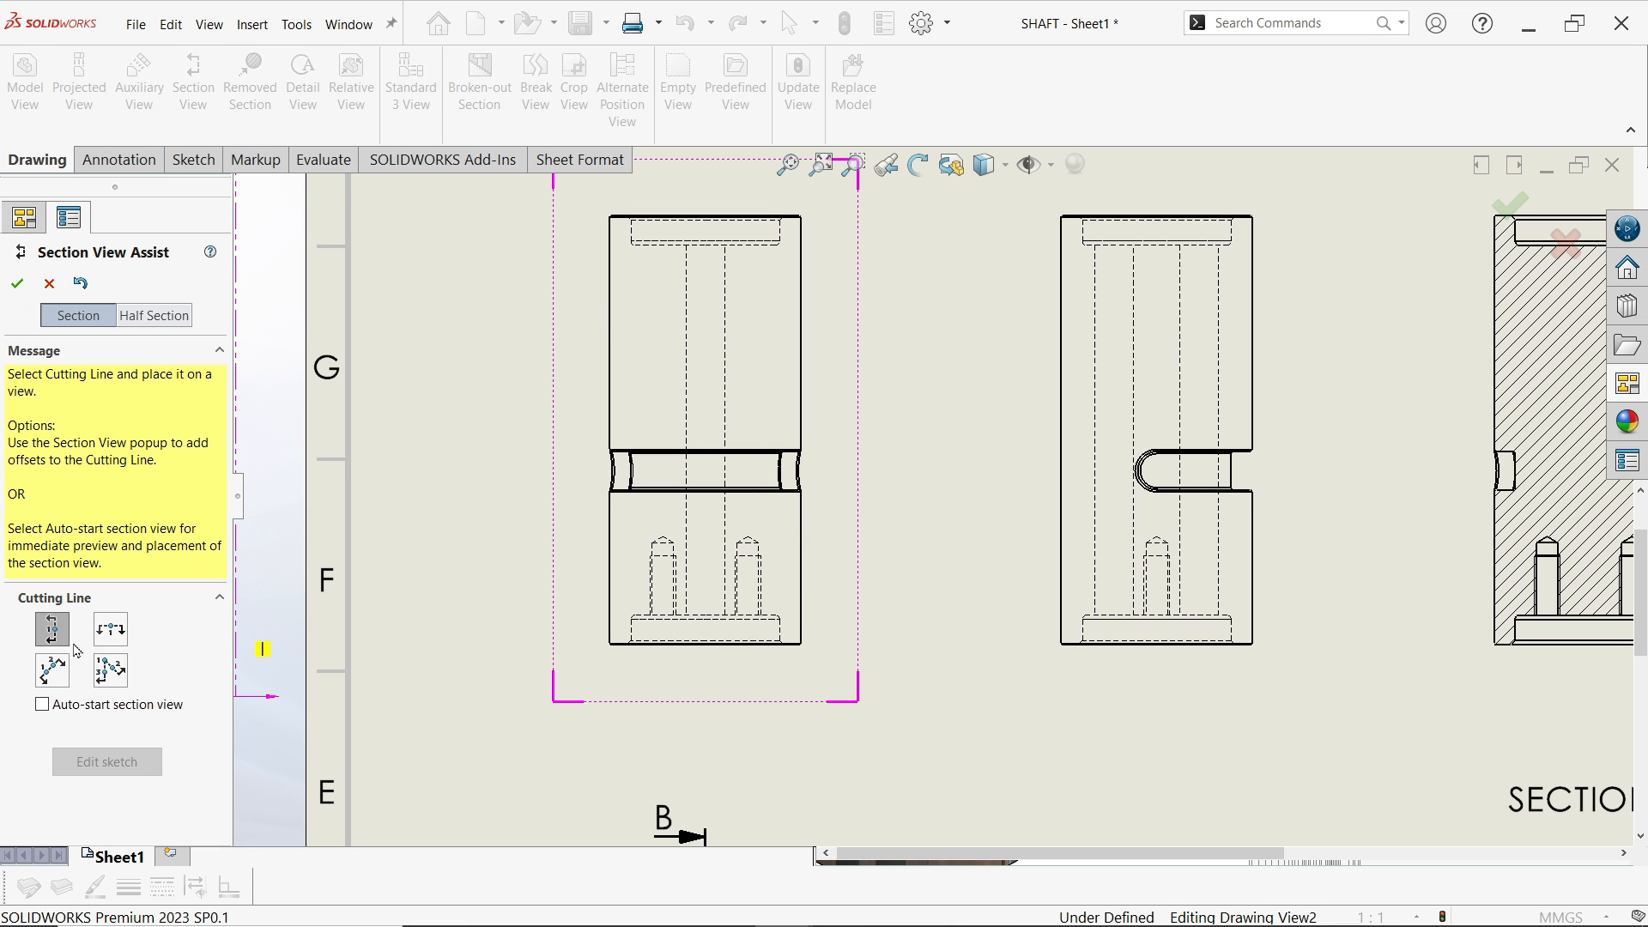
pyautogui.click(112, 633)
pyautogui.scroll(-6, 728, 489)
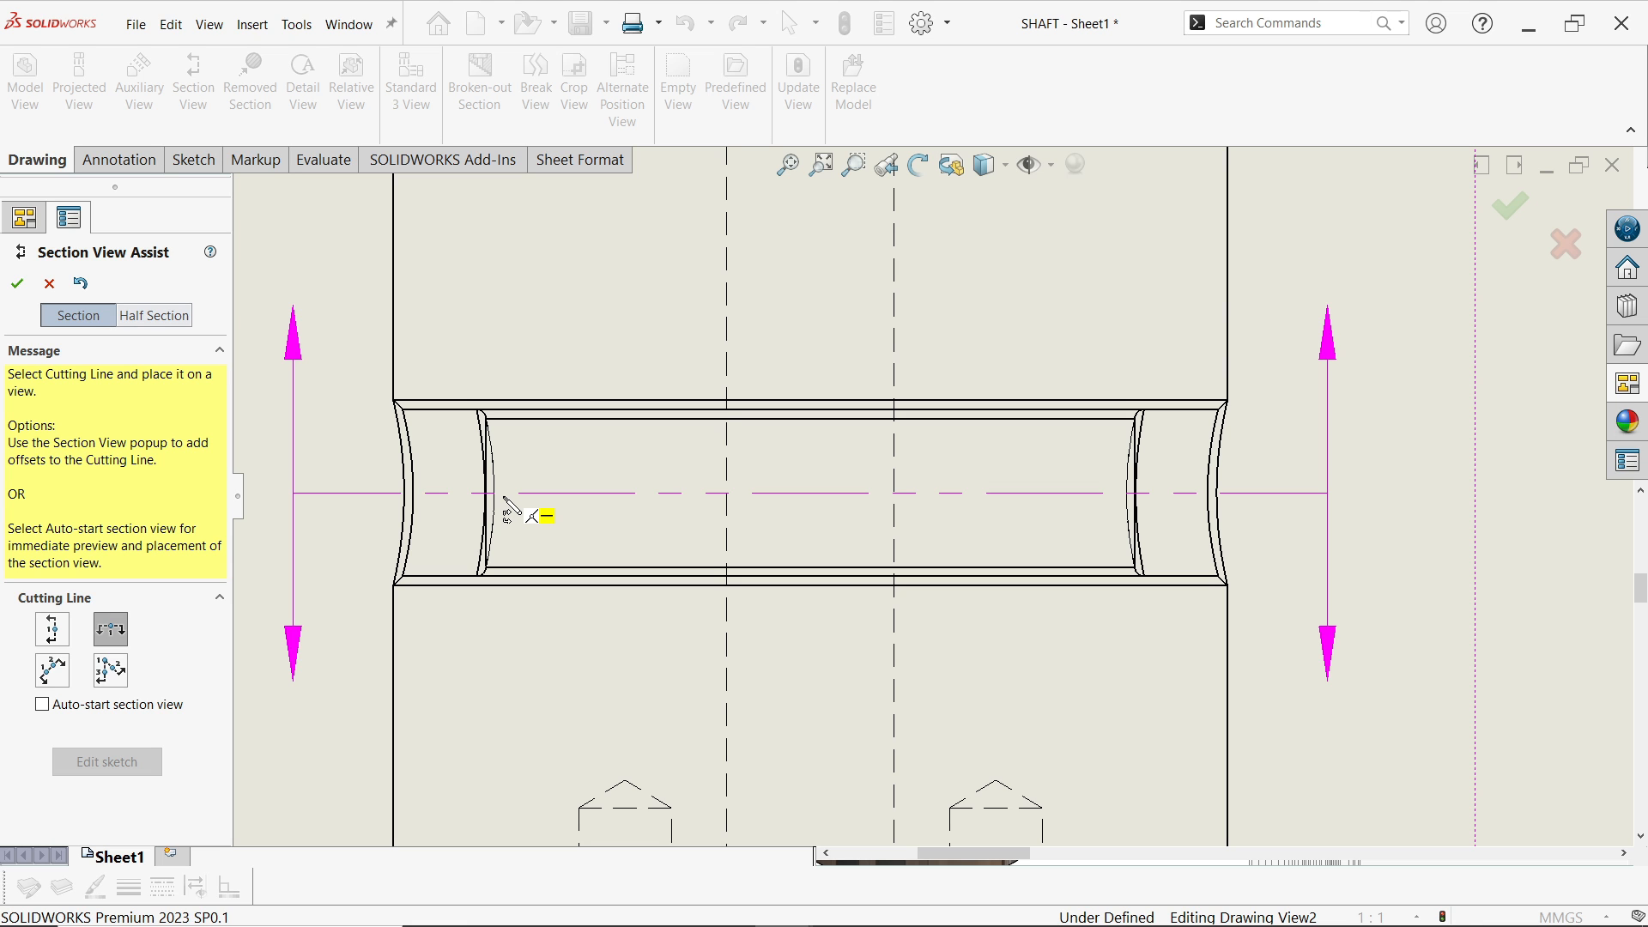
pyautogui.click(506, 497)
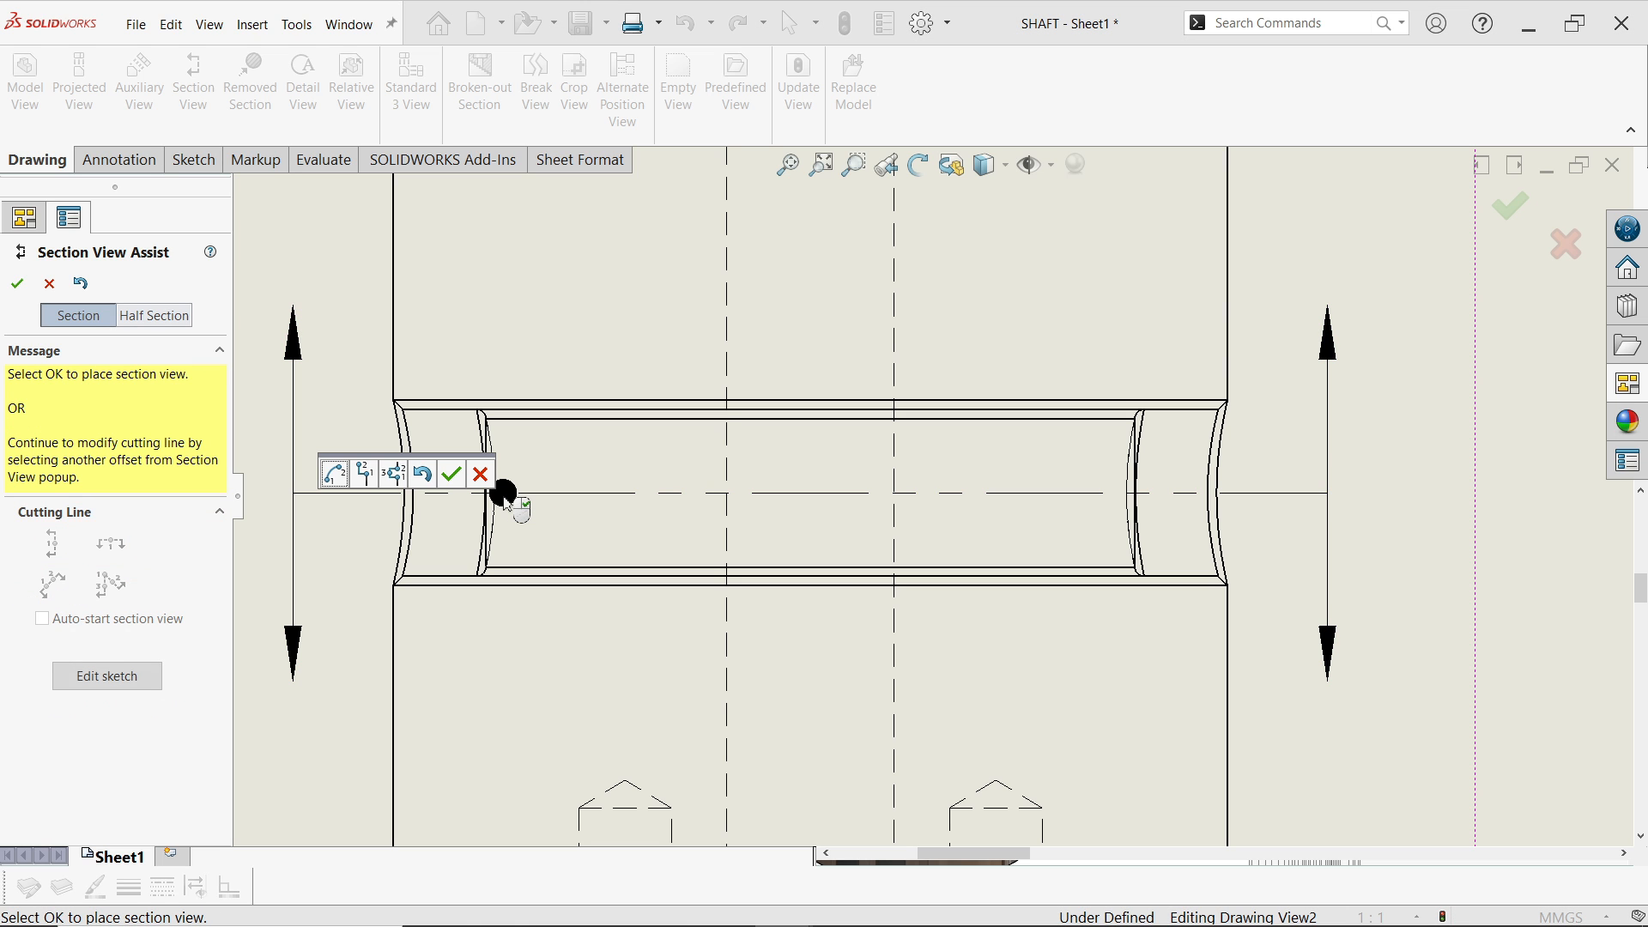
pyautogui.click(450, 476)
pyautogui.scroll(10, 902, 481)
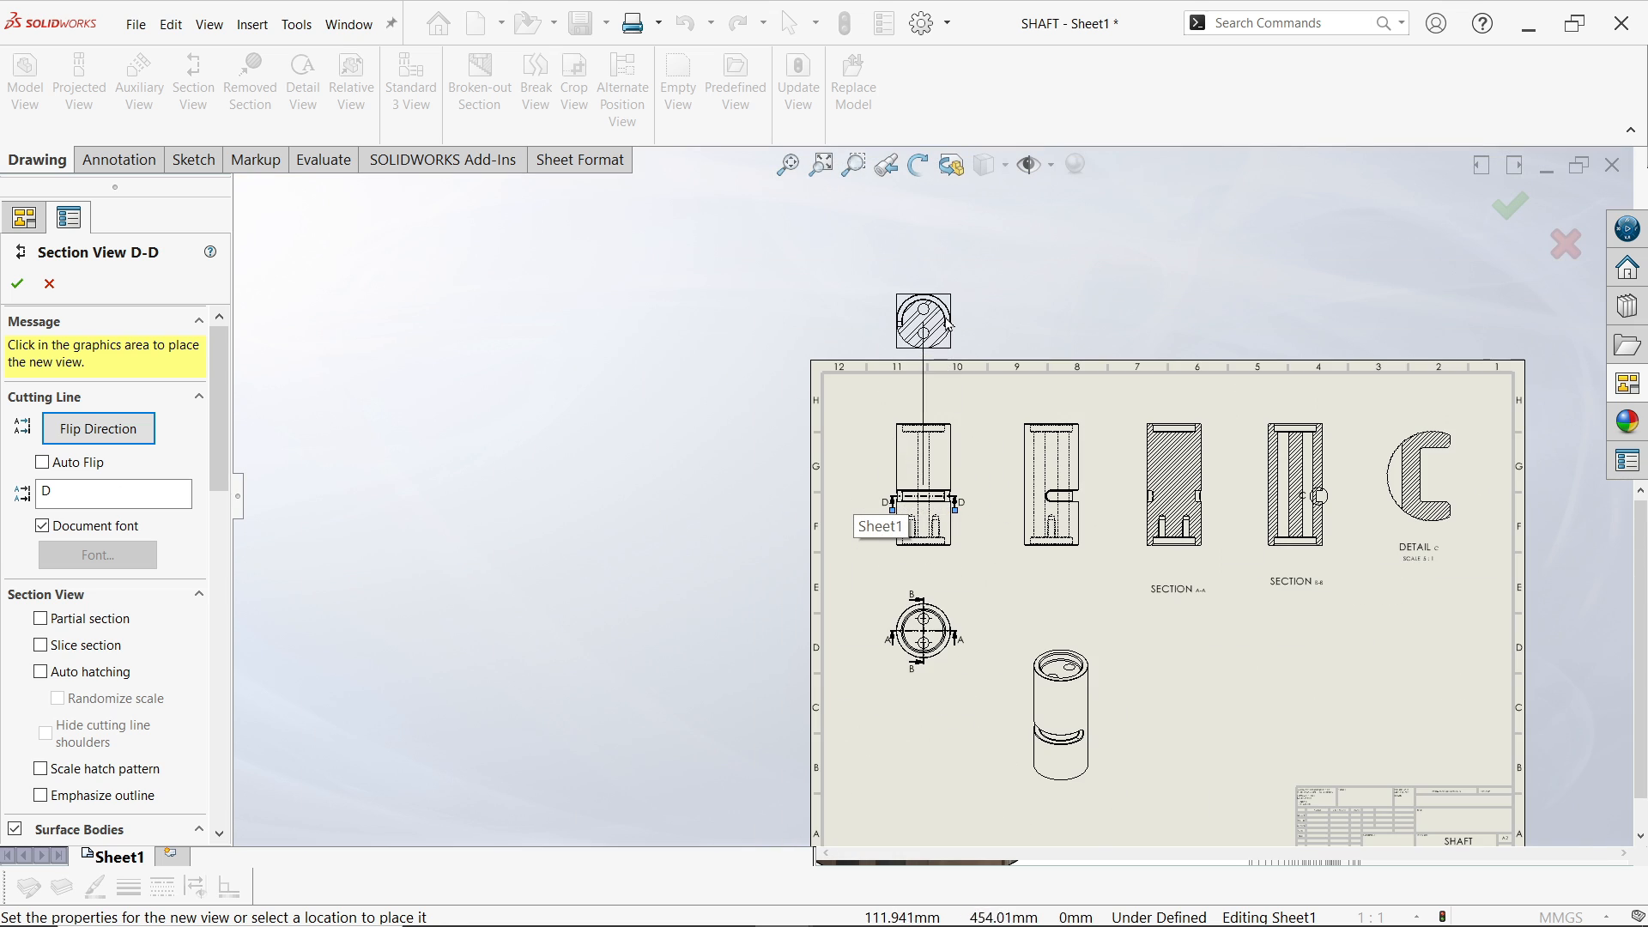
pyautogui.scroll(-5, 949, 325)
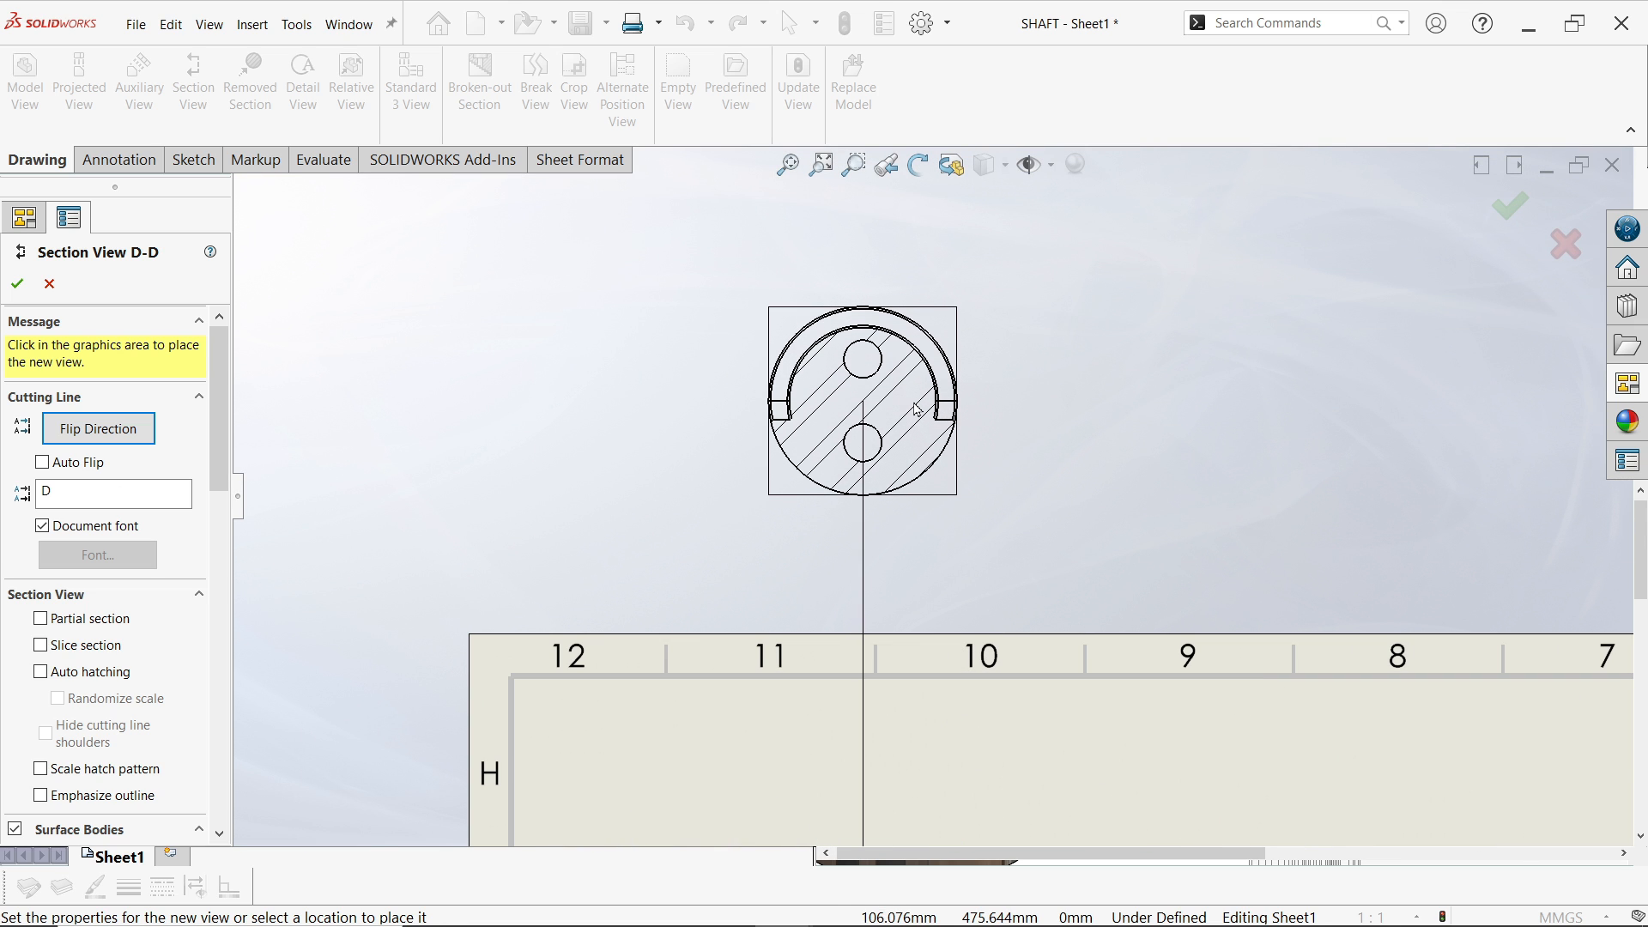
pyautogui.click(917, 411)
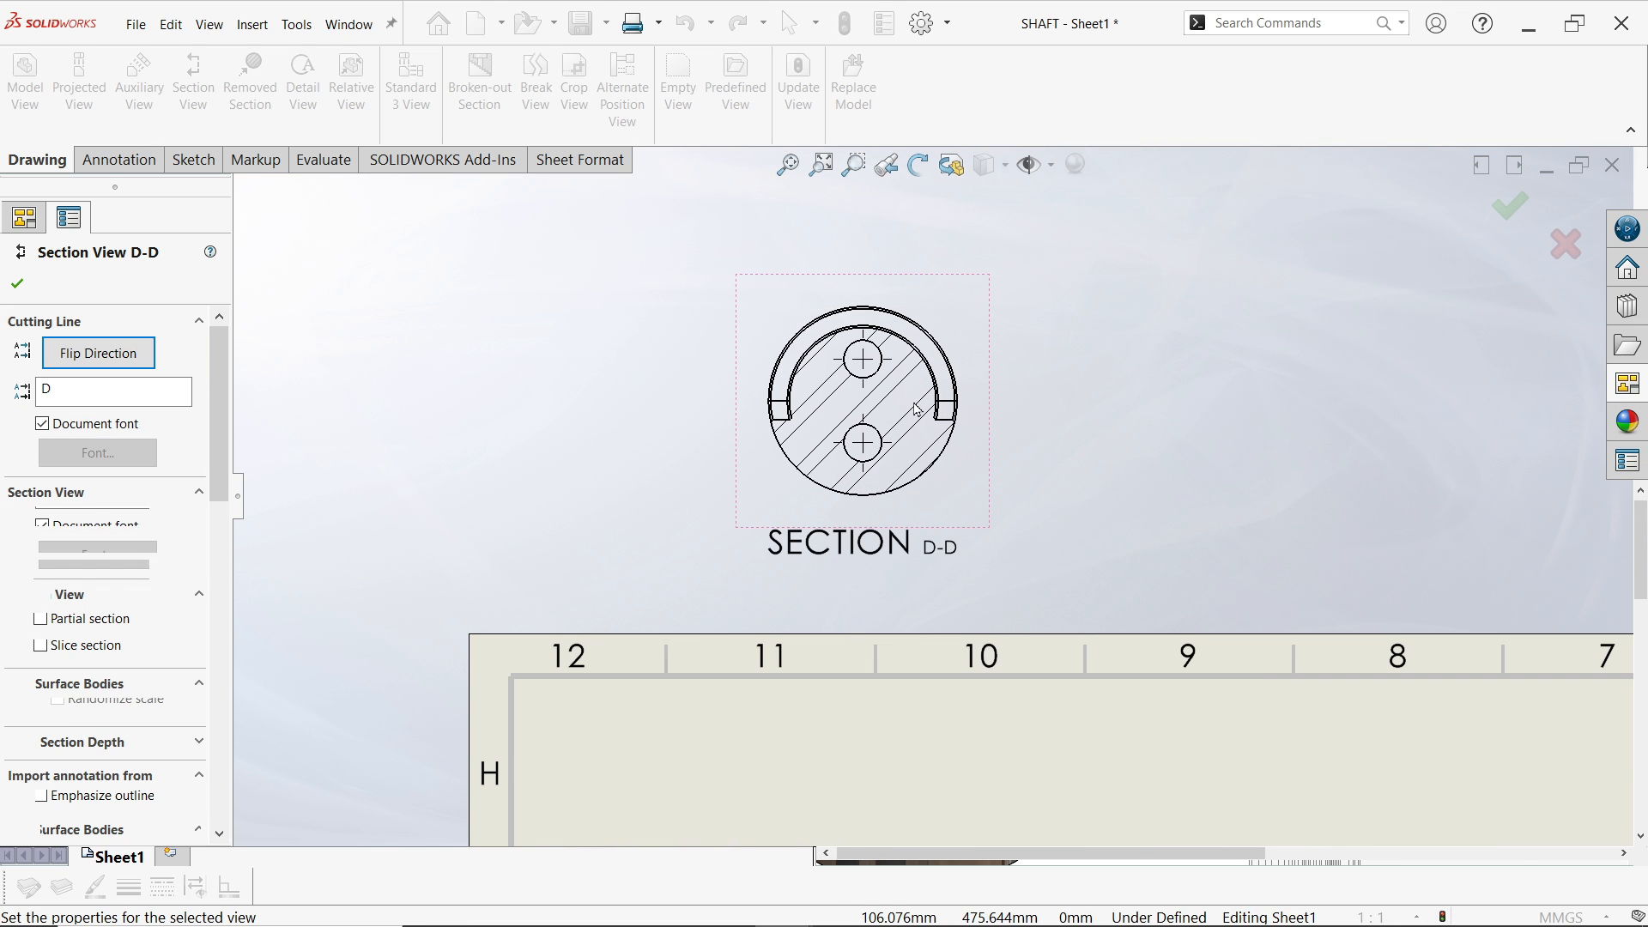
pyautogui.click(96, 360)
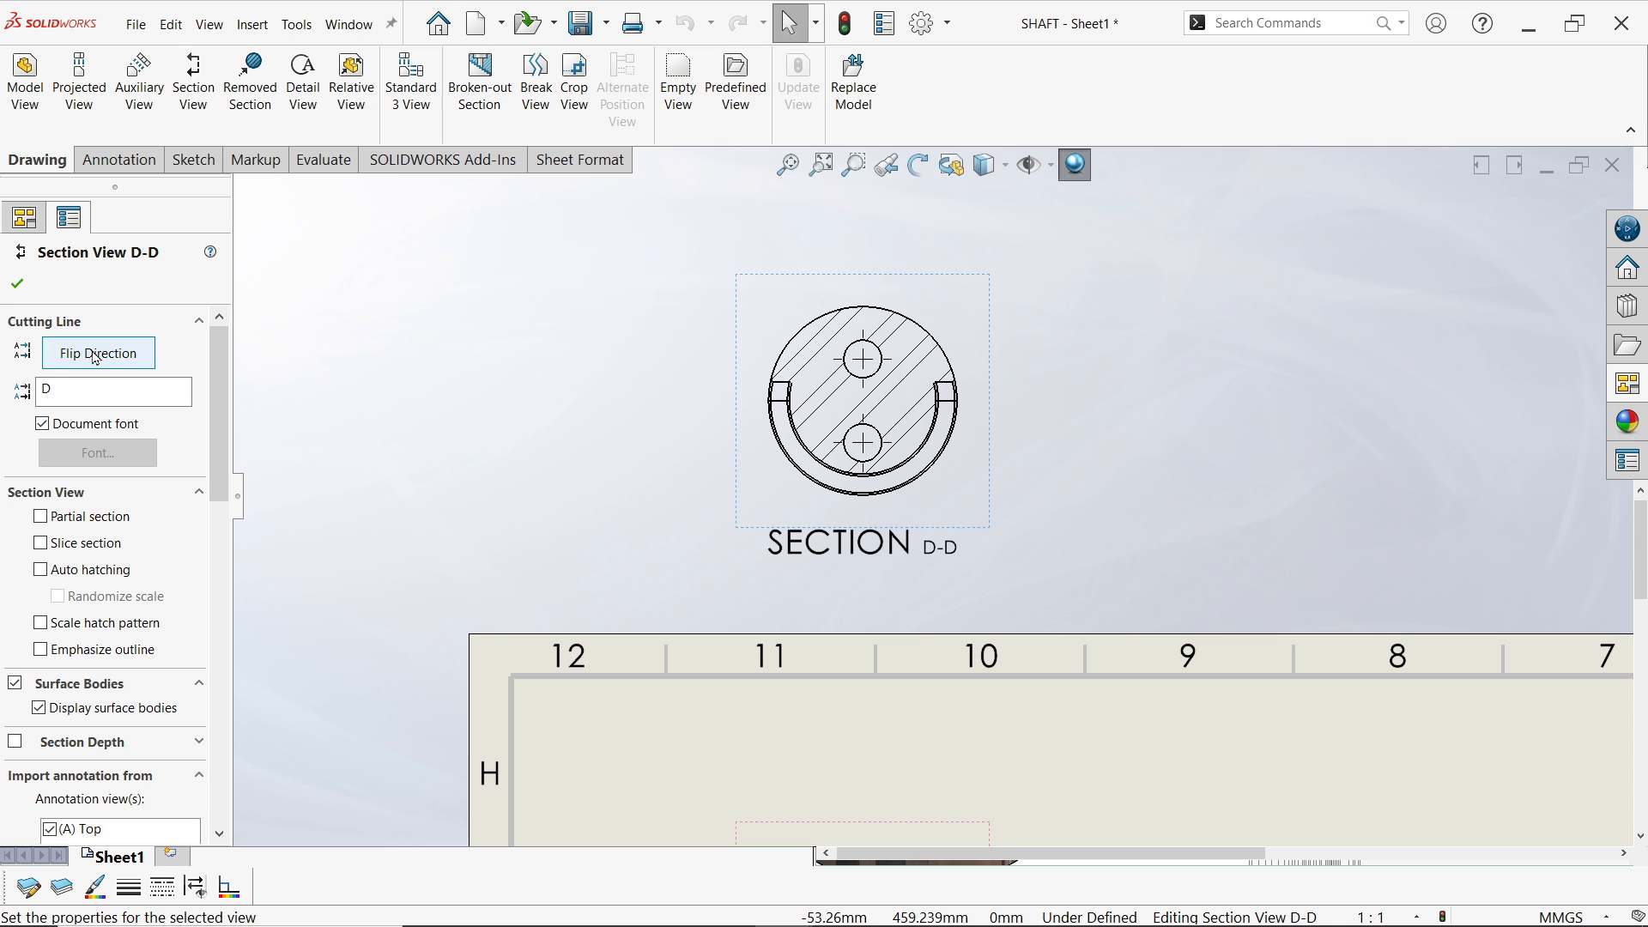
# Break section view D-D's alignment with the front view and move it onto the sheet below section view A-A
pyautogui.rightClick(988, 466)
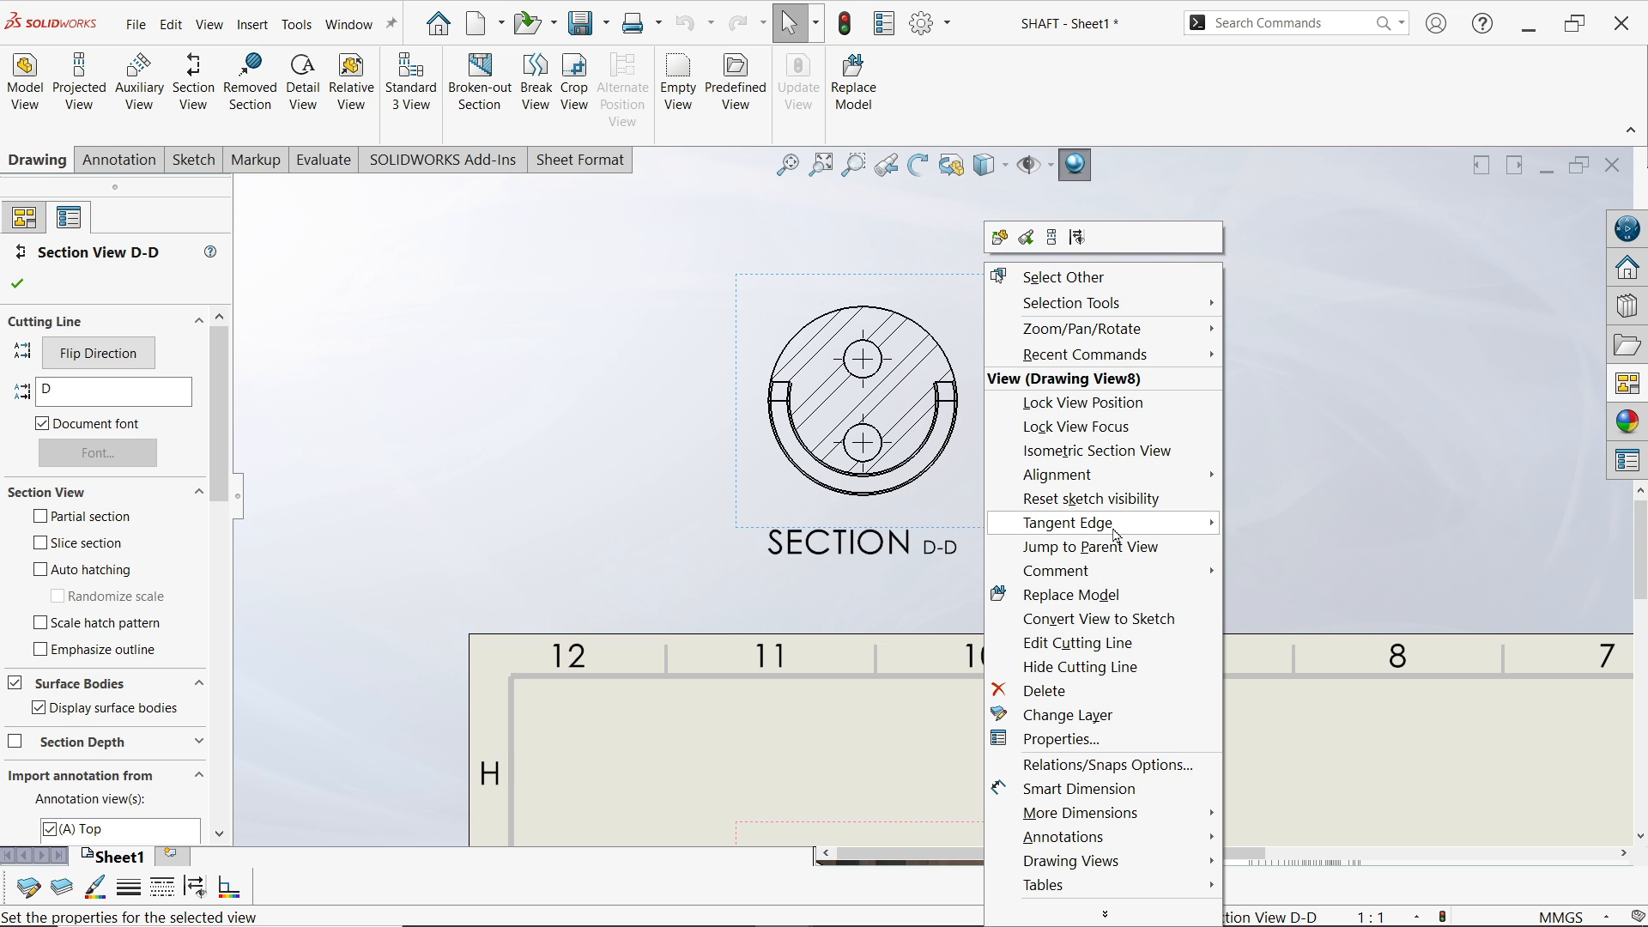
pyautogui.moveTo(1130, 475)
pyautogui.click(1292, 478)
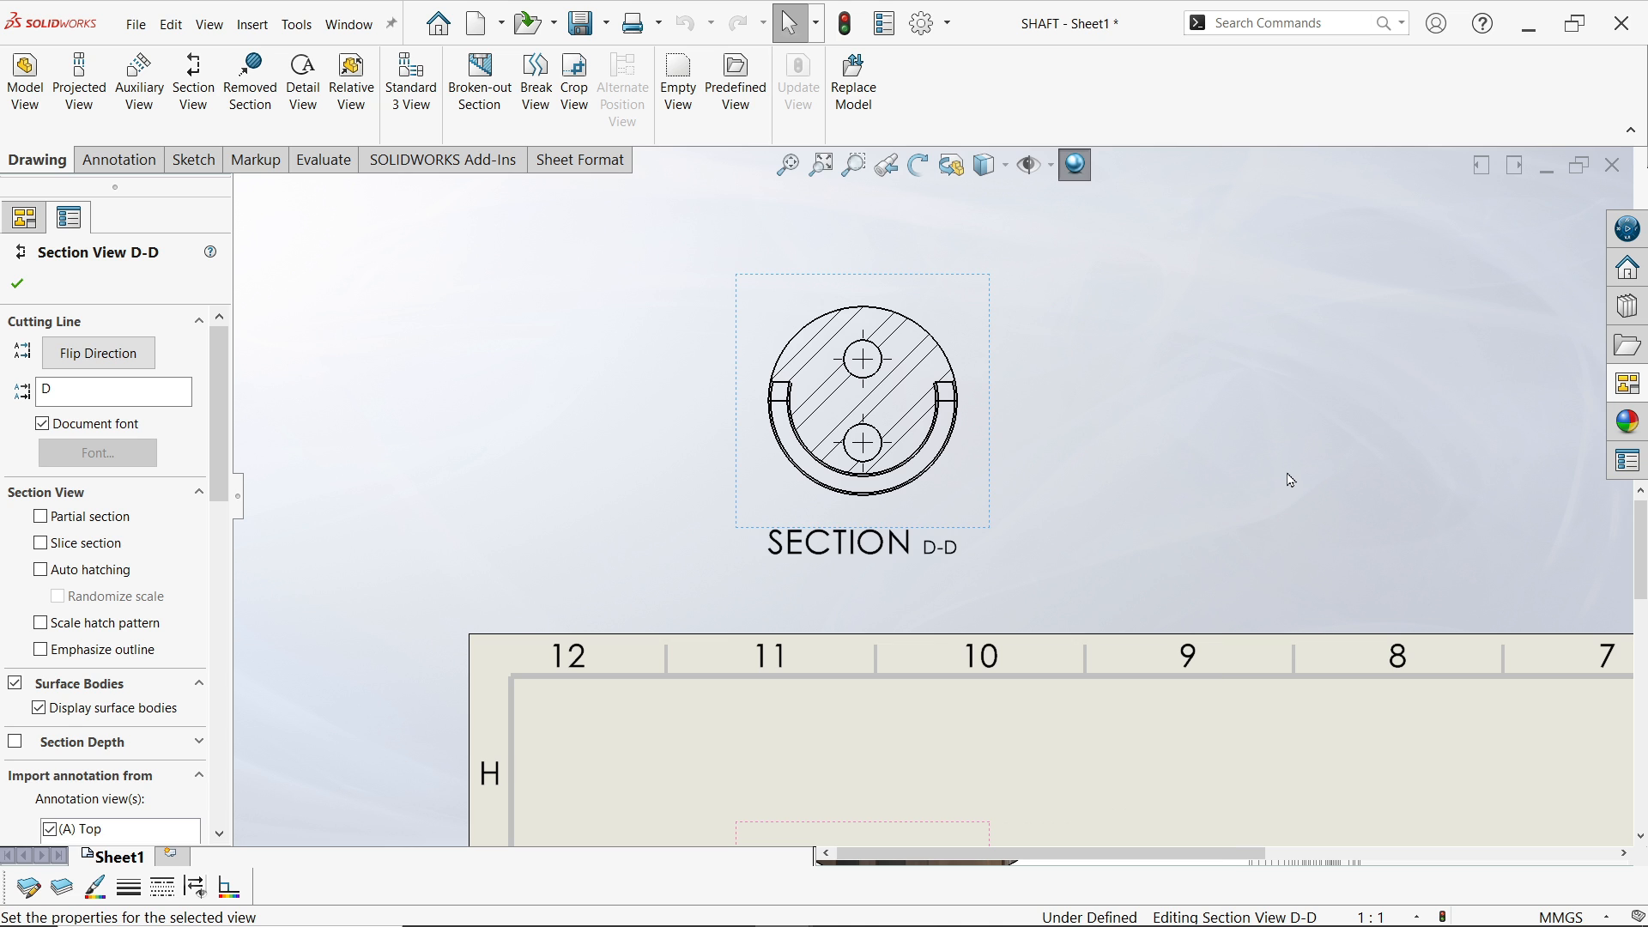
pyautogui.scroll(8, 990, 489)
pyautogui.scroll(-5, 967, 515)
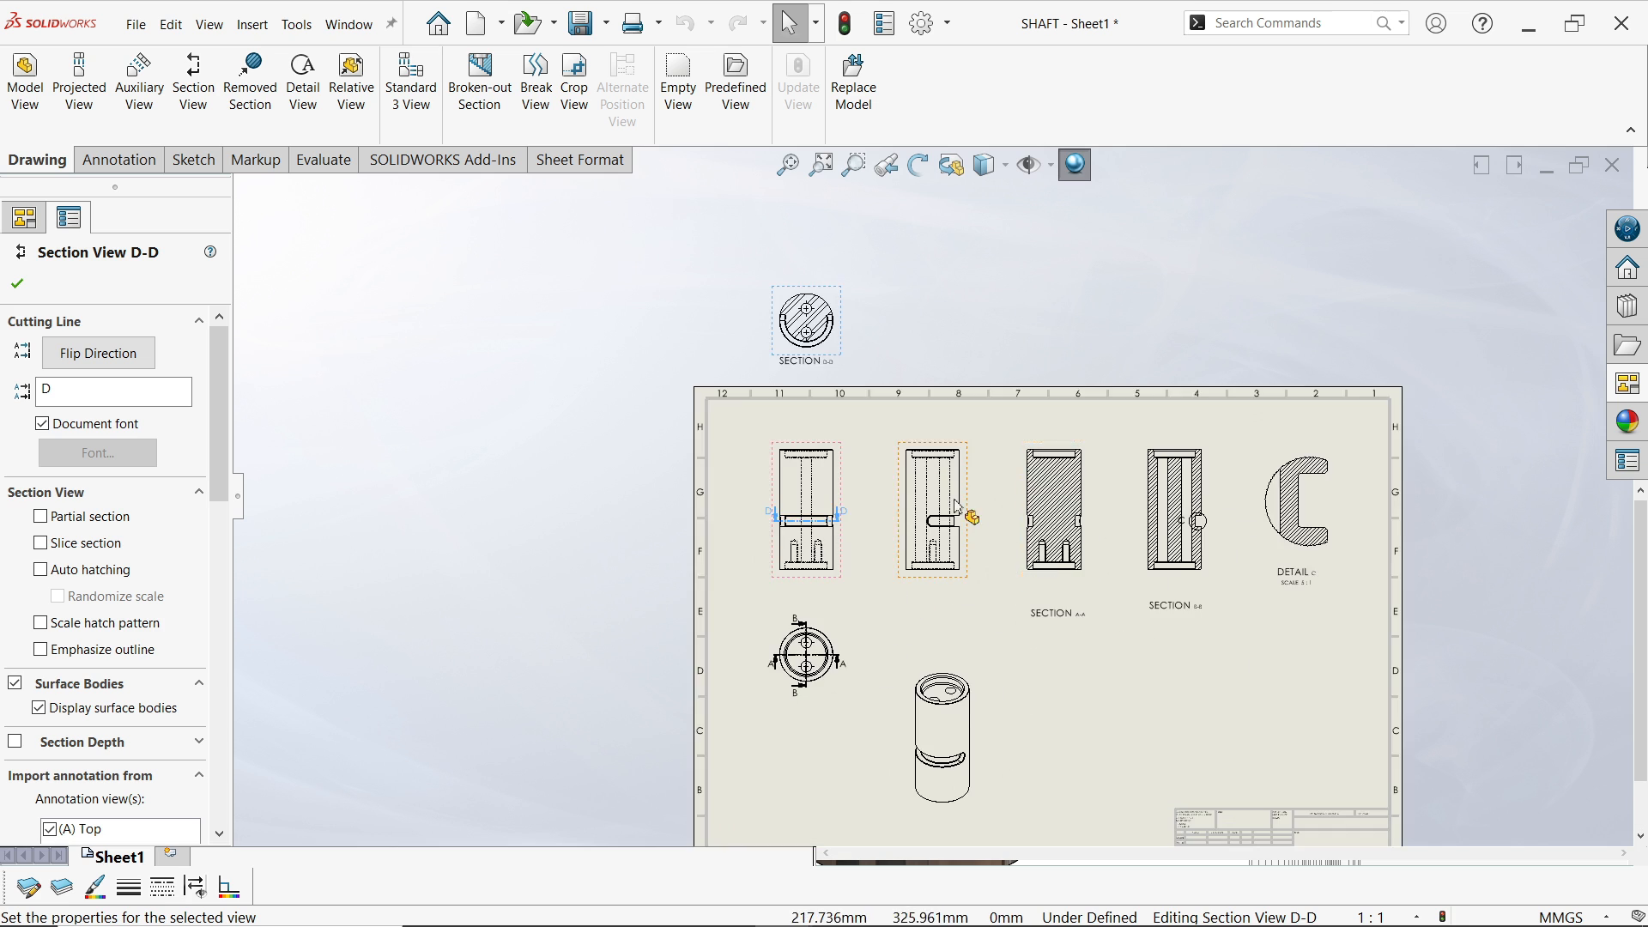
pyautogui.moveTo(765, 262)
pyautogui.mouseDown()
pyautogui.moveTo(1151, 692)
pyautogui.moveTo(1073, 532)
pyautogui.mouseUp()
pyautogui.click(770, 267)
pyautogui.moveTo(775, 275); pyautogui.dragTo(1214, 789)
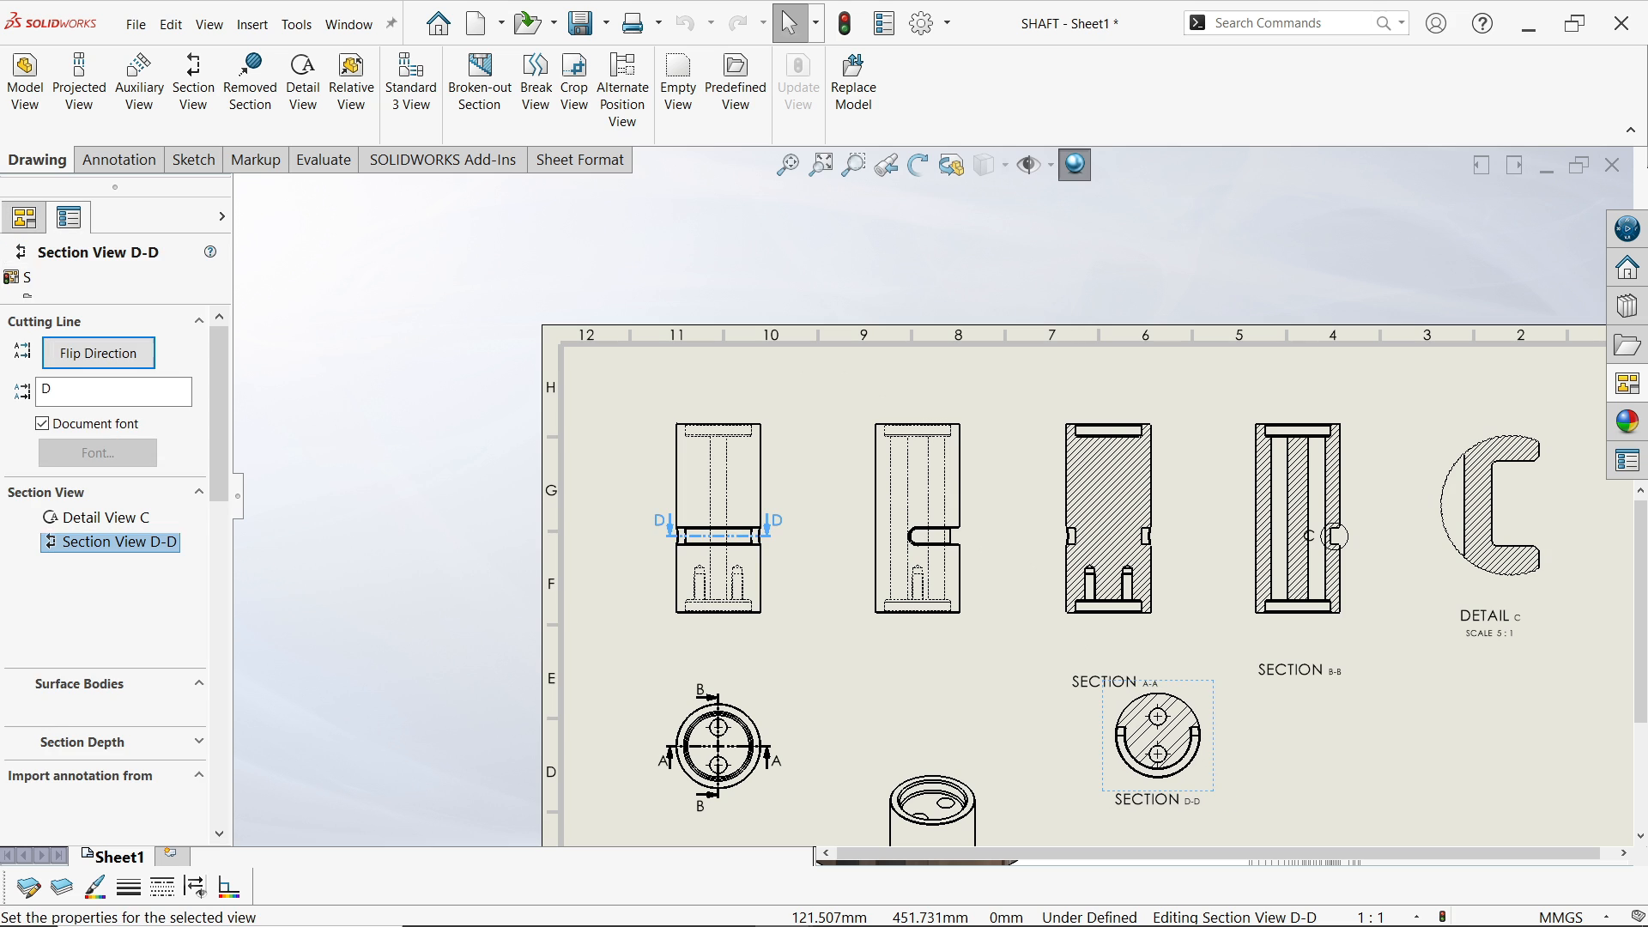
# Align section view D-D vertically by origin with section view A-A
pyautogui.scroll(-3, 1159, 831)
pyautogui.rightClick(1255, 622)
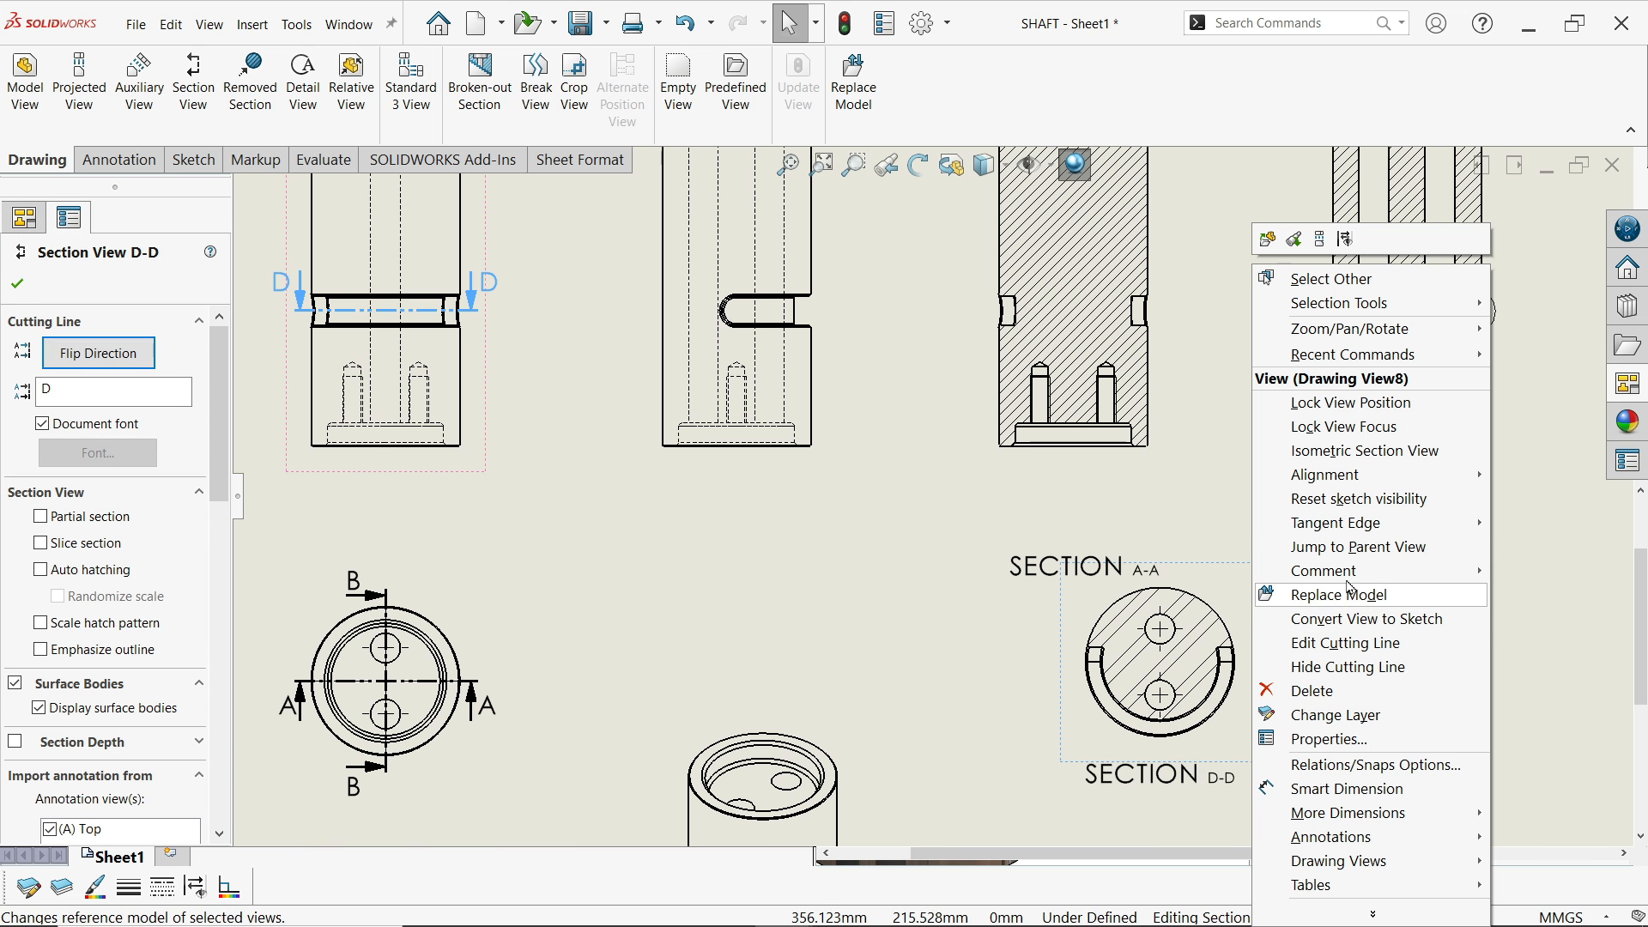
pyautogui.moveTo(1476, 484)
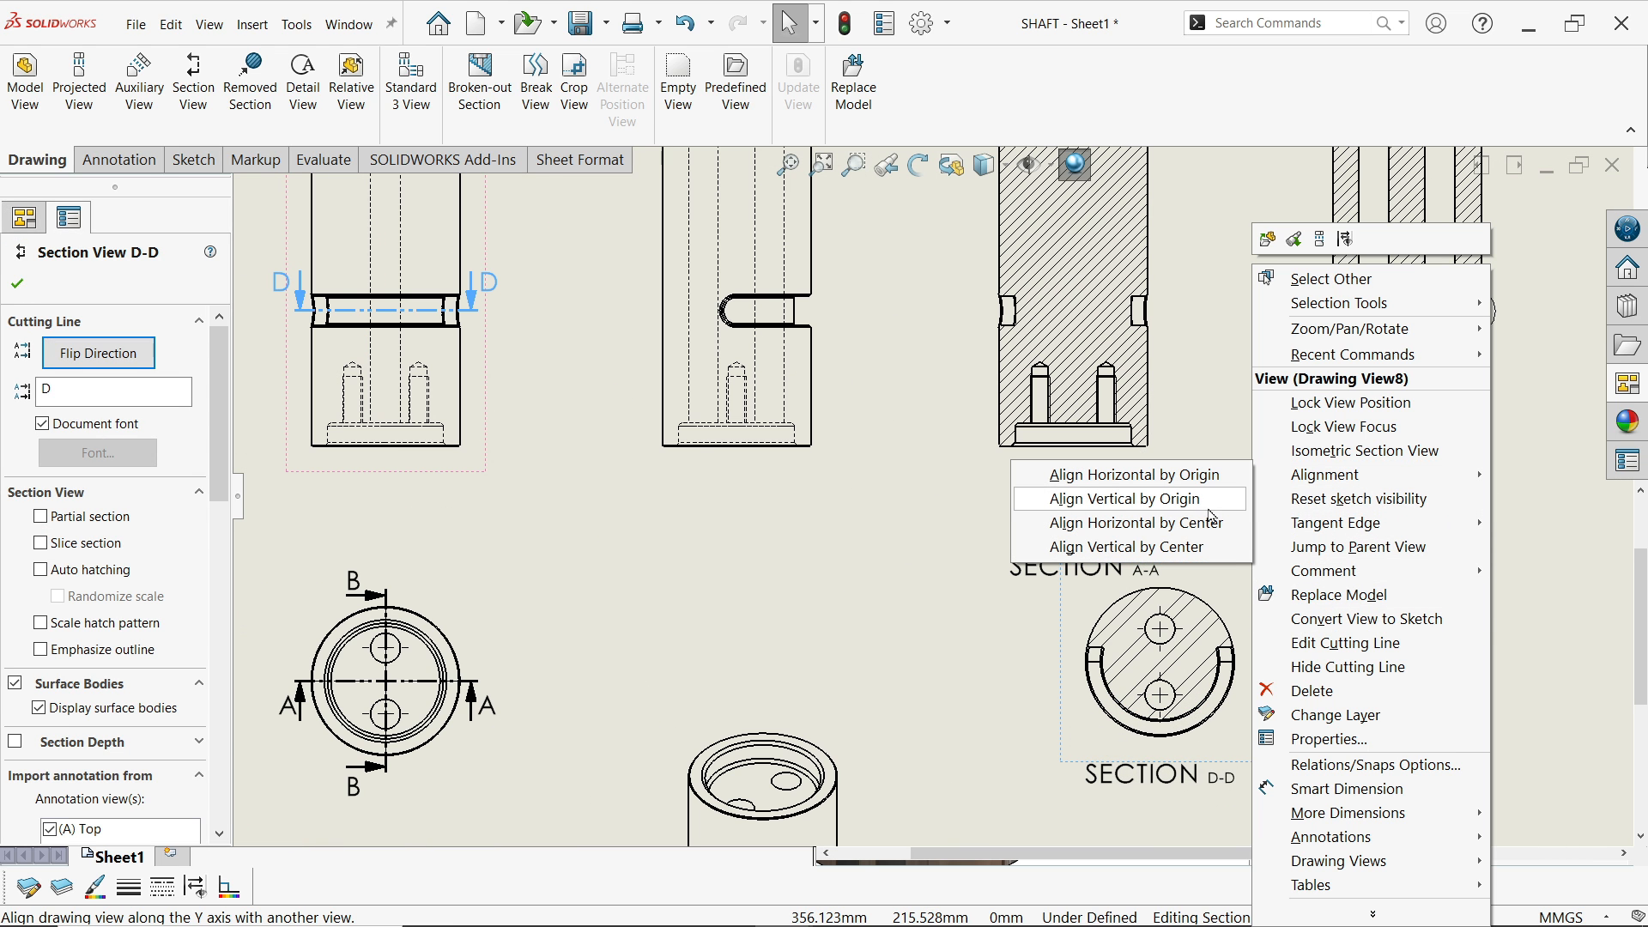
pyautogui.click(1165, 511)
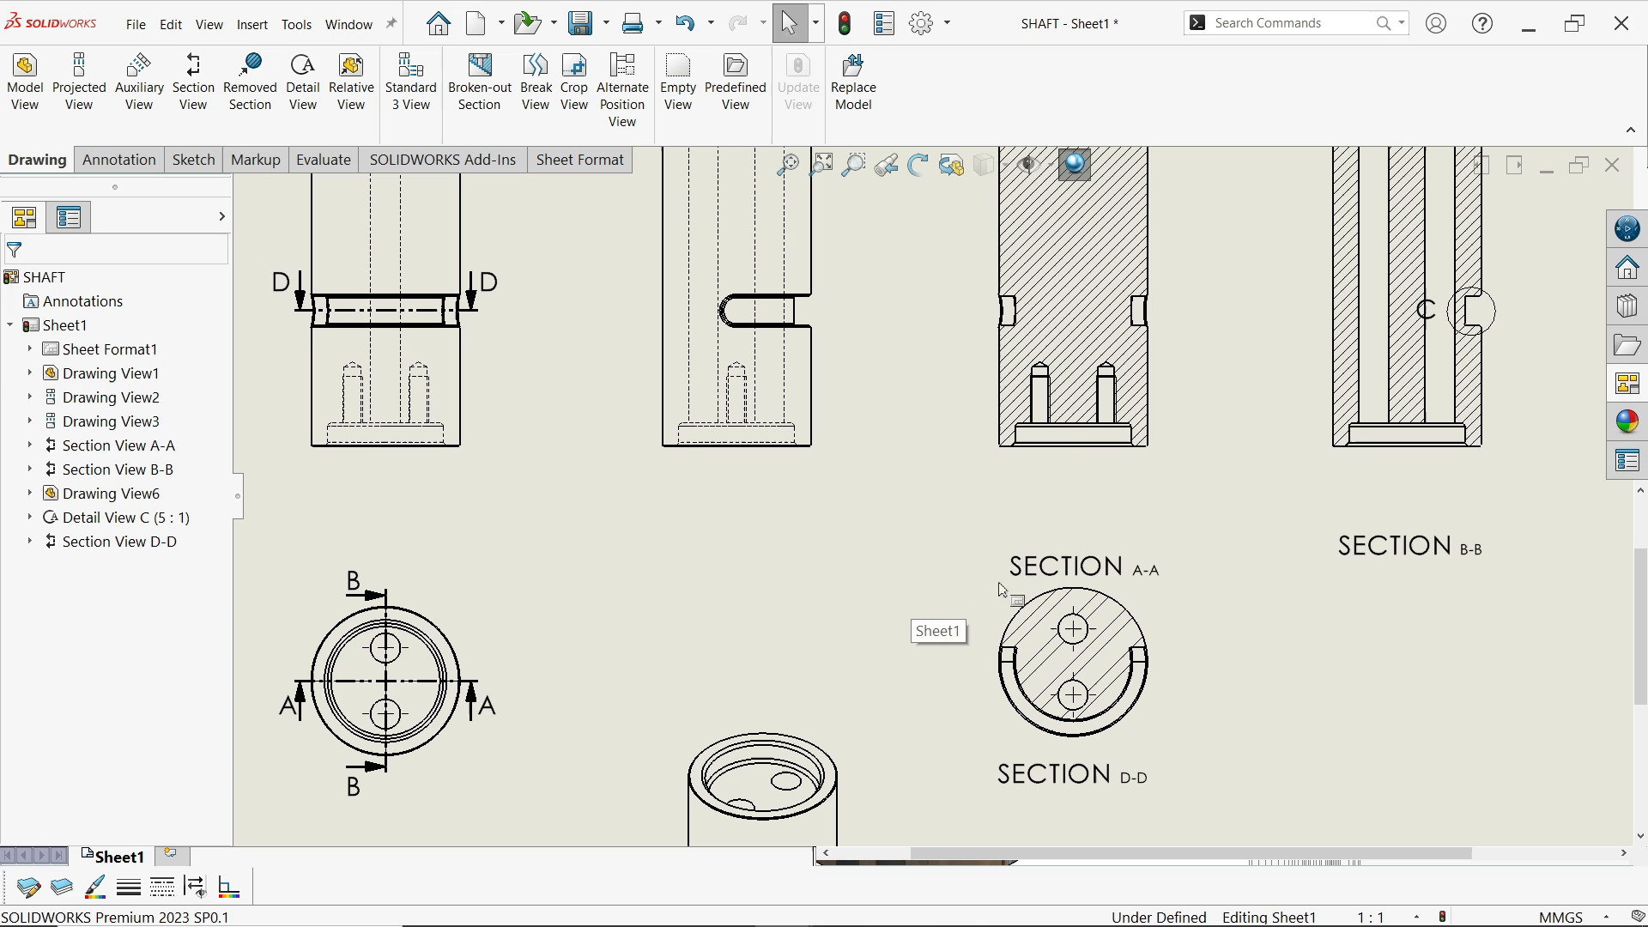
pyautogui.click(889, 511)
pyautogui.rightClick(888, 512)
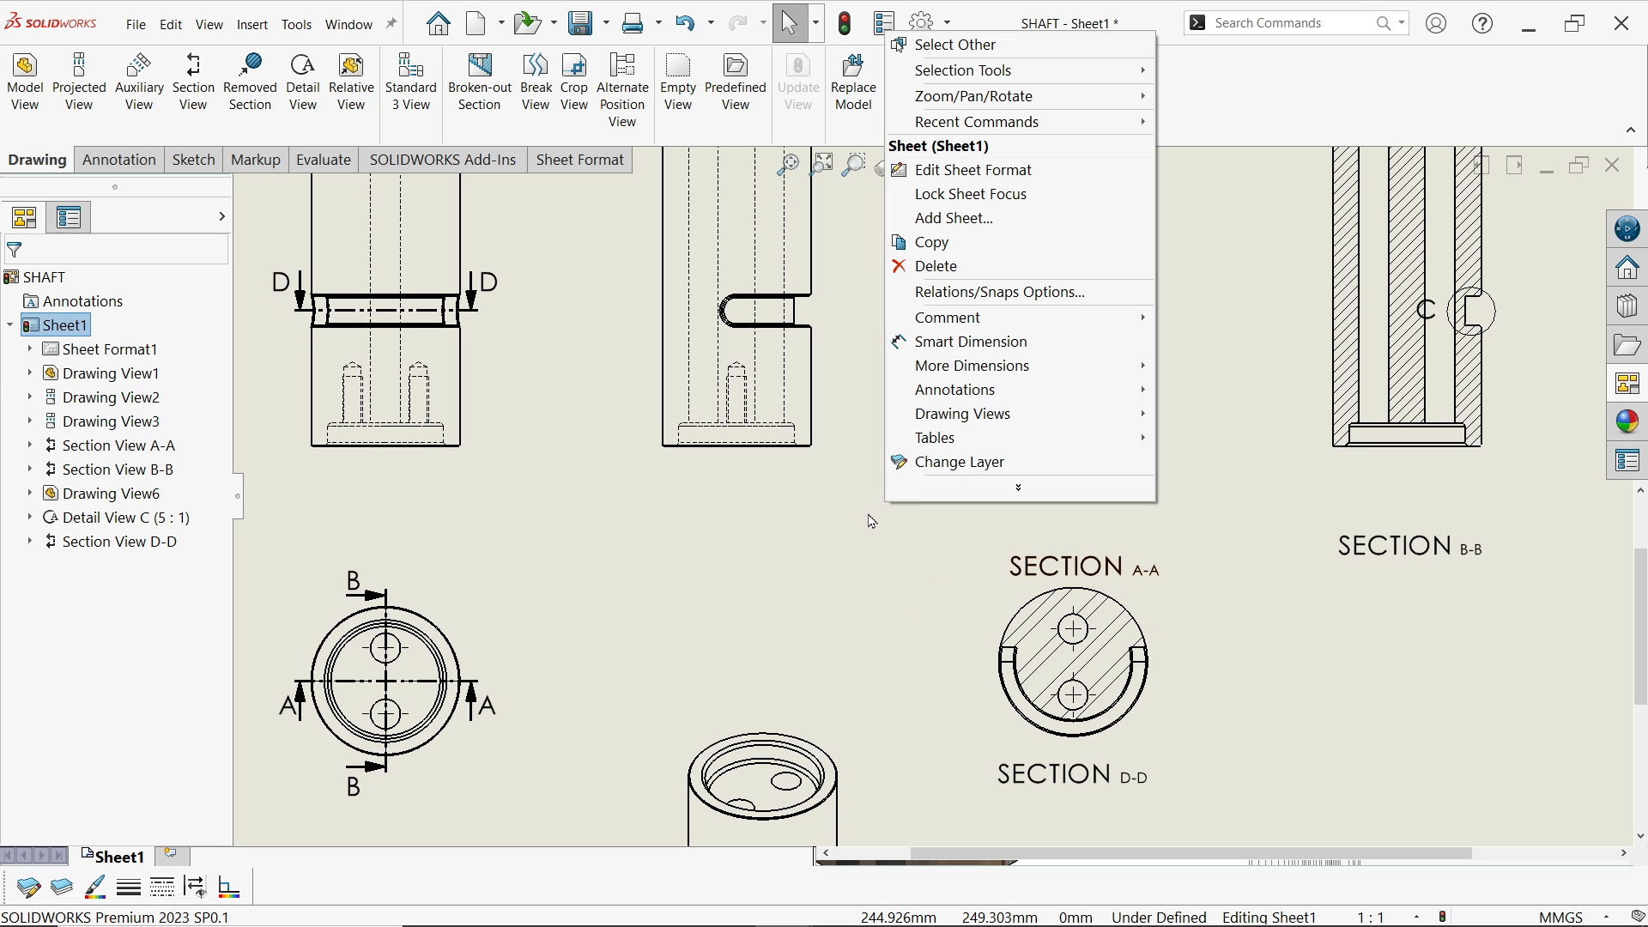
pyautogui.click(873, 521)
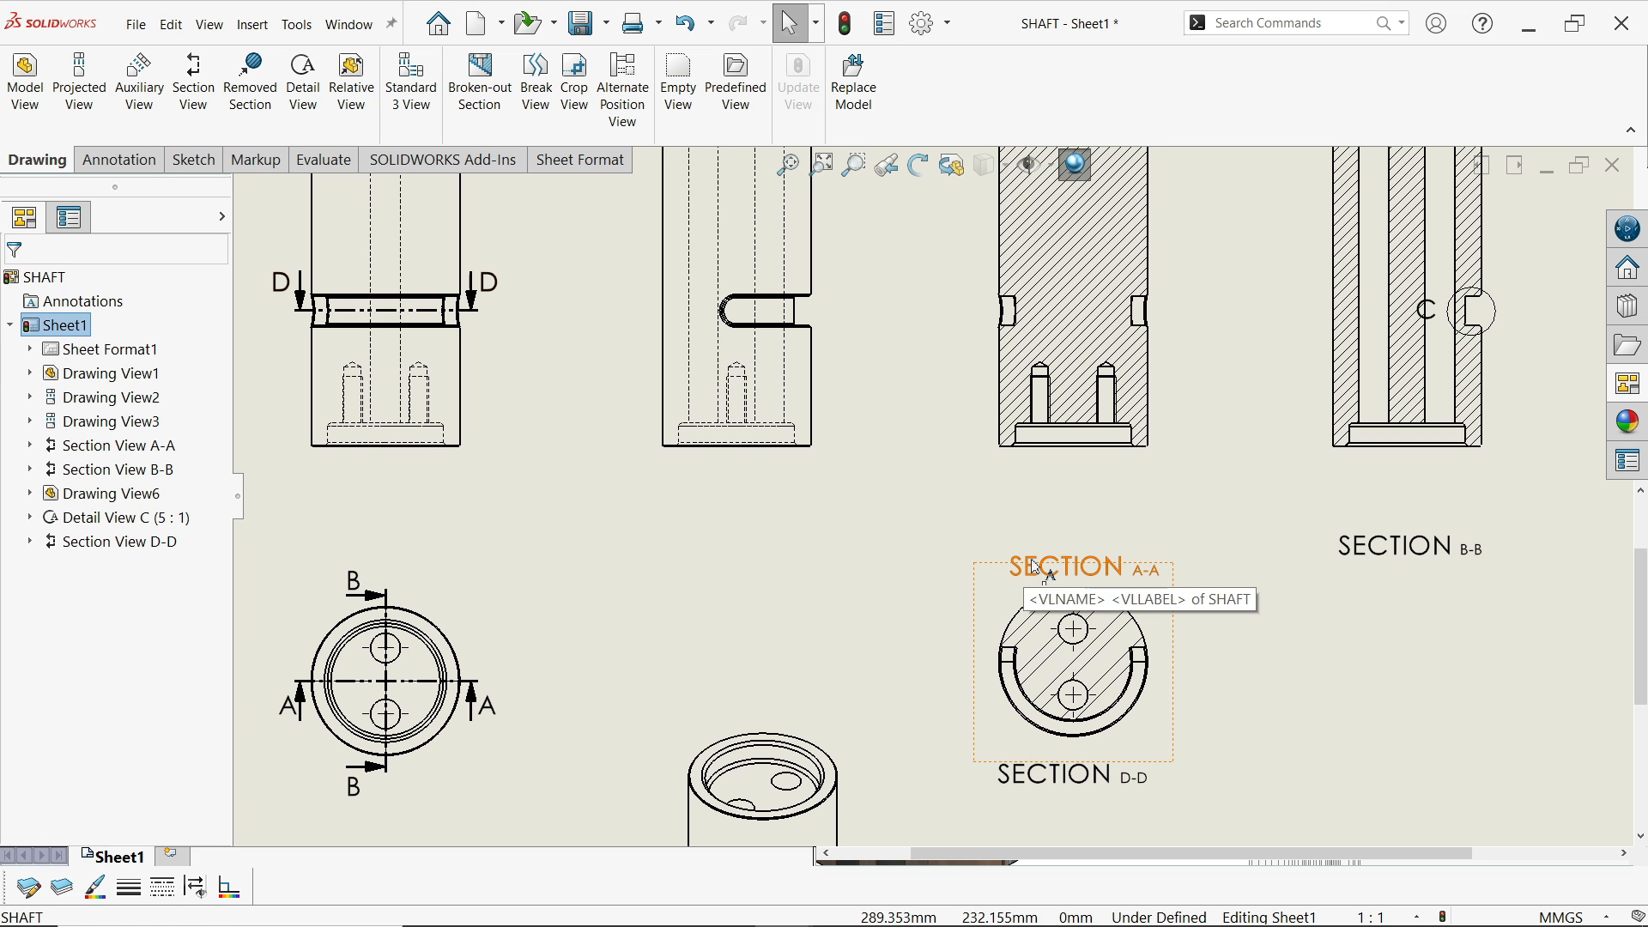
# Delete the text labels below section views A-A, B-B and D-D
pyautogui.moveTo(1030, 569); pyautogui.dragTo(1042, 513)
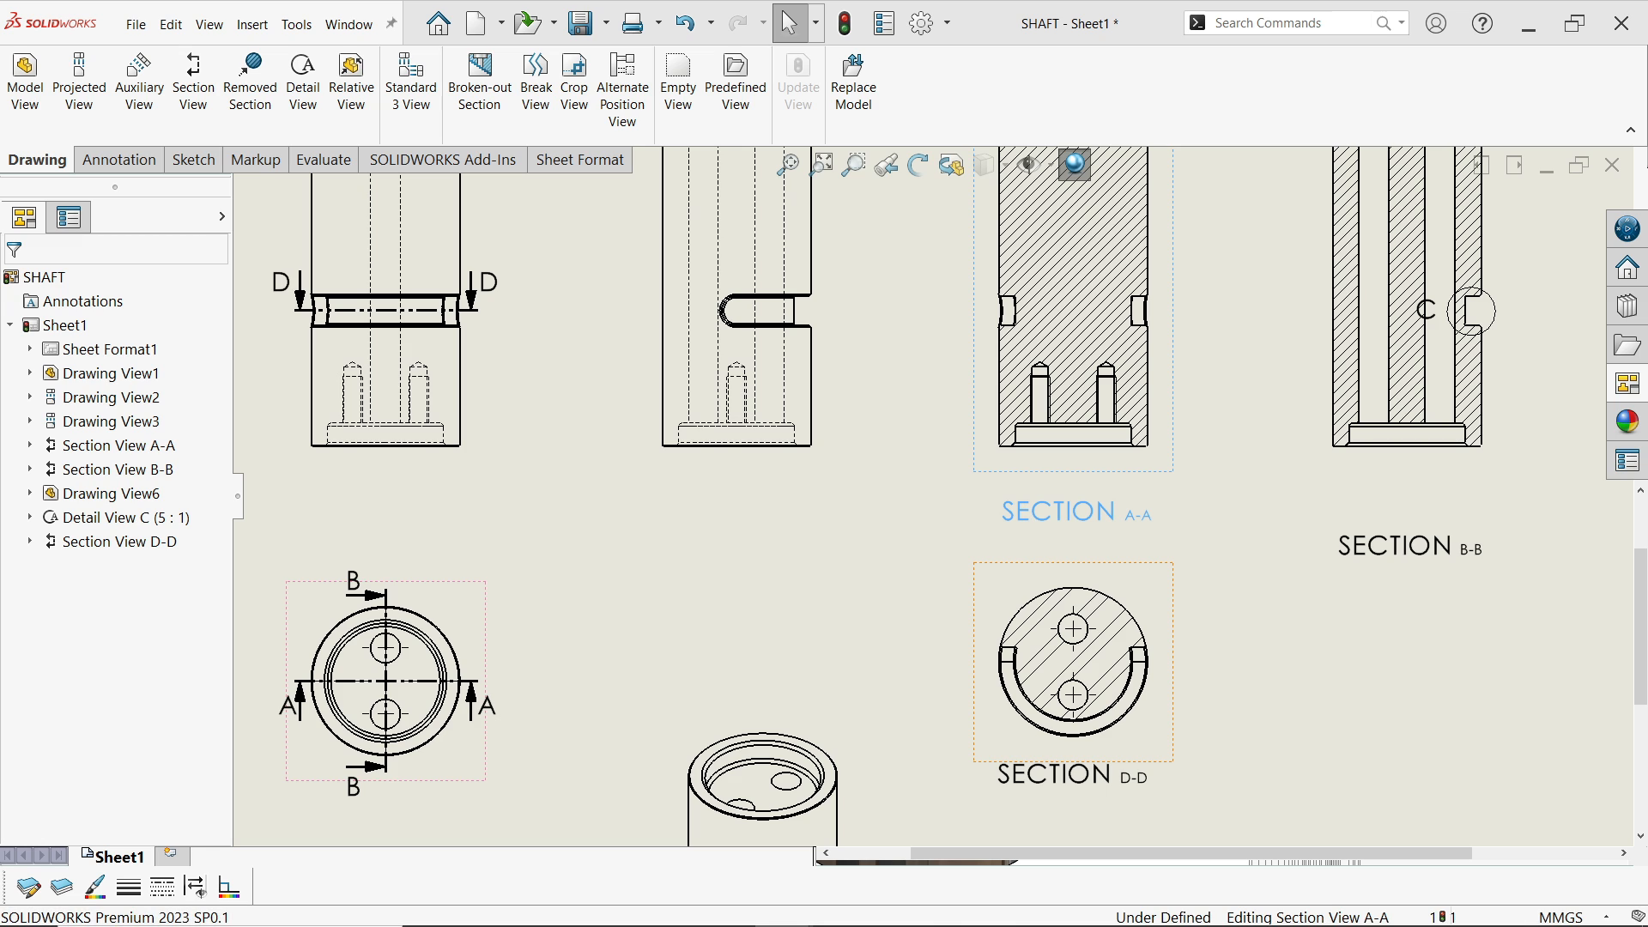
pyautogui.click(1026, 516)
pyautogui.press('Delete')
pyautogui.click(1471, 546)
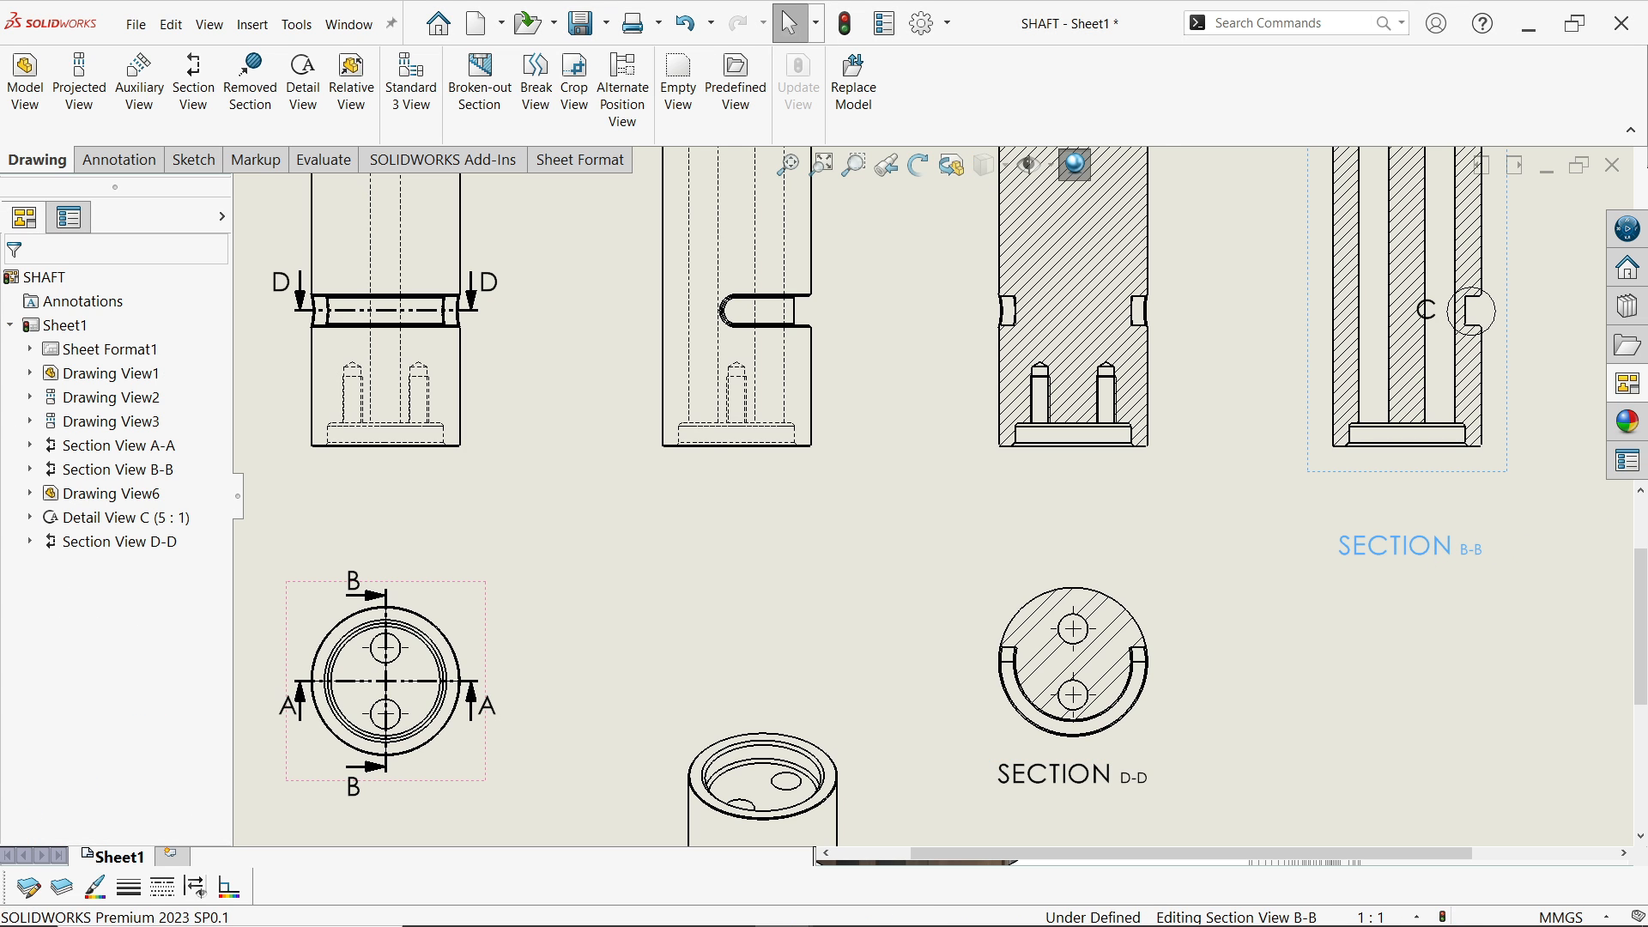
pyautogui.press('Delete')
pyautogui.click(1073, 775)
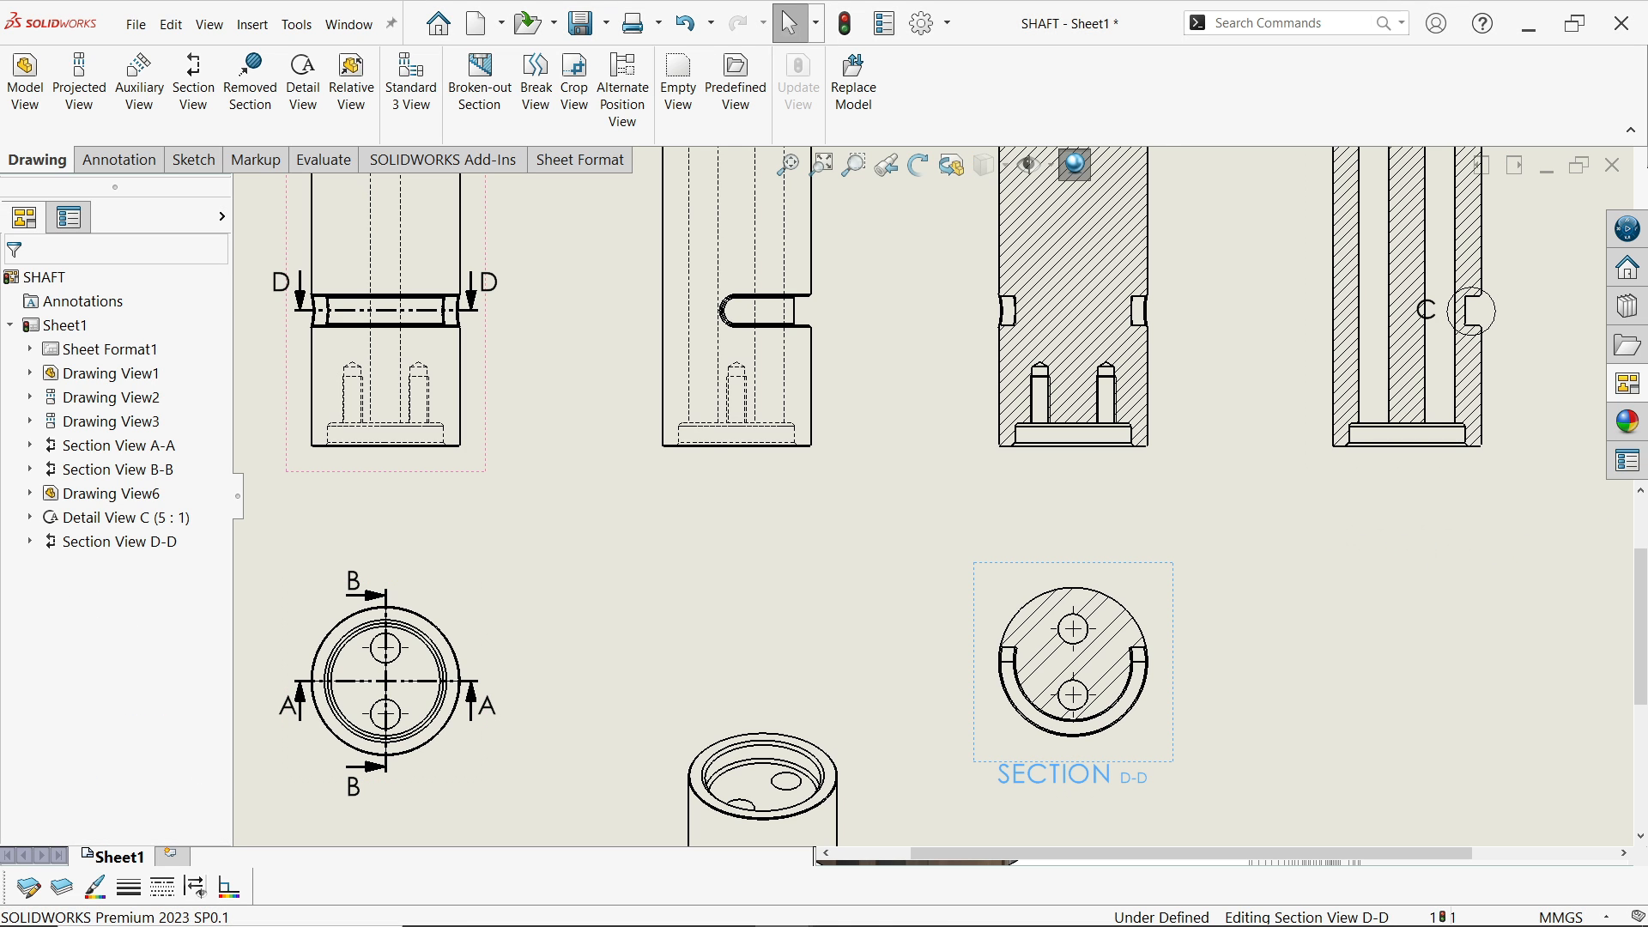
pyautogui.press('Delete')
# Replace section view D-D's material crosshatch with the DIN 201 grey cast iron pattern at scale 2
pyautogui.scroll(2, 1159, 644)
pyautogui.scroll(-1, 1019, 673)
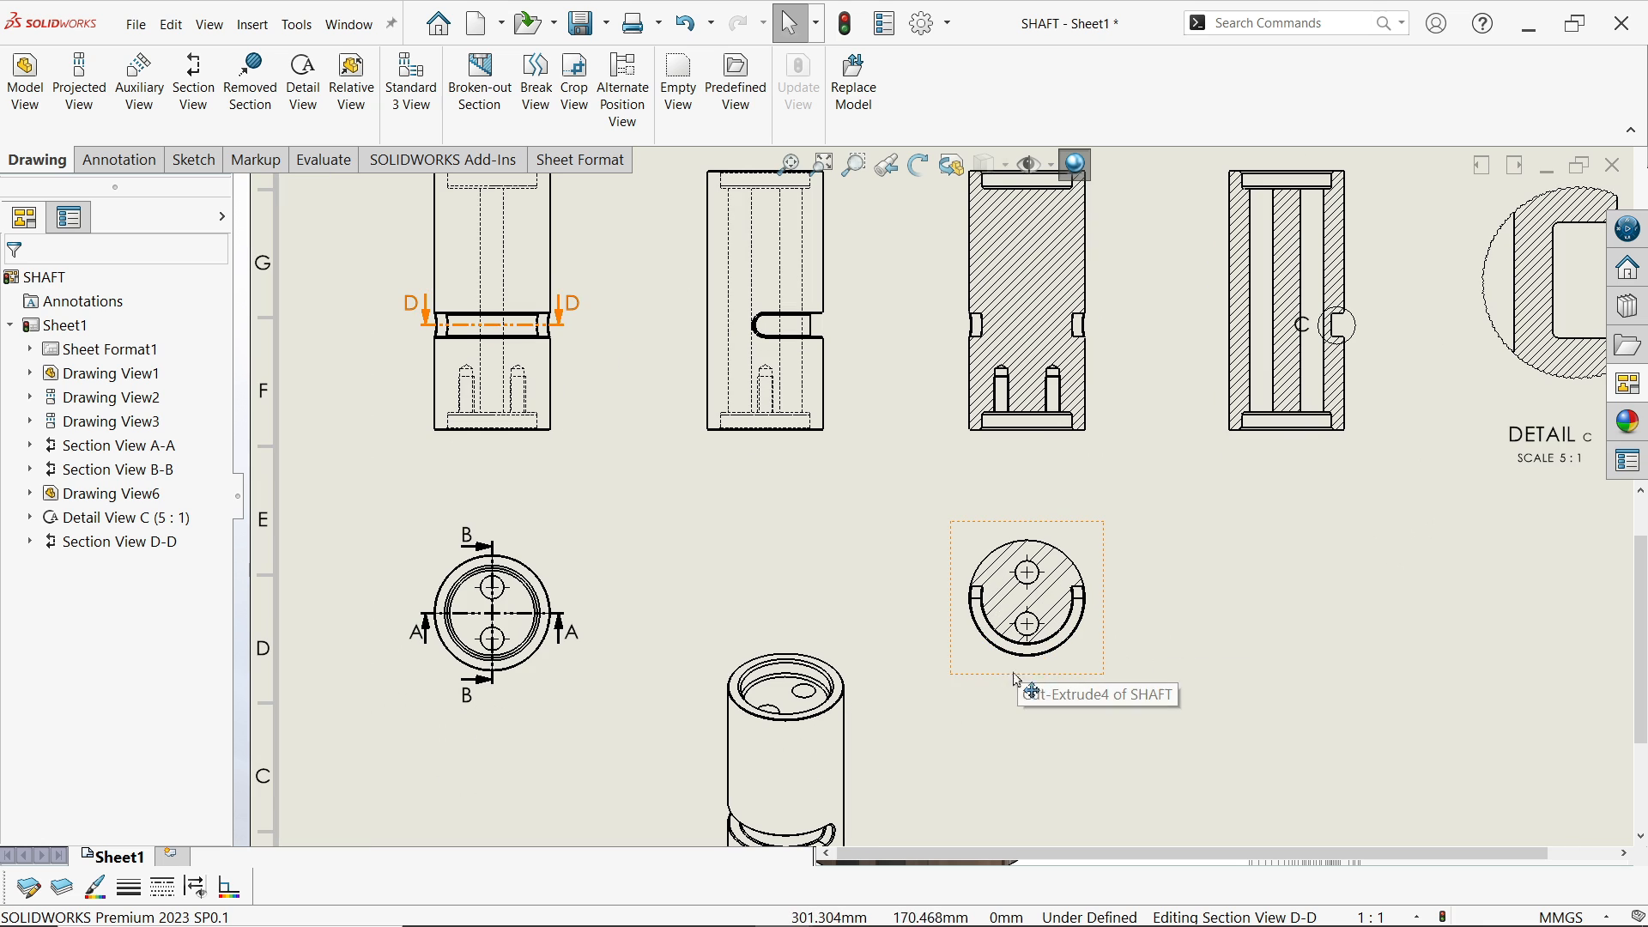
pyautogui.scroll(-1, 1077, 395)
pyautogui.scroll(-2, 1022, 691)
pyautogui.click(949, 593)
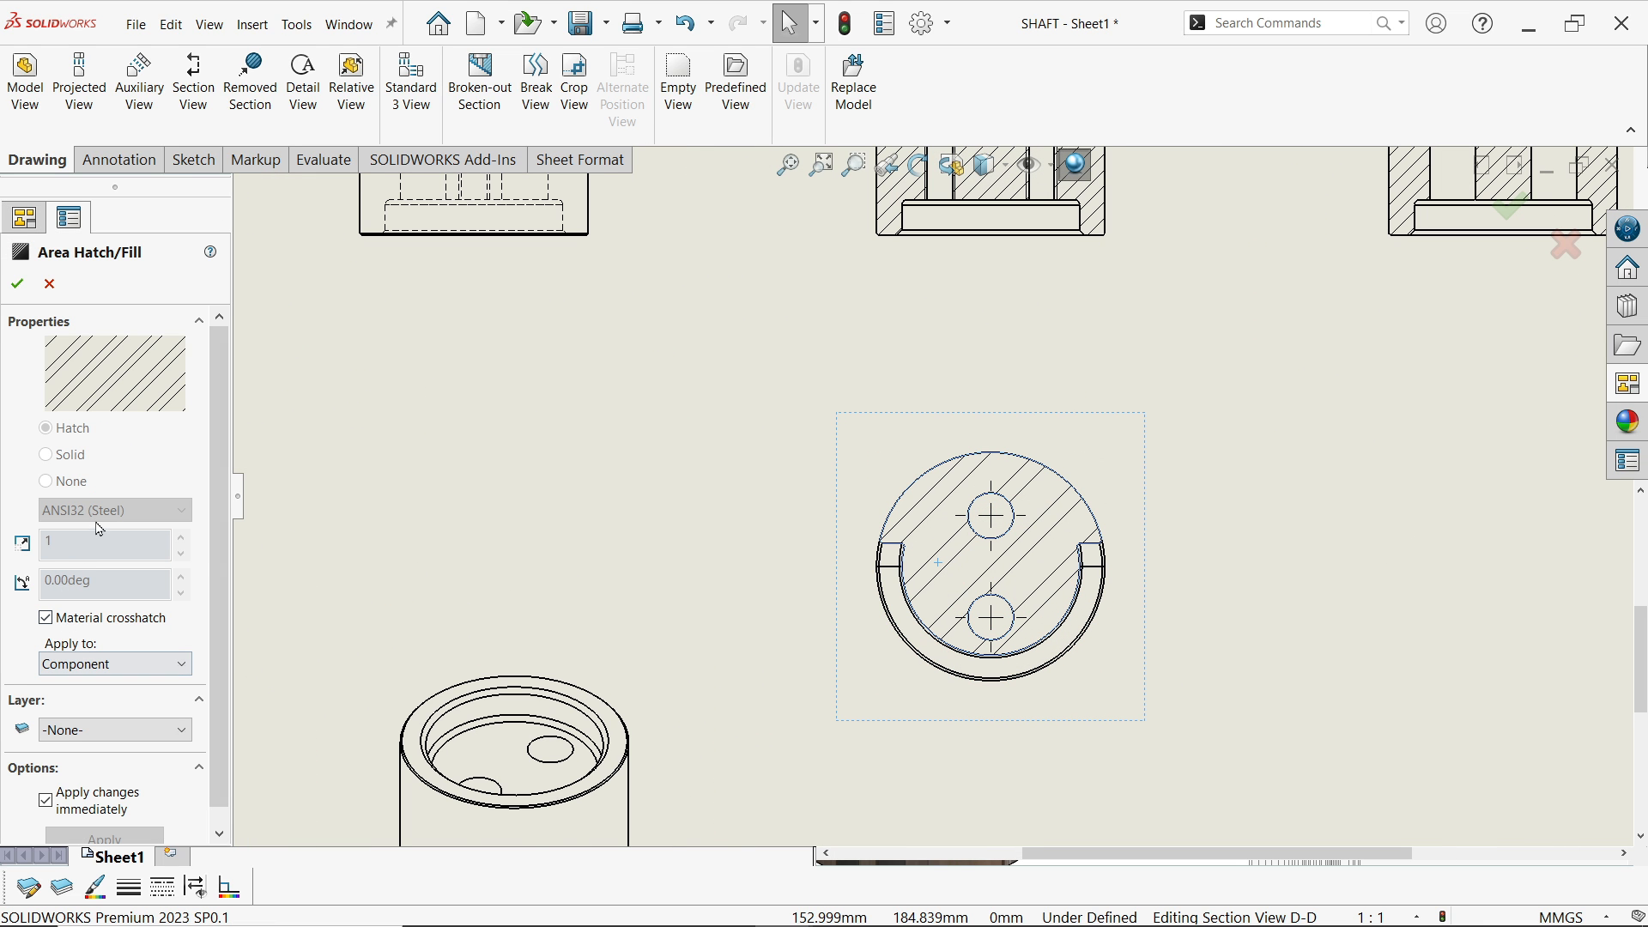
pyautogui.click(47, 618)
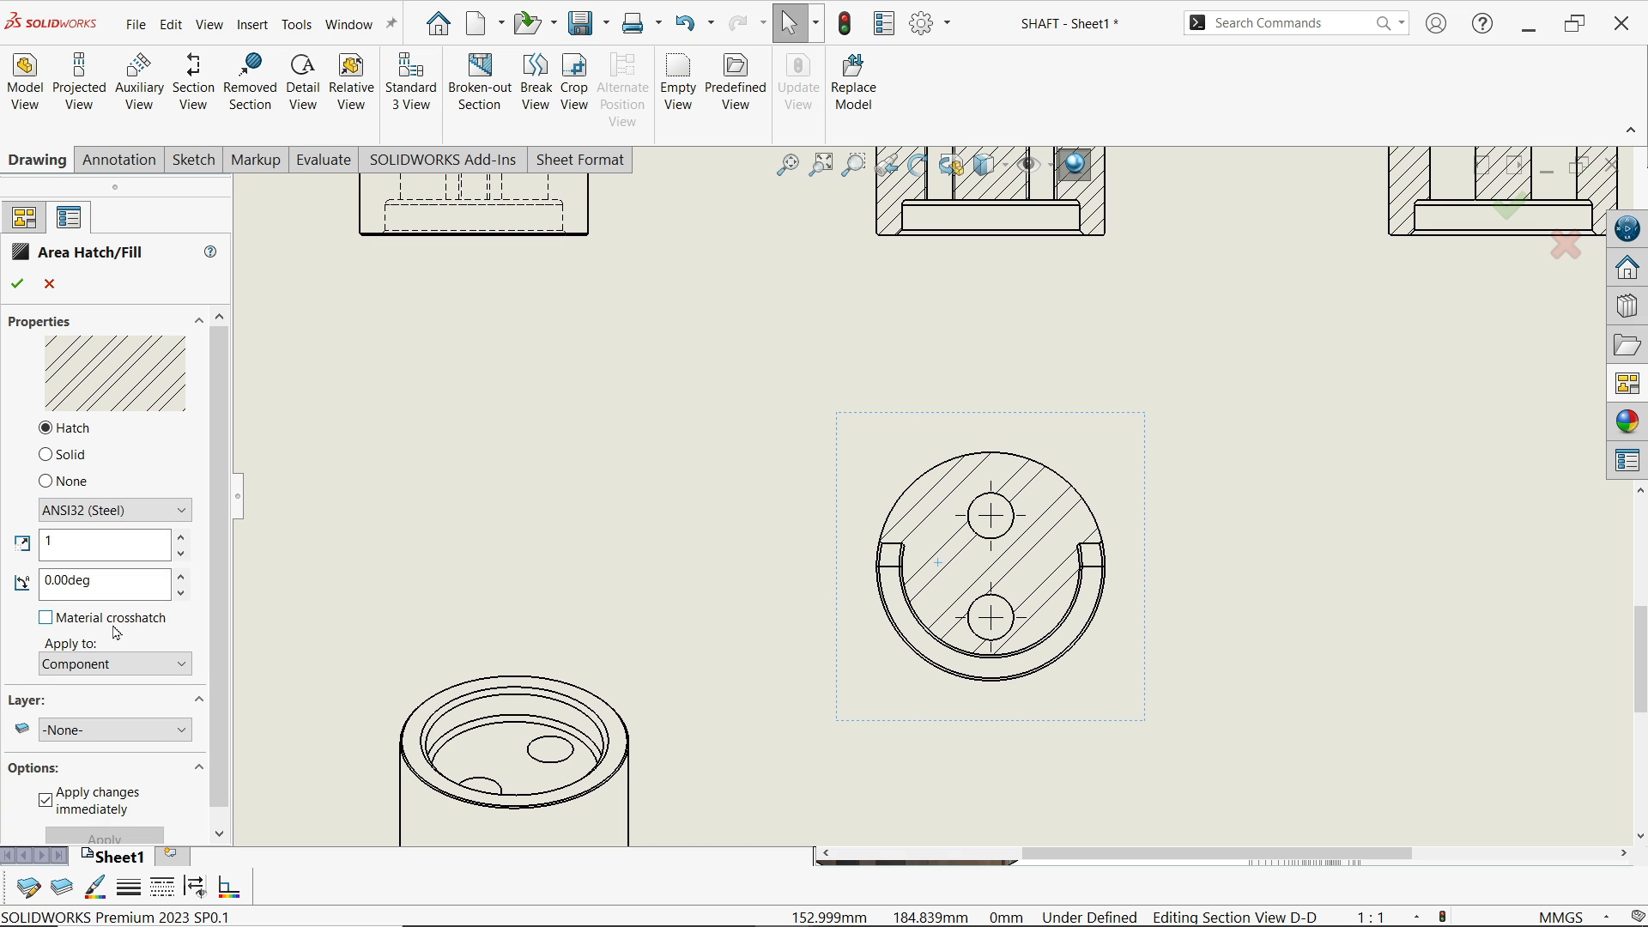
pyautogui.click(102, 514)
pyautogui.scroll(-2, 129, 463)
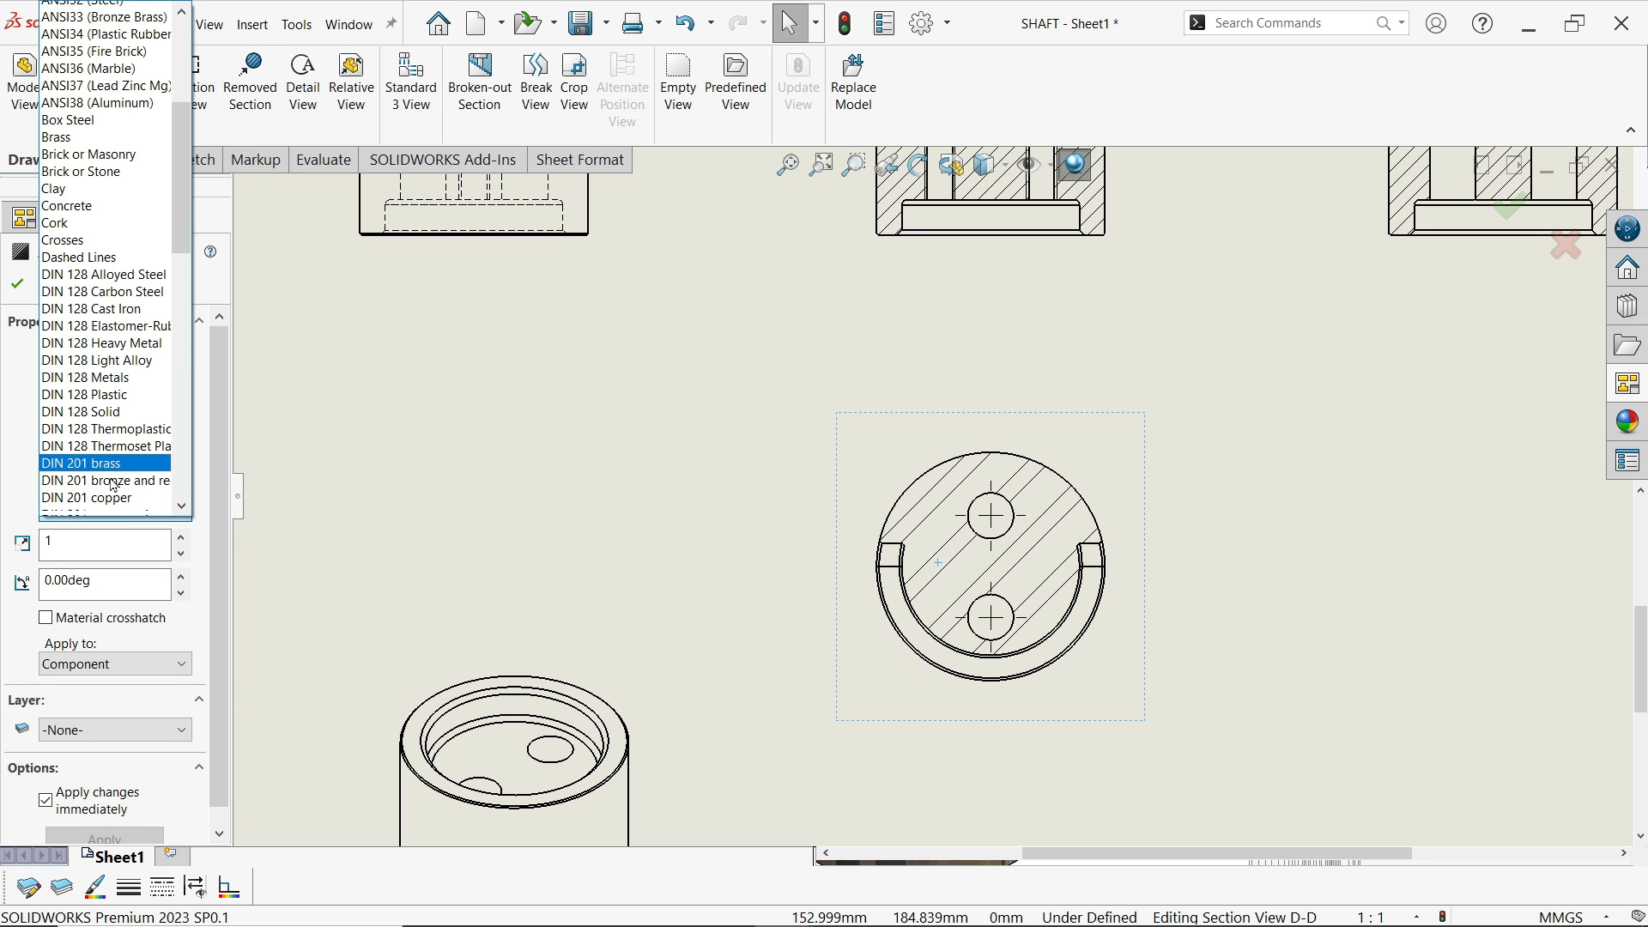
pyautogui.click(143, 474)
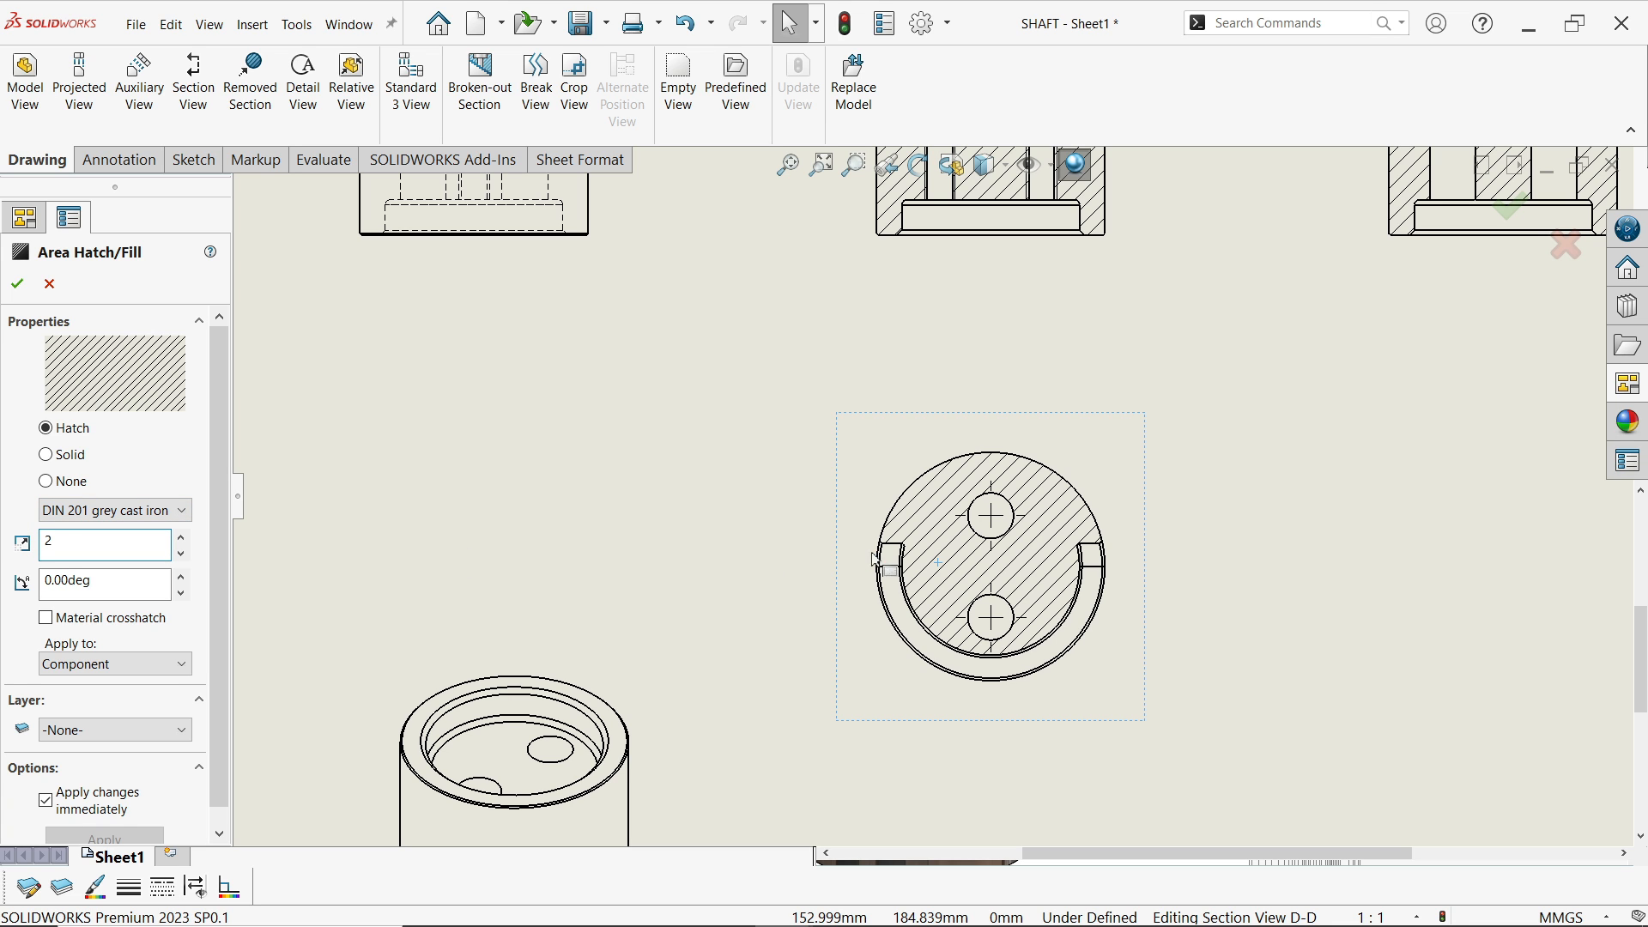
pyautogui.click(18, 287)
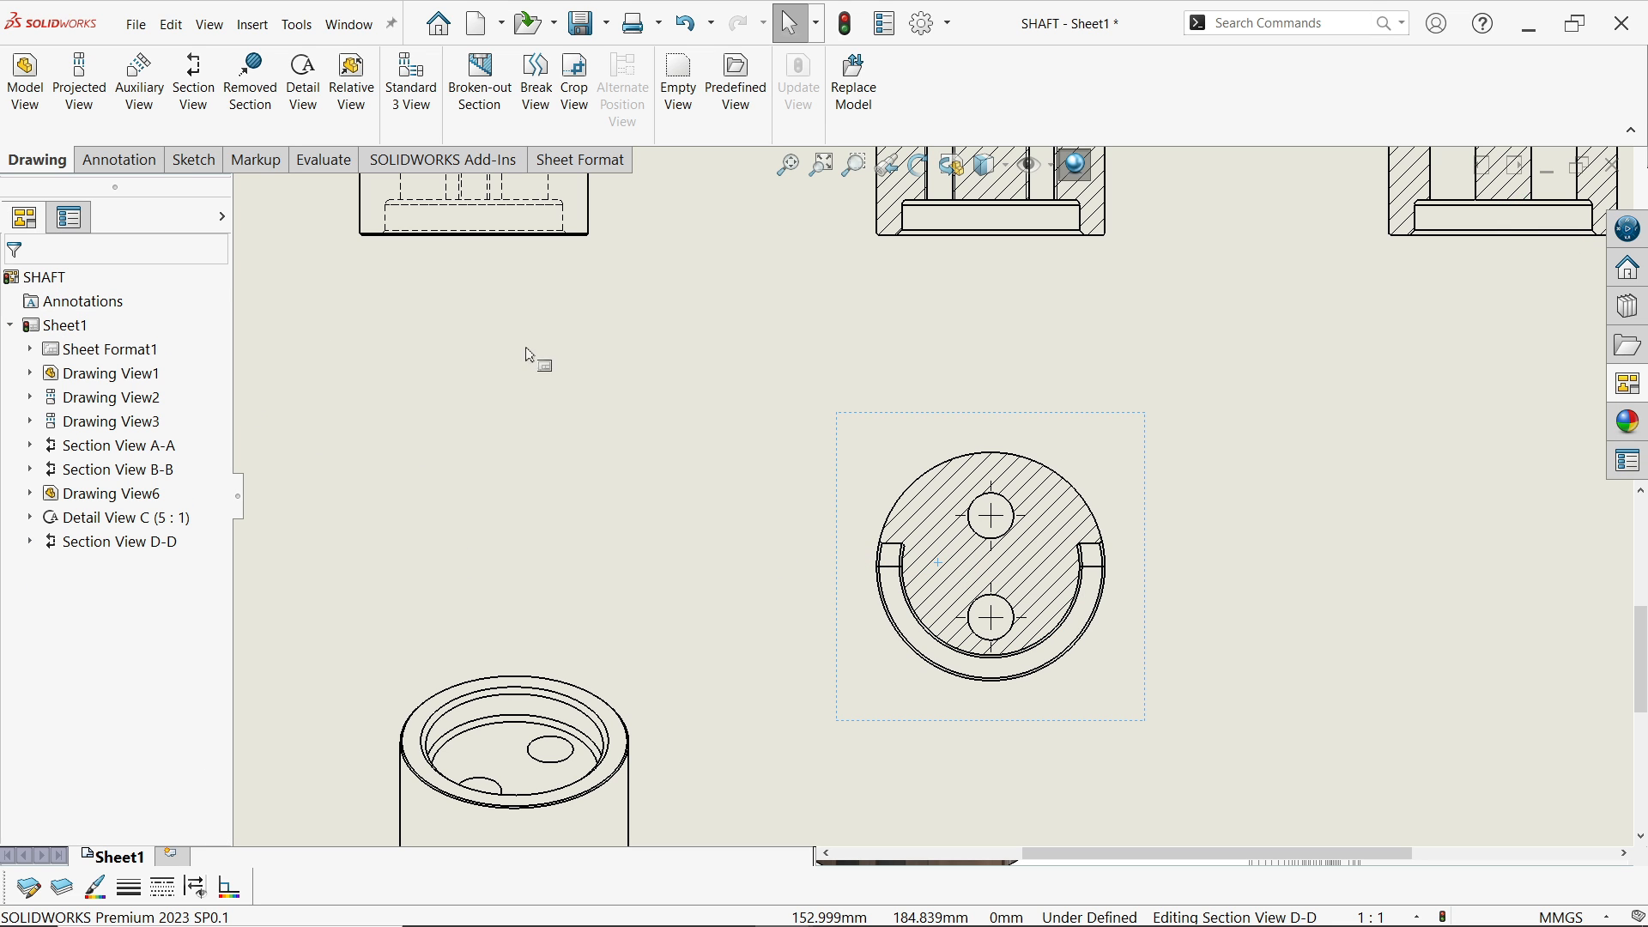
# Remove the tangent edges from the front view with the D-D cutting line
pyautogui.scroll(-4, 925, 560)
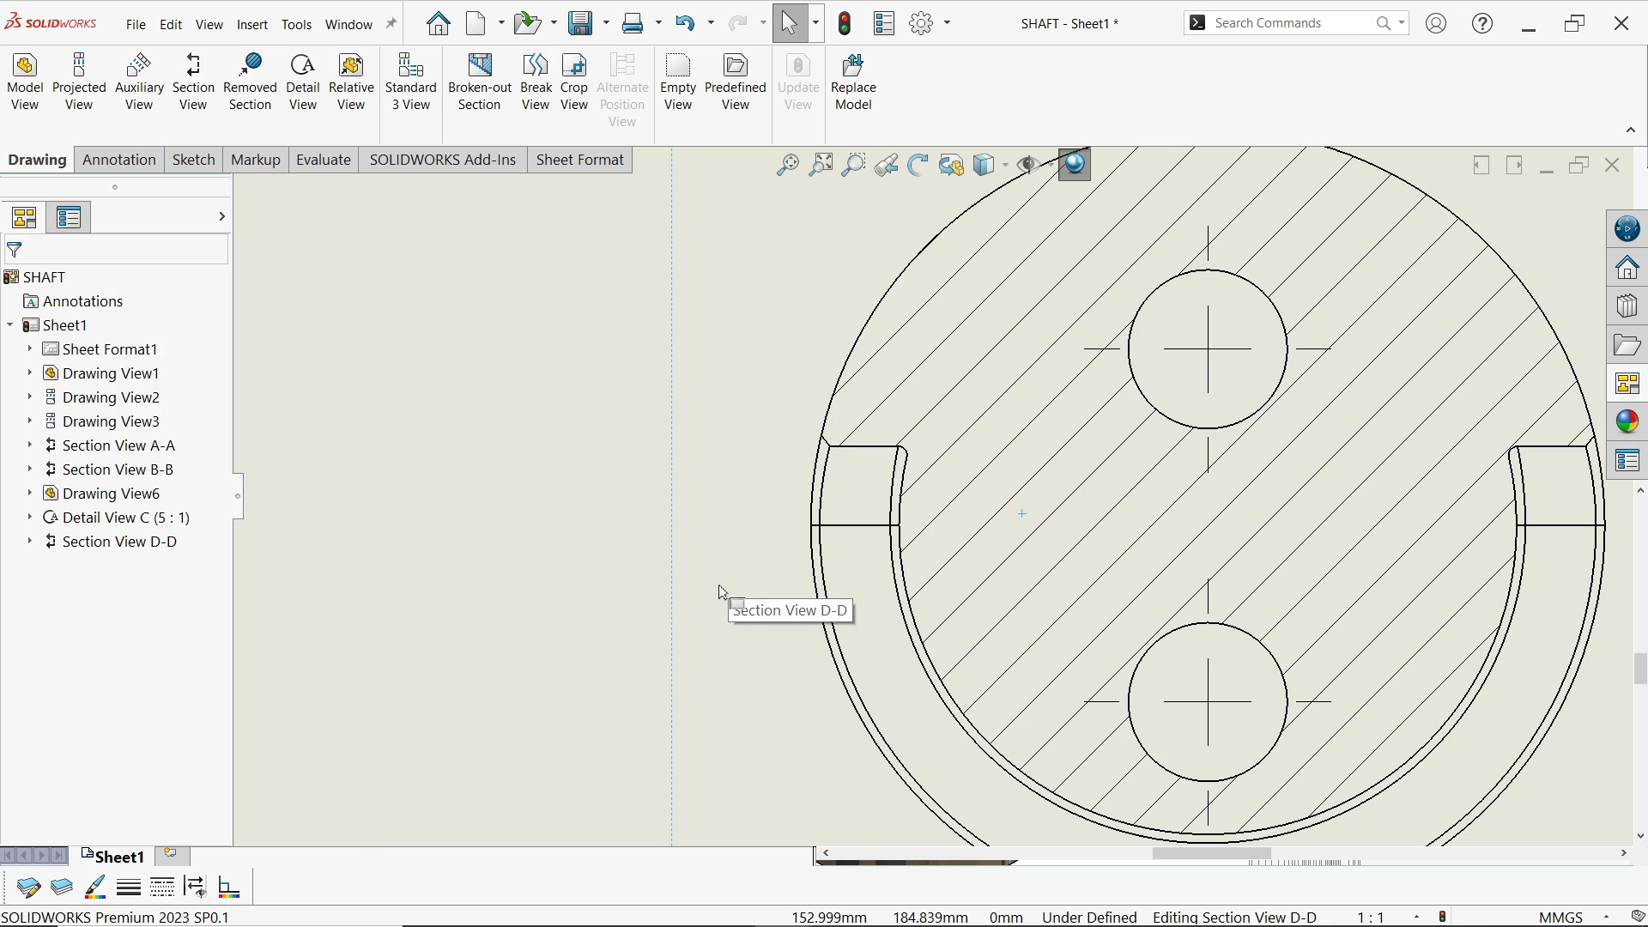
pyautogui.scroll(5, 722, 595)
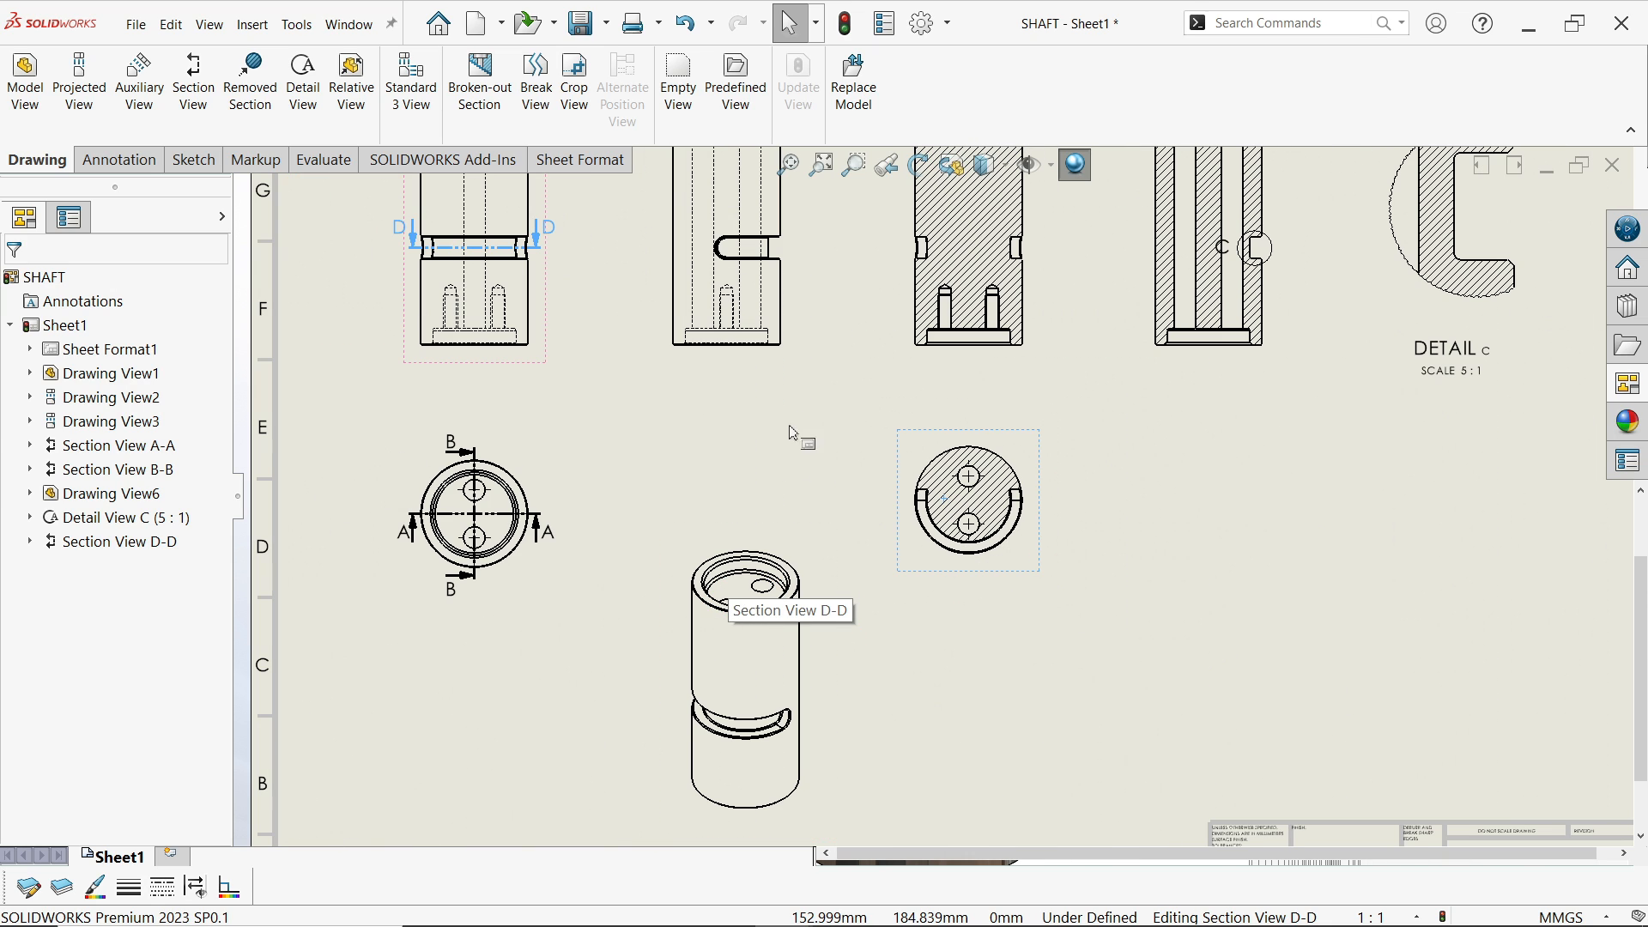
pyautogui.scroll(-2, 780, 277)
pyautogui.scroll(3, 779, 278)
pyautogui.scroll(-5, 958, 528)
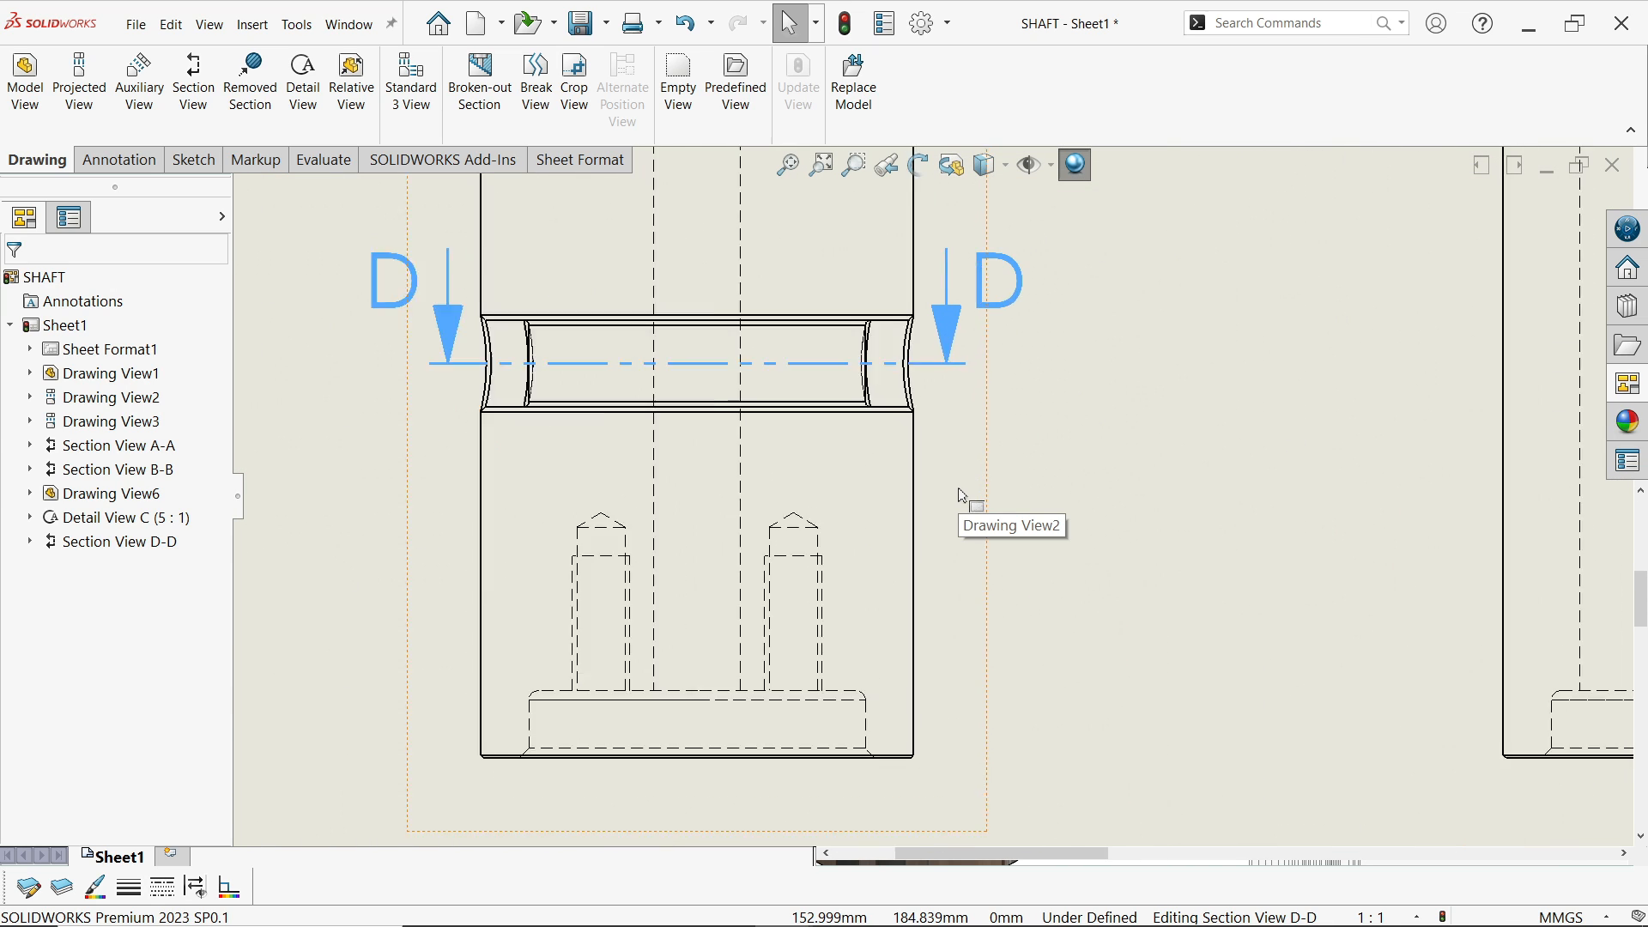
pyautogui.rightClick(961, 491)
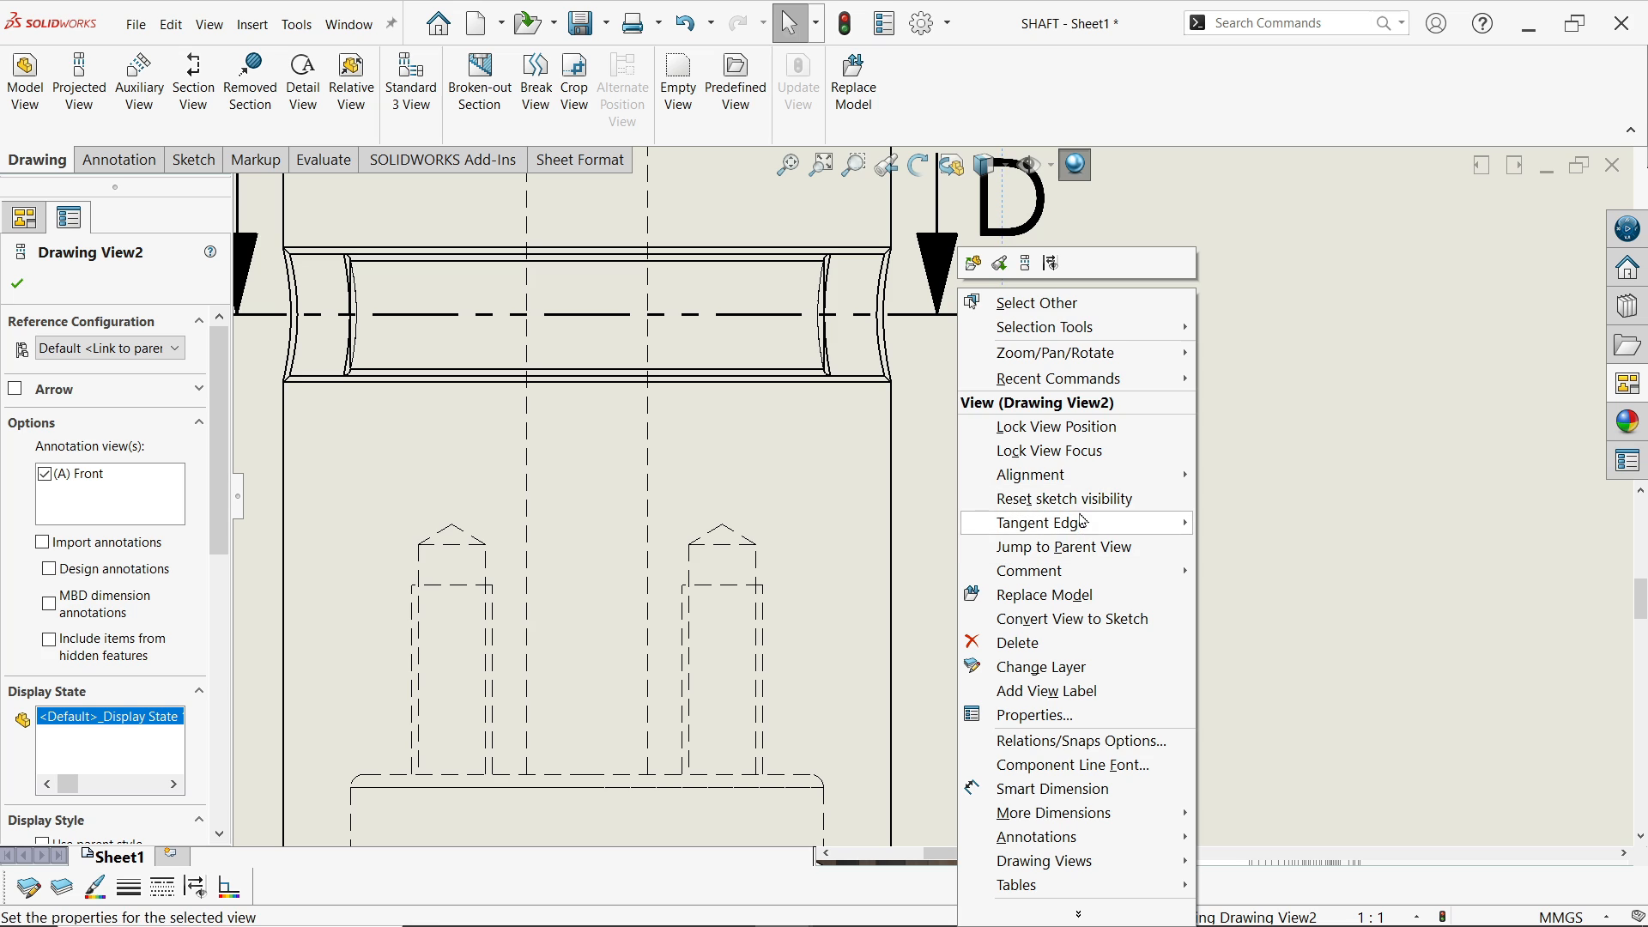
pyautogui.moveTo(1088, 532)
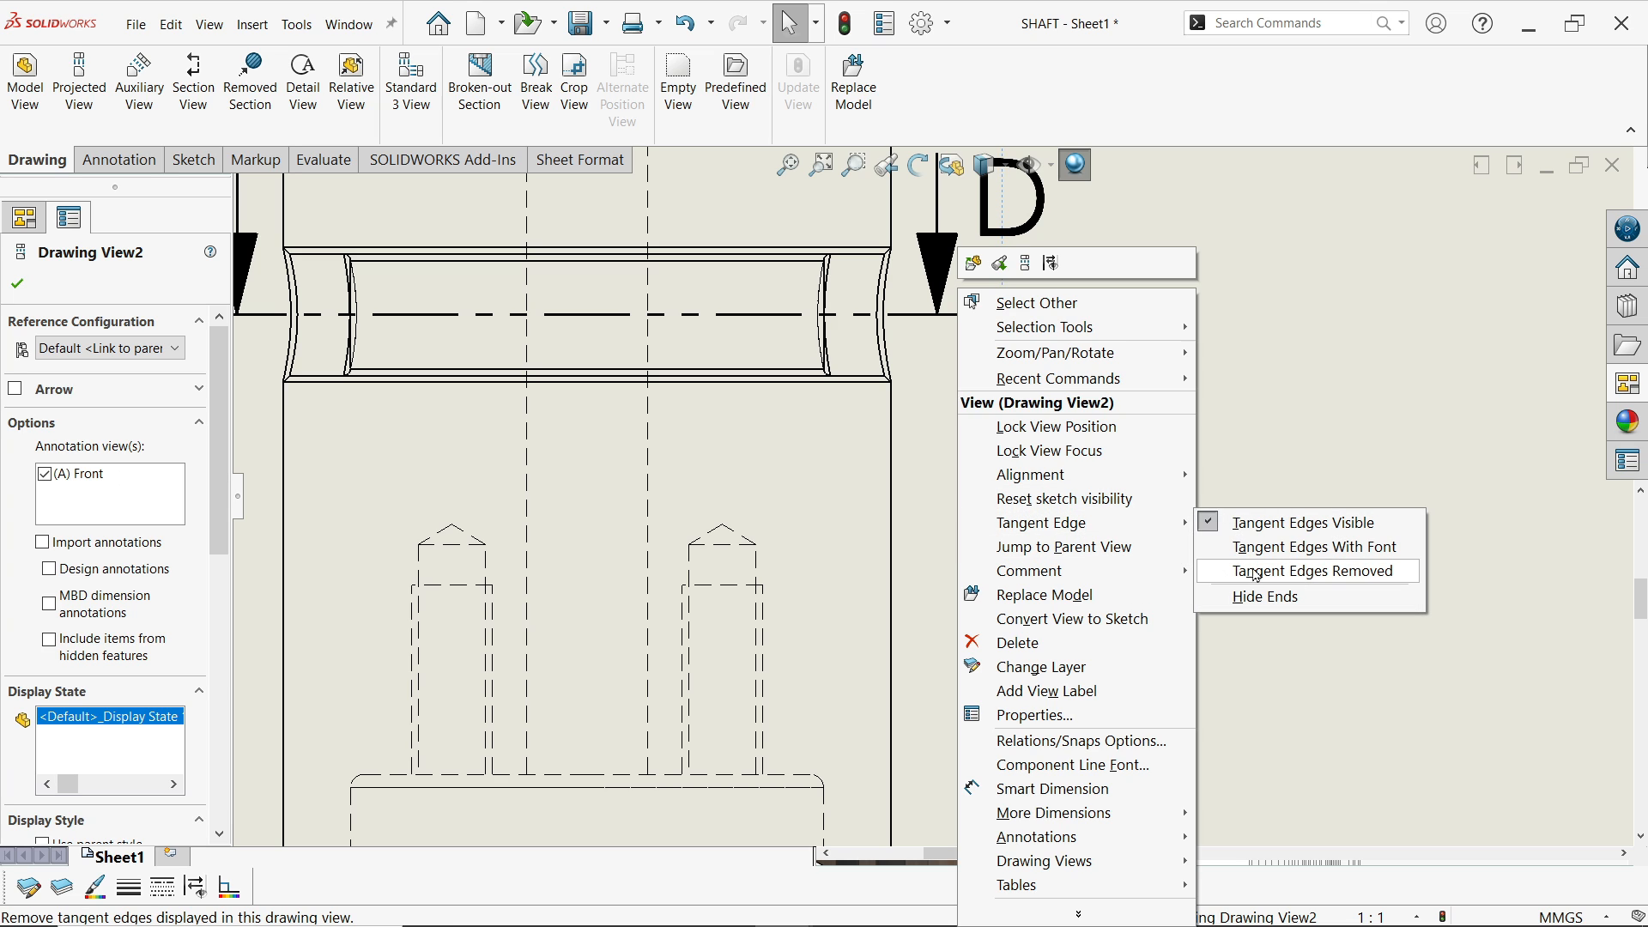
pyautogui.click(1255, 572)
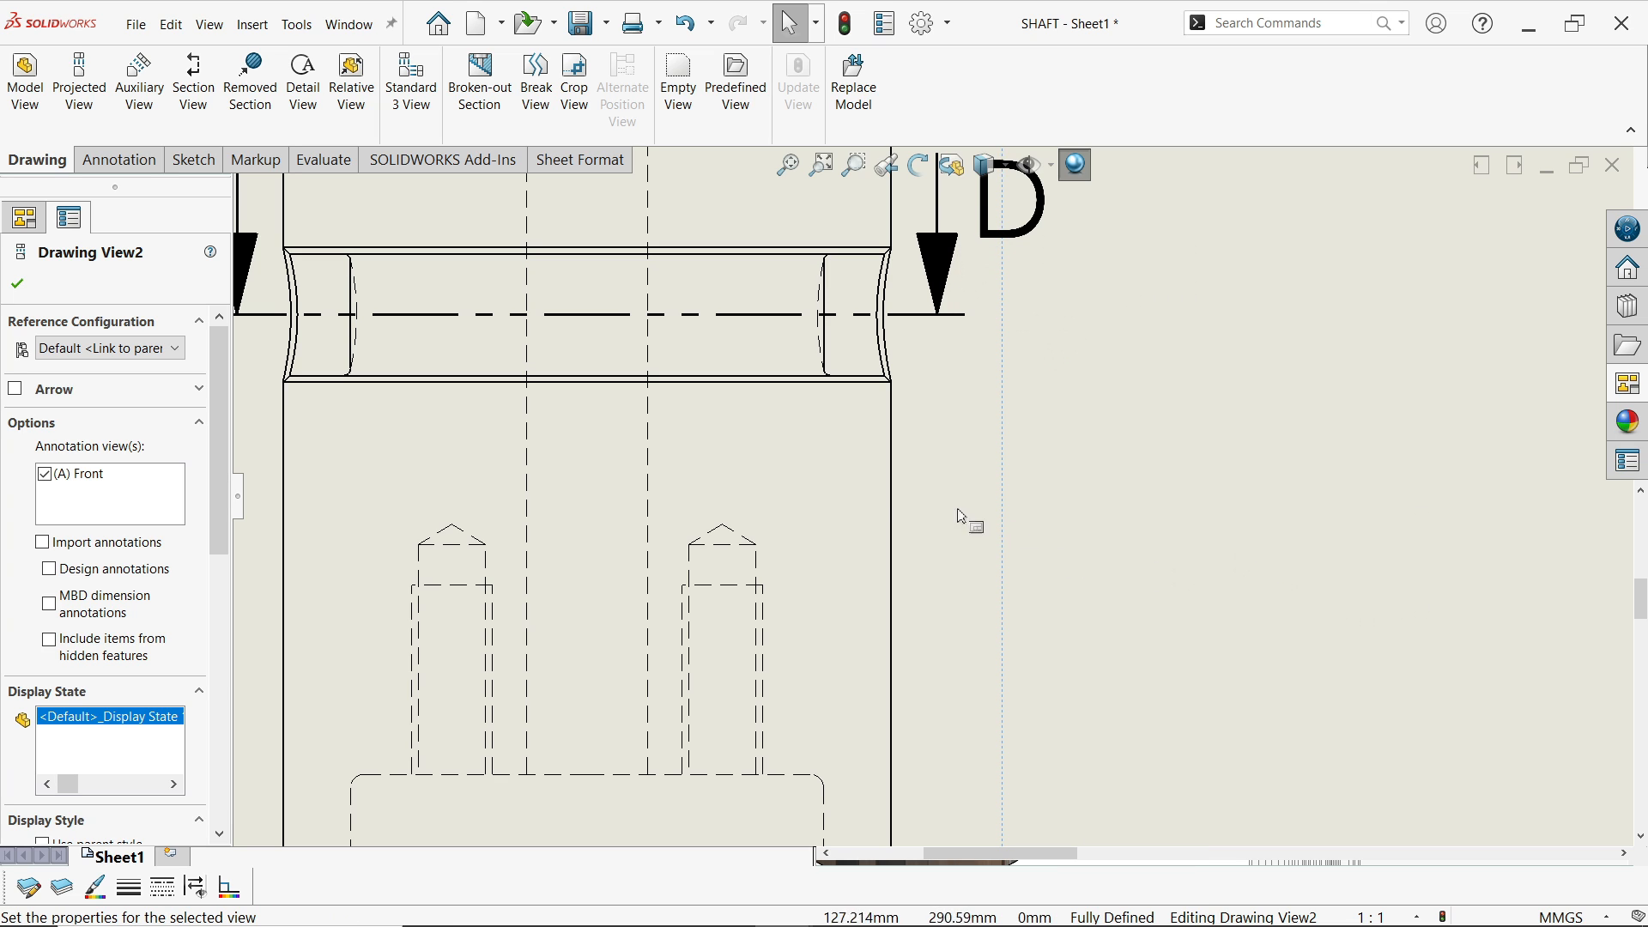
# Remove the tangent edges from the circular view that carries the A-A and B-B cutting lines
pyautogui.scroll(2, 720, 496)
pyautogui.scroll(3, 773, 549)
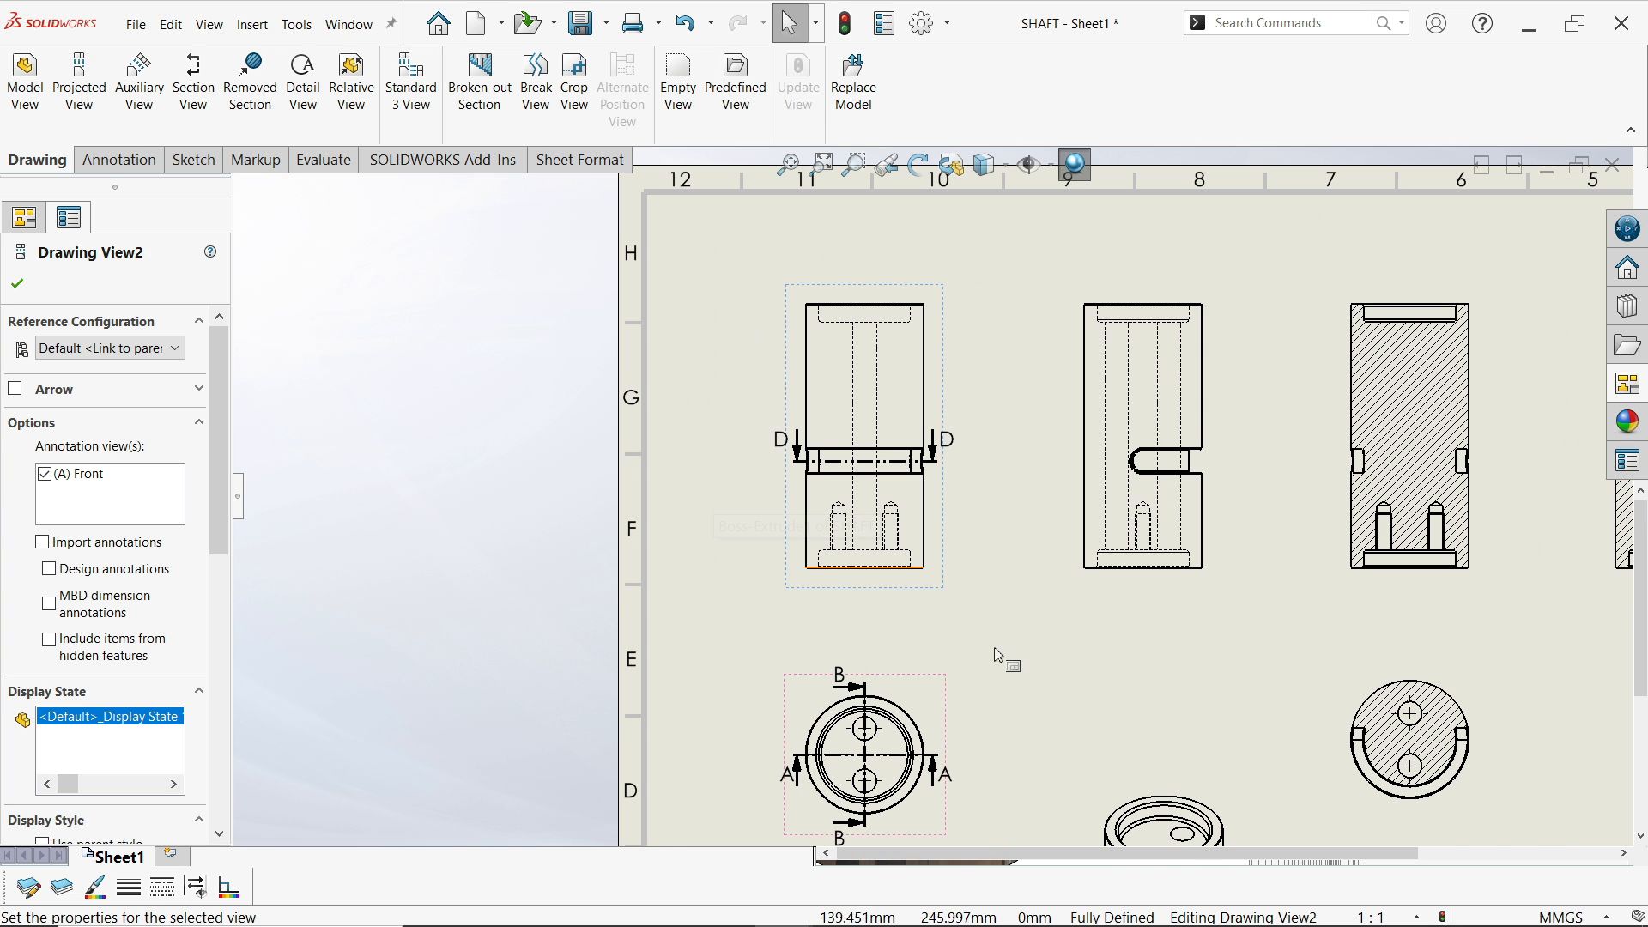
pyautogui.scroll(-4, 962, 670)
pyautogui.scroll(-3, 859, 549)
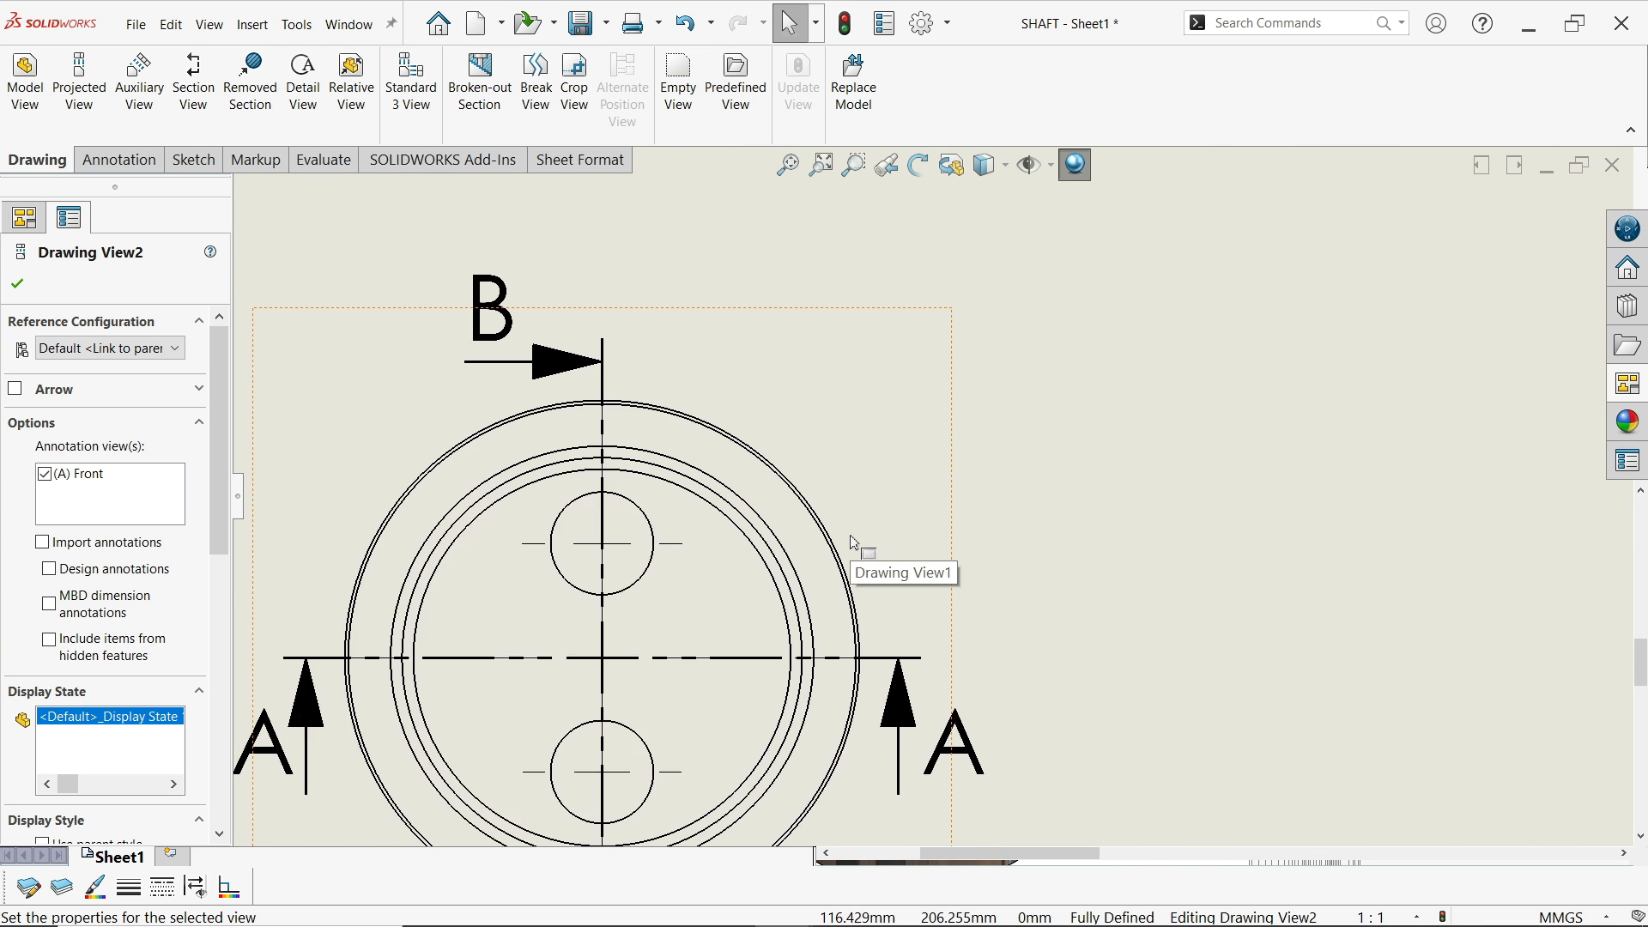
pyautogui.click(888, 481)
pyautogui.rightClick(893, 485)
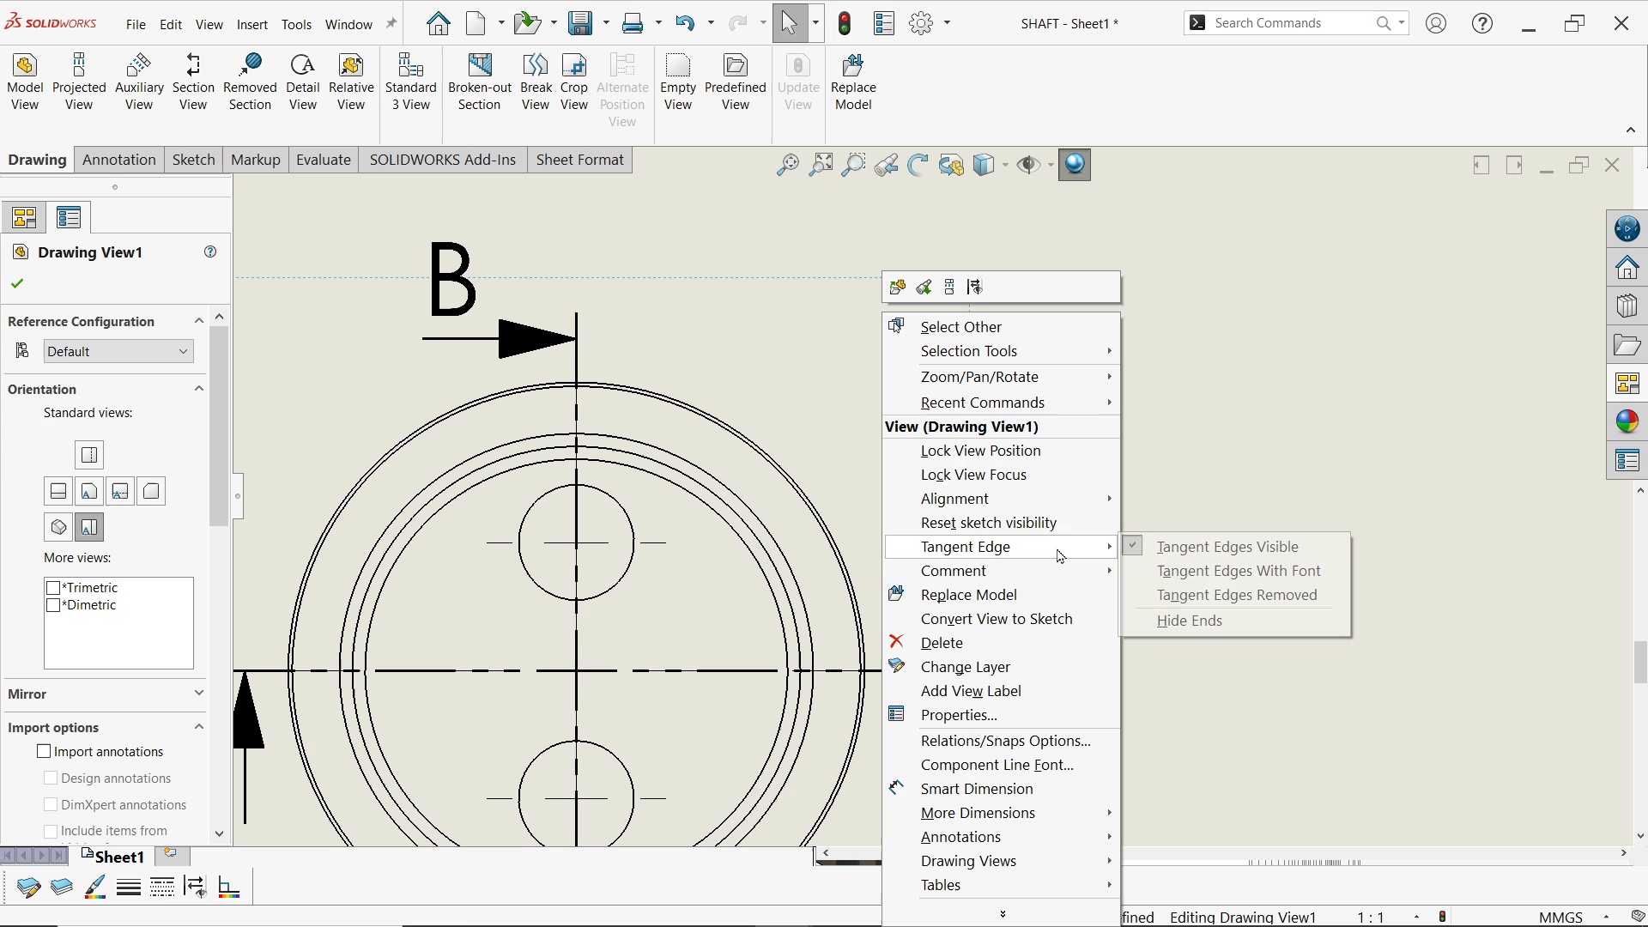
pyautogui.click(1185, 600)
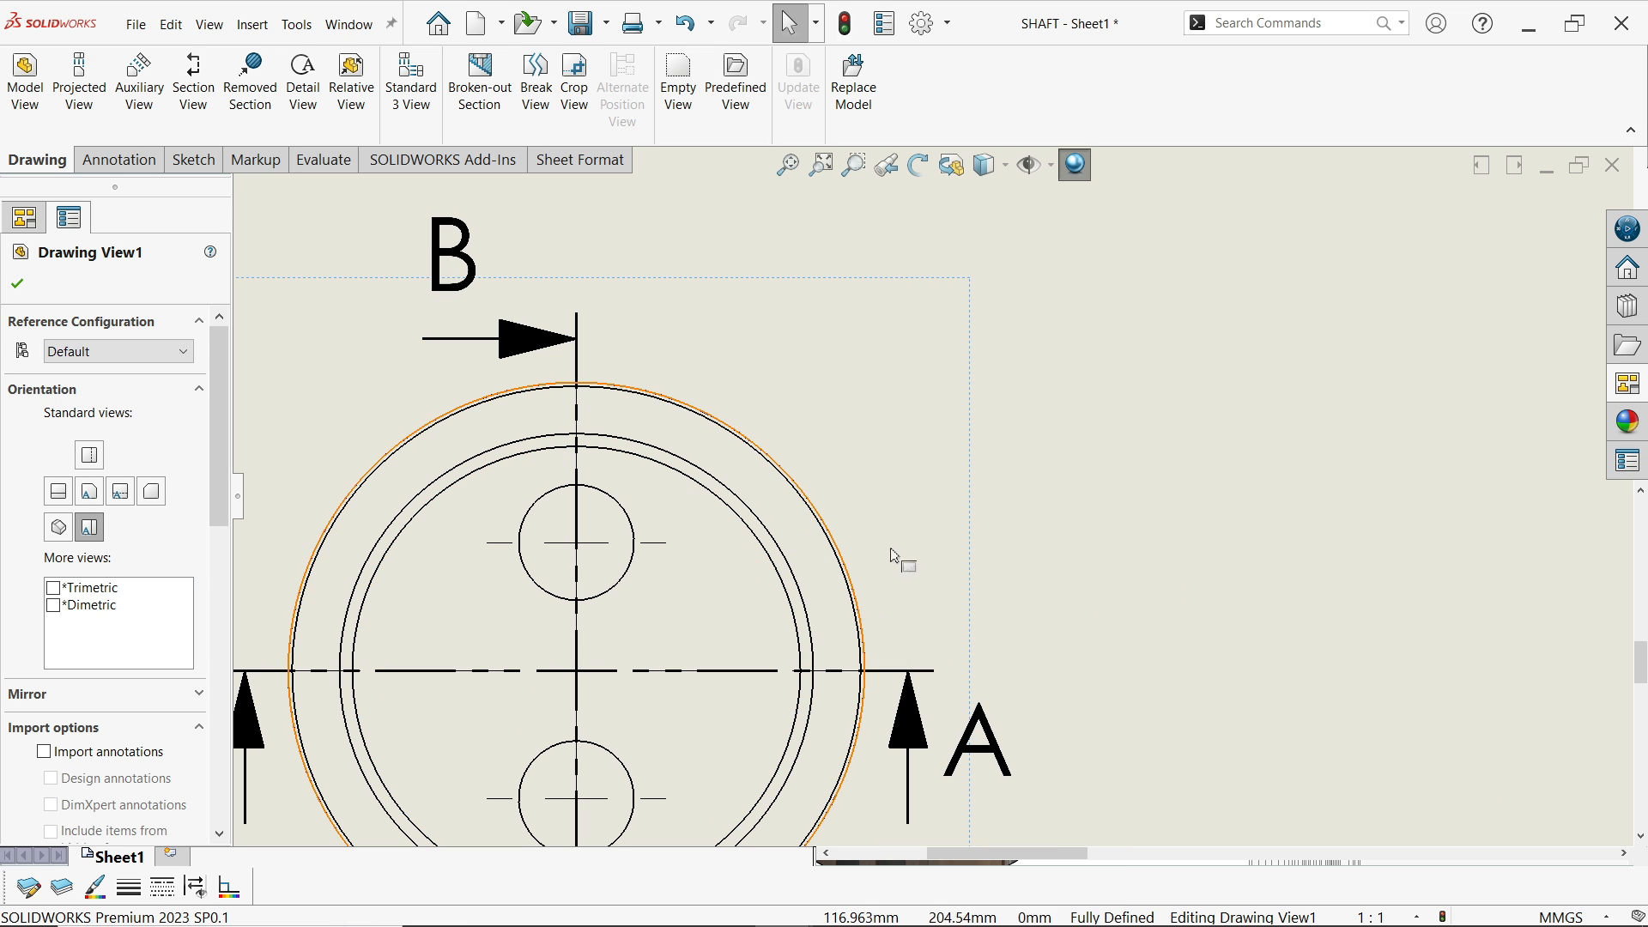
# Remove the tangent edges from the left side view showing the slot's rounded end
pyautogui.scroll(4, 944, 566)
pyautogui.scroll(-6, 1130, 312)
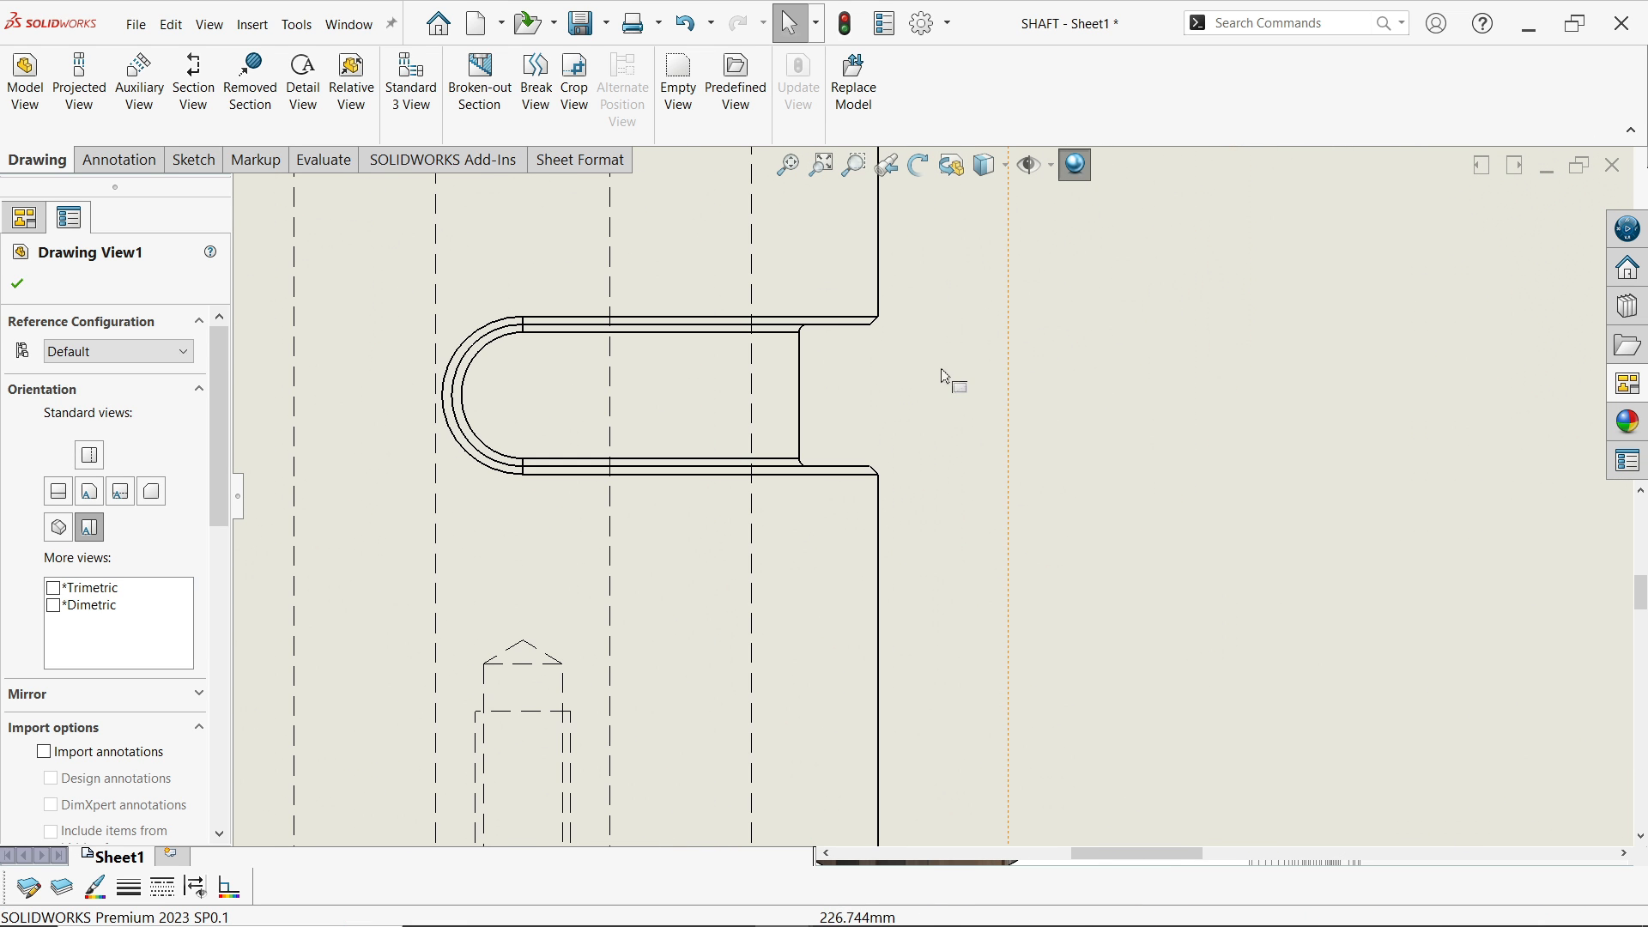
pyautogui.click(916, 388)
pyautogui.rightClick(916, 389)
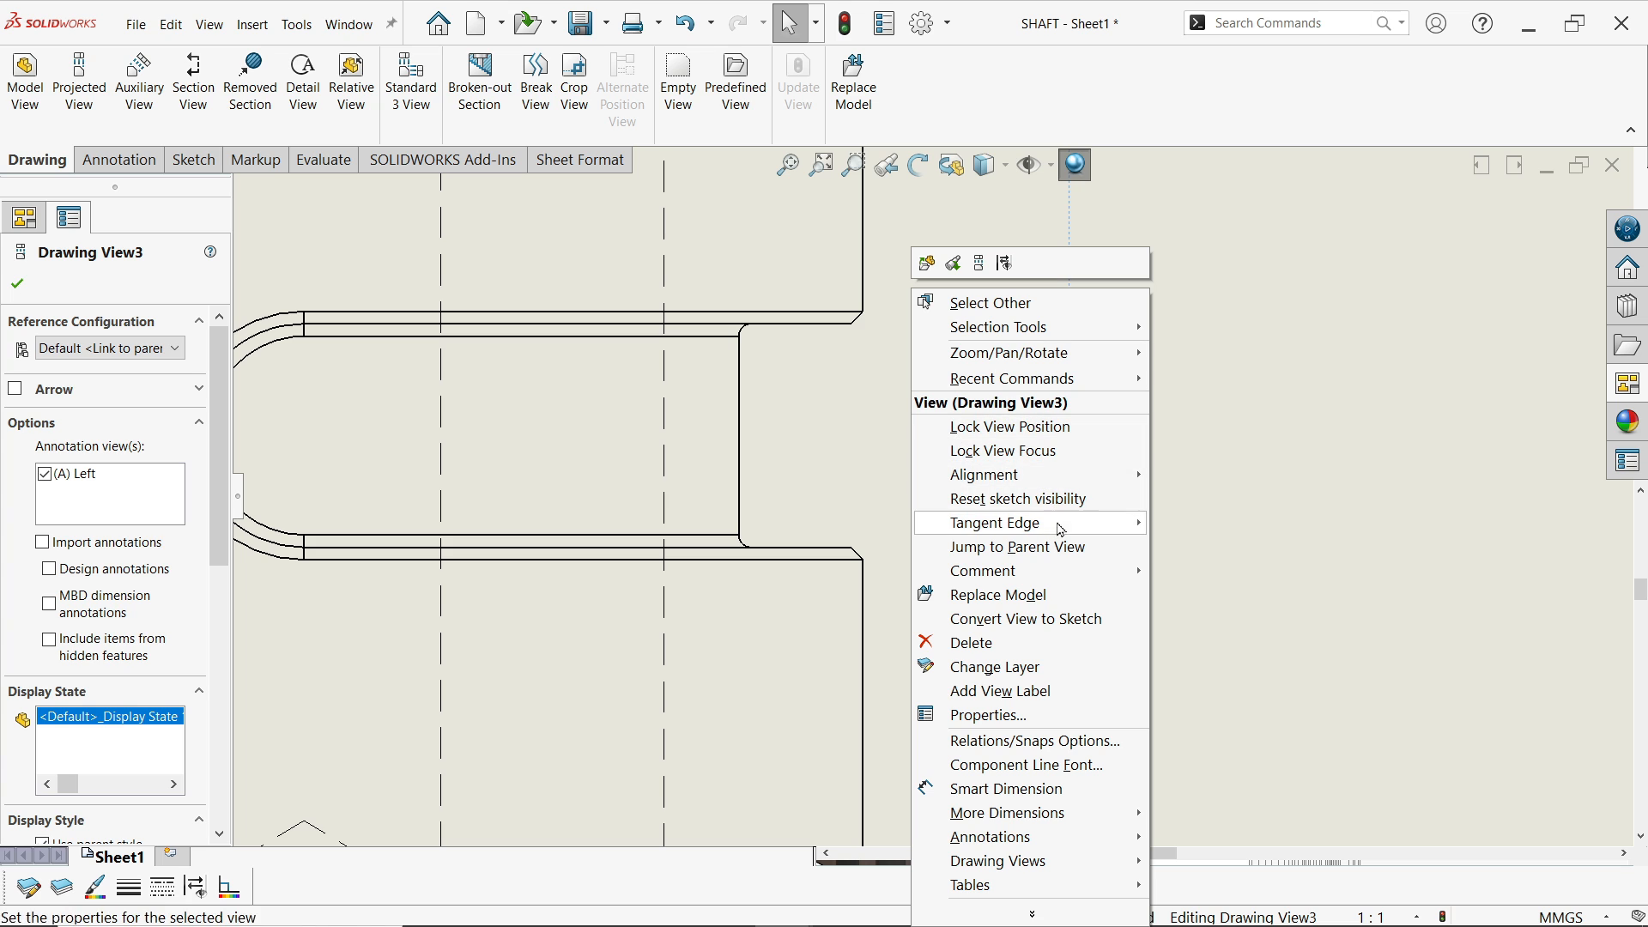
pyautogui.moveTo(1078, 535)
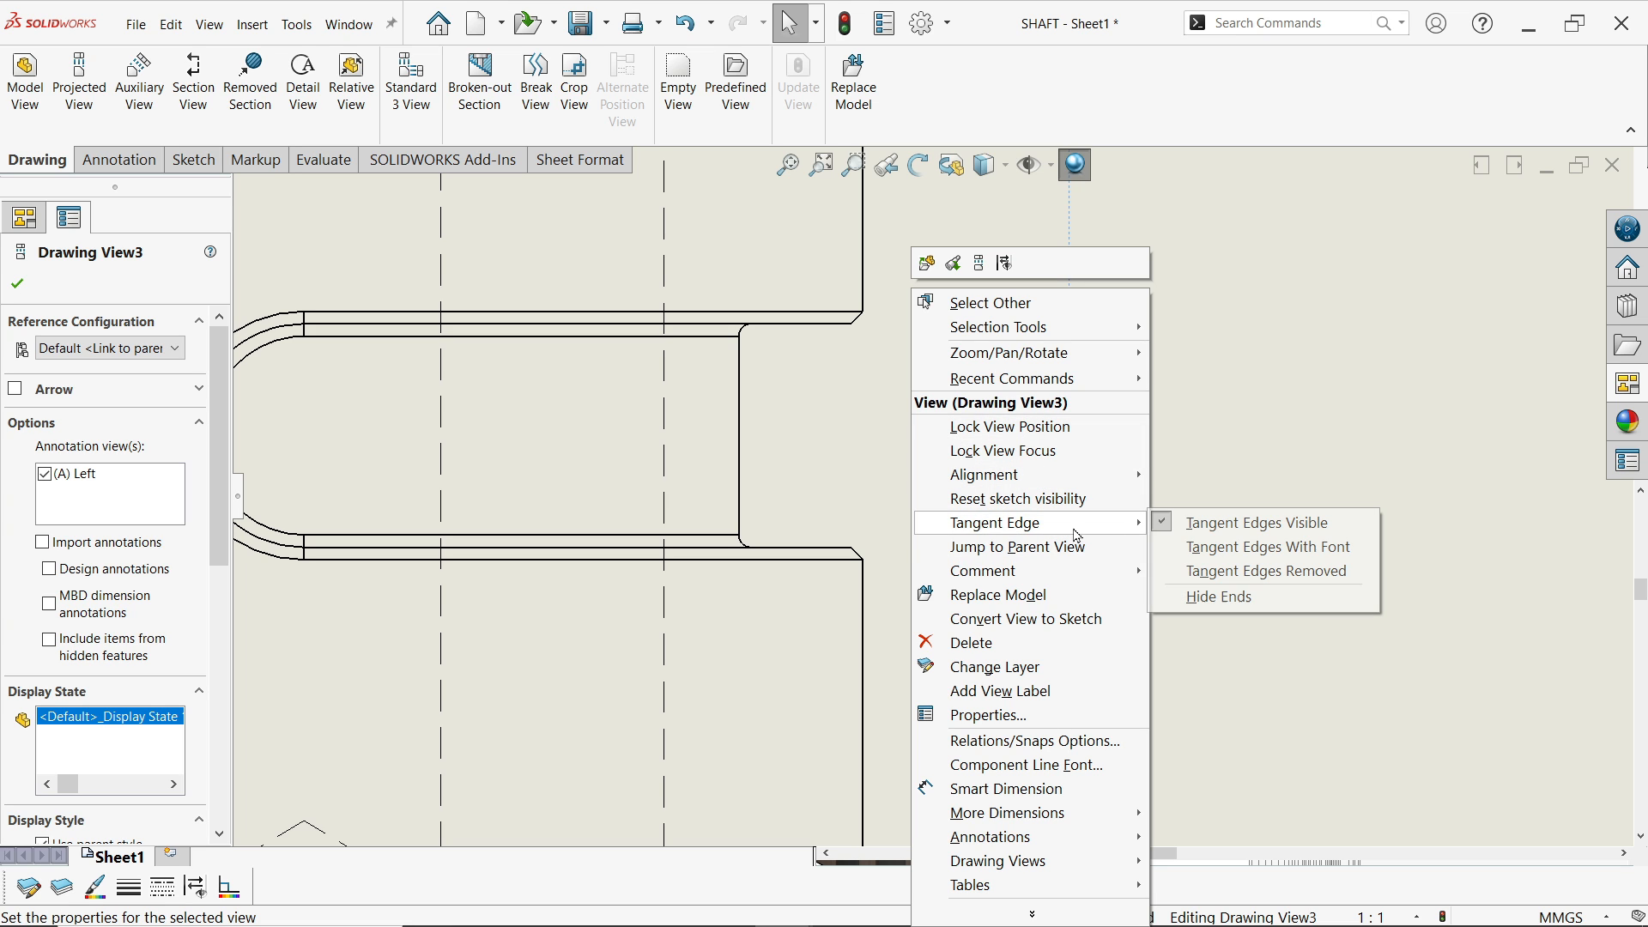
pyautogui.click(1202, 572)
# Remove the tangent edges from section view A-A
pyautogui.scroll(5, 1030, 515)
pyautogui.scroll(-5, 1202, 515)
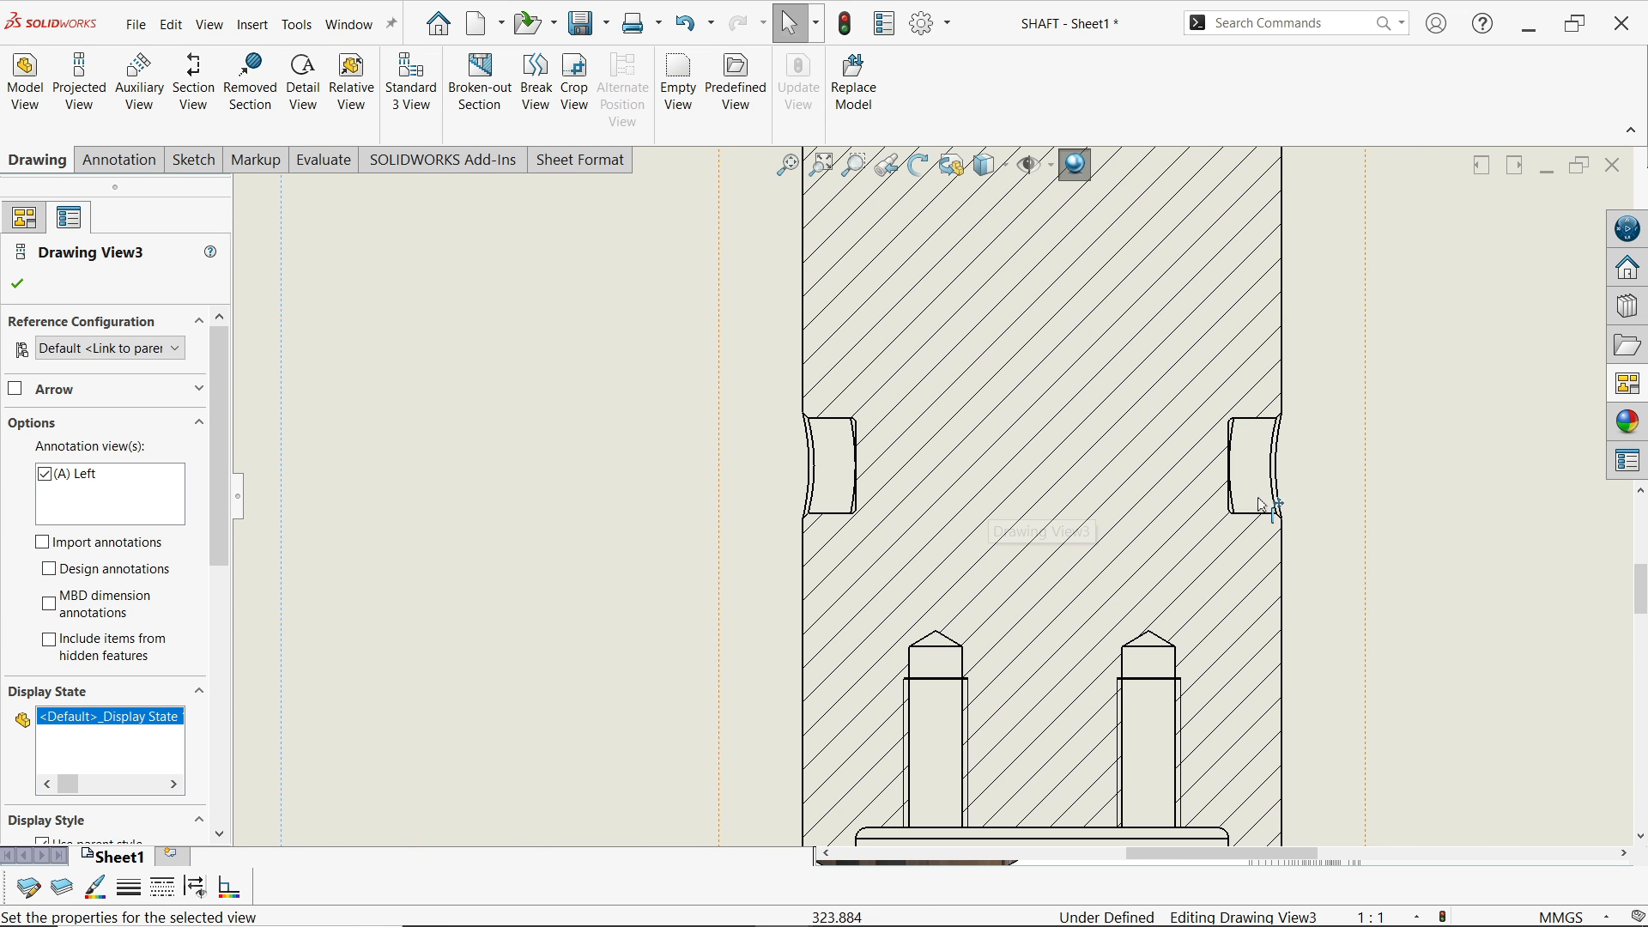
pyautogui.click(1333, 493)
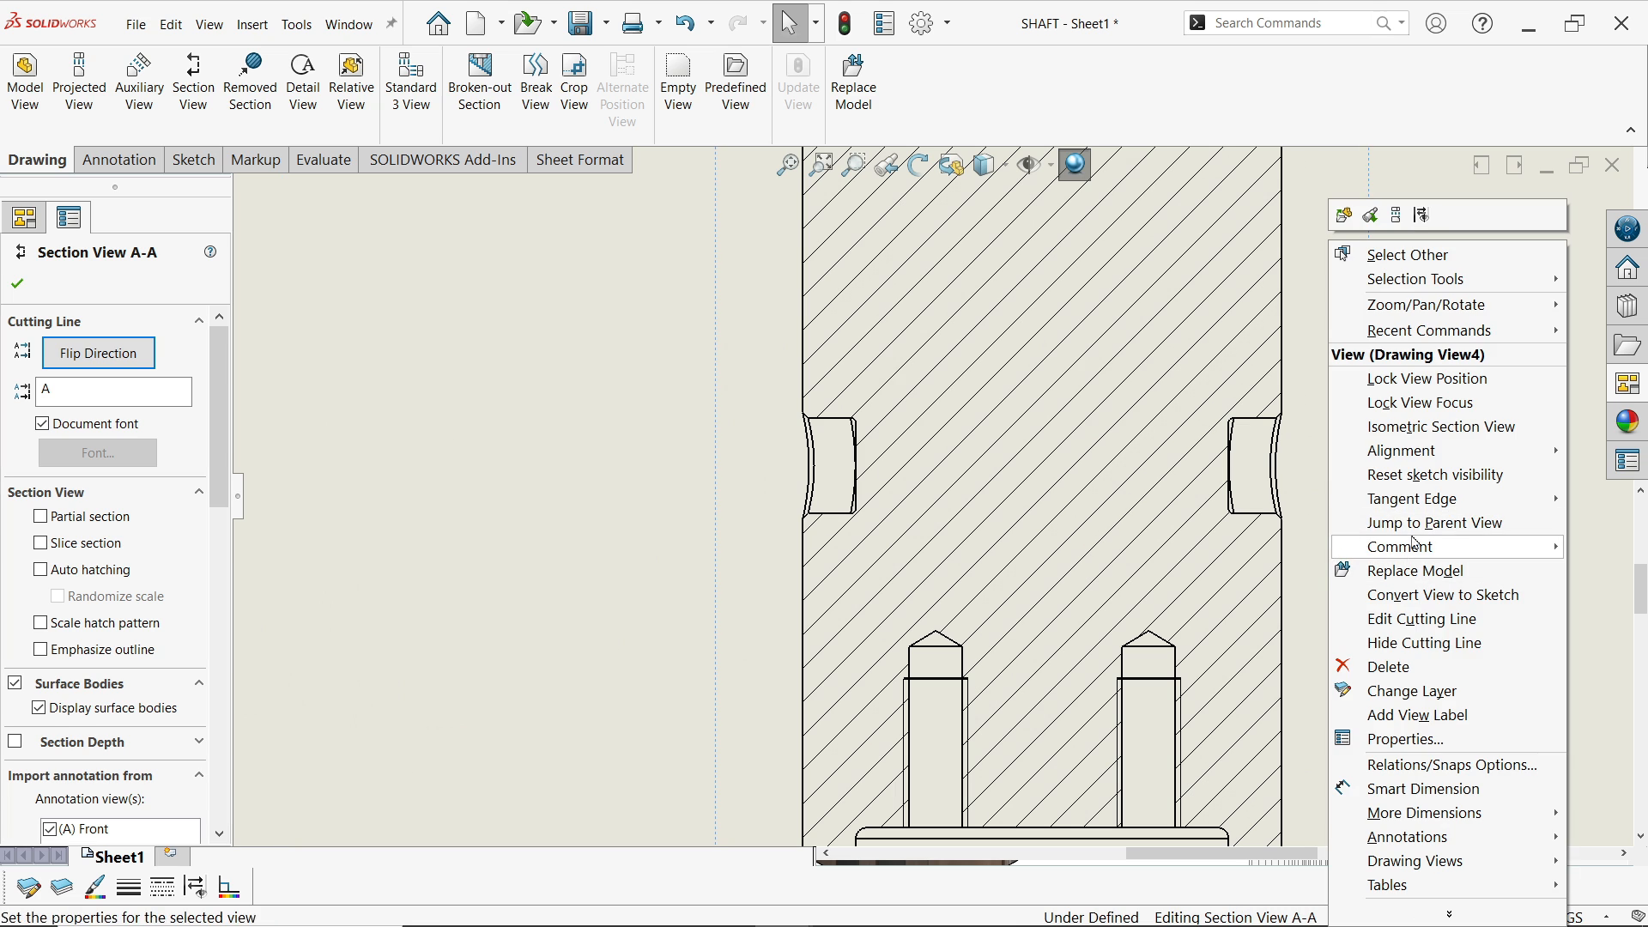
pyautogui.click(1262, 548)
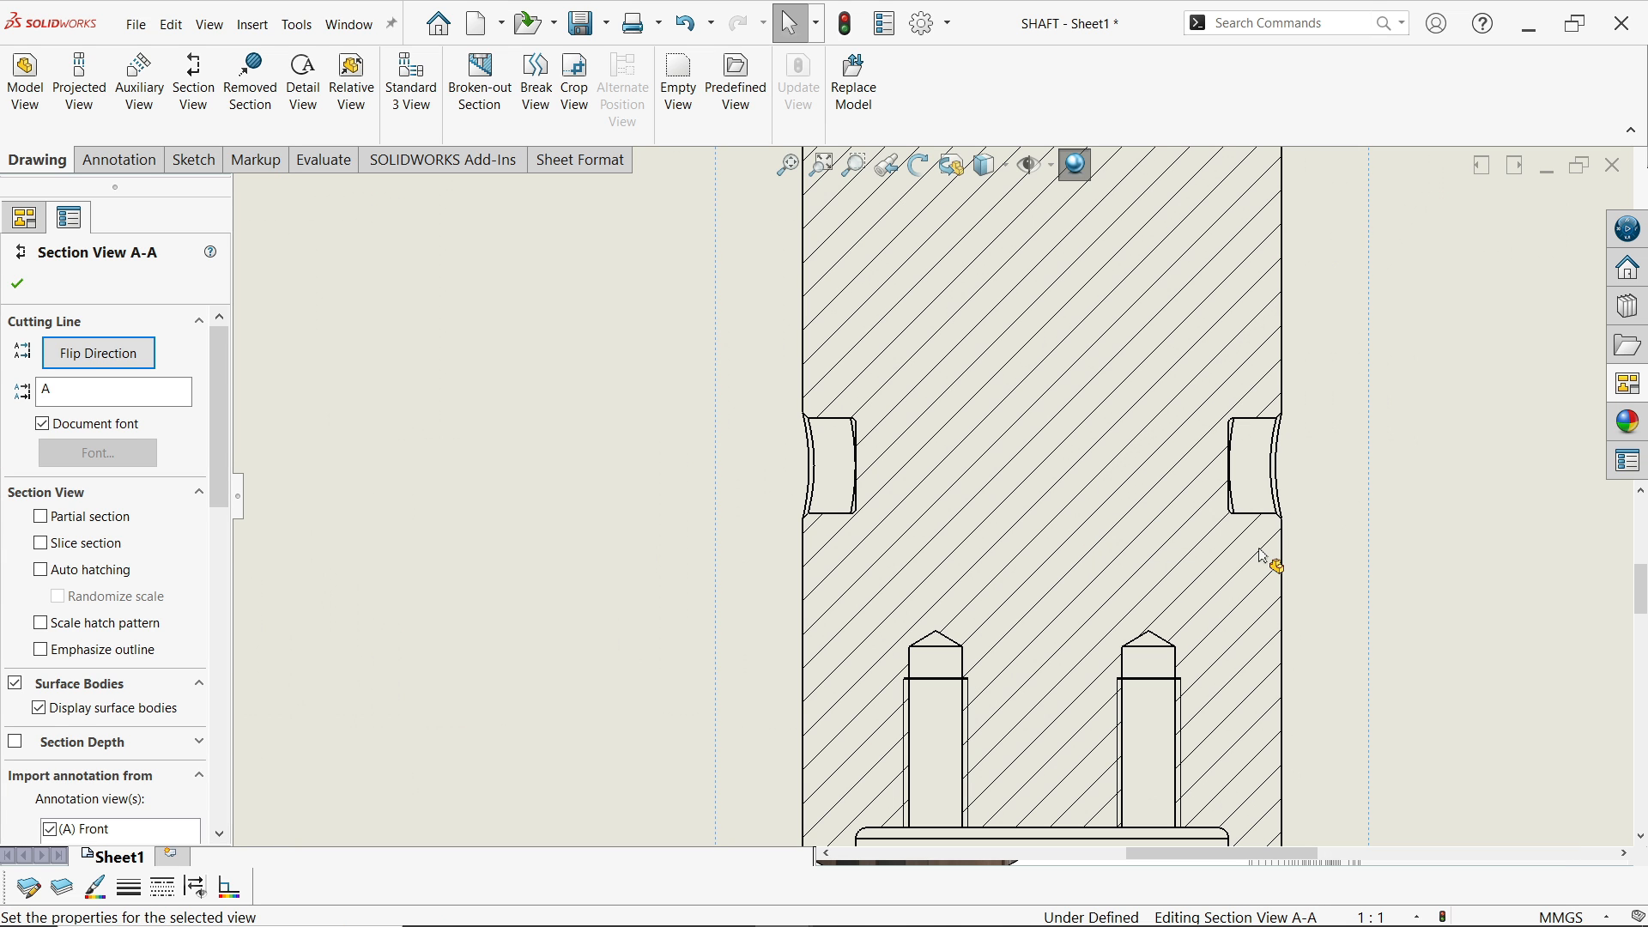
# Remove the tangent edges from section view B-B
pyautogui.scroll(5, 1223, 554)
pyautogui.scroll(-4, 1207, 520)
pyautogui.rightClick(1199, 538)
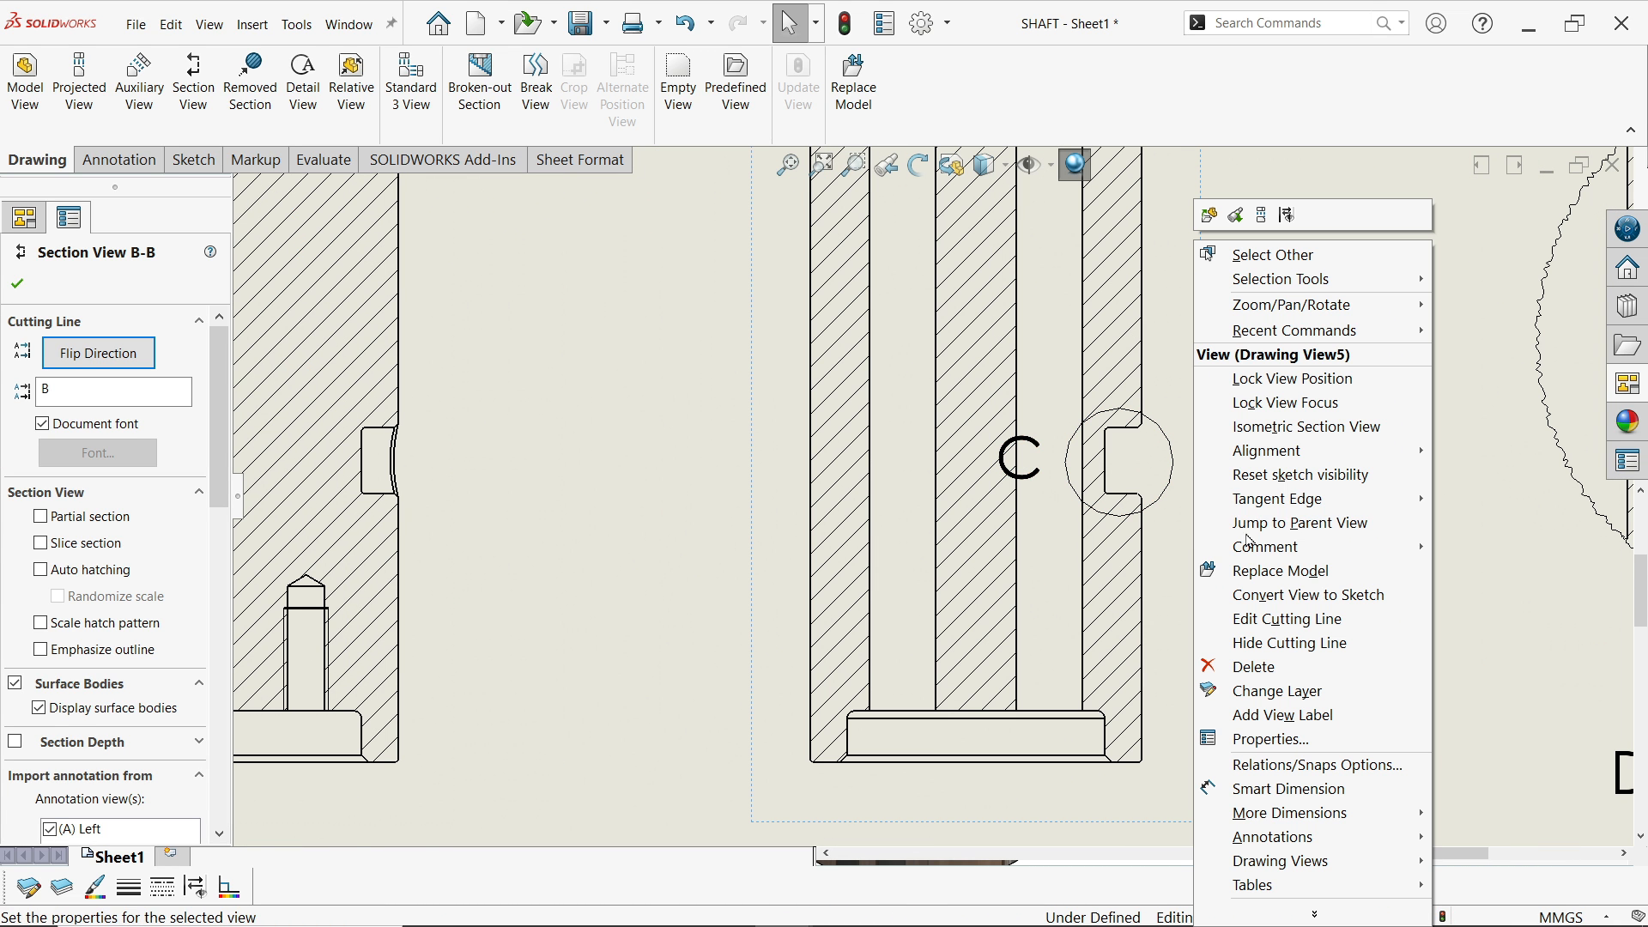
pyautogui.moveTo(1318, 503)
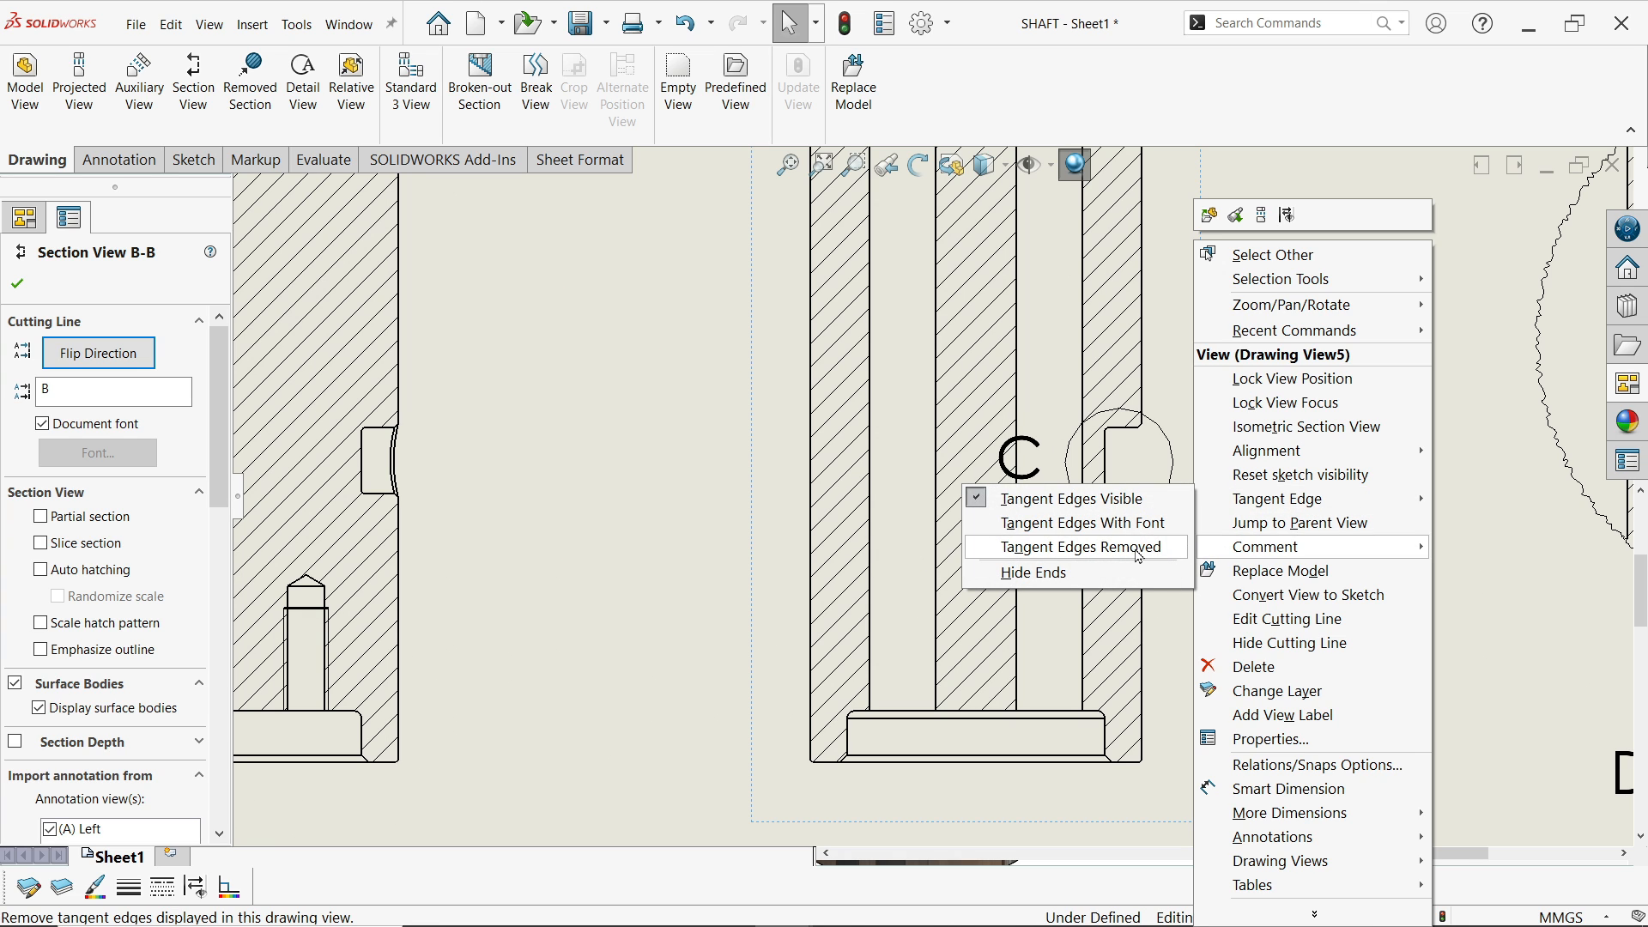
pyautogui.click(1140, 556)
# Remove the tangent edges from section view D-D and inspect its slot outline up close
pyautogui.scroll(2, 1416, 498)
pyautogui.scroll(-3, 1271, 447)
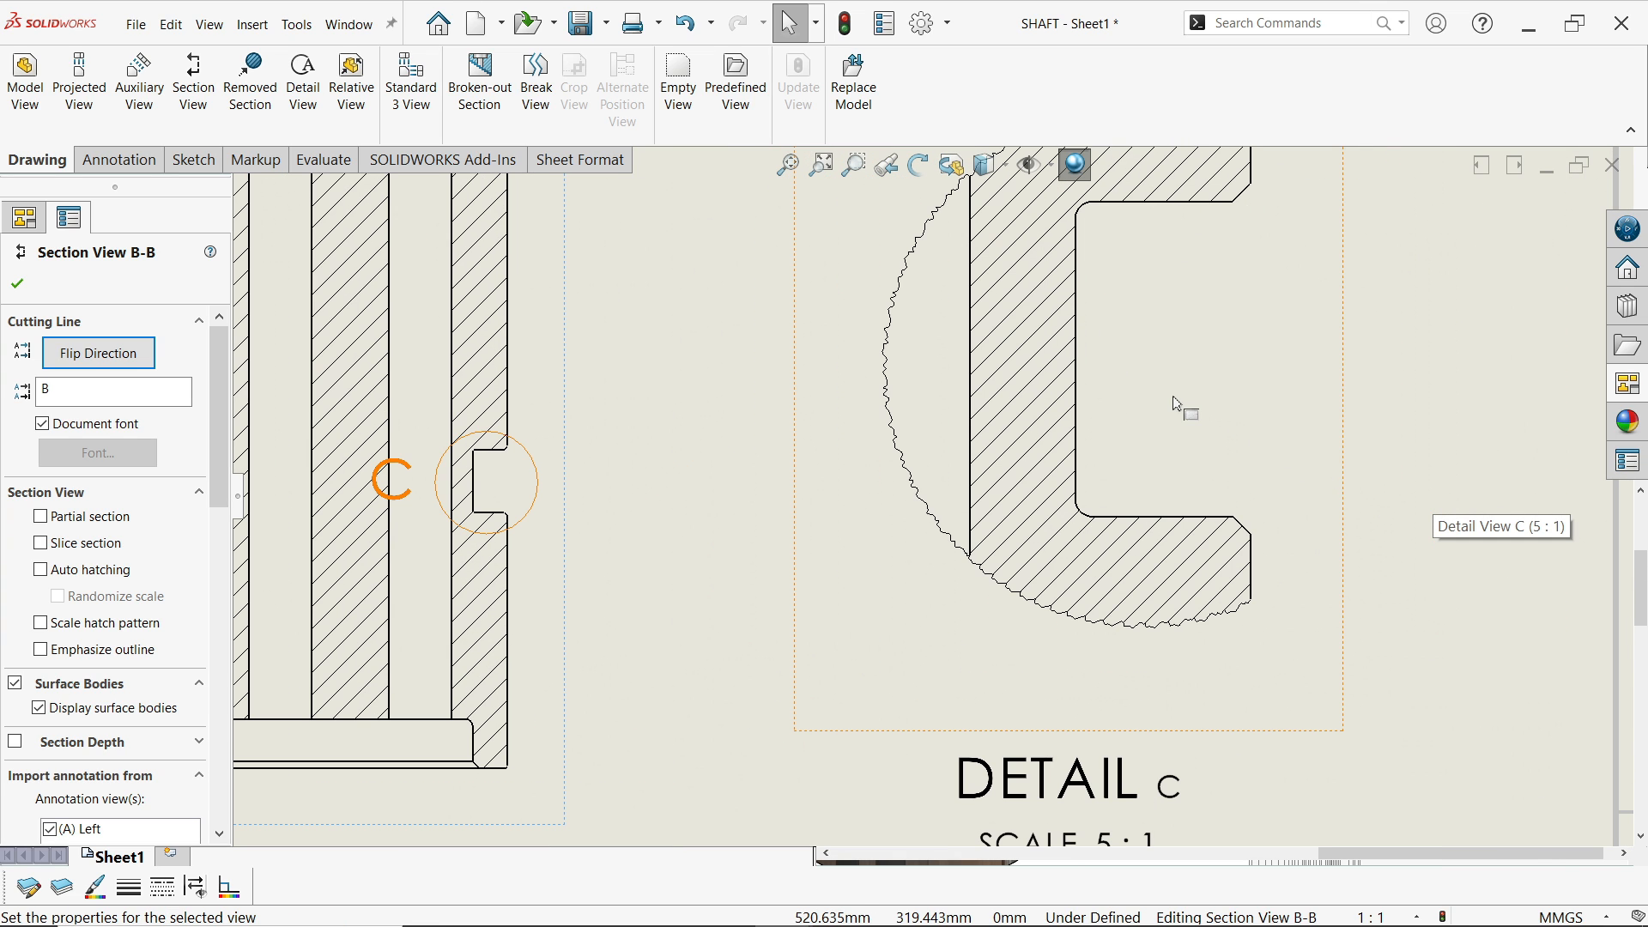
pyautogui.scroll(4, 1045, 478)
pyautogui.scroll(-3, 723, 603)
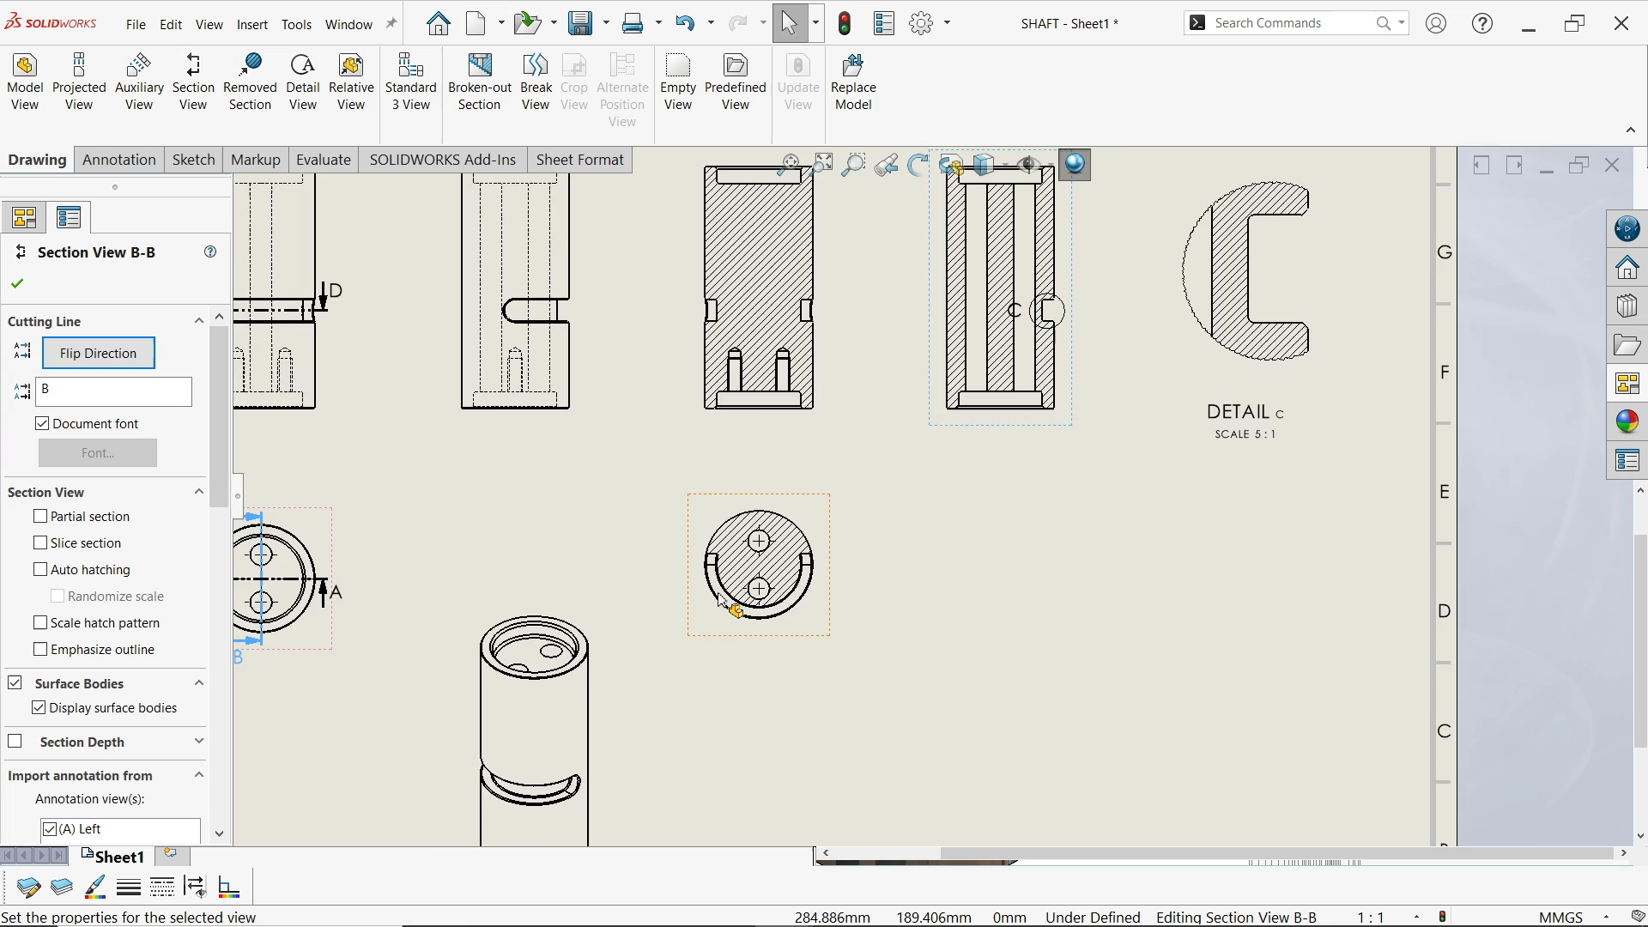
pyautogui.scroll(-3, 724, 604)
pyautogui.rightClick(1096, 558)
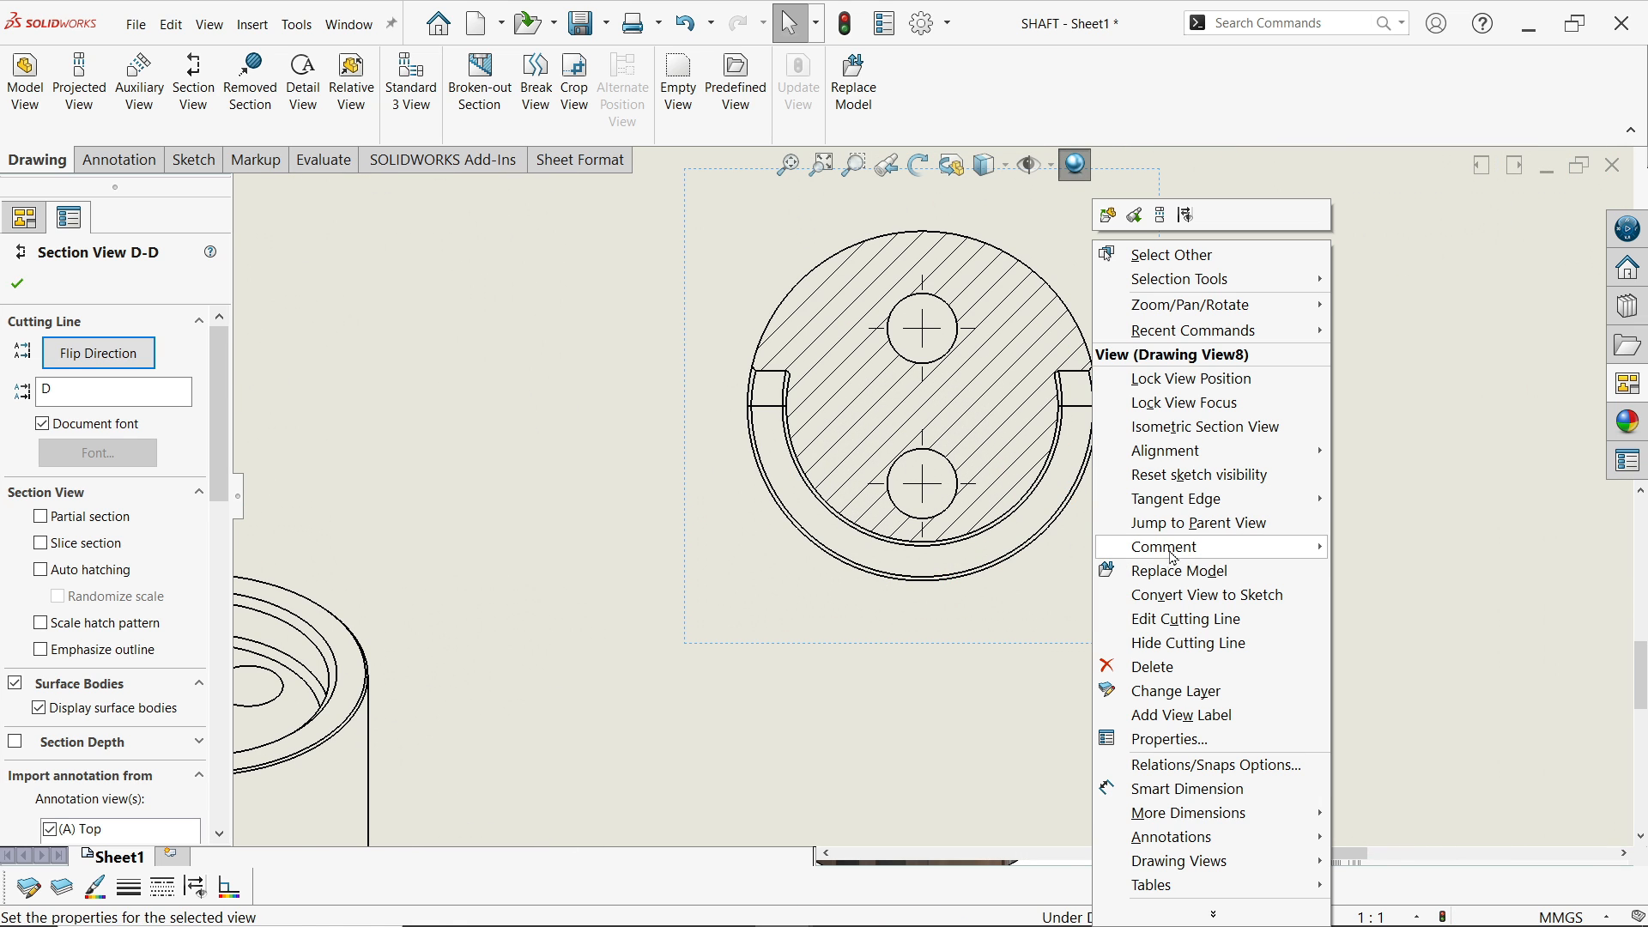
pyautogui.moveTo(1242, 500)
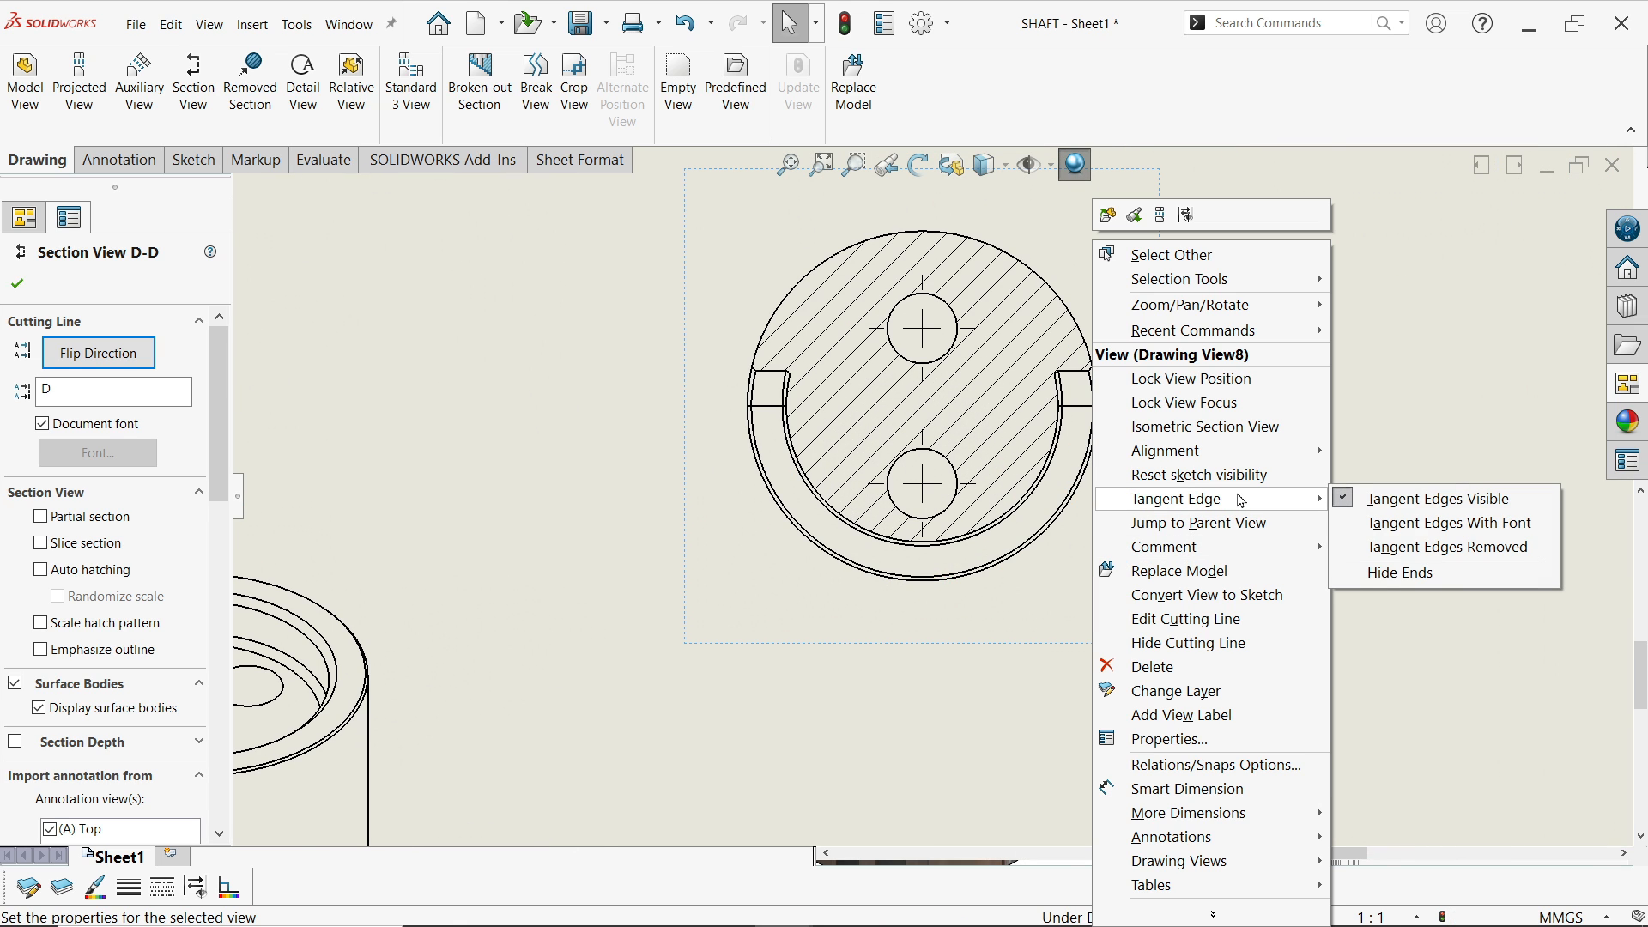
pyautogui.click(1383, 550)
pyautogui.scroll(-3, 1042, 435)
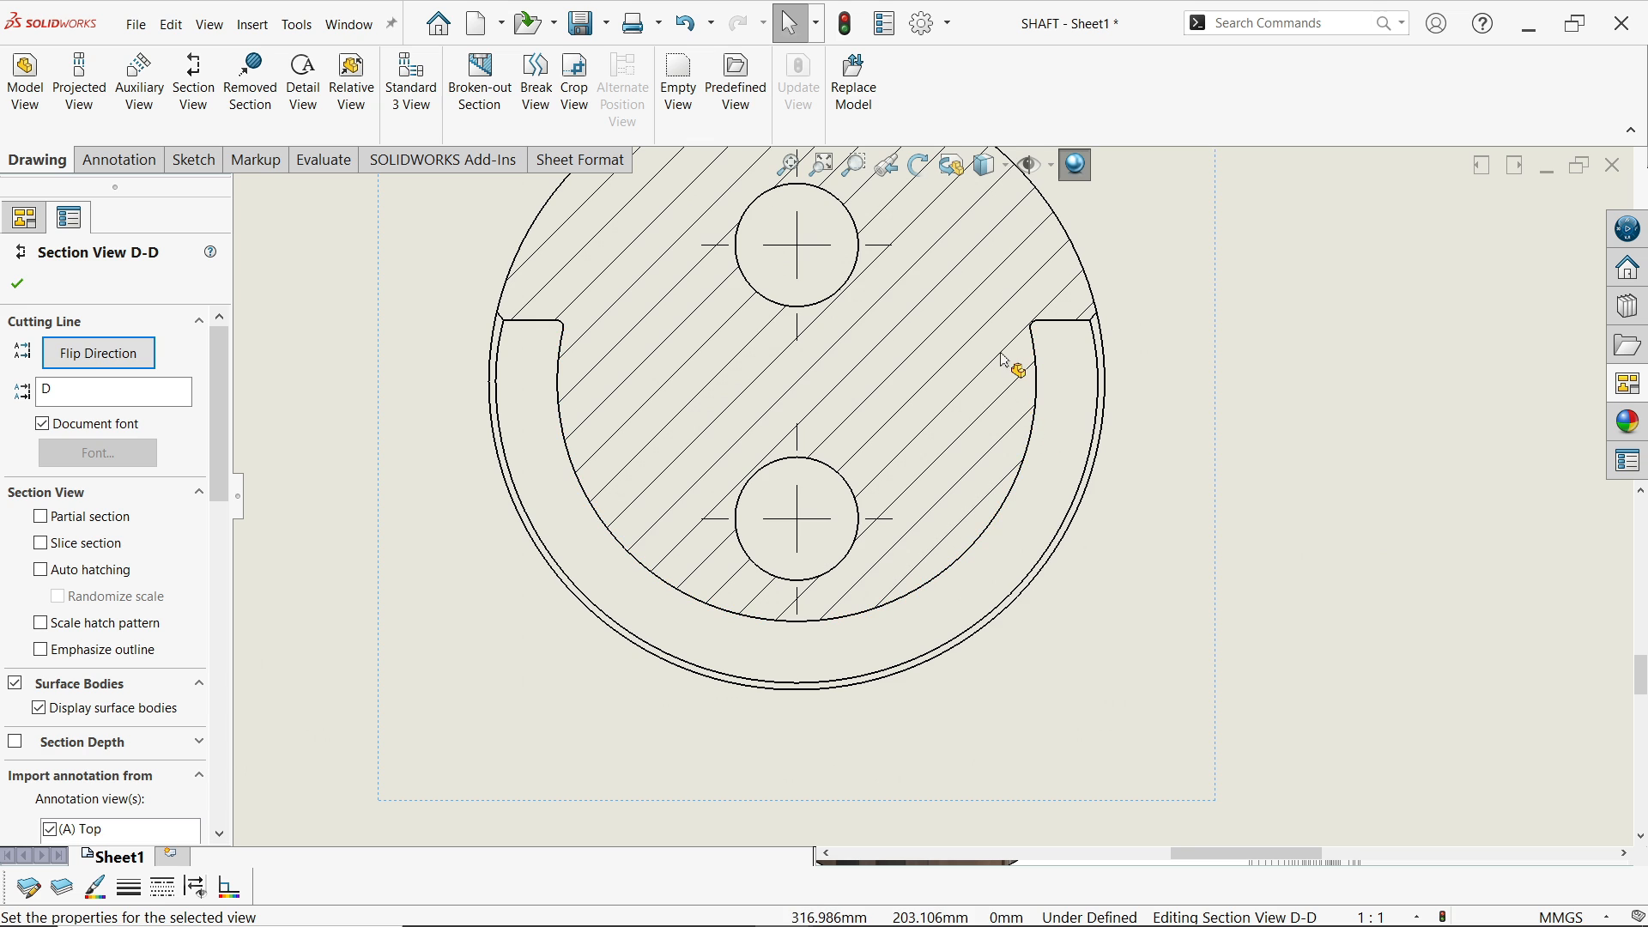
pyautogui.scroll(-2, 1011, 362)
pyautogui.scroll(1, 1002, 446)
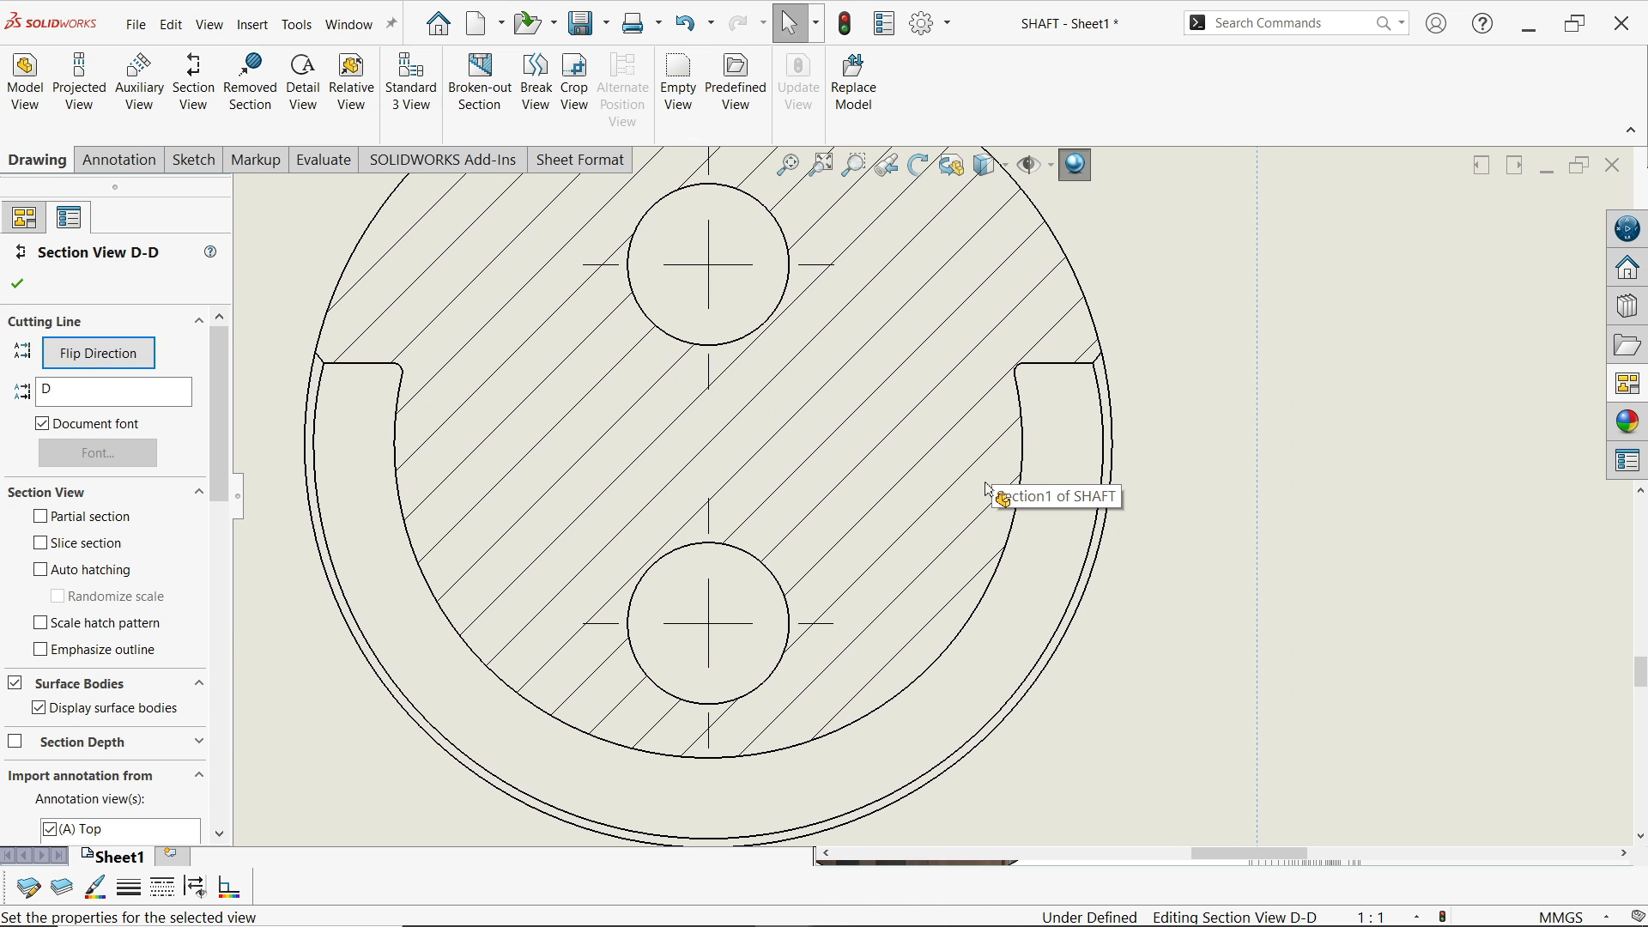
pyautogui.scroll(4, 991, 489)
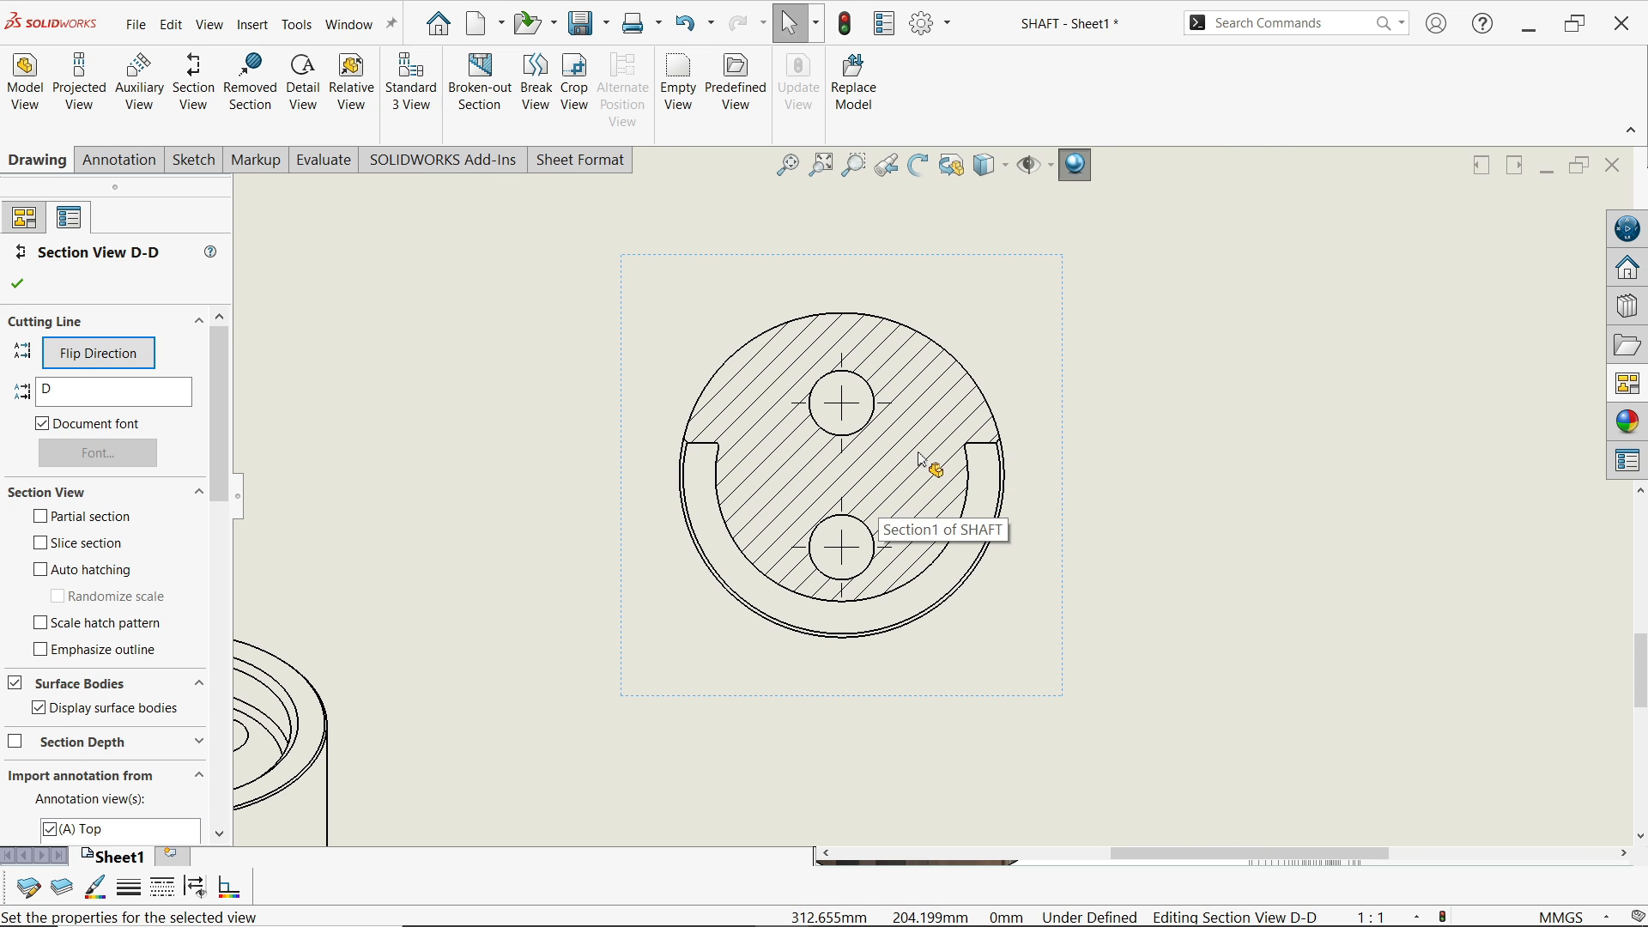
# Move the isometric view slightly lower on the sheet
pyautogui.scroll(5, 923, 461)
pyautogui.scroll(-2, 841, 577)
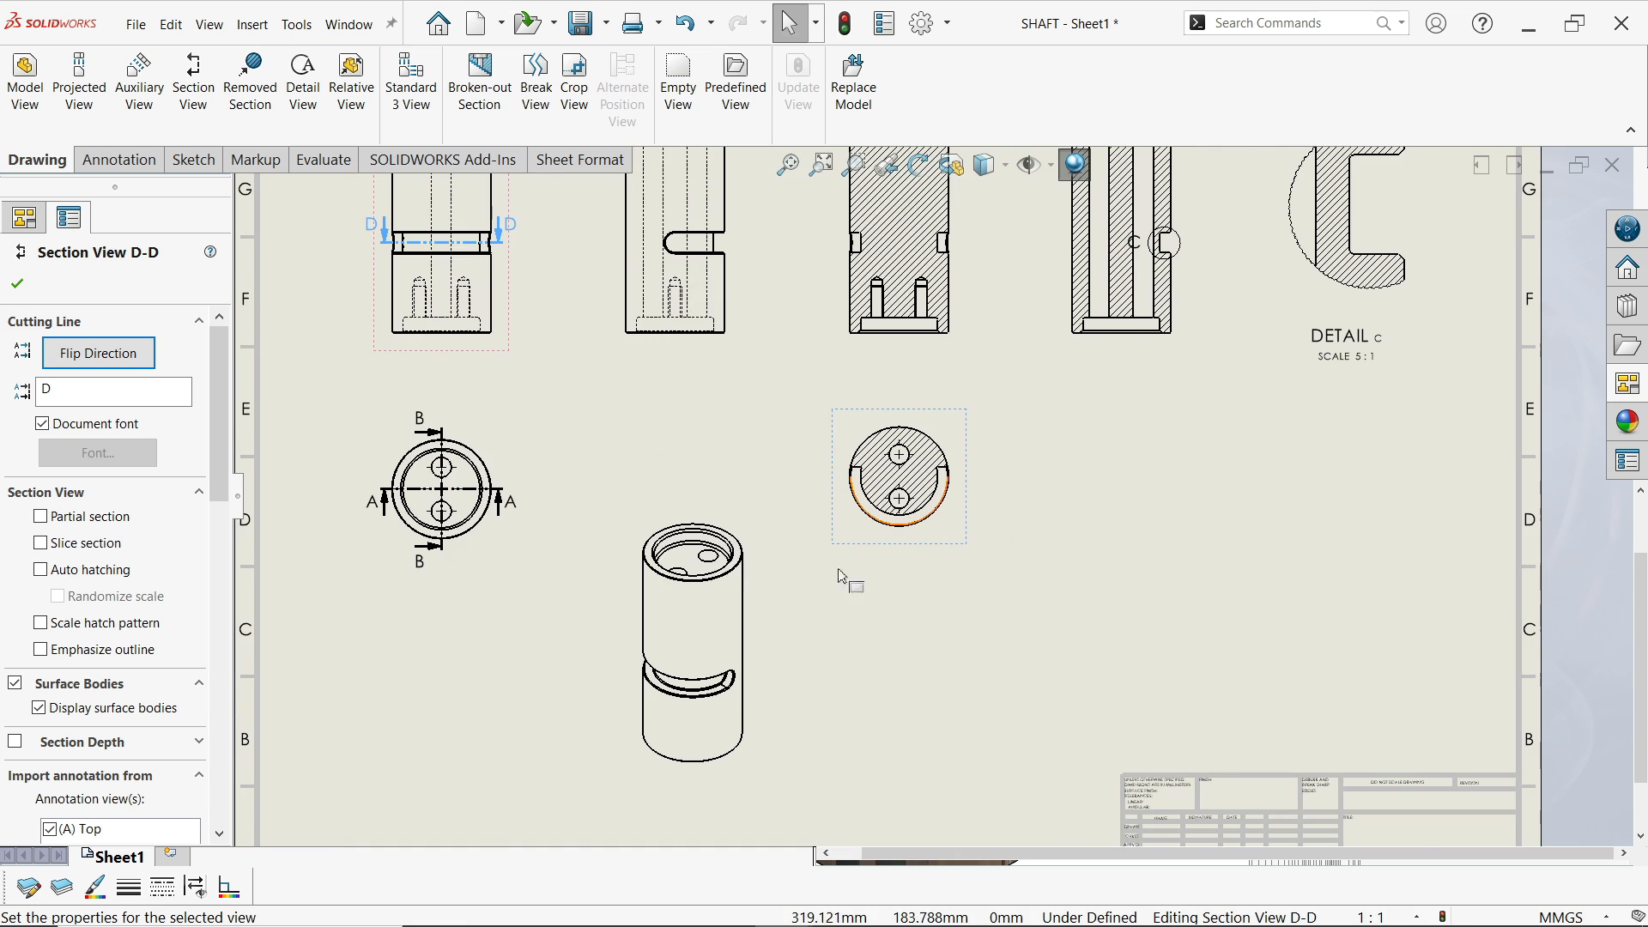
pyautogui.scroll(2, 840, 601)
pyautogui.scroll(-3, 842, 621)
pyautogui.moveTo(847, 626); pyautogui.dragTo(846, 679)
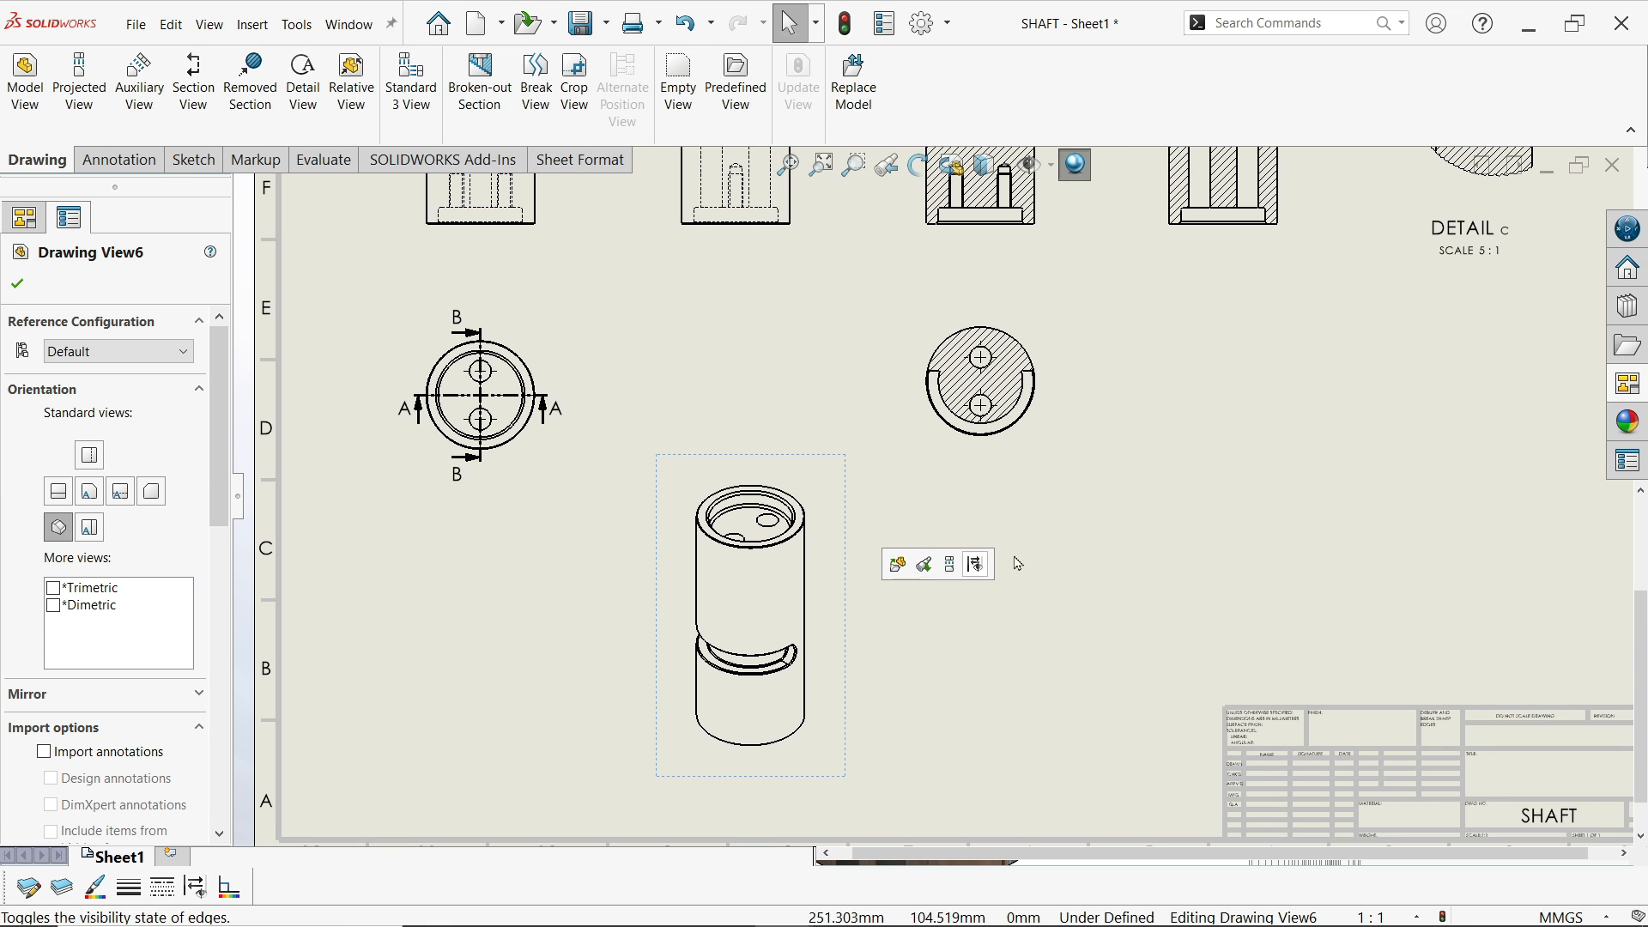
# Place another top view of the shaft below section view D-D, without any projected views
pyautogui.click(1629, 384)
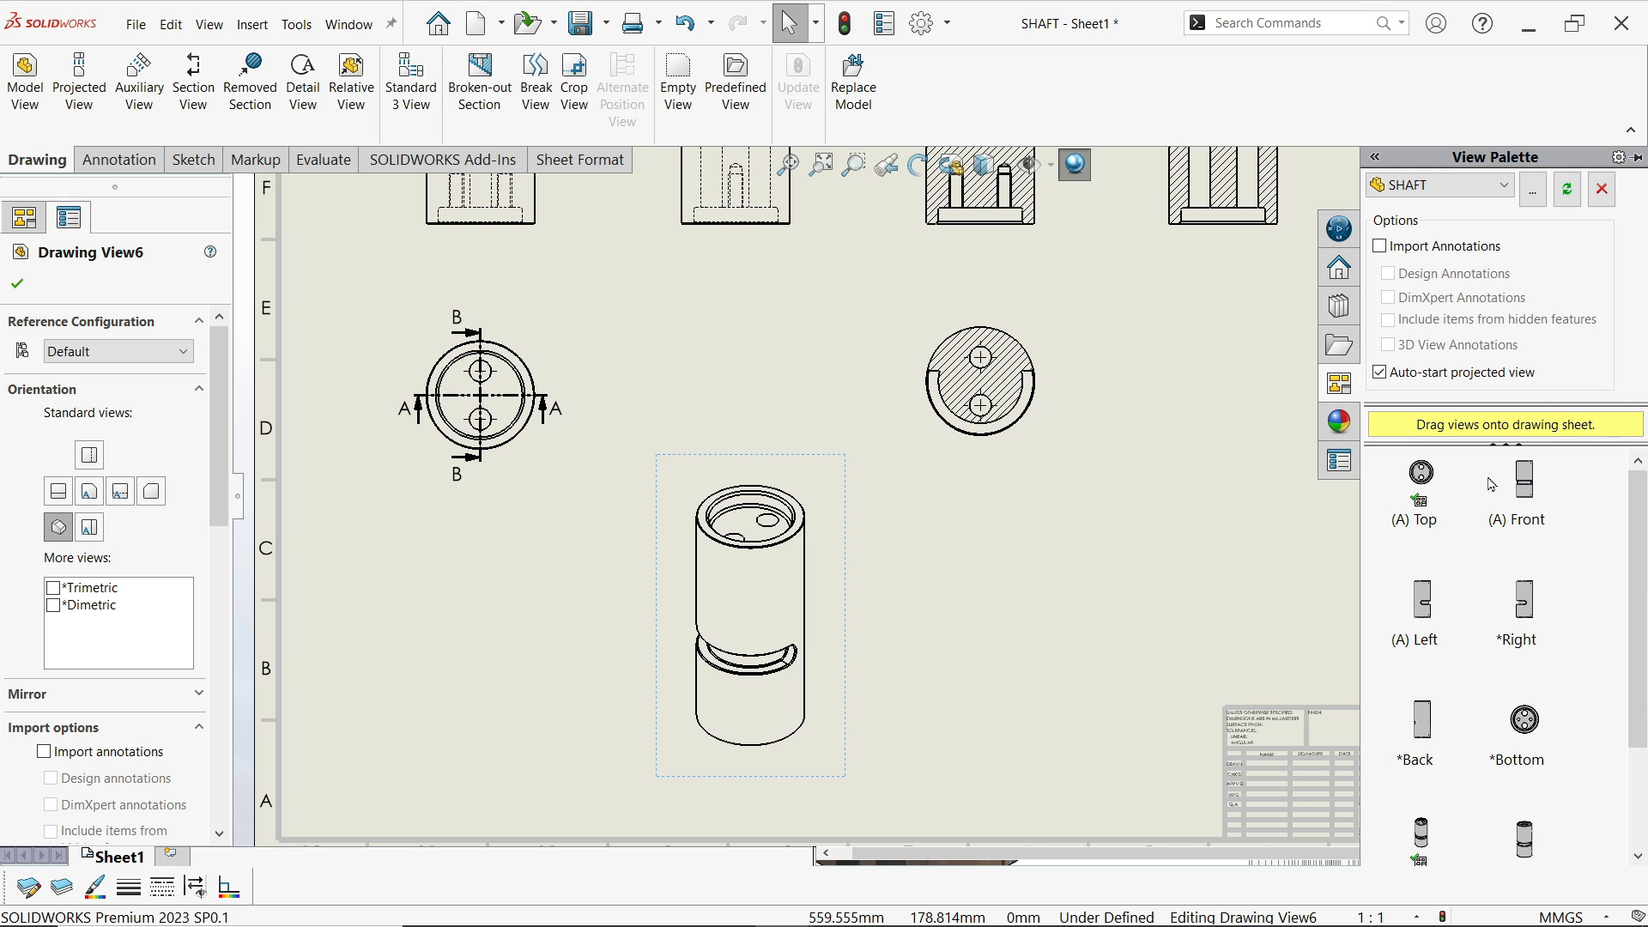
pyautogui.moveTo(1428, 486); pyautogui.dragTo(1101, 562)
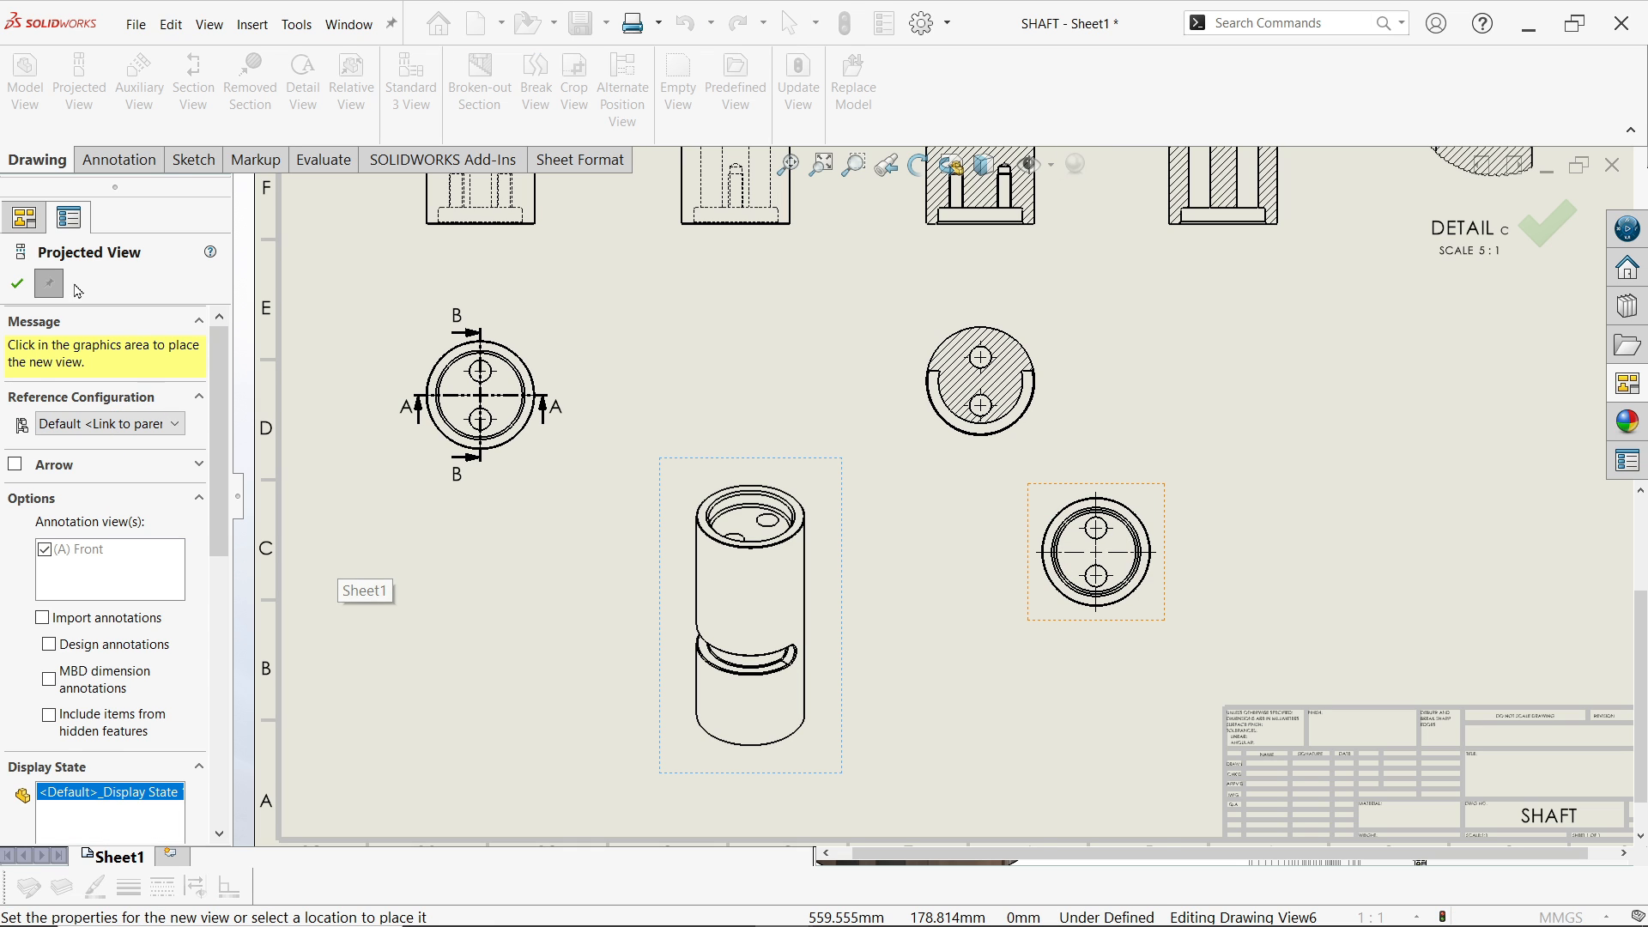
pyautogui.click(17, 284)
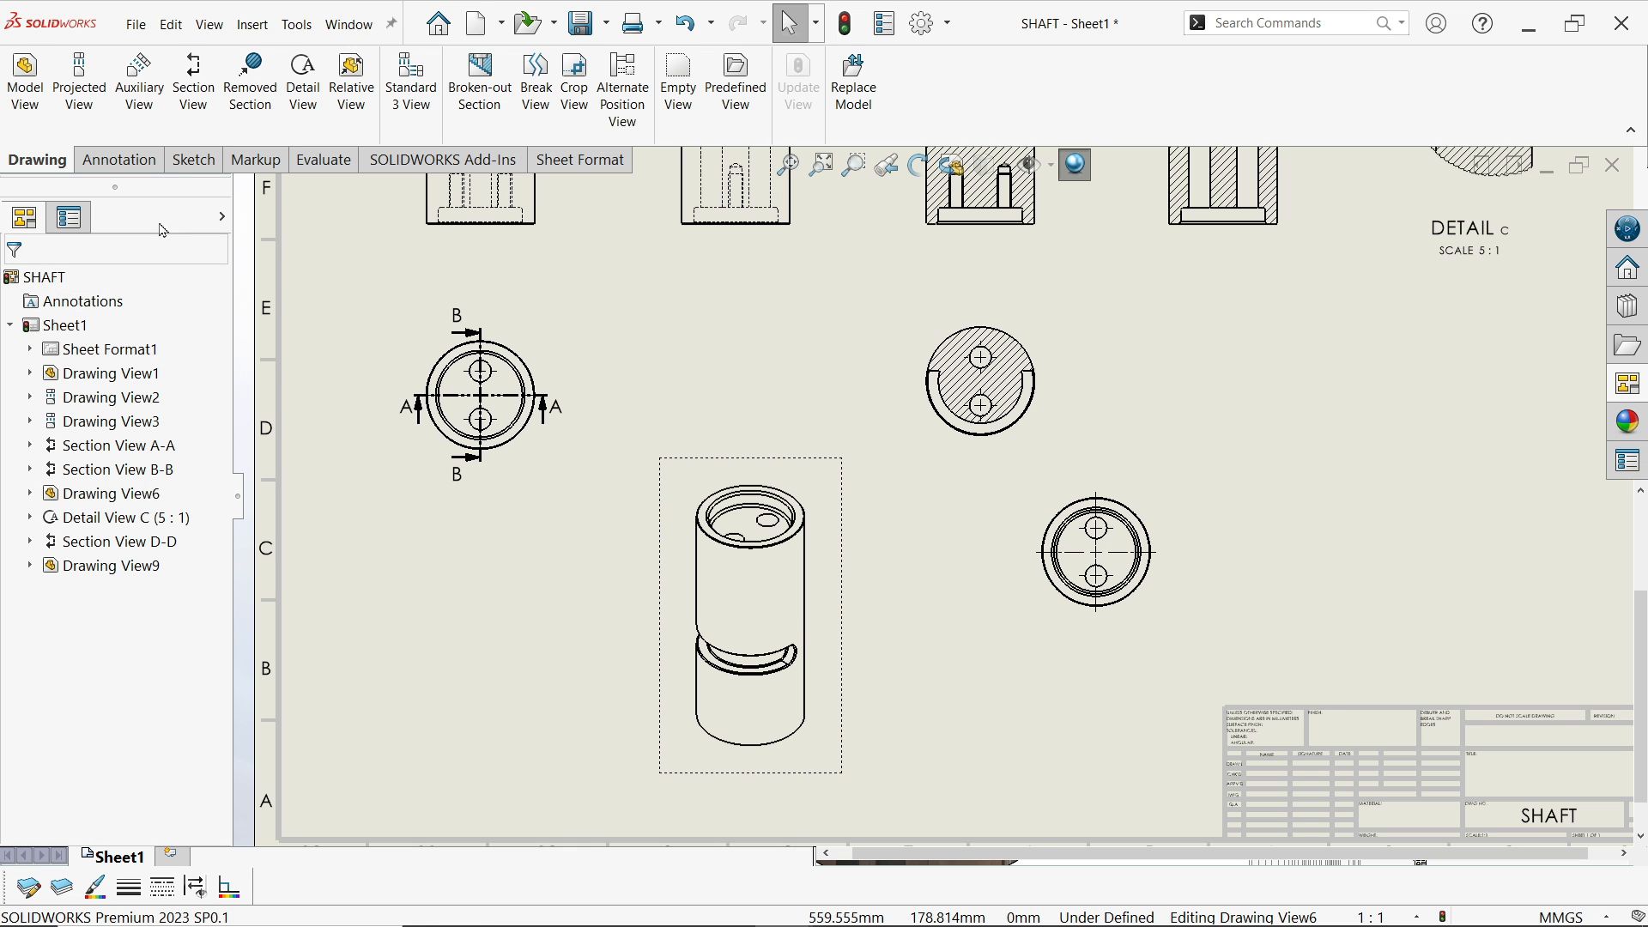
# Create a half section above the new top view, cutting from its lower edge to the centre and out to the right, and move the top view clear below it
pyautogui.click(194, 86)
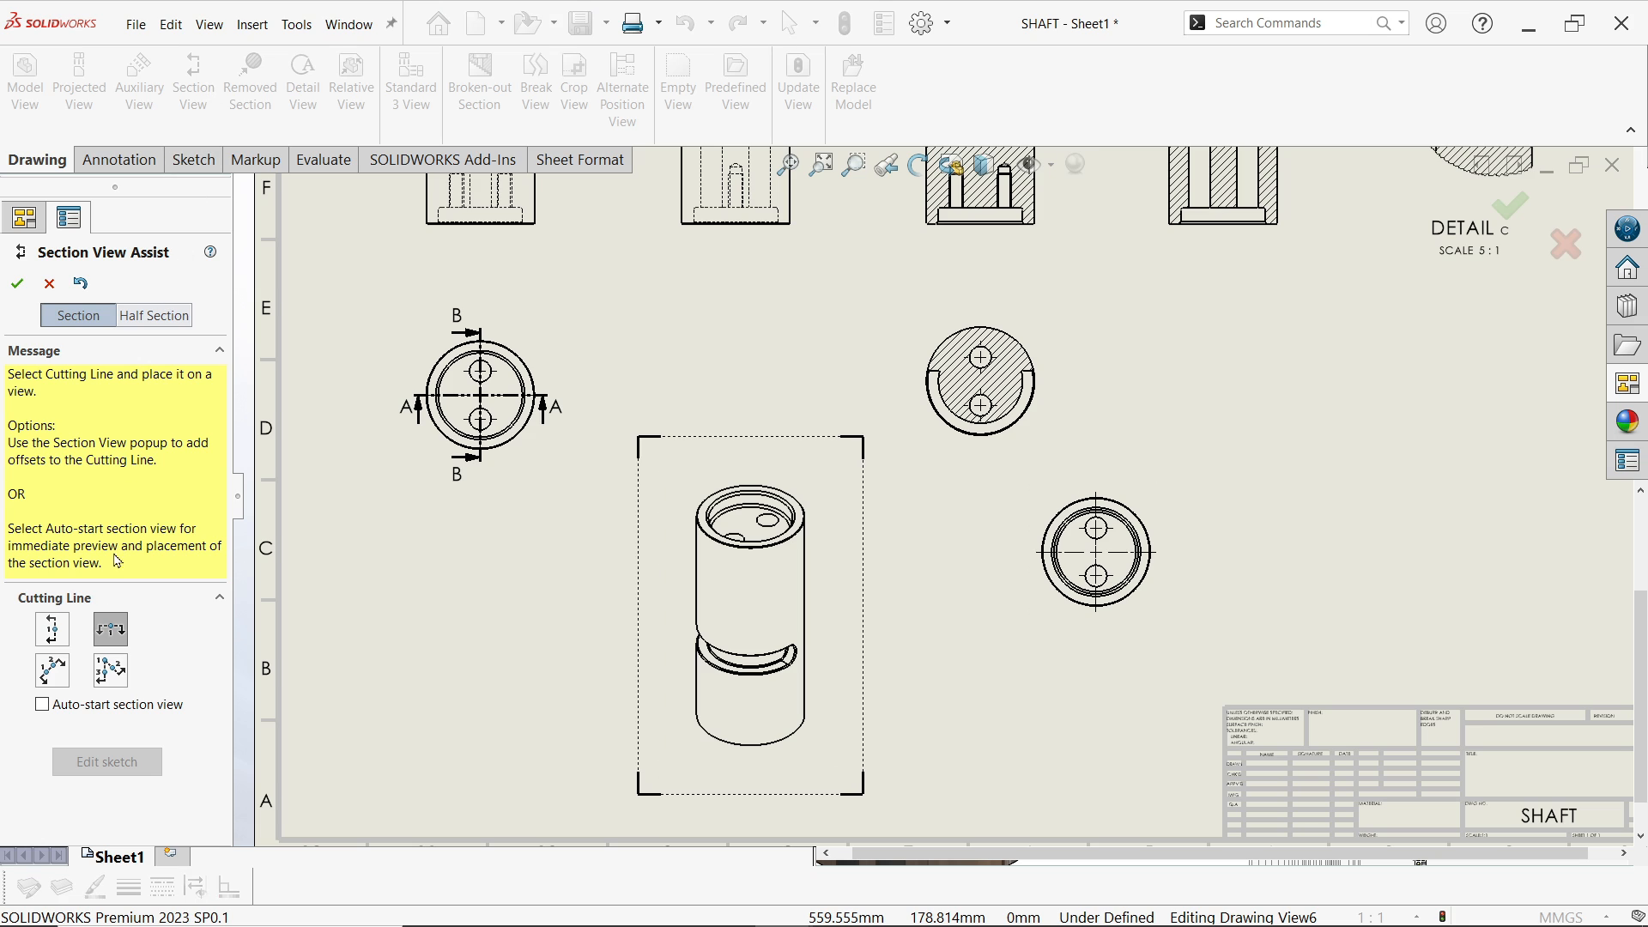
pyautogui.click(150, 316)
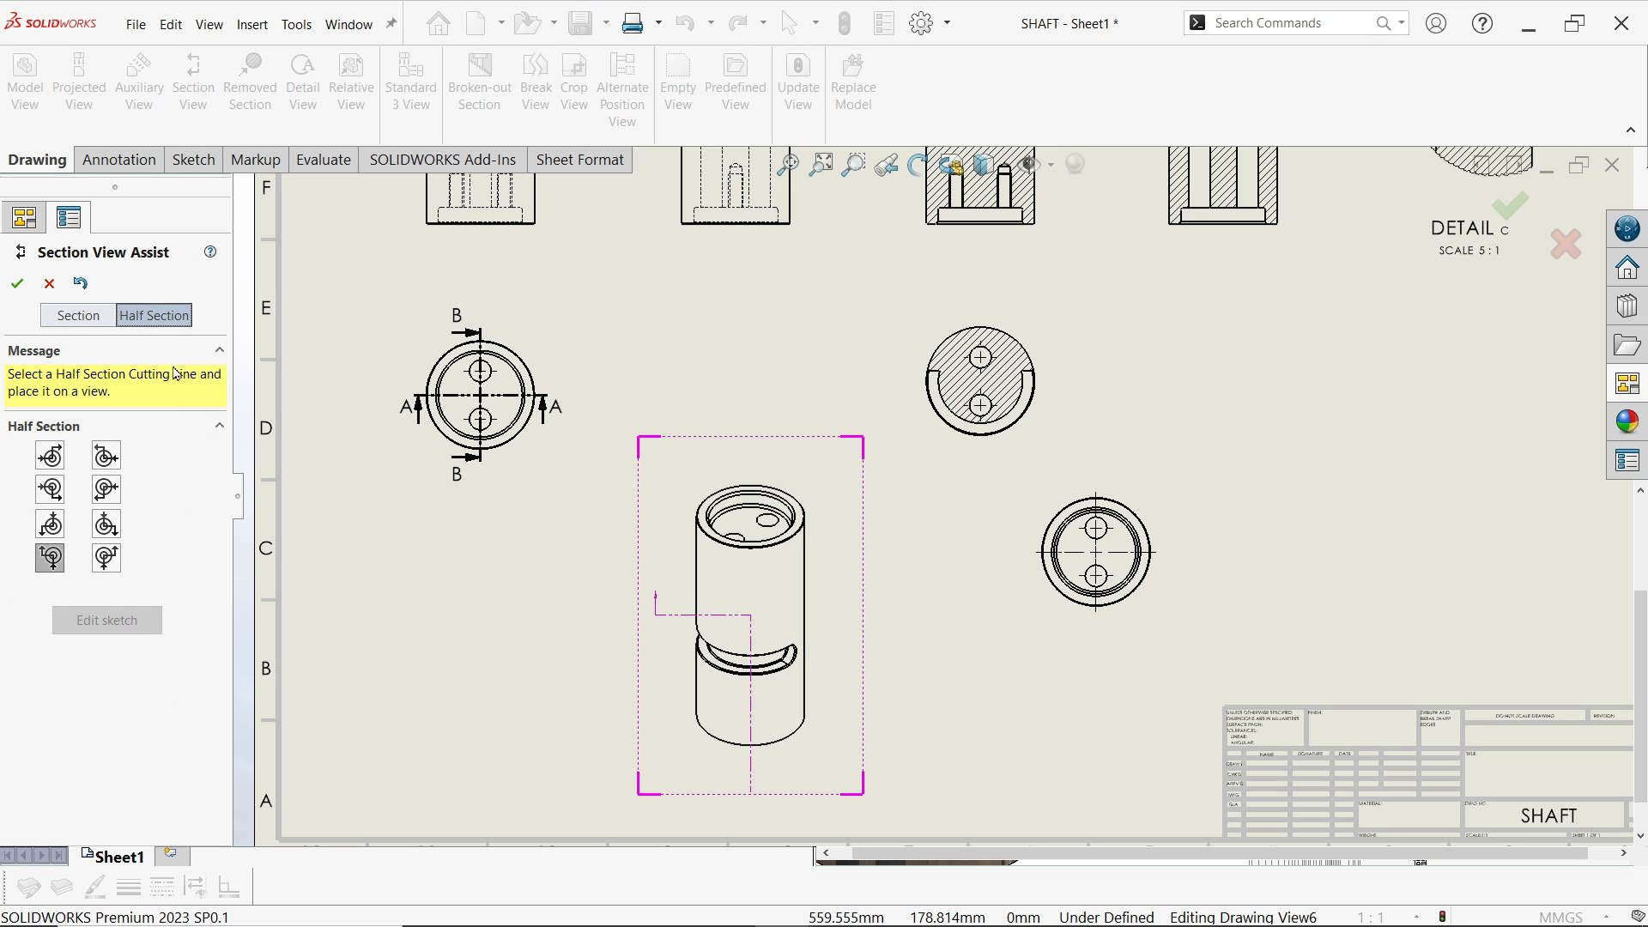
pyautogui.click(111, 564)
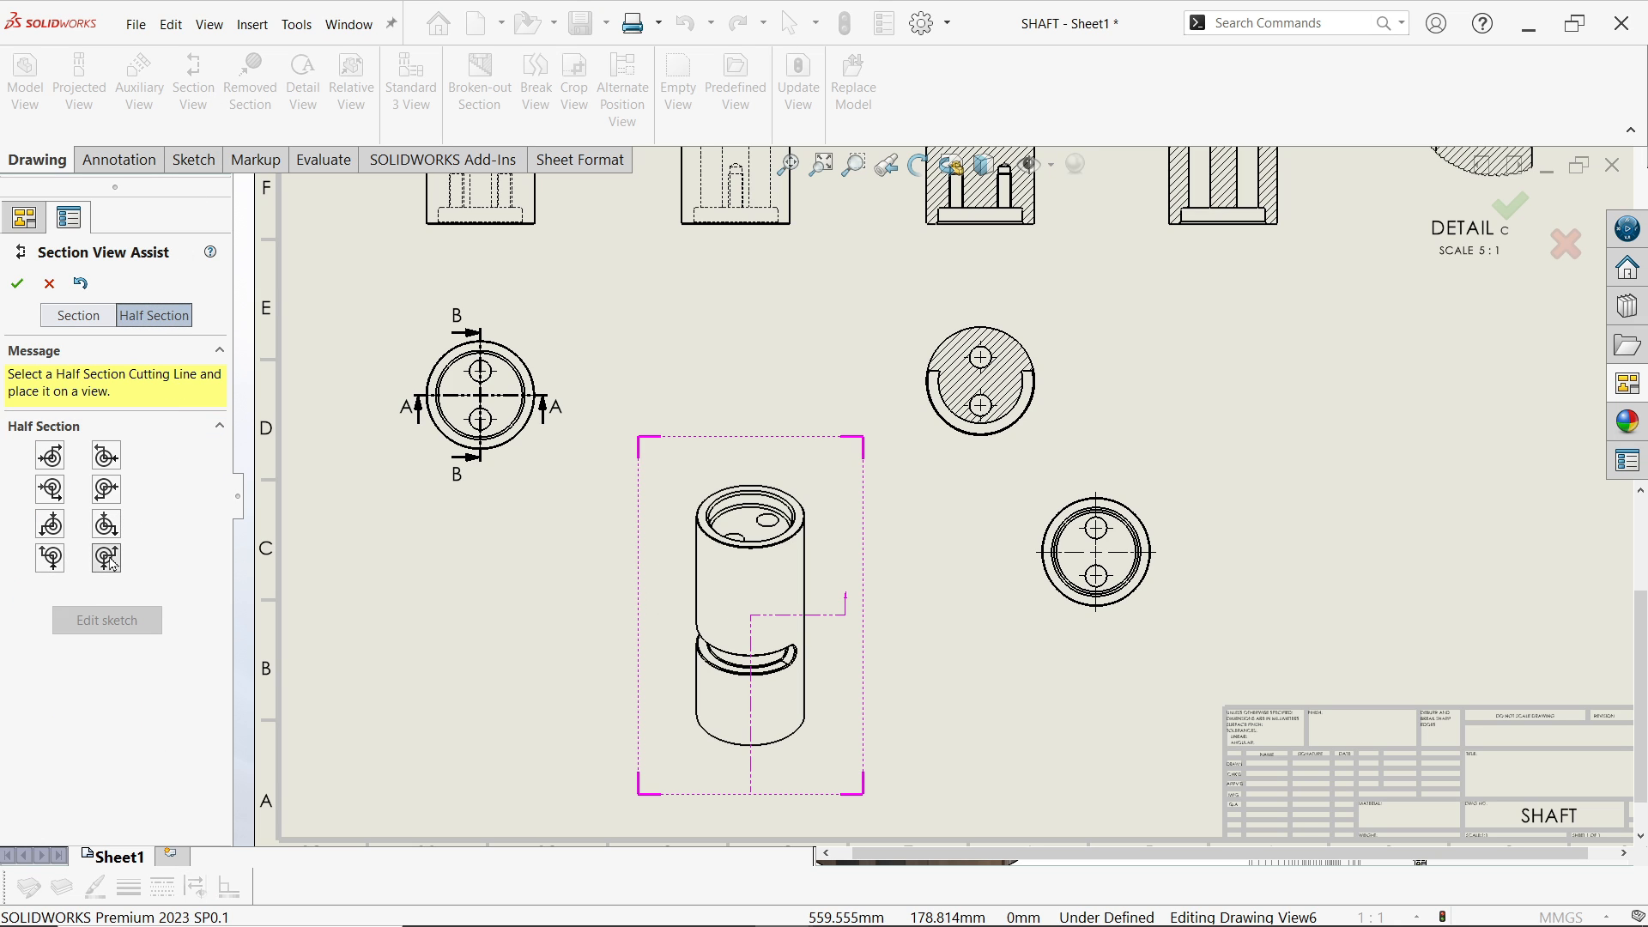
pyautogui.click(1099, 559)
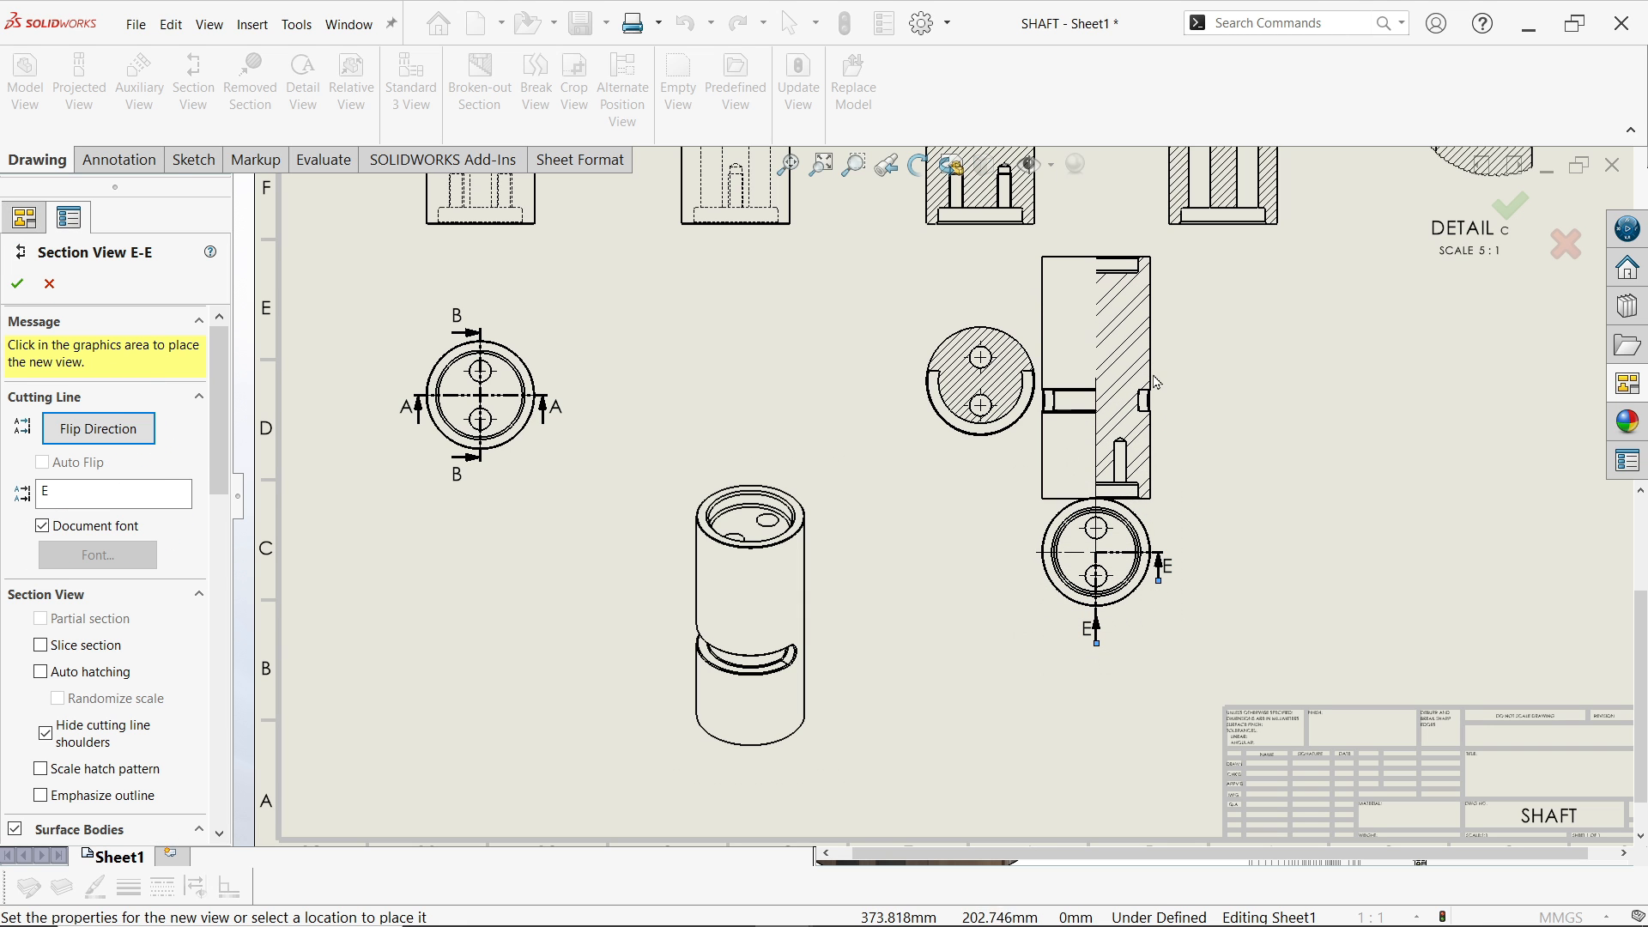
pyautogui.click(1158, 355)
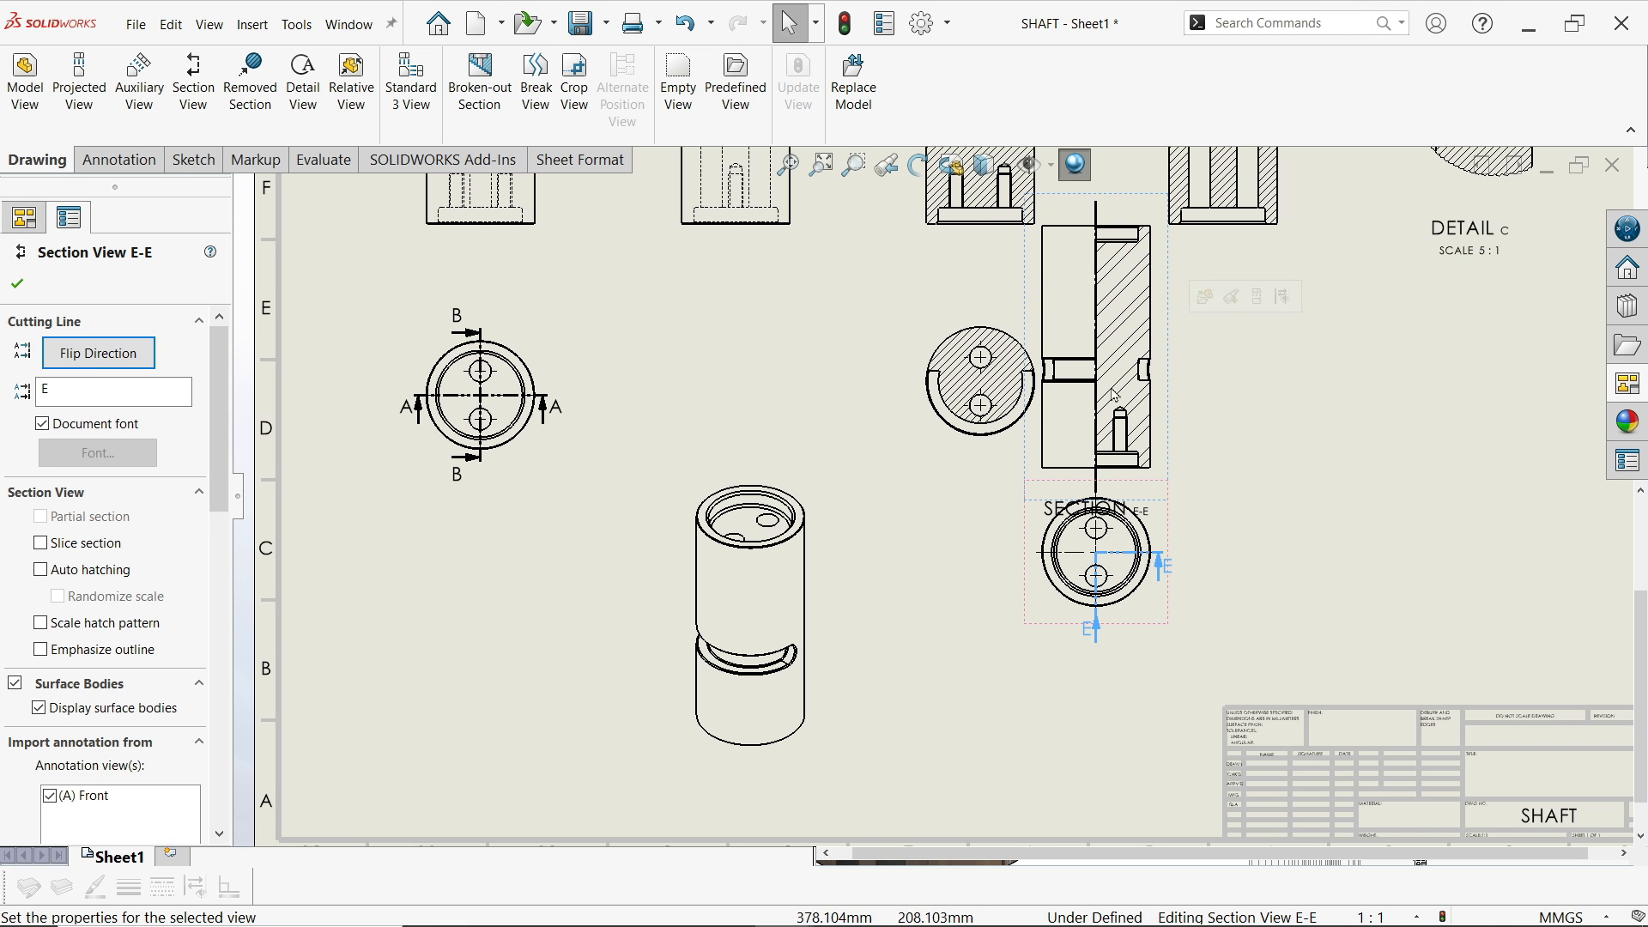
pyautogui.click(18, 284)
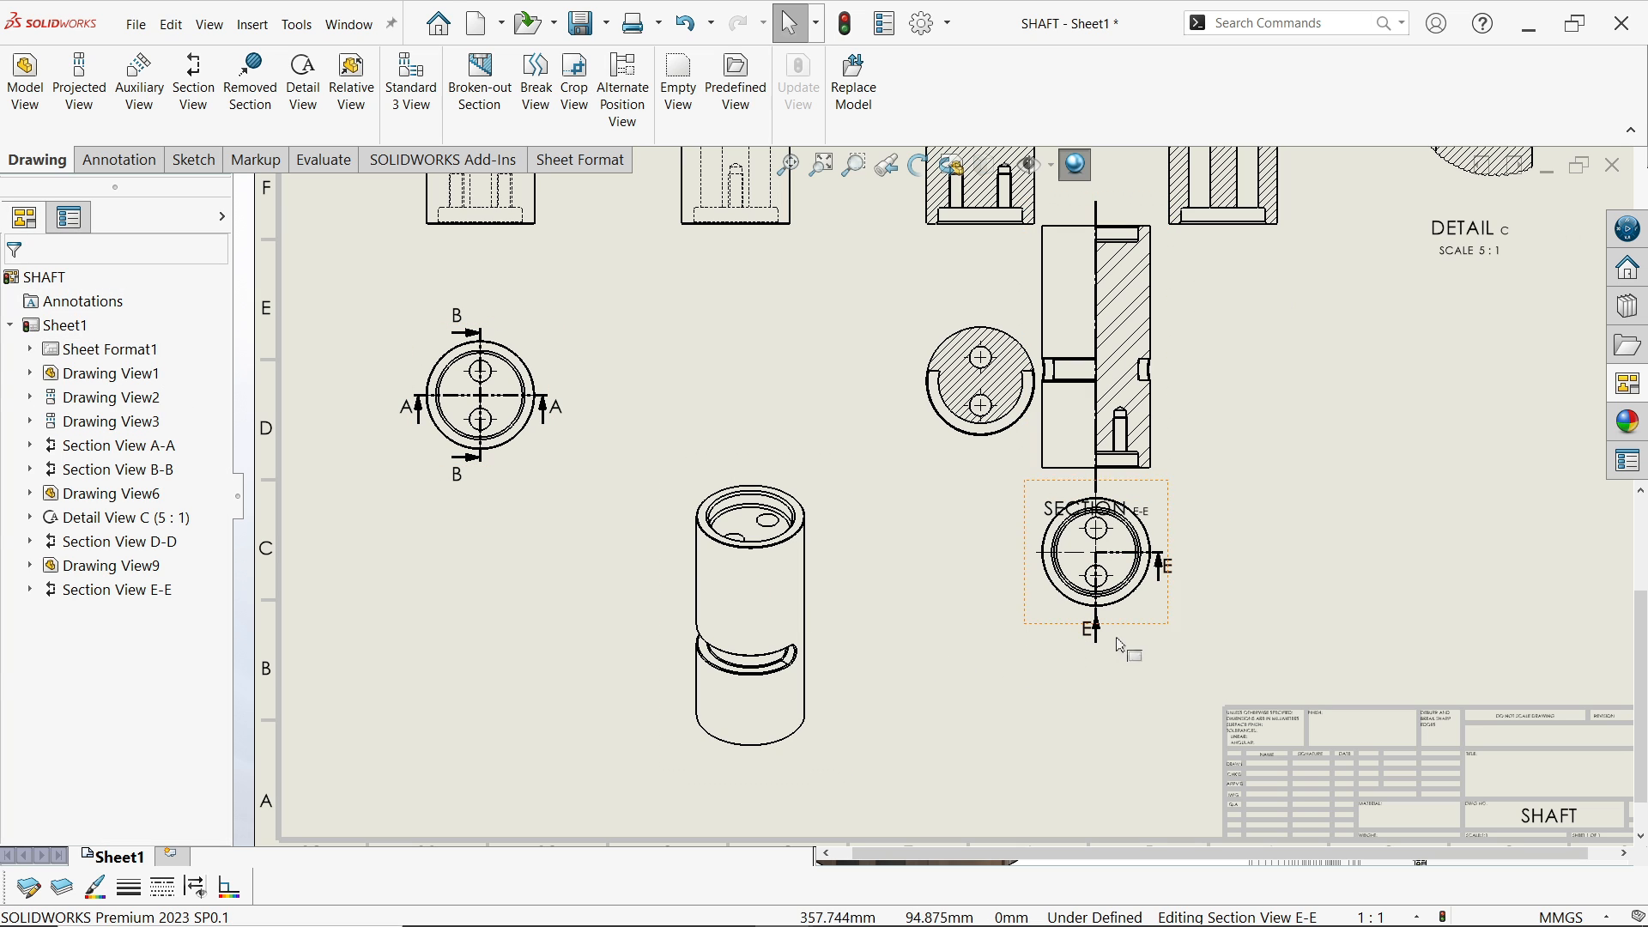
pyautogui.moveTo(1153, 631); pyautogui.dragTo(1146, 739)
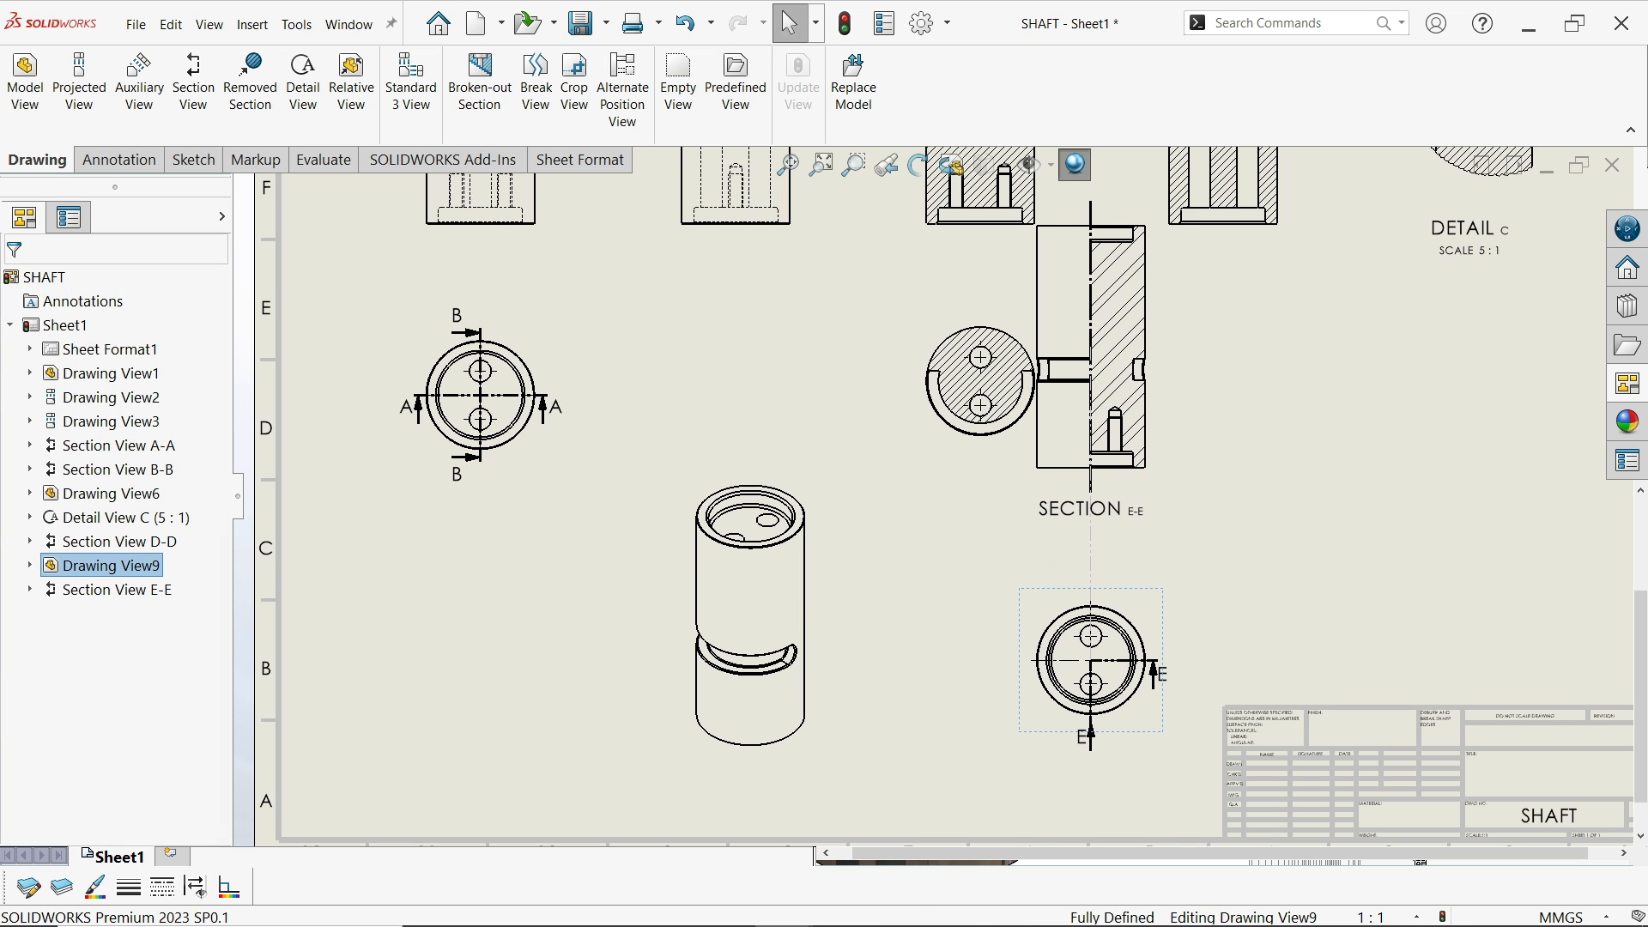
# Hide the parent top view of half section E-E while keeping its dependent view shown
pyautogui.rightClick(1138, 728)
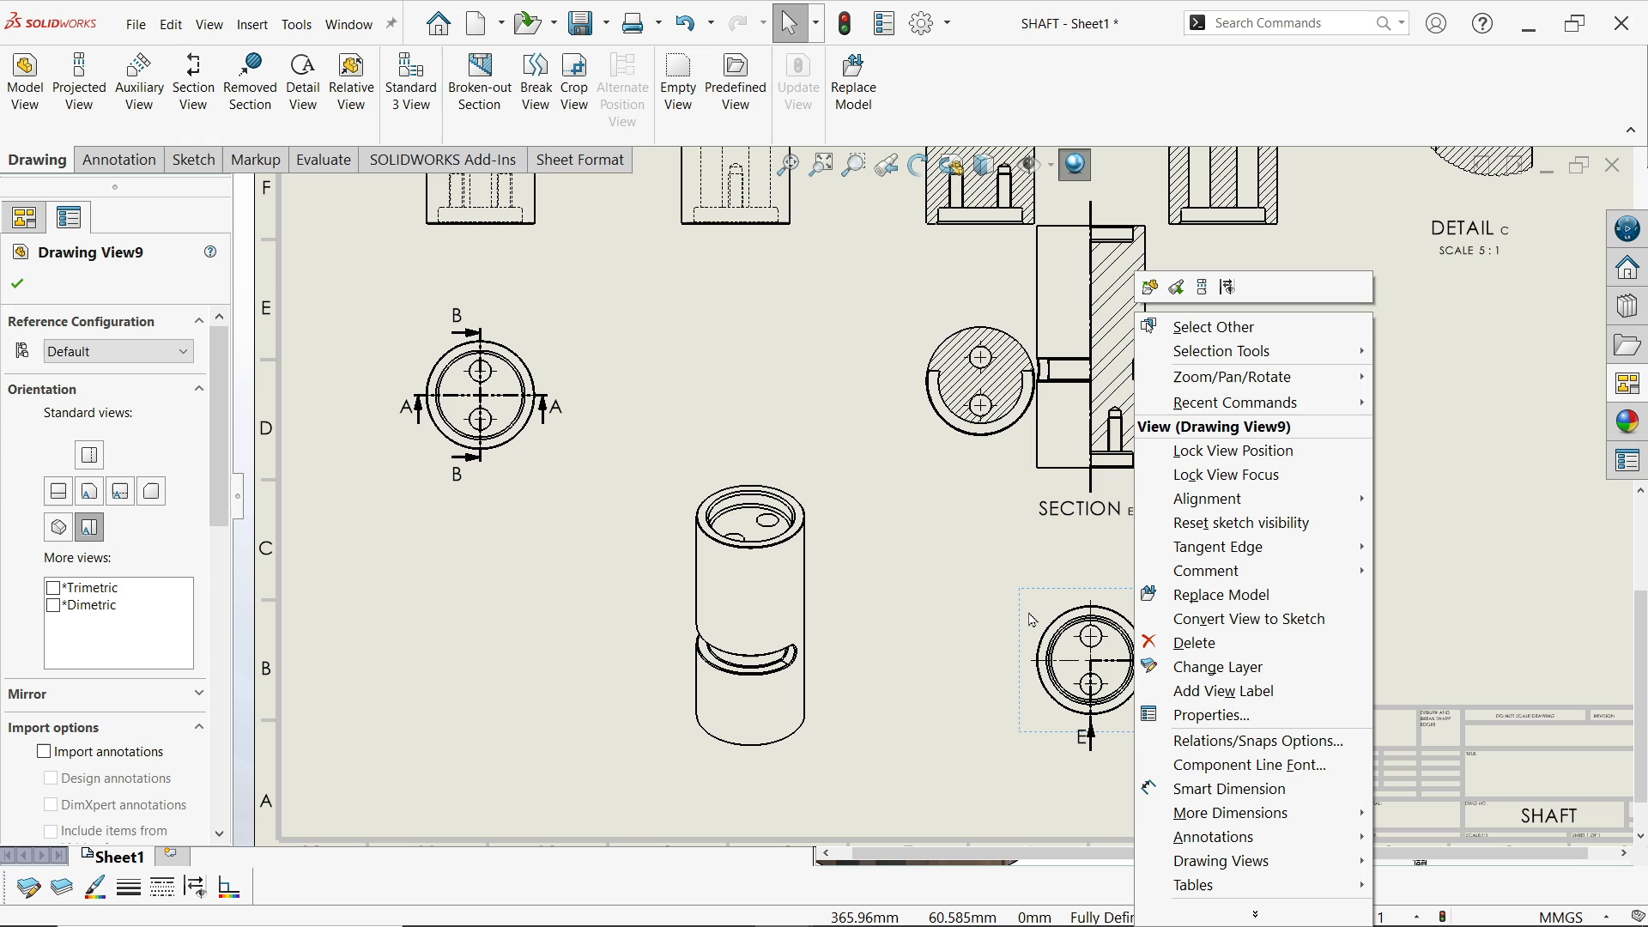
pyautogui.click(1000, 592)
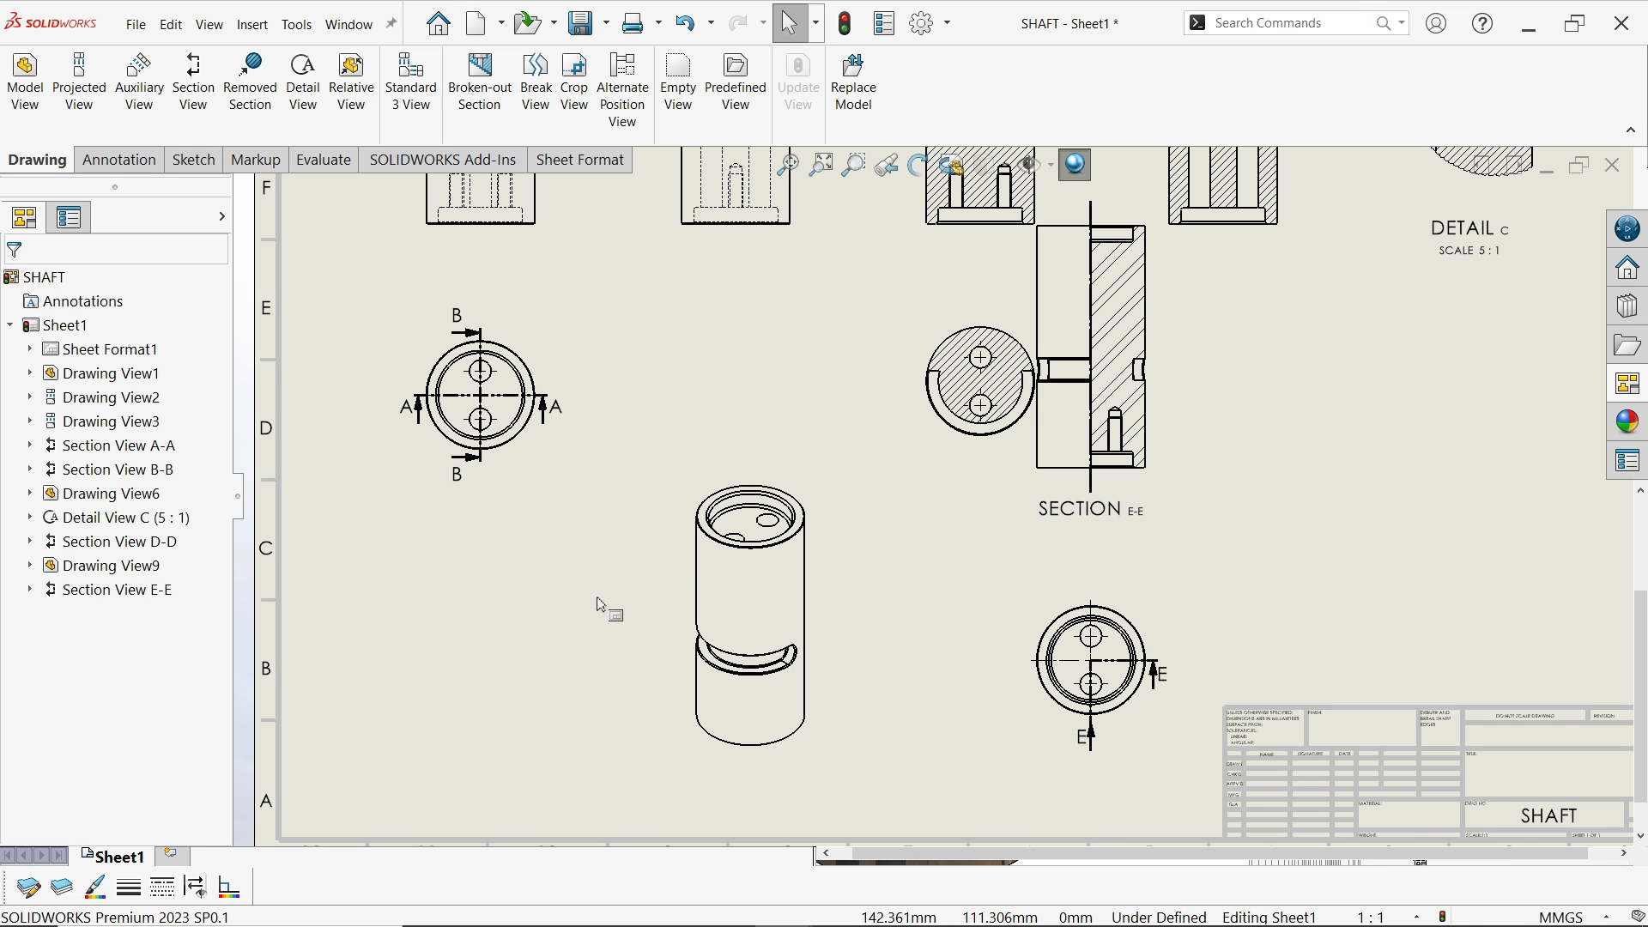
pyautogui.click(151, 573)
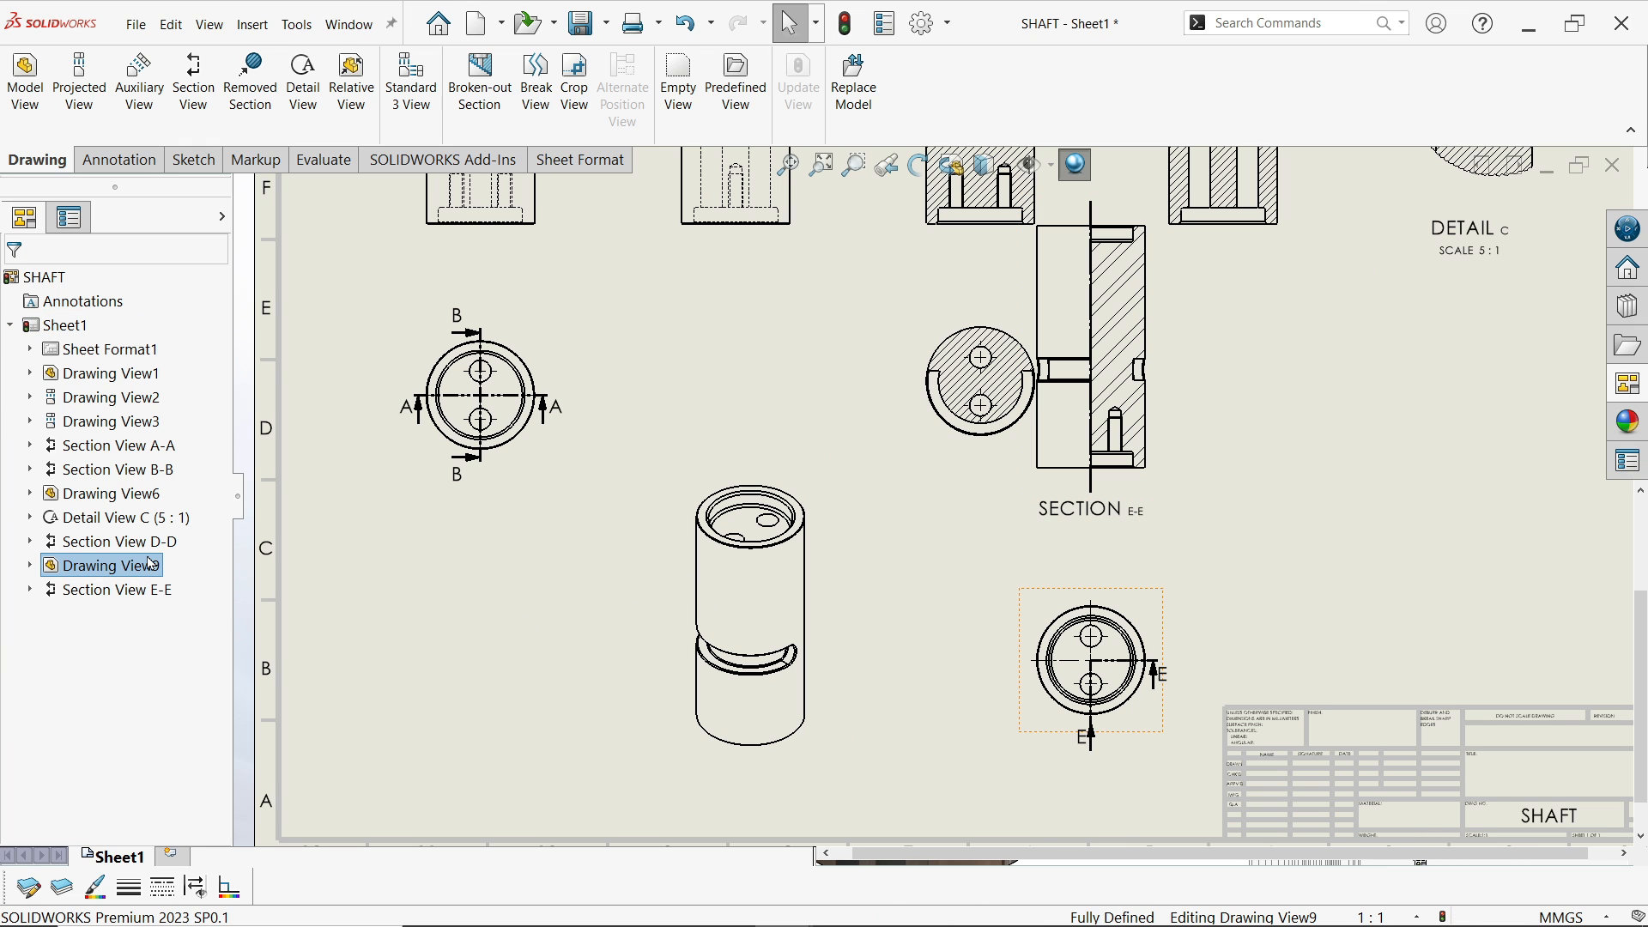
pyautogui.rightClick(153, 573)
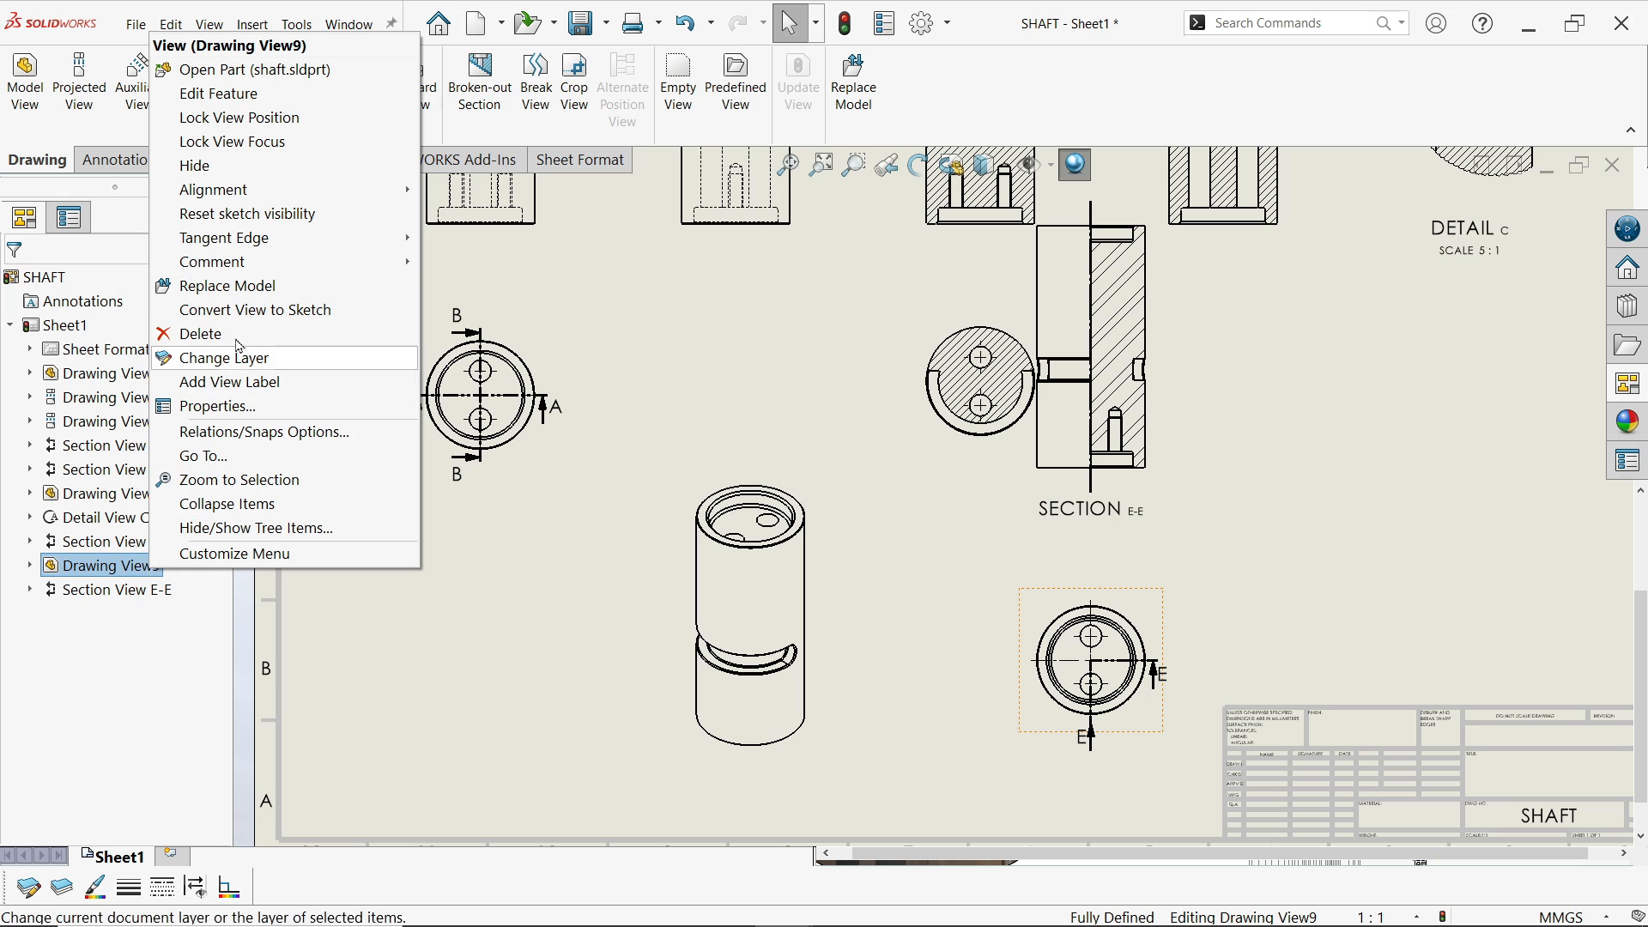
pyautogui.click(203, 165)
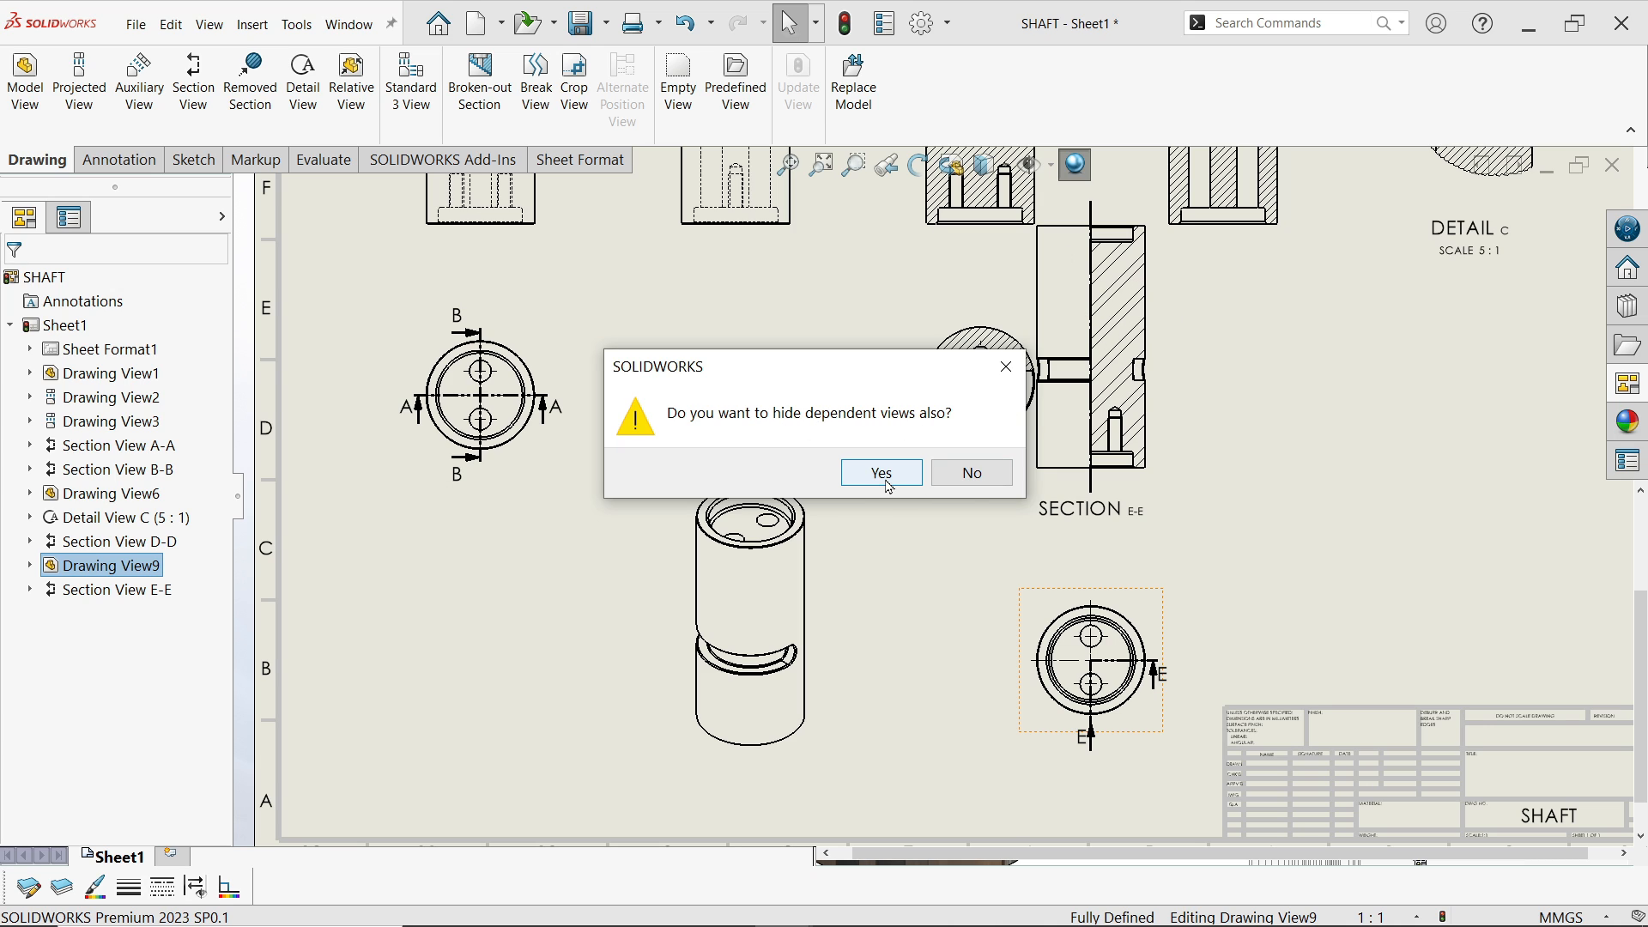
pyautogui.click(979, 474)
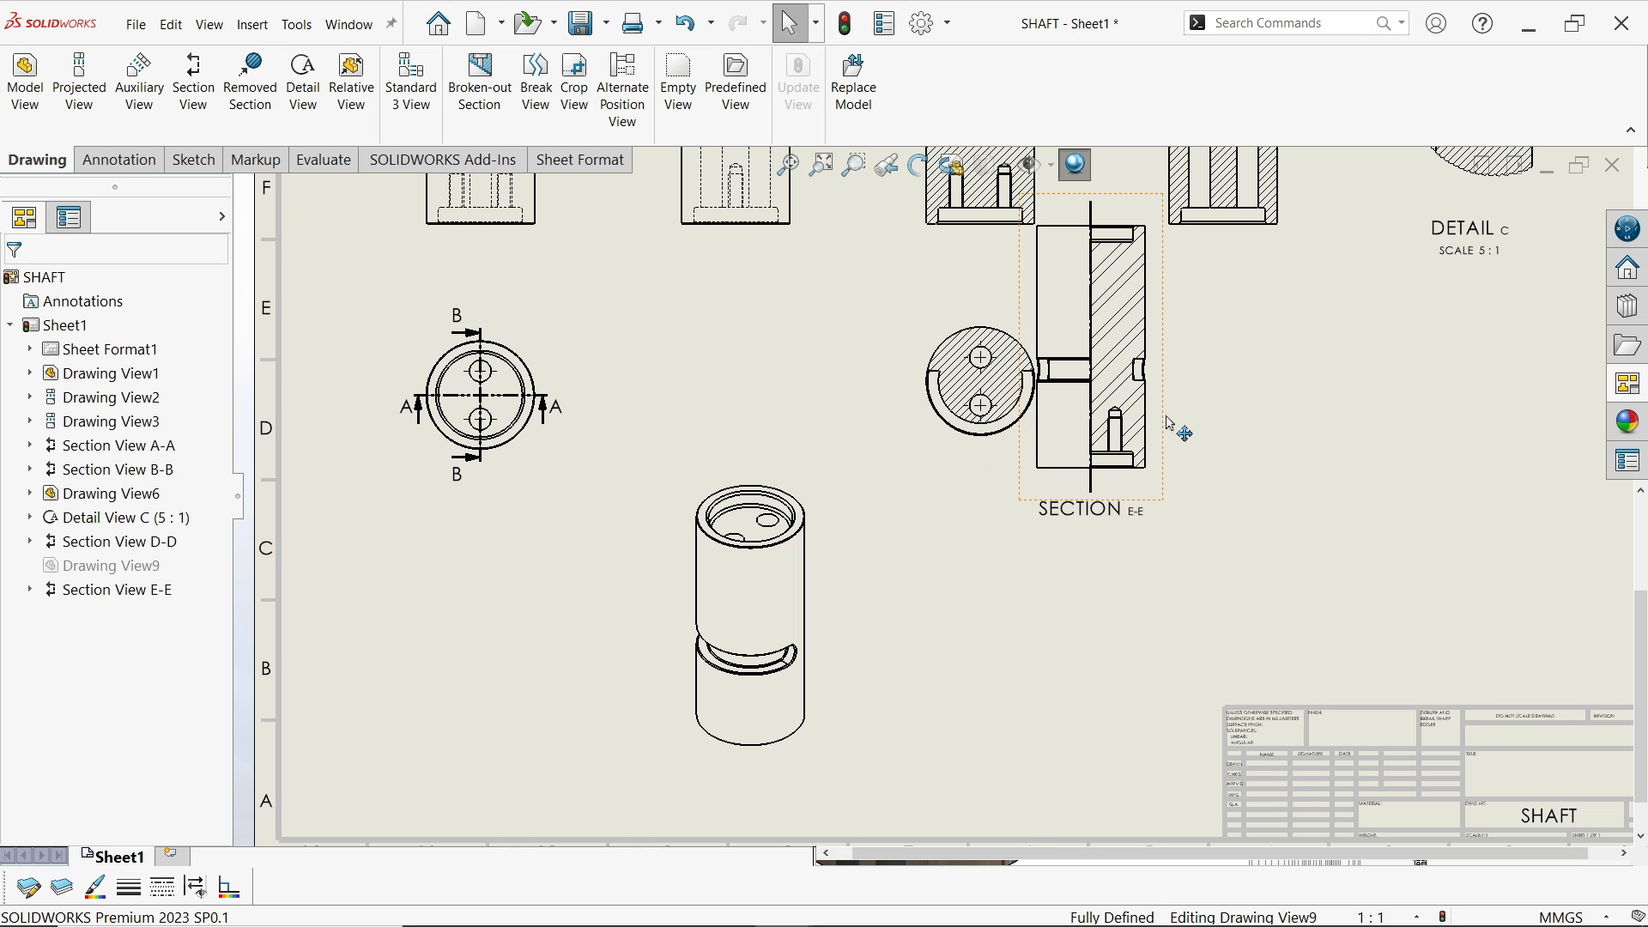
# Move section view E-E down and break its alignment with the hidden parent view
pyautogui.moveTo(1167, 417); pyautogui.dragTo(1183, 622)
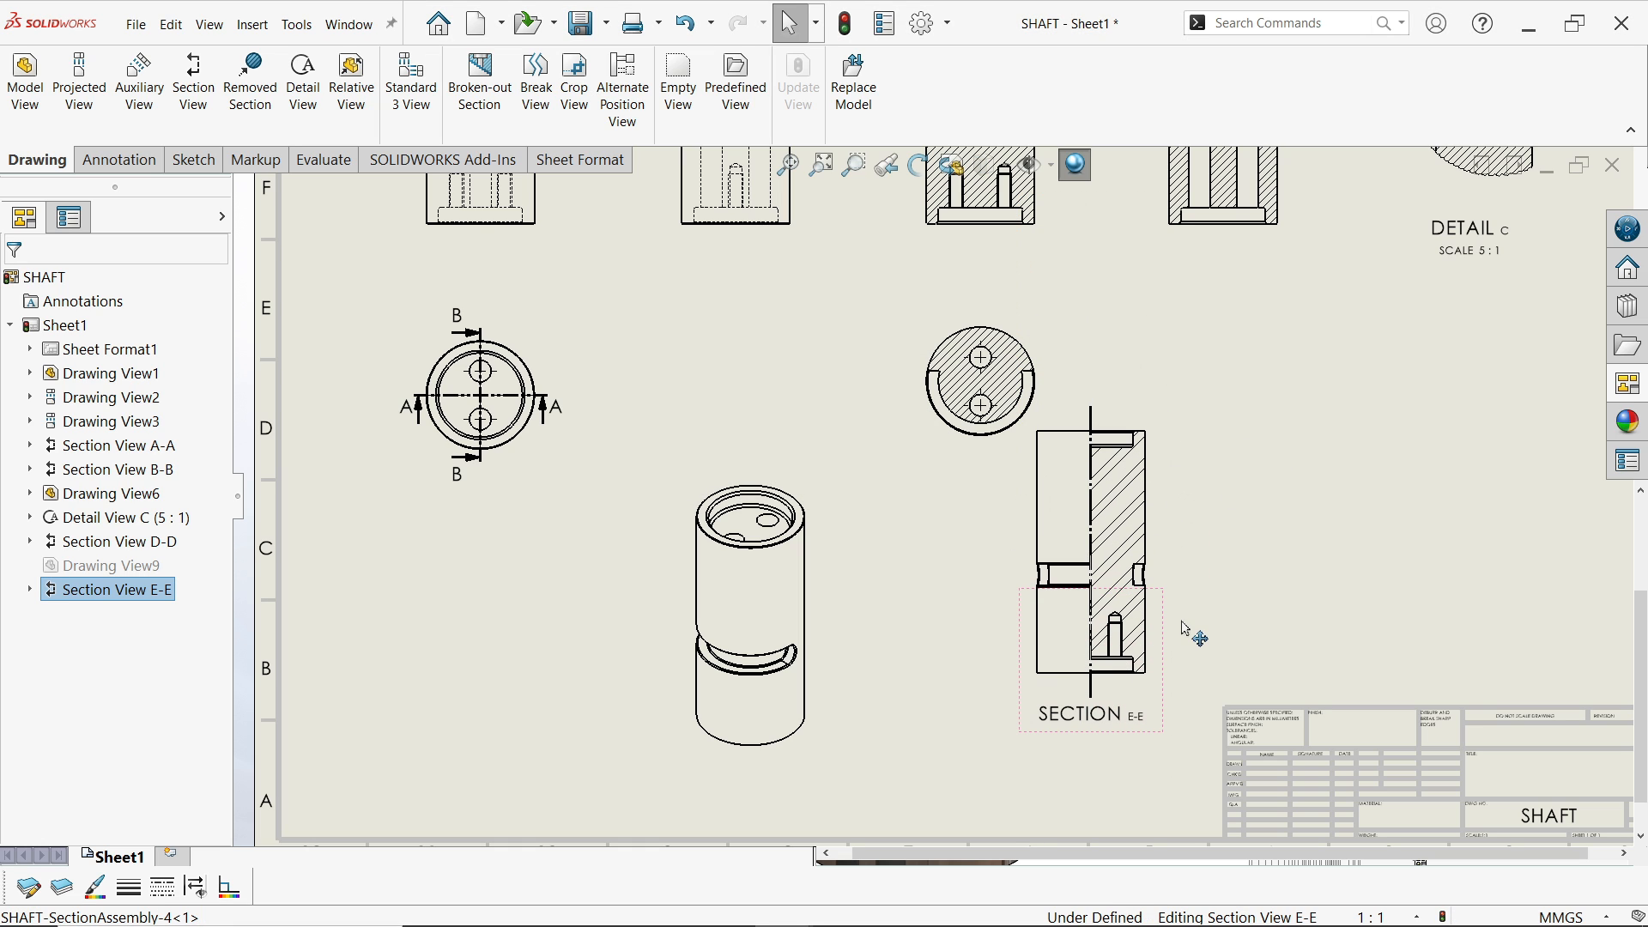
pyautogui.rightClick(1169, 558)
pyautogui.moveTo(1239, 538)
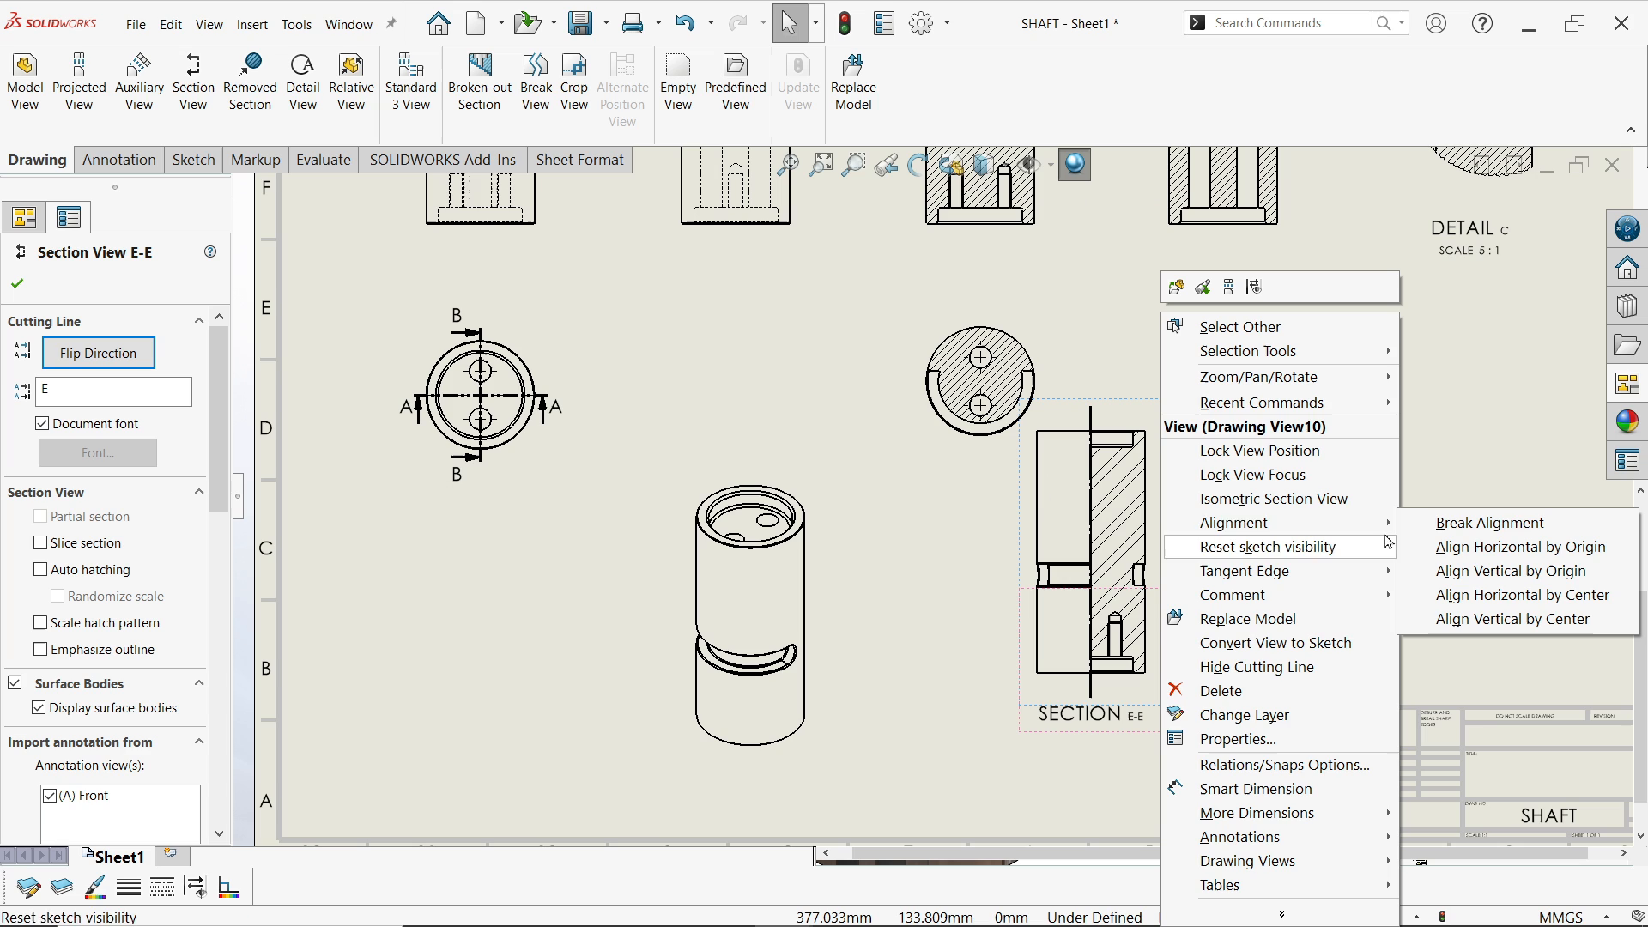
pyautogui.click(1442, 521)
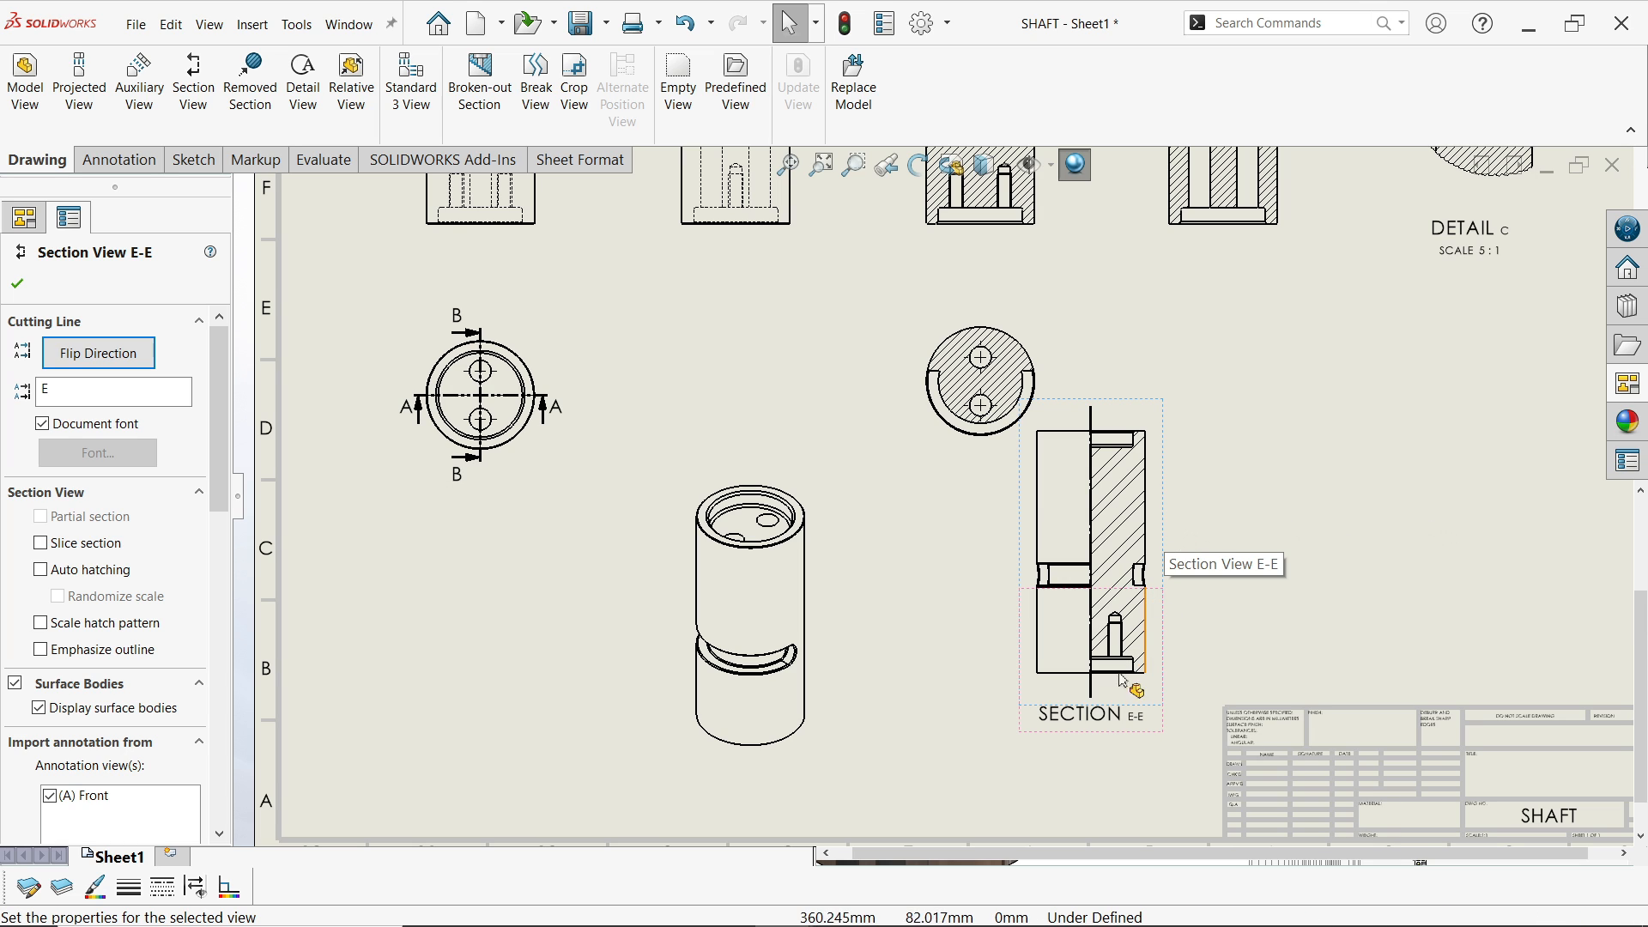
# Remove the label of section view E-E and move the view below section view D-D
pyautogui.press('Escape')
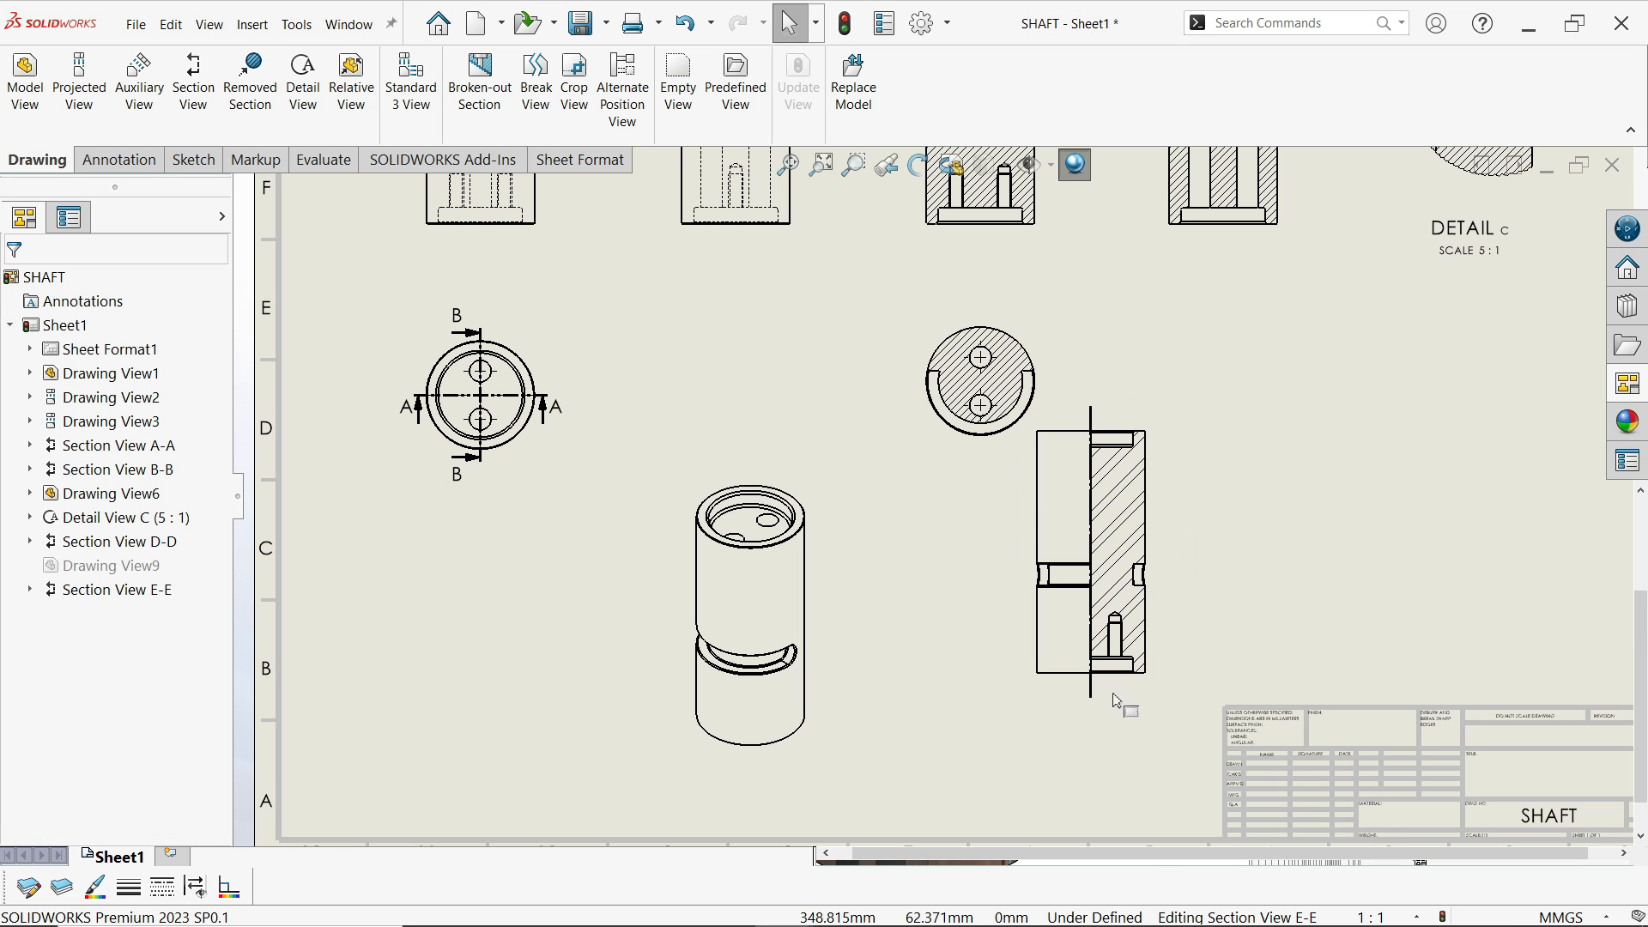
pyautogui.moveTo(1163, 570)
pyautogui.mouseDown()
pyautogui.moveTo(1155, 606)
pyautogui.moveTo(1085, 624)
pyautogui.mouseUp()
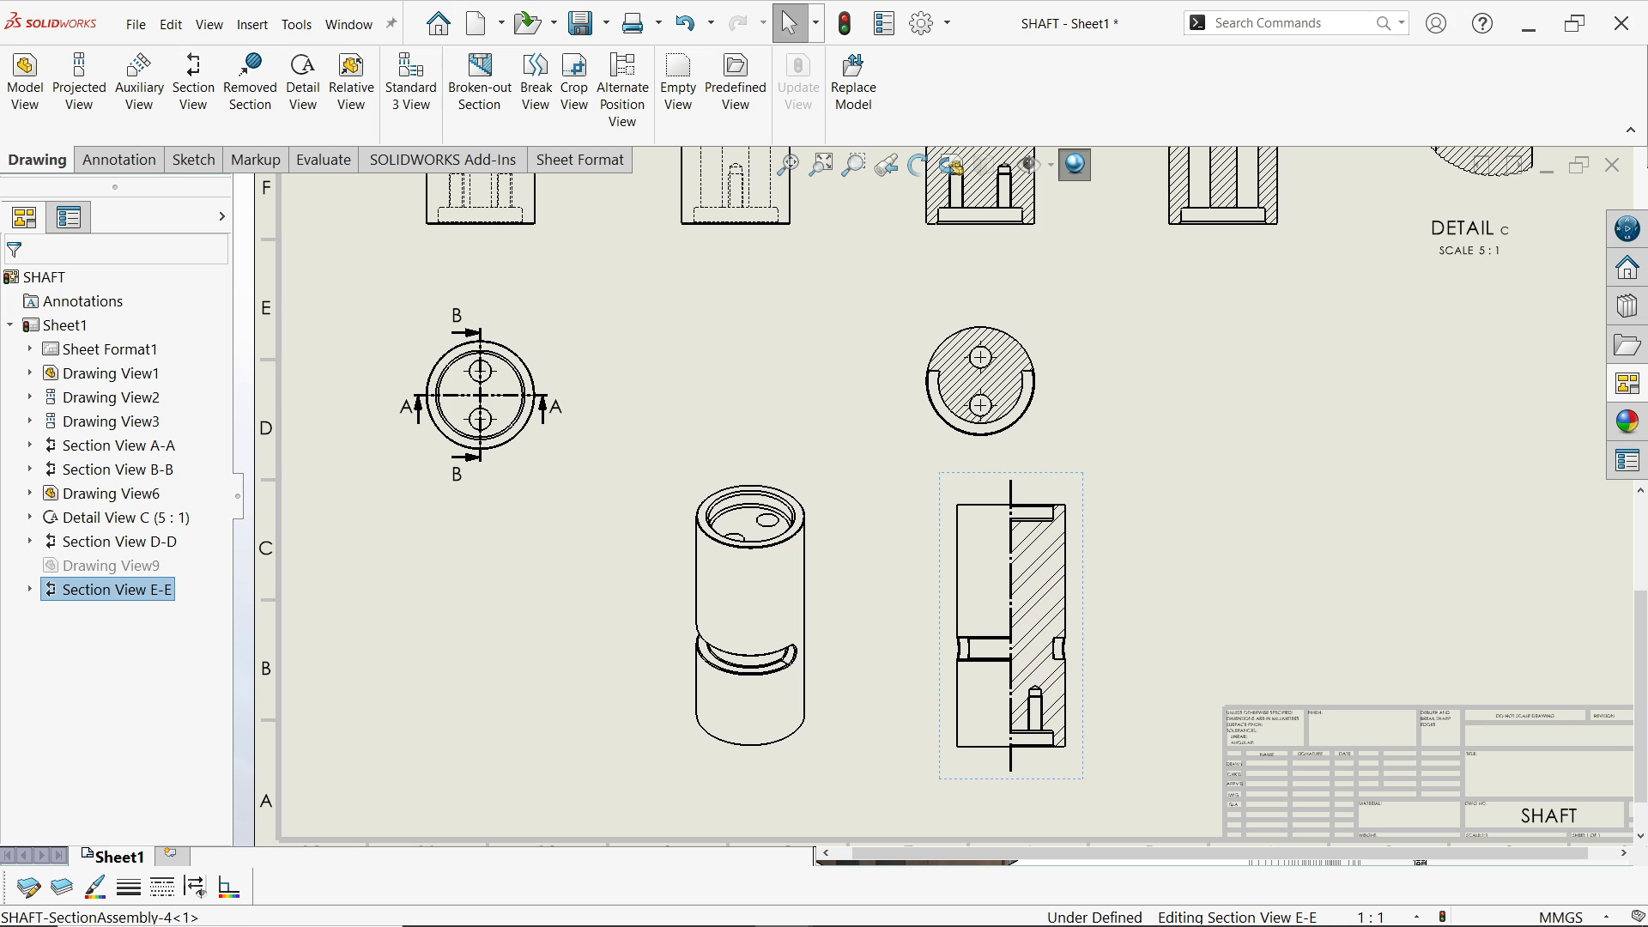
# Turn section view E-E into an isometric section view
pyautogui.rightClick(1088, 619)
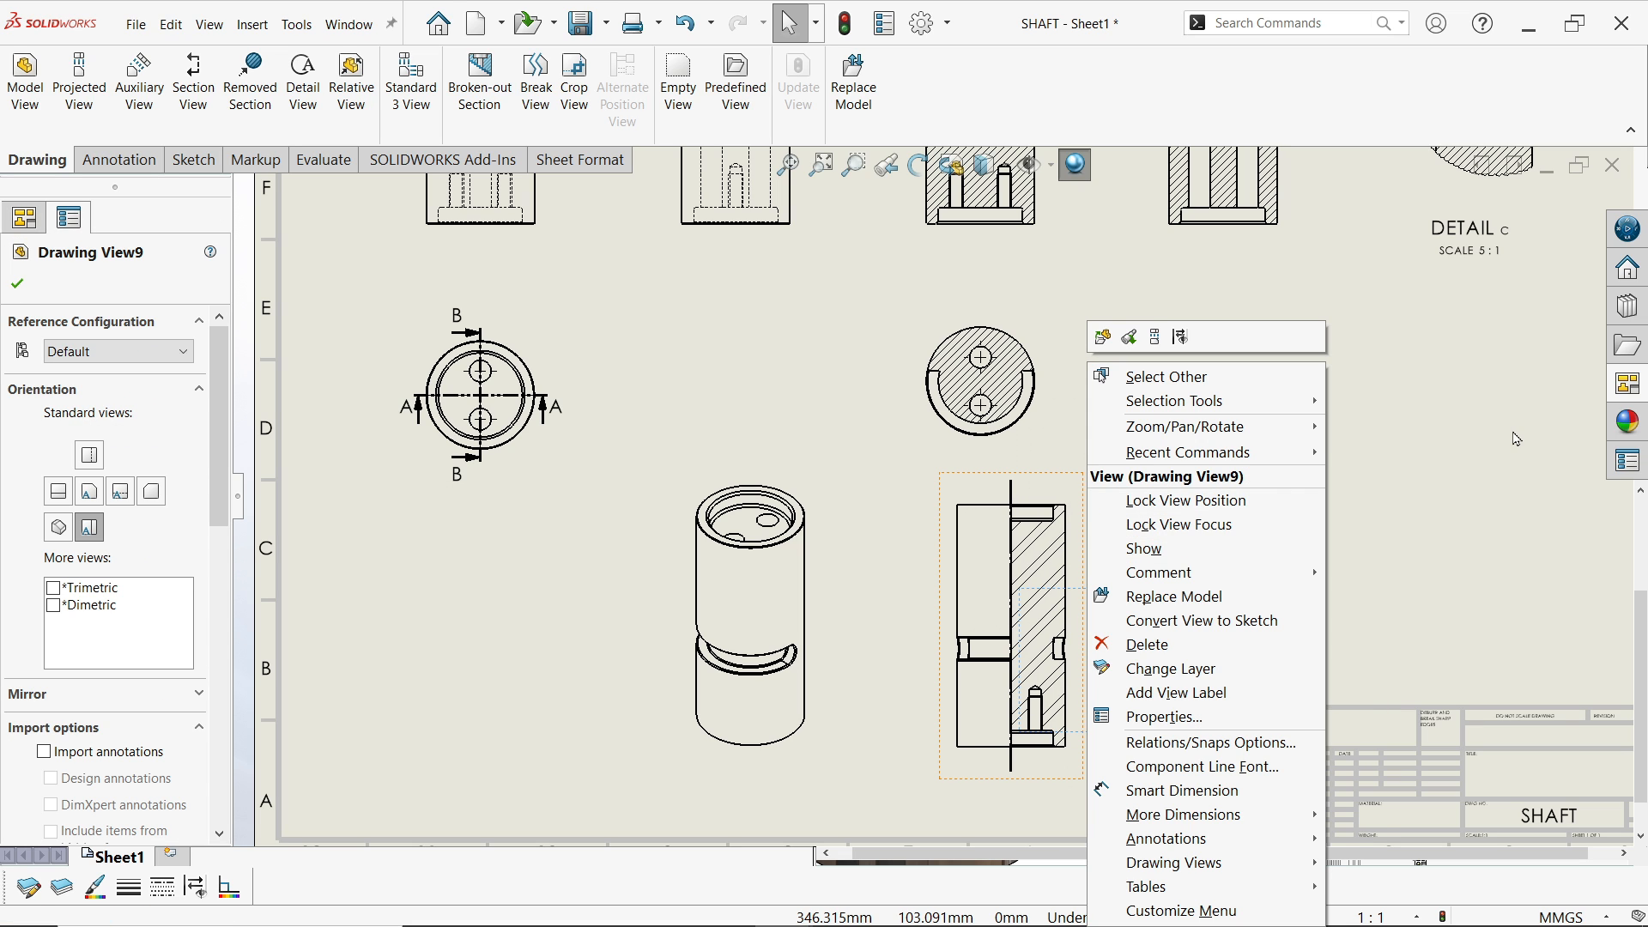
pyautogui.click(1515, 439)
pyautogui.rightClick(1083, 551)
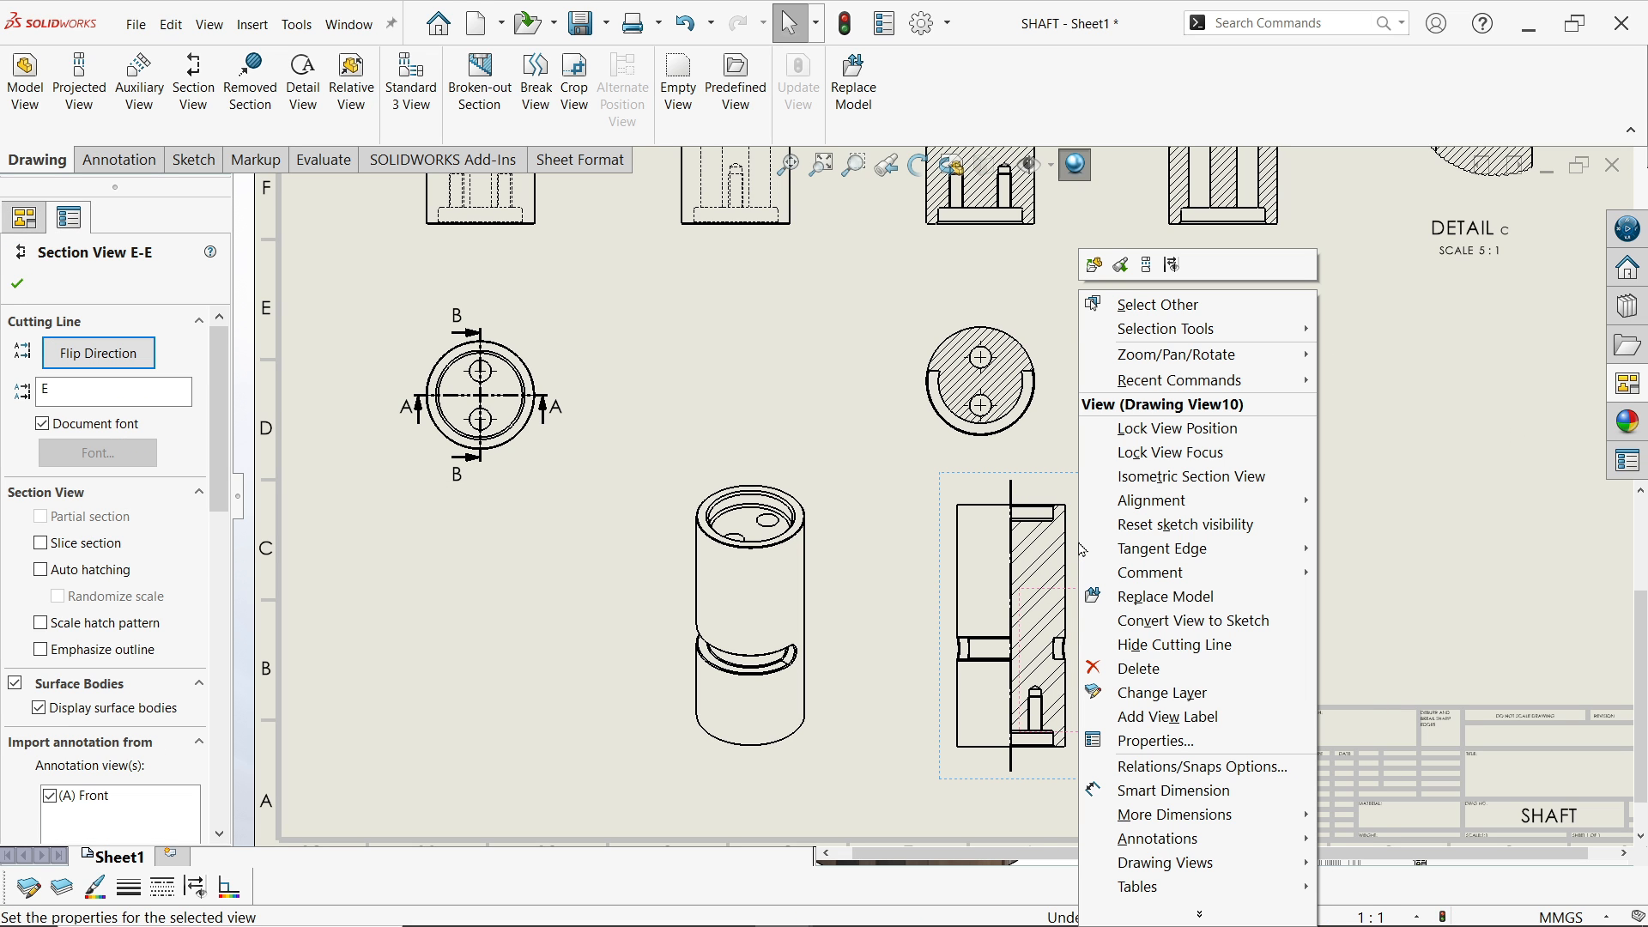
pyautogui.click(1197, 478)
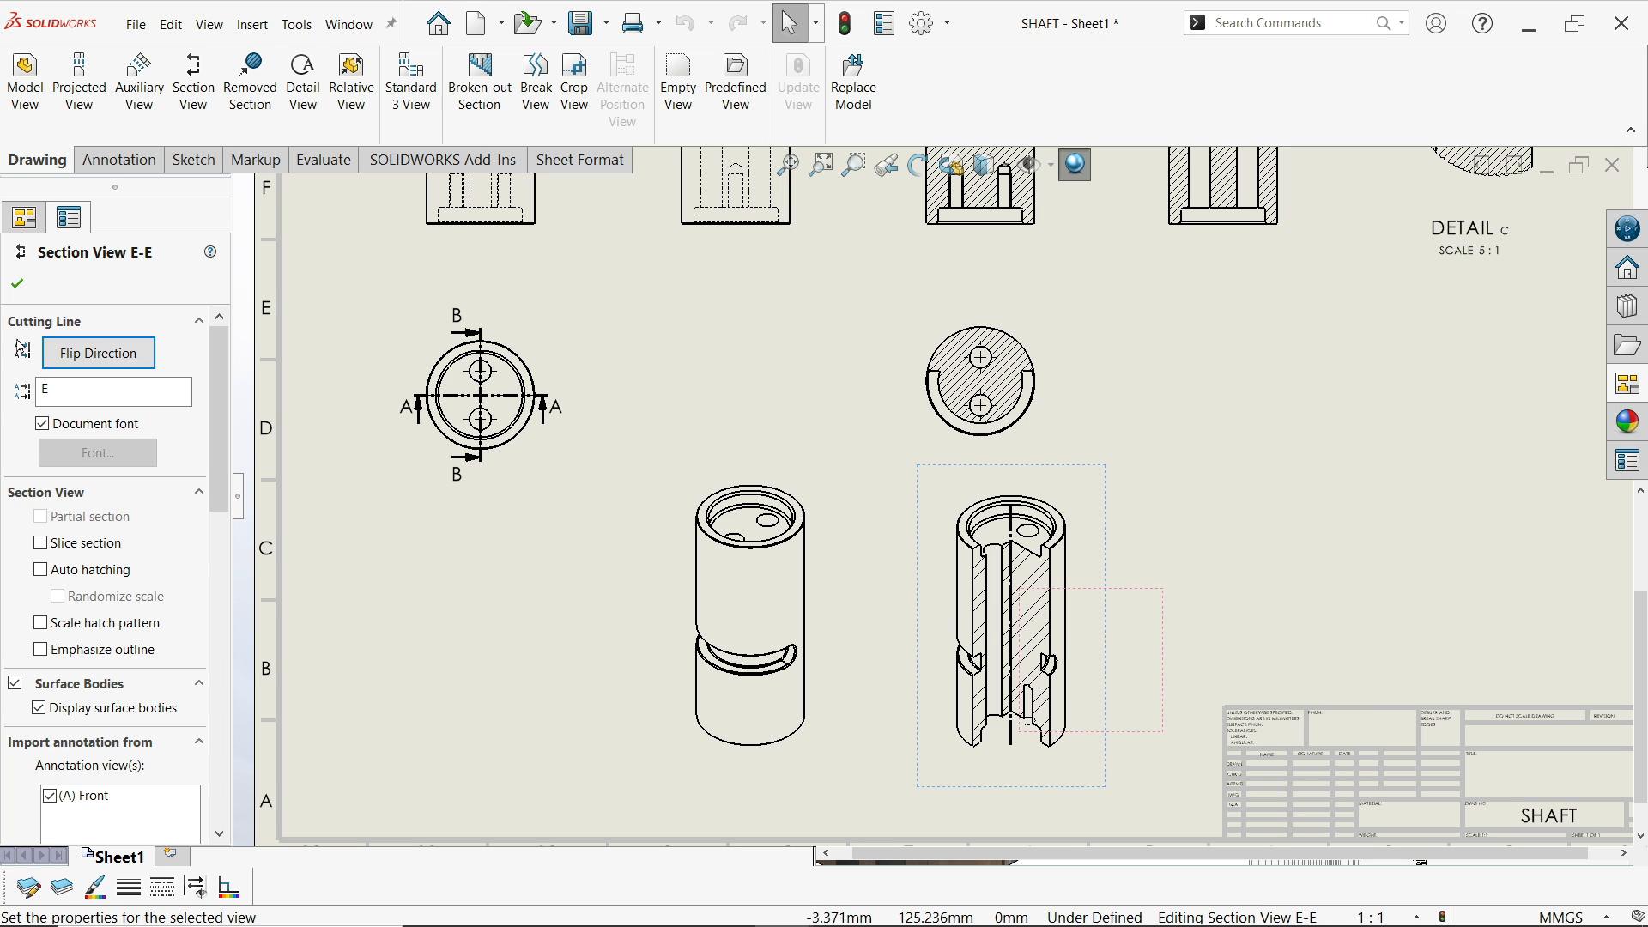
pyautogui.click(17, 286)
# Try to delete the vertical centre line running through the isometric section view E-E
pyautogui.scroll(-2, 1031, 584)
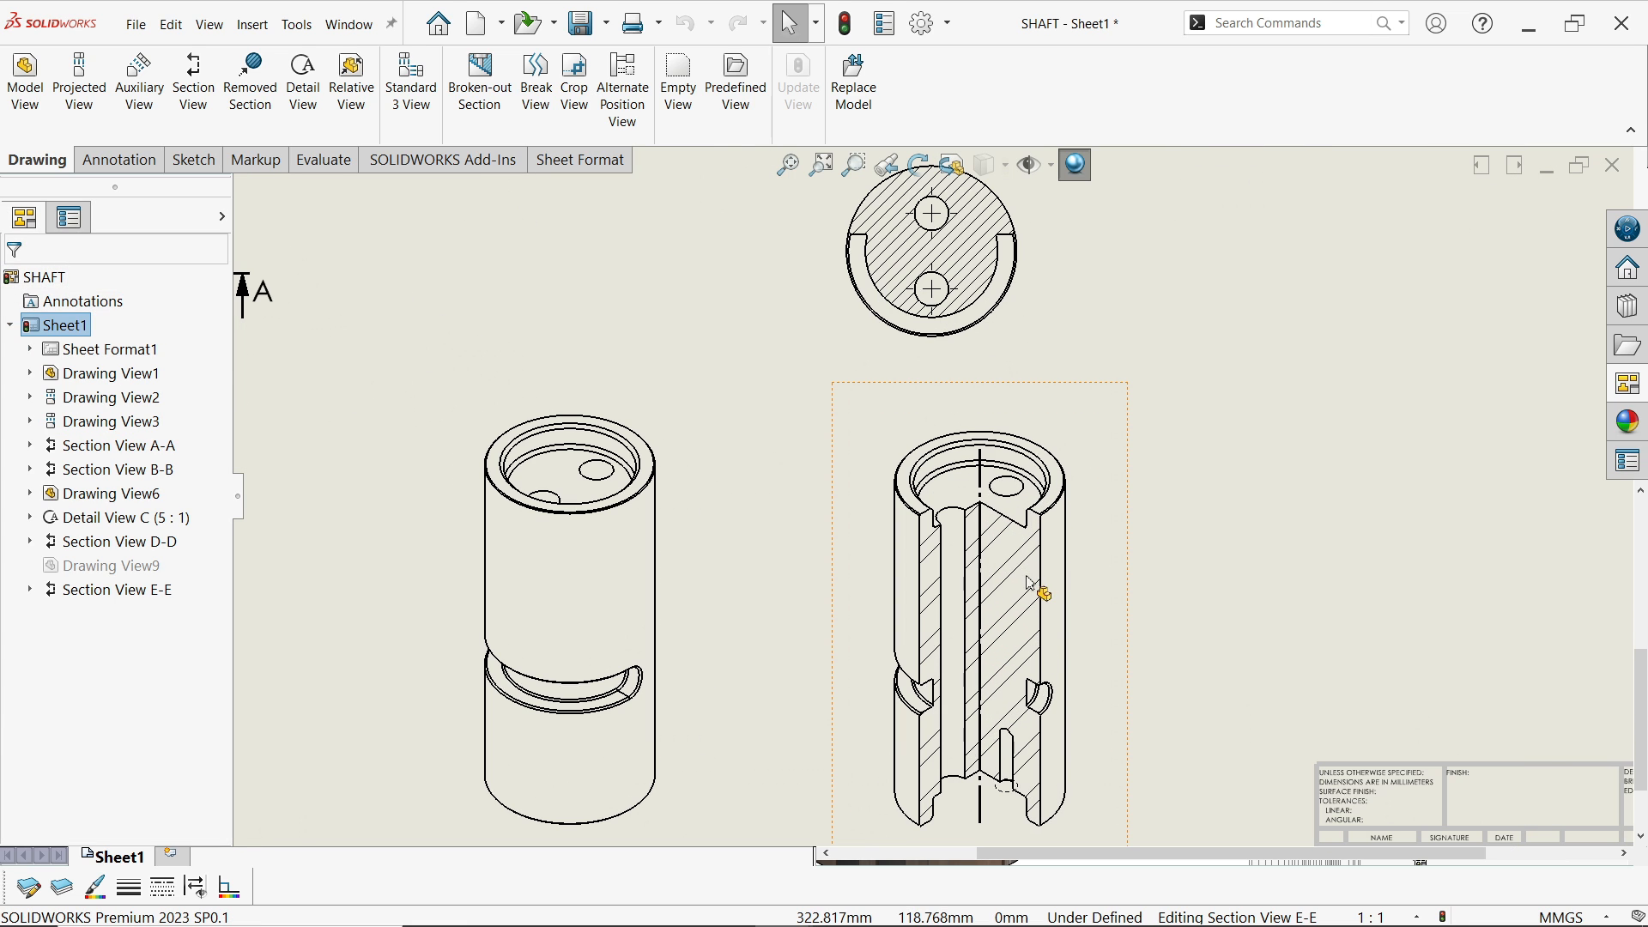
pyautogui.click(981, 482)
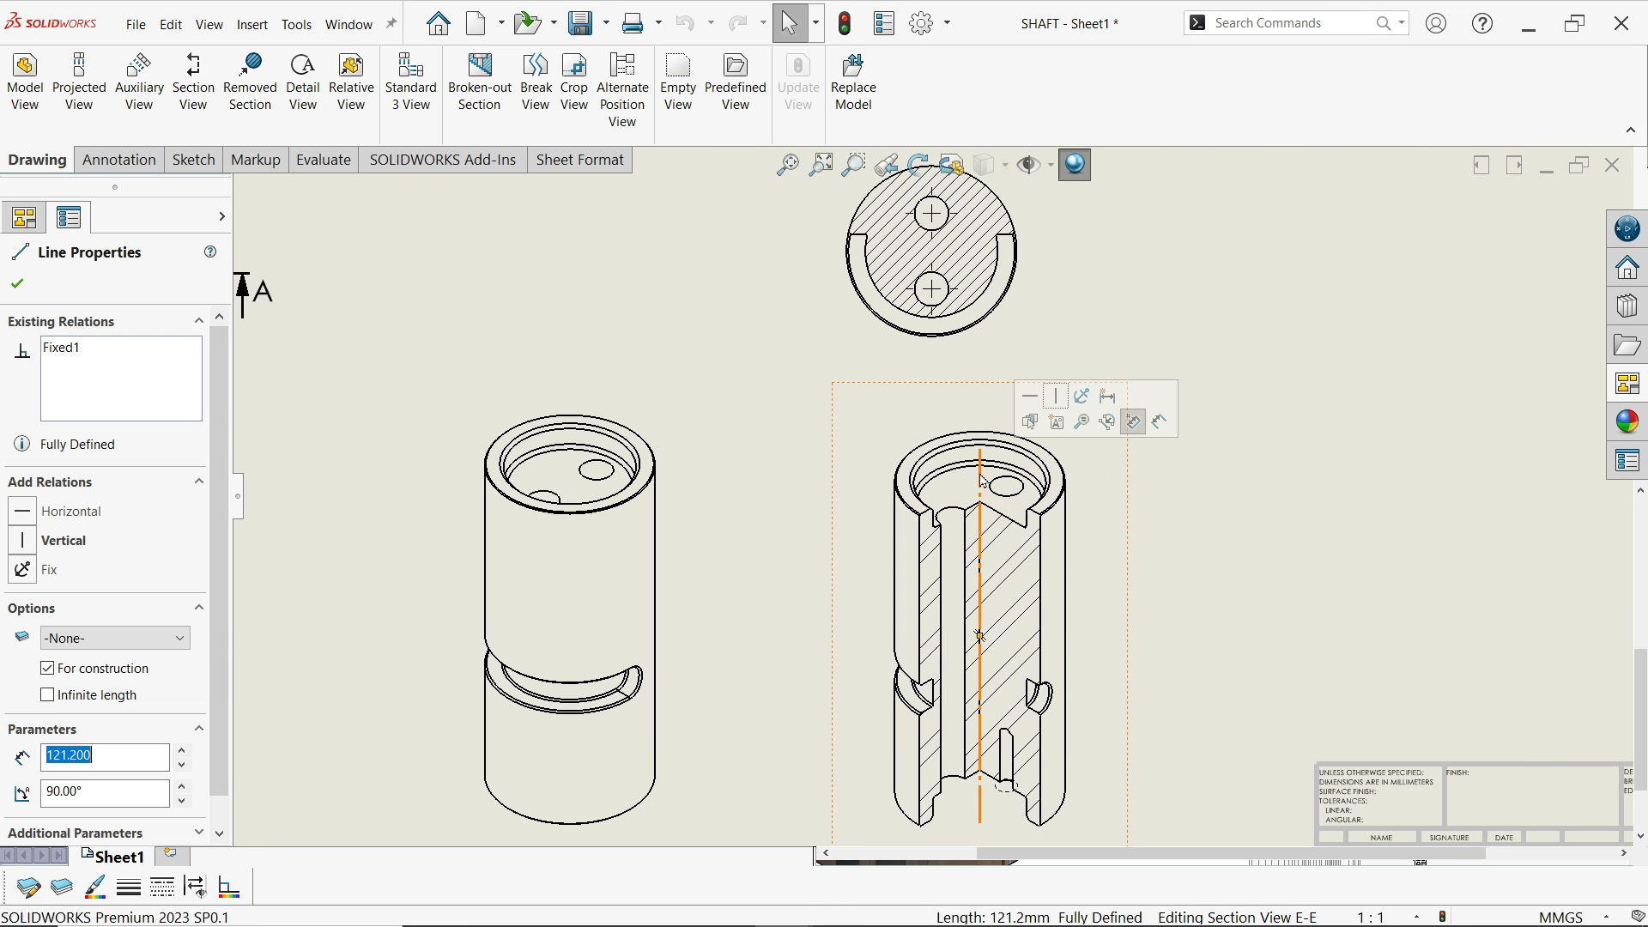
pyautogui.press('Delete')
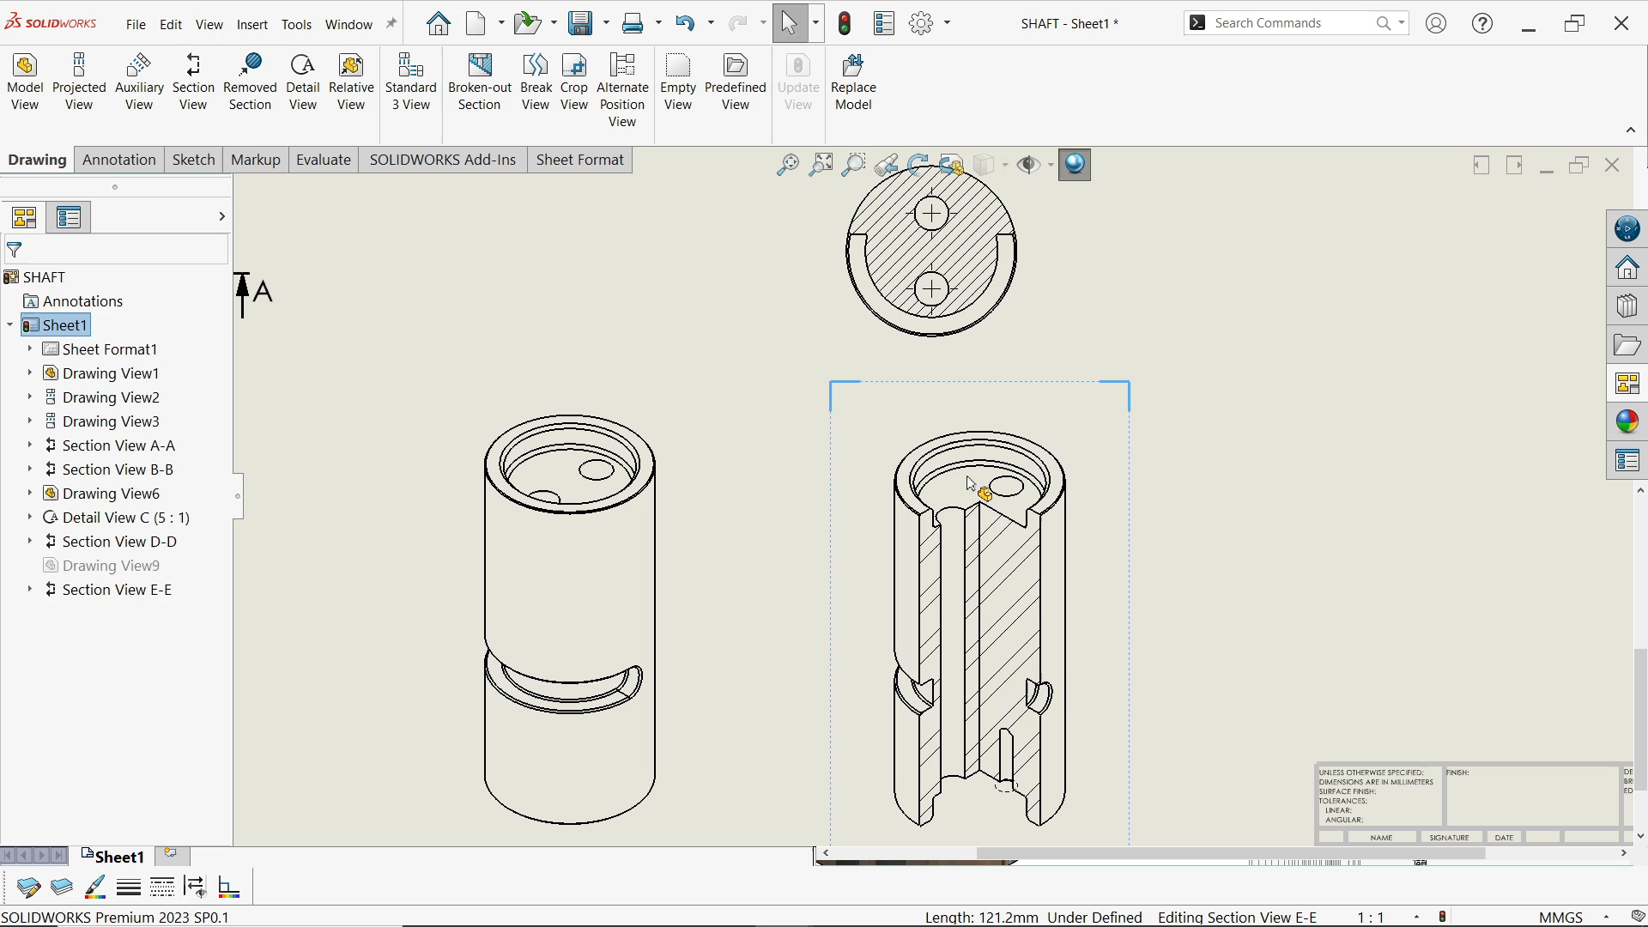
pyautogui.click(1088, 454)
pyautogui.rightClick(1088, 455)
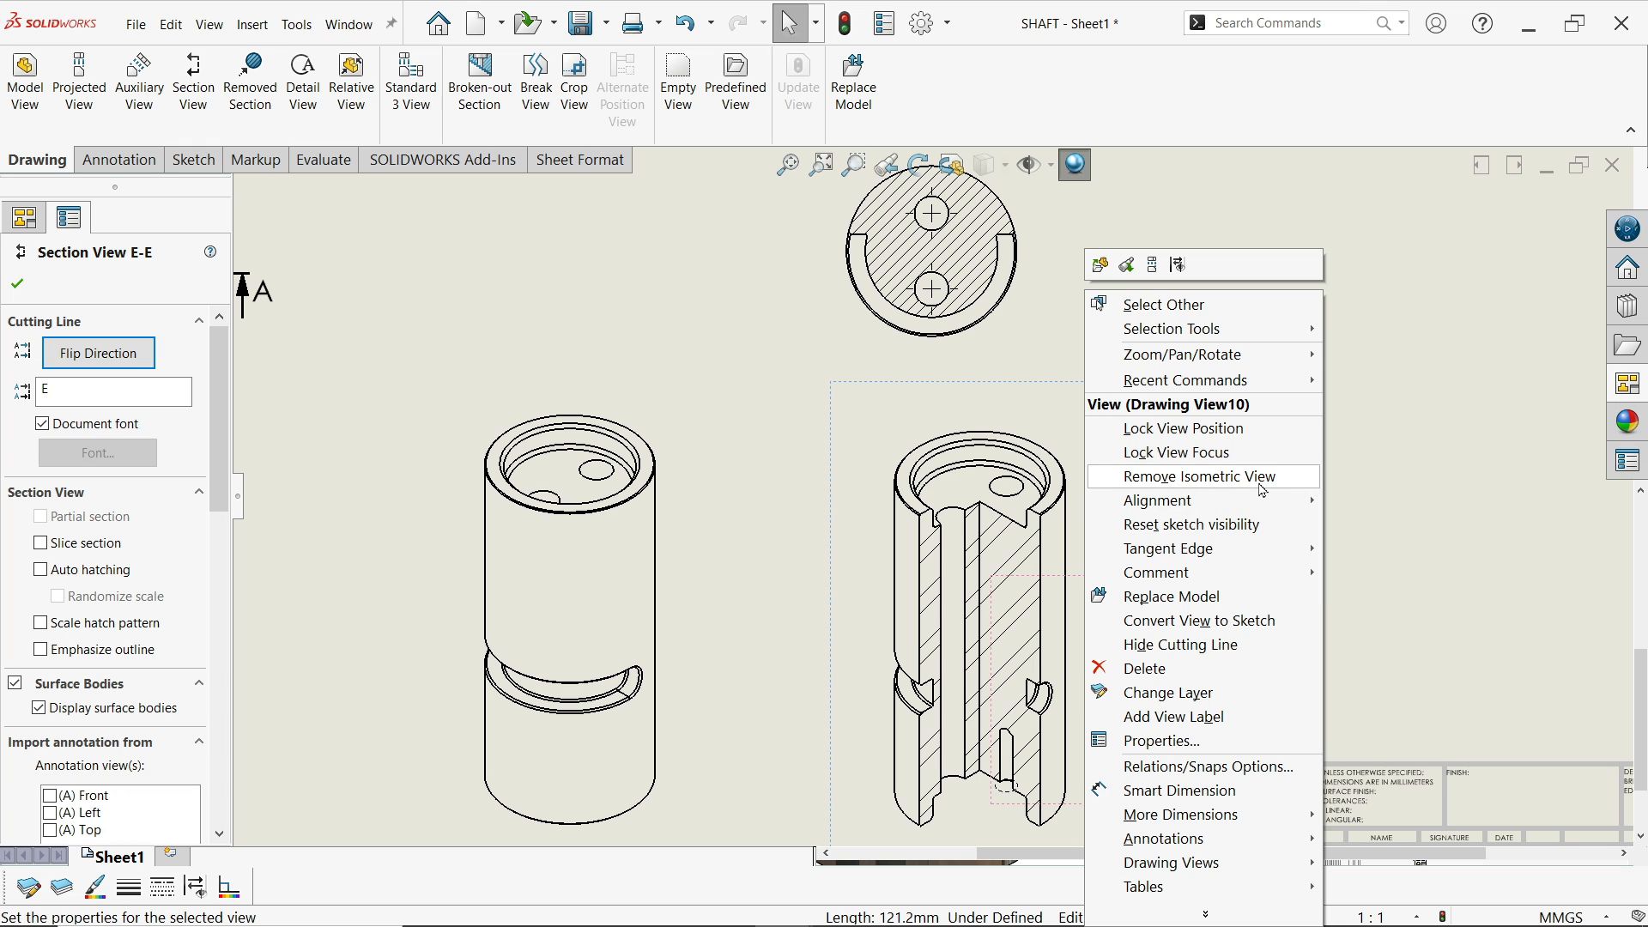
pyautogui.click(1438, 418)
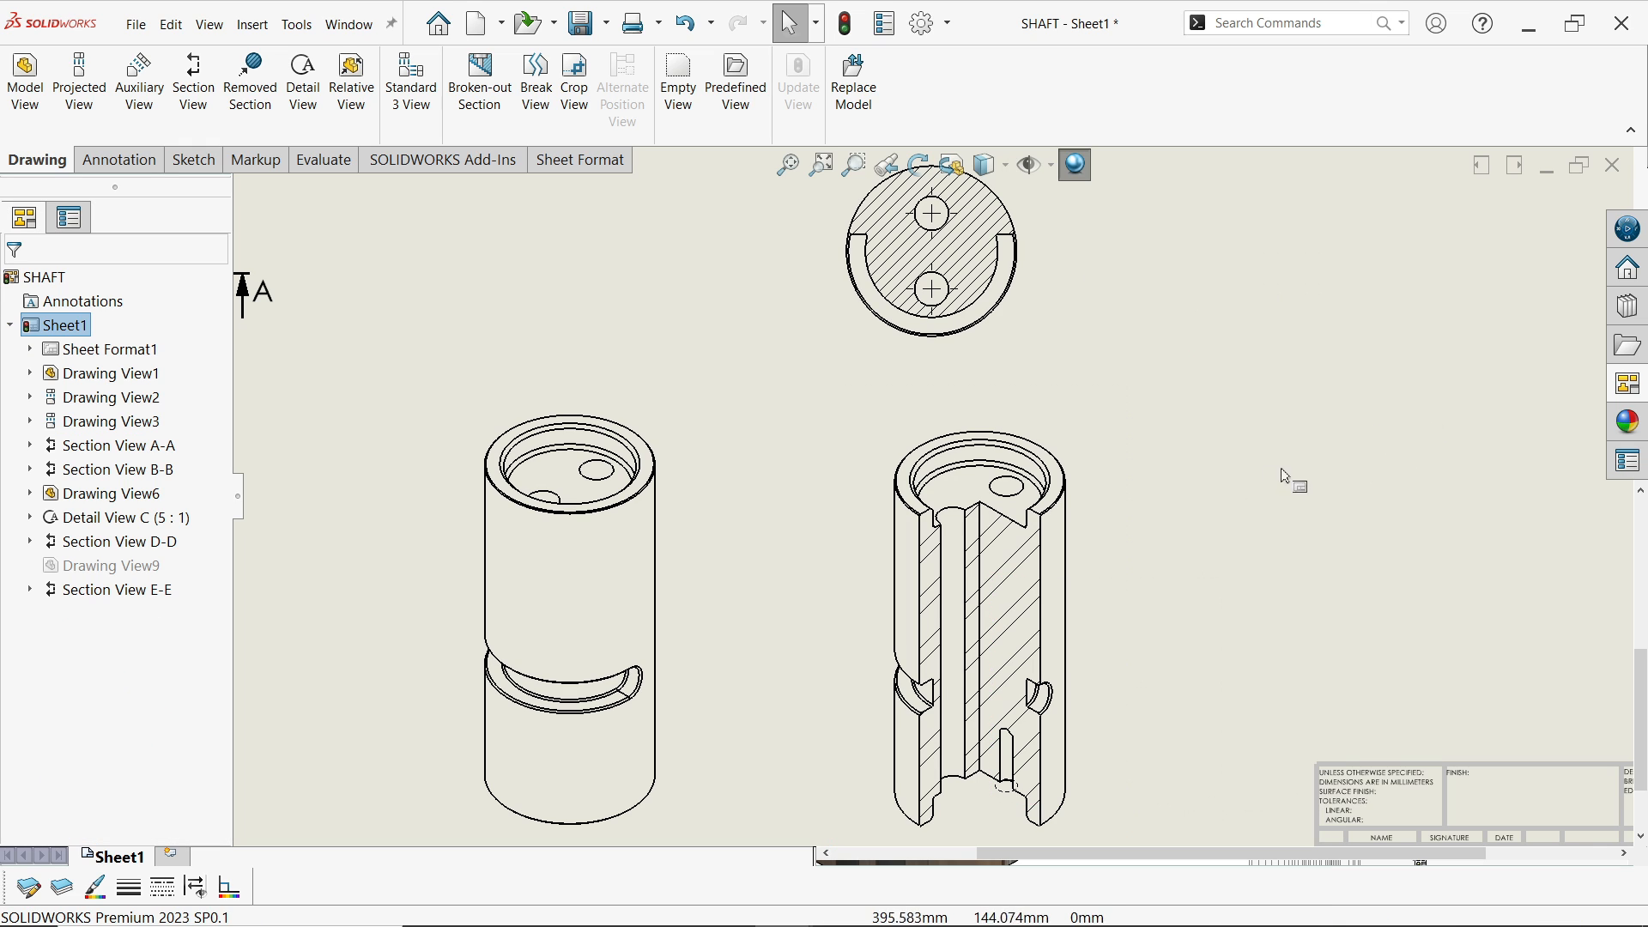
# Turn off the material crosshatch of section view E-E and set its hatch to DIN 201 grey cast iron at scale 2
pyautogui.click(1011, 565)
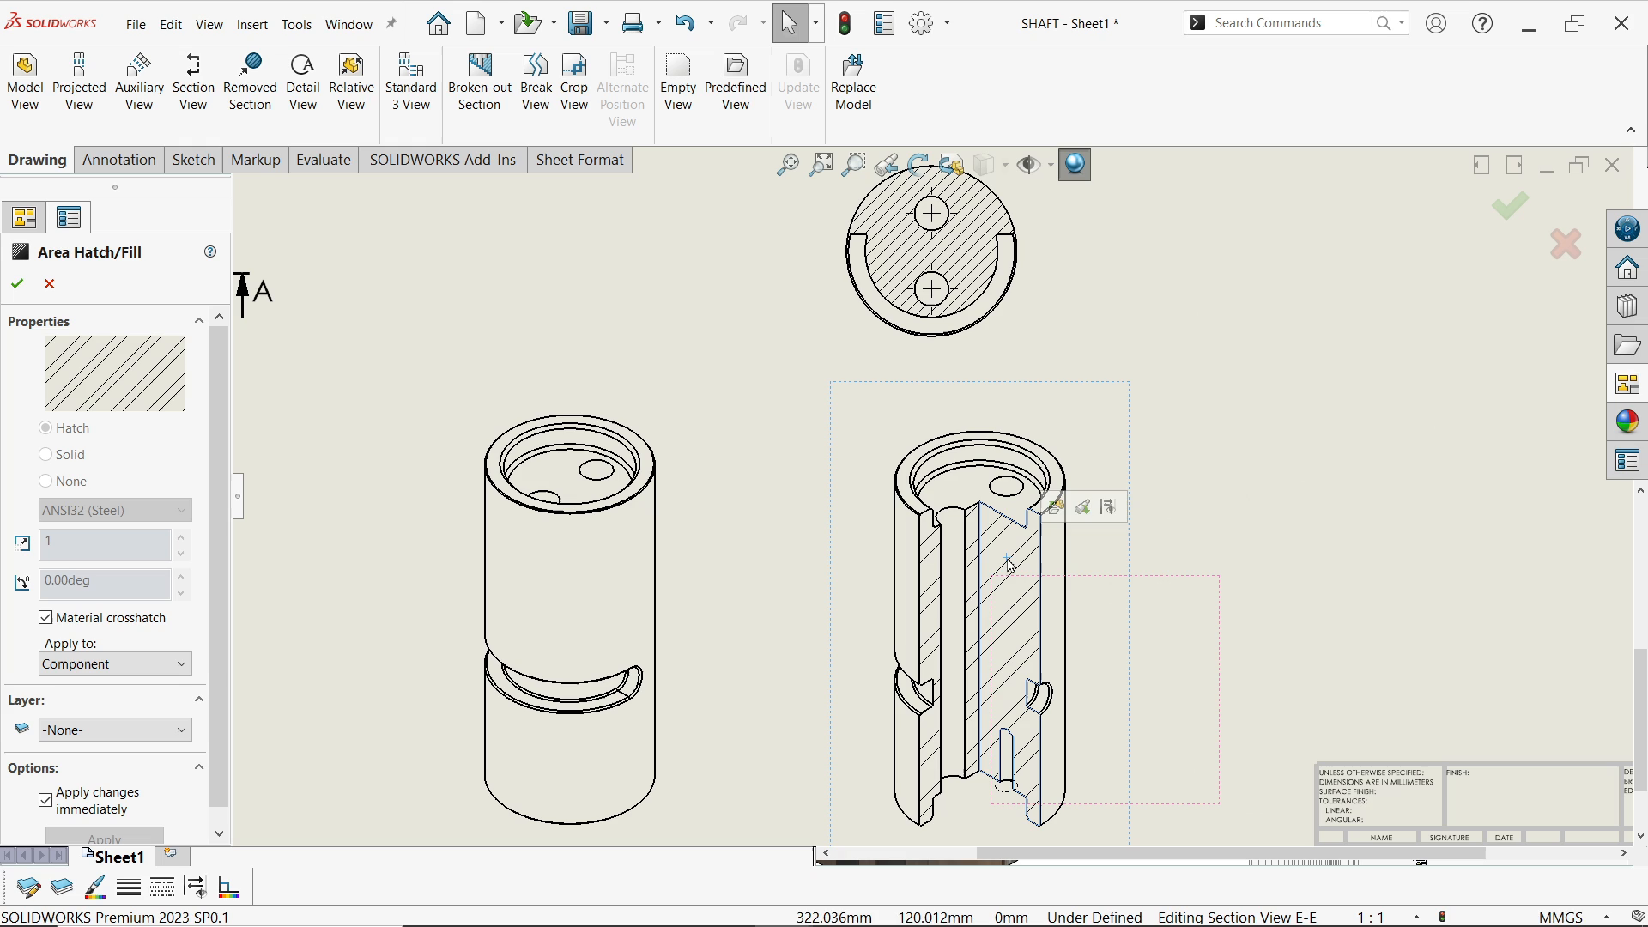
pyautogui.click(68, 624)
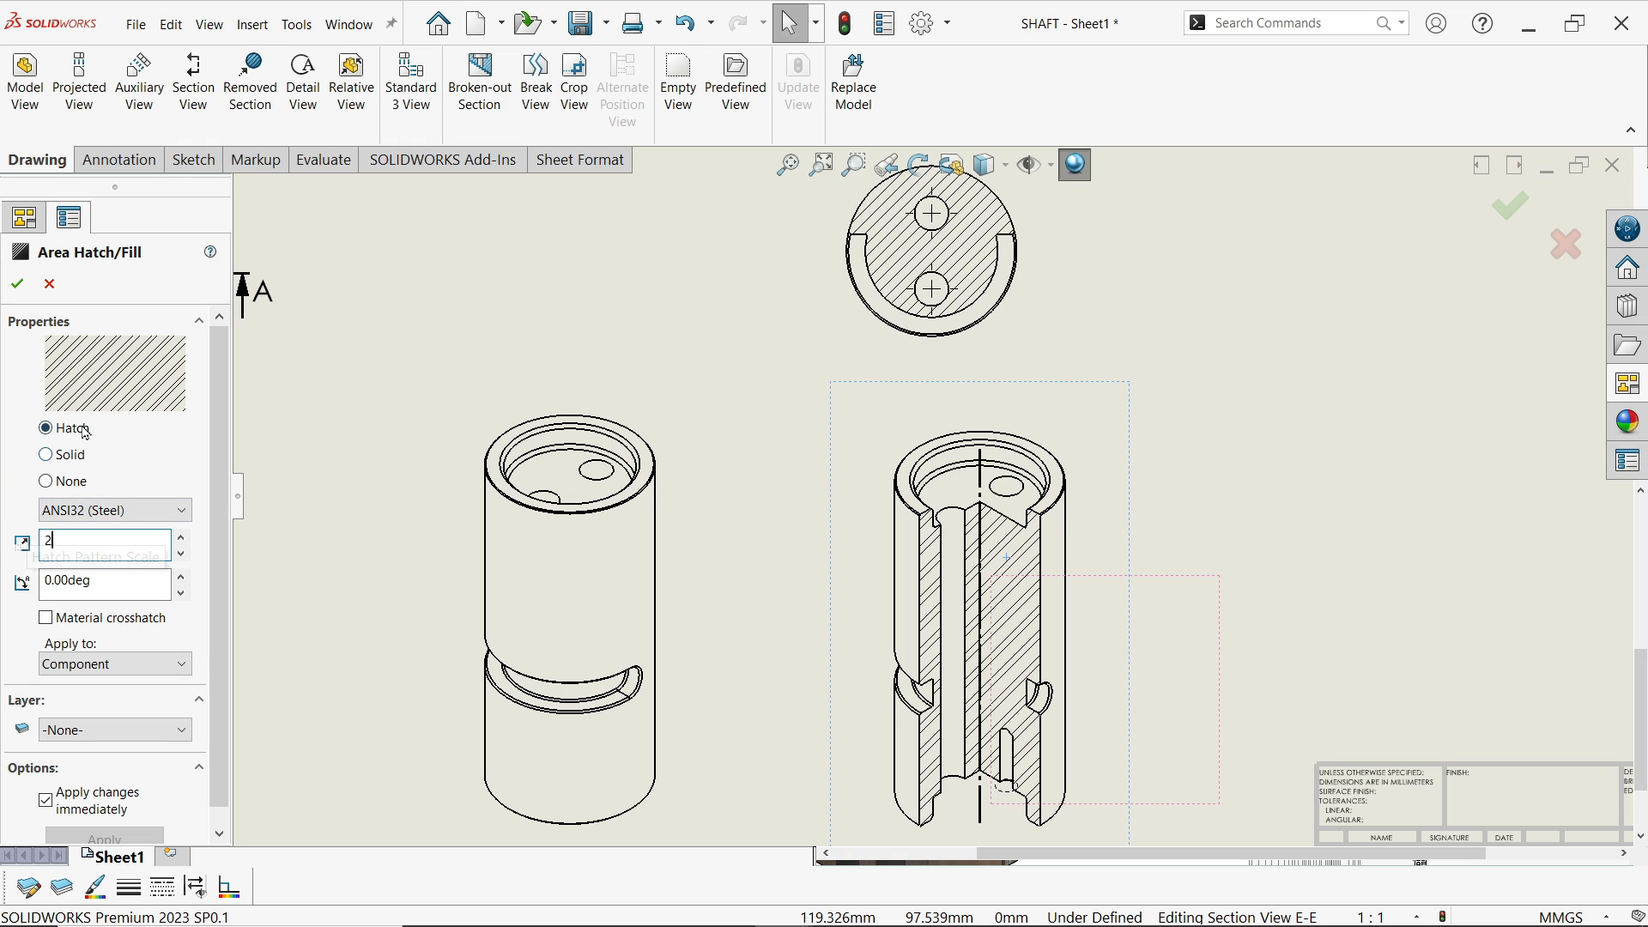
pyautogui.click(81, 511)
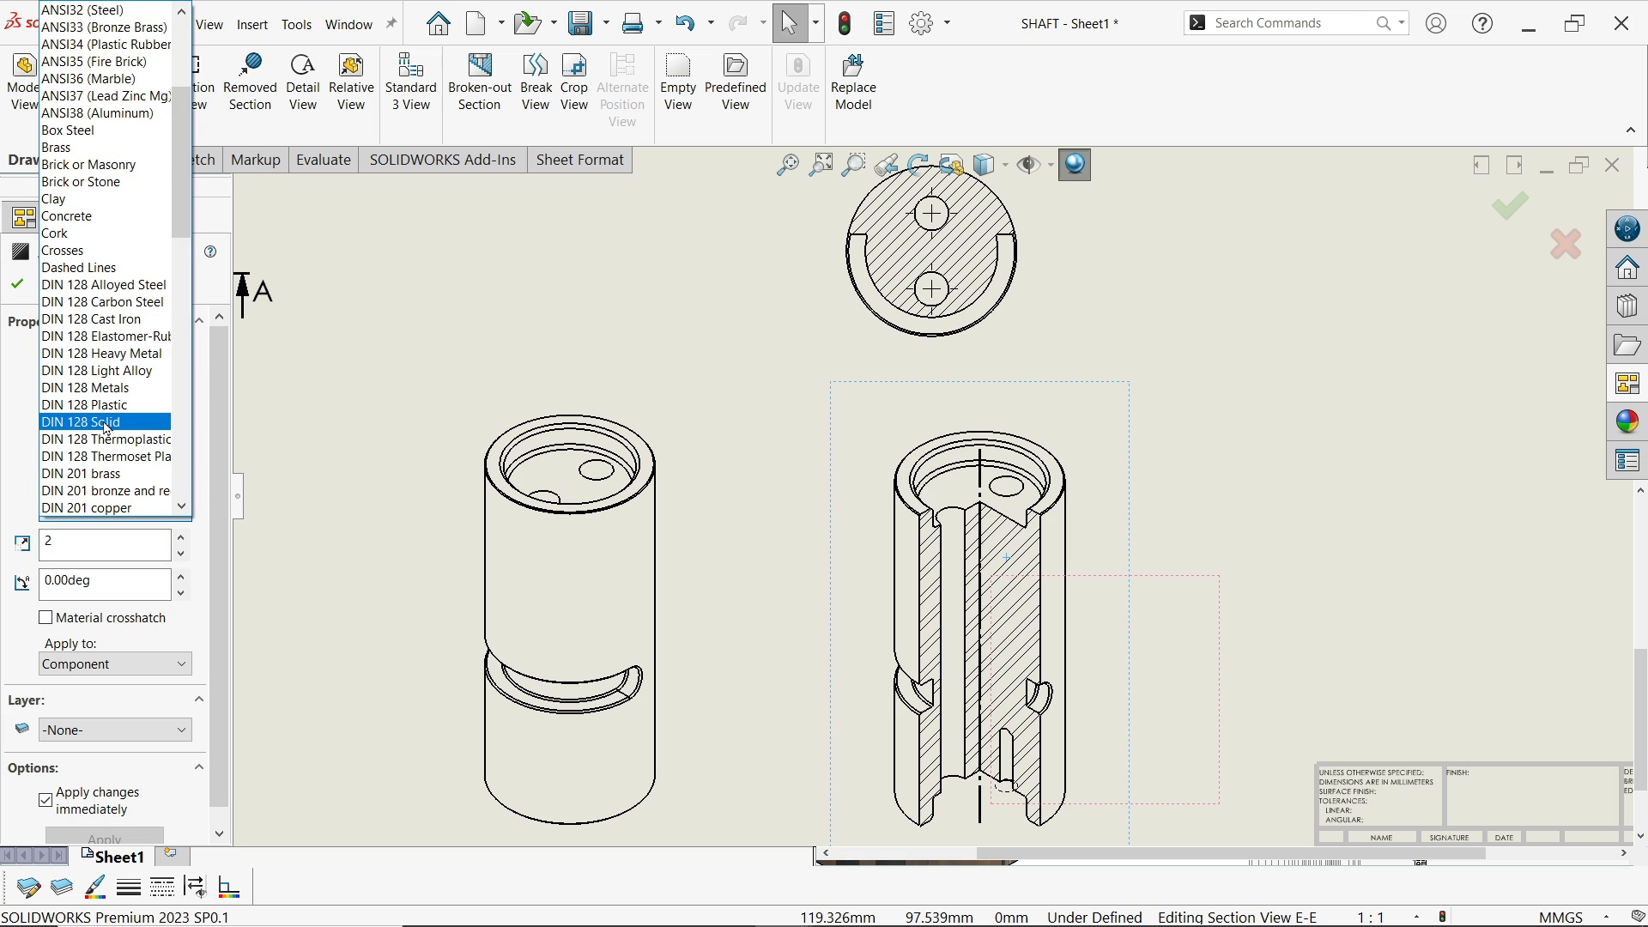
pyautogui.scroll(-2, 104, 433)
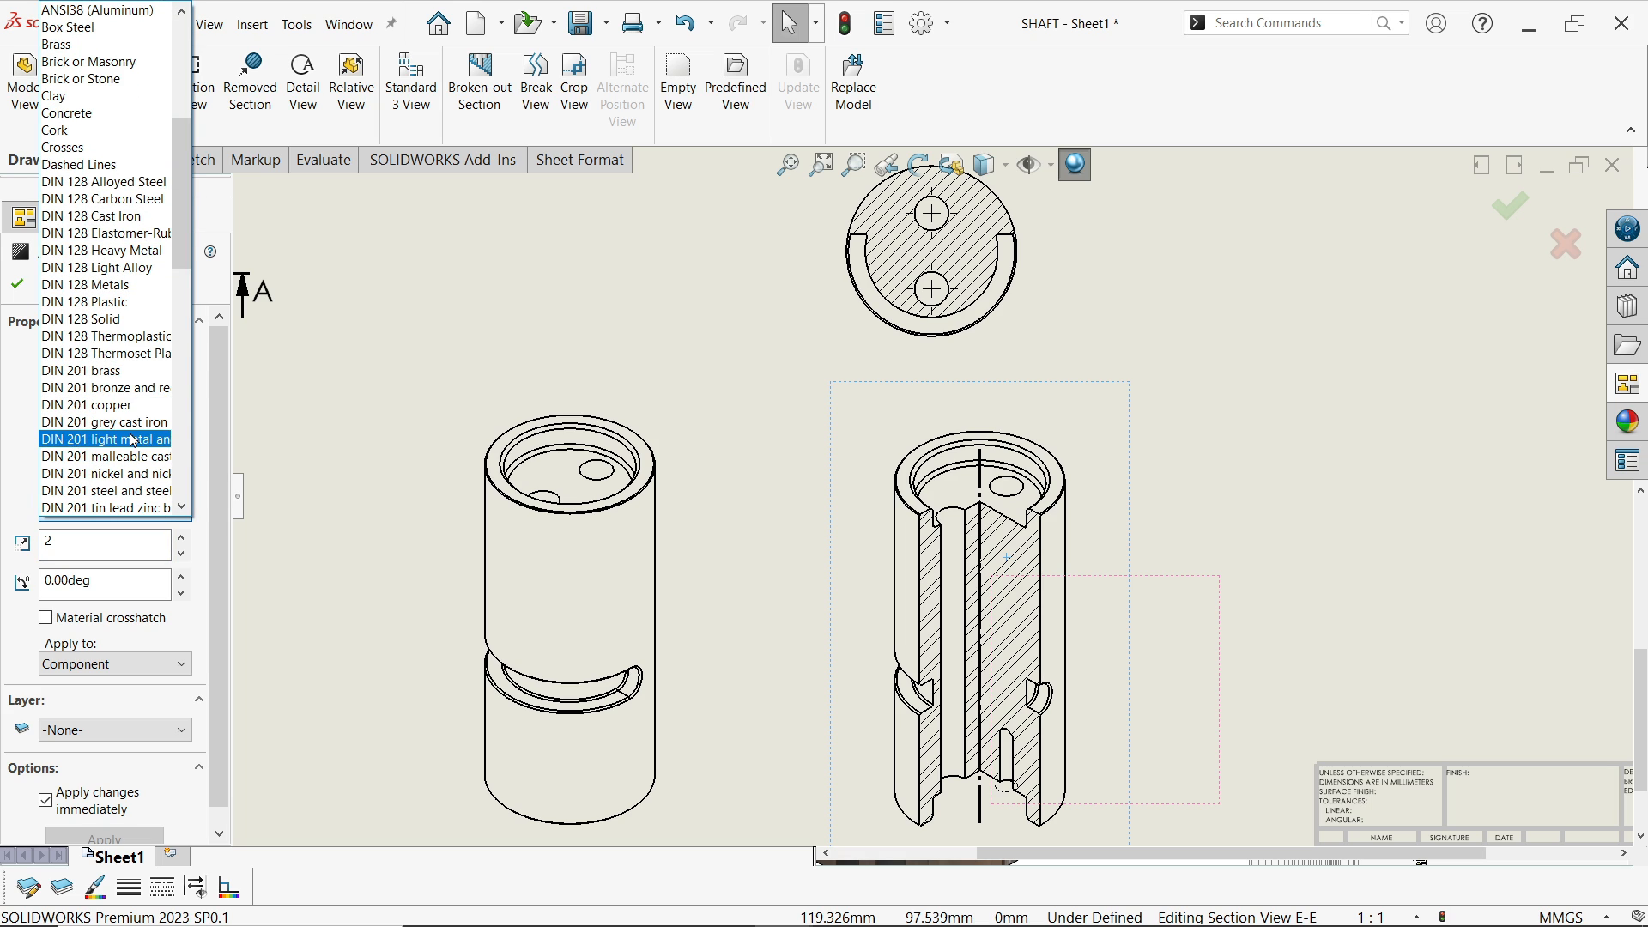
pyautogui.click(127, 423)
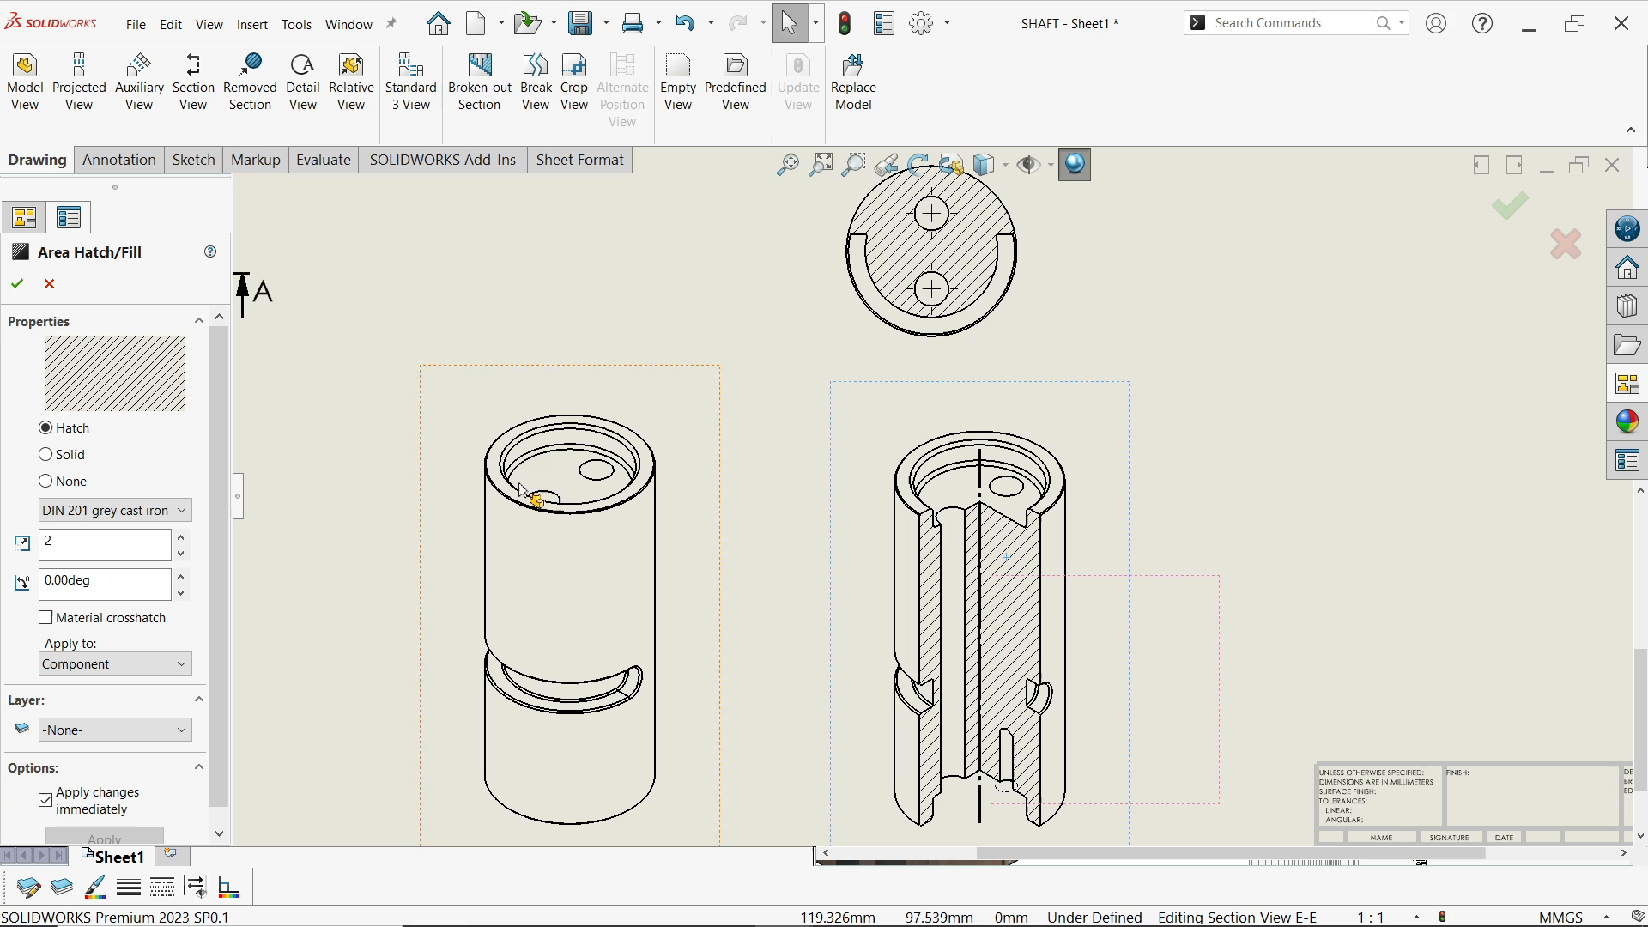
pyautogui.click(16, 288)
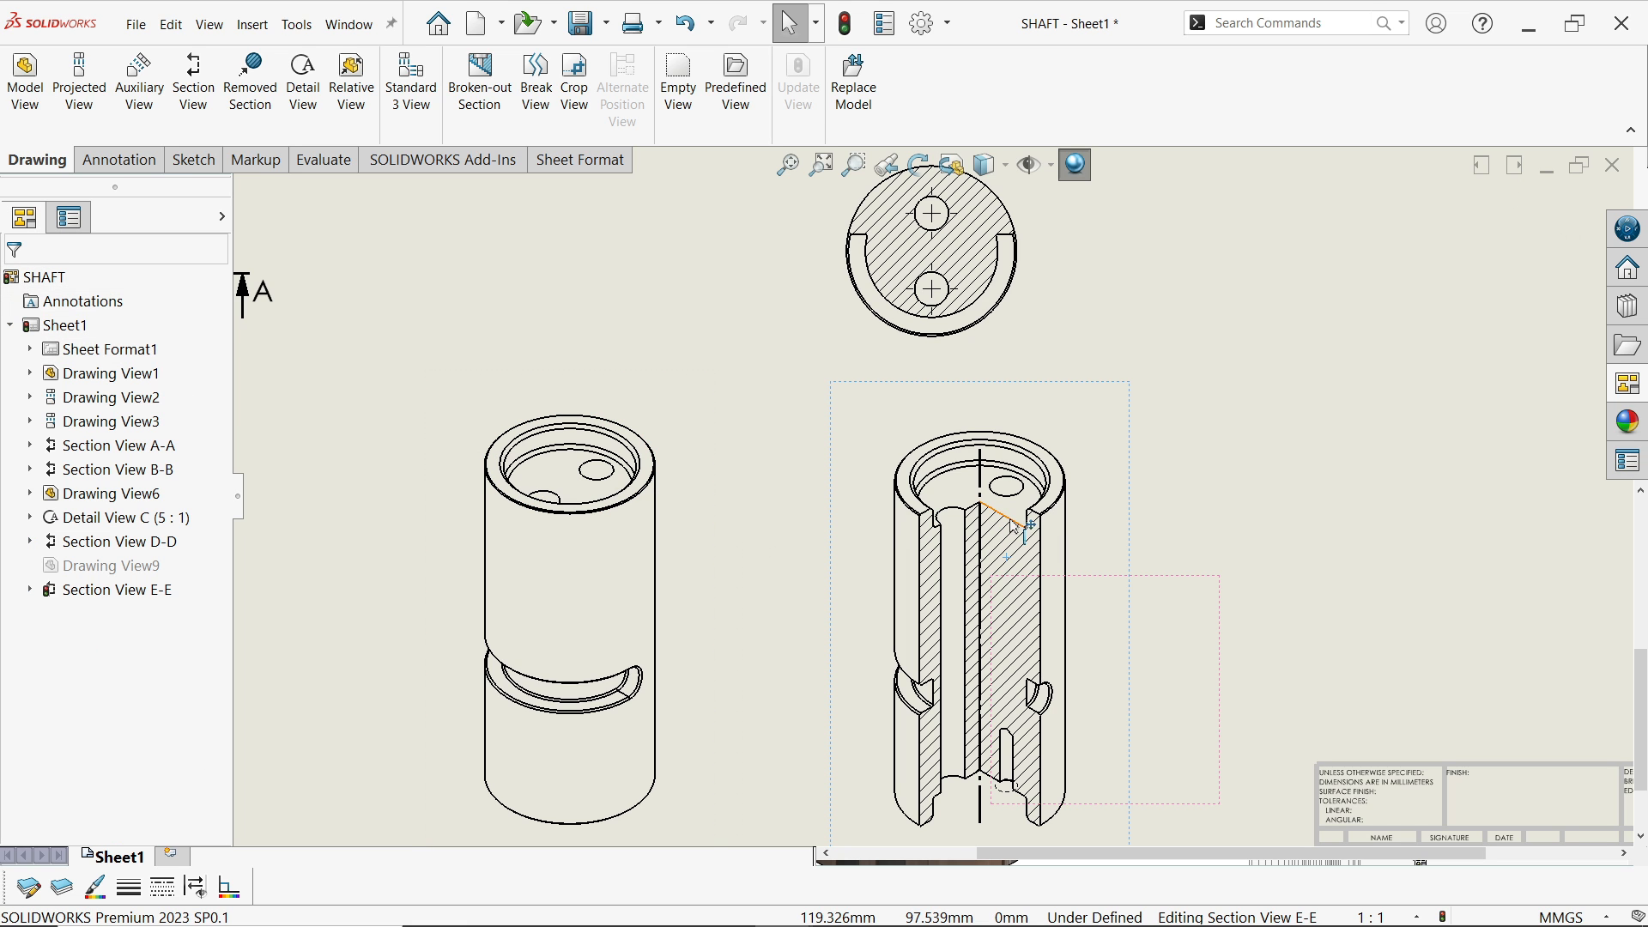
pyautogui.click(1220, 417)
# Shift the isometric view and the isometric section view E-E sideways towards the sheet's left side, keeping them side by side
pyautogui.scroll(4, 1146, 508)
pyautogui.scroll(-1, 1087, 513)
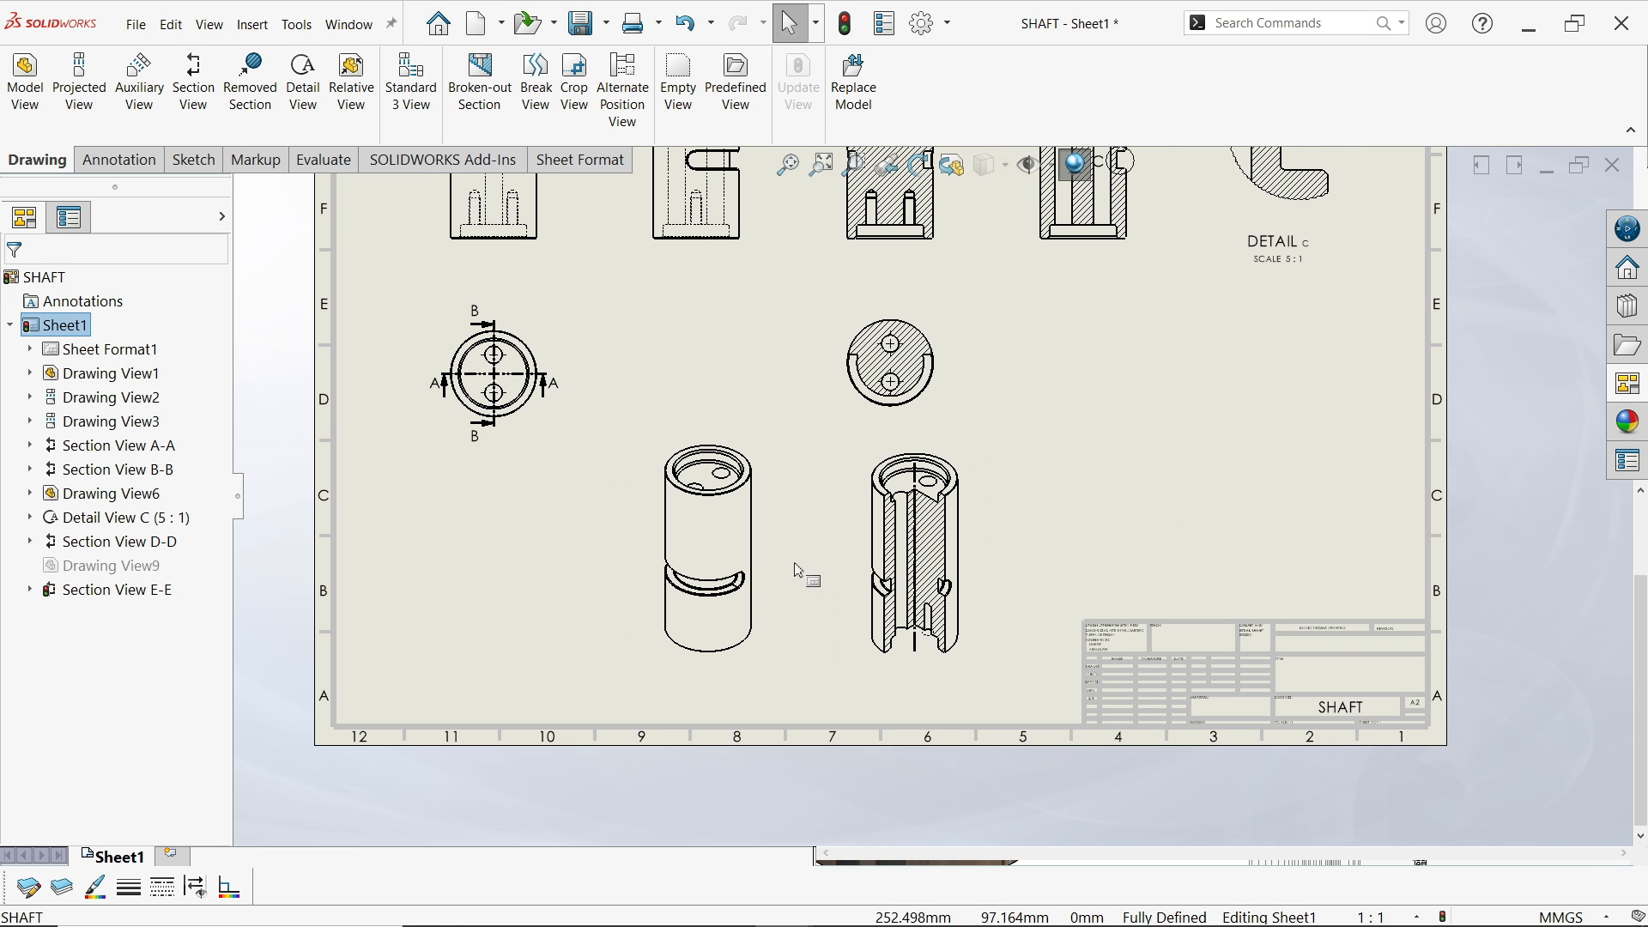
pyautogui.moveTo(779, 576); pyautogui.dragTo(684, 577)
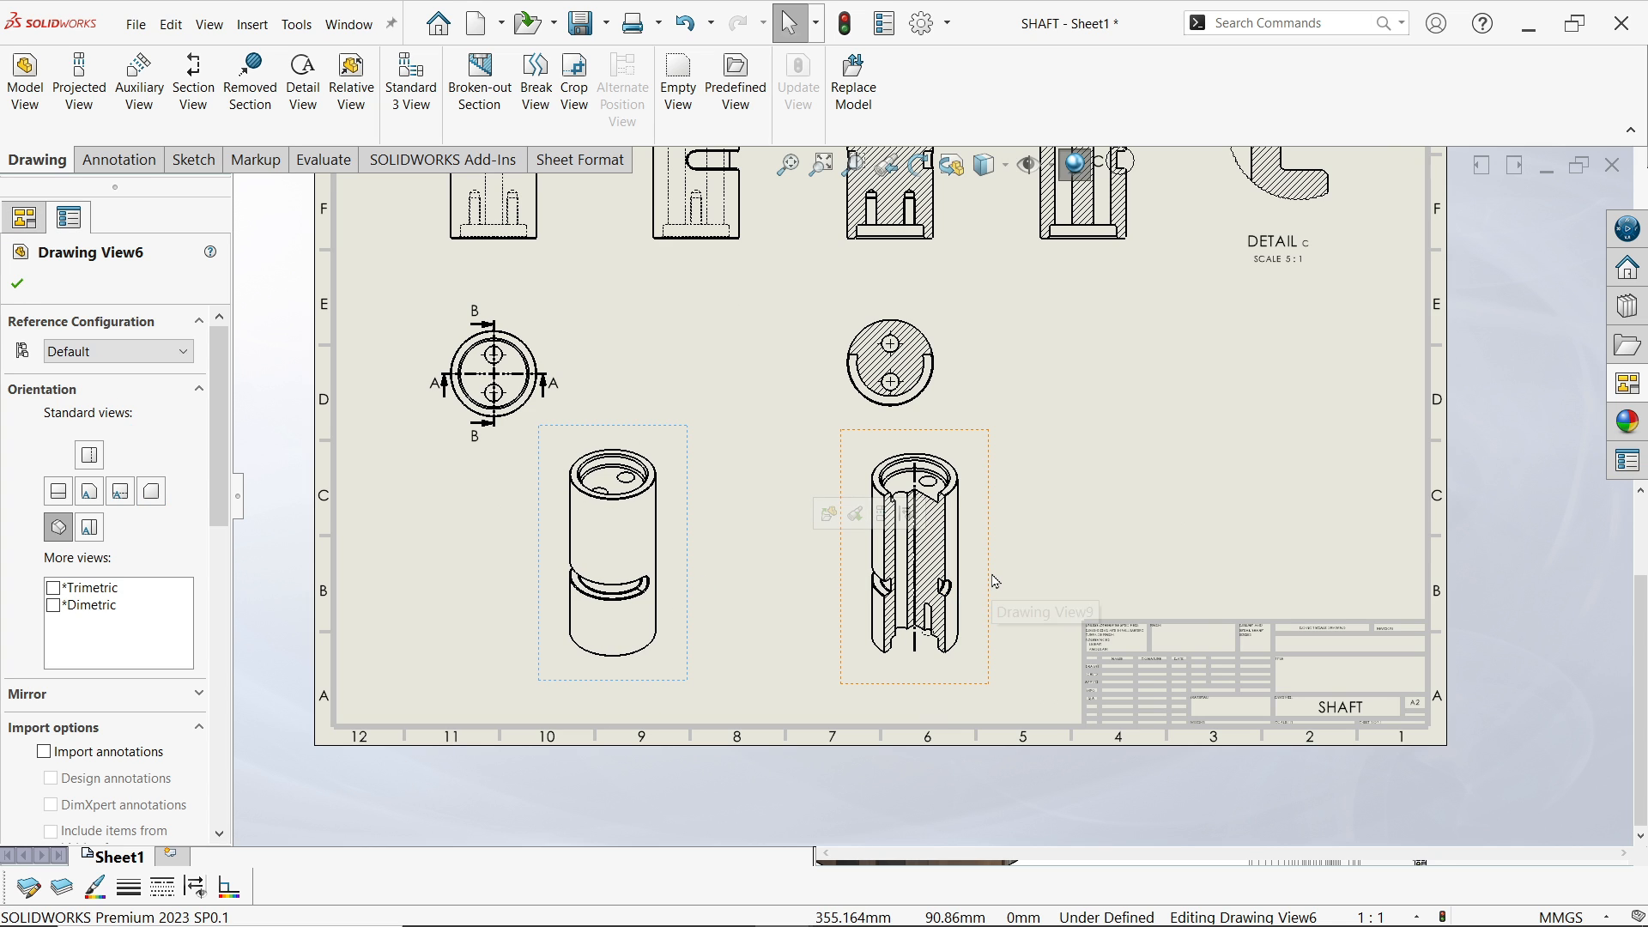
pyautogui.click(964, 588)
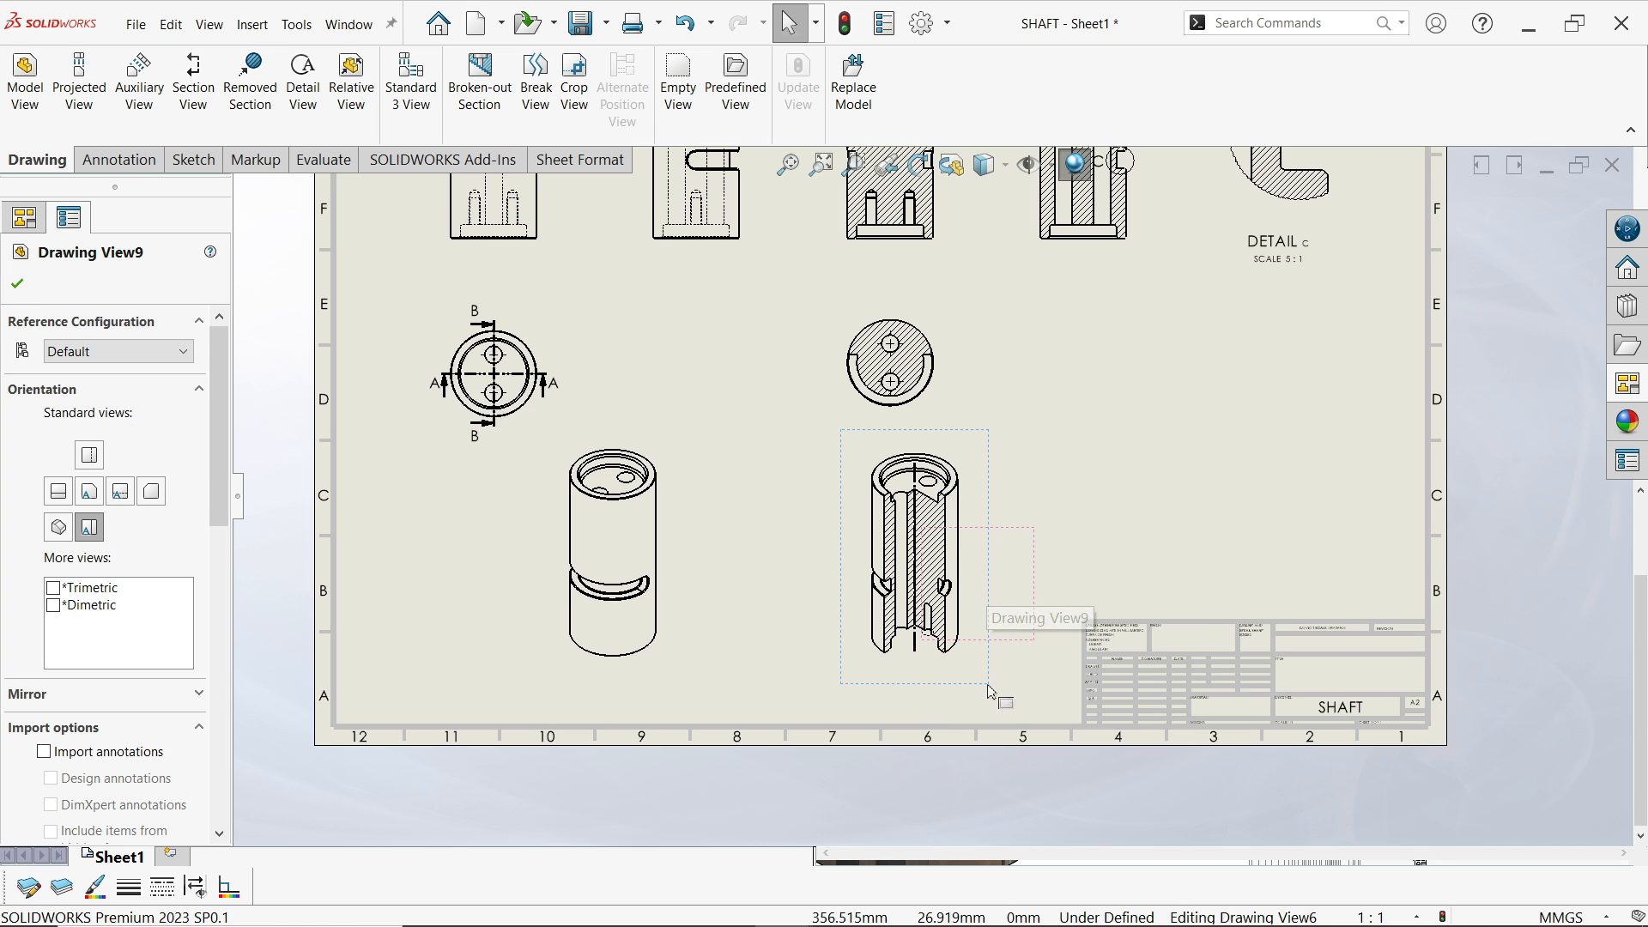
pyautogui.moveTo(989, 683); pyautogui.dragTo(855, 681)
pyautogui.click(1013, 412)
# Dimension the shaft's overall height on the front view with Smart Dimension, placing the dimension just left of the view
pyautogui.press('z')
pyautogui.press('z')
pyautogui.press('z')
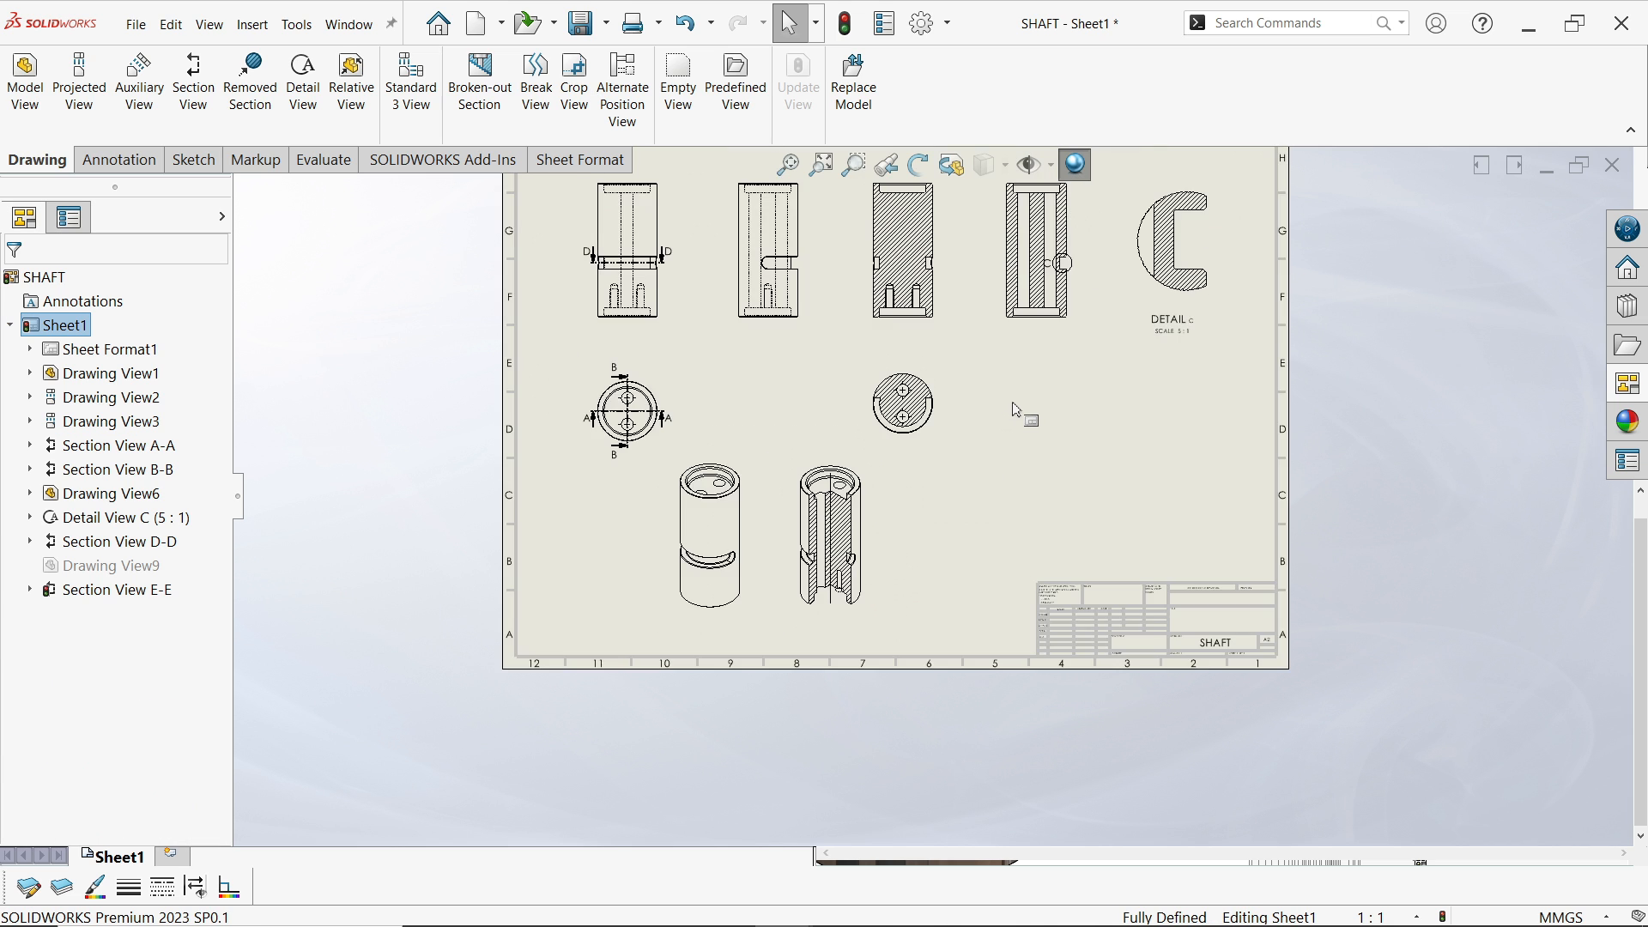
pyautogui.press('f')
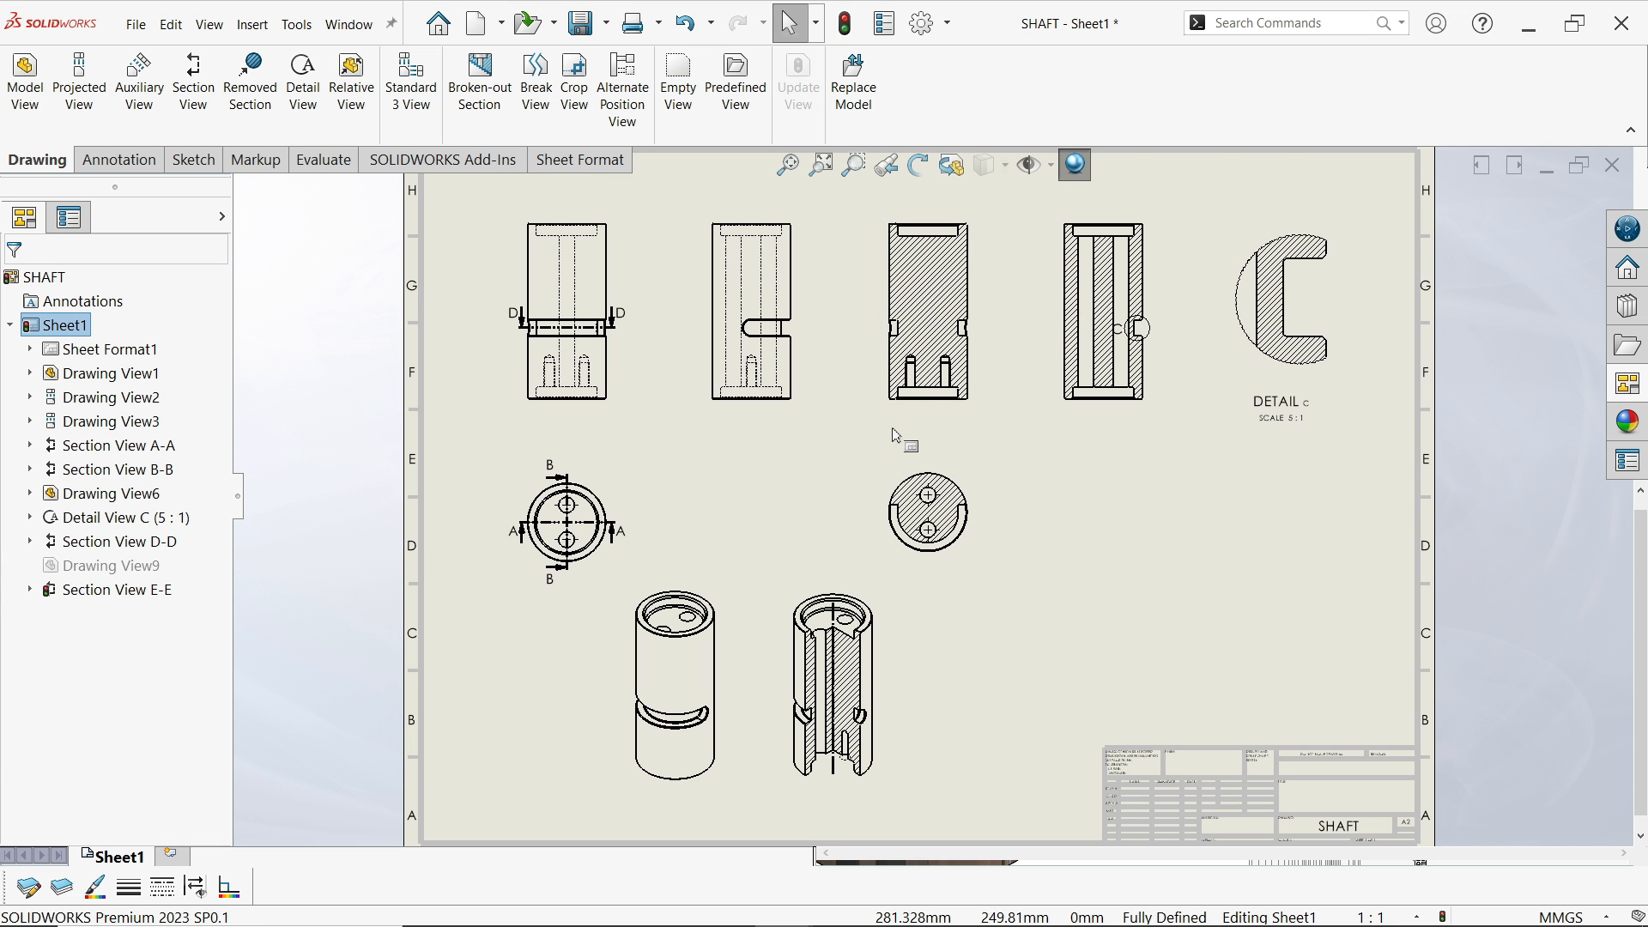
pyautogui.scroll(-4, 683, 360)
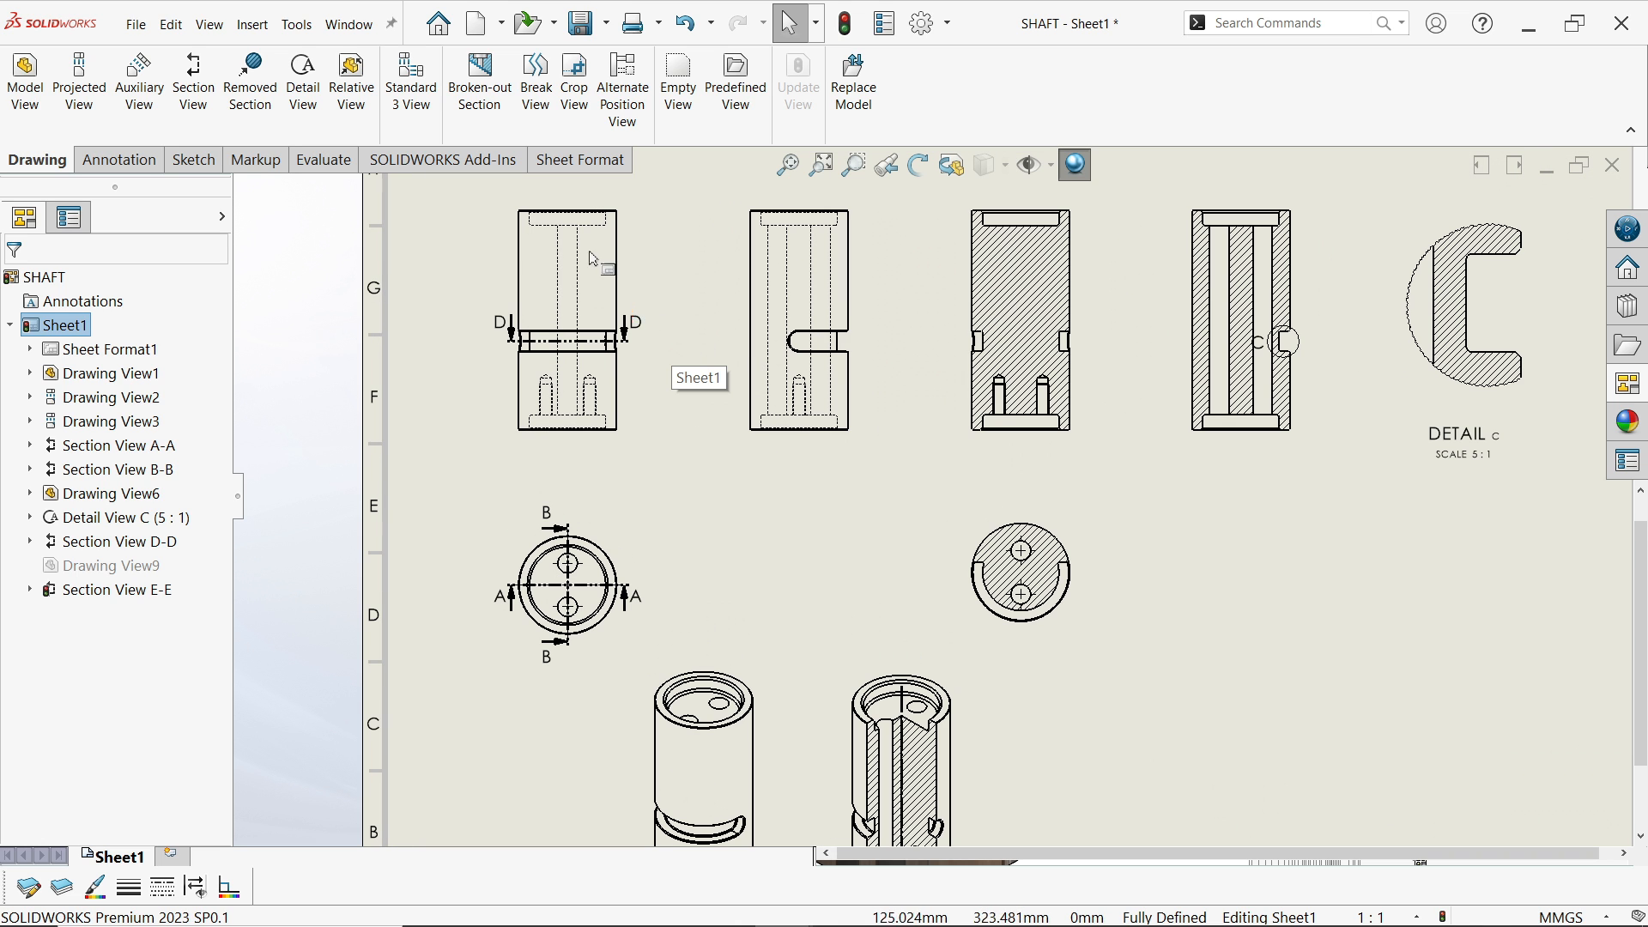
pyautogui.scroll(-1, 633, 446)
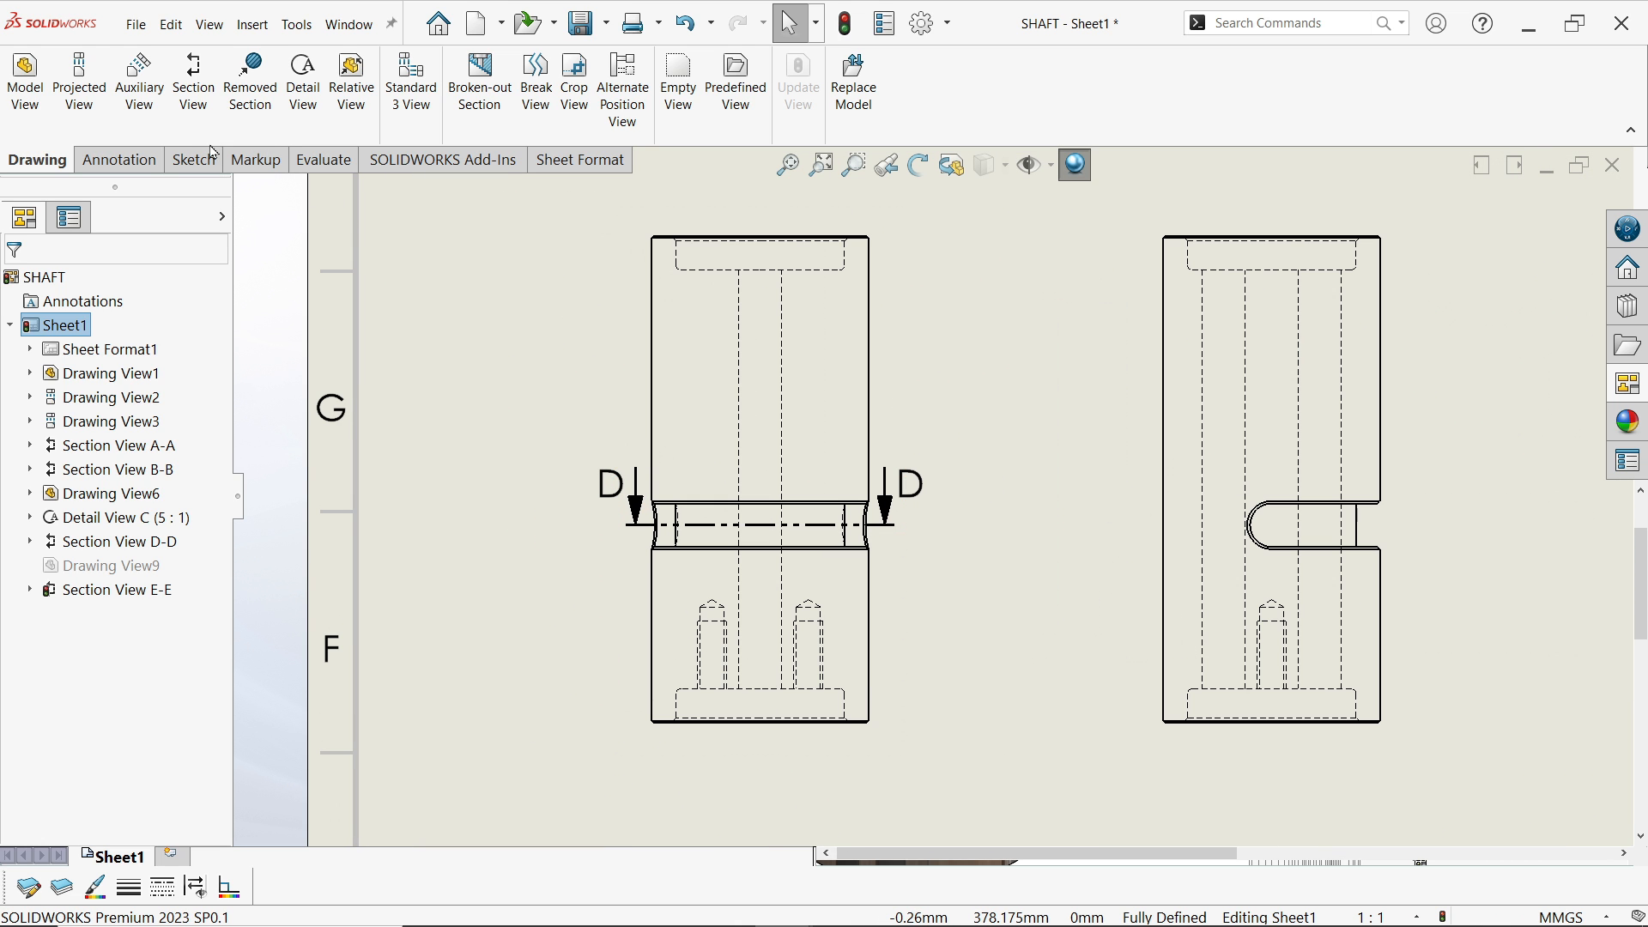
pyautogui.click(115, 161)
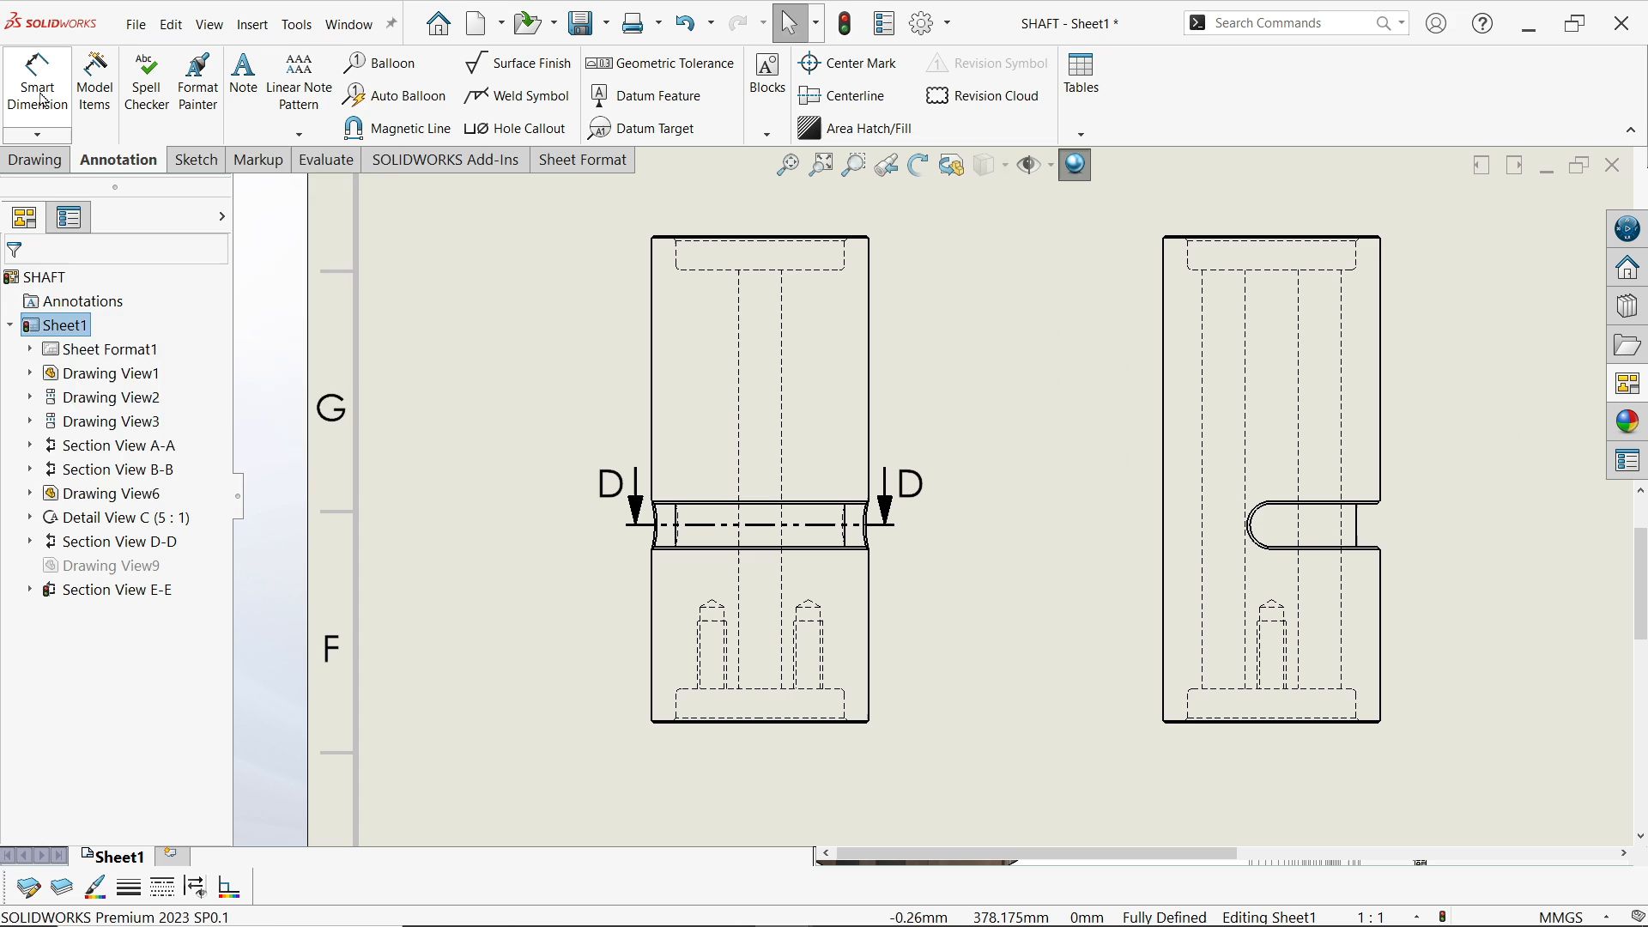
pyautogui.click(43, 100)
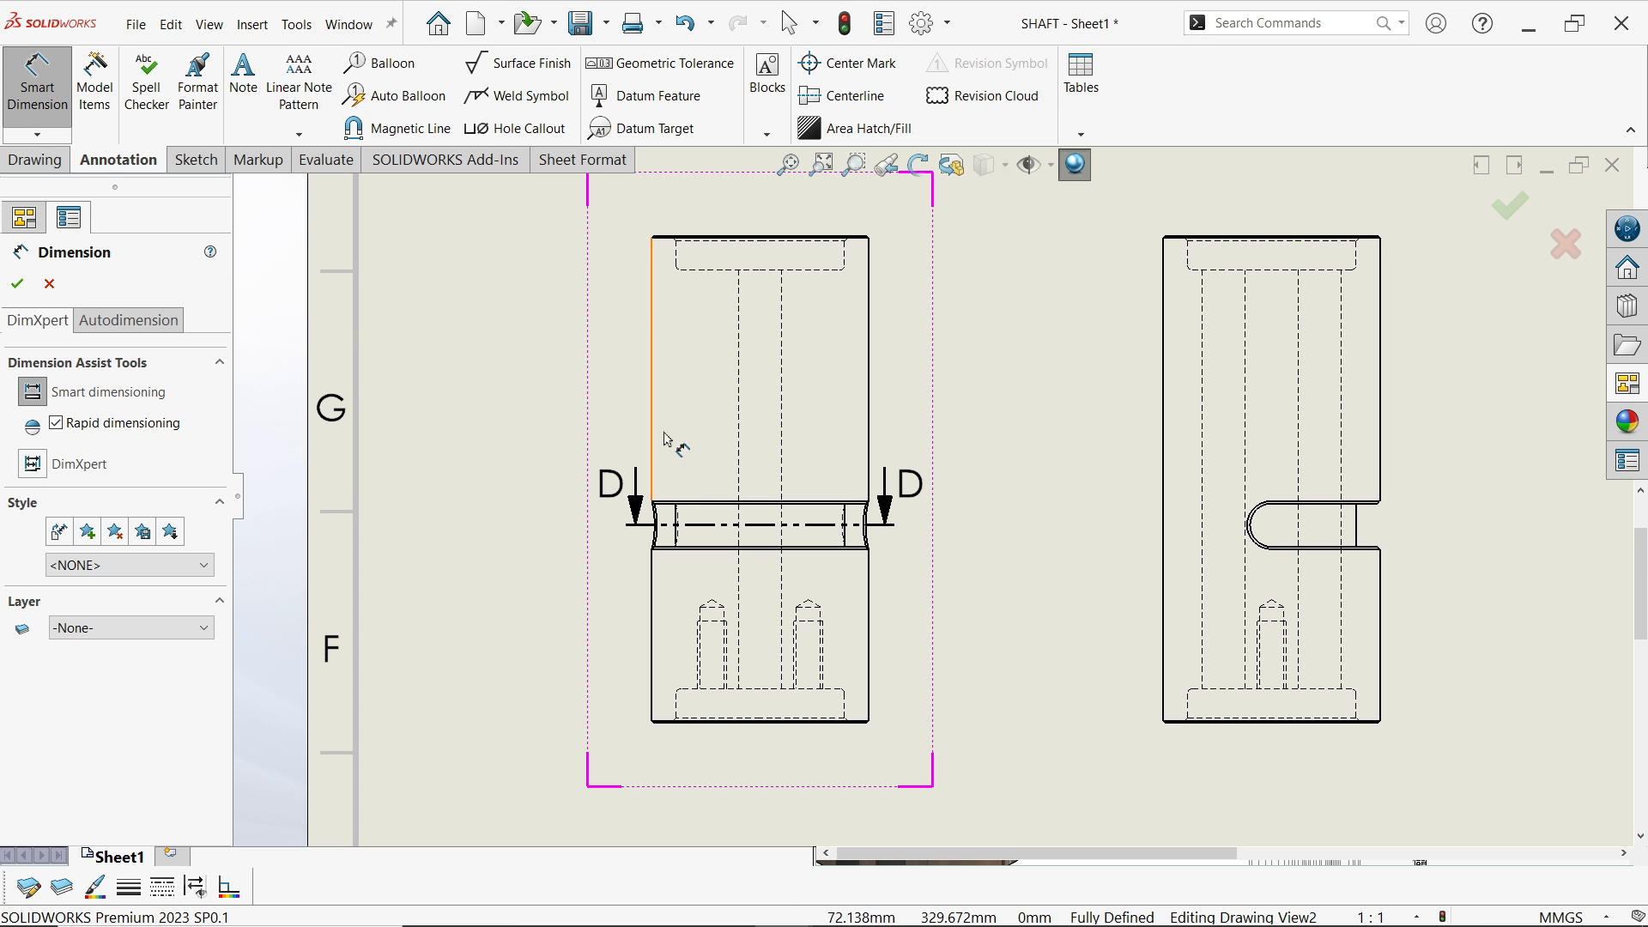
pyautogui.scroll(-1, 624, 499)
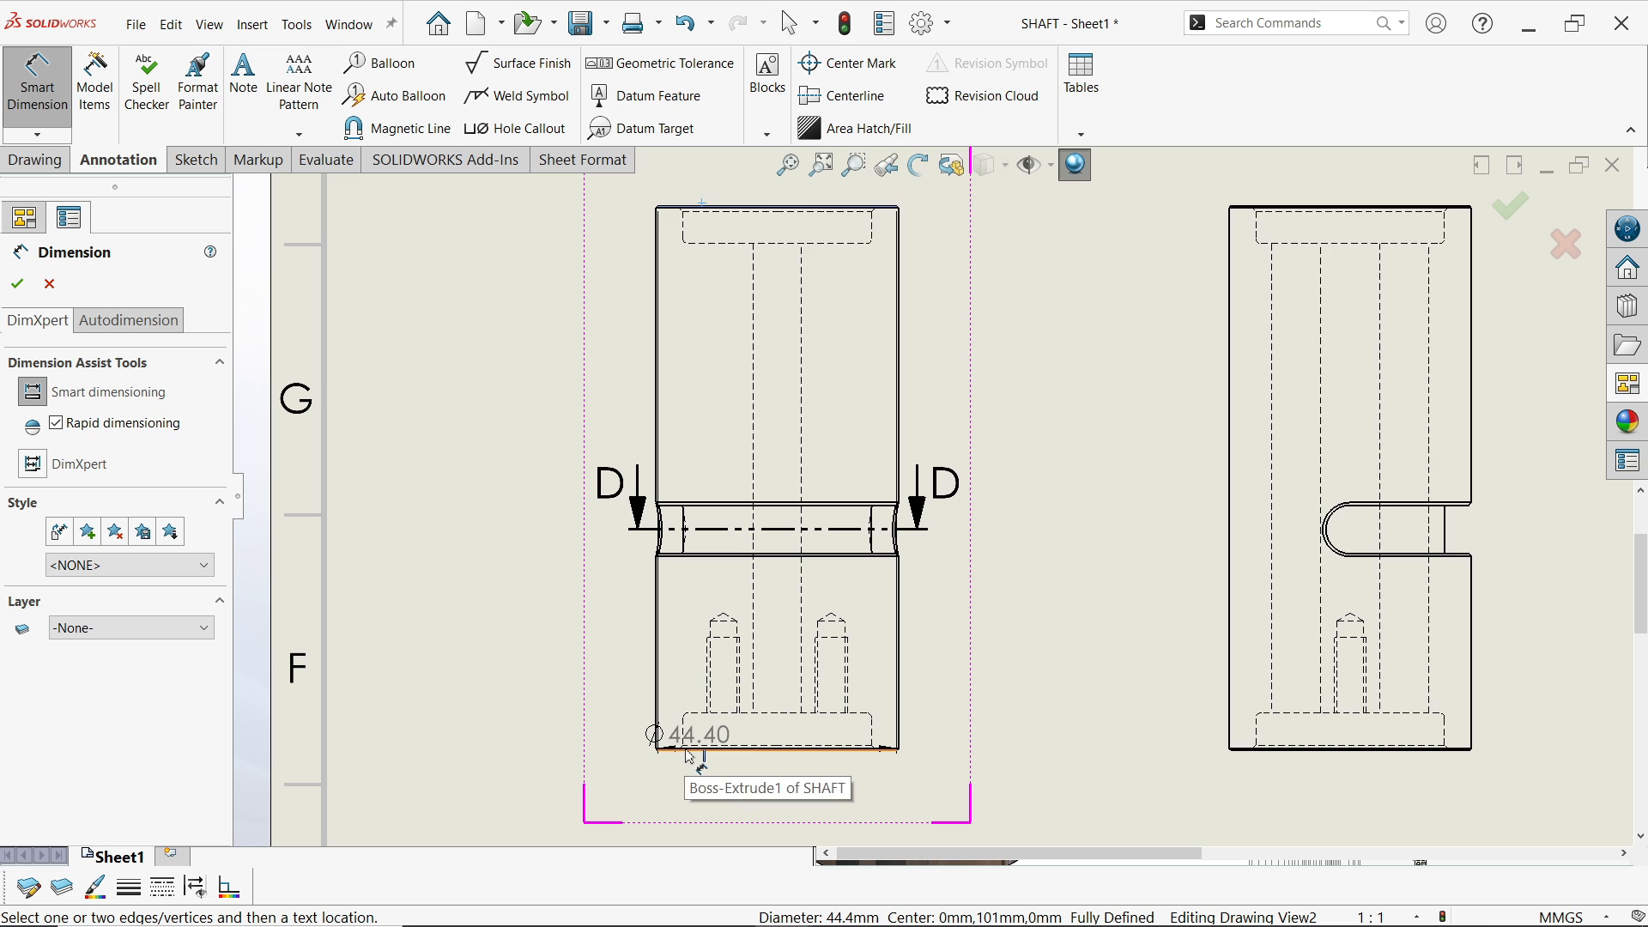
pyautogui.scroll(-5, 691, 751)
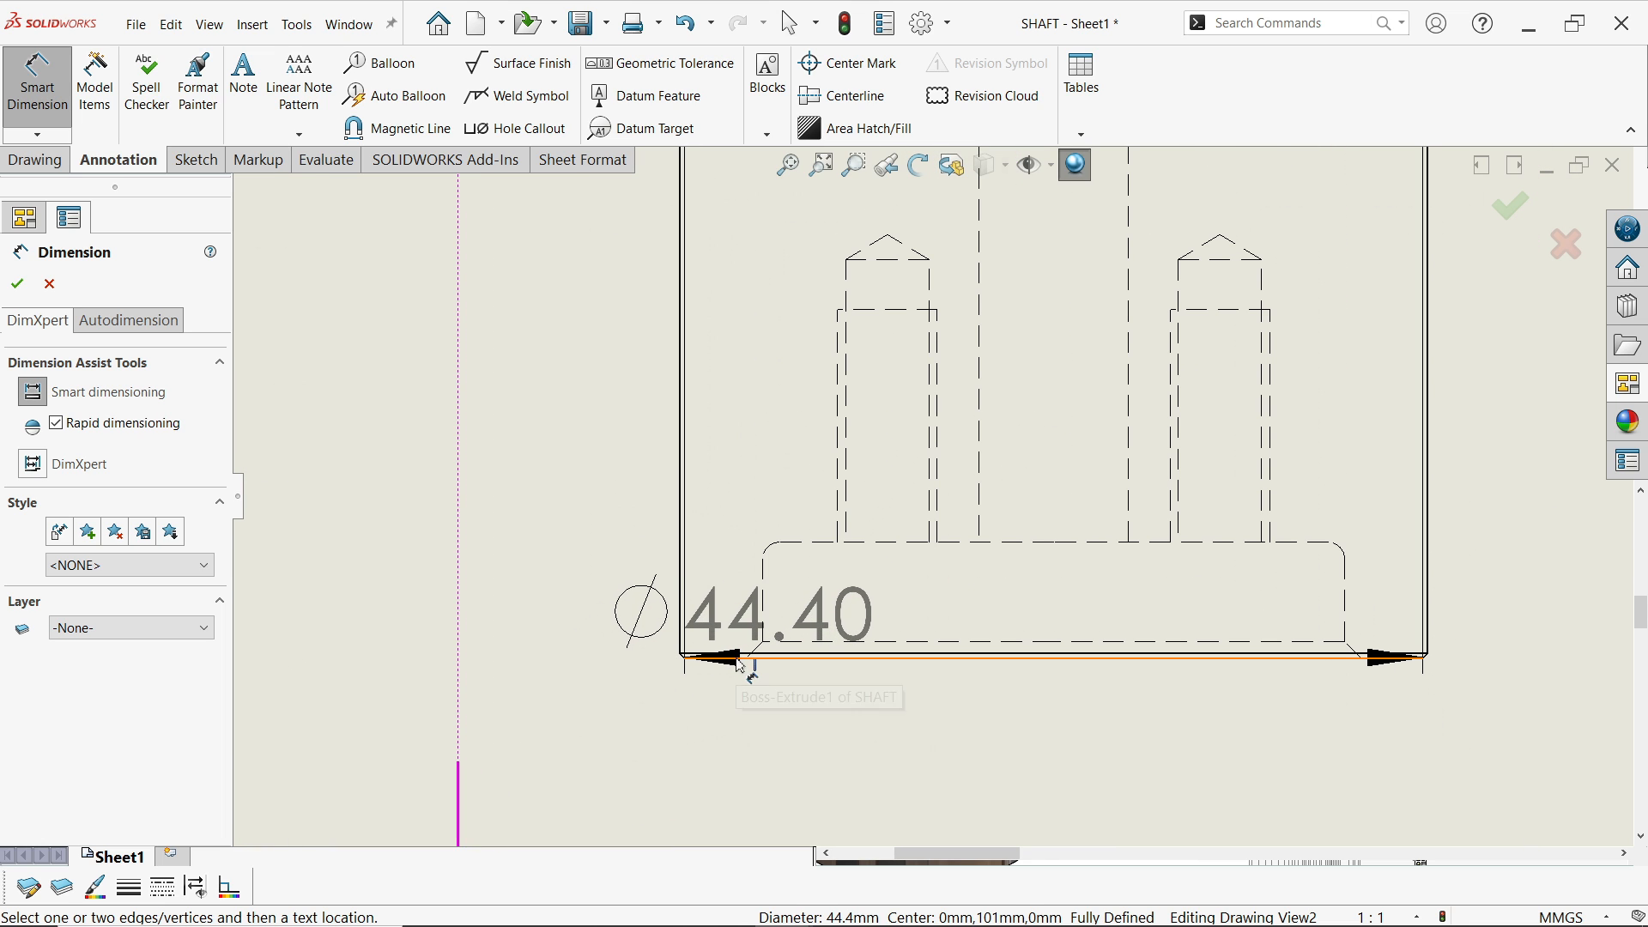
pyautogui.scroll(5, 713, 481)
pyautogui.scroll(-2, 744, 316)
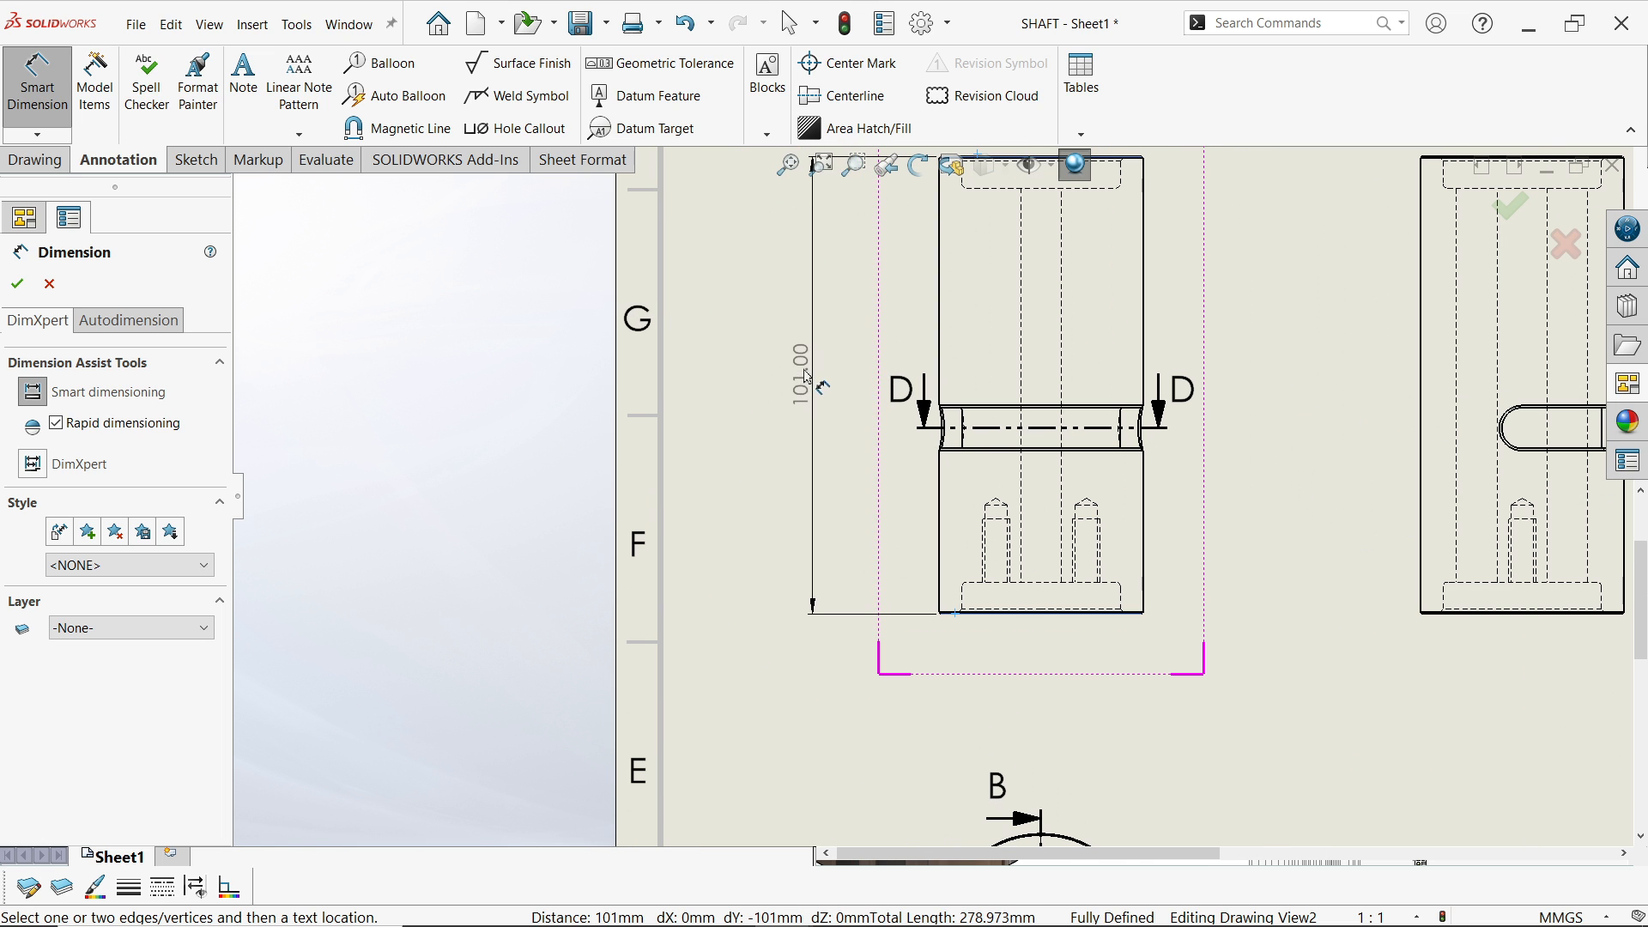
pyautogui.click(870, 385)
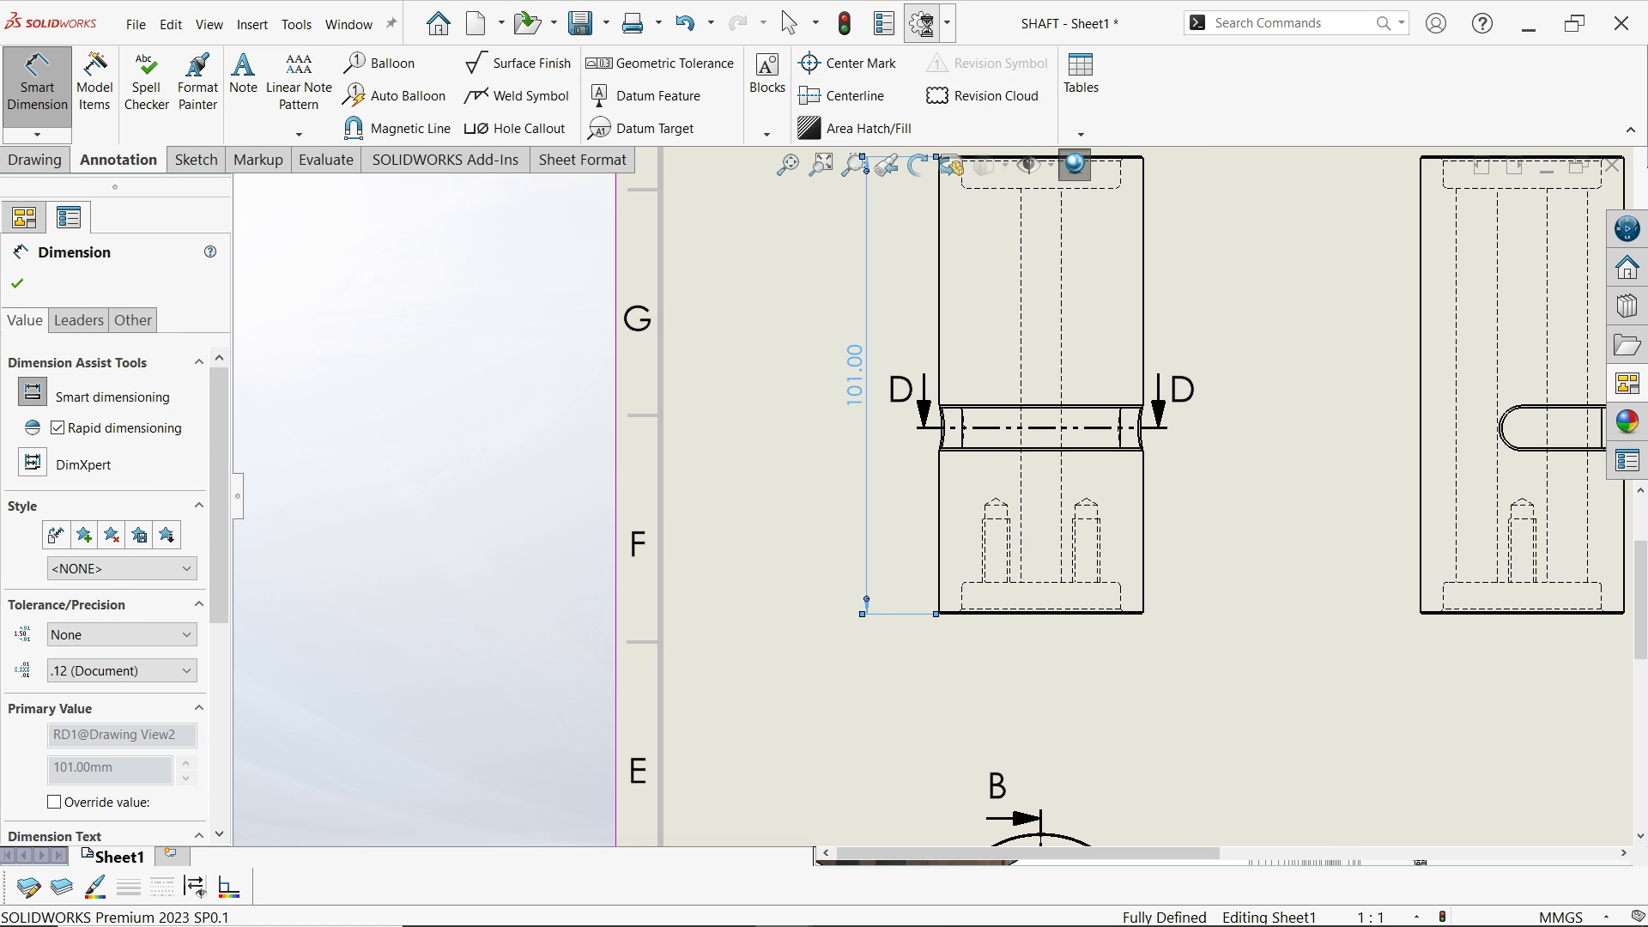
# Set the document's dimension properties to remove trailing zeroes from dimensions, leaving tolerances and properties on Show
pyautogui.click(924, 24)
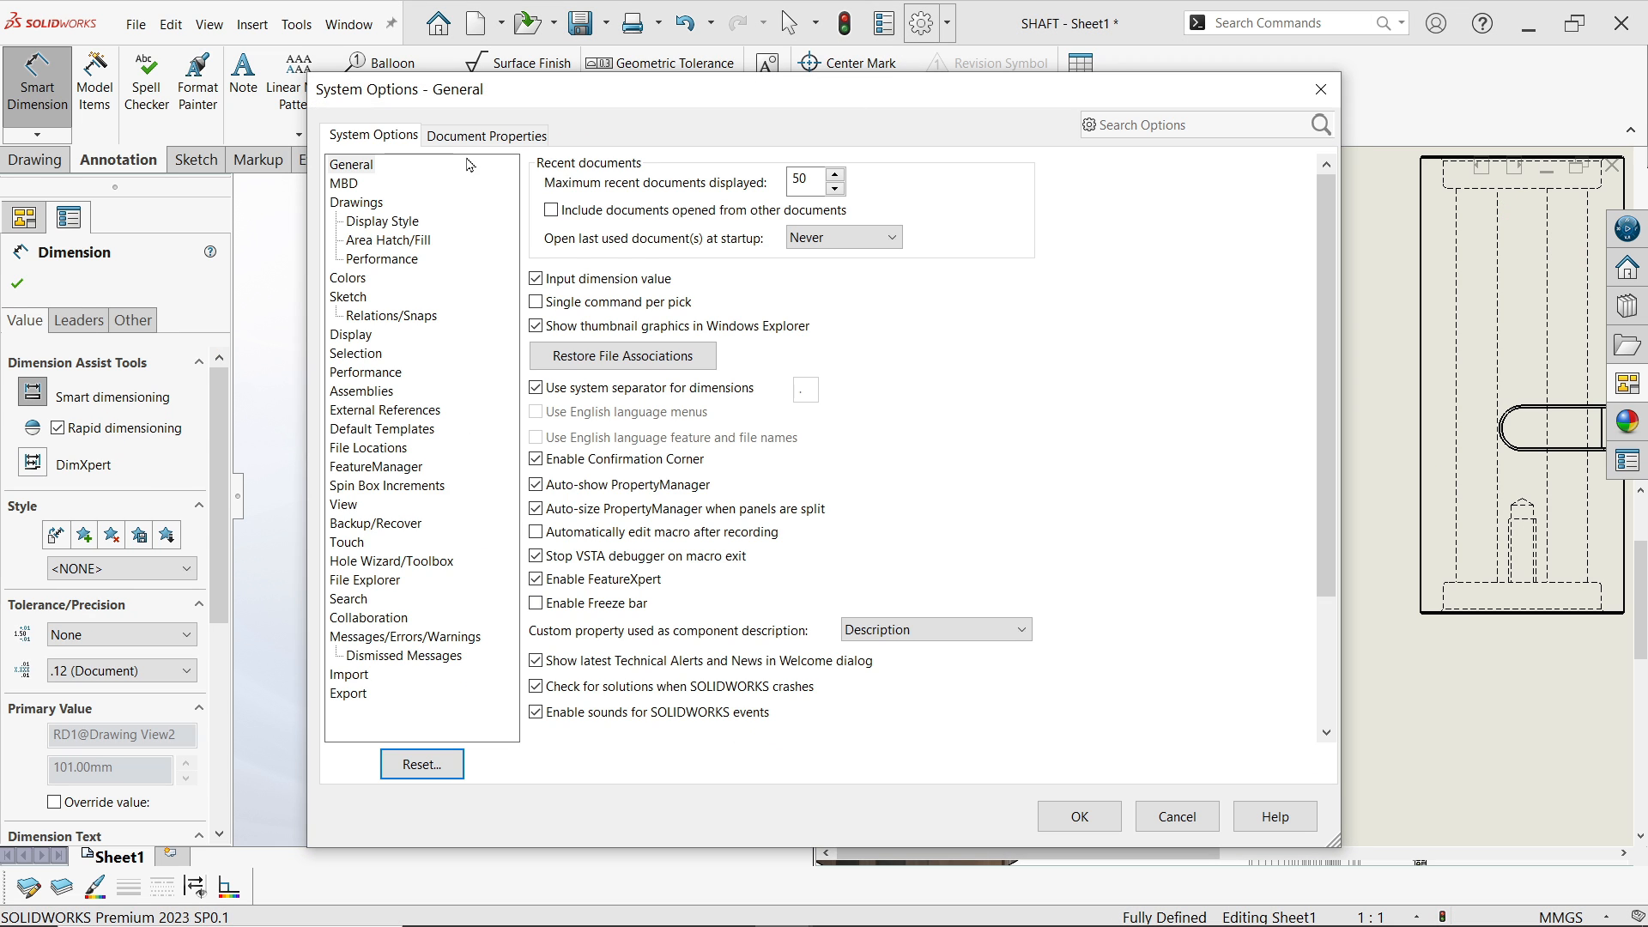
pyautogui.click(454, 142)
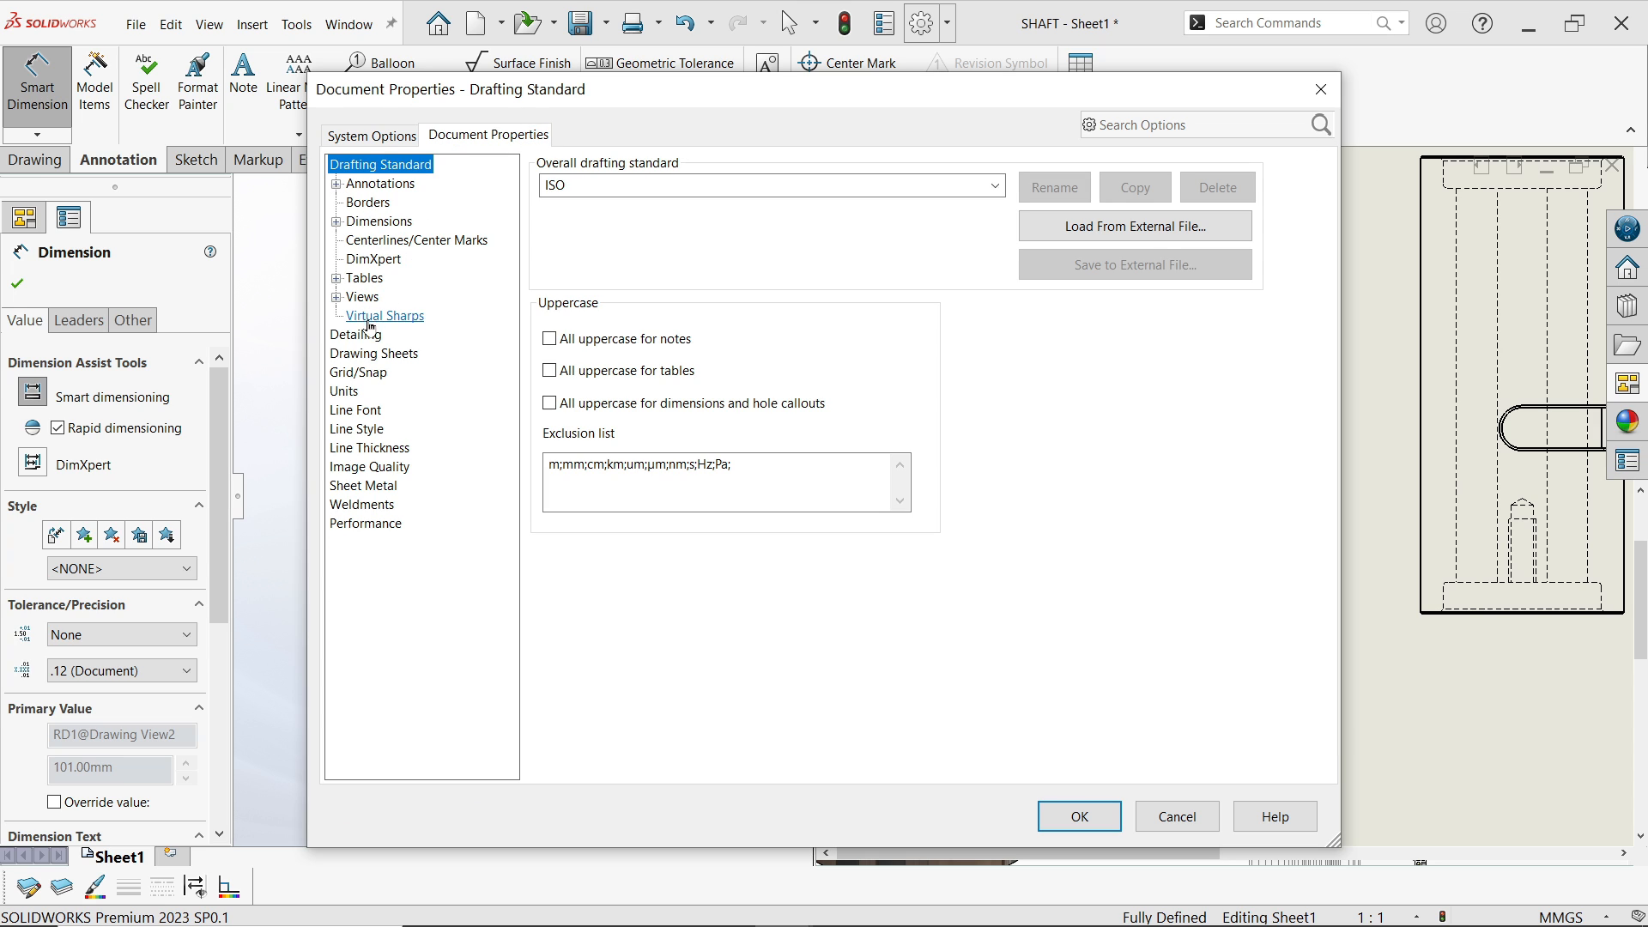
pyautogui.click(354, 334)
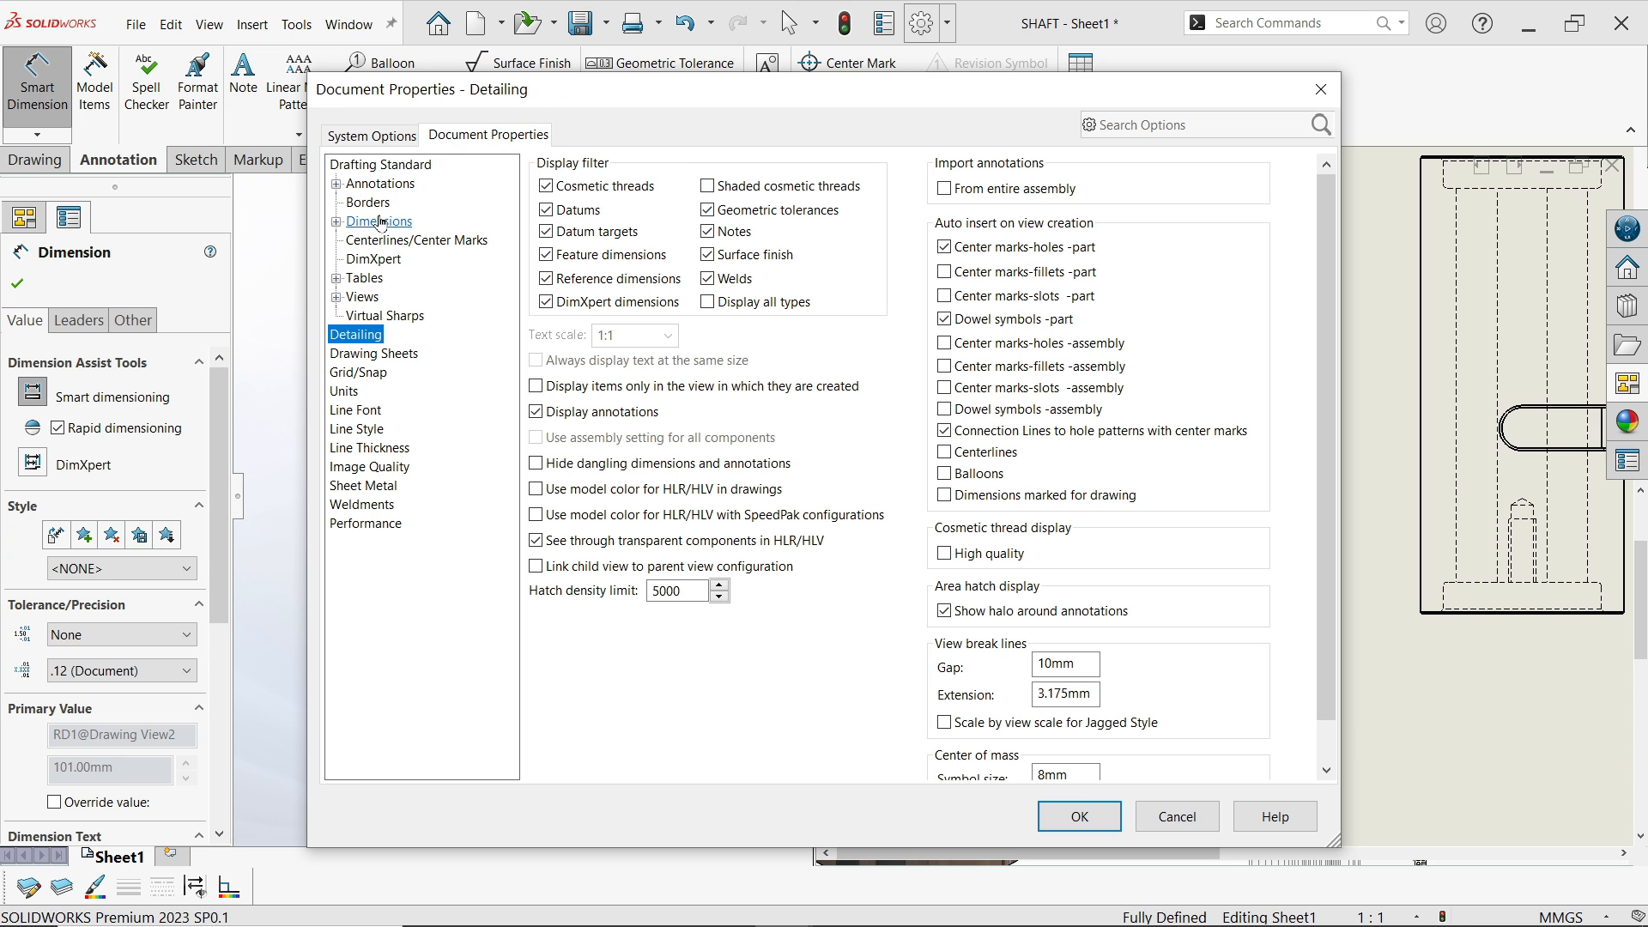
pyautogui.click(379, 223)
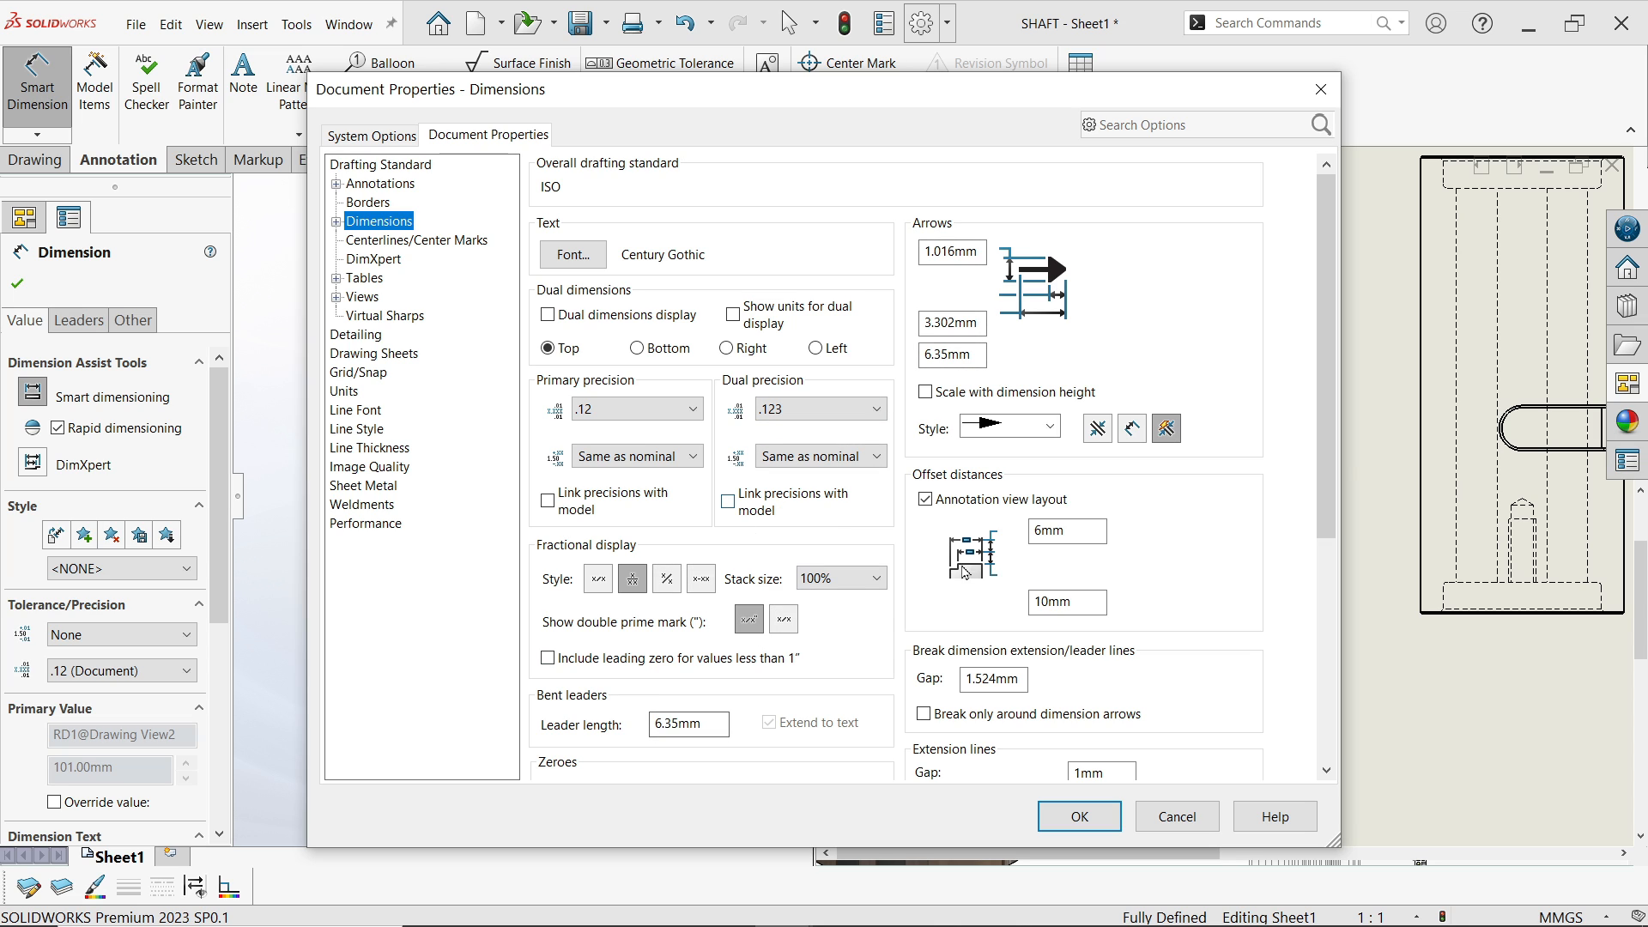
pyautogui.scroll(-5, 677, 515)
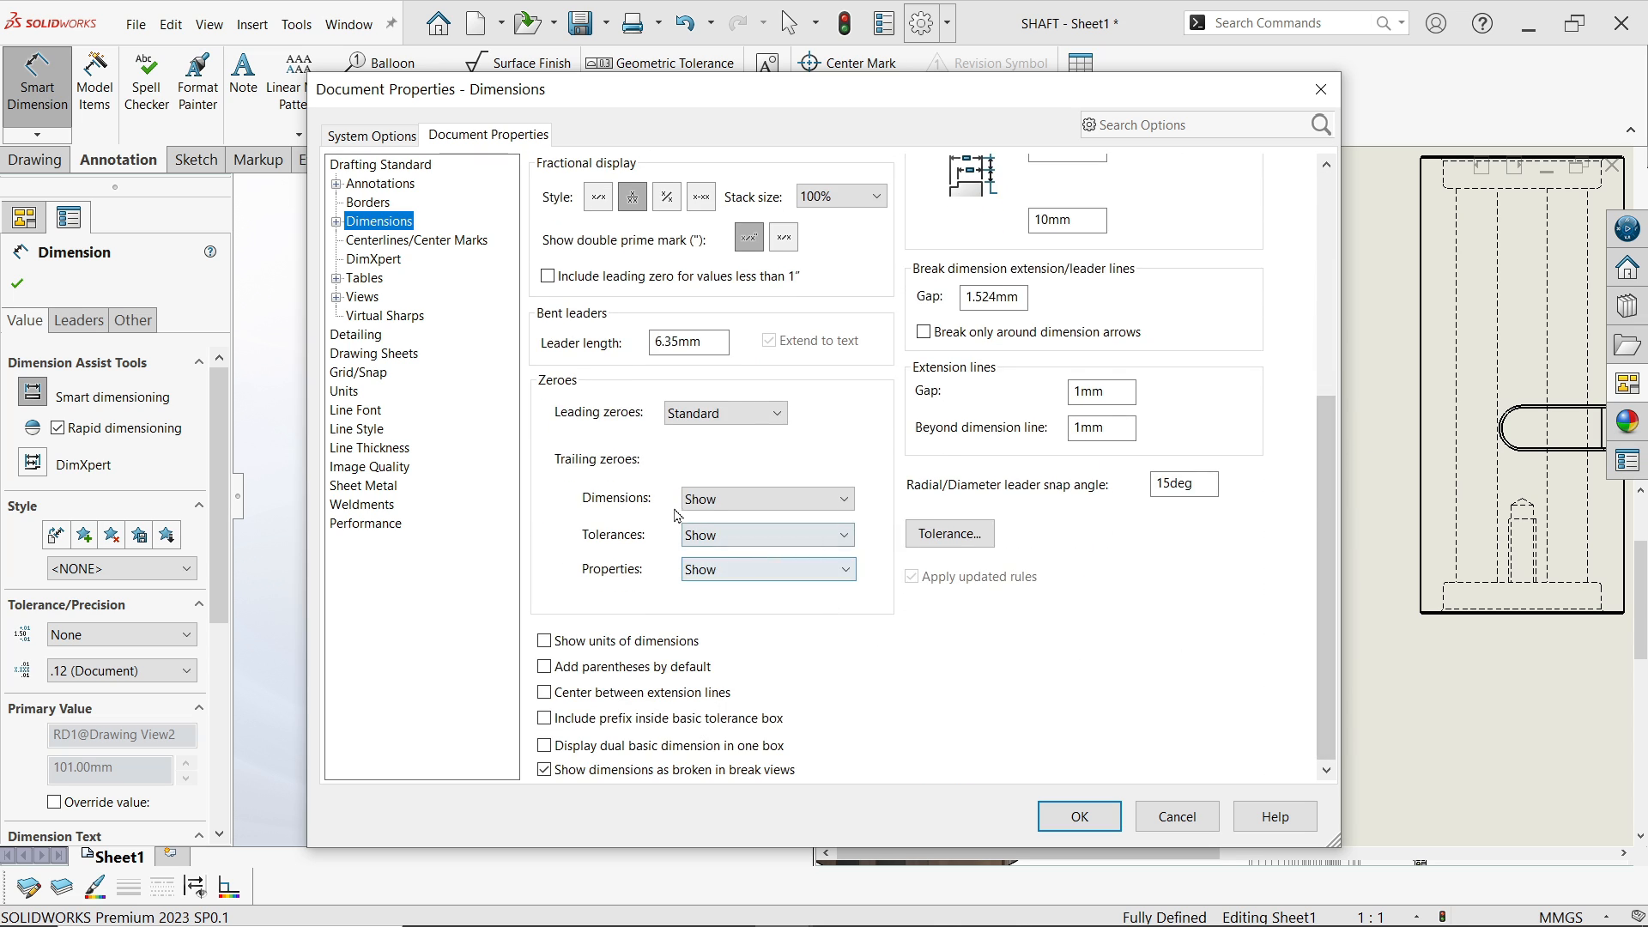
pyautogui.click(730, 500)
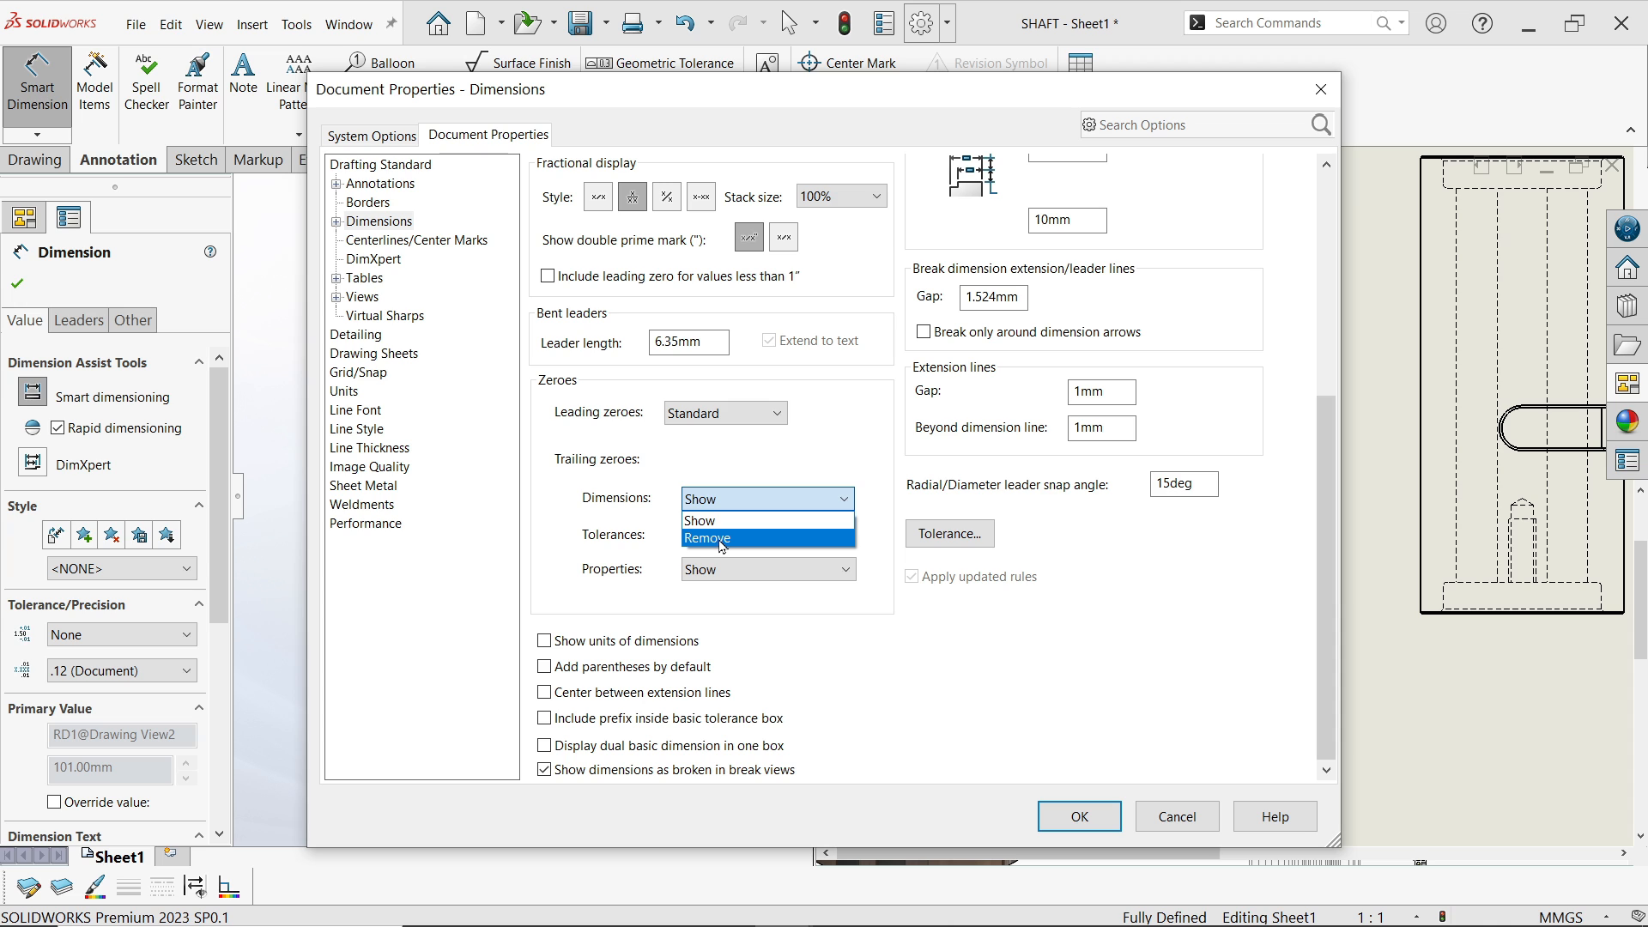
pyautogui.click(722, 538)
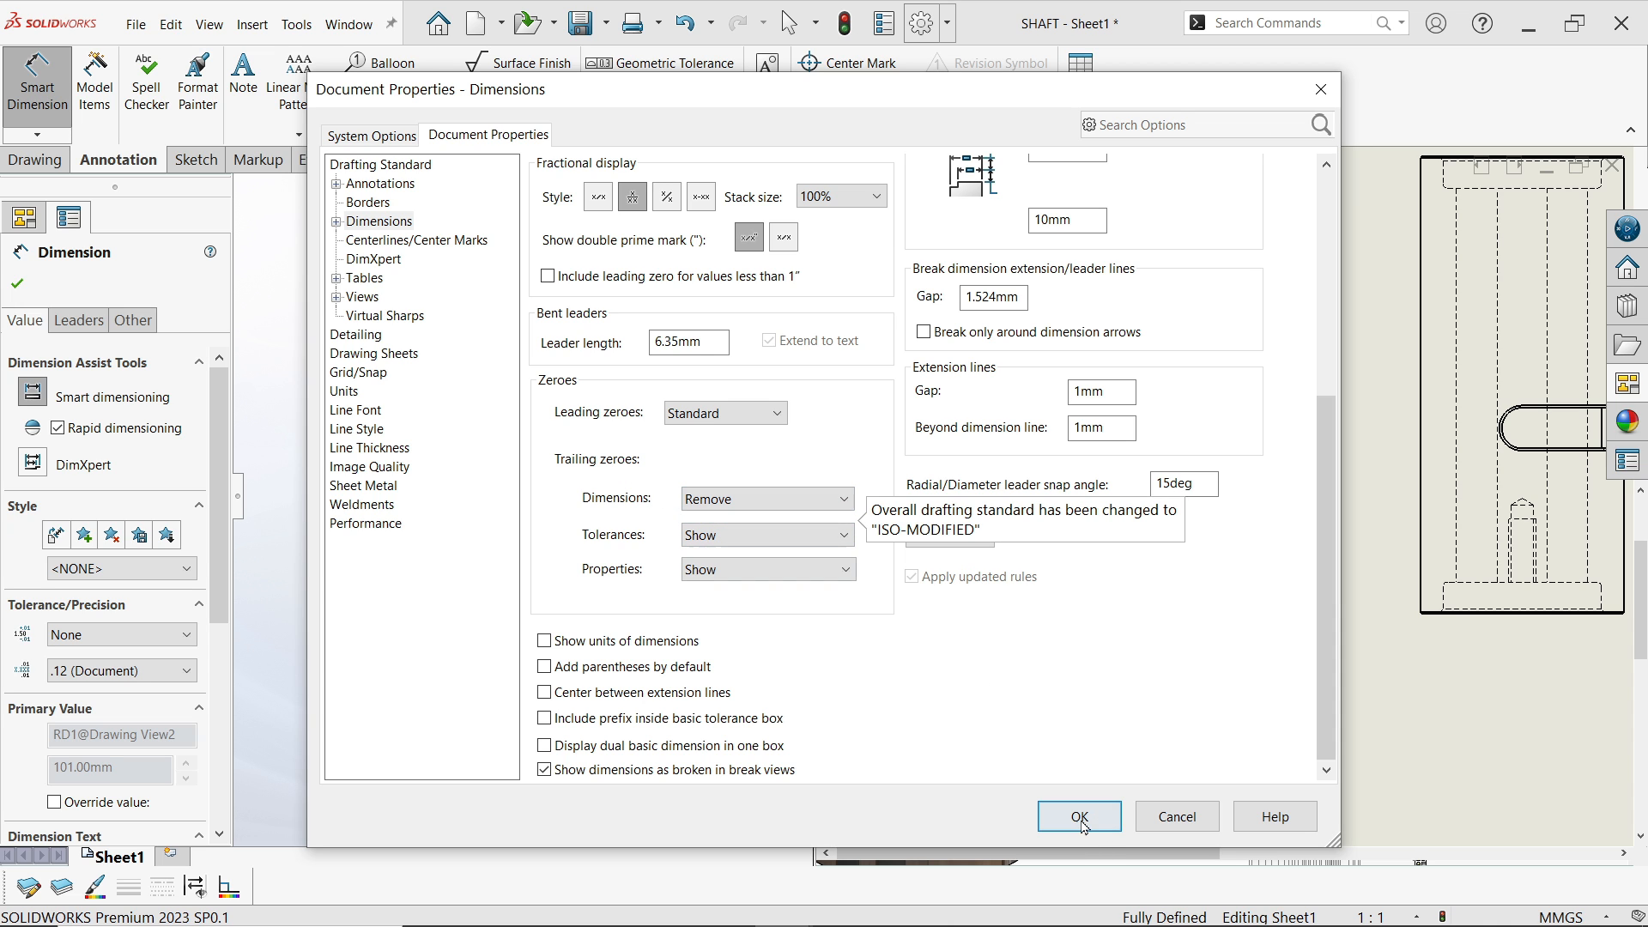
pyautogui.moveTo(879, 100)
pyautogui.mouseDown()
pyautogui.moveTo(1363, 74)
pyautogui.moveTo(496, 133)
pyautogui.moveTo(338, 124)
pyautogui.moveTo(338, 93)
pyautogui.mouseUp()
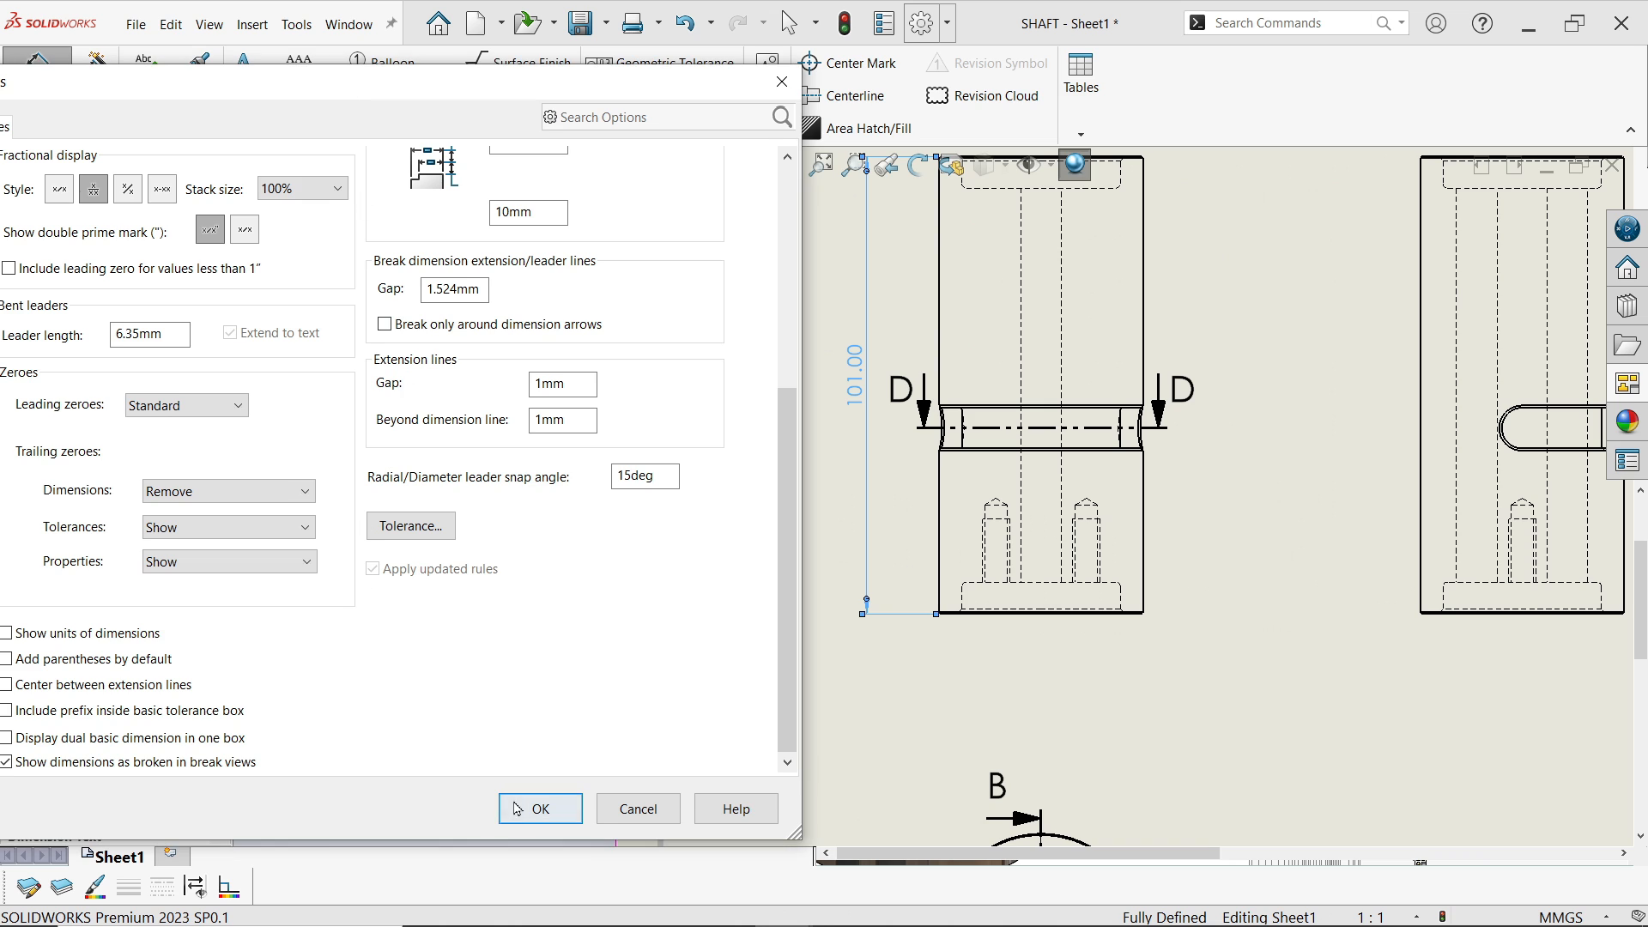
pyautogui.click(518, 809)
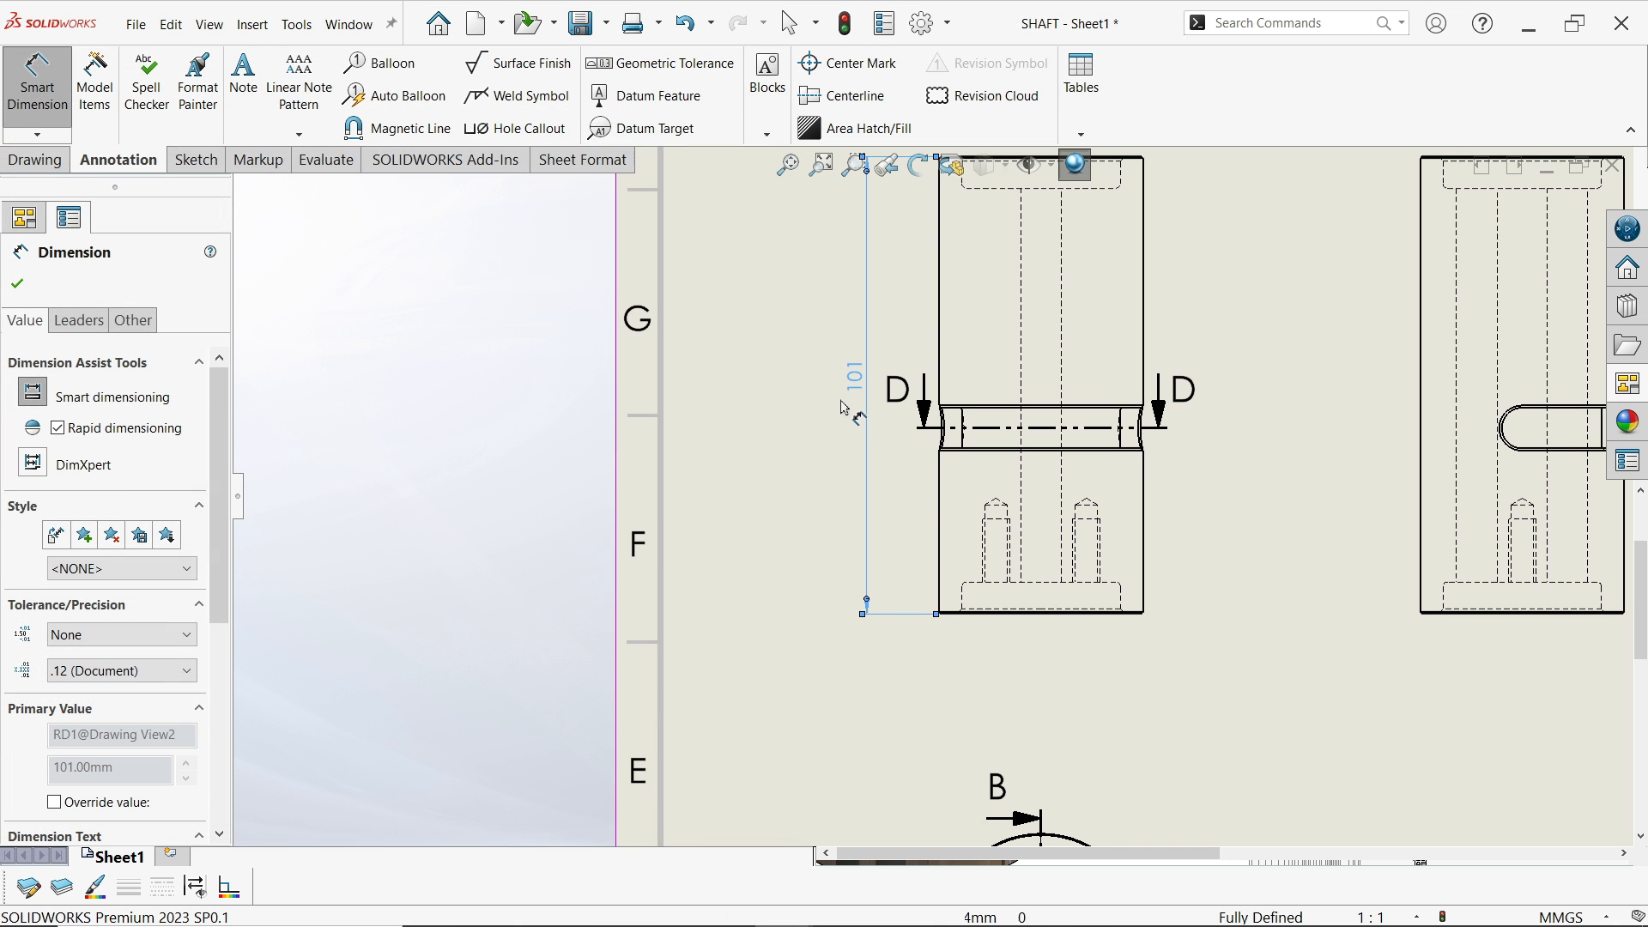
pyautogui.click(816, 415)
# Dimension the shaft's outer diameter between the two vertical side edges of the front view, placing the dimension above the view
pyautogui.scroll(2, 1013, 397)
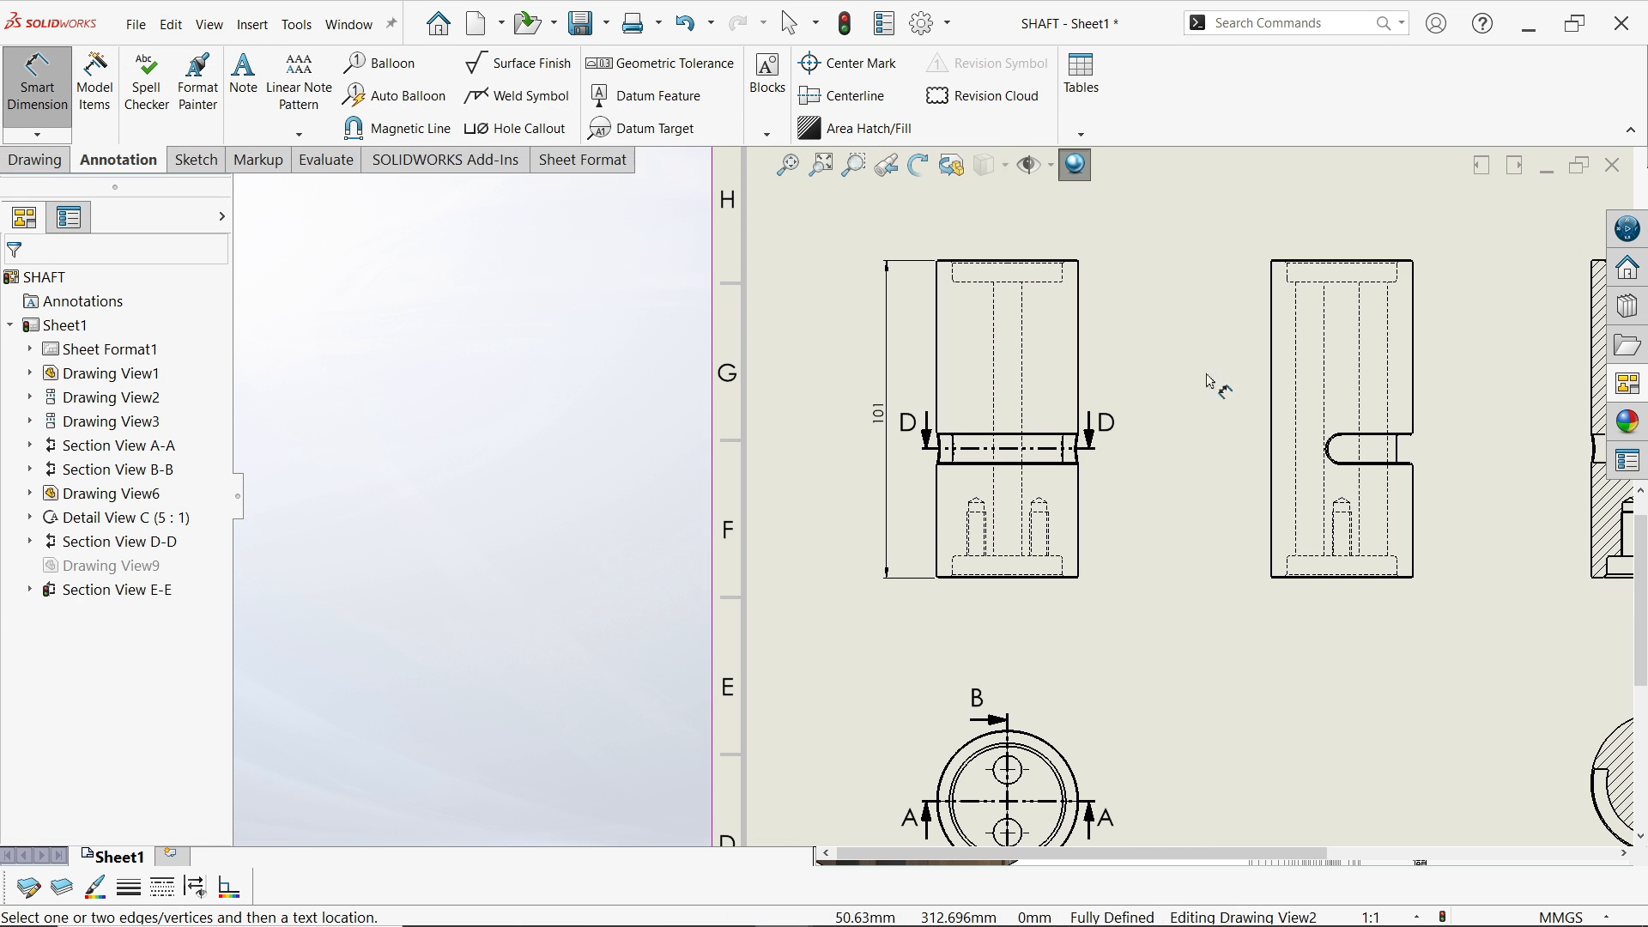
pyautogui.scroll(-3, 1052, 331)
pyautogui.scroll(-1, 745, 322)
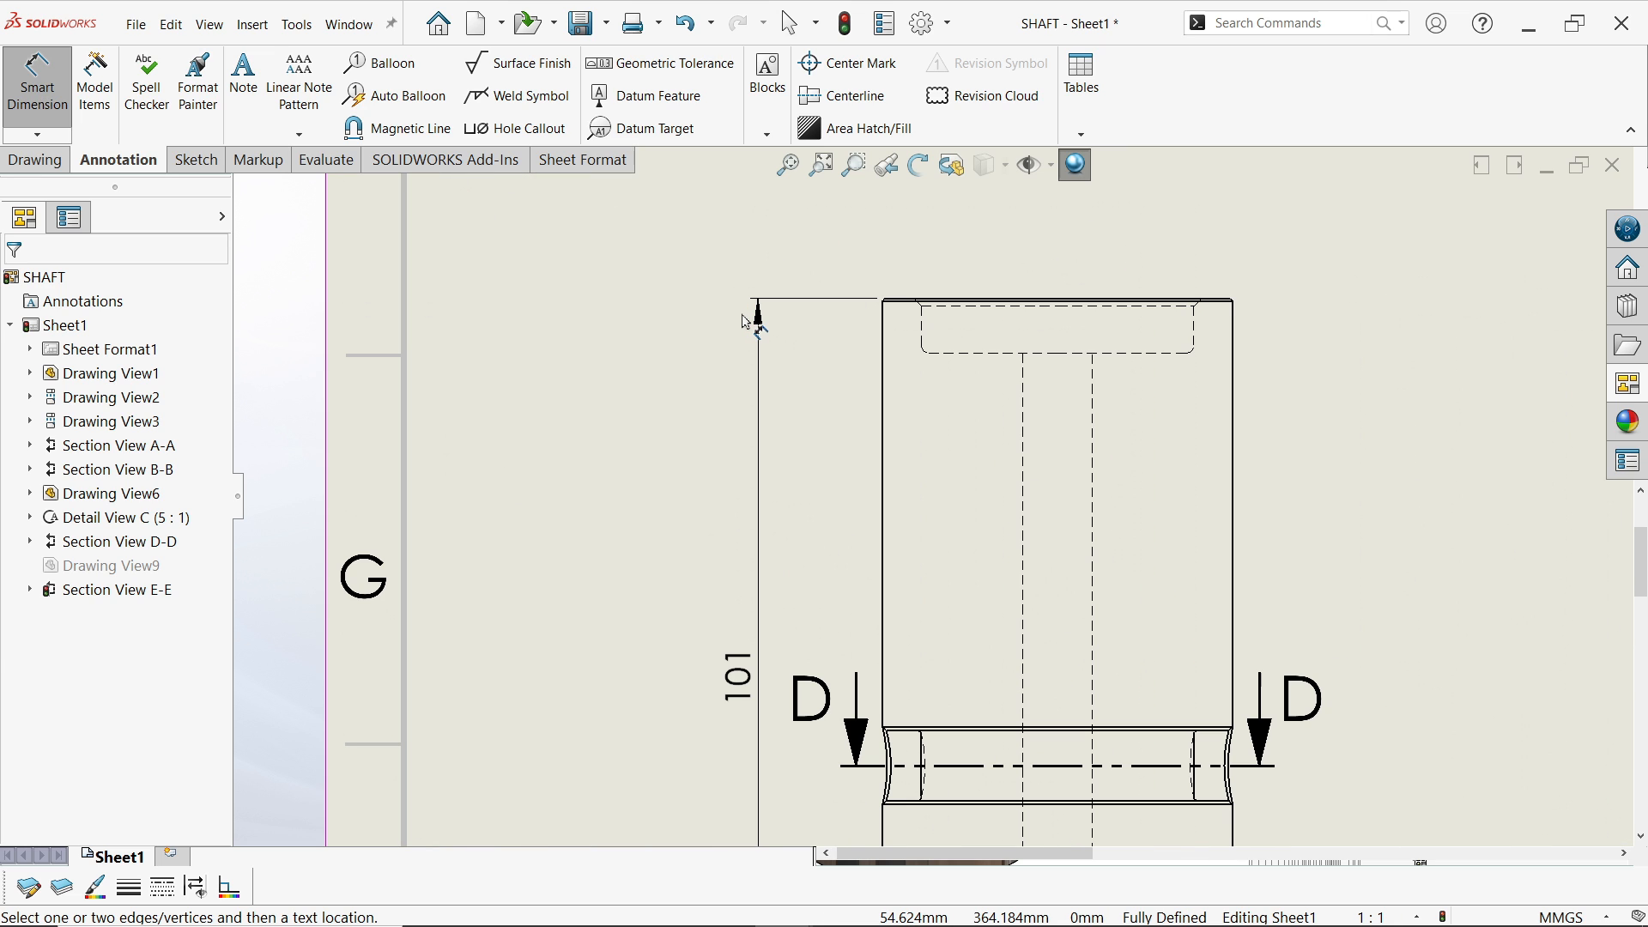
pyautogui.scroll(-1, 945, 274)
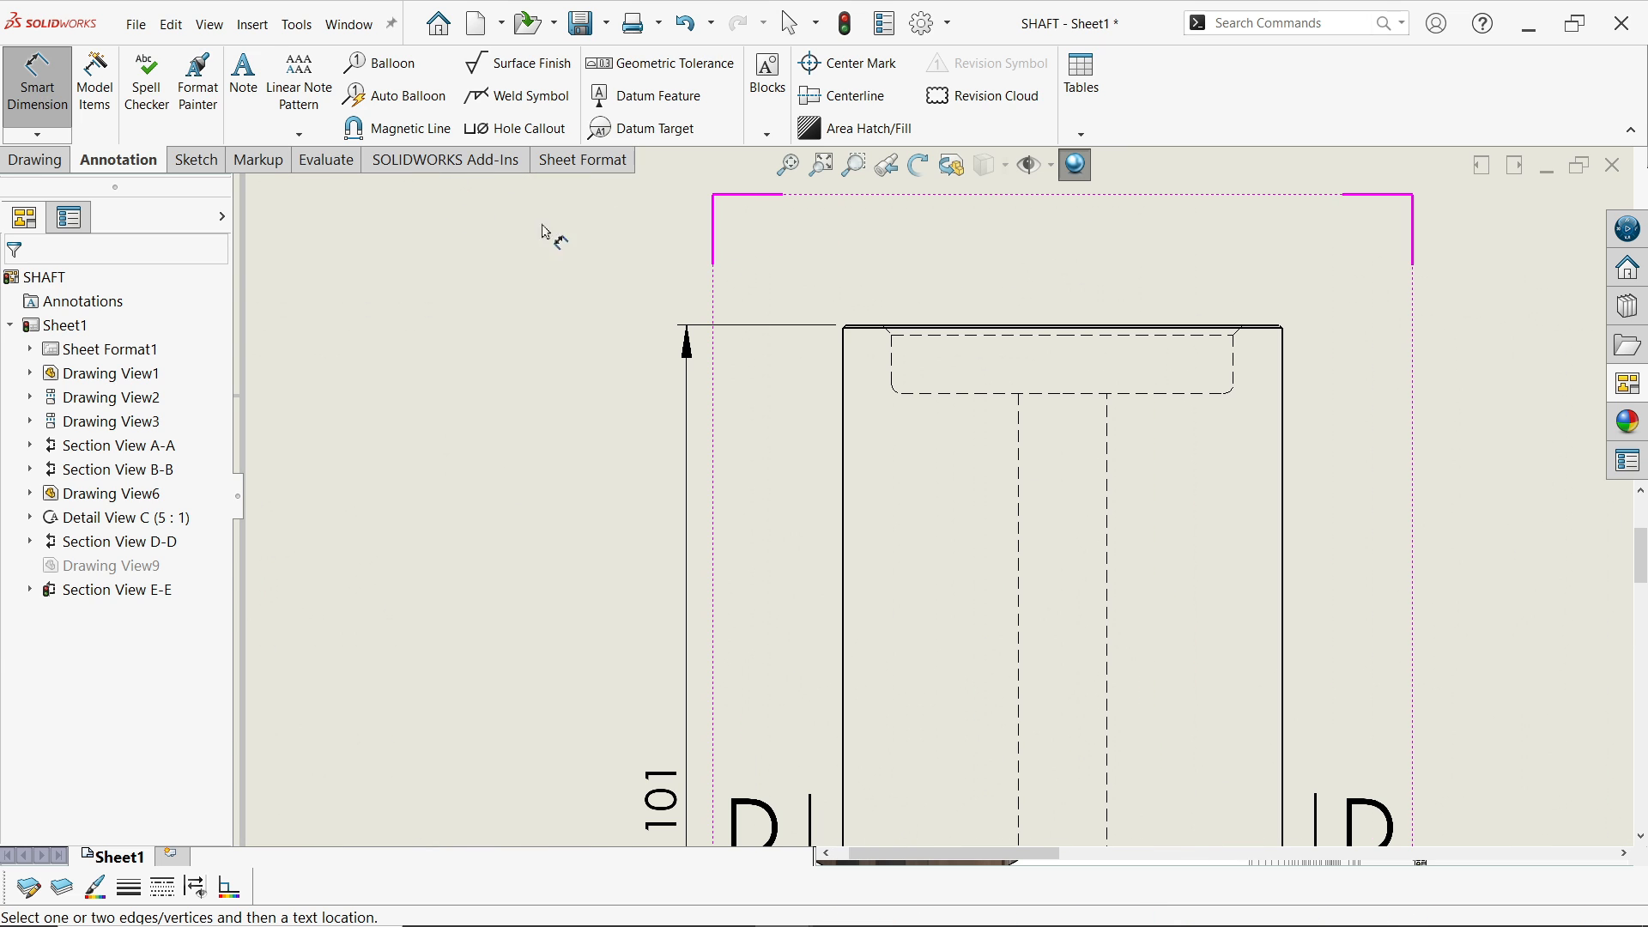
pyautogui.click(43, 85)
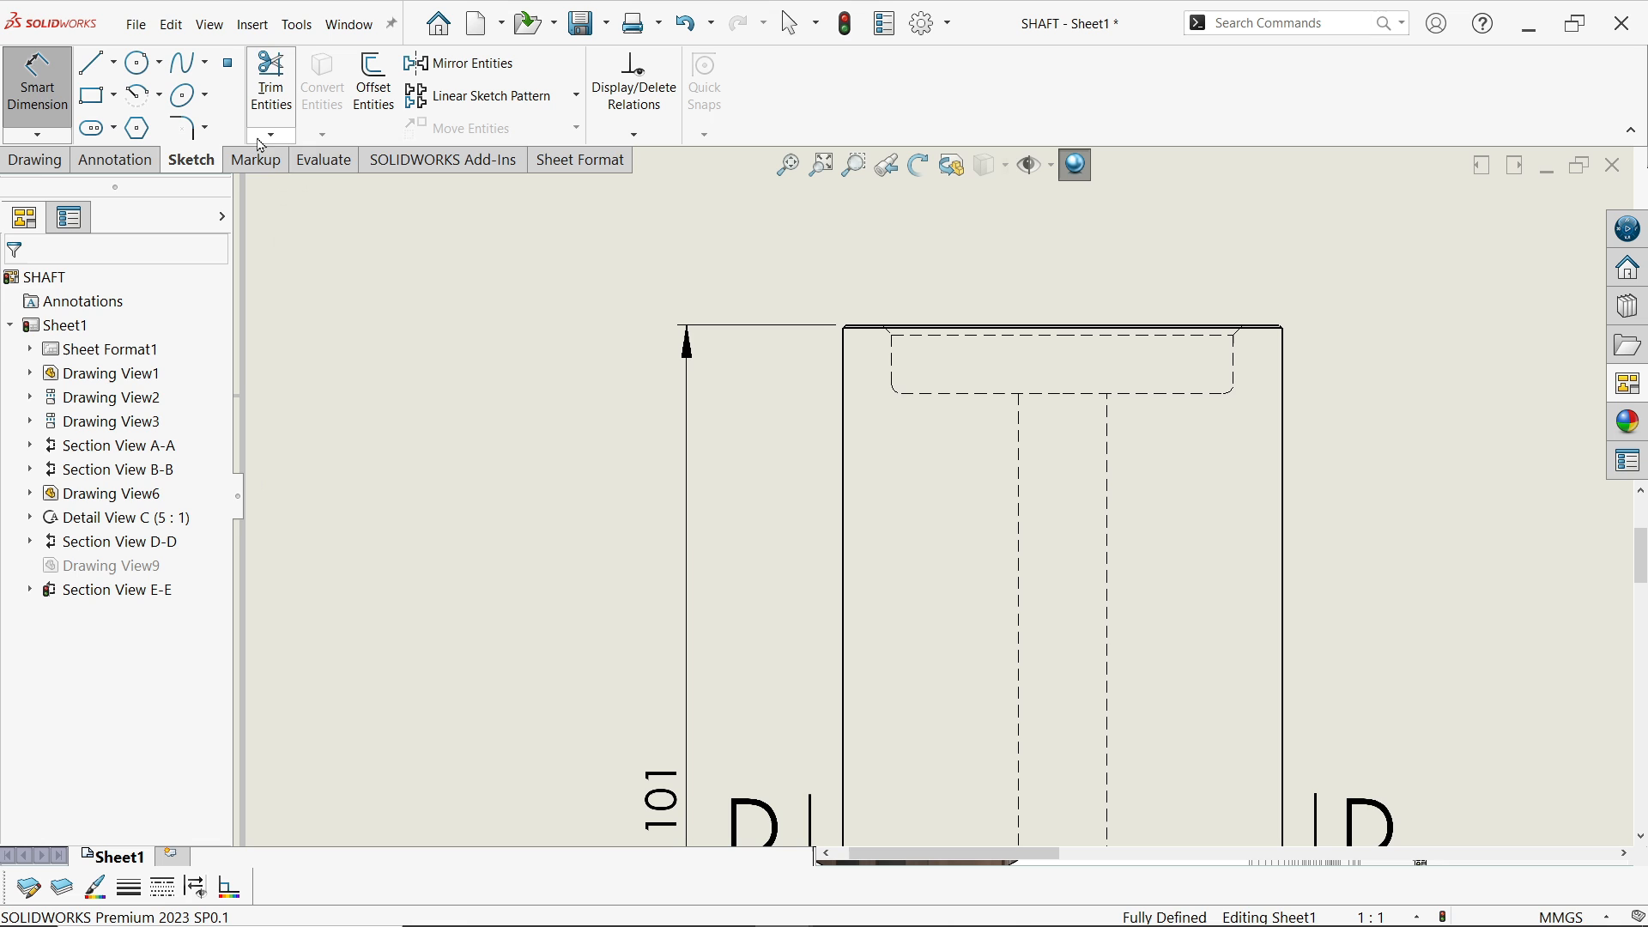
pyautogui.click(1284, 360)
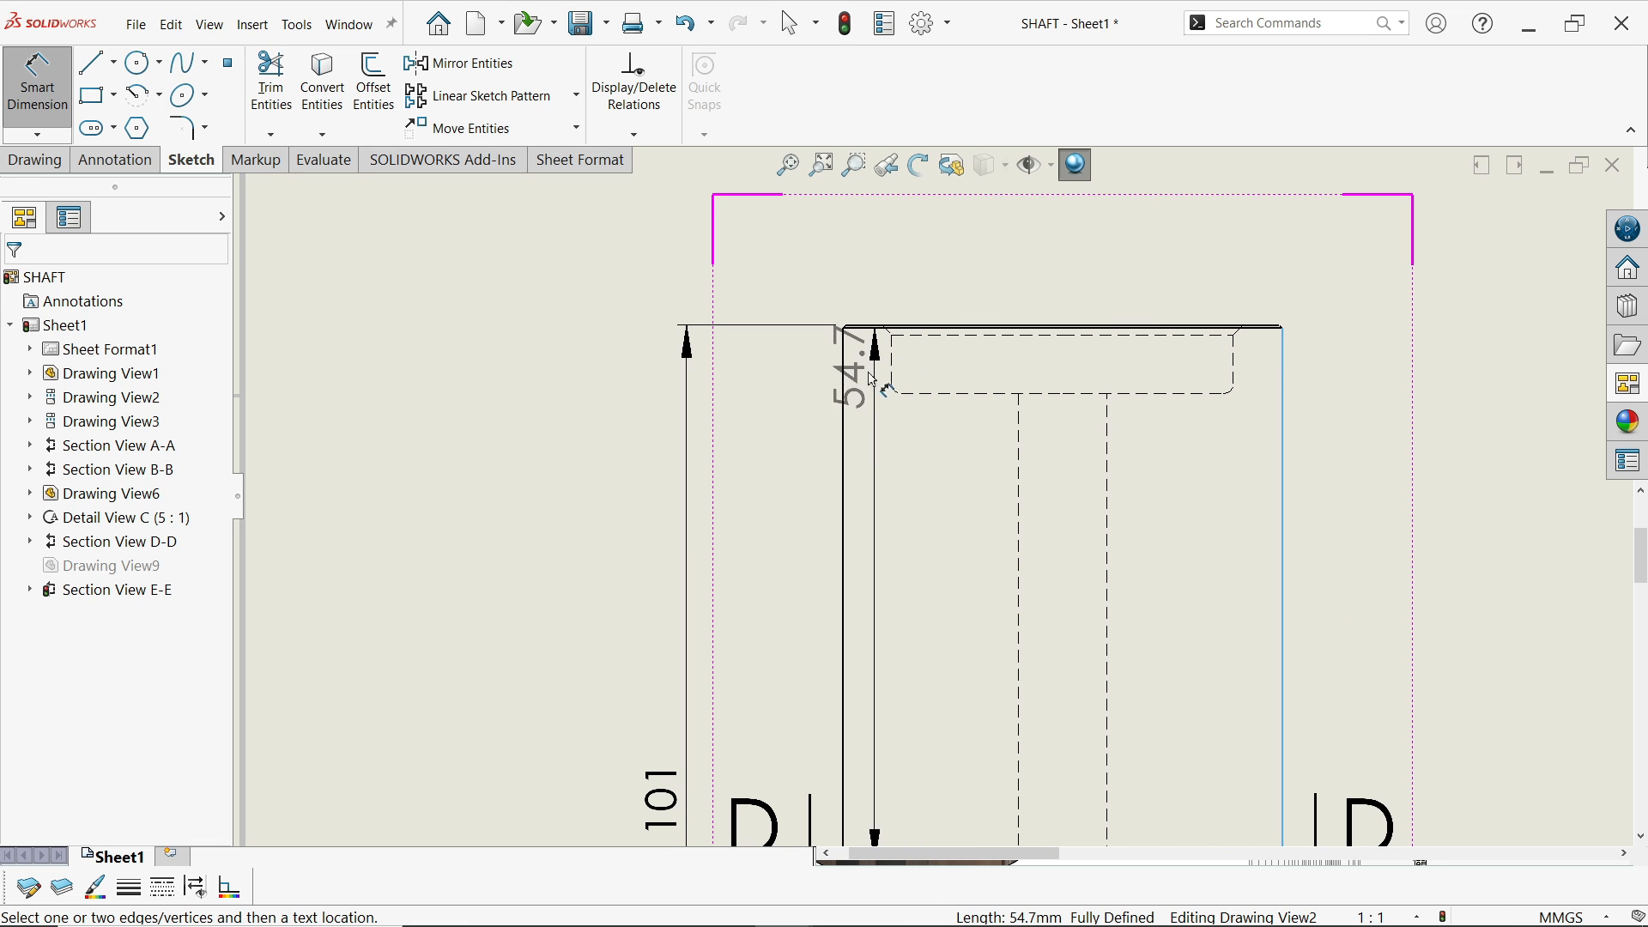
pyautogui.click(843, 381)
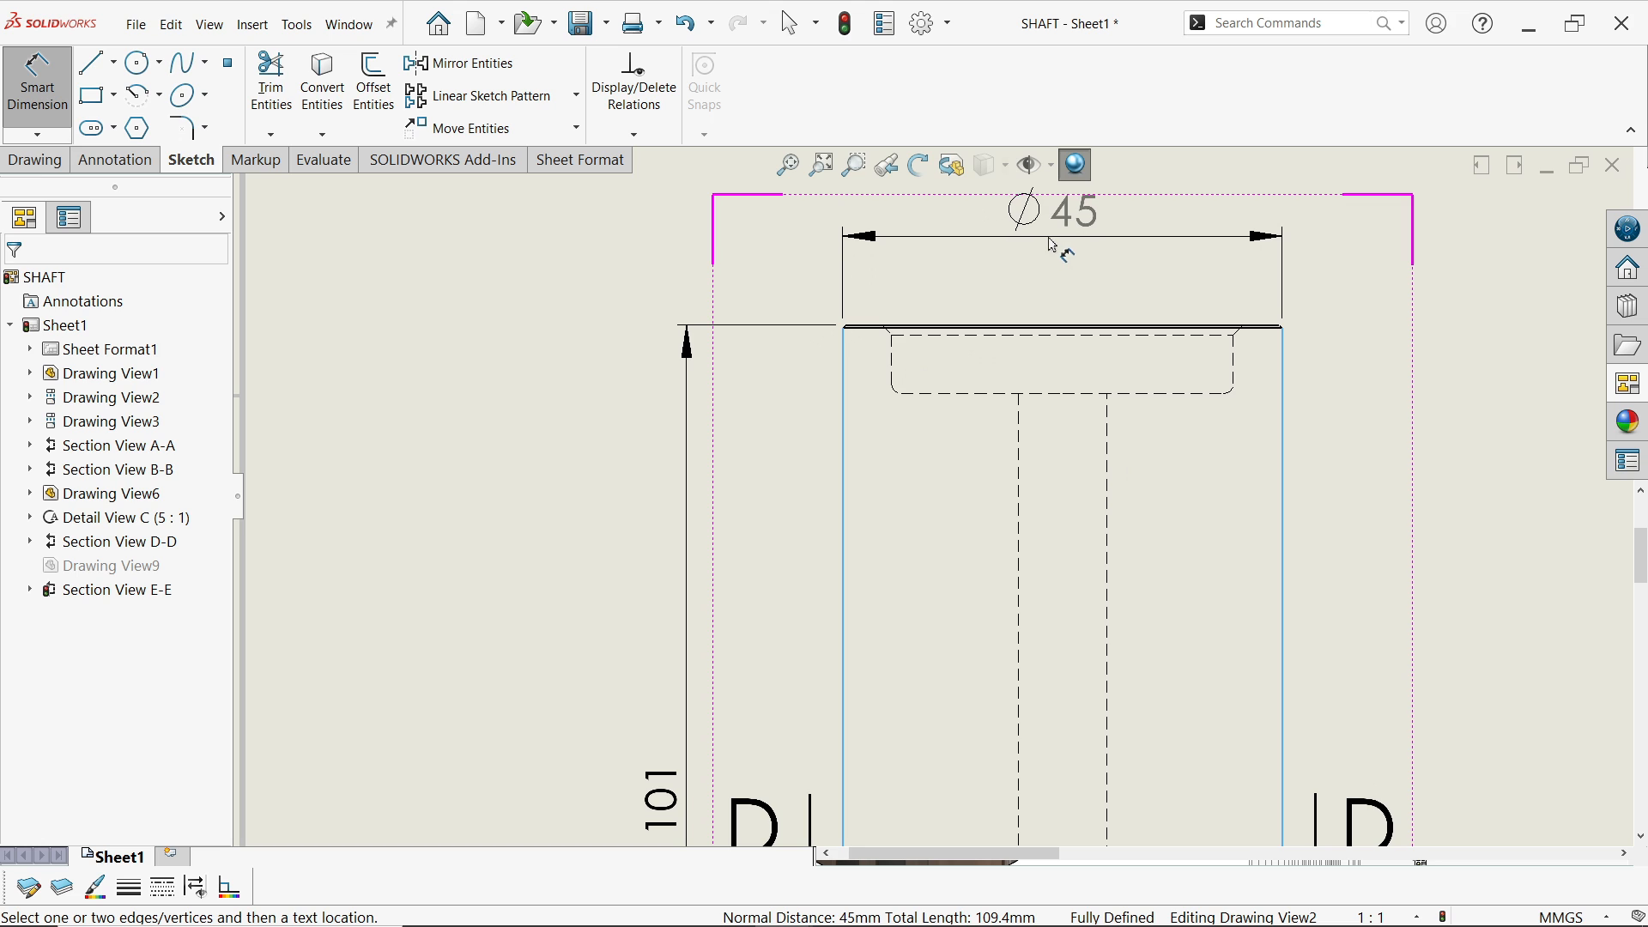
pyautogui.click(1092, 215)
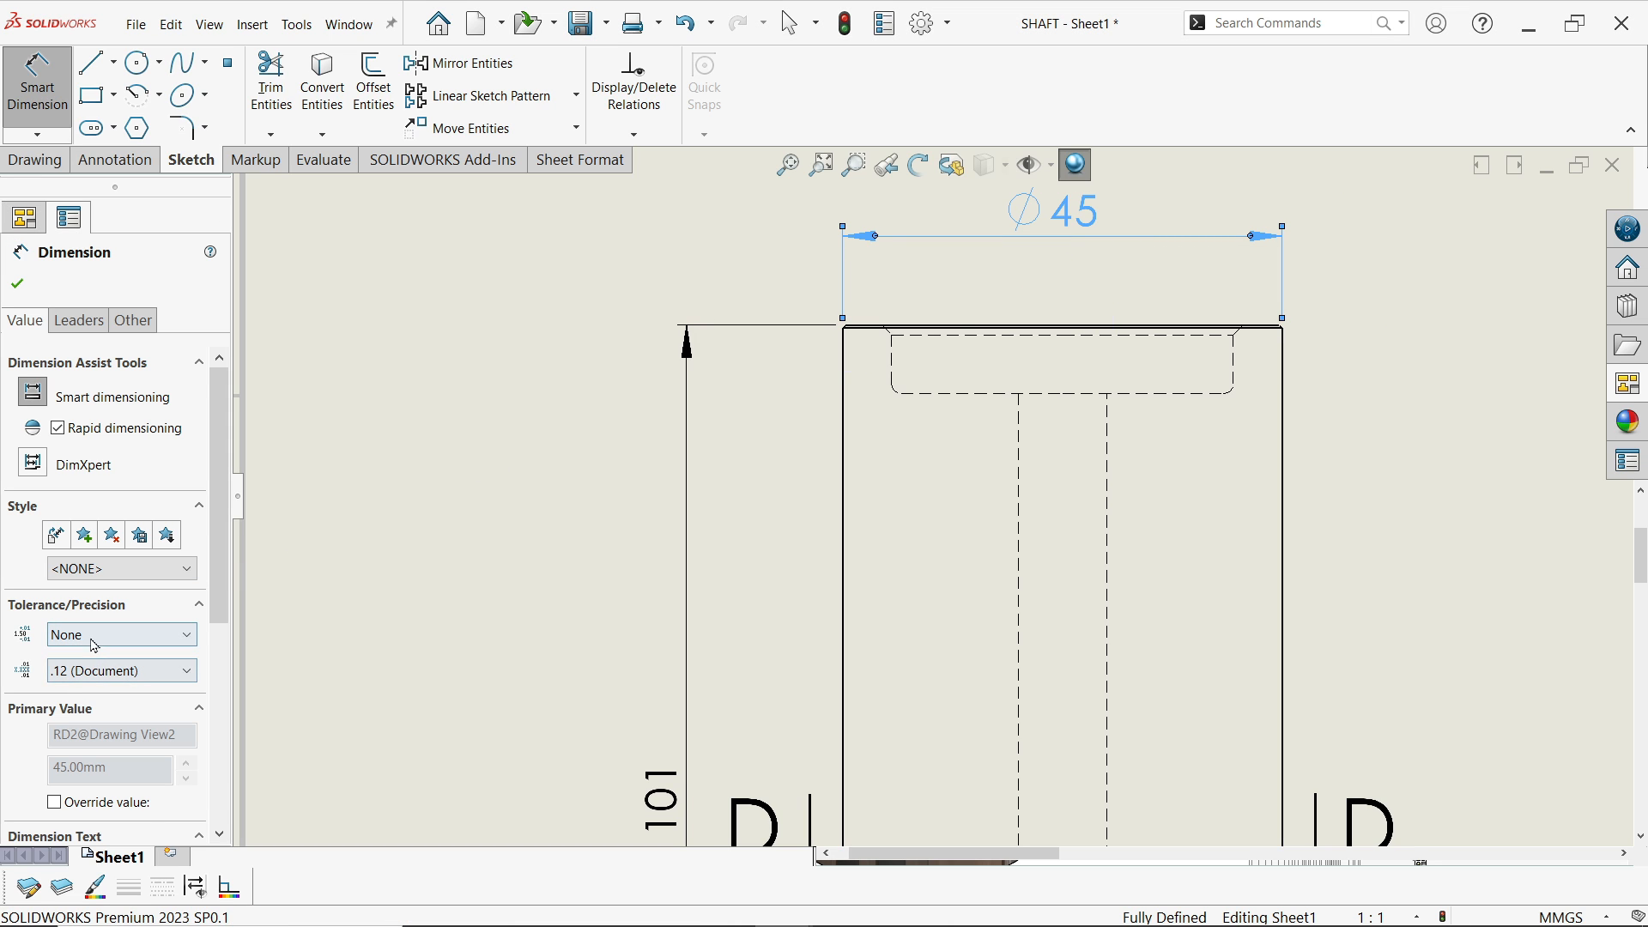
# Give the front view's outer diameter dimension a symmetric tolerance of 0.01 mm and finish dimensioning
pyautogui.click(94, 635)
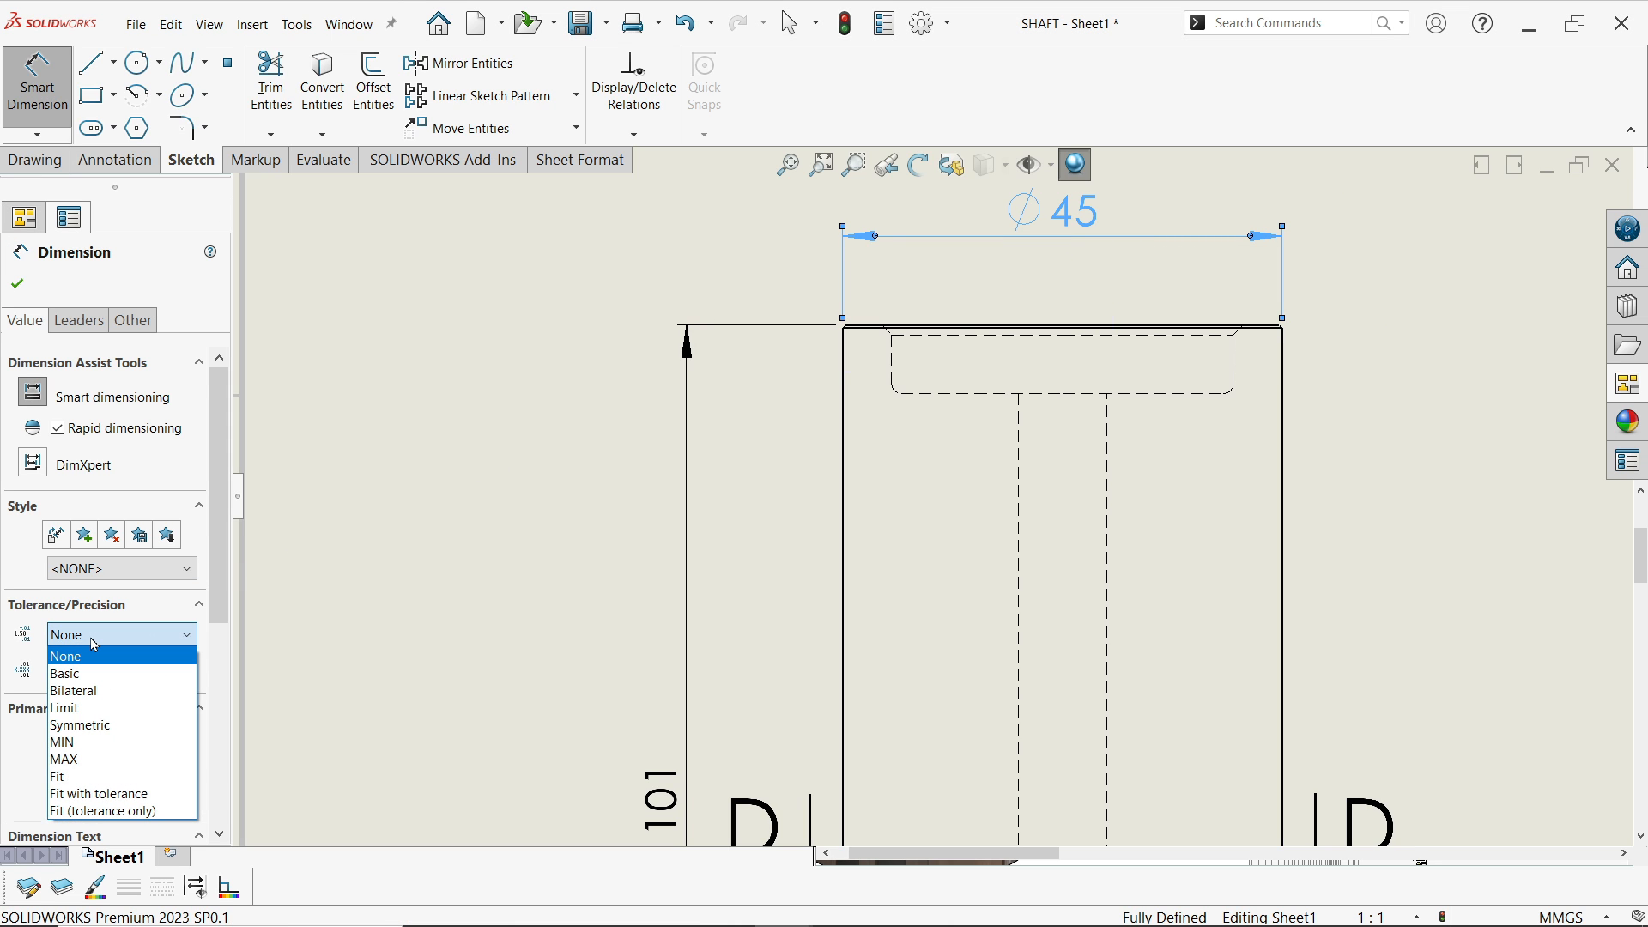
pyautogui.click(91, 726)
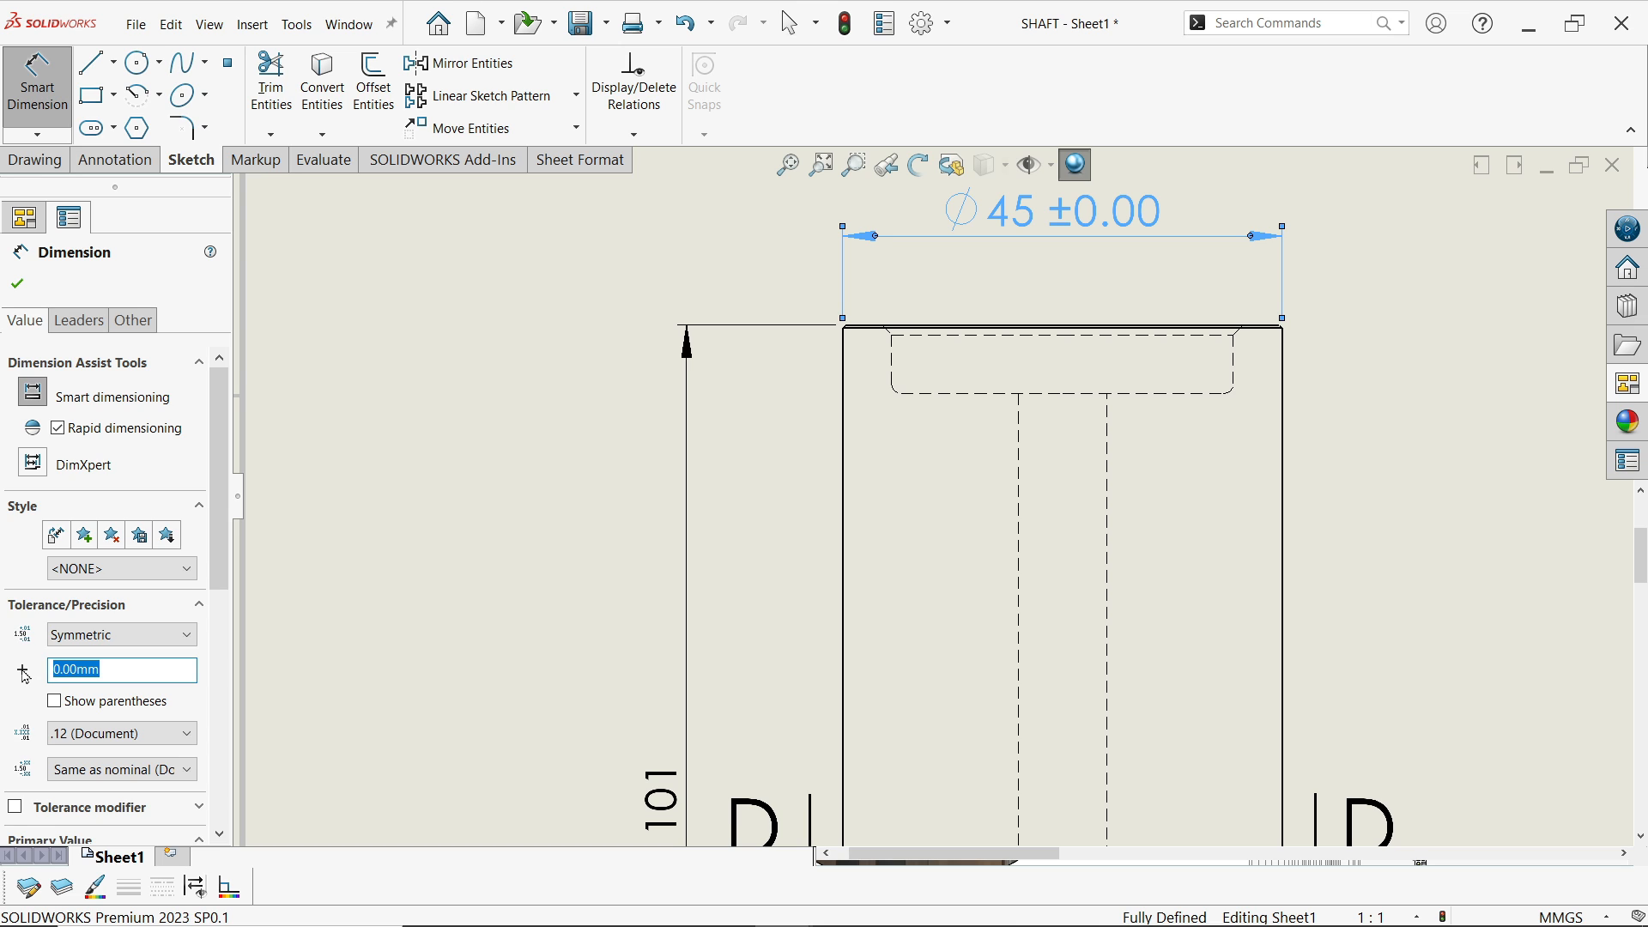
pyautogui.write('0')
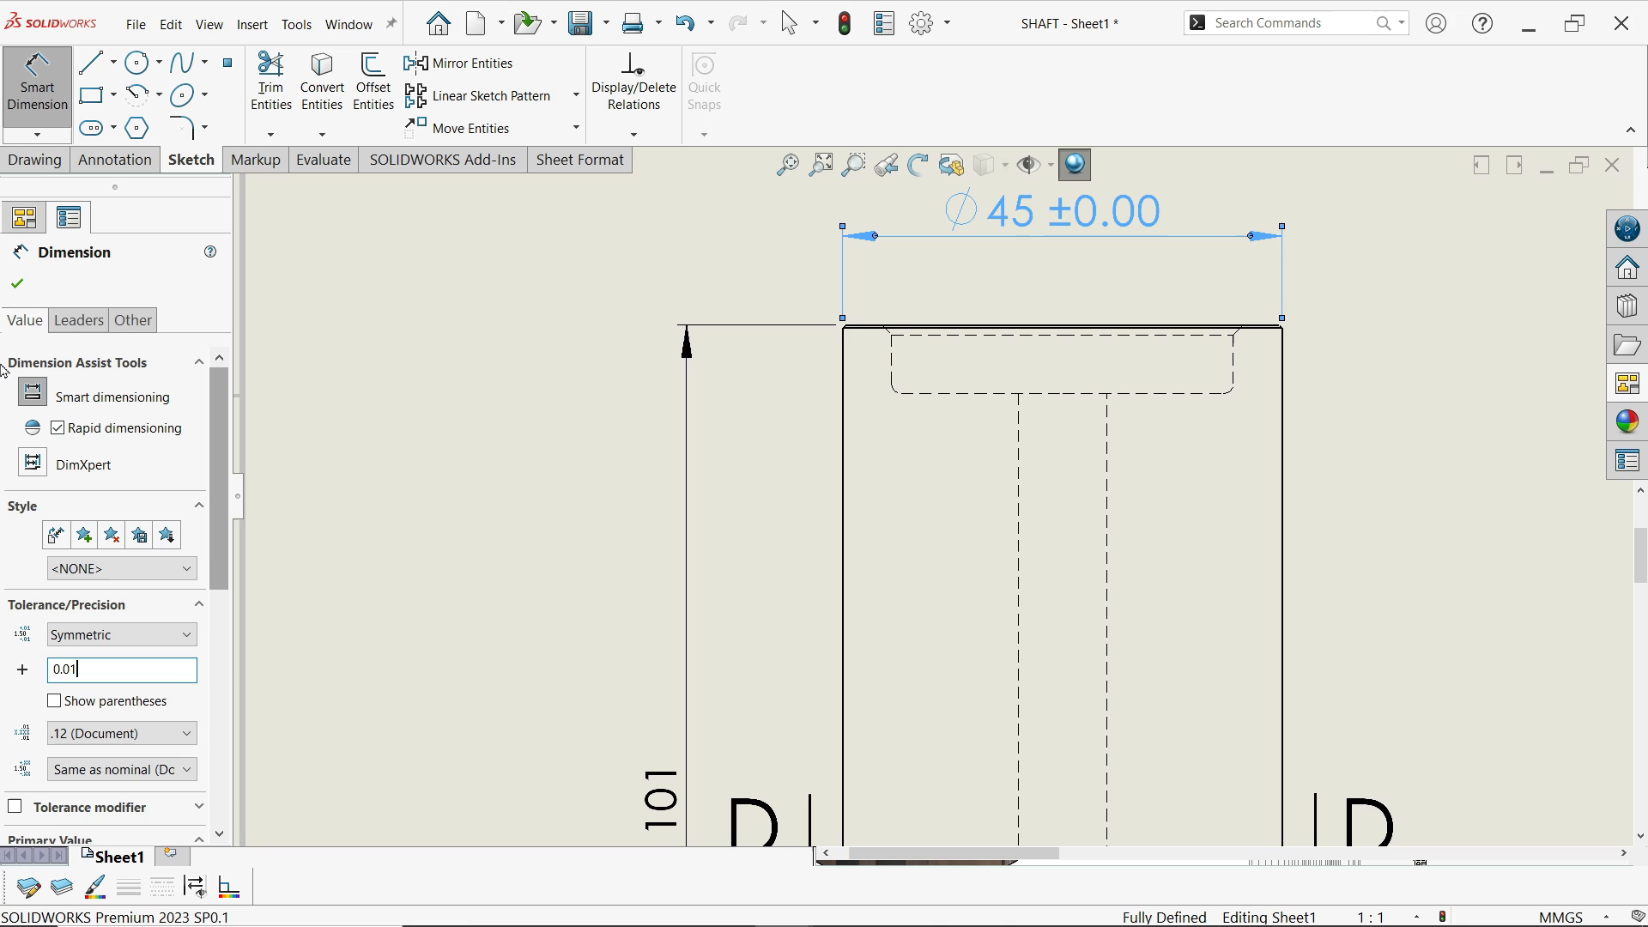
pyautogui.click(17, 283)
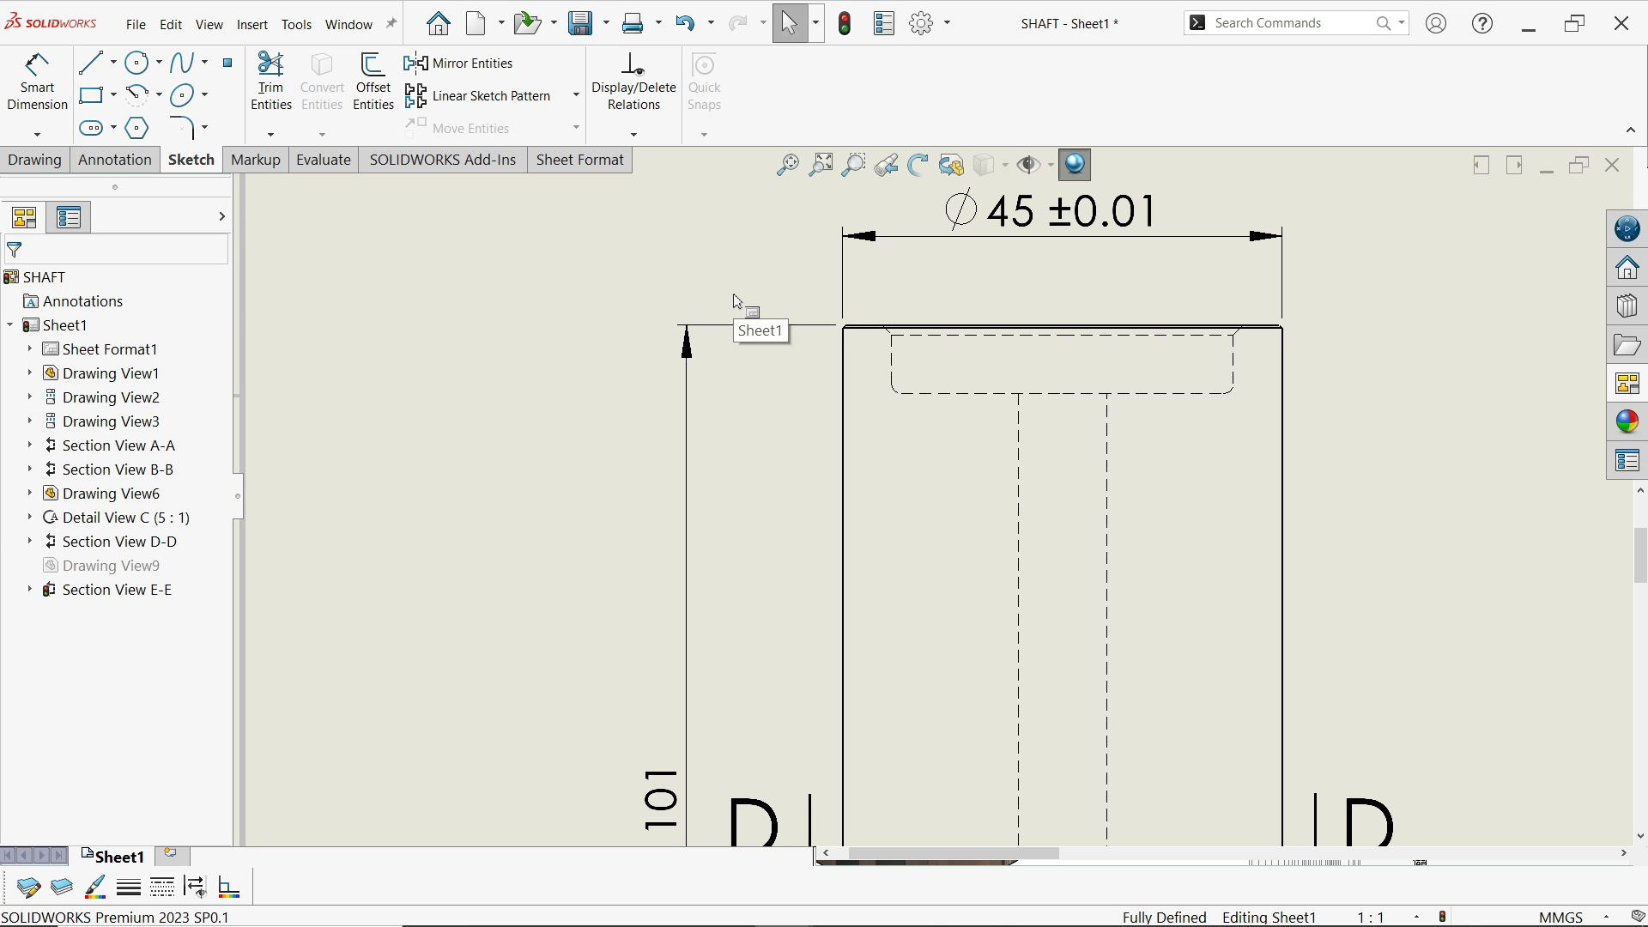
# Add a Chamfer Dimension to the front view's upper-left corner chamfer, referenced to the top edge and placed above and left of the corner
pyautogui.click(37, 134)
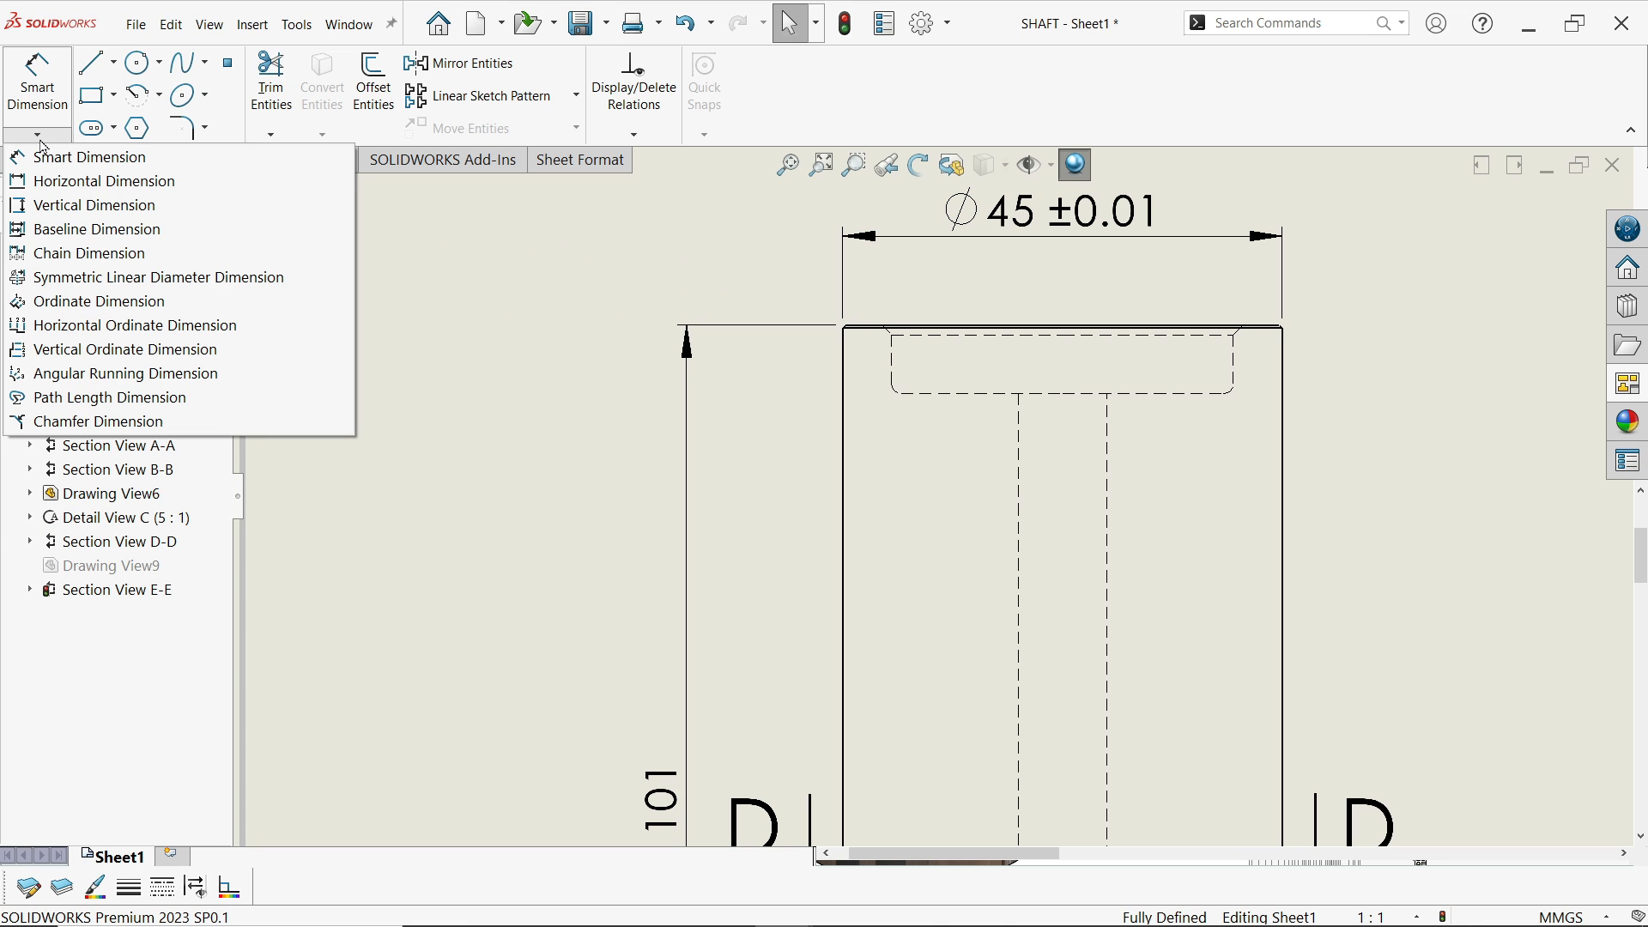
pyautogui.click(68, 422)
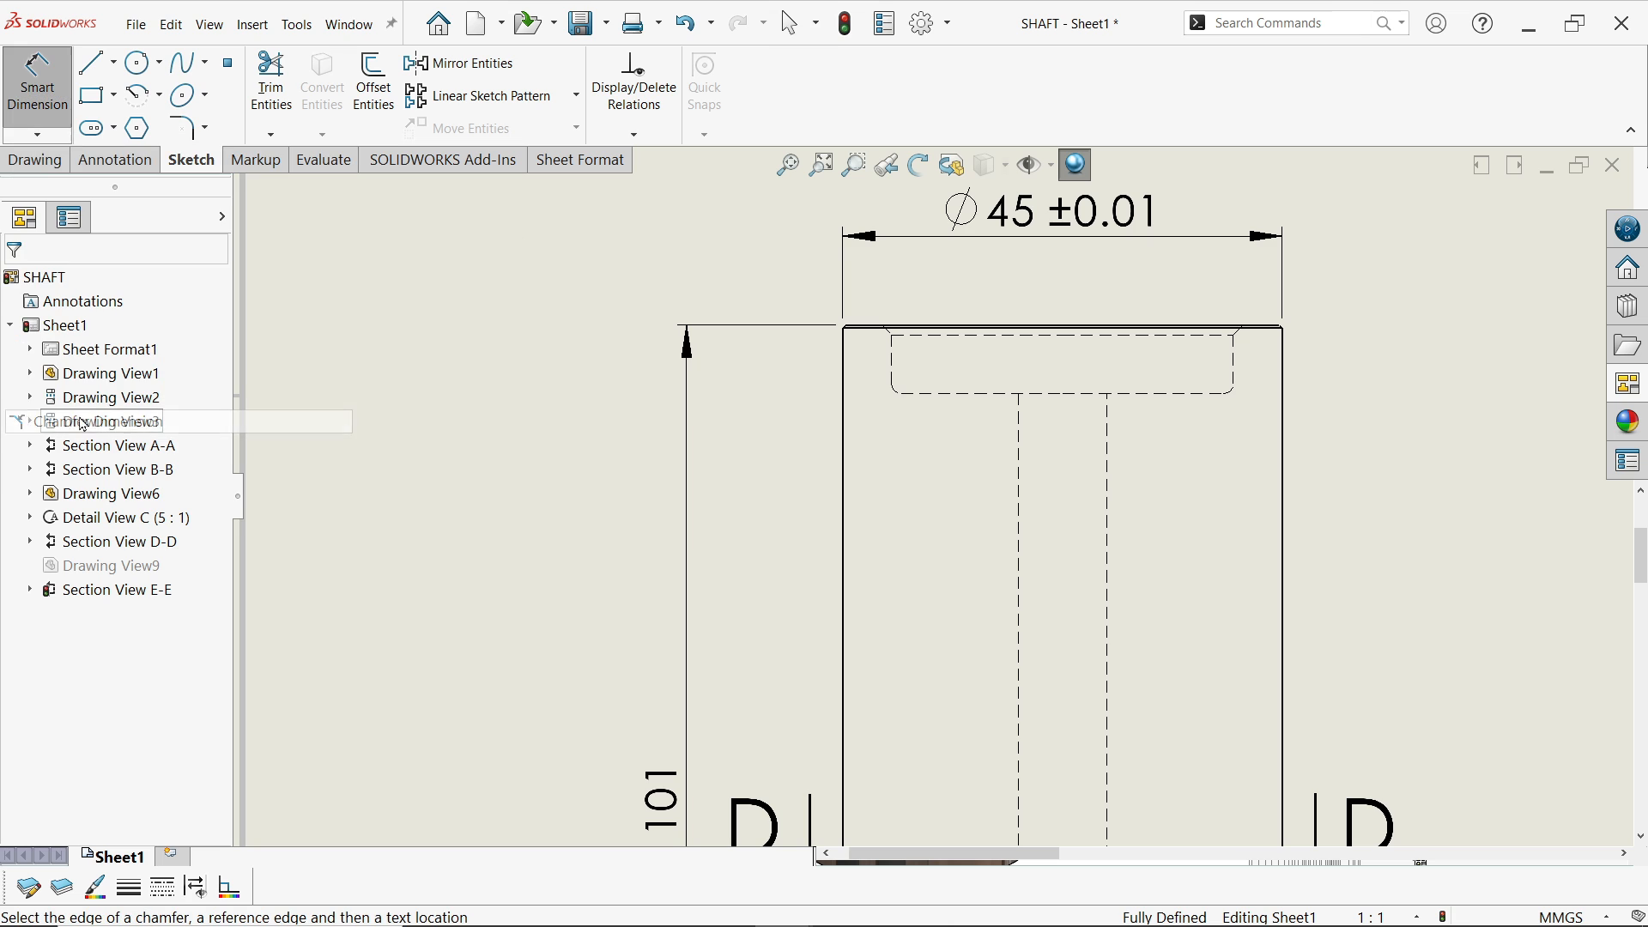
pyautogui.scroll(-3, 872, 309)
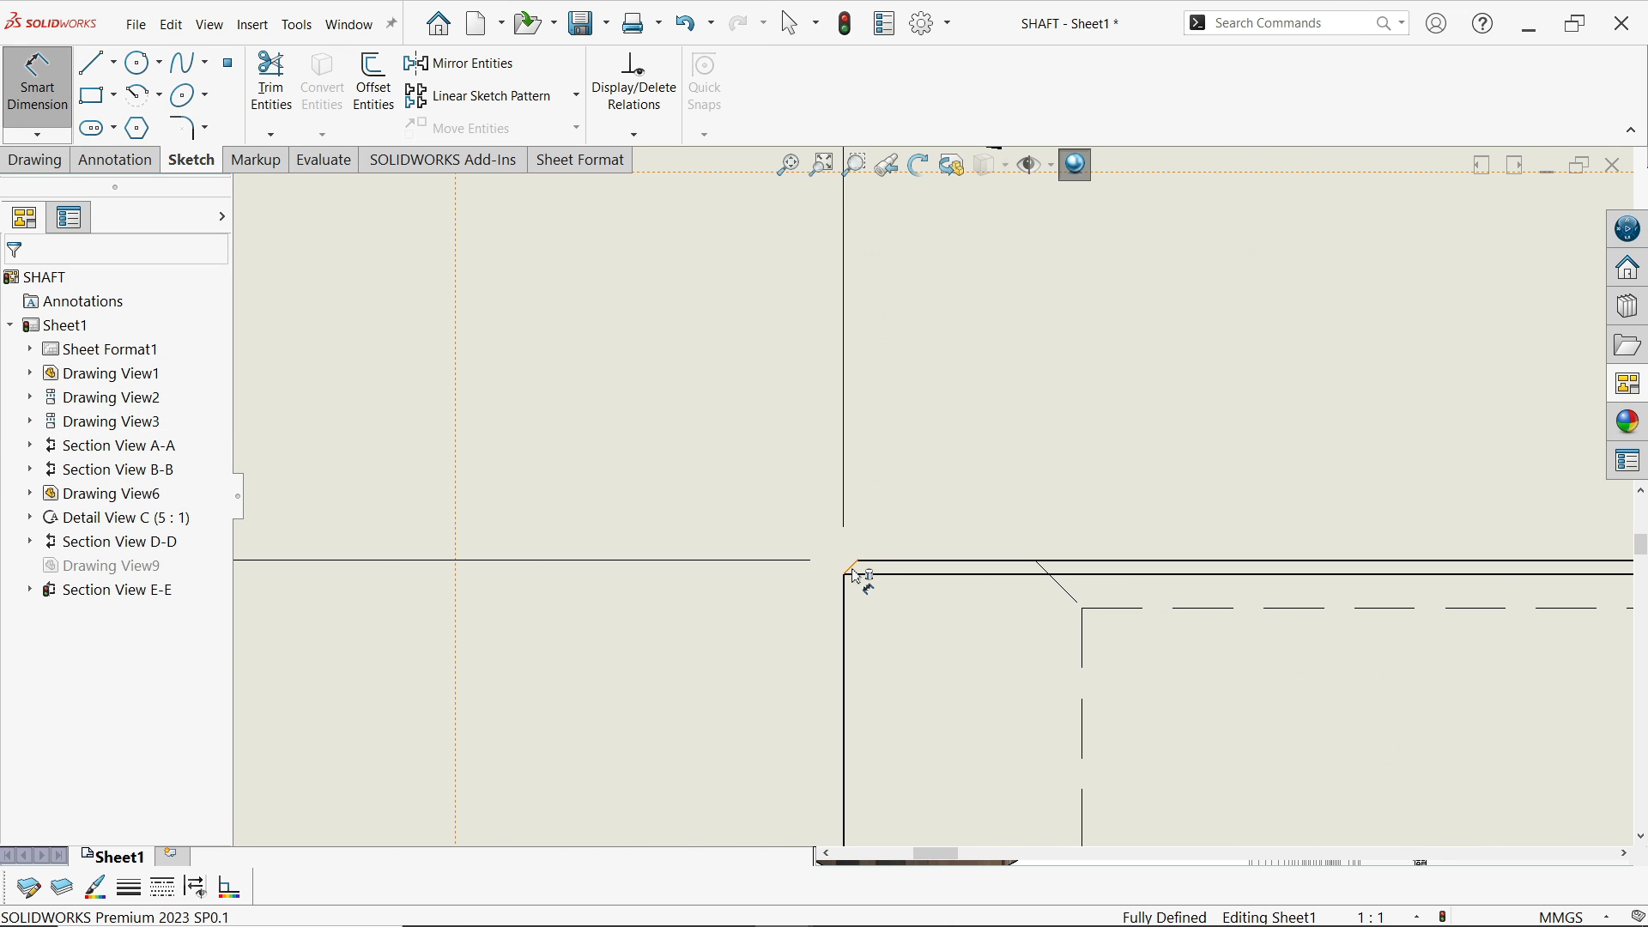
pyautogui.click(854, 569)
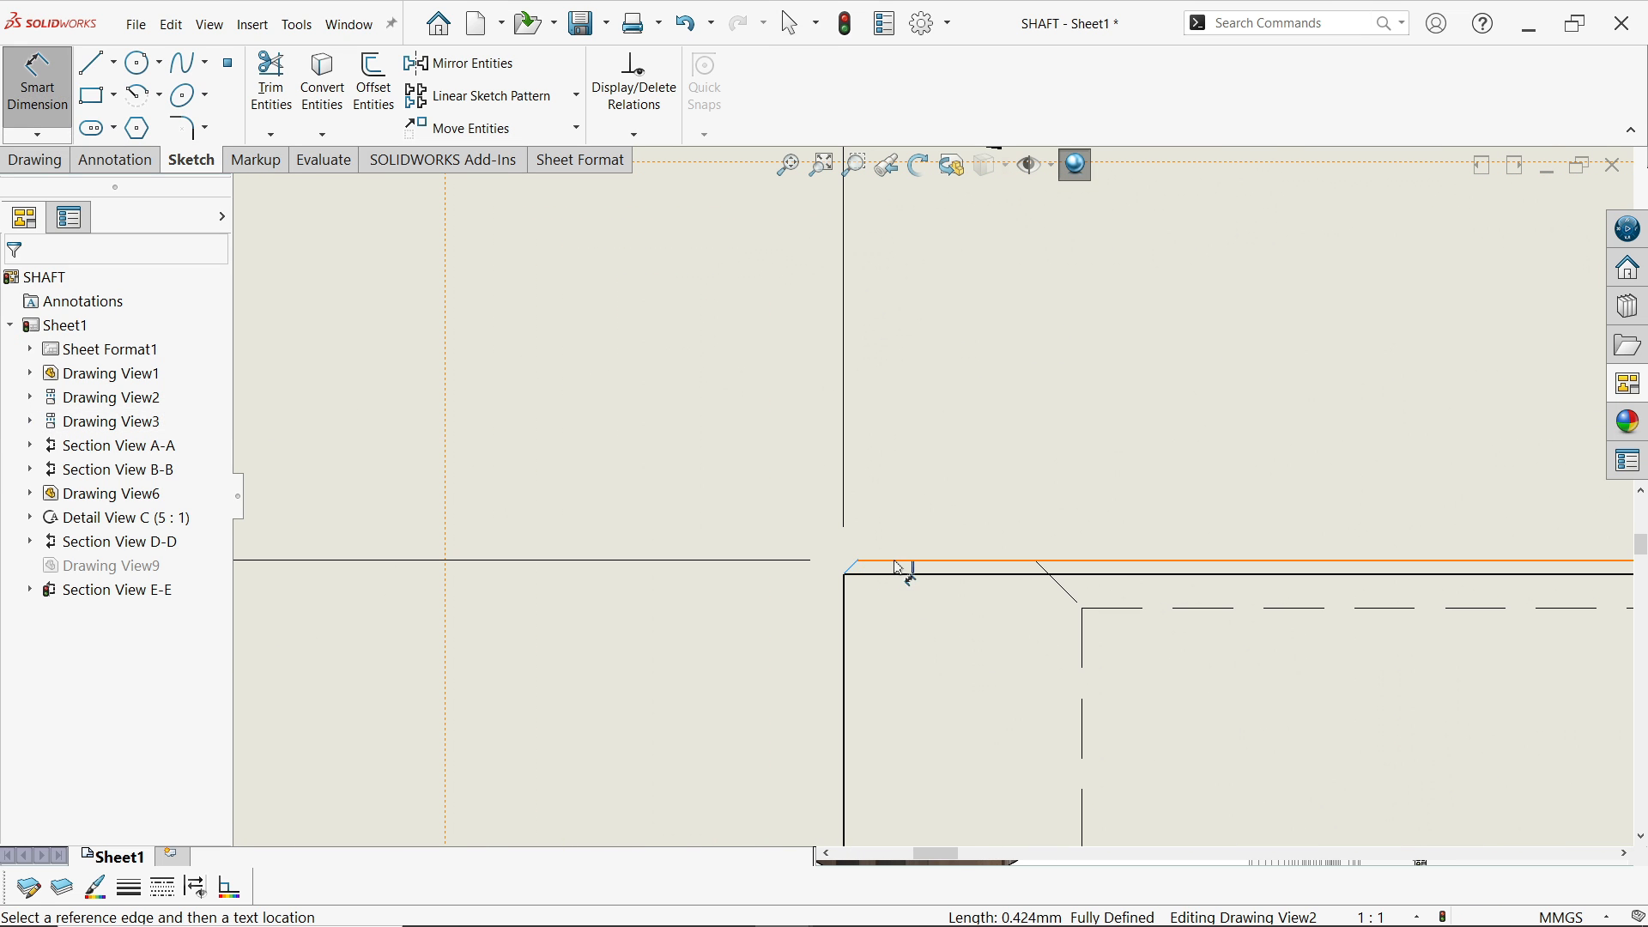
pyautogui.click(897, 570)
pyautogui.scroll(3, 893, 558)
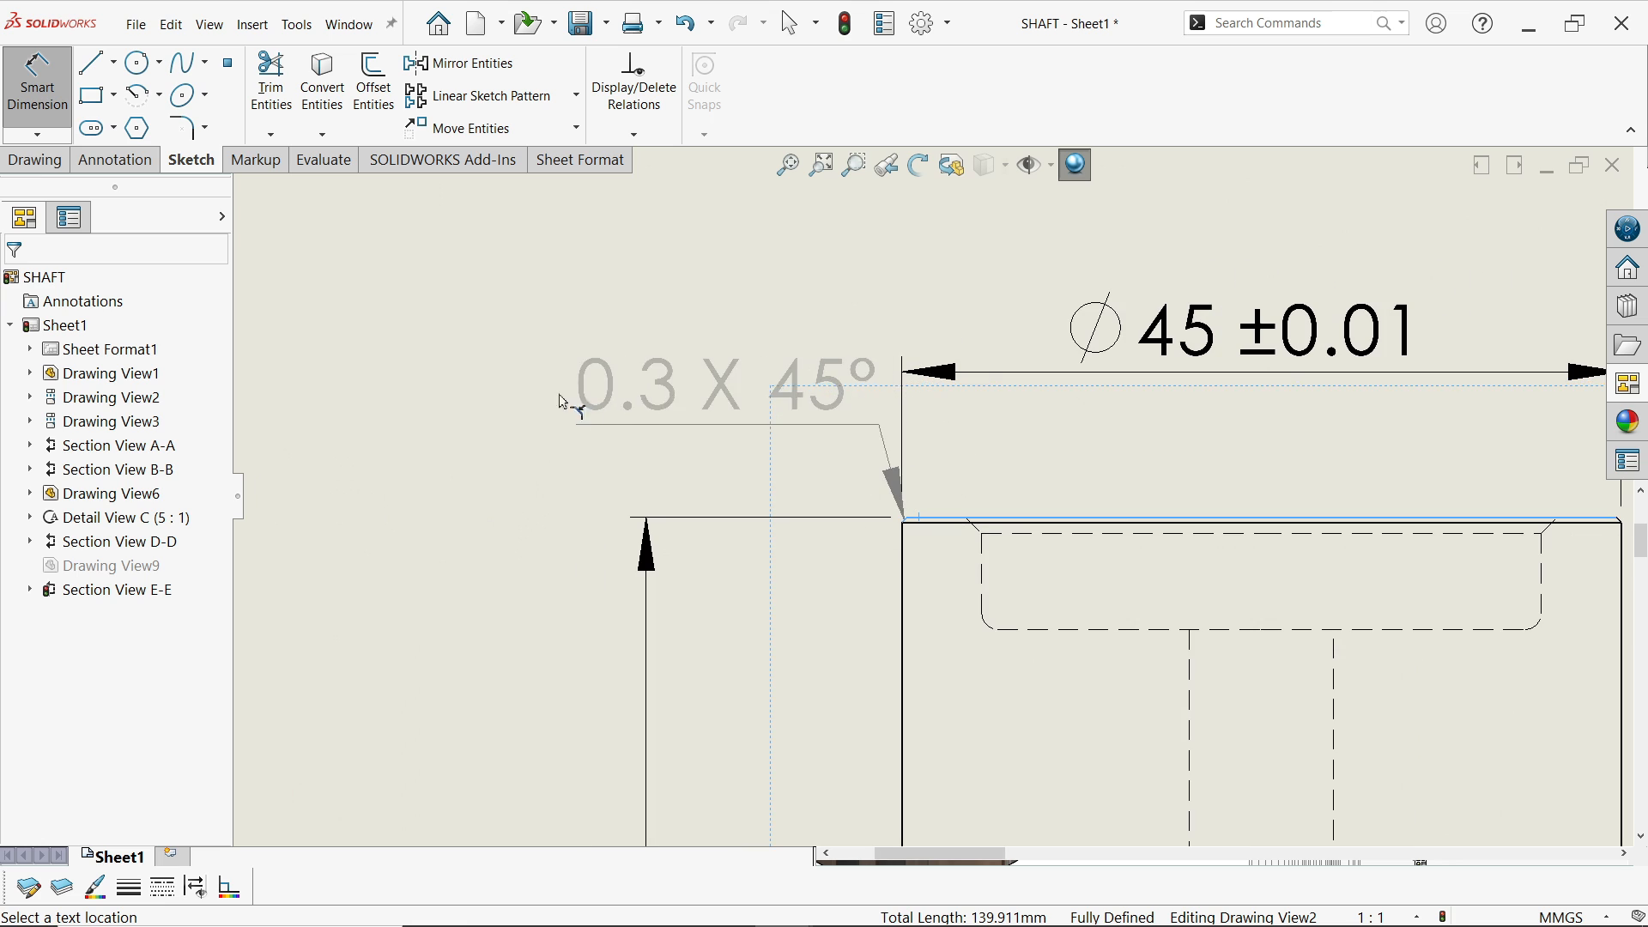
pyautogui.click(497, 381)
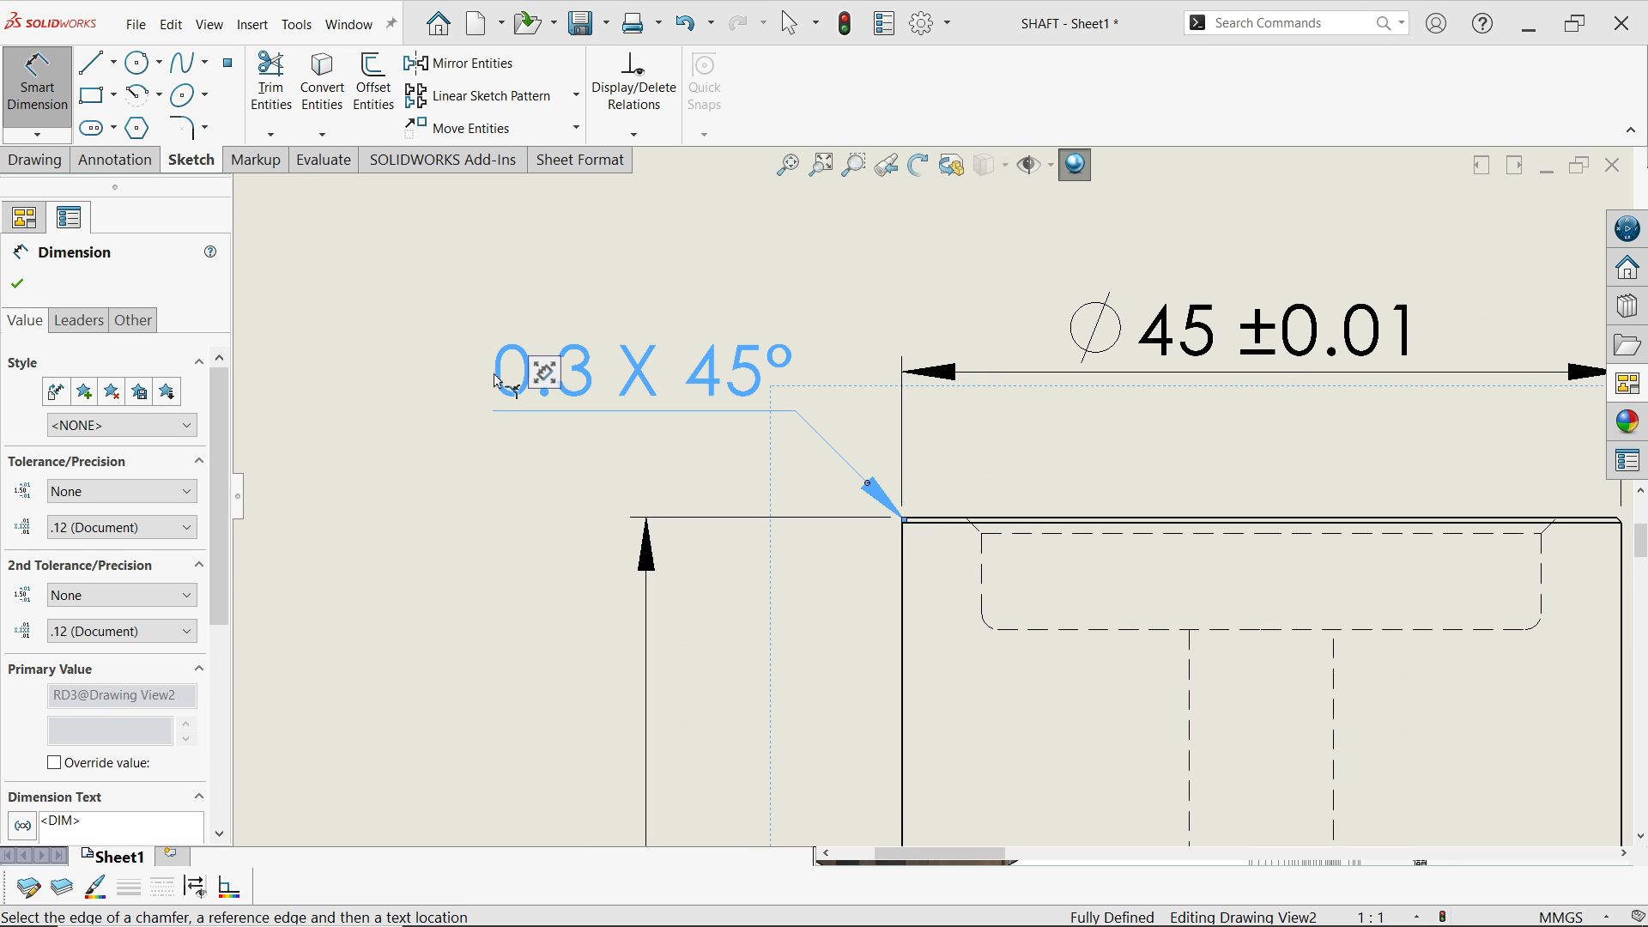
# Assign the upper-left chamfer dimension of the front view to the FORMAT layer
pyautogui.click(144, 328)
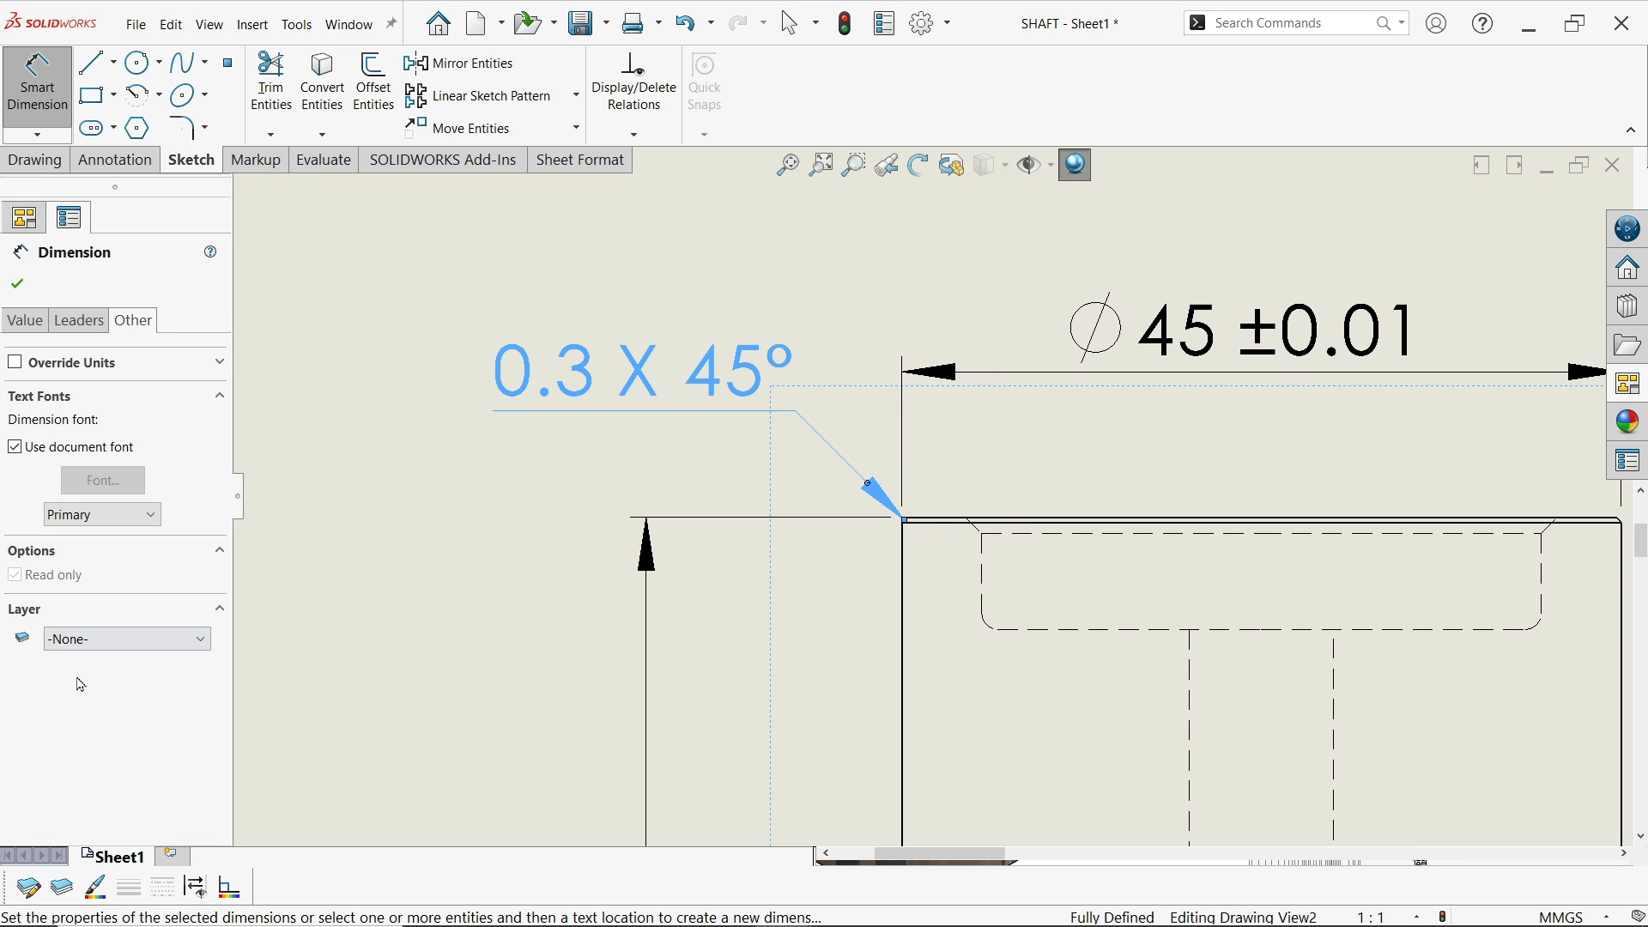
pyautogui.click(77, 642)
pyautogui.click(77, 679)
pyautogui.click(446, 526)
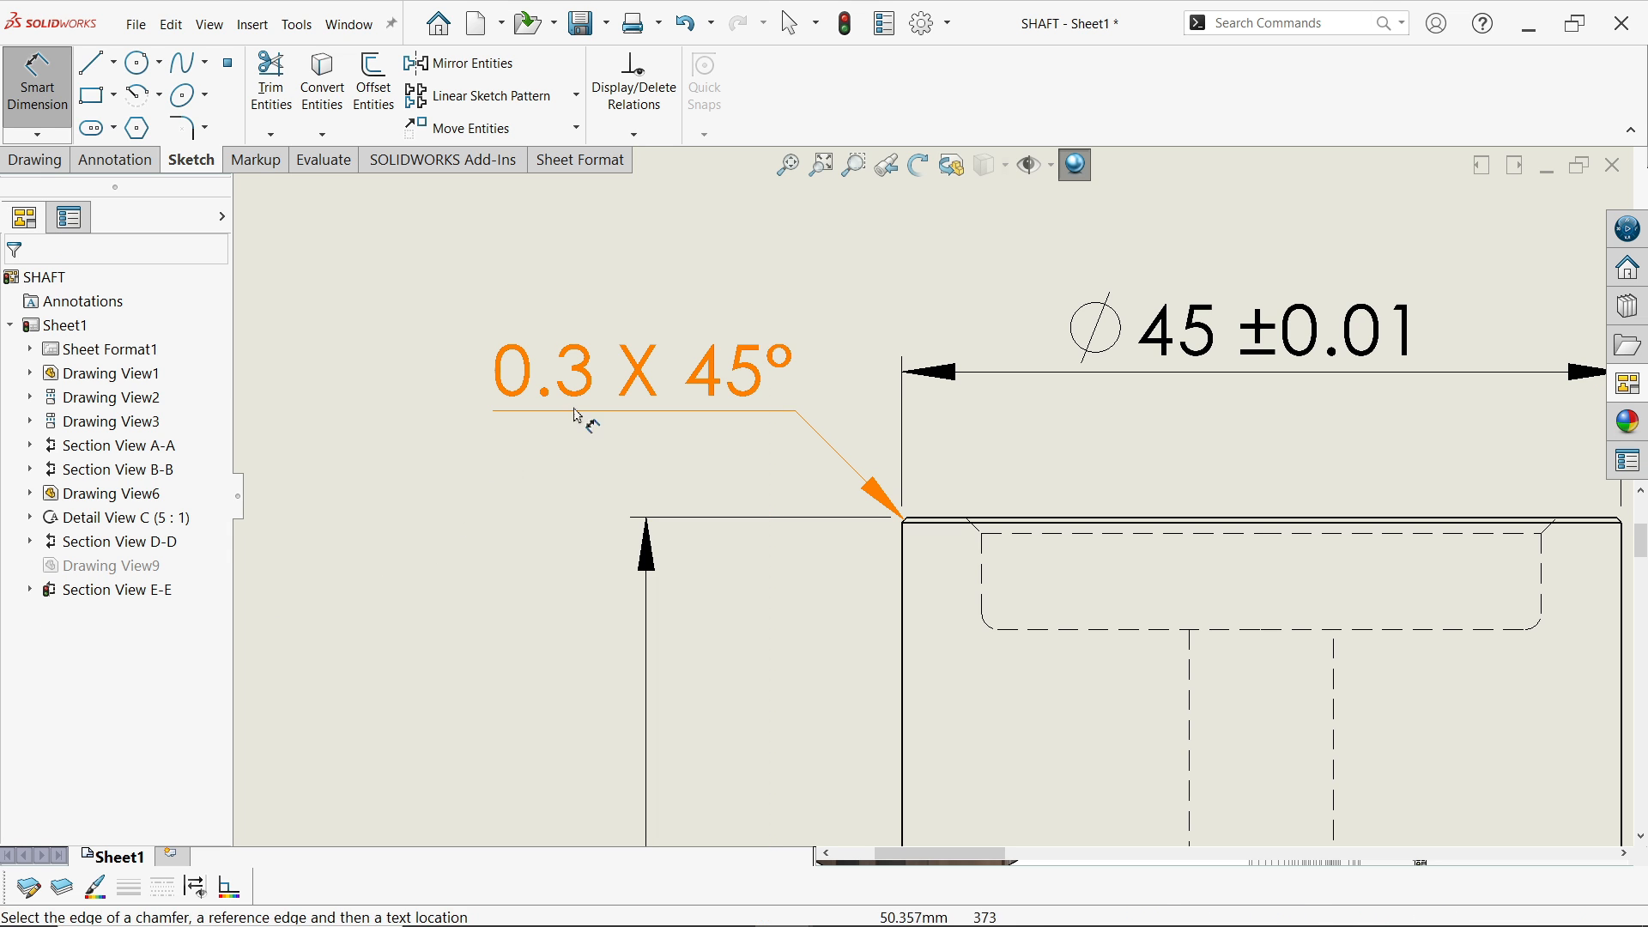
# Add a chamfer dimension to the front view's lower-left corner, referenced to the bottom edge and placed below and left of the corner
pyautogui.scroll(5, 711, 432)
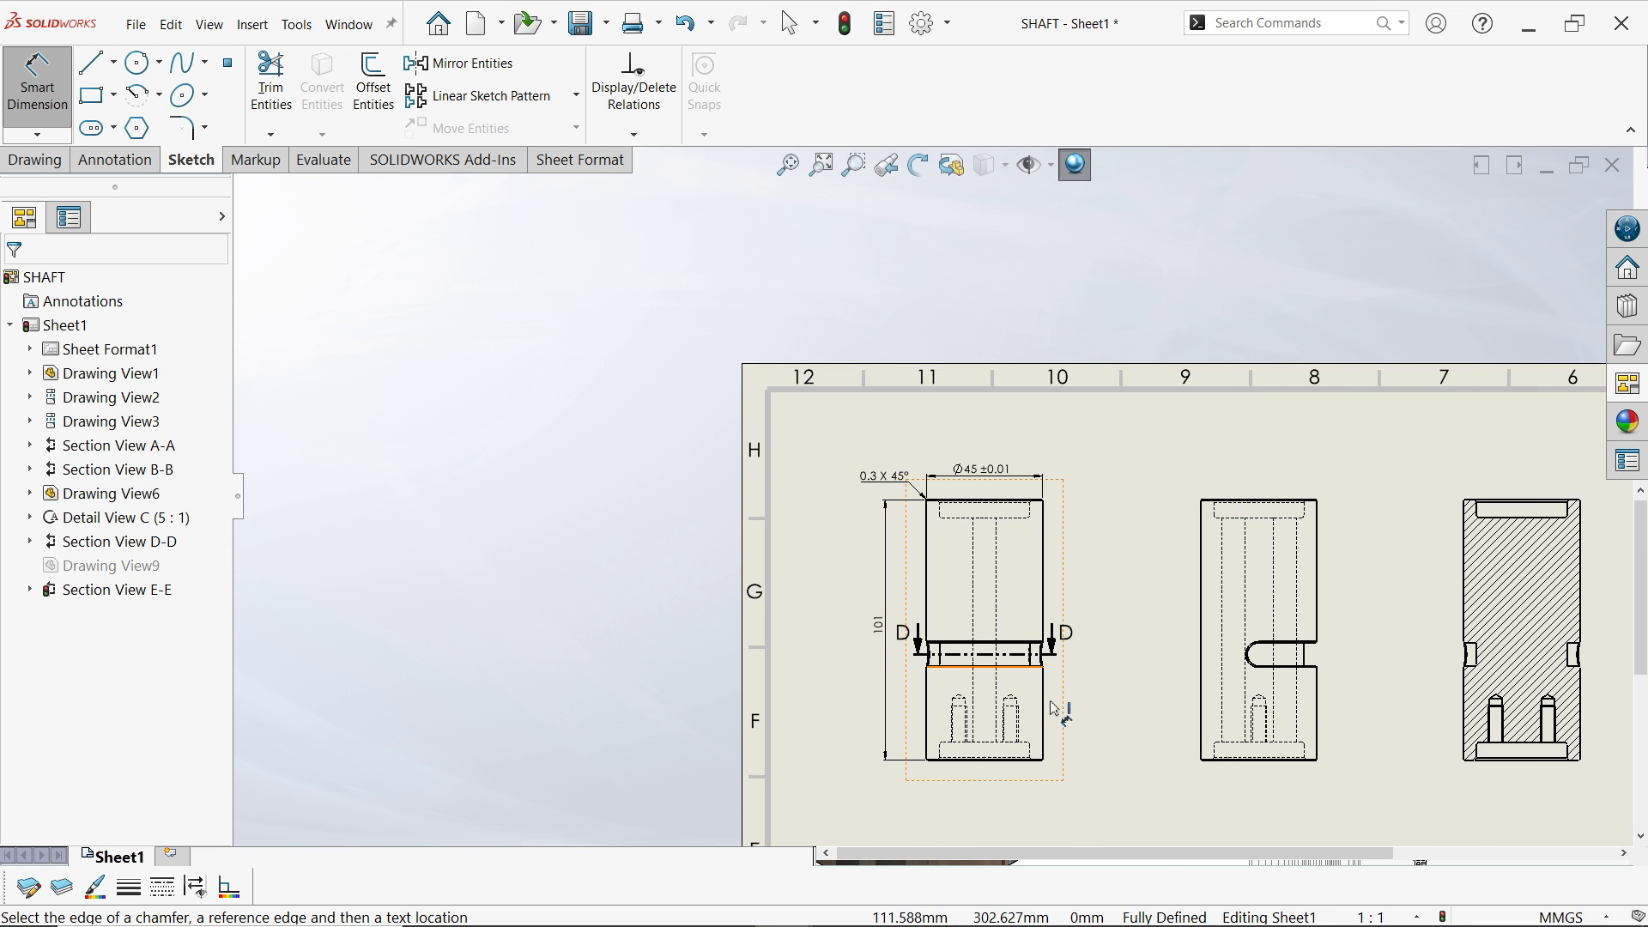
pyautogui.scroll(-6, 927, 754)
pyautogui.scroll(-4, 938, 671)
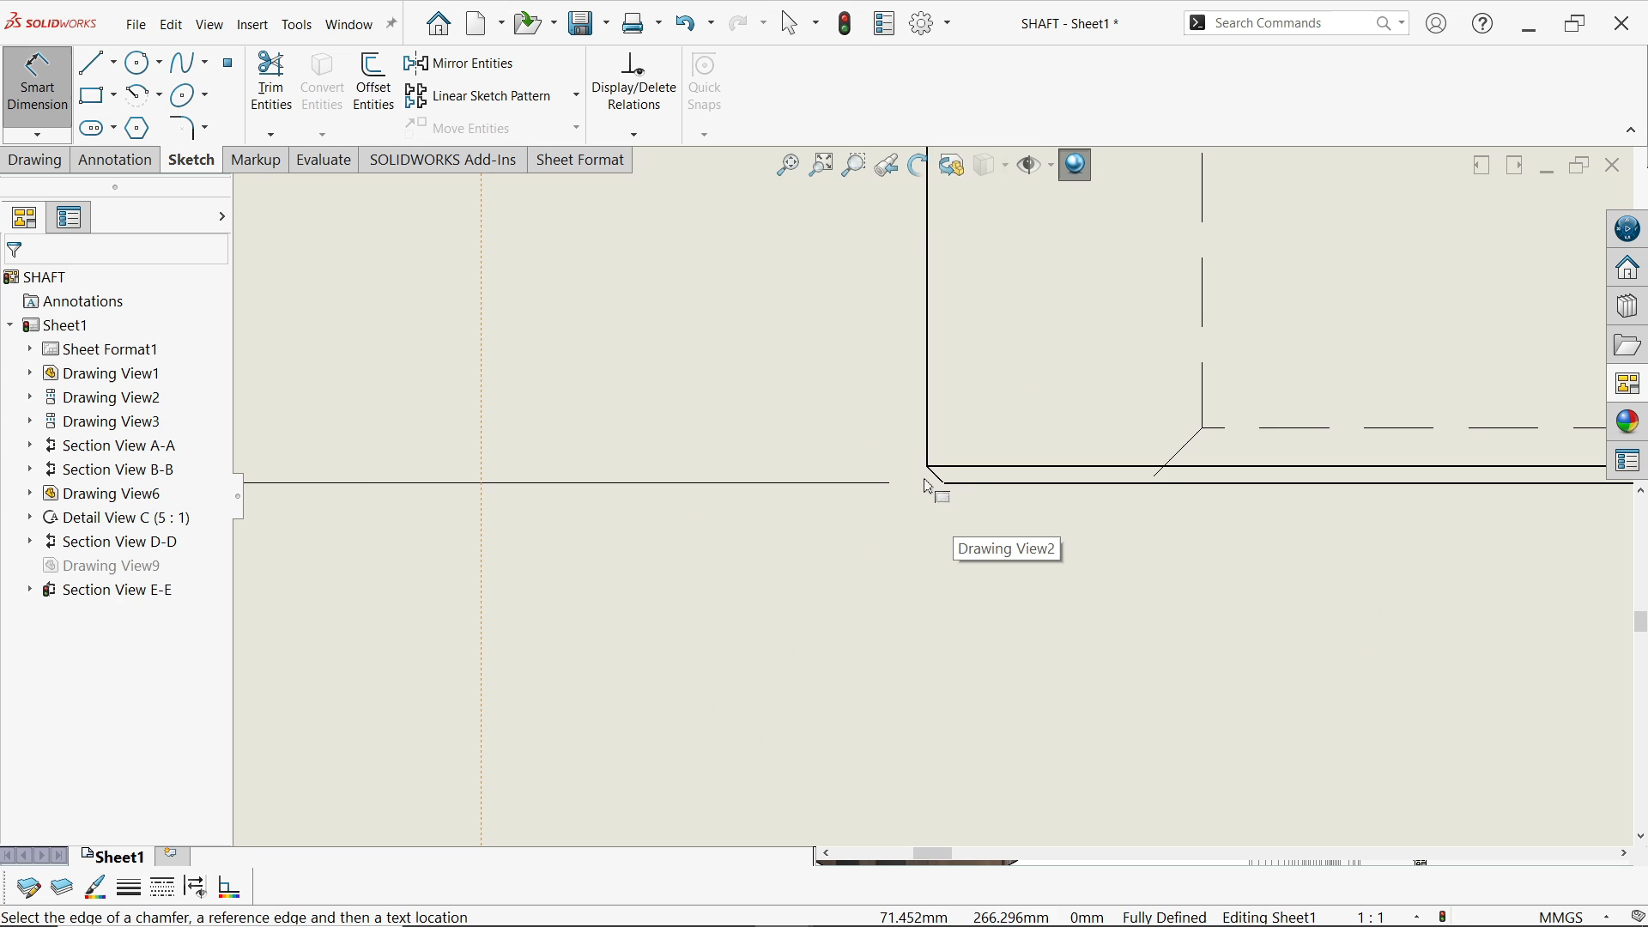
pyautogui.click(942, 486)
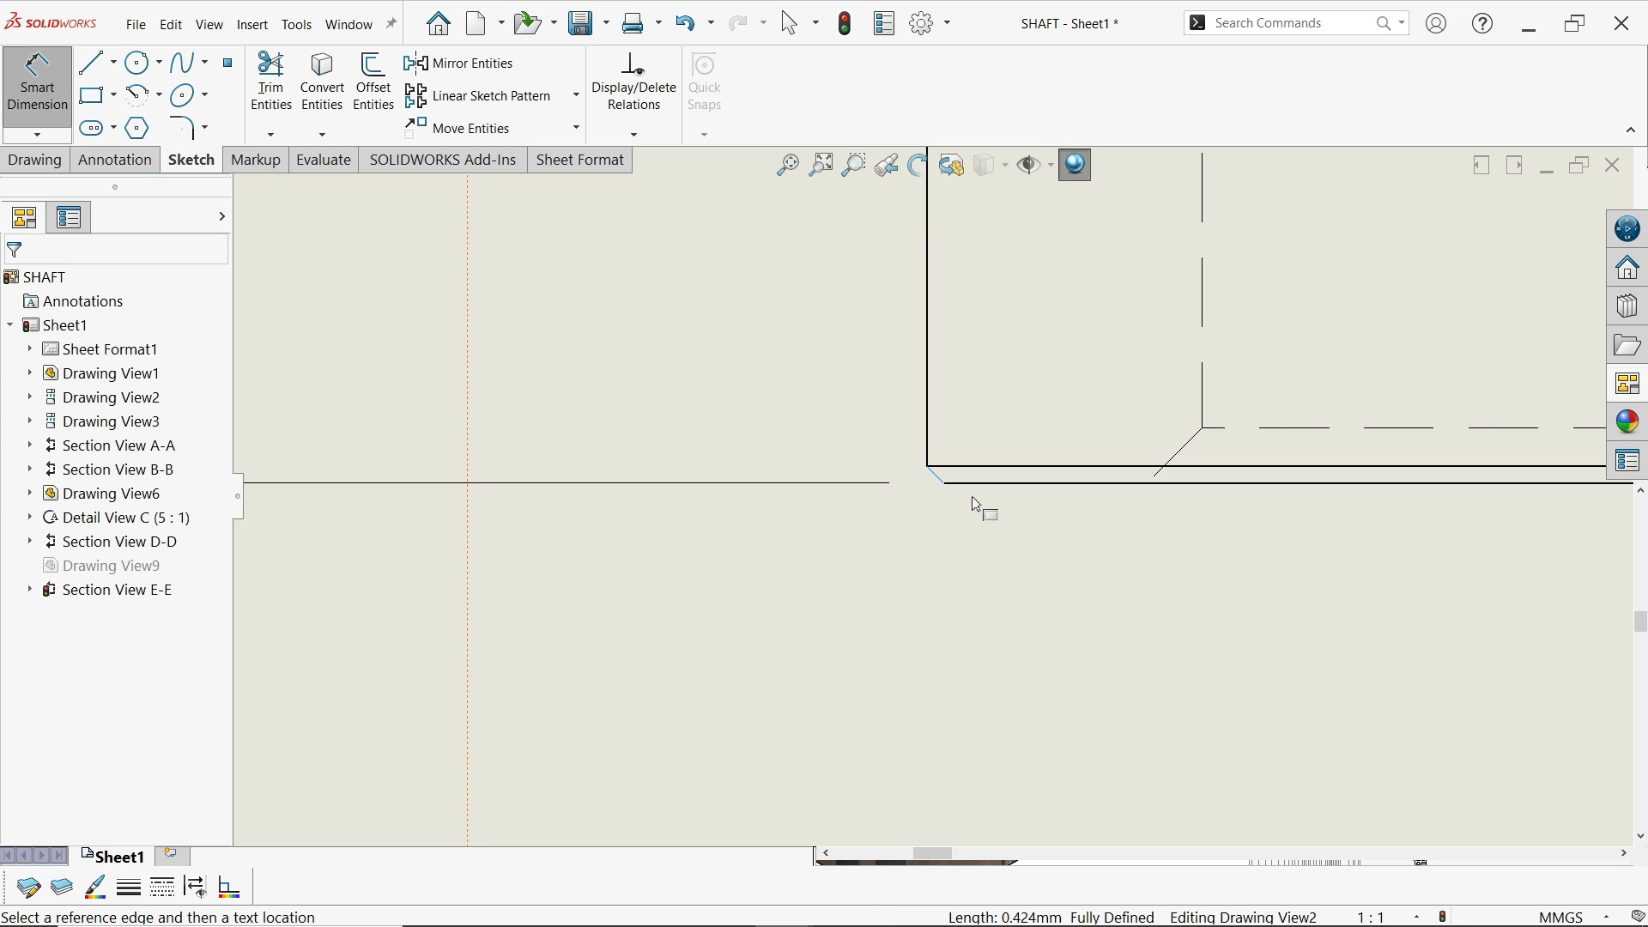
pyautogui.click(976, 489)
pyautogui.scroll(8, 788, 571)
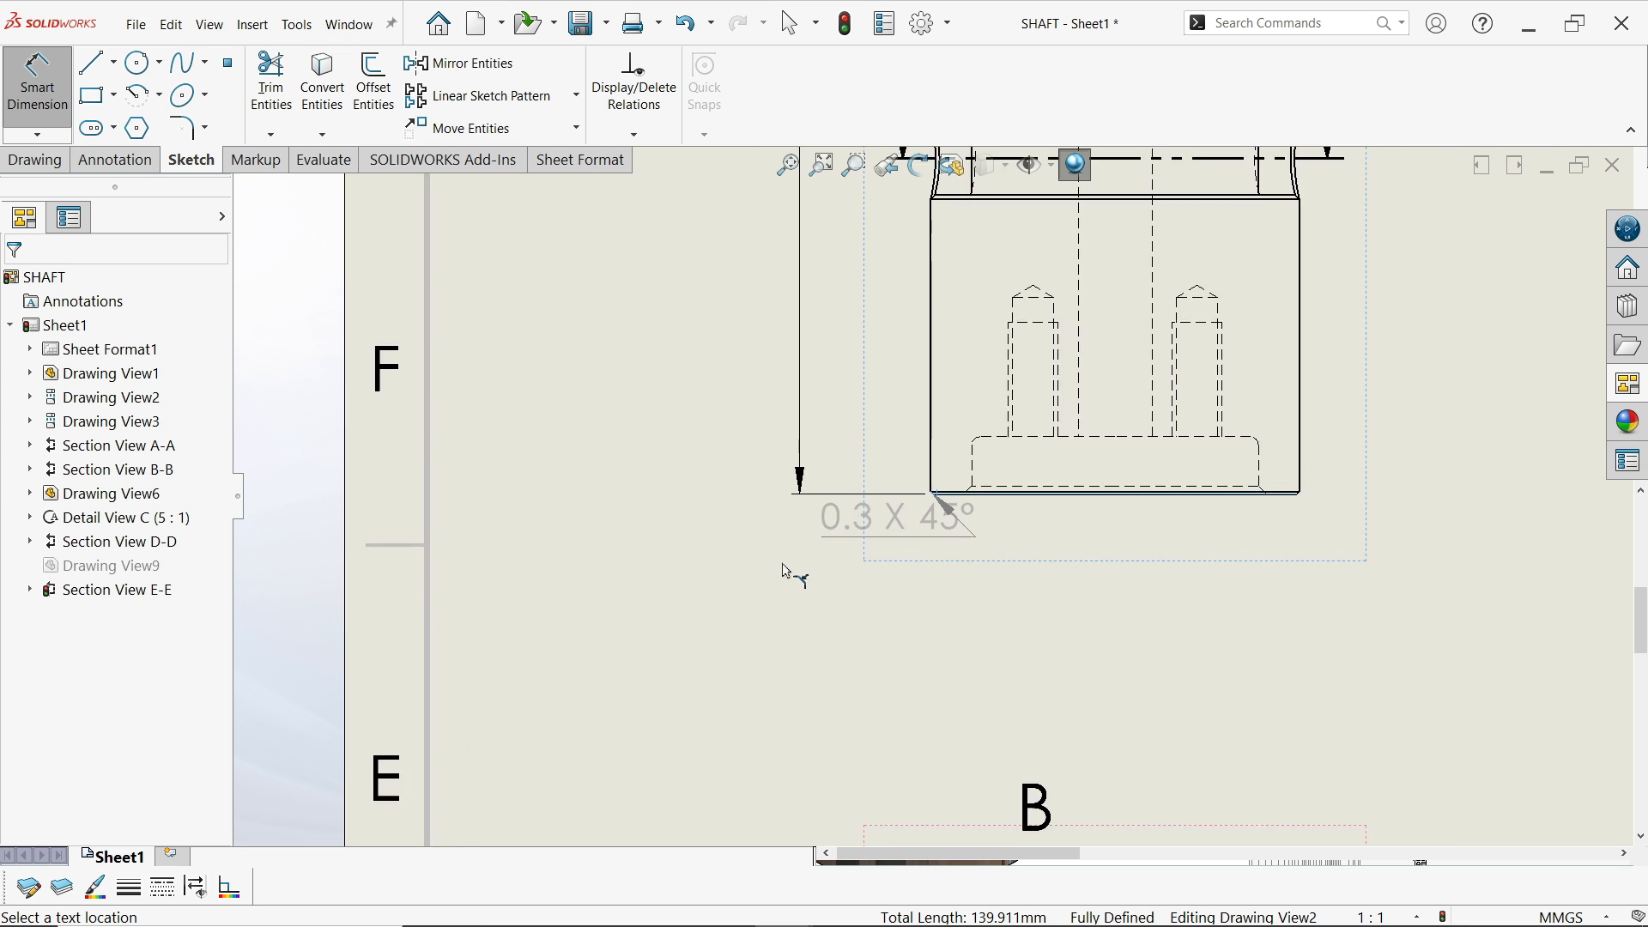
pyautogui.click(724, 592)
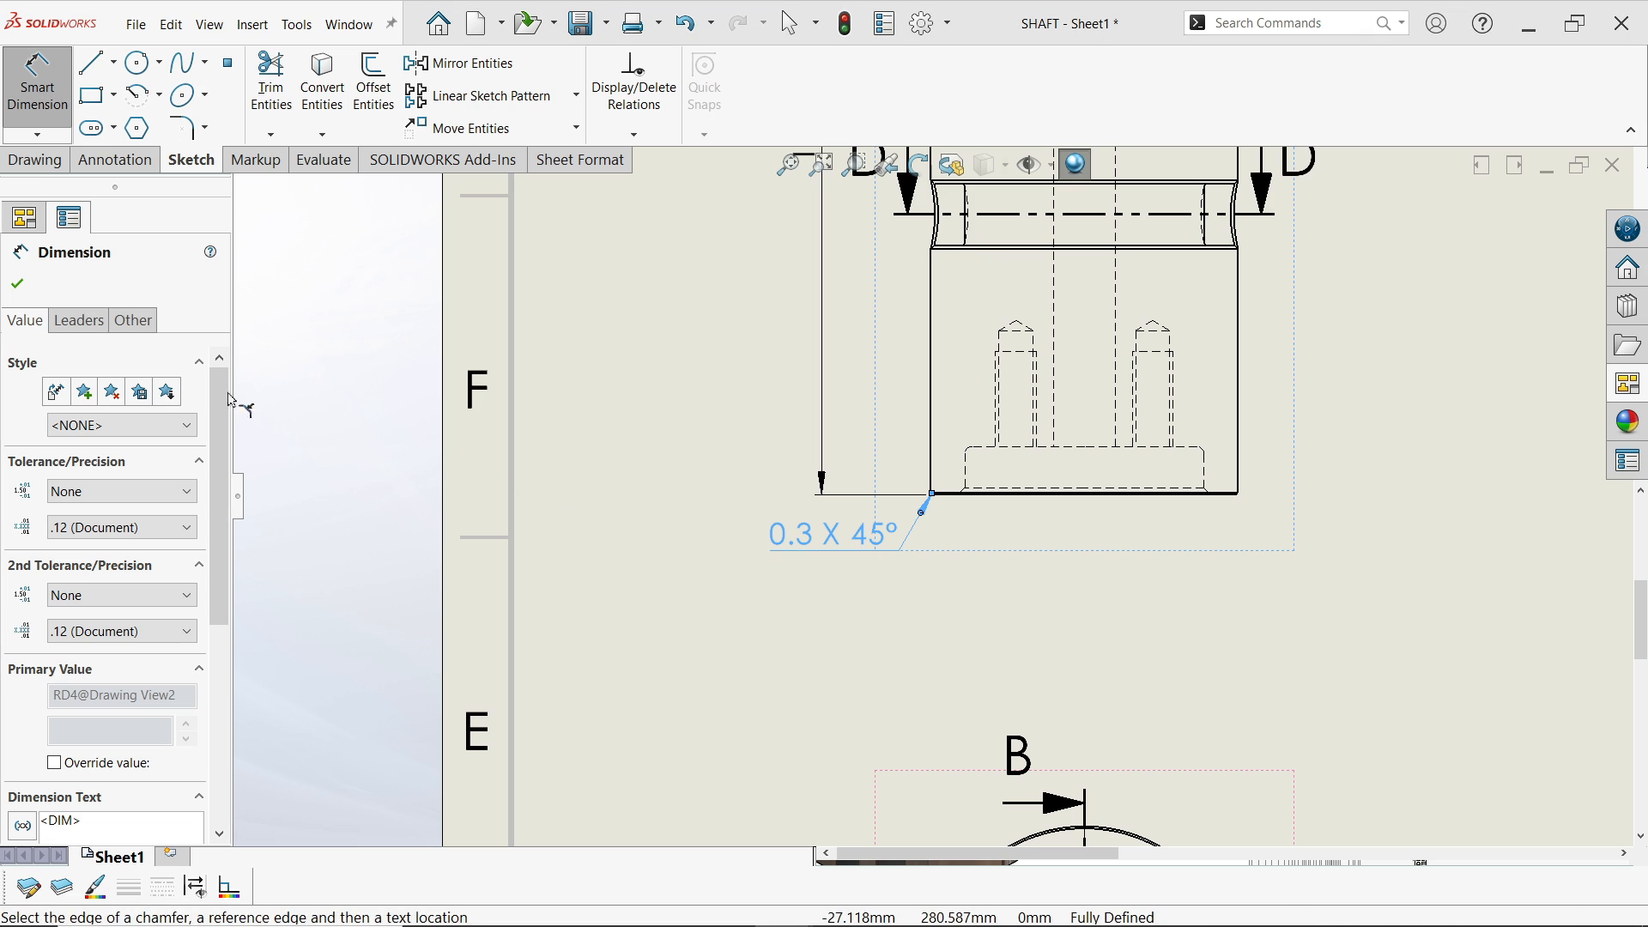
# Put the lower-left chamfer dimension of the front view on the FORMAT layer
pyautogui.click(133, 321)
pyautogui.click(127, 639)
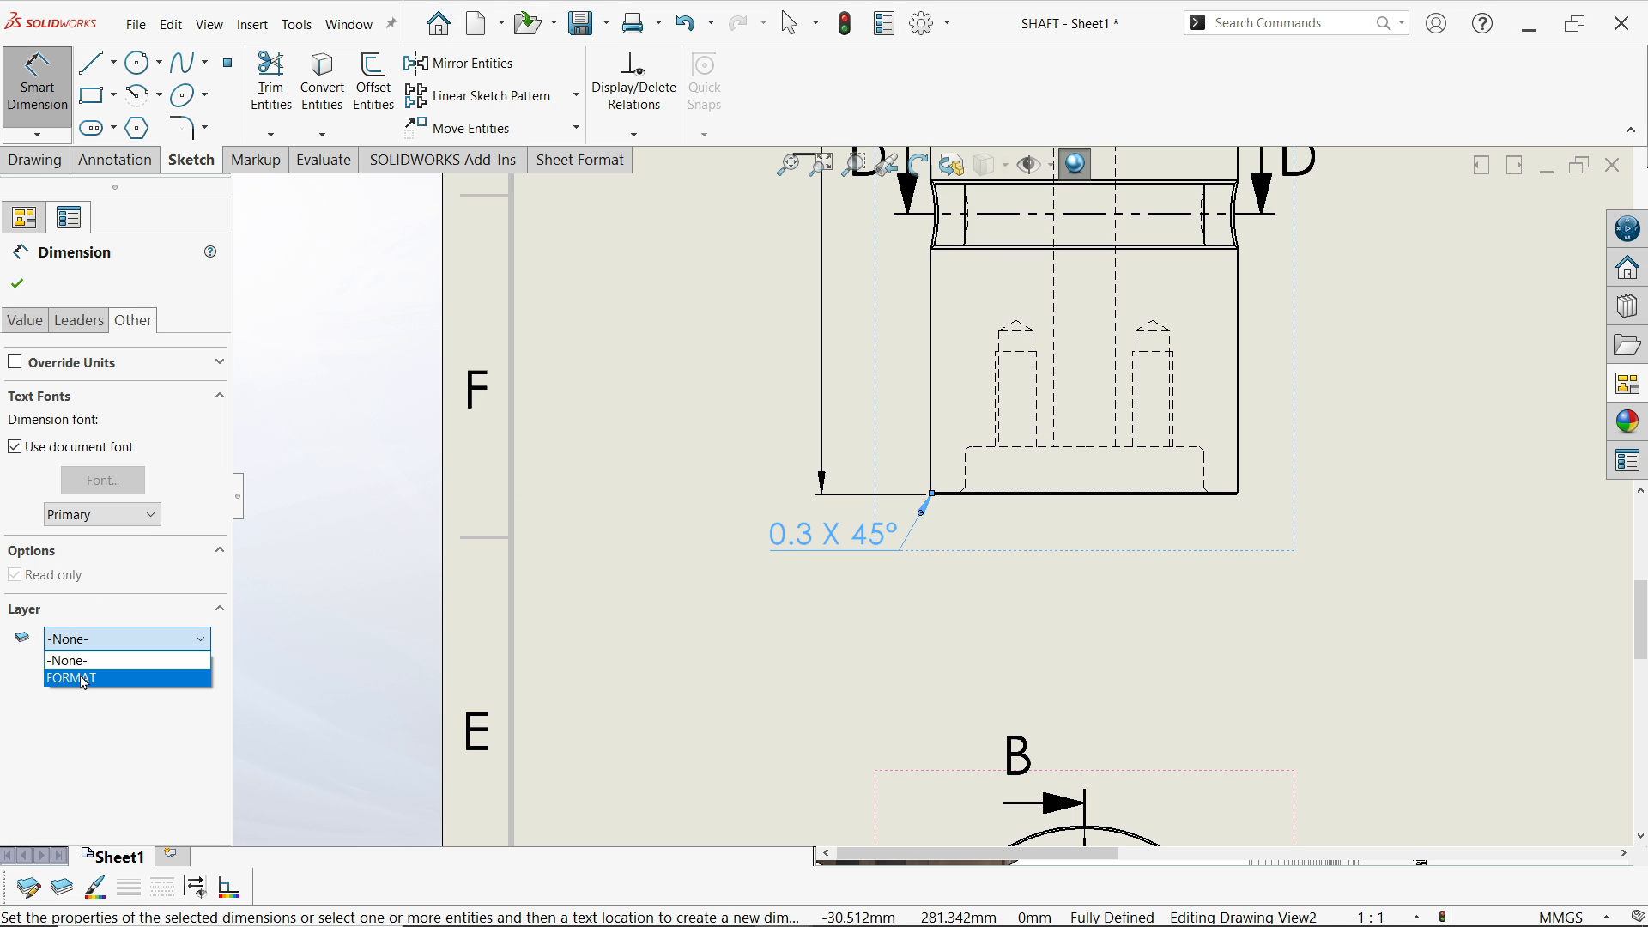
pyautogui.click(78, 678)
pyautogui.click(601, 605)
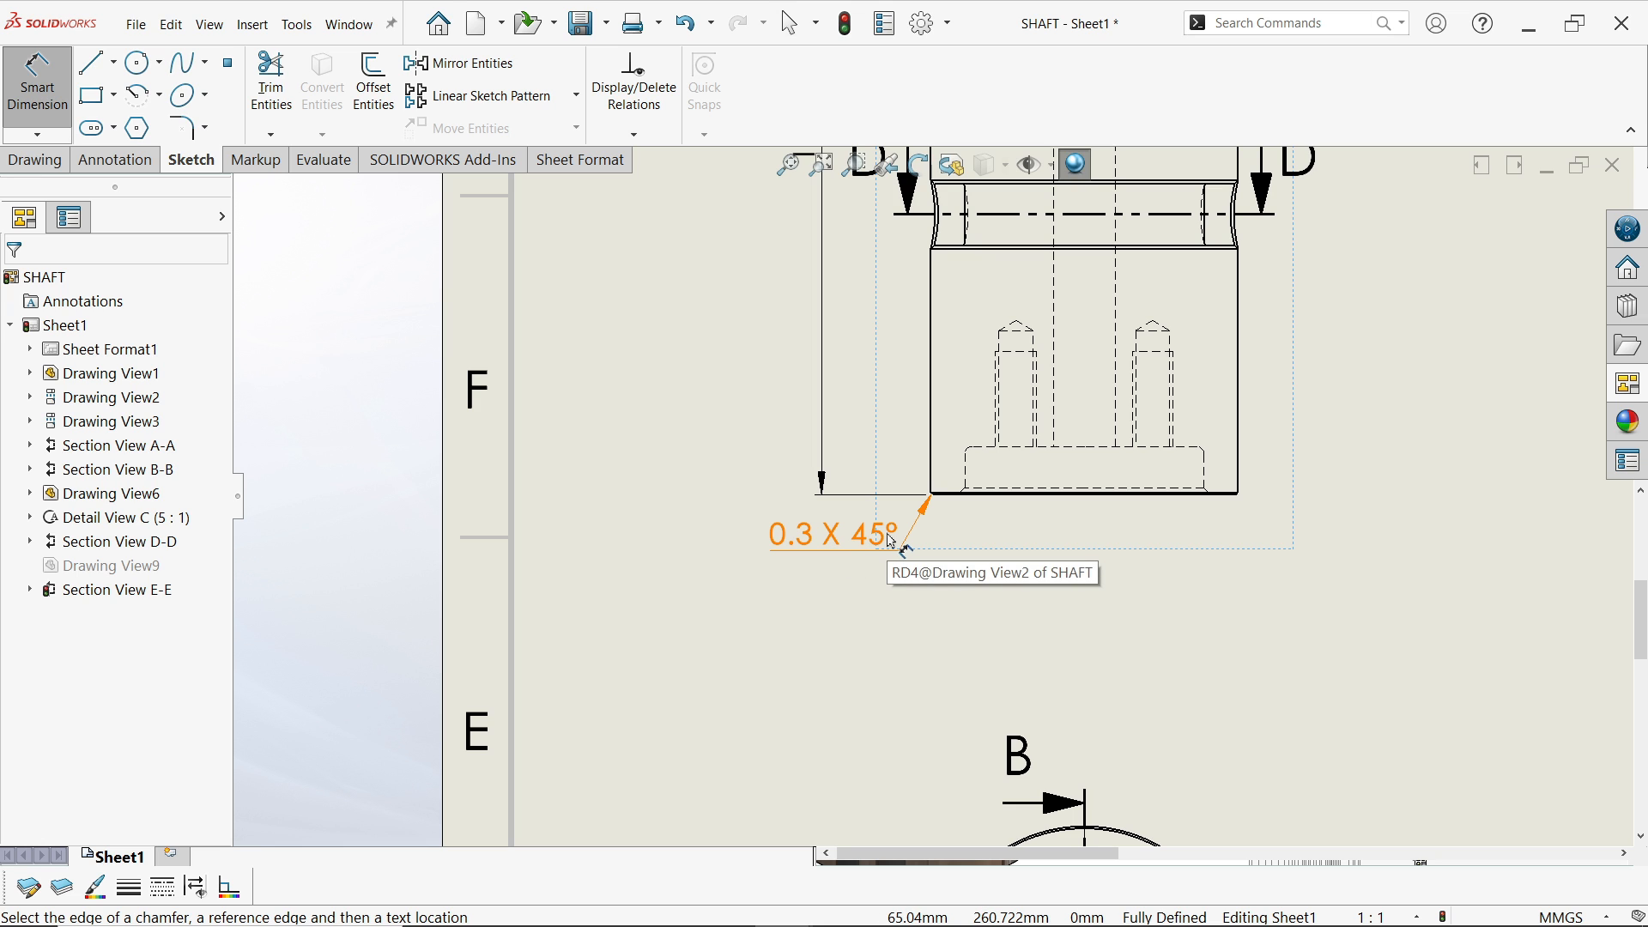
# Add a driven vertical dimension from the front view's bottom edge to section line D-D, placed to the right of the view
pyautogui.press('Escape')
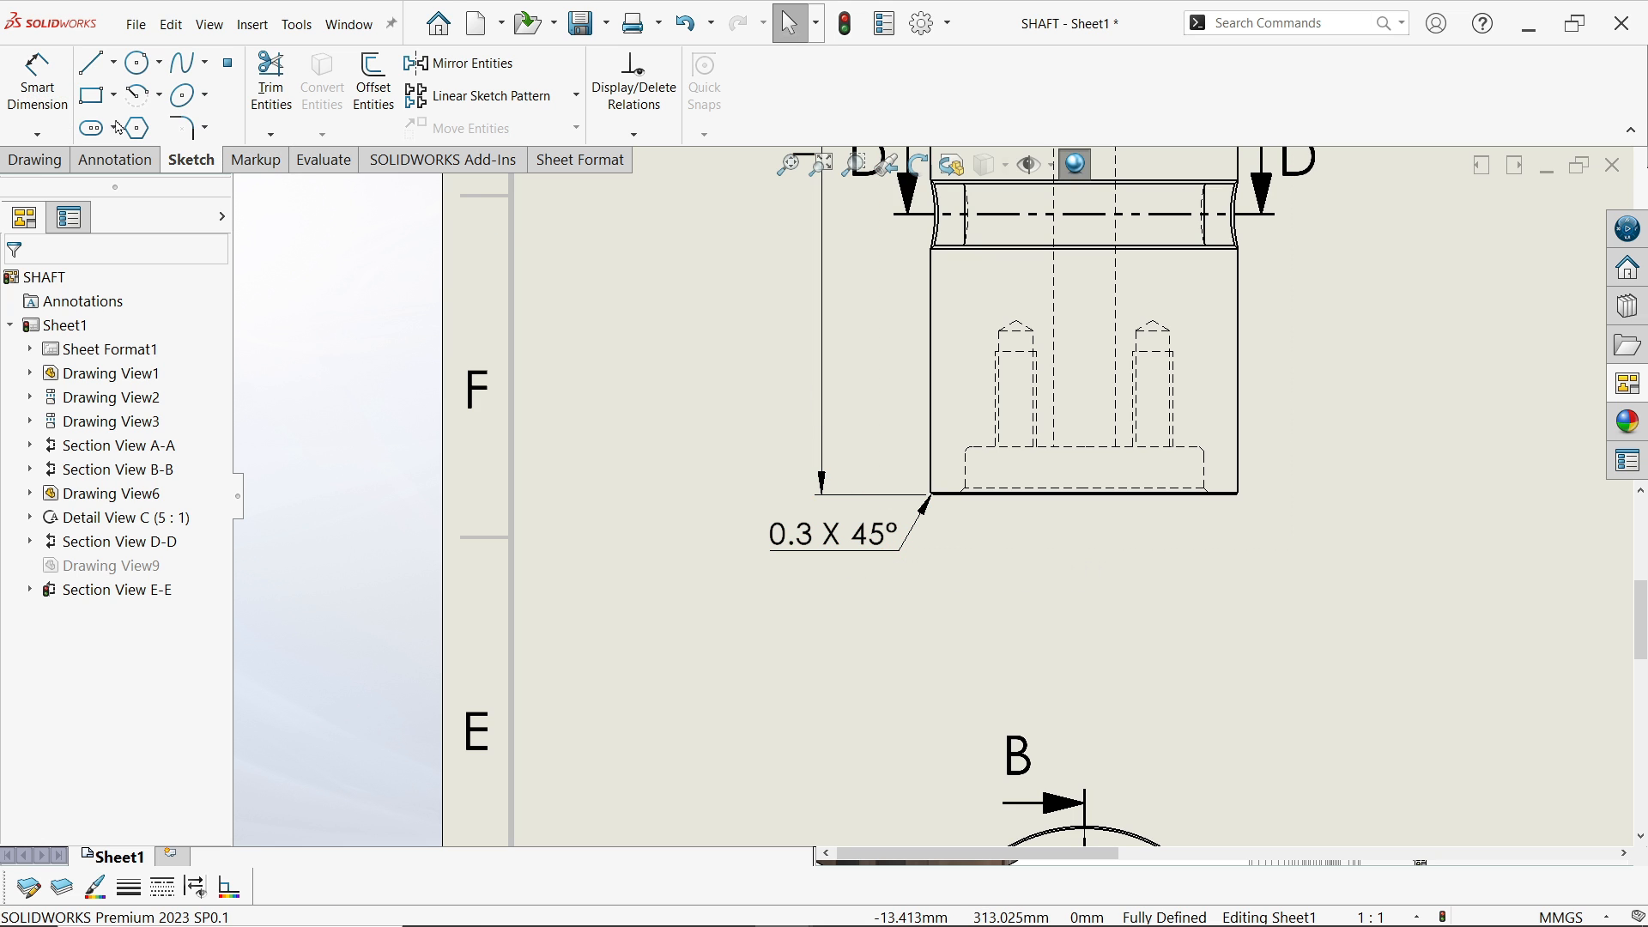
pyautogui.click(37, 89)
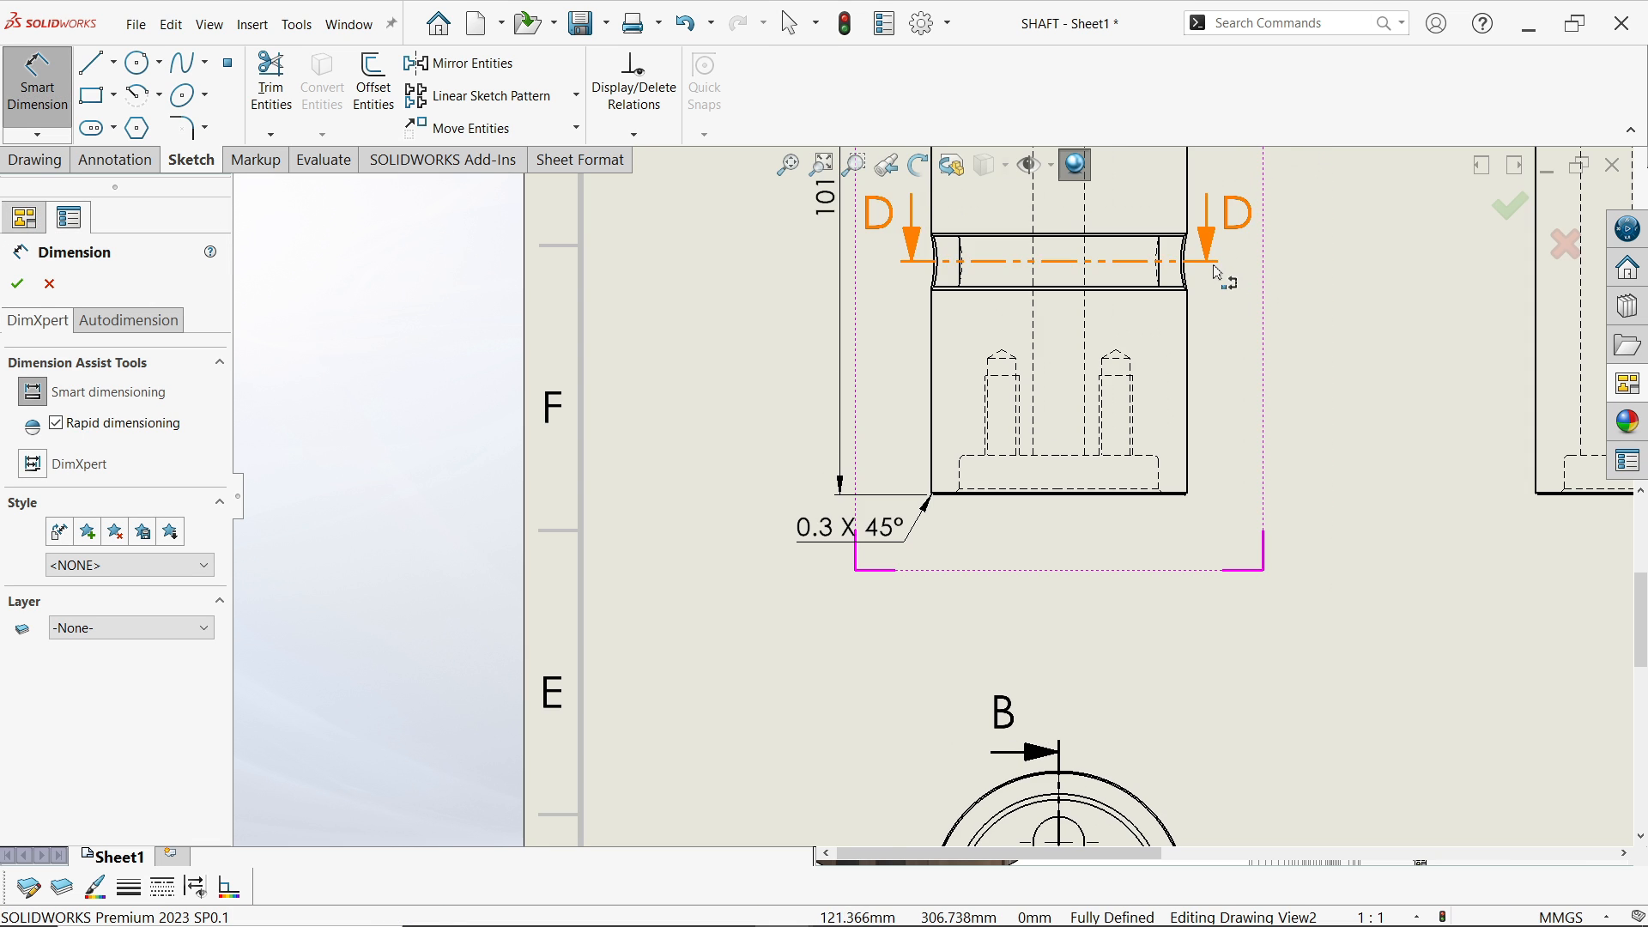
pyautogui.scroll(-3, 1112, 592)
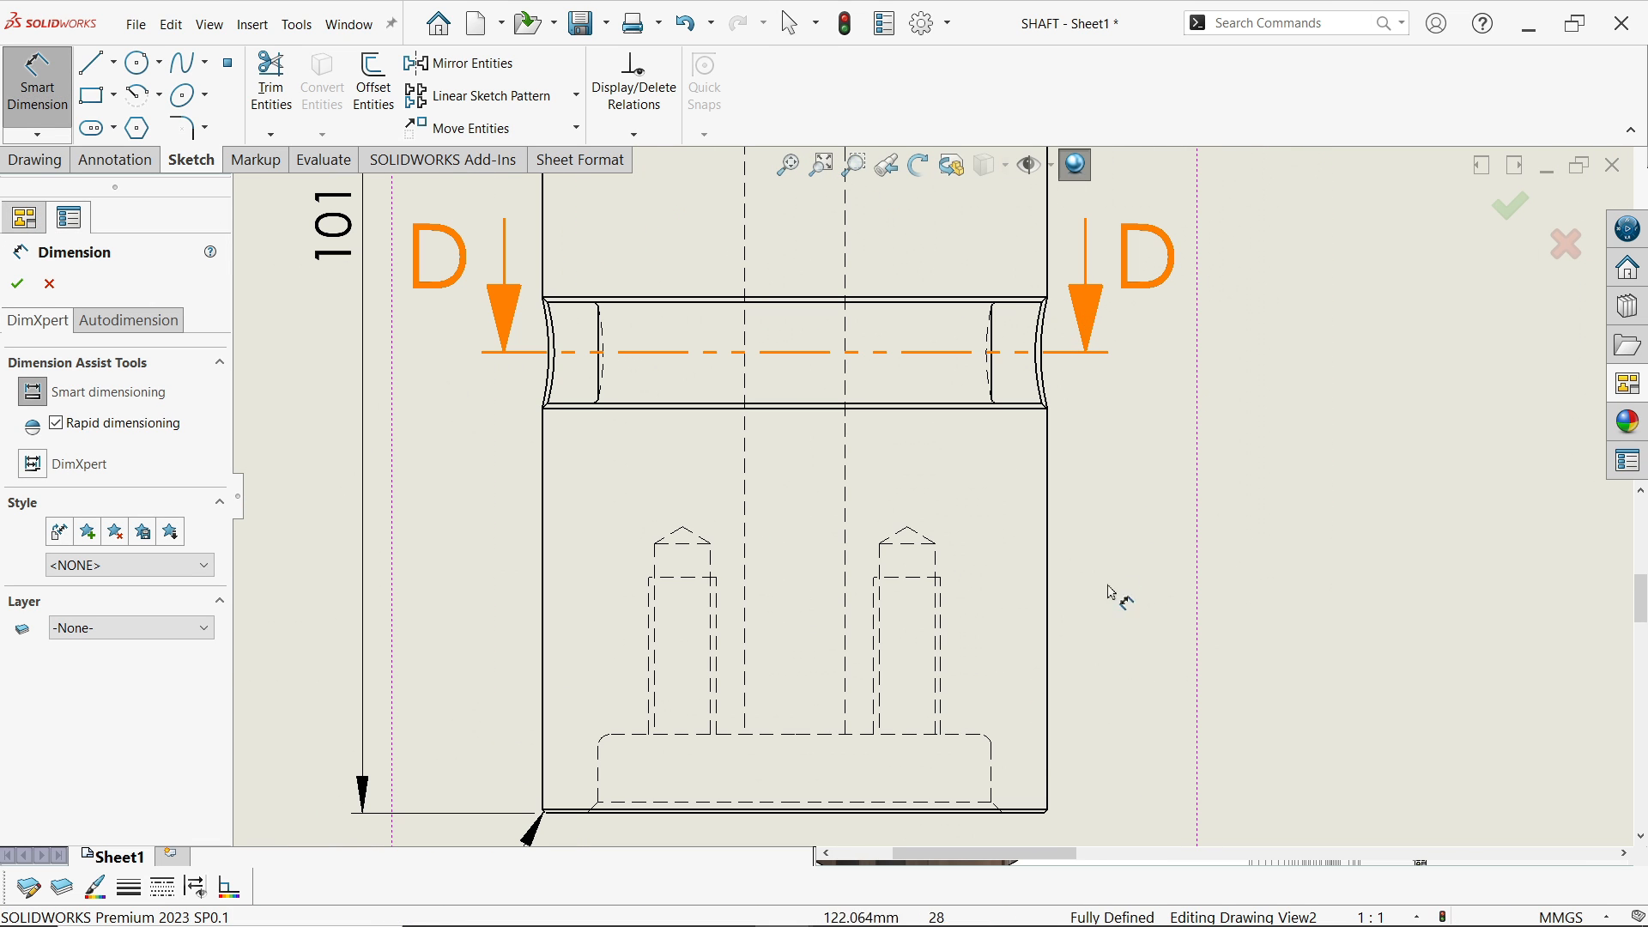
pyautogui.click(1050, 797)
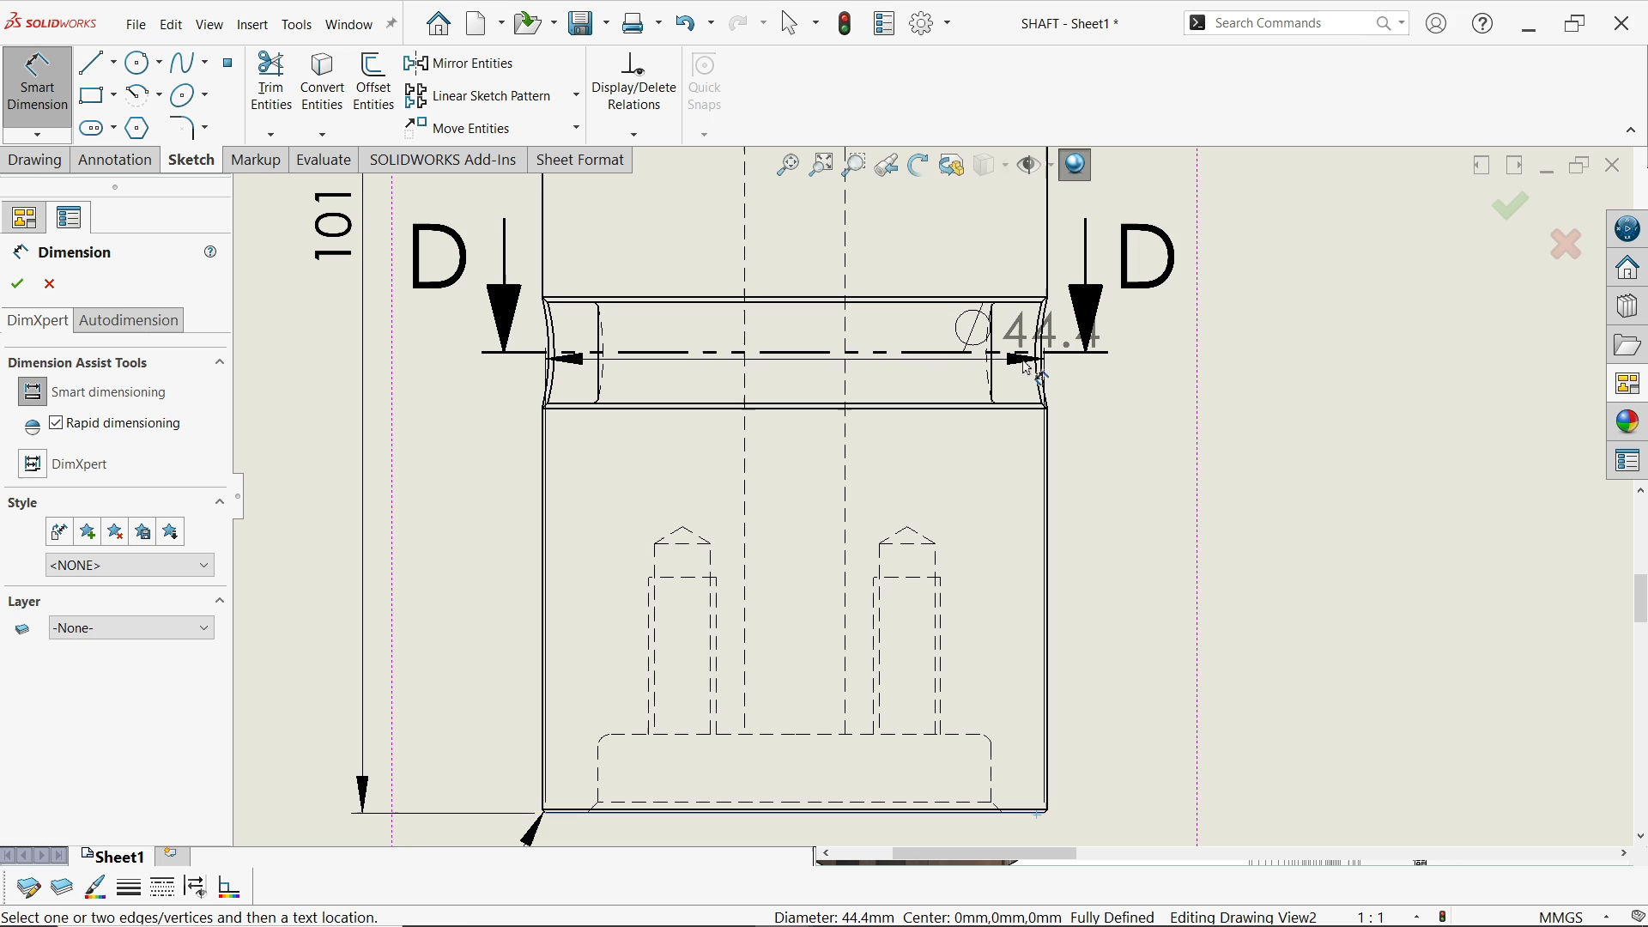
pyautogui.click(1022, 359)
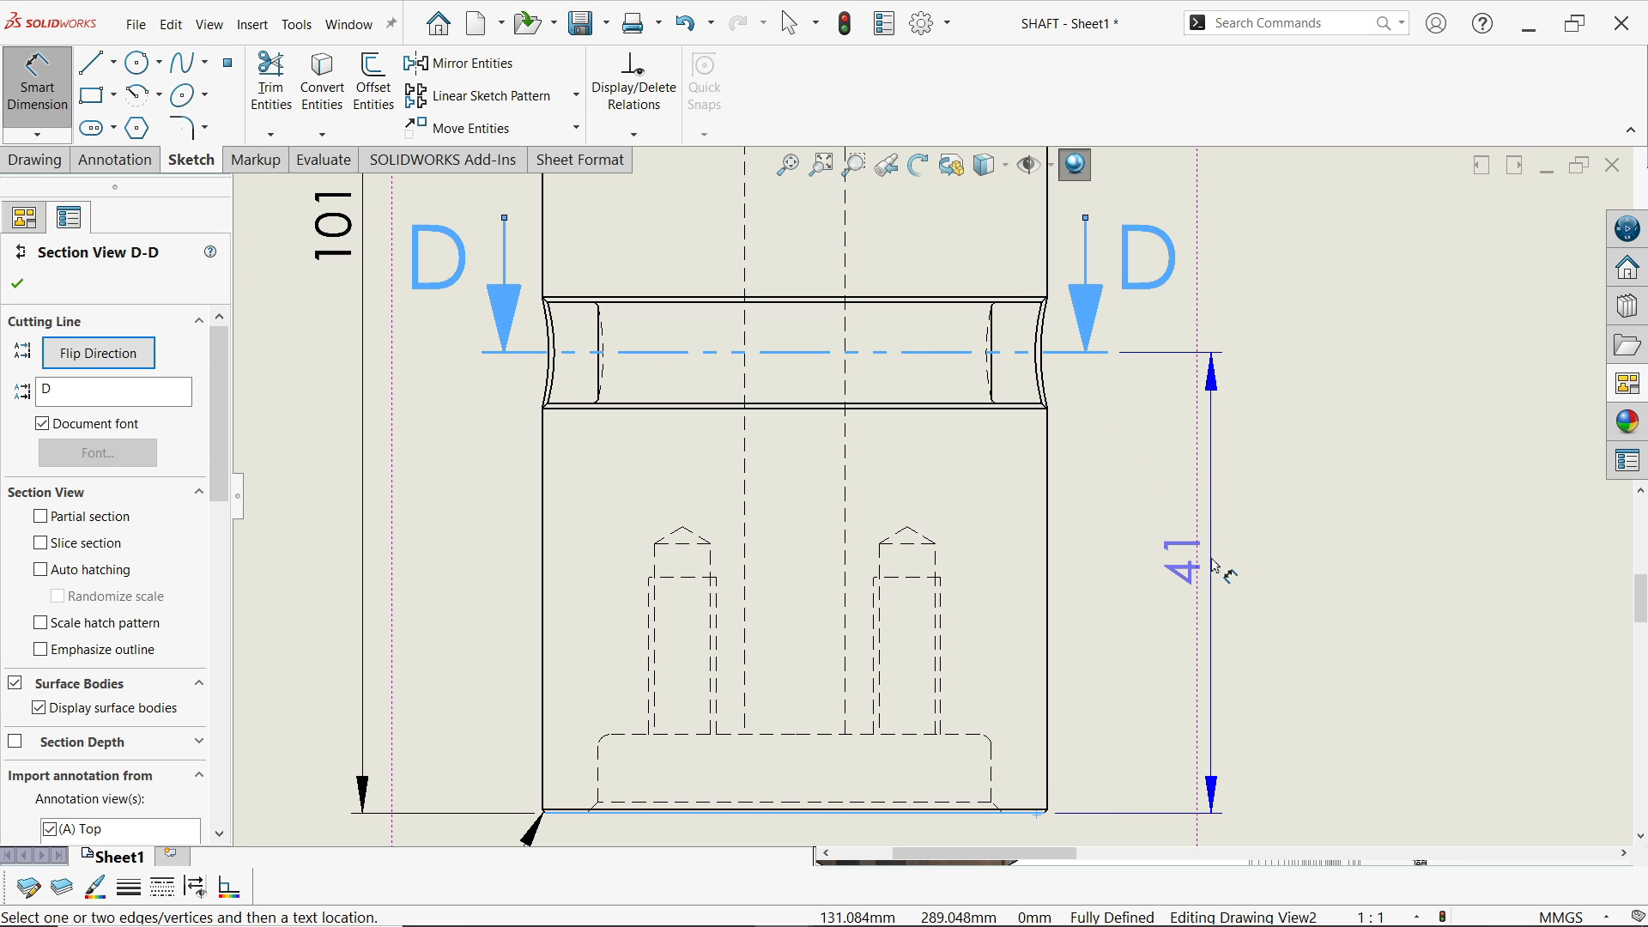
pyautogui.click(1216, 567)
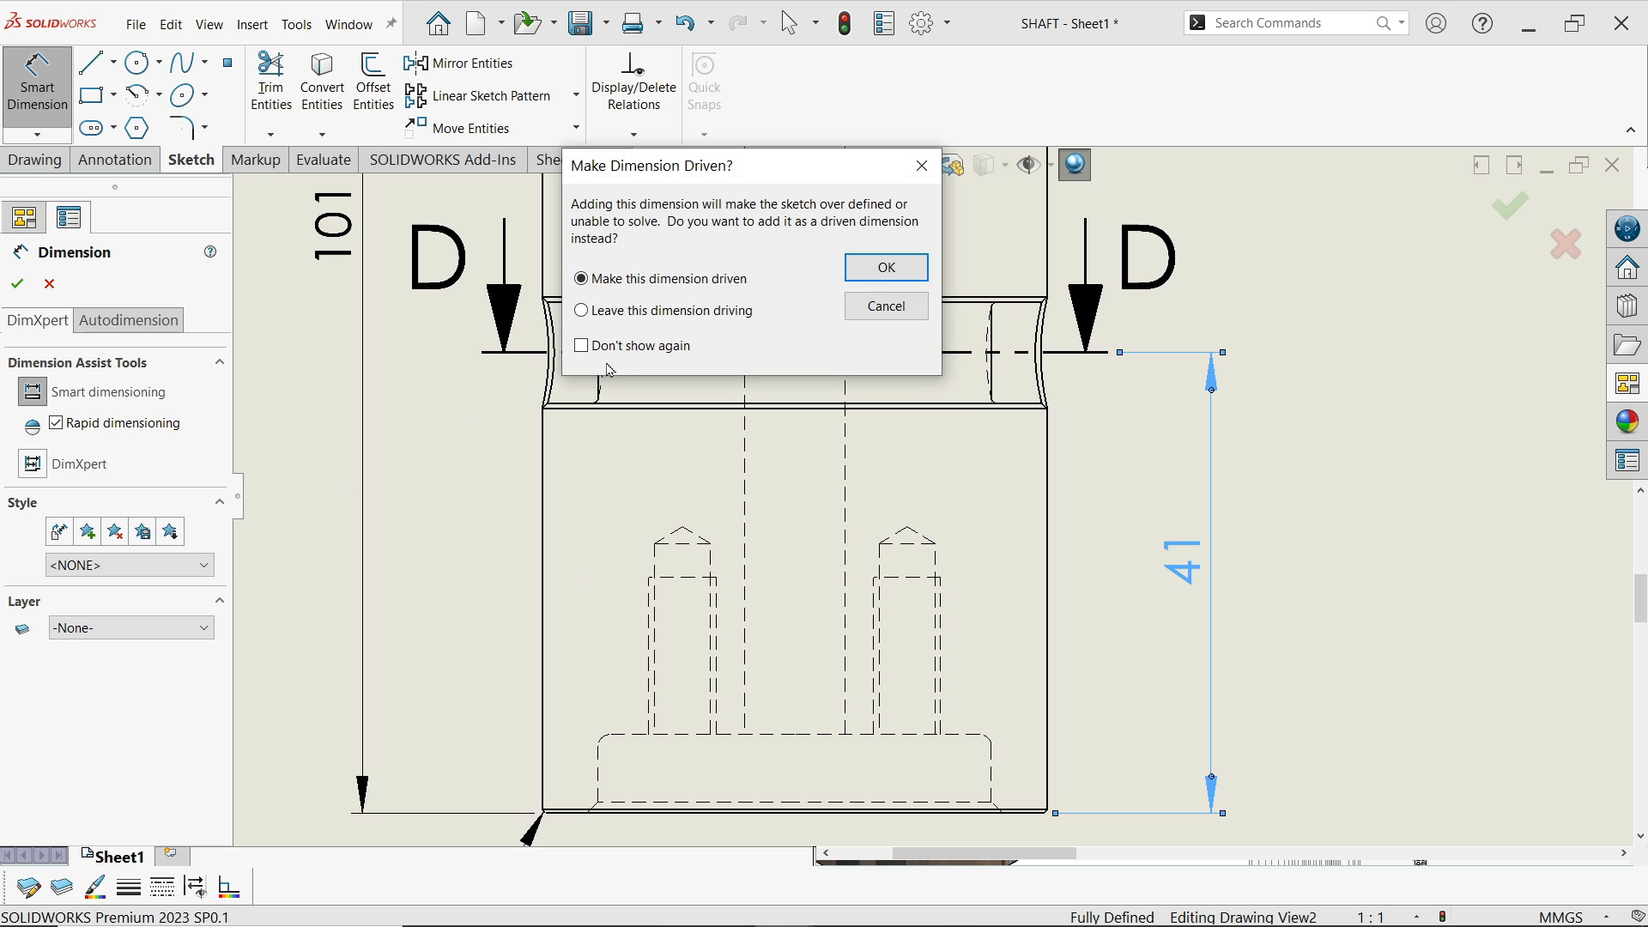
pyautogui.click(884, 268)
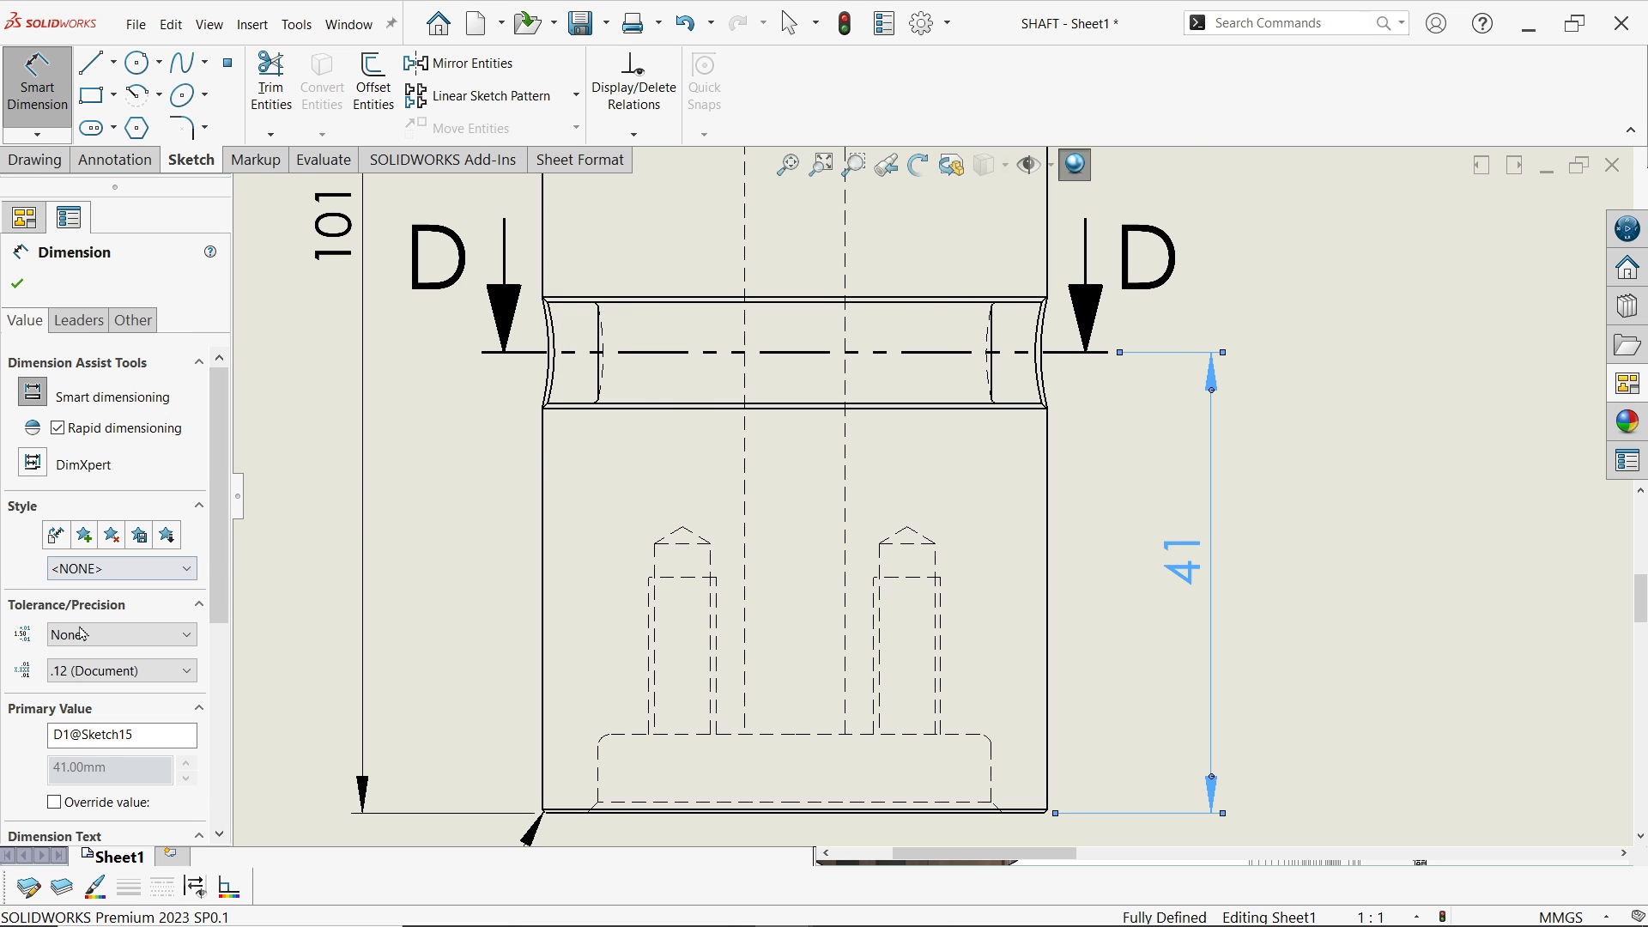
# Give the groove-height dimension a symmetric tolerance of 0.1 mm and move it slightly farther from the front view
pyautogui.click(89, 642)
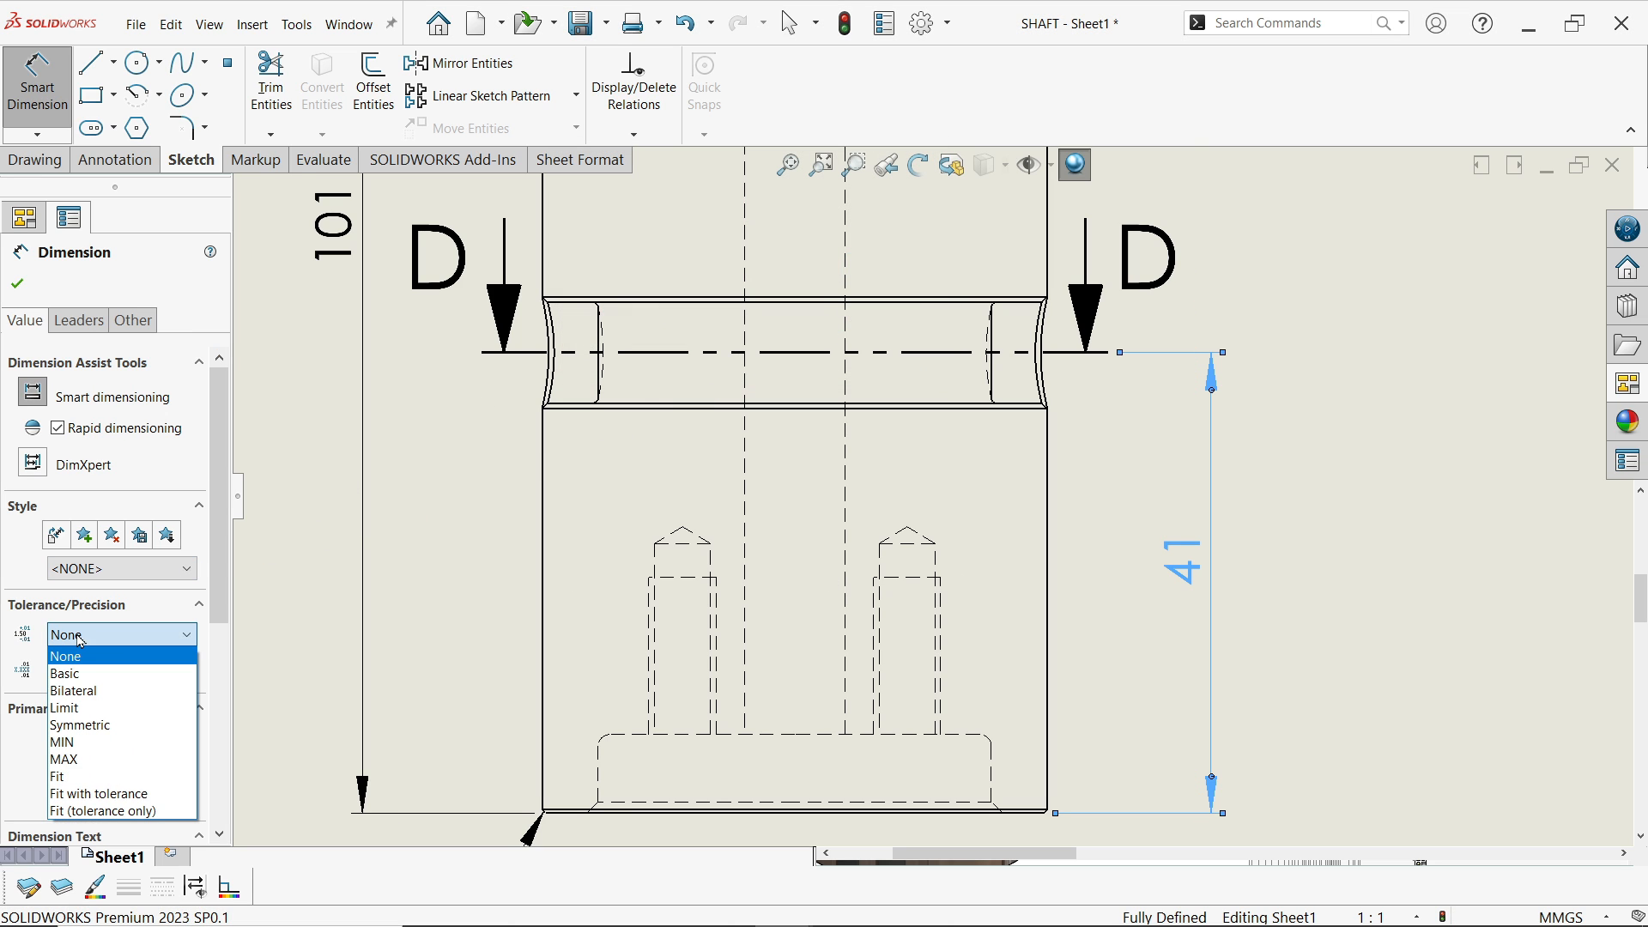
pyautogui.click(100, 735)
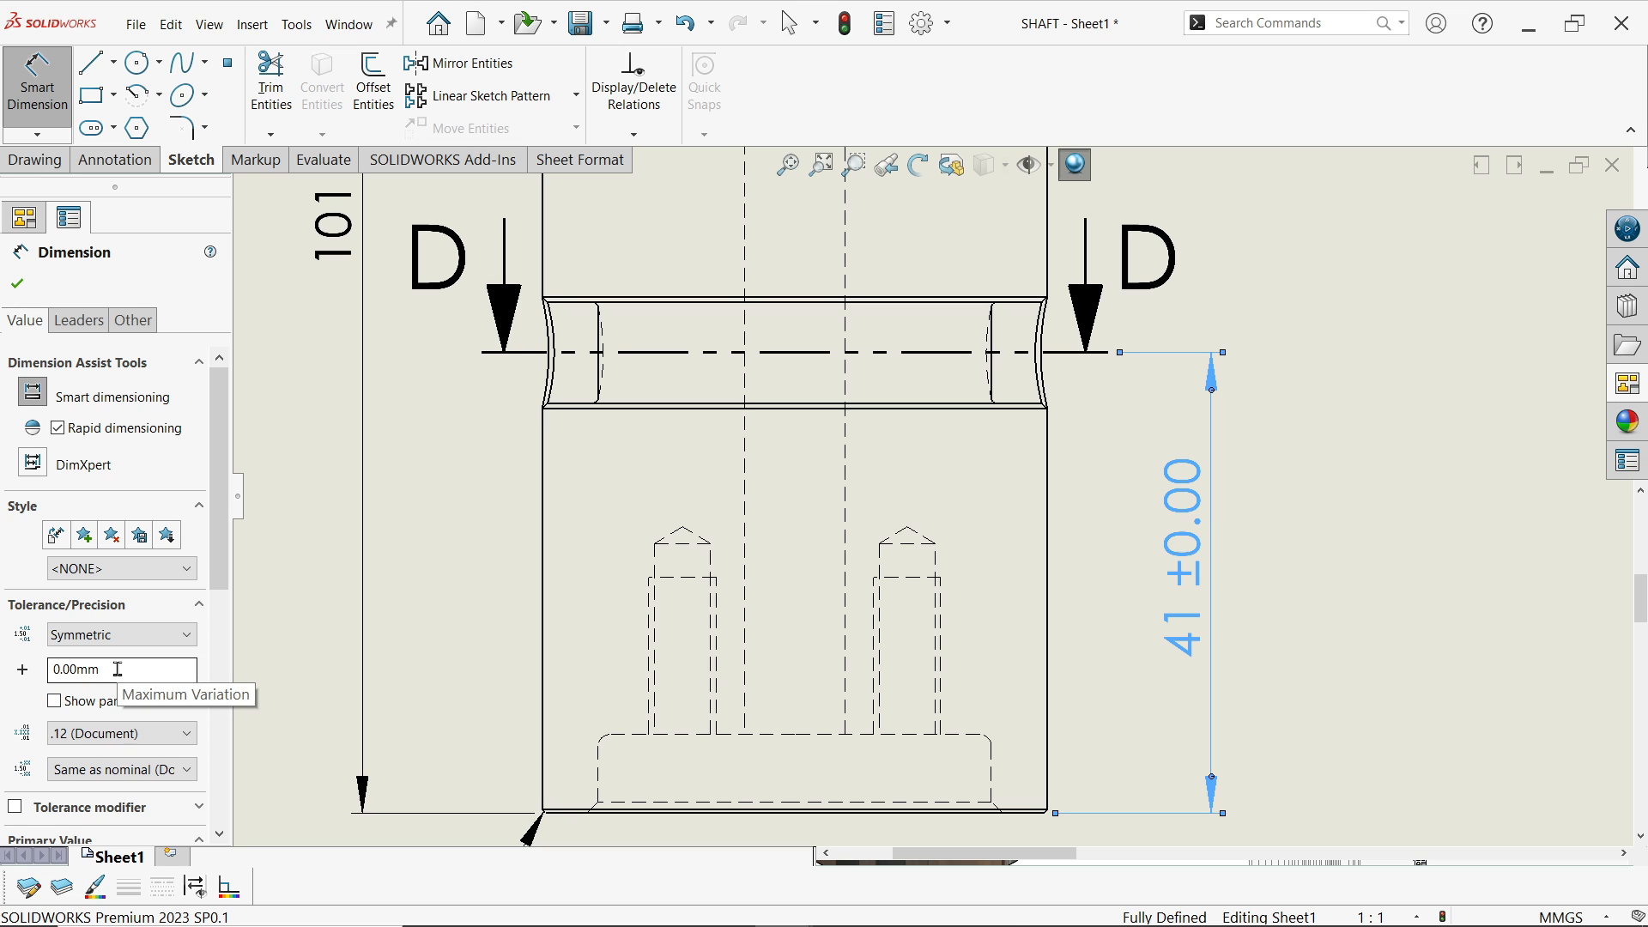
pyautogui.moveTo(117, 669); pyautogui.dragTo(68, 669)
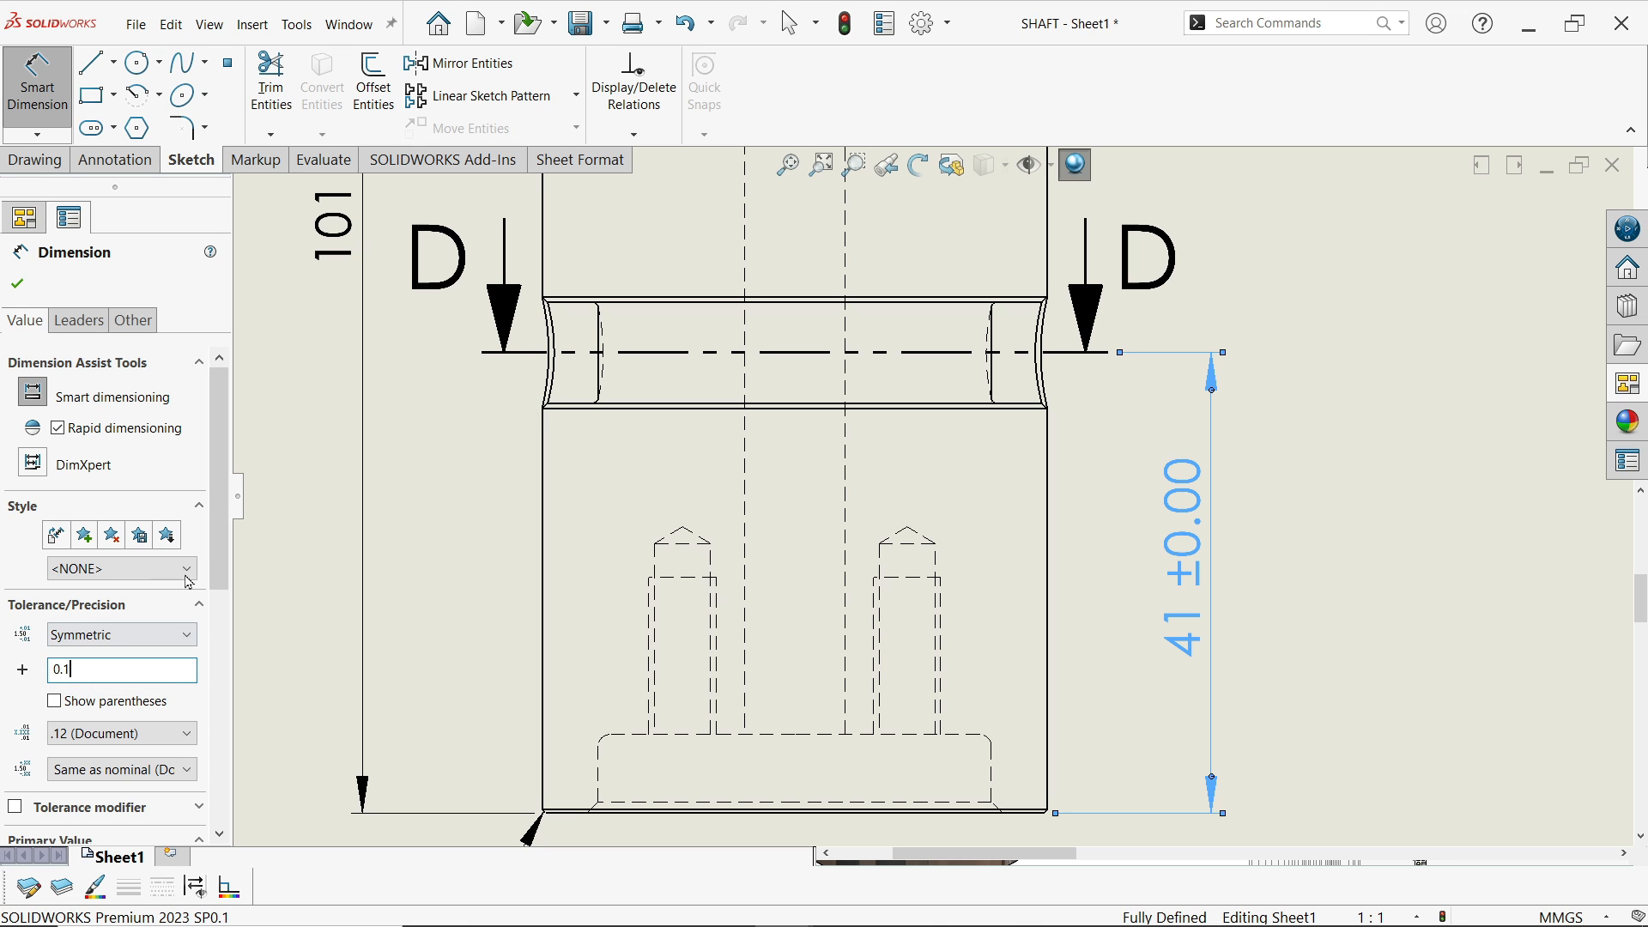
pyautogui.click(18, 282)
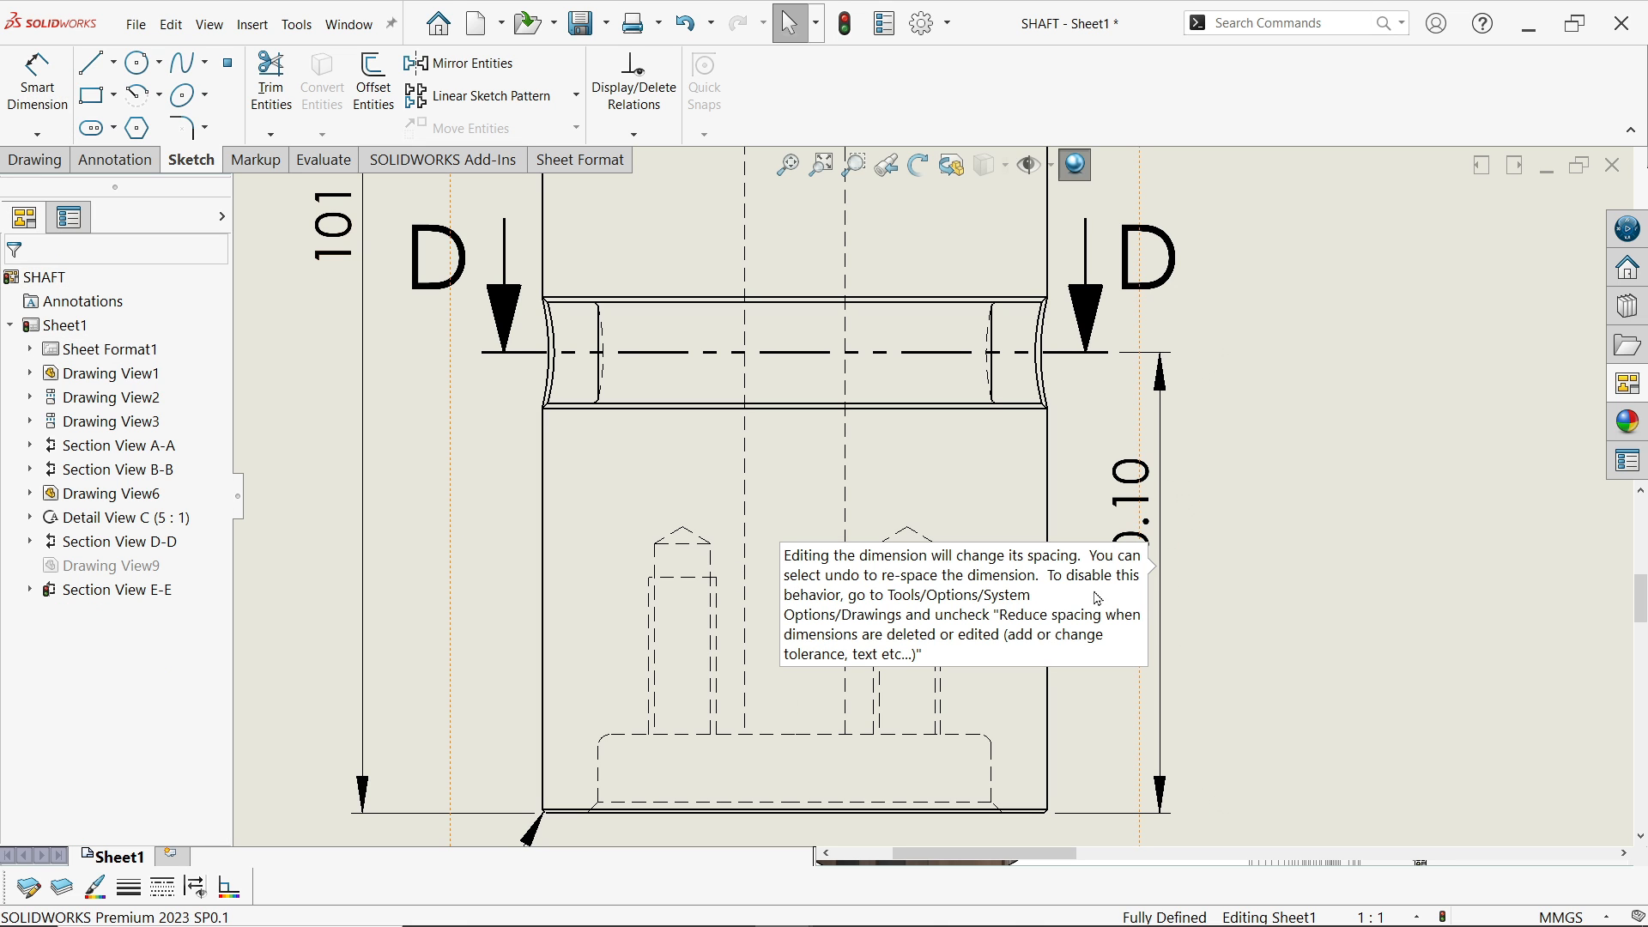
pyautogui.moveTo(1147, 543); pyautogui.dragTo(1177, 541)
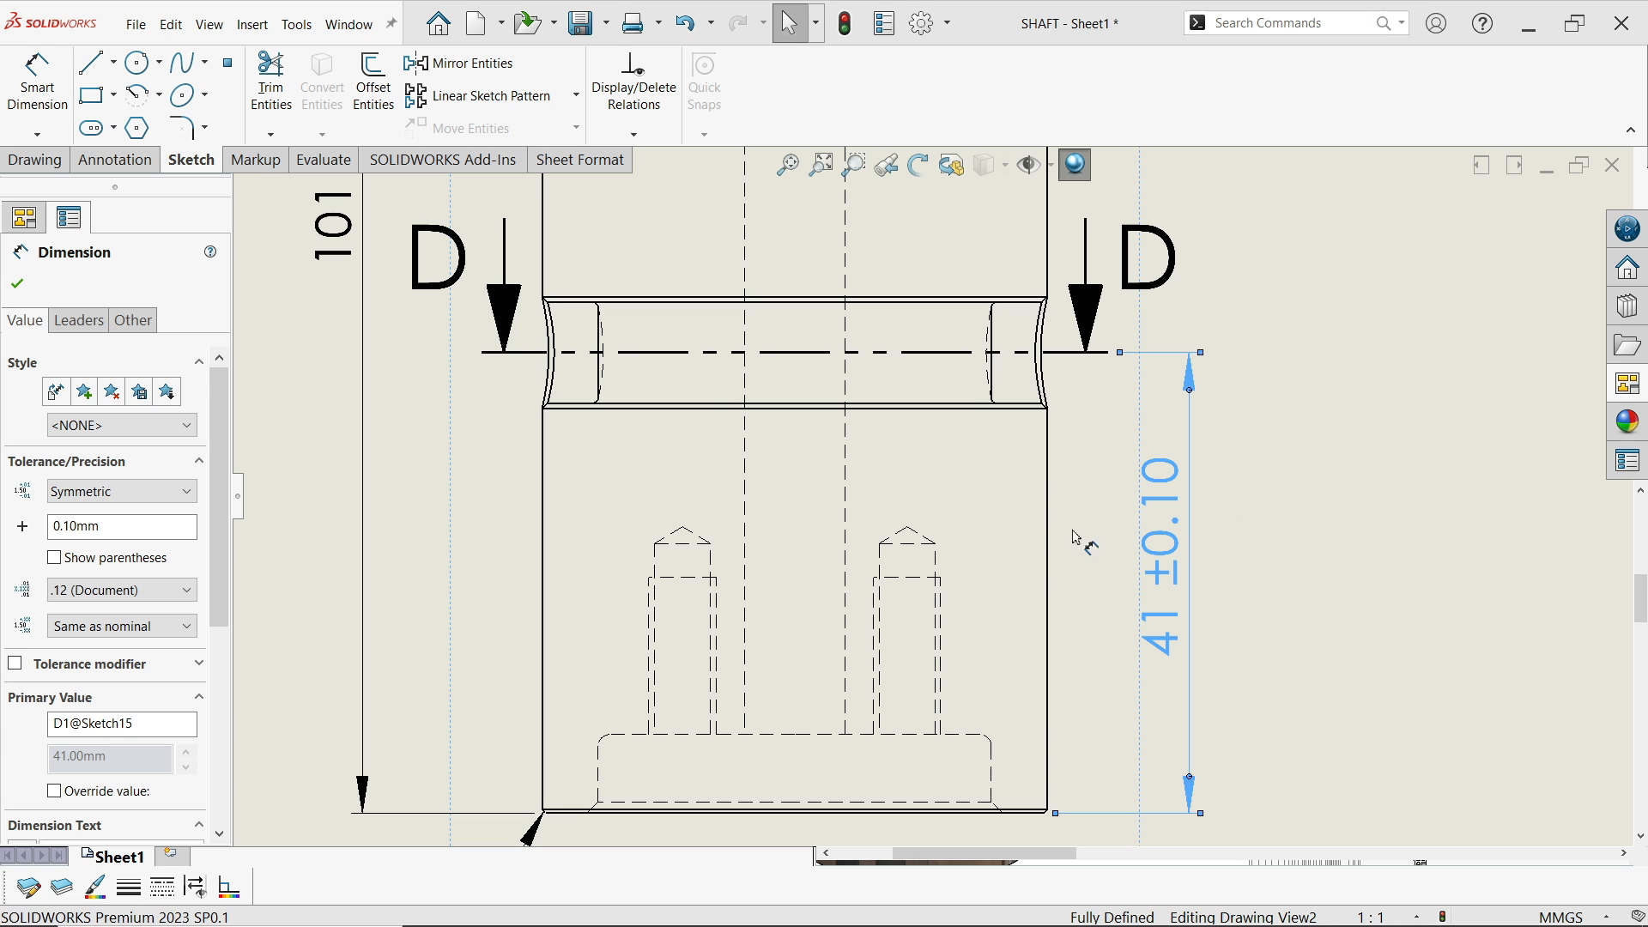
# Move both D labels of the front view's section line to sit above their arrows
pyautogui.scroll(3, 930, 497)
pyautogui.scroll(-3, 826, 242)
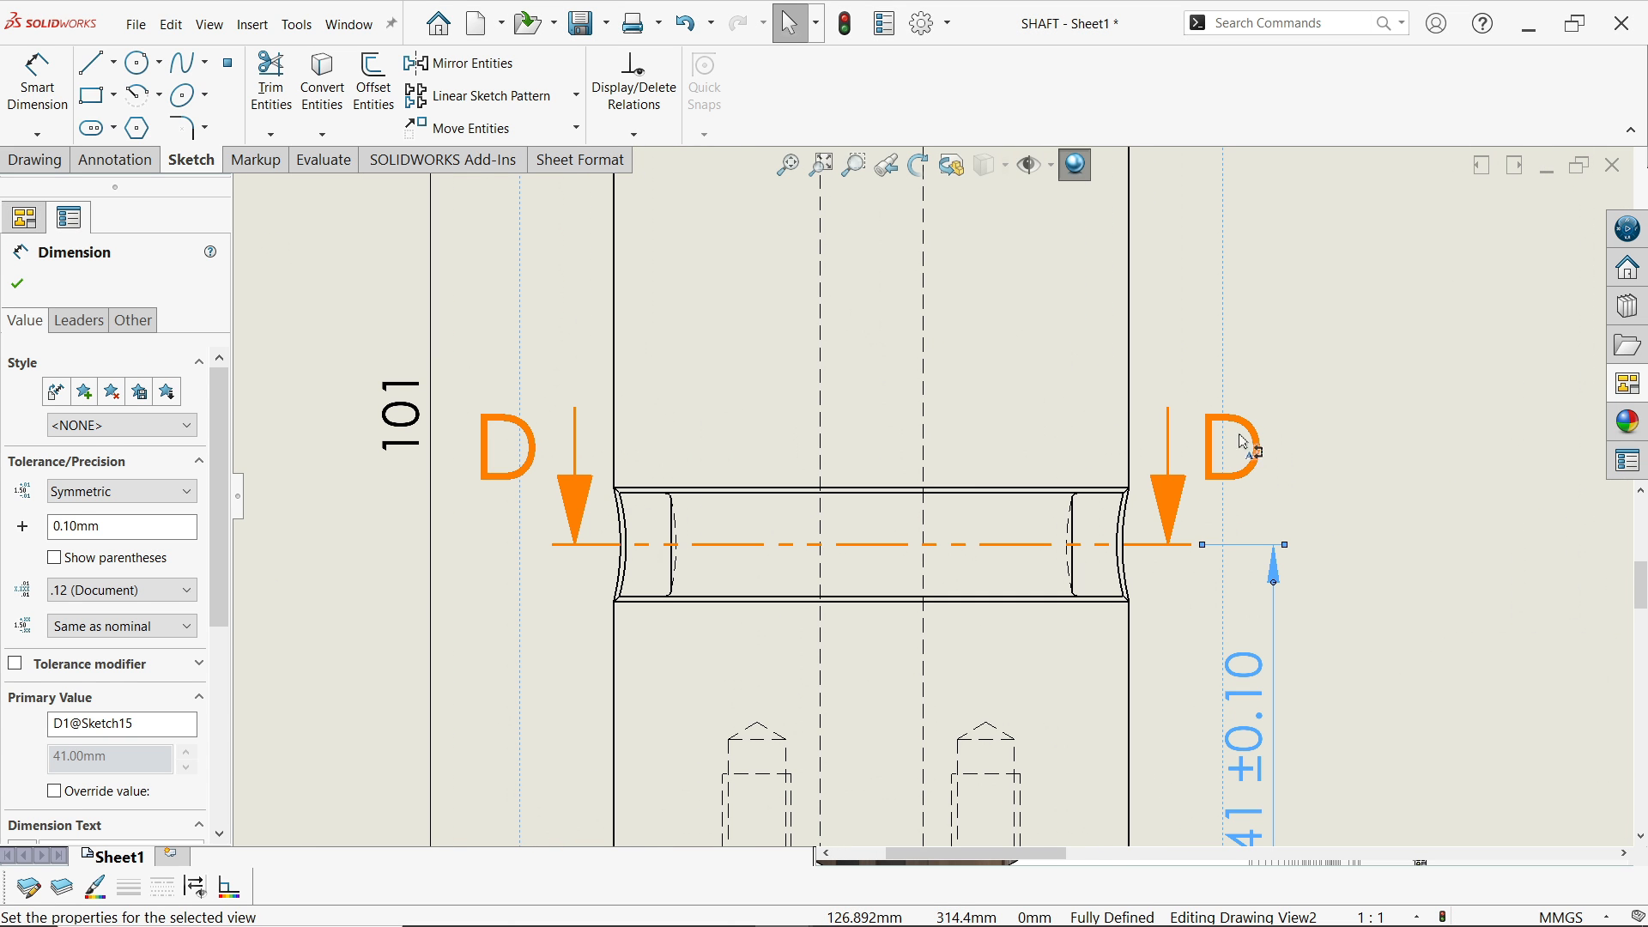
pyautogui.moveTo(1264, 473); pyautogui.dragTo(1160, 311)
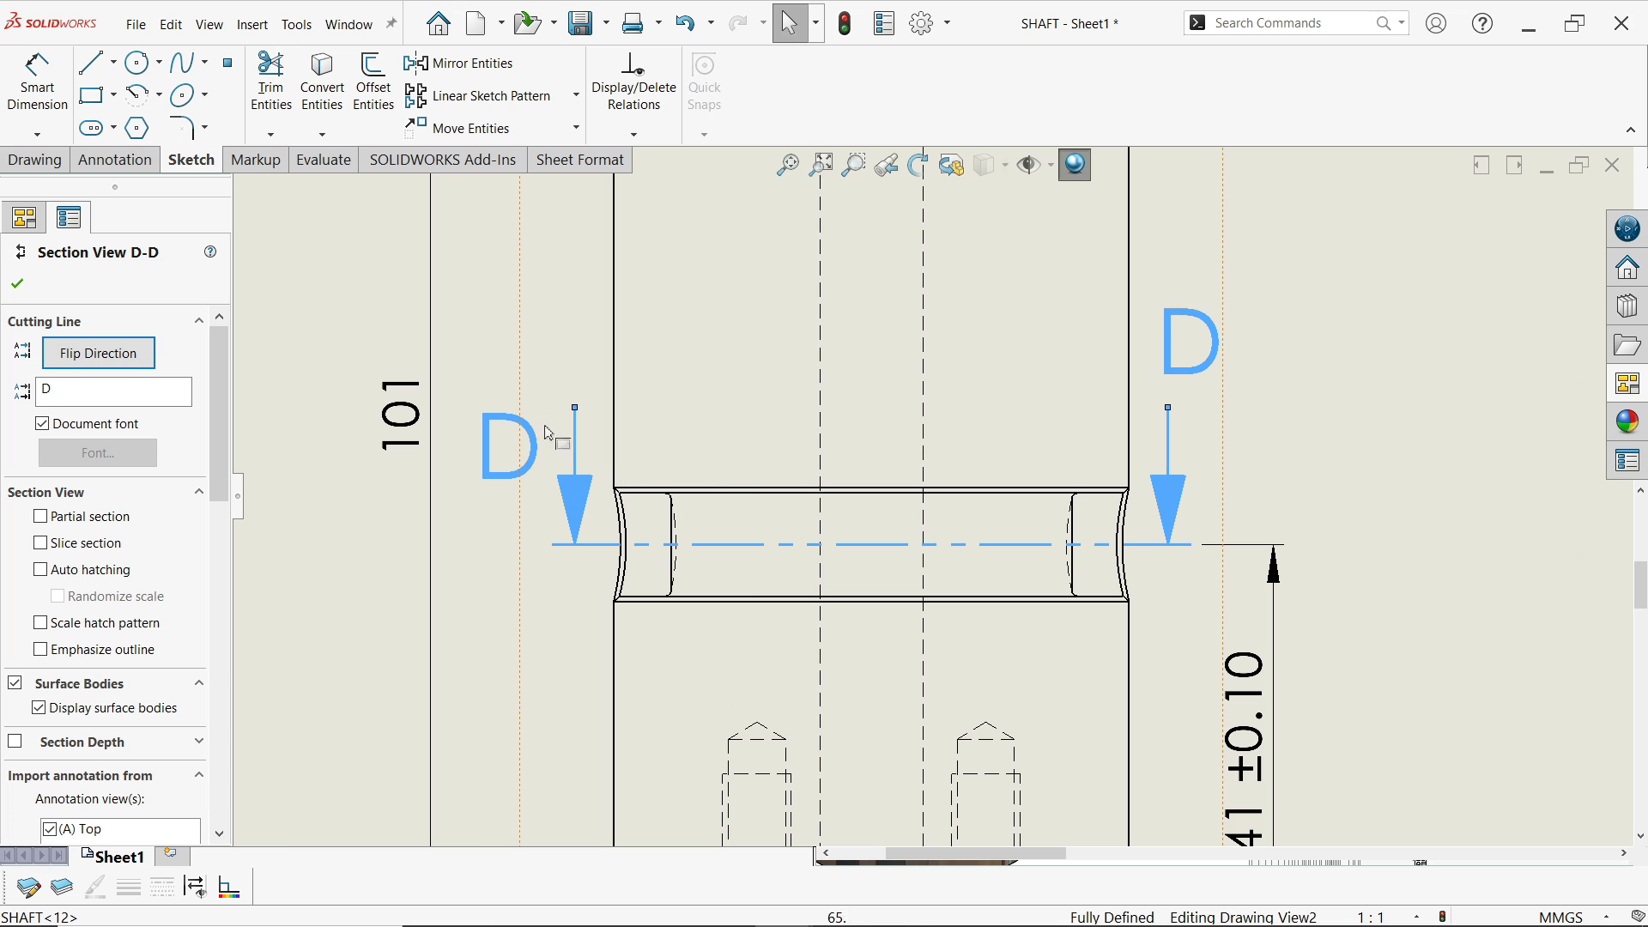
pyautogui.moveTo(527, 417); pyautogui.dragTo(550, 313)
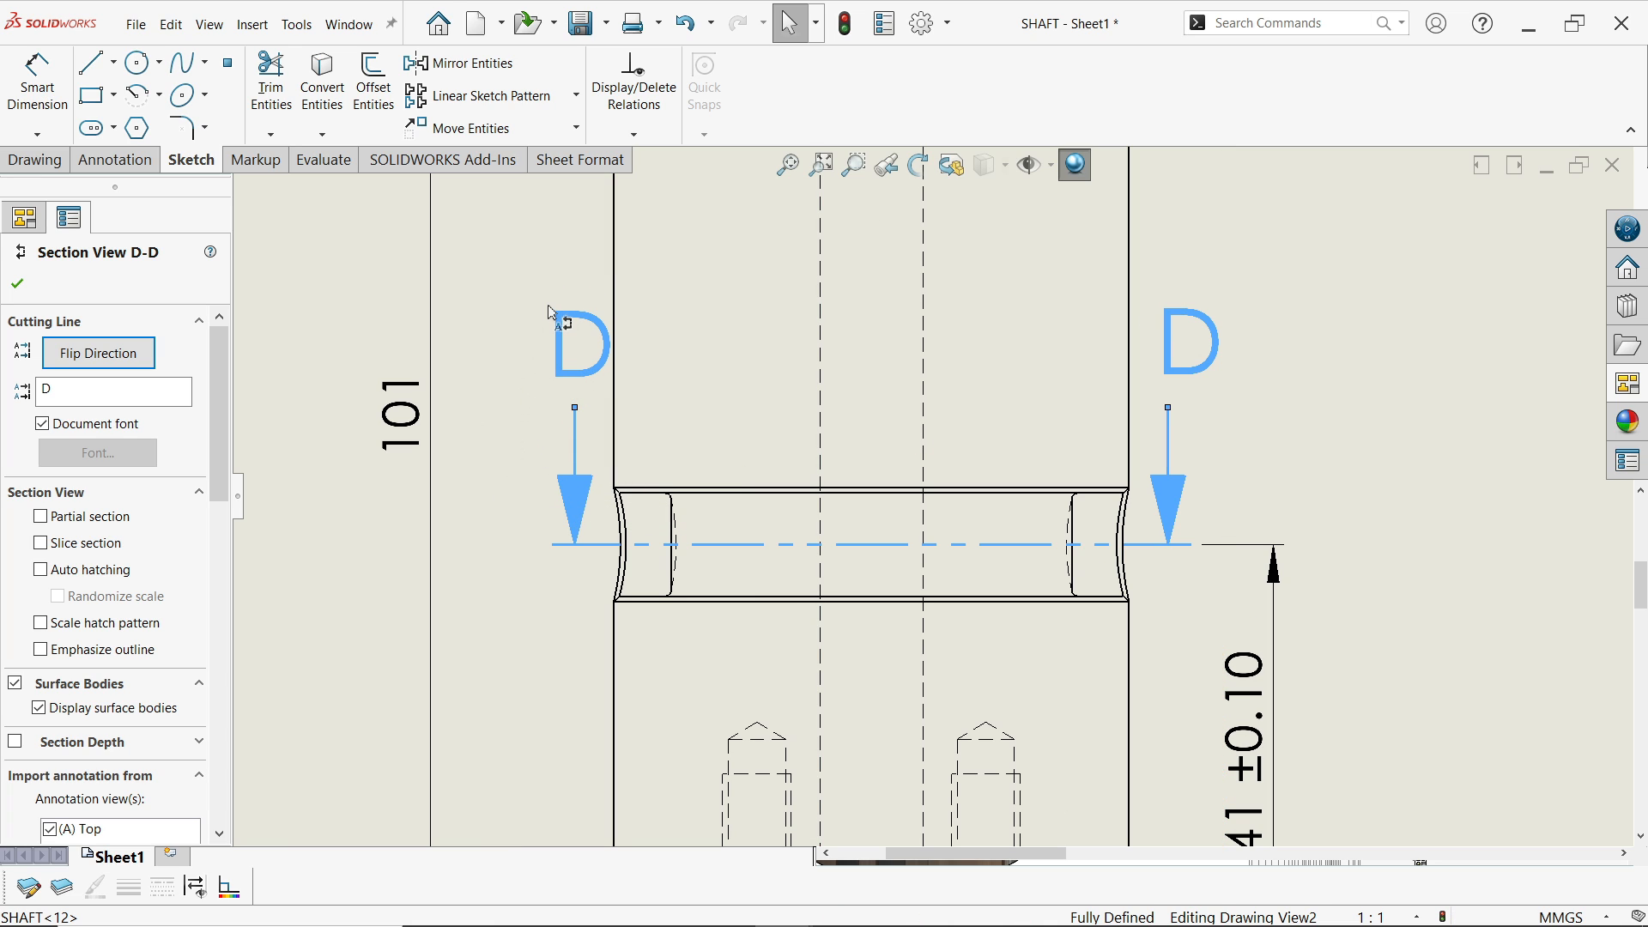
pyautogui.click(1412, 481)
# Nudge the left D label of section line D-D slightly outward, centring it above its arrow
pyautogui.scroll(4, 1272, 523)
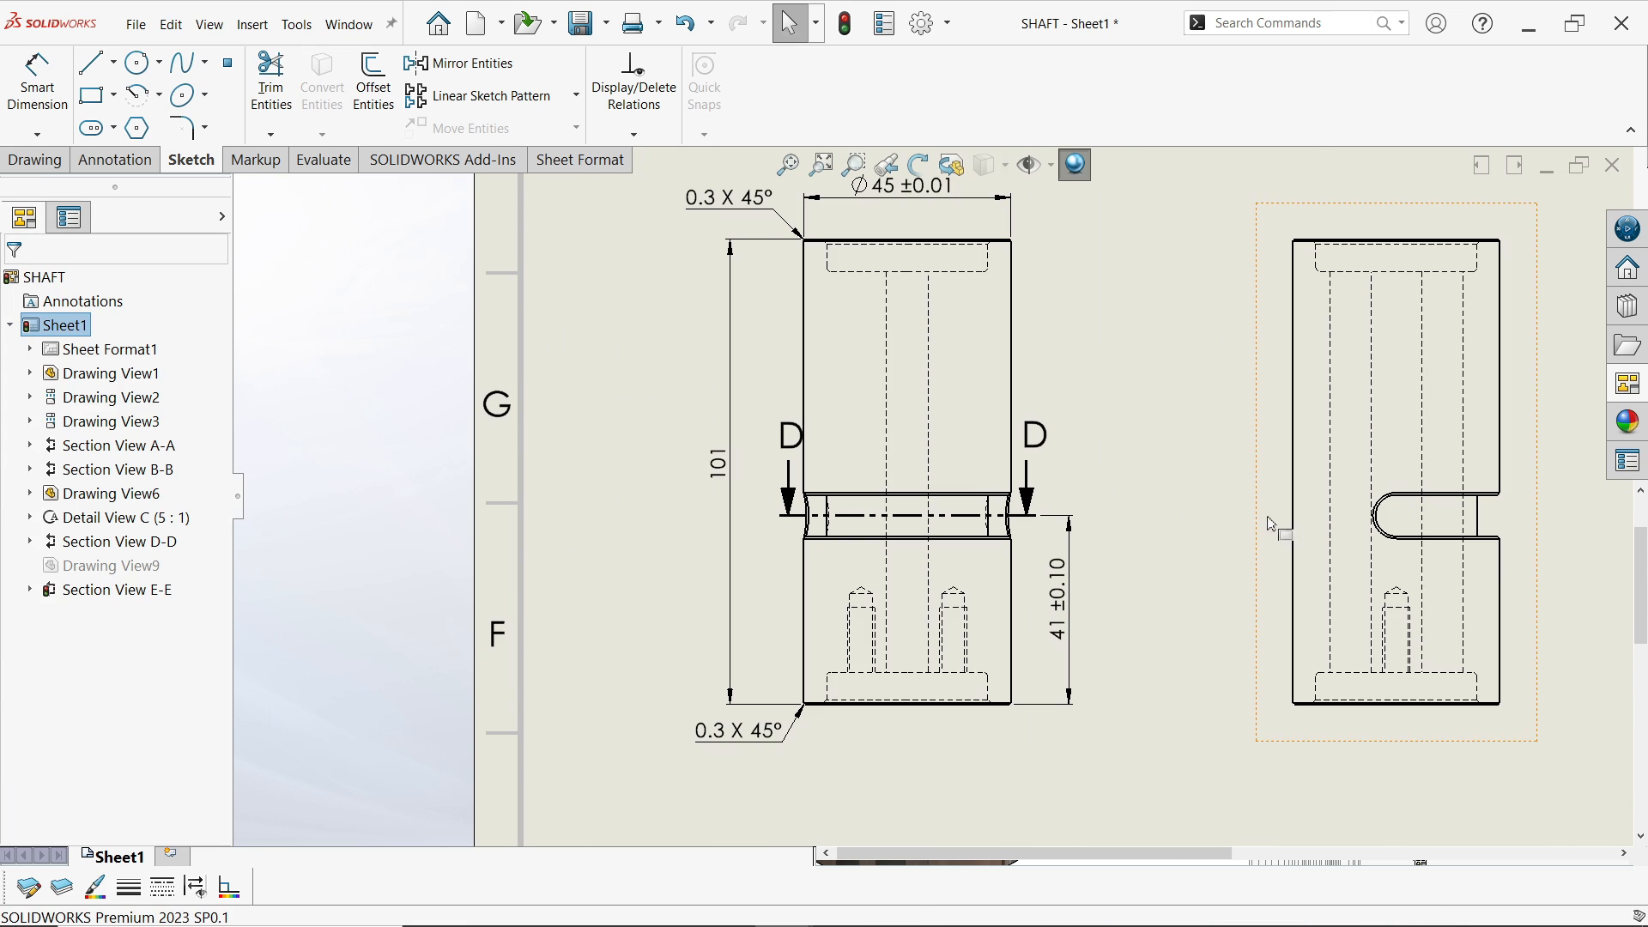
pyautogui.scroll(-3, 893, 456)
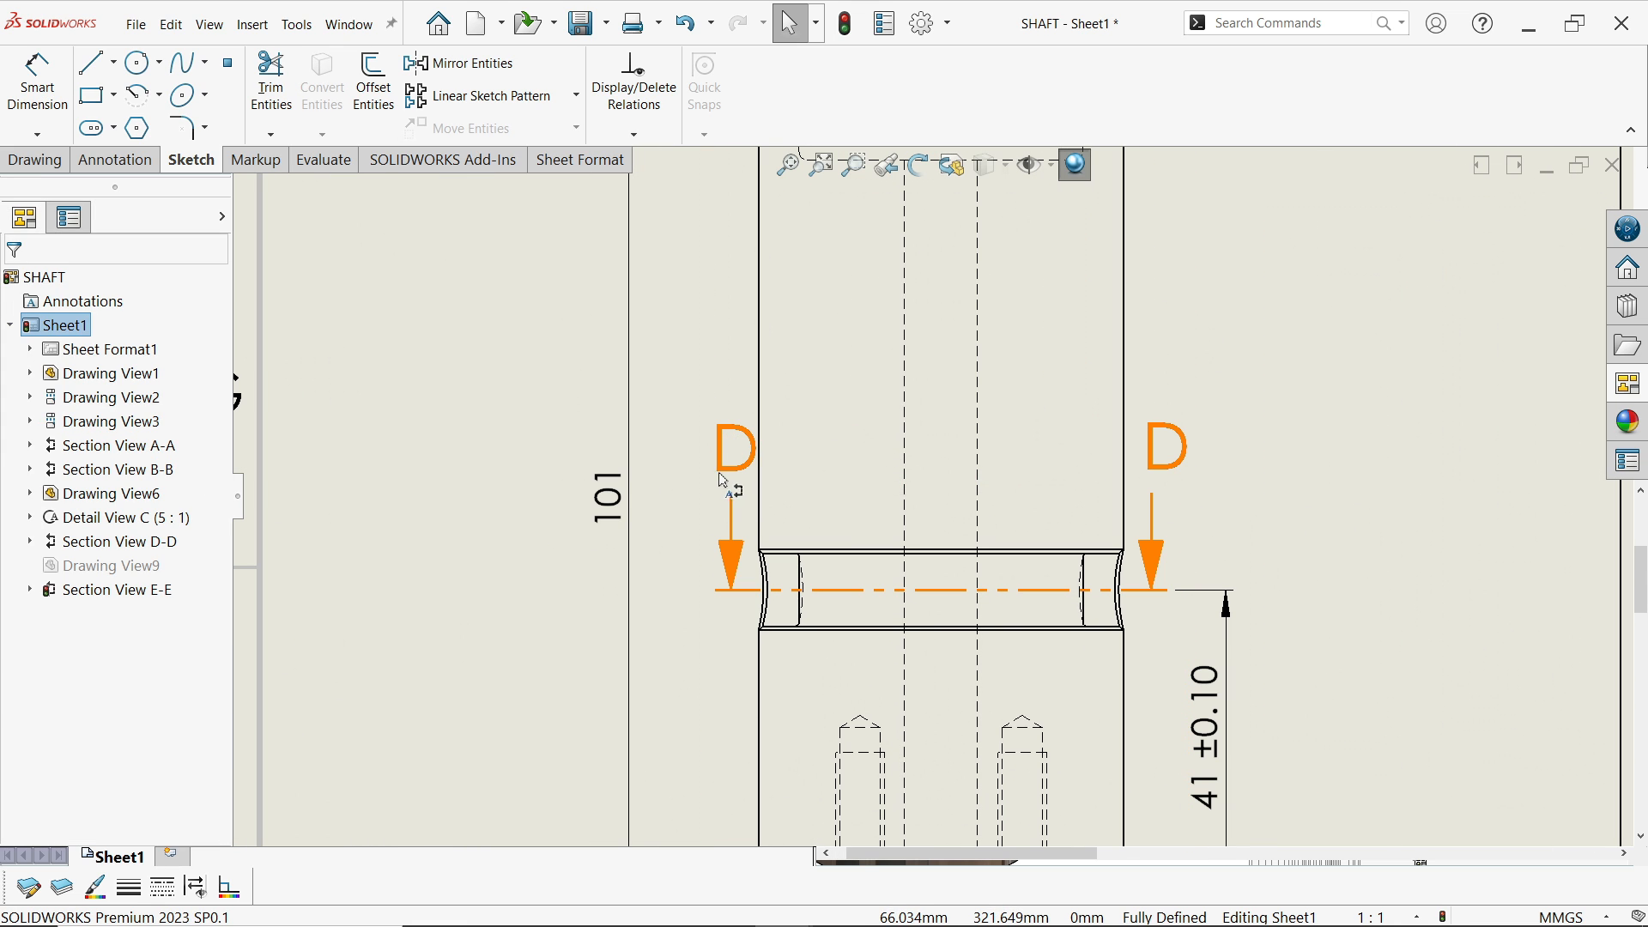
pyautogui.moveTo(723, 480); pyautogui.dragTo(702, 478)
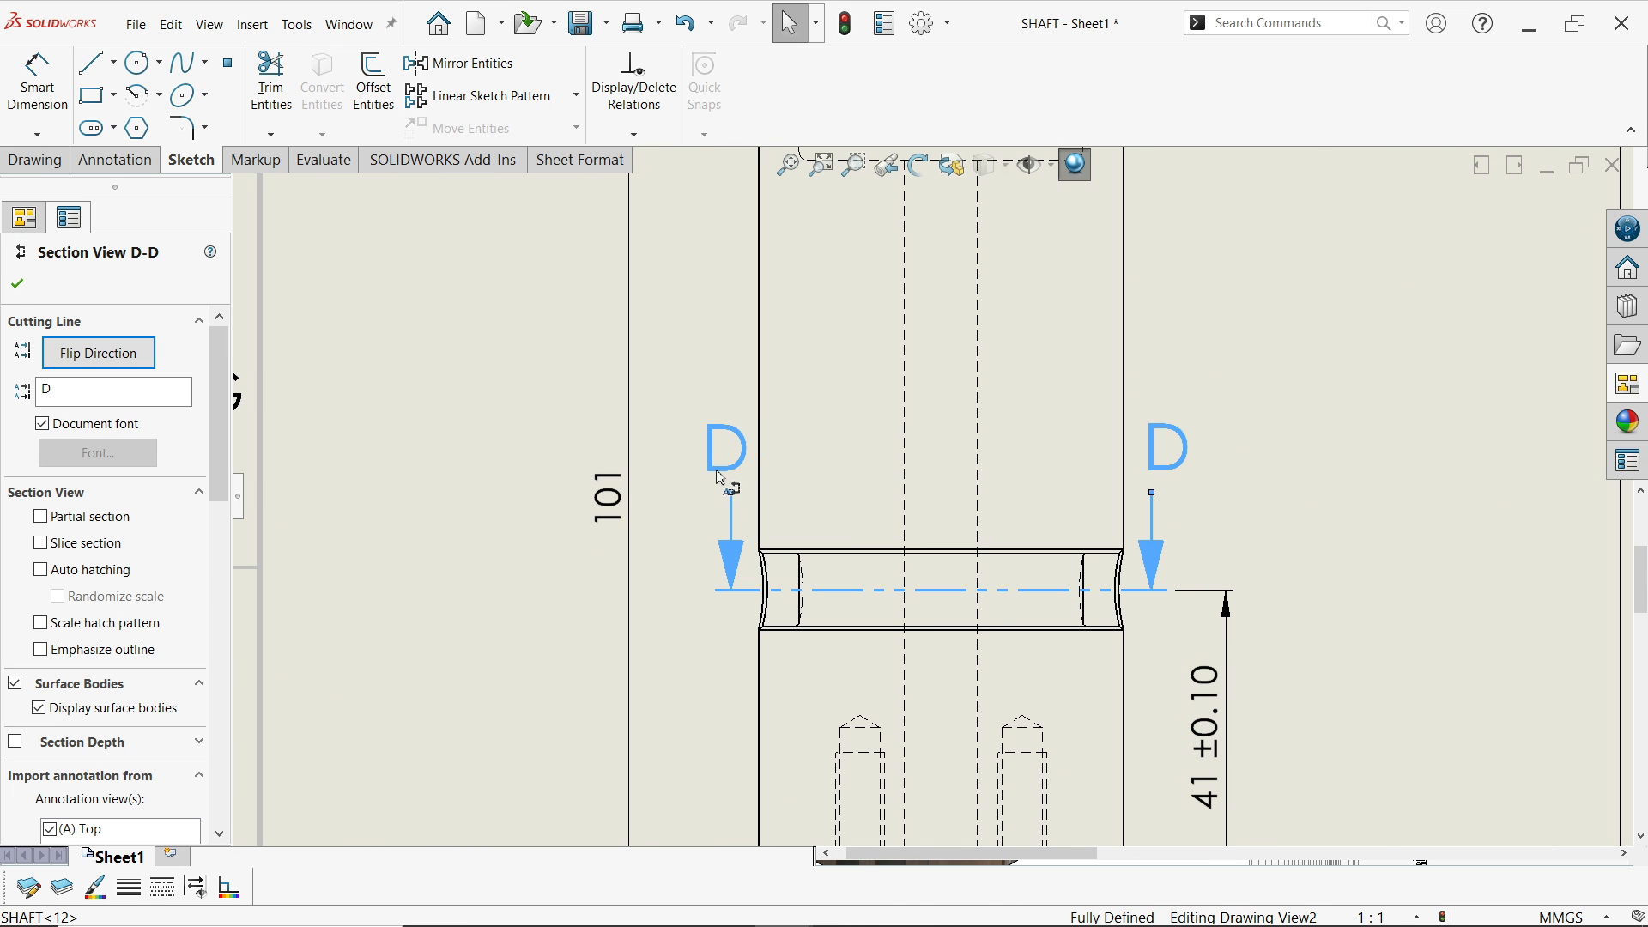
pyautogui.click(1225, 520)
pyautogui.scroll(3, 1219, 524)
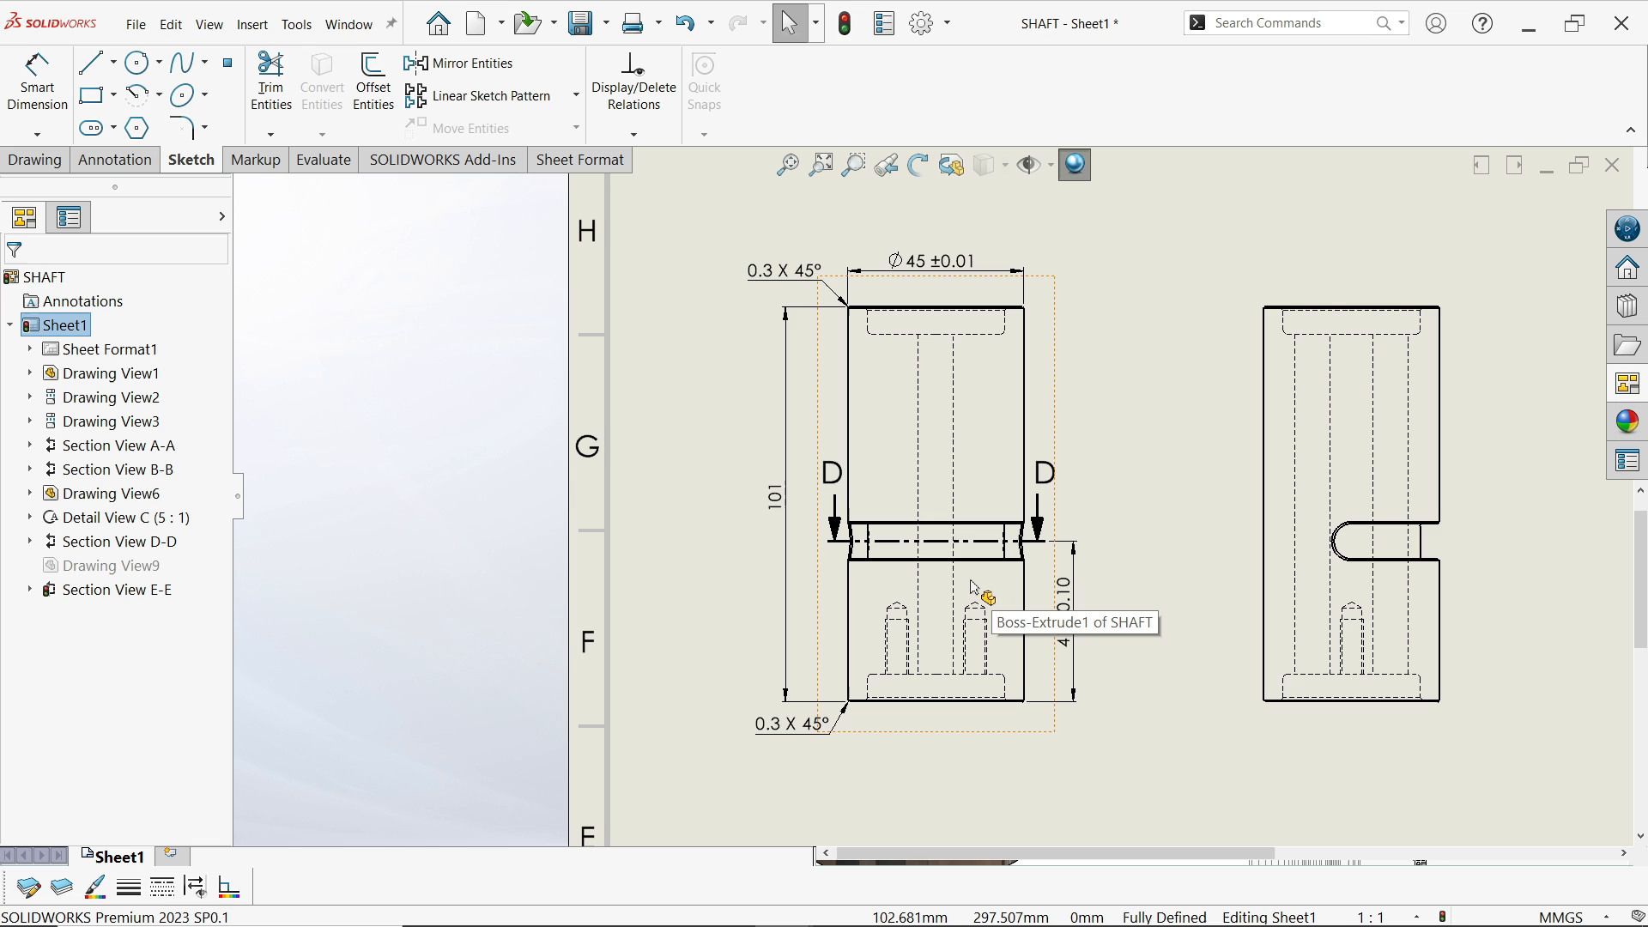
# Start a Smart Dimension for the slot in the side view
pyautogui.scroll(3, 975, 587)
pyautogui.scroll(-5, 1313, 592)
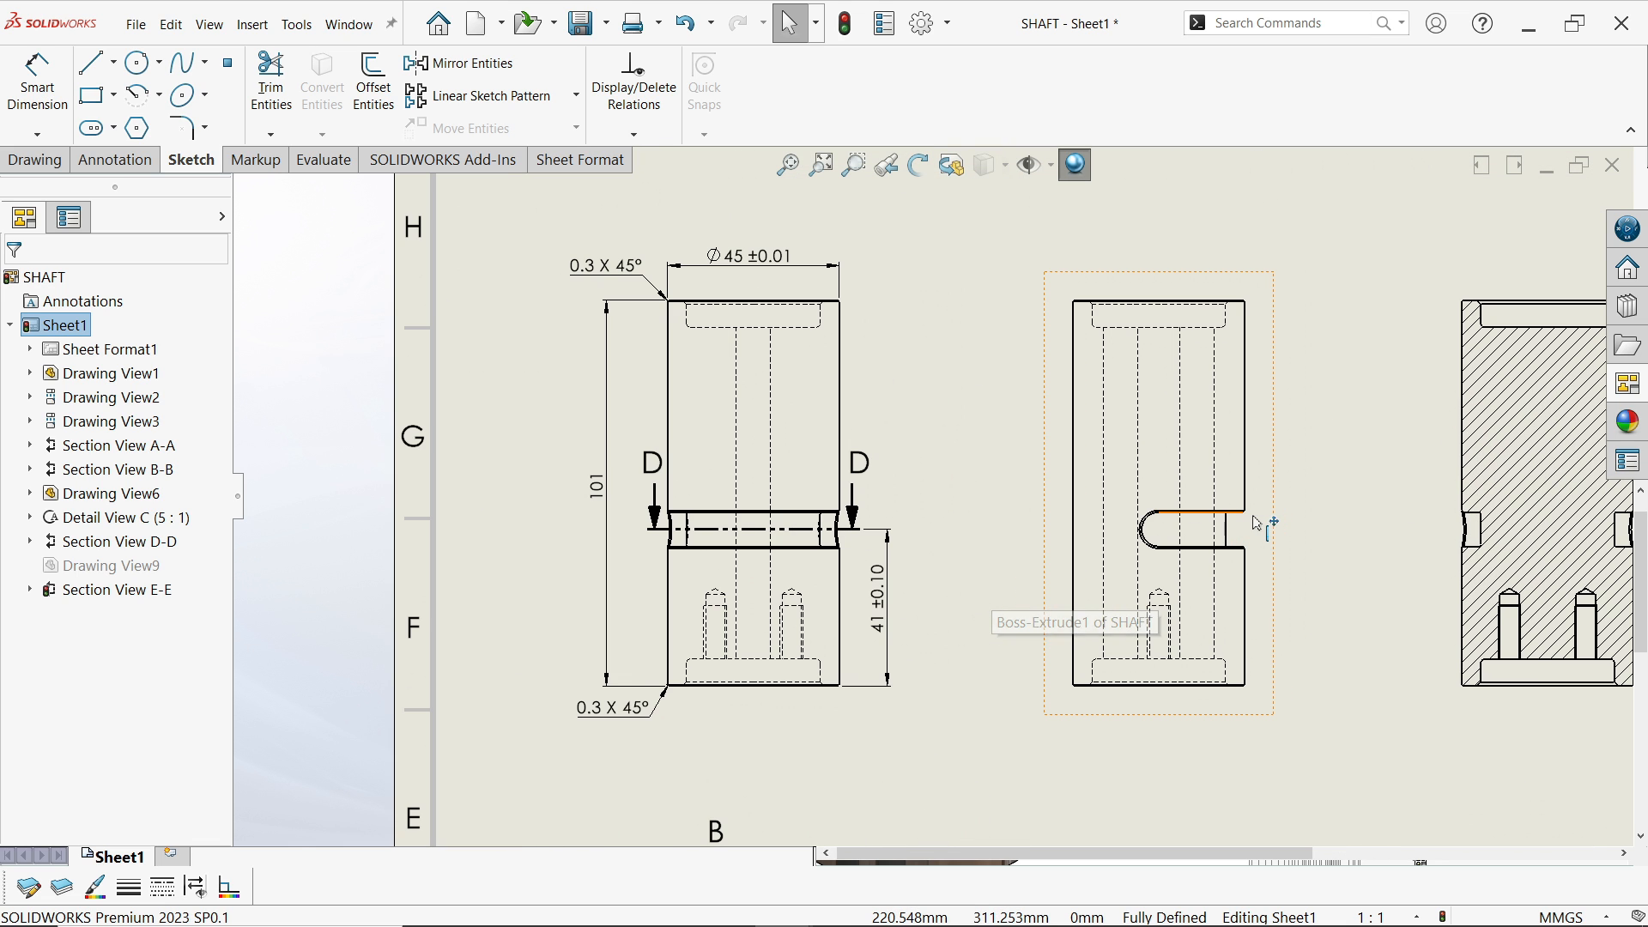
pyautogui.click(37, 82)
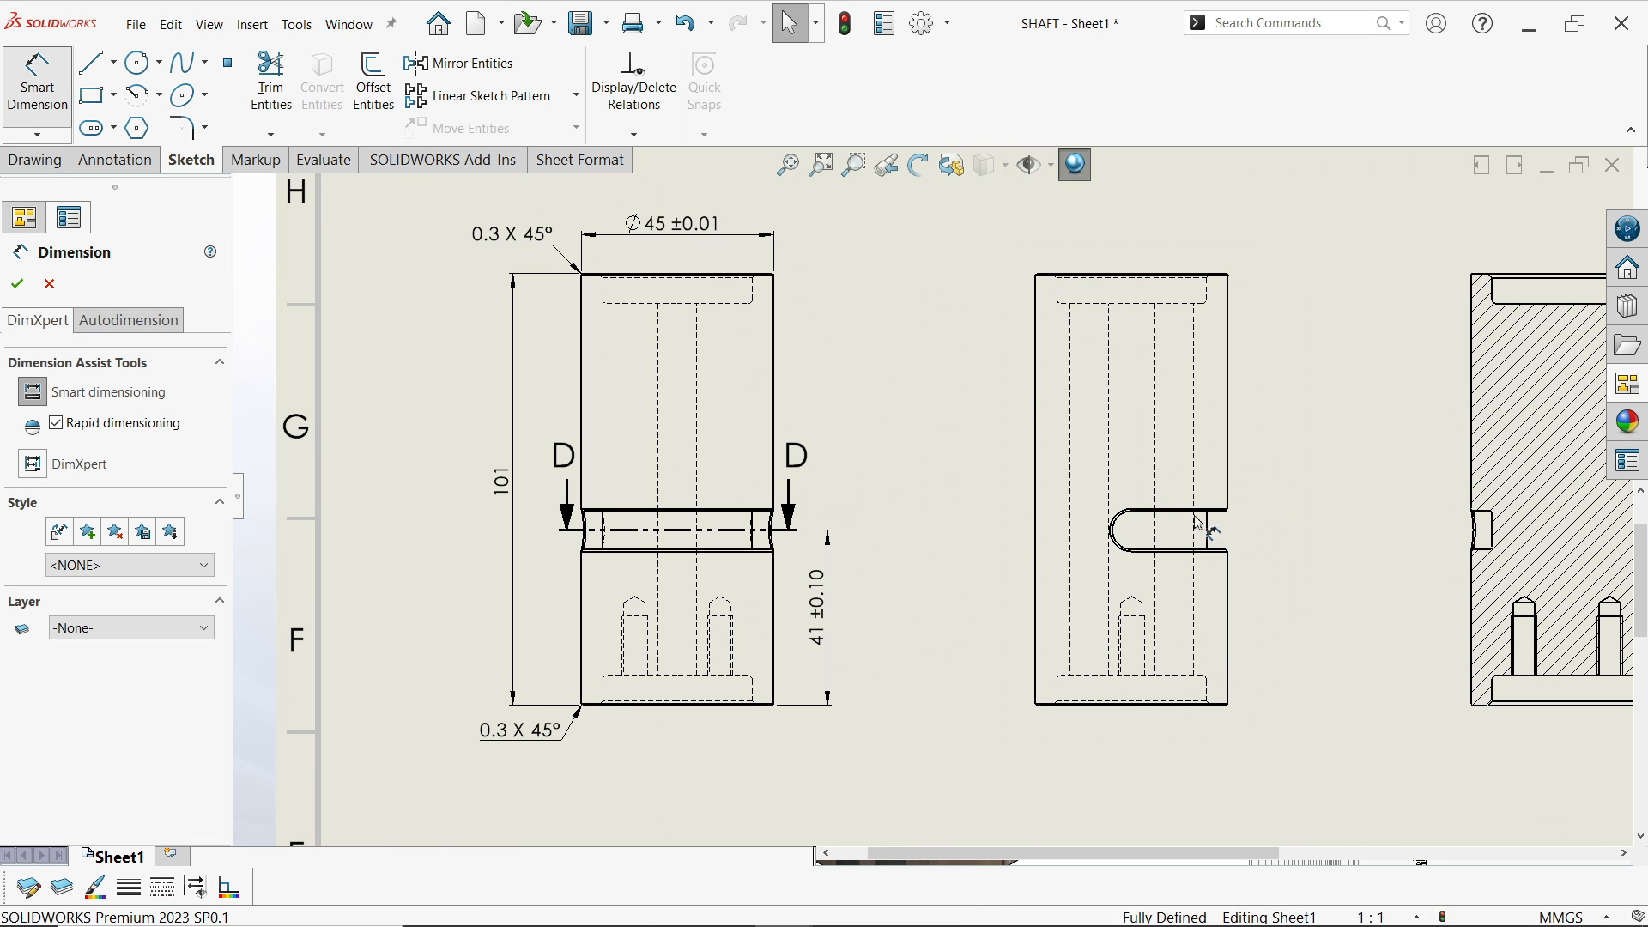
# Dimension the radius of the slot's inner rounded end in the side view, placing the text outside the shaft's outline
pyautogui.scroll(-5, 1202, 506)
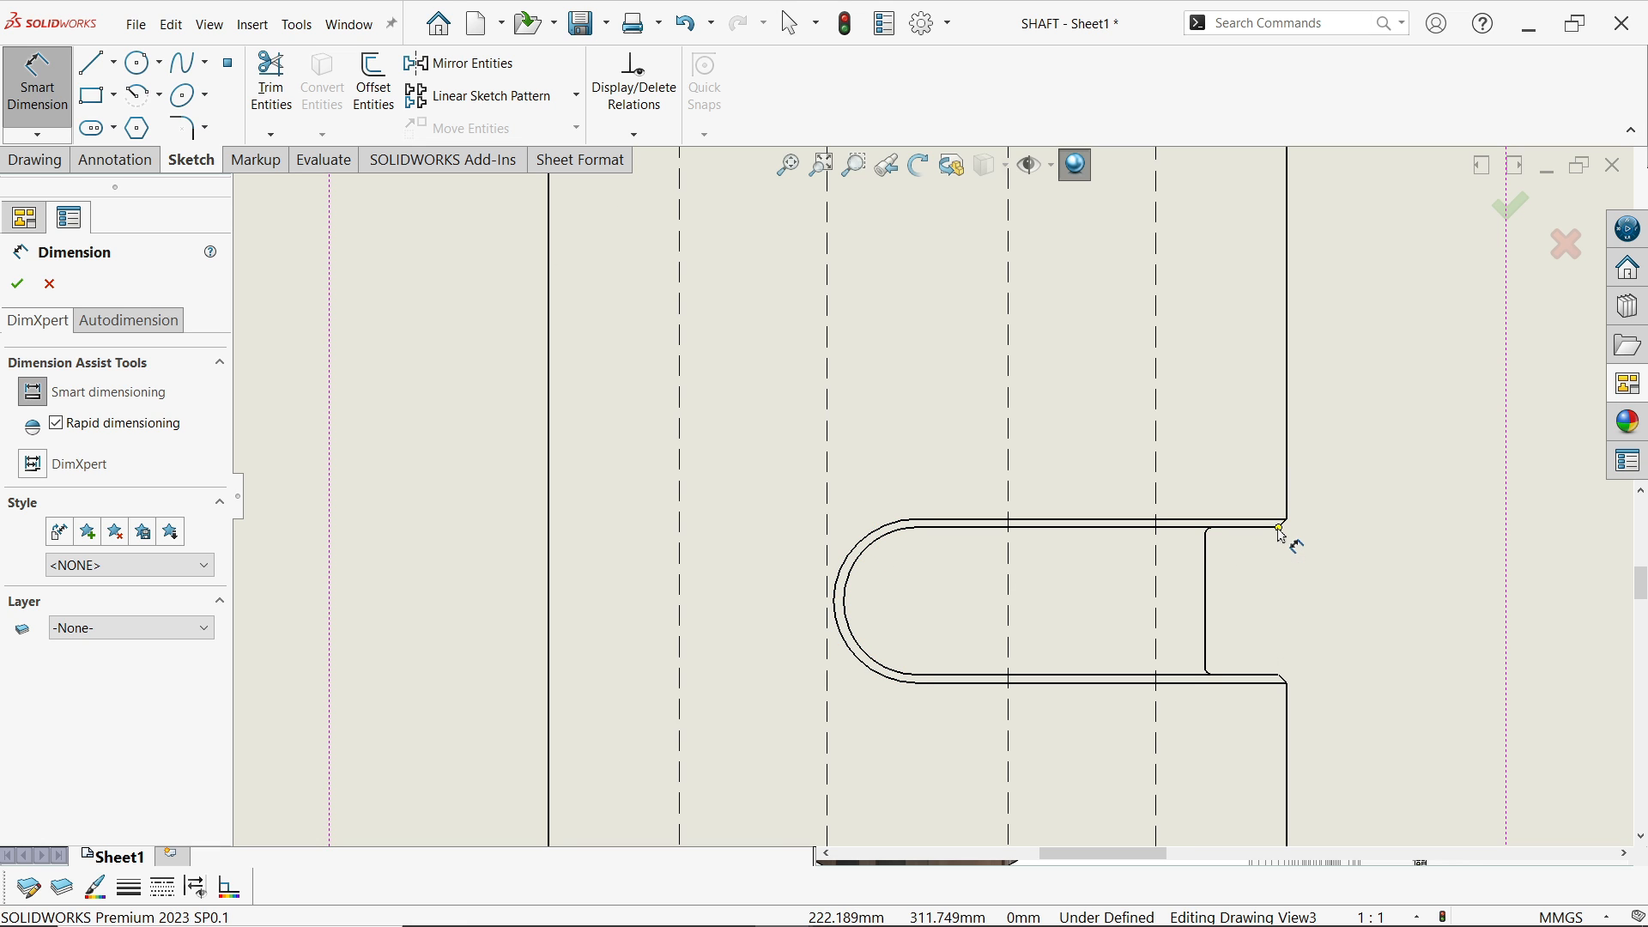
pyautogui.click(866, 562)
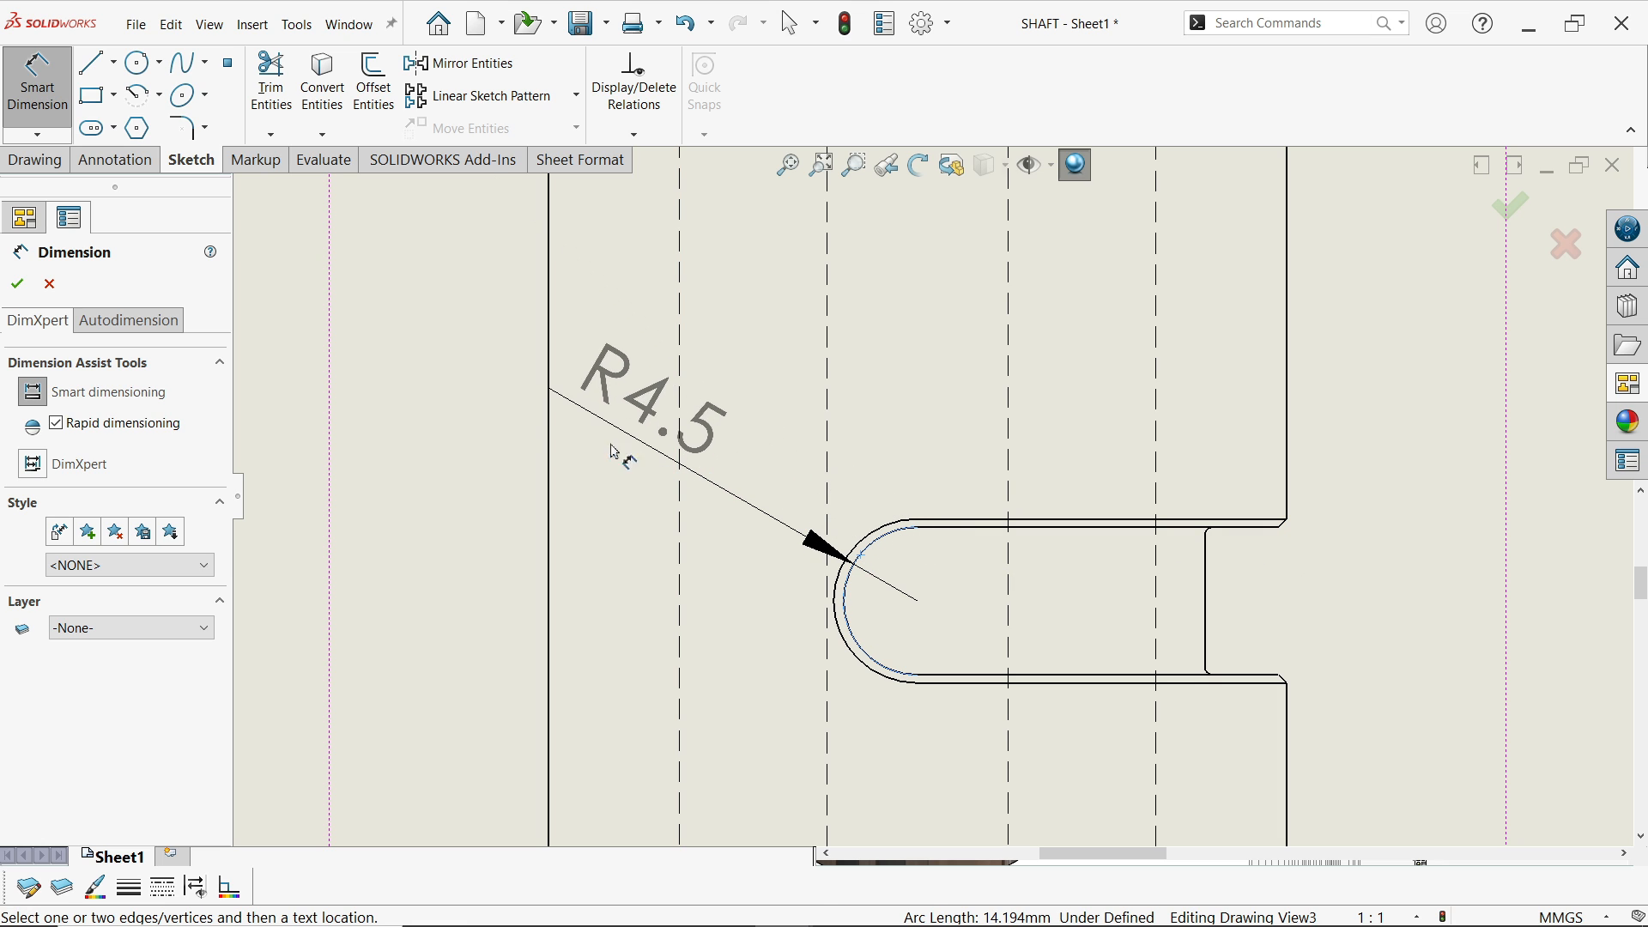
pyautogui.scroll(3, 463, 404)
pyautogui.click(593, 390)
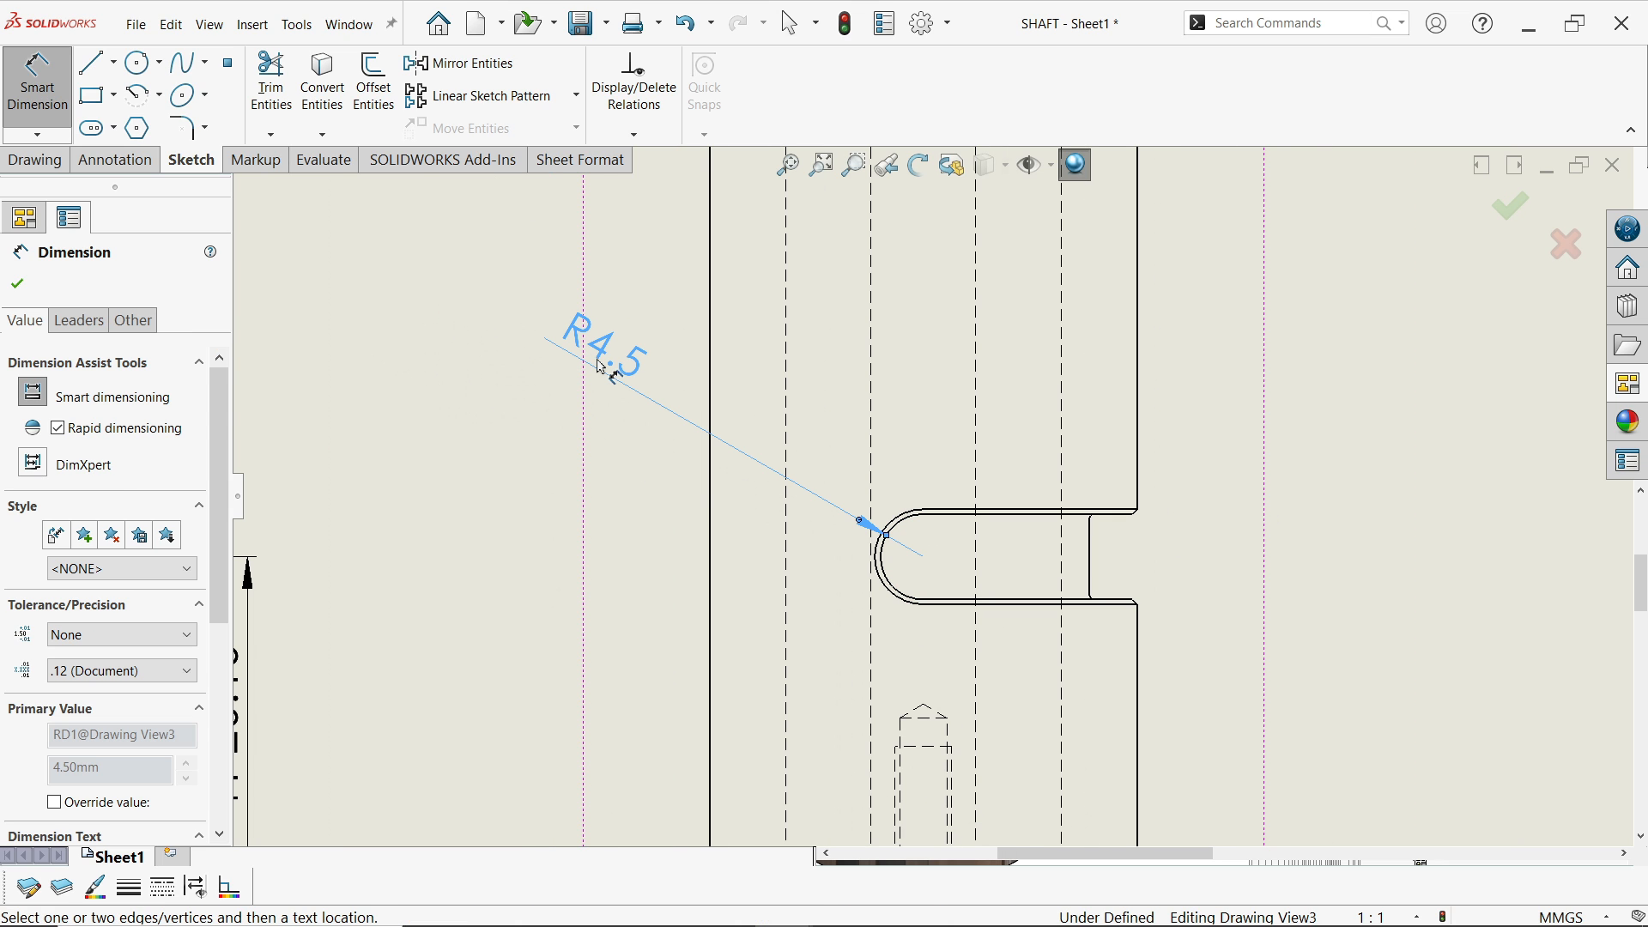
pyautogui.click(19, 285)
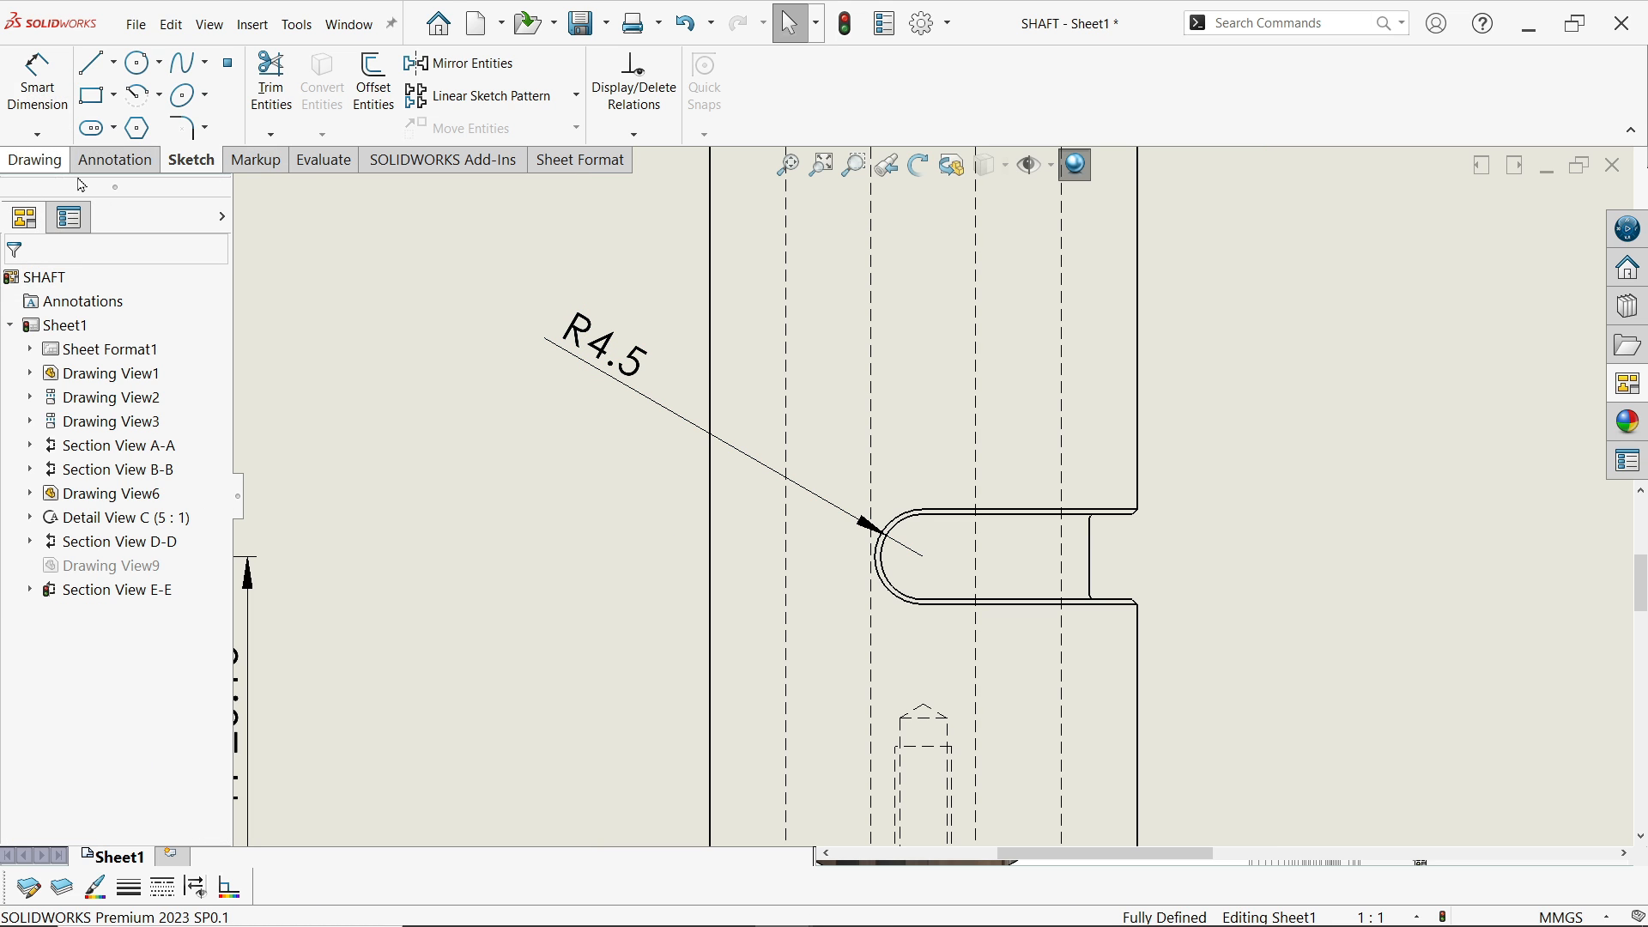
# Add a center mark to the slot's rounded end in the side view
pyautogui.click(115, 160)
pyautogui.click(859, 72)
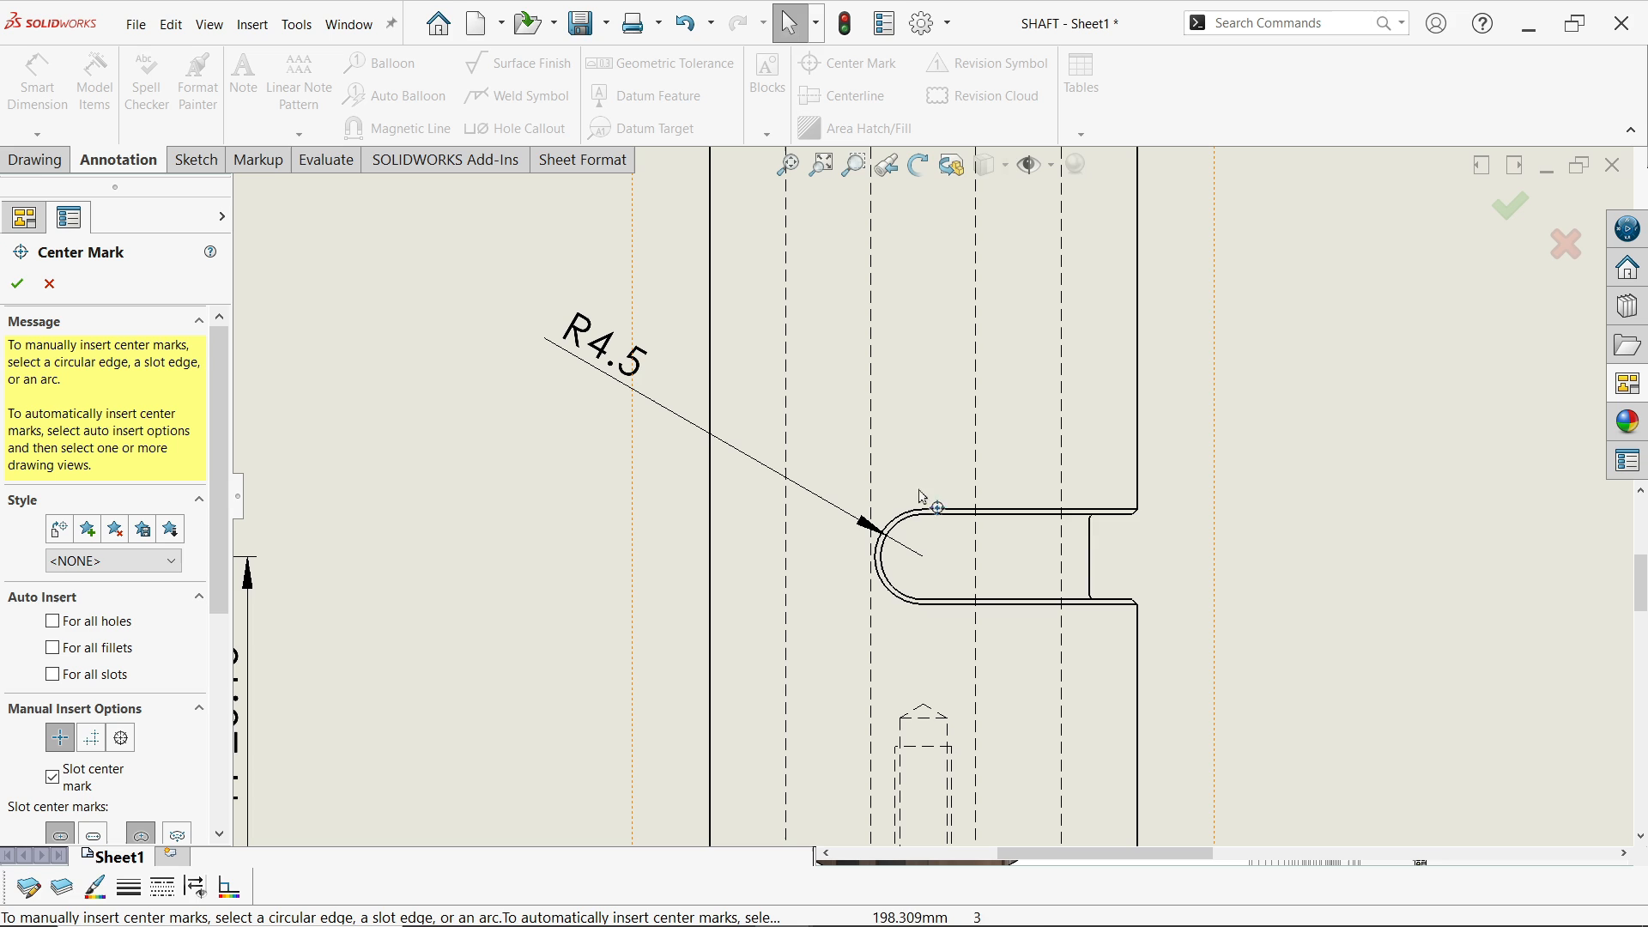
pyautogui.click(910, 537)
pyautogui.scroll(-3, 922, 553)
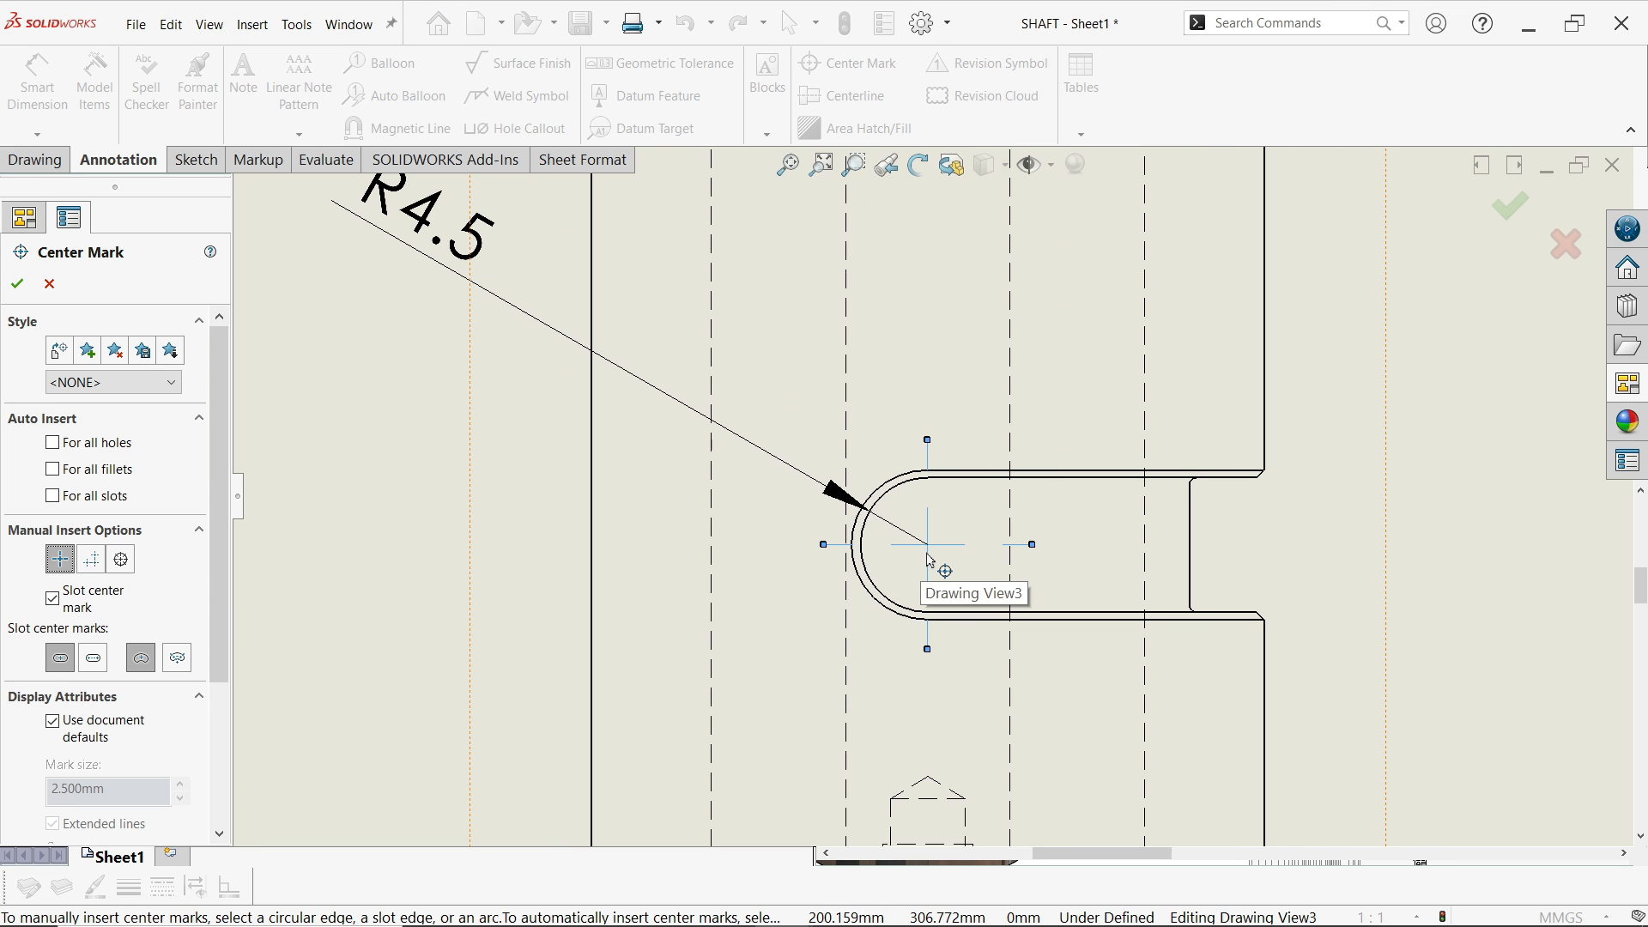
pyautogui.click(17, 285)
# Add centerlines to the two long hidden holes in the side view
pyautogui.scroll(3, 974, 521)
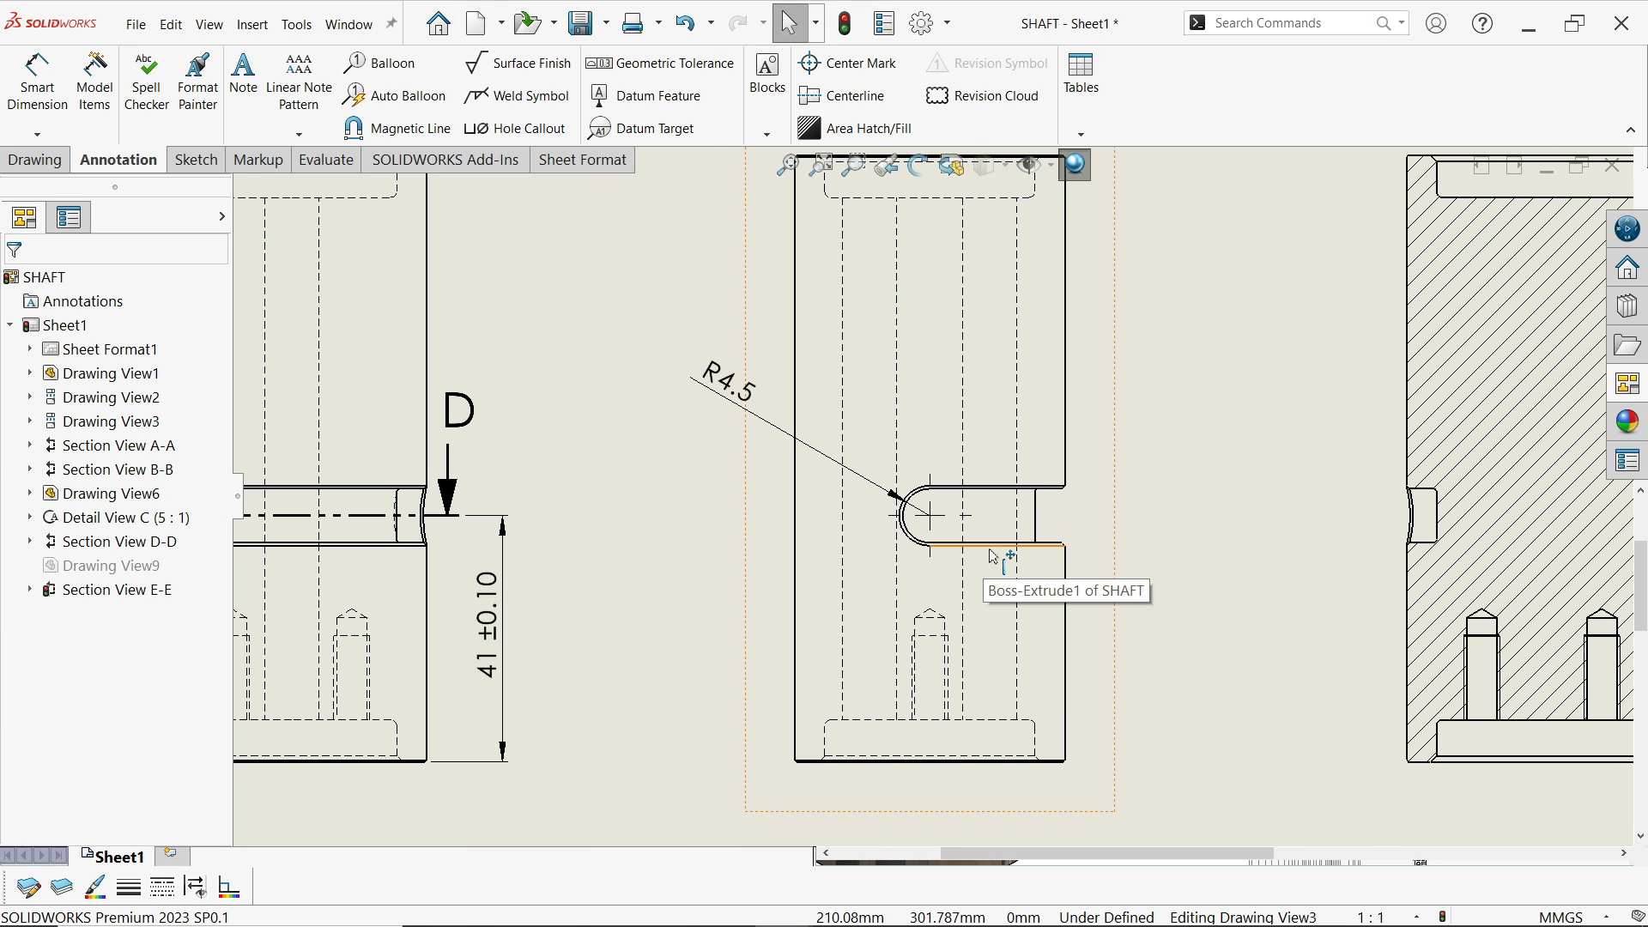
pyautogui.click(863, 96)
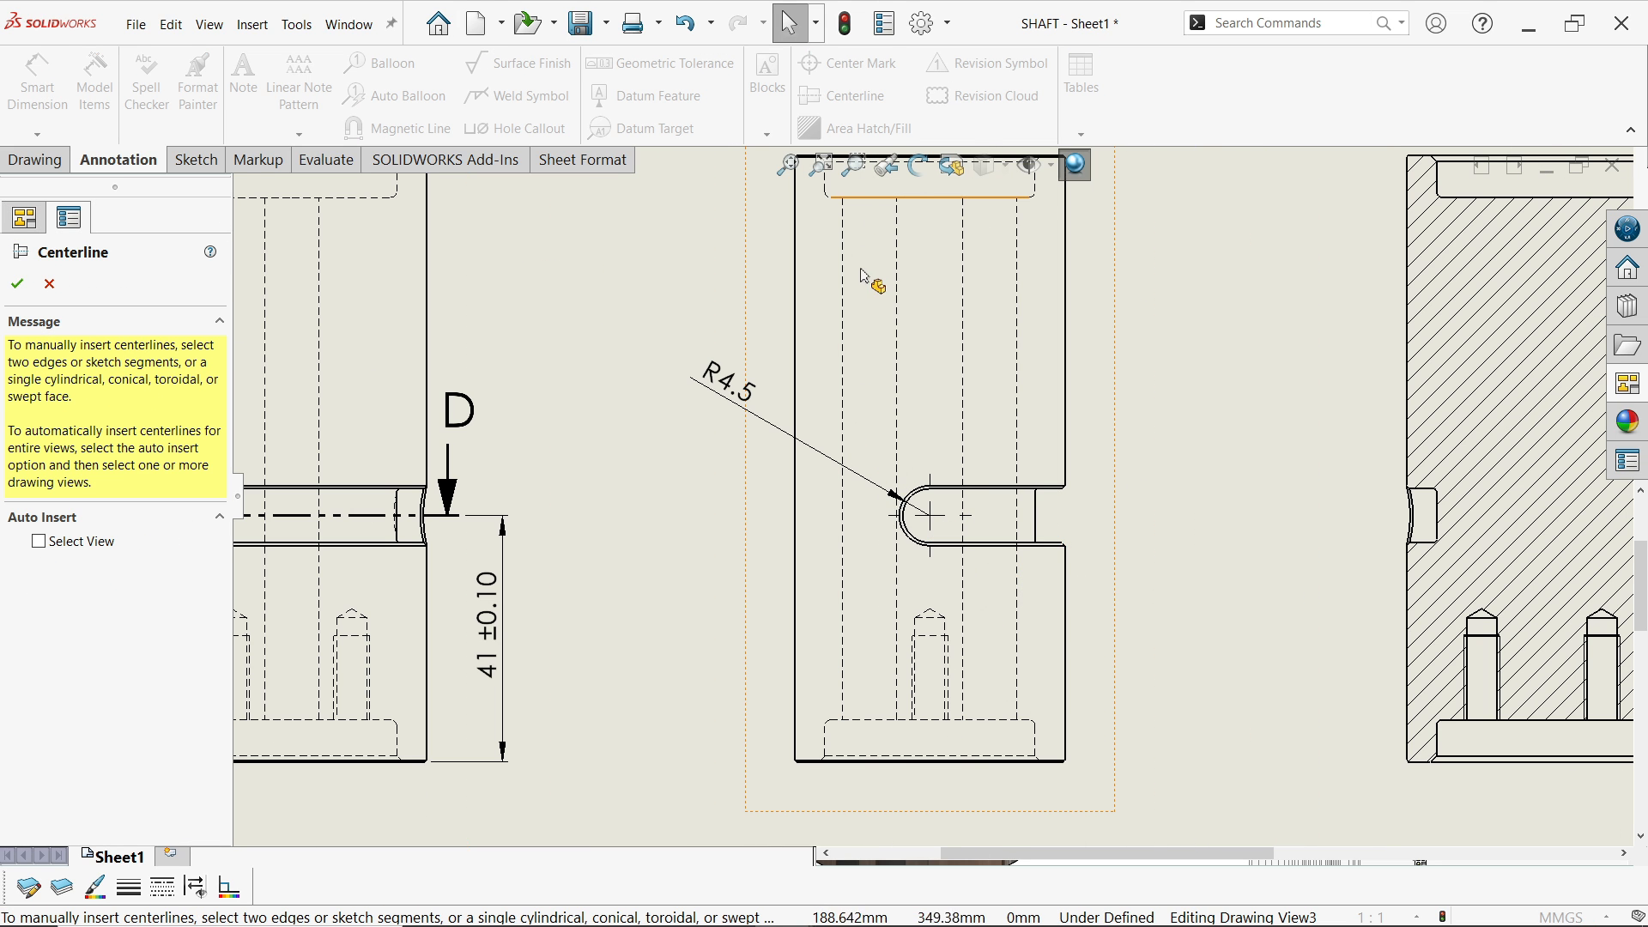
pyautogui.click(846, 367)
pyautogui.click(899, 367)
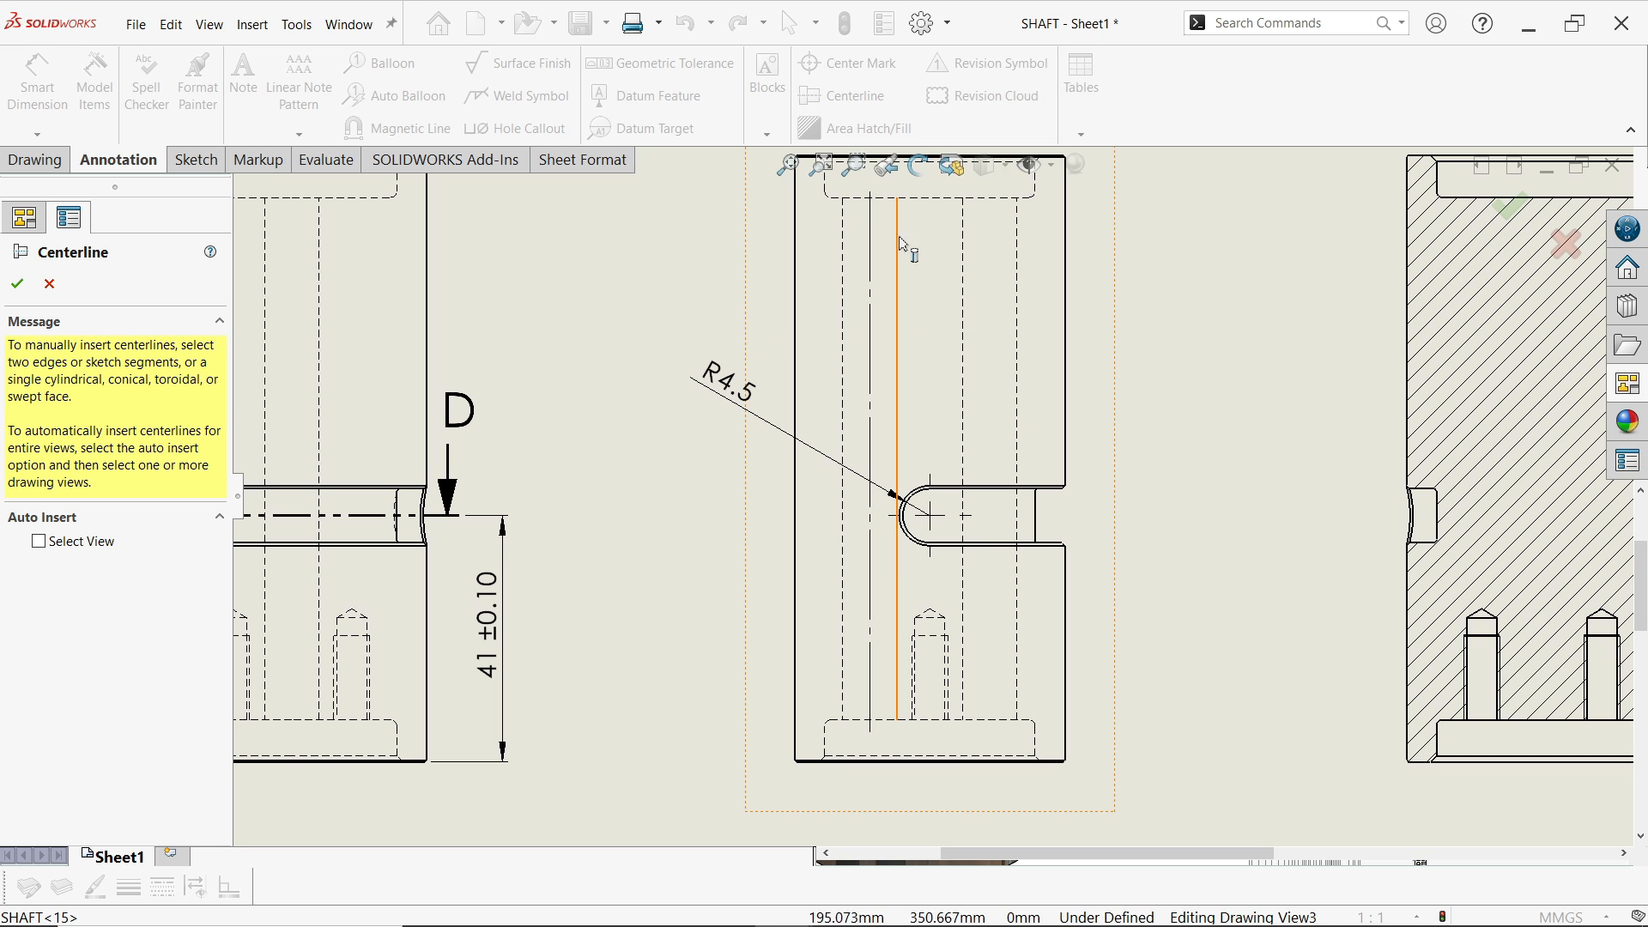
pyautogui.click(1019, 372)
# Add a centerline to the long central hidden hole in the front view
pyautogui.press('f')
pyautogui.scroll(4, 646, 452)
pyautogui.scroll(-1, 687, 442)
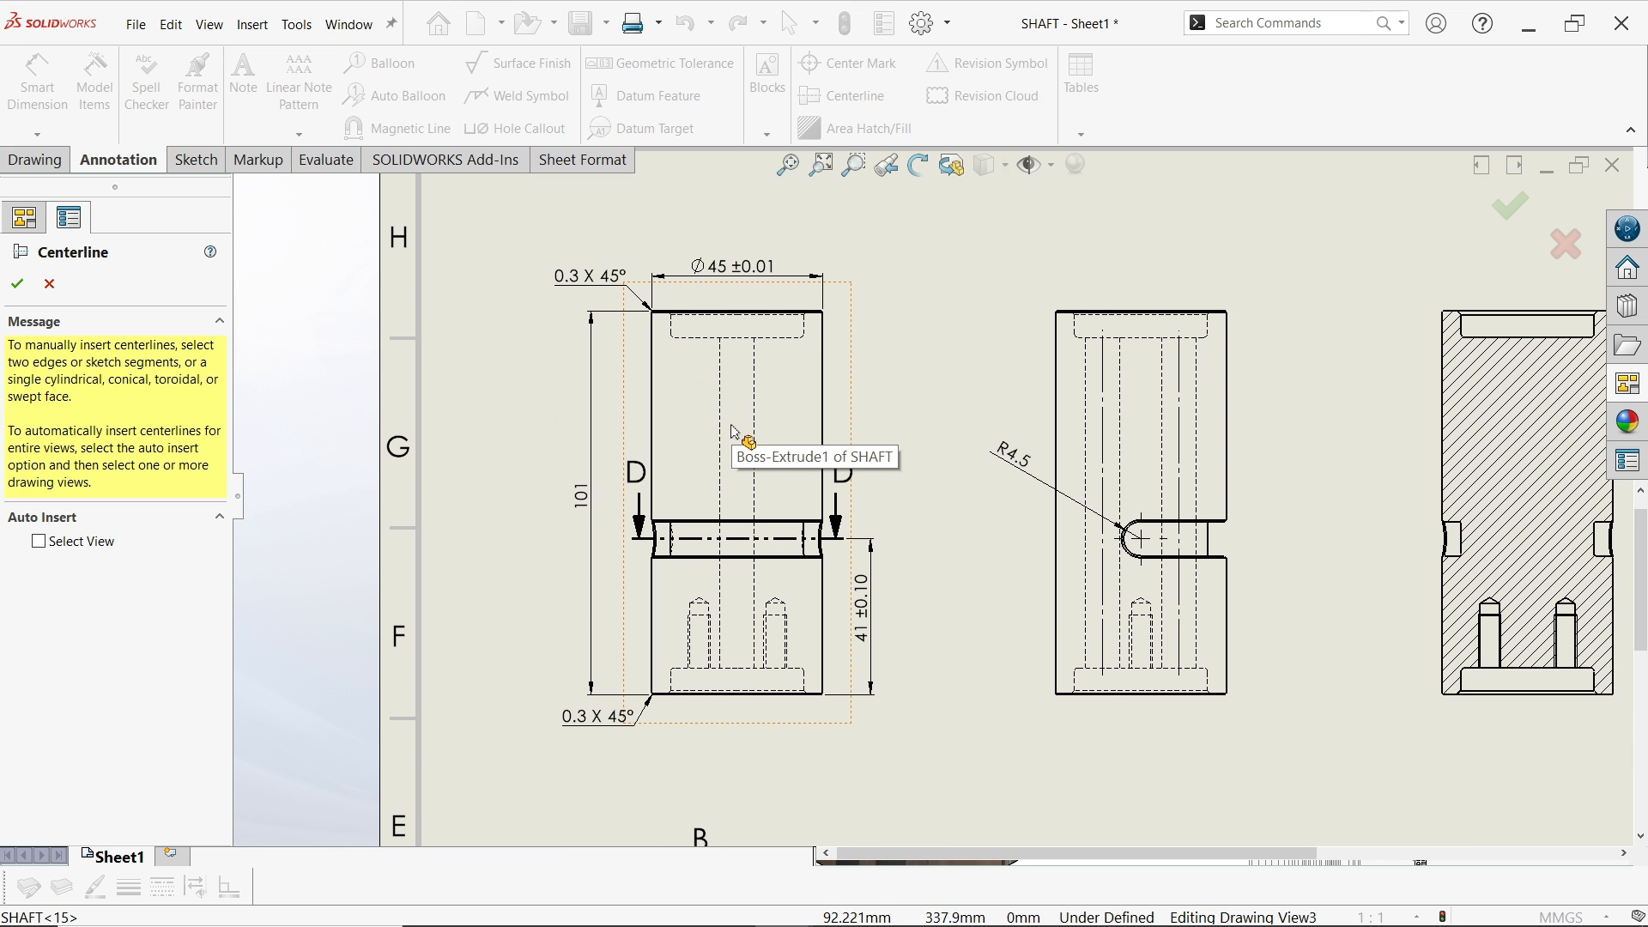
pyautogui.click(755, 438)
pyautogui.click(721, 436)
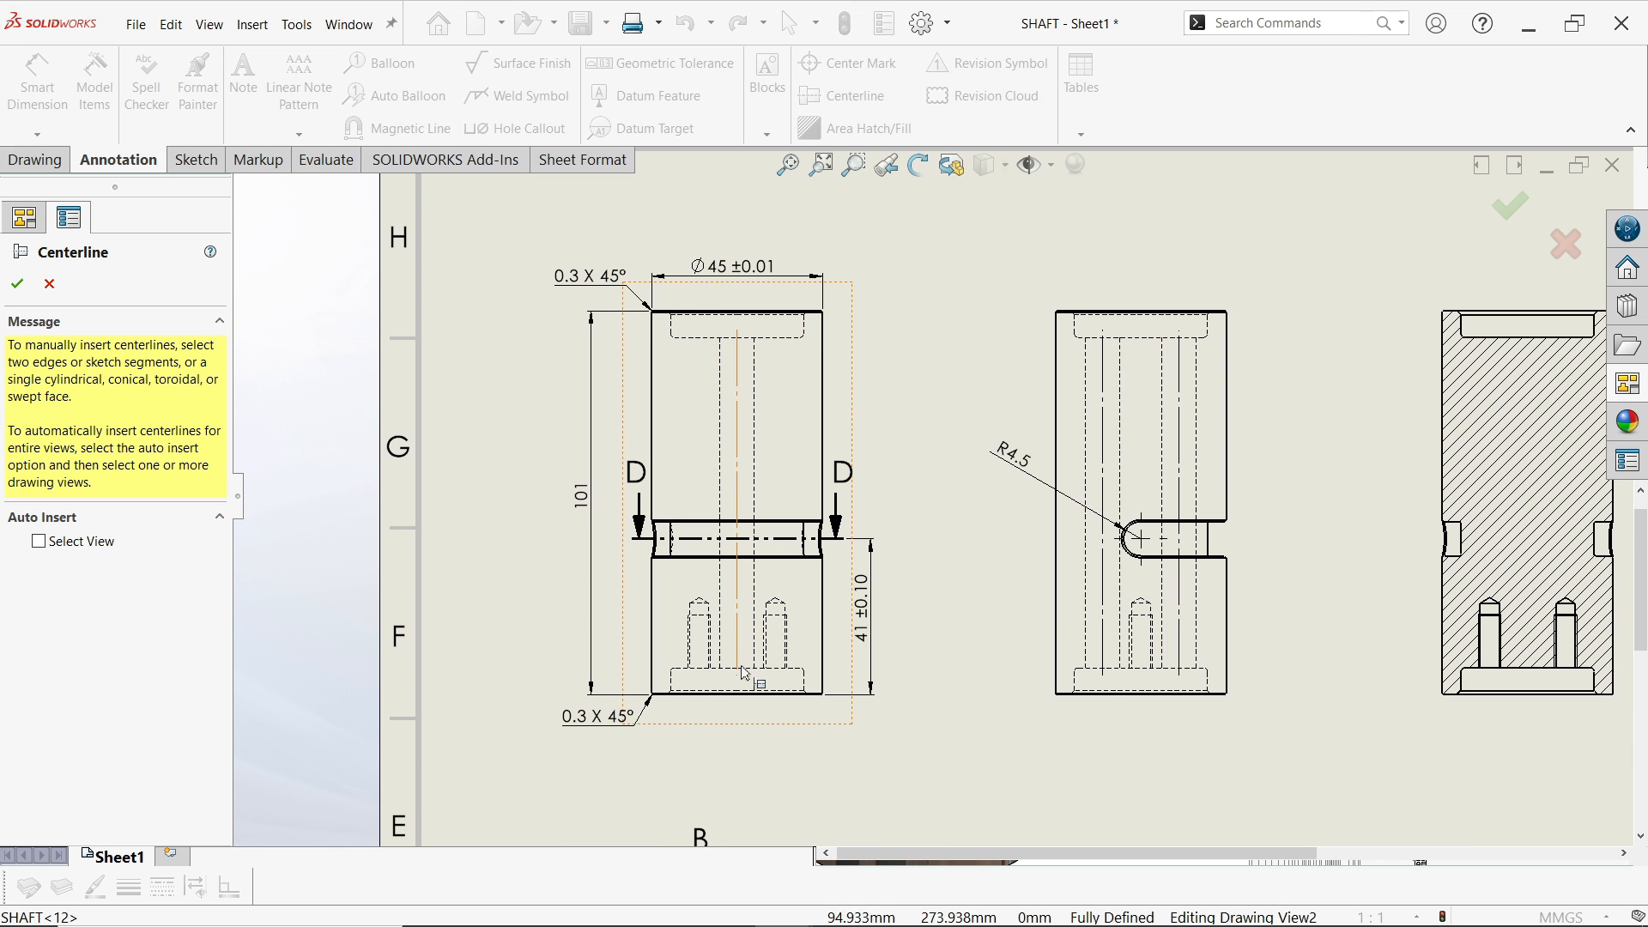
# Add centerlines to the two threaded blind holes near the base of the front view
pyautogui.scroll(6, 745, 674)
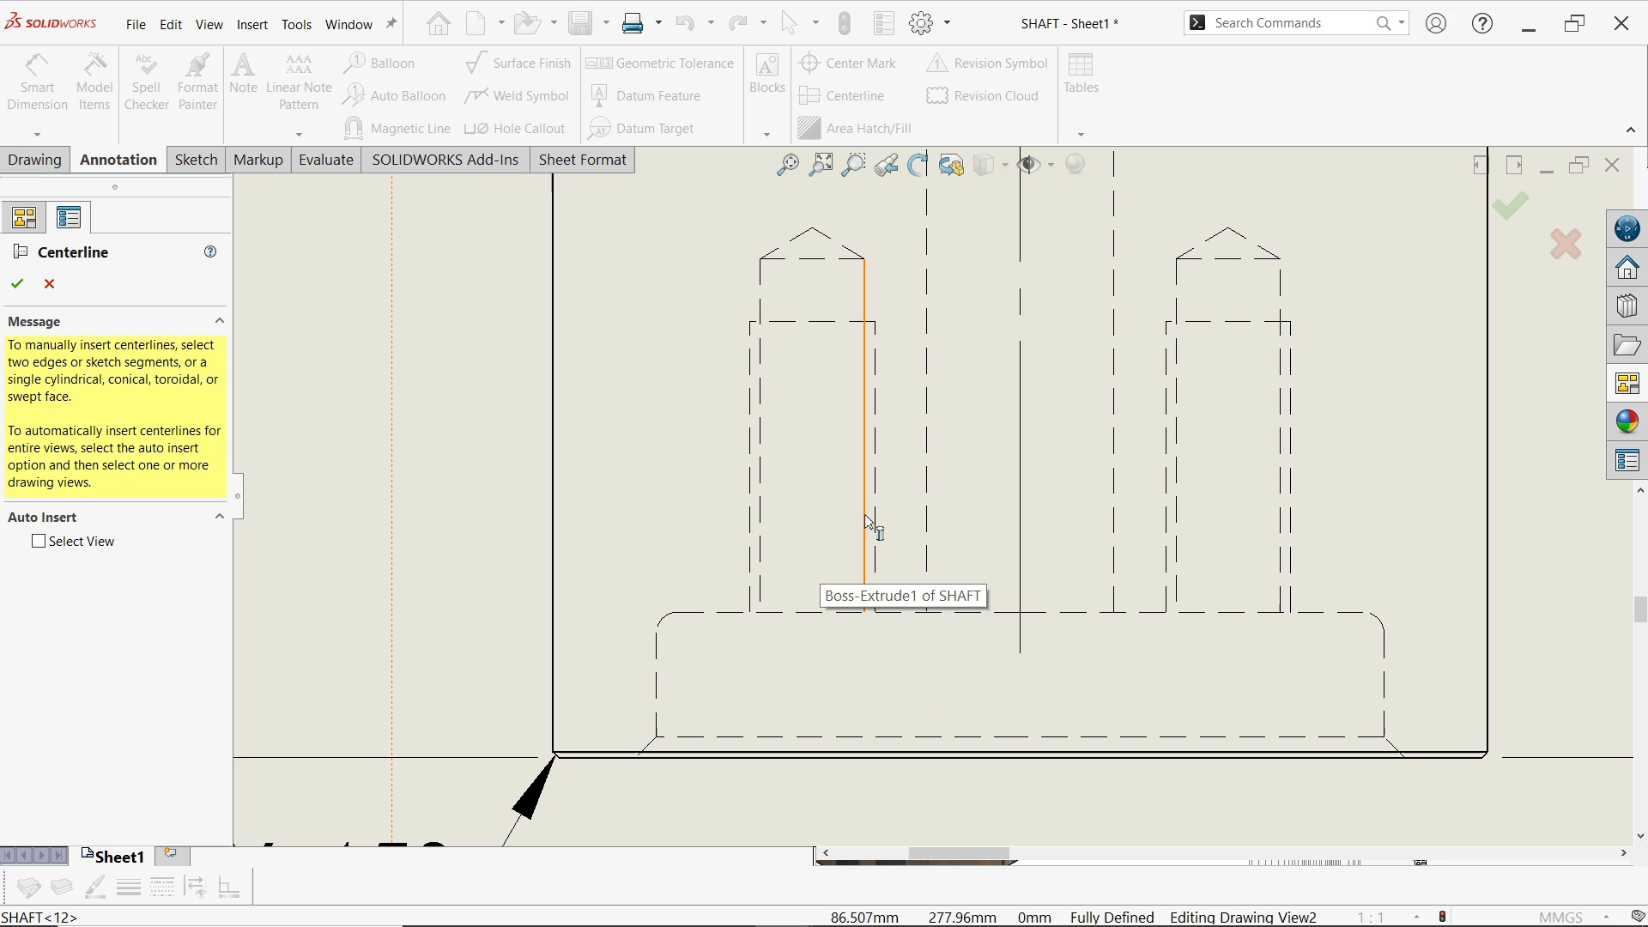
pyautogui.click(865, 519)
pyautogui.click(763, 516)
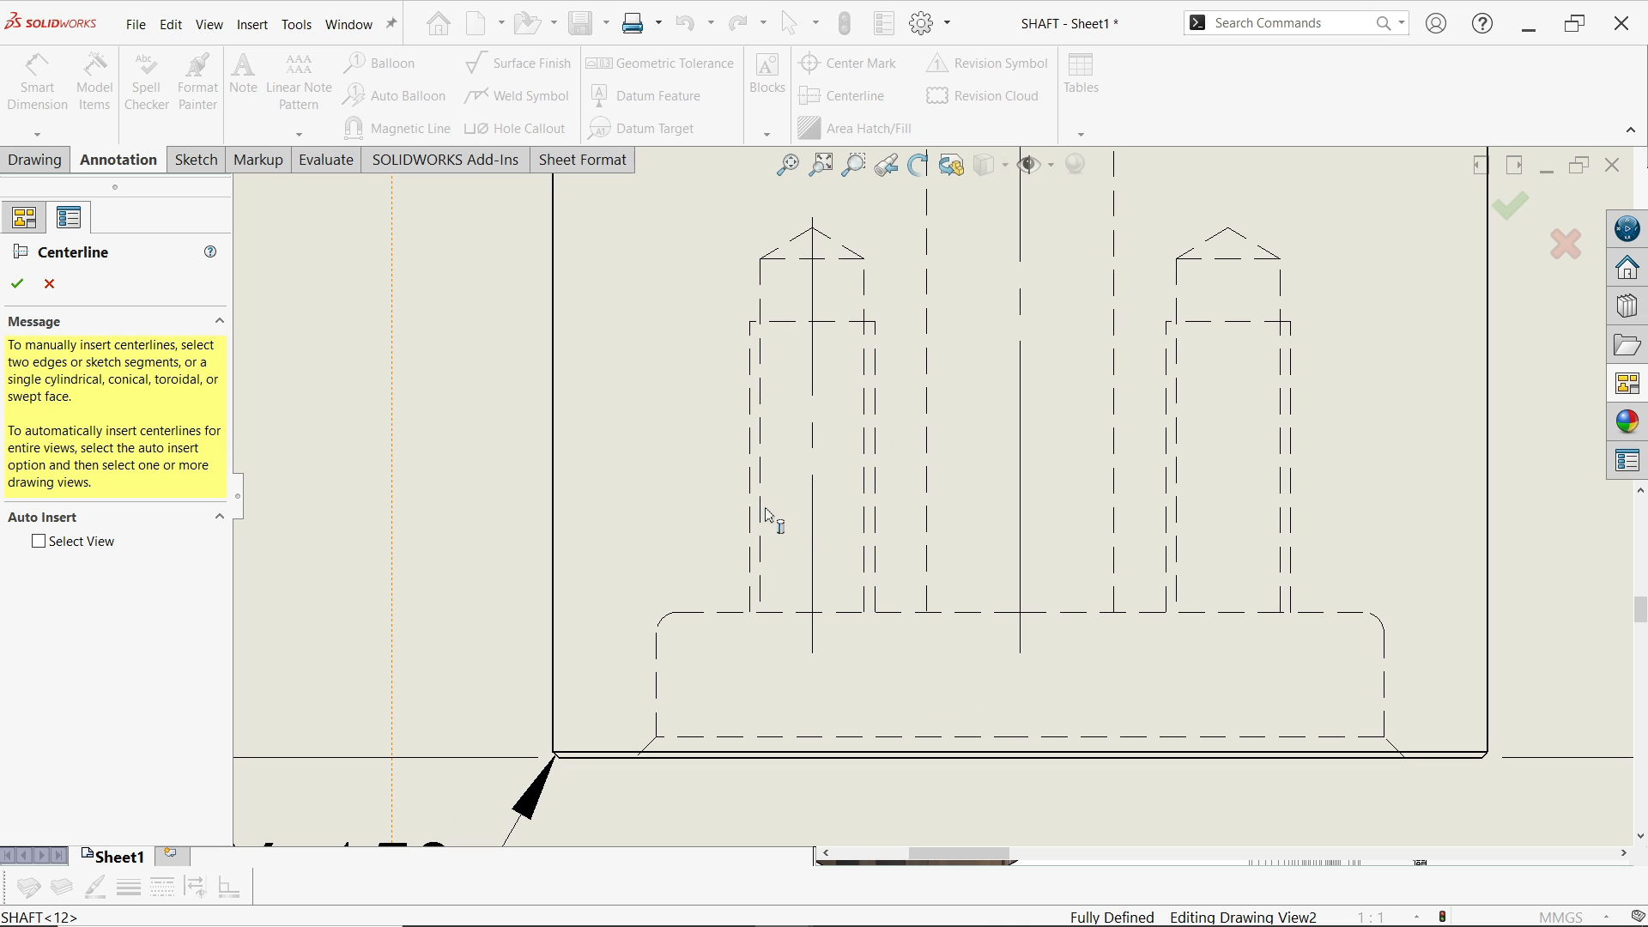
pyautogui.click(1179, 532)
# Extend the front view's central centerline to the bottom and top ends of the shaft
pyautogui.click(1021, 639)
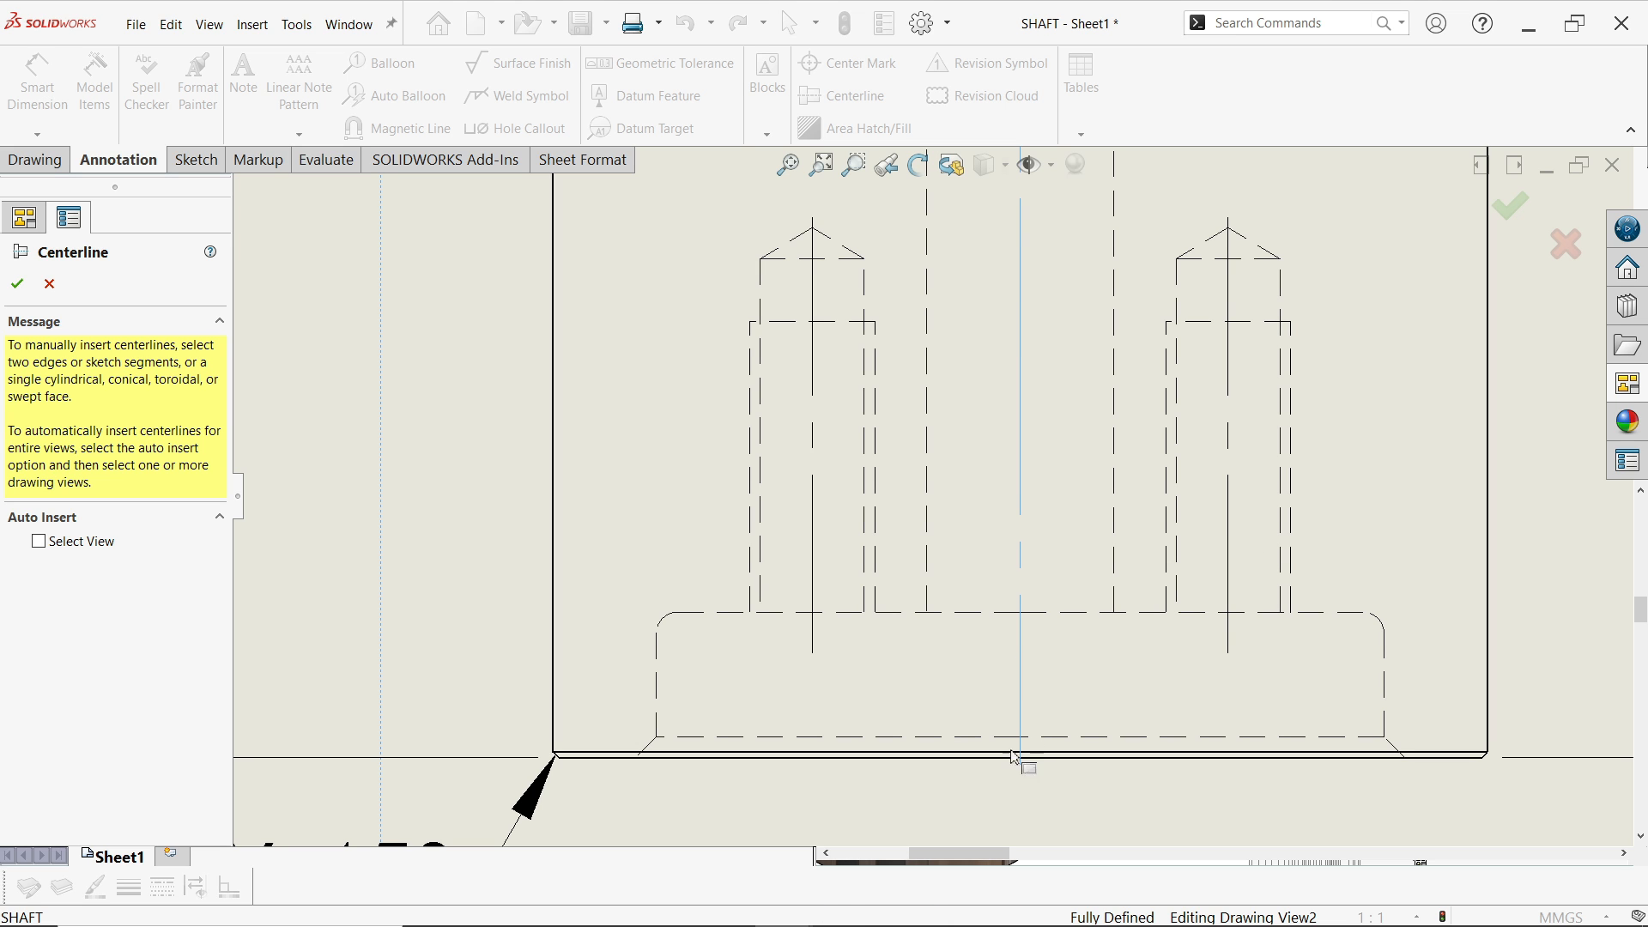
pyautogui.scroll(10, 1052, 616)
pyautogui.scroll(-5, 942, 266)
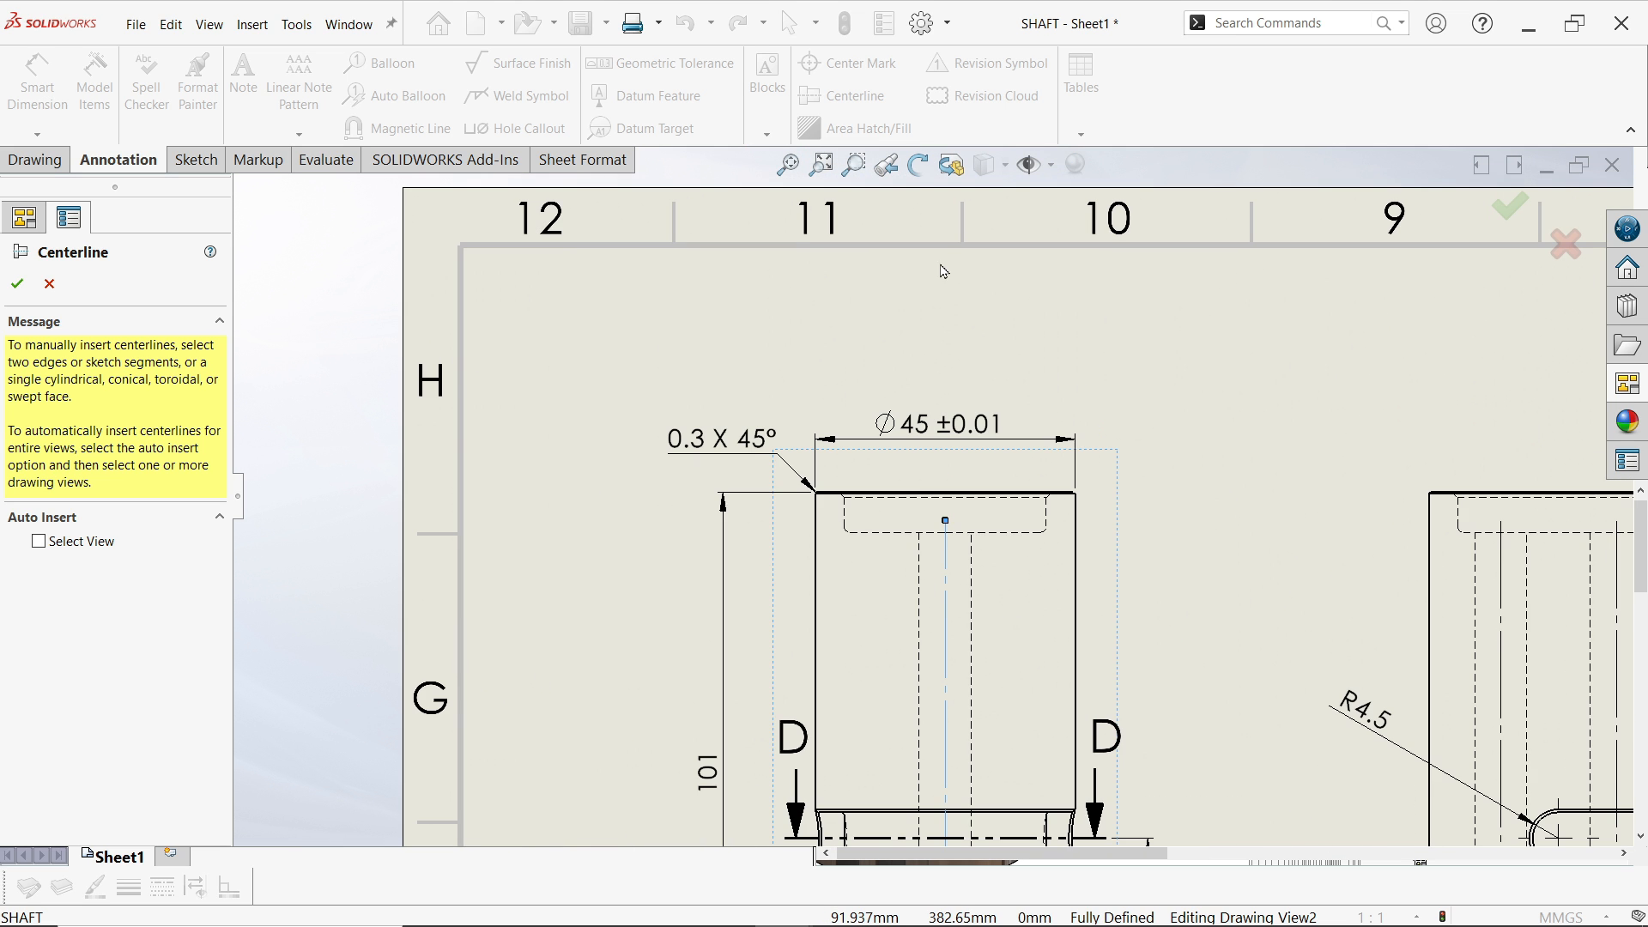
pyautogui.scroll(-3, 970, 403)
pyautogui.moveTo(898, 650); pyautogui.dragTo(898, 601)
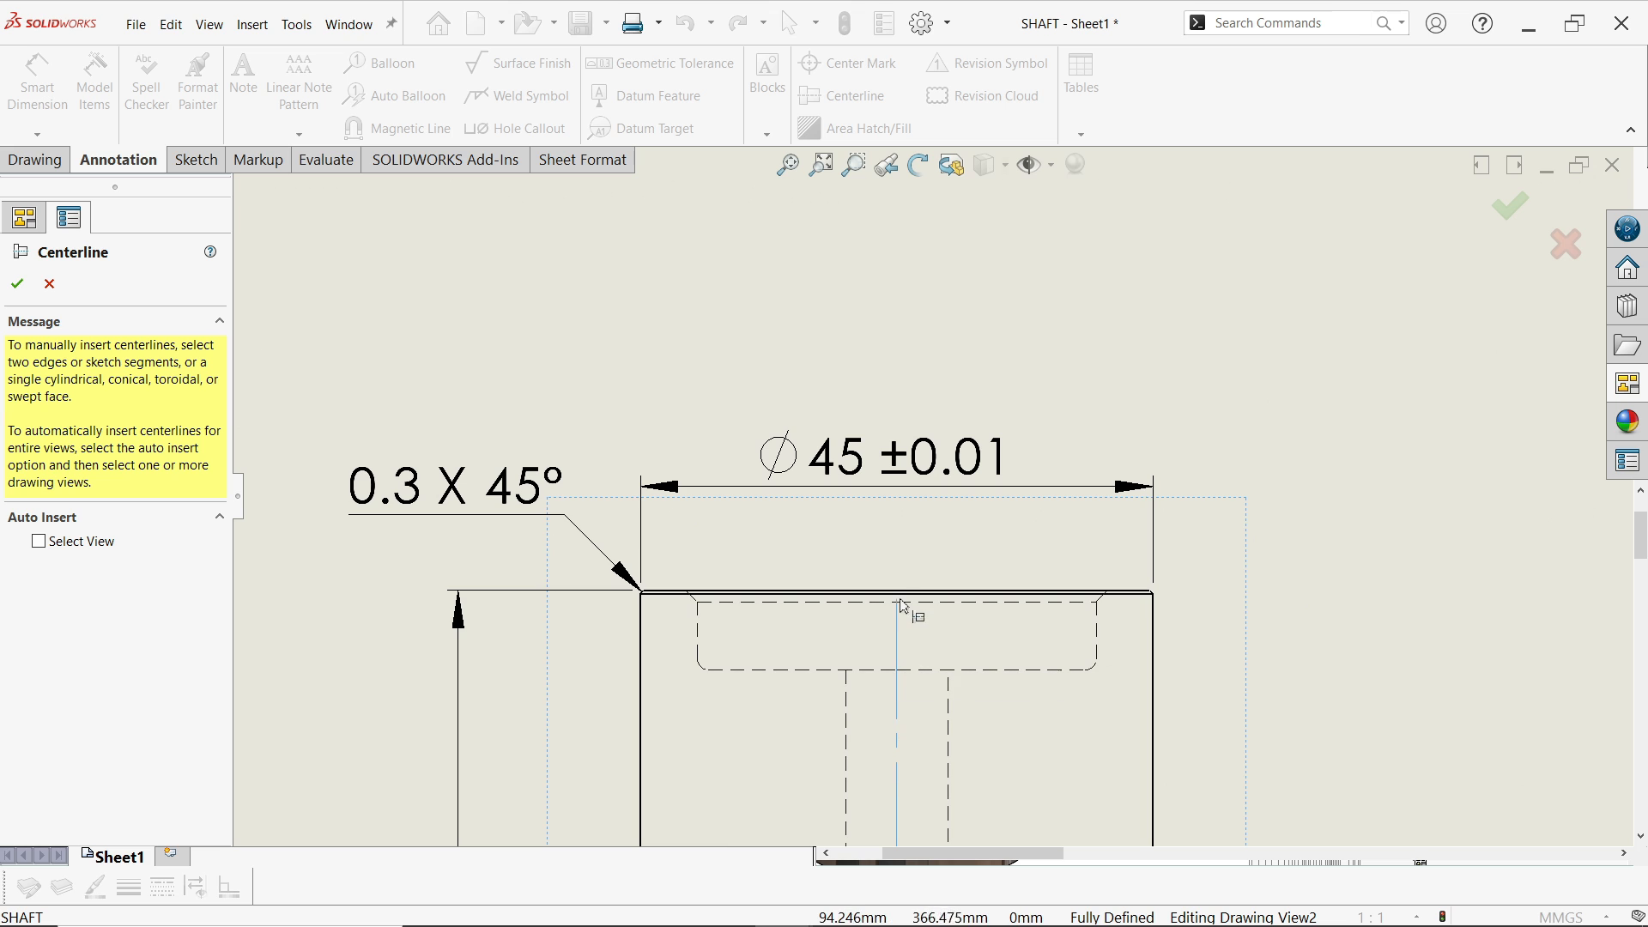
# Add a centerline to the hidden threaded blind hole near the base of the side view
pyautogui.scroll(8, 915, 585)
pyautogui.scroll(-4, 1086, 539)
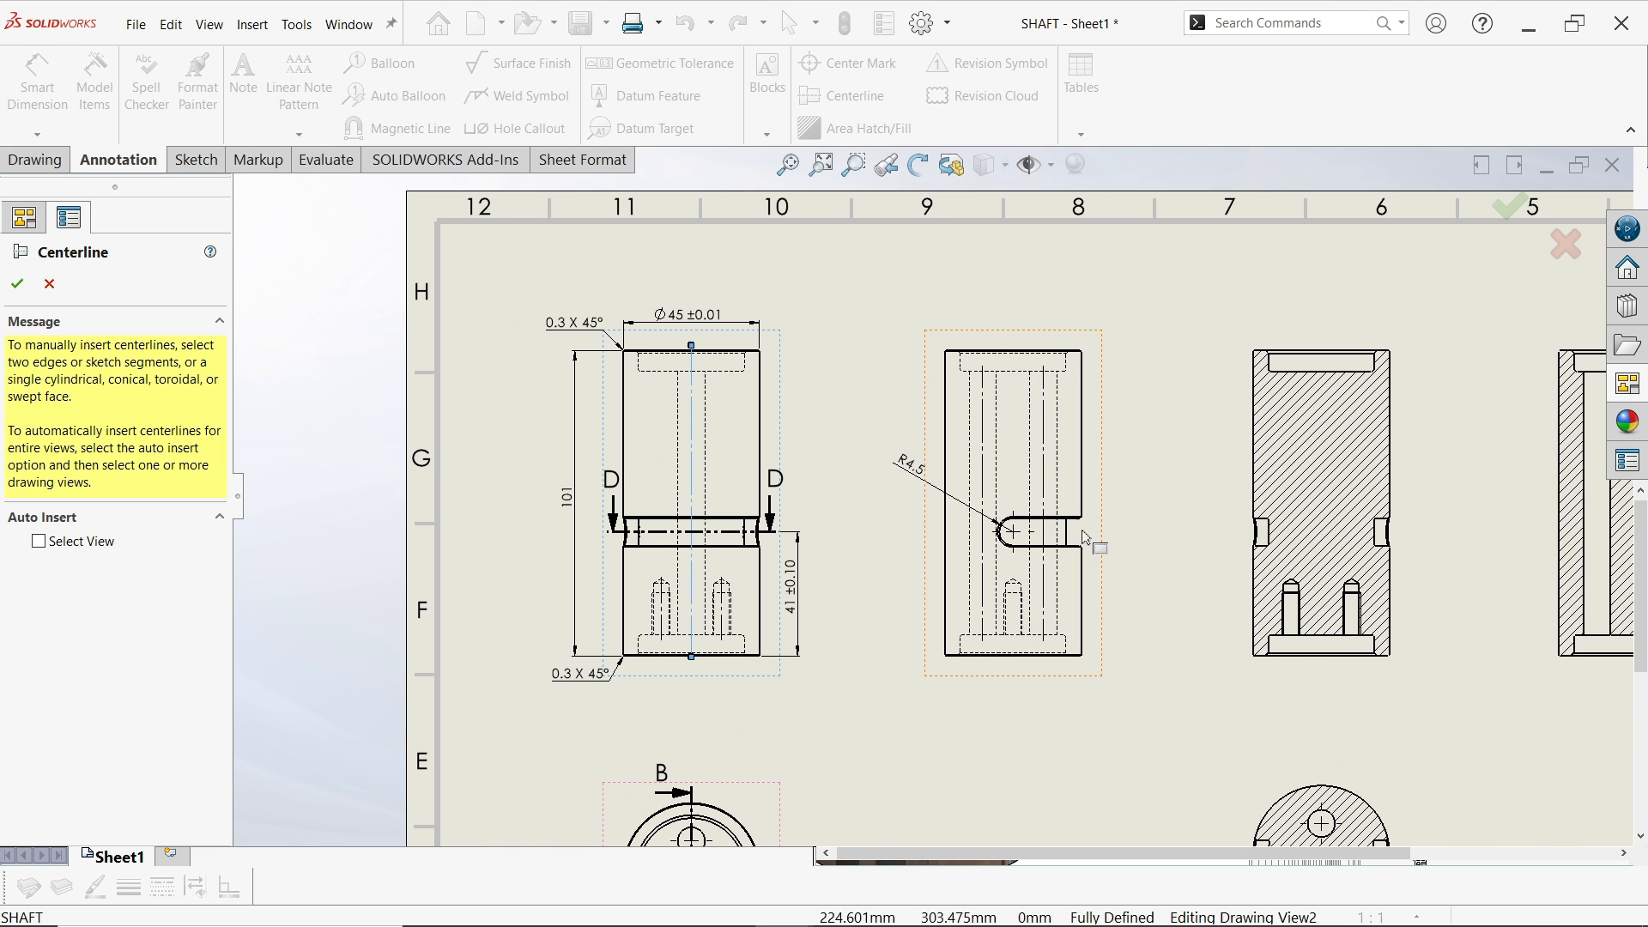
pyautogui.scroll(-5, 1038, 607)
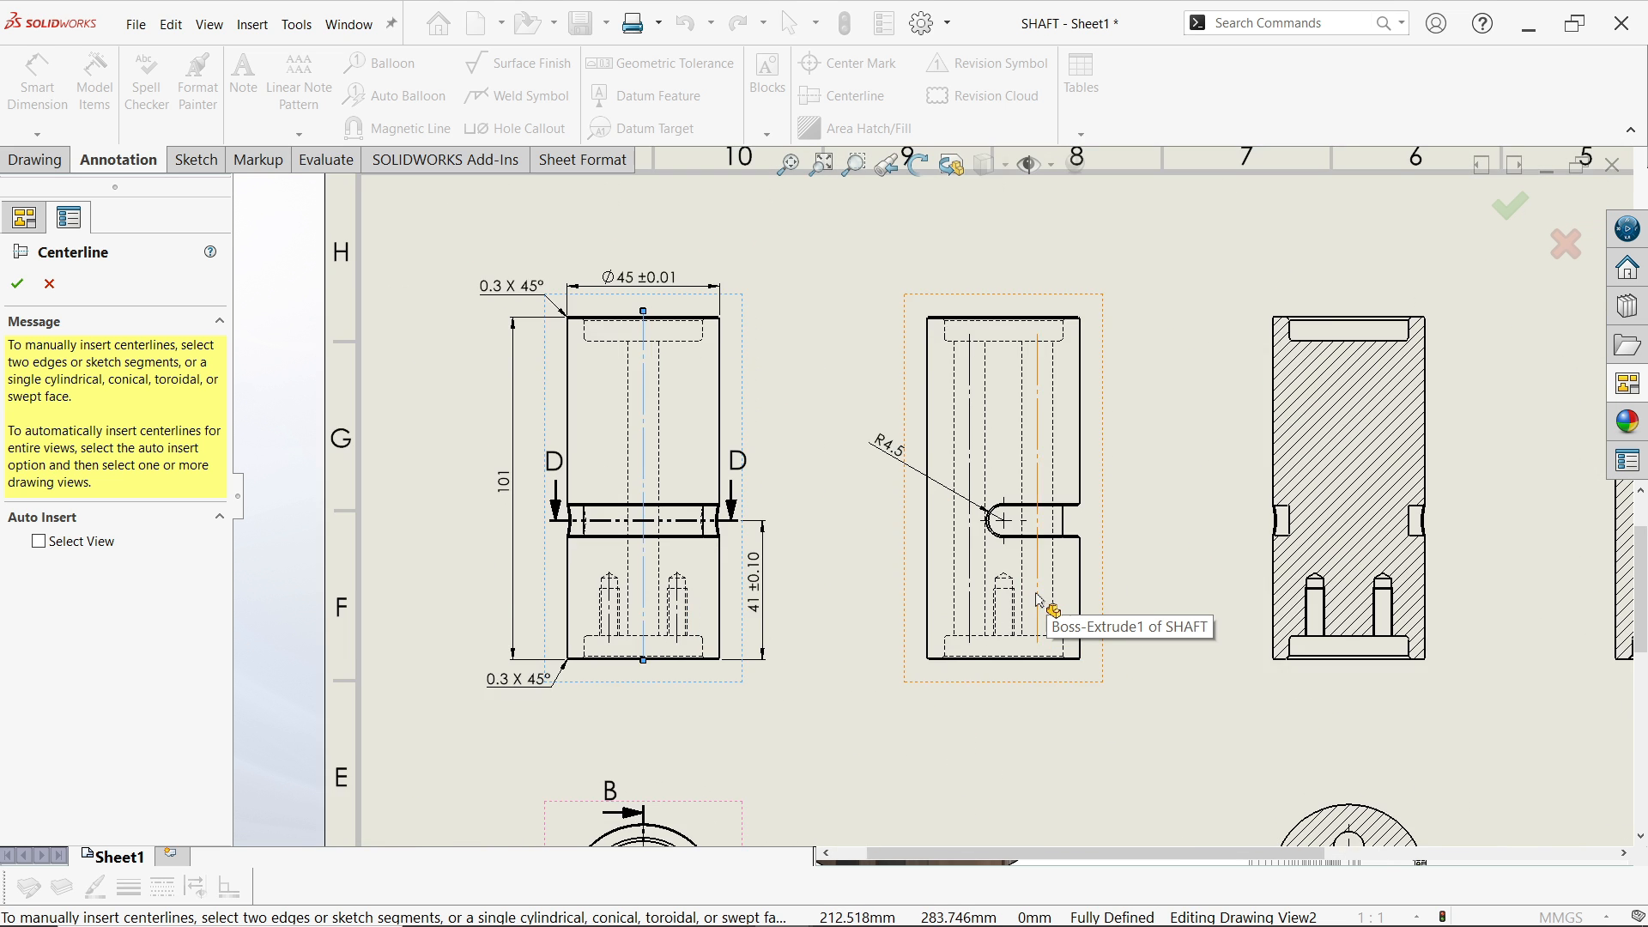
pyautogui.scroll(-2, 824, 563)
pyautogui.scroll(-2, 1048, 534)
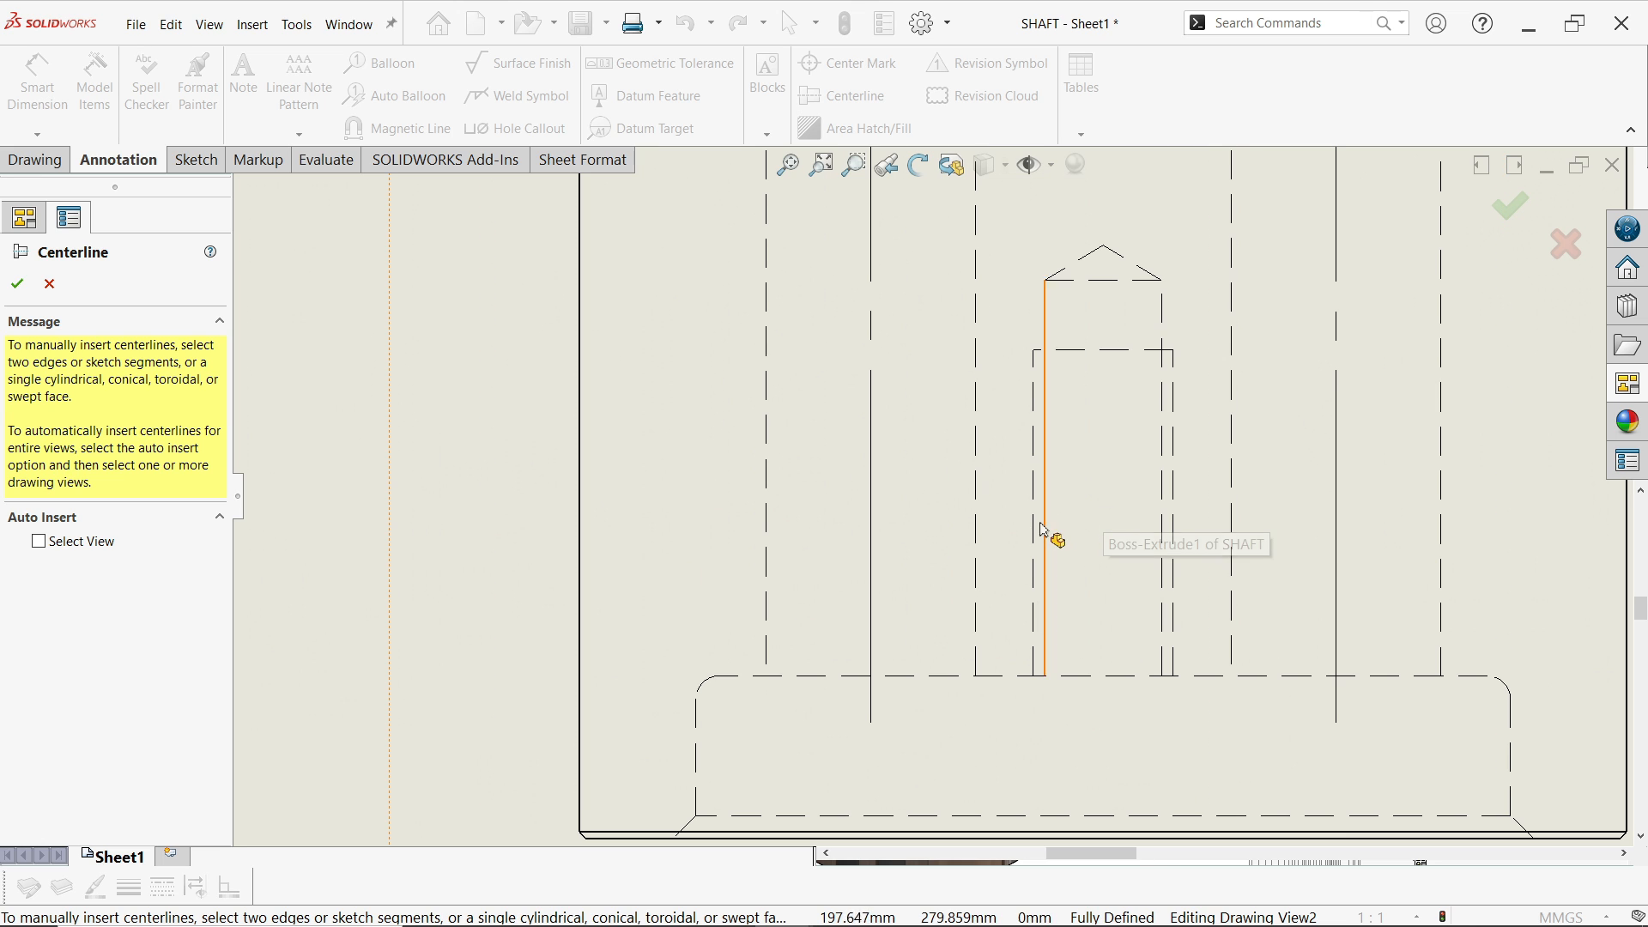
pyautogui.click(1047, 533)
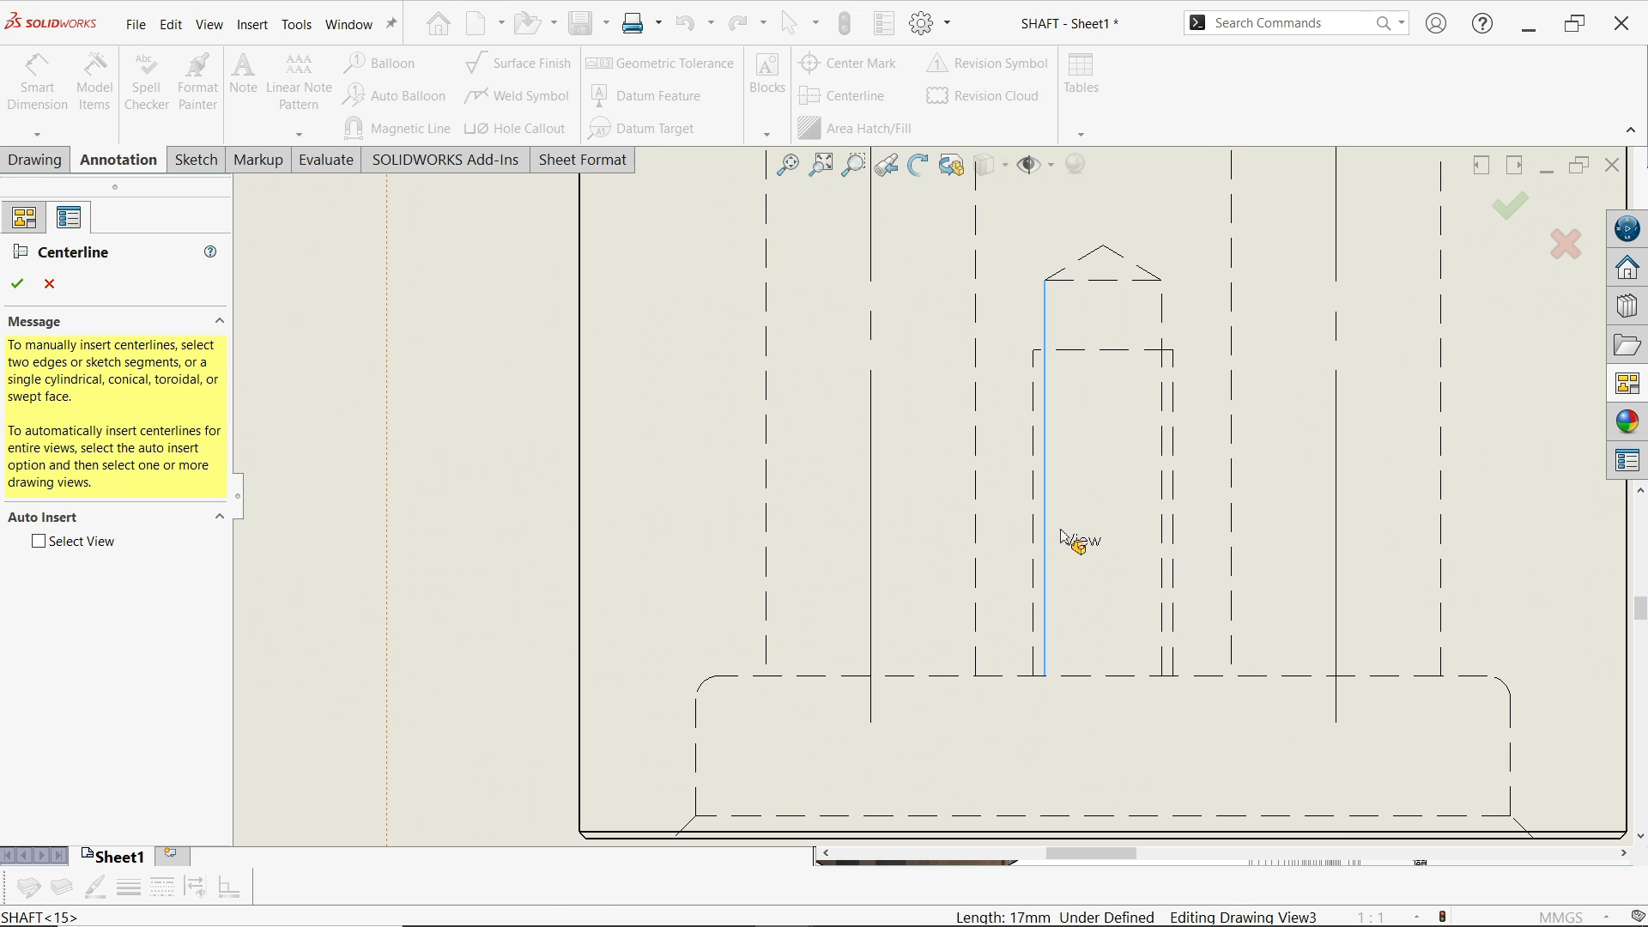
pyautogui.click(1167, 536)
# Extend the side view's blind-hole centerline down past the shaft's bottom edge and finish the centerline command
pyautogui.scroll(3, 1116, 732)
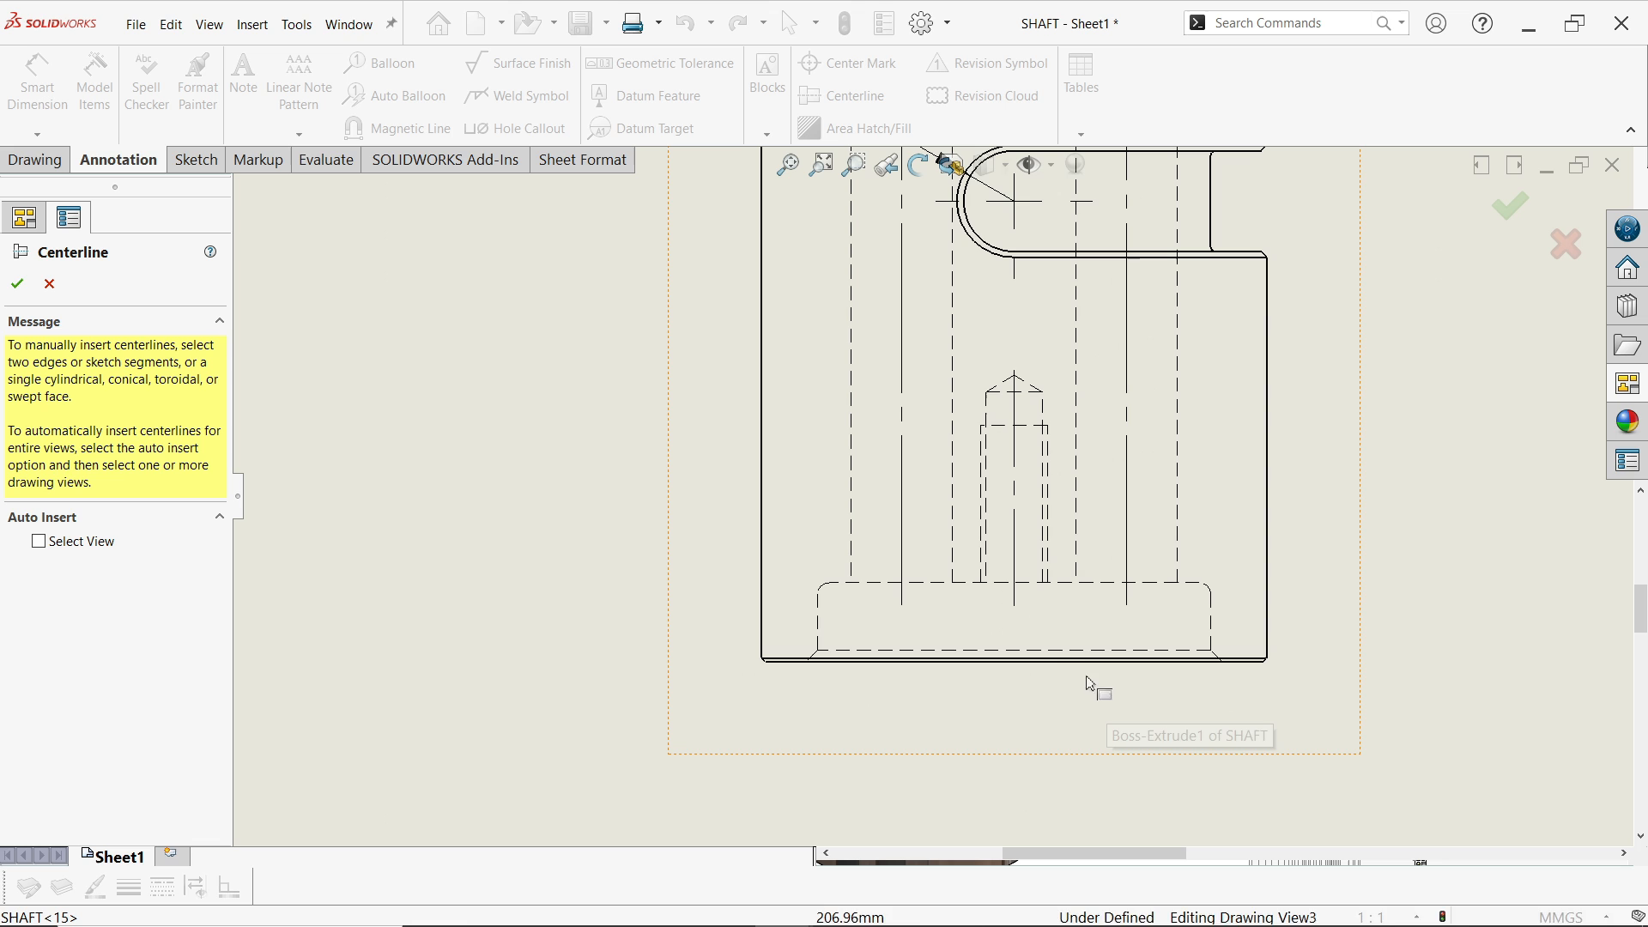
pyautogui.click(1015, 606)
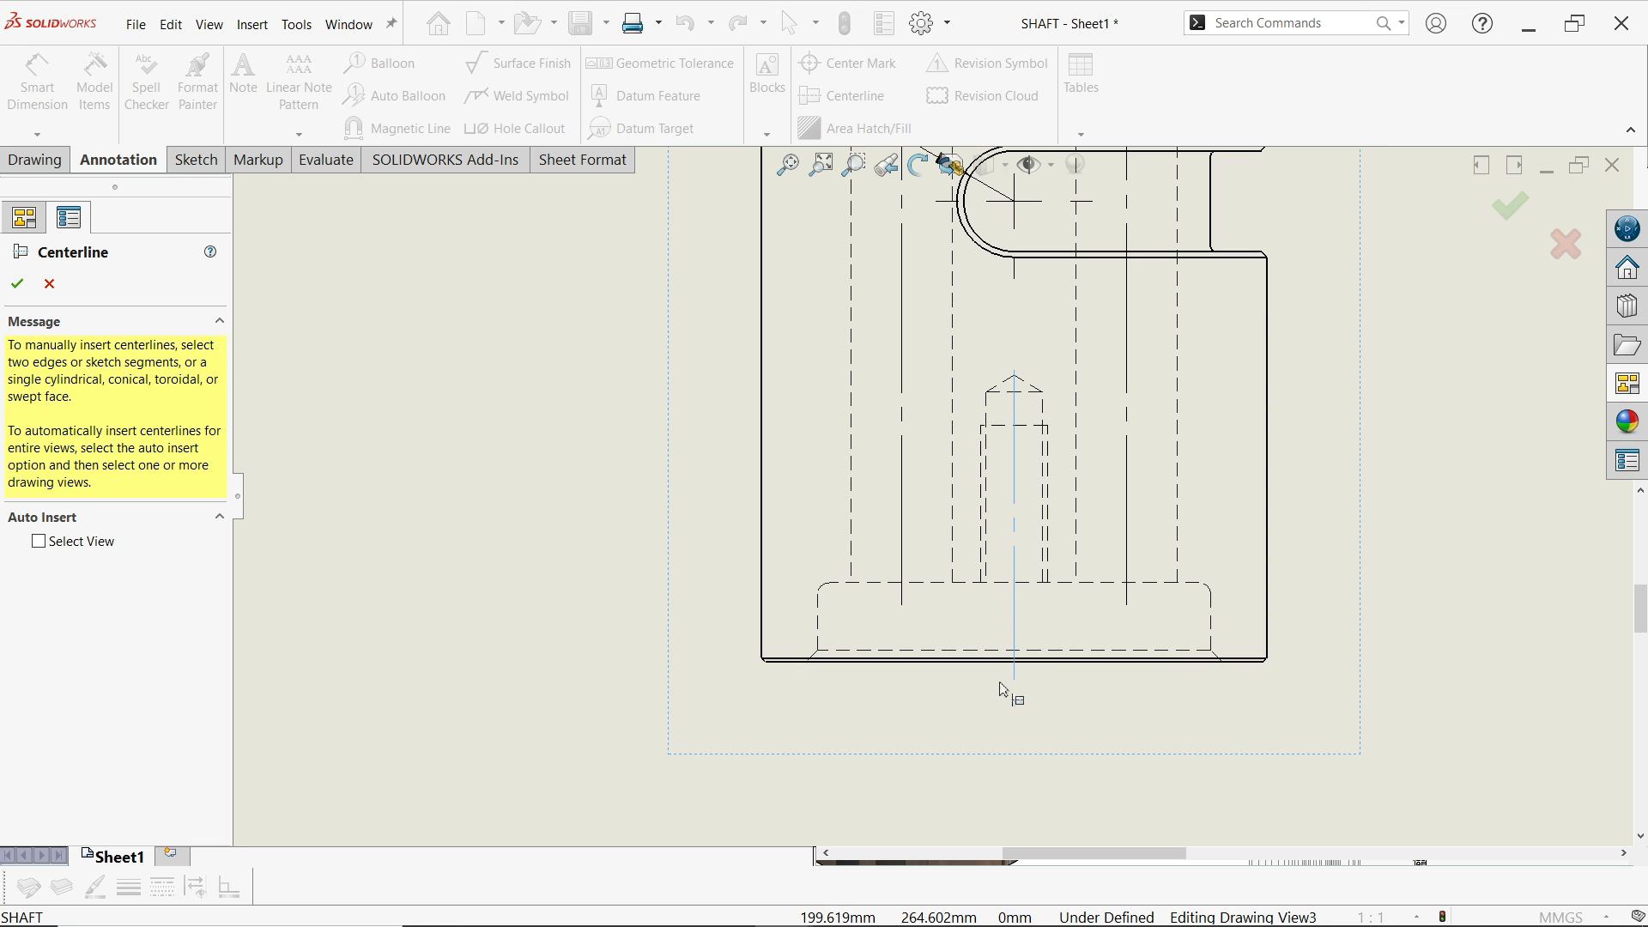
pyautogui.click(17, 284)
# Add centerlines to the two threaded blind holes in Section View A-A
pyautogui.scroll(5, 894, 401)
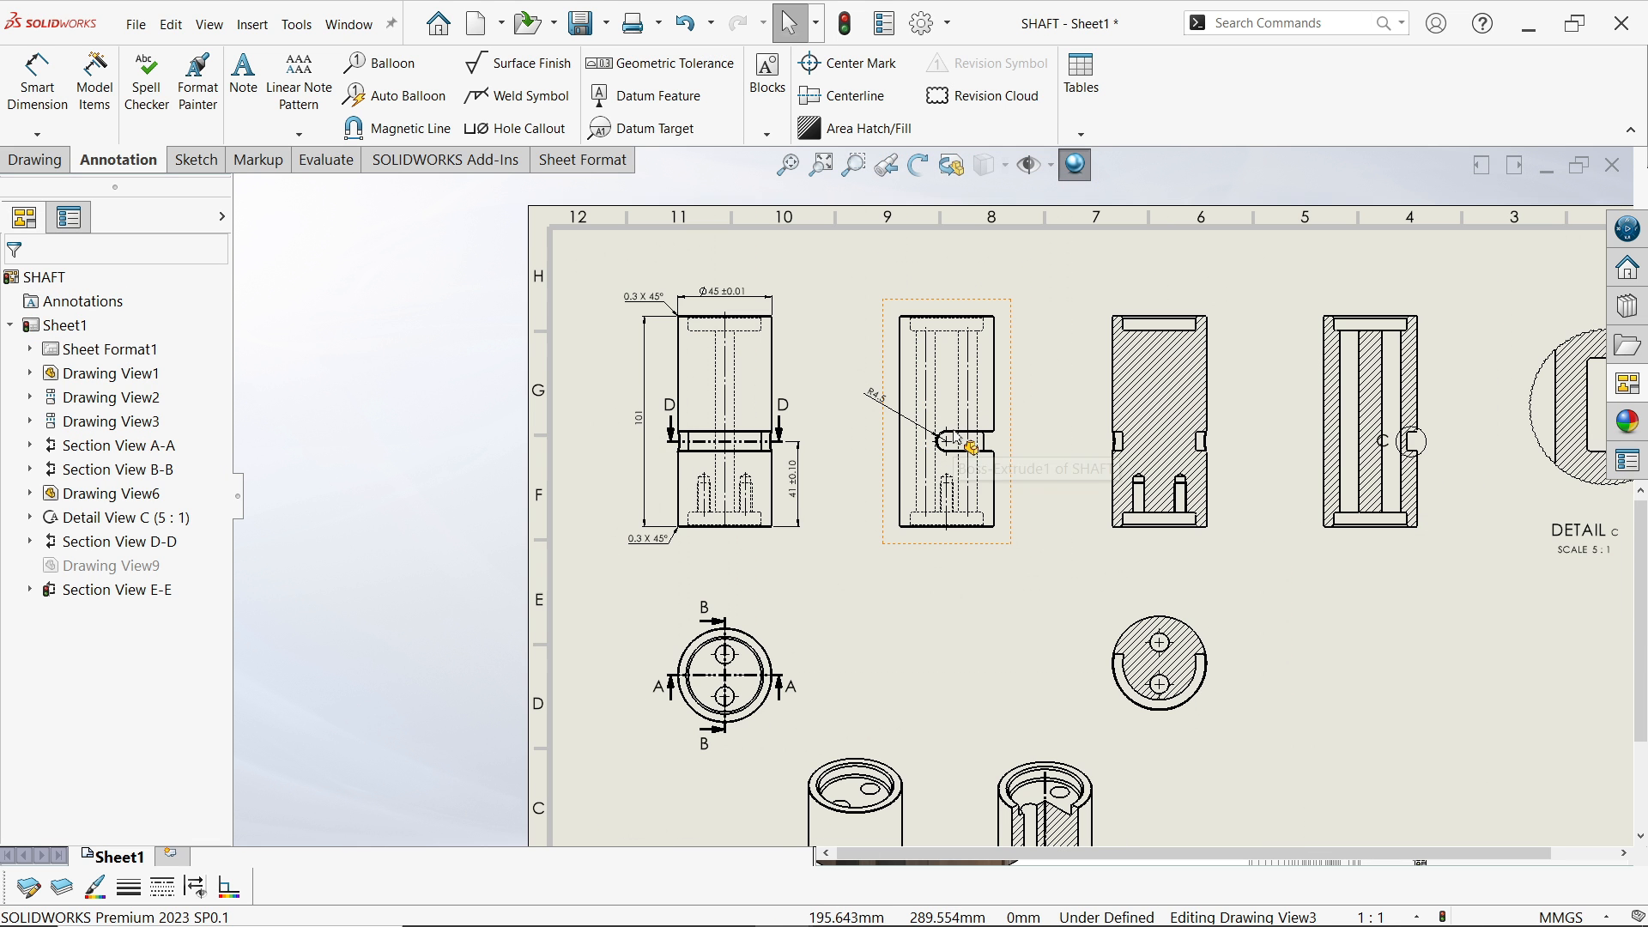
pyautogui.scroll(-3, 1176, 461)
pyautogui.scroll(-1, 1176, 461)
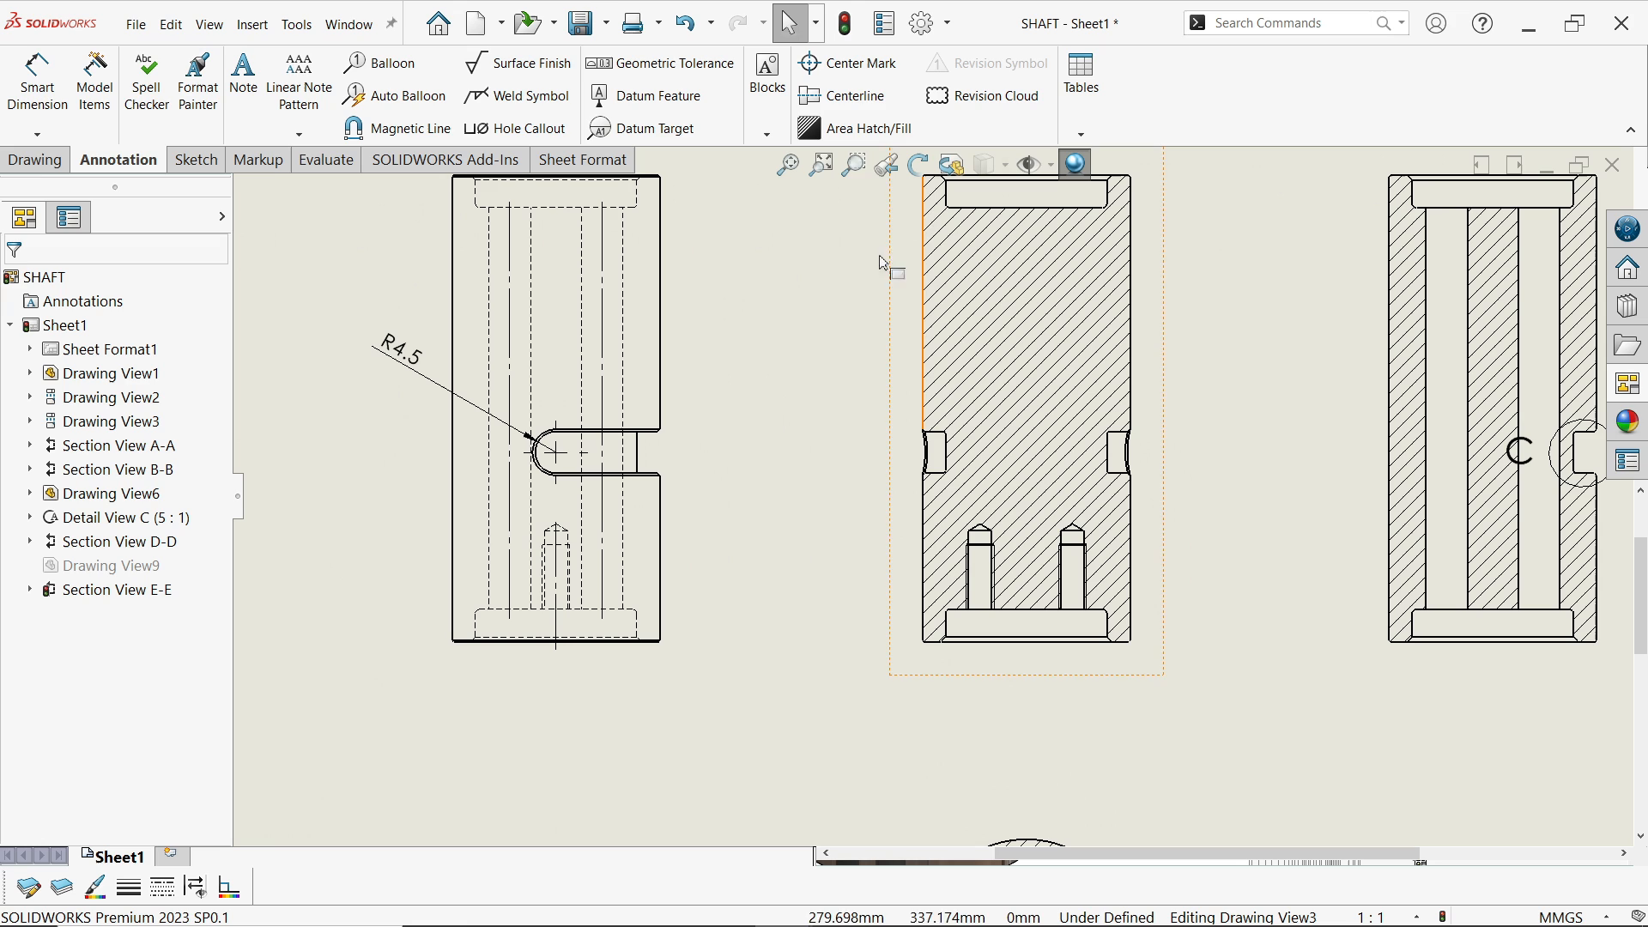
pyautogui.click(845, 95)
pyautogui.scroll(-3, 937, 618)
pyautogui.scroll(-2, 937, 618)
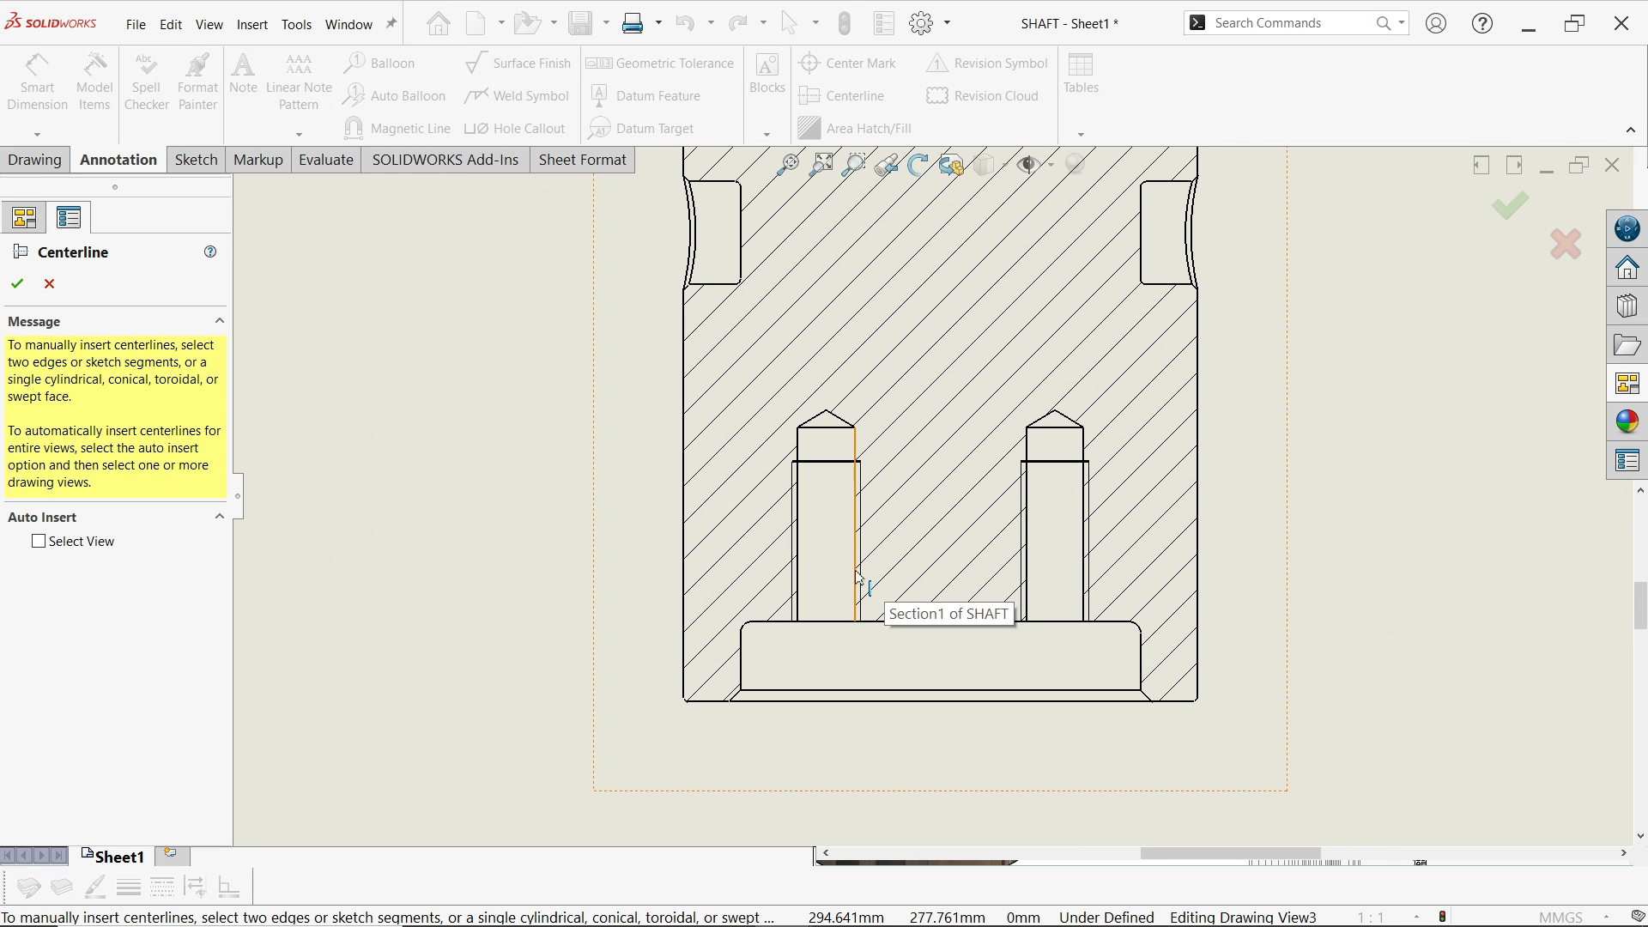
pyautogui.click(797, 581)
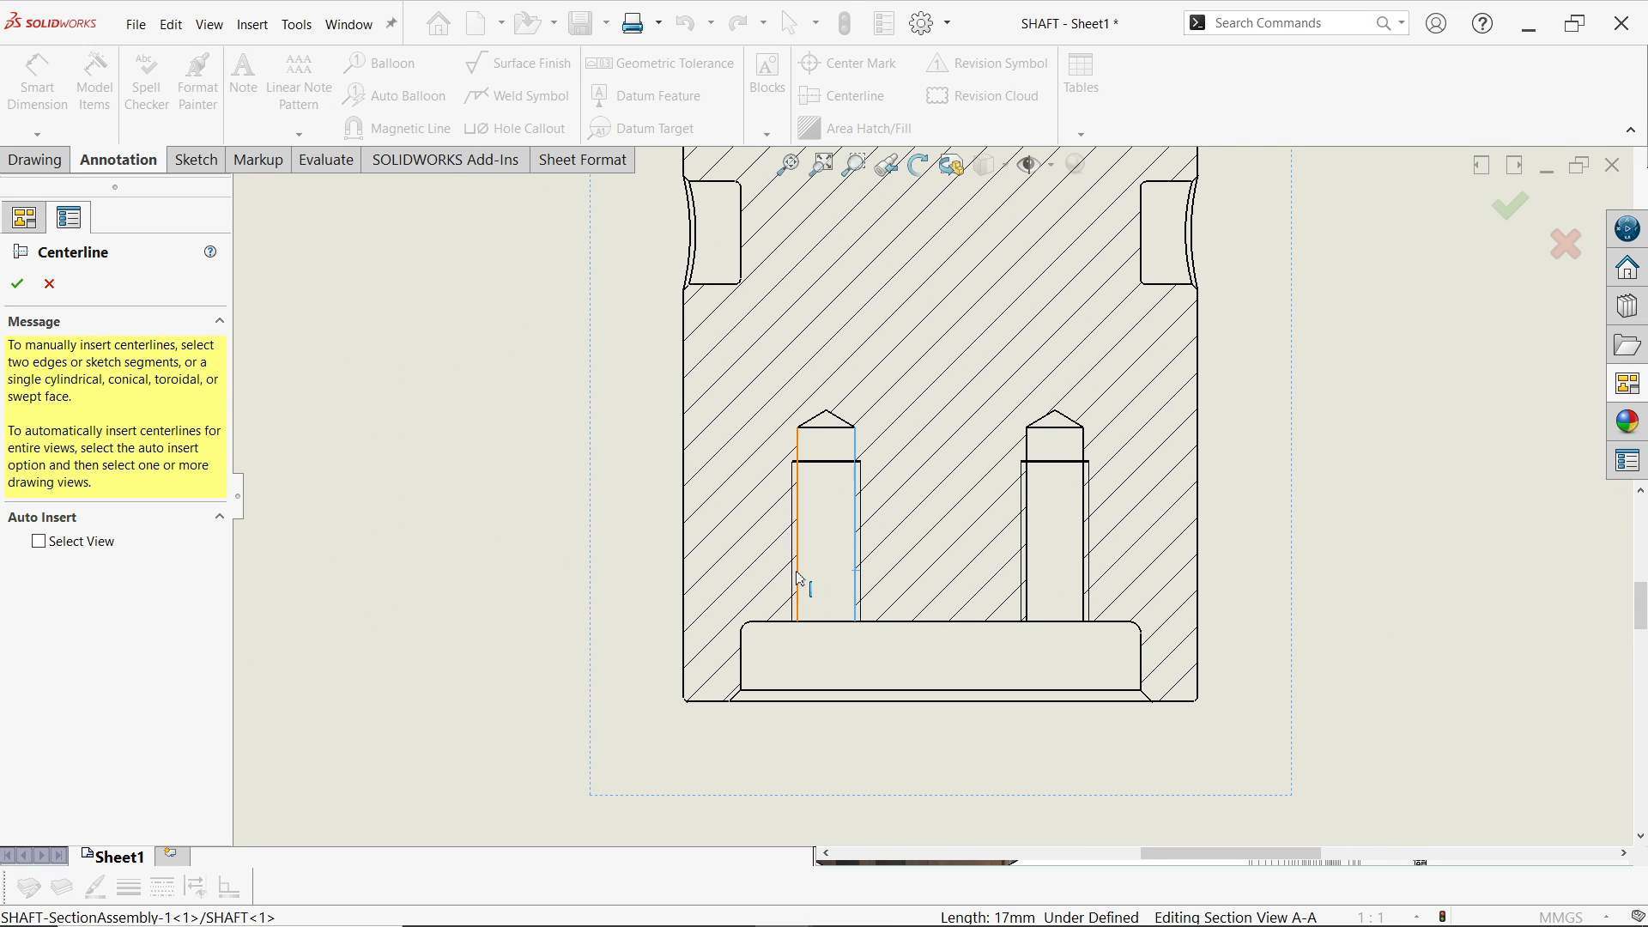
pyautogui.click(1083, 595)
# Add centerlines to the two long through holes in Section View B-B
pyautogui.scroll(3, 1262, 563)
pyautogui.scroll(-2, 1494, 471)
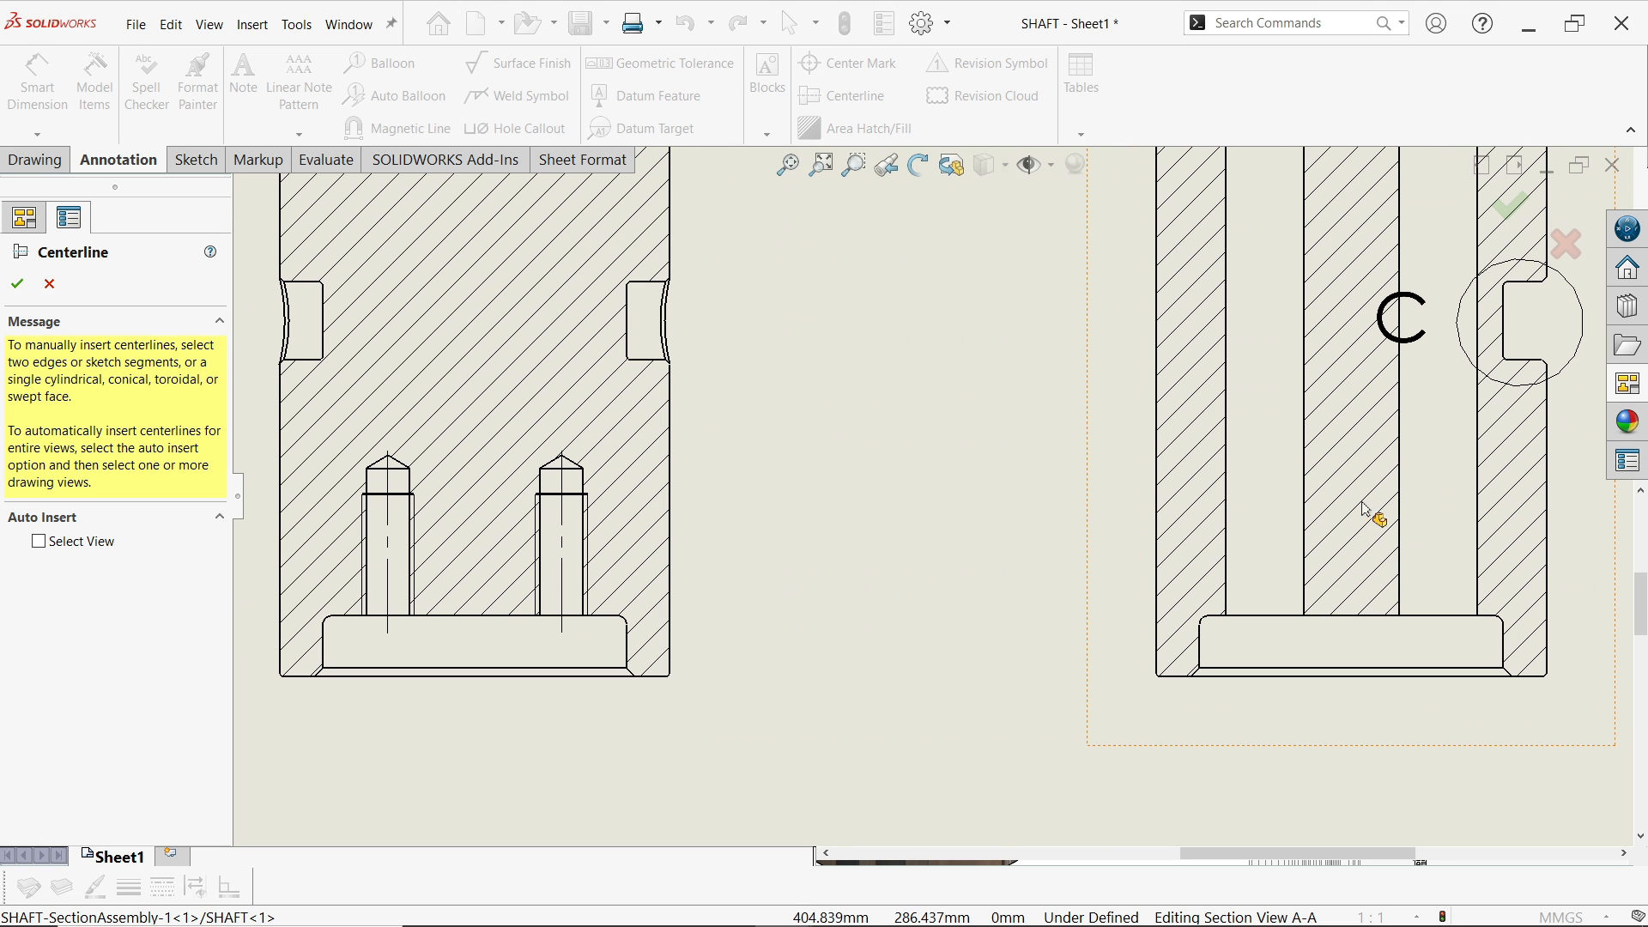
pyautogui.click(1304, 526)
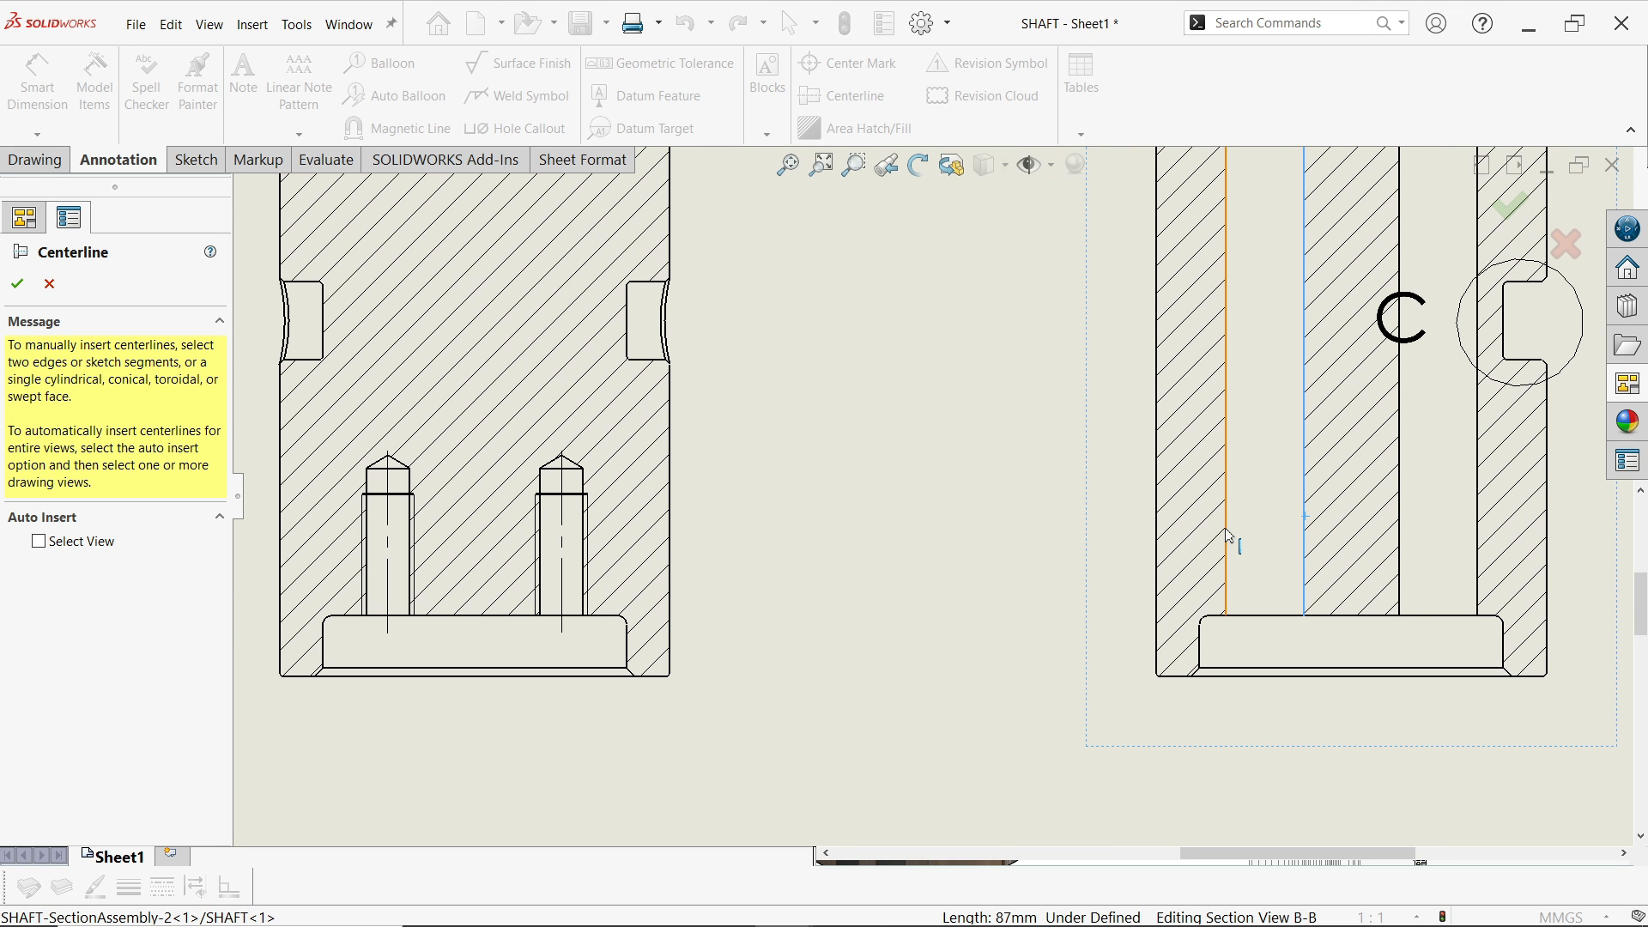
pyautogui.click(1226, 545)
pyautogui.click(1400, 550)
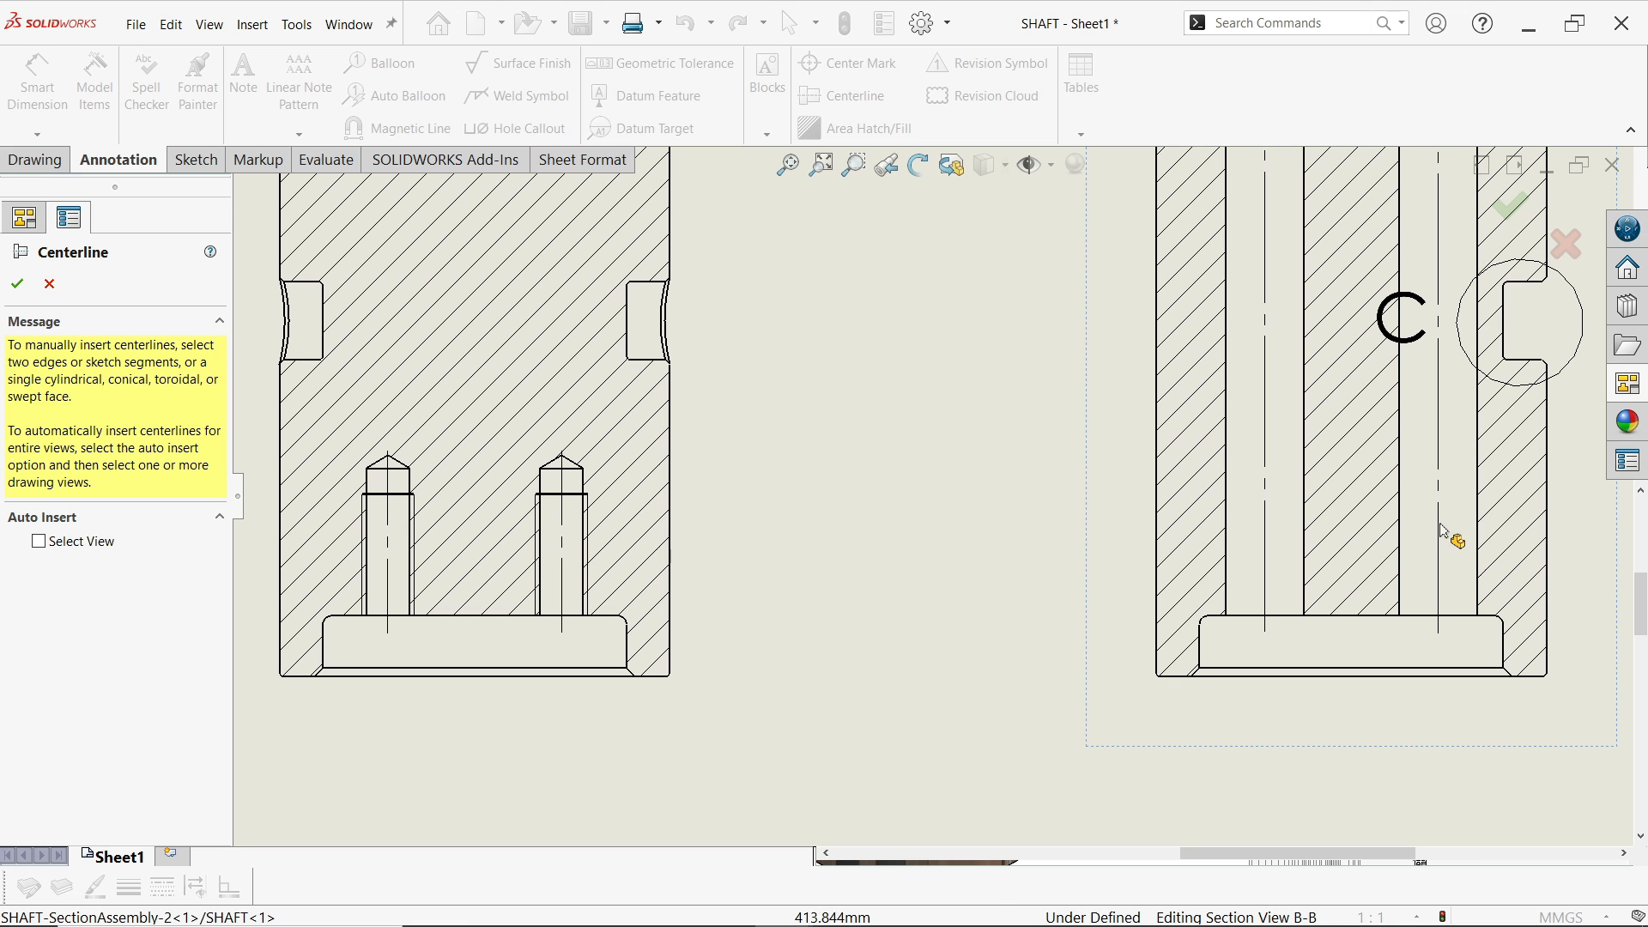
# Add a horizontal centerline midway between the slot walls in Detail View C and extend it into the hatched area
pyautogui.scroll(4, 1343, 478)
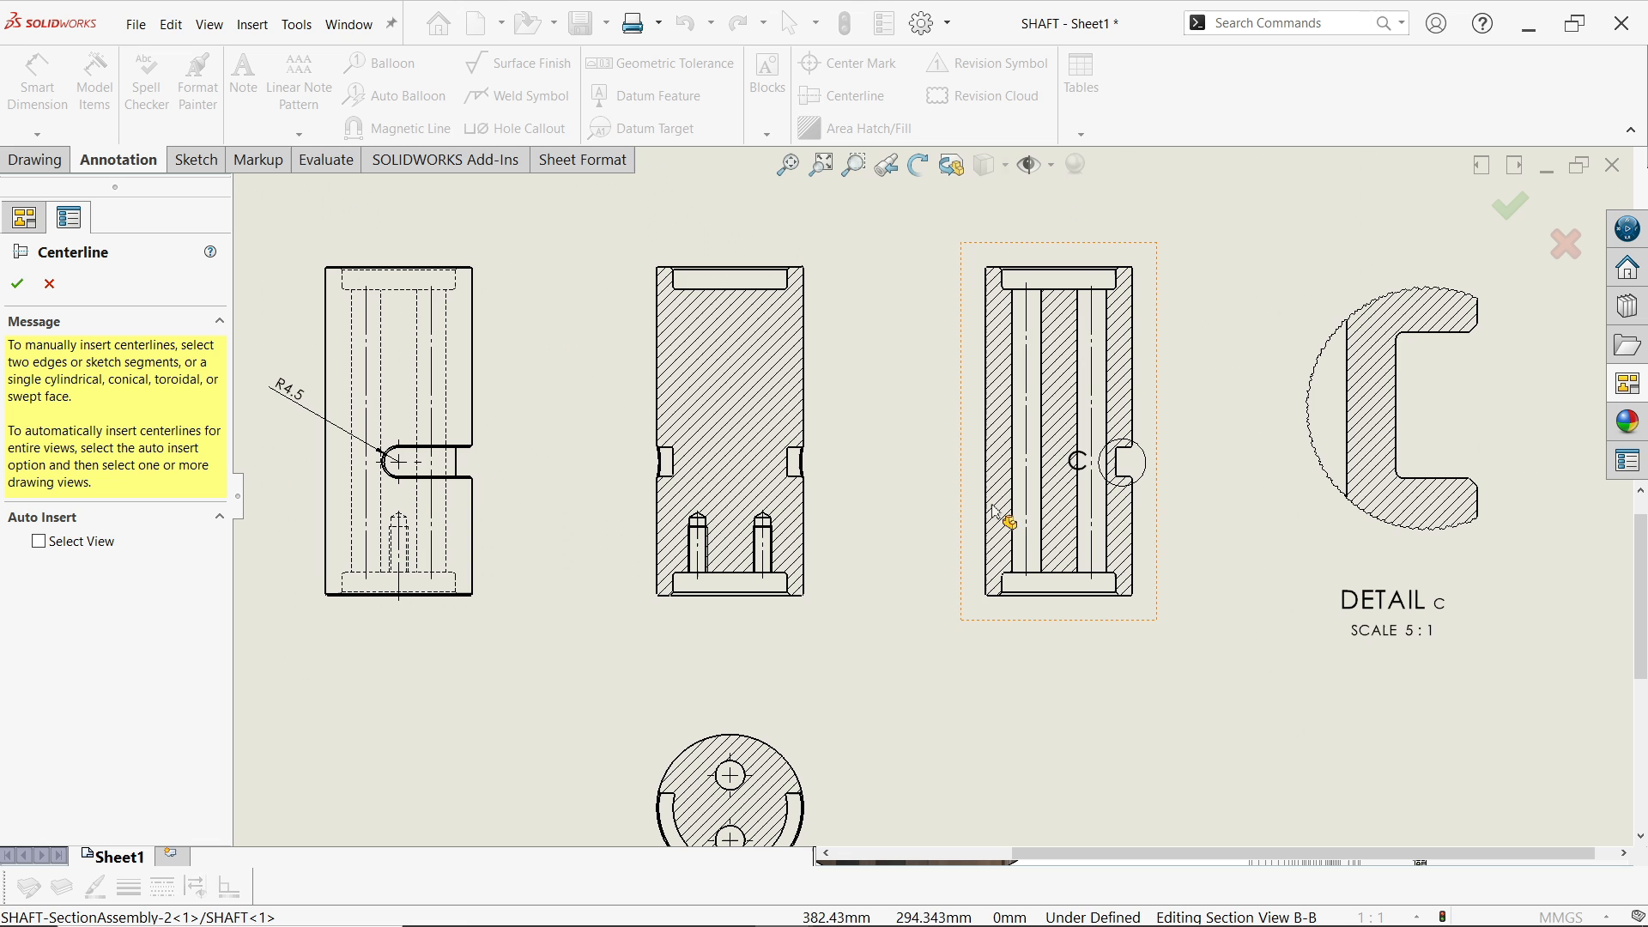
pyautogui.scroll(4, 1048, 463)
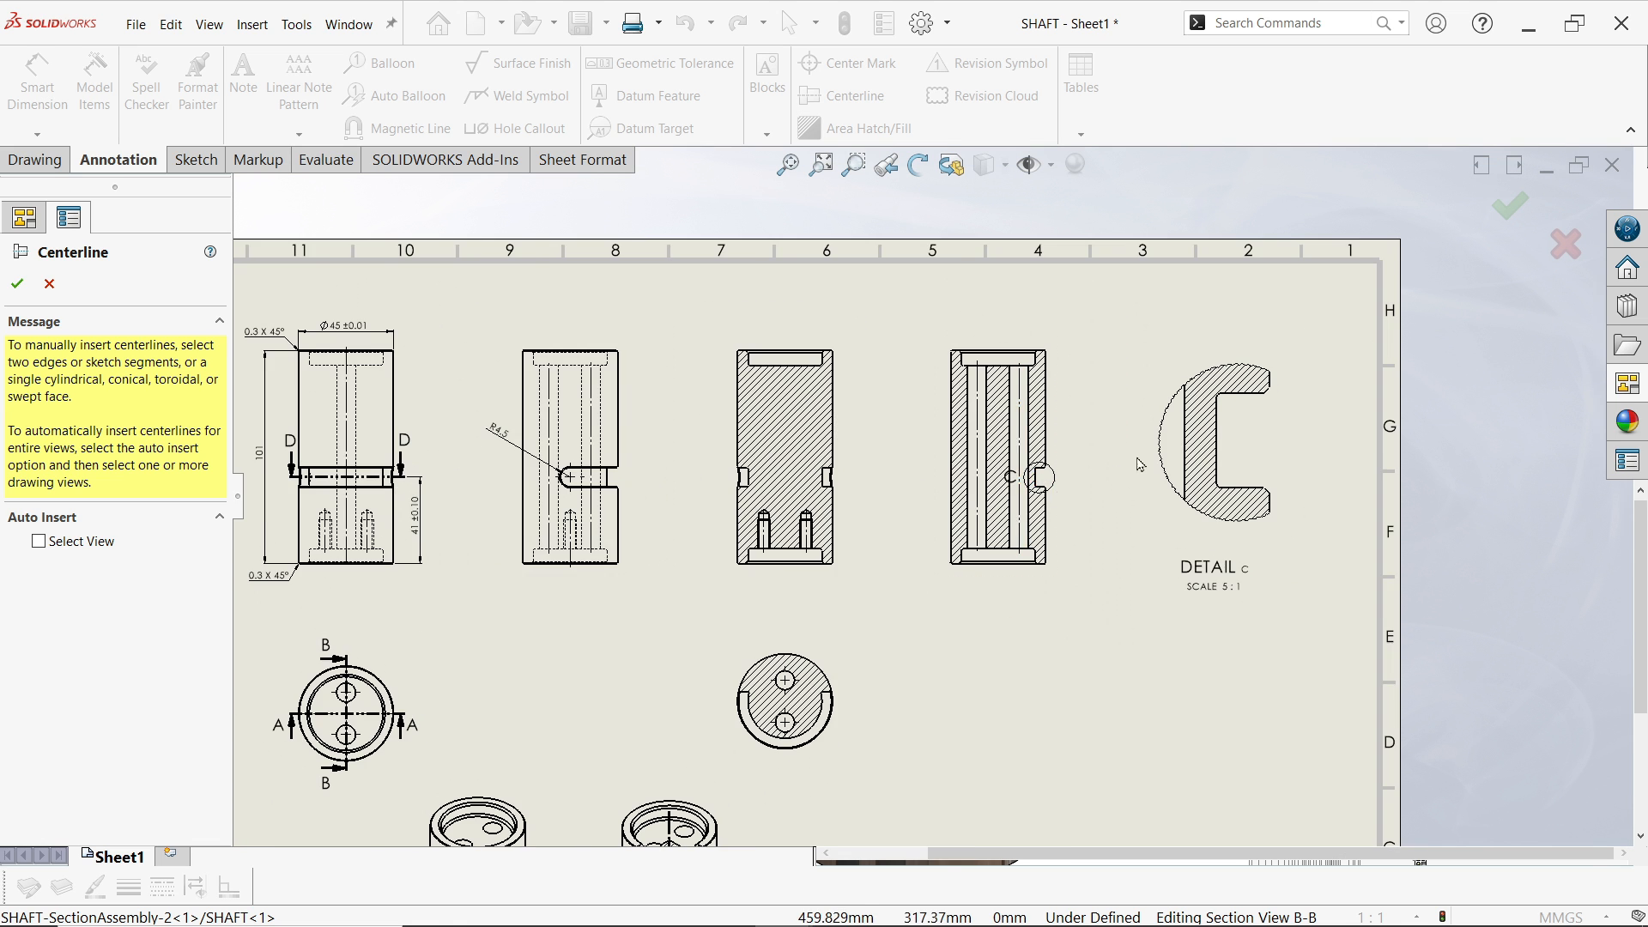
pyautogui.scroll(-4, 1270, 429)
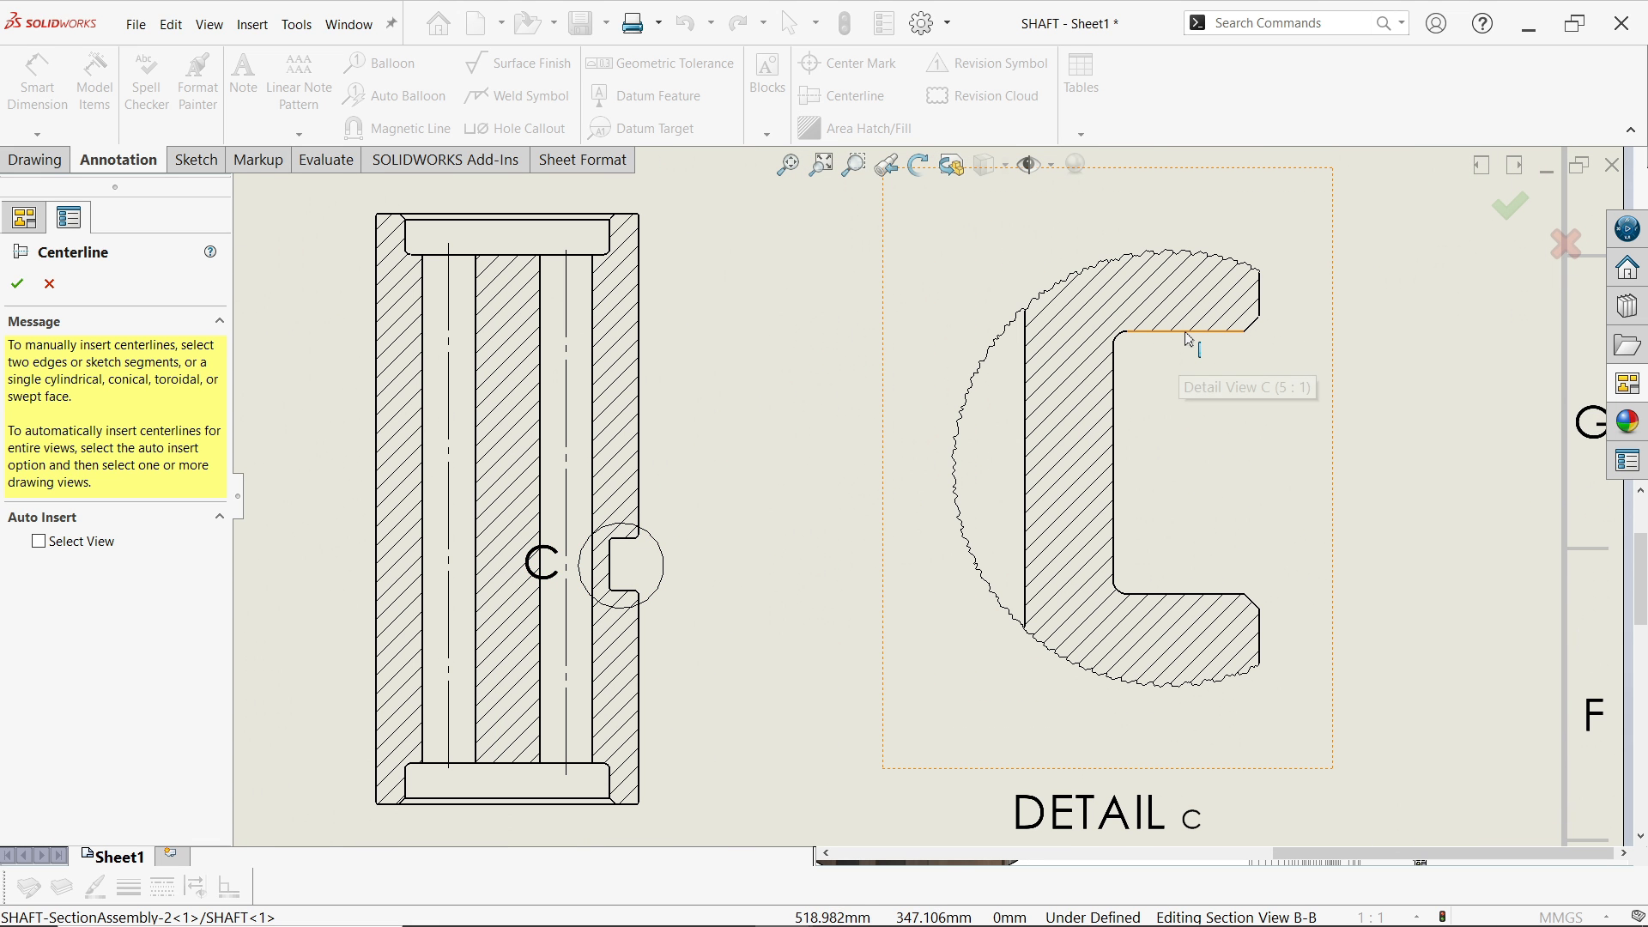
pyautogui.click(1188, 334)
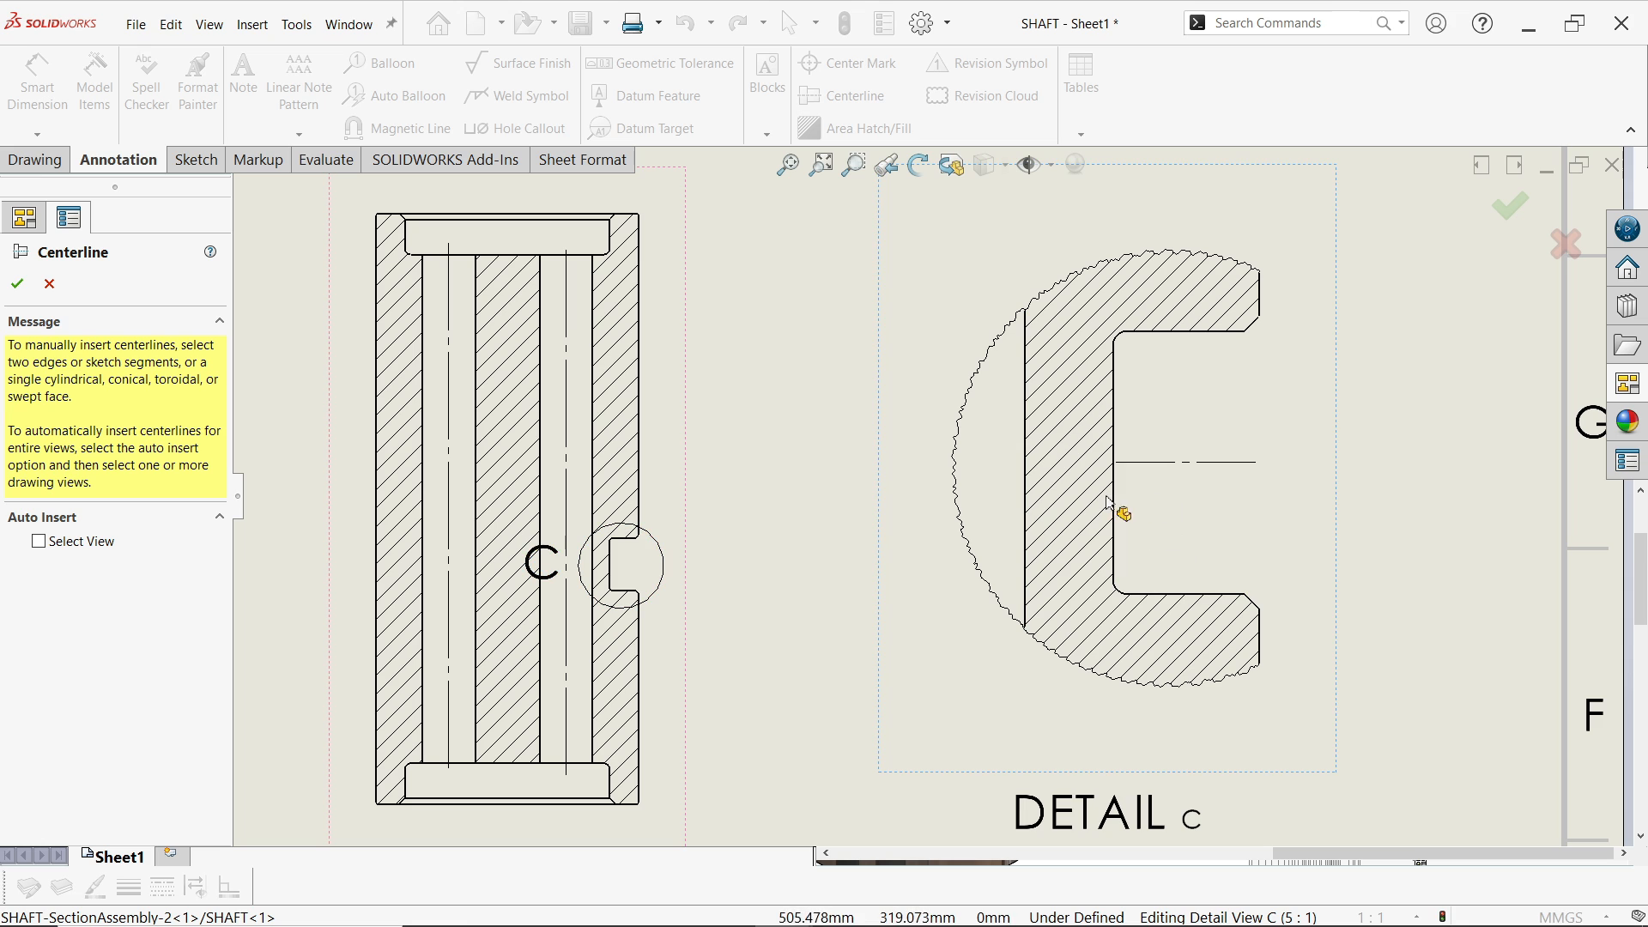
pyautogui.click(1128, 462)
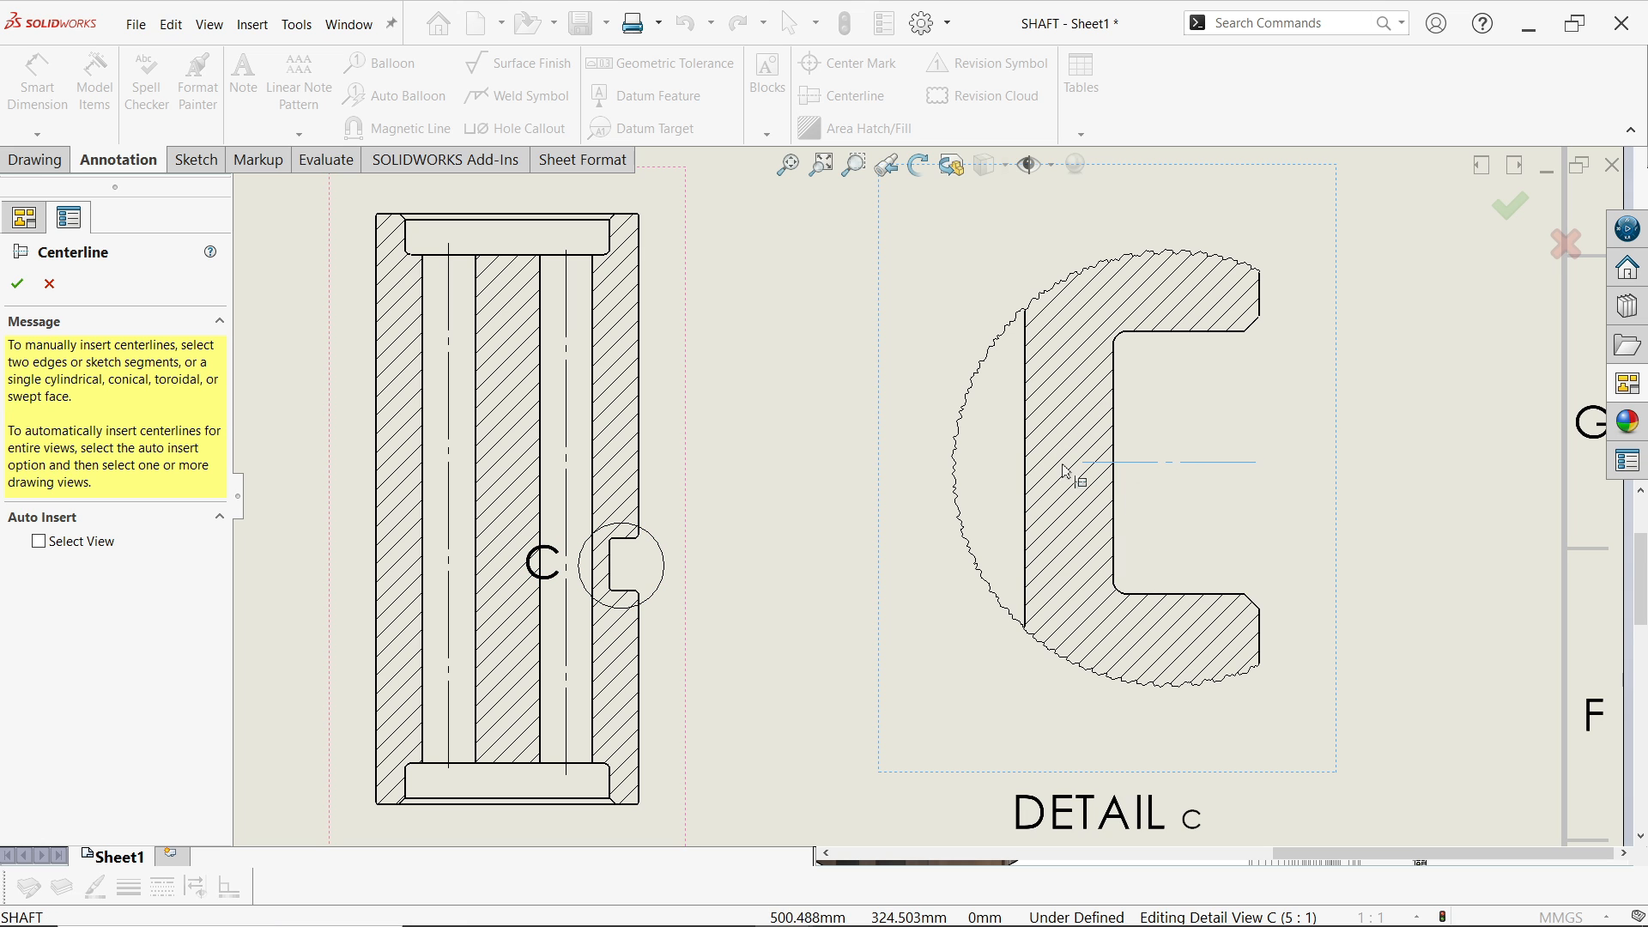
pyautogui.click(21, 290)
pyautogui.press('f')
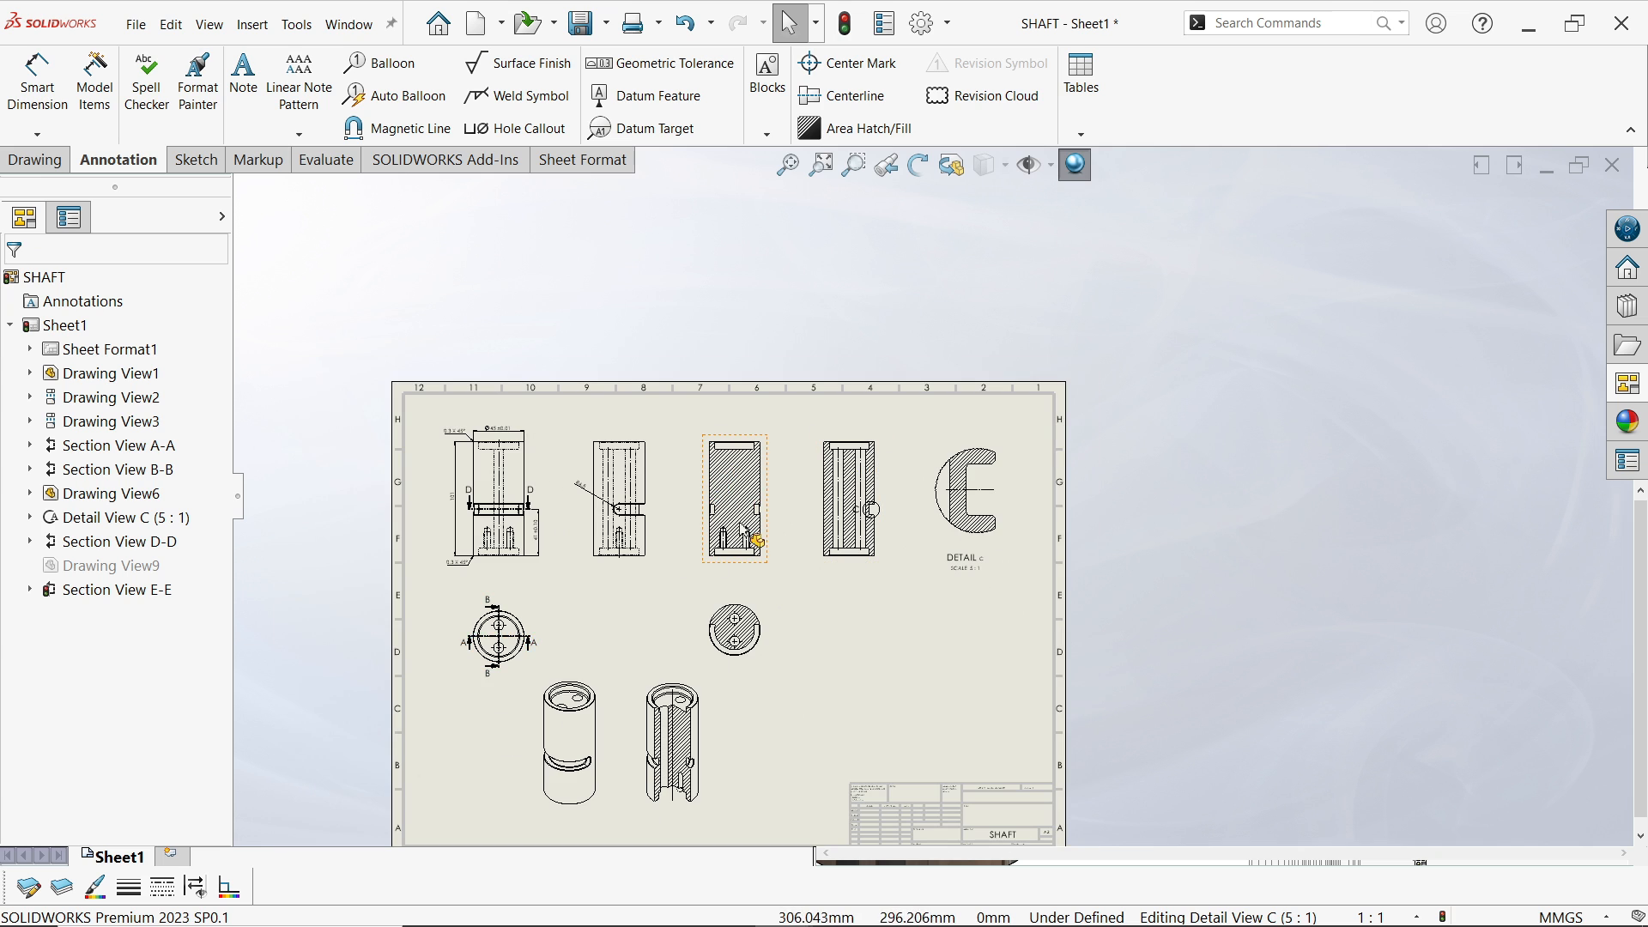
# Change the slot-end radius dimension in the side view to display as a diameter and close its properties
pyautogui.scroll(-8, 594, 508)
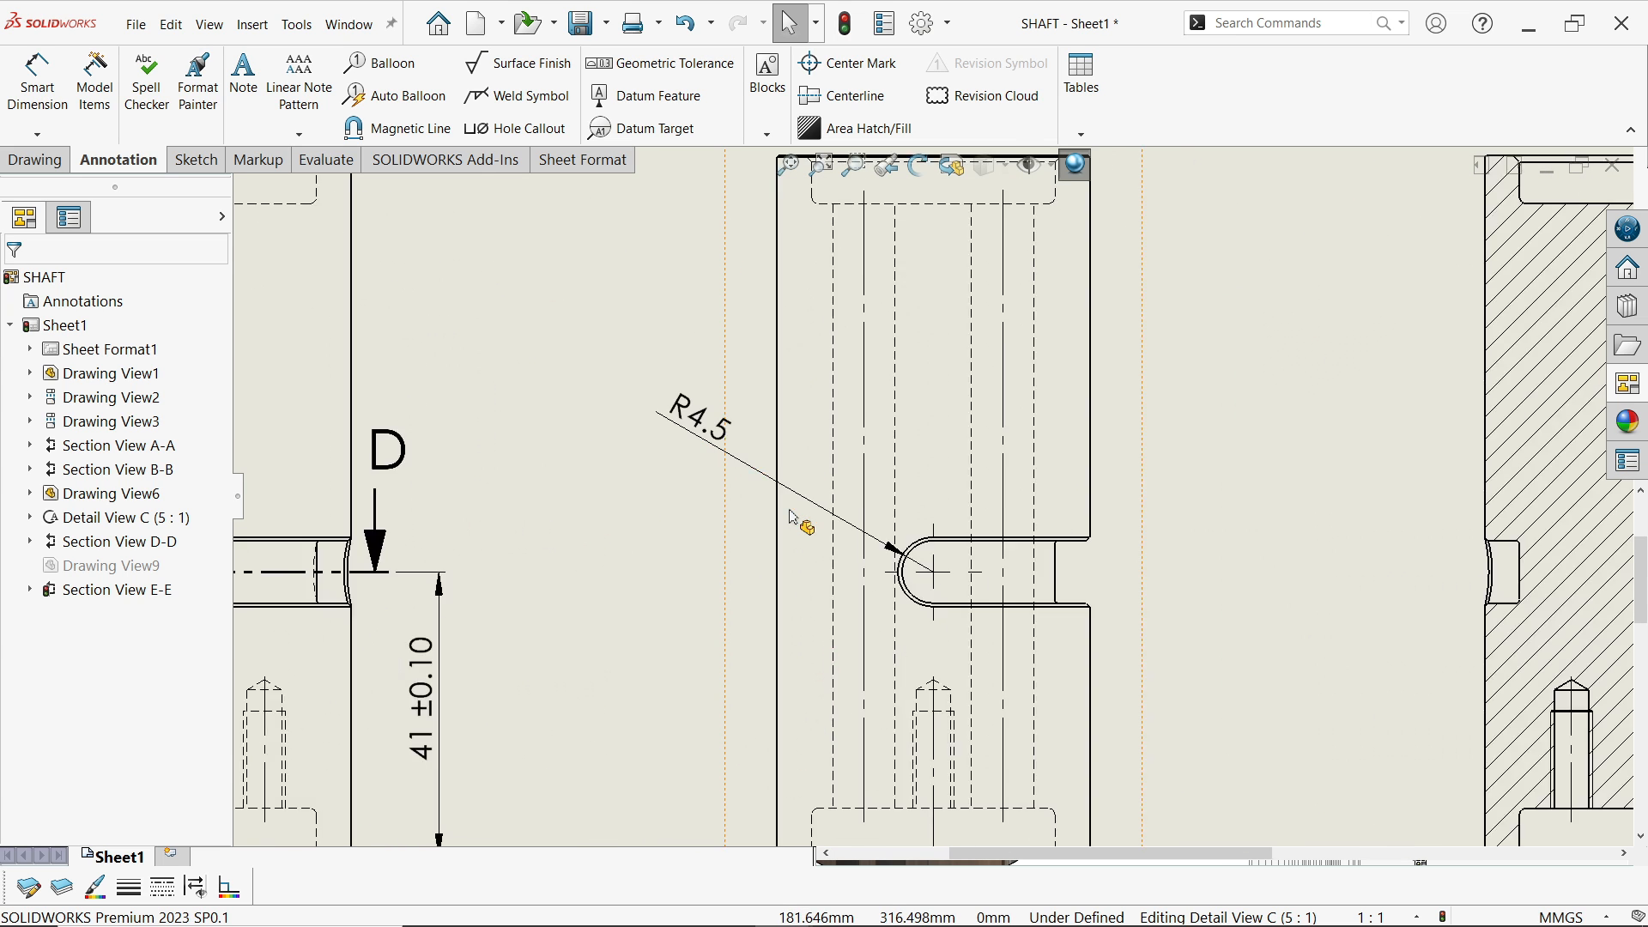
pyautogui.scroll(-1, 730, 514)
pyautogui.click(718, 408)
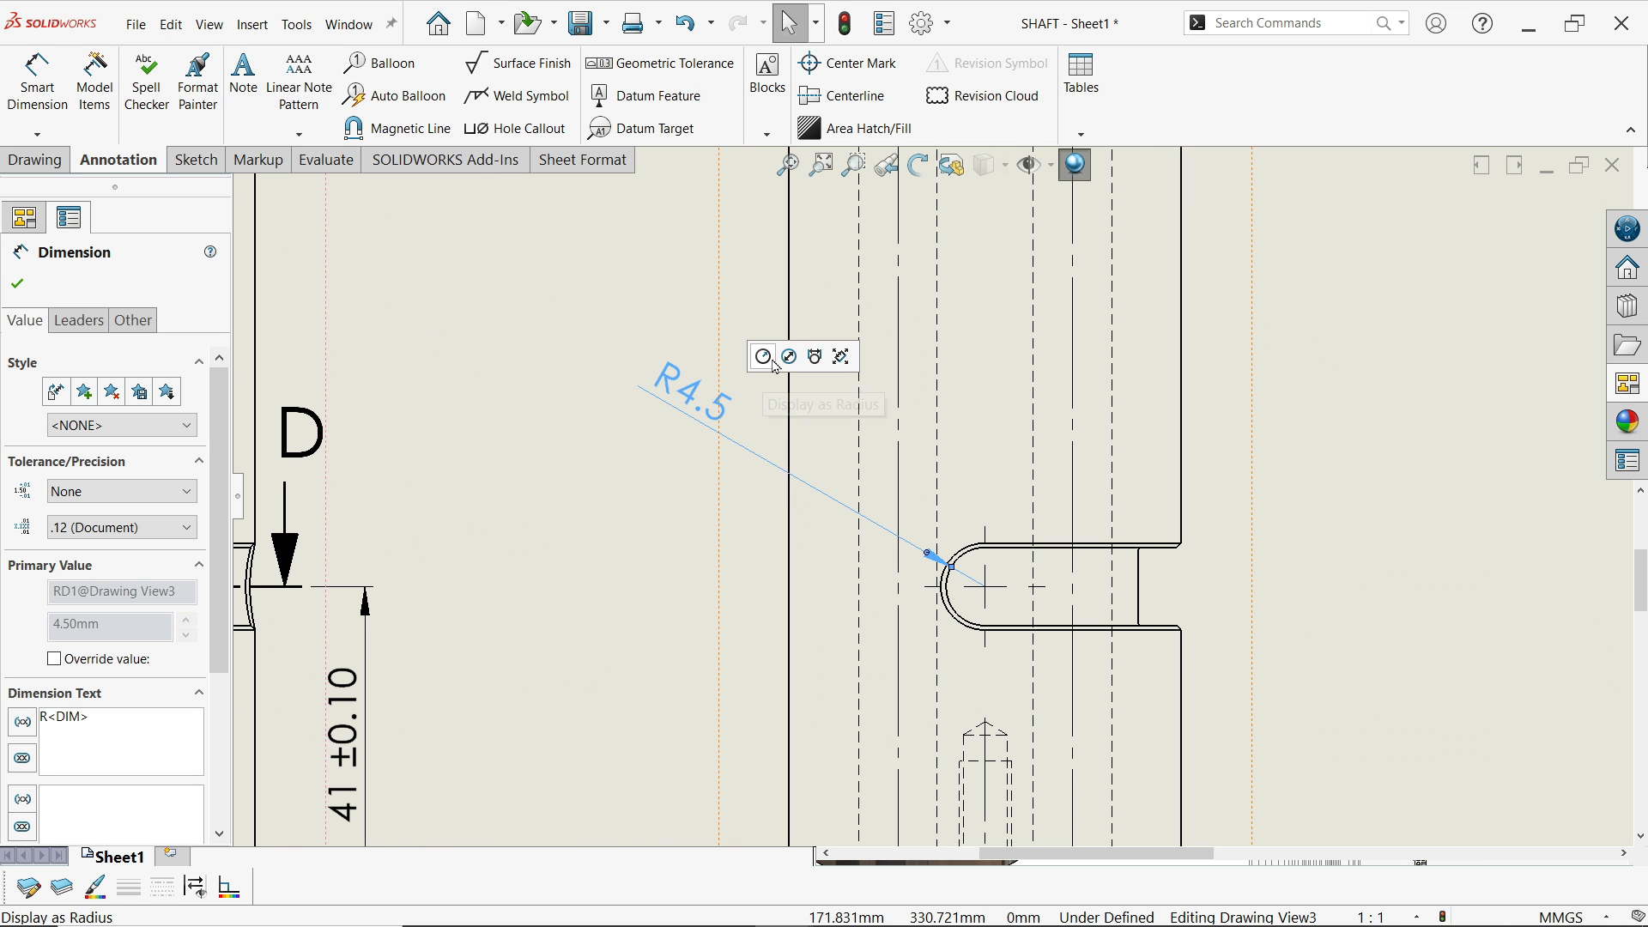
pyautogui.click(789, 357)
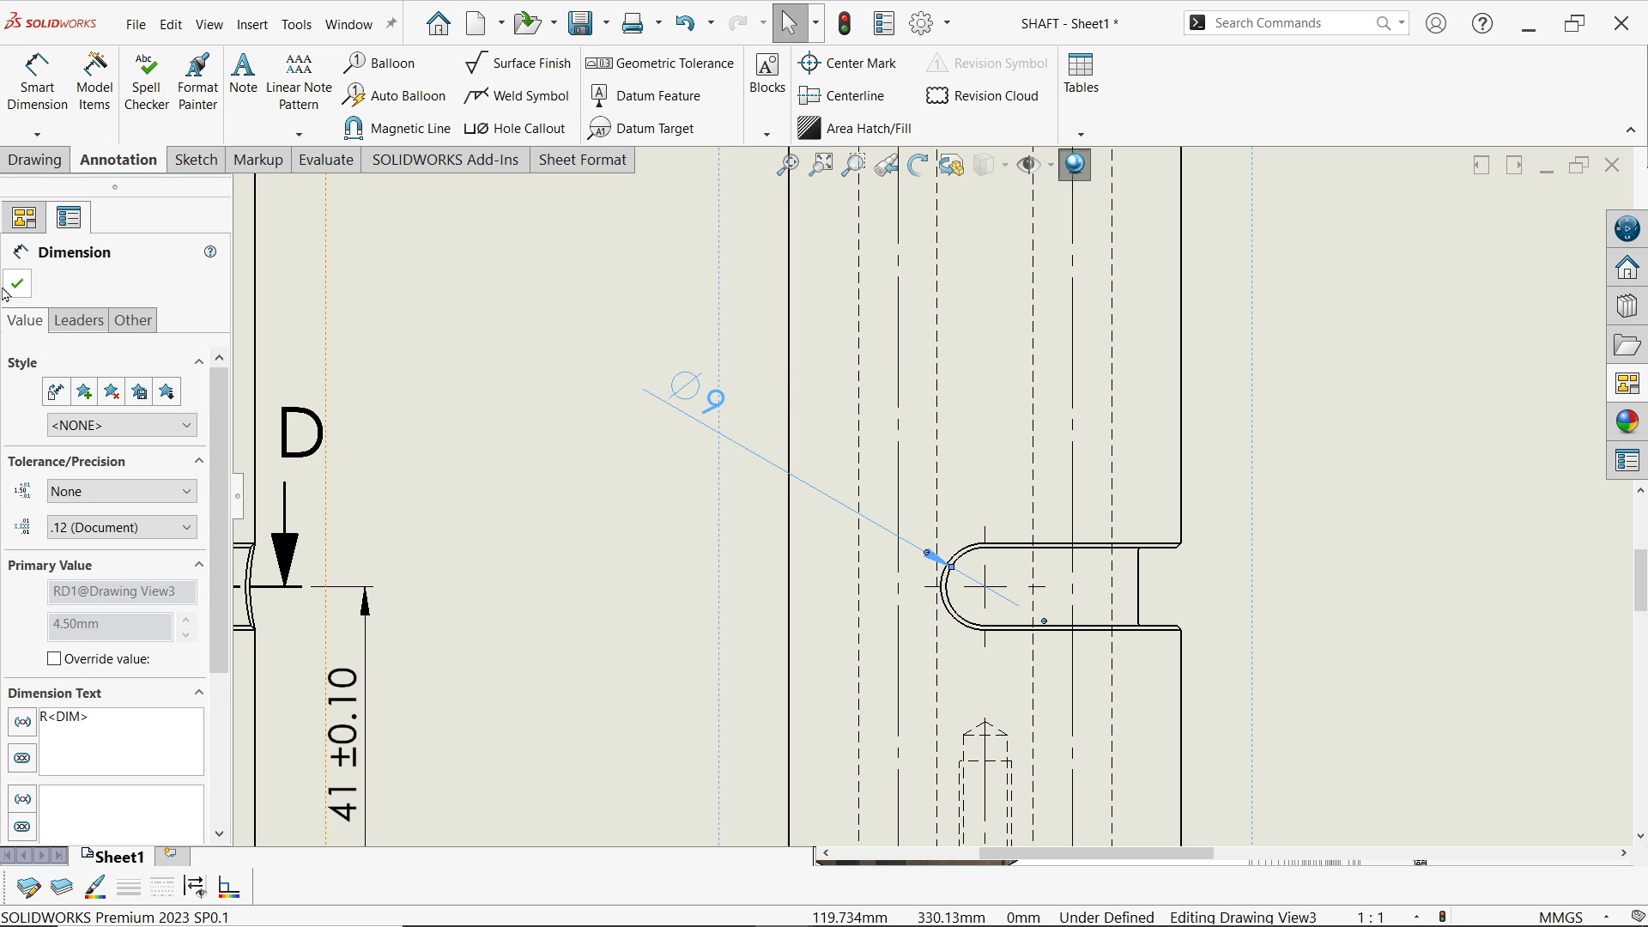
pyautogui.click(16, 284)
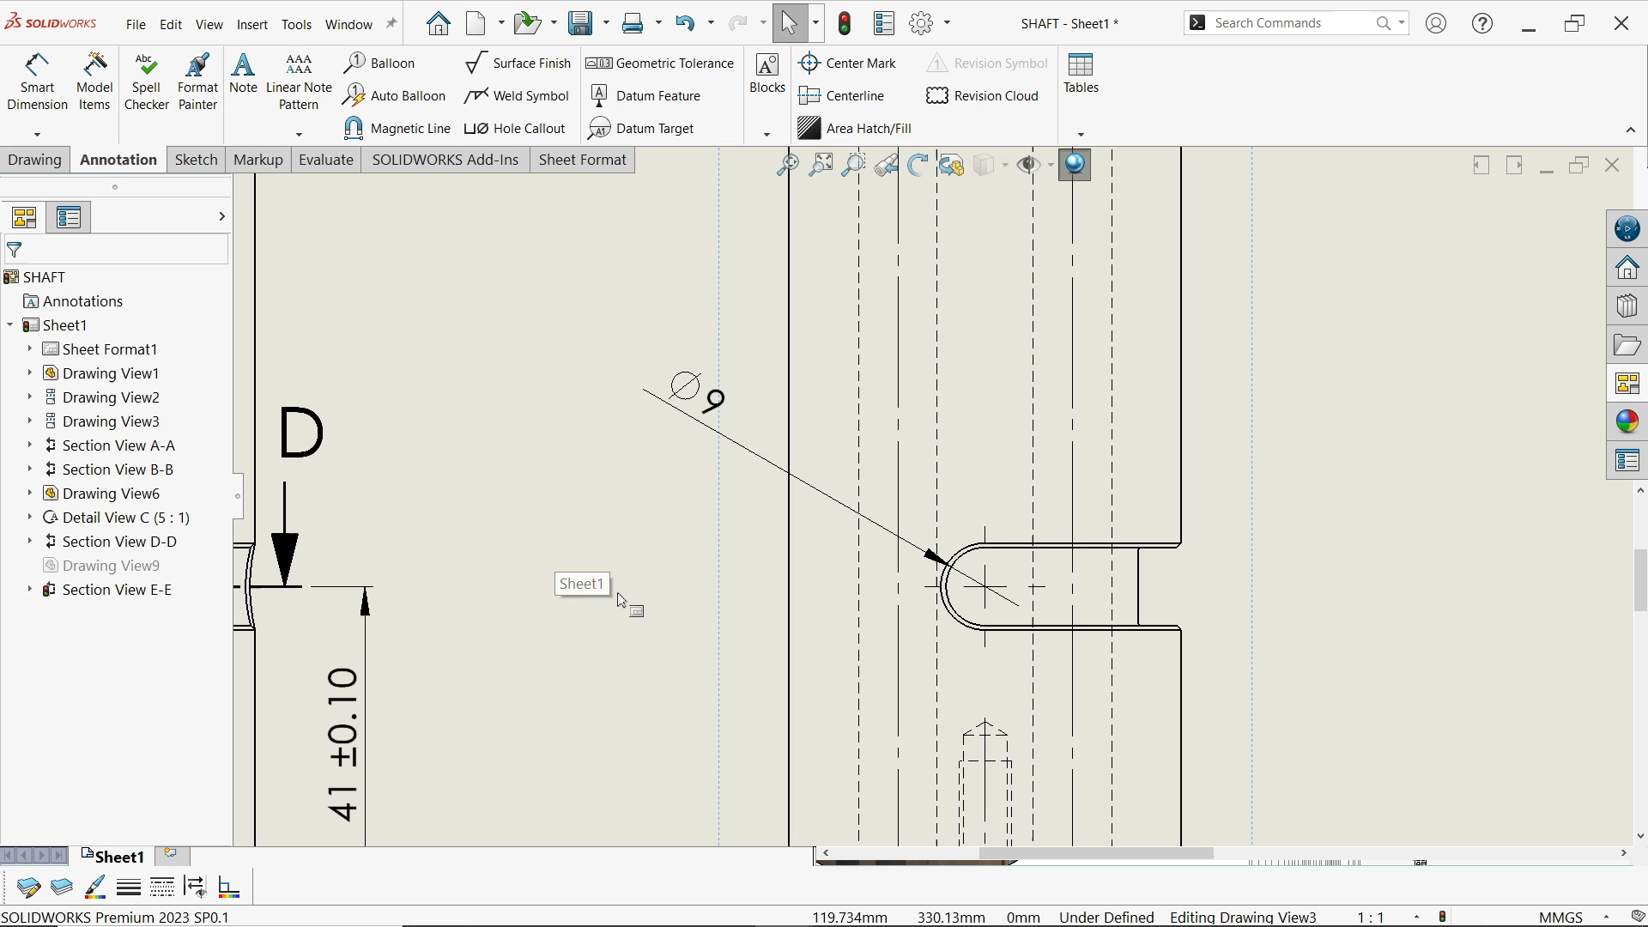
# Dimension the slot depth in Section View A-A from the slot floor to the shaft's outer edge, placing the text outside the shaft
pyautogui.scroll(3, 880, 517)
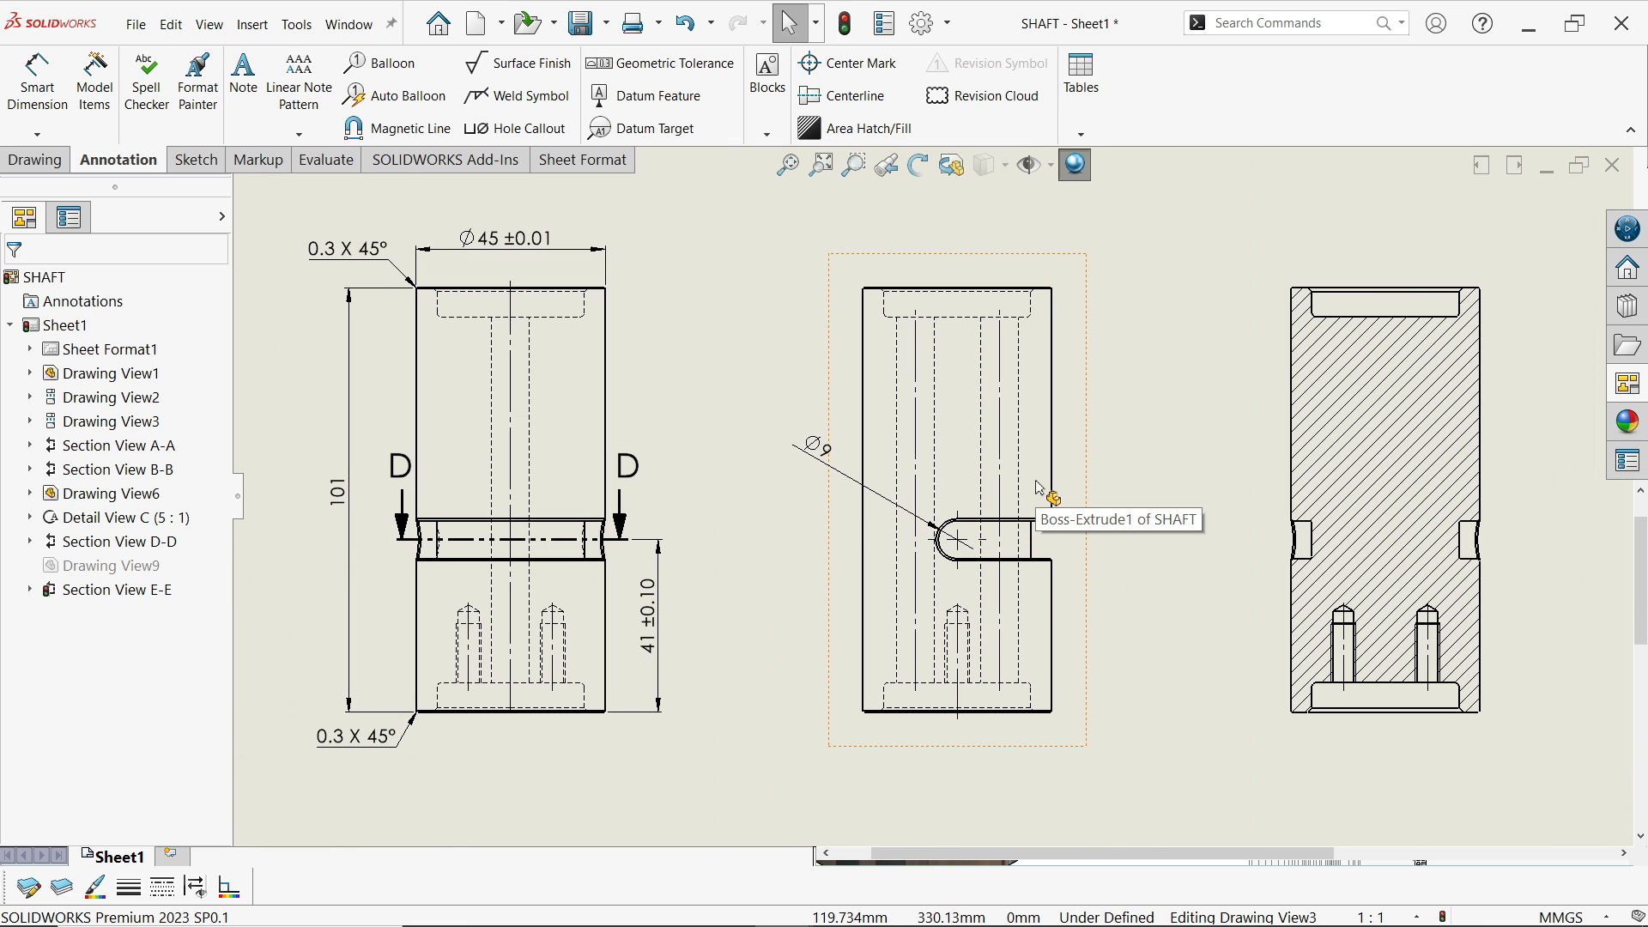
pyautogui.scroll(-3, 1606, 537)
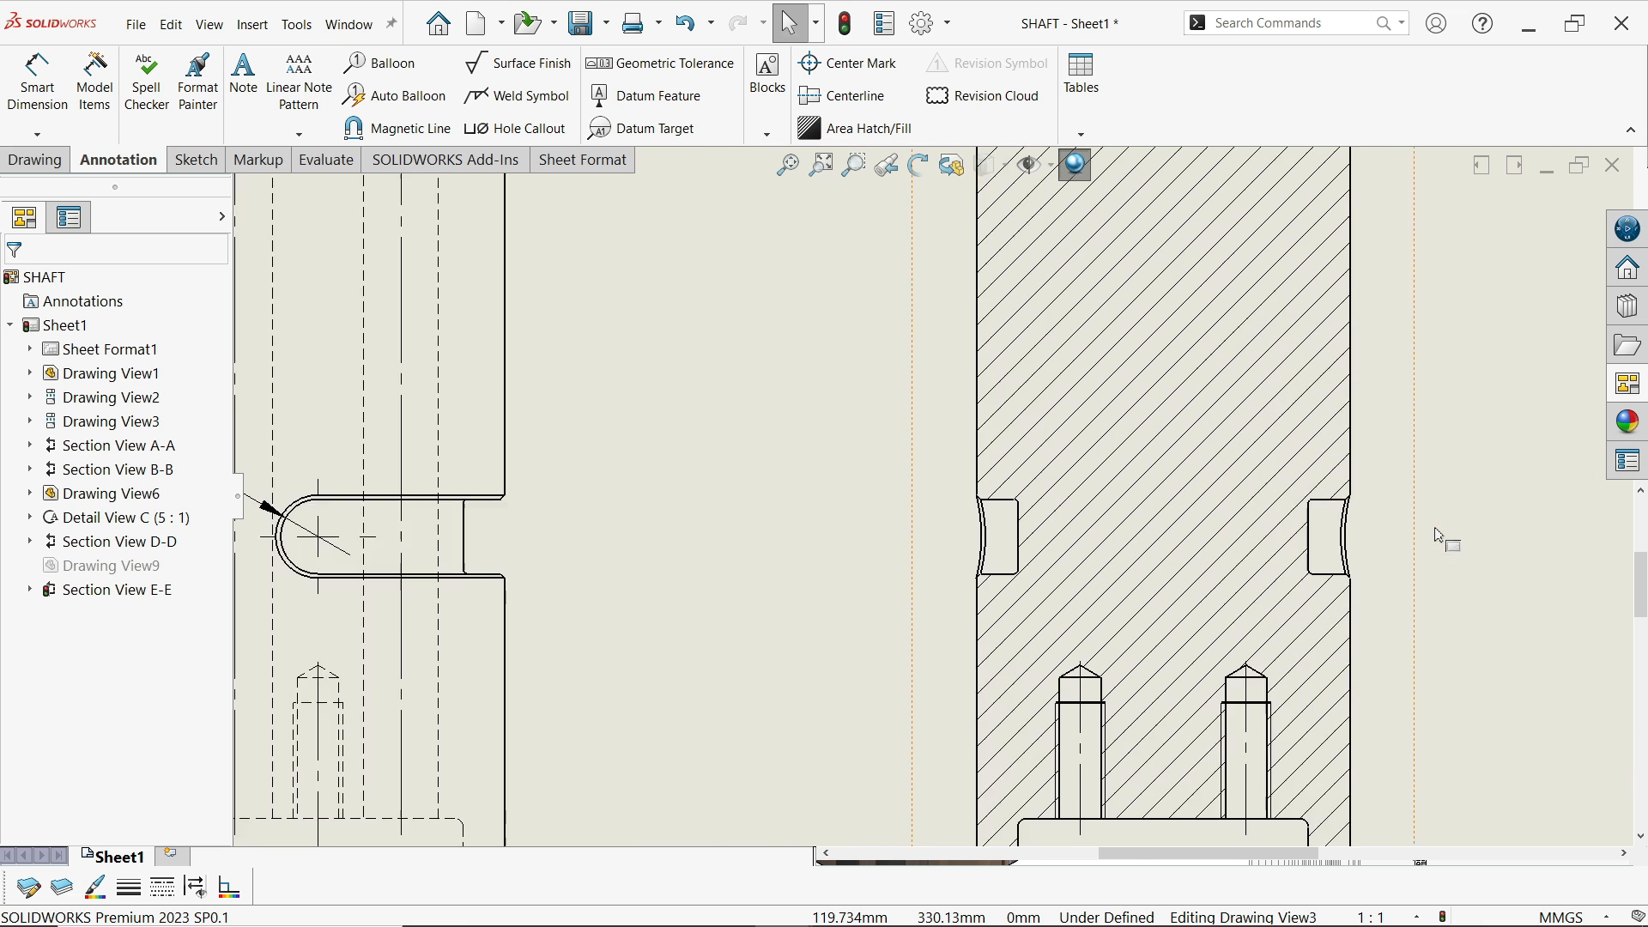
pyautogui.click(39, 102)
pyautogui.scroll(-5, 1057, 489)
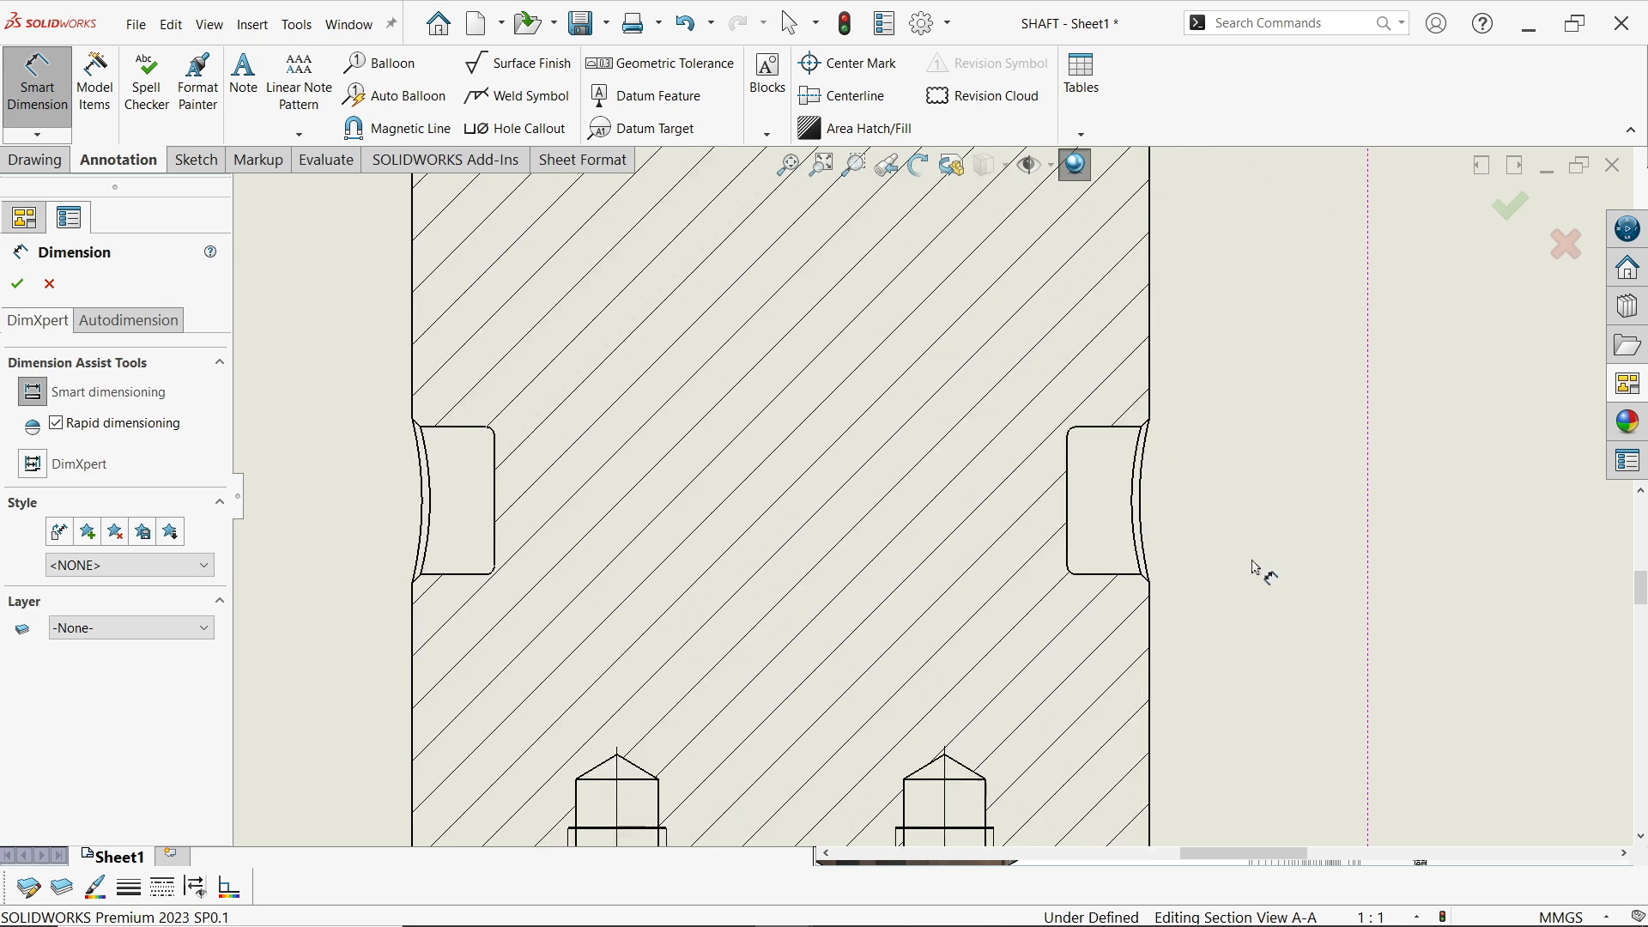
pyautogui.scroll(-2, 1042, 486)
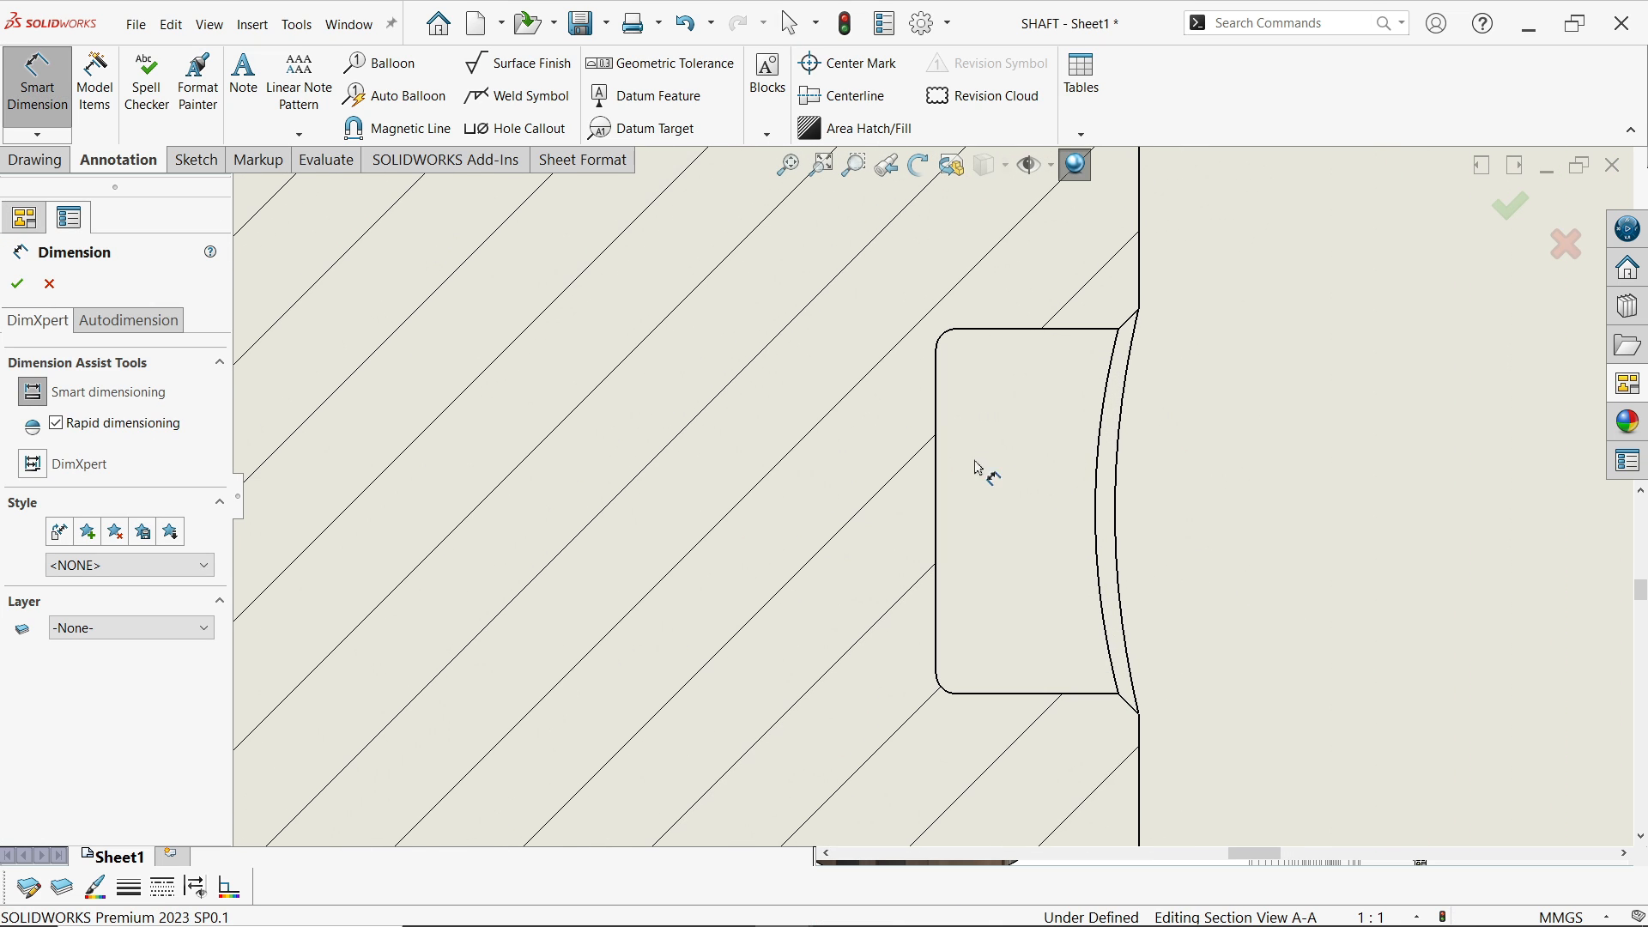
pyautogui.click(944, 492)
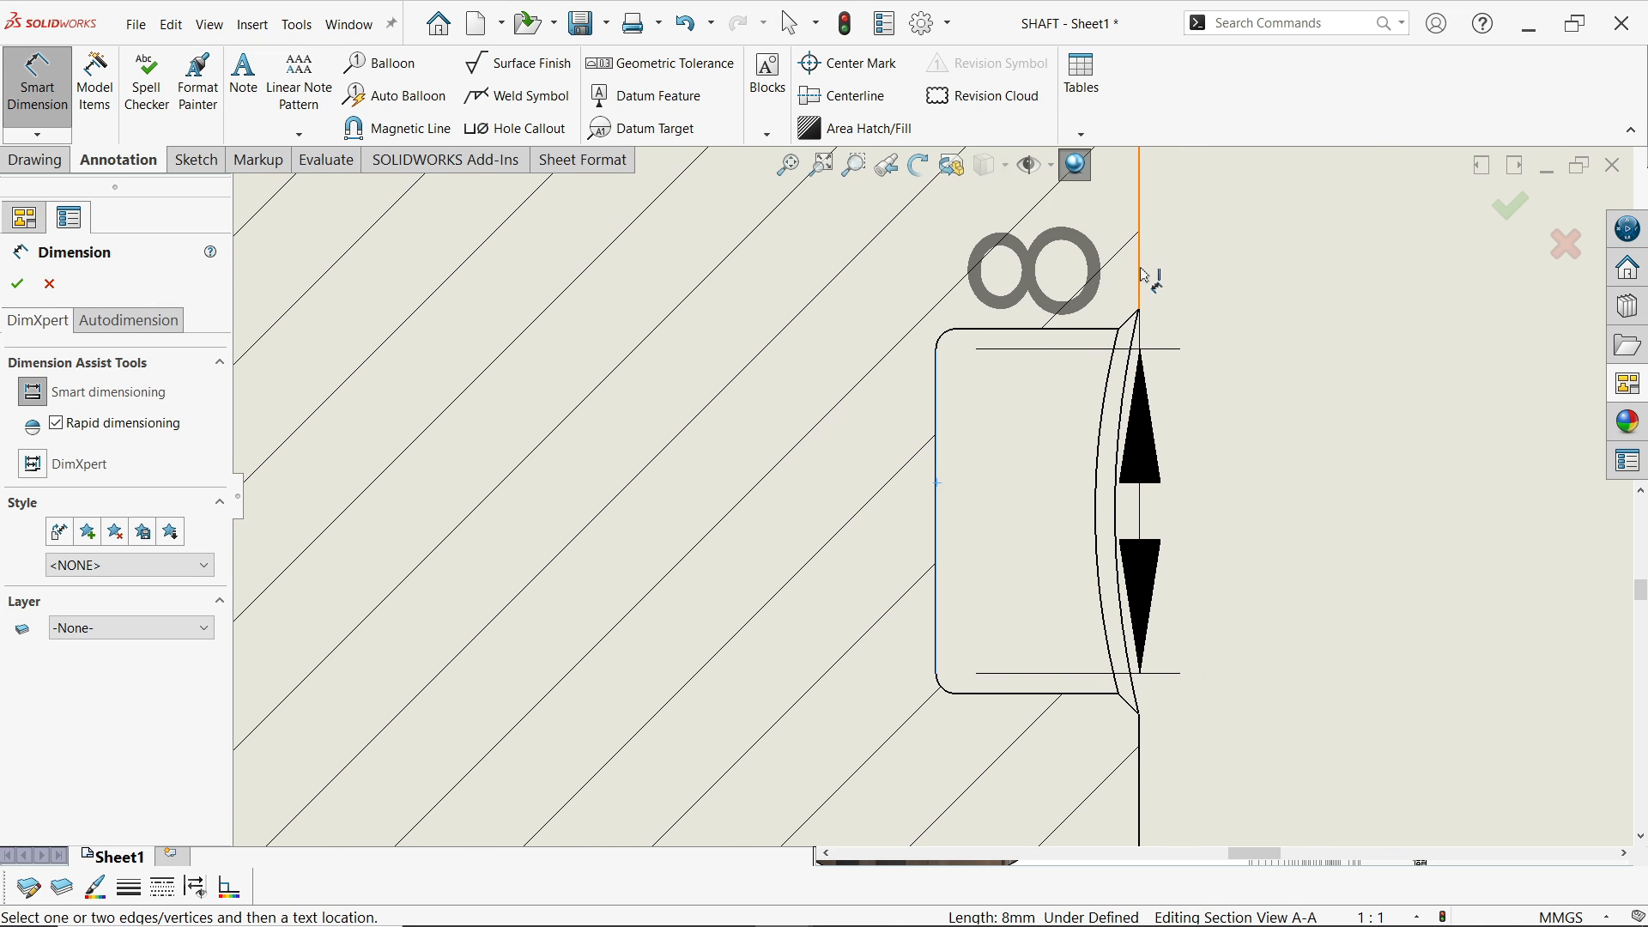
pyautogui.click(1140, 287)
pyautogui.scroll(4, 1106, 302)
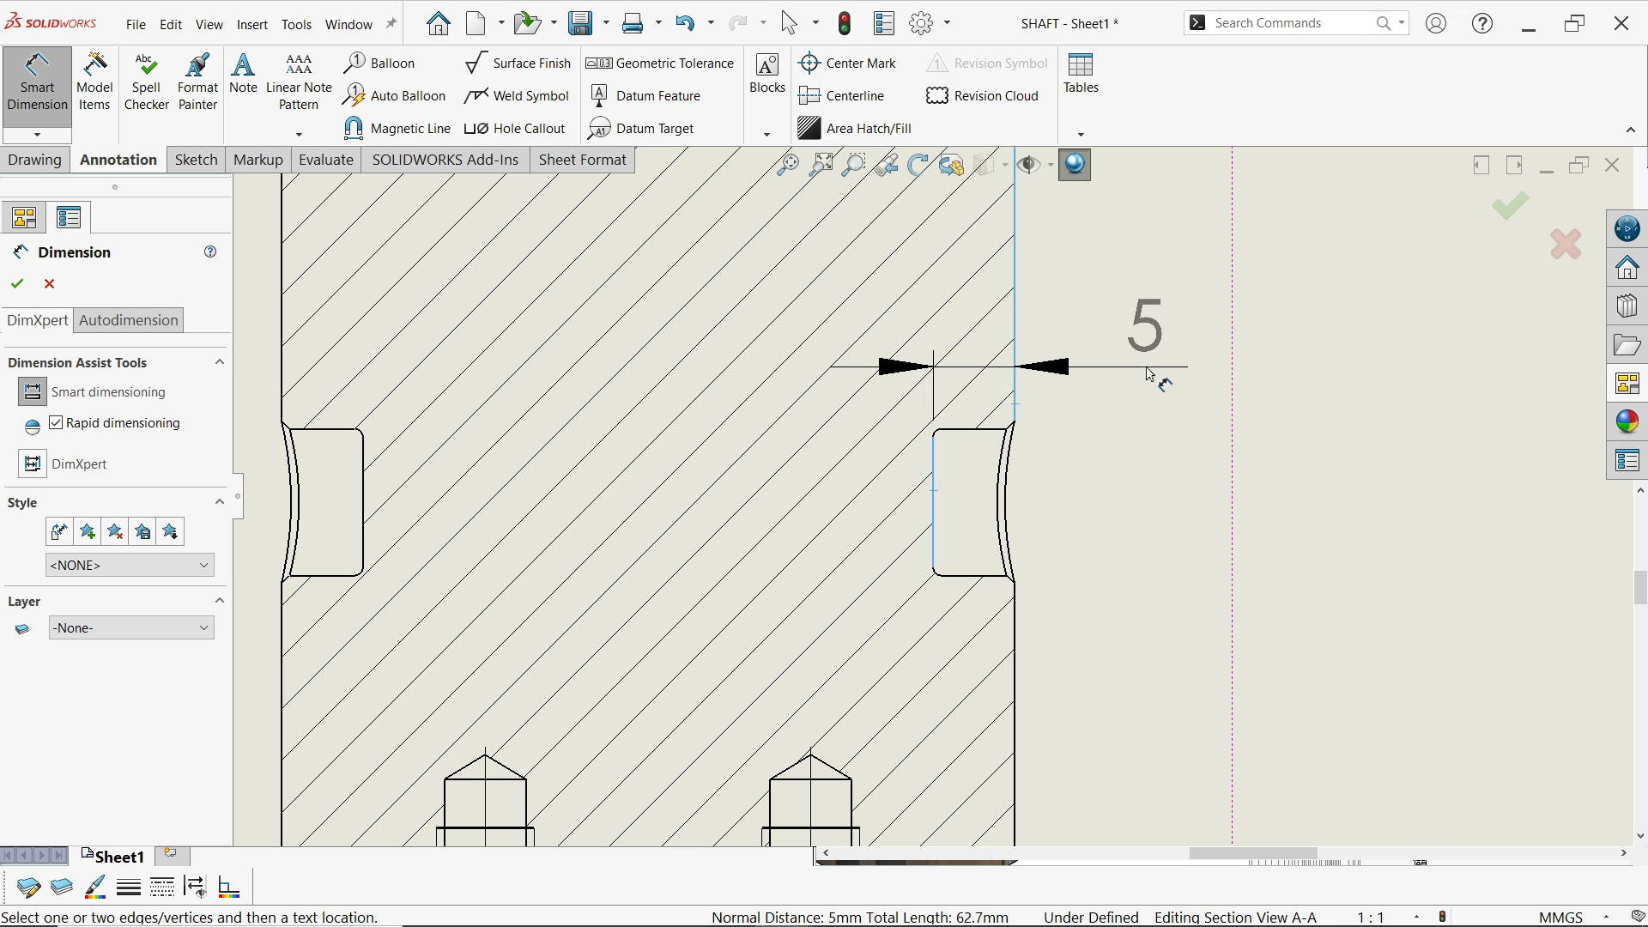
pyautogui.click(1149, 375)
# Dimension the thread size of both blind holes in Section View A-A, placing the two dimensions side by side below the shaft
pyautogui.scroll(4, 1021, 481)
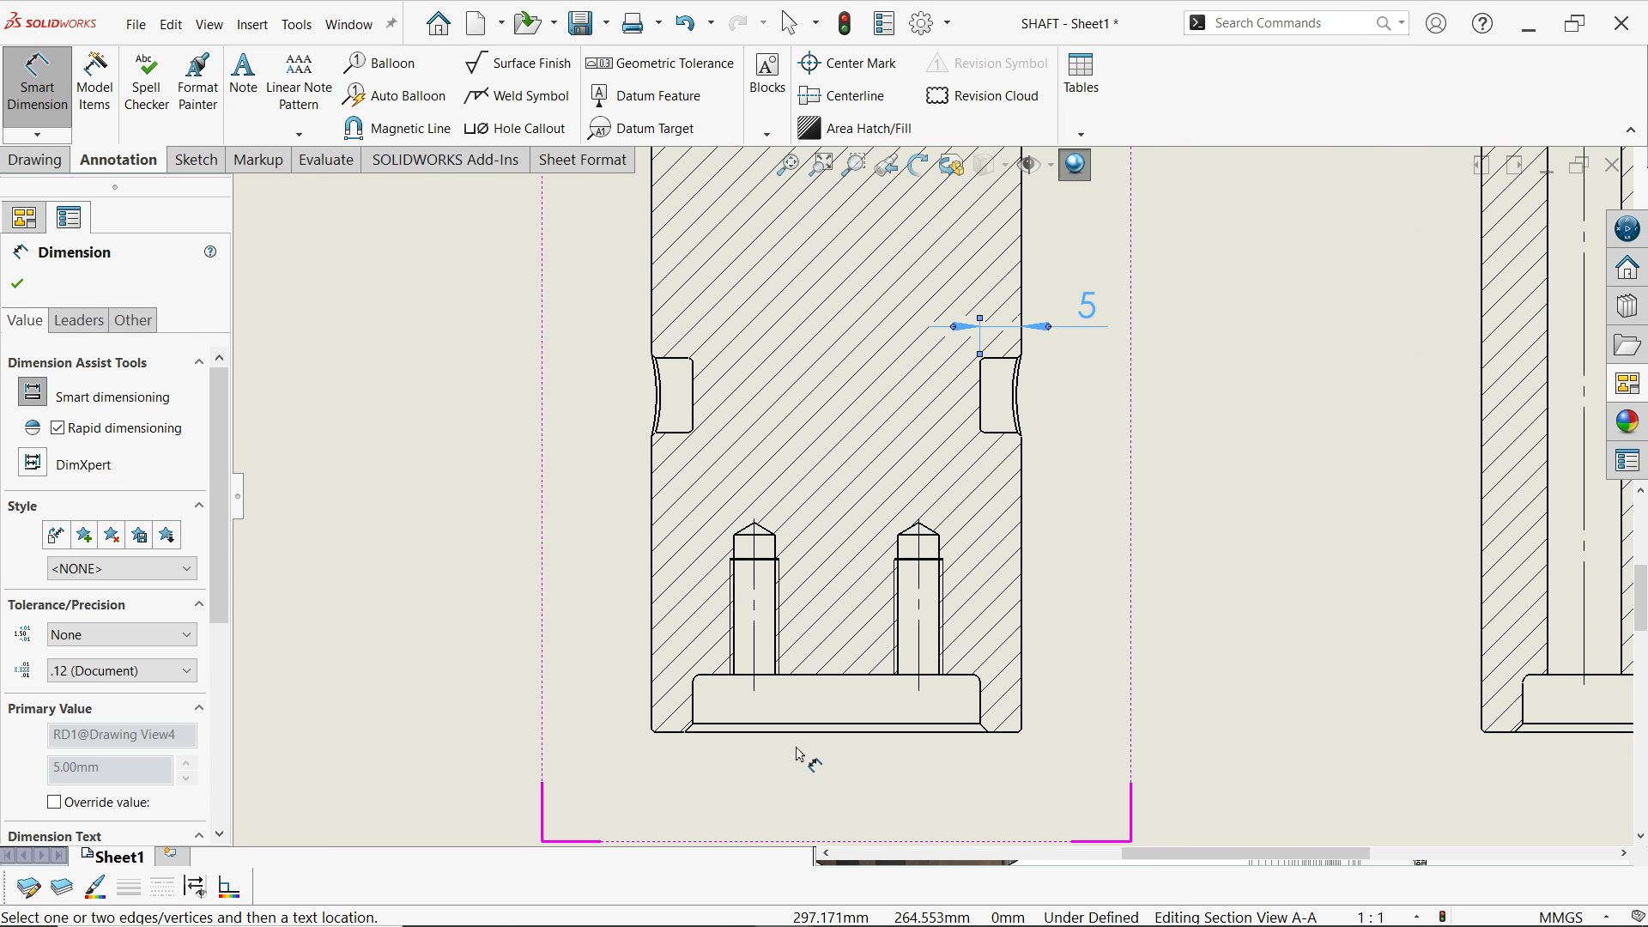
pyautogui.scroll(-5, 803, 715)
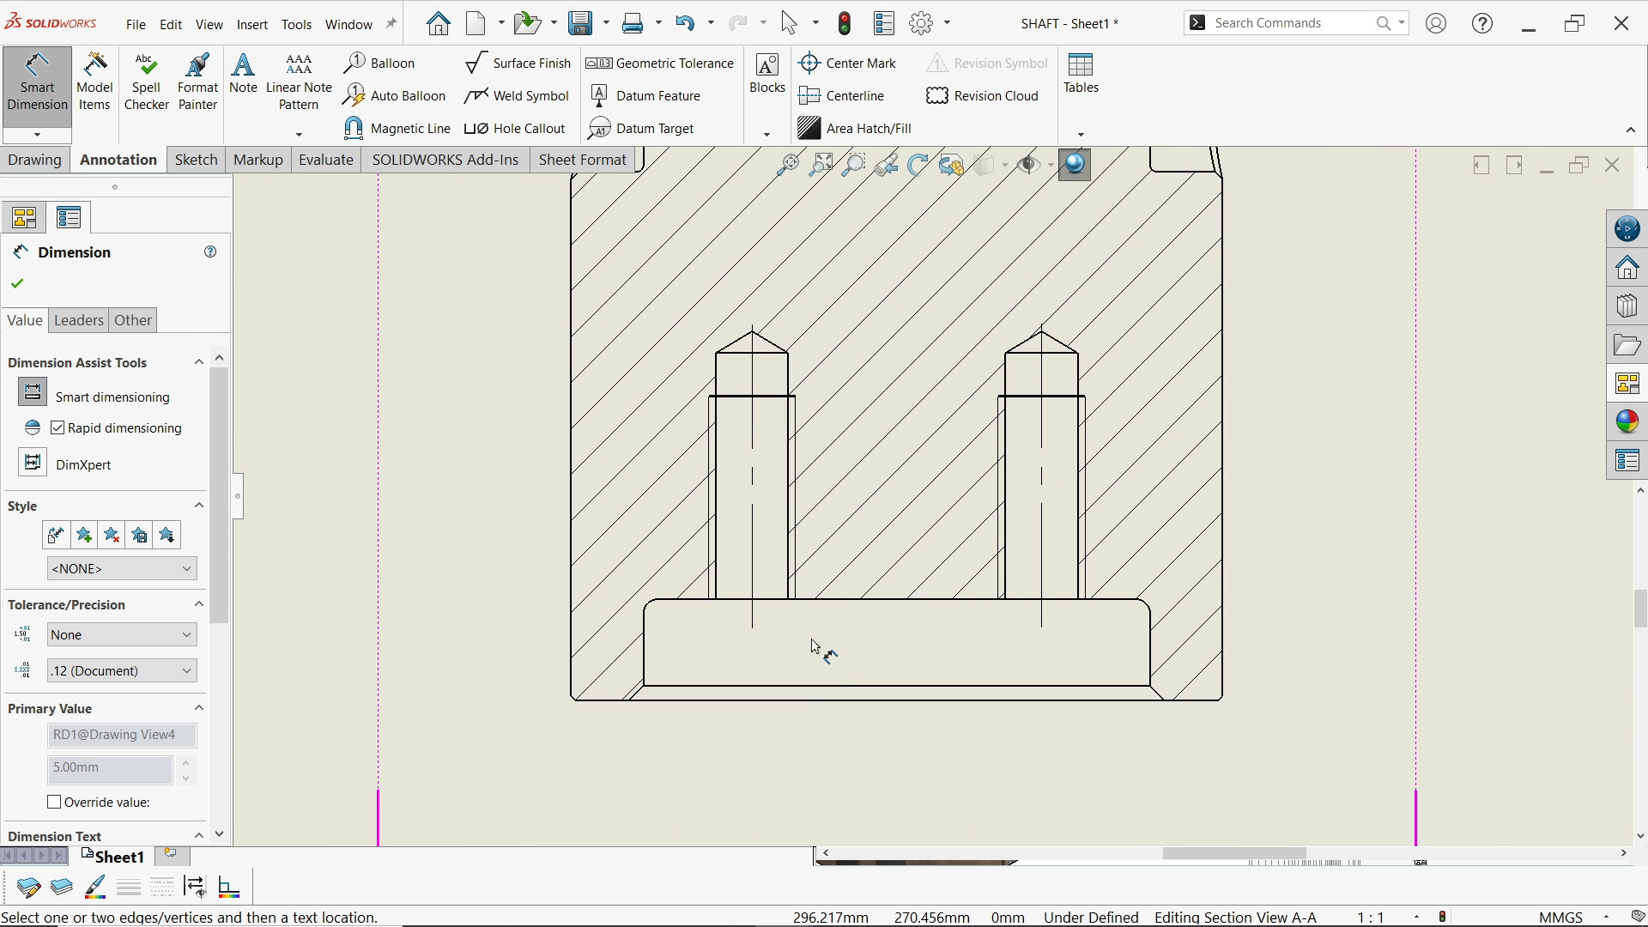
pyautogui.click(813, 545)
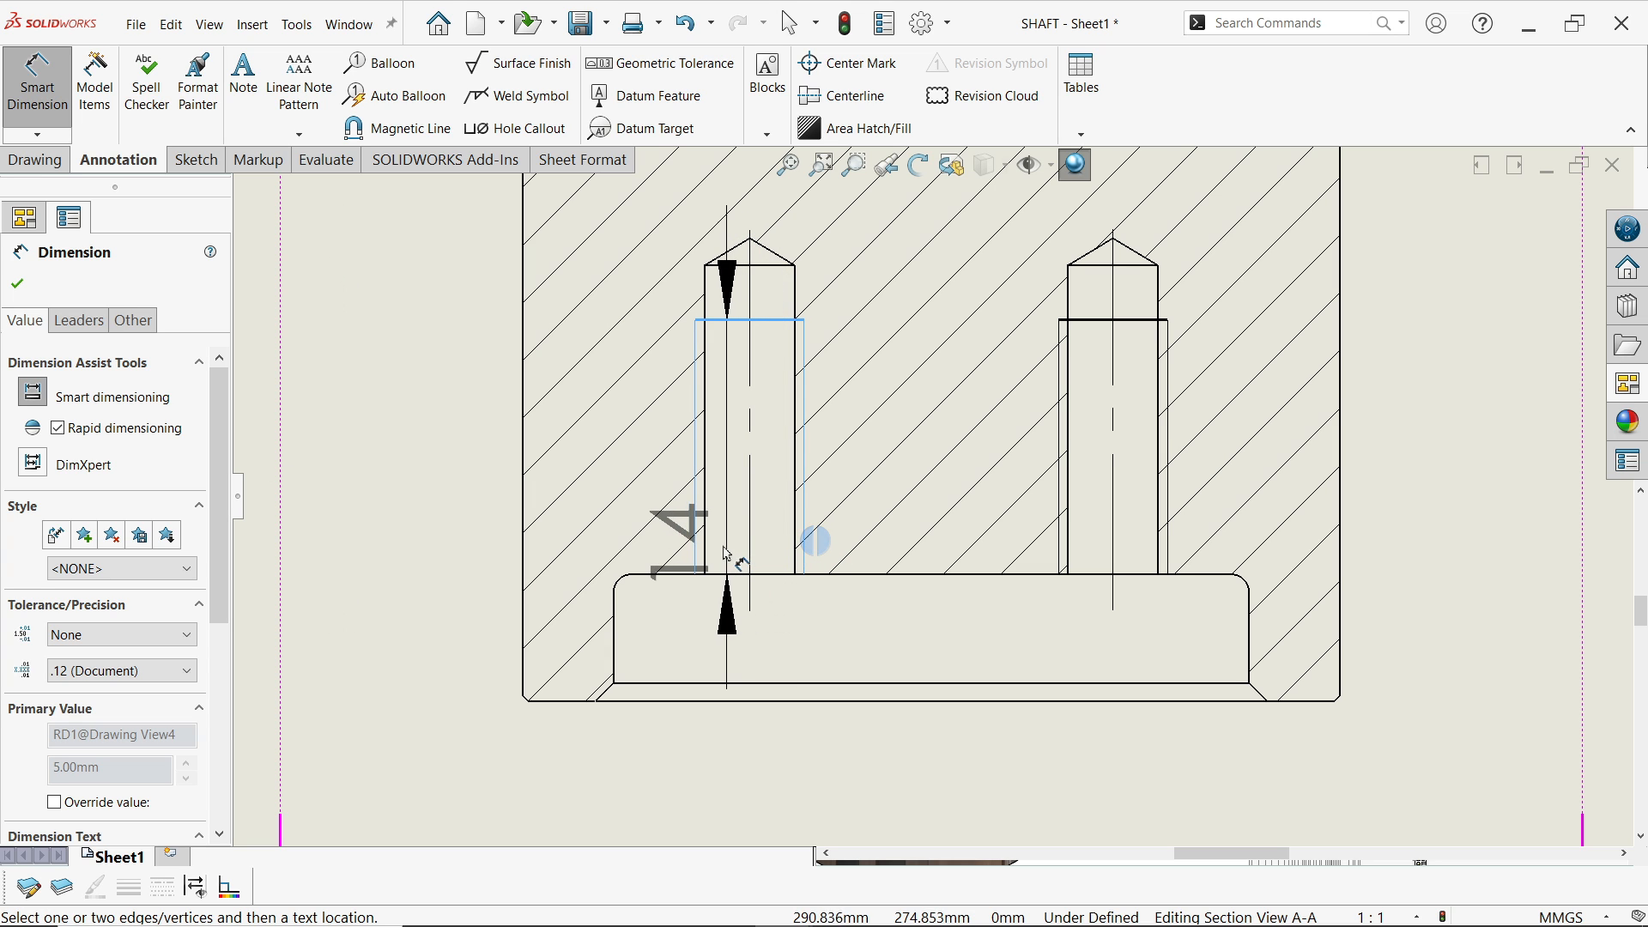
pyautogui.click(704, 556)
pyautogui.scroll(3, 739, 721)
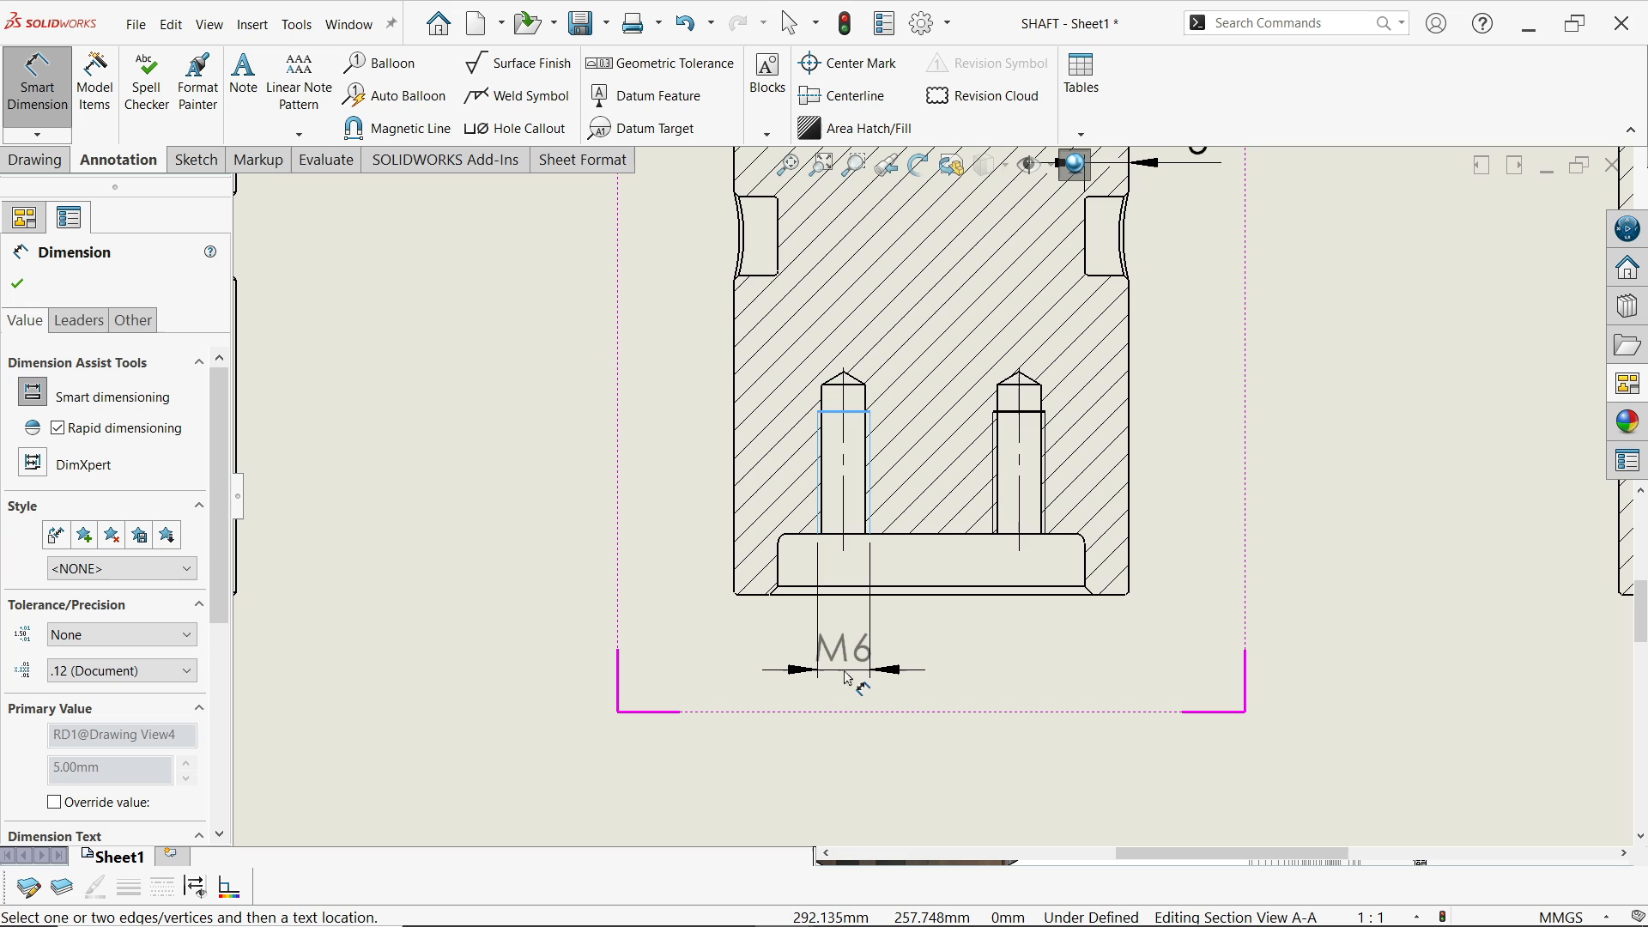
pyautogui.click(848, 679)
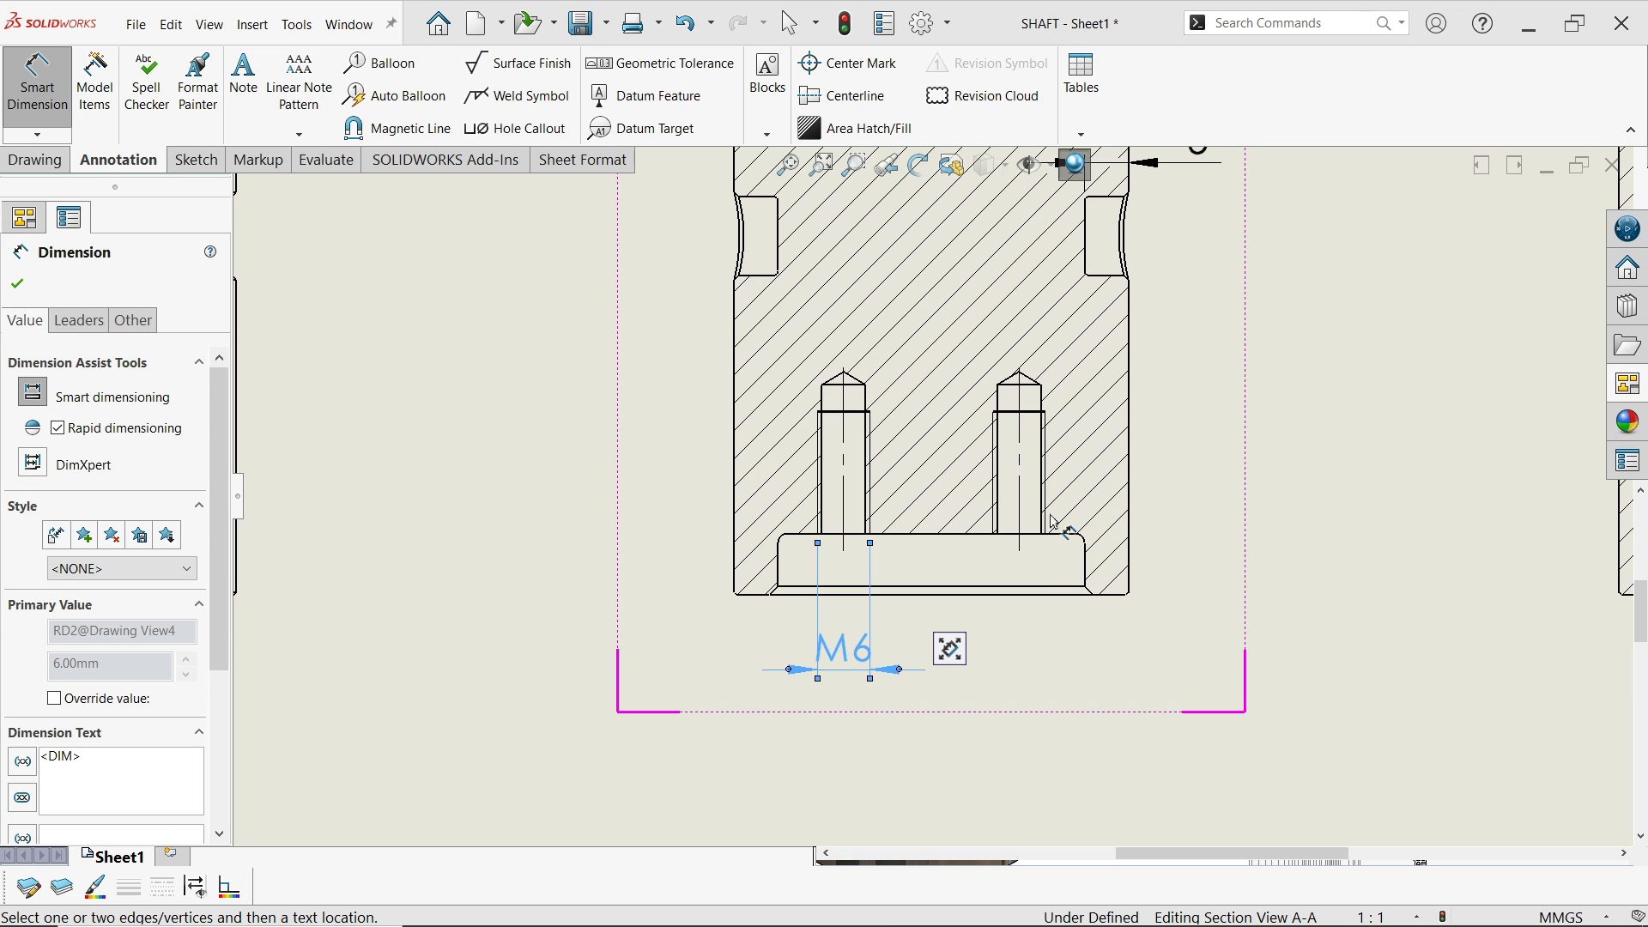
pyautogui.click(1048, 526)
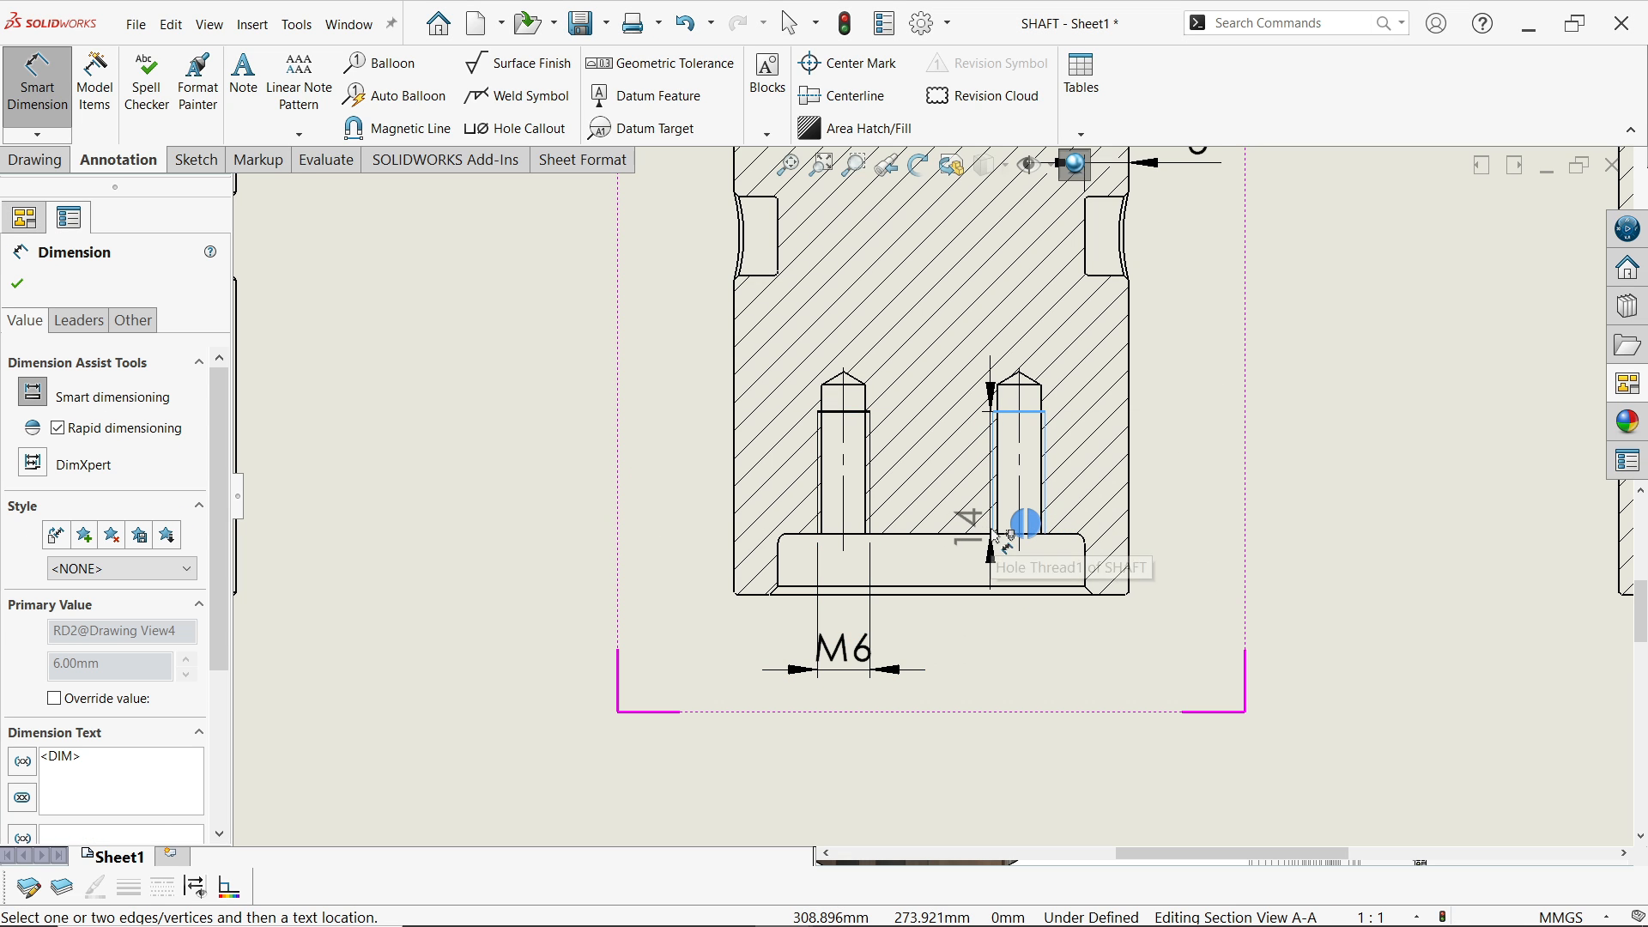
pyautogui.click(1035, 524)
pyautogui.click(1027, 675)
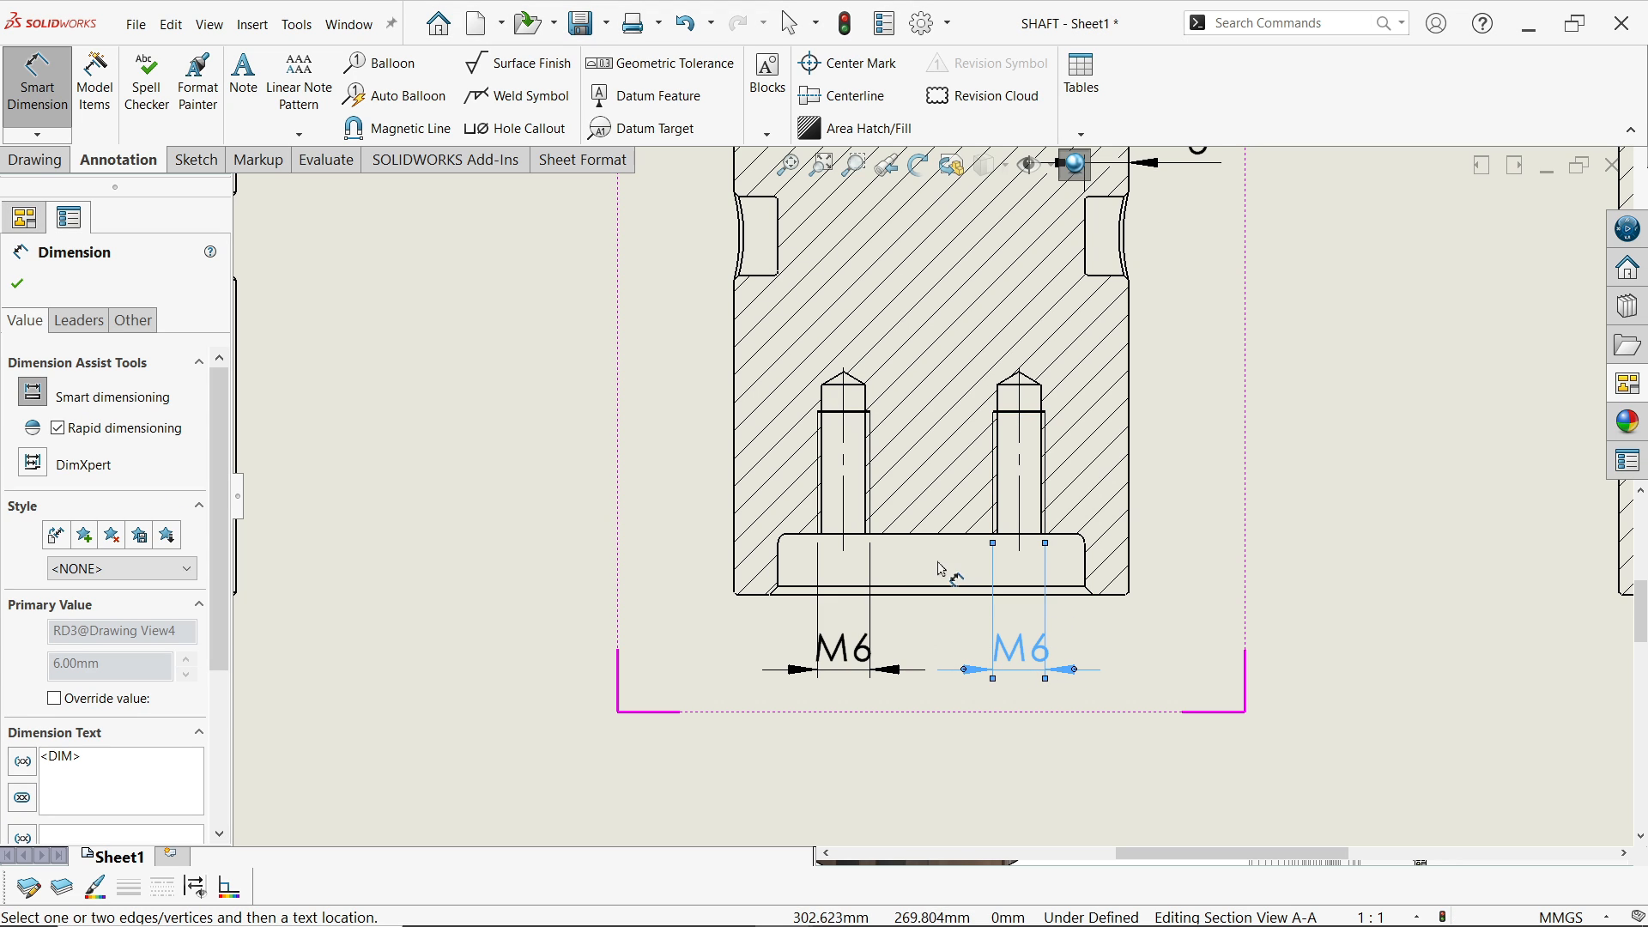
# Dimension the spacing between the two threaded holes' centerlines below their thread dimensions and set its arrows inside
pyautogui.scroll(-2, 868, 544)
pyautogui.click(845, 502)
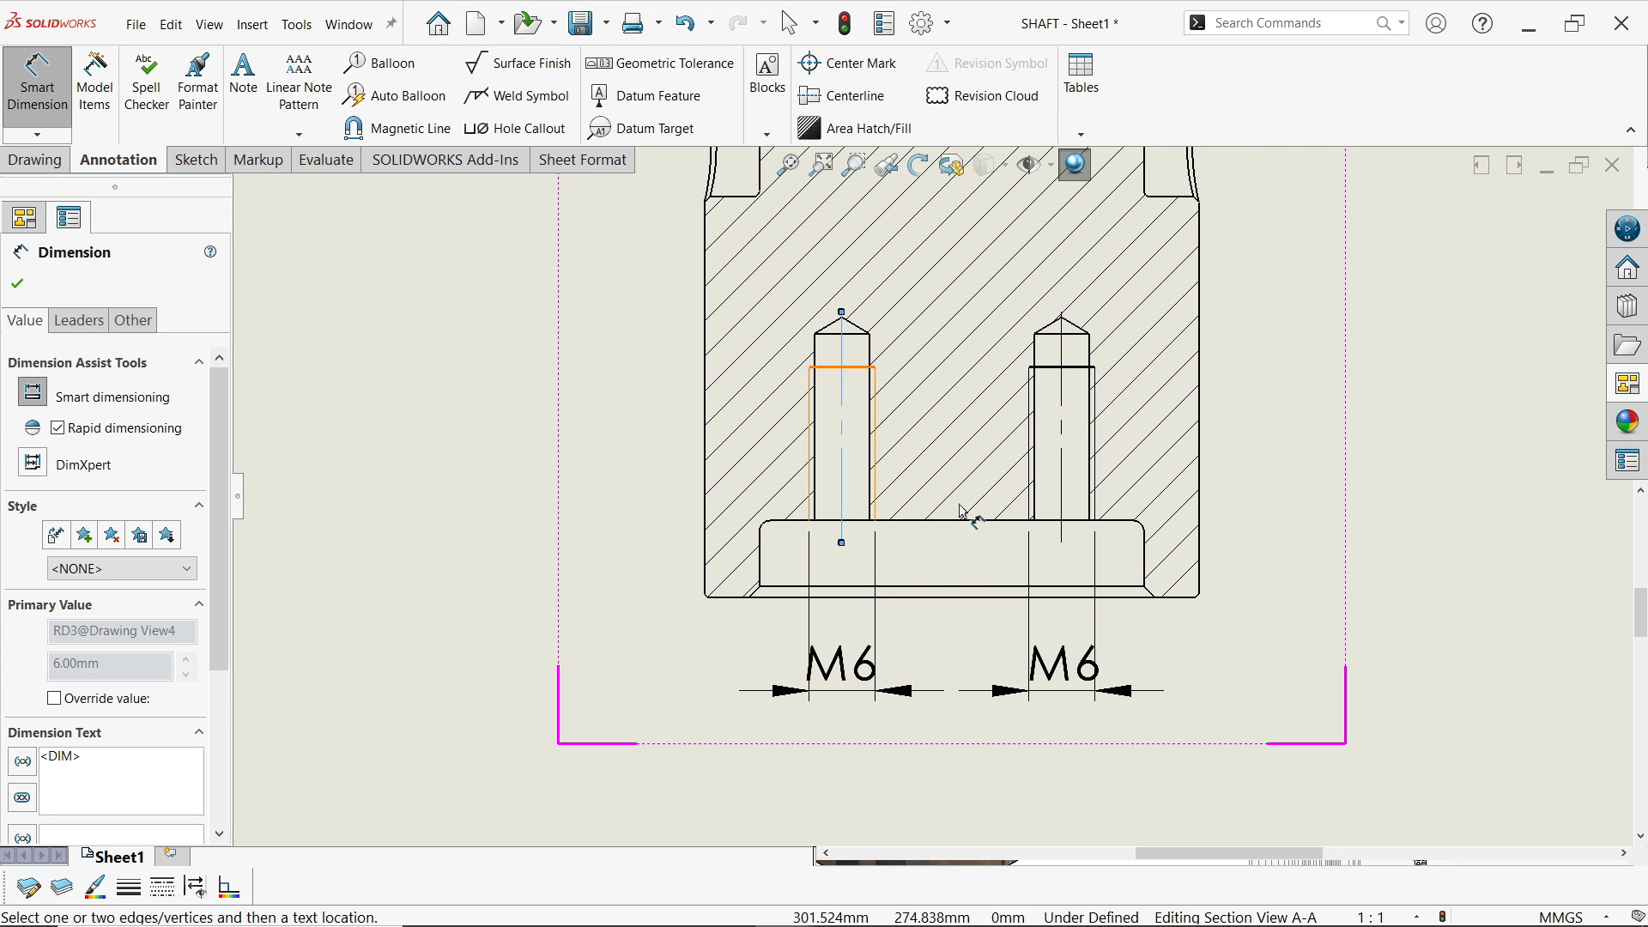
pyautogui.click(1062, 506)
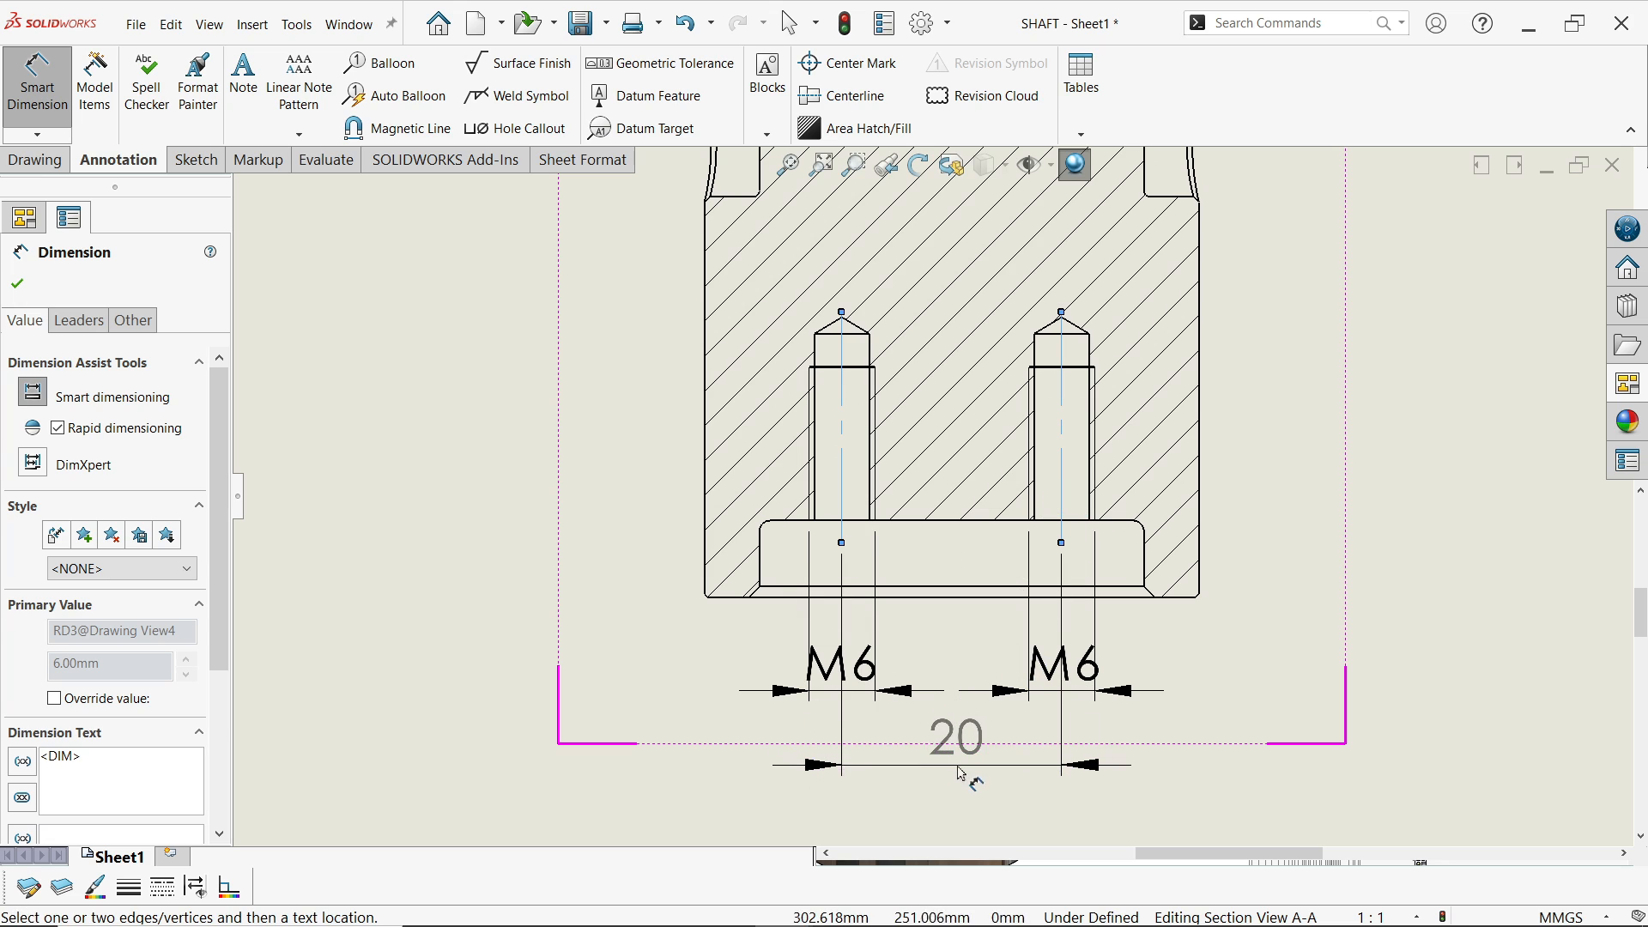
pyautogui.click(967, 777)
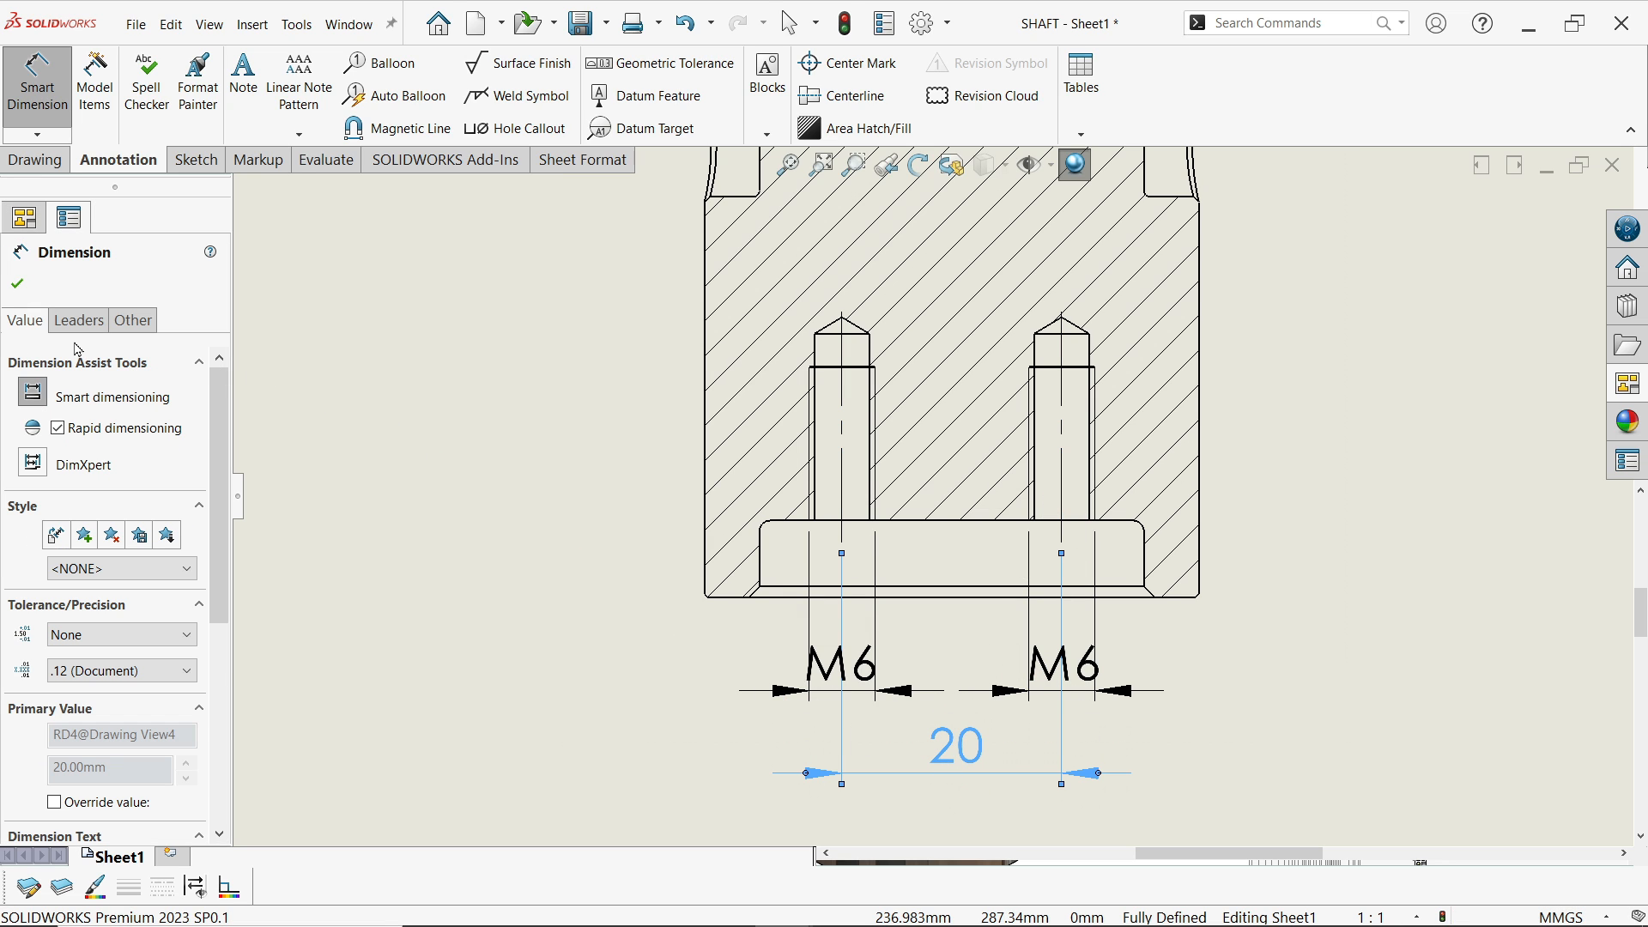
pyautogui.click(78, 320)
pyautogui.click(95, 392)
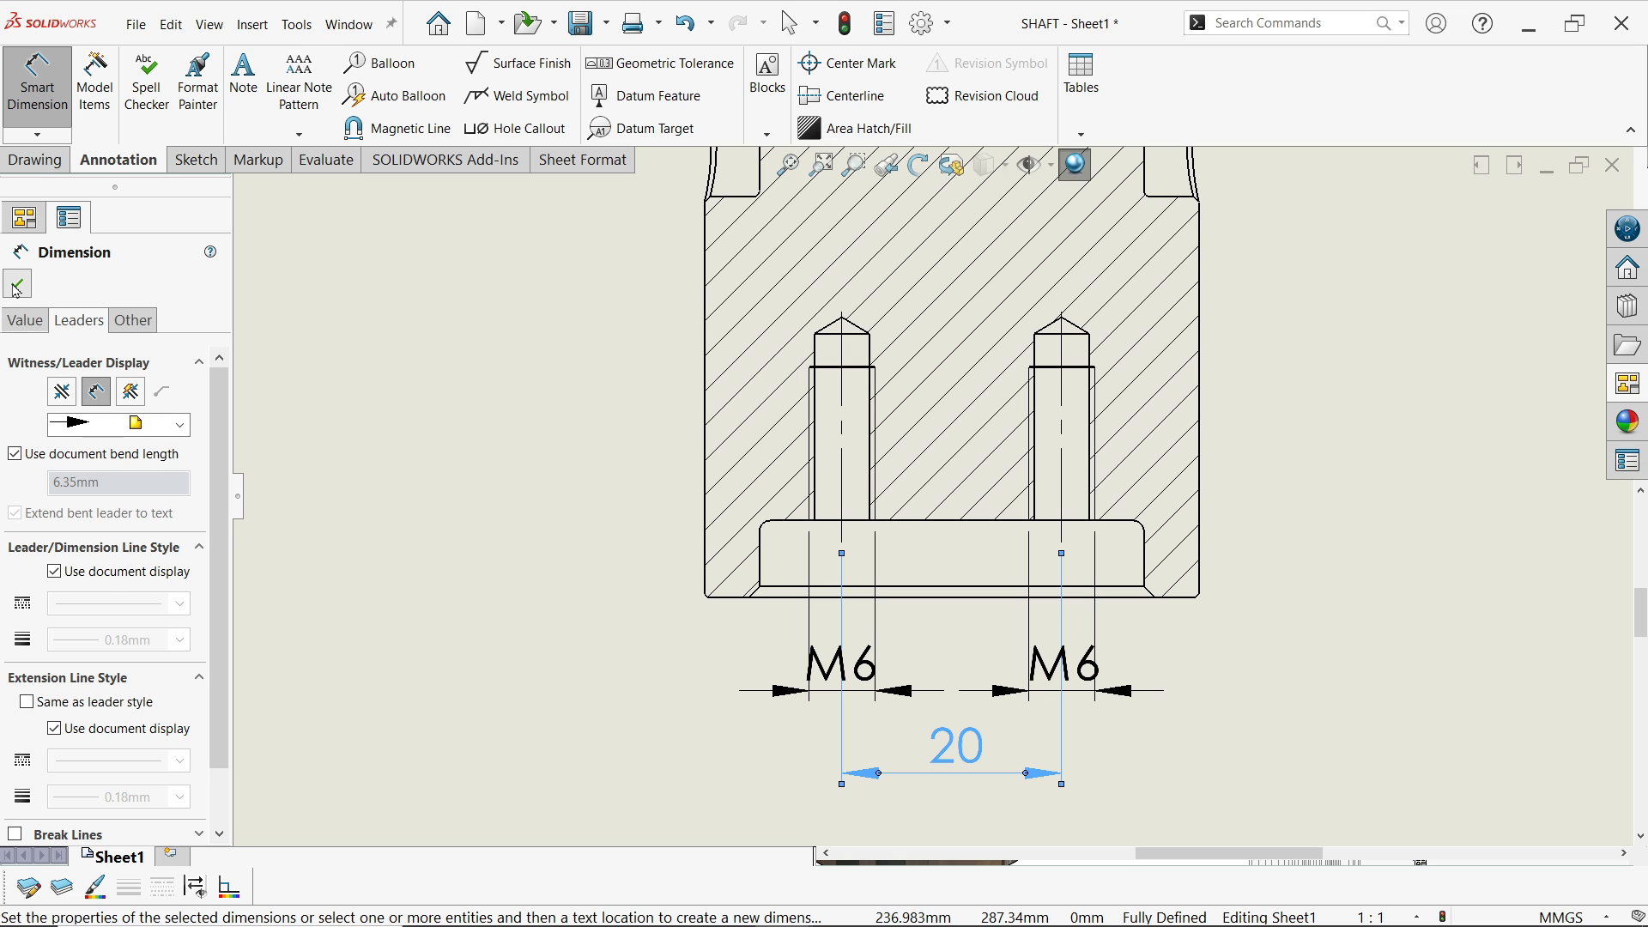
pyautogui.click(17, 285)
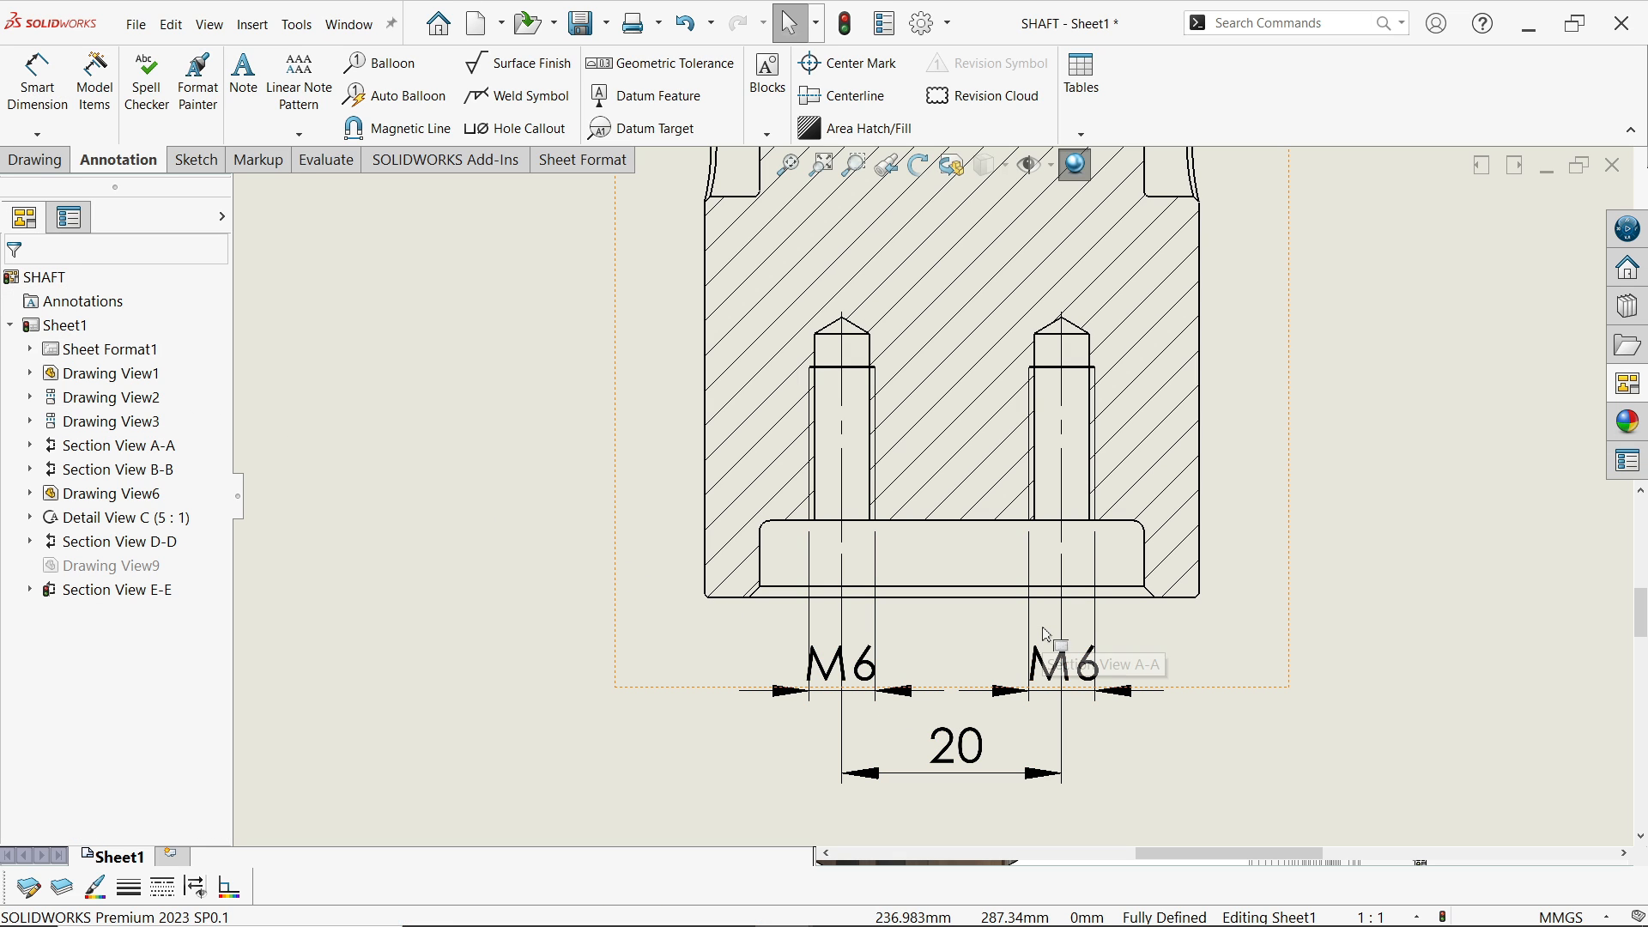
# Dimension the thread depth from the recess face beside the shaft, set its arrows inside, center the text and finish dimensioning
pyautogui.click(35, 95)
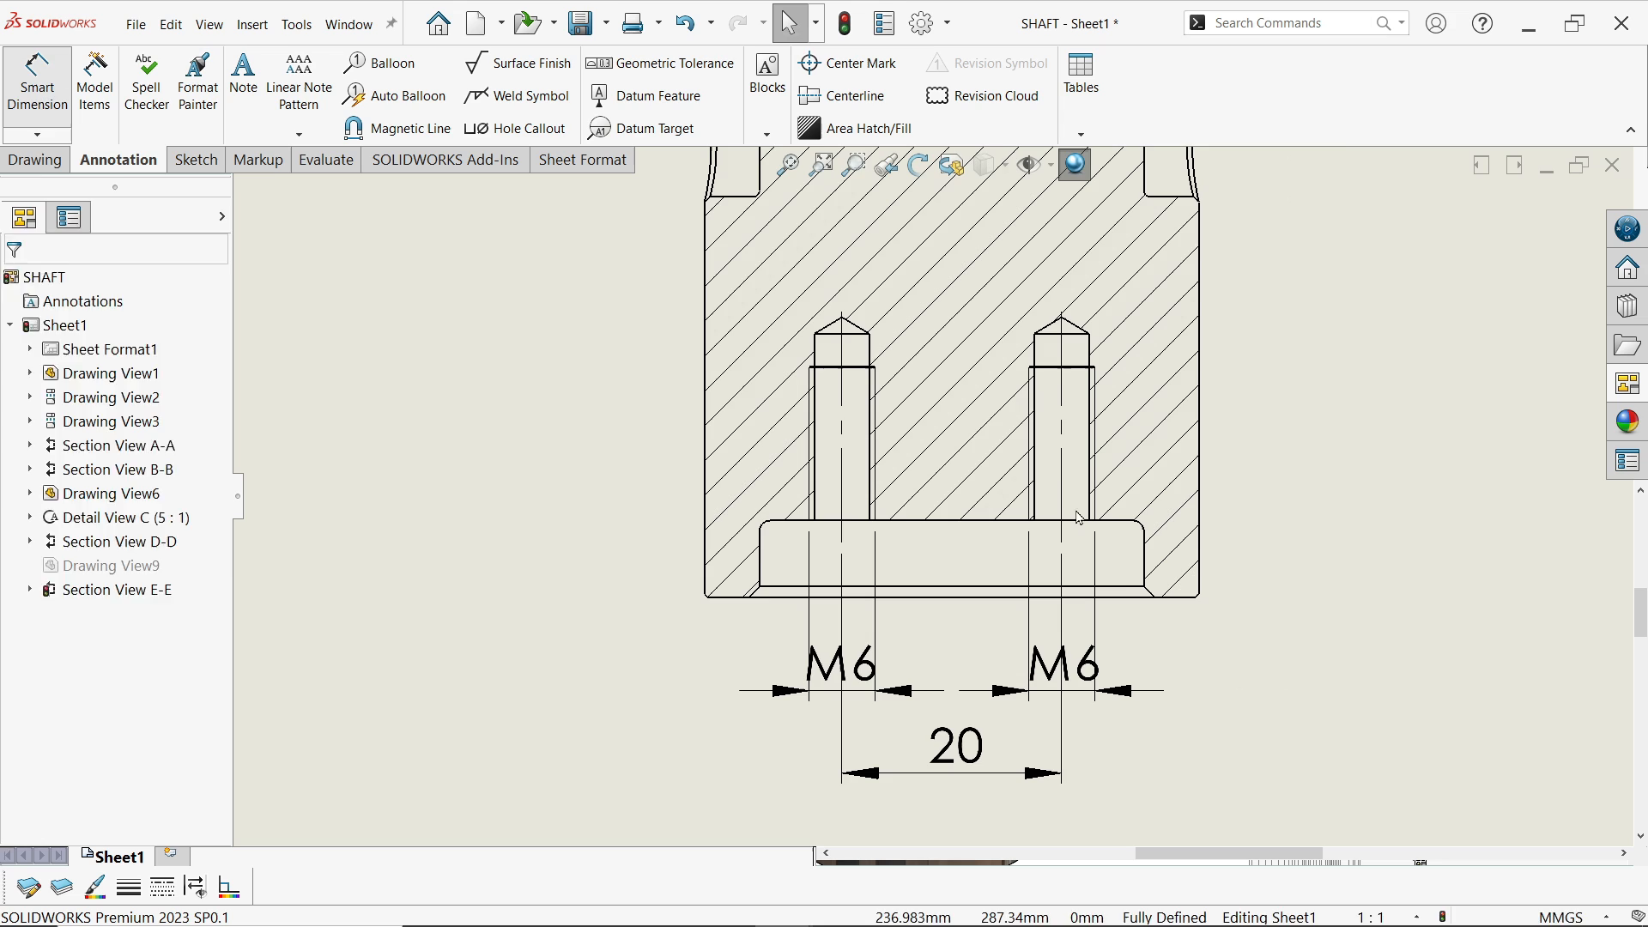
pyautogui.scroll(-2, 1077, 516)
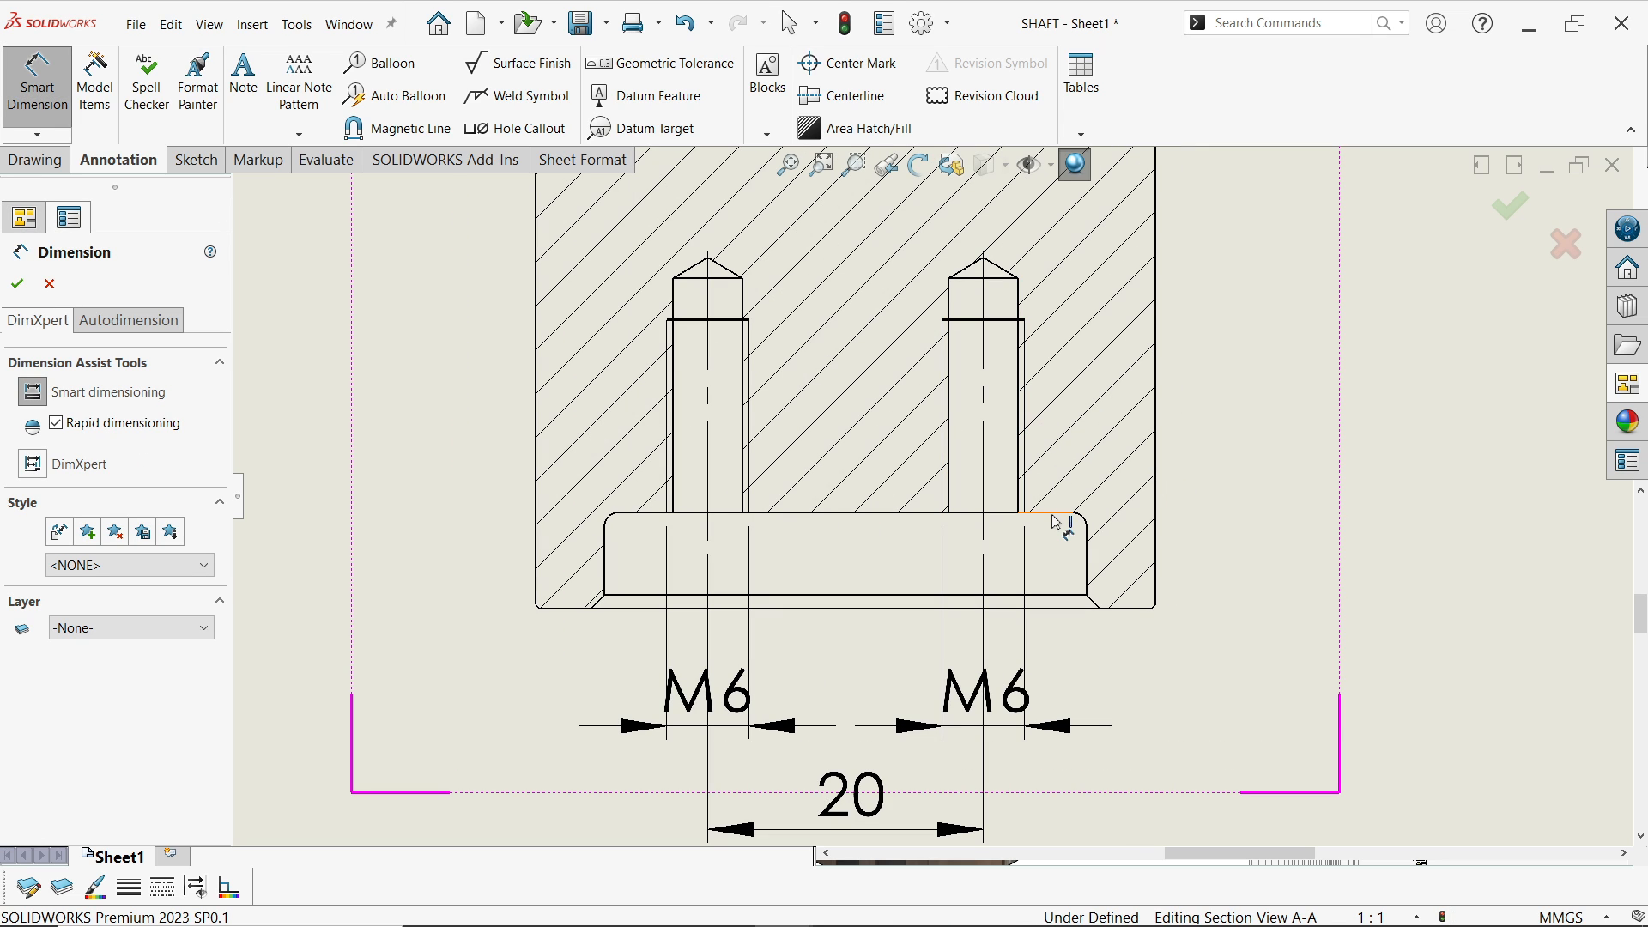
pyautogui.click(1054, 515)
pyautogui.click(1000, 321)
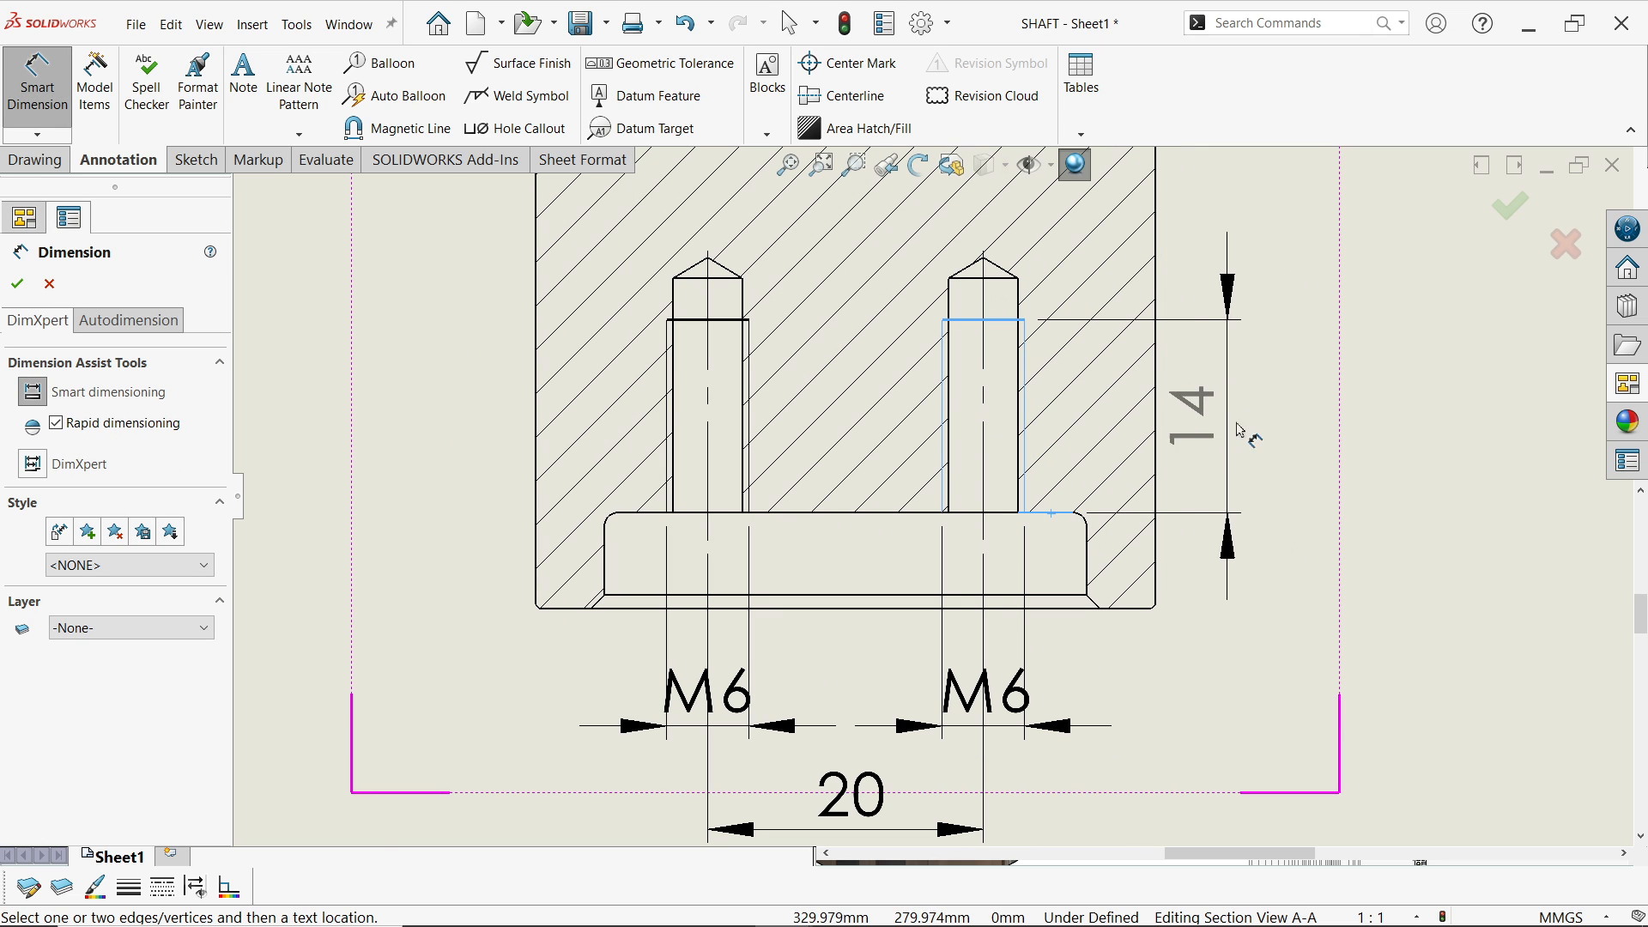
pyautogui.click(1287, 404)
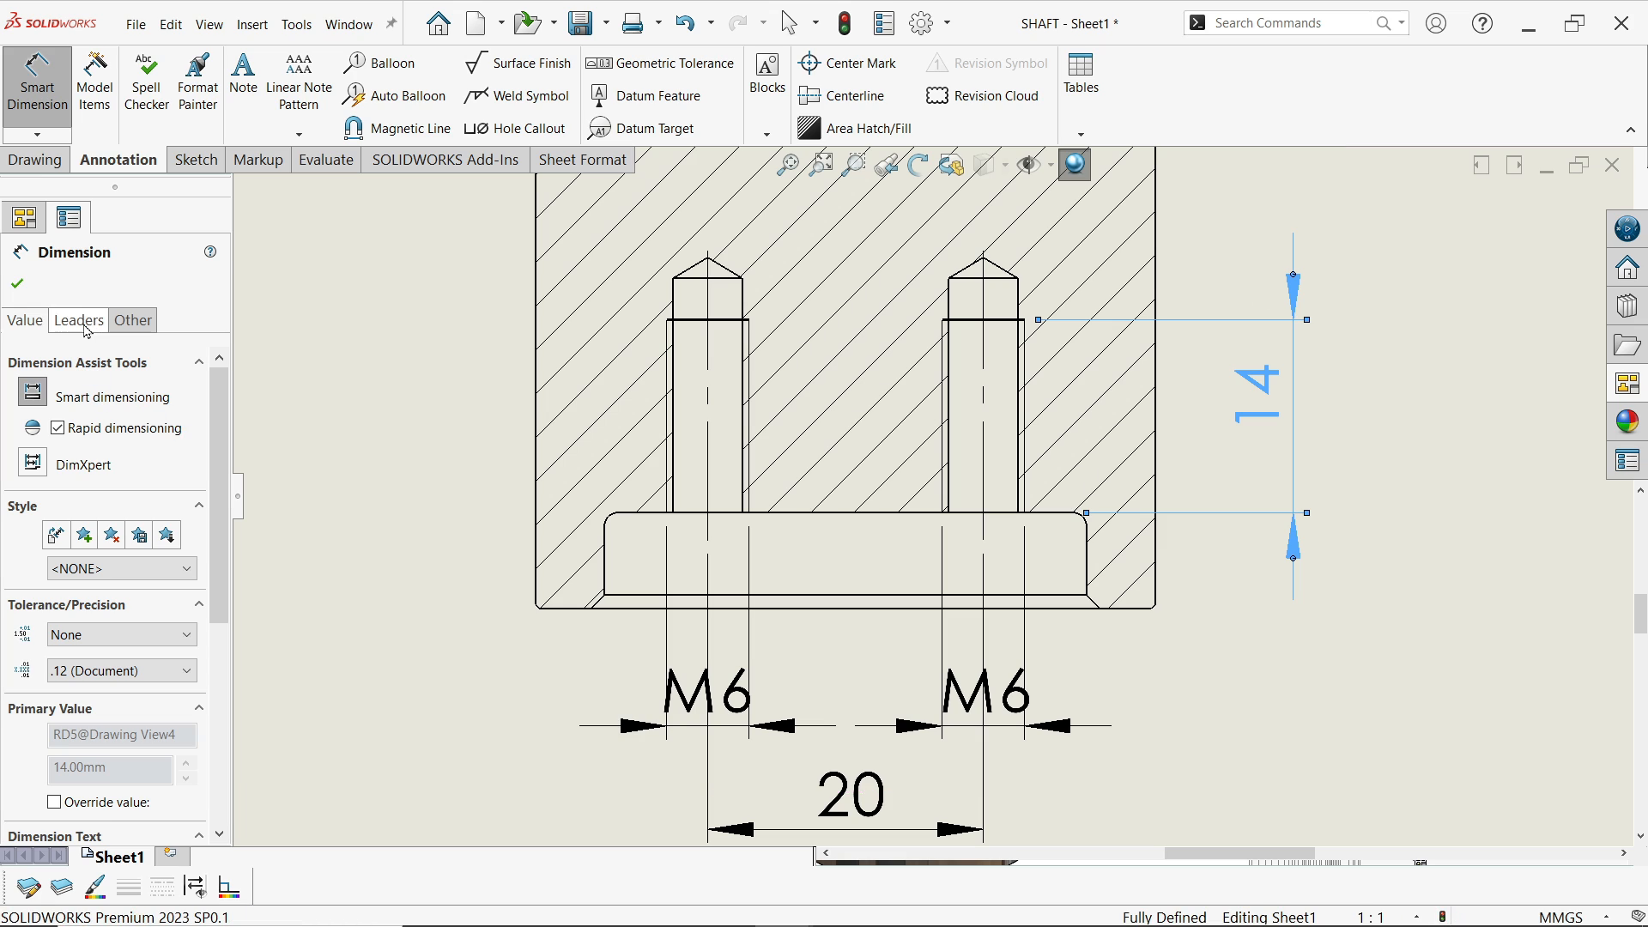
pyautogui.click(79, 321)
pyautogui.click(96, 392)
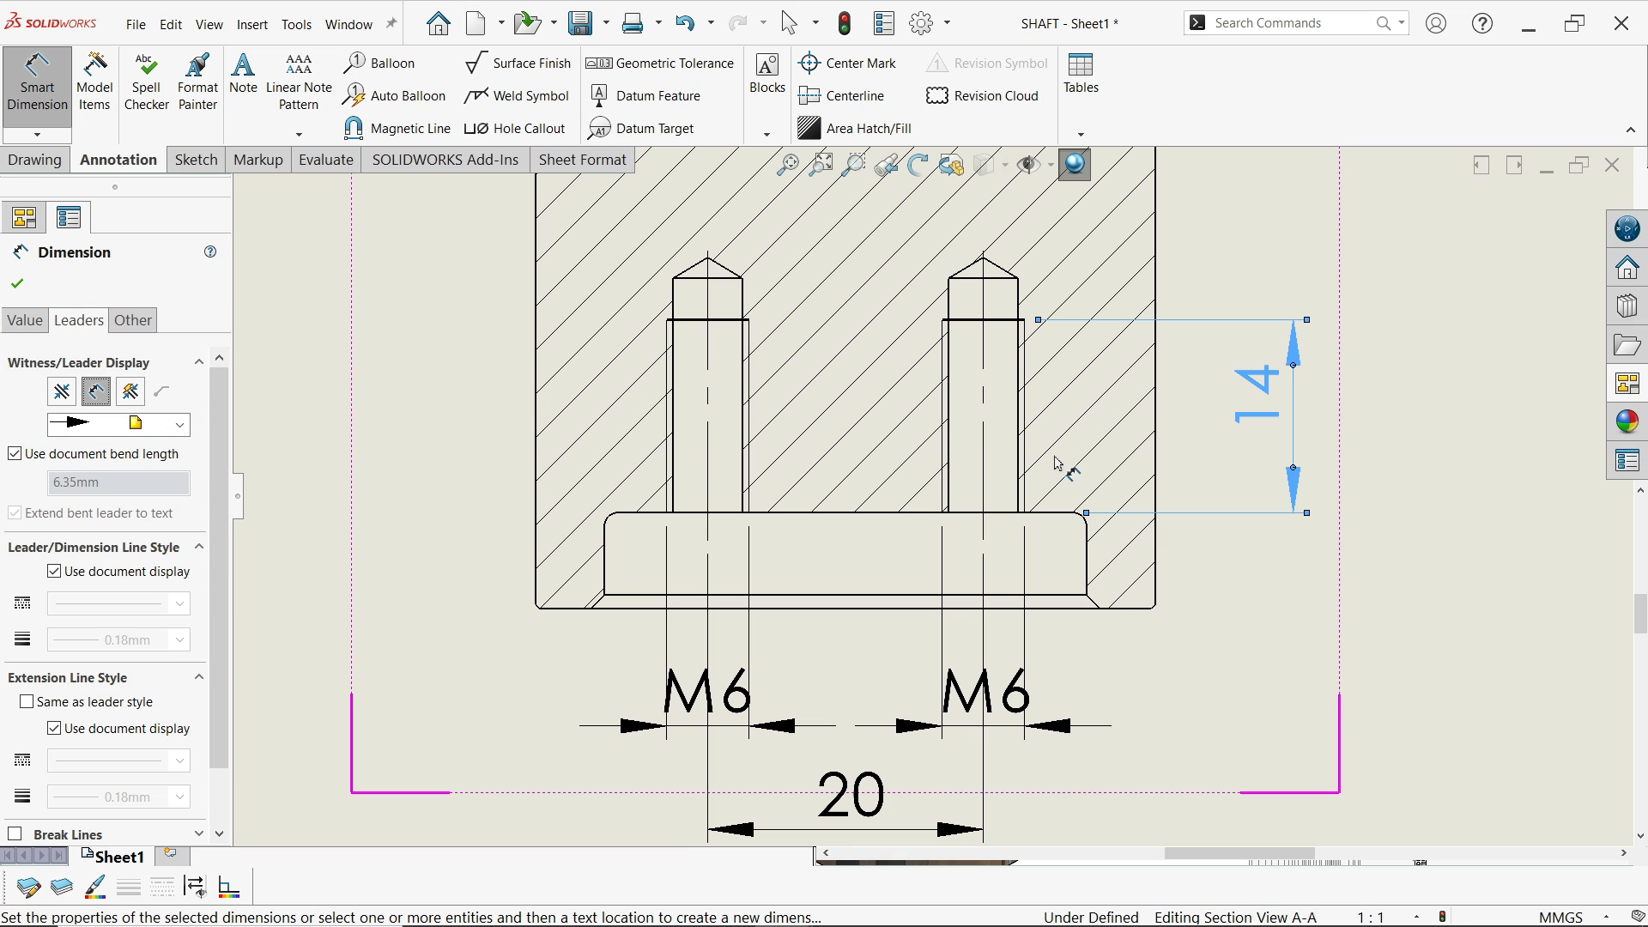
pyautogui.moveTo(1258, 397); pyautogui.dragTo(1271, 413)
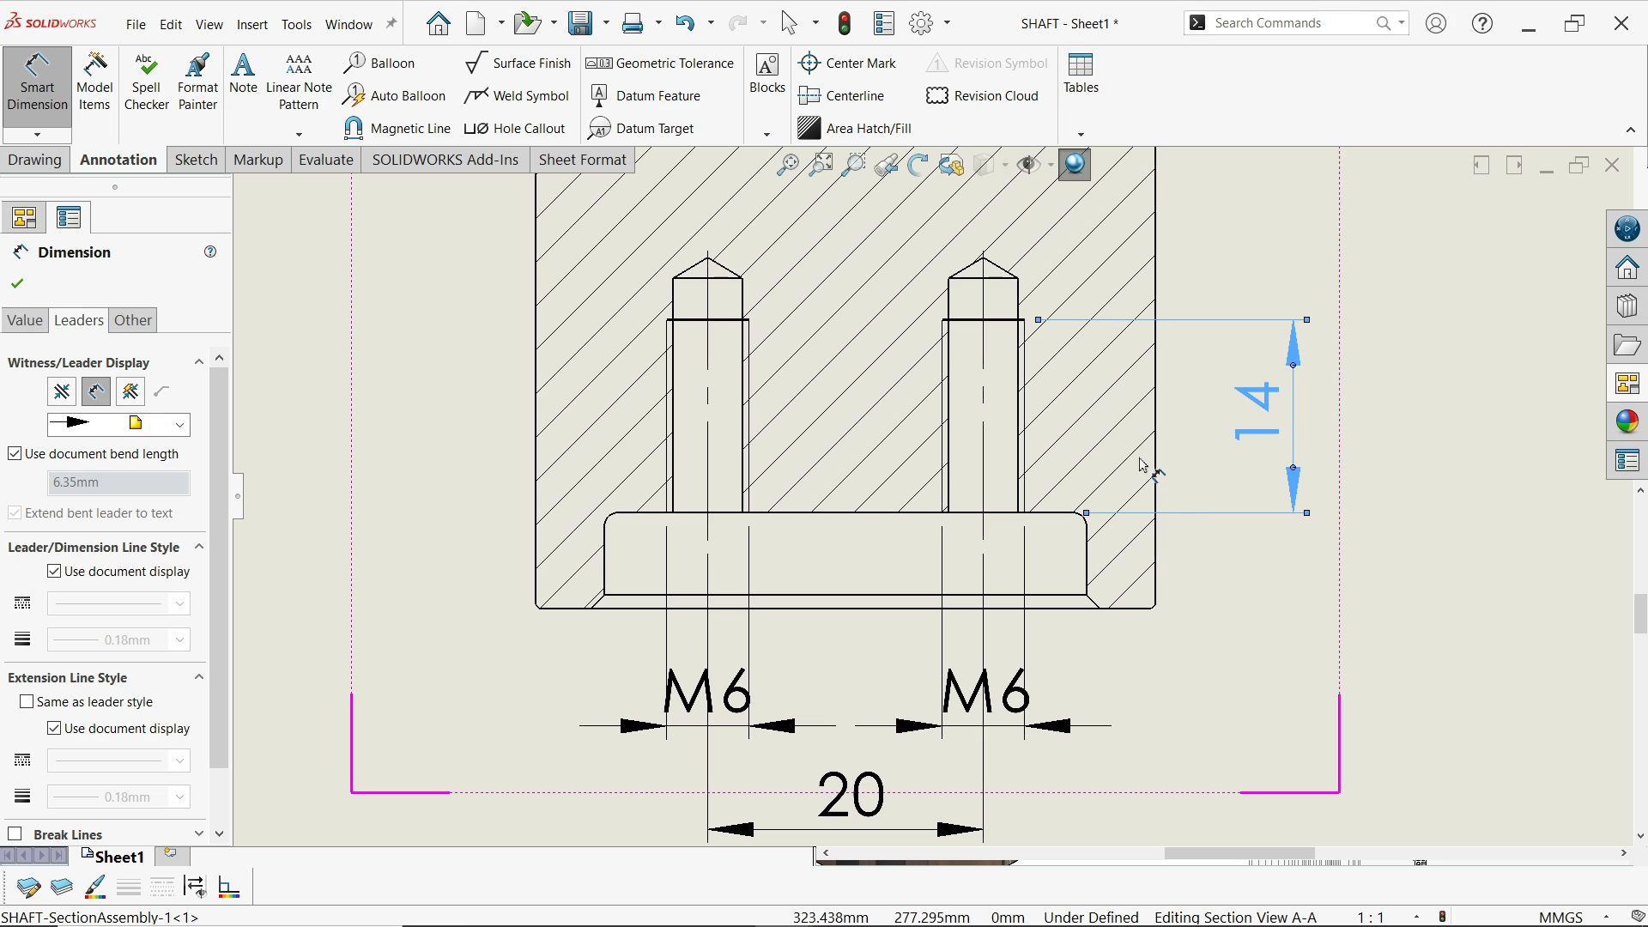
pyautogui.scroll(5, 1056, 446)
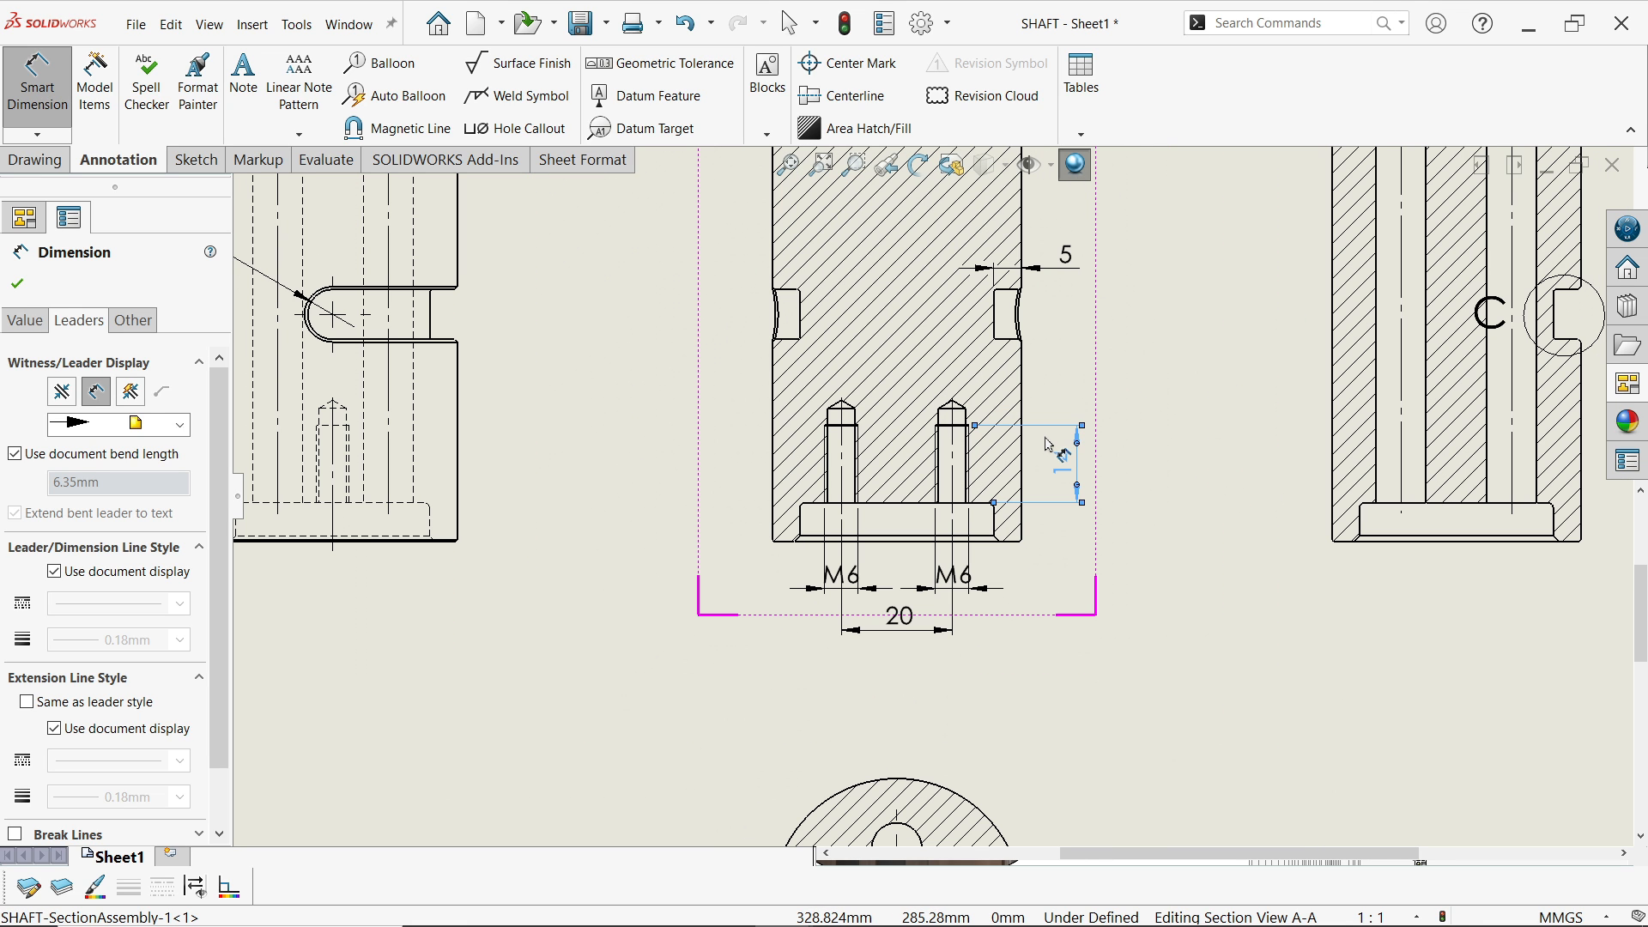
pyautogui.scroll(2, 1057, 451)
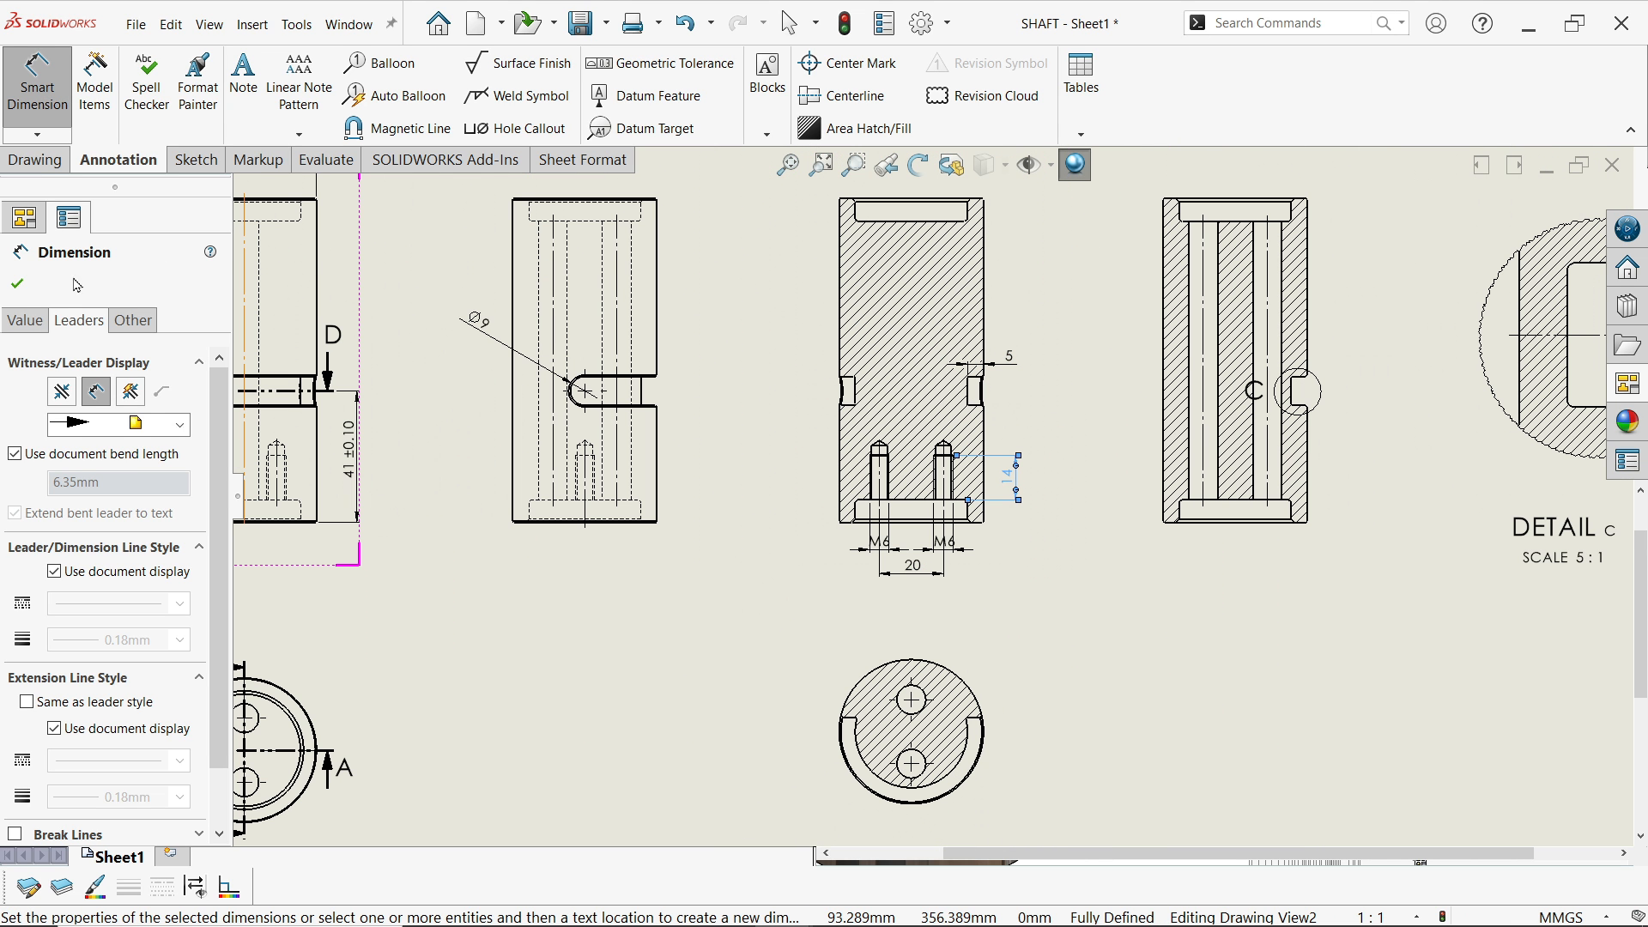
pyautogui.click(18, 285)
# Set the display style of Section View A-A to Hidden Lines Visible instead of the parent style
pyautogui.scroll(-2, 845, 209)
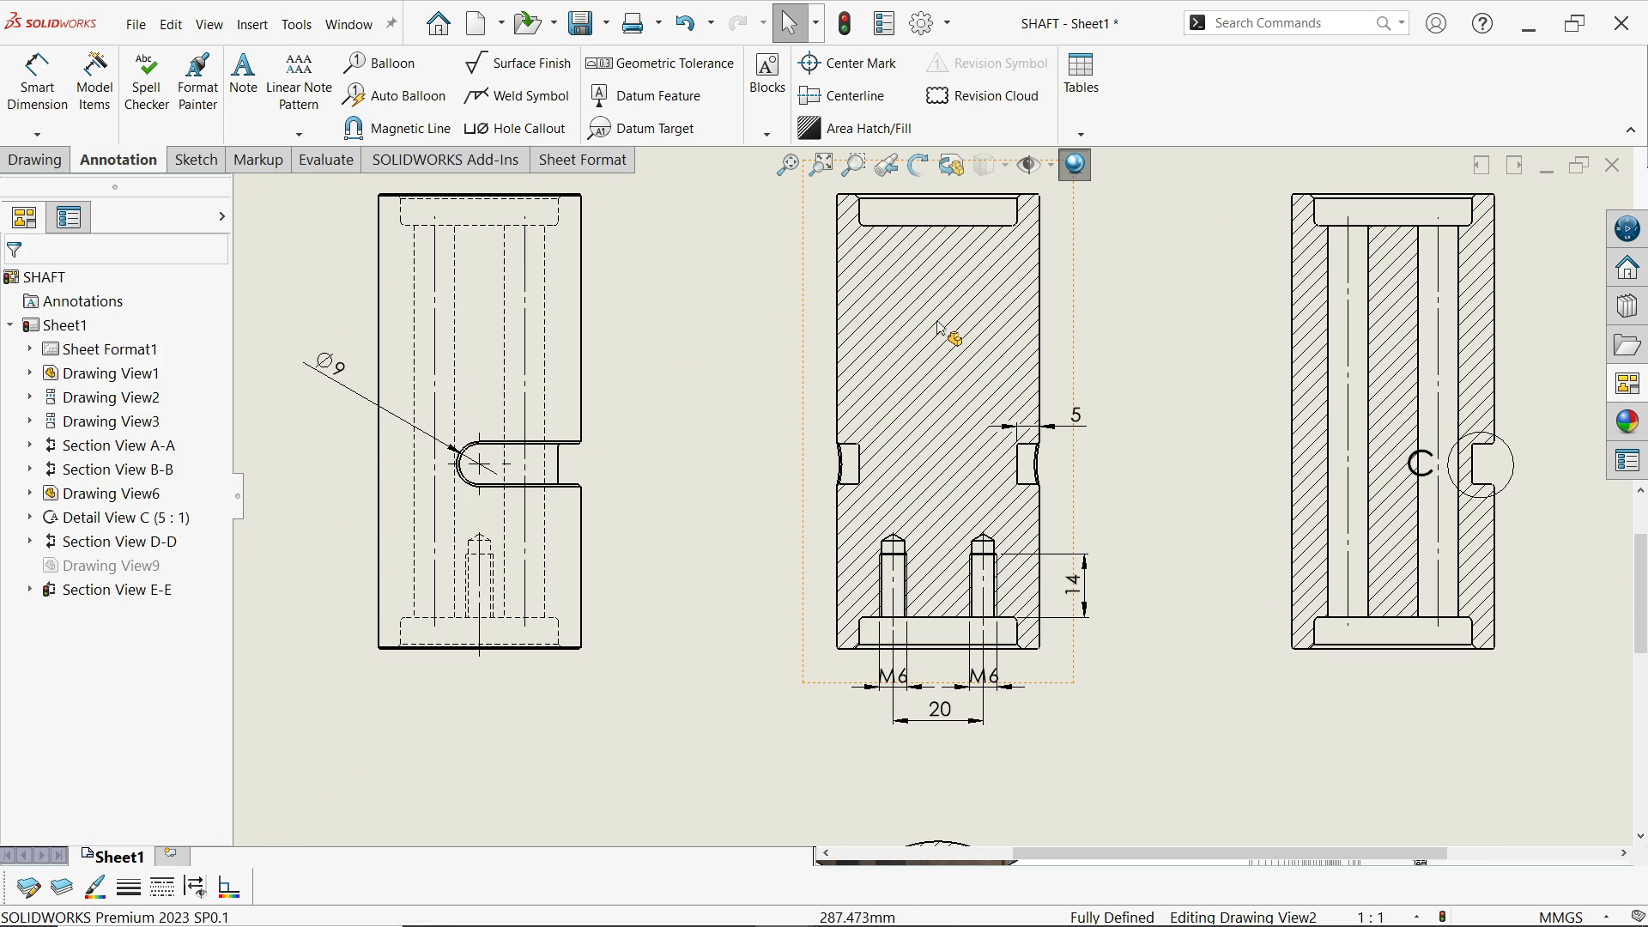
pyautogui.click(1066, 315)
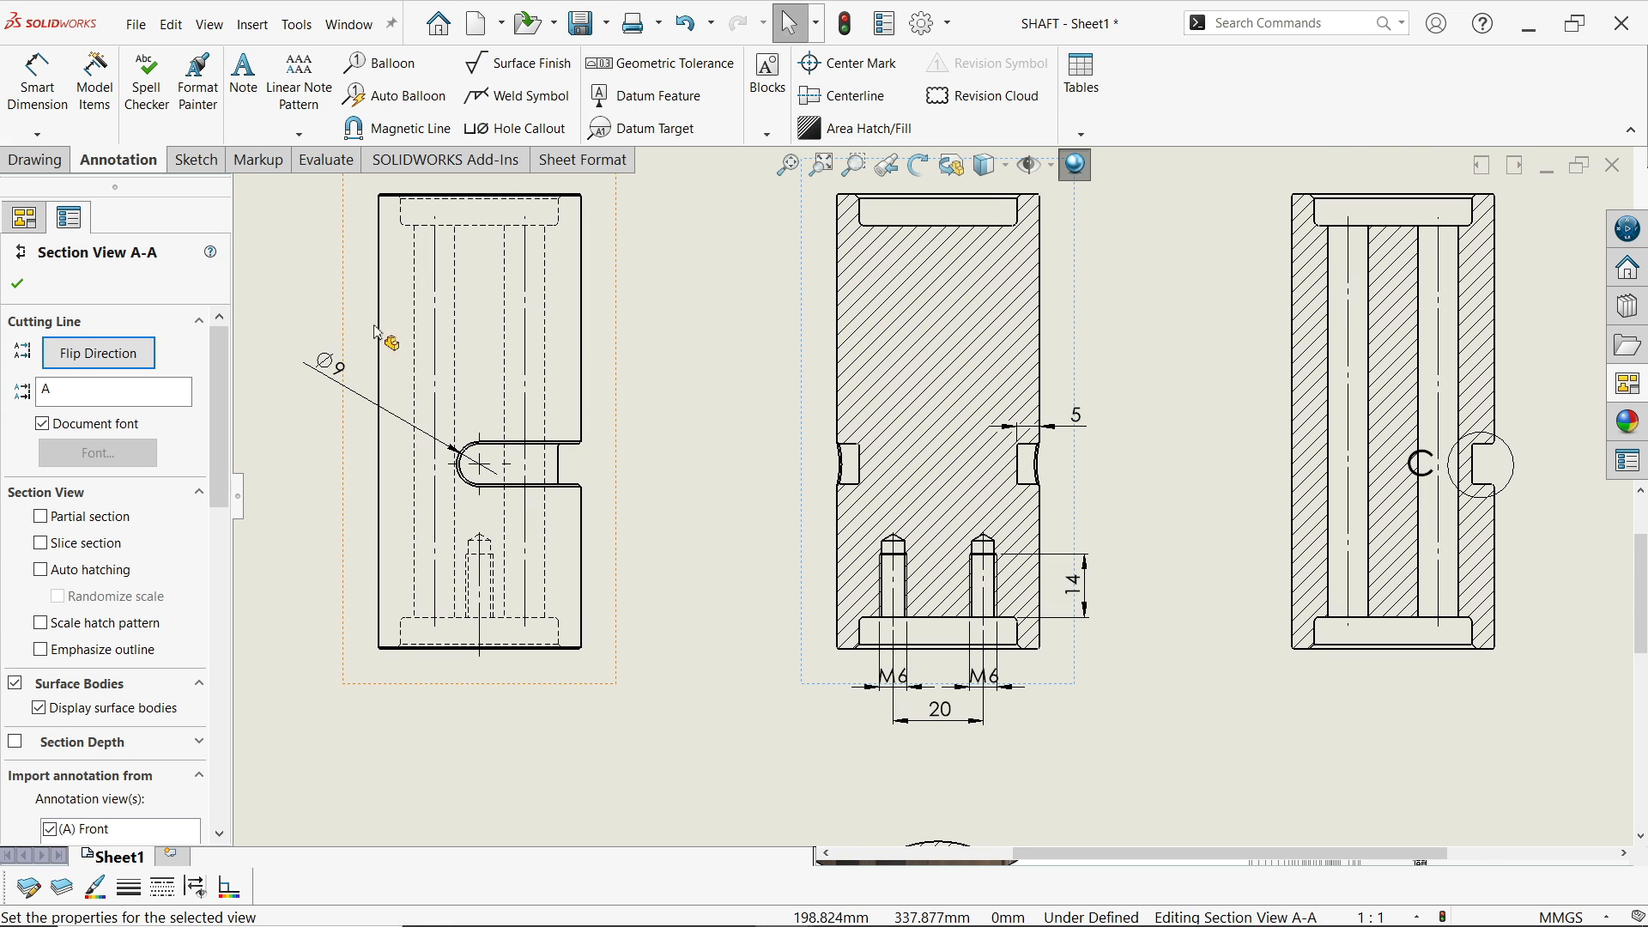
pyautogui.scroll(-5, 221, 429)
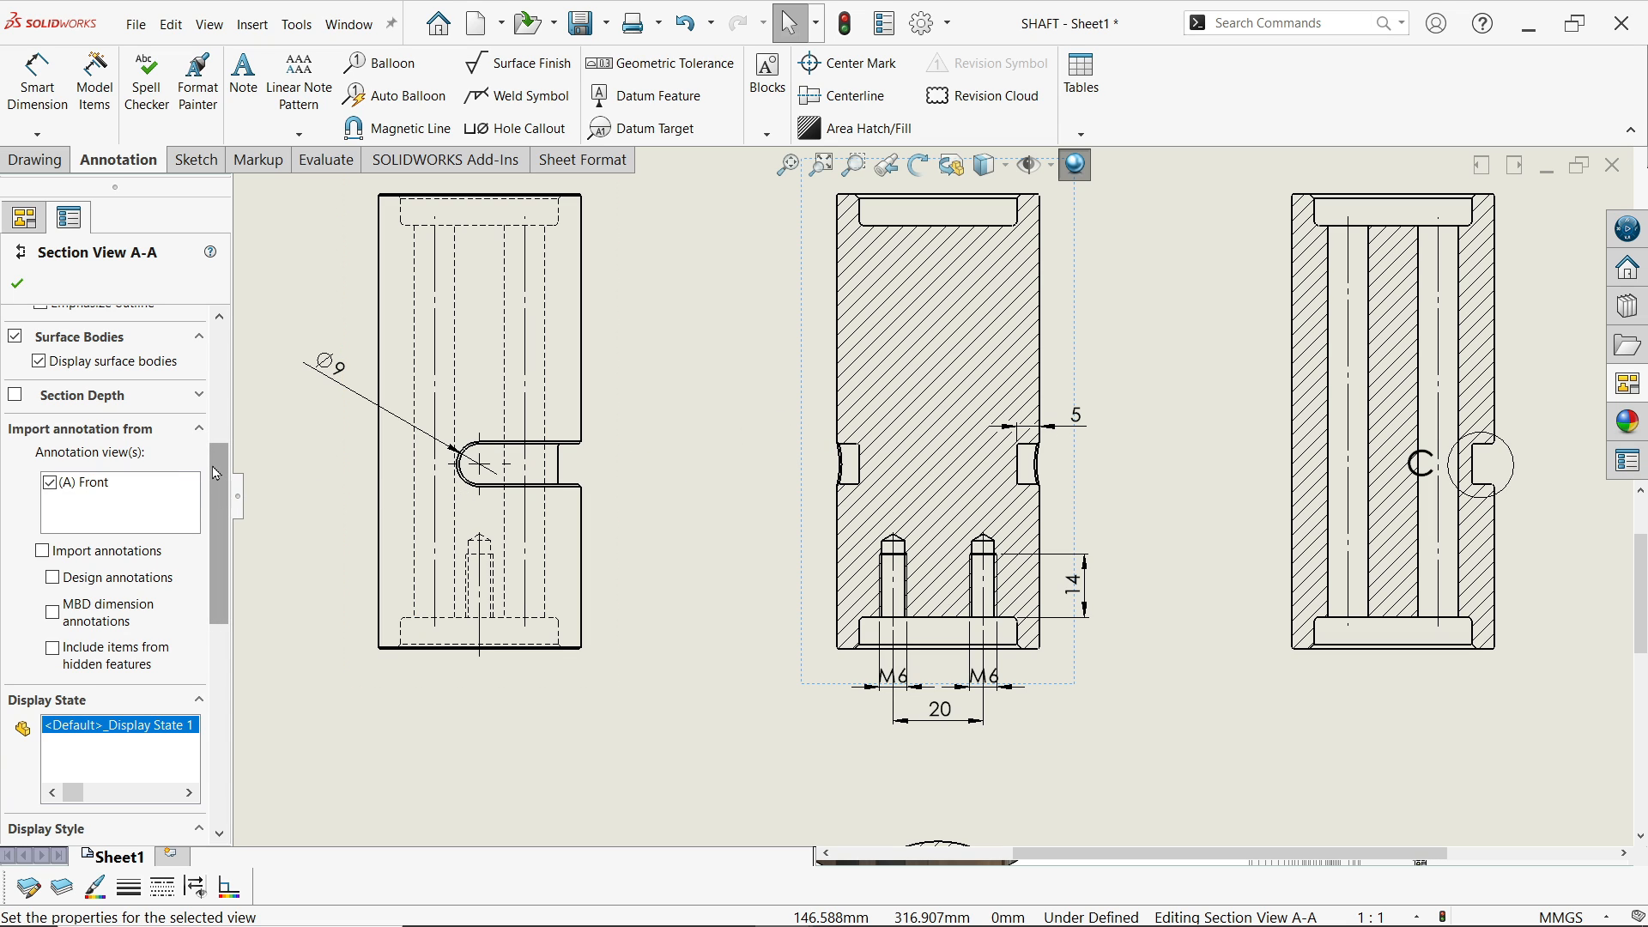
pyautogui.scroll(-2, 207, 530)
pyautogui.scroll(-3, 207, 530)
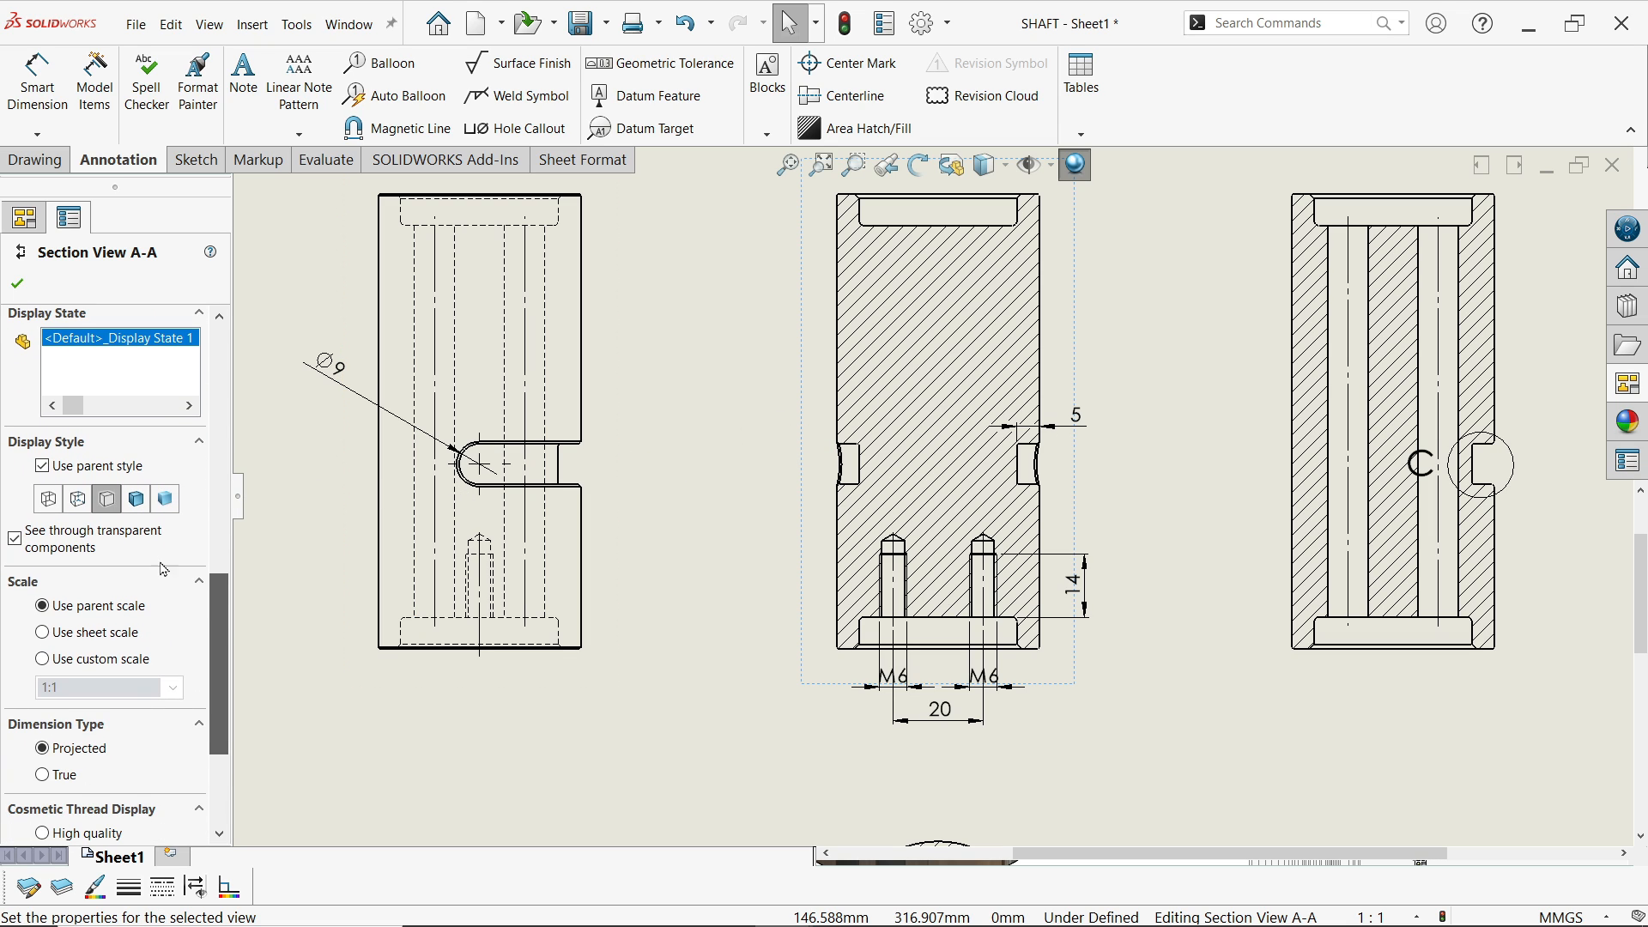
pyautogui.click(76, 499)
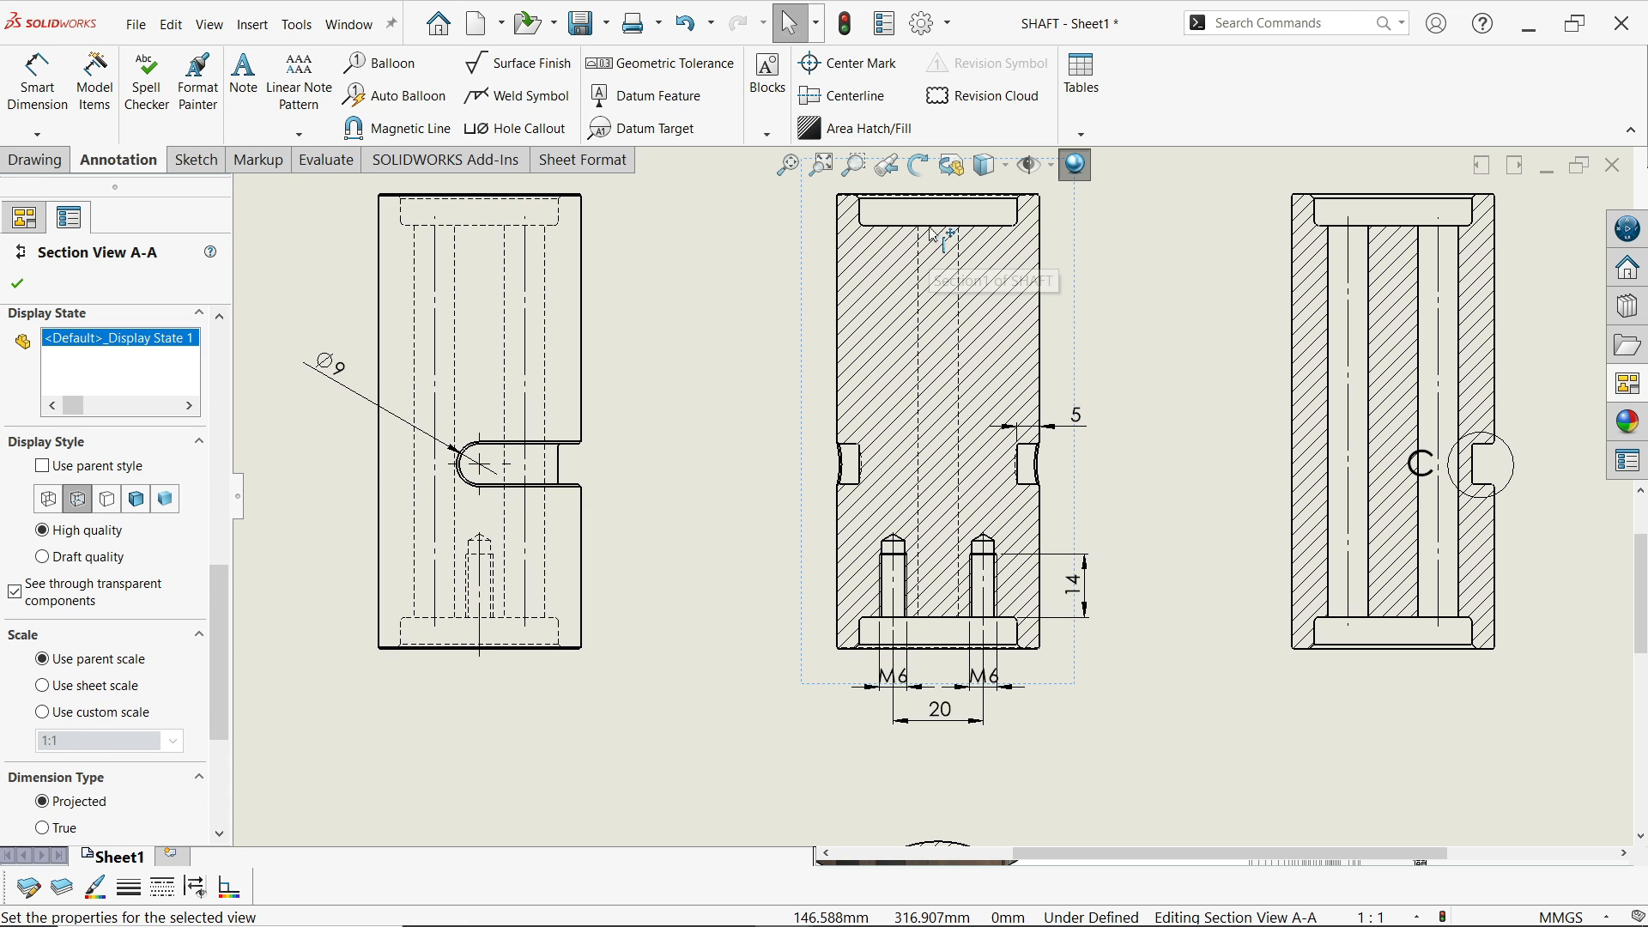
# Add a vertical centerline between the shaft's outer edges in Section View A-A and stretch it past the shaft's ends
pyautogui.click(17, 283)
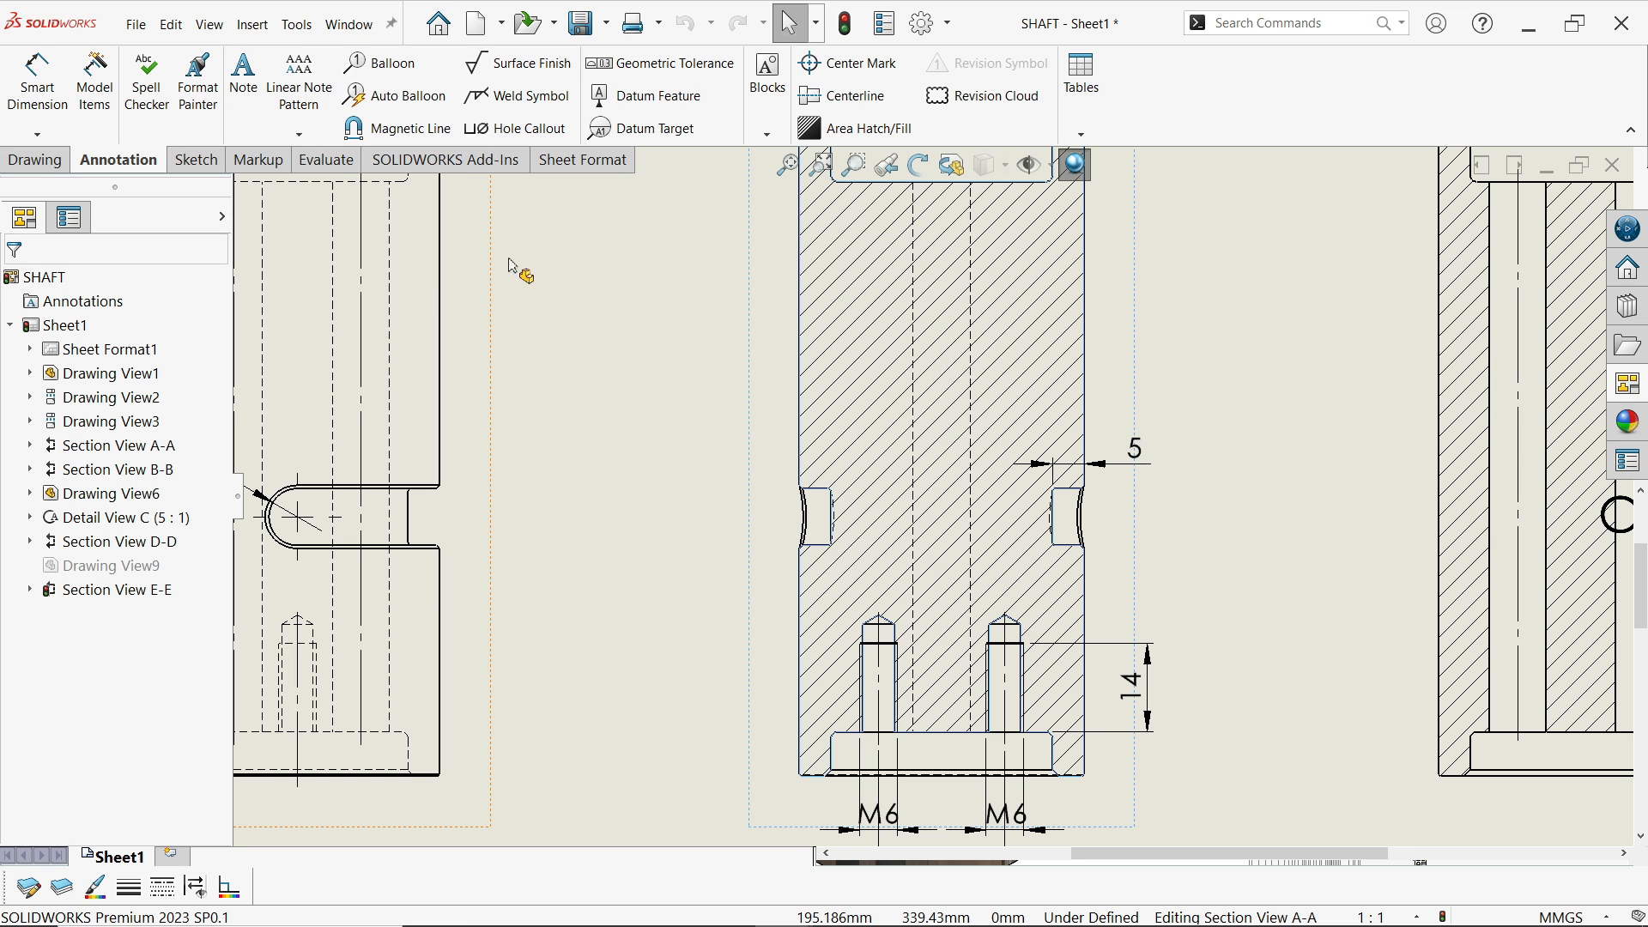
pyautogui.click(843, 95)
pyautogui.click(801, 336)
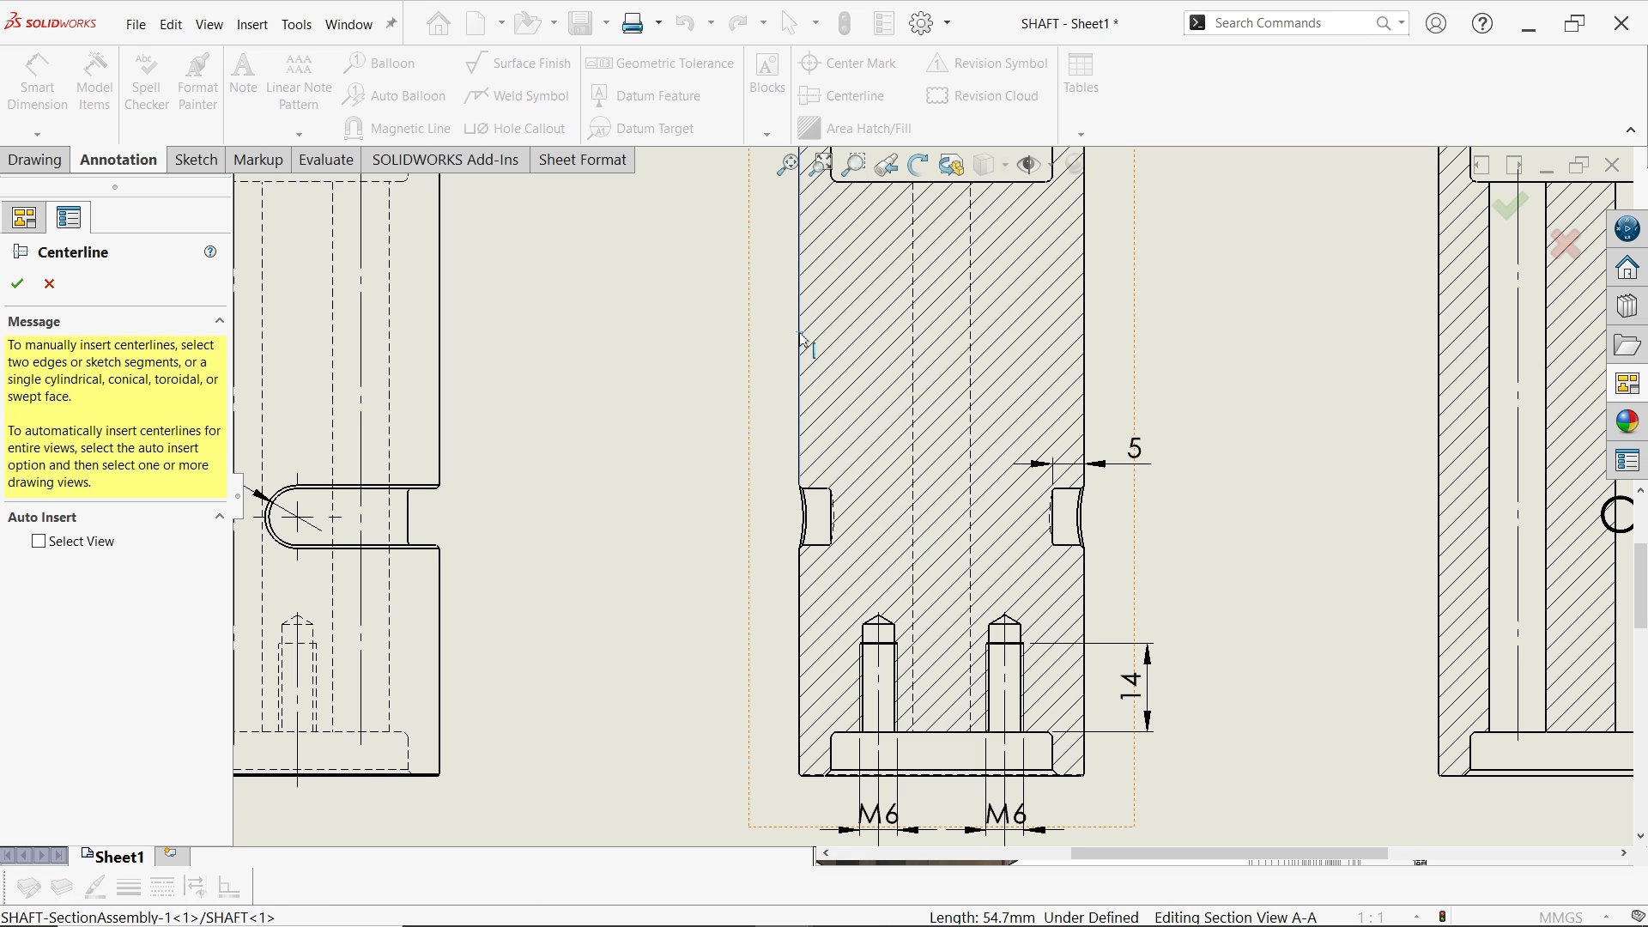
pyautogui.click(1084, 335)
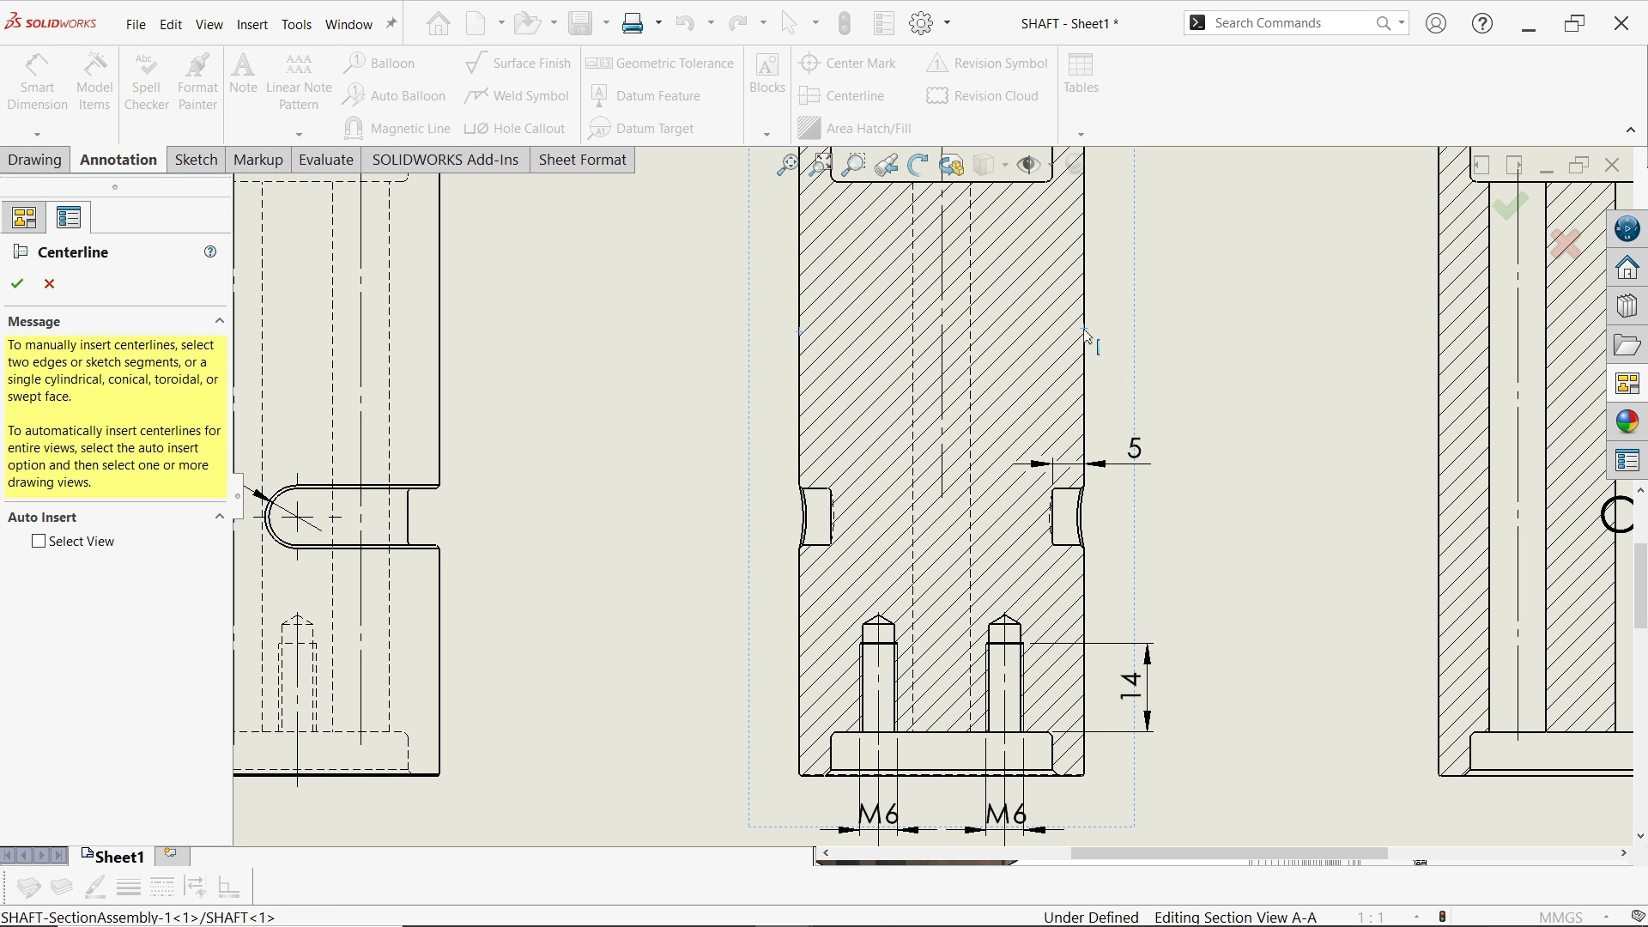
pyautogui.click(944, 505)
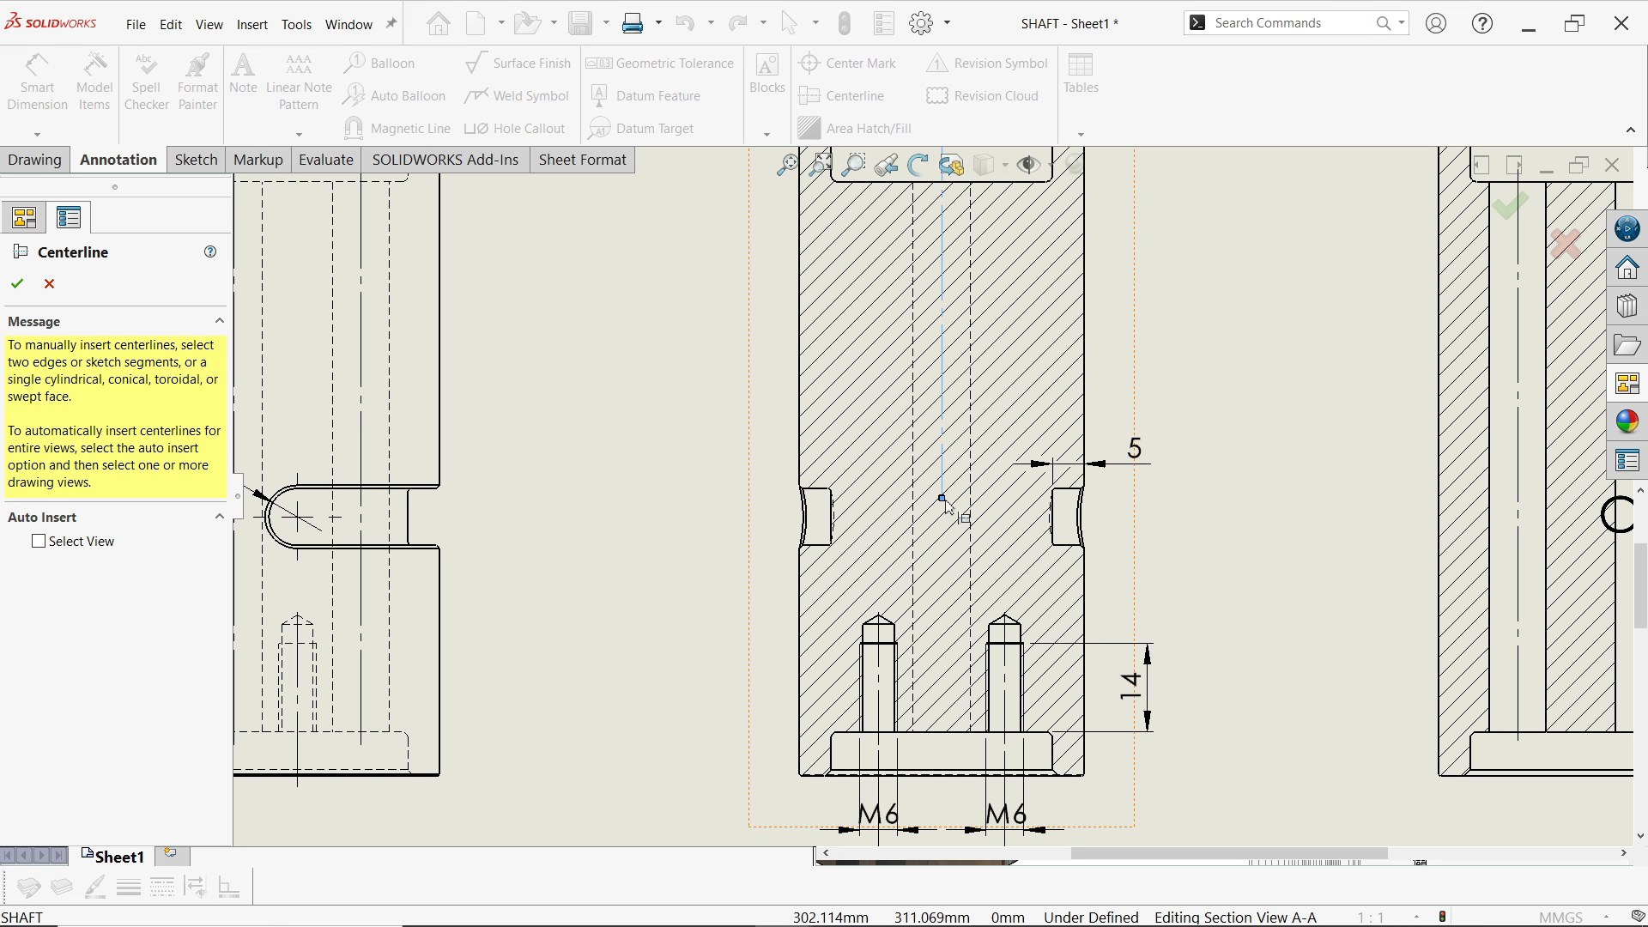
pyautogui.moveTo(944, 505); pyautogui.dragTo(945, 675)
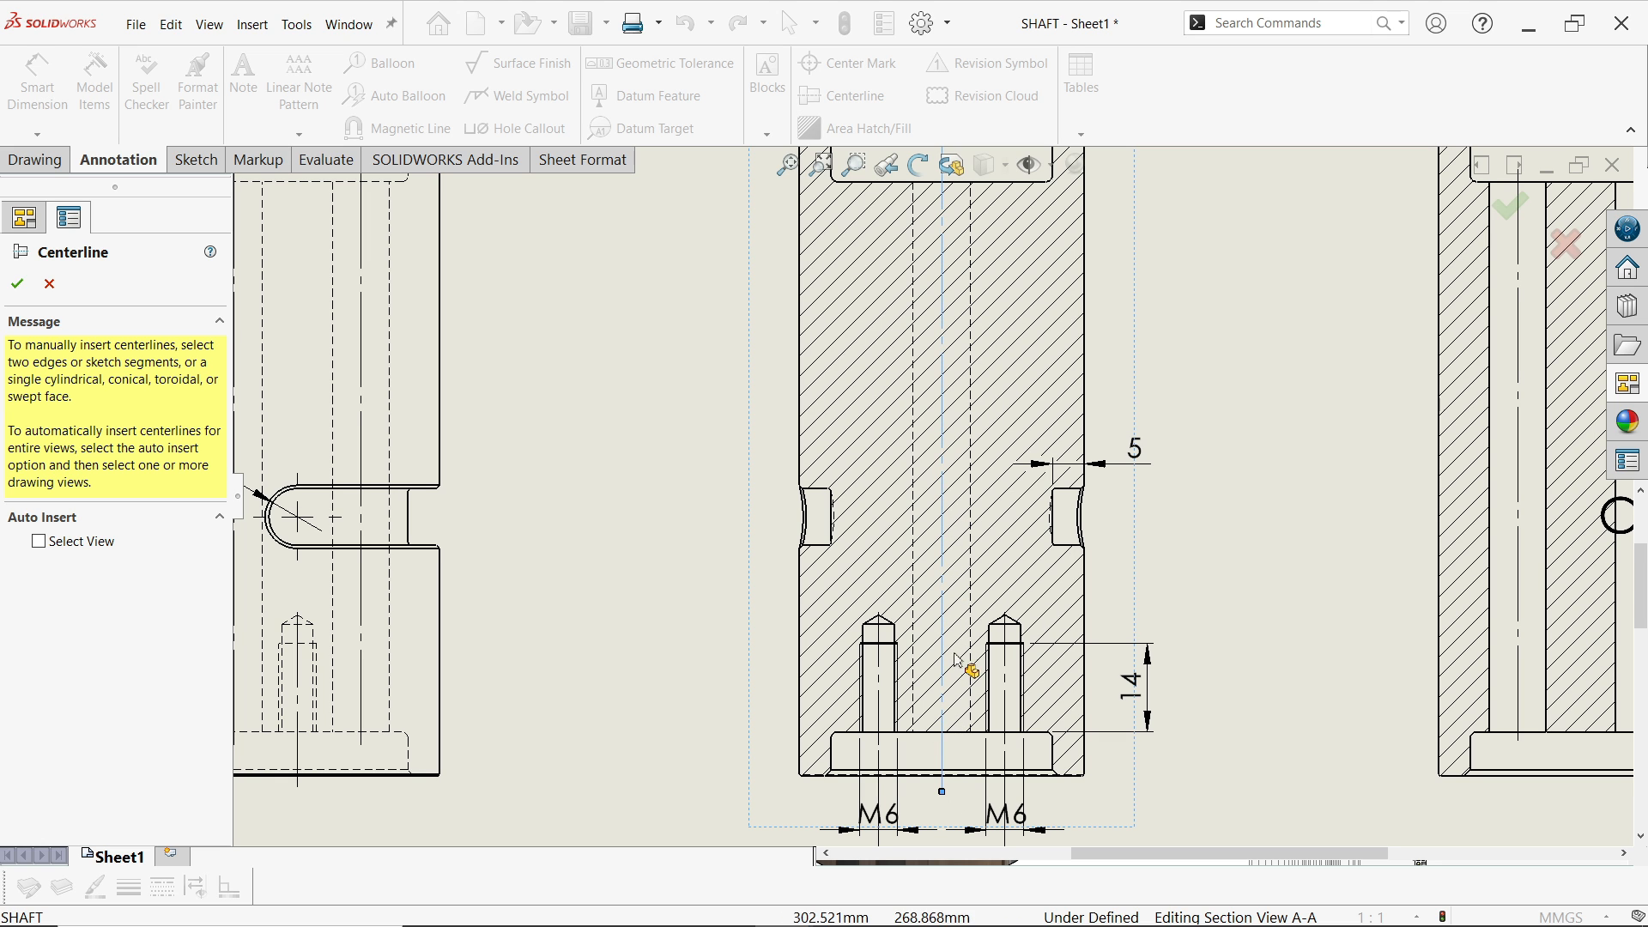
pyautogui.scroll(3, 966, 601)
pyautogui.click(18, 285)
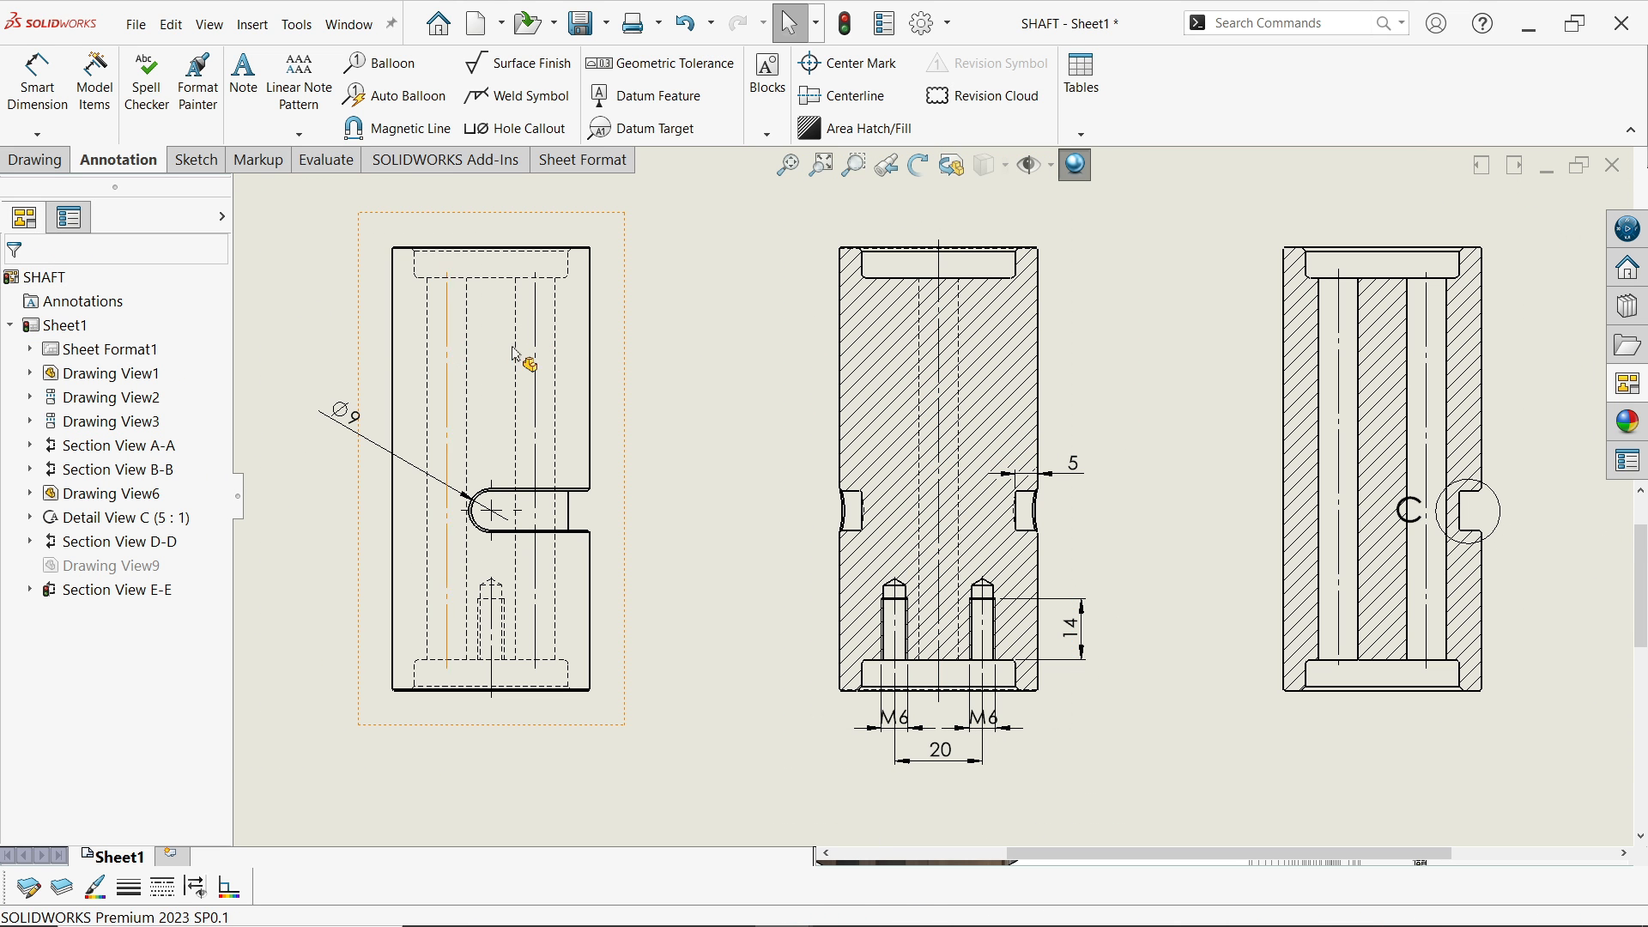
# Switch to the reference image Solidworks Shaft Drawing.PNG, examine the dimensions of its section and detail views, and return to the drawing
pyautogui.hotkey('alt', 'Tab')
pyautogui.scroll(3, 950, 305)
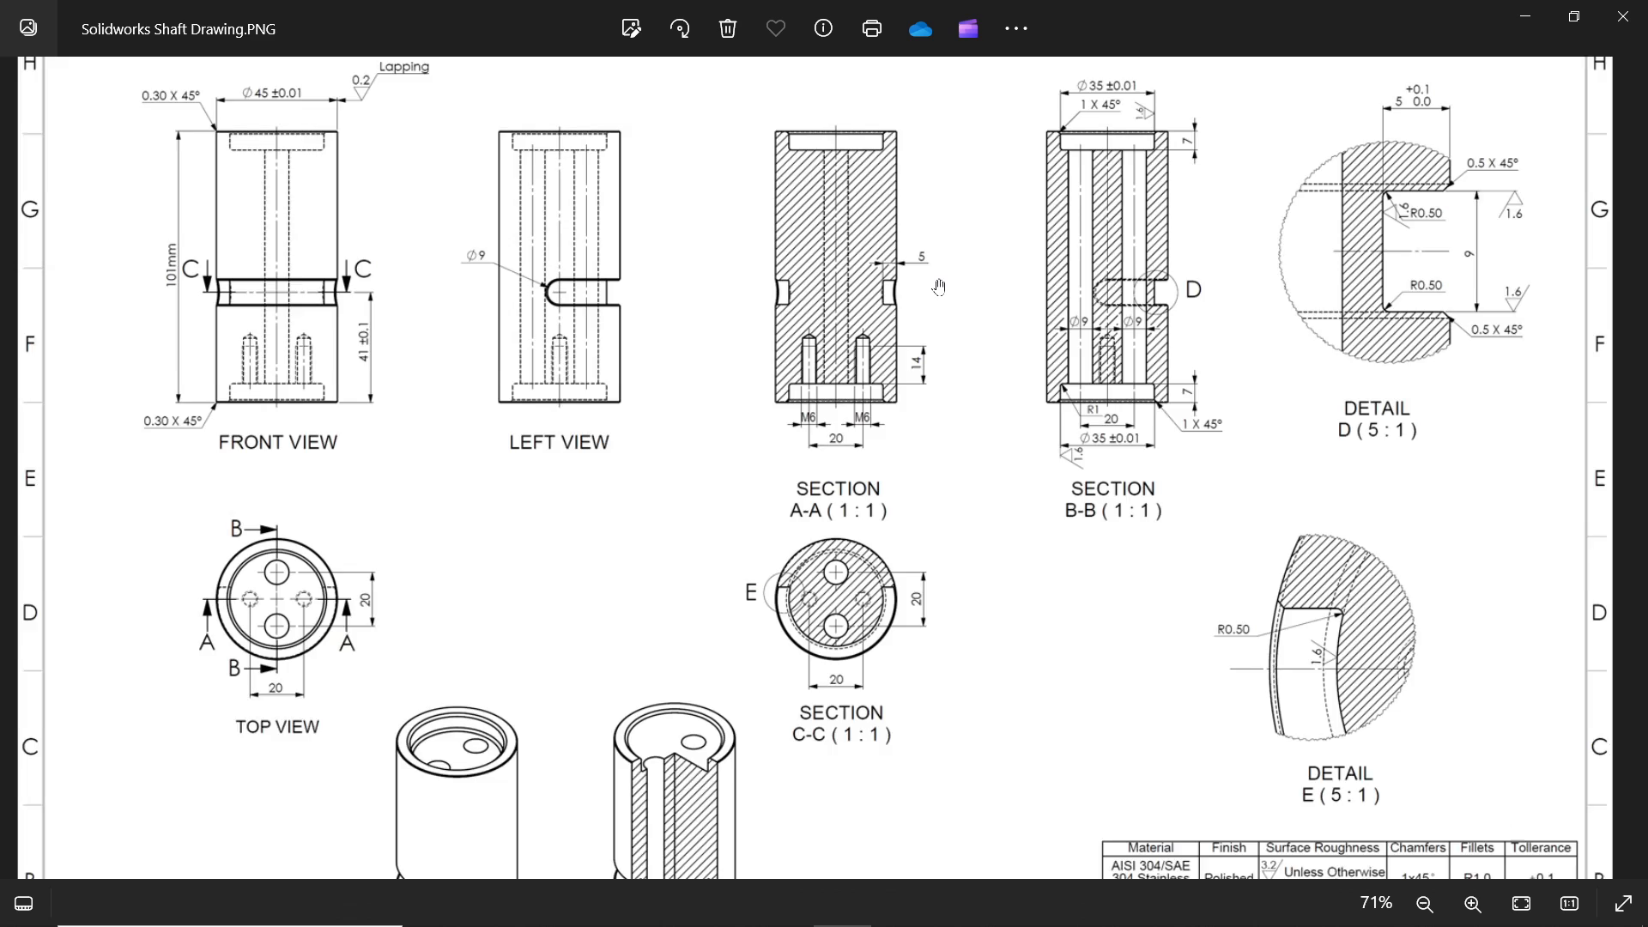
pyautogui.moveTo(993, 324); pyautogui.dragTo(963, 545)
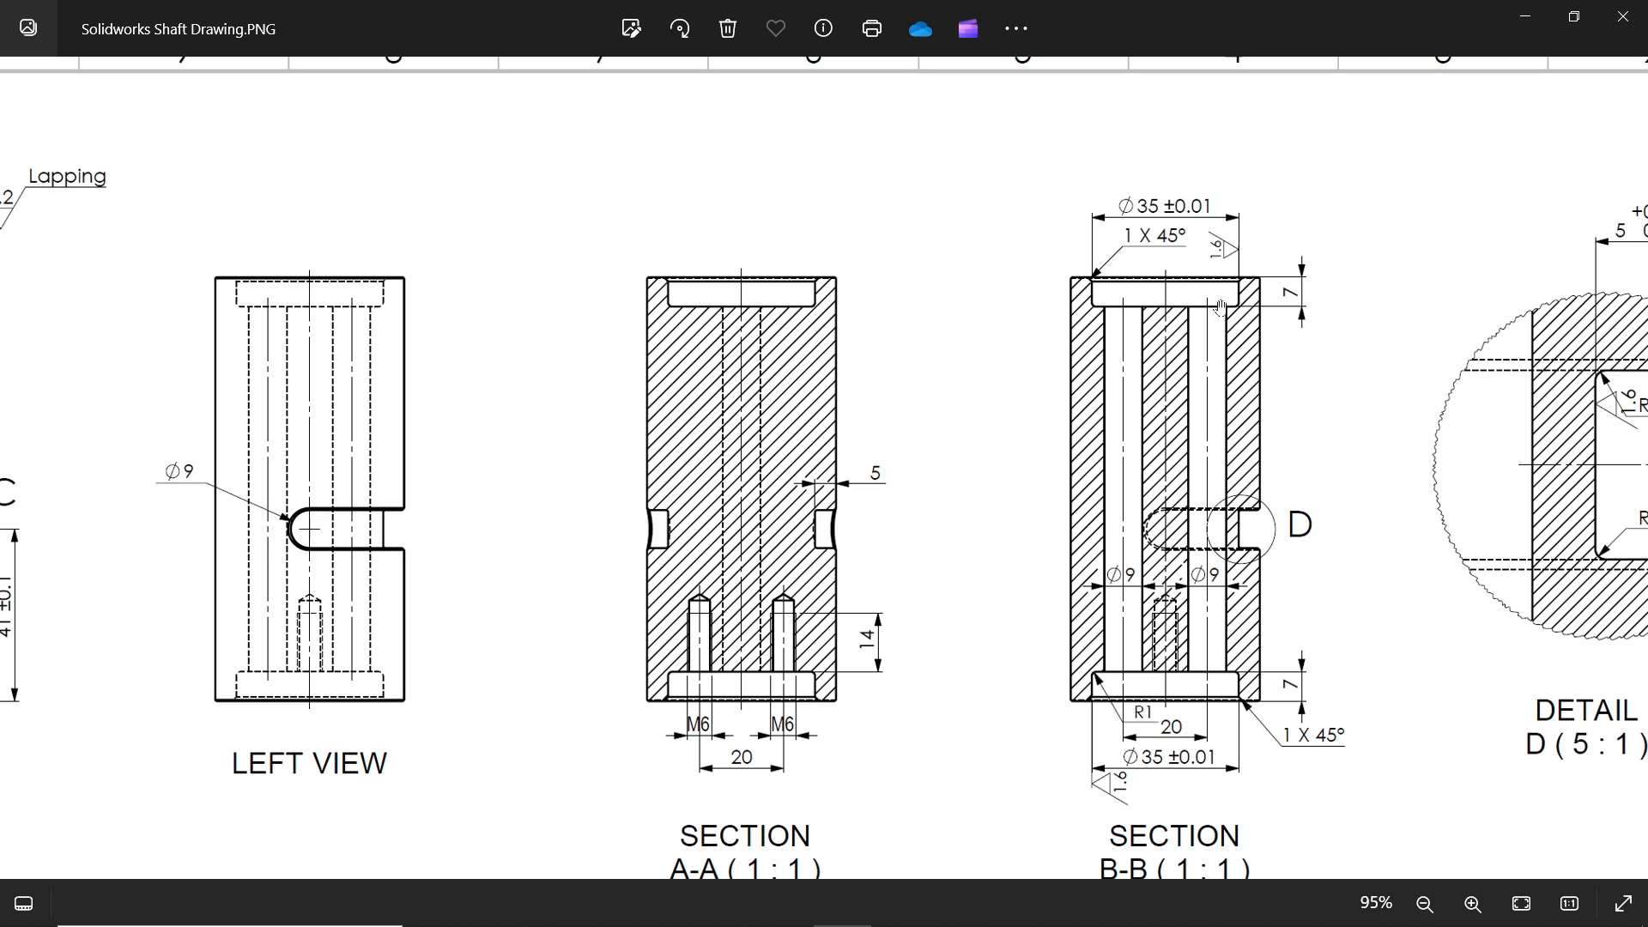
pyautogui.moveTo(1216, 464); pyautogui.dragTo(1192, 314)
pyautogui.moveTo(1153, 481); pyautogui.dragTo(1148, 372)
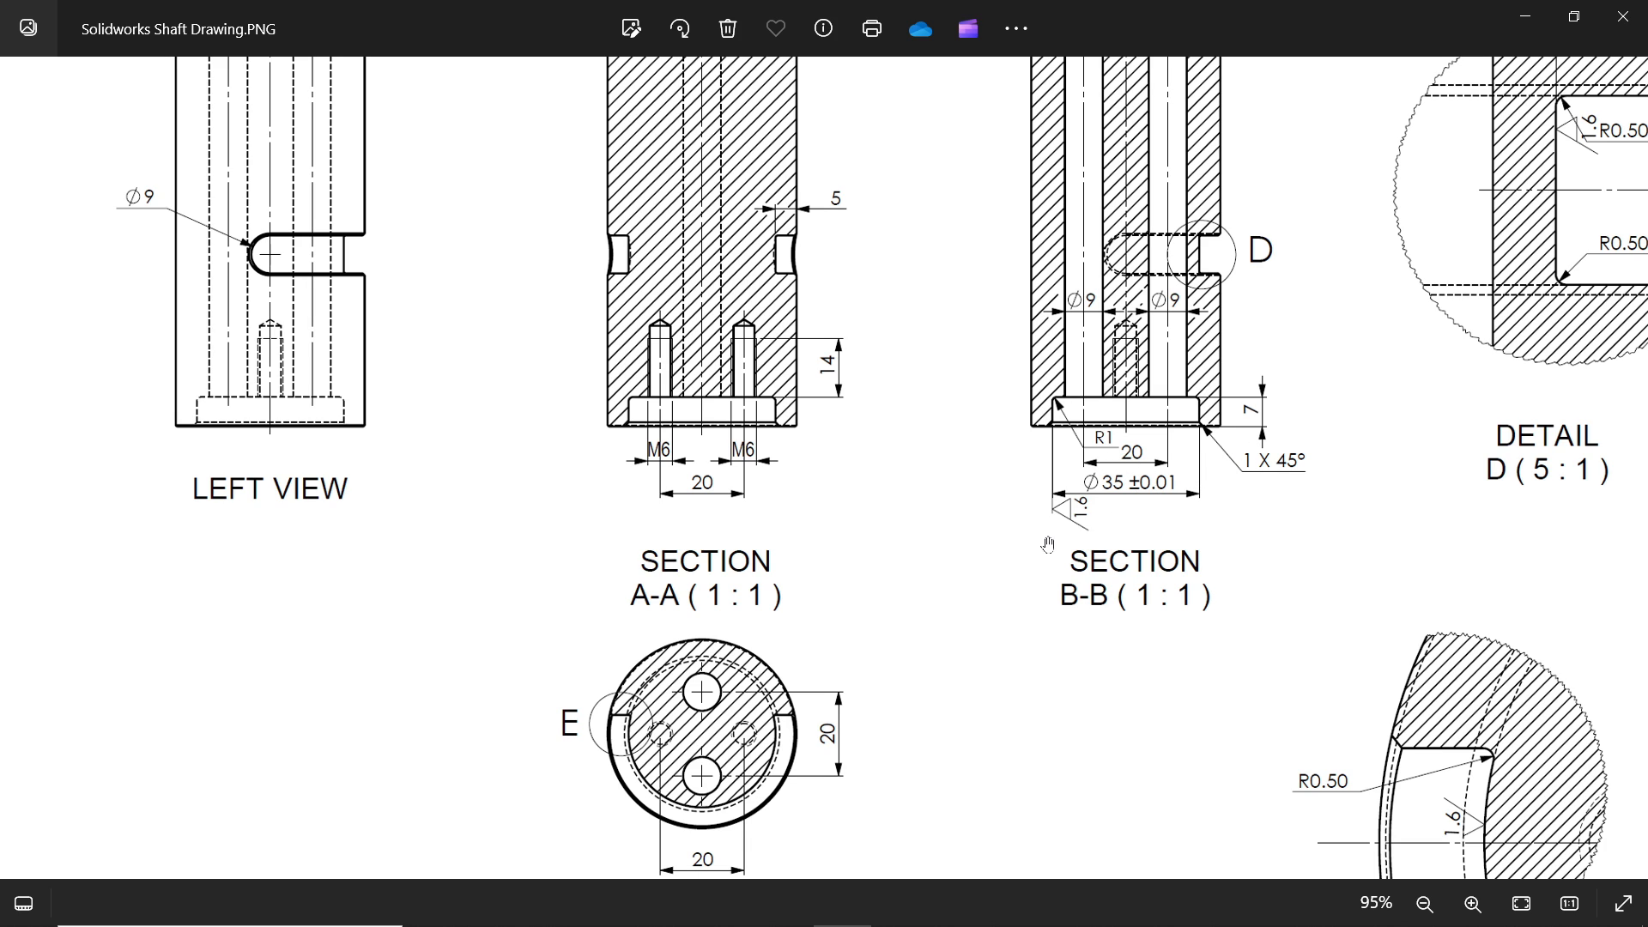
pyautogui.moveTo(1048, 545); pyautogui.dragTo(1039, 357)
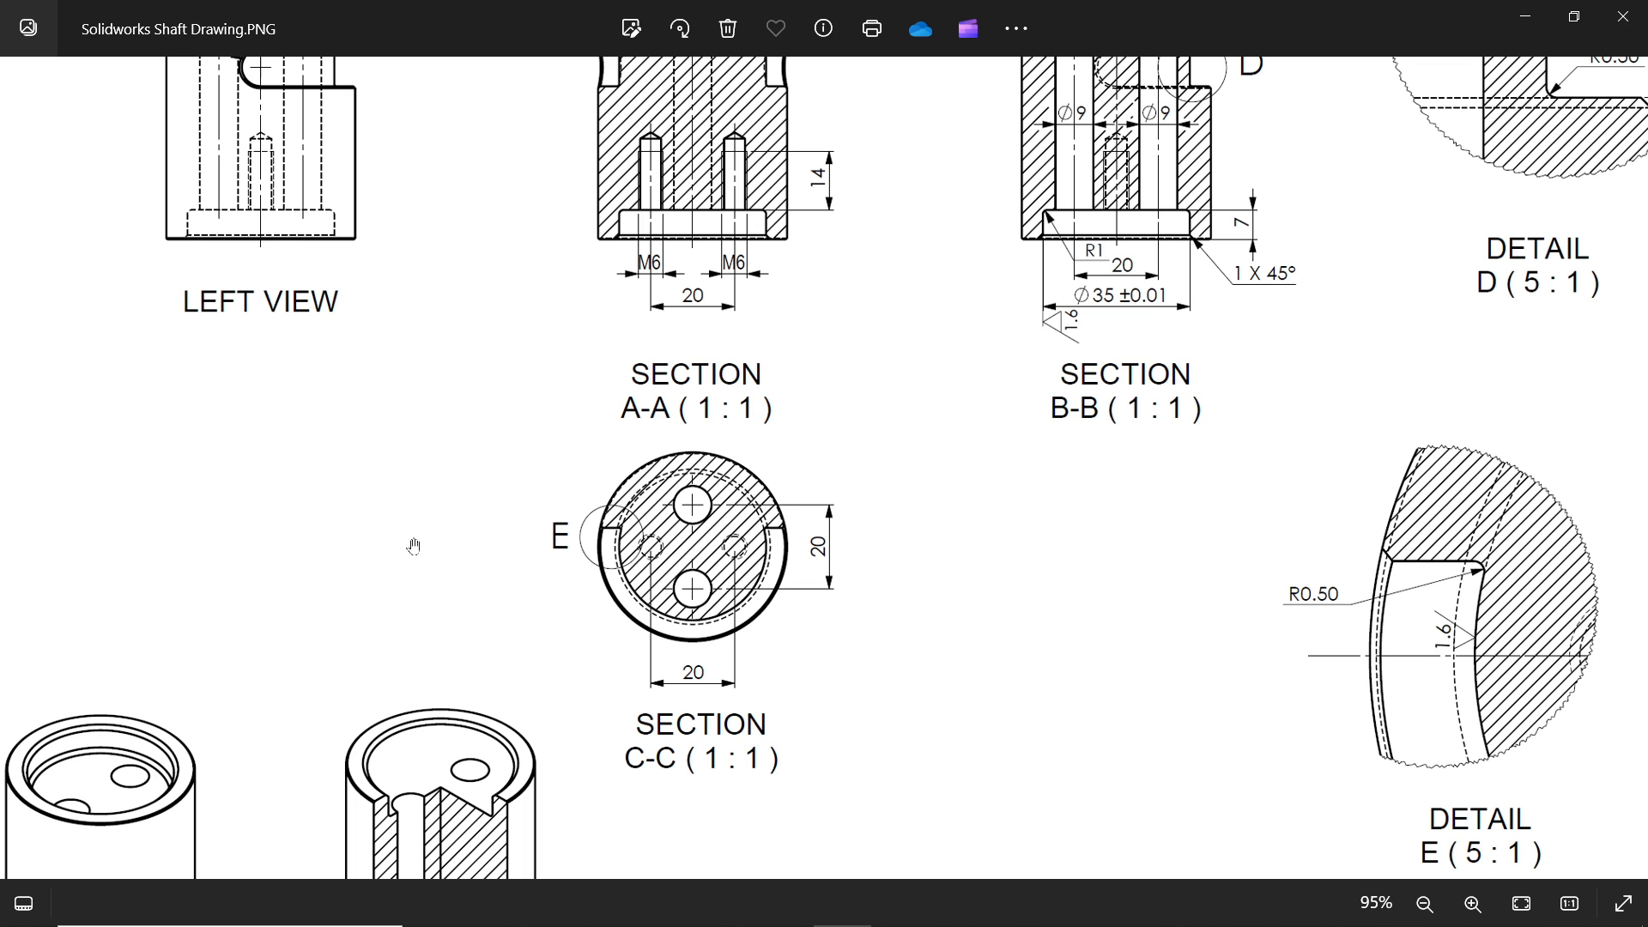
pyautogui.moveTo(413, 546)
pyautogui.mouseDown()
pyautogui.moveTo(816, 467)
pyautogui.moveTo(859, 481)
pyautogui.mouseUp()
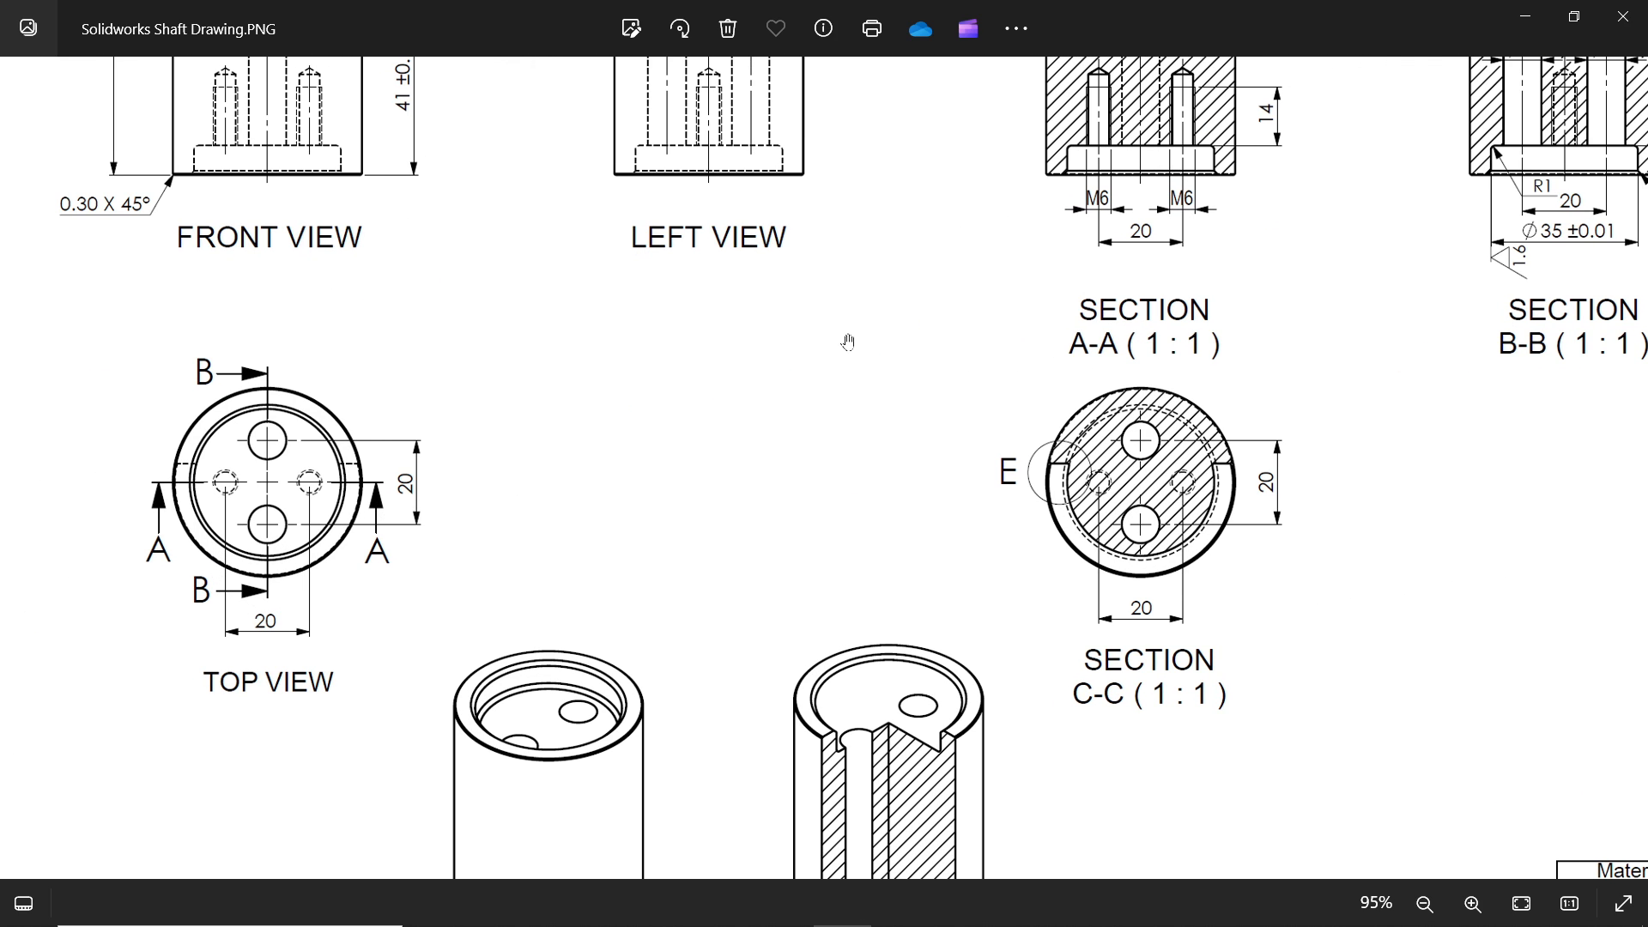
pyautogui.moveTo(848, 342); pyautogui.dragTo(304, 659)
pyautogui.moveTo(1060, 285); pyautogui.dragTo(707, 527)
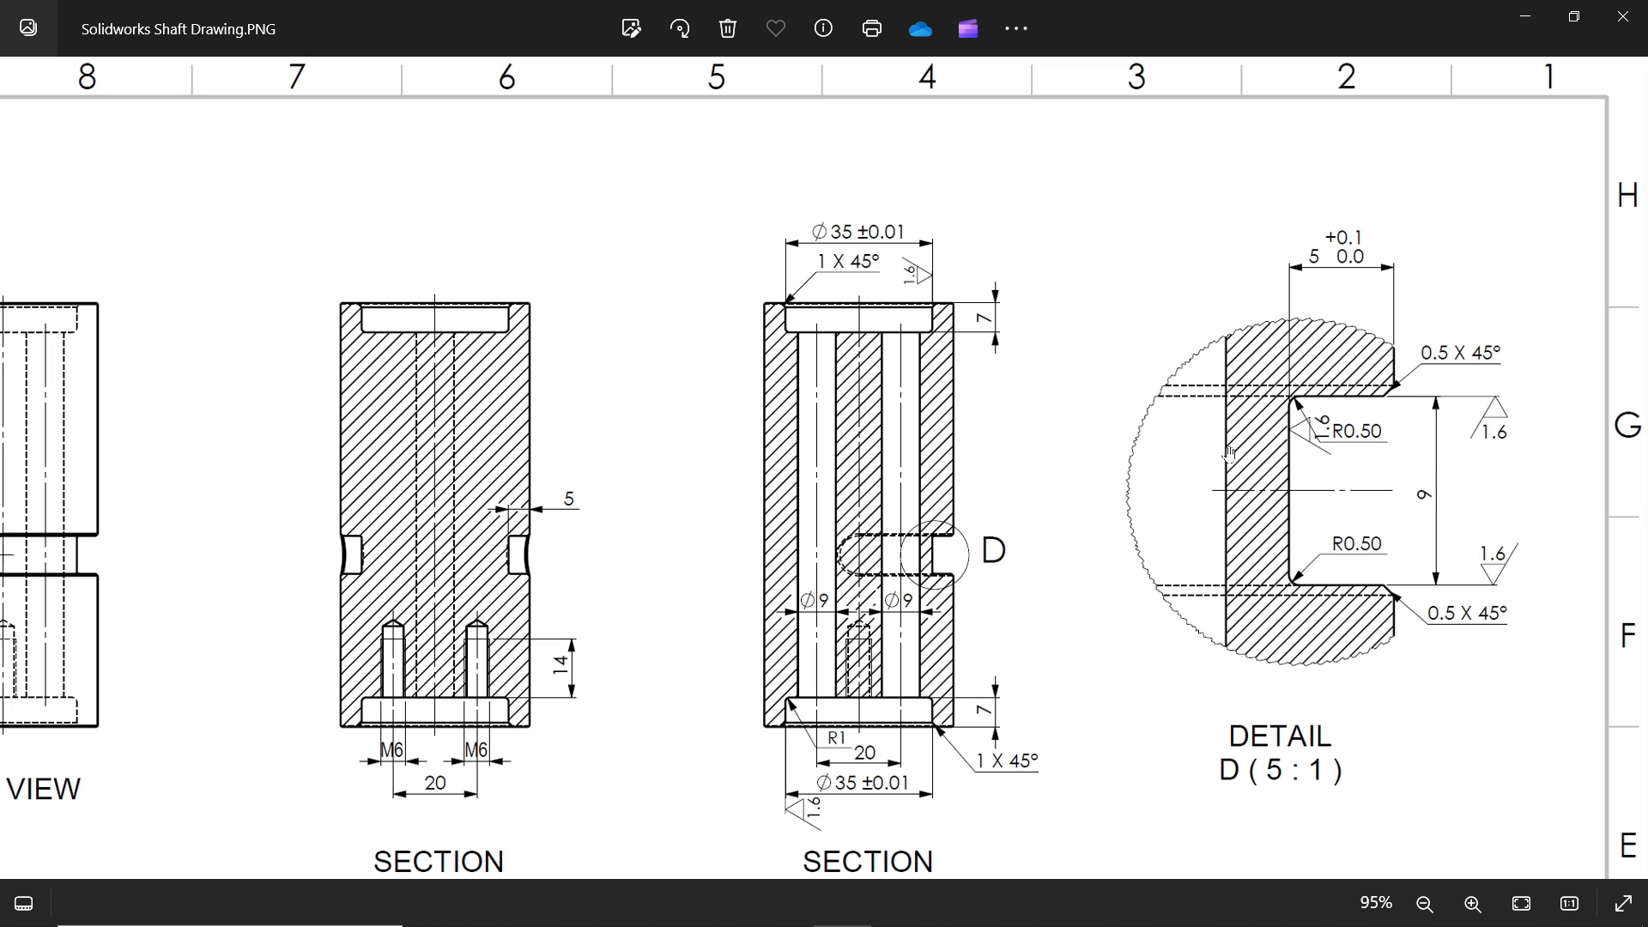
pyautogui.click(1527, 15)
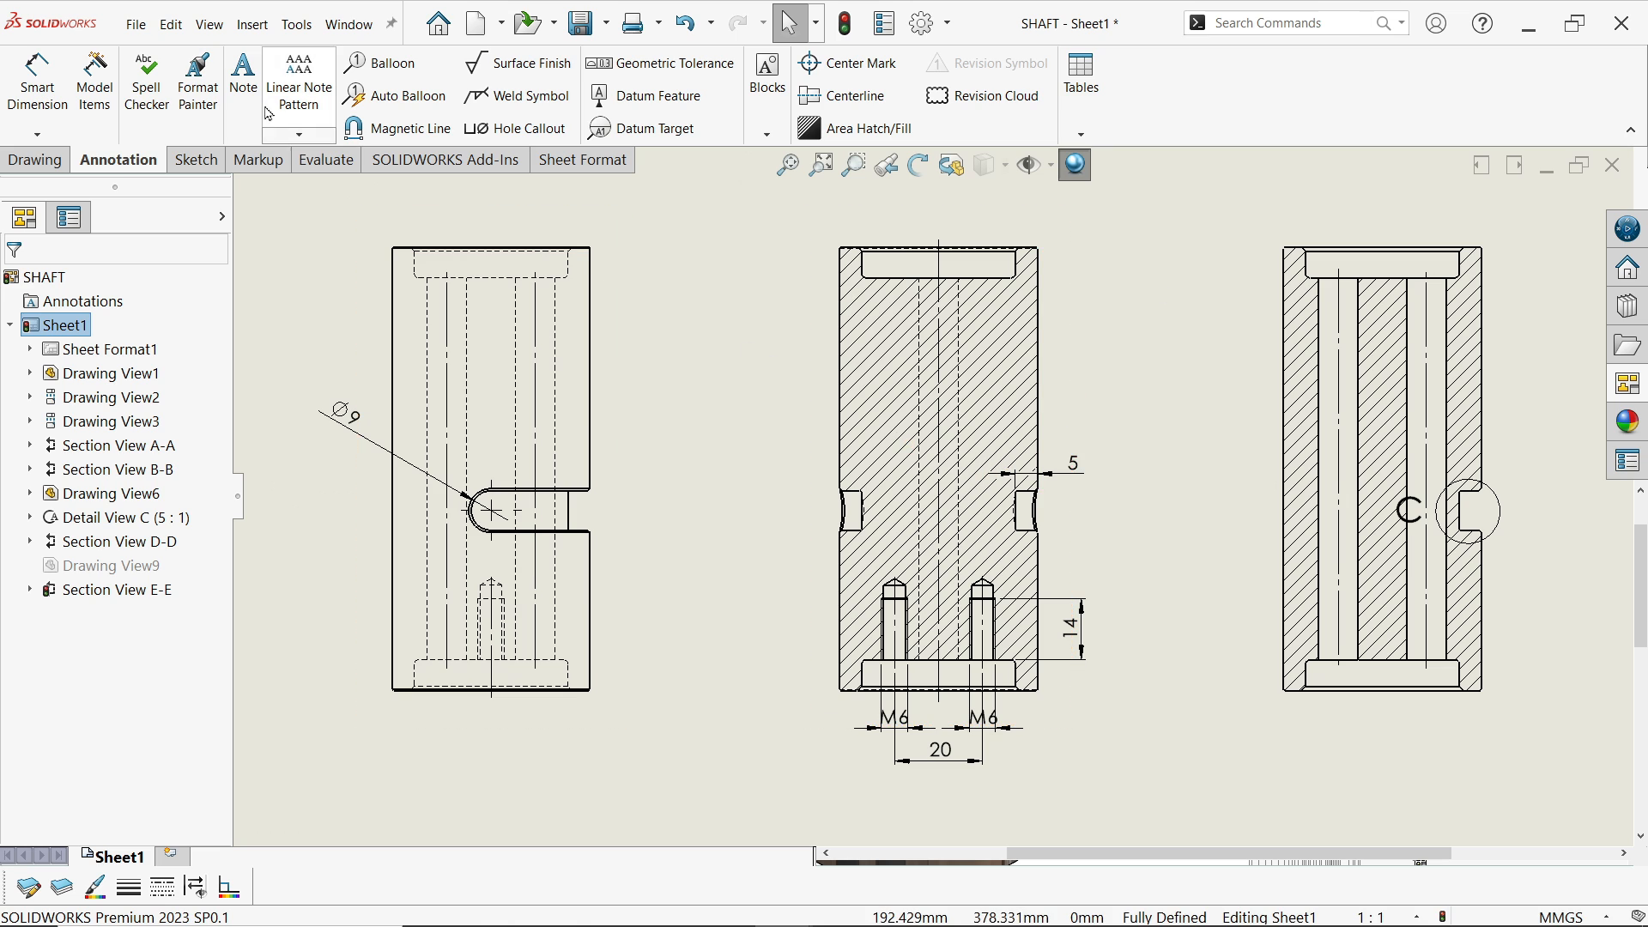
# Dimension the diameter of the upper recess in Section View B-B, placing the dimension above the shaft
pyautogui.scroll(-3, 1018, 331)
pyautogui.scroll(-1, 776, 313)
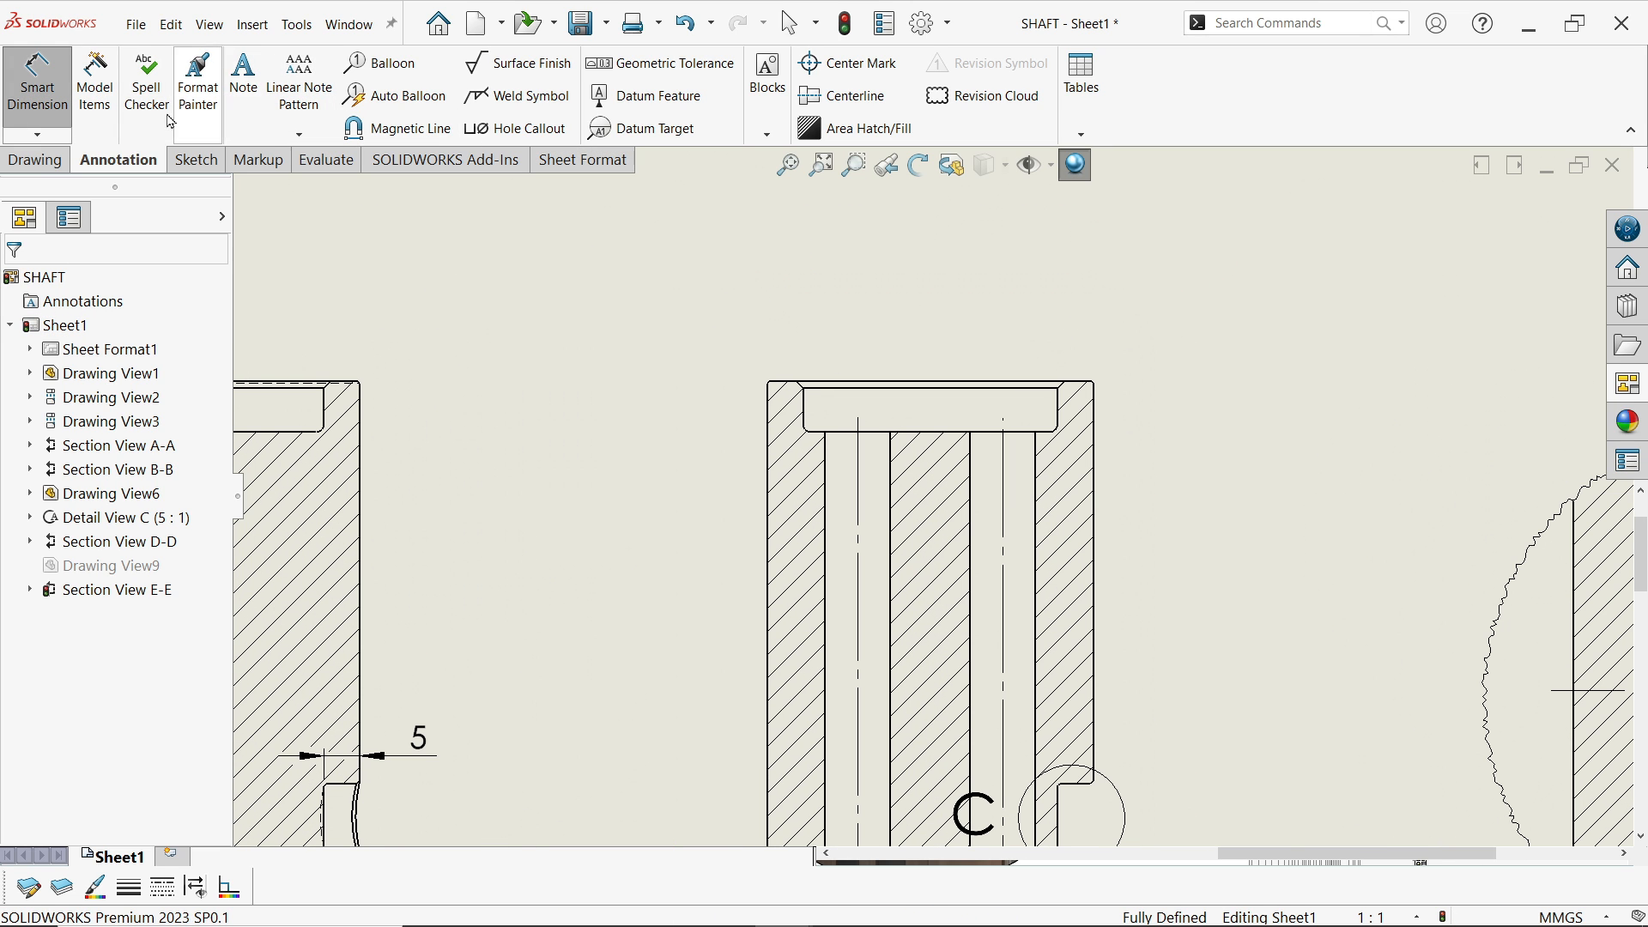
pyautogui.click(804, 408)
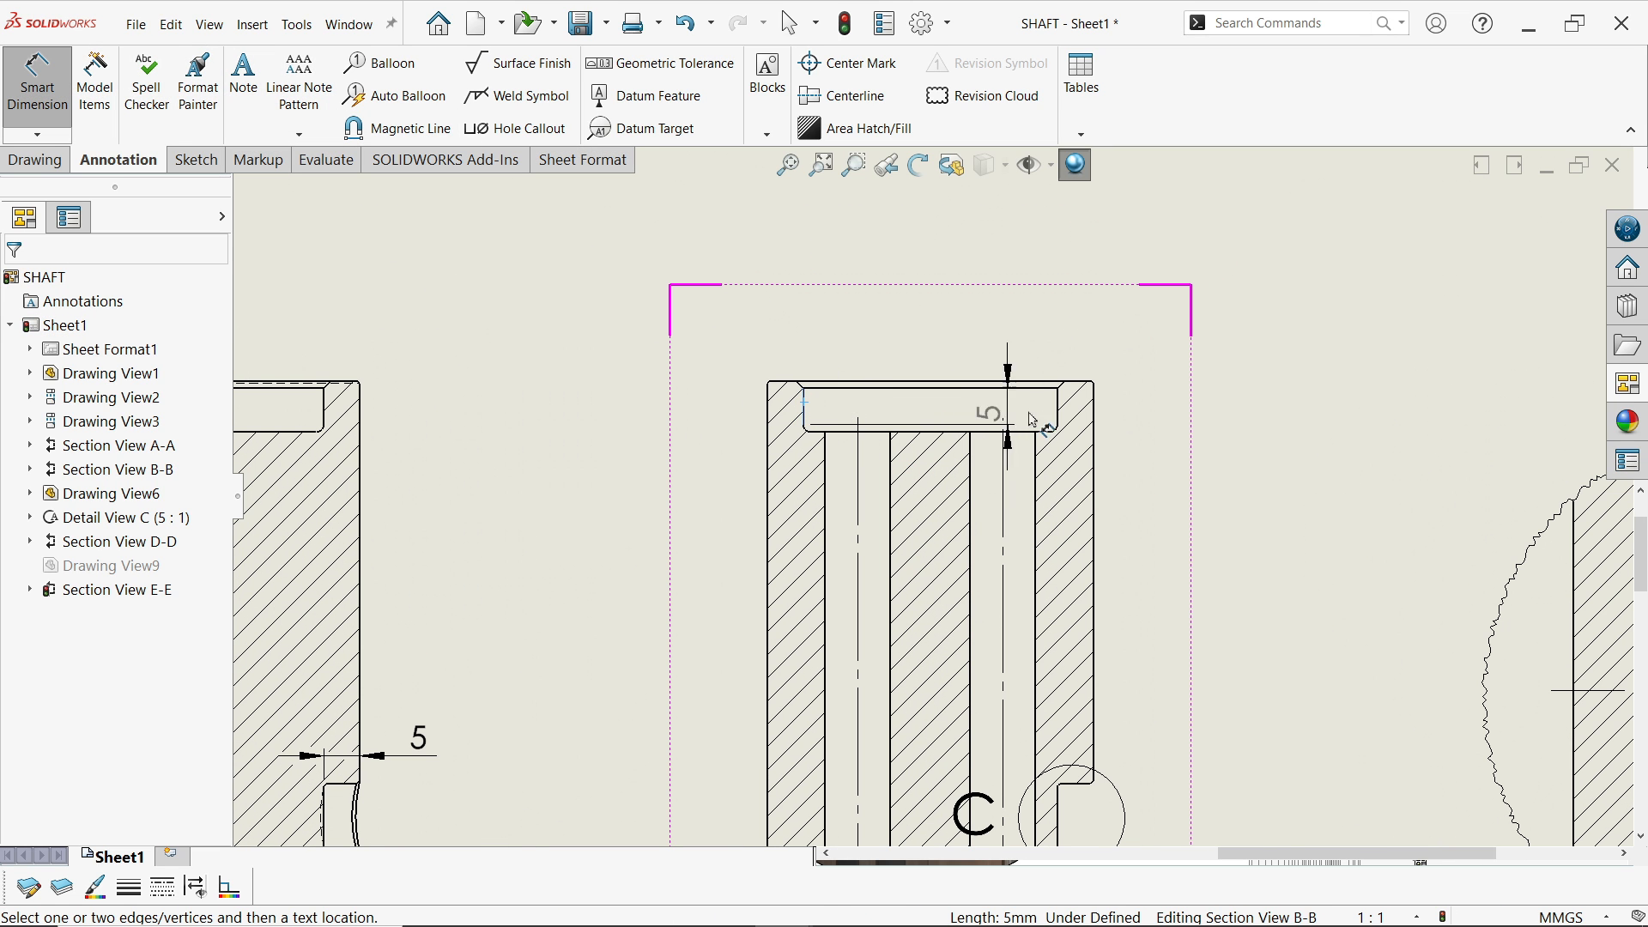
pyautogui.click(1058, 420)
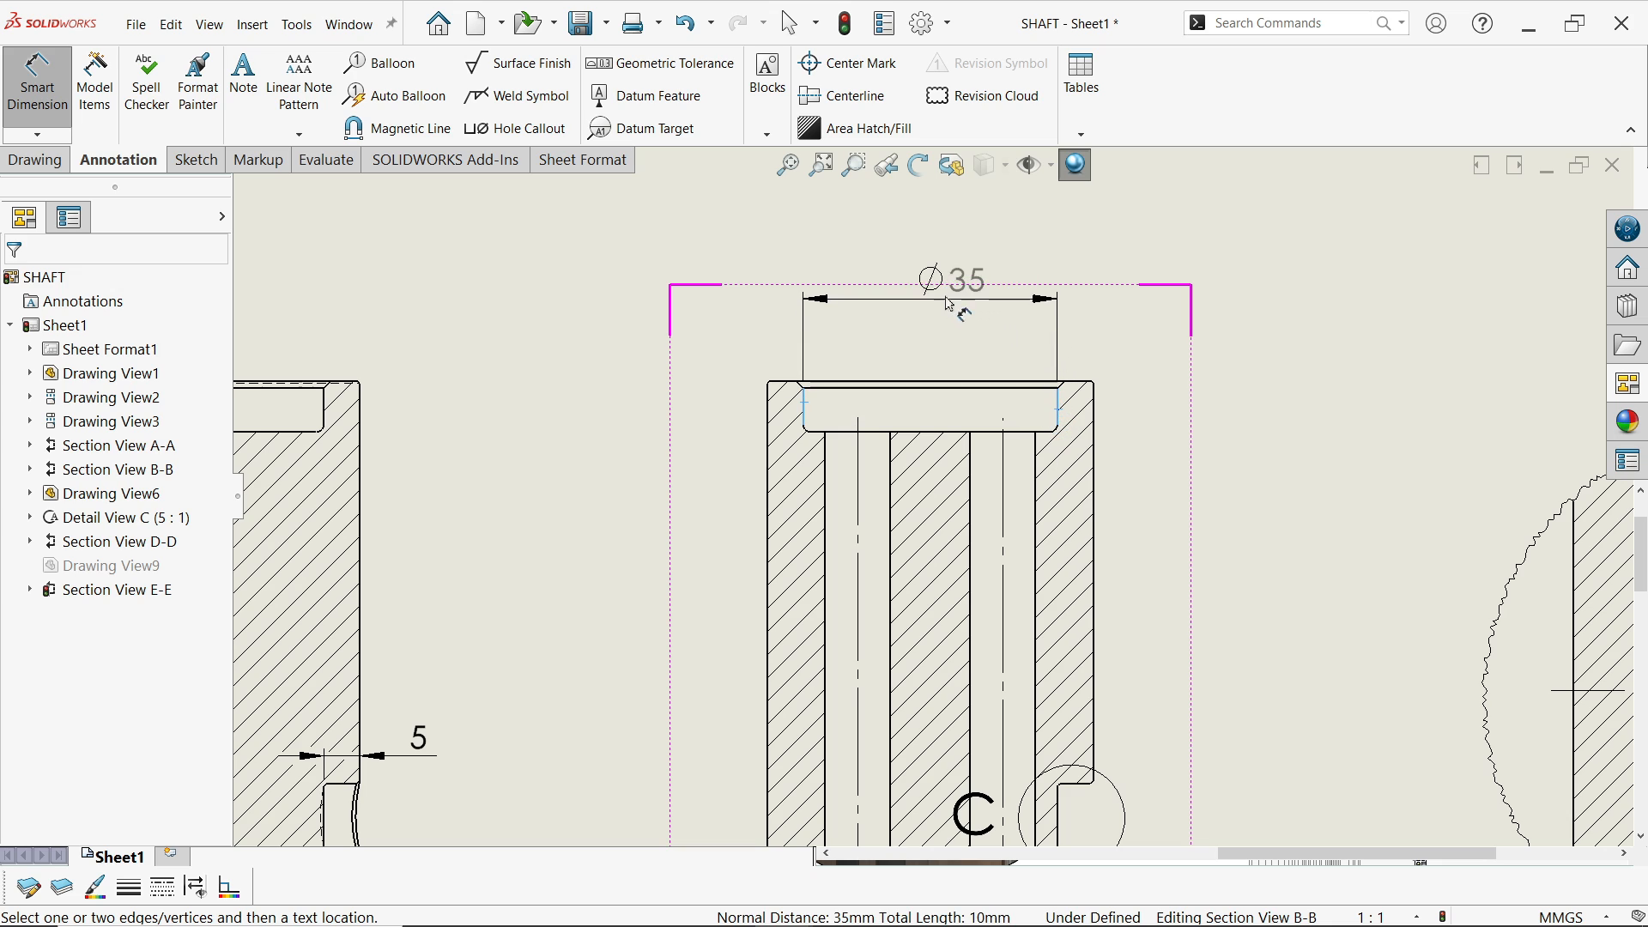
pyautogui.click(949, 300)
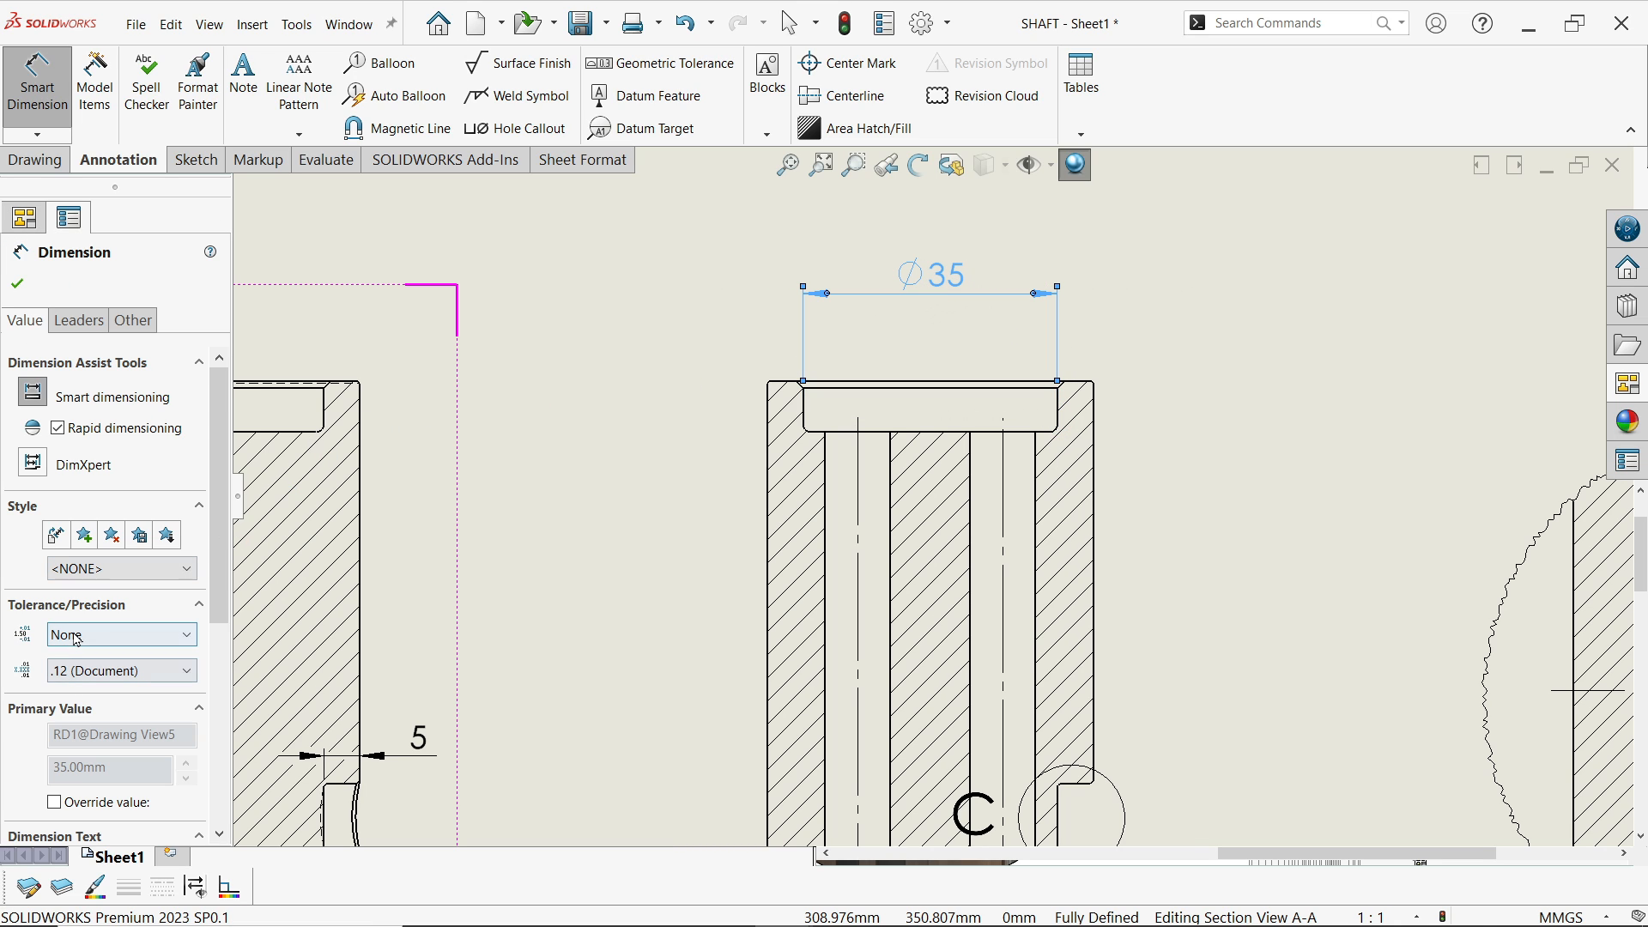
# Give the upper recess diameter a symmetric tolerance of ±0.01 mm and set its arrows inside
pyautogui.click(77, 638)
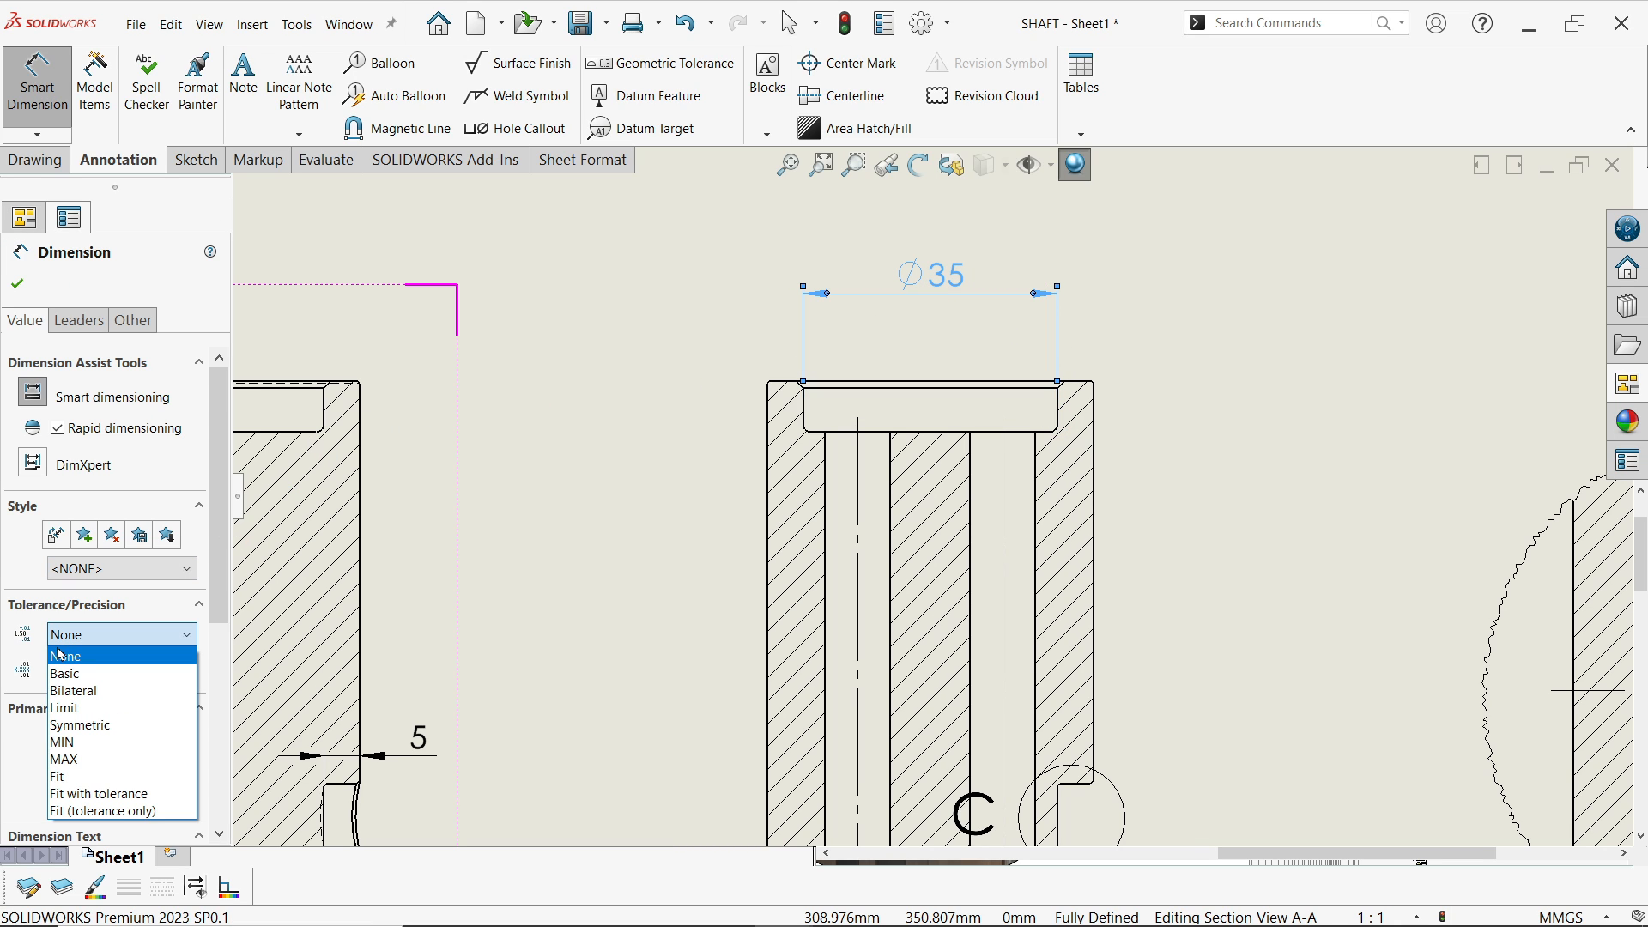
pyautogui.click(86, 726)
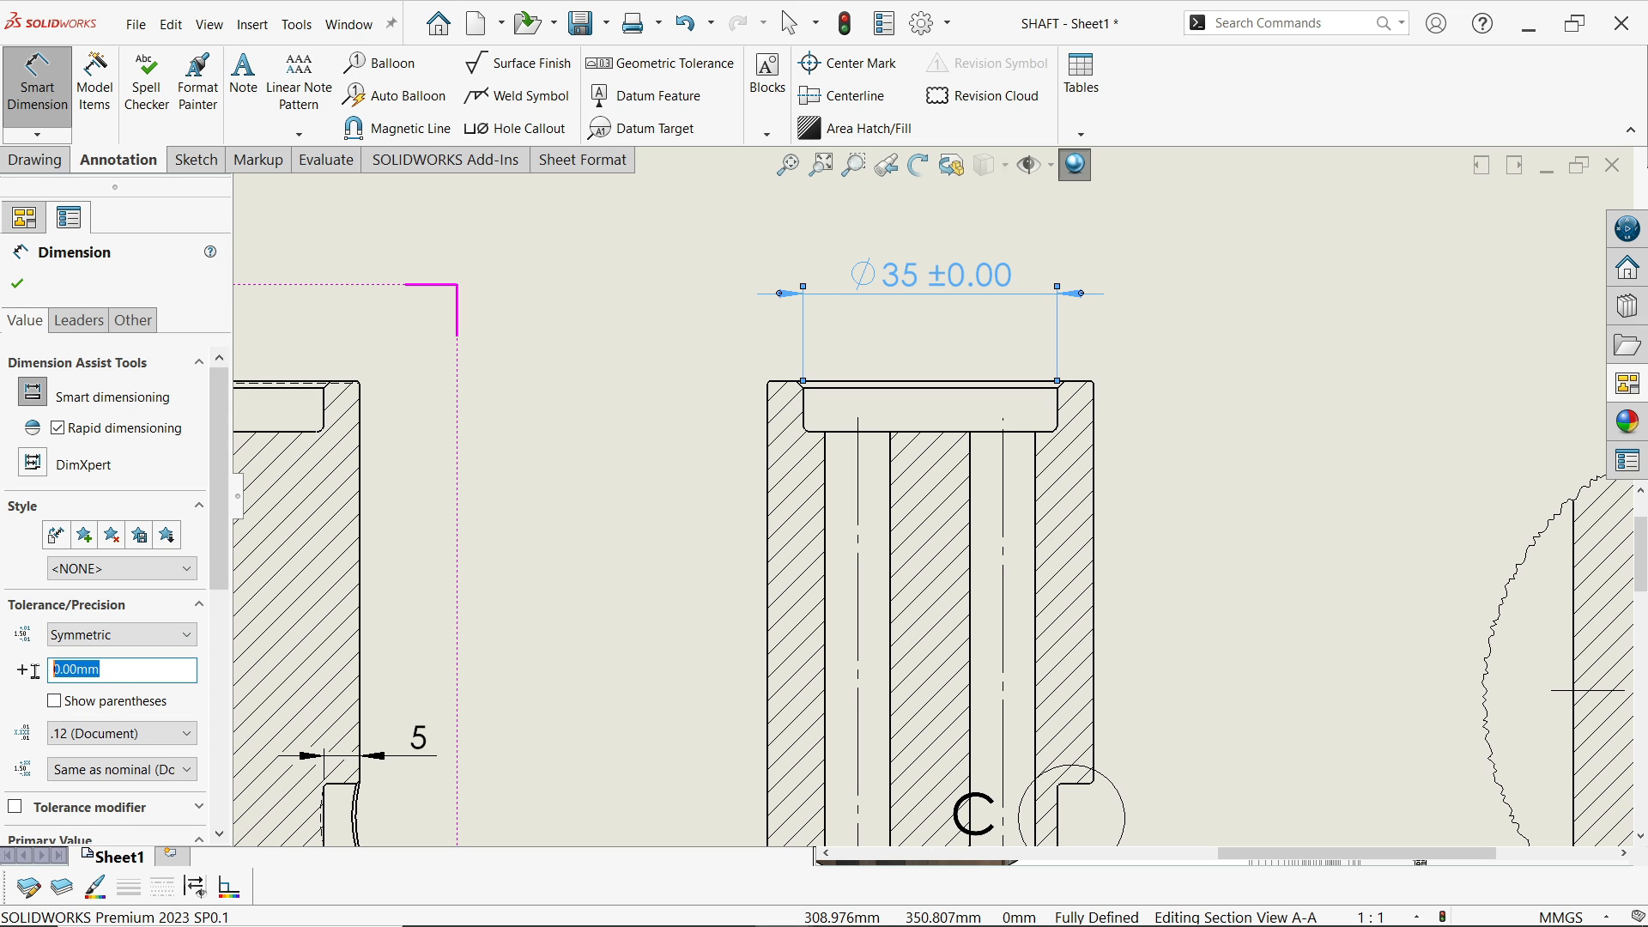
pyautogui.write('0.01')
pyautogui.click(91, 326)
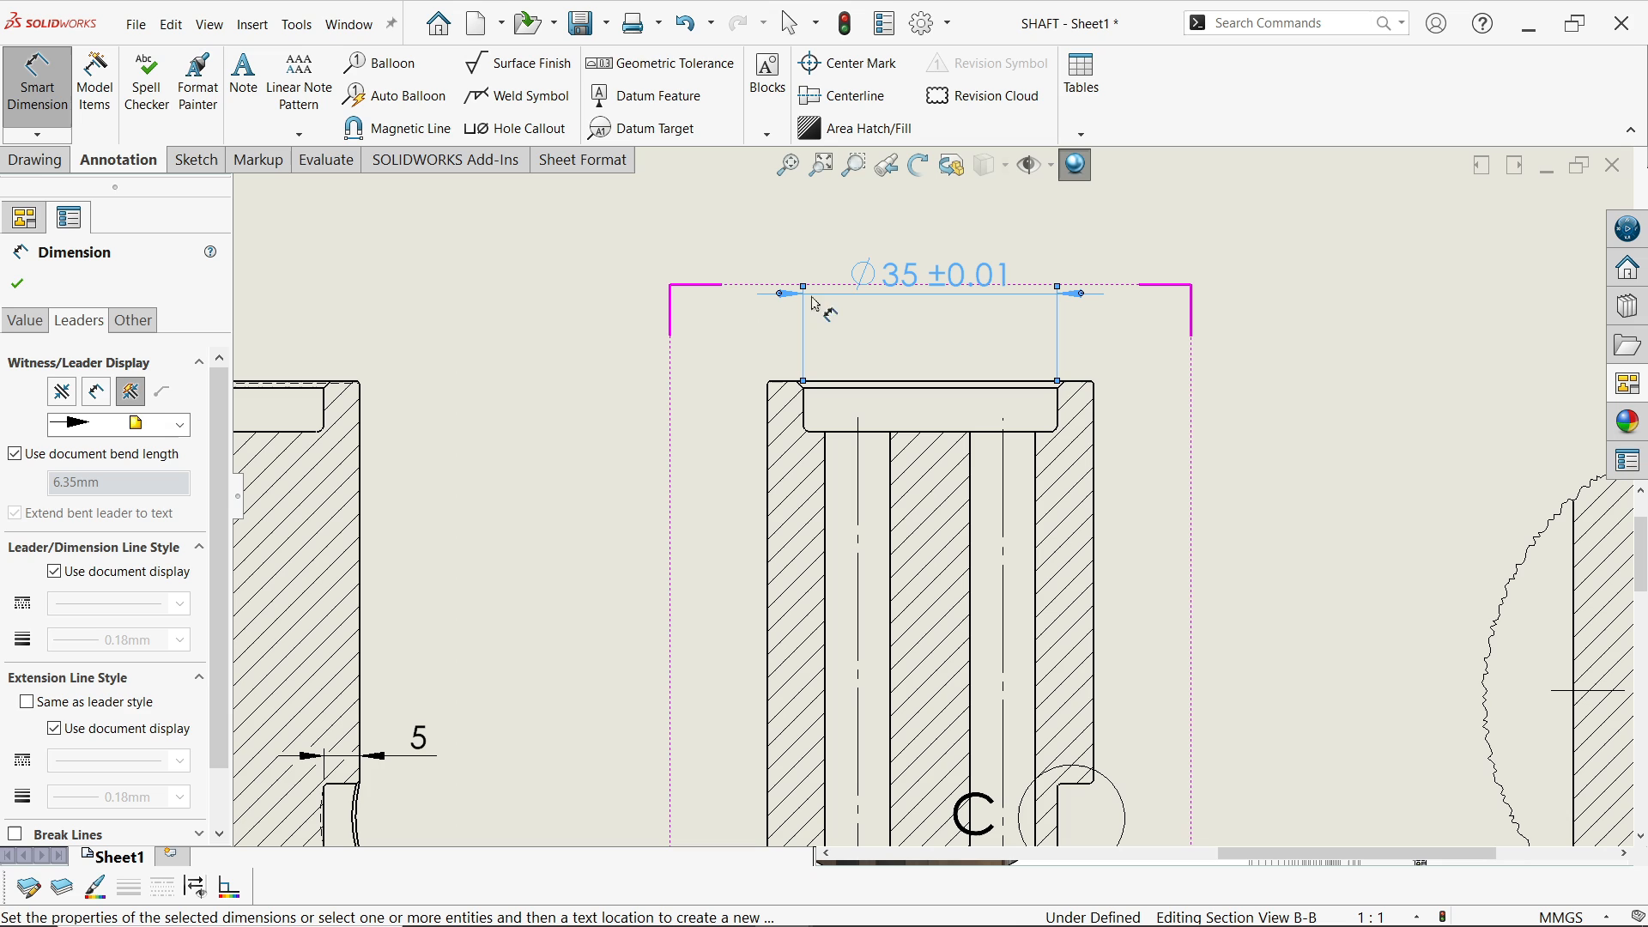
pyautogui.click(100, 397)
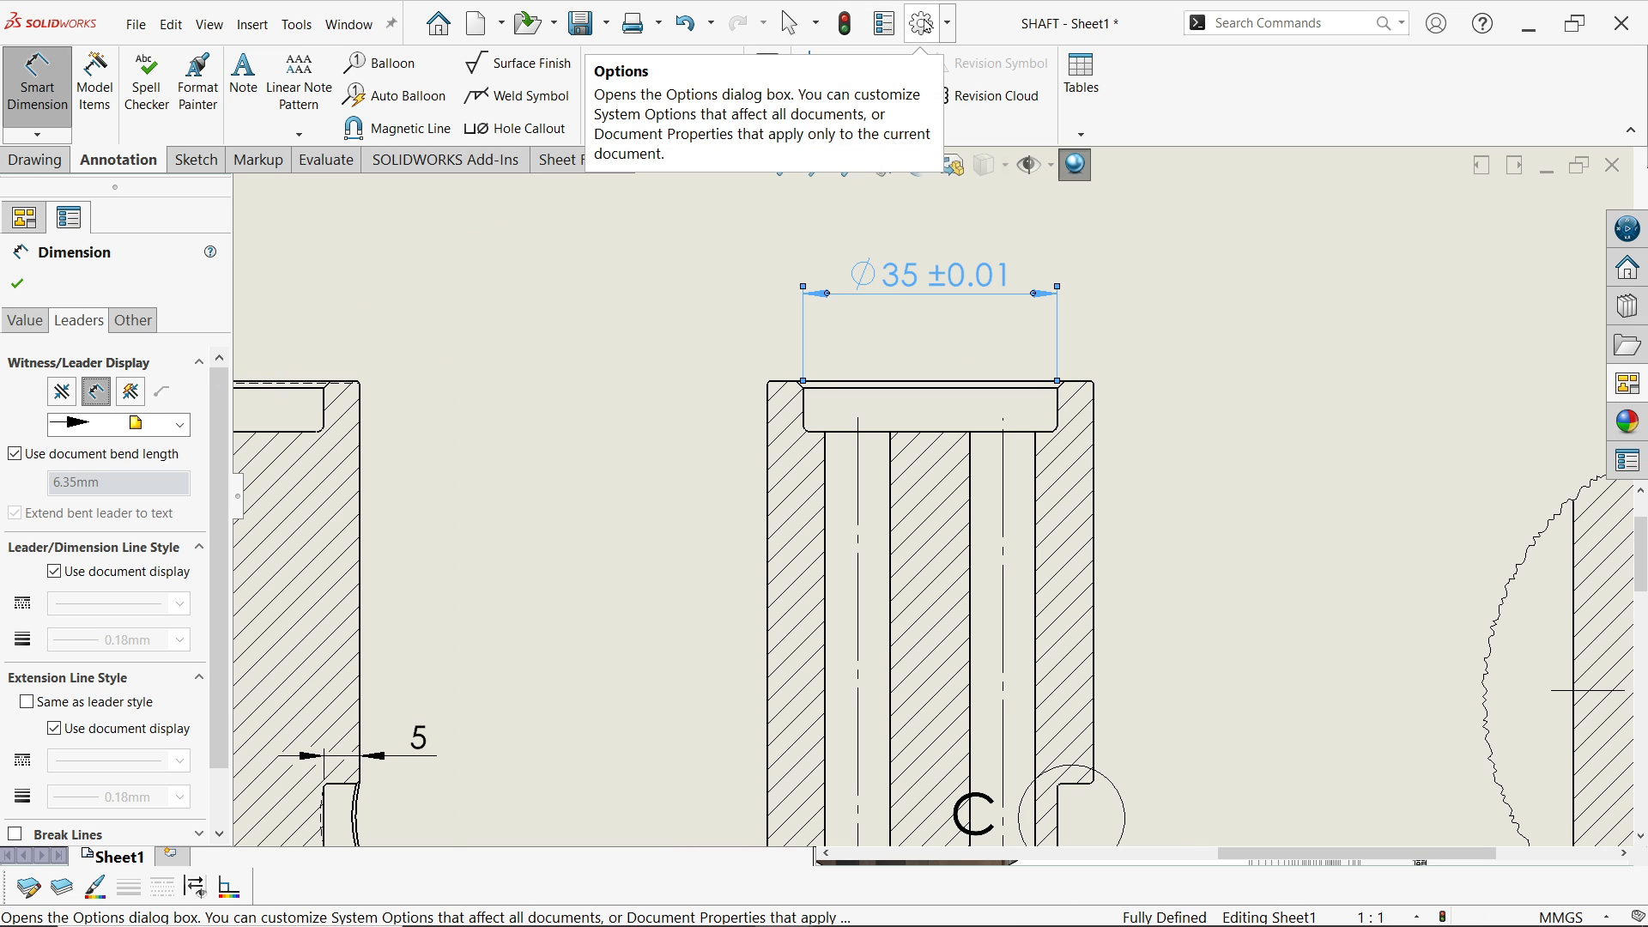
pyautogui.click(17, 284)
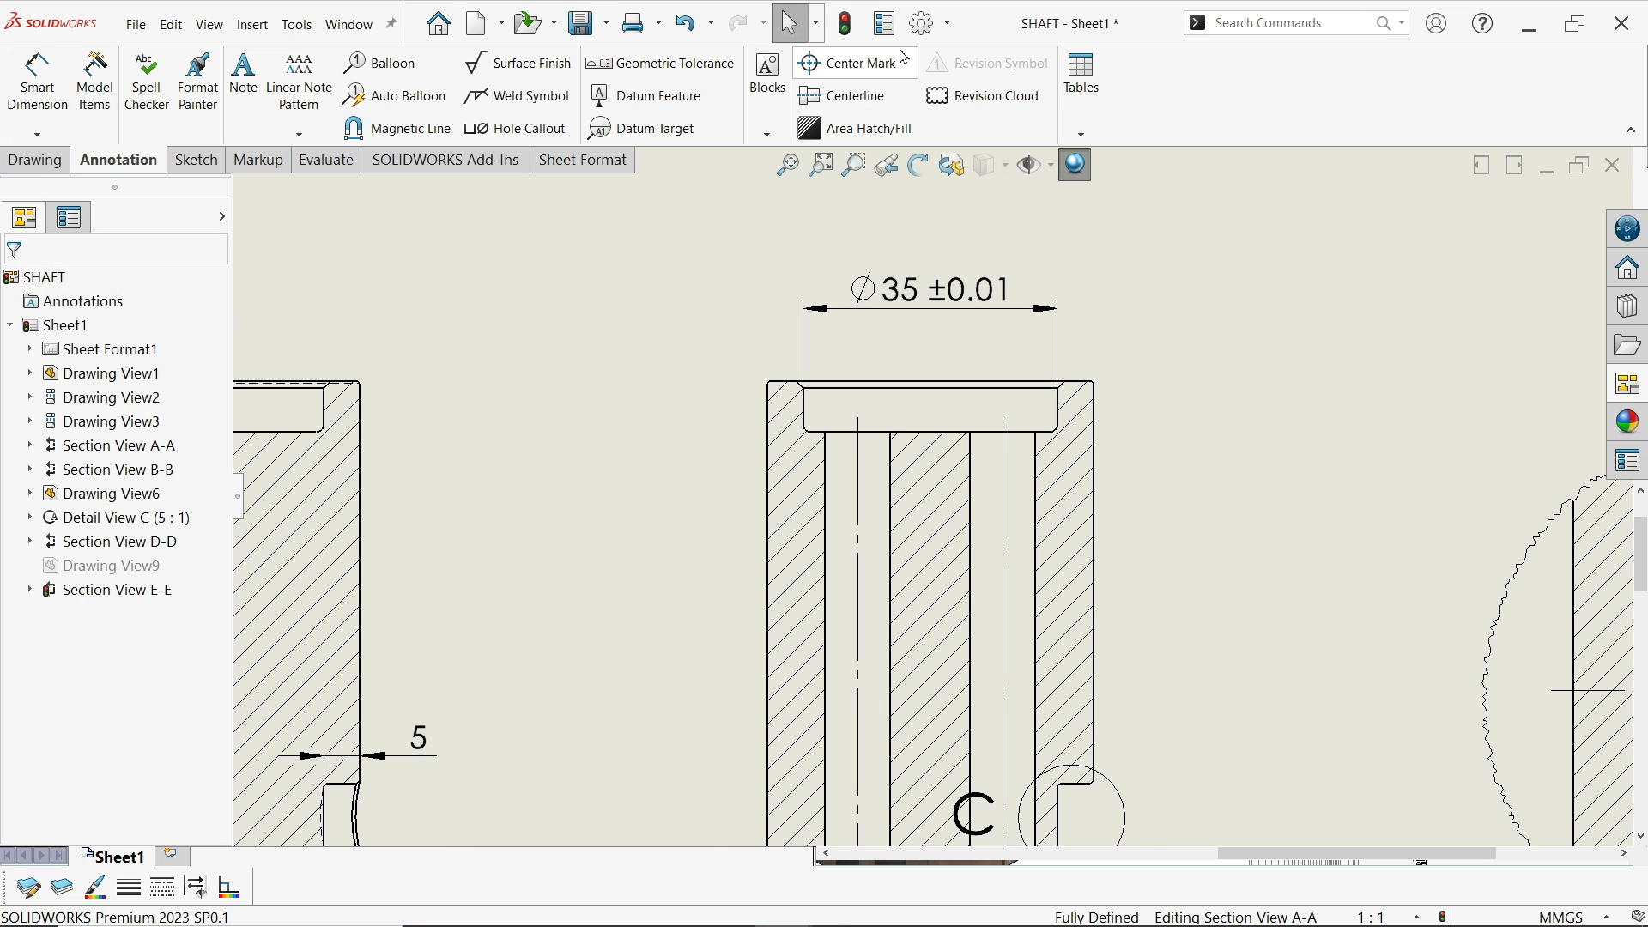
# Set the document's dimension arrow size to 1.3 mm height, 3 mm head length and 5 mm overall length
pyautogui.click(922, 23)
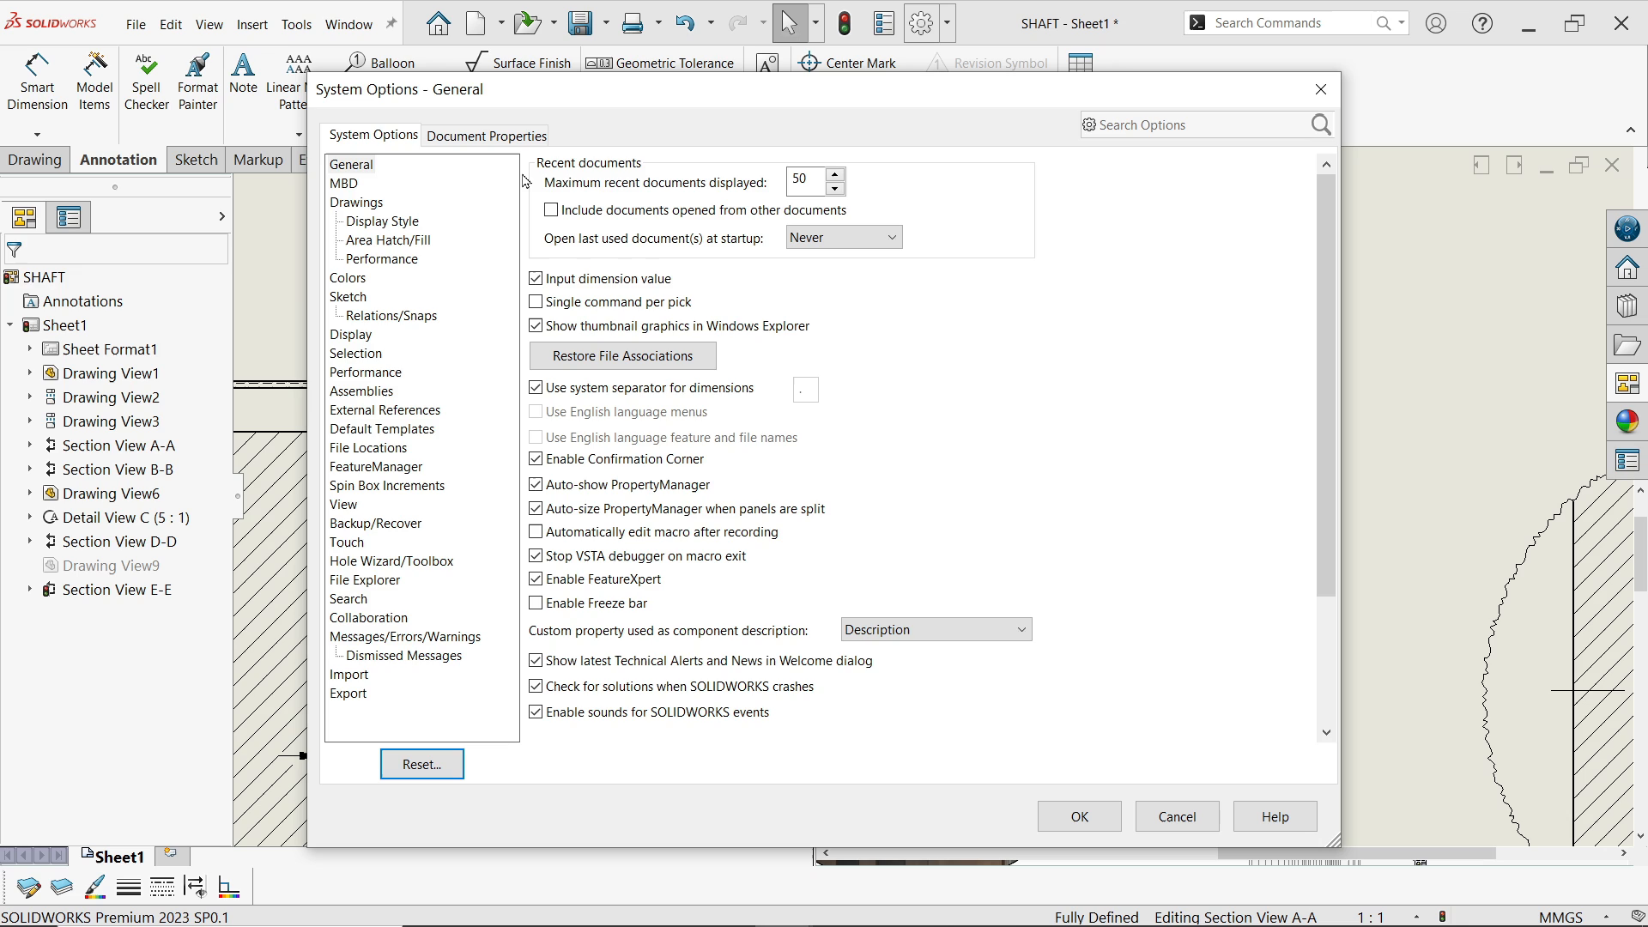
pyautogui.click(526, 137)
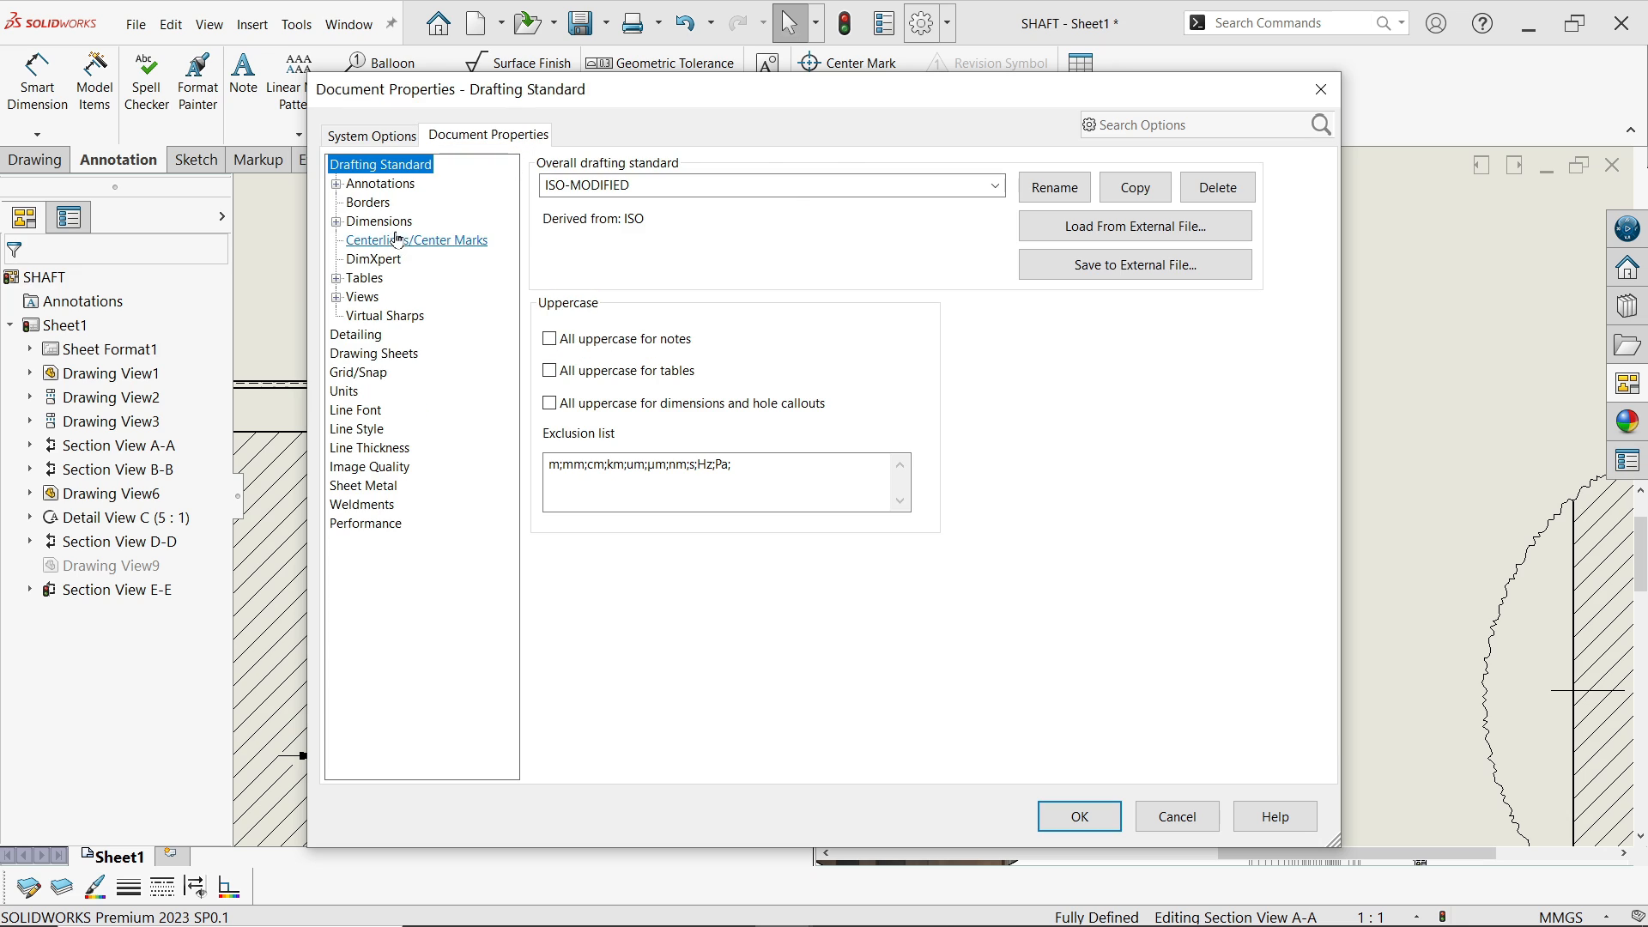
pyautogui.click(378, 221)
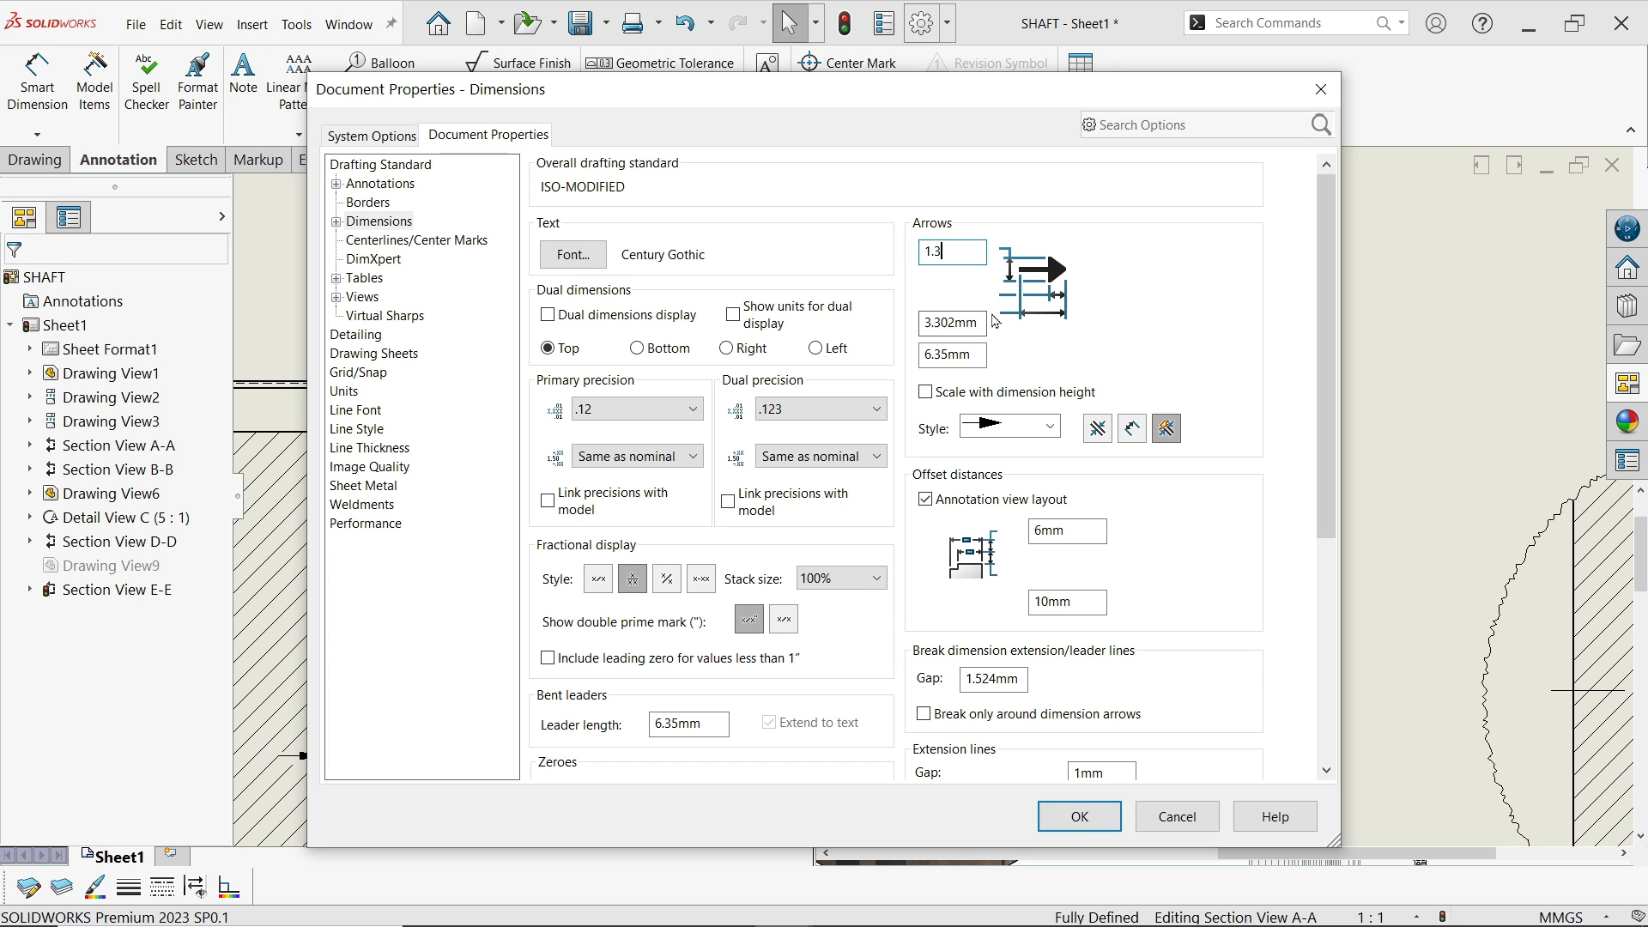
pyautogui.press('Tab')
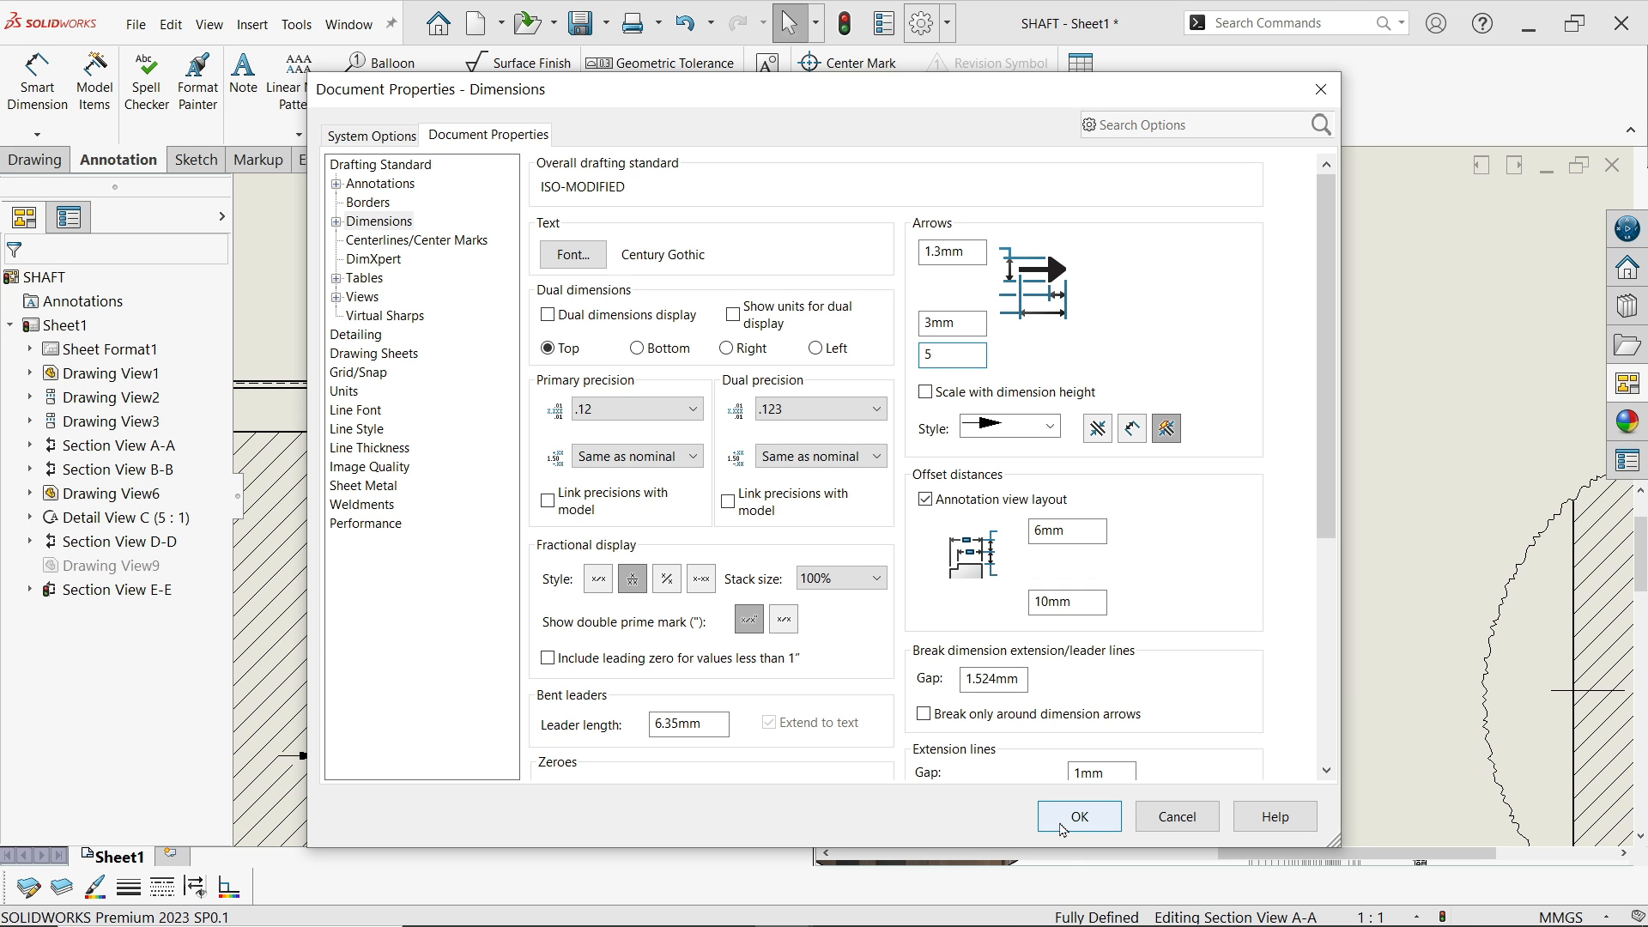
pyautogui.write('5')
pyautogui.click(1063, 828)
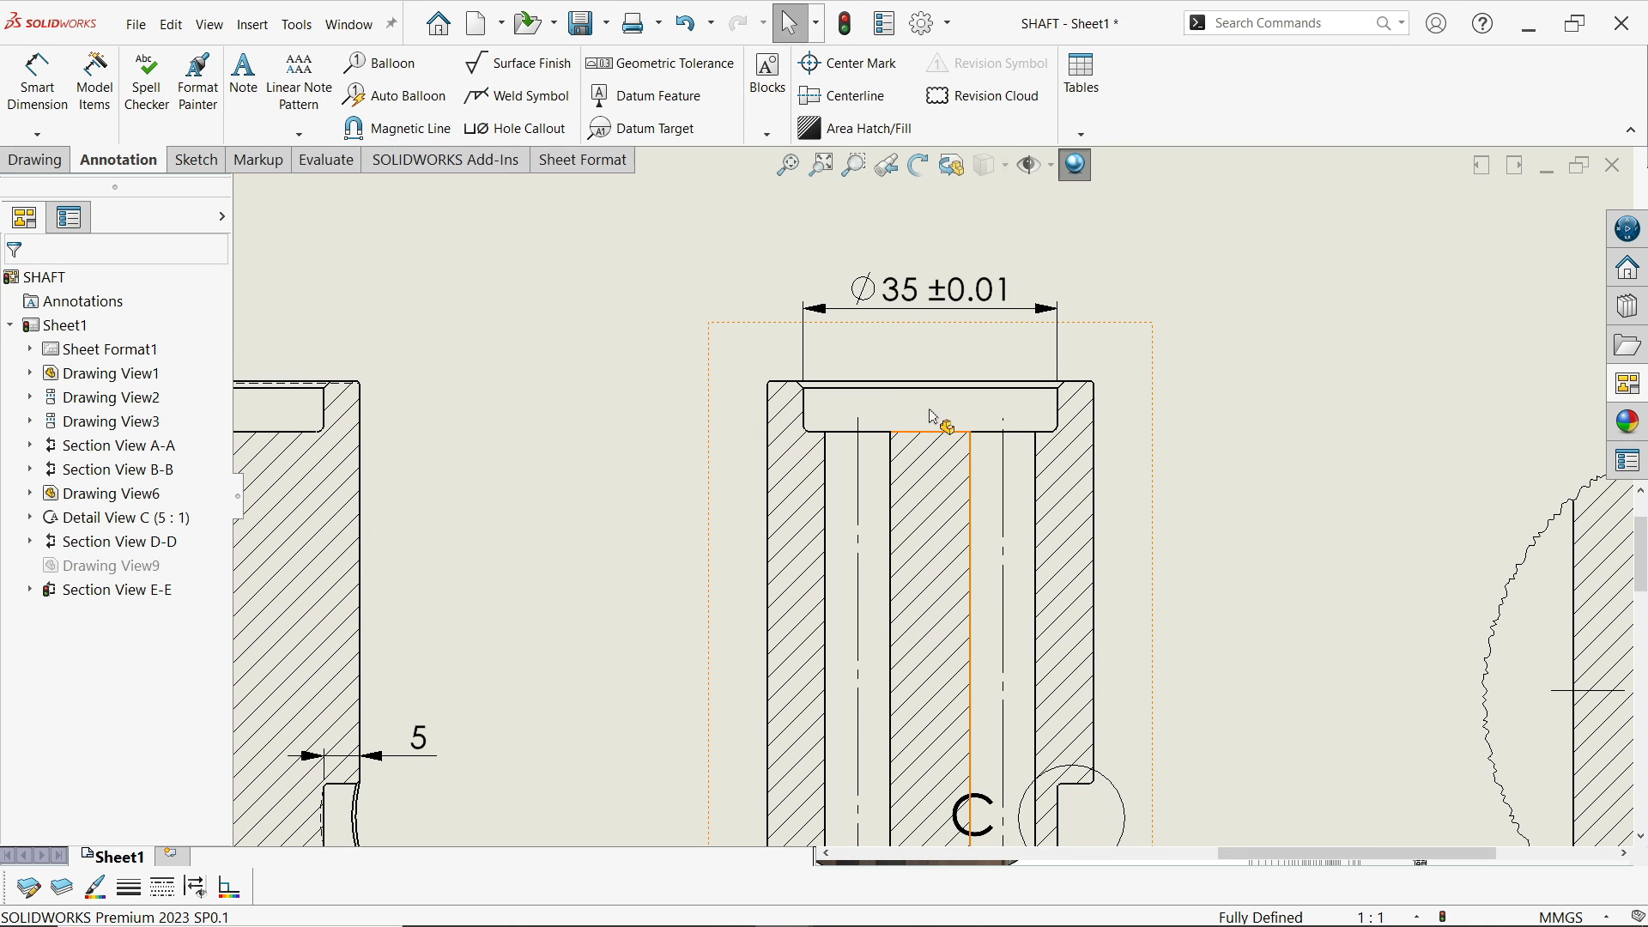
# Dimension the diameters of both through holes in Section View B-B, placing each dimension across its hole above the lower recess
pyautogui.click(34, 102)
pyautogui.scroll(5, 932, 491)
pyautogui.scroll(-6, 925, 695)
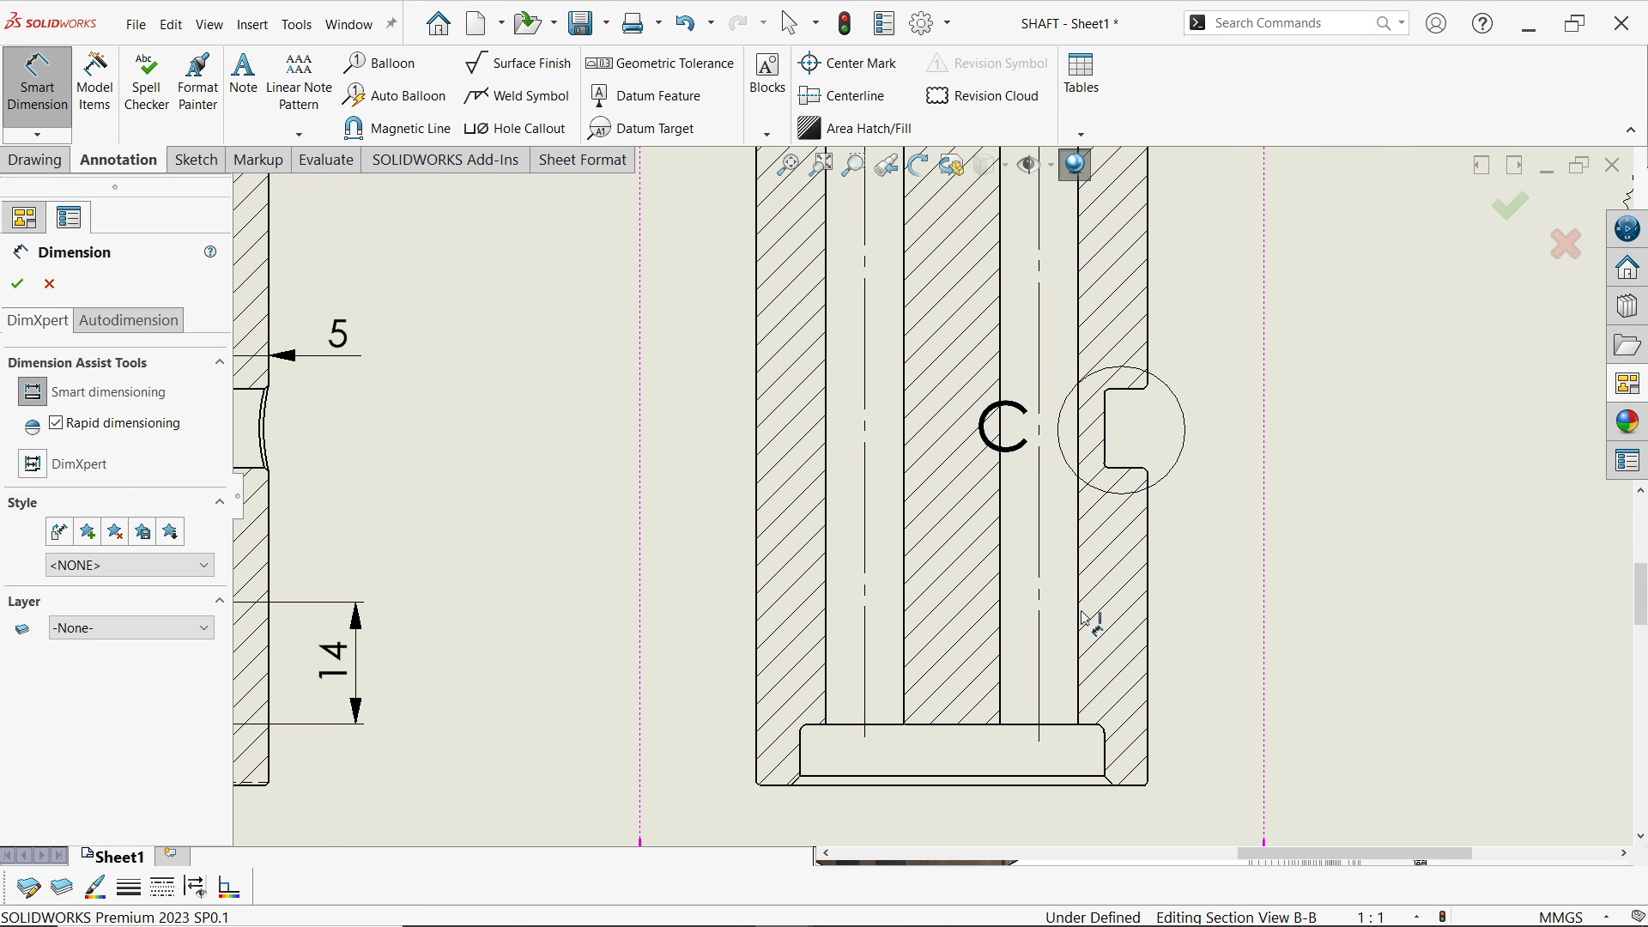
pyautogui.click(1079, 619)
pyautogui.click(1000, 605)
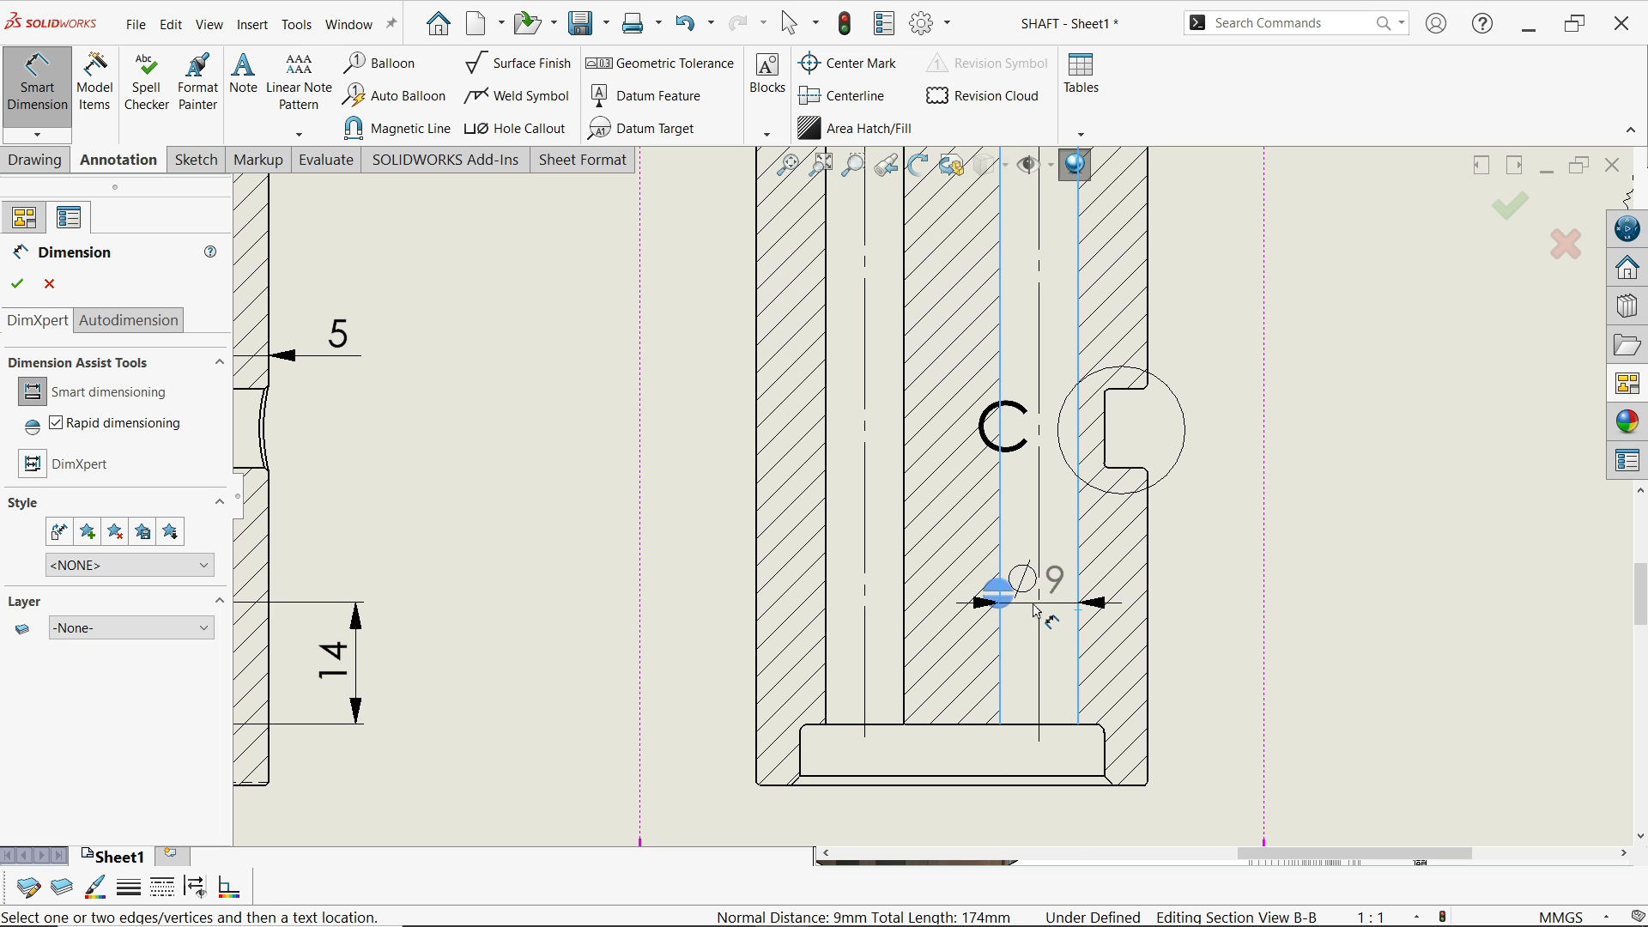
pyautogui.click(1037, 612)
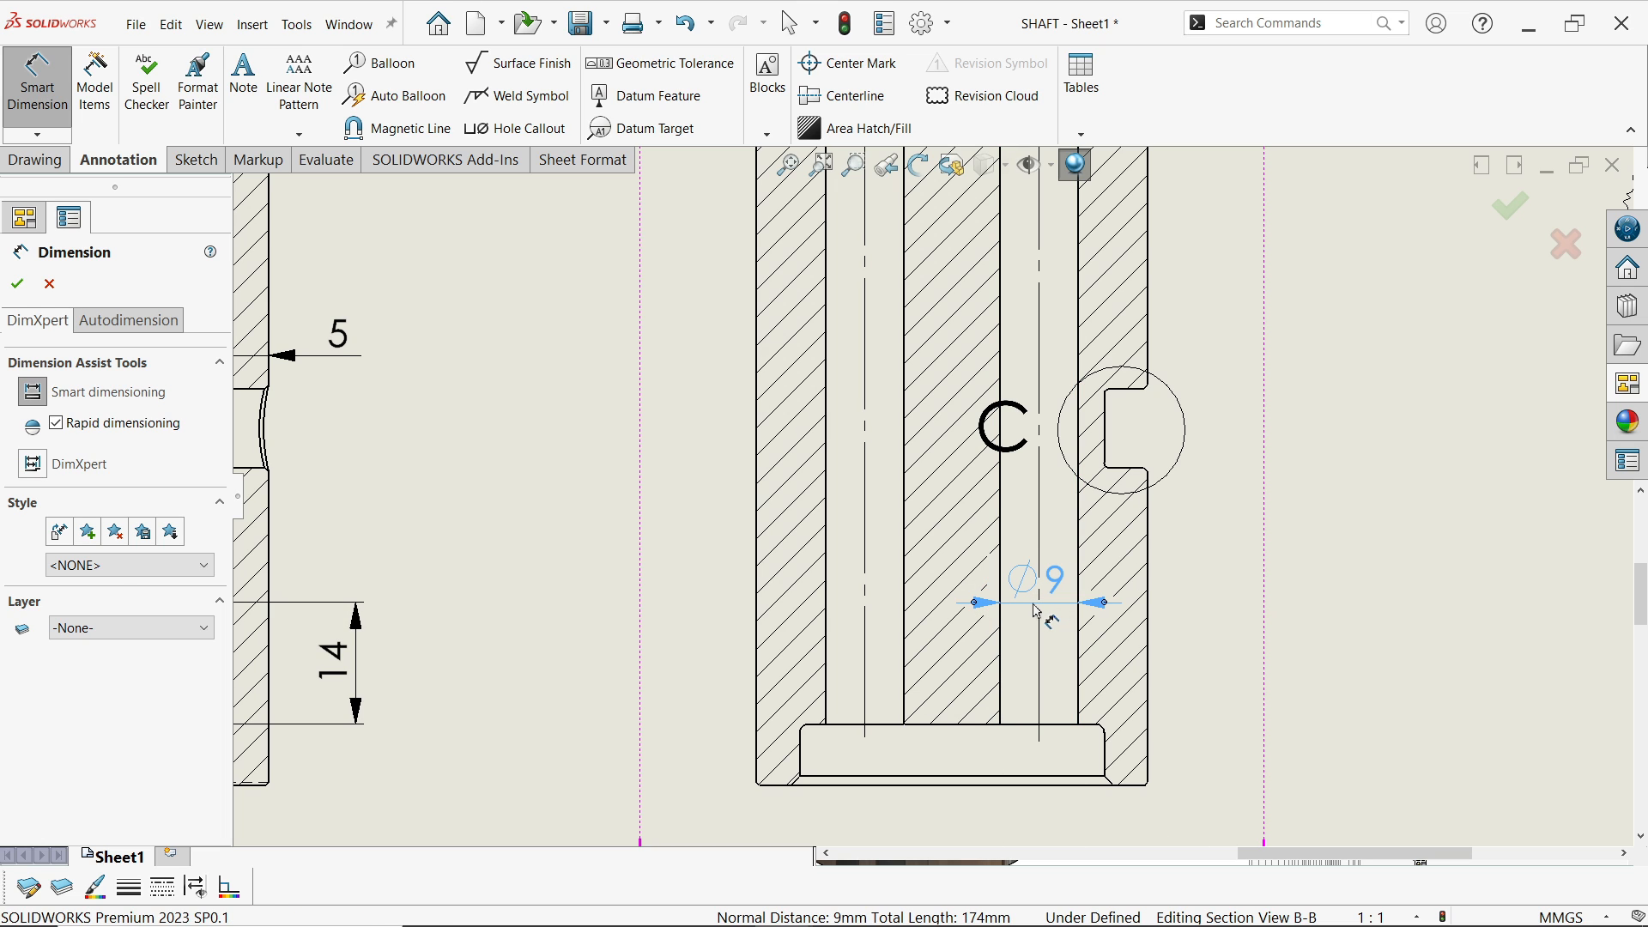
pyautogui.click(903, 611)
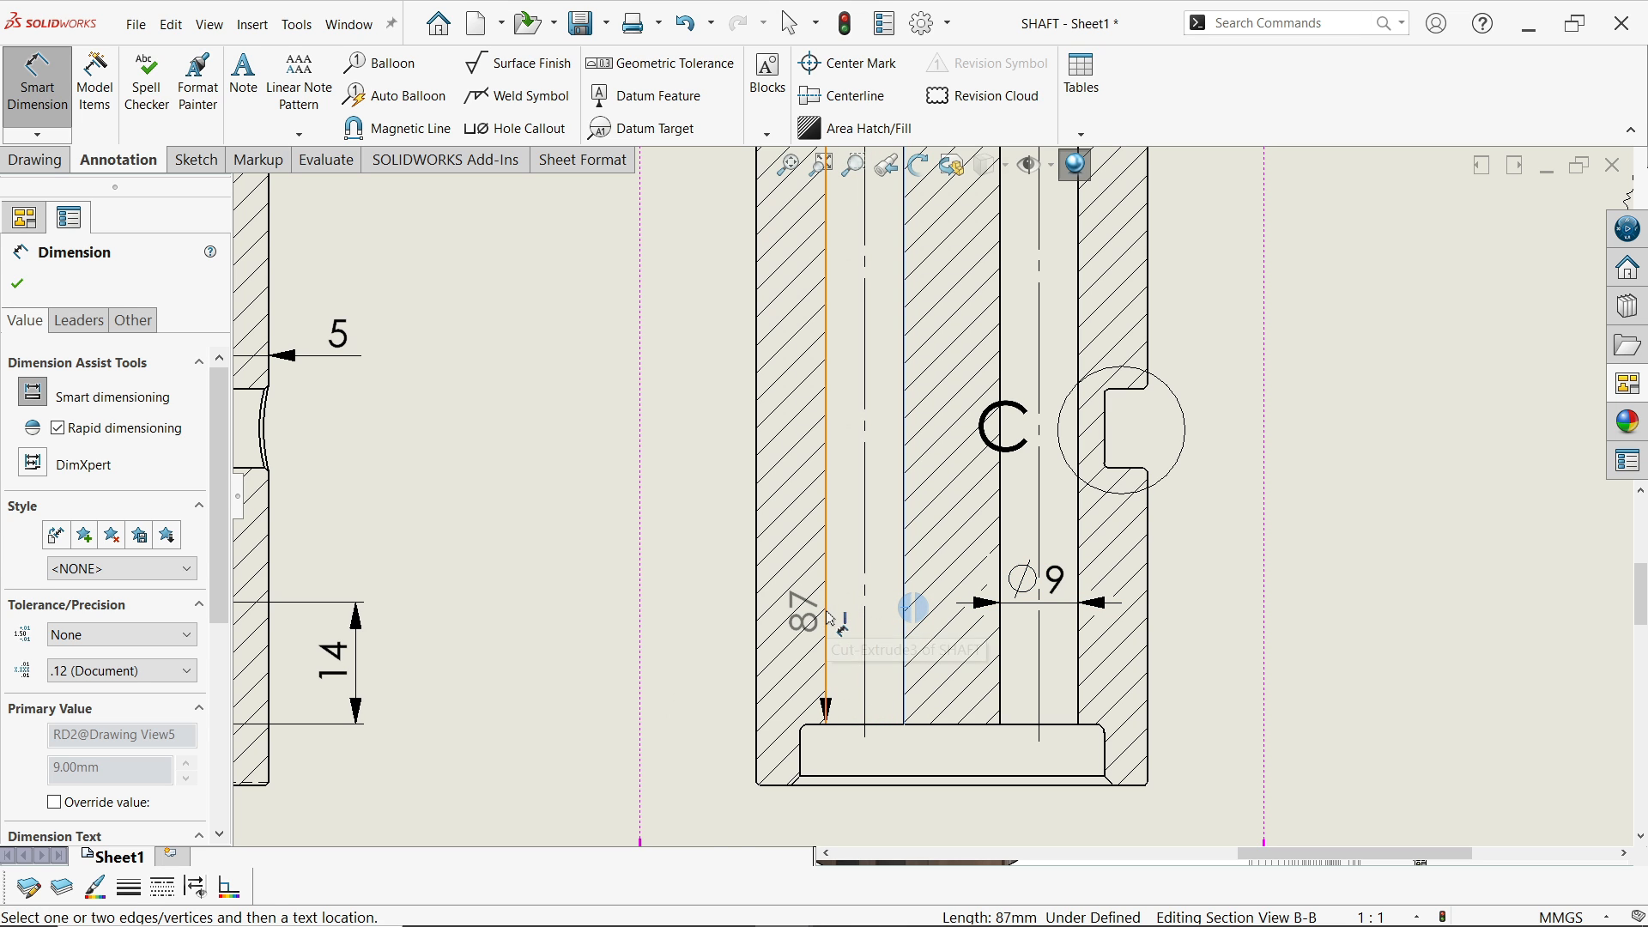
pyautogui.click(829, 618)
pyautogui.click(862, 620)
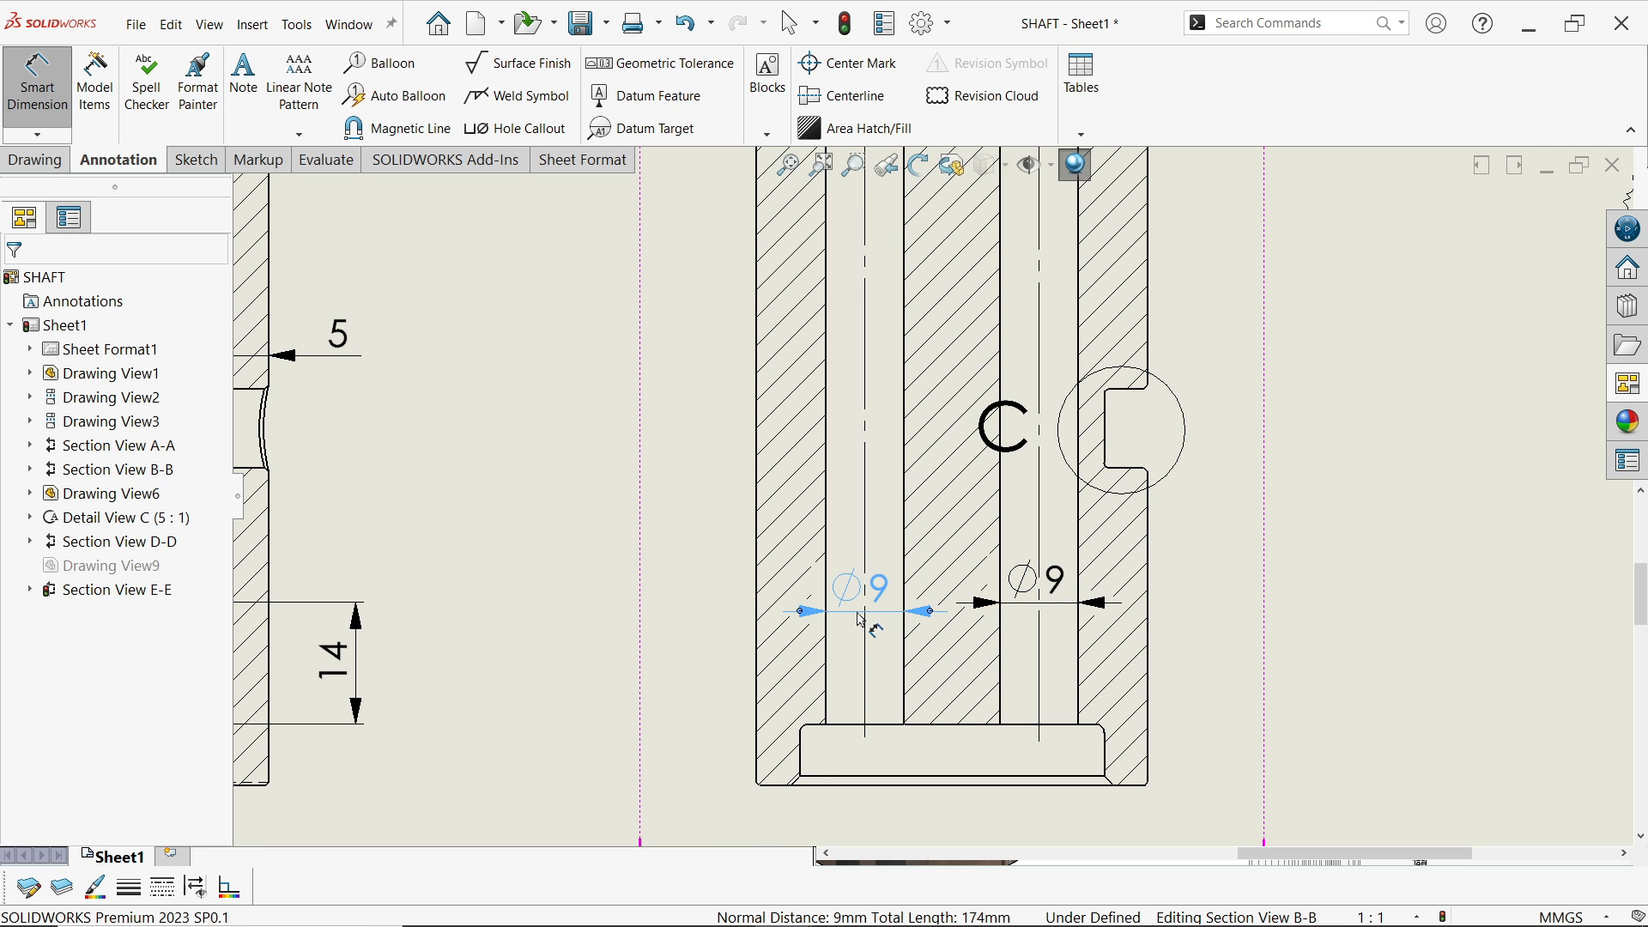
# Dimension the diameter of the lower recess in Section View B-B, placing the dimension below the shaft
pyautogui.scroll(5, 945, 601)
pyautogui.scroll(-4, 893, 562)
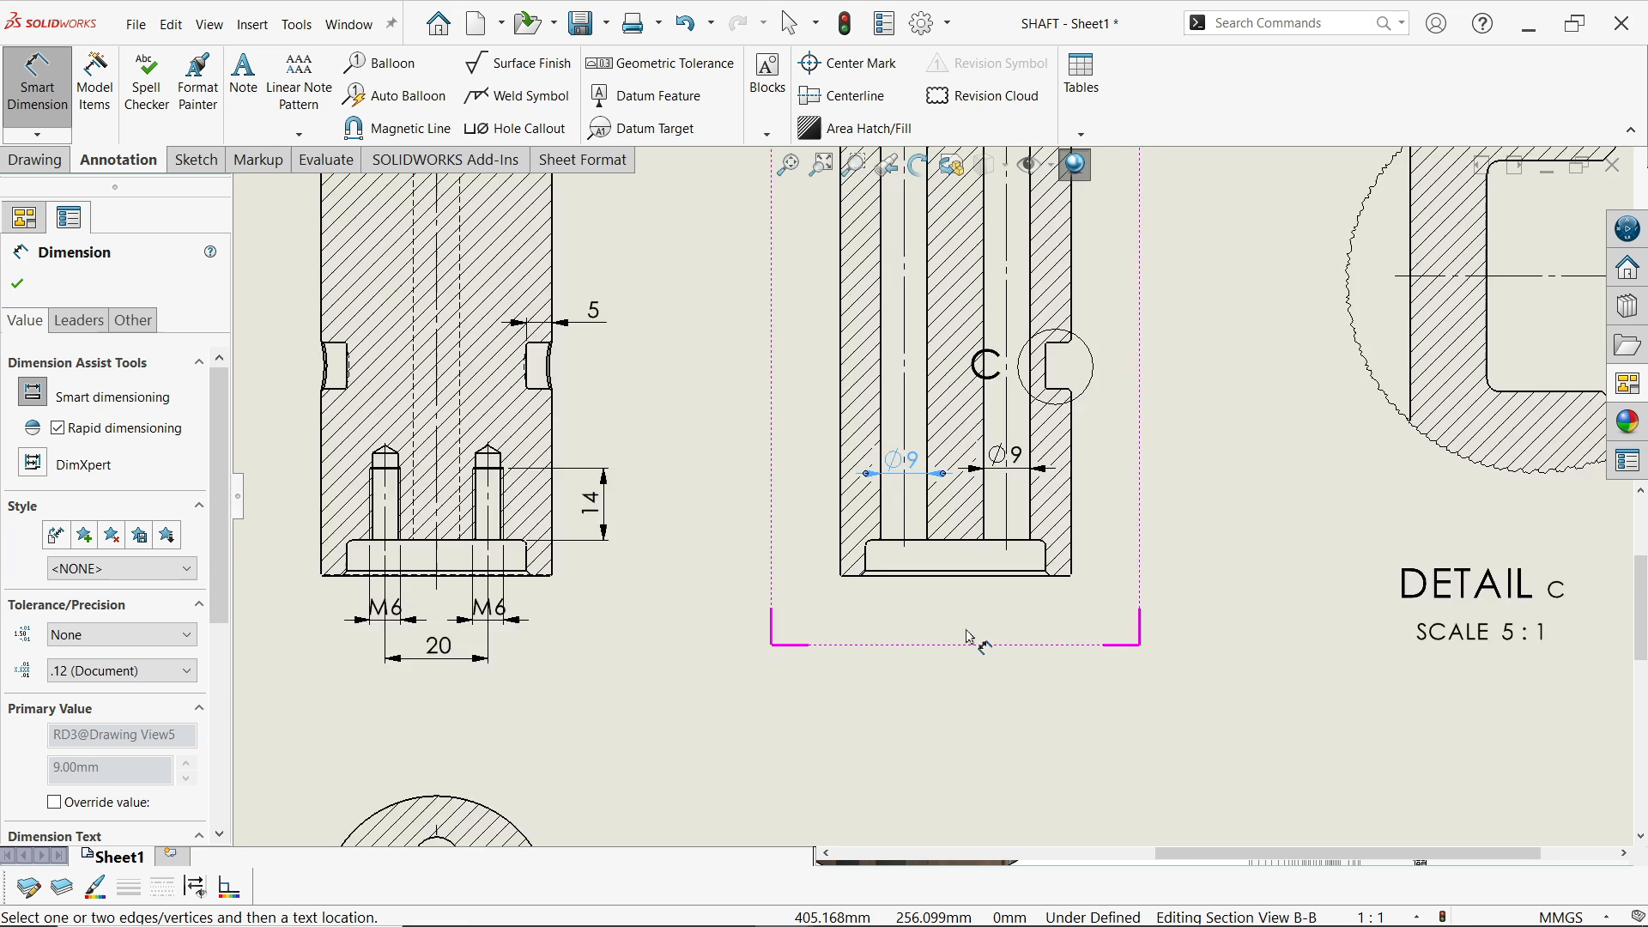
pyautogui.click(1073, 515)
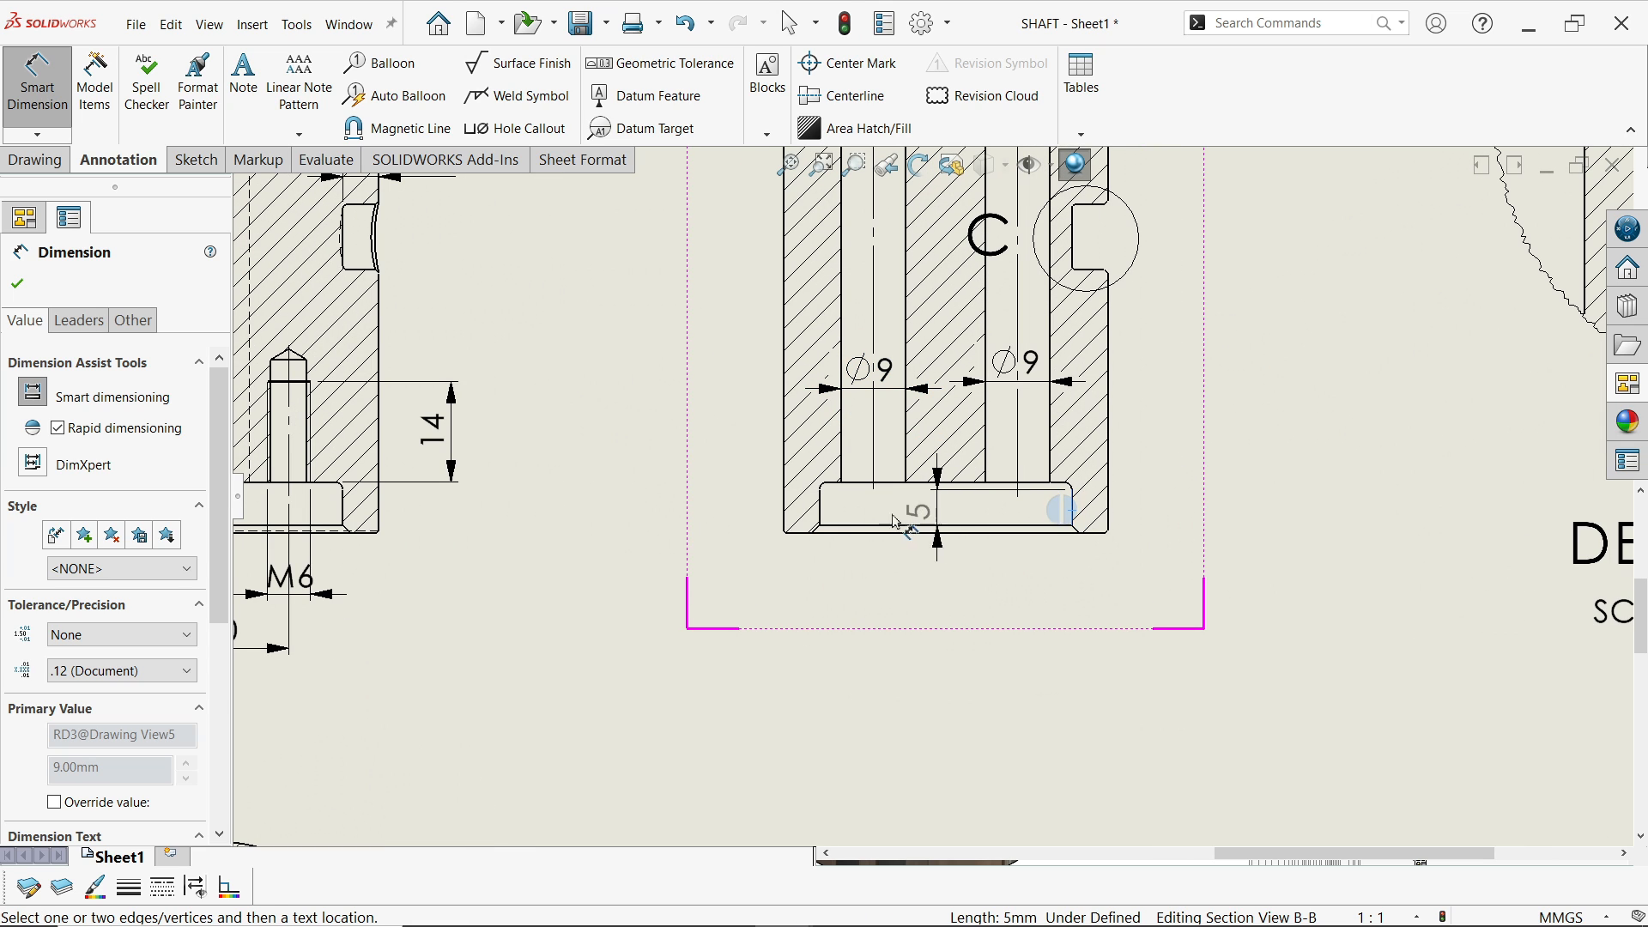
pyautogui.click(821, 519)
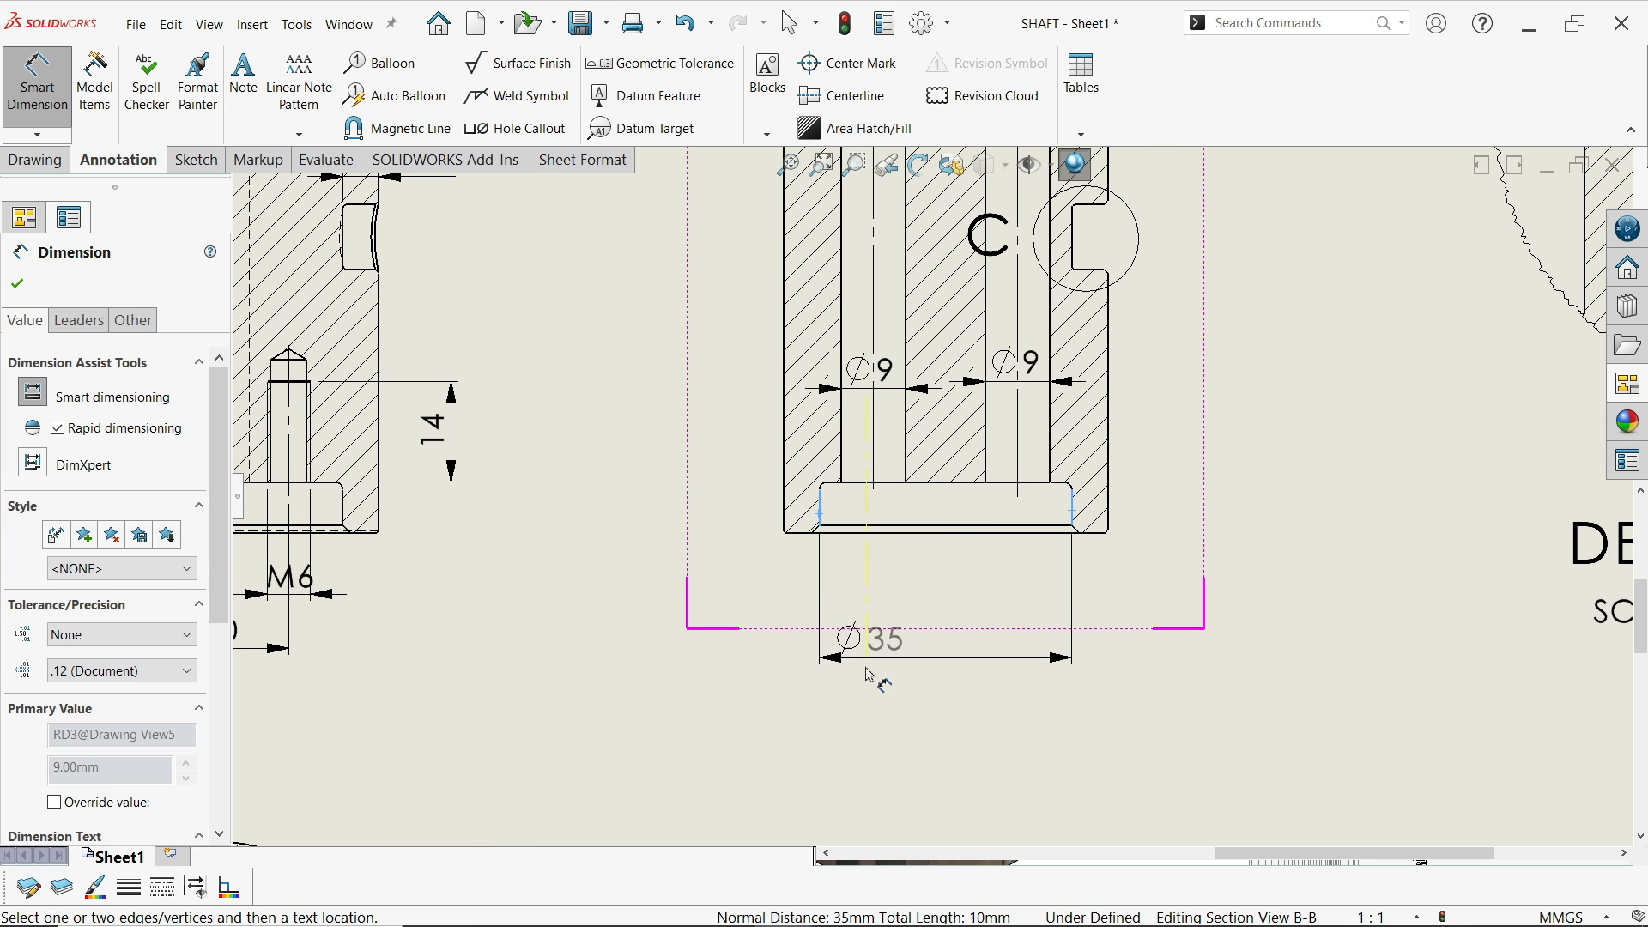
pyautogui.click(929, 718)
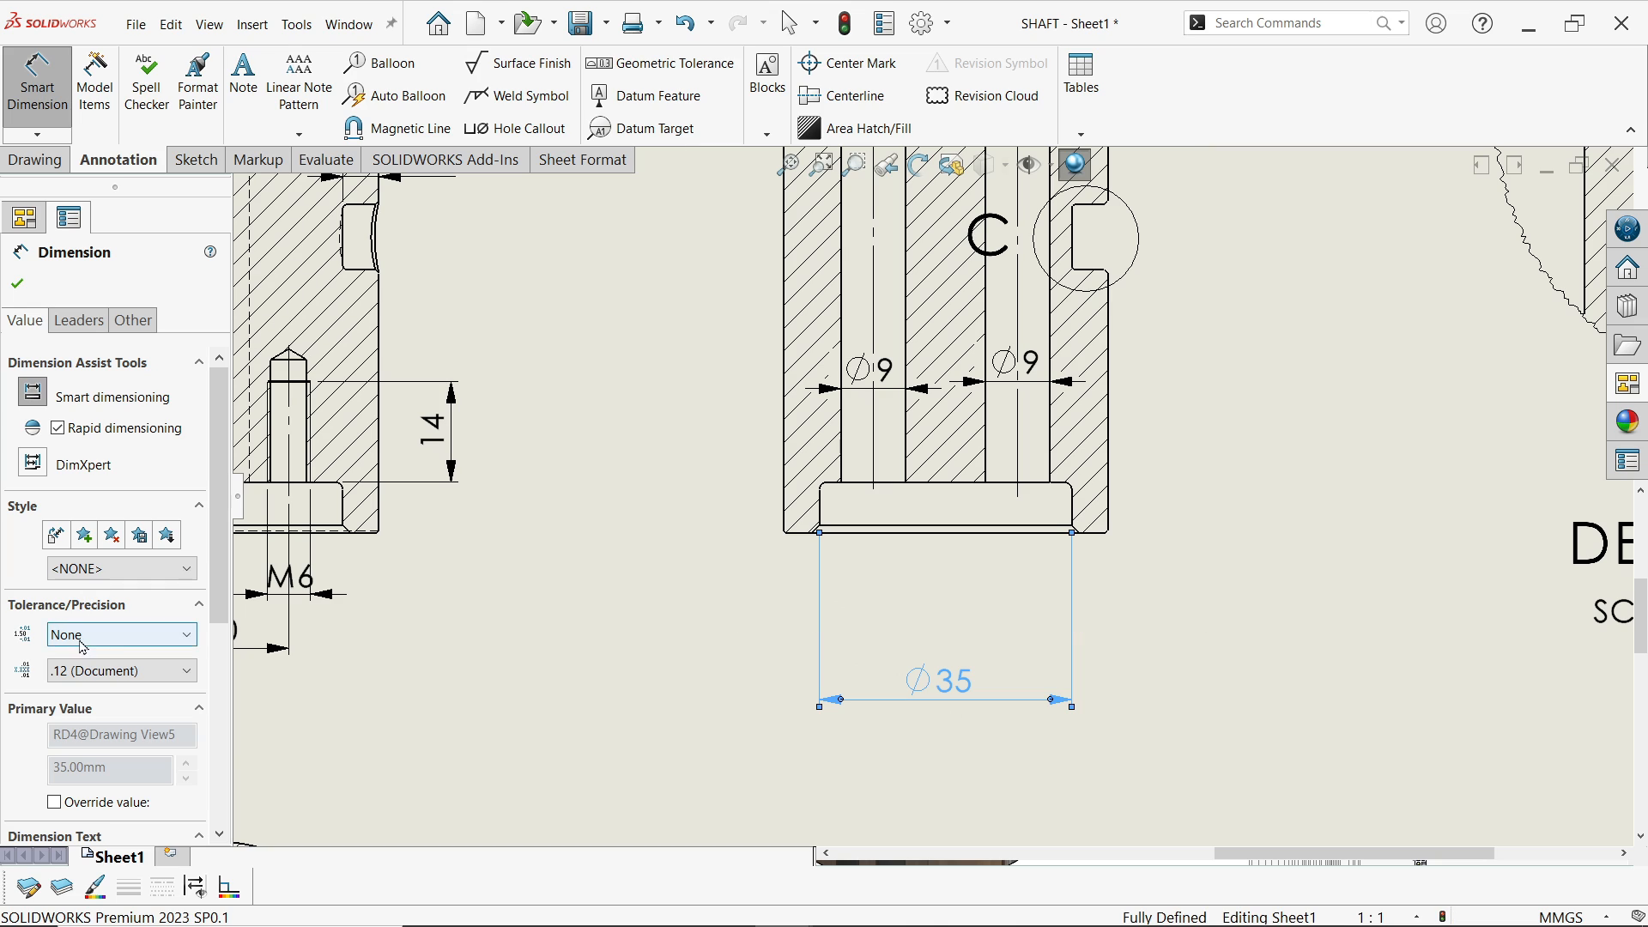
# Give the lower recess diameter a symmetric tolerance of ±0.01 mm and set its arrows inside
pyautogui.click(120, 634)
pyautogui.click(83, 726)
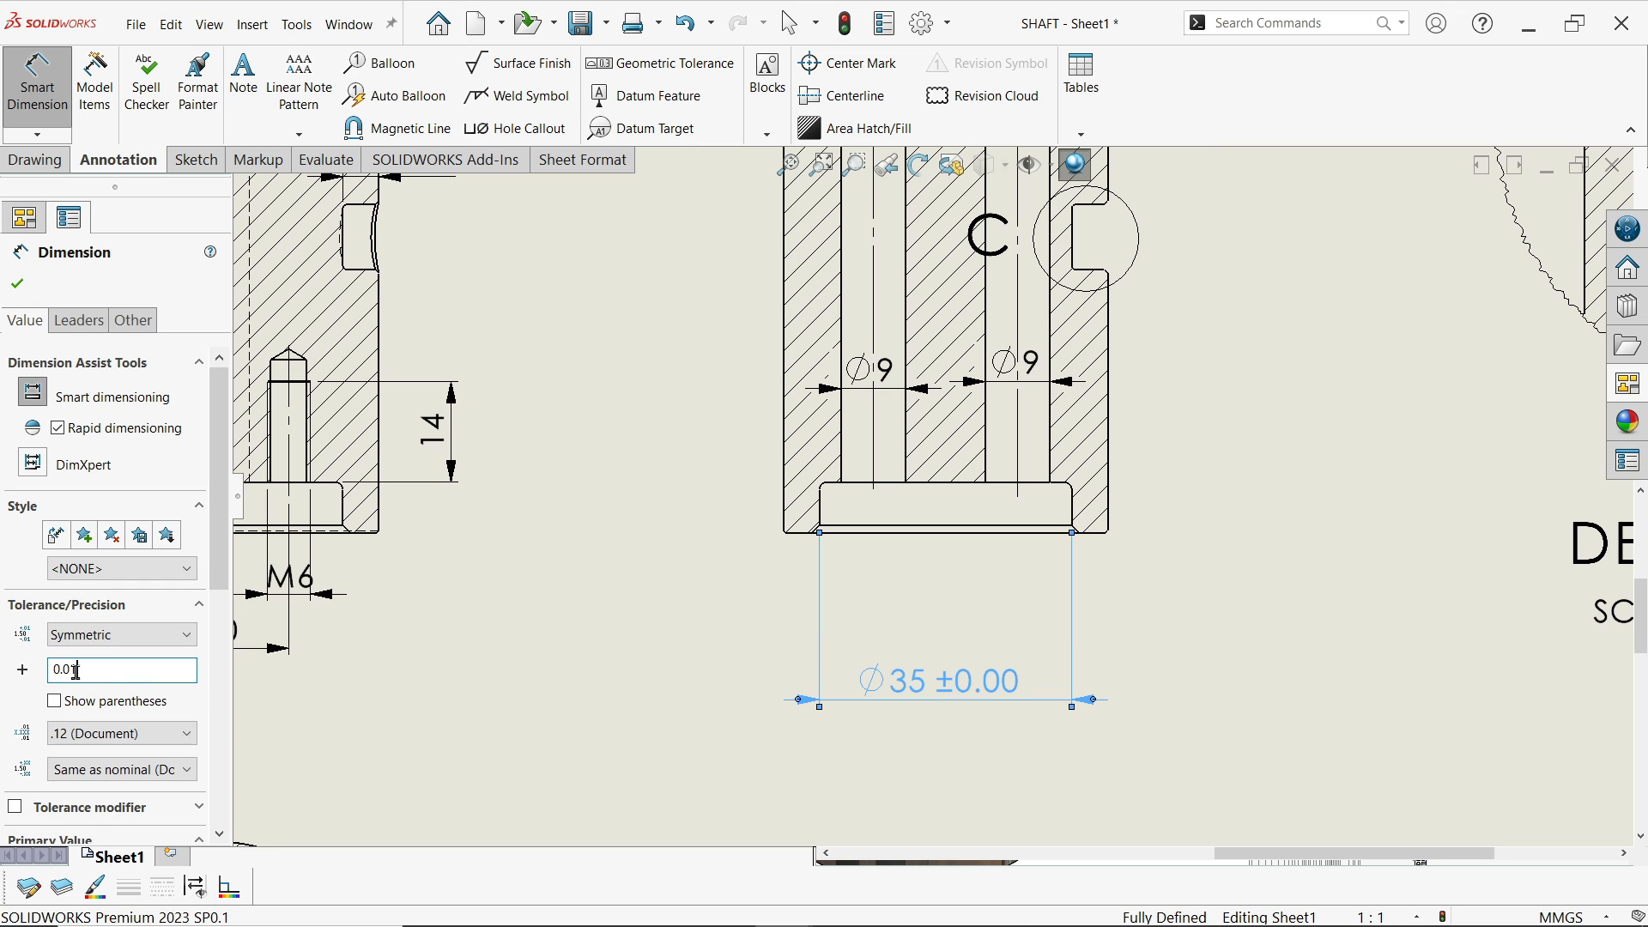
pyautogui.click(78, 320)
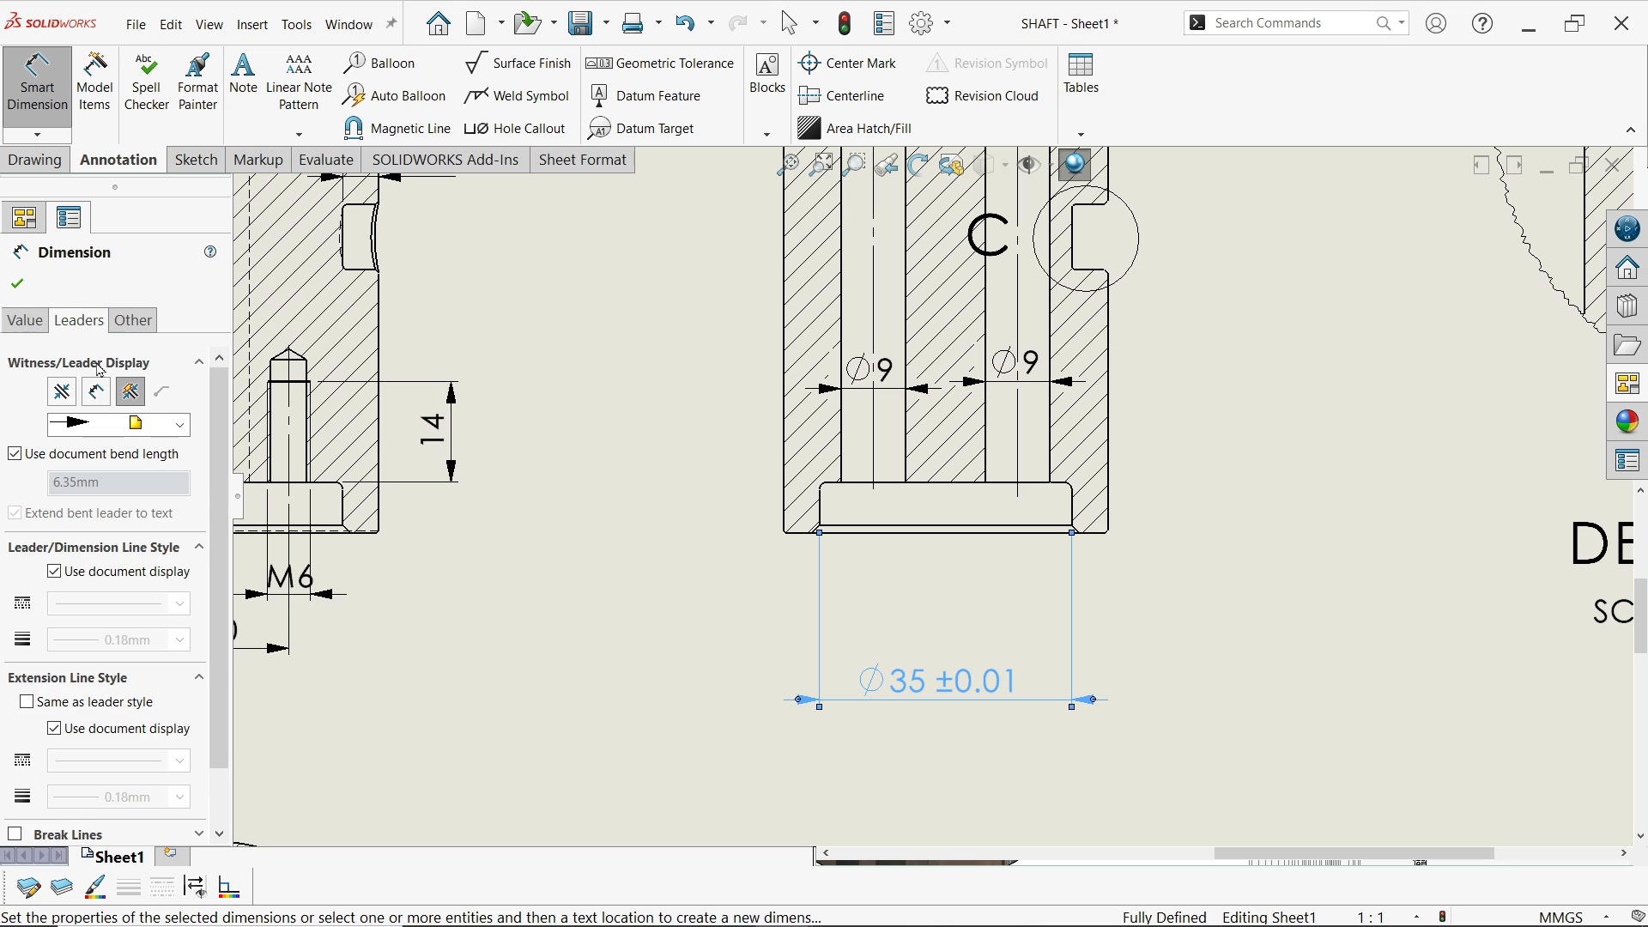
pyautogui.click(99, 392)
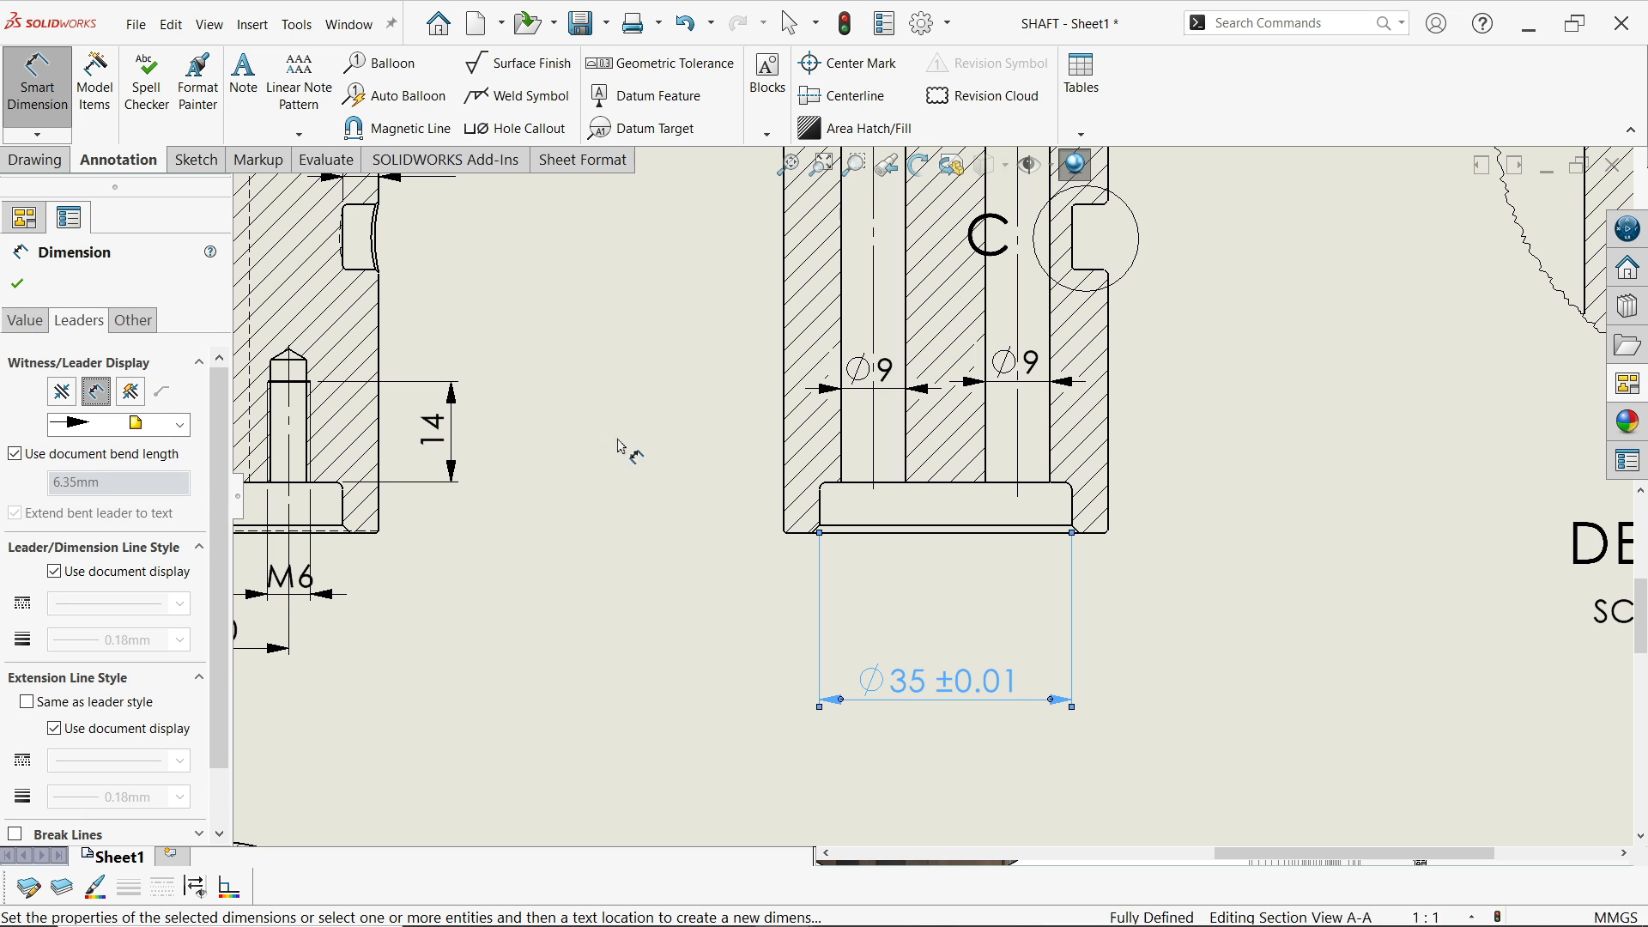
# Dimension the spacing between the two through-hole centerlines below the shaft, and place the recess diameter dimension beneath it
pyautogui.click(876, 471)
pyautogui.click(1018, 459)
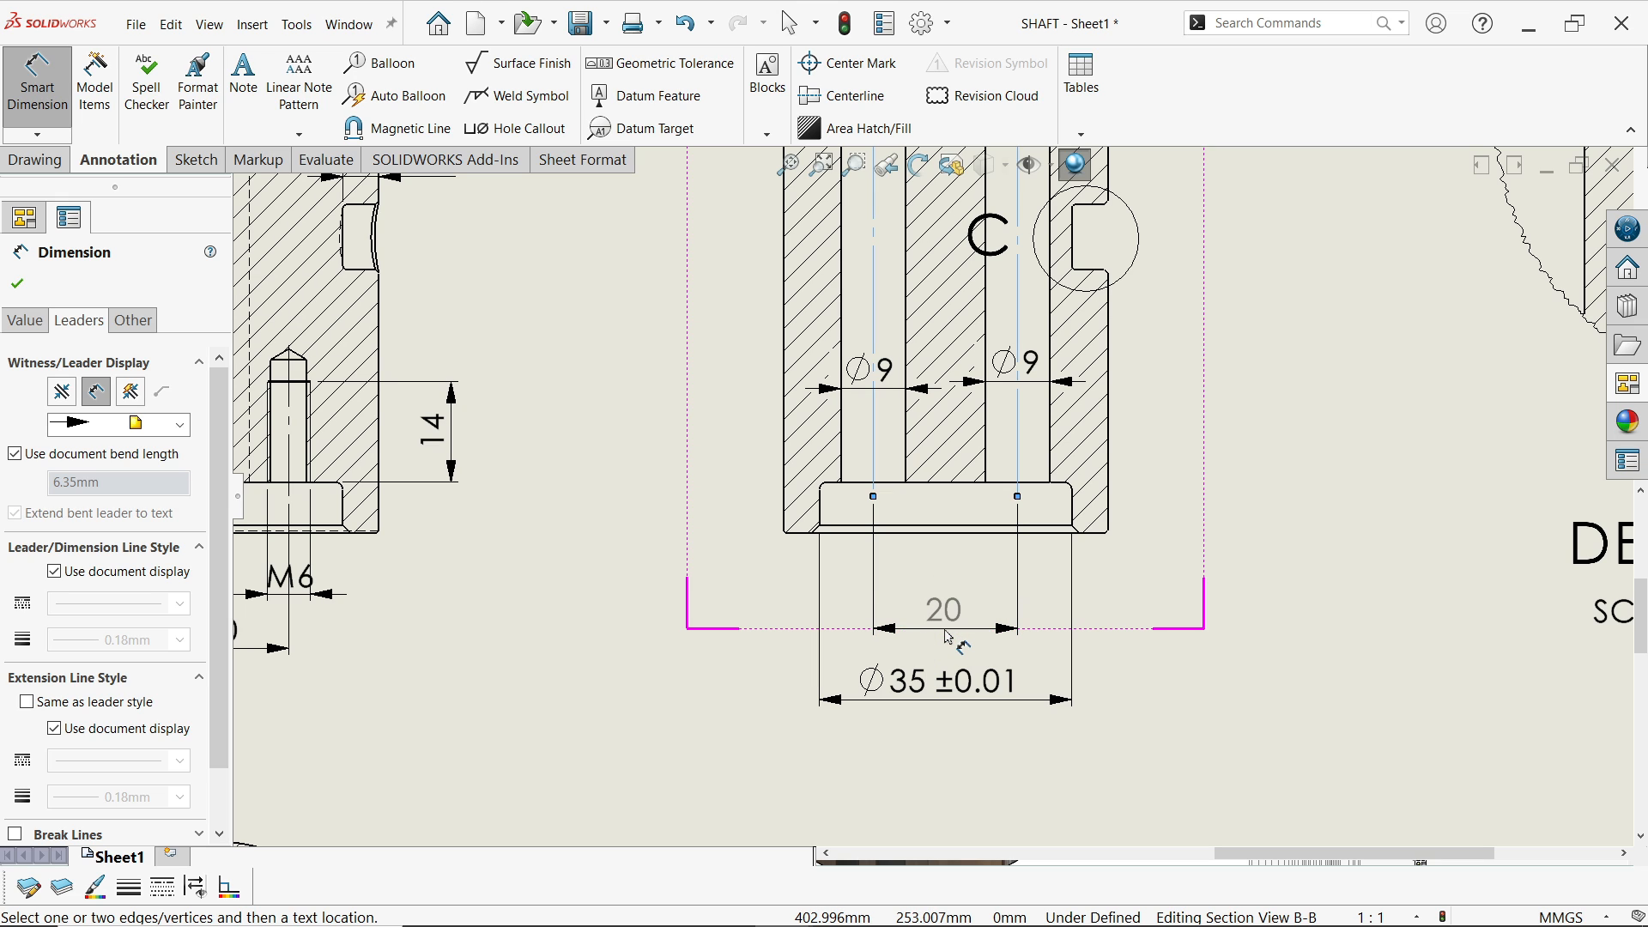
pyautogui.click(944, 635)
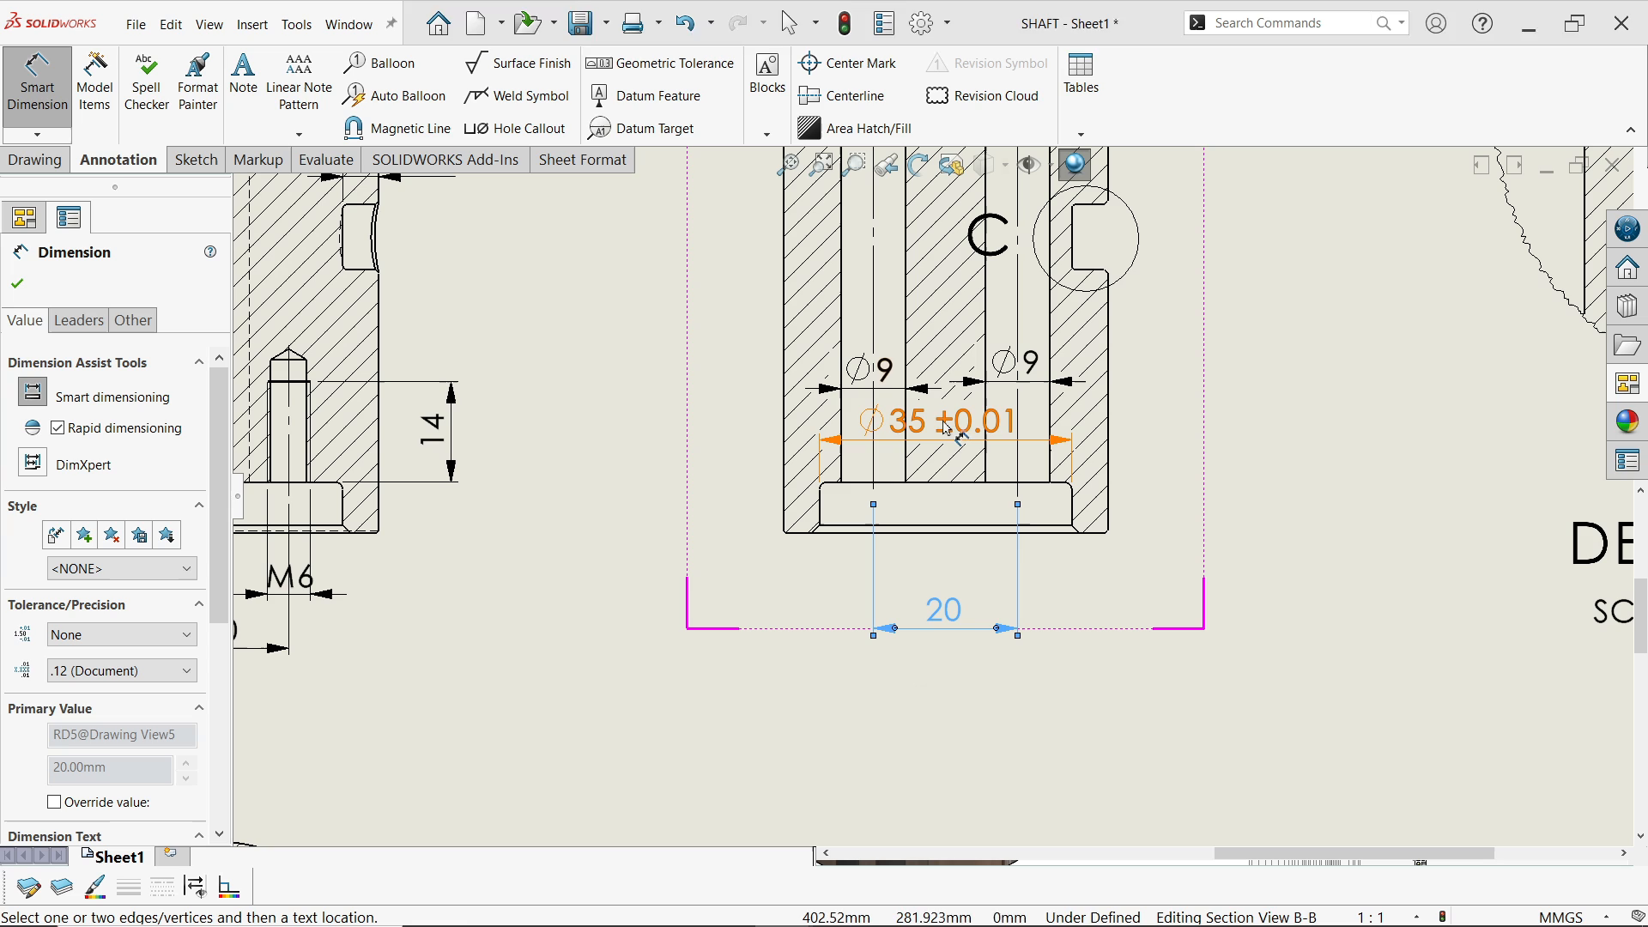
pyautogui.moveTo(951, 433); pyautogui.dragTo(954, 684)
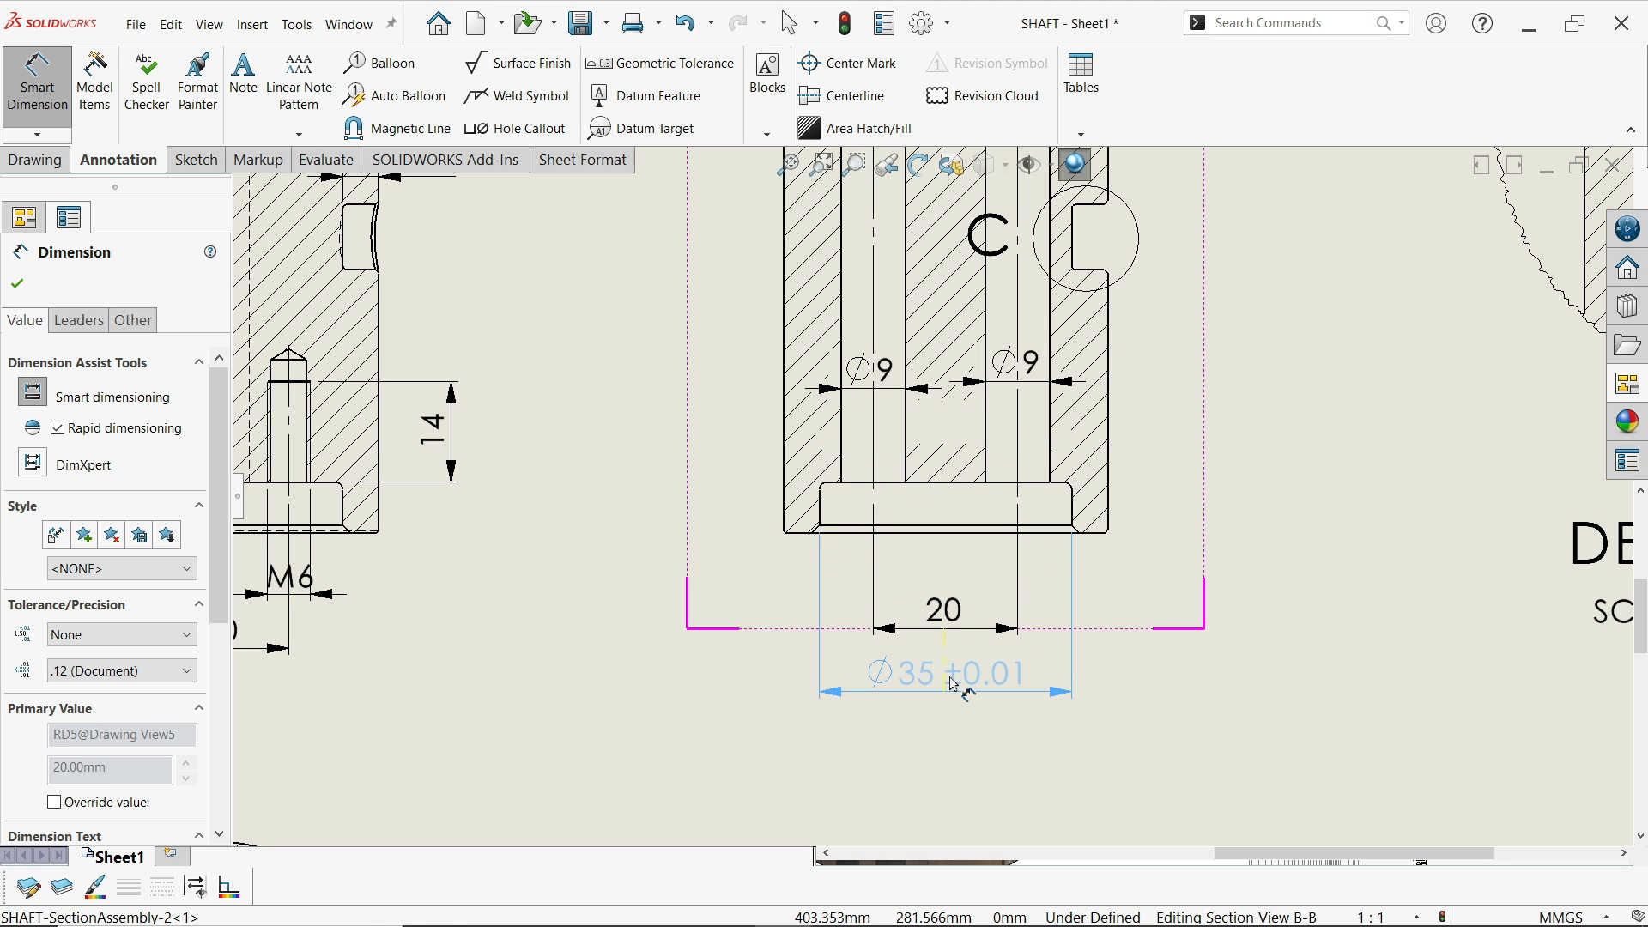
pyautogui.click(954, 684)
pyautogui.scroll(-3, 944, 558)
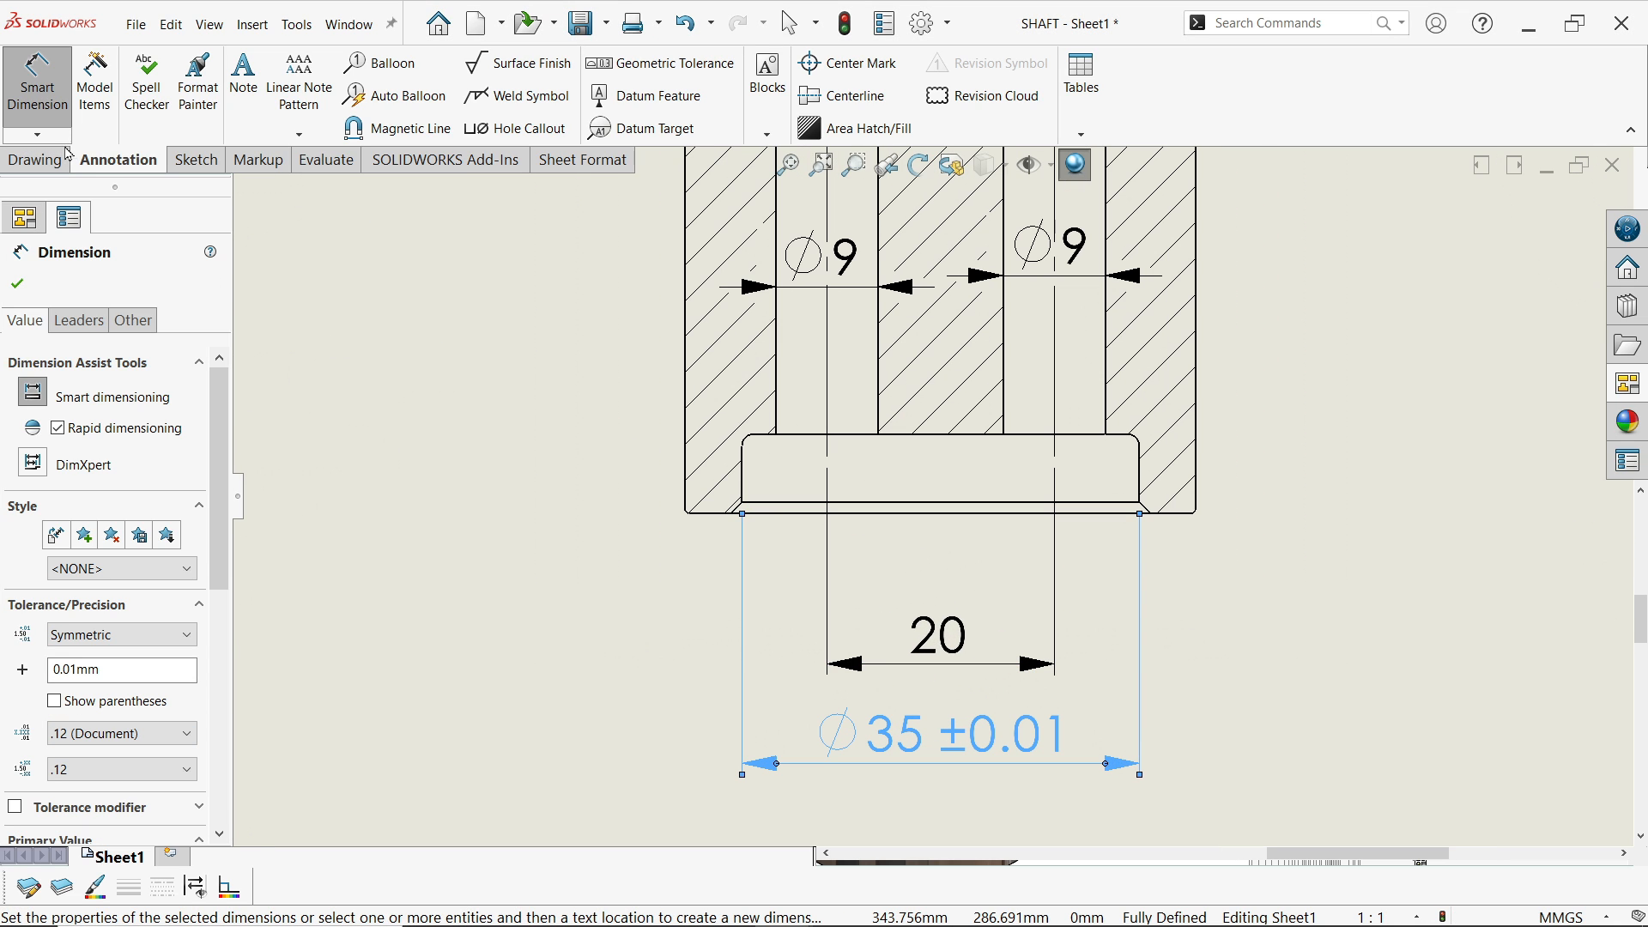
pyautogui.click(37, 134)
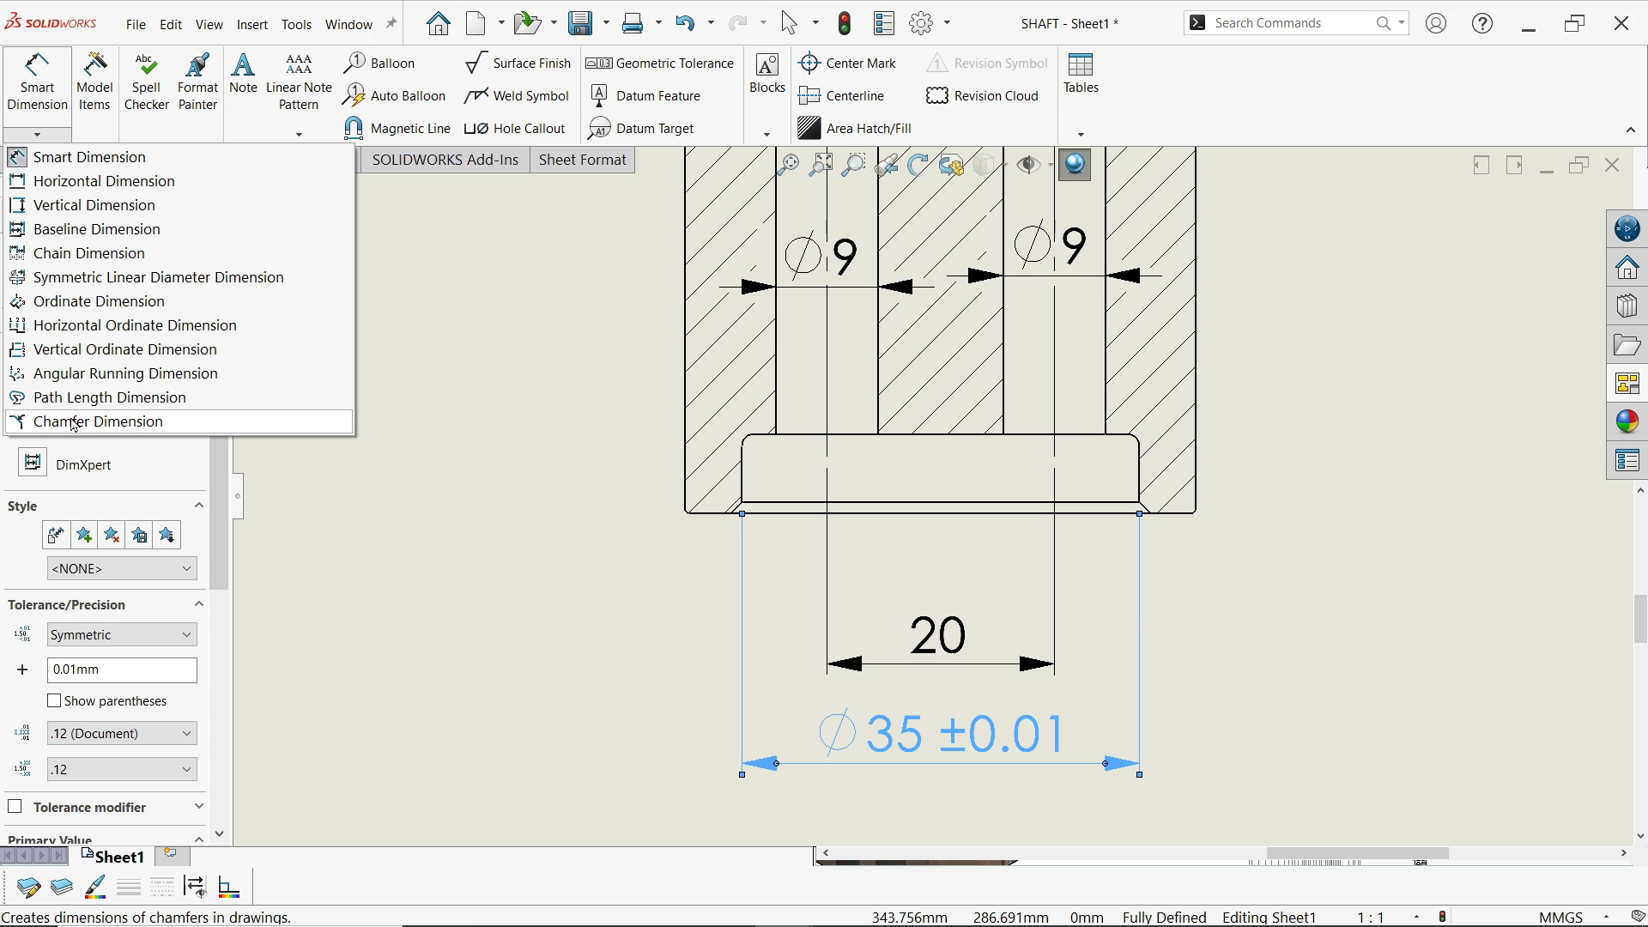
pyautogui.click(74, 422)
pyautogui.scroll(-2, 751, 515)
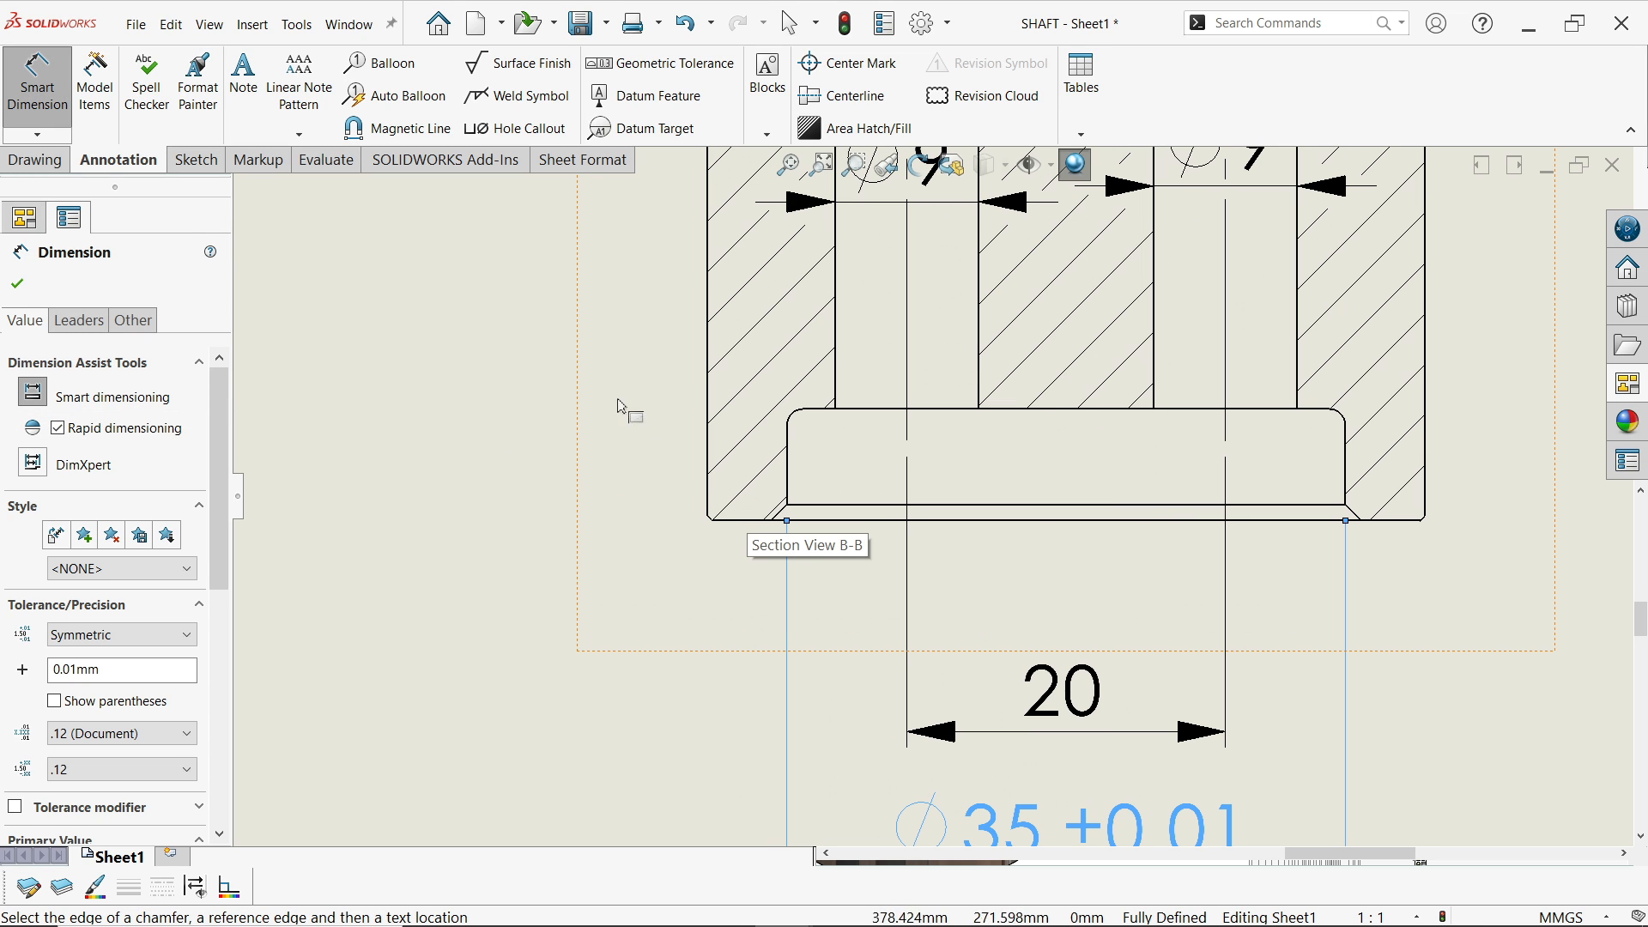
pyautogui.click(38, 86)
pyautogui.click(41, 138)
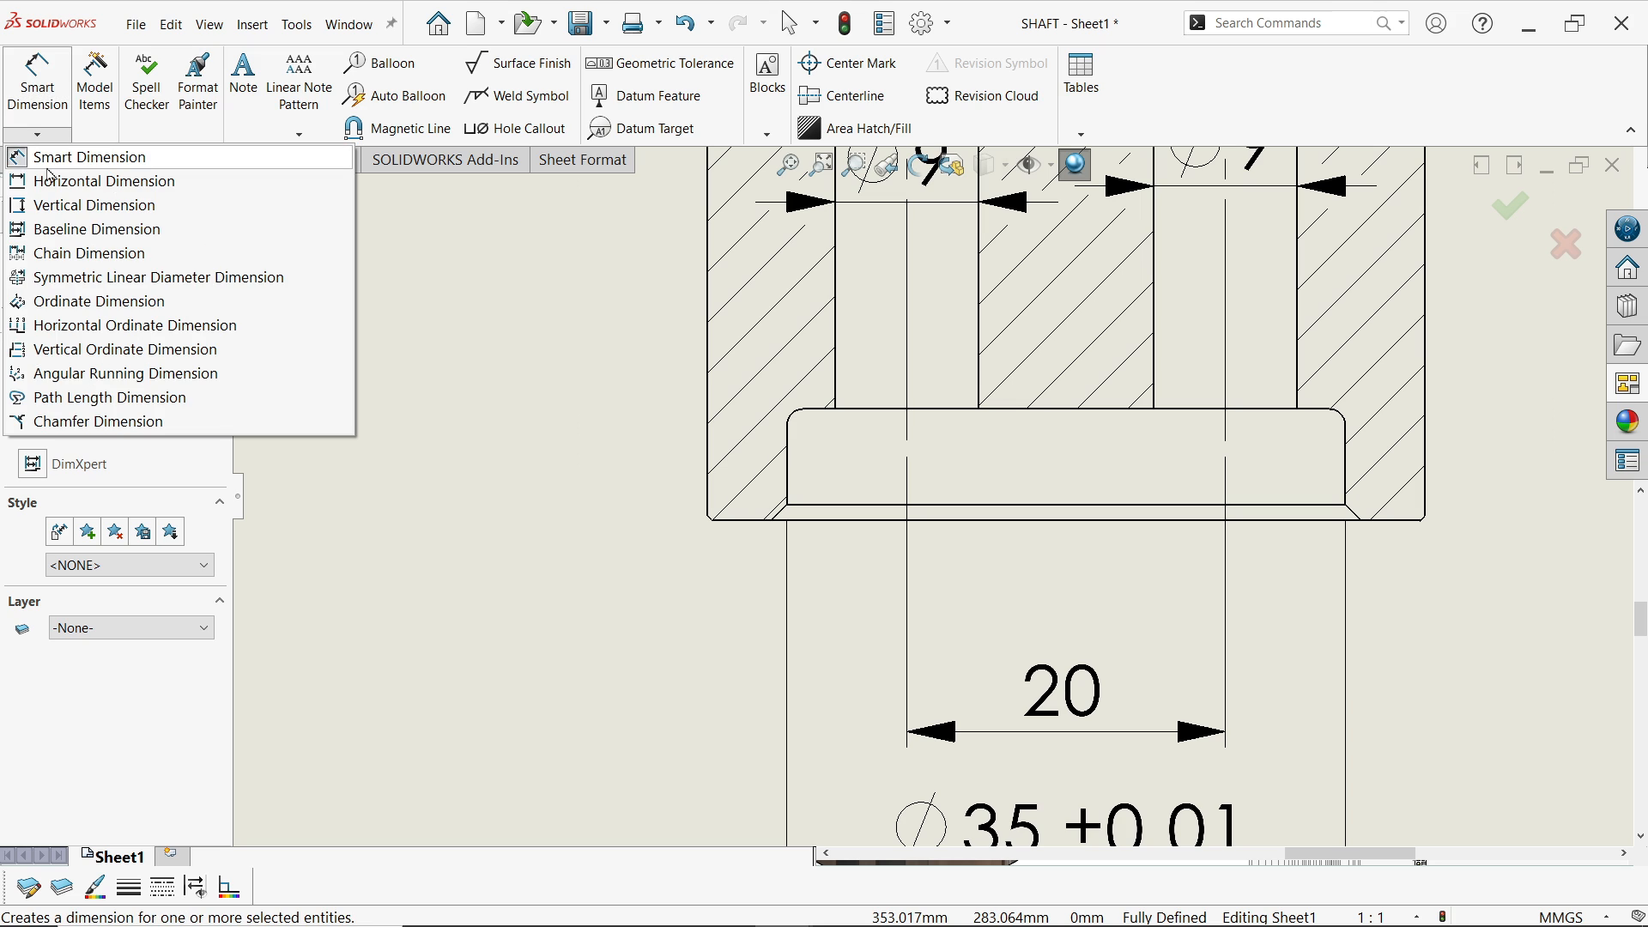
pyautogui.click(39, 103)
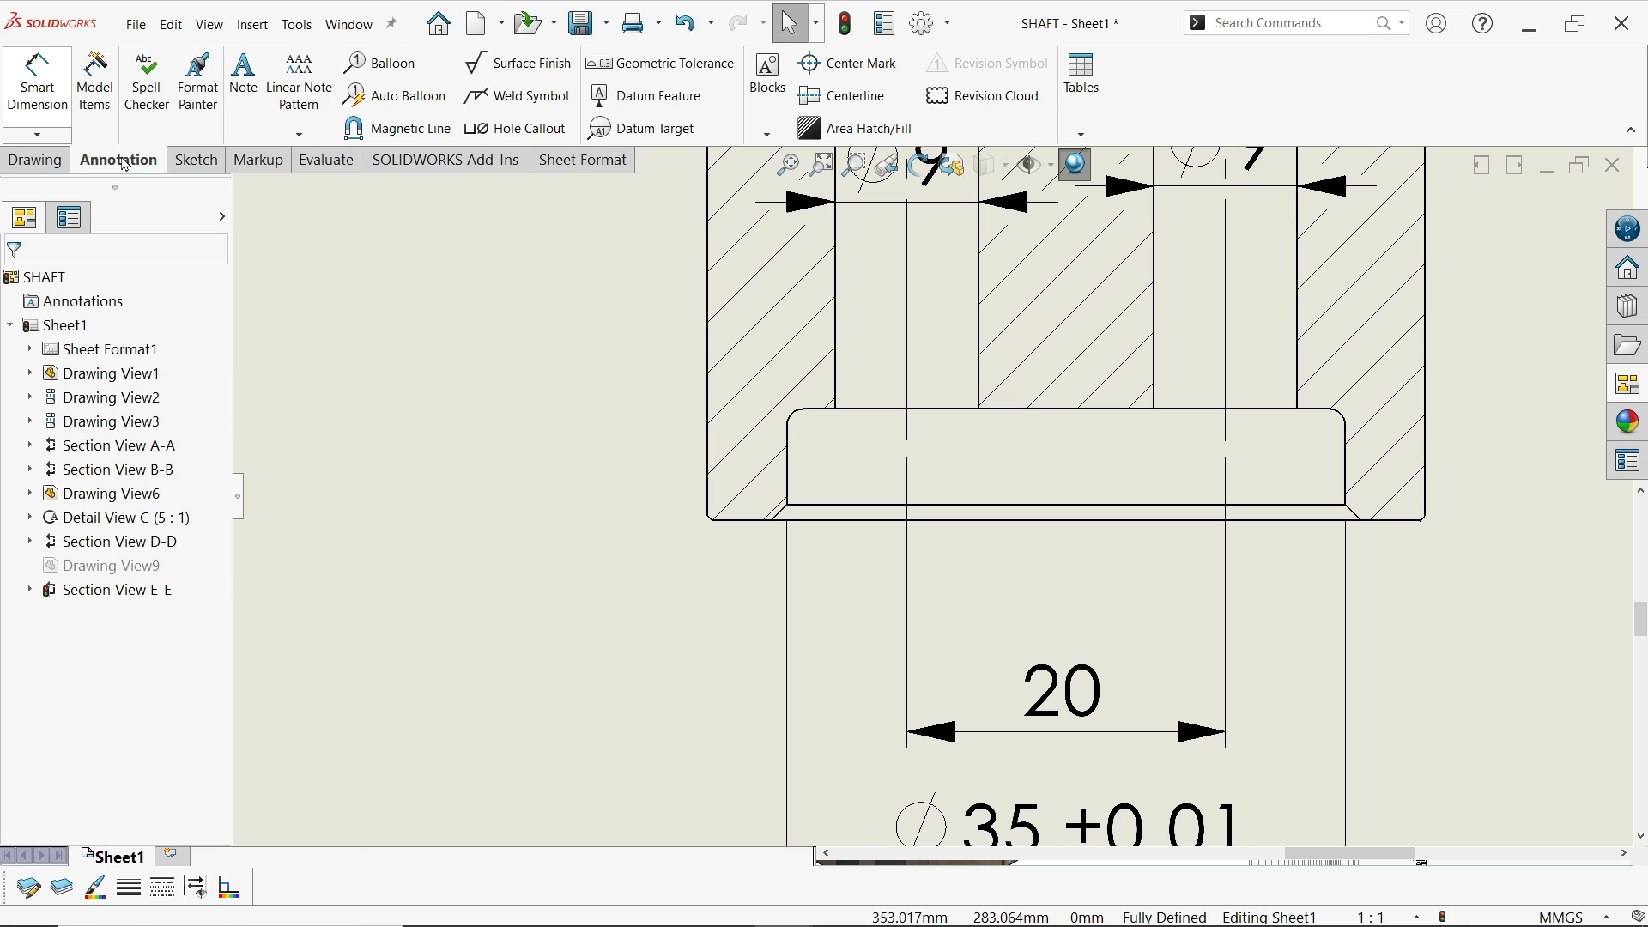
# Dimension the radius of the lower recess's left corner fillet in Section View B-B
pyautogui.click(38, 90)
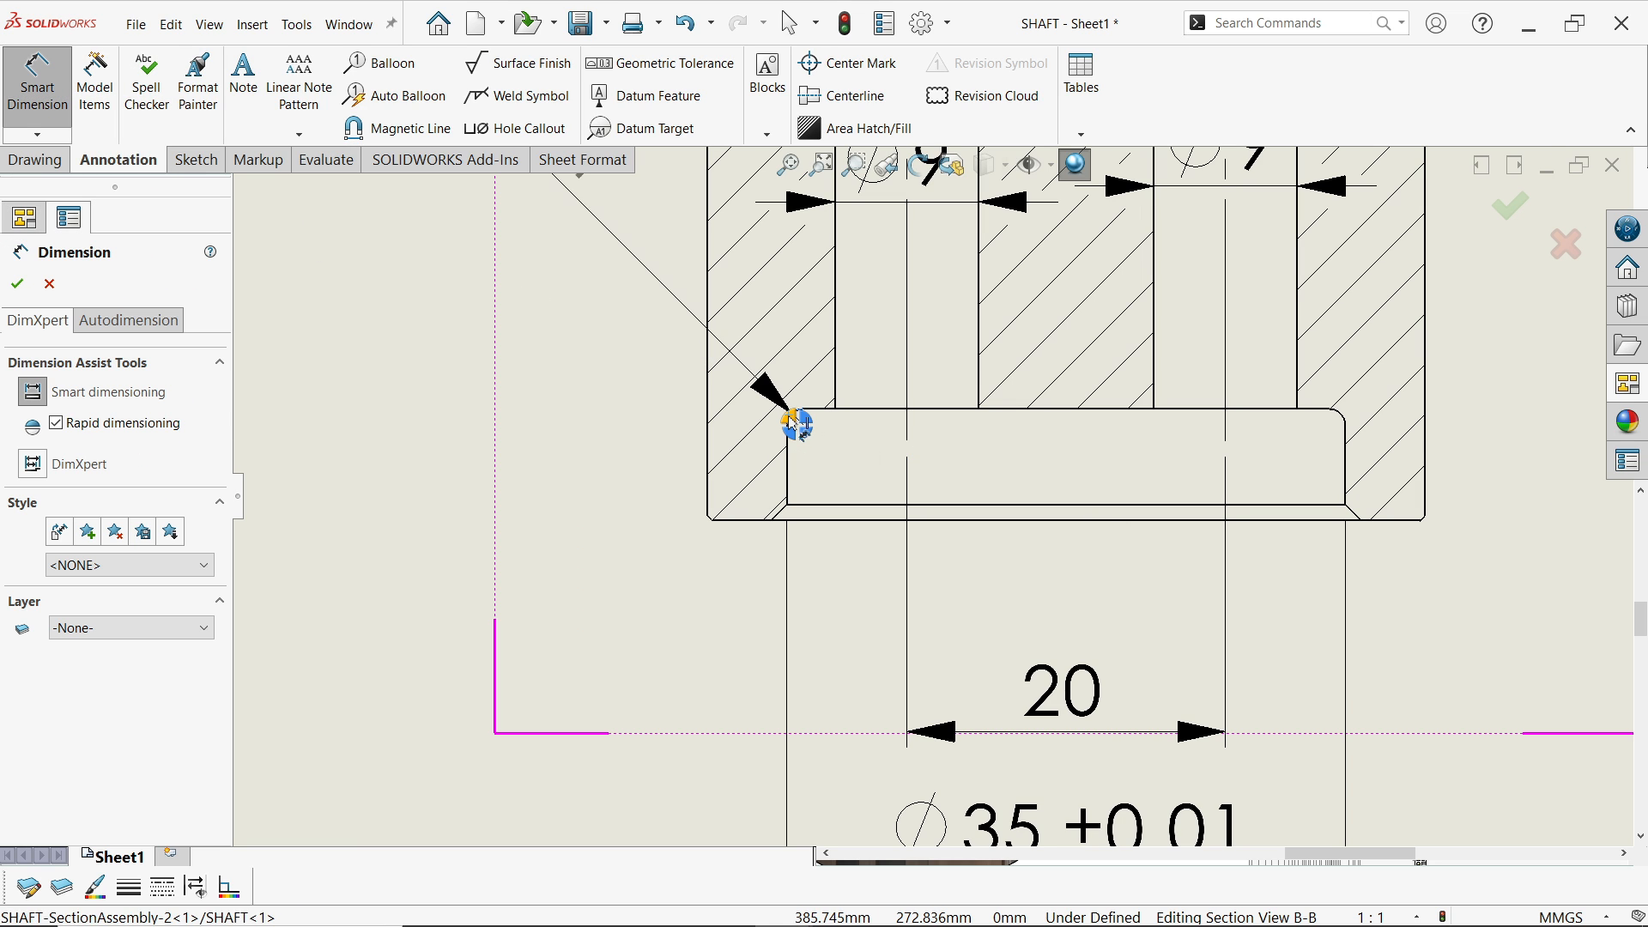
pyautogui.click(794, 422)
pyautogui.click(974, 624)
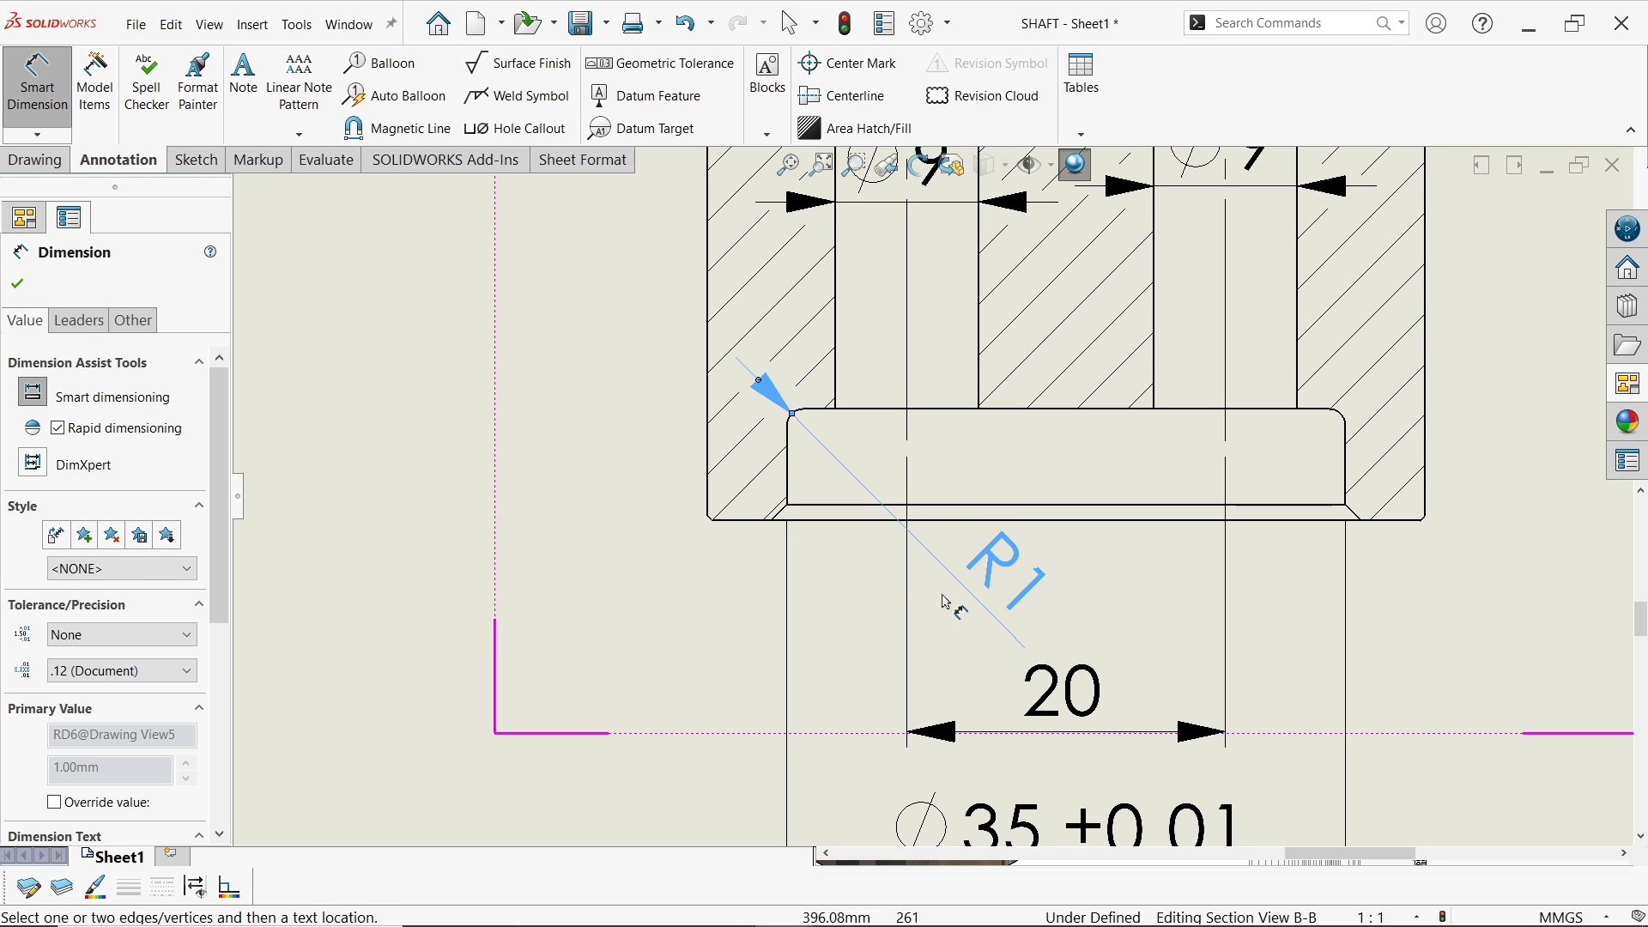
# Set the fillet radius dimension's arrow inside, give it a bent leader with horizontal text, and place it above the hole spacing dimension
pyautogui.click(78, 322)
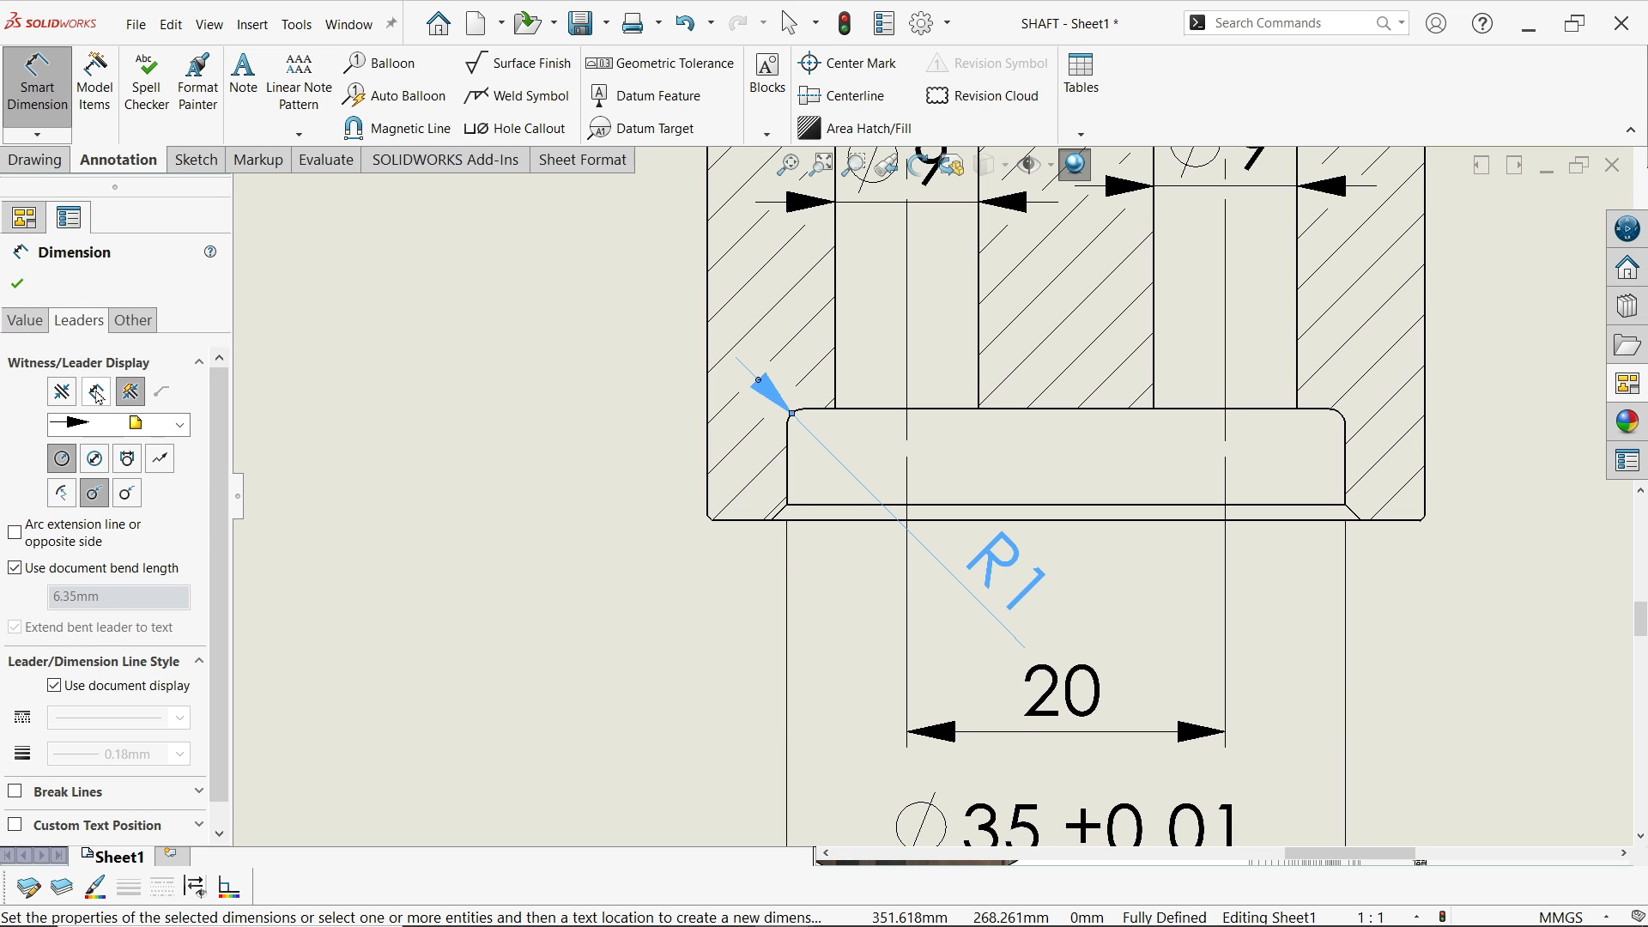
pyautogui.click(97, 392)
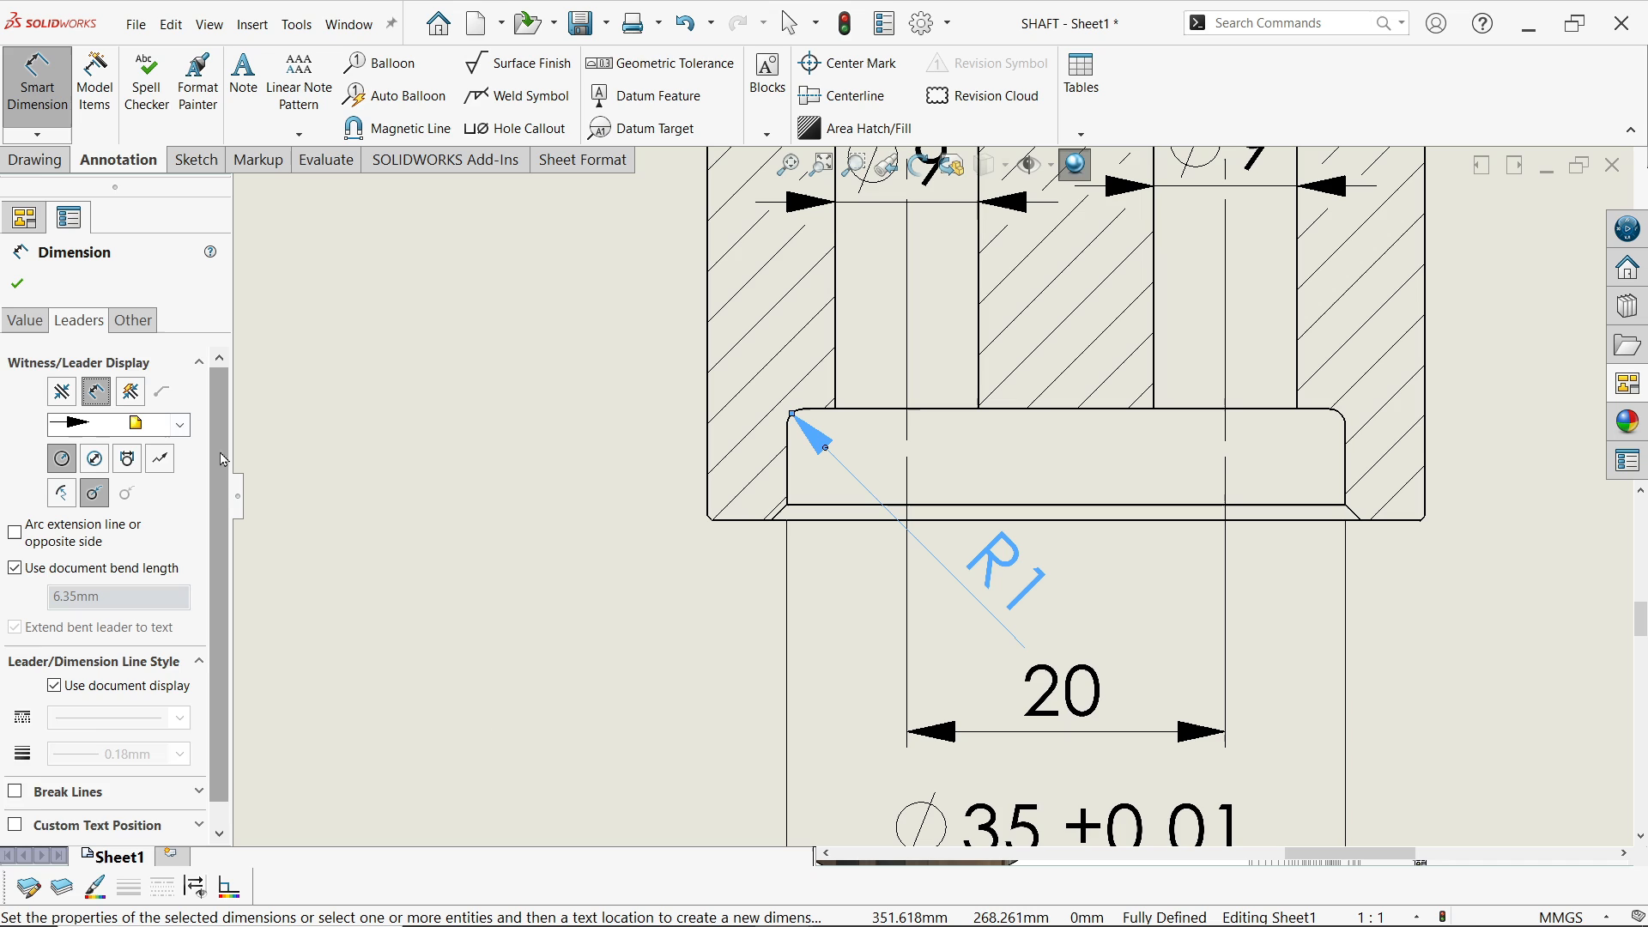
pyautogui.scroll(-1, 129, 601)
pyautogui.click(71, 800)
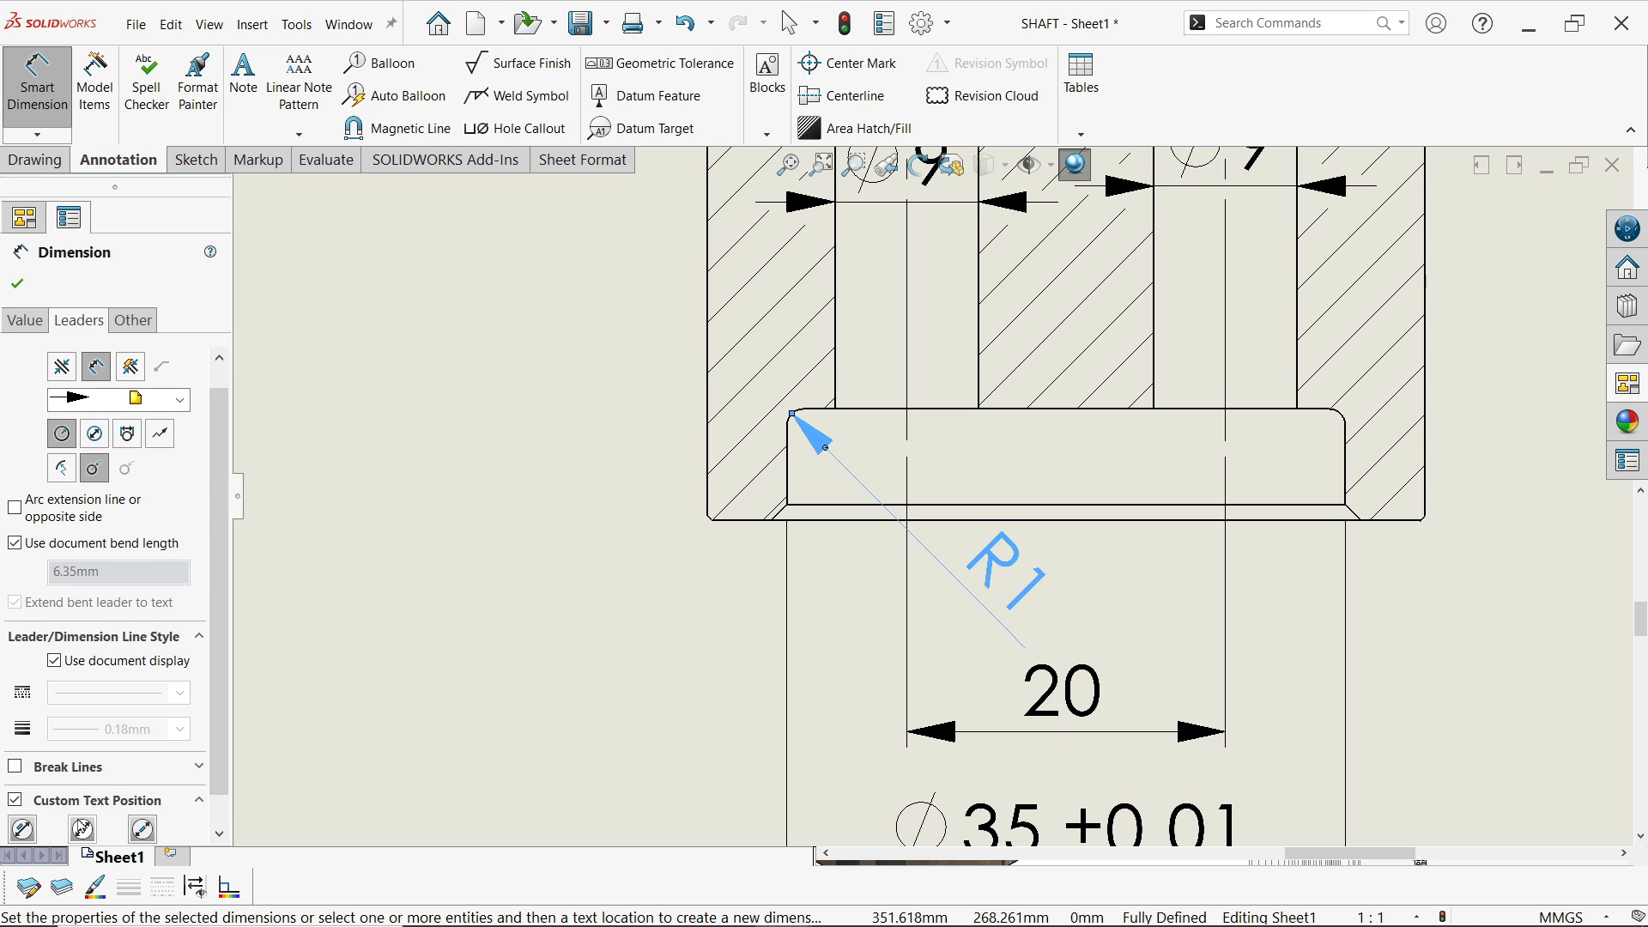
pyautogui.scroll(-1, 221, 752)
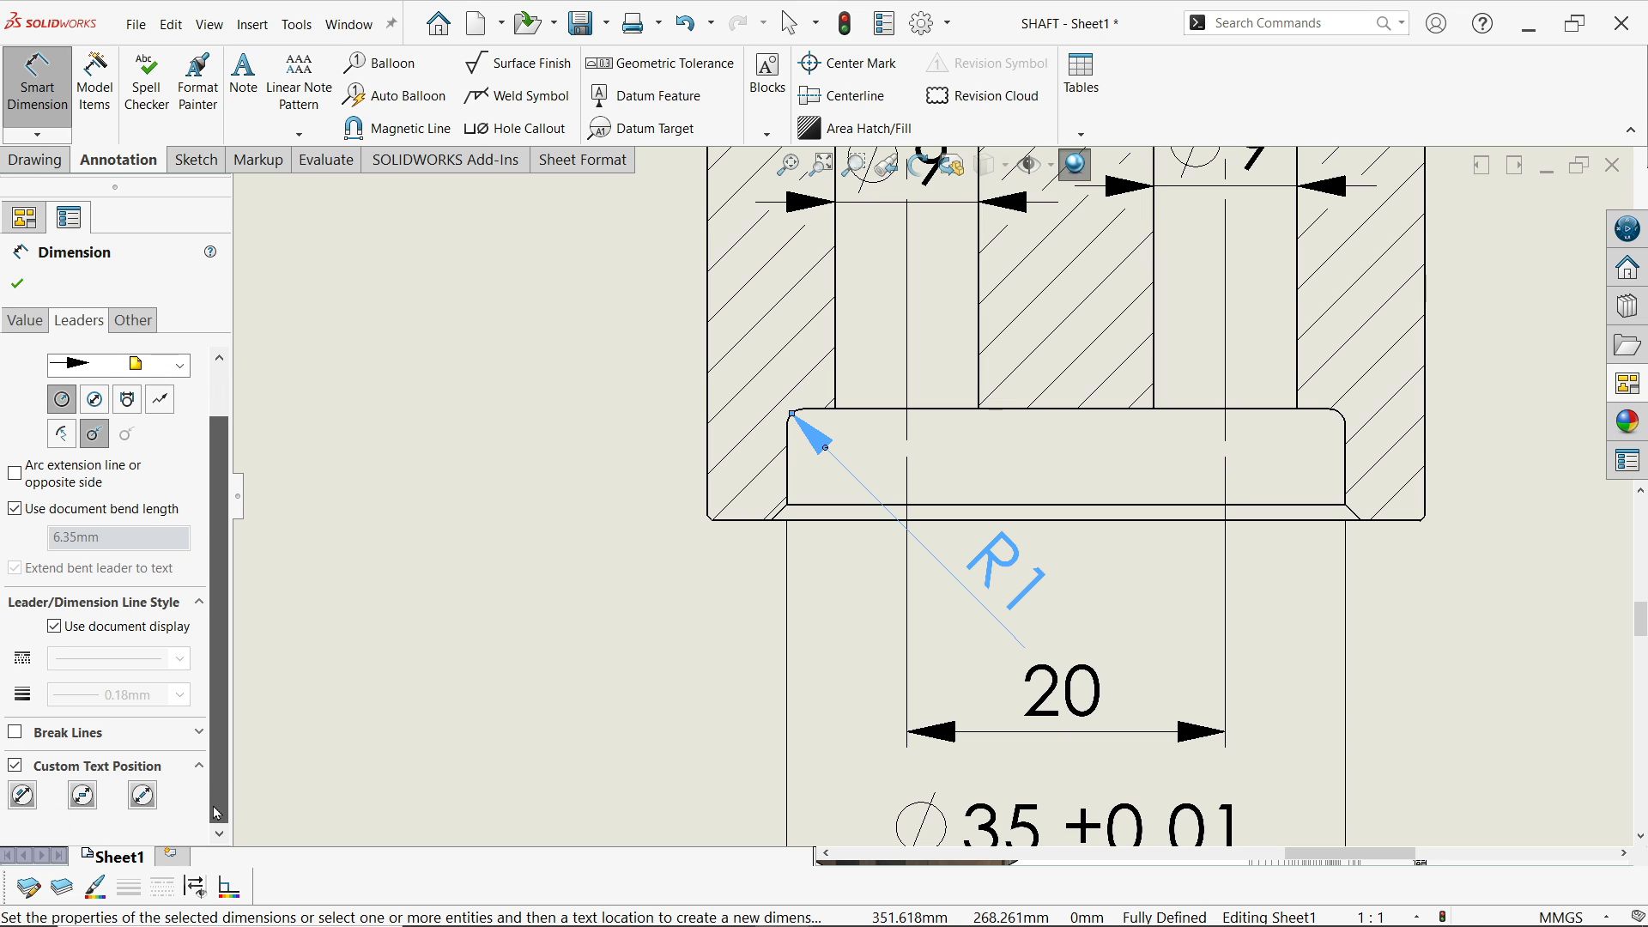
pyautogui.click(82, 797)
pyautogui.moveTo(967, 629); pyautogui.dragTo(1032, 599)
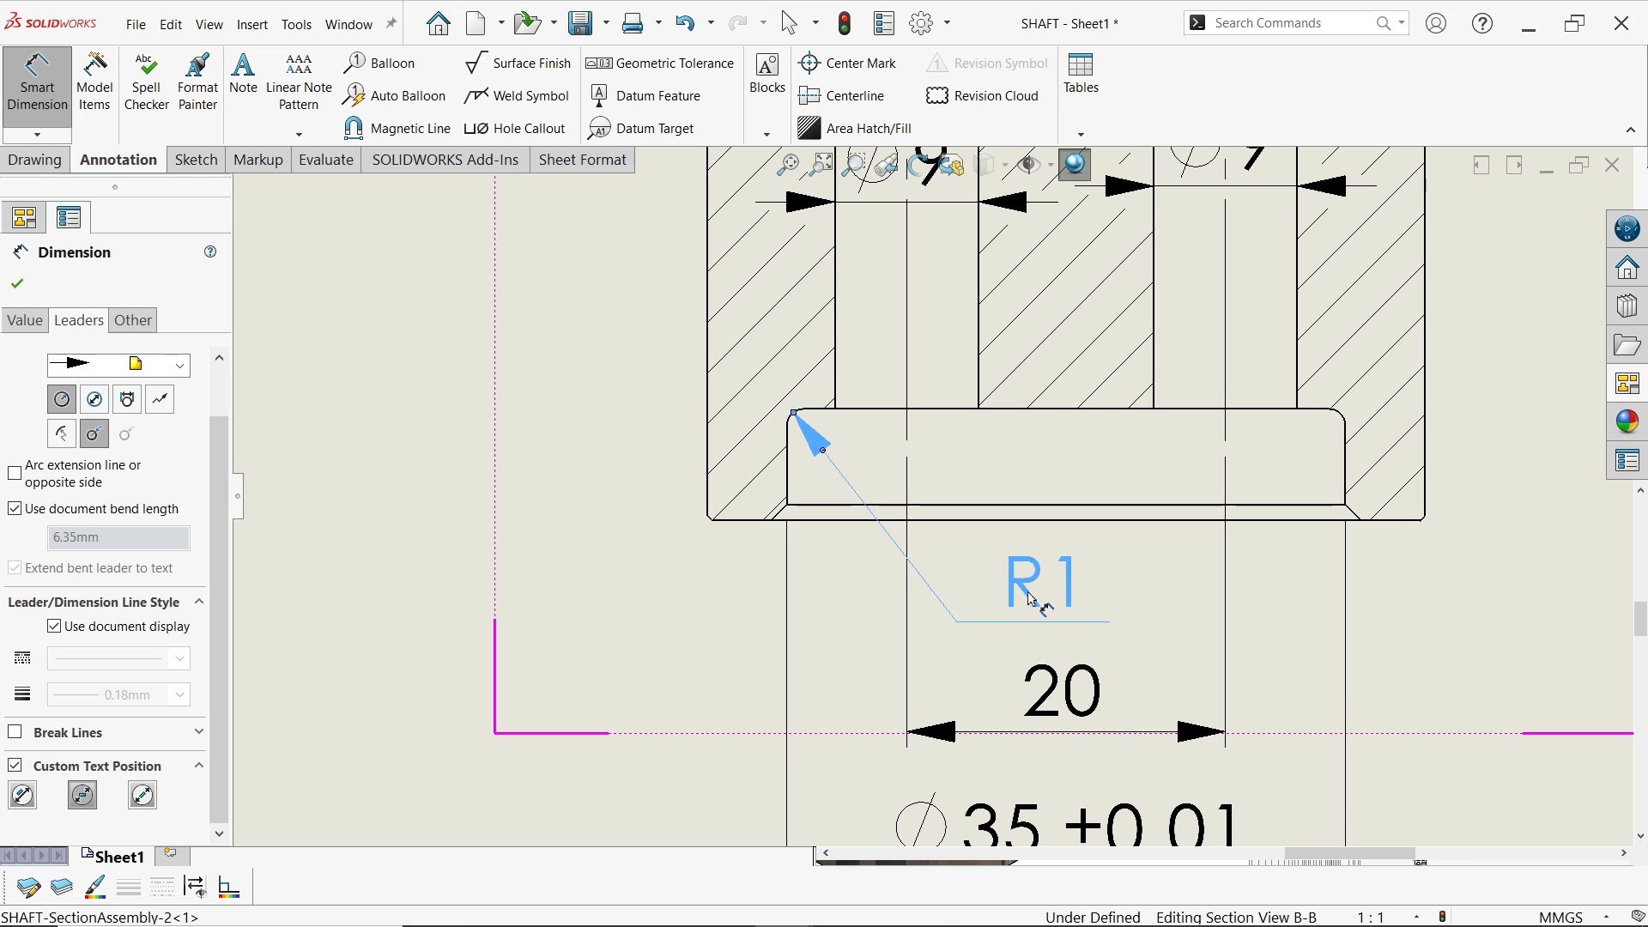
# Reposition the hole spacing and lower recess diameter dimensions so they stack neatly below the fillet radius dimension
pyautogui.click(1060, 691)
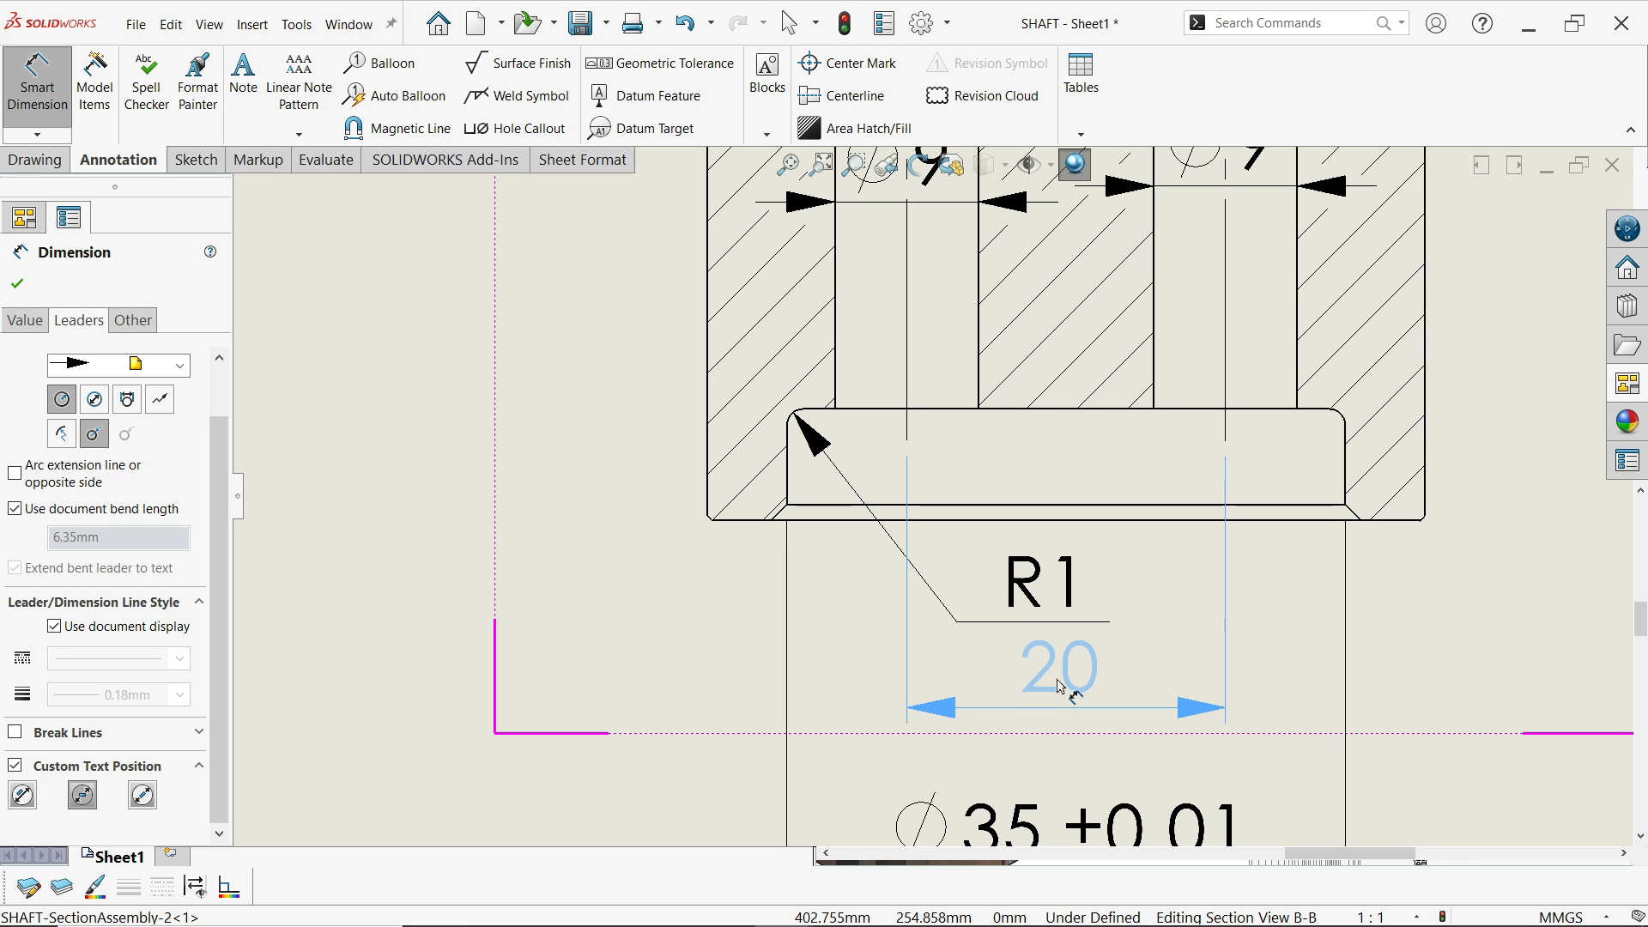
pyautogui.scroll(-3, 1060, 711)
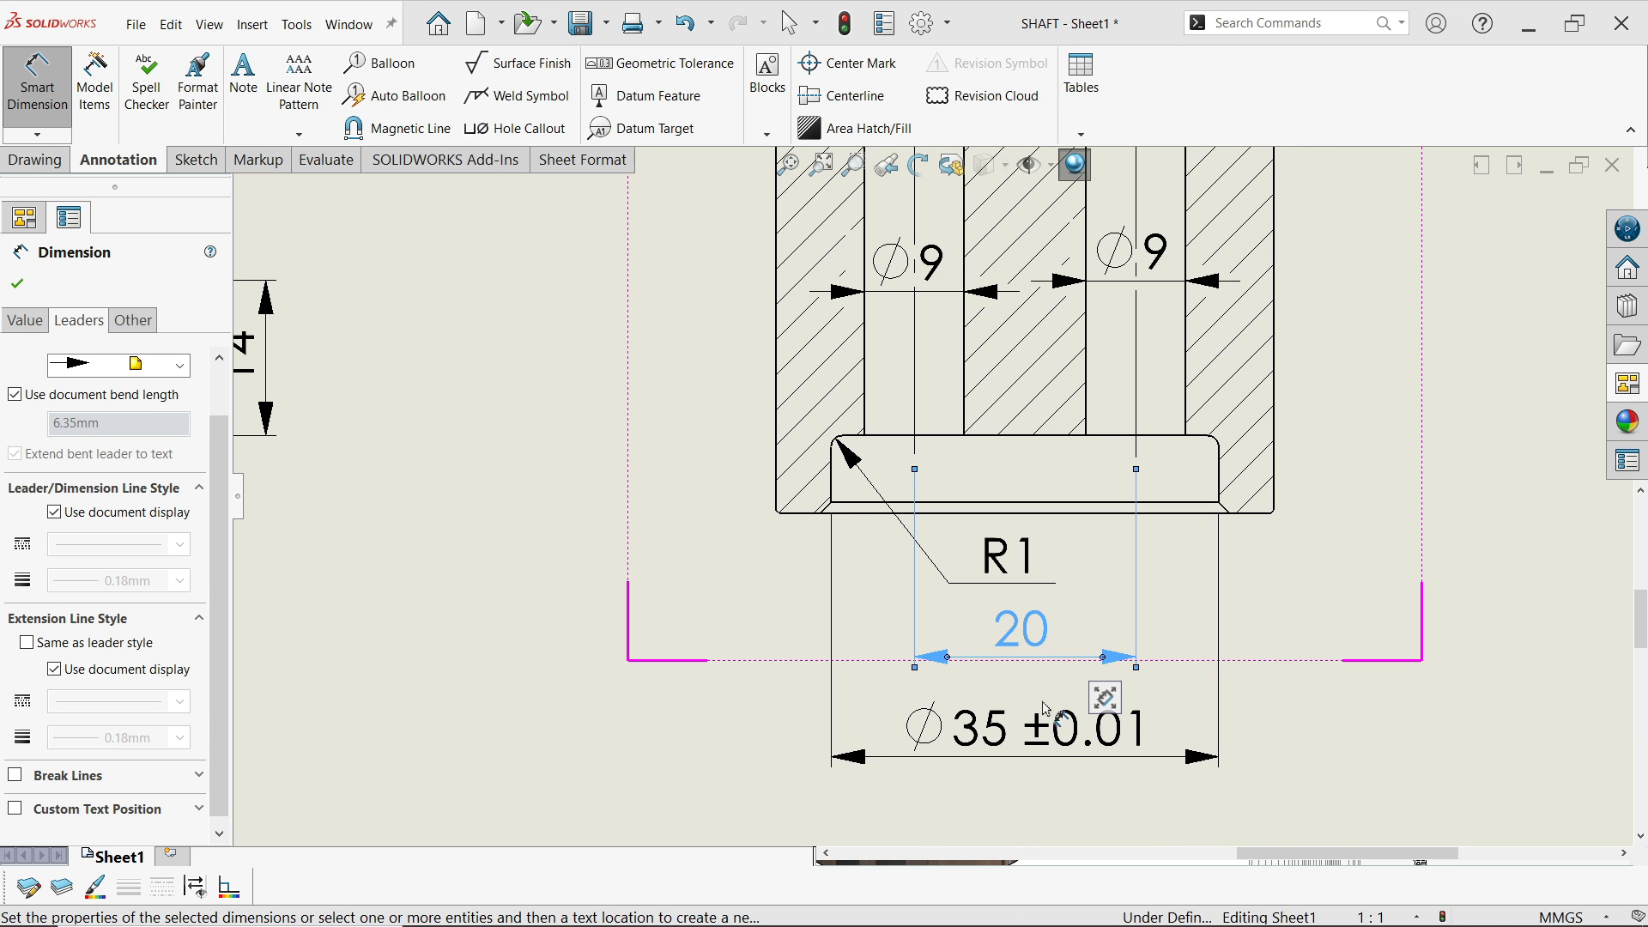
pyautogui.press('Escape')
pyautogui.click(1029, 697)
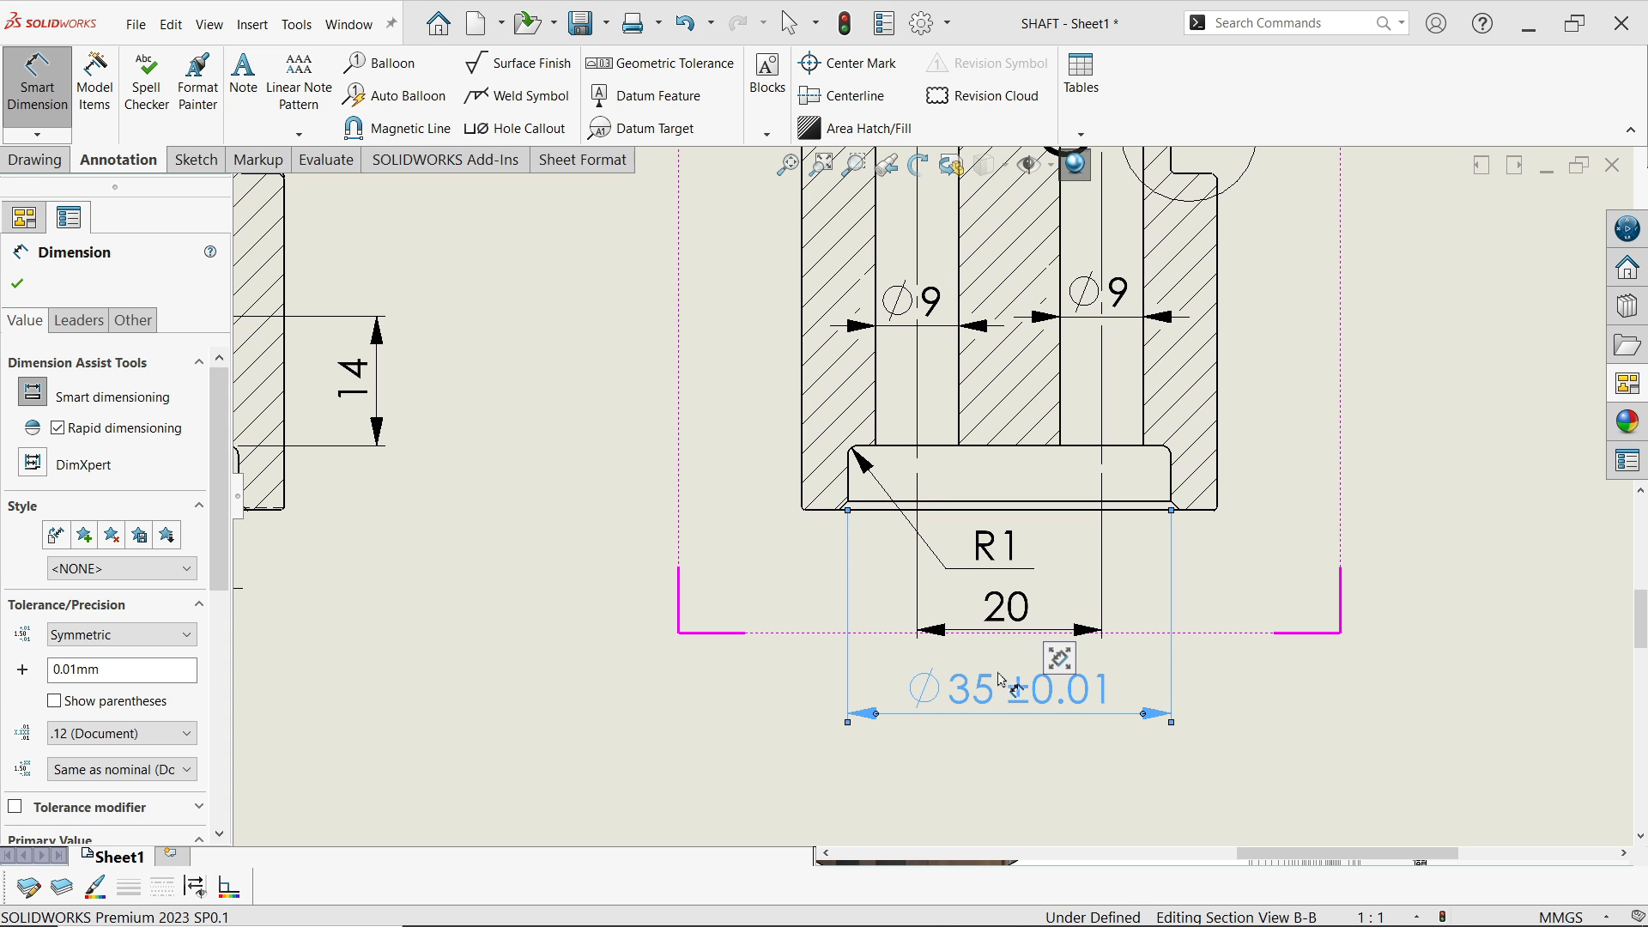
# Add a chamfer dimension to the lower recess's right edge chamfer, placing it outside the shaft's lower right corner
pyautogui.click(38, 137)
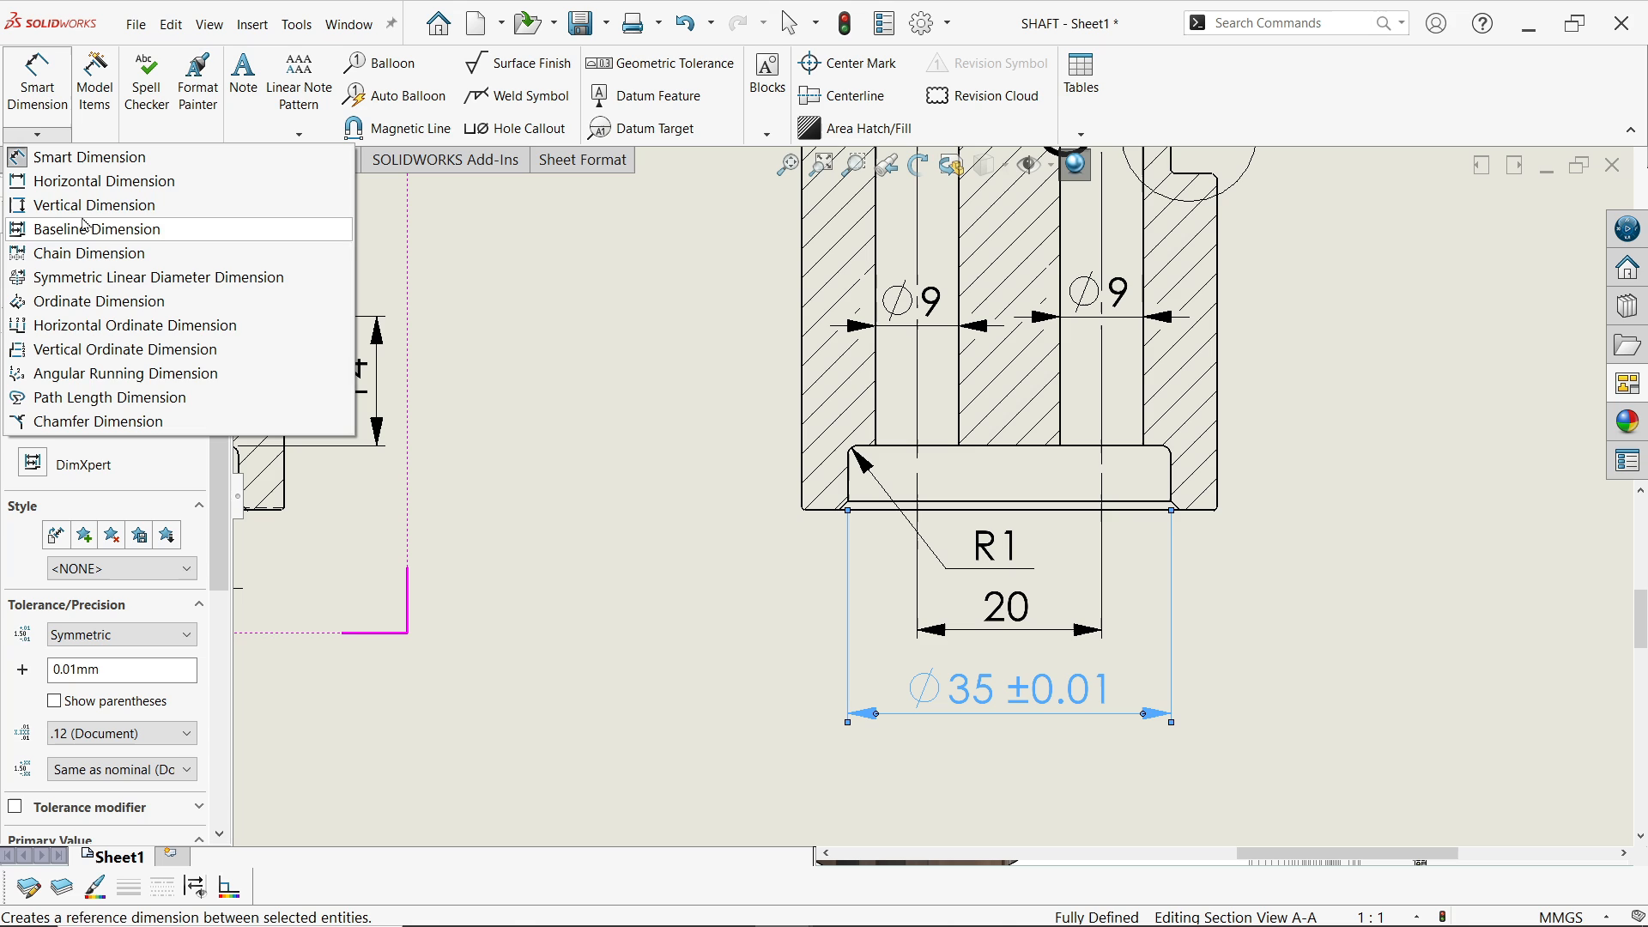
pyautogui.click(86, 420)
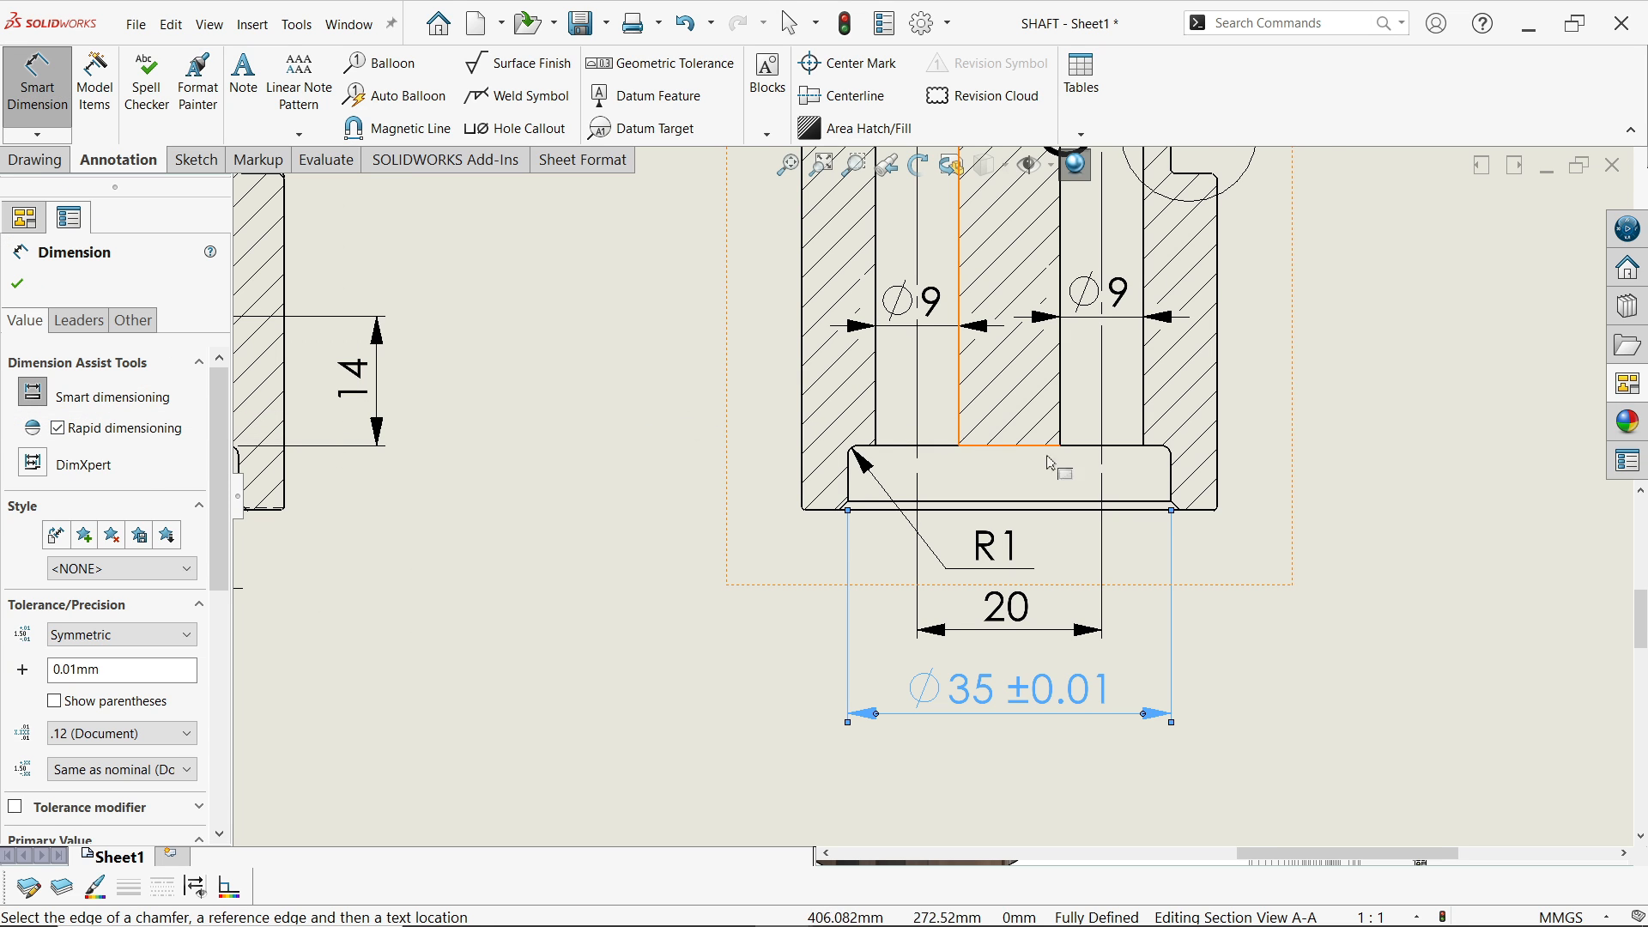
pyautogui.scroll(-5, 1189, 584)
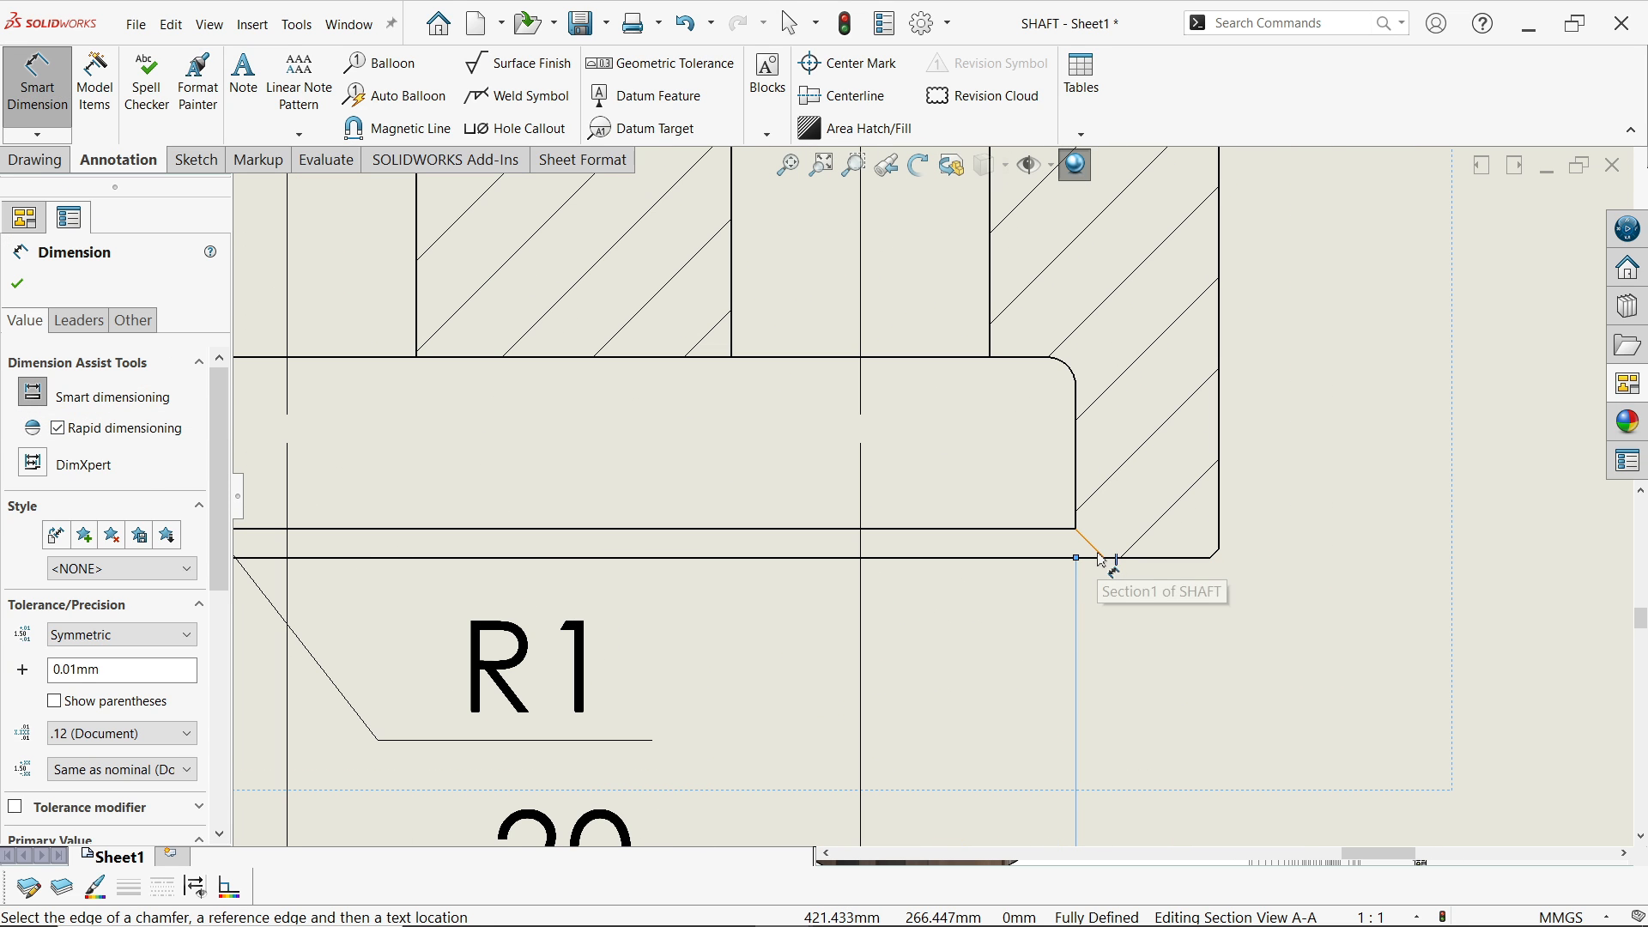
pyautogui.click(1102, 559)
pyautogui.click(1067, 563)
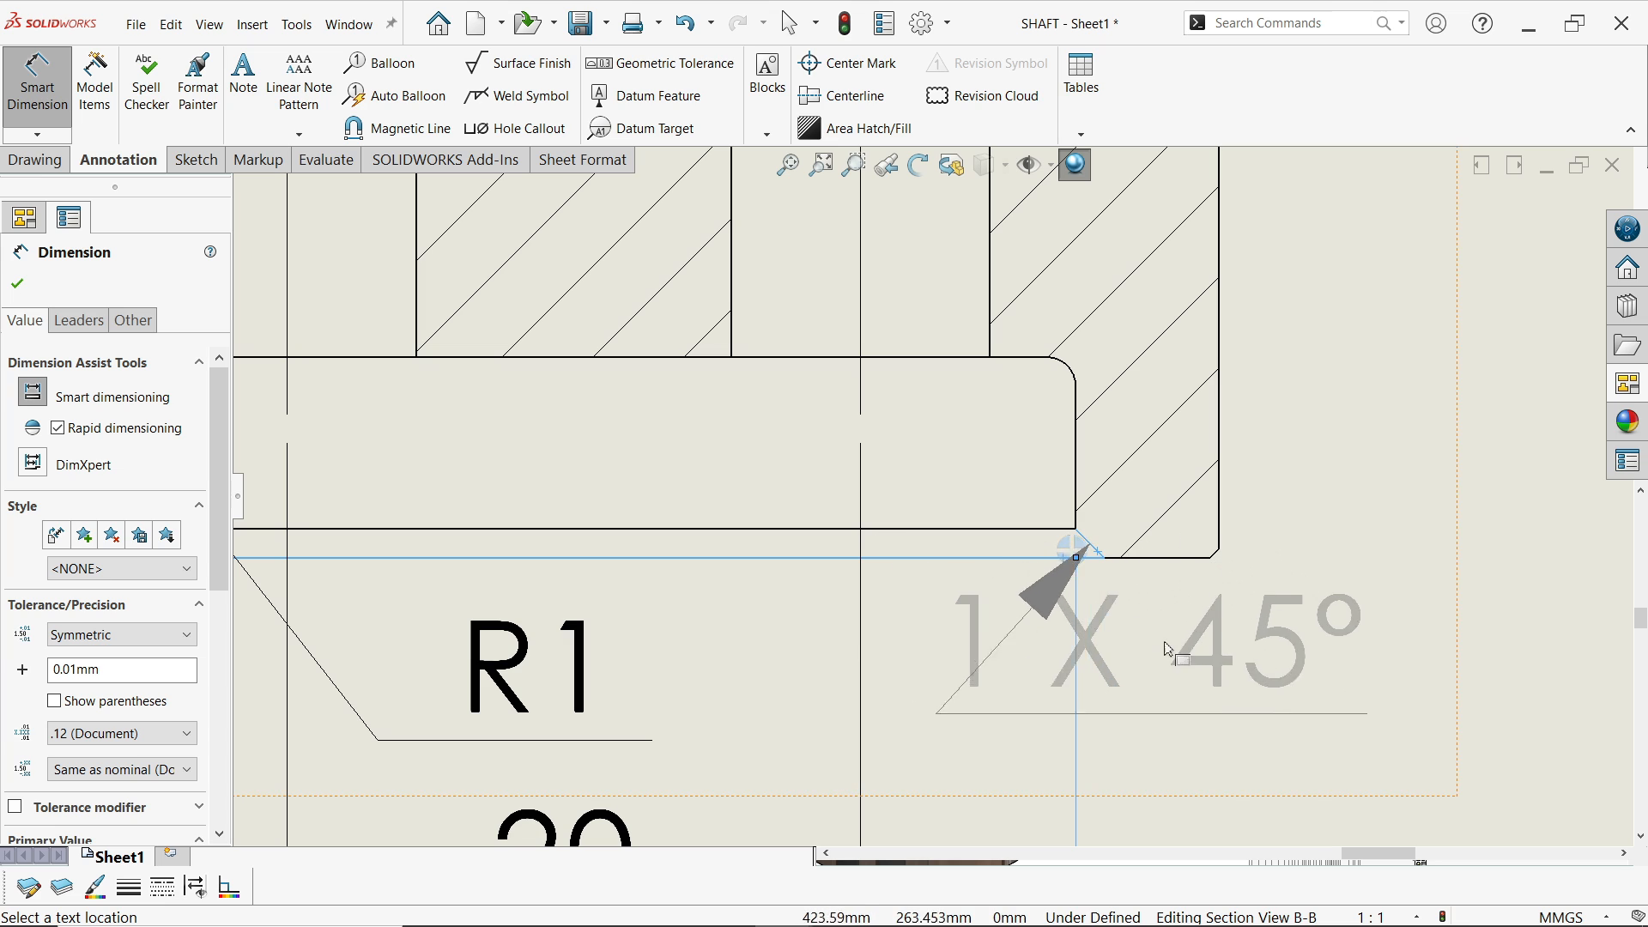
pyautogui.scroll(1, 1270, 653)
pyautogui.scroll(1, 1386, 672)
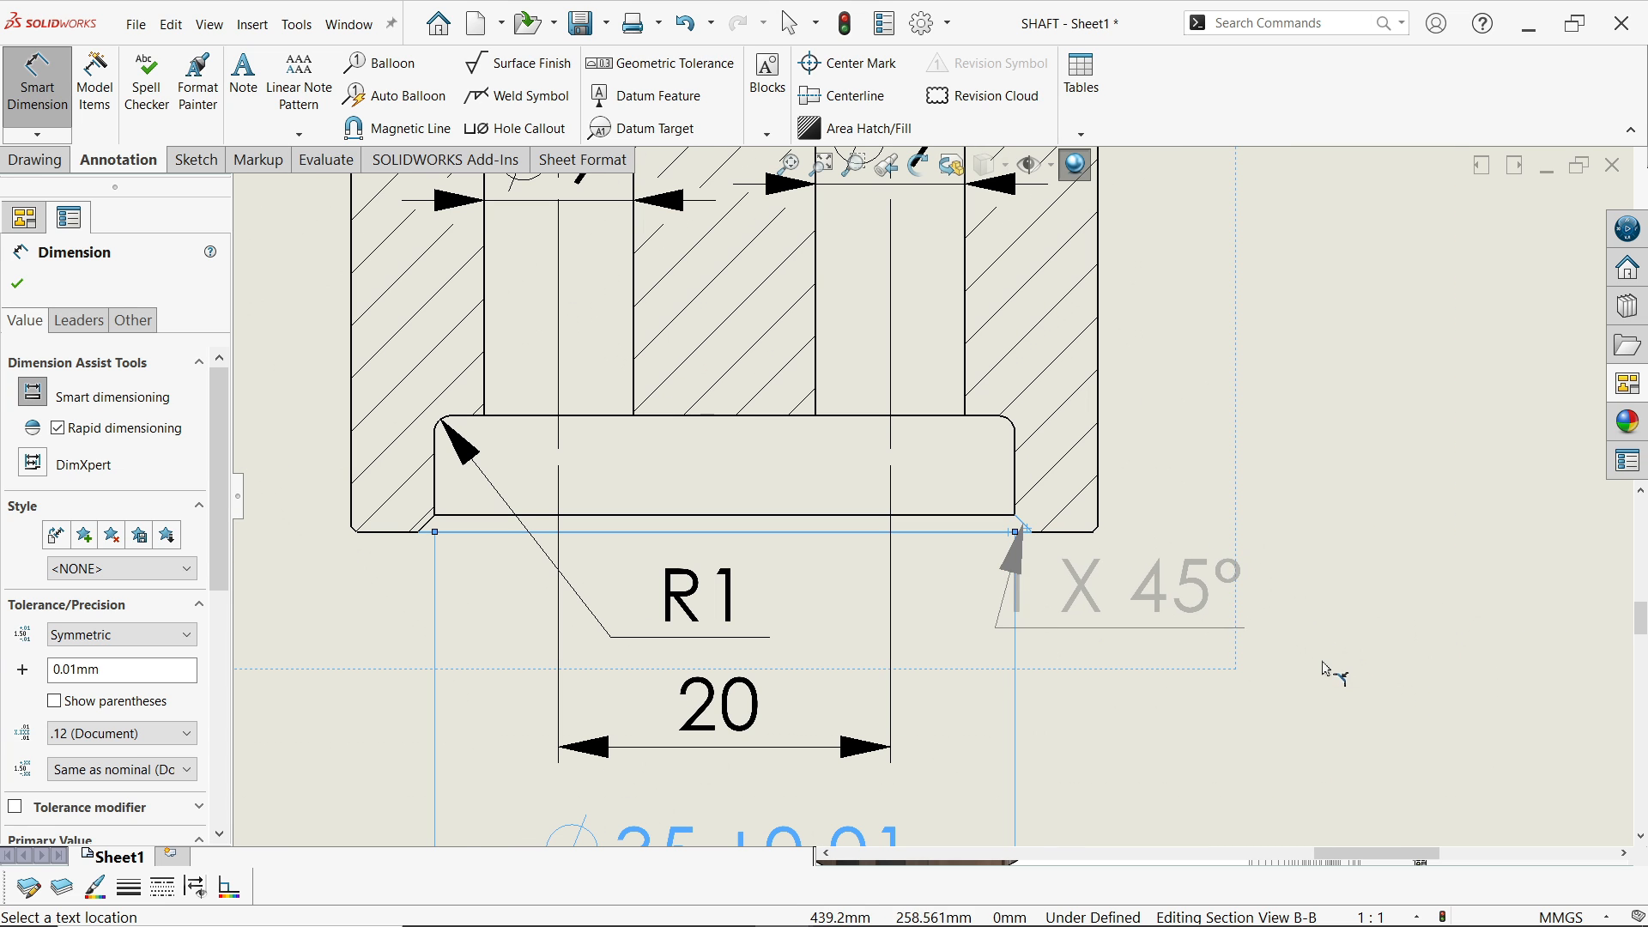
pyautogui.click(1413, 675)
# Add a chamfer dimension to the upper recess's left edge chamfer, placing it between the shaft and the recess diameter dimension
pyautogui.scroll(8, 1048, 480)
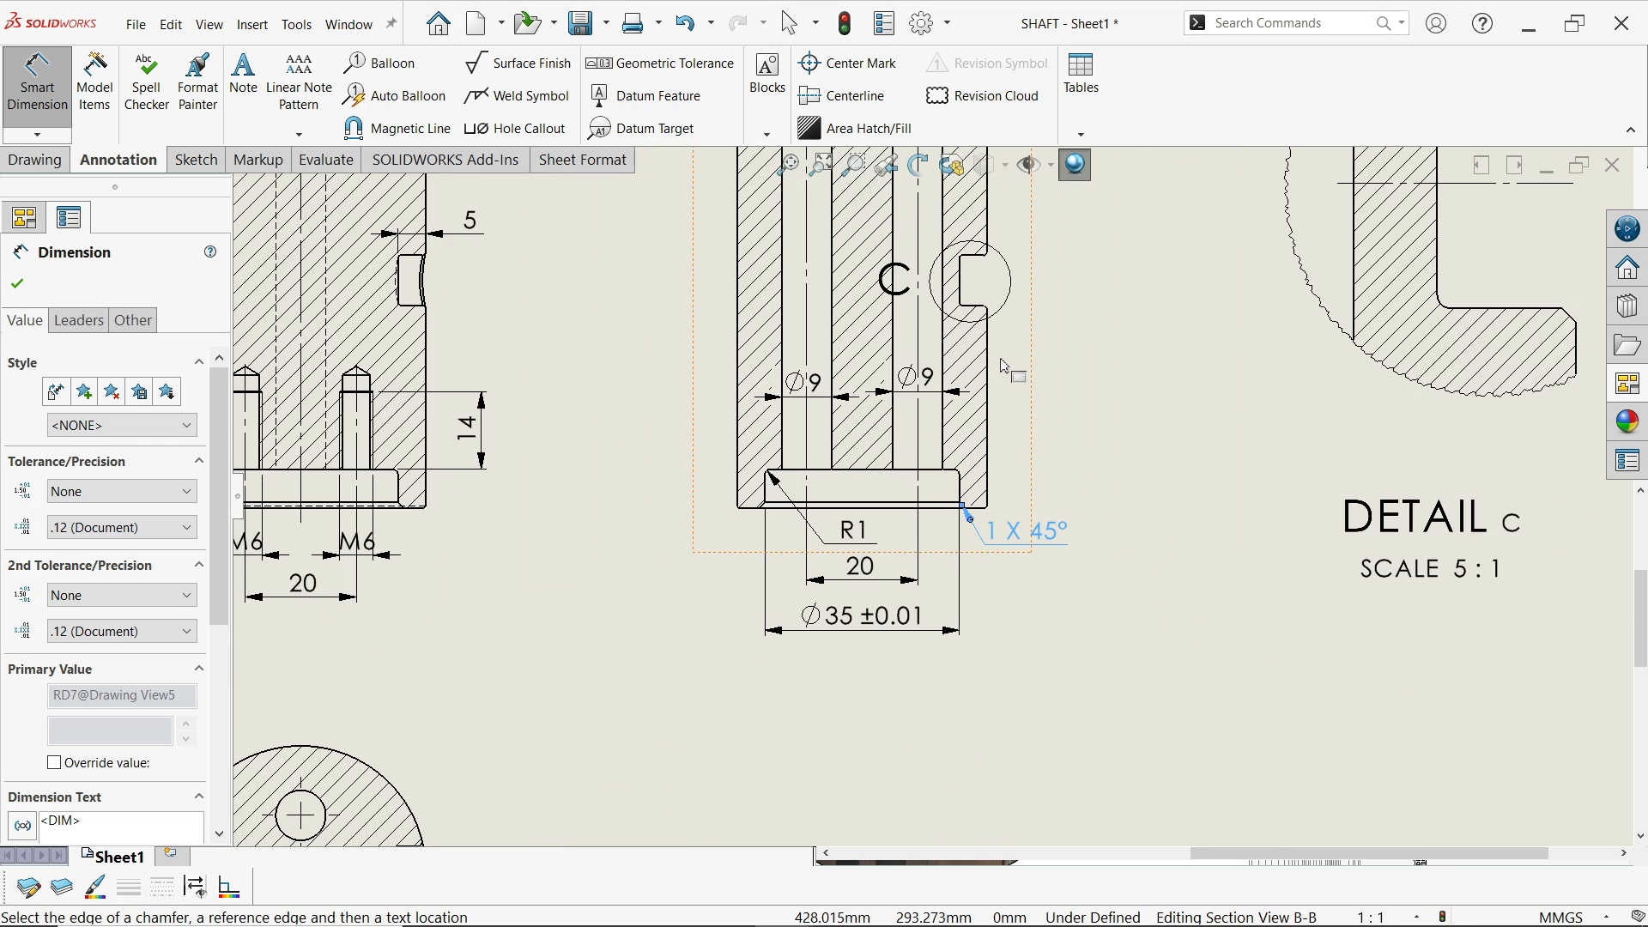
pyautogui.scroll(-4, 950, 268)
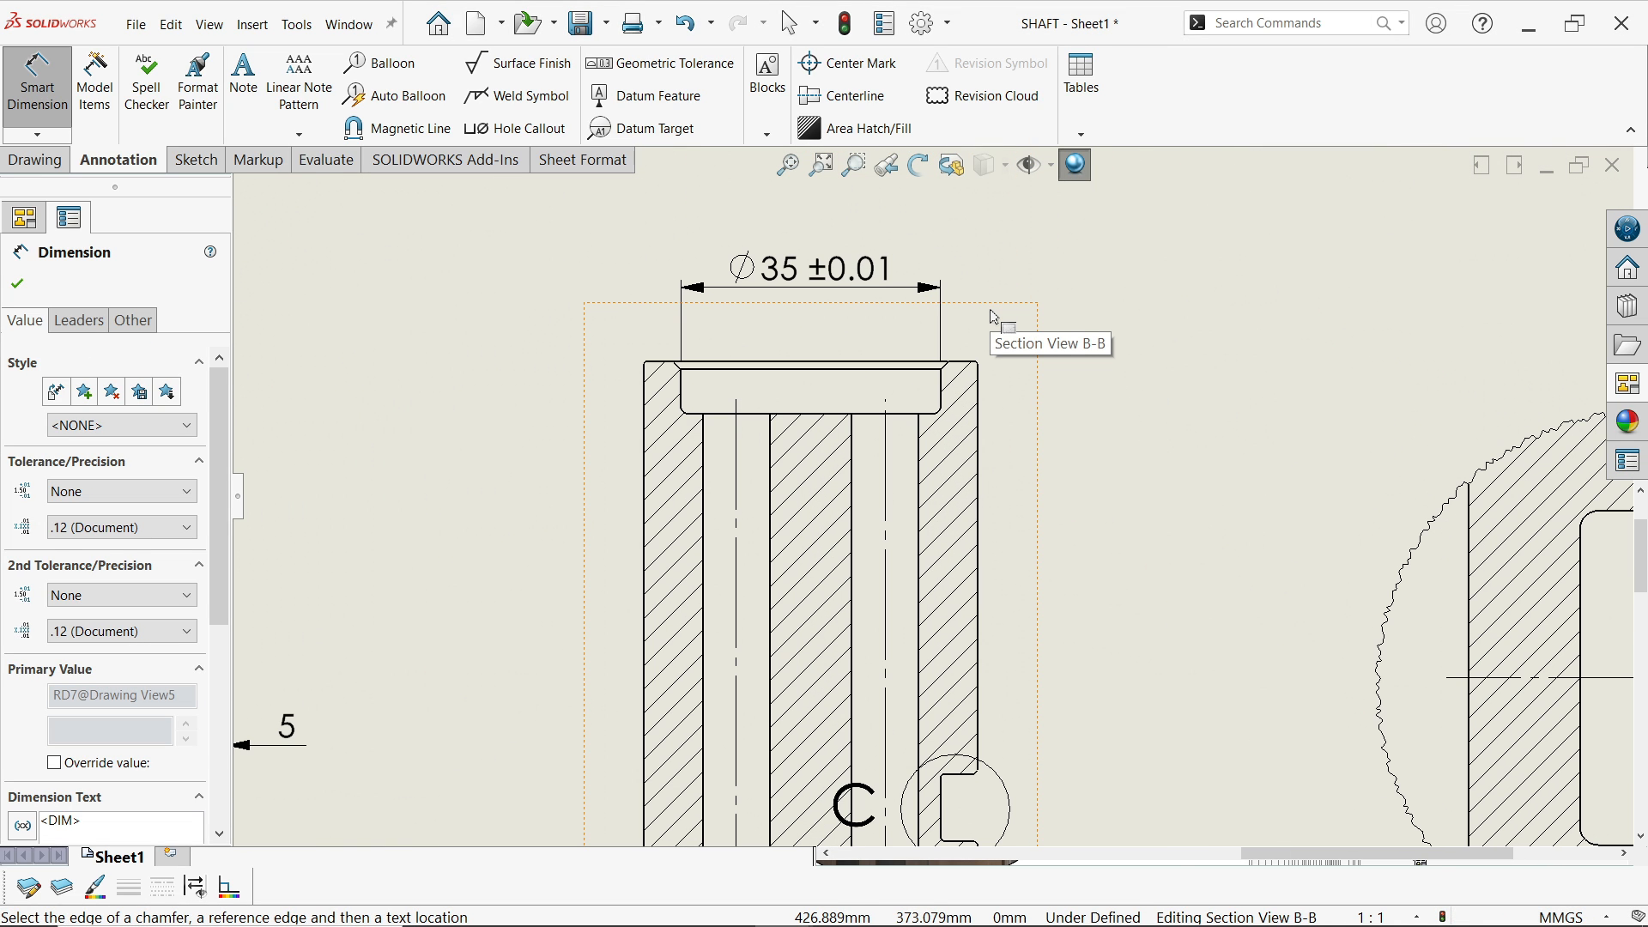
pyautogui.scroll(-5, 824, 387)
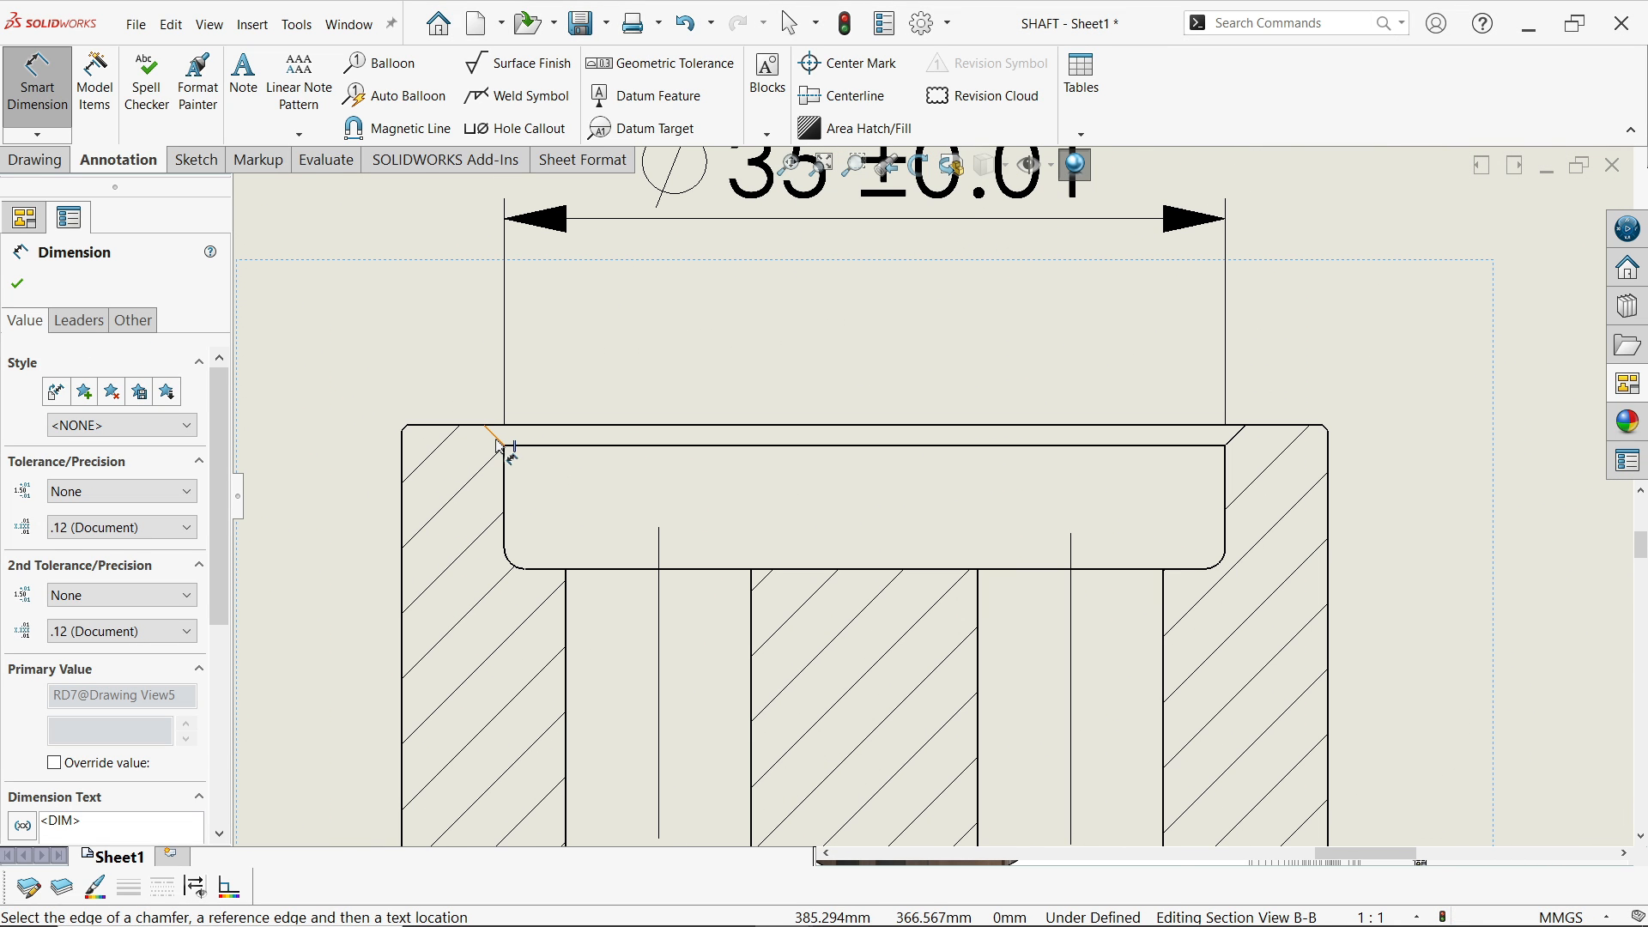
pyautogui.click(500, 445)
pyautogui.click(537, 447)
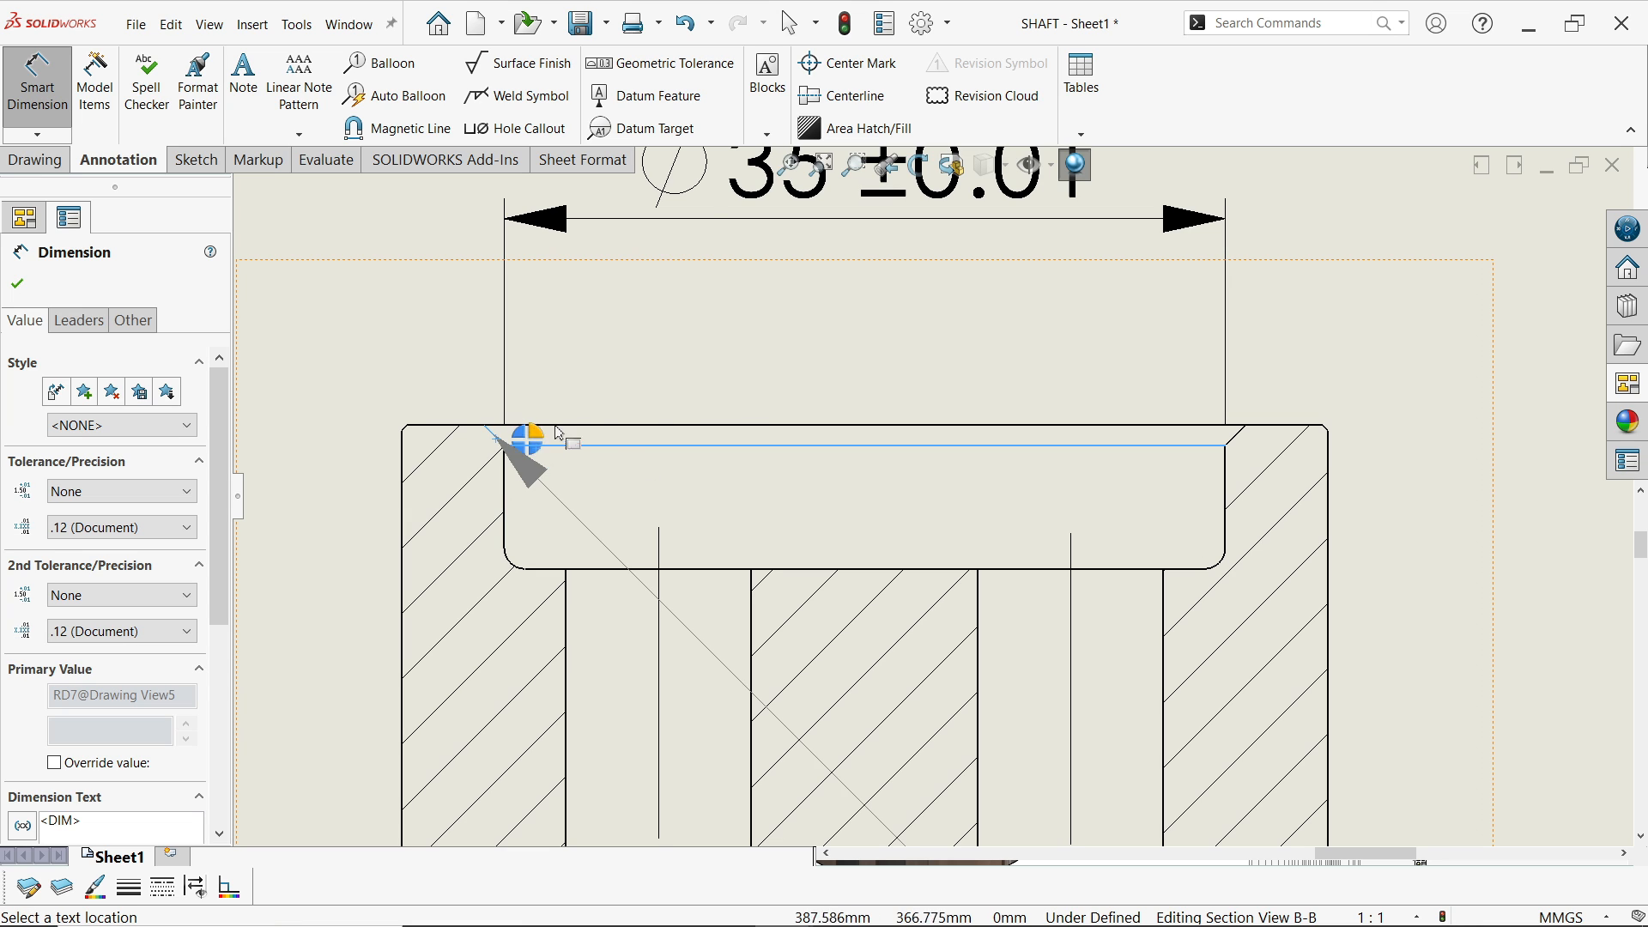
pyautogui.click(846, 302)
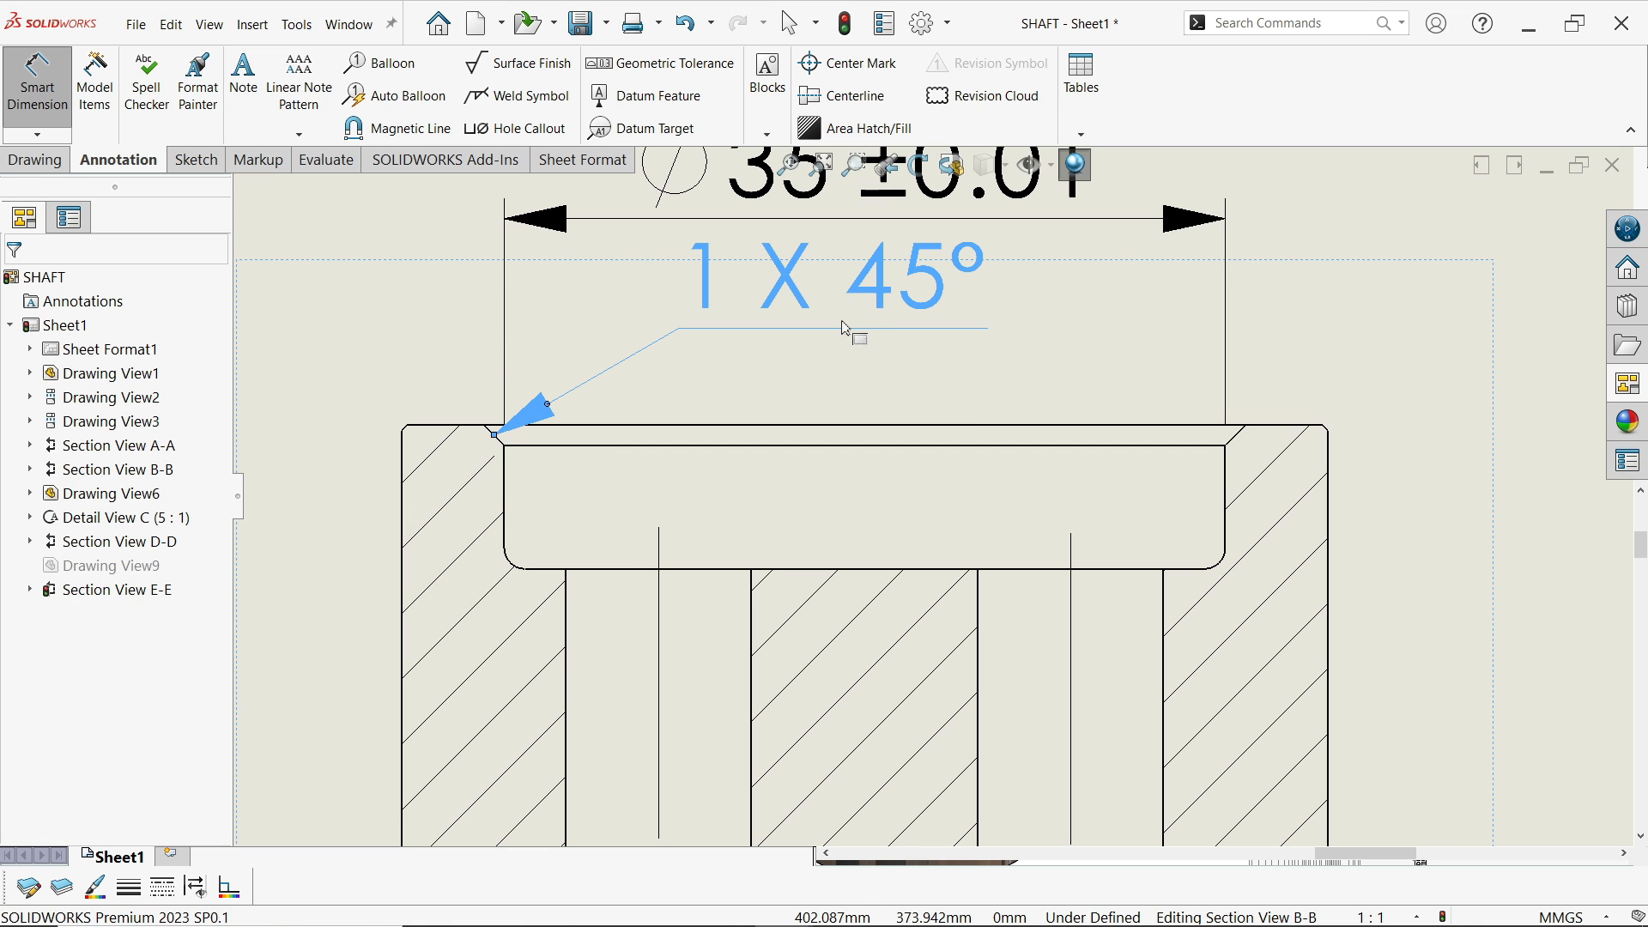
# Raise the upper recess diameter dimension and reposition the chamfer callout between it and the shaft's top edge
pyautogui.scroll(3, 851, 305)
pyautogui.scroll(-2, 929, 372)
pyautogui.moveTo(911, 374); pyautogui.dragTo(911, 307)
pyautogui.moveTo(853, 441); pyautogui.dragTo(844, 410)
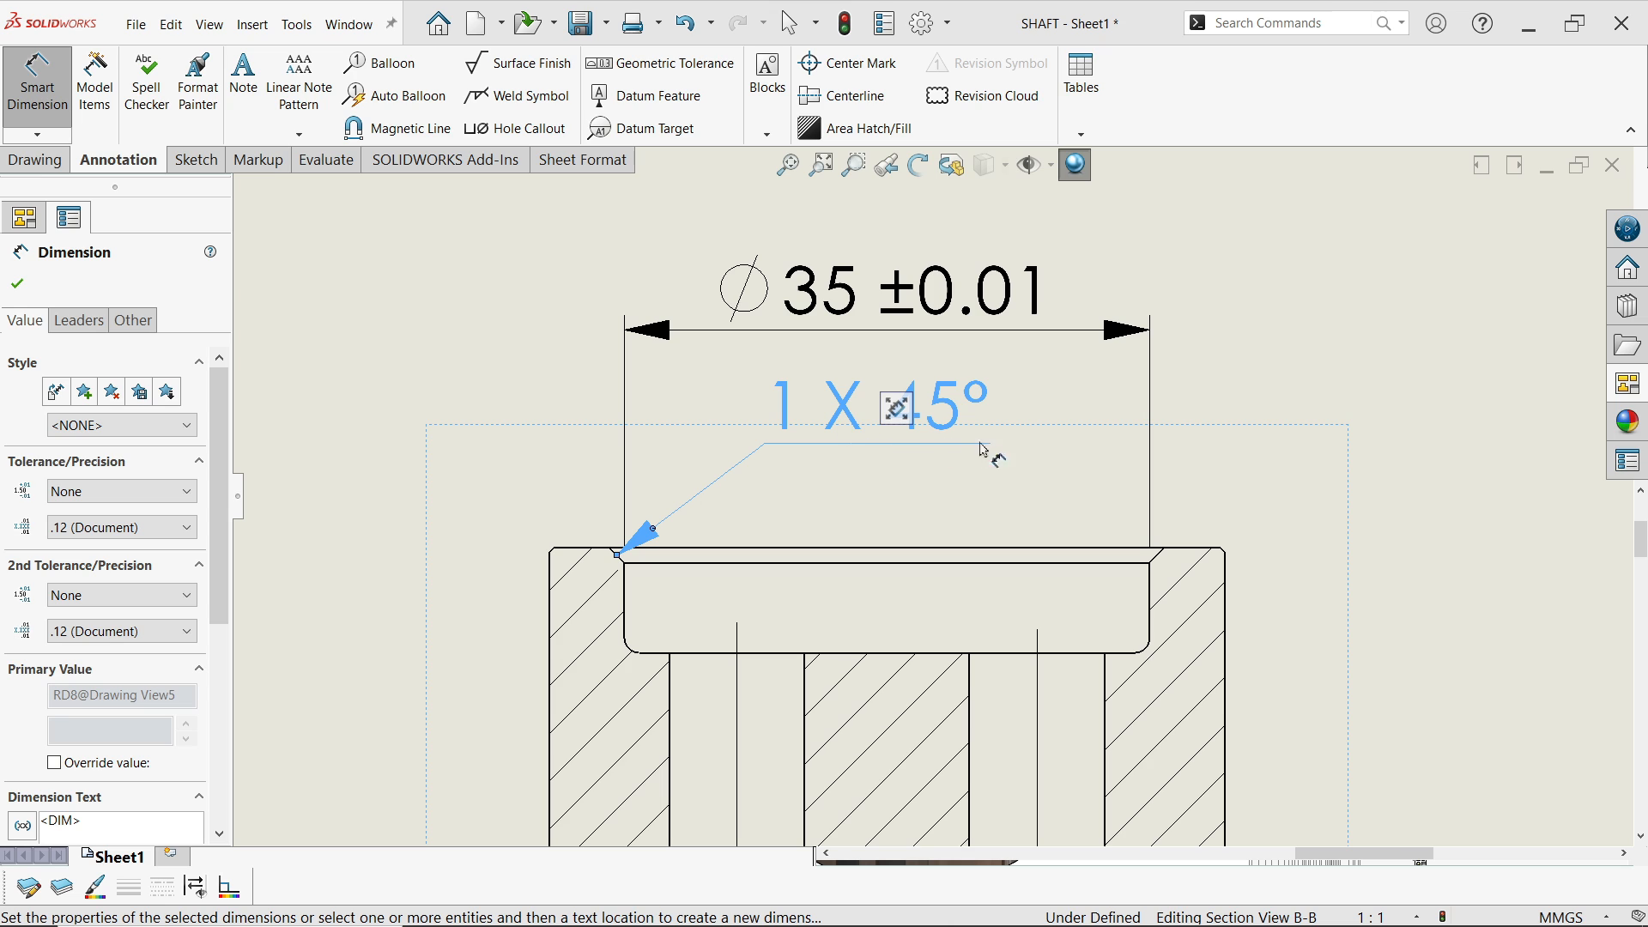
# Dimension the upper recess's depth from the shaft's top edge to the recess floor, placing it outside the shaft's right side
pyautogui.scroll(-2, 1150, 508)
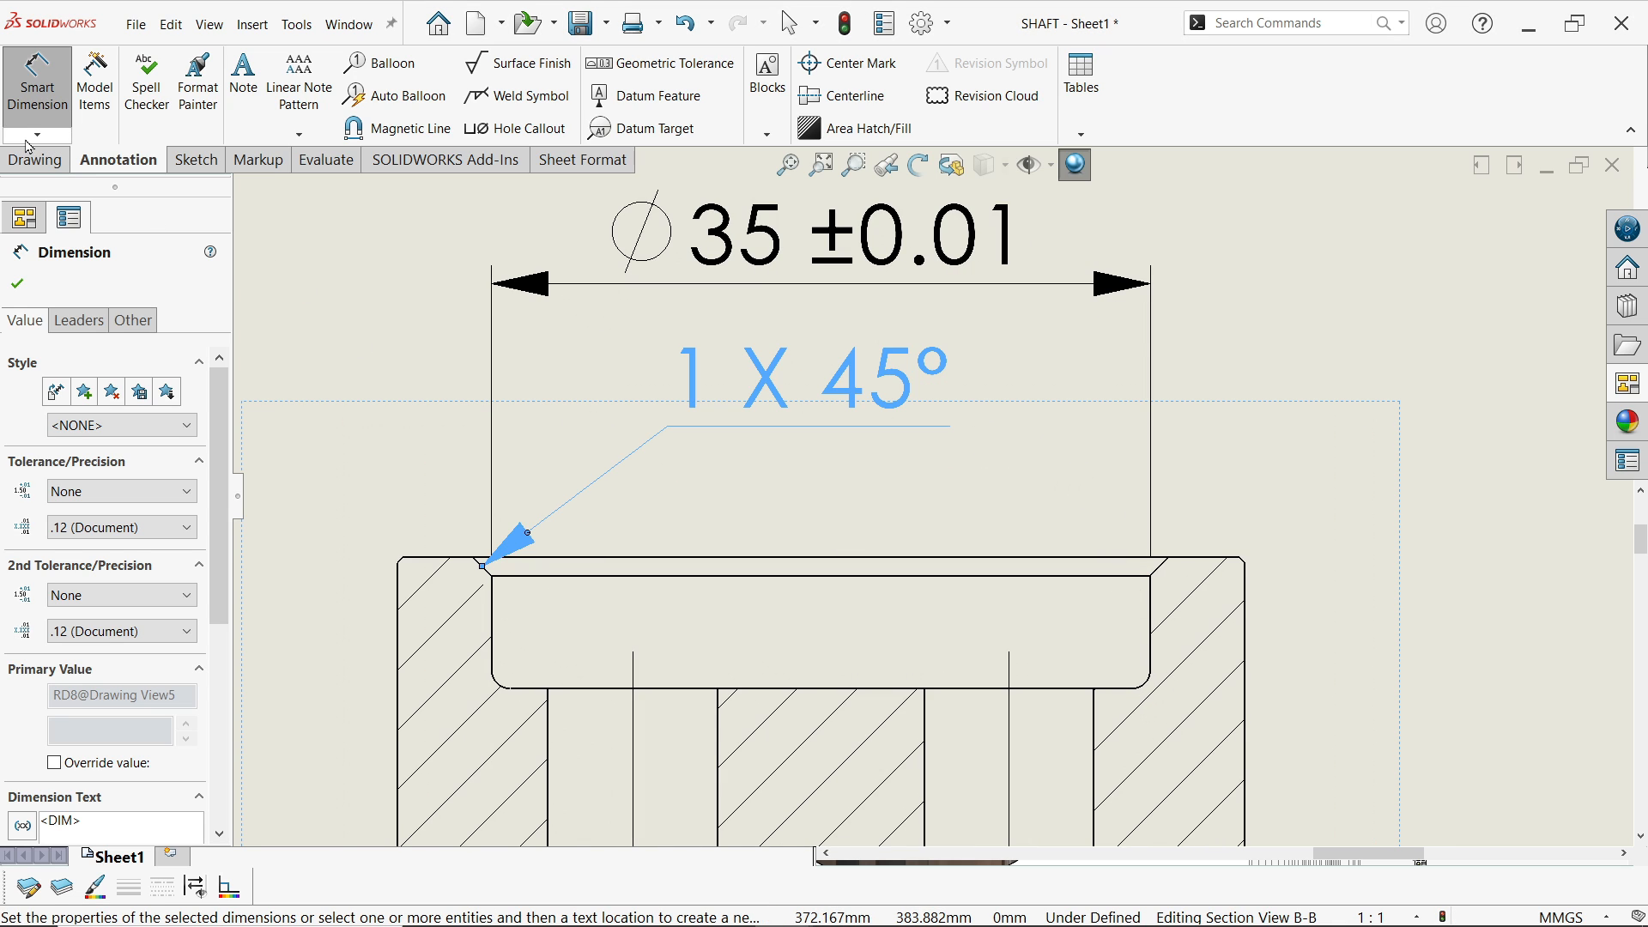
pyautogui.click(27, 139)
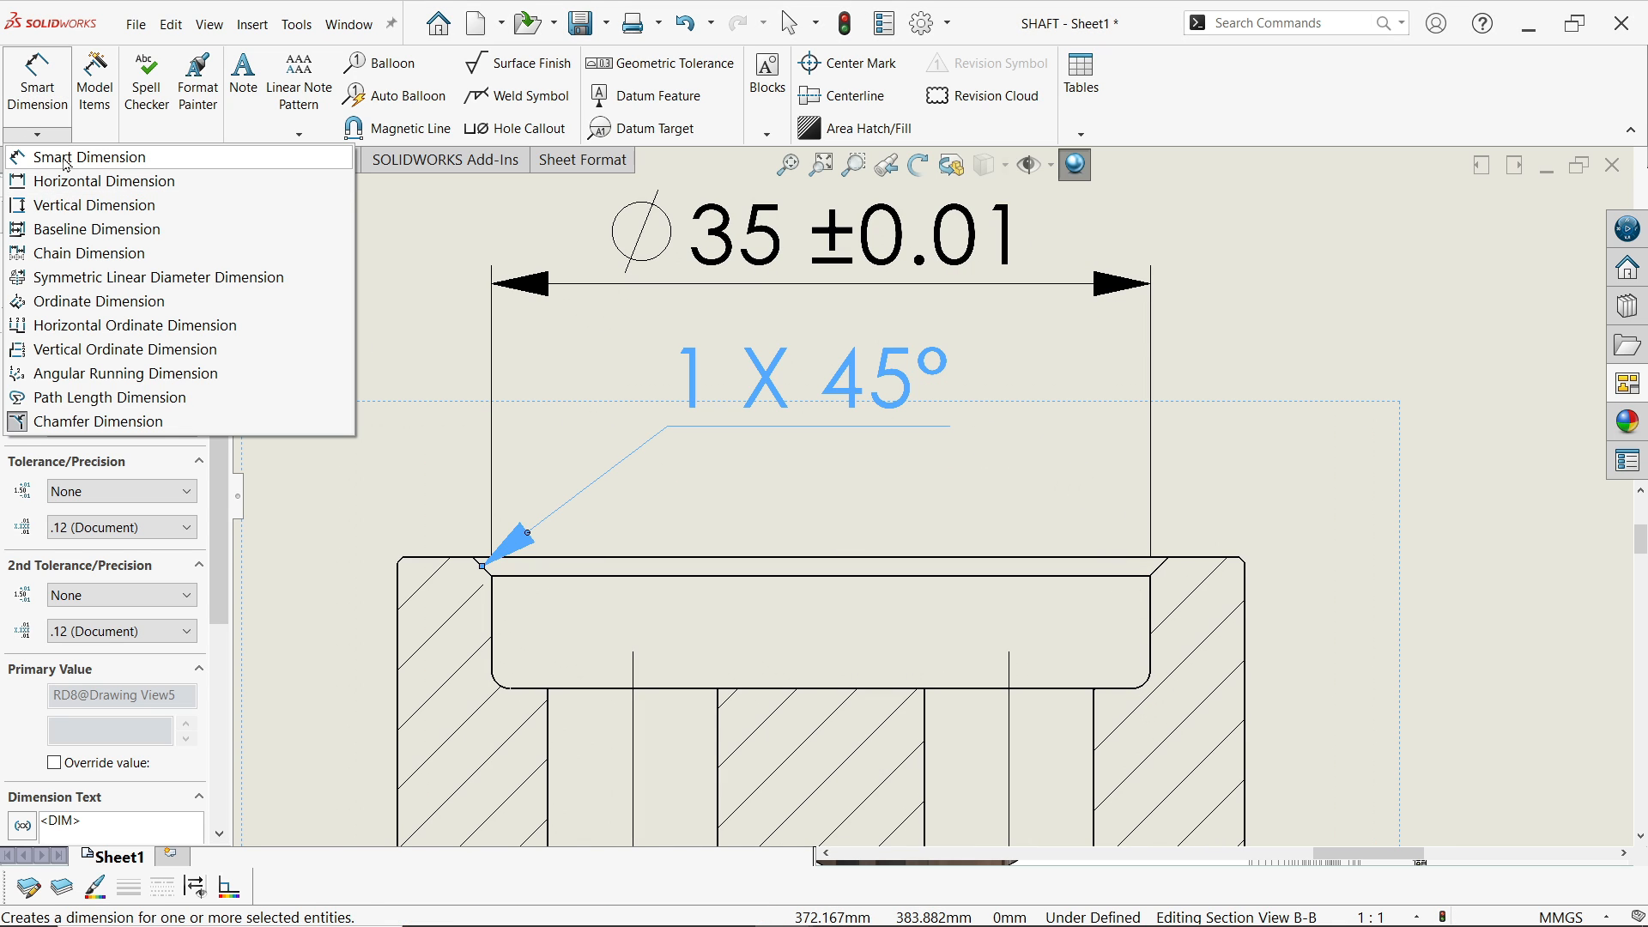
pyautogui.click(66, 158)
pyautogui.click(1082, 690)
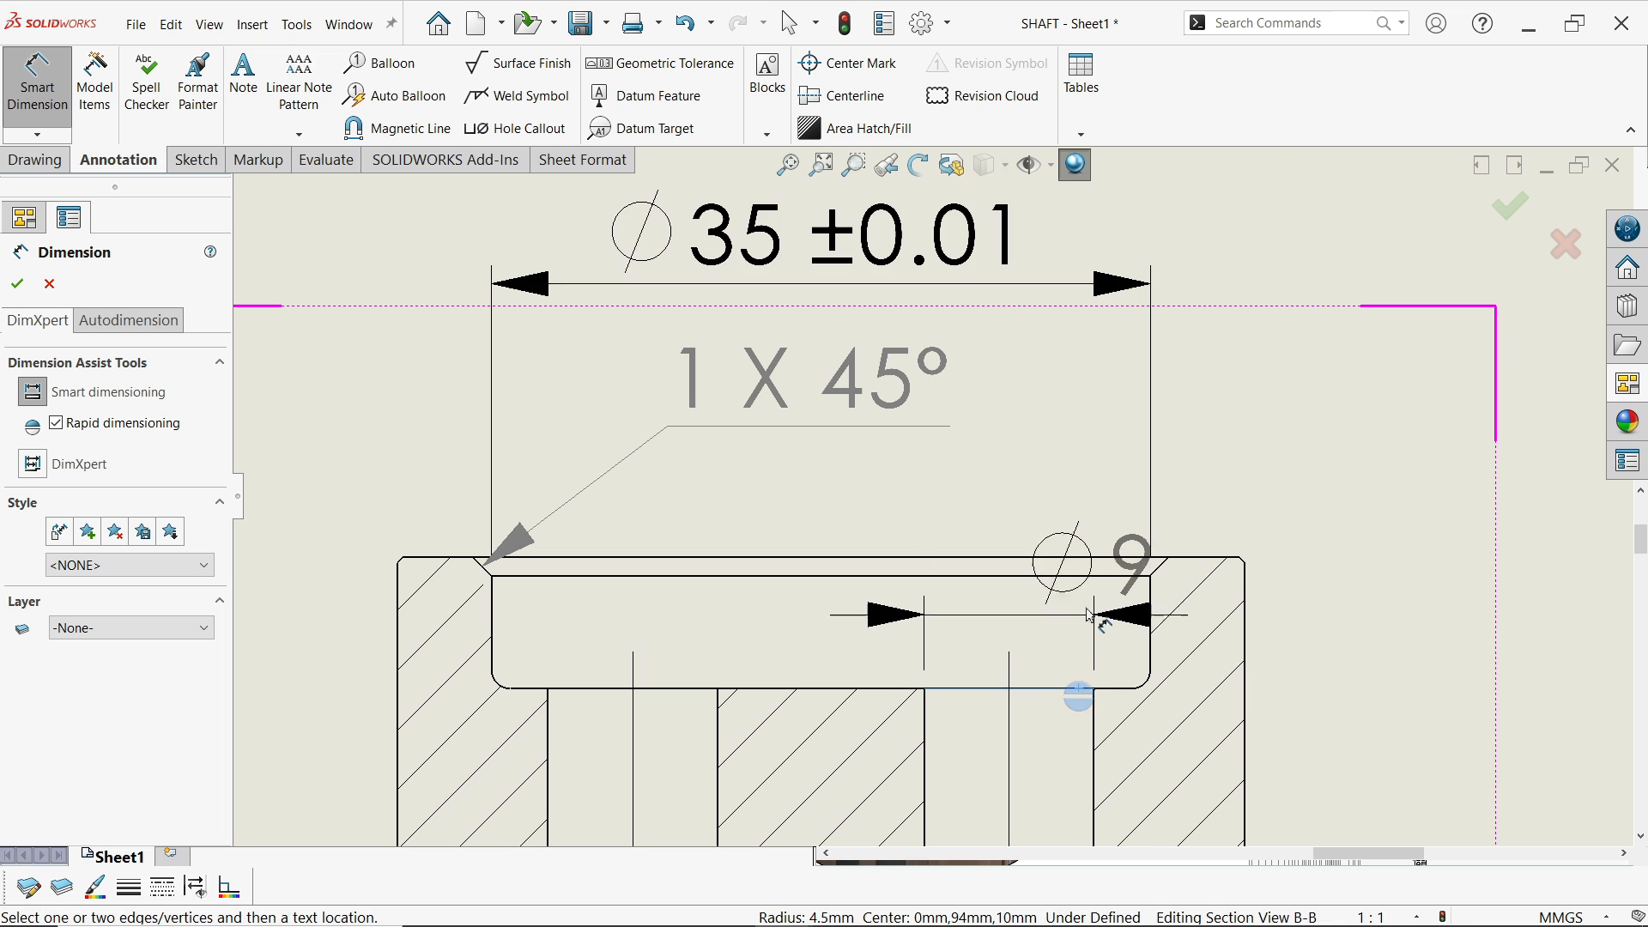
pyautogui.click(1087, 557)
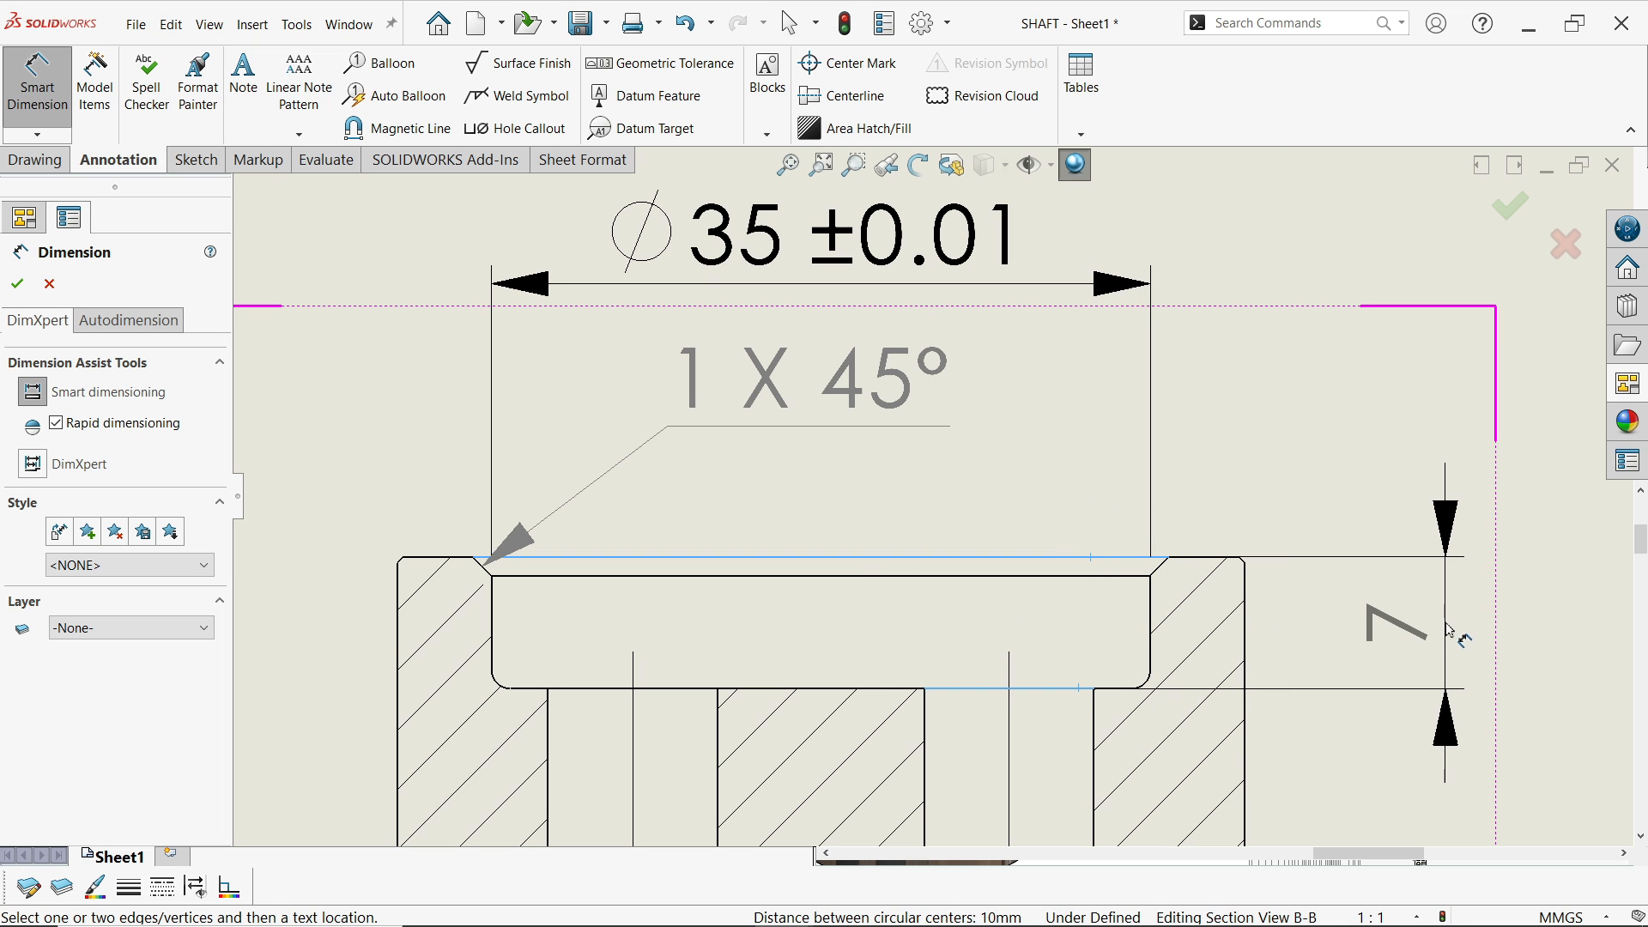
pyautogui.click(1451, 611)
# Dimension the lower recess's depth outside the shaft's right side and lower the adjacent chamfer callout clear of it
pyautogui.scroll(5, 1053, 610)
pyautogui.scroll(4, 1048, 610)
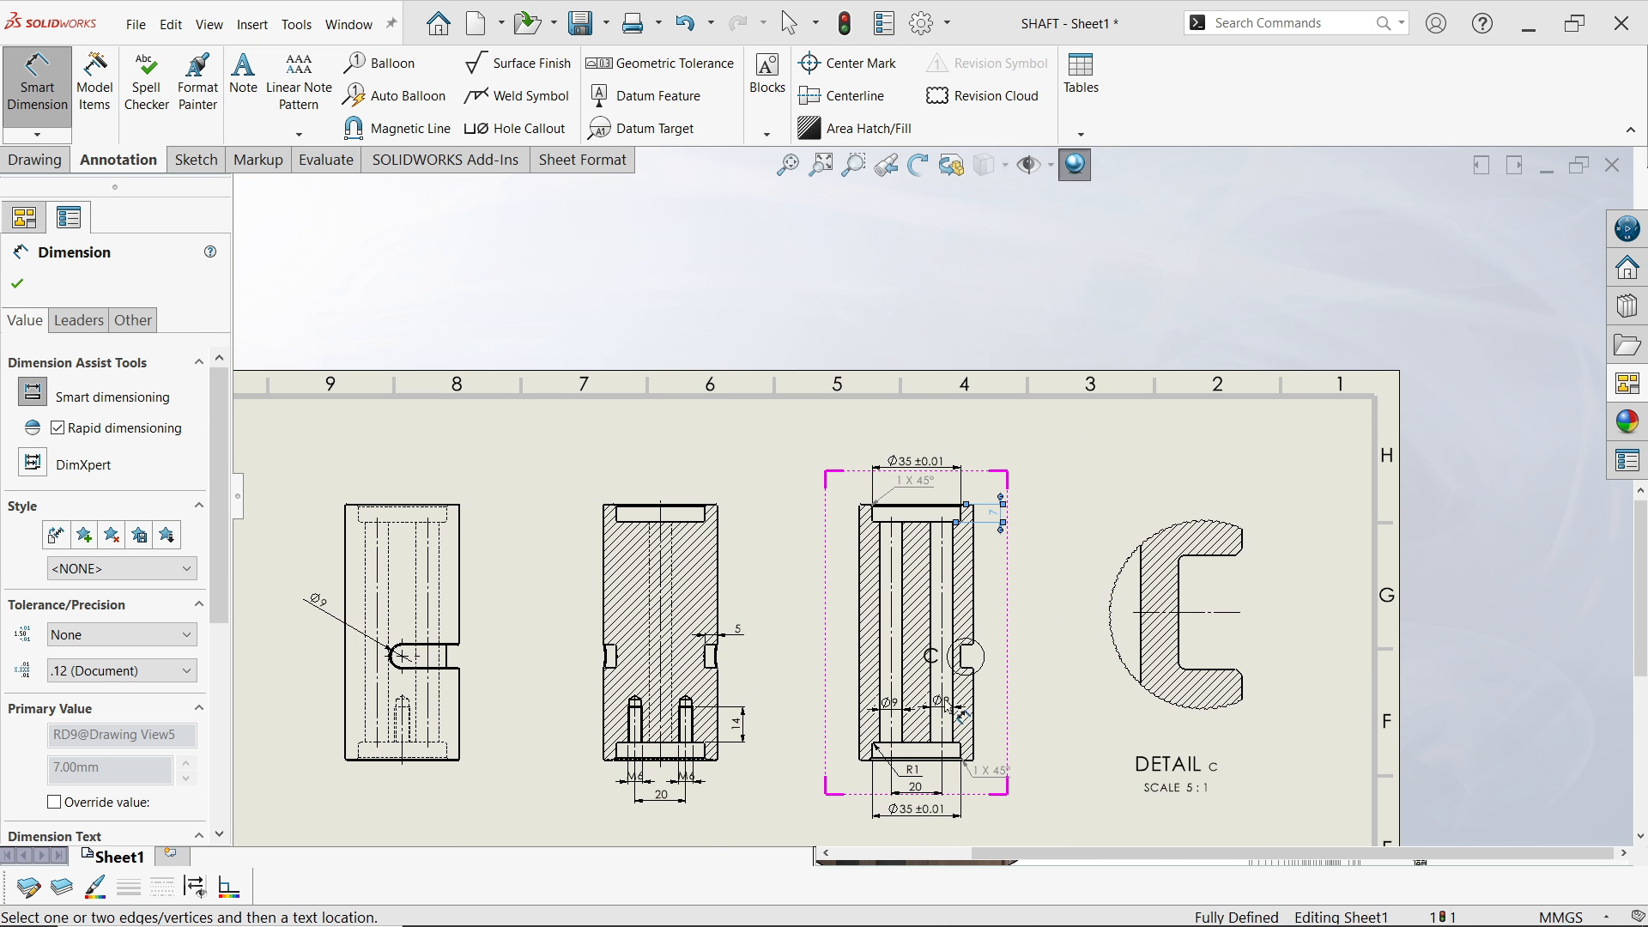
pyautogui.scroll(-11, 944, 807)
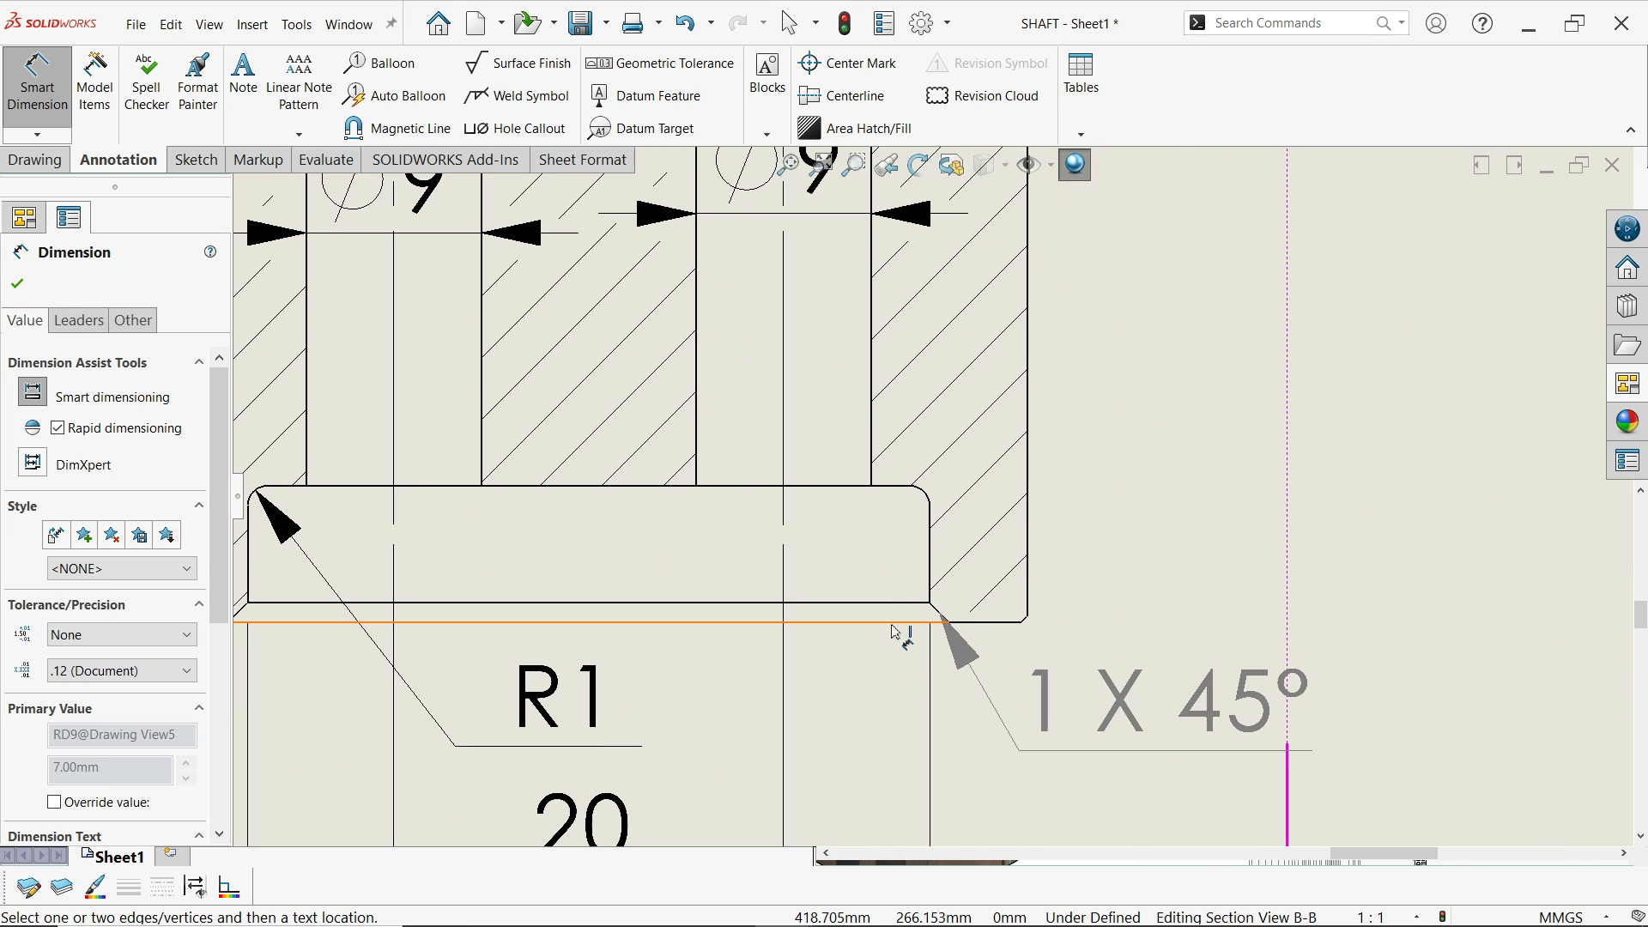
pyautogui.click(893, 624)
pyautogui.click(834, 486)
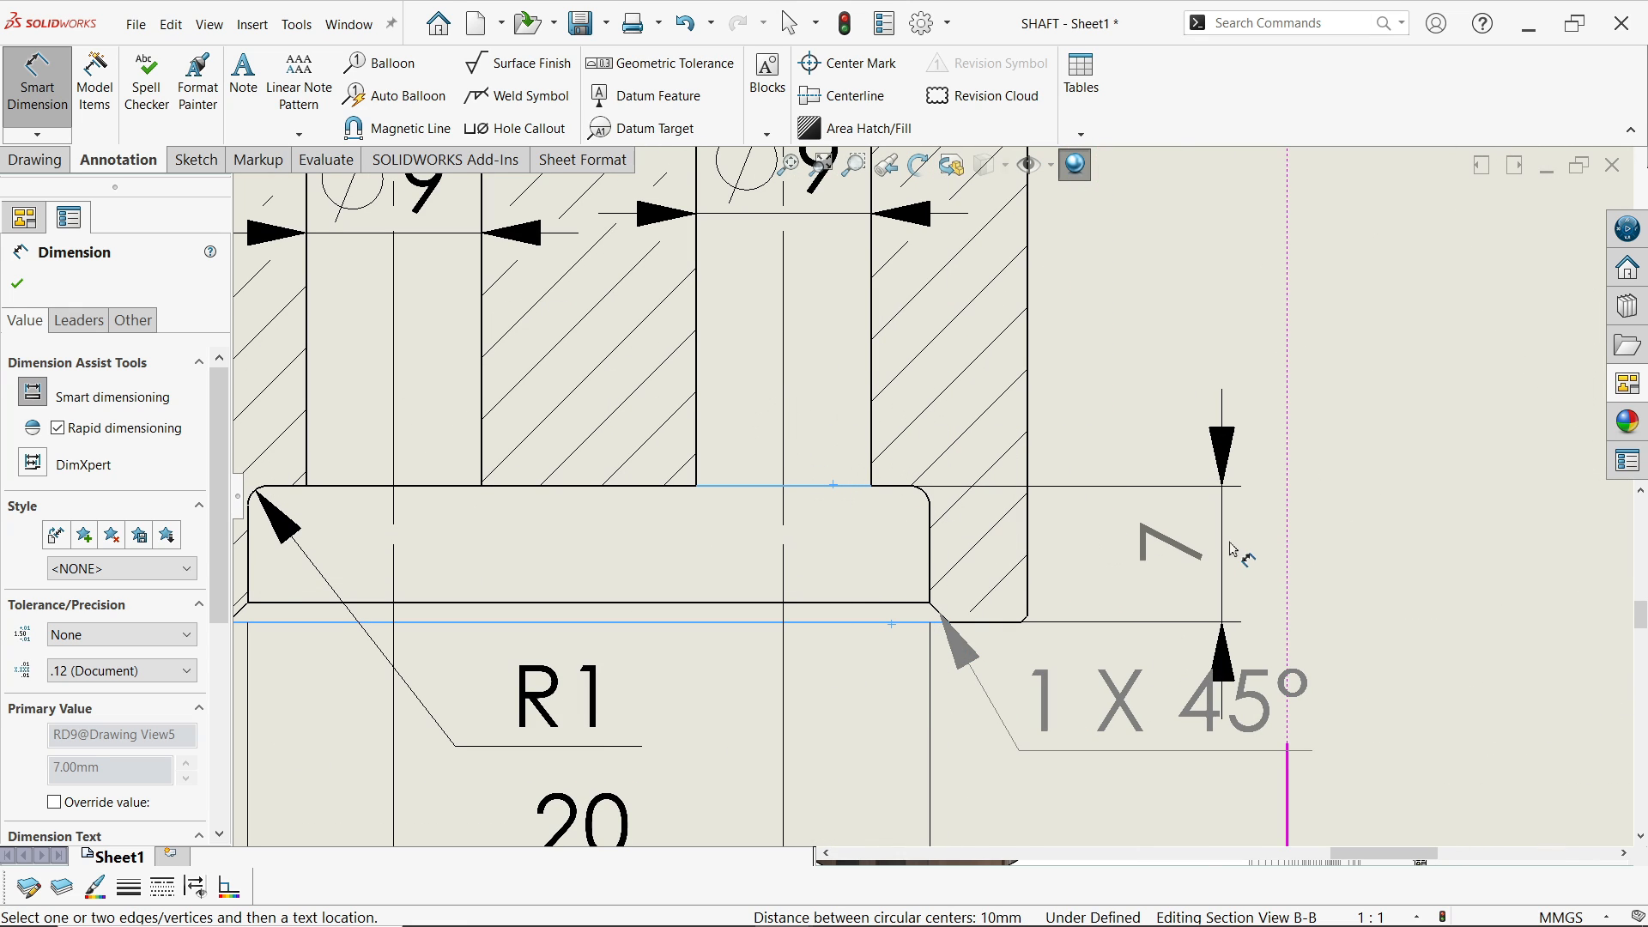
pyautogui.click(1238, 550)
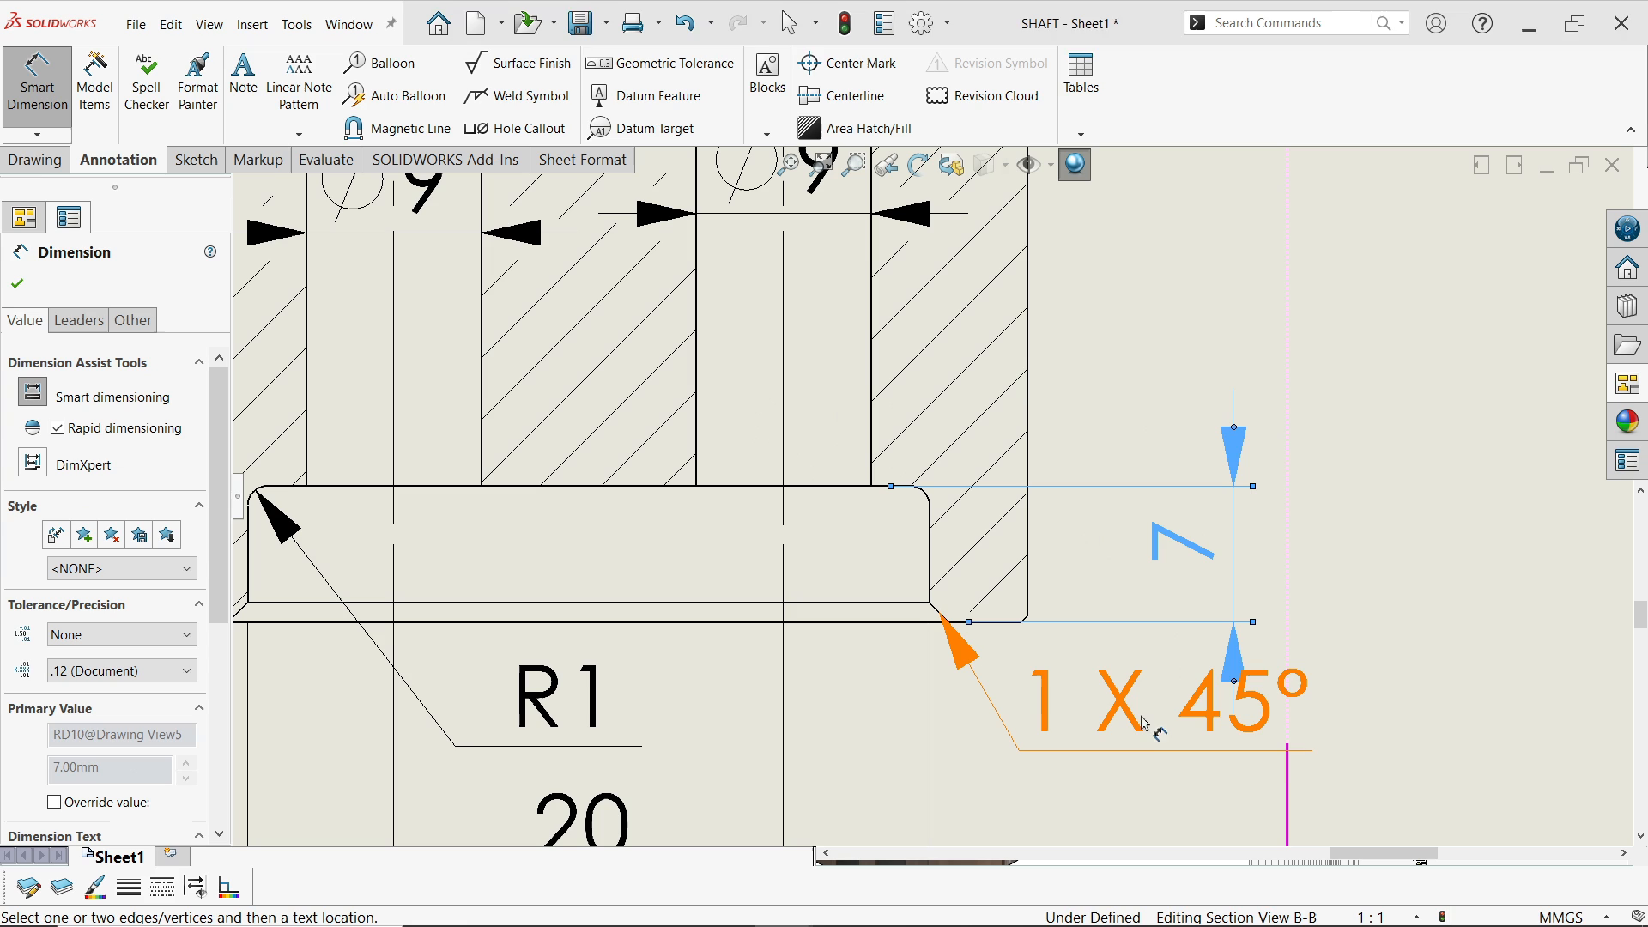
pyautogui.moveTo(1133, 746); pyautogui.dragTo(1153, 835)
pyautogui.scroll(-4, 1196, 710)
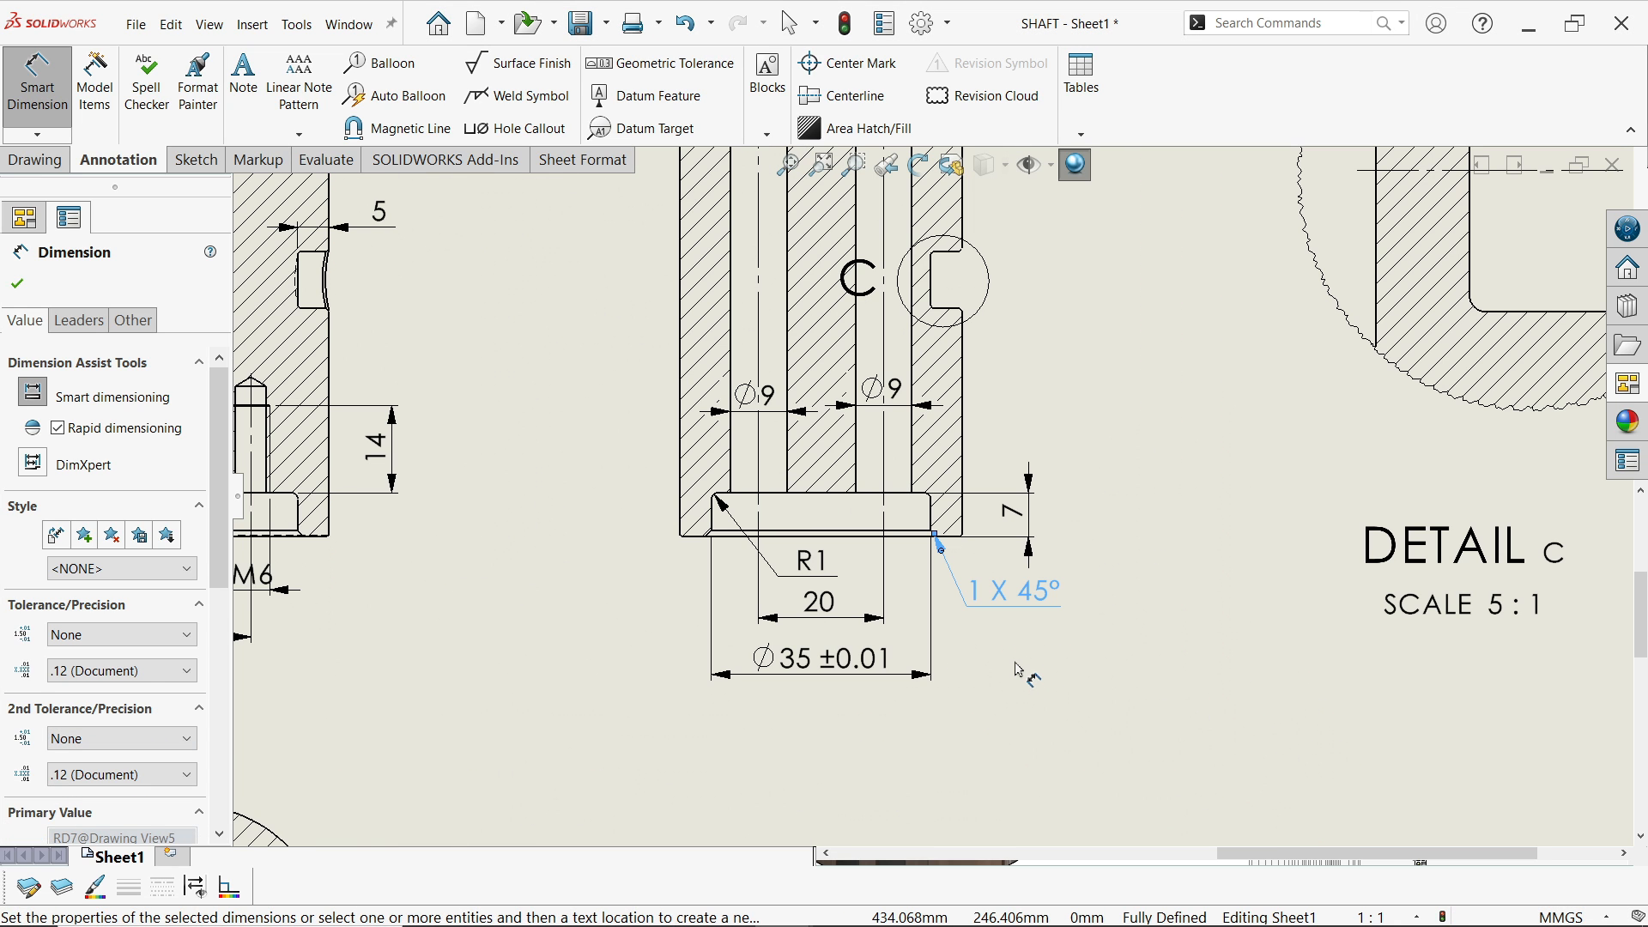
# Assign the lower recess's chamfer dimension to the FORMAT layer
pyautogui.press('Escape')
pyautogui.click(1002, 618)
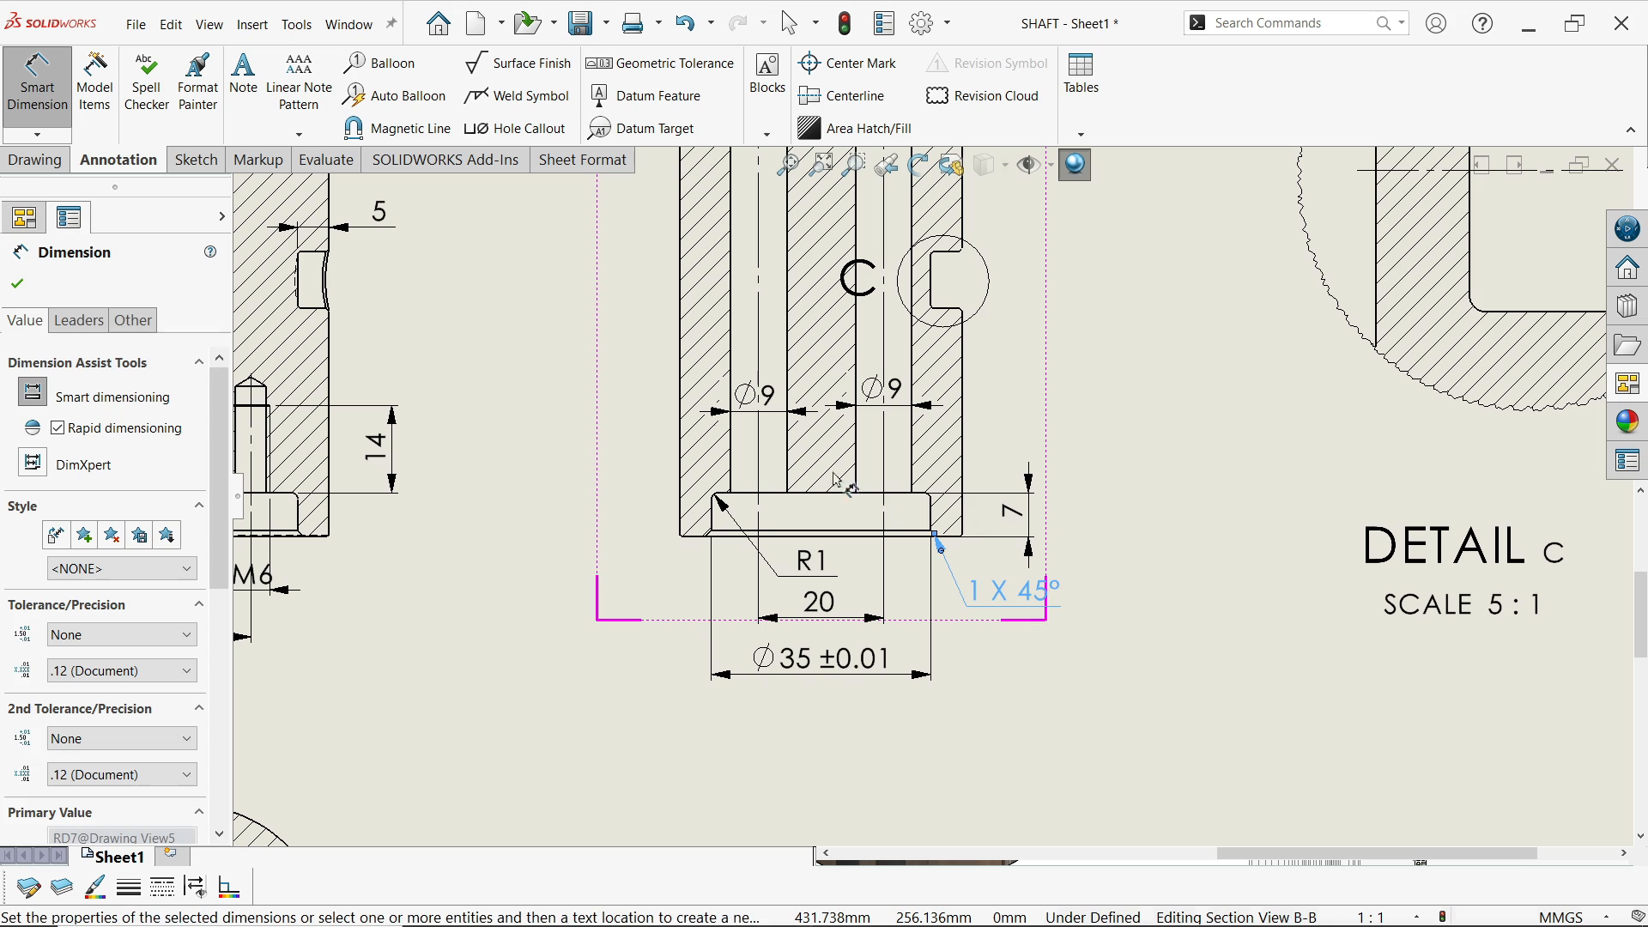
pyautogui.click(133, 320)
pyautogui.click(91, 640)
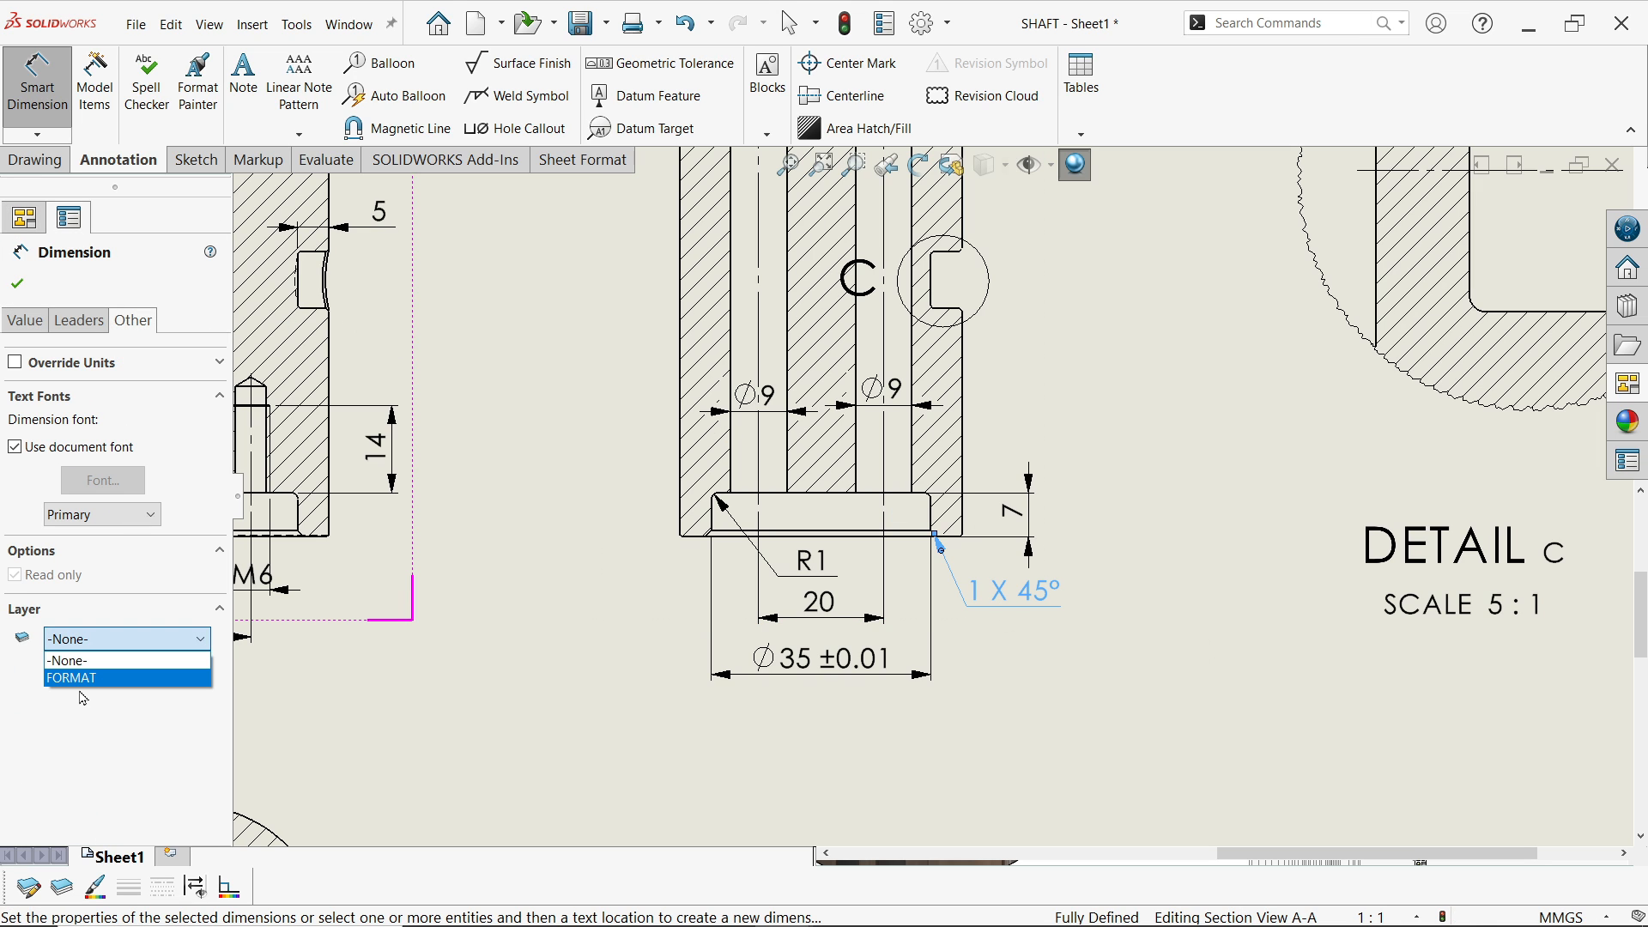
pyautogui.click(72, 680)
pyautogui.press('Escape')
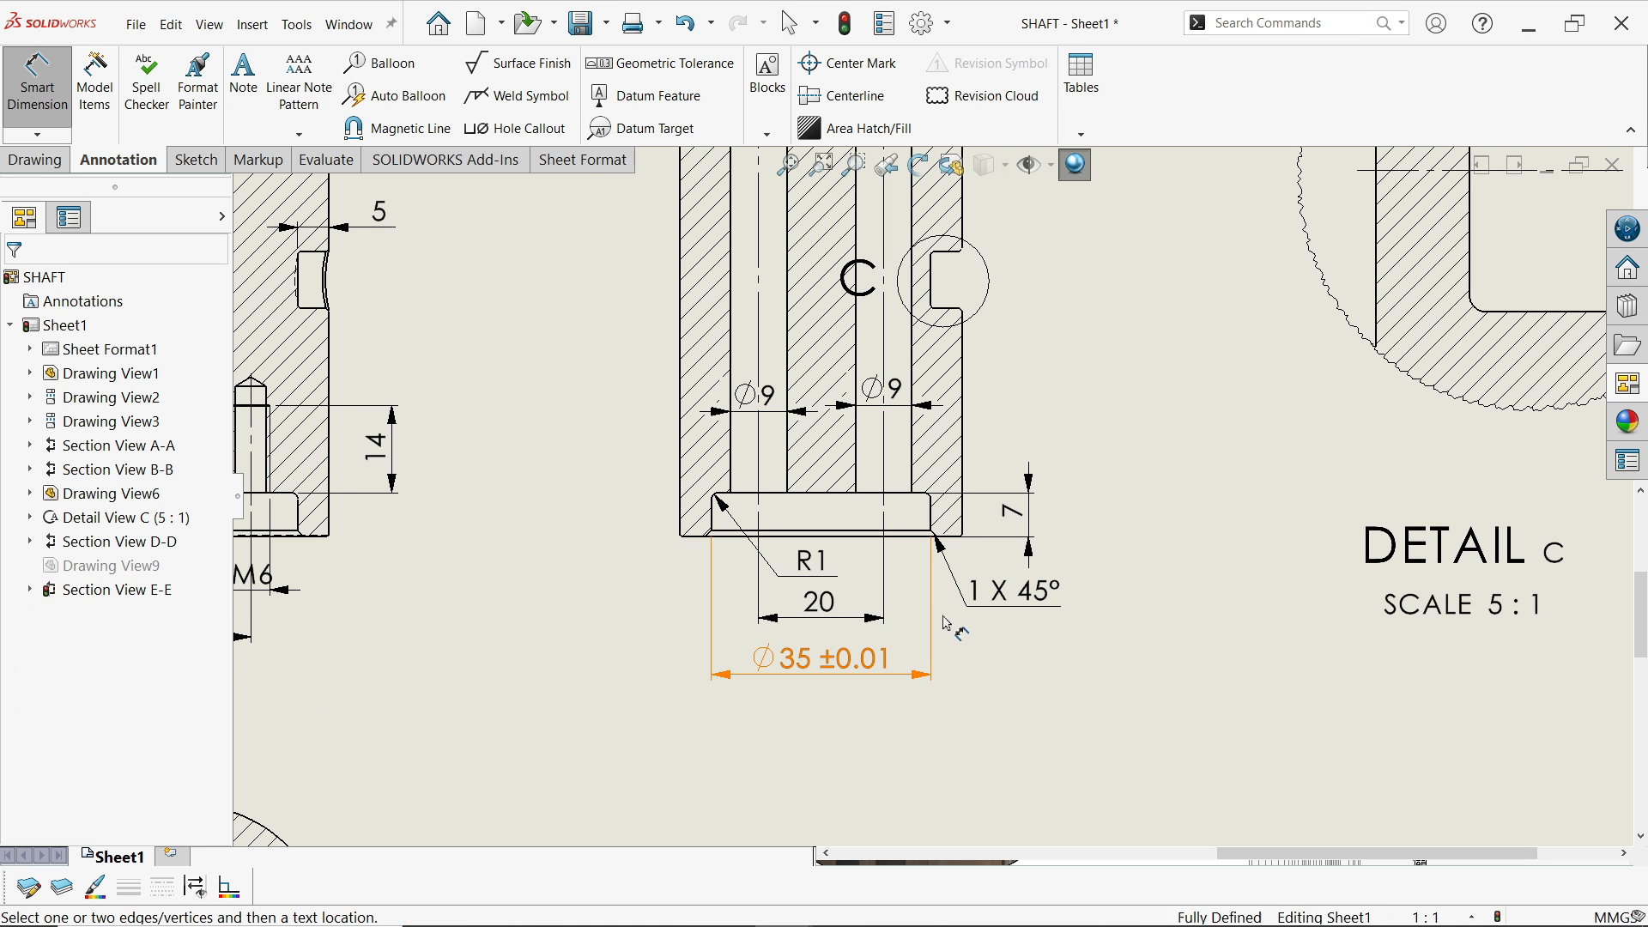
# Assign the upper recess's chamfer dimension to the FORMAT layer
pyautogui.scroll(5, 968, 613)
pyautogui.scroll(-8, 826, 350)
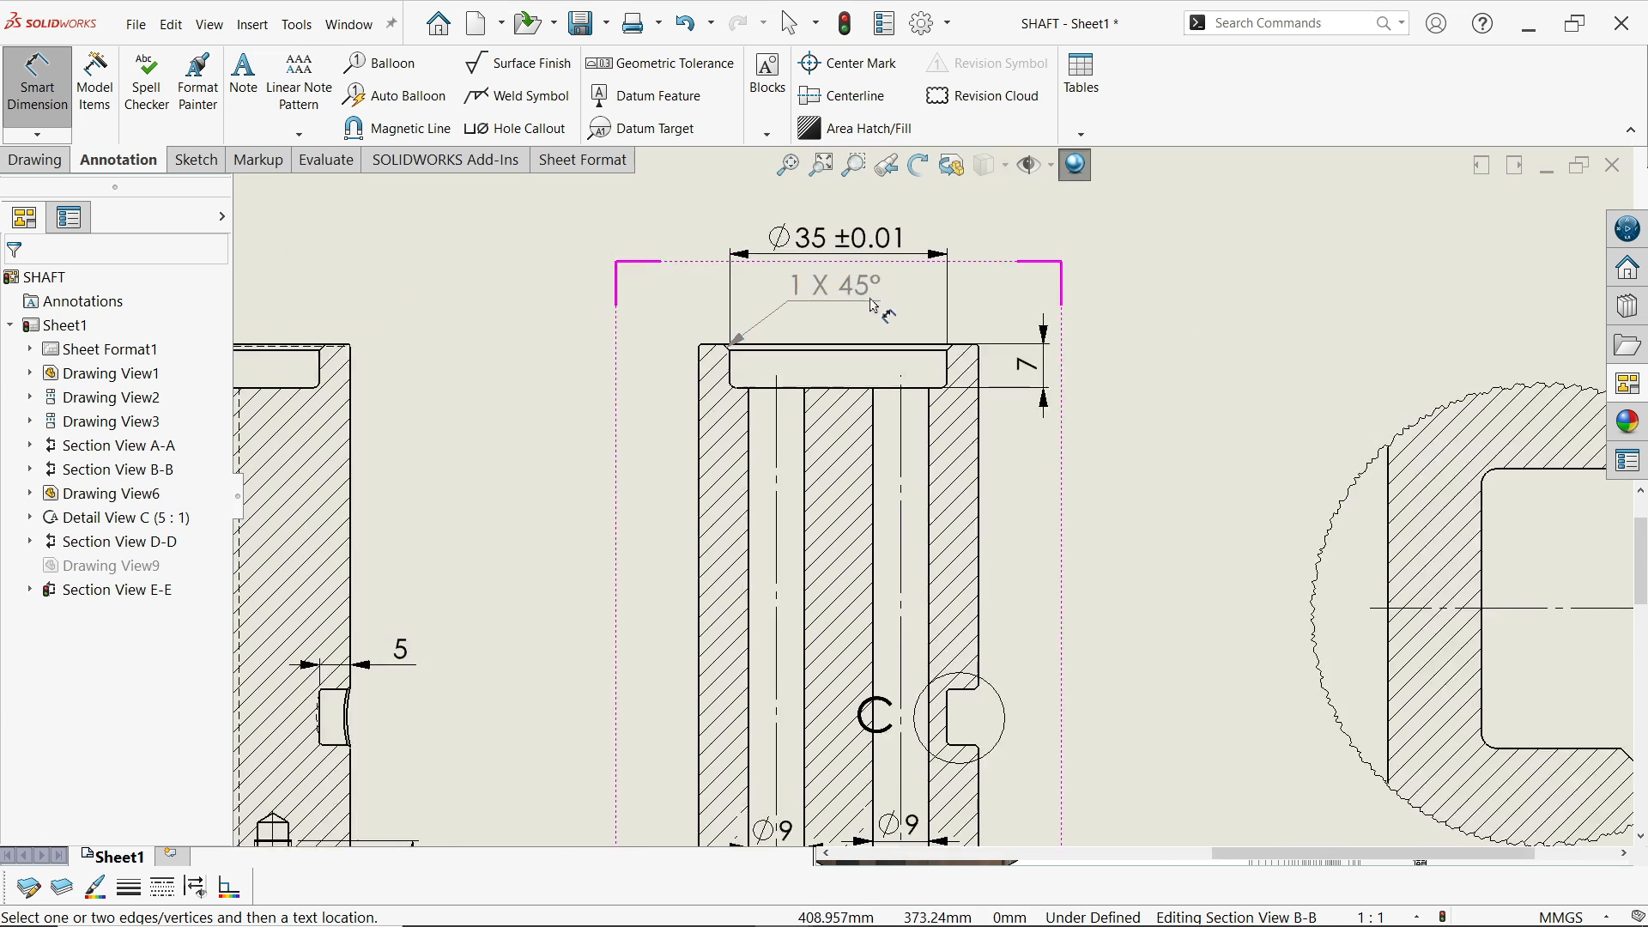
pyautogui.click(826, 351)
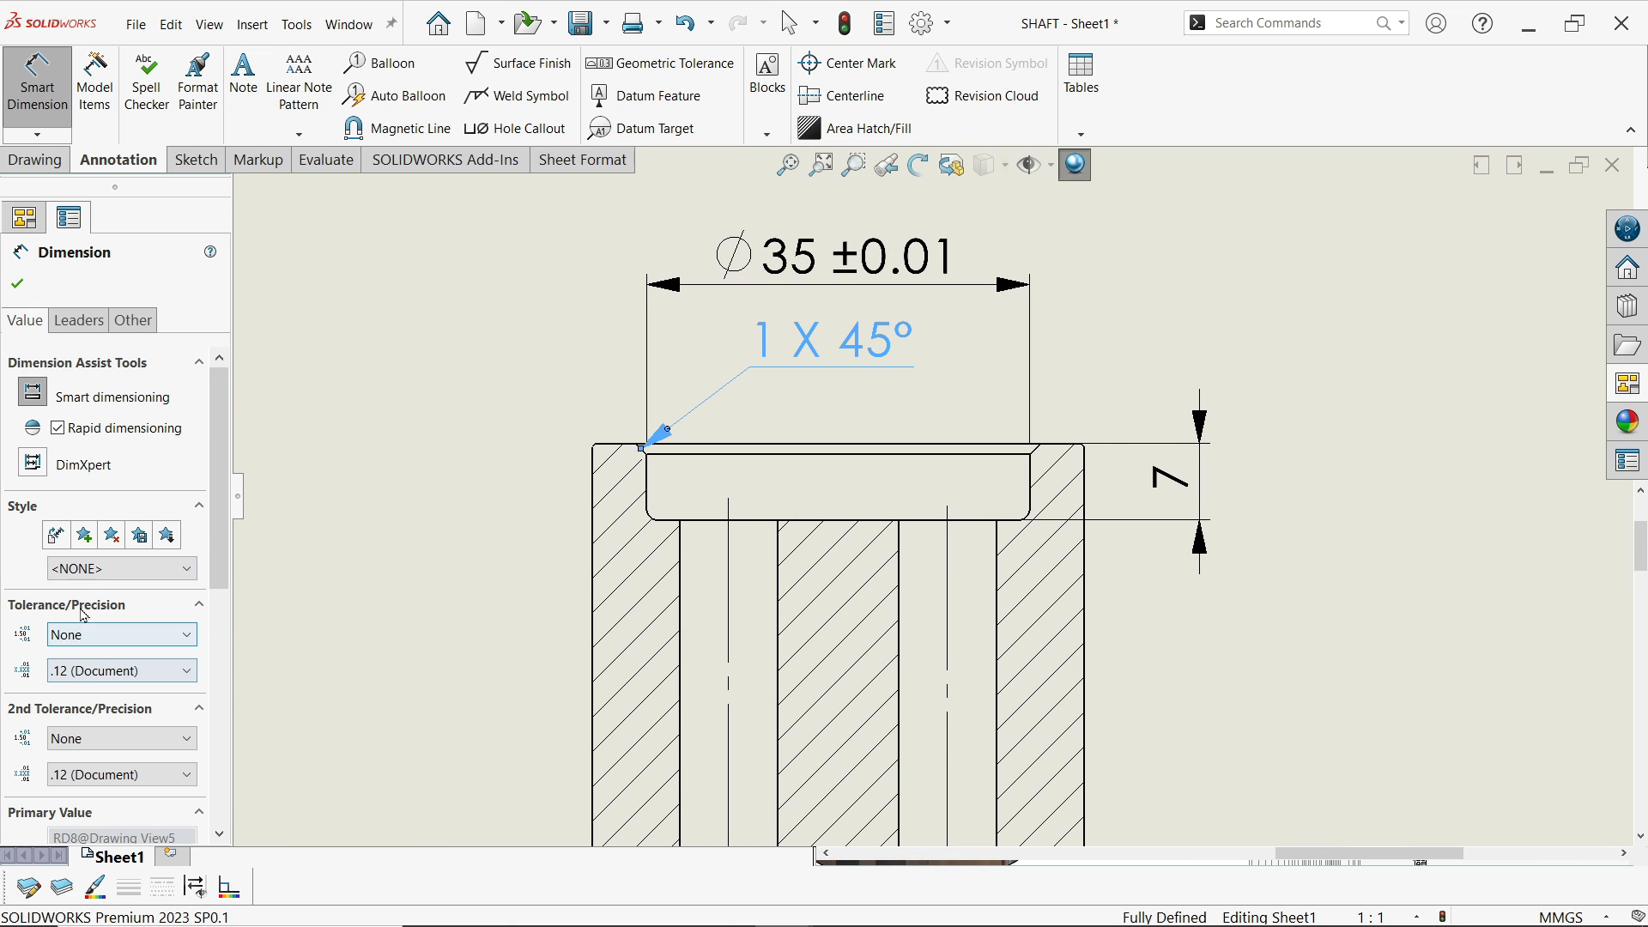
pyautogui.click(132, 321)
pyautogui.click(82, 650)
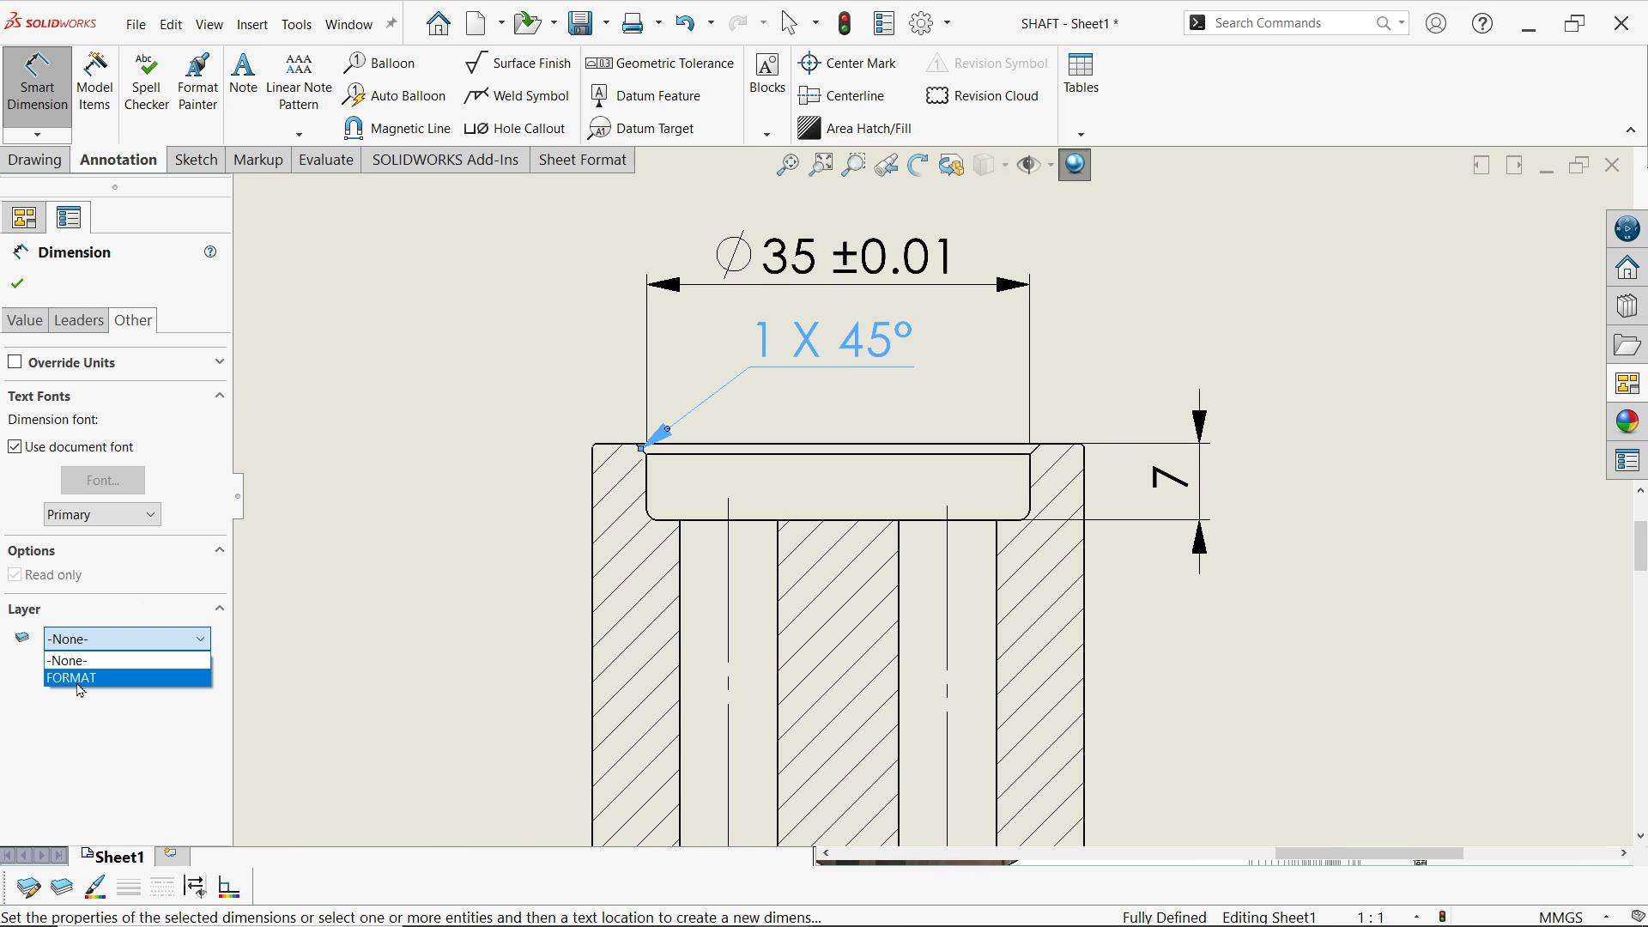
pyautogui.click(76, 673)
pyautogui.click(18, 285)
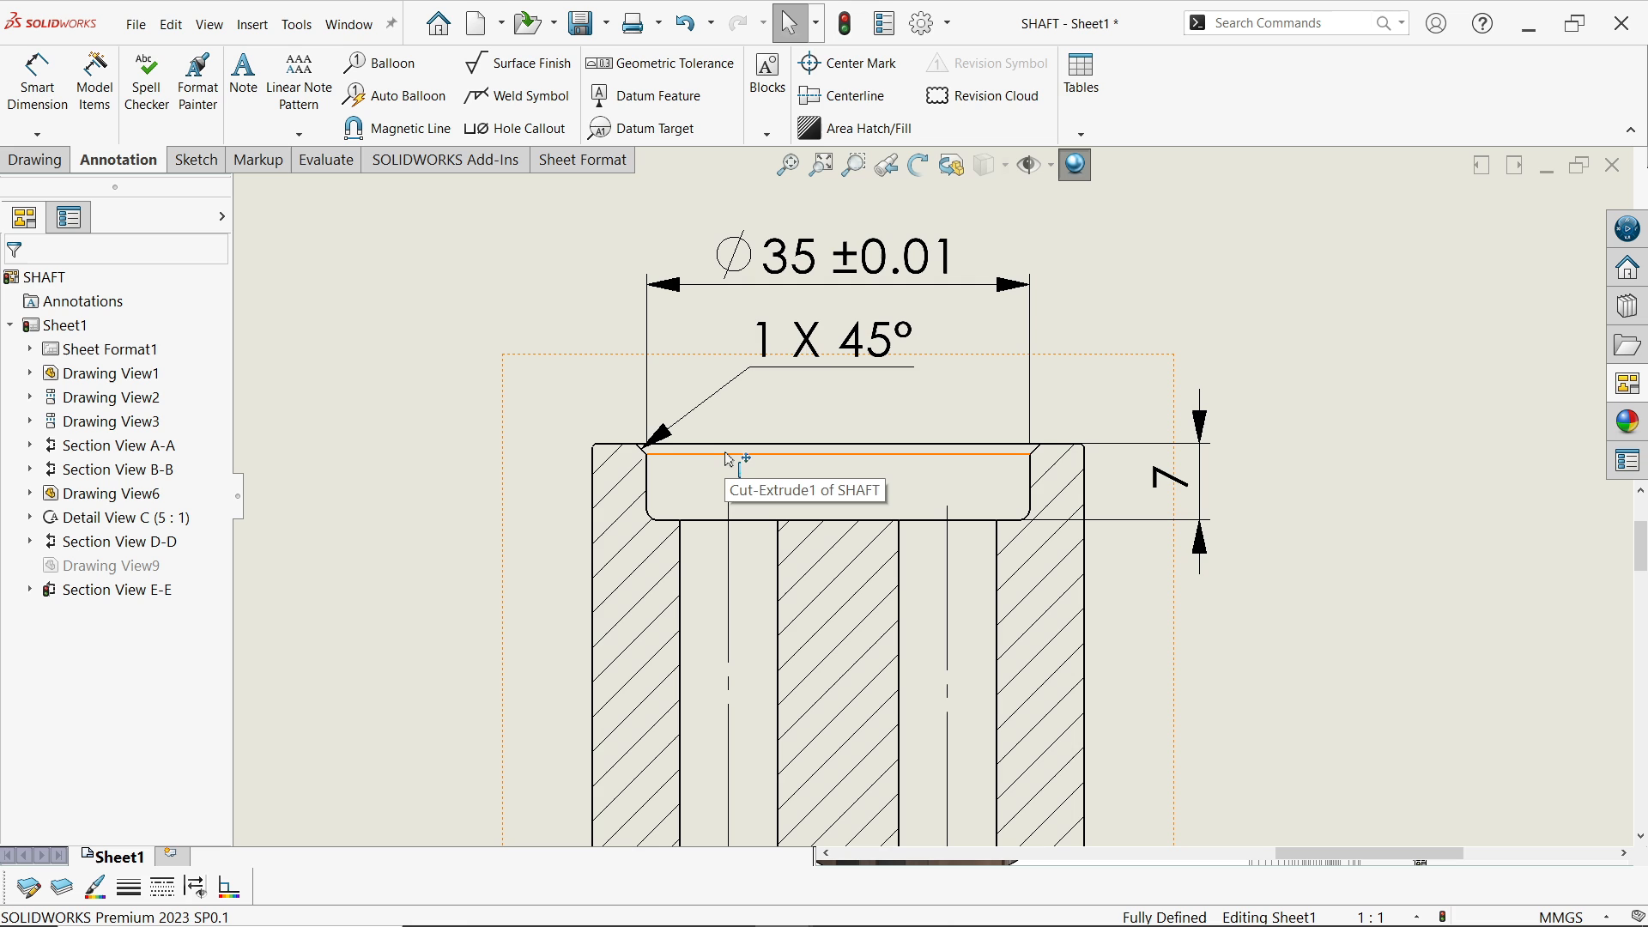
# Dimension the slot's depth in Detail View C from the outer edge to the slot floor, placing it above the view
pyautogui.scroll(5, 1262, 445)
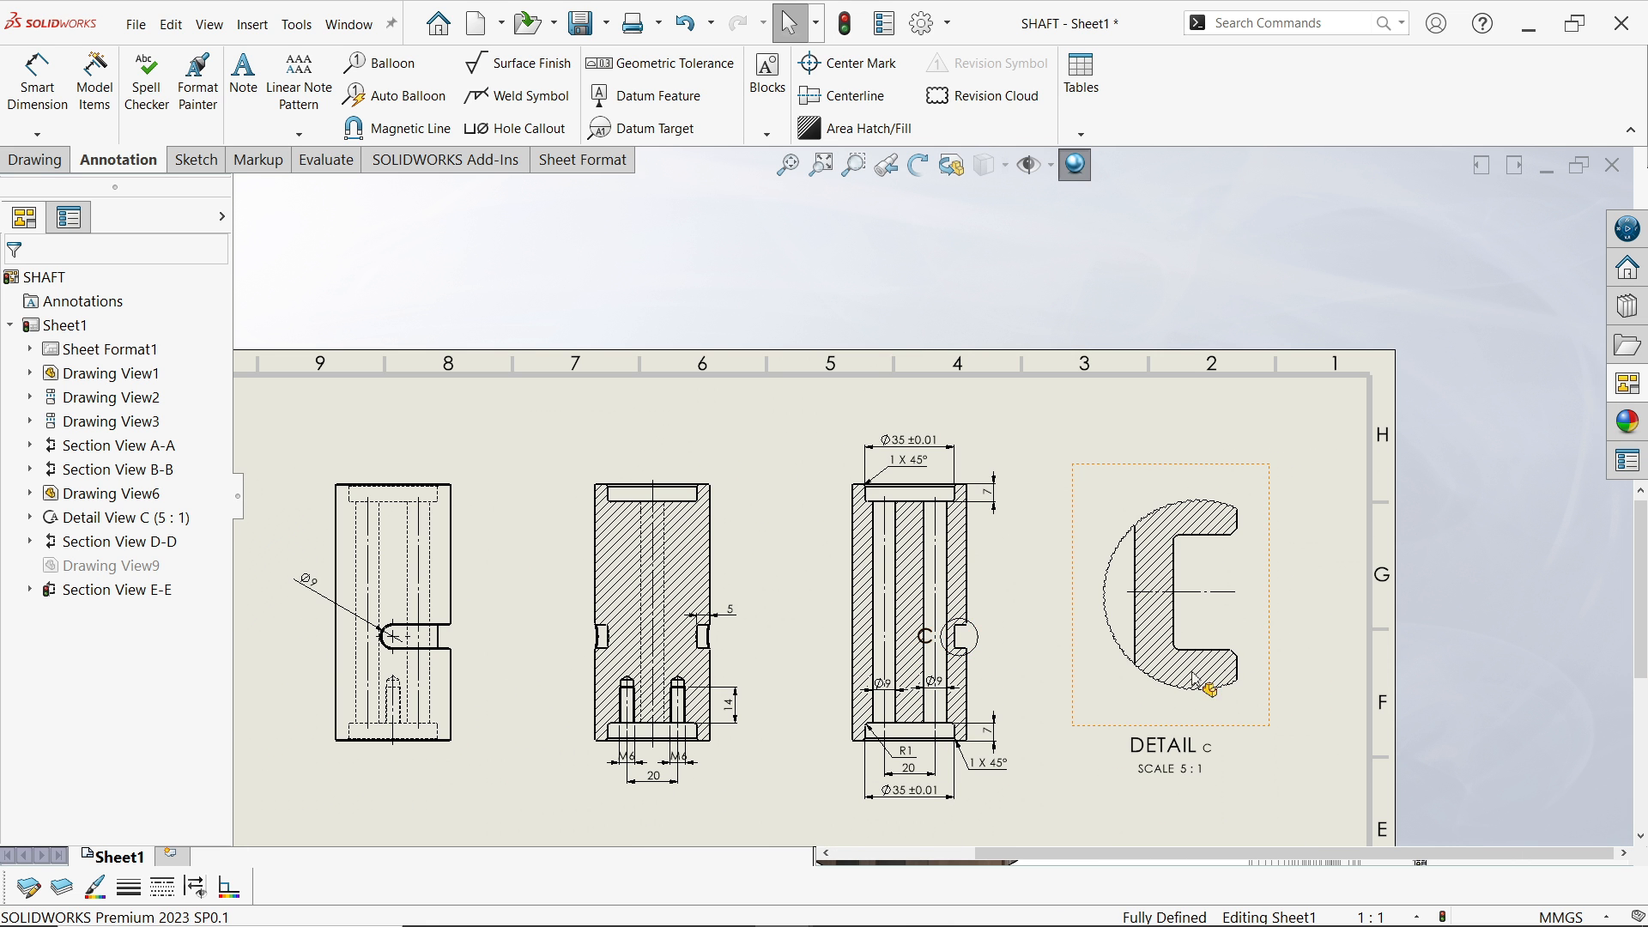
pyautogui.scroll(-3, 1161, 475)
pyautogui.scroll(-2, 1160, 475)
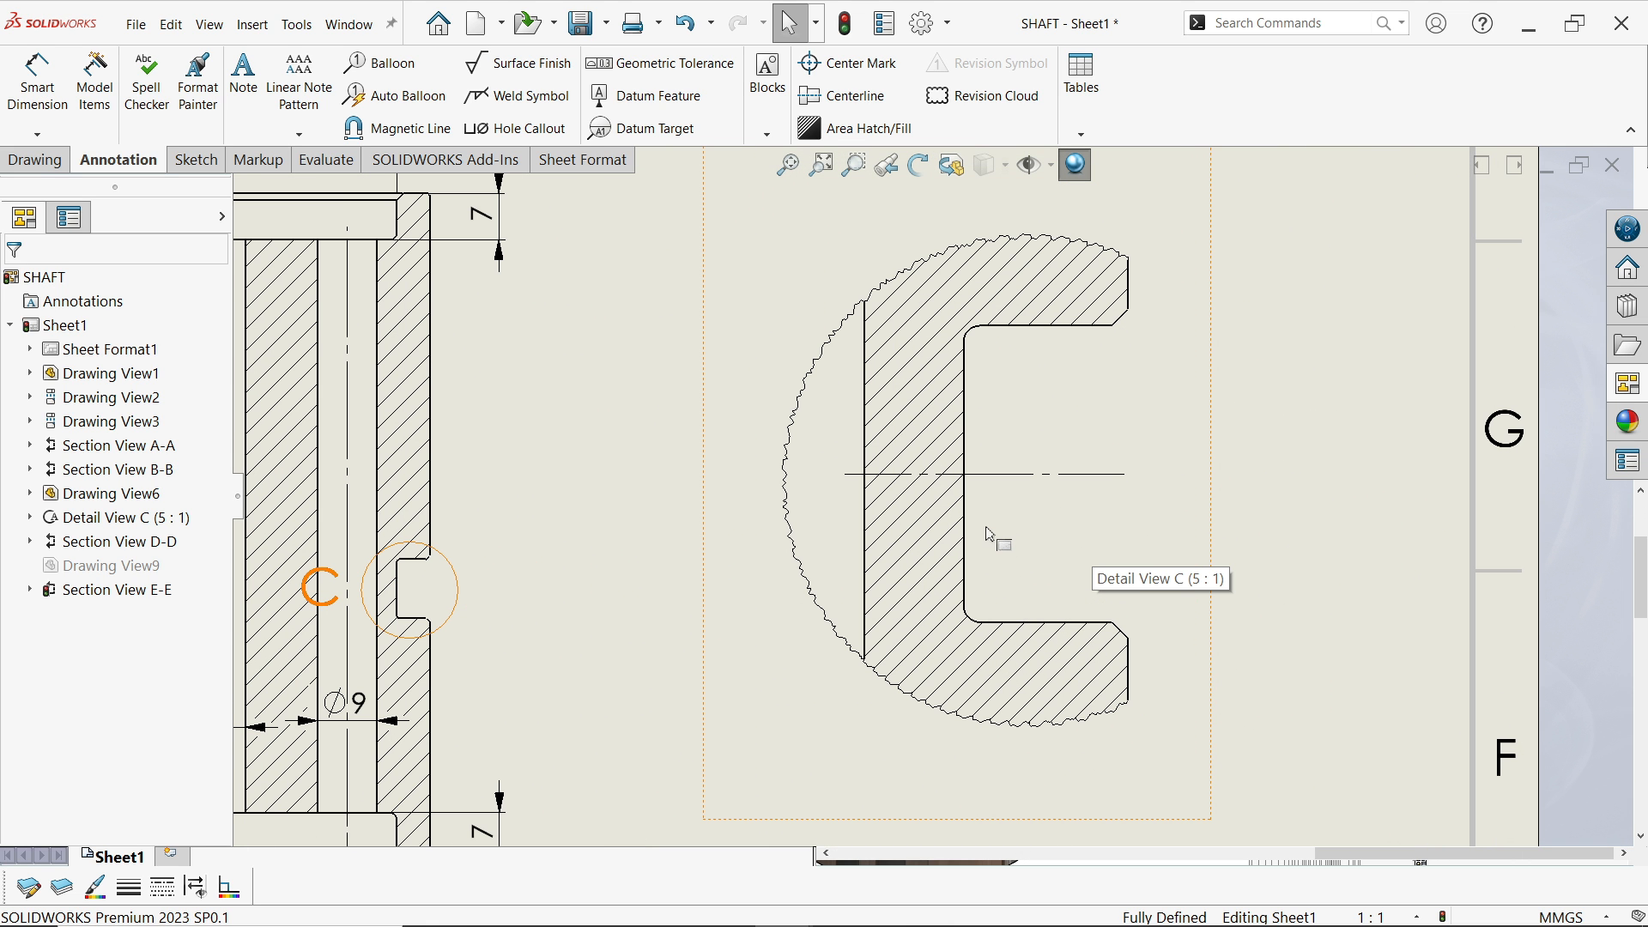
pyautogui.scroll(2, 988, 535)
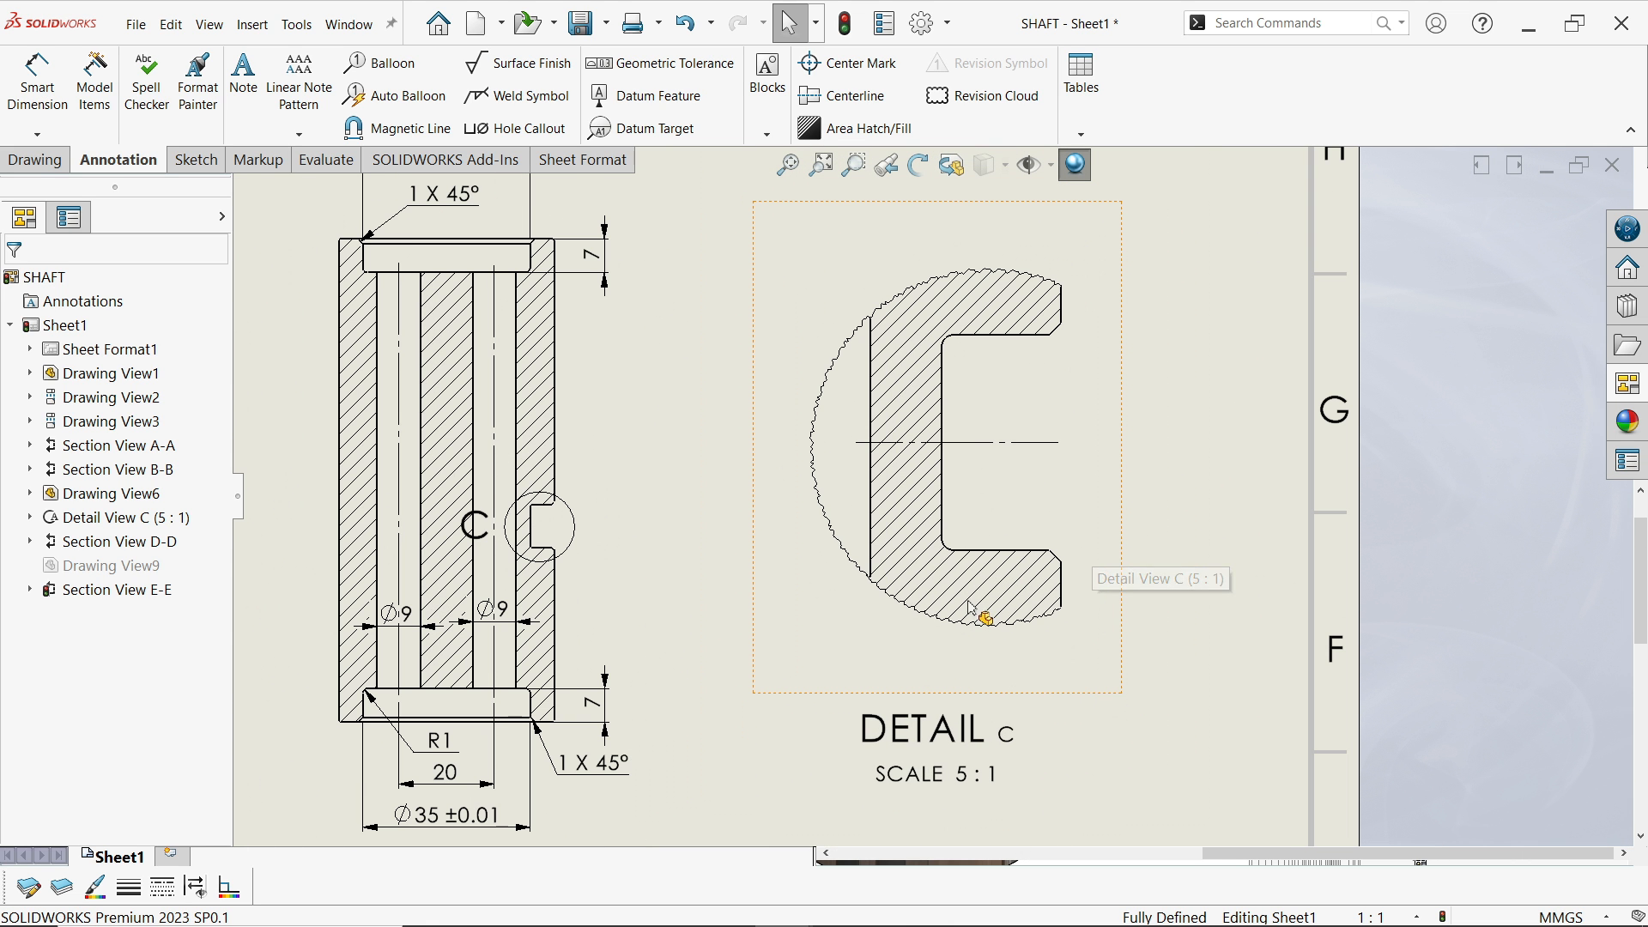
pyautogui.click(34, 93)
pyautogui.scroll(-2, 1056, 349)
pyautogui.click(1025, 365)
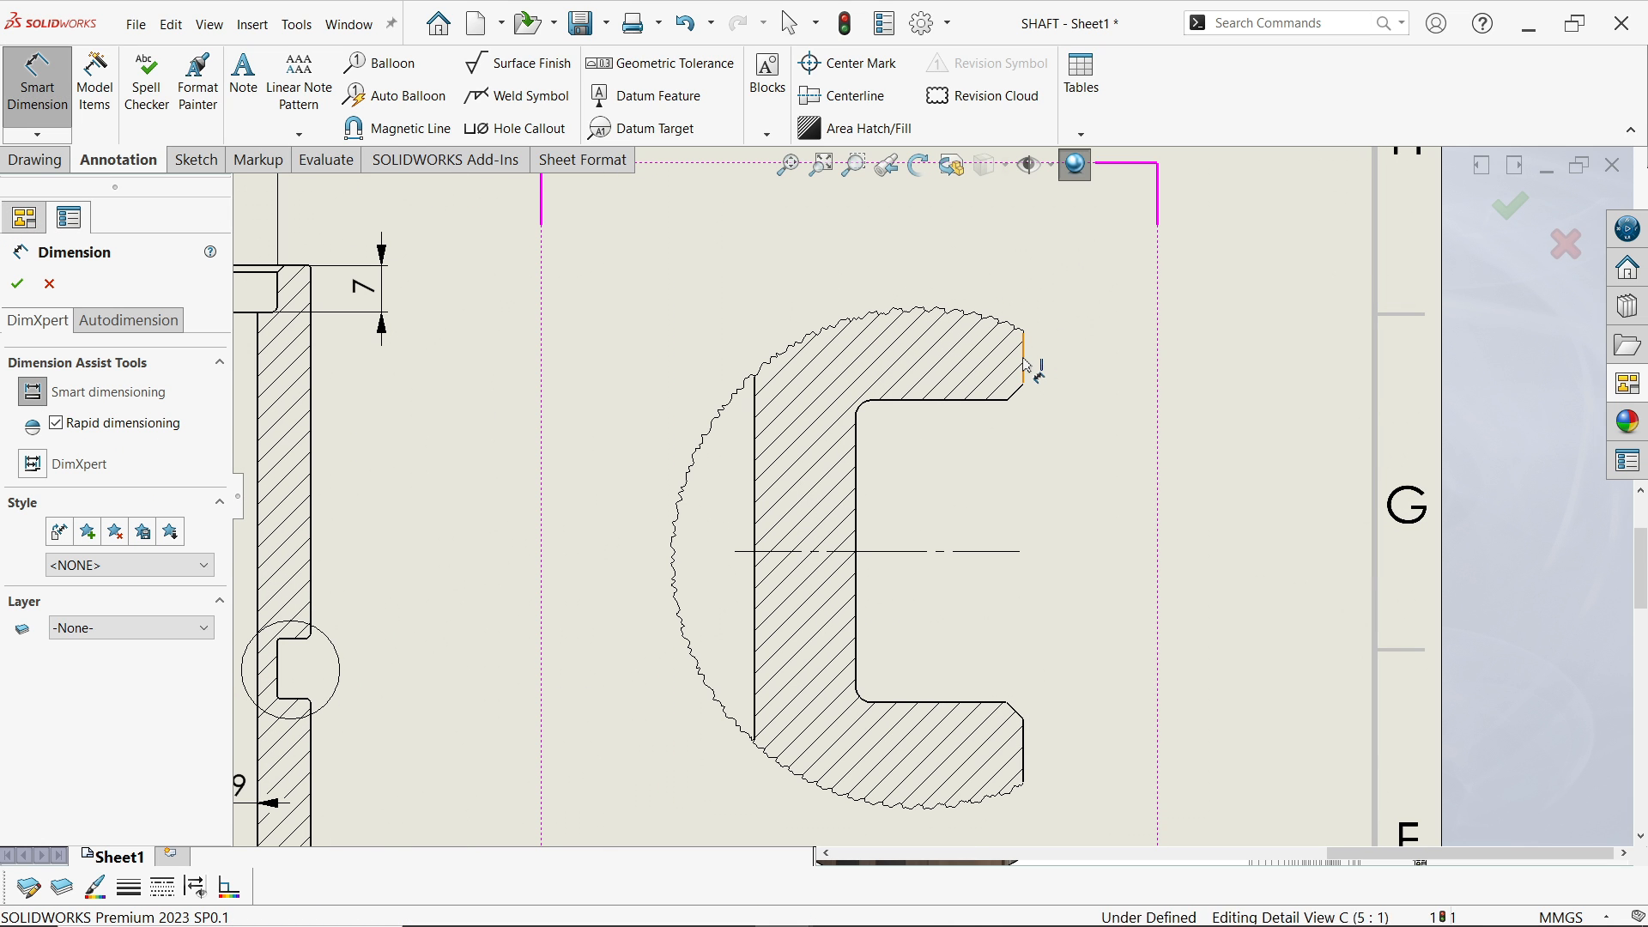
pyautogui.click(857, 460)
pyautogui.scroll(2, 859, 463)
pyautogui.scroll(1, 885, 421)
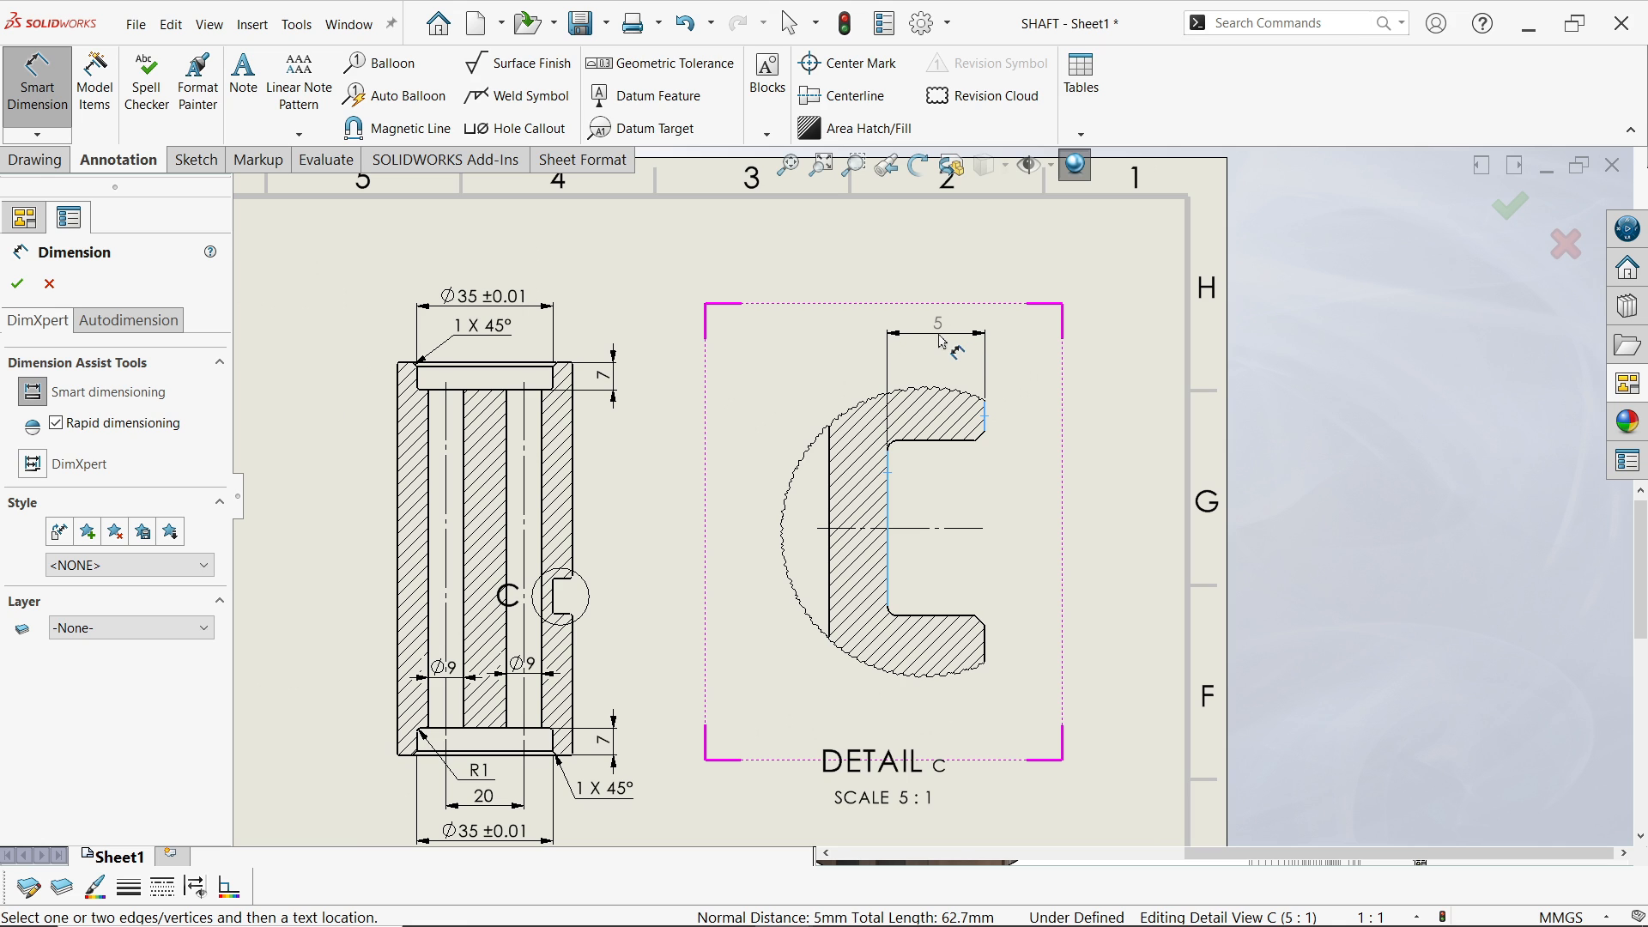
pyautogui.click(943, 341)
pyautogui.scroll(-3, 889, 369)
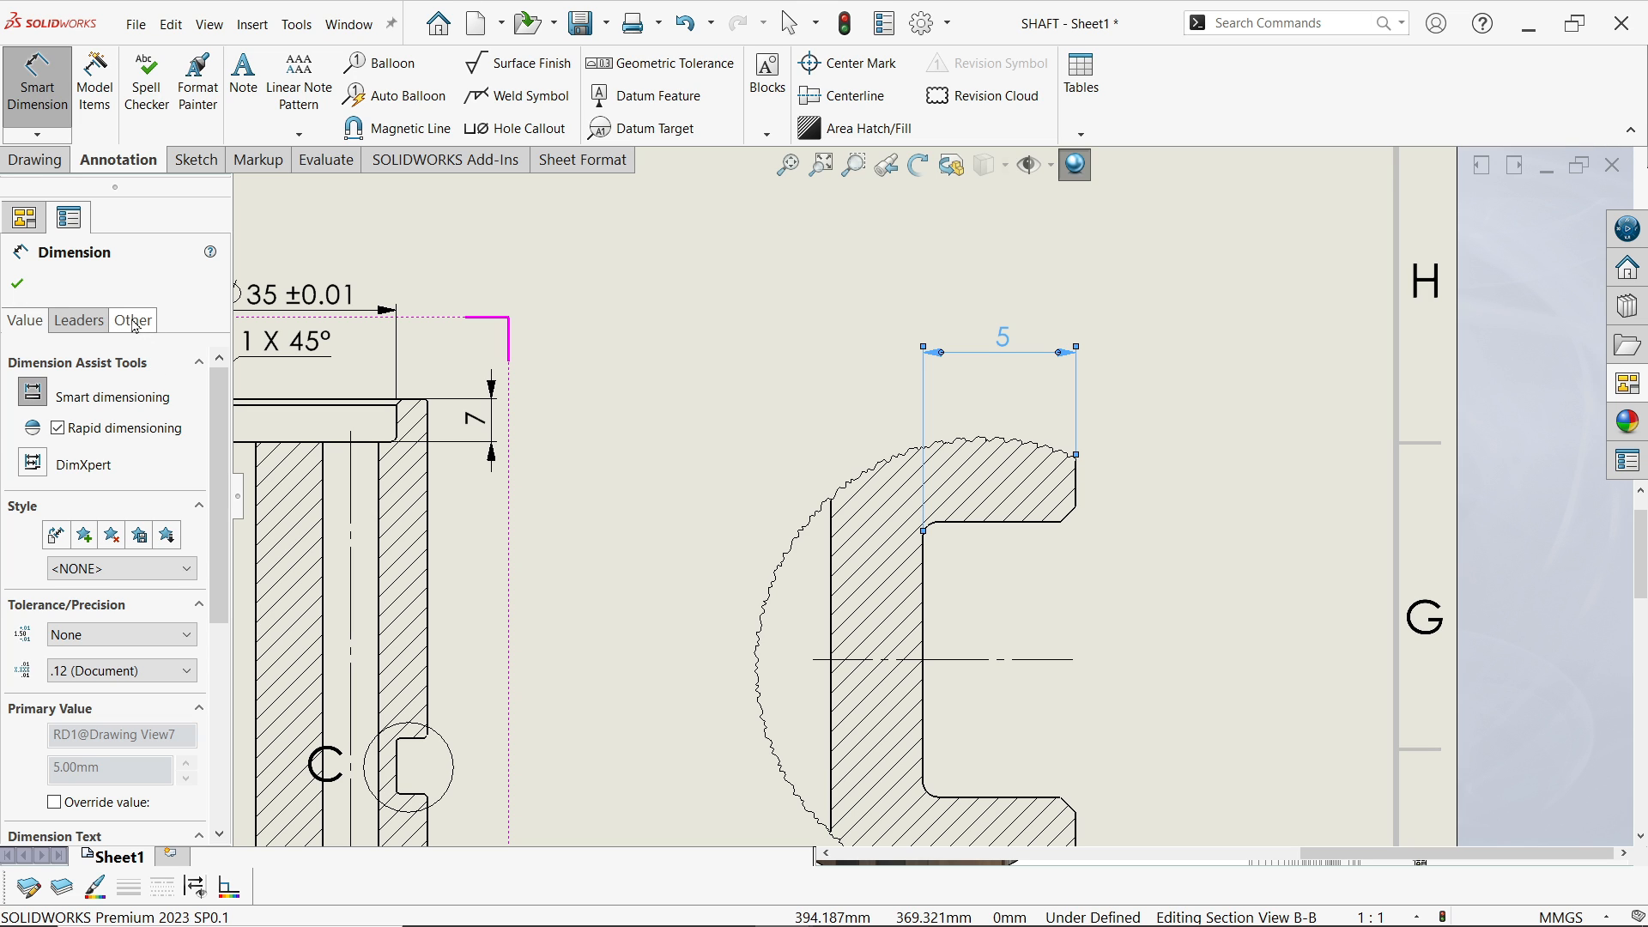
# Override the document font for the slot depth dimension and set its text height to 4 mm
pyautogui.click(134, 323)
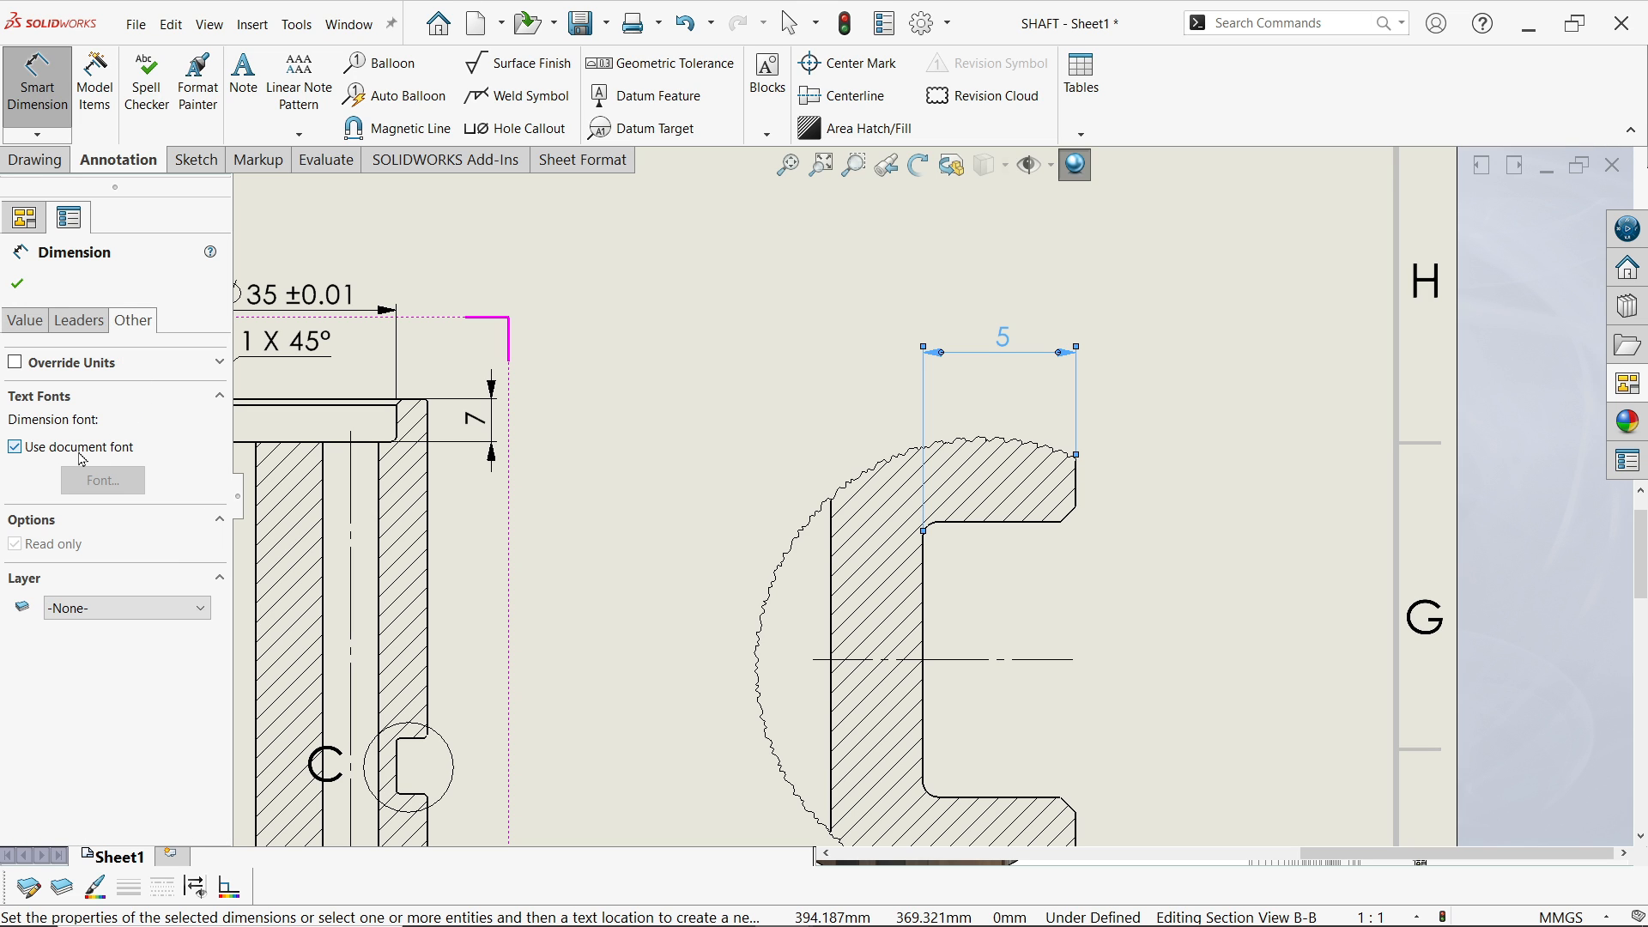
pyautogui.click(96, 482)
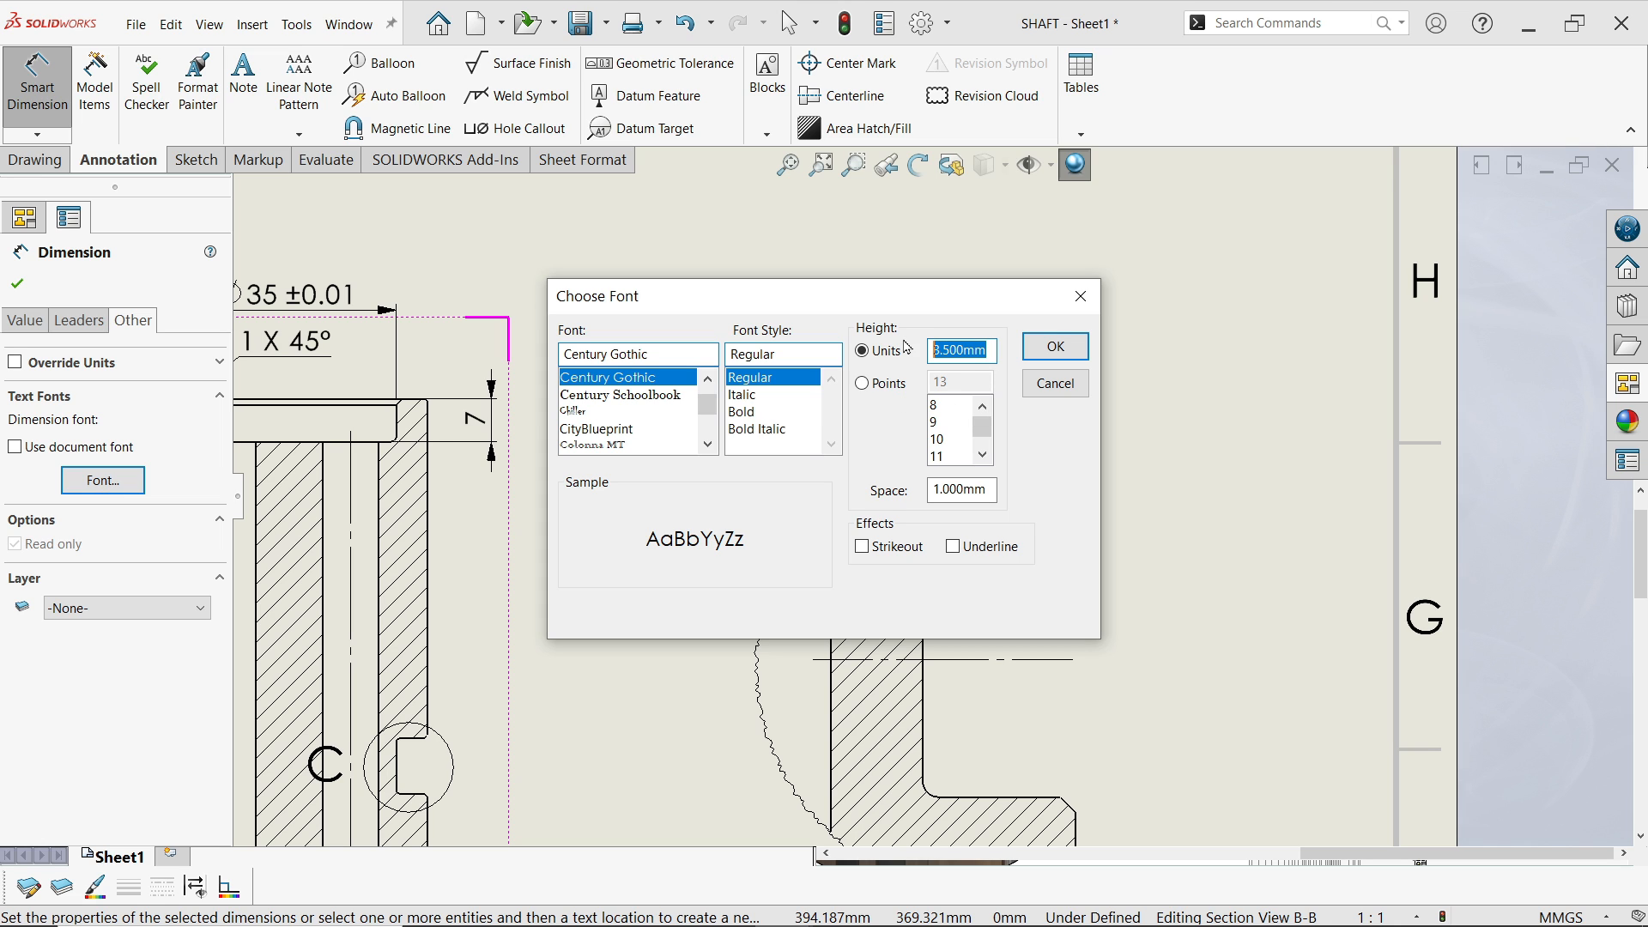
pyautogui.write('4')
pyautogui.press('Return')
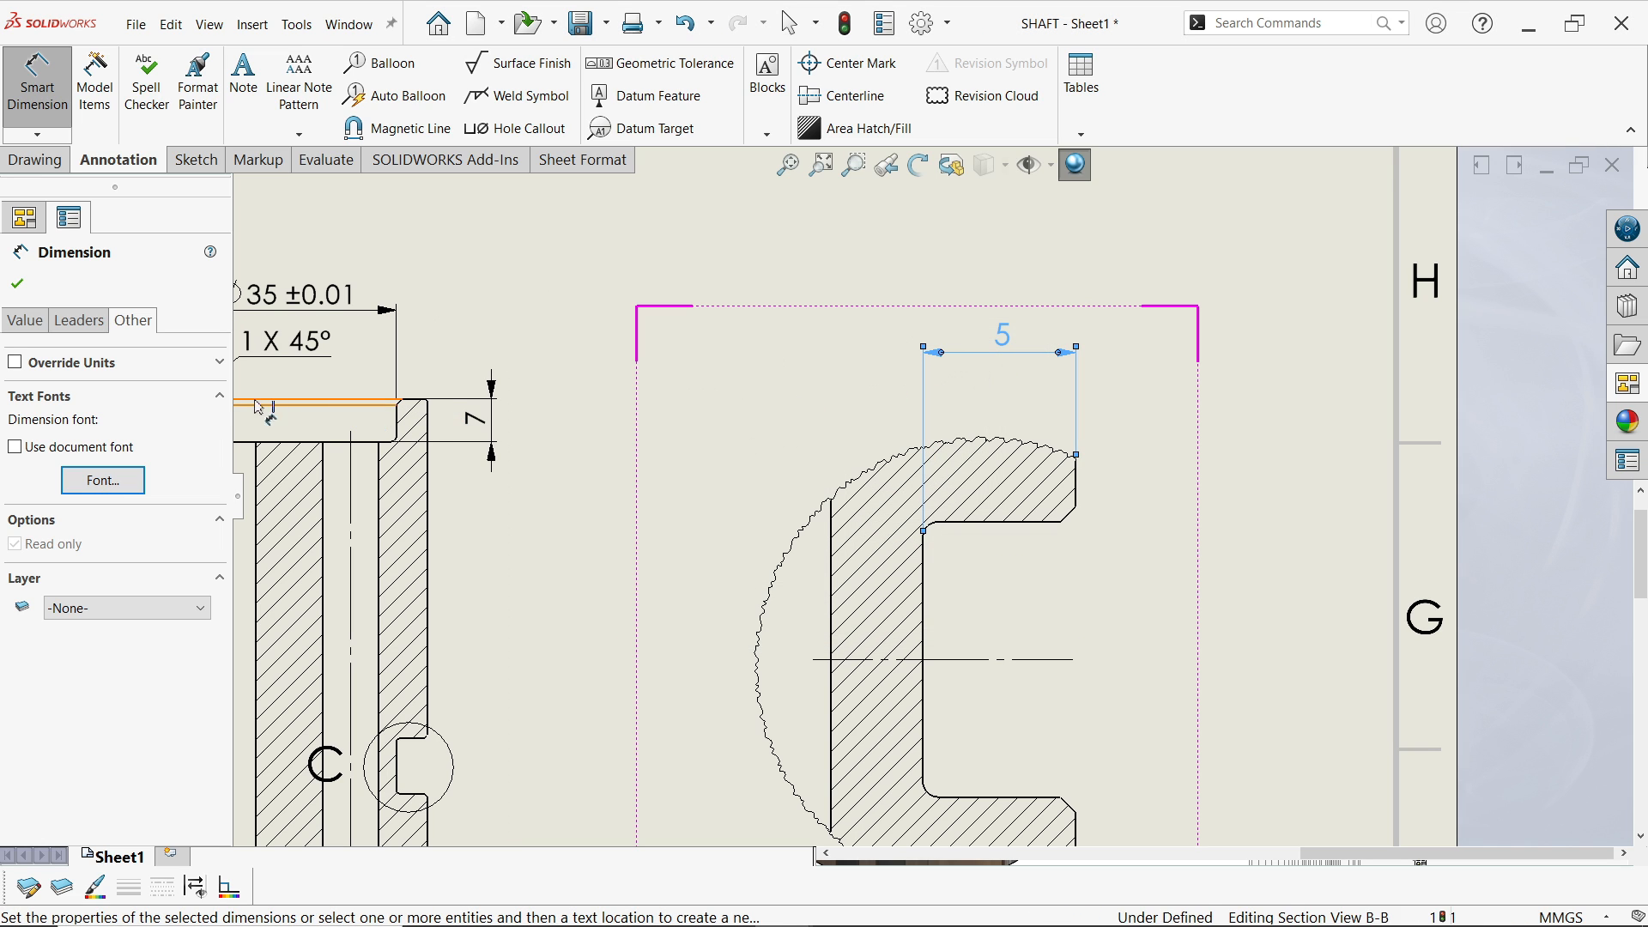
# Give the slot depth dimension a bilateral tolerance with an upper limit of +0.1 mm and set its arrows inside
pyautogui.click(26, 321)
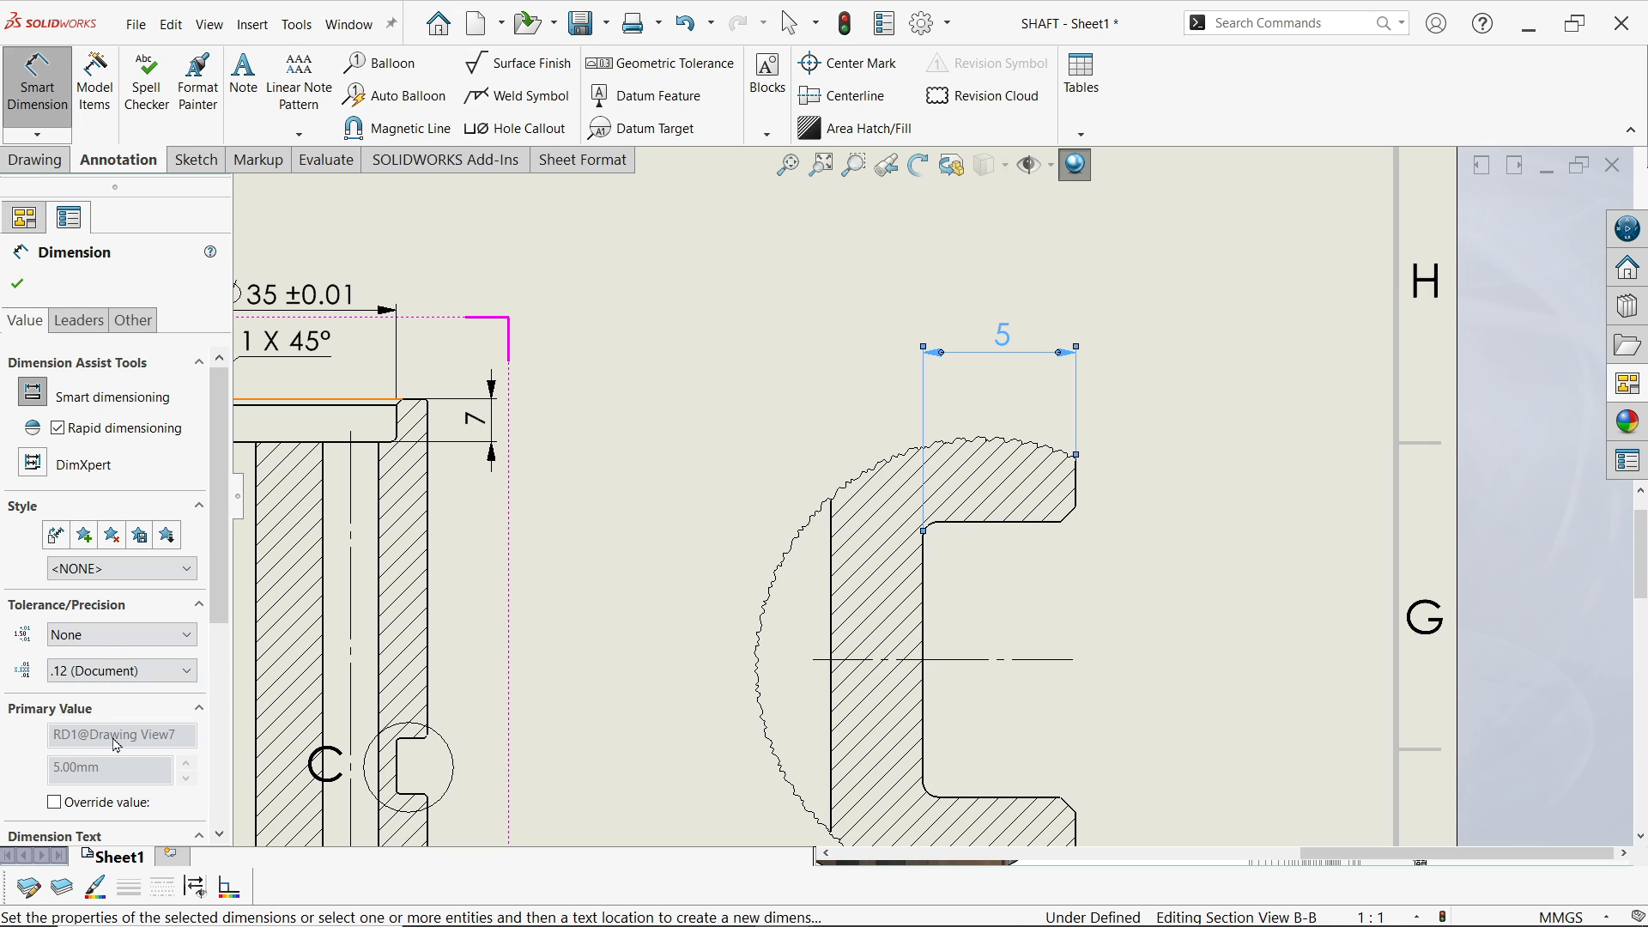
pyautogui.click(75, 637)
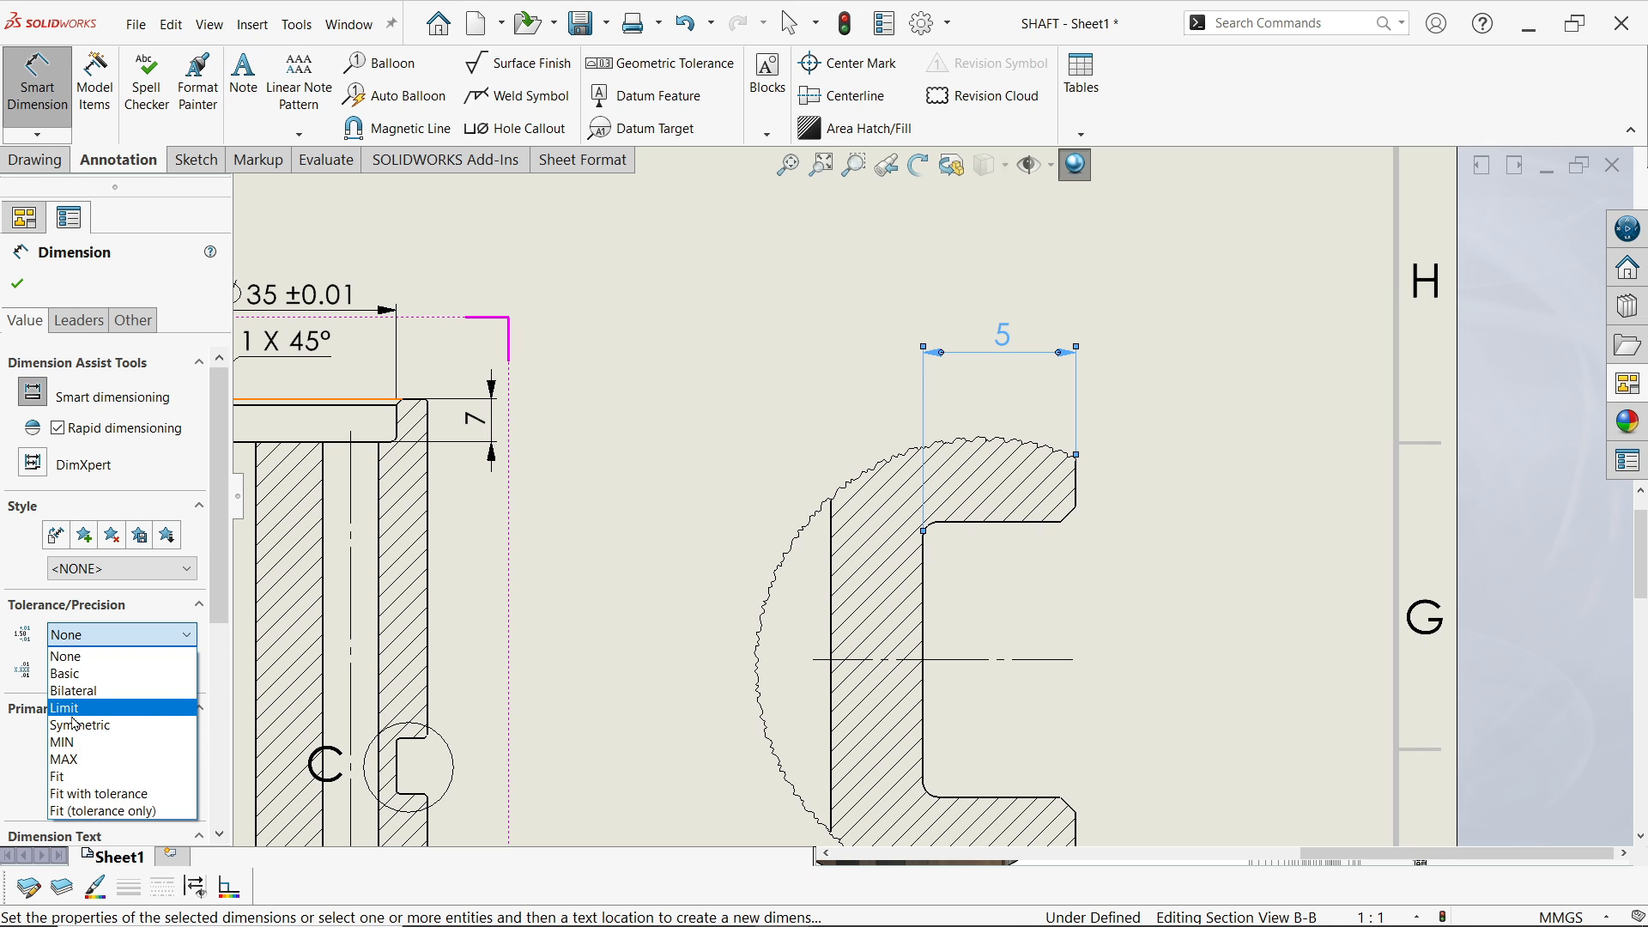
pyautogui.click(94, 691)
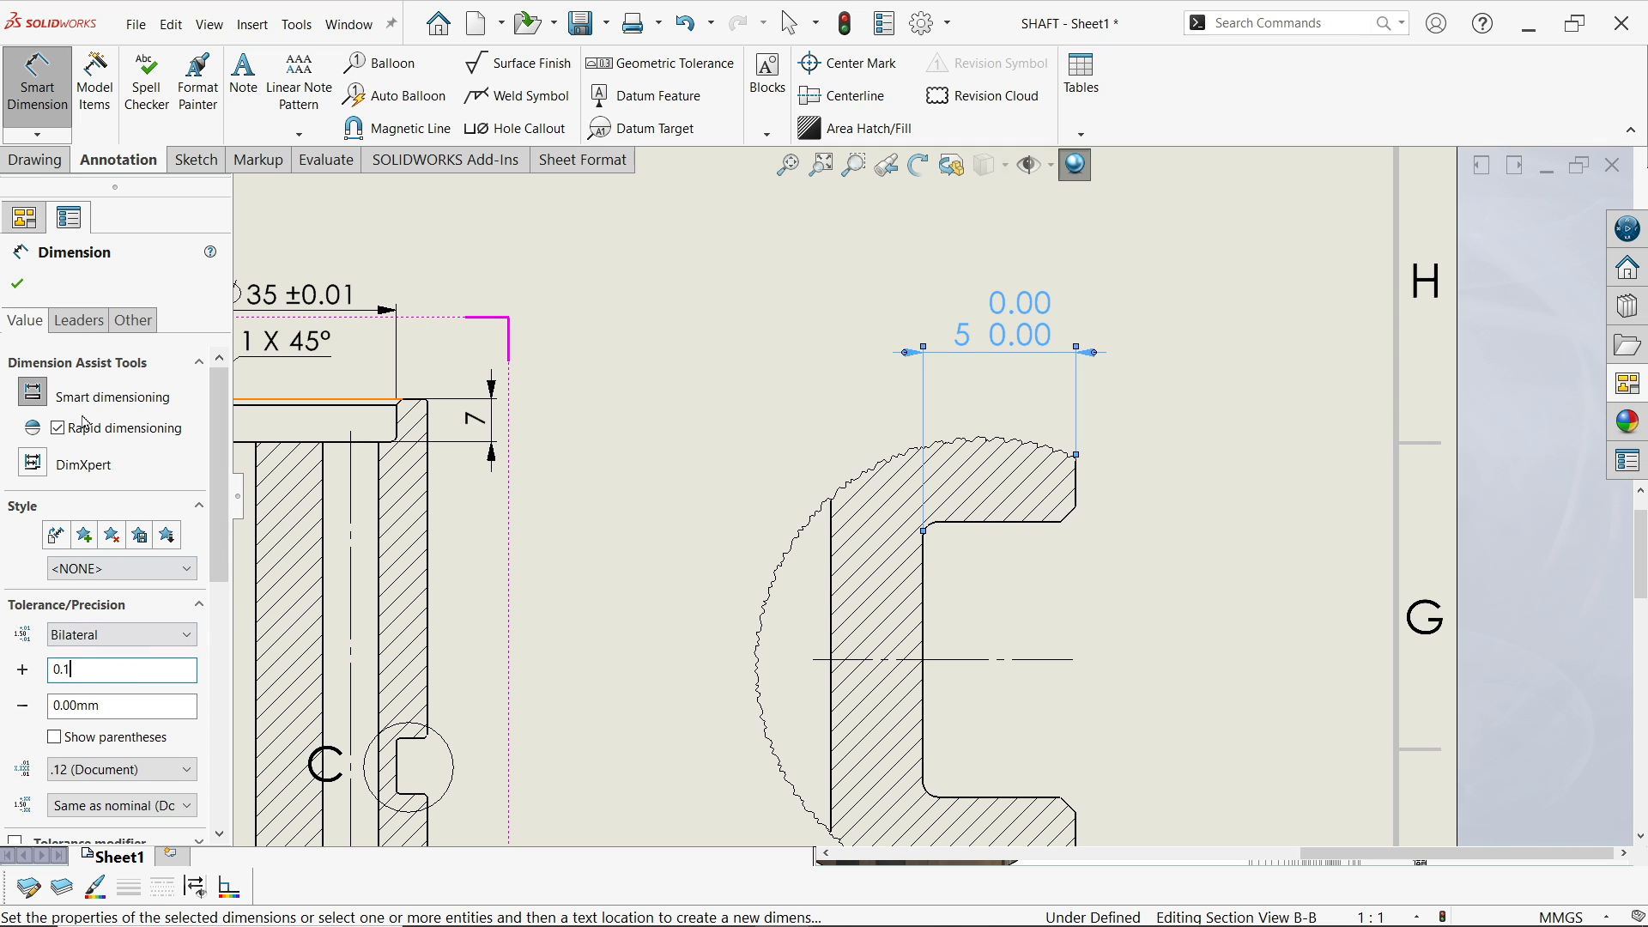
pyautogui.click(17, 287)
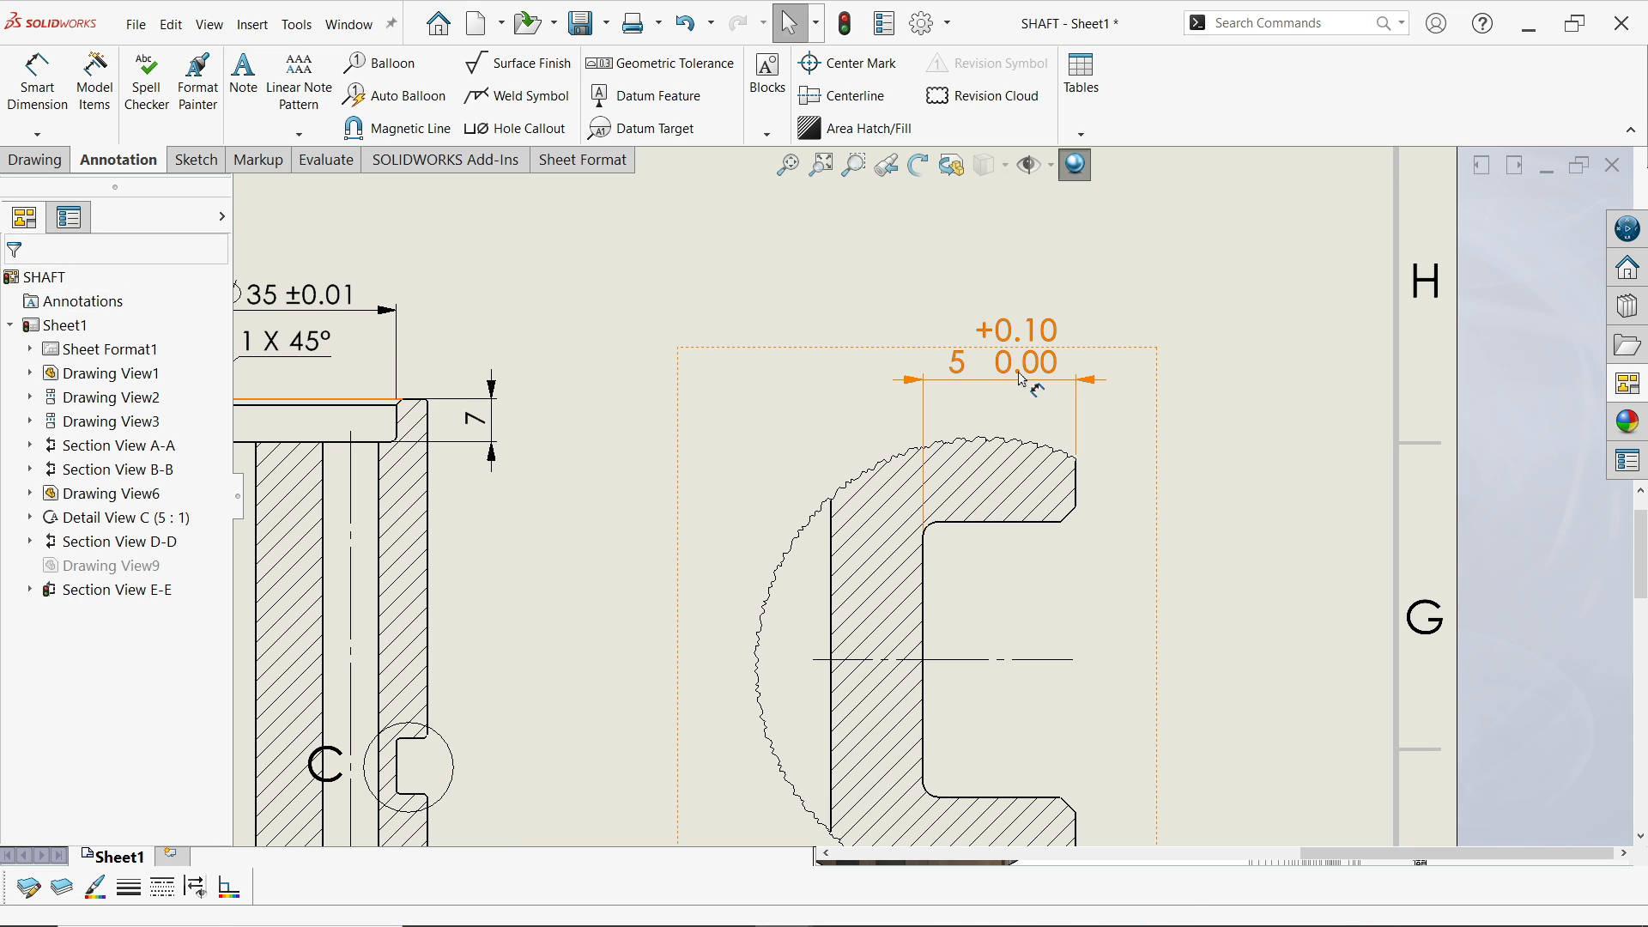
pyautogui.click(79, 320)
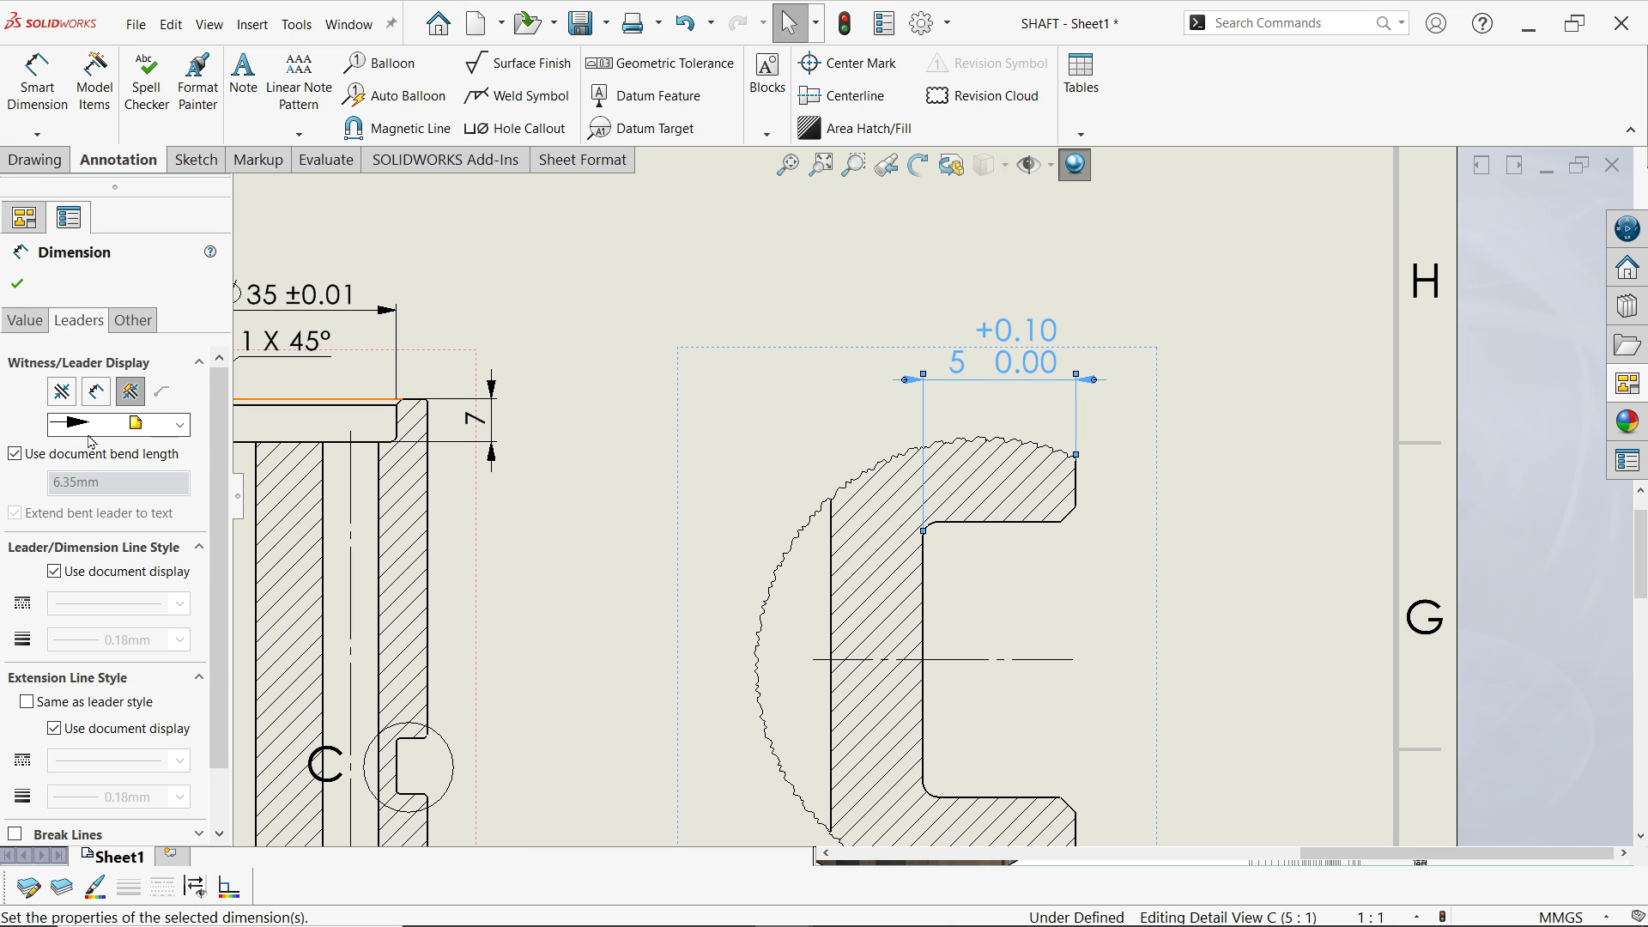
pyautogui.click(95, 400)
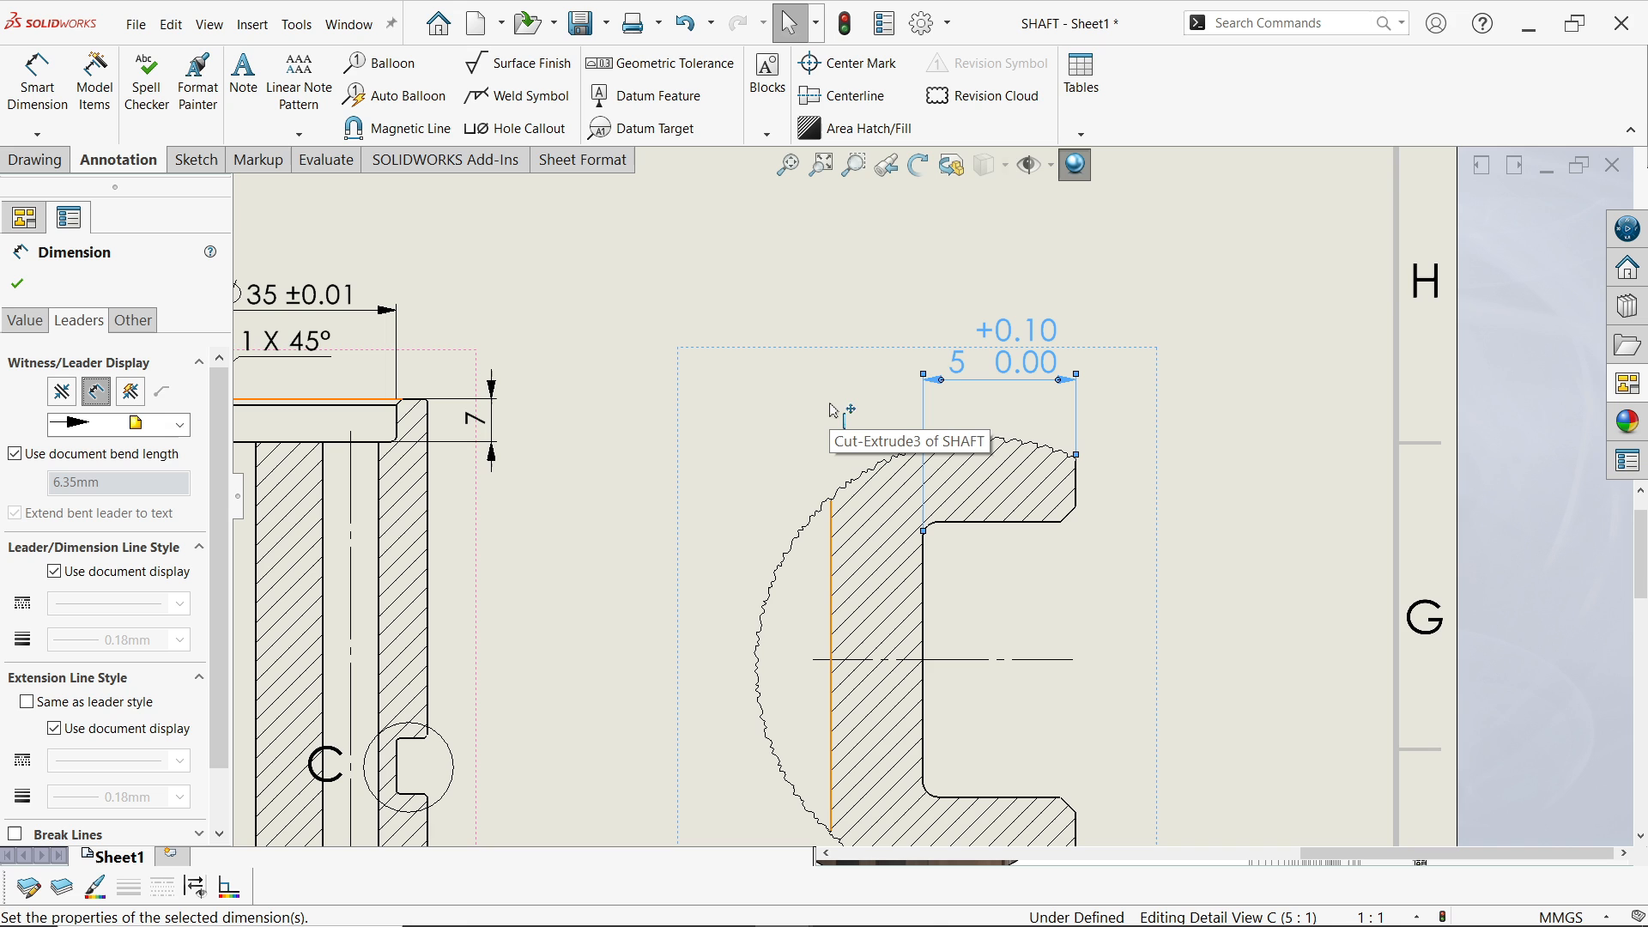
# Add a chamfer dimension to the slot's upper chamfer in Detail View C, referenced to the vertical outer edge and placed outside the profile
pyautogui.click(37, 134)
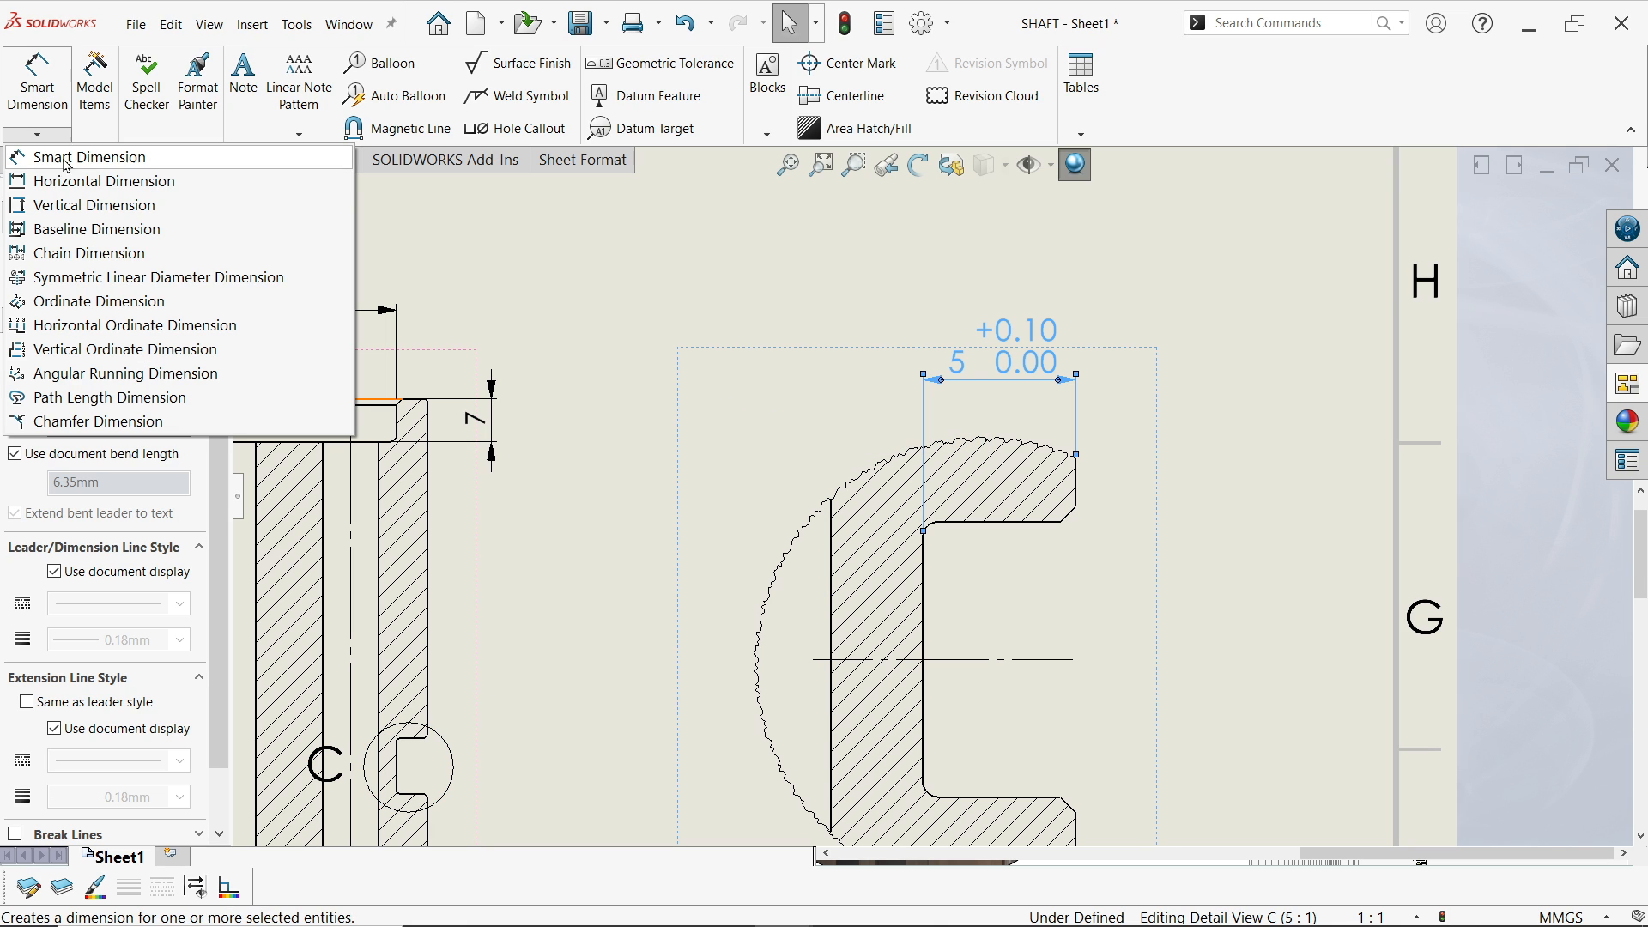
pyautogui.click(99, 422)
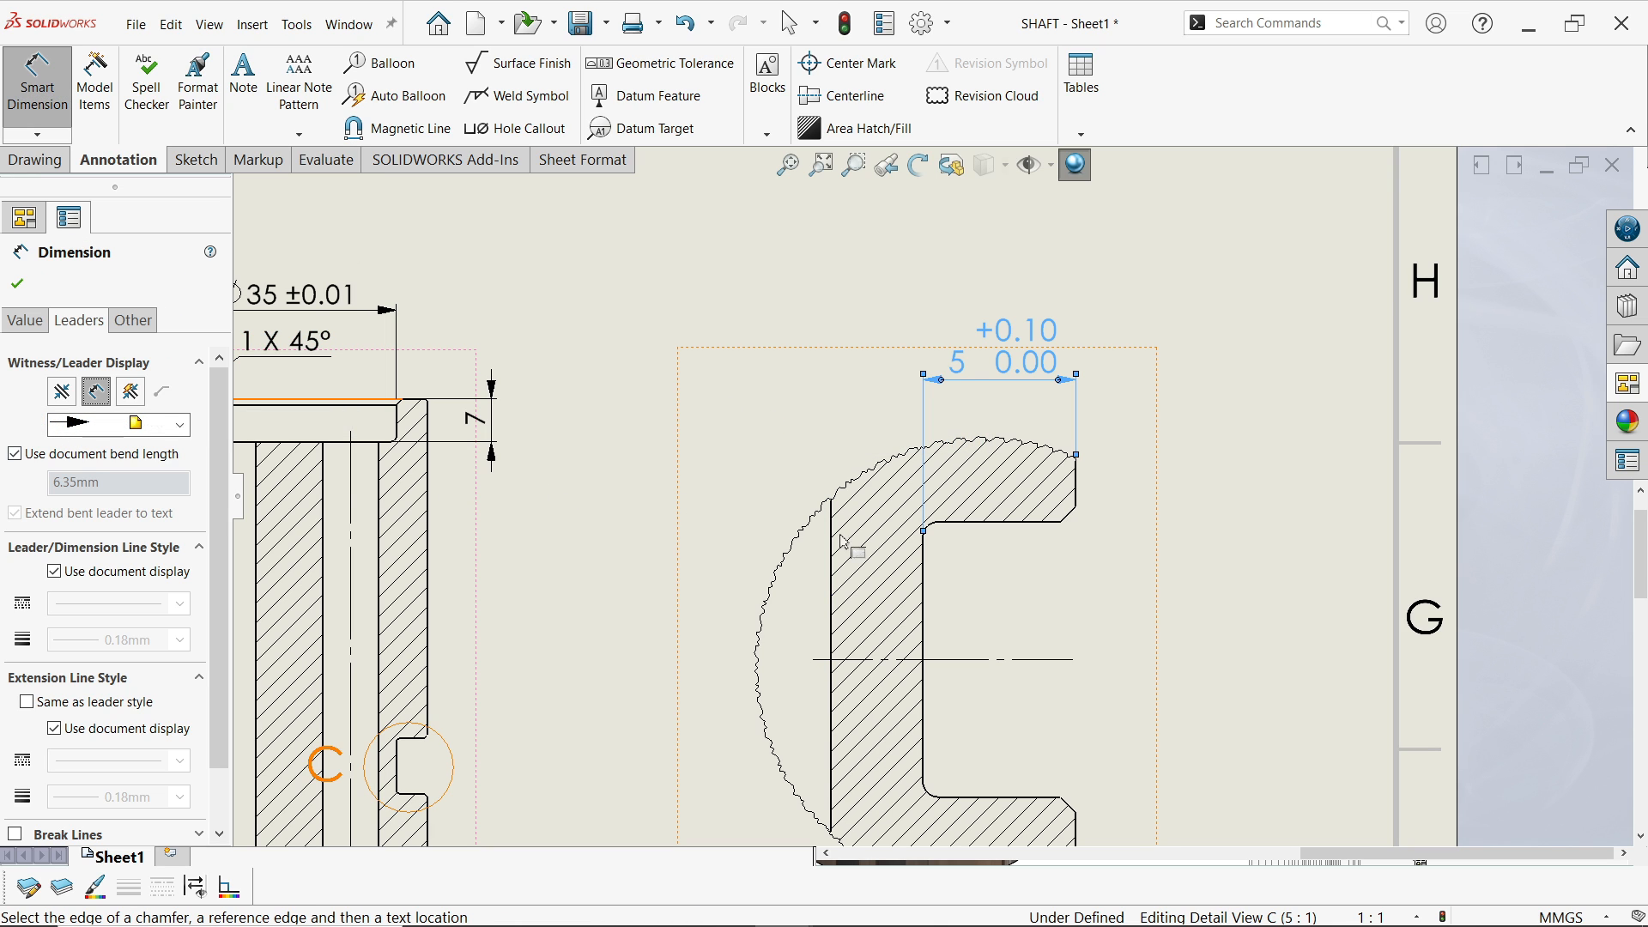
pyautogui.scroll(-4, 1168, 588)
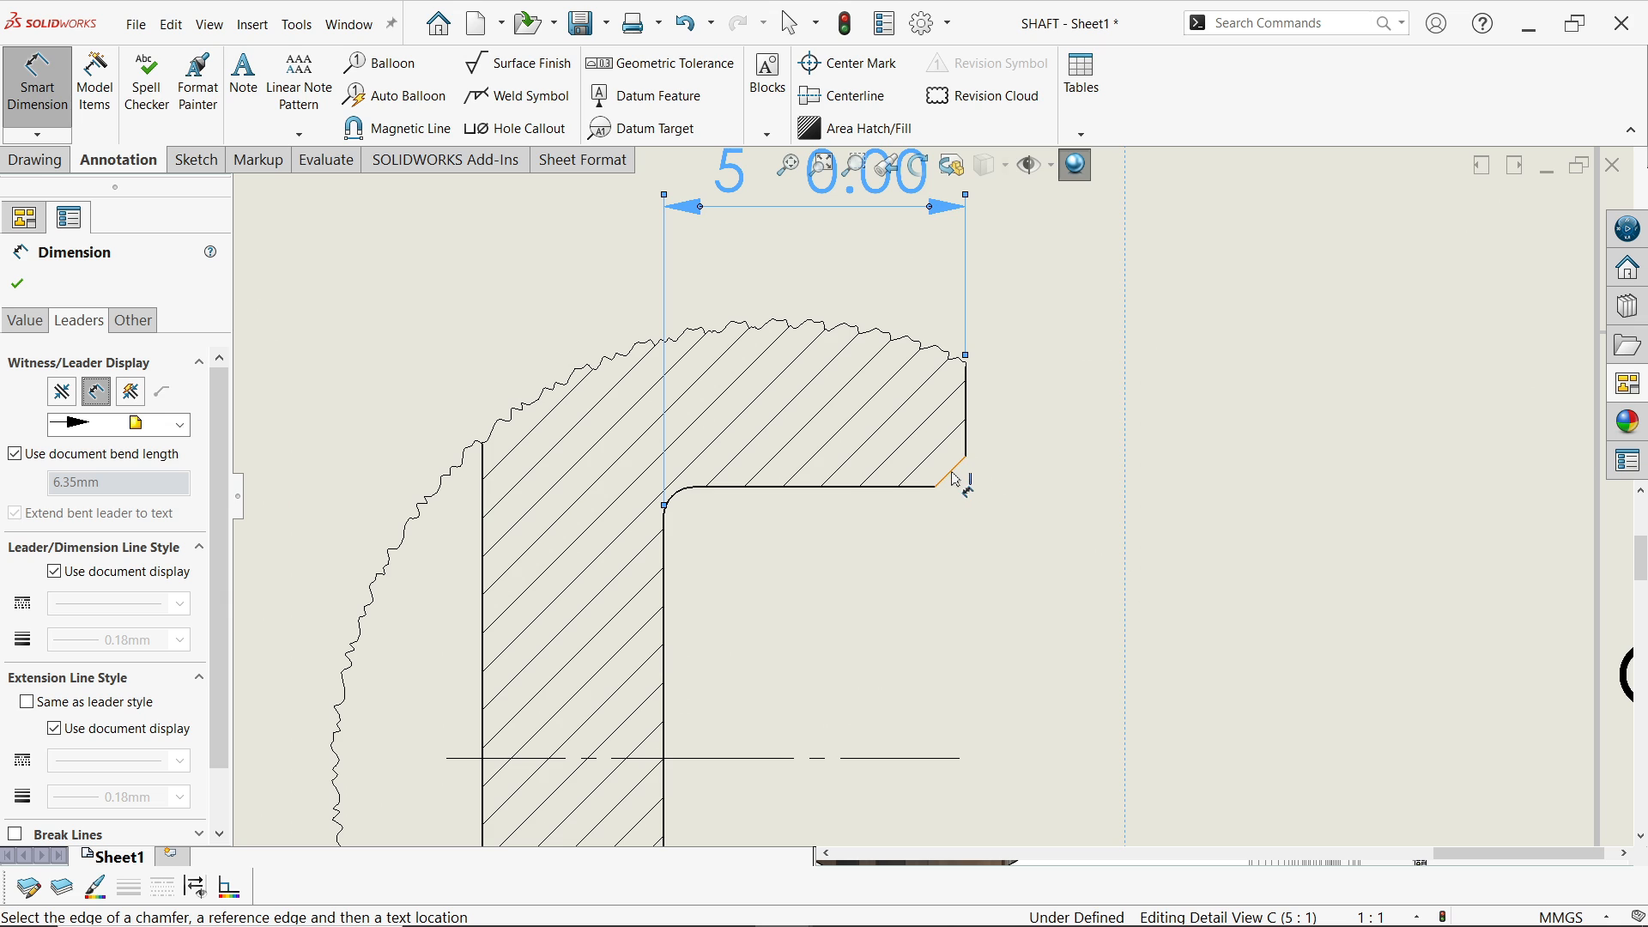
pyautogui.click(959, 480)
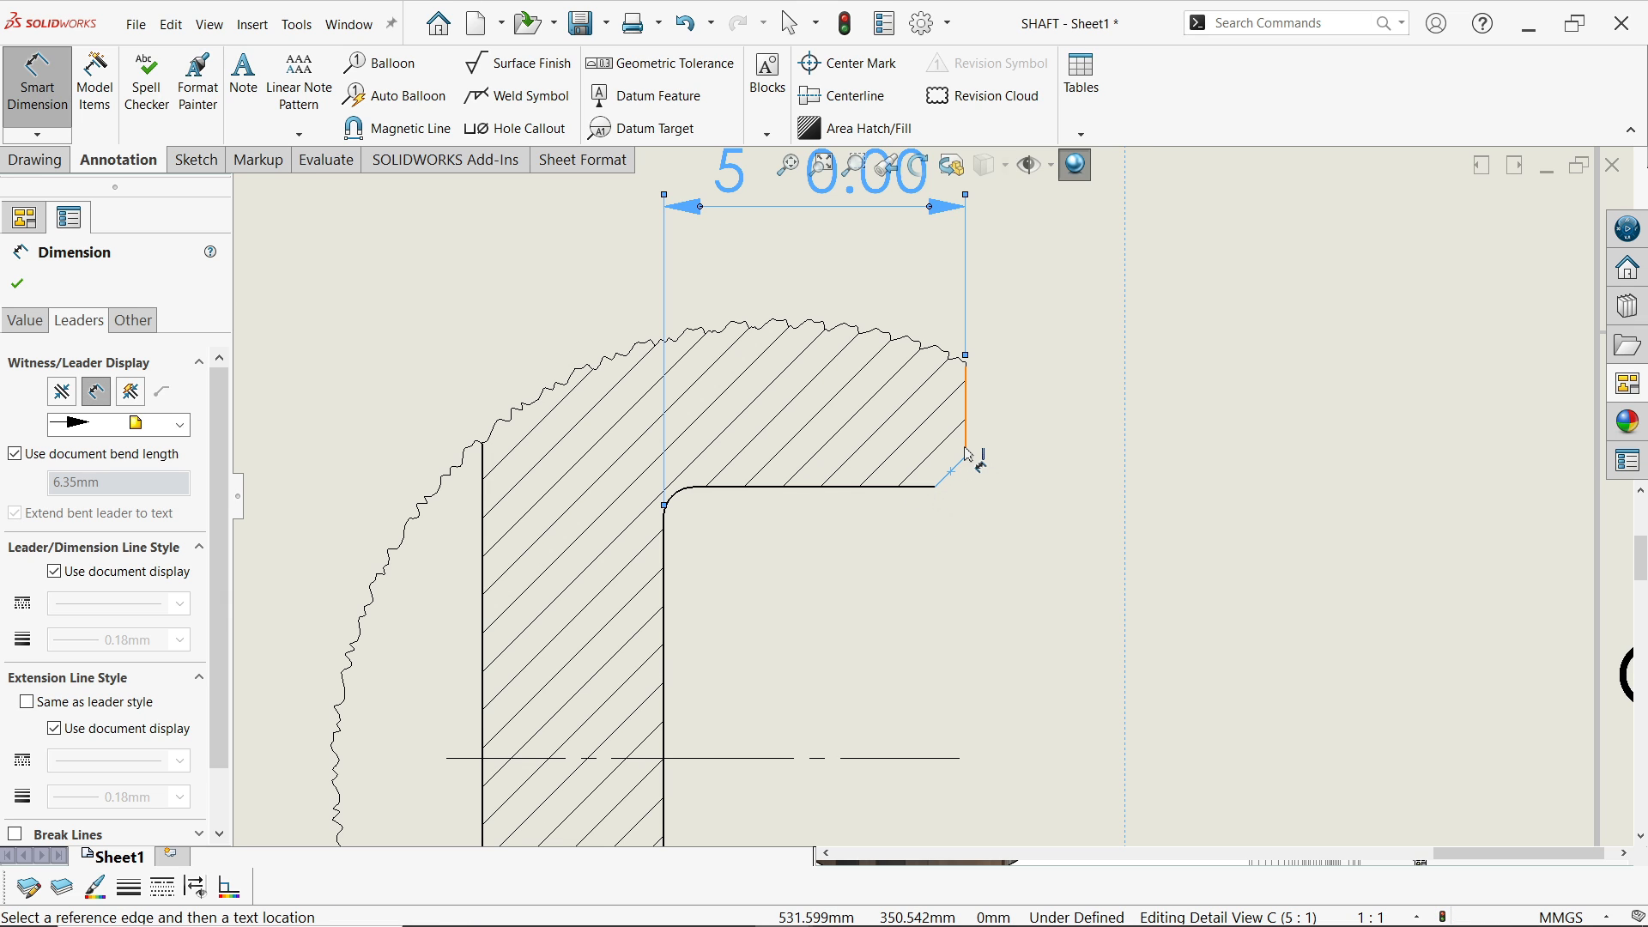
pyautogui.click(967, 452)
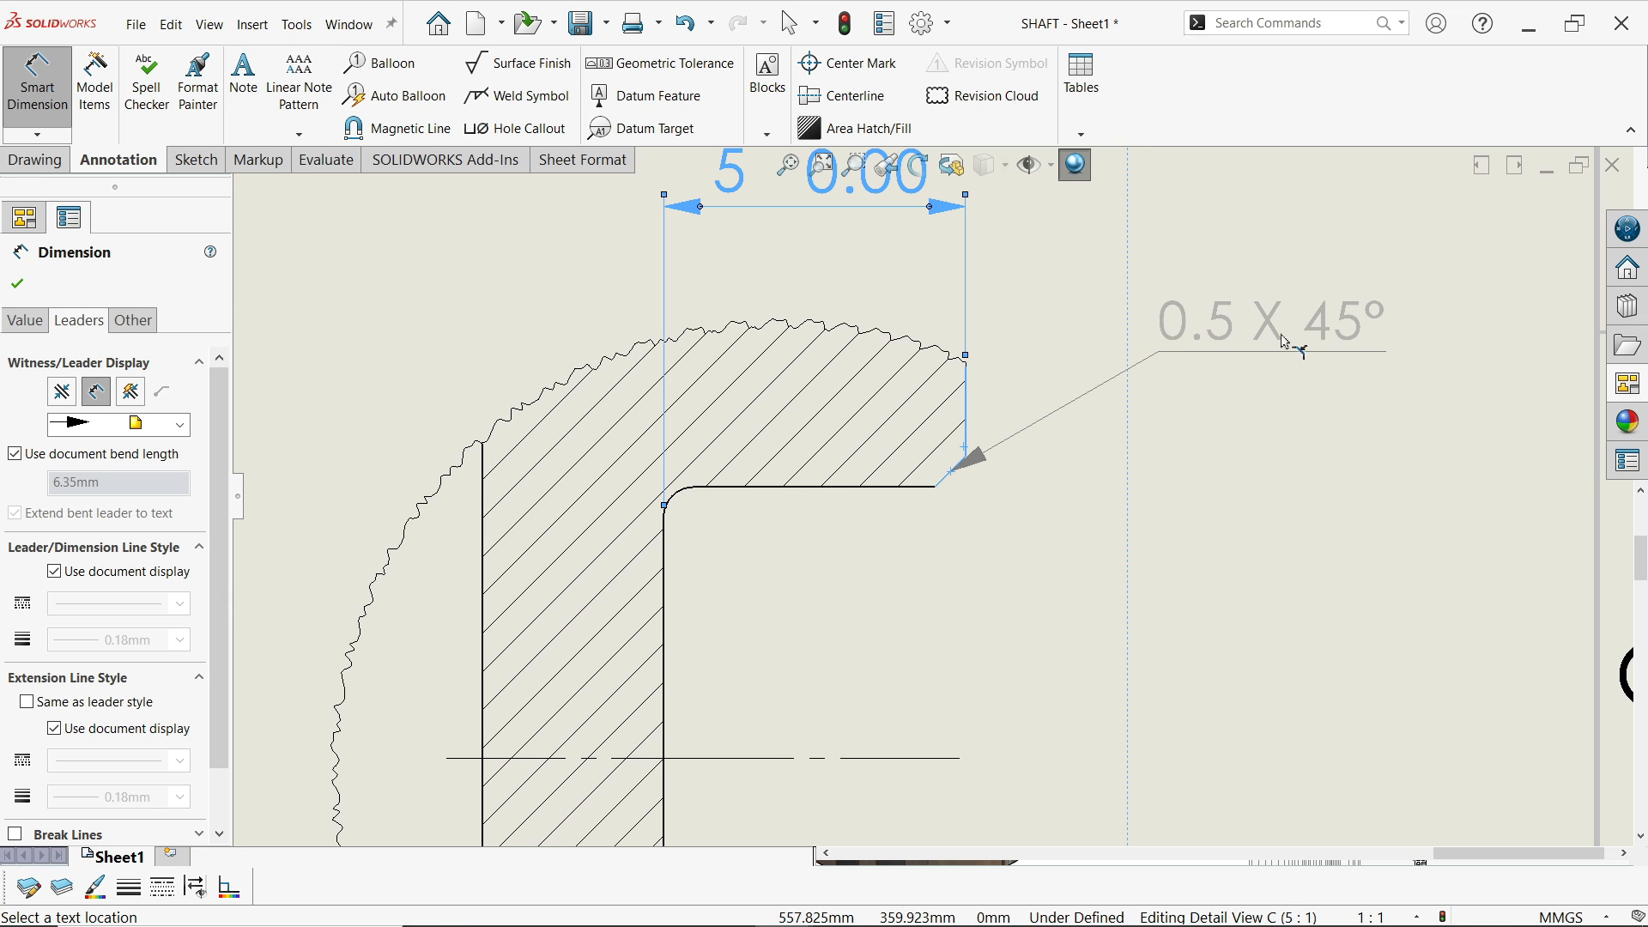
pyautogui.click(1285, 342)
# Add a chamfer dimension to the slot's lower chamfer in Detail View C, referenced to the slot's lower horizontal edge
pyautogui.scroll(2, 1168, 401)
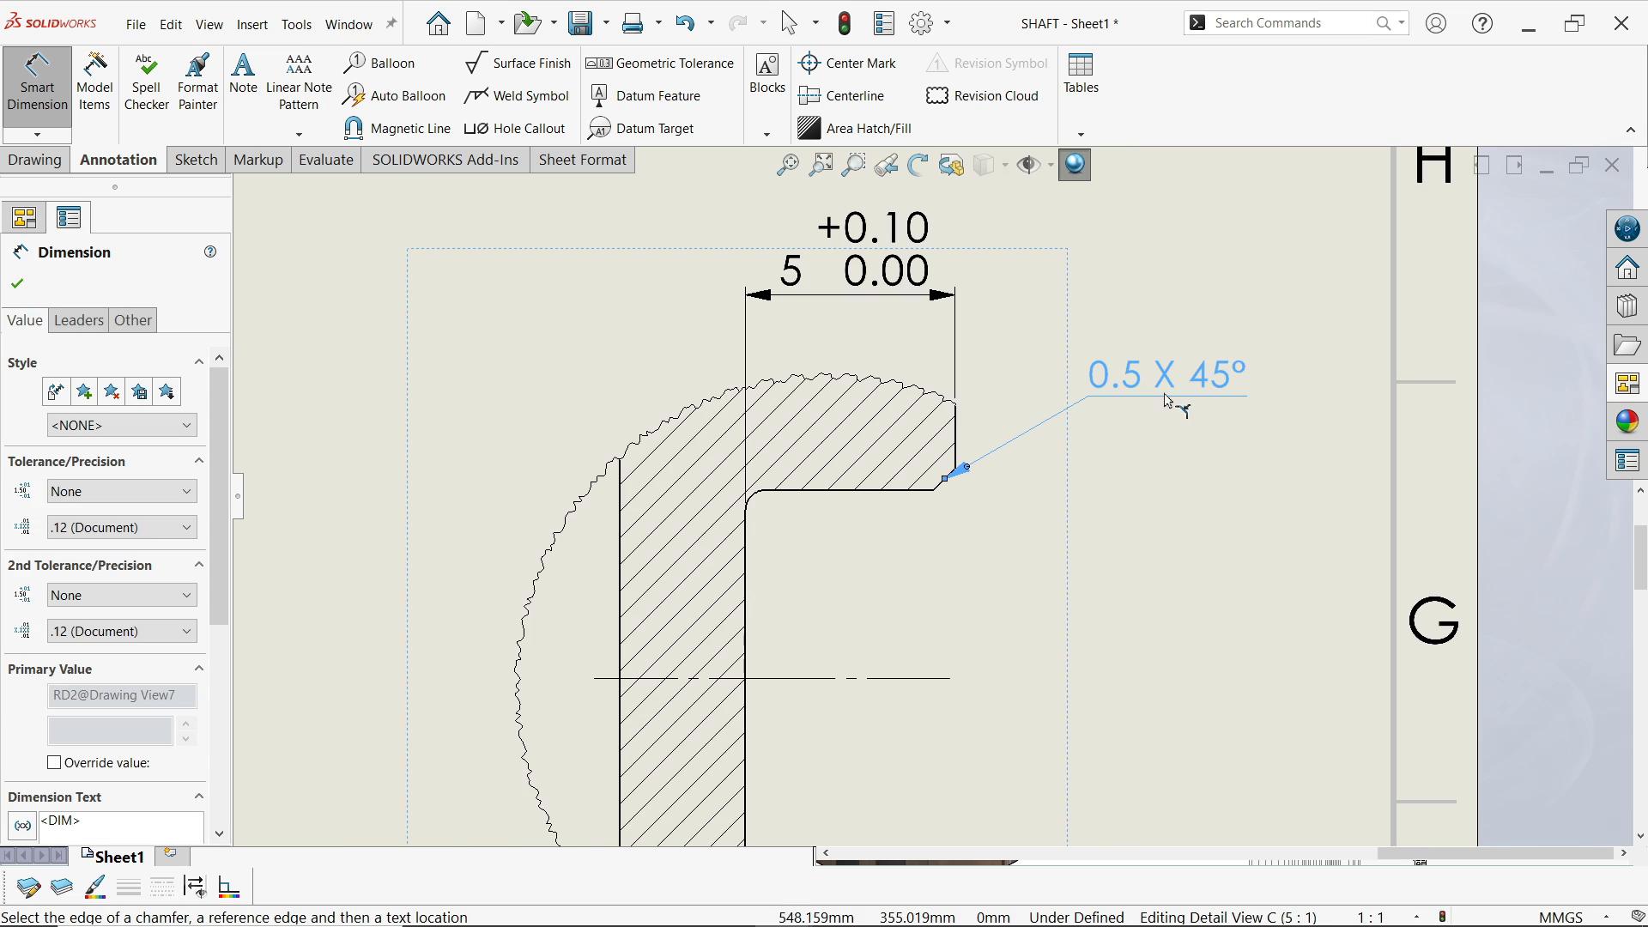
pyautogui.scroll(3, 1001, 625)
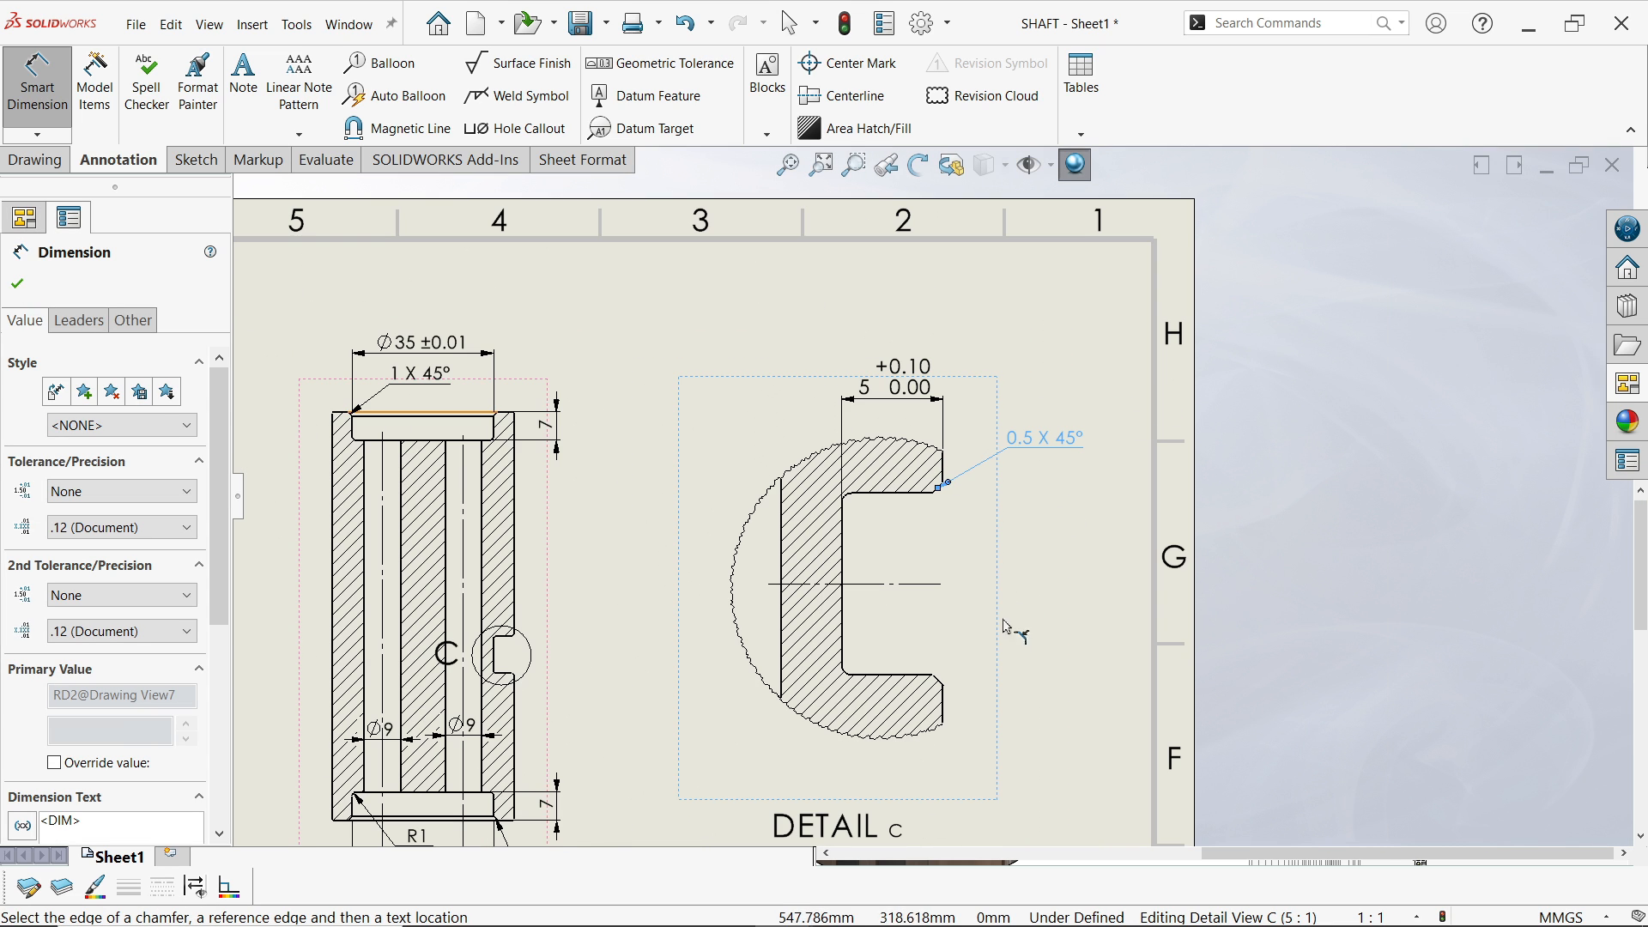
pyautogui.scroll(-4, 931, 622)
pyautogui.click(923, 611)
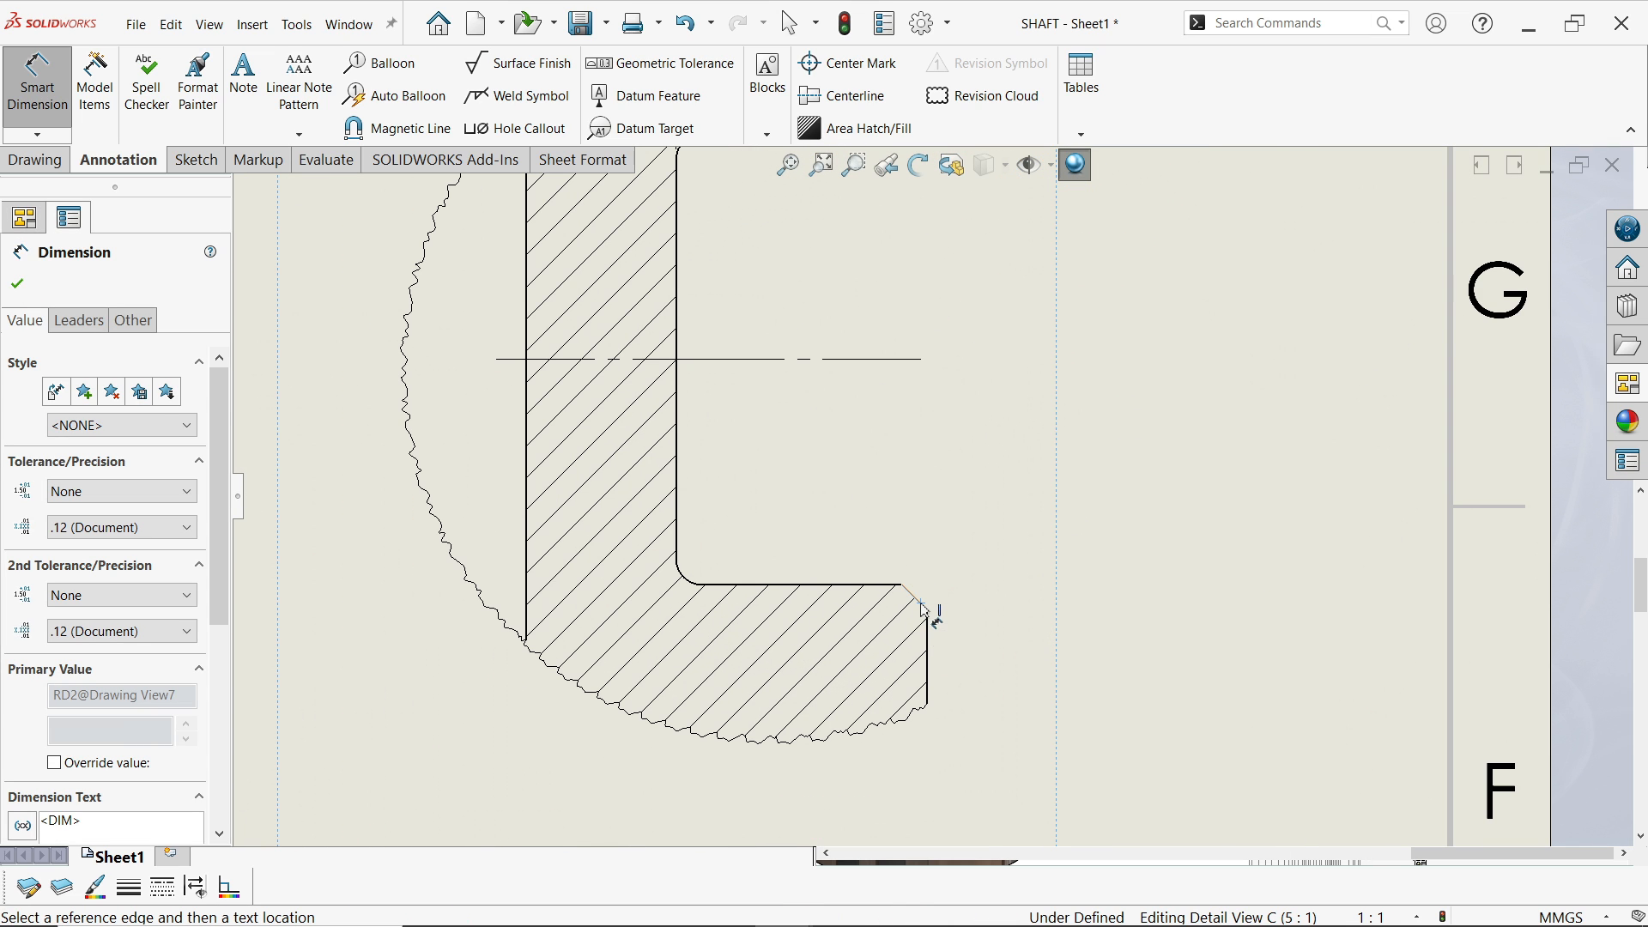
pyautogui.click(893, 586)
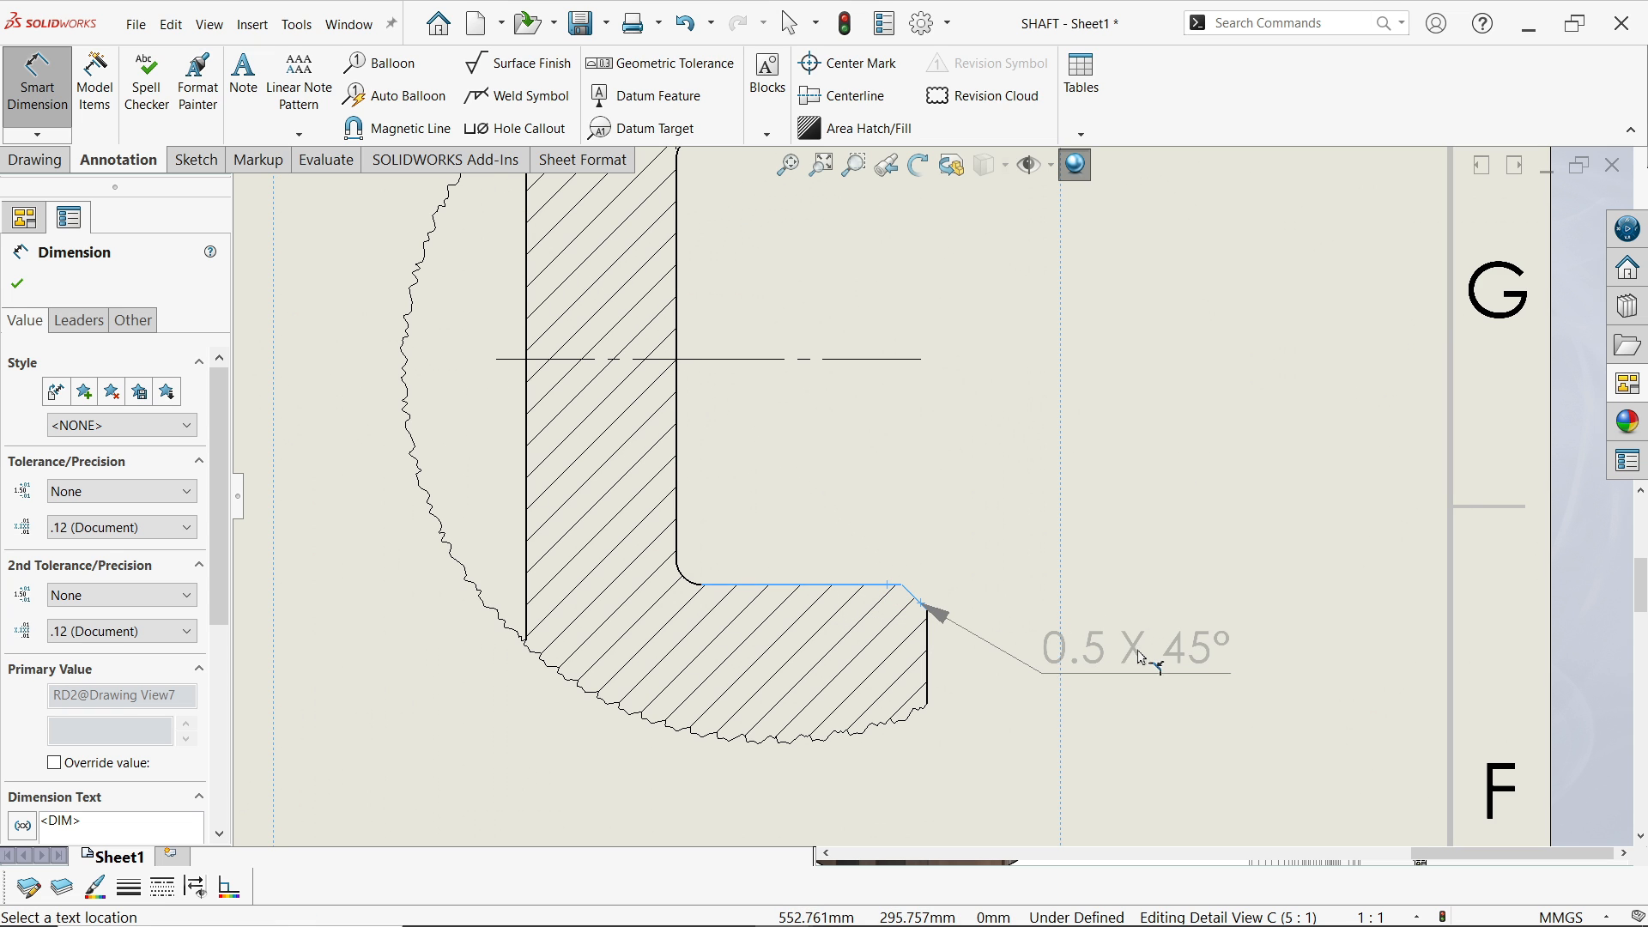
pyautogui.click(1144, 658)
# Dimension the radius of the slot's upper inner fillet in Detail View C with Smart Dimension, placing it inside the slot
pyautogui.scroll(4, 975, 581)
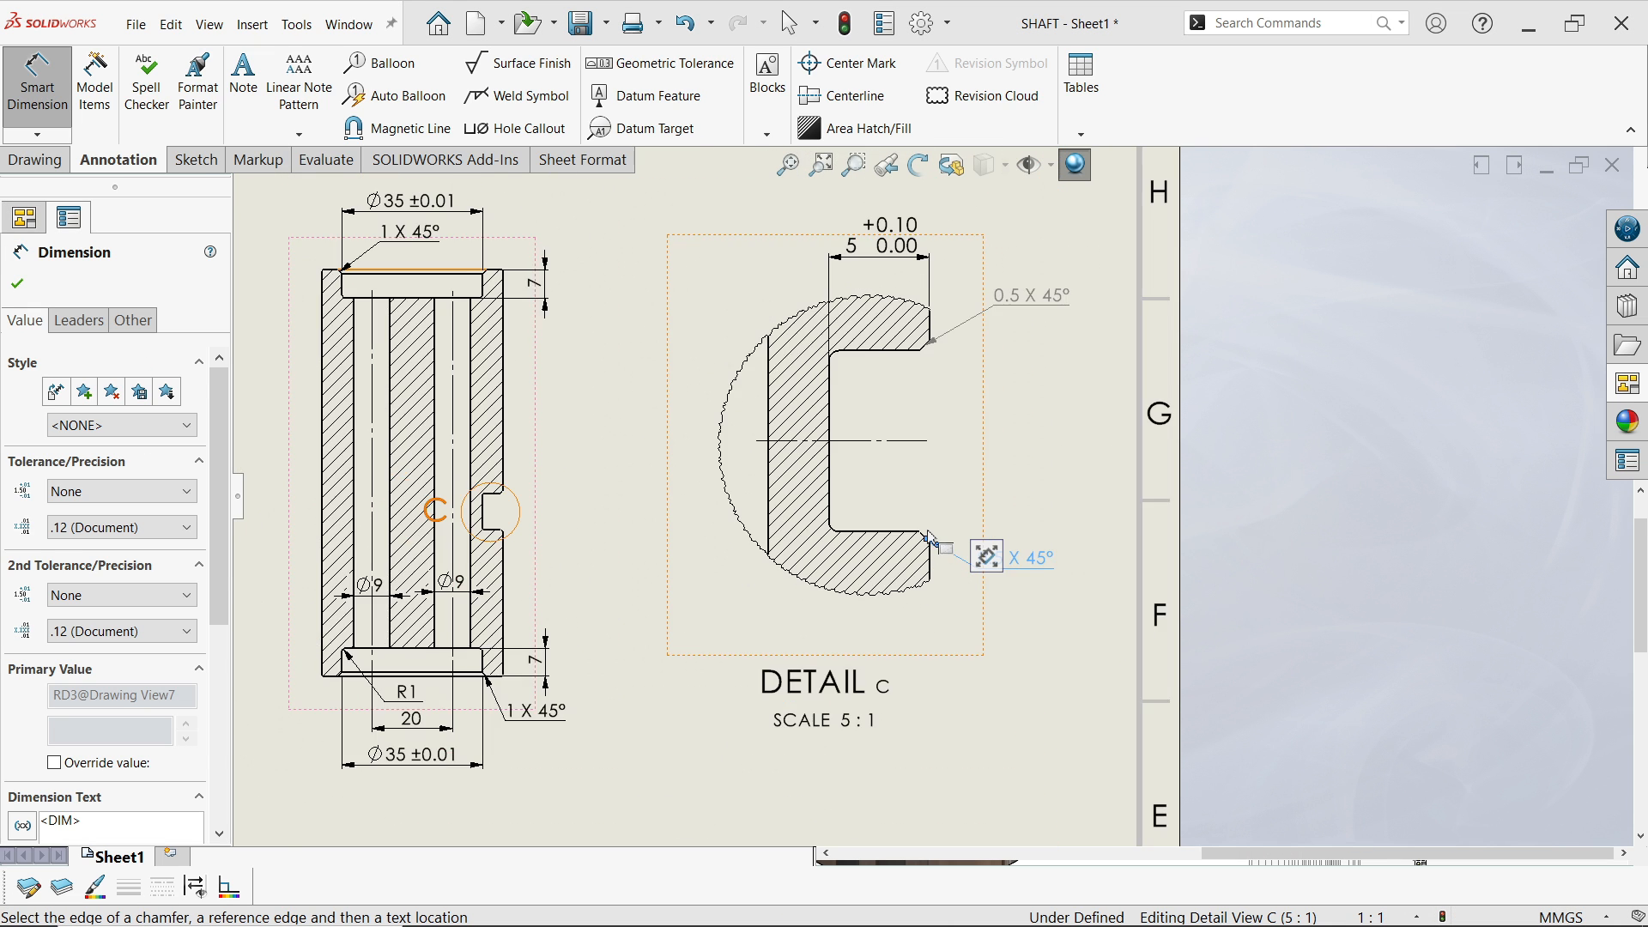
pyautogui.scroll(-2, 899, 460)
pyautogui.scroll(-1, 825, 399)
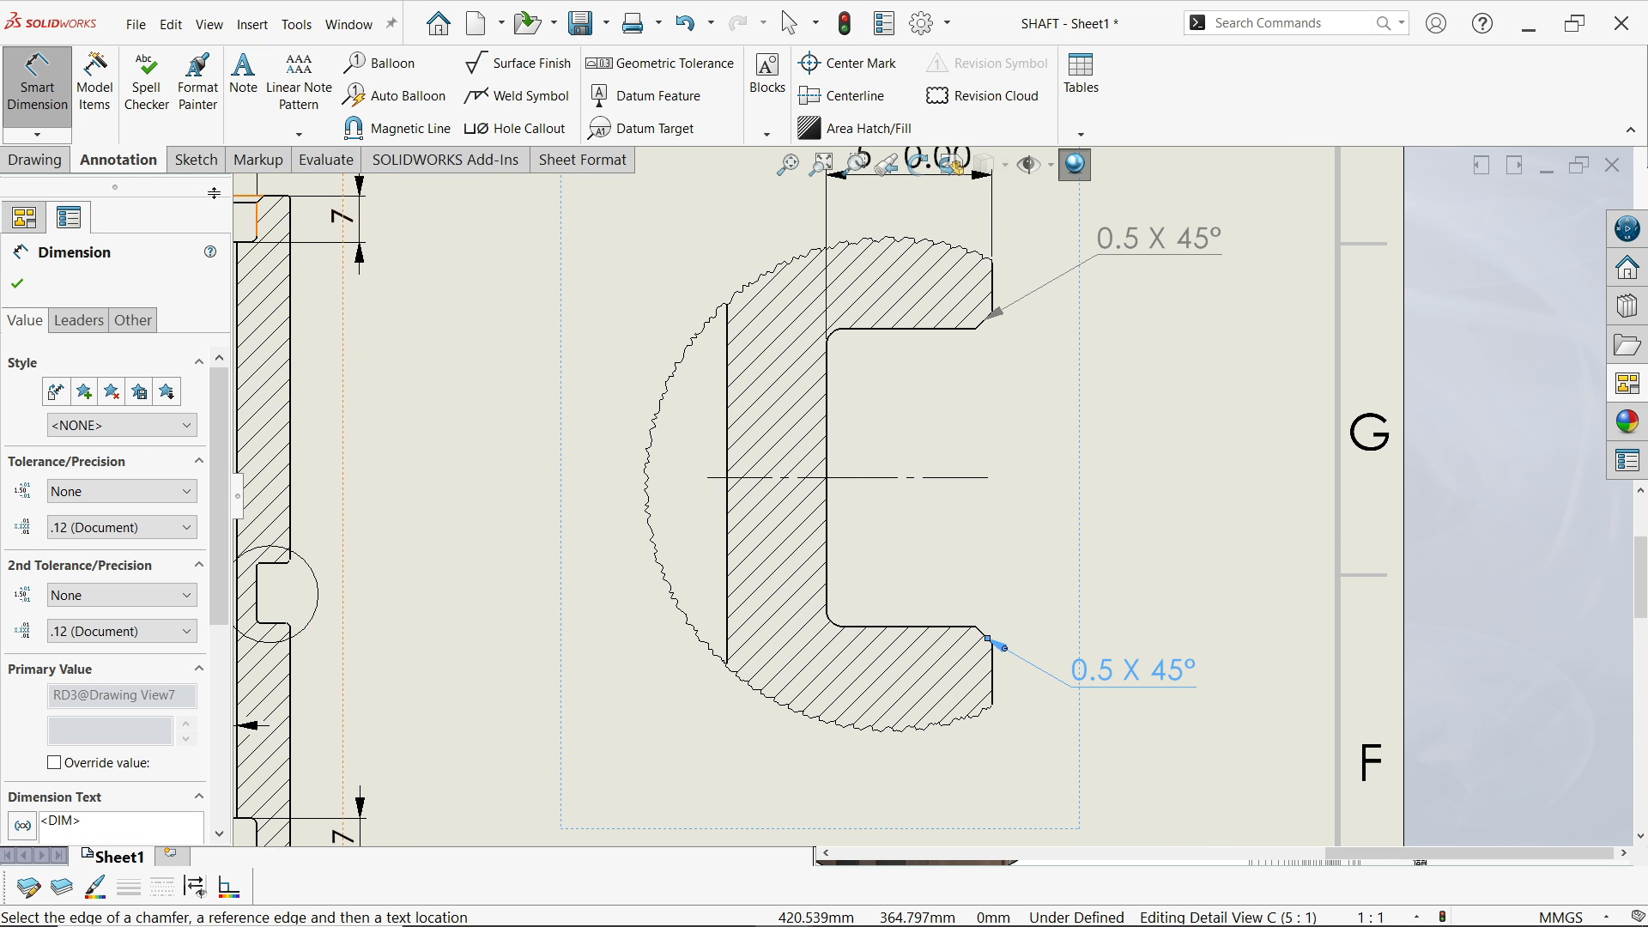
pyautogui.click(38, 136)
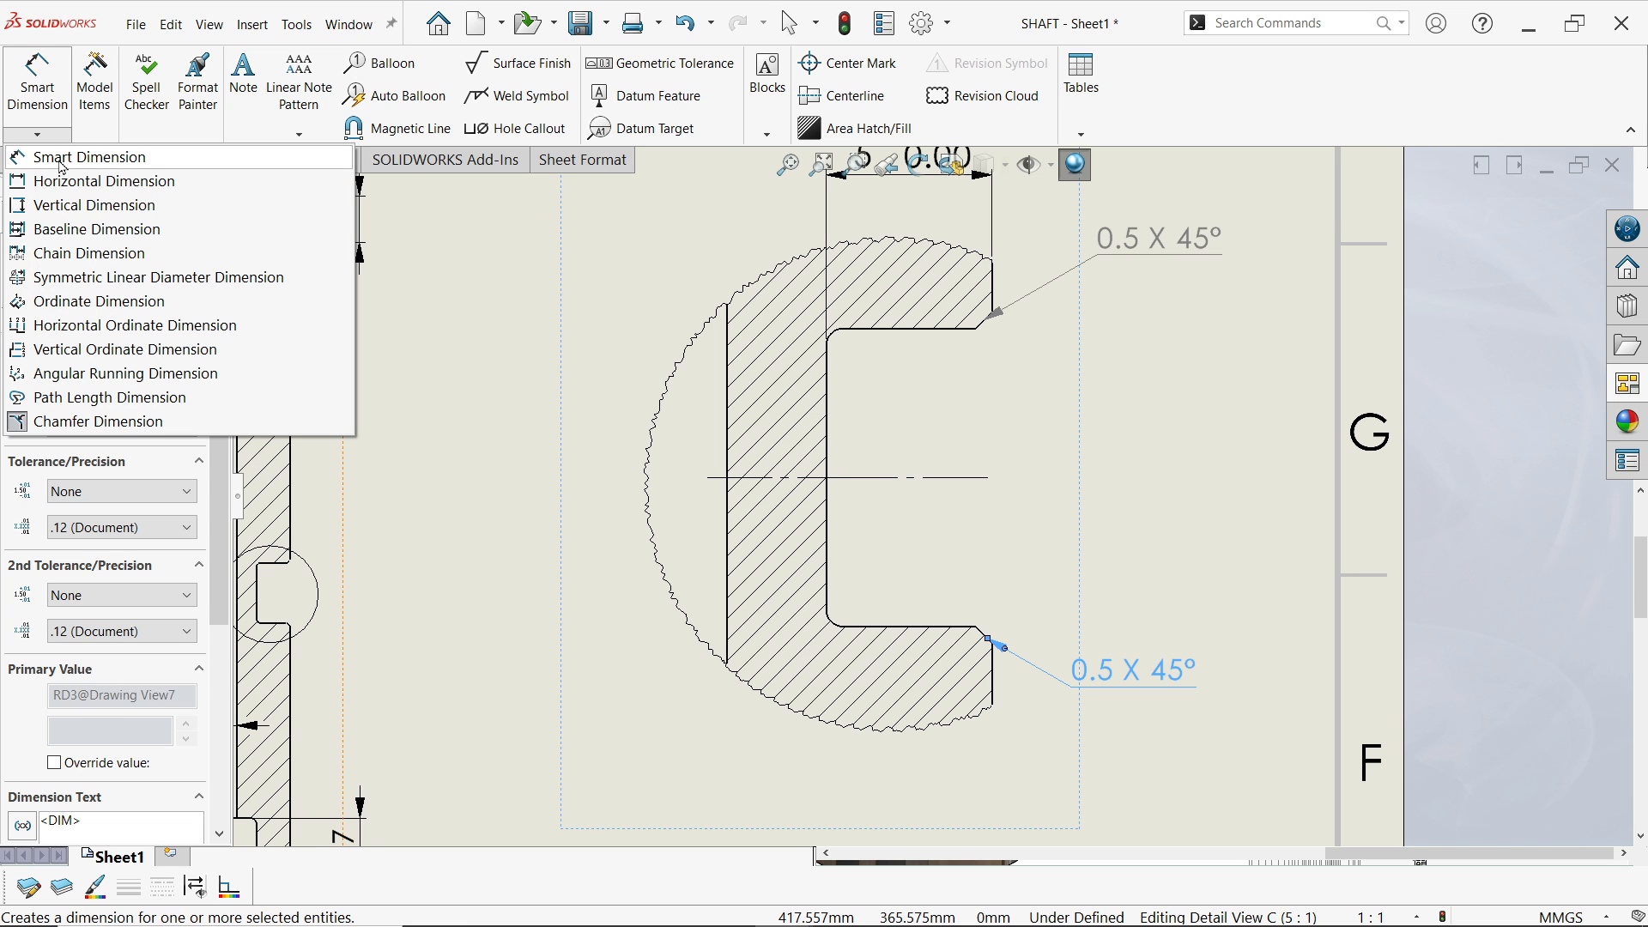
pyautogui.click(62, 159)
pyautogui.scroll(-2, 883, 391)
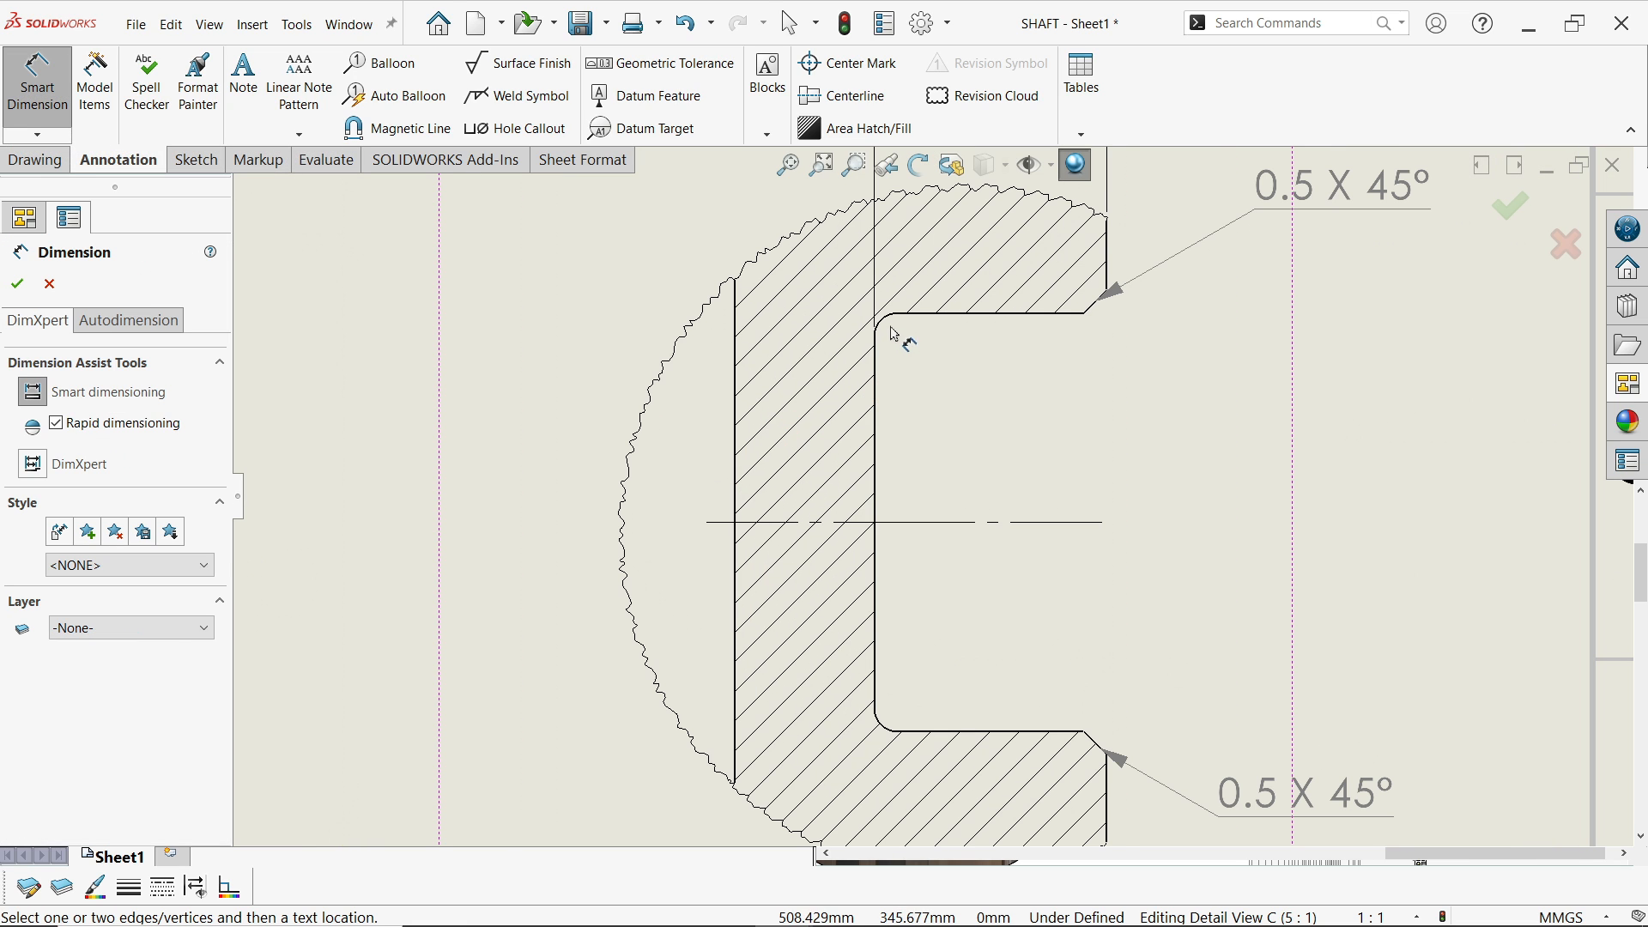
pyautogui.click(886, 329)
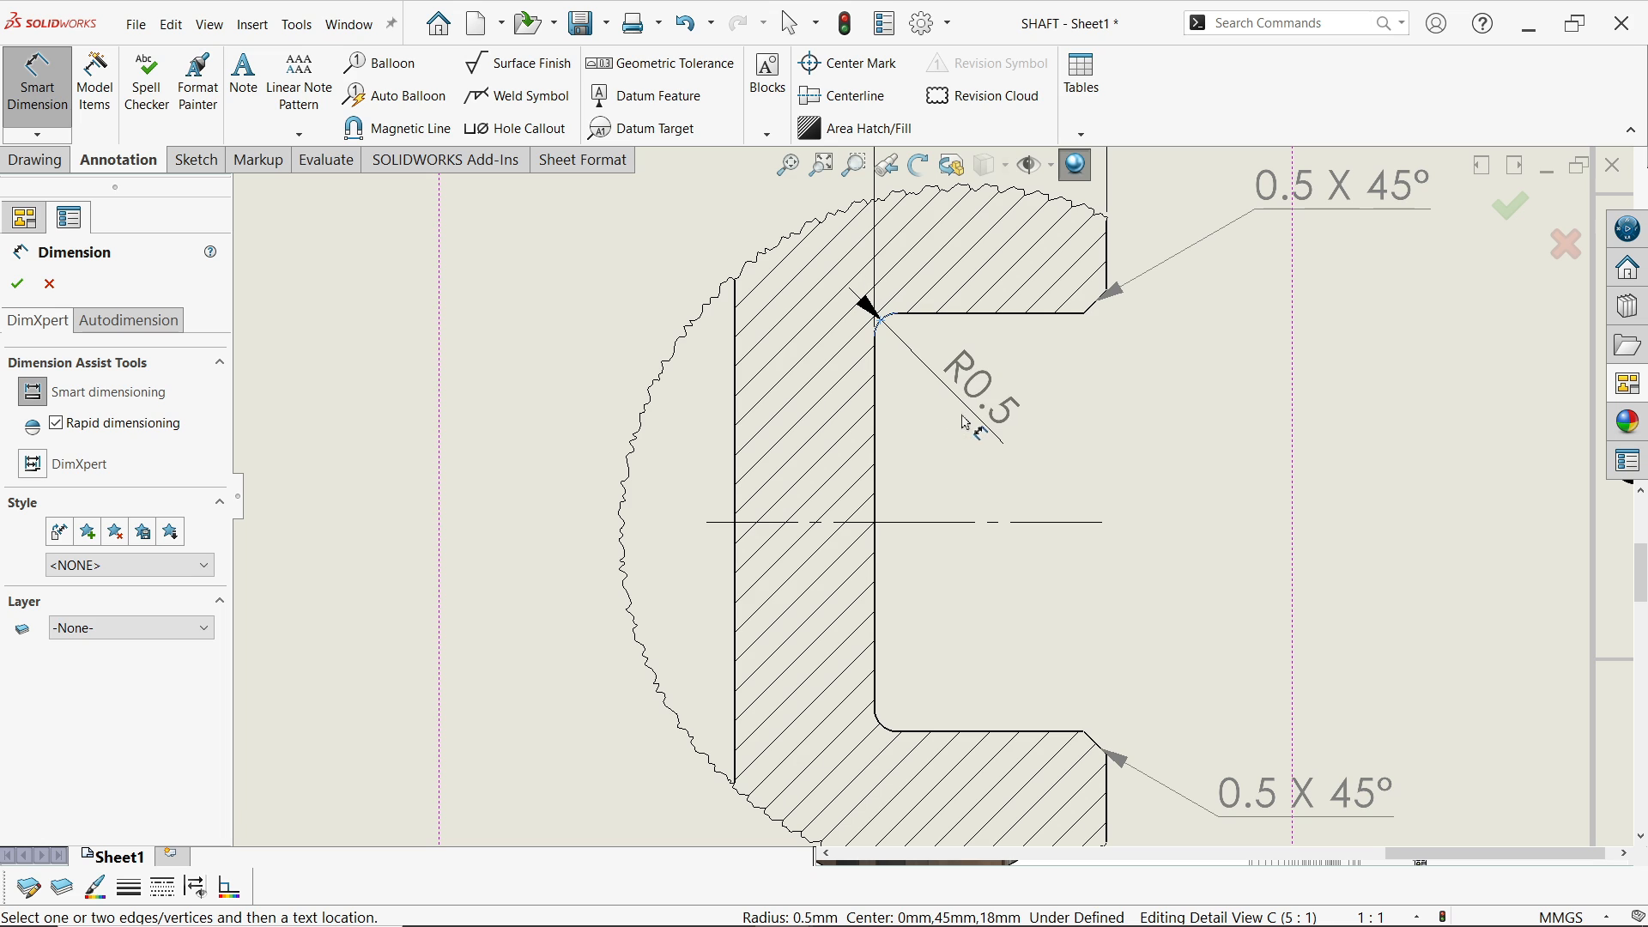
pyautogui.click(965, 421)
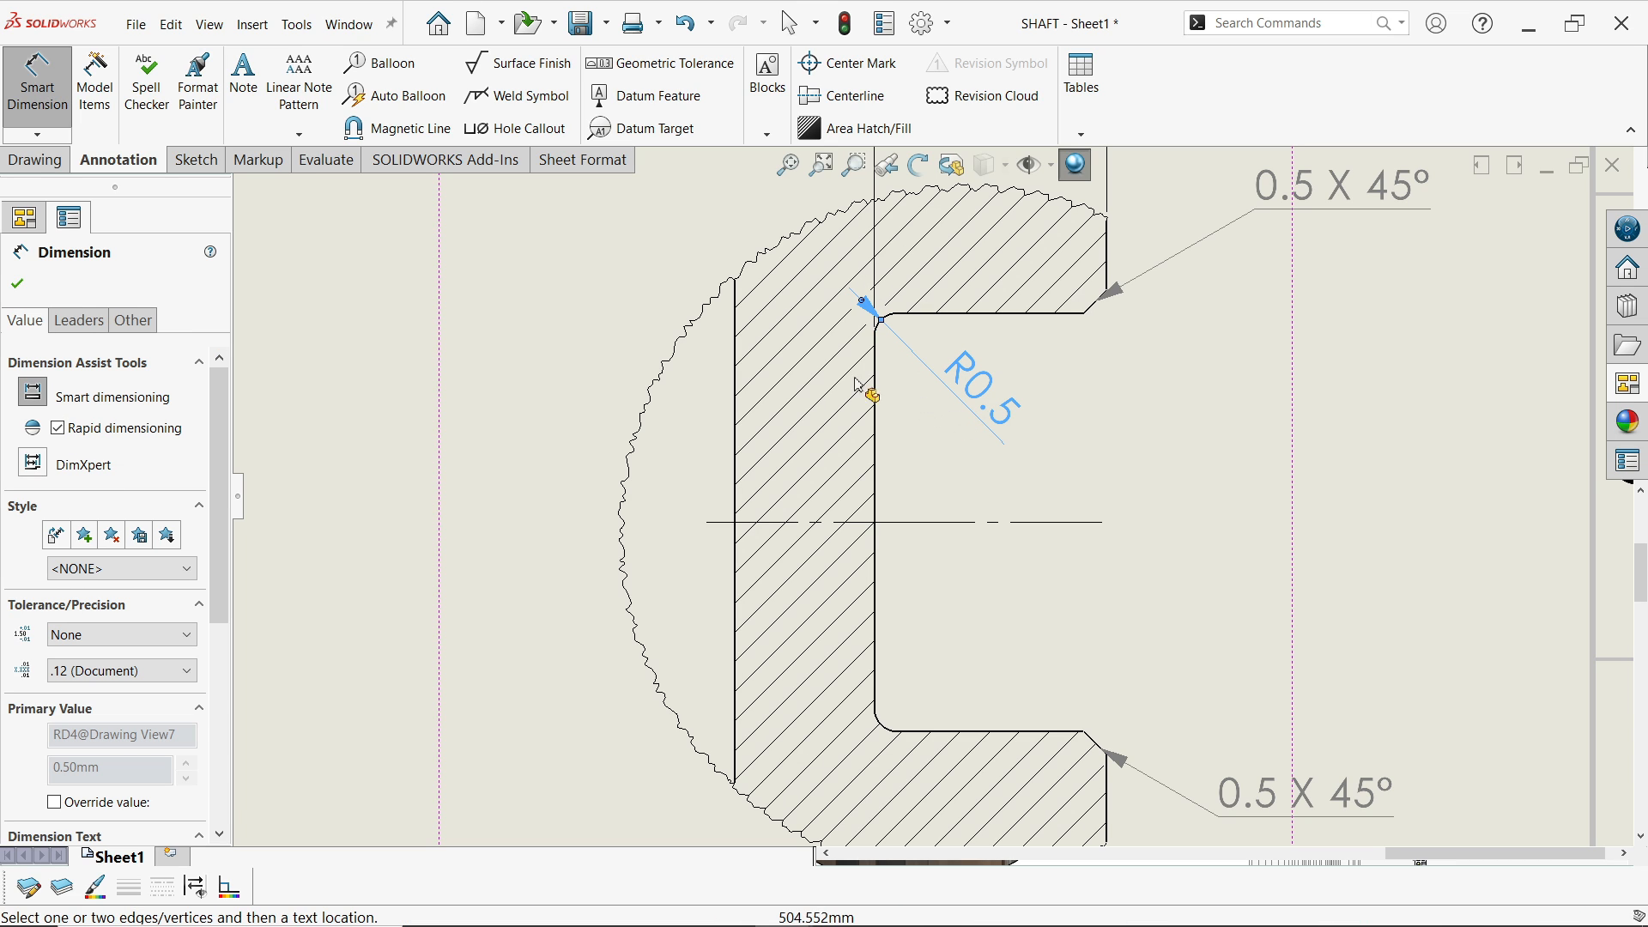
# Set the upper fillet radius dimension to an inside arrow and broken leader with horizontal text, and shift the text farther from the slot floor
pyautogui.click(95, 325)
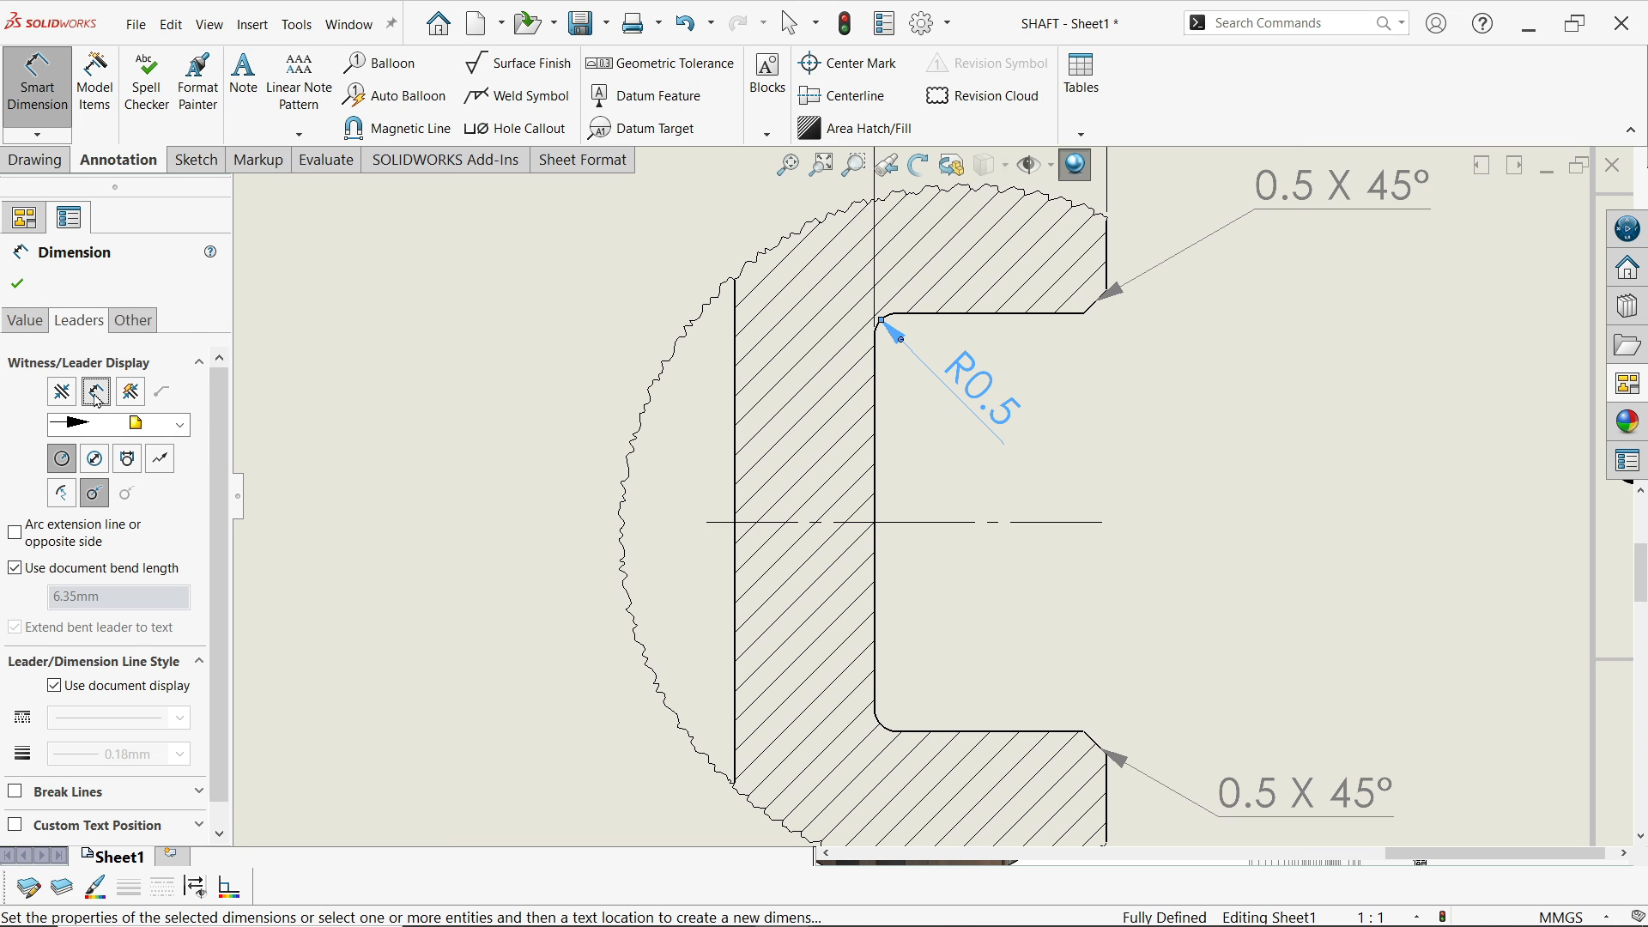
pyautogui.scroll(-1, 120, 730)
pyautogui.click(101, 804)
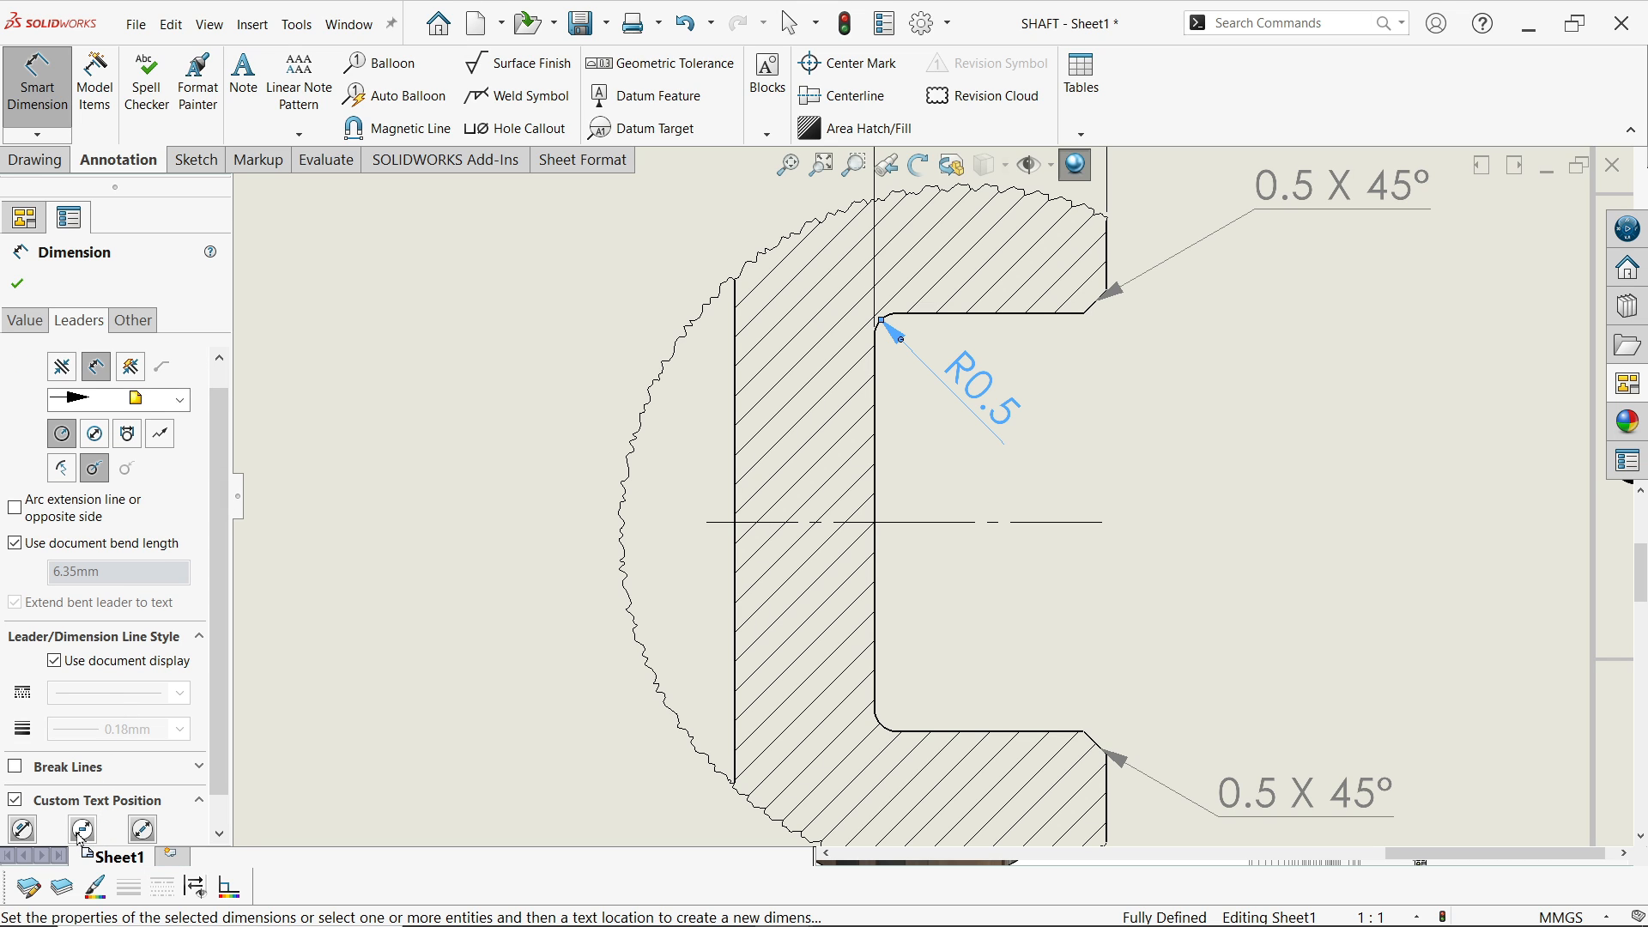
pyautogui.click(83, 830)
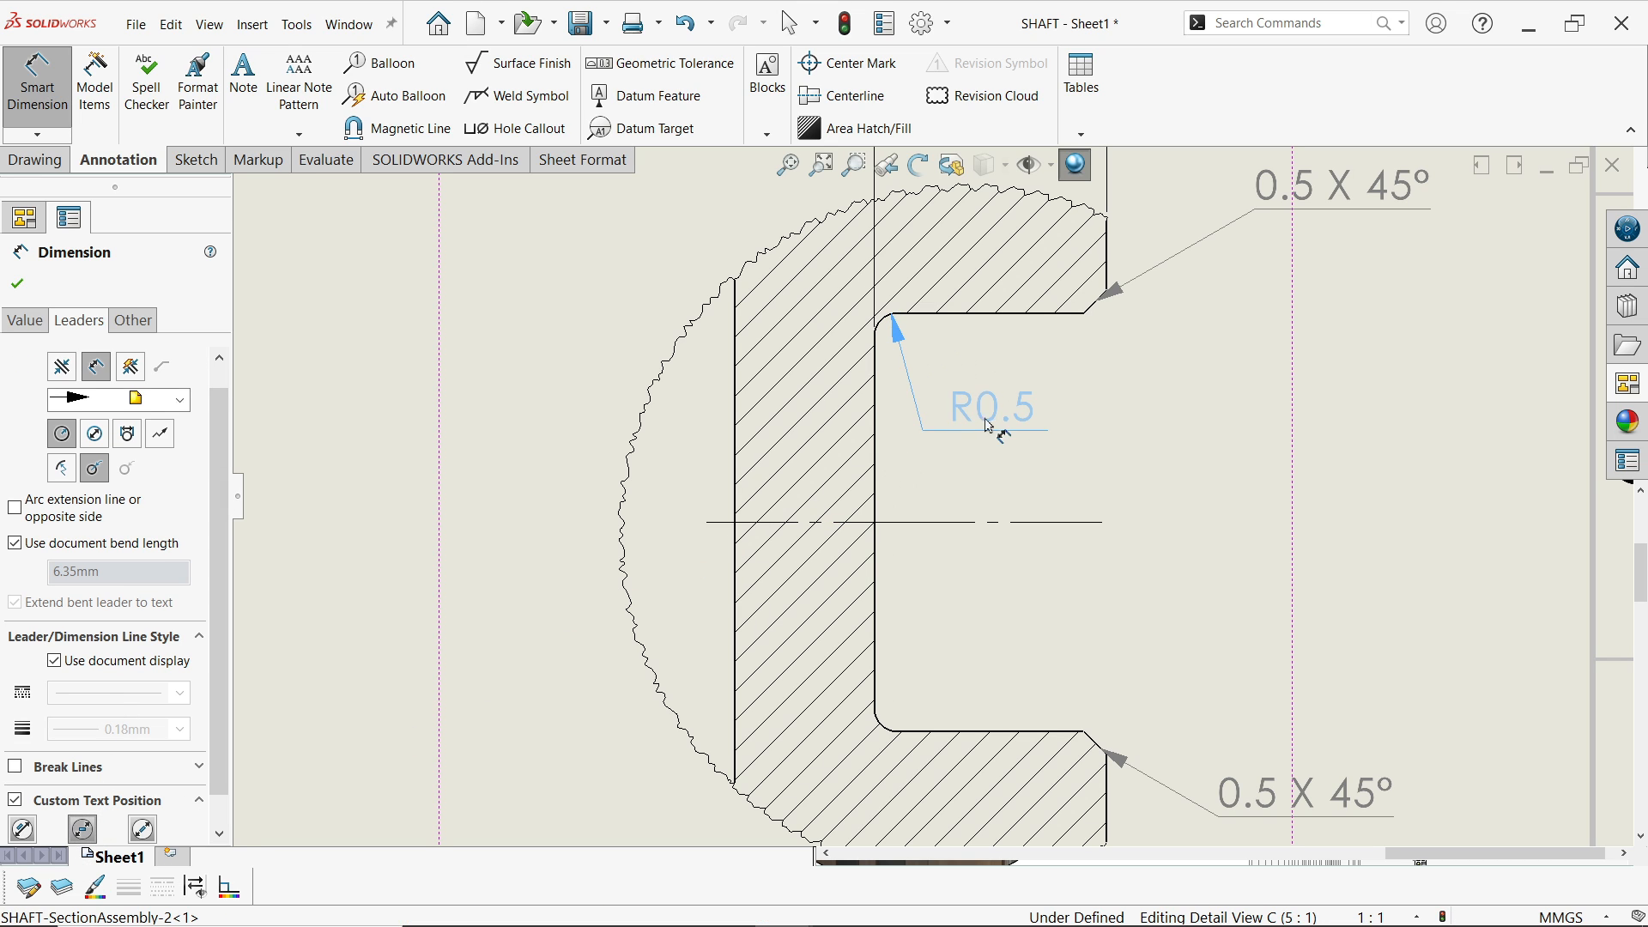
pyautogui.moveTo(986, 420); pyautogui.dragTo(1019, 418)
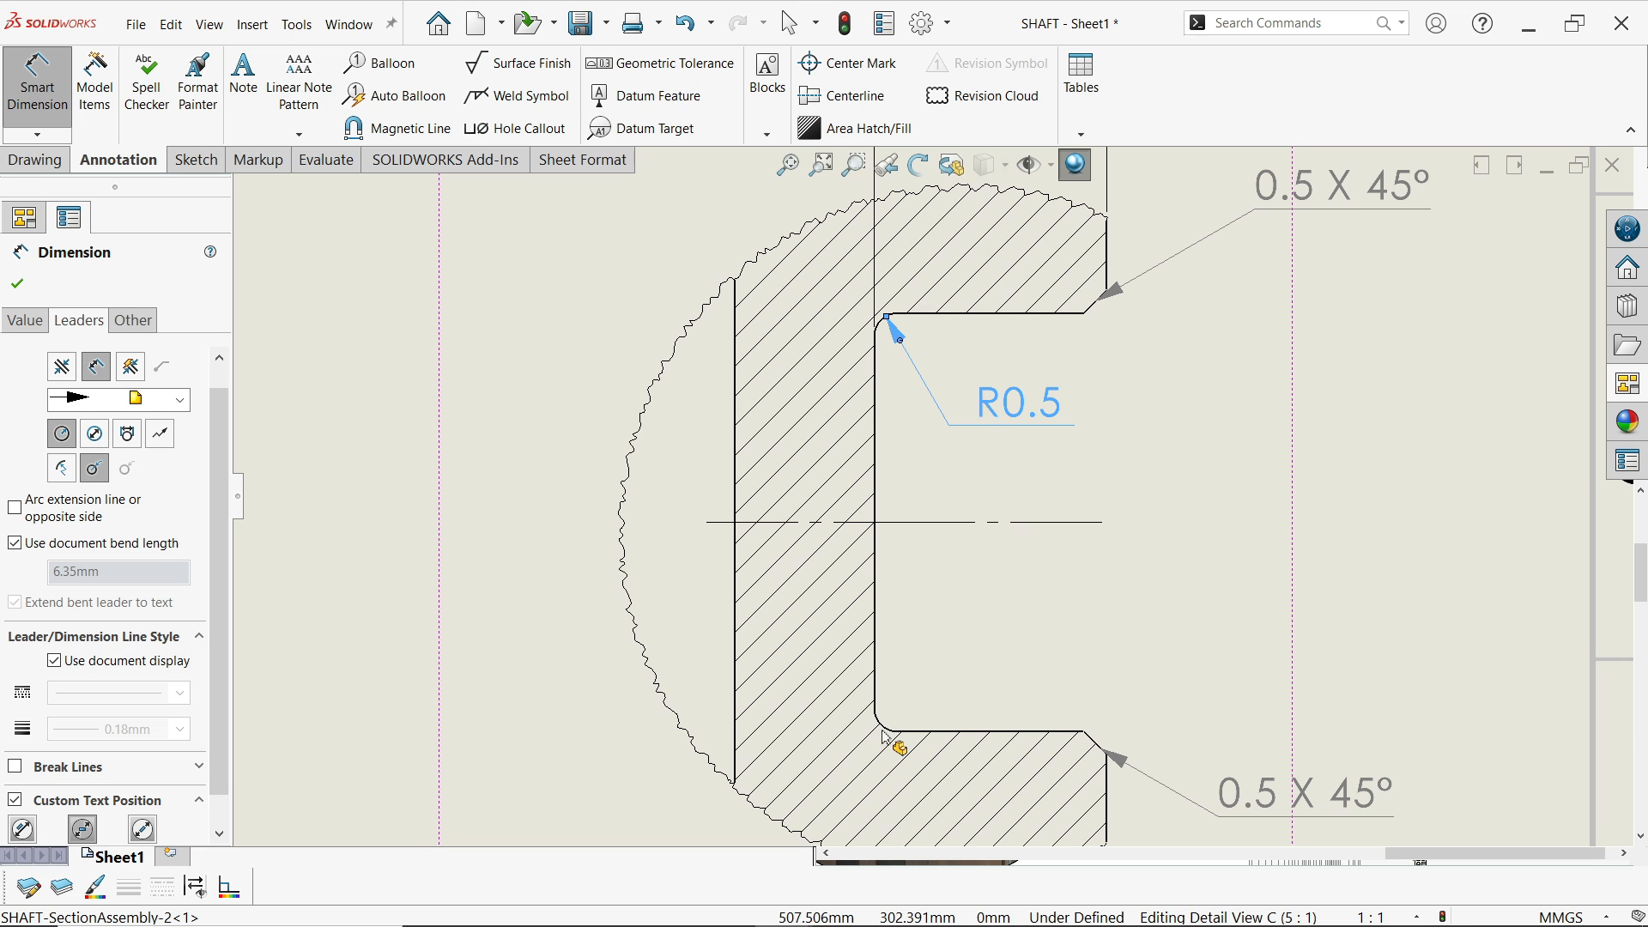
# Dimension the slot's lower inner fillet radius with an inside arrow and broken-leader horizontal text, aligned under the upper radius text
pyautogui.click(889, 737)
pyautogui.click(989, 636)
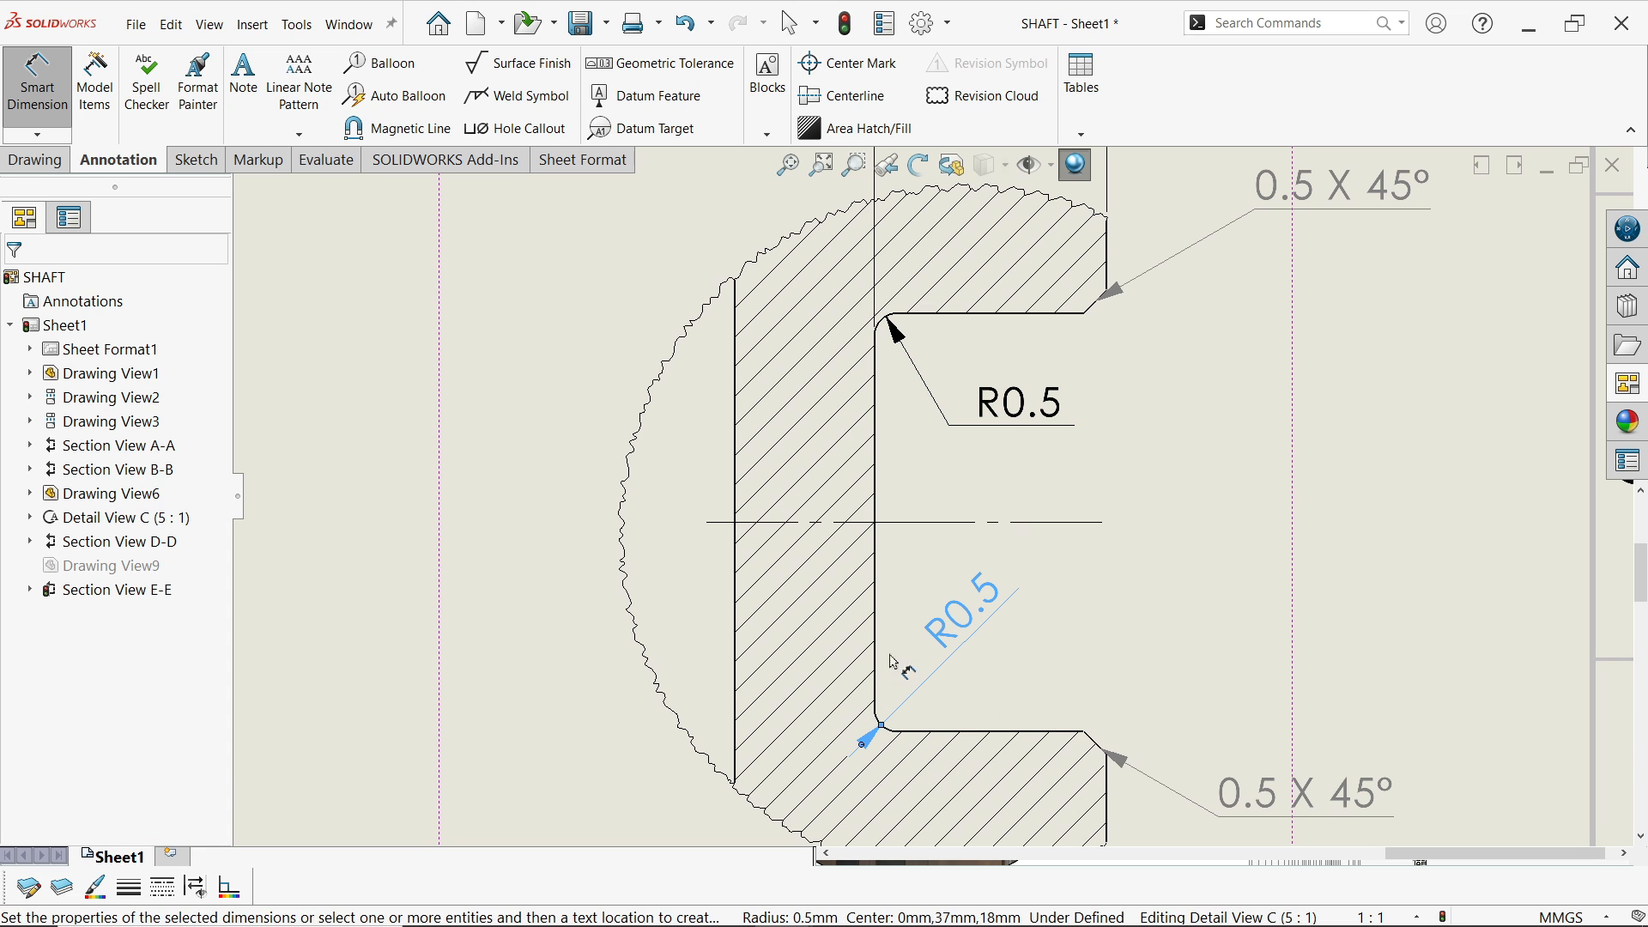
pyautogui.click(79, 320)
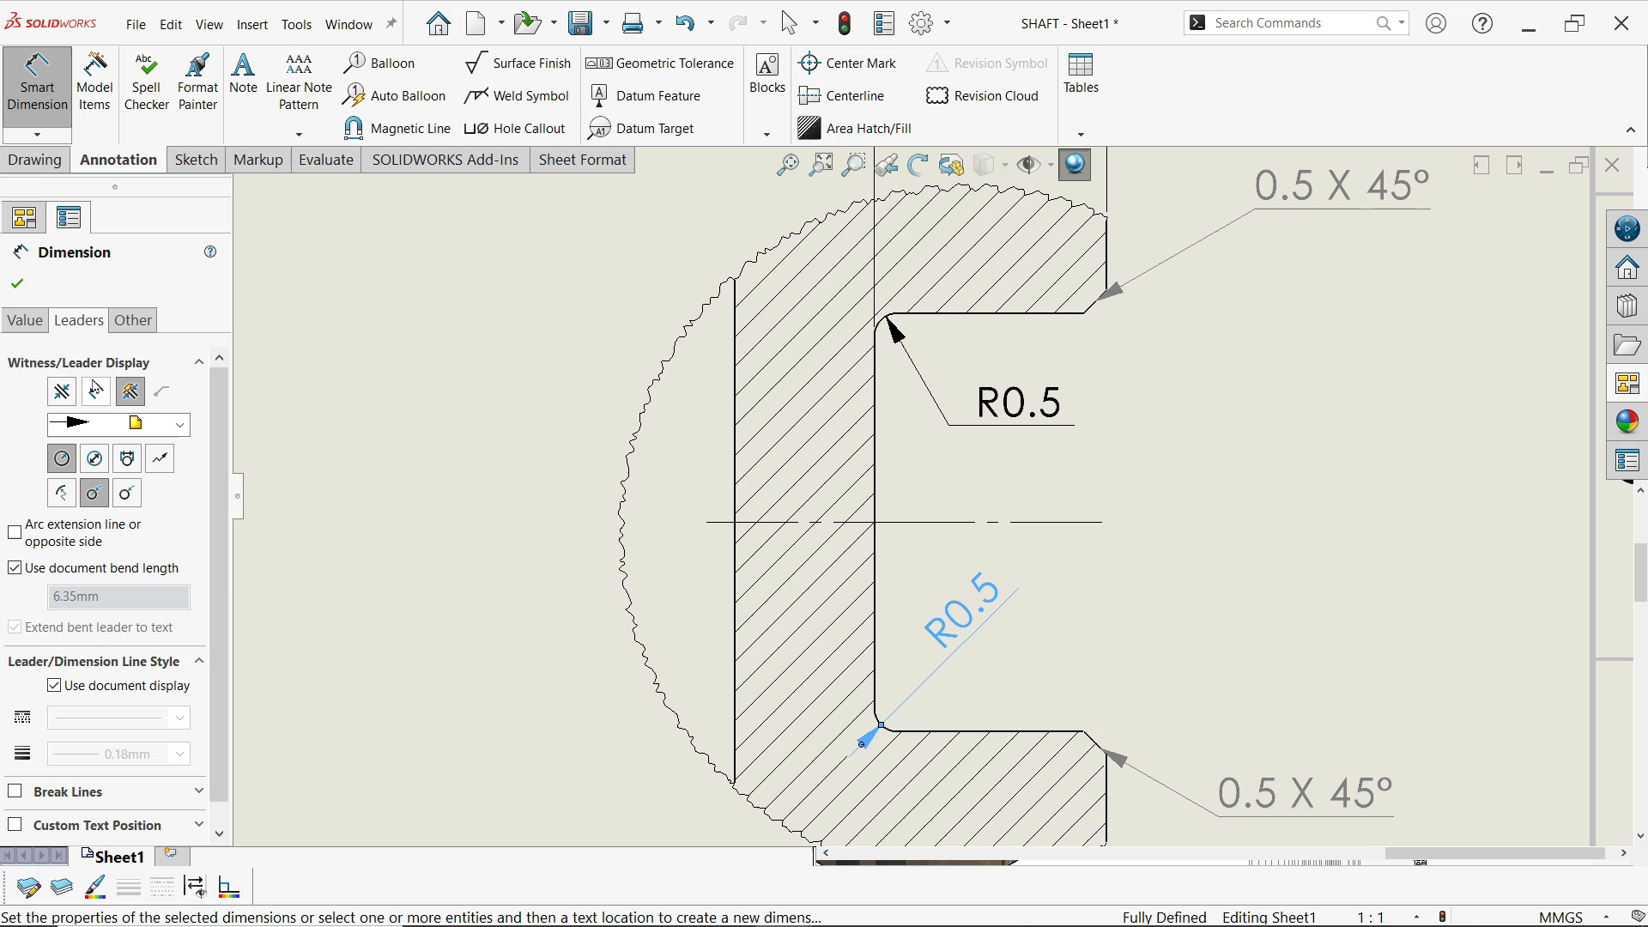
pyautogui.click(96, 391)
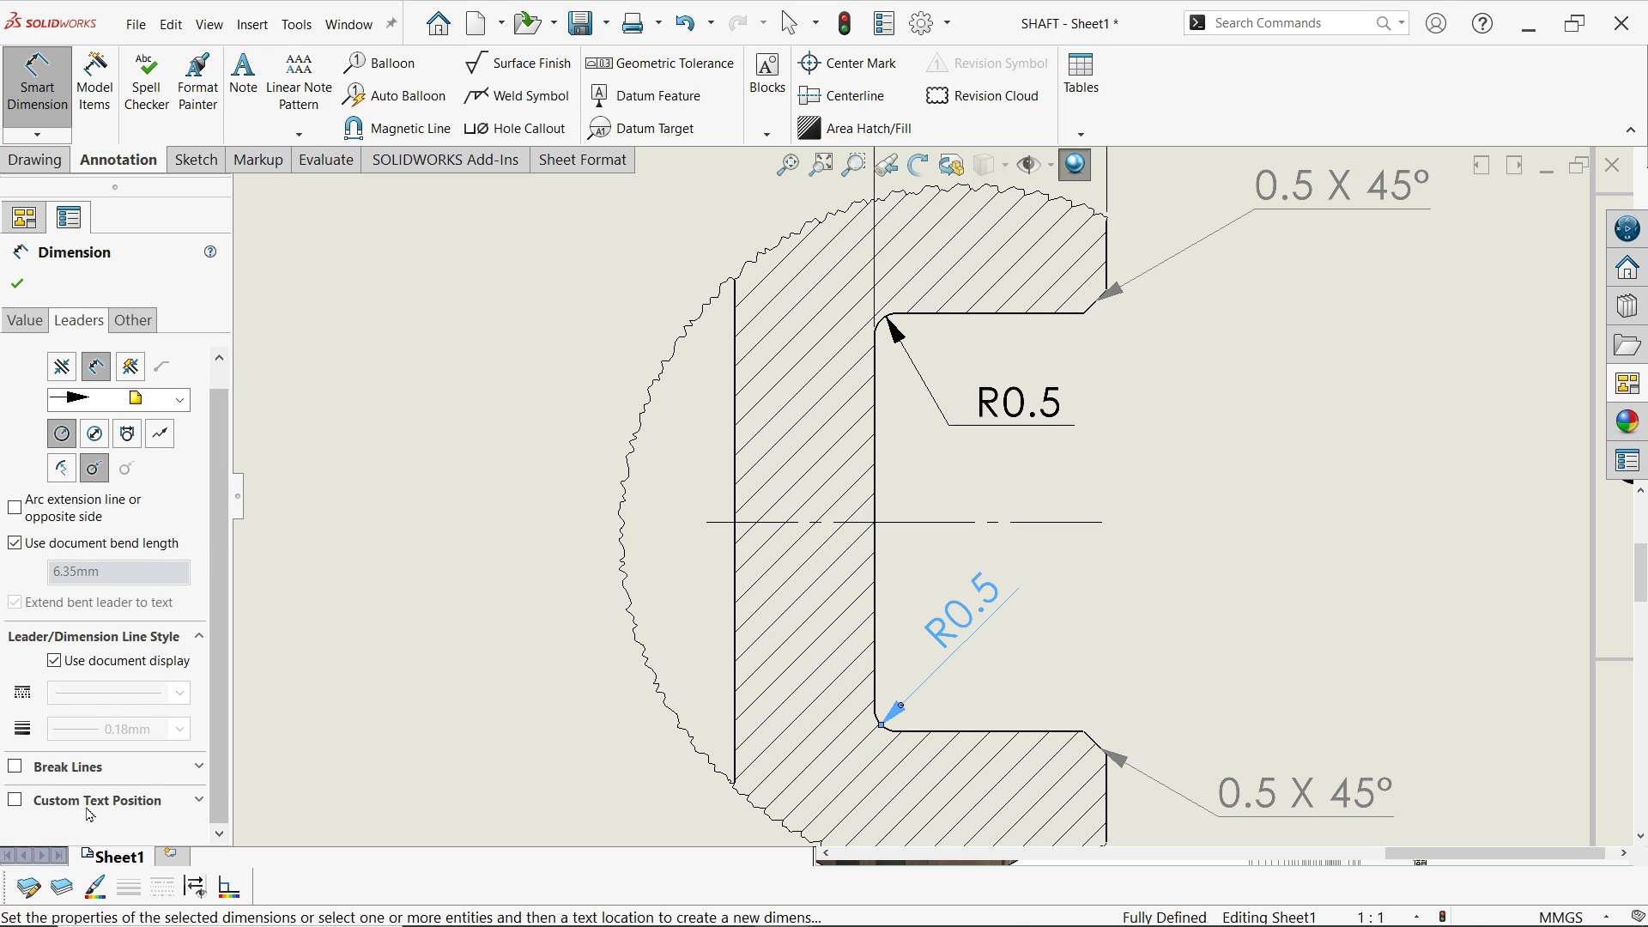
pyautogui.click(83, 836)
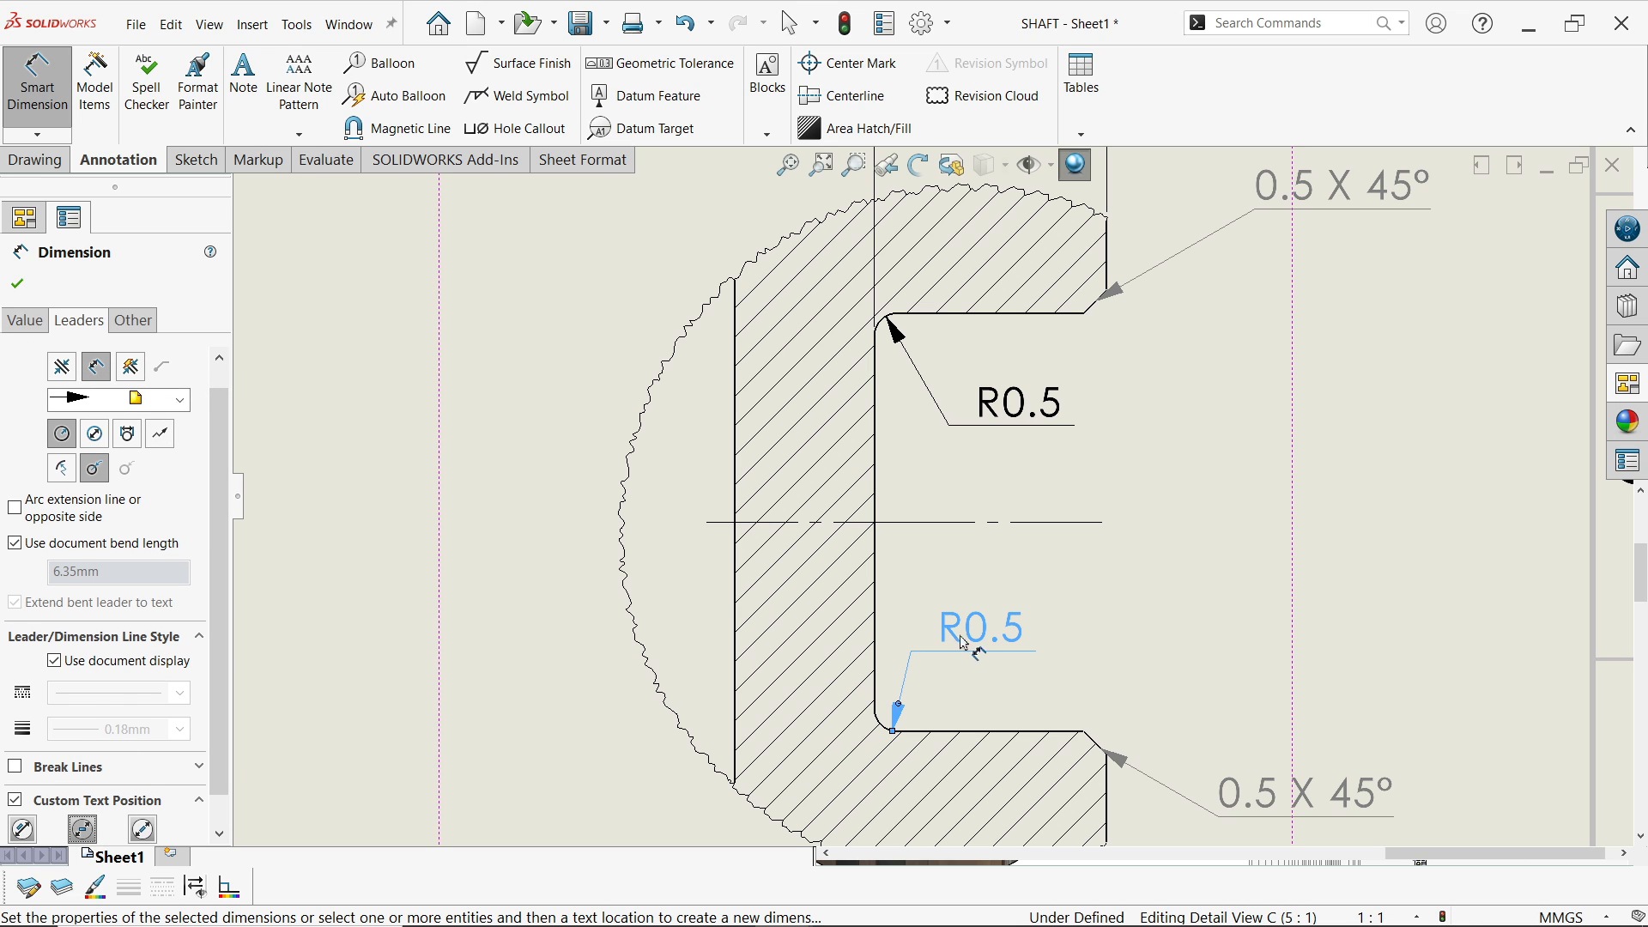
pyautogui.moveTo(963, 644); pyautogui.dragTo(1000, 650)
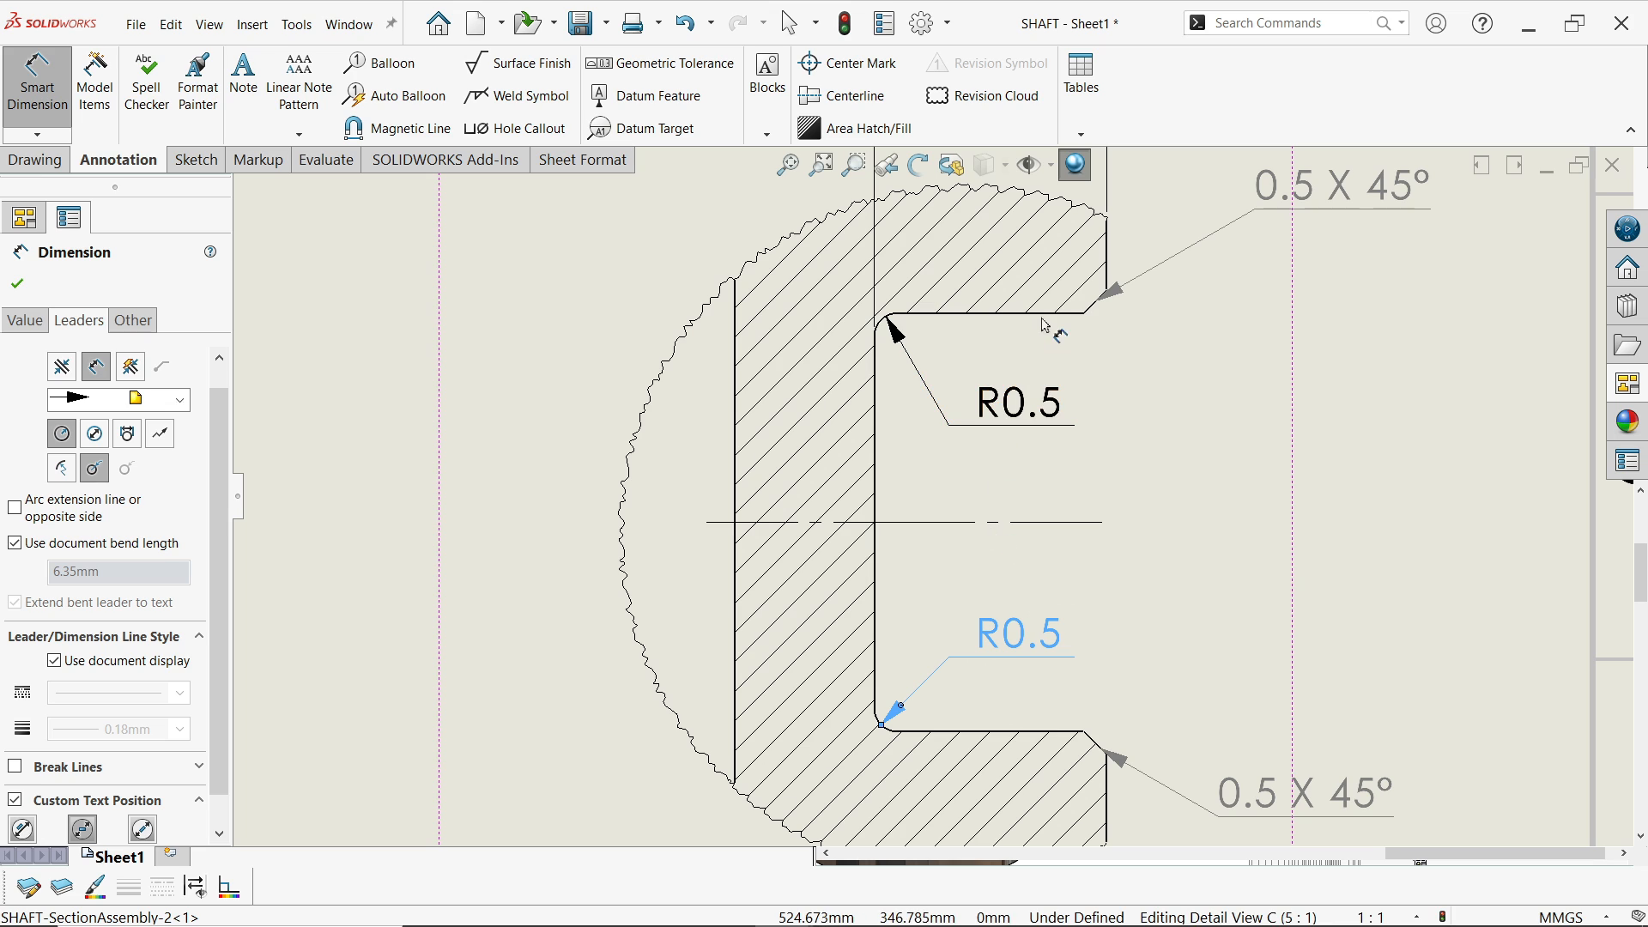
# Dimension the slot's width in Detail View C between its upper and lower horizontal edges, placing it beyond the slot opening
pyautogui.click(1047, 318)
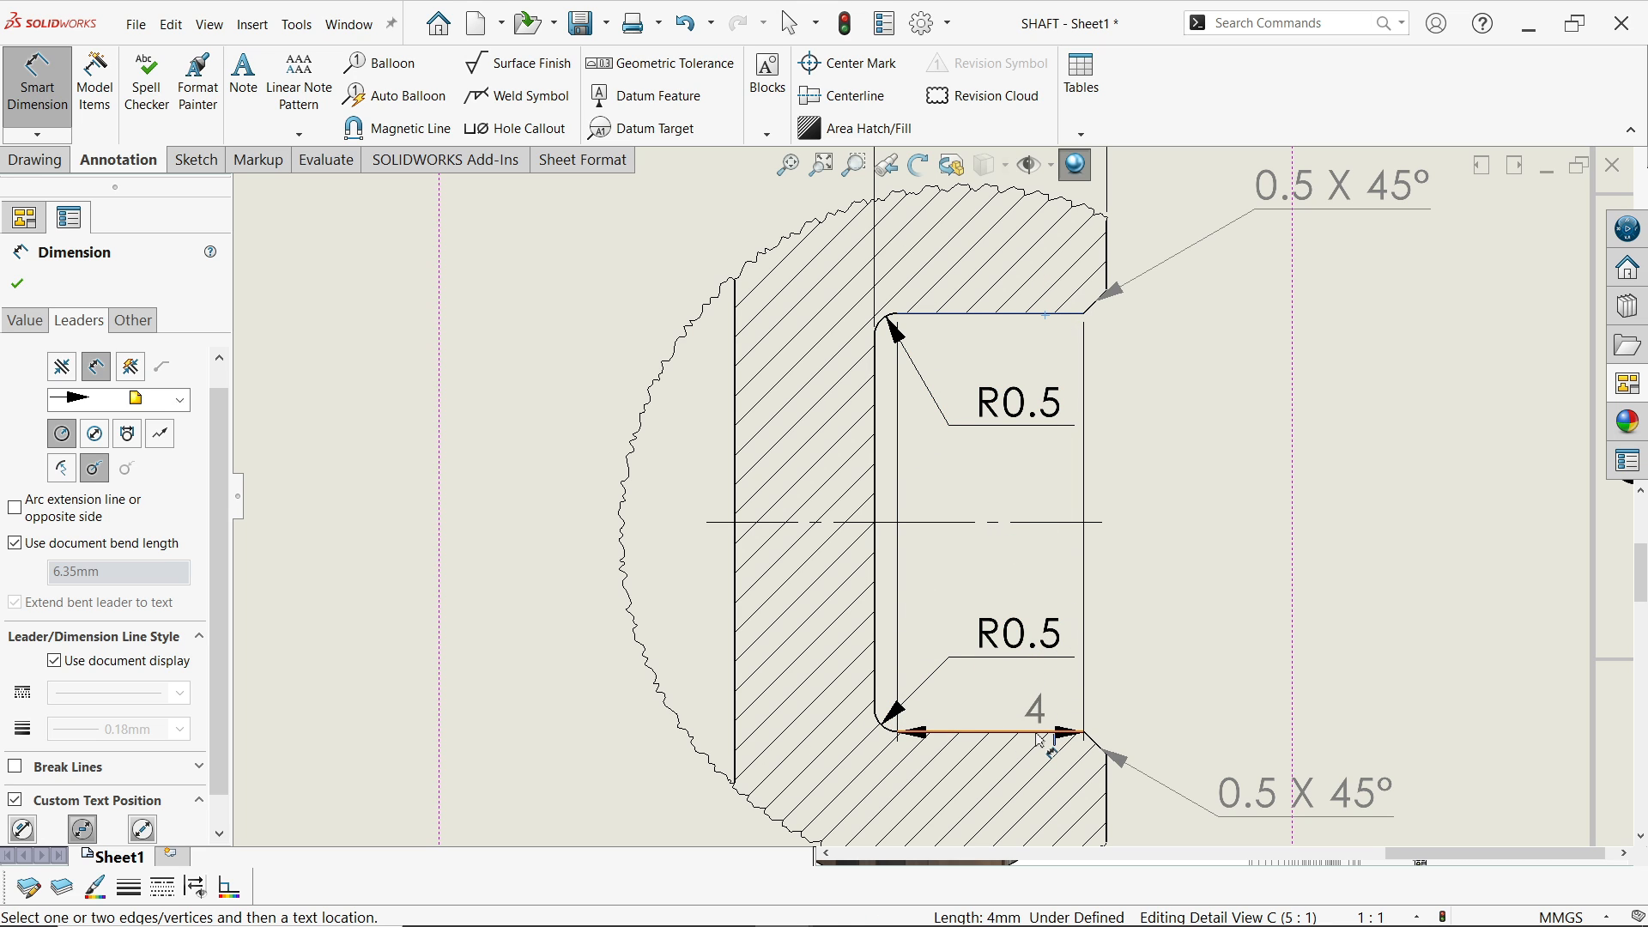
pyautogui.click(1035, 732)
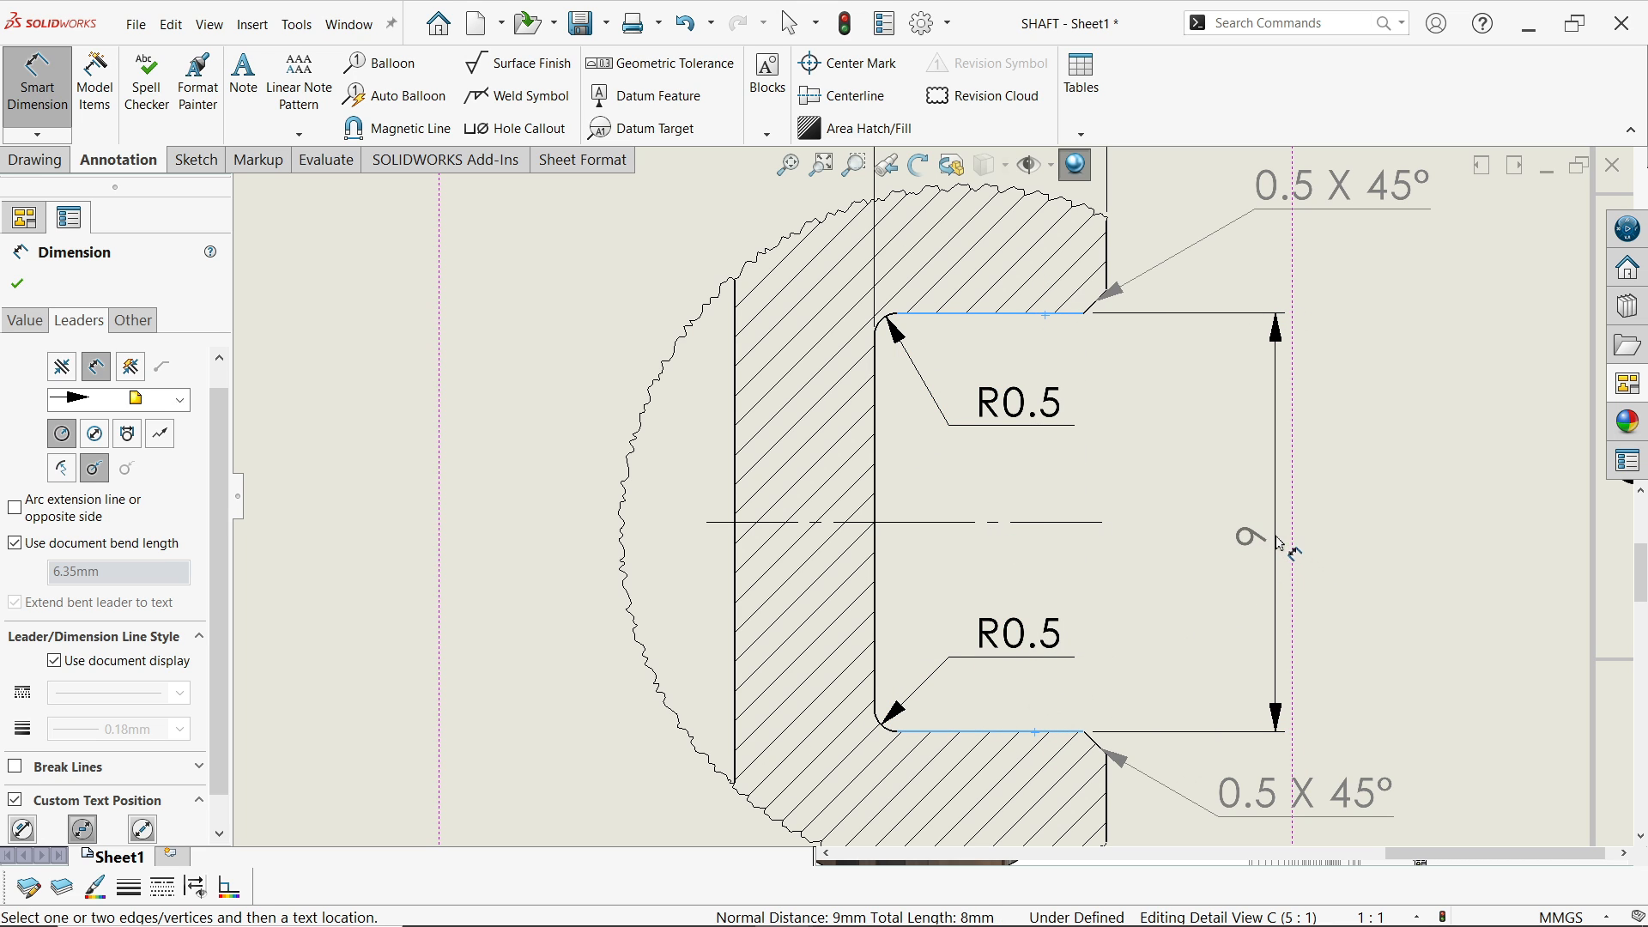
pyautogui.click(1233, 532)
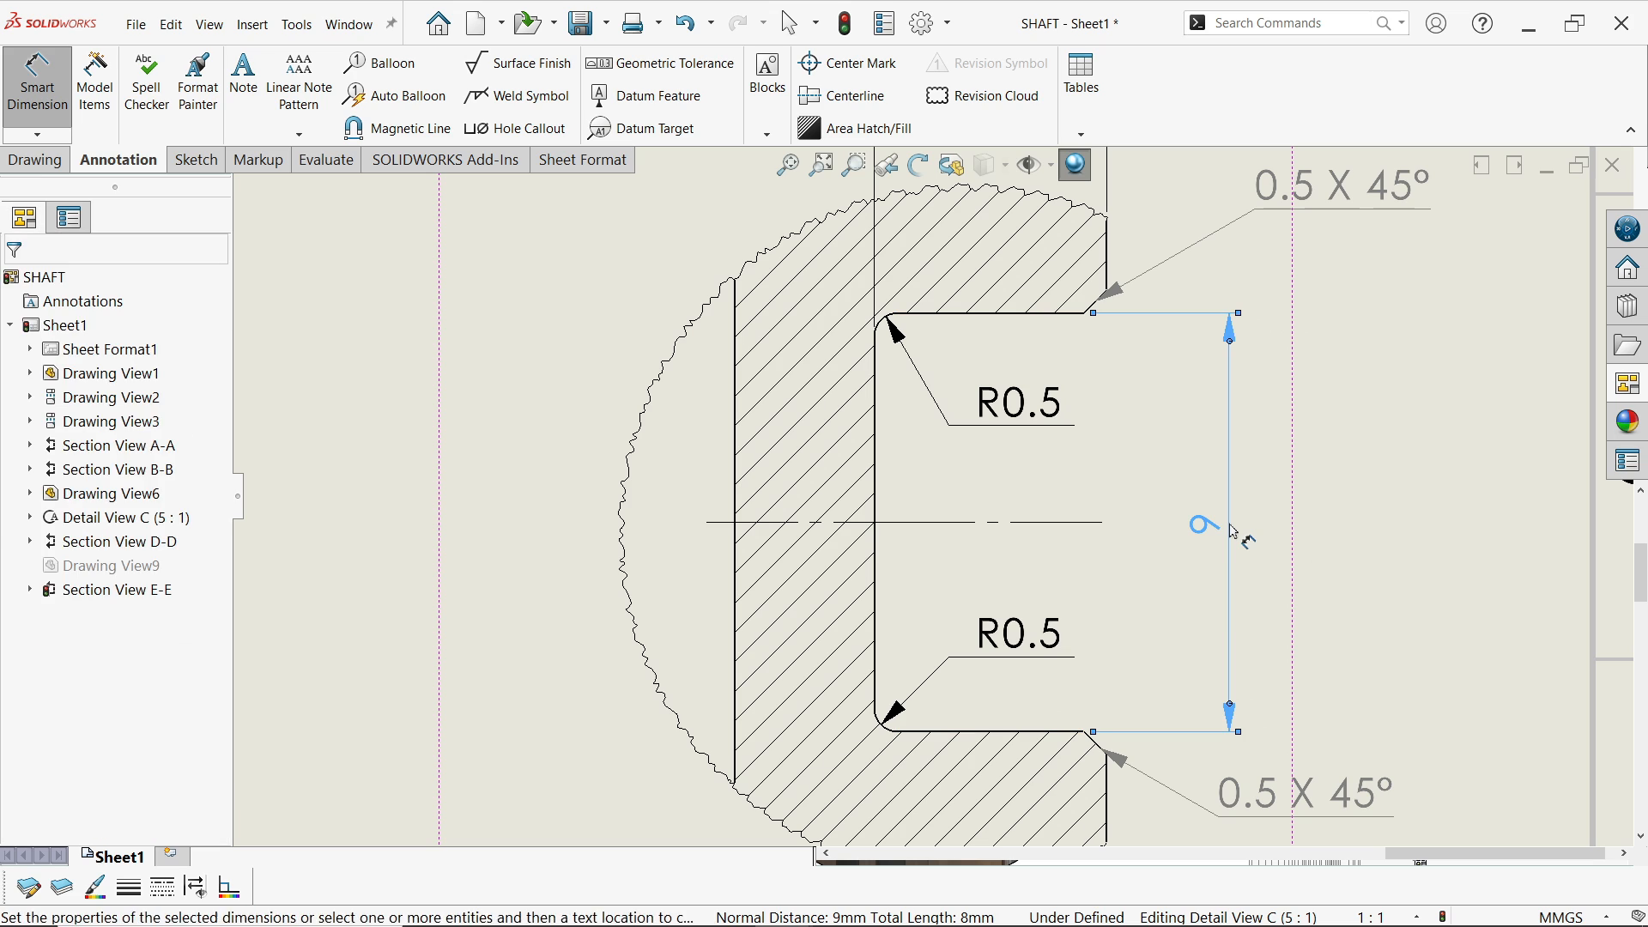
# Append the lowercase suffix "mm" to the slot width dimension's text and finish dimensioning
pyautogui.moveTo(223, 607); pyautogui.dragTo(213, 716)
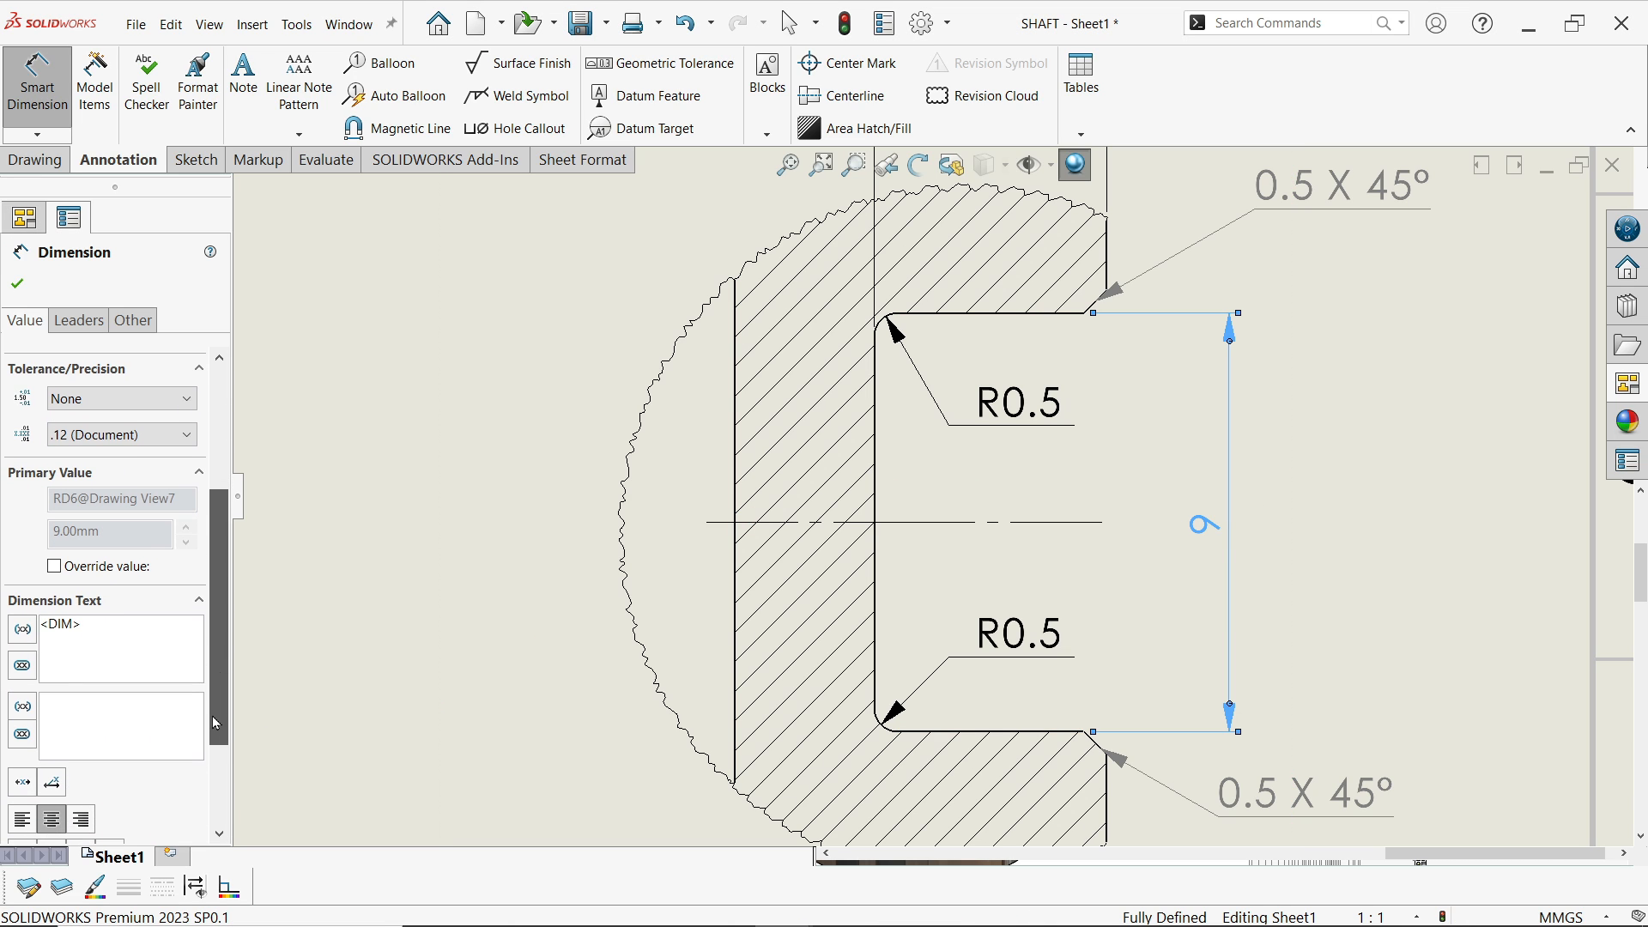
pyautogui.click(99, 633)
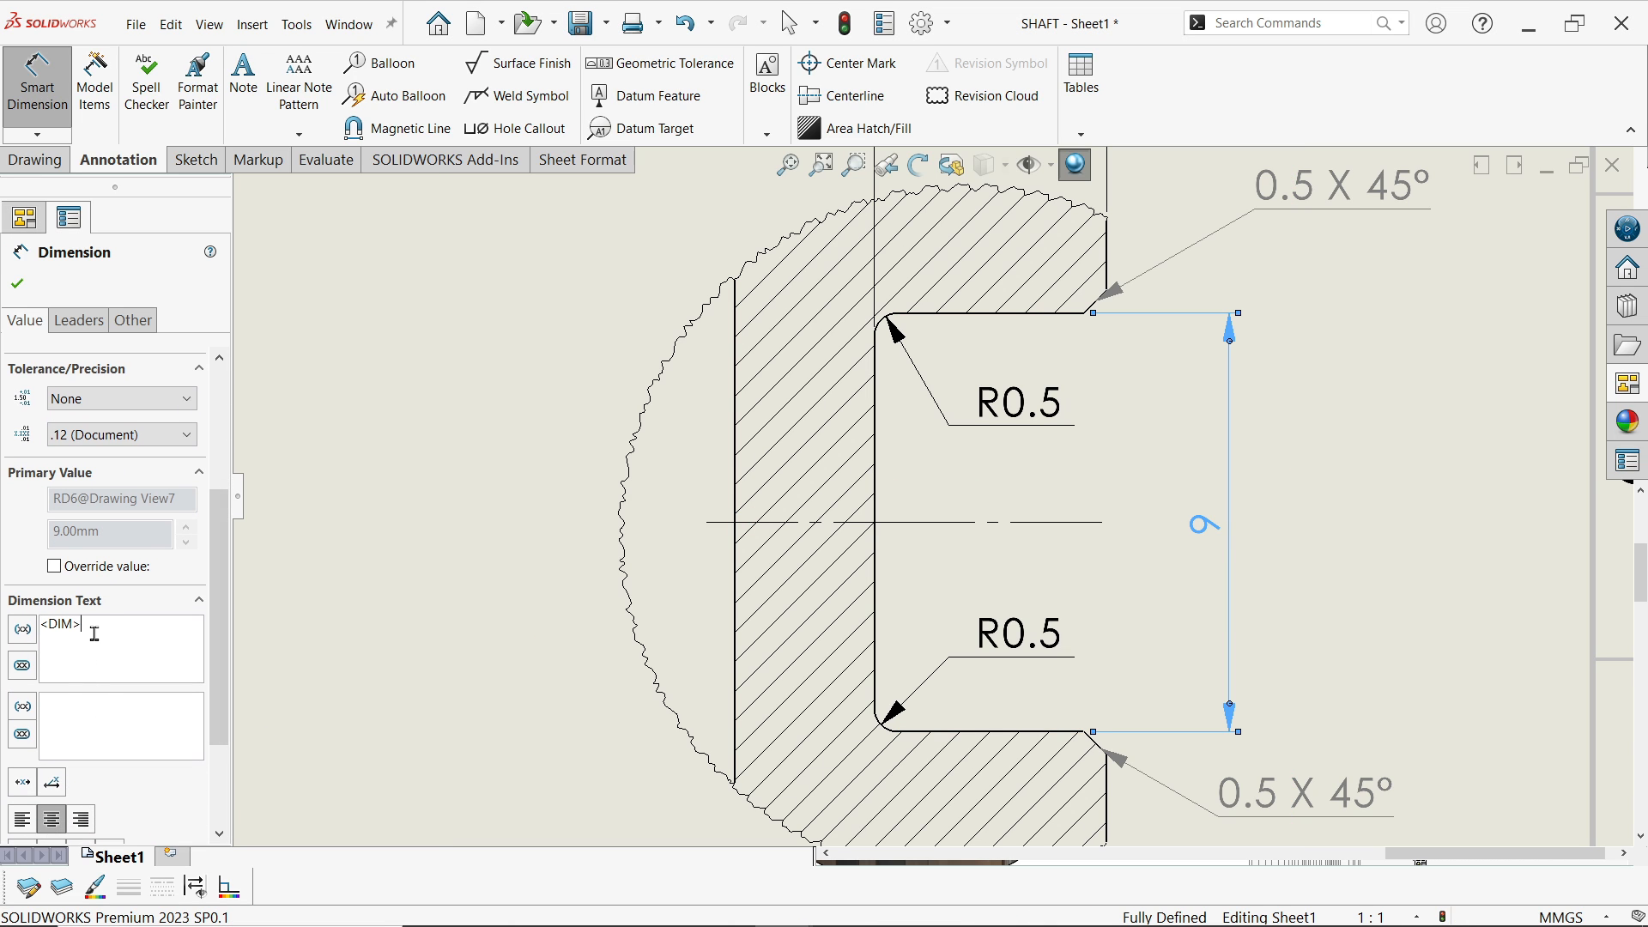
pyautogui.write('MM')
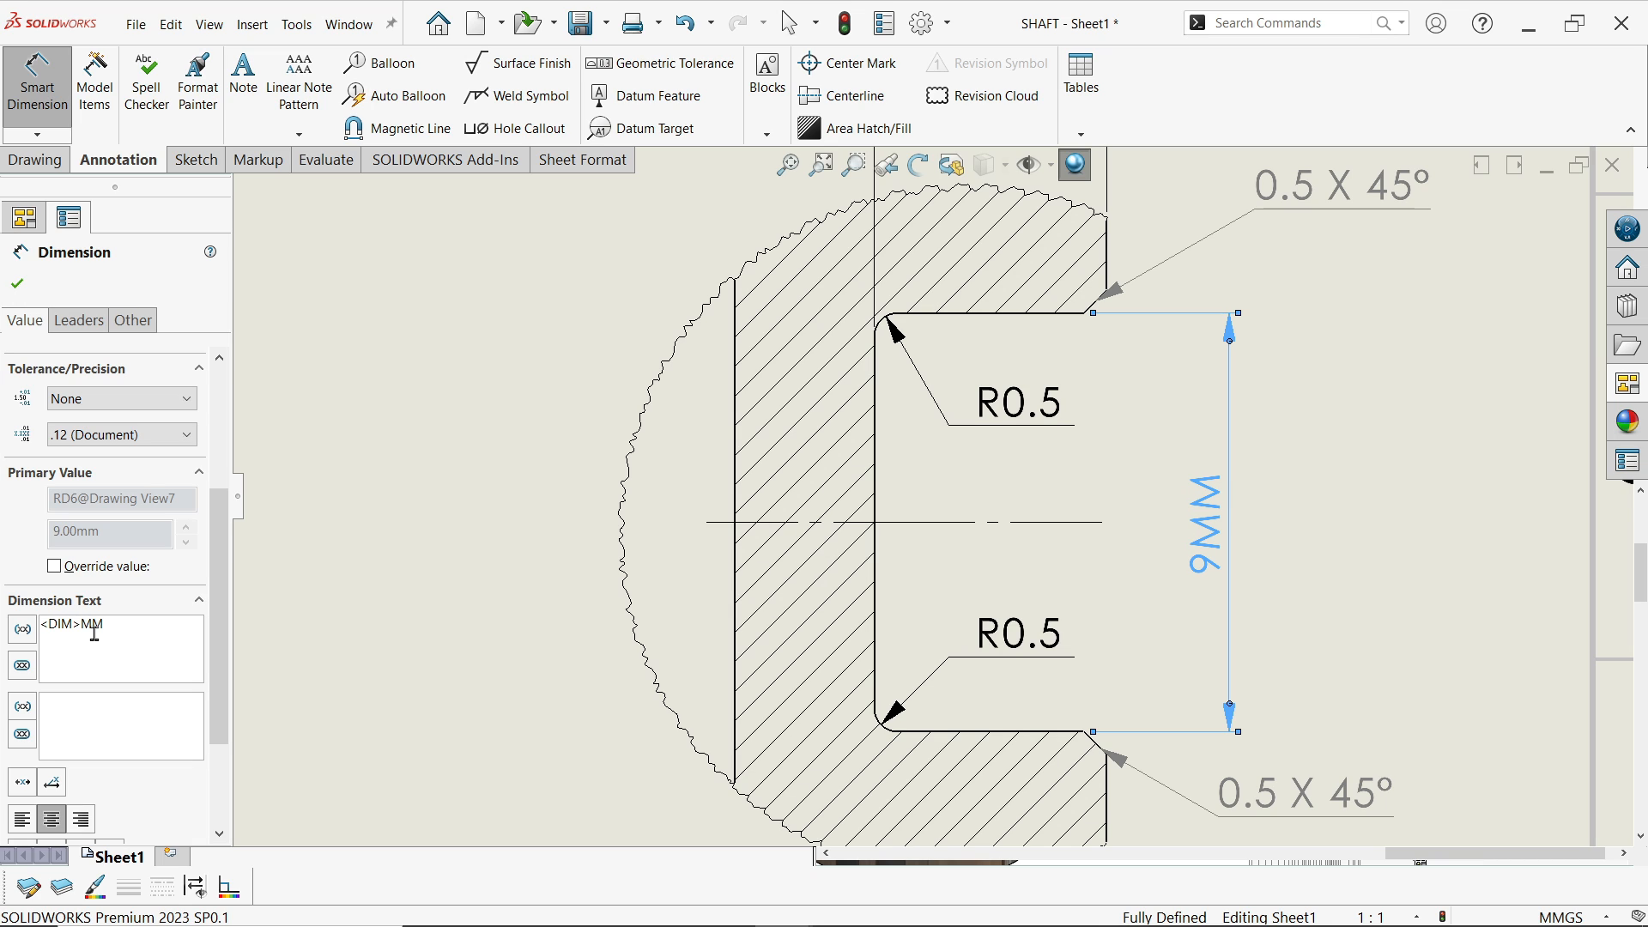
pyautogui.press('BackSpace')
pyautogui.press('BackSpace')
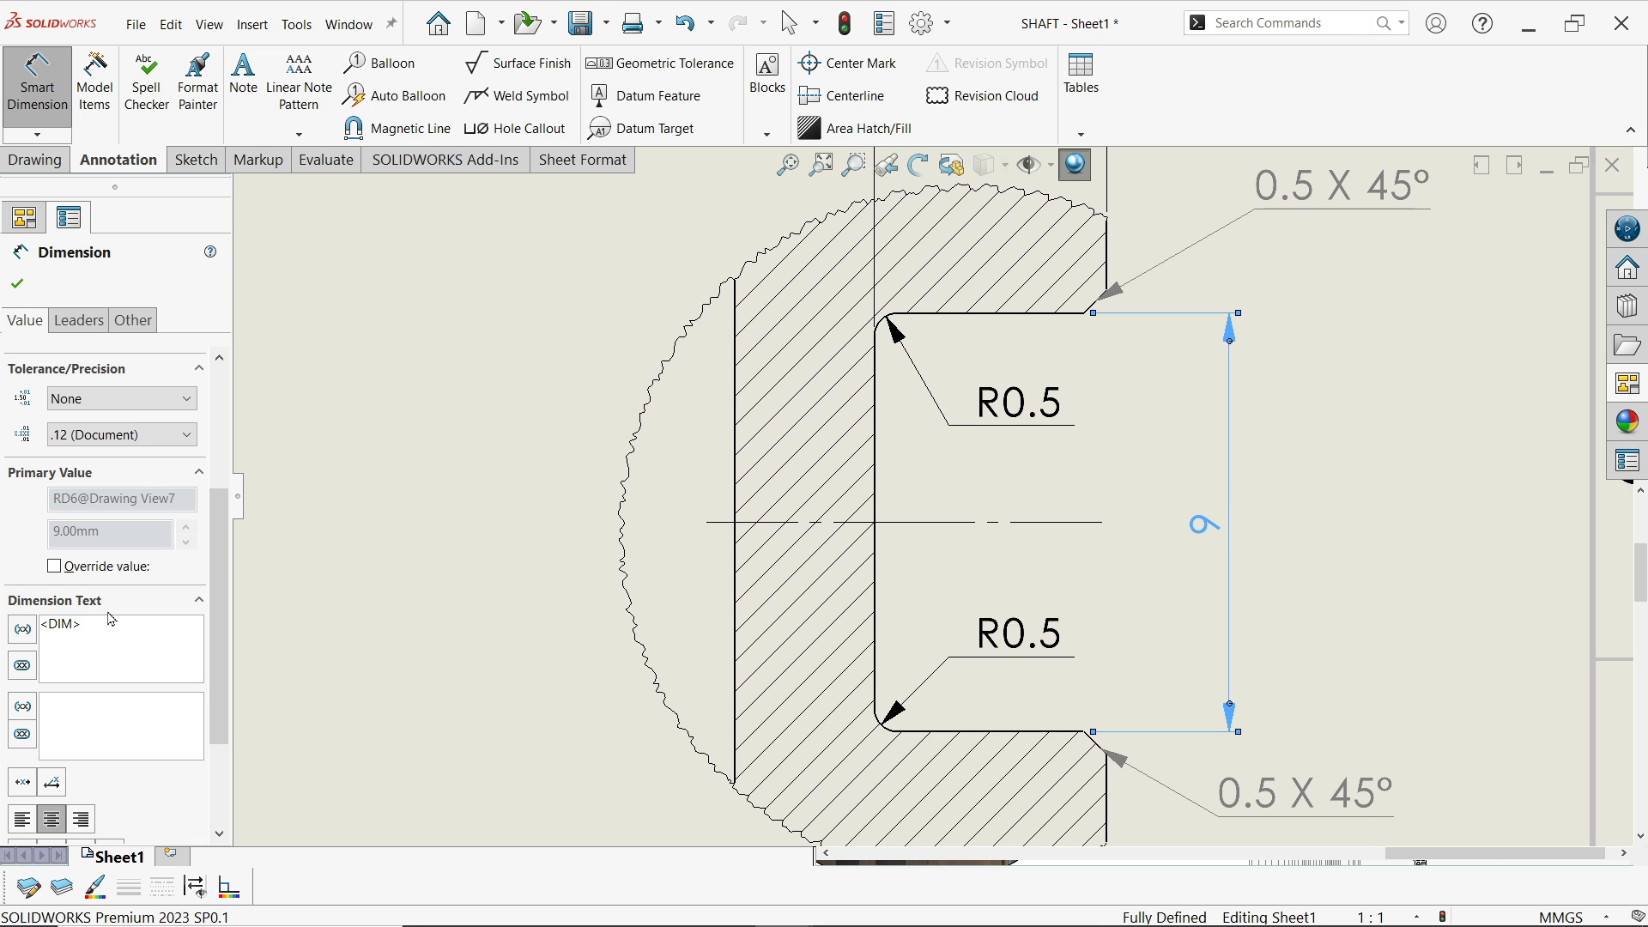
pyautogui.click(25, 286)
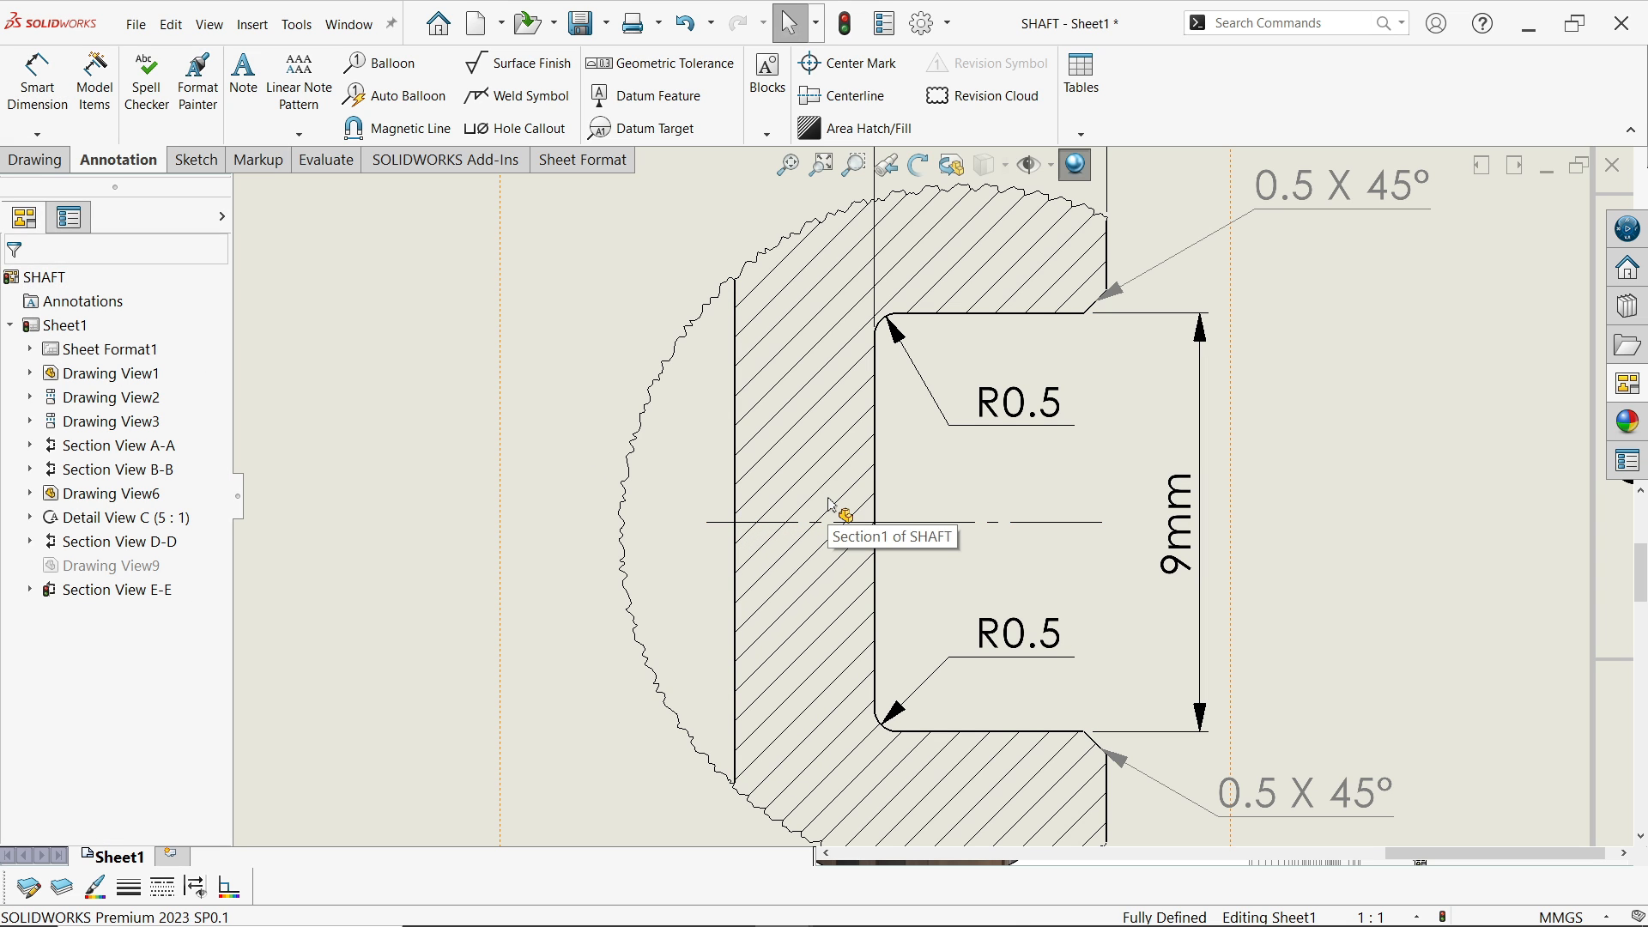
# Start a detail view of the circular Section View D-D with a circle about 17 mm in diameter around the slot's left end
pyautogui.scroll(8, 830, 513)
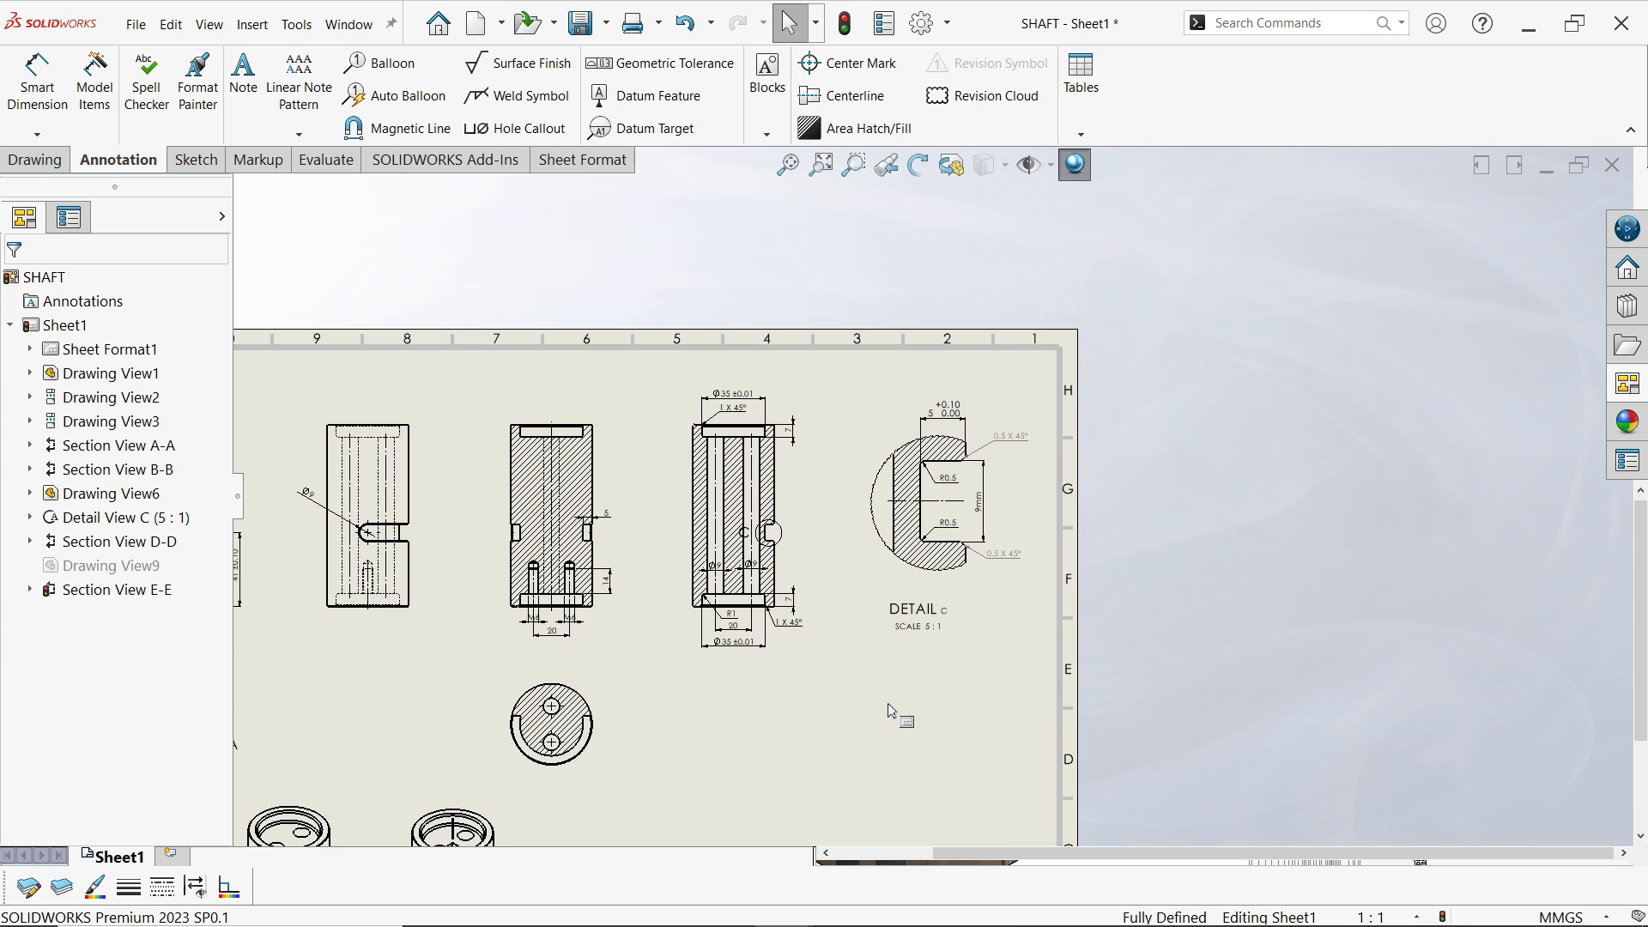
pyautogui.scroll(-2, 834, 641)
pyautogui.scroll(-10, 589, 666)
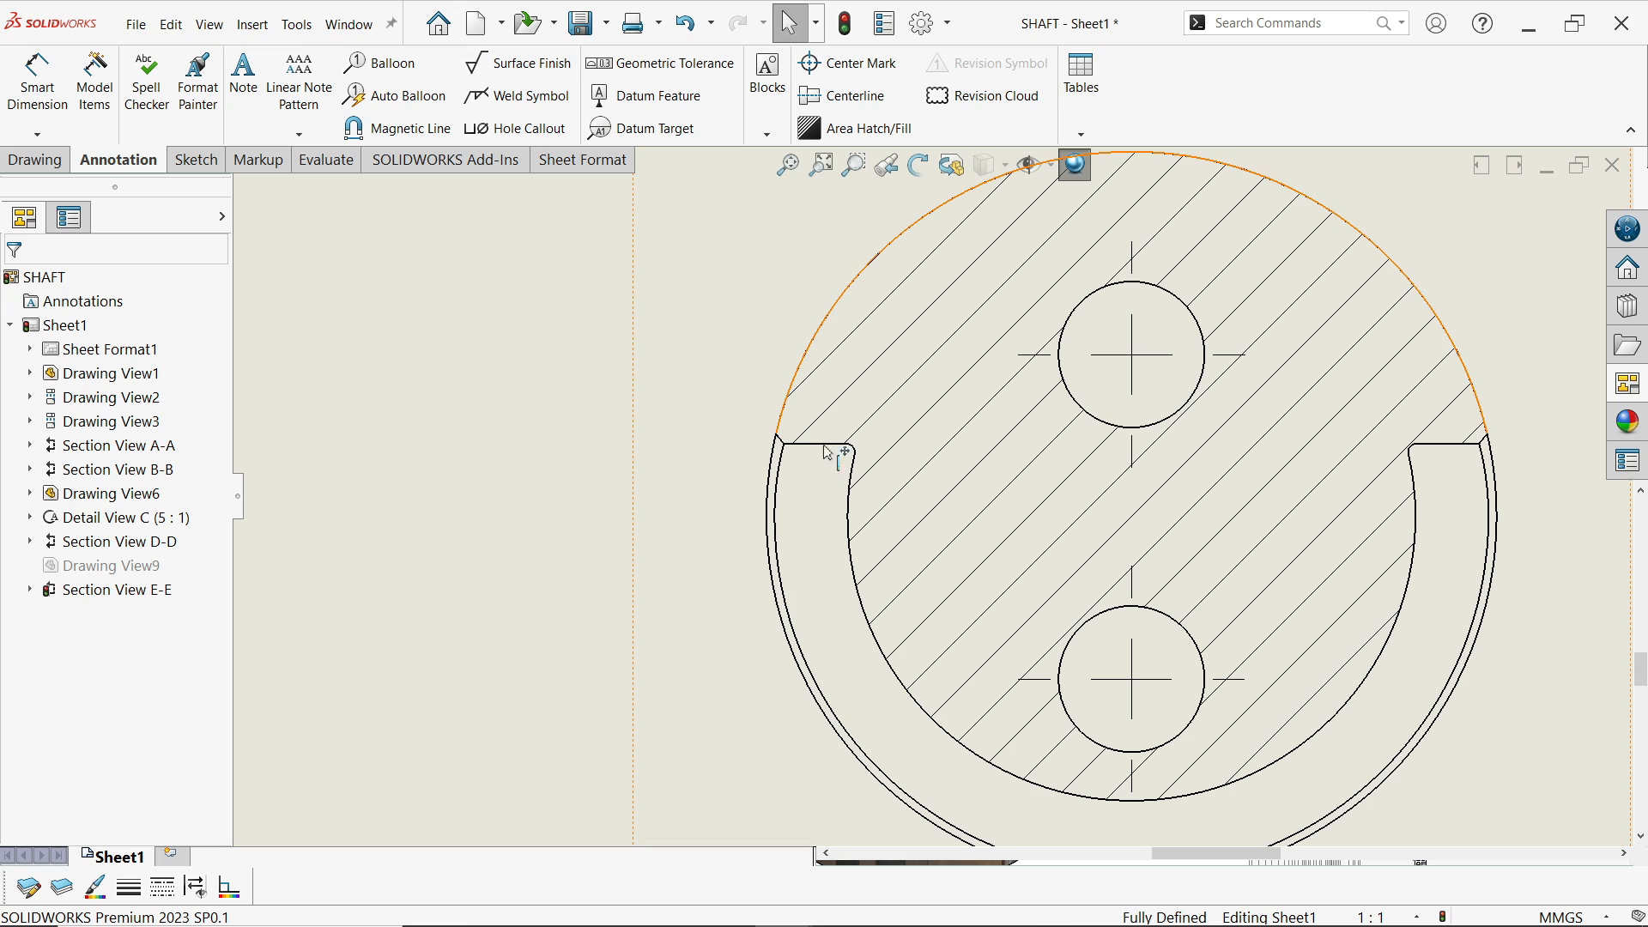
pyautogui.click(35, 160)
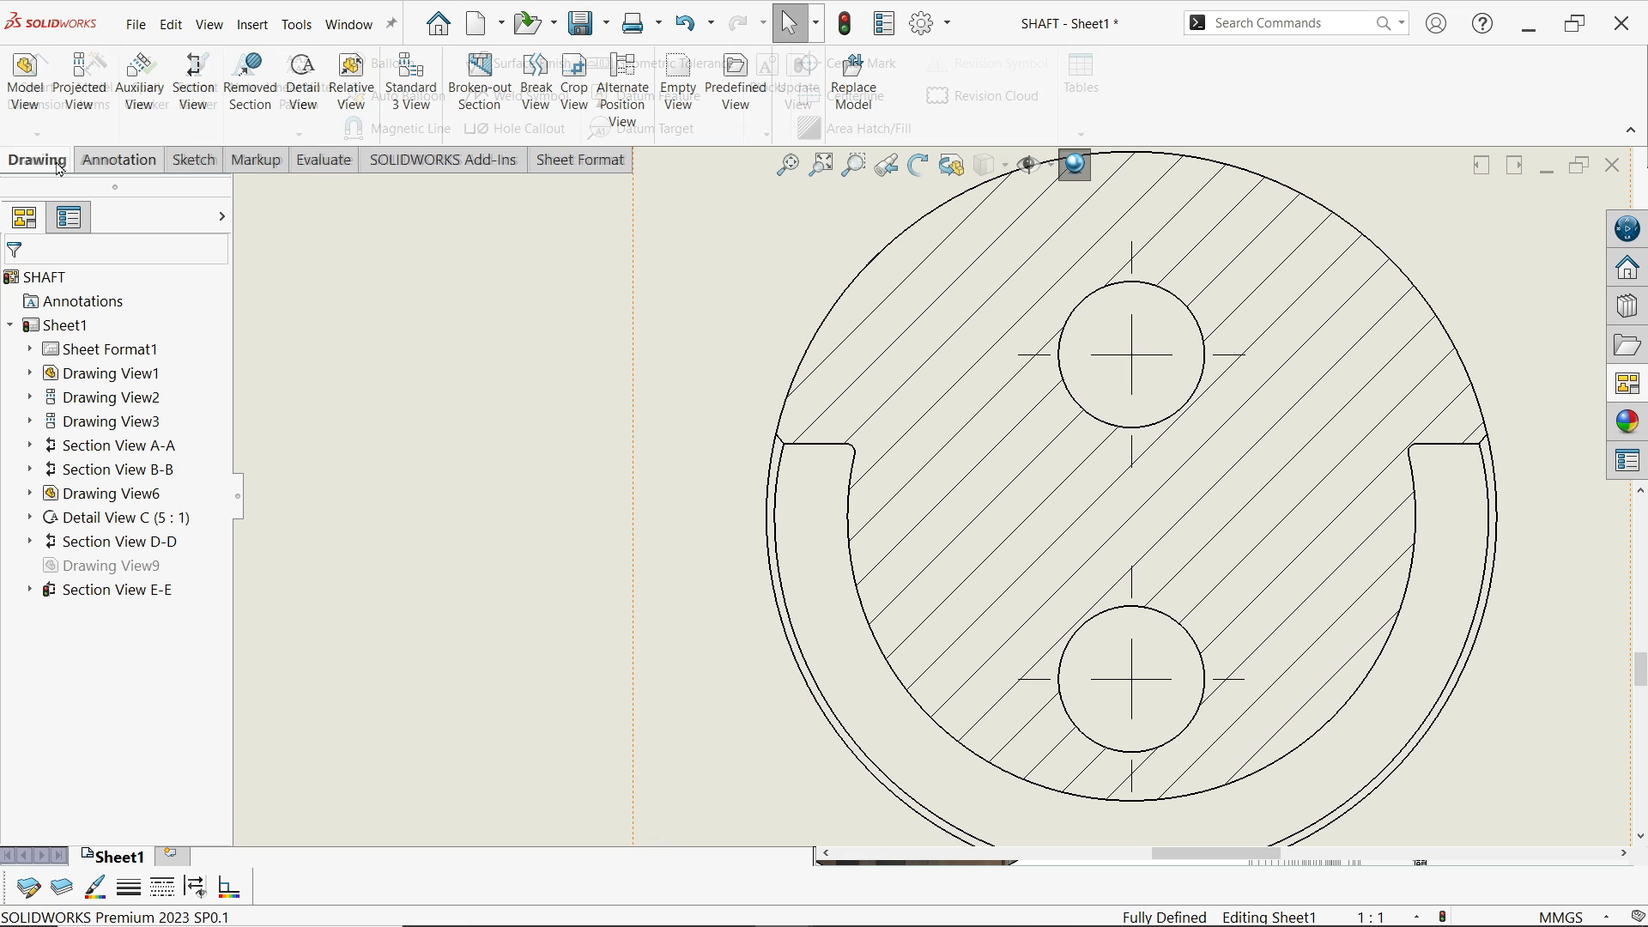
pyautogui.click(303, 85)
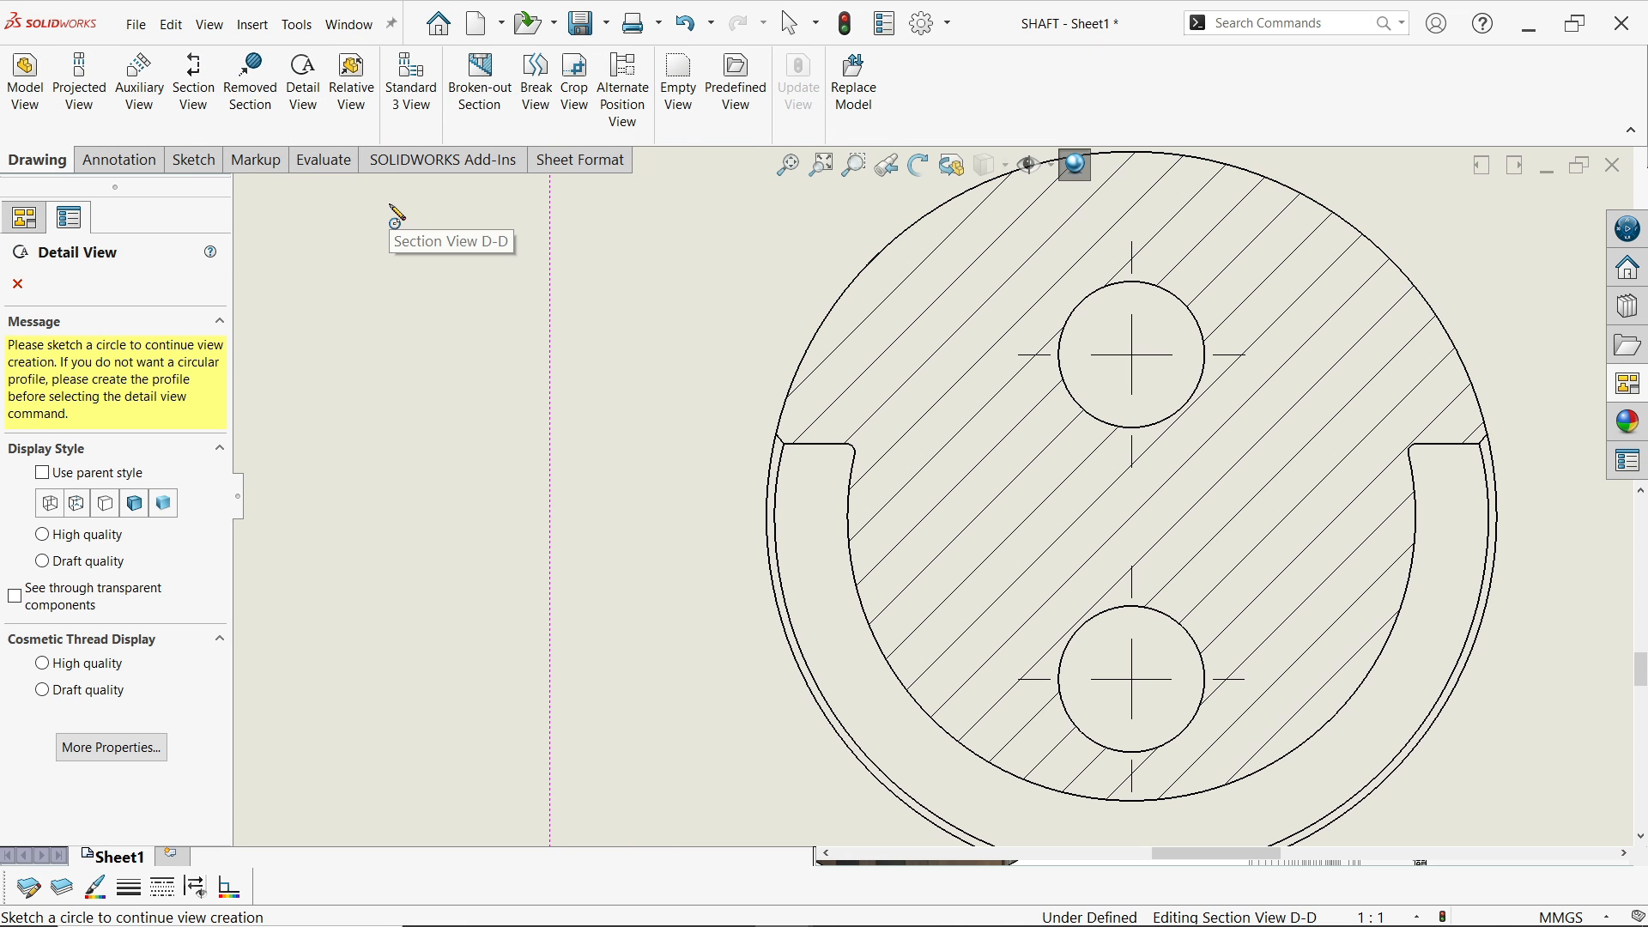
pyautogui.scroll(-1, 742, 488)
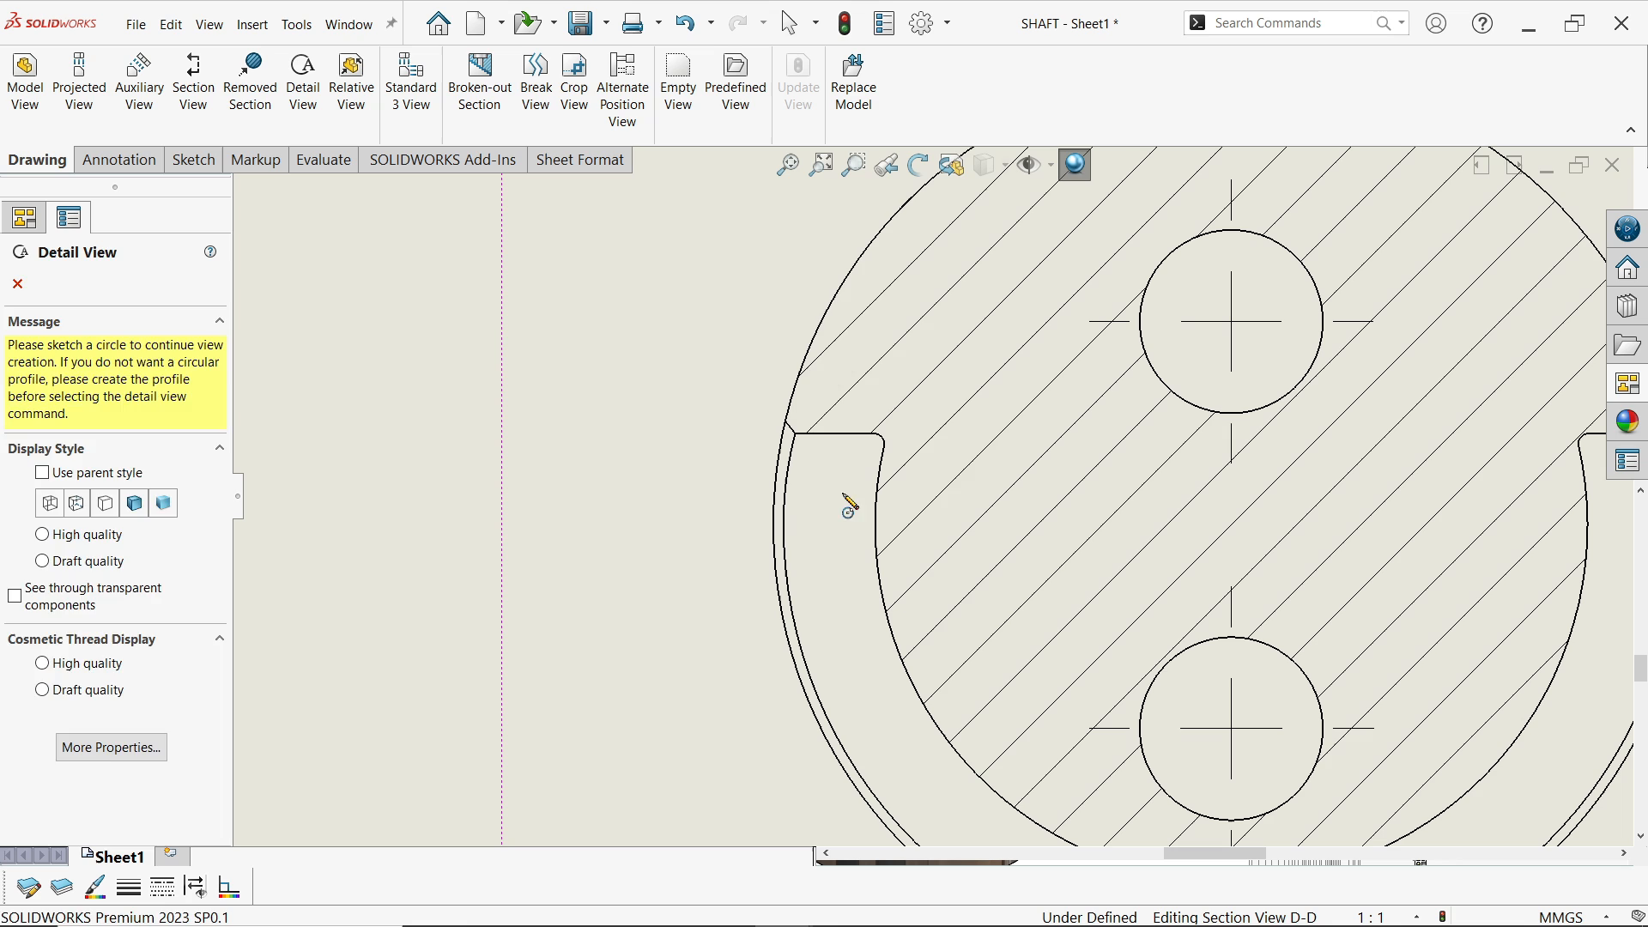
pyautogui.click(844, 492)
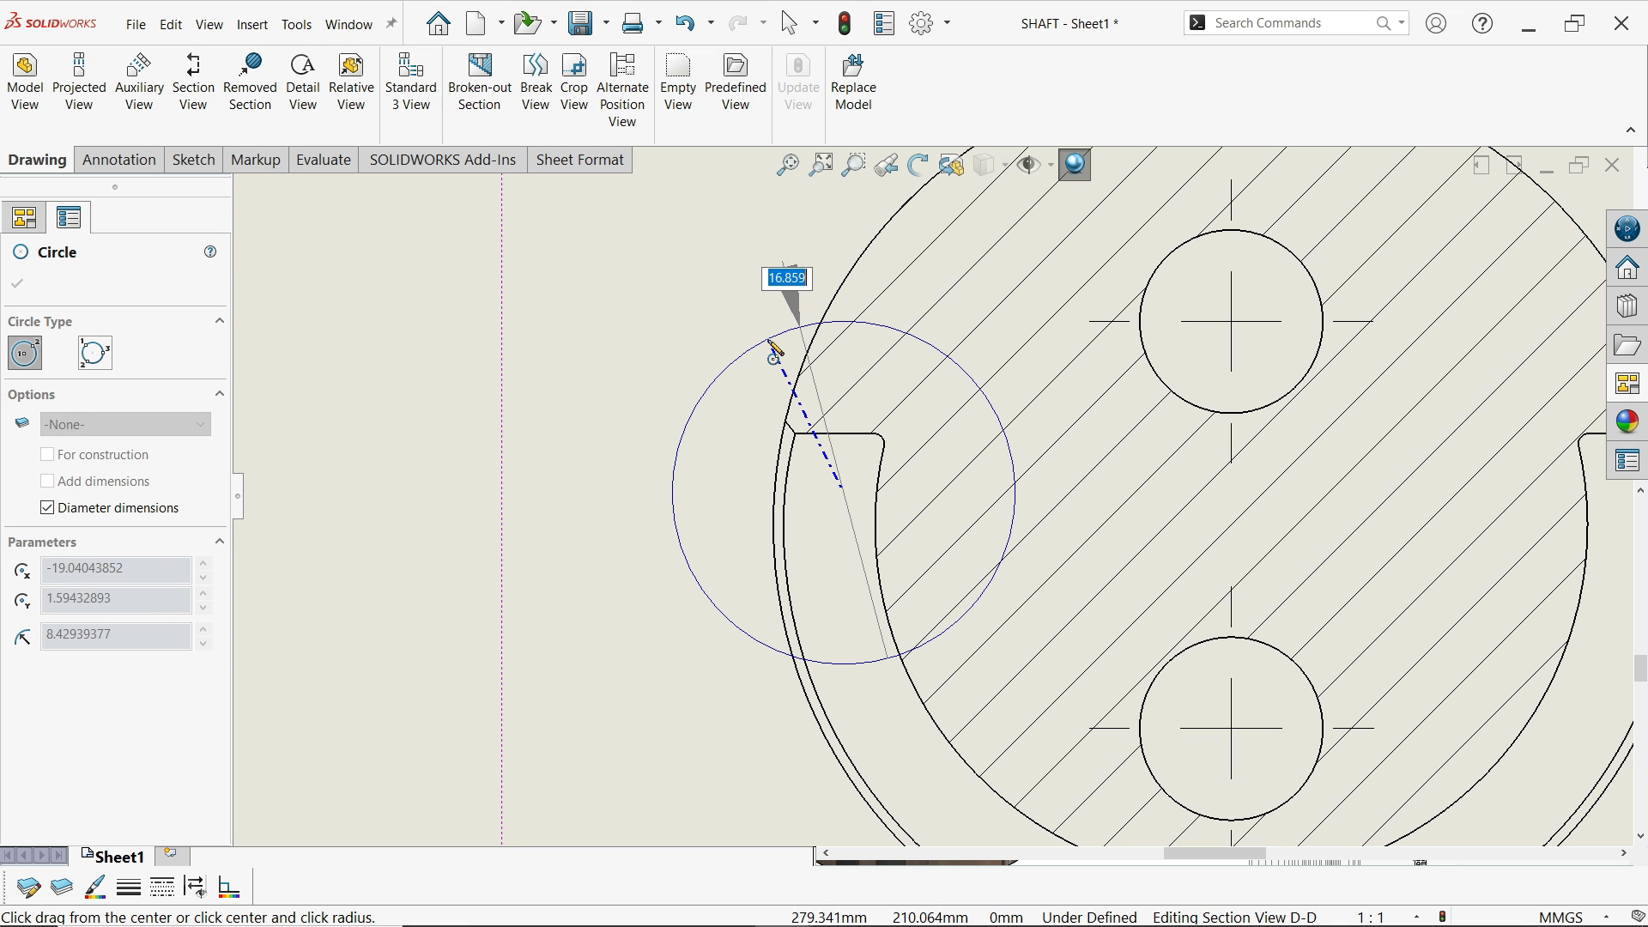
pyautogui.click(775, 351)
# Place the new detail view in the free area below Detail C and set its custom scale to 5:1
pyautogui.scroll(8, 549, 457)
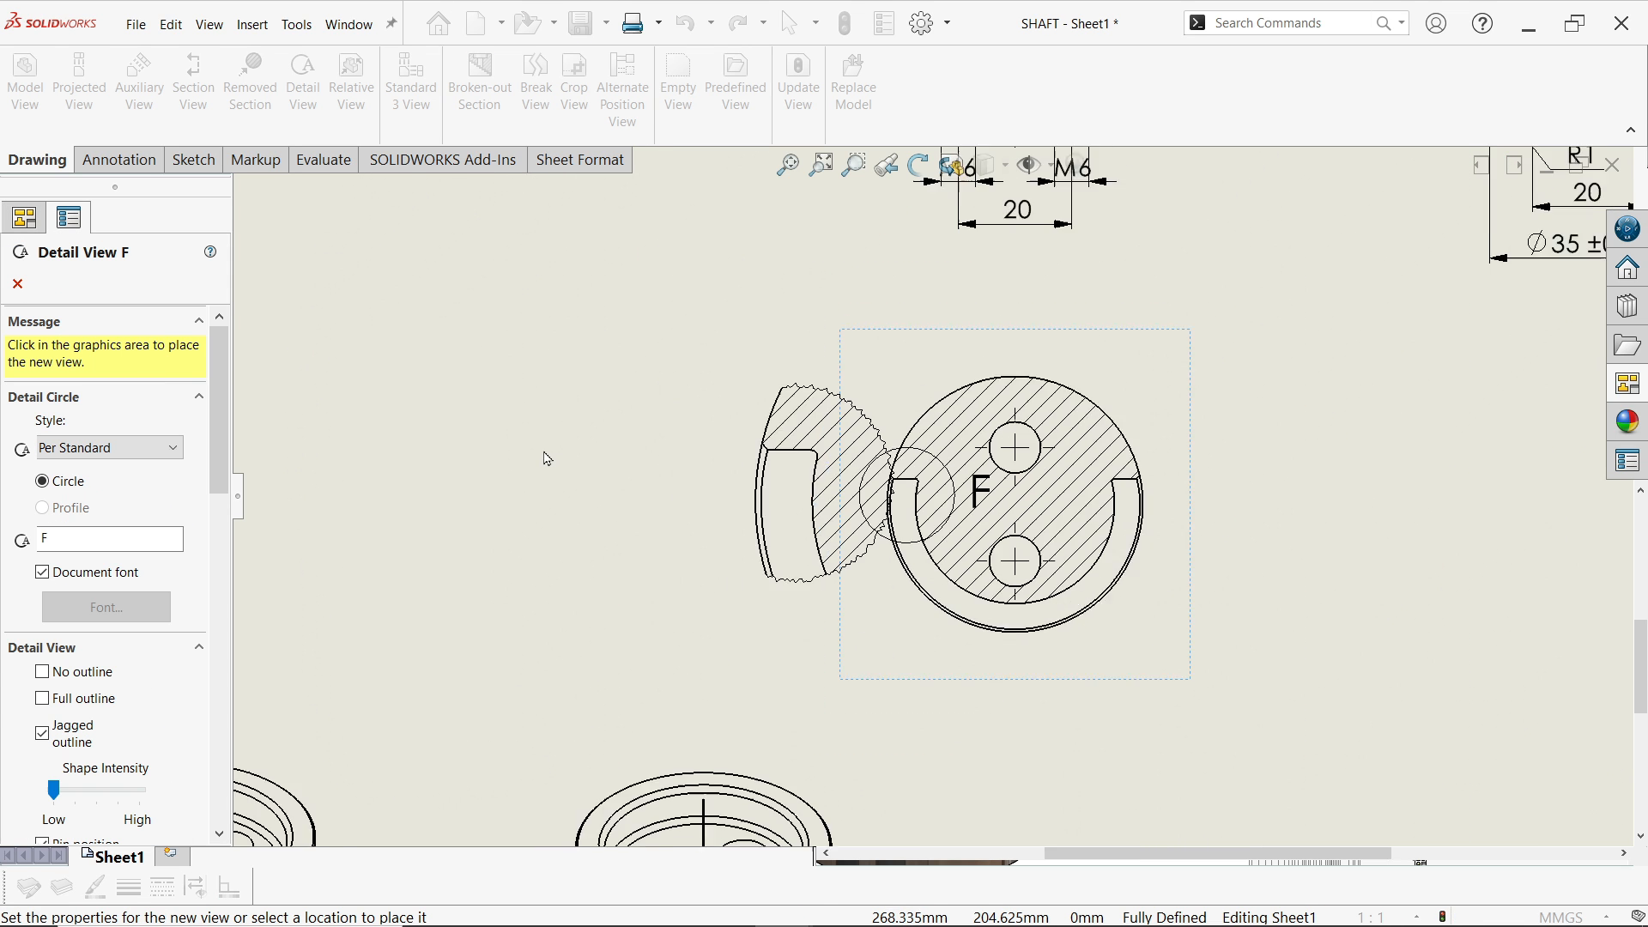
pyautogui.scroll(-3, 1314, 550)
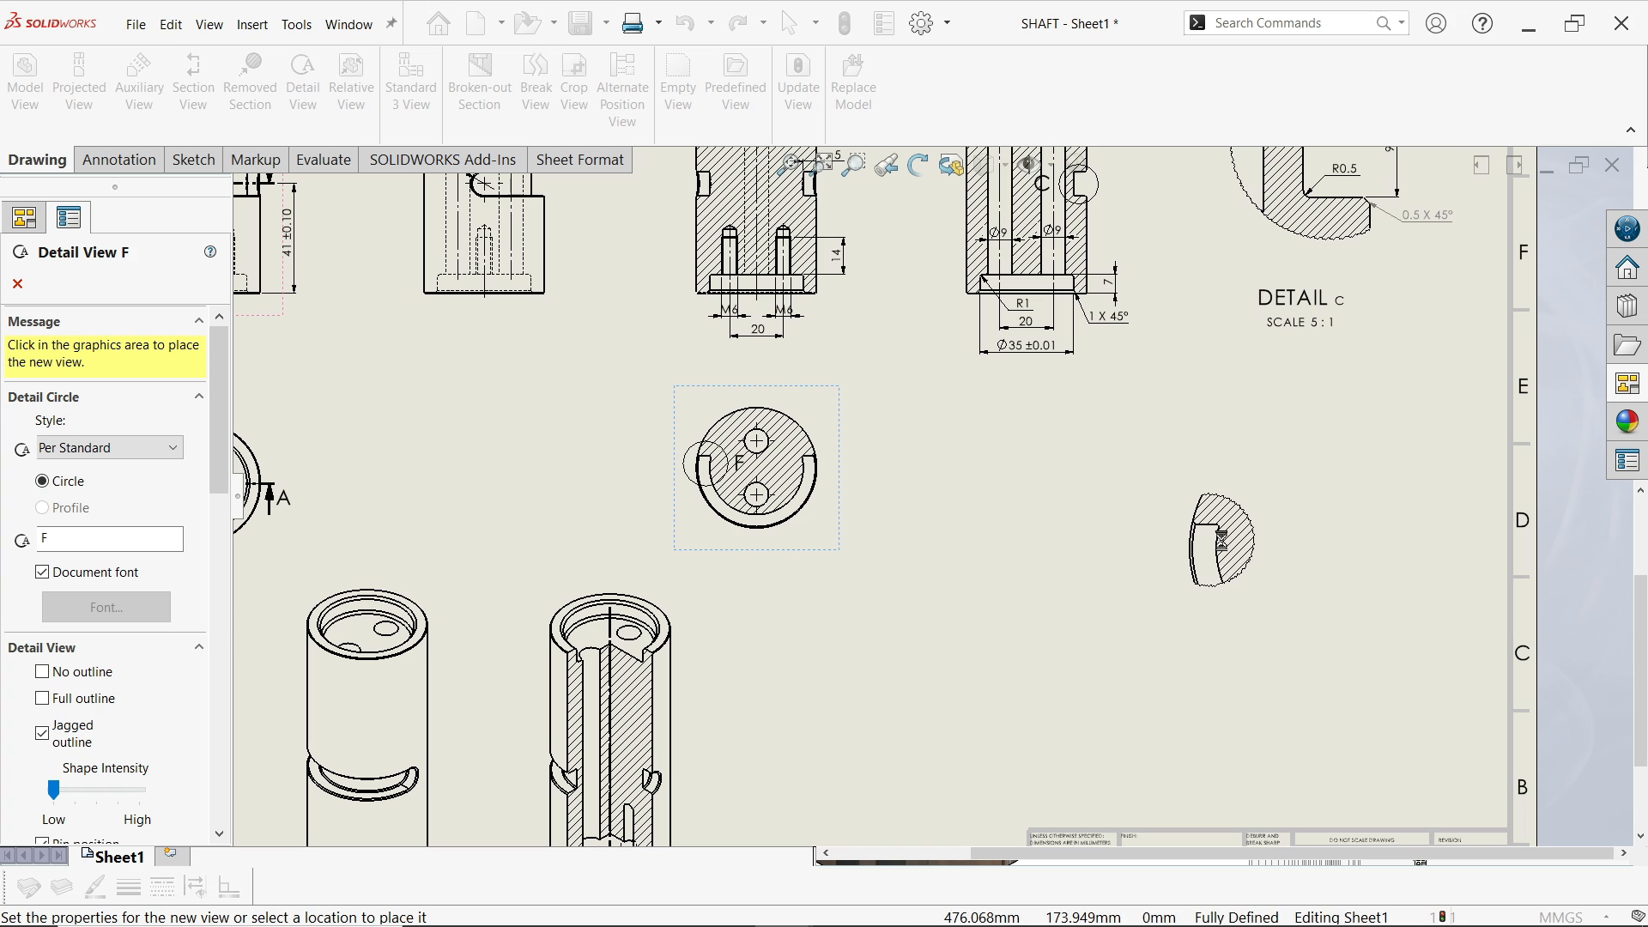
pyautogui.click(1226, 550)
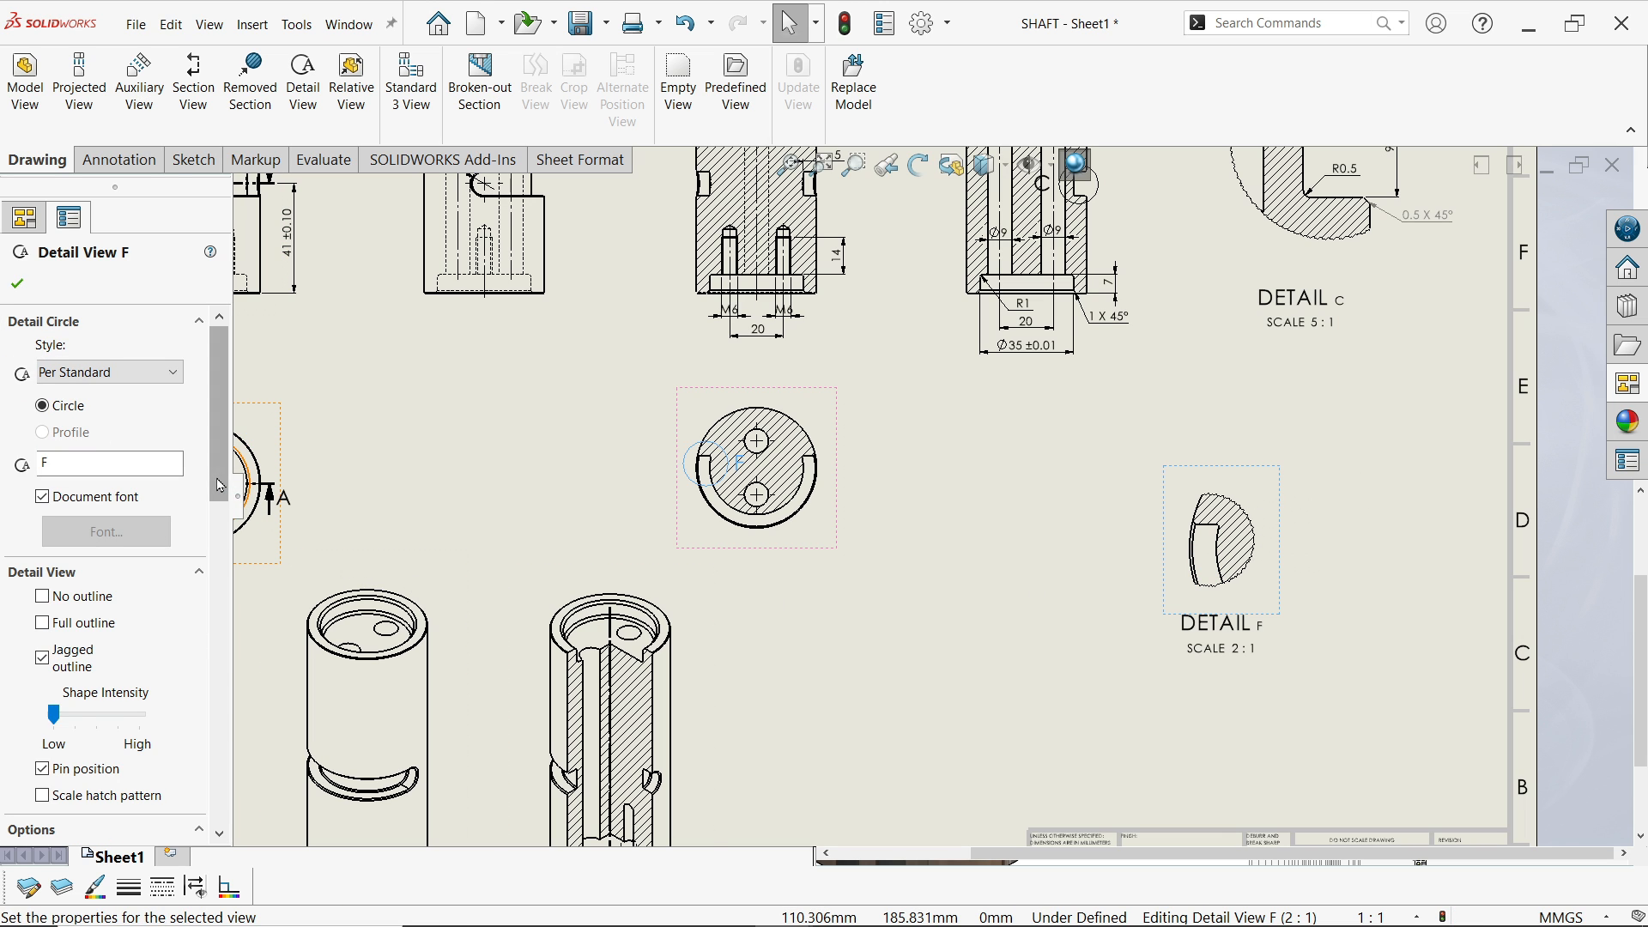
pyautogui.moveTo(220, 491); pyautogui.dragTo(203, 695)
pyautogui.scroll(-5, 204, 695)
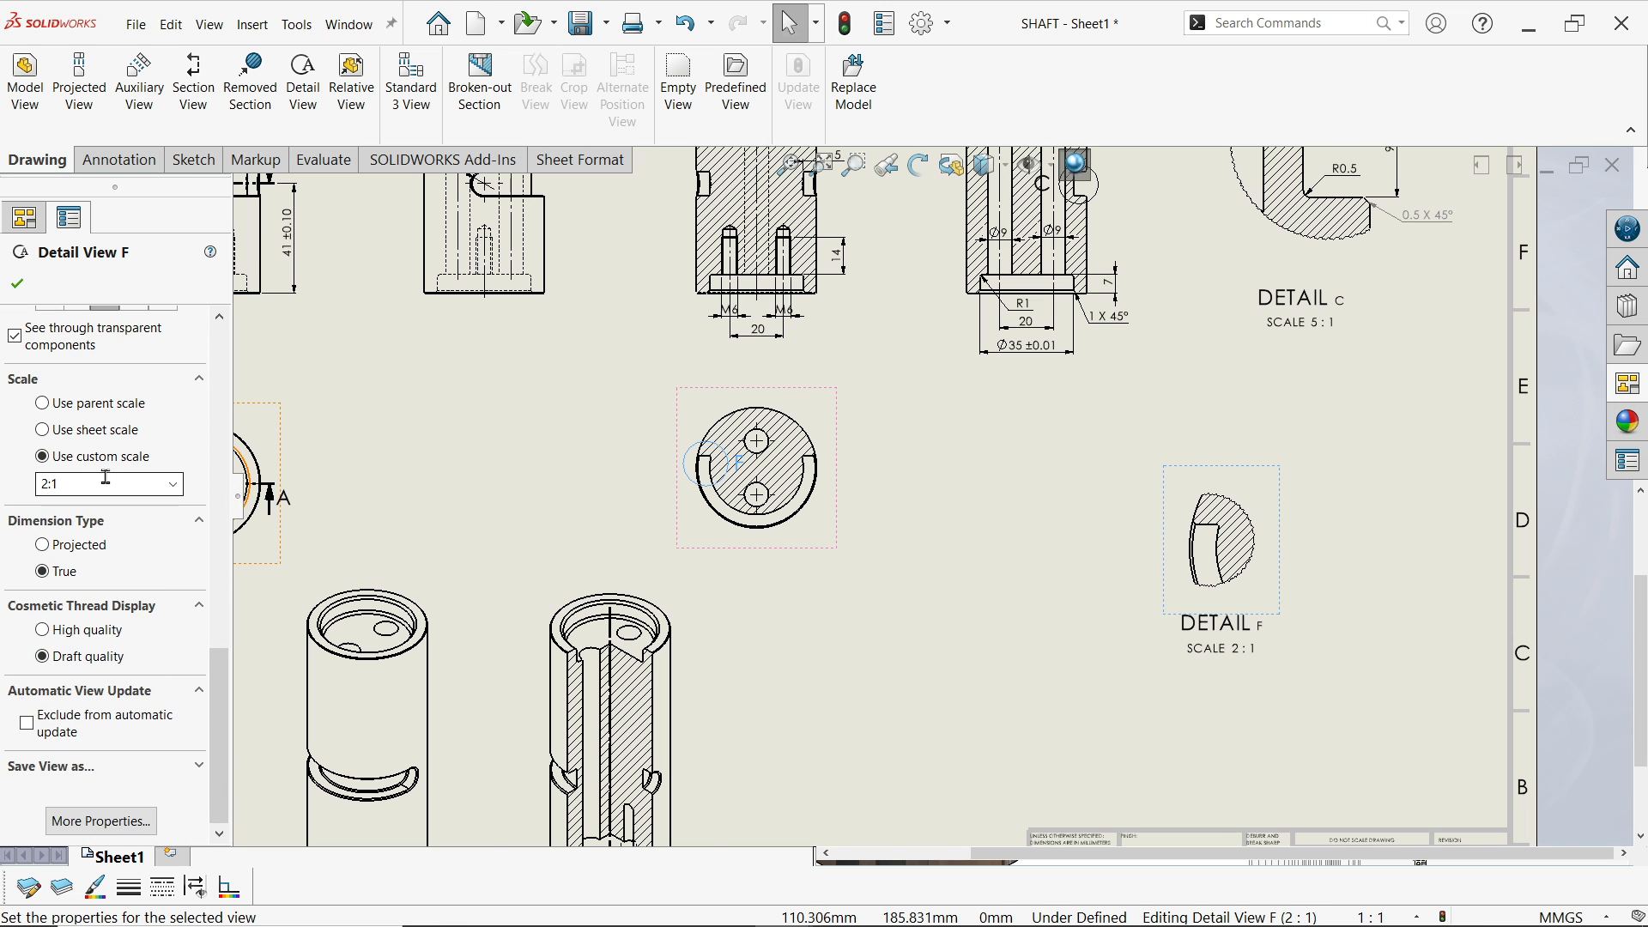
pyautogui.click(174, 484)
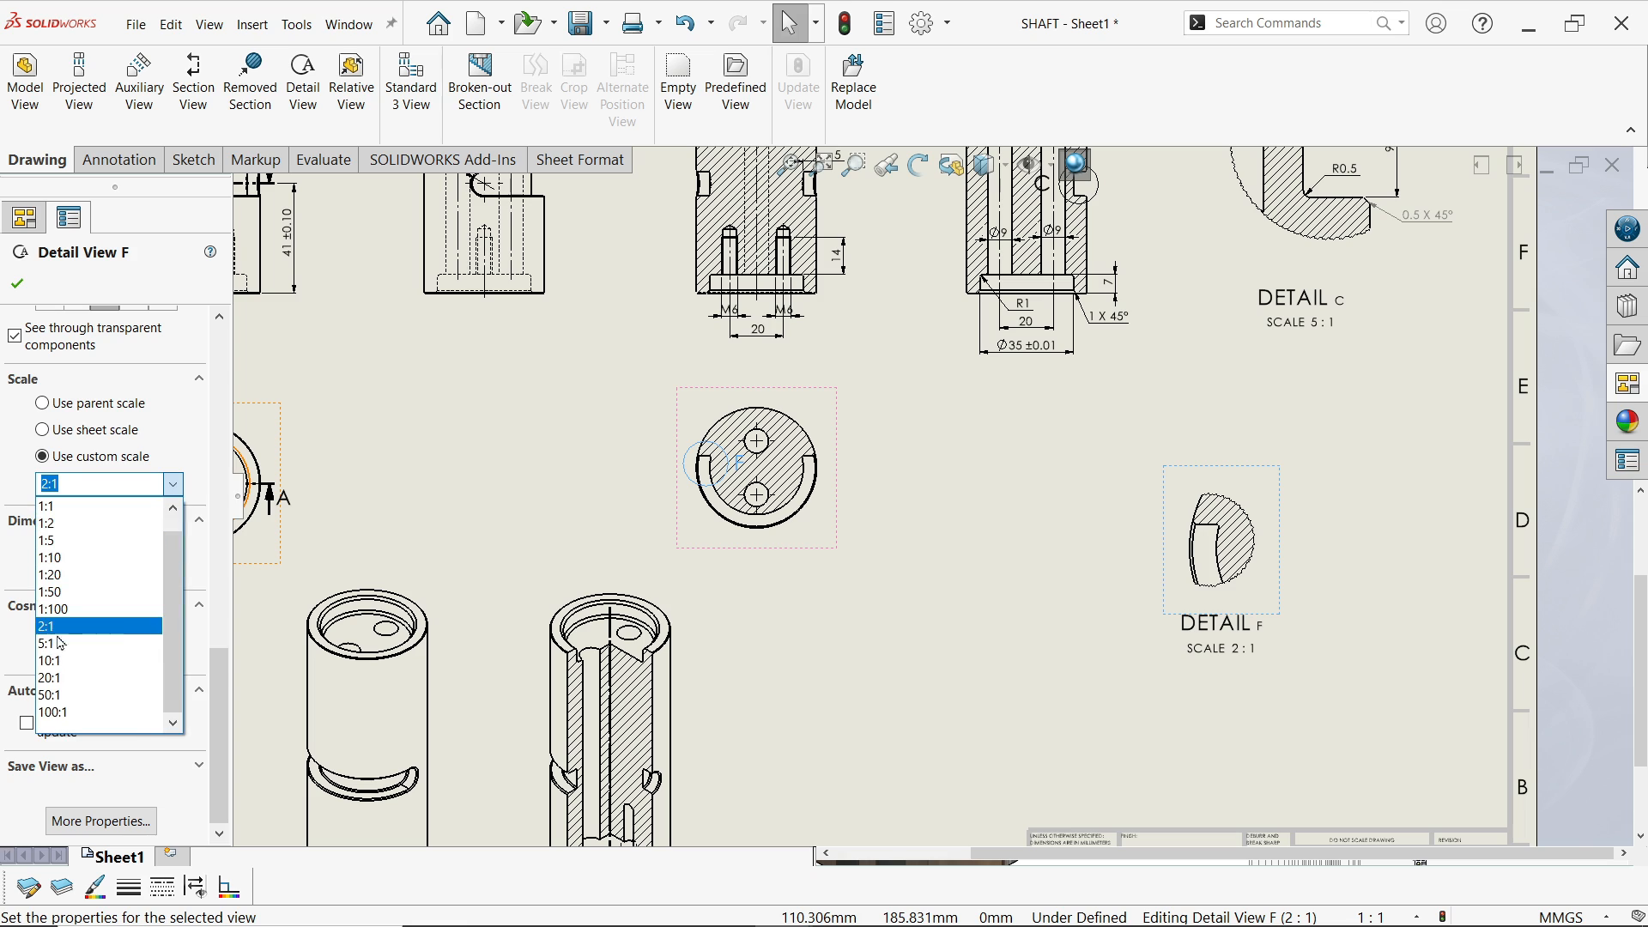
pyautogui.click(85, 651)
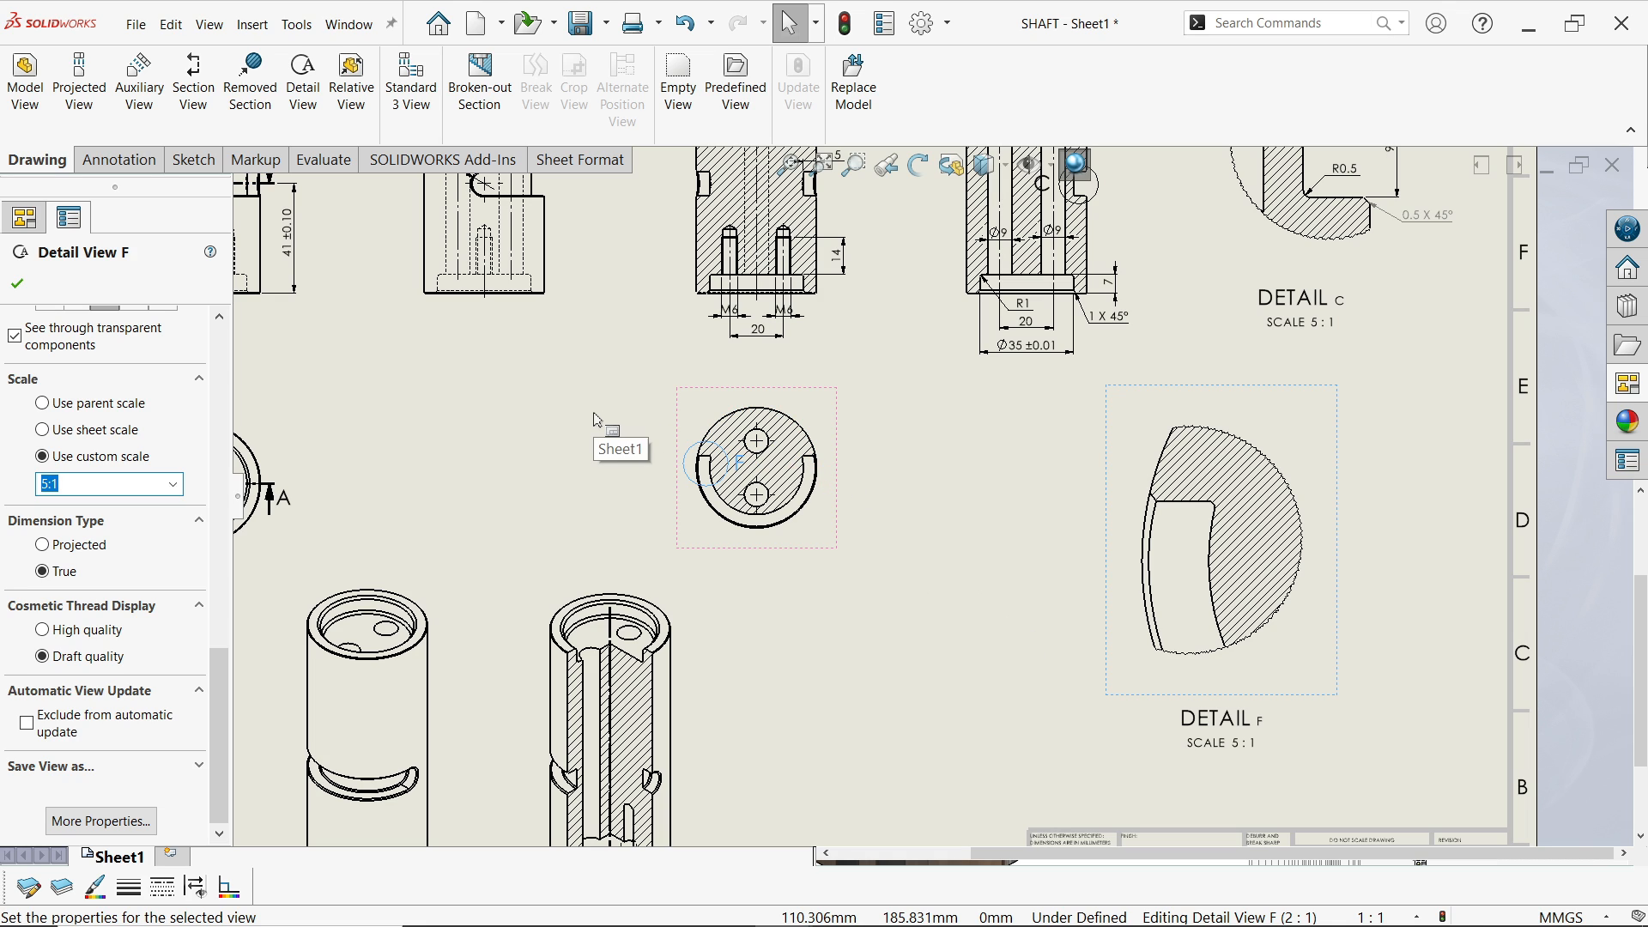
pyautogui.click(21, 286)
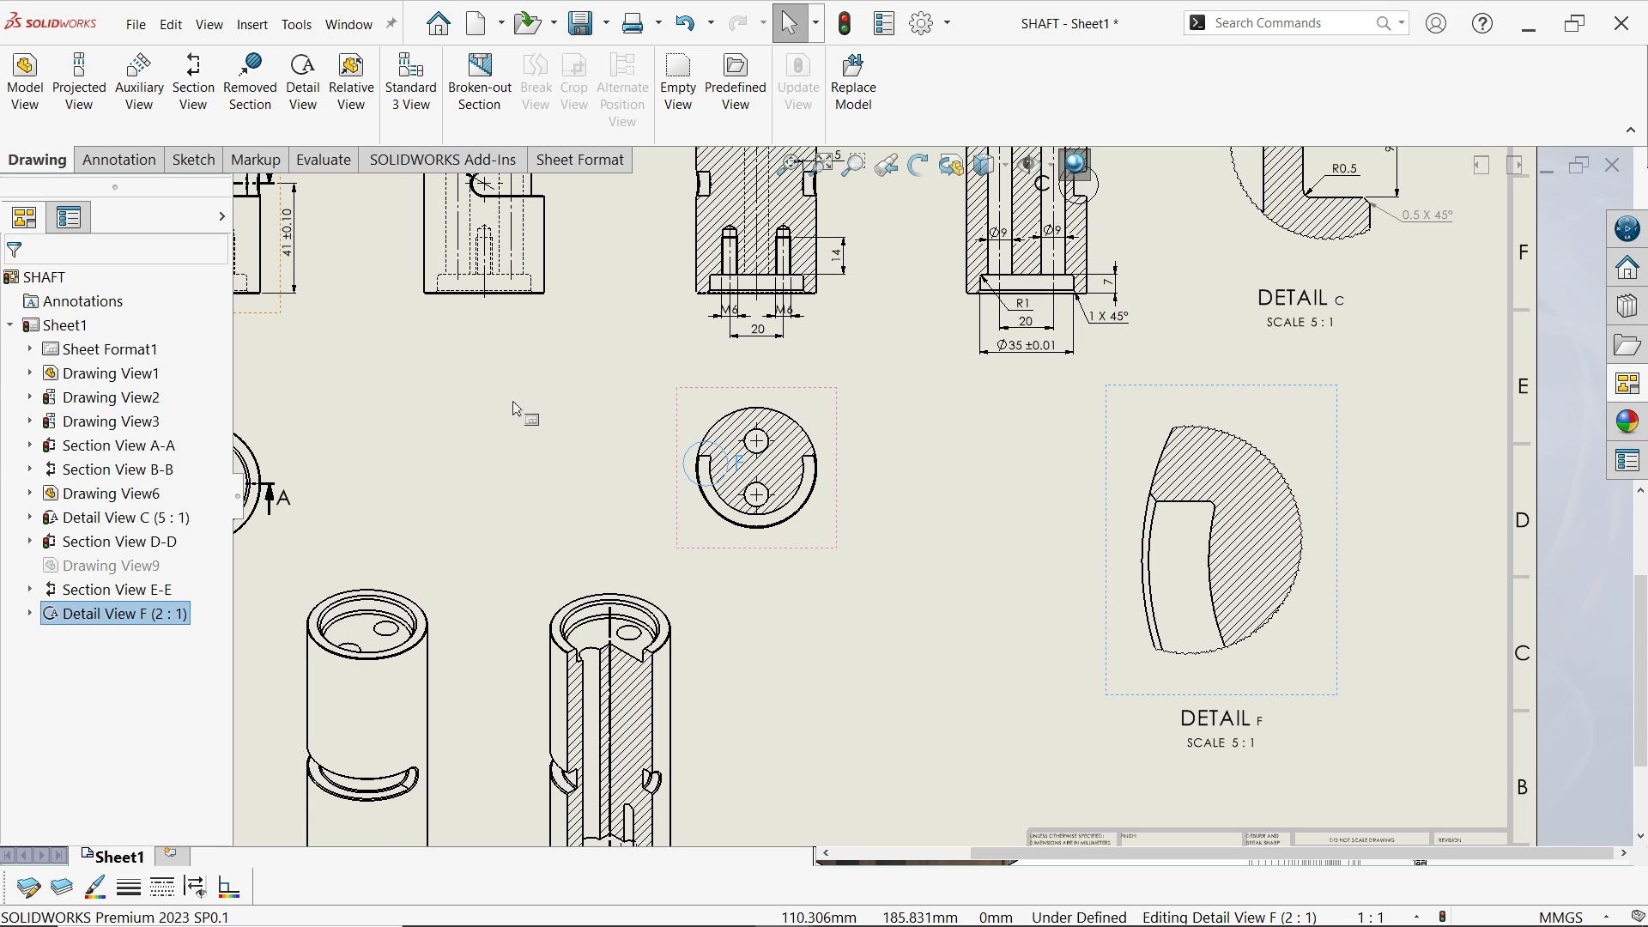
# Dimension the slot's inner corner fillet radius in Detail View F, placing the text outside the shaft's left edge
pyautogui.scroll(-2, 1090, 592)
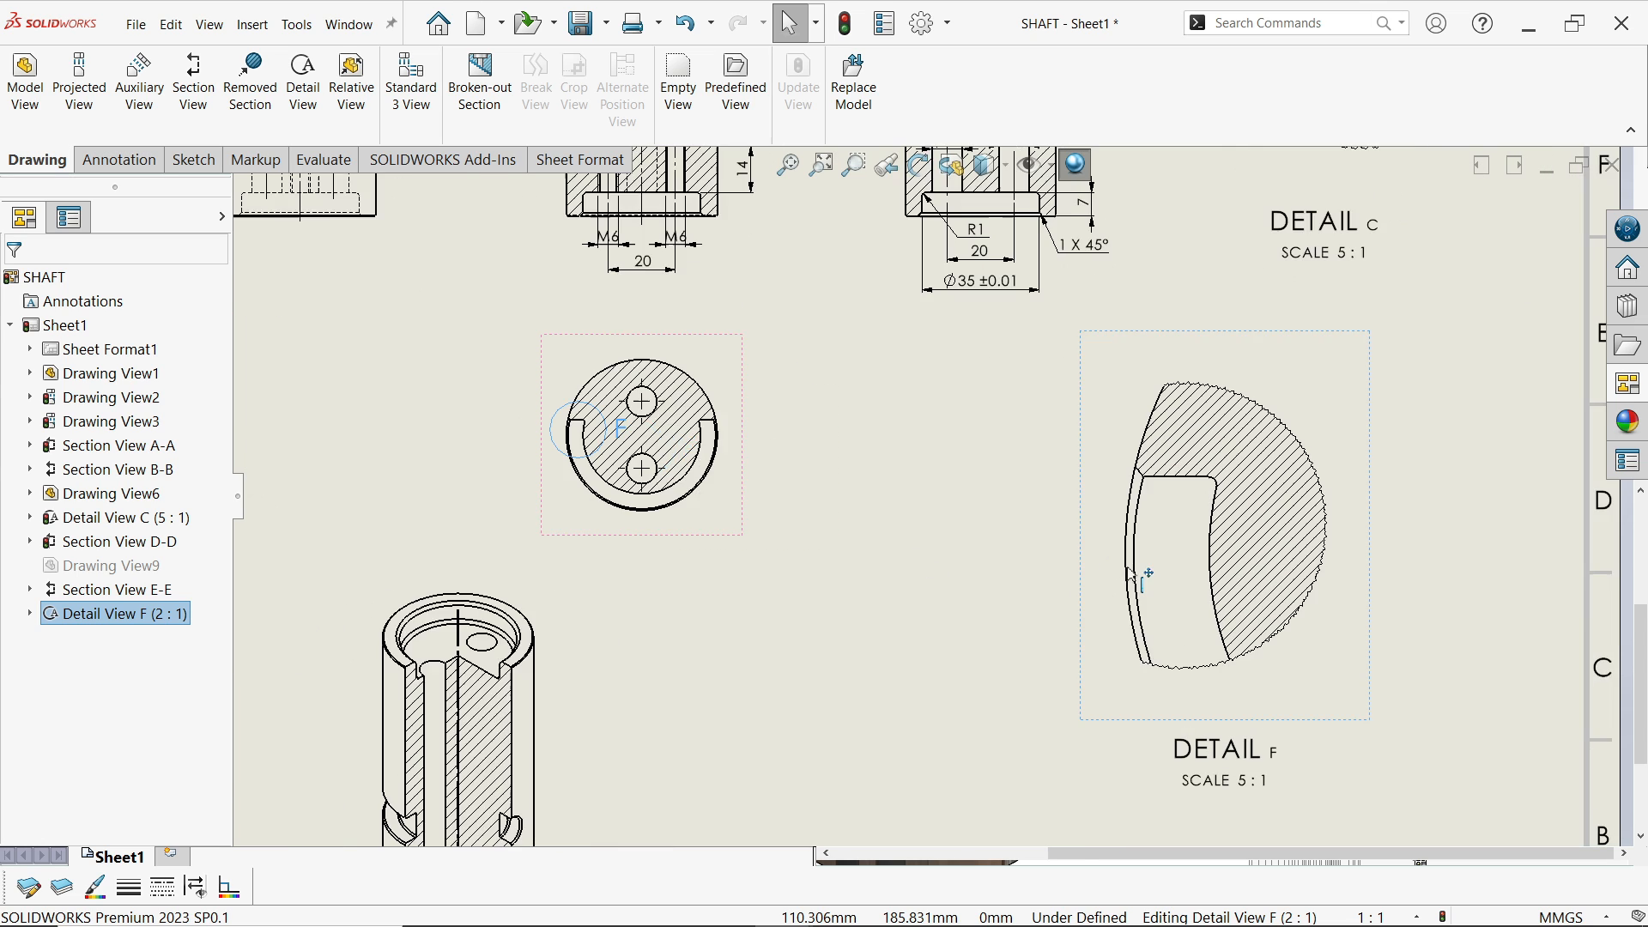
pyautogui.click(118, 160)
pyautogui.click(37, 81)
pyautogui.scroll(-3, 1163, 545)
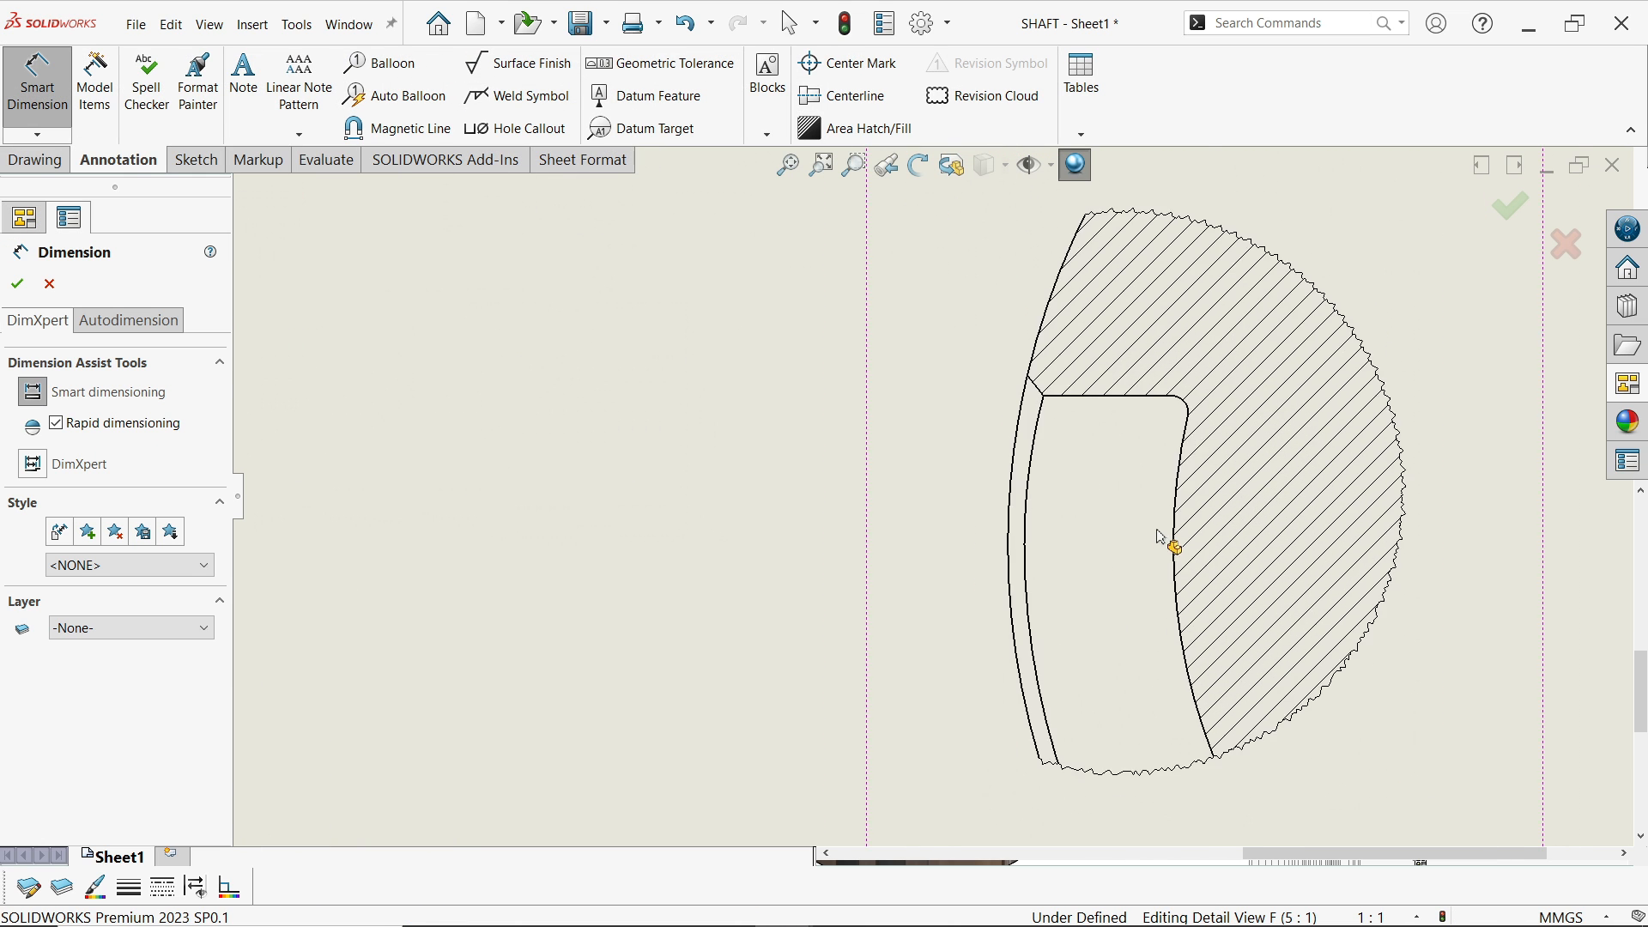
pyautogui.scroll(-1, 1116, 455)
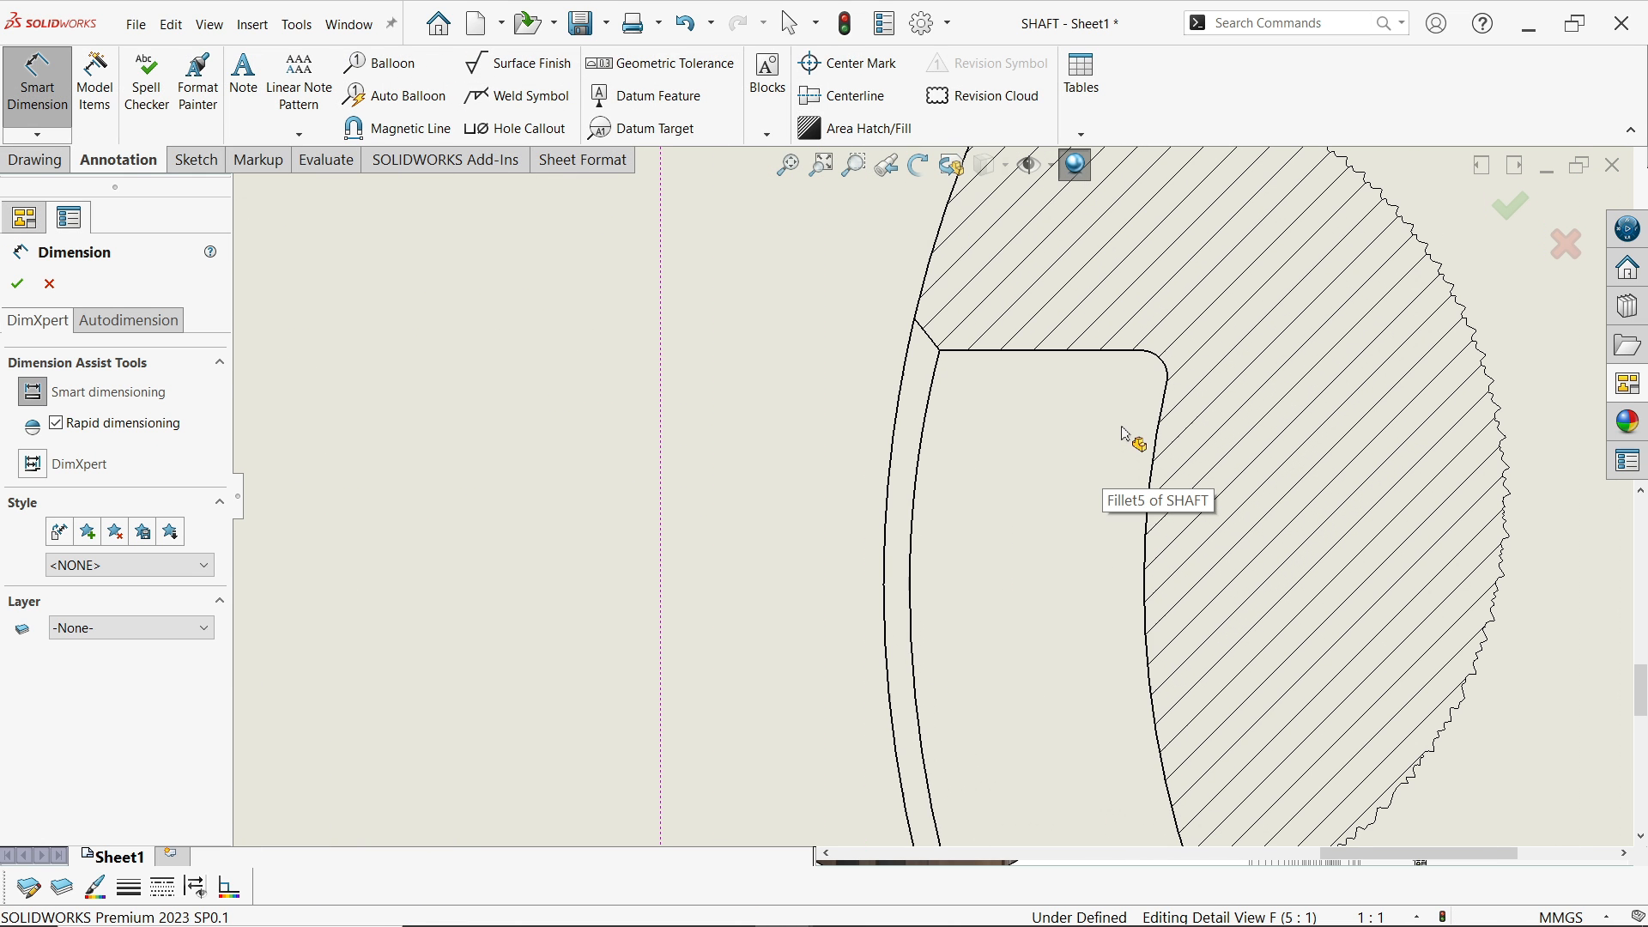
pyautogui.click(1168, 369)
pyautogui.scroll(3, 1064, 472)
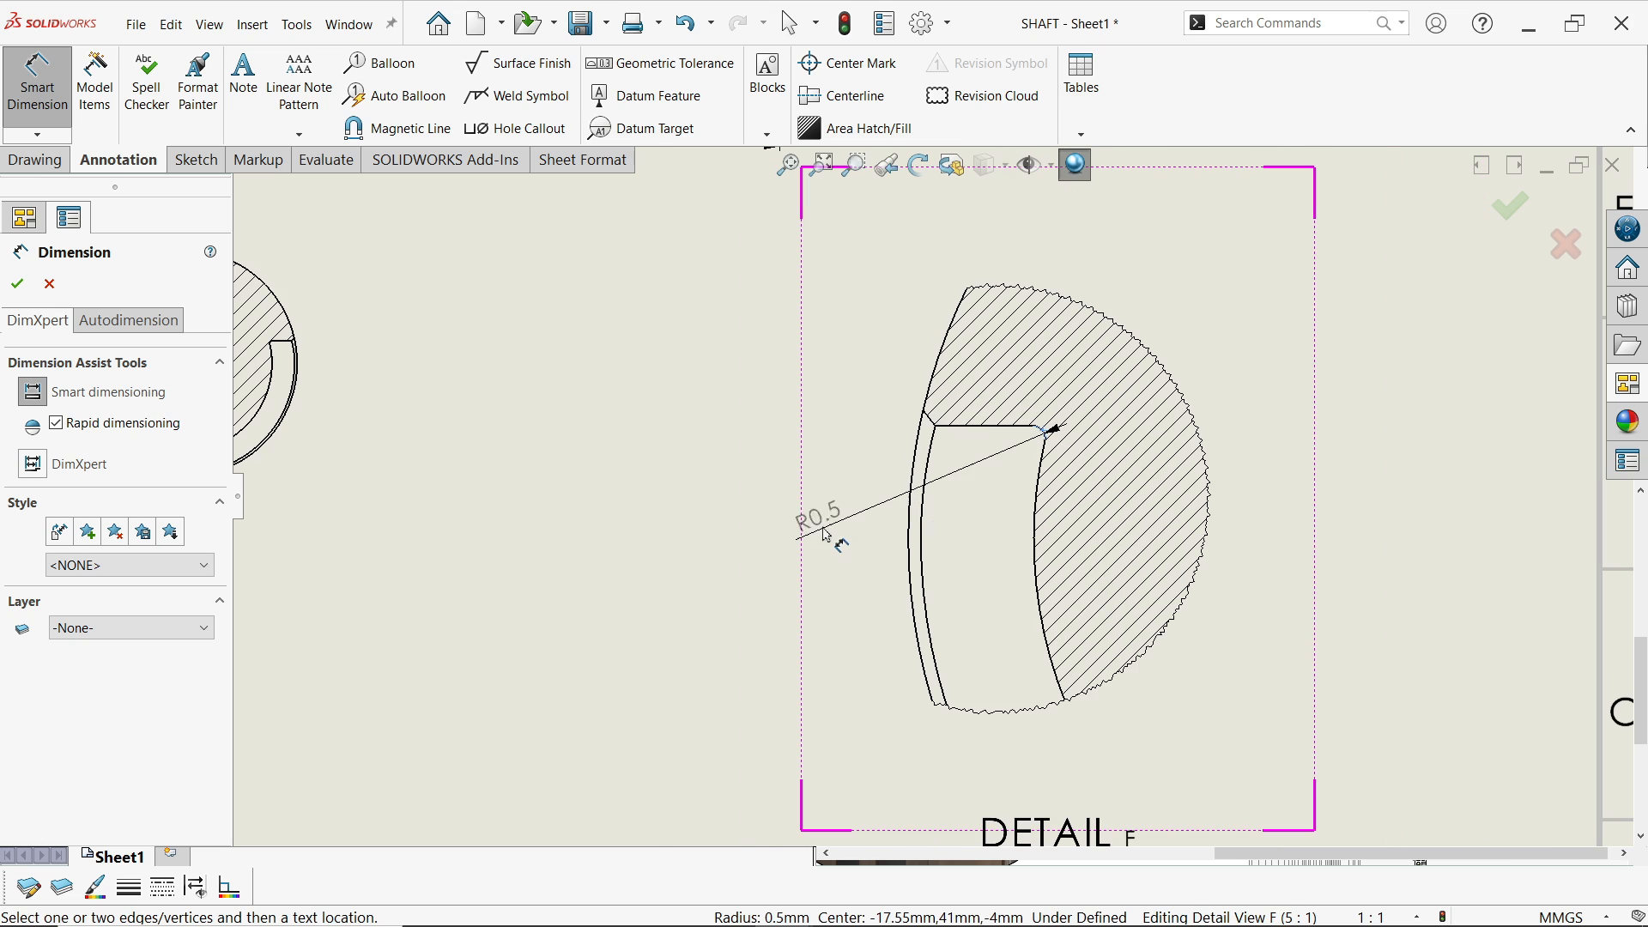
pyautogui.click(835, 529)
# Give the fillet radius dimension in Detail View F an inside arrow and a broken leader with horizontal text
pyautogui.click(78, 320)
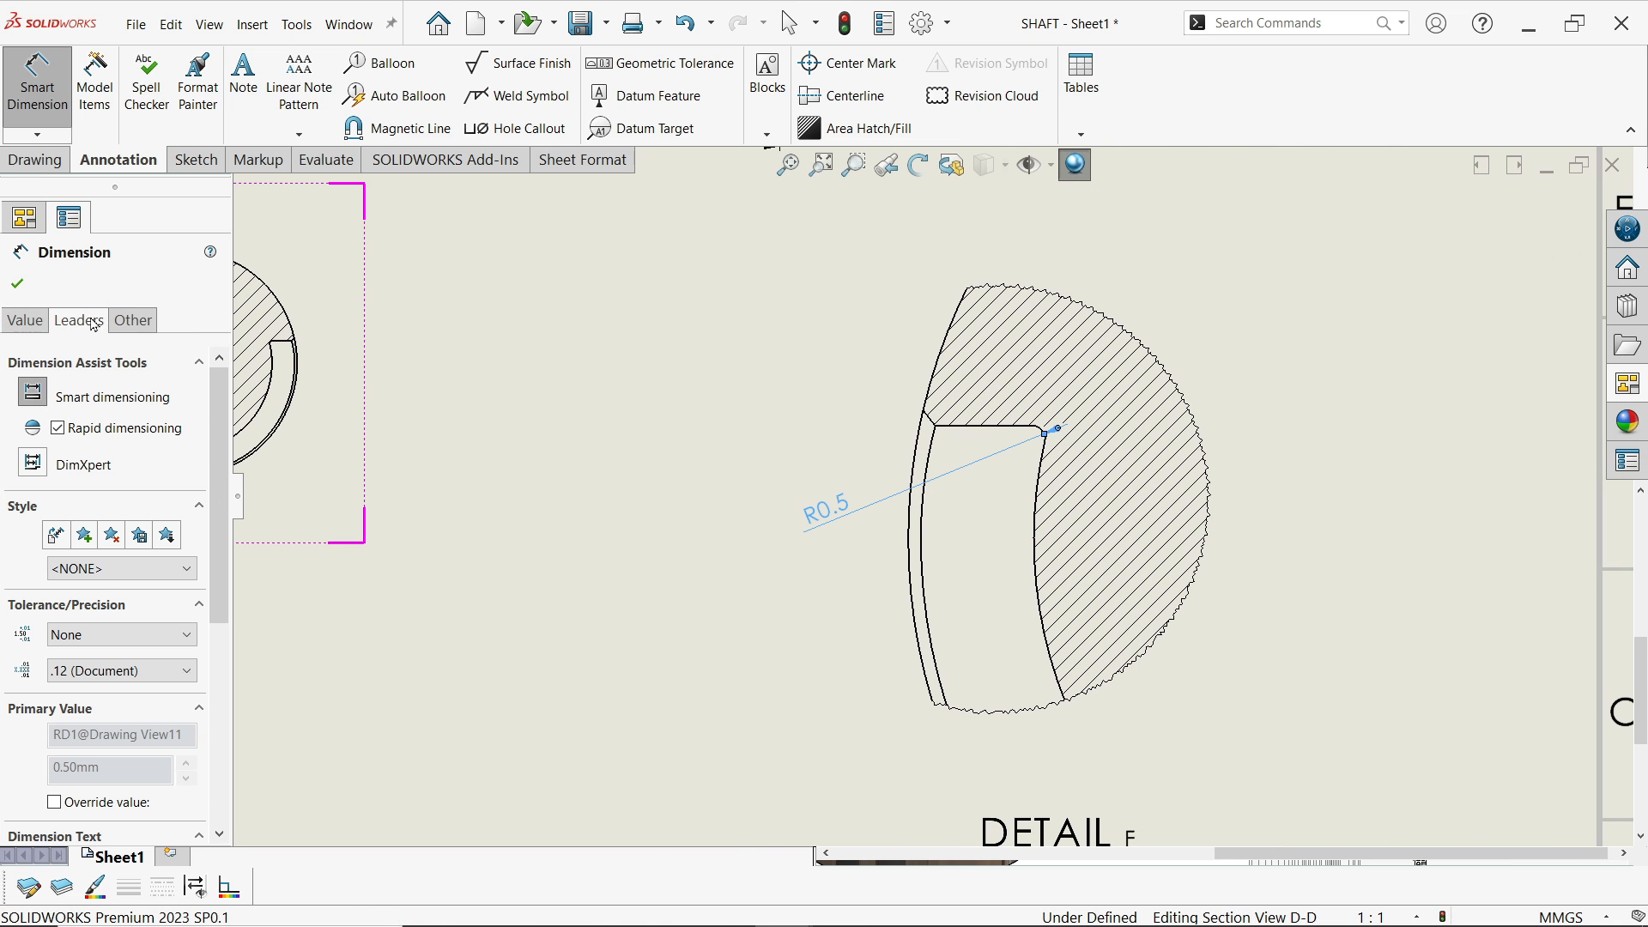
pyautogui.click(97, 392)
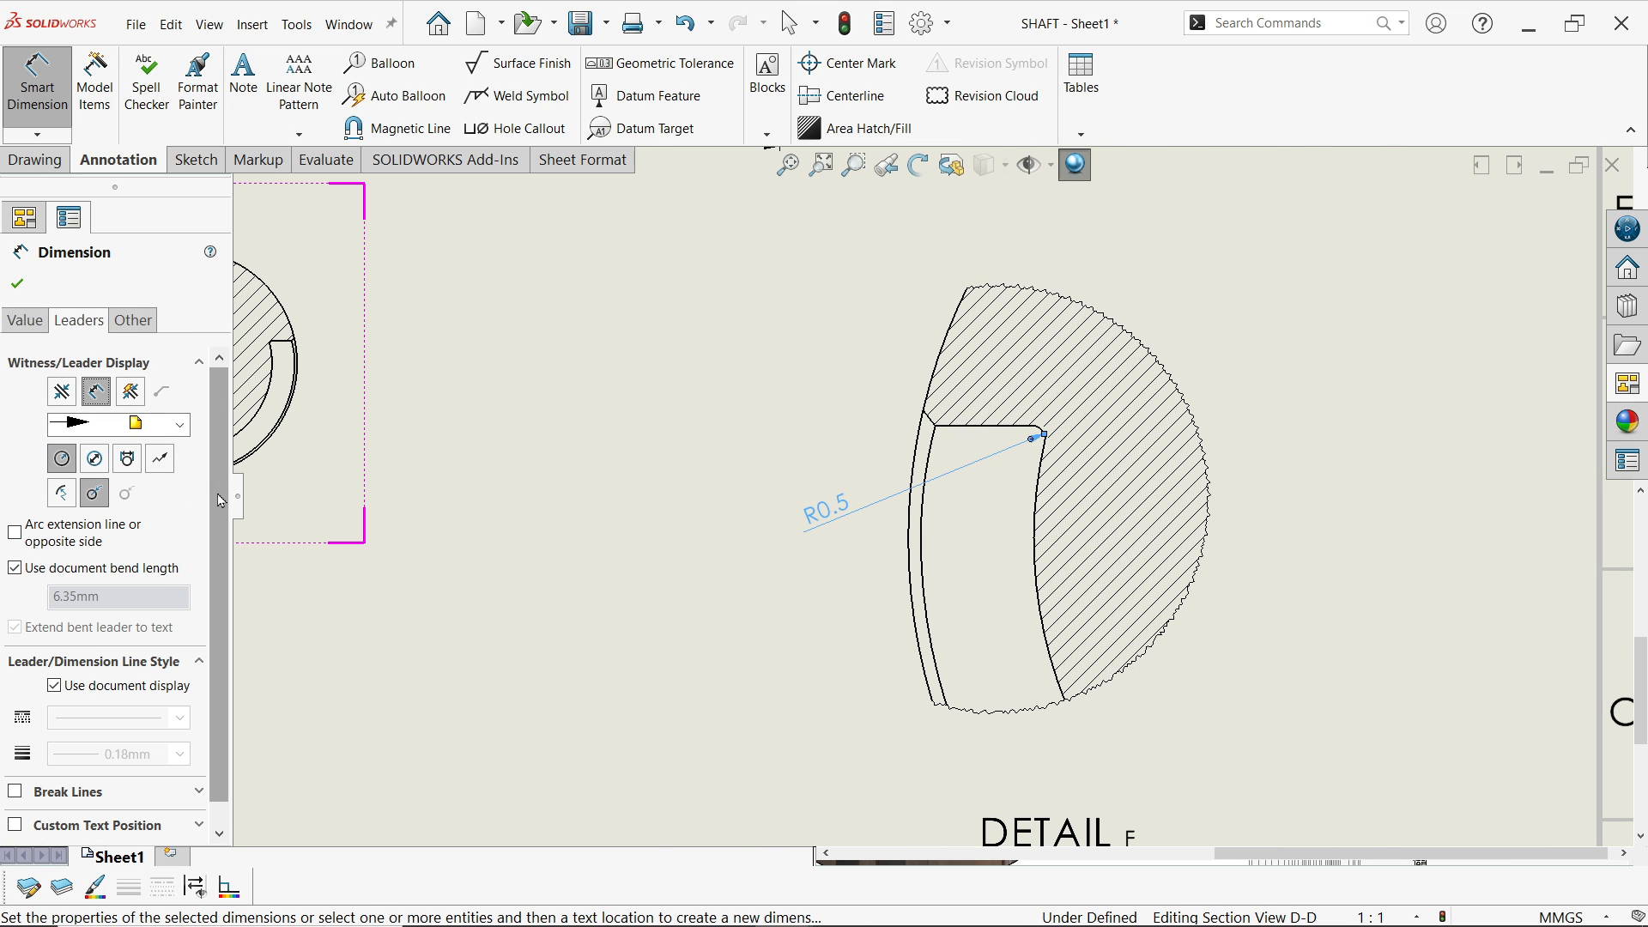
pyautogui.scroll(-1, 160, 682)
pyautogui.click(96, 808)
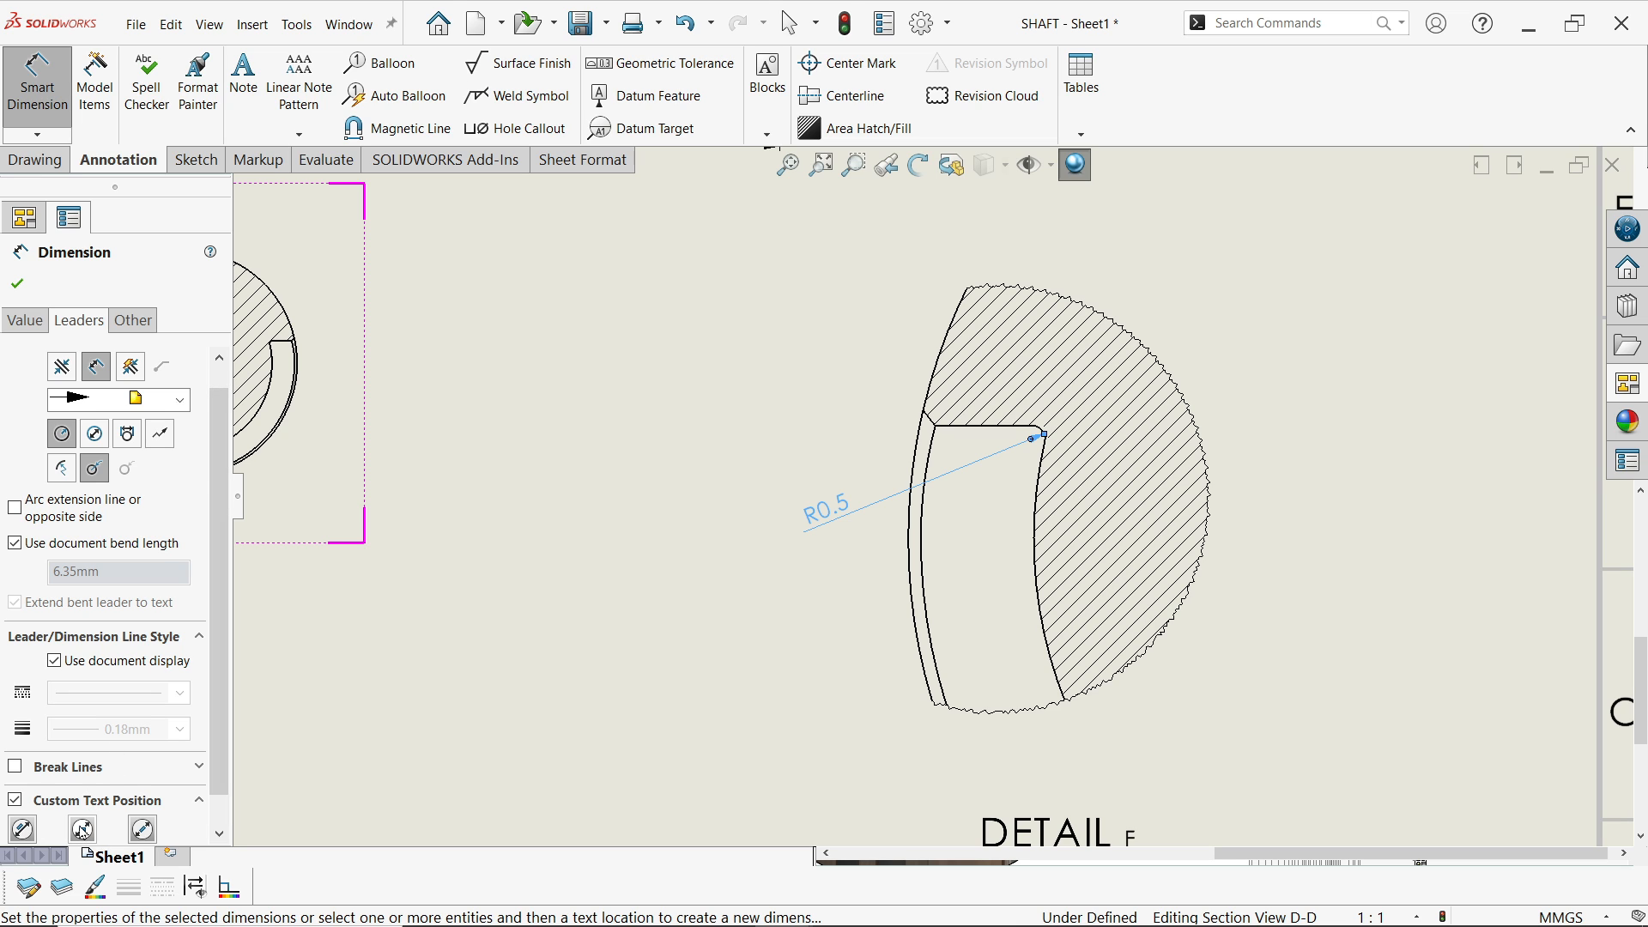
pyautogui.click(83, 830)
pyautogui.scroll(-4, 949, 504)
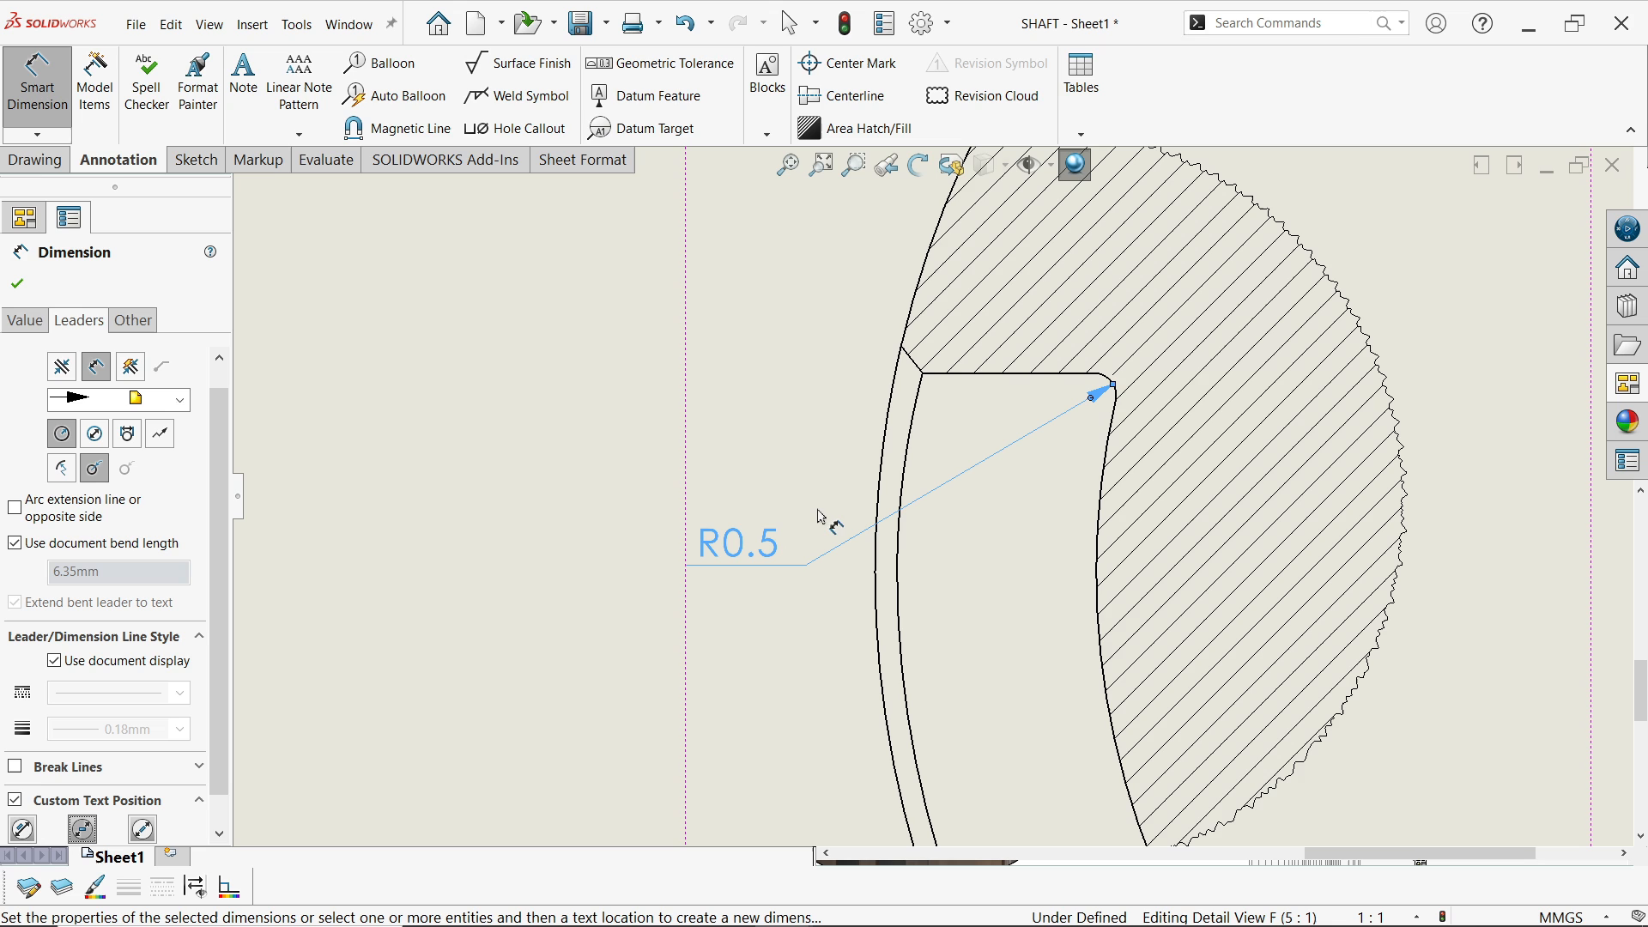
# Override the document font on the Detail View F radius dimension with a text height of 5 mm and finish dimensioning
pyautogui.click(133, 320)
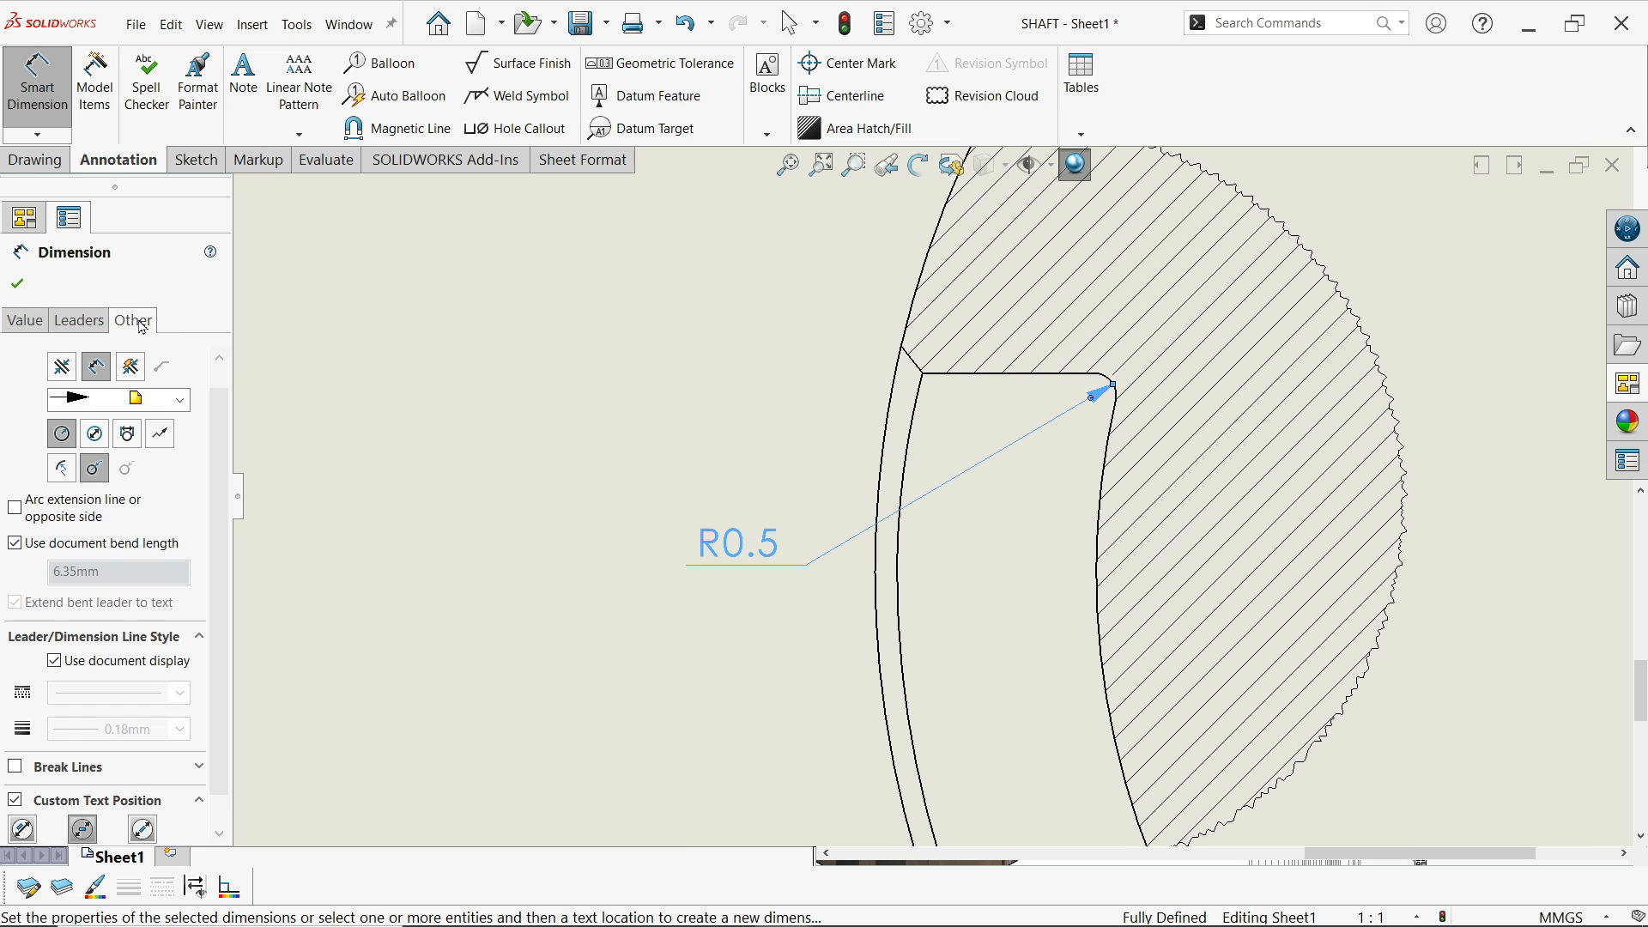
pyautogui.scroll(5, 967, 699)
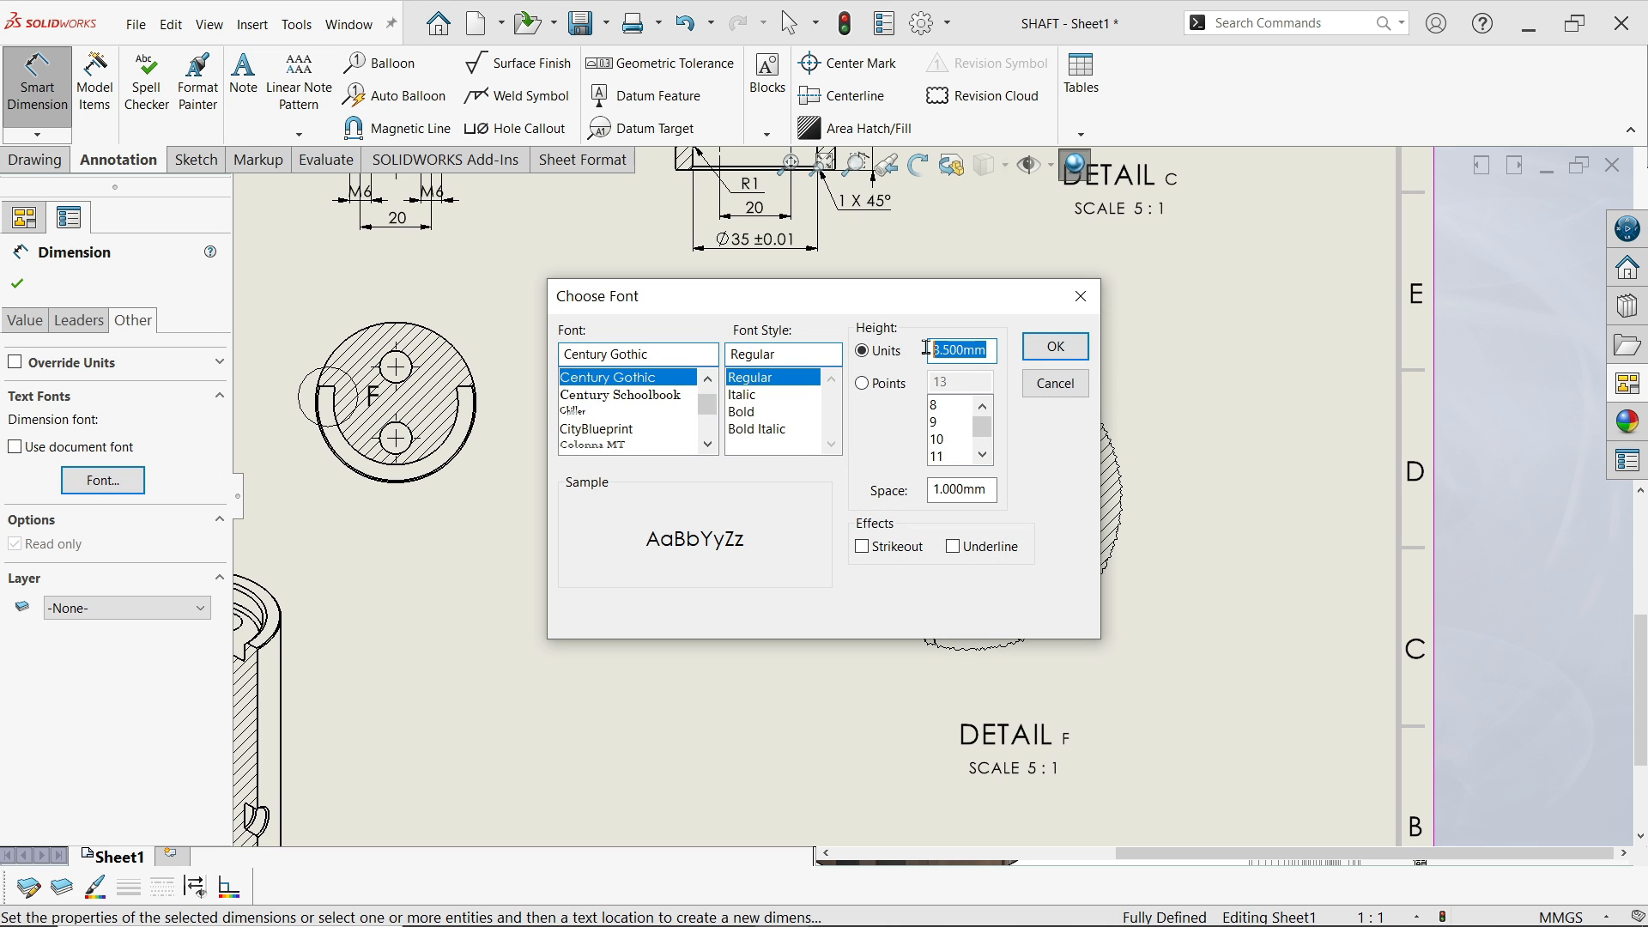
pyautogui.write('5')
pyautogui.press('Return')
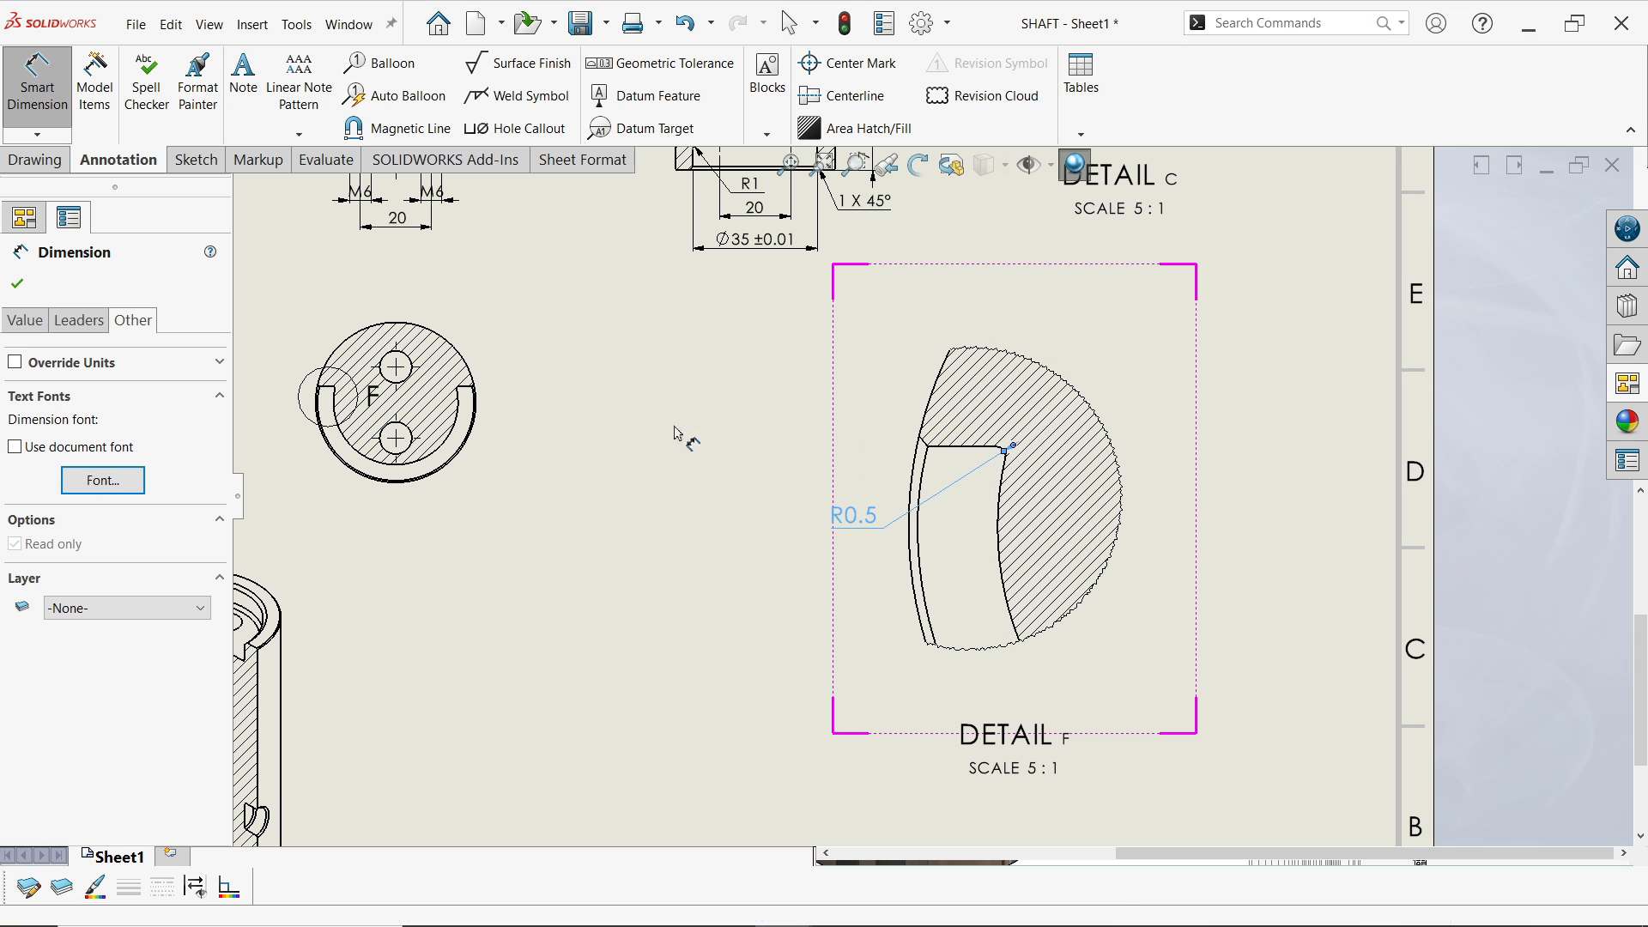
pyautogui.click(18, 288)
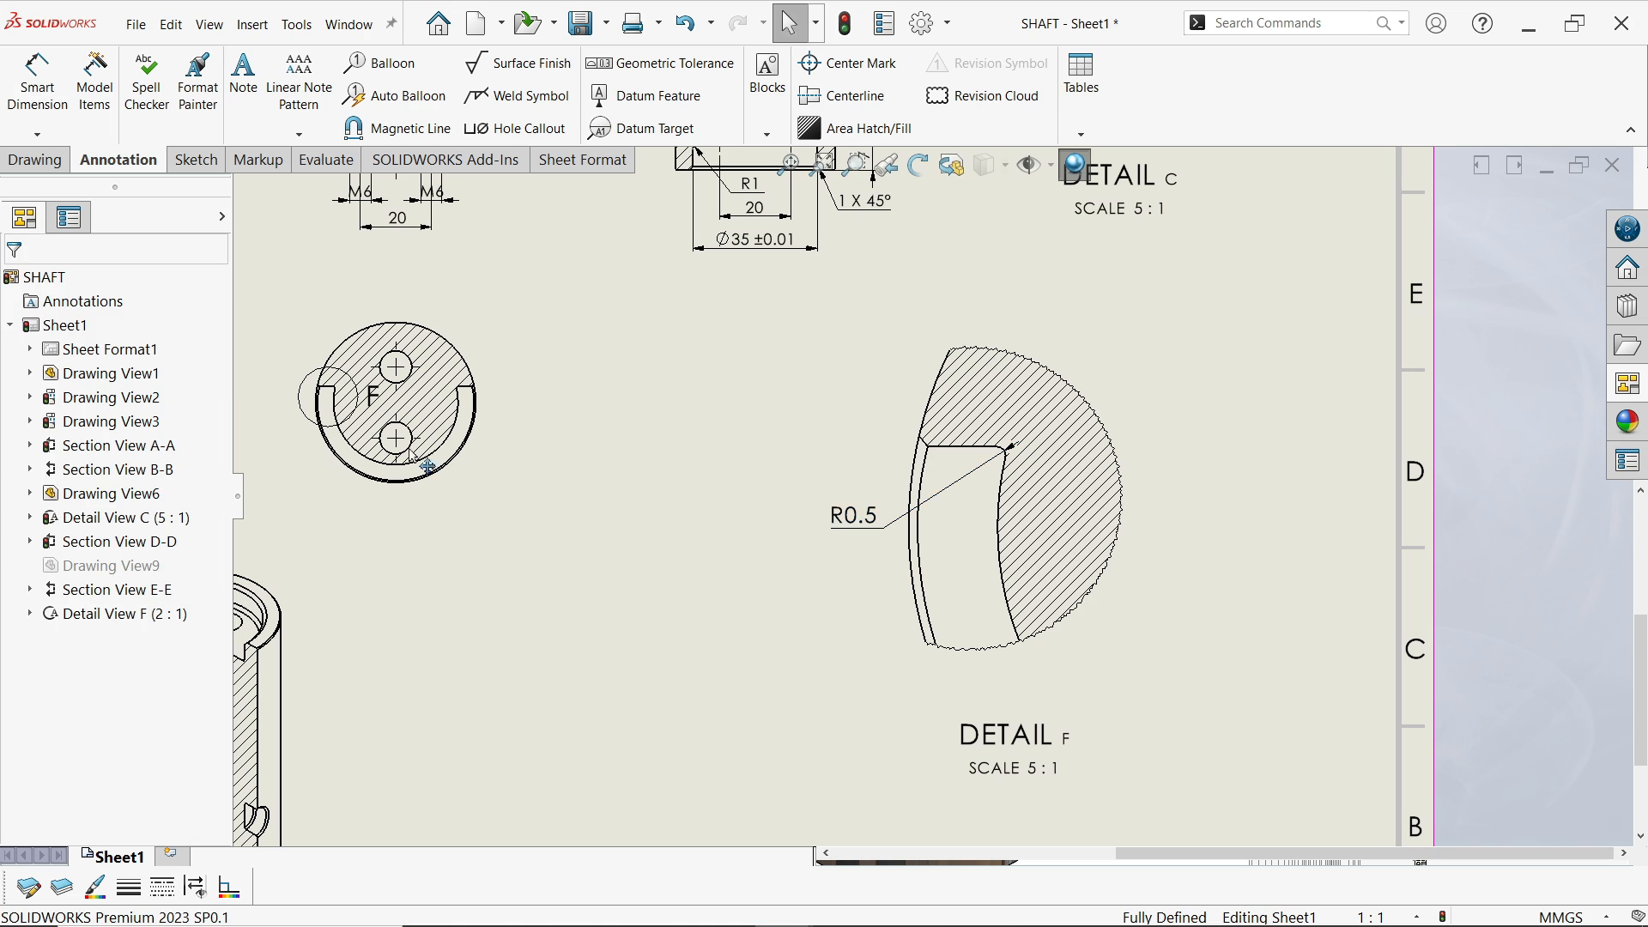
# Set the arrow of the existing Detail View F radius dimension to inside again
pyautogui.click(873, 526)
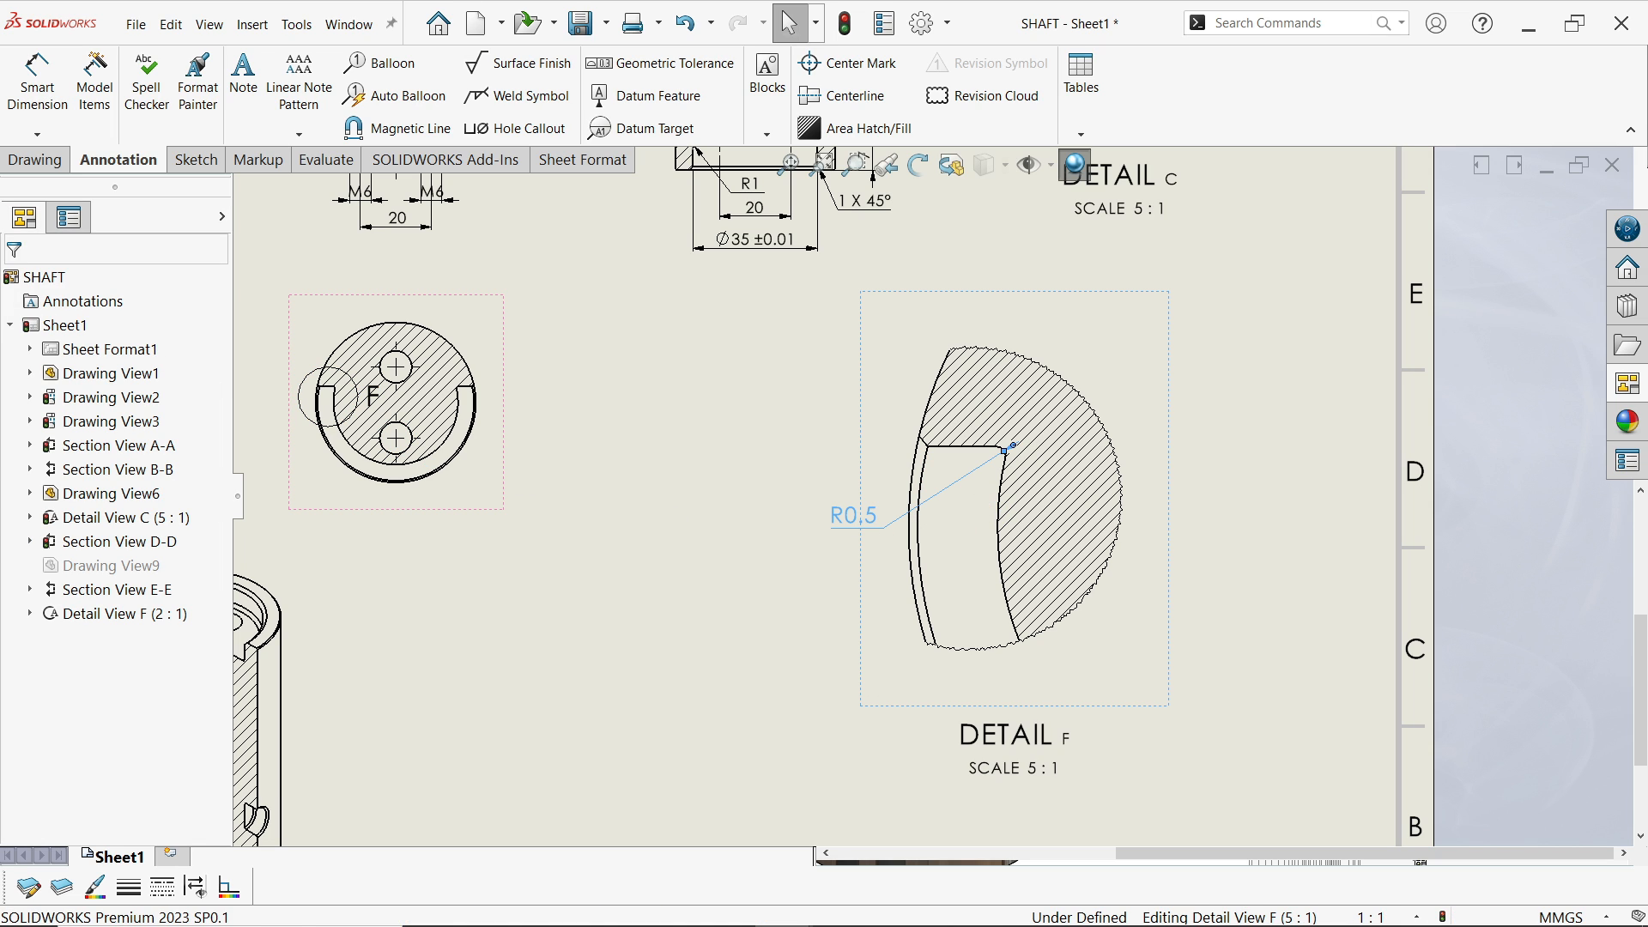
pyautogui.click(78, 320)
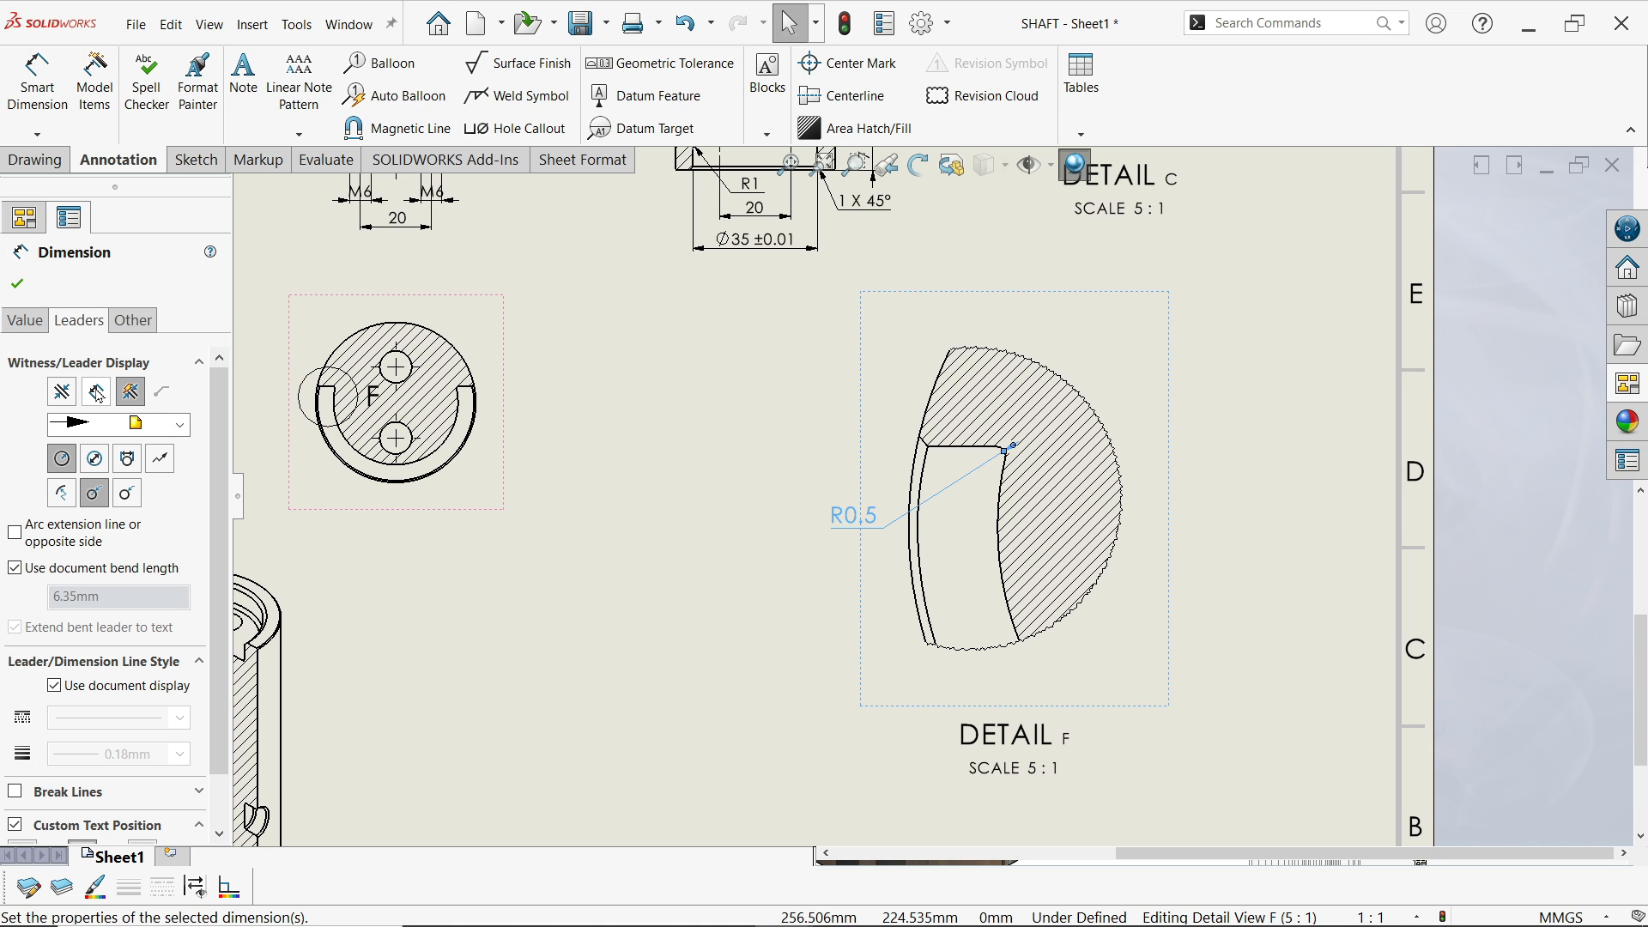
pyautogui.click(97, 393)
pyautogui.click(18, 288)
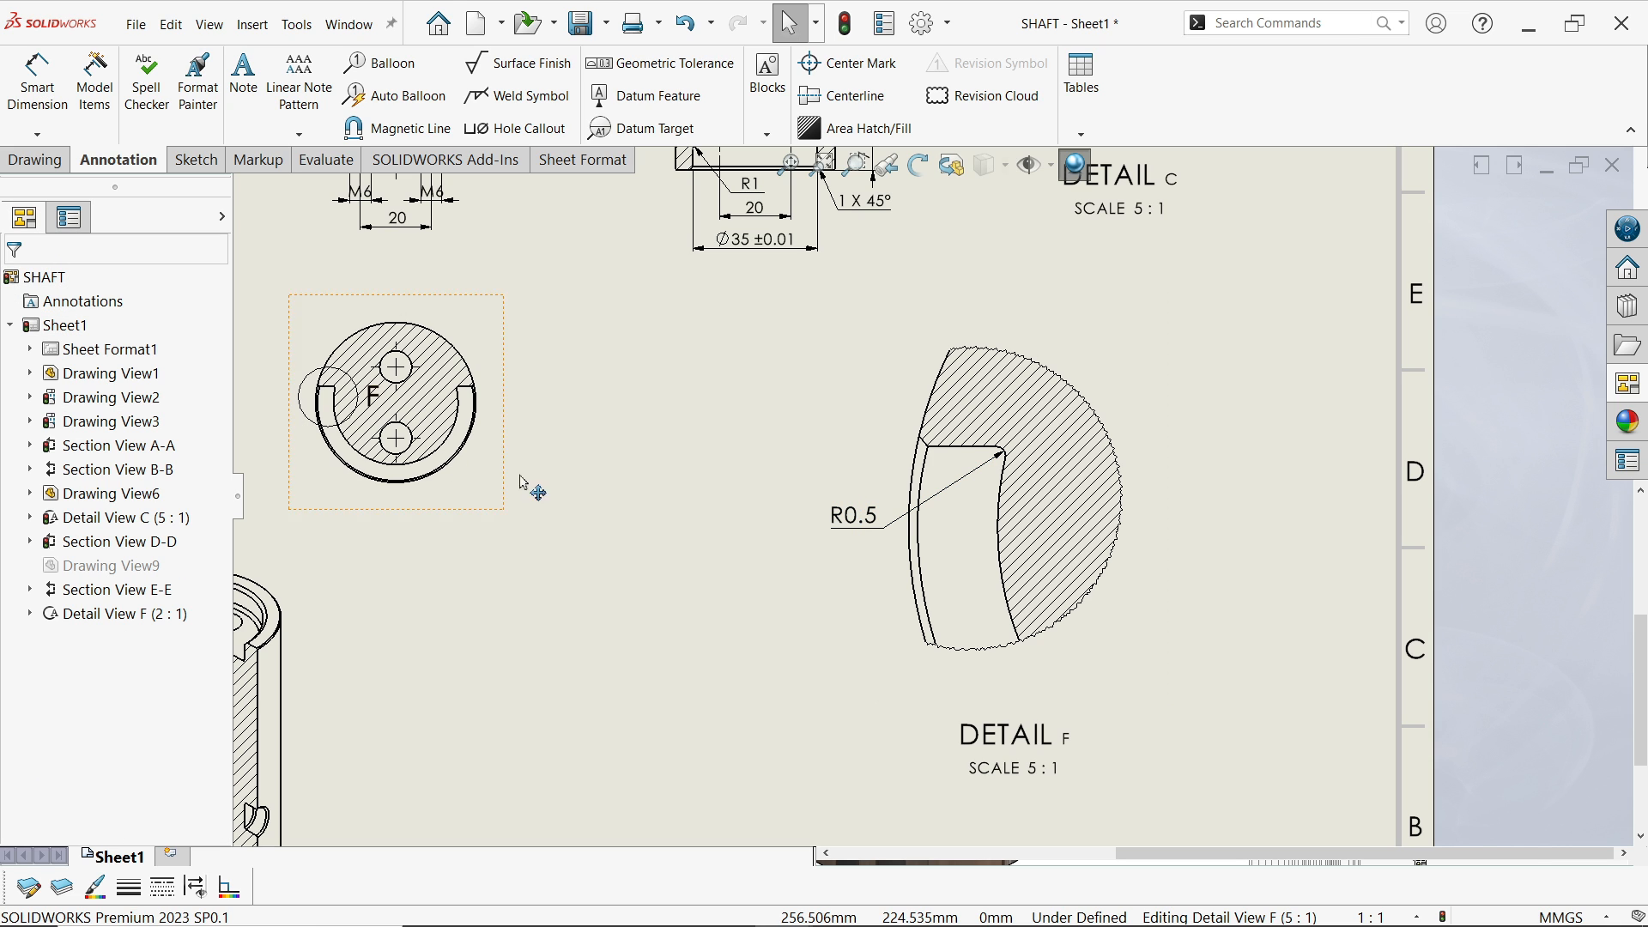
# Delete the name and scale labels beneath Detail View C and Detail View F
pyautogui.scroll(3, 788, 400)
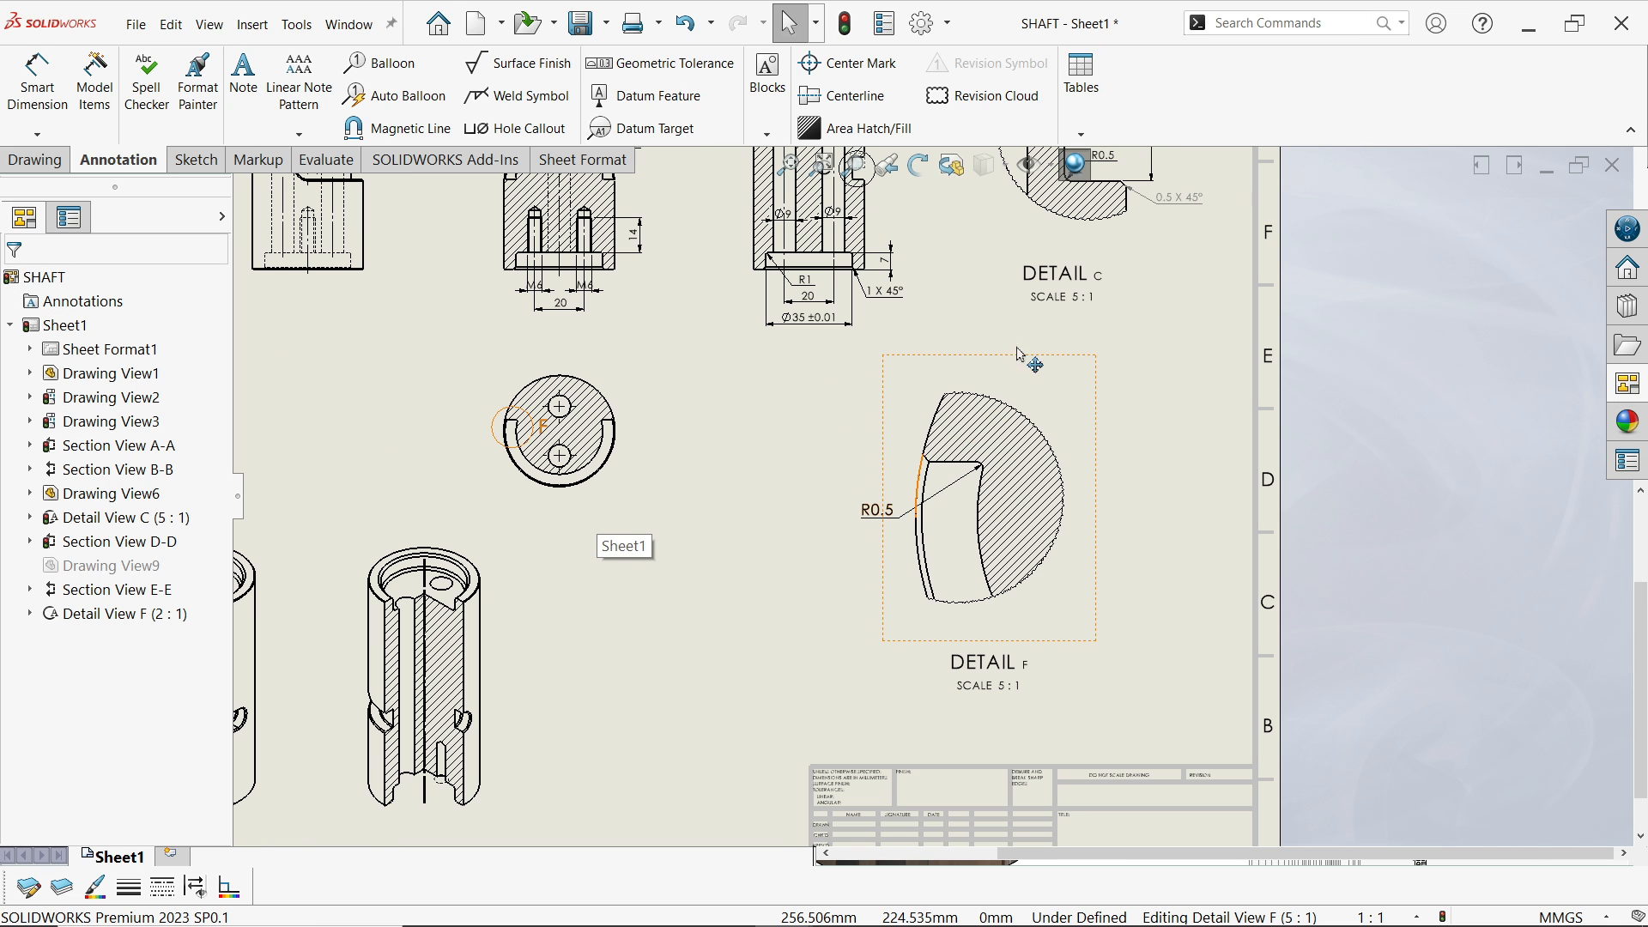
pyautogui.click(1061, 274)
pyautogui.press('Delete')
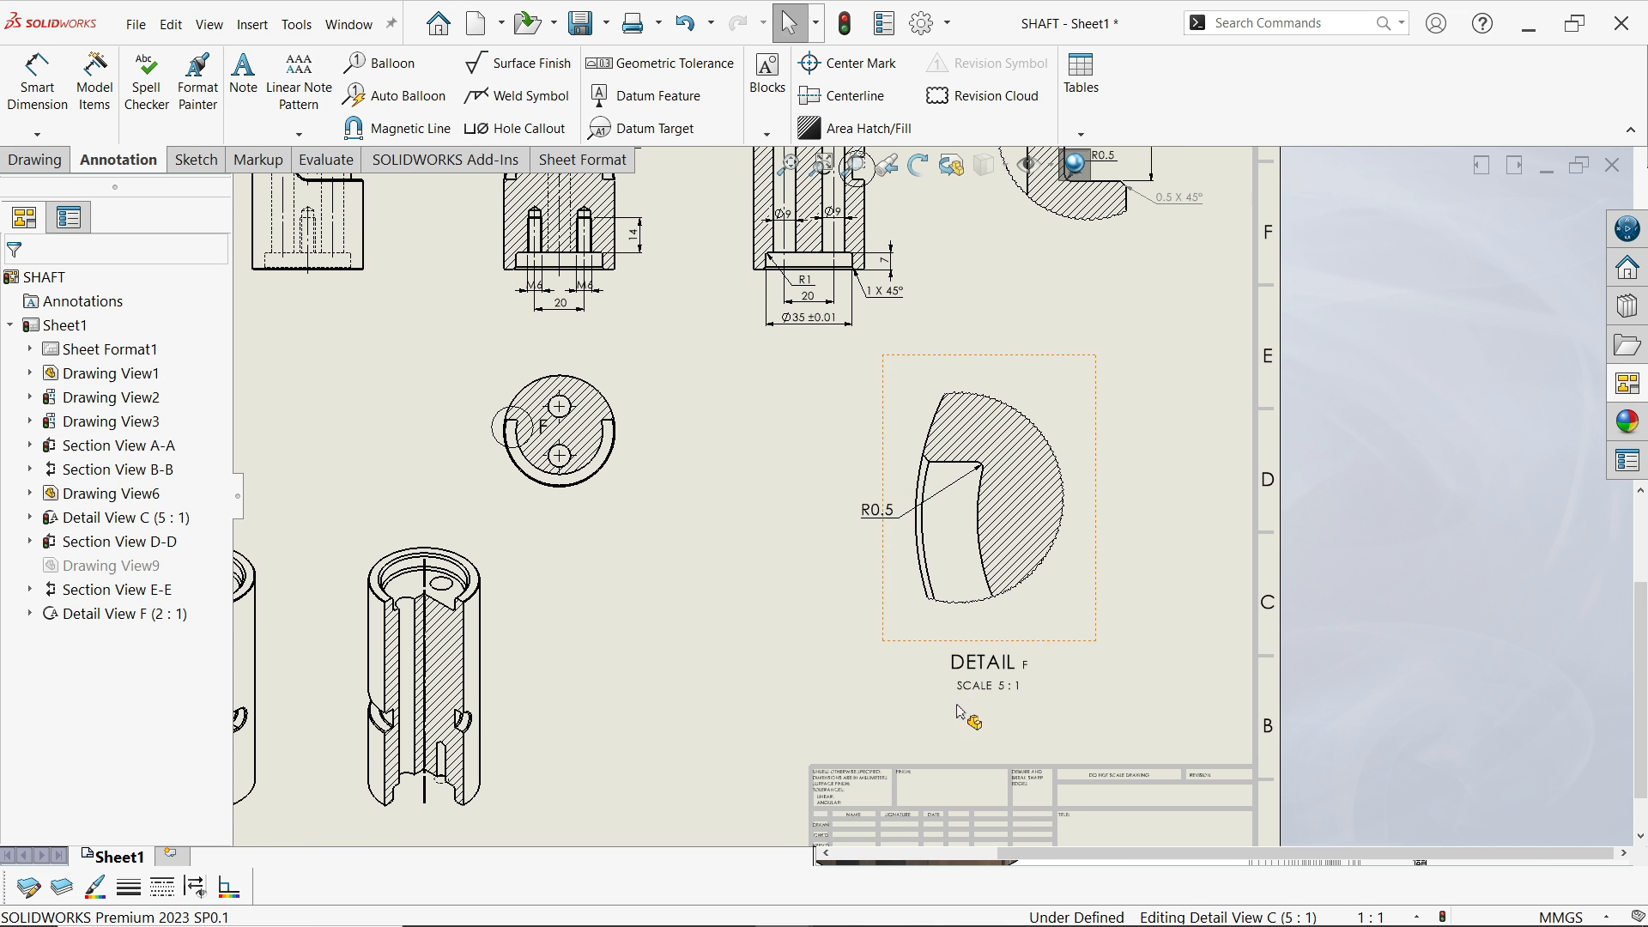
pyautogui.click(990, 672)
pyautogui.press('Delete')
pyautogui.scroll(4, 920, 513)
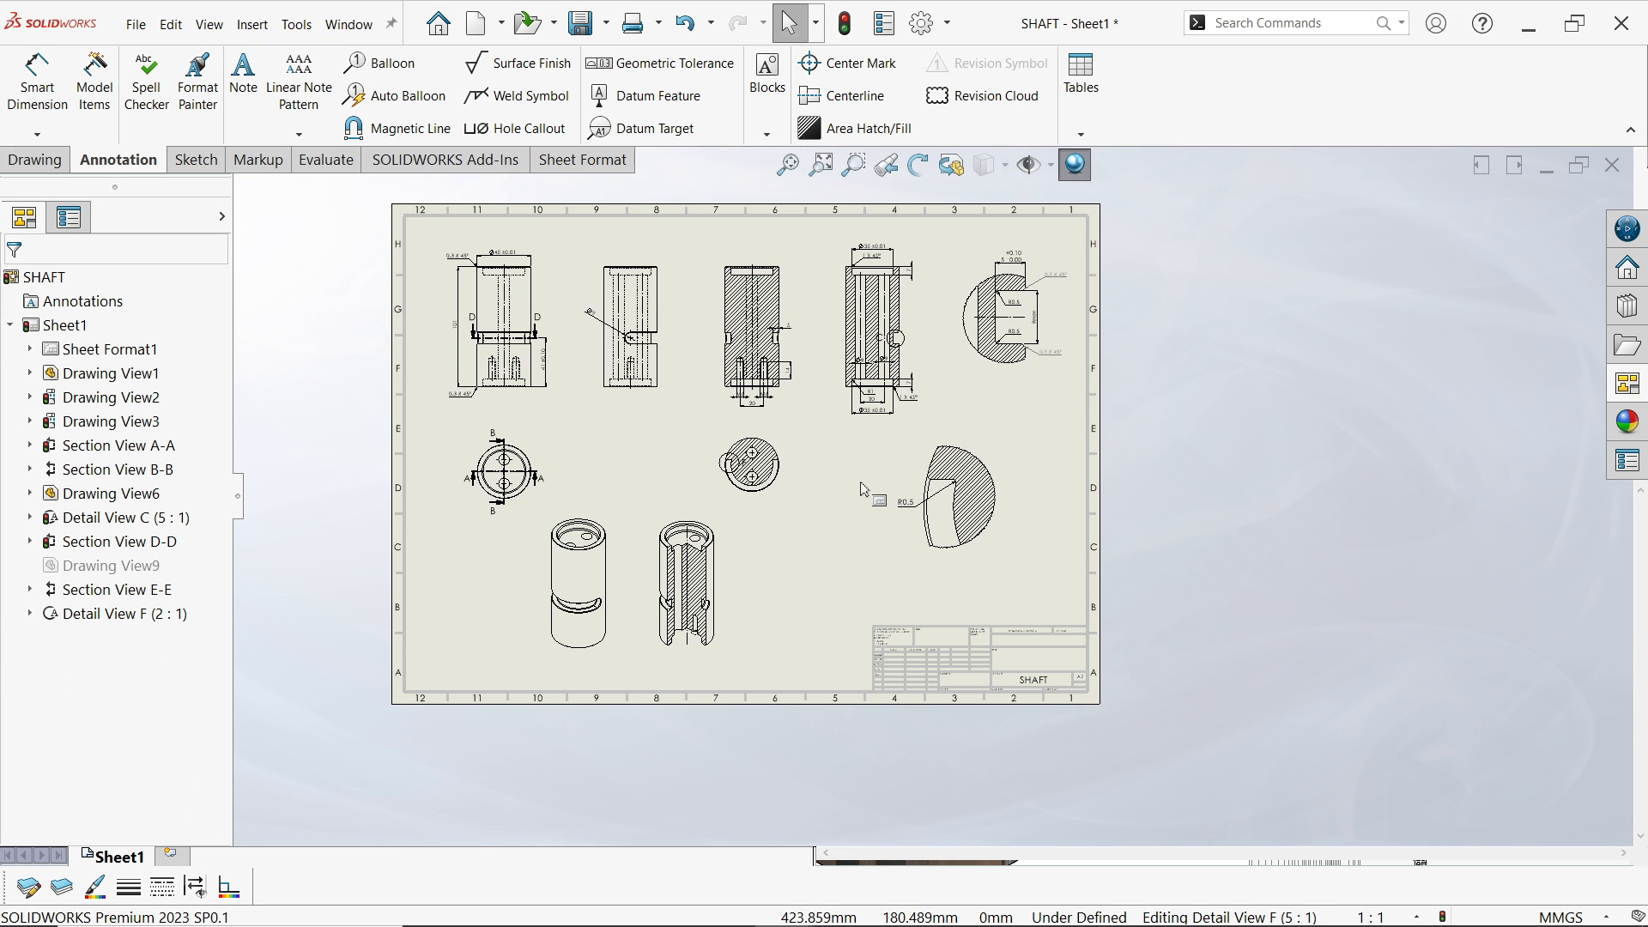
# Dimension the vertical centre distance between the two solid-edged holes in Section View D-D, placing it beside the view
pyautogui.scroll(-2, 607, 486)
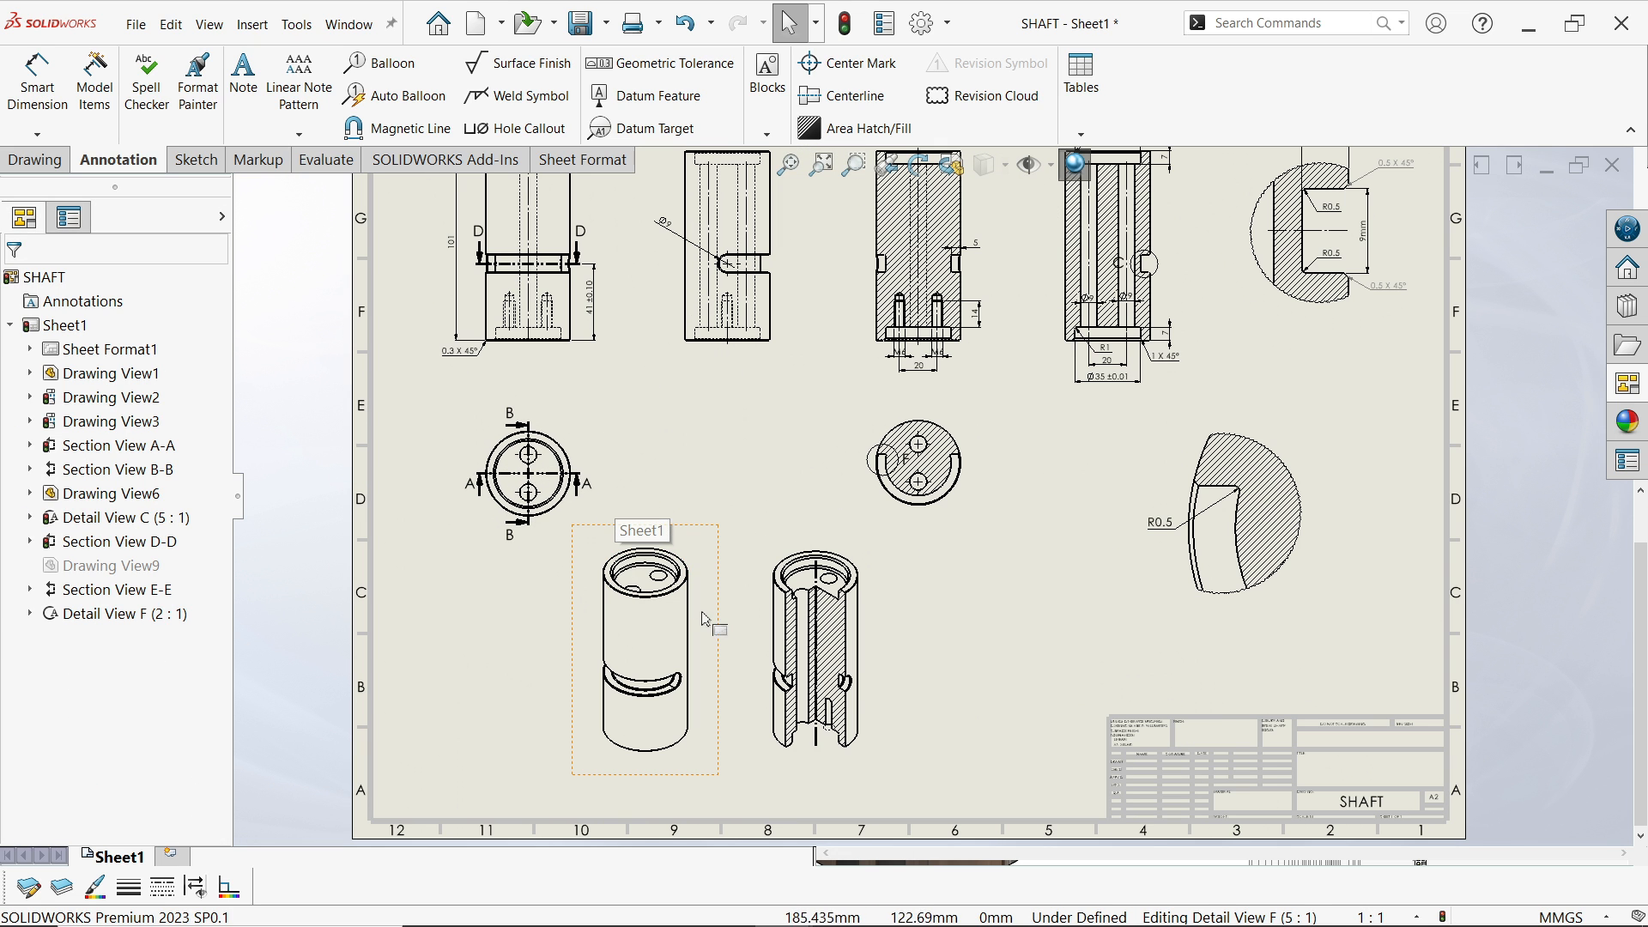
pyautogui.scroll(-4, 763, 394)
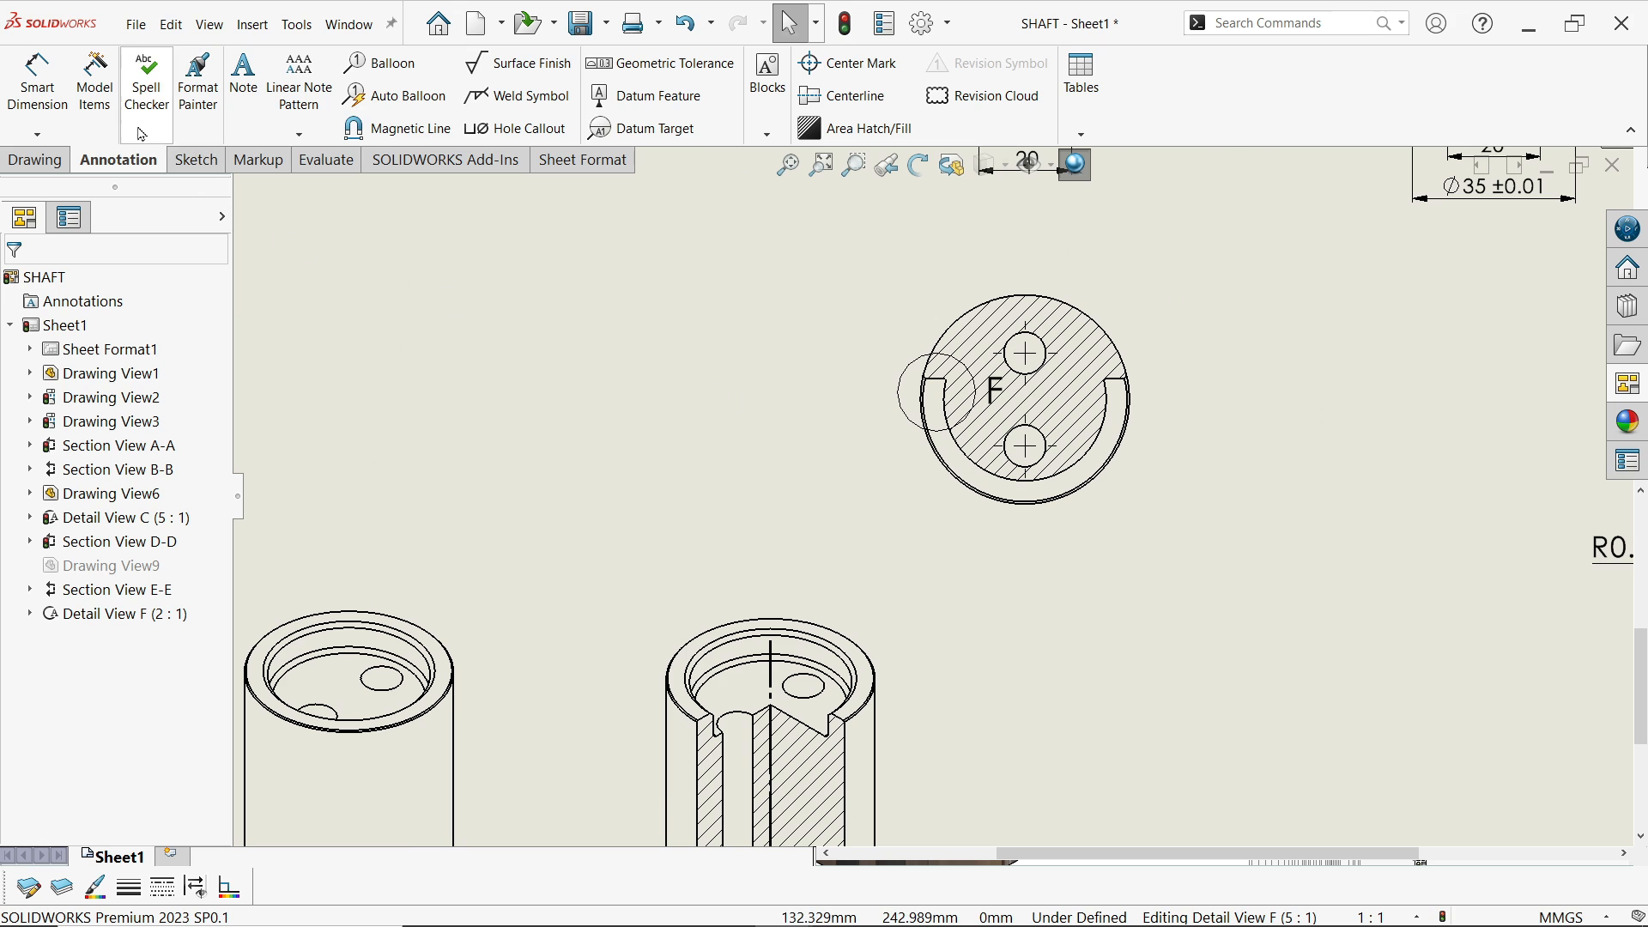
pyautogui.click(38, 86)
pyautogui.scroll(-3, 1065, 425)
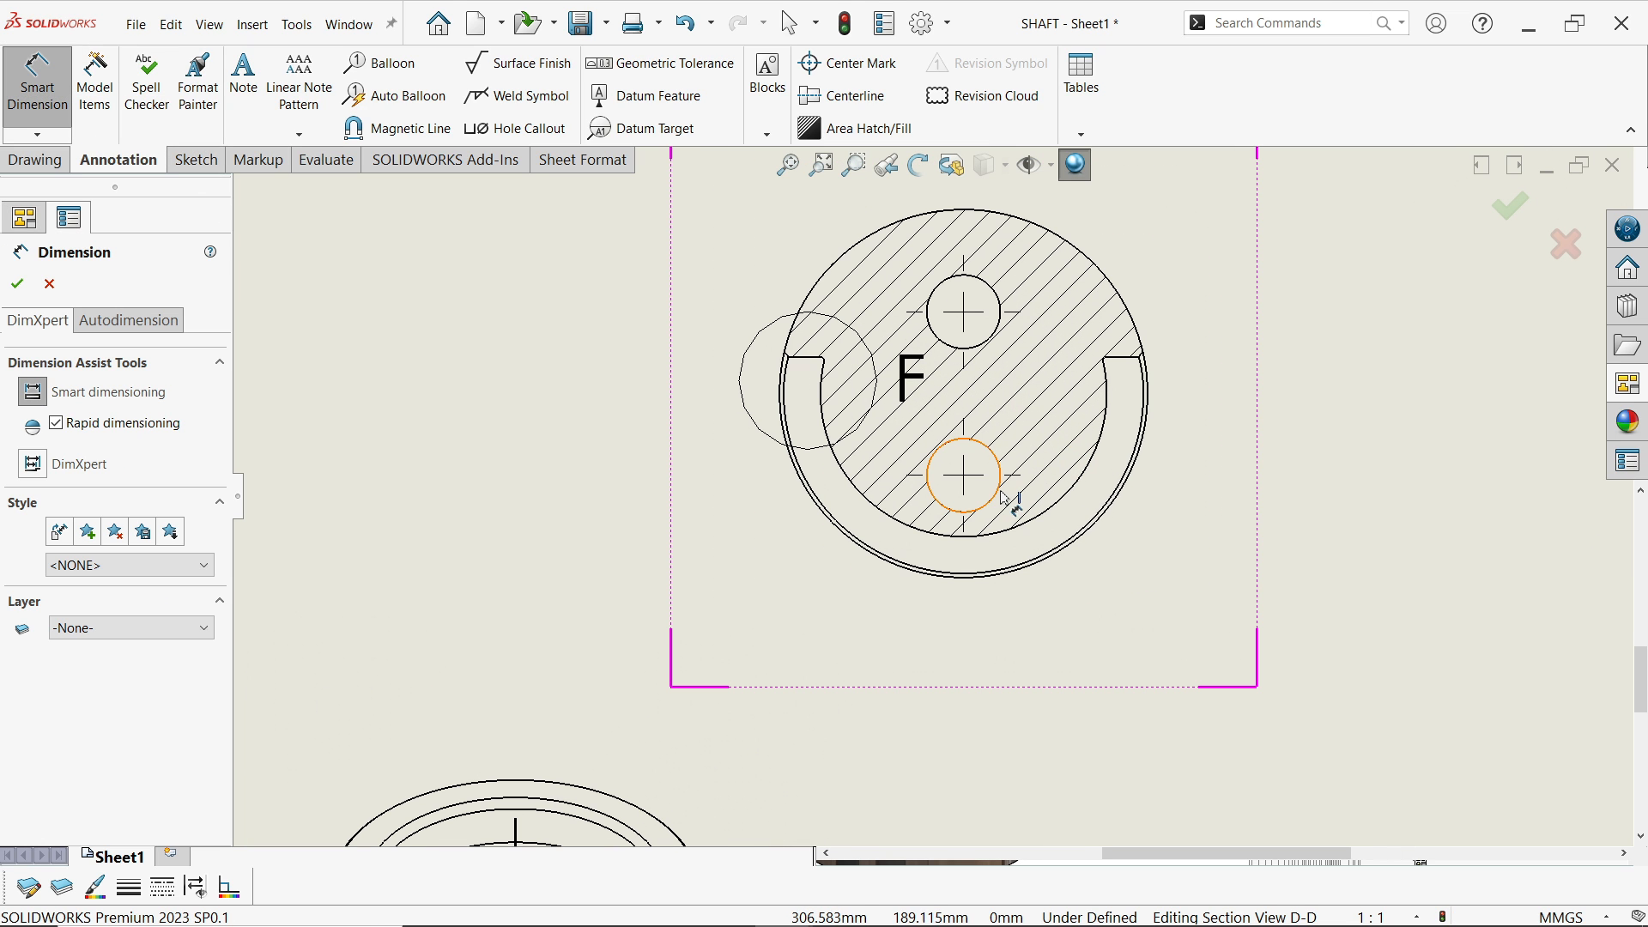
pyautogui.click(998, 489)
pyautogui.click(995, 340)
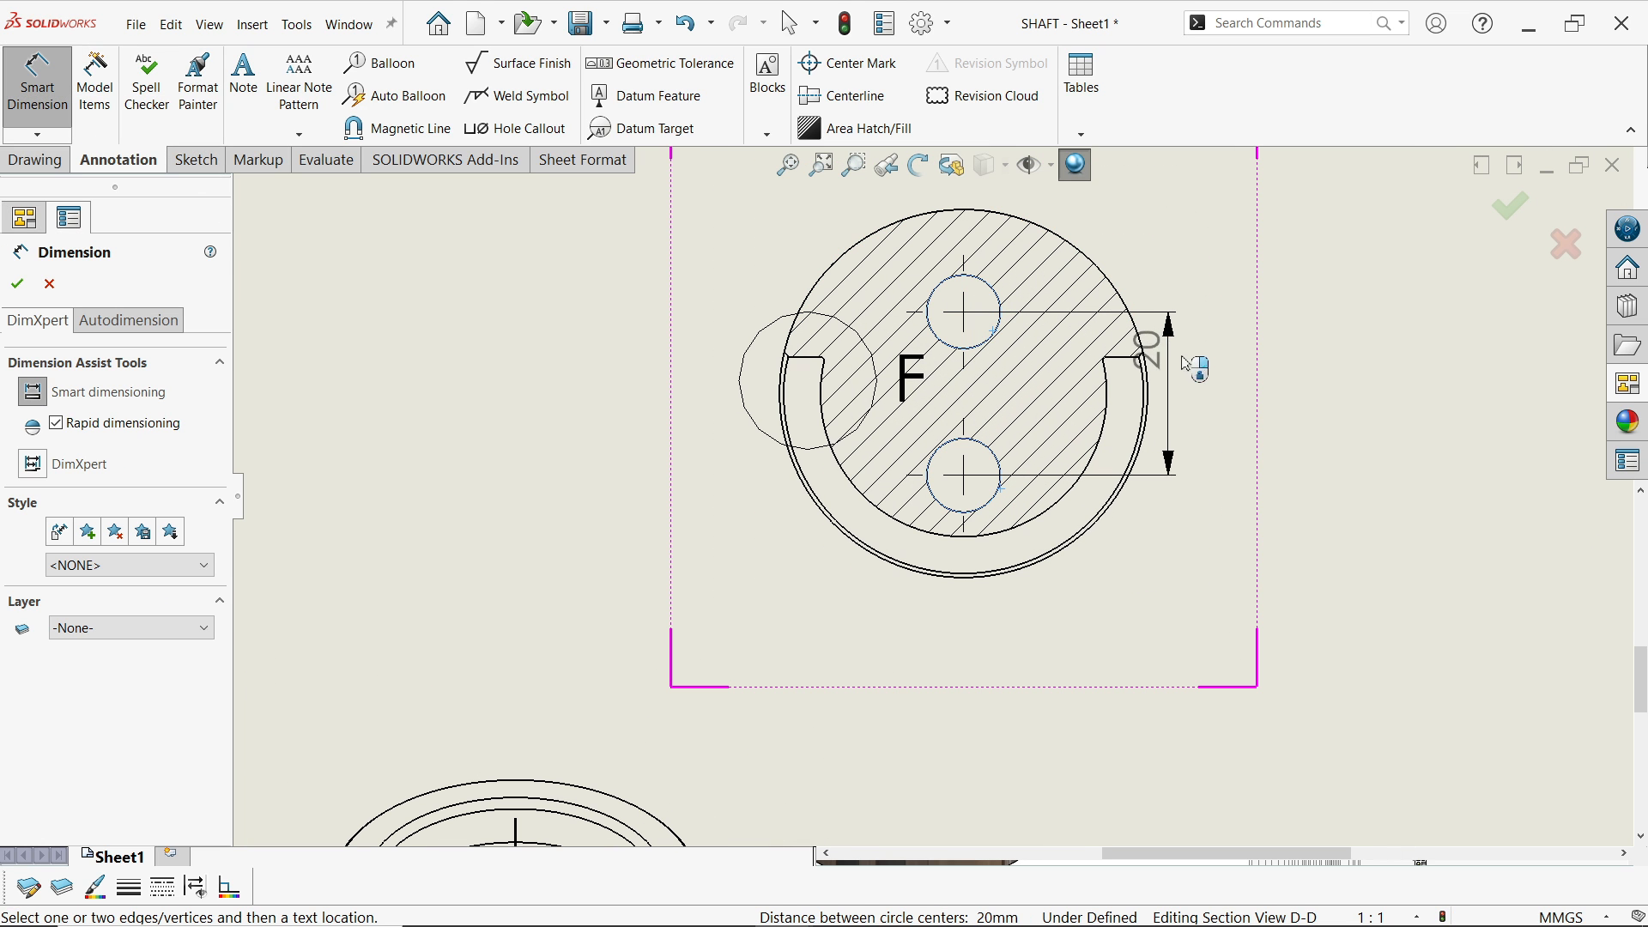
pyautogui.click(1253, 395)
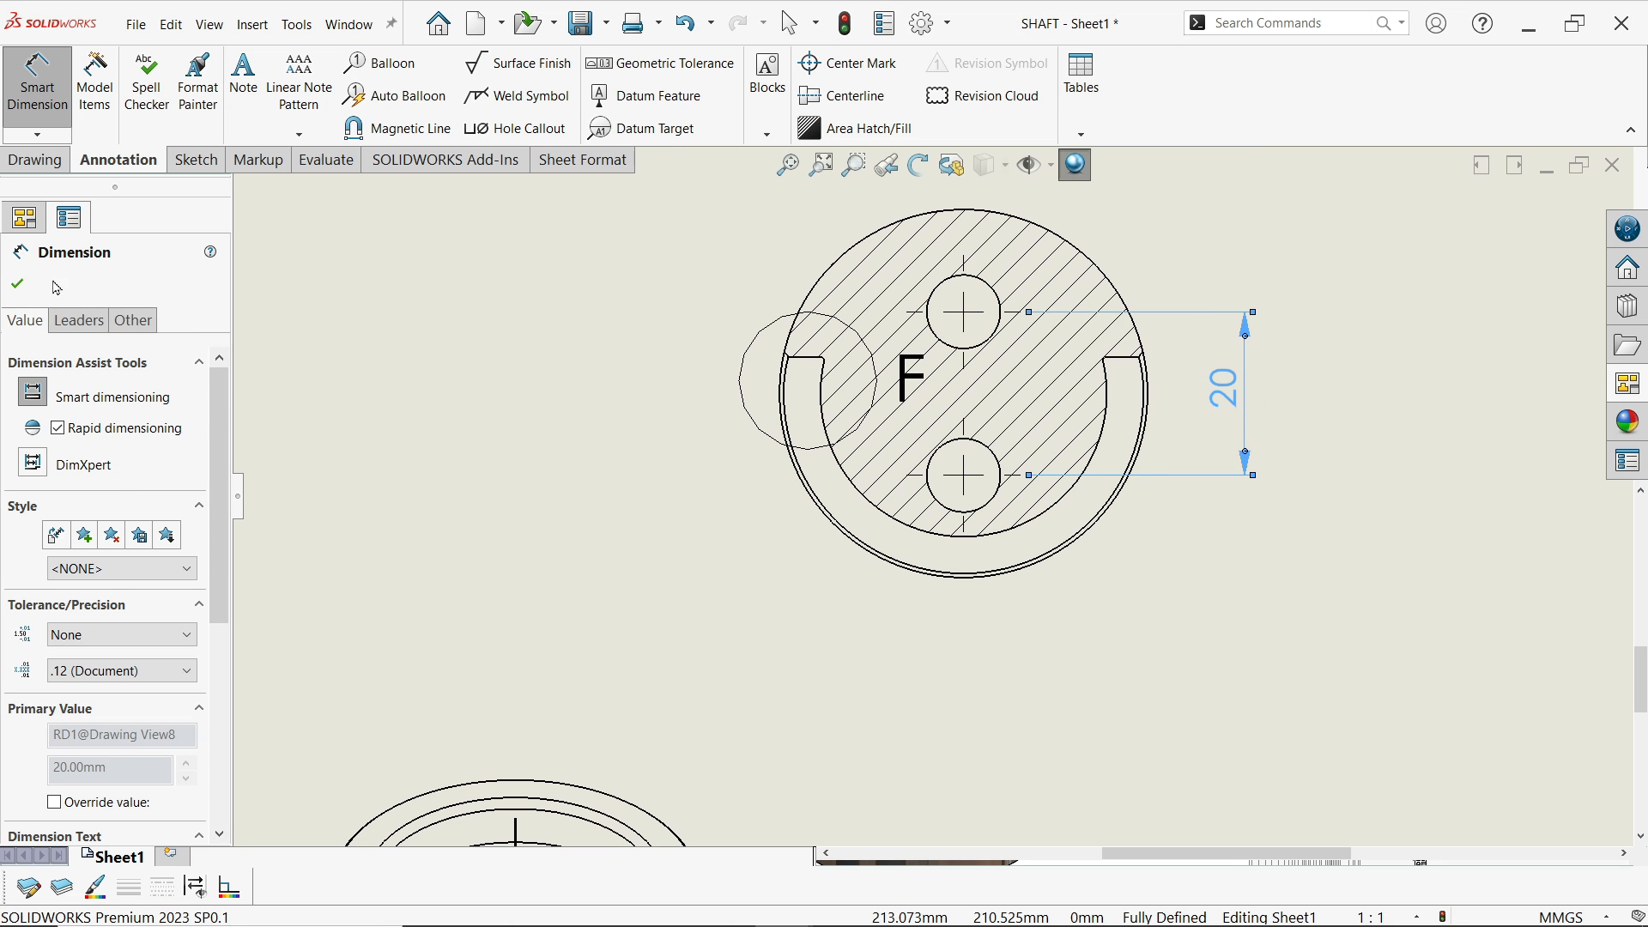
pyautogui.click(17, 286)
# Set the display style of Section View D-D to Hidden Lines Visible
pyautogui.click(815, 580)
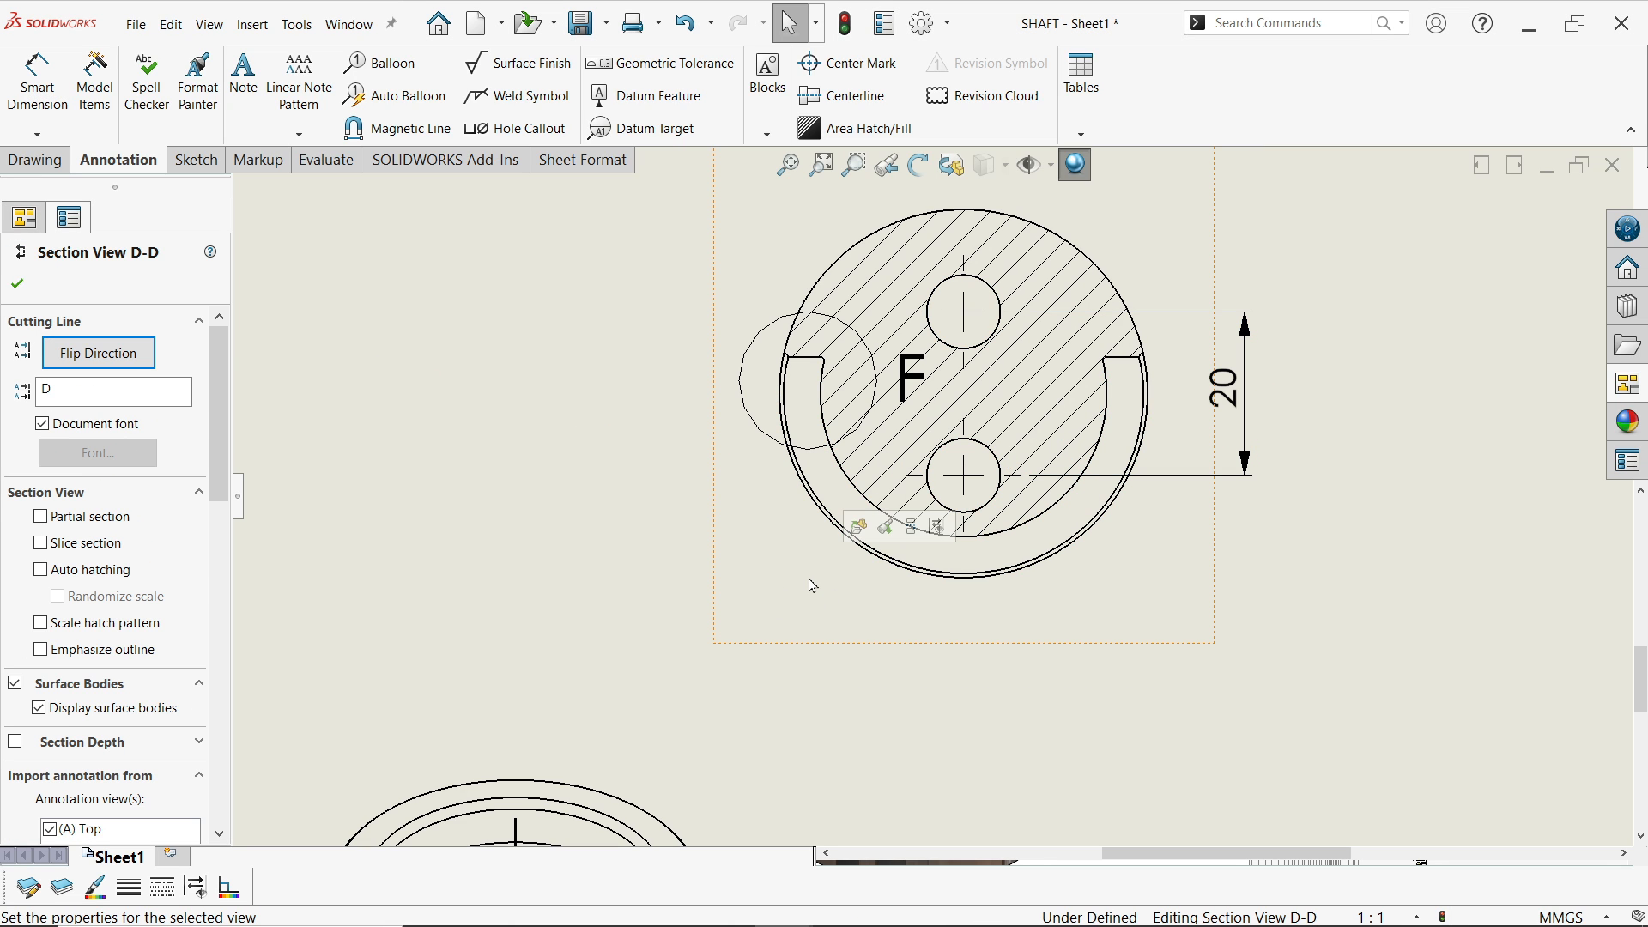
pyautogui.scroll(-8, 103, 558)
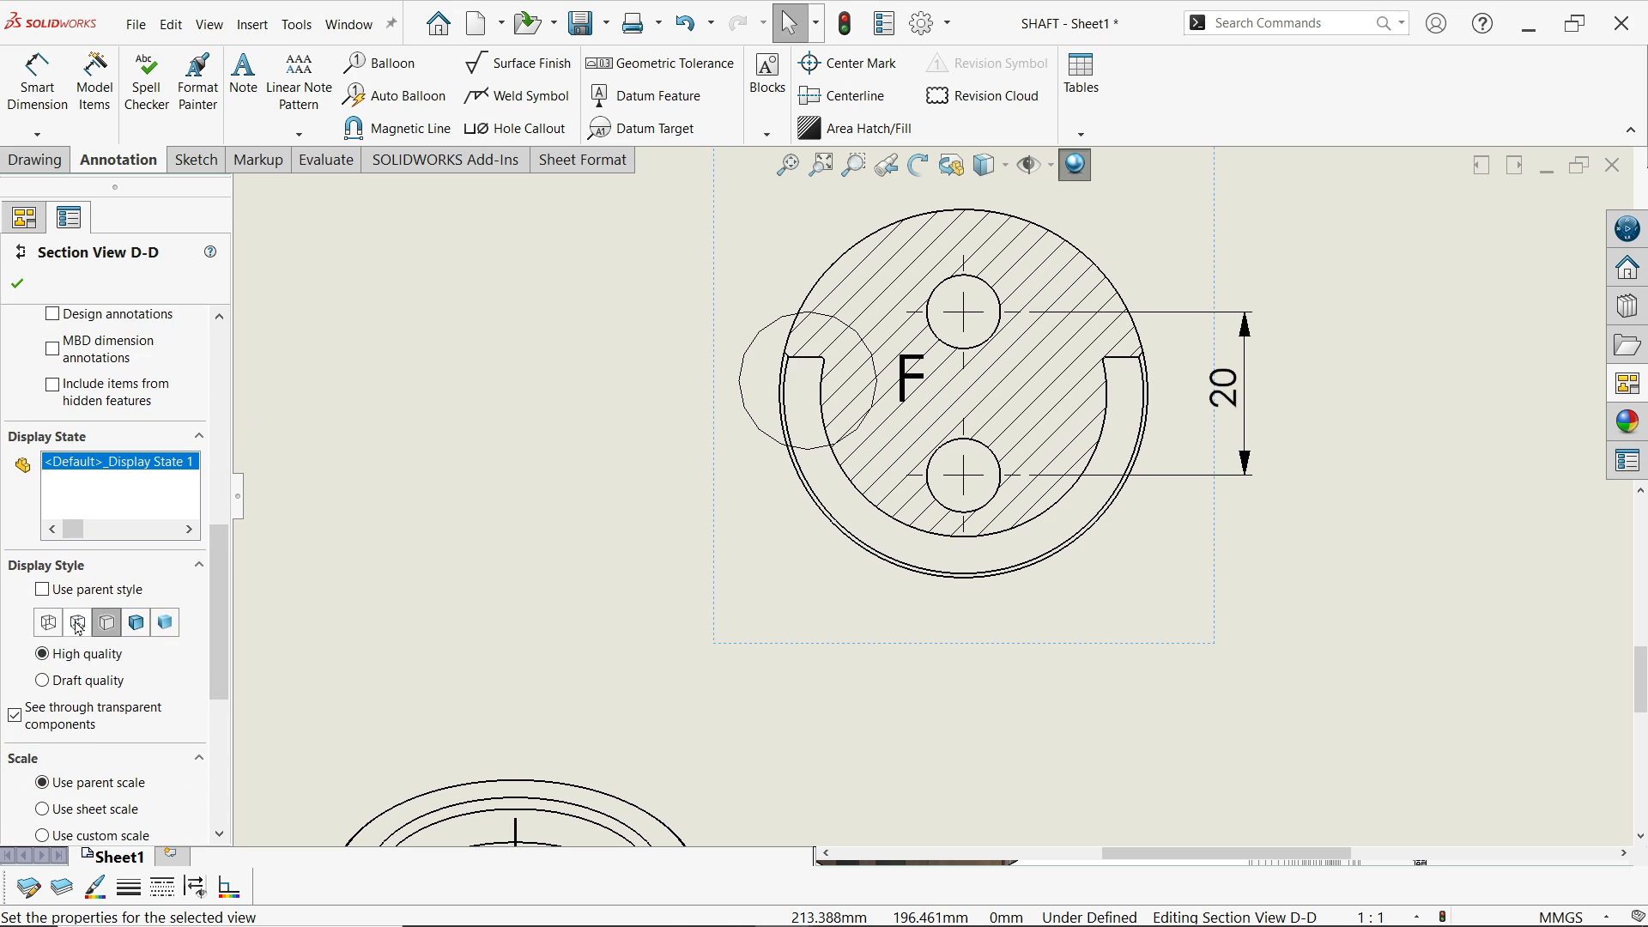
pyautogui.click(78, 623)
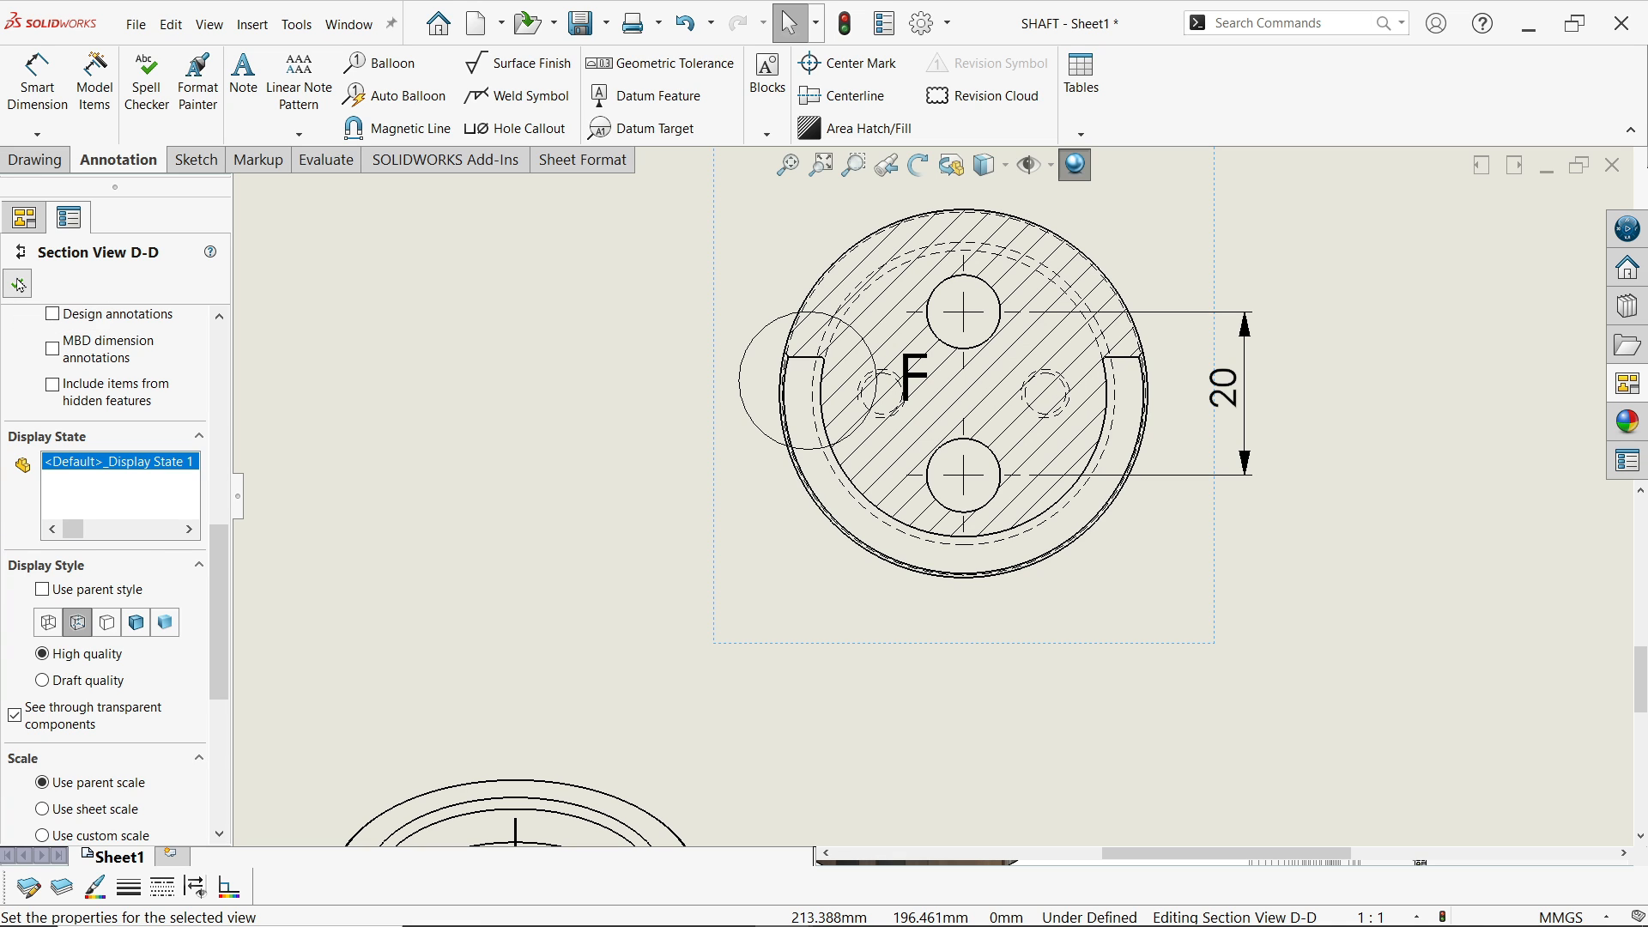
pyautogui.click(17, 283)
# Add centre marks to the two hidden holes in Section View D-D
pyautogui.scroll(-4, 892, 420)
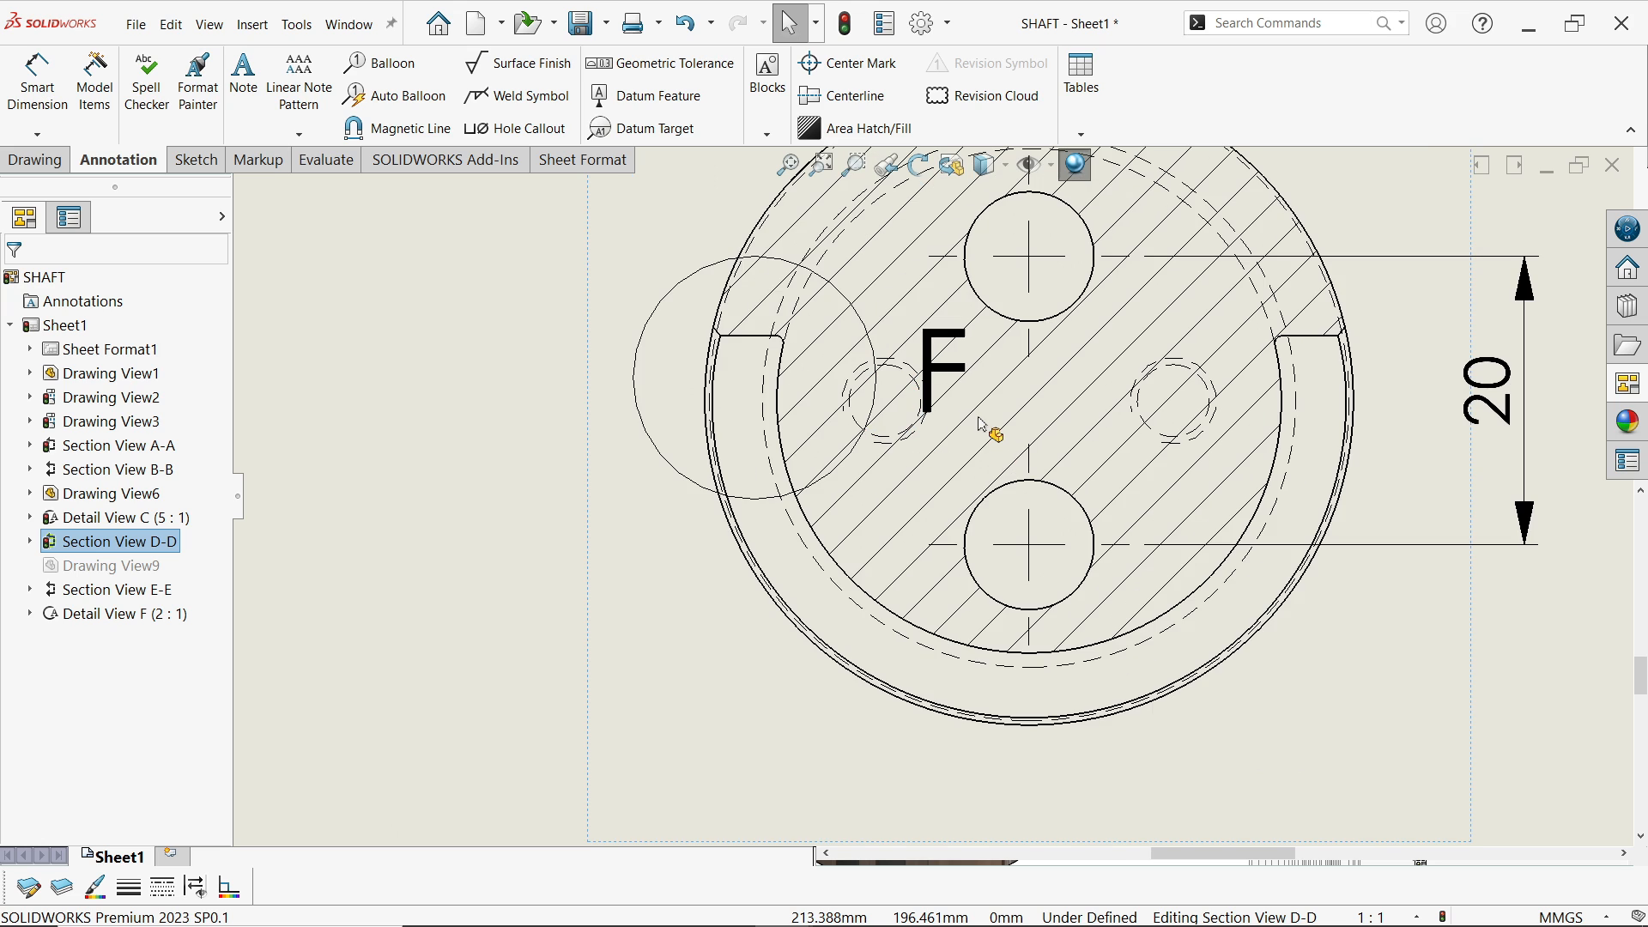
pyautogui.scroll(-1, 987, 429)
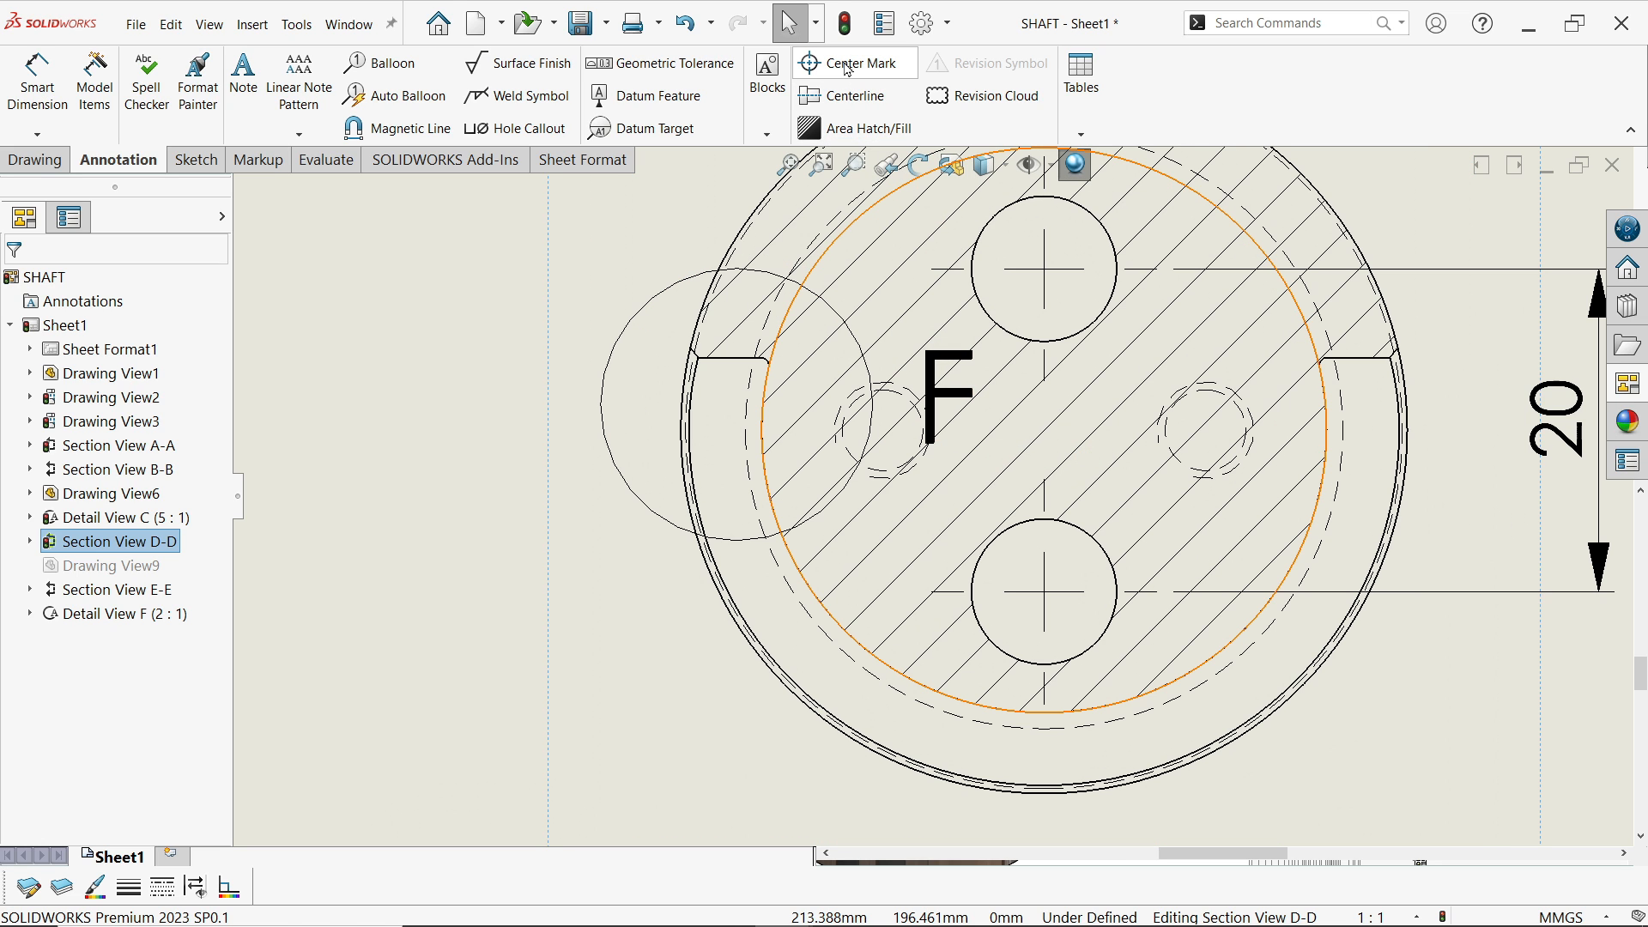
pyautogui.click(848, 66)
pyautogui.click(922, 460)
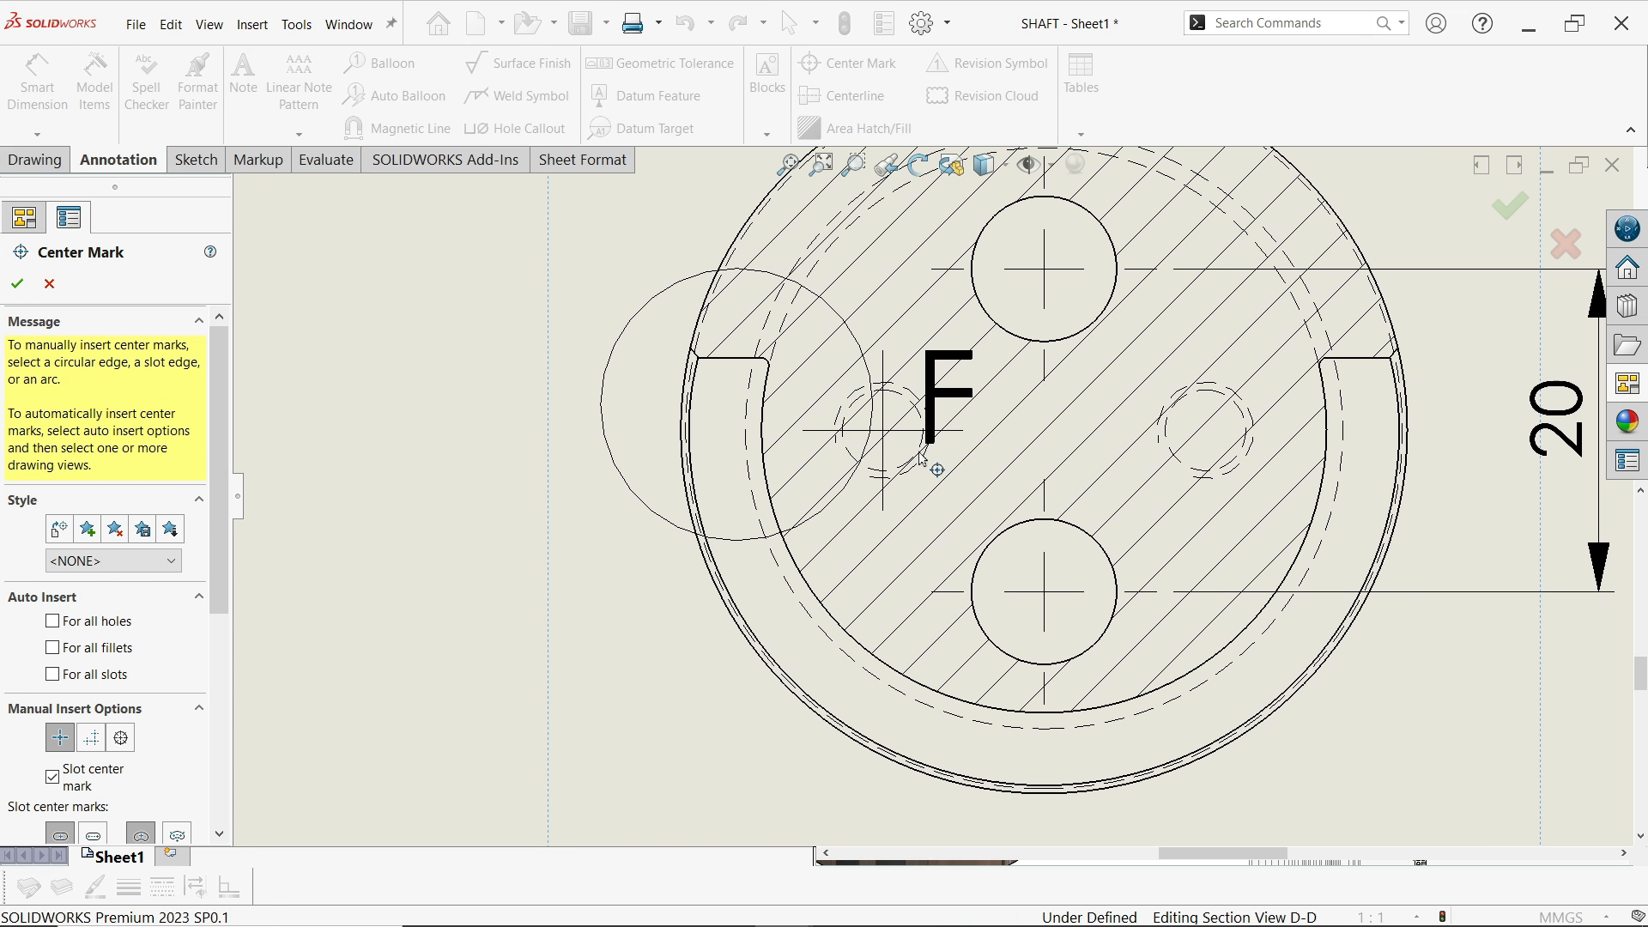
pyautogui.click(1234, 471)
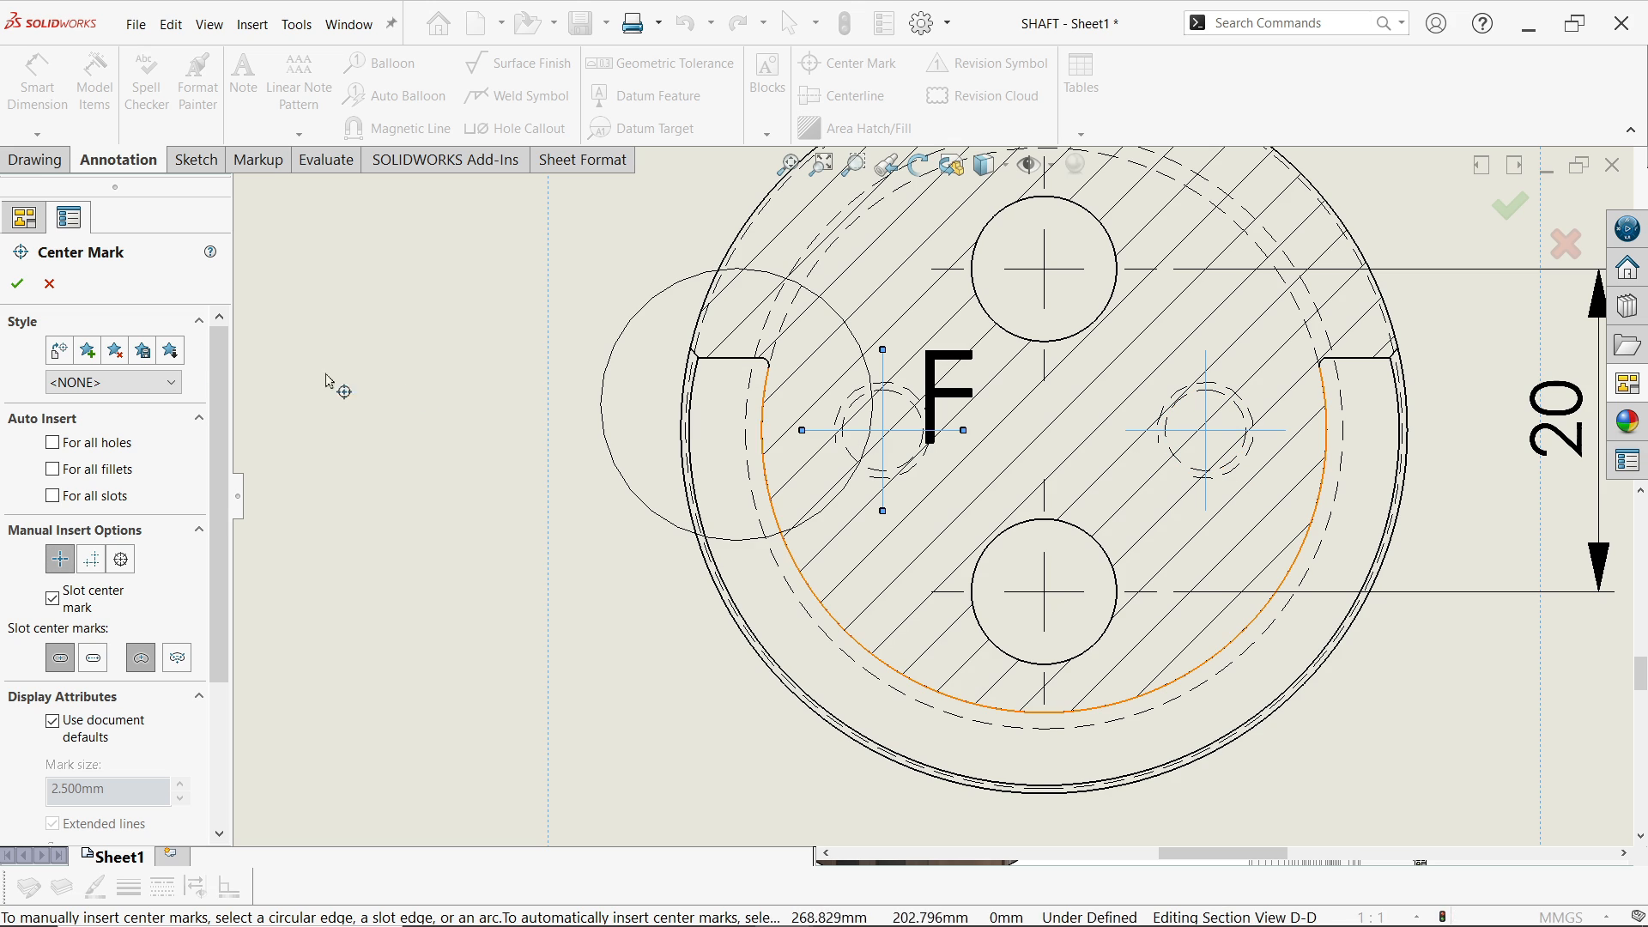
pyautogui.click(17, 284)
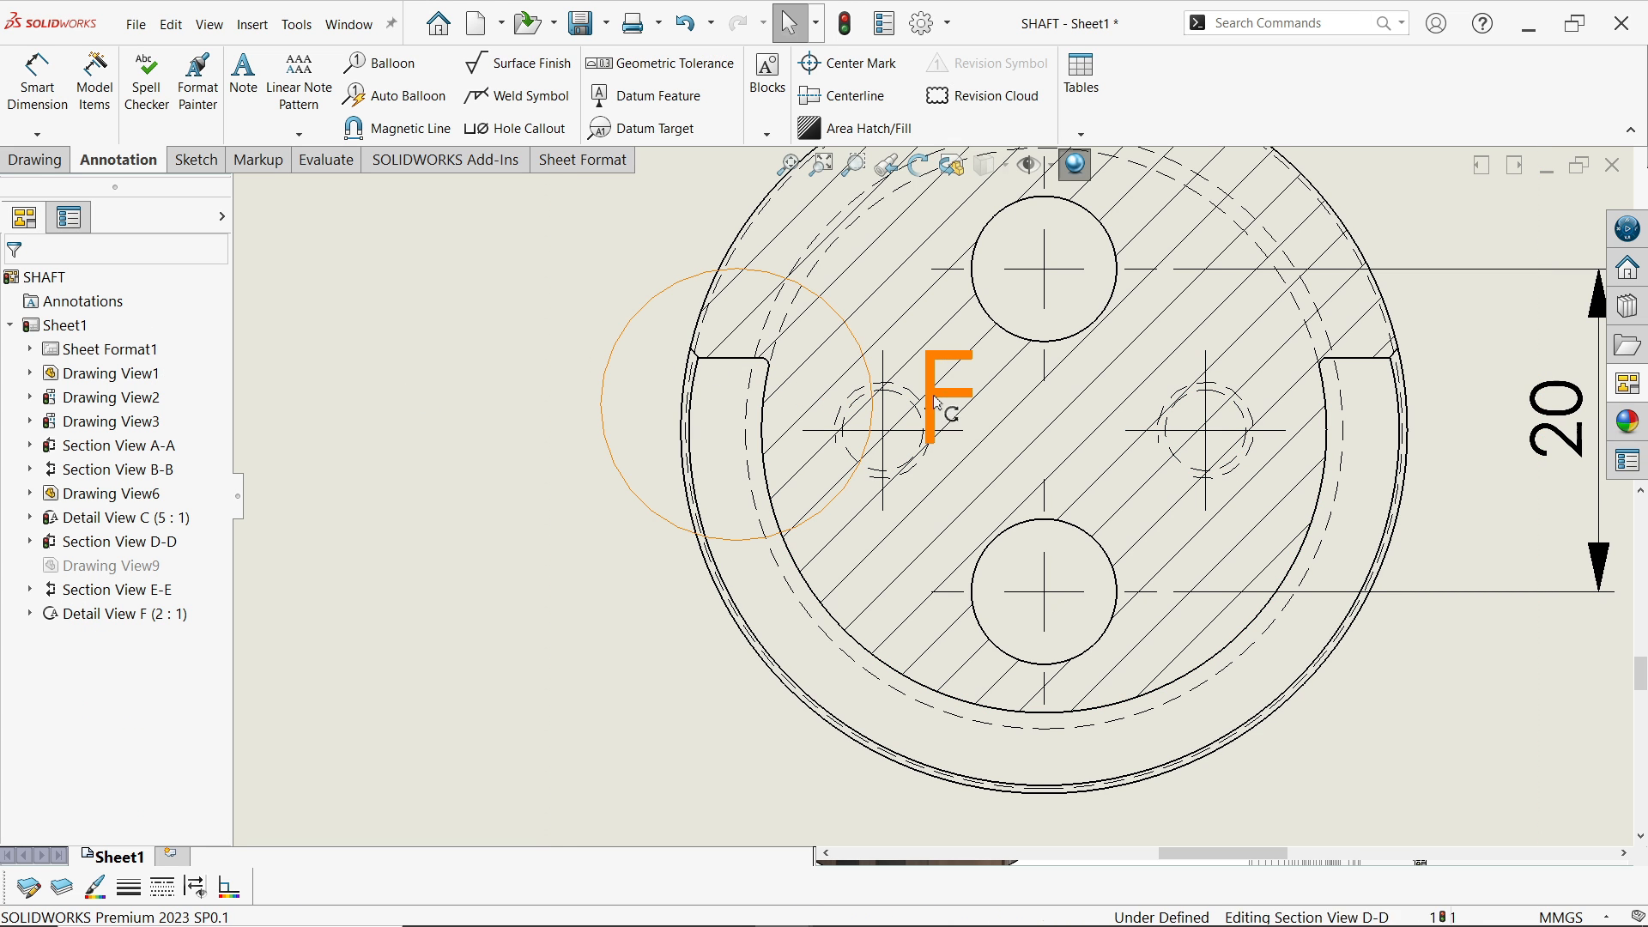
# Move the detail circle labels off the hatching: F to the left of Section View D-D and C to the right of Section View B-B
pyautogui.moveTo(935, 412); pyautogui.dragTo(518, 421)
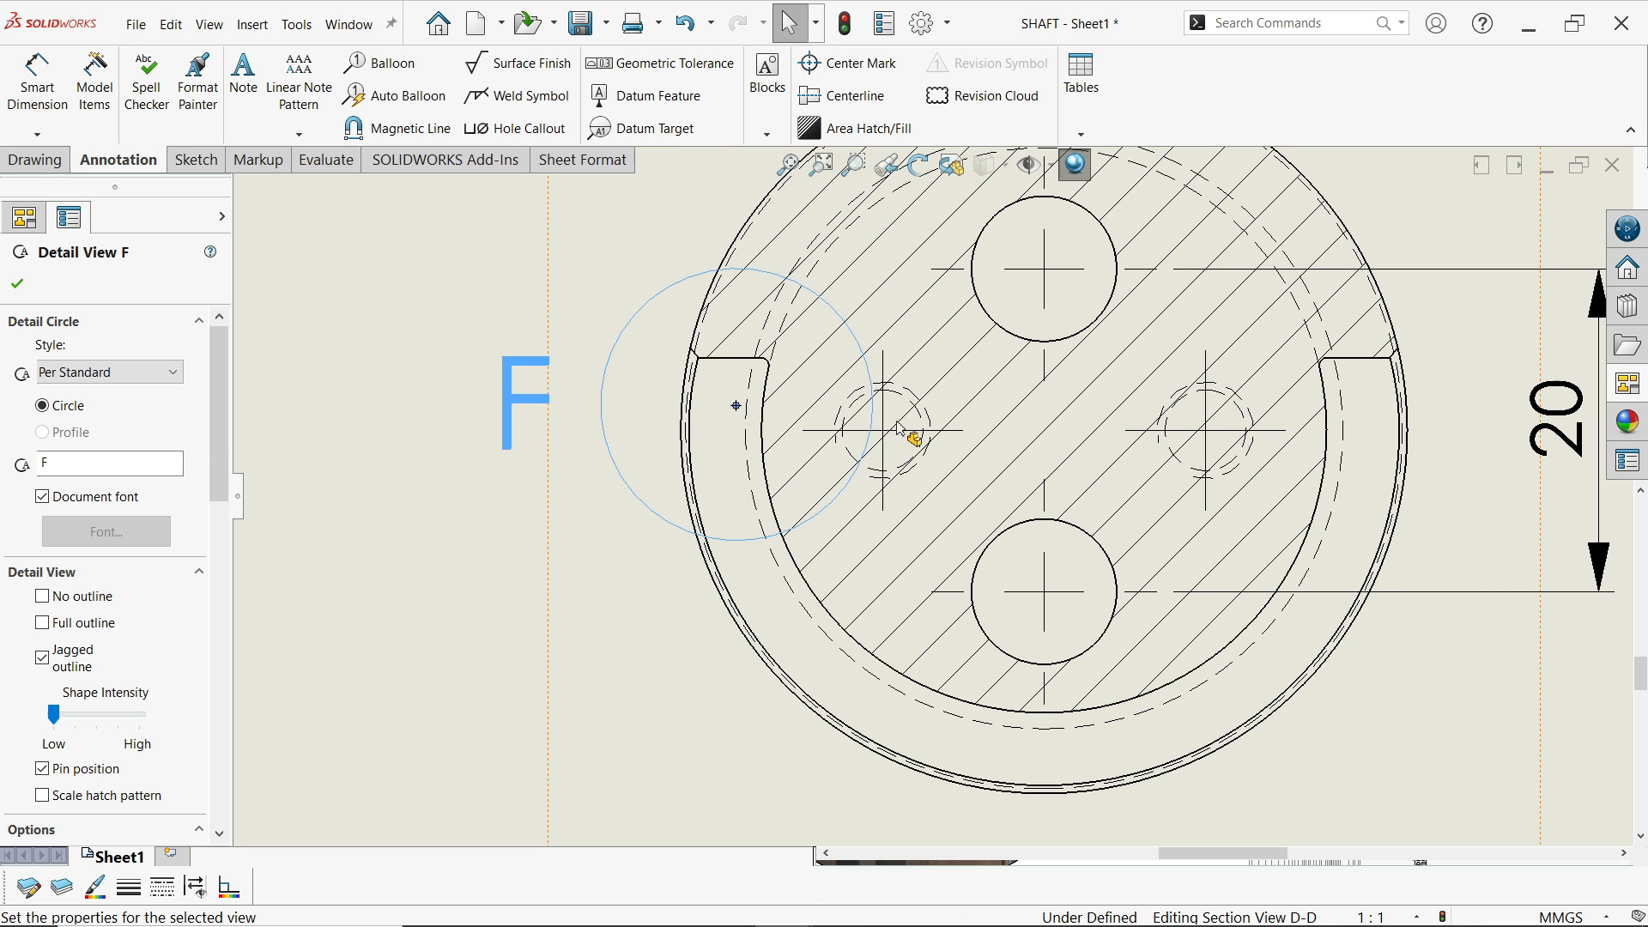
pyautogui.press('f')
pyautogui.scroll(-1, 1065, 453)
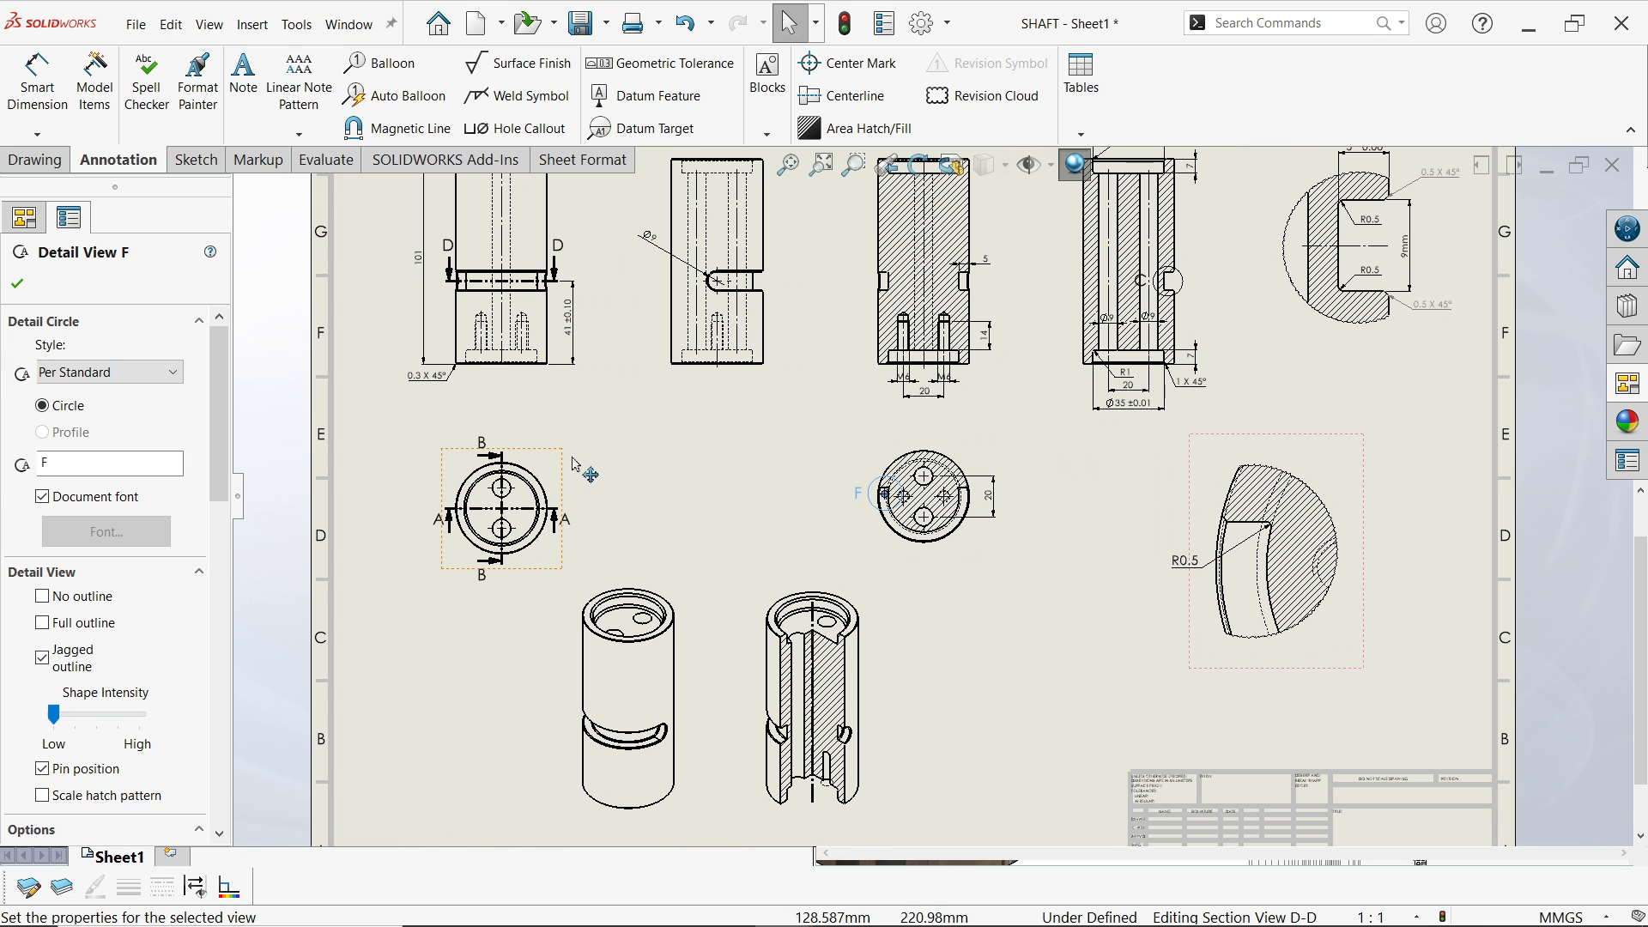
pyautogui.scroll(1, 784, 359)
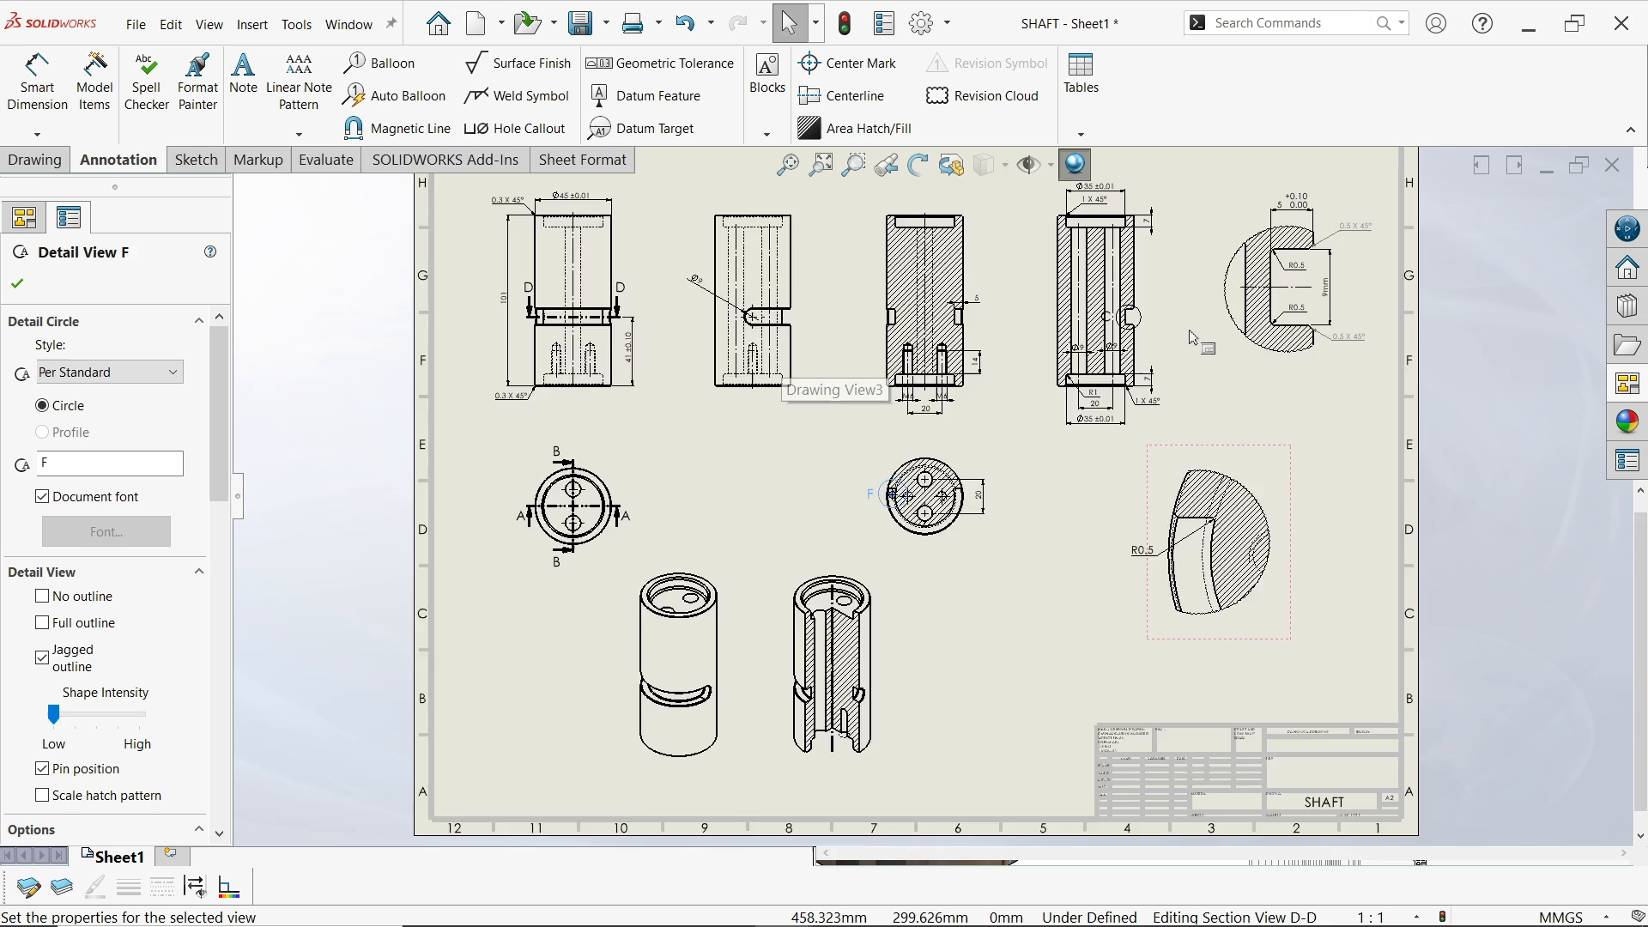
pyautogui.scroll(-5, 996, 408)
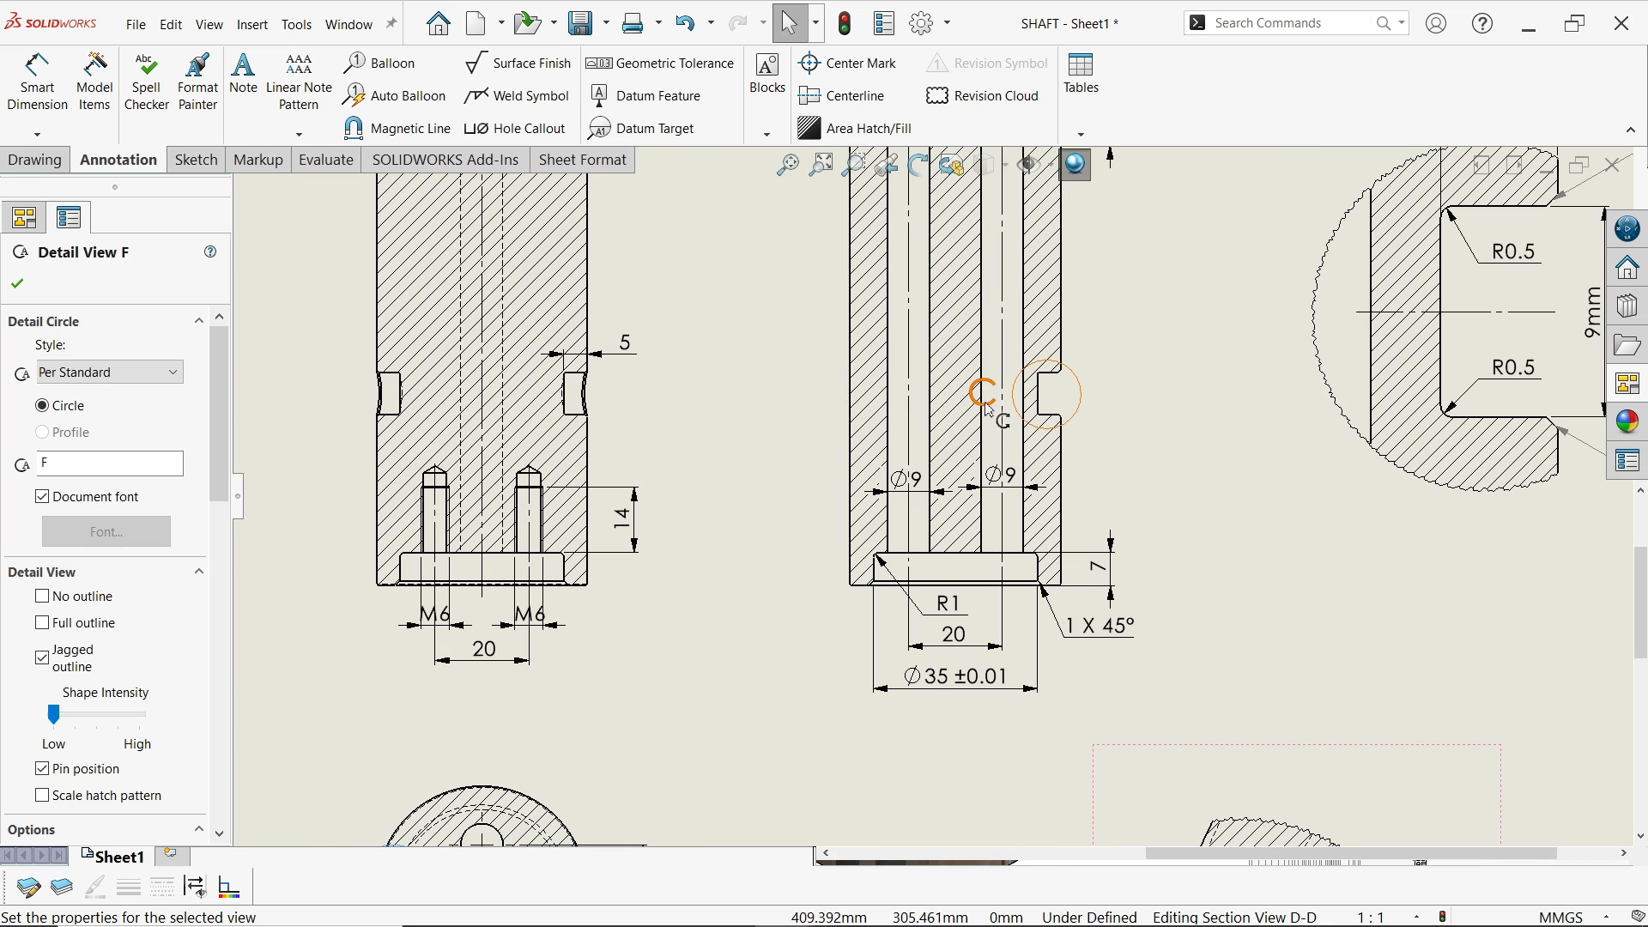
pyautogui.click(1109, 385)
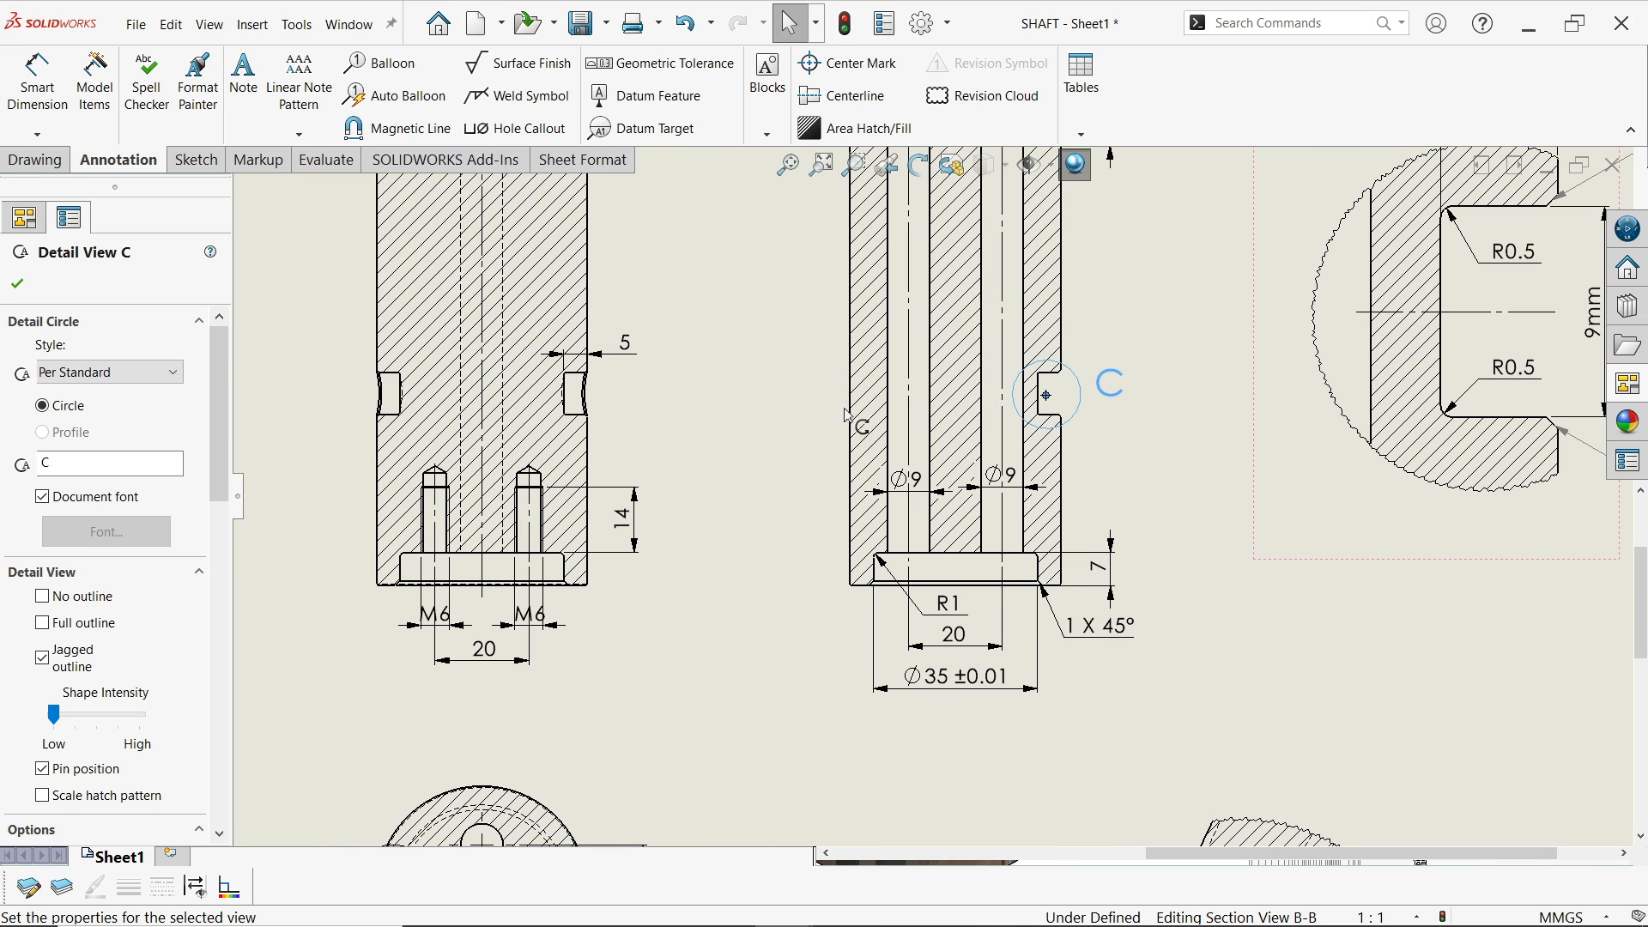
# Rename the detail circle label F on Section View D-D to E
pyautogui.scroll(6, 854, 423)
pyautogui.scroll(-1, 721, 687)
pyautogui.scroll(-2, 777, 650)
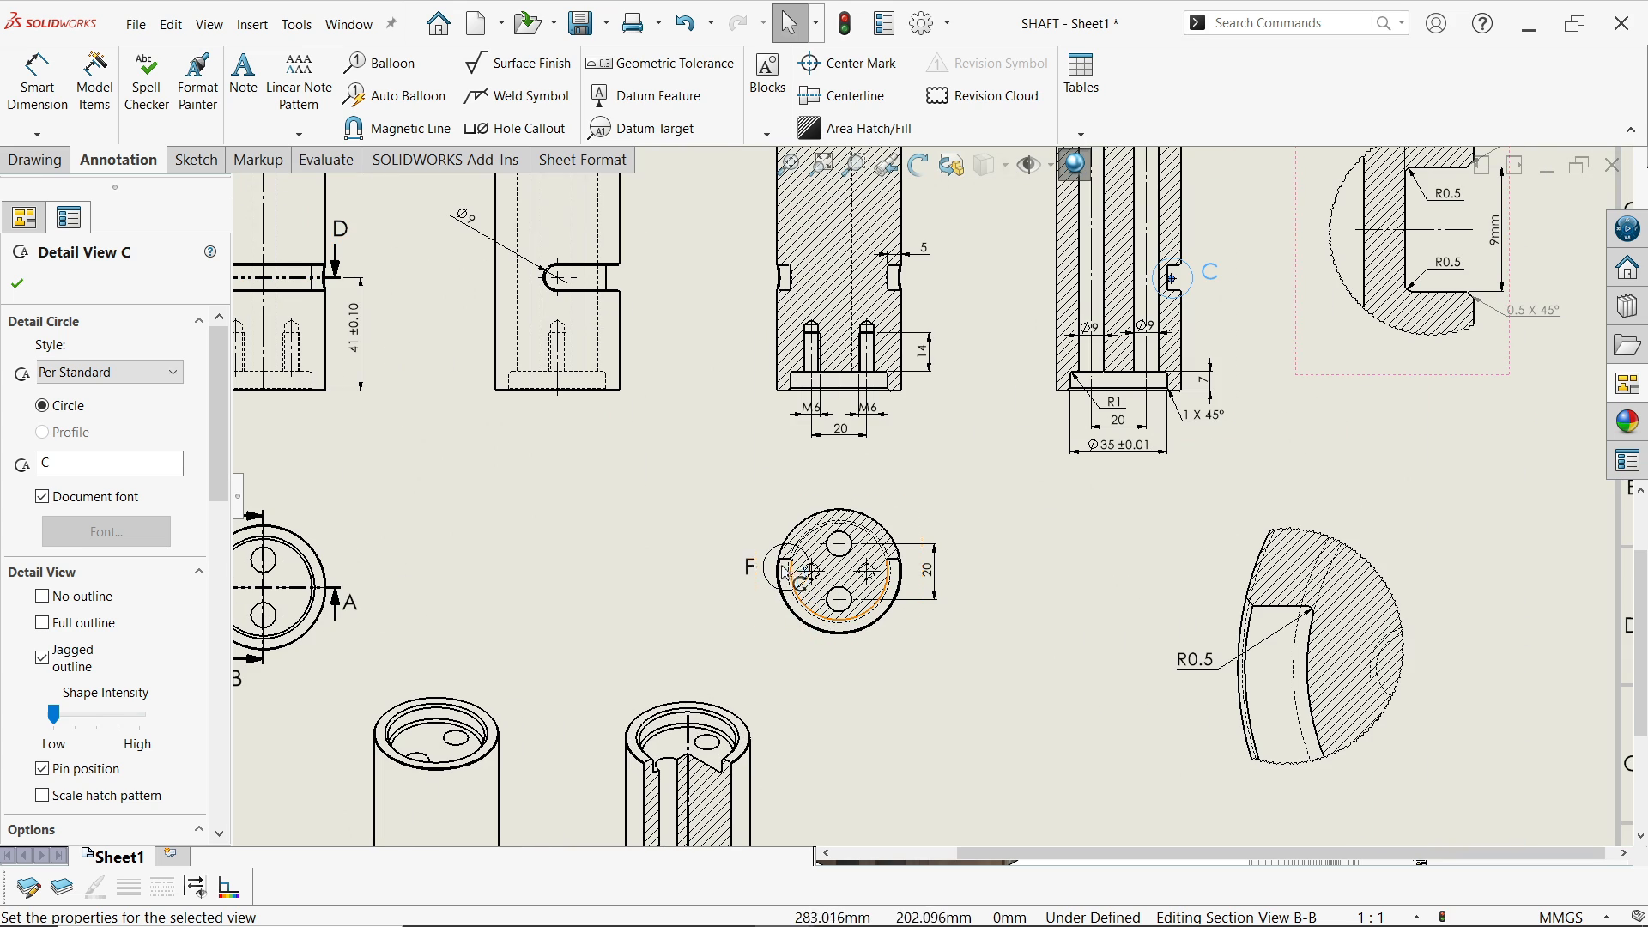
pyautogui.click(754, 570)
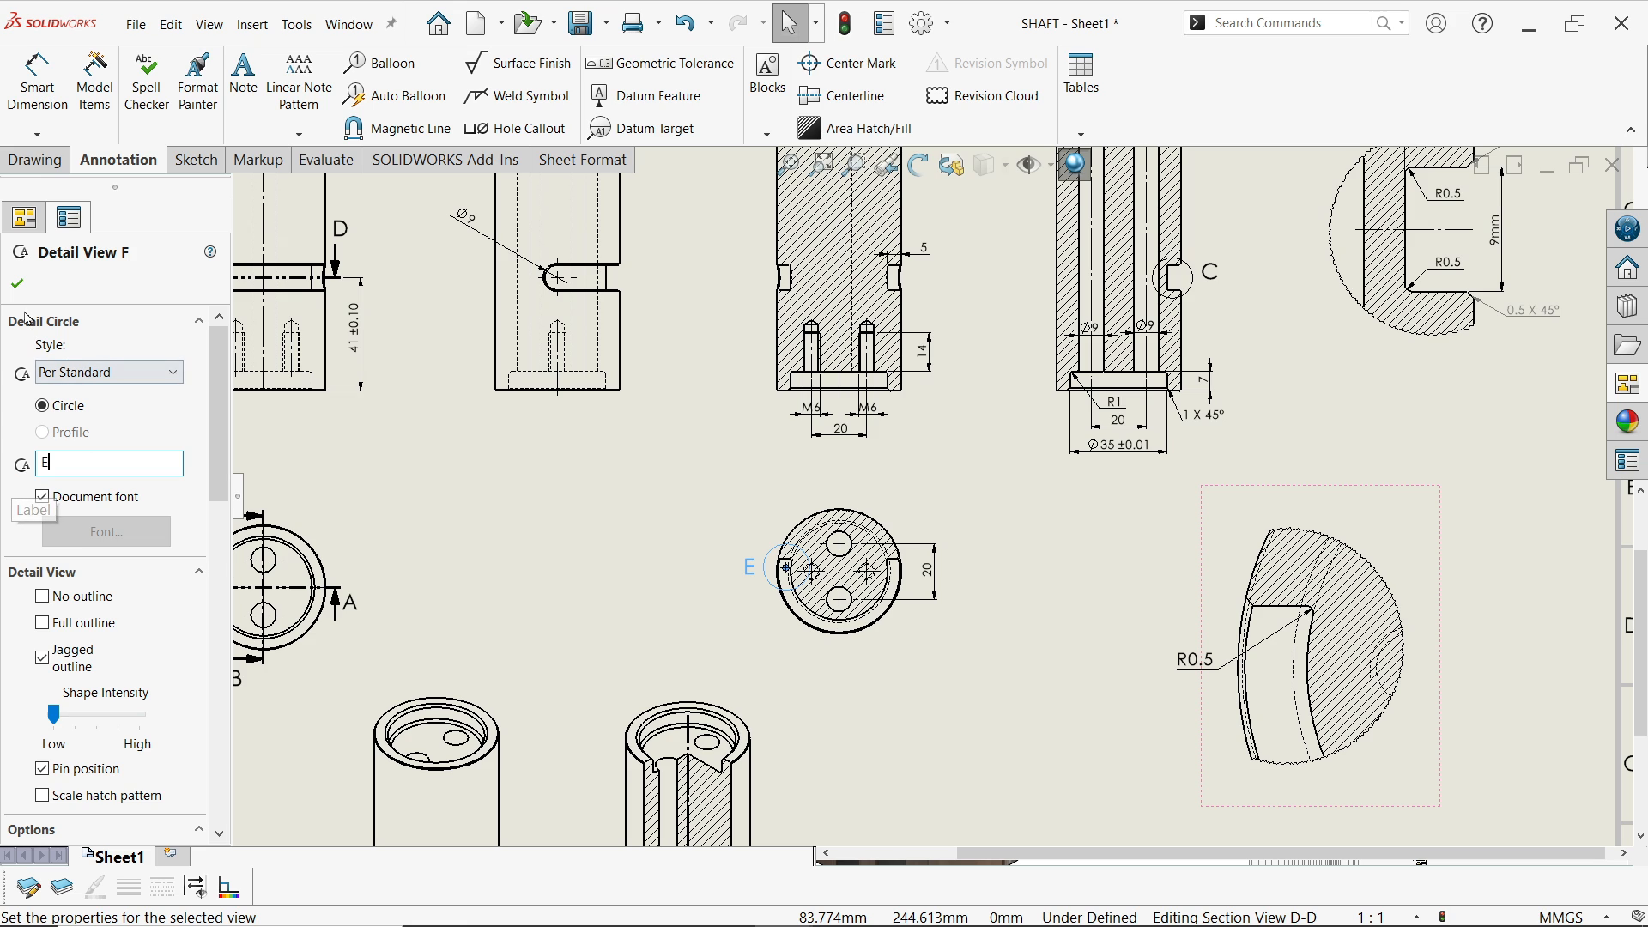
pyautogui.click(18, 286)
pyautogui.click(687, 550)
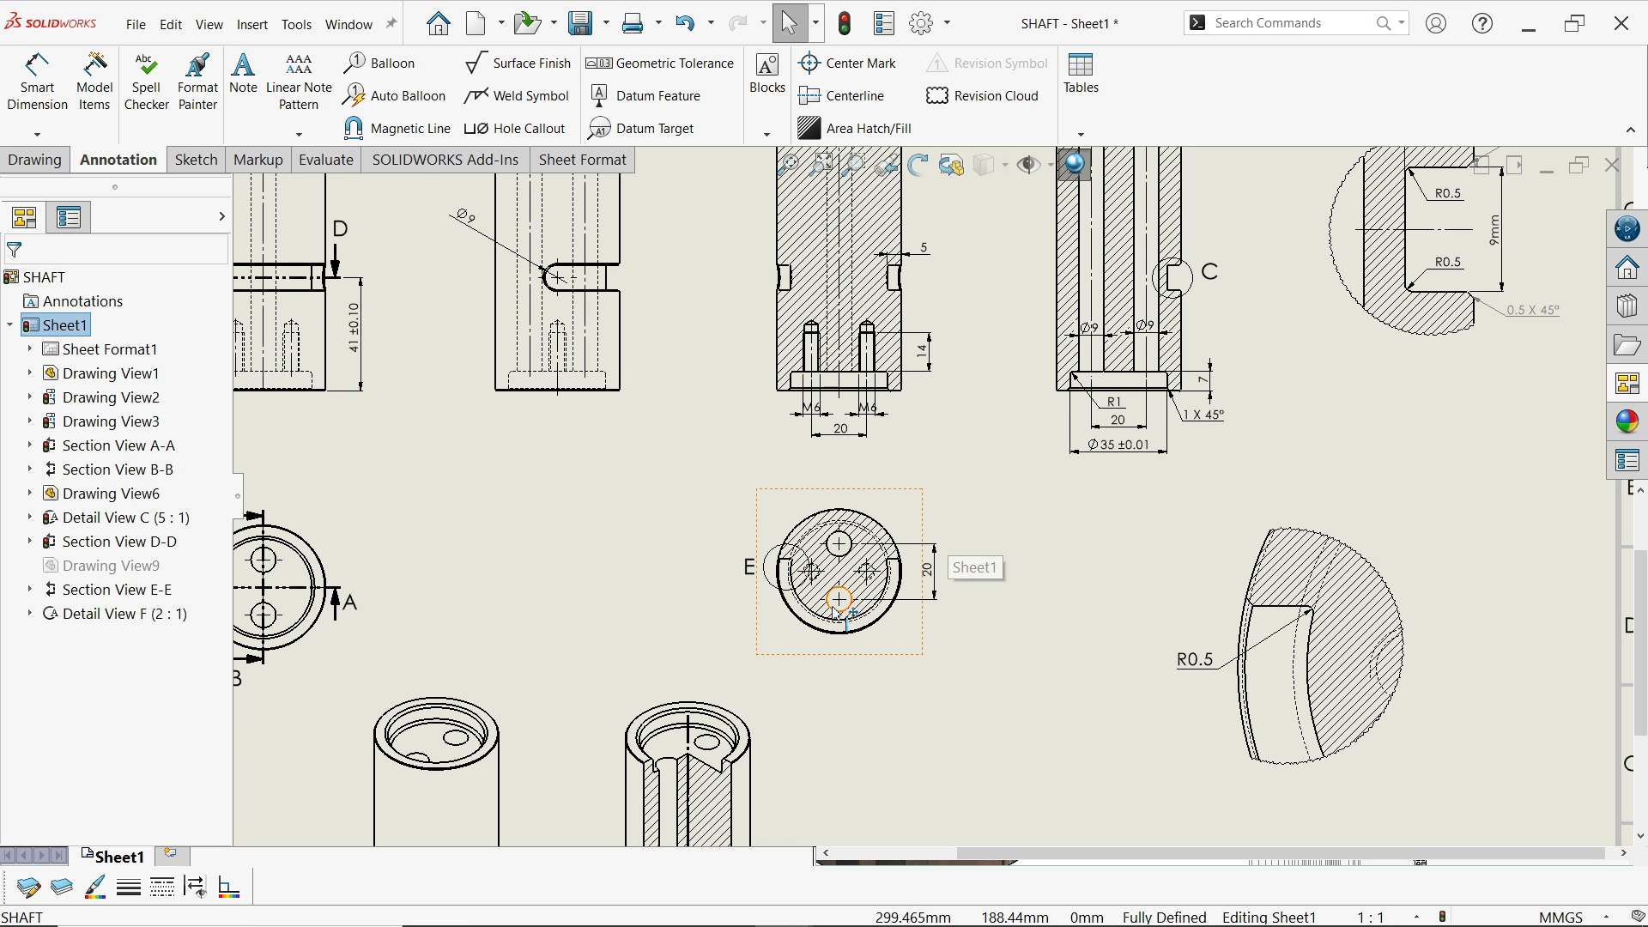
# Dimension the vertical centre distance between the two holes in the circular top view, Drawing View1, placing it right of the view
pyautogui.scroll(2, 839, 605)
pyautogui.scroll(-4, 839, 583)
pyautogui.scroll(-1, 916, 486)
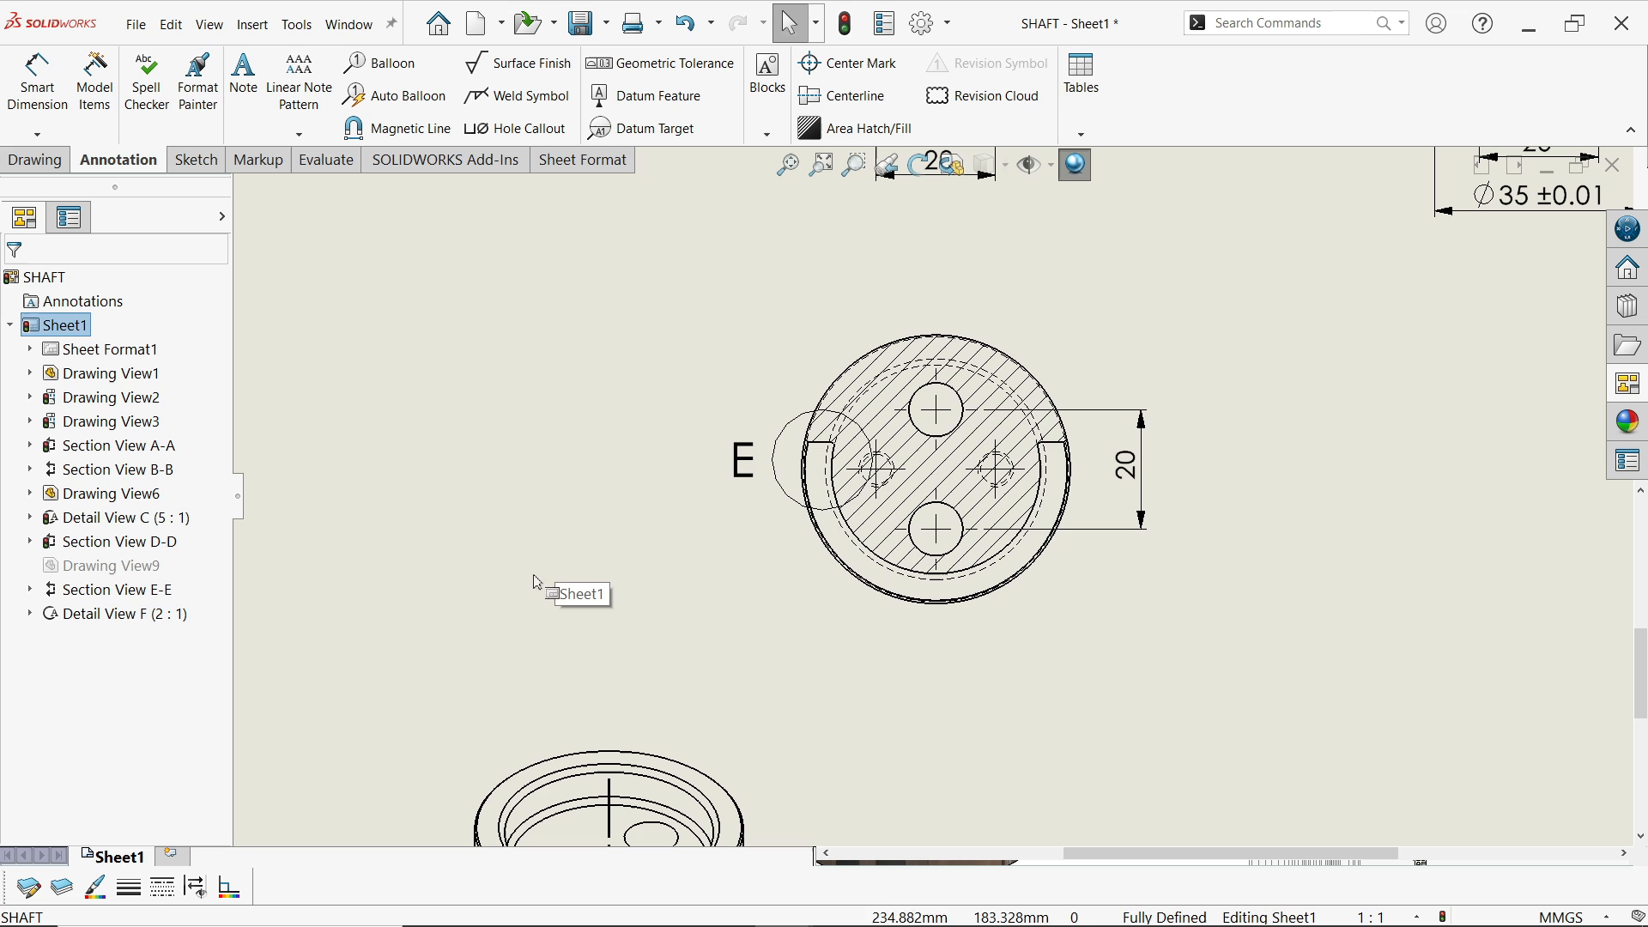
pyautogui.scroll(4, 476, 536)
pyautogui.scroll(-5, 477, 535)
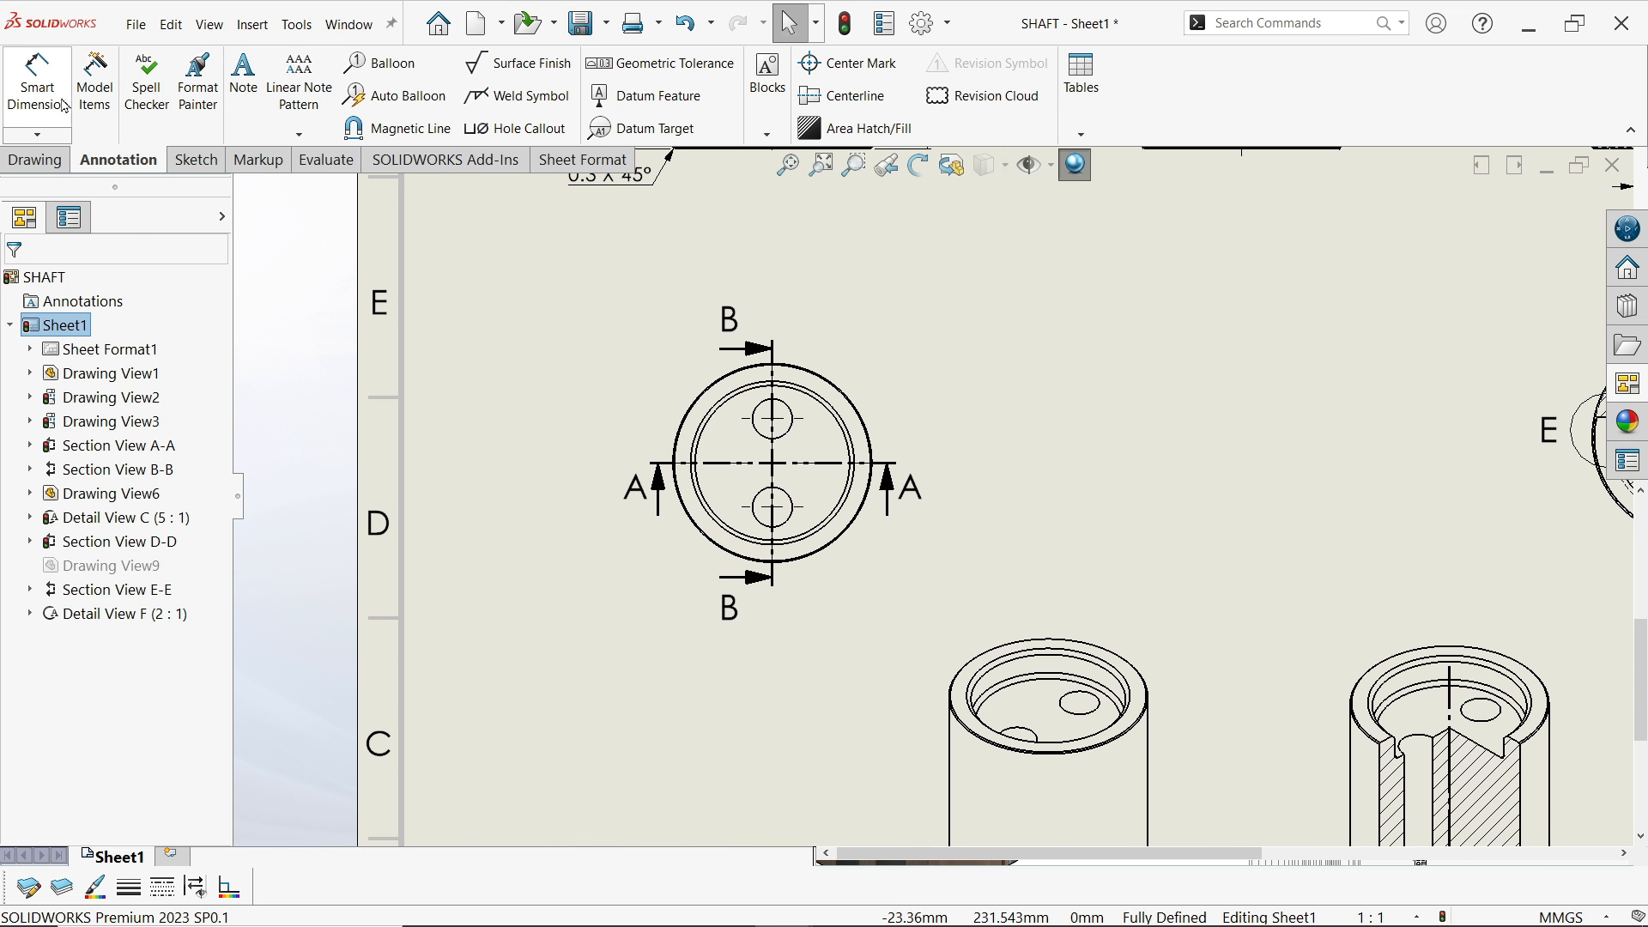
pyautogui.click(37, 86)
pyautogui.scroll(-2, 798, 515)
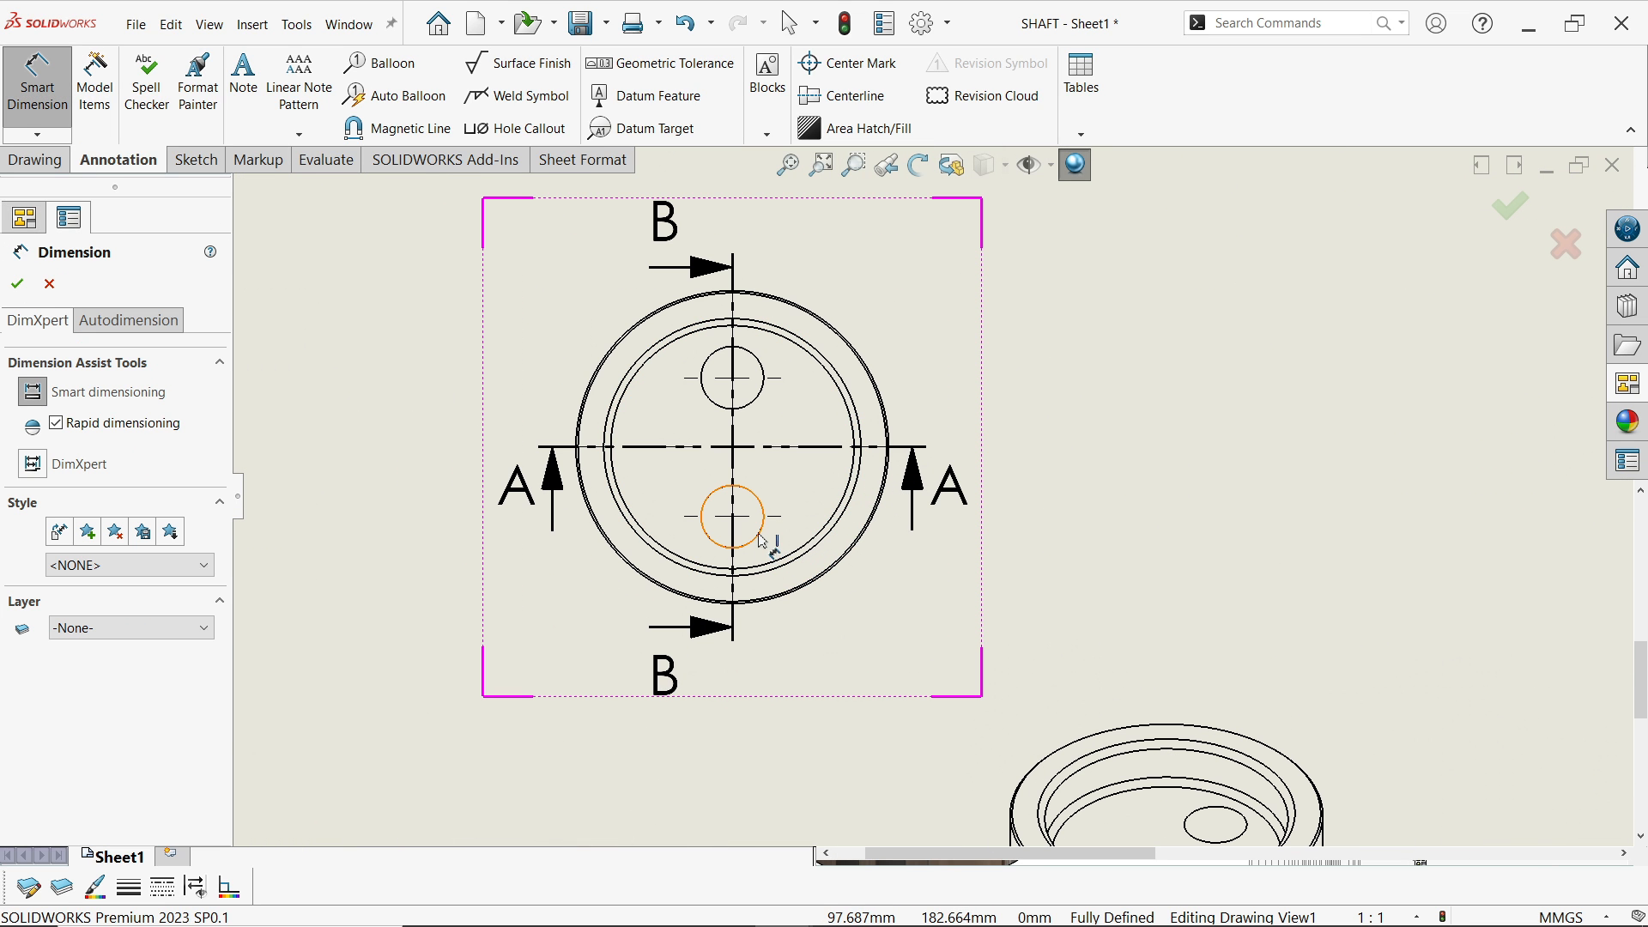
pyautogui.click(760, 537)
pyautogui.click(760, 396)
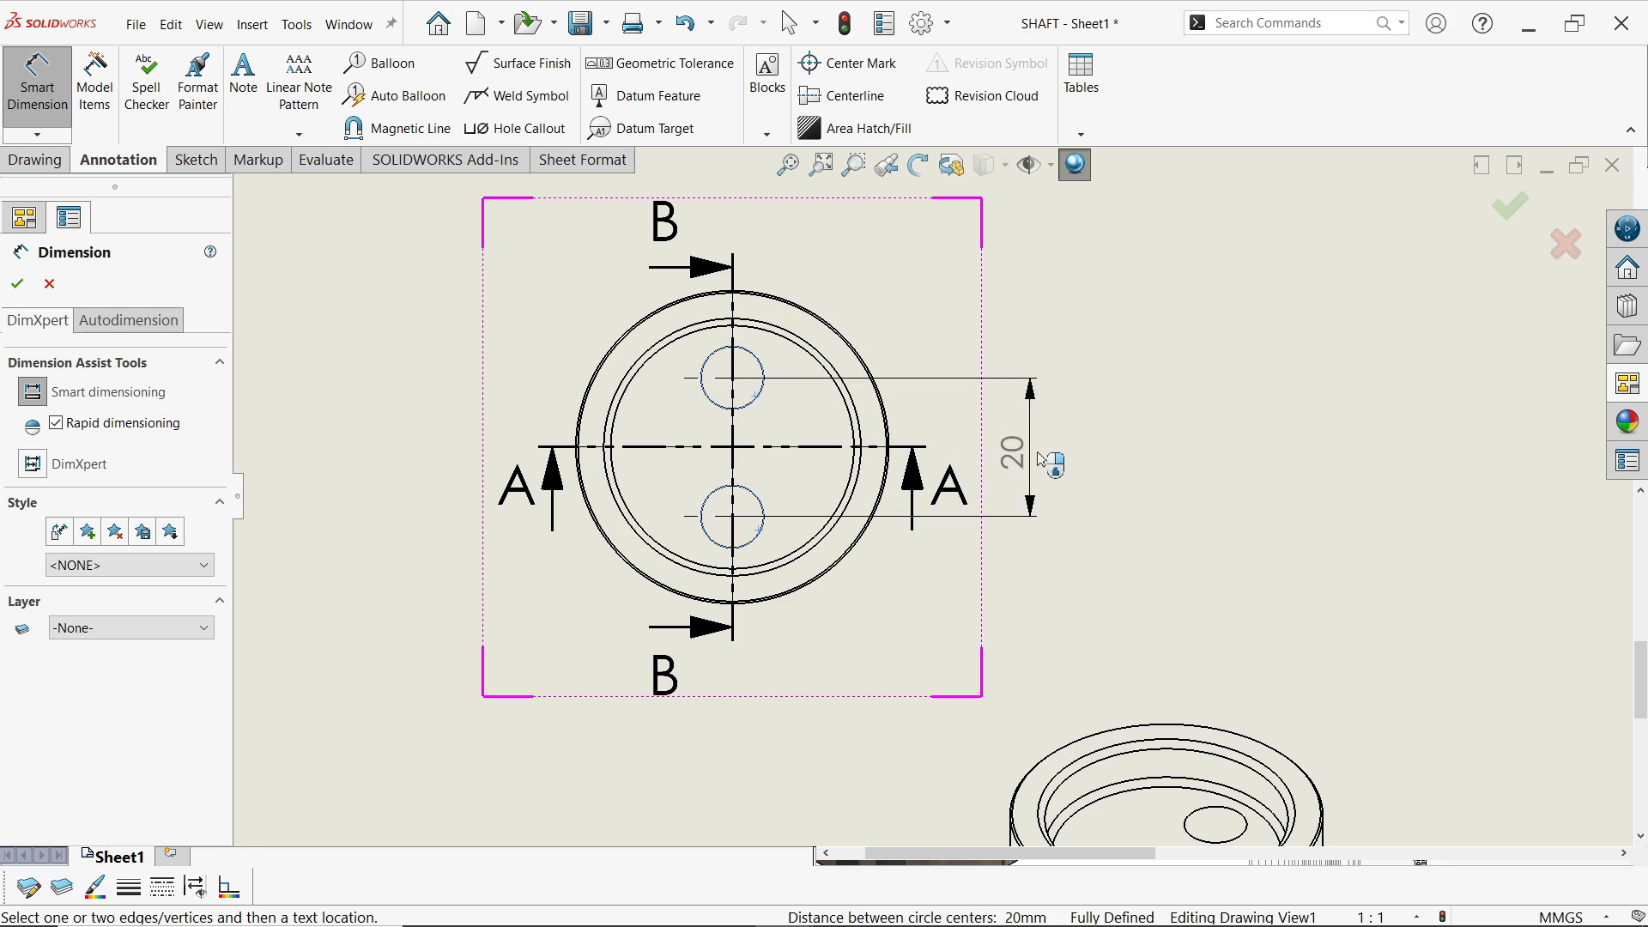
pyautogui.click(1018, 463)
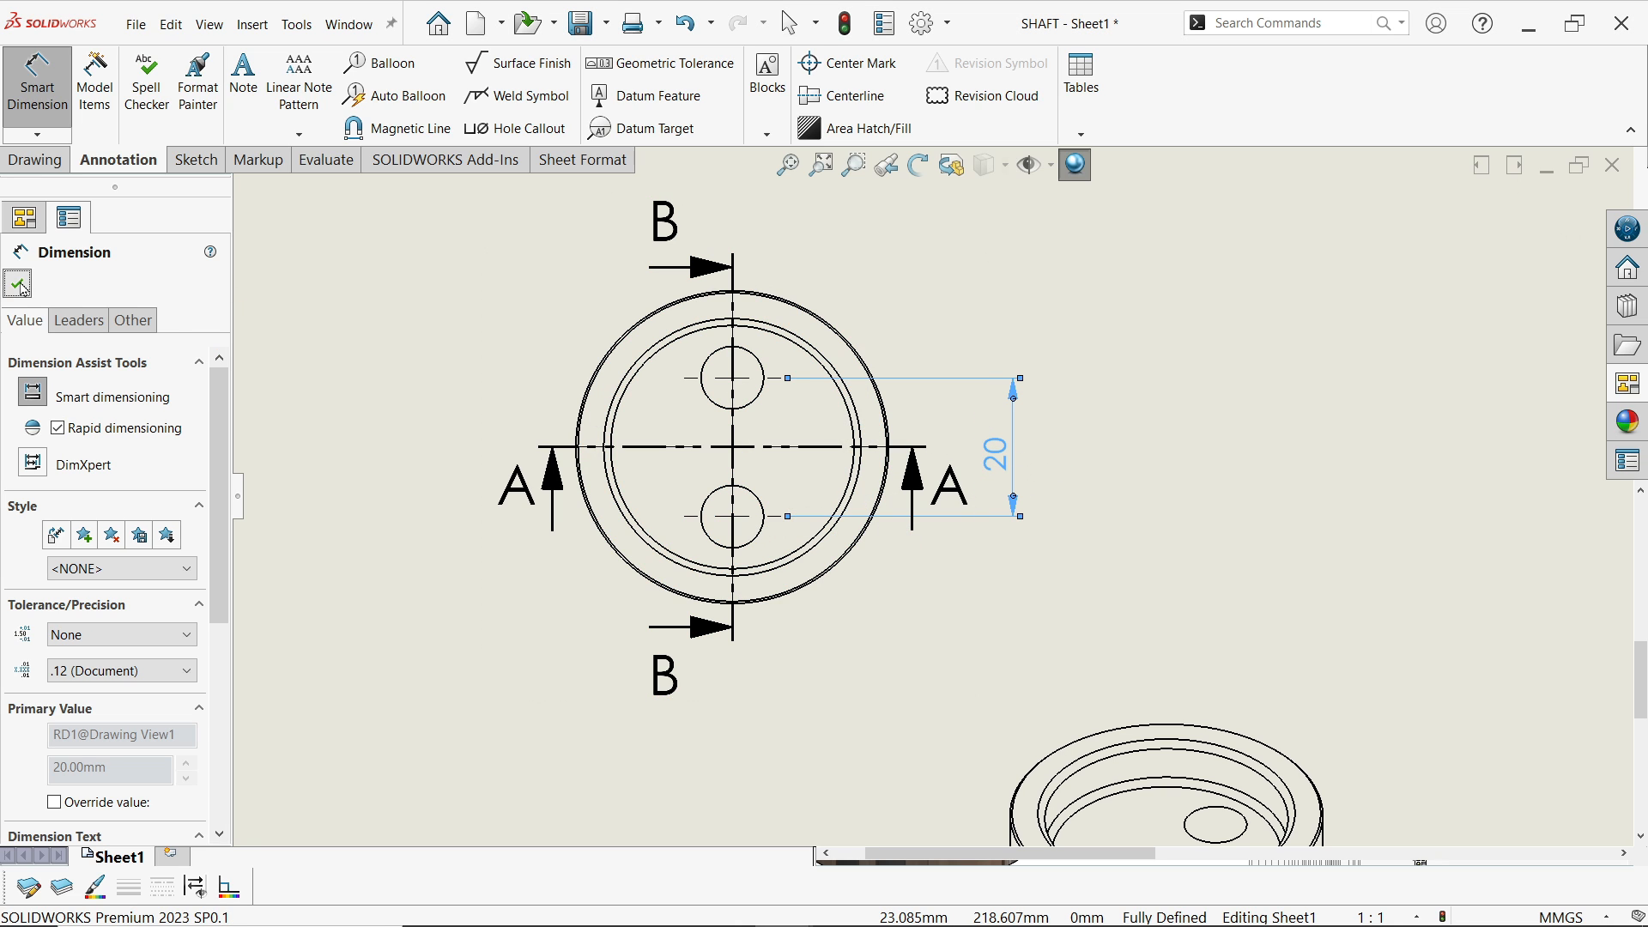
pyautogui.click(19, 287)
# Set the display style of Drawing View1 to Hidden Lines Visible
pyautogui.click(596, 589)
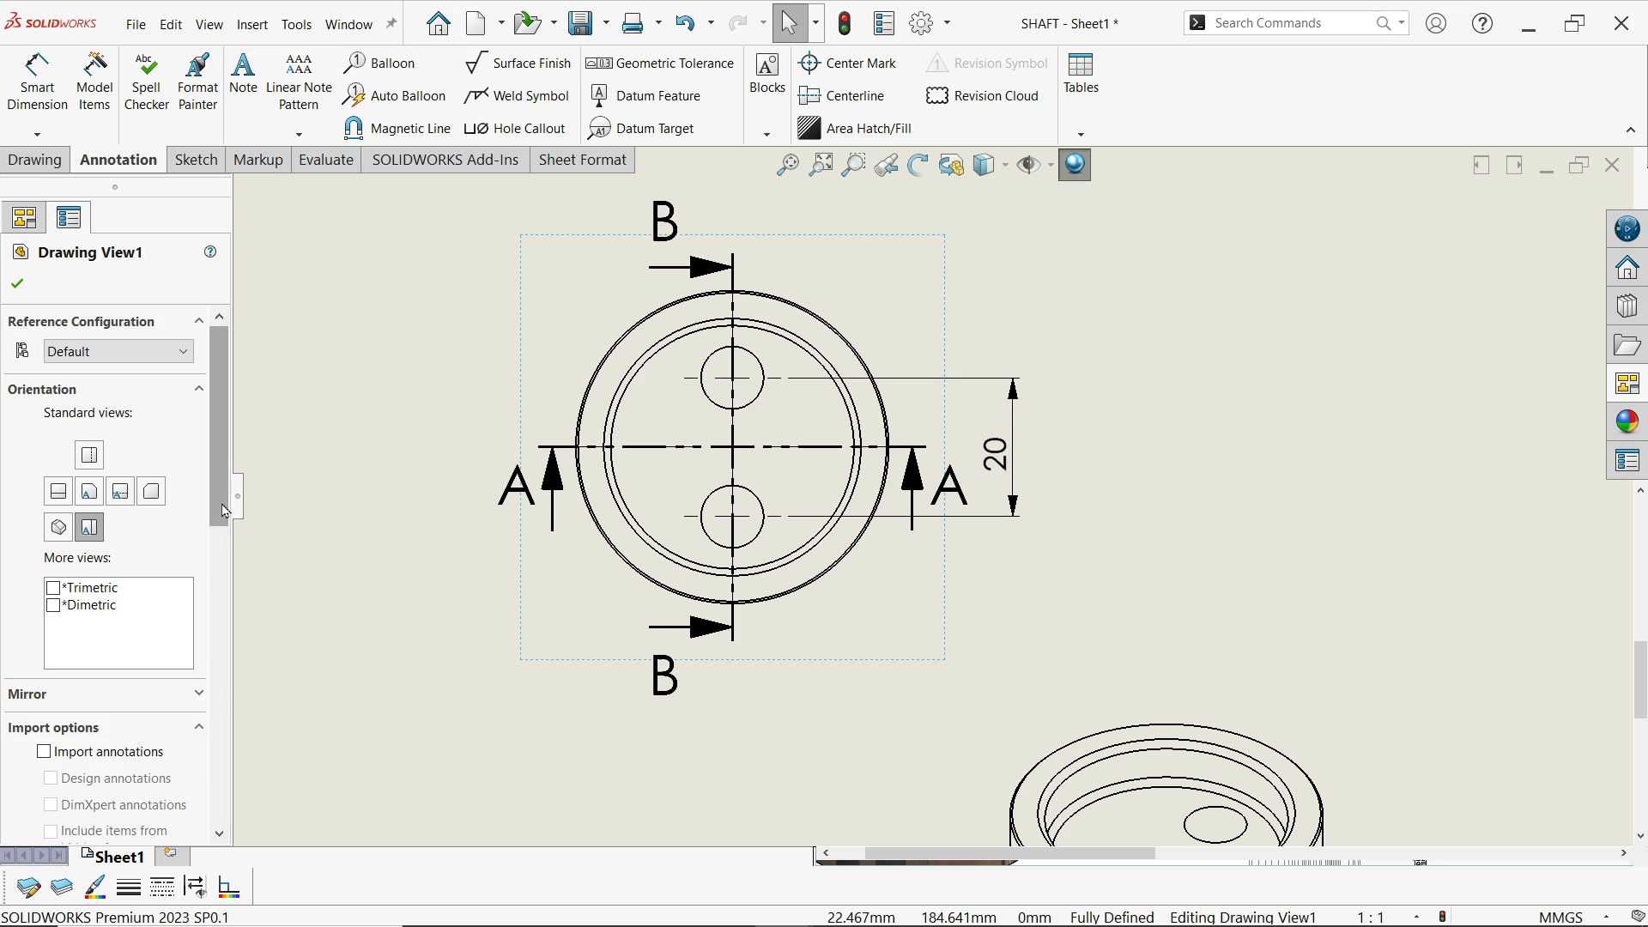
pyautogui.moveTo(225, 511); pyautogui.dragTo(215, 743)
pyautogui.click(87, 441)
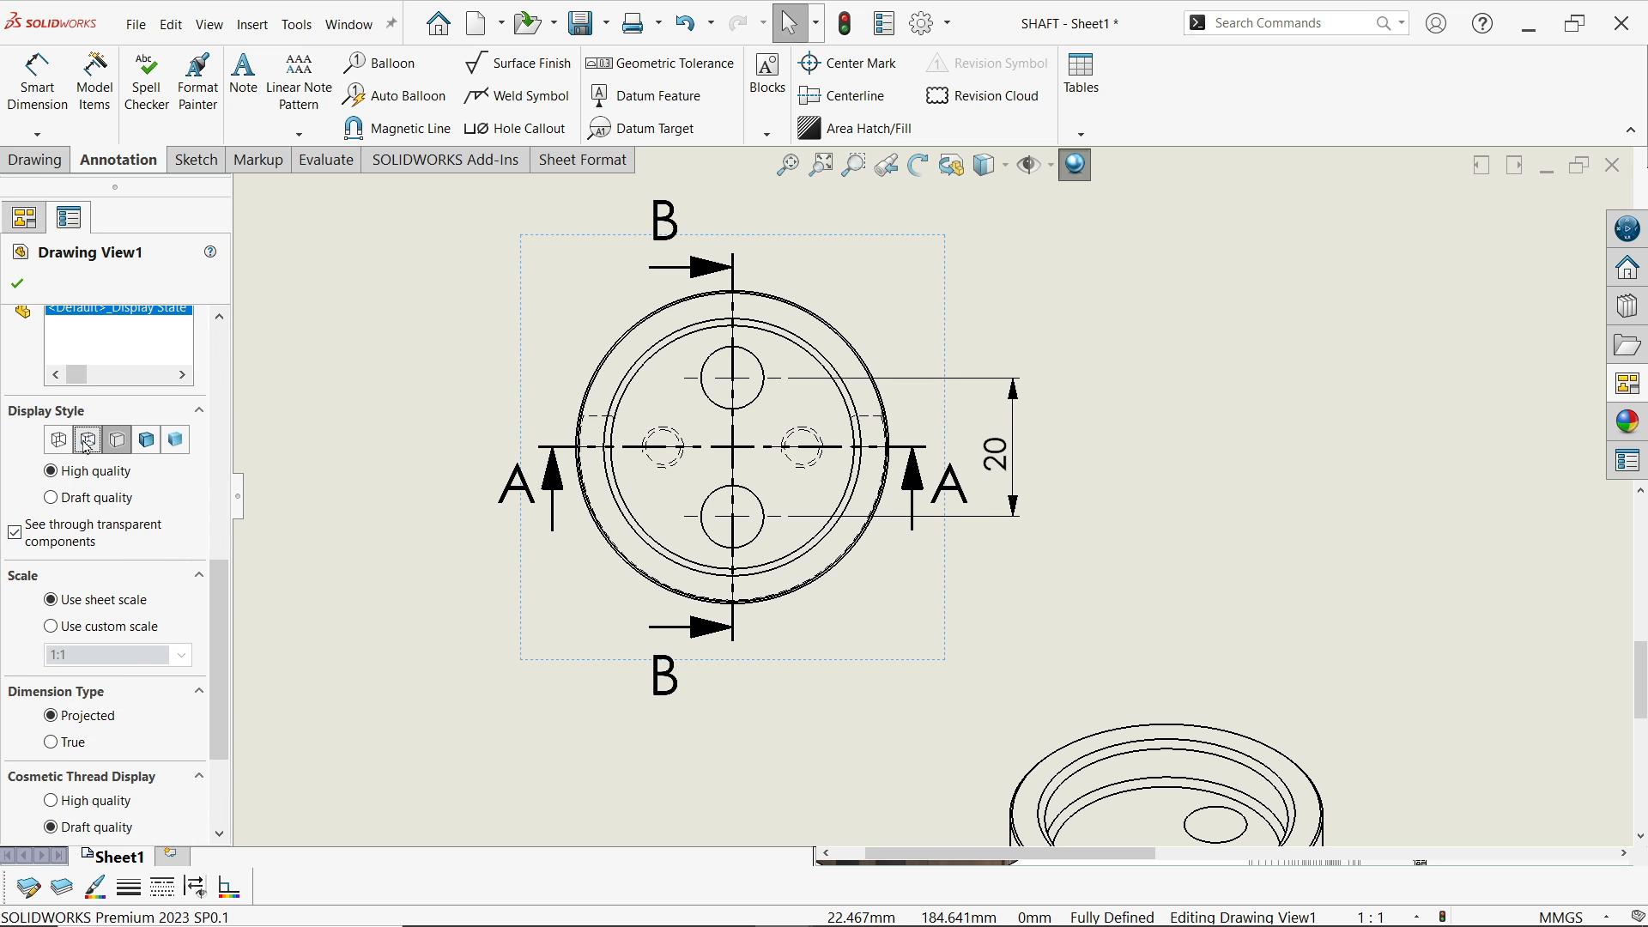
pyautogui.click(17, 286)
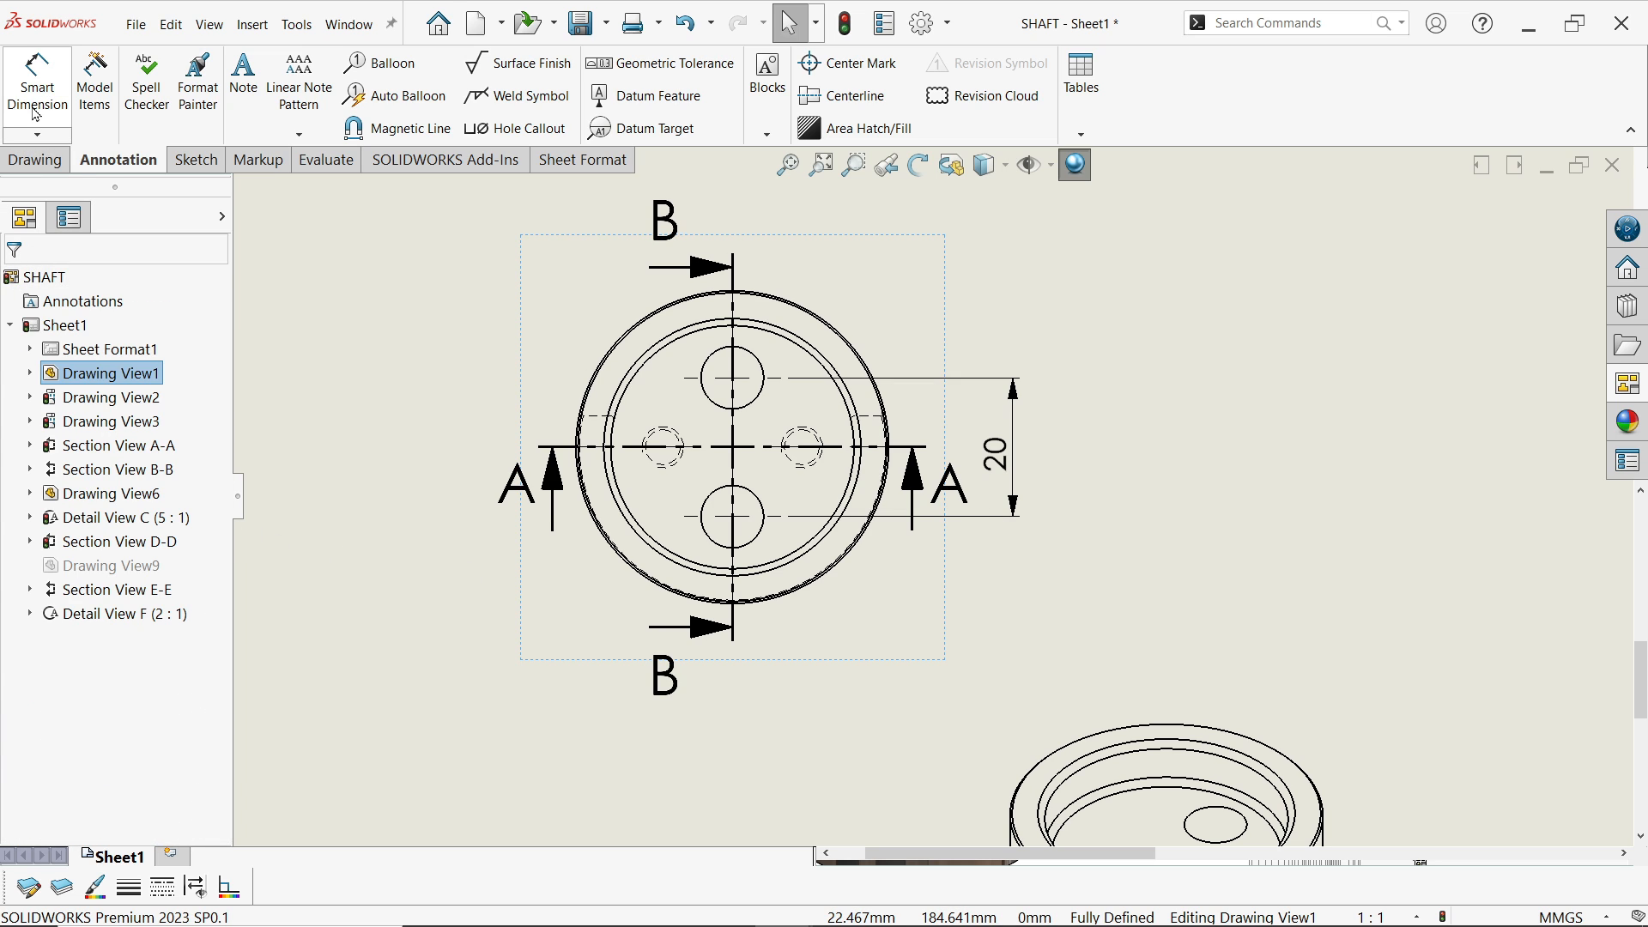
# Dimension the horizontal centre distance between the two hidden holes in Drawing View1, placing it below the view
pyautogui.click(37, 82)
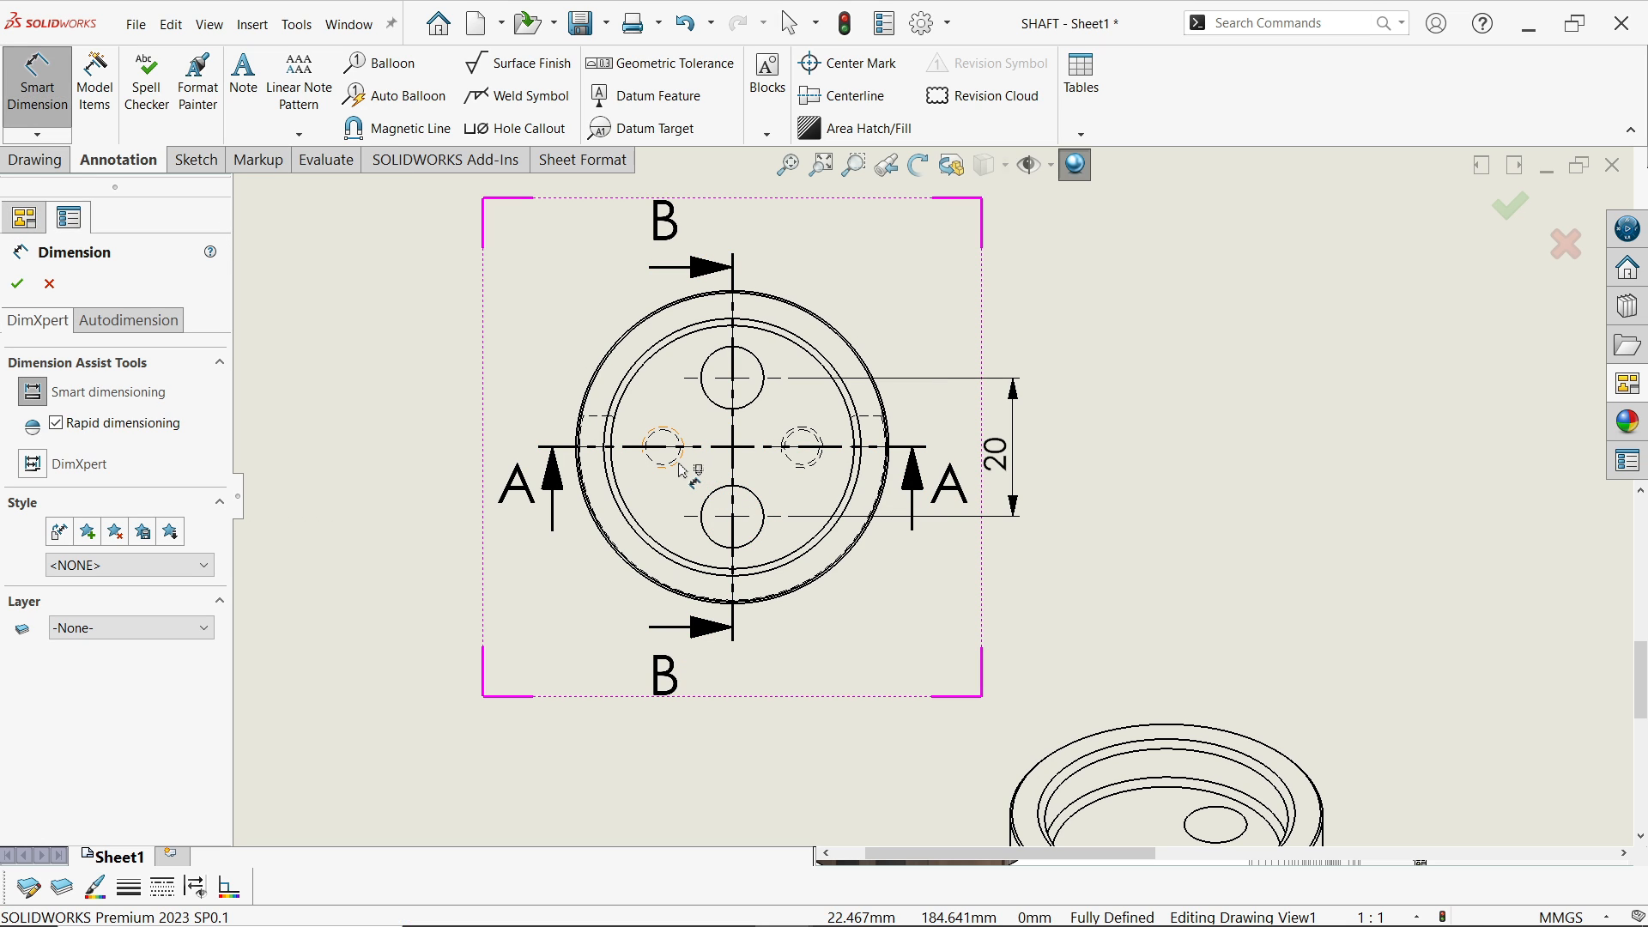
pyautogui.scroll(-3, 674, 470)
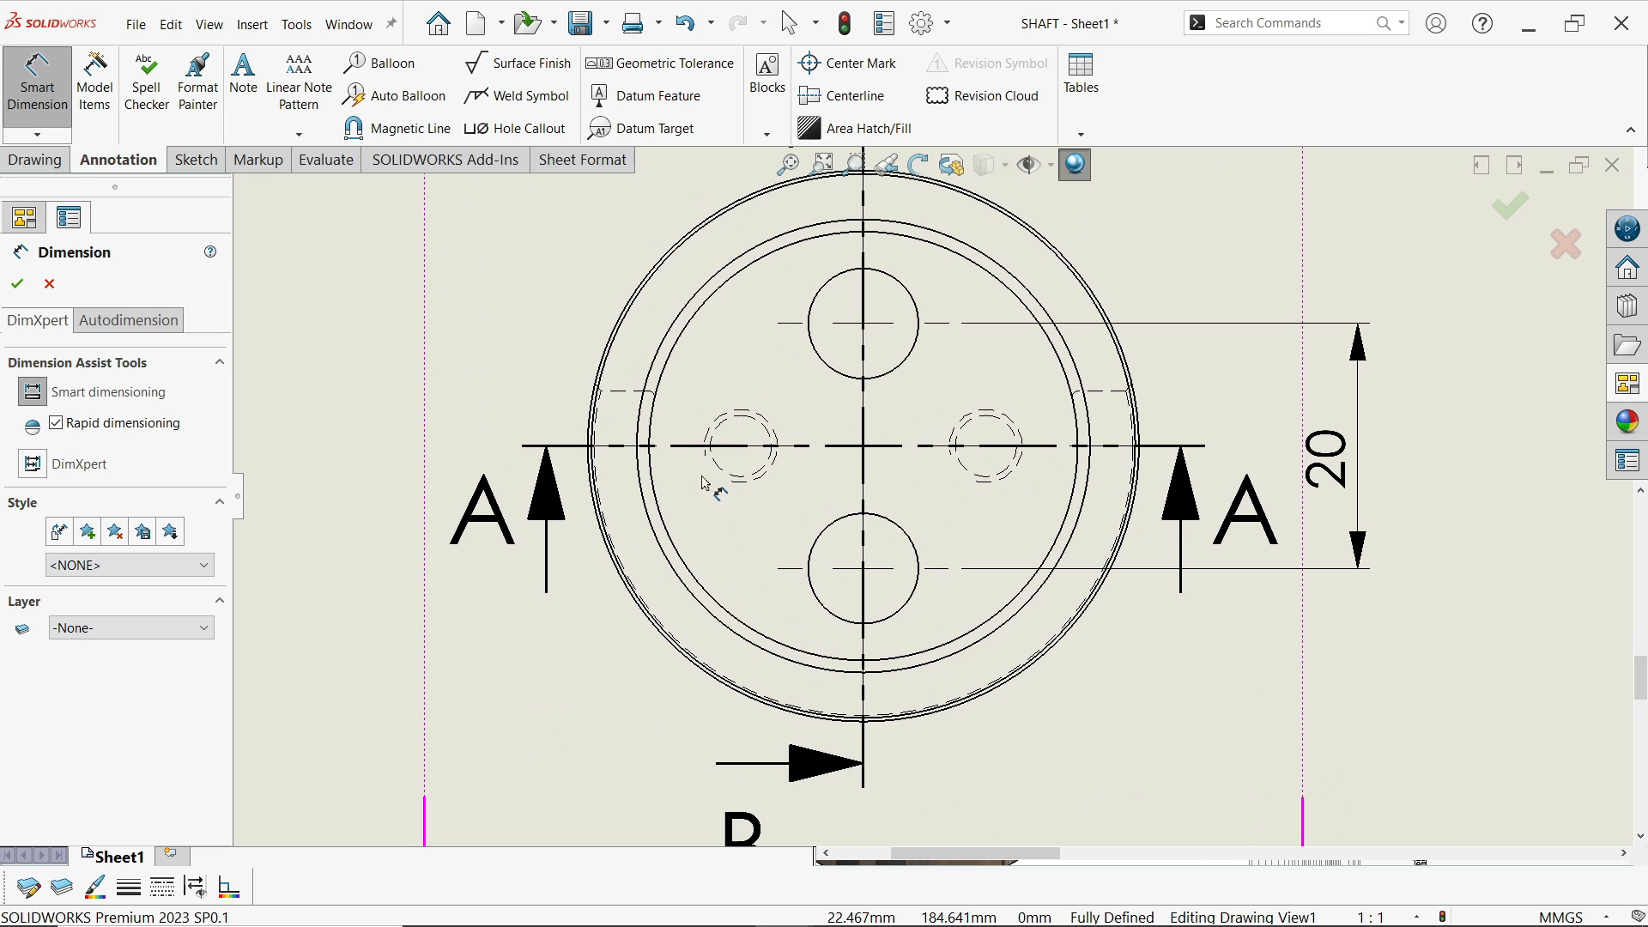
pyautogui.click(768, 476)
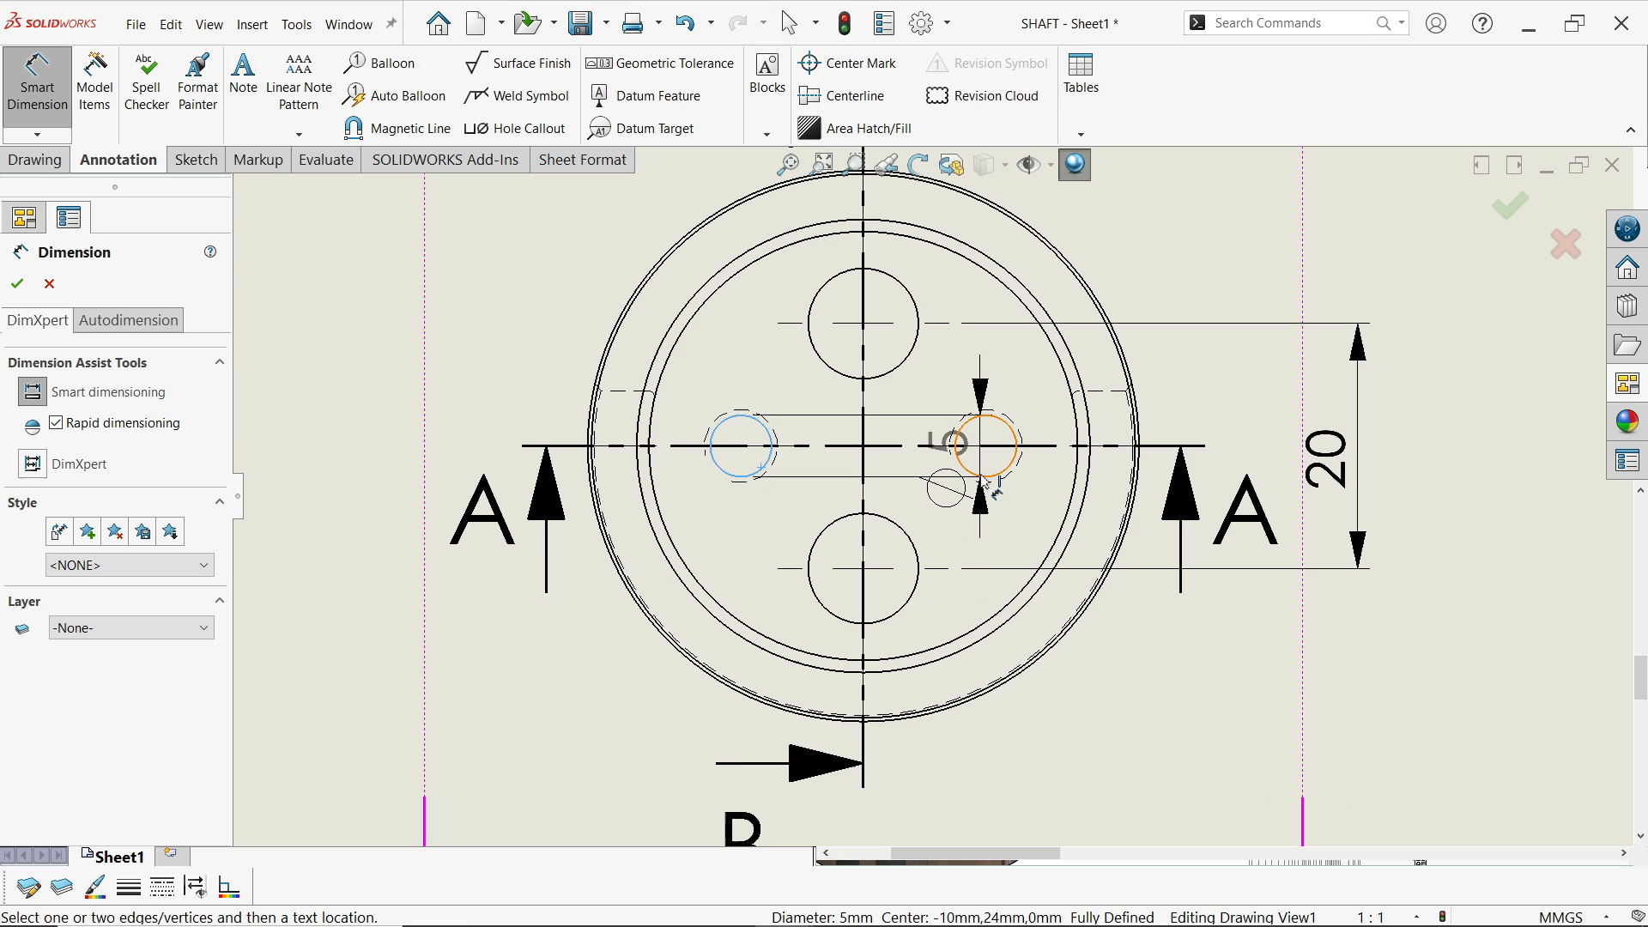
pyautogui.click(966, 476)
pyautogui.scroll(4, 978, 555)
pyautogui.click(911, 668)
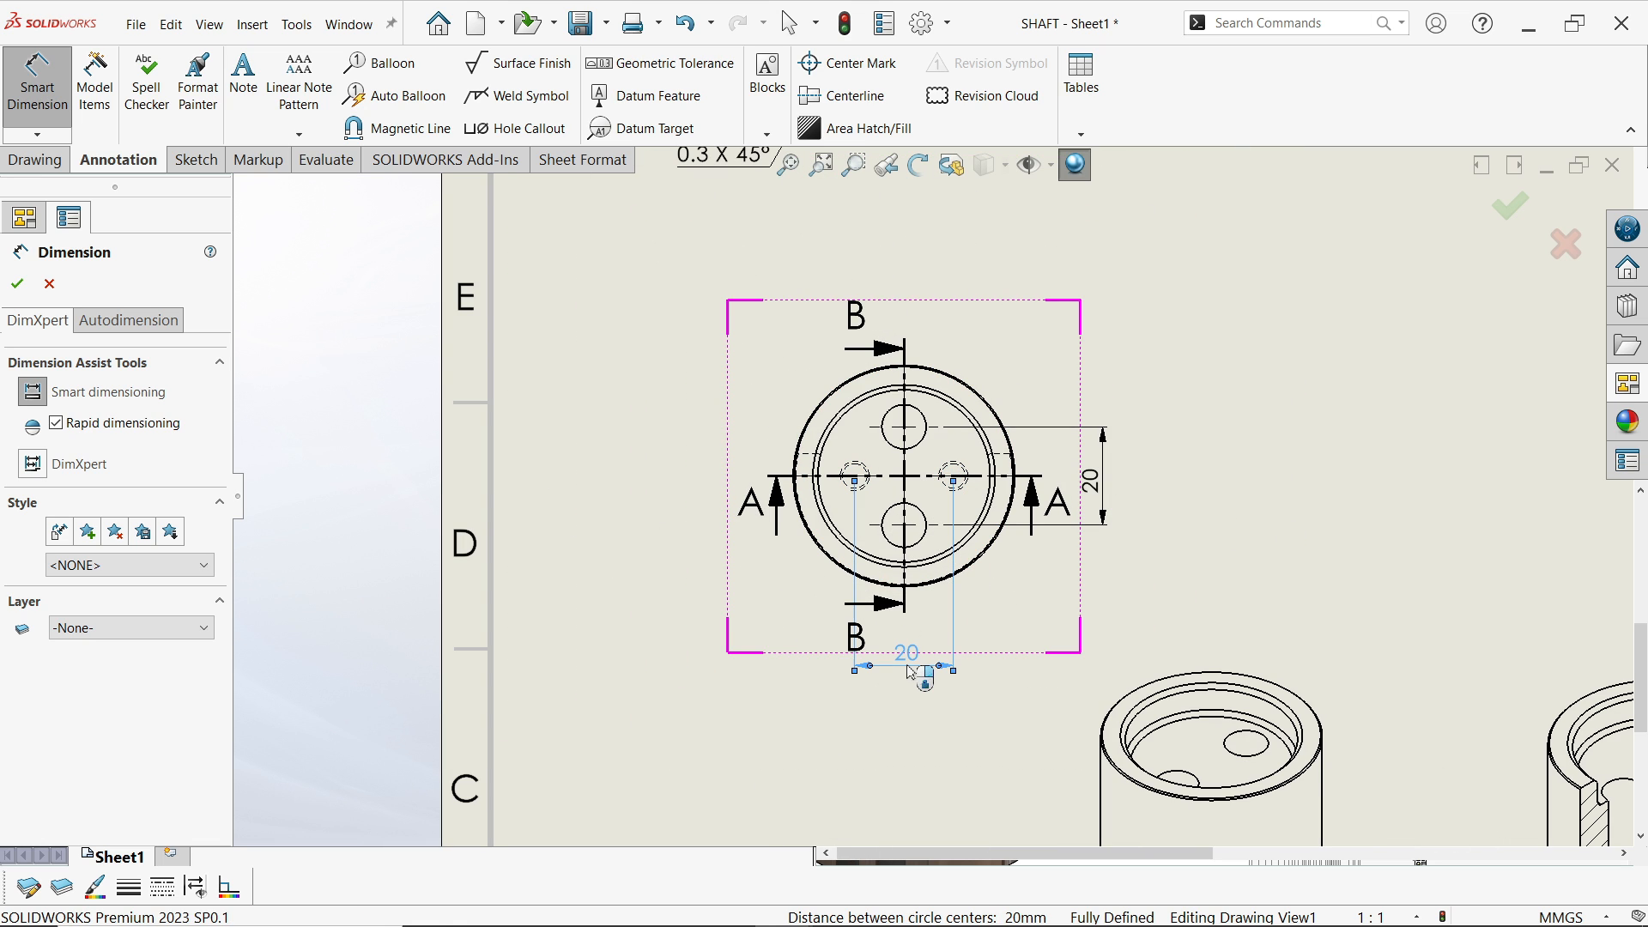
pyautogui.scroll(-5, 919, 567)
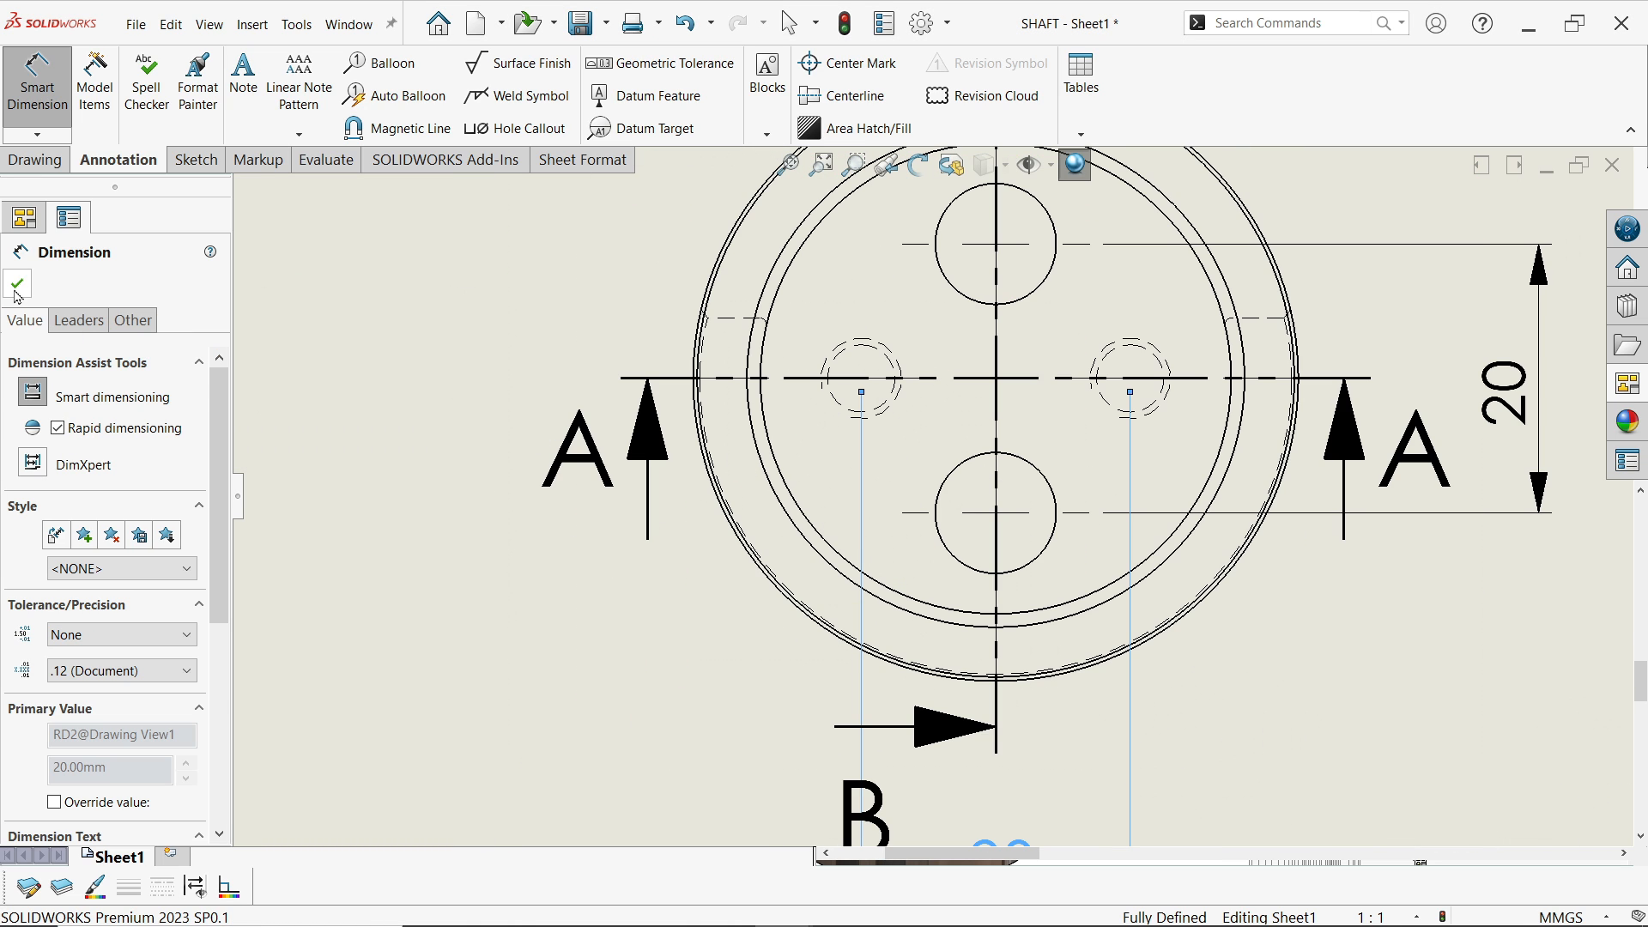
pyautogui.press('Escape')
# Reposition both A labels below their section arrows and both B labels beside their arrow tails in Drawing View1
pyautogui.moveTo(584, 539); pyautogui.dragTo(665, 614)
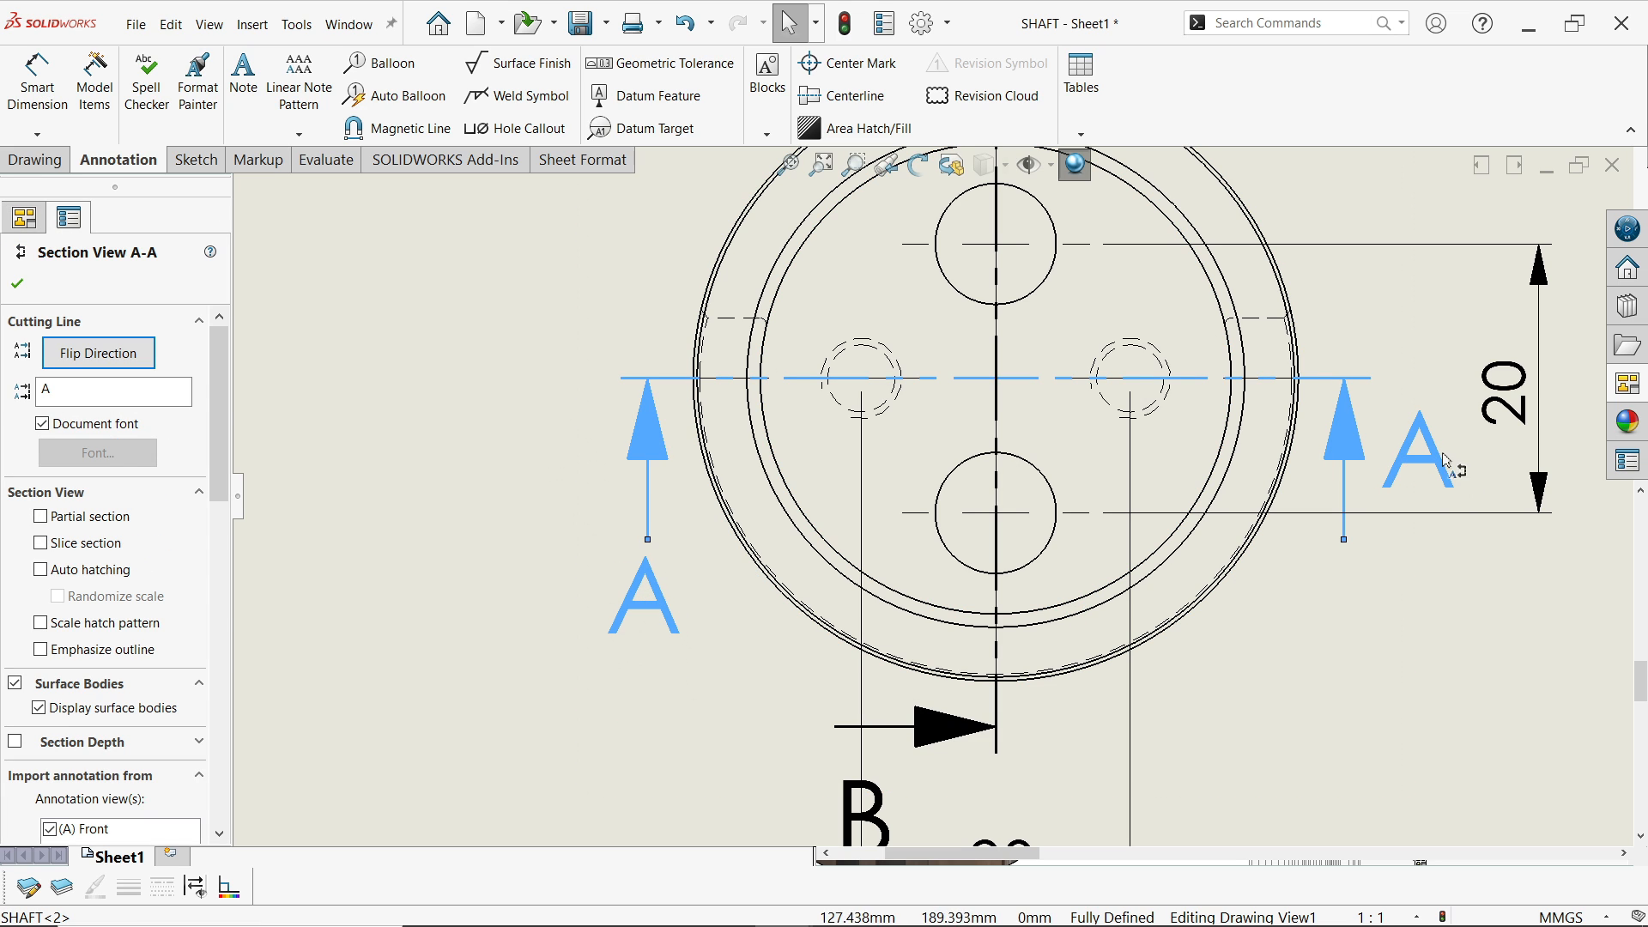
pyautogui.moveTo(1425, 455); pyautogui.dragTo(1355, 603)
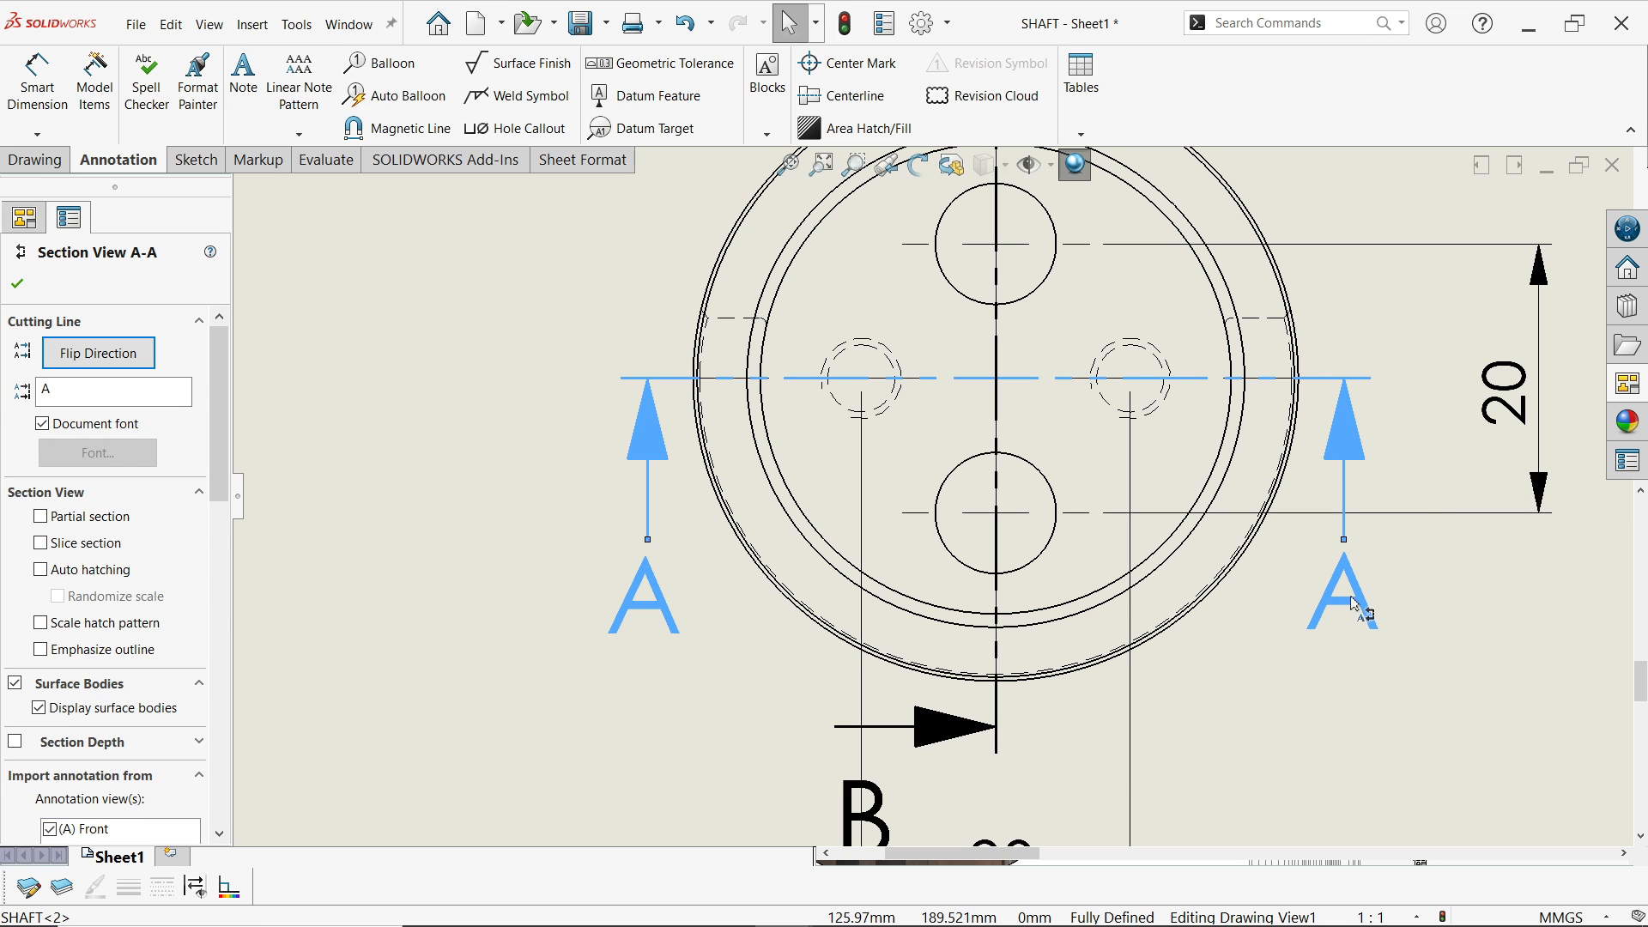
pyautogui.scroll(3, 940, 446)
pyautogui.scroll(-3, 940, 713)
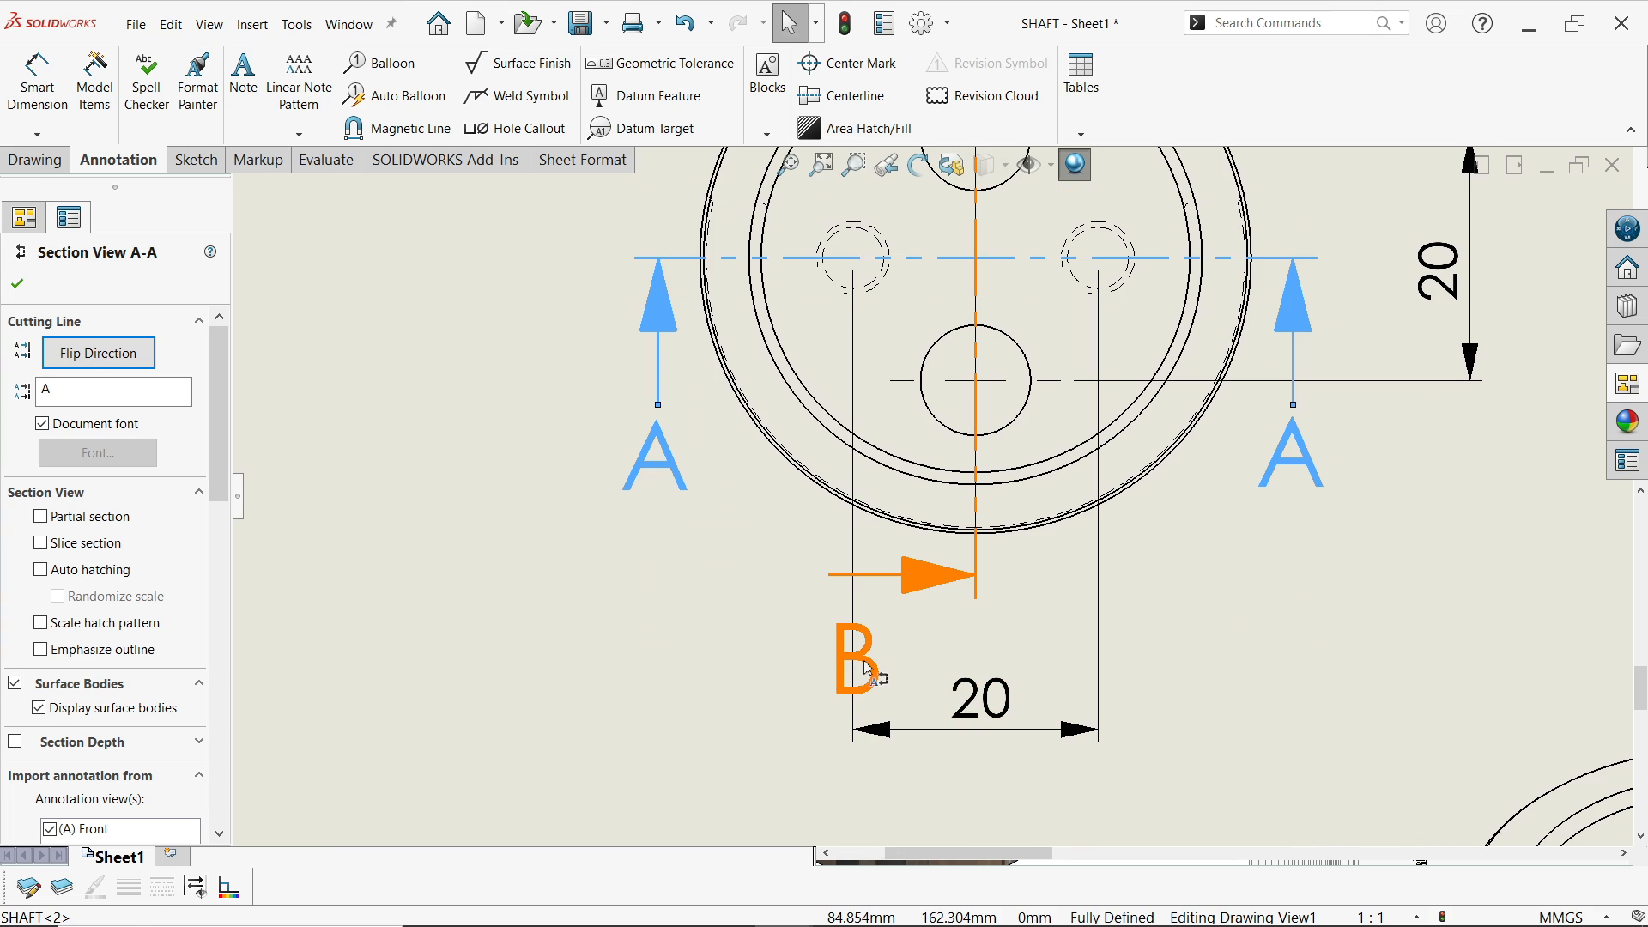
pyautogui.moveTo(869, 670); pyautogui.dragTo(770, 536)
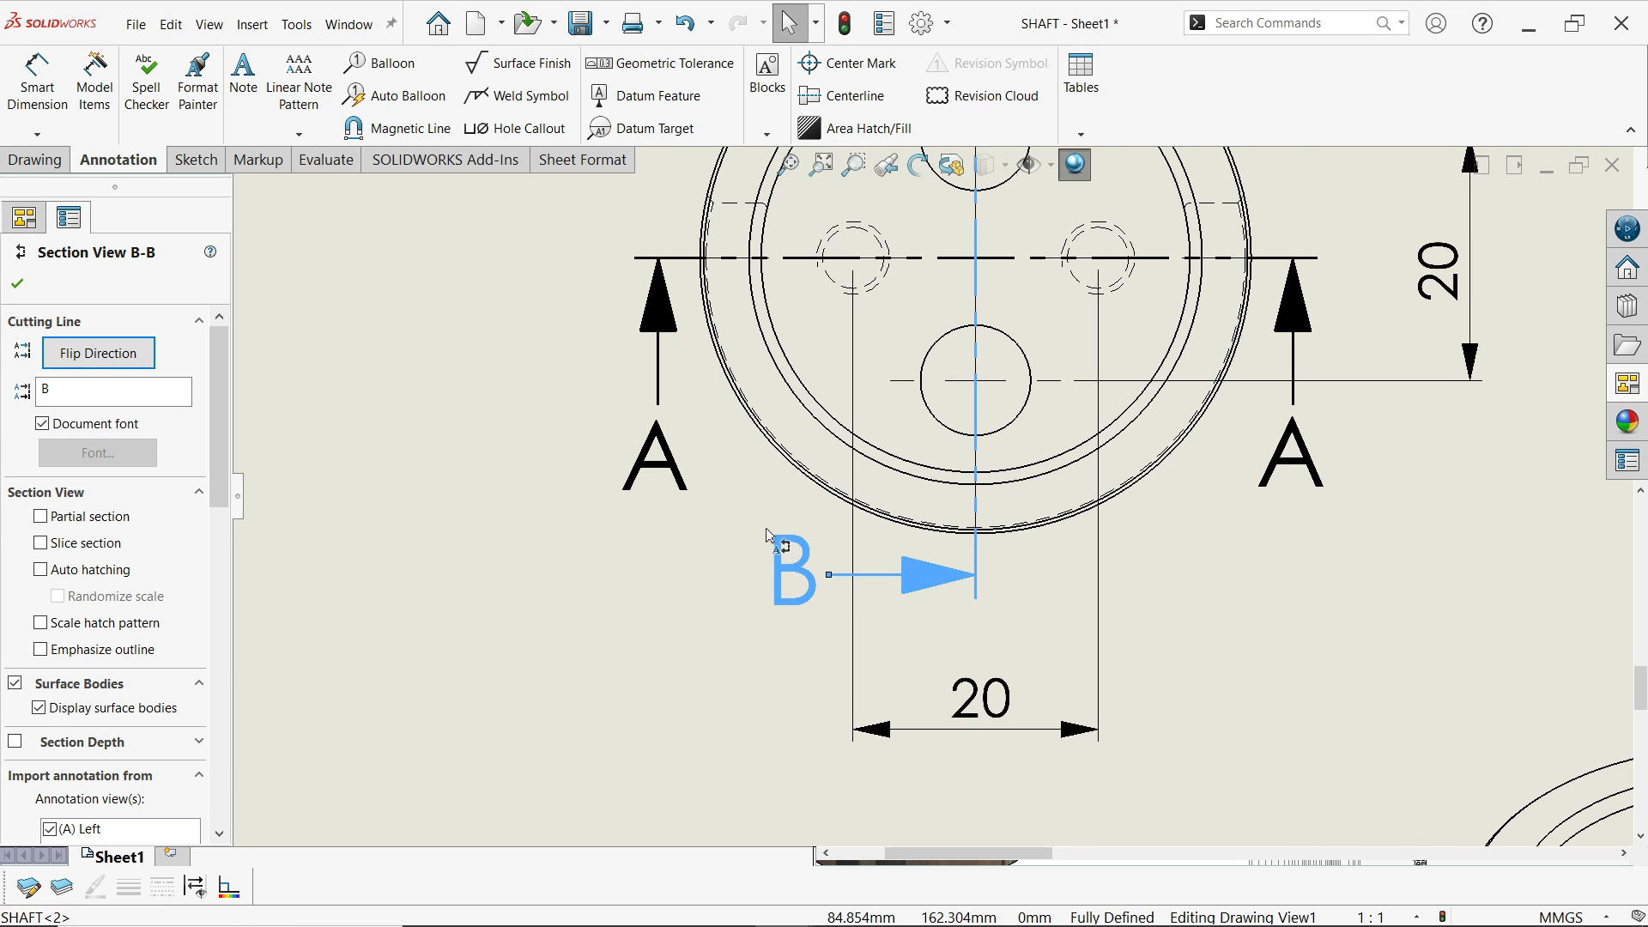
pyautogui.scroll(3, 934, 550)
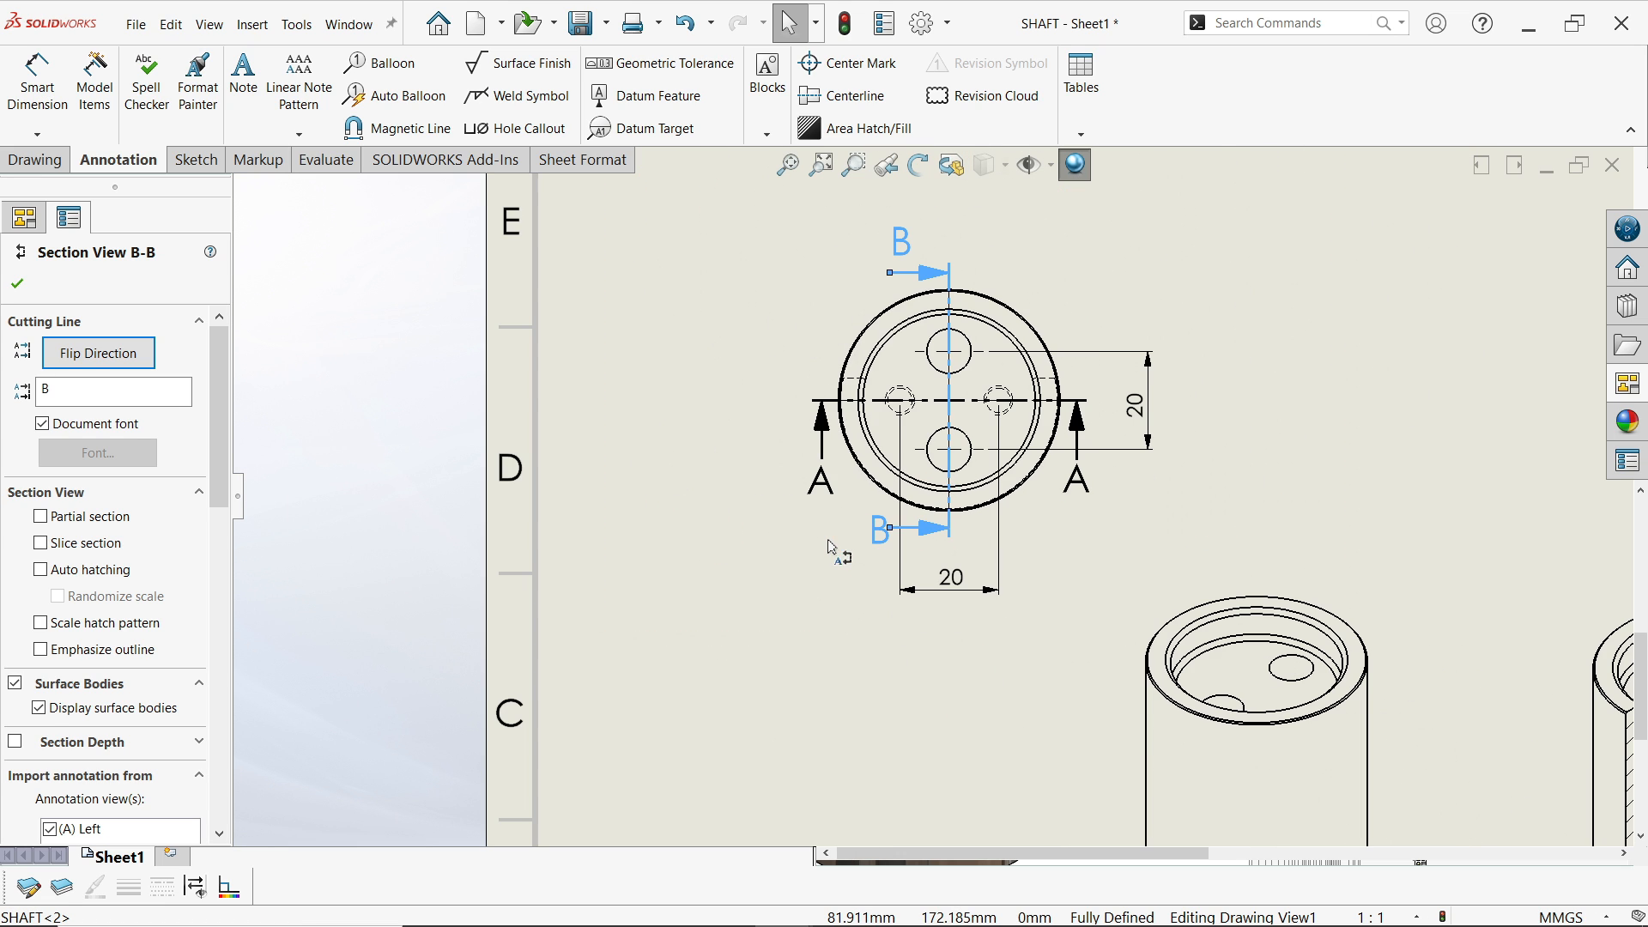
pyautogui.scroll(-1, 917, 258)
pyautogui.scroll(-2, 922, 285)
pyautogui.moveTo(892, 292); pyautogui.dragTo(822, 328)
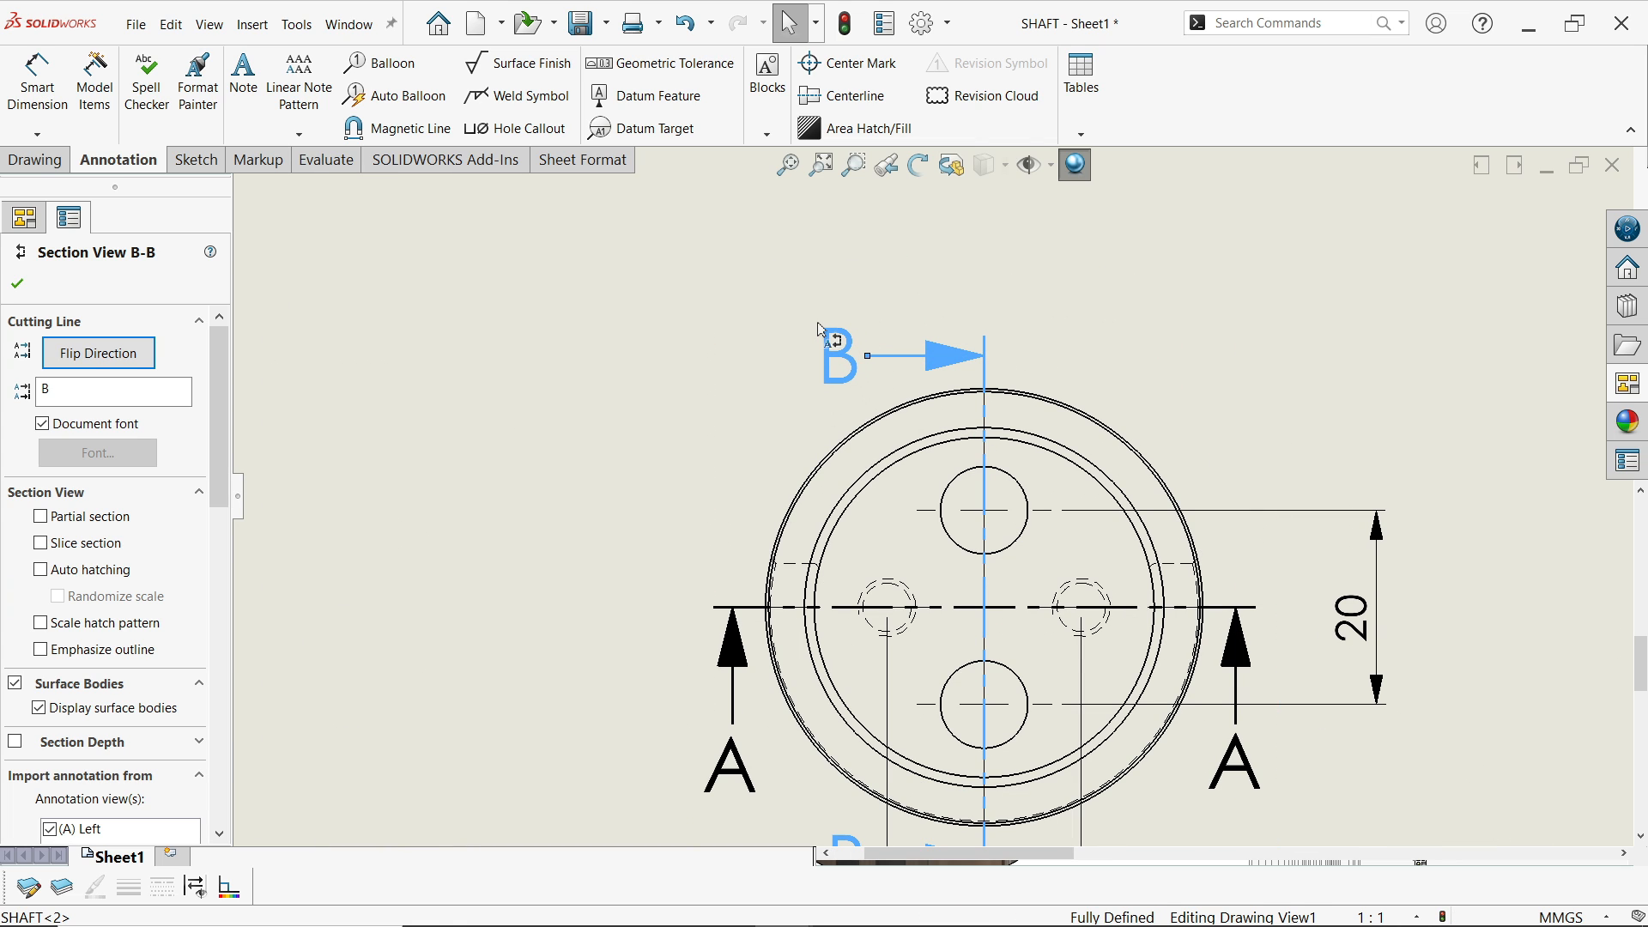
pyautogui.click(493, 414)
# Move the horizontal and vertical 20 mm hole-spacing dimensions closer to the circular top view
pyautogui.scroll(3, 669, 438)
pyautogui.scroll(-1, 1018, 651)
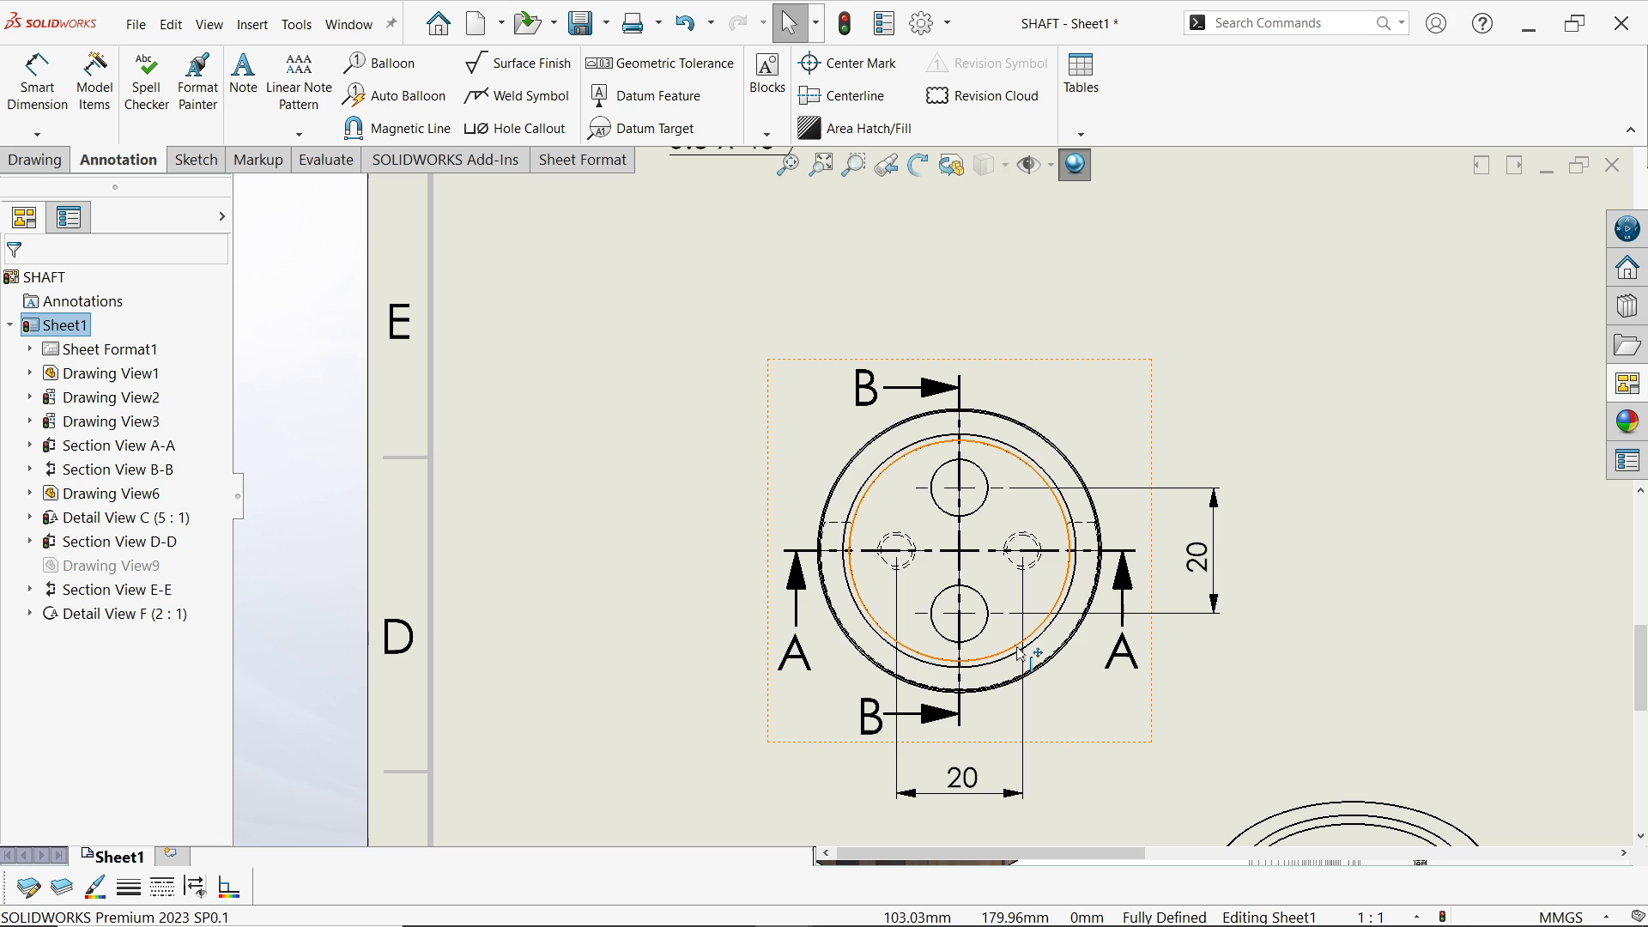
pyautogui.scroll(1, 1107, 652)
pyautogui.scroll(-2, 1026, 700)
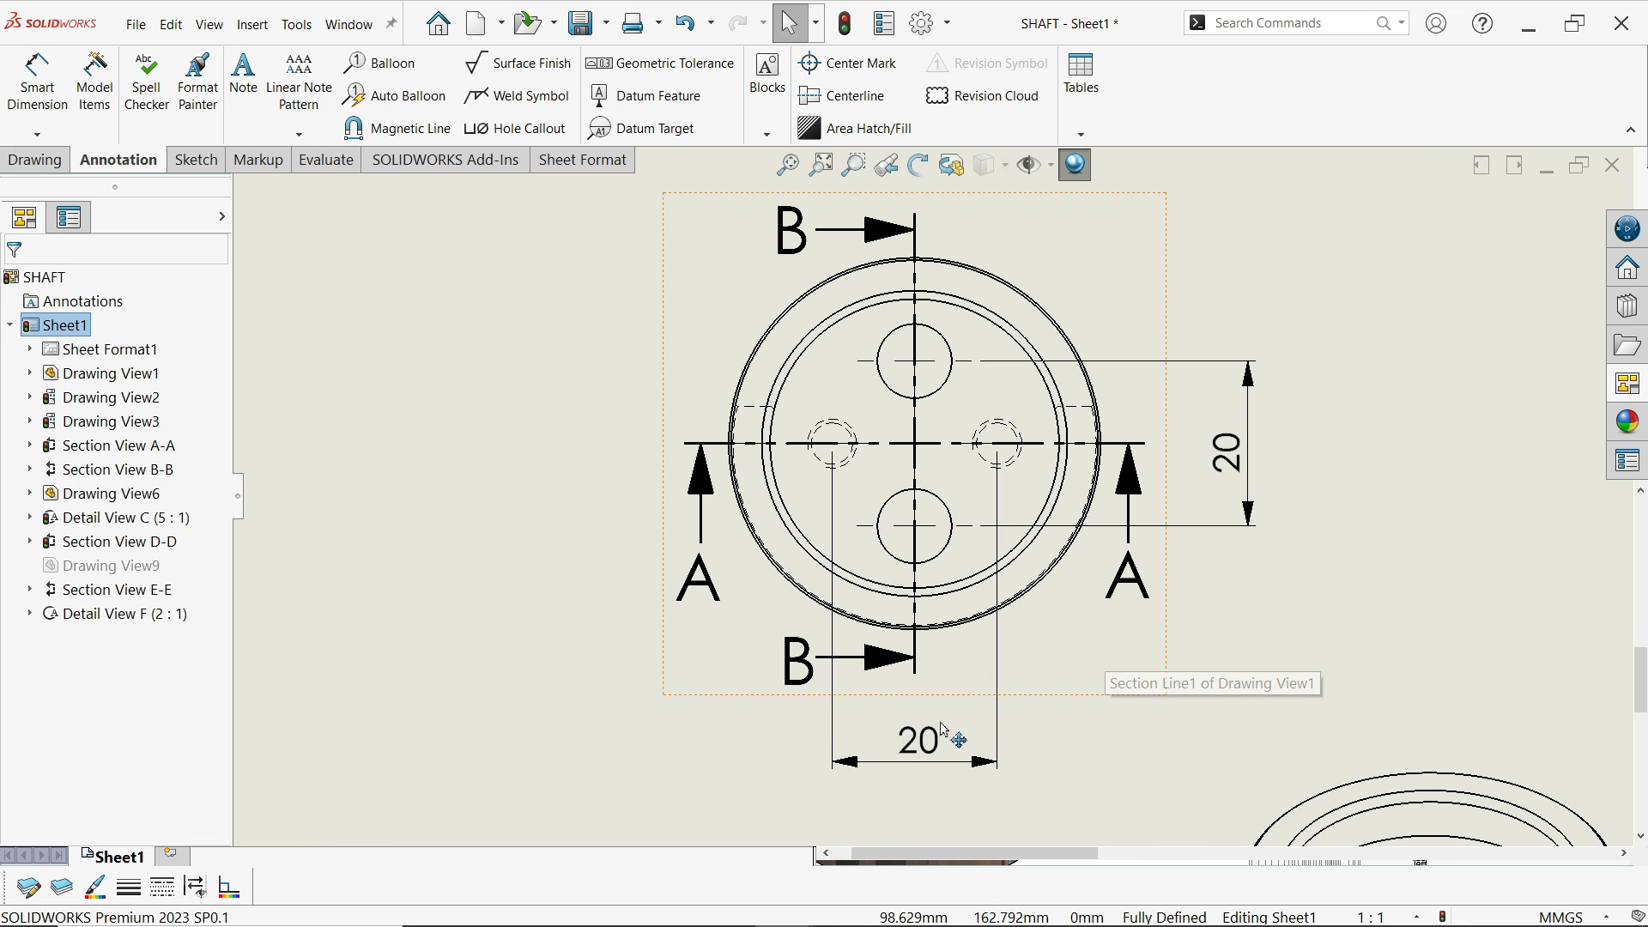
pyautogui.click(917, 726)
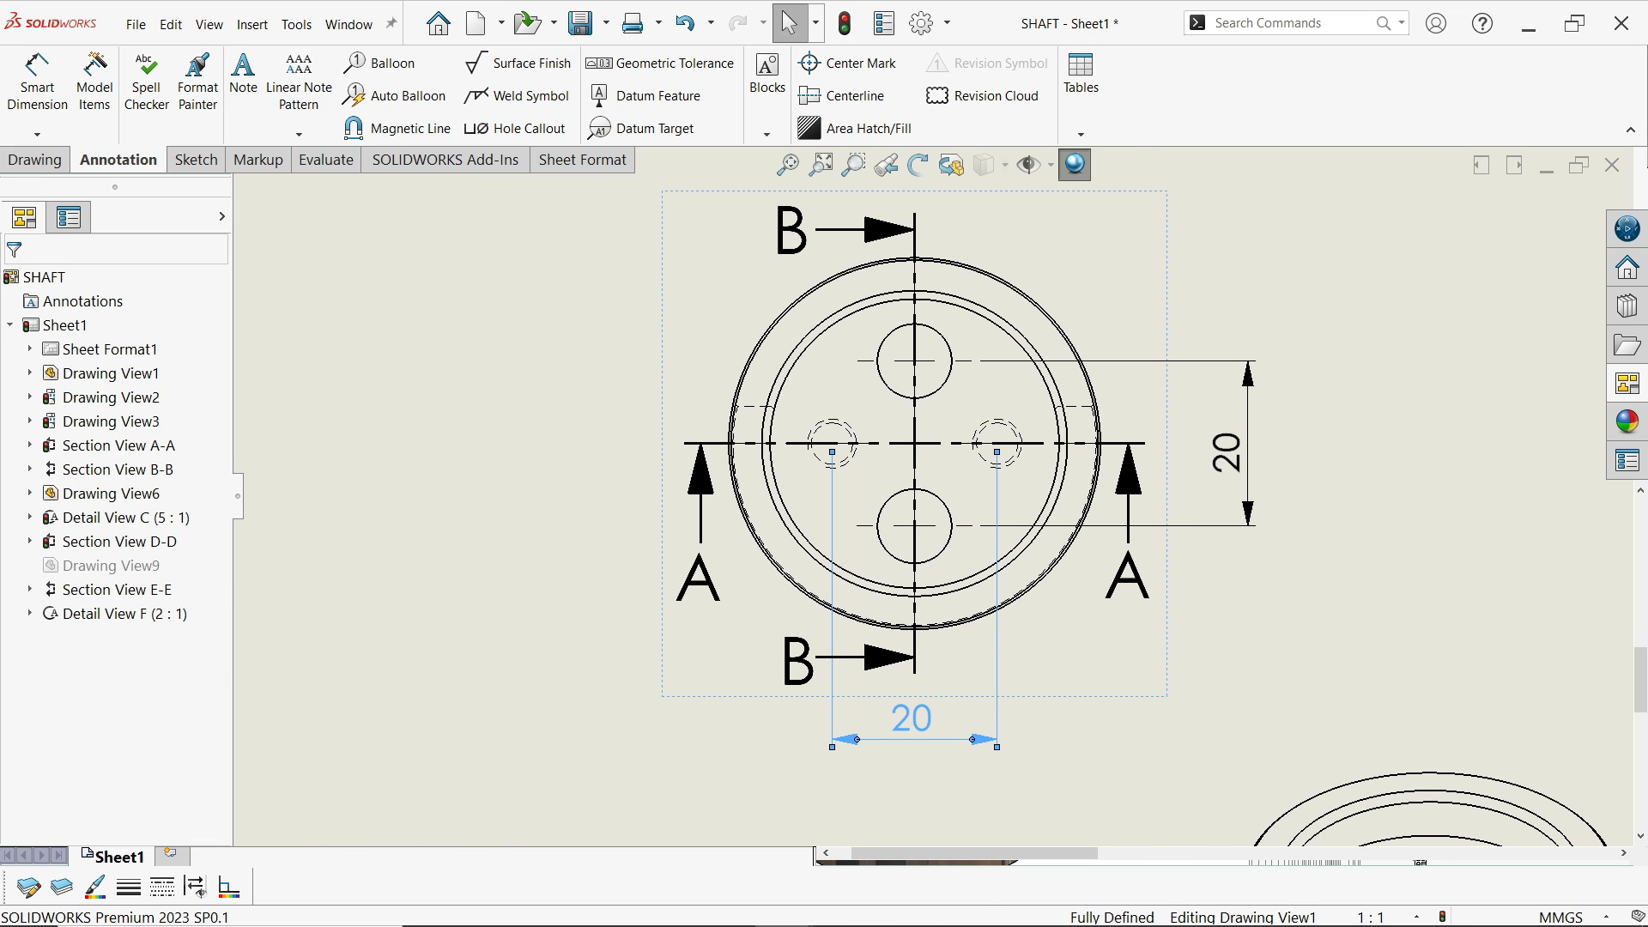
pyautogui.click(1227, 451)
pyautogui.moveTo(1234, 459); pyautogui.dragTo(1195, 457)
# Add a note reading FRONT VIEW in the space between the front view and the circular top view
pyautogui.scroll(6, 1022, 591)
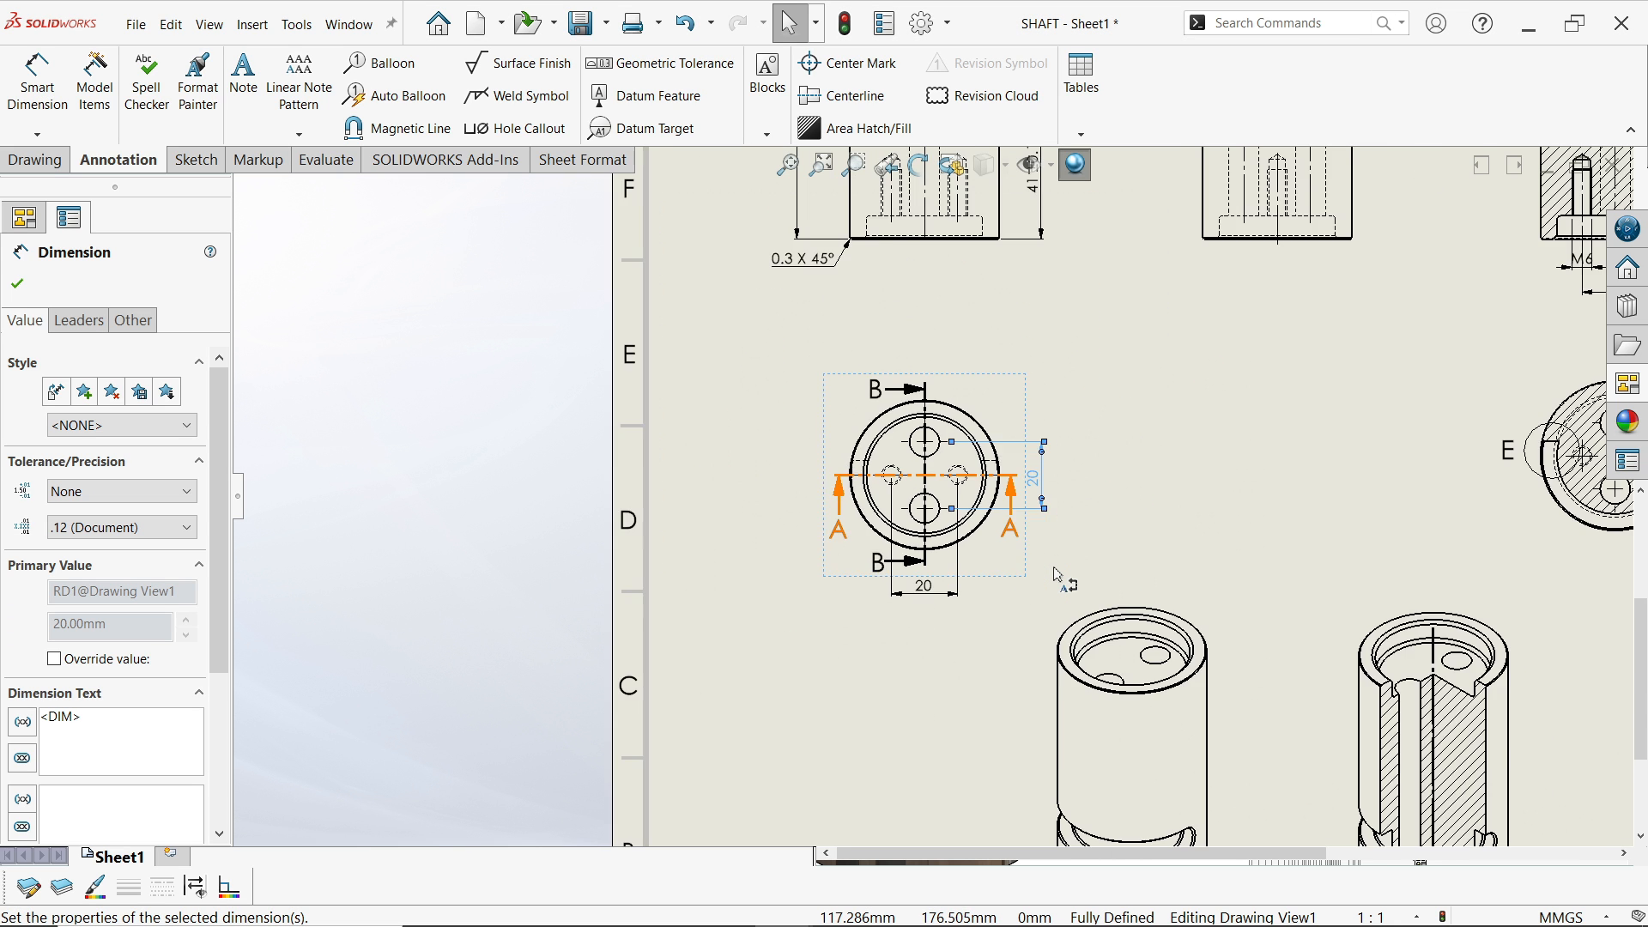
pyautogui.scroll(-2, 1116, 584)
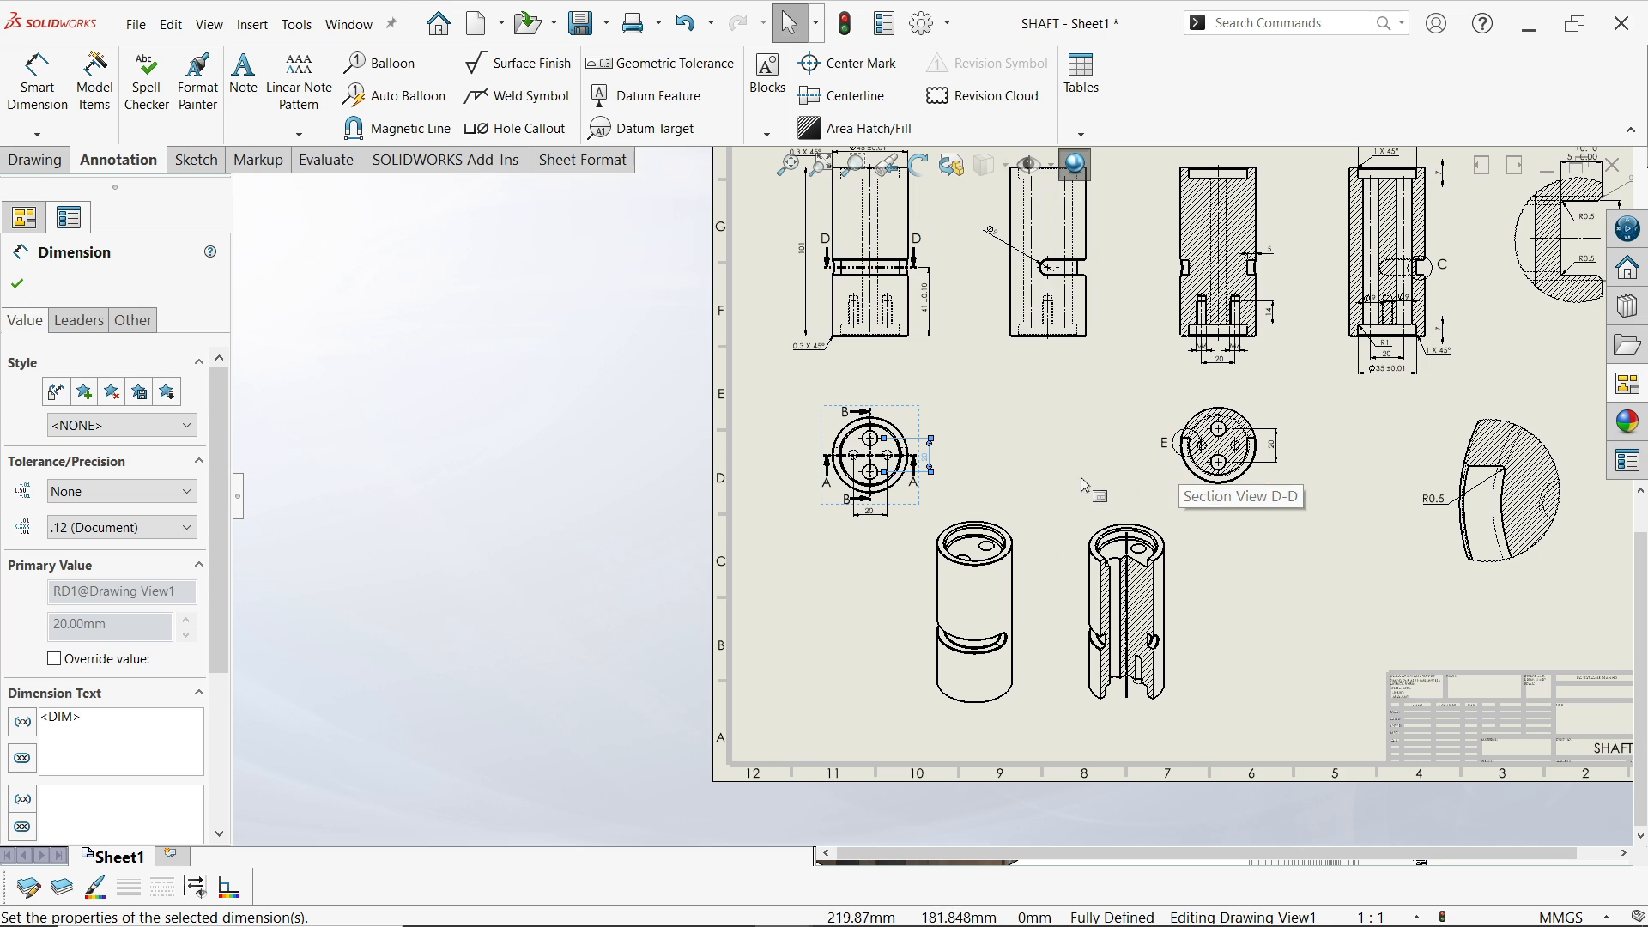
pyautogui.click(245, 86)
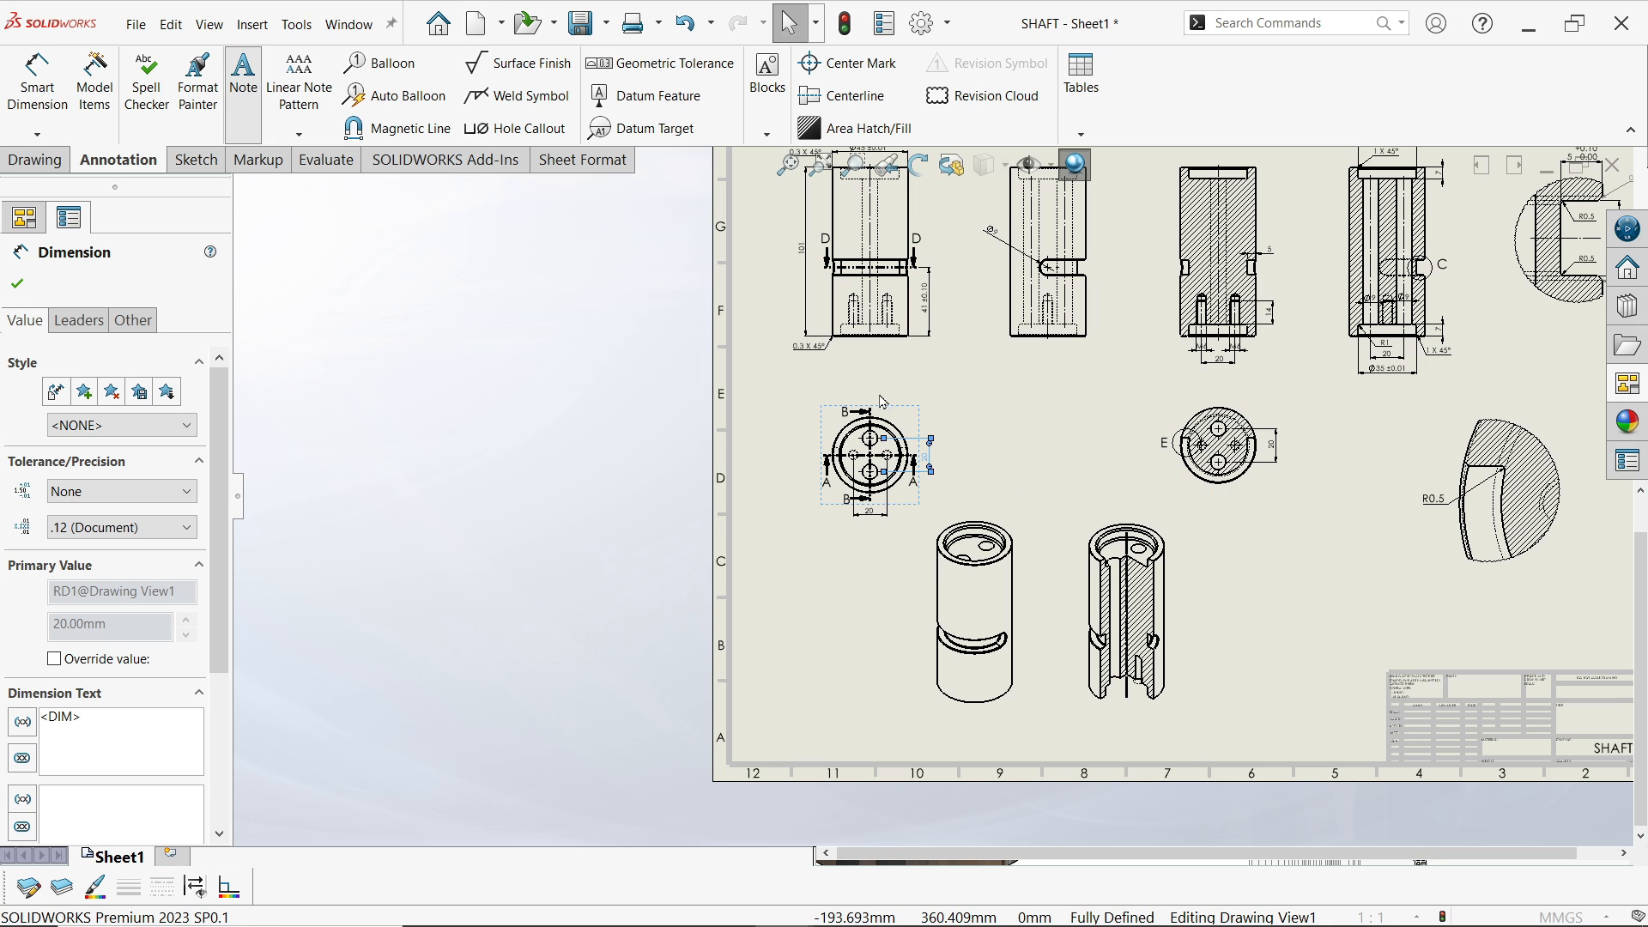
pyautogui.scroll(-5, 884, 343)
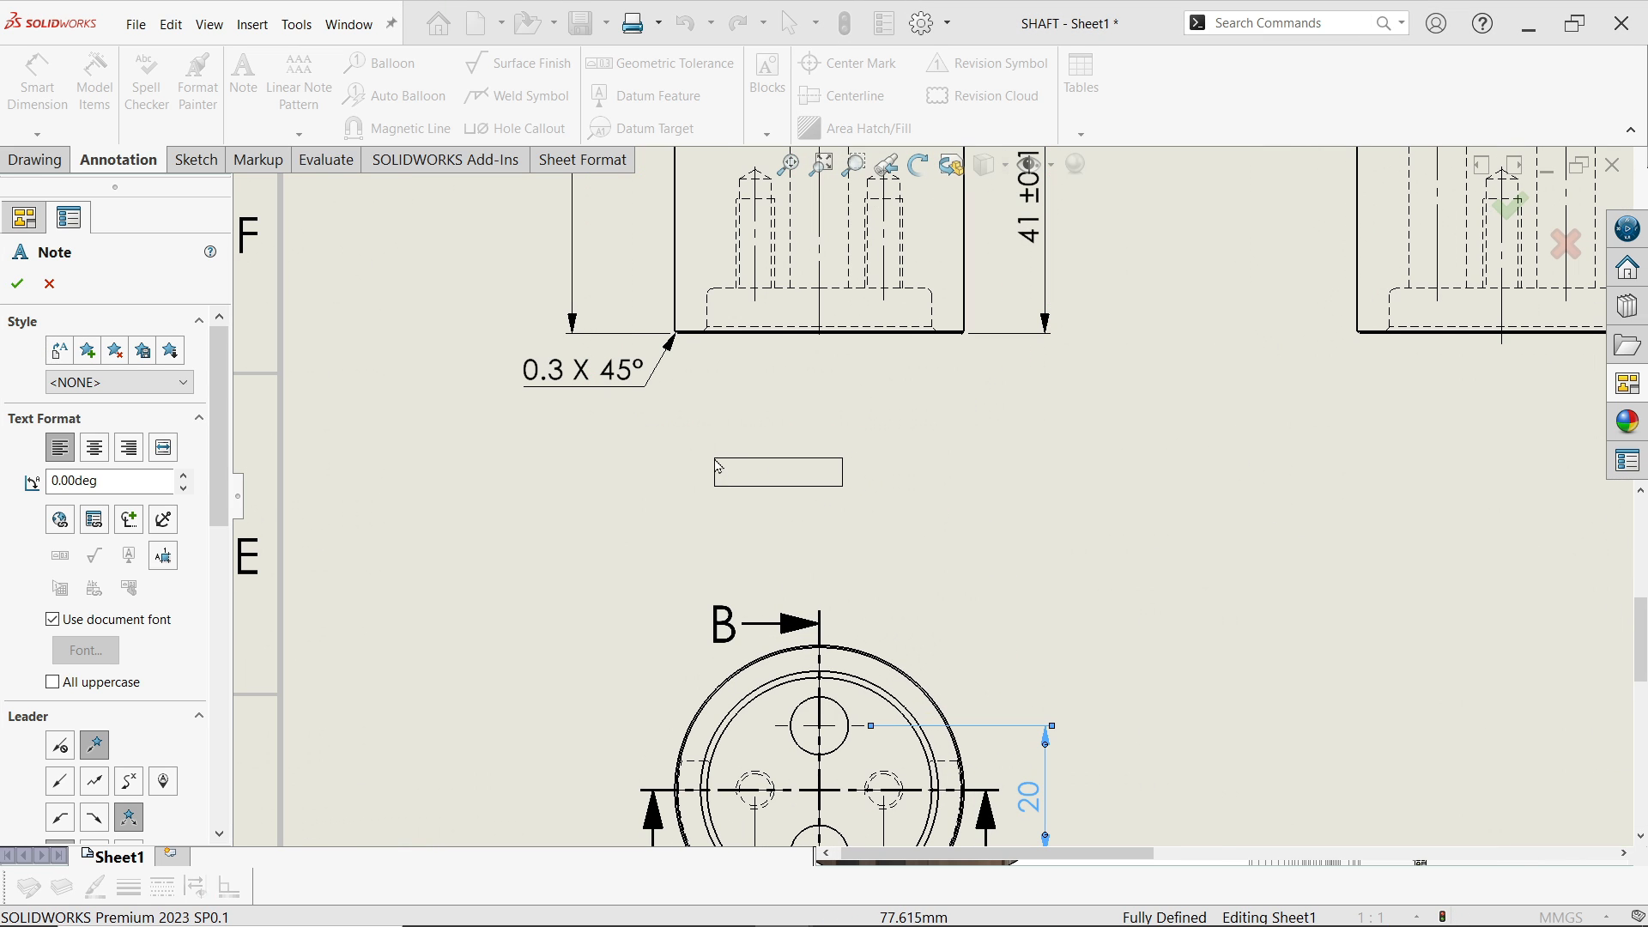
pyautogui.click(726, 437)
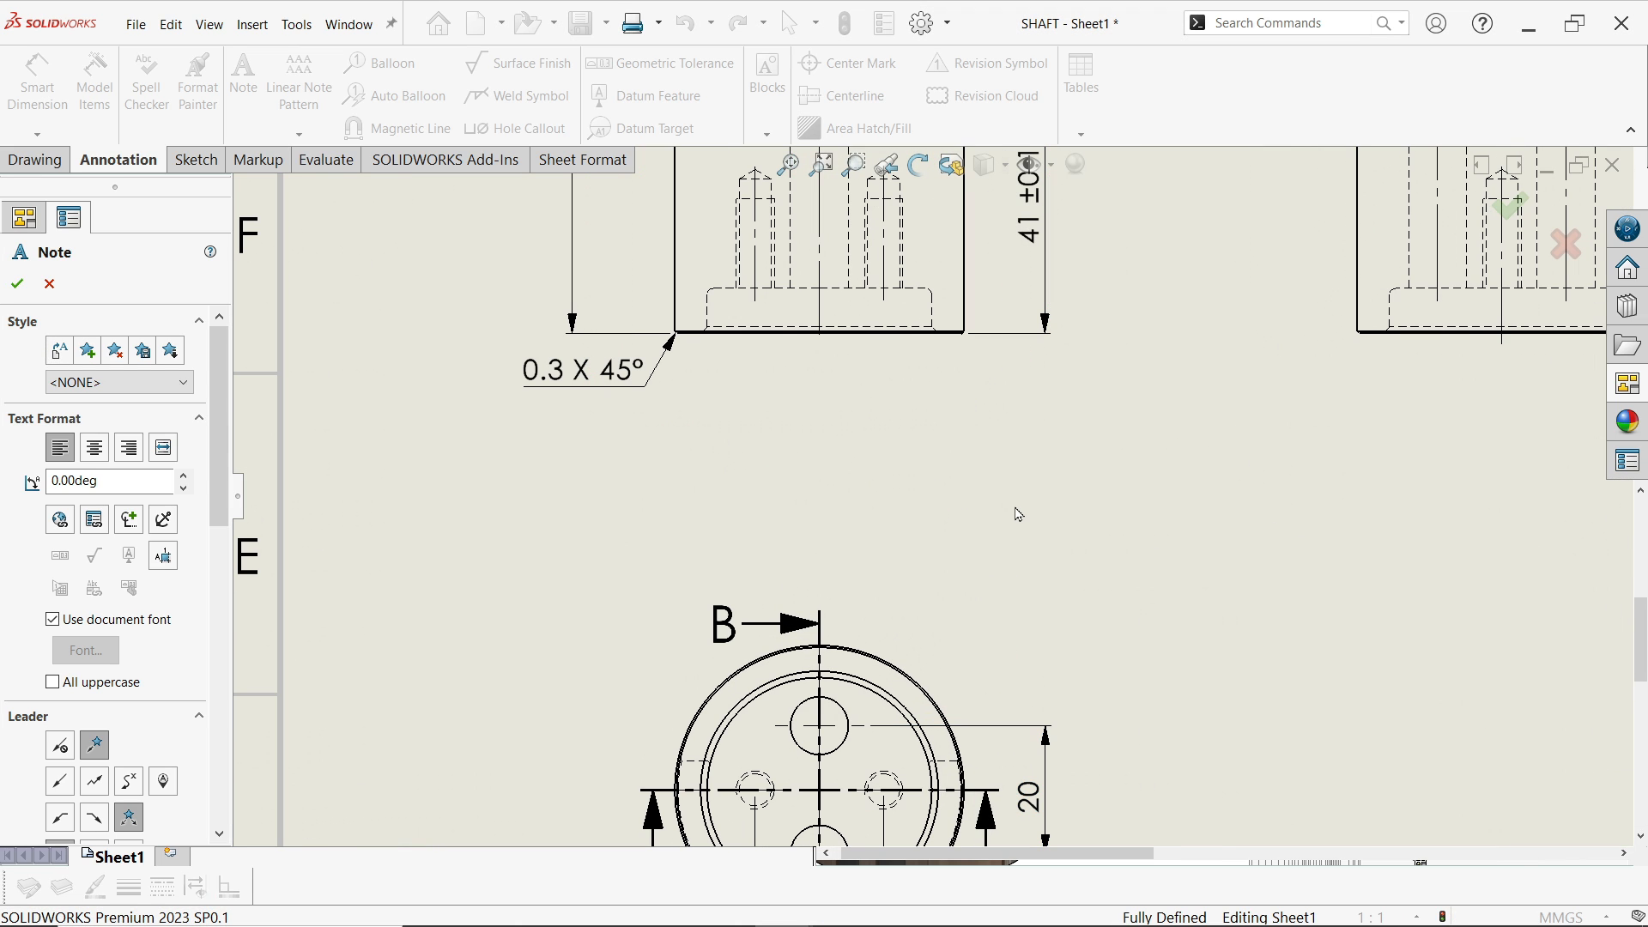
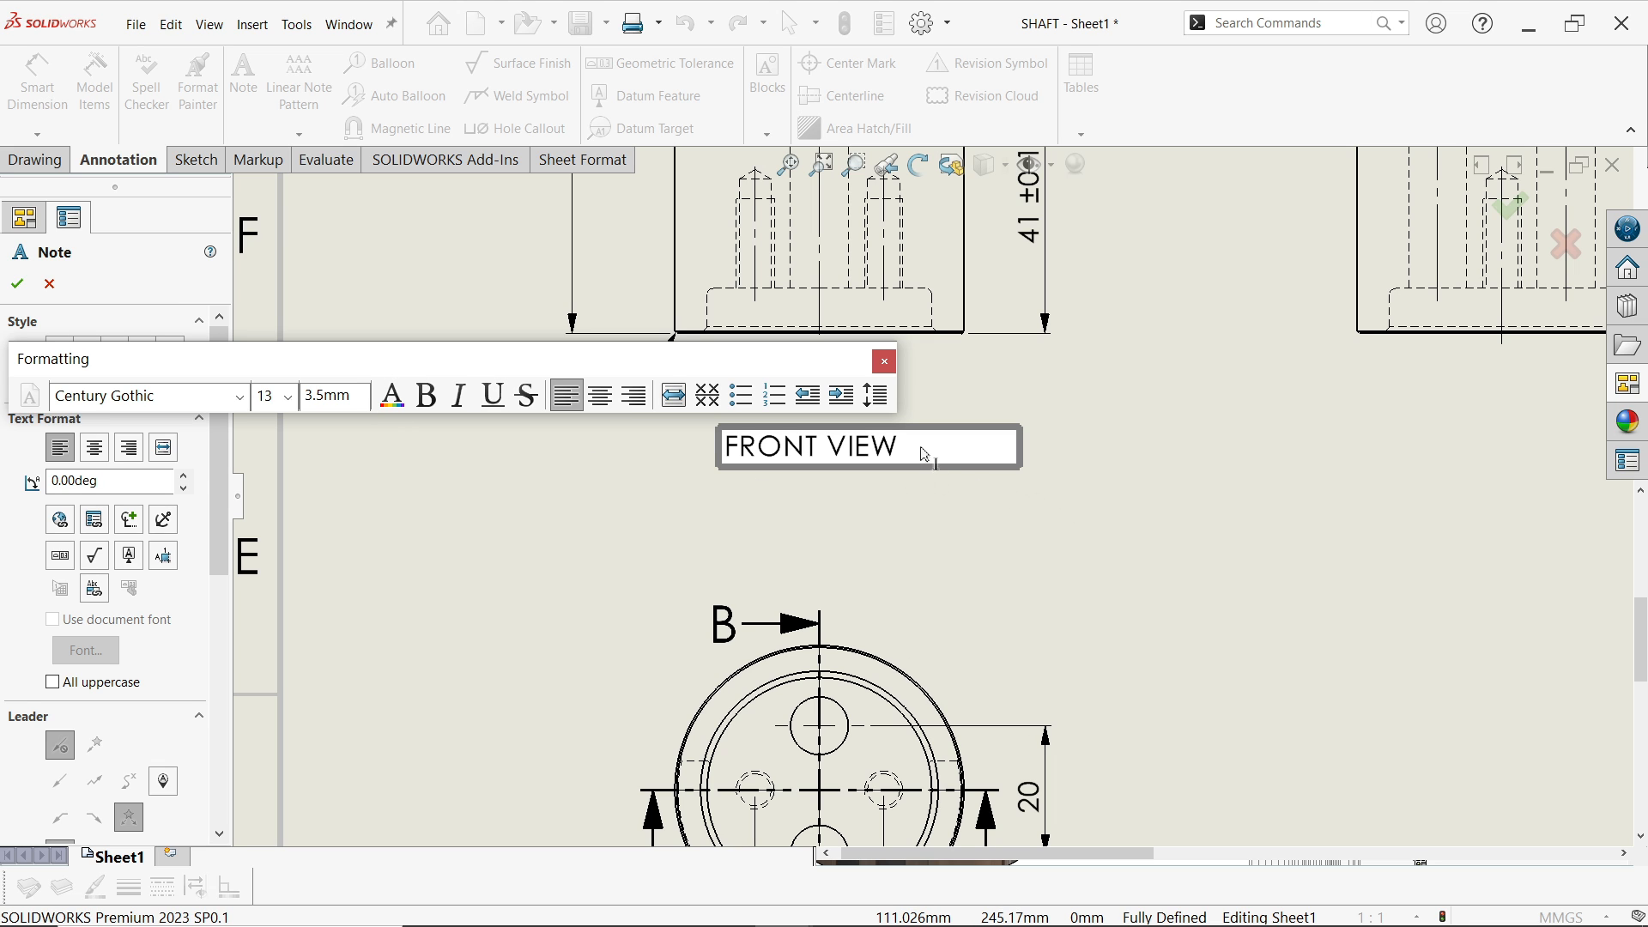
# Format the FRONT VIEW note text in Arial at size 18
pyautogui.moveTo(925, 455); pyautogui.dragTo(684, 453)
pyautogui.click(169, 396)
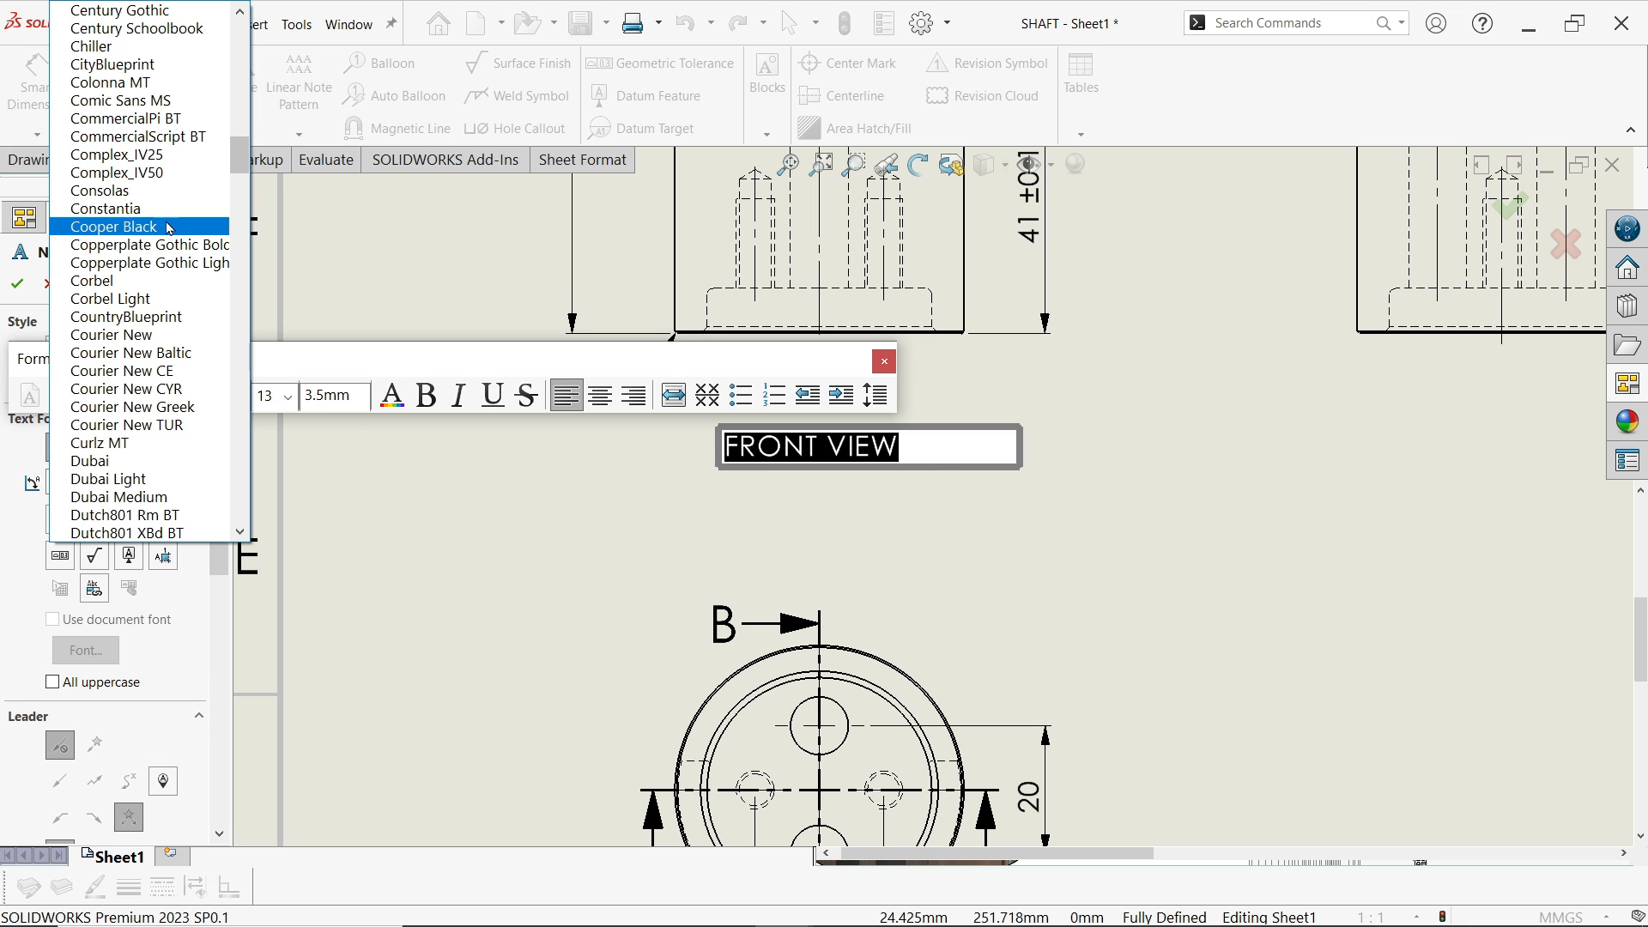
pyautogui.scroll(20, 146, 249)
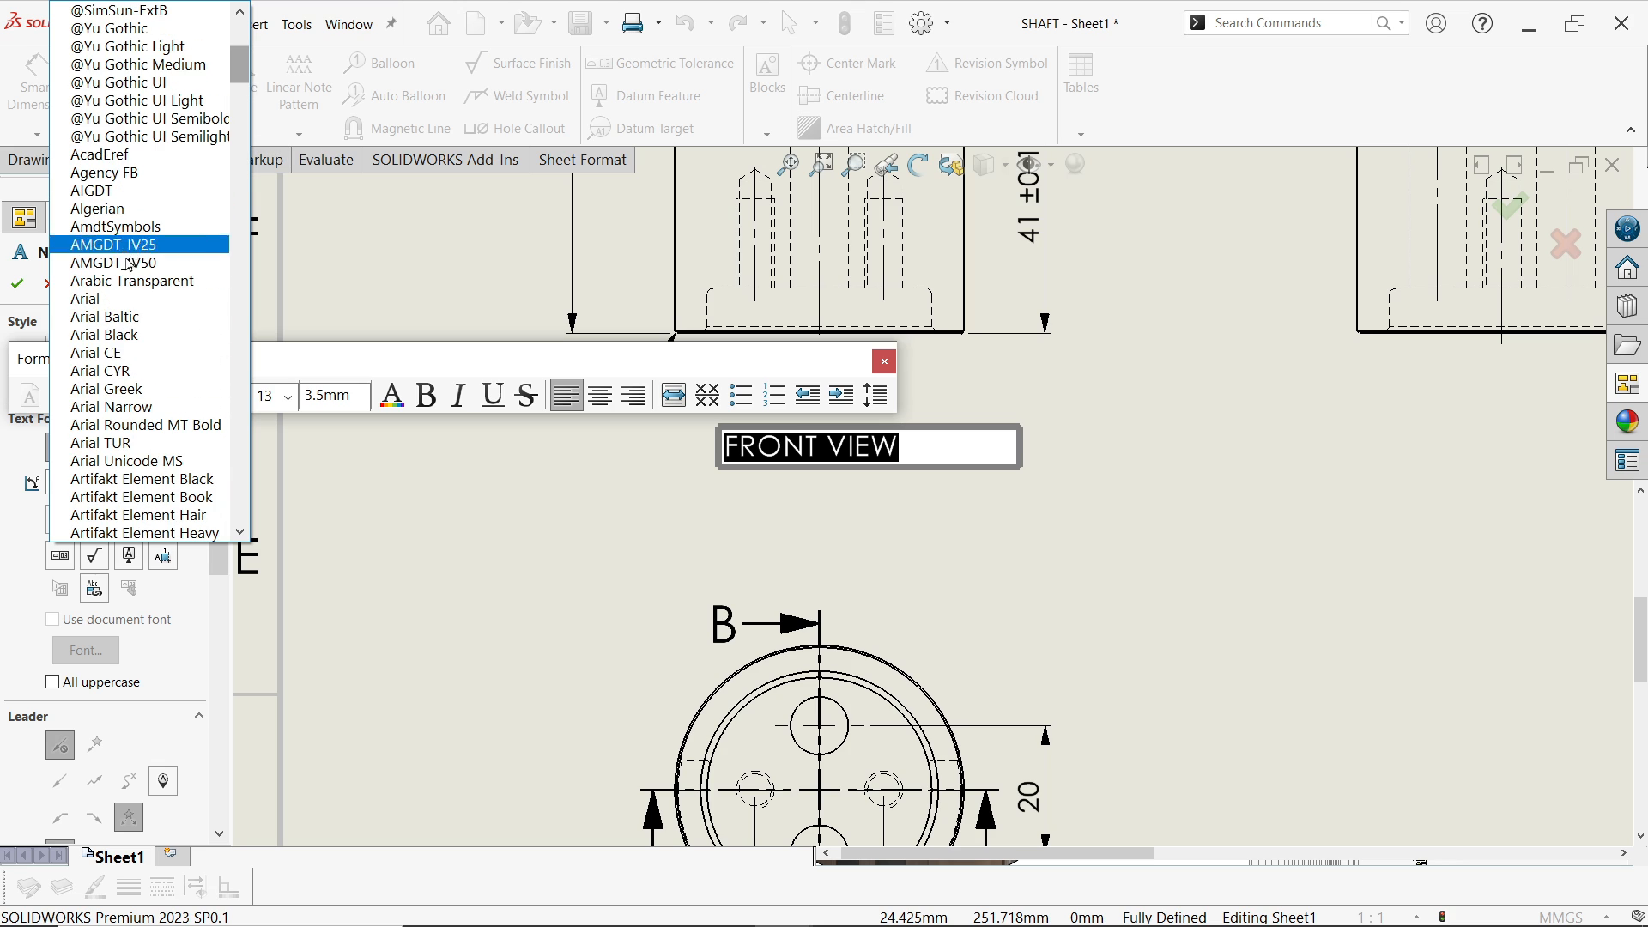
pyautogui.click(99, 300)
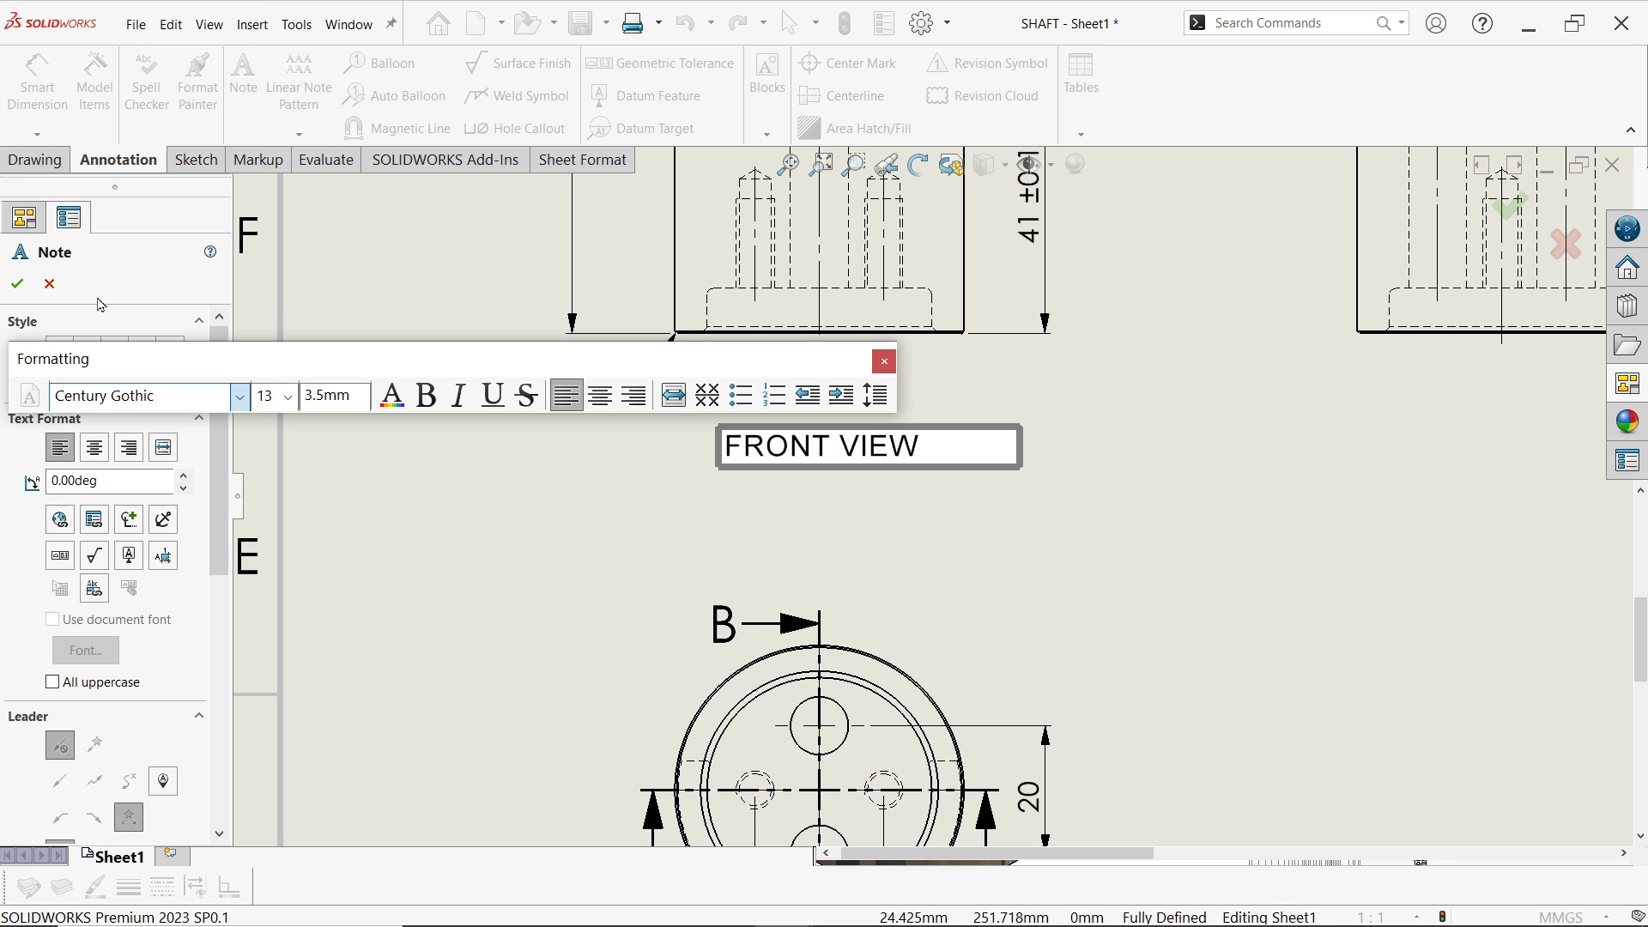
pyautogui.click(289, 412)
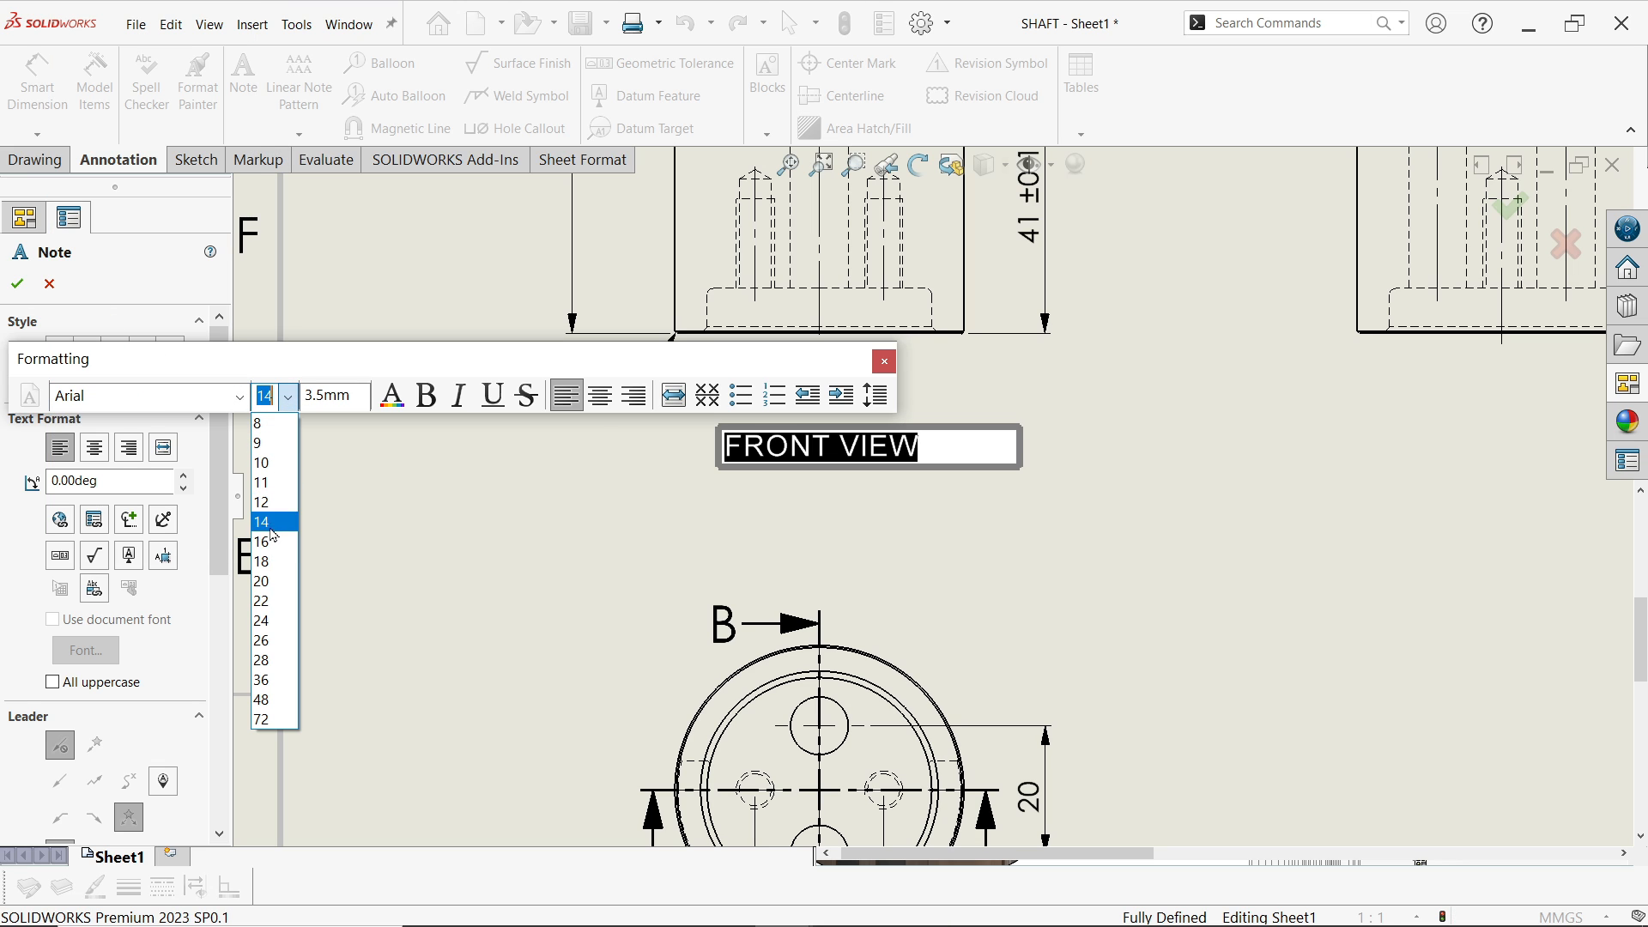
pyautogui.click(270, 576)
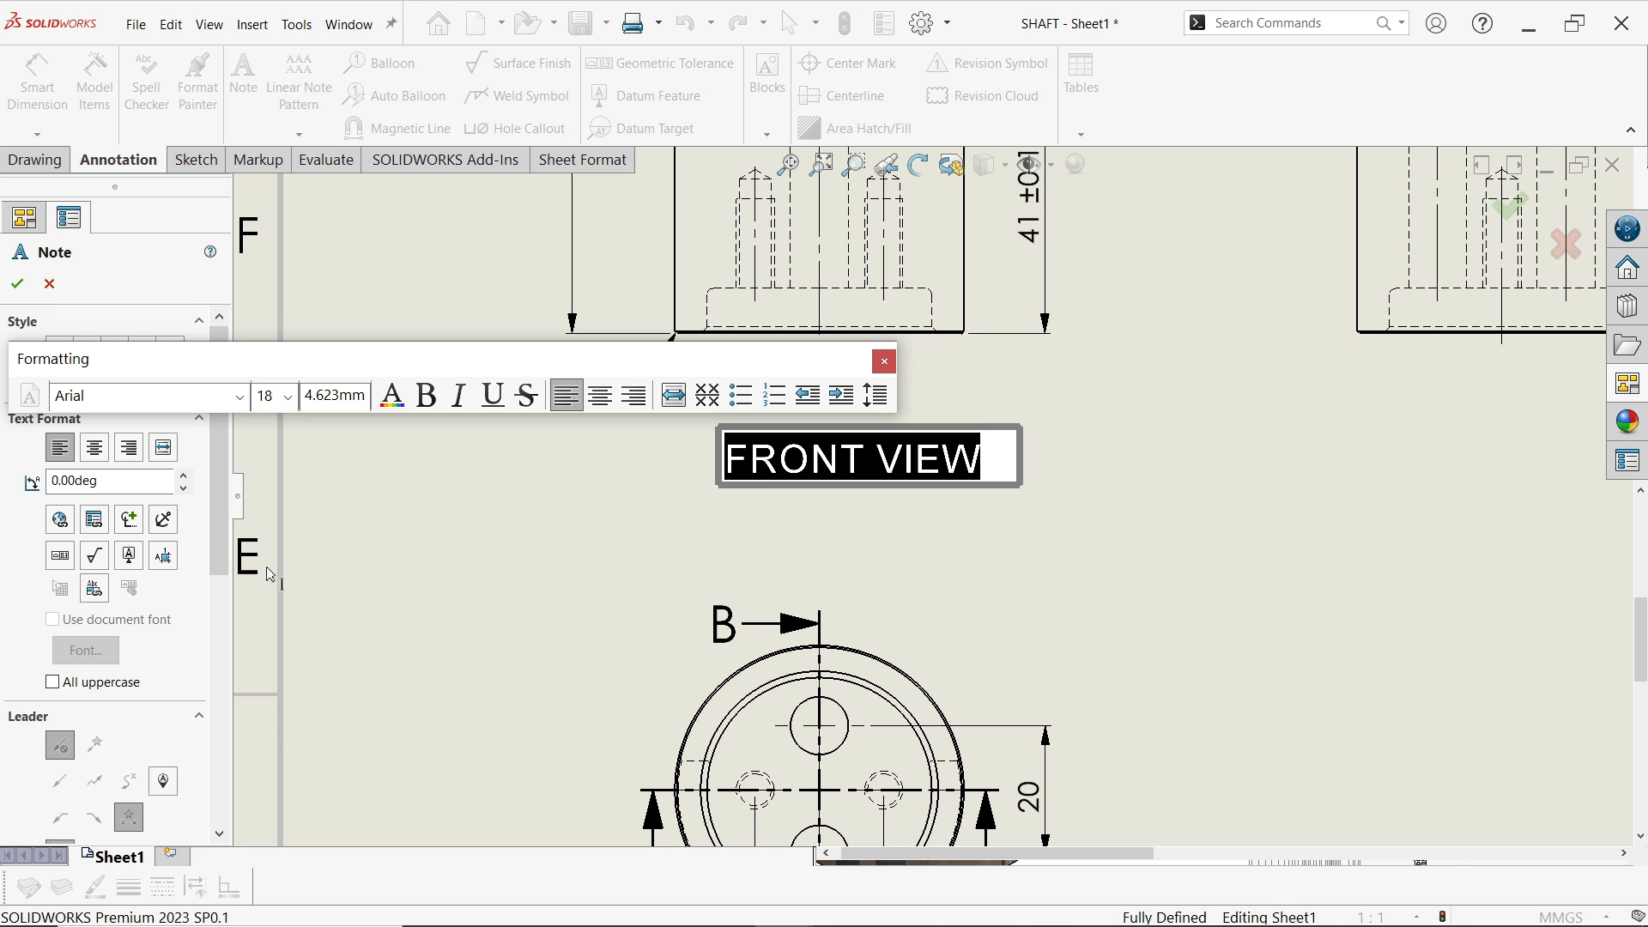
pyautogui.click(17, 284)
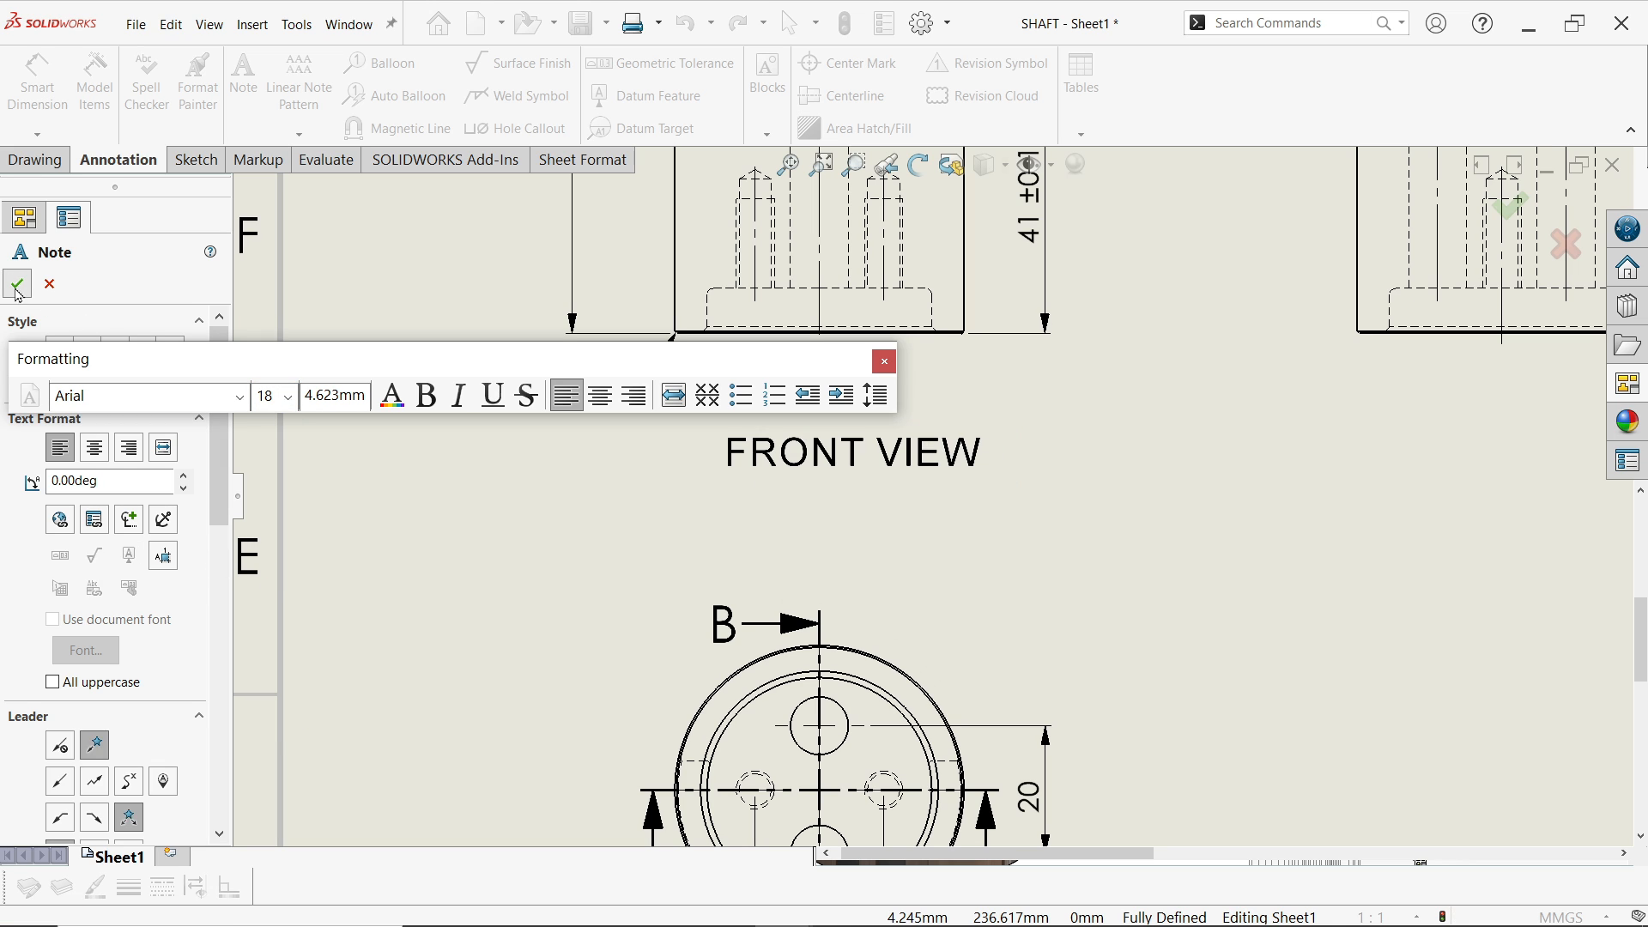
# Move the FRONT VIEW note closer beneath the front view and set its text size to 20
pyautogui.moveTo(837, 490); pyautogui.dragTo(813, 439)
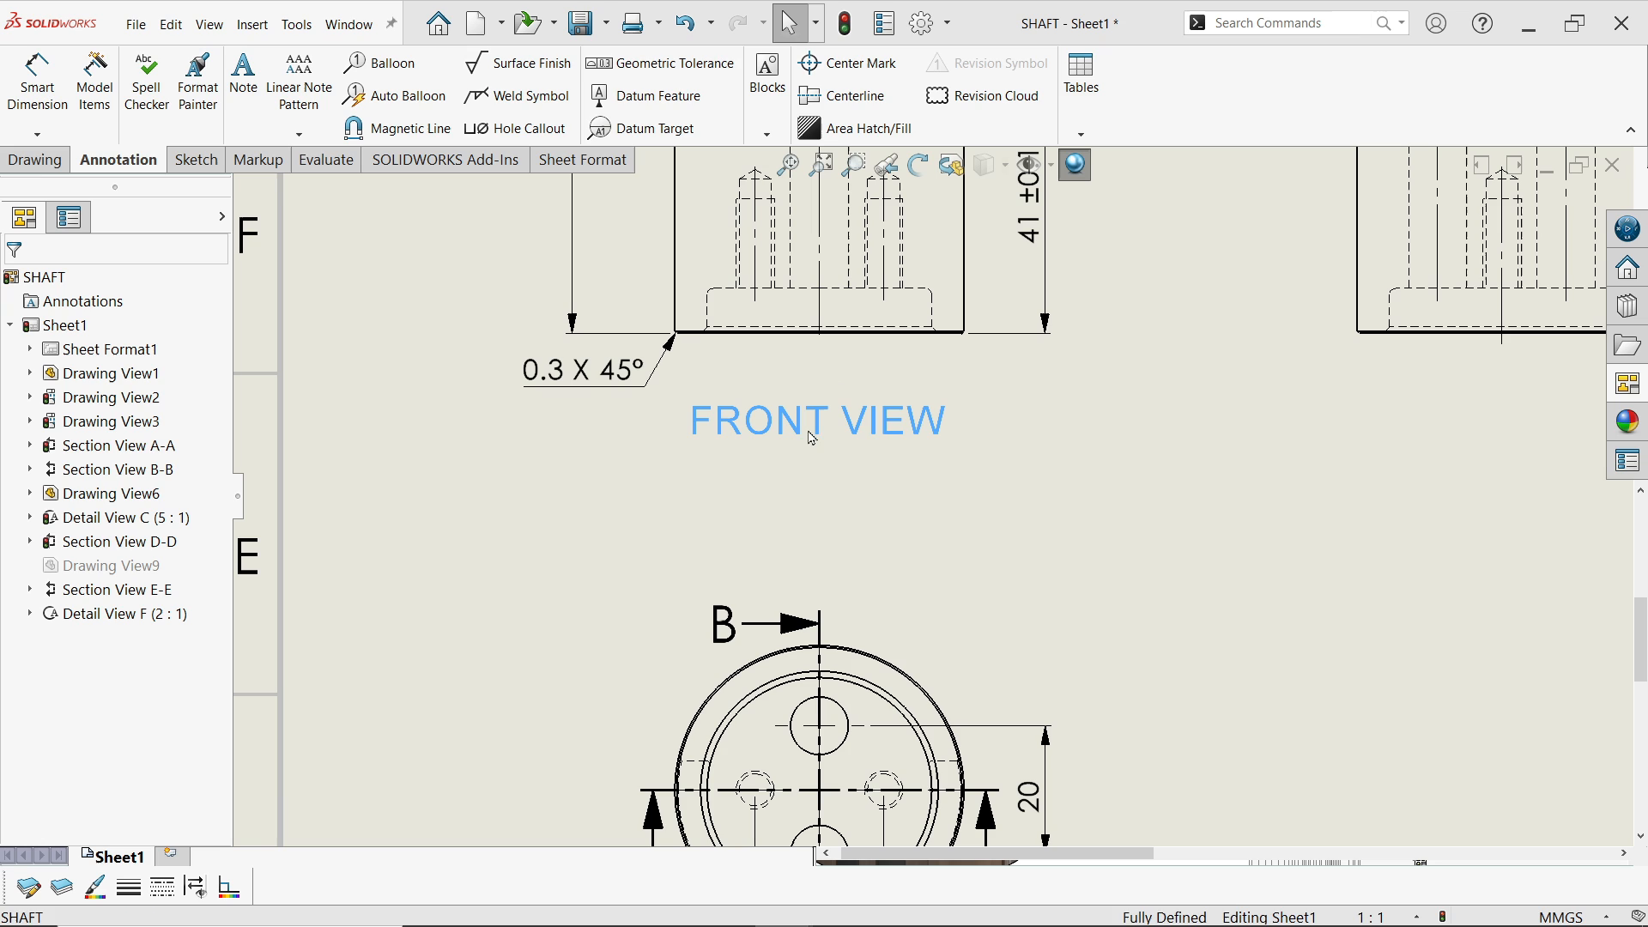
pyautogui.doubleClick(813, 439)
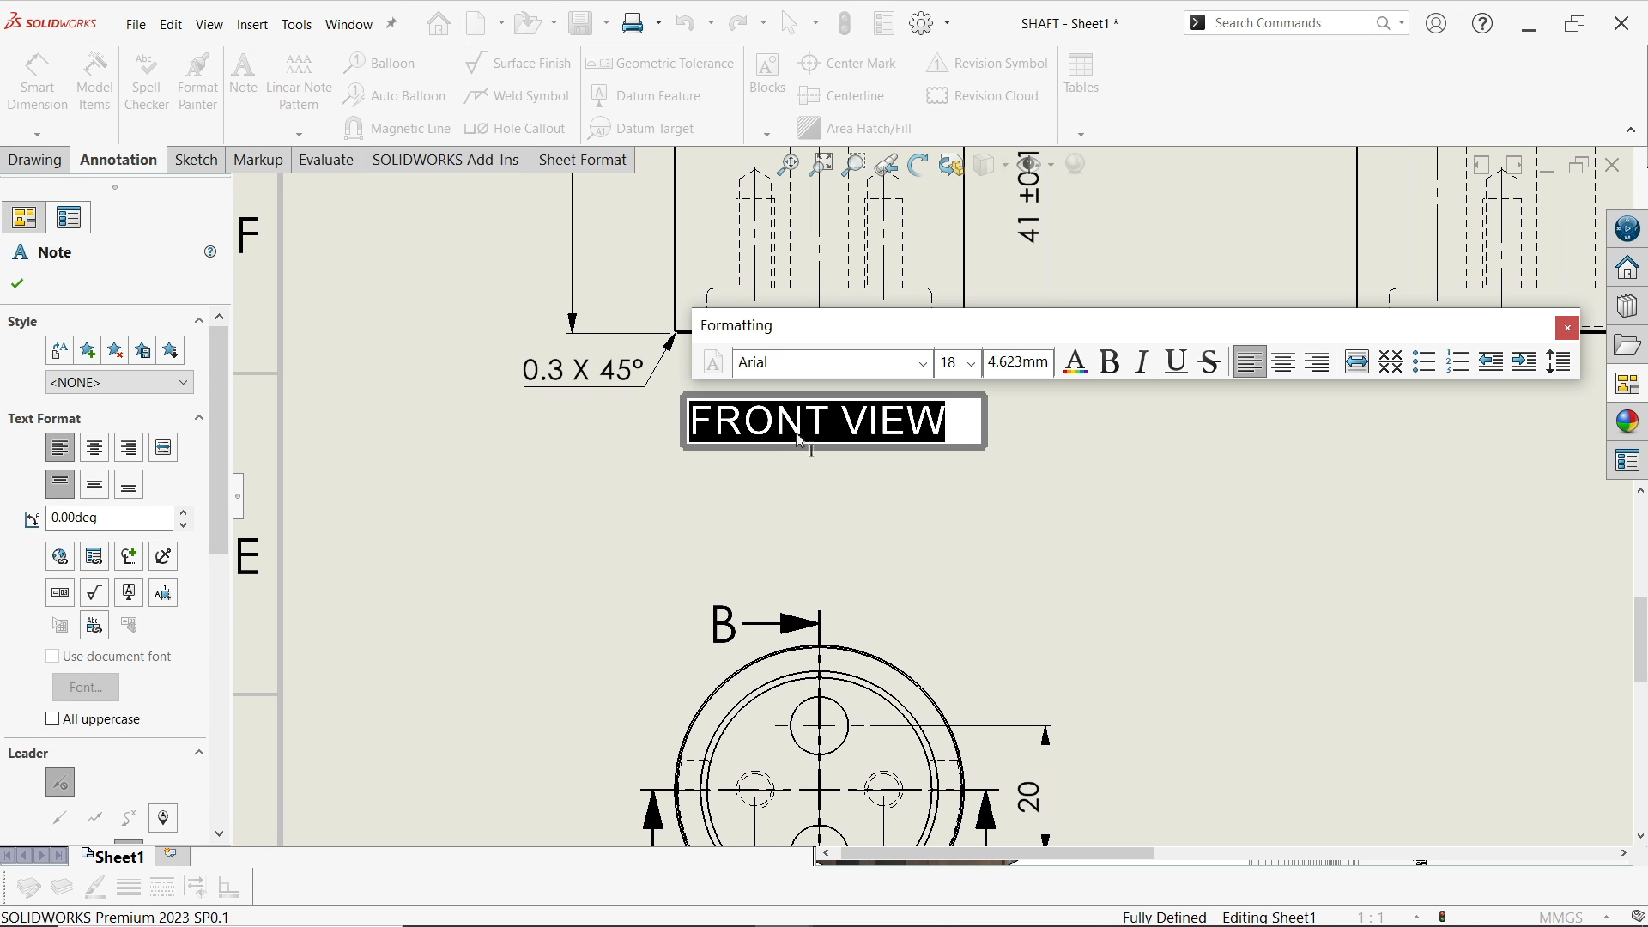
pyautogui.click(970, 363)
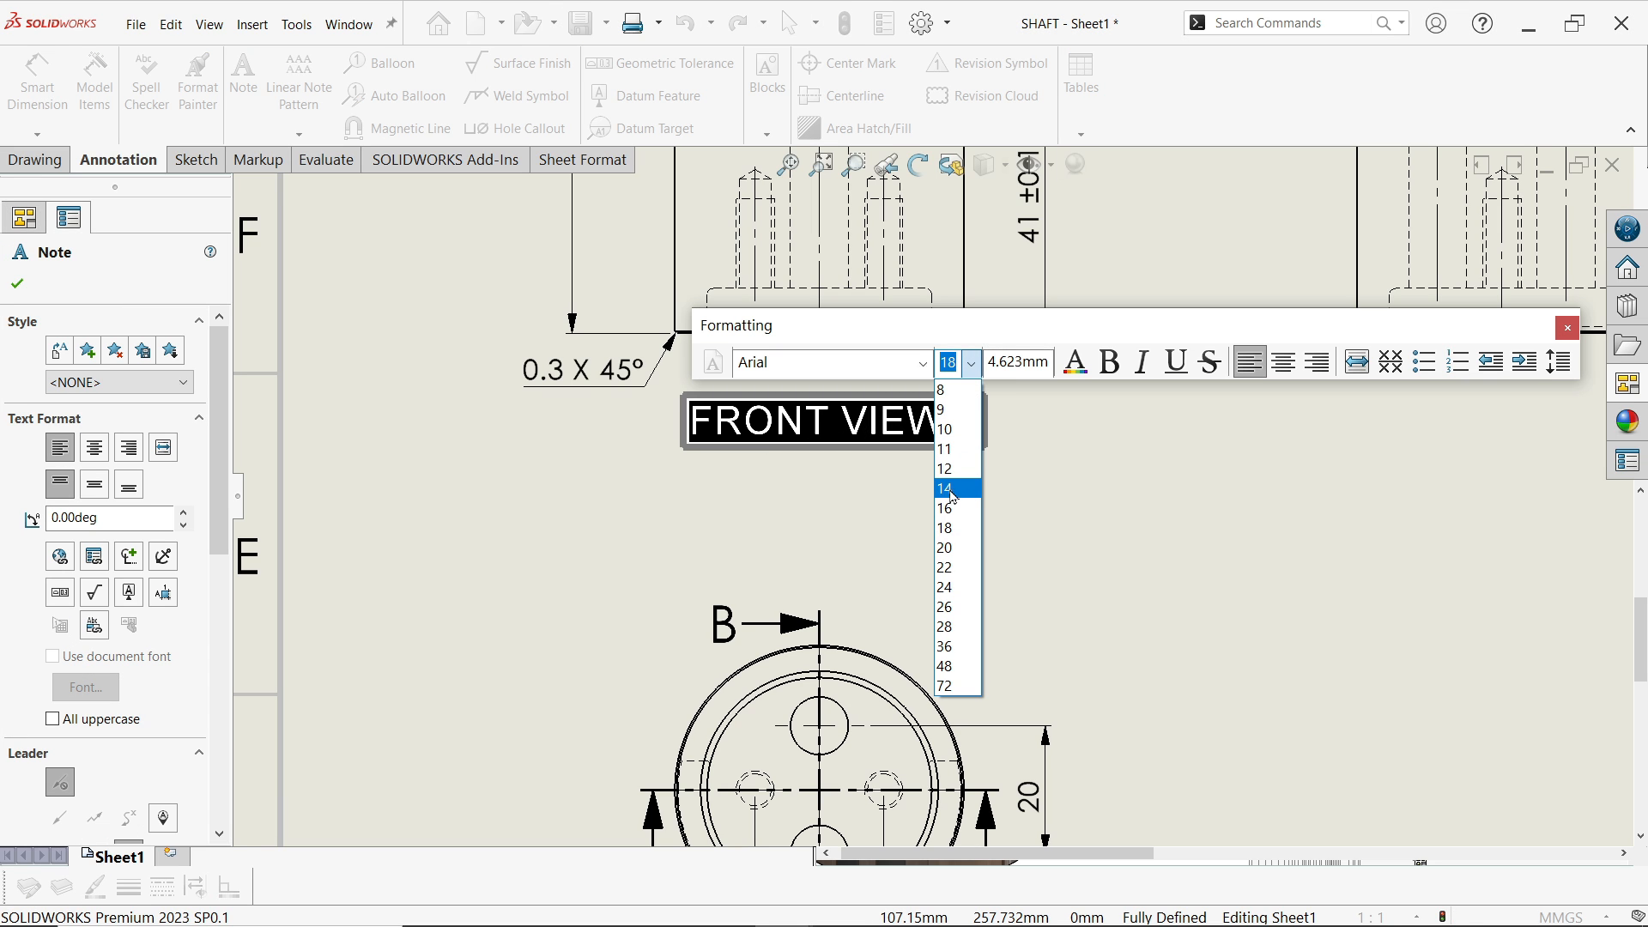
pyautogui.click(945, 549)
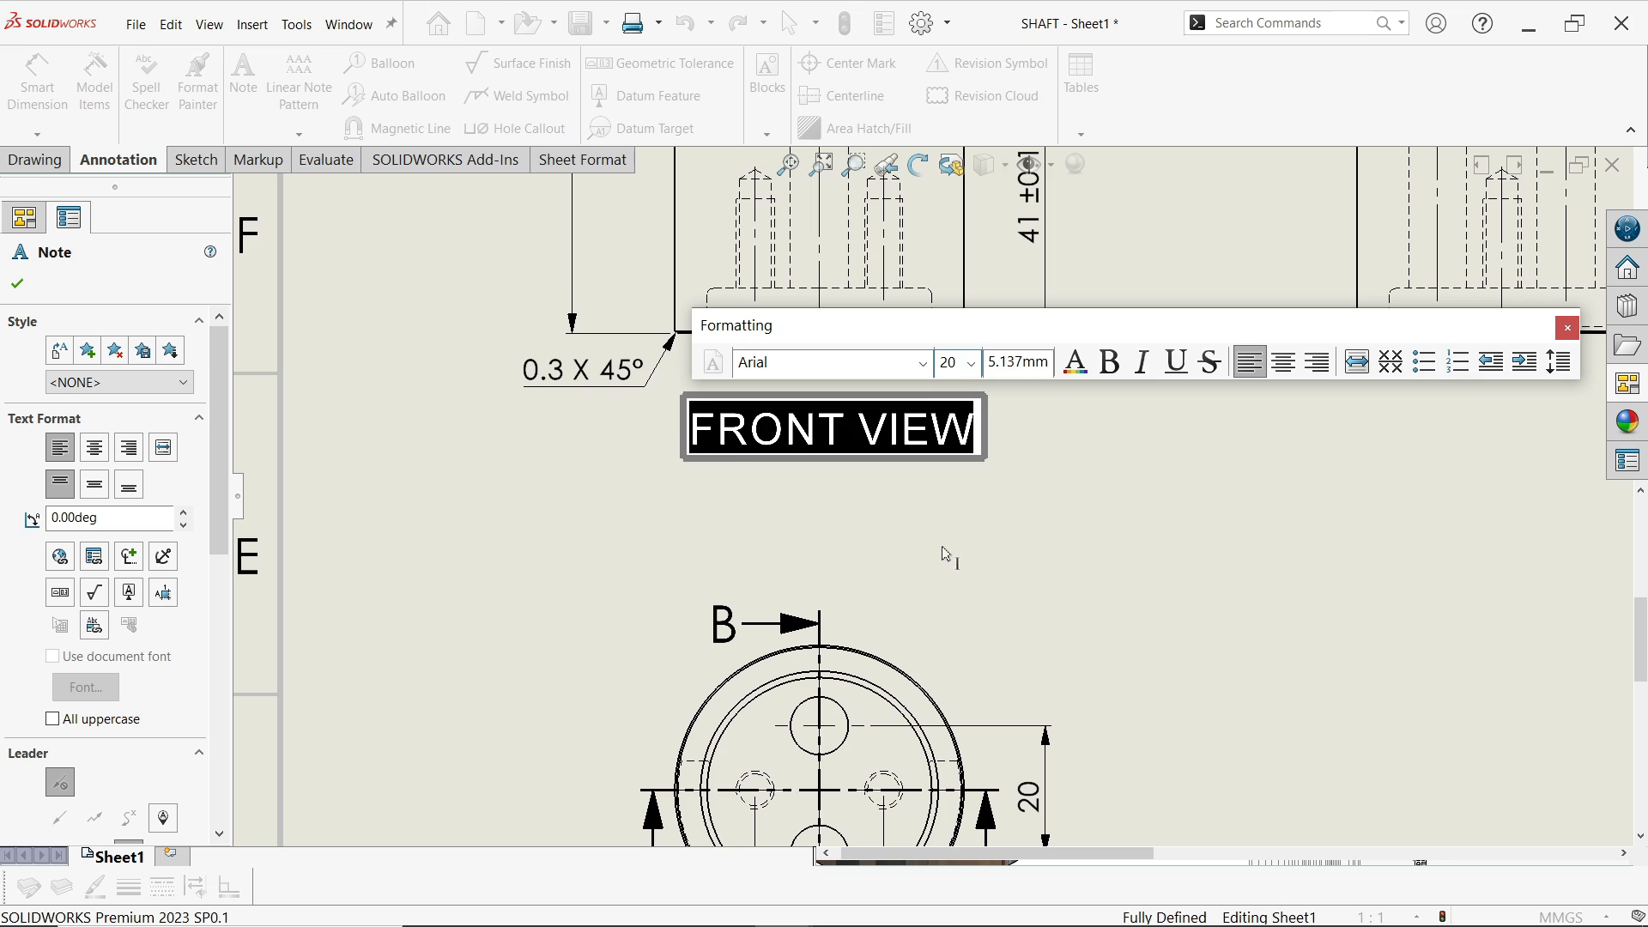
# Set the FRONT VIEW note's font size to 18
pyautogui.click(974, 367)
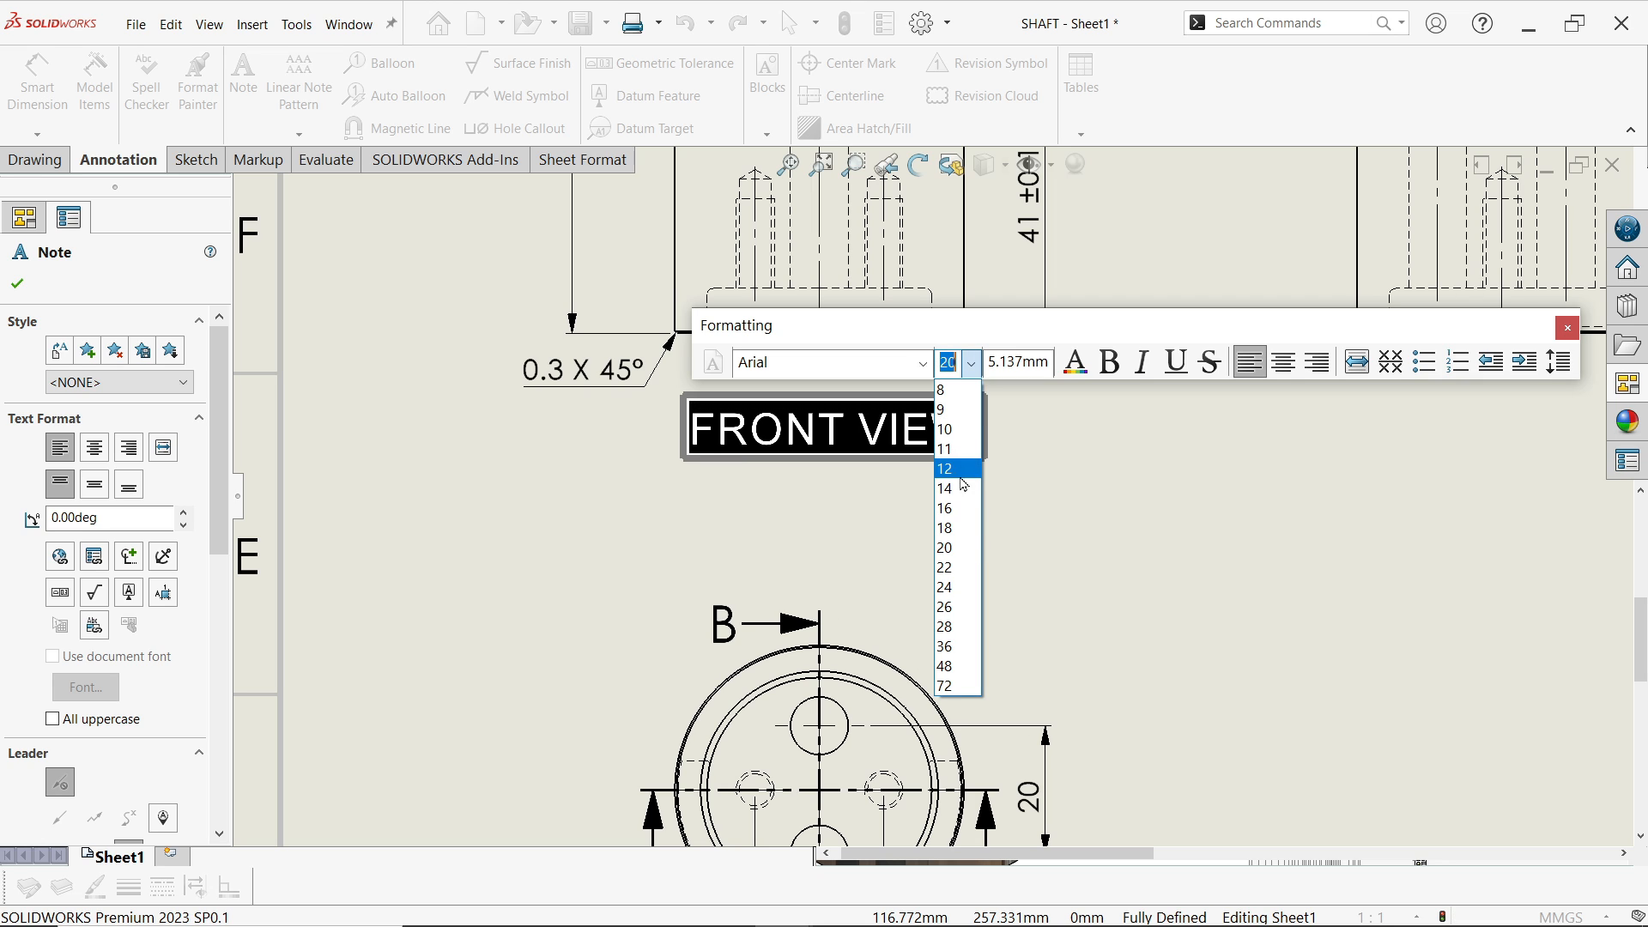
pyautogui.click(952, 528)
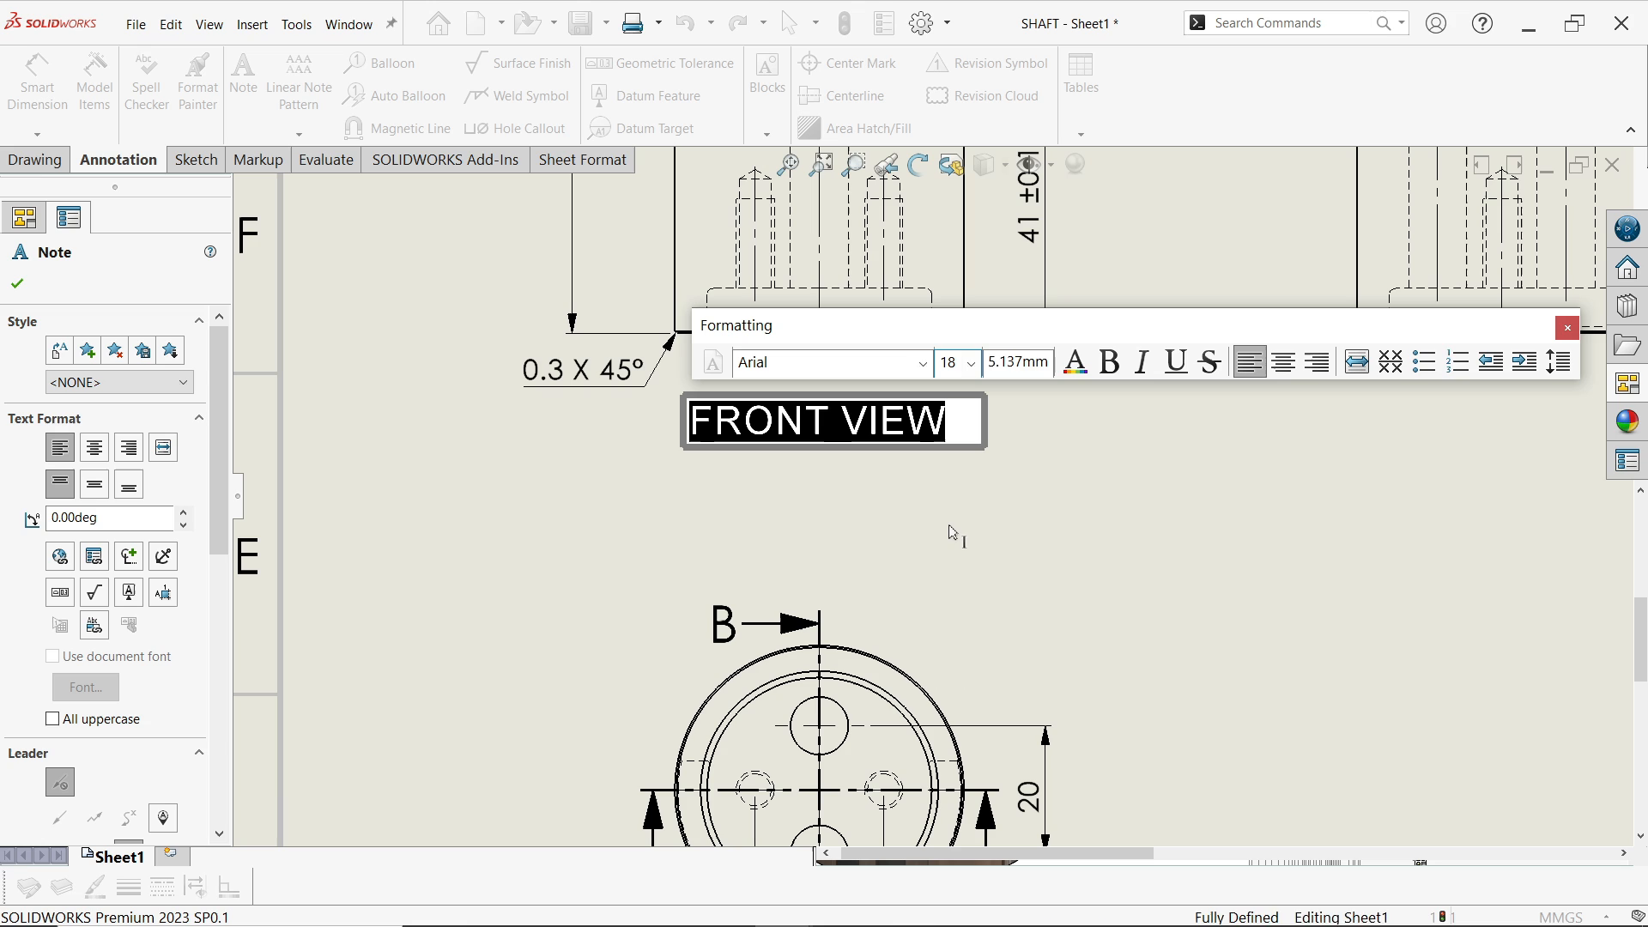
pyautogui.click(1110, 363)
pyautogui.click(1110, 363)
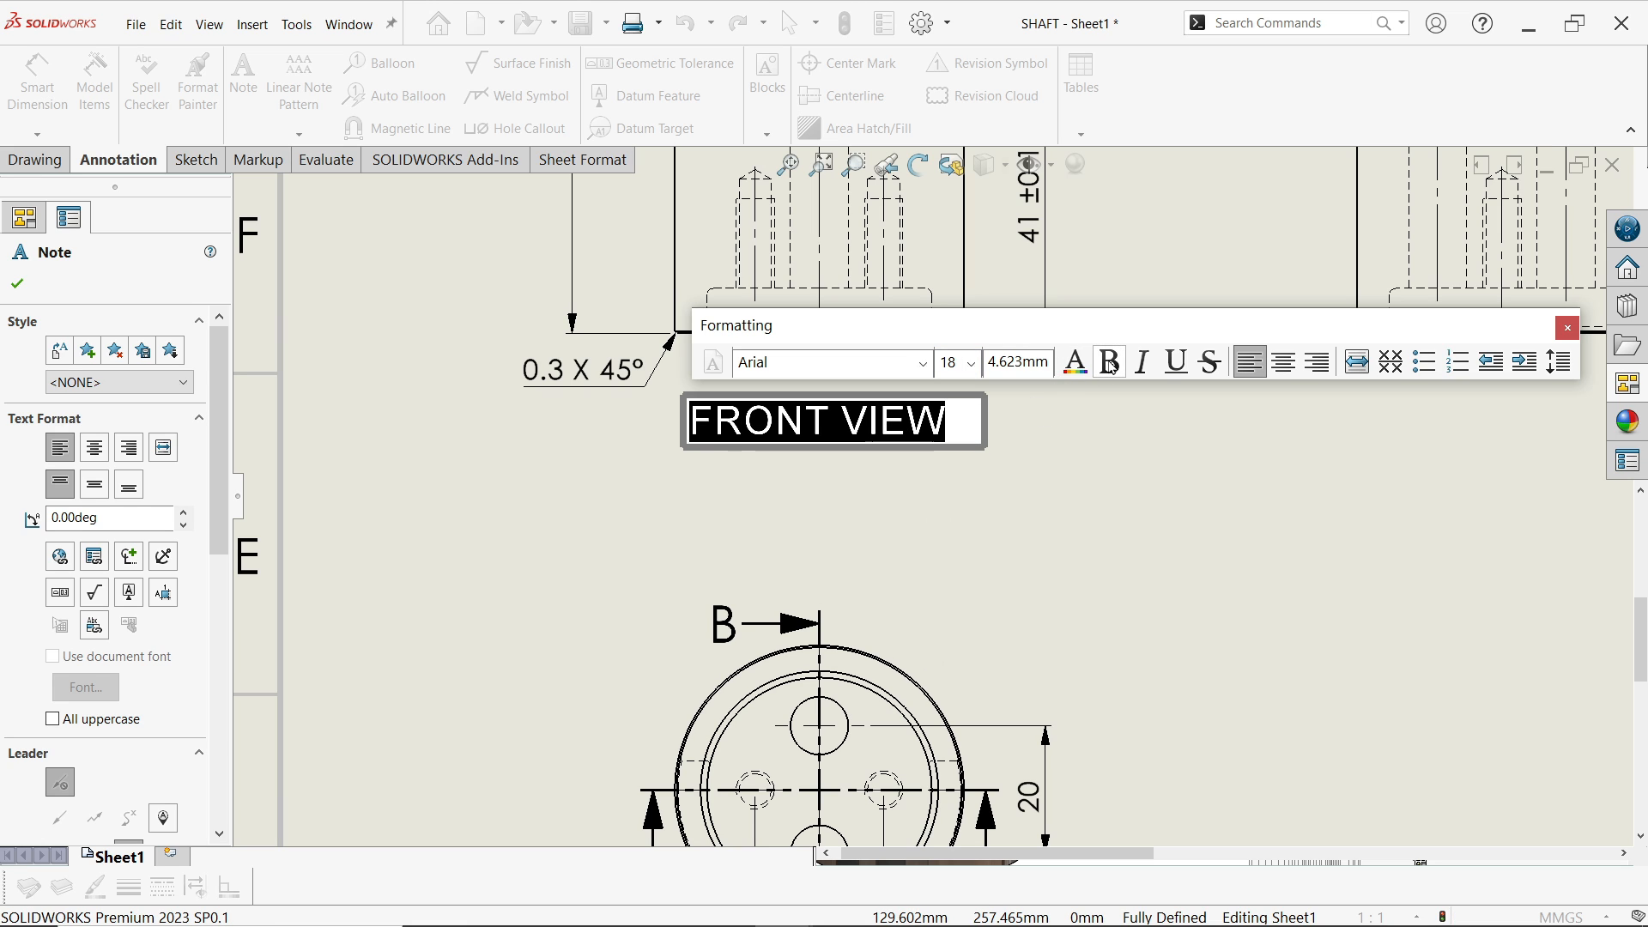
pyautogui.click(17, 284)
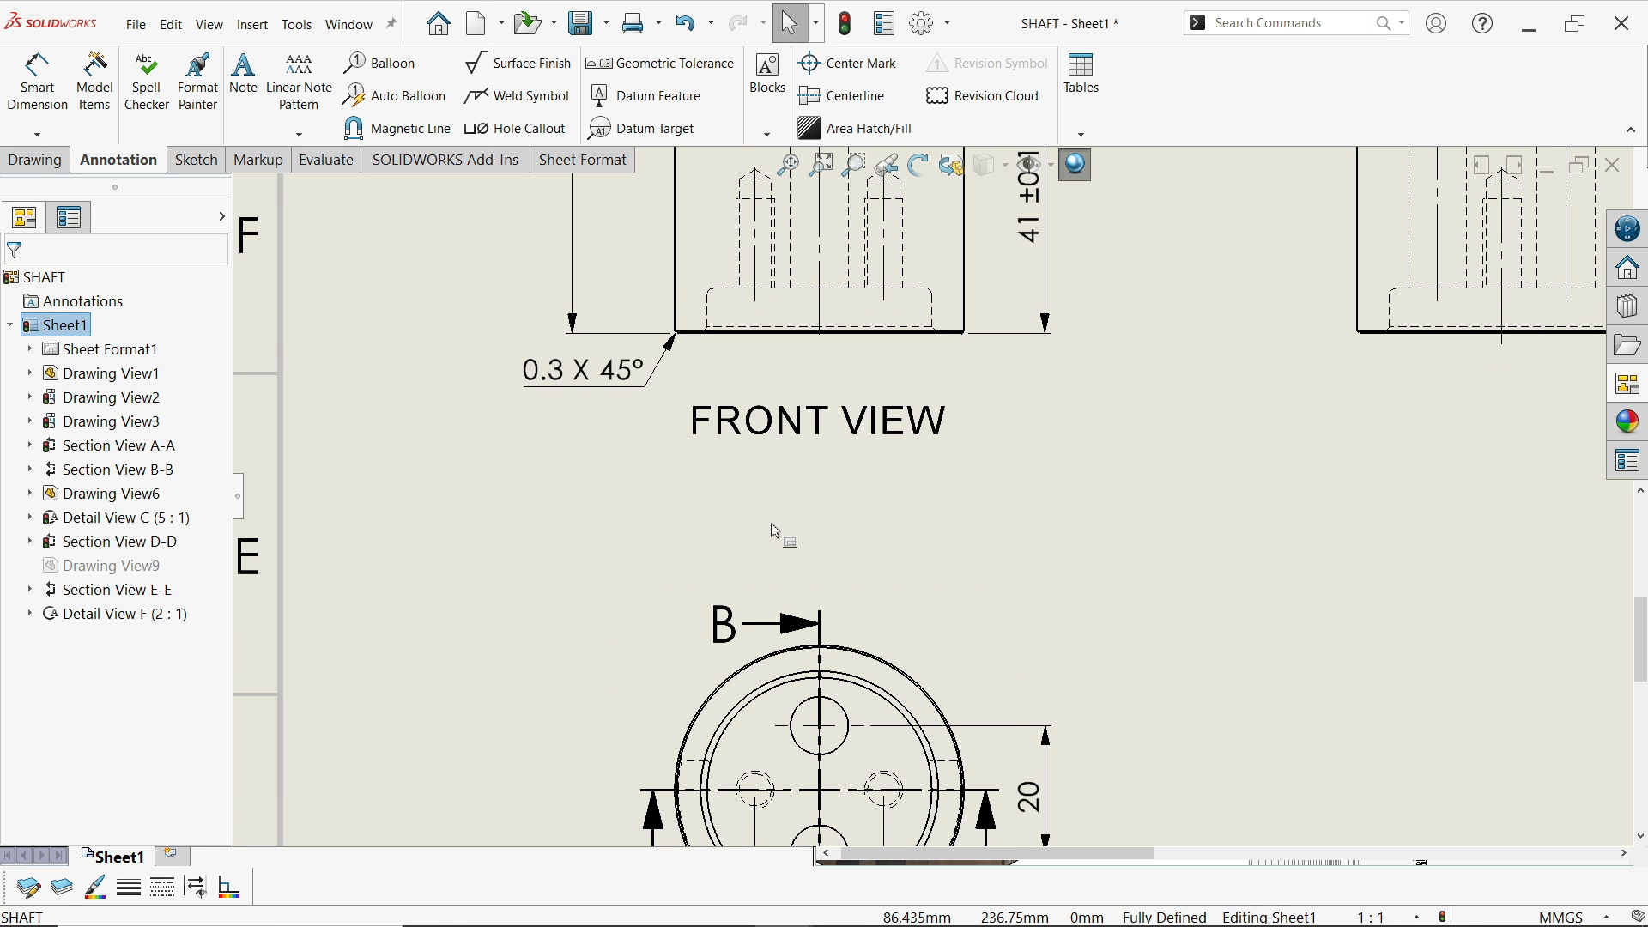
# Shift the FRONT VIEW note slightly so it sits centred beneath the front view
pyautogui.scroll(2, 775, 531)
pyautogui.scroll(-3, 875, 444)
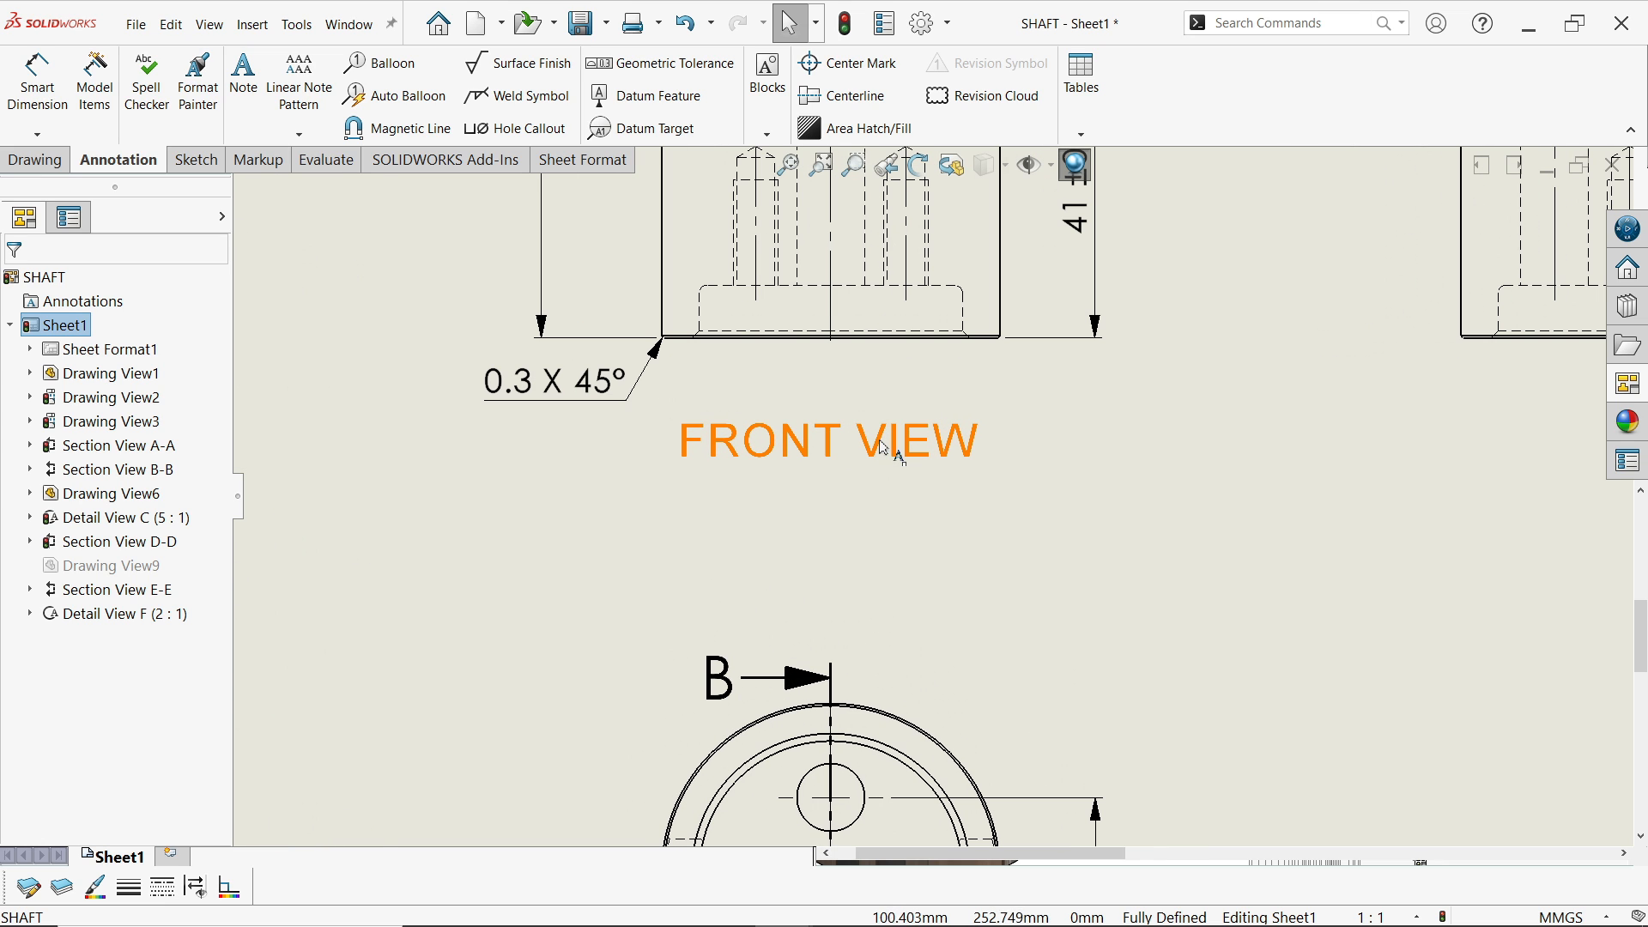
pyautogui.click(864, 445)
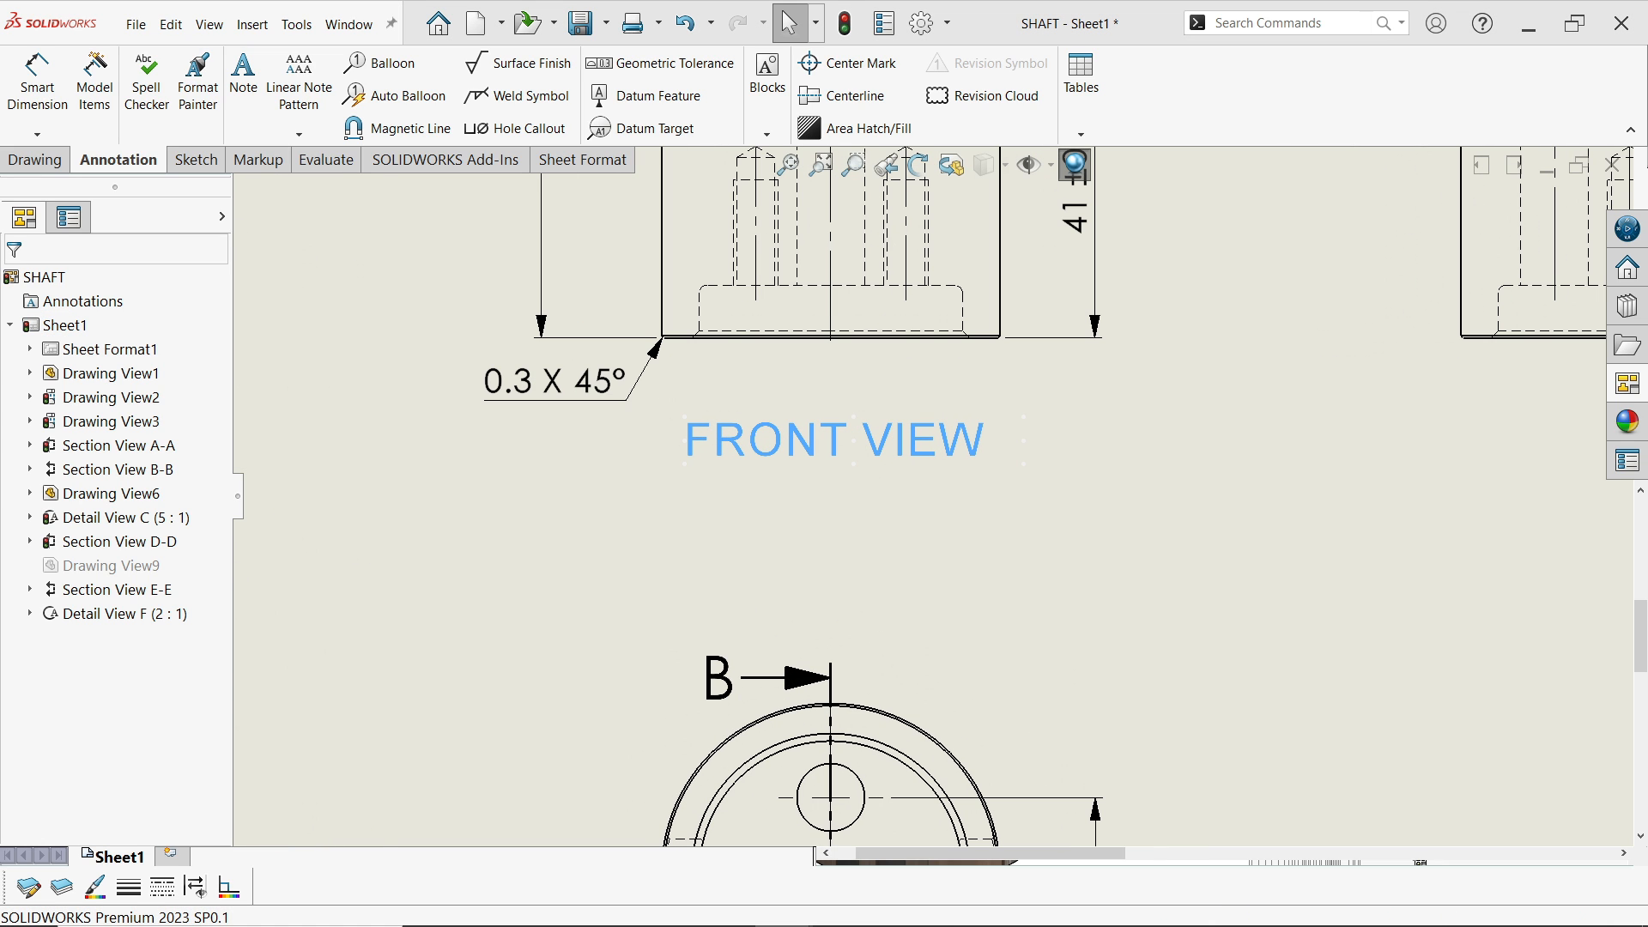
# Copy the FRONT VIEW note to beneath the left view and change the copy's text to LEFT VIEW
pyautogui.scroll(3, 913, 577)
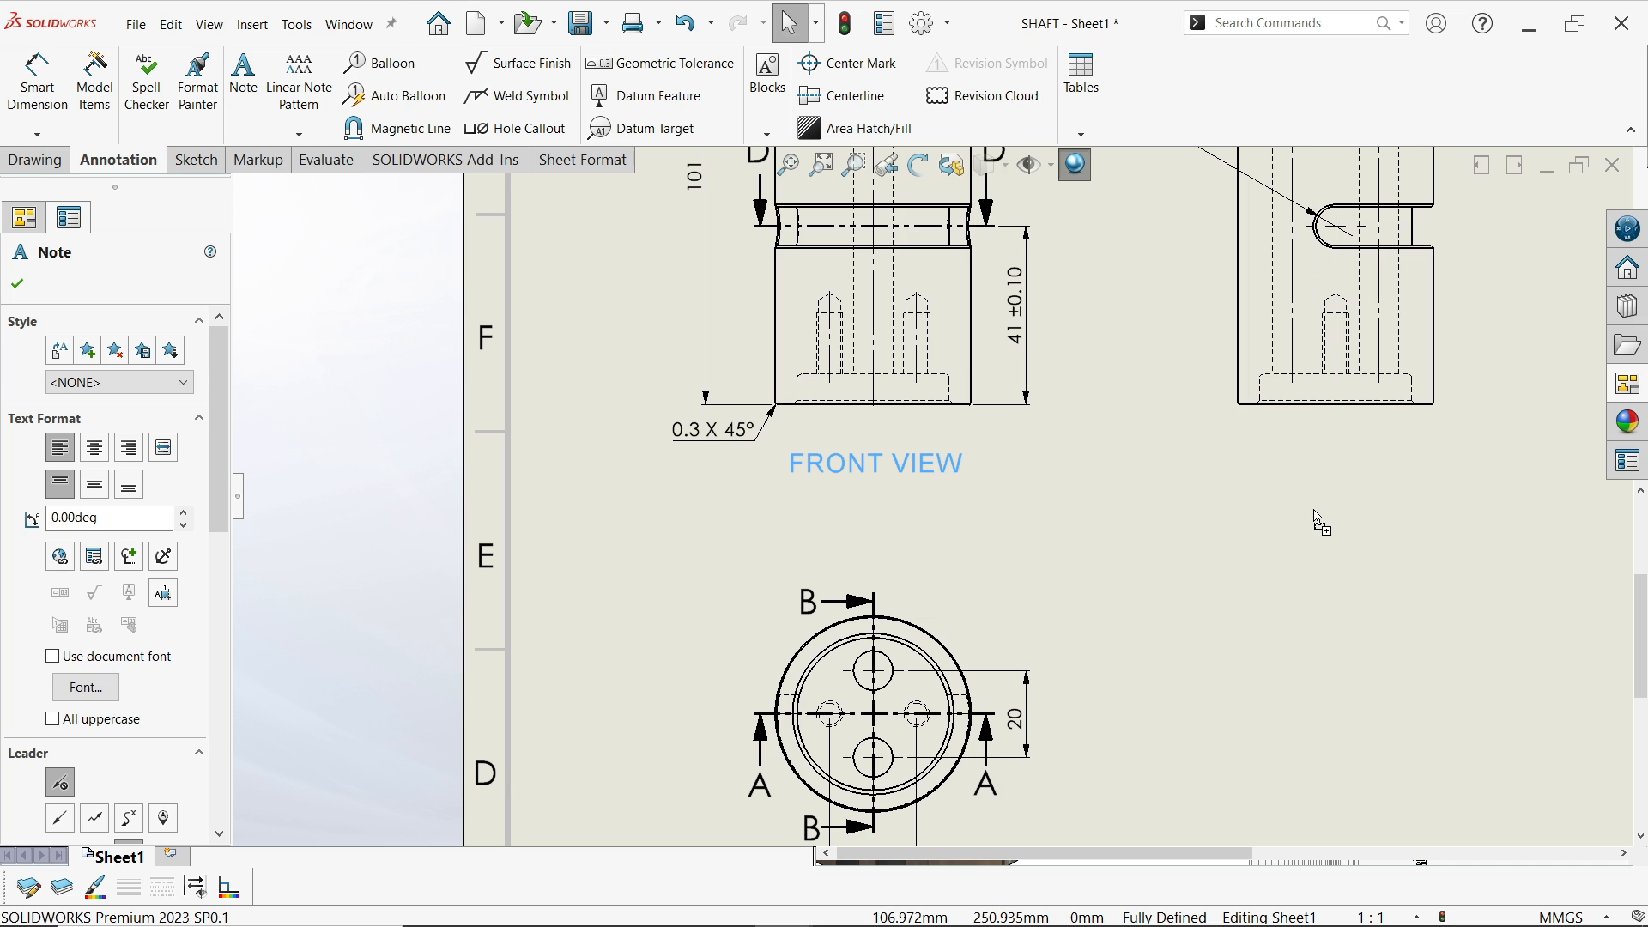
pyautogui.write('FRONT VIEW')
pyautogui.moveTo(1383, 538); pyautogui.dragTo(1259, 471)
pyautogui.doubleClick(1318, 471)
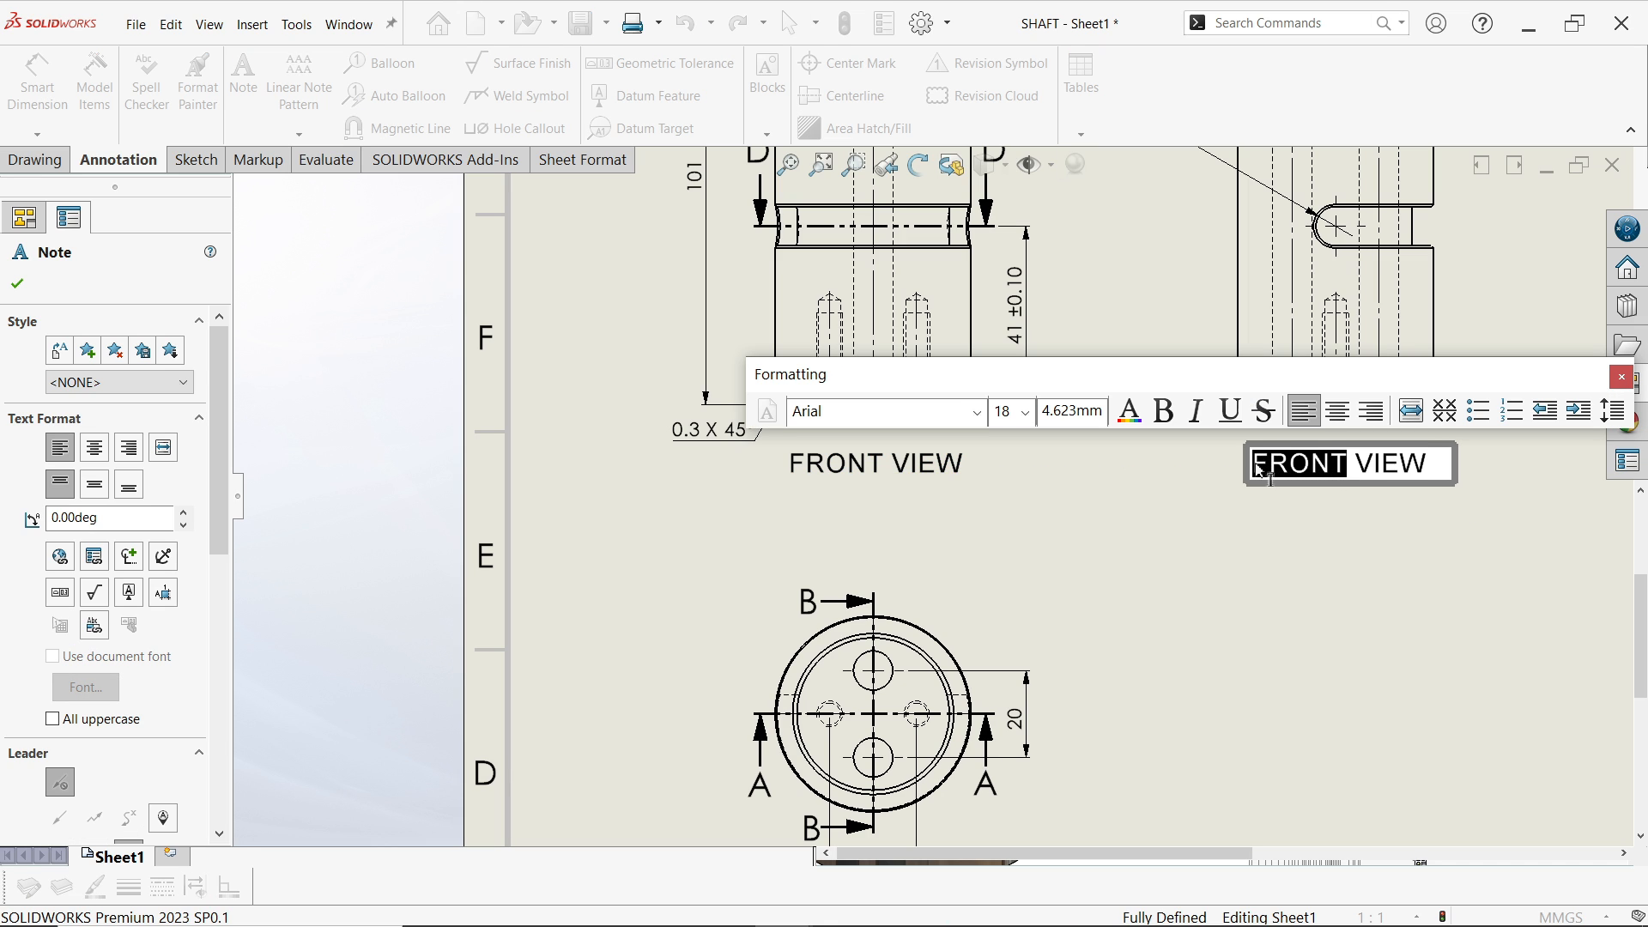
pyautogui.write('T')
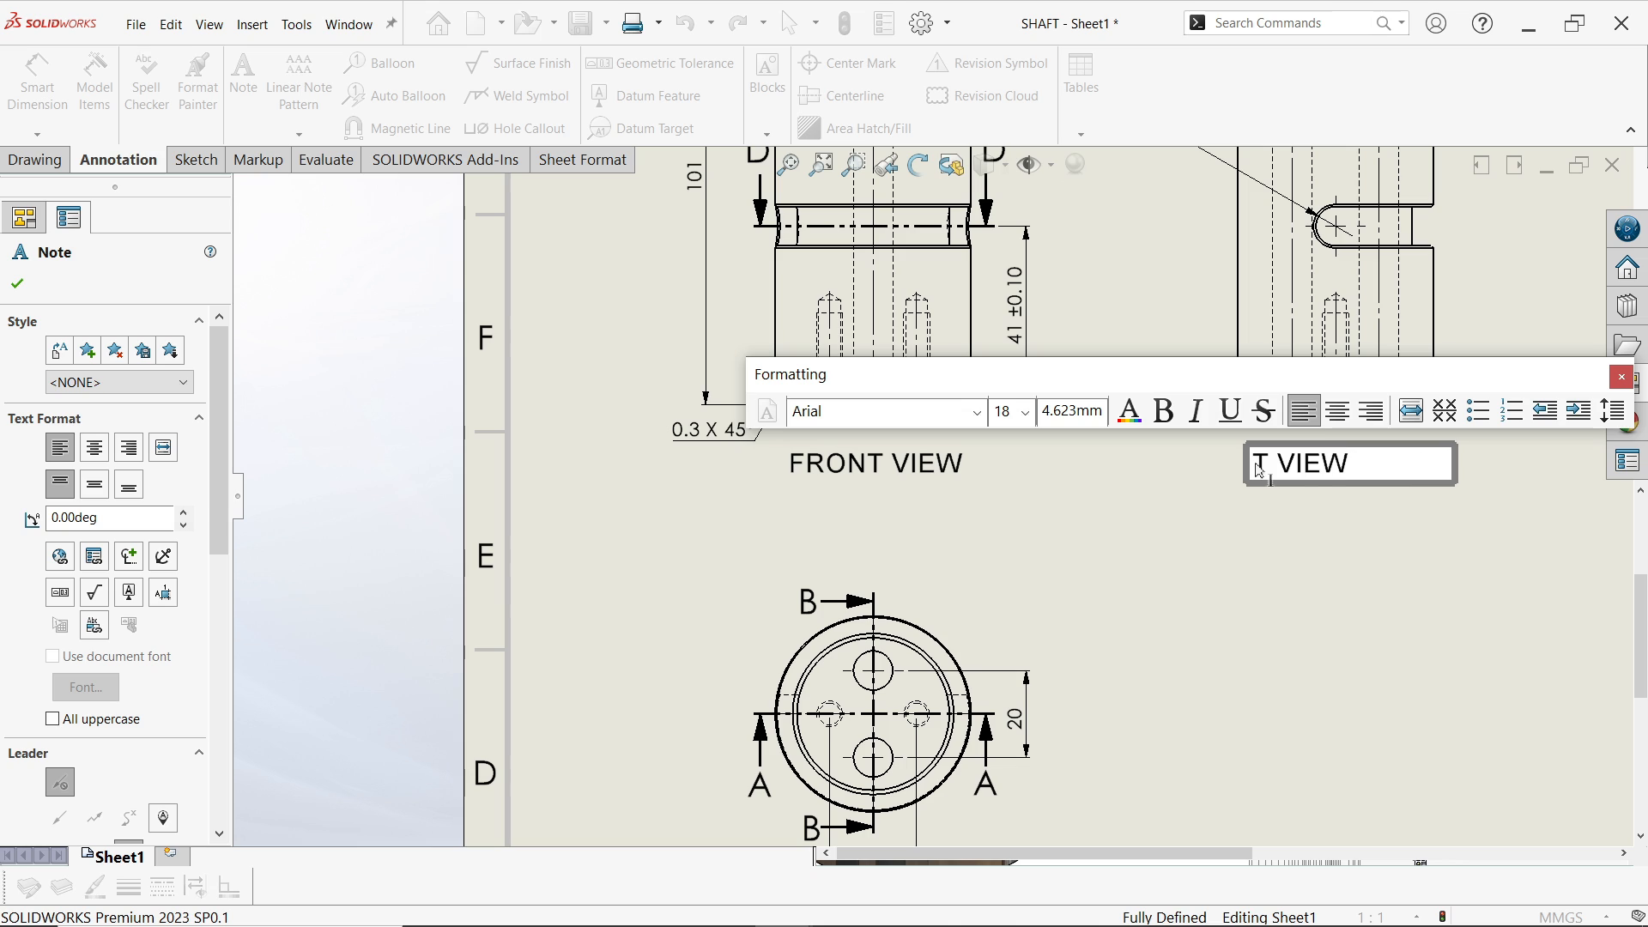
pyautogui.press('BackSpace')
pyautogui.write('LEFT')
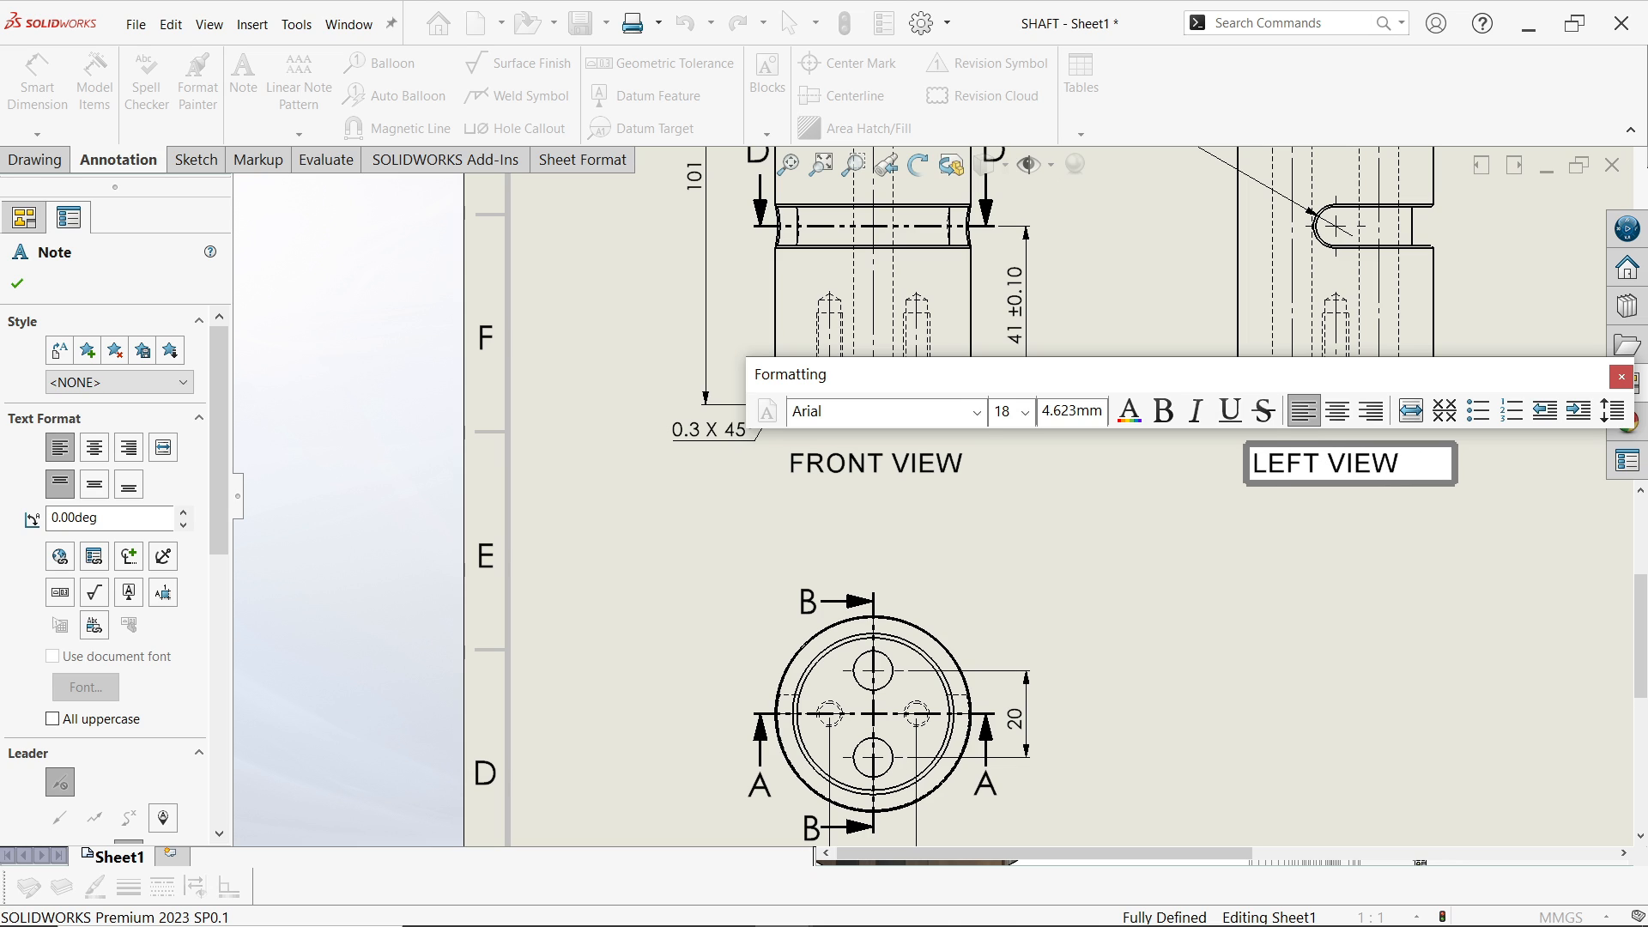
pyautogui.click(17, 283)
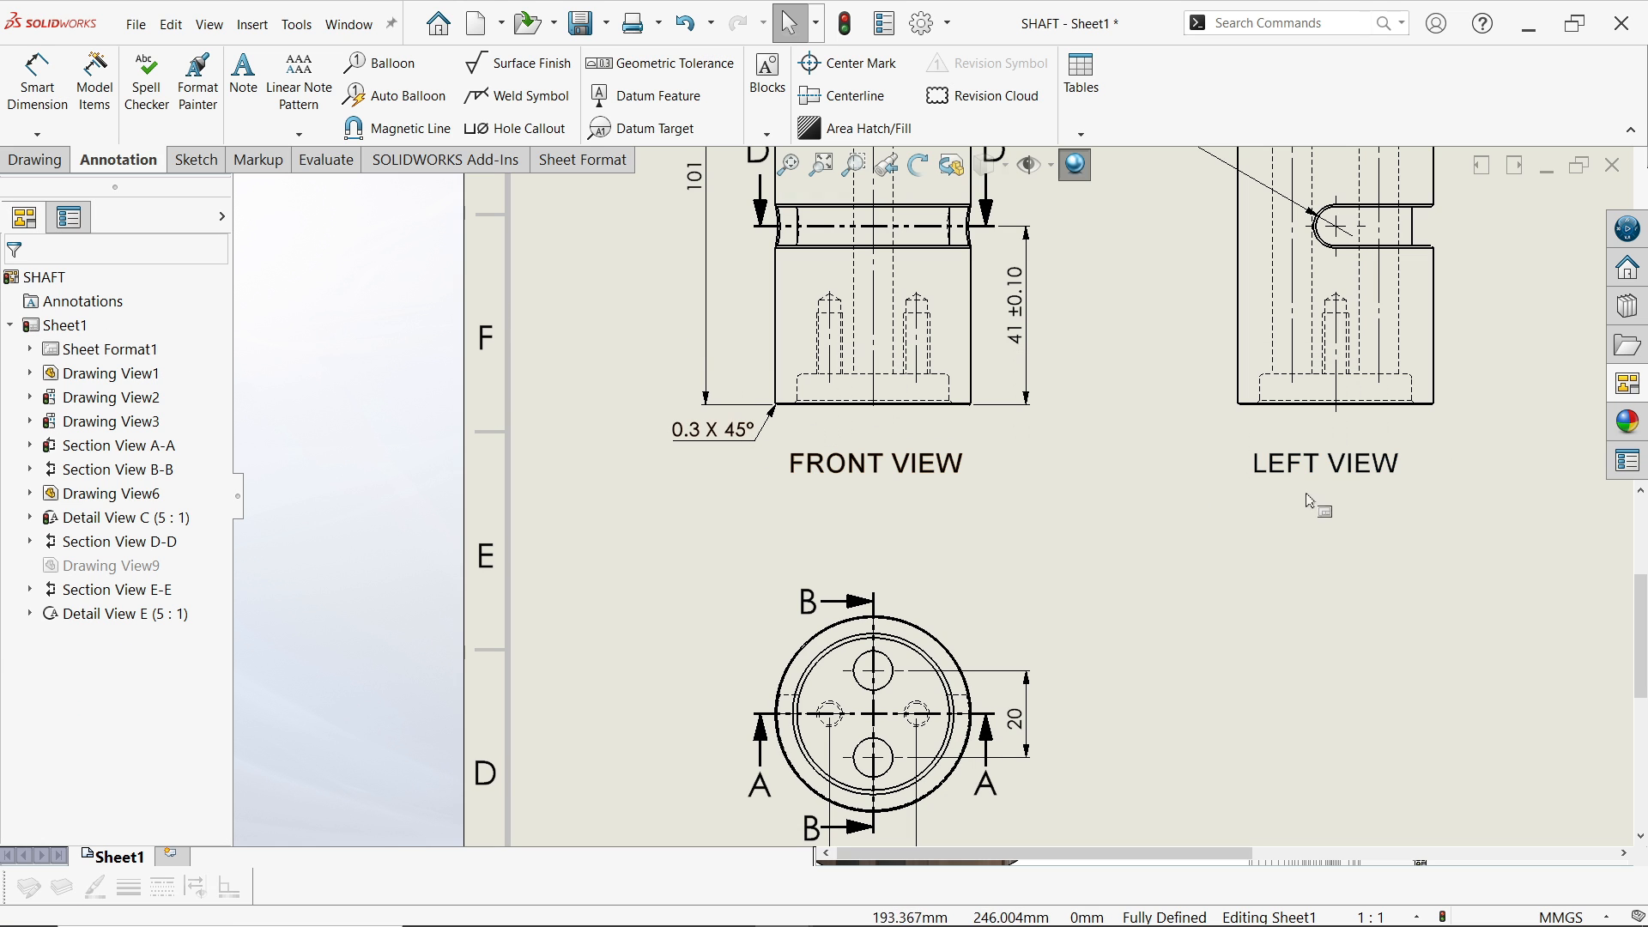
pyautogui.moveTo(1346, 475); pyautogui.dragTo(1357, 470)
# Set the font size of the FRONT VIEW note to 20
pyautogui.scroll(6, 1224, 574)
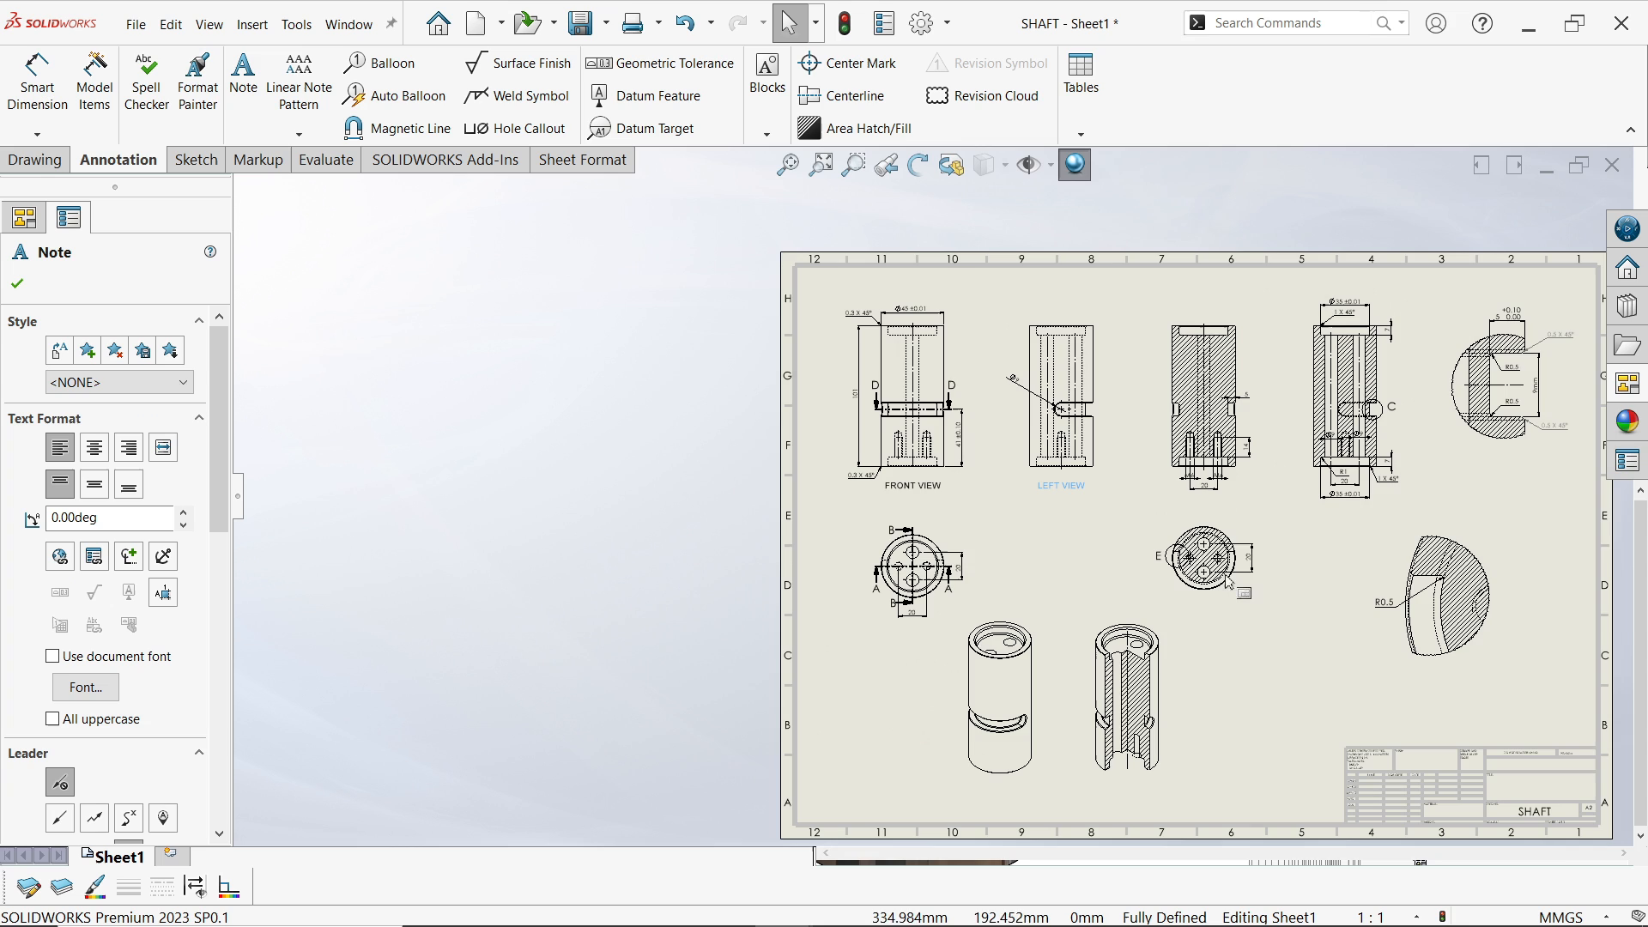
pyautogui.scroll(-2, 1058, 536)
pyautogui.scroll(-2, 798, 455)
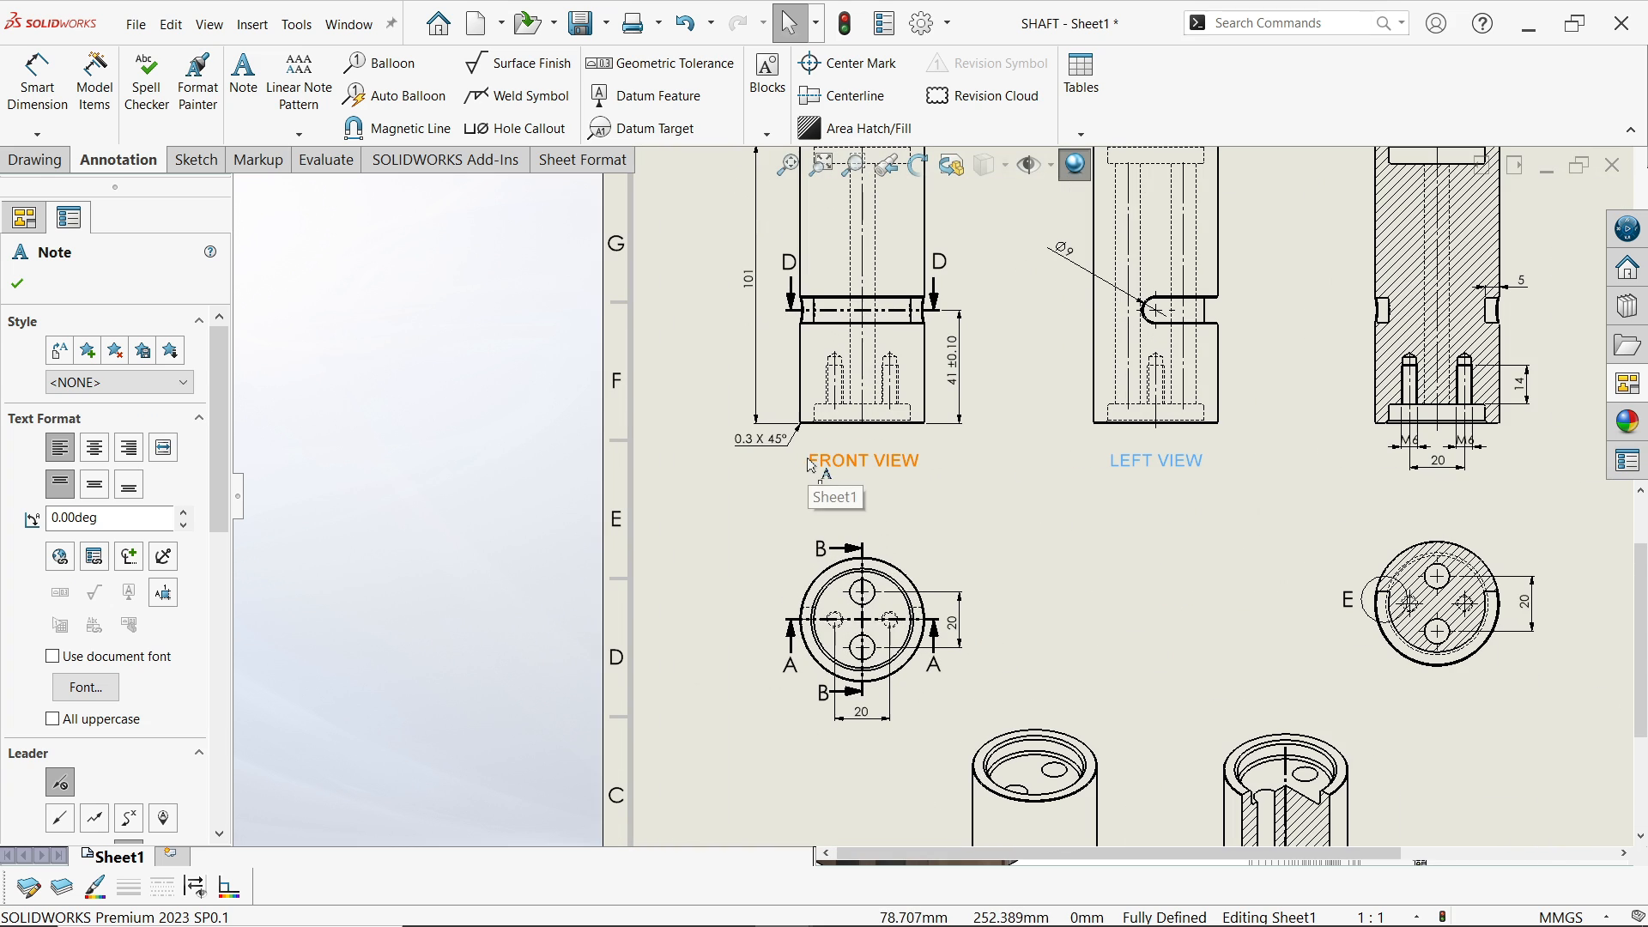
pyautogui.doubleClick(885, 463)
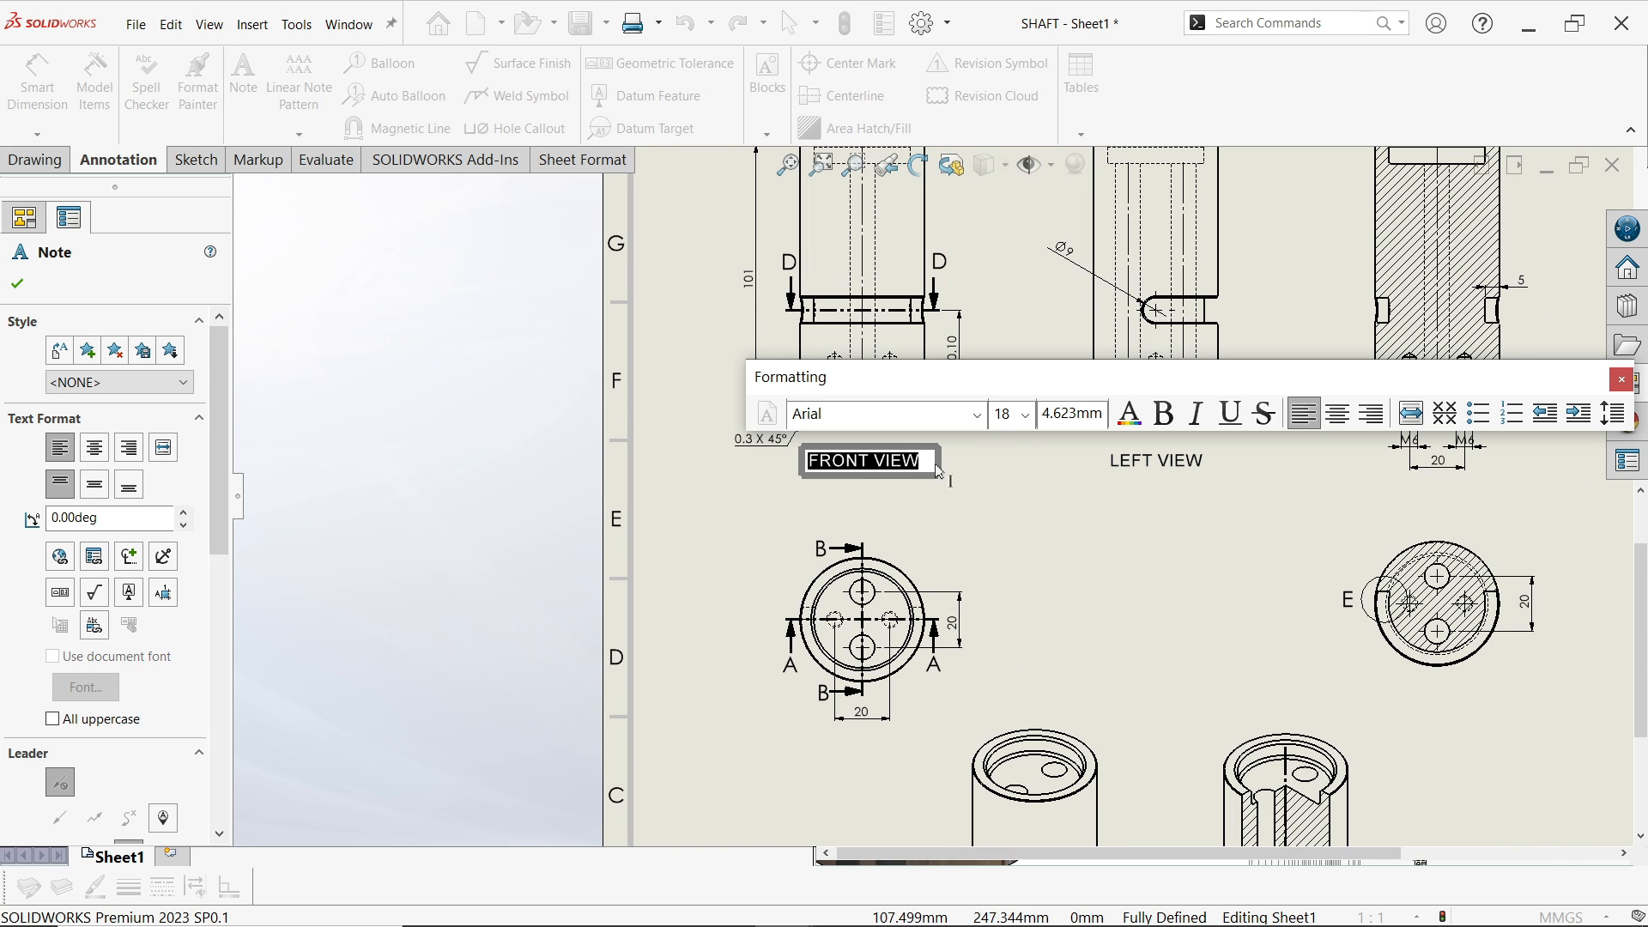
pyautogui.click(1025, 415)
pyautogui.click(1001, 601)
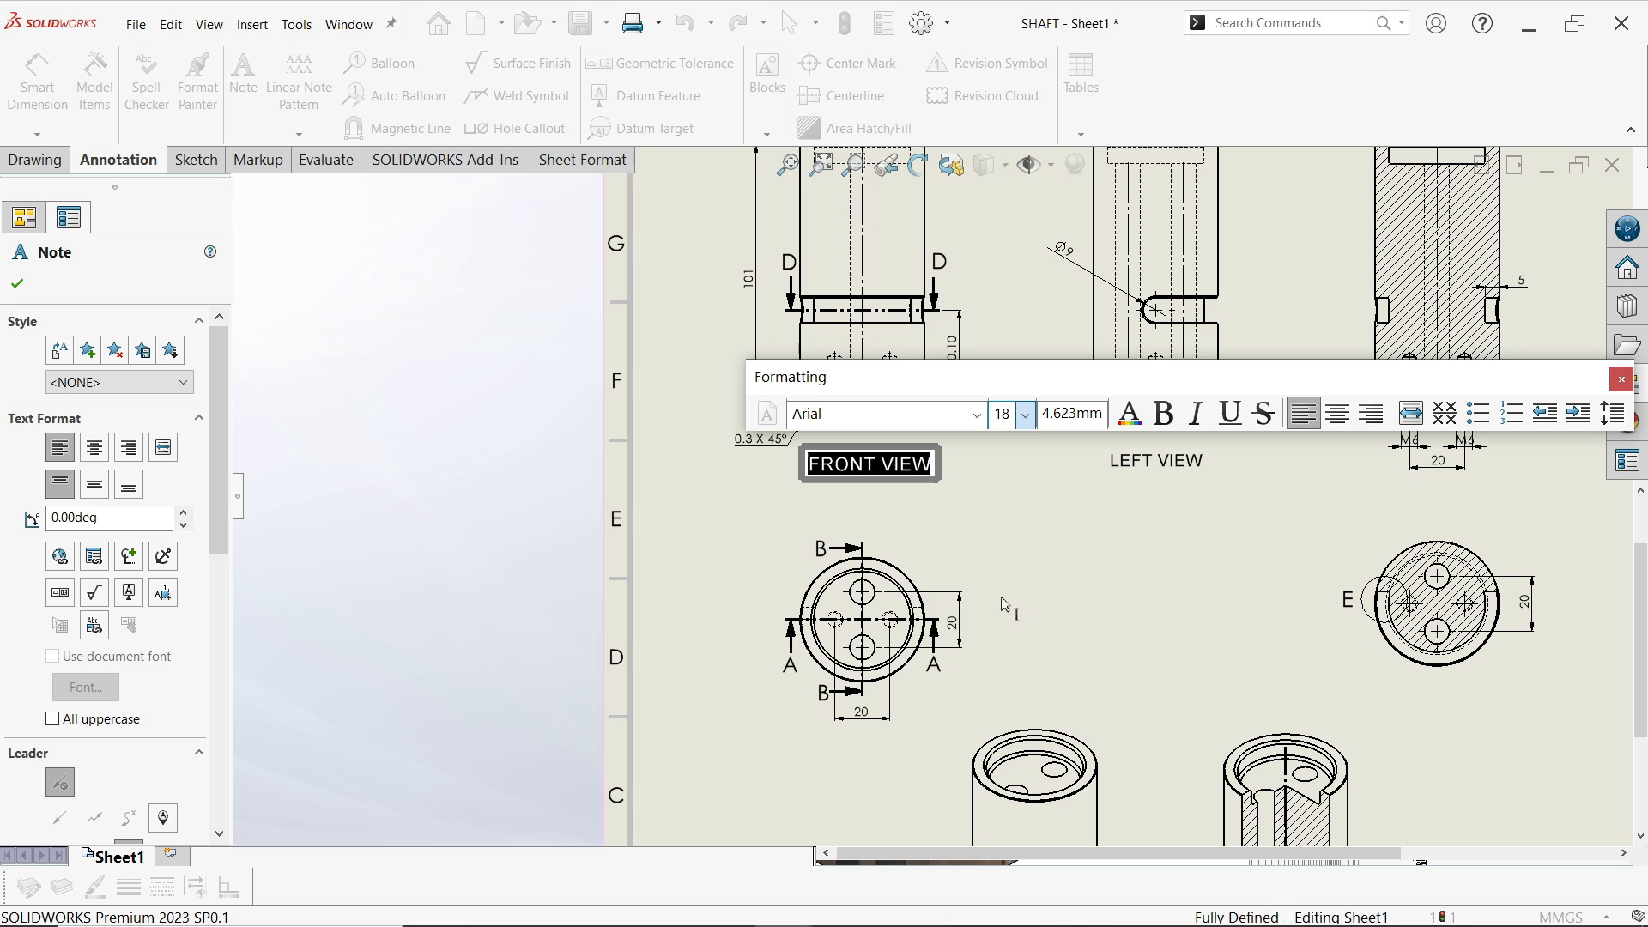
pyautogui.click(18, 285)
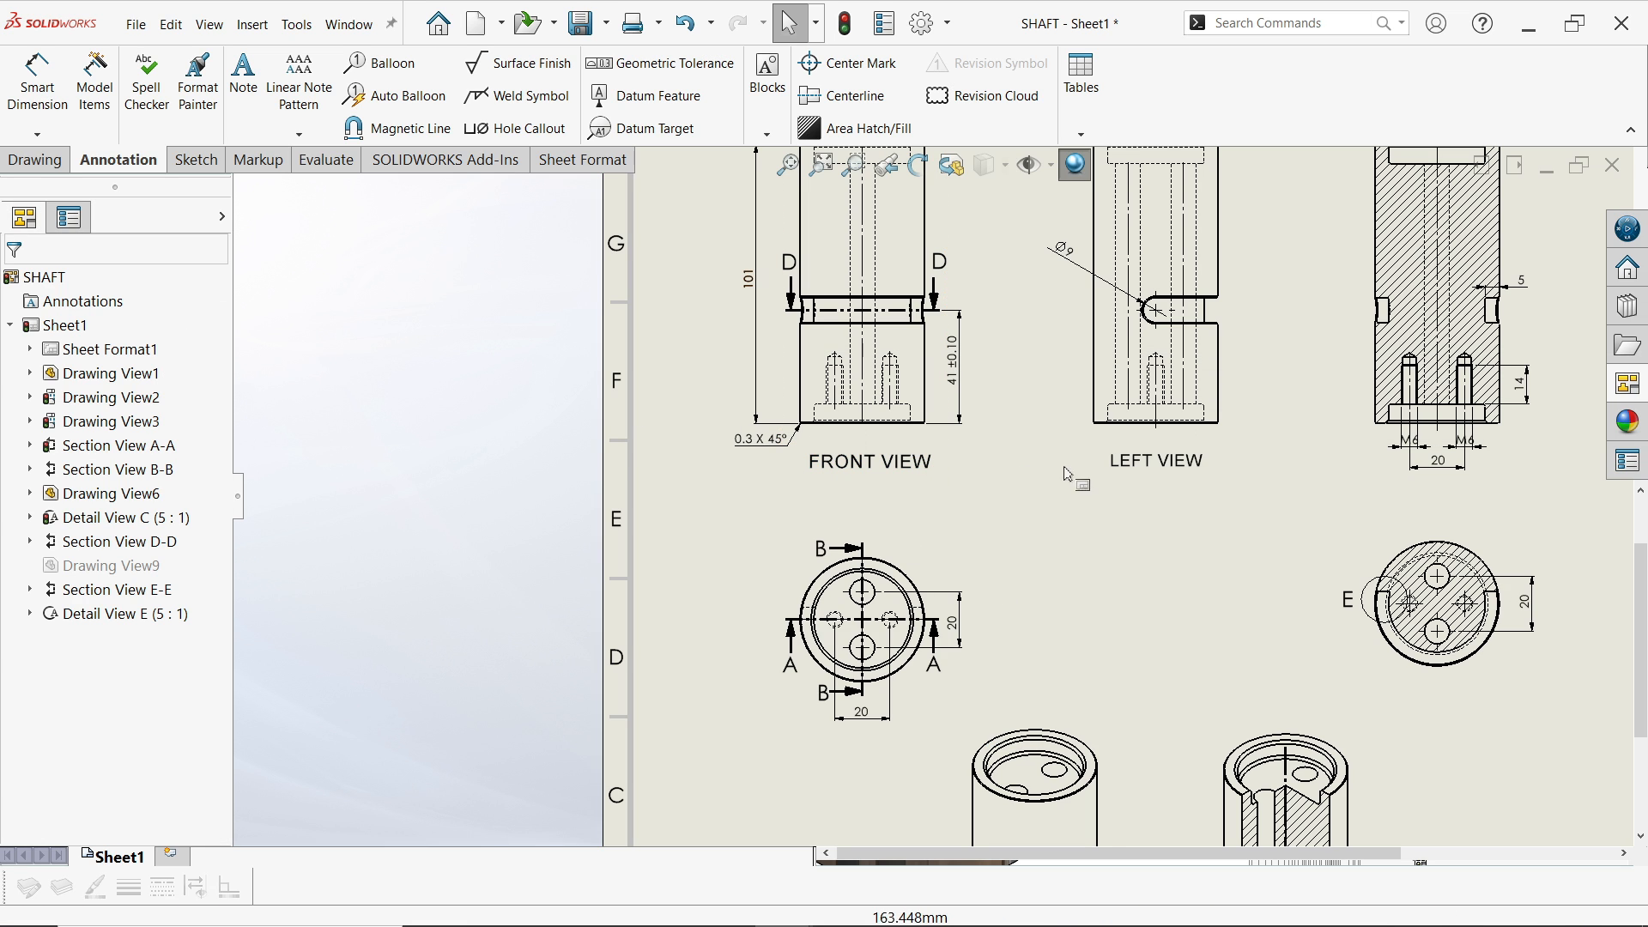
# Set the font size of the LEFT VIEW note to 20 to match the front view label
pyautogui.click(1151, 462)
pyautogui.doubleClick(1151, 462)
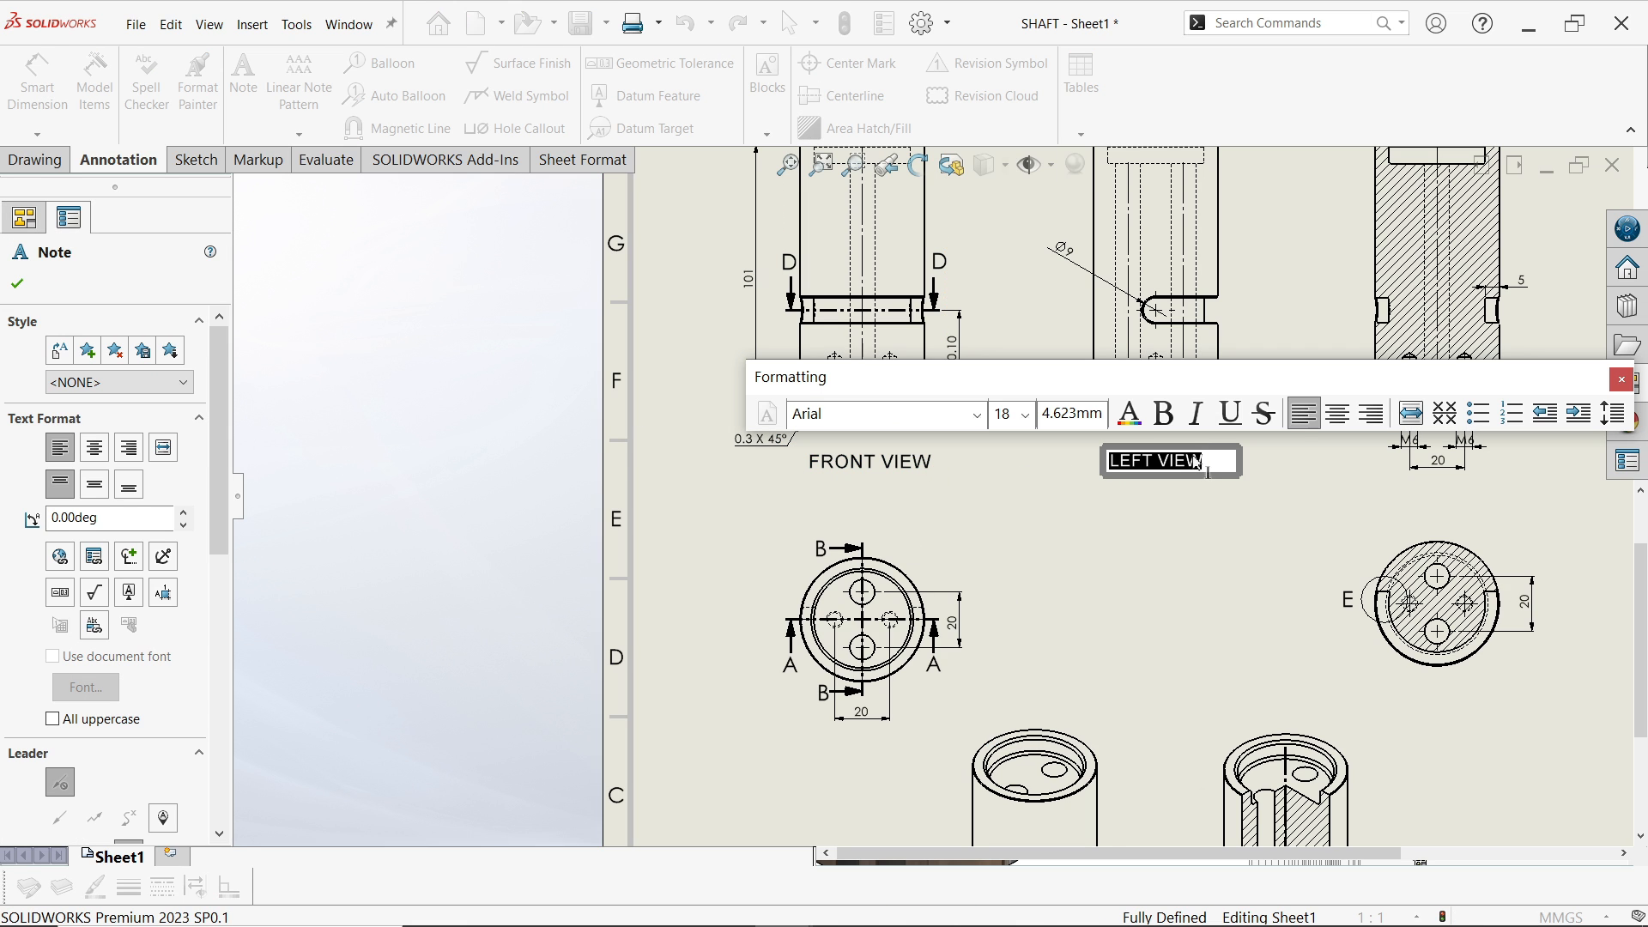
pyautogui.click(1027, 415)
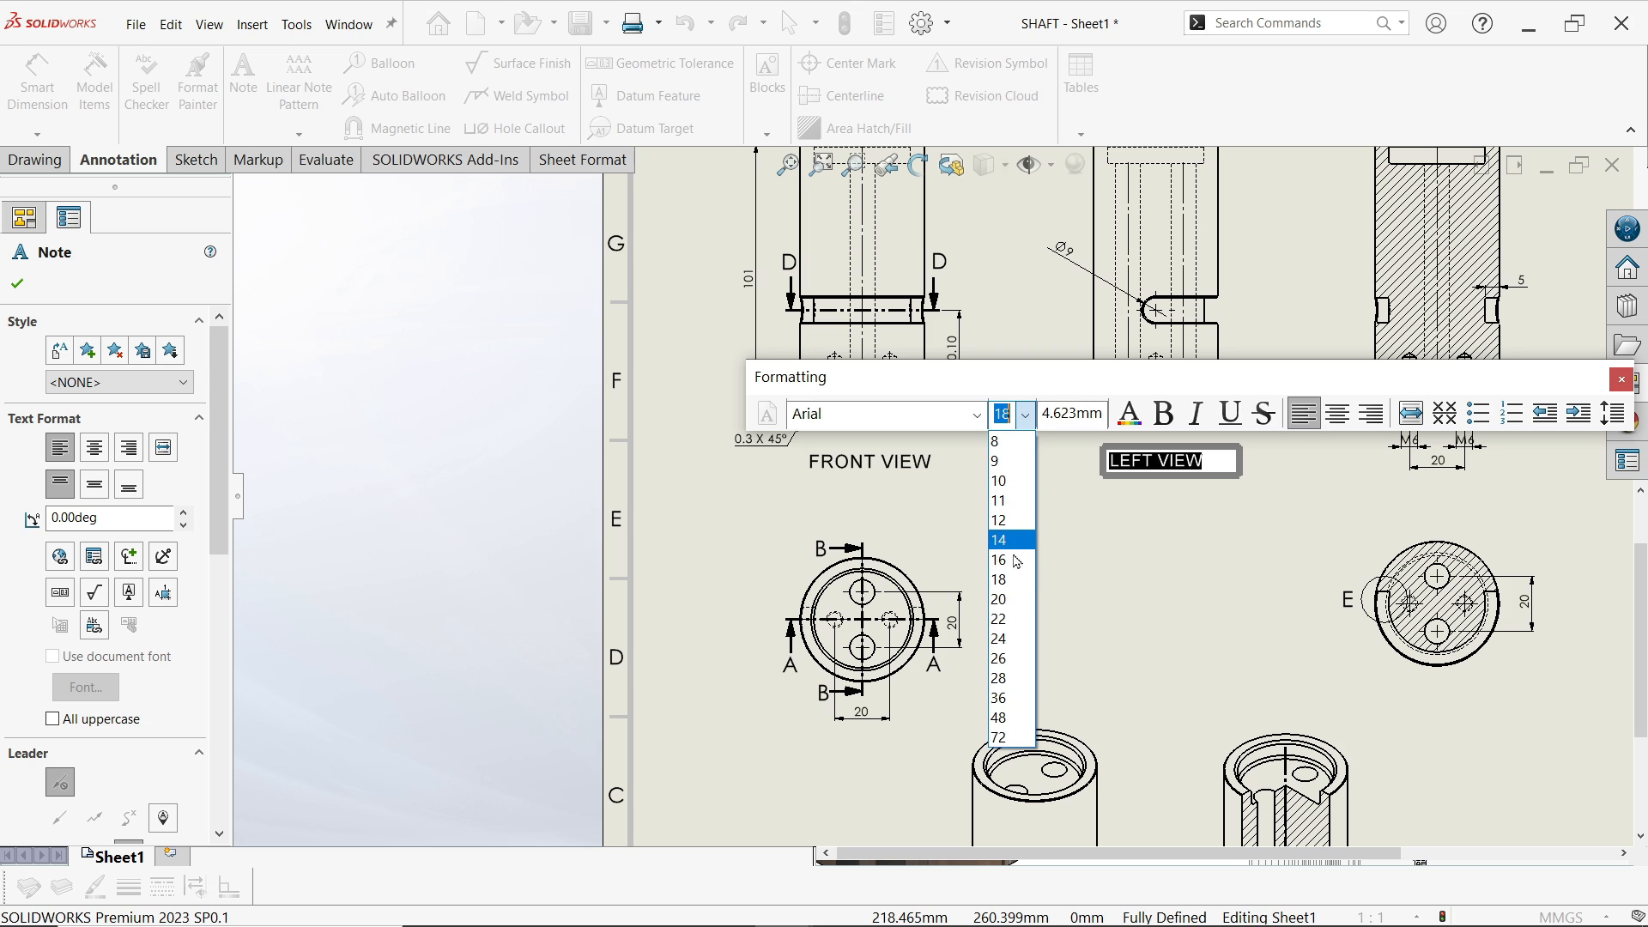
pyautogui.click(1001, 599)
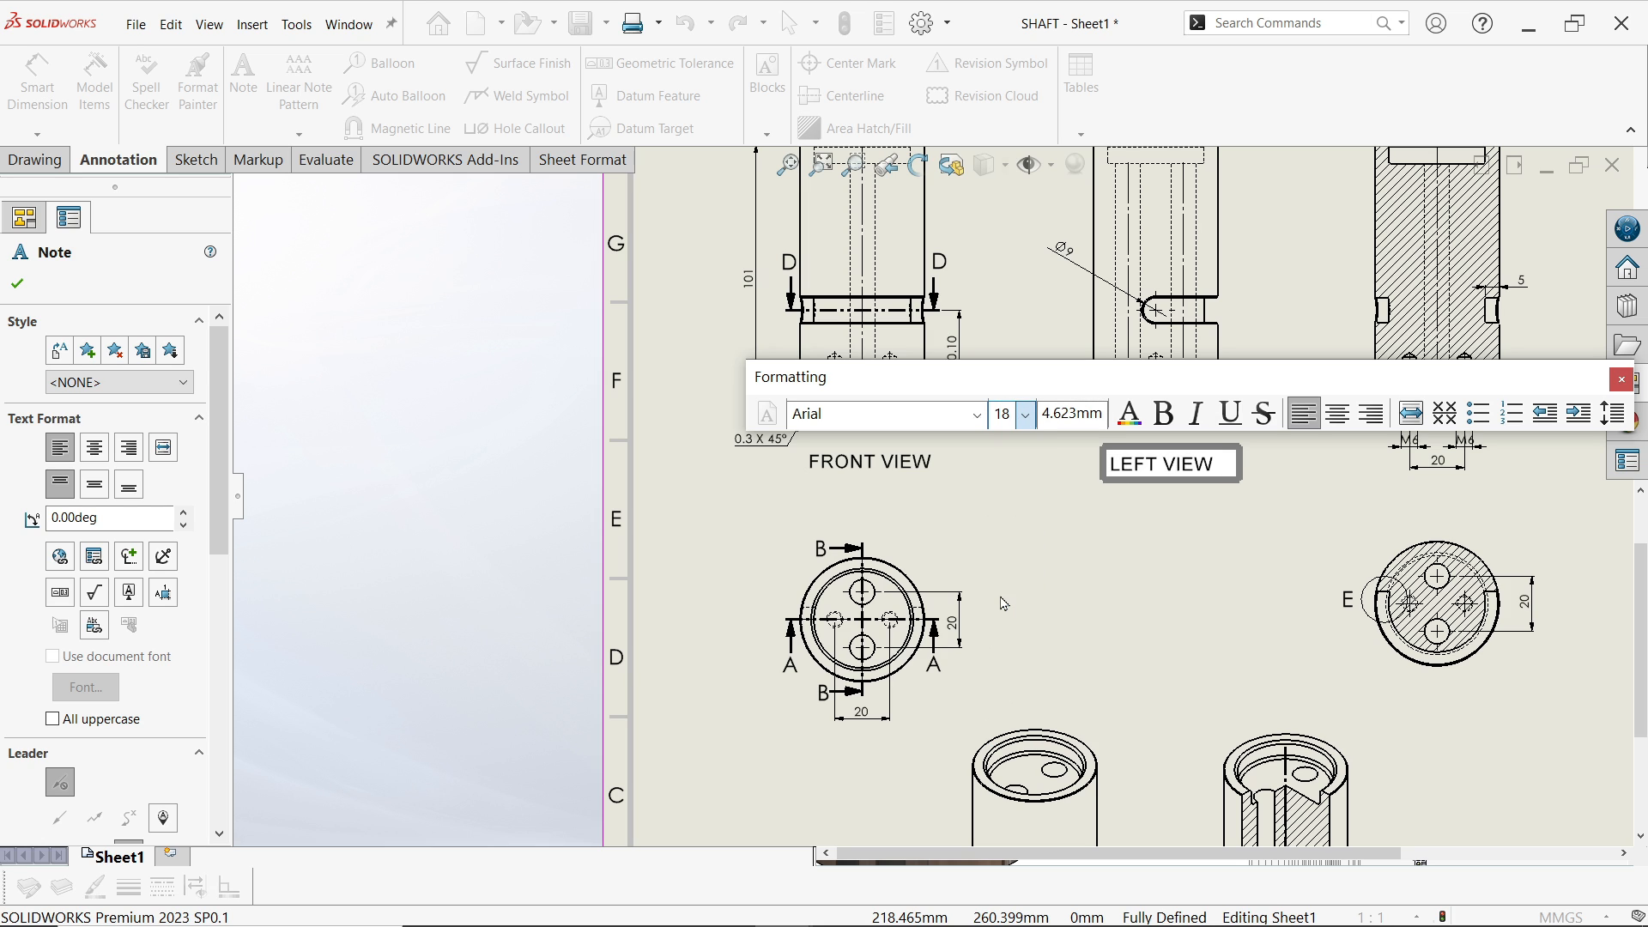
pyautogui.click(17, 283)
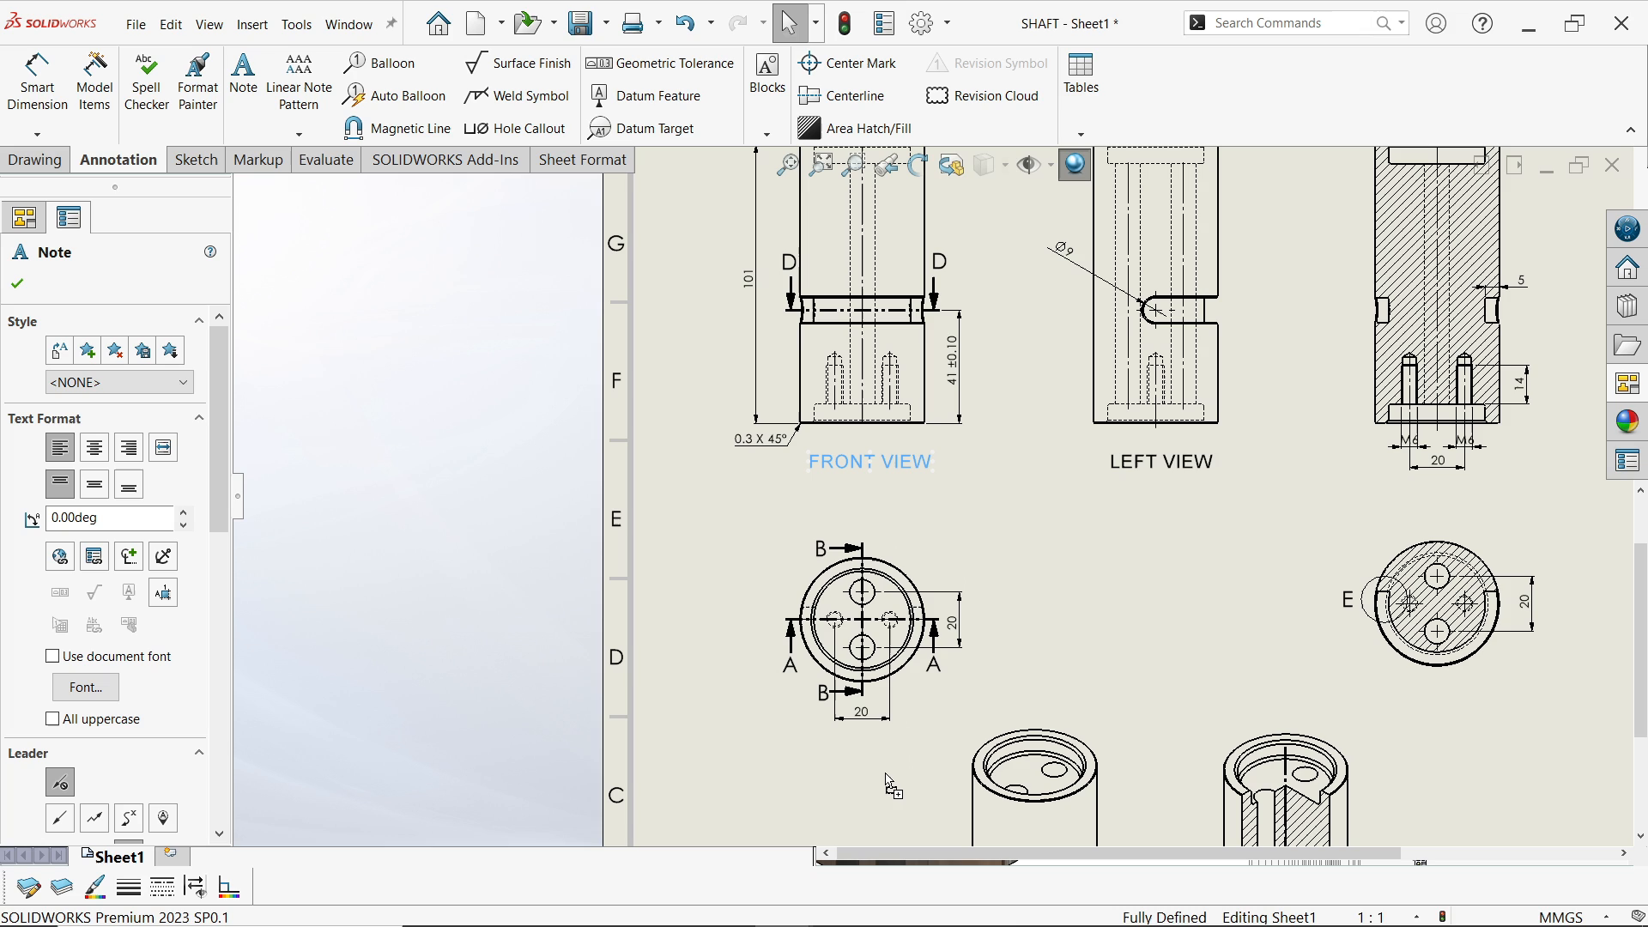
# Copy the FRONT VIEW note to beneath the top view, align it with the original, and change its text to TOP VIEW
pyautogui.hotkey('ctrl', 'v')
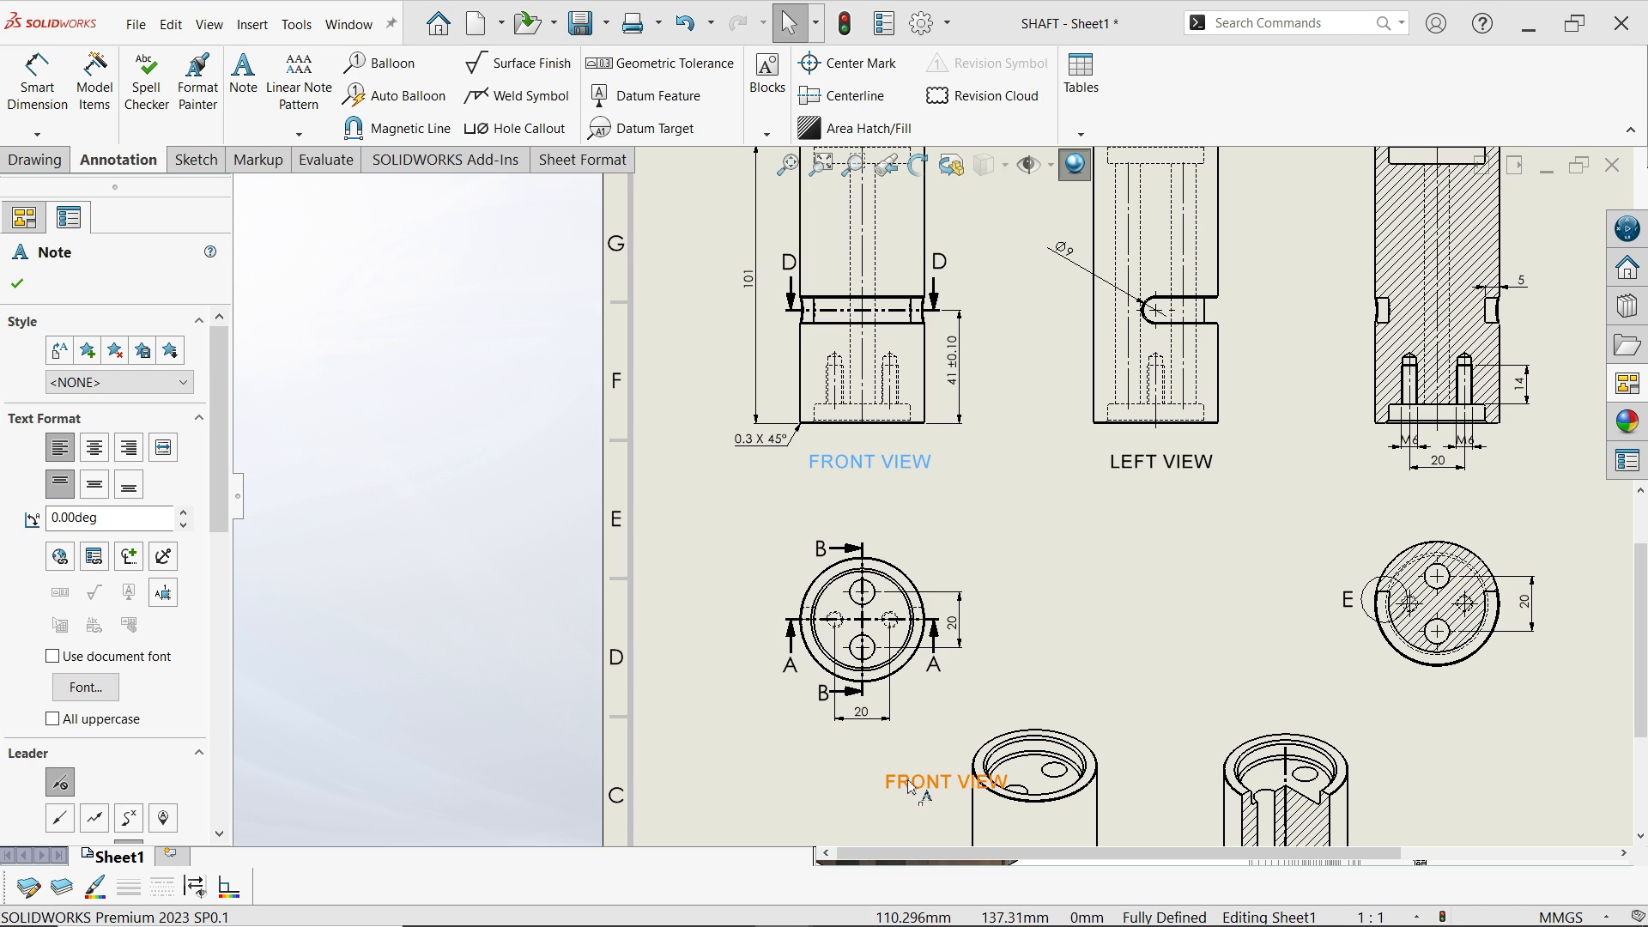
pyautogui.click(822, 773)
pyautogui.moveTo(822, 770); pyautogui.dragTo(833, 767)
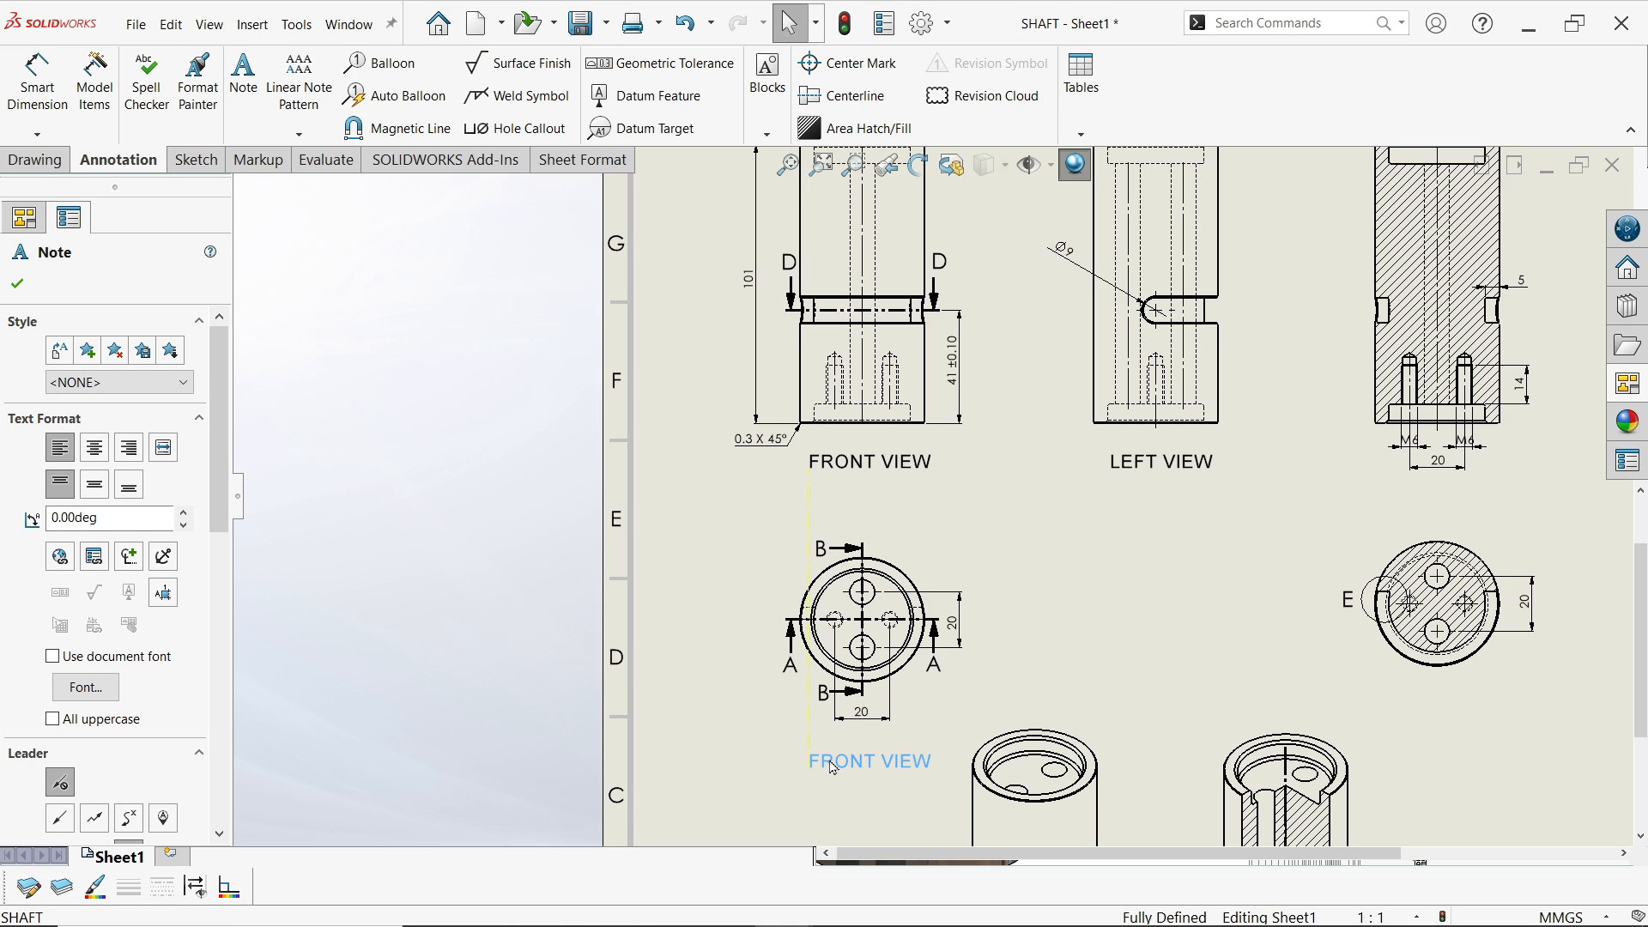
pyautogui.doubleClick(863, 762)
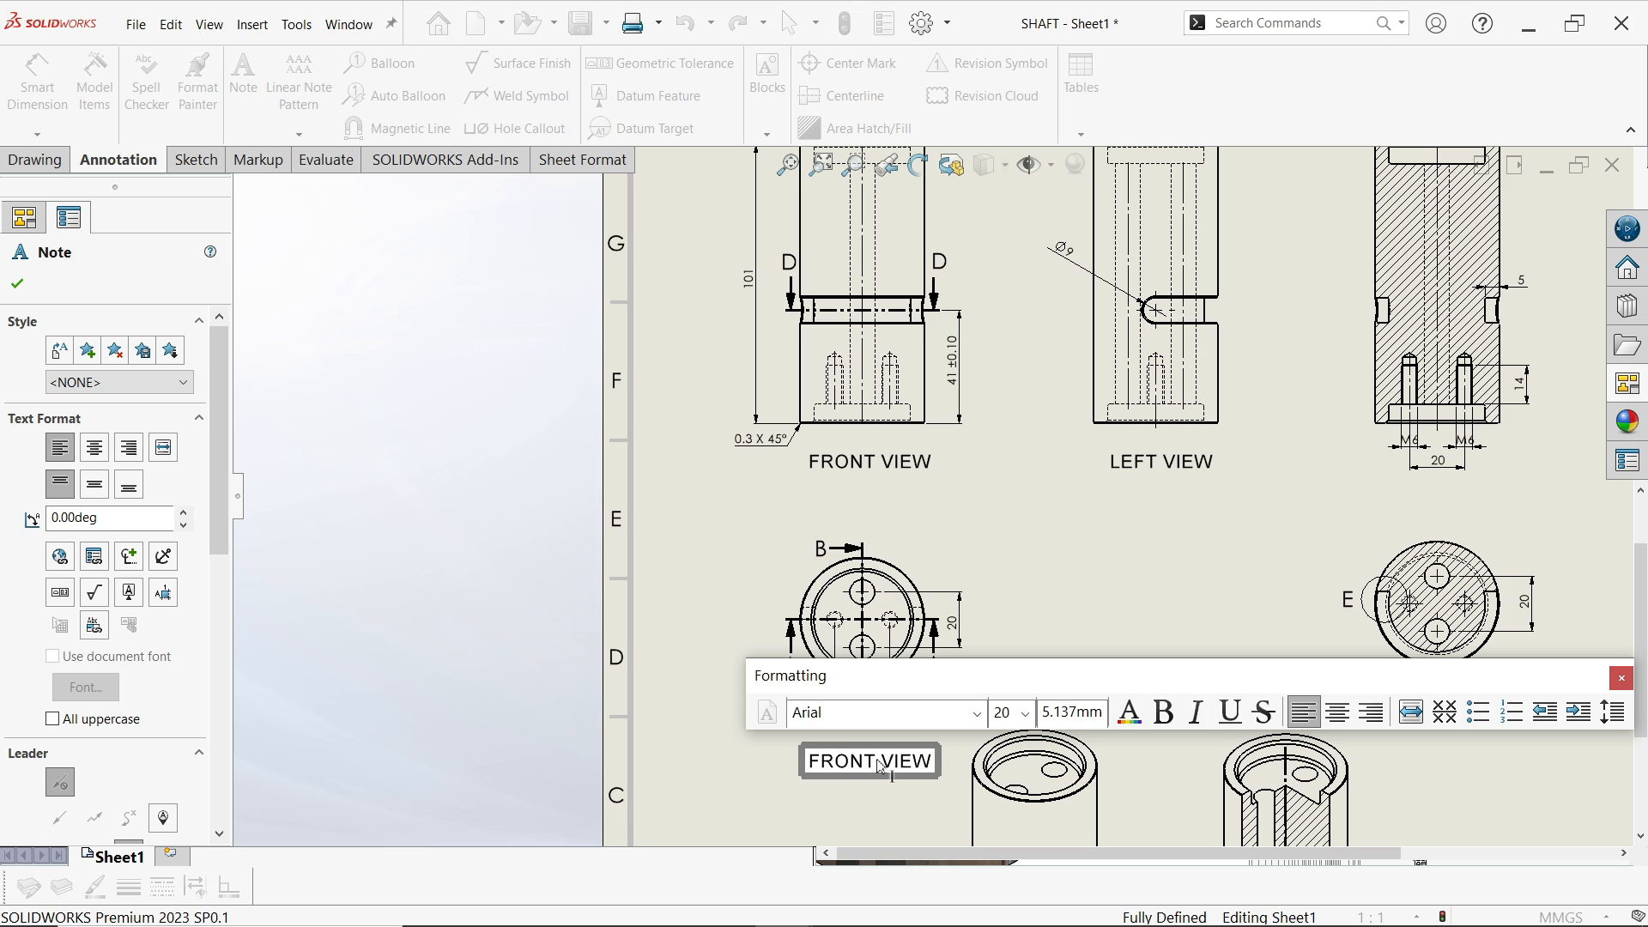
pyautogui.moveTo(876, 762); pyautogui.dragTo(792, 761)
pyautogui.write('TOP')
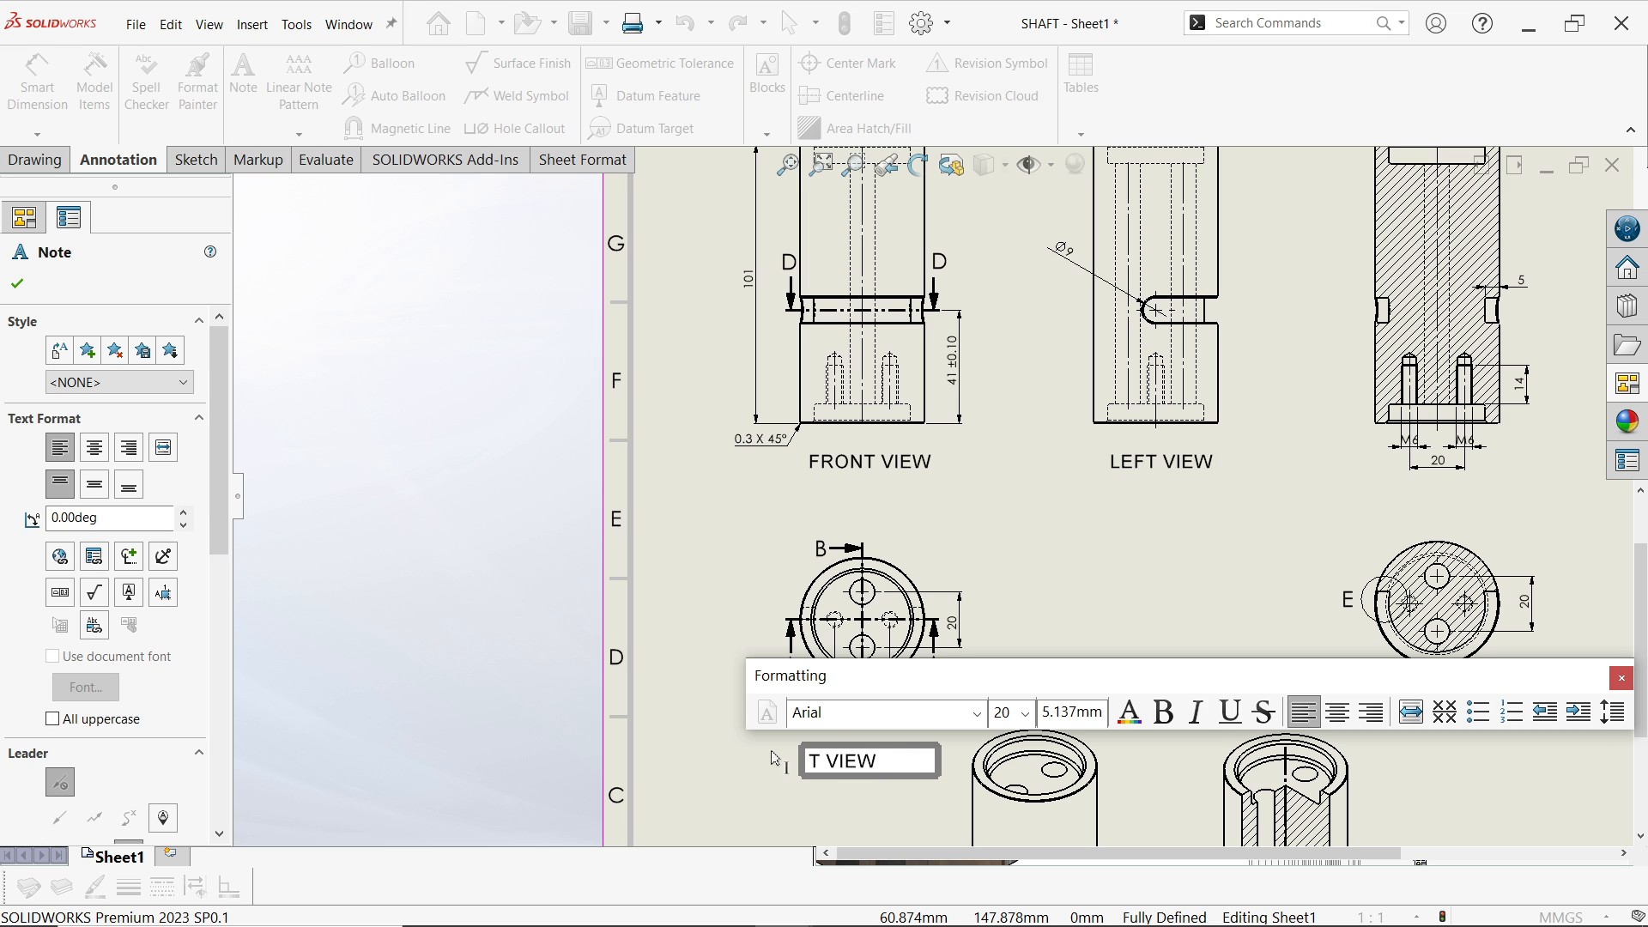
pyautogui.click(17, 284)
# Copy the LEFT VIEW note into the empty area between the left view and the neighbouring section view
pyautogui.scroll(5, 988, 652)
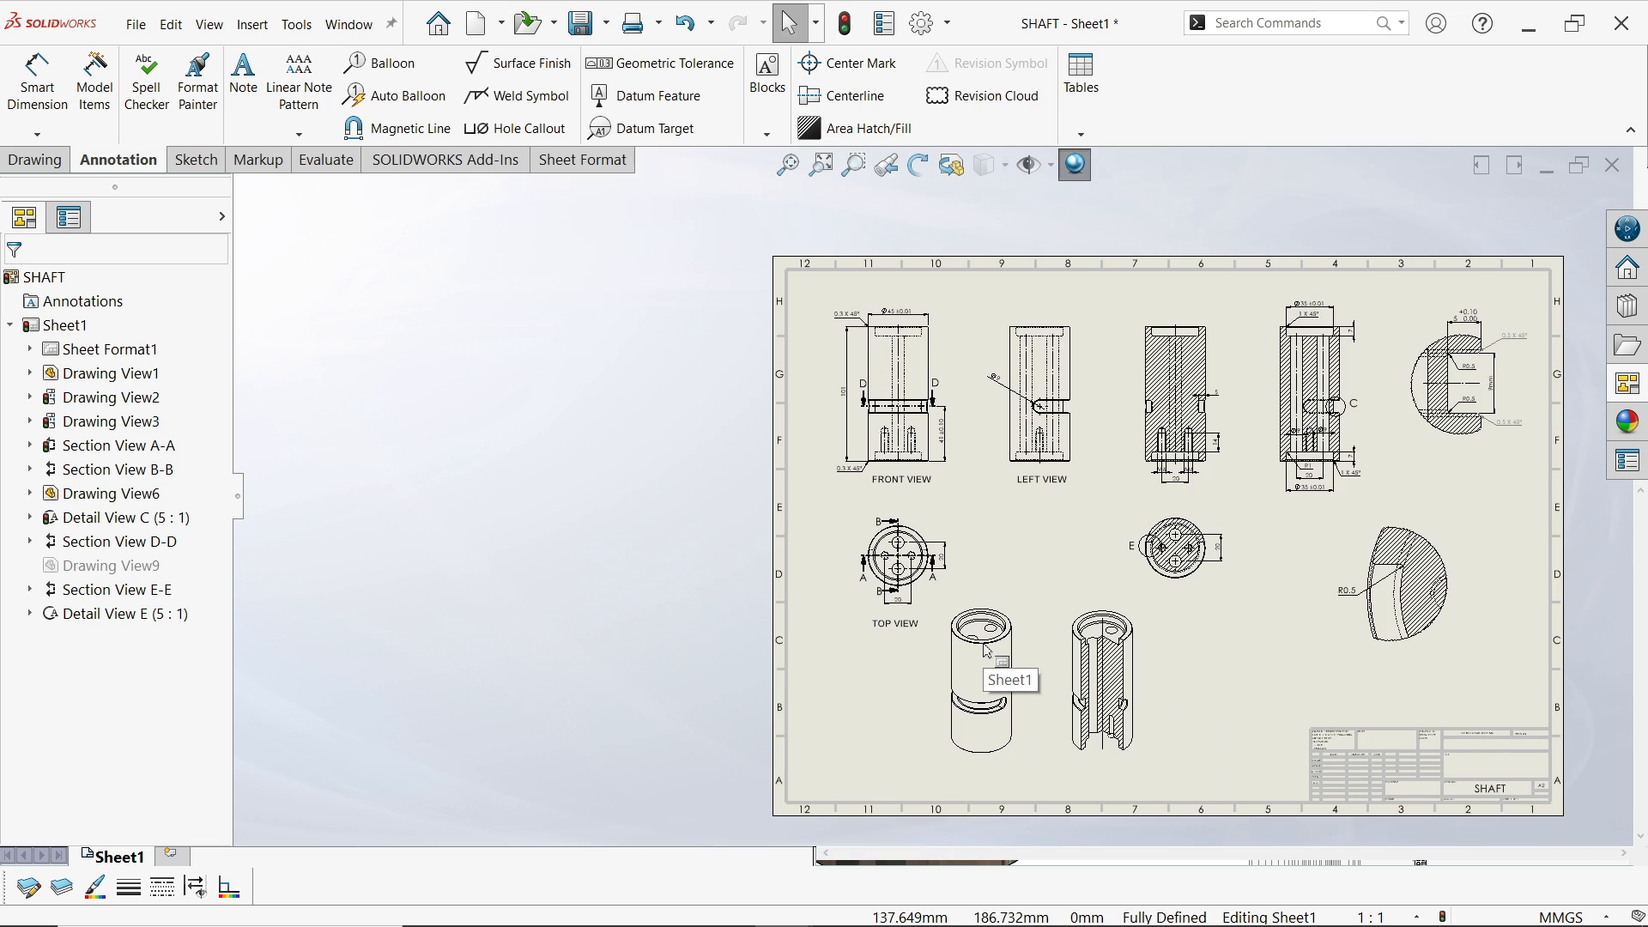
pyautogui.scroll(-3, 987, 652)
pyautogui.click(1069, 745)
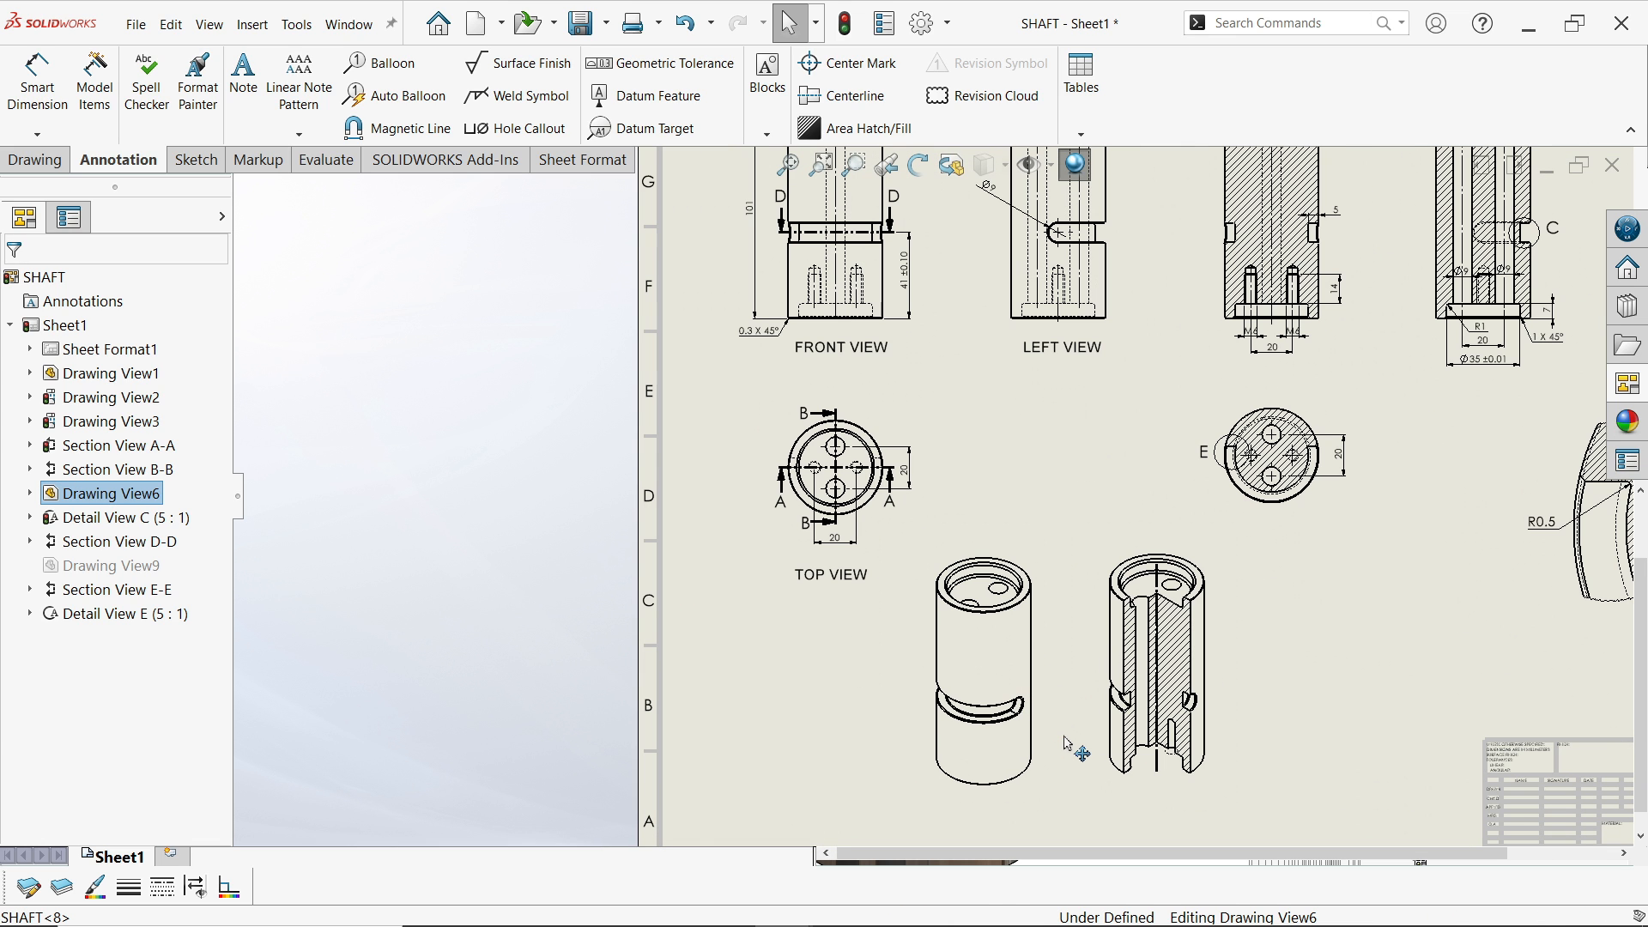
pyautogui.scroll(4, 1116, 558)
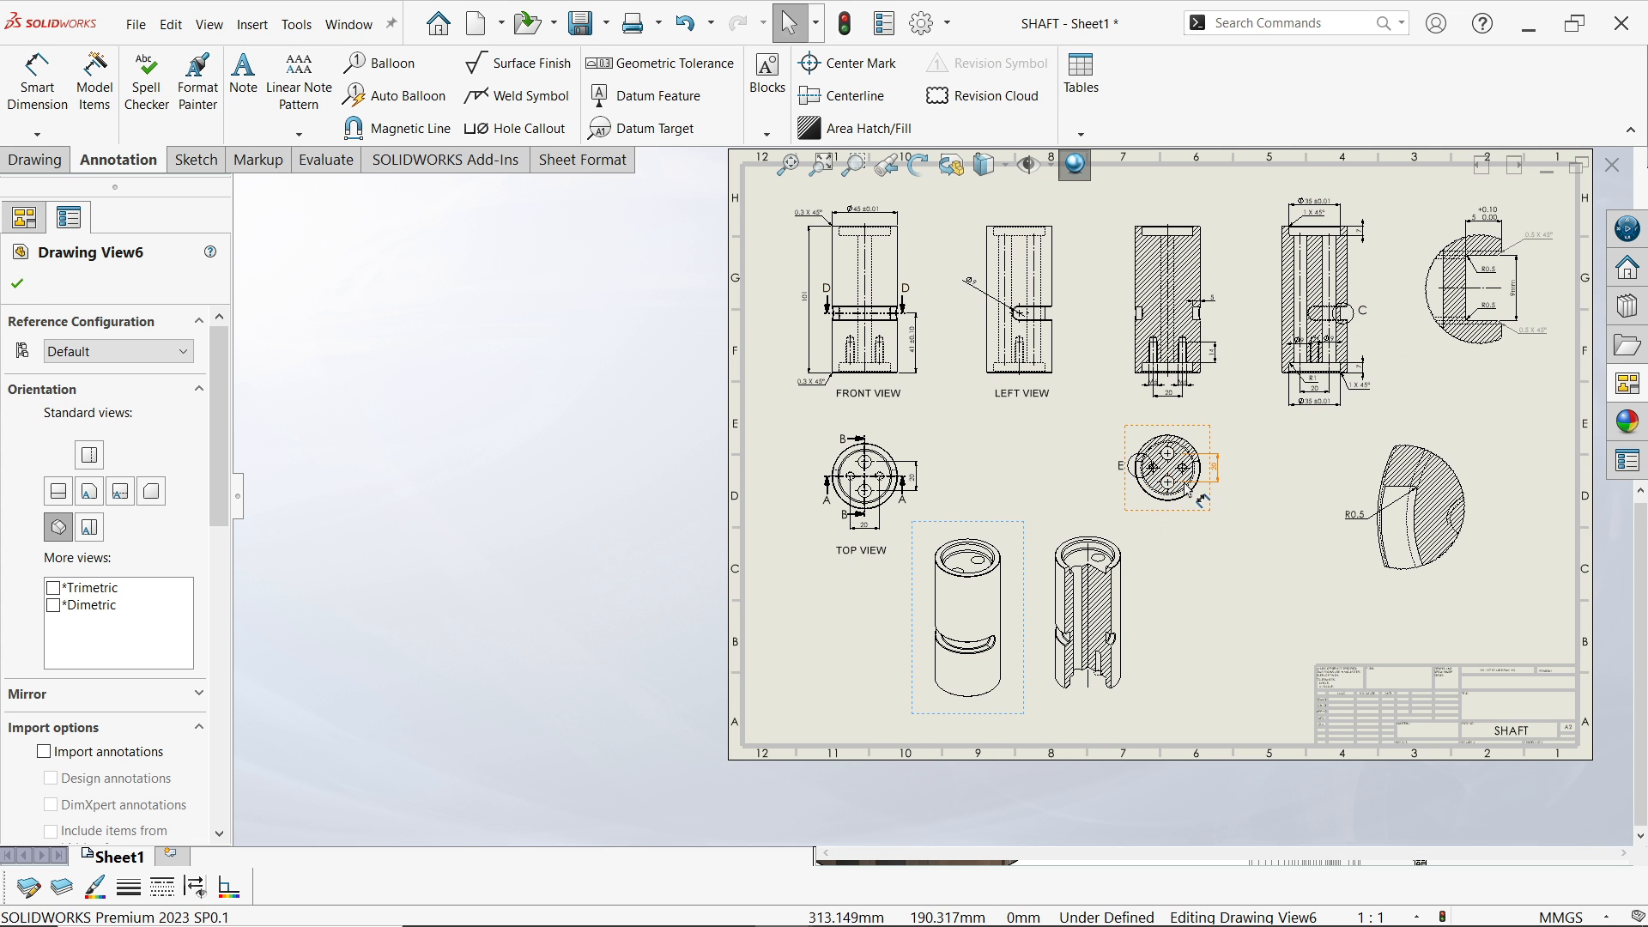
pyautogui.scroll(-4, 1177, 393)
pyautogui.scroll(-2, 1177, 393)
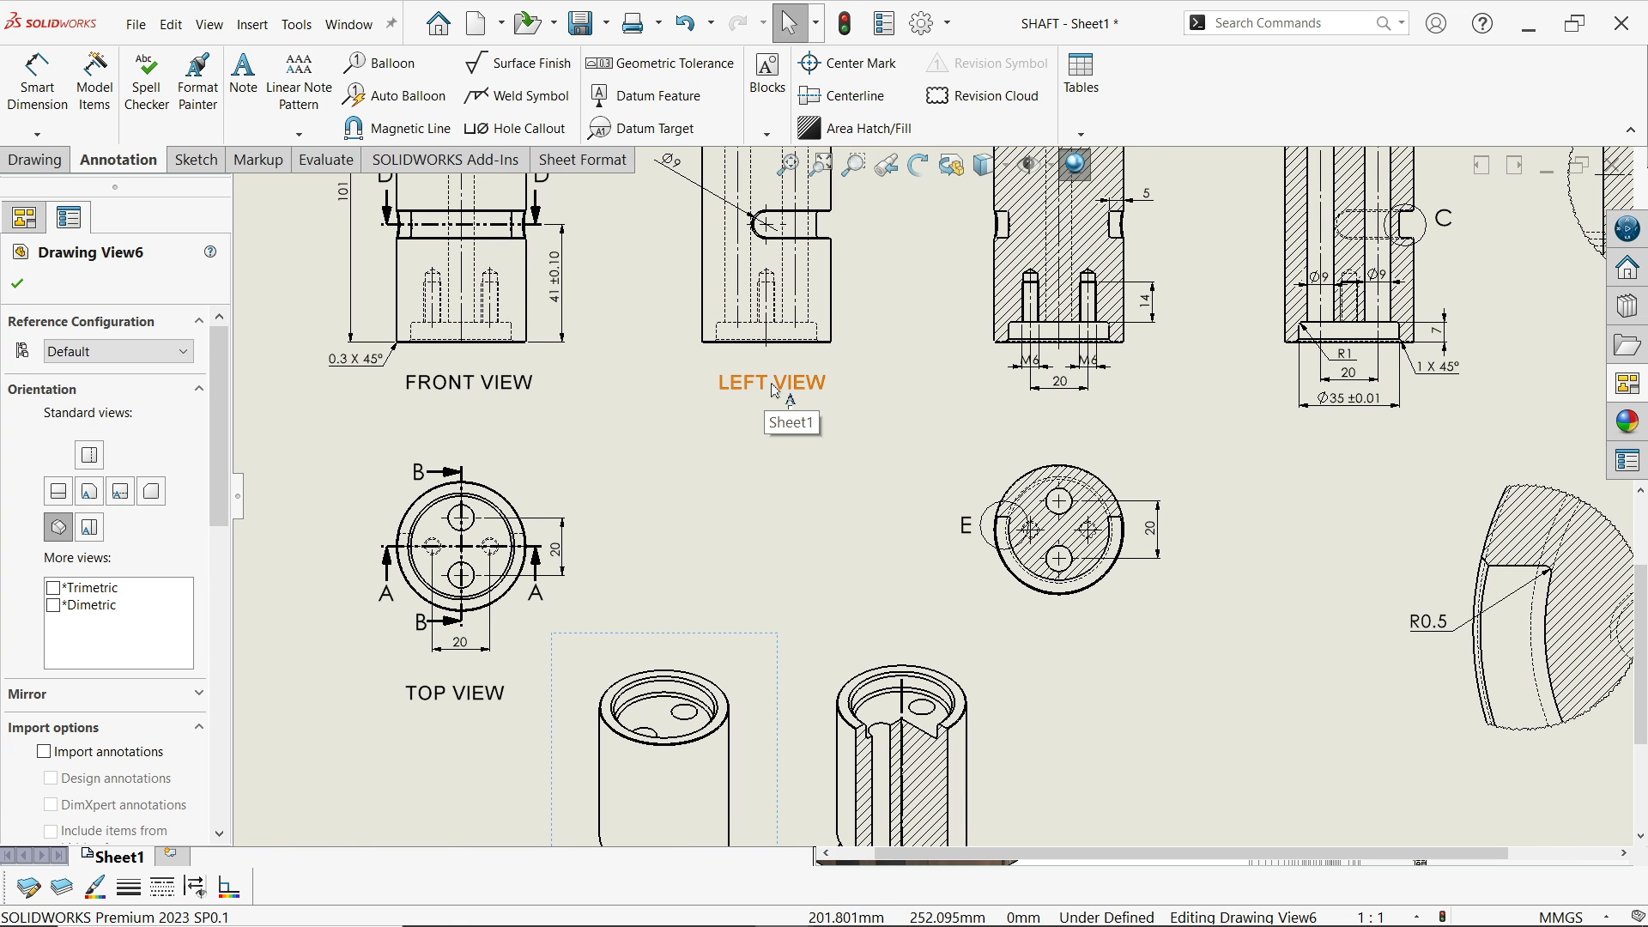
pyautogui.moveTo(903, 424)
pyautogui.keyDown('ctrl'); pyautogui.mouseDown()
pyautogui.moveTo(1013, 440)
pyautogui.moveTo(948, 409)
pyautogui.moveTo(884, 424)
pyautogui.mouseUp(); pyautogui.keyUp('ctrl')
# Replace the copied note's text with SECTION on the first line and A-A ( 1 : 1 ) on the second
pyautogui.doubleClick(898, 426)
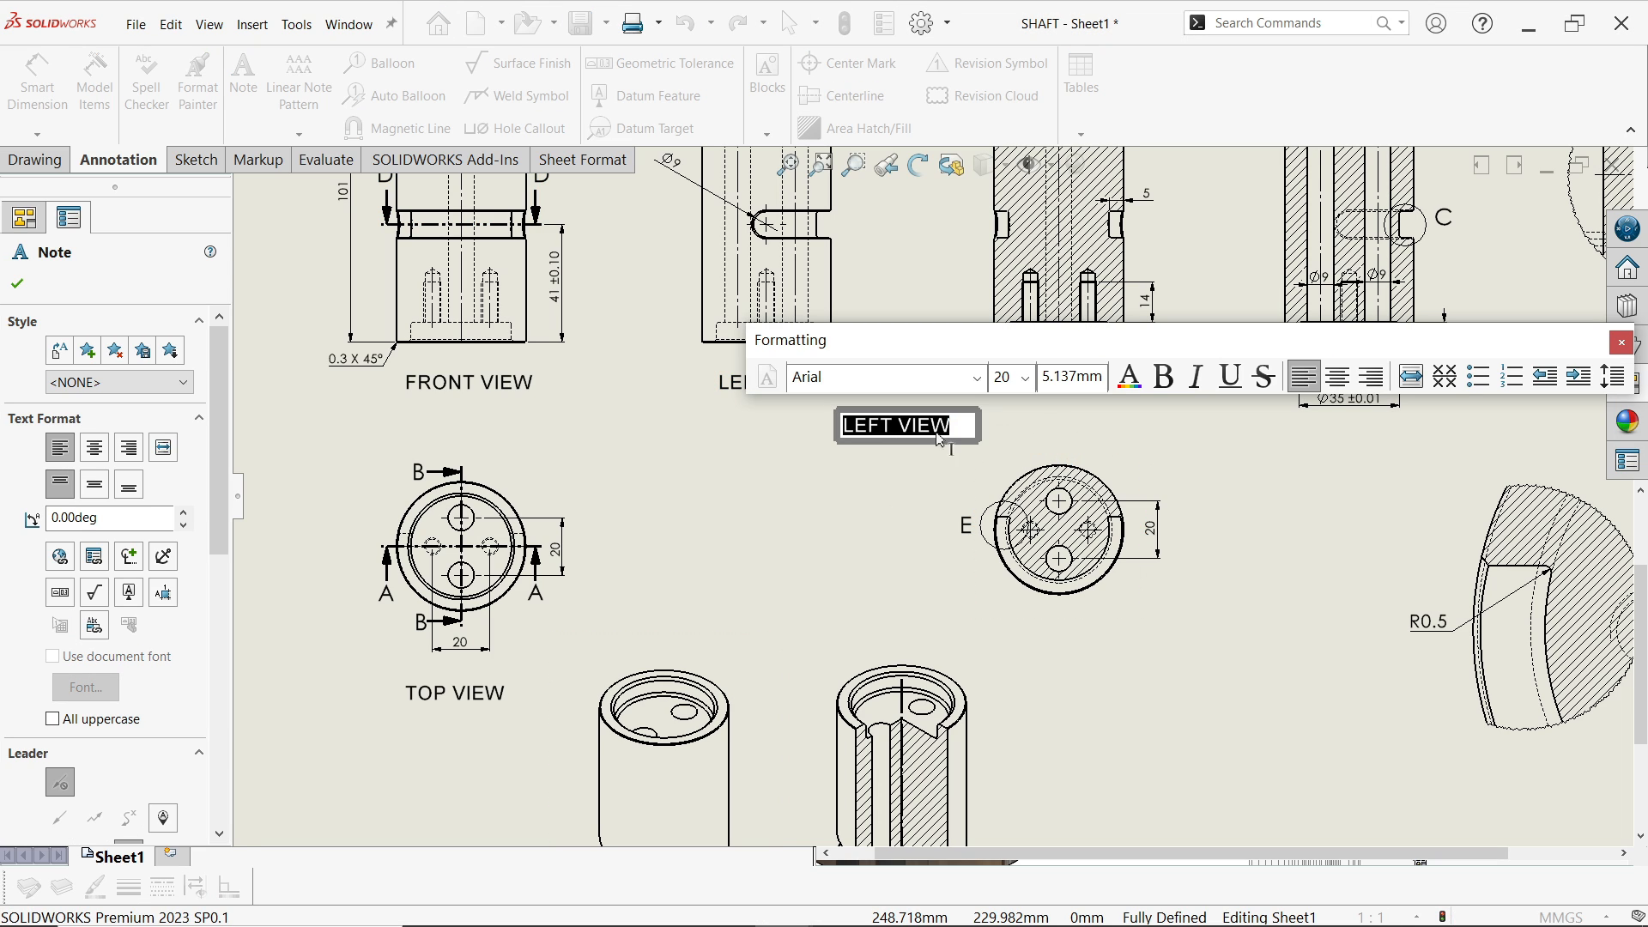
pyautogui.moveTo(959, 435); pyautogui.dragTo(757, 429)
pyautogui.write('SECT')
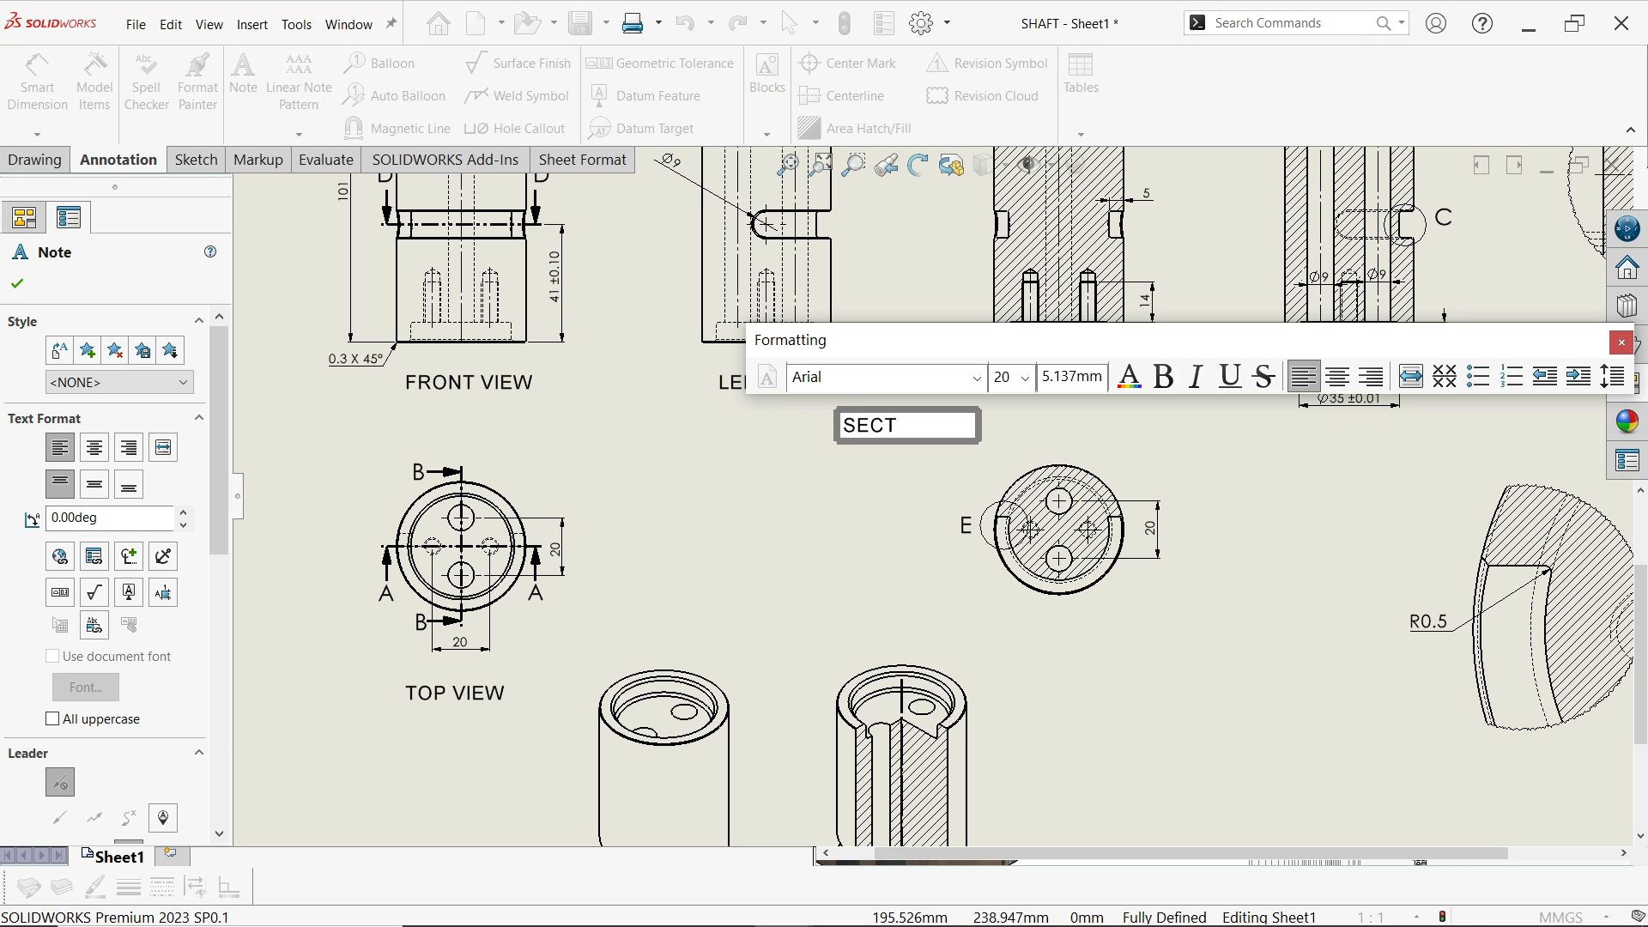
pyautogui.write('ION')
pyautogui.press('Return')
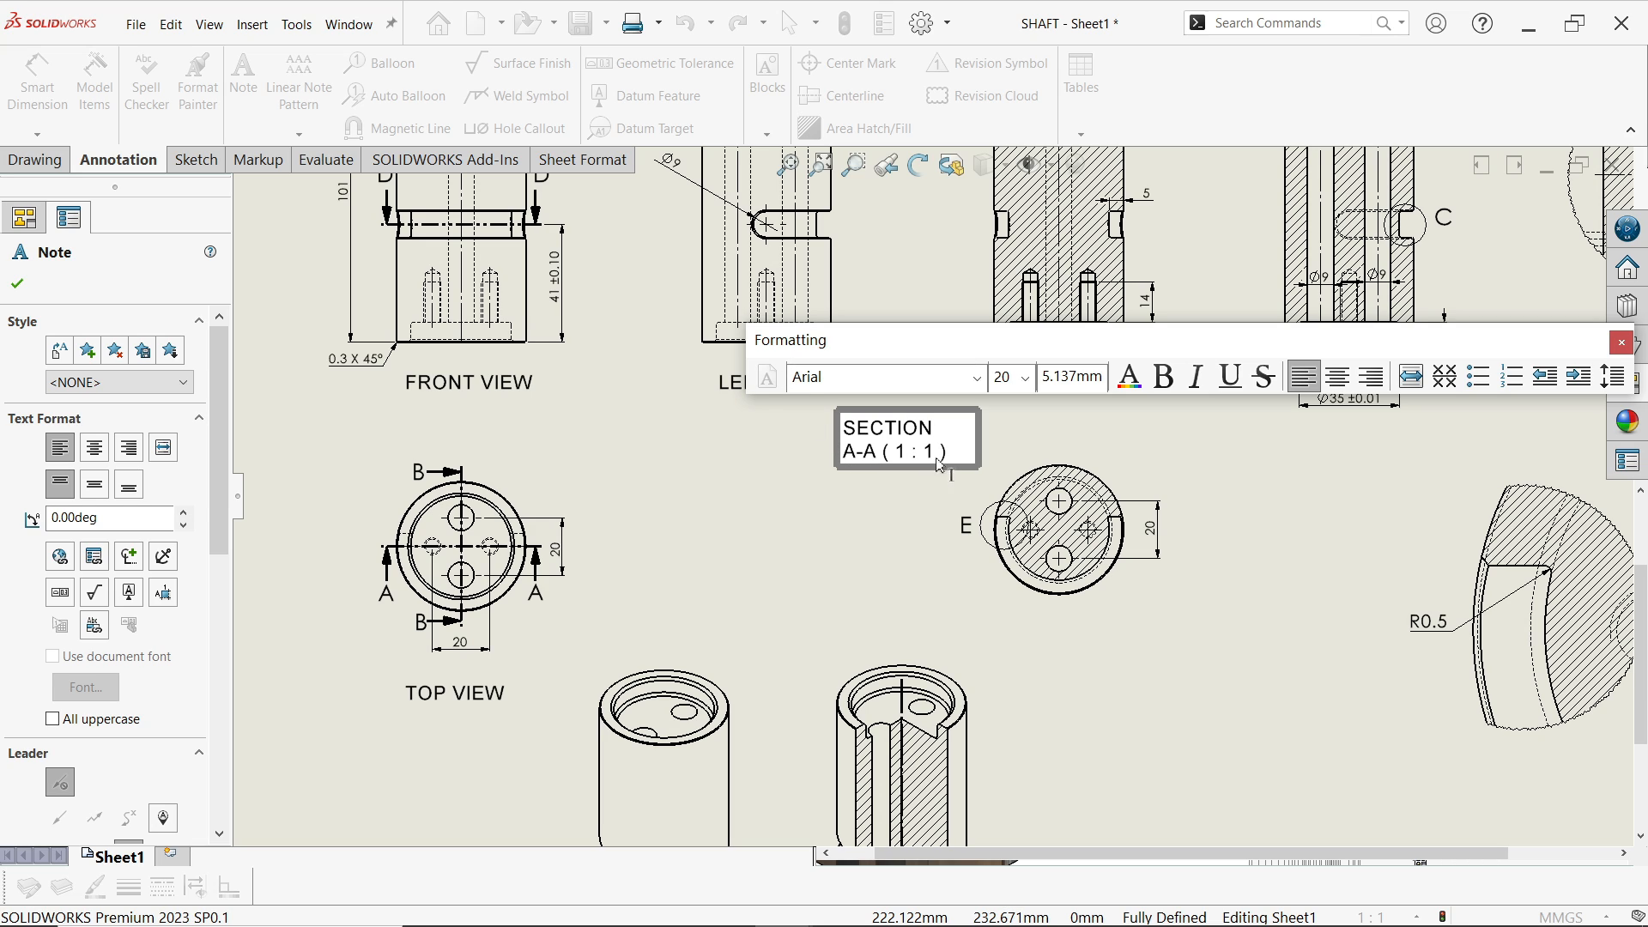
pyautogui.click(17, 286)
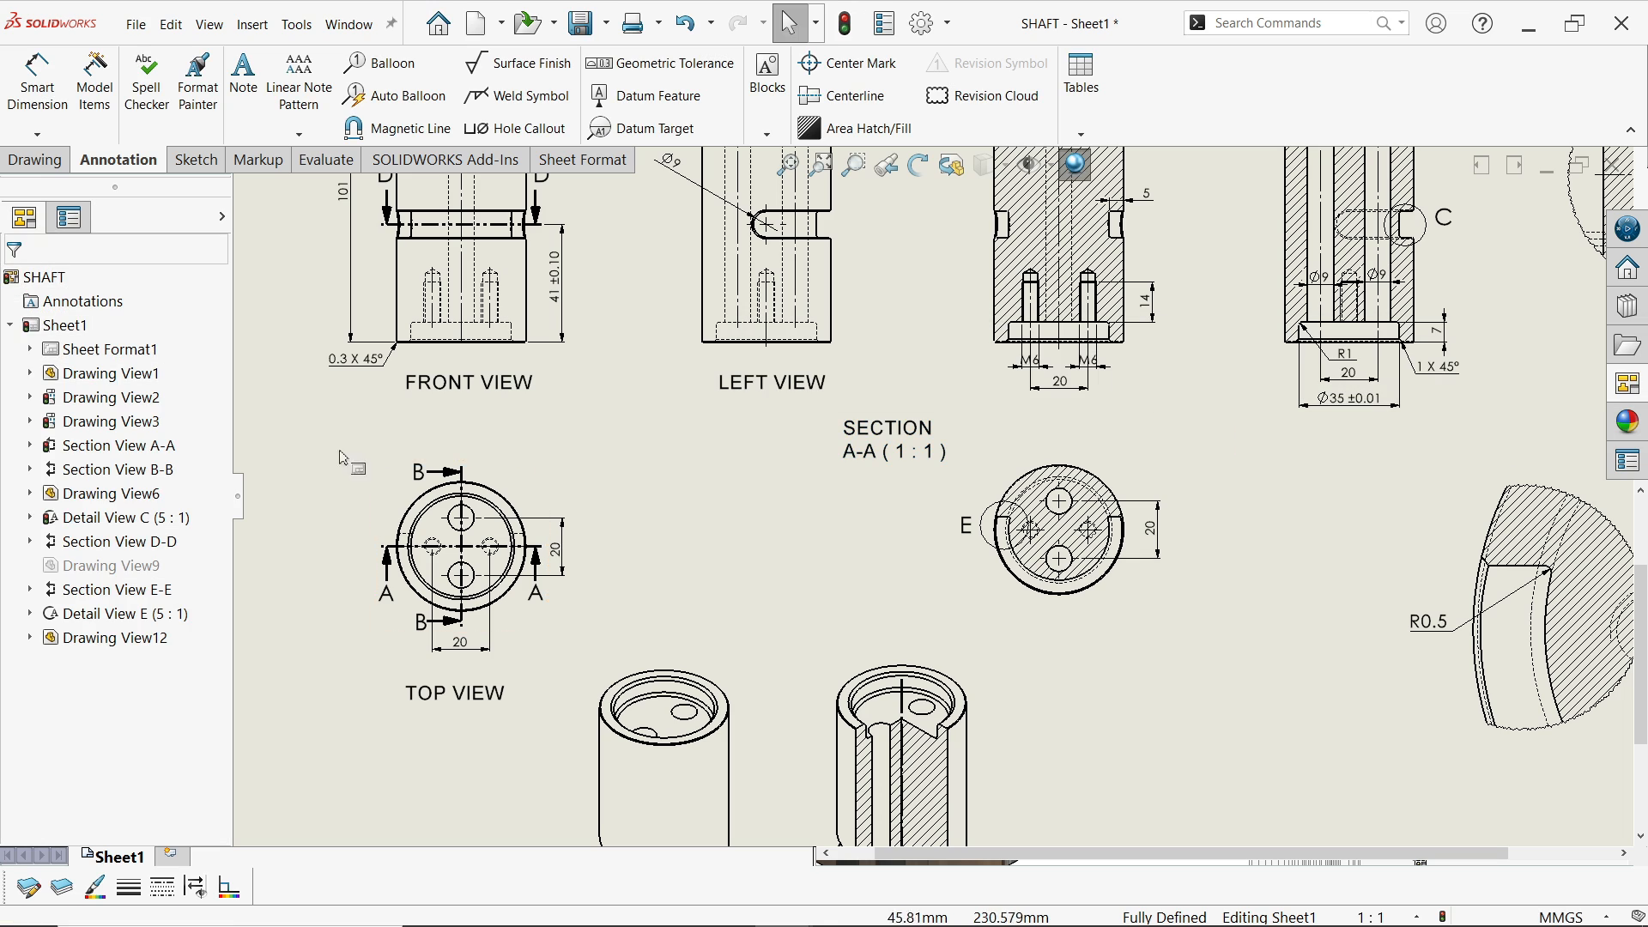
# Move the SECTION A-A ( 1 : 1 ) note to directly beneath the A-A section view
pyautogui.click(915, 445)
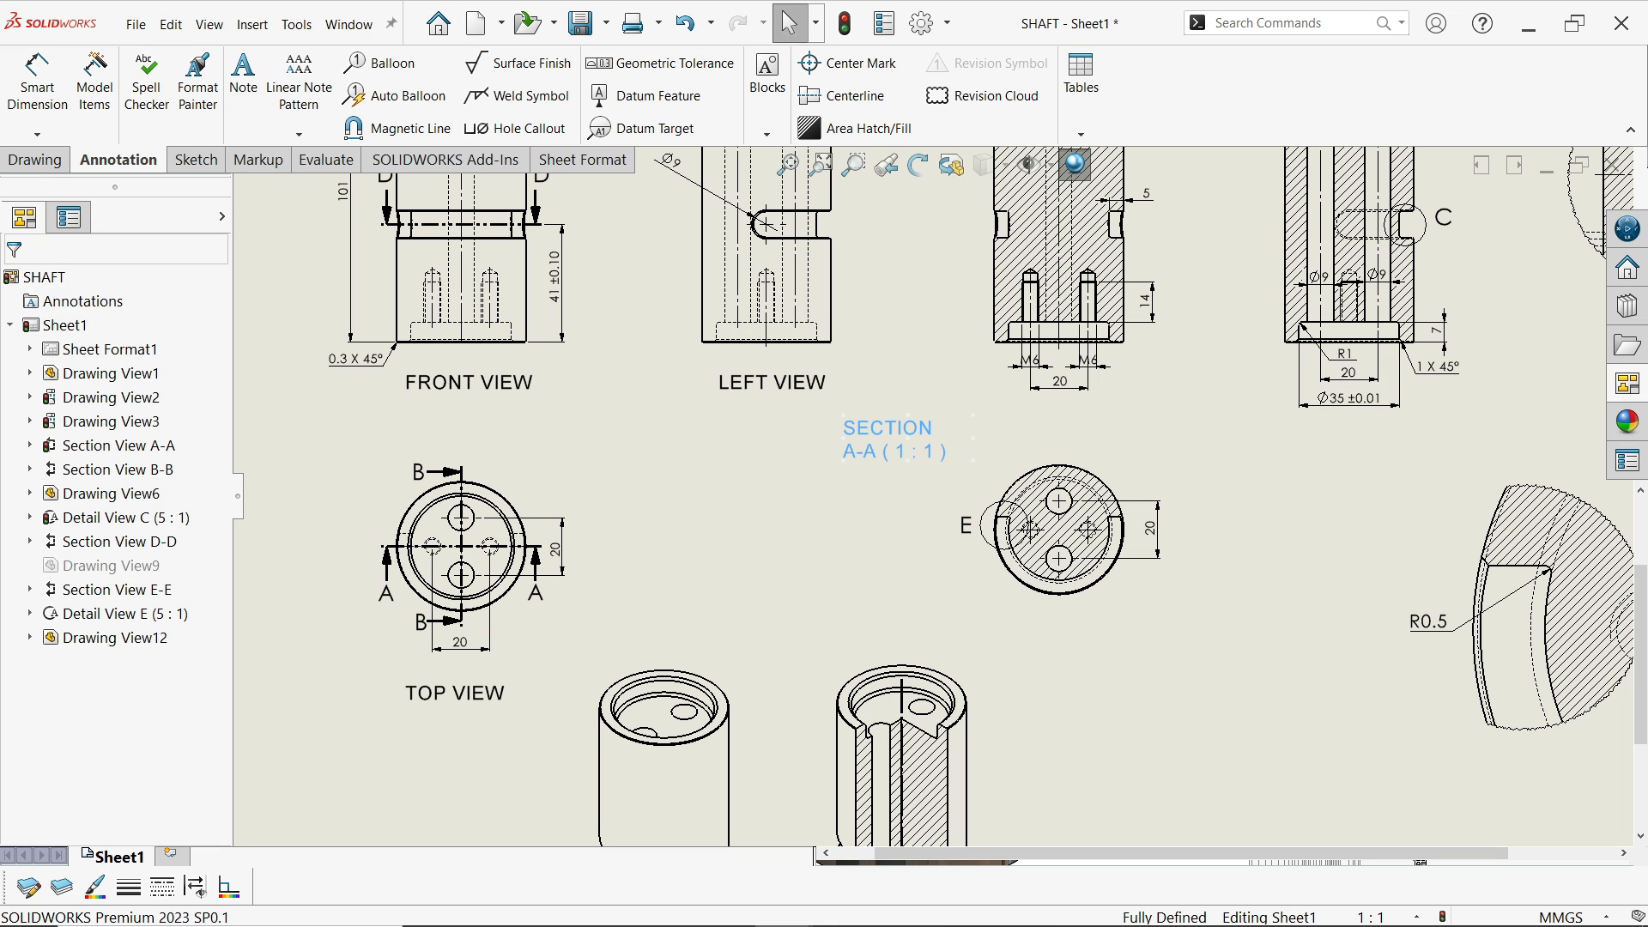
pyautogui.doubleClick(915, 446)
pyautogui.hotkey('ctrl', 'c')
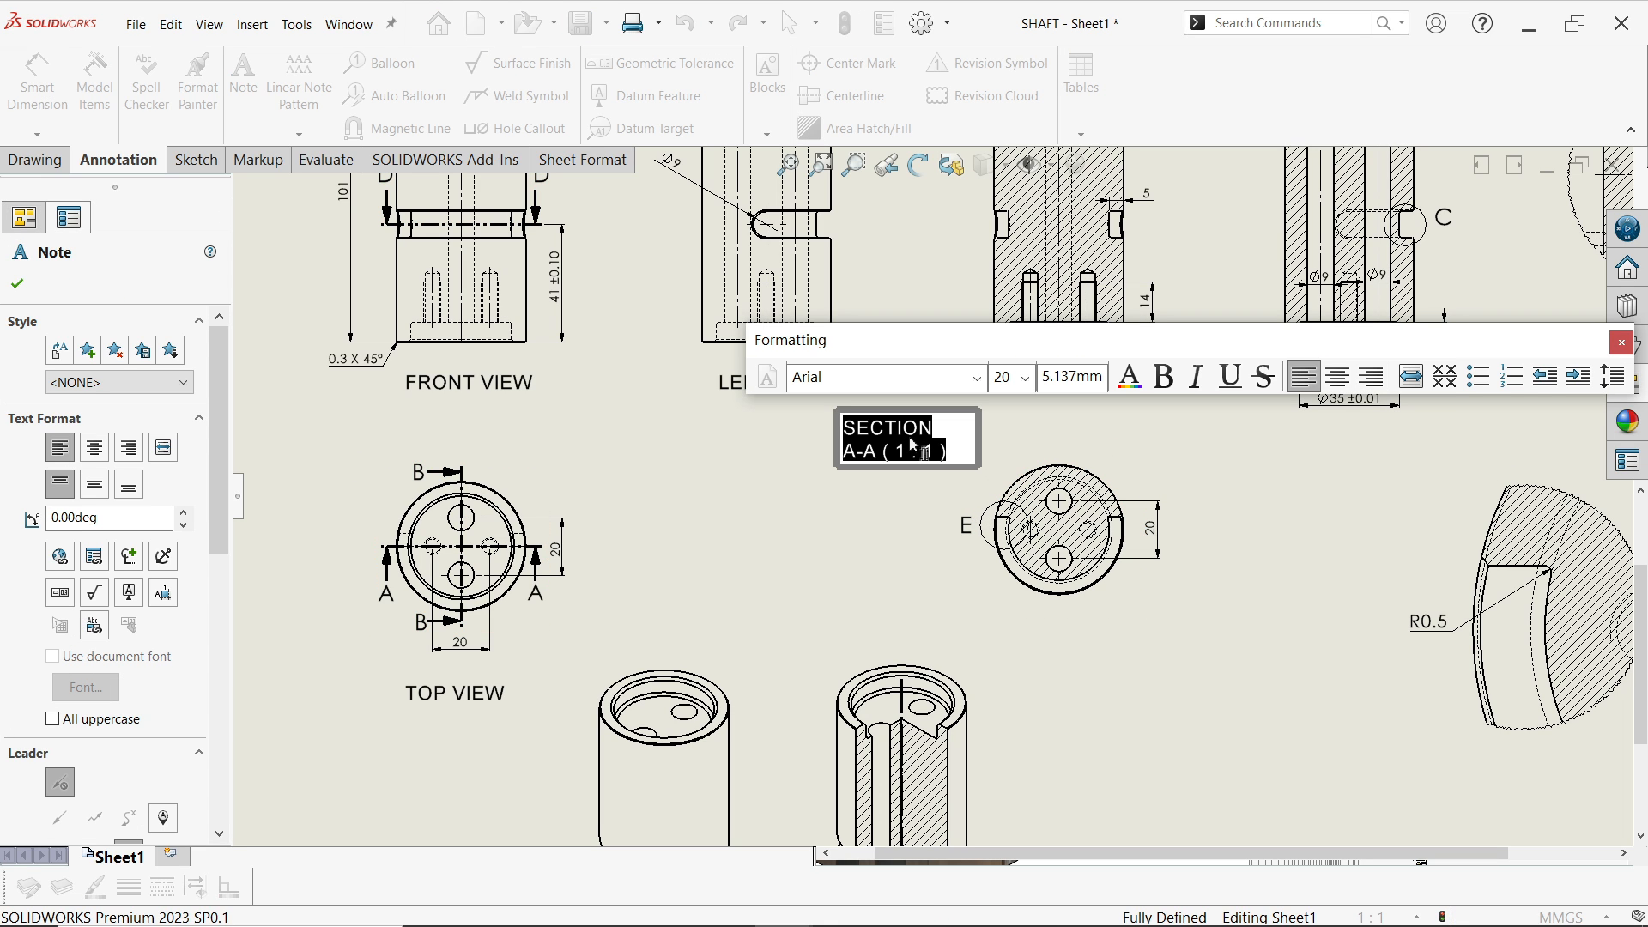
pyautogui.click(700, 511)
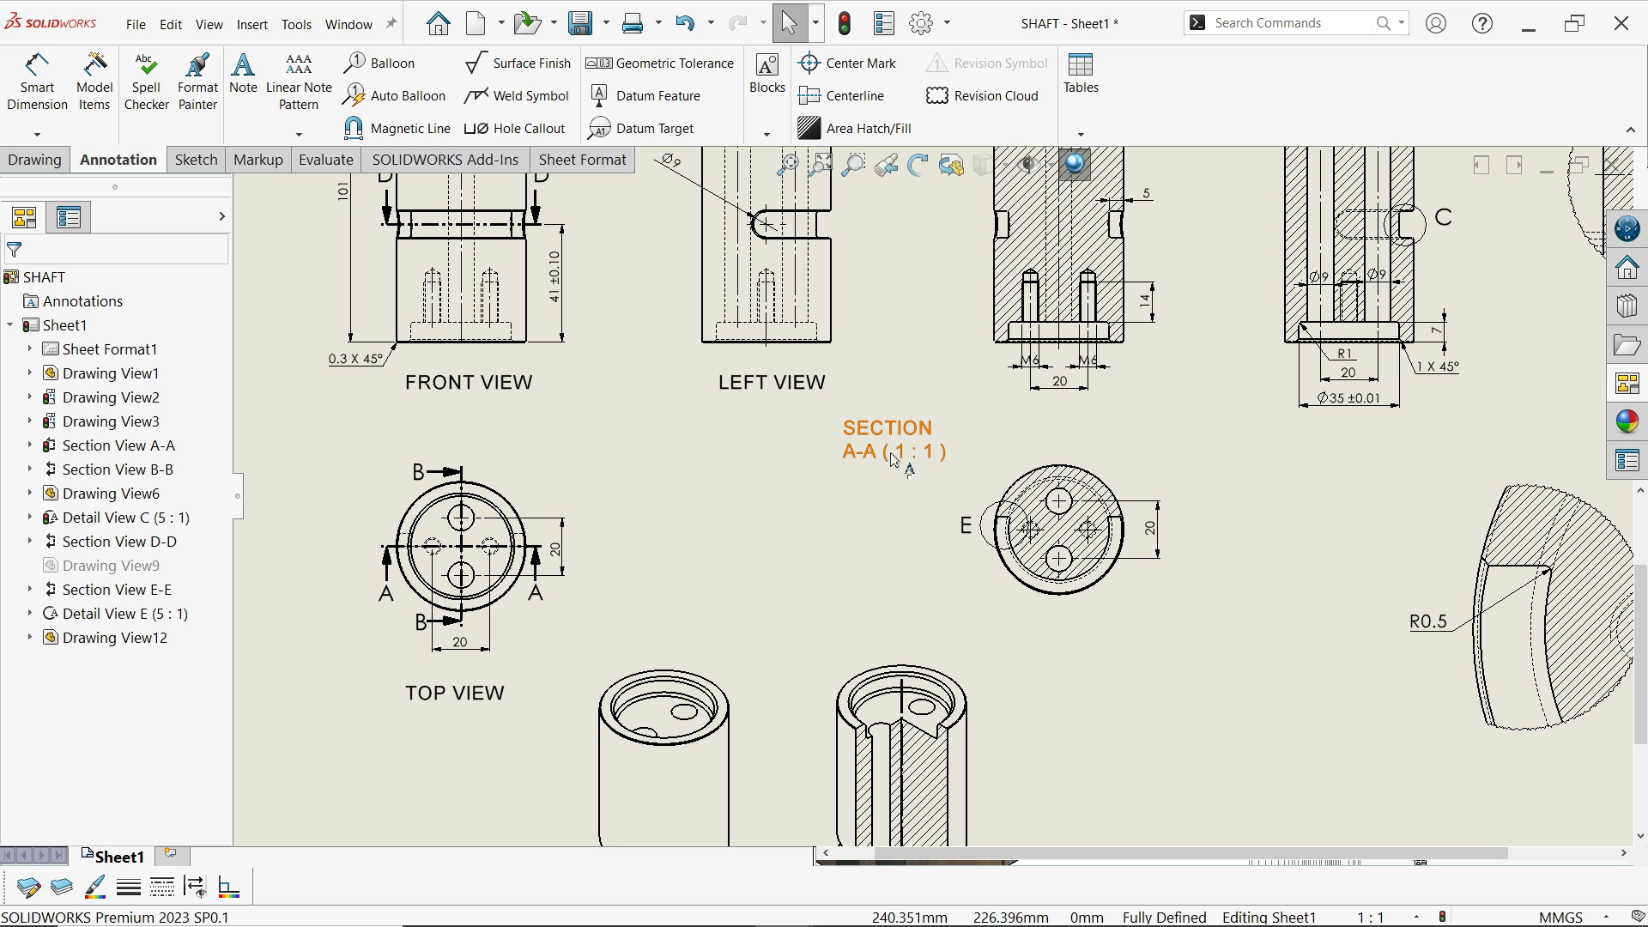
pyautogui.moveTo(1014, 442); pyautogui.dragTo(1054, 433)
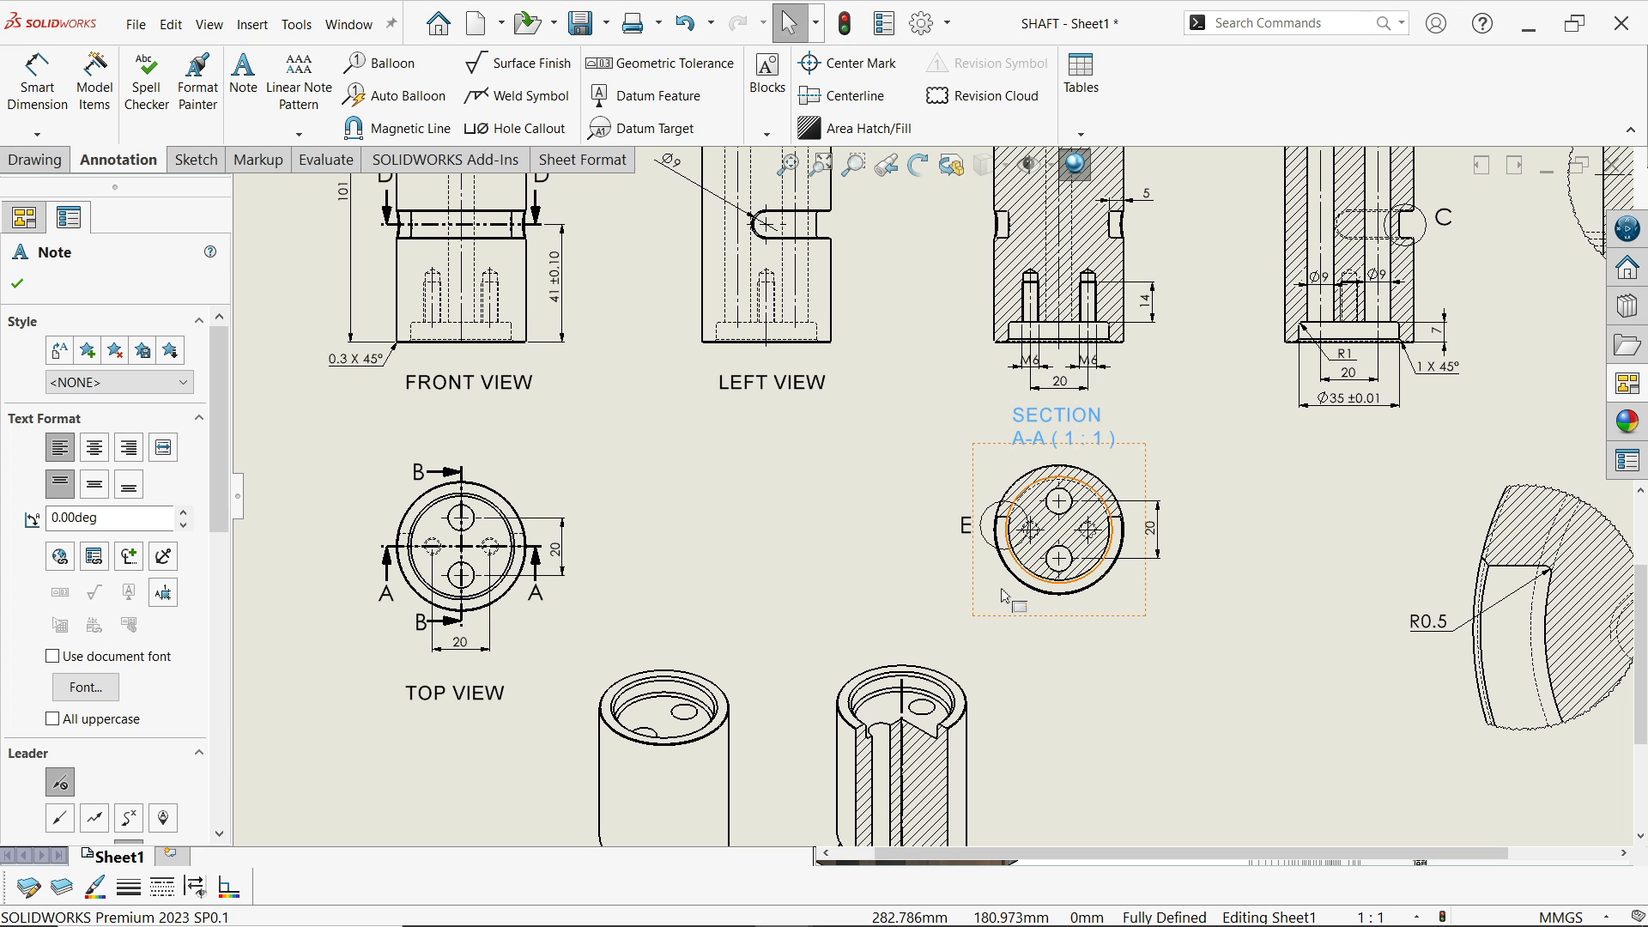
# Align the round section view D-D horizontally by origin with the top view
pyautogui.rightClick(987, 614)
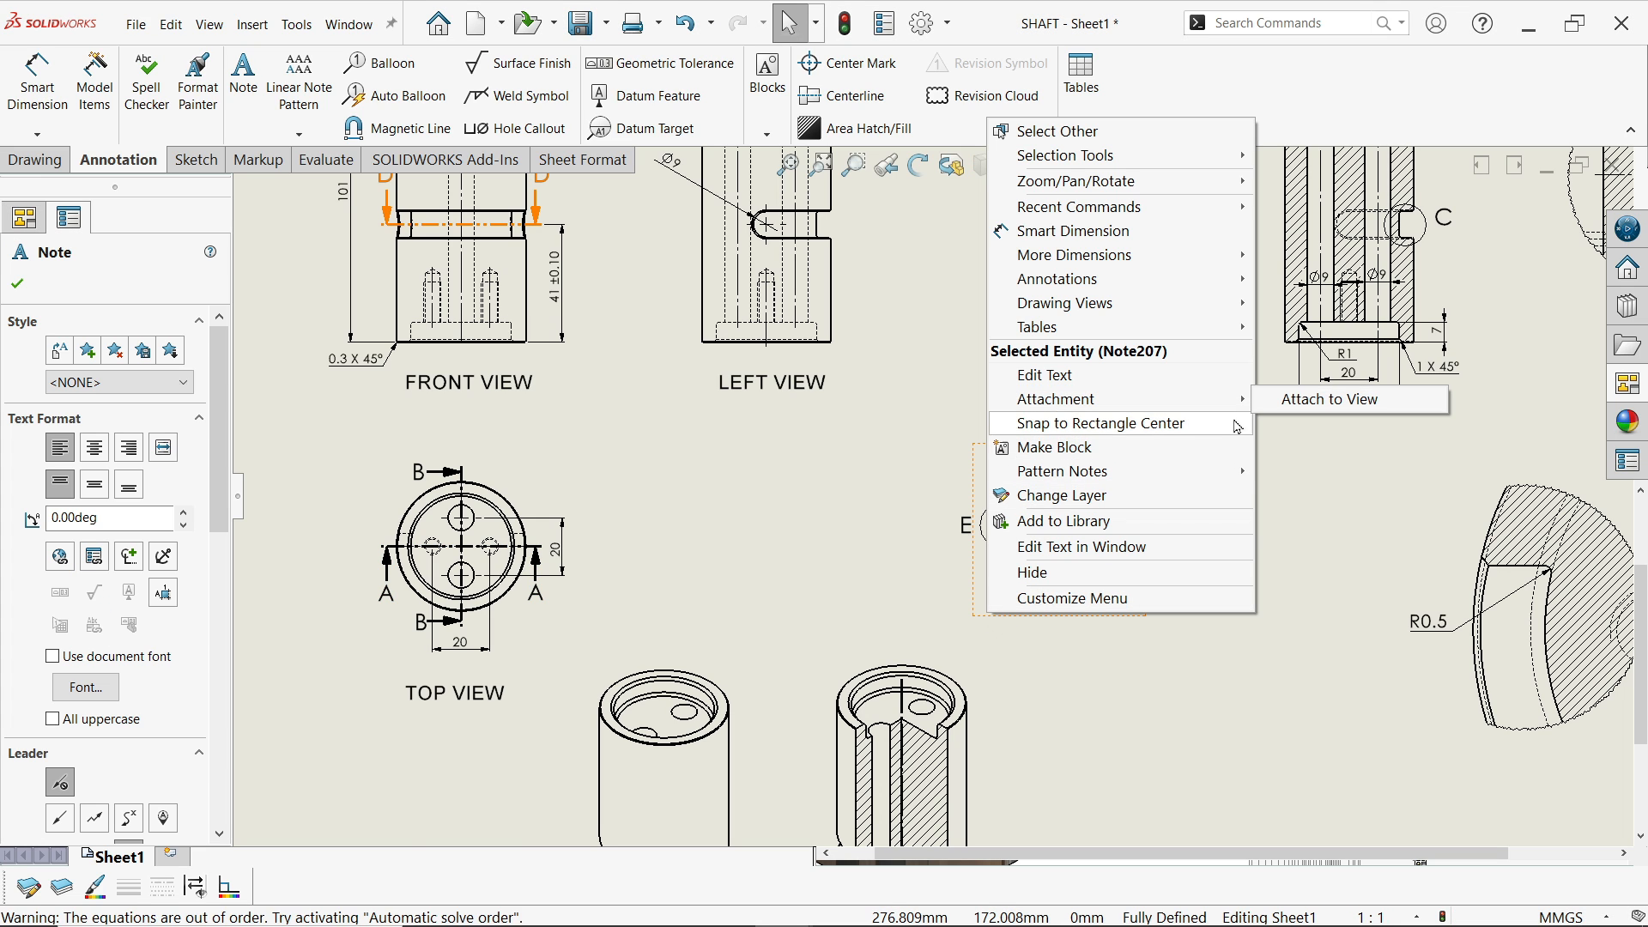
pyautogui.click(1333, 481)
pyautogui.click(1030, 601)
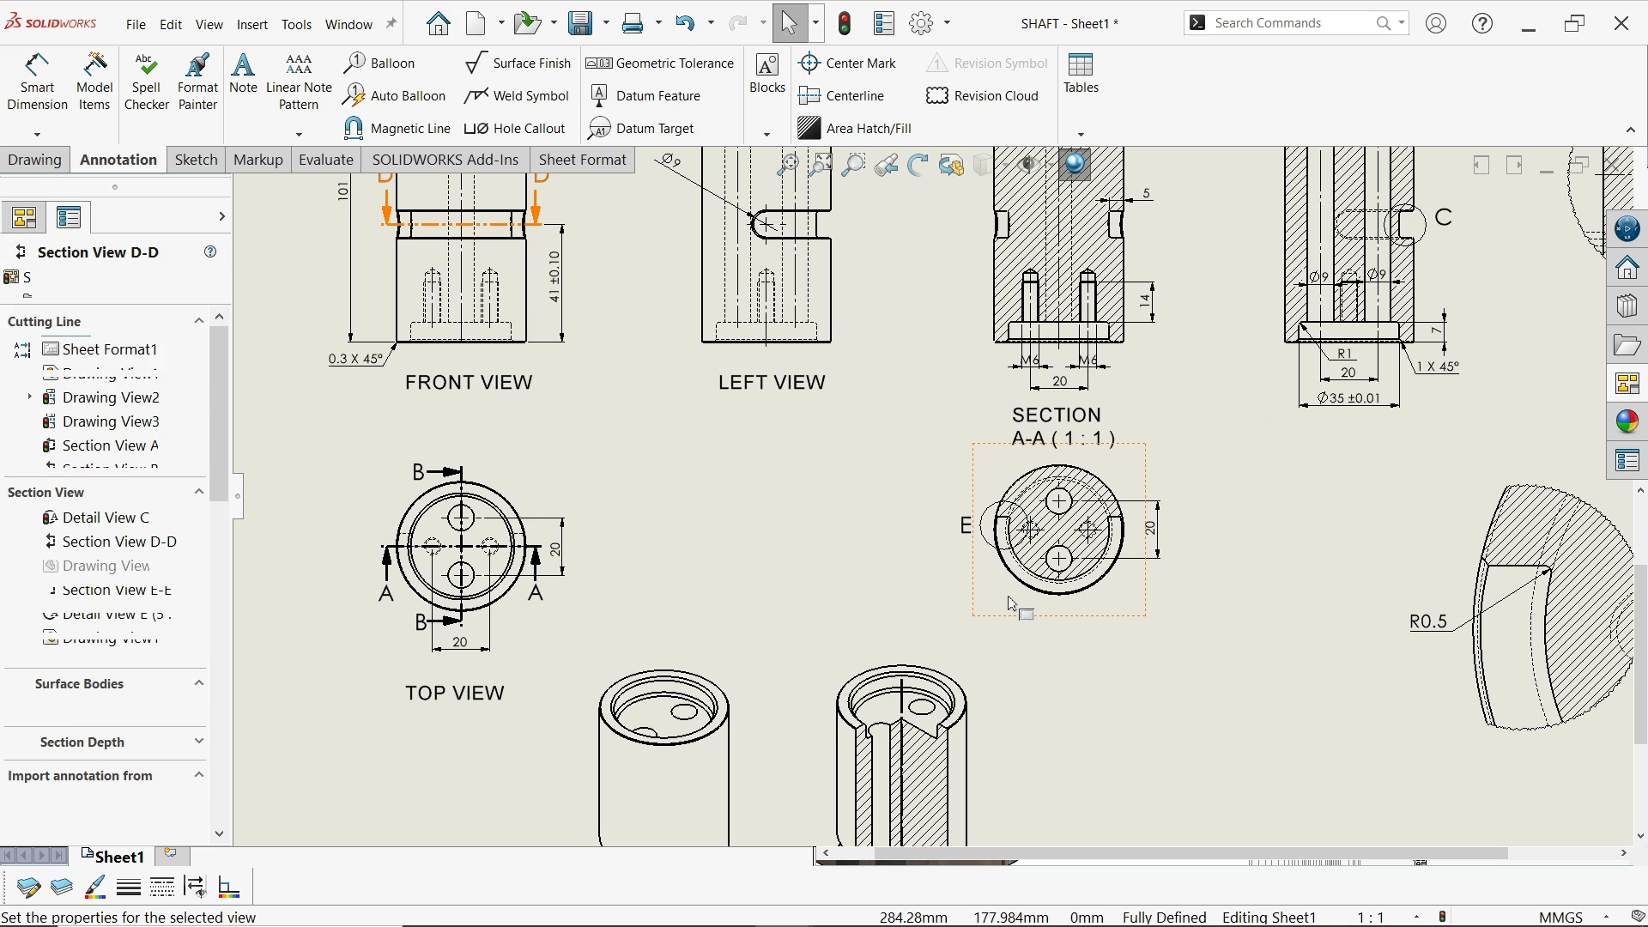
pyautogui.rightClick(1029, 601)
pyautogui.moveTo(1142, 461)
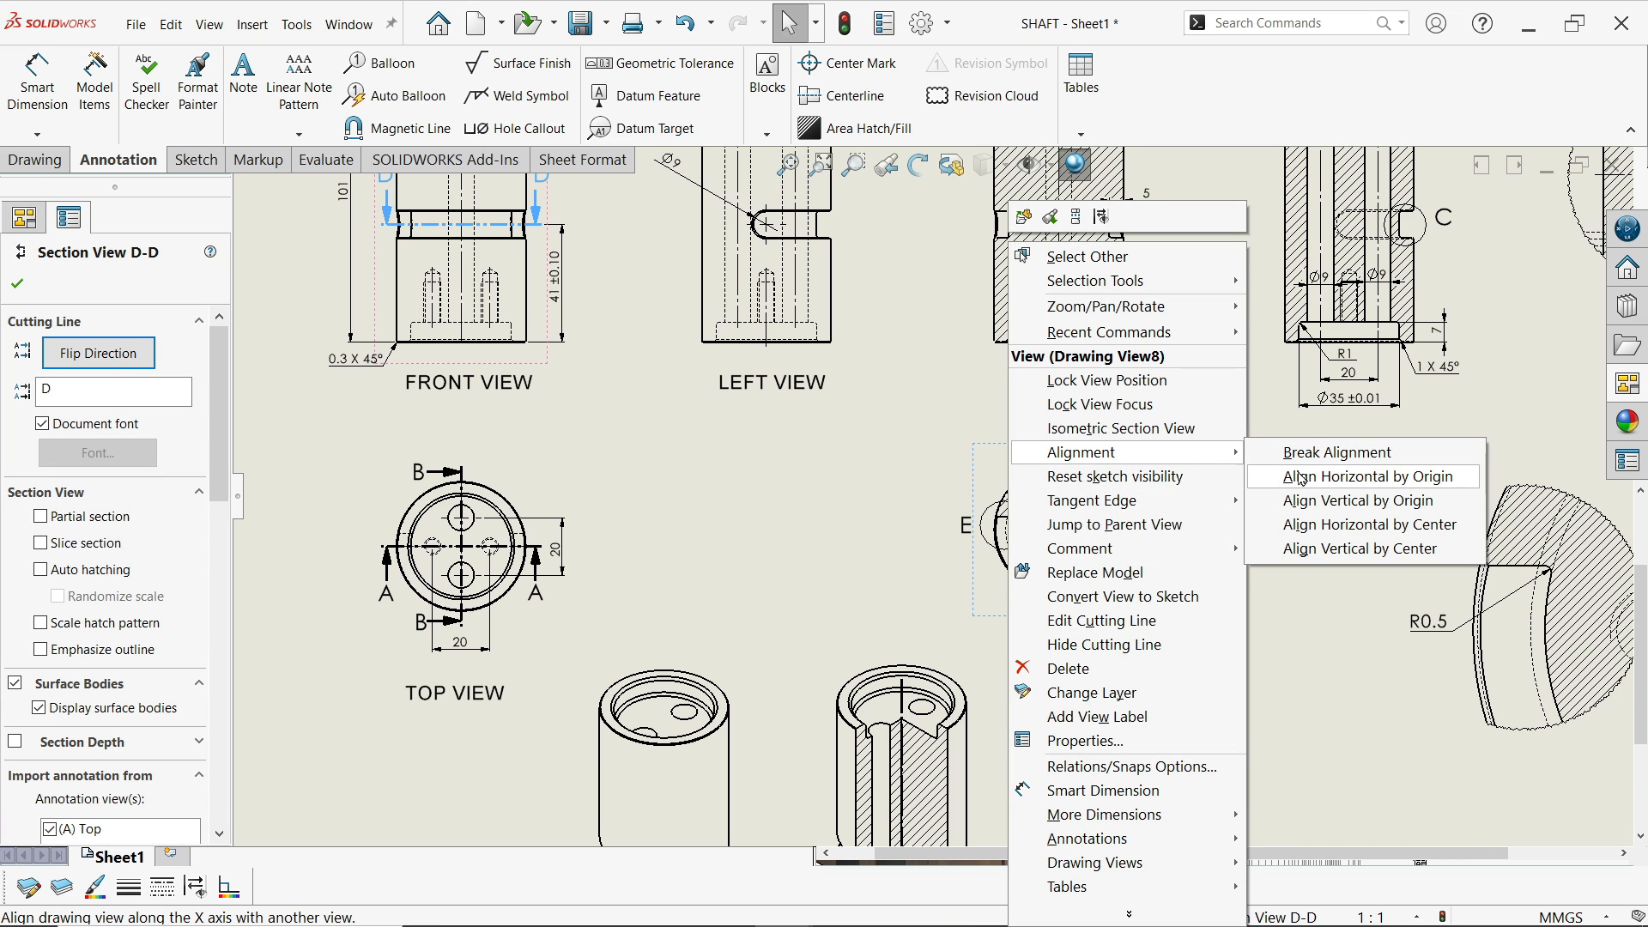
pyautogui.click(1325, 513)
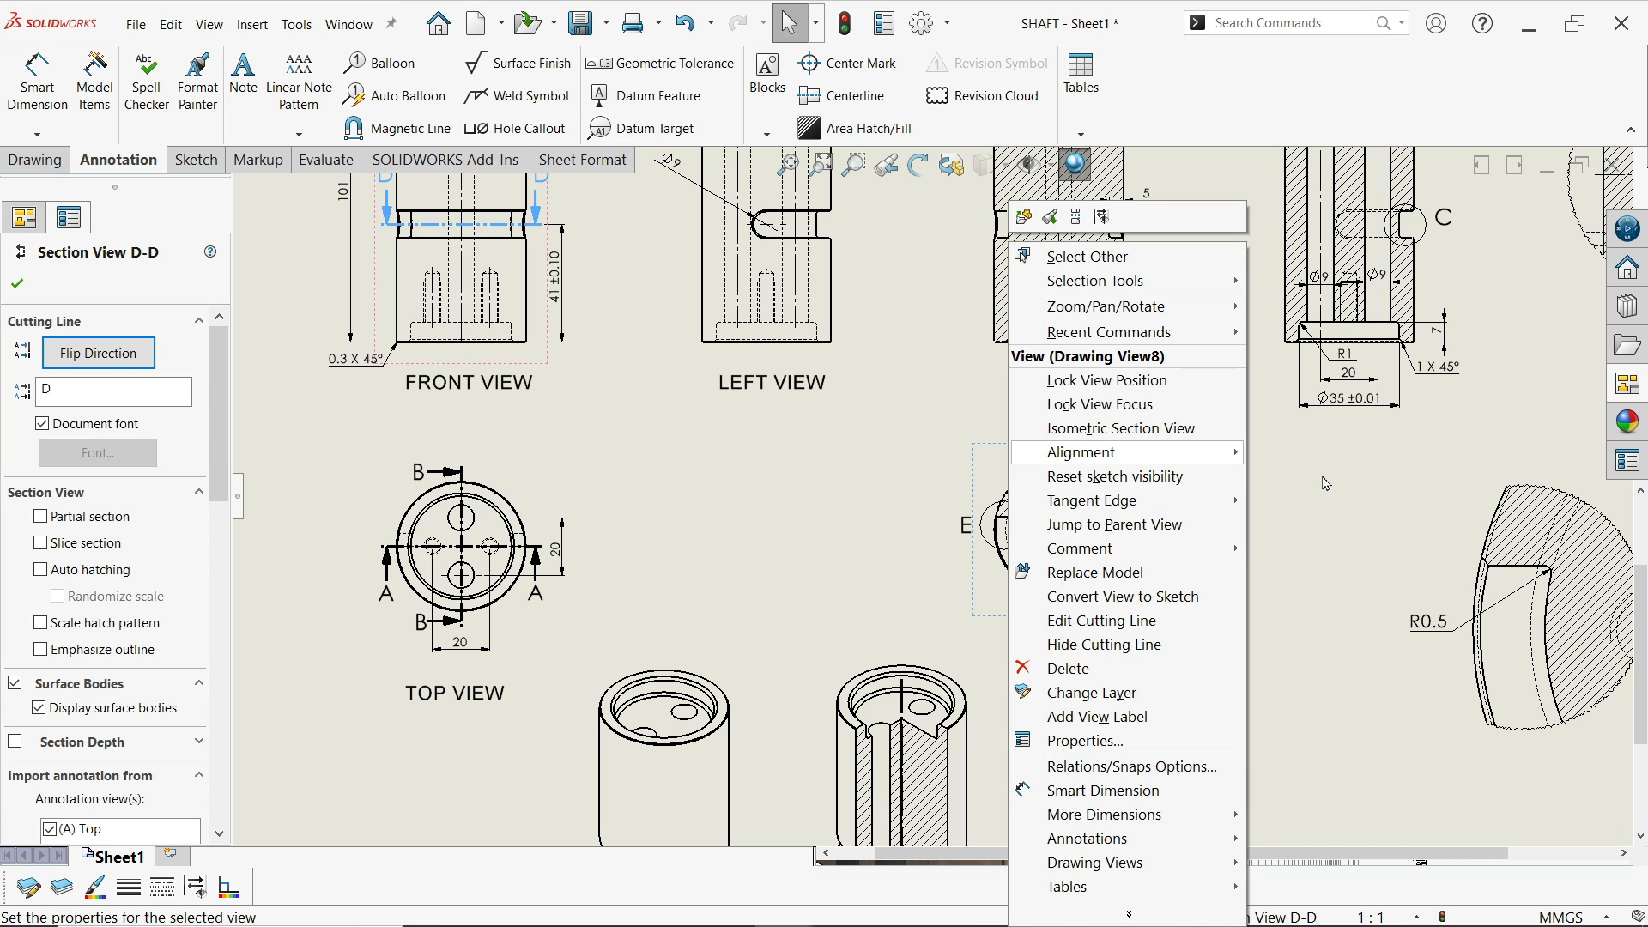
pyautogui.click(549, 631)
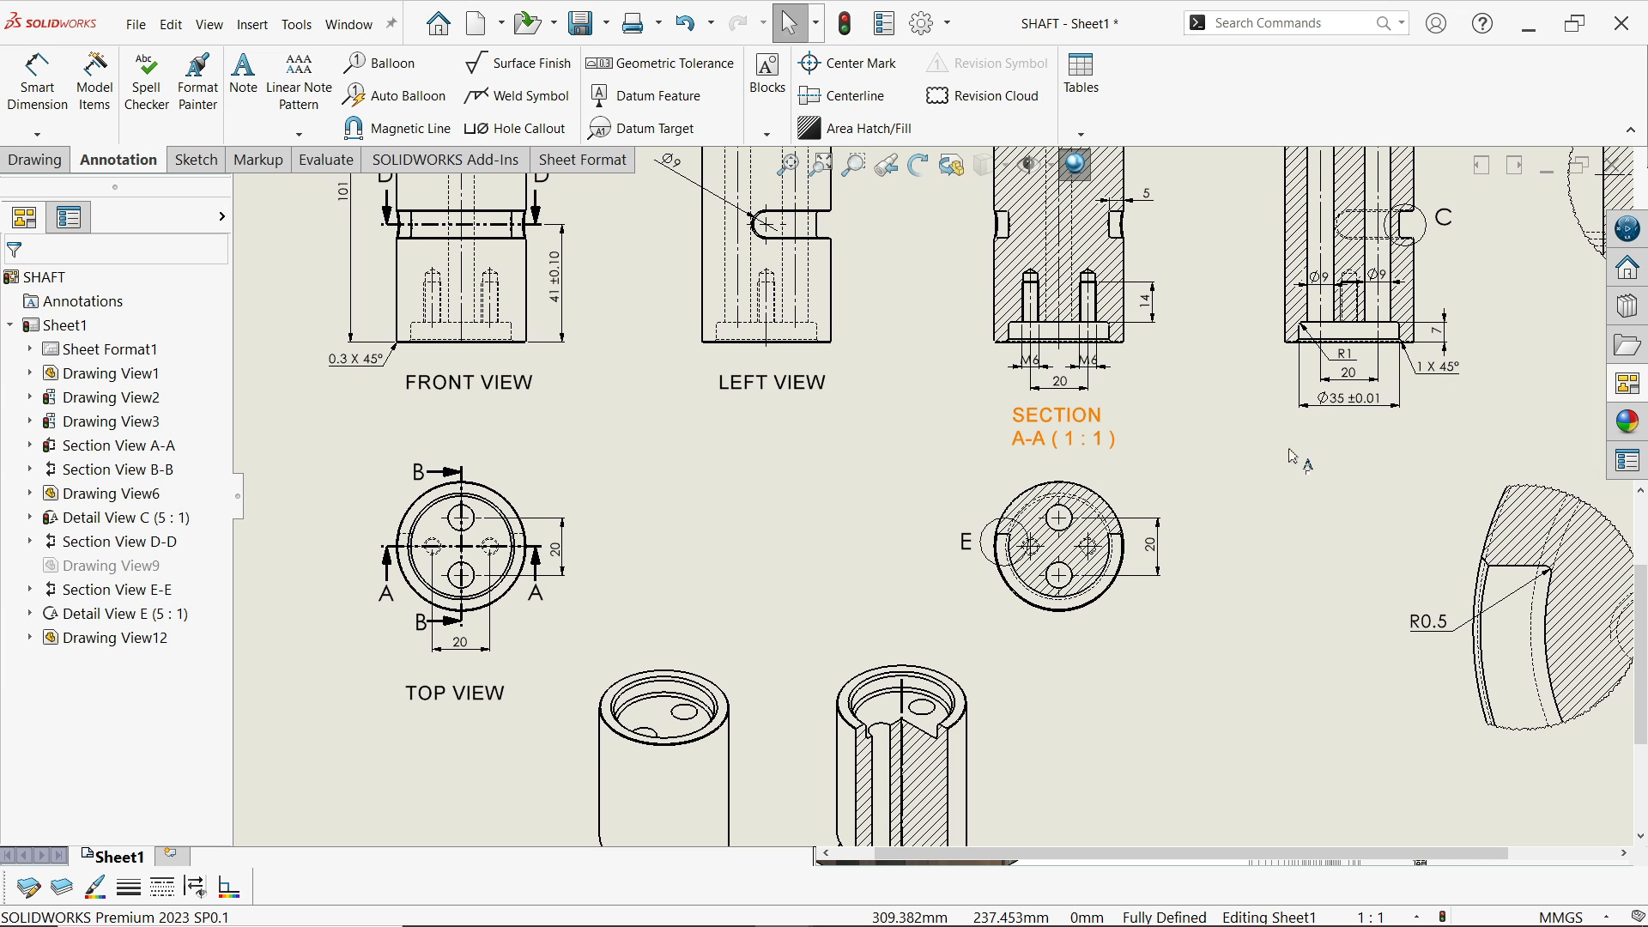
# Paste a copy of the section note beneath the B-B section view and change its second line to B-B ( 1 : 1 )
pyautogui.hotkey('ctrl', 'v')
pyautogui.moveTo(1386, 465); pyautogui.dragTo(1349, 460)
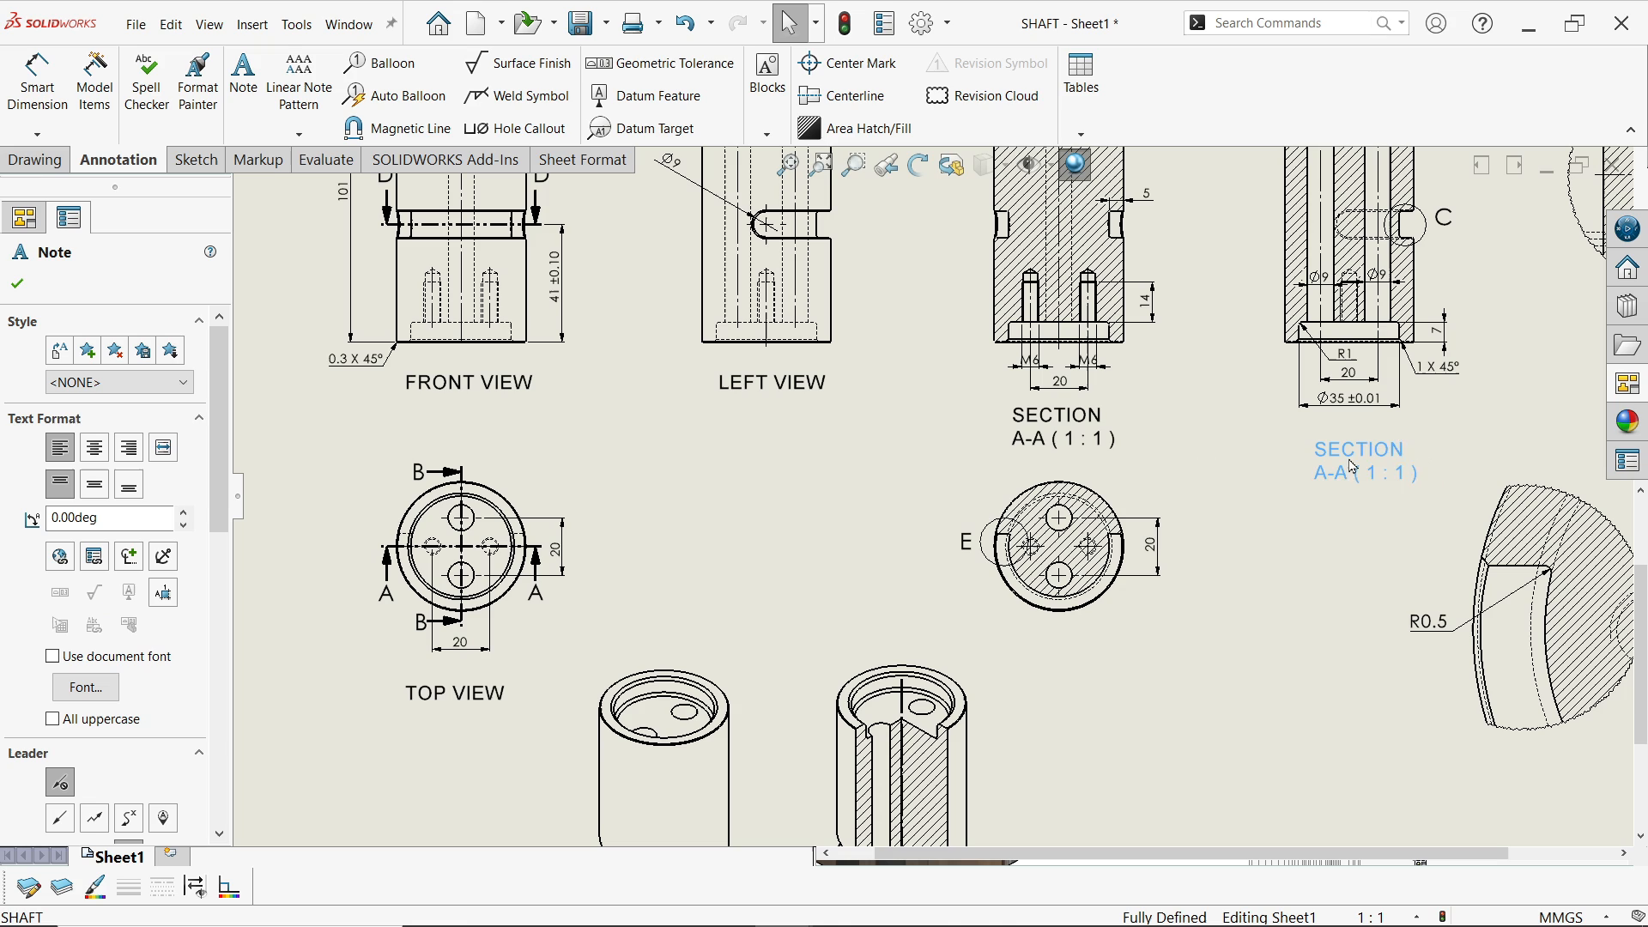
pyautogui.doubleClick(1352, 468)
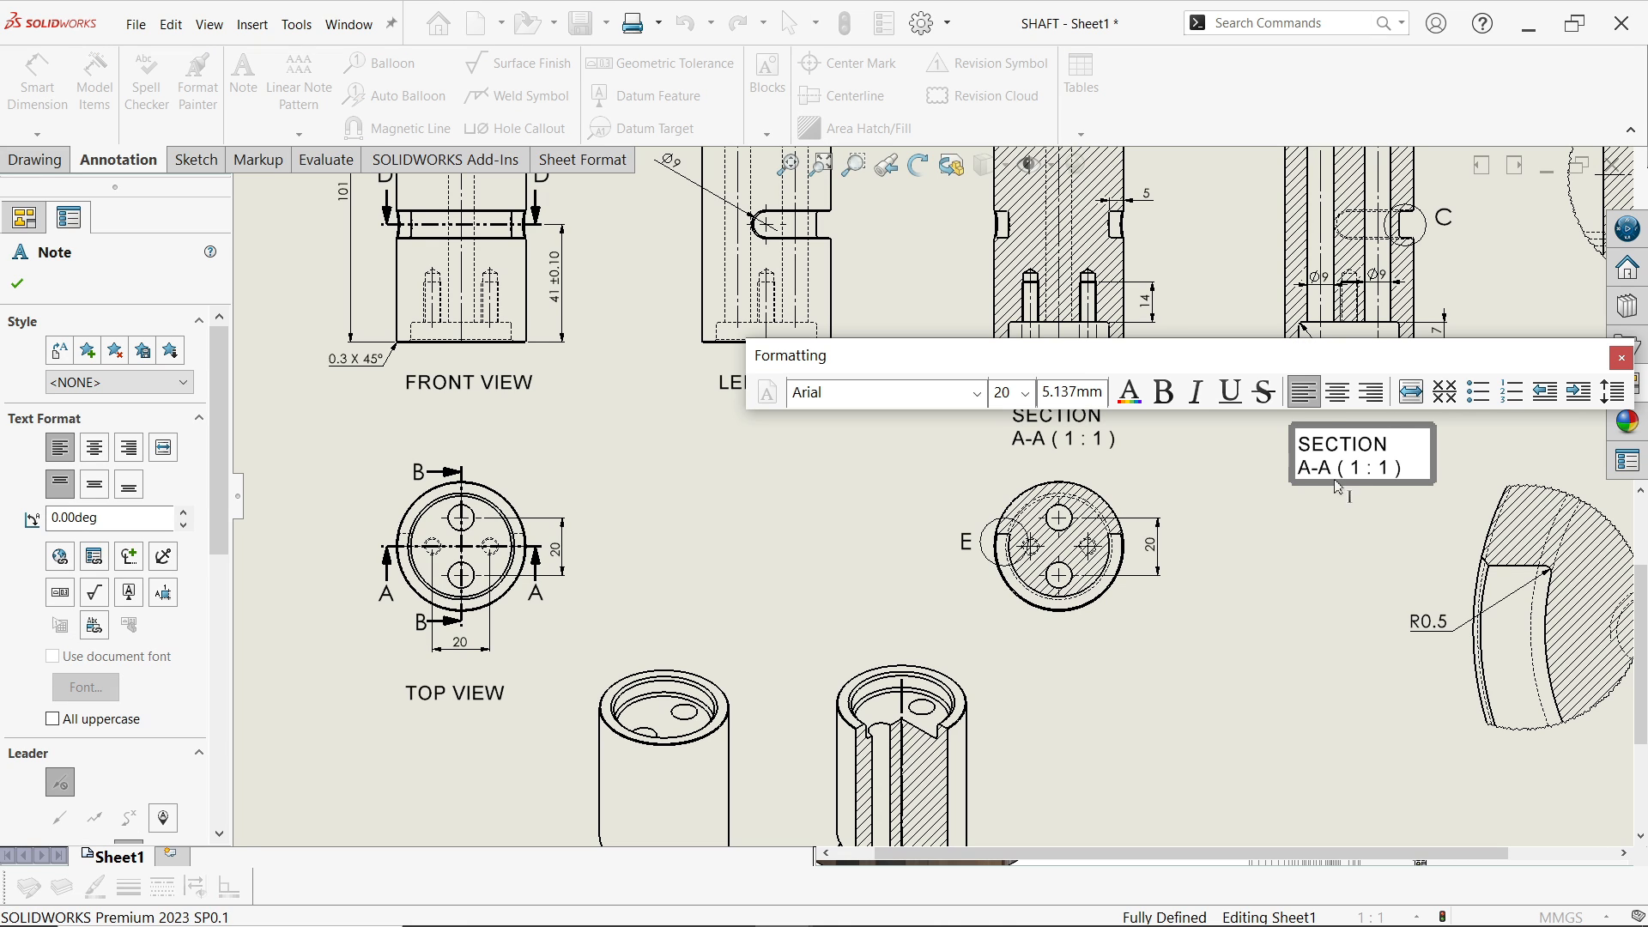
pyautogui.moveTo(1334, 472); pyautogui.dragTo(1296, 472)
pyautogui.write('B-')
pyautogui.click(18, 285)
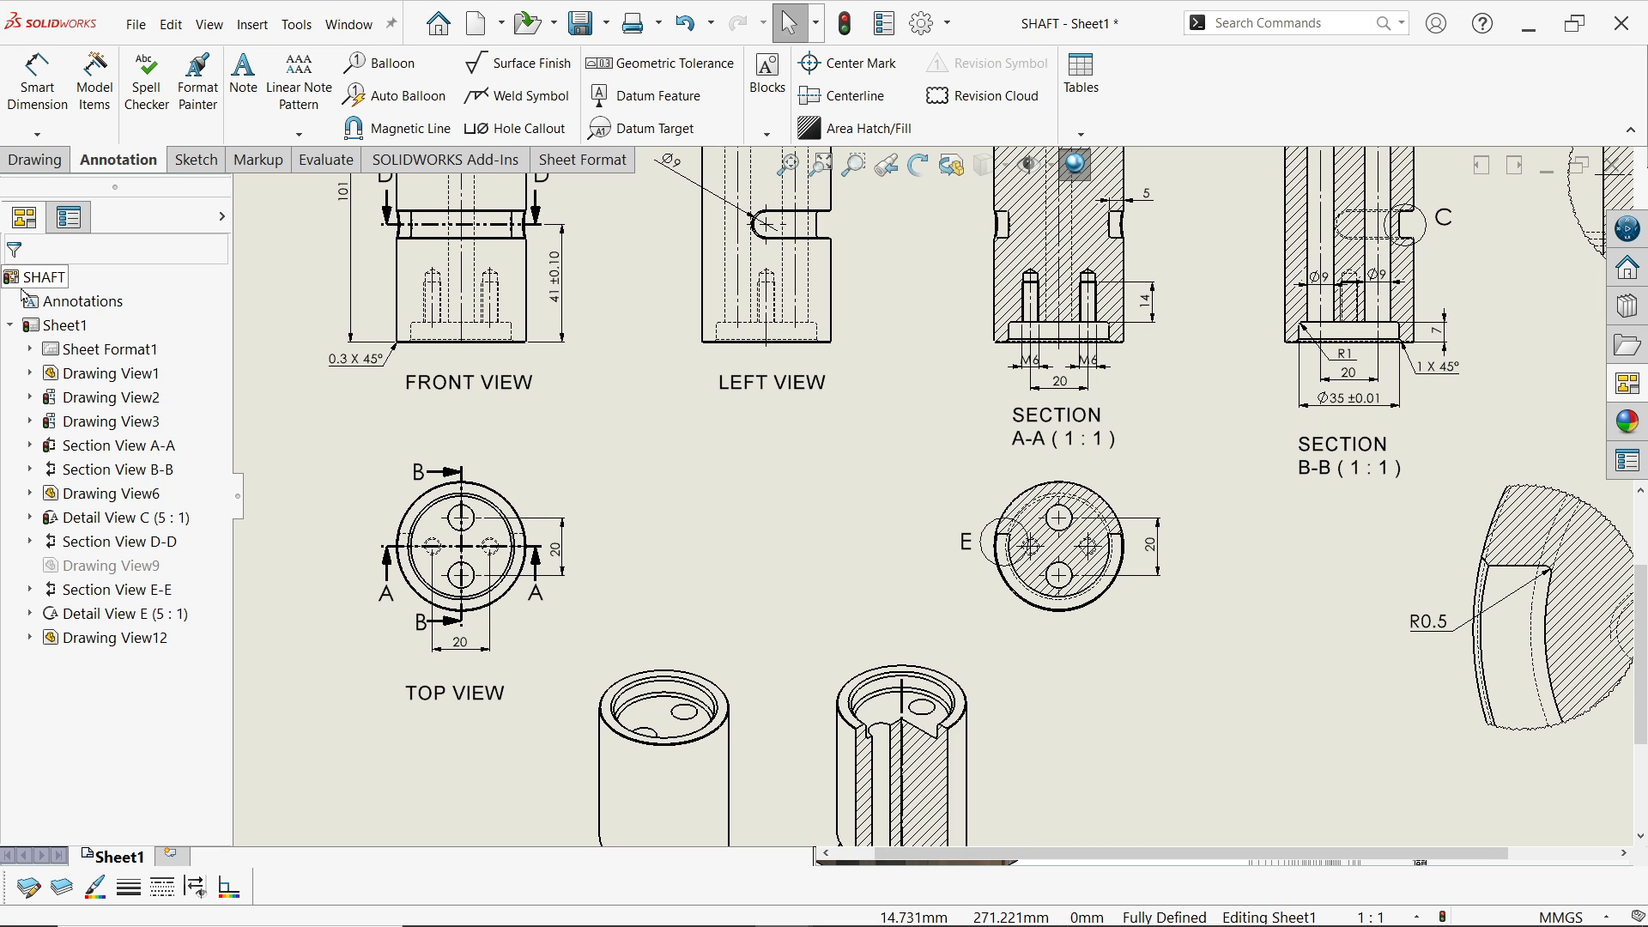
# Copy the section note to beneath the round section view and change its second line to C-C ( 1 : 1 )
pyautogui.click(1343, 474)
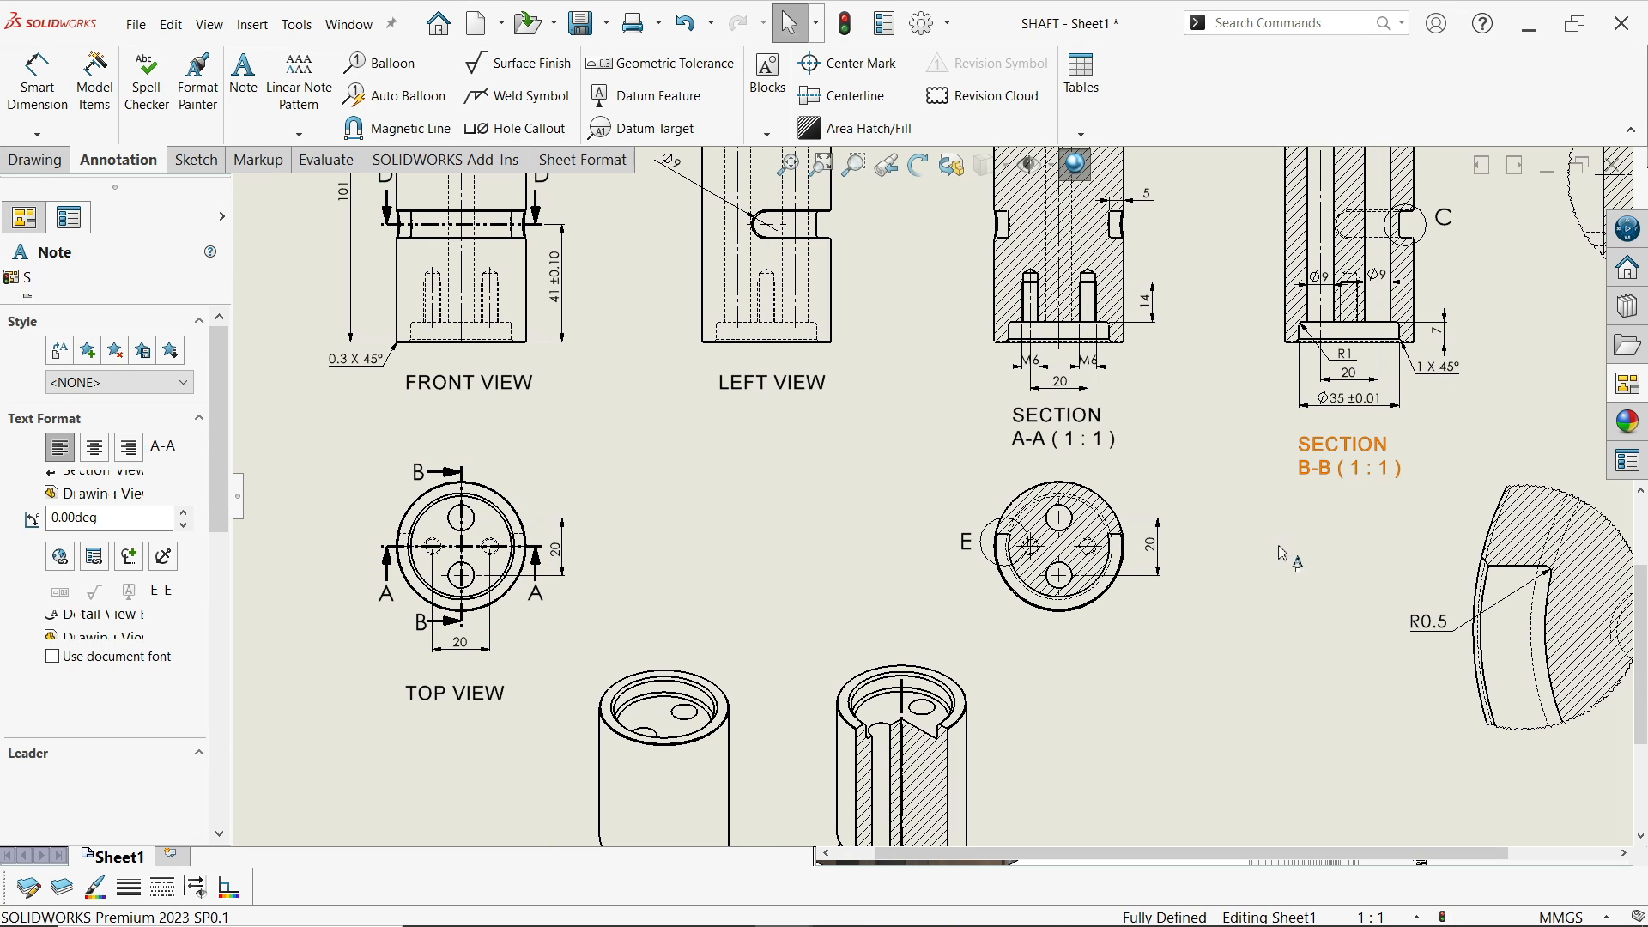
pyautogui.keyDown('ctrl'); pyautogui.moveTo(1062, 680); pyautogui.dragTo(1012, 684); pyautogui.keyUp('ctrl')
pyautogui.doubleClick(1060, 669)
pyautogui.write('C-C ( 1 : 1')
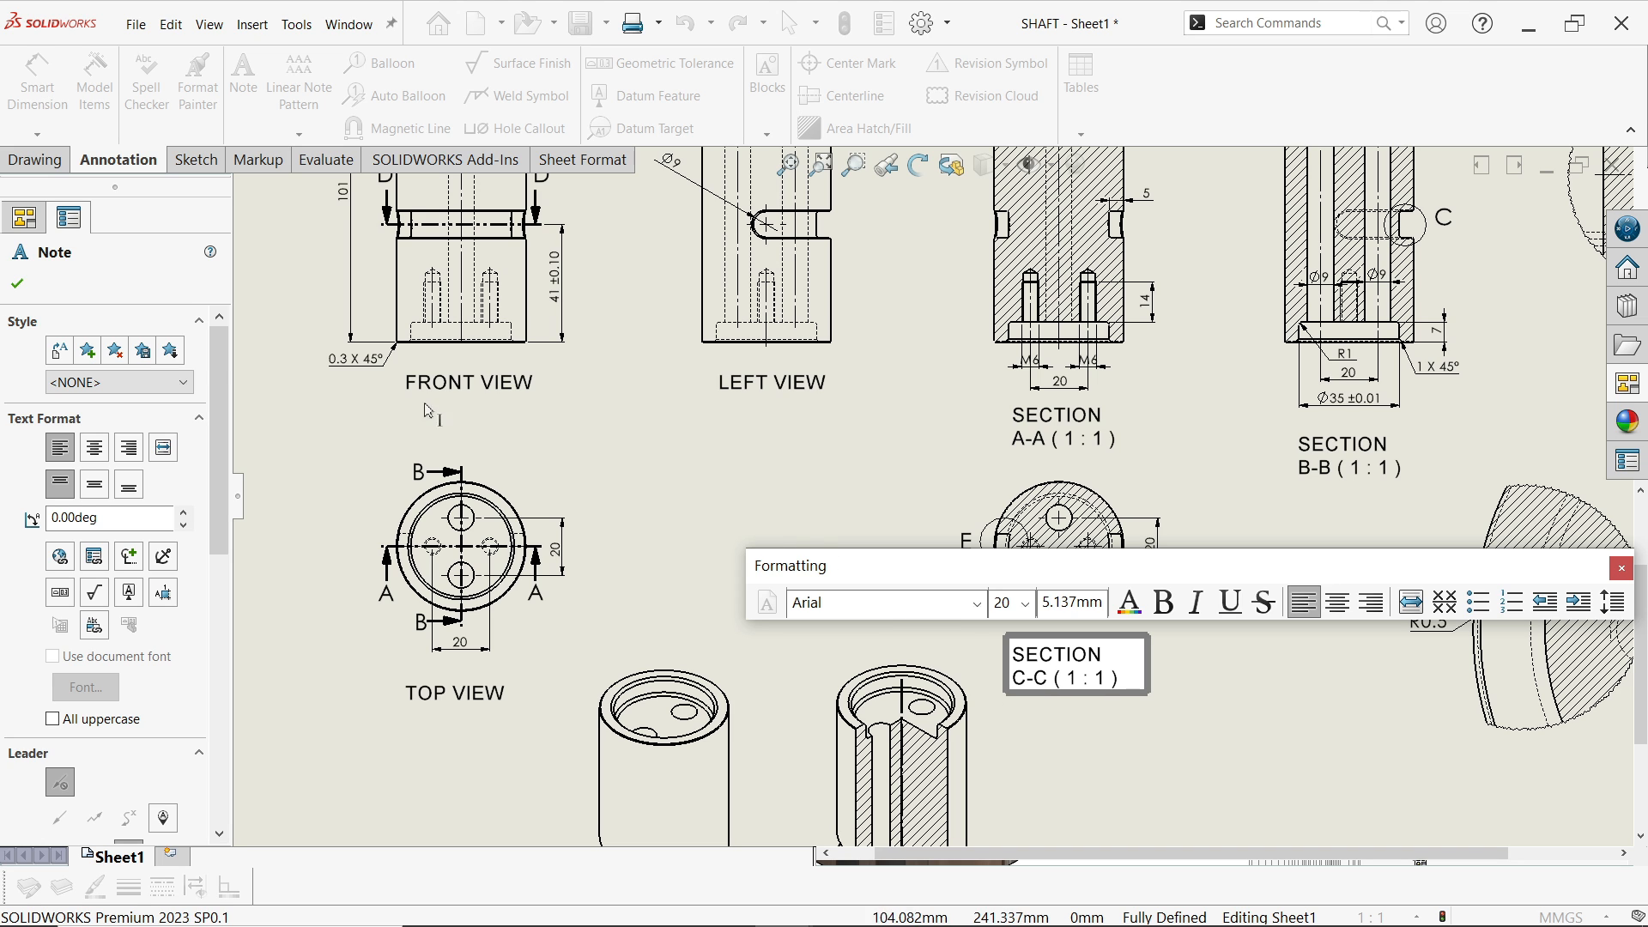
pyautogui.click(16, 284)
# Copy the LEFT VIEW note to beneath detail view C and replace its text with DETAIL and D ( 5 : 1 ) on two lines
pyautogui.scroll(5, 1246, 450)
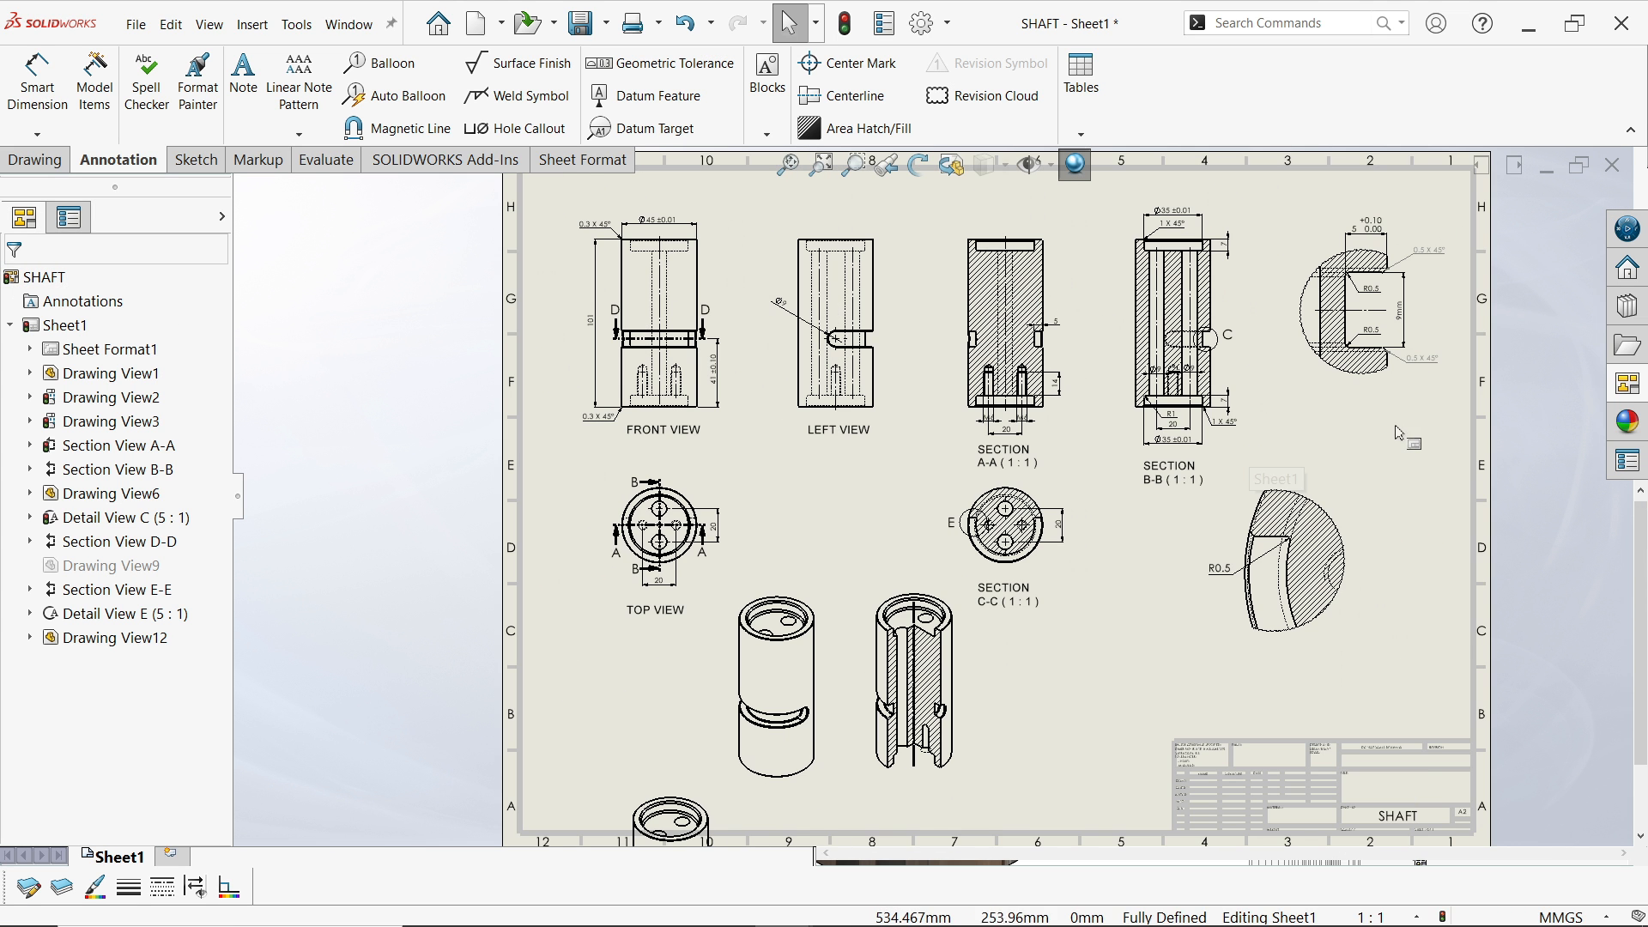
pyautogui.scroll(-4, 1398, 431)
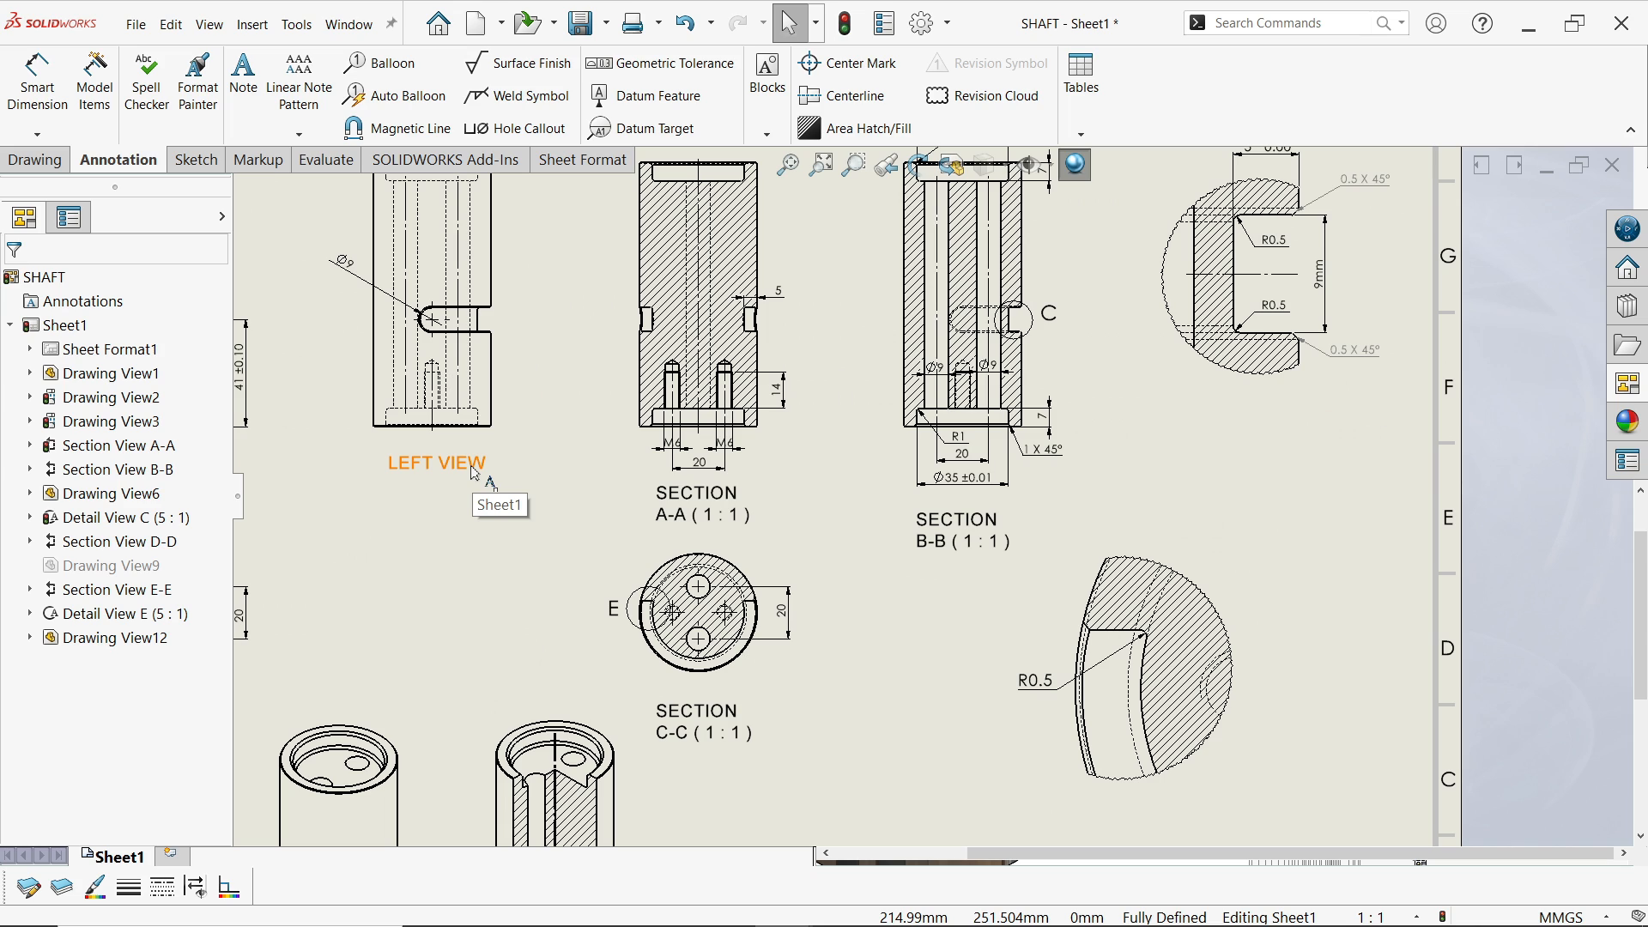
pyautogui.moveTo(475, 474); pyautogui.dragTo(1256, 418)
pyautogui.doubleClick(1268, 425)
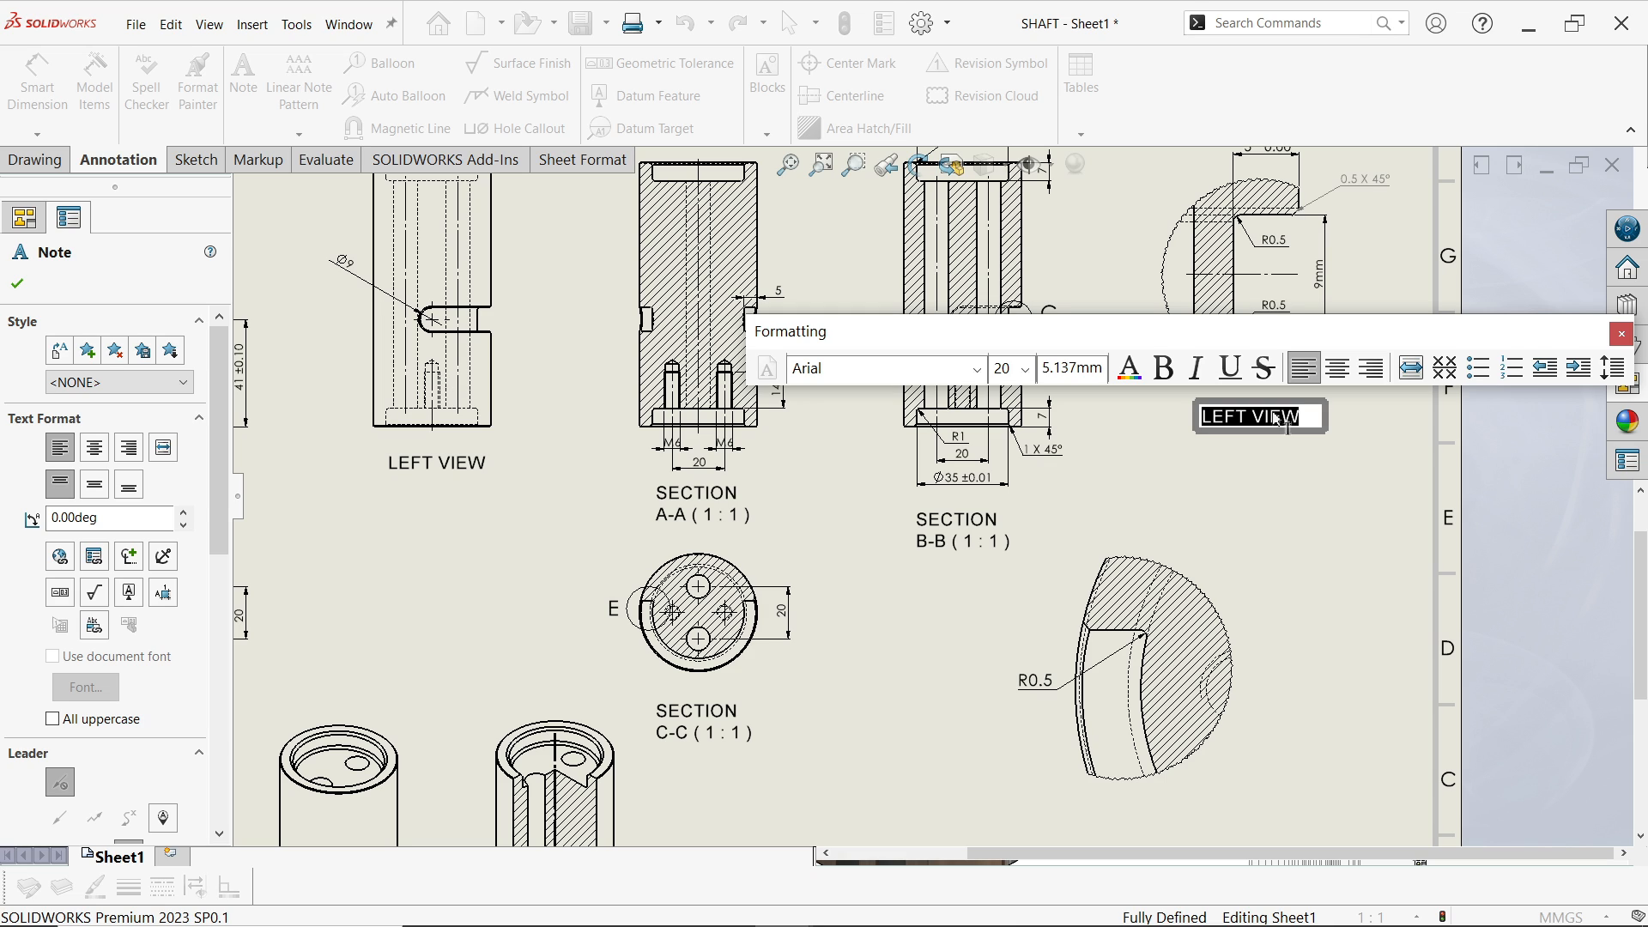
pyautogui.write('D')
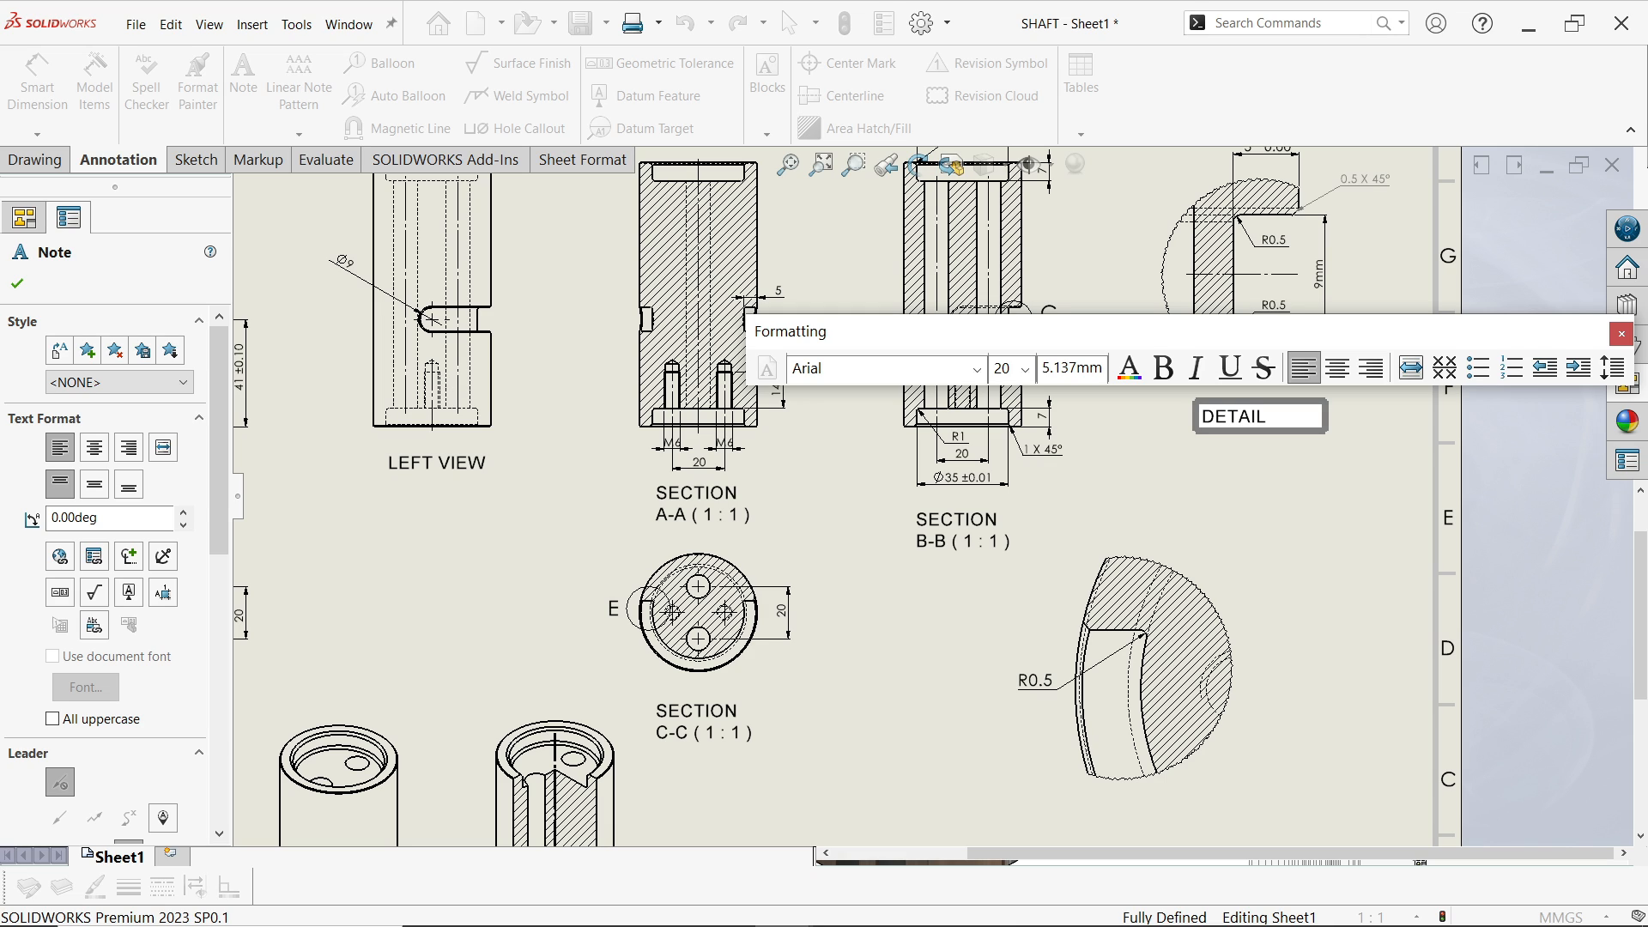
pyautogui.write('ETAIL')
pyautogui.press('Return')
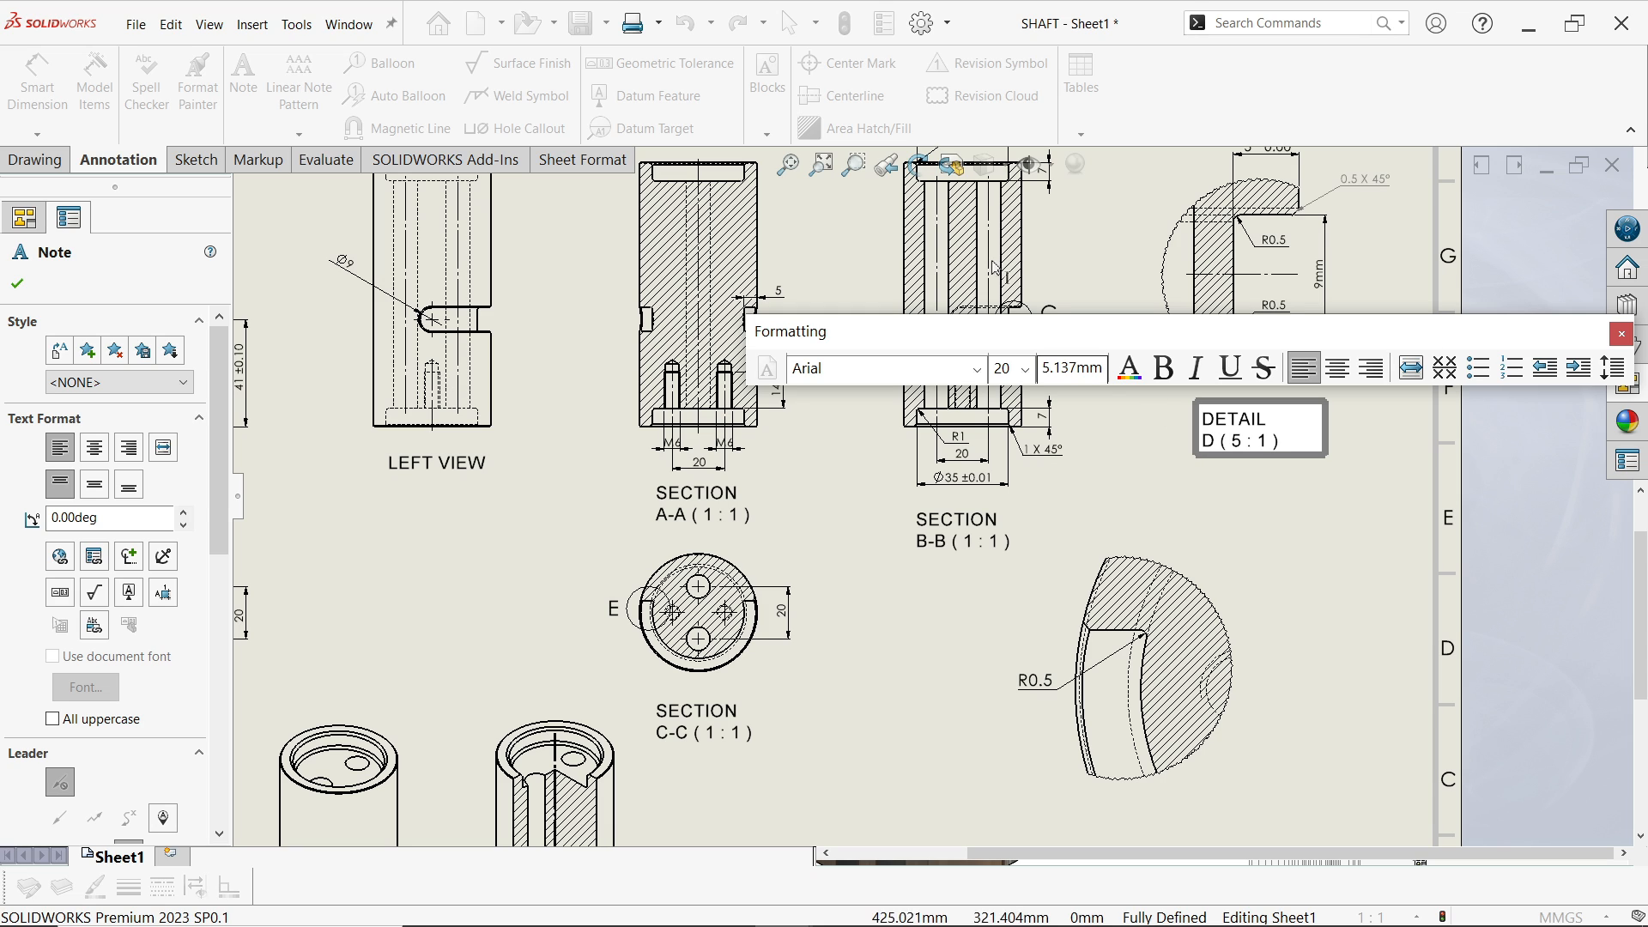
pyautogui.click(17, 284)
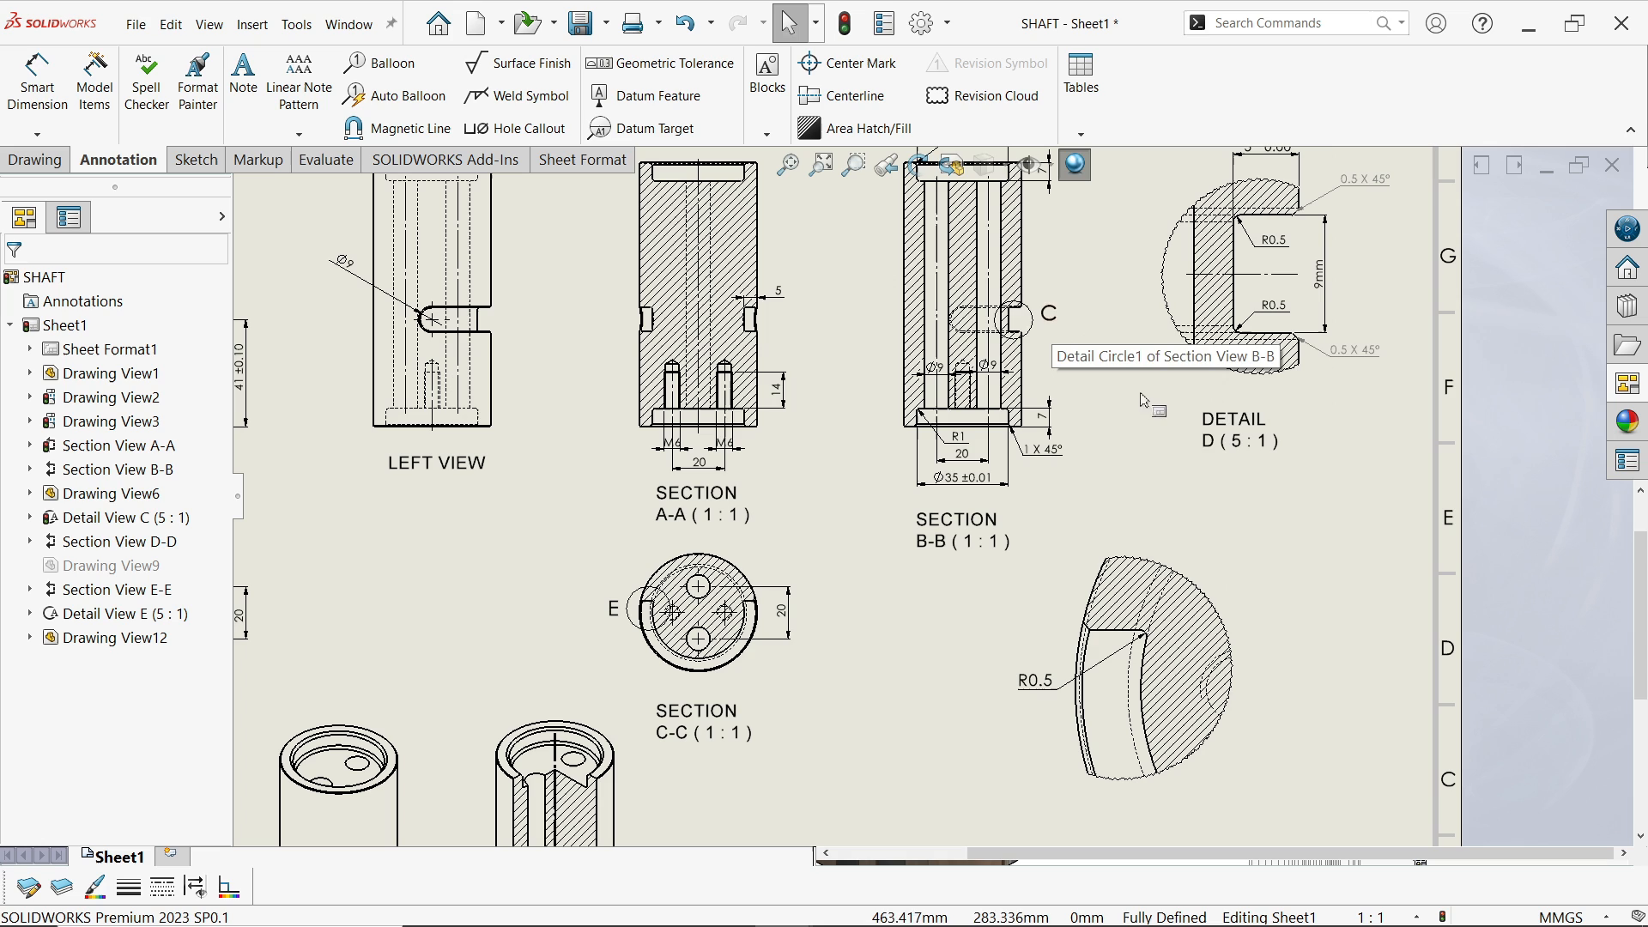
# Change the detail note's second line to C ( 5 : 1 ) and save the drawing on the Desktop as SHAFT
pyautogui.doubleClick(1226, 452)
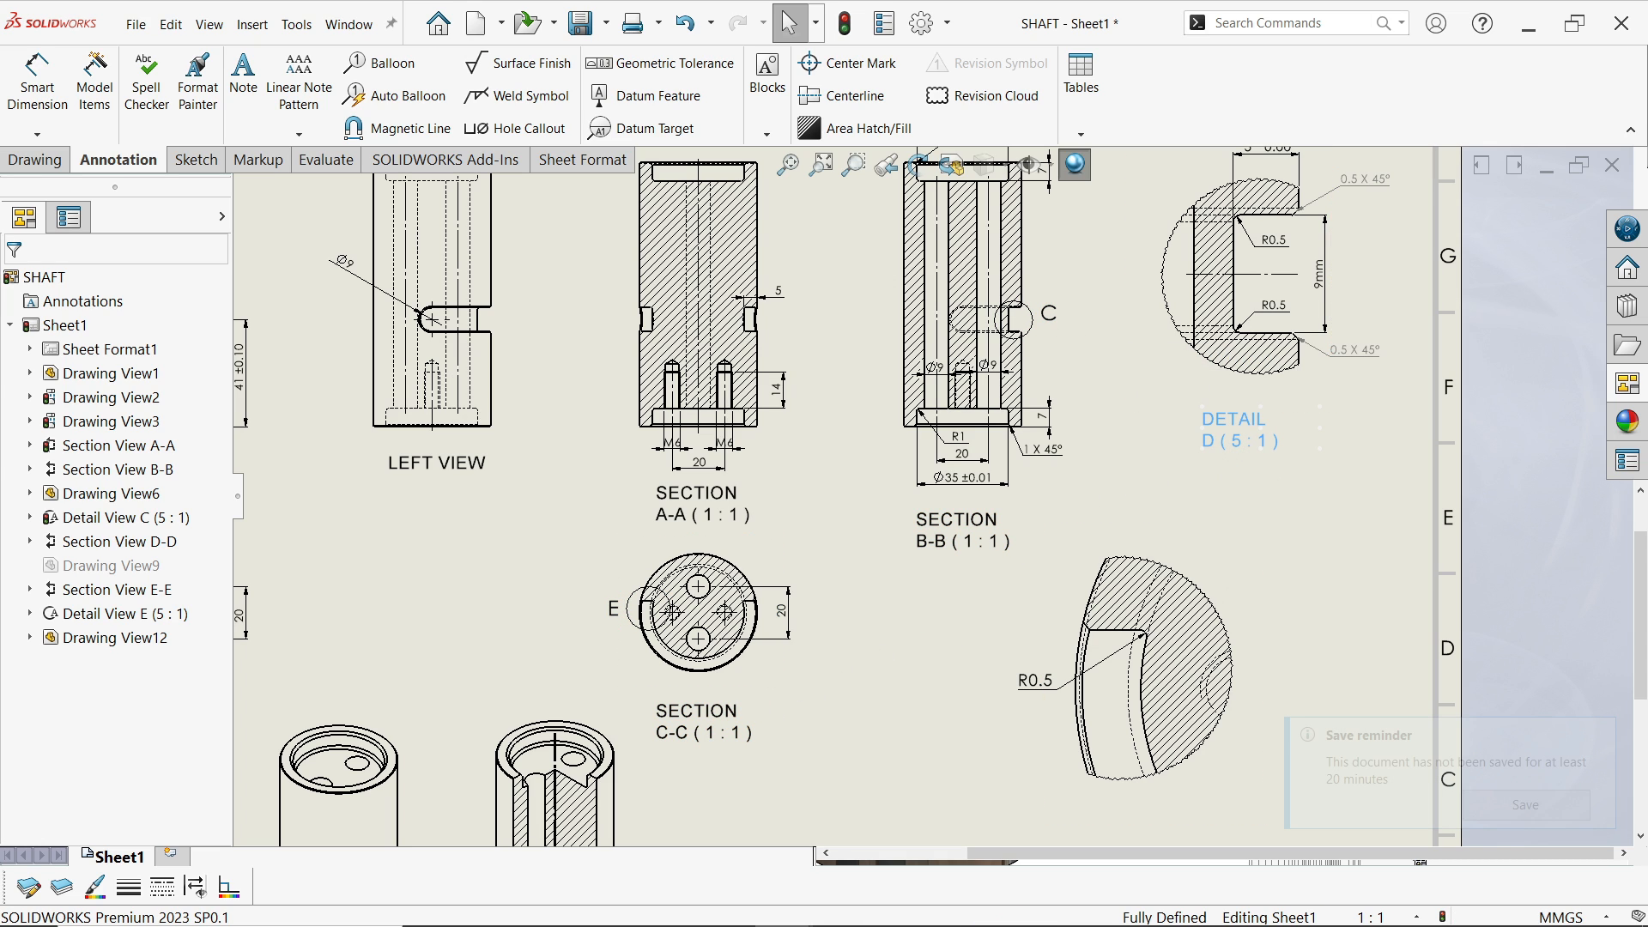
pyautogui.doubleClick(1205, 447)
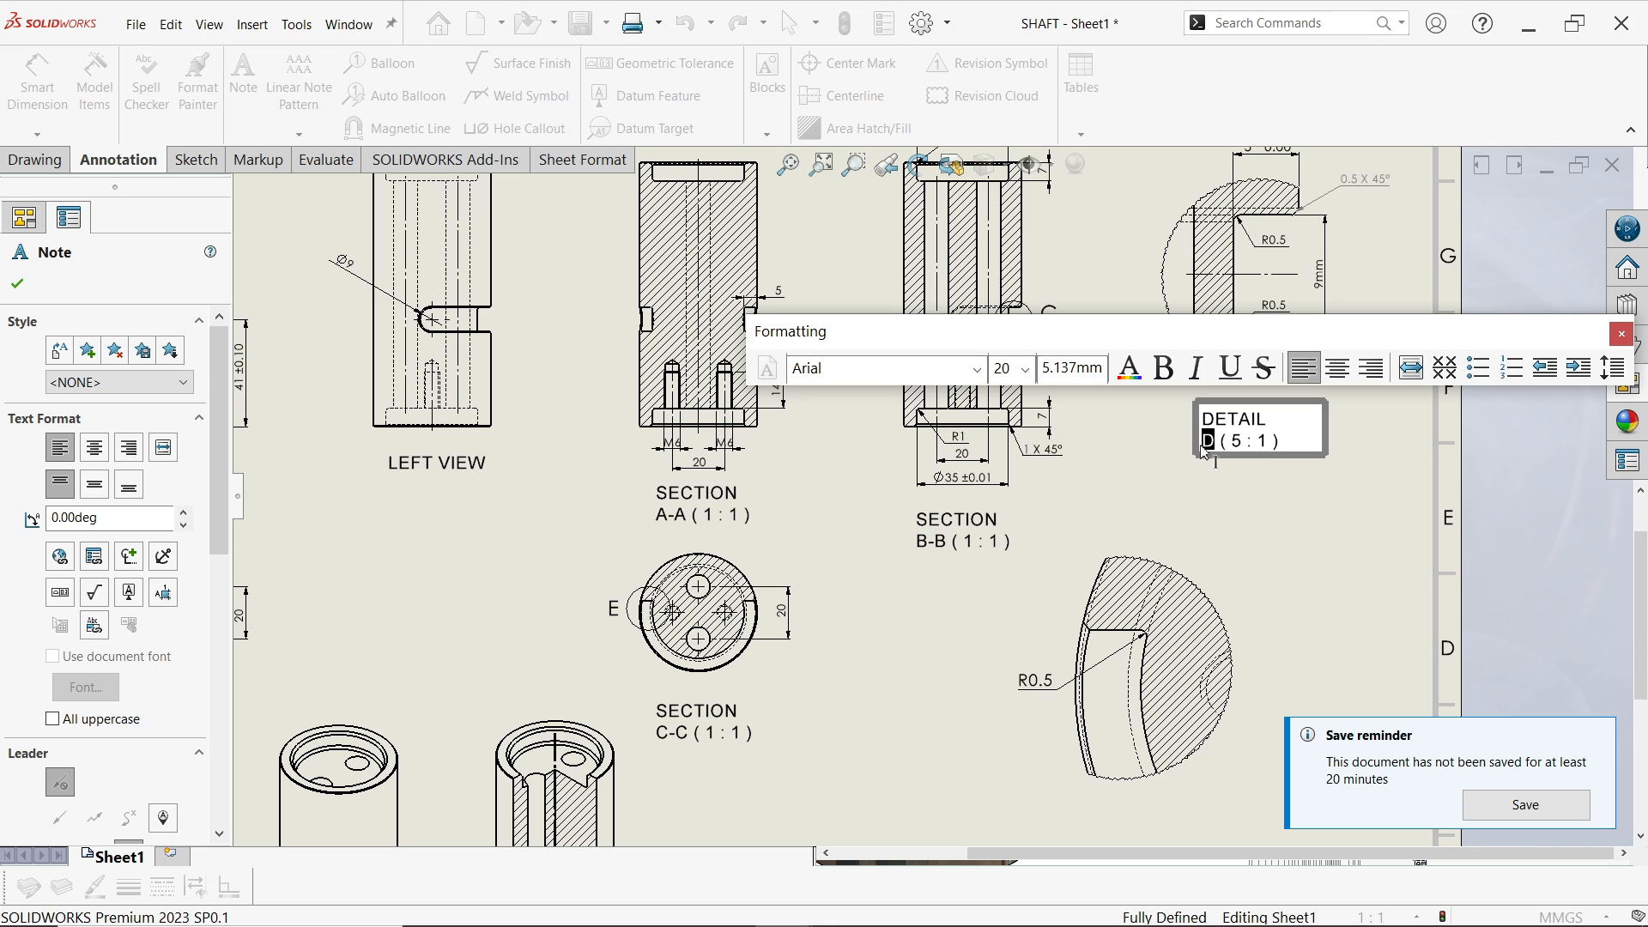
pyautogui.write('C')
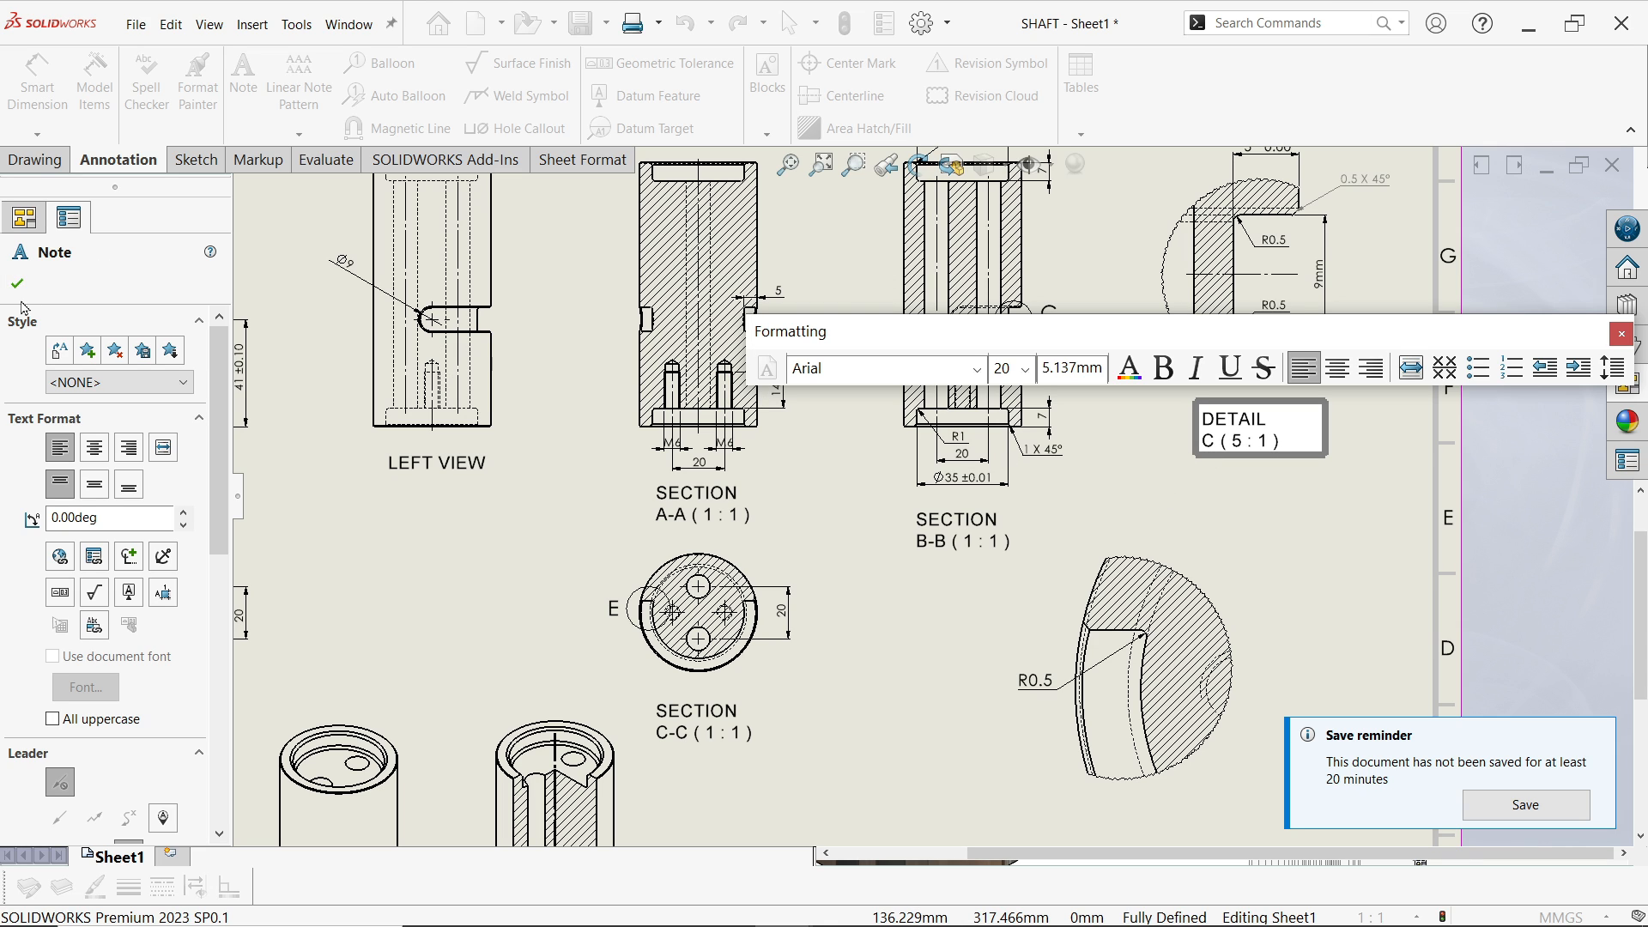
pyautogui.click(17, 284)
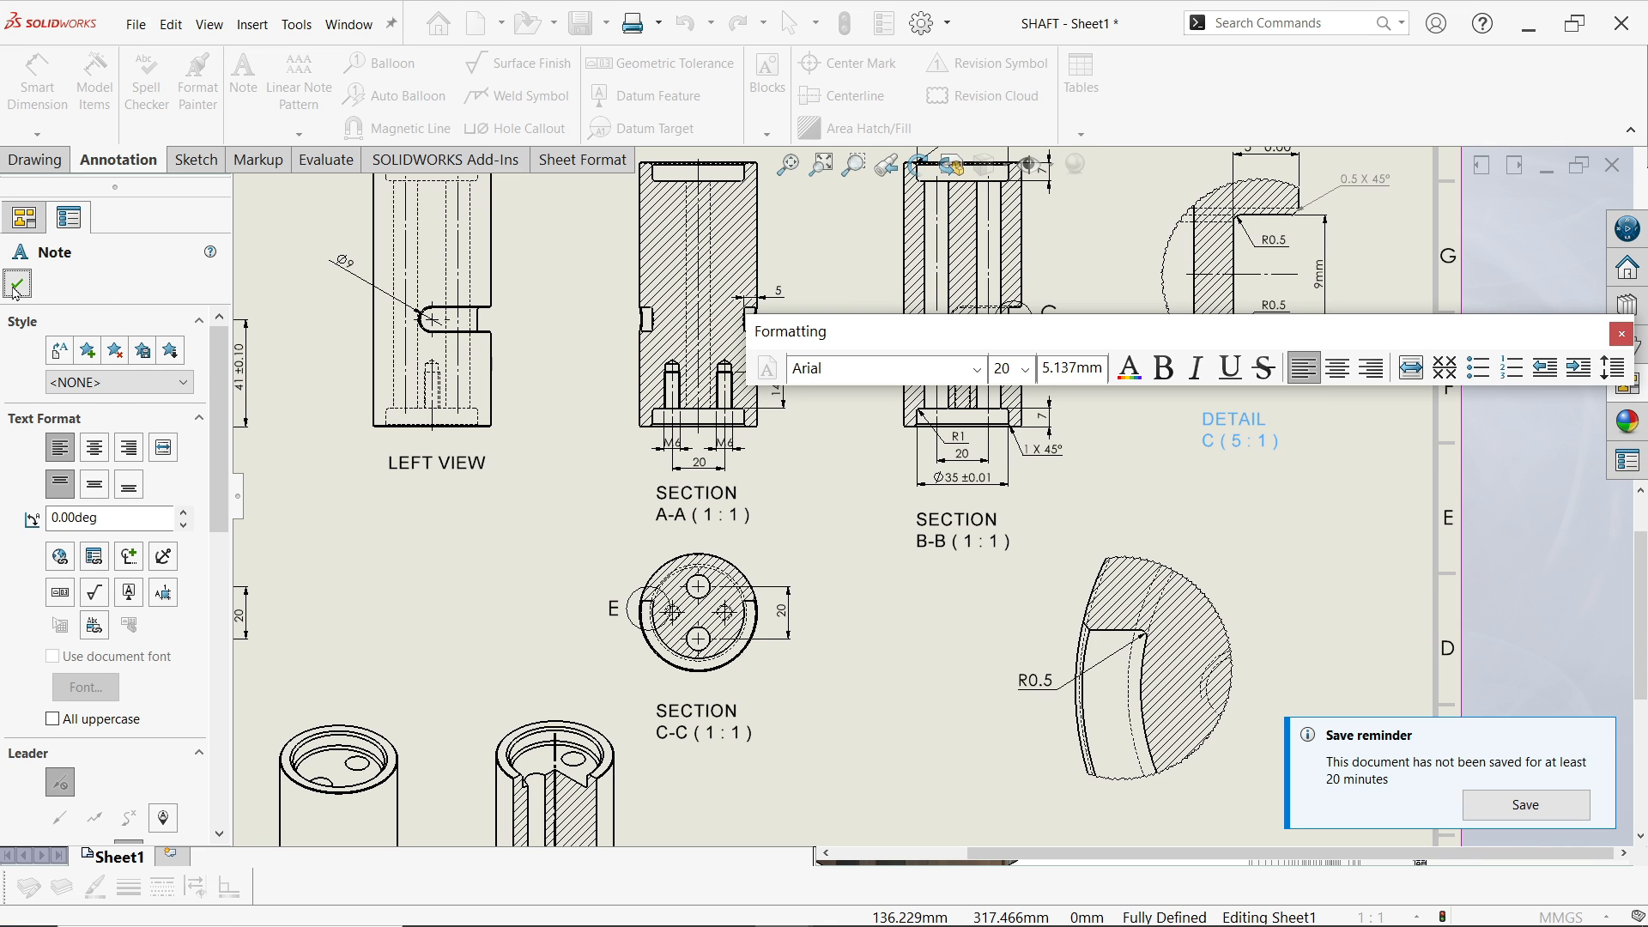
pyautogui.click(1509, 816)
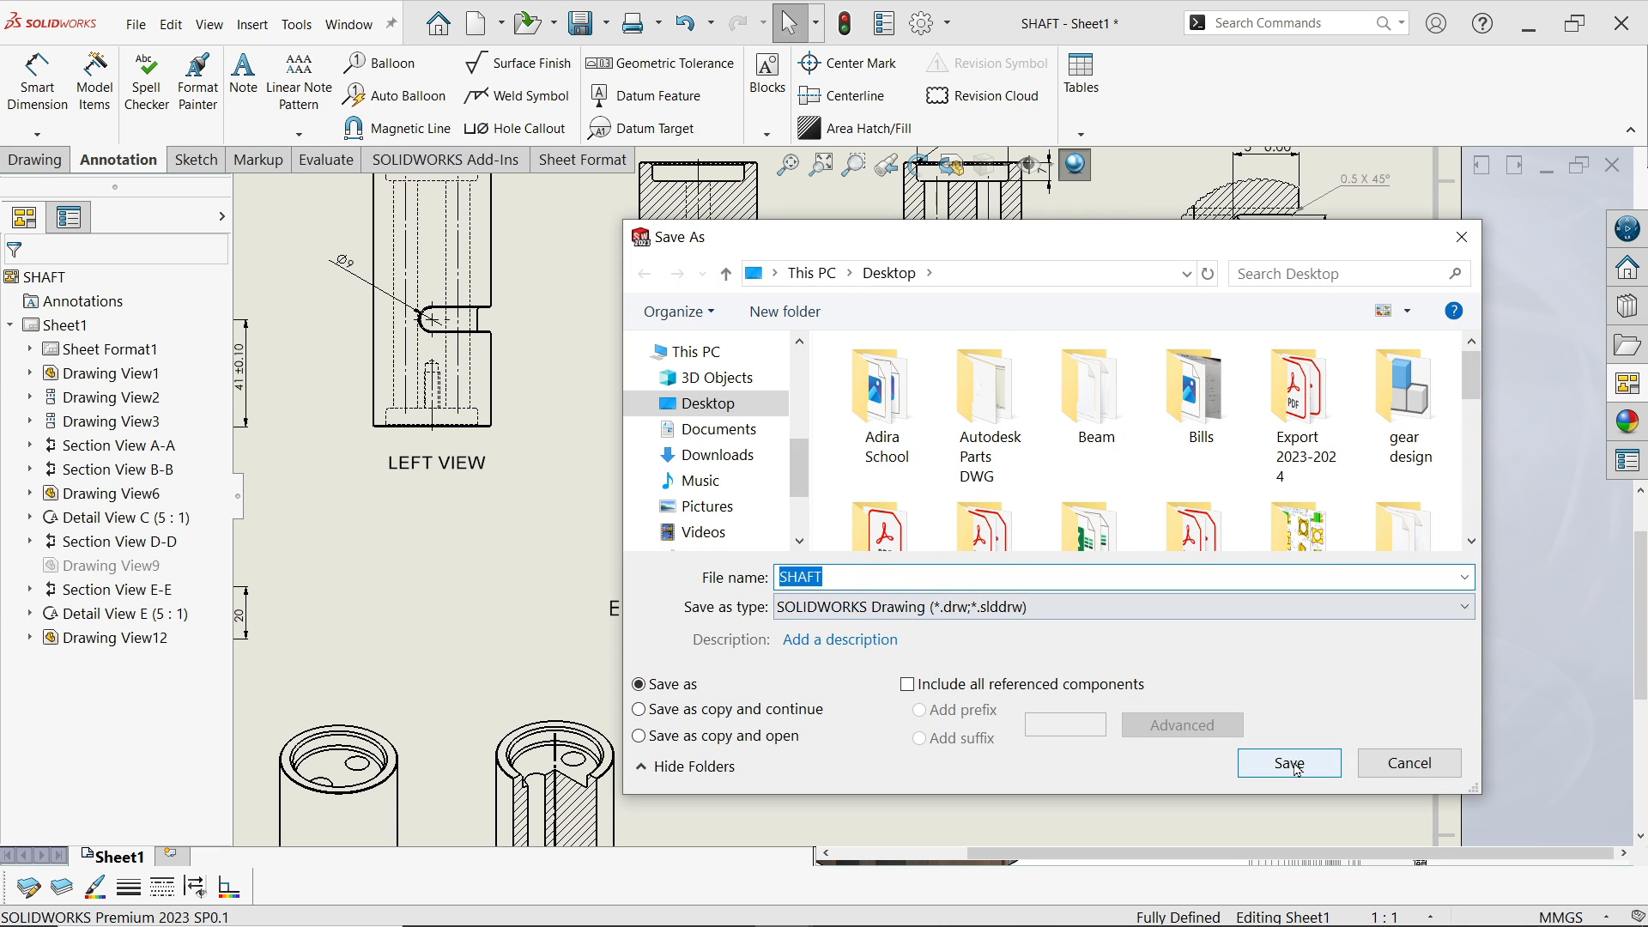
pyautogui.click(1298, 769)
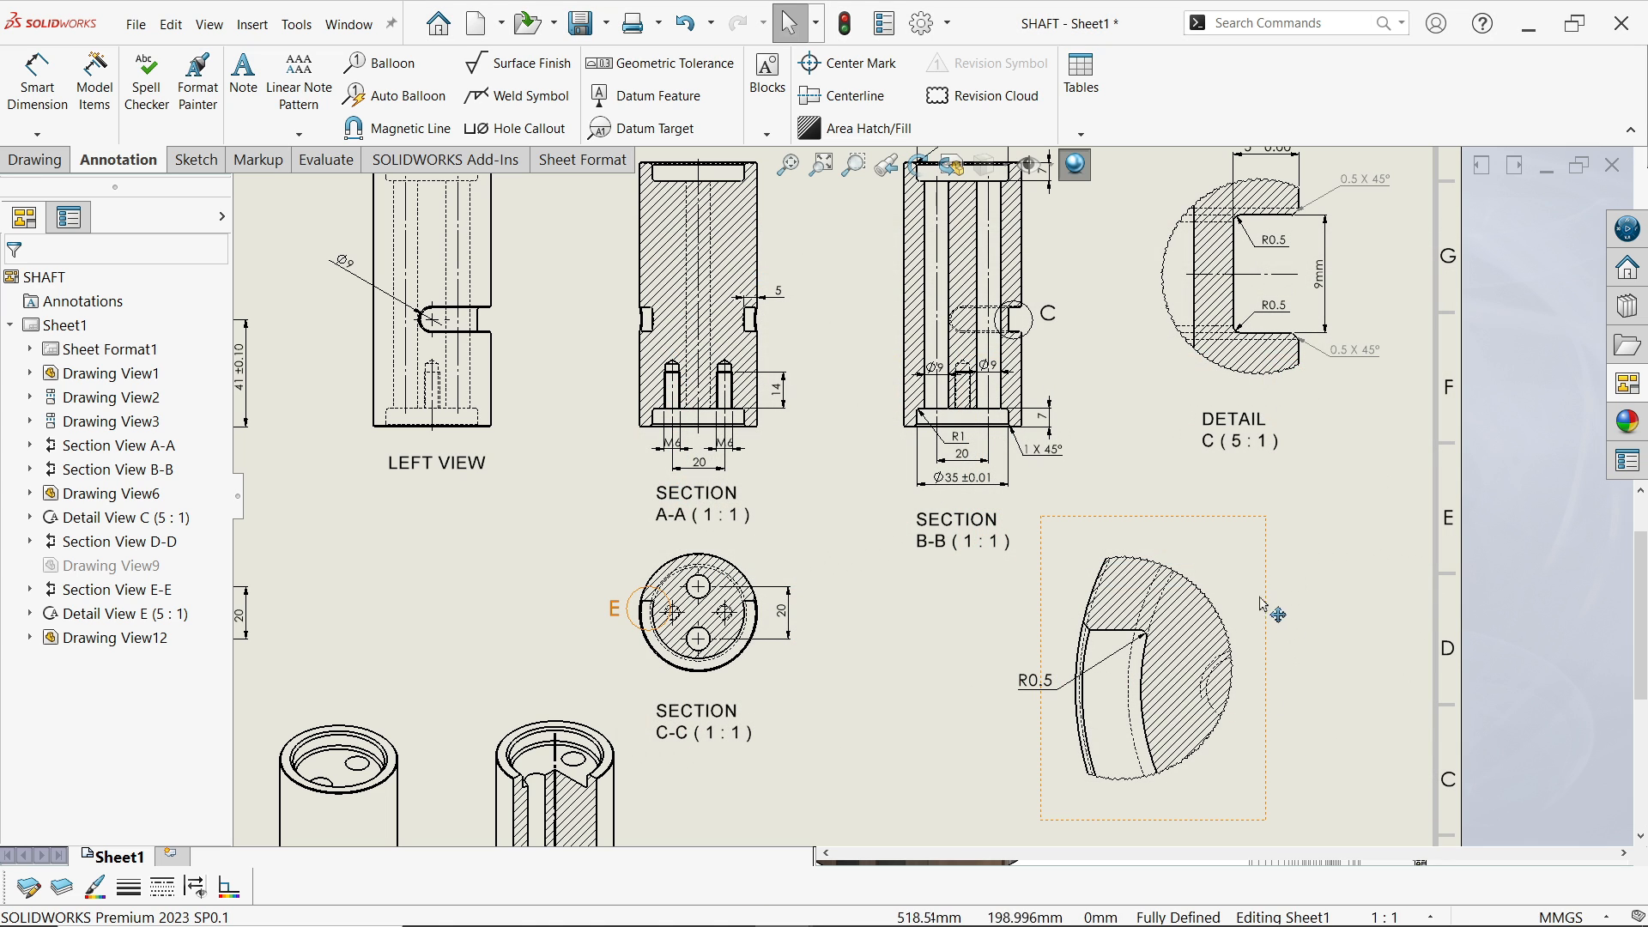
# Copy the DETAIL C ( 5 : 1 ) note to beneath the R0.5 detail view and change its letter to E
pyautogui.press('f')
pyautogui.scroll(-6, 1116, 566)
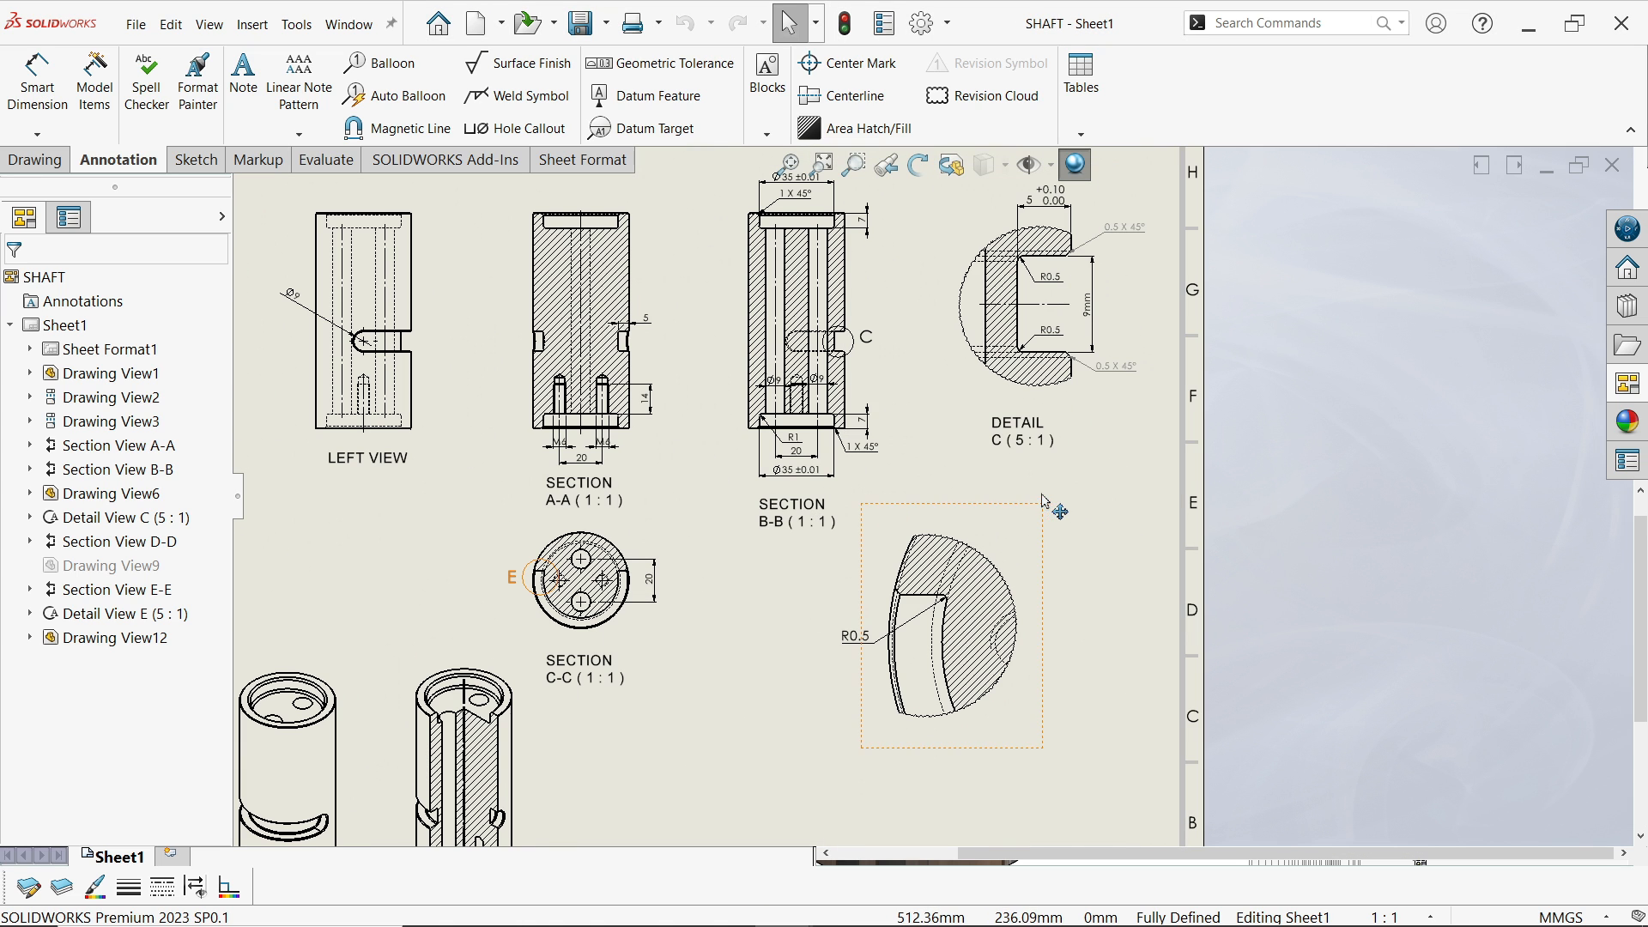
pyautogui.click(1006, 440)
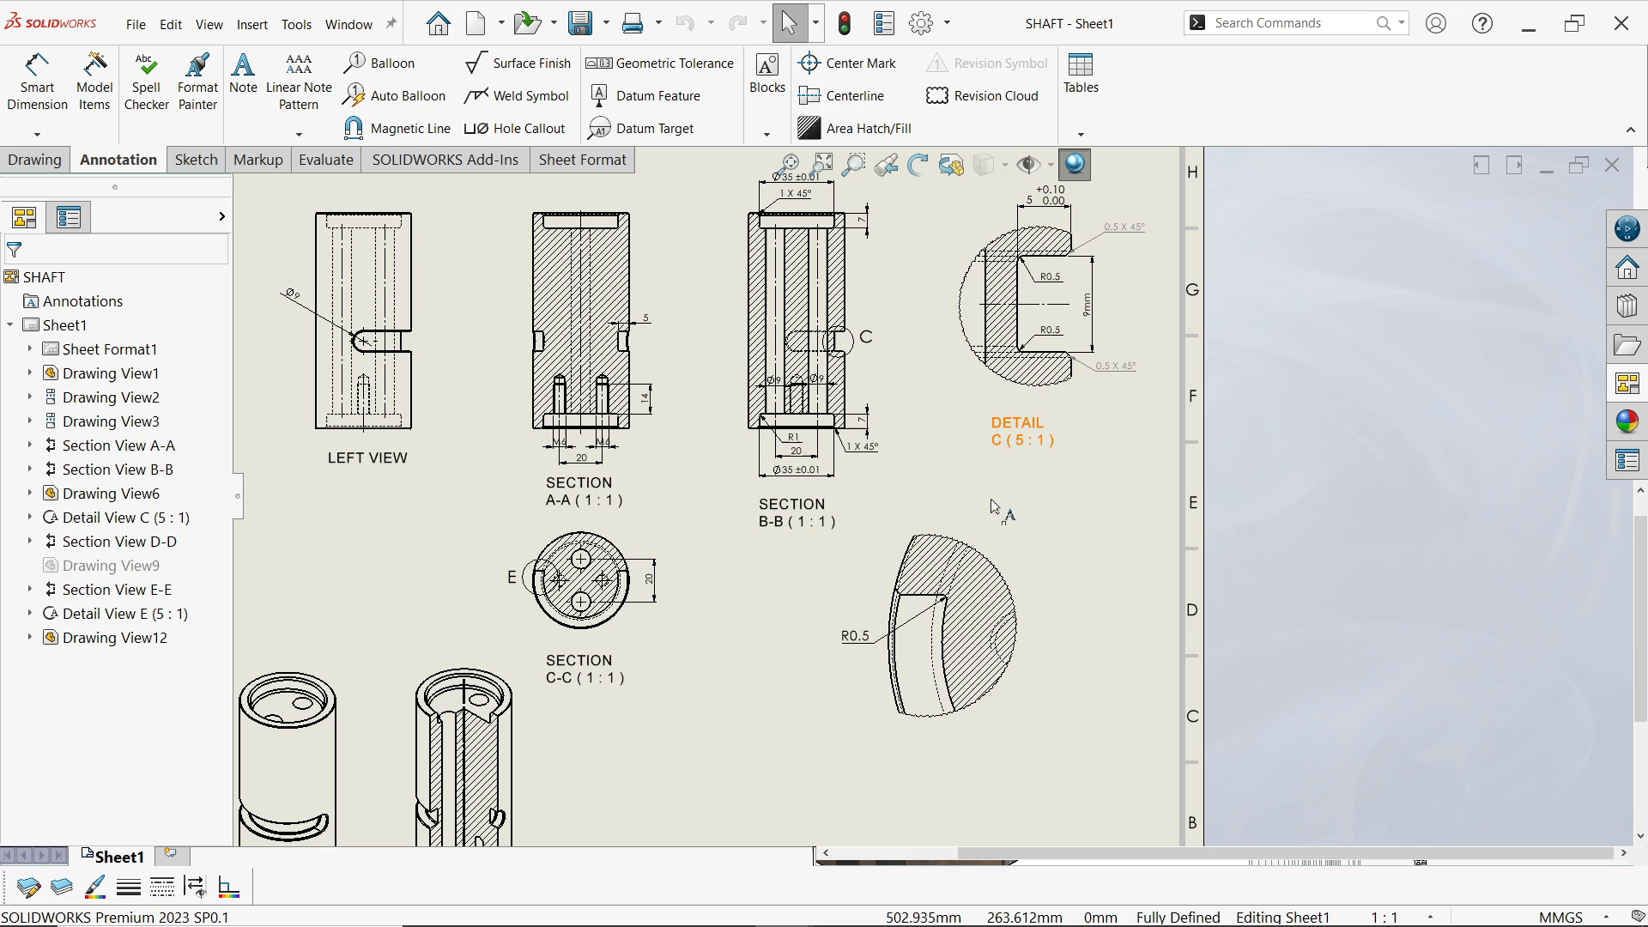
pyautogui.hotkey('ctrl', 'c')
pyautogui.hotkey('ctrl', 'v')
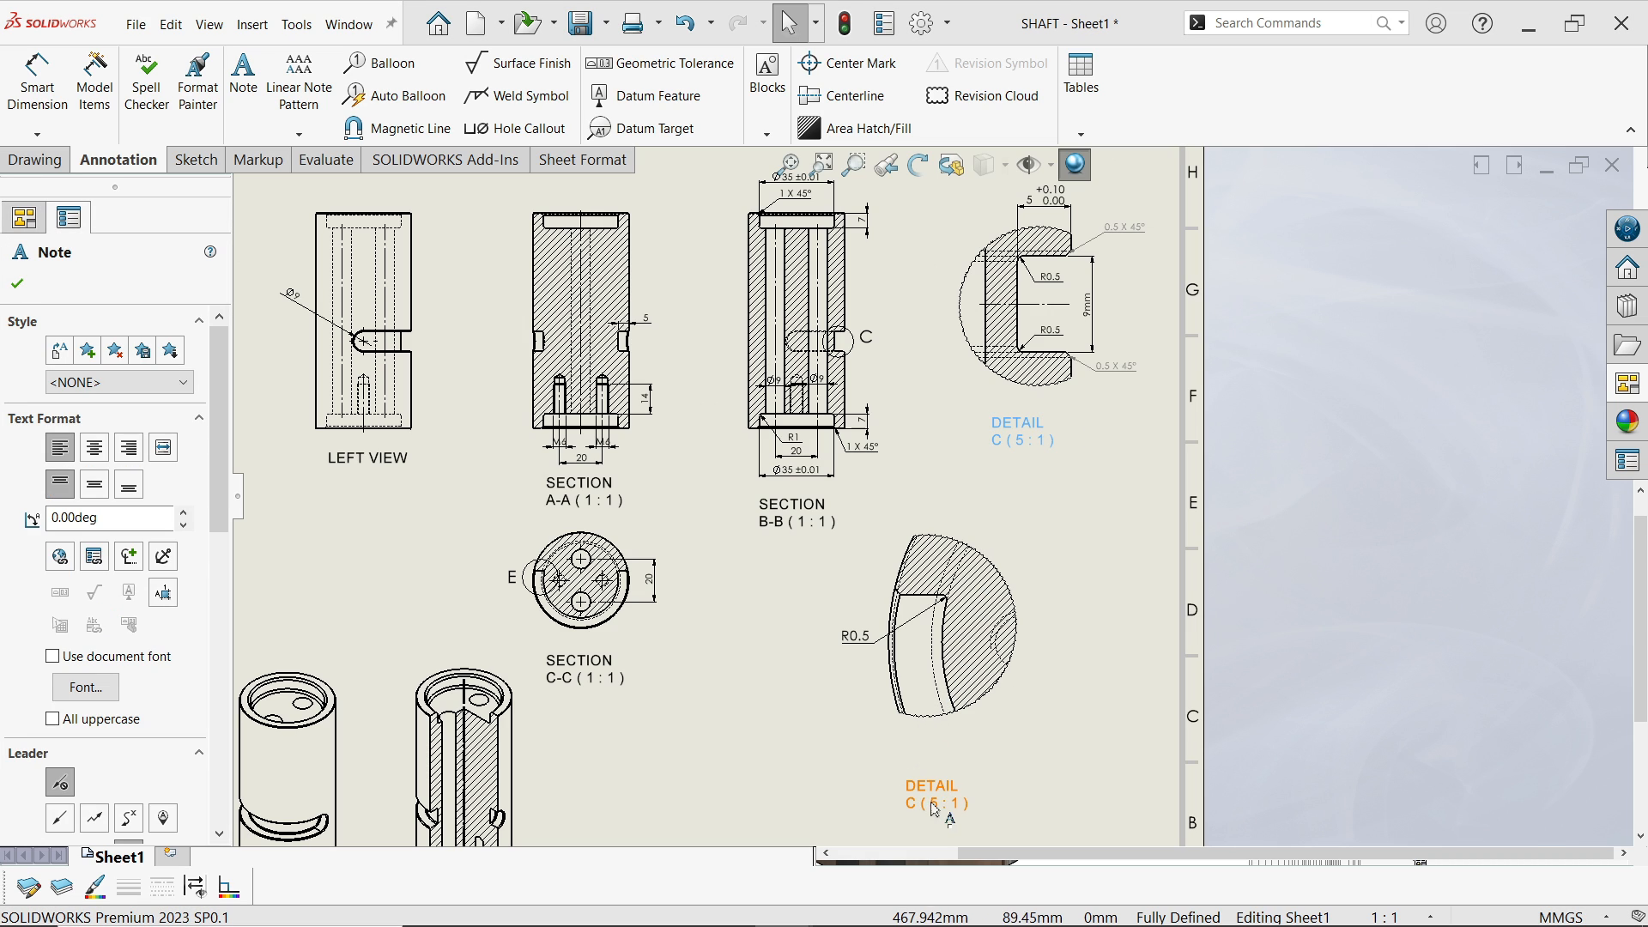
pyautogui.doubleClick(927, 792)
pyautogui.moveTo(920, 804); pyautogui.dragTo(895, 800)
pyautogui.write('E')
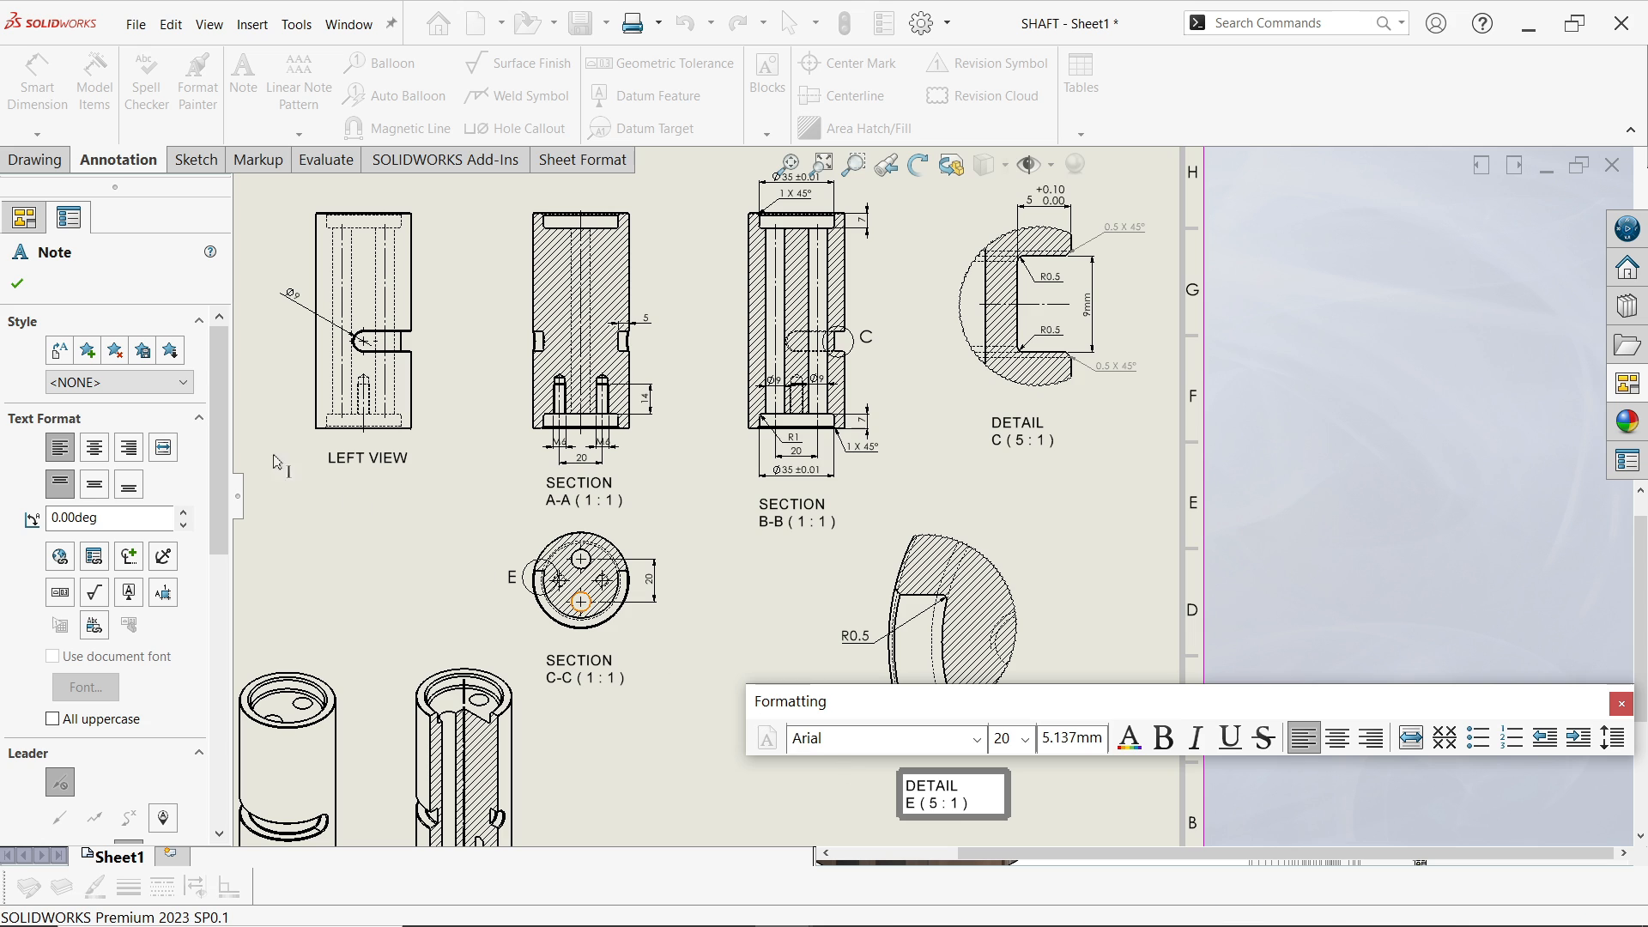
pyautogui.click(16, 283)
# Move detail view E slightly to the right on the sheet
pyautogui.scroll(2, 632, 456)
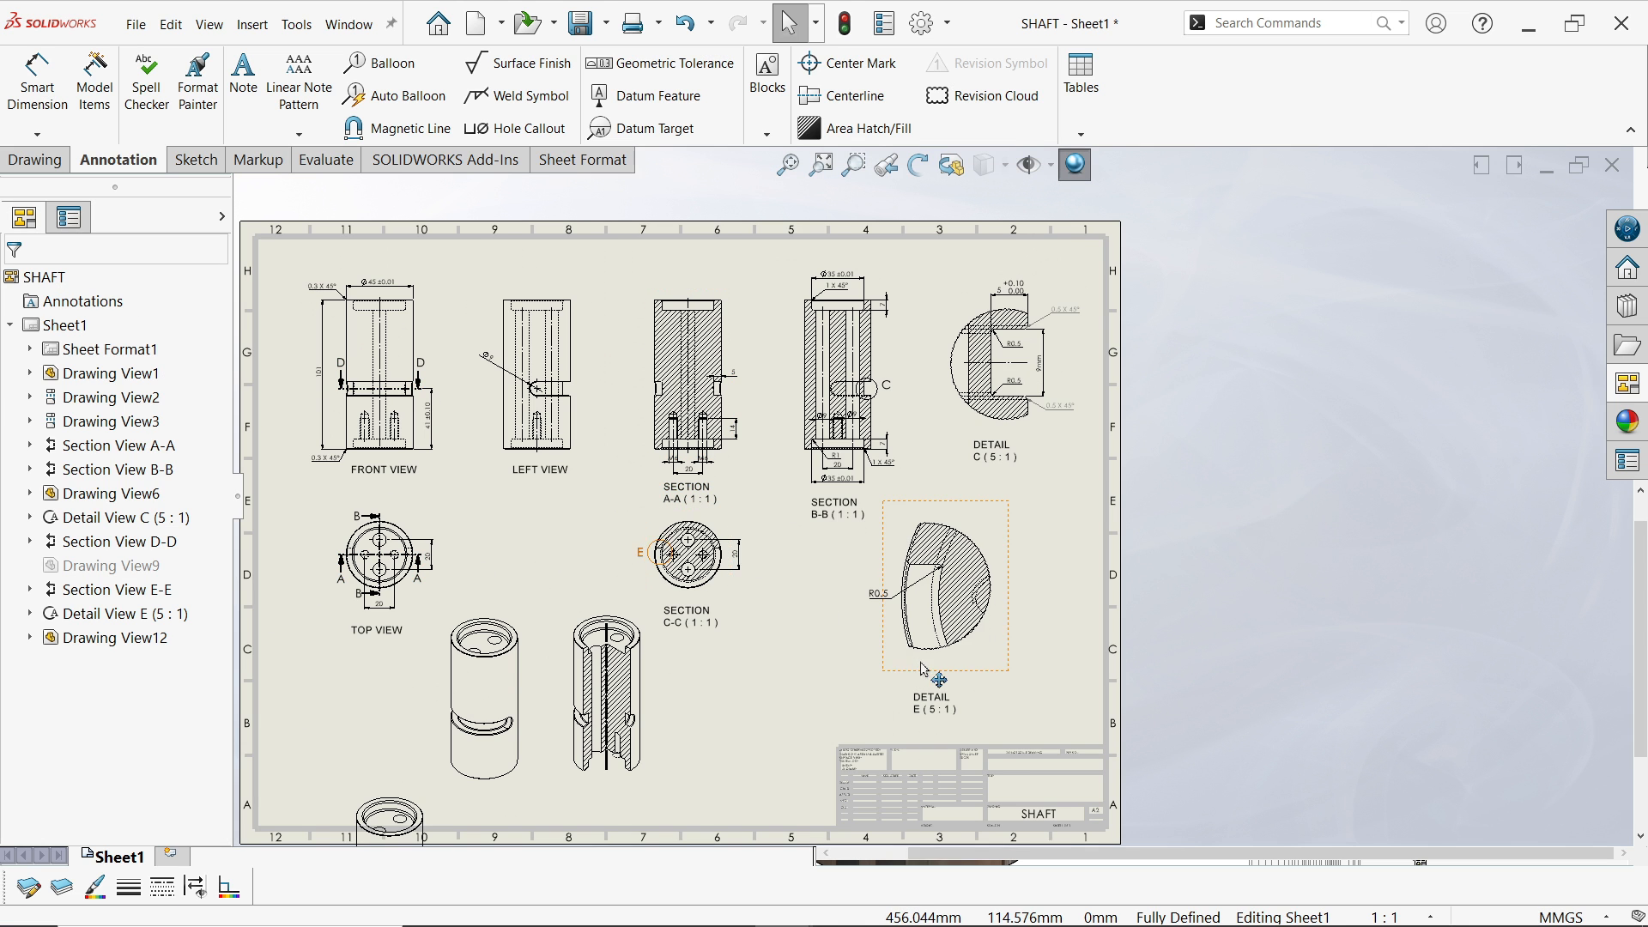
pyautogui.scroll(-2, 943, 691)
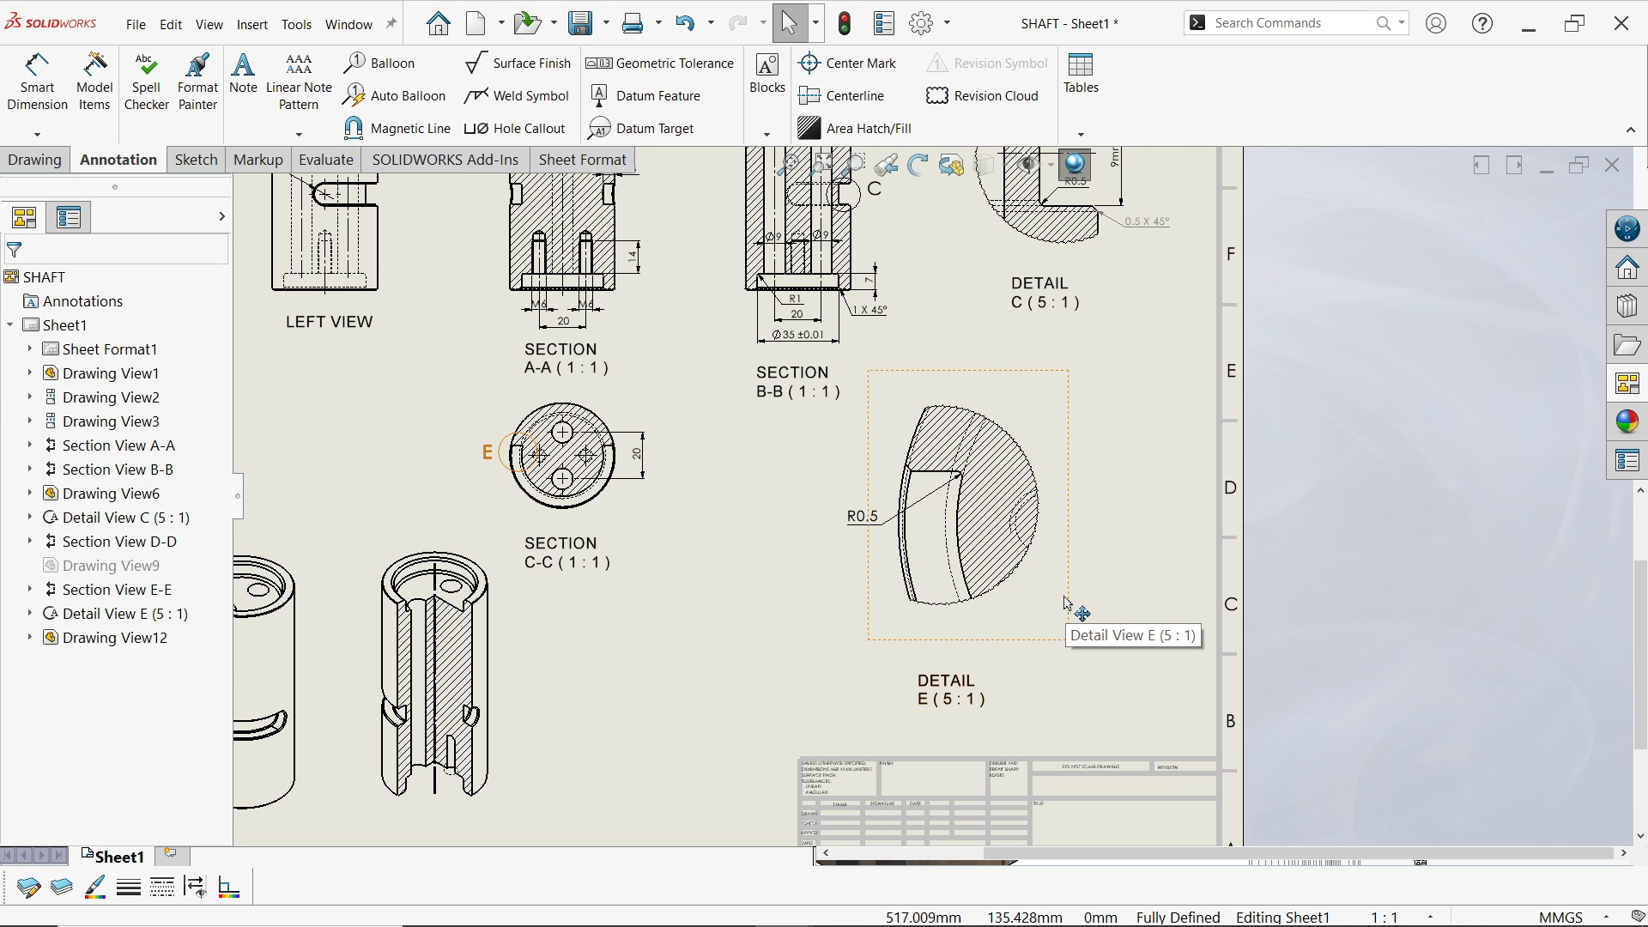
pyautogui.moveTo(1069, 603); pyautogui.dragTo(1109, 603)
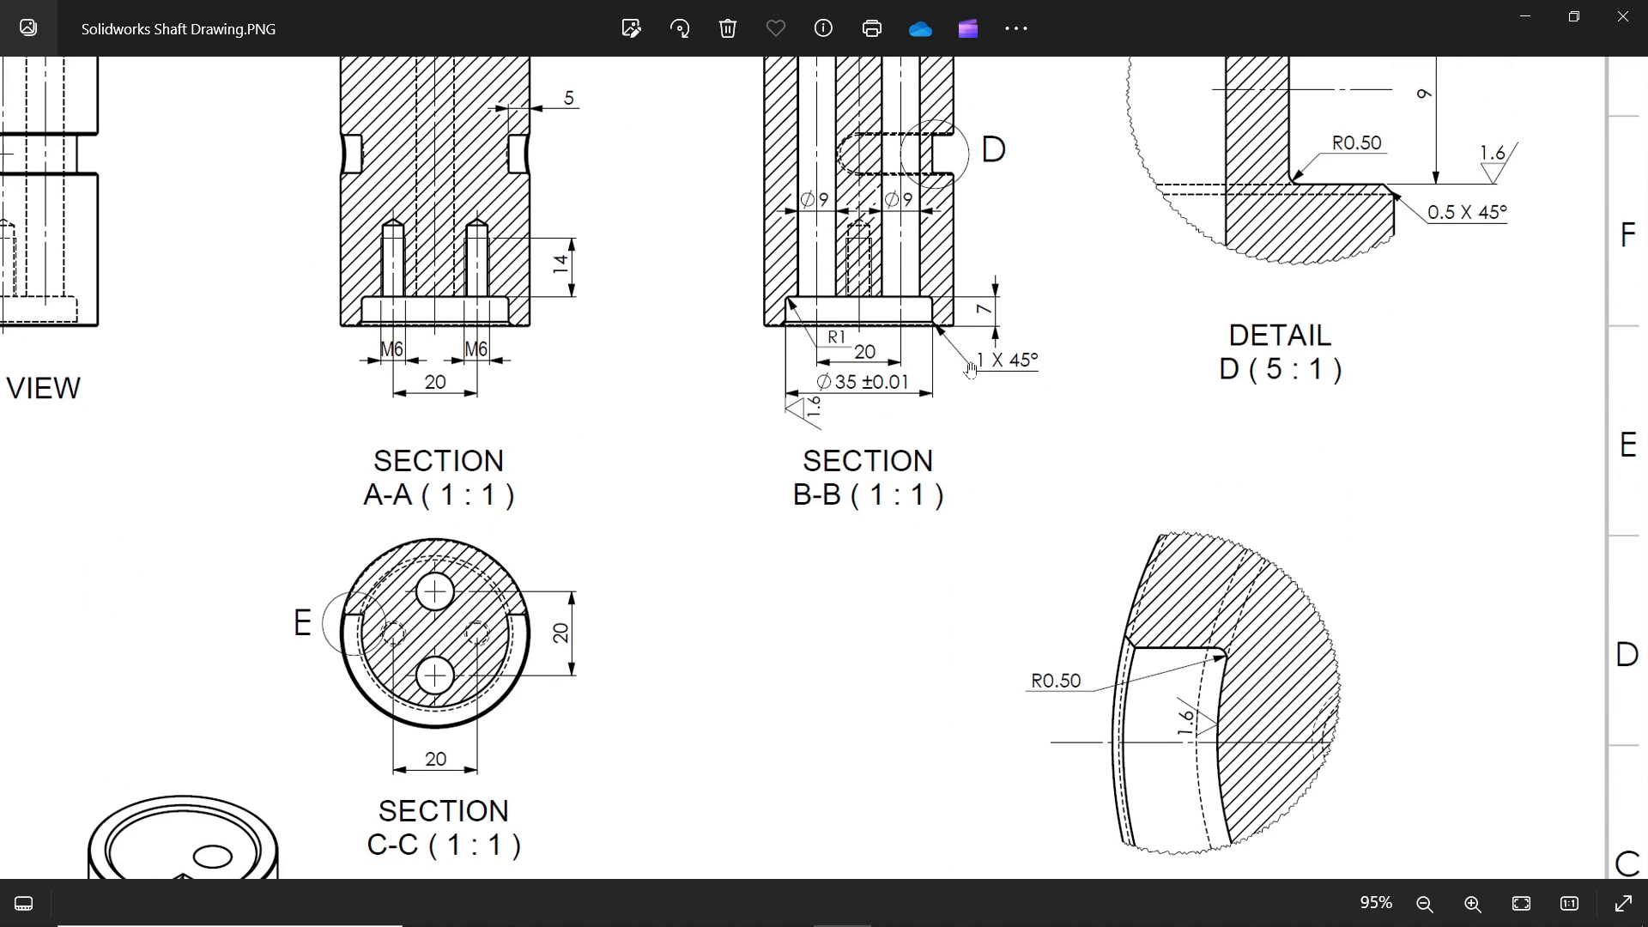
# Check the detail E label, material table and title block in the reference image Solidworks Shaft Drawing.PNG, and return to the SOLIDWORKS drawing
pyautogui.scroll(-6, 970, 369)
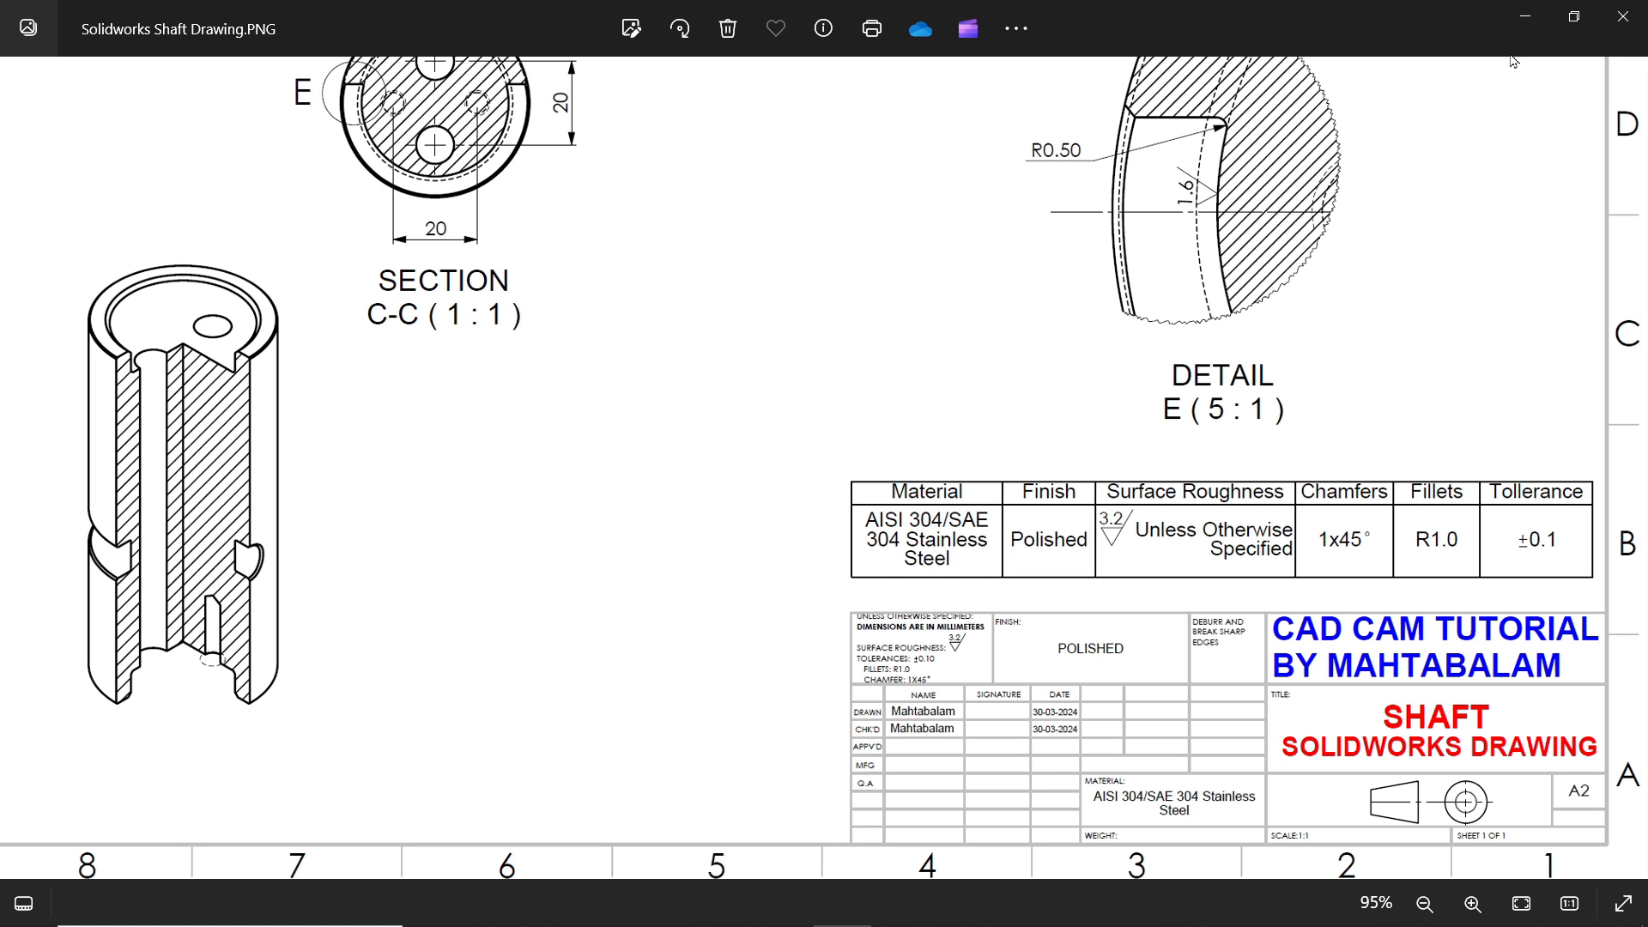
pyautogui.click(1525, 18)
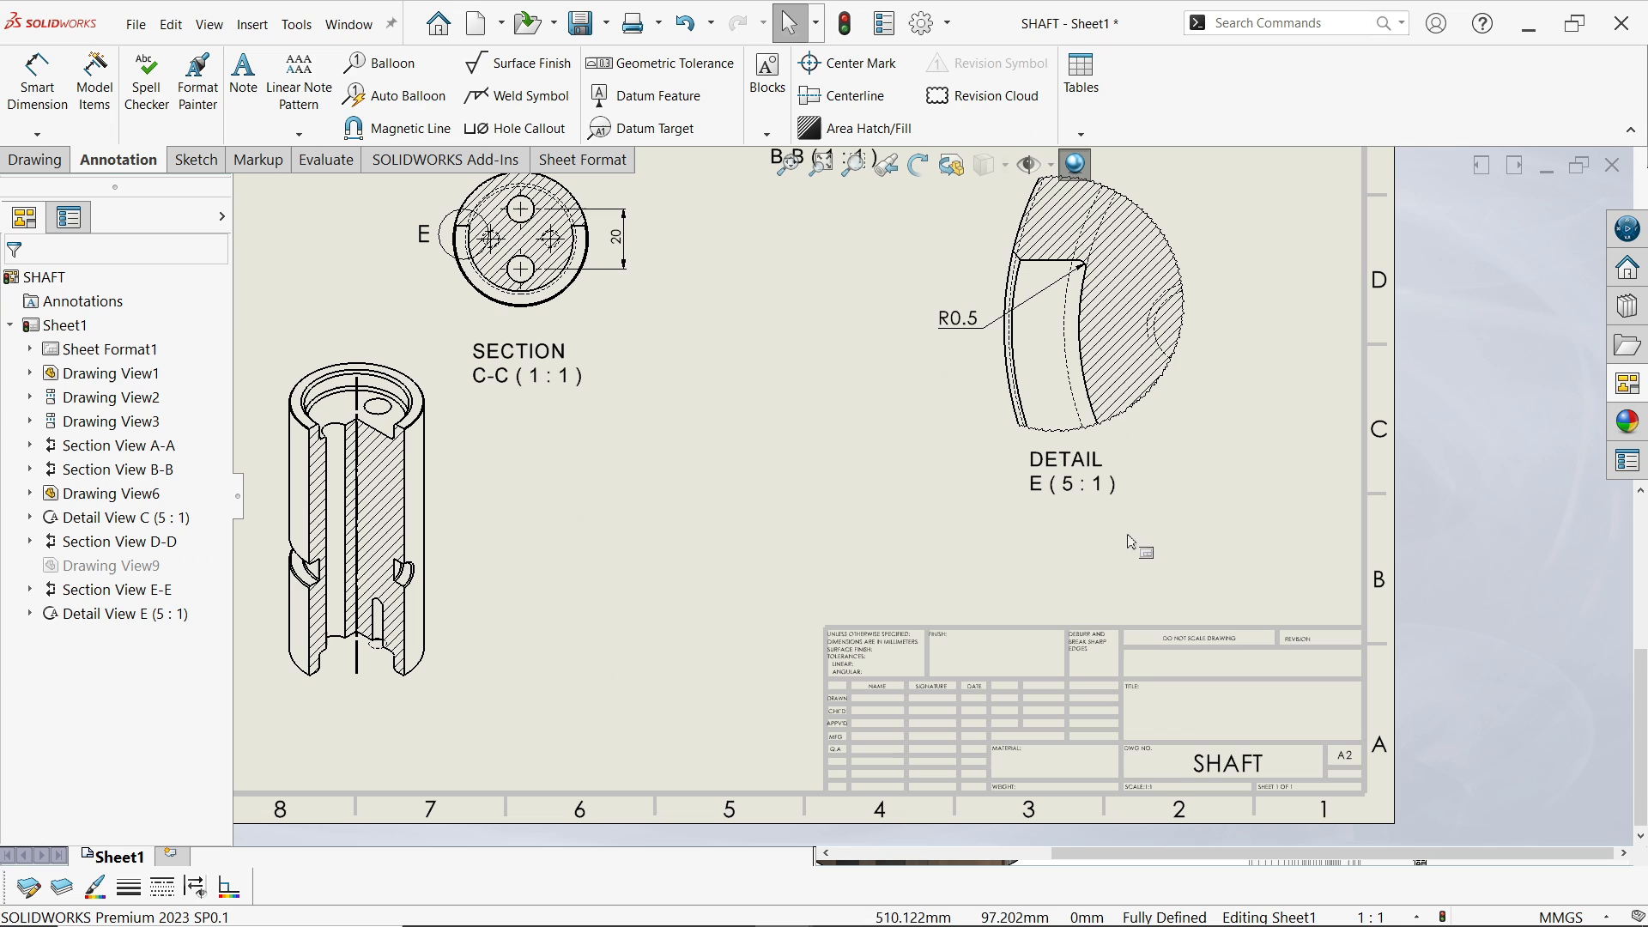
# Insert a general table with 6 columns, 2 rows and 0.25 mm outer and inner borders above the title block
pyautogui.rightClick(775, 523)
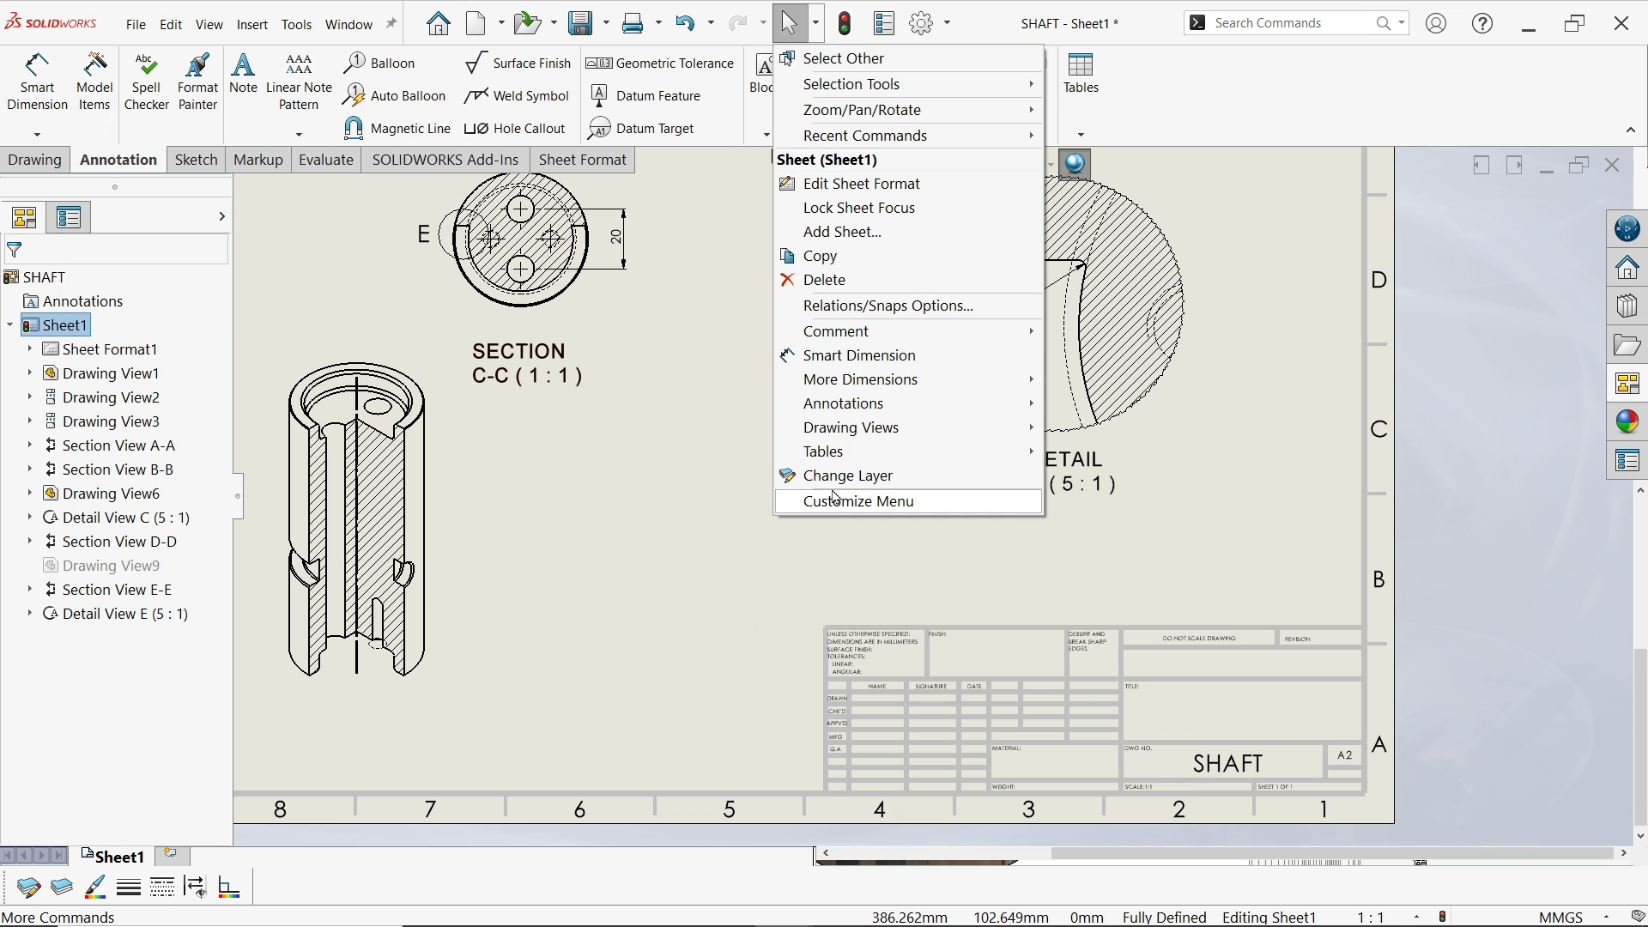
pyautogui.moveTo(837, 451)
pyautogui.click(1115, 461)
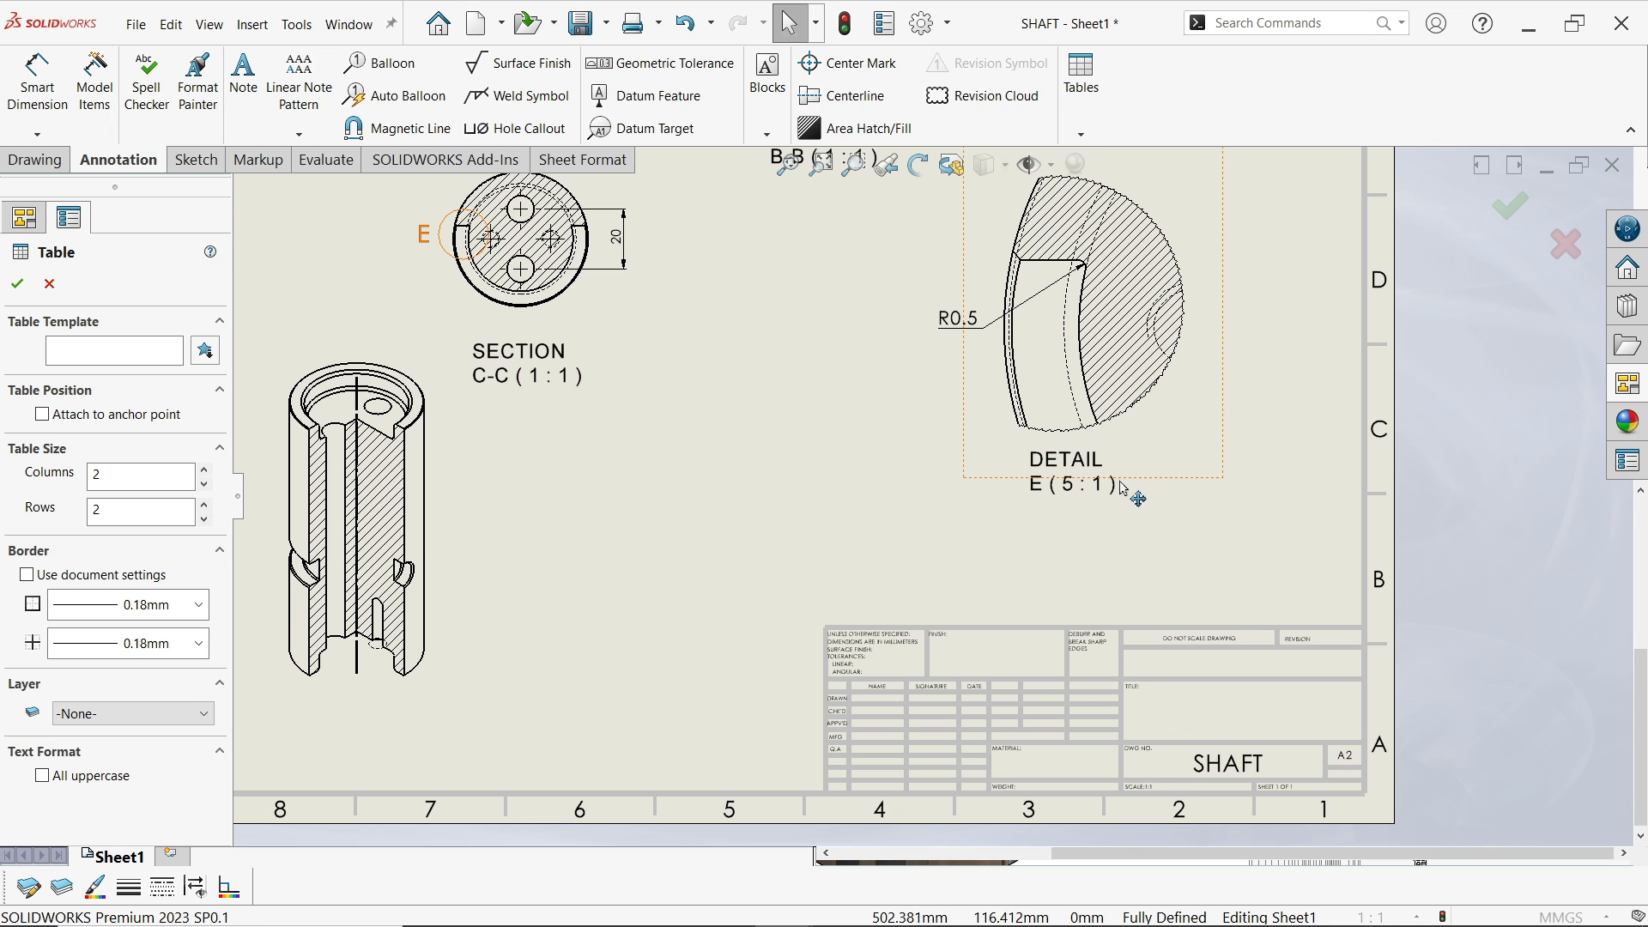
pyautogui.doubleClick(121, 480)
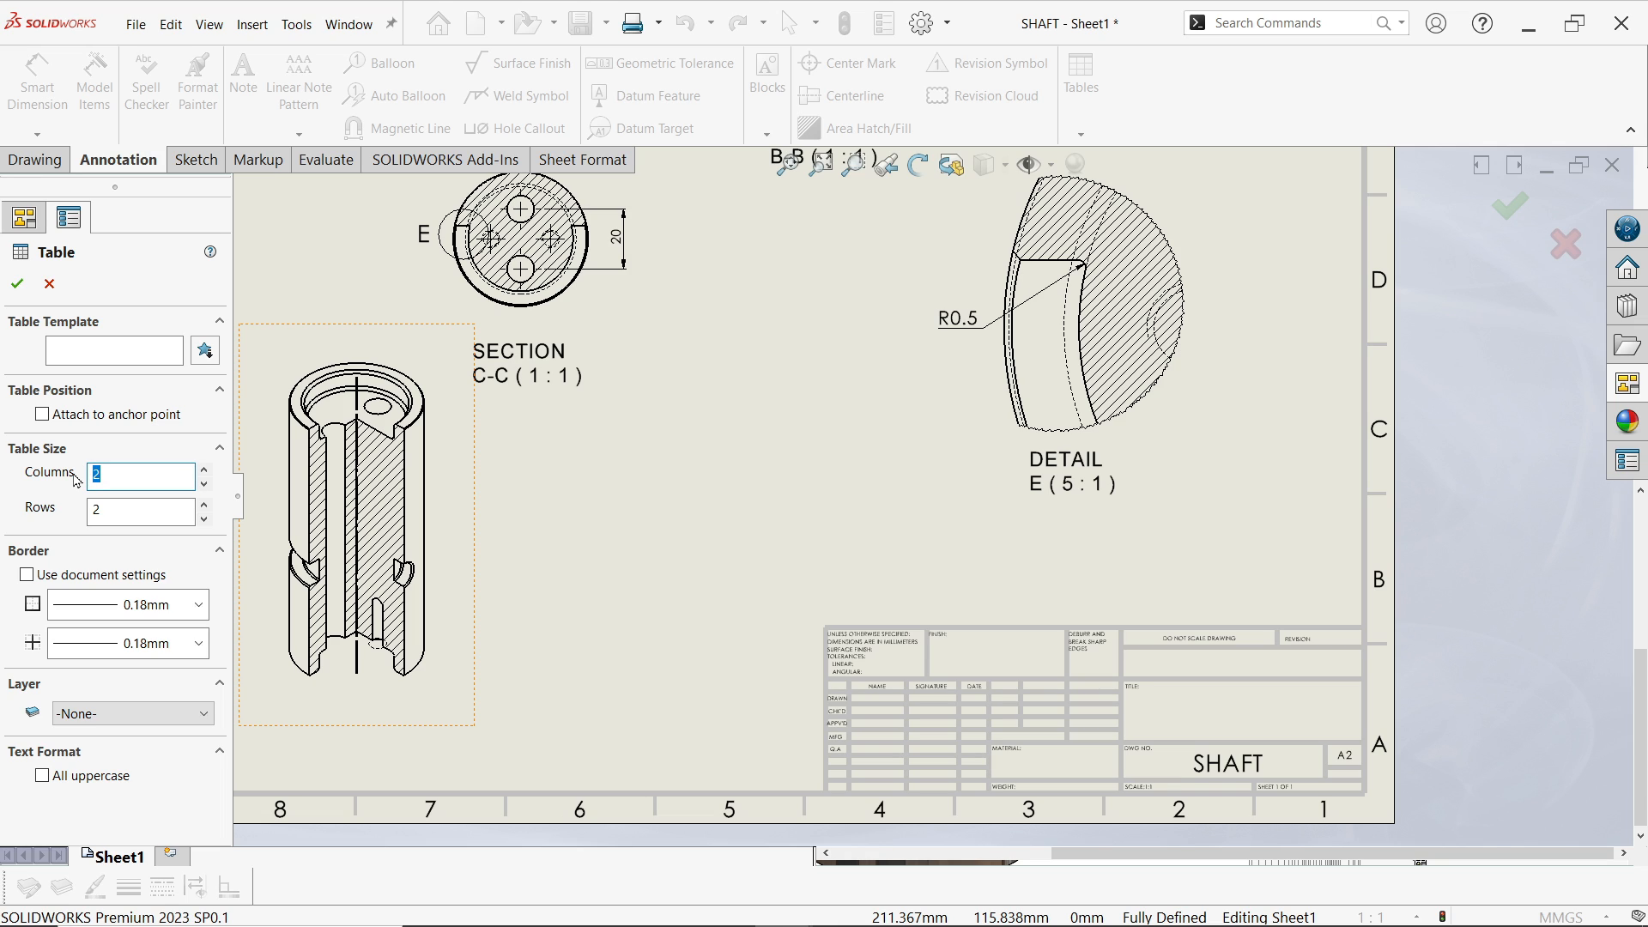
pyautogui.doubleClick(96, 511)
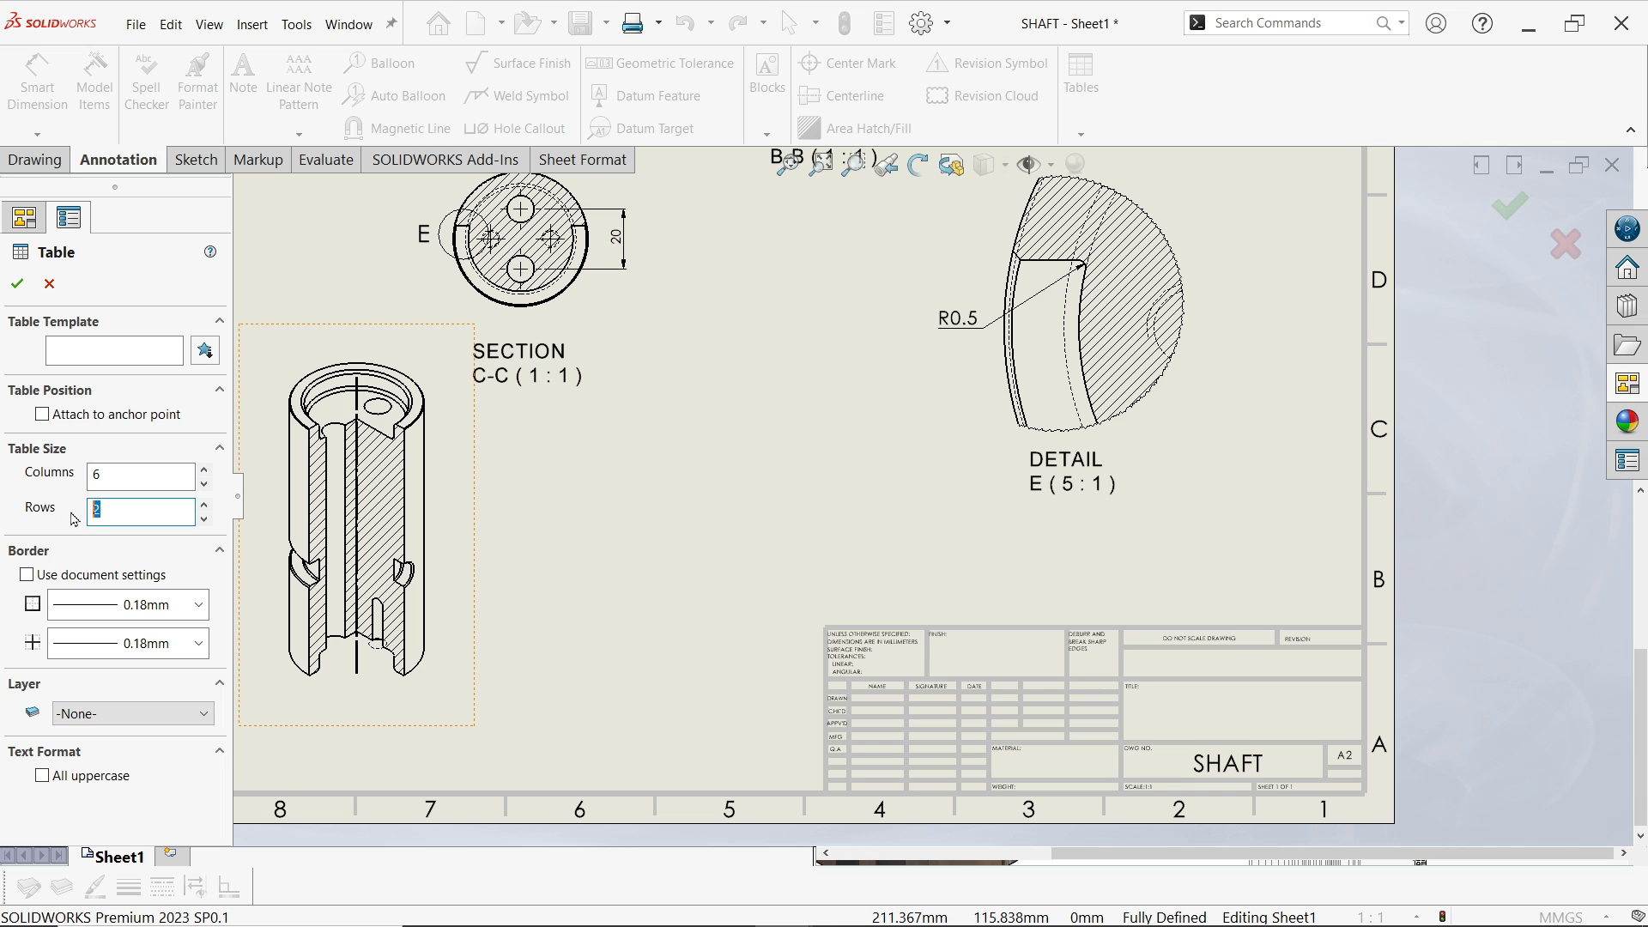
pyautogui.click(172, 604)
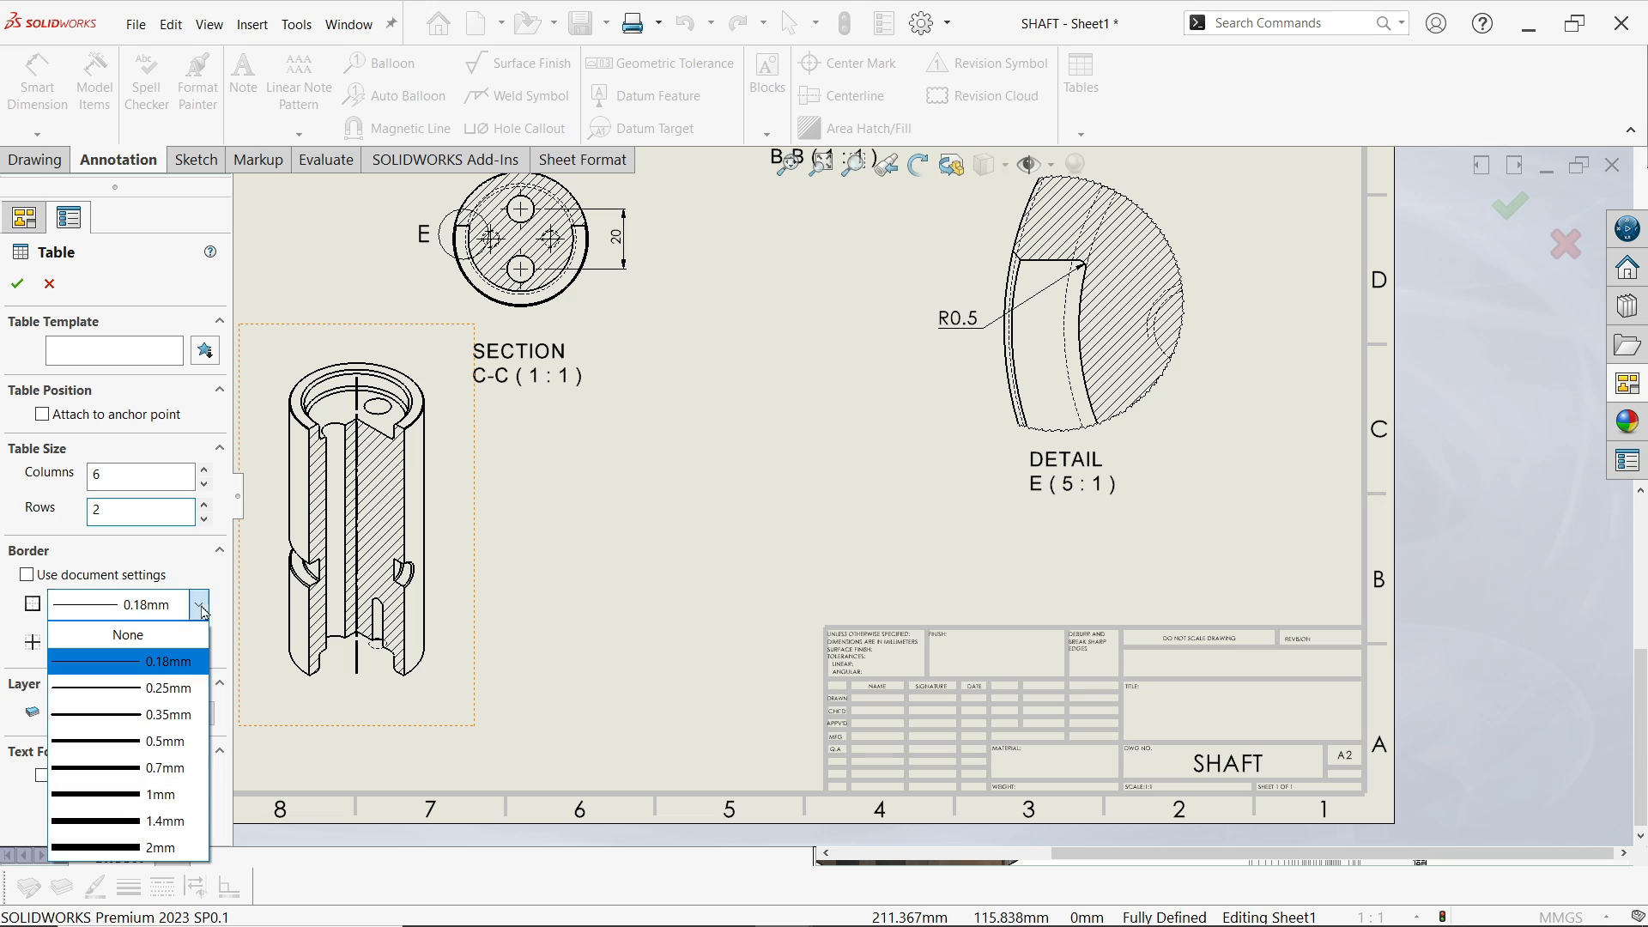
pyautogui.click(172, 687)
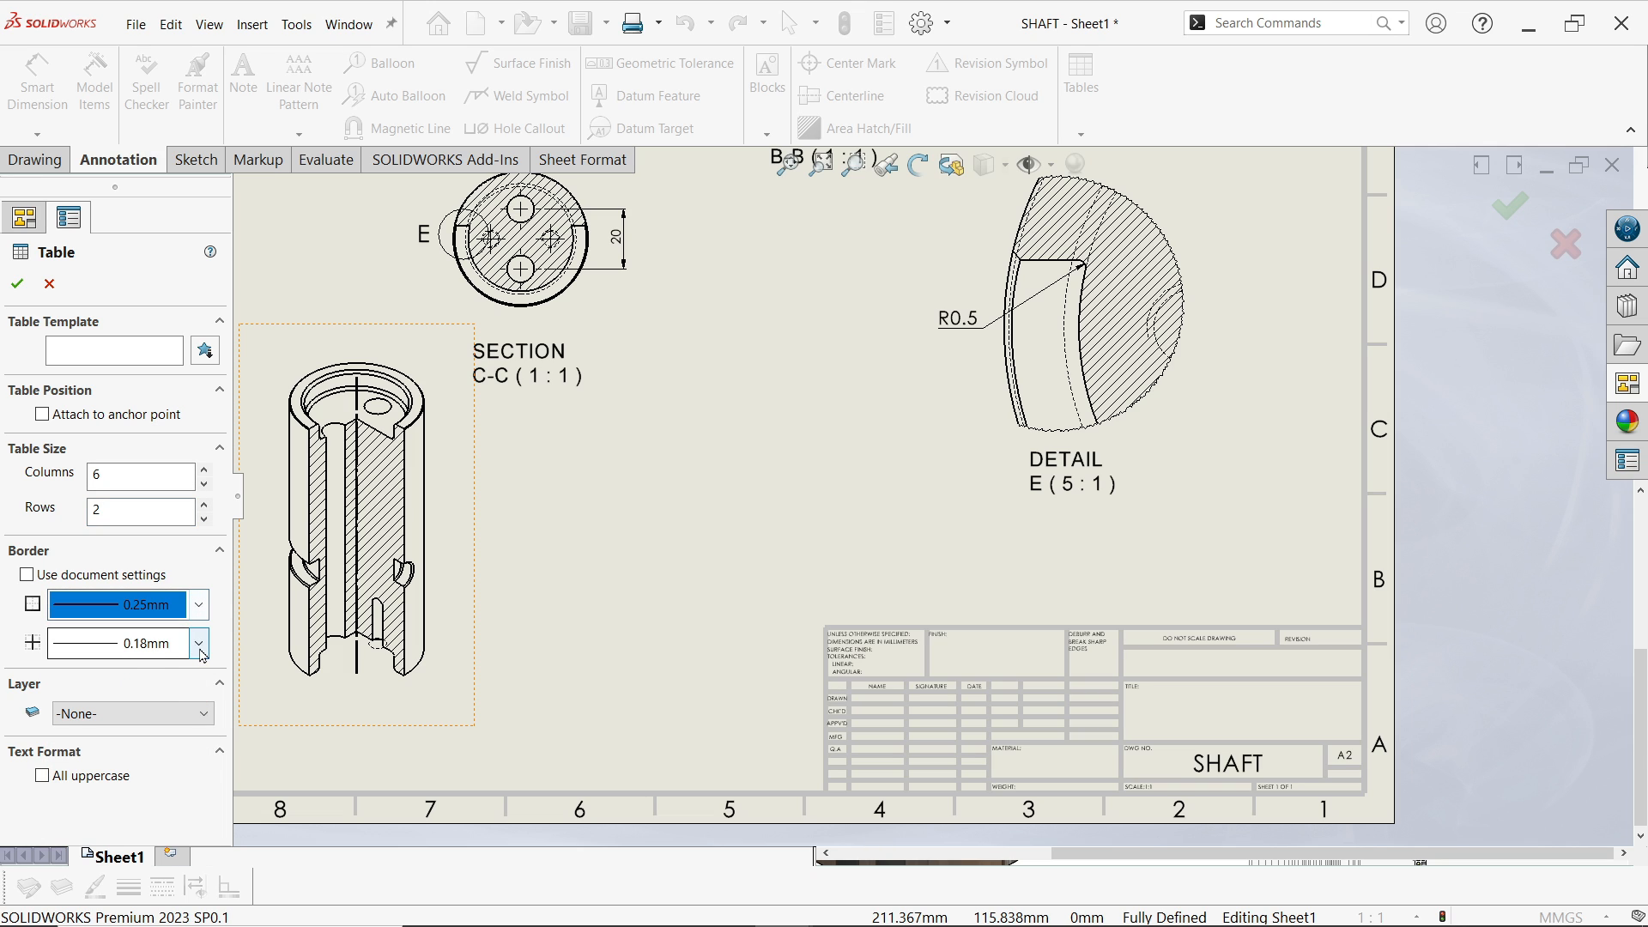
pyautogui.click(198, 643)
pyautogui.click(181, 730)
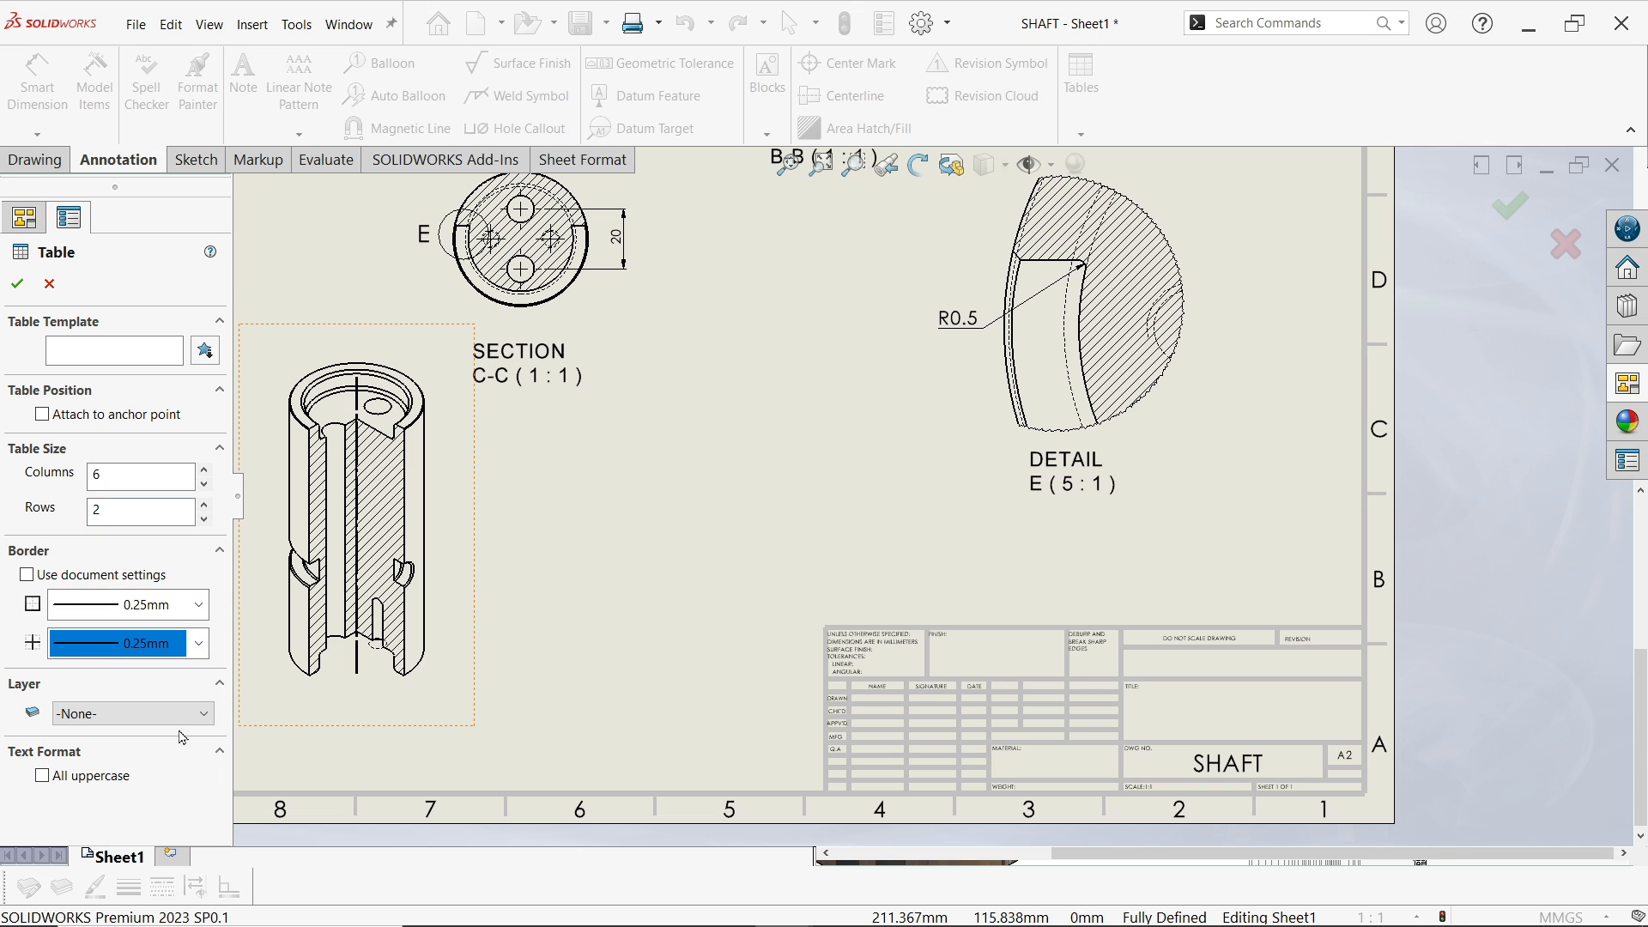
pyautogui.click(16, 283)
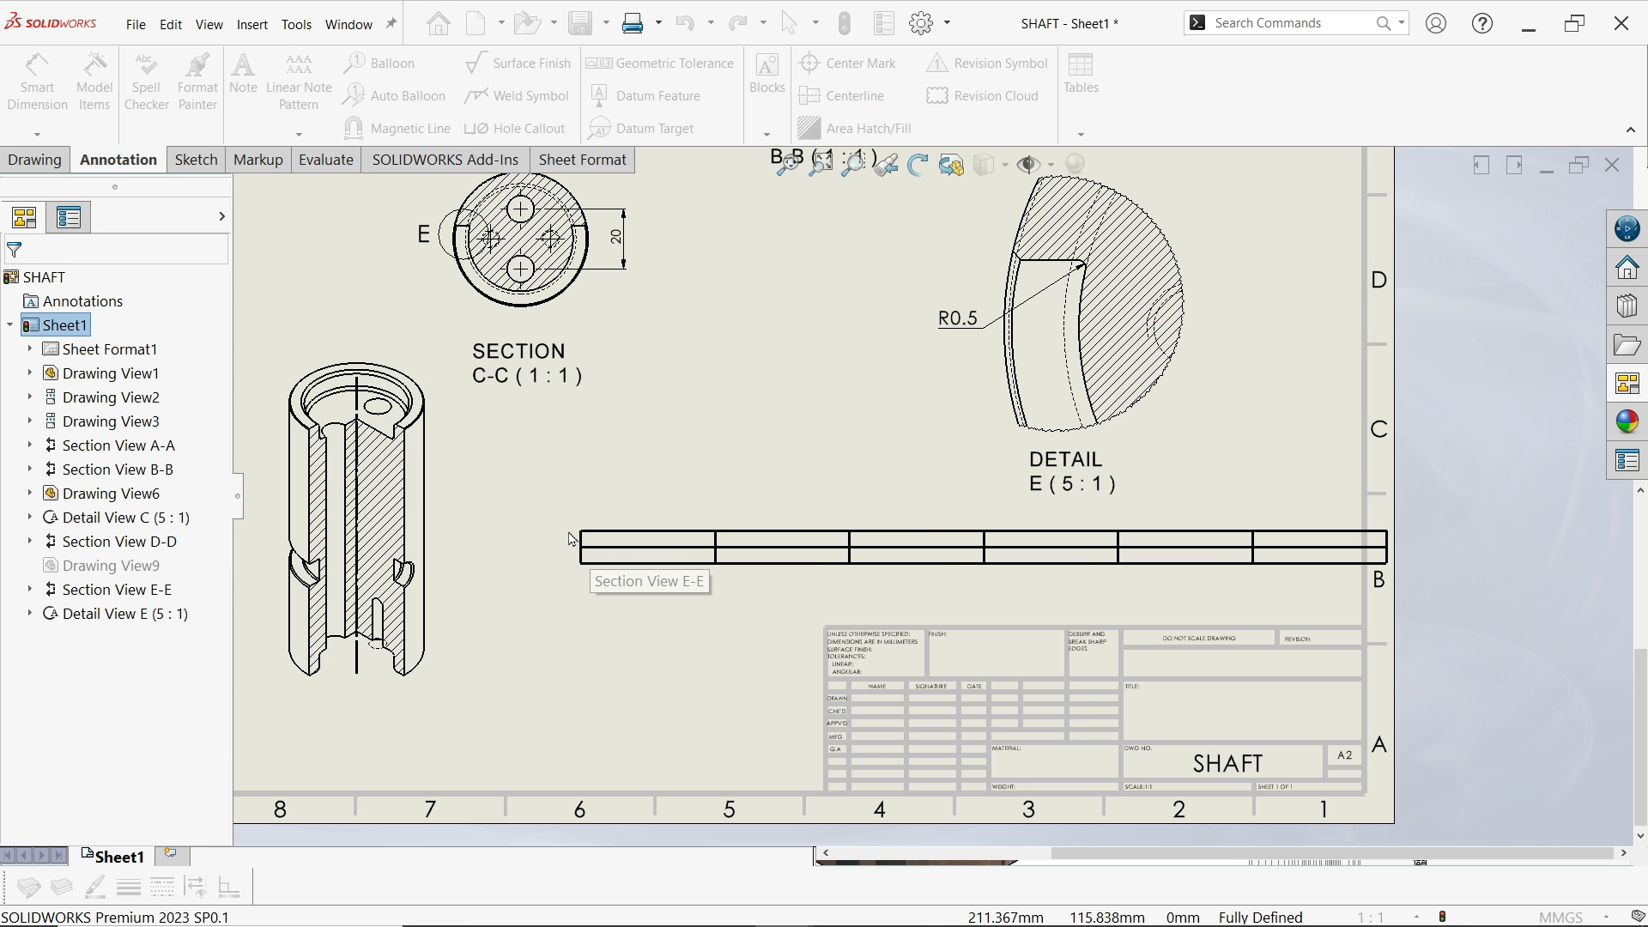
pyautogui.click(539, 537)
# Enter the heading Material in the first cell of the new table
pyautogui.scroll(-5, 615, 549)
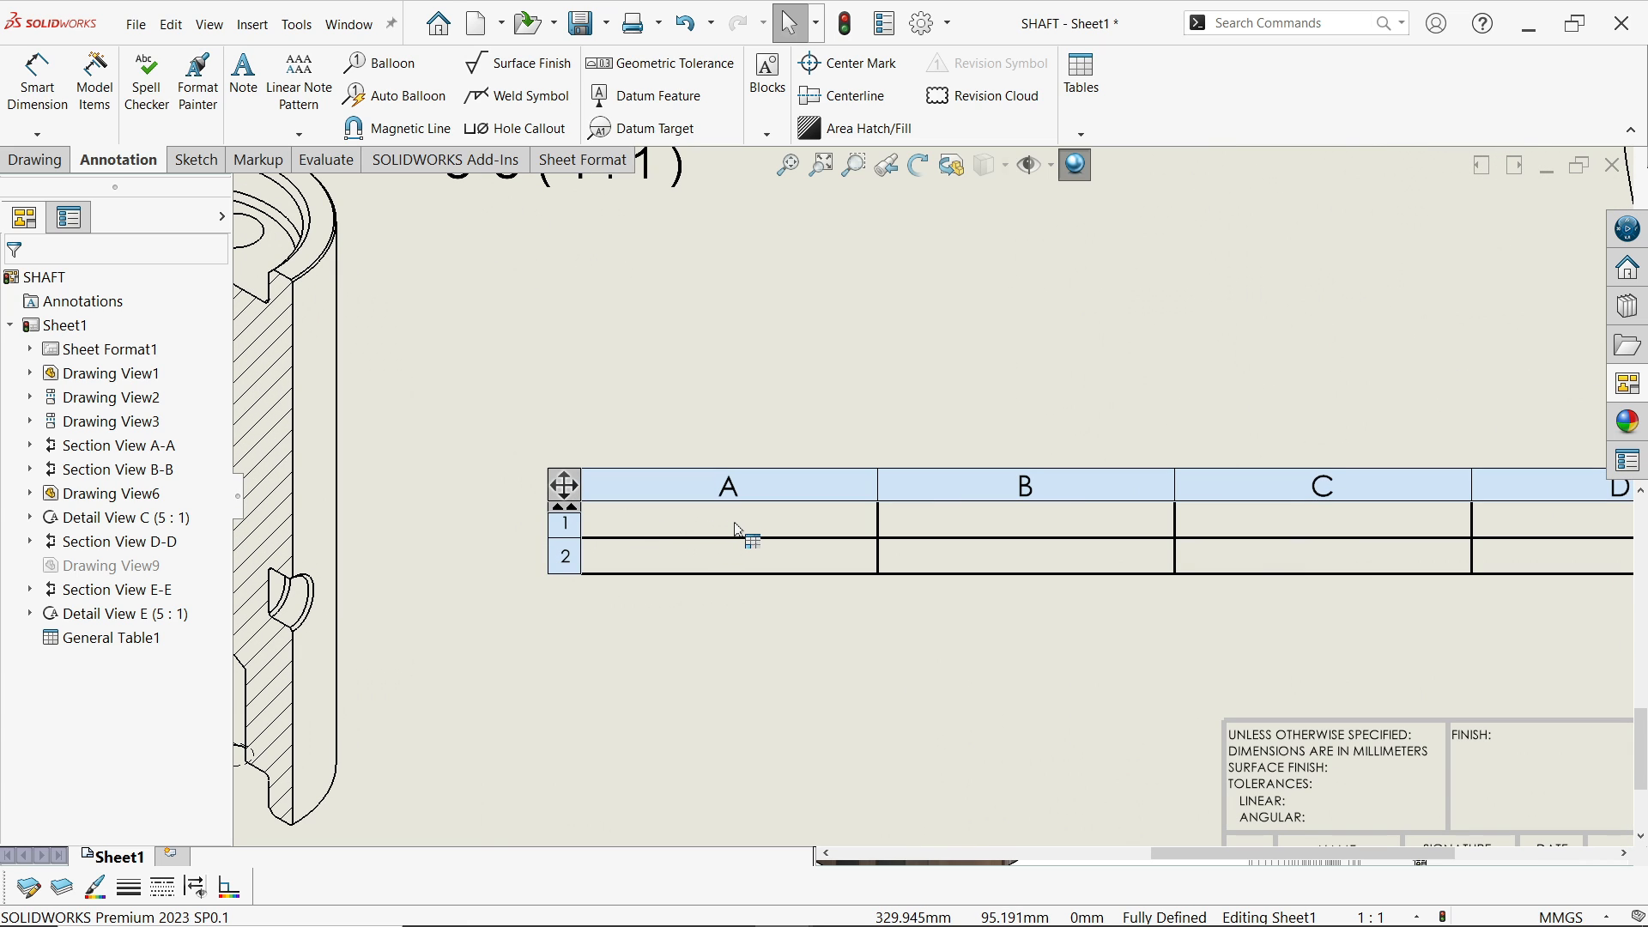
pyautogui.click(738, 530)
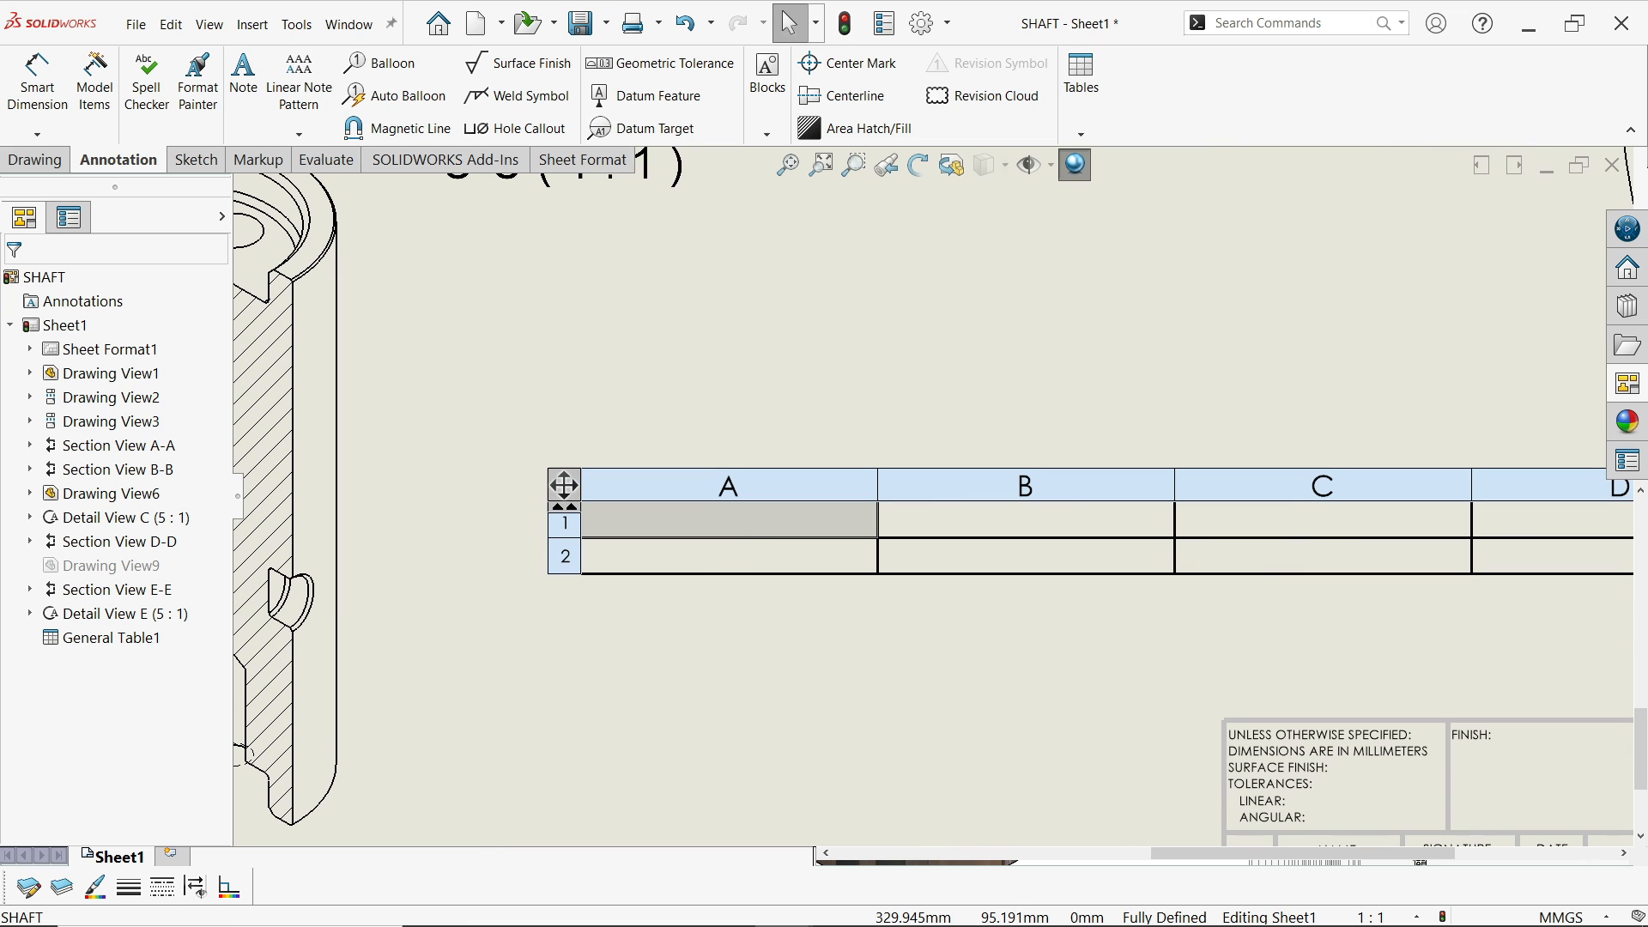
pyautogui.doubleClick(739, 530)
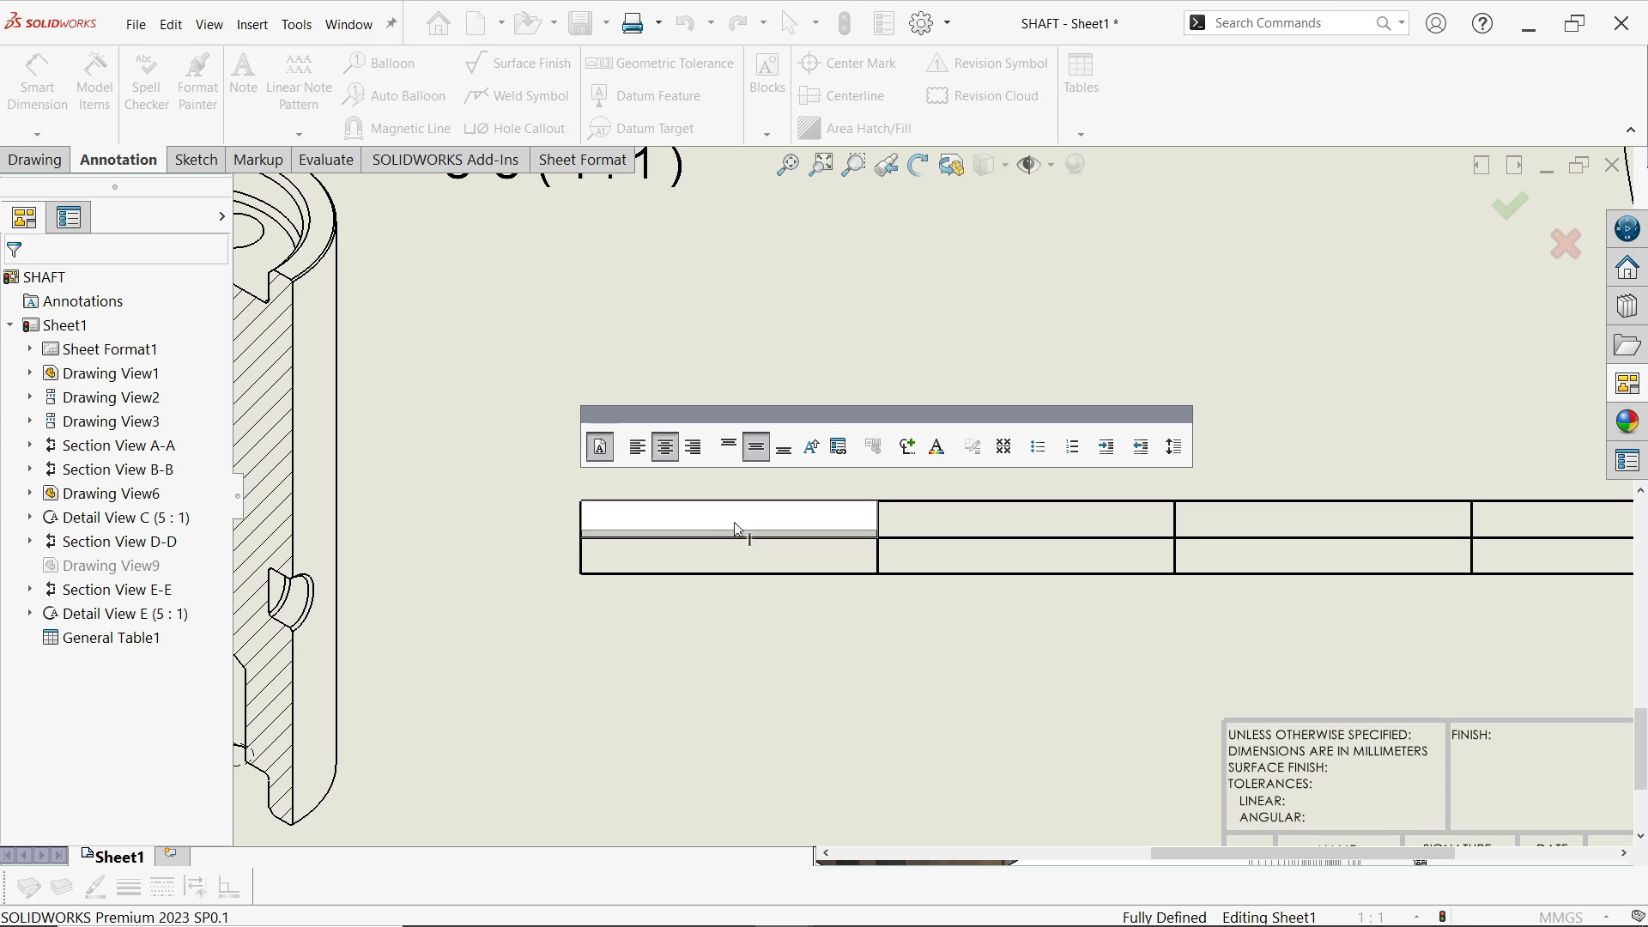
pyautogui.write('aterial')
# Enter AISI 304/sae 304 Stainless Steel in the cell beneath the Material heading
pyautogui.click(754, 559)
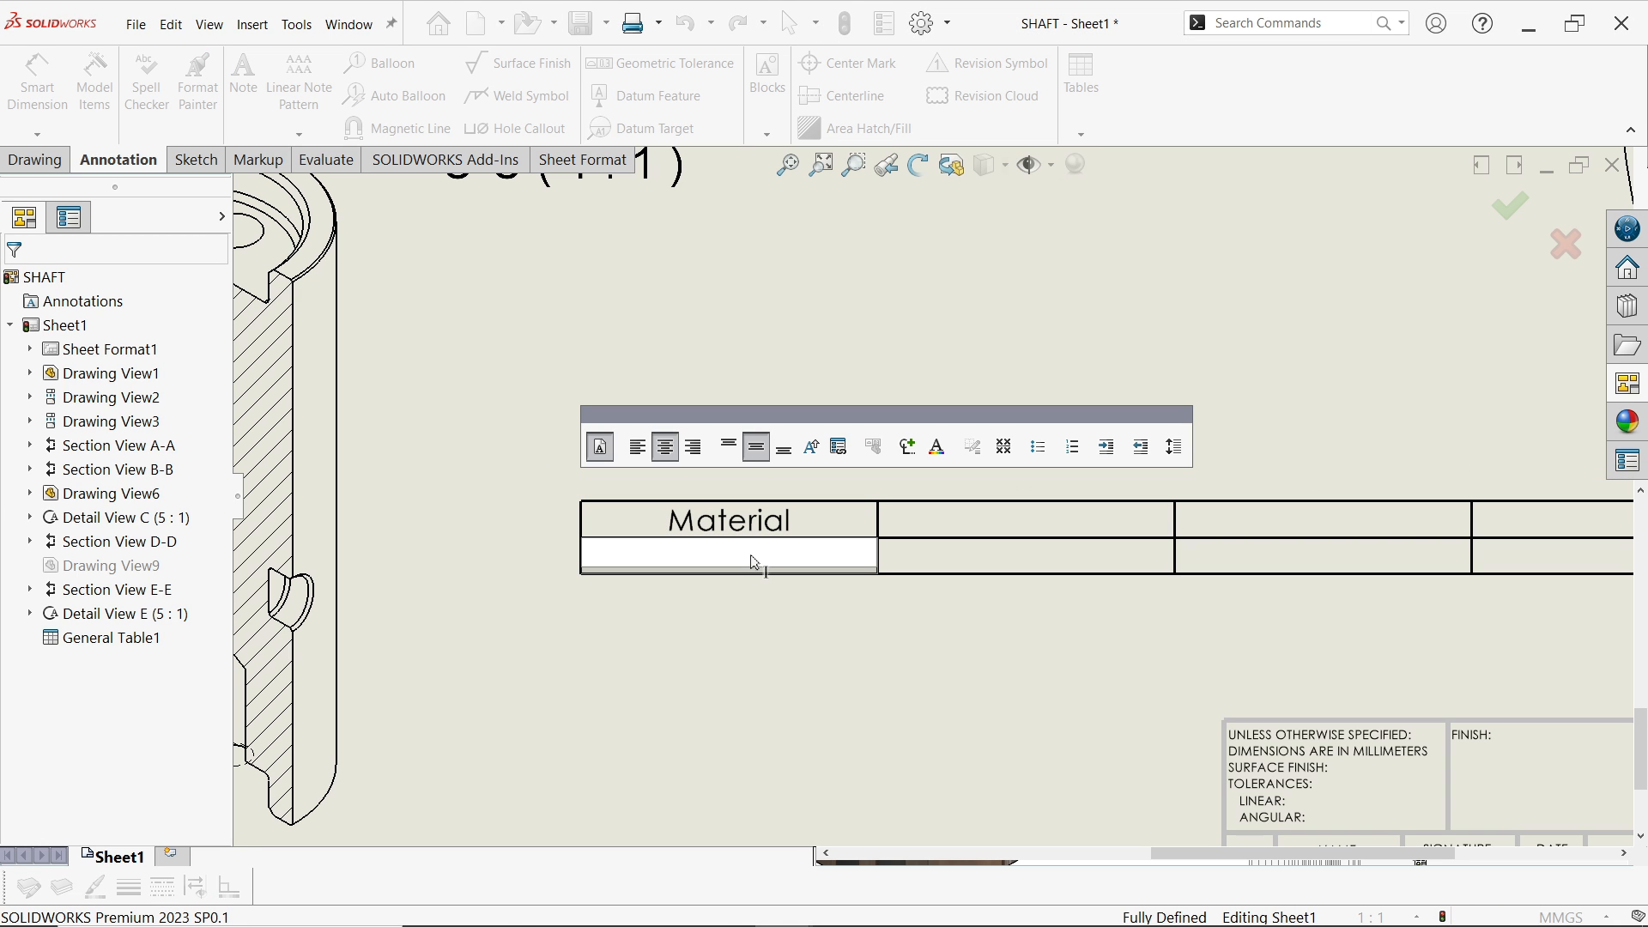
pyautogui.write('AISI 304/s')
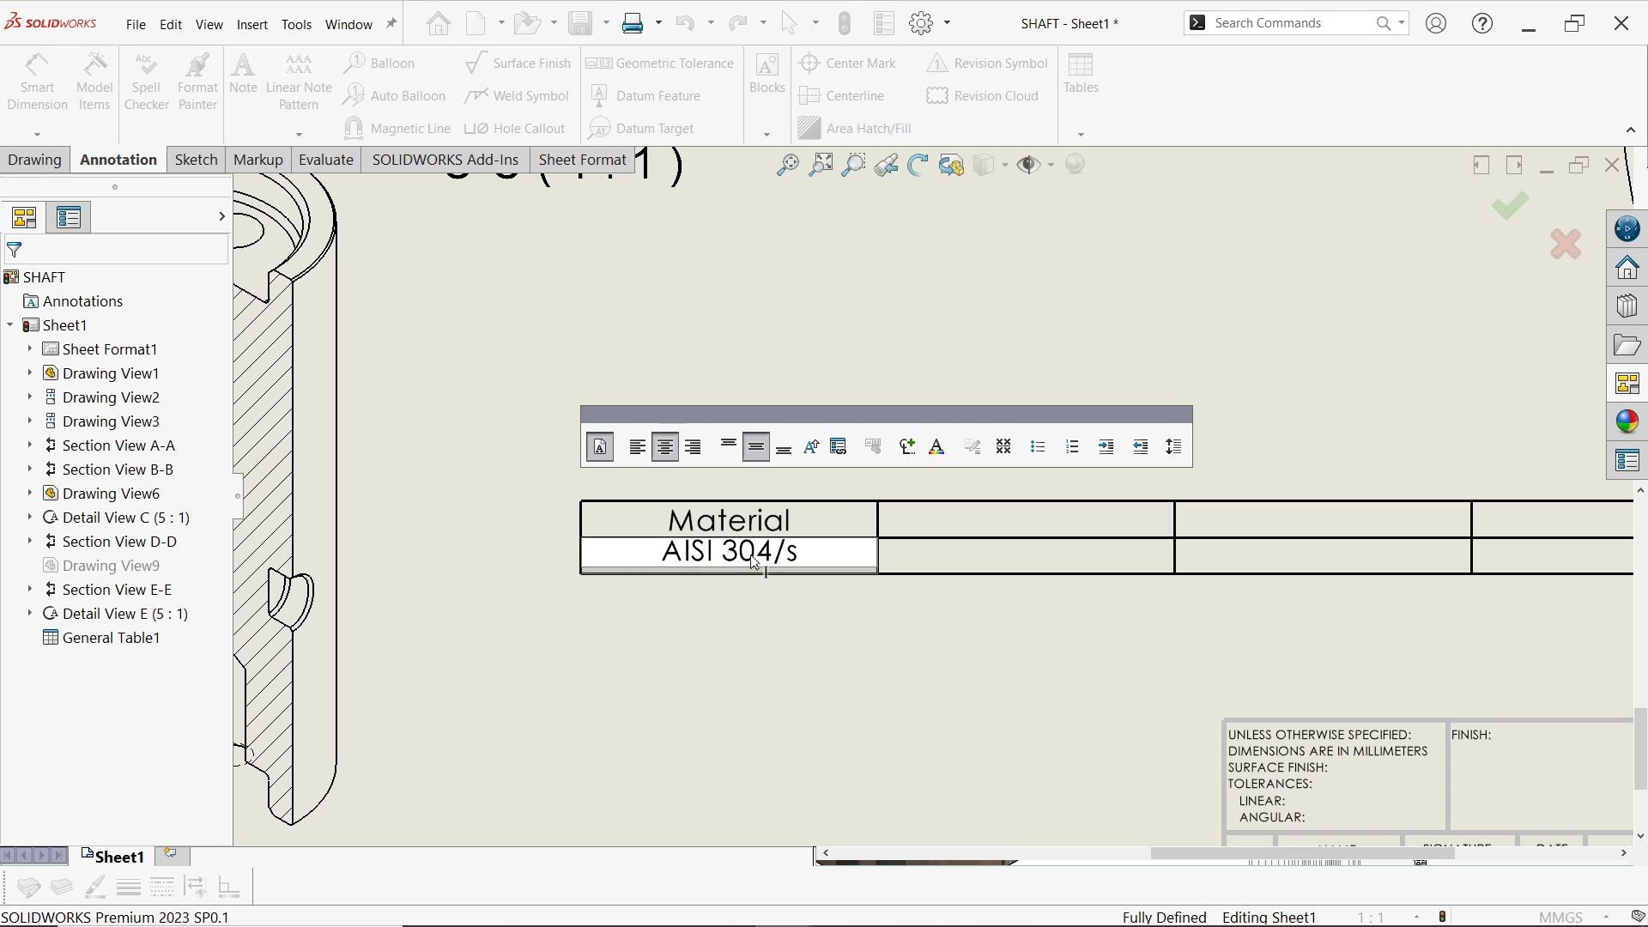
pyautogui.write('ae')
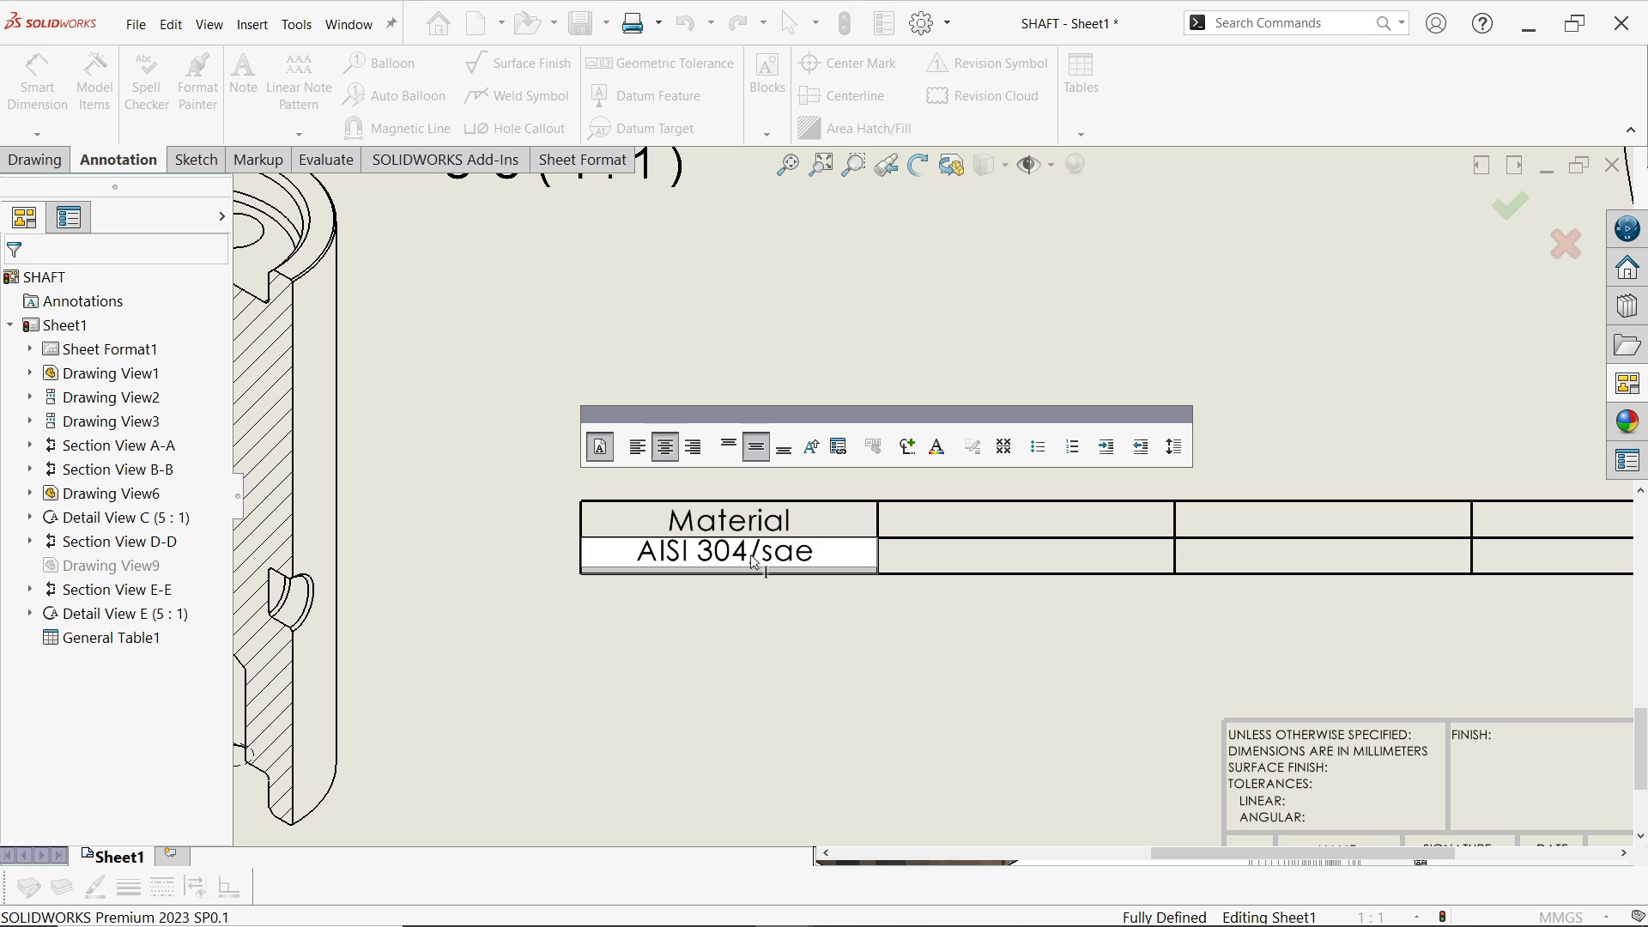
pyautogui.write(' 304')
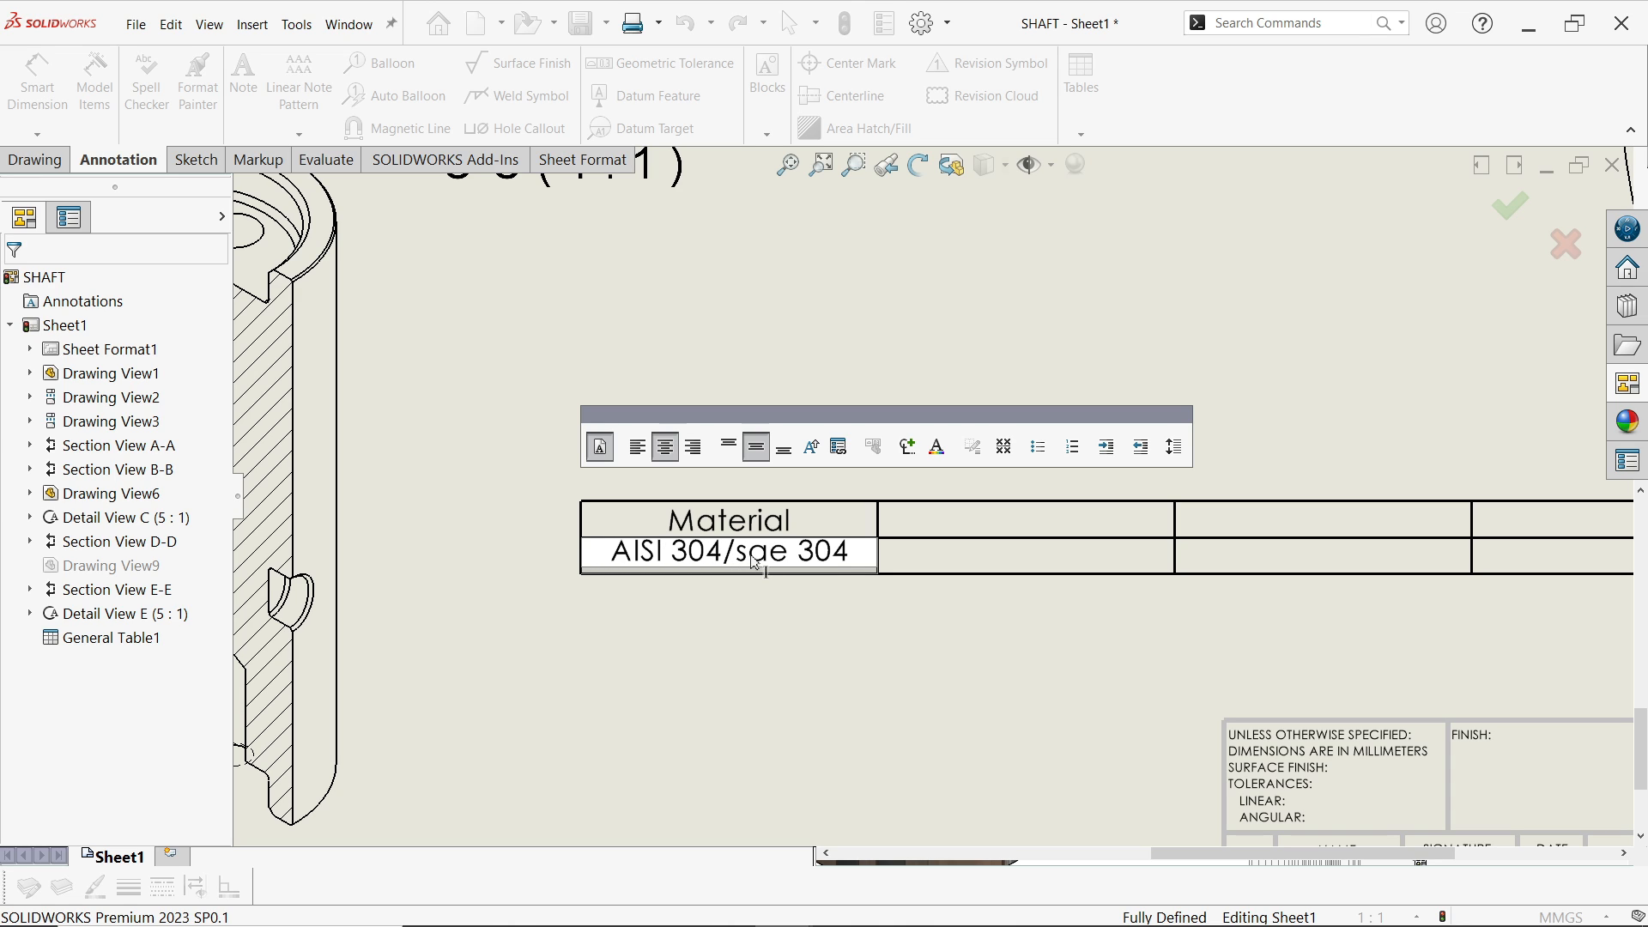
pyautogui.write(' S')
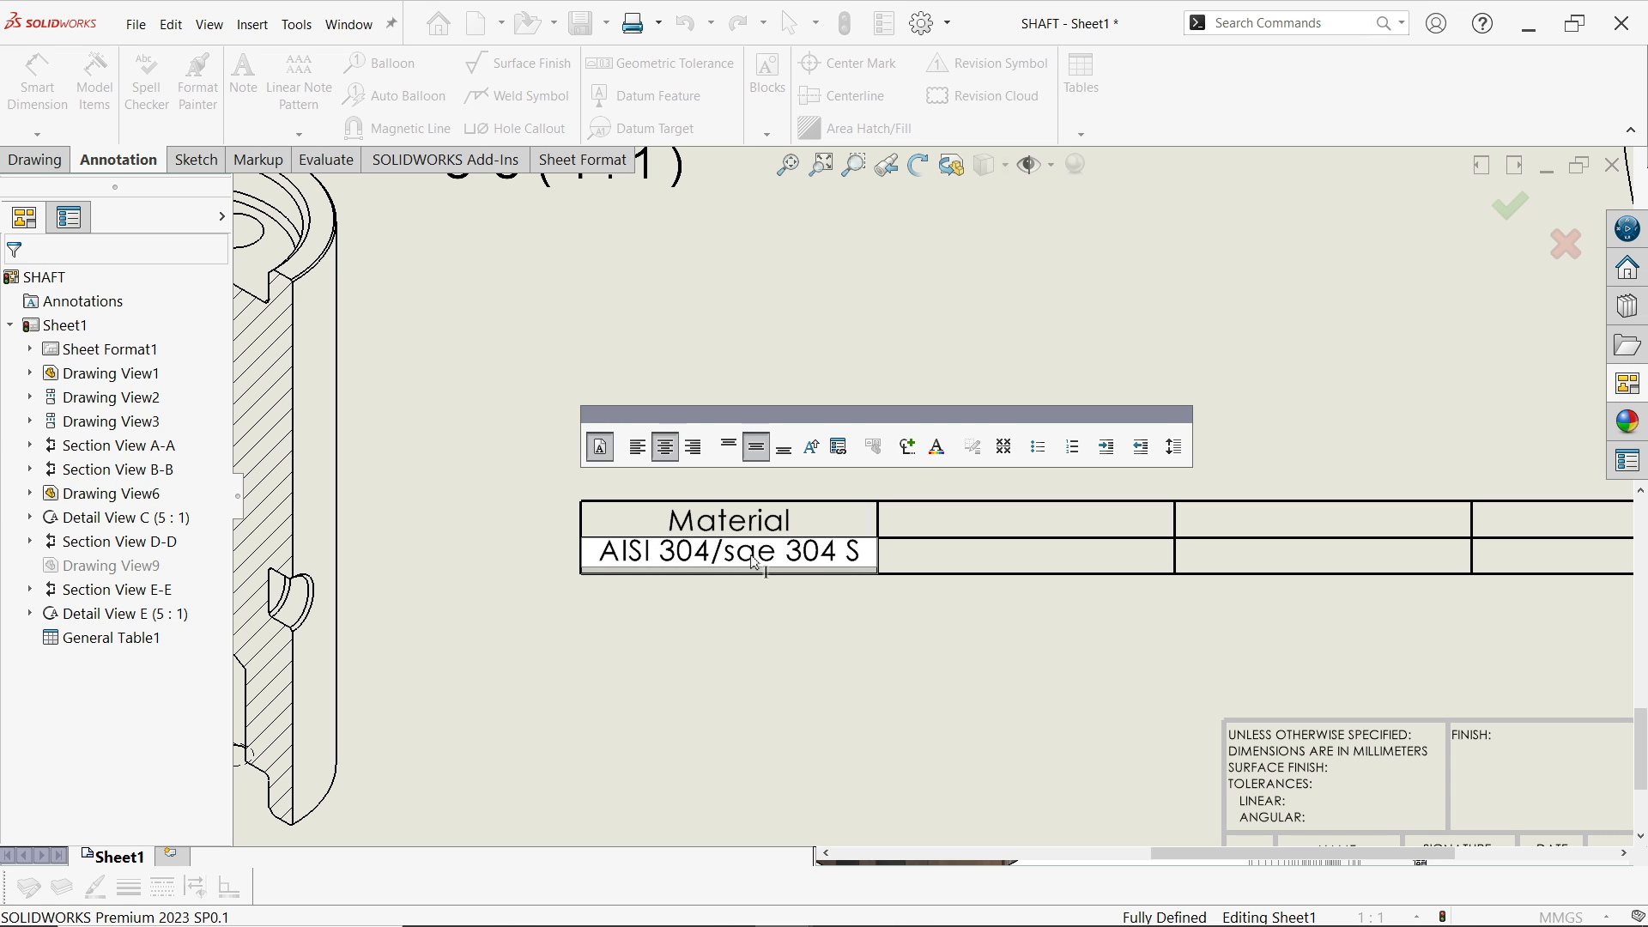
pyautogui.write('tain')
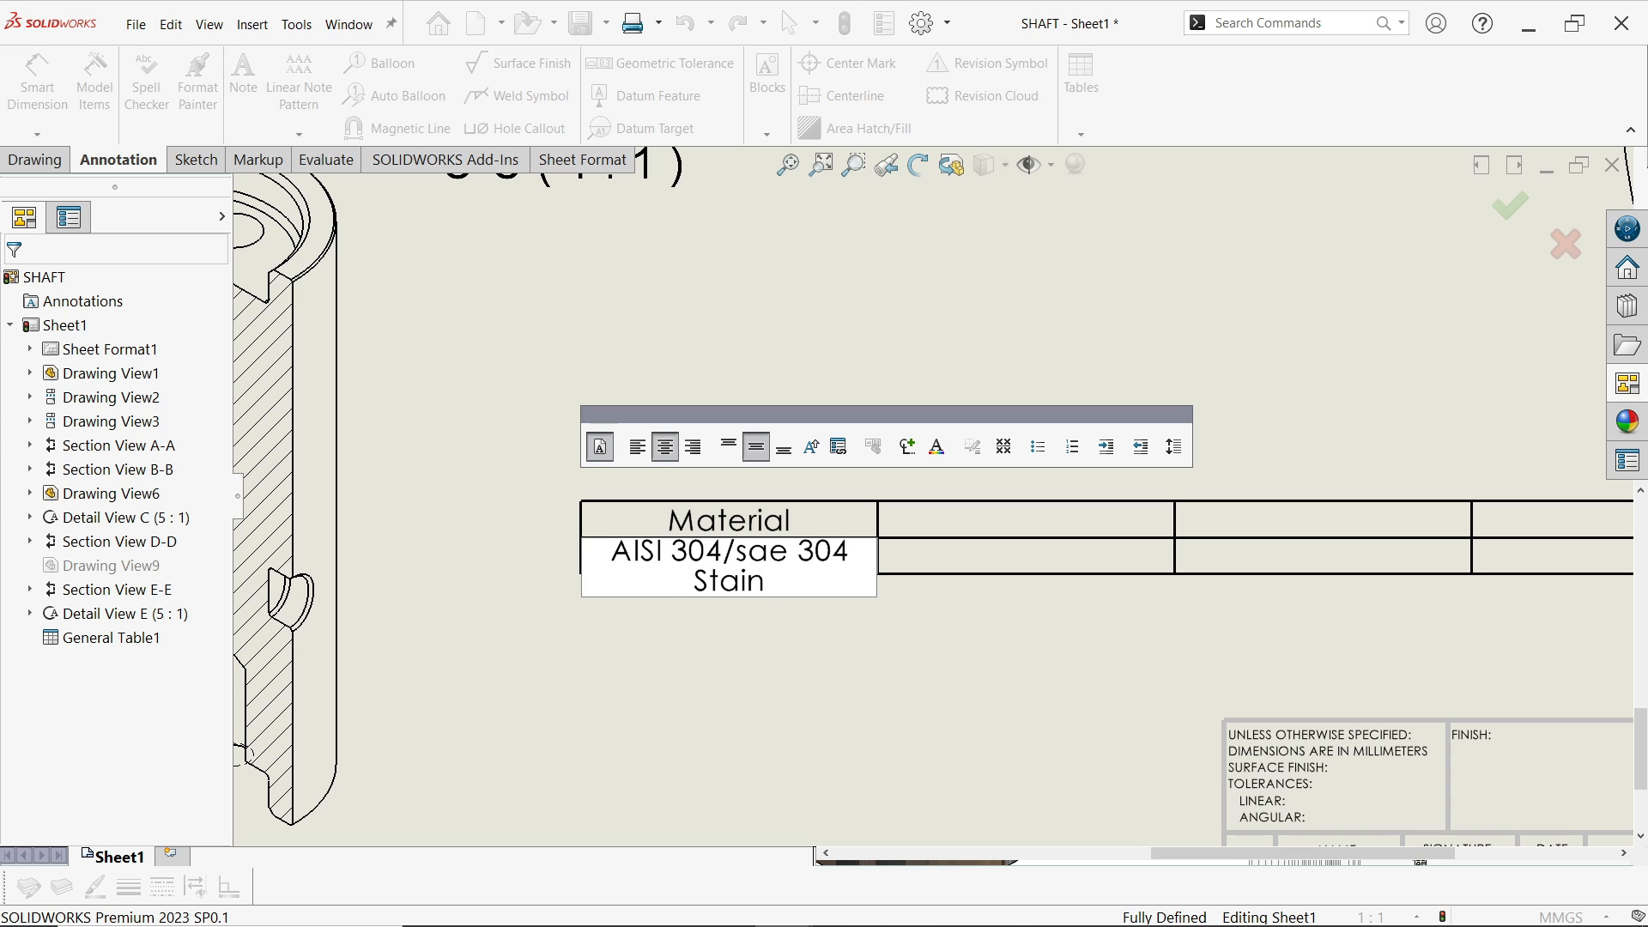
pyautogui.write('less Sr')
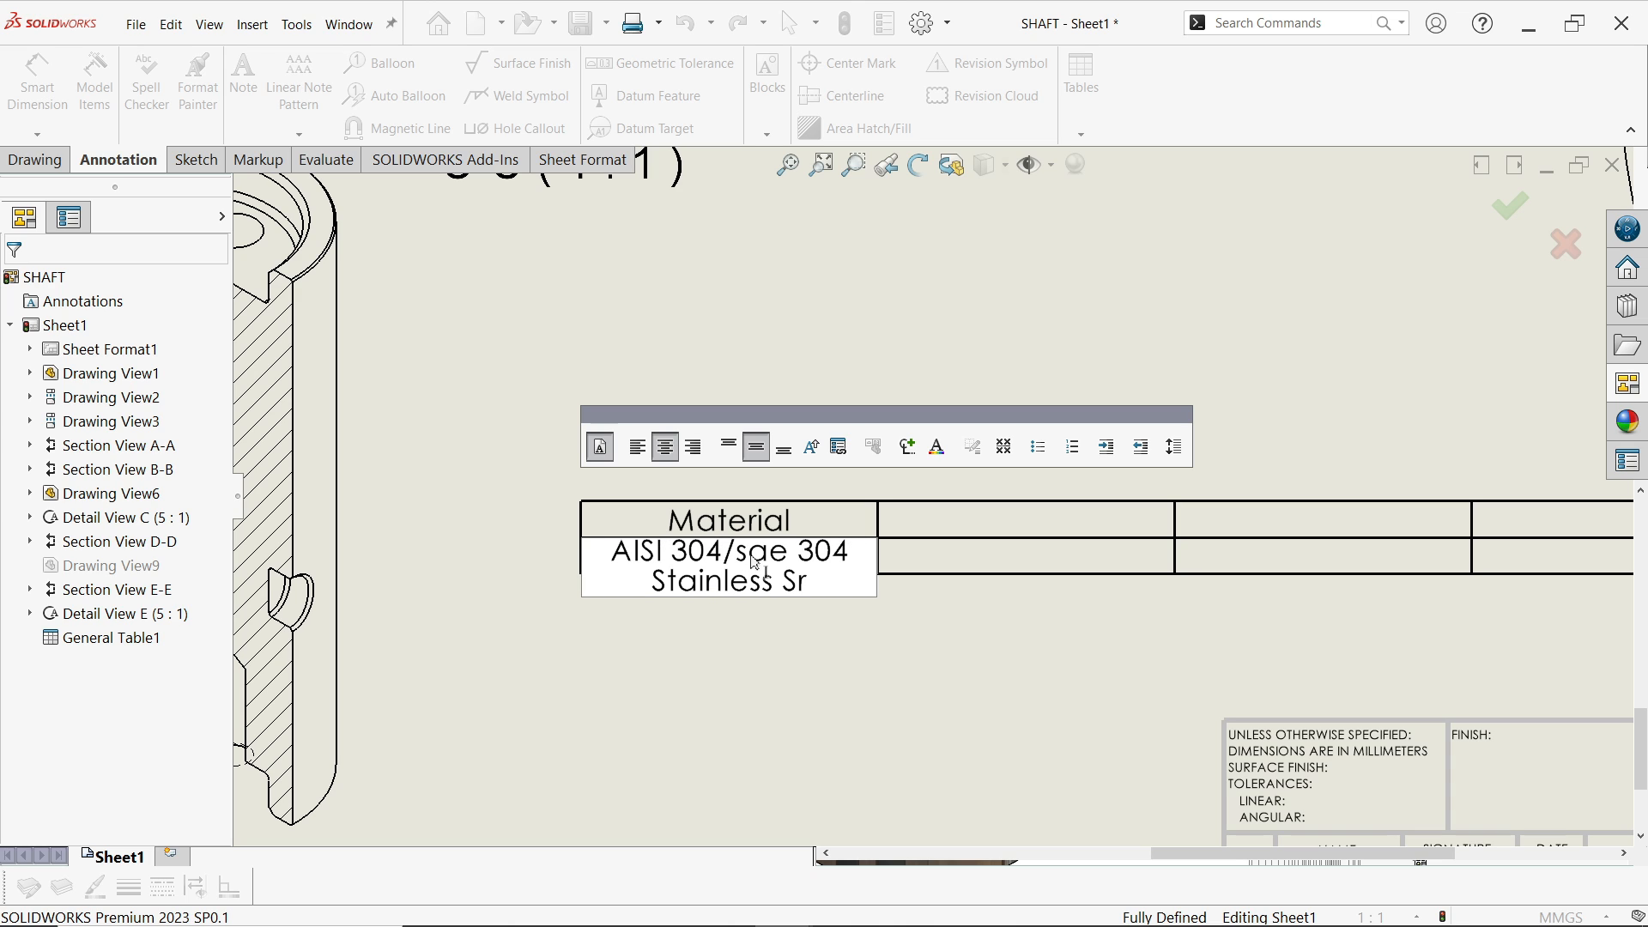
pyautogui.press('BackSpace')
pyautogui.write('teel')
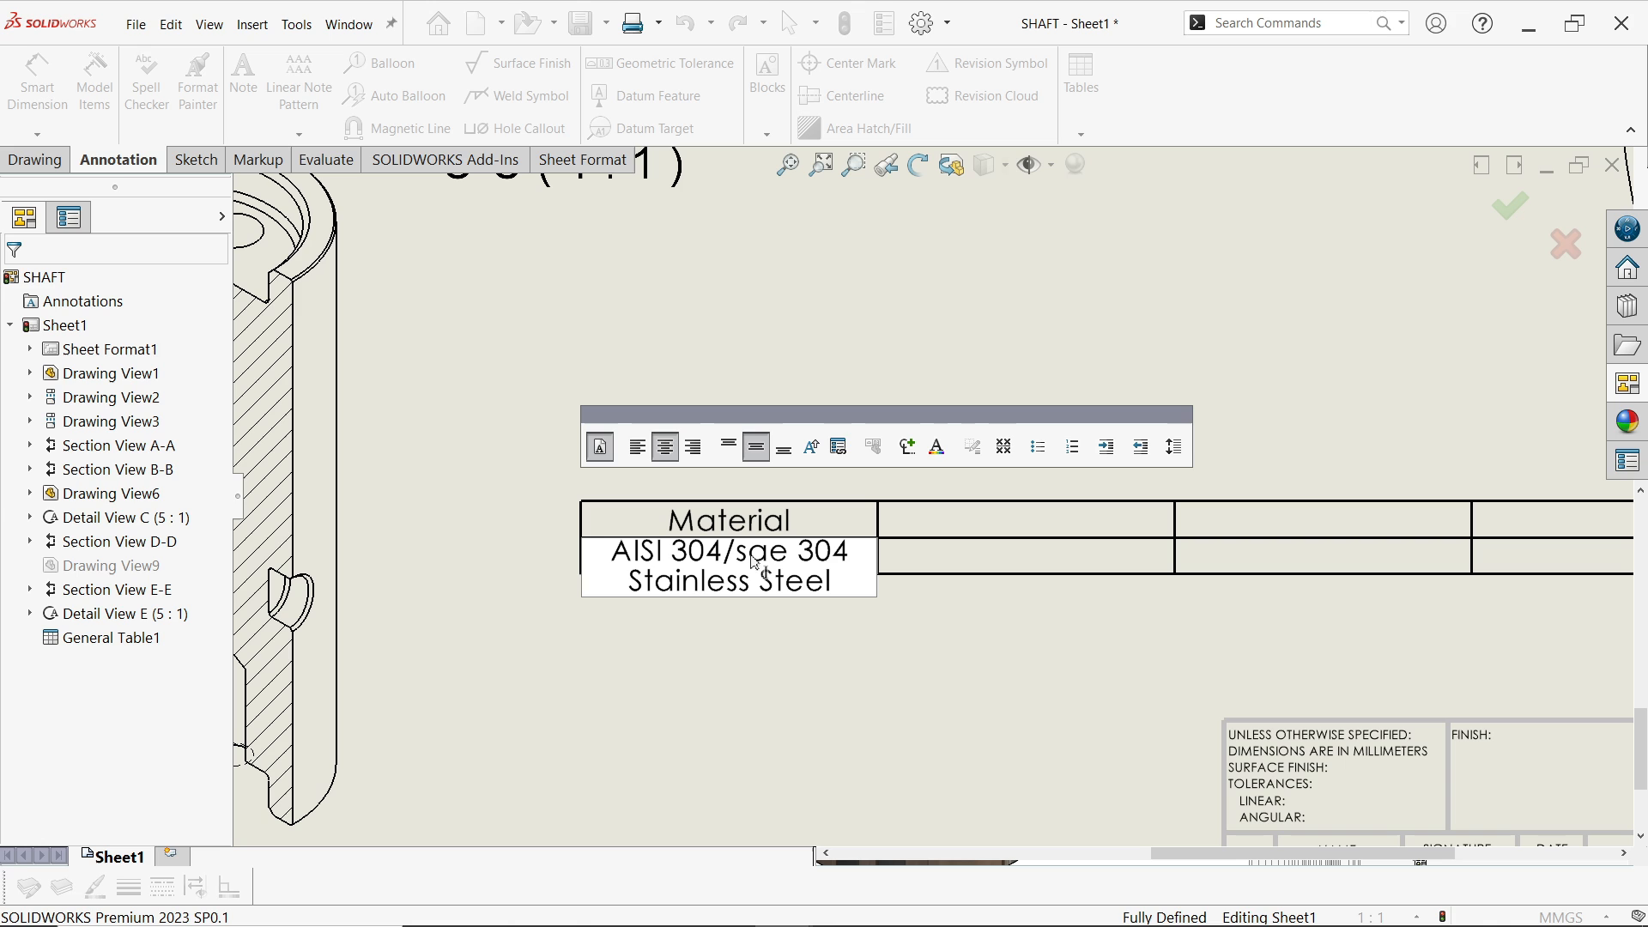
pyautogui.click(441, 508)
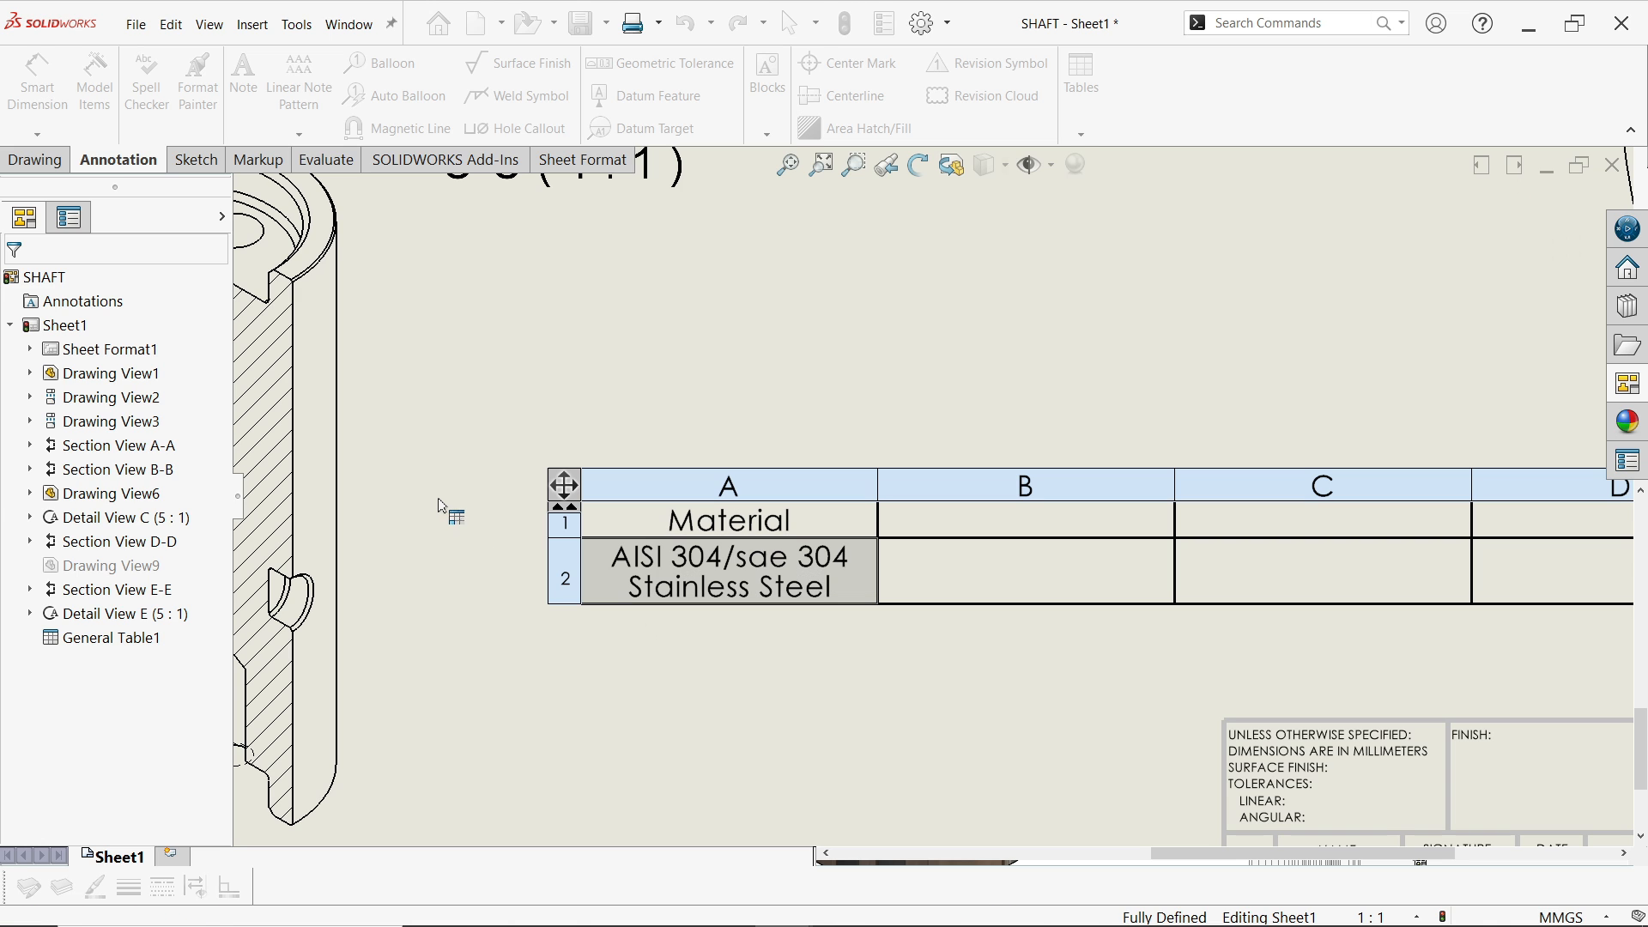
pyautogui.click(810, 601)
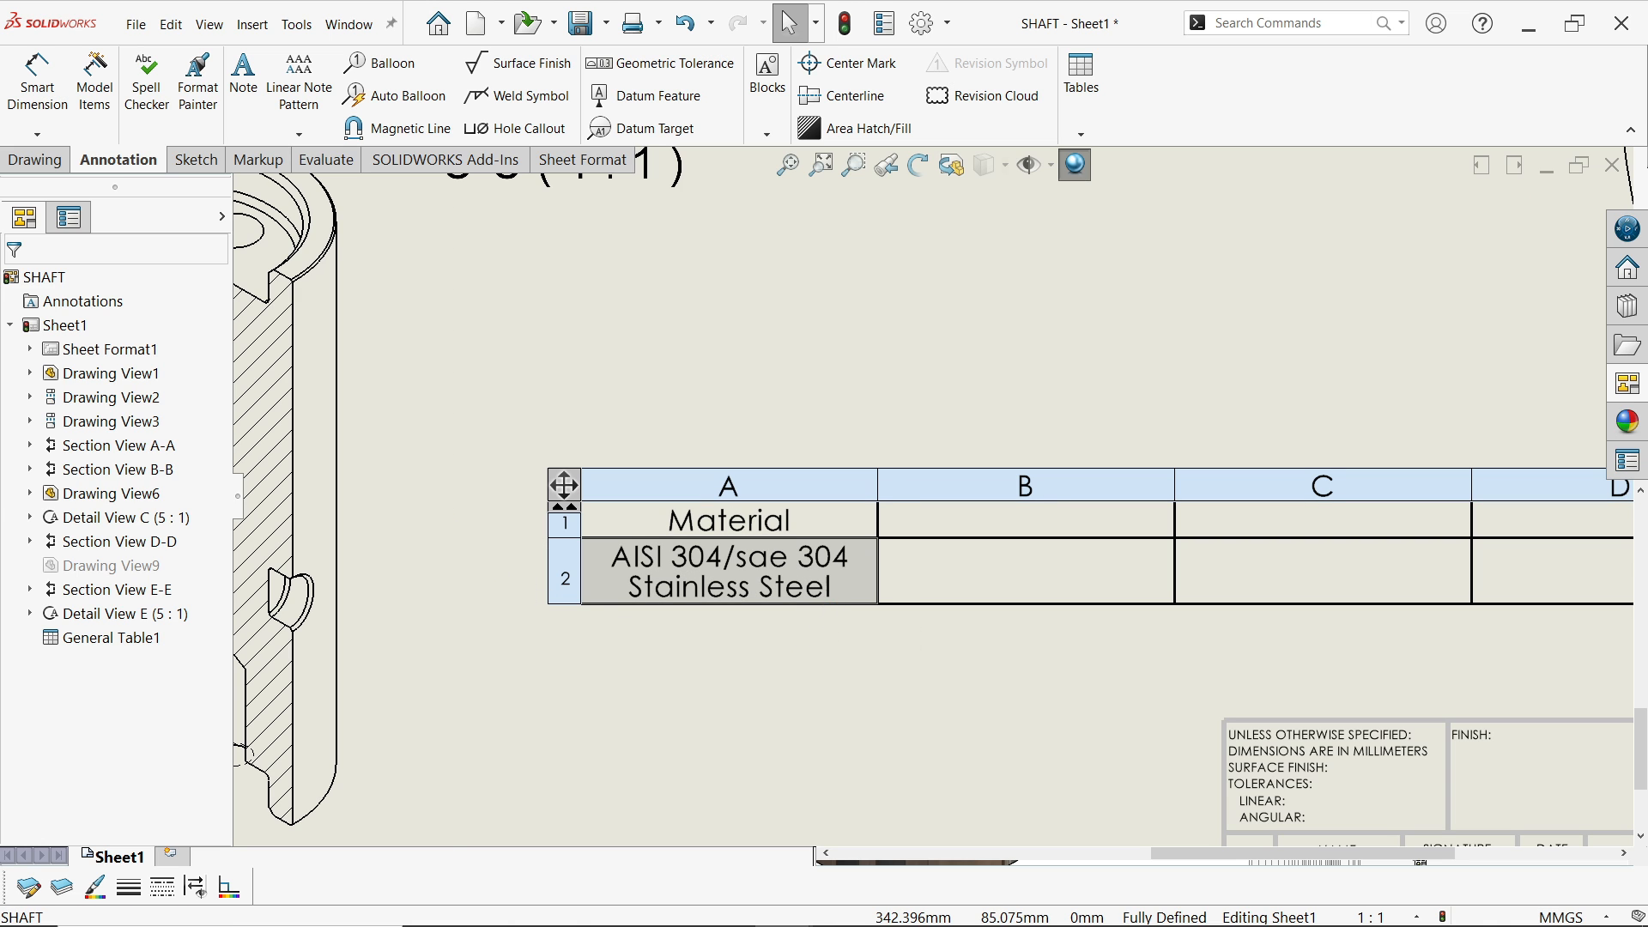
# Fill table column B with the heading Finish and the value Polished beneath it
pyautogui.click(1038, 528)
pyautogui.click(1034, 521)
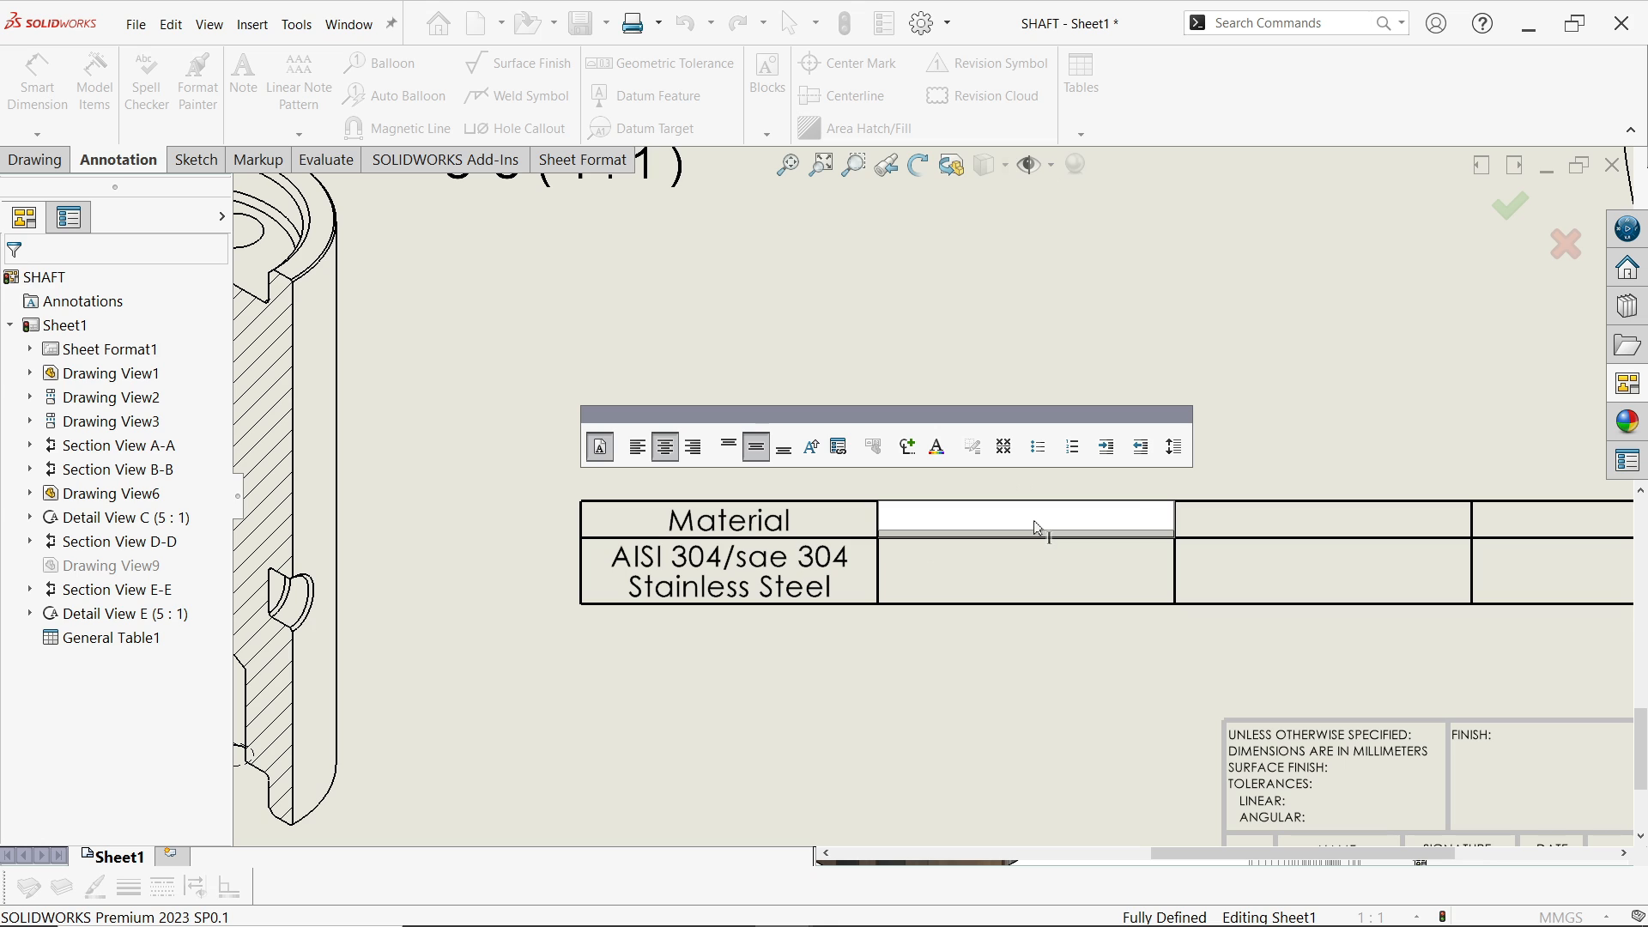
pyautogui.write('Finish')
pyautogui.click(1039, 532)
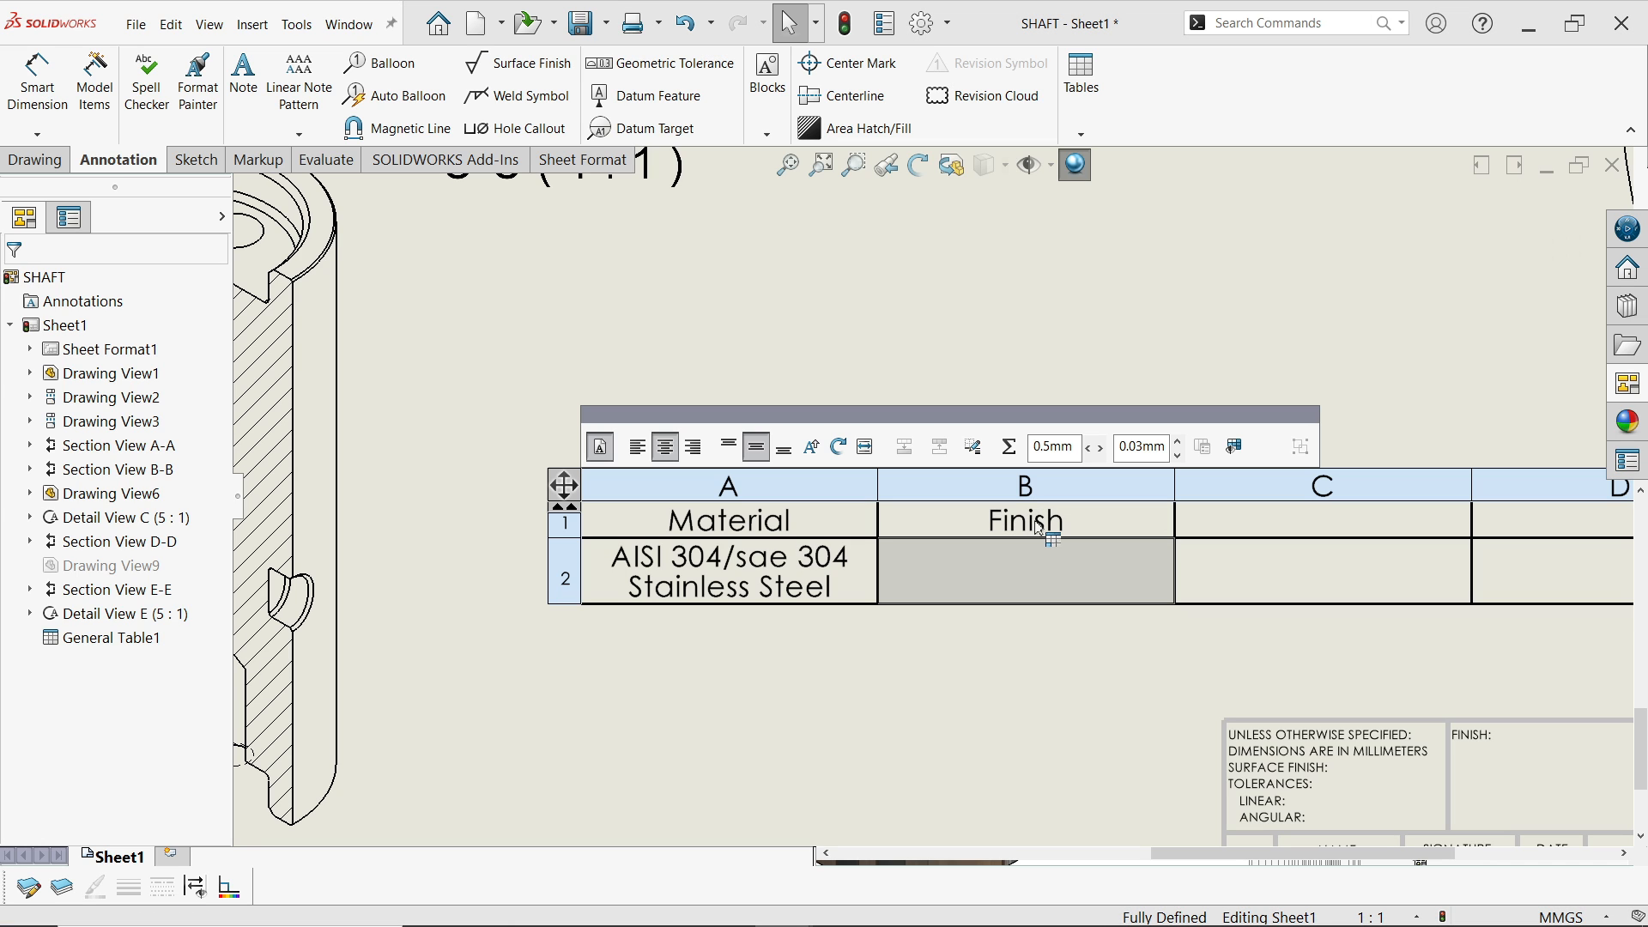
pyautogui.click(1026, 568)
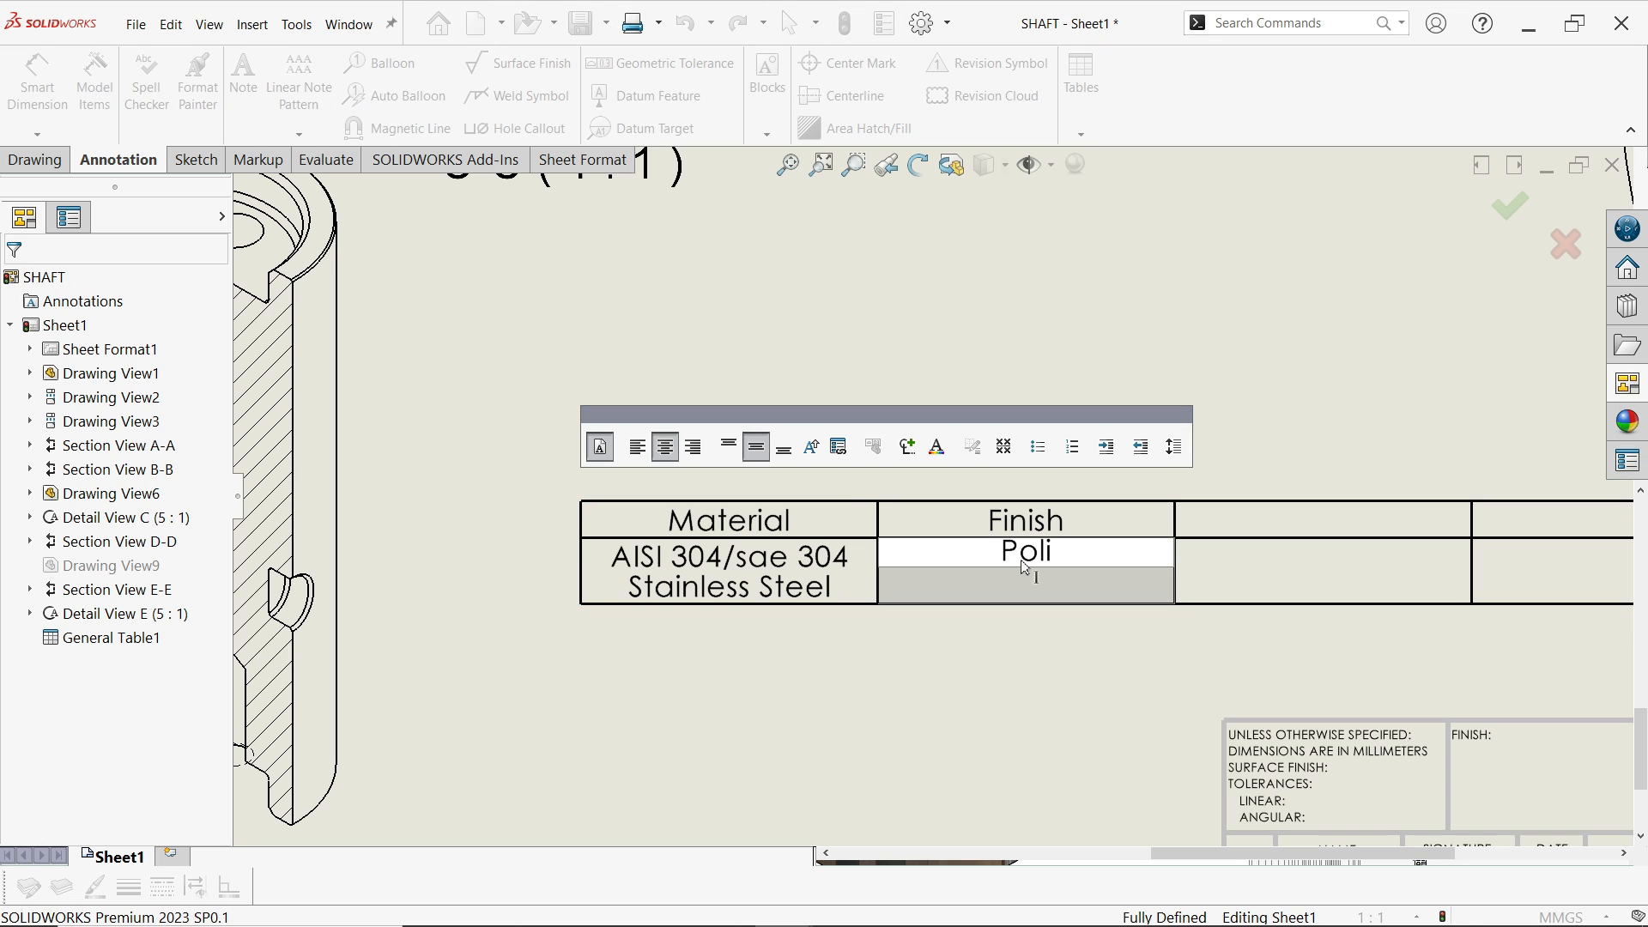
pyautogui.write('Polished')
pyautogui.click(1026, 571)
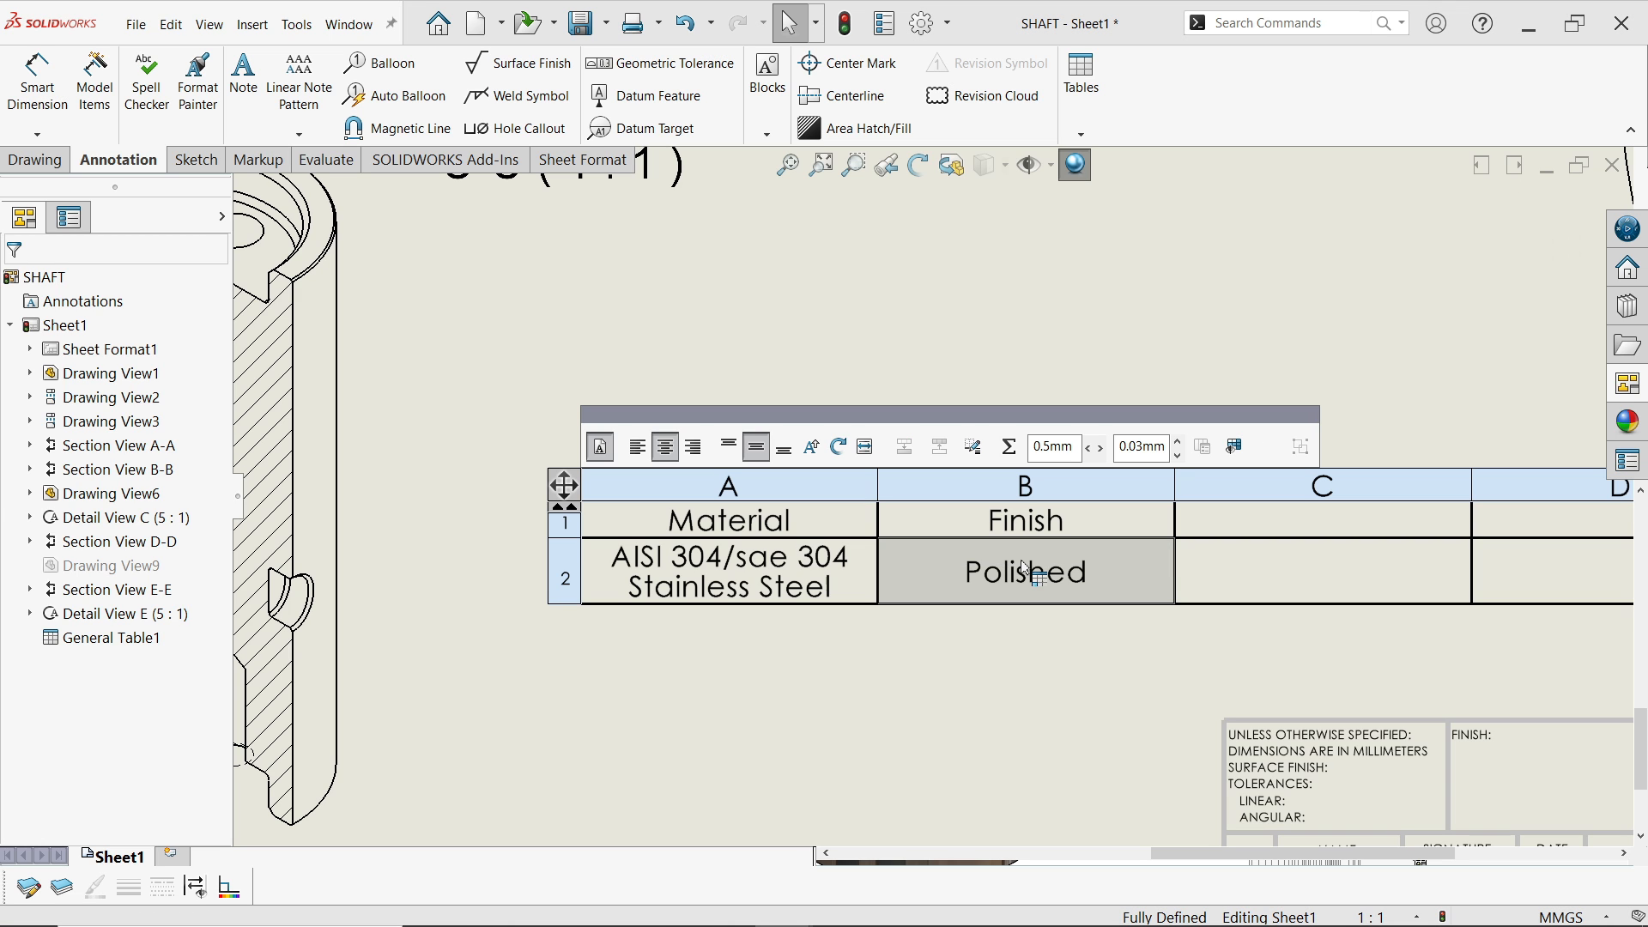
# Fill table column C with the heading Surface Roughness and the text Unless Otherwise Specified beneath it
pyautogui.doubleClick(1304, 534)
pyautogui.write('S')
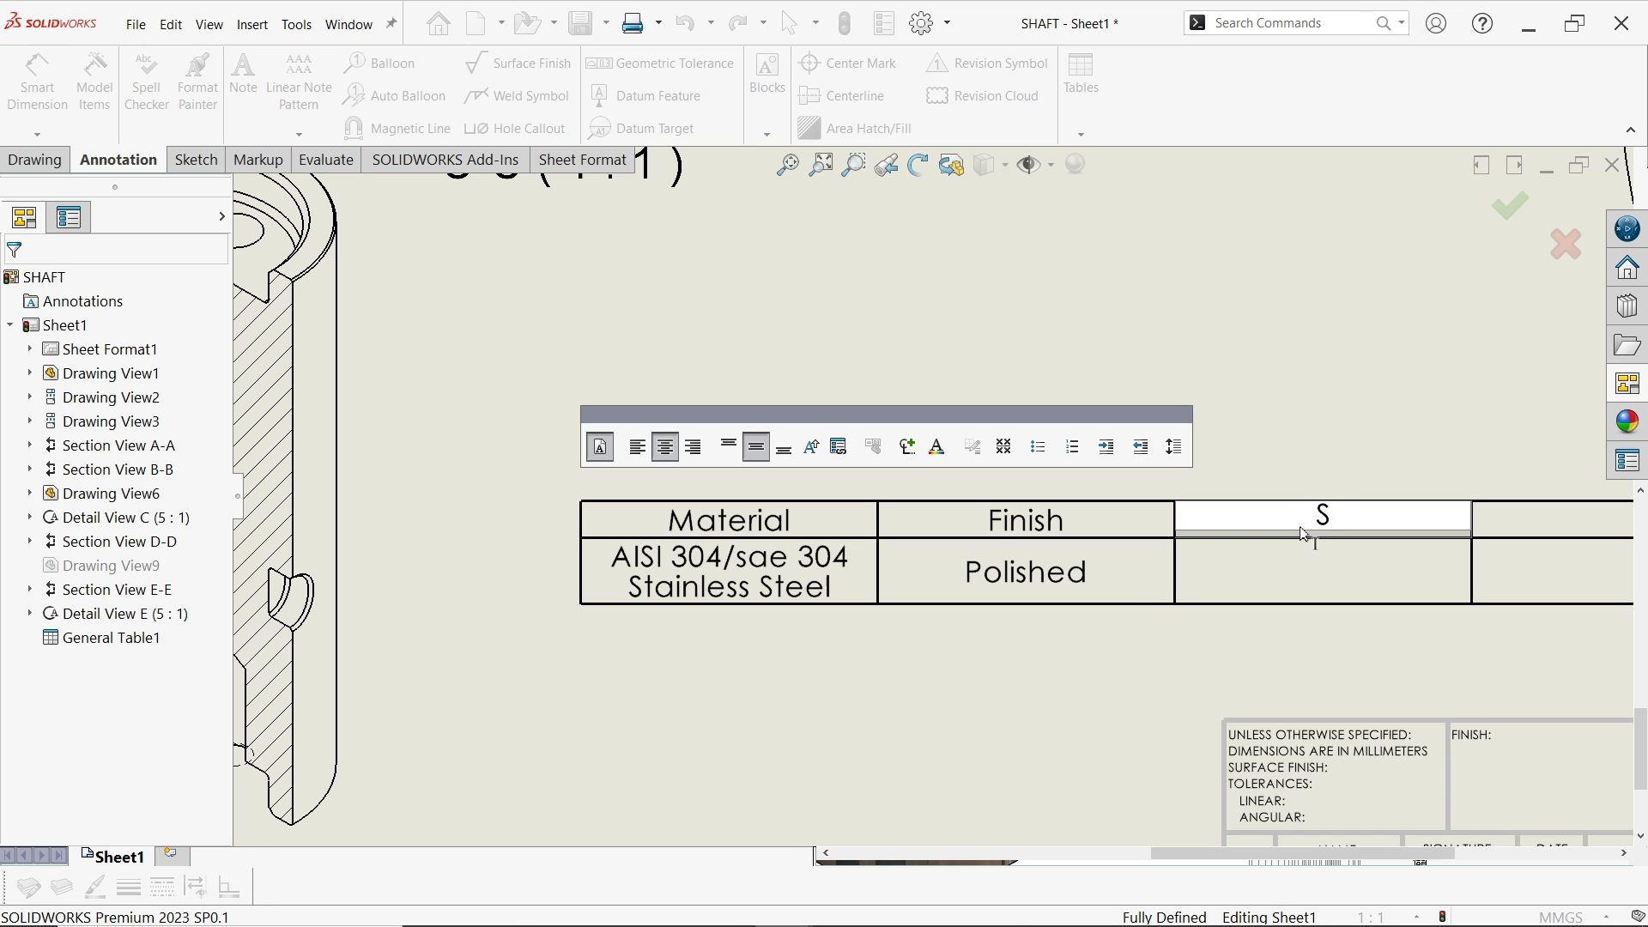
pyautogui.write('urface Roughness')
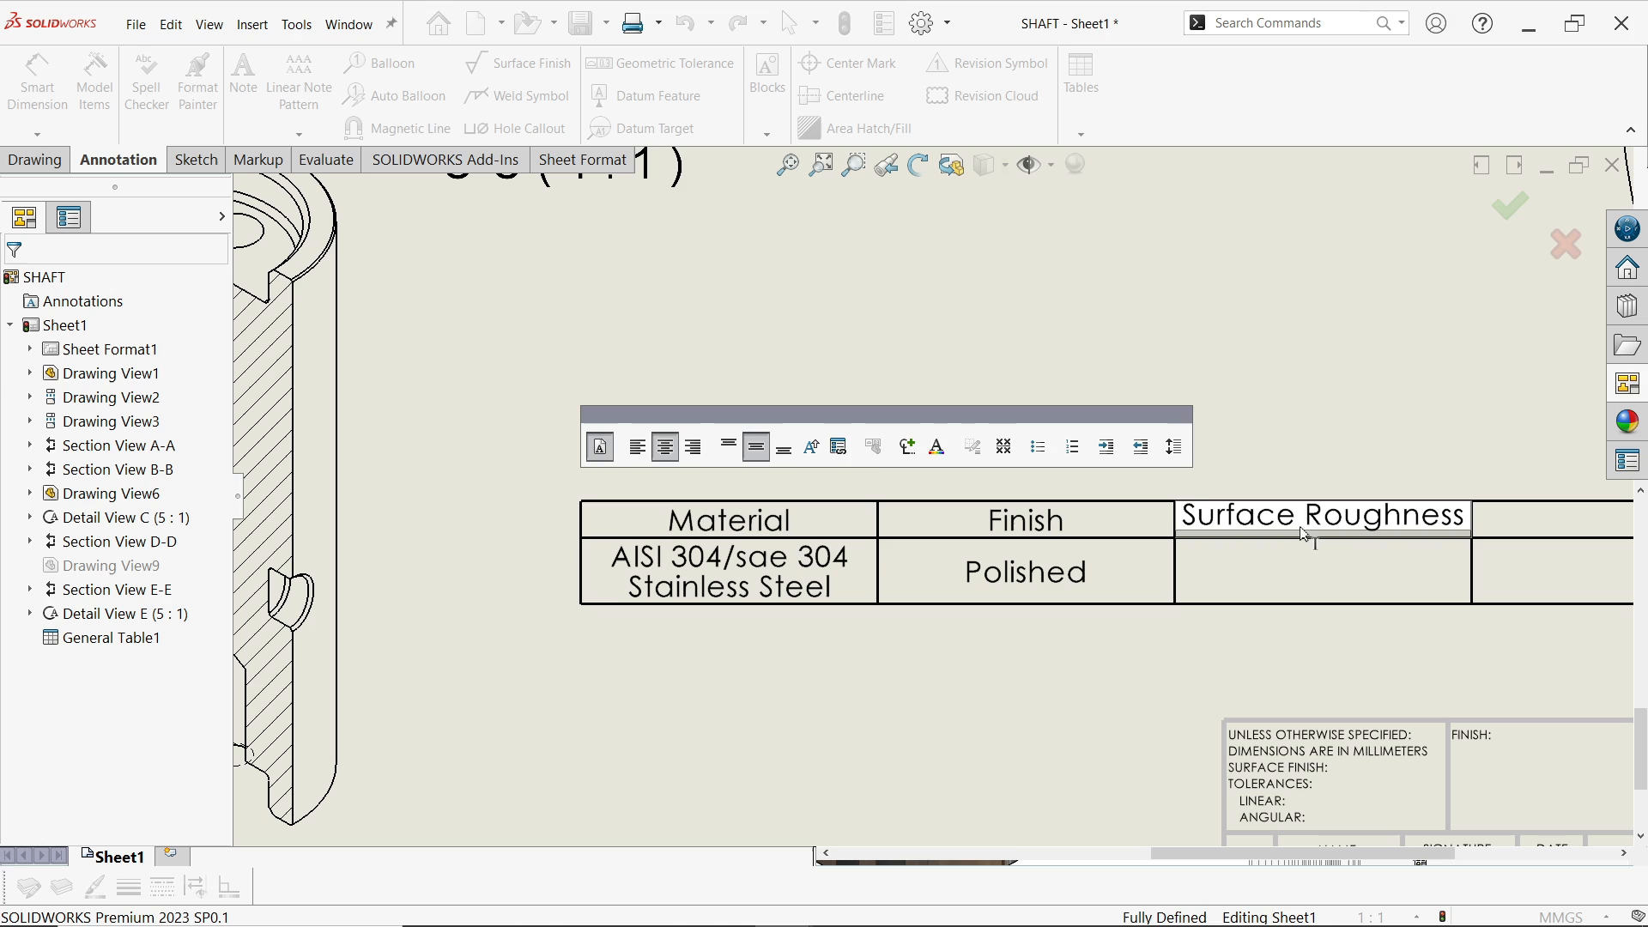
pyautogui.click(1312, 549)
pyautogui.doubleClick(1327, 577)
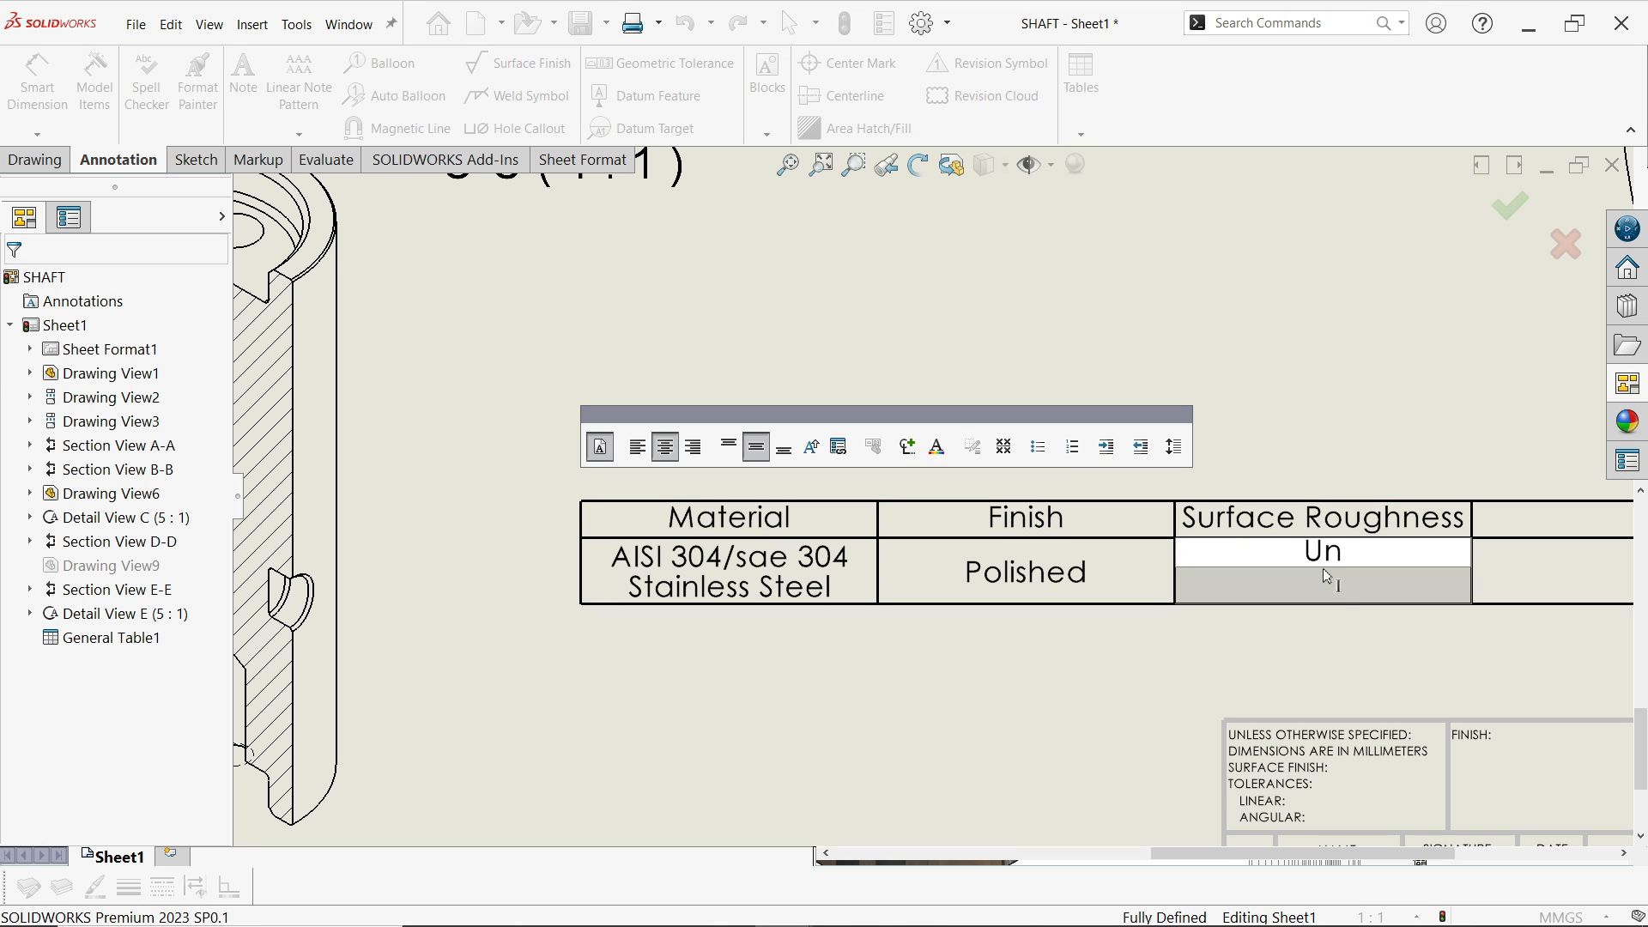
pyautogui.write('Unless Oth')
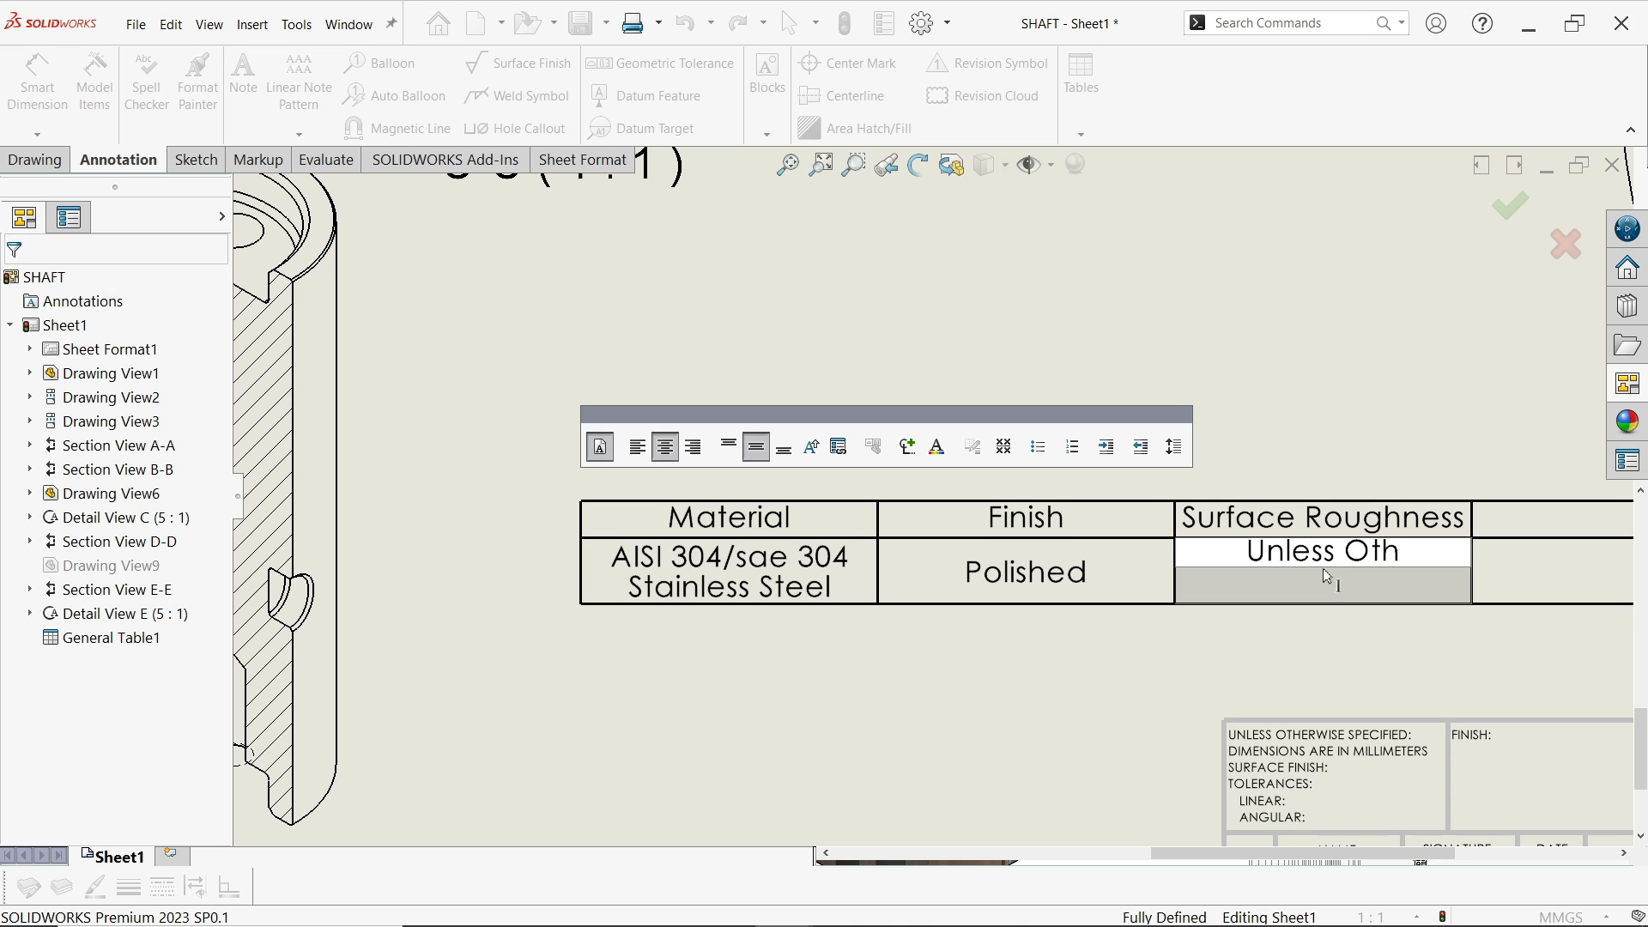
pyautogui.write('erwise Specified')
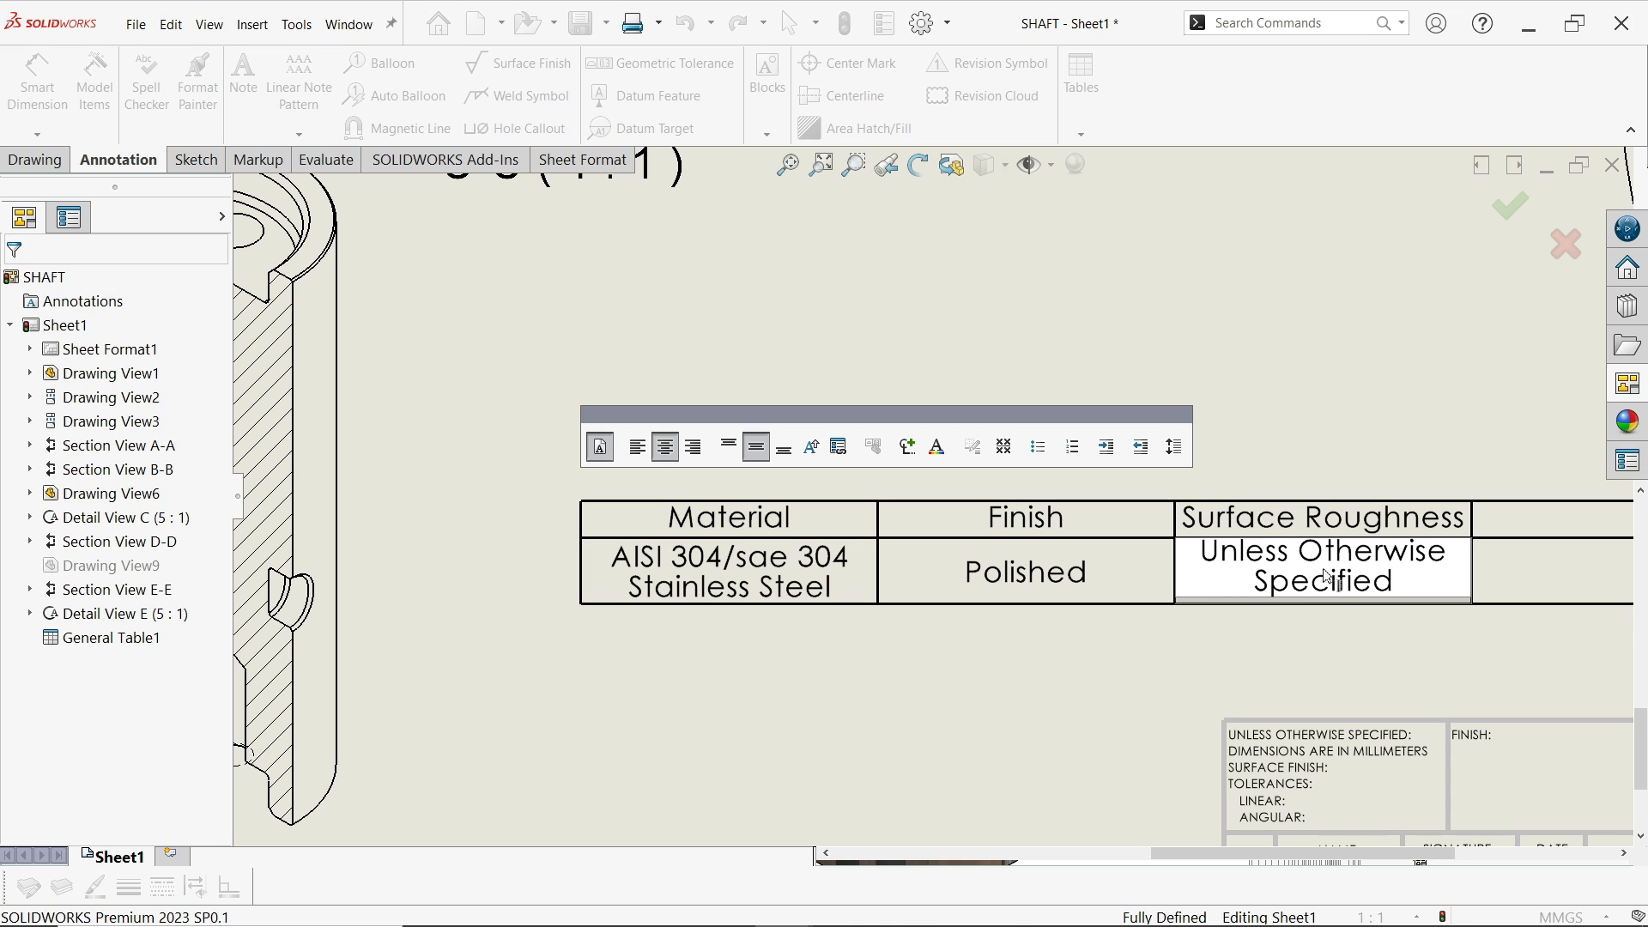
pyautogui.press('Return')
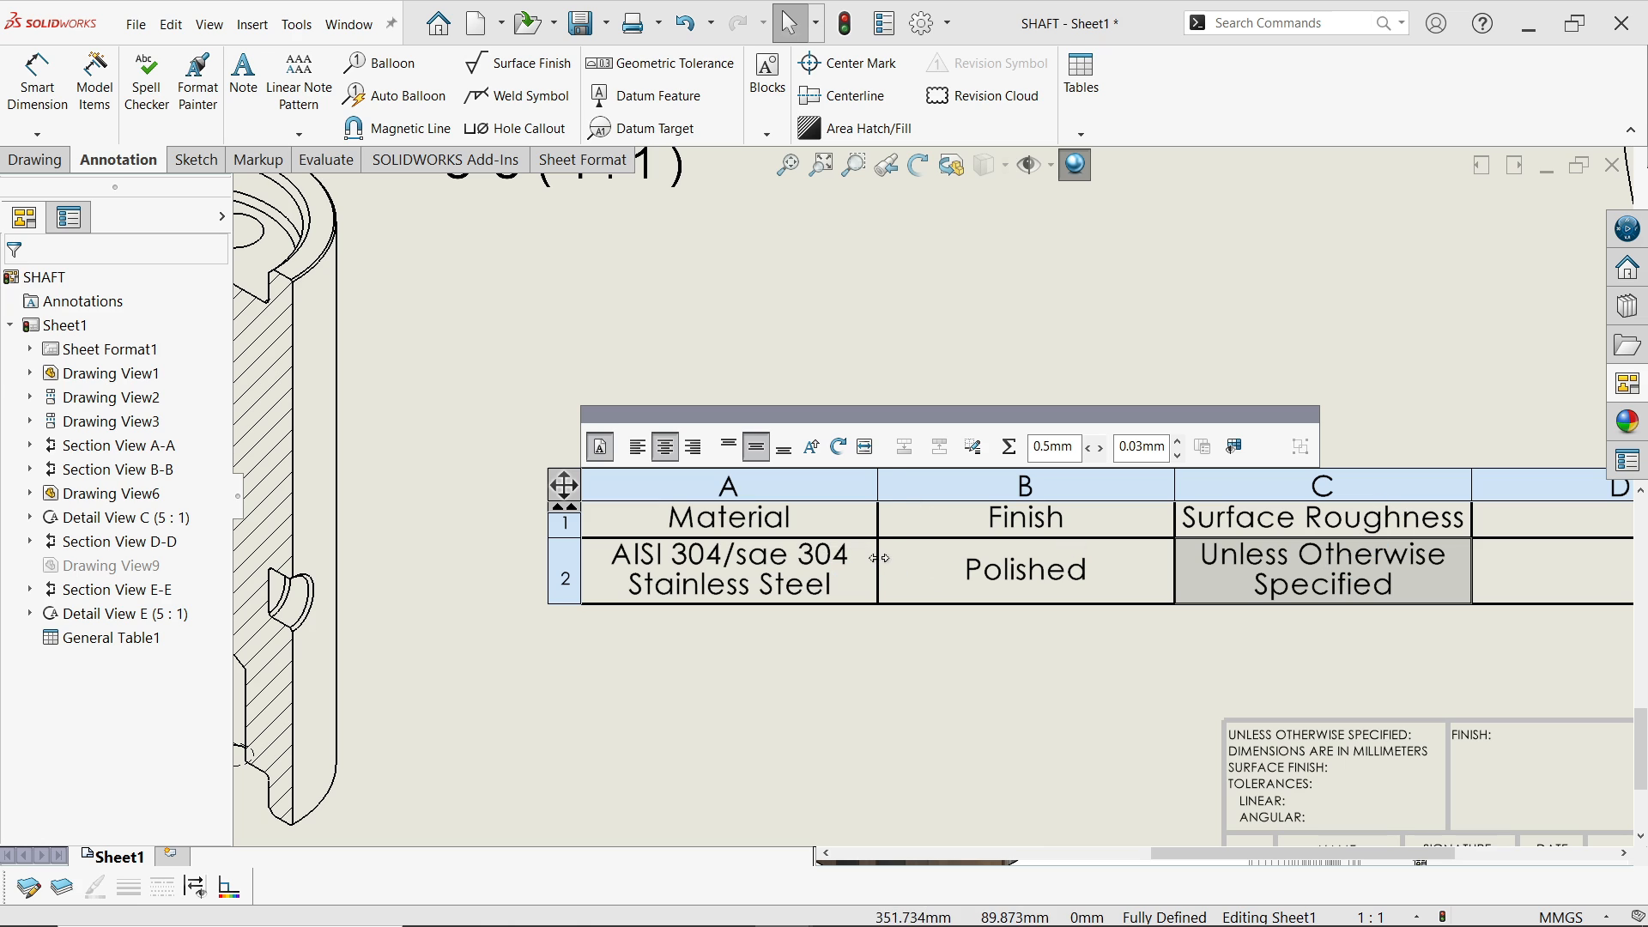
# Narrow table columns A and B to fit their text, and move the formatting toolbar clear of the table
pyautogui.moveTo(880, 558); pyautogui.dragTo(827, 558)
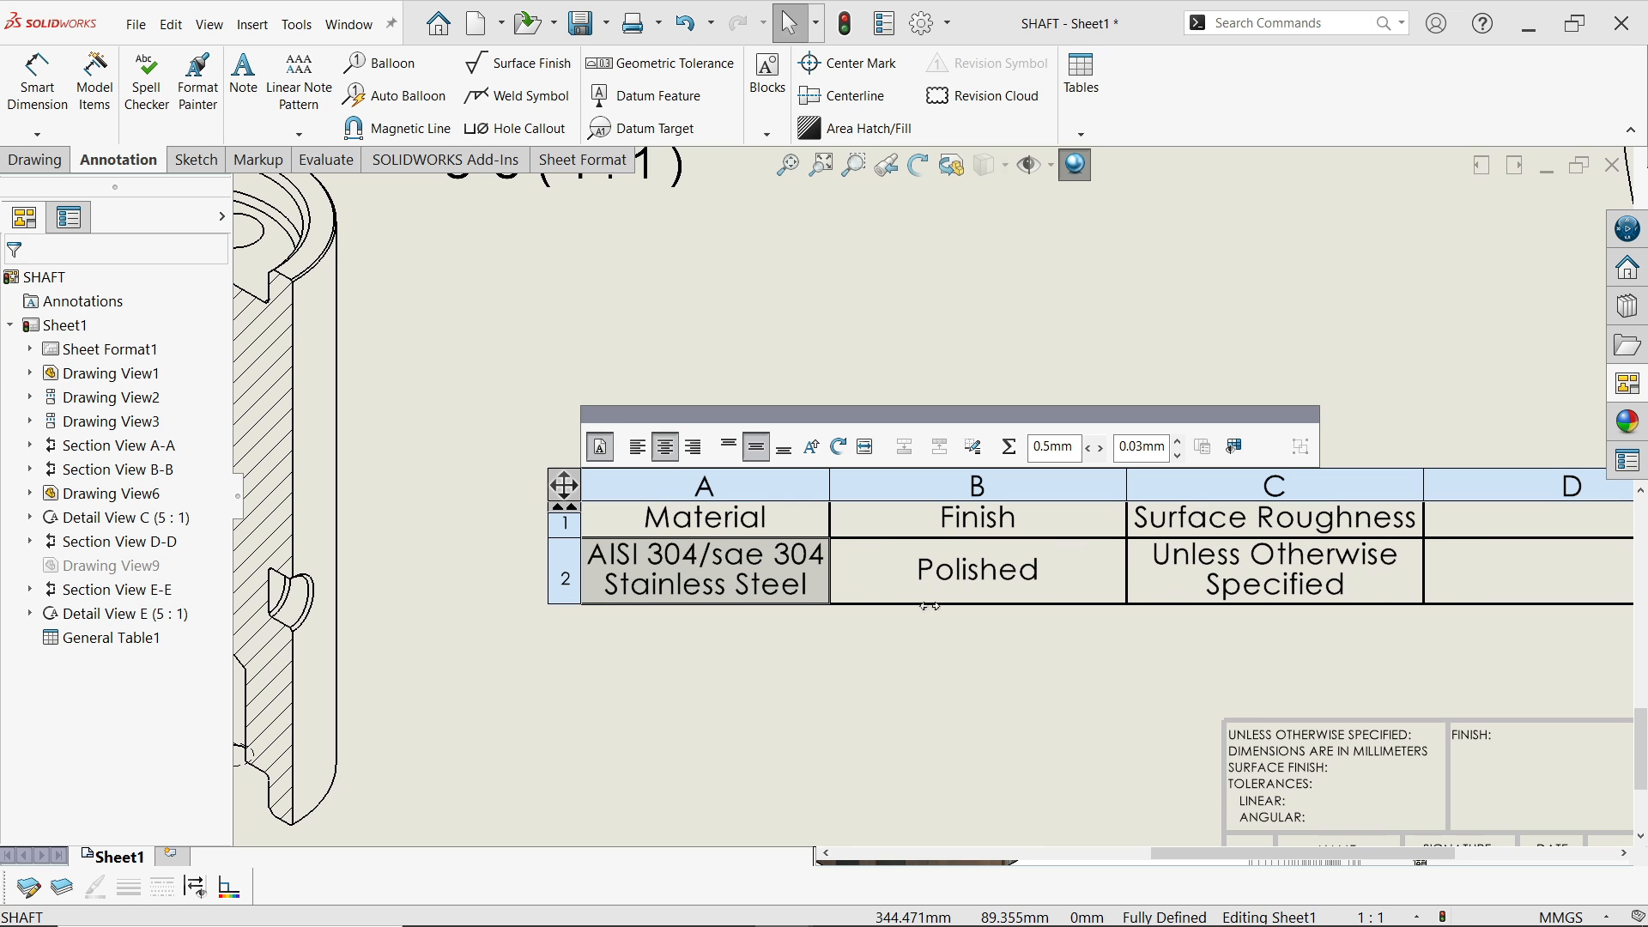
pyautogui.moveTo(1104, 574); pyautogui.dragTo(973, 565)
pyautogui.scroll(2, 1428, 570)
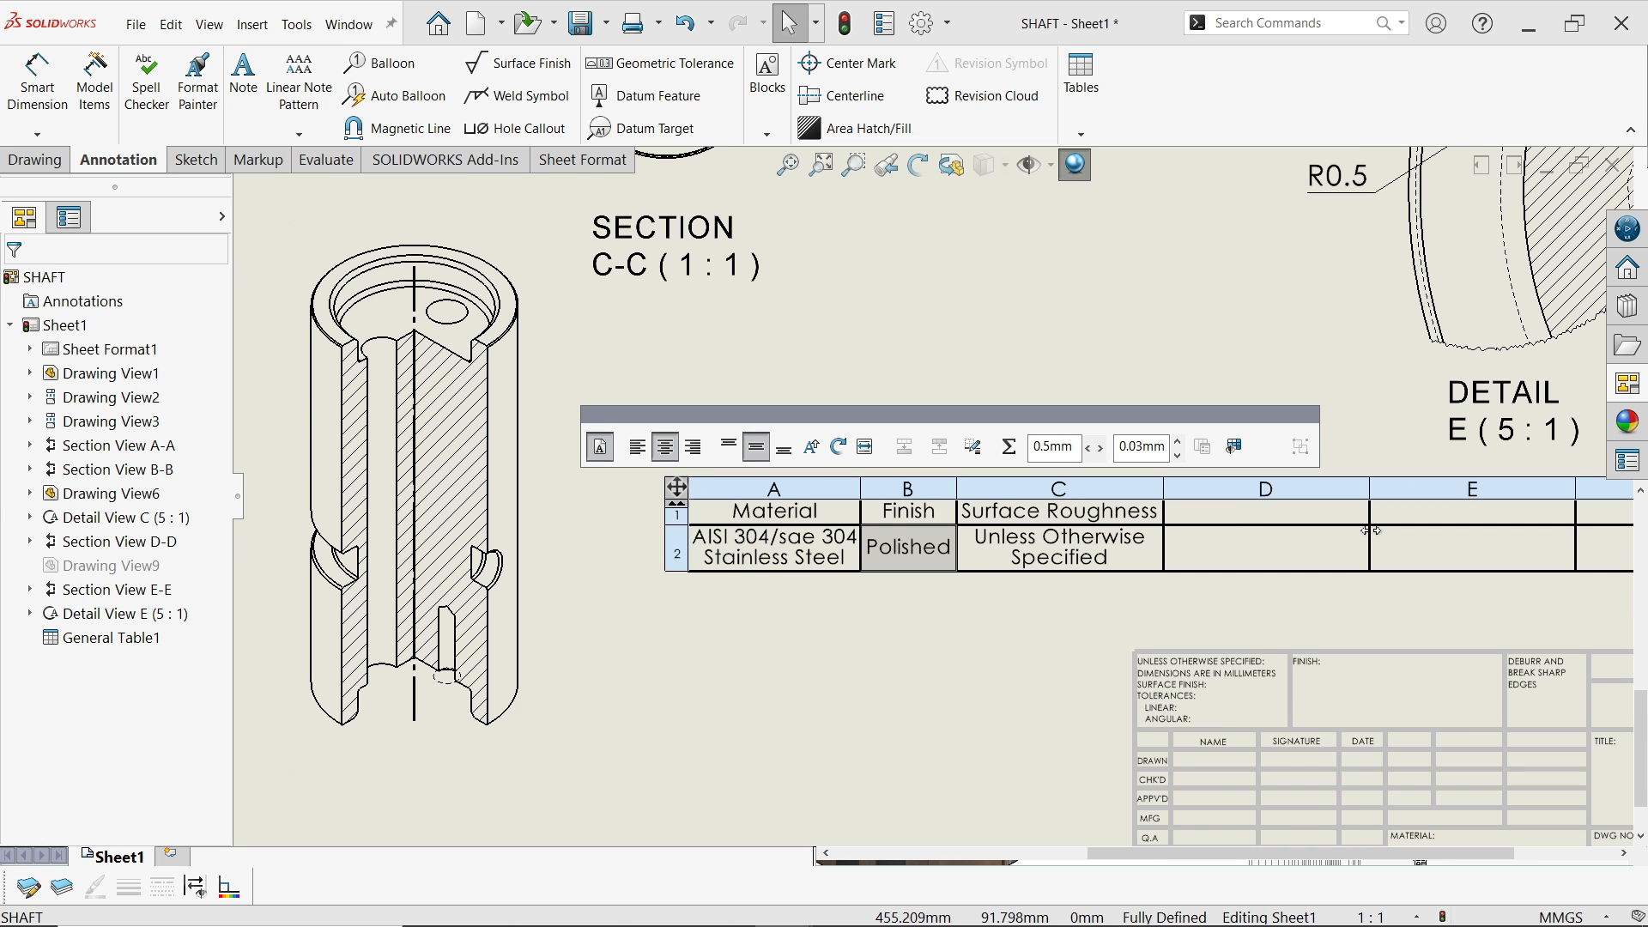
pyautogui.scroll(-1, 1256, 530)
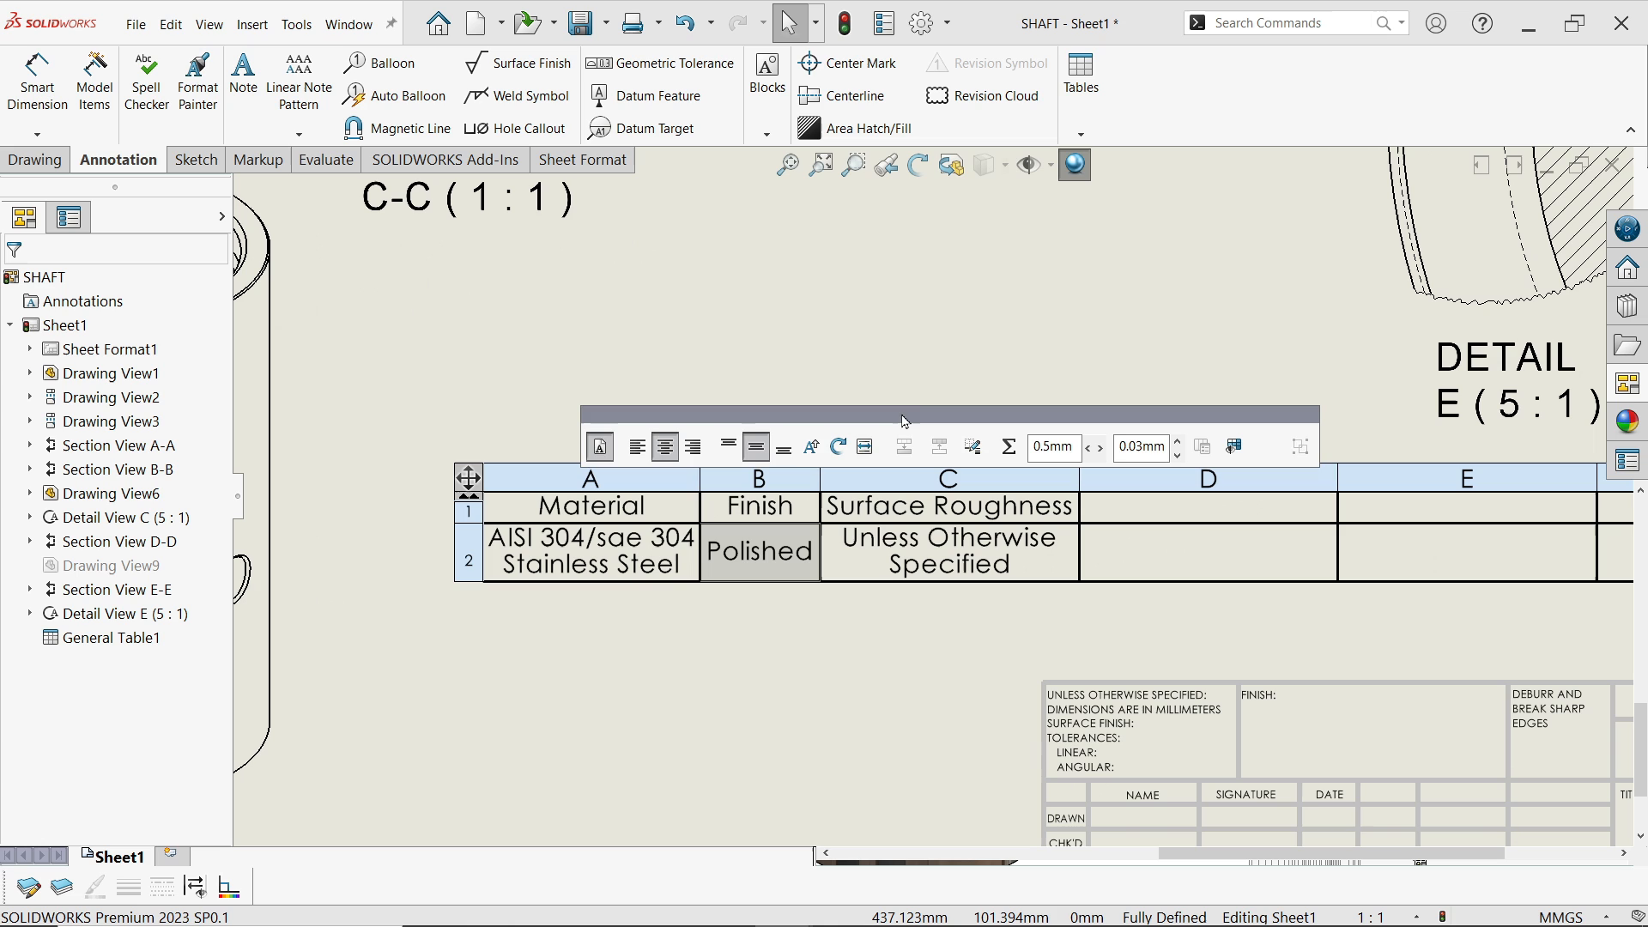
pyautogui.moveTo(906, 422); pyautogui.dragTo(911, 367)
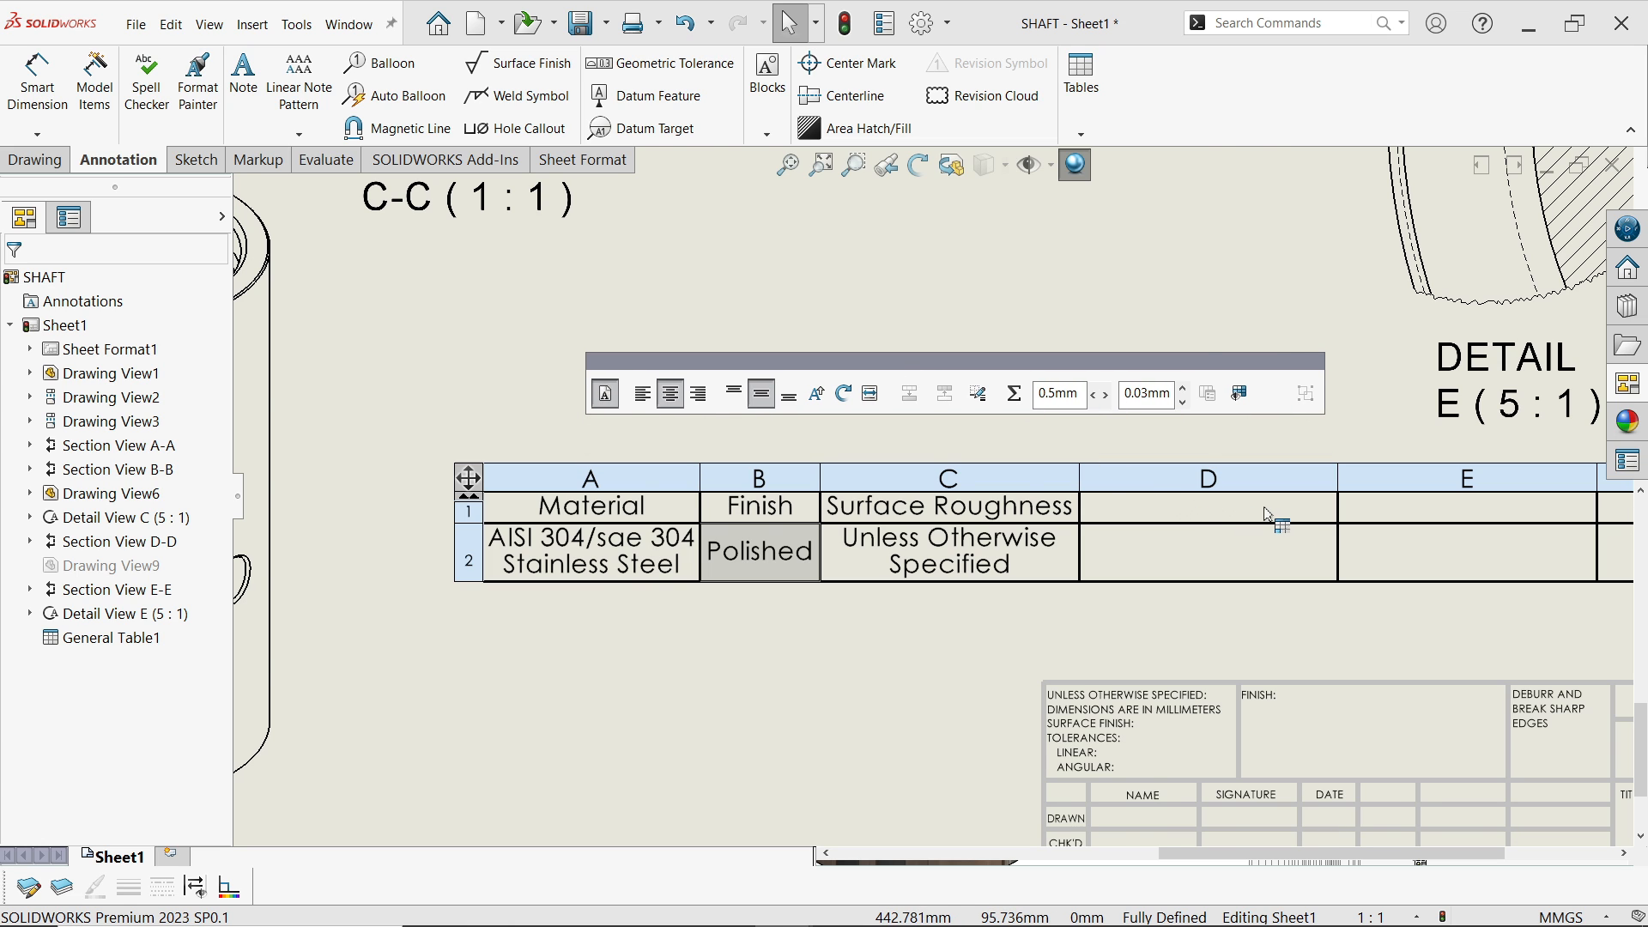
# Fill table column D with the heading Chamfer and the value 1x45° beneath it, including the degree symbol
pyautogui.scroll(1, 1268, 515)
pyautogui.scroll(-1, 1032, 534)
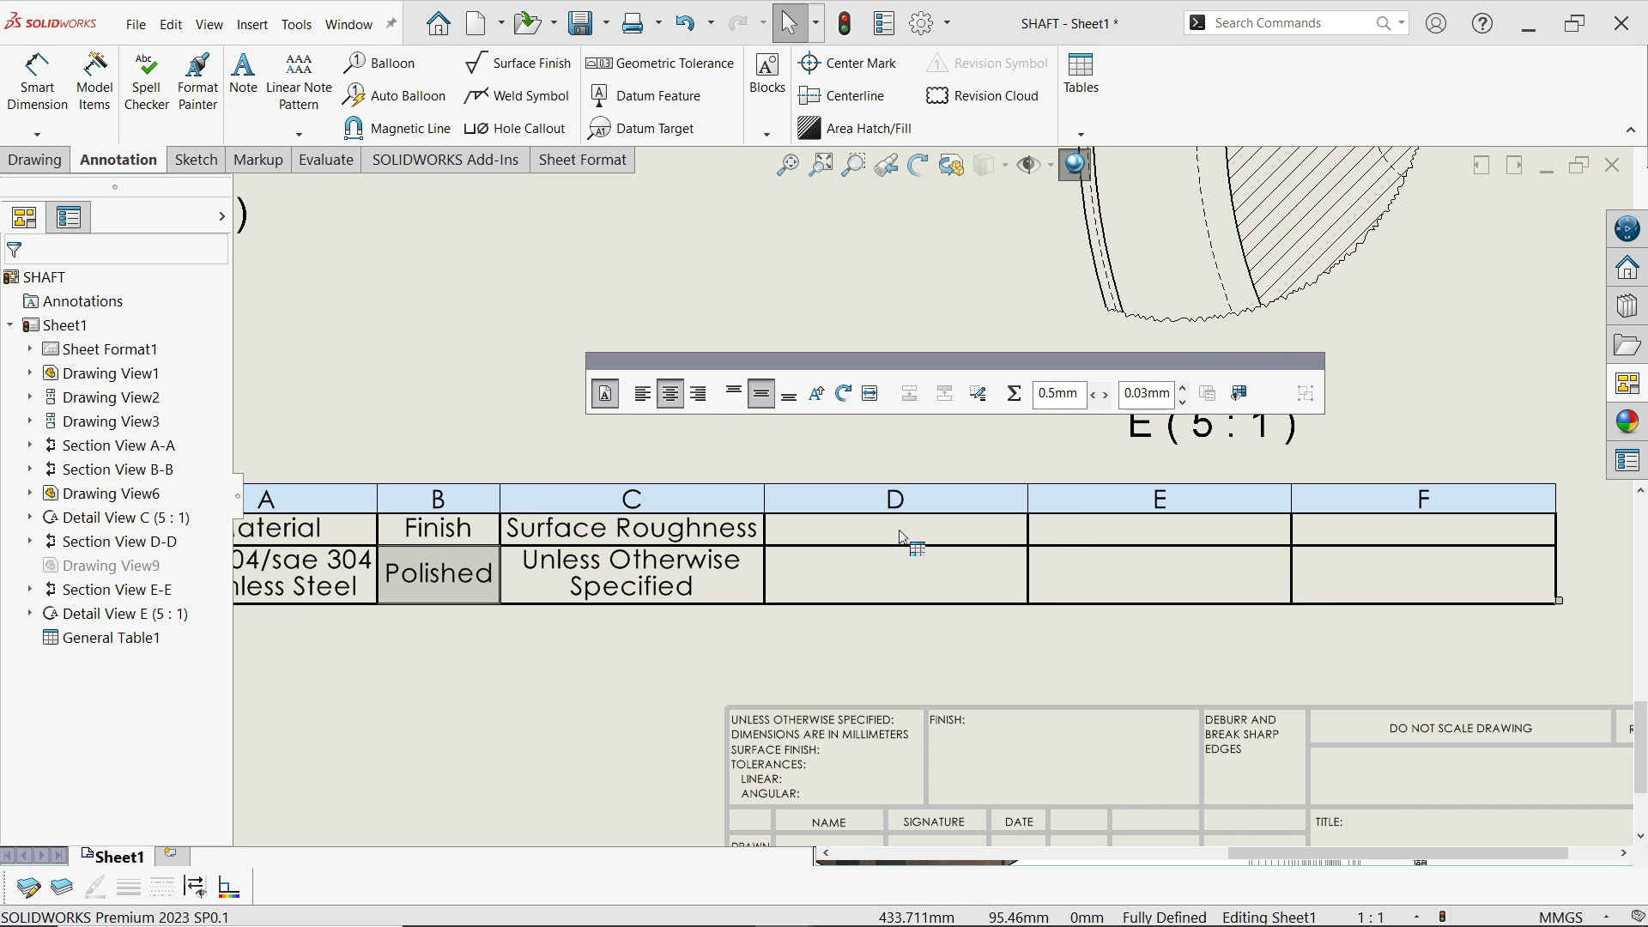
pyautogui.doubleClick(903, 538)
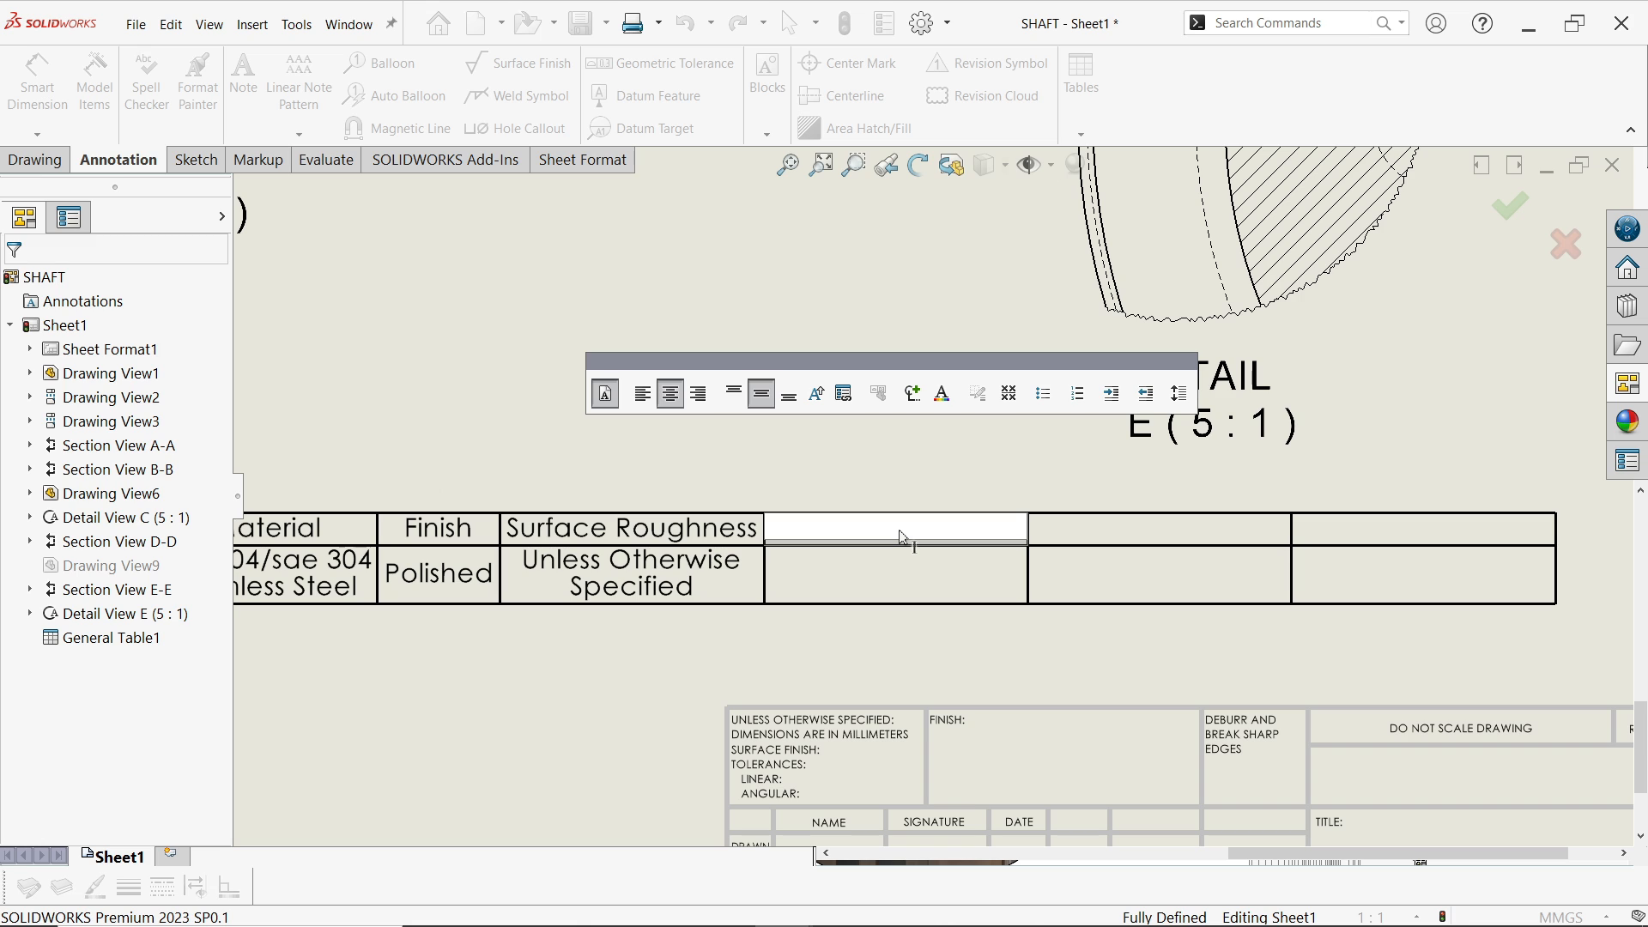
pyautogui.write('Chamfer')
pyautogui.click(905, 577)
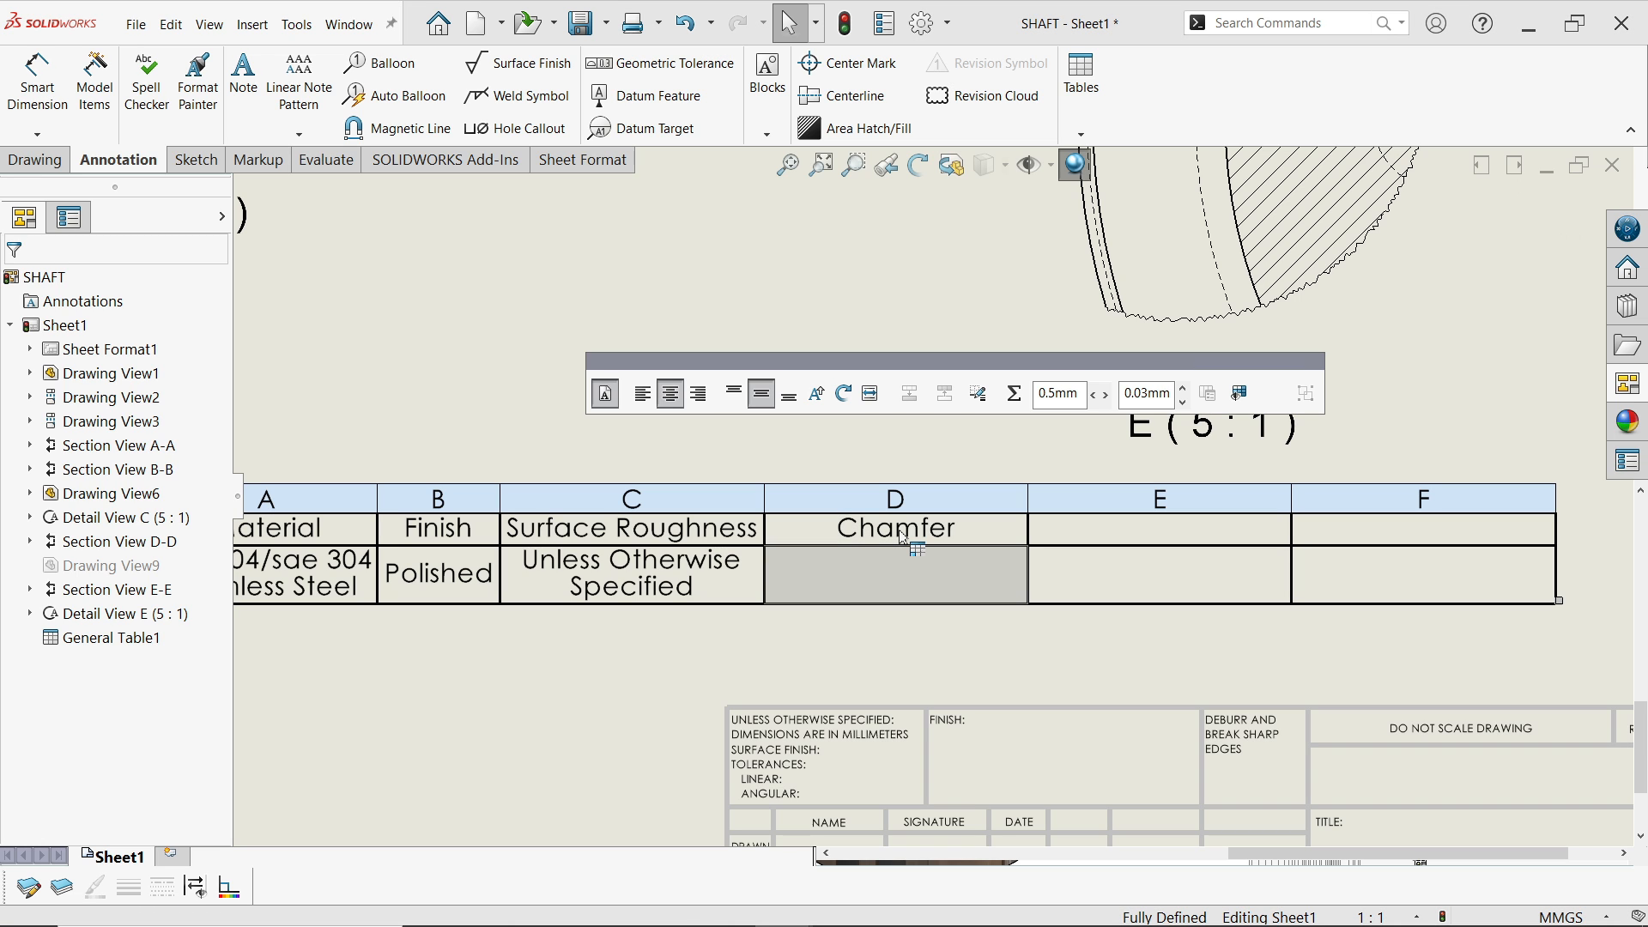
pyautogui.doubleClick(903, 588)
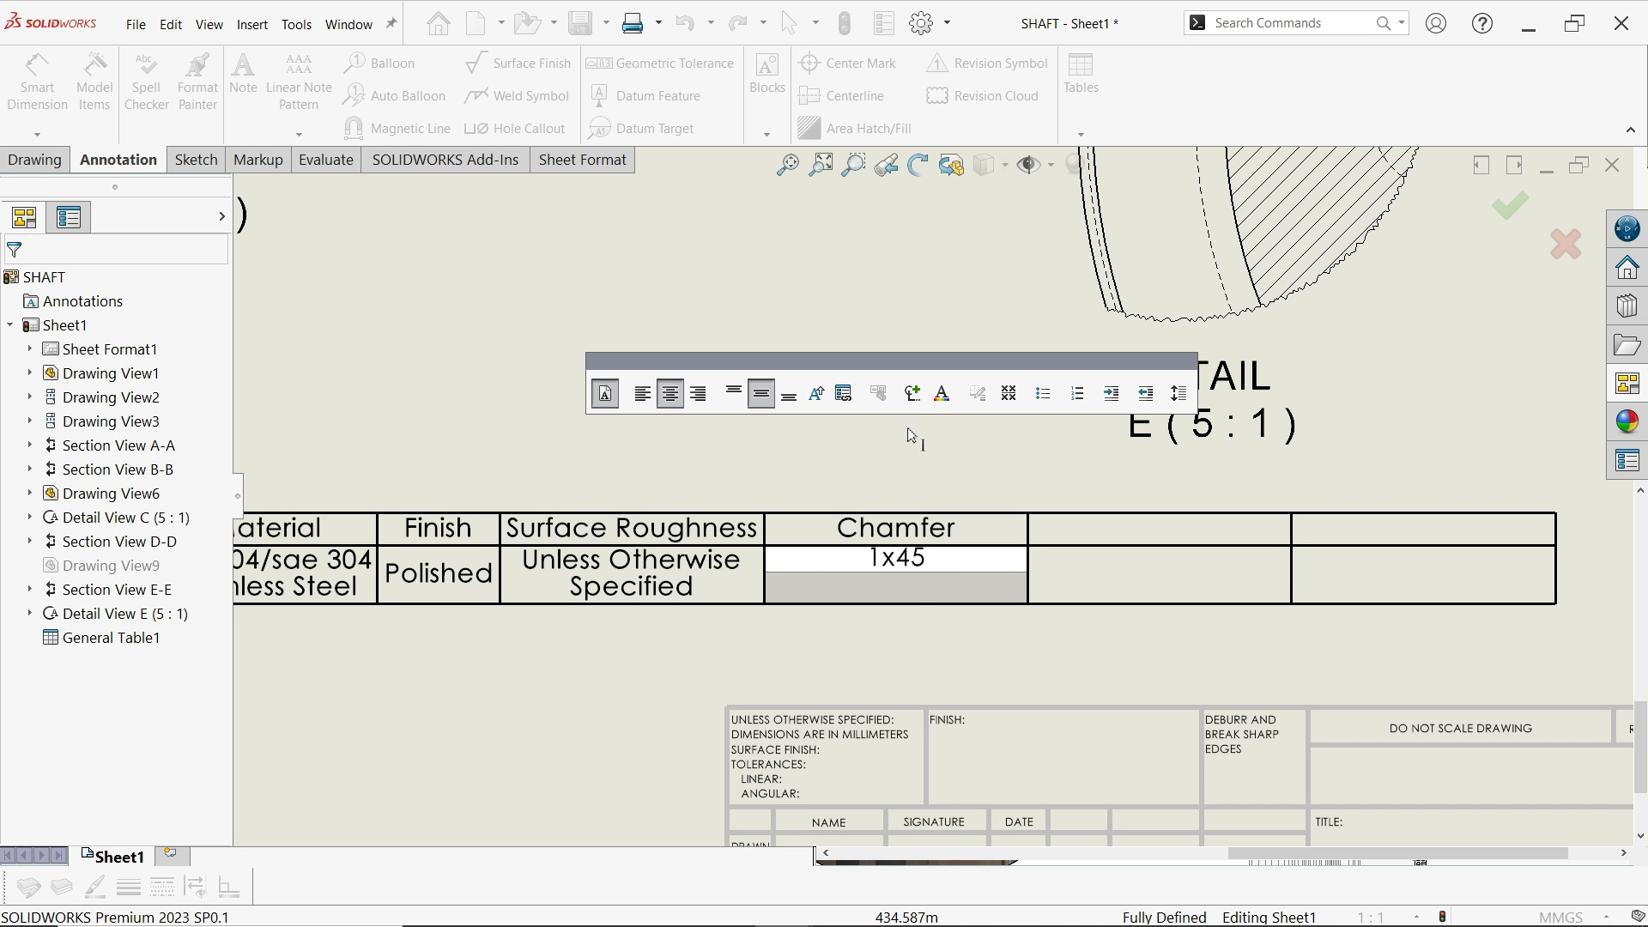
pyautogui.click(915, 399)
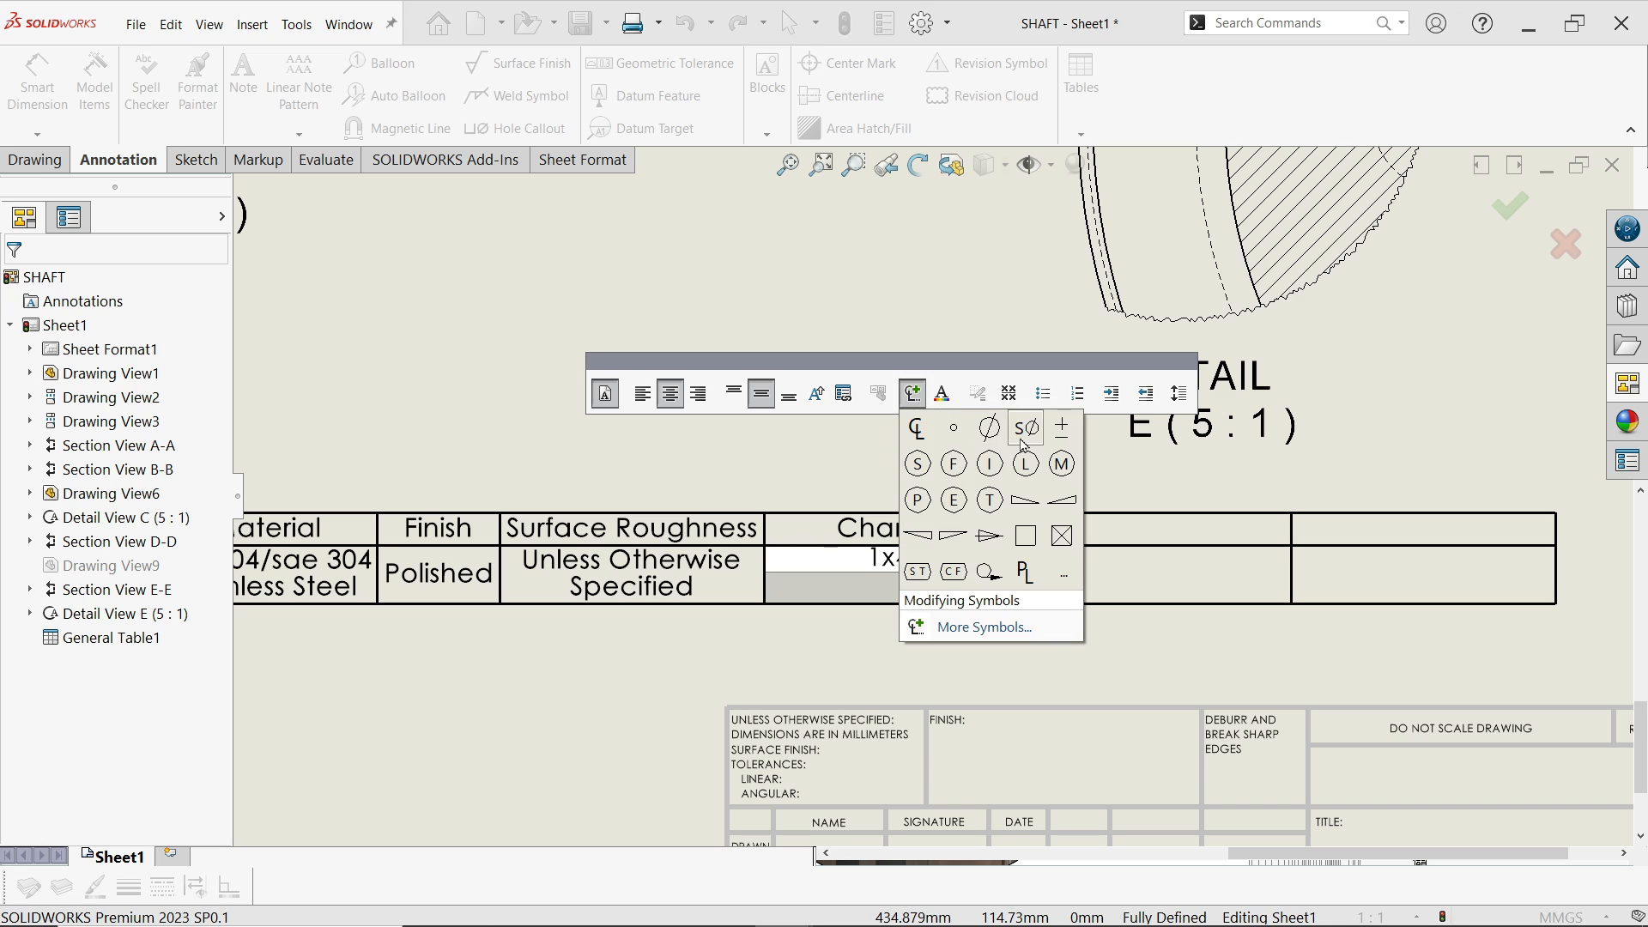
pyautogui.click(958, 431)
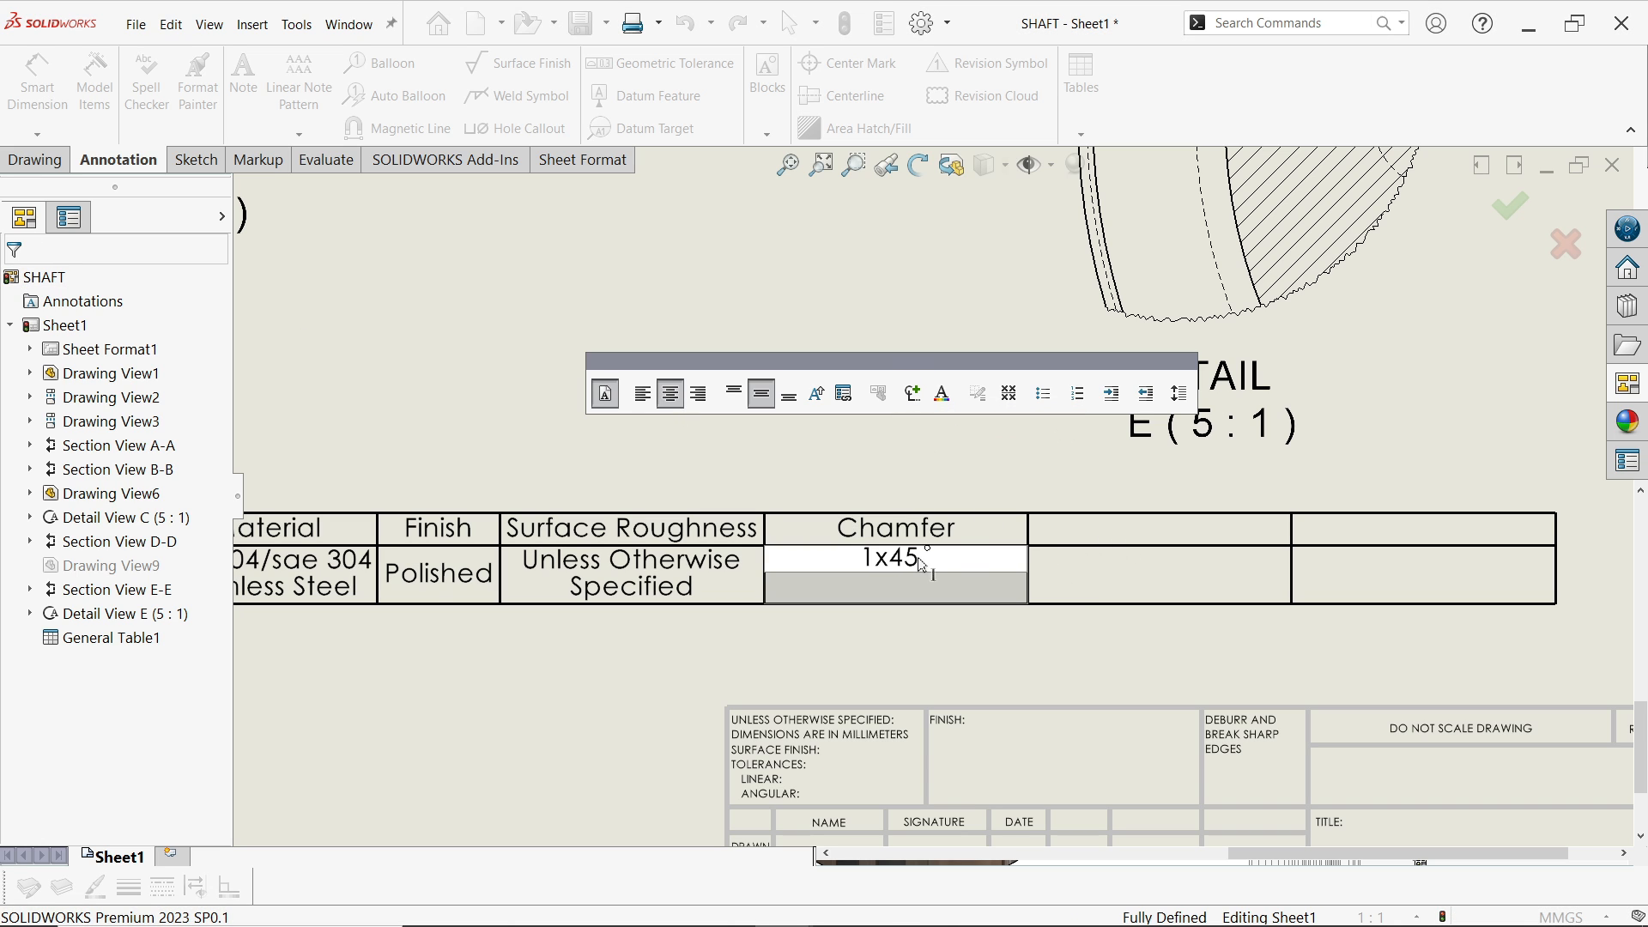
# Fill table column E with the heading Fillets and the value R1.0 beneath it
pyautogui.click(1116, 558)
pyautogui.doubleClick(1145, 528)
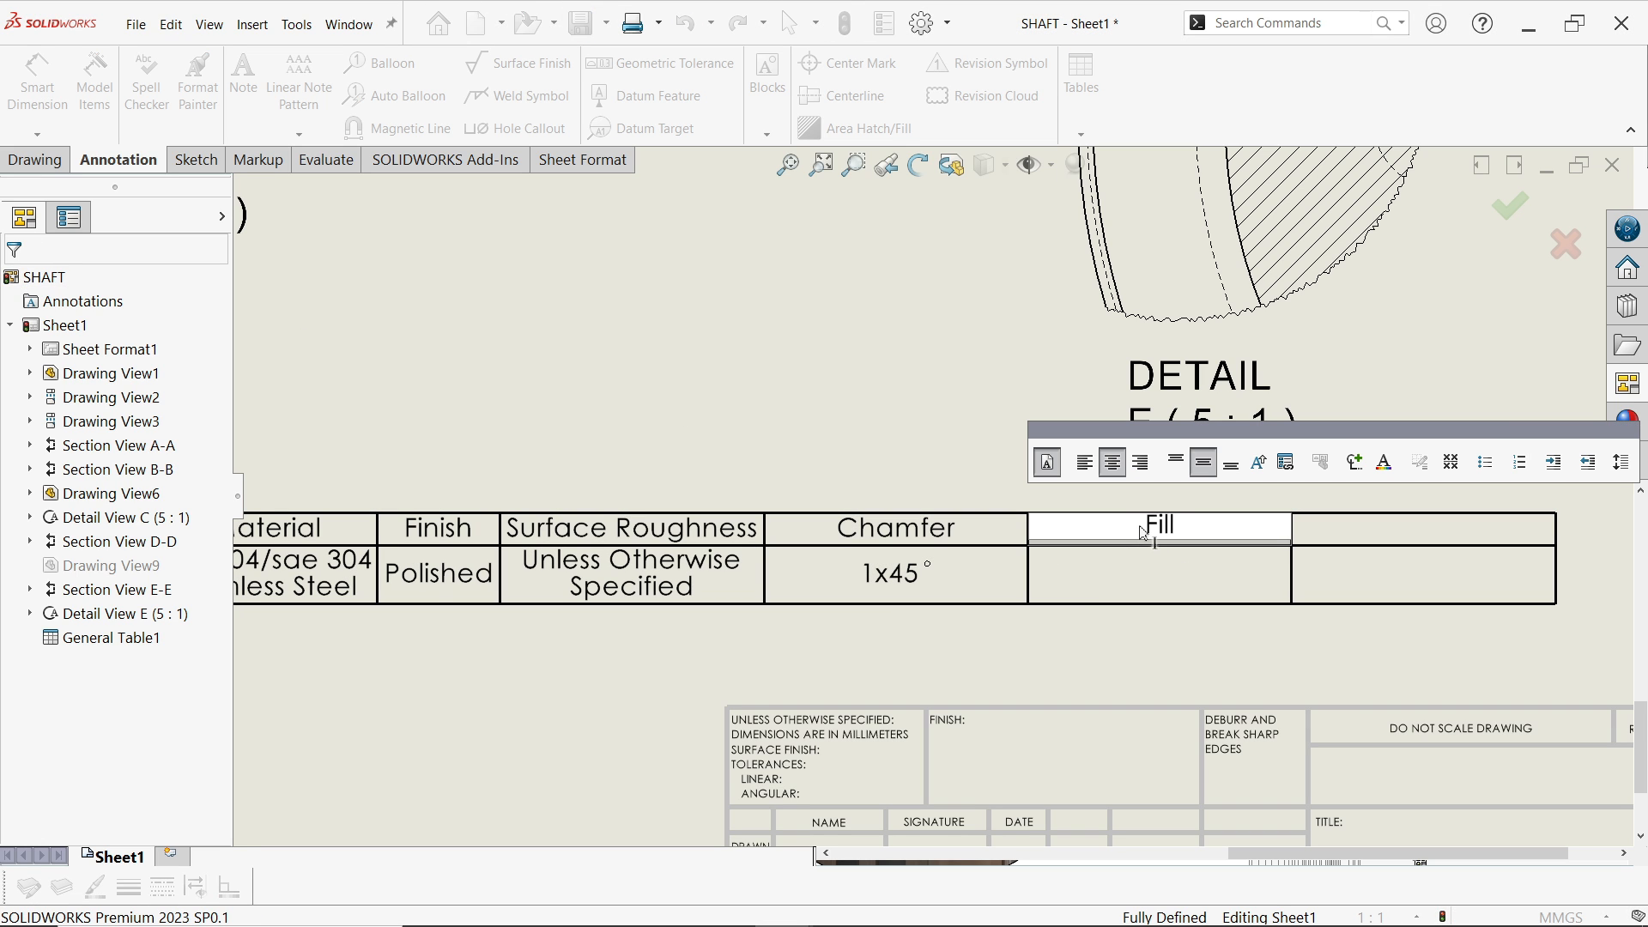
pyautogui.click(1150, 558)
pyautogui.doubleClick(1150, 558)
pyautogui.write('R1.0')
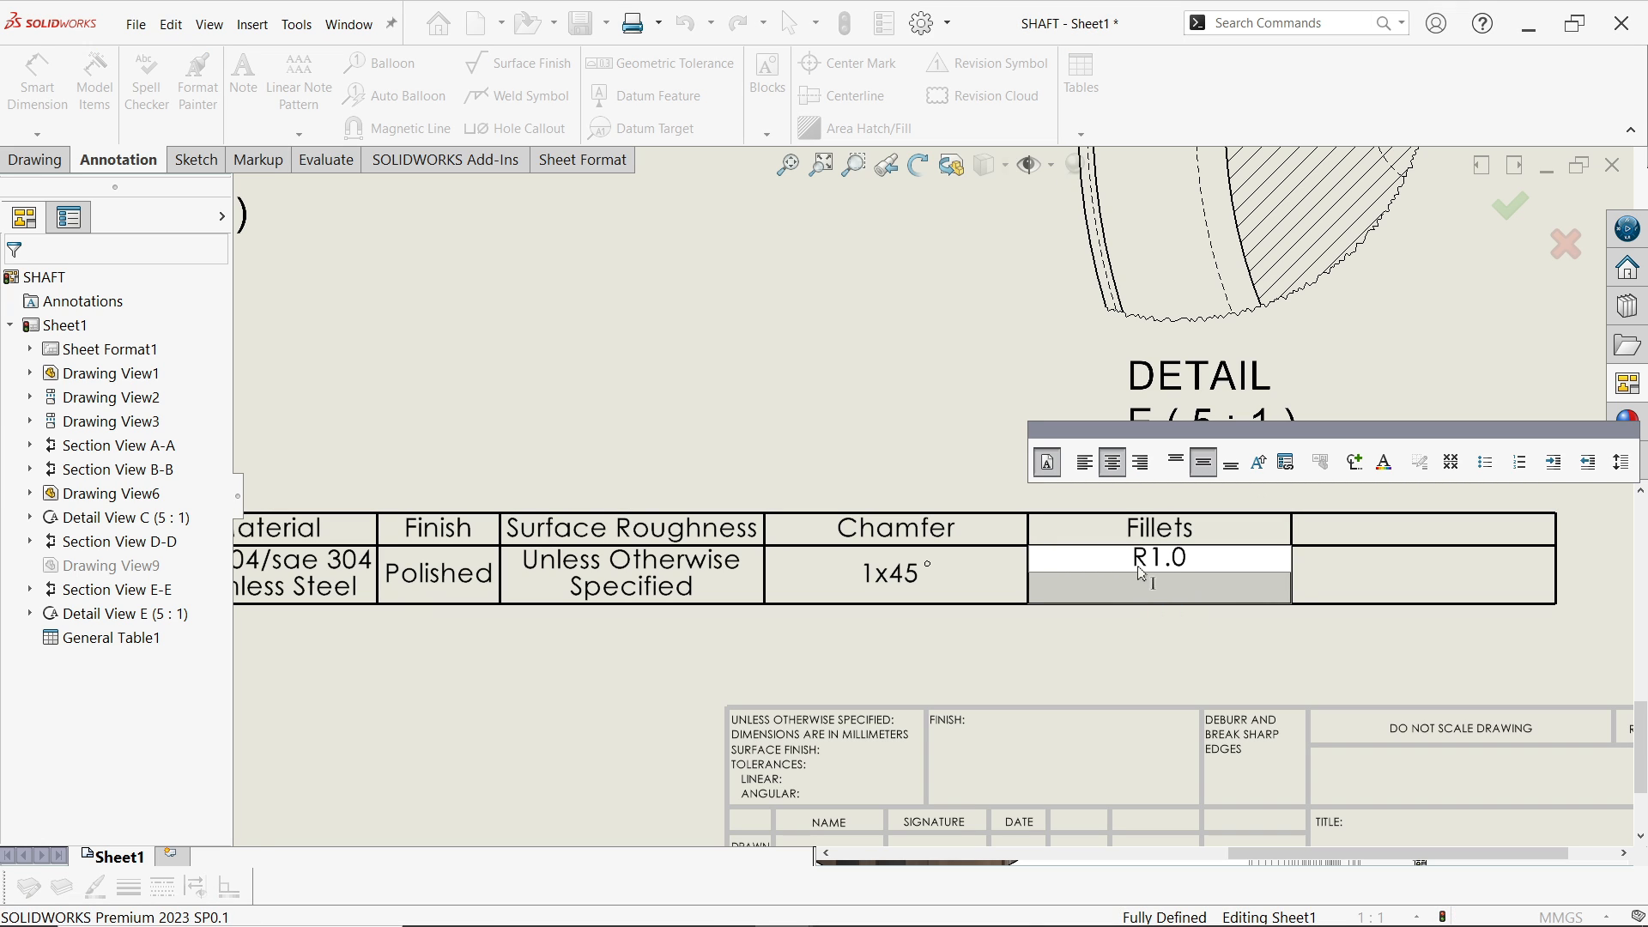
pyautogui.click(1142, 573)
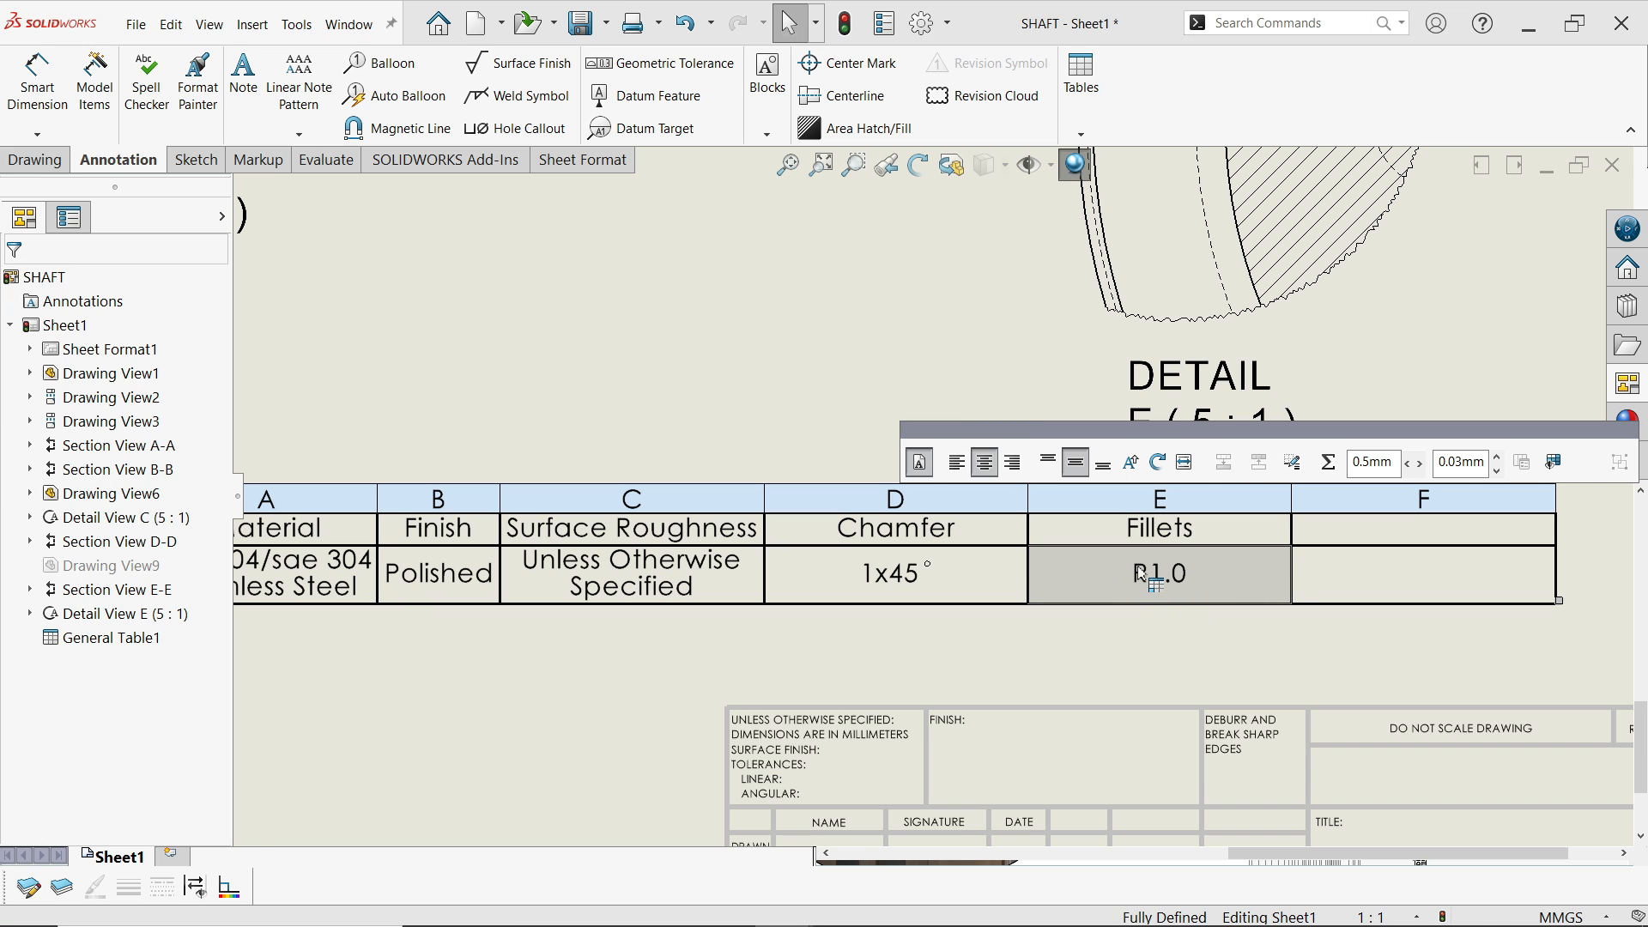
# Fill table column F with the heading Tollerance and the value ±0.1 beneath it
pyautogui.click(1396, 529)
pyautogui.doubleClick(1398, 533)
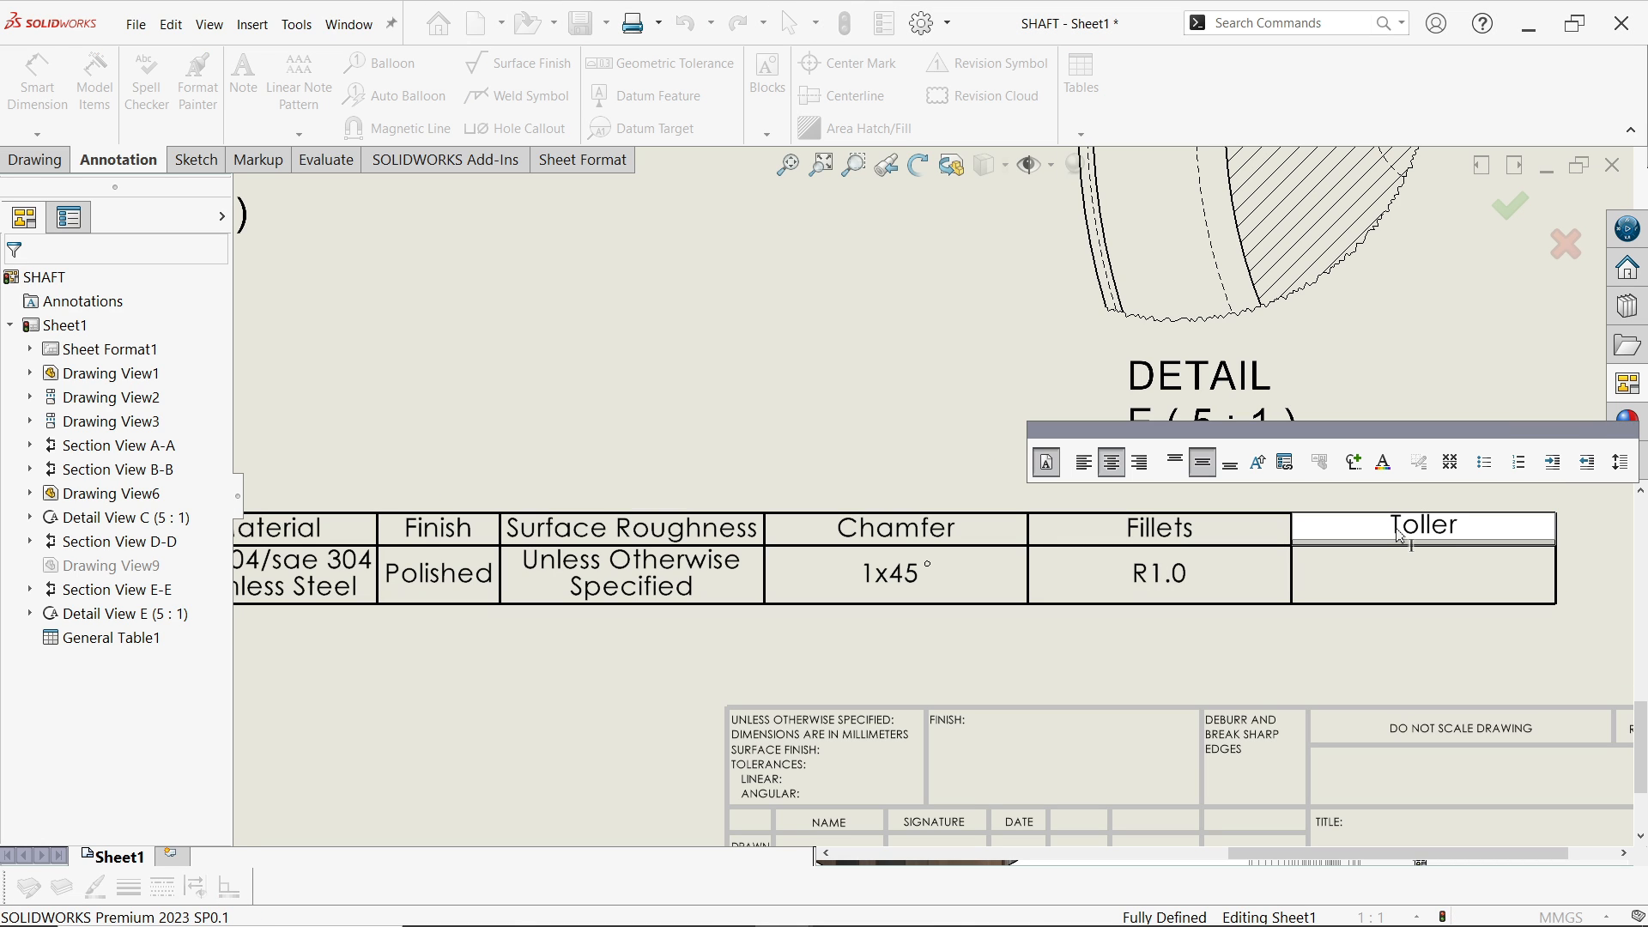
pyautogui.write('Tollerance')
pyautogui.press('Return')
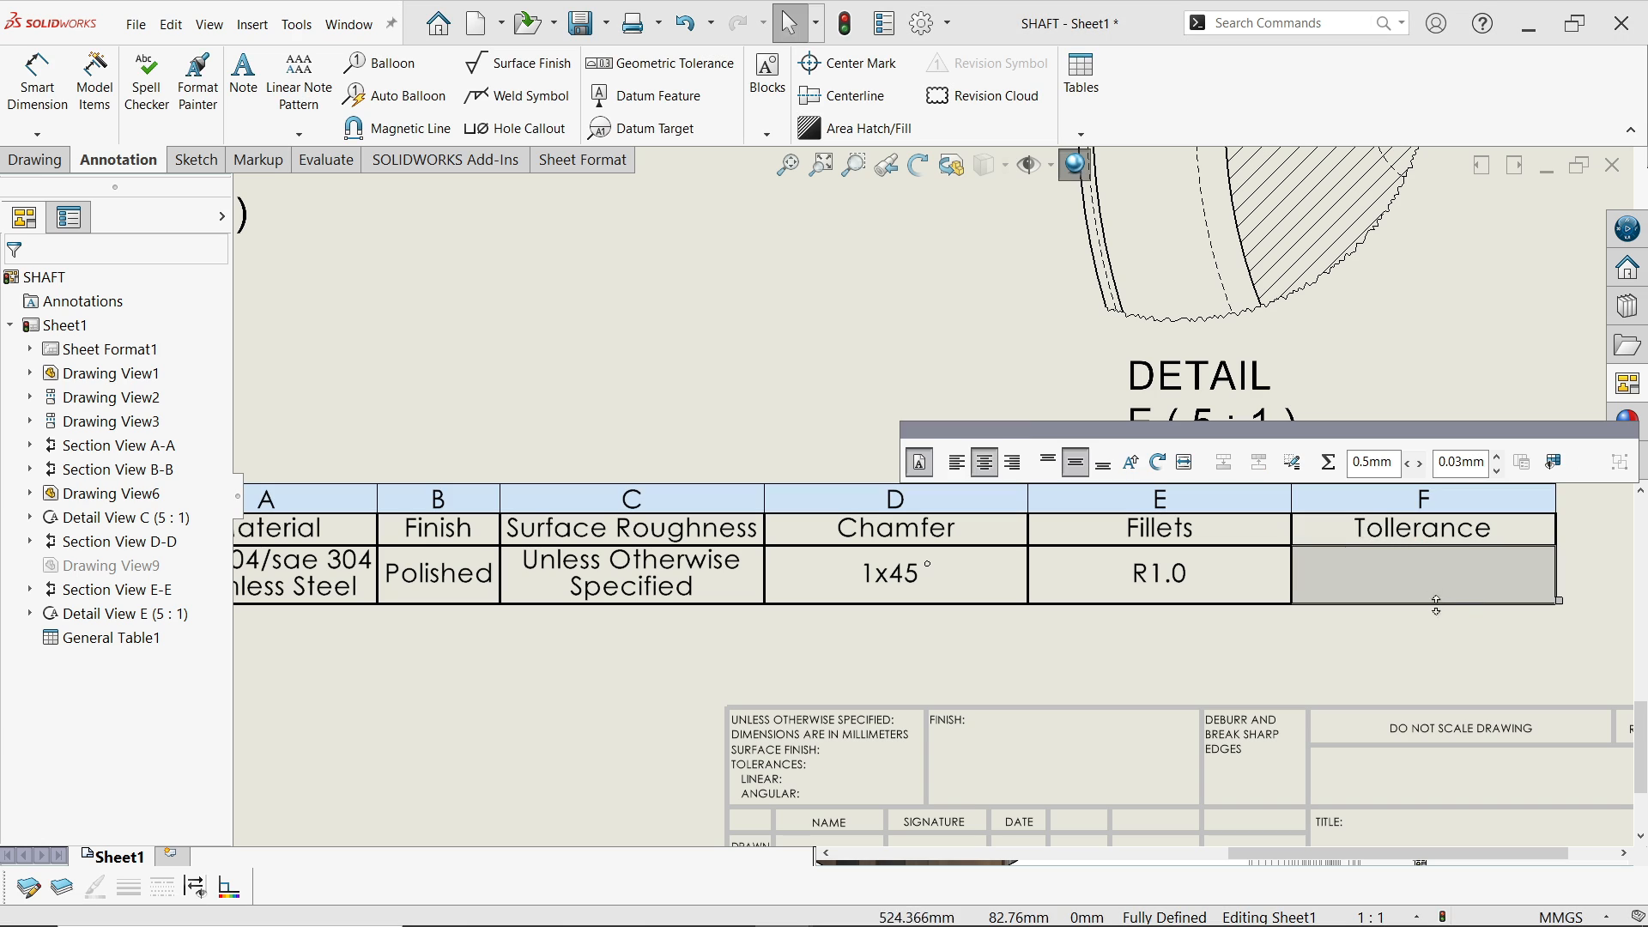
pyautogui.doubleClick(1420, 573)
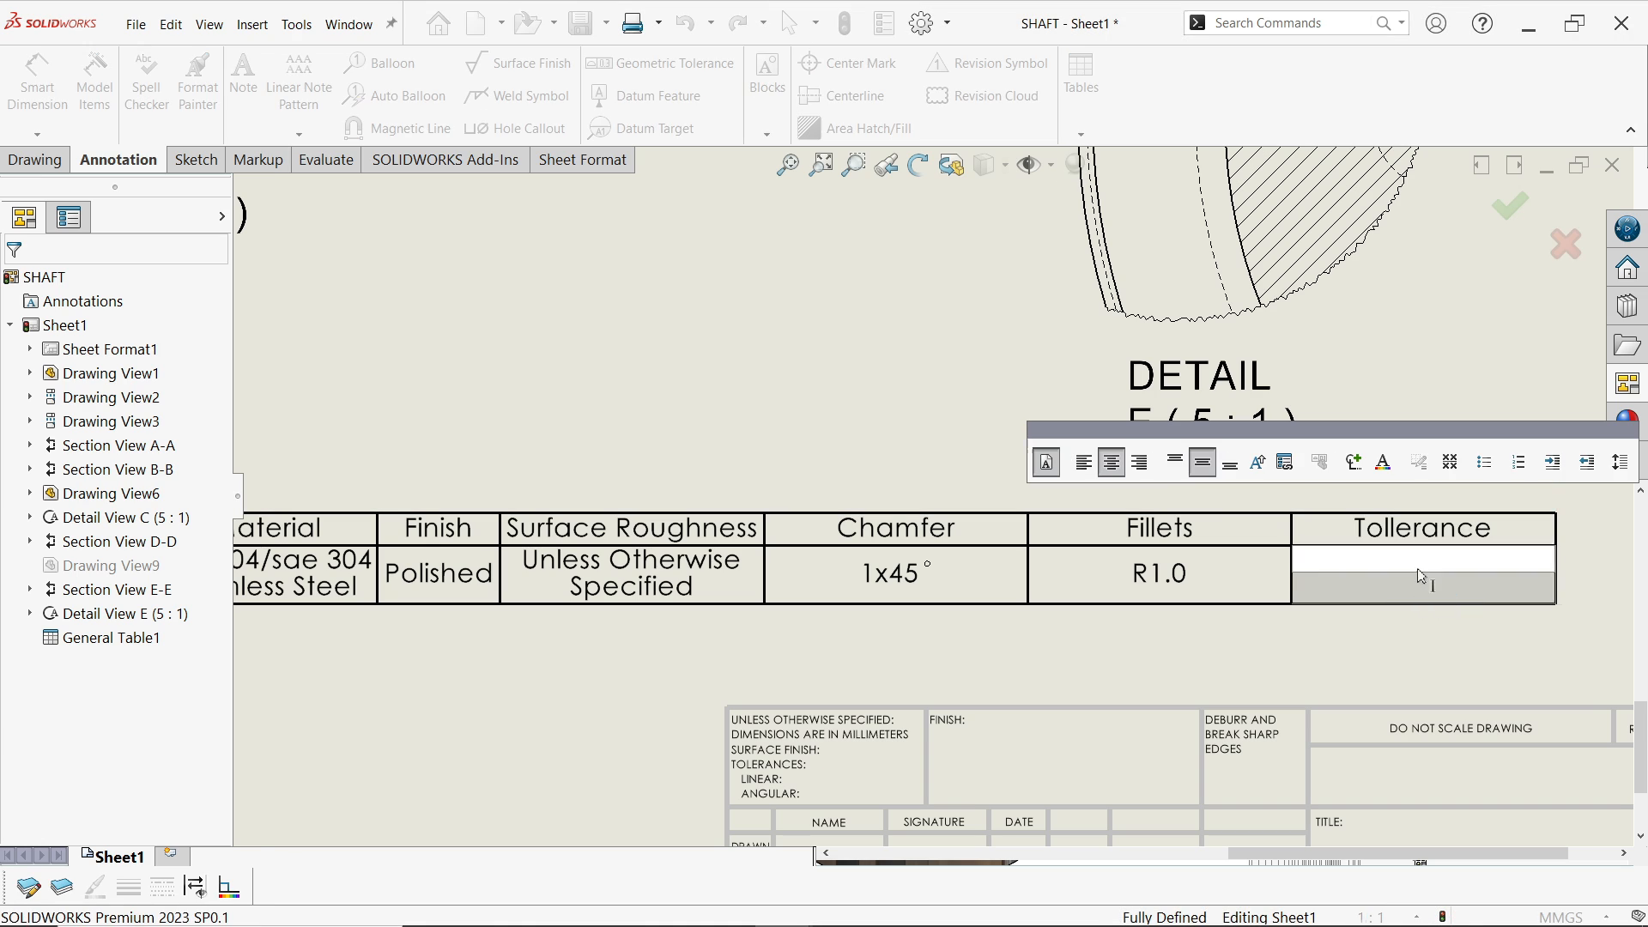
pyautogui.click(1359, 471)
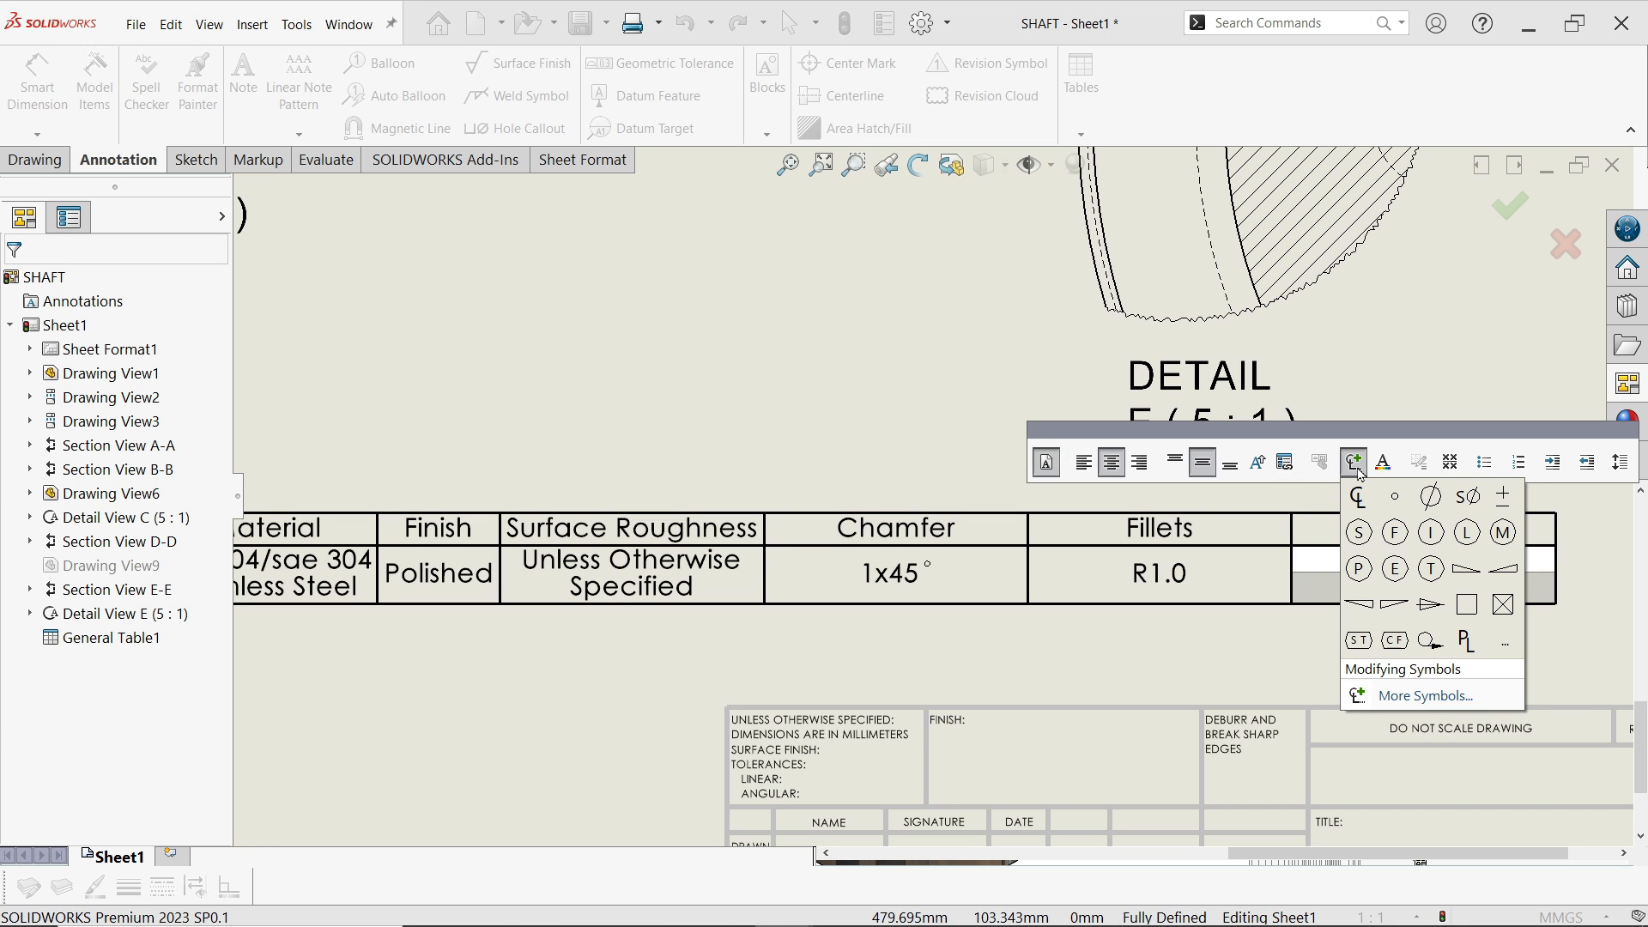
pyautogui.click(1503, 498)
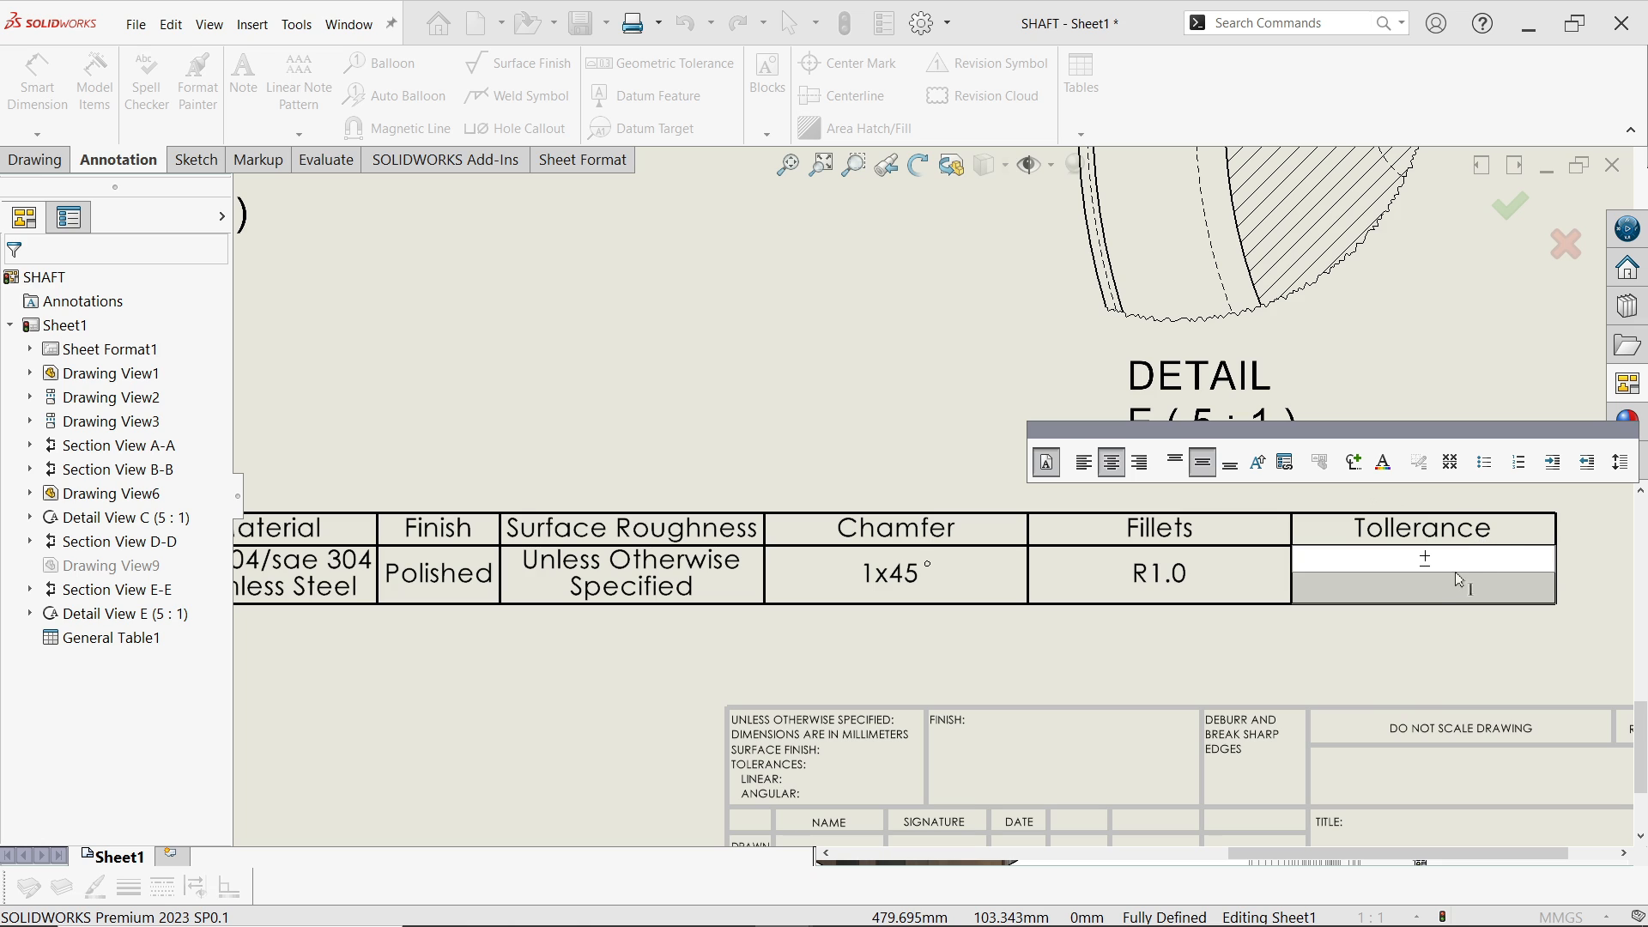
pyautogui.write('0.1')
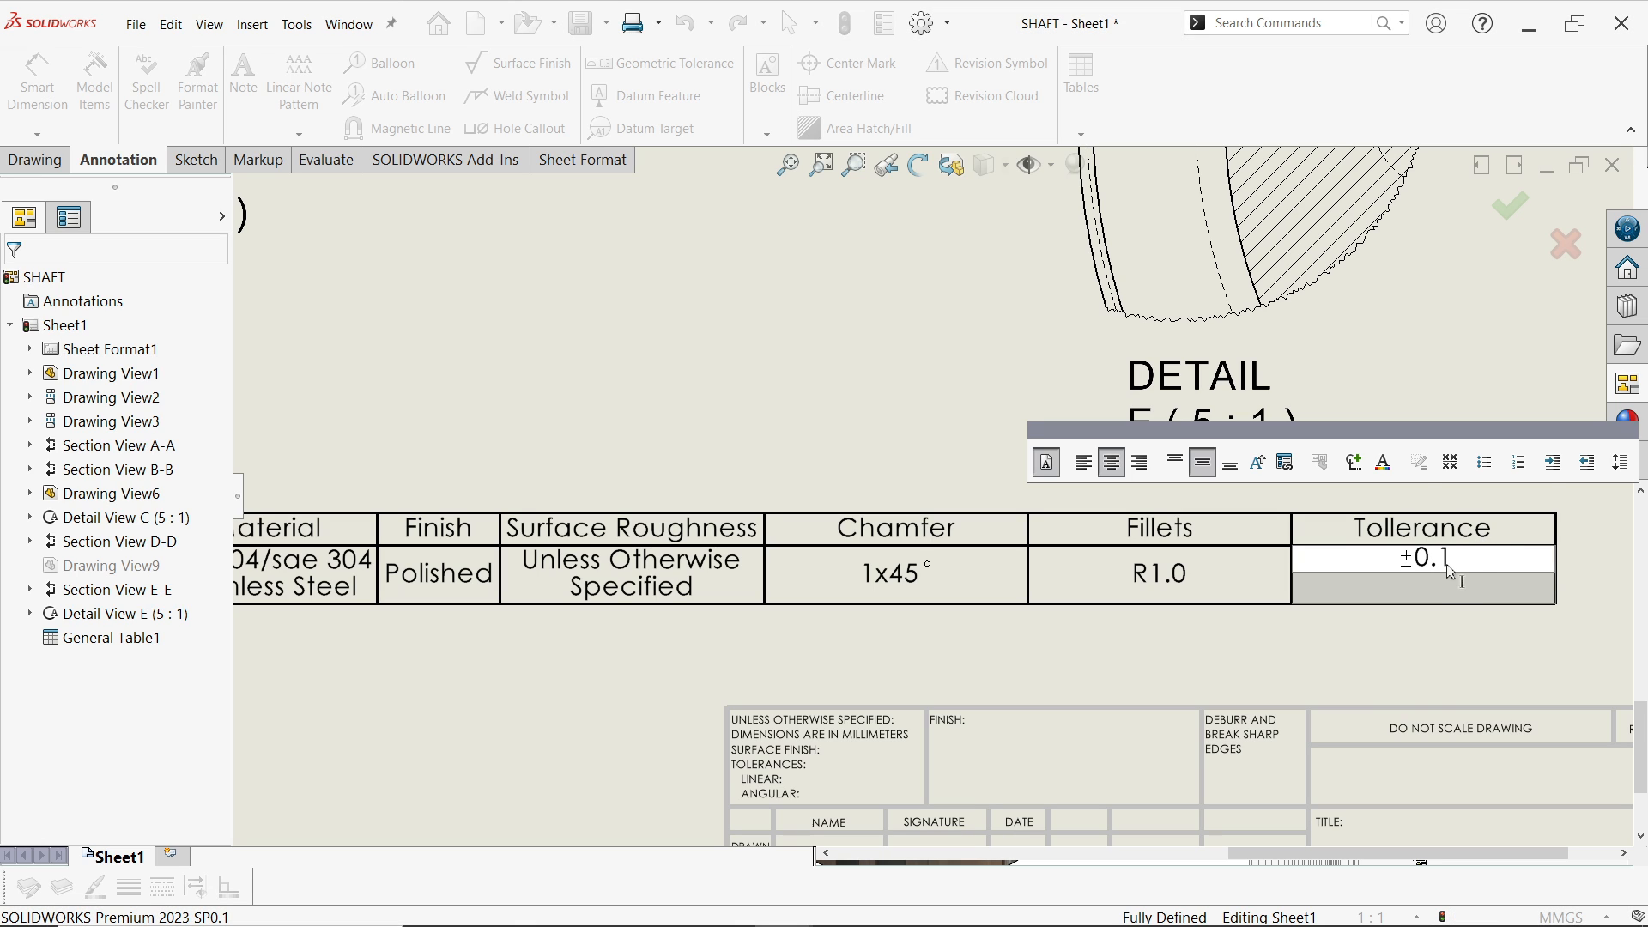
pyautogui.press('Return')
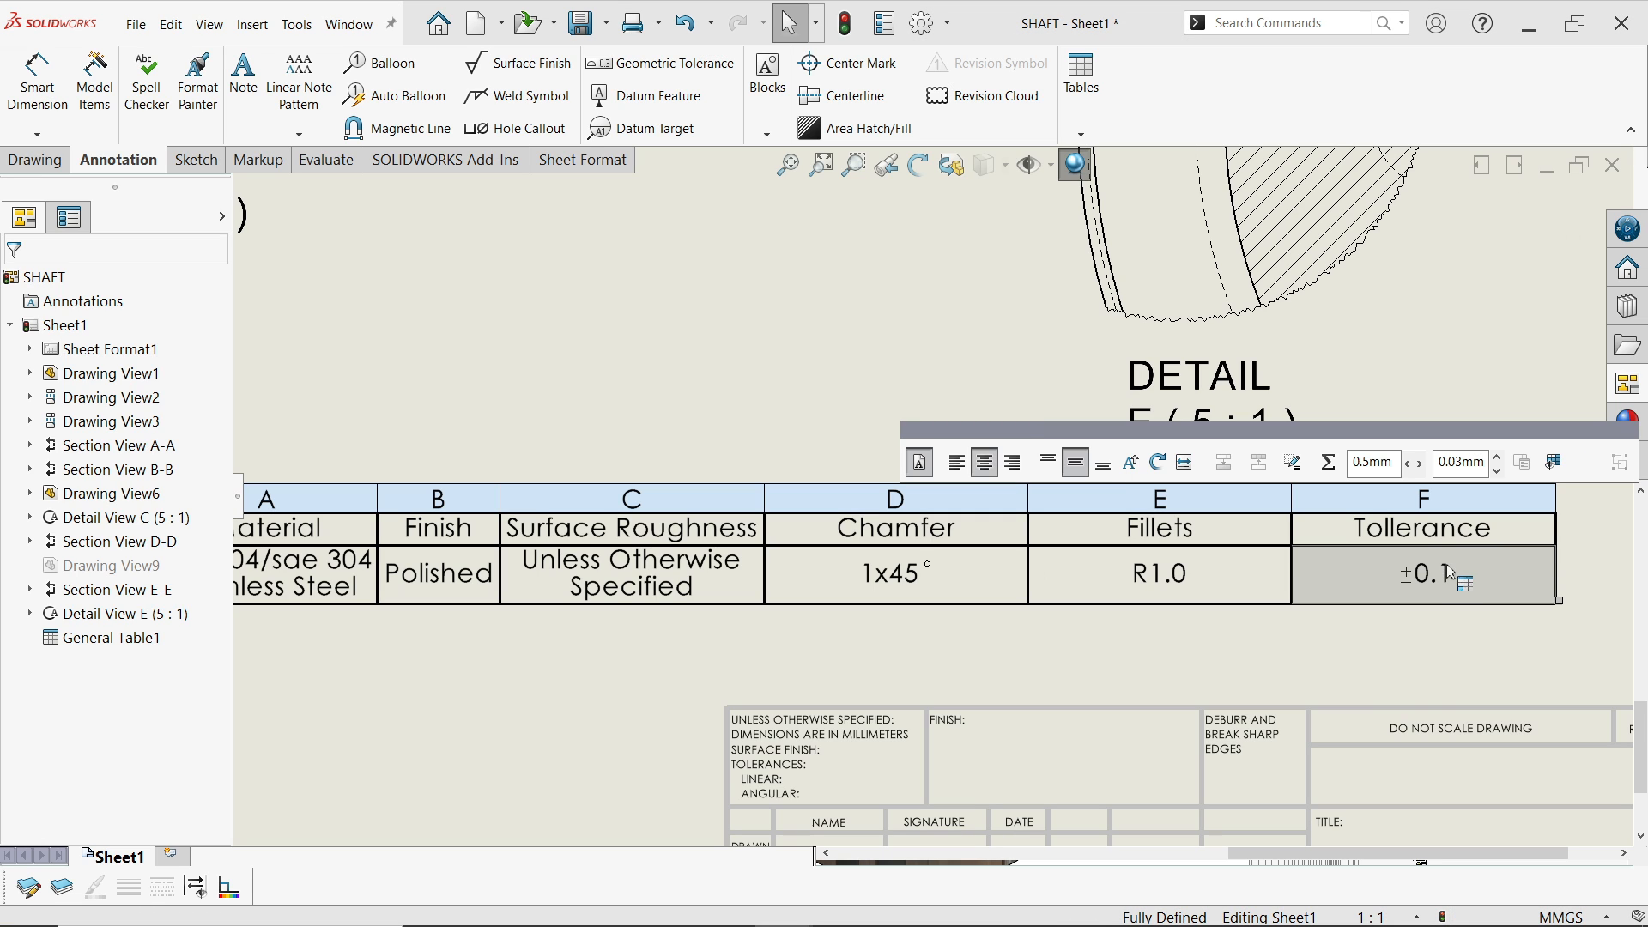
# Narrow the Chamfer, Fillets and Tollerance columns of the table to fit their text
pyautogui.moveTo(1027, 572); pyautogui.dragTo(898, 572)
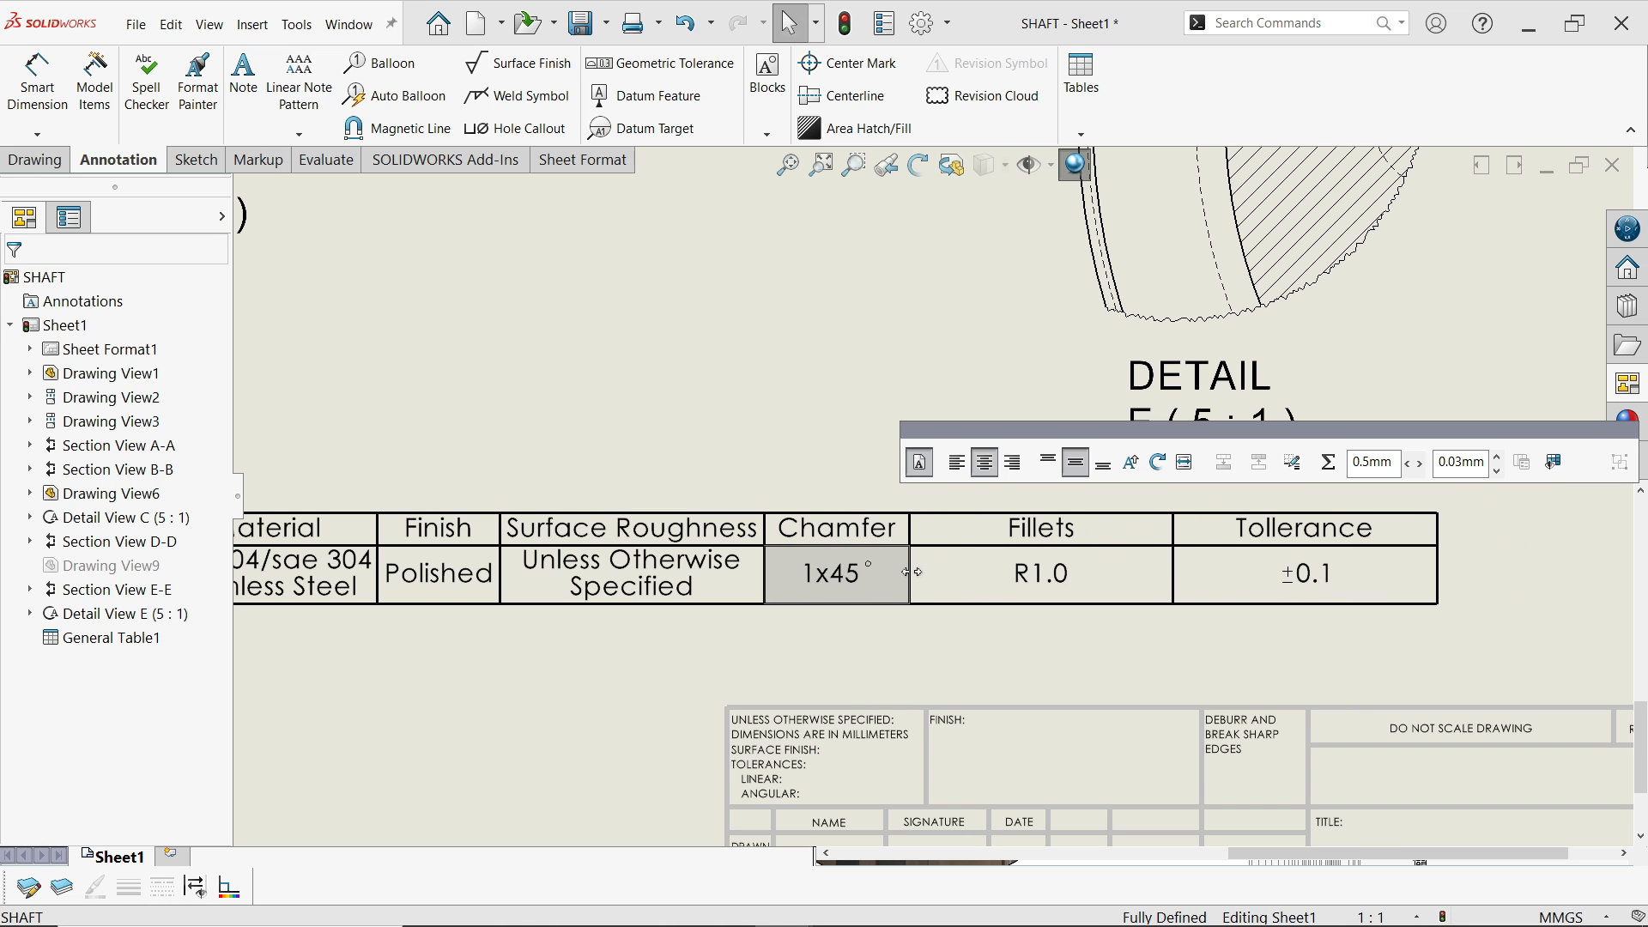
pyautogui.moveTo(1160, 572); pyautogui.dragTo(995, 568)
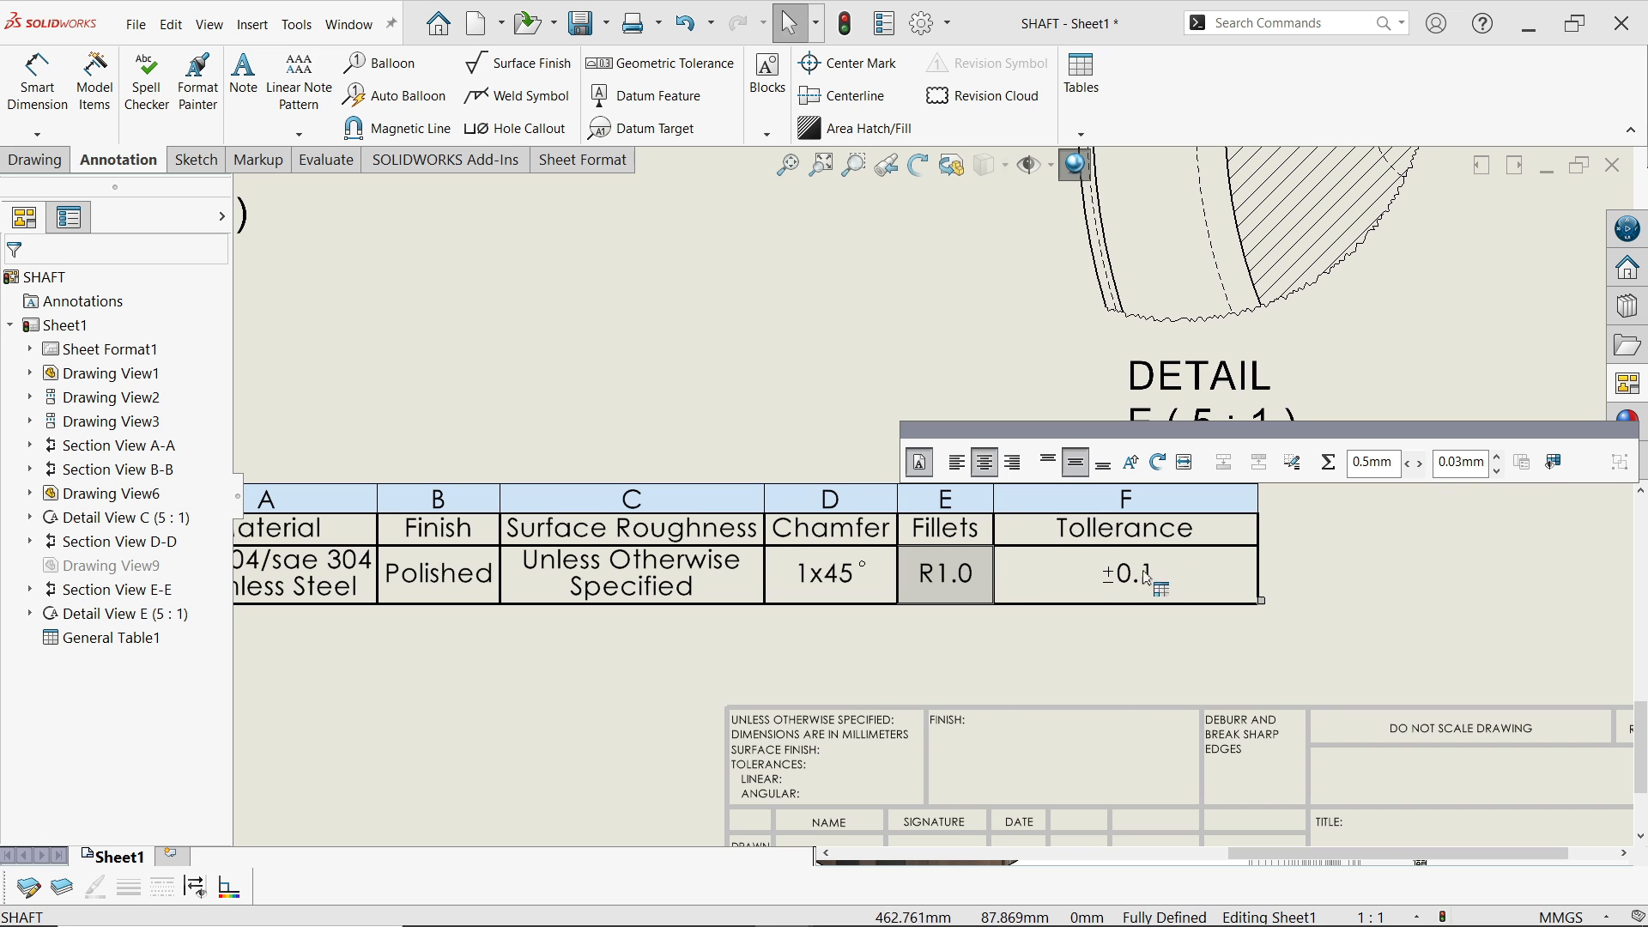
pyautogui.moveTo(1258, 567); pyautogui.dragTo(1143, 568)
# Move the table directly above the title block, lining up its left edge with the block's left edge
pyautogui.scroll(3, 929, 497)
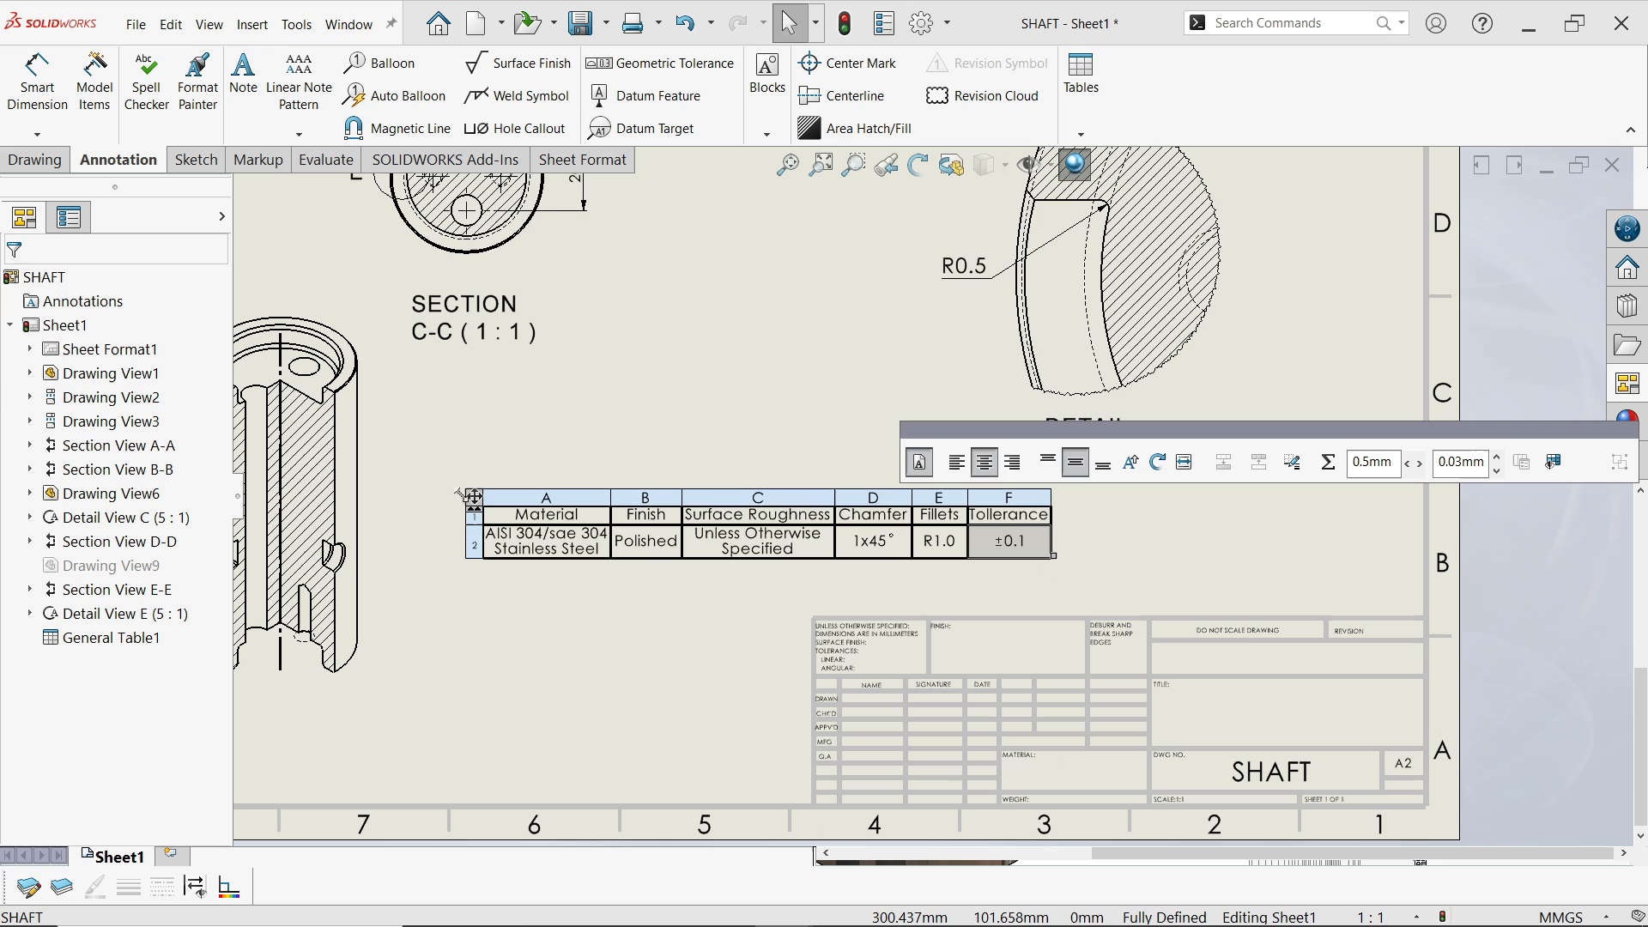
pyautogui.moveTo(475, 505); pyautogui.dragTo(804, 529)
pyautogui.click(749, 464)
pyautogui.scroll(-2, 880, 511)
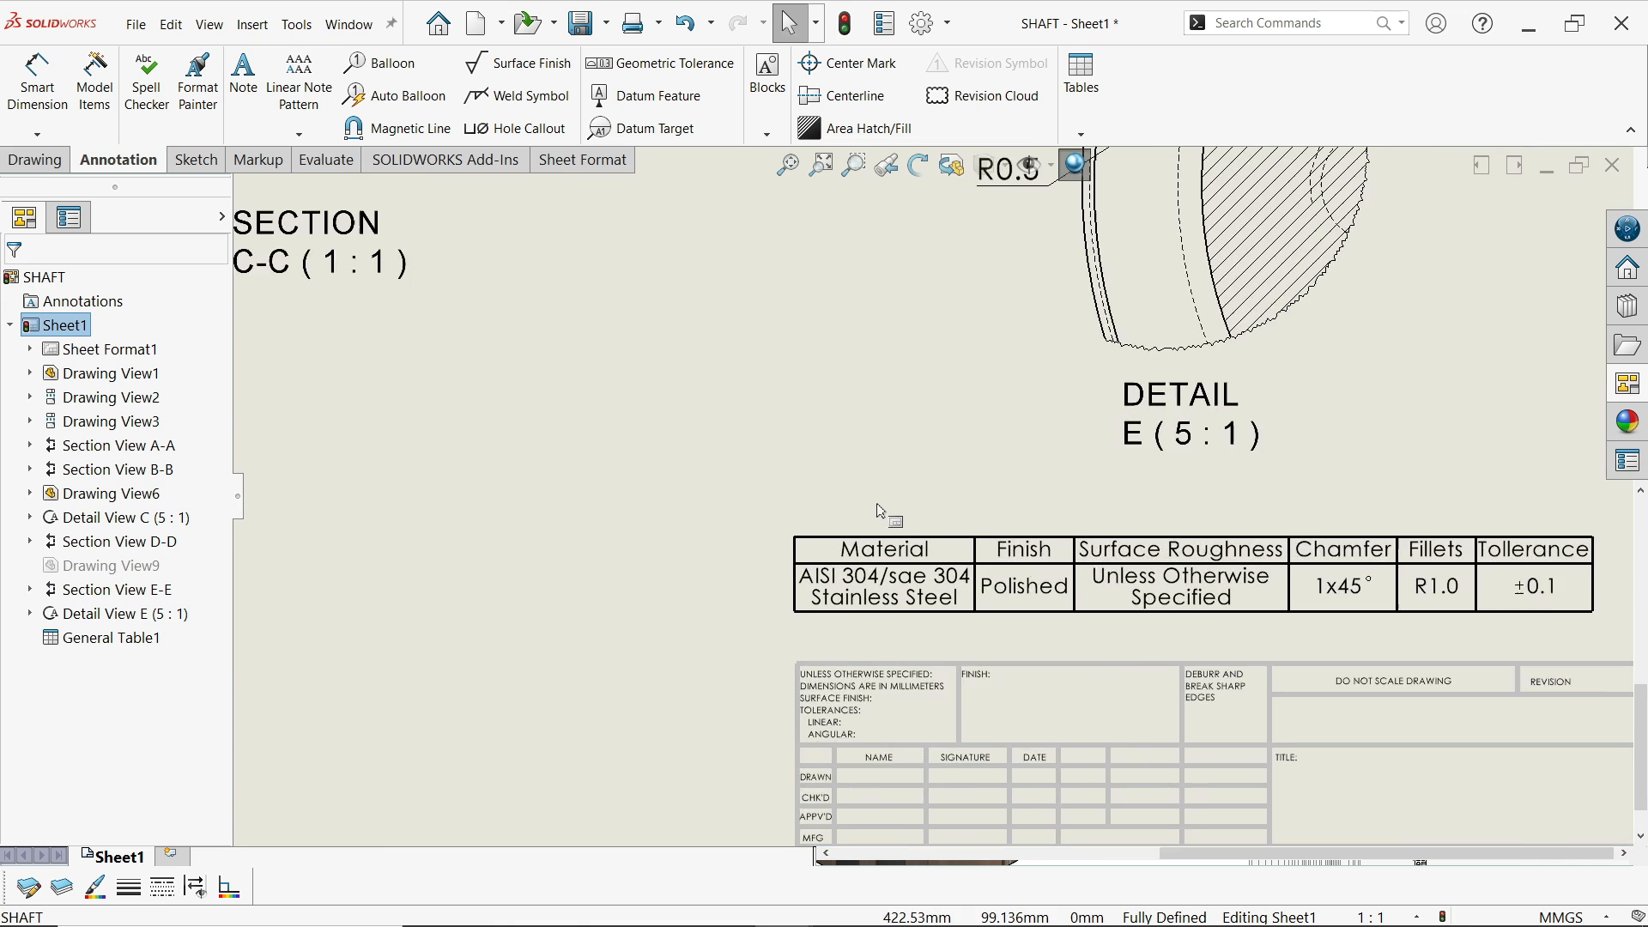
pyautogui.scroll(-1, 877, 507)
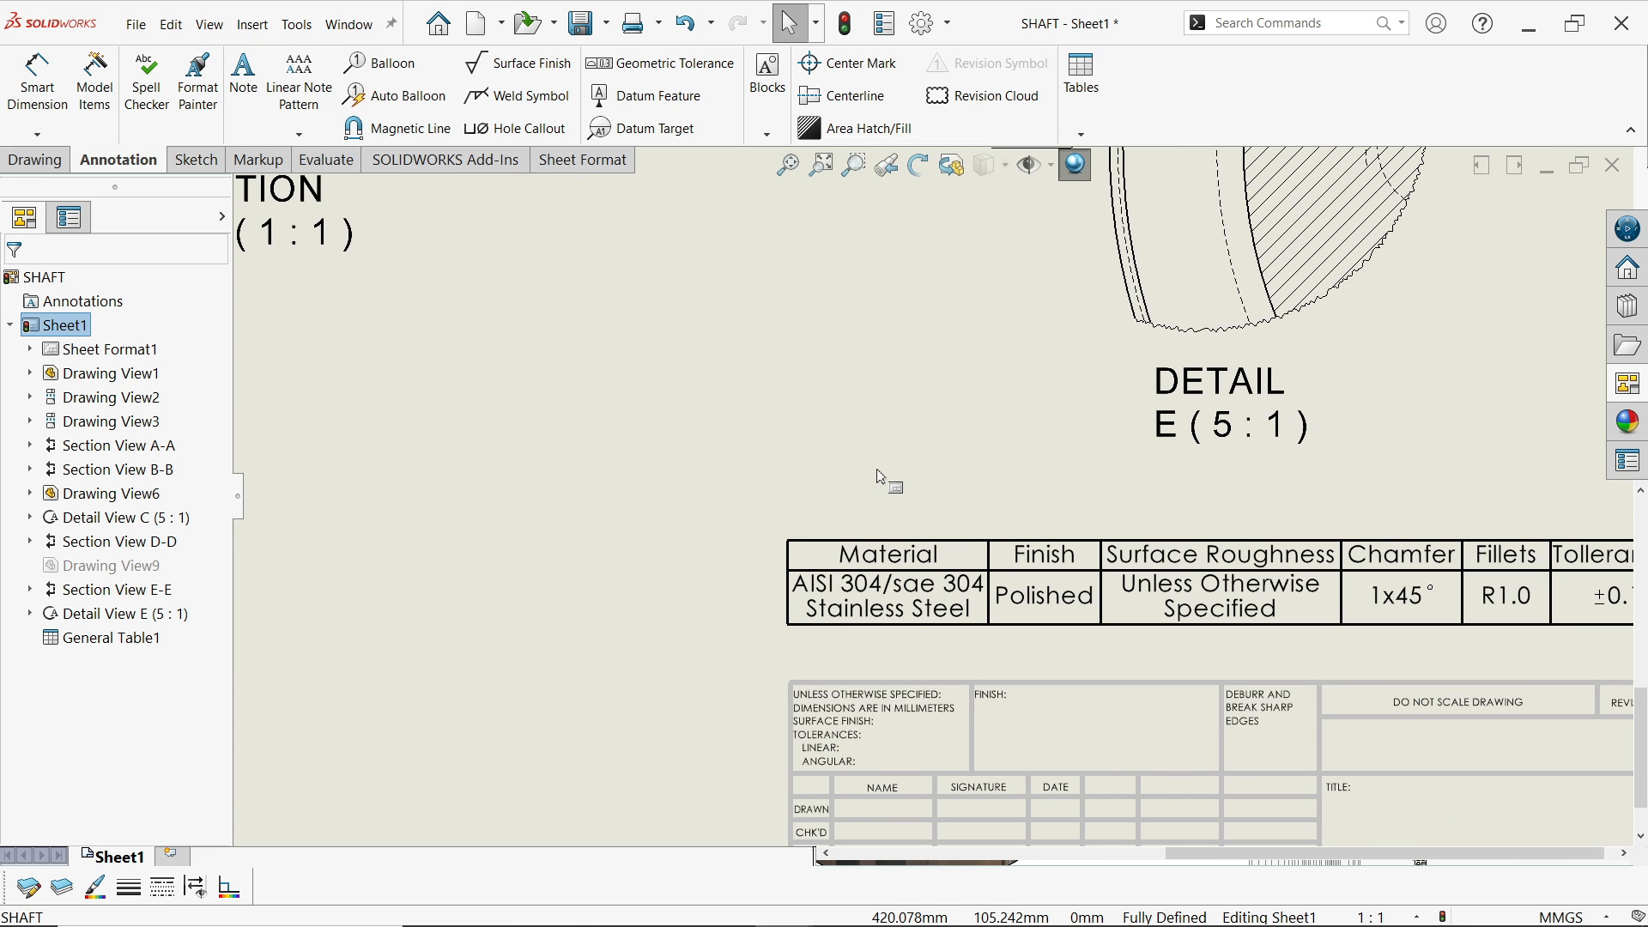
# Open the sheet format for editing to make the title block text accessible
pyautogui.scroll(5, 880, 479)
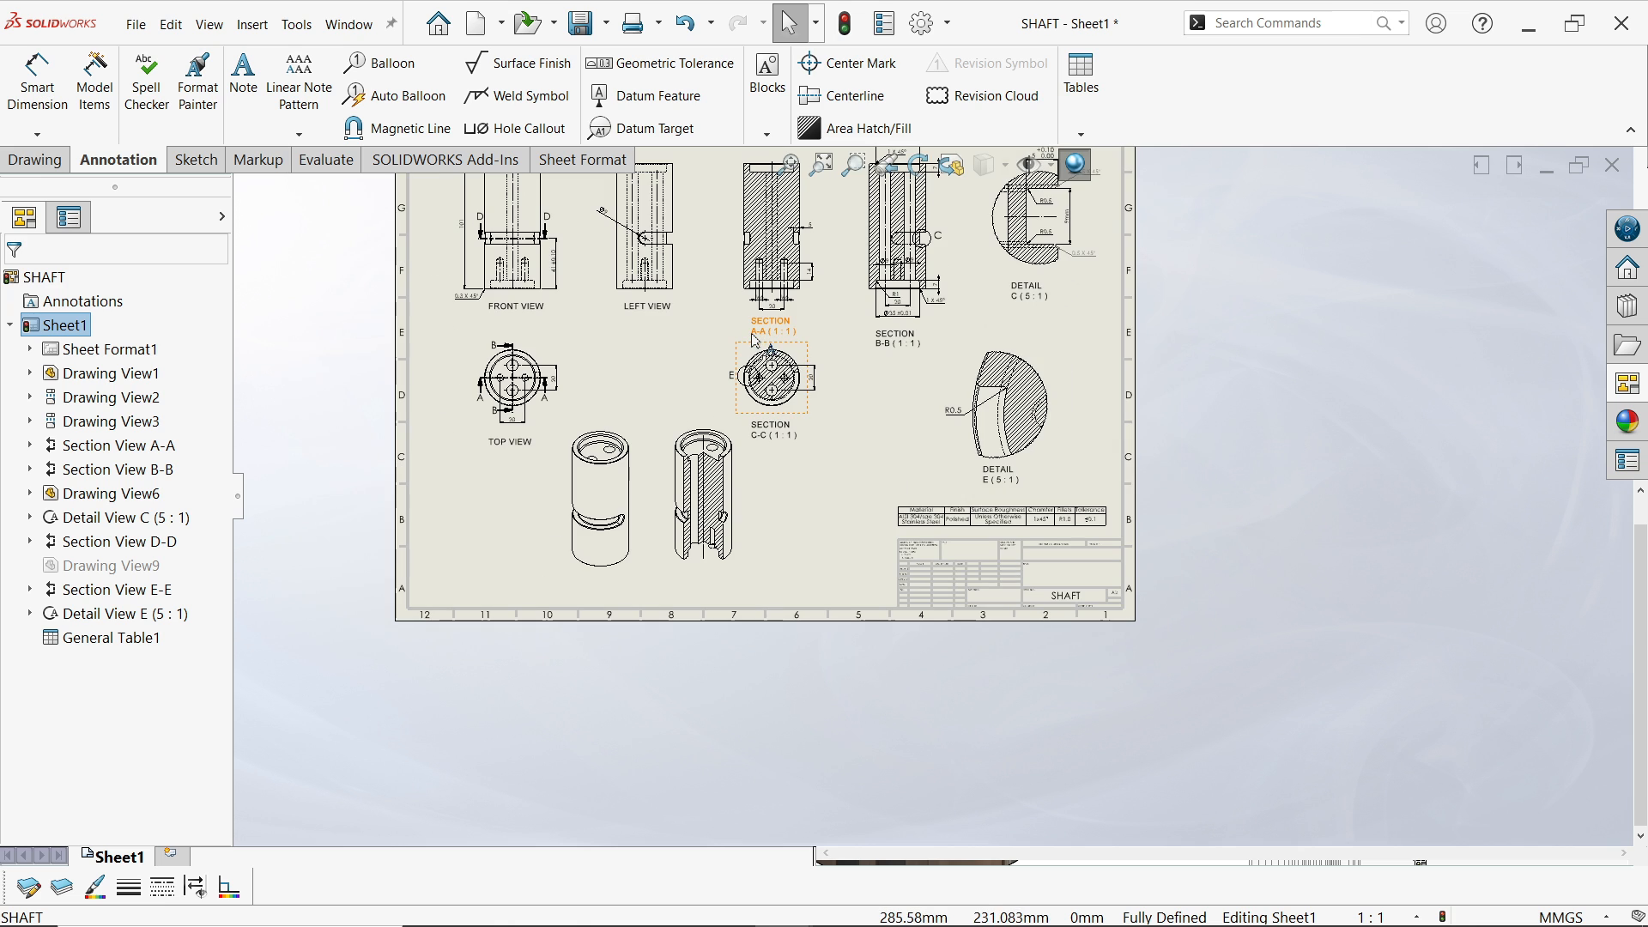
pyautogui.scroll(-5, 1056, 571)
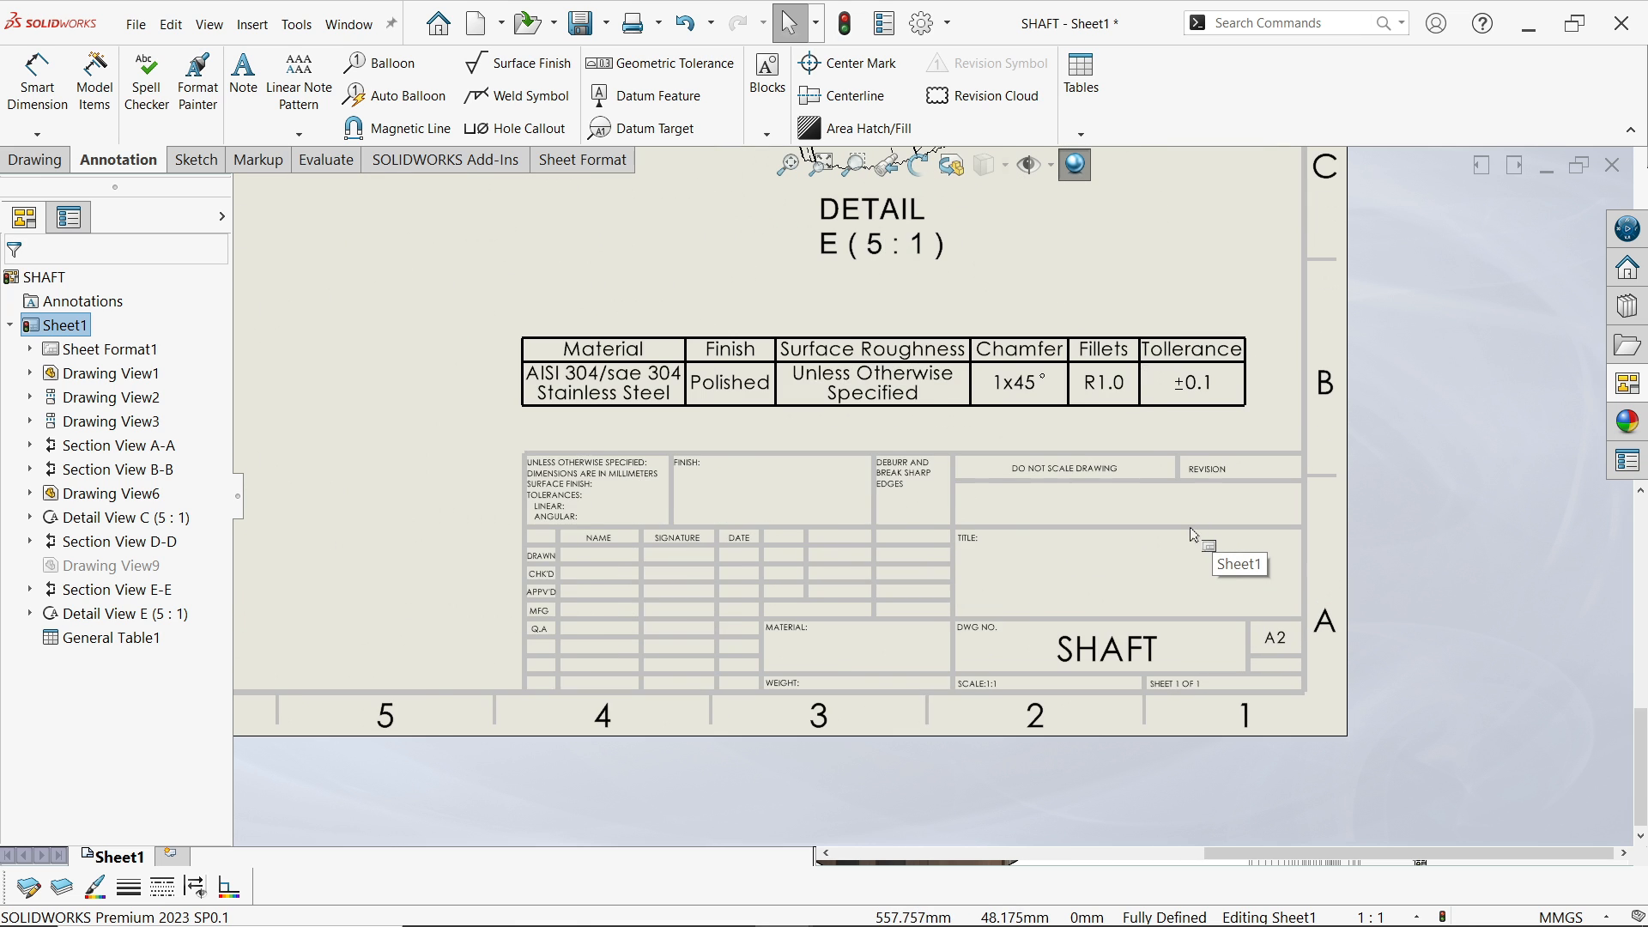
pyautogui.scroll(-3, 1195, 535)
pyautogui.rightClick(985, 559)
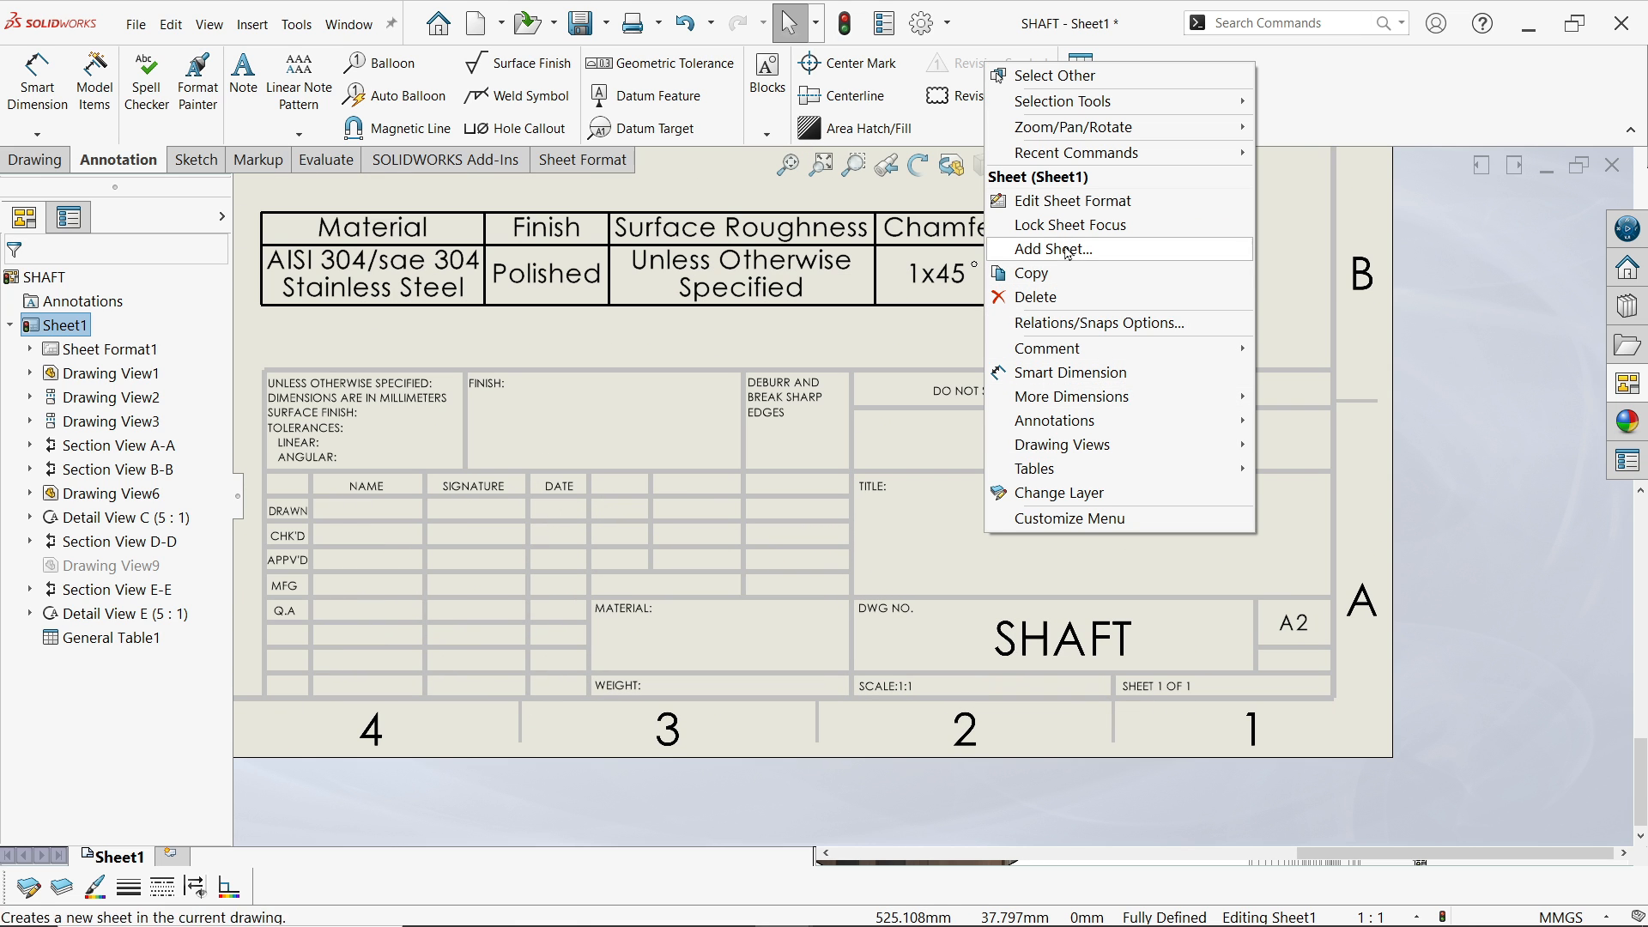
pyautogui.click(1064, 201)
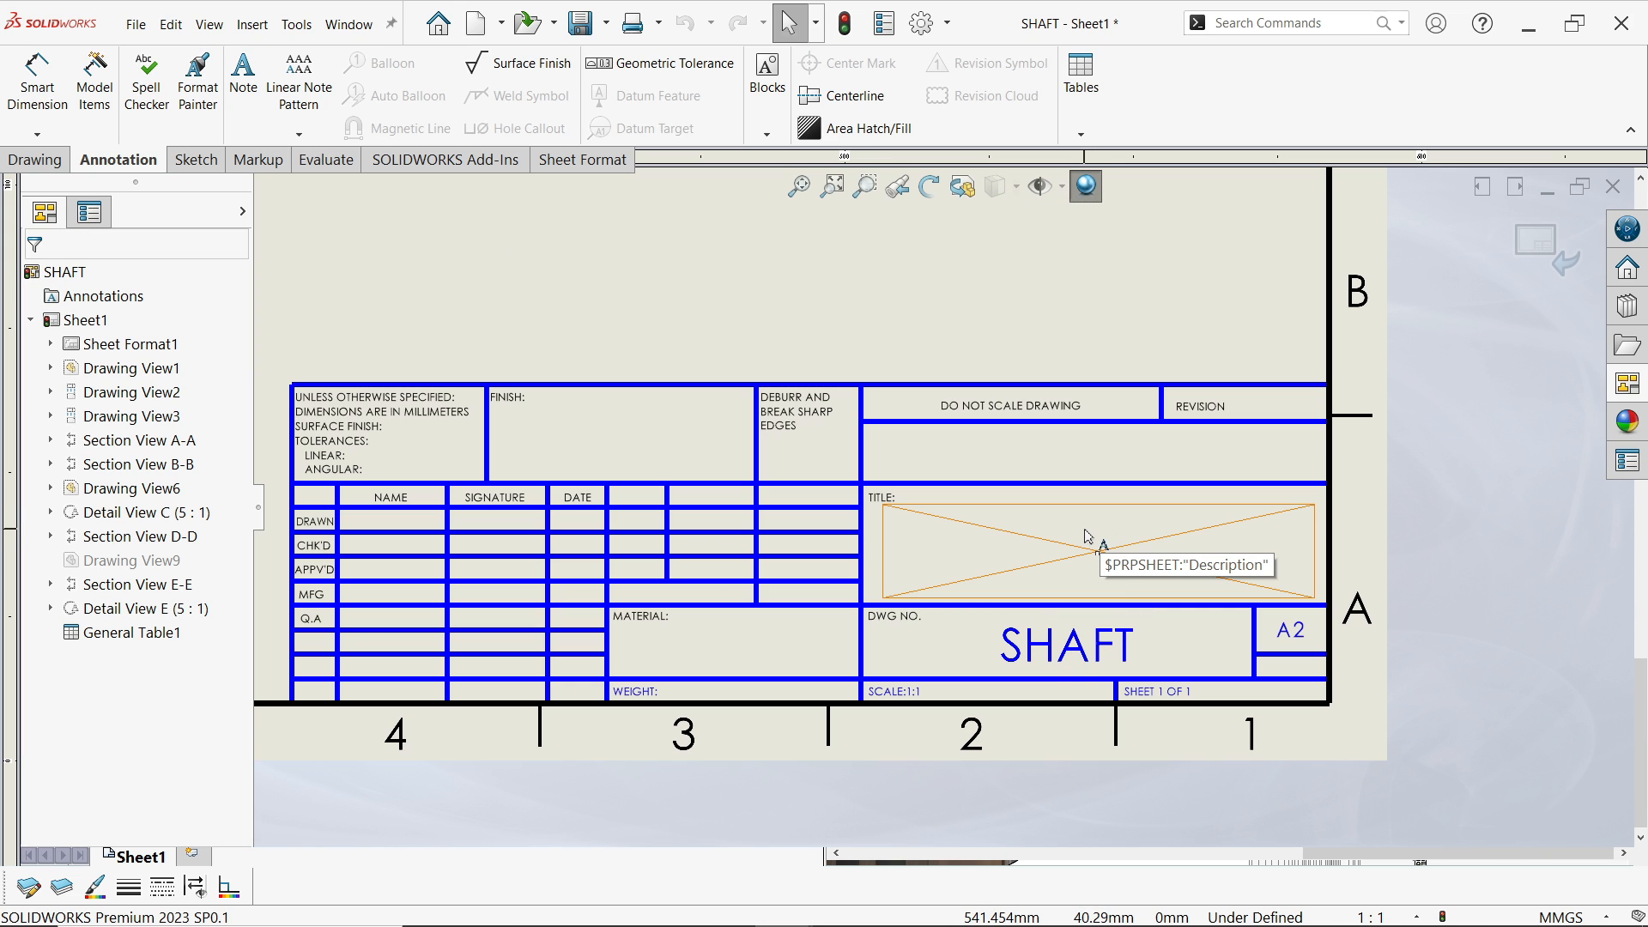
# Enter SHAFT SOLIDWORKS DRAWING in the title block's Title note and widen the note so the text wraps onto two lines
pyautogui.doubleClick(1081, 542)
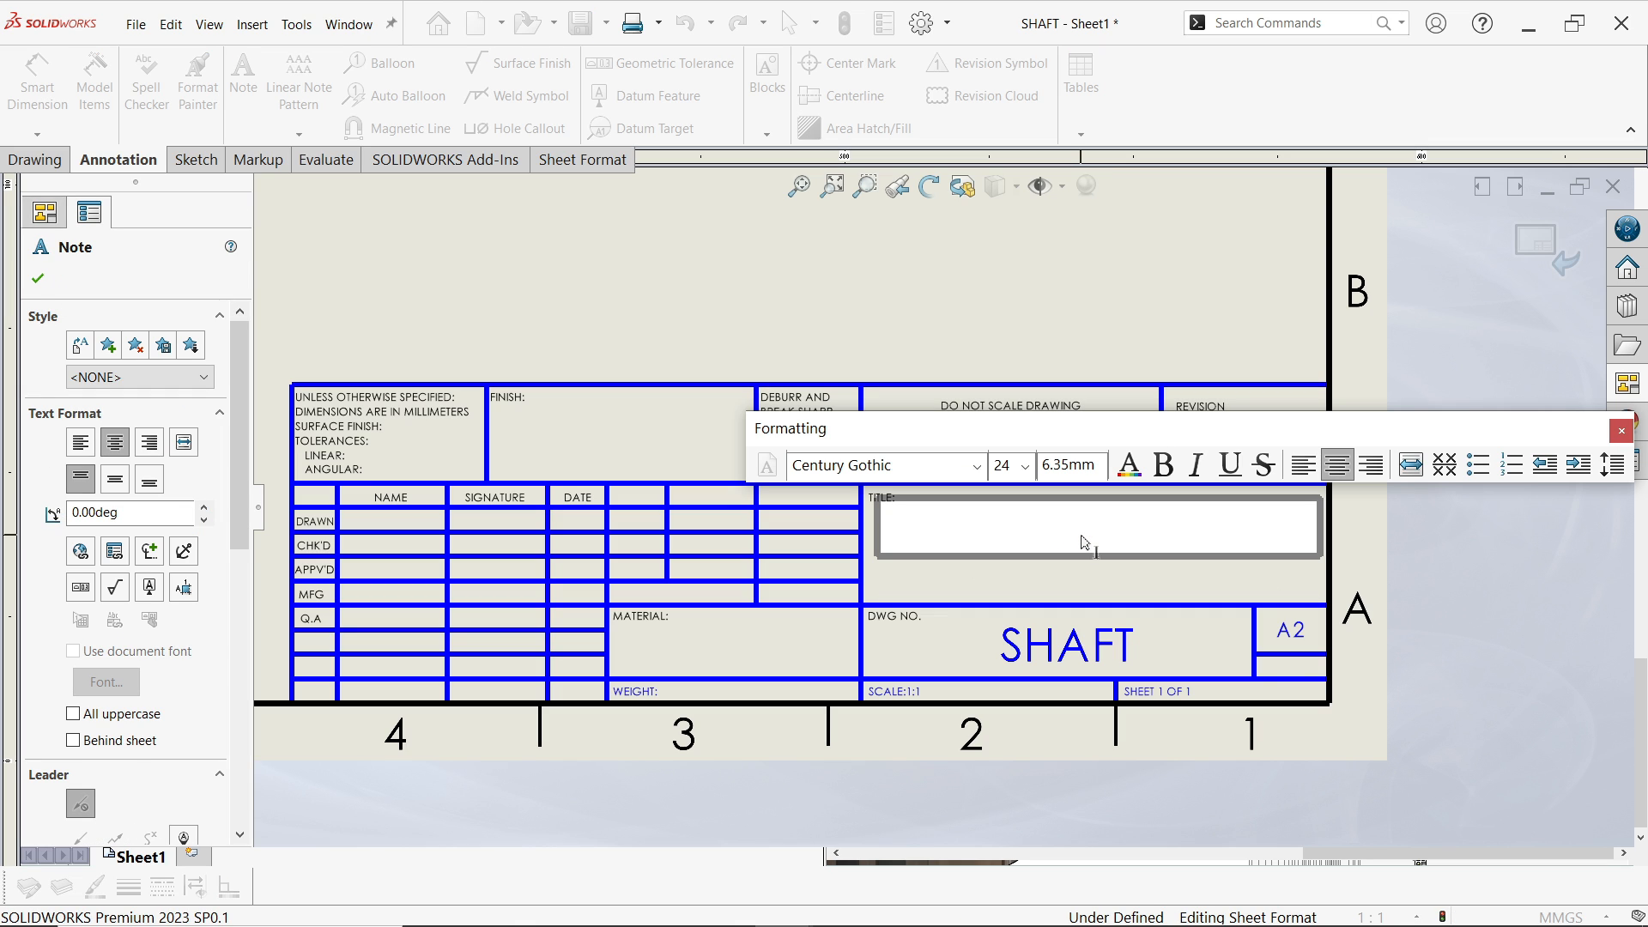
pyautogui.write('SHAFT S')
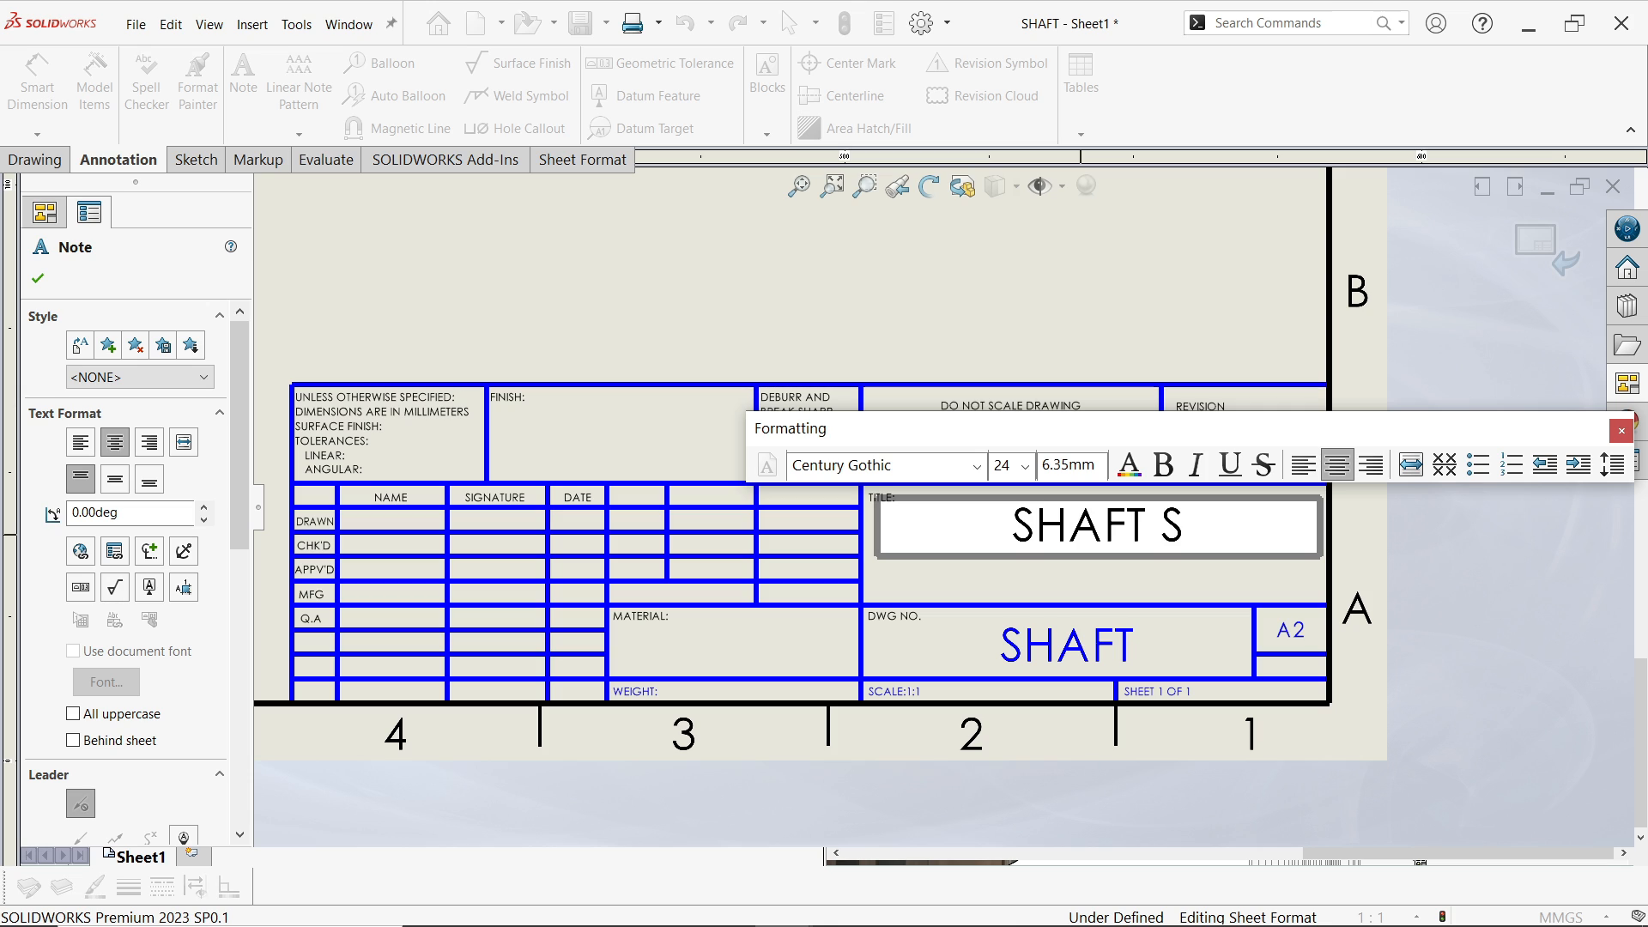
pyautogui.write('OLIDWORK')
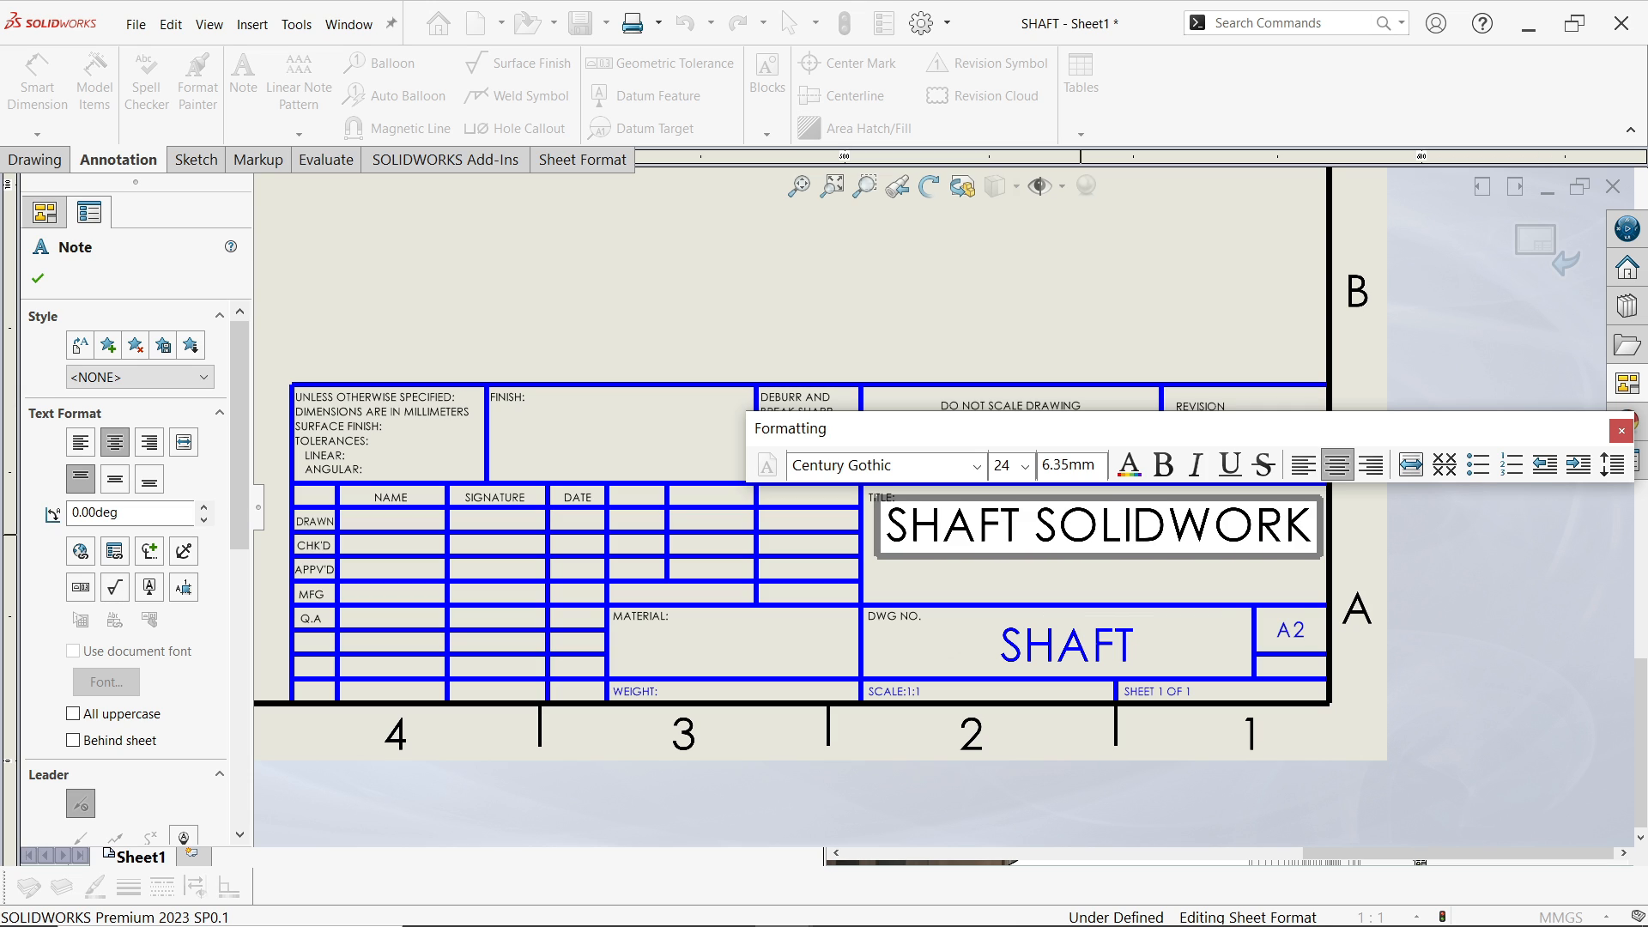
pyautogui.write('S DRAWIN')
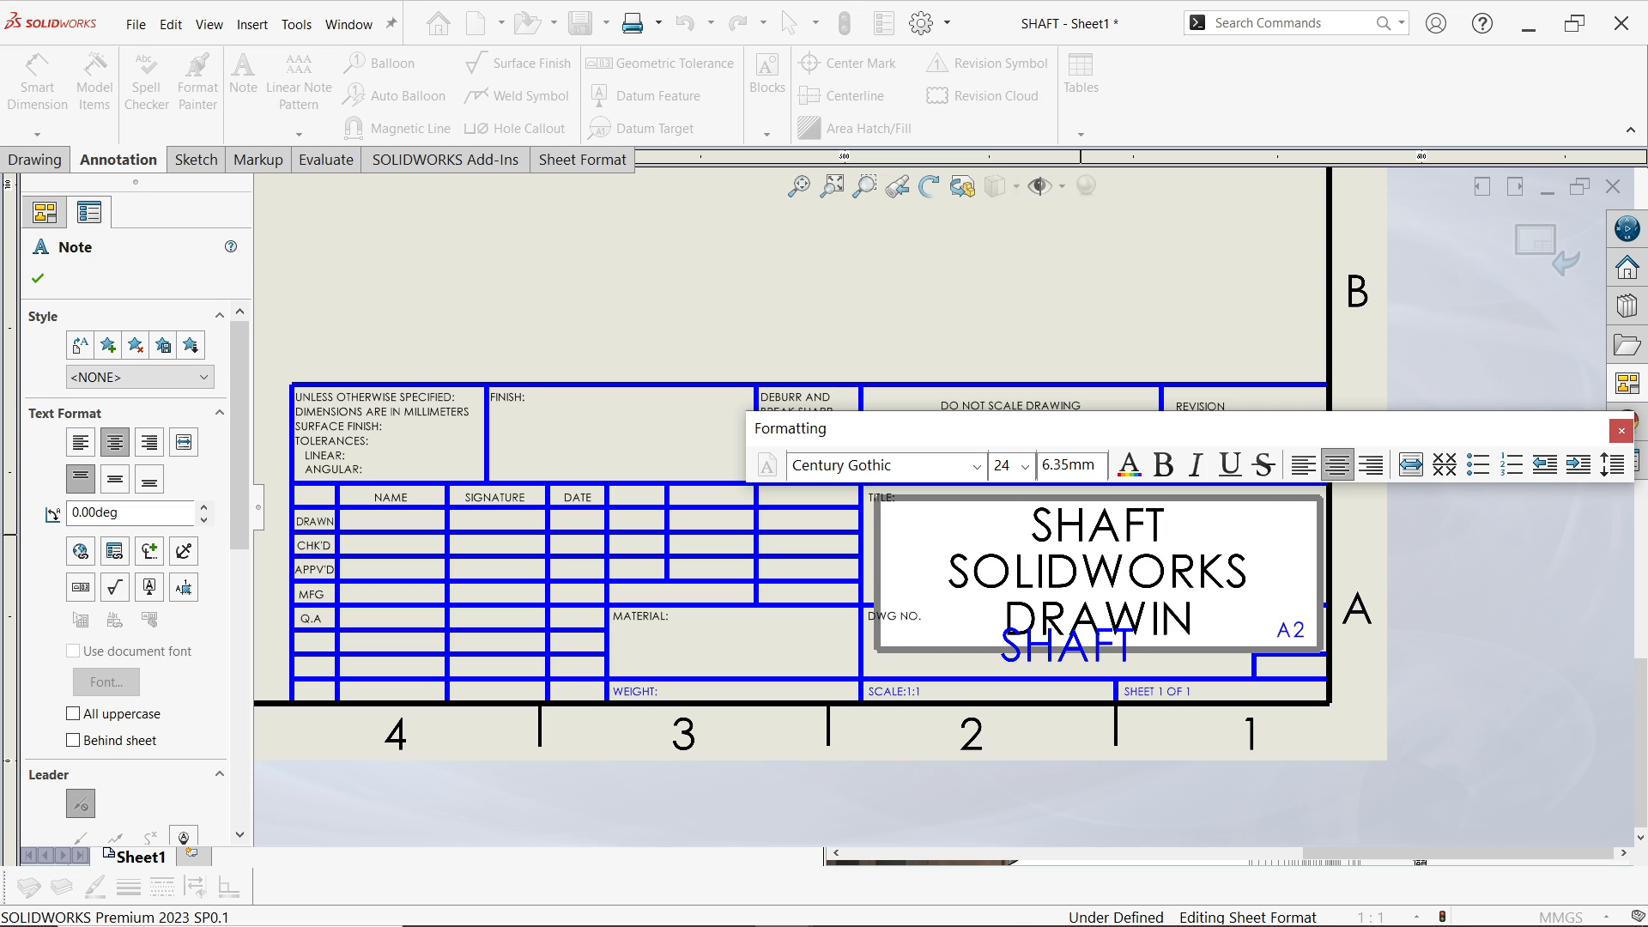
pyautogui.write('G')
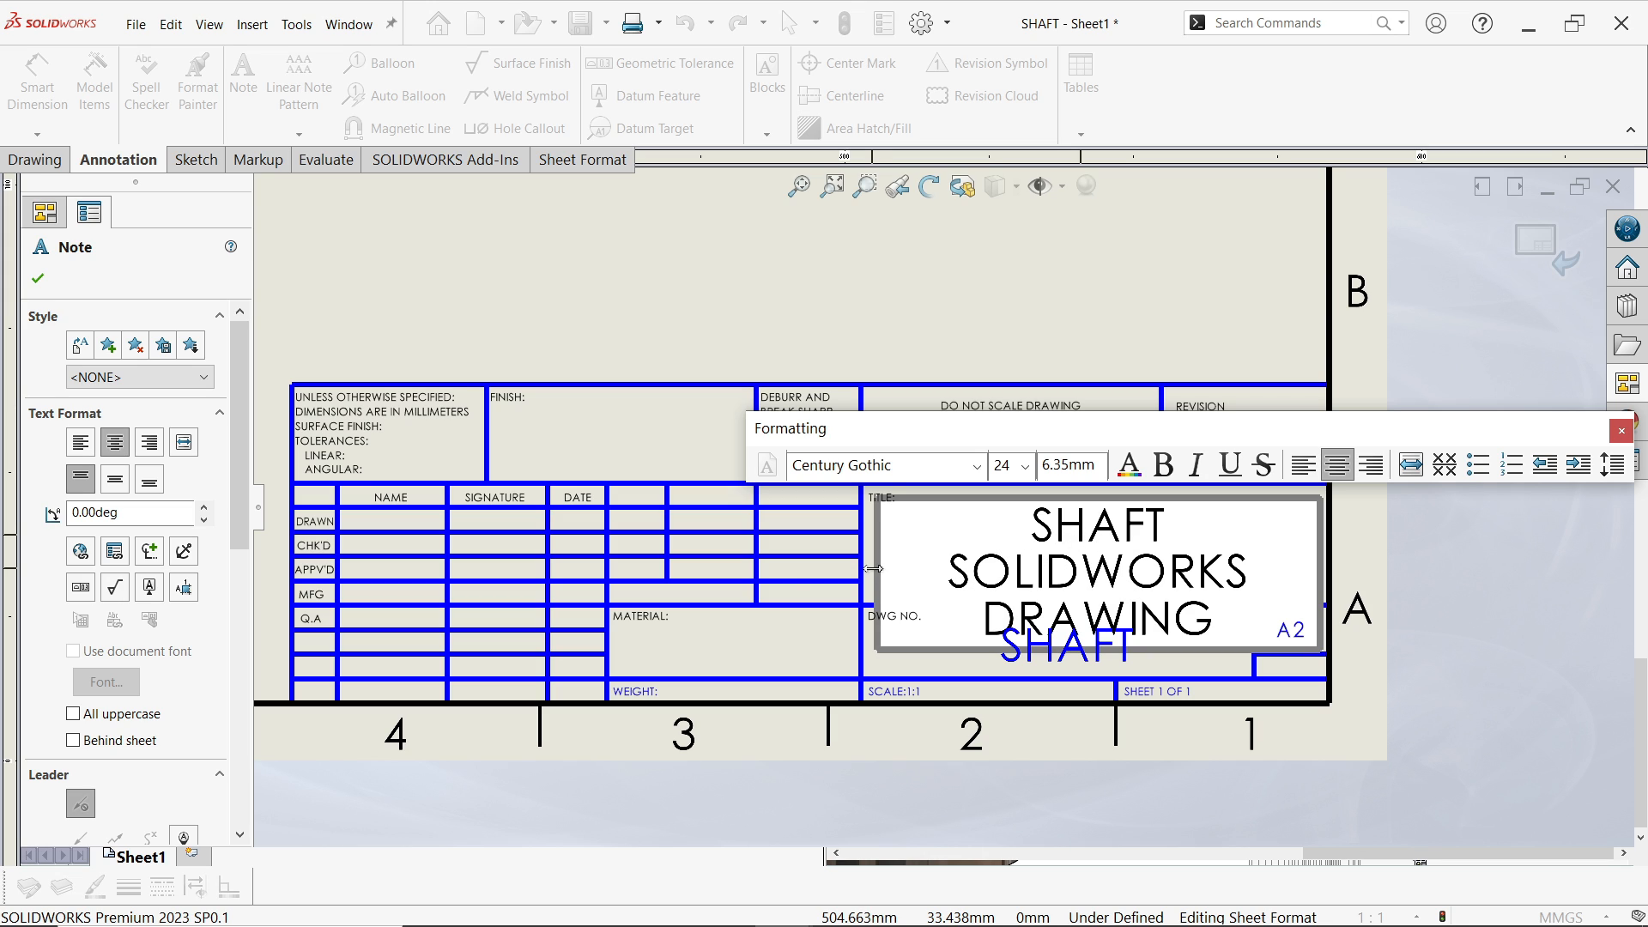
pyautogui.moveTo(882, 574); pyautogui.dragTo(842, 532)
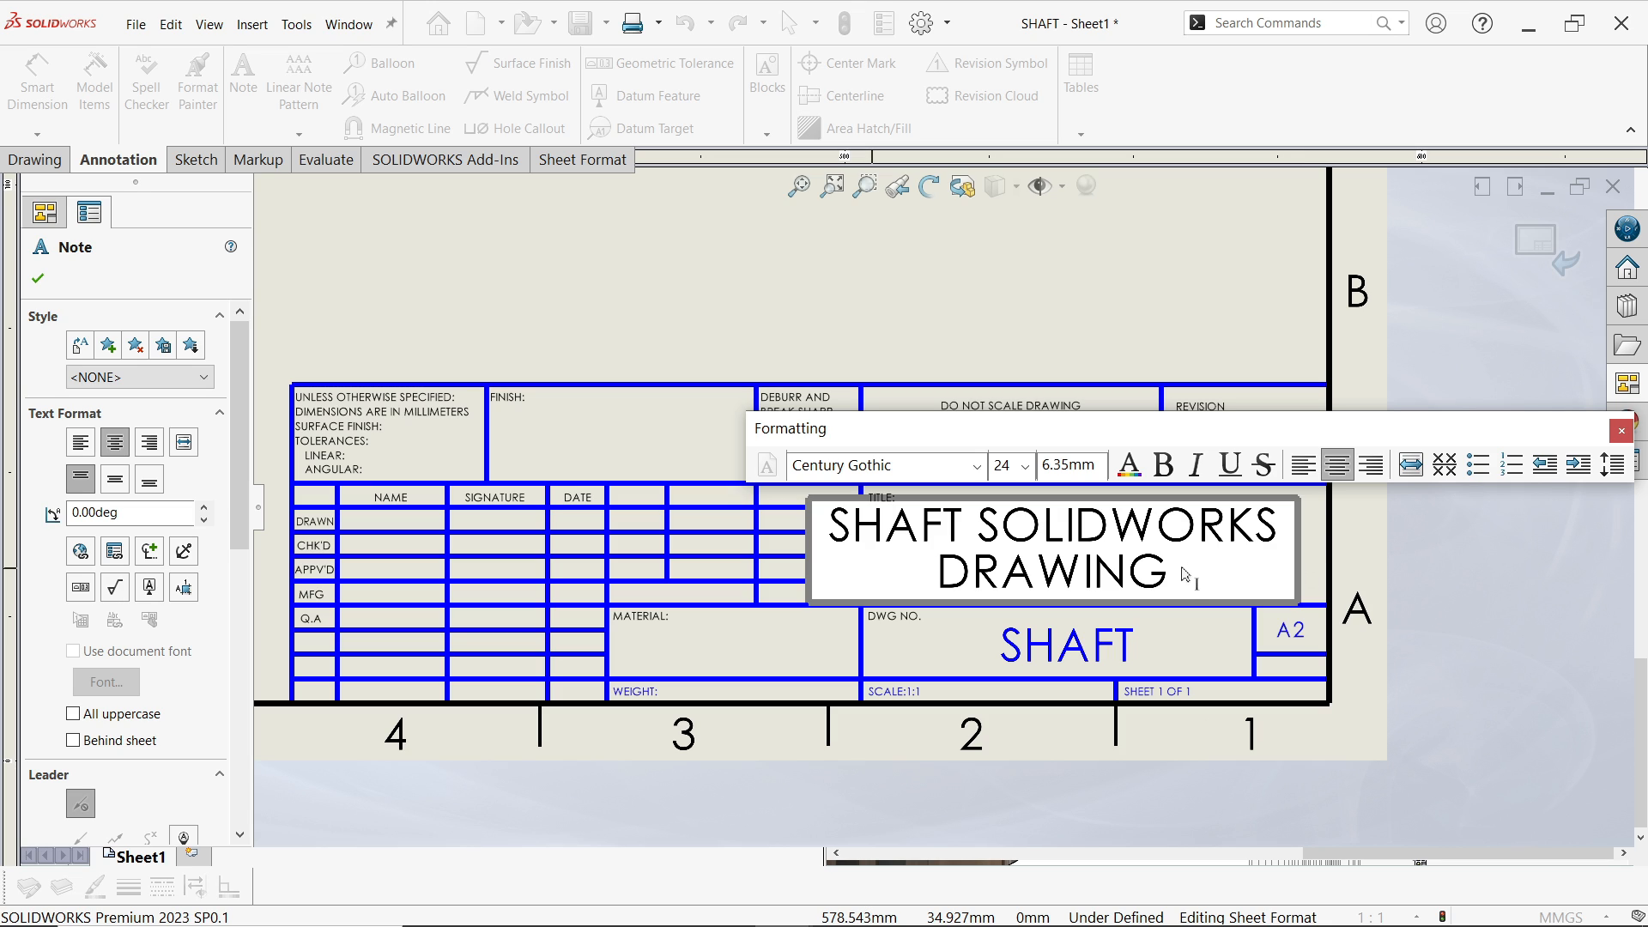
# Change all the title note text to the Arial font and widen the note so it wraps onto two lines
pyautogui.moveTo(971, 541); pyautogui.dragTo(838, 529)
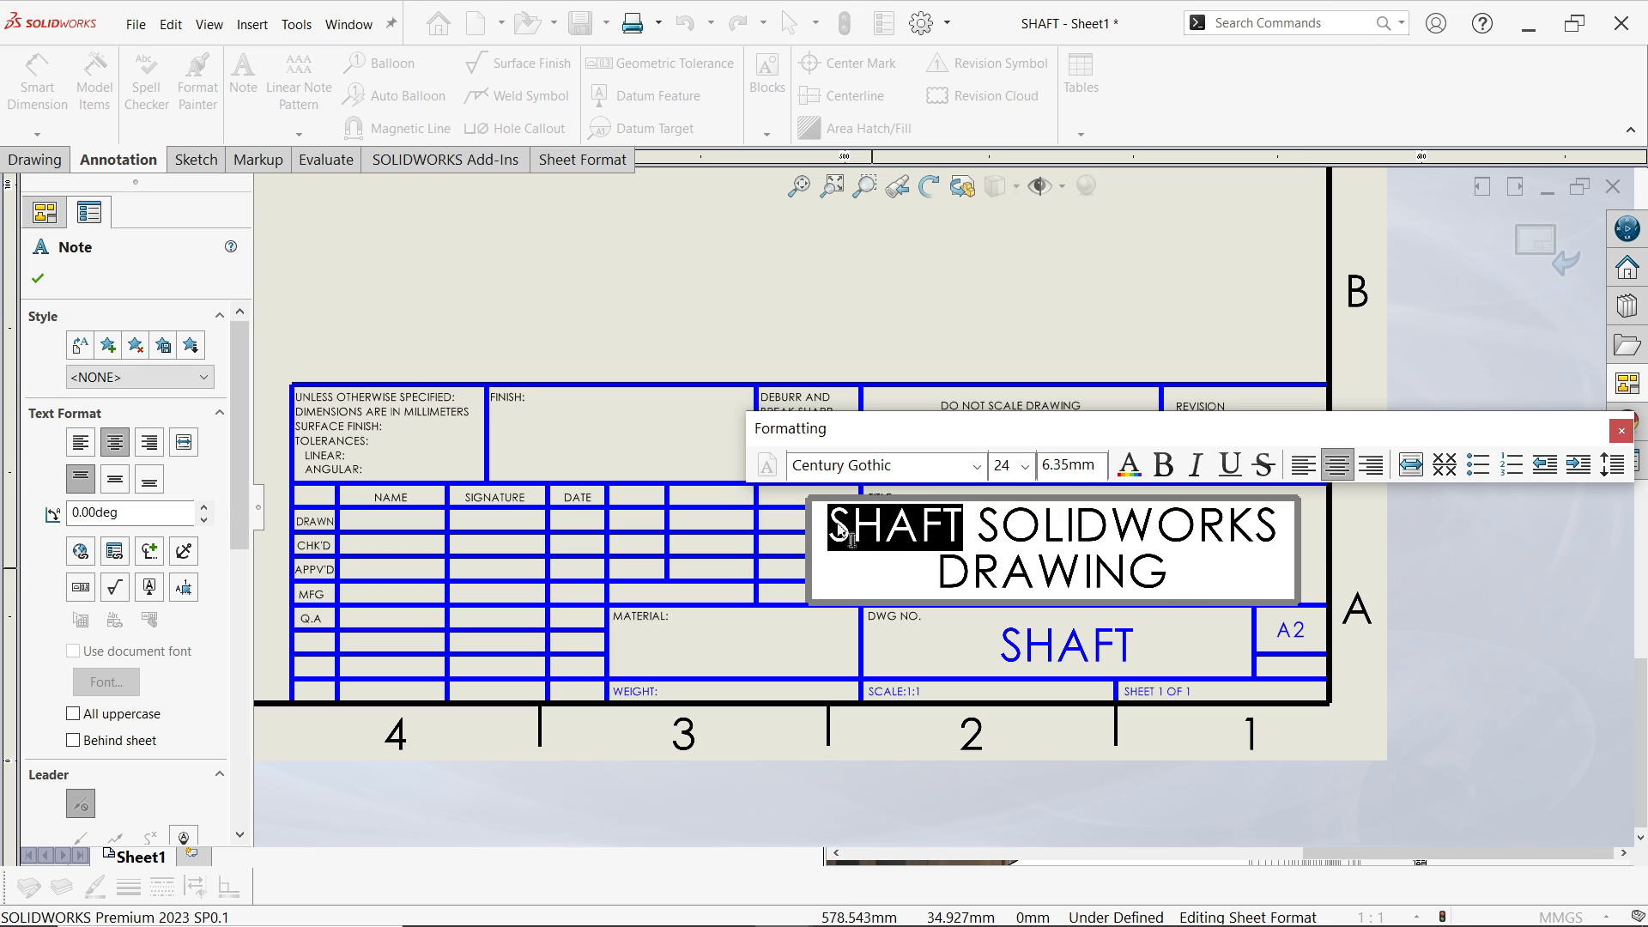
pyautogui.moveTo(1183, 584); pyautogui.dragTo(826, 525)
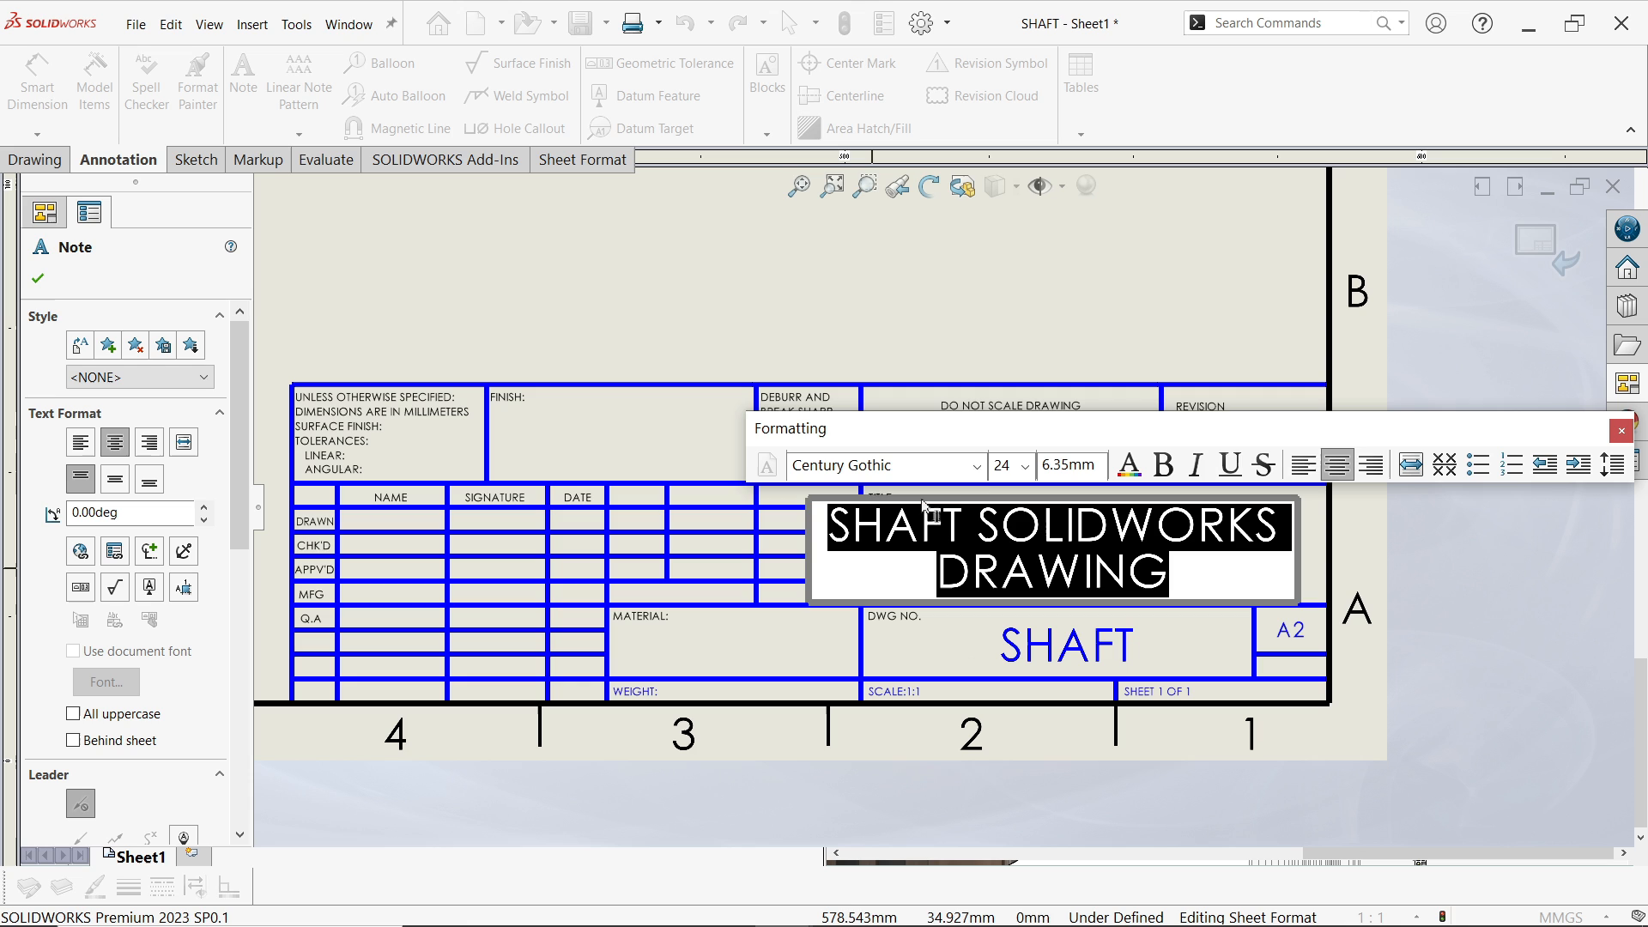
pyautogui.click(979, 468)
pyautogui.scroll(15, 902, 327)
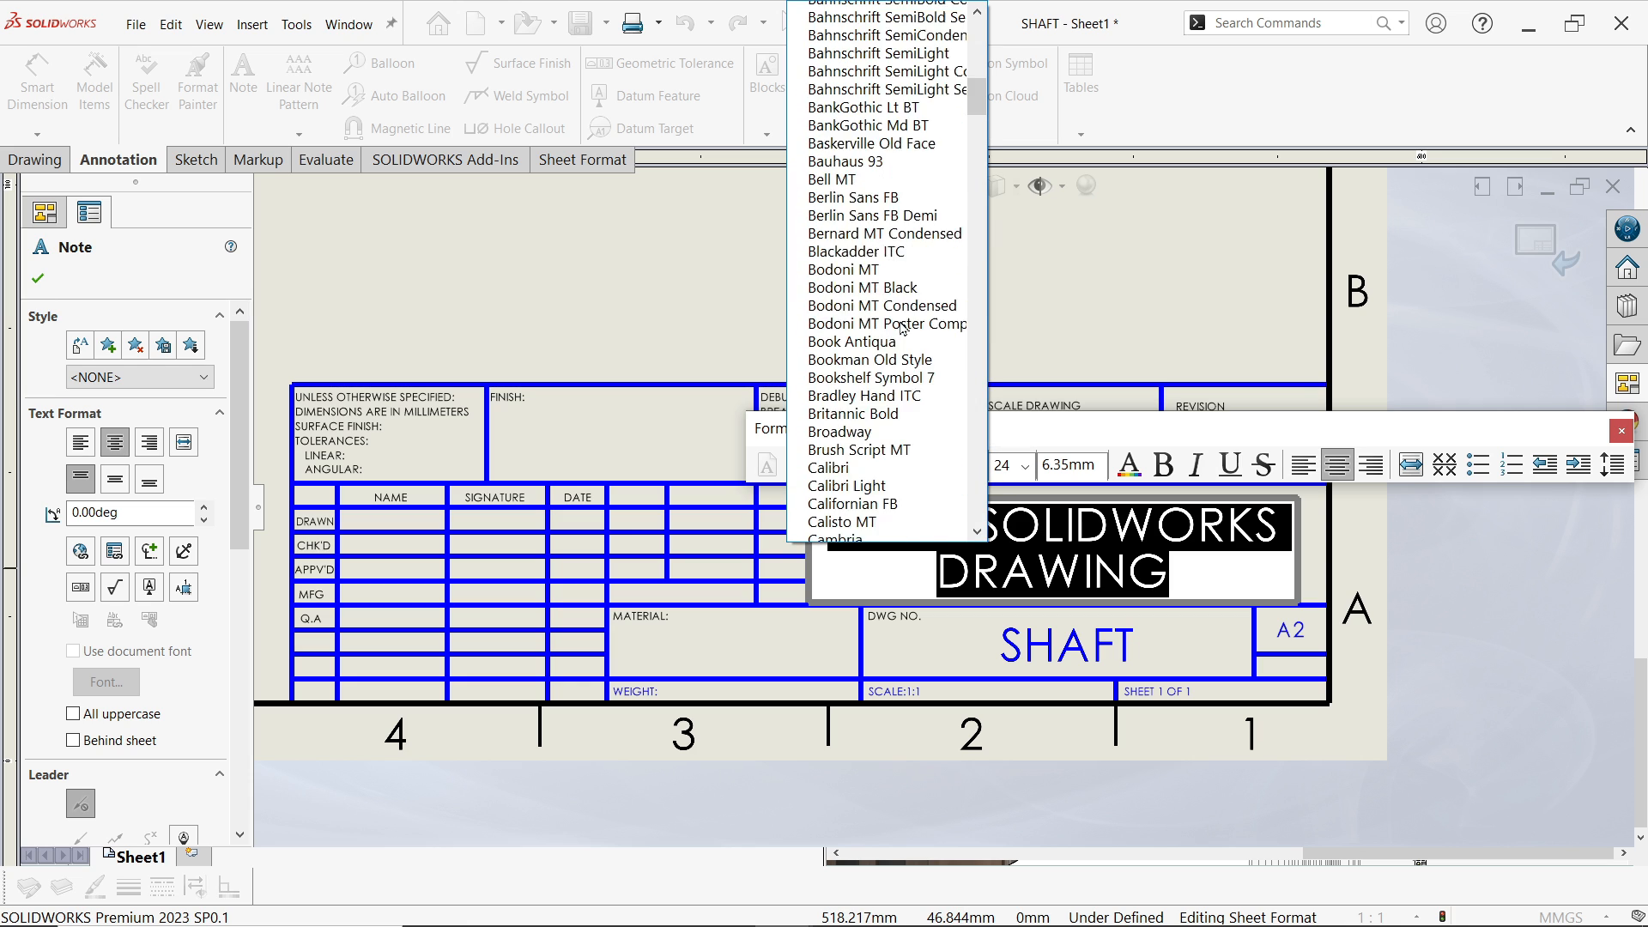
pyautogui.scroll(5, 901, 327)
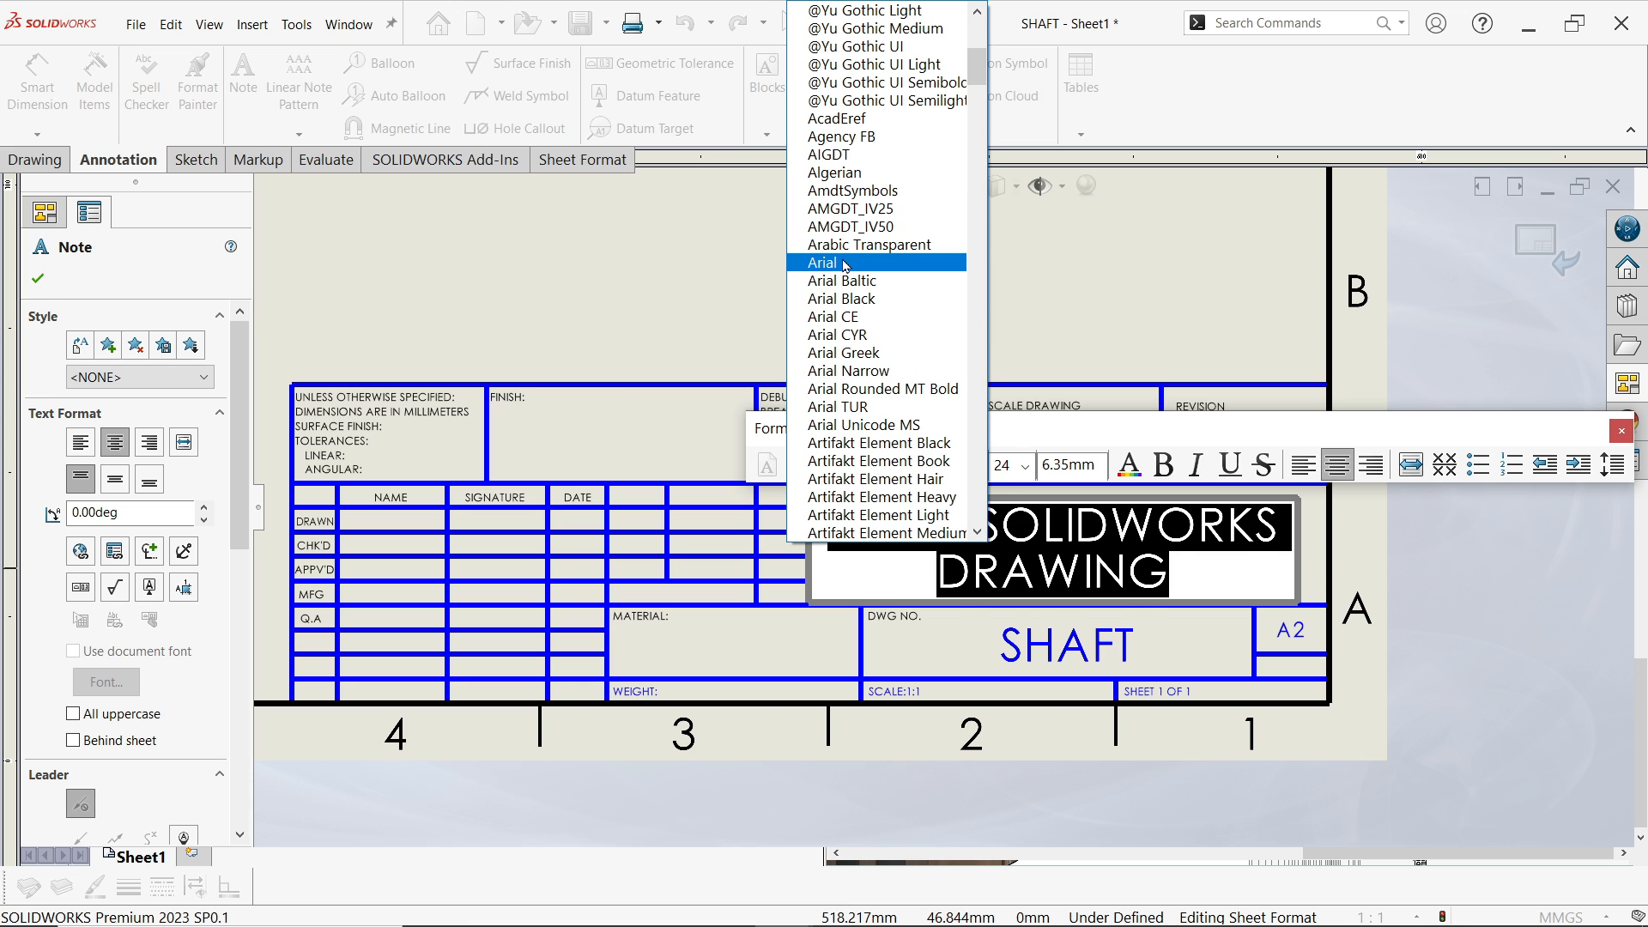
pyautogui.press('Escape')
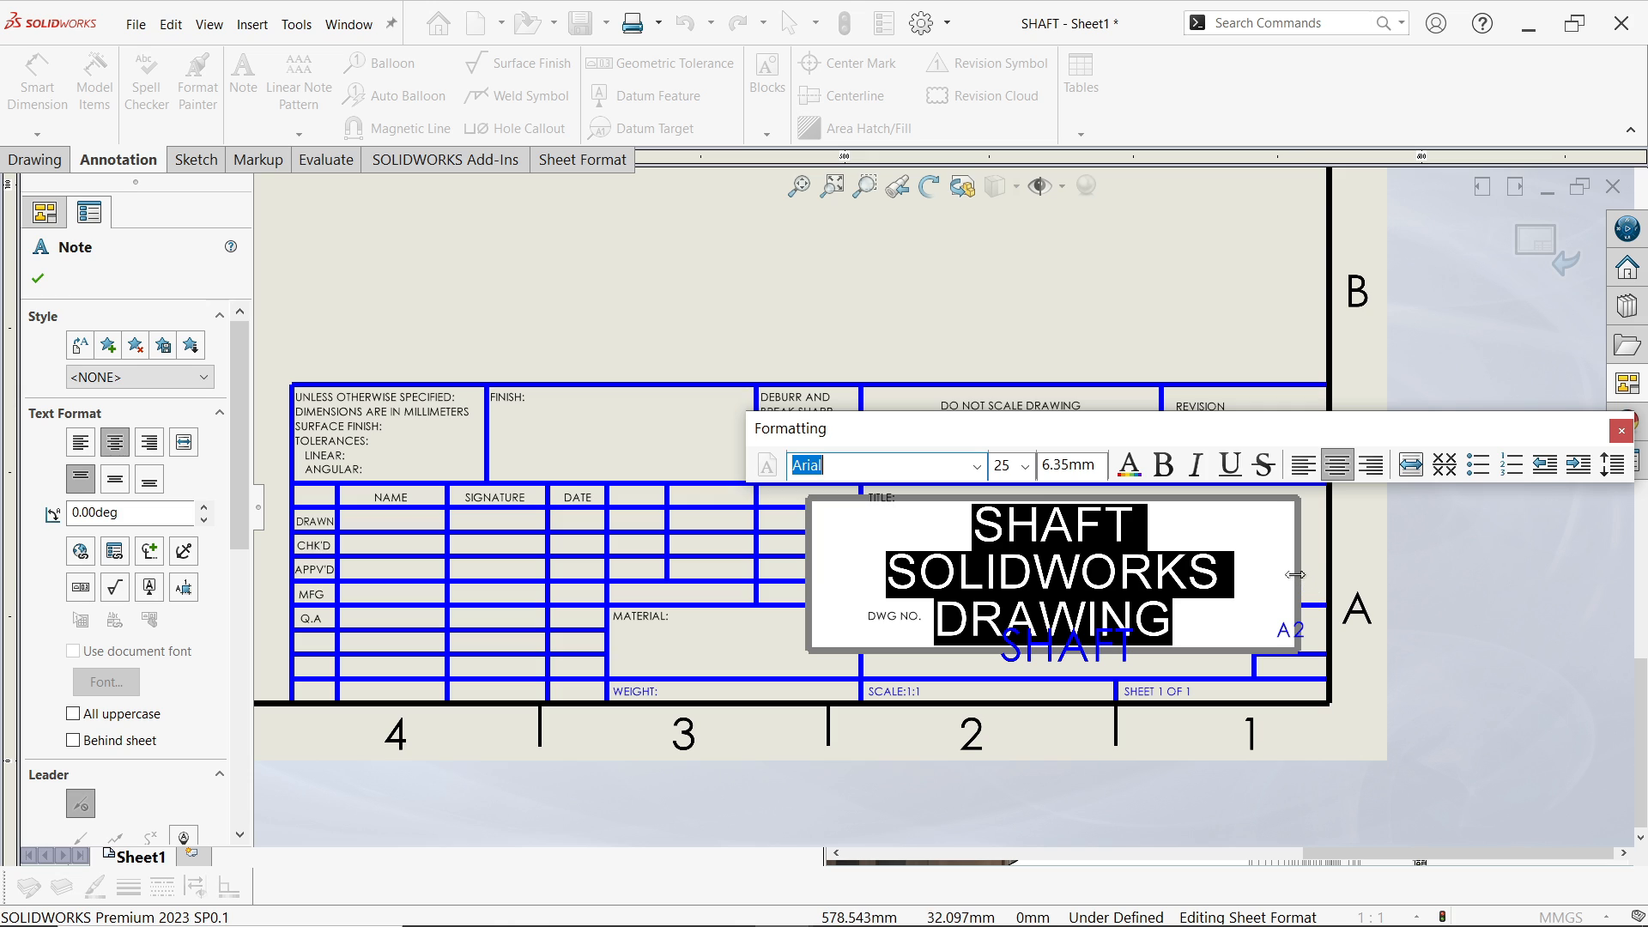
pyautogui.moveTo(1295, 573); pyautogui.dragTo(1318, 572)
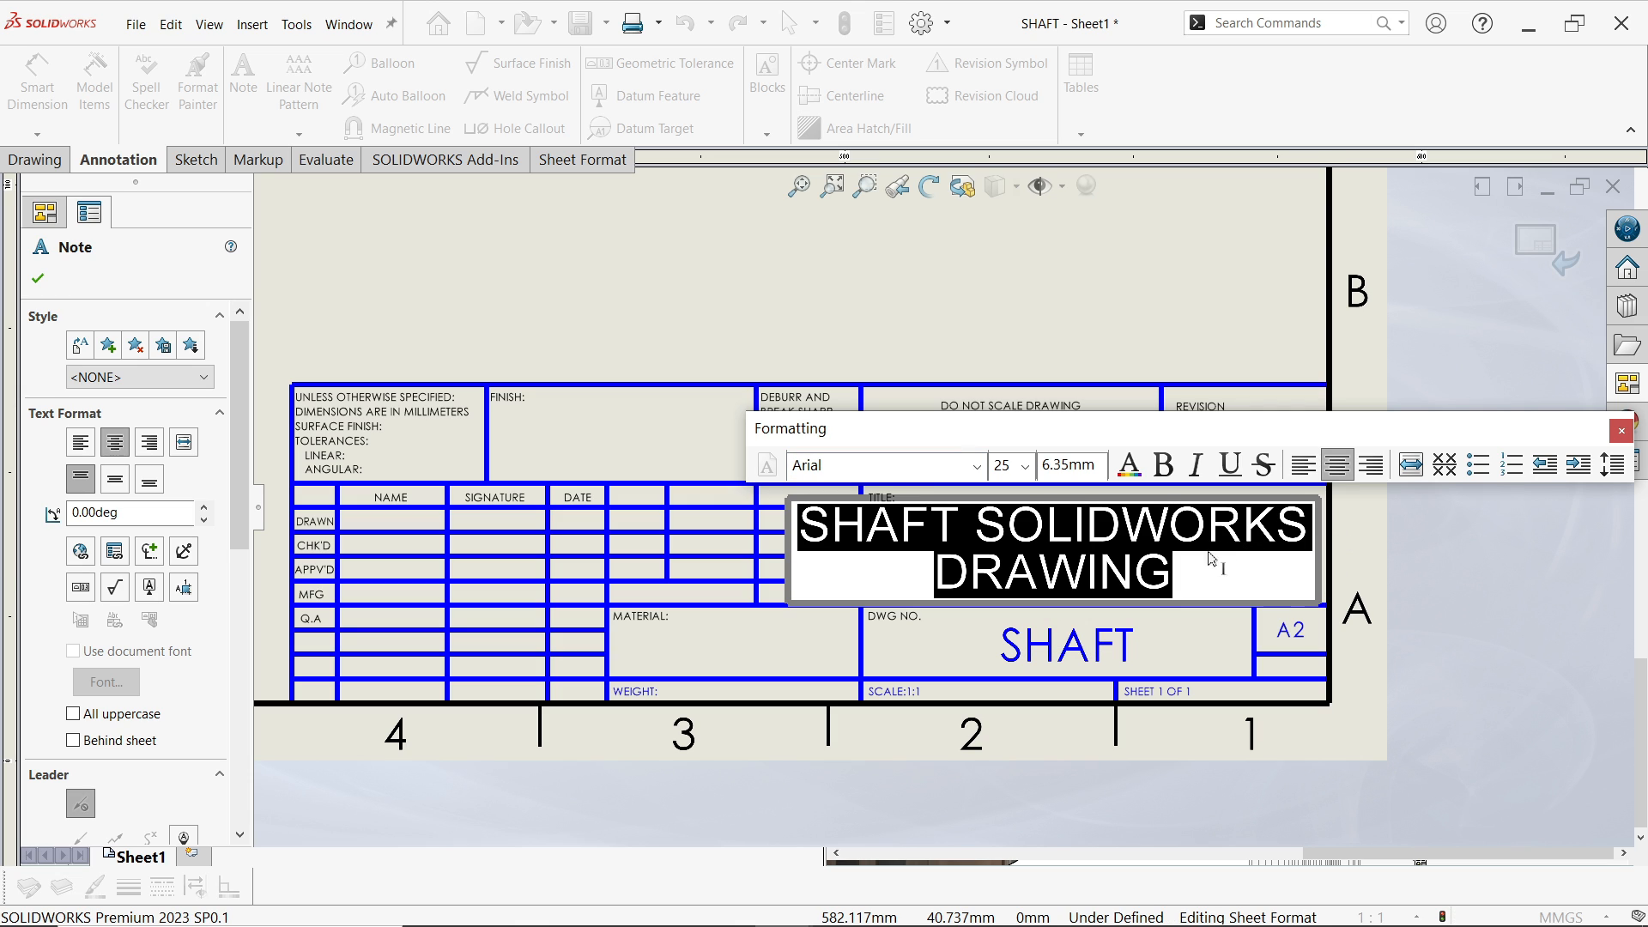
# Set the word SHAFT in the title note to font size 28 and widen the note slightly
pyautogui.moveTo(961, 533); pyautogui.dragTo(784, 530)
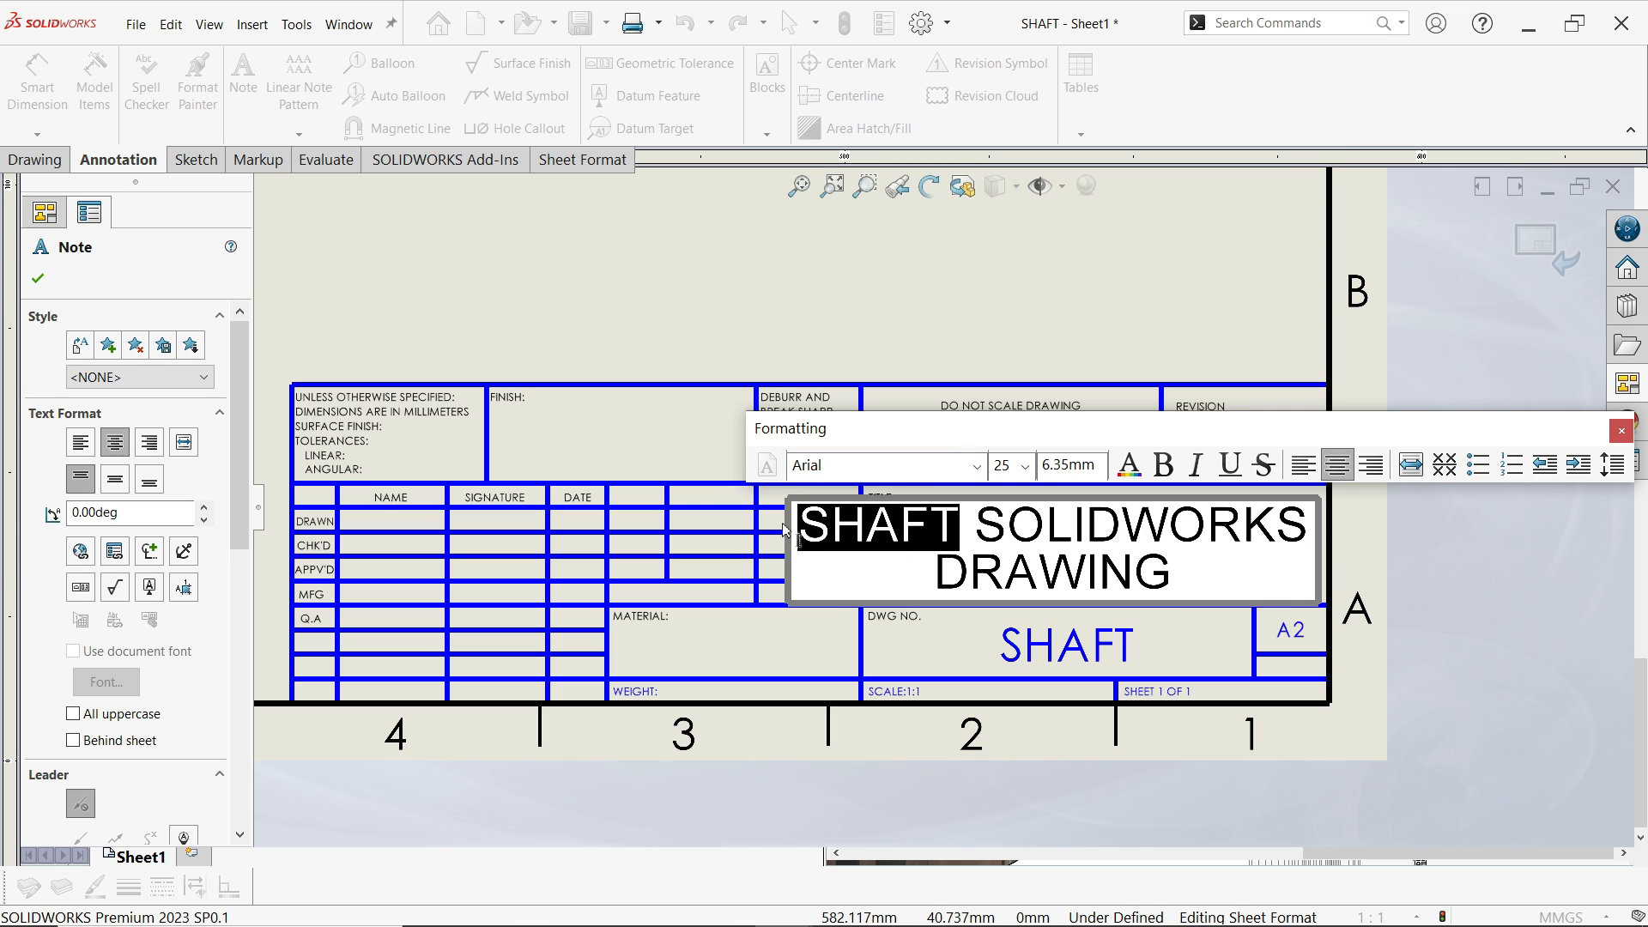
pyautogui.click(1025, 466)
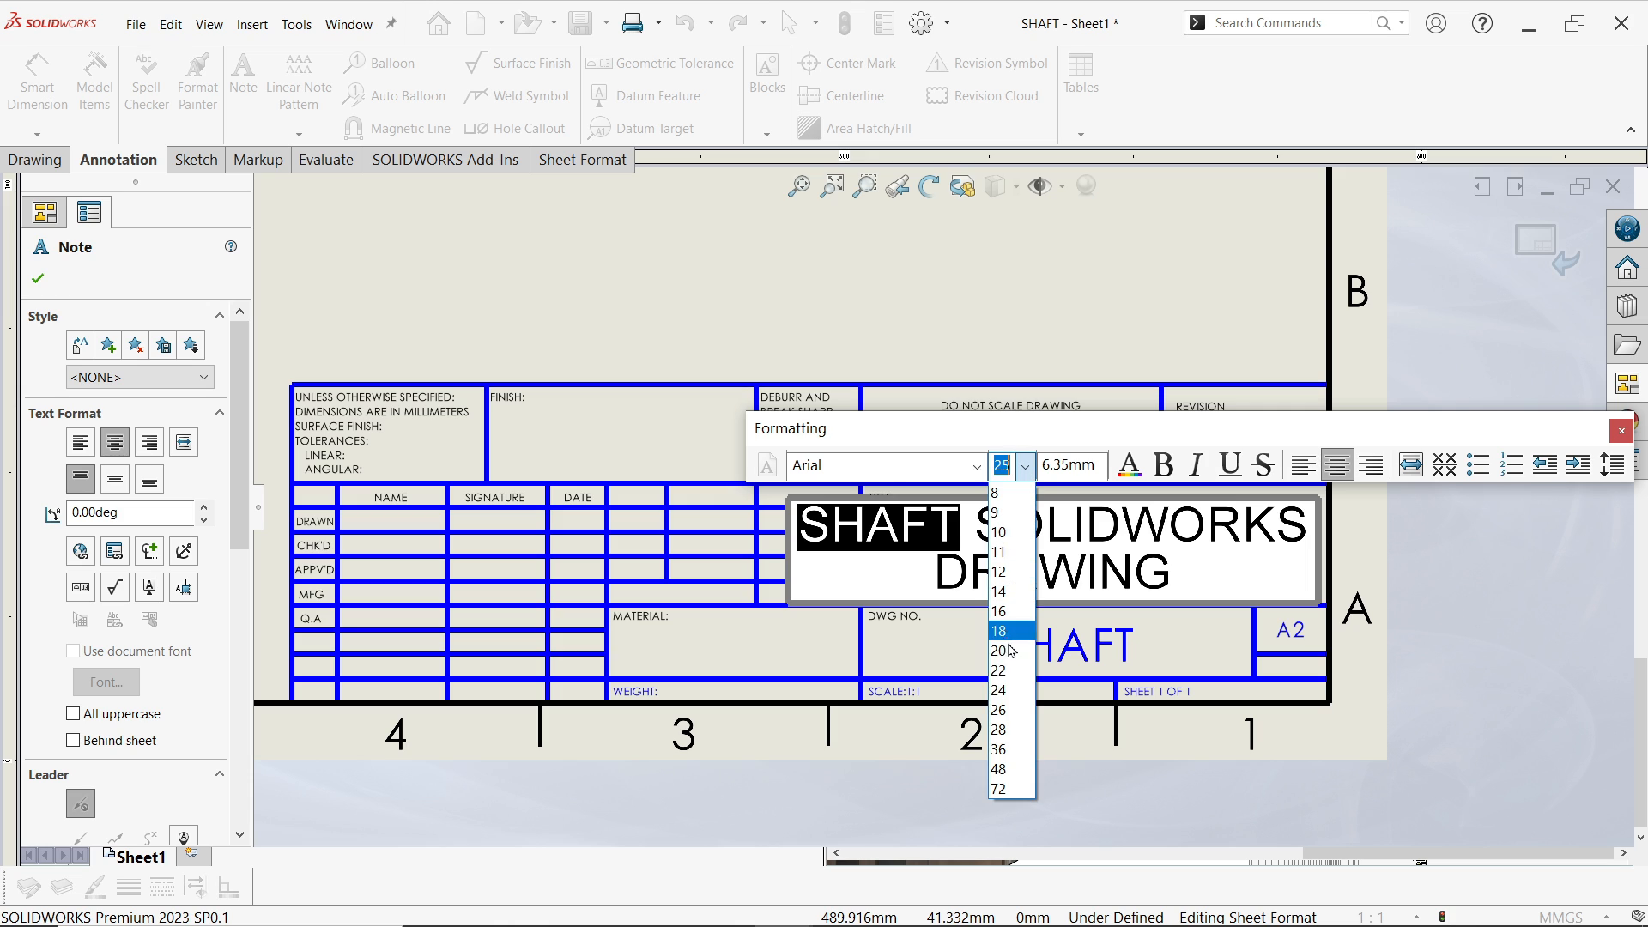
pyautogui.click(1014, 729)
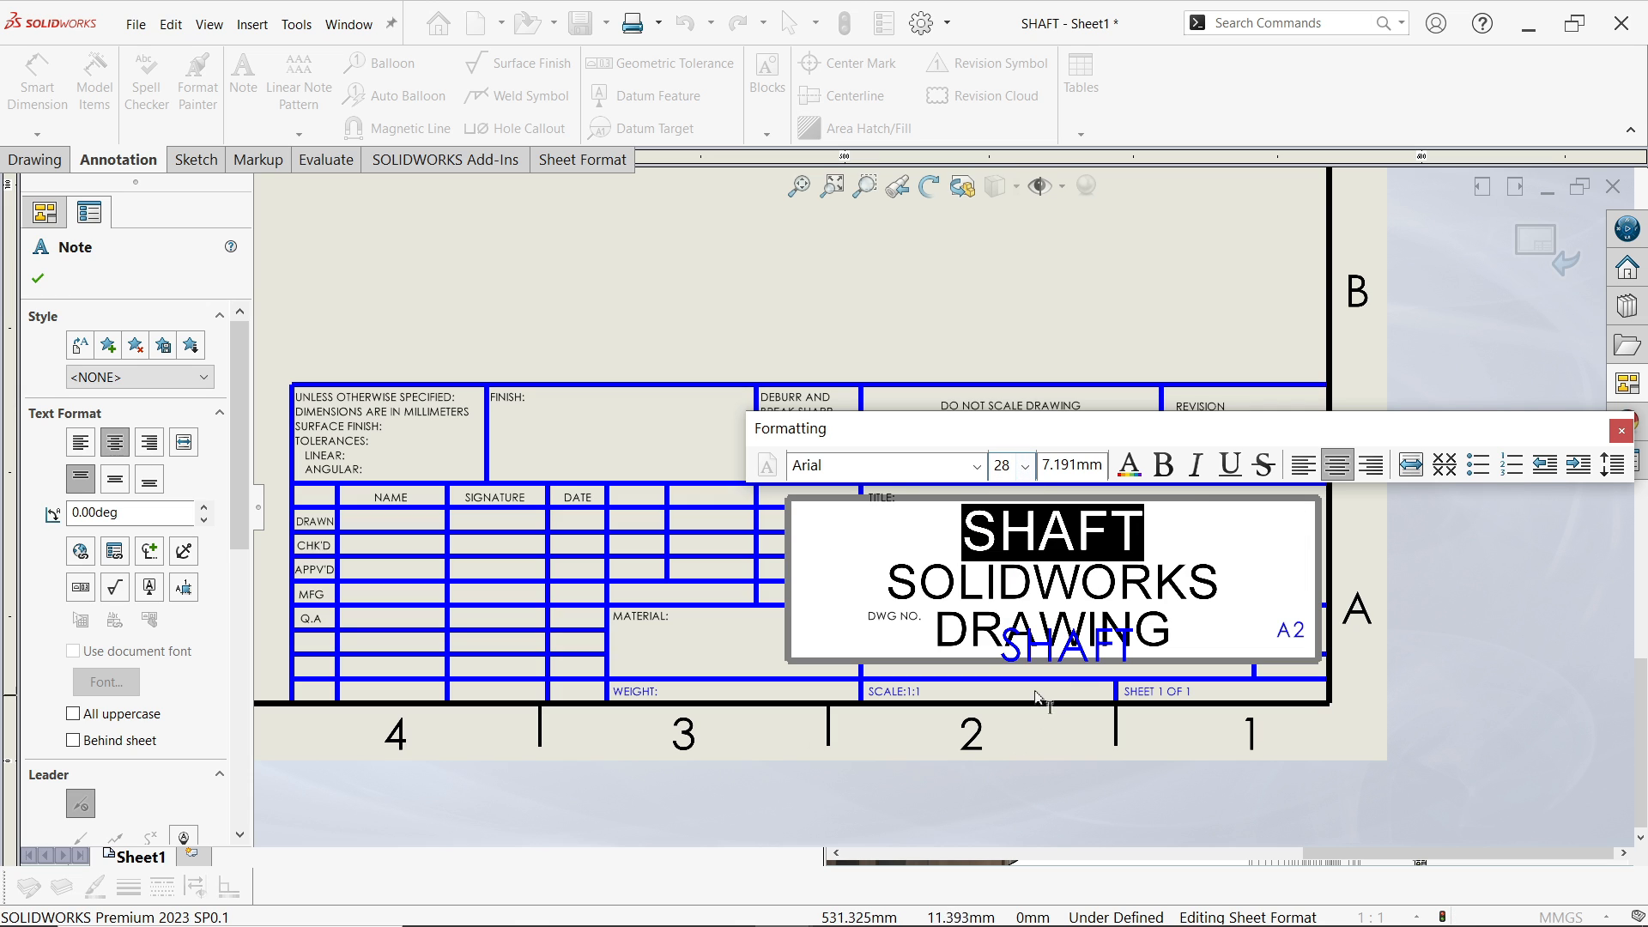
pyautogui.moveTo(1315, 575)
pyautogui.mouseDown()
pyautogui.moveTo(1337, 574)
pyautogui.moveTo(1318, 571)
pyautogui.mouseUp()
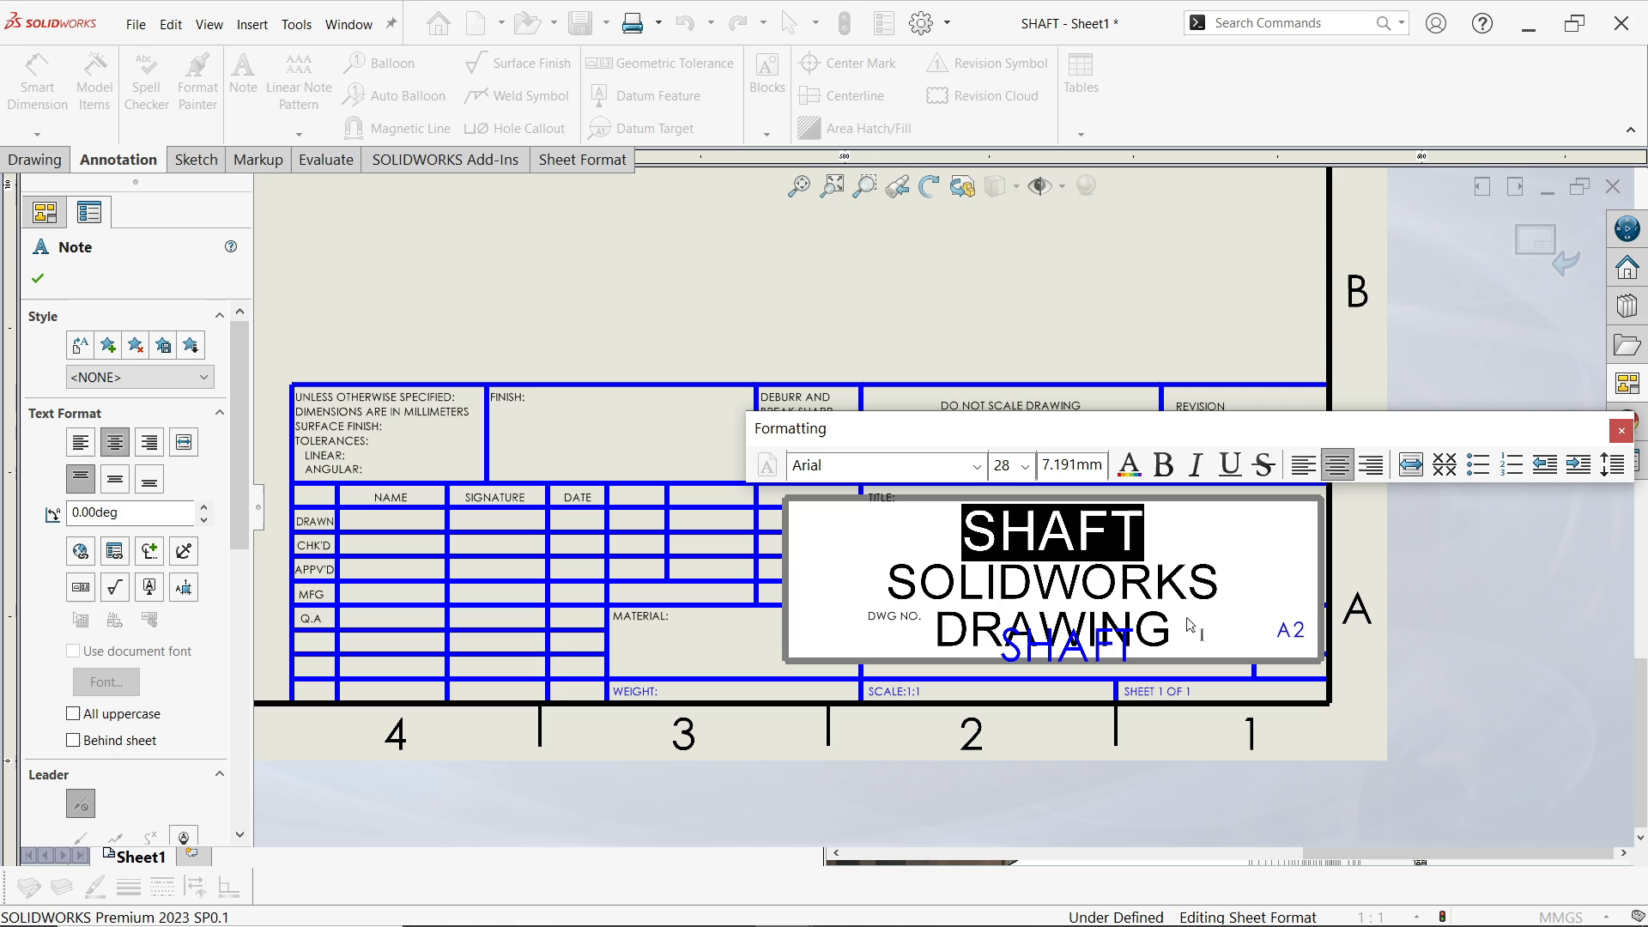
# Set SOLIDWORKS DRAWING in the title note to font size 20 and place it on its own line below SHAFT
pyautogui.moveTo(1178, 637)
pyautogui.mouseDown()
pyautogui.moveTo(1117, 585)
pyautogui.moveTo(882, 570)
pyautogui.mouseUp()
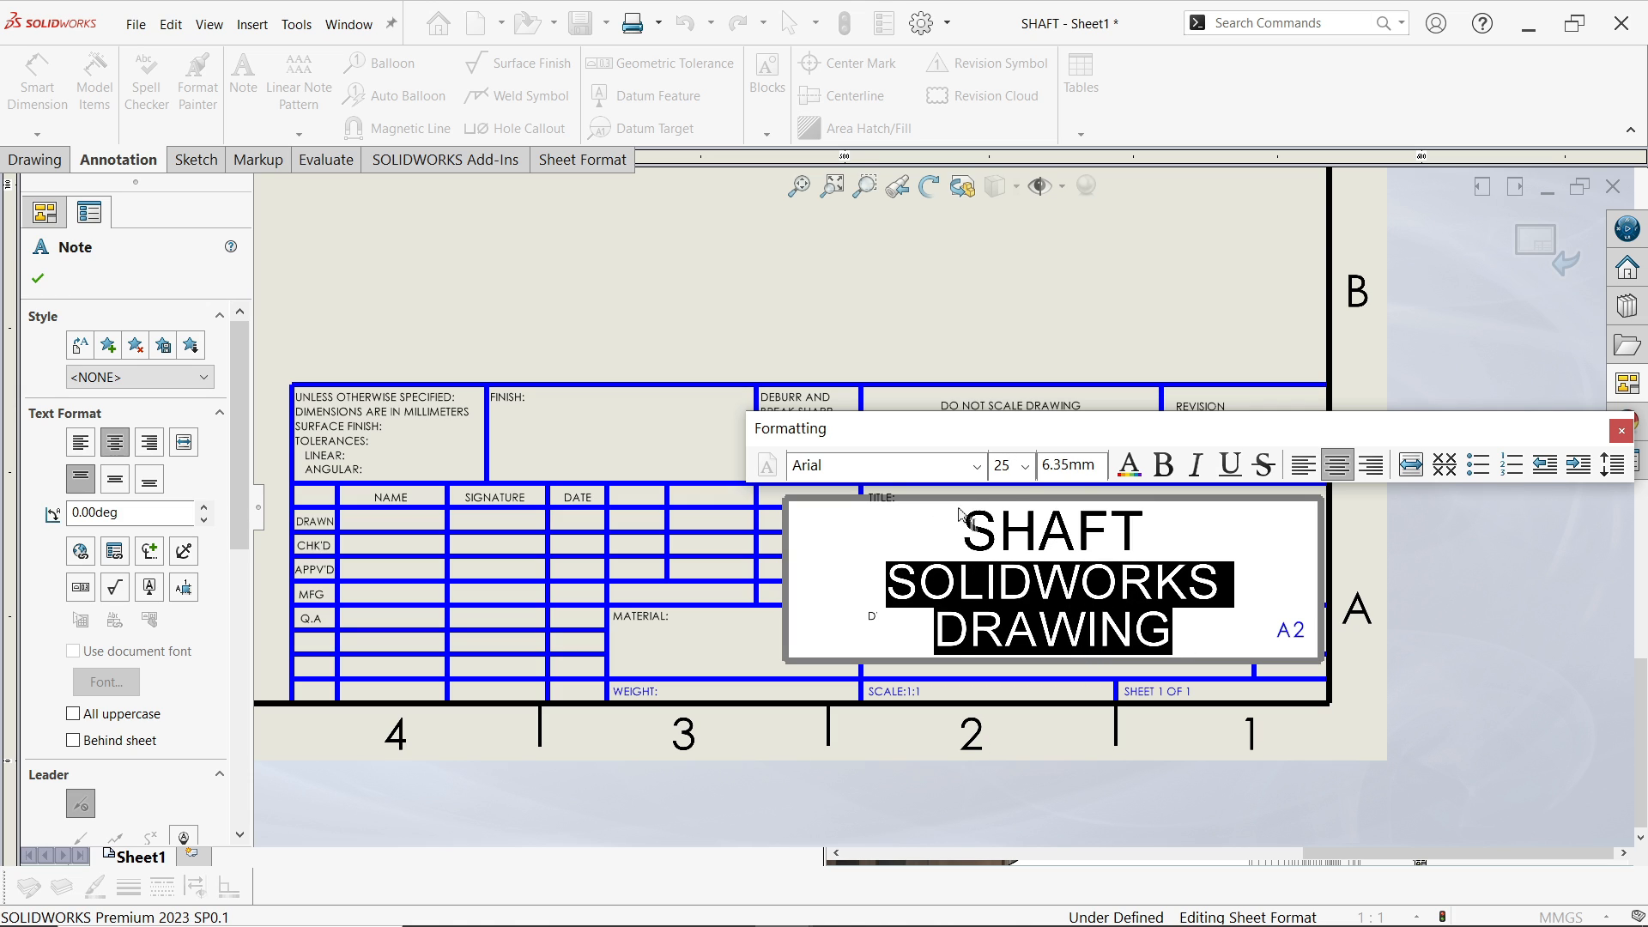
pyautogui.click(1024, 465)
pyautogui.click(1010, 654)
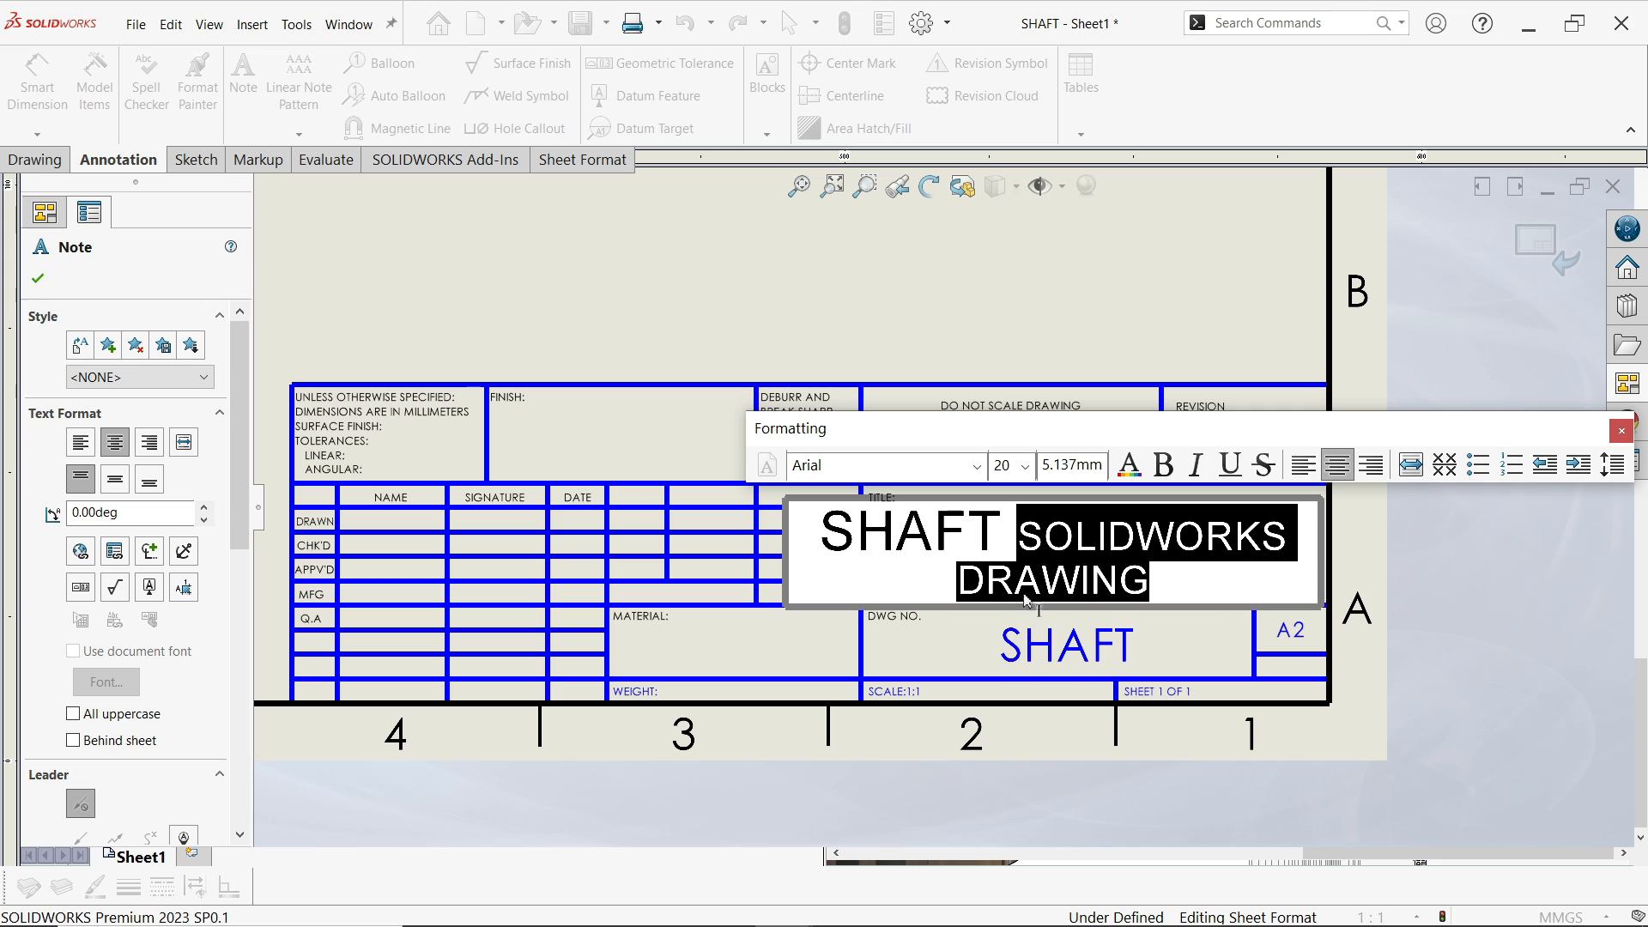
pyautogui.click(1020, 540)
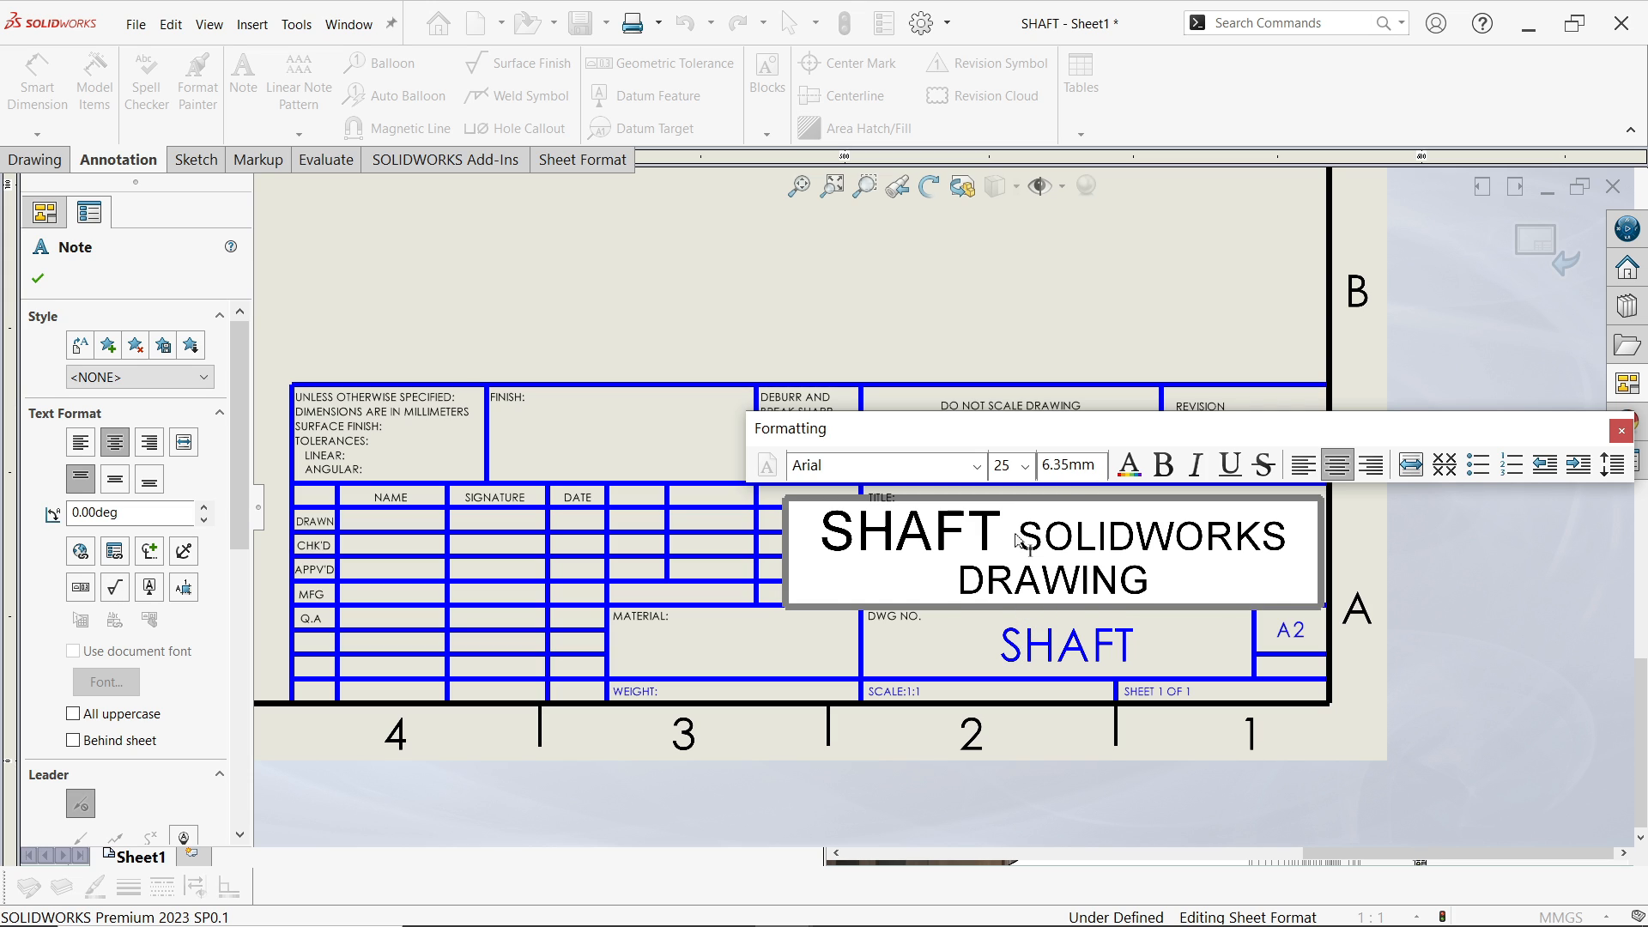
pyautogui.press('Return')
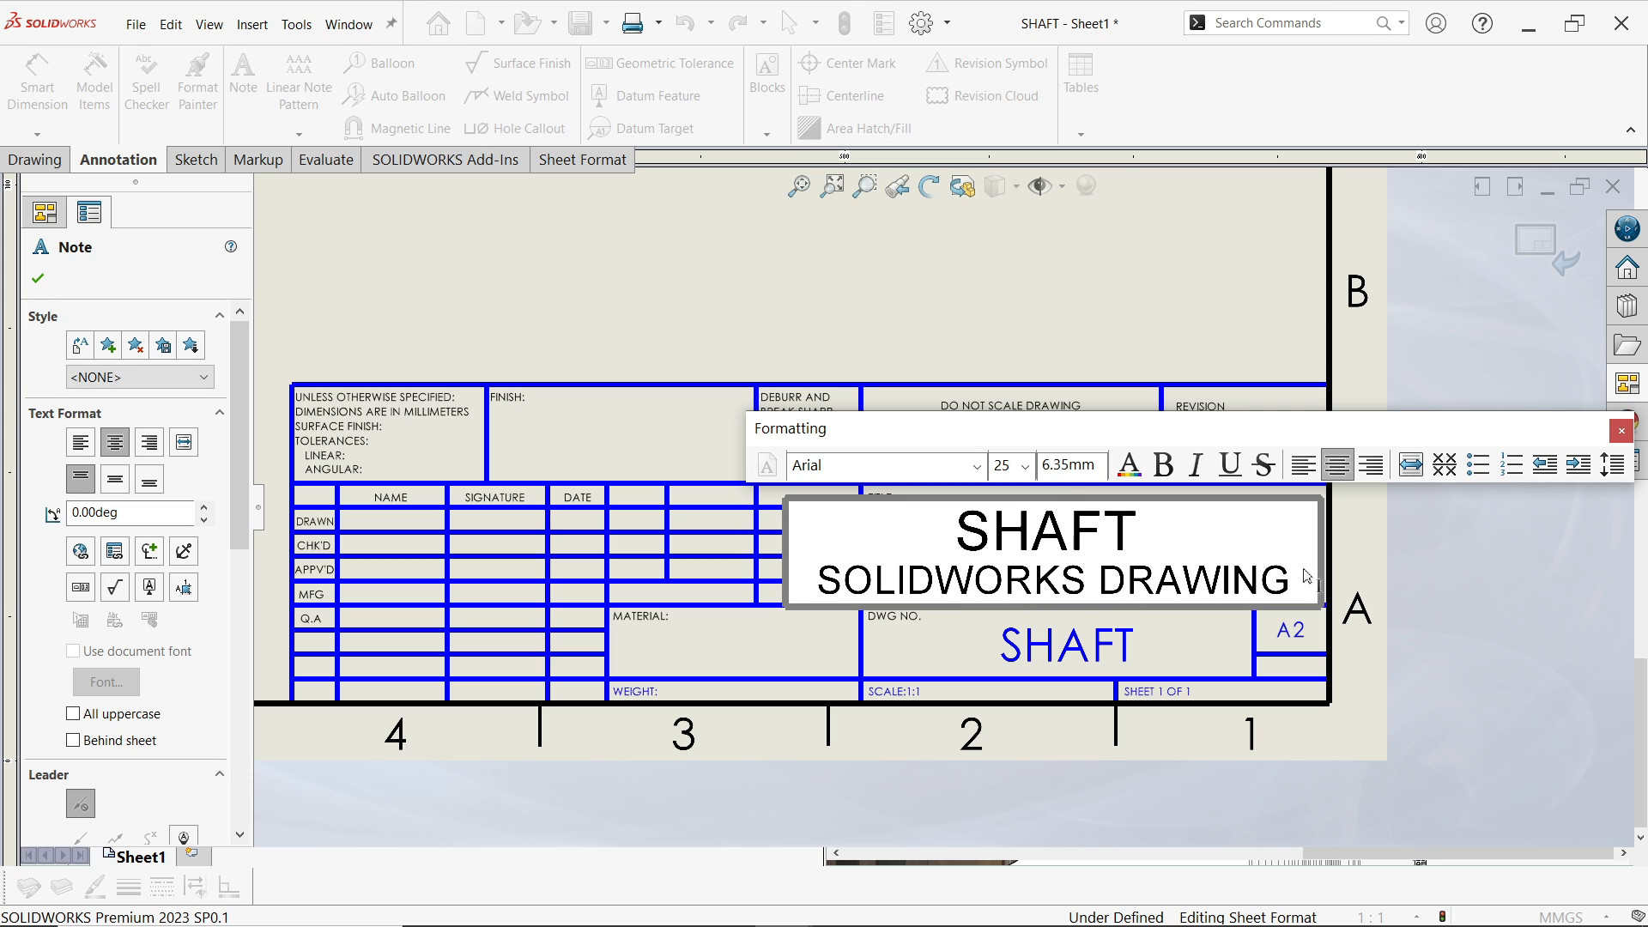
pyautogui.click(38, 278)
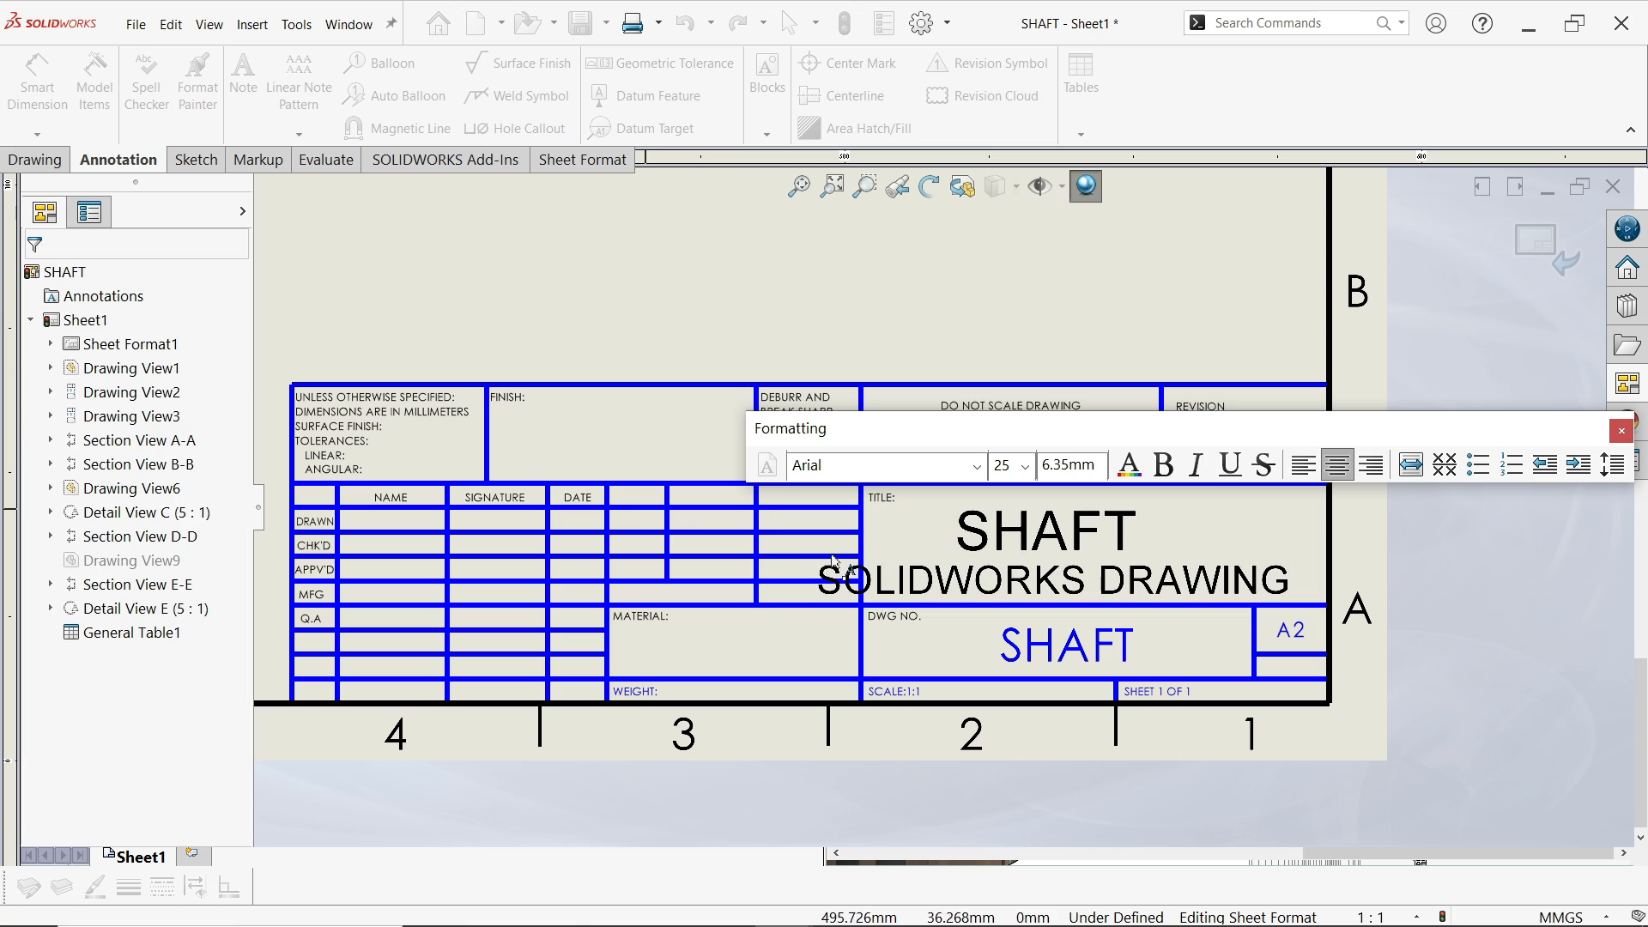
# Shift the title note to the right into the Title cell and set its SOLIDWORKS DRAWING line to font size 18
pyautogui.doubleClick(1035, 547)
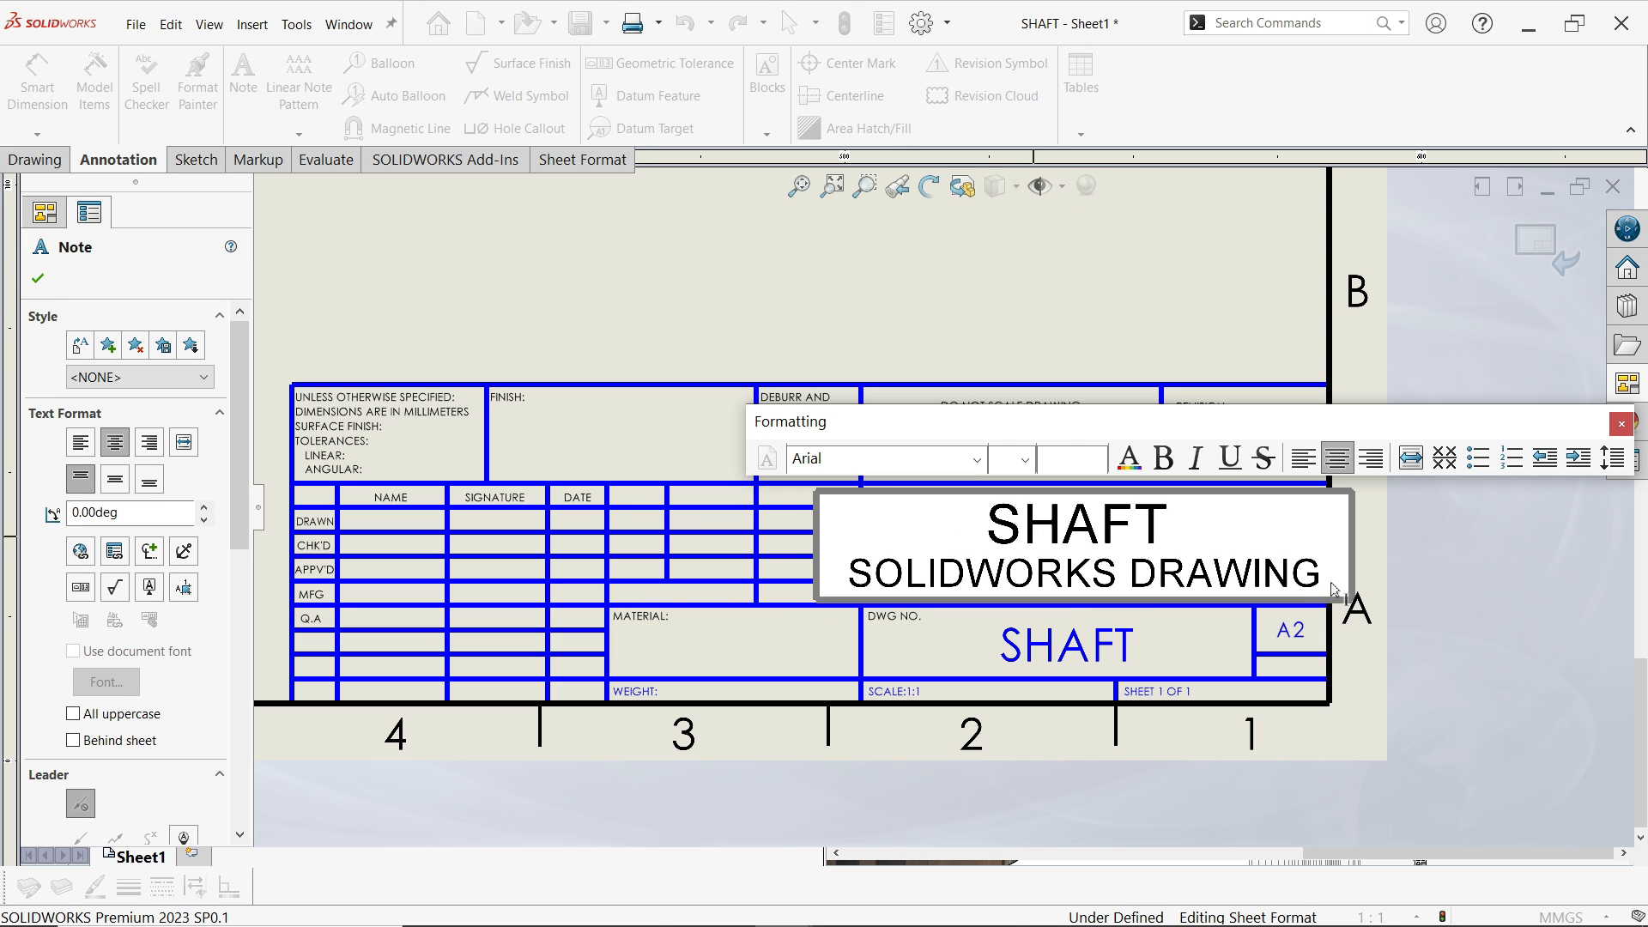
pyautogui.moveTo(1322, 576); pyautogui.dragTo(844, 584)
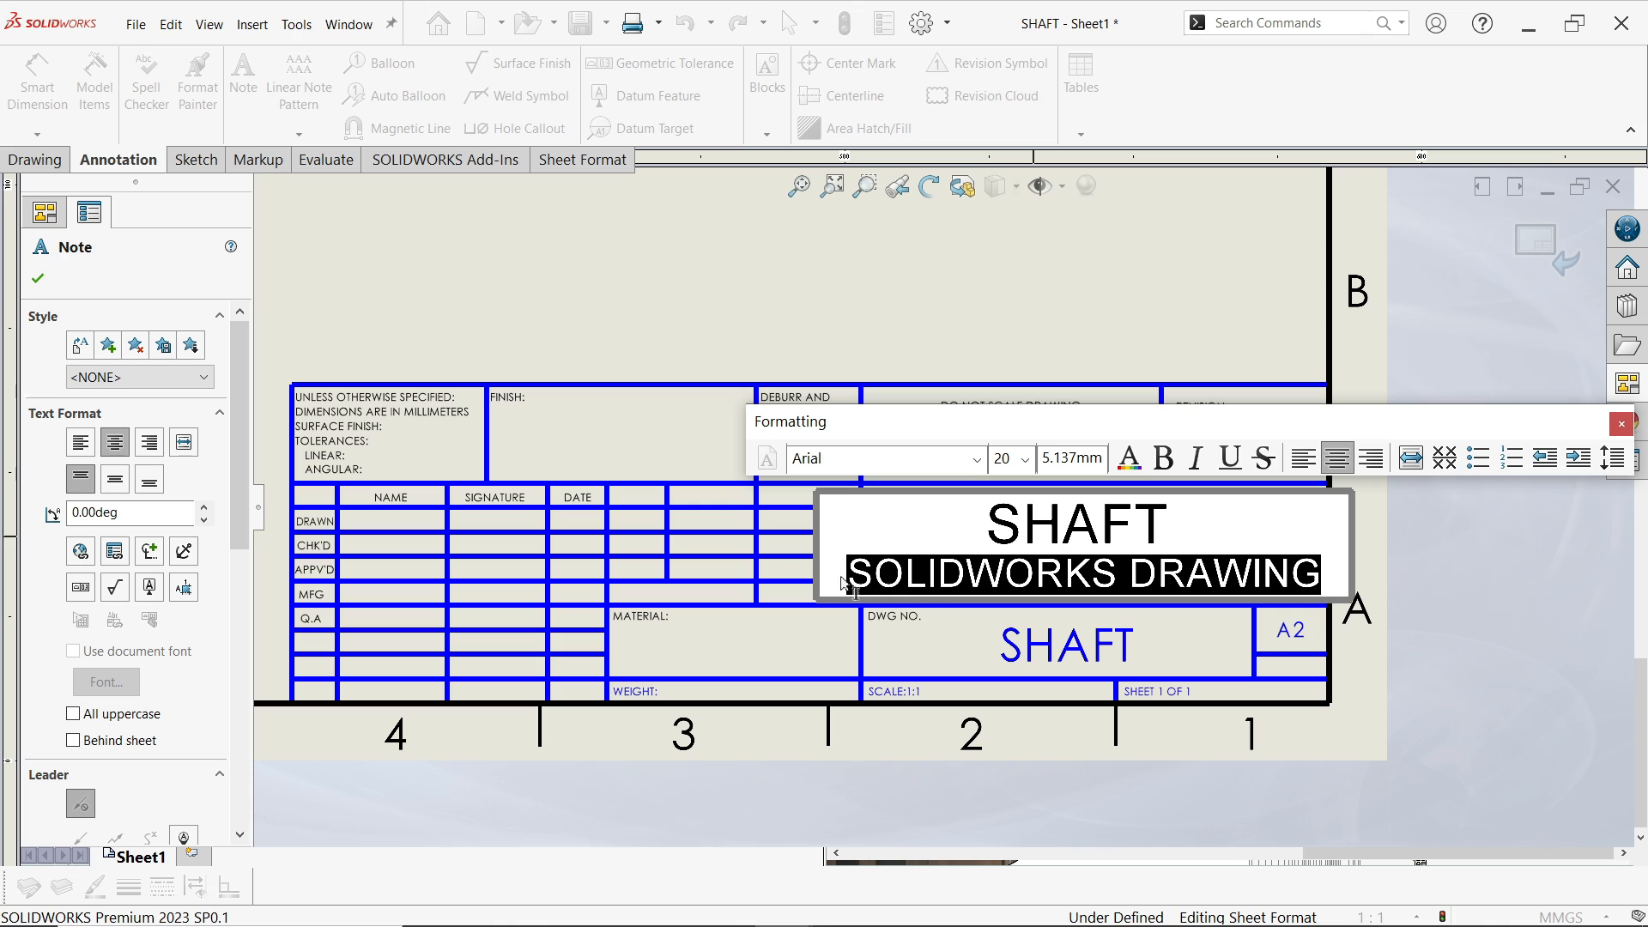
pyautogui.click(1025, 460)
pyautogui.click(1001, 628)
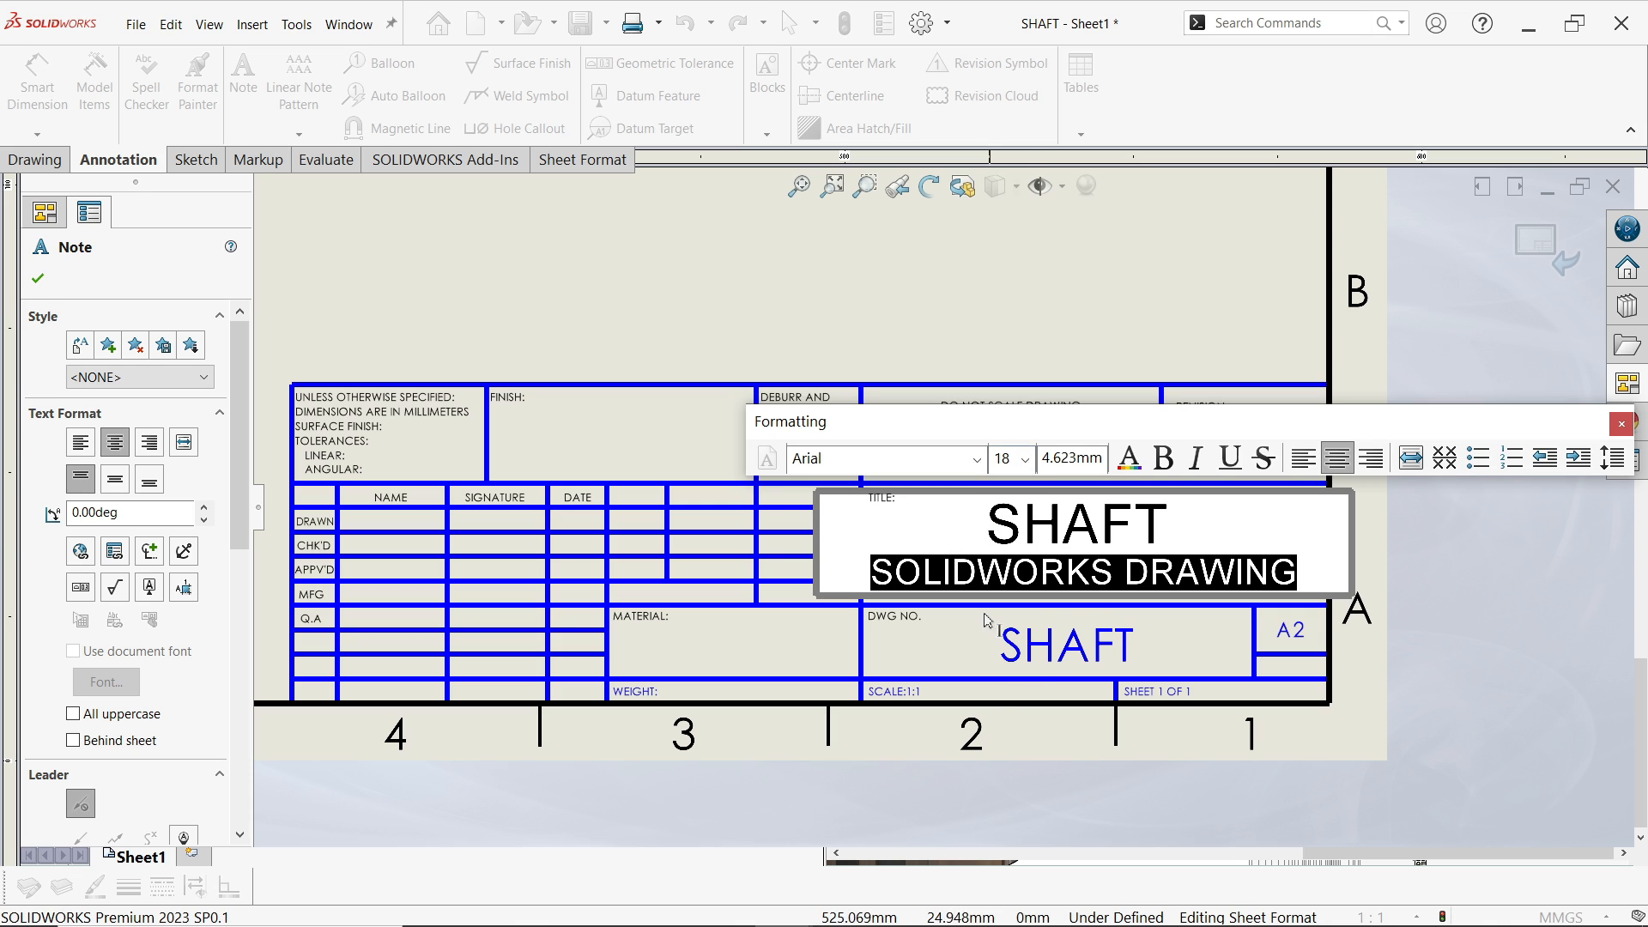
pyautogui.click(40, 277)
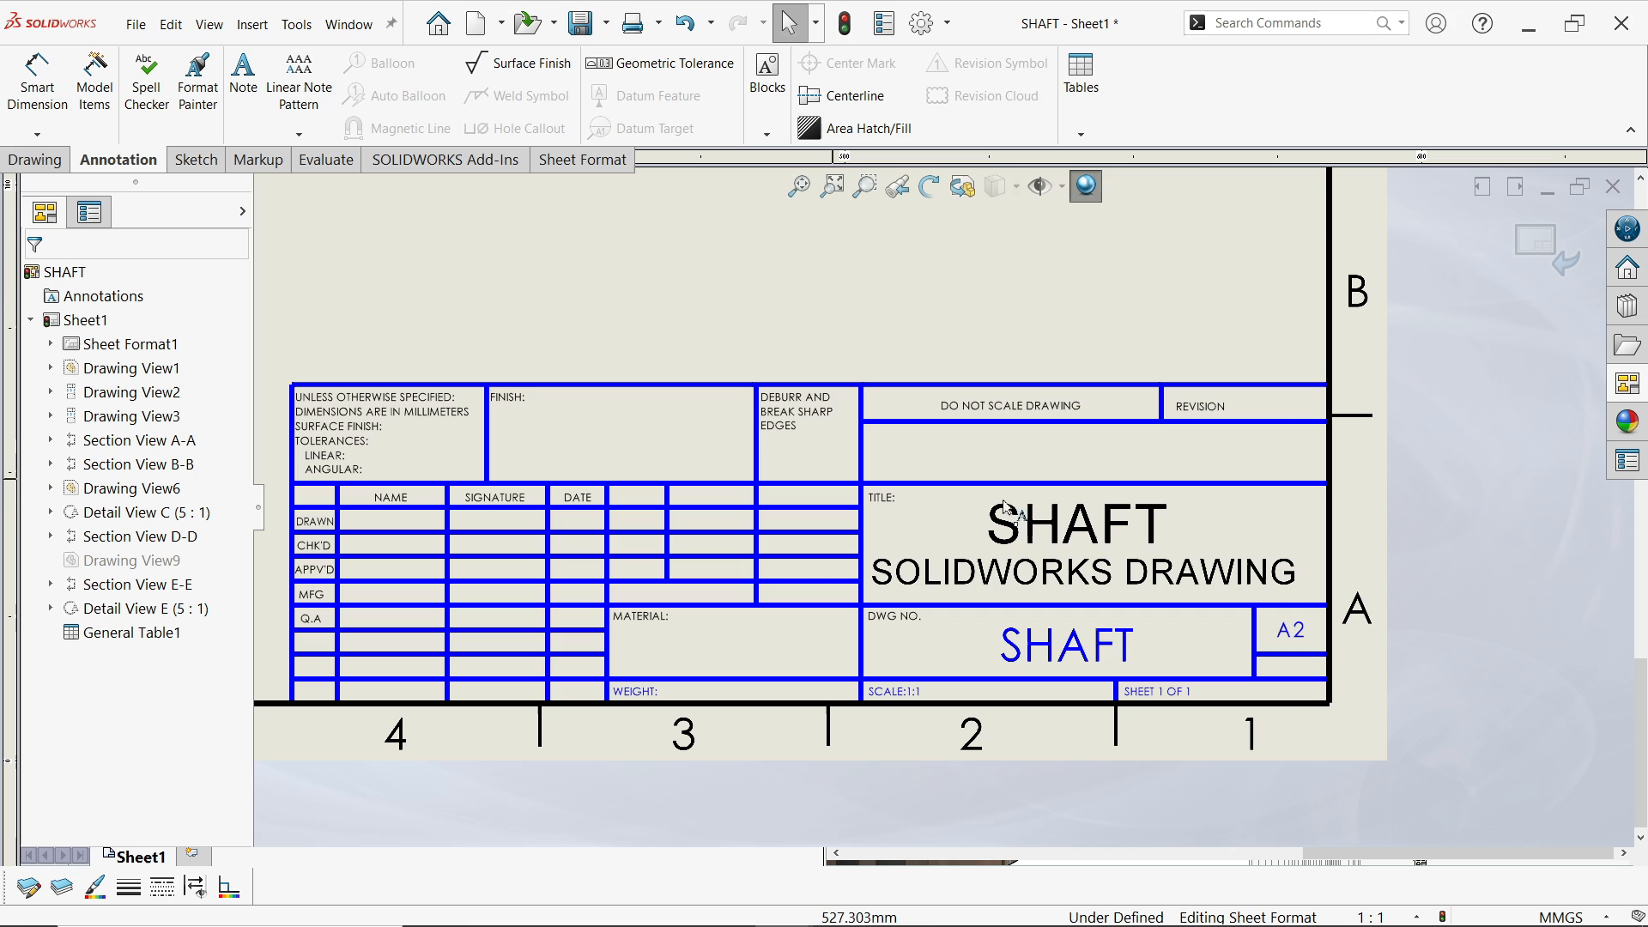
# Nudge the title note up within the Title cell and make both of its lines bold and red
pyautogui.click(1059, 537)
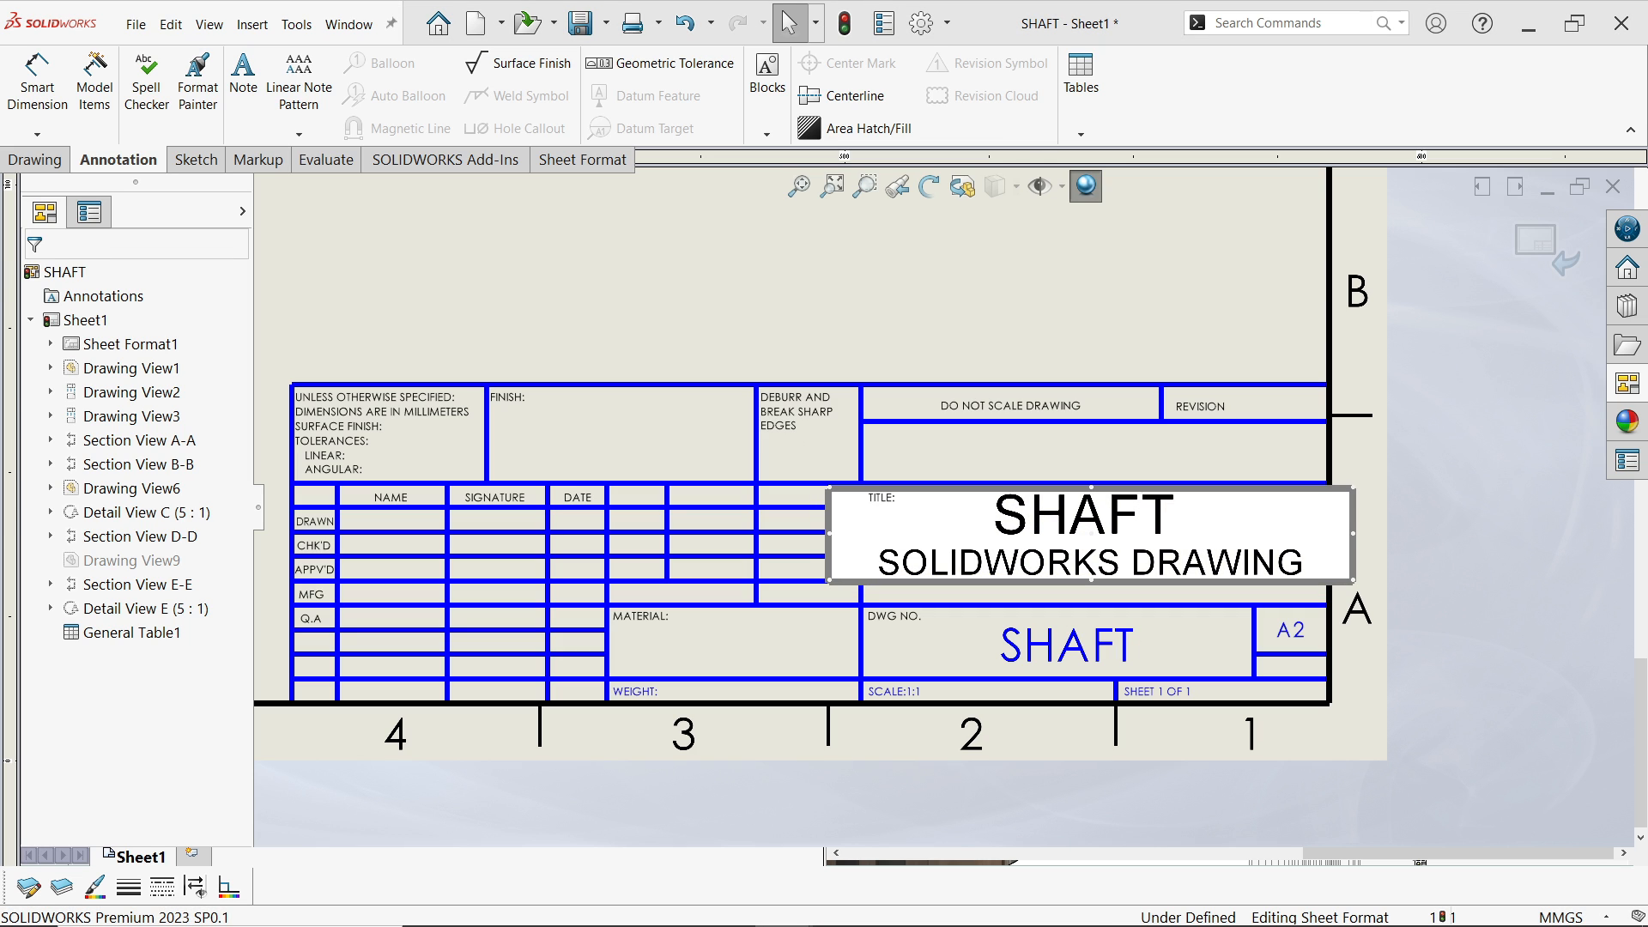
pyautogui.doubleClick(1059, 537)
pyautogui.click(1130, 448)
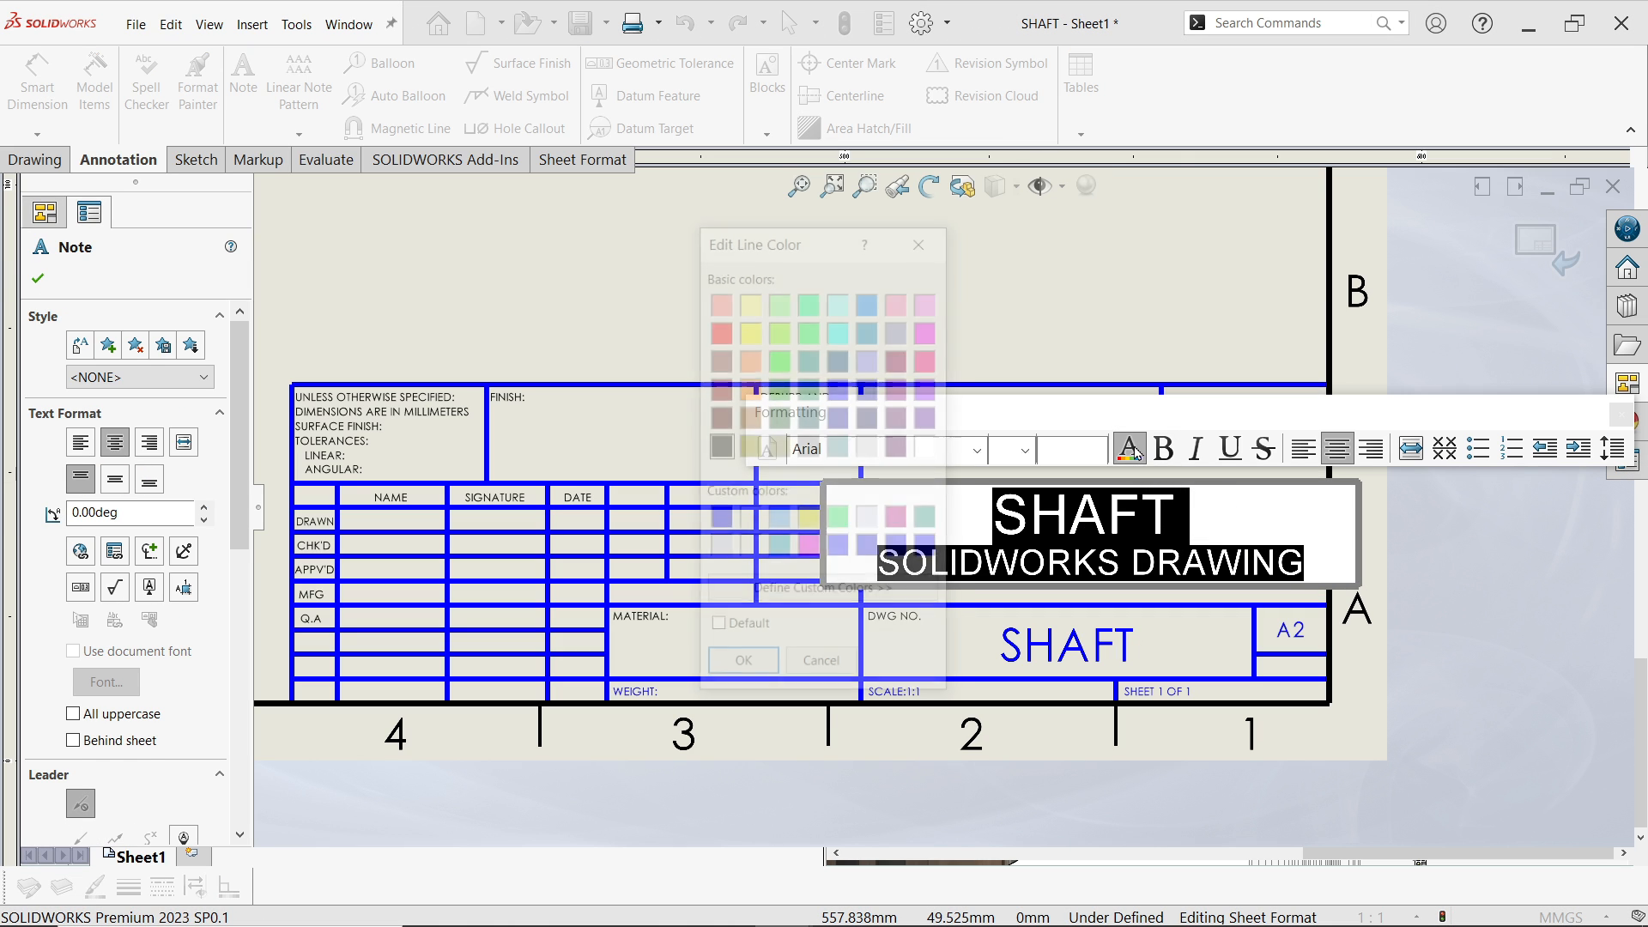
pyautogui.click(720, 333)
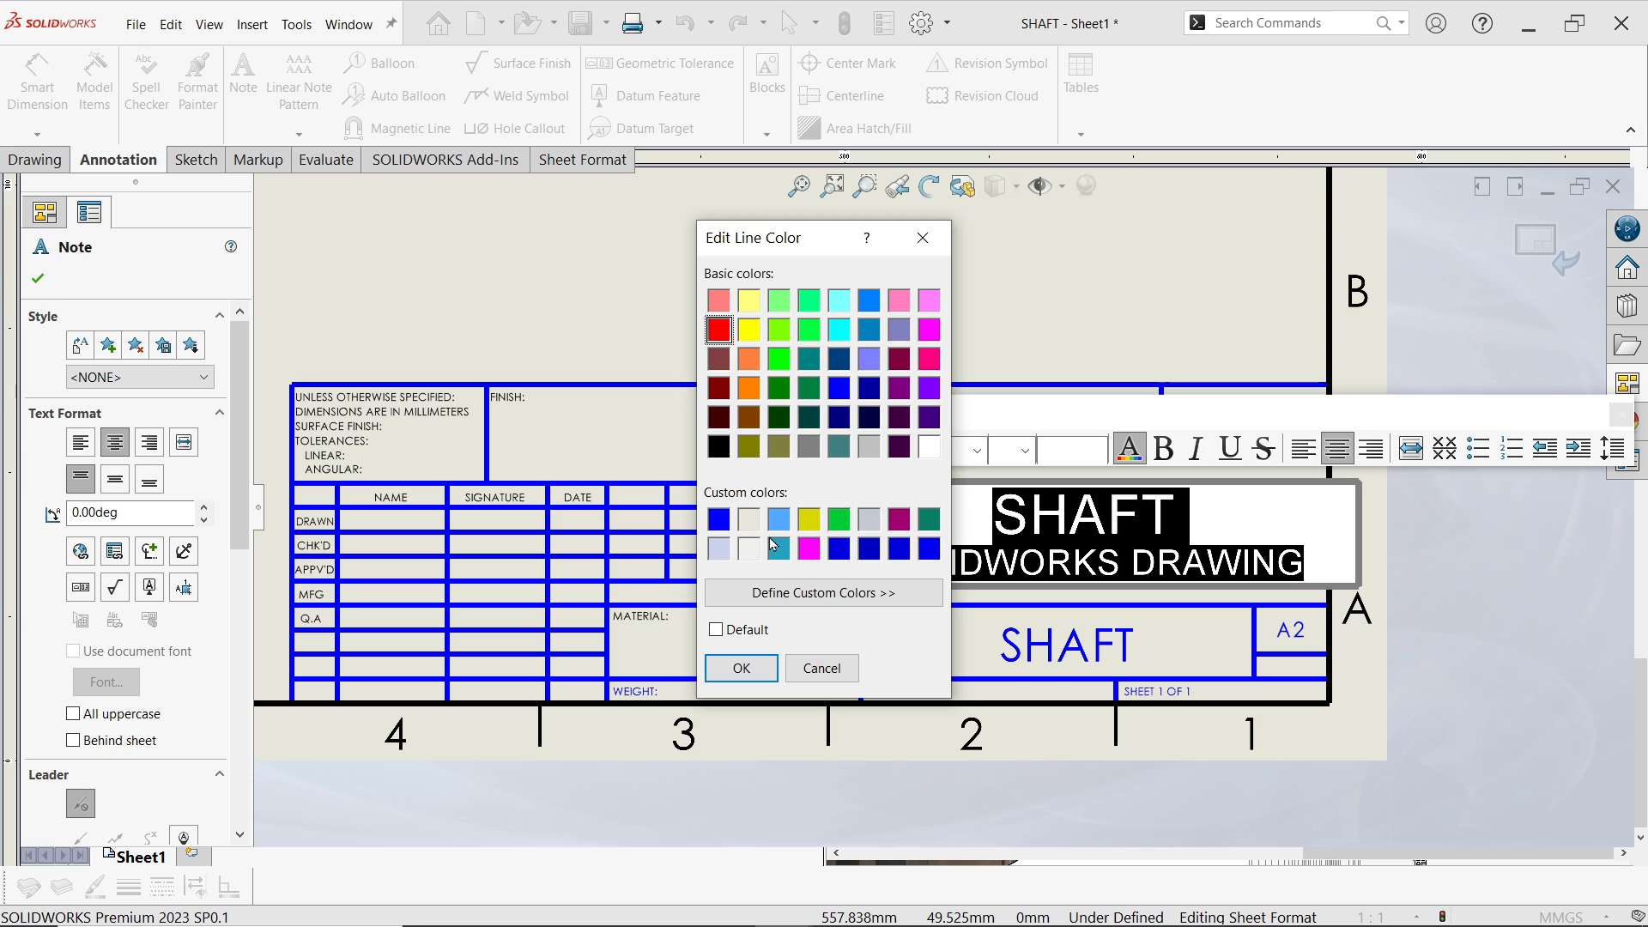
pyautogui.click(741, 668)
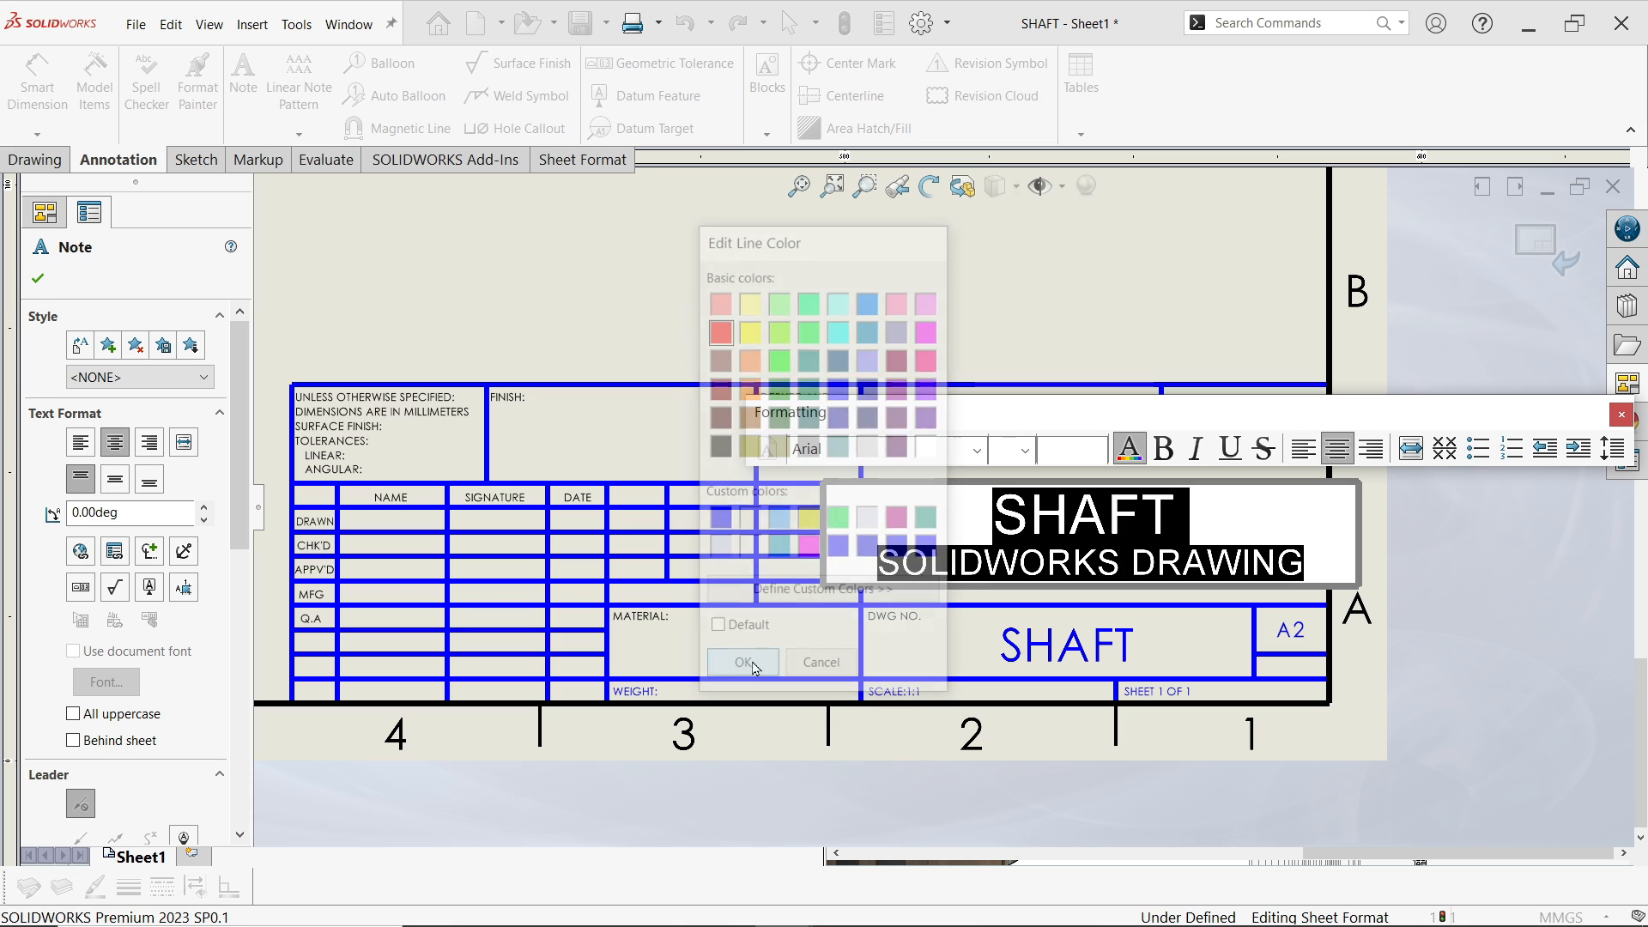
pyautogui.click(1163, 448)
pyautogui.click(38, 280)
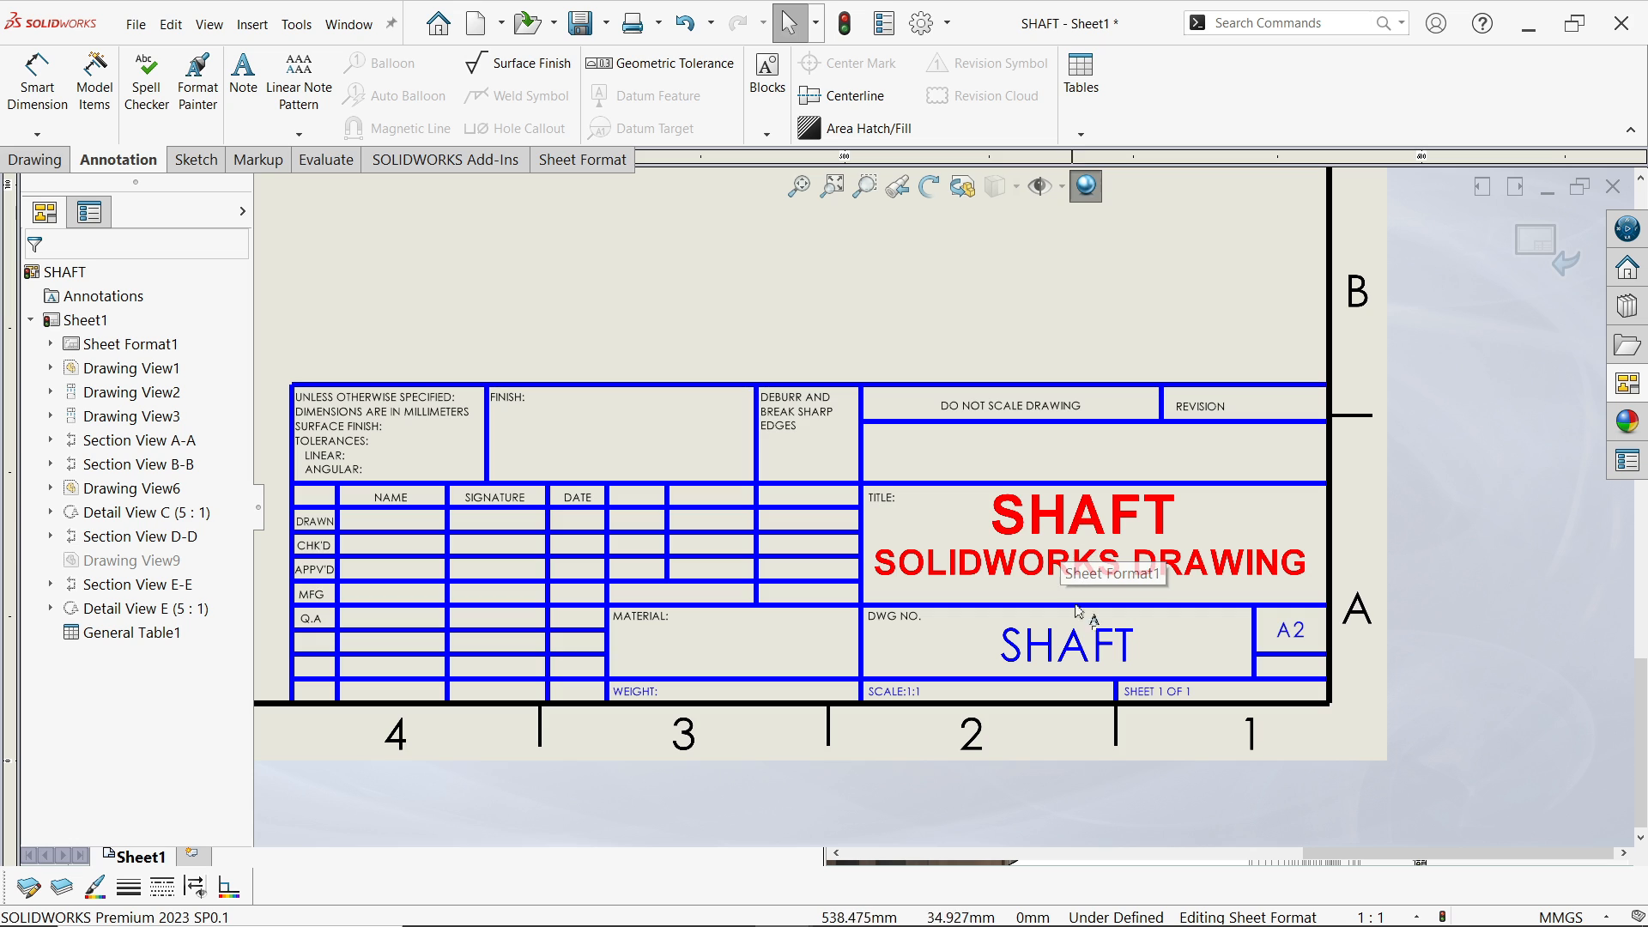
# Replace the SHAFT text in the DWG NO. cell of the title block with D100
pyautogui.click(1067, 645)
pyautogui.doubleClick(1062, 657)
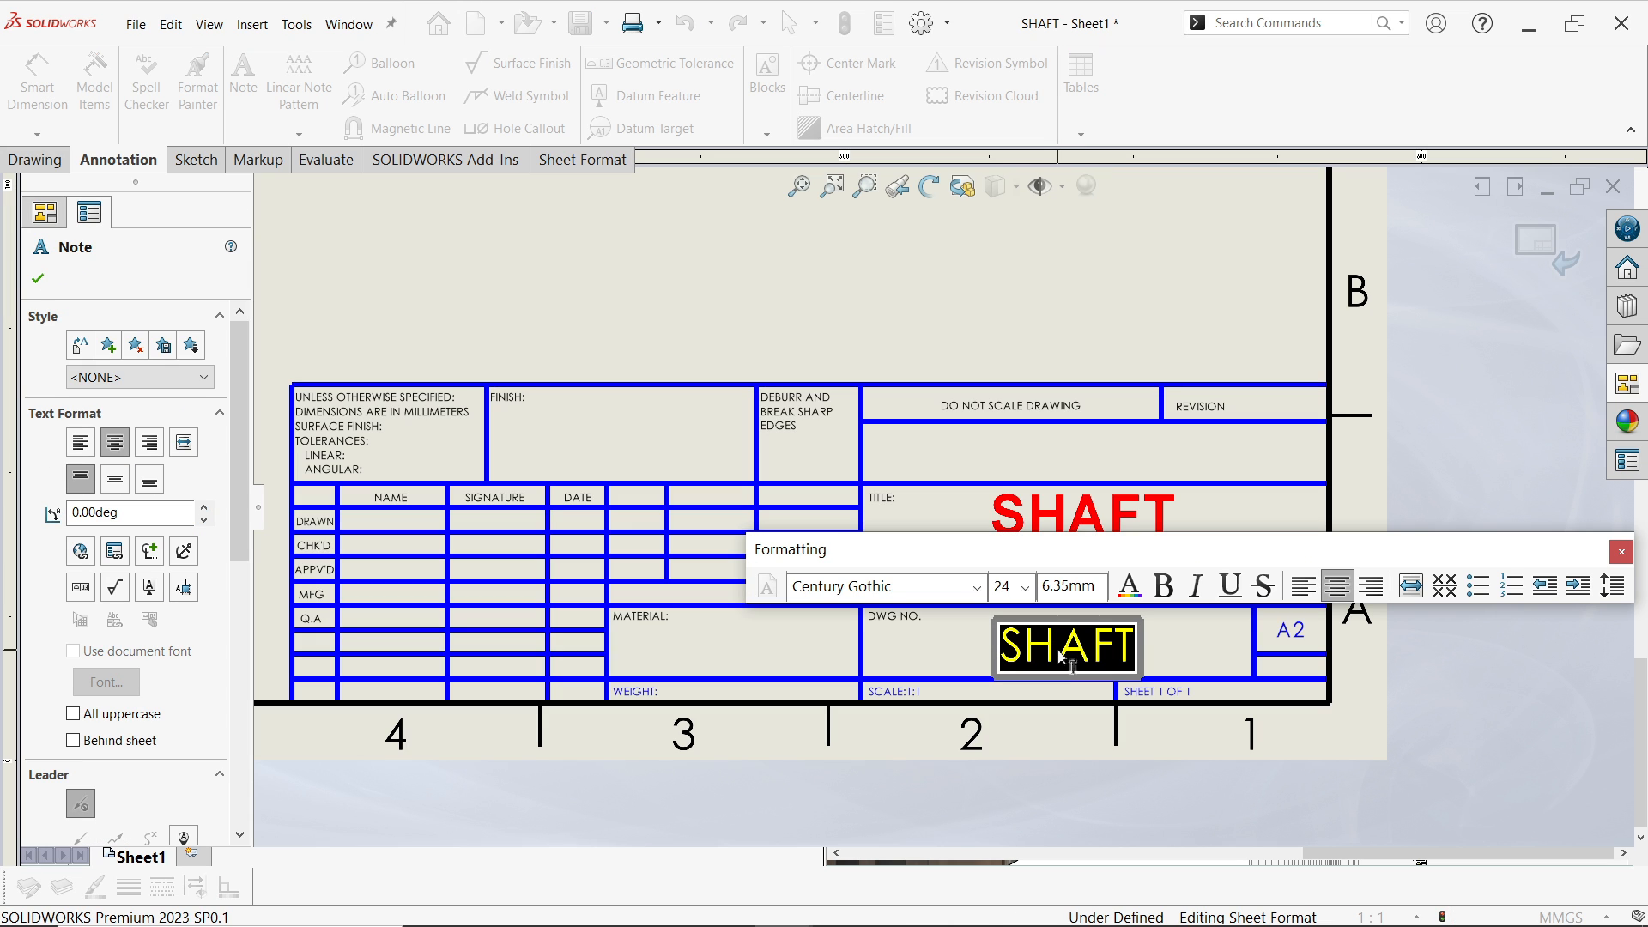
pyautogui.write('d')
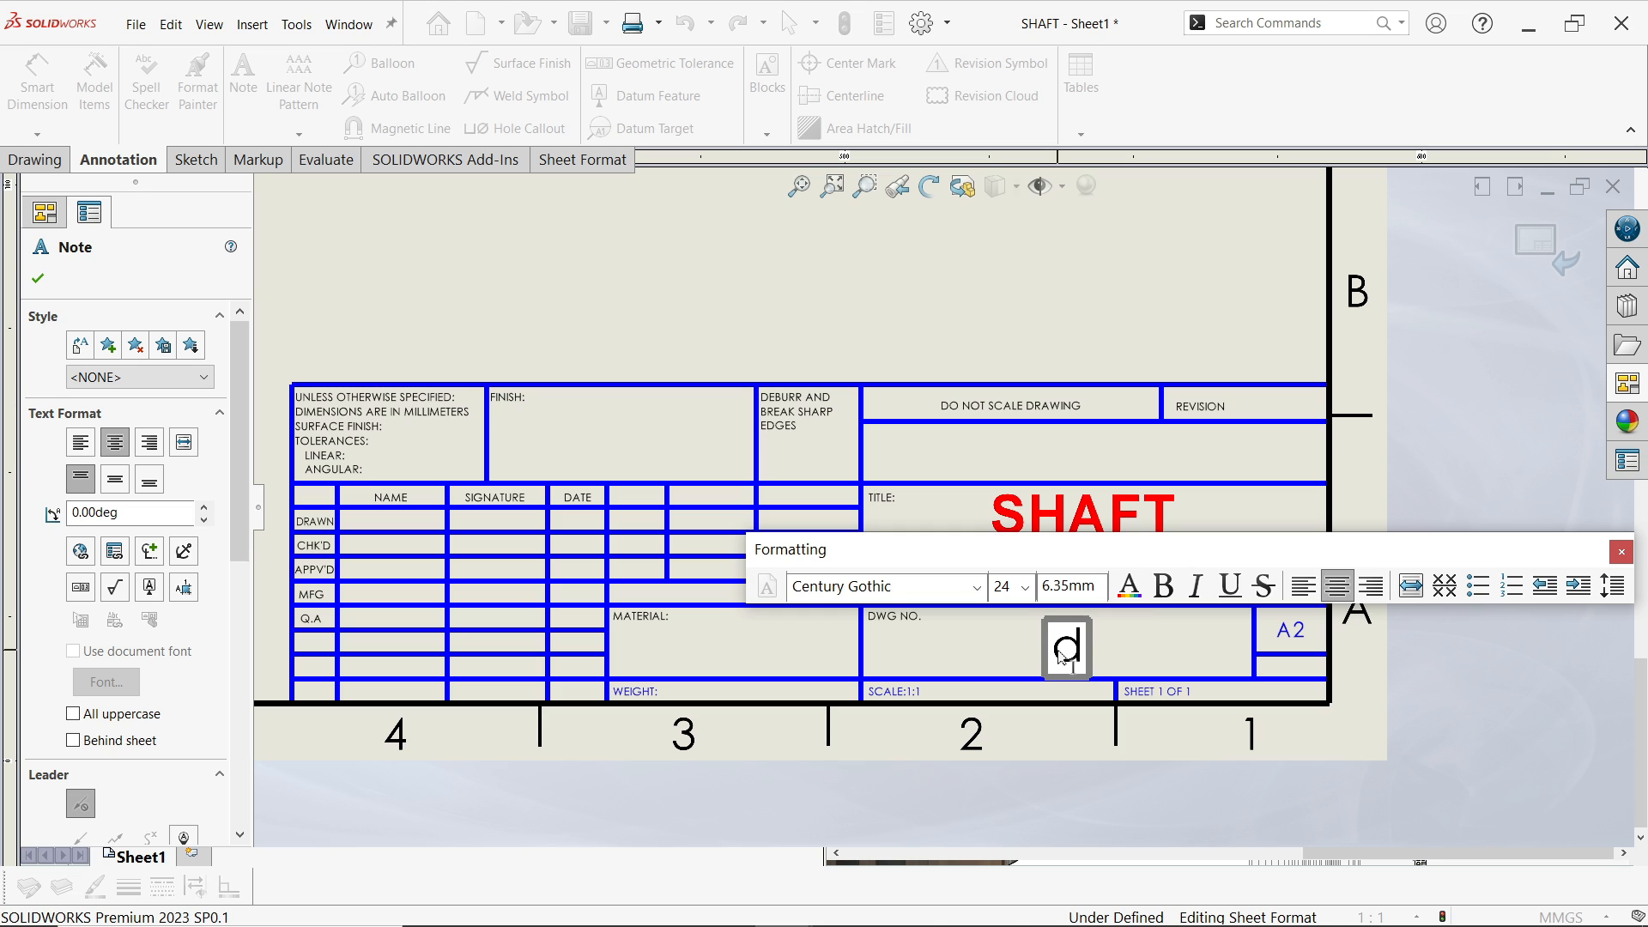
pyautogui.write('100')
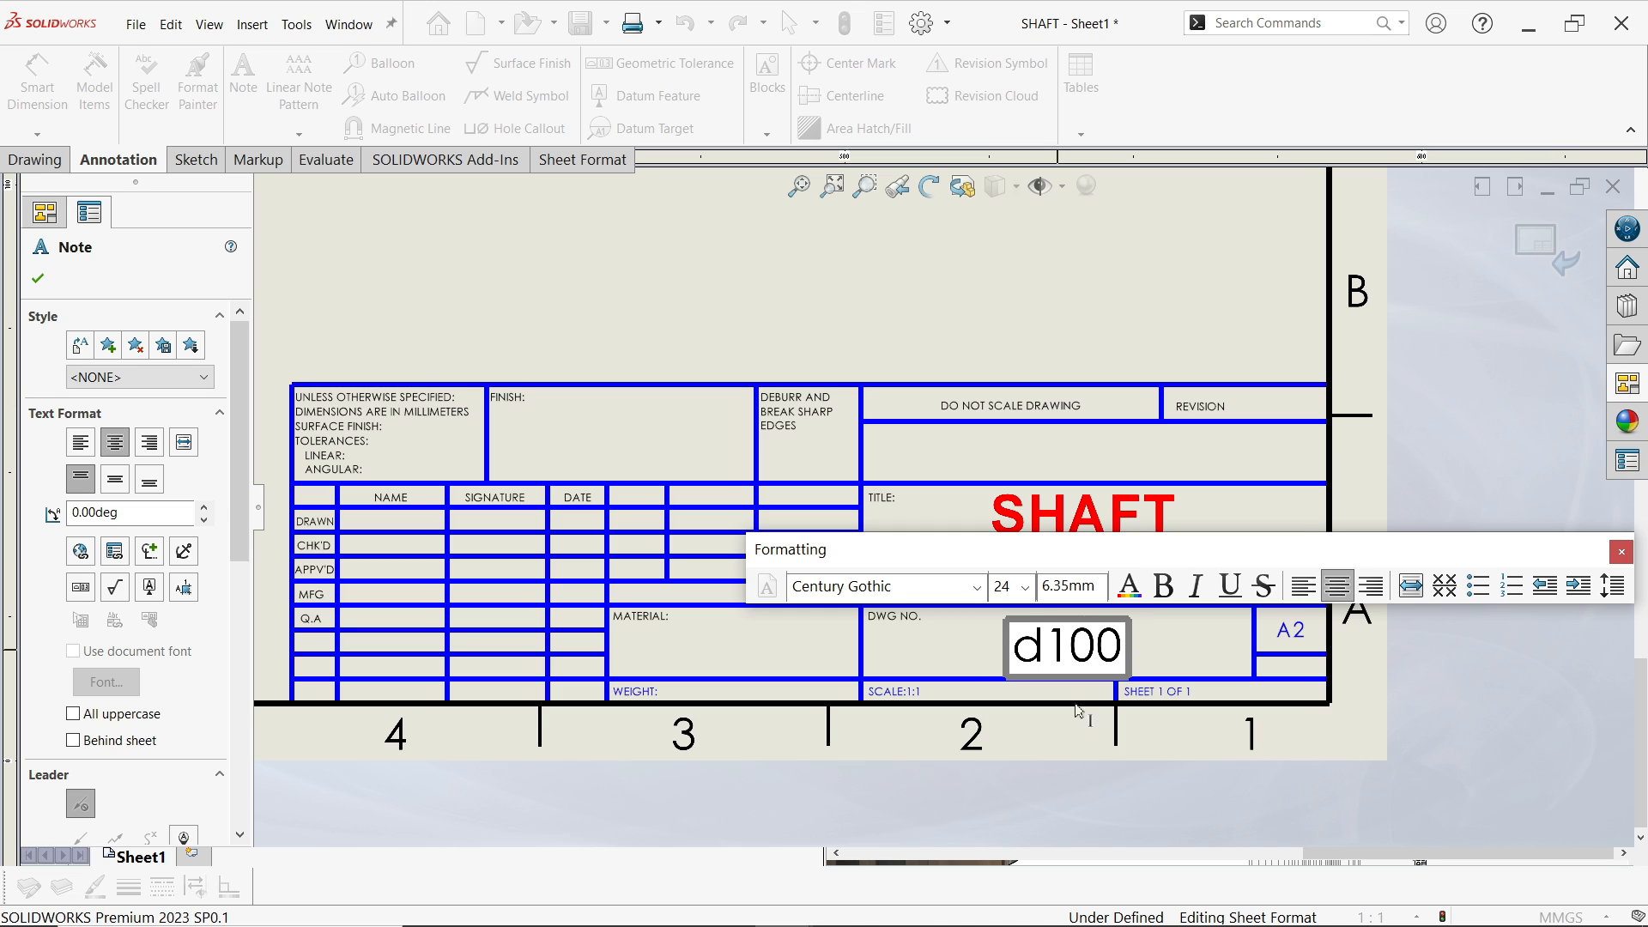
pyautogui.moveTo(1034, 659); pyautogui.dragTo(1011, 659)
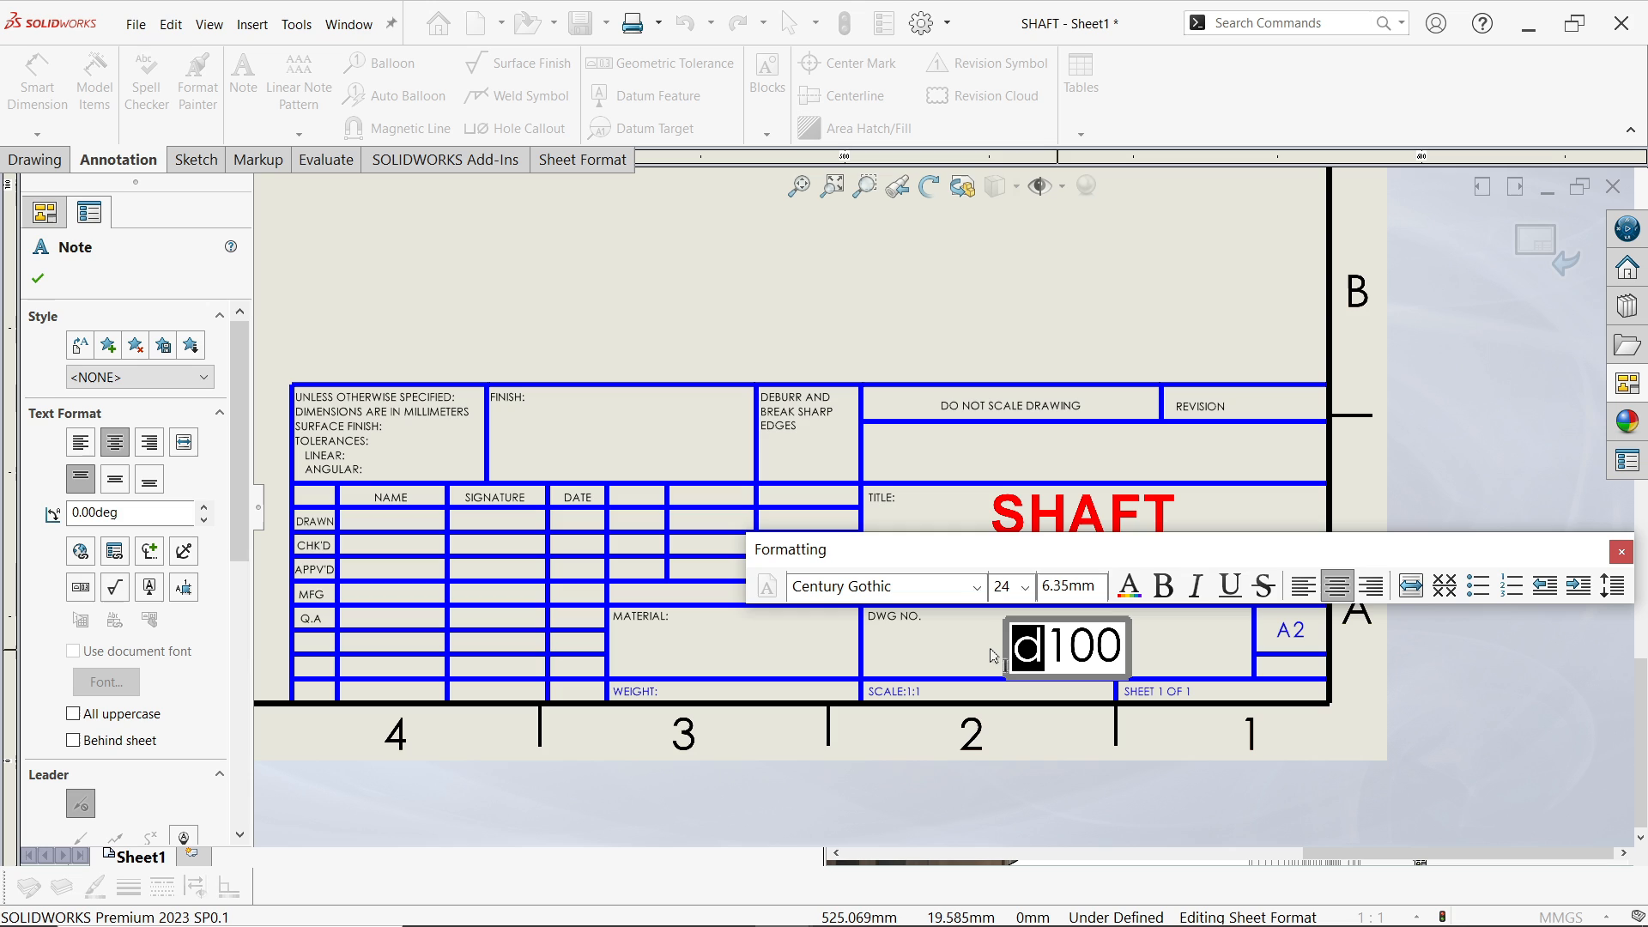
pyautogui.write('D')
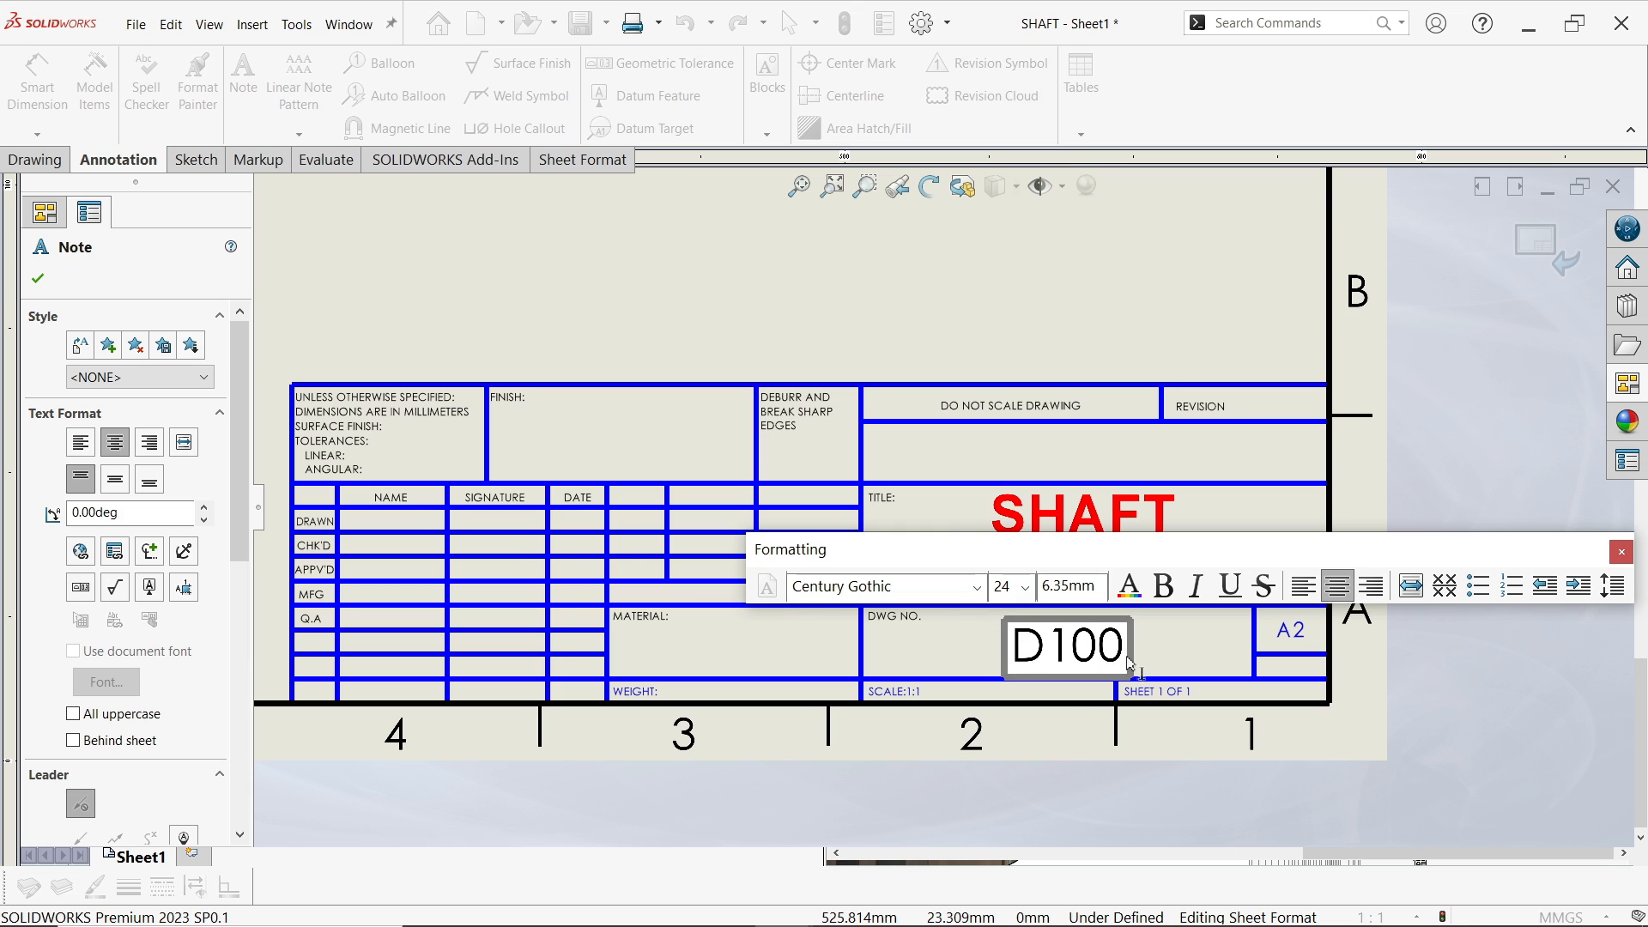
# Make the D100 drawing number text bold and blue
pyautogui.moveTo(1122, 652); pyautogui.dragTo(1009, 652)
pyautogui.click(1163, 586)
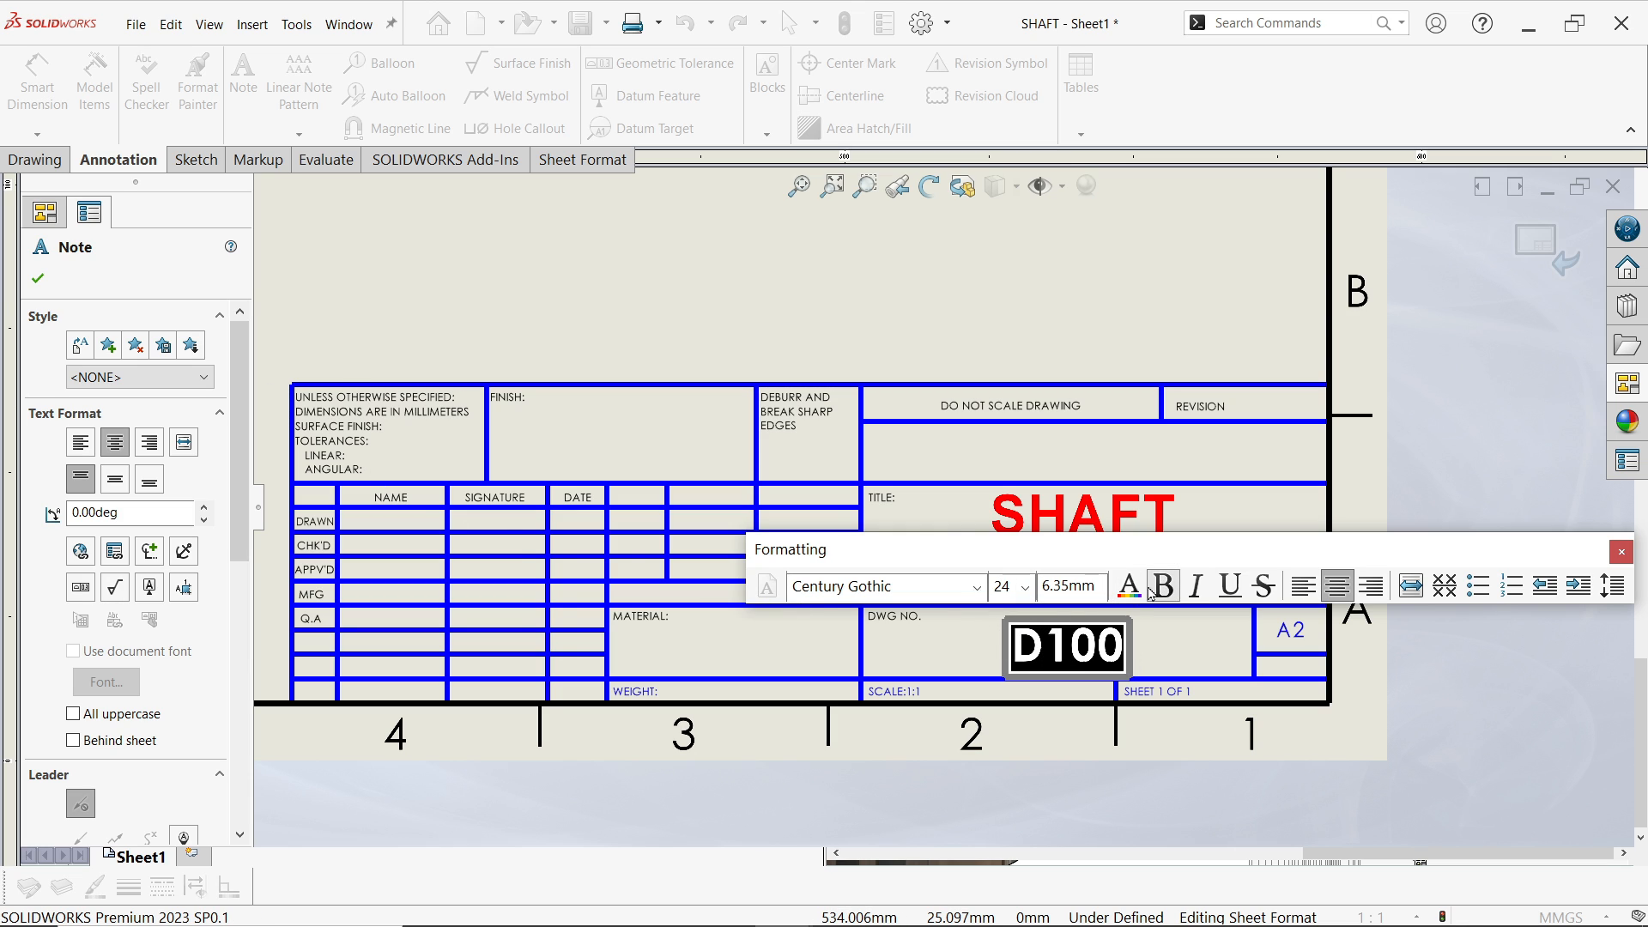
pyautogui.click(1130, 587)
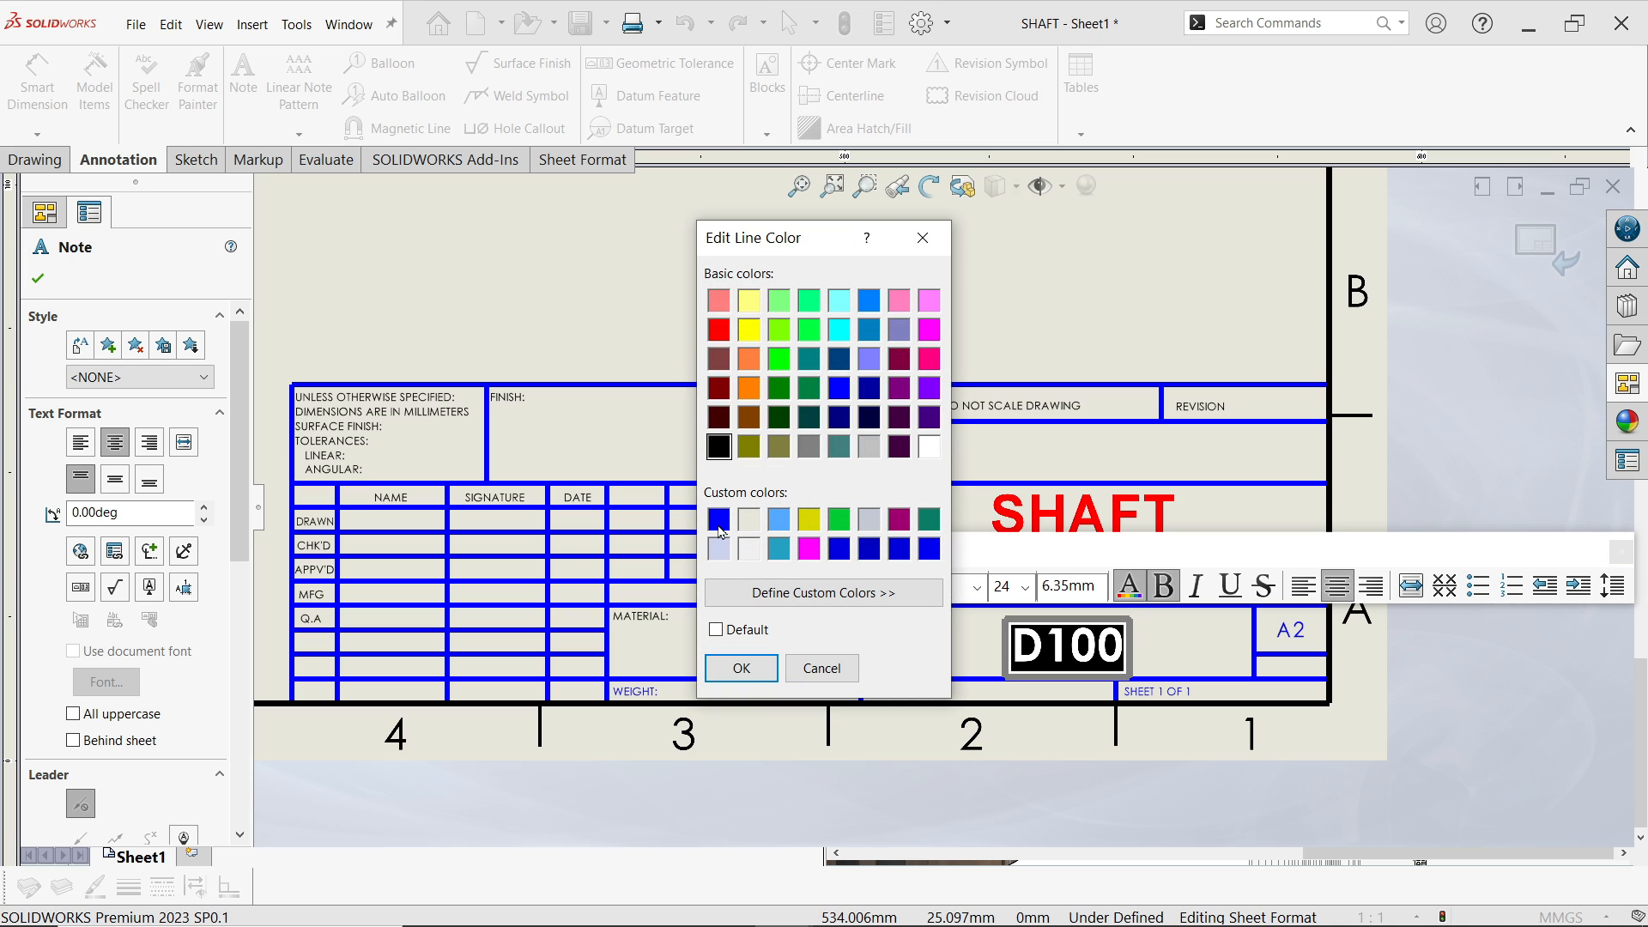
pyautogui.click(740, 668)
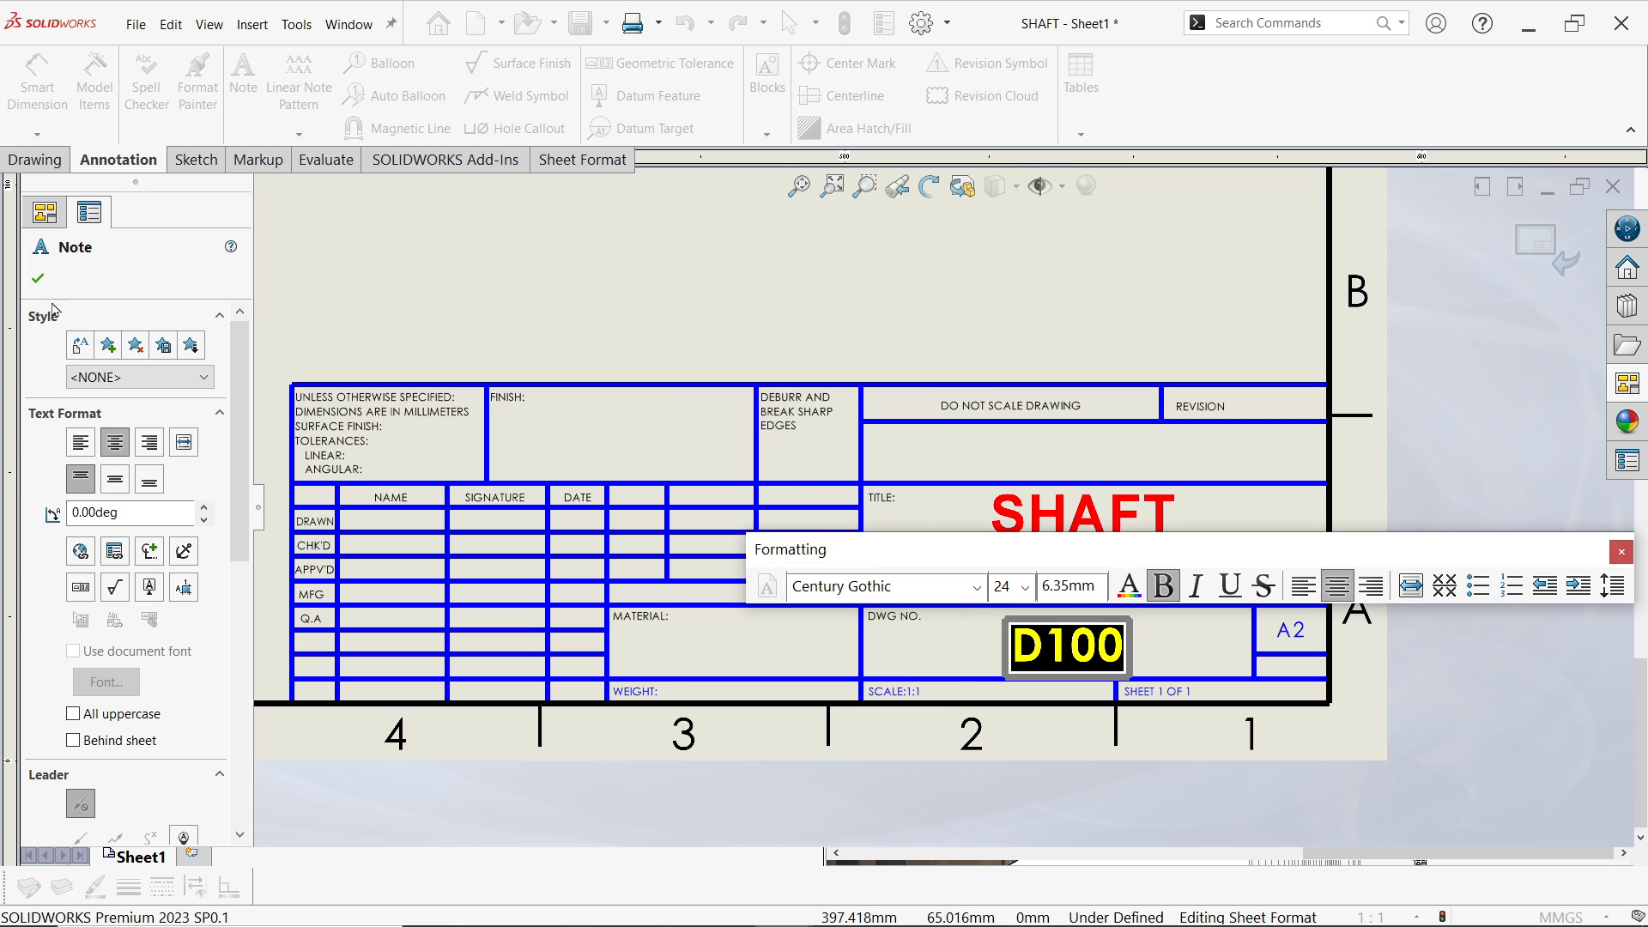
pyautogui.click(38, 277)
# Delete the DO NOT SCALE DRAWING note from the title block
pyautogui.scroll(-2, 1037, 423)
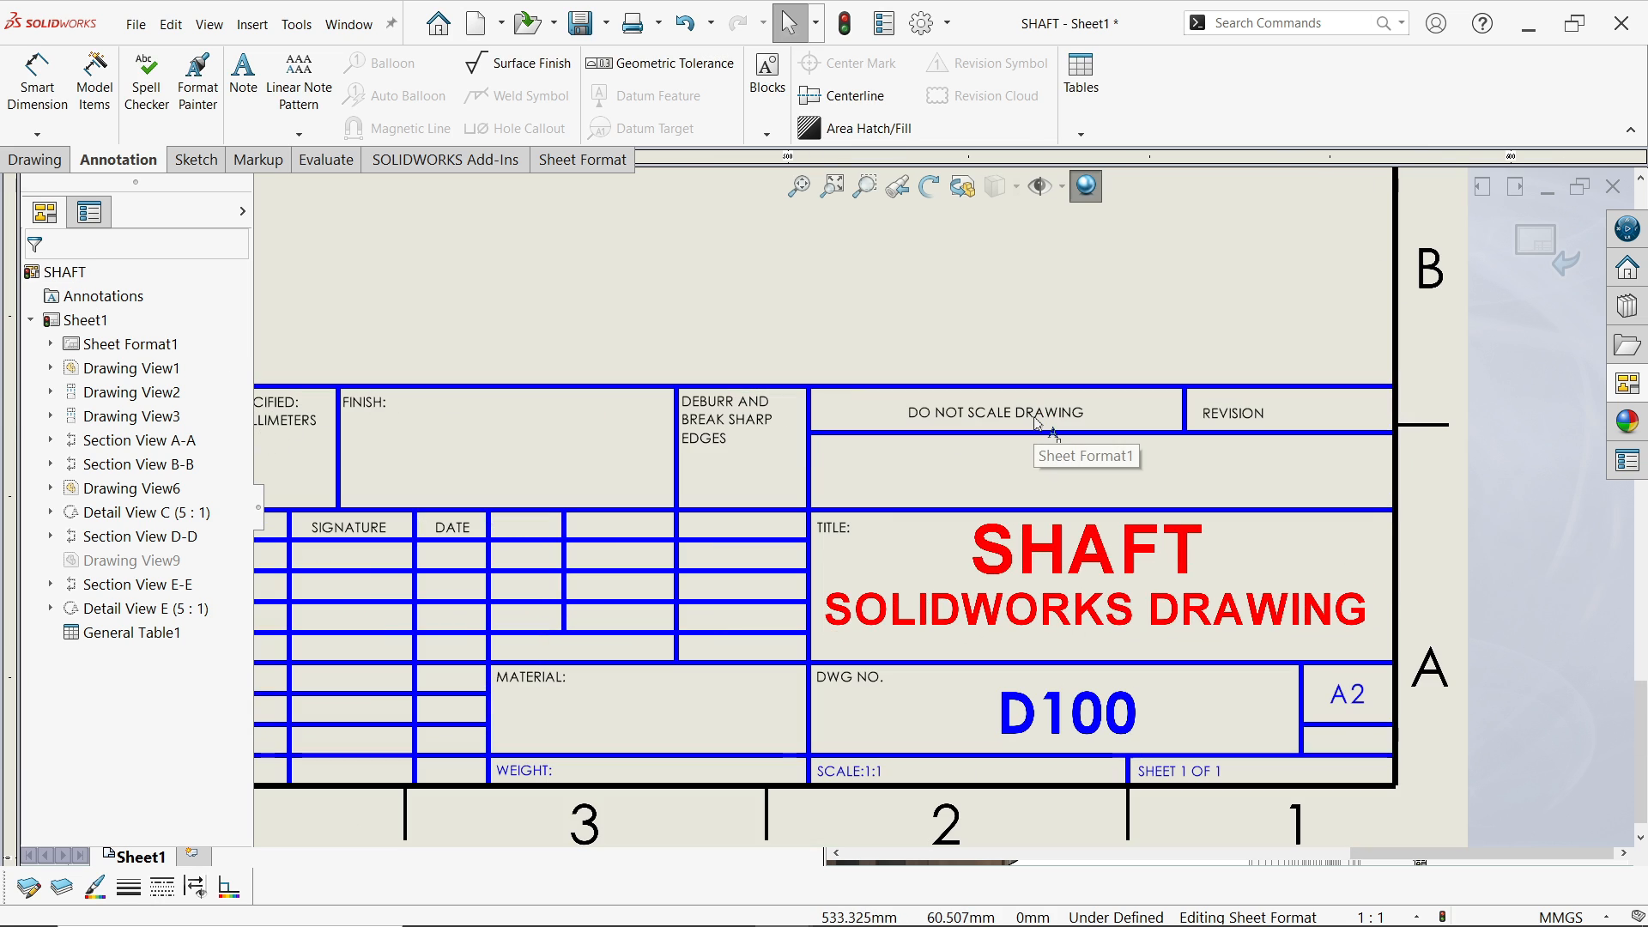
pyautogui.scroll(-1, 1037, 433)
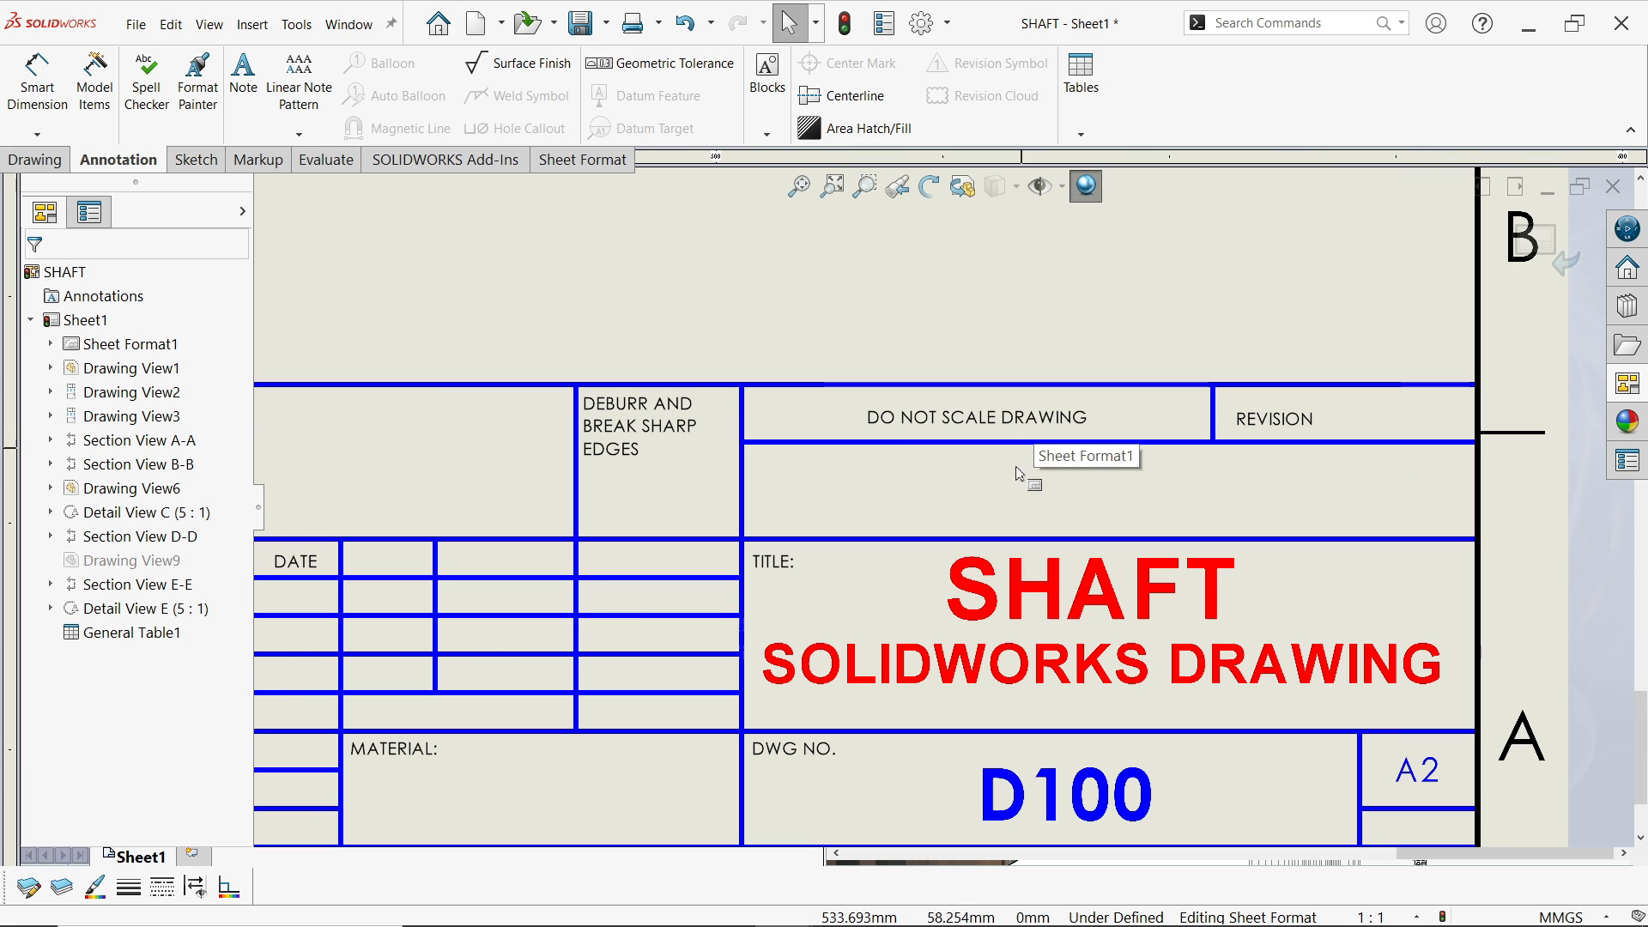
pyautogui.click(1039, 430)
pyautogui.press('Delete')
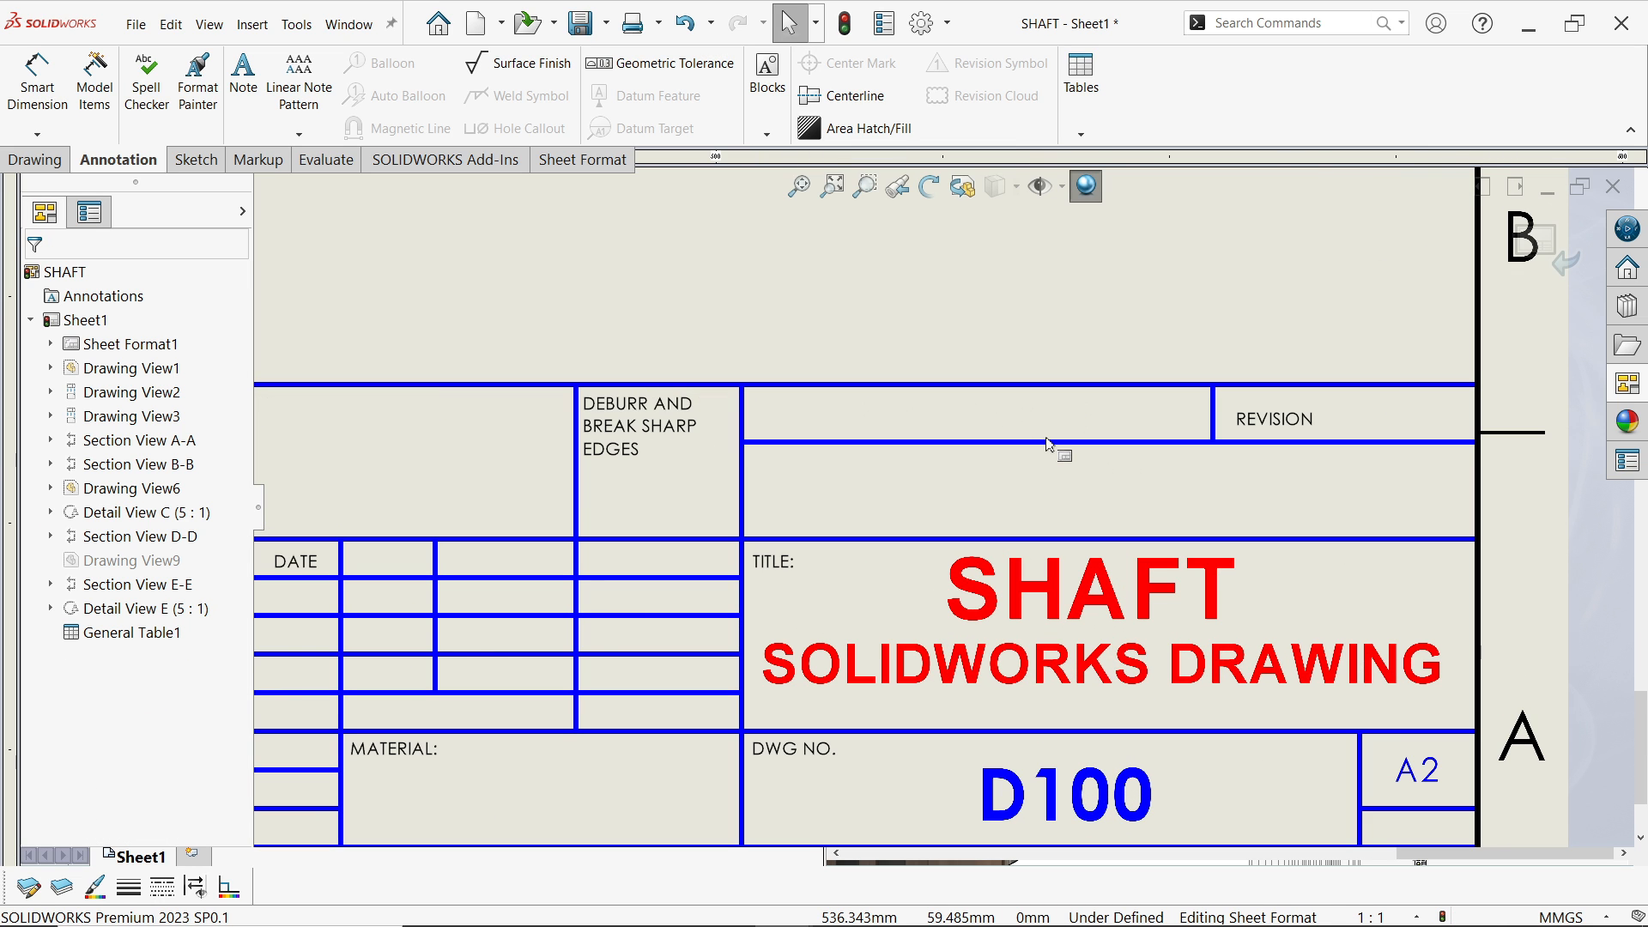
# Delete the REVISION text and its two dividing lines from the title block cell above the Title cell
pyautogui.click(1042, 453)
pyautogui.press('Delete')
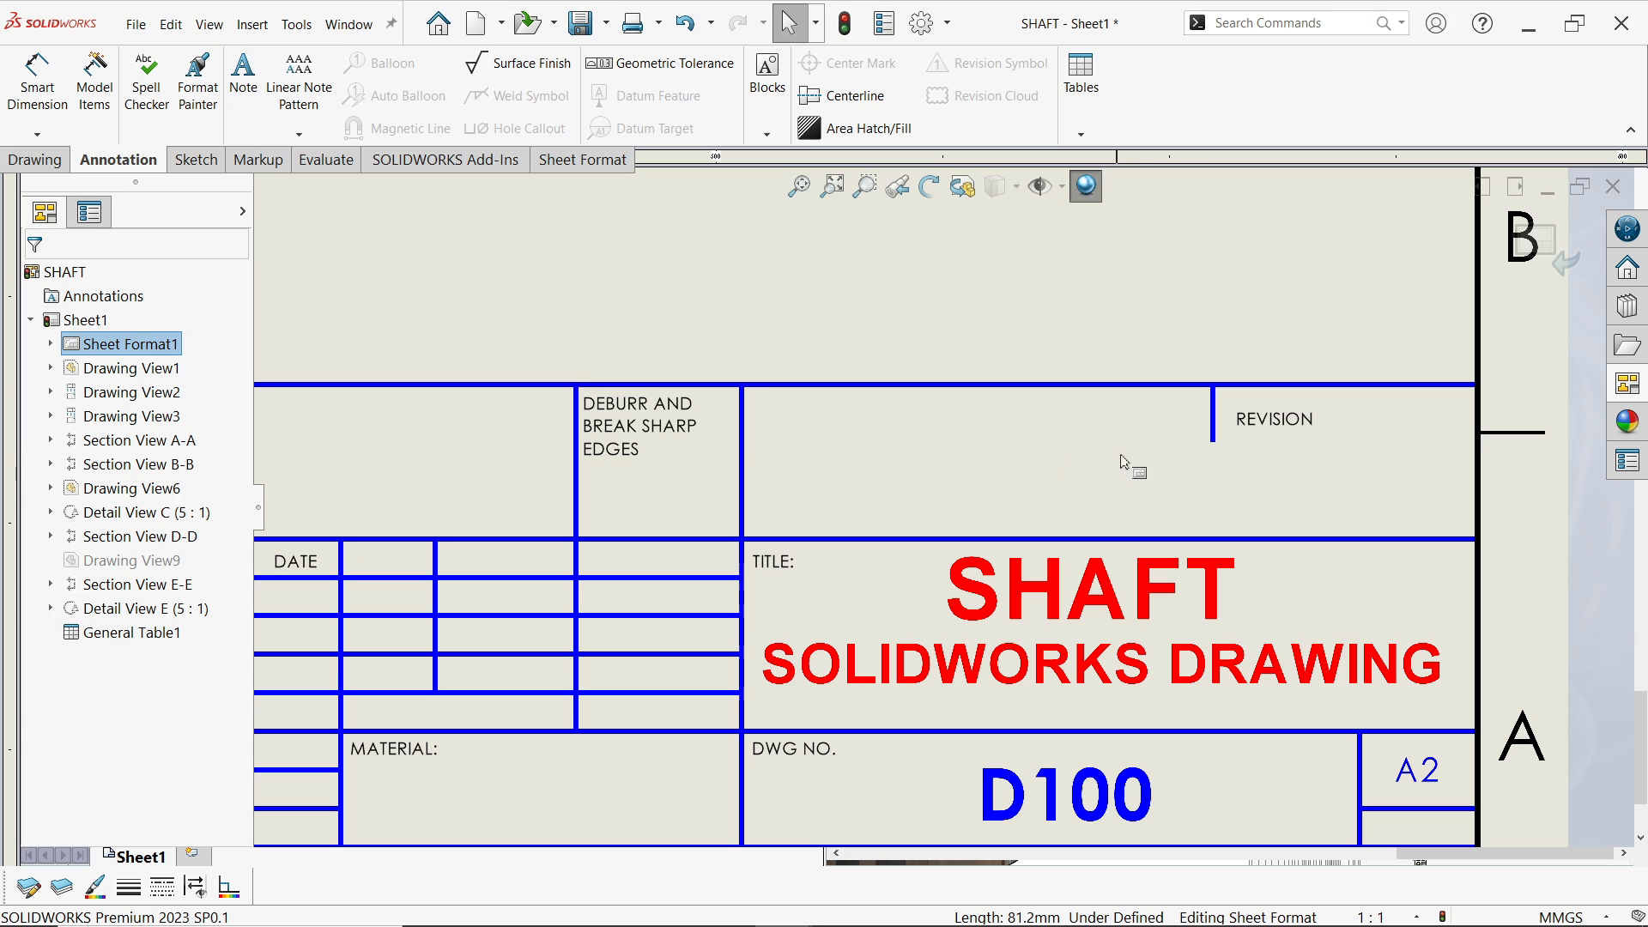
pyautogui.click(1211, 440)
pyautogui.press('Delete')
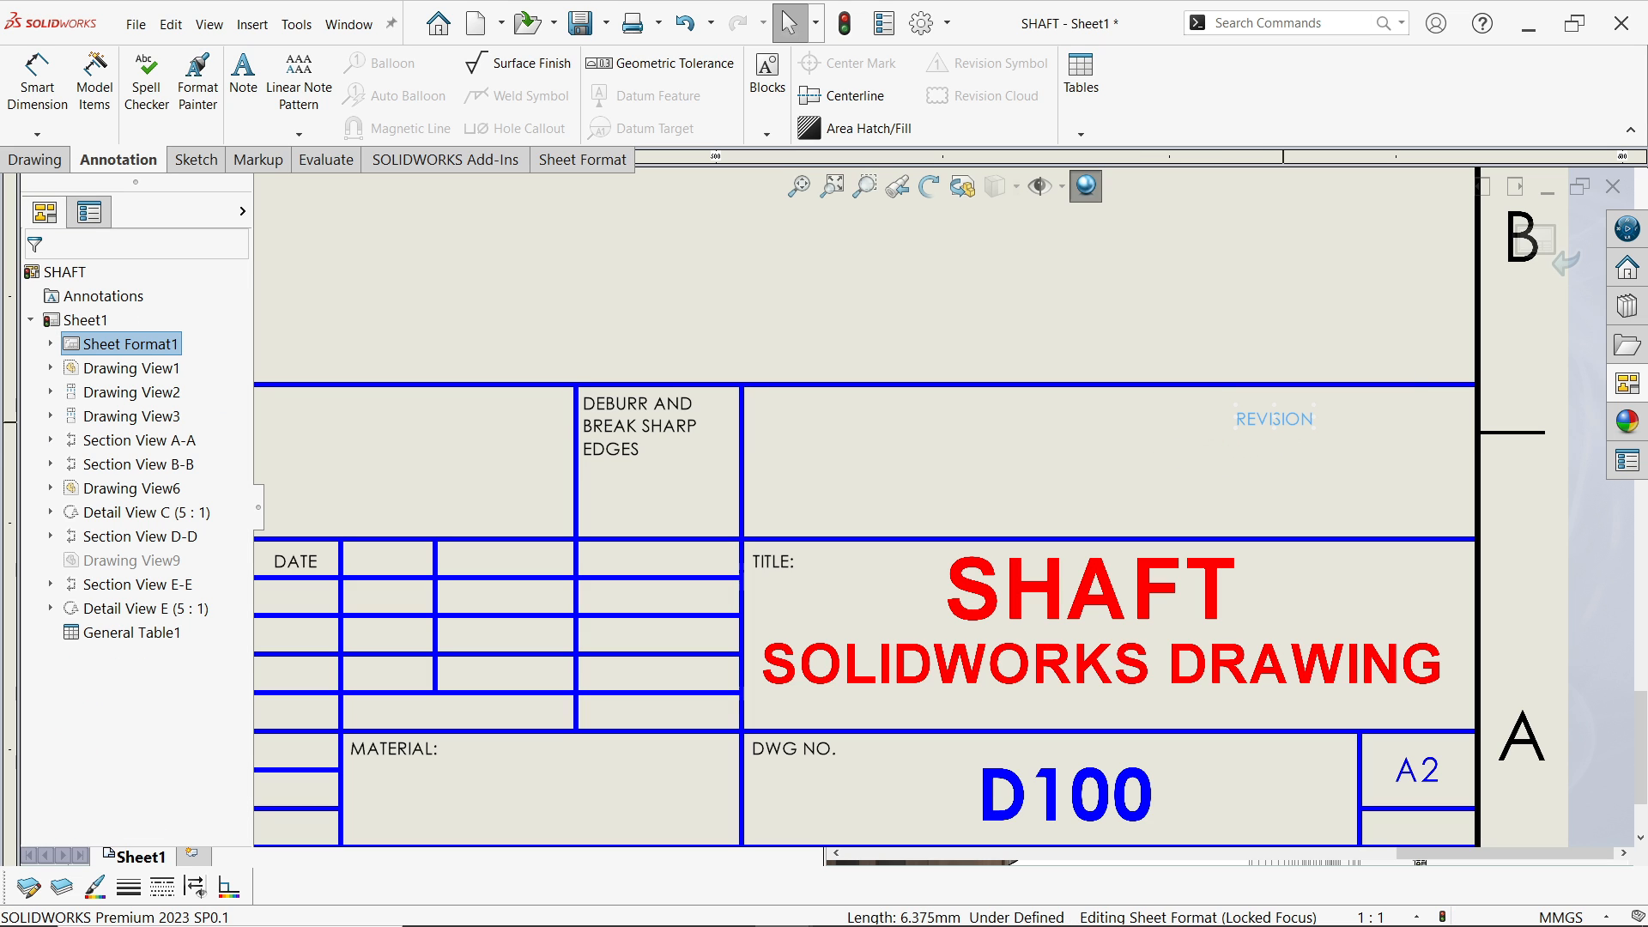
pyautogui.press('Delete')
# Add a note reading CAD CAM TUTORIAL BY plus the author's name in the emptied cell above the Title cell
pyautogui.click(240, 82)
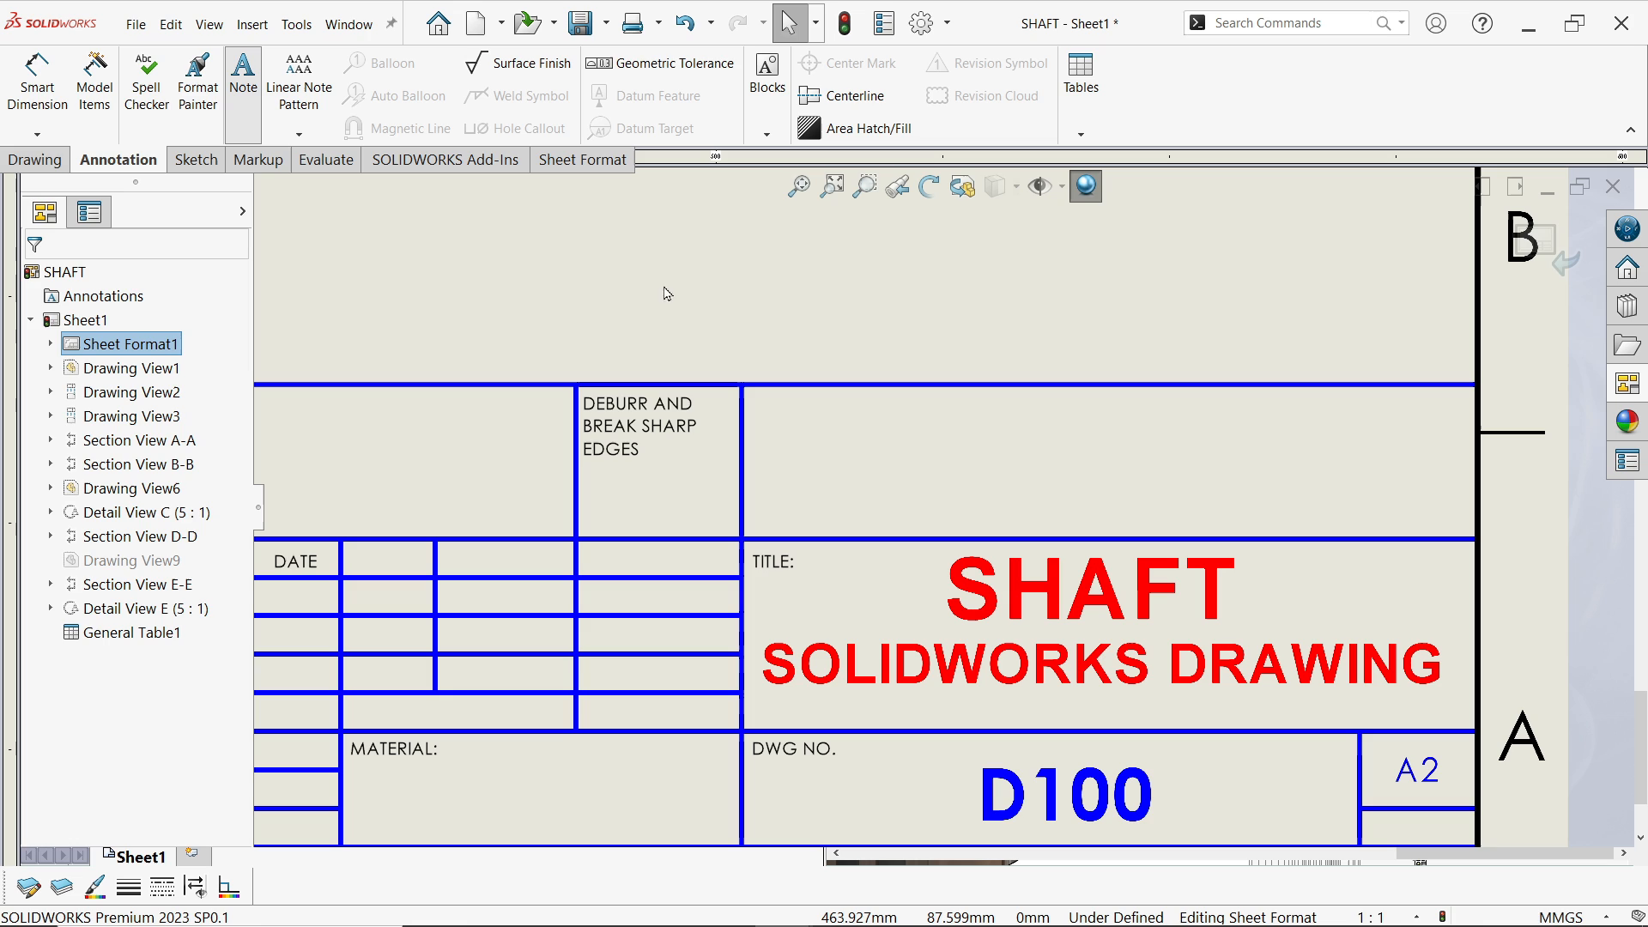
pyautogui.click(993, 461)
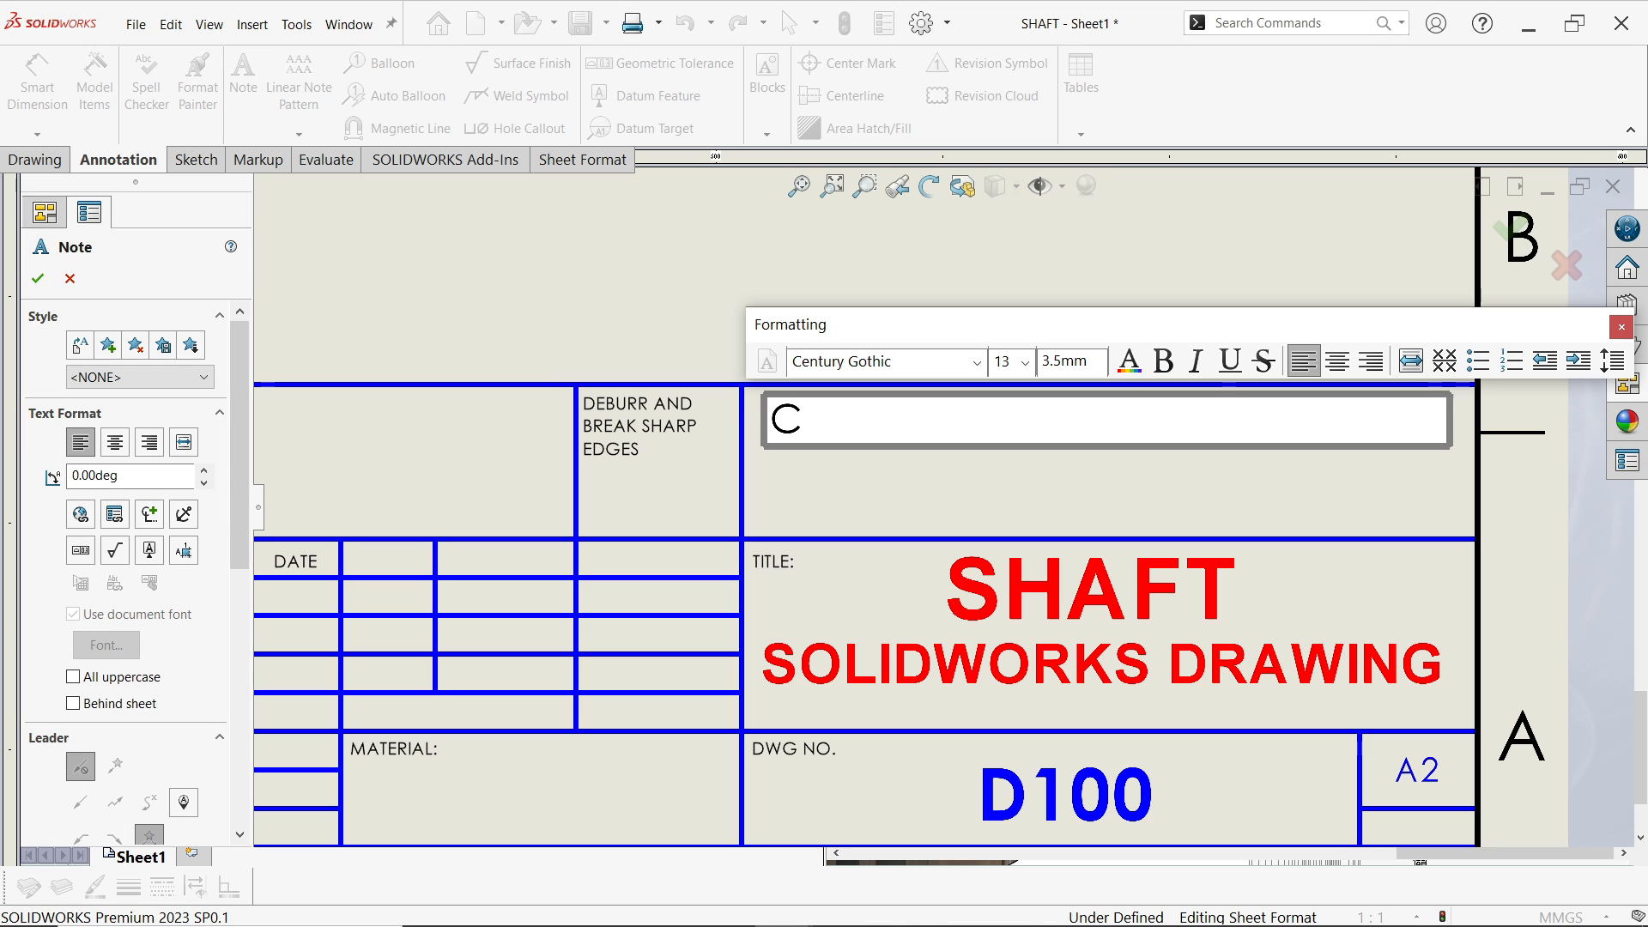
pyautogui.write('CAD CAM TUTOR')
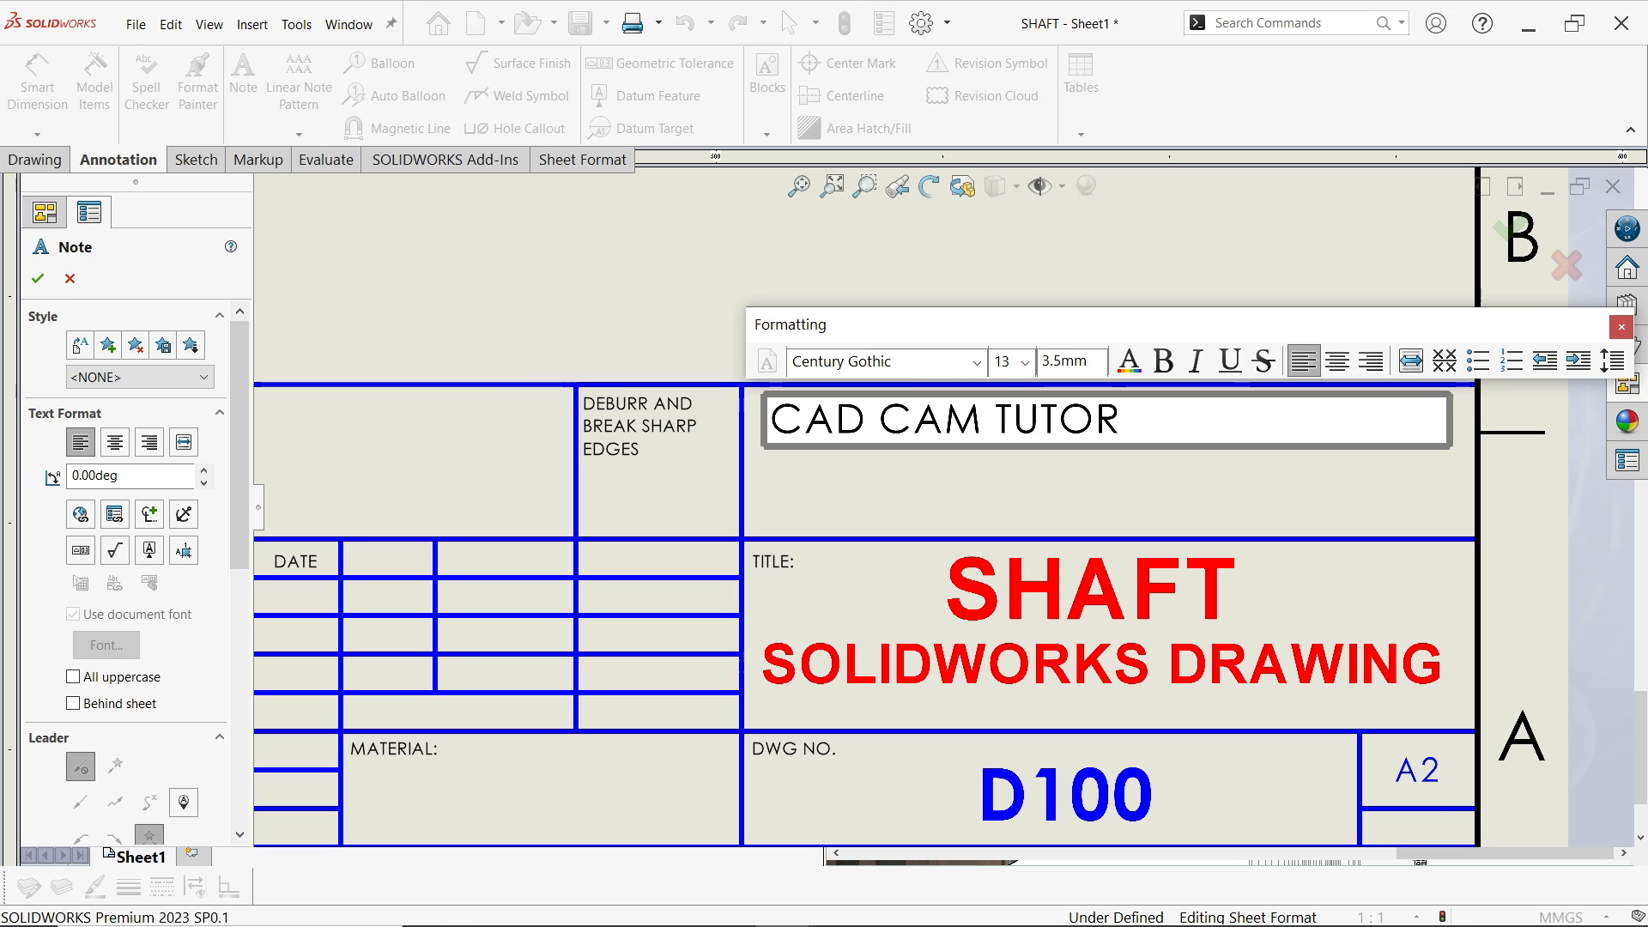
pyautogui.write('IAL BY MA')
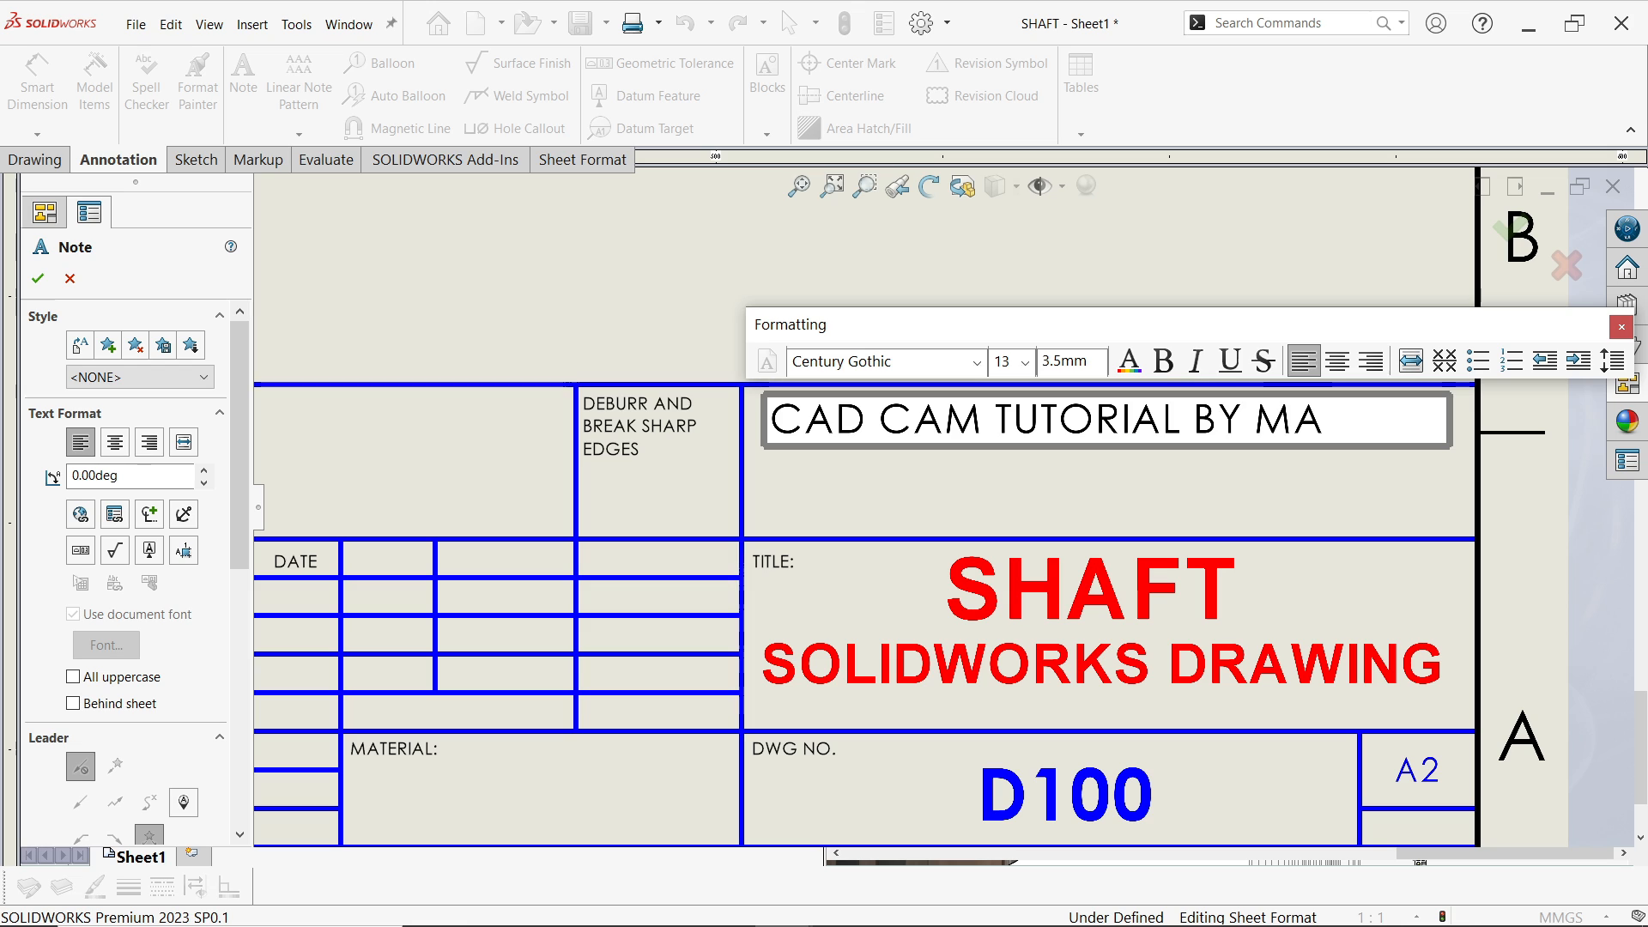
pyautogui.write('HTABALAM')
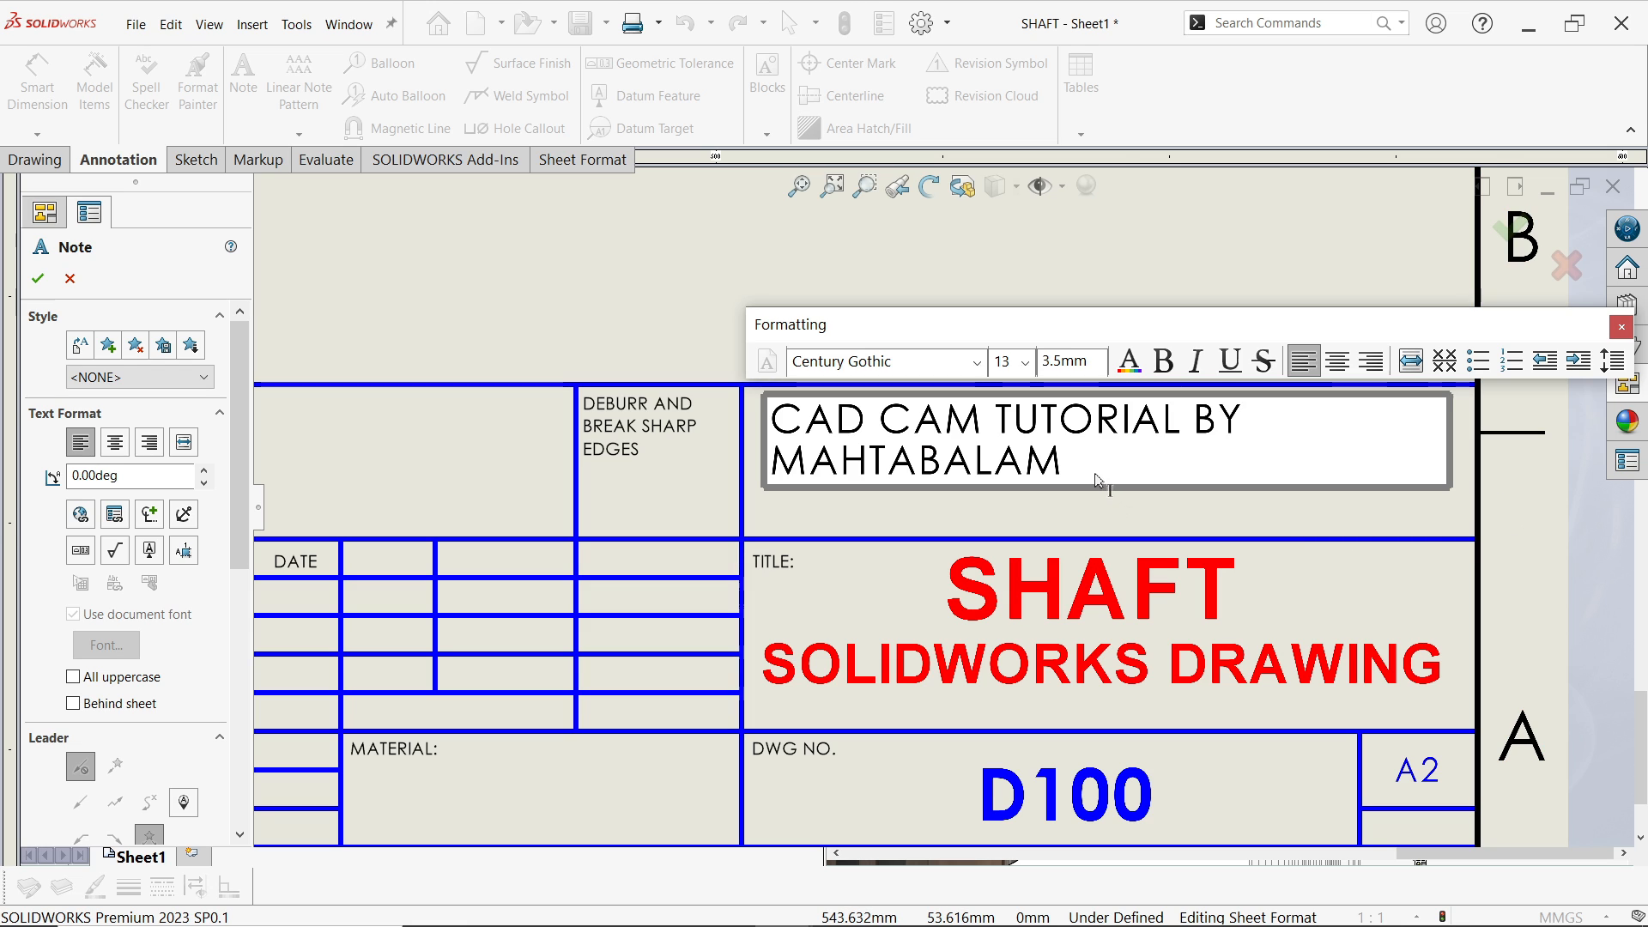
# Set the whole tutorial credit note to Arial at size 20
pyautogui.moveTo(1099, 480); pyautogui.dragTo(769, 420)
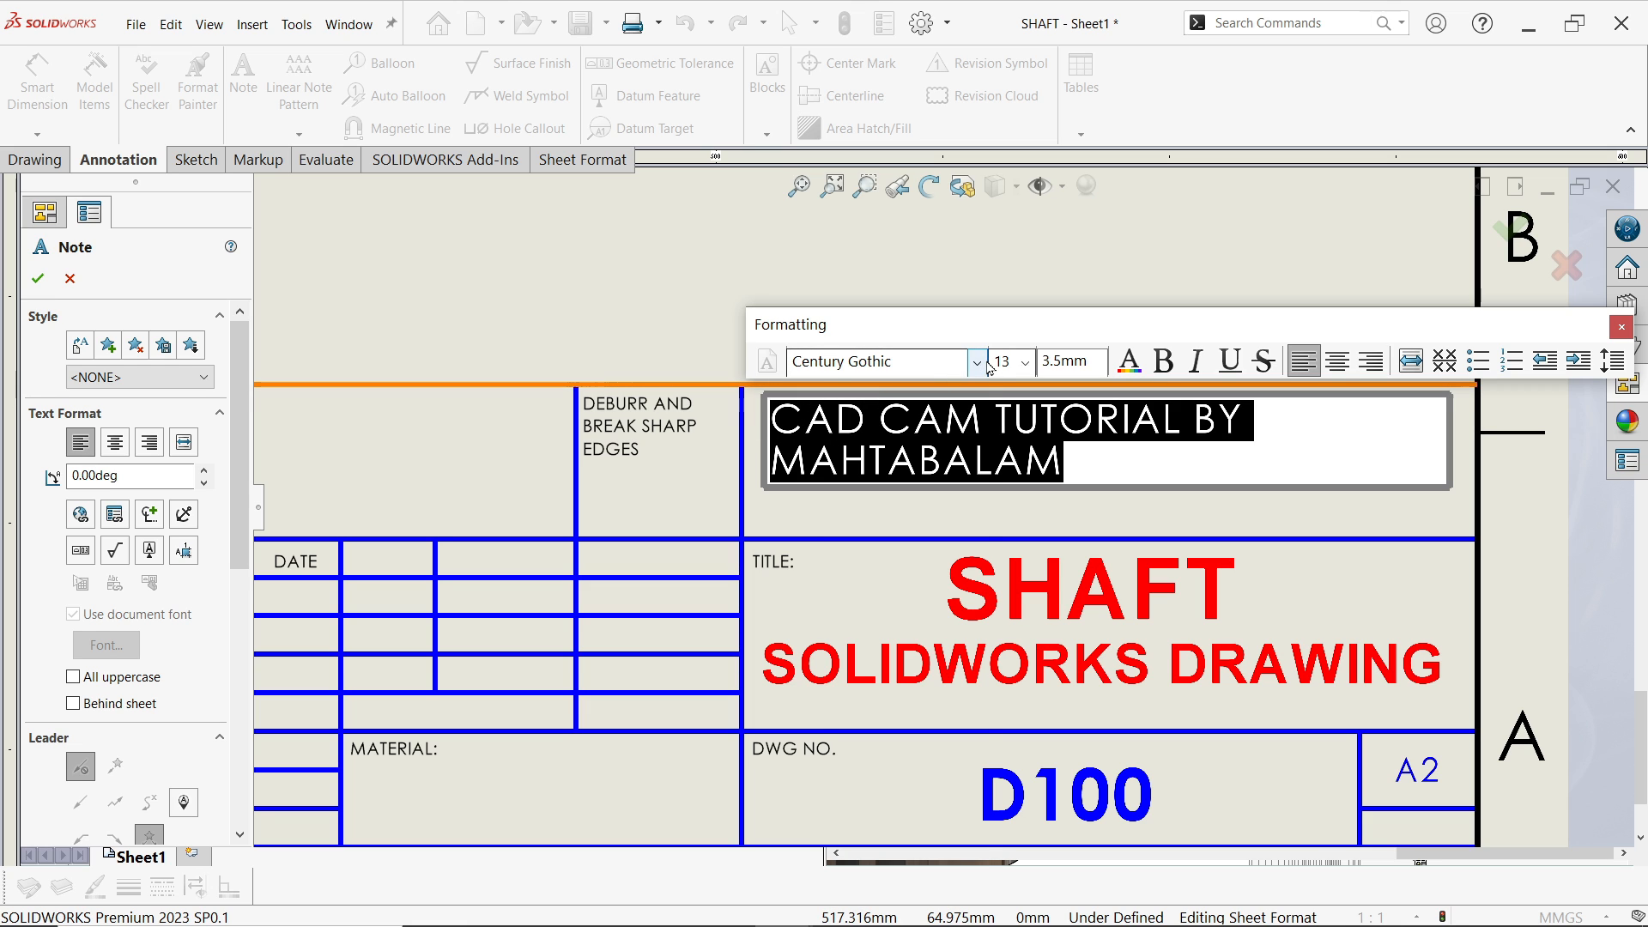
pyautogui.click(979, 363)
pyautogui.scroll(20, 910, 524)
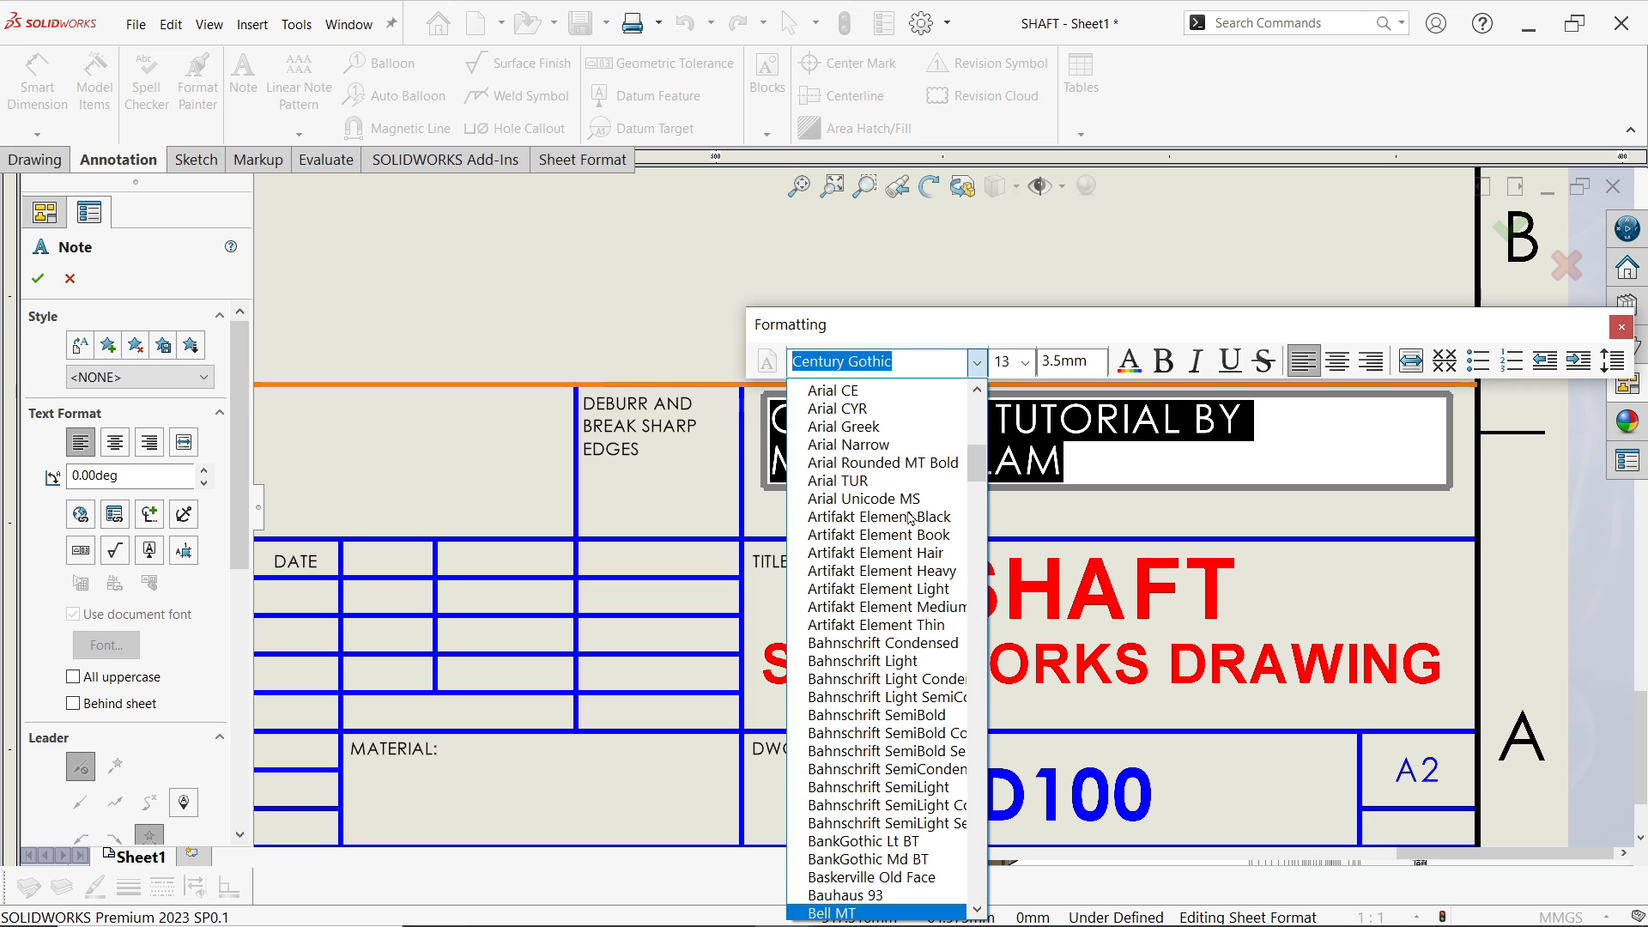
pyautogui.scroll(5, 911, 518)
pyautogui.click(850, 592)
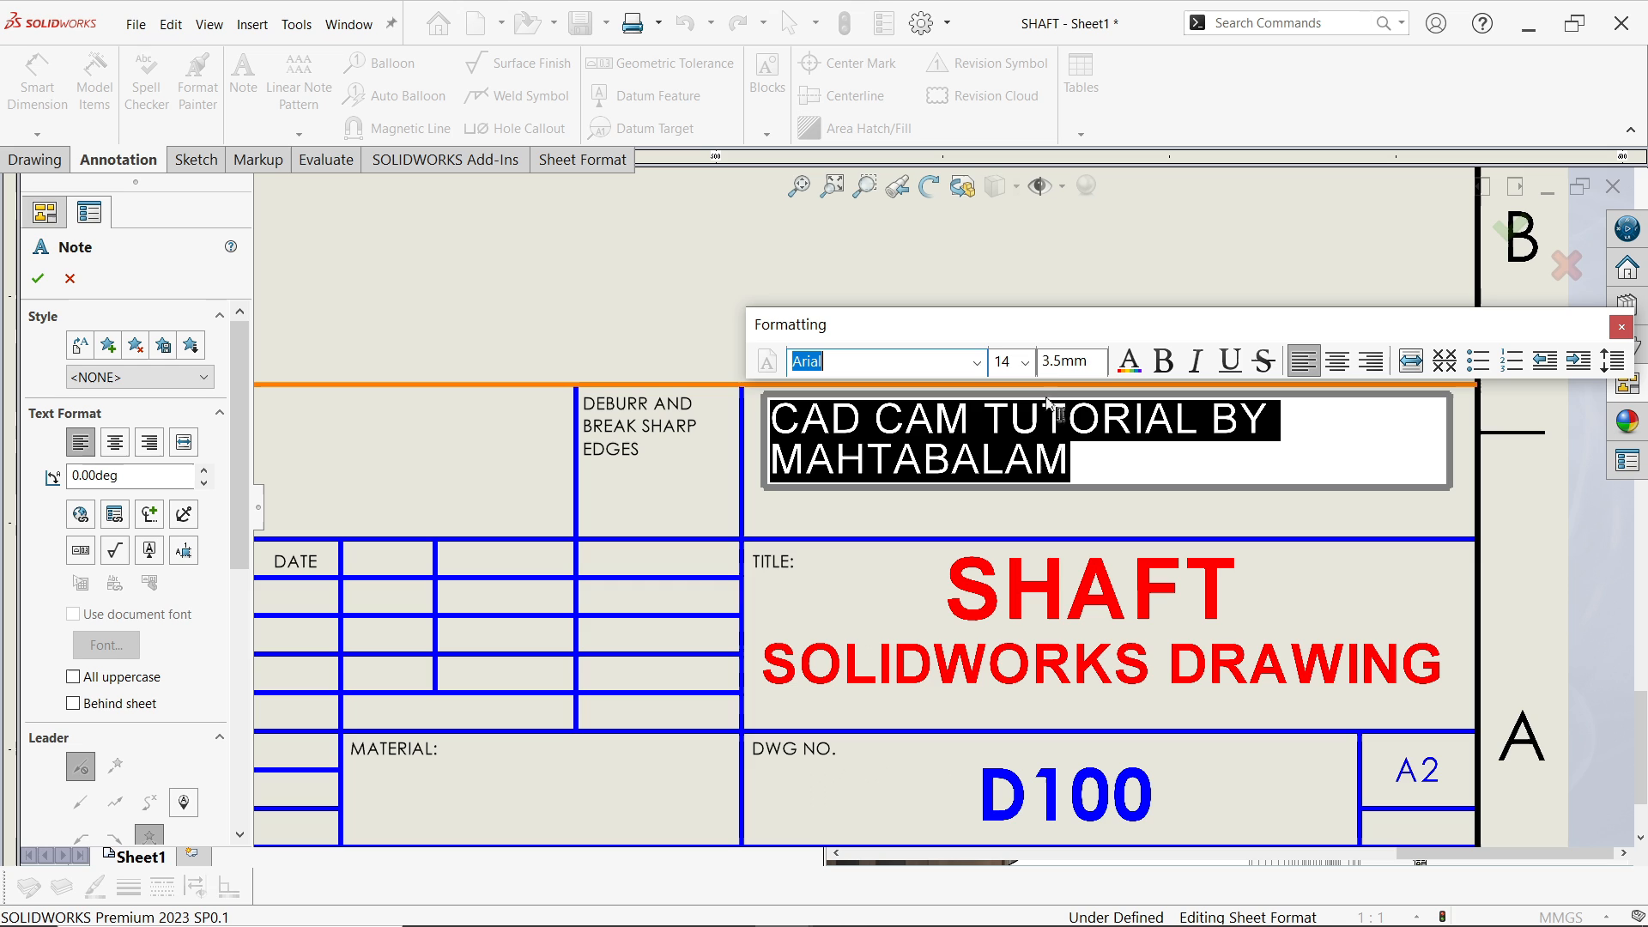
pyautogui.click(1025, 363)
pyautogui.click(1018, 548)
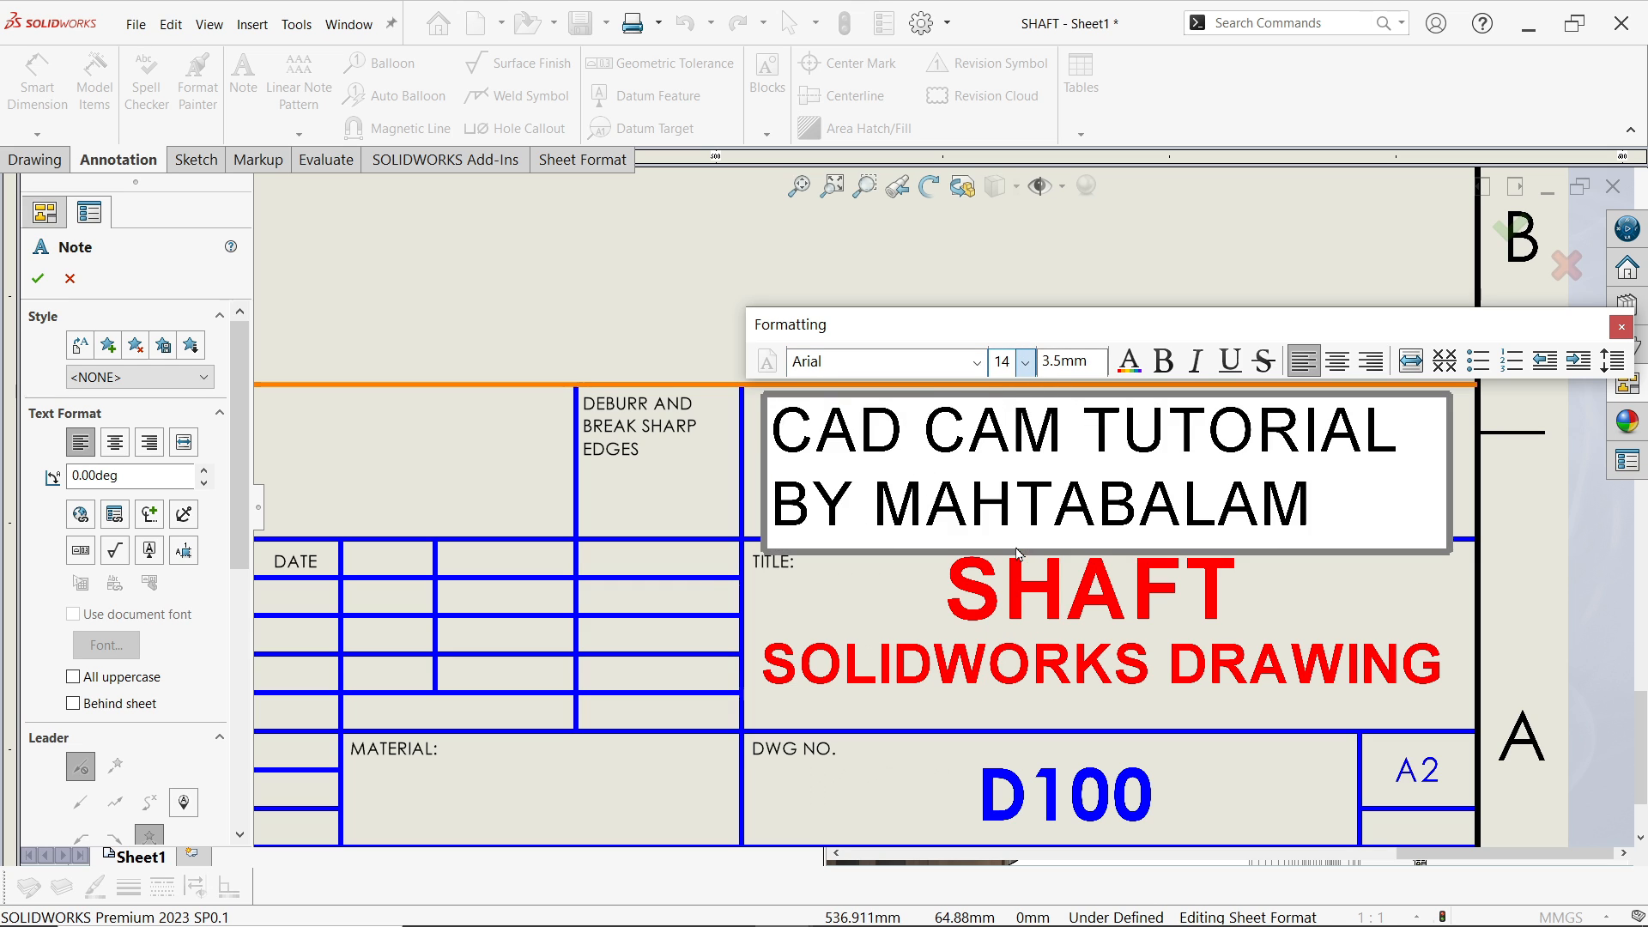
# Make the tutorial credit note bold and blue
pyautogui.click(1163, 362)
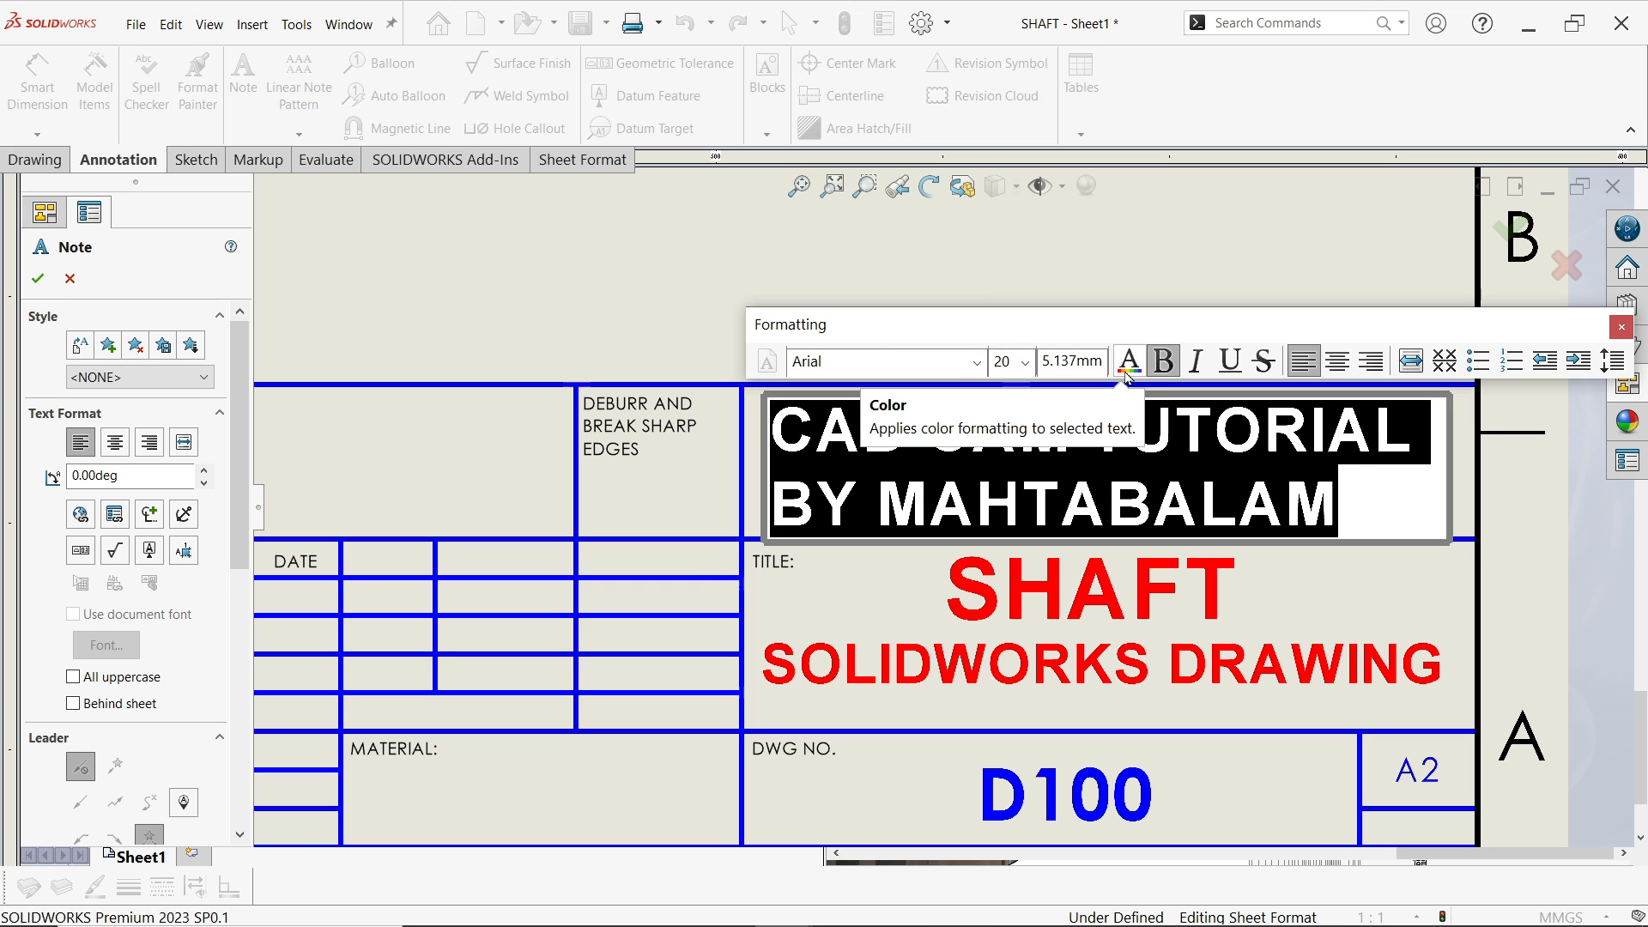
pyautogui.click(1128, 371)
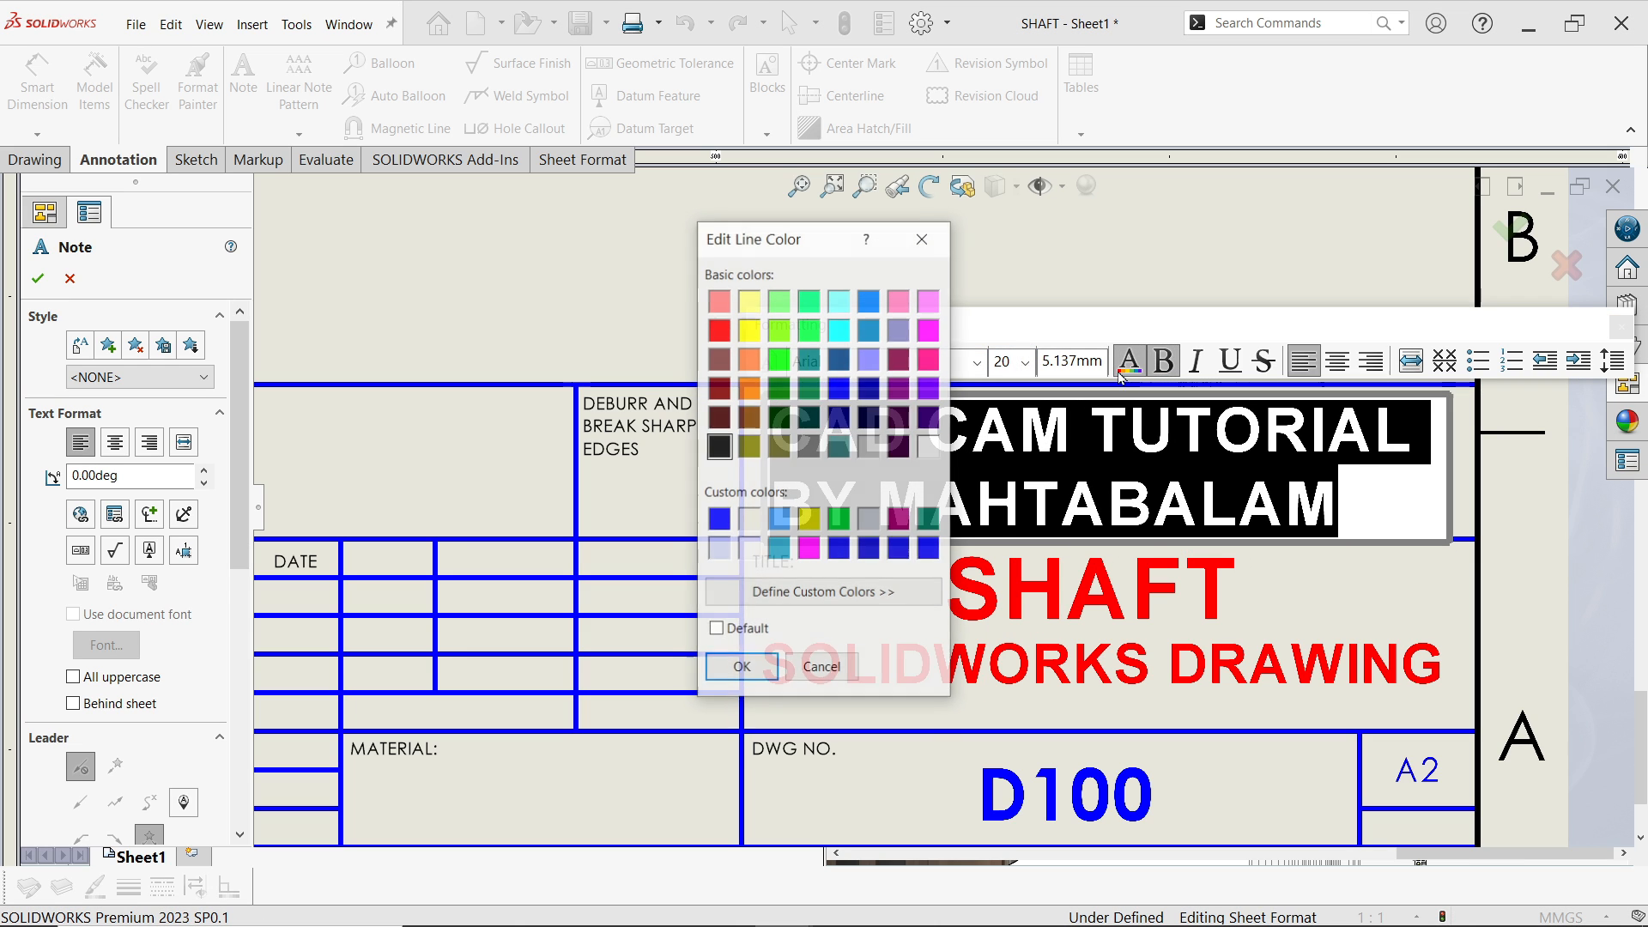
pyautogui.click(728, 676)
pyautogui.click(38, 280)
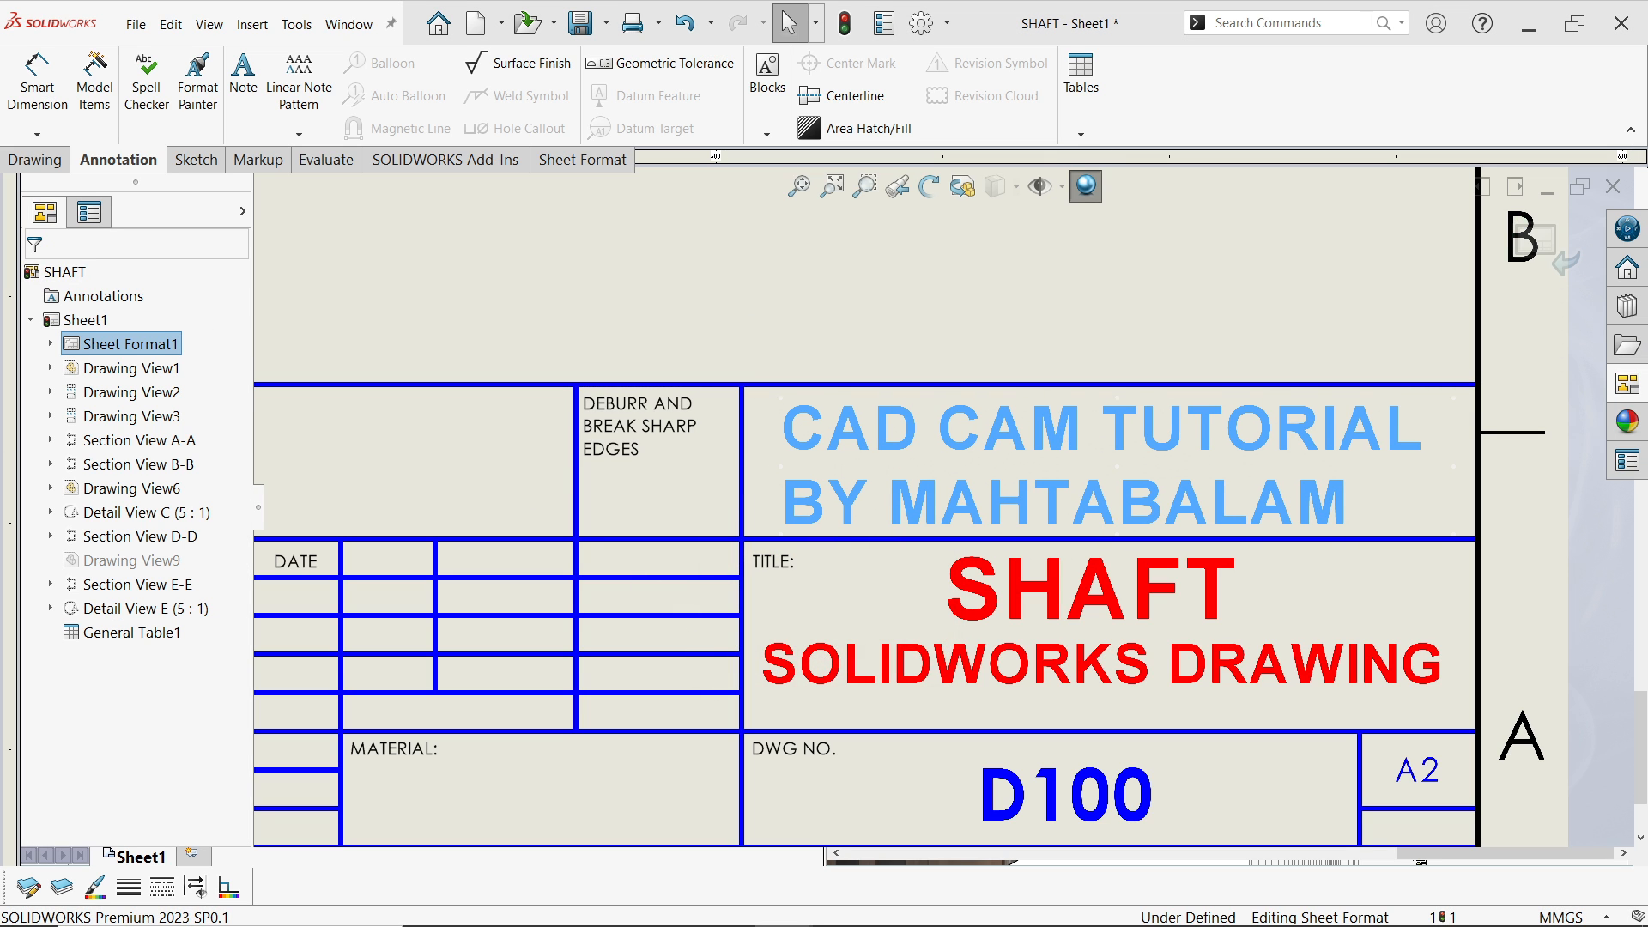
# Enlarge the tutorial credit note to size 22 and widen its text box so the text wraps onto two lines
pyautogui.doubleClick(1068, 425)
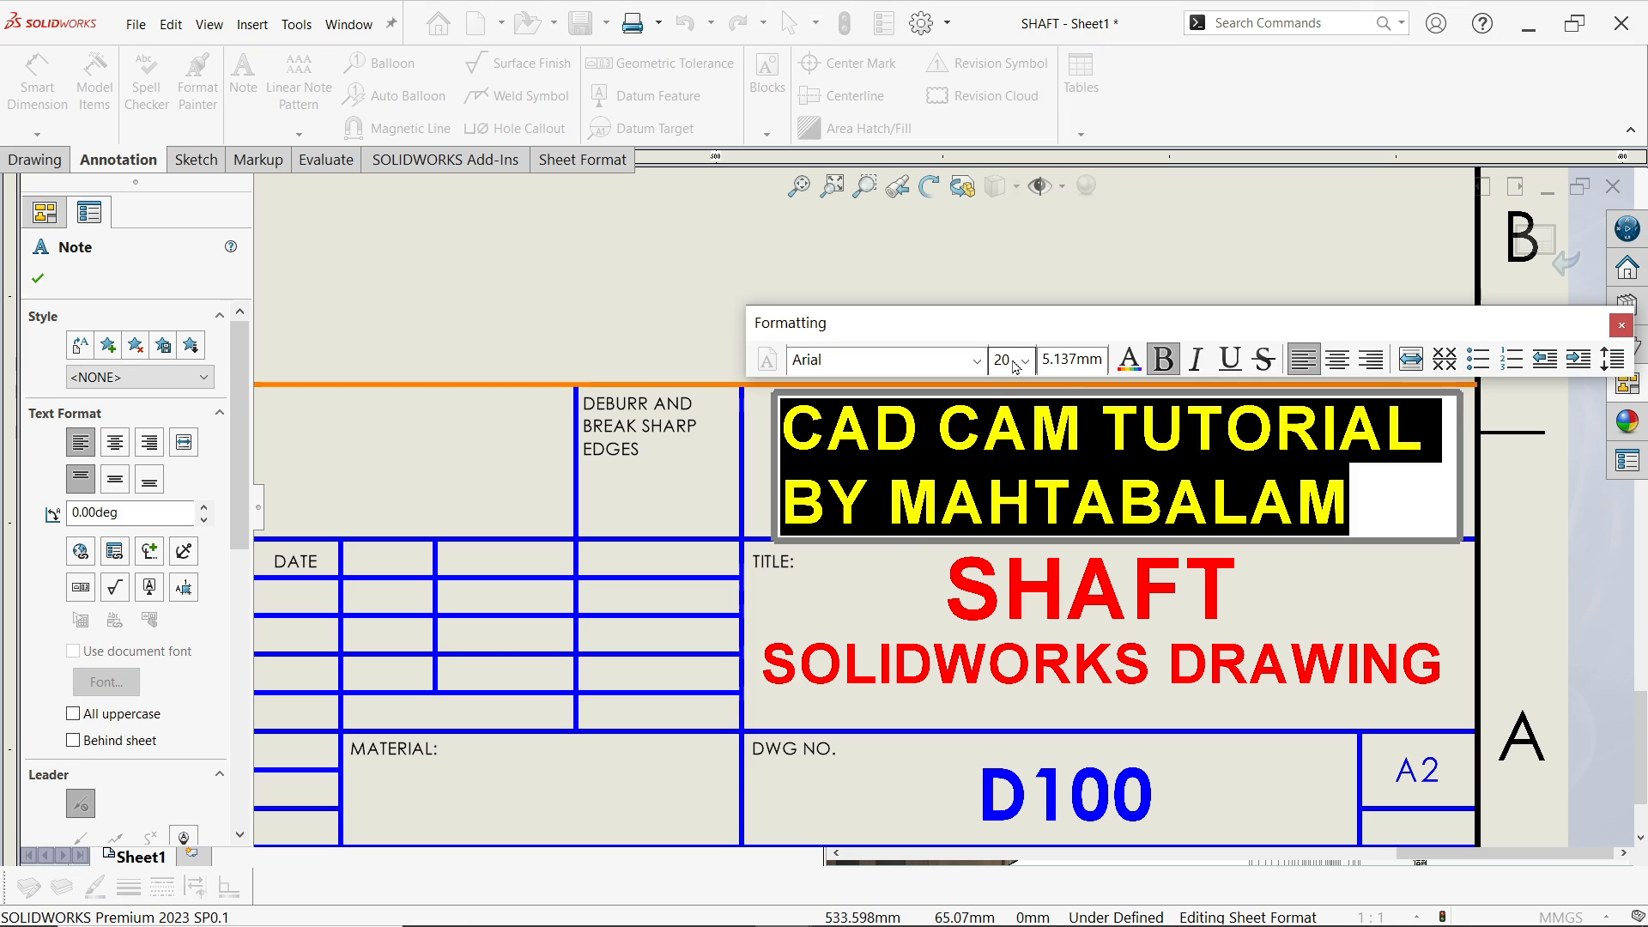
pyautogui.click(1026, 362)
pyautogui.click(1002, 565)
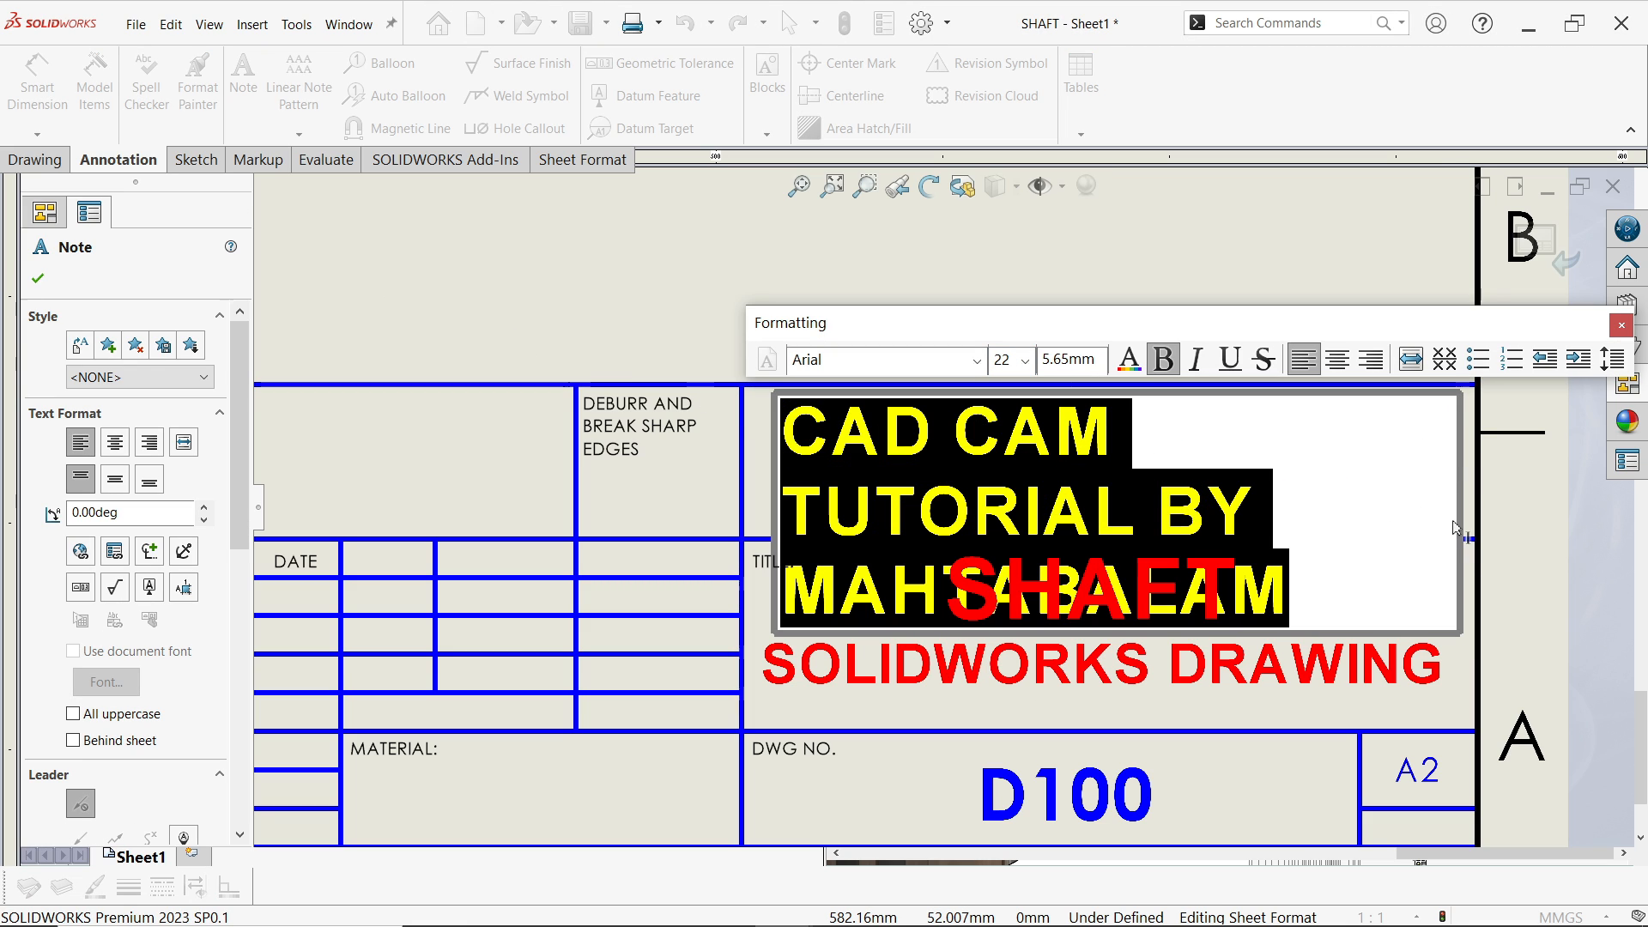
pyautogui.moveTo(1456, 528); pyautogui.dragTo(1528, 528)
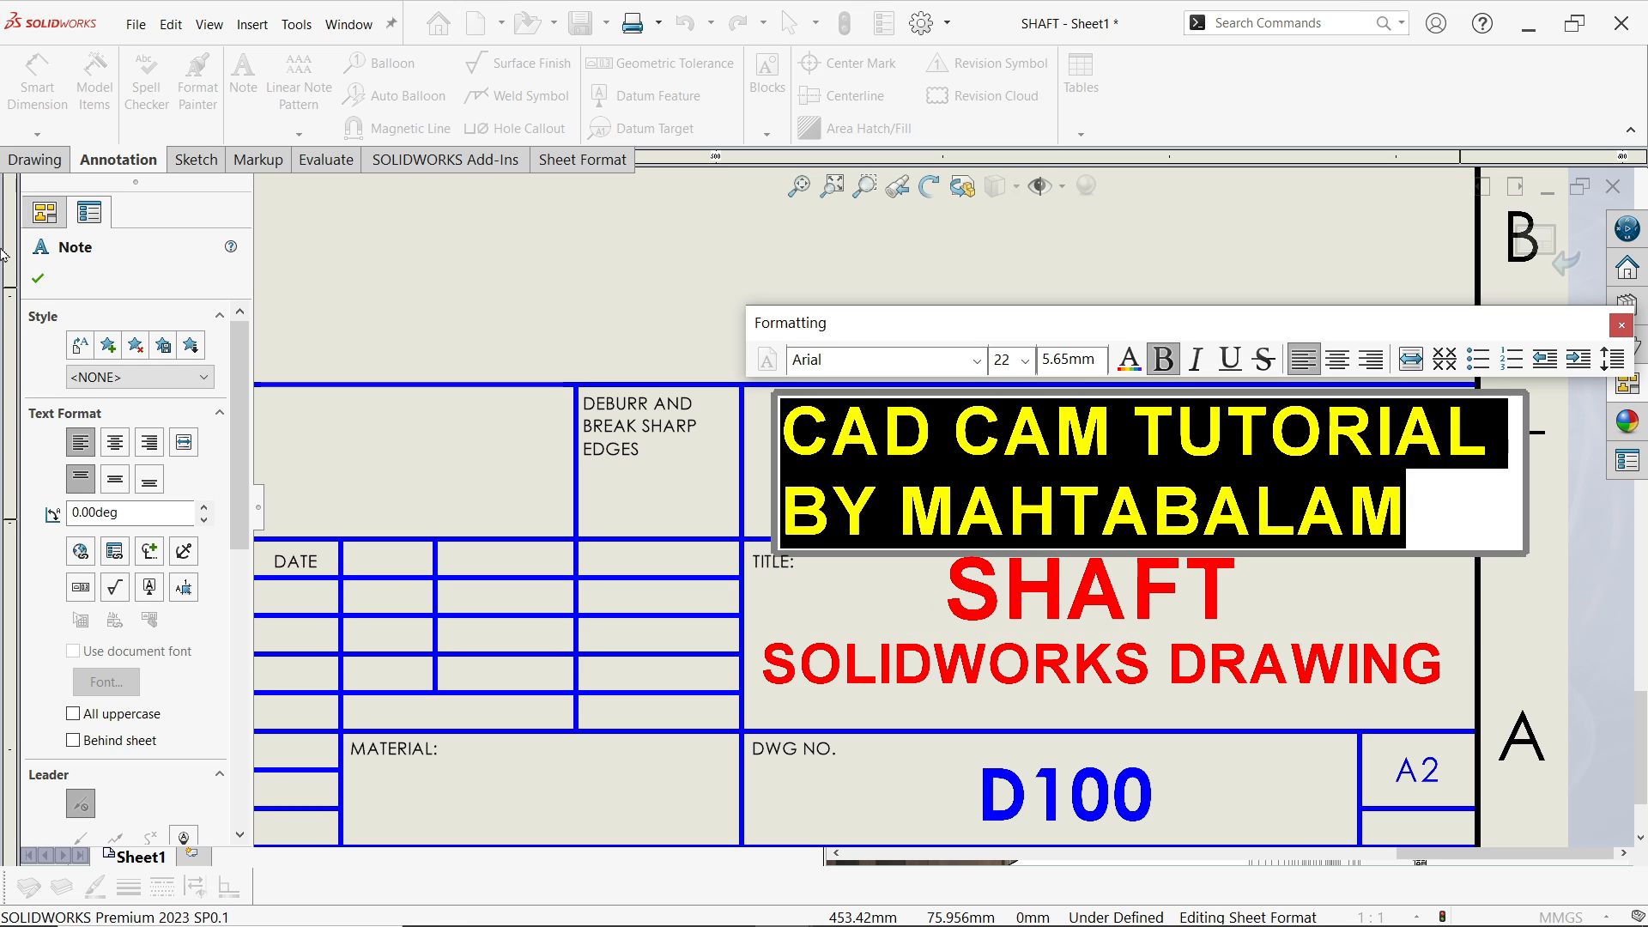
pyautogui.click(37, 281)
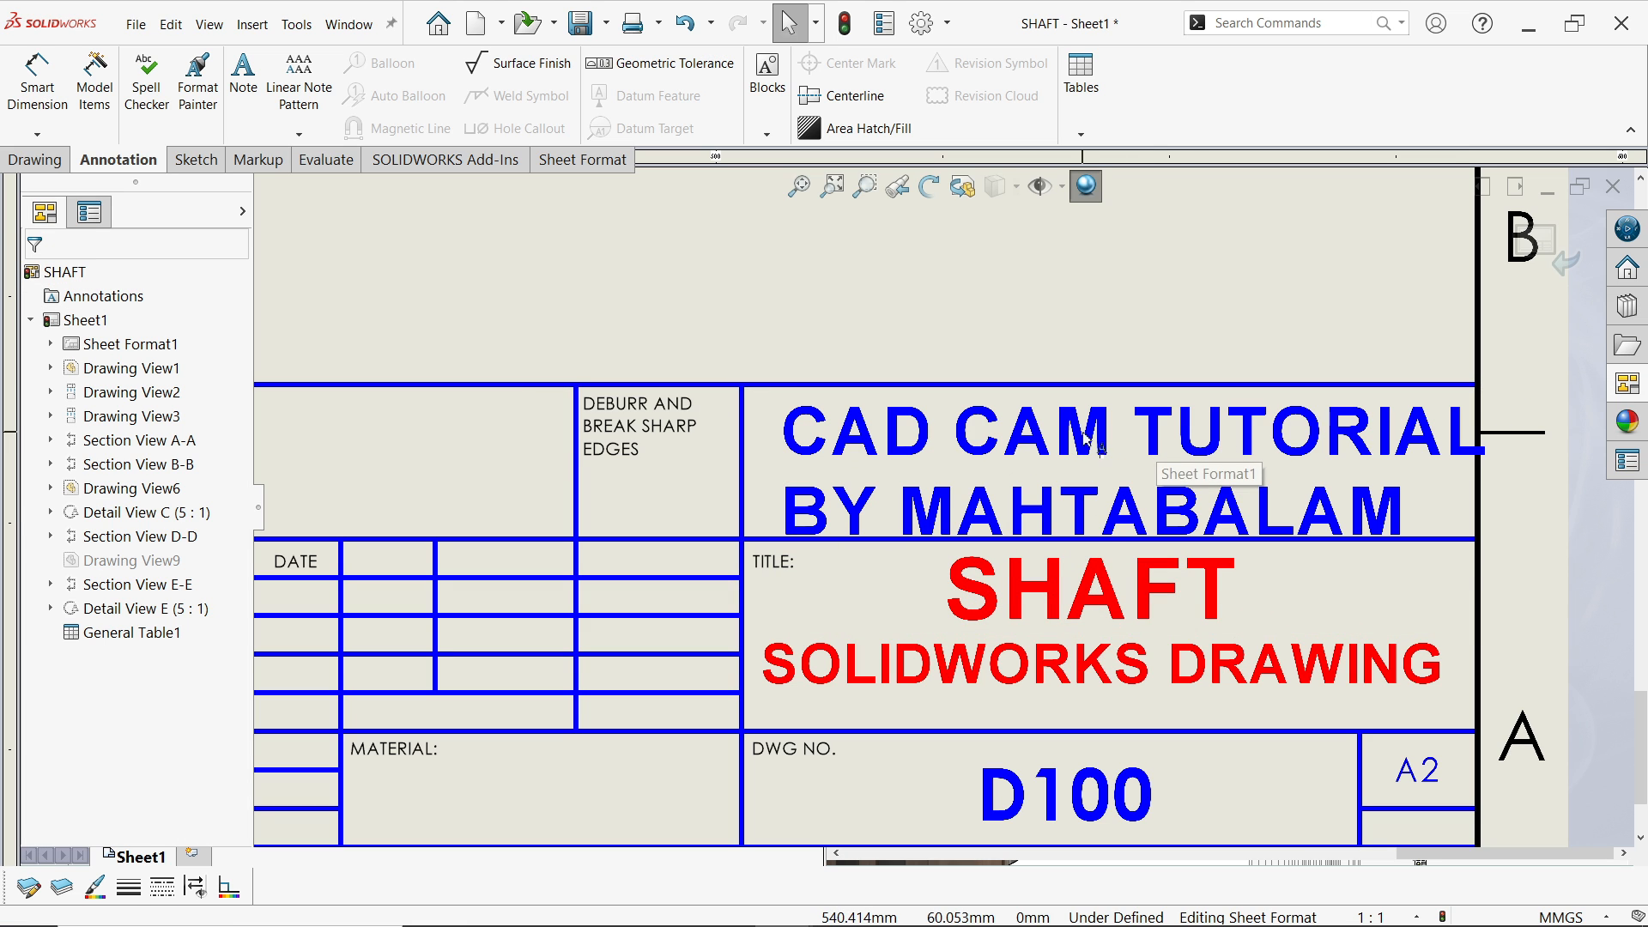
# Shift the tutorial credit note up and left so it fits inside the cell above the Title cell
pyautogui.moveTo(1070, 439); pyautogui.dragTo(1062, 430)
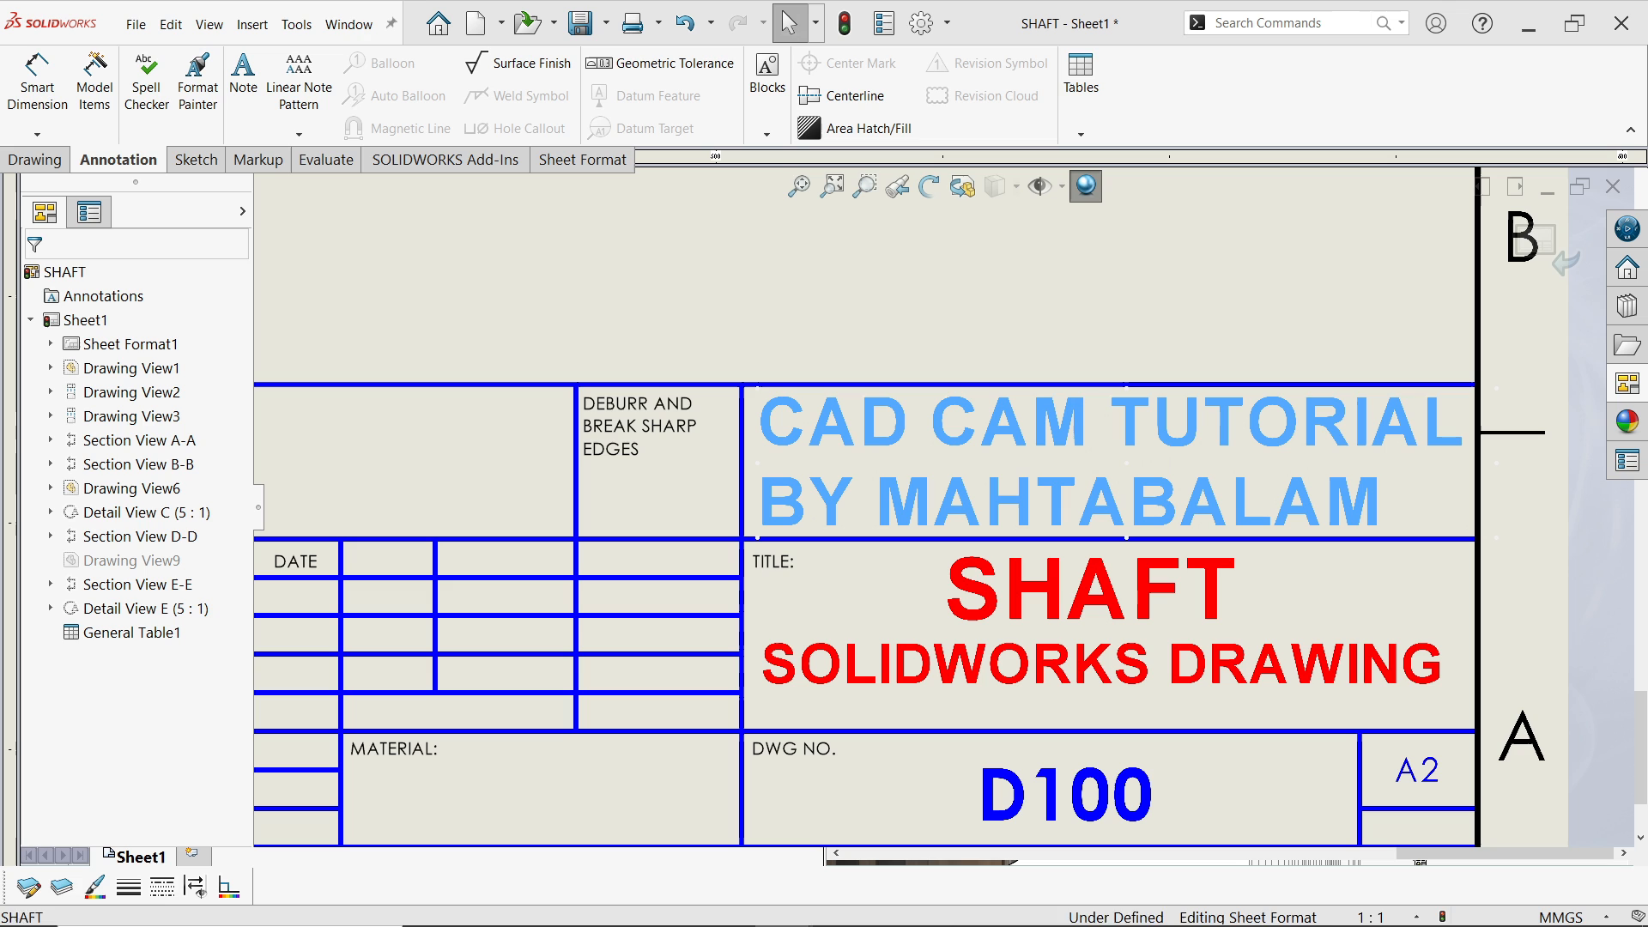
pyautogui.click(943, 508)
pyautogui.scroll(3, 942, 507)
pyautogui.scroll(1, 936, 507)
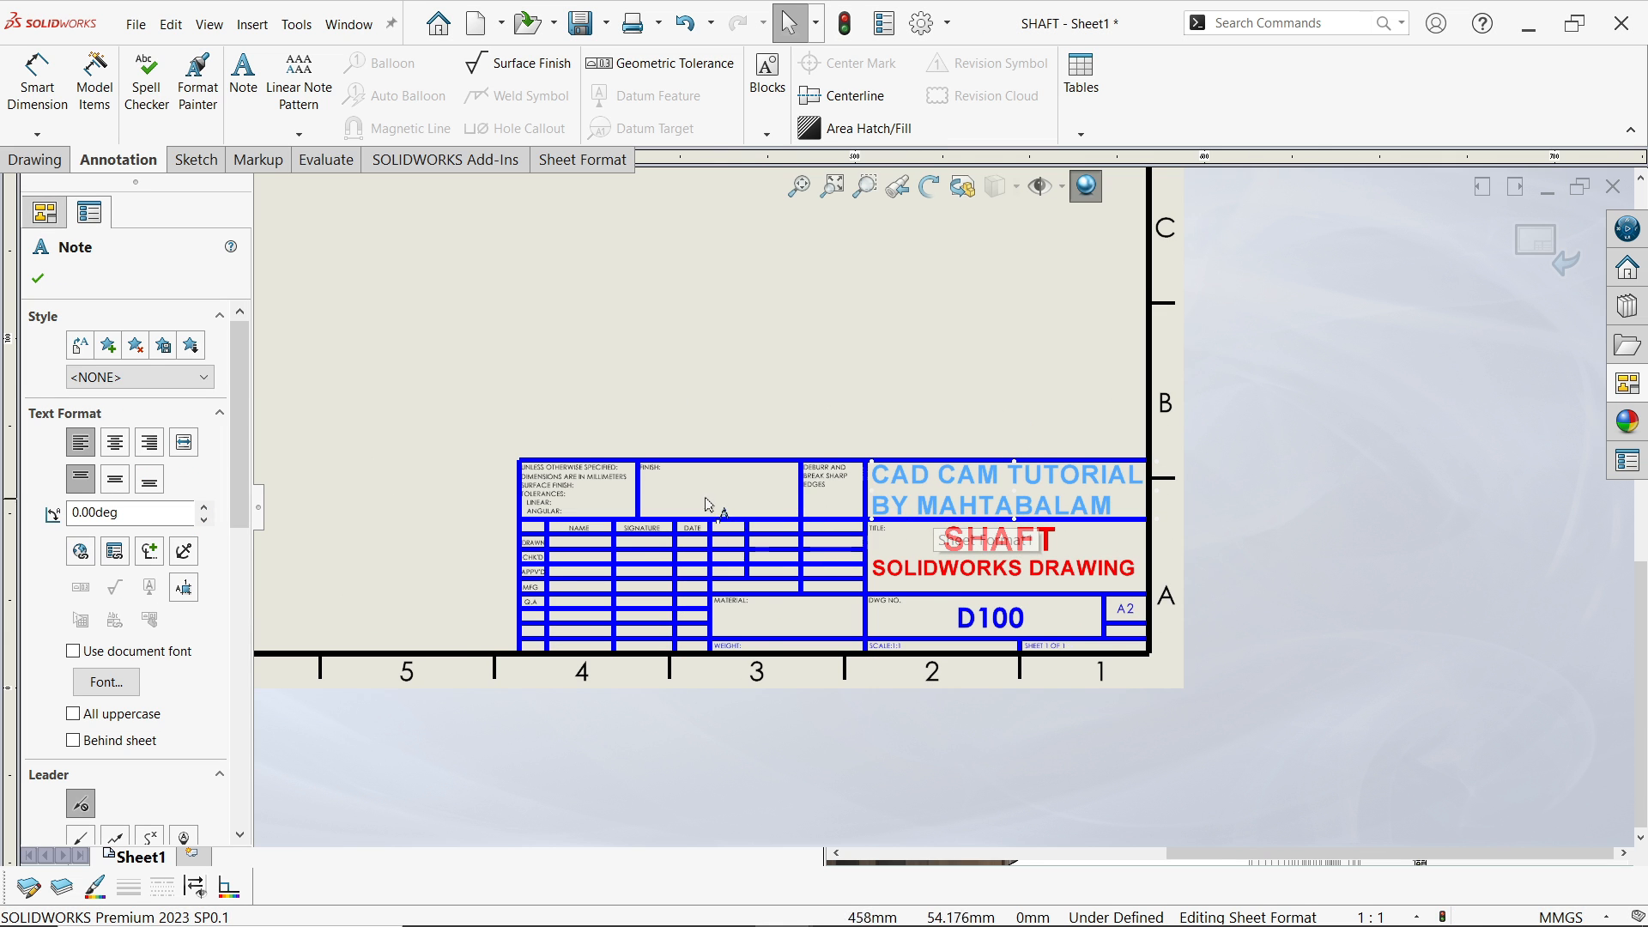
pyautogui.scroll(-2, 687, 532)
pyautogui.scroll(-1, 850, 642)
pyautogui.scroll(-2, 850, 642)
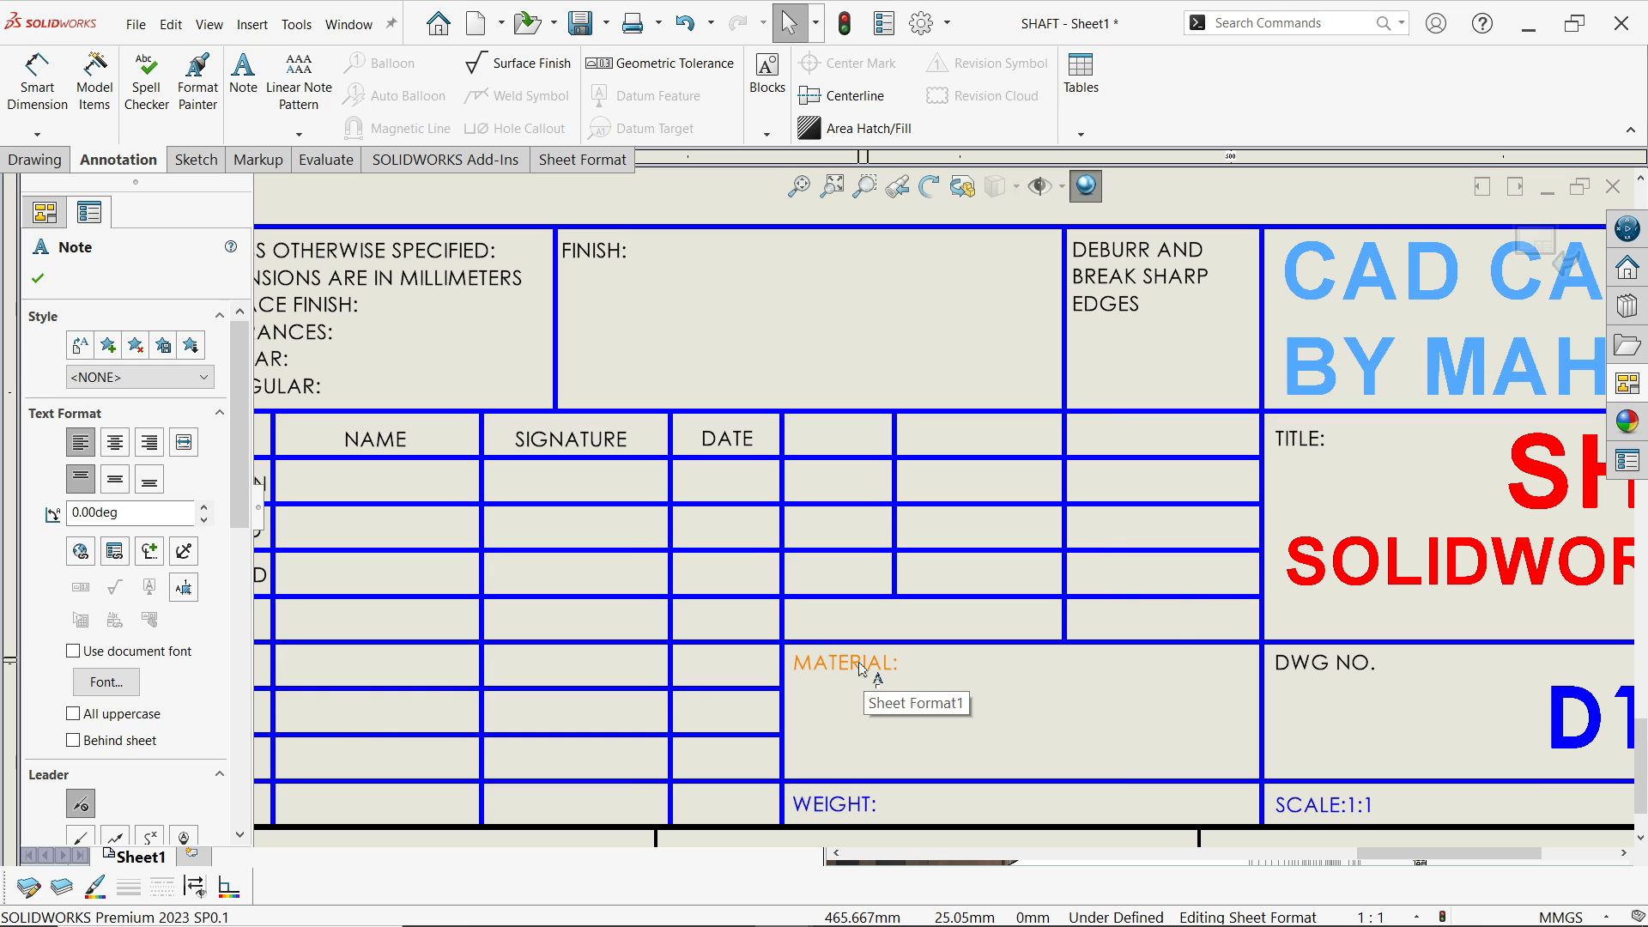
pyautogui.click(39, 279)
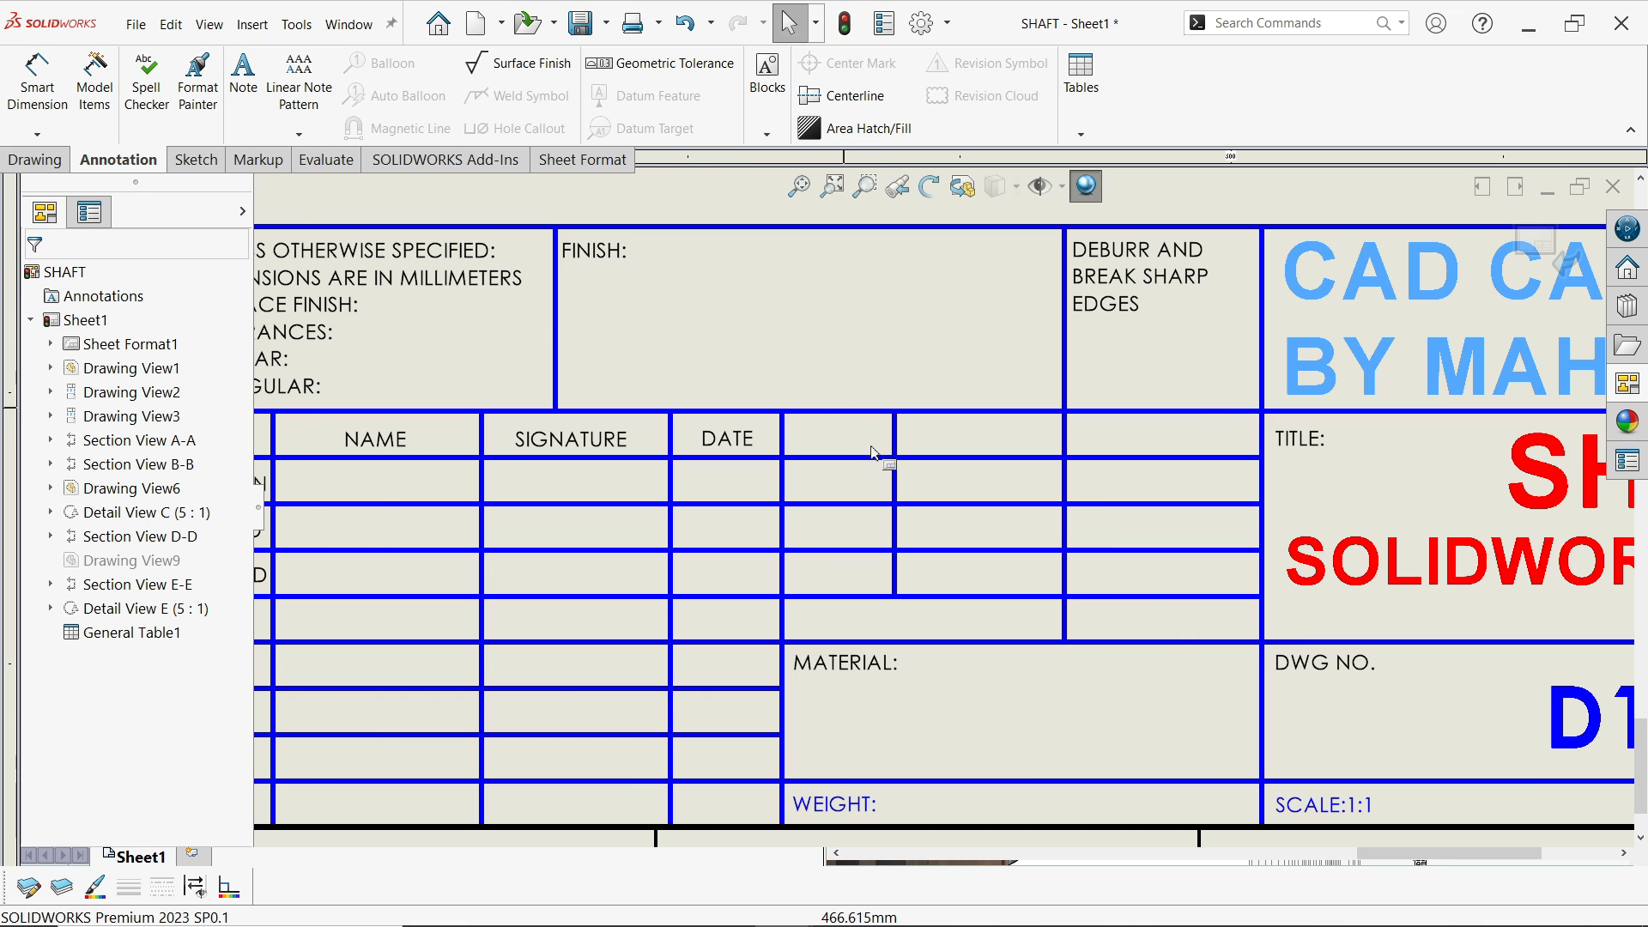
# Exit sheet format editing and return to the drawing sheet
pyautogui.scroll(5, 944, 481)
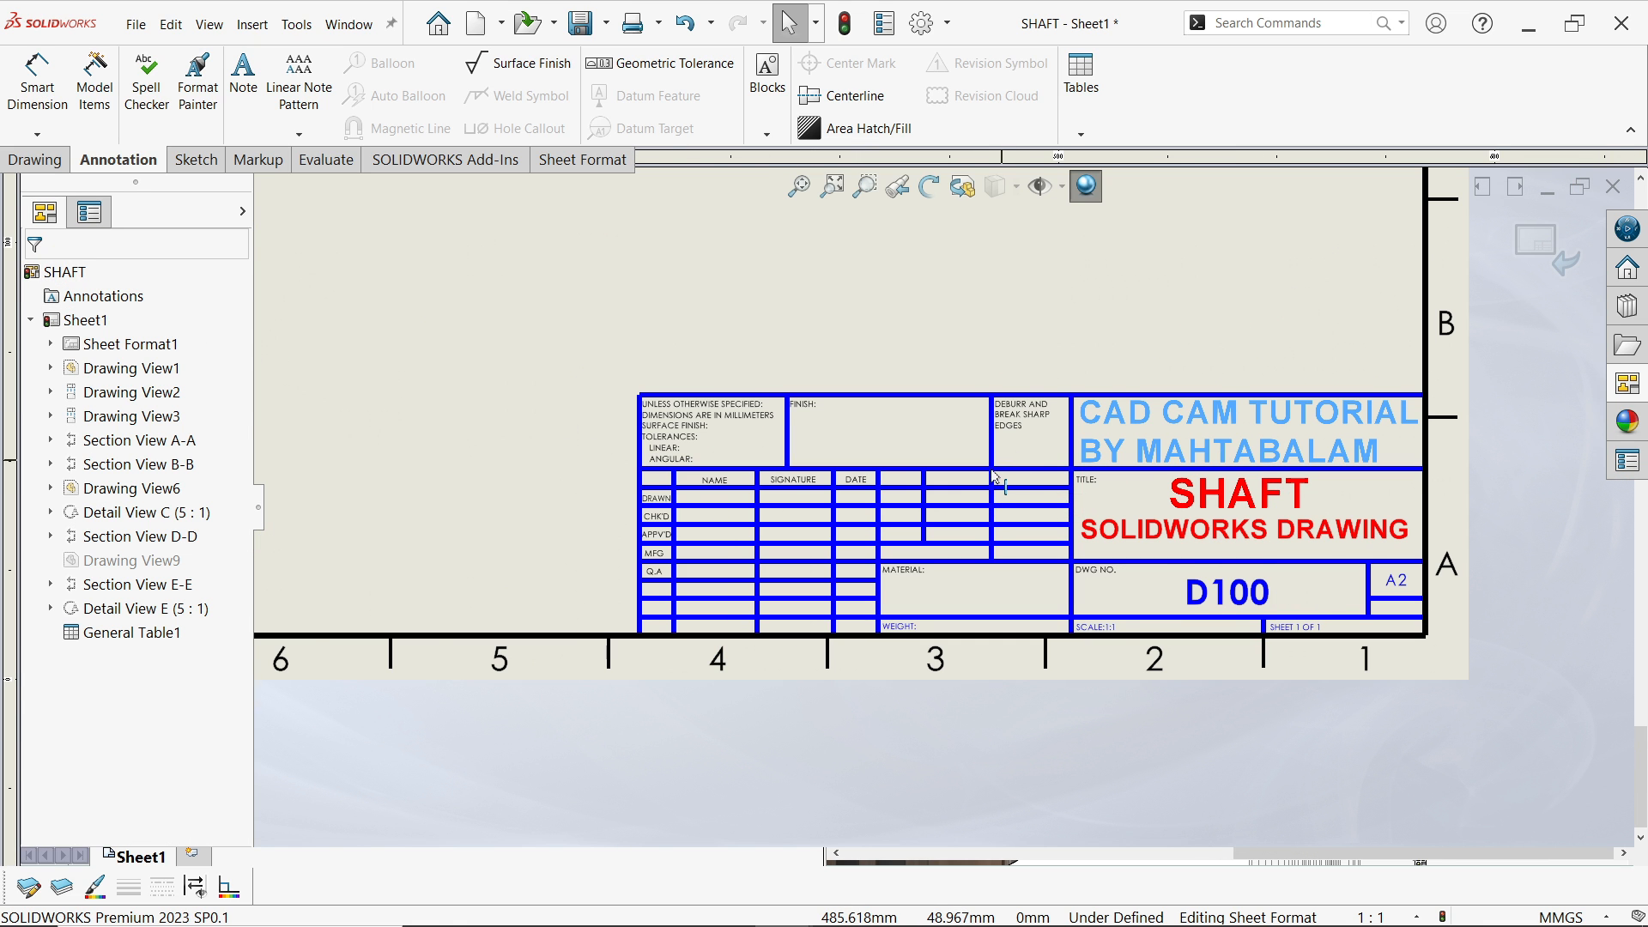
pyautogui.scroll(-1, 1005, 472)
pyautogui.click(1552, 244)
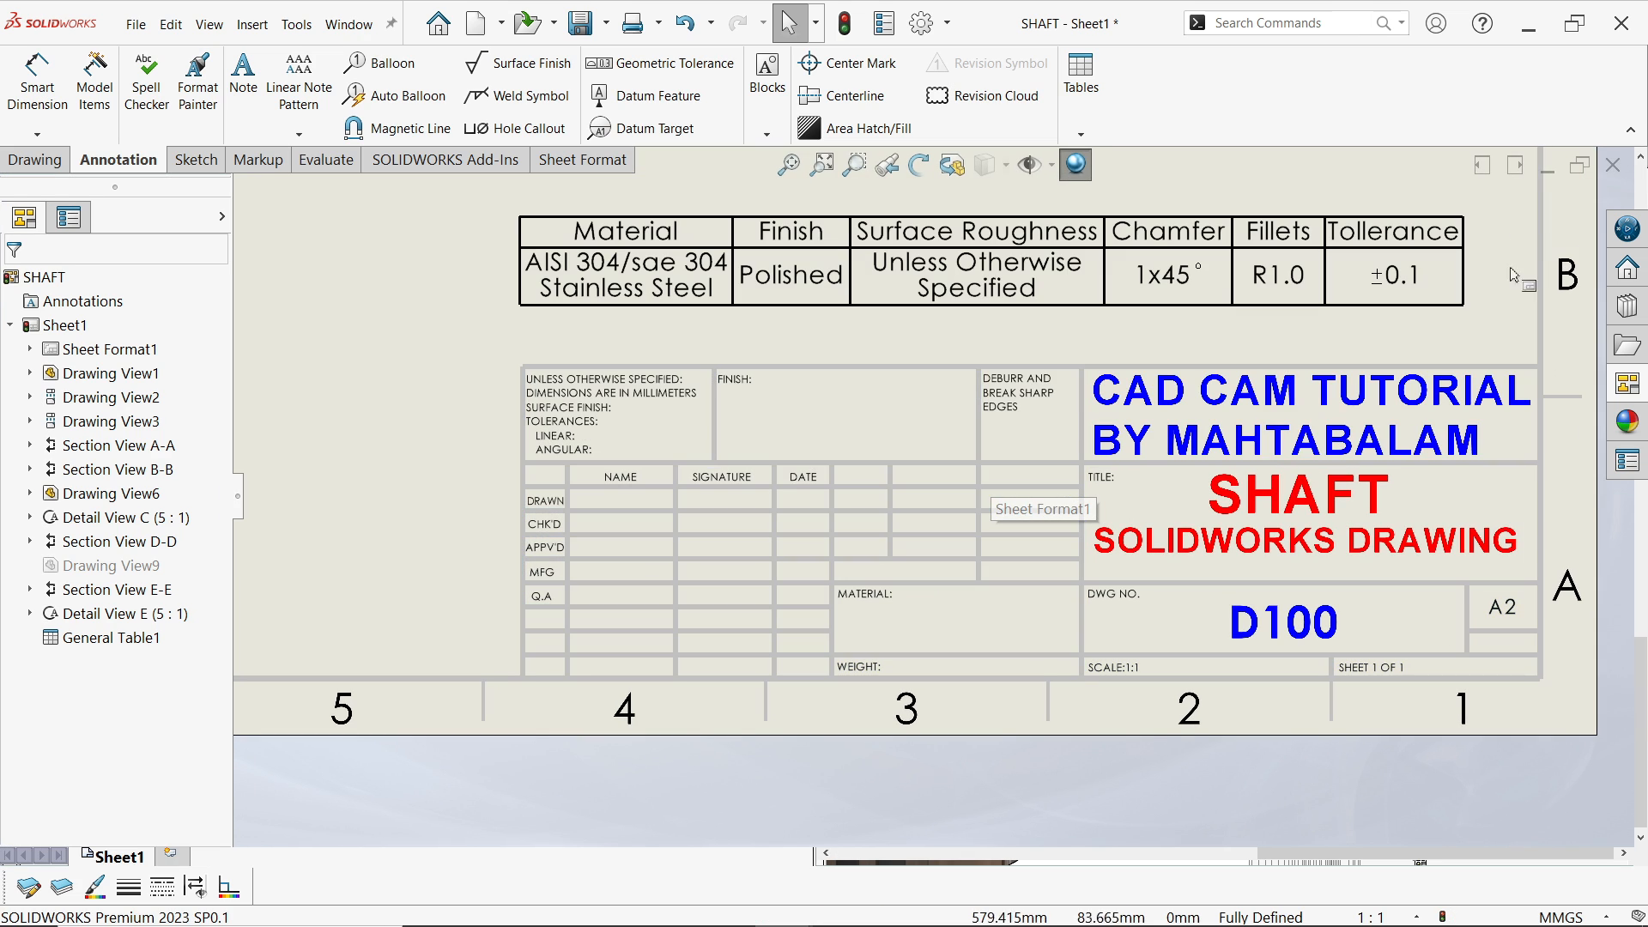
# Widen the specification table until its right edge lines up with the right edge of the title block
pyautogui.scroll(3, 819, 401)
pyautogui.click(818, 402)
pyautogui.scroll(-2, 818, 401)
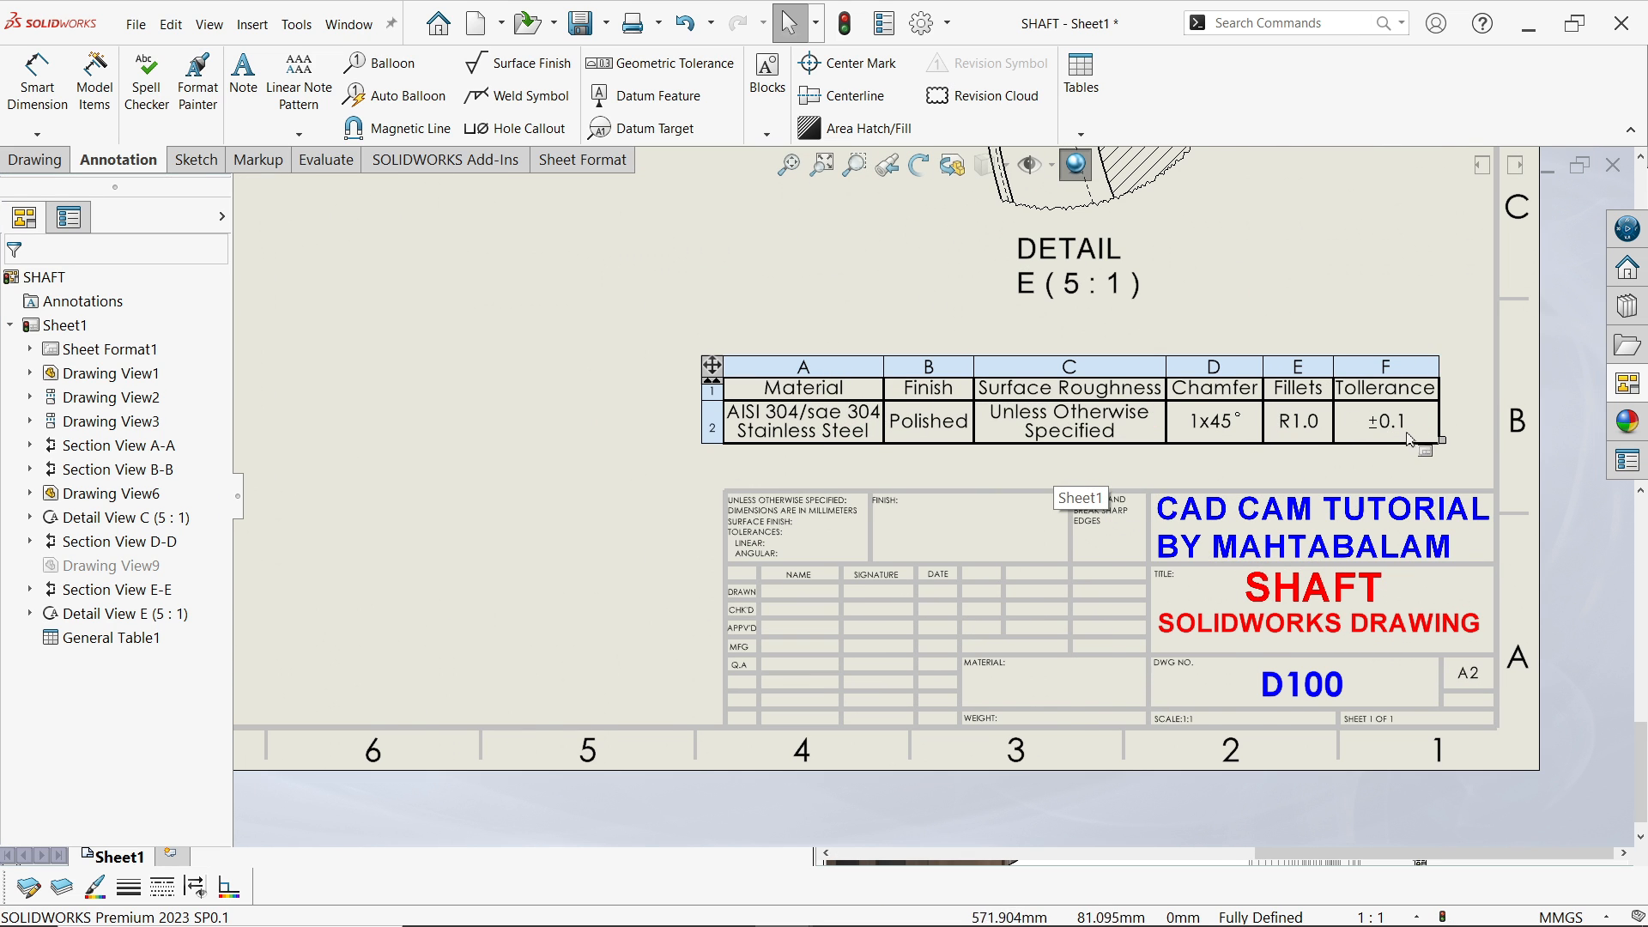
pyautogui.scroll(-1, 1348, 430)
pyautogui.moveTo(1382, 464); pyautogui.dragTo(1447, 471)
pyautogui.click(712, 278)
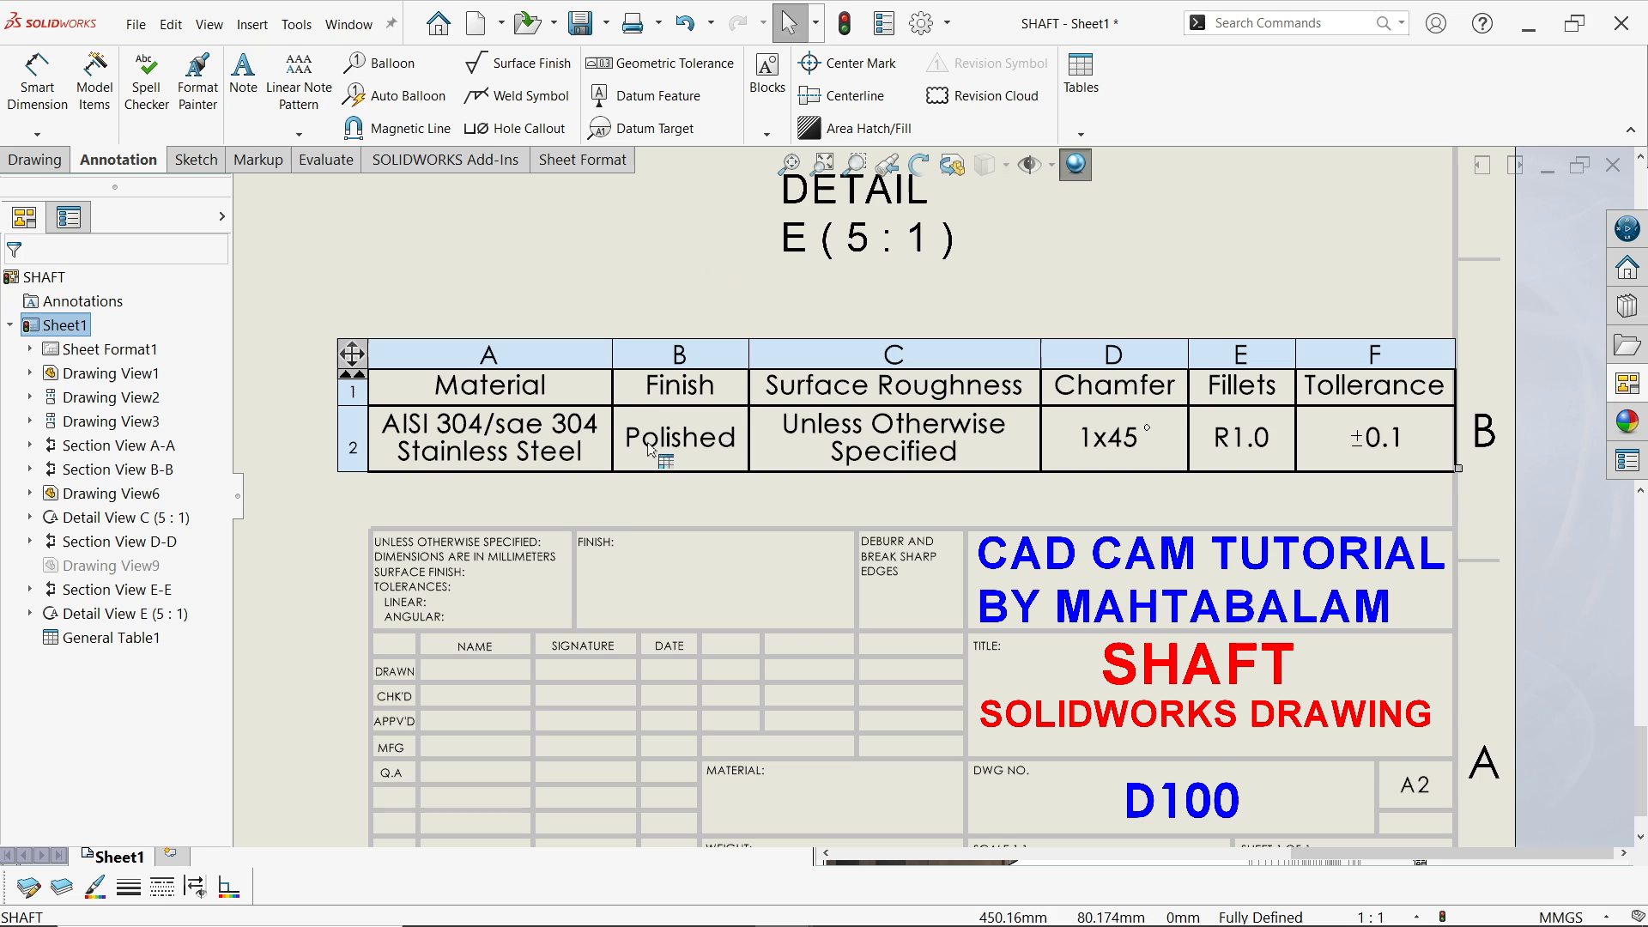
# Examine the specification table, the title block and the drawing views across the sheet
pyautogui.scroll(2, 944, 515)
pyautogui.scroll(-5, 800, 542)
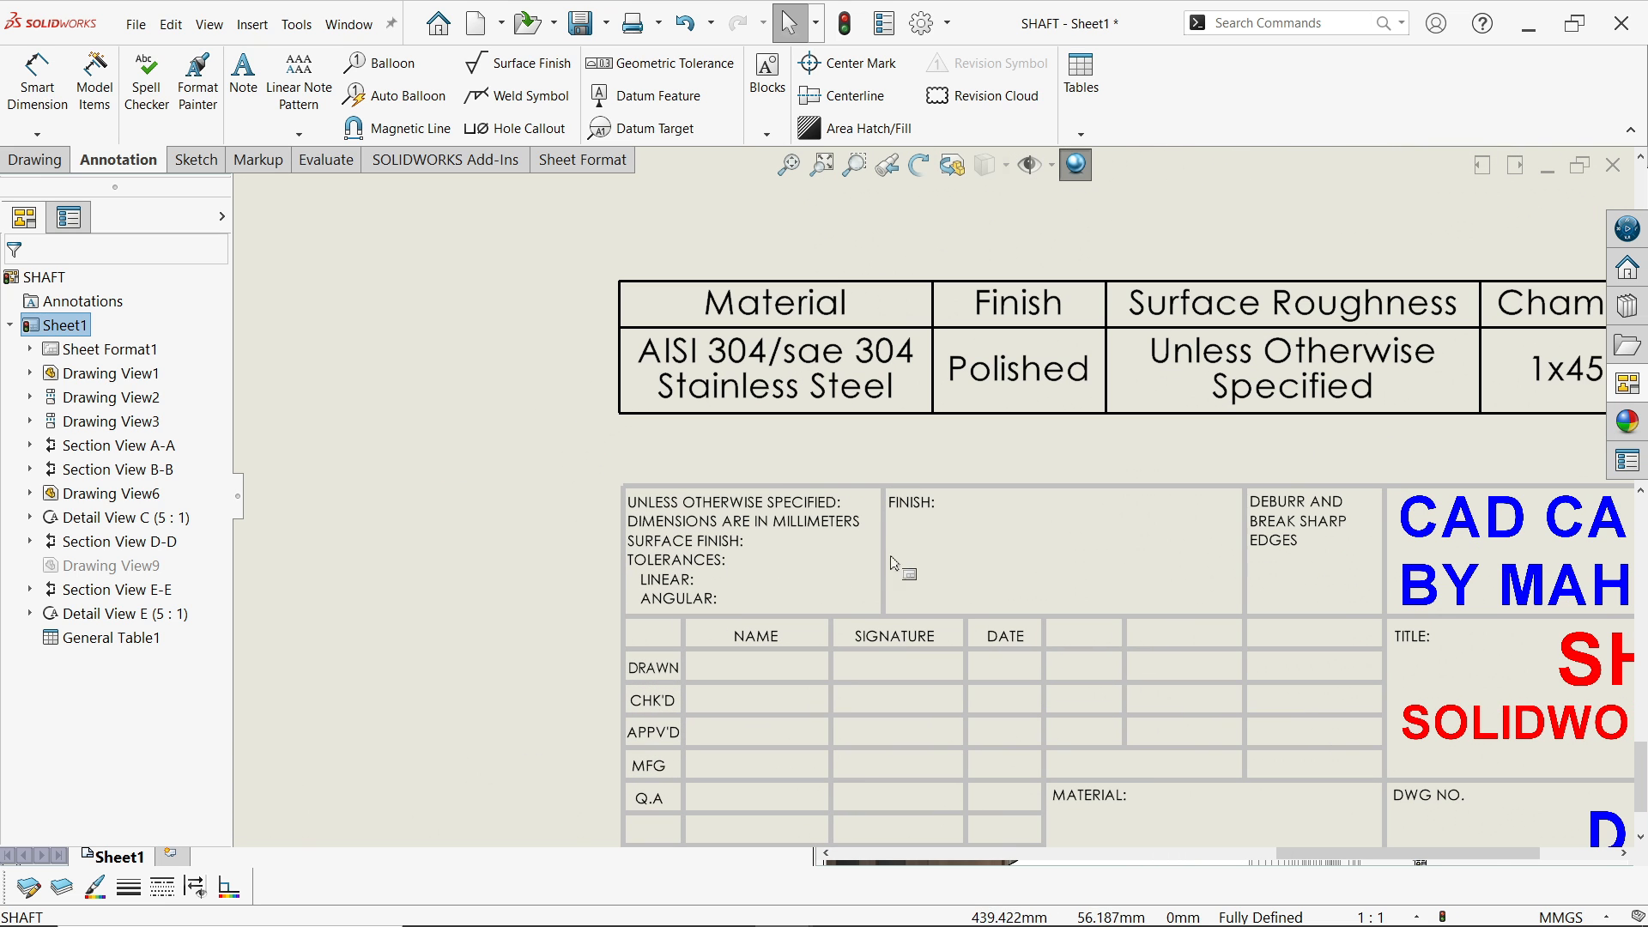
pyautogui.scroll(-1, 730, 537)
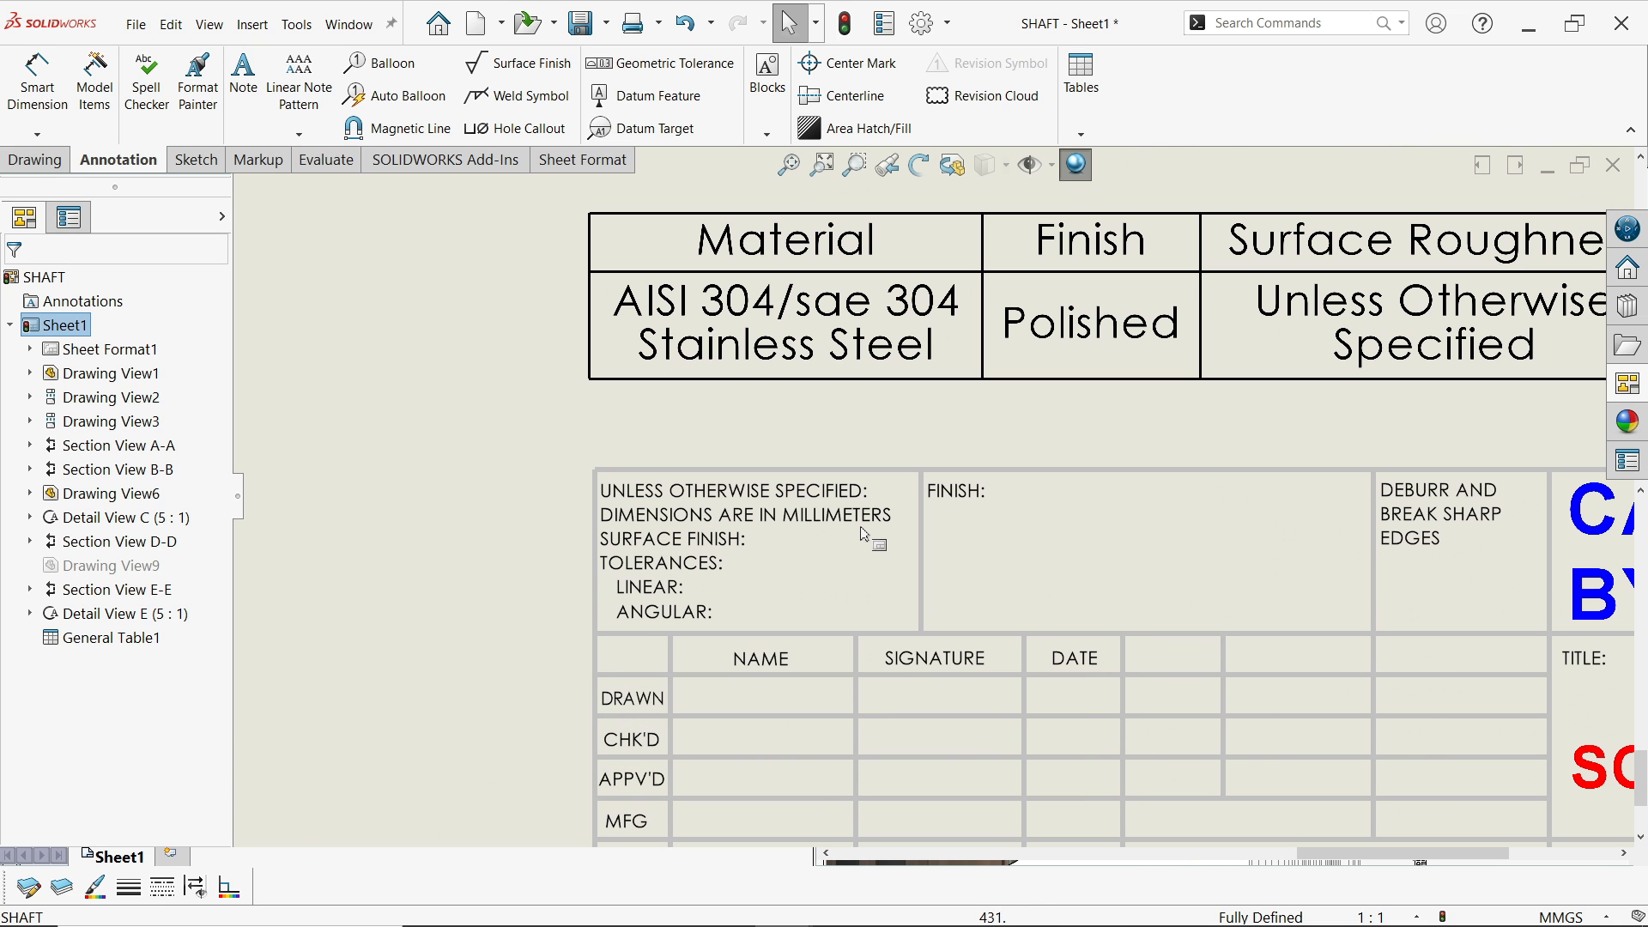
pyautogui.scroll(6, 807, 502)
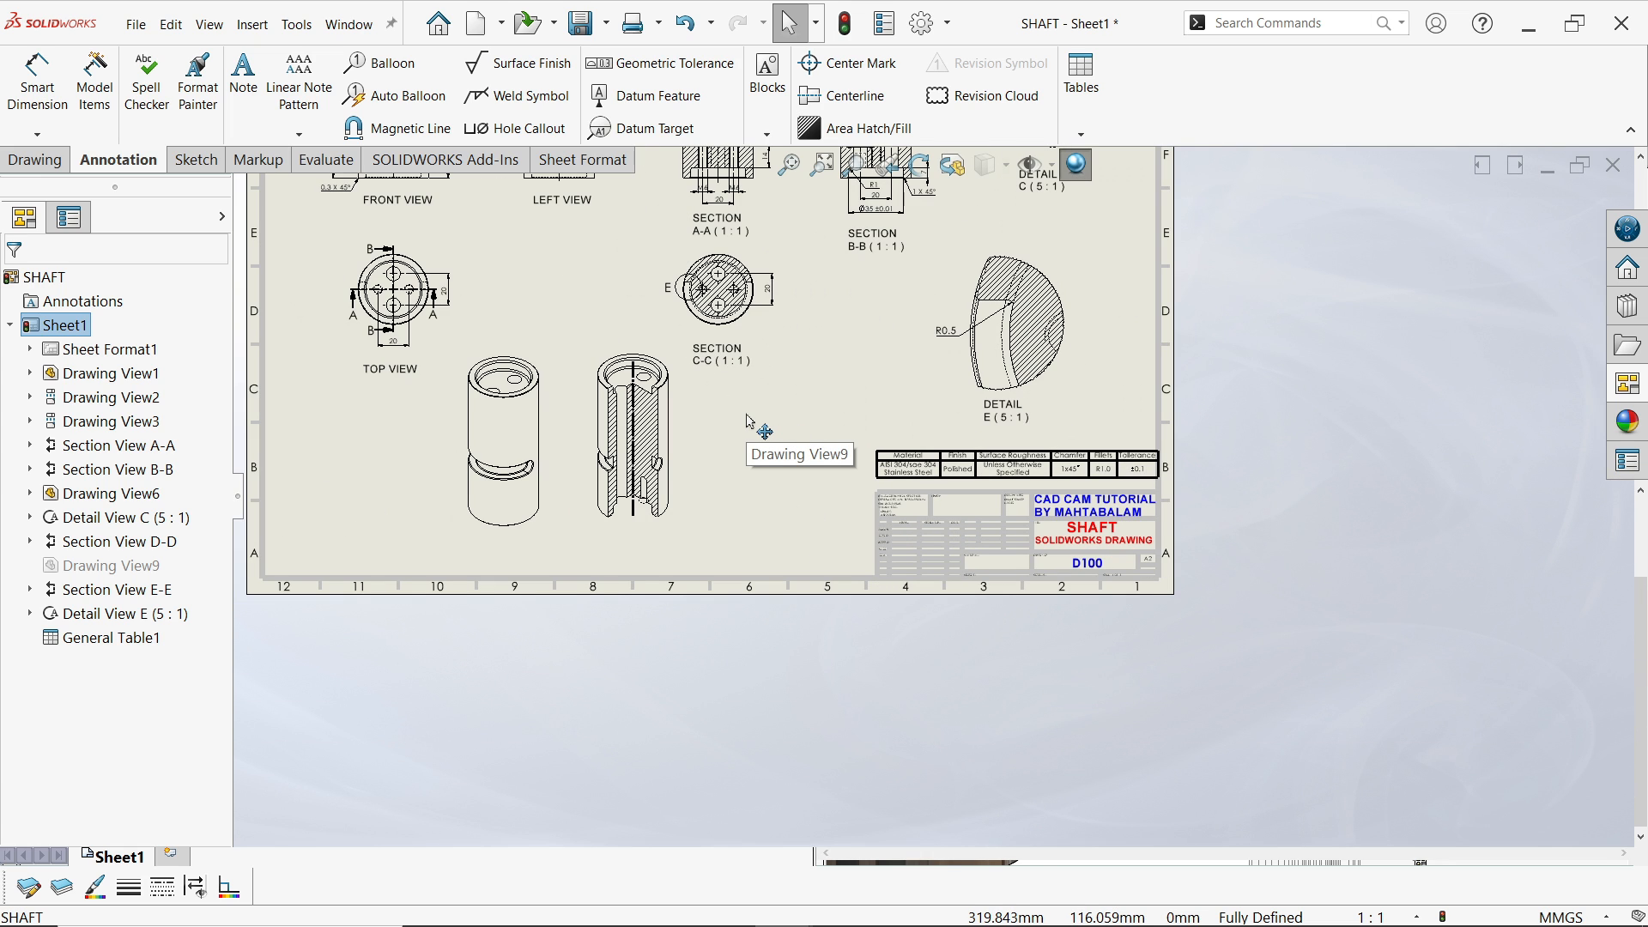
pyautogui.scroll(4, 826, 419)
pyautogui.scroll(-5, 803, 372)
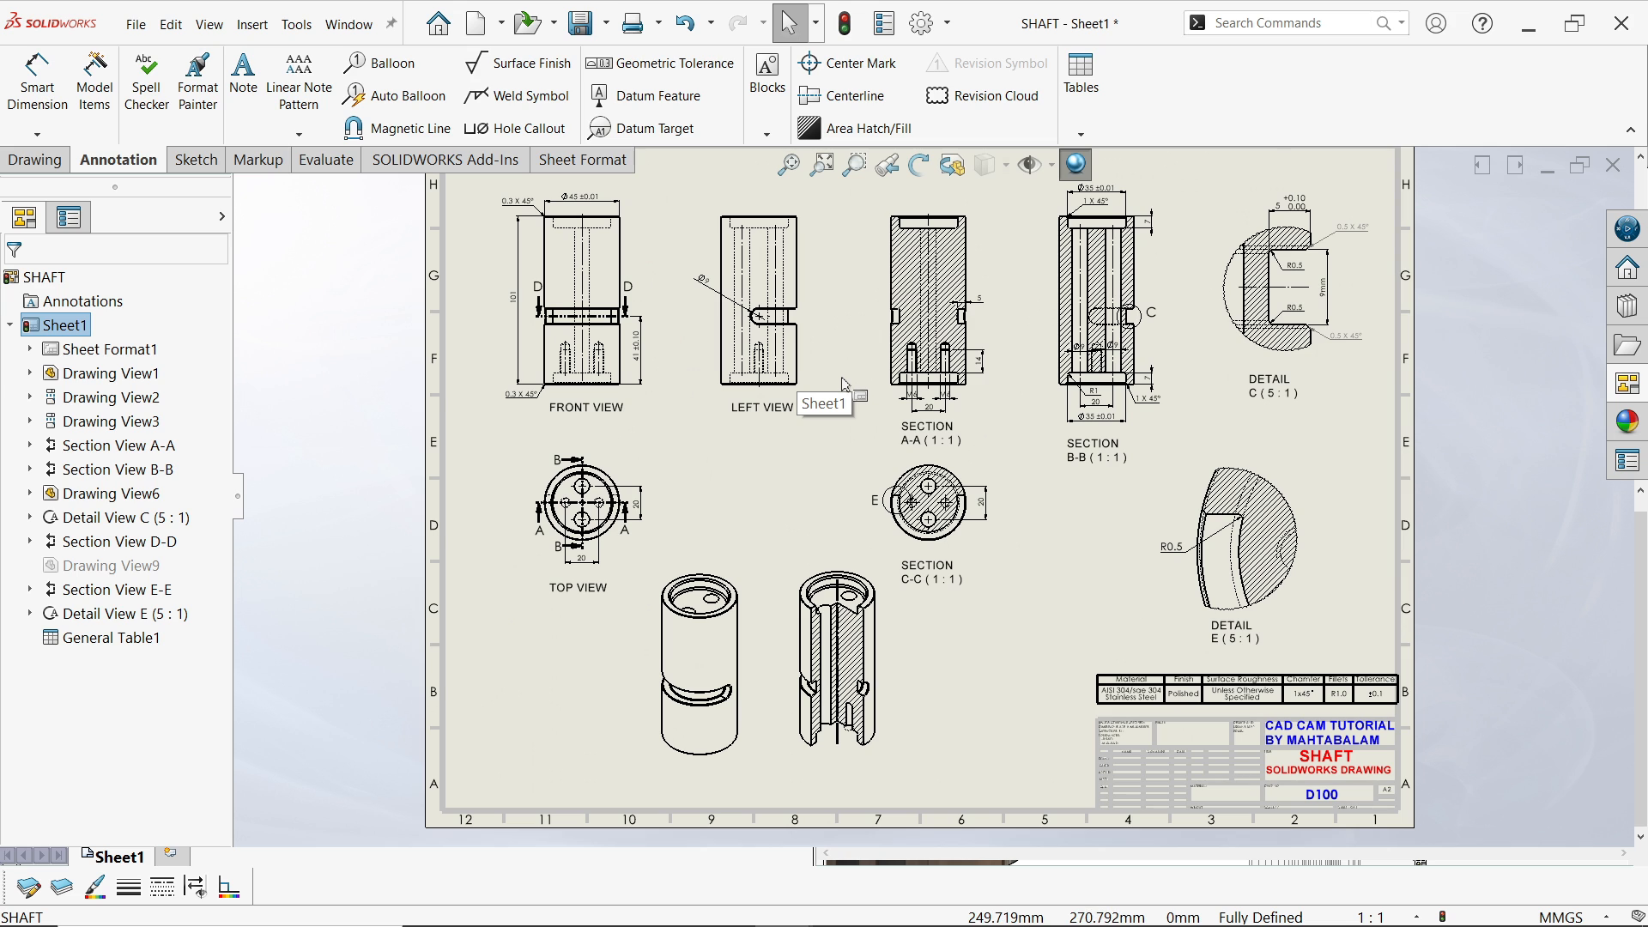
pyautogui.scroll(-1, 833, 348)
pyautogui.scroll(-3, 532, 189)
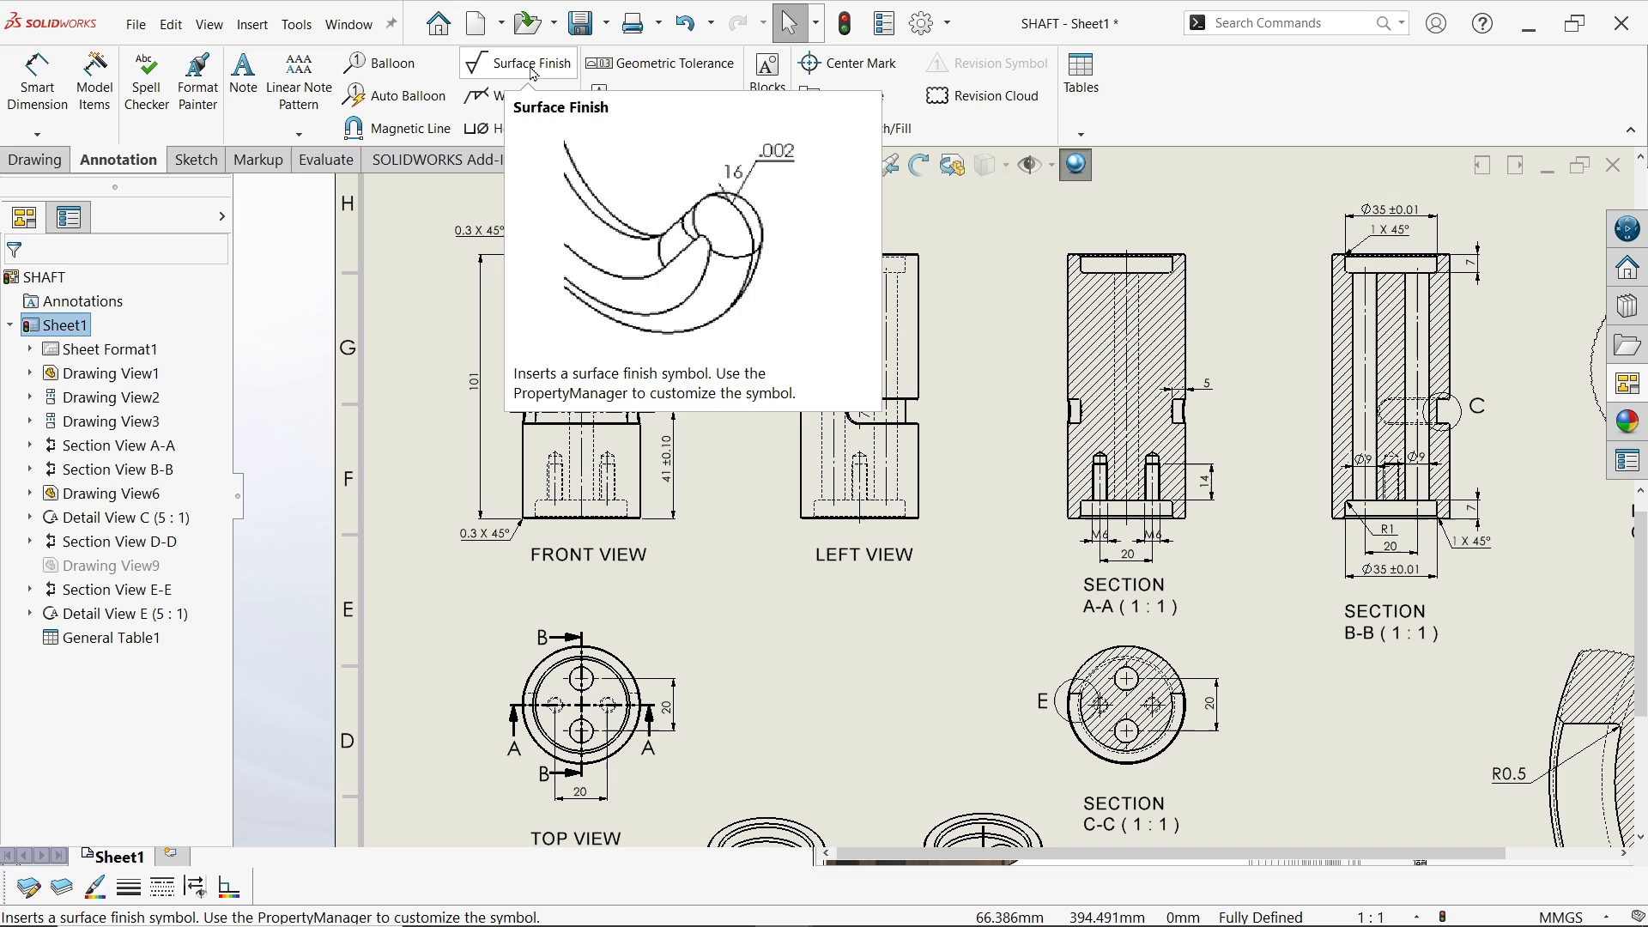
# Place basic surface finish symbols on the inner base edge and both side edges of the slot in Detail C
pyautogui.click(533, 73)
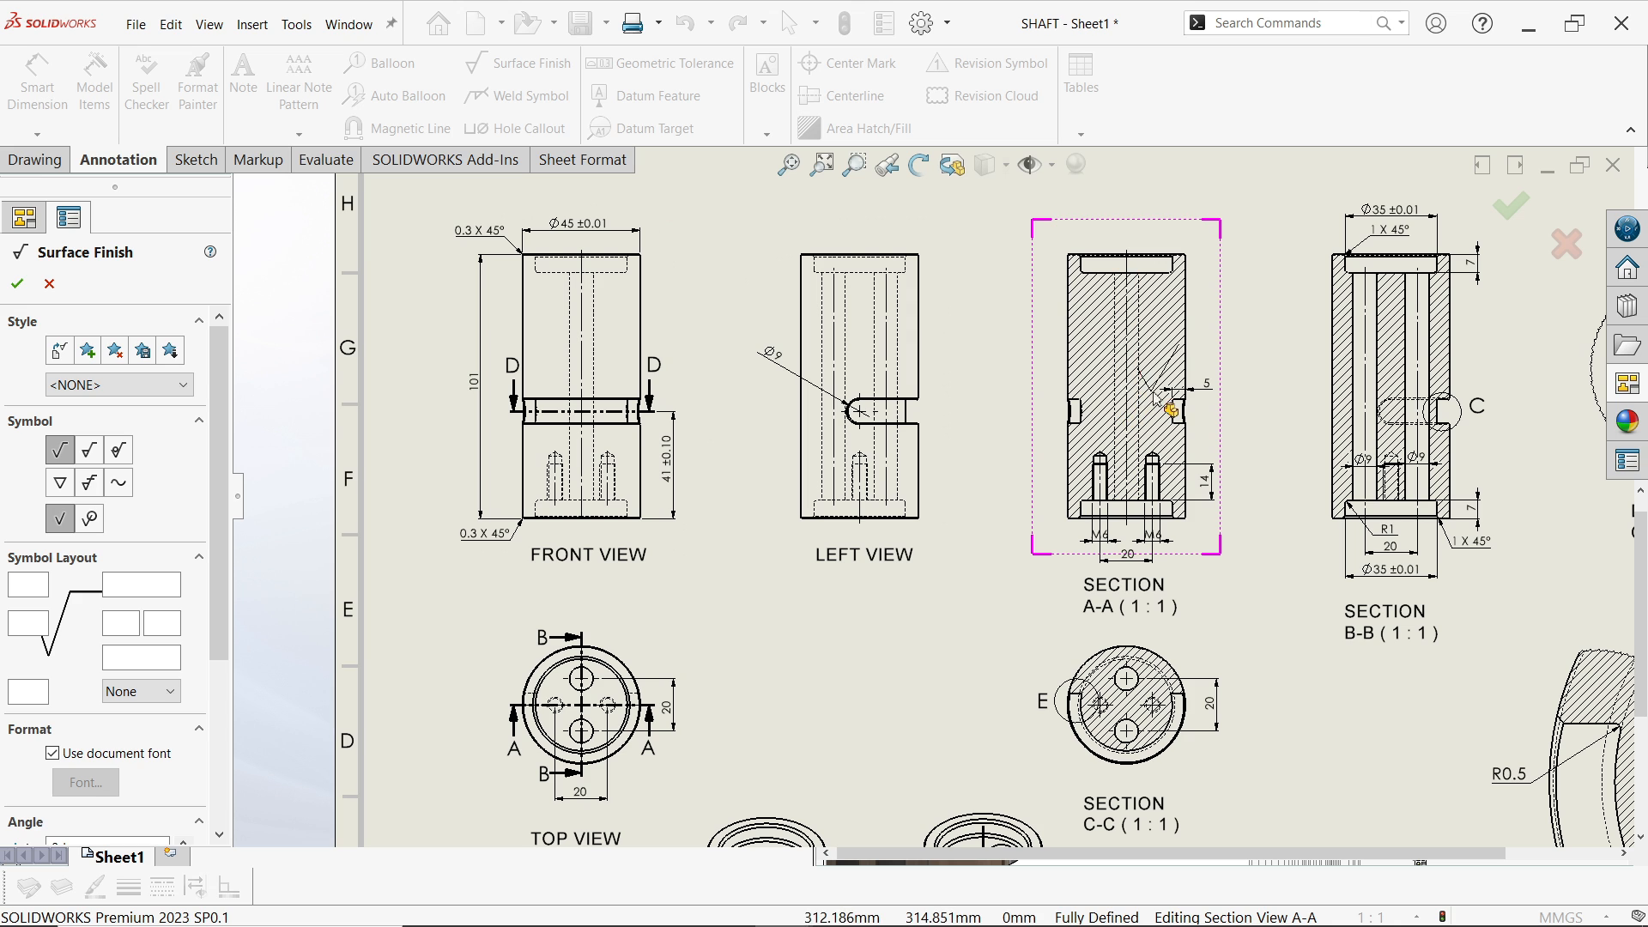
pyautogui.scroll(3, 1206, 404)
pyautogui.scroll(-8, 1365, 416)
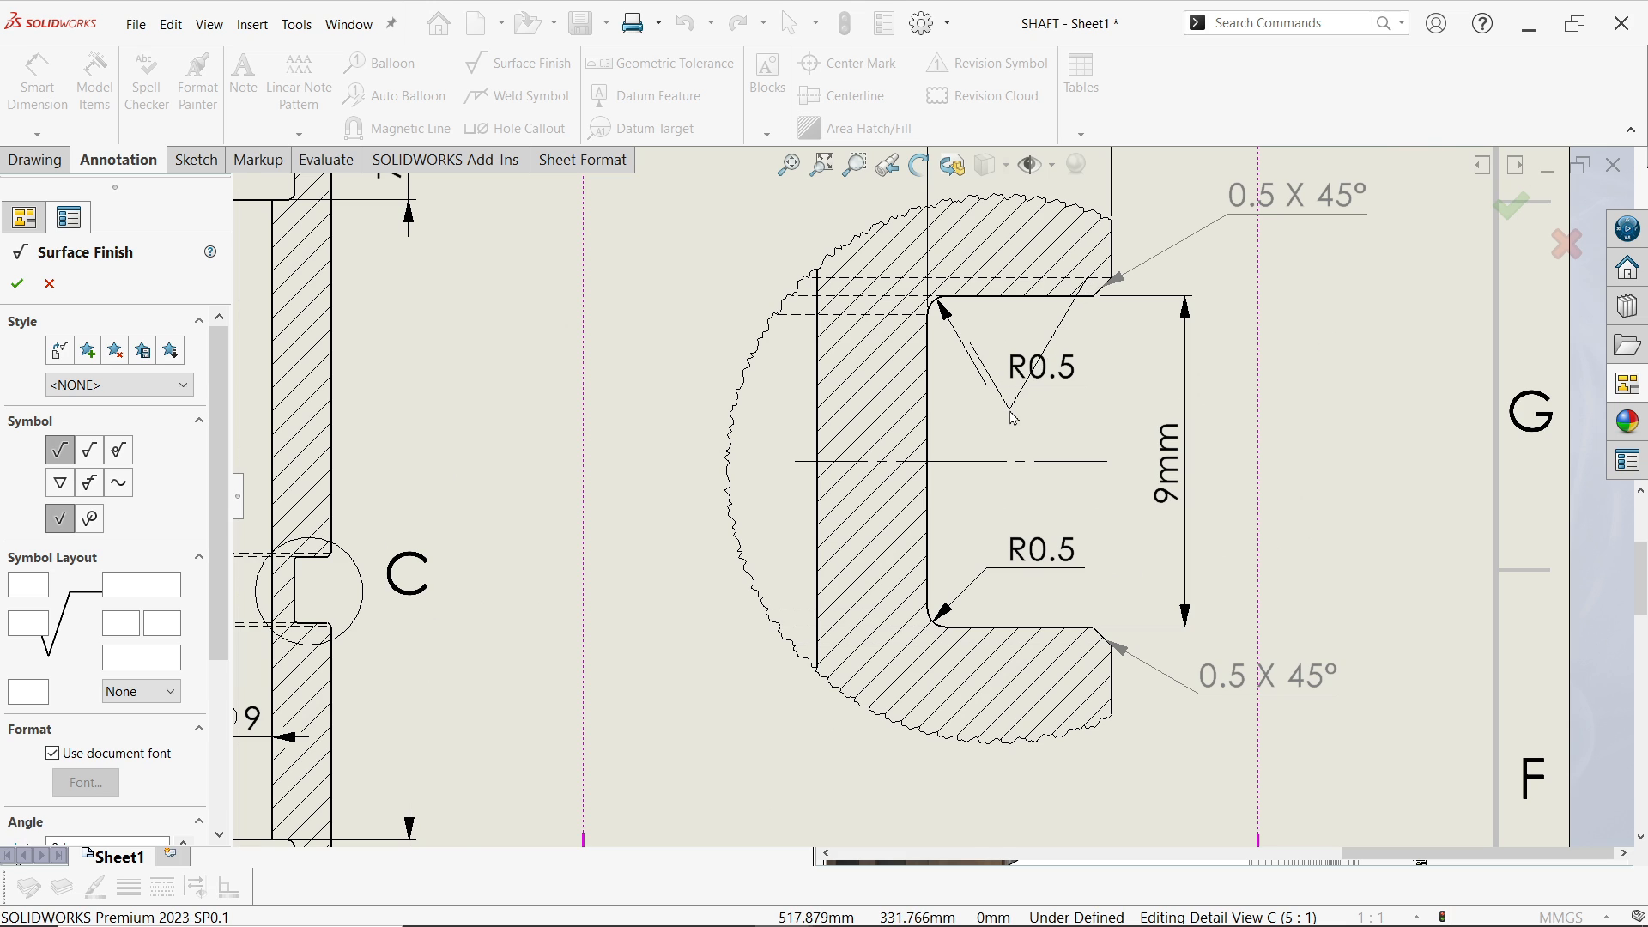
pyautogui.scroll(-2, 1013, 418)
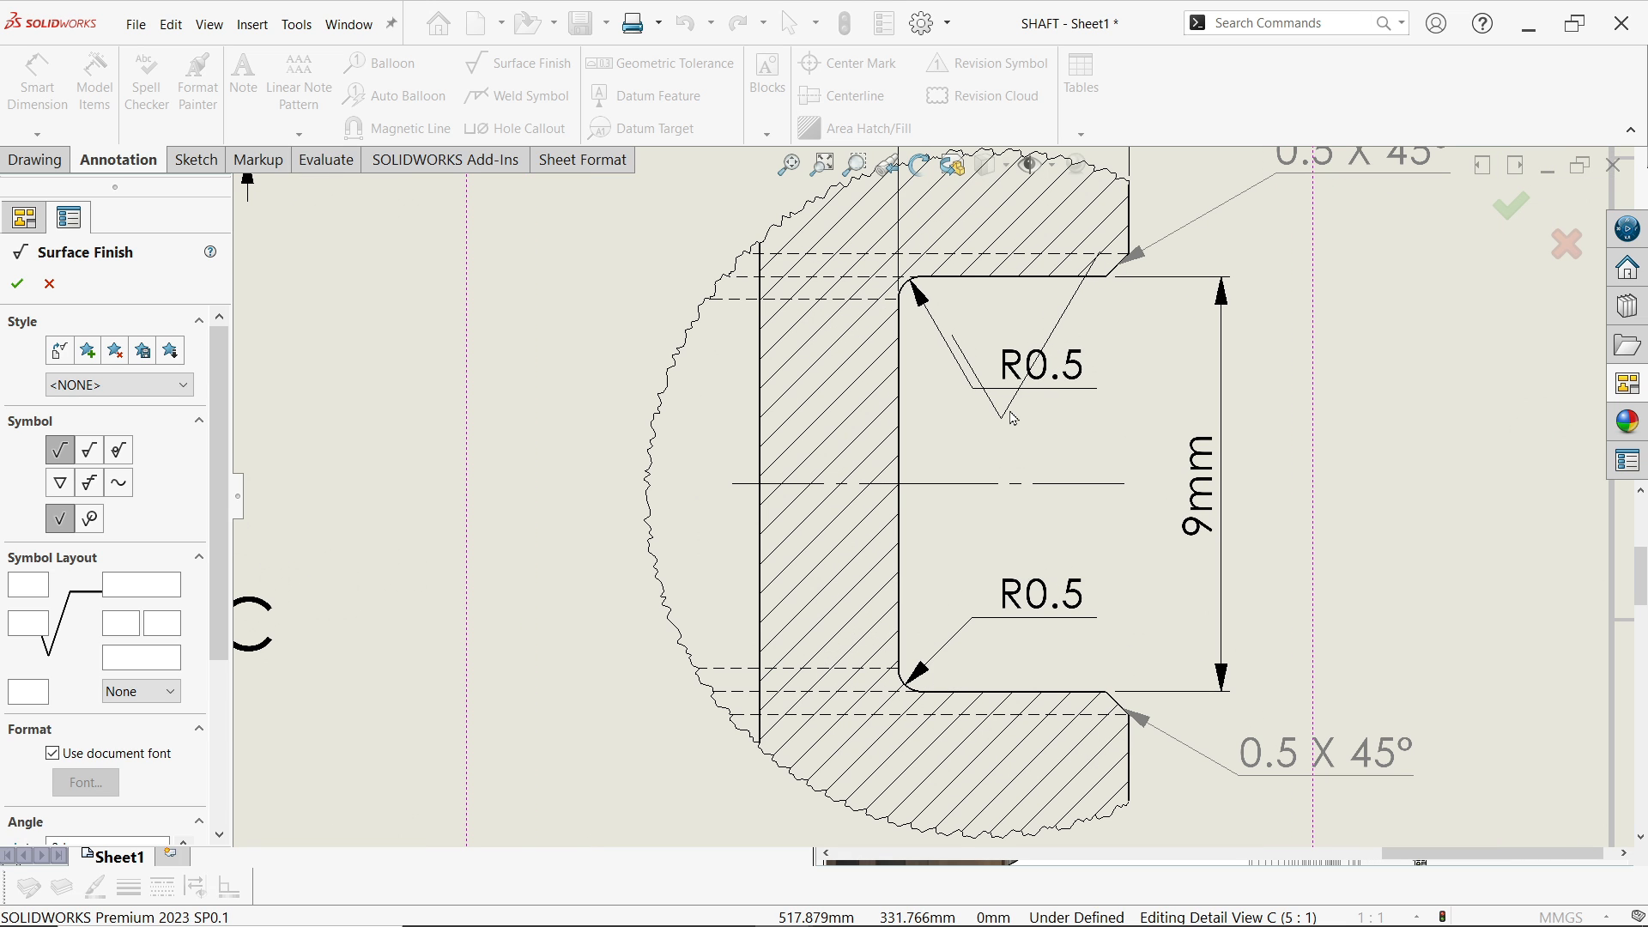
pyautogui.click(902, 461)
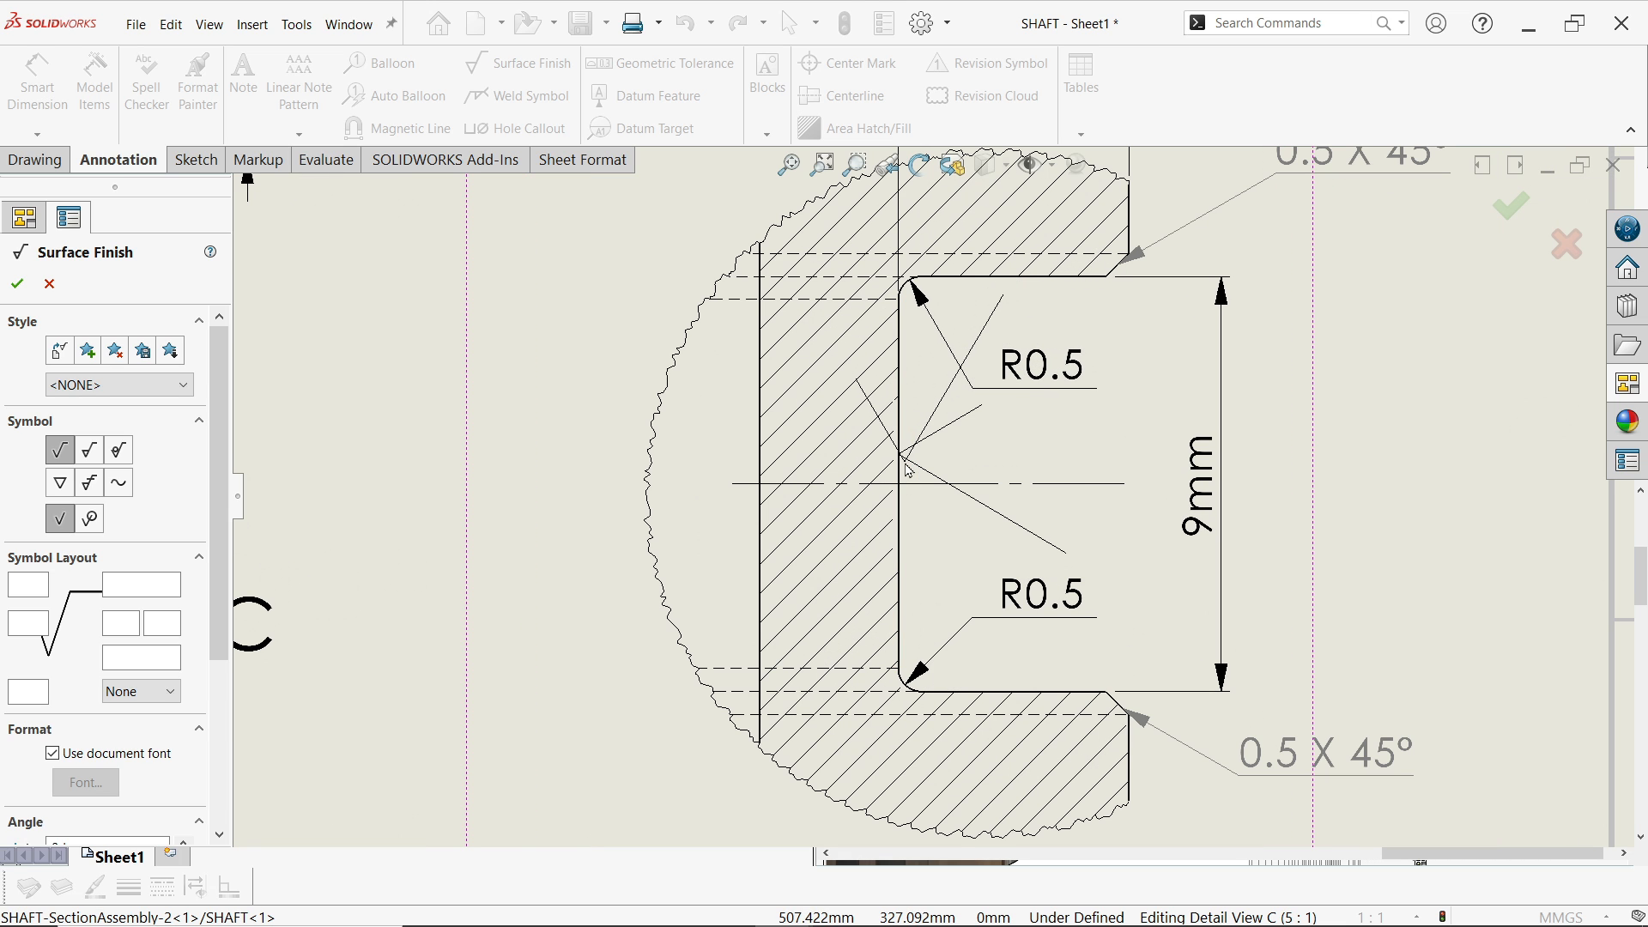
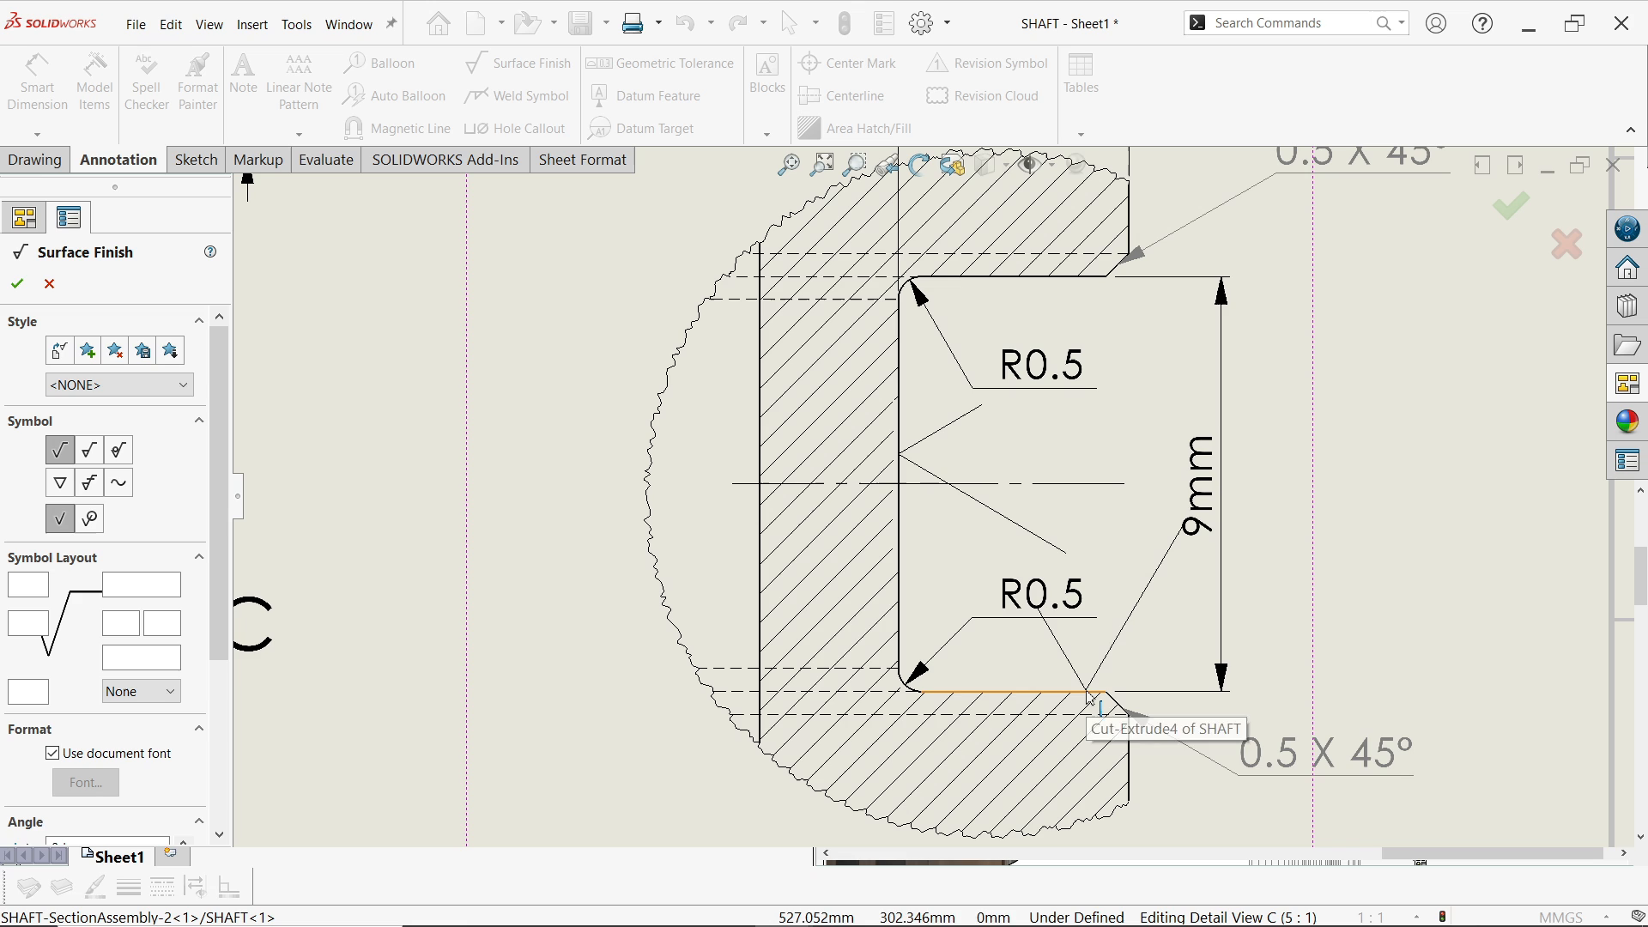
pyautogui.click(1089, 695)
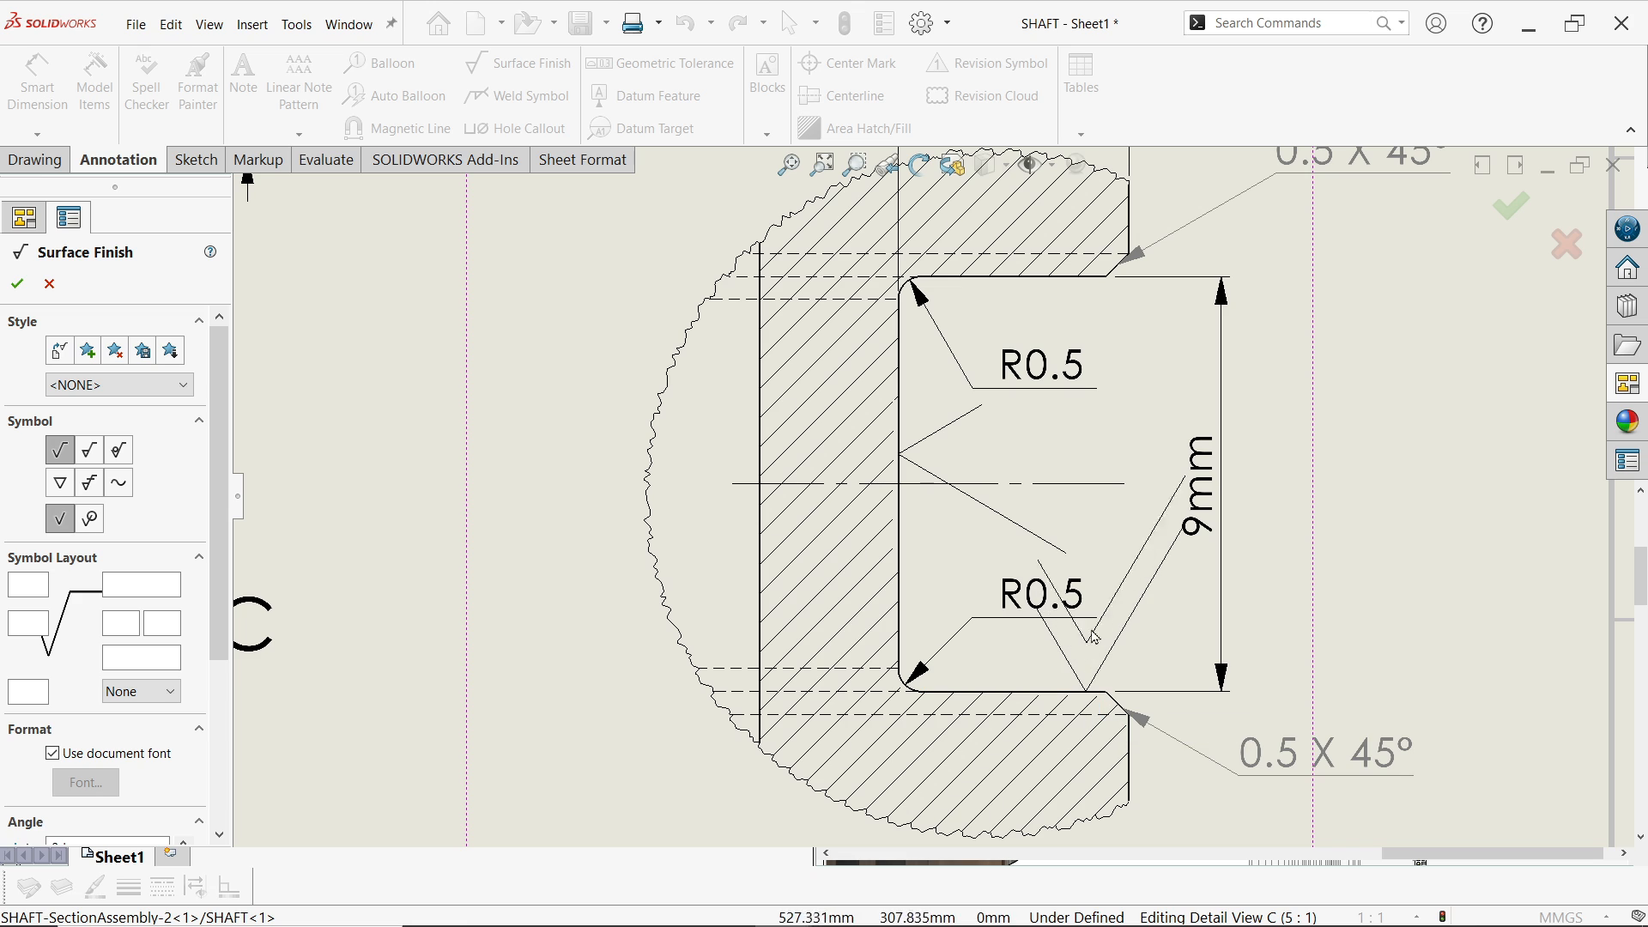
pyautogui.click(1090, 286)
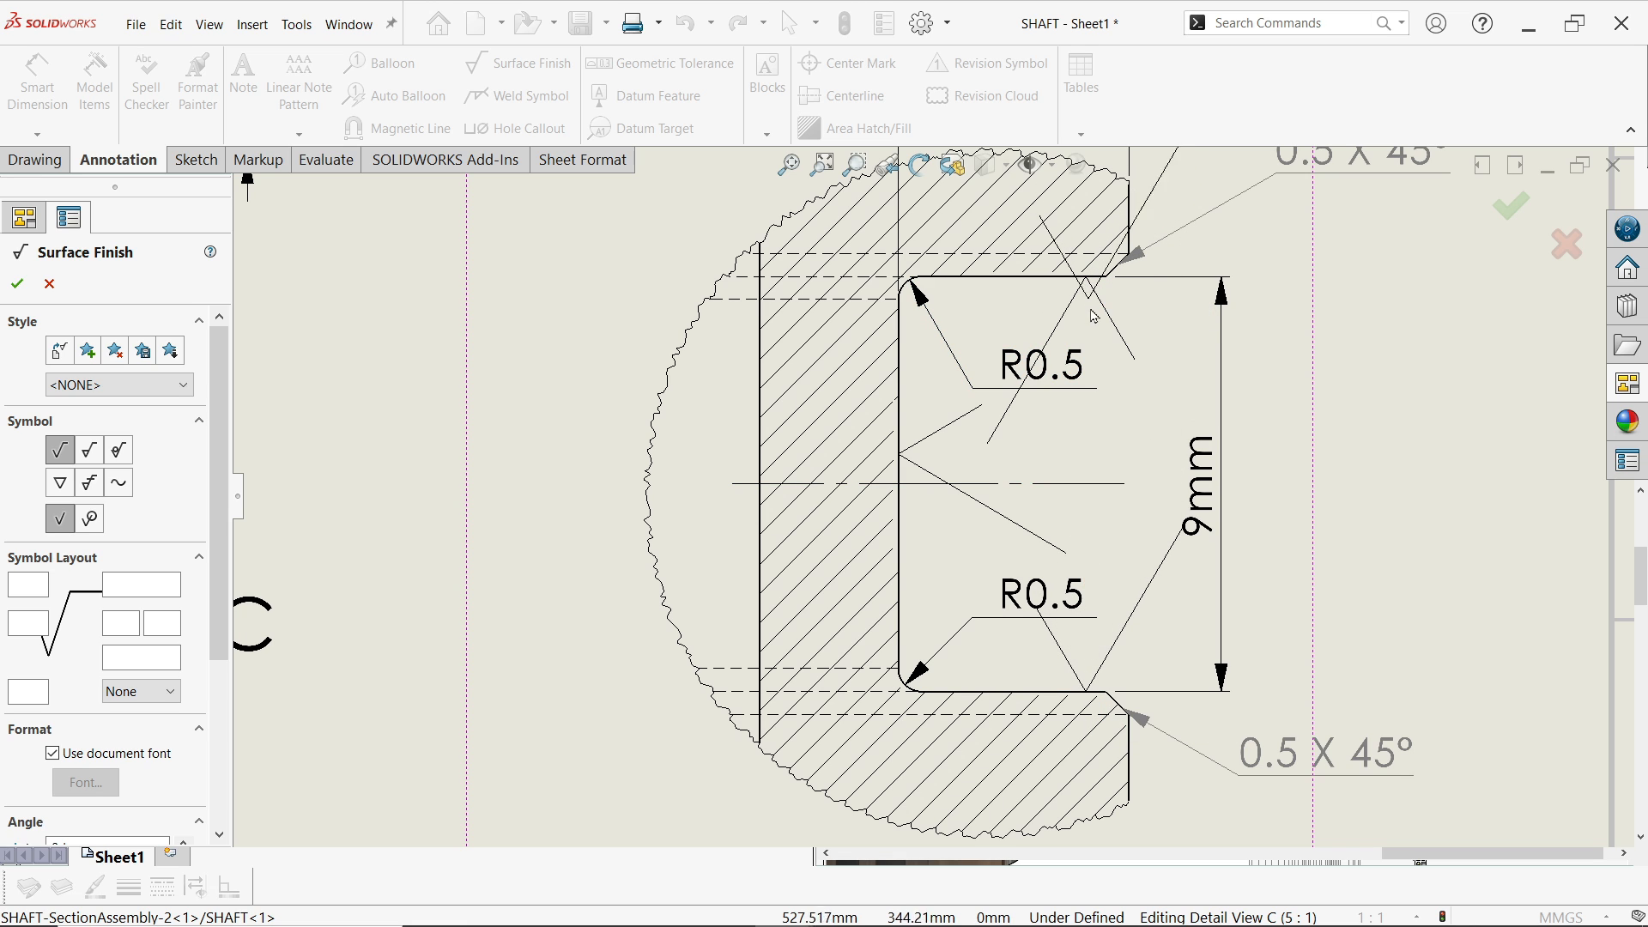
pyautogui.click(17, 284)
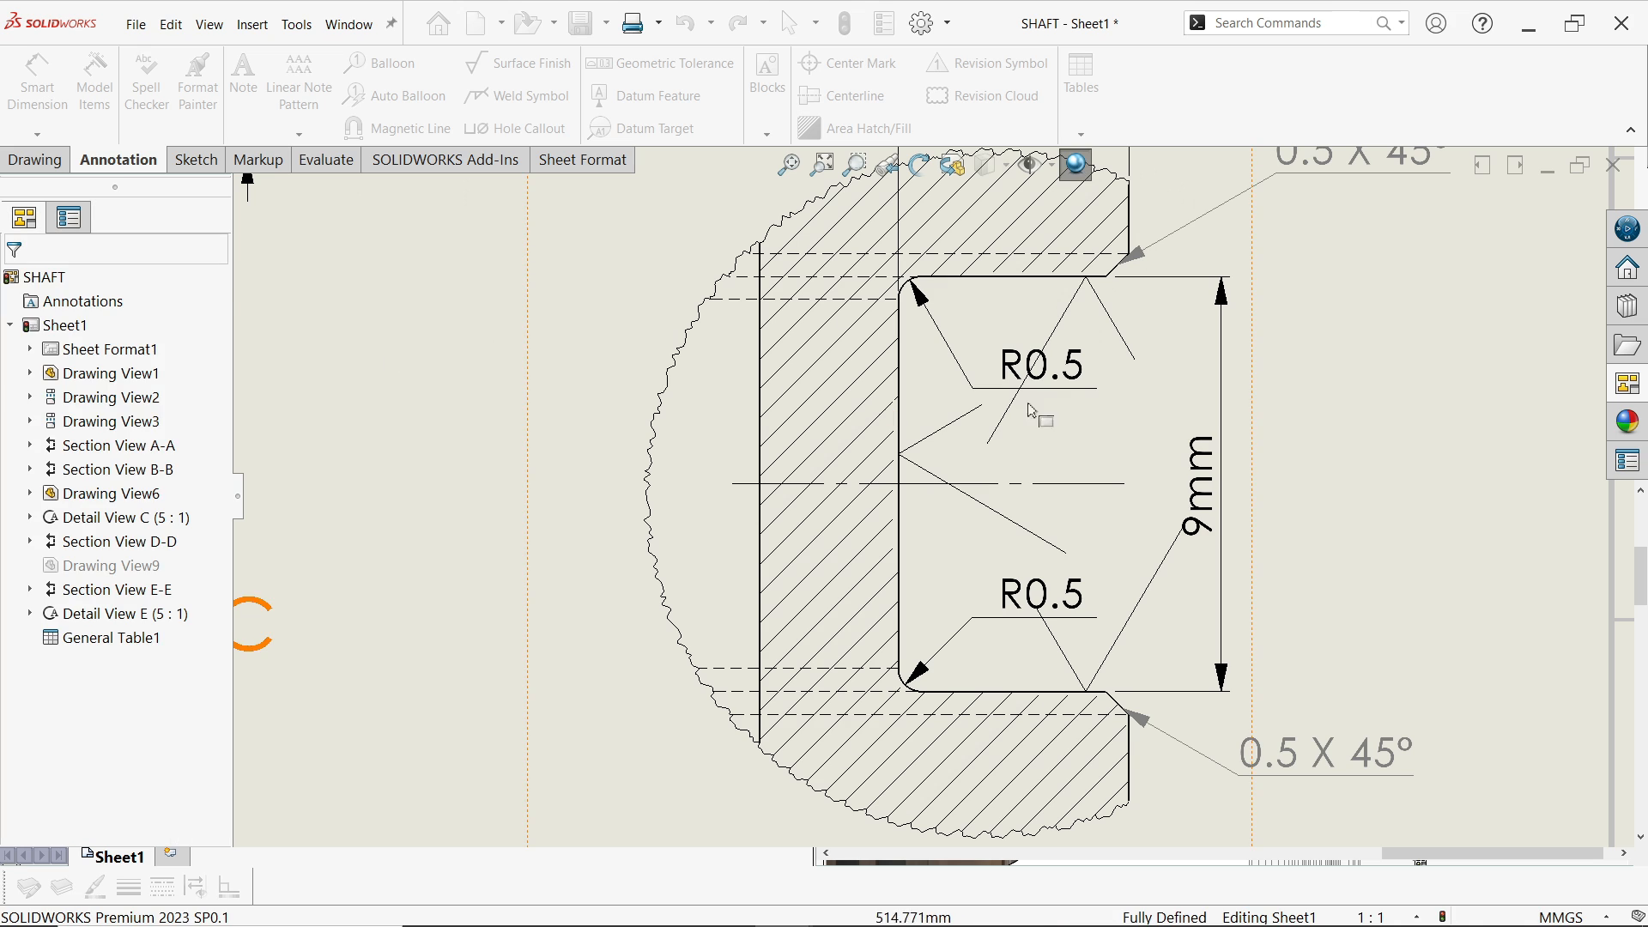
# Move the upper slot symbol in Detail C outside the 9 mm dimension and make it a machining-required symbol with roughness 1.6
pyautogui.scroll(3, 1073, 399)
pyautogui.moveTo(1036, 406); pyautogui.dragTo(1200, 393)
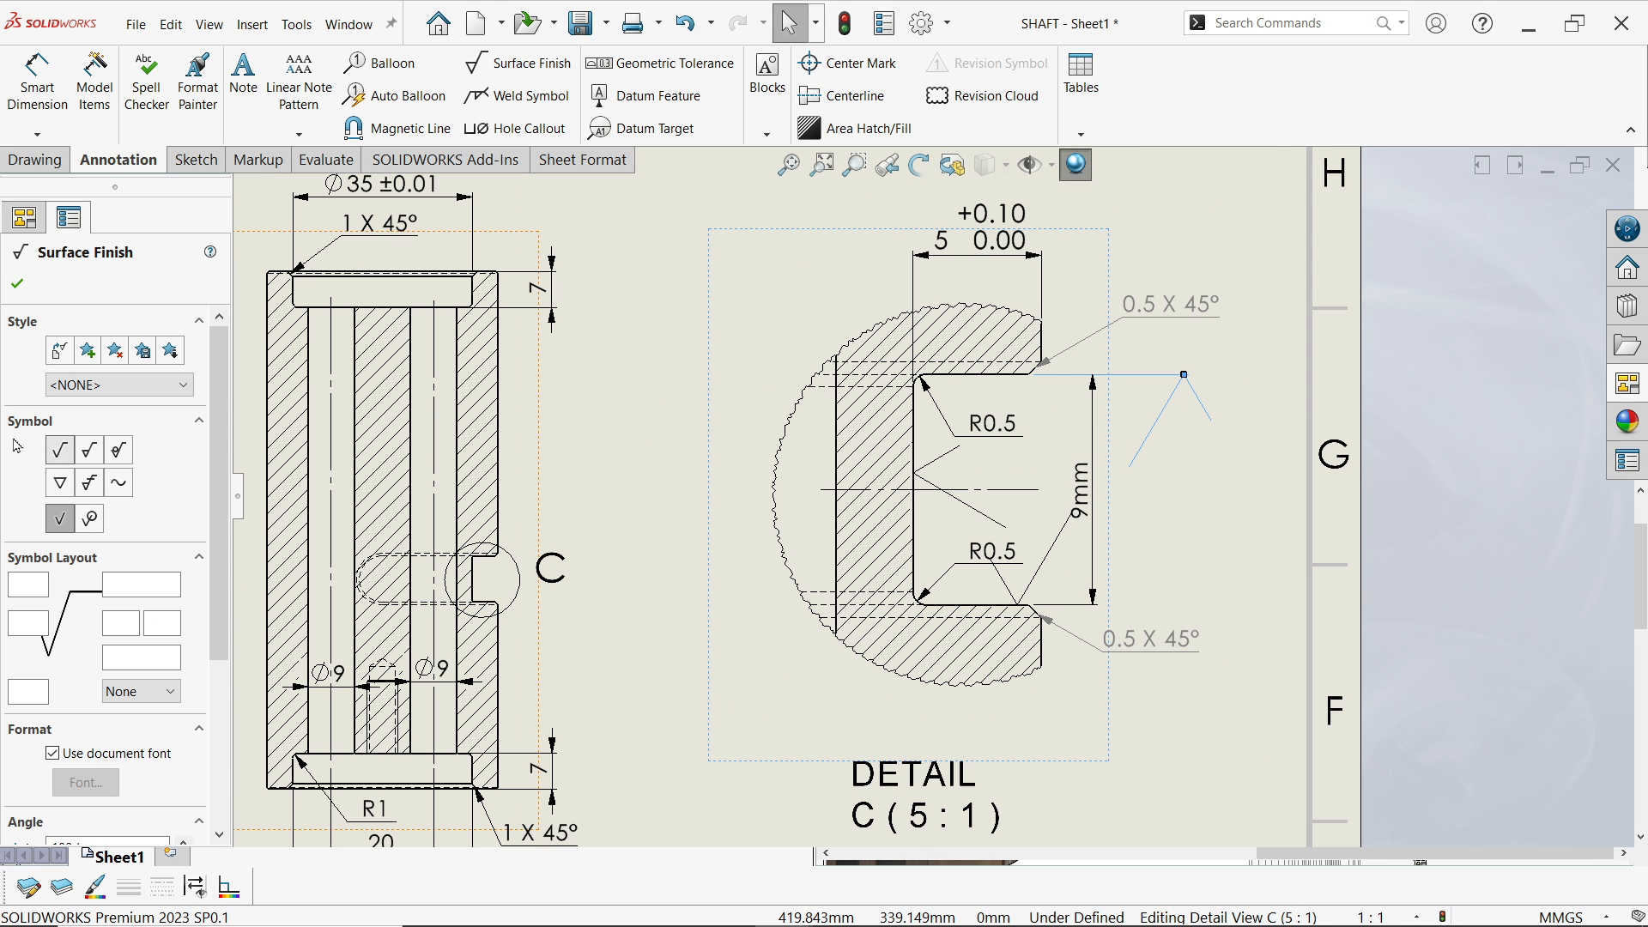
pyautogui.click(70, 457)
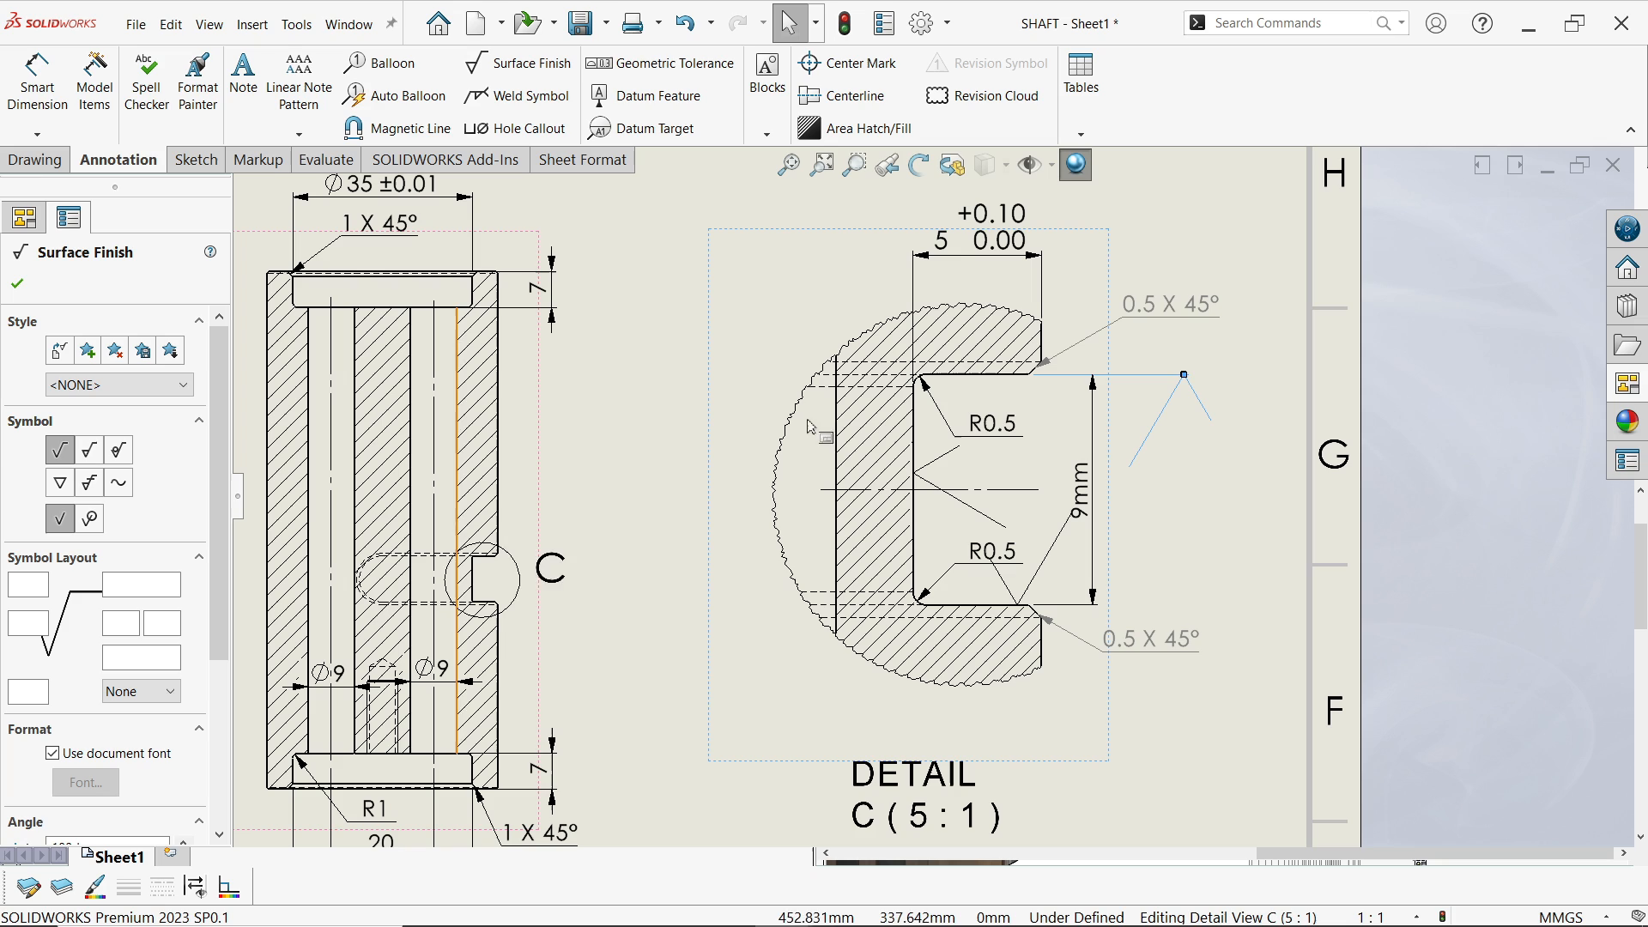
pyautogui.click(90, 451)
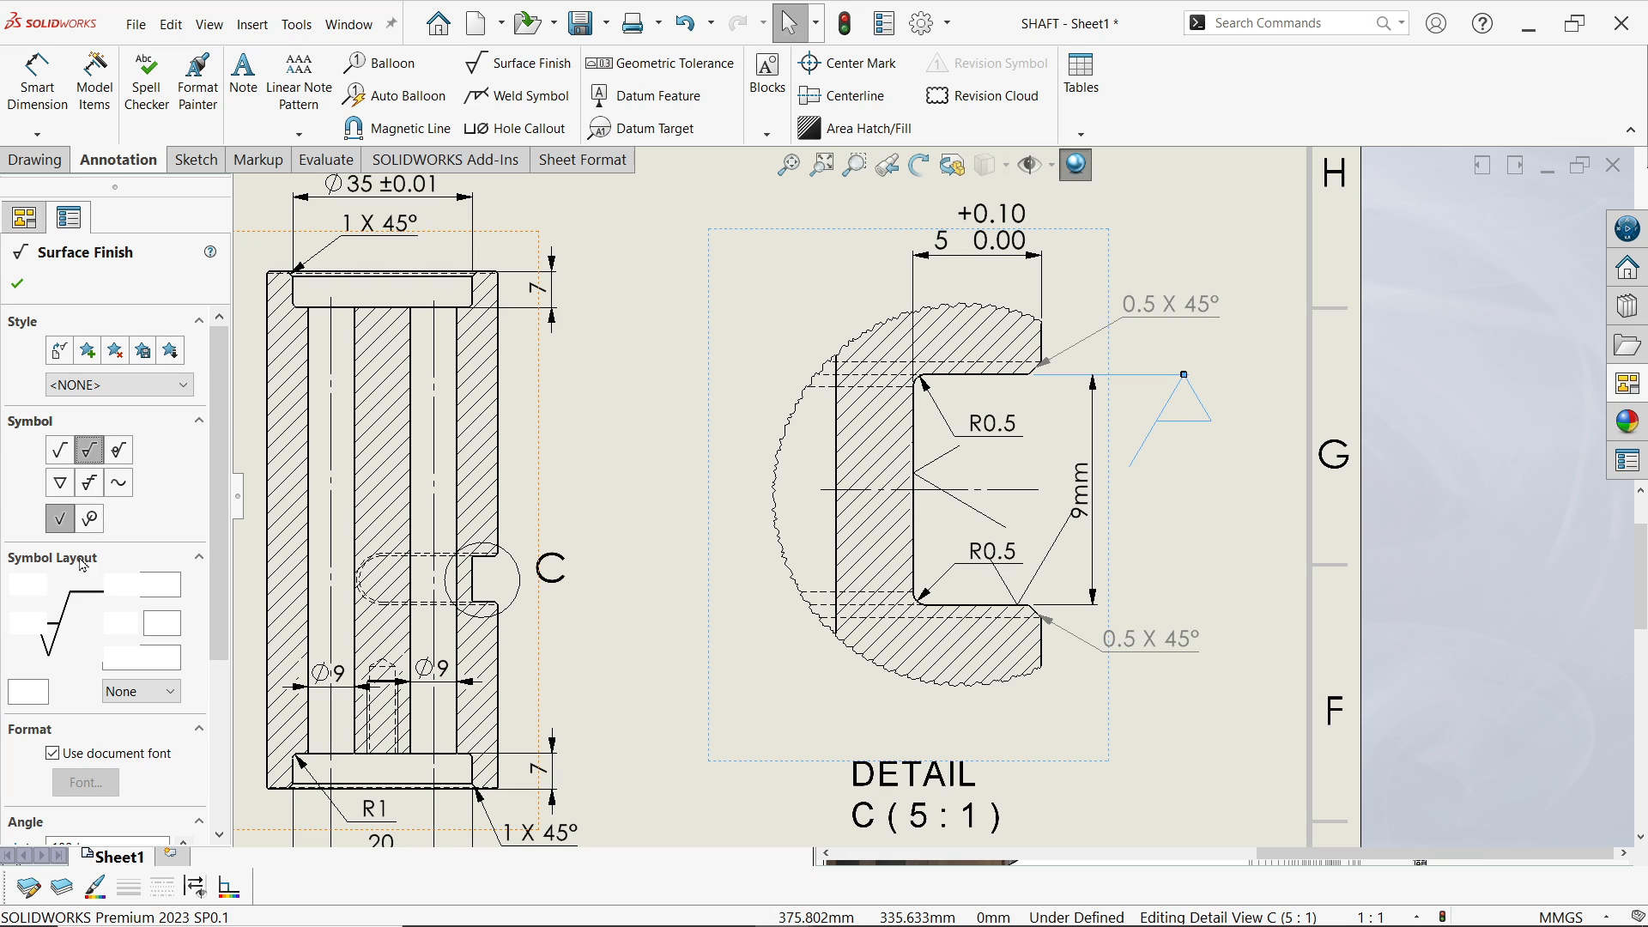
pyautogui.click(19, 620)
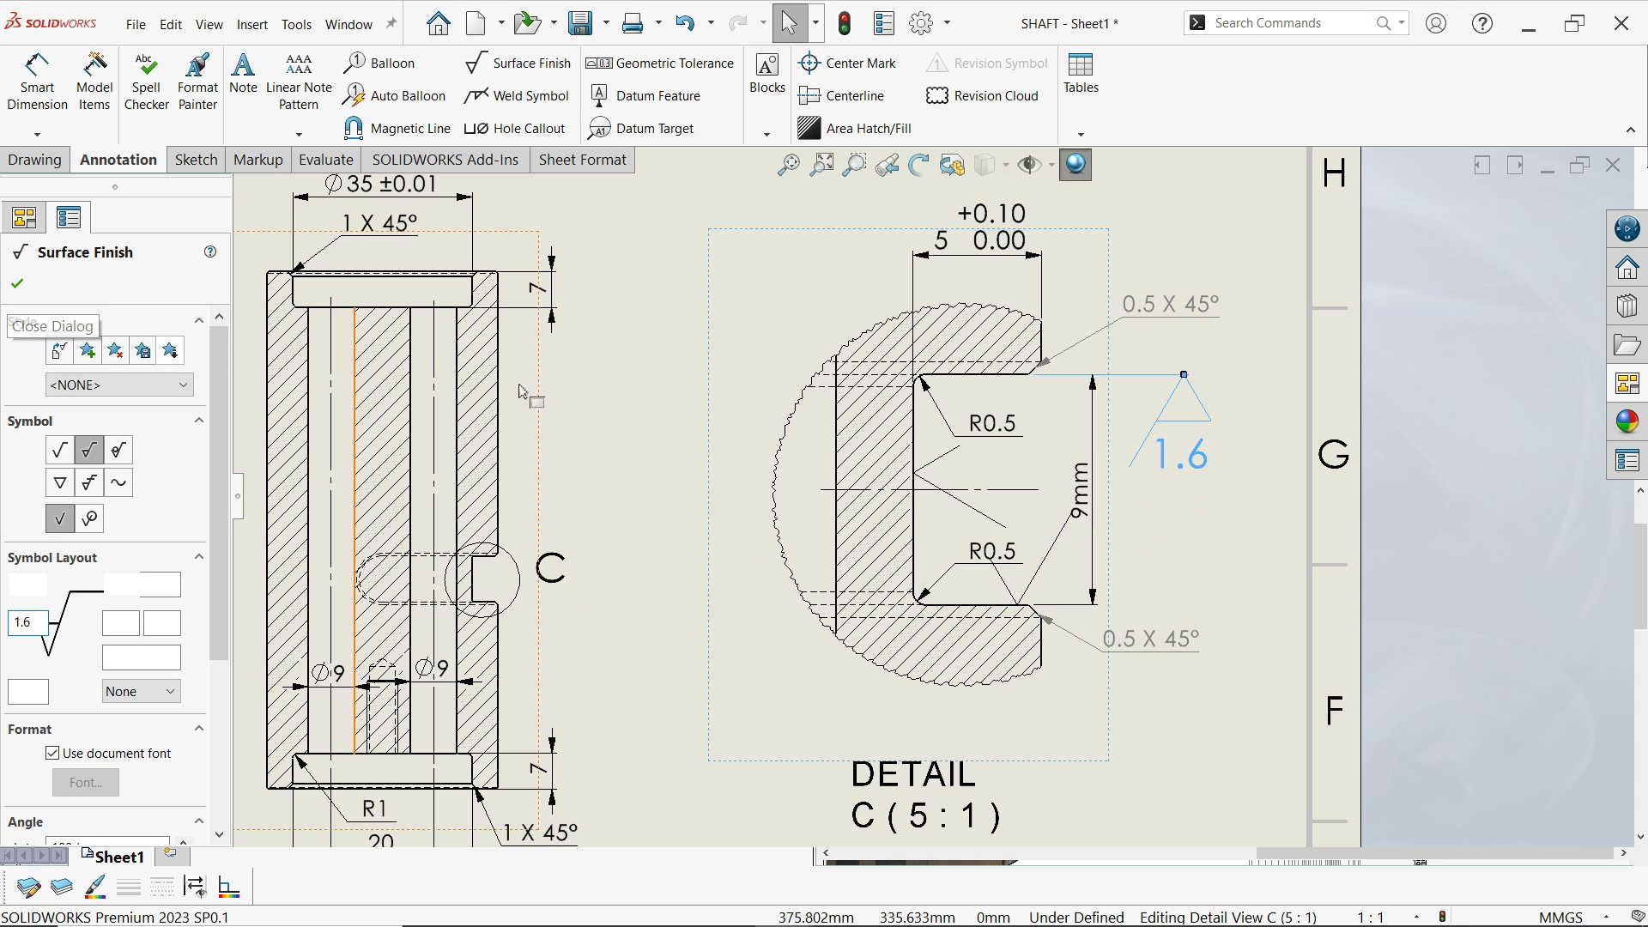
# Override the document font on the upper slot symbol in Detail C with a smaller text height
pyautogui.scroll(-3, 111, 592)
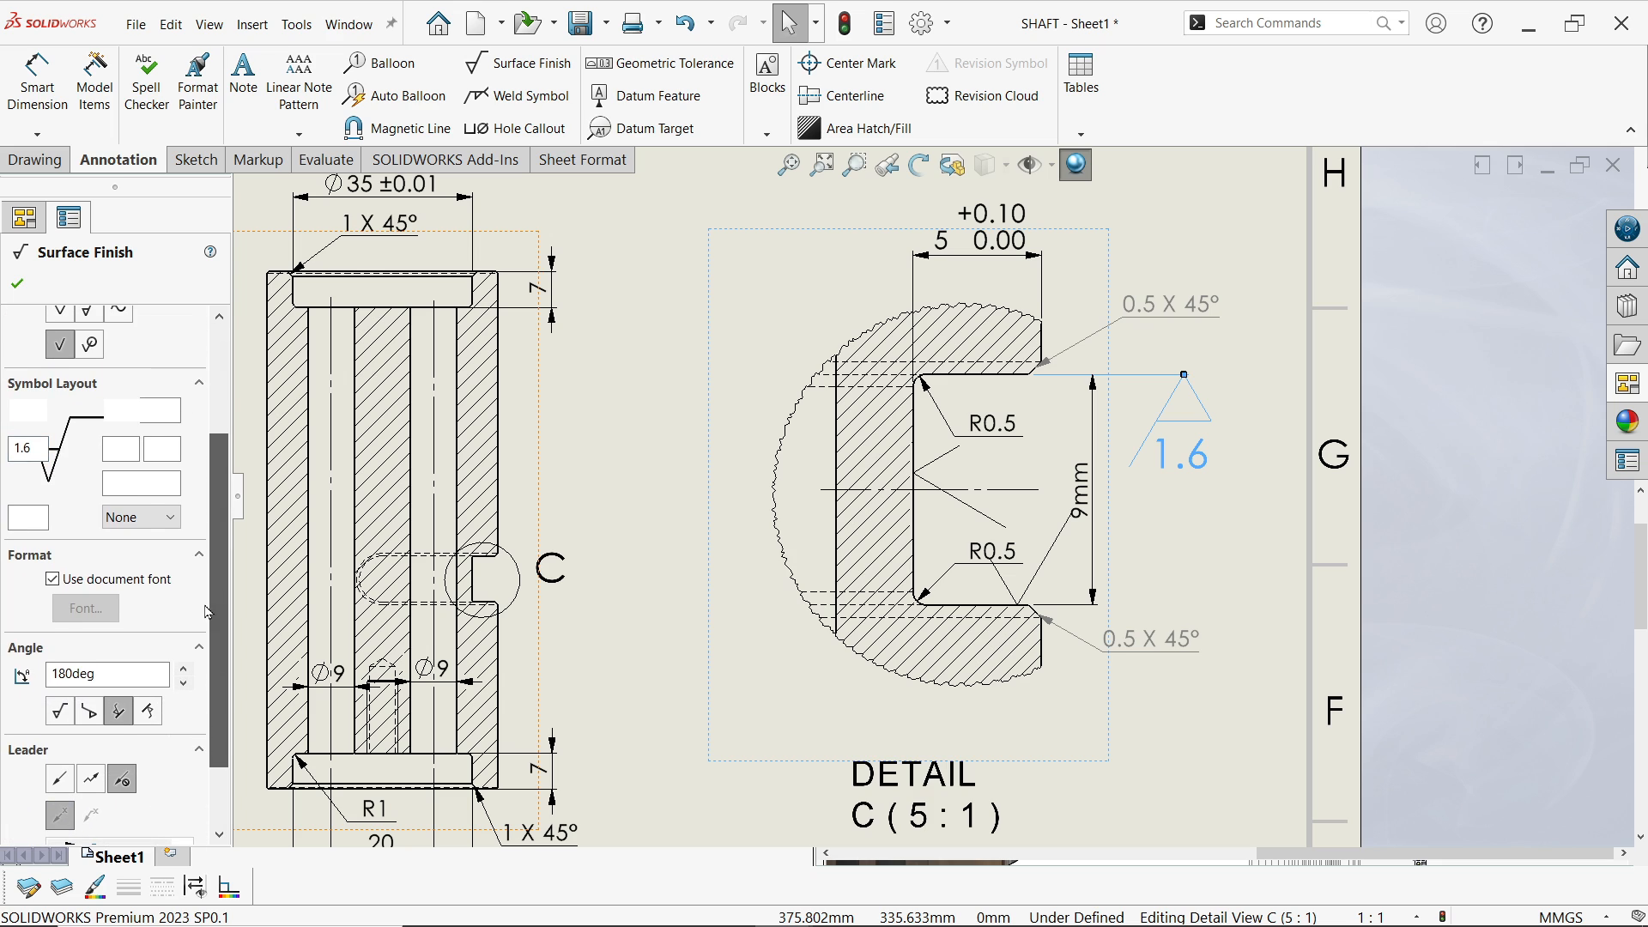
pyautogui.click(86, 581)
pyautogui.click(100, 616)
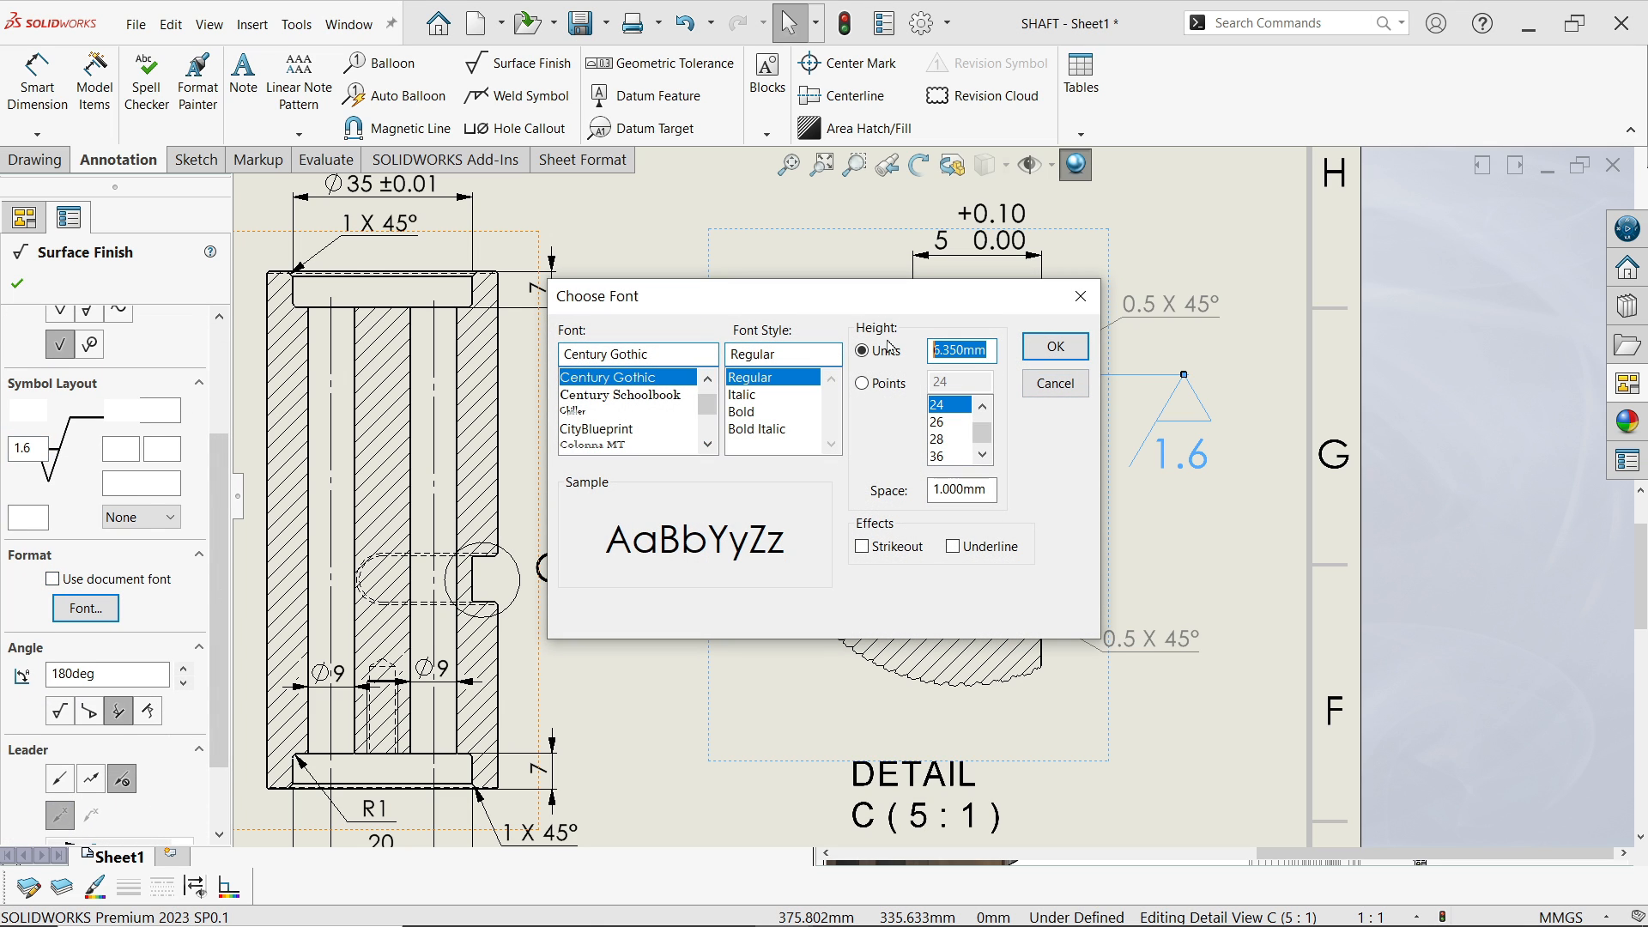
pyautogui.click(1063, 345)
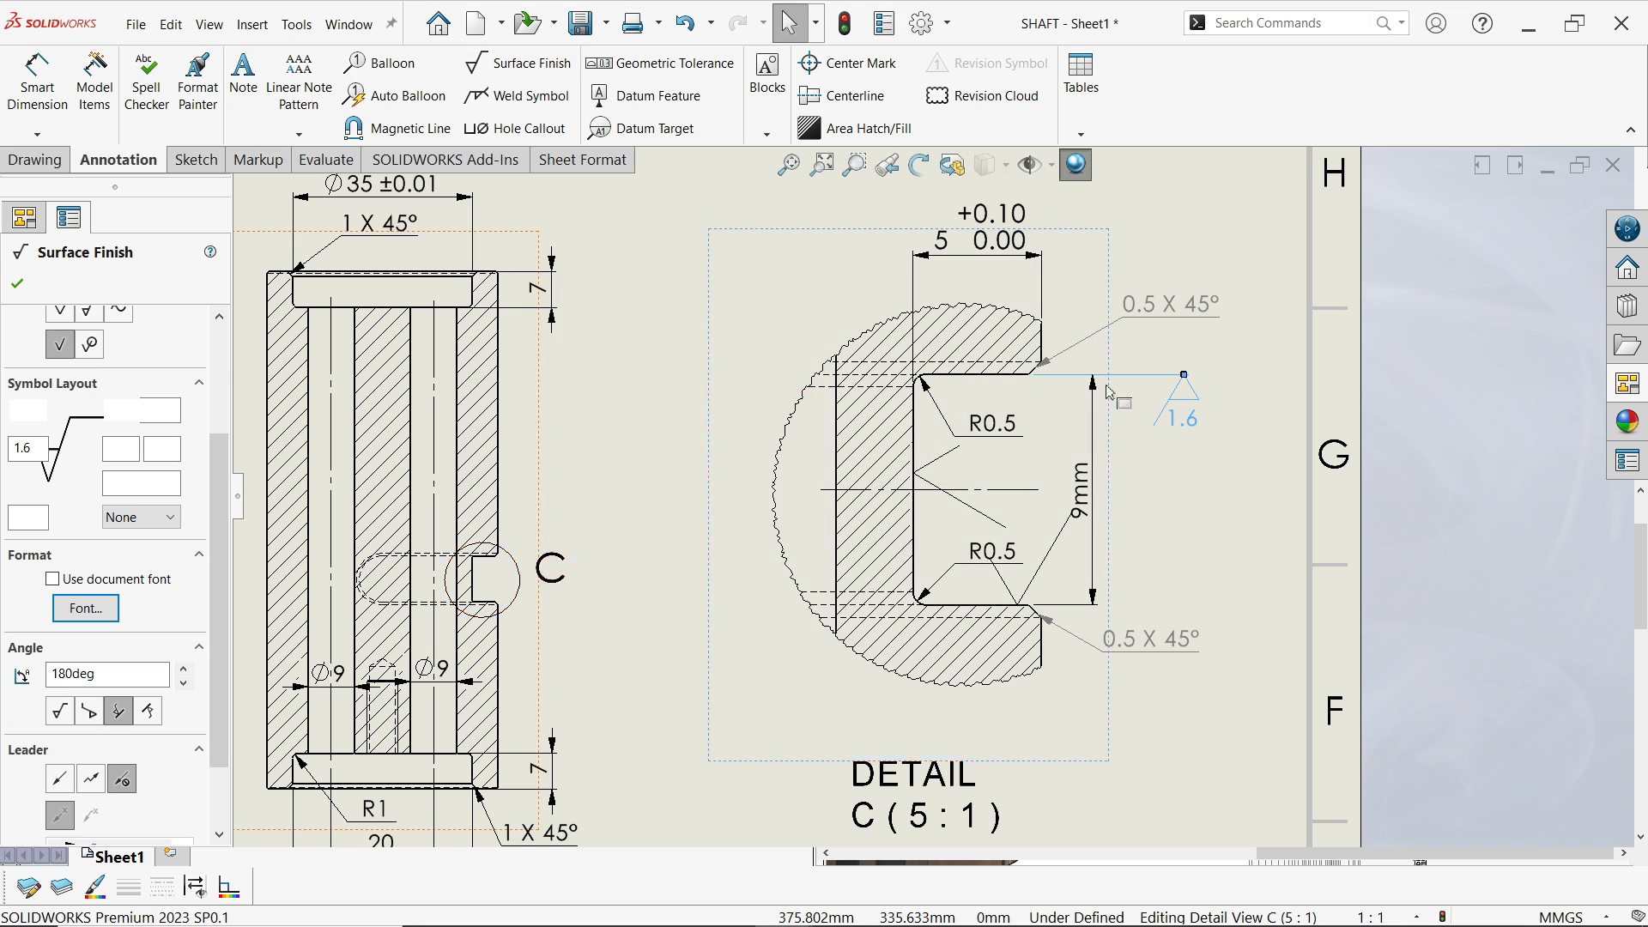
pyautogui.scroll(-2, 1064, 620)
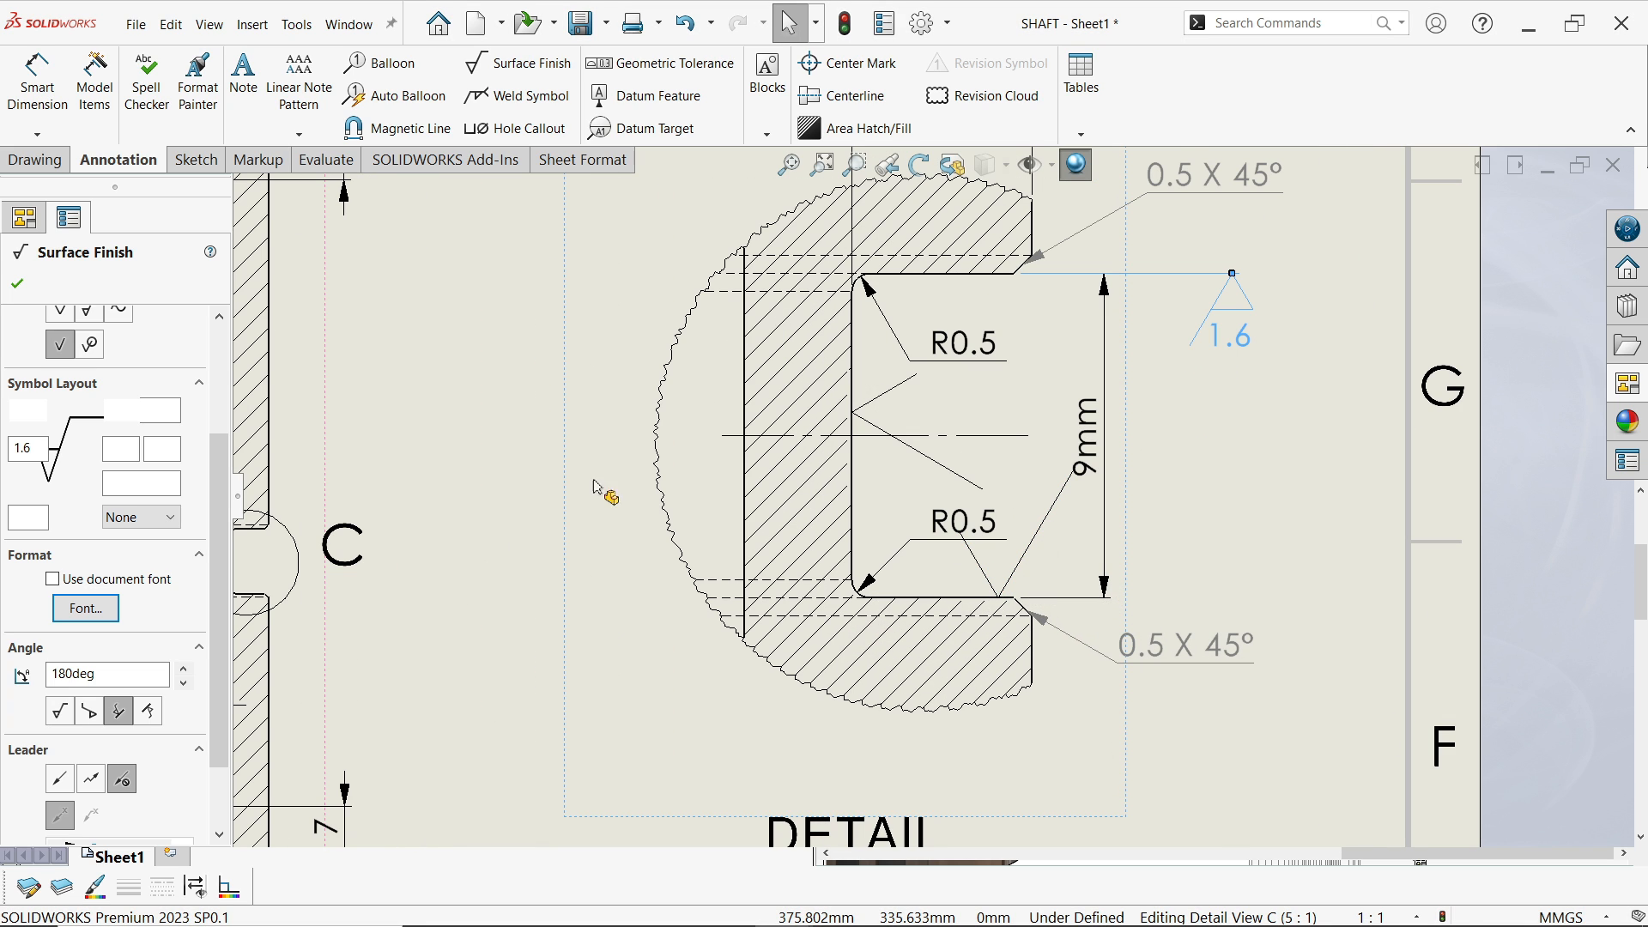
pyautogui.click(14, 285)
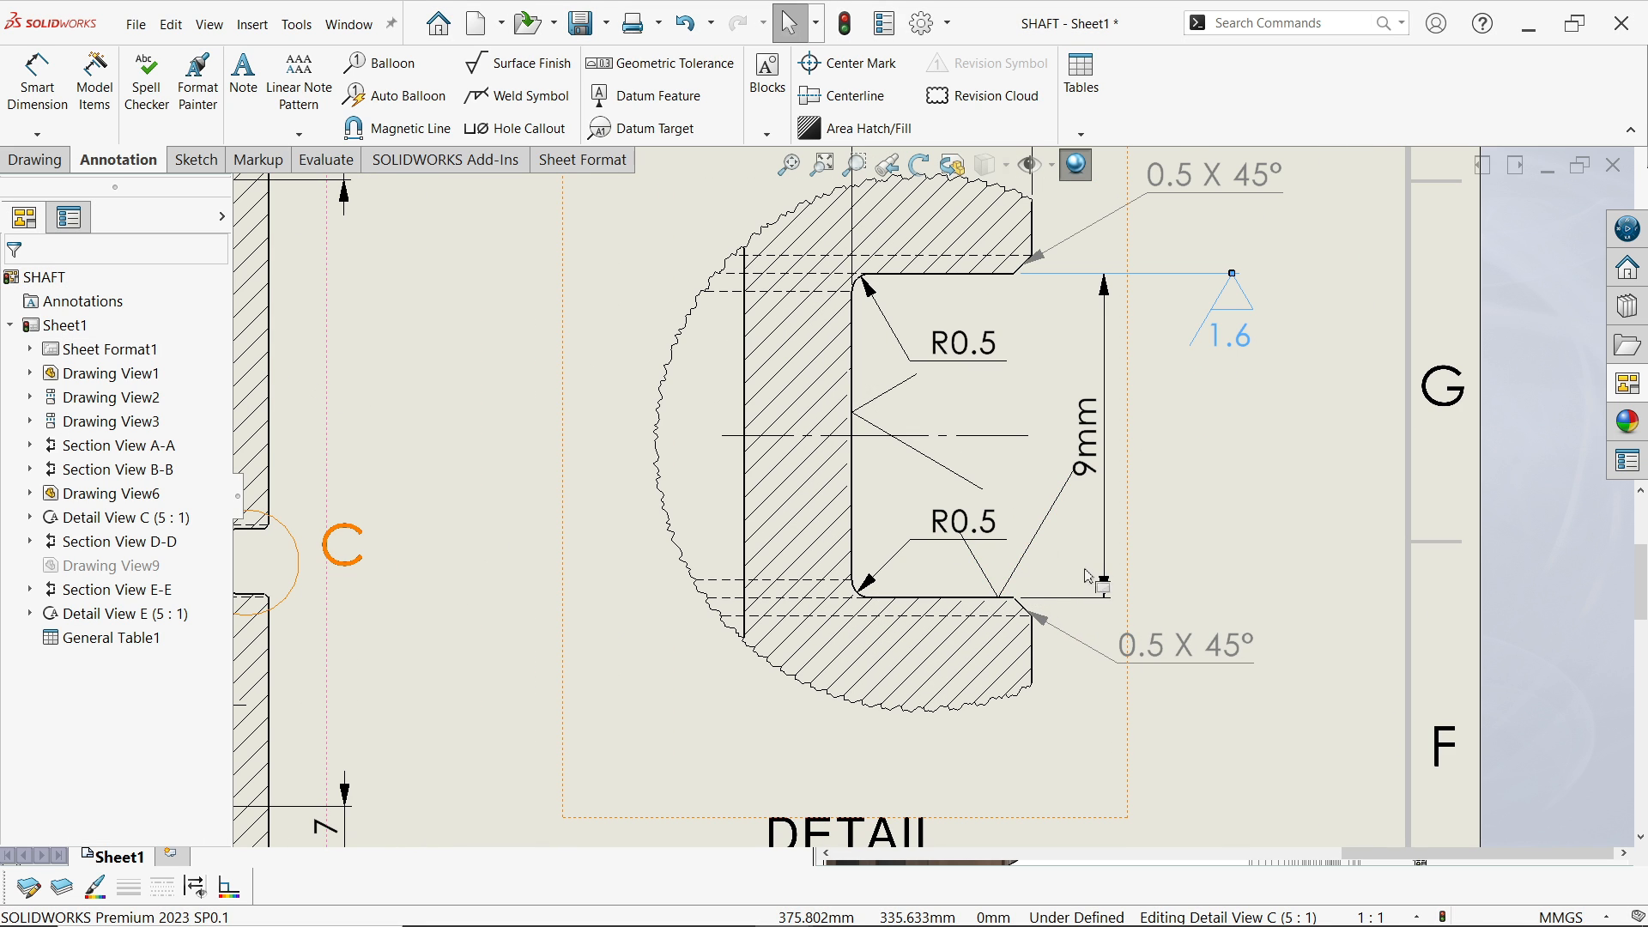
# Change the lower slot symbol in Detail C, outside the 9 mm dimension, to machining-required with roughness 1.6 and smaller text
pyautogui.click(1253, 537)
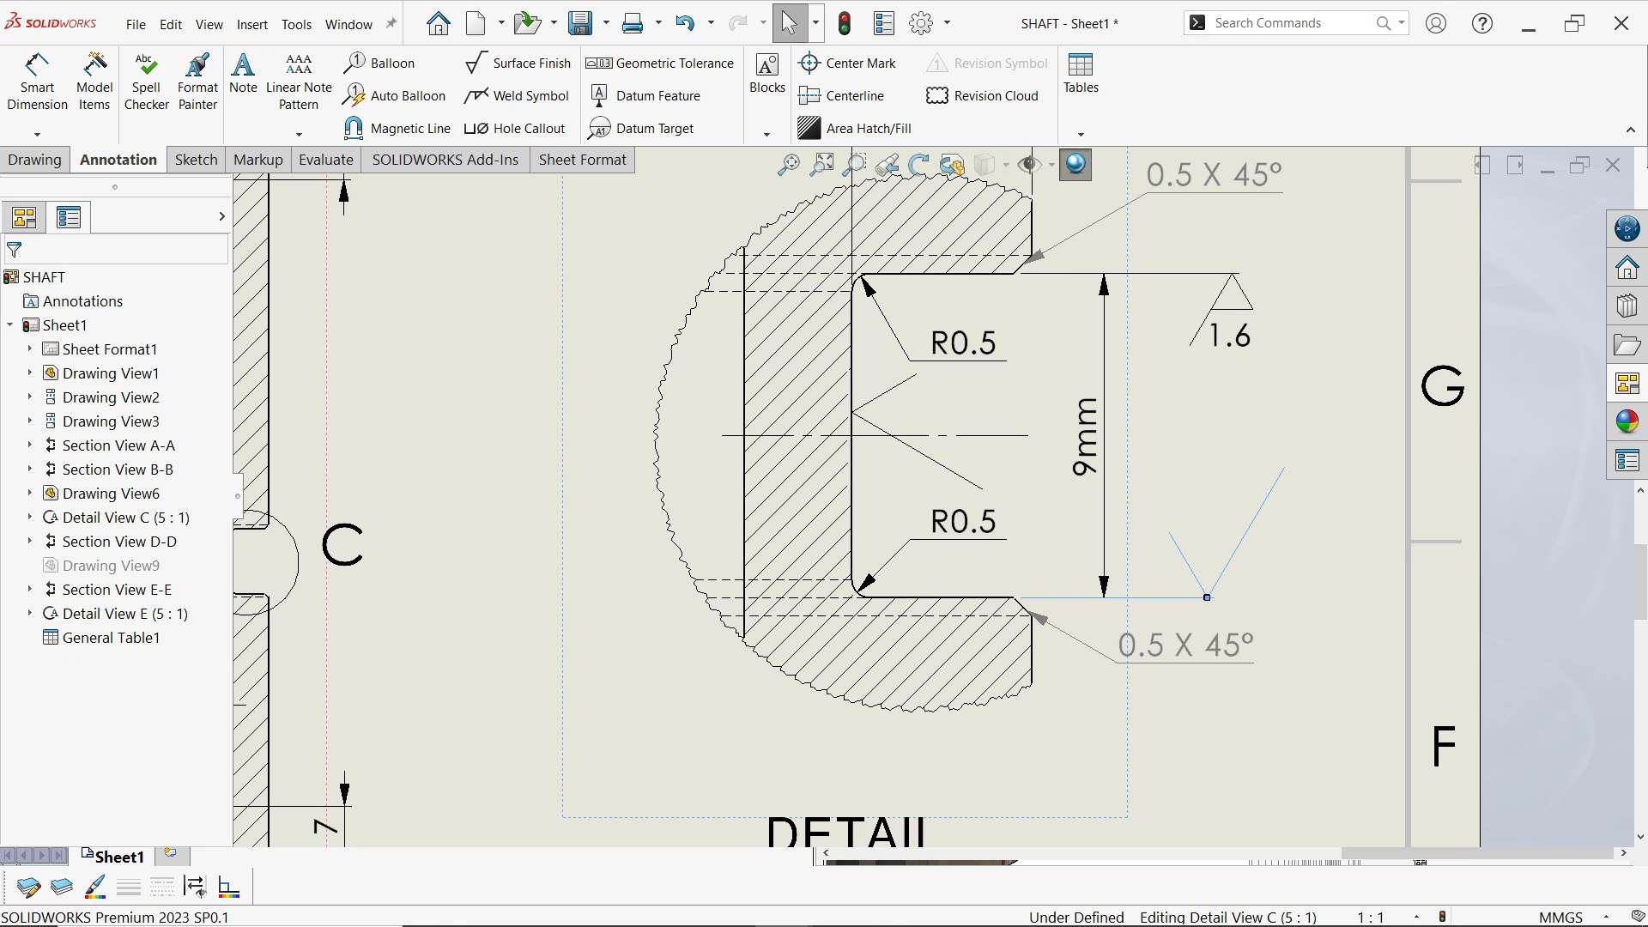
pyautogui.click(90, 453)
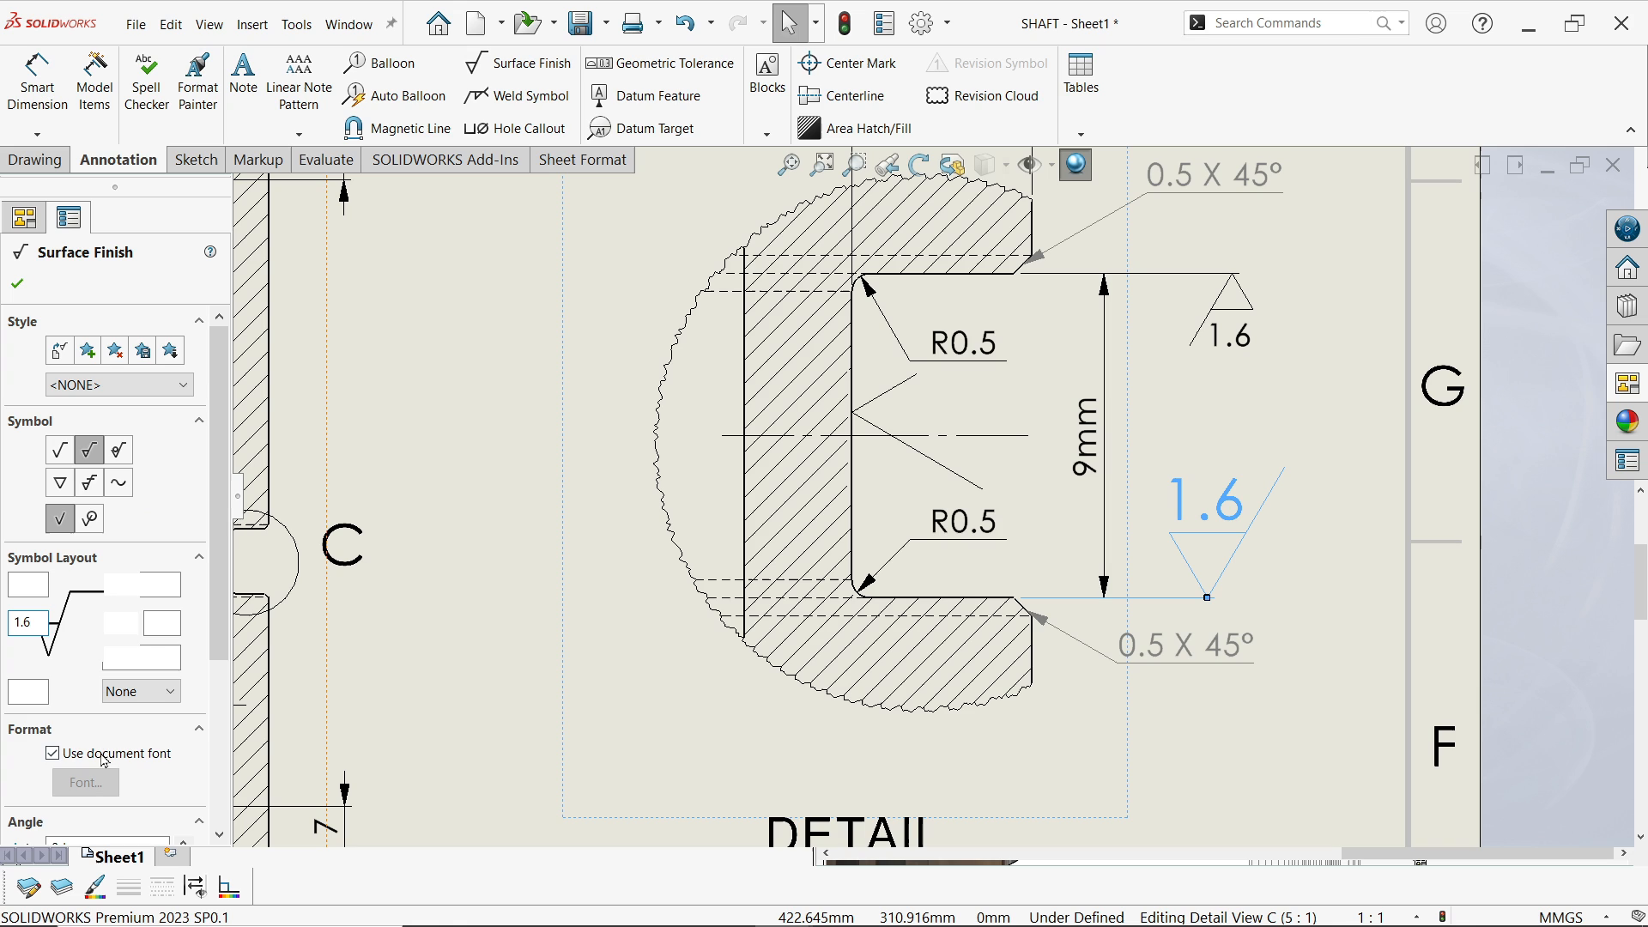
pyautogui.click(53, 753)
pyautogui.click(86, 782)
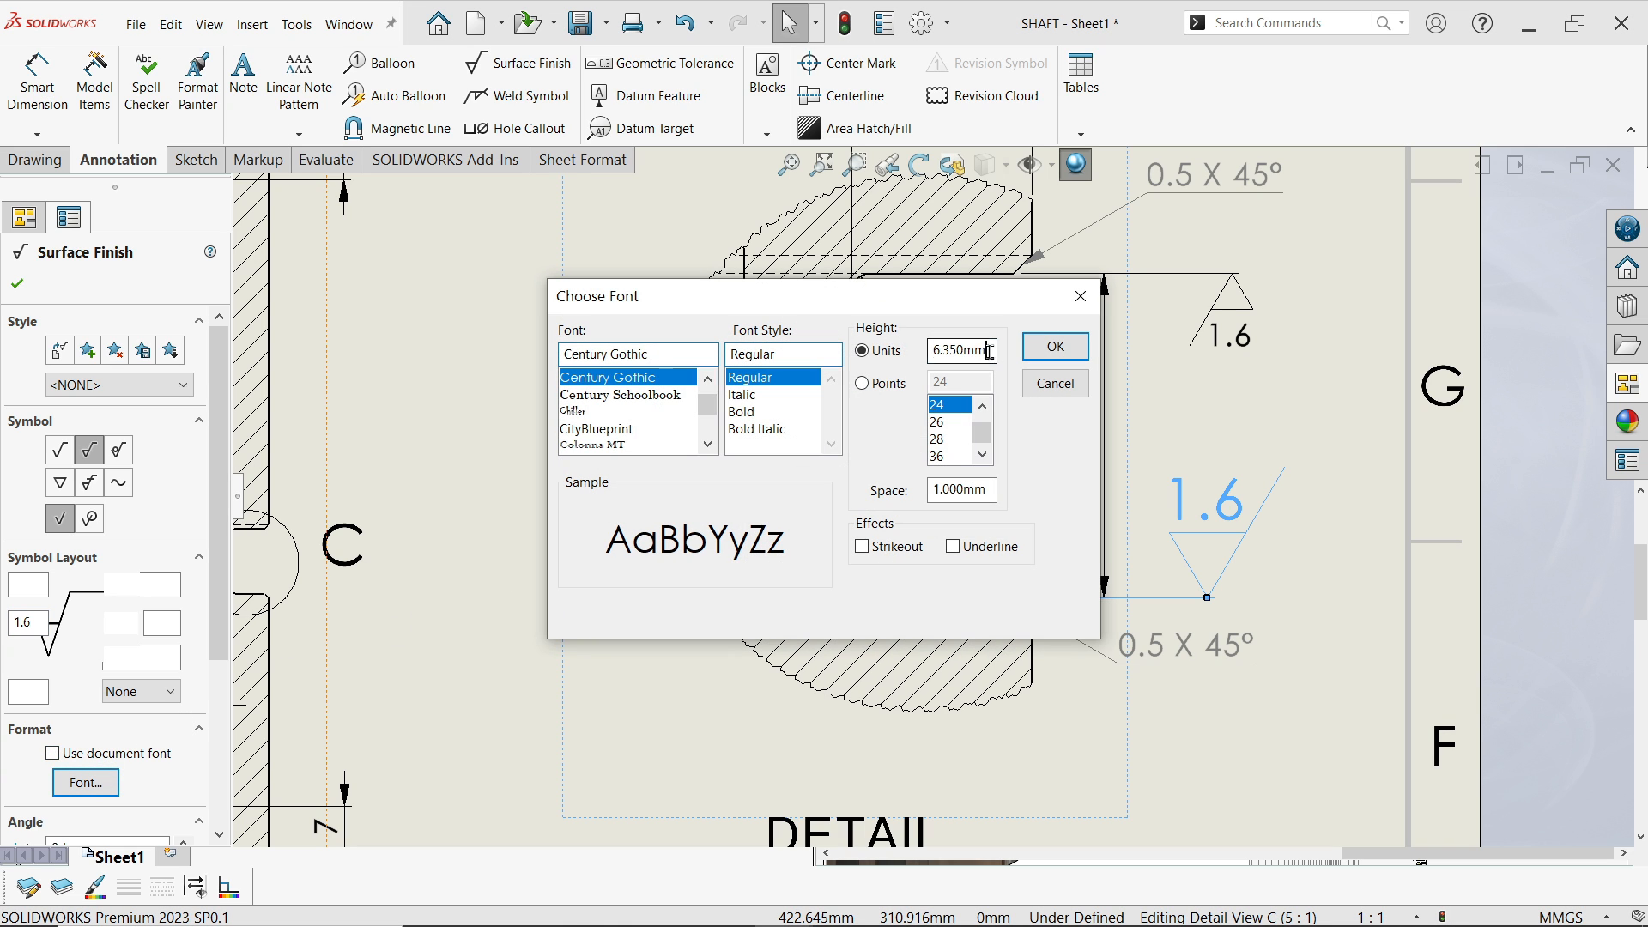
pyautogui.click(1054, 347)
# Change the symbol on the slot's base edge in Detail C to machining-required with roughness 1.6 and smaller text
pyautogui.click(893, 437)
pyautogui.click(89, 451)
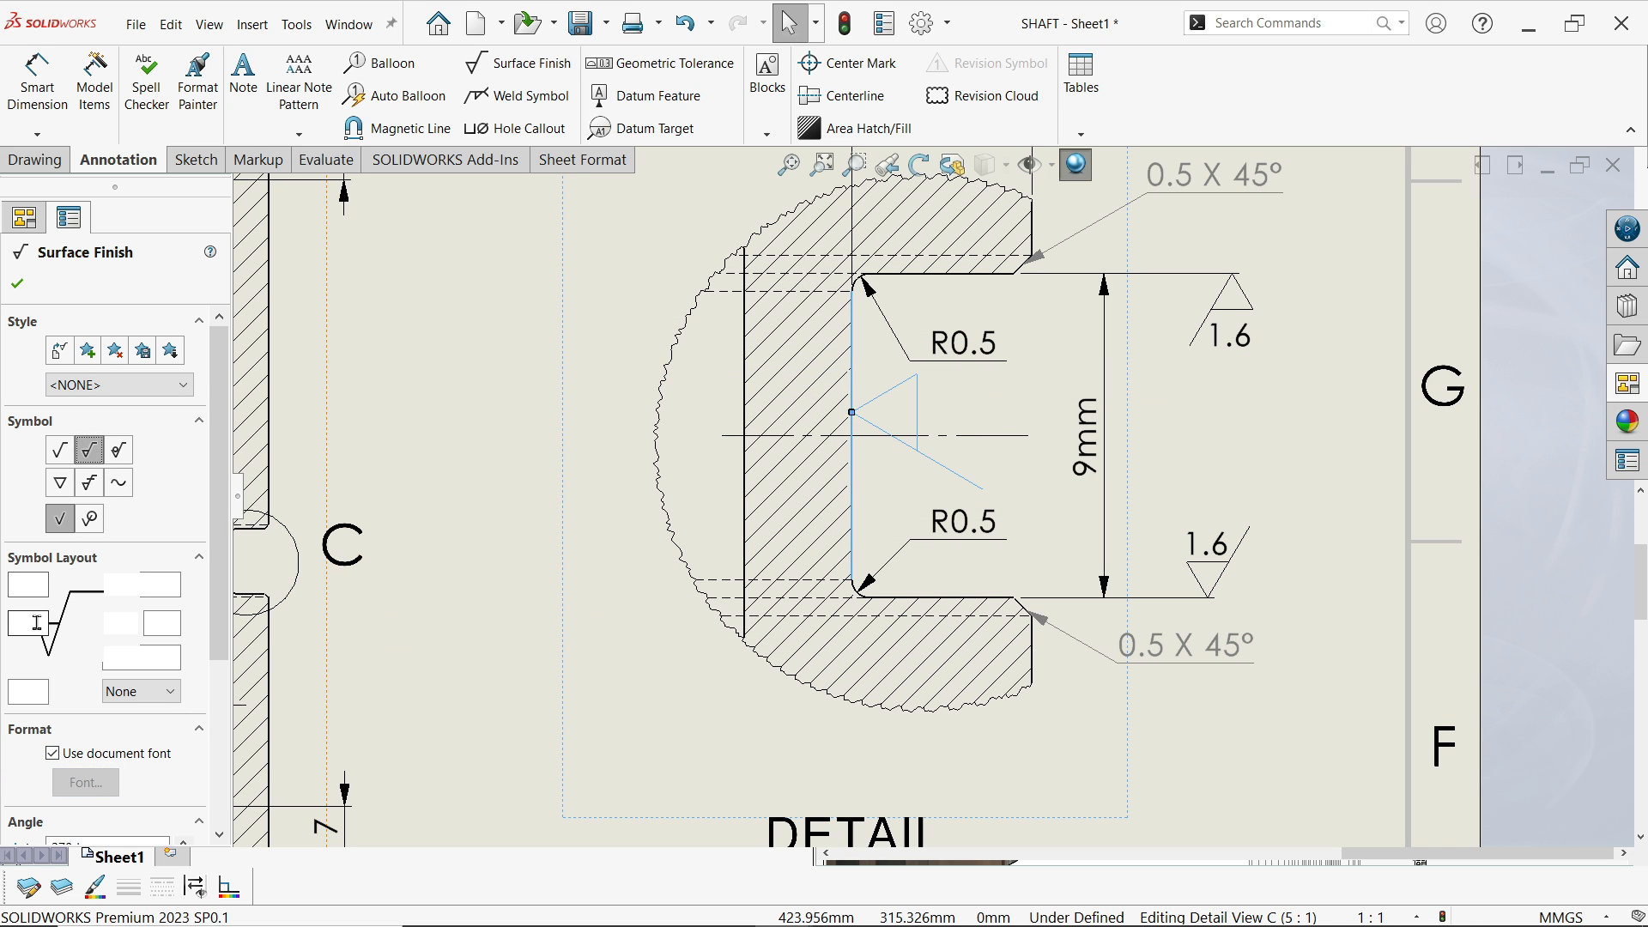
pyautogui.click(52, 753)
pyautogui.click(86, 782)
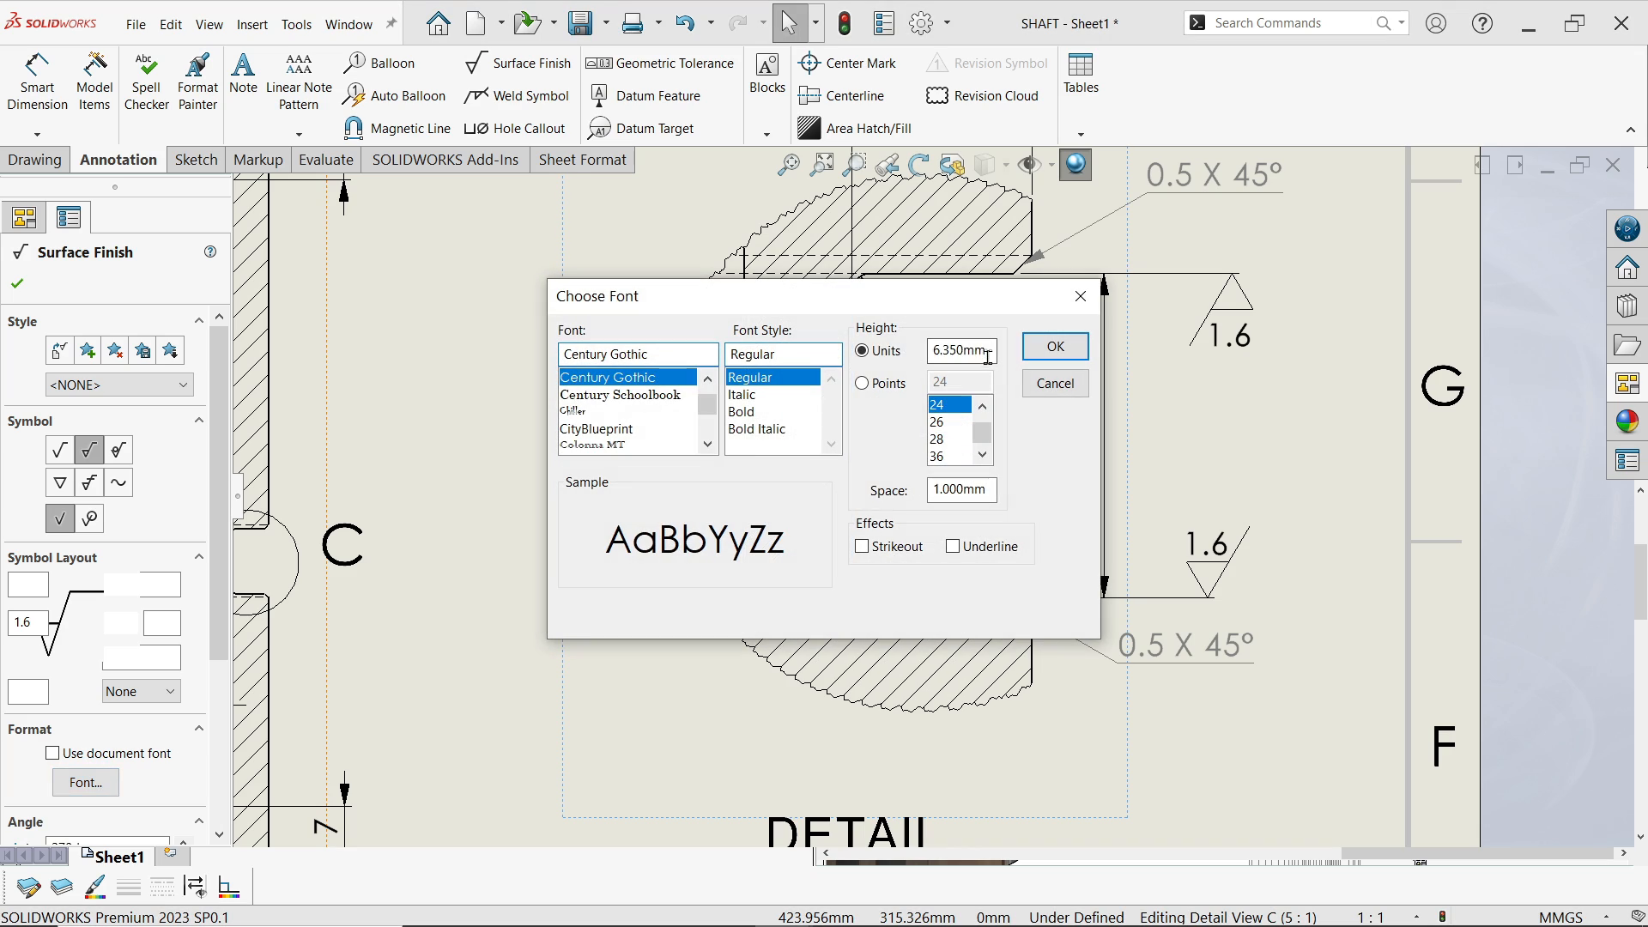
pyautogui.press('Return')
# Place basic surface finish symbols on the lower recess's left wall and the upper recess's right wall in Section B-B
pyautogui.scroll(7, 950, 397)
pyautogui.scroll(-4, 644, 631)
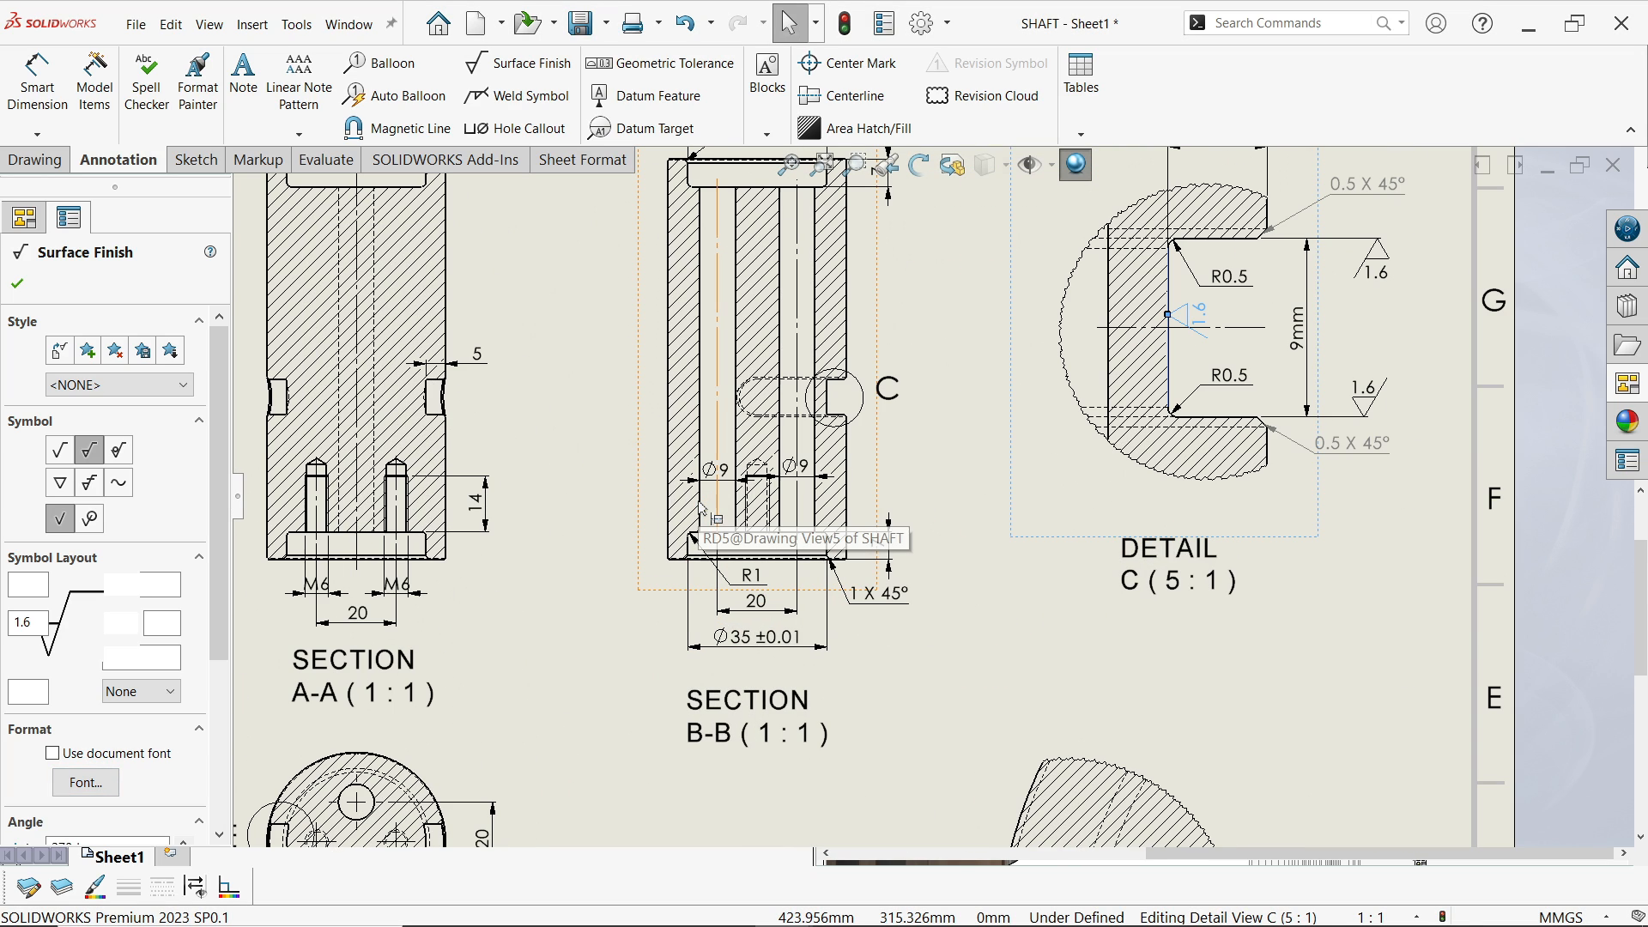
pyautogui.scroll(-1, 601, 520)
pyautogui.click(518, 63)
pyautogui.scroll(-4, 779, 634)
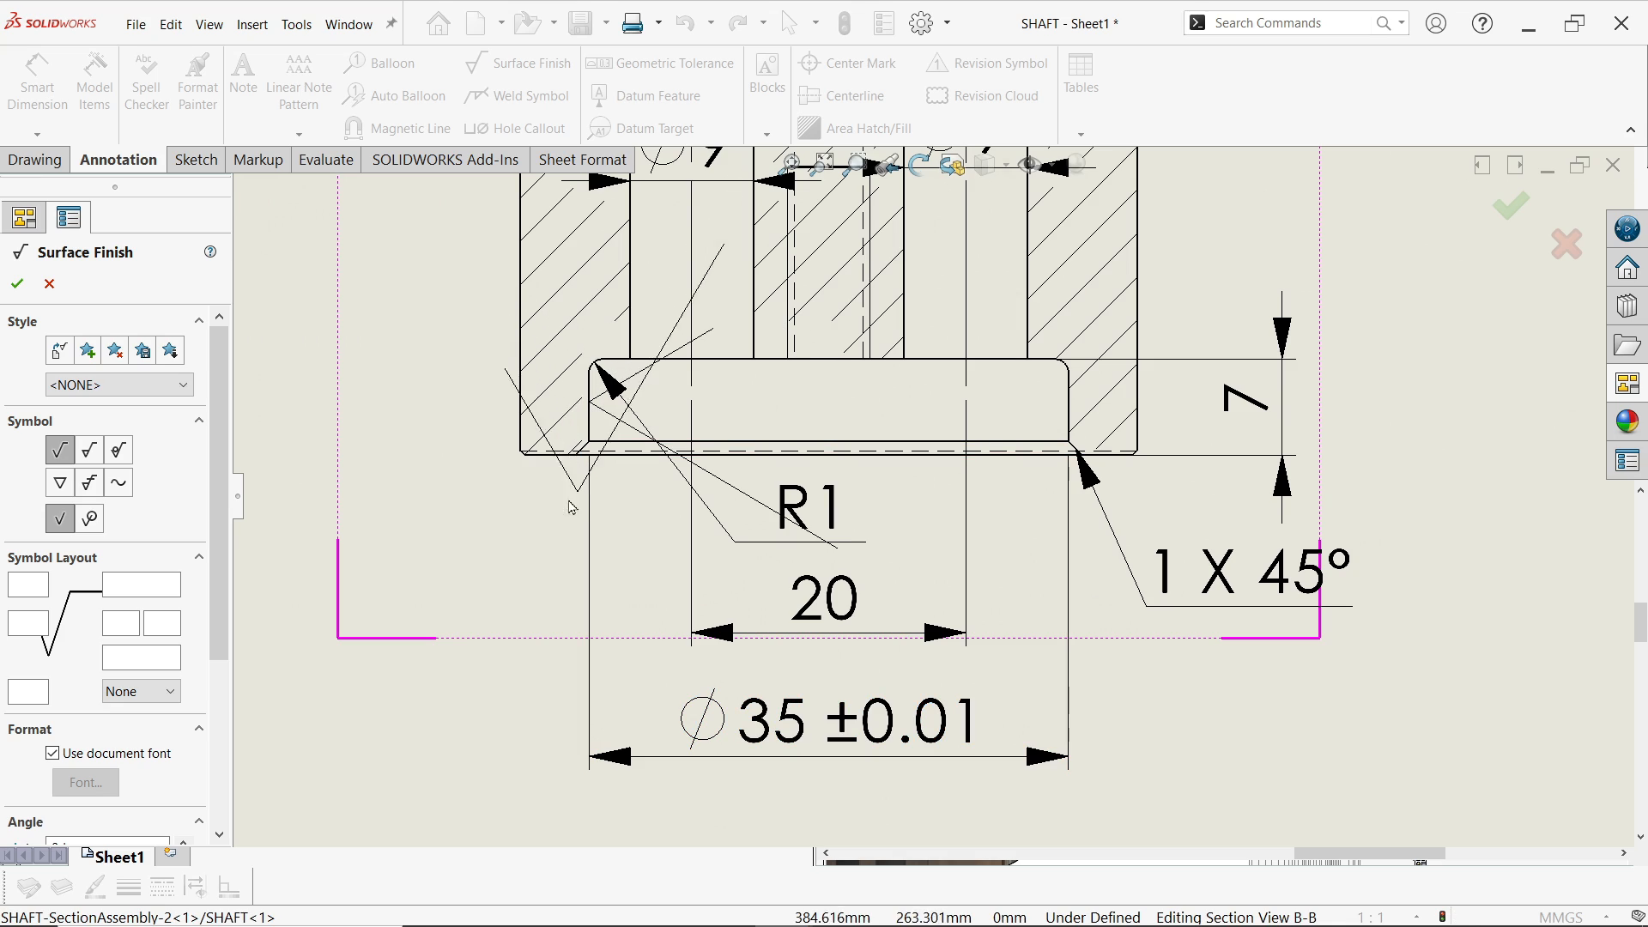
pyautogui.scroll(6, 635, 506)
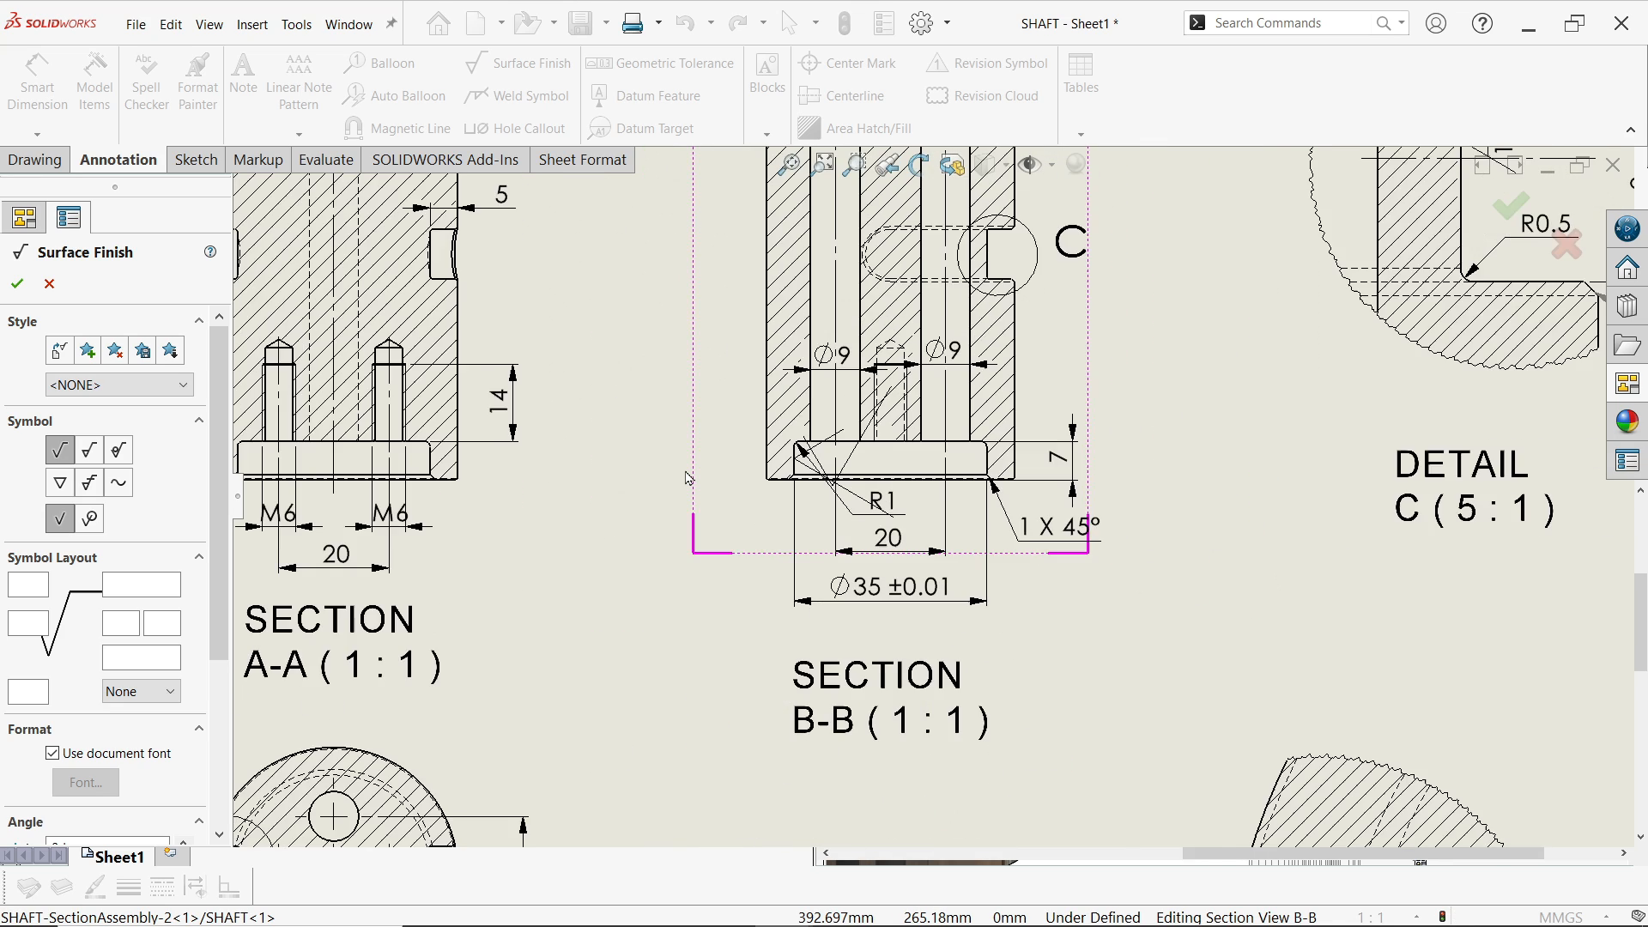
pyautogui.scroll(2, 692, 479)
pyautogui.scroll(-8, 965, 249)
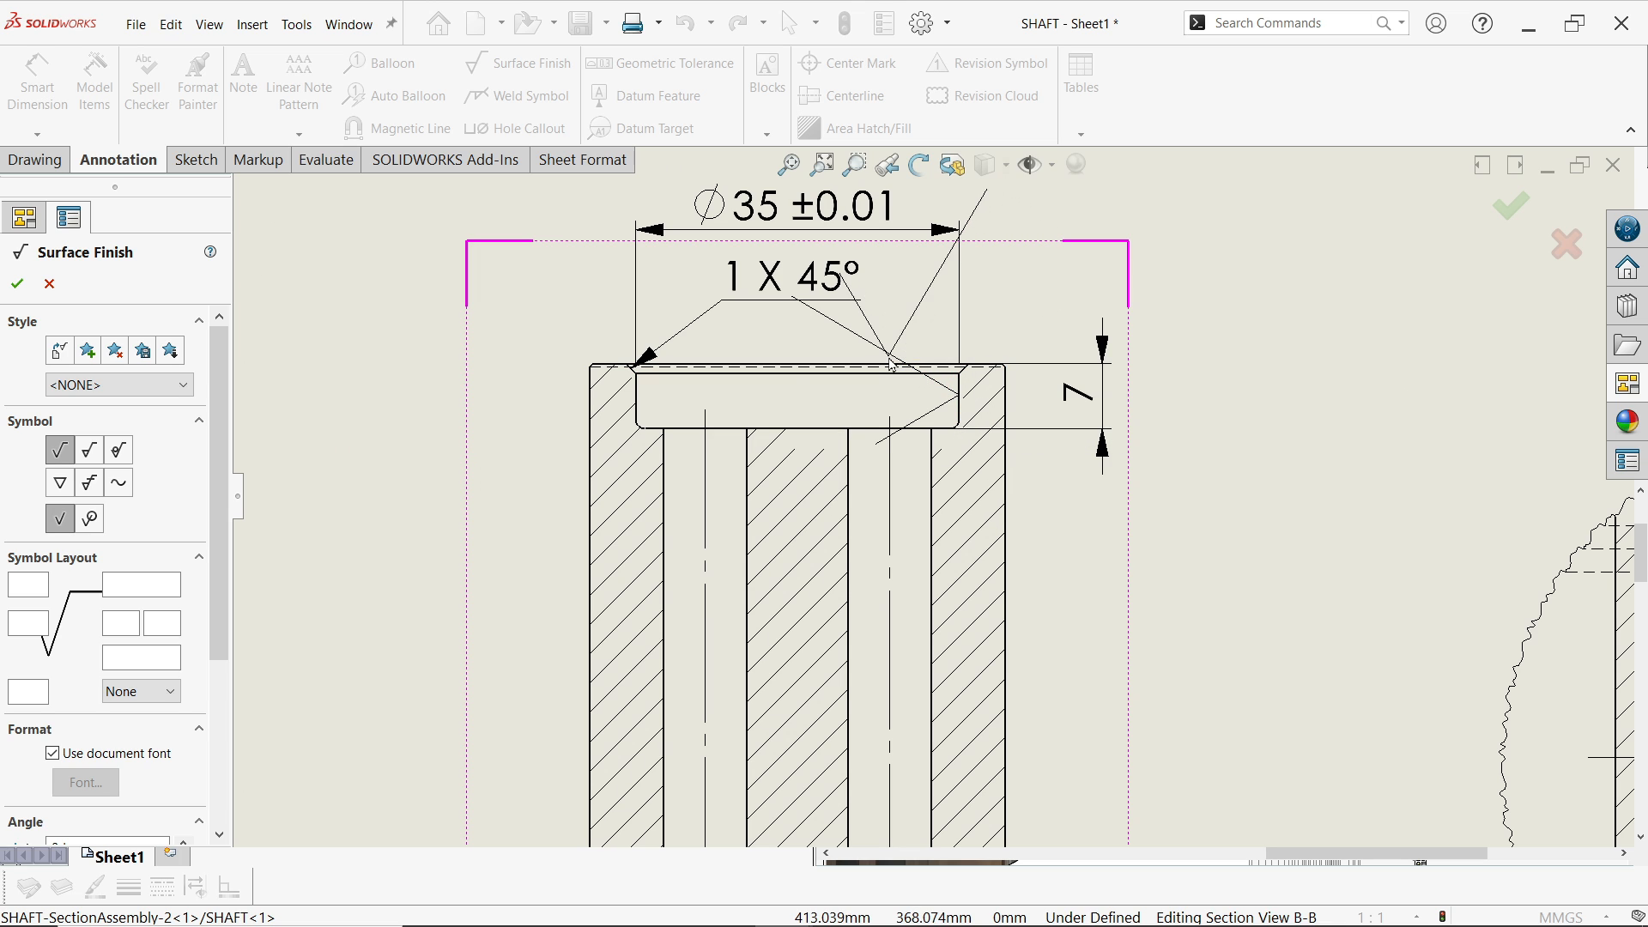
pyautogui.scroll(8, 747, 446)
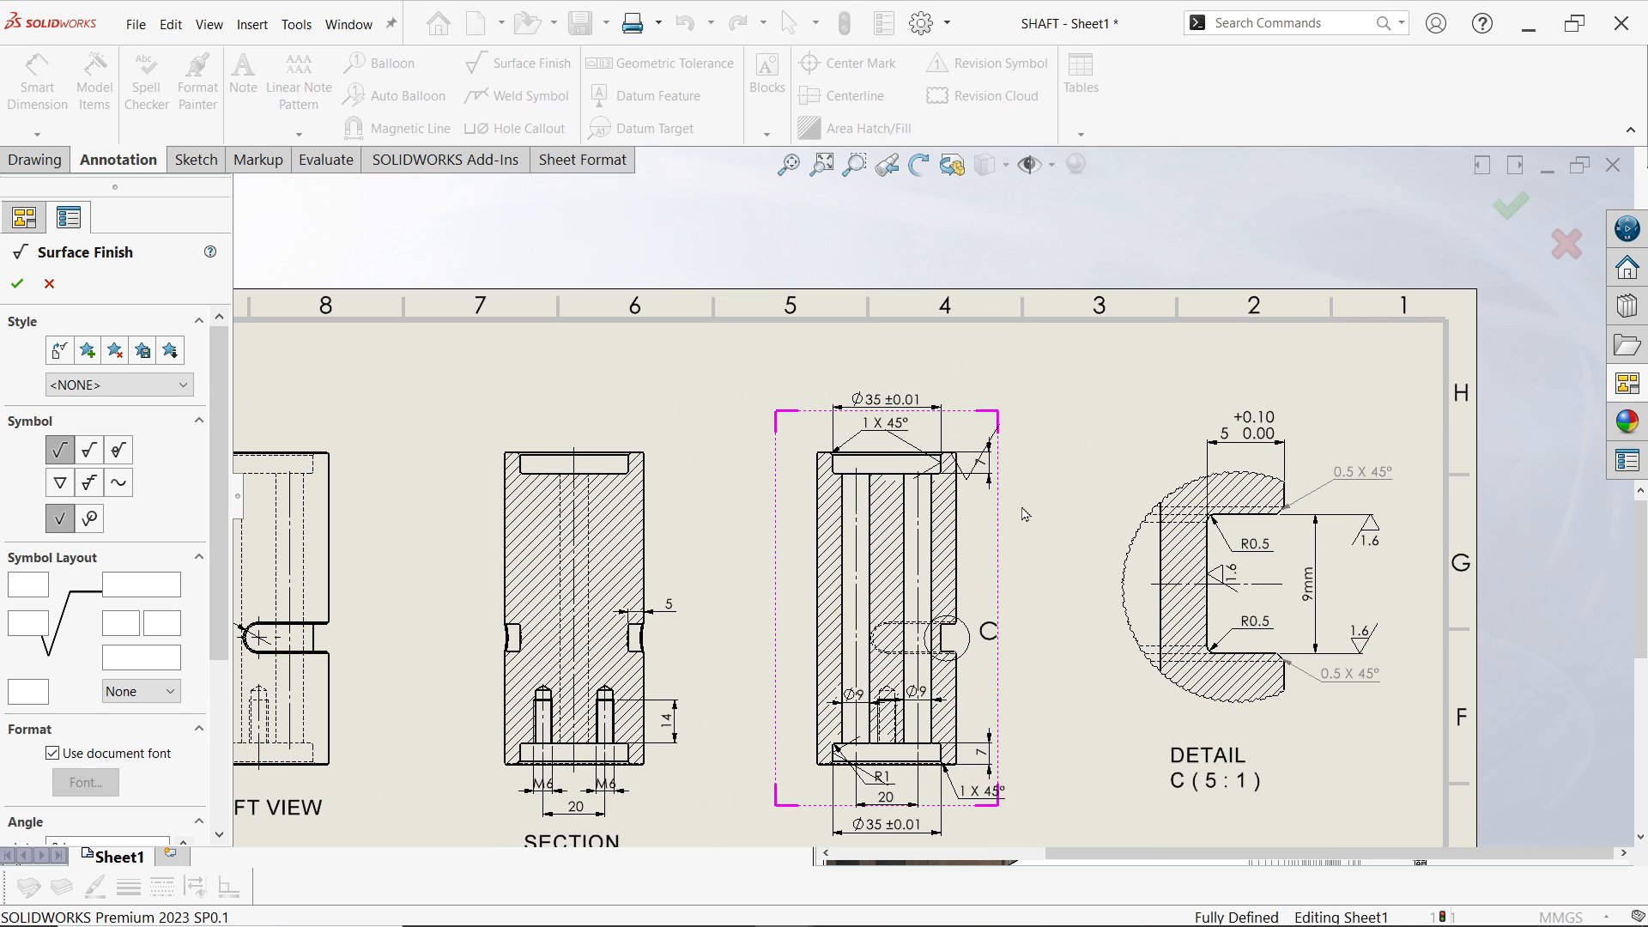
# Place a basic surface finish symbol on the curved inner edge of the slot in Detail E
pyautogui.scroll(-8, 1052, 653)
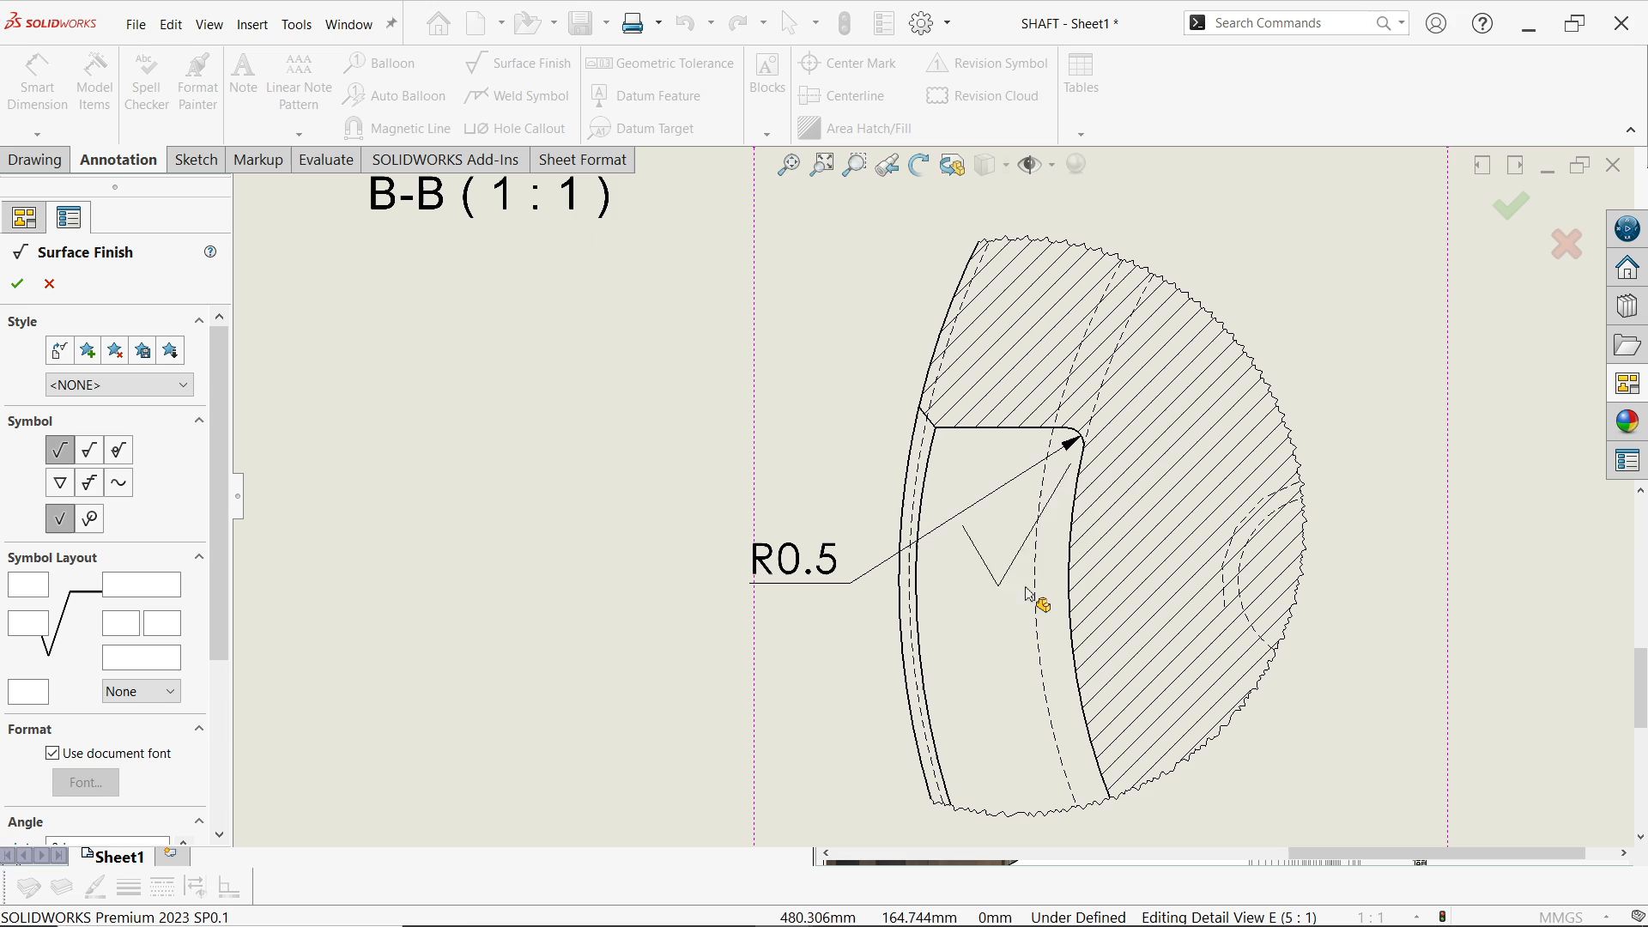
pyautogui.click(1075, 582)
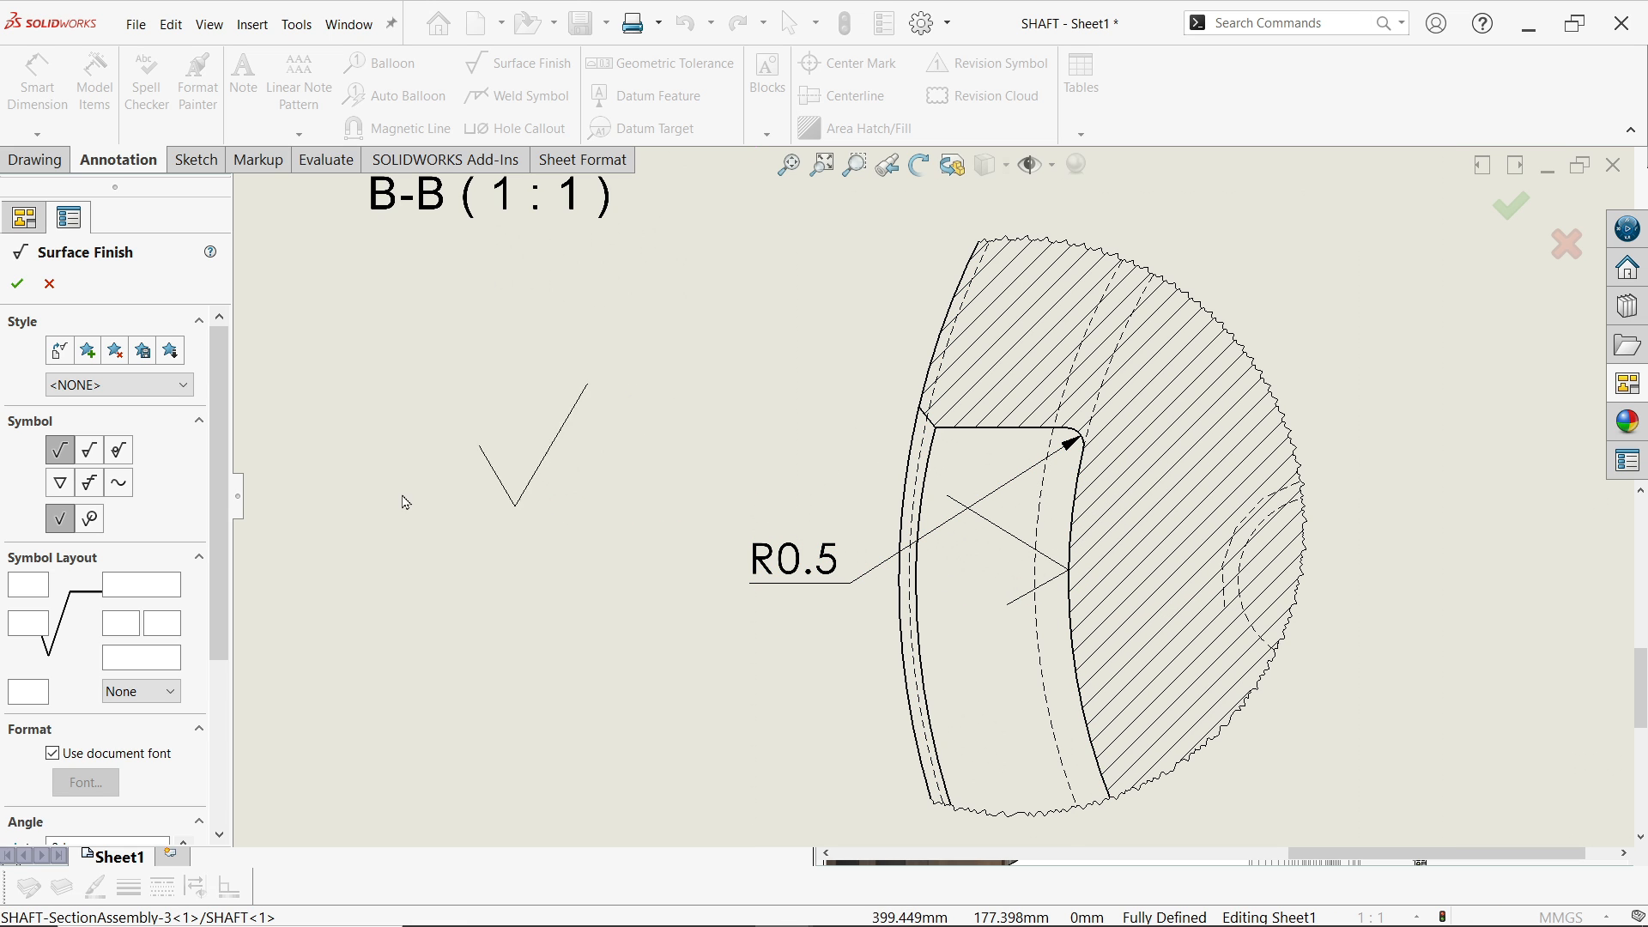
pyautogui.click(50, 285)
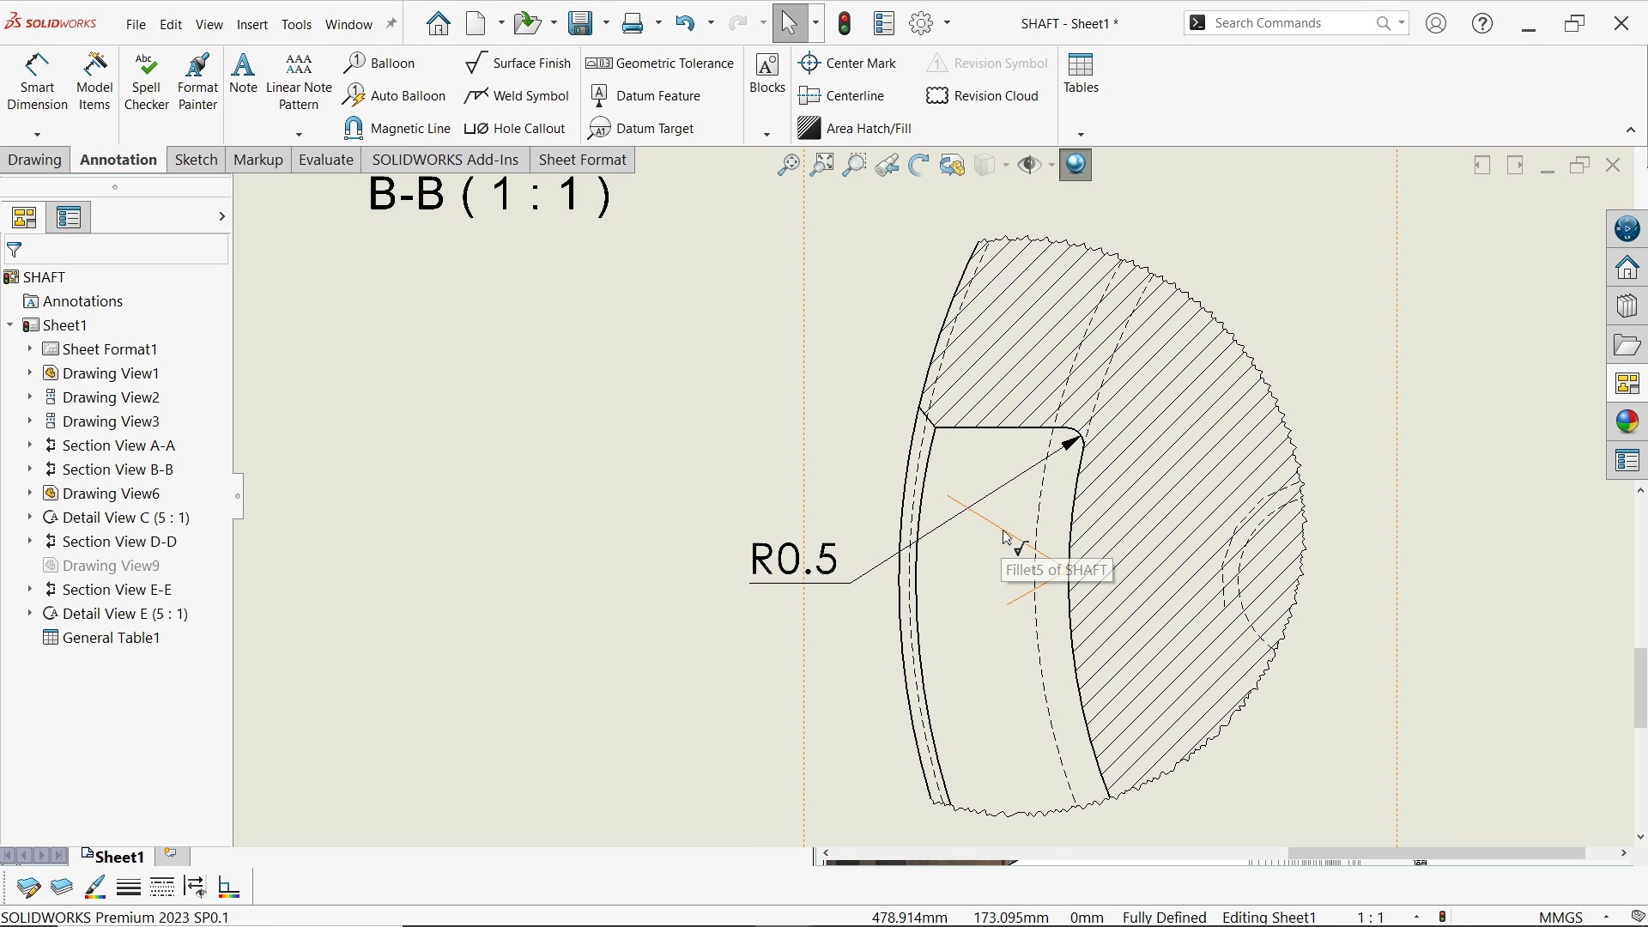
# Change the Detail E symbol to machining-required with roughness 1.6 and a smaller custom font
pyautogui.click(1068, 569)
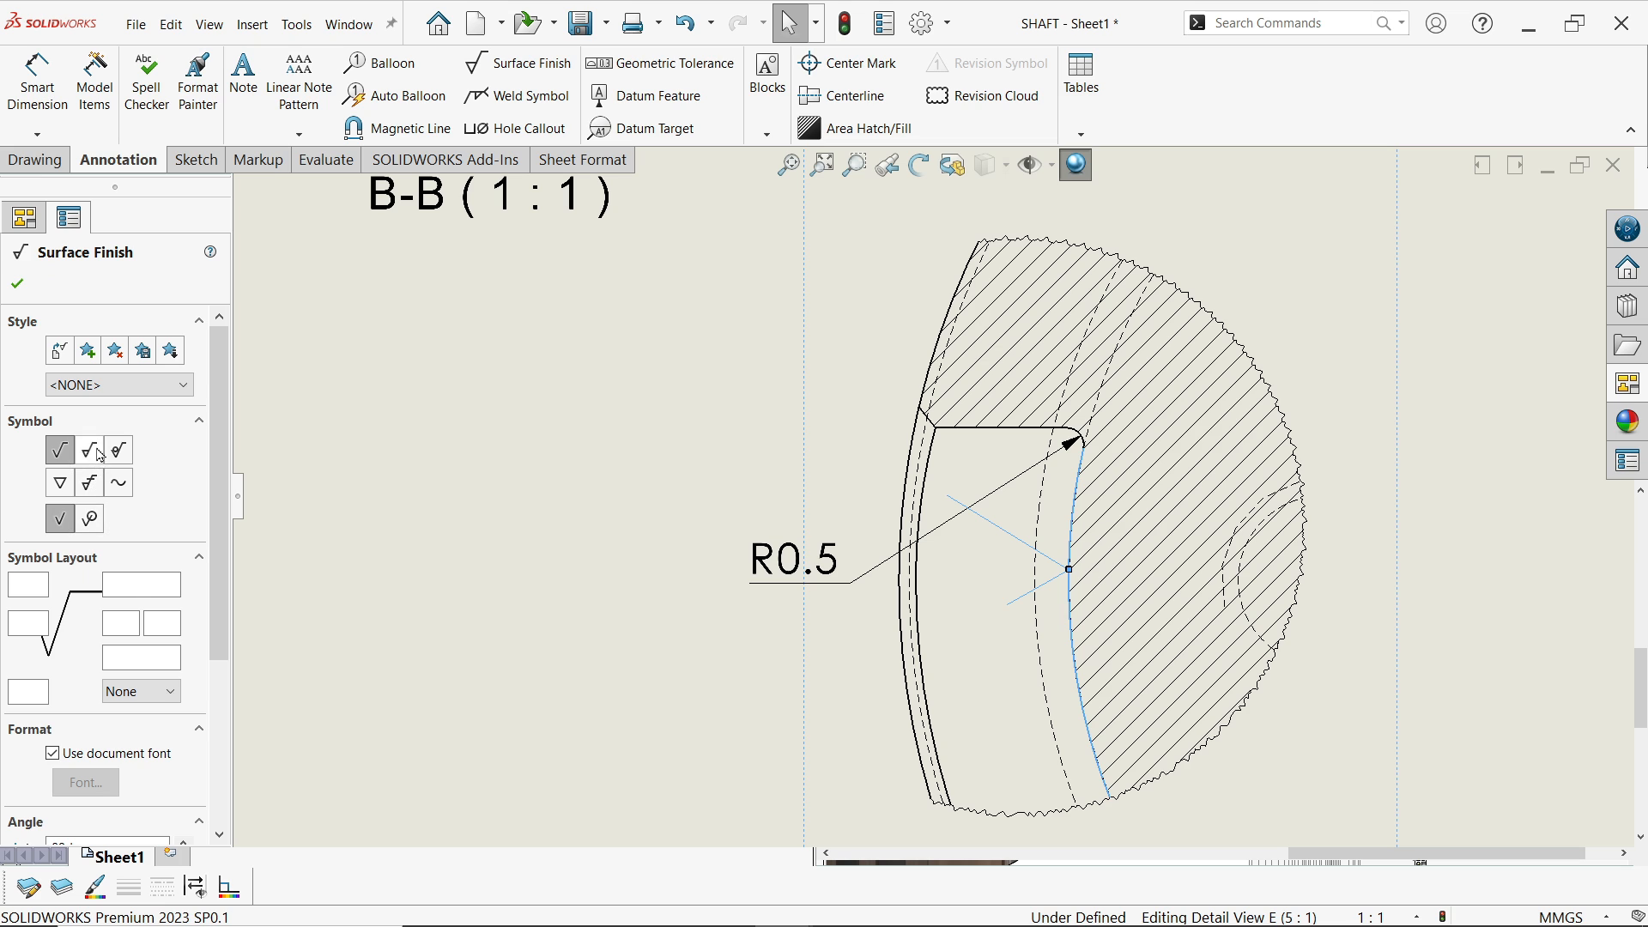
pyautogui.click(99, 455)
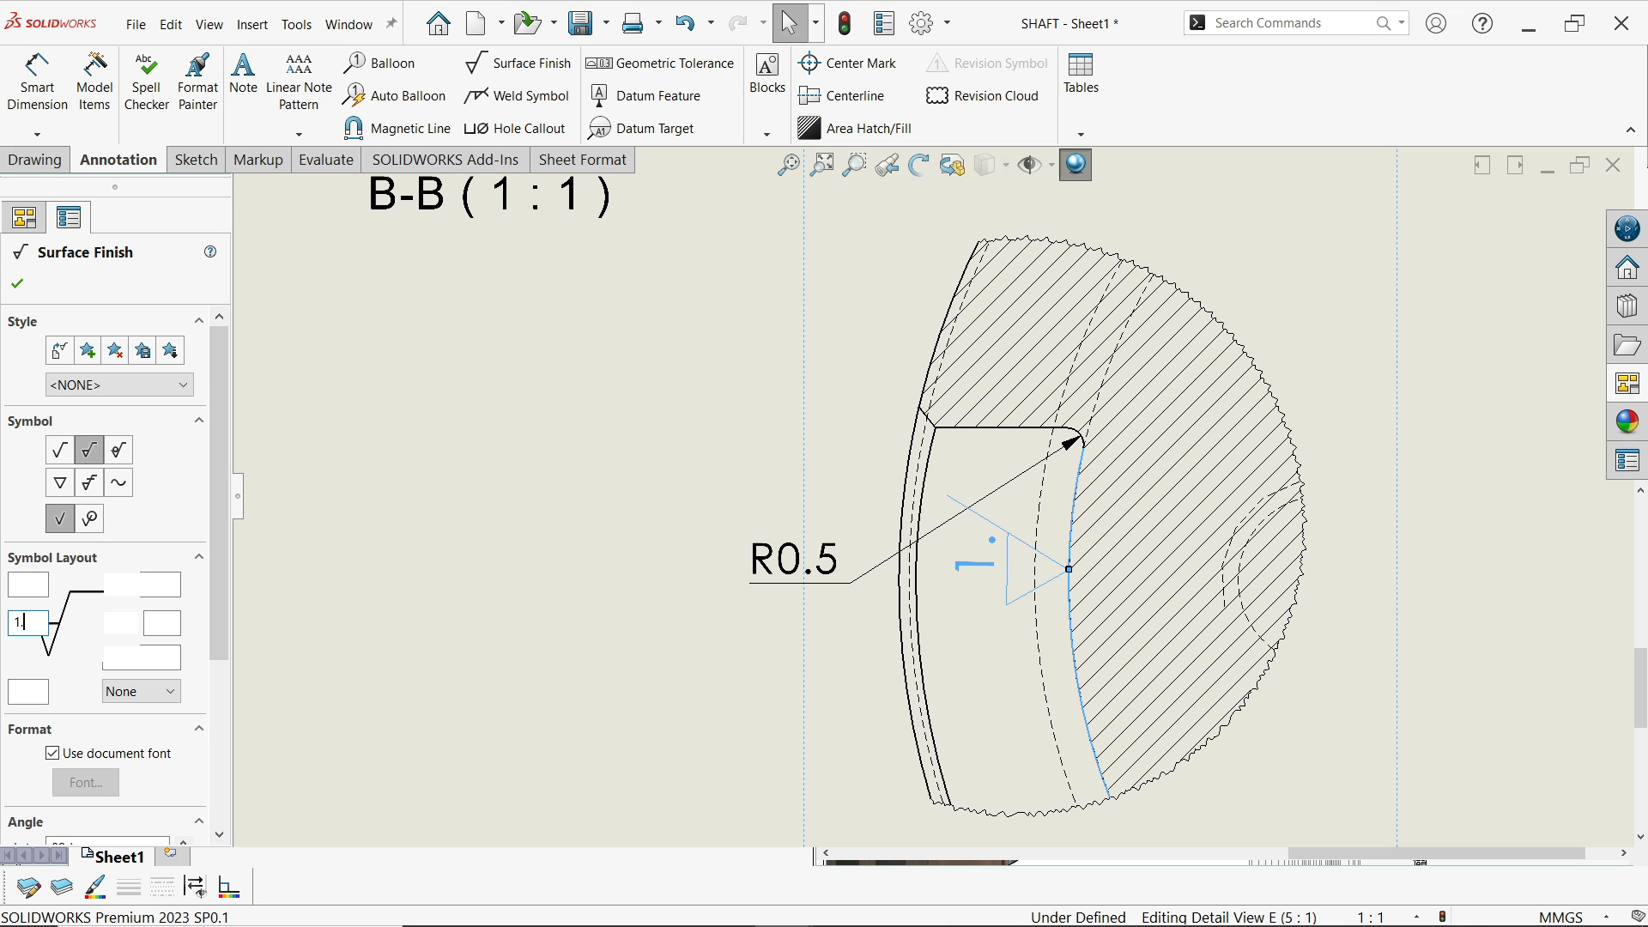
pyautogui.write('6')
pyautogui.click(52, 753)
pyautogui.click(86, 782)
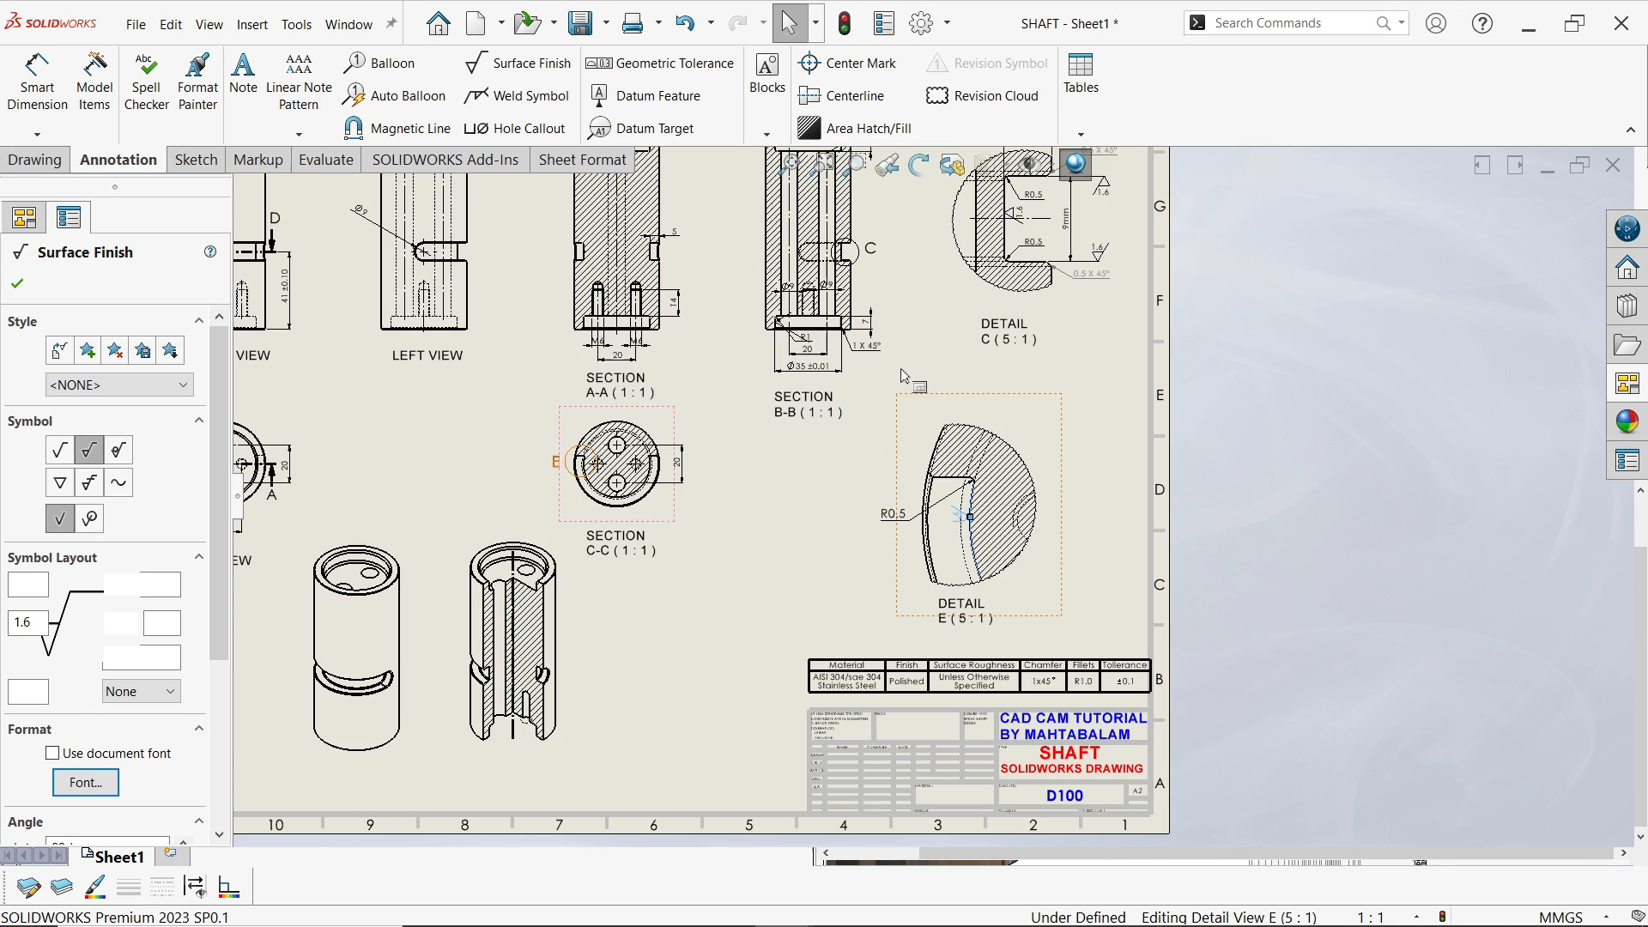
# Change the surface finish symbol at the lower recess of Section B-B to roughness 1.6 with a smaller custom font
pyautogui.scroll(5, 866, 369)
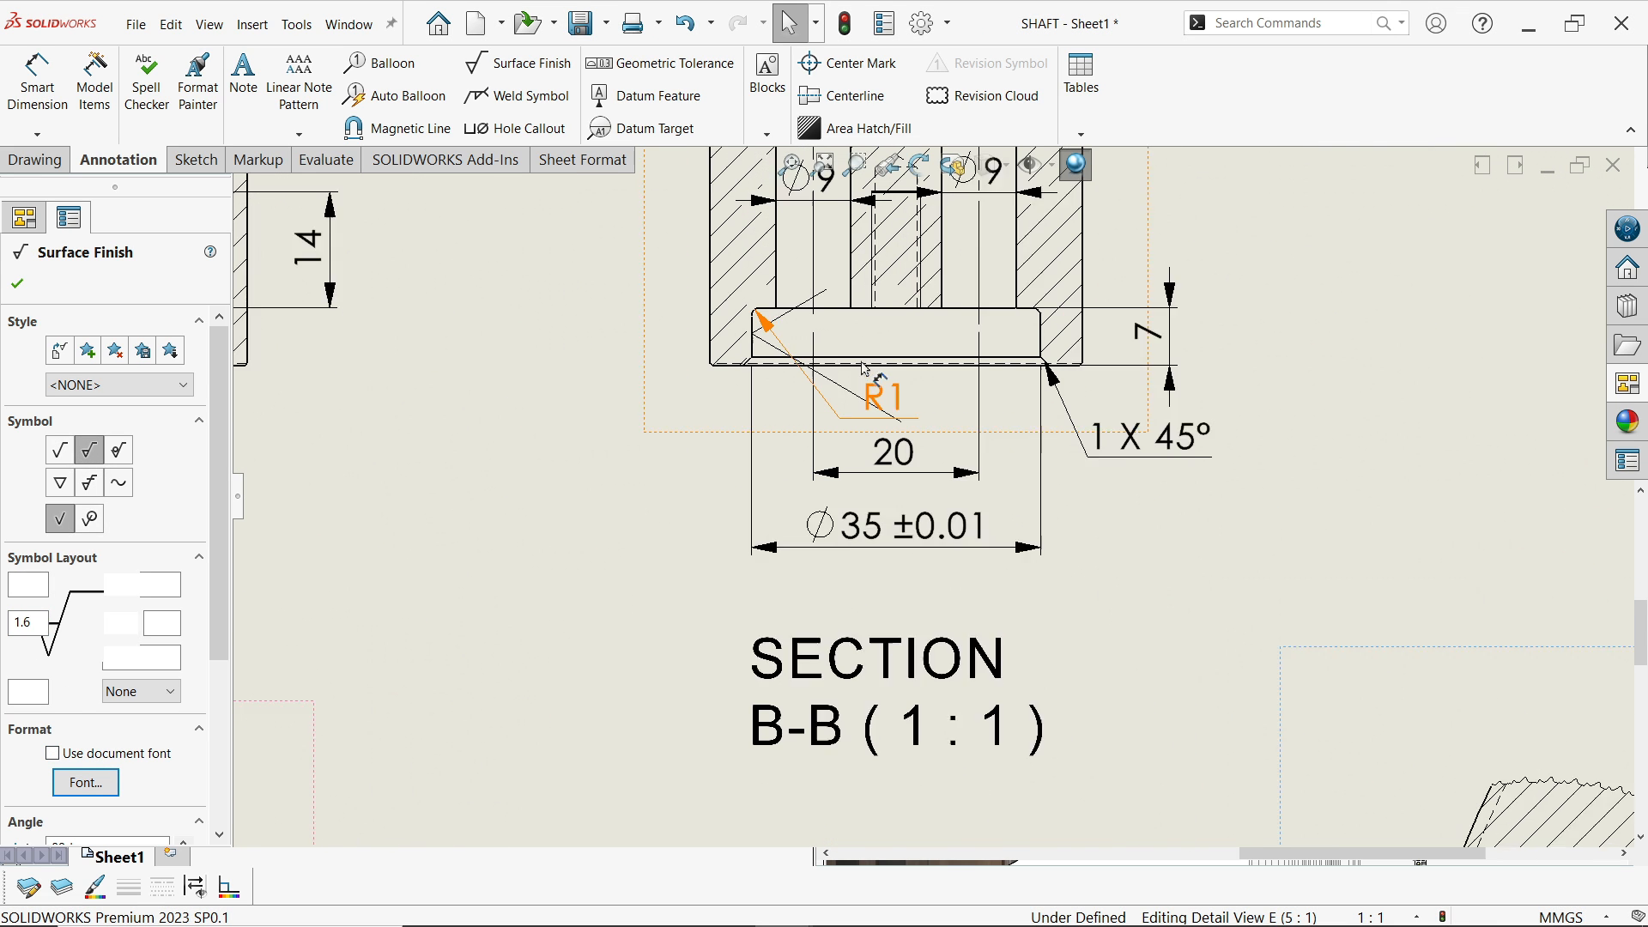
pyautogui.scroll(-1, 828, 296)
pyautogui.click(52, 753)
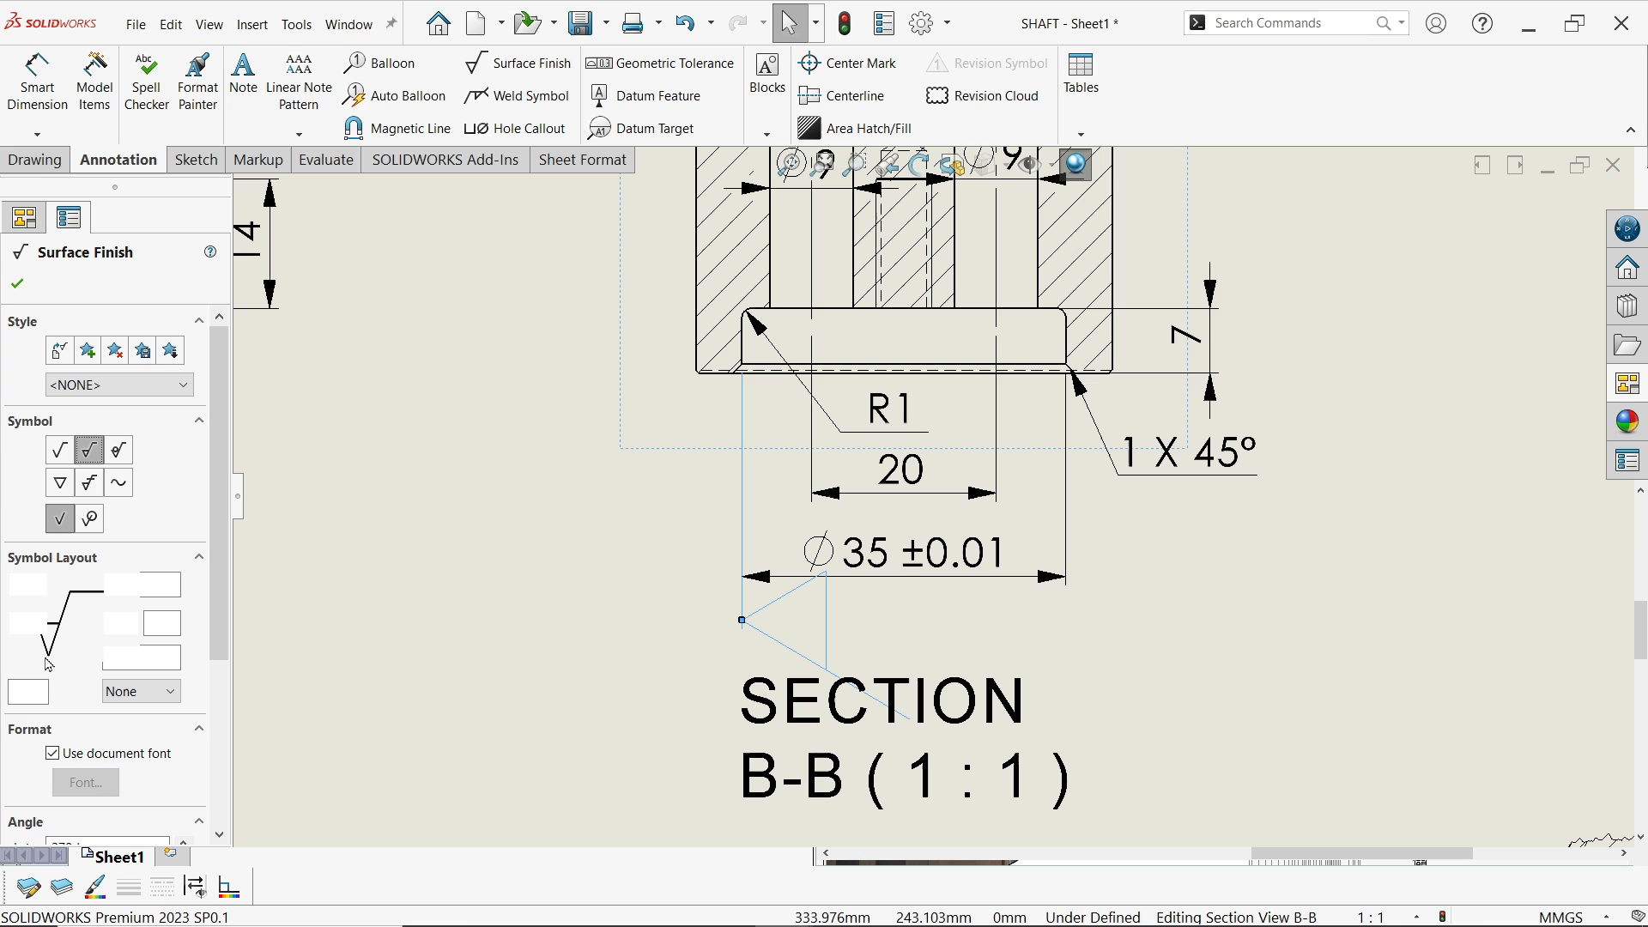
pyautogui.click(85, 756)
pyautogui.click(86, 782)
pyautogui.click(1056, 346)
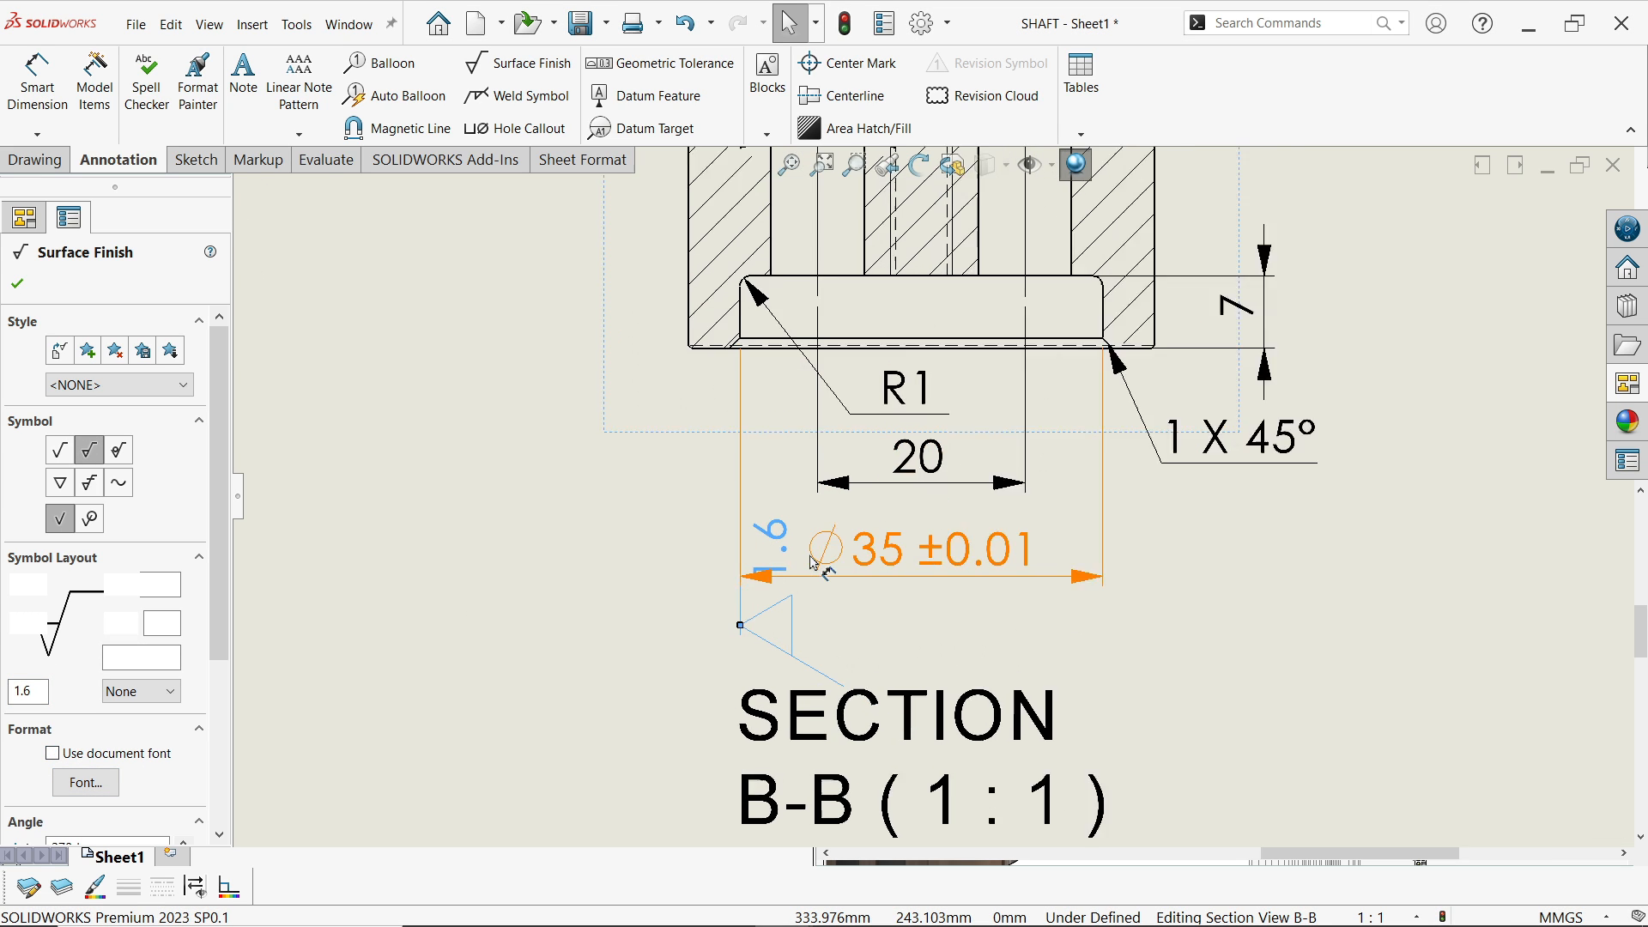
# Change the upper recess symbol in Section B-B to machining-required with roughness 1.6 and a custom font height of 3.5
pyautogui.scroll(5, 831, 426)
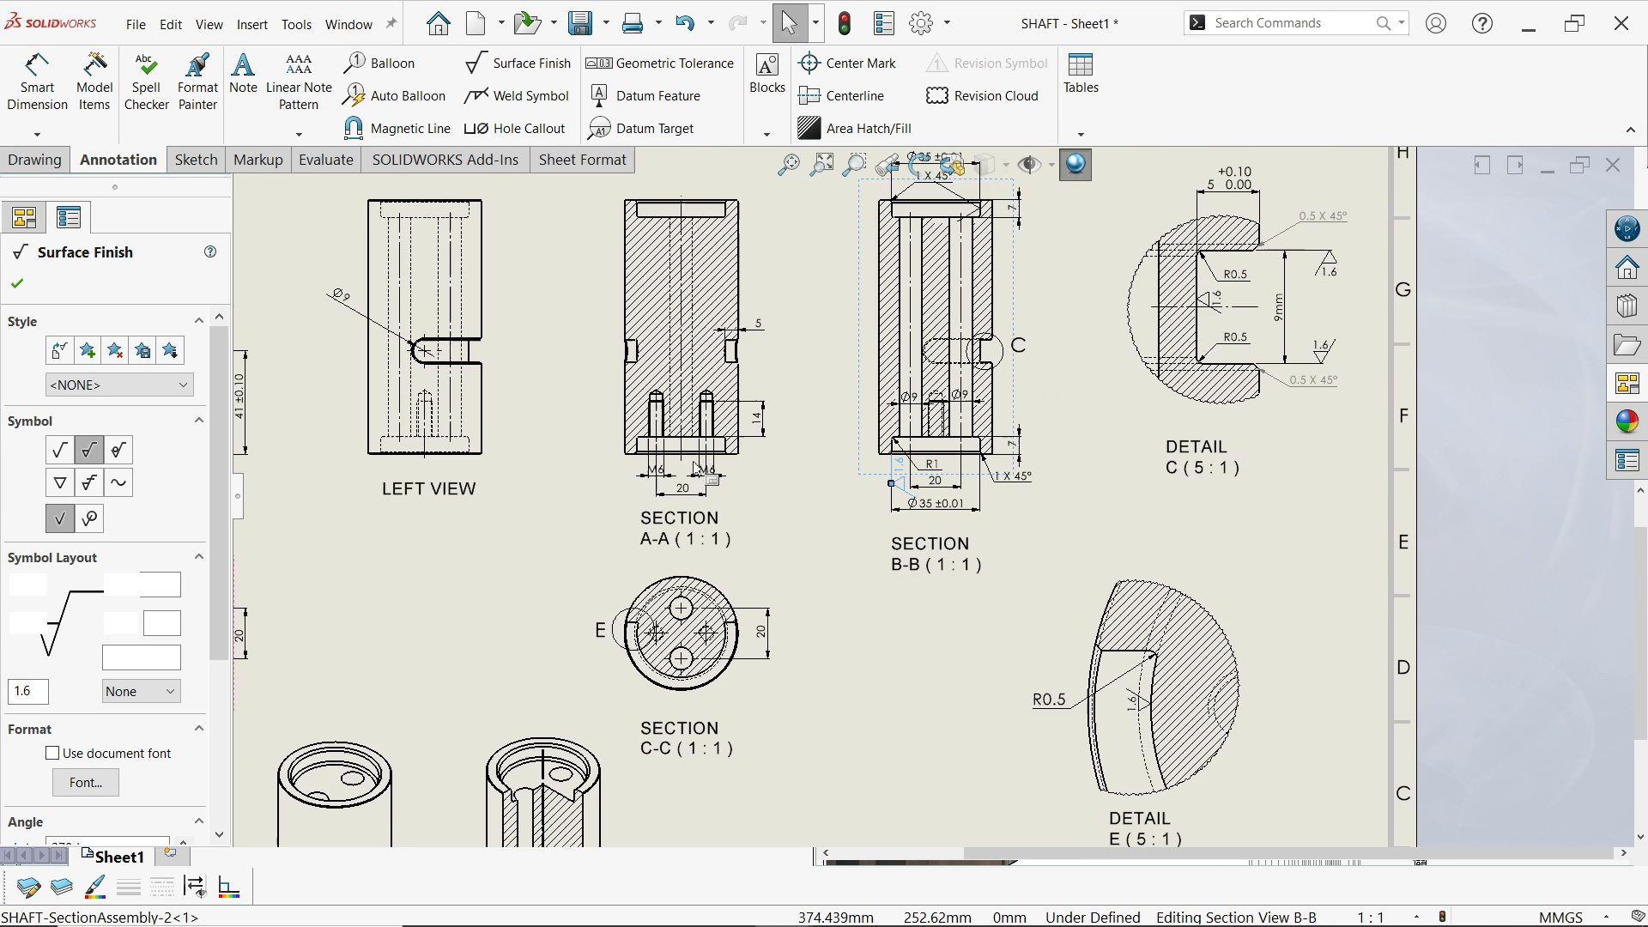
pyautogui.scroll(-5, 996, 296)
pyautogui.click(994, 248)
pyautogui.click(89, 449)
pyautogui.click(28, 623)
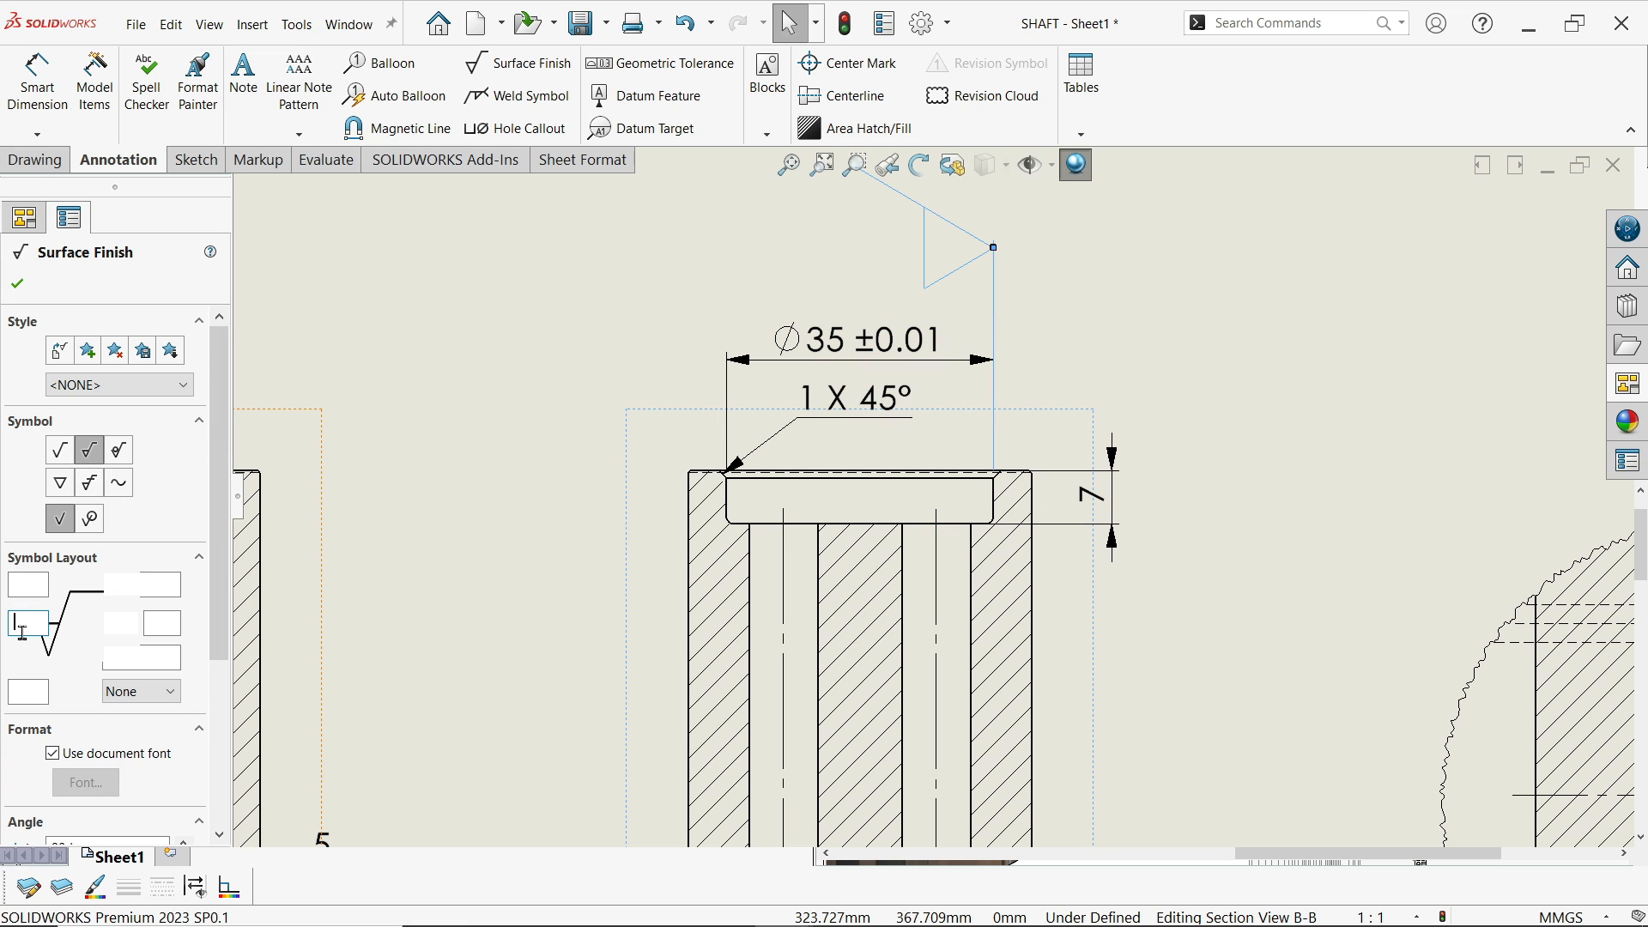
pyautogui.write('1.6')
pyautogui.click(52, 752)
pyautogui.click(85, 782)
pyautogui.moveTo(985, 352); pyautogui.dragTo(867, 352)
pyautogui.write('3.5')
pyautogui.press('Return')
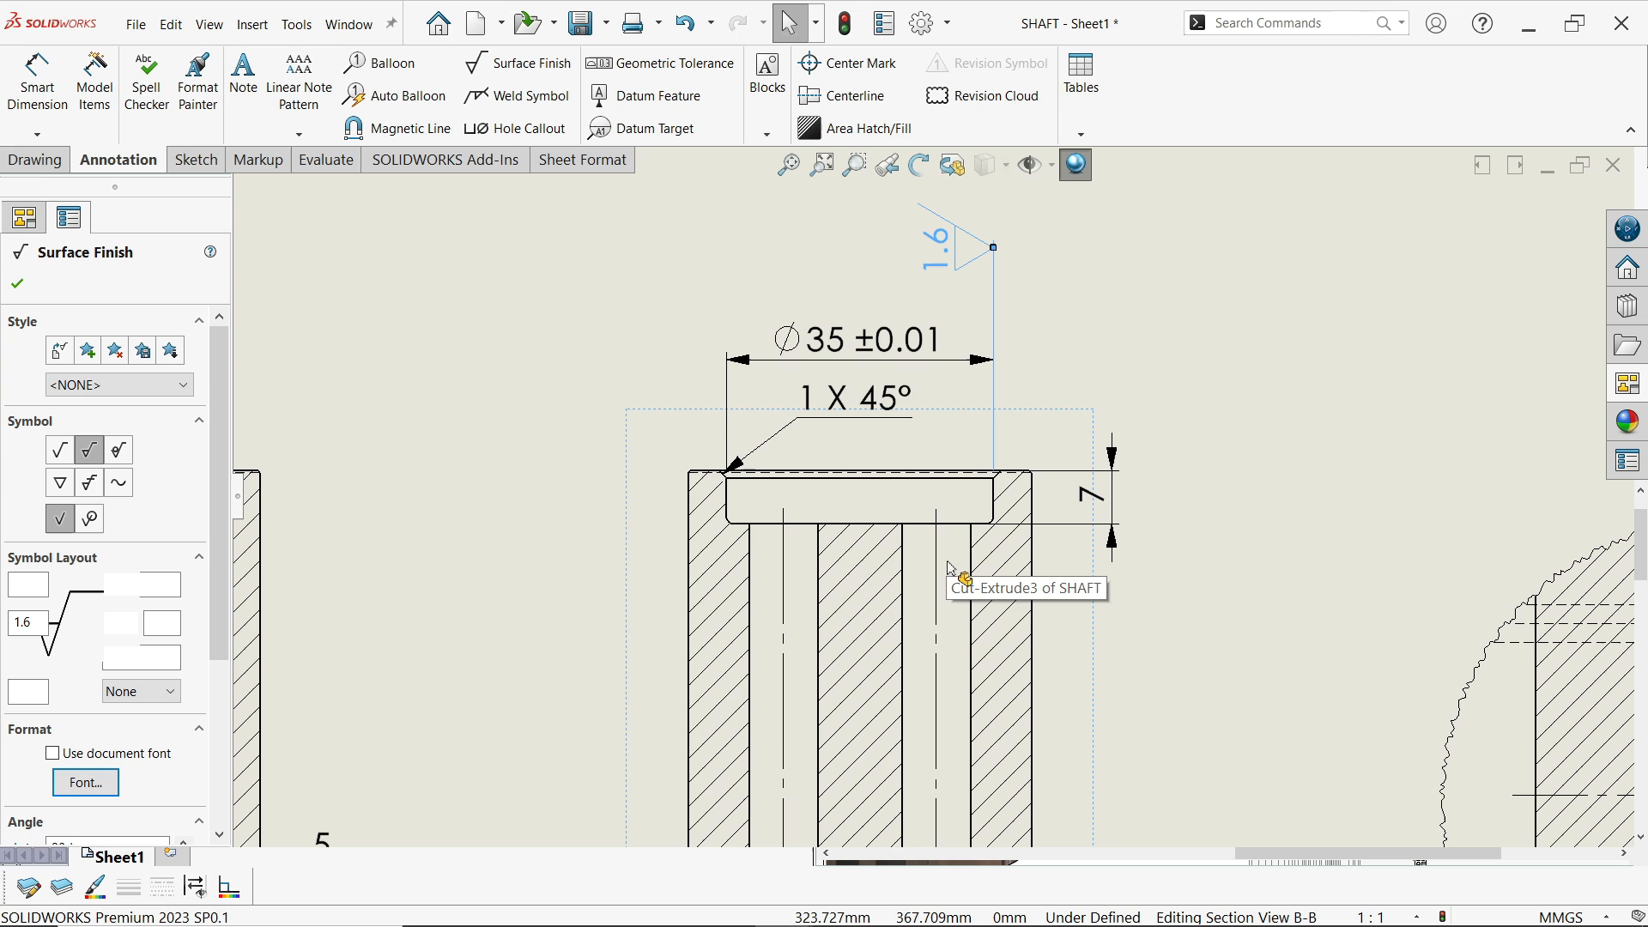
pyautogui.click(18, 284)
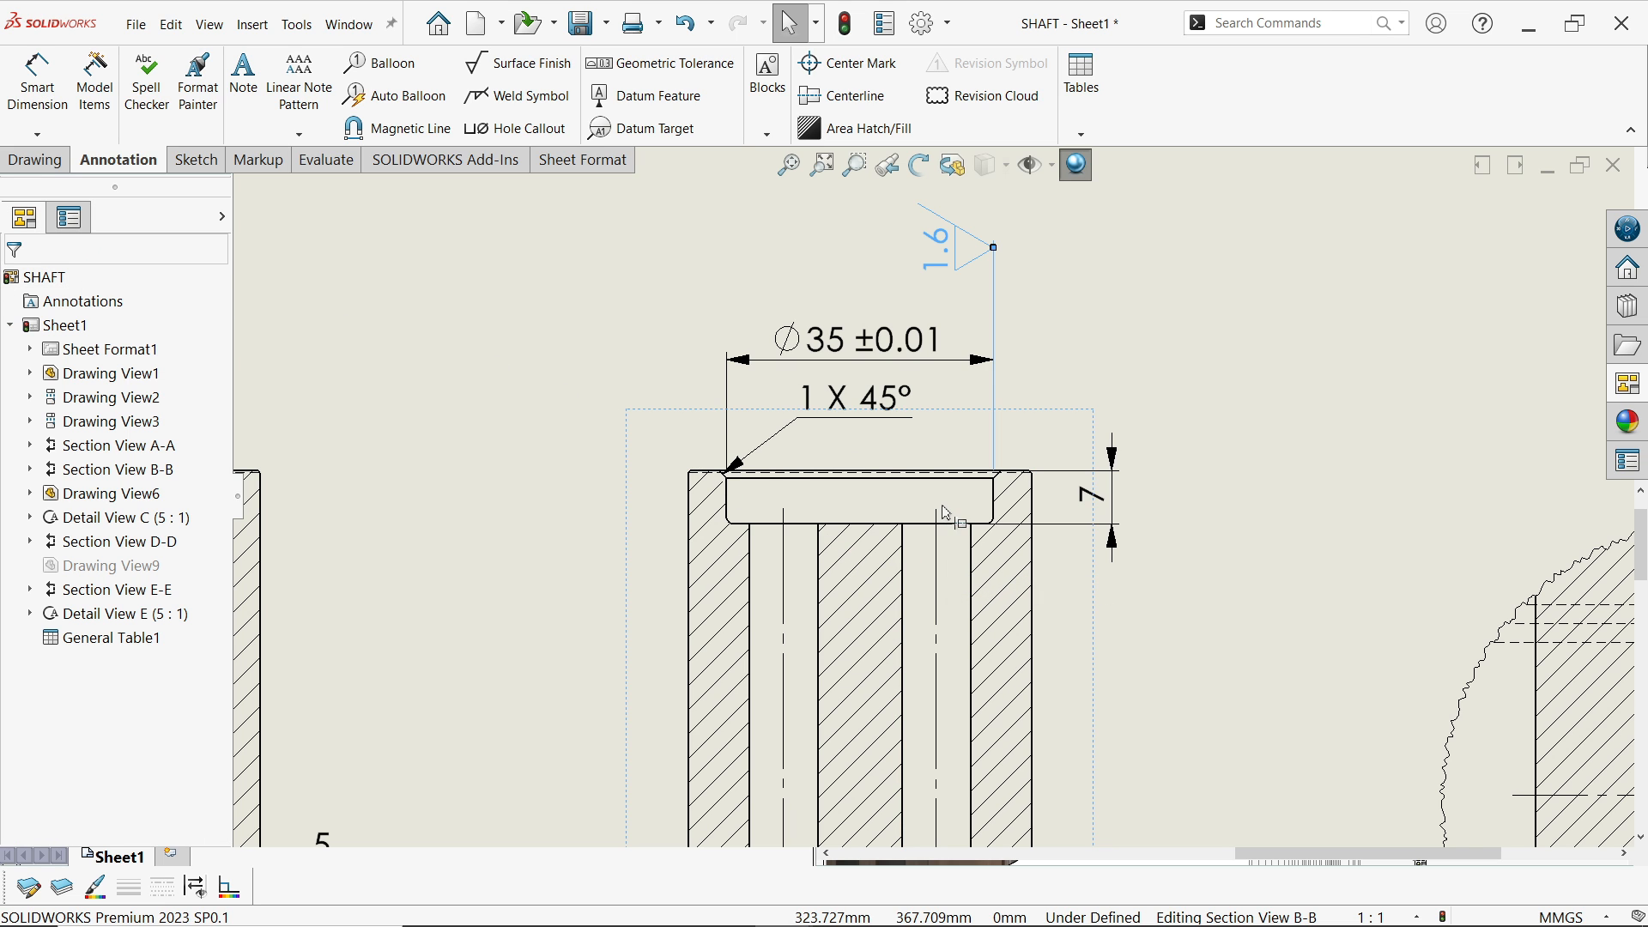
# In the document's line font settings, set the thickness of visible edges to 0.35 mm and hidden edges to 0.25 mm
pyautogui.scroll(10, 953, 515)
pyautogui.scroll(-3, 889, 627)
pyautogui.scroll(-2, 888, 627)
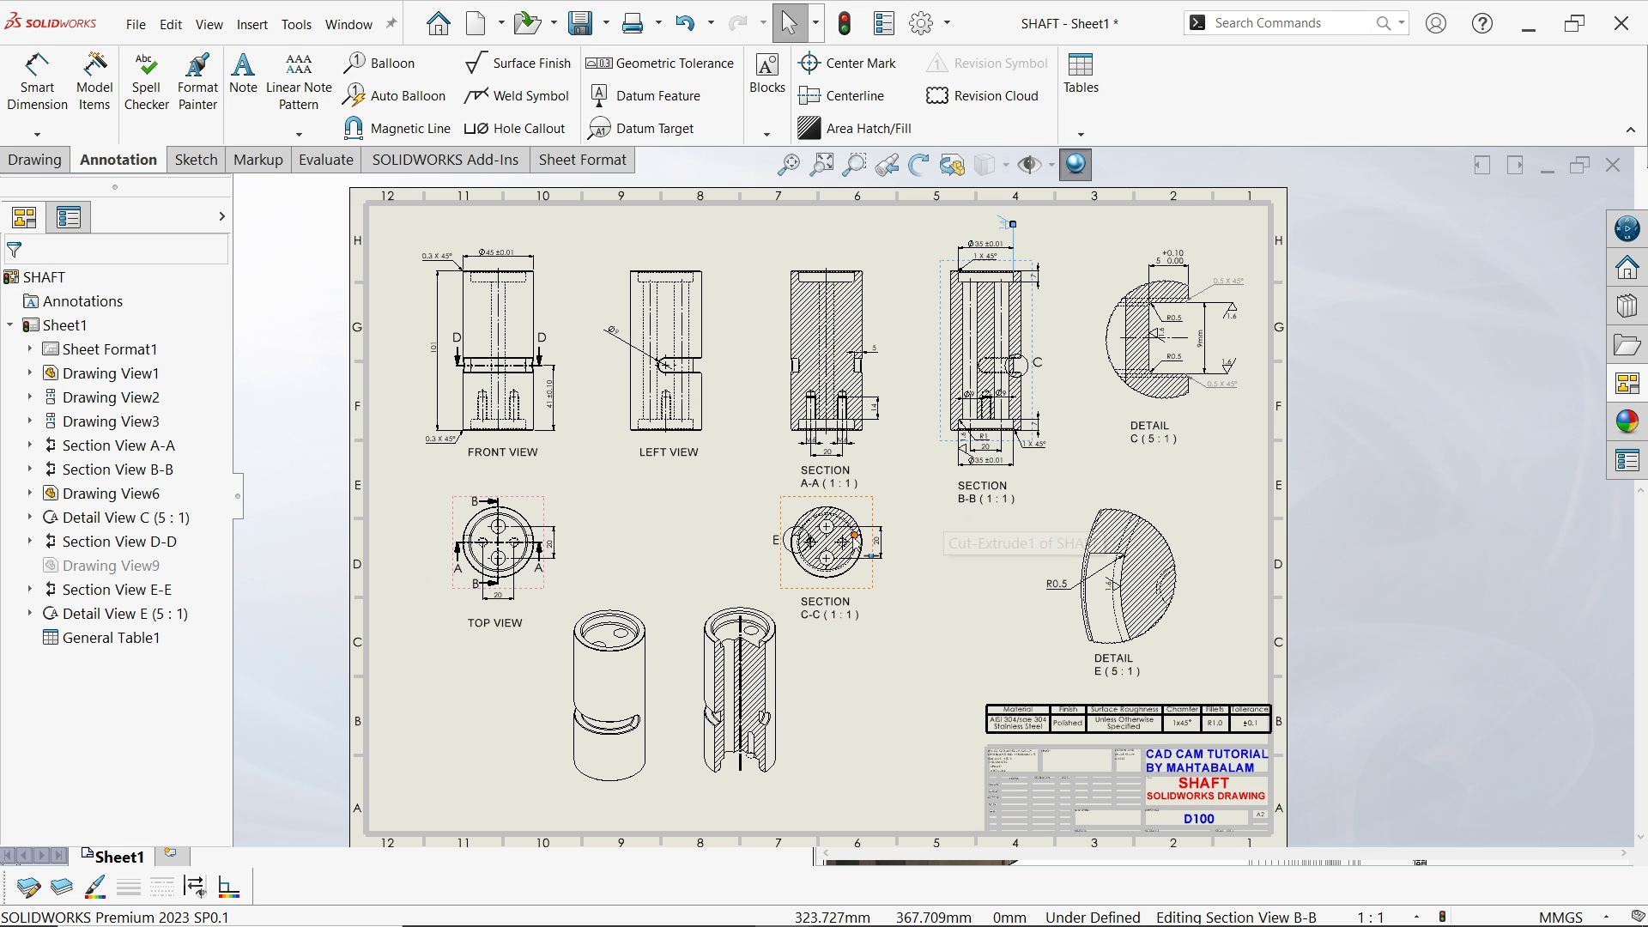
pyautogui.click(914, 36)
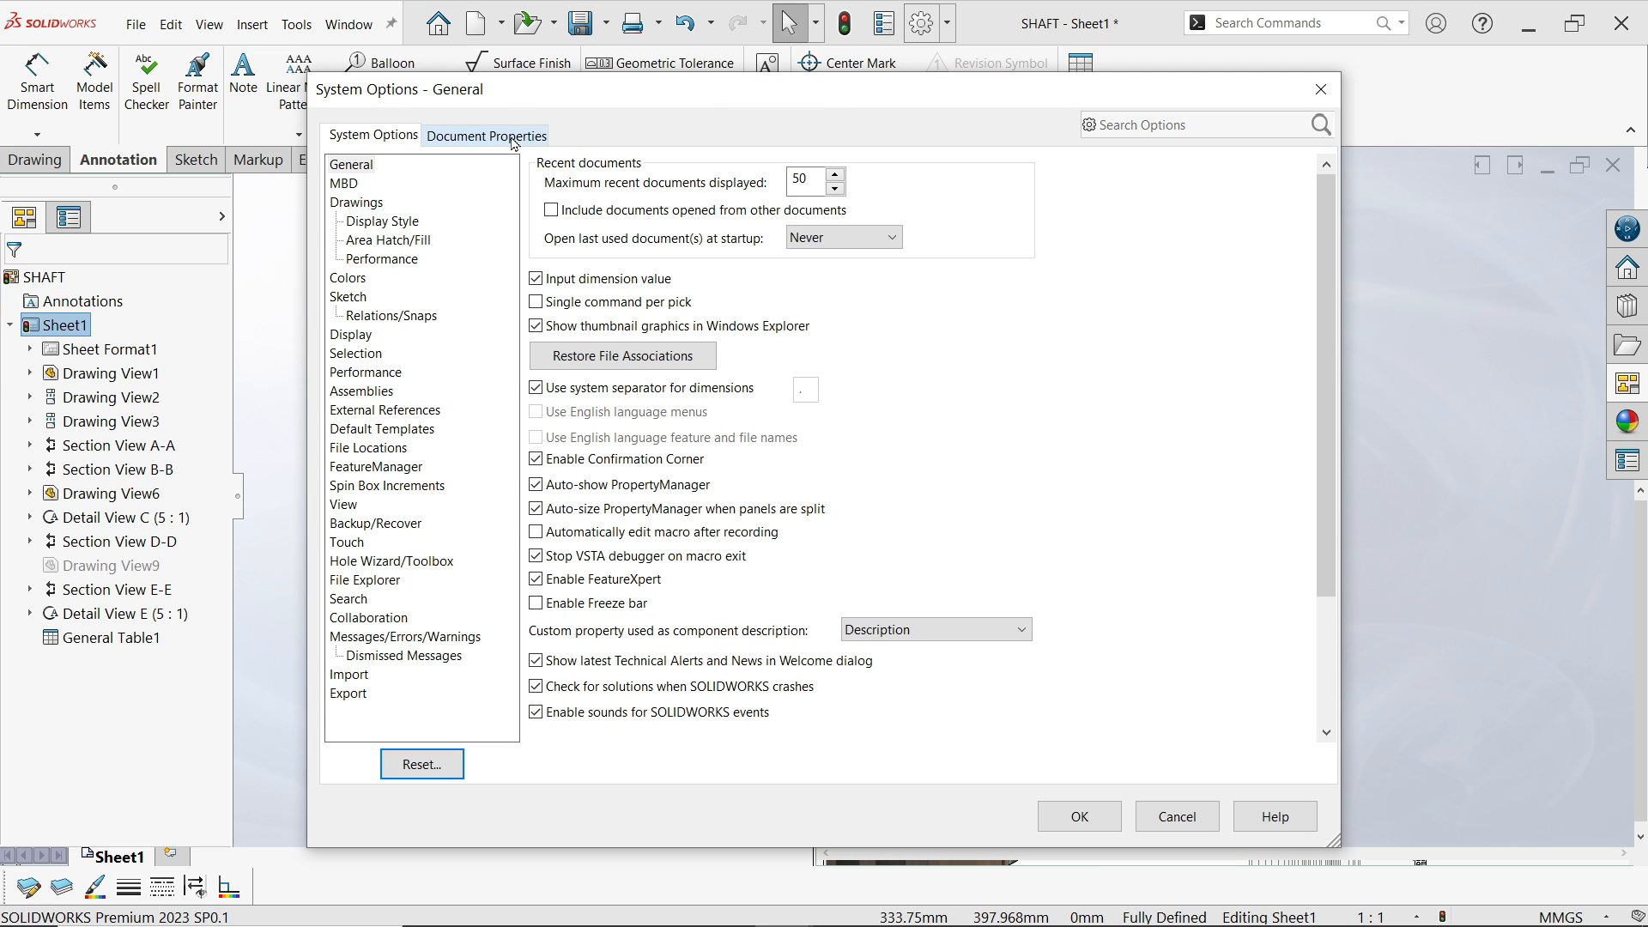
pyautogui.click(512, 138)
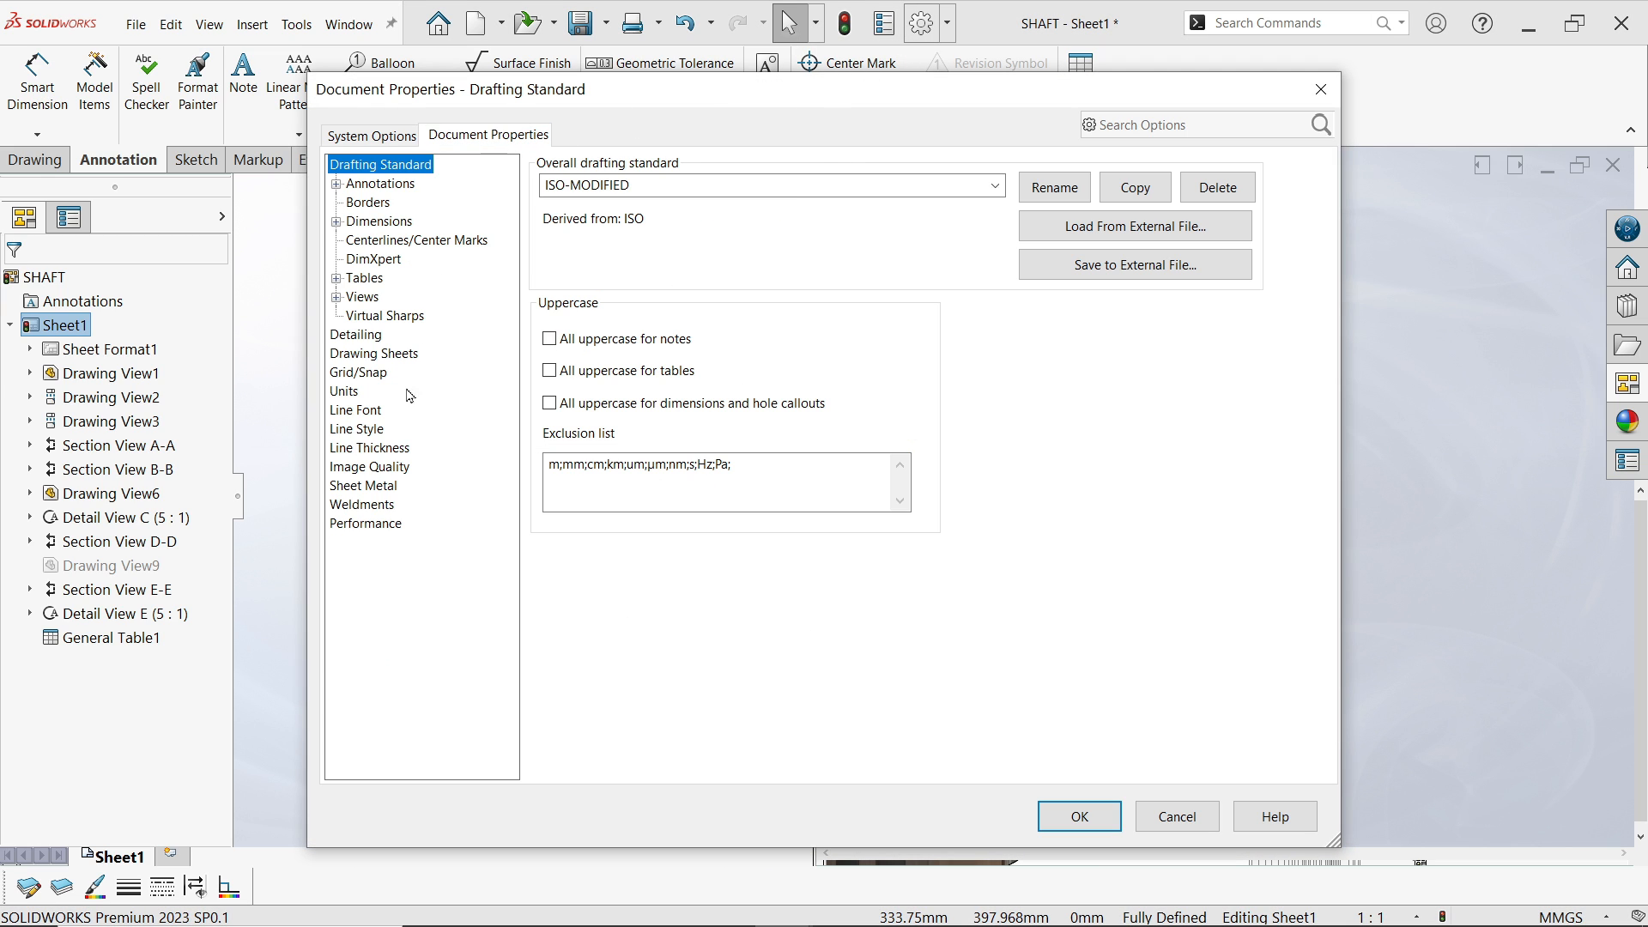
pyautogui.click(369, 415)
pyautogui.click(893, 260)
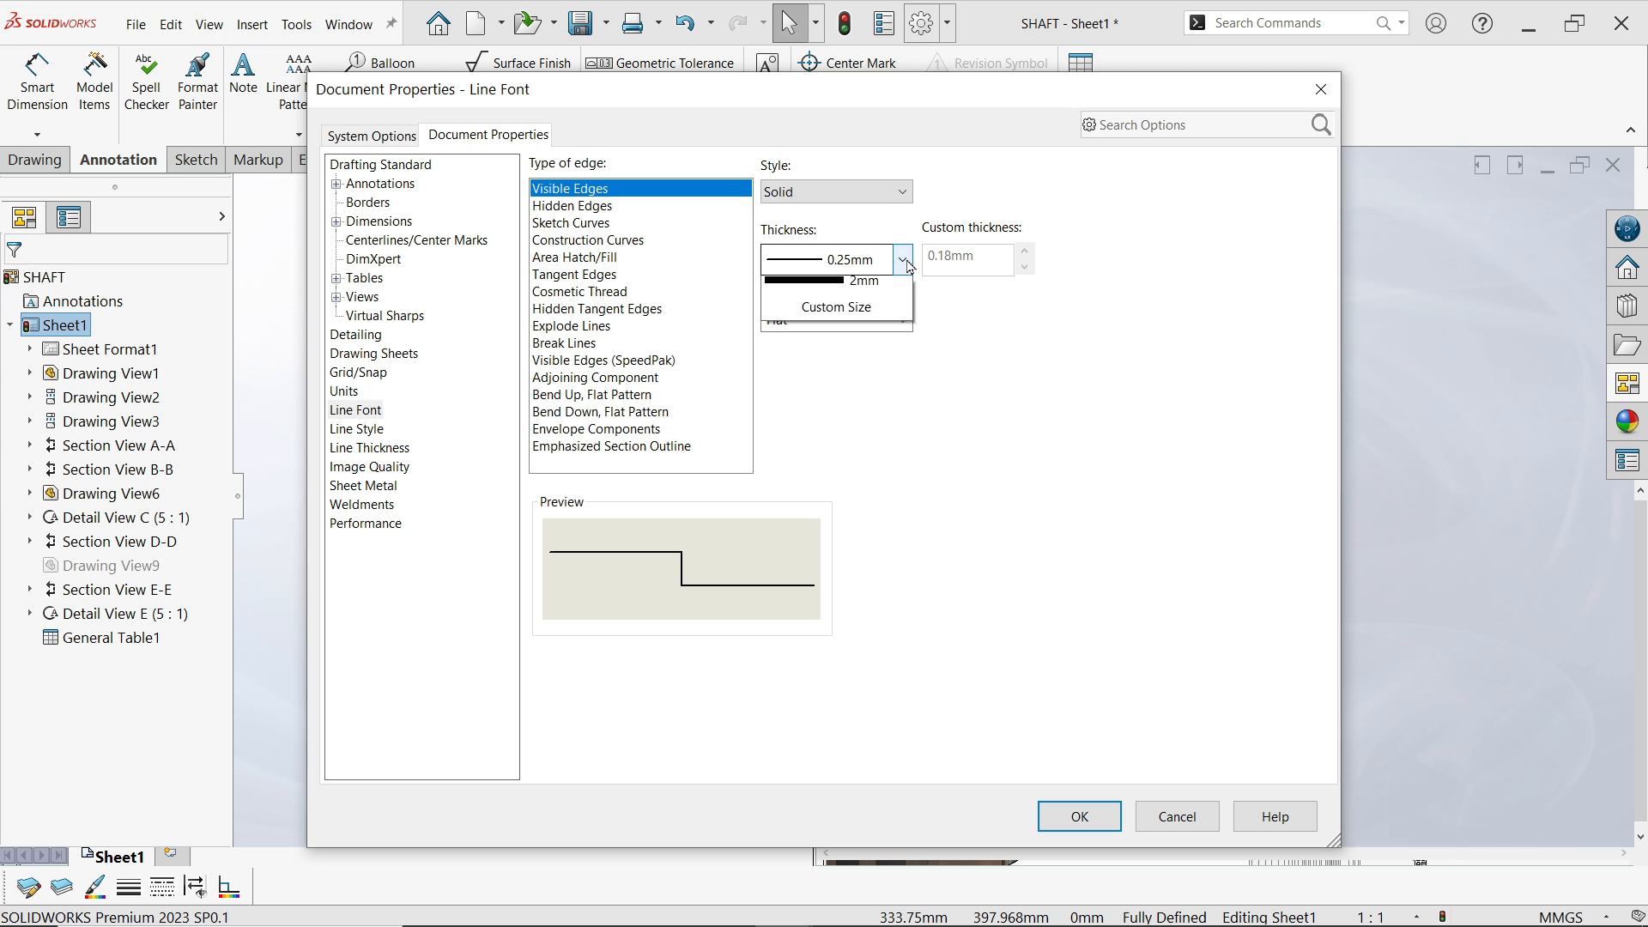
pyautogui.click(871, 343)
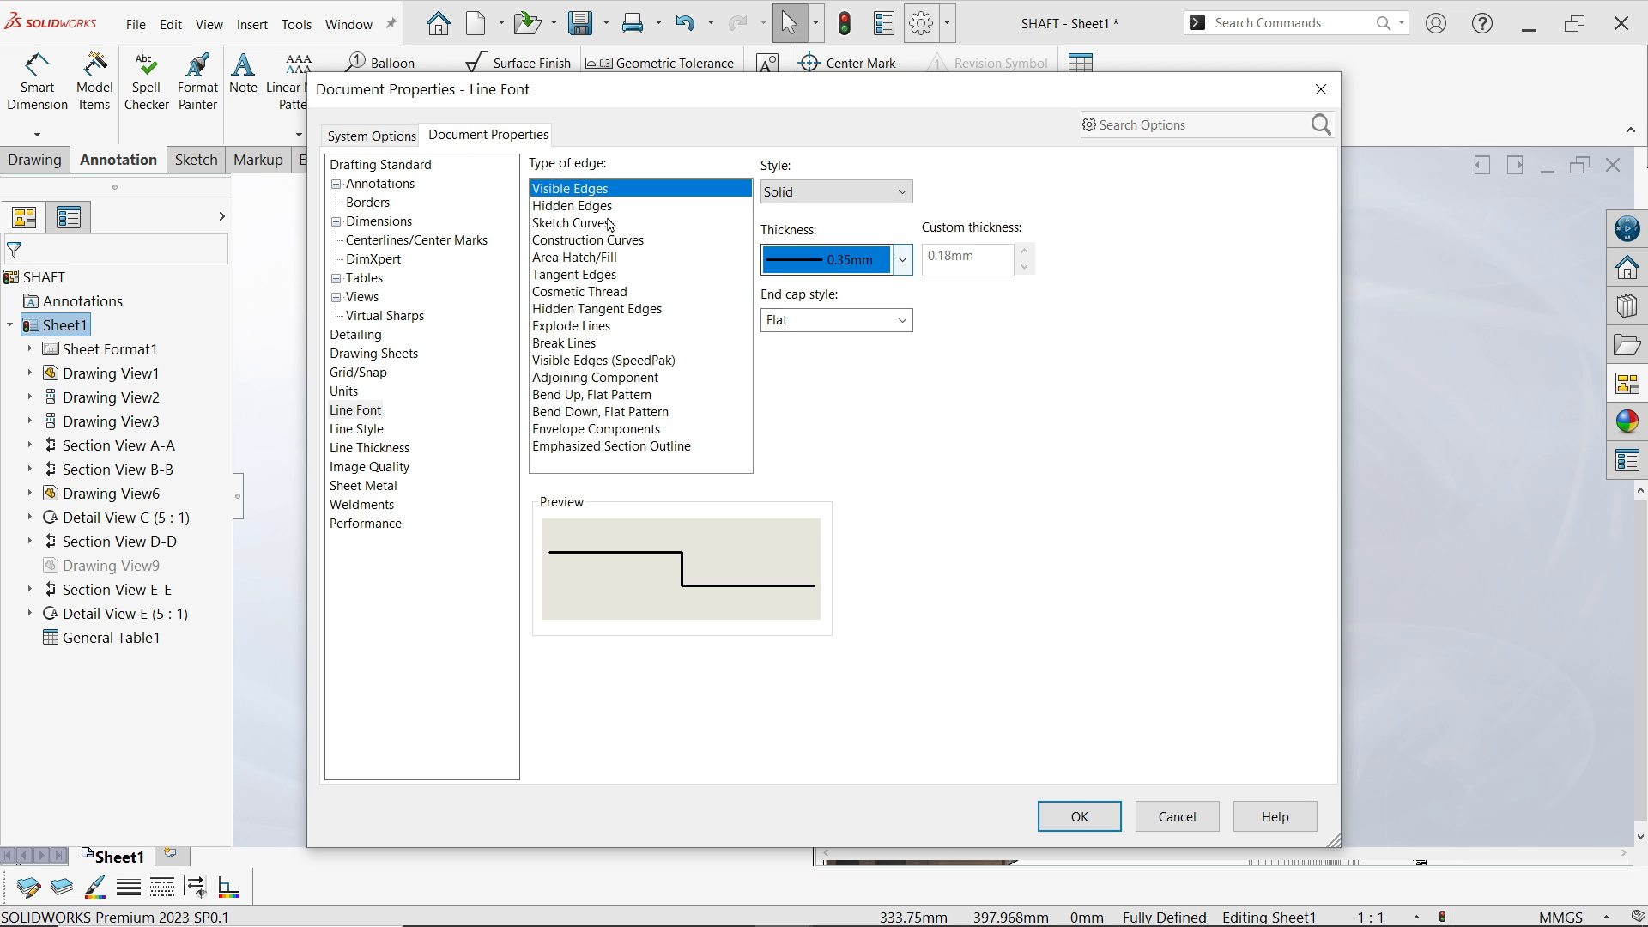
pyautogui.click(573, 206)
pyautogui.click(892, 270)
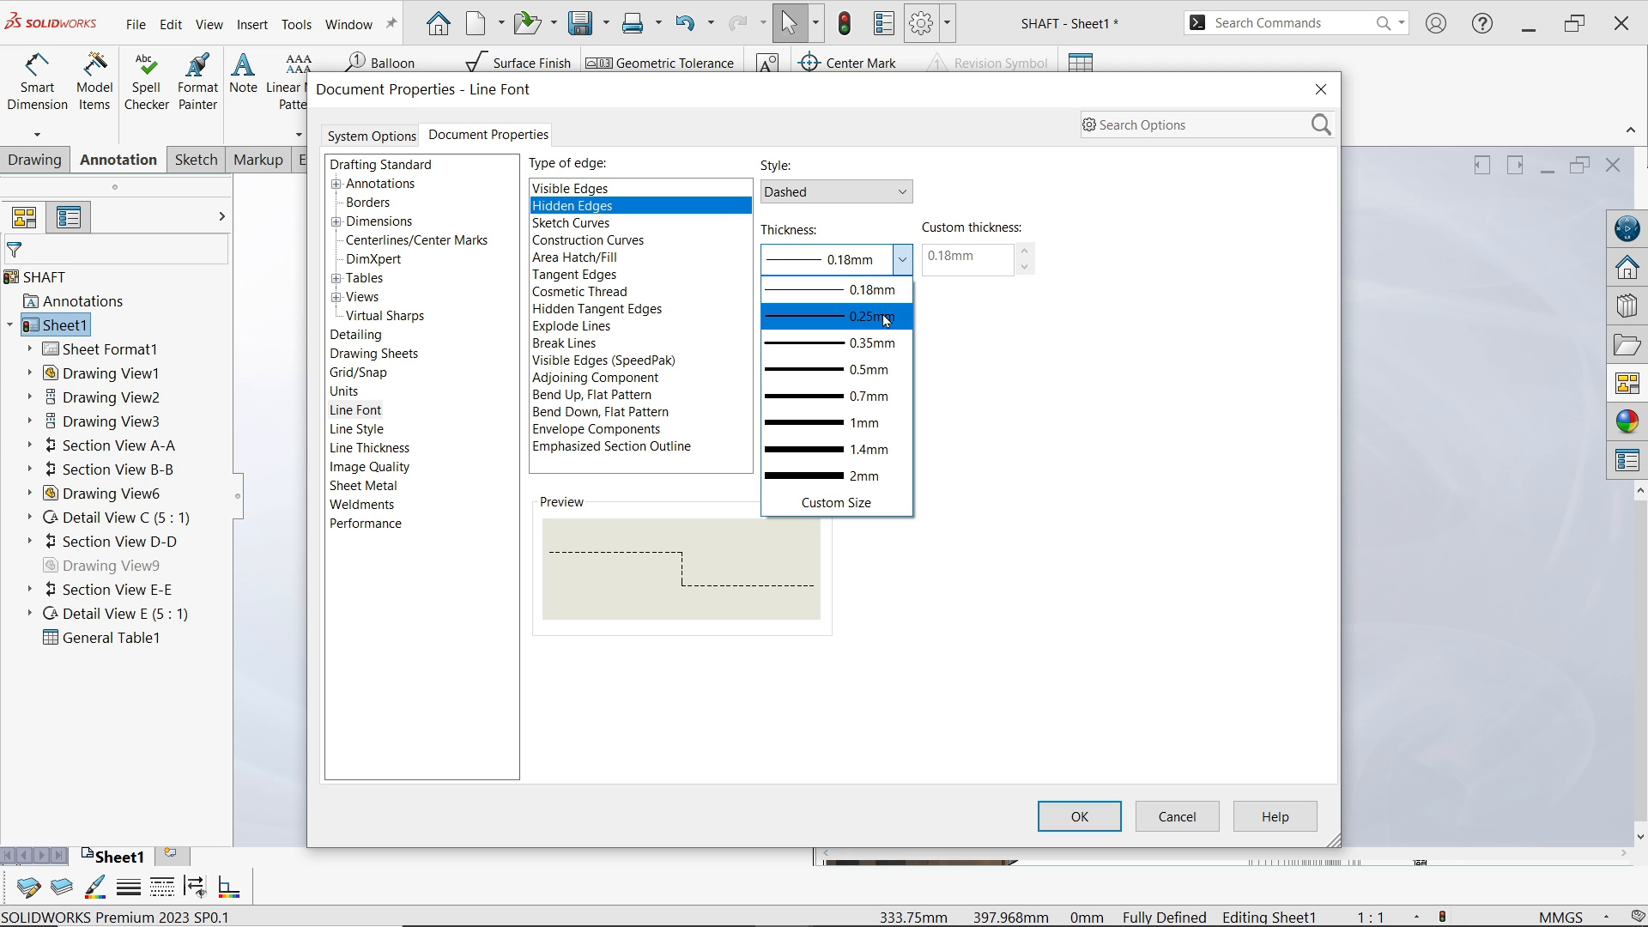
pyautogui.click(871, 315)
# Set the line thickness of both sketch curves and construction curves to 0.25 mm
pyautogui.click(590, 225)
pyautogui.click(904, 260)
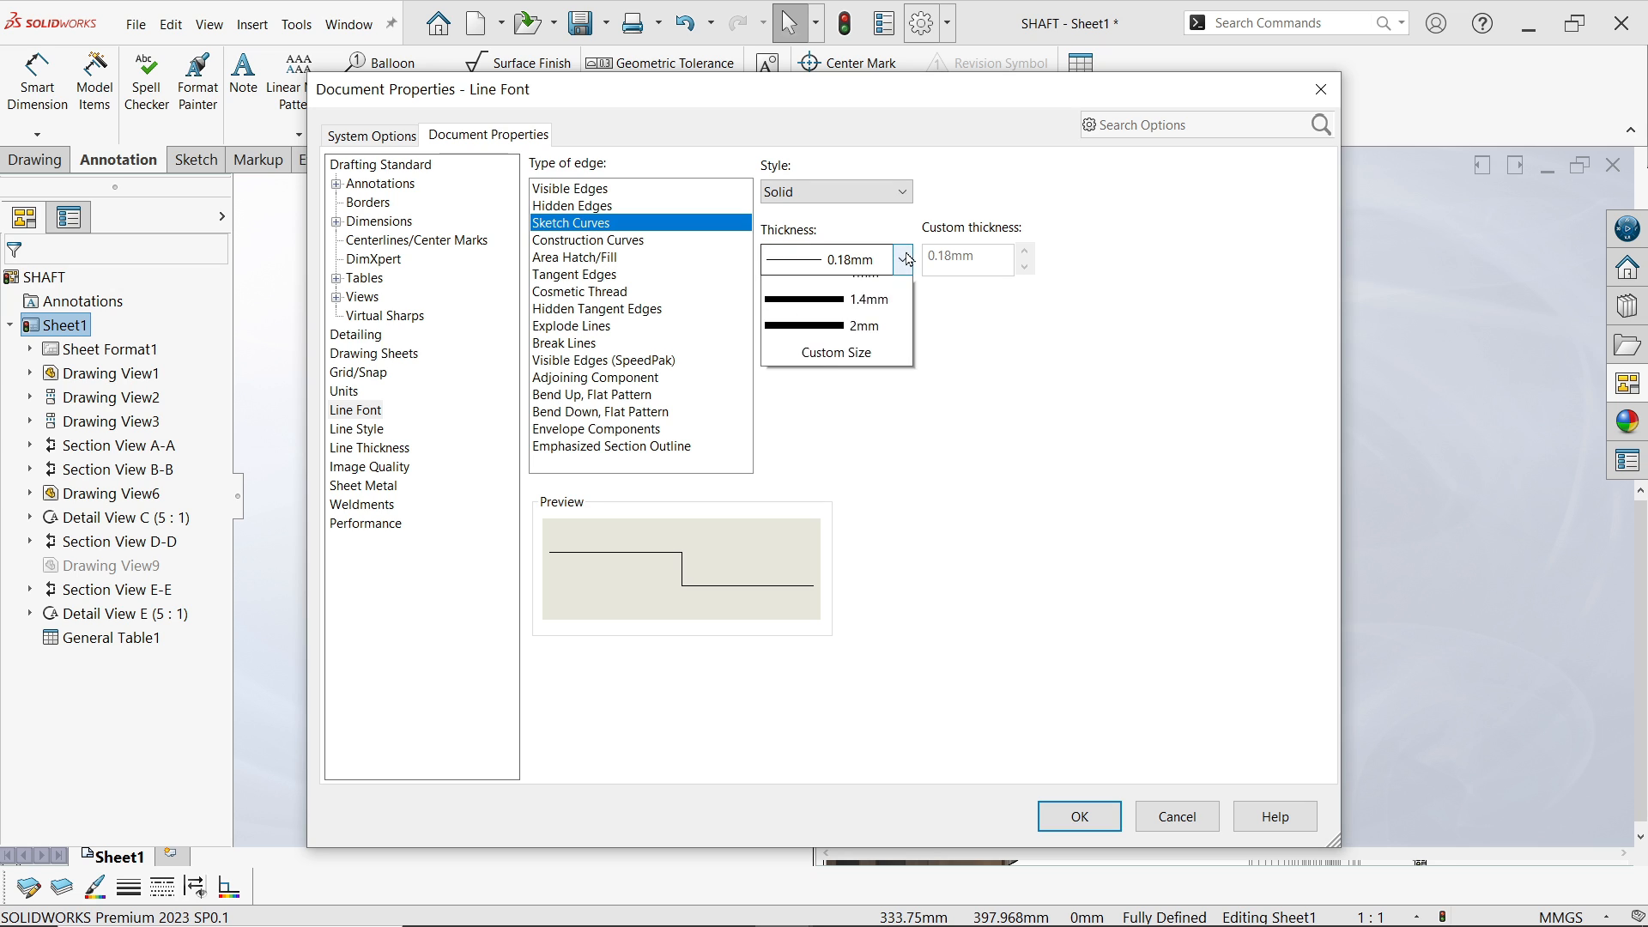
pyautogui.click(881, 319)
pyautogui.click(574, 244)
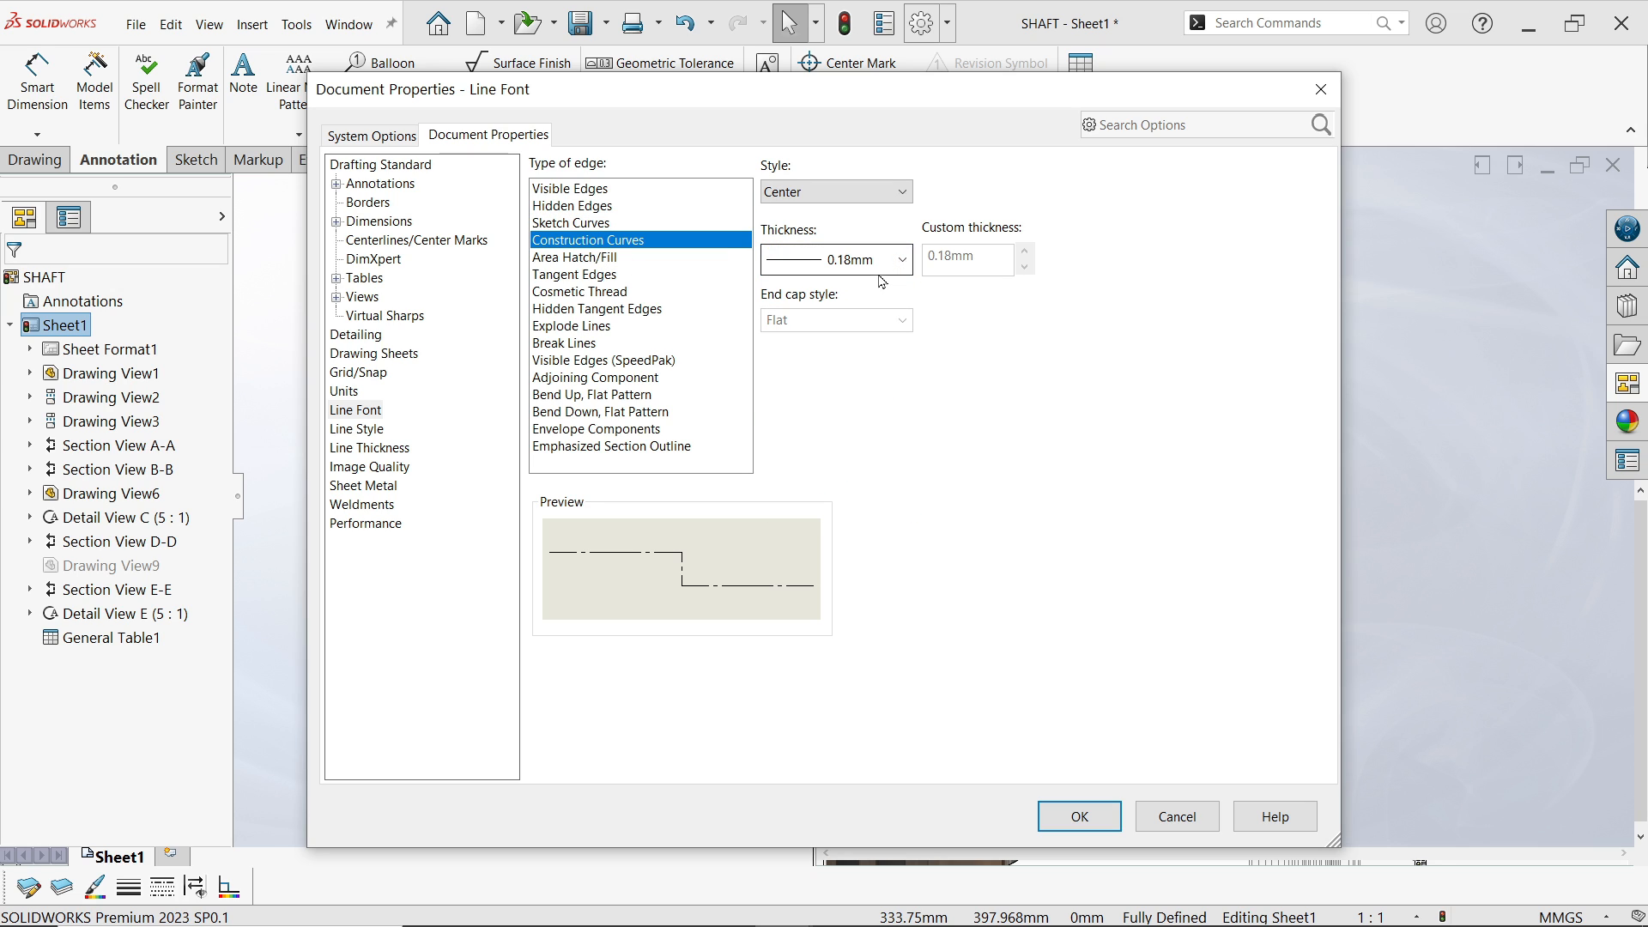
pyautogui.click(903, 259)
pyautogui.click(880, 319)
# Set the line thickness of area hatch/fill to 0.35 mm and tangent edges to 0.25 mm
pyautogui.click(599, 259)
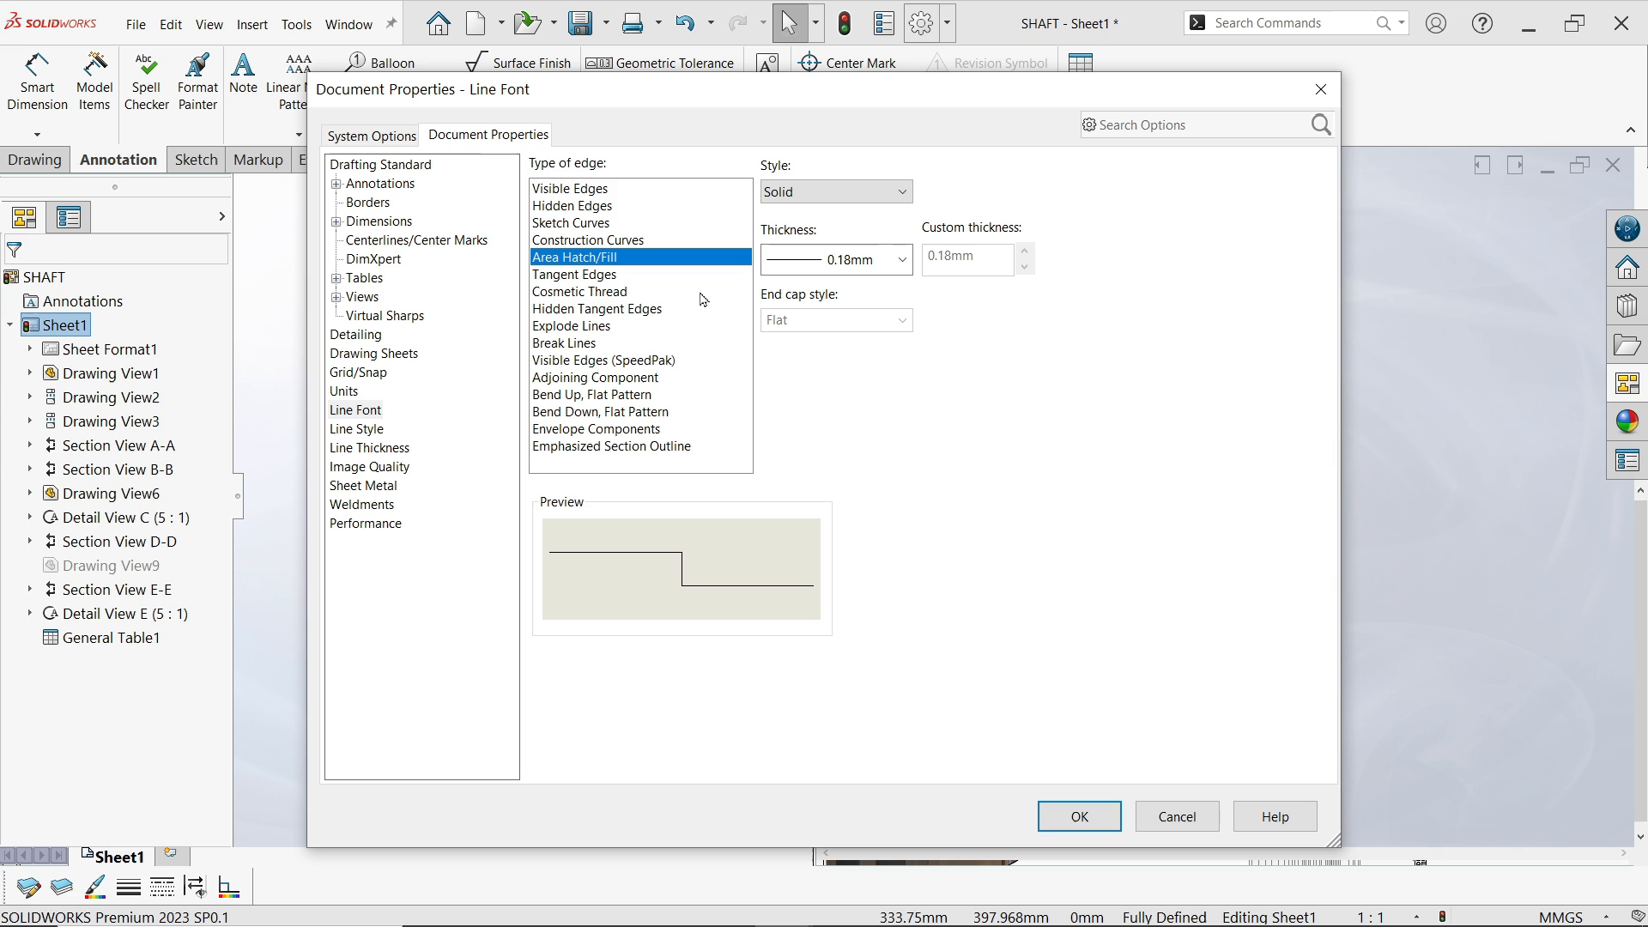
pyautogui.click(886, 264)
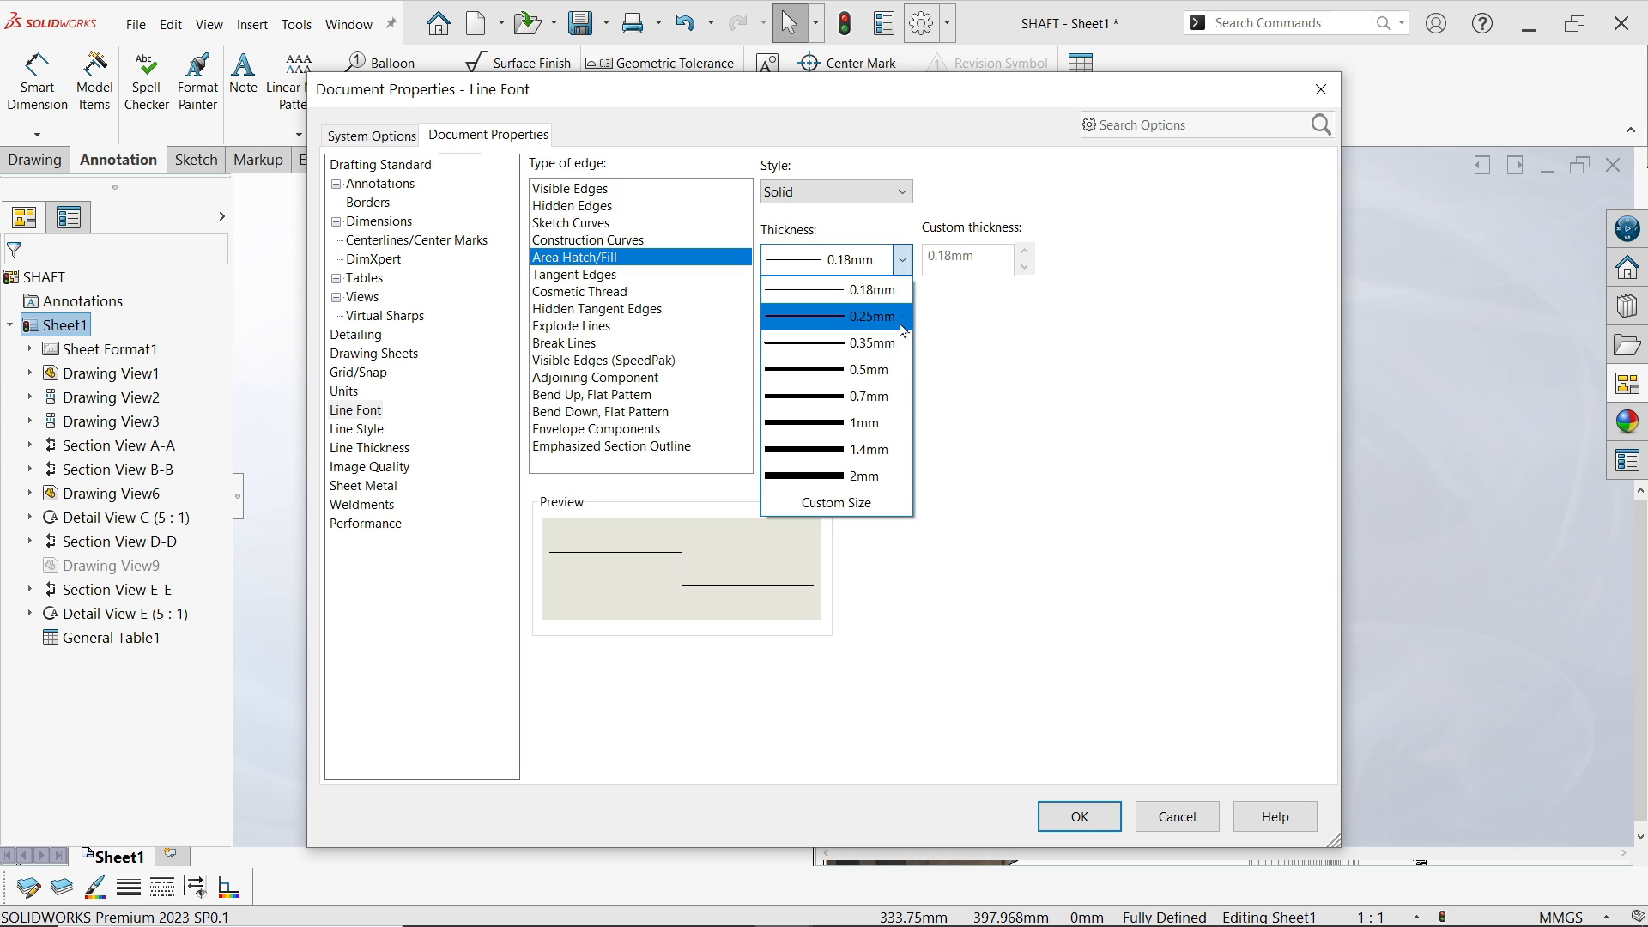
pyautogui.click(886, 343)
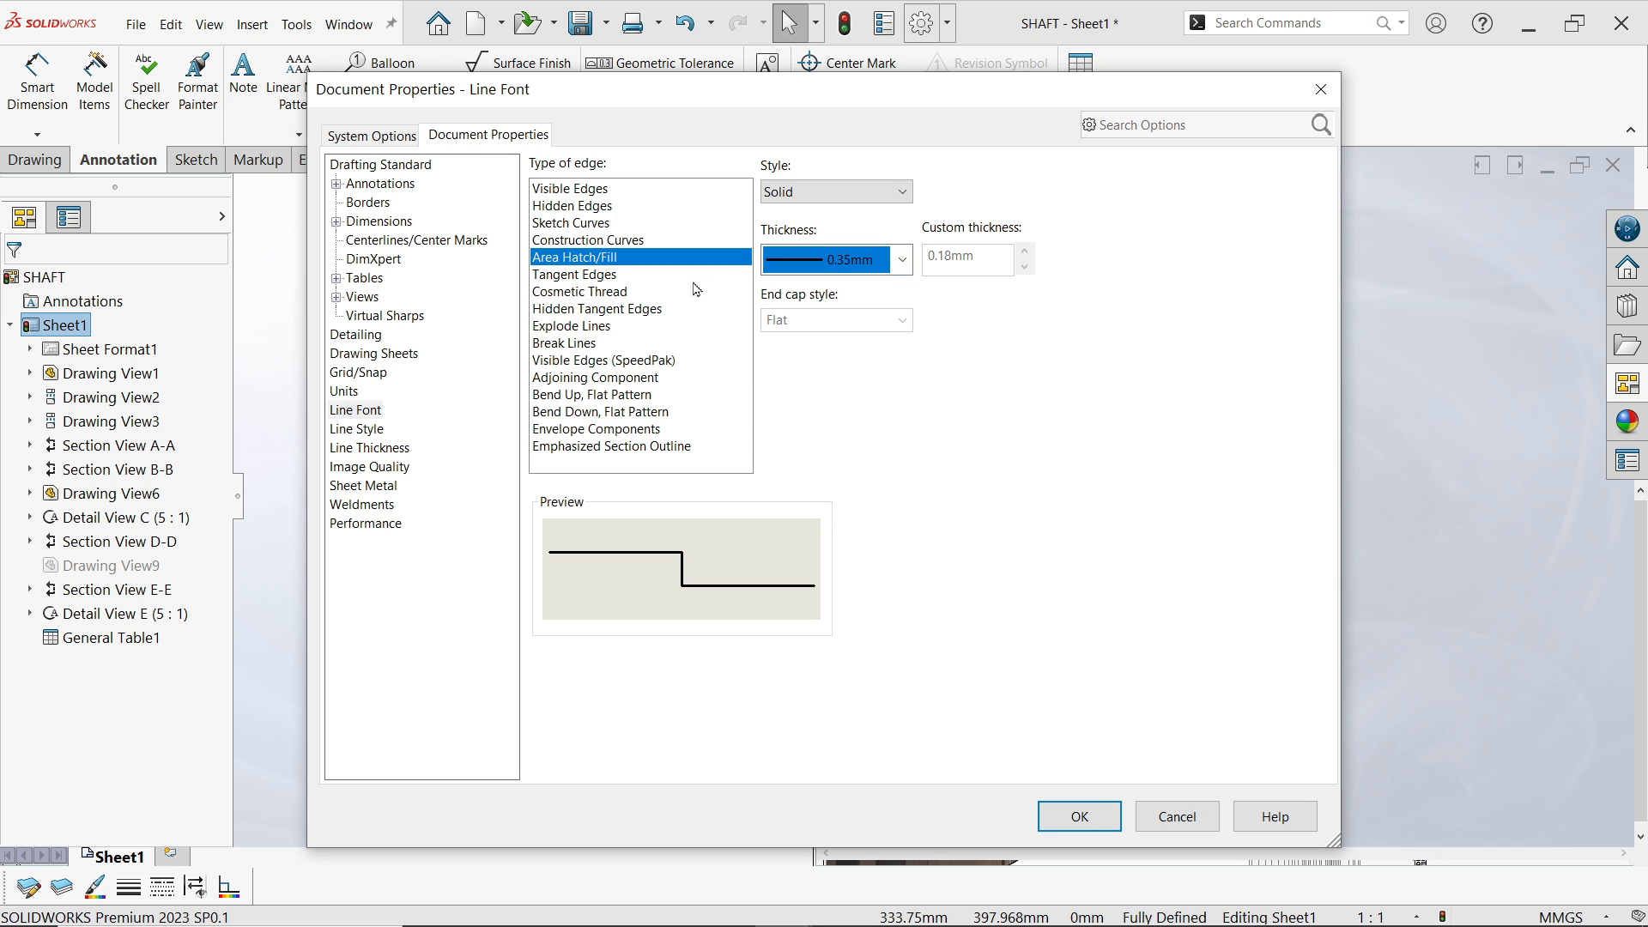
pyautogui.click(595, 276)
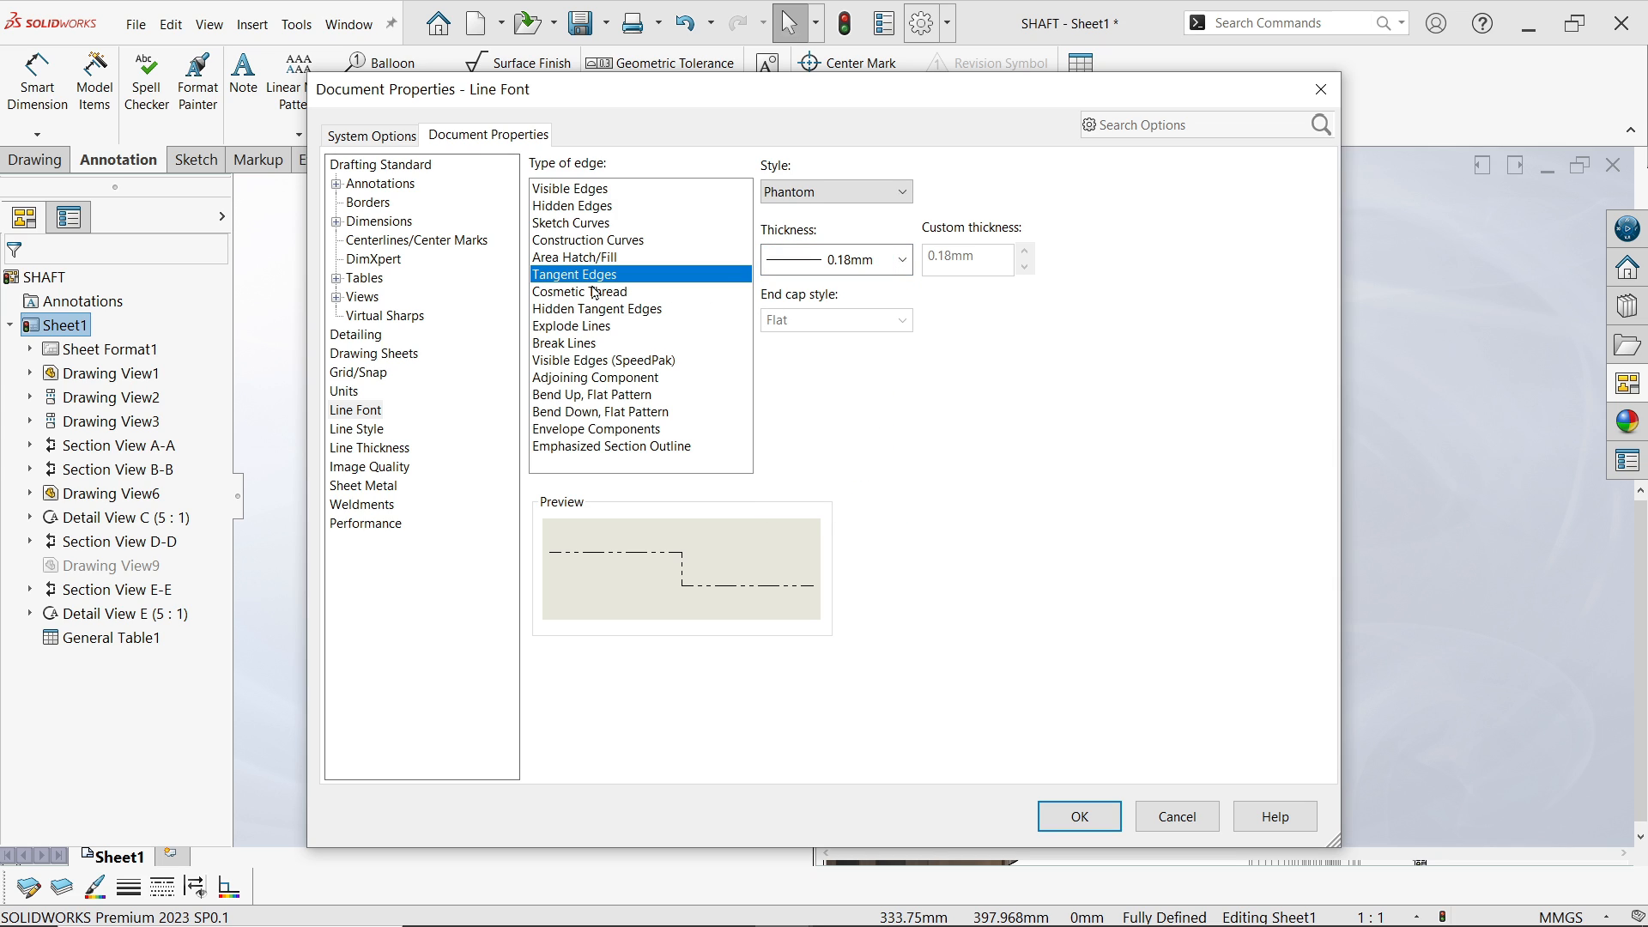
pyautogui.click(912, 269)
pyautogui.click(874, 316)
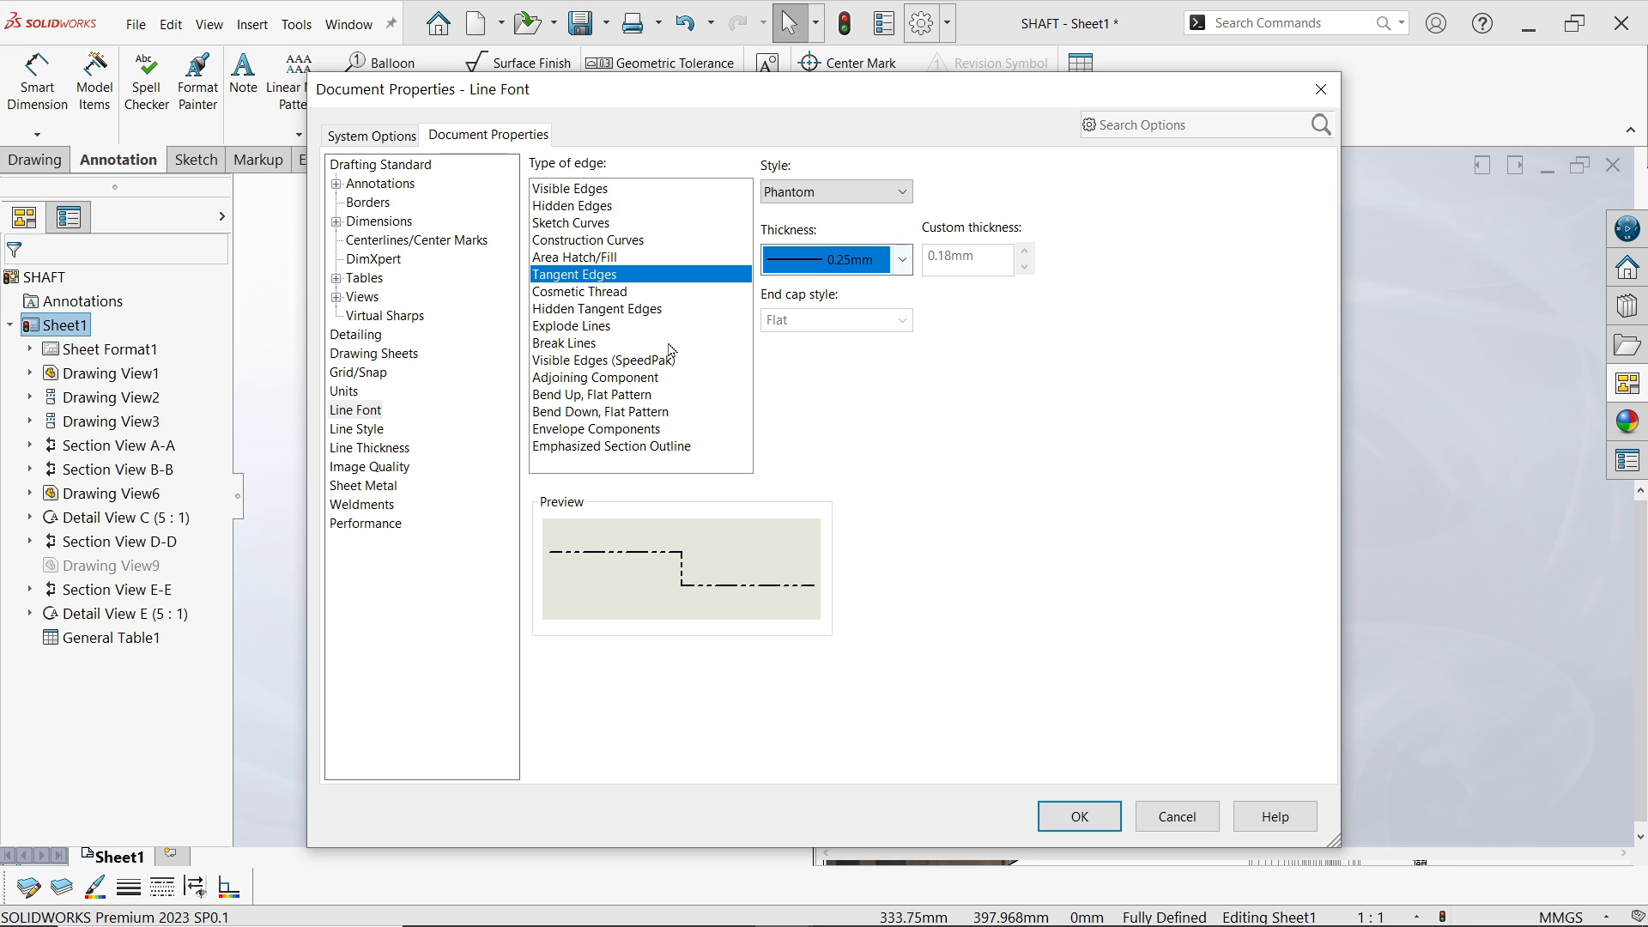
# Set hidden tangent edges and SpeedPak visible edges to 0.25 mm thickness, and apply the line font settings
pyautogui.click(637, 309)
pyautogui.click(858, 259)
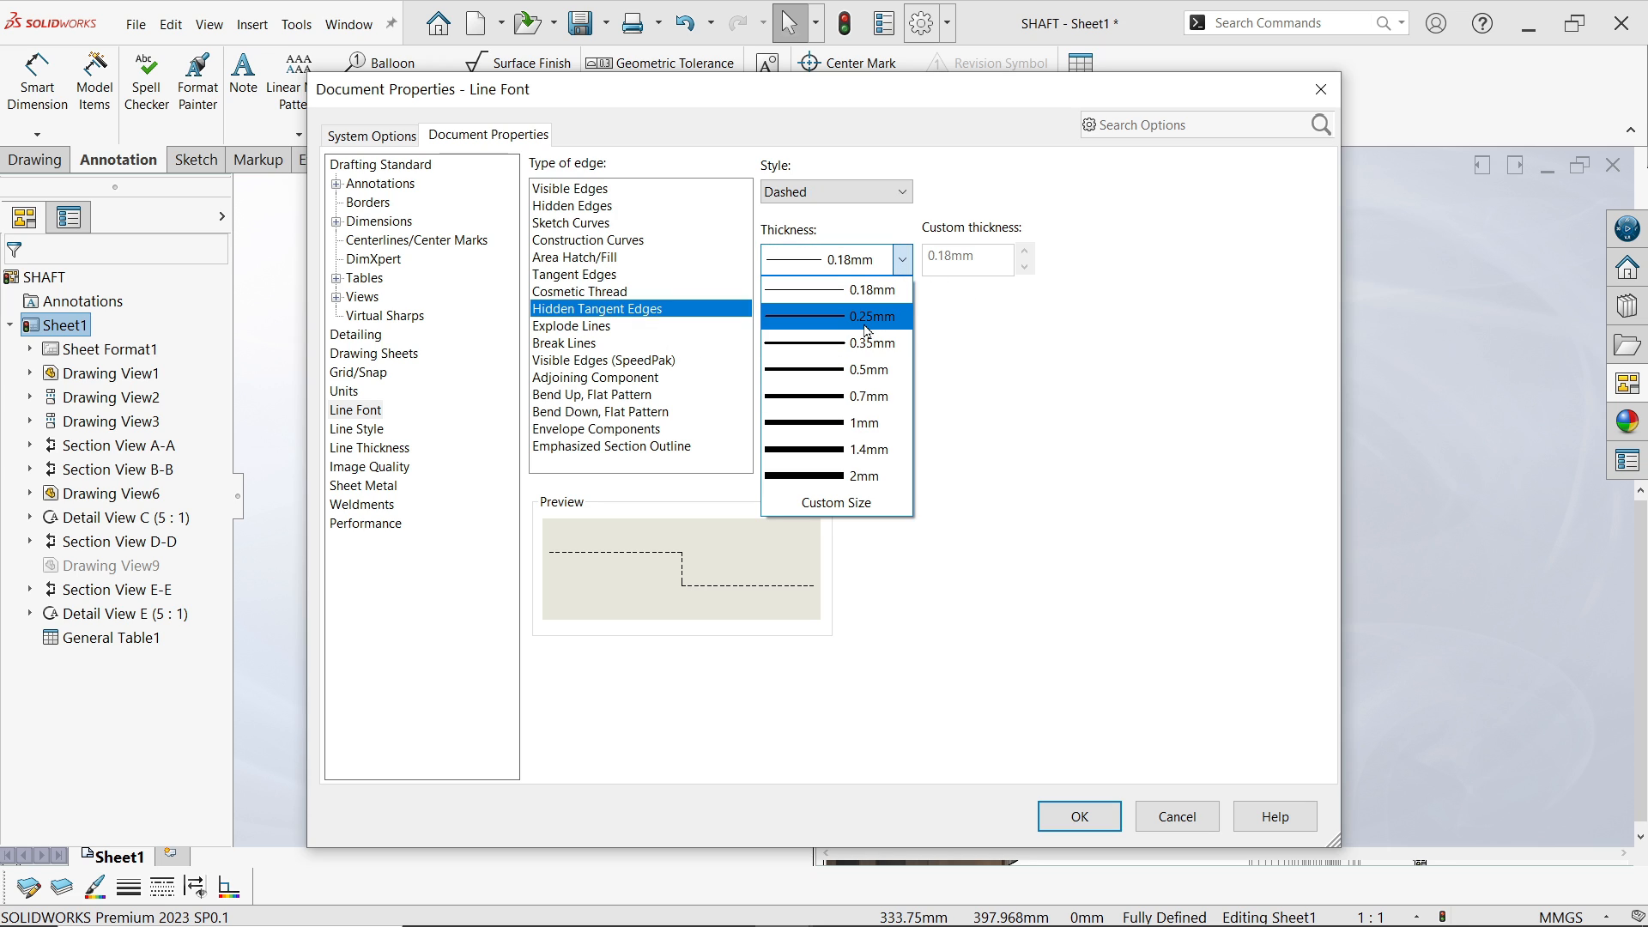
pyautogui.click(869, 316)
pyautogui.click(593, 327)
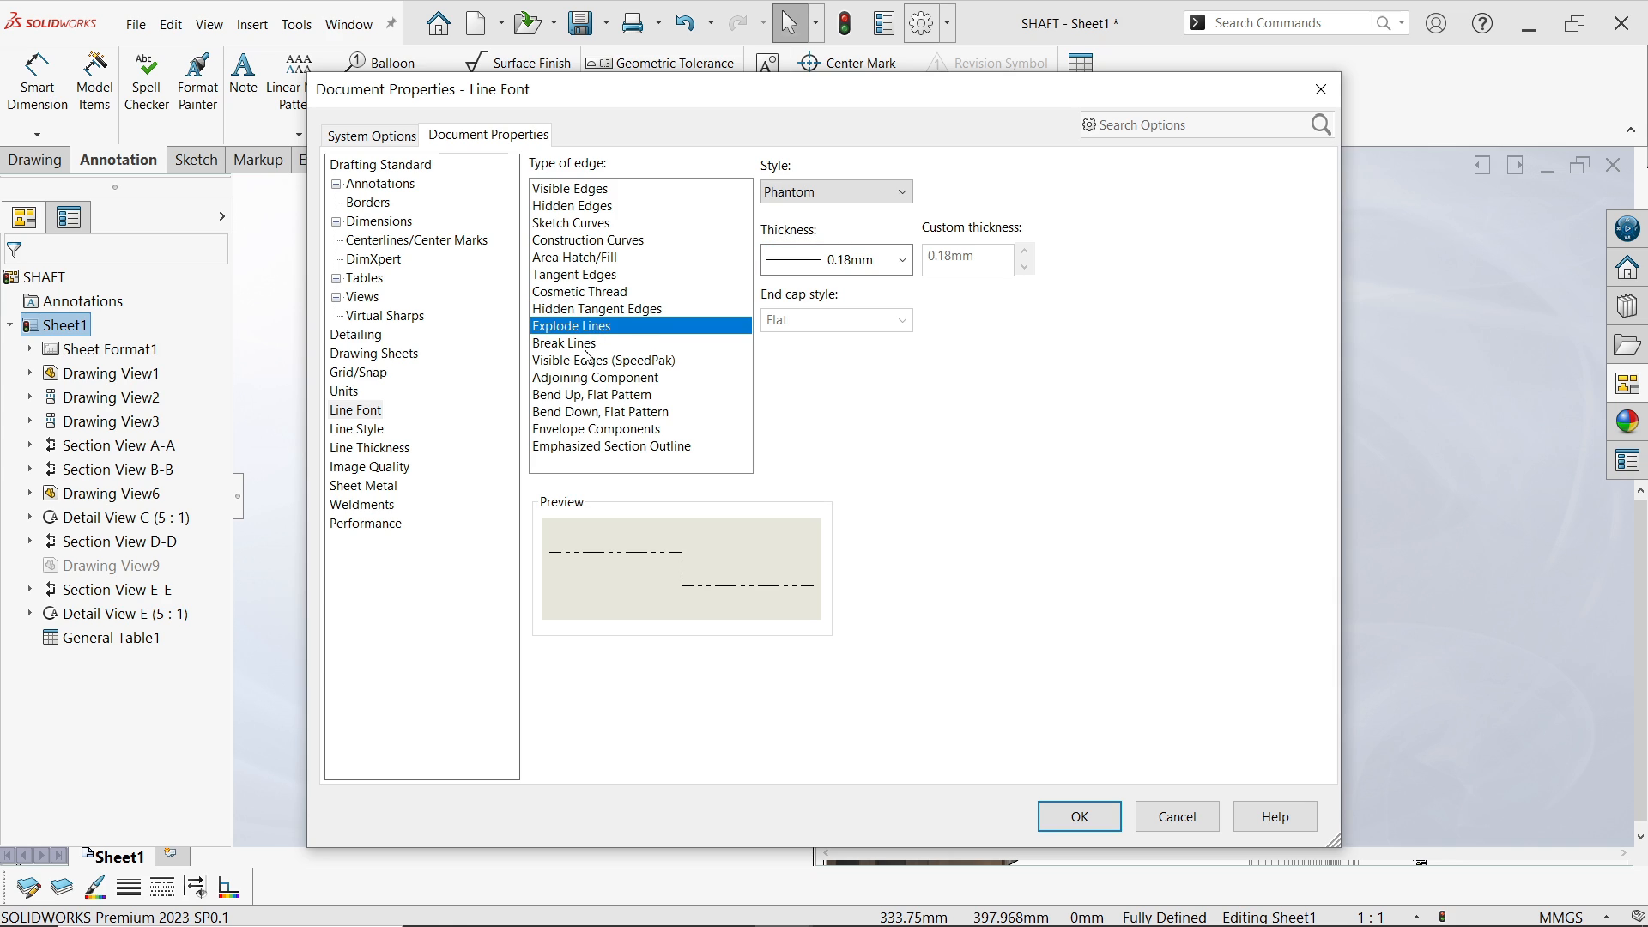
pyautogui.click(587, 345)
pyautogui.click(600, 366)
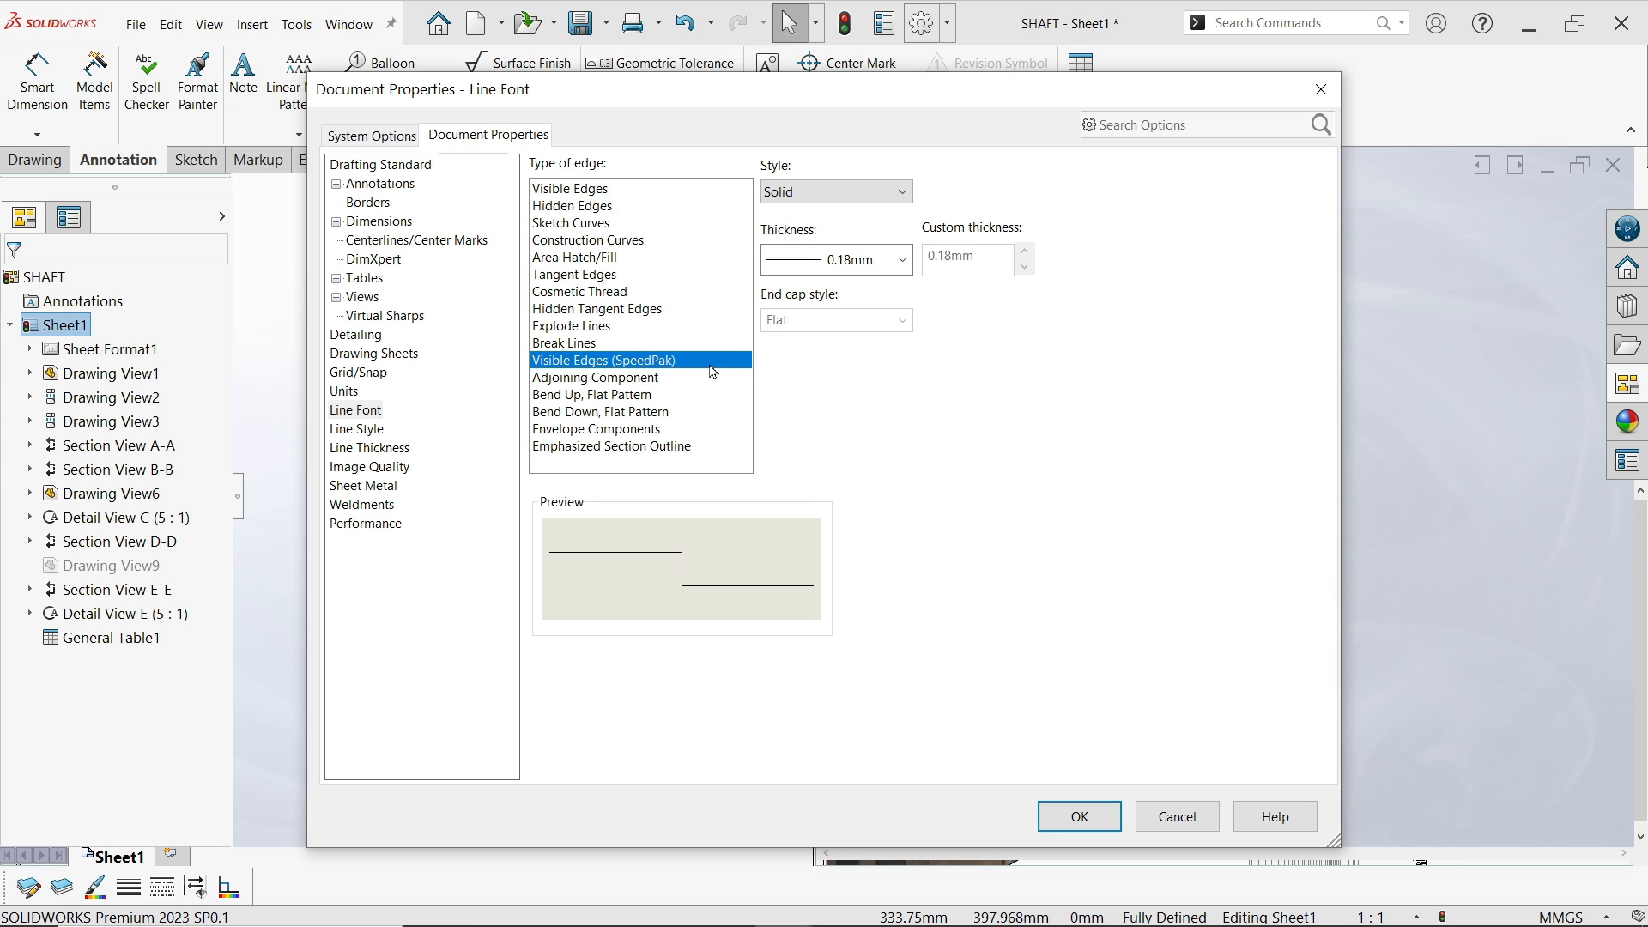
pyautogui.click(906, 264)
pyautogui.click(862, 326)
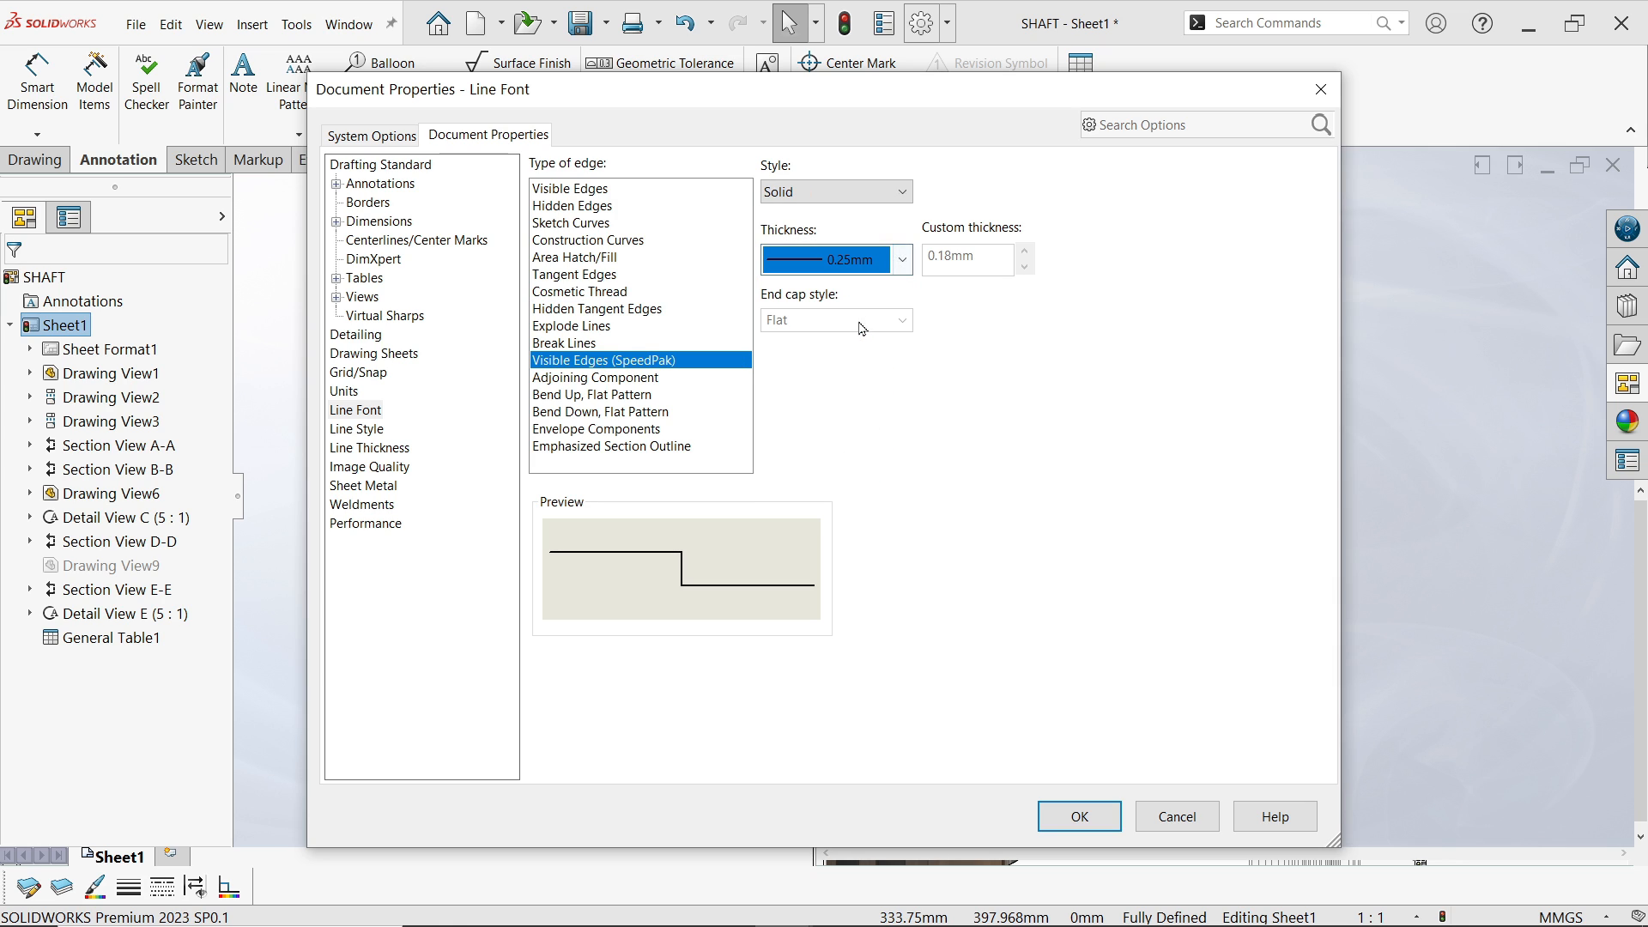
pyautogui.click(1058, 821)
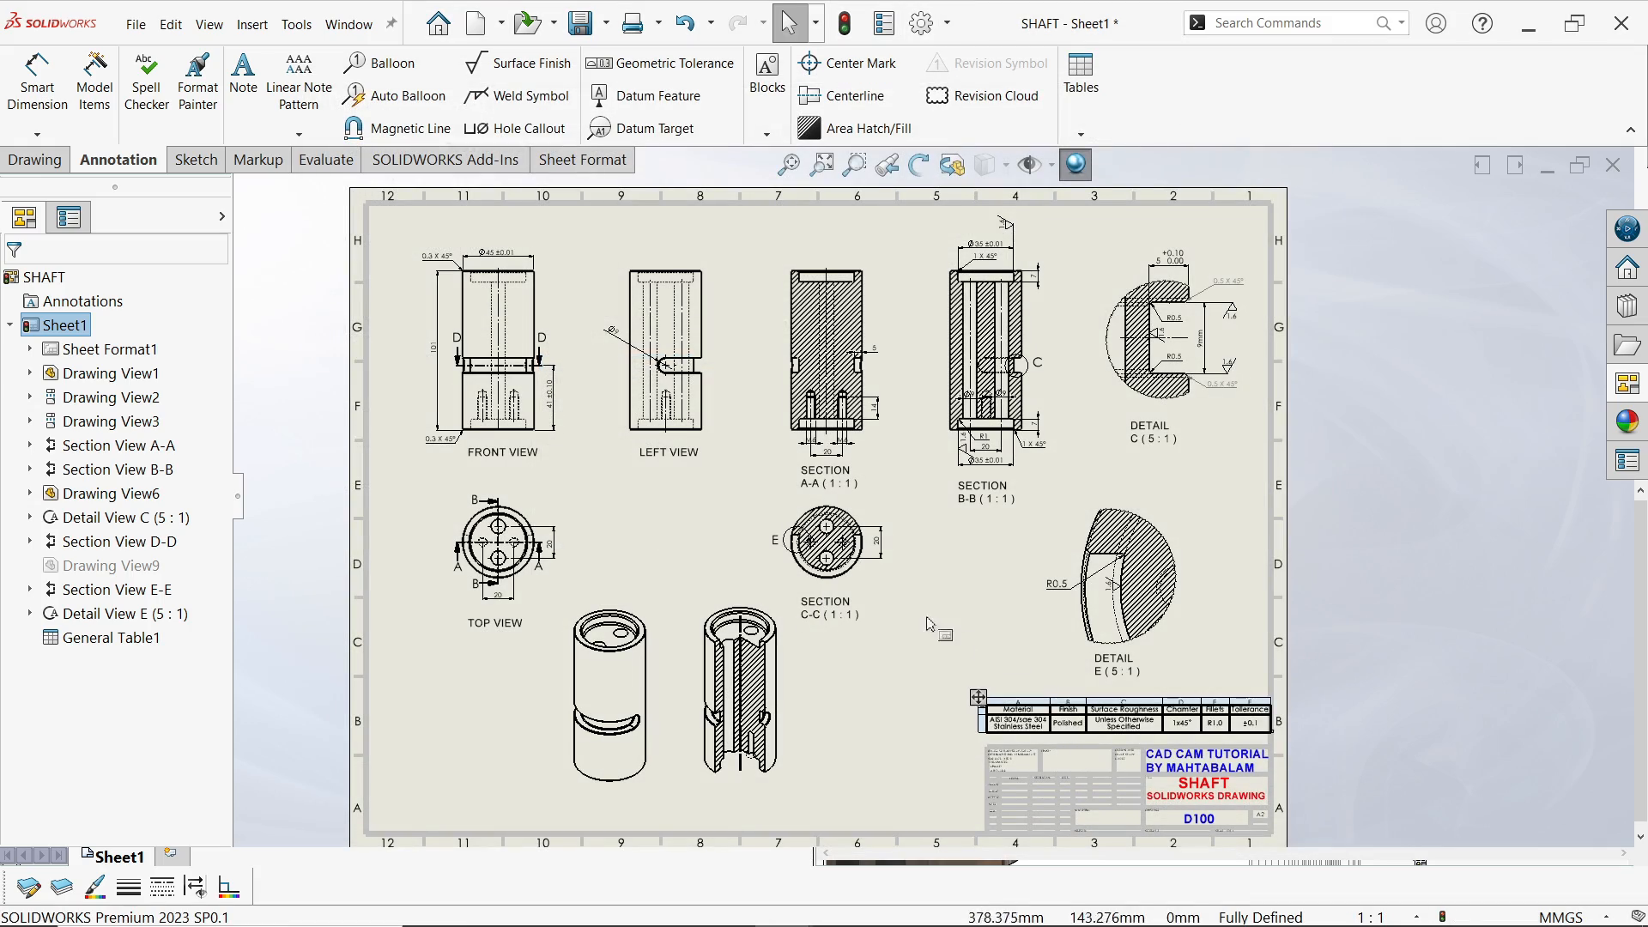
pyautogui.scroll(-8, 852, 288)
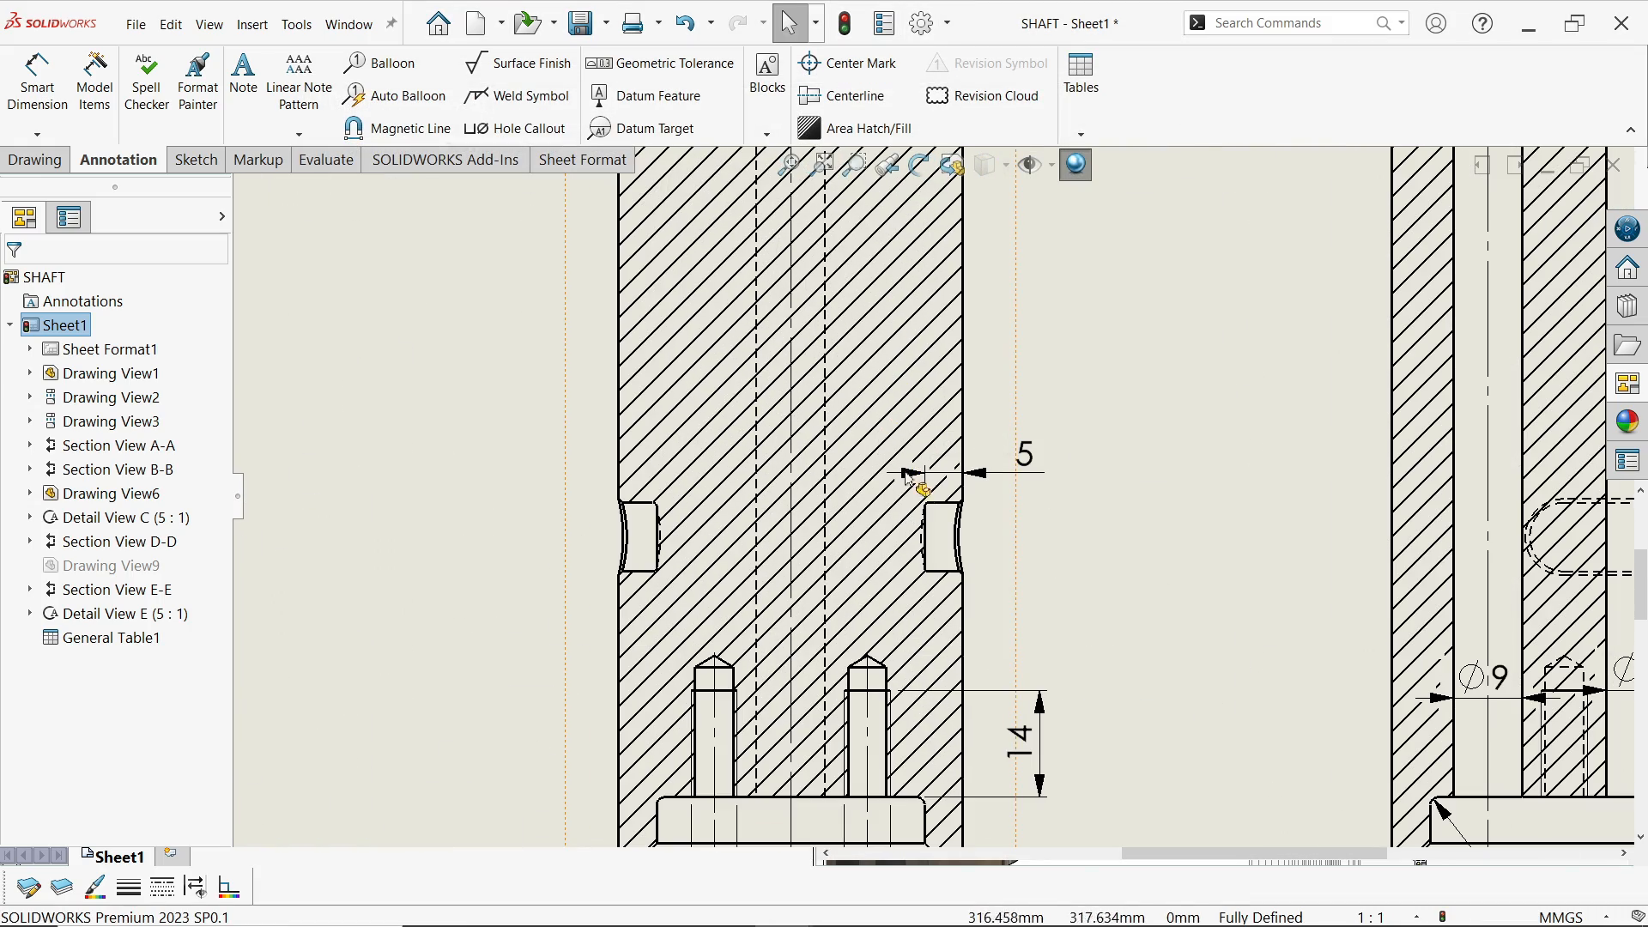
pyautogui.scroll(7, 926, 493)
pyautogui.scroll(4, 889, 549)
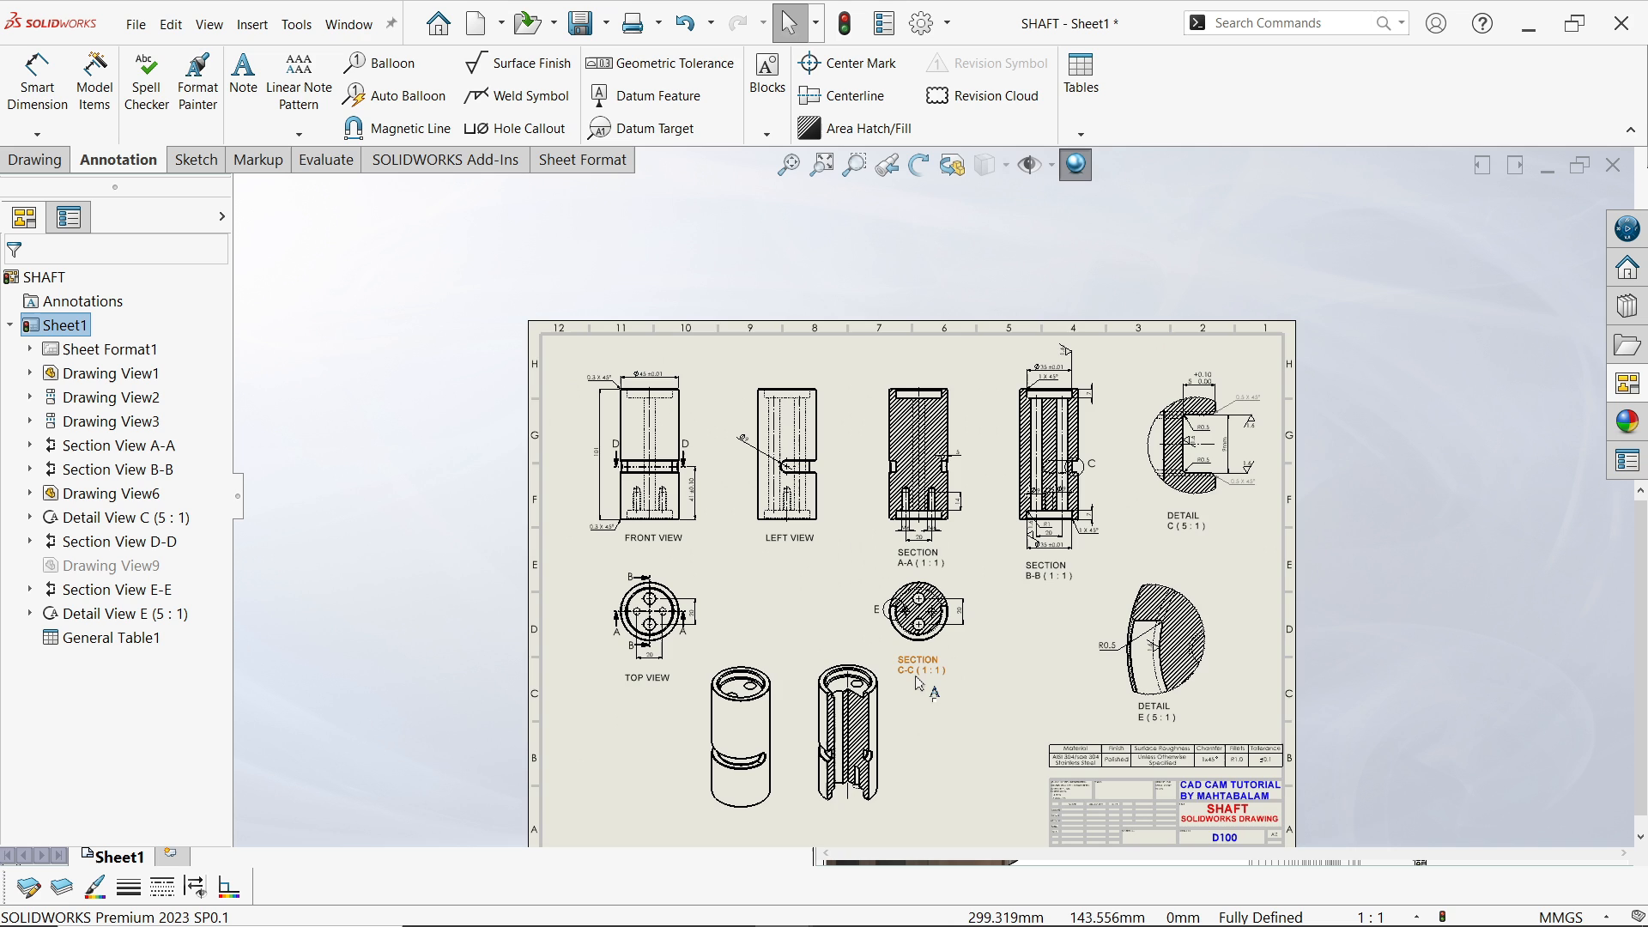
pyautogui.scroll(-1, 916, 680)
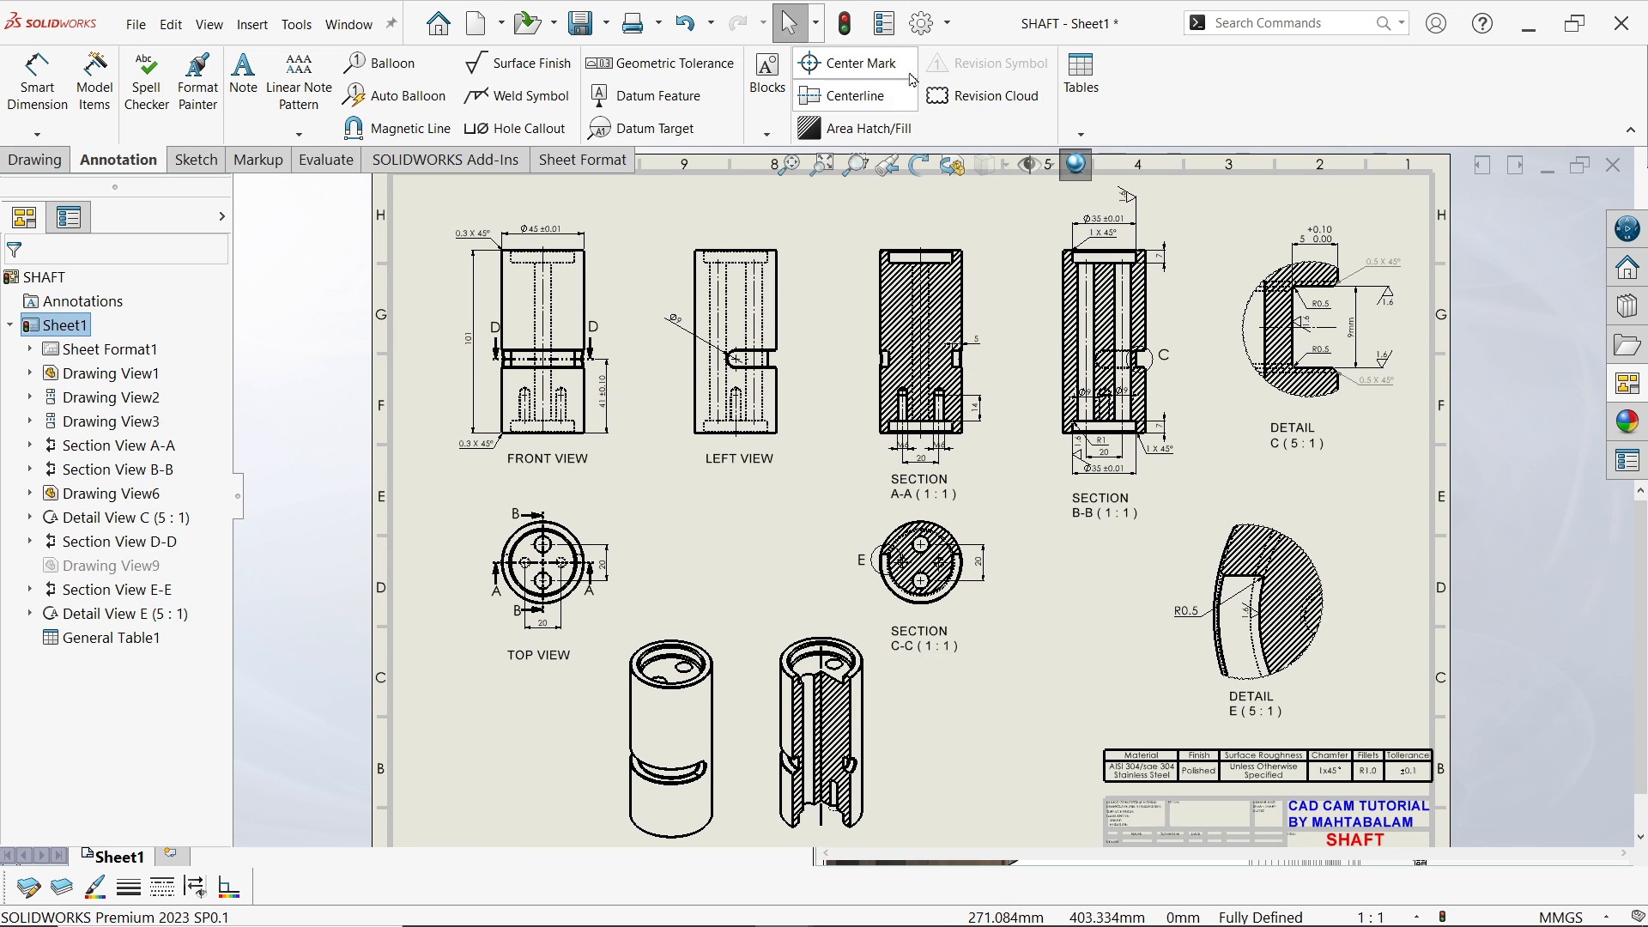
pyautogui.click(921, 25)
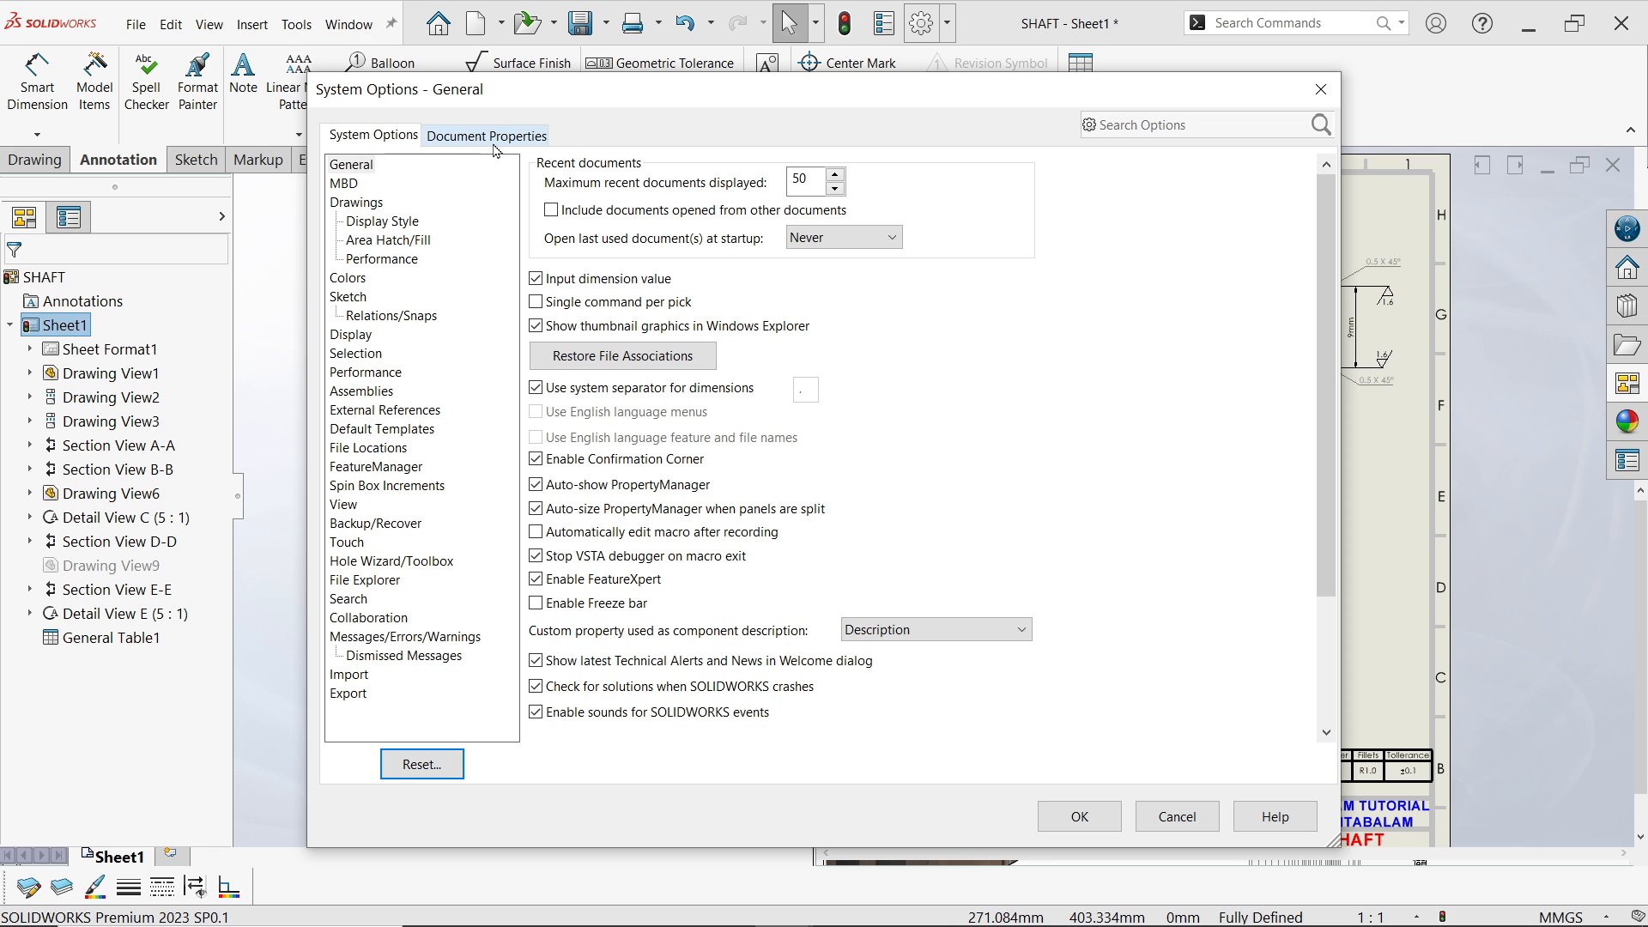
pyautogui.click(1321, 89)
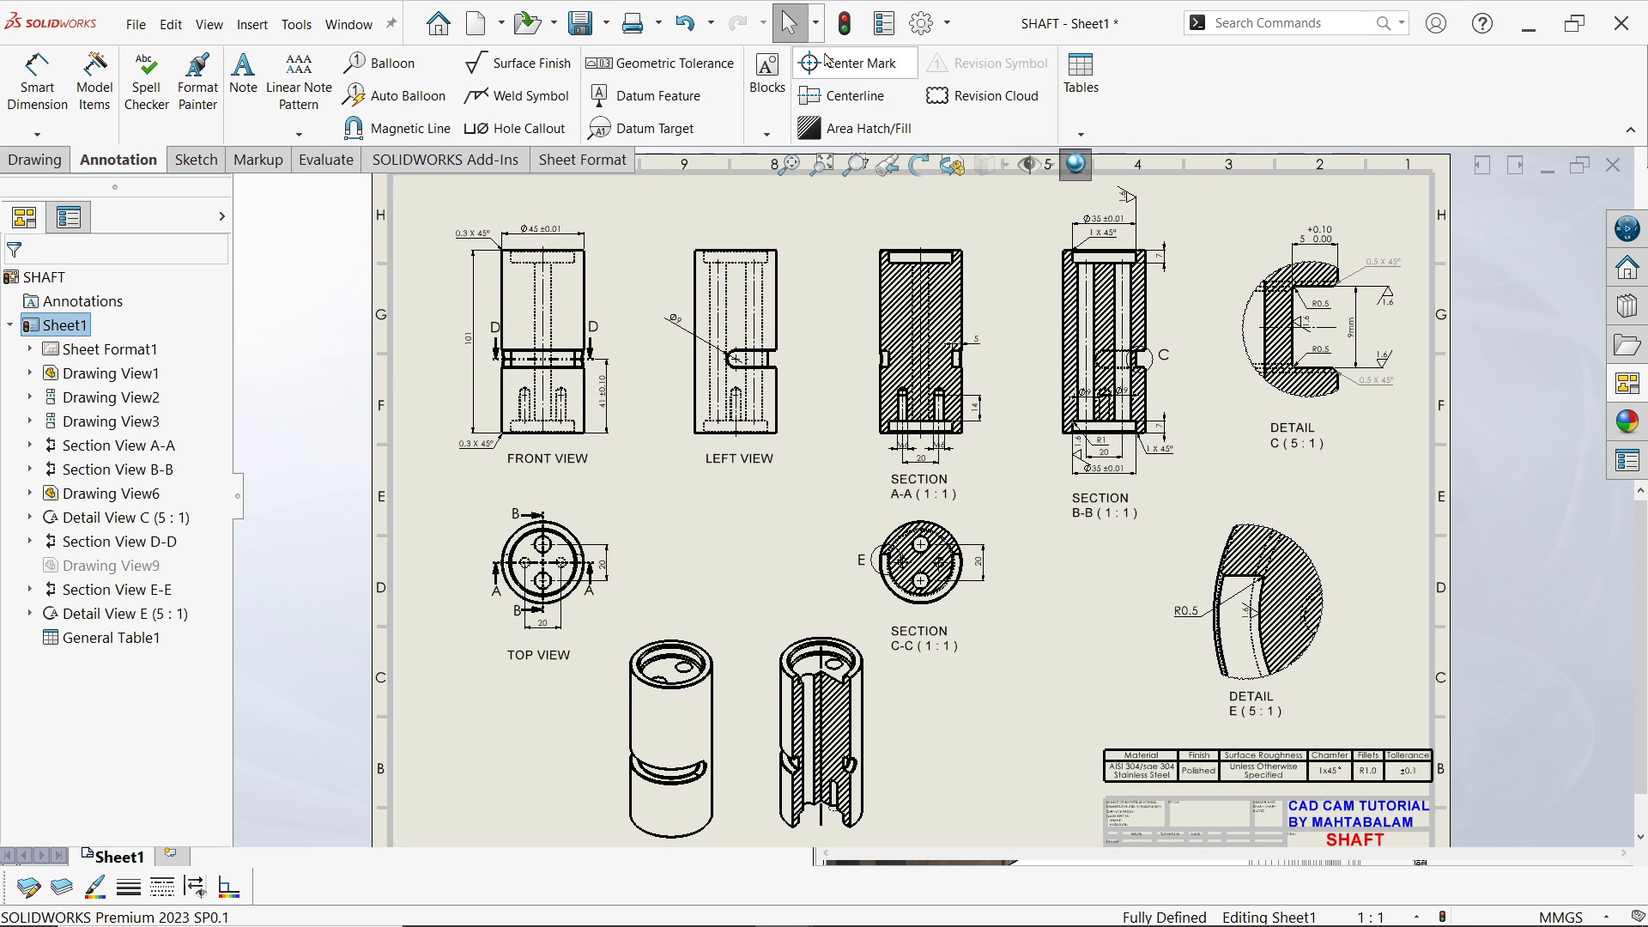
# Set the drawing up for saving as an Adobe Portable Document Format (*.pdf) file and accept the PDF export options
pyautogui.click(606, 24)
pyautogui.click(622, 80)
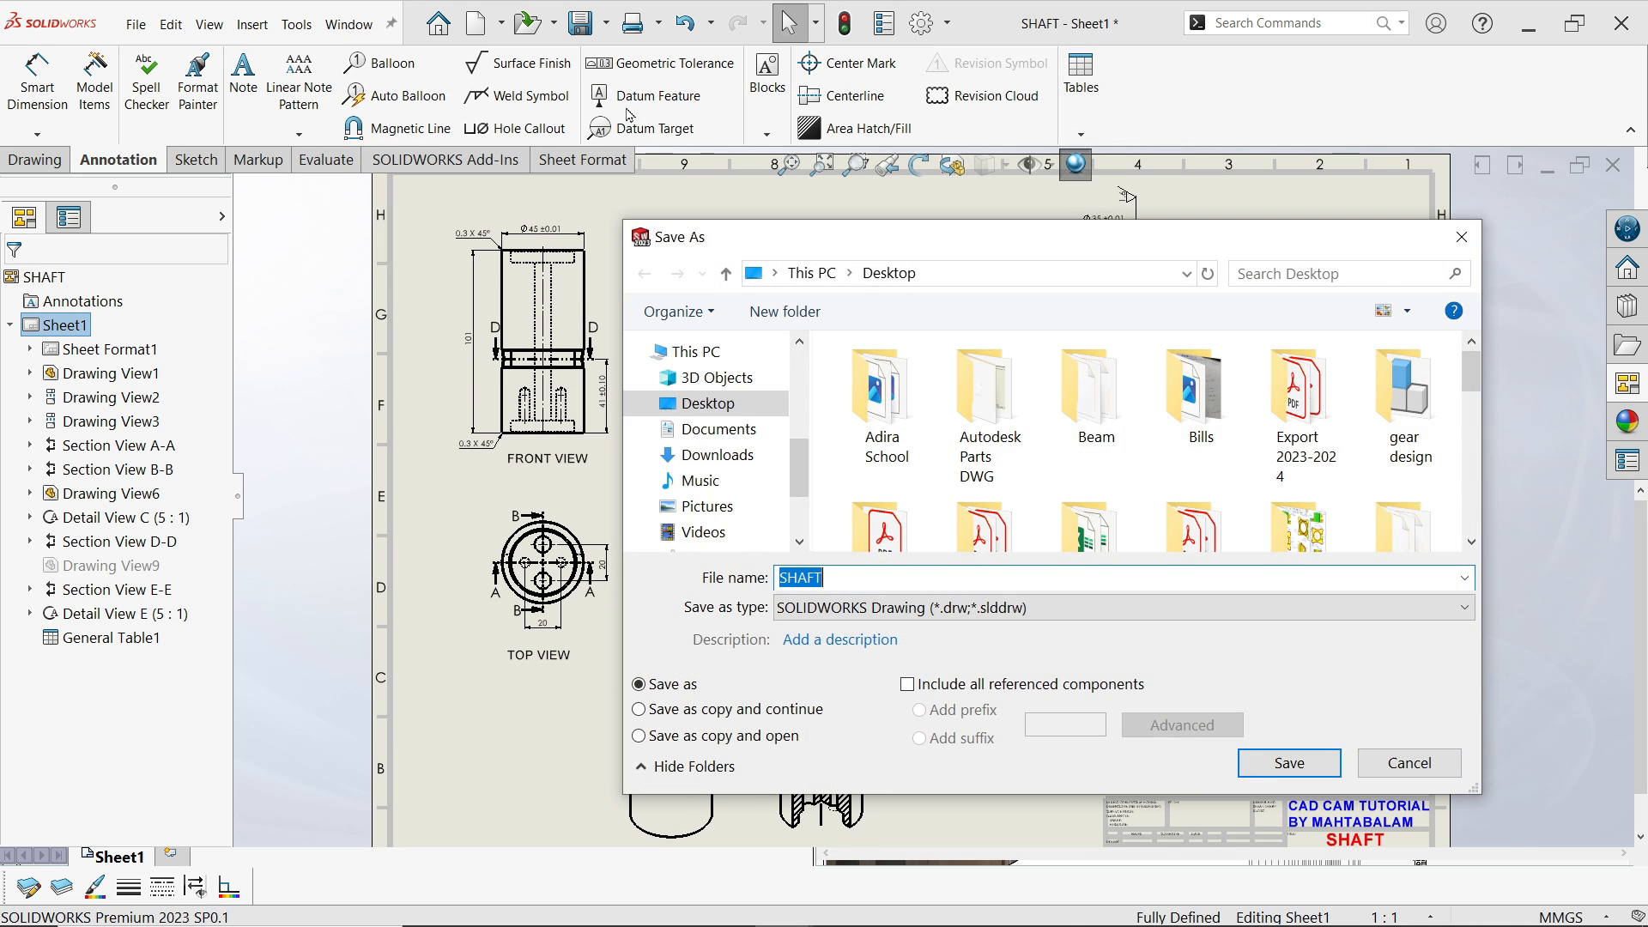
pyautogui.click(792, 610)
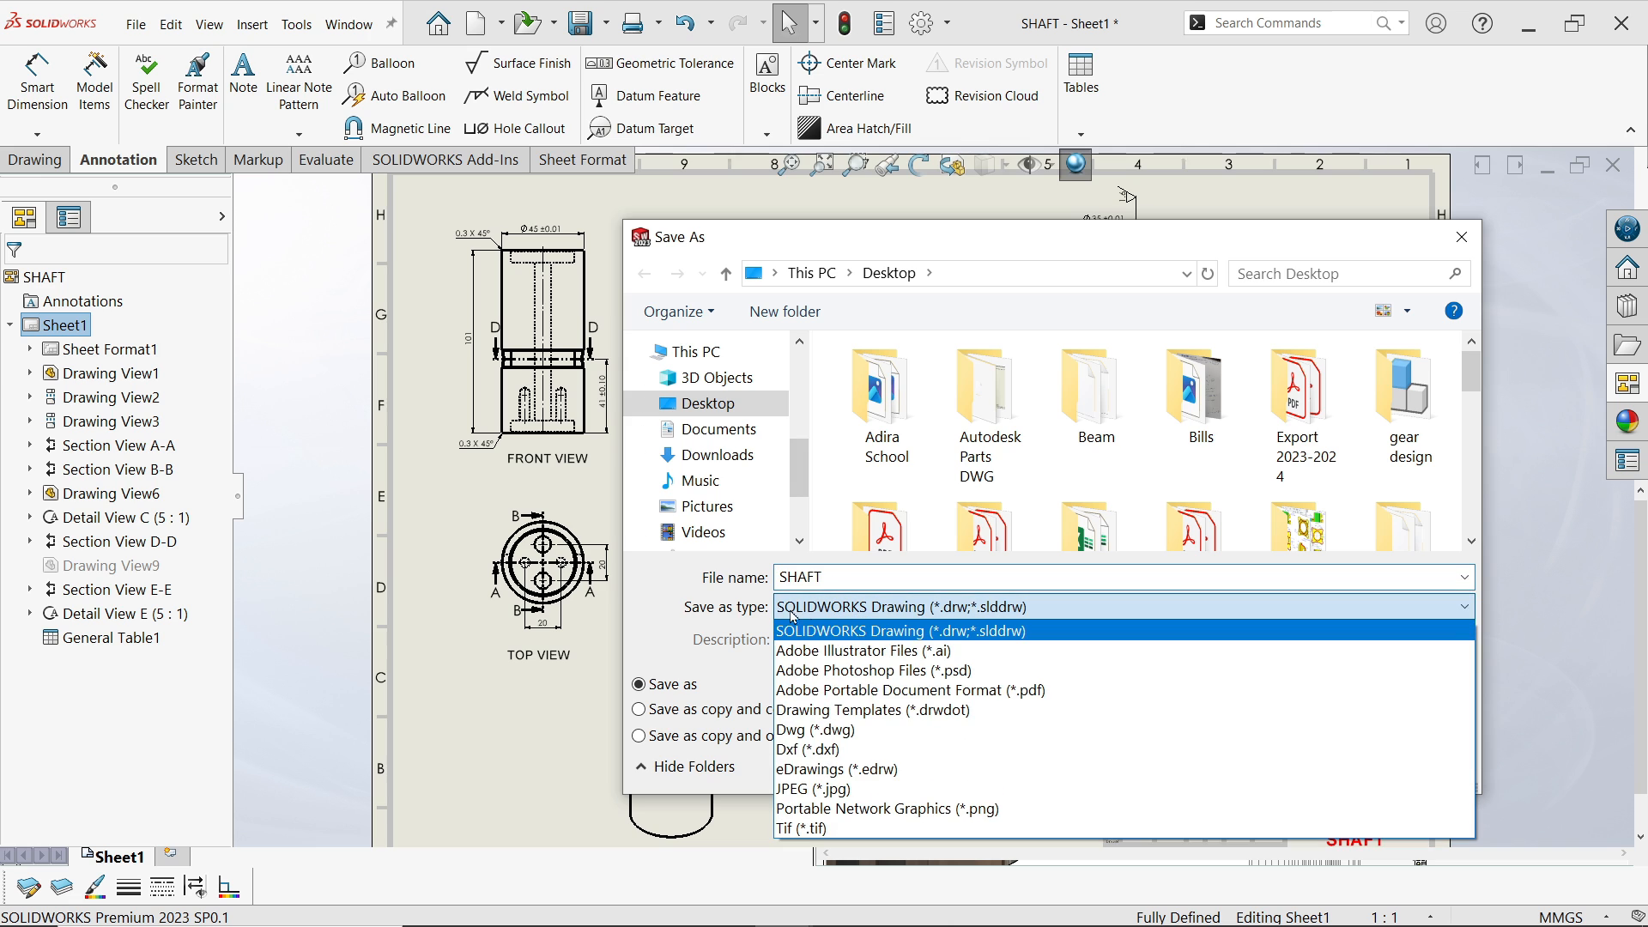
pyautogui.click(1008, 692)
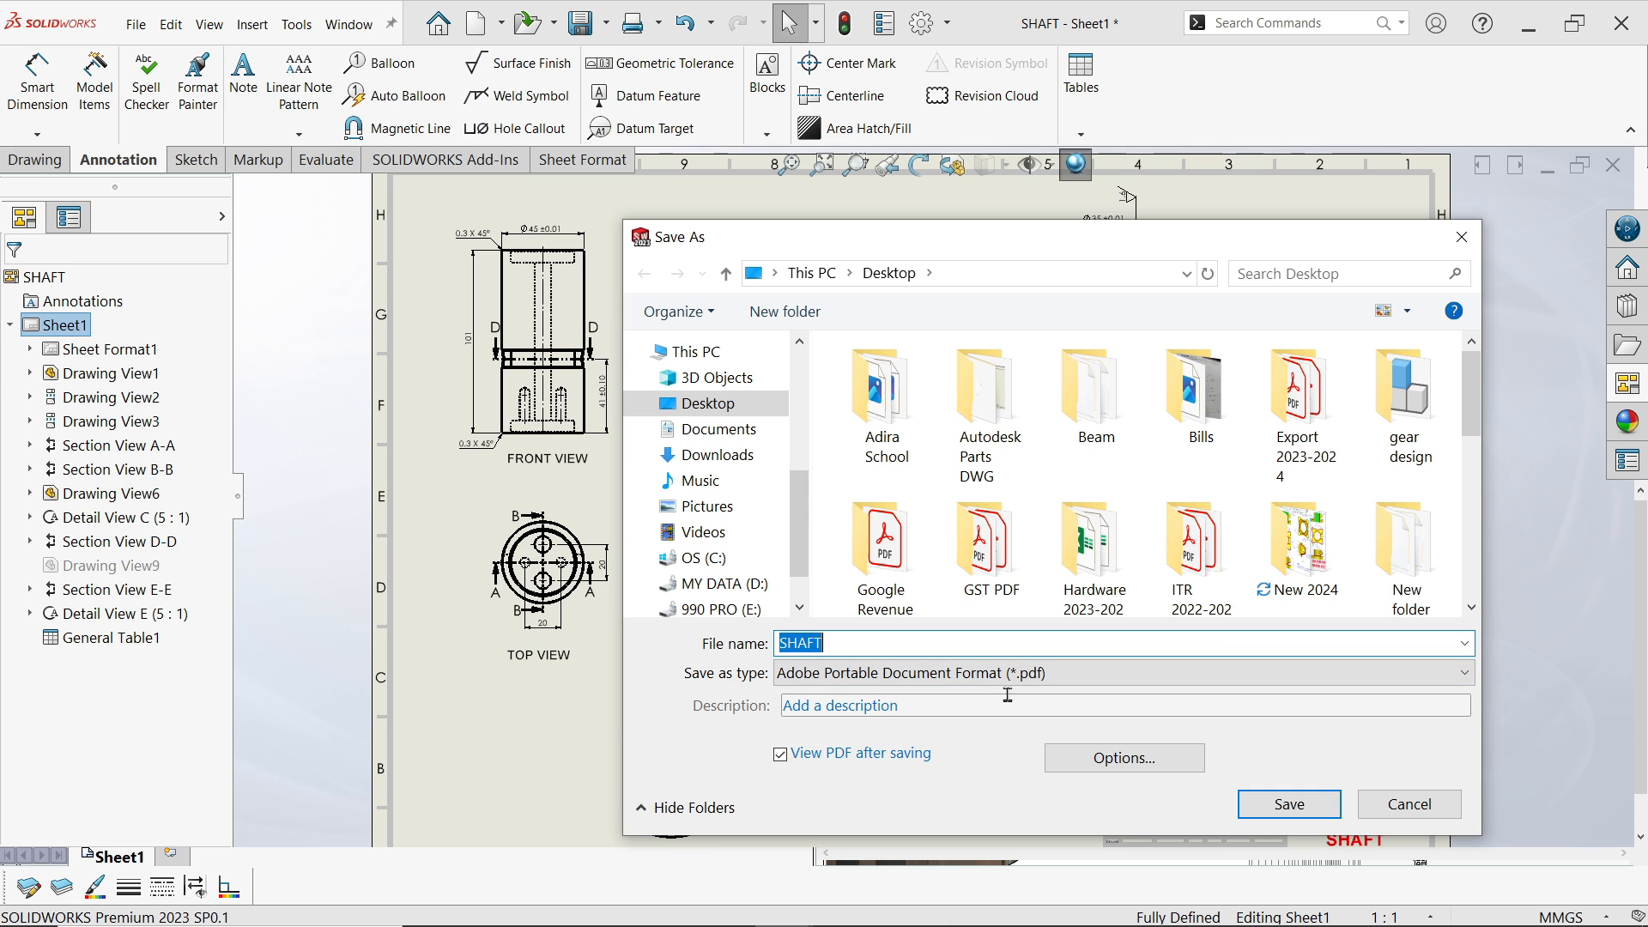
pyautogui.click(1097, 759)
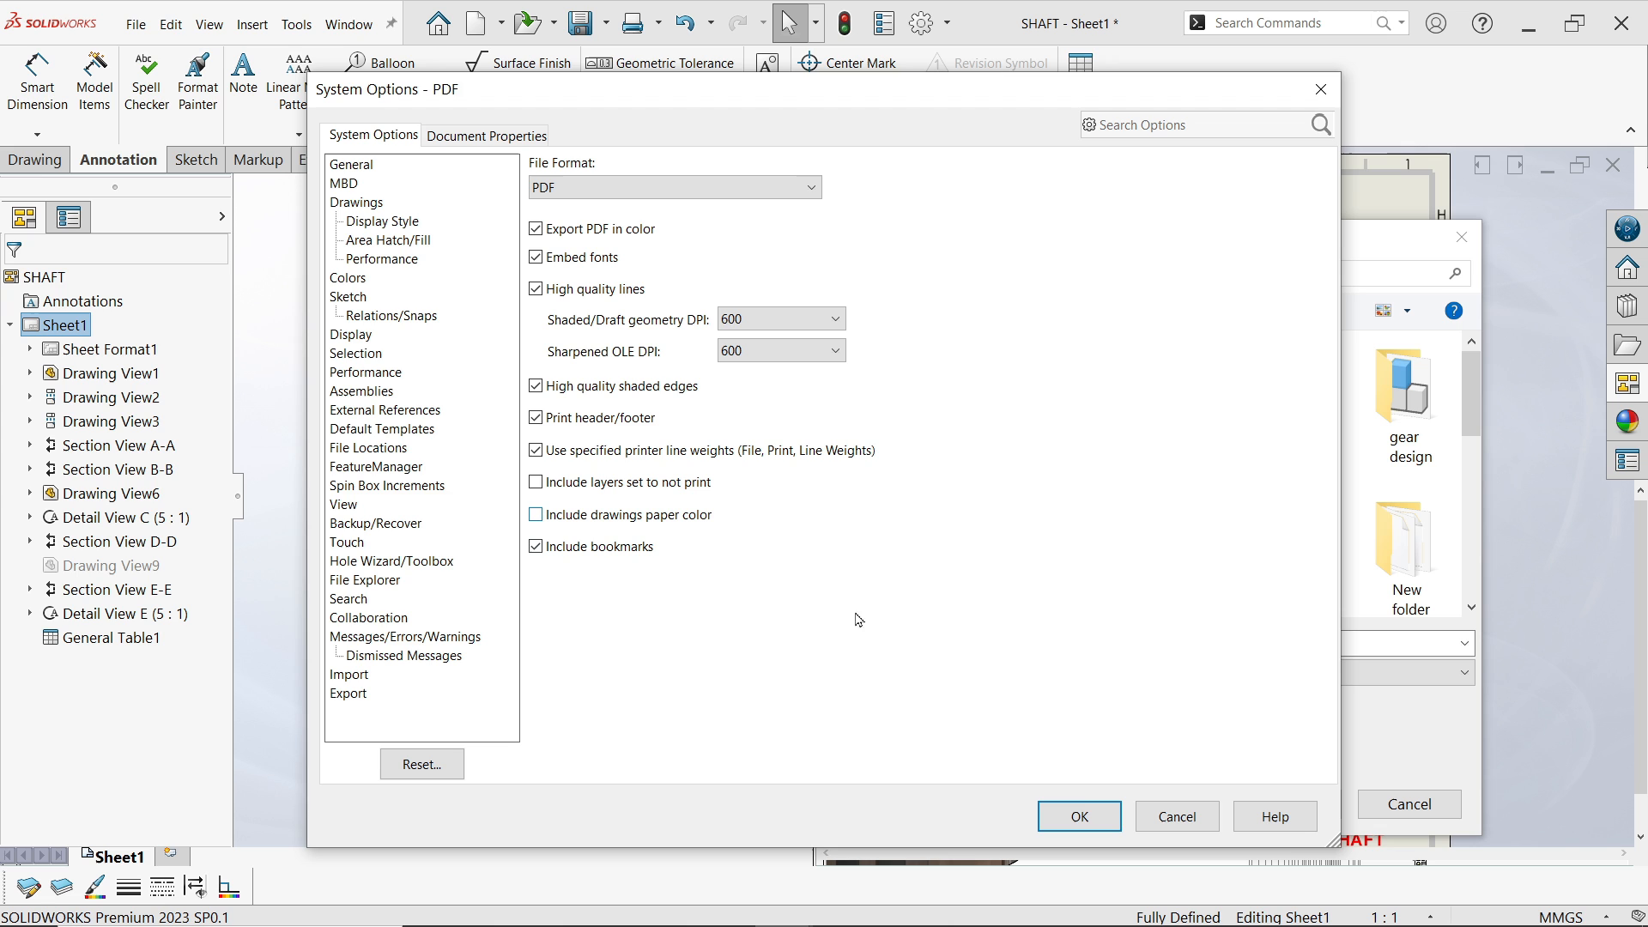
pyautogui.click(1075, 816)
# Save the PDF to the Desktop under the name SHAFT2, without replacing the existing SHAFT.pdf
pyautogui.click(1274, 807)
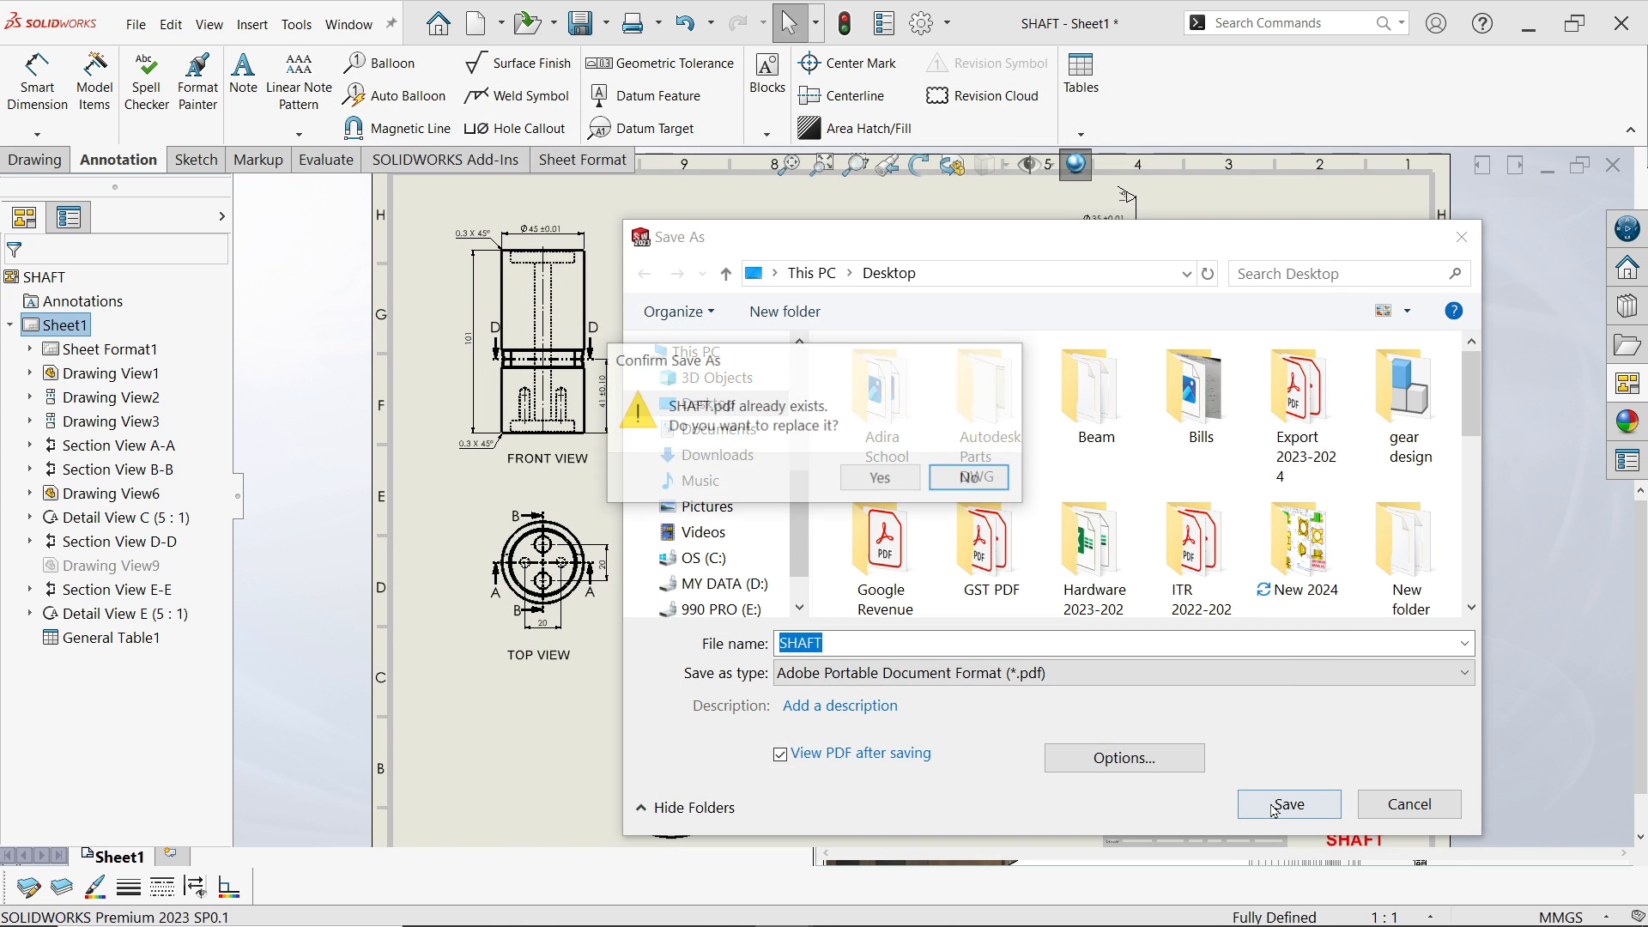
pyautogui.click(972, 479)
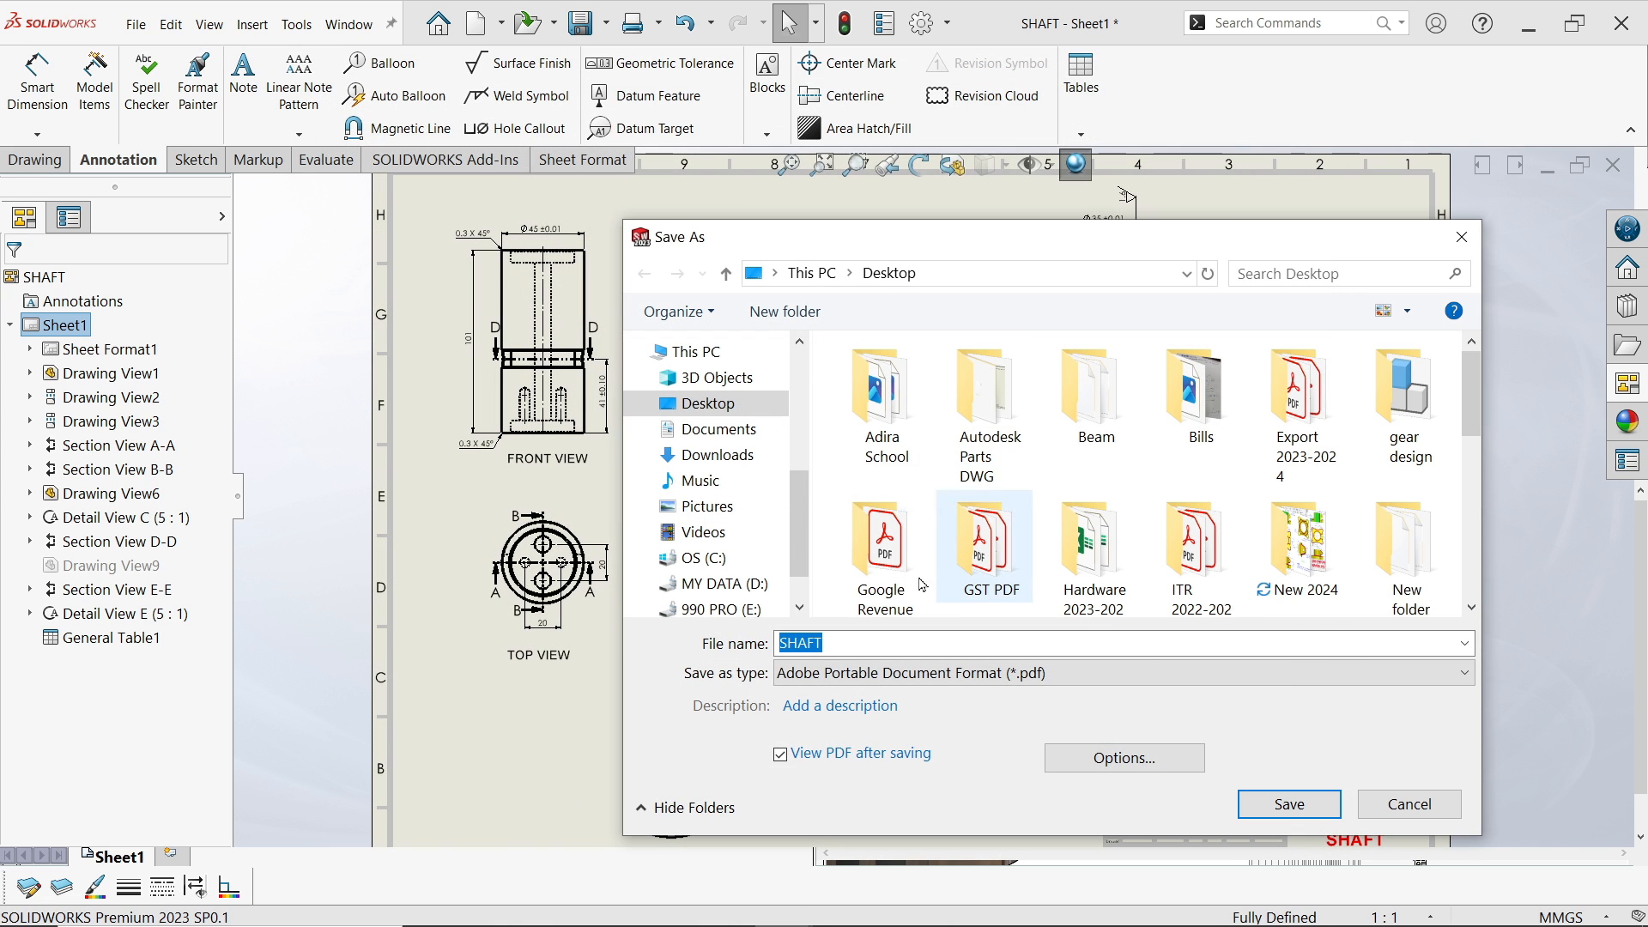
pyautogui.click(839, 648)
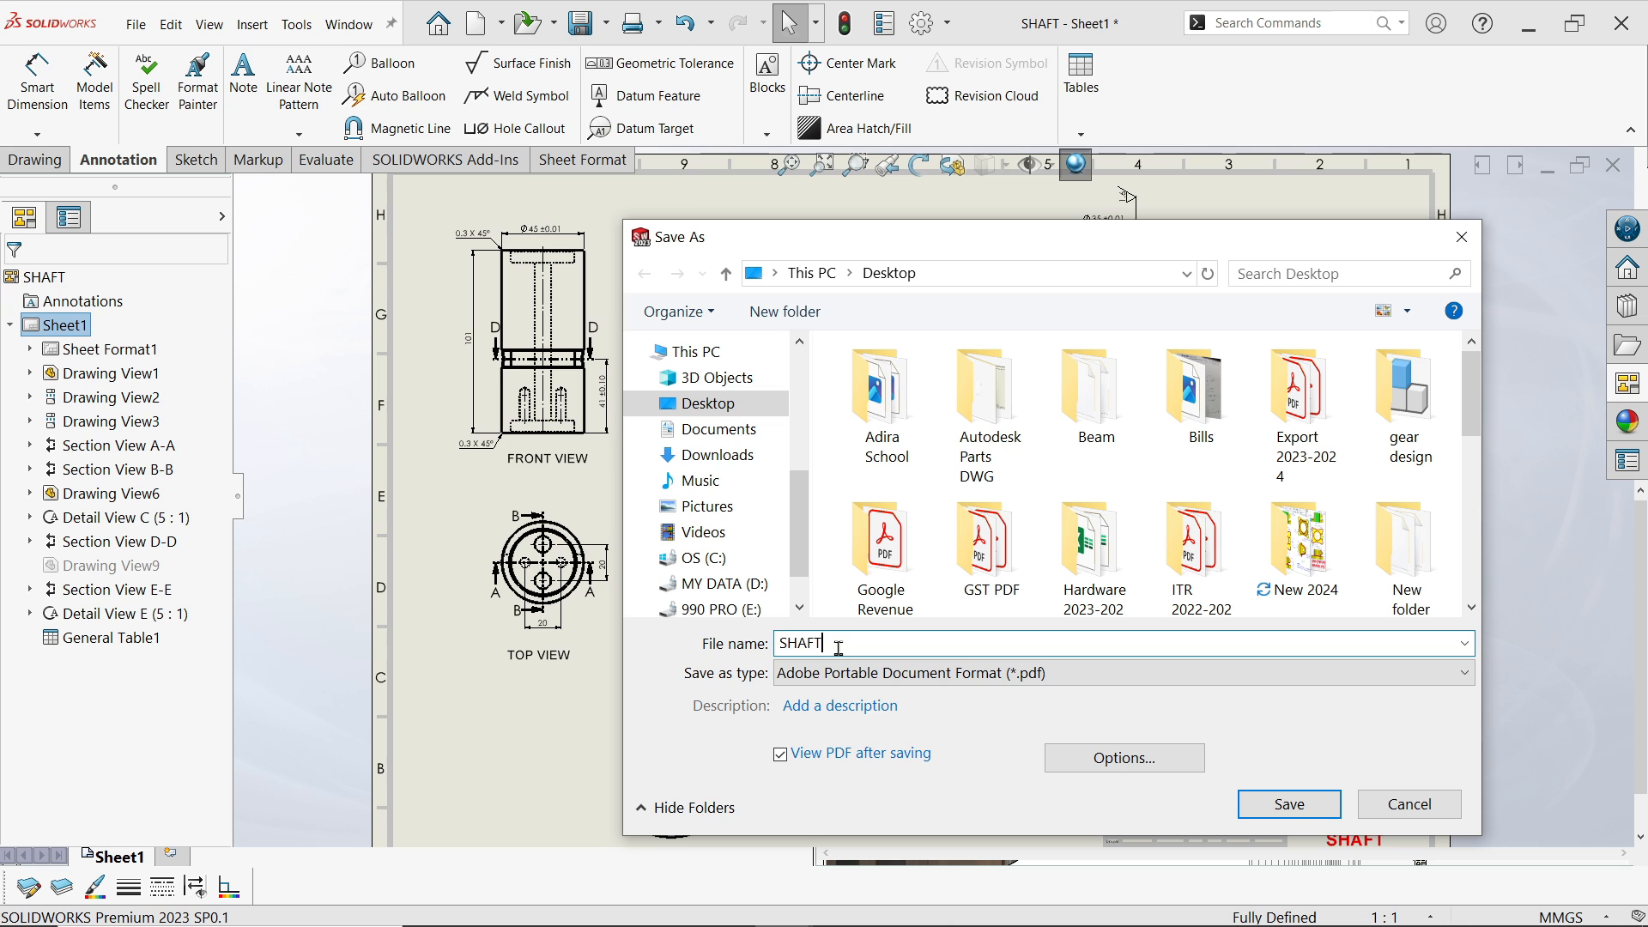
pyautogui.write('2')
pyautogui.click(1243, 809)
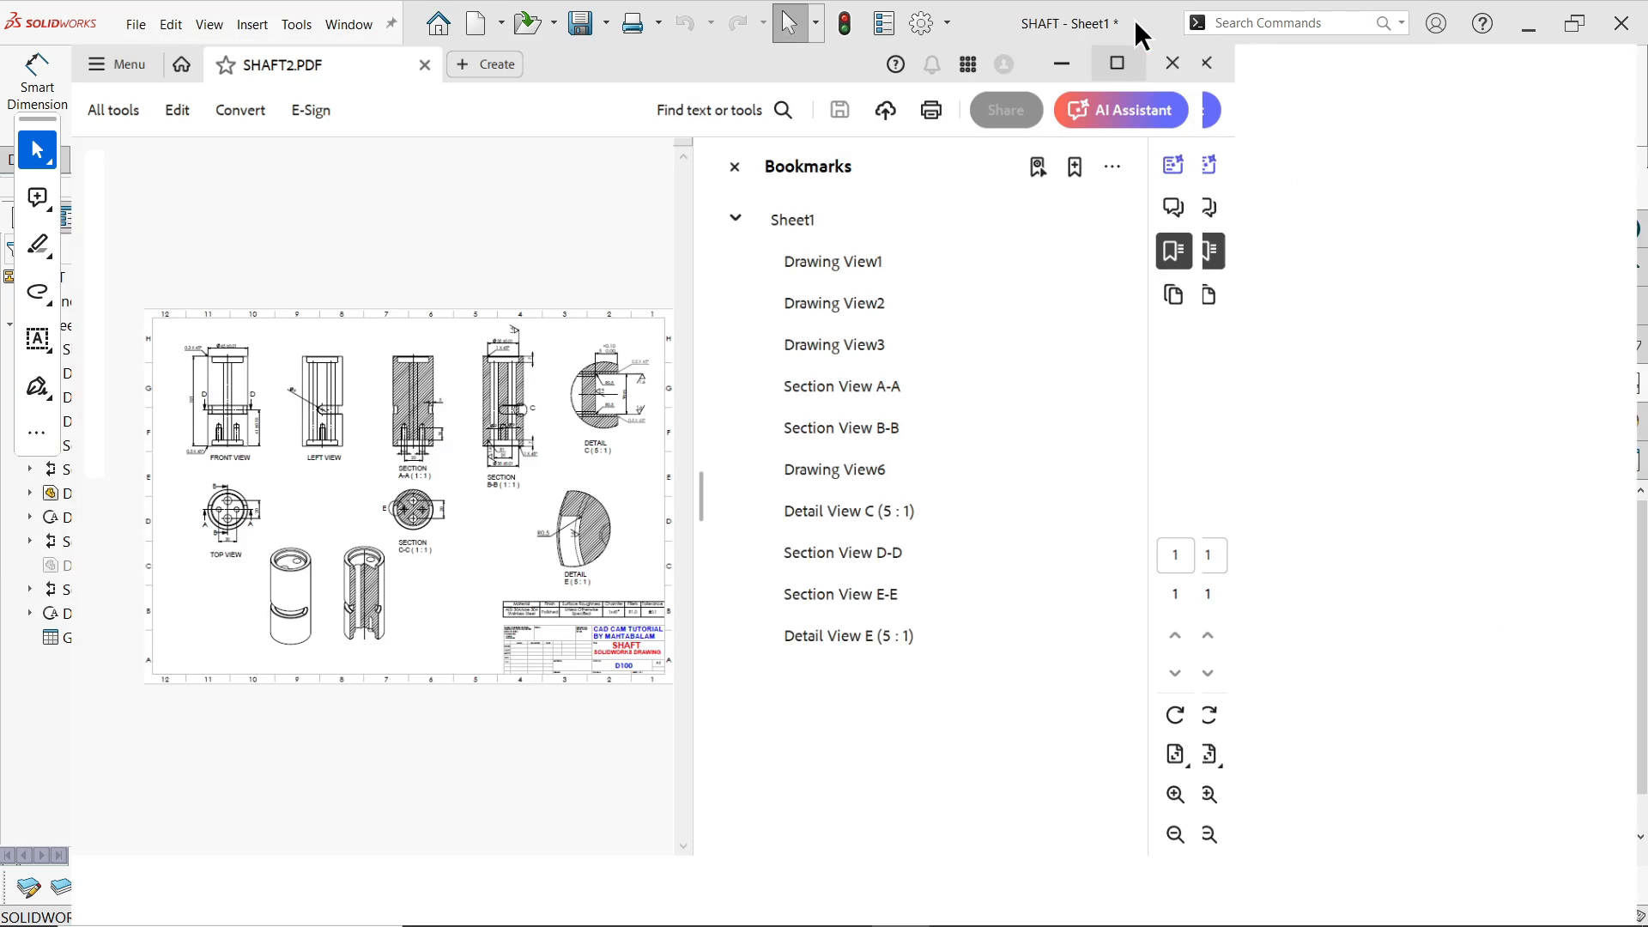
# Examine the line thicknesses and views of the exported SHAFT2 PDF up close in full screen mode, without the bookmarks
pyautogui.click(1135, 19)
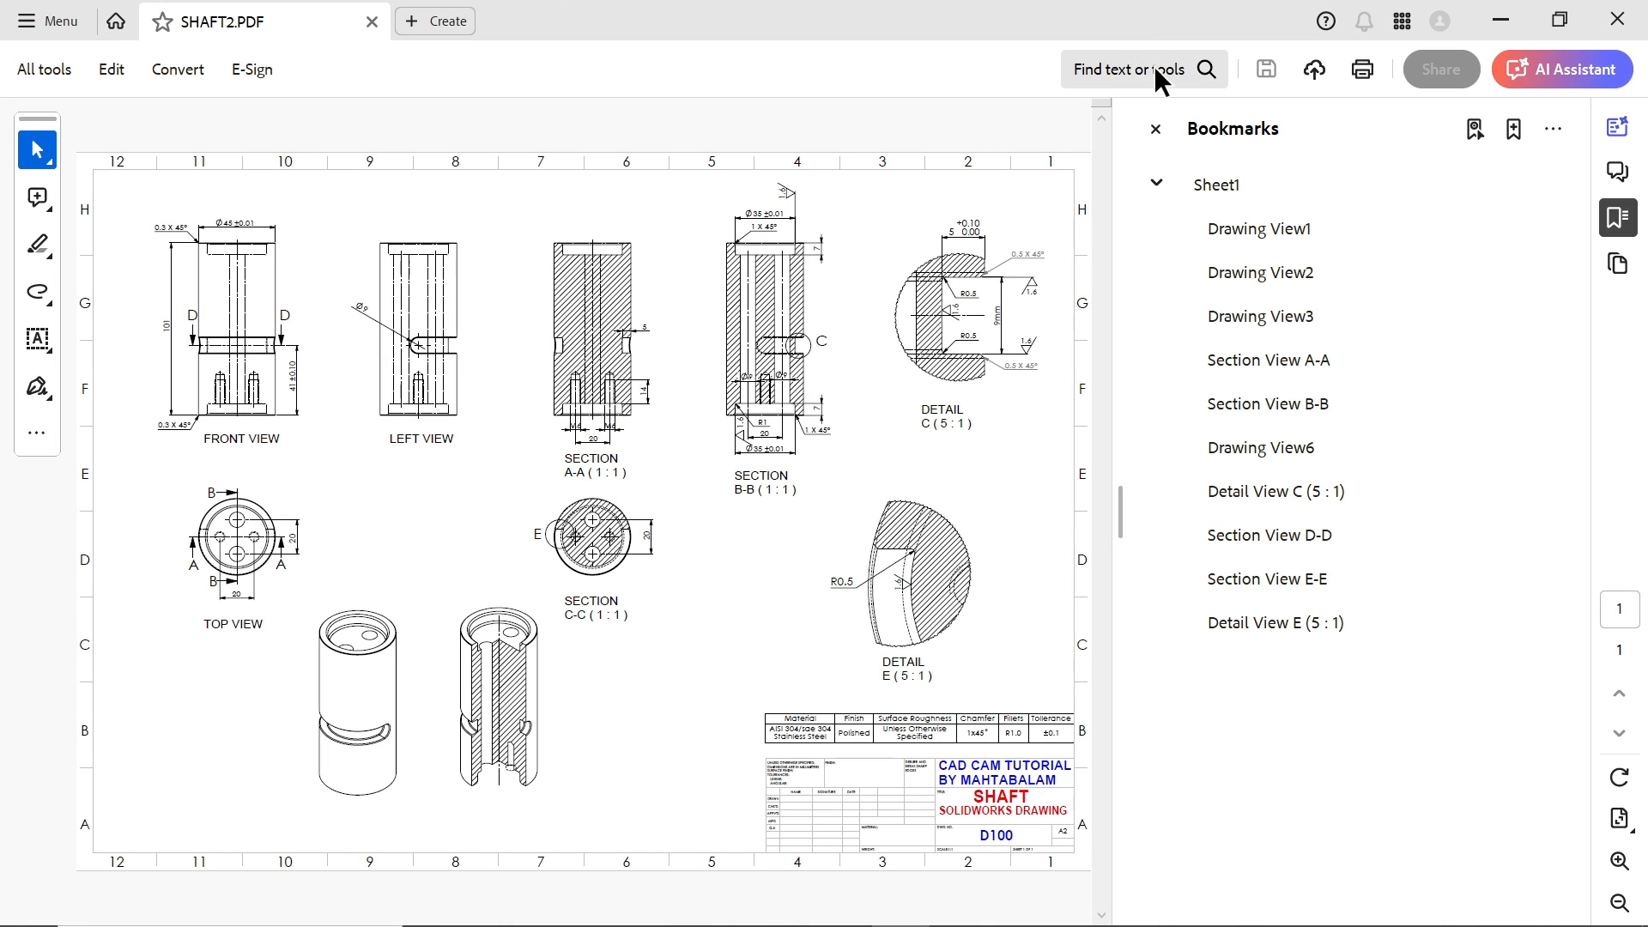
pyautogui.click(1153, 129)
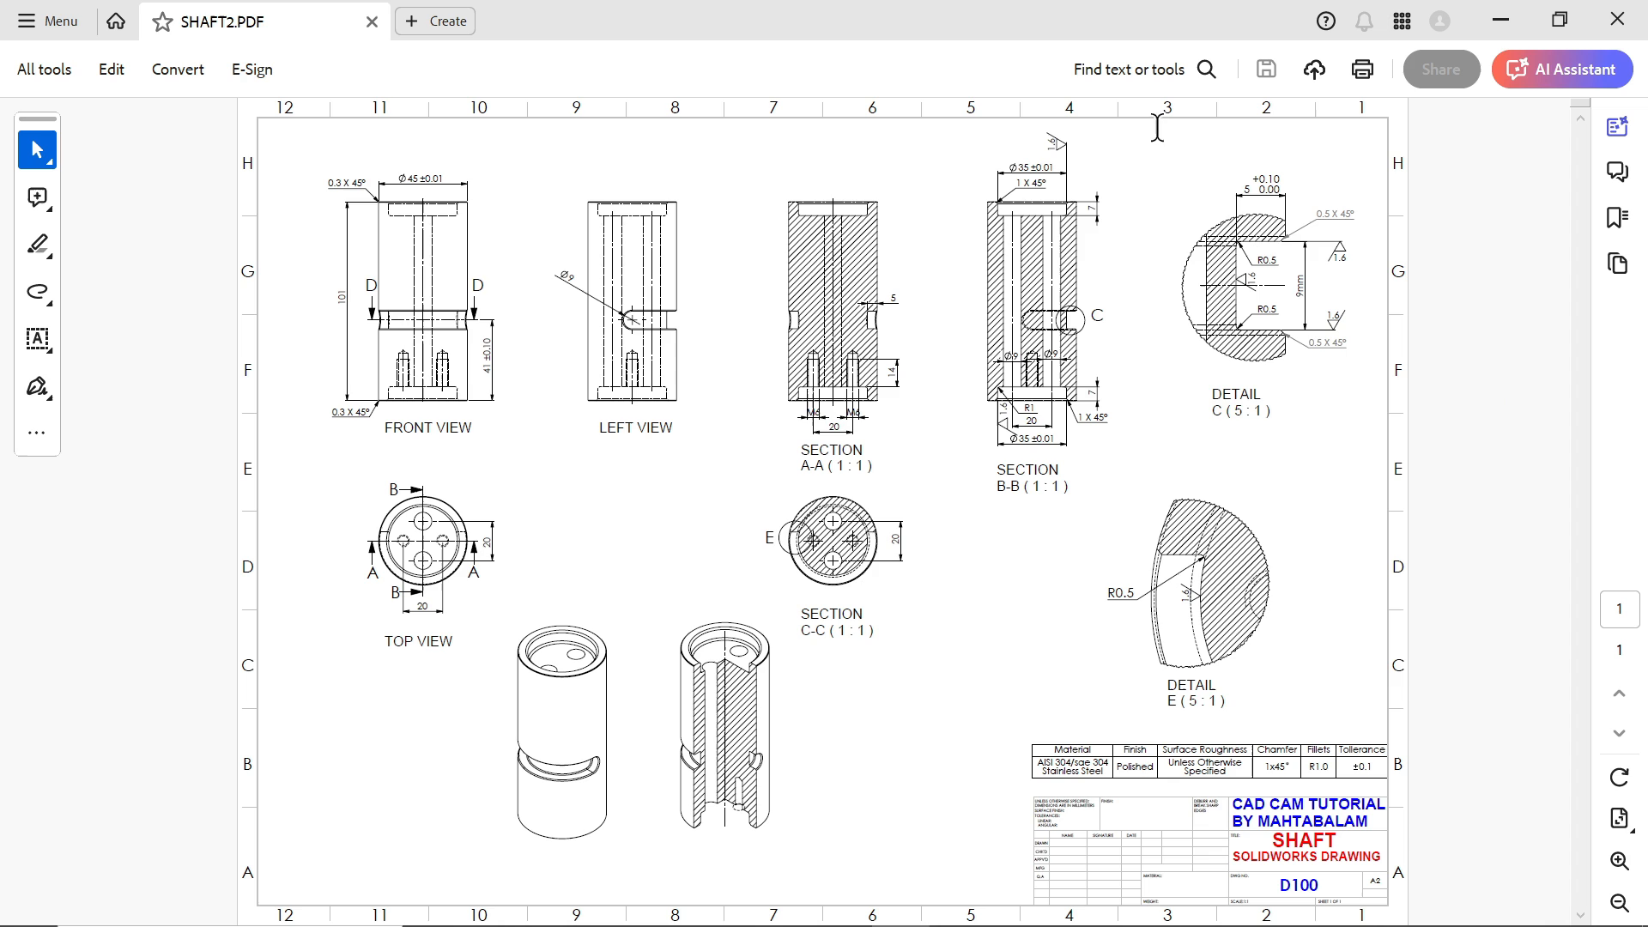
pyautogui.click(1620, 818)
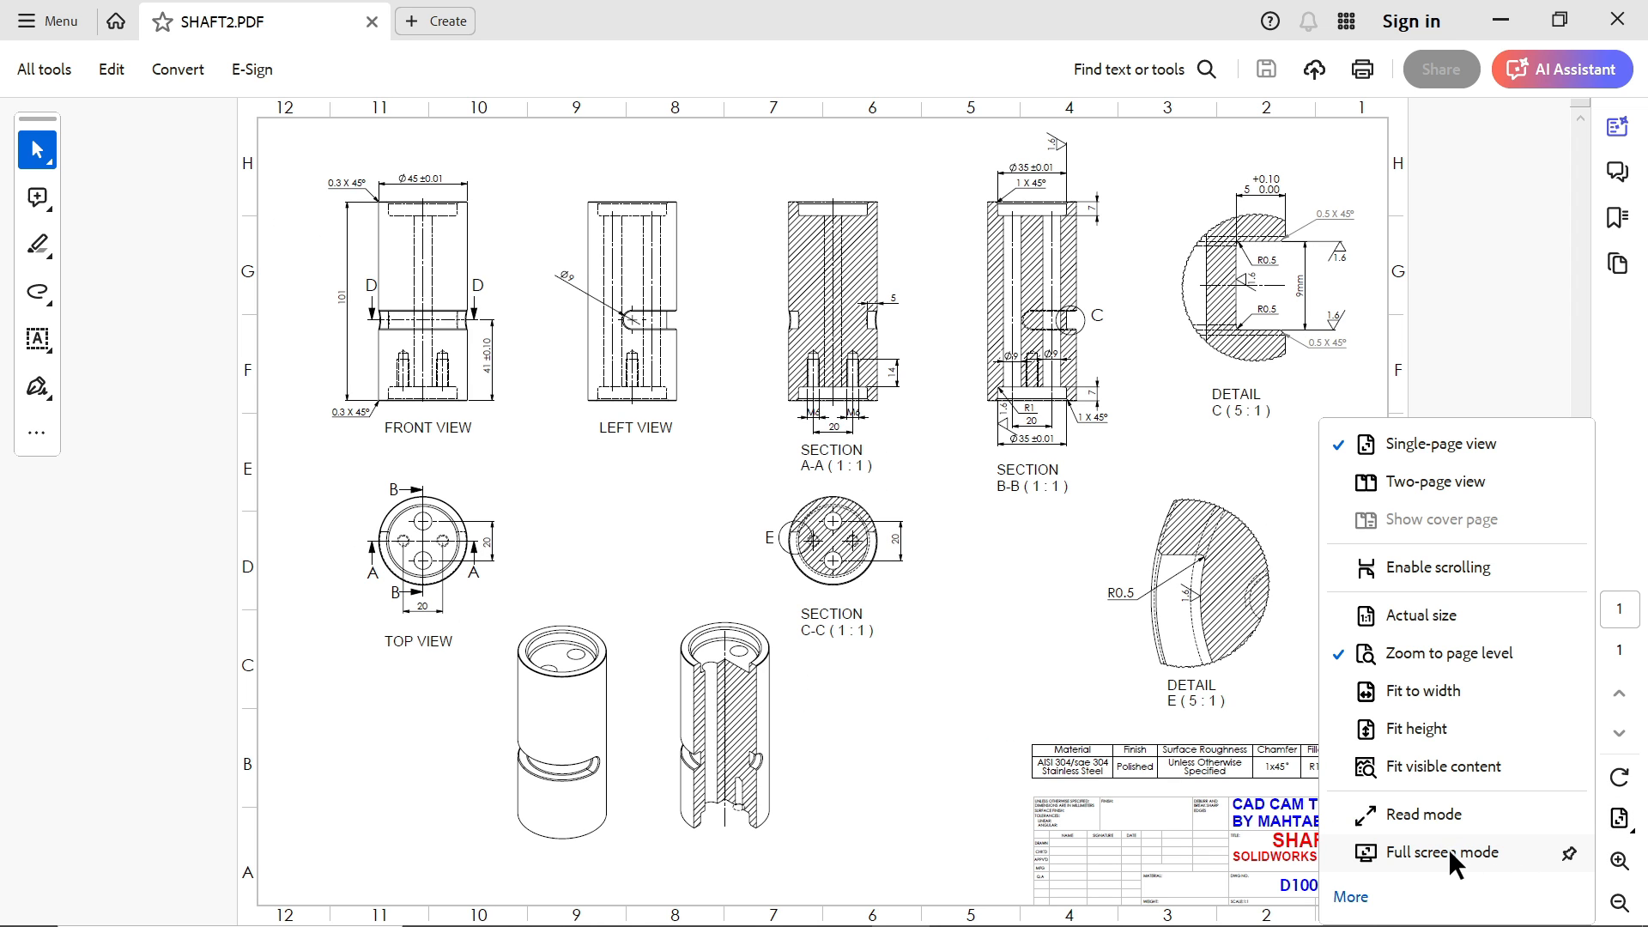
pyautogui.click(1446, 848)
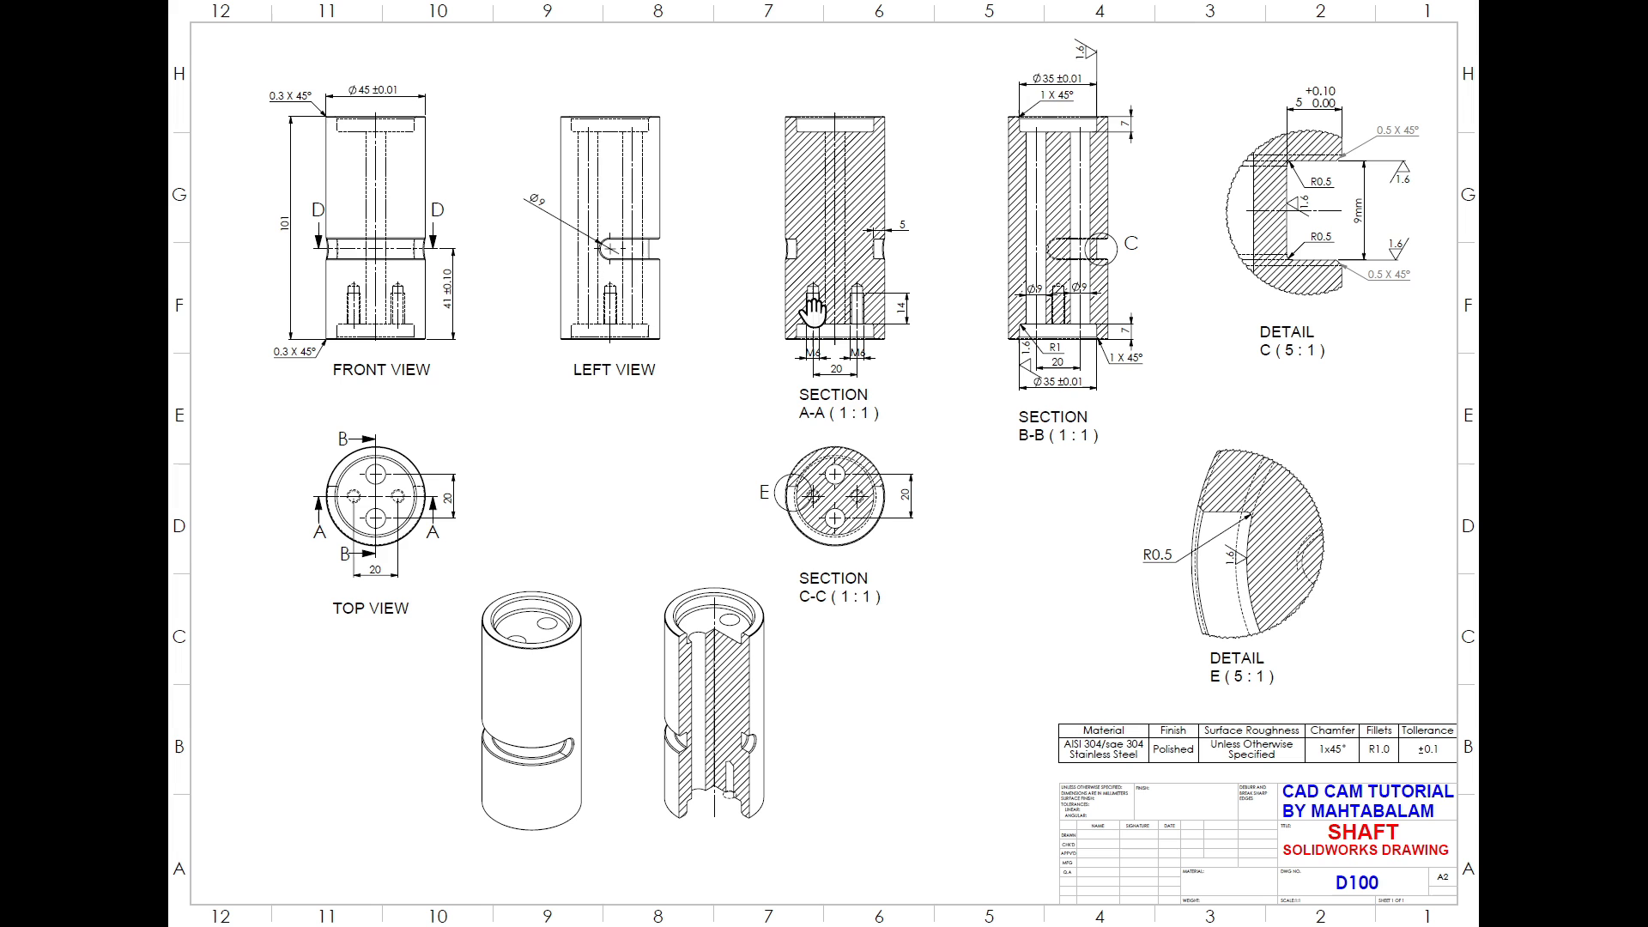
pyautogui.keyDown('ctrl'); pyautogui.scroll(3, 817, 225); pyautogui.keyUp('ctrl')
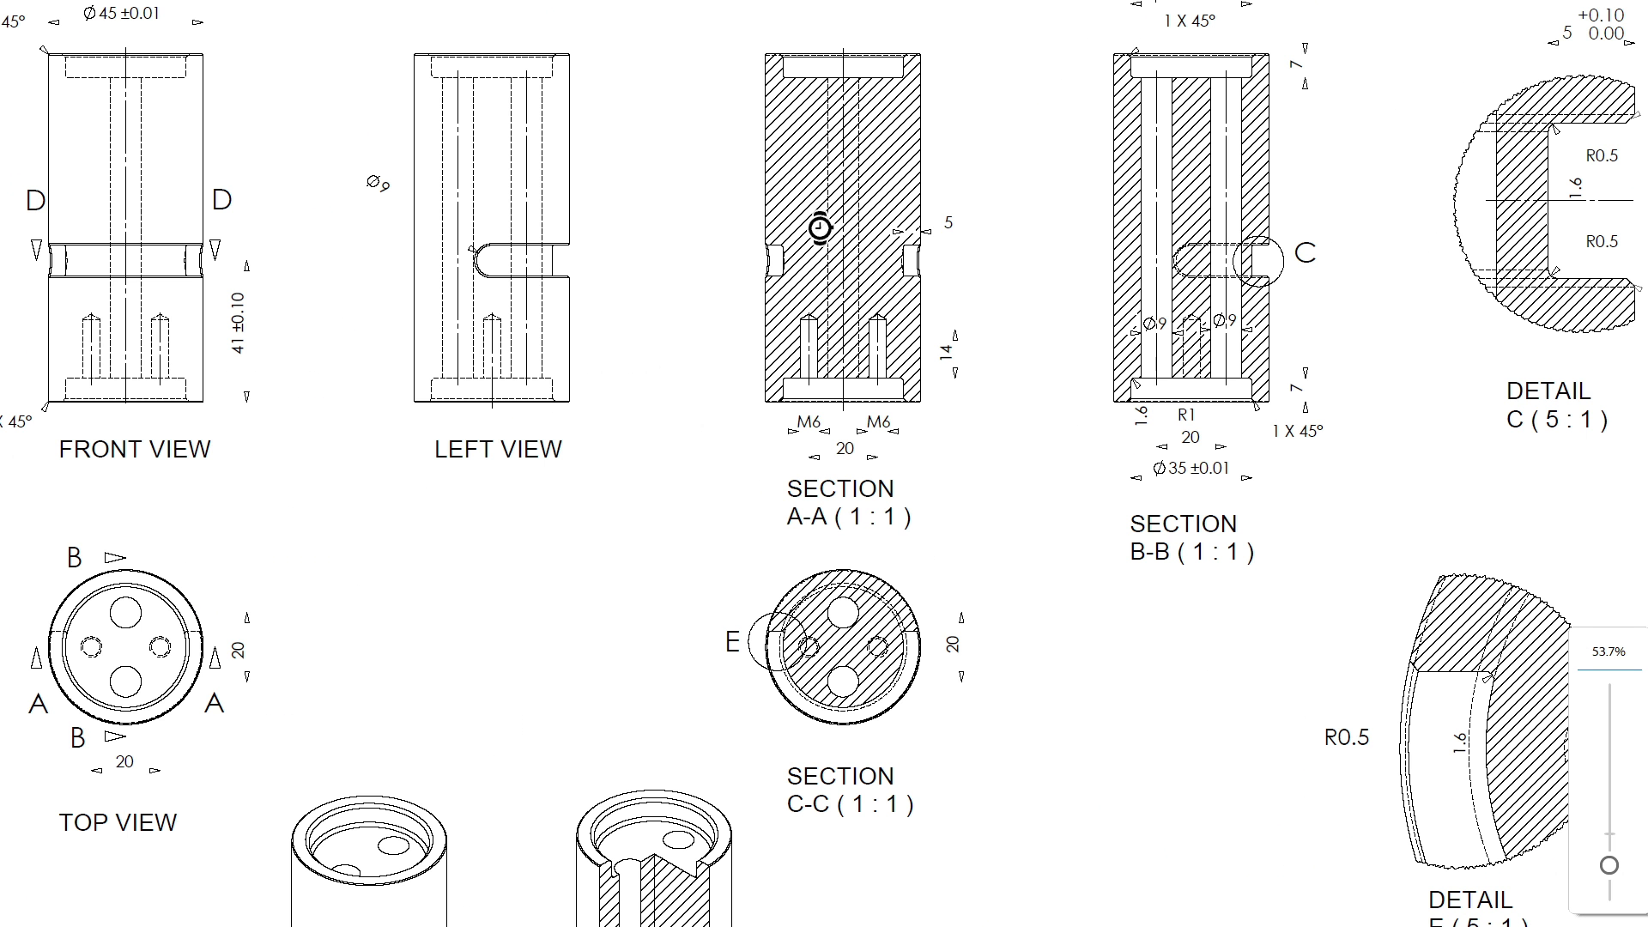
pyautogui.moveTo(997, 511)
pyautogui.mouseDown()
pyautogui.moveTo(993, 404)
pyautogui.moveTo(1041, 302)
pyautogui.moveTo(1059, 312)
pyautogui.moveTo(1111, 549)
pyautogui.moveTo(815, 548)
pyautogui.mouseUp()
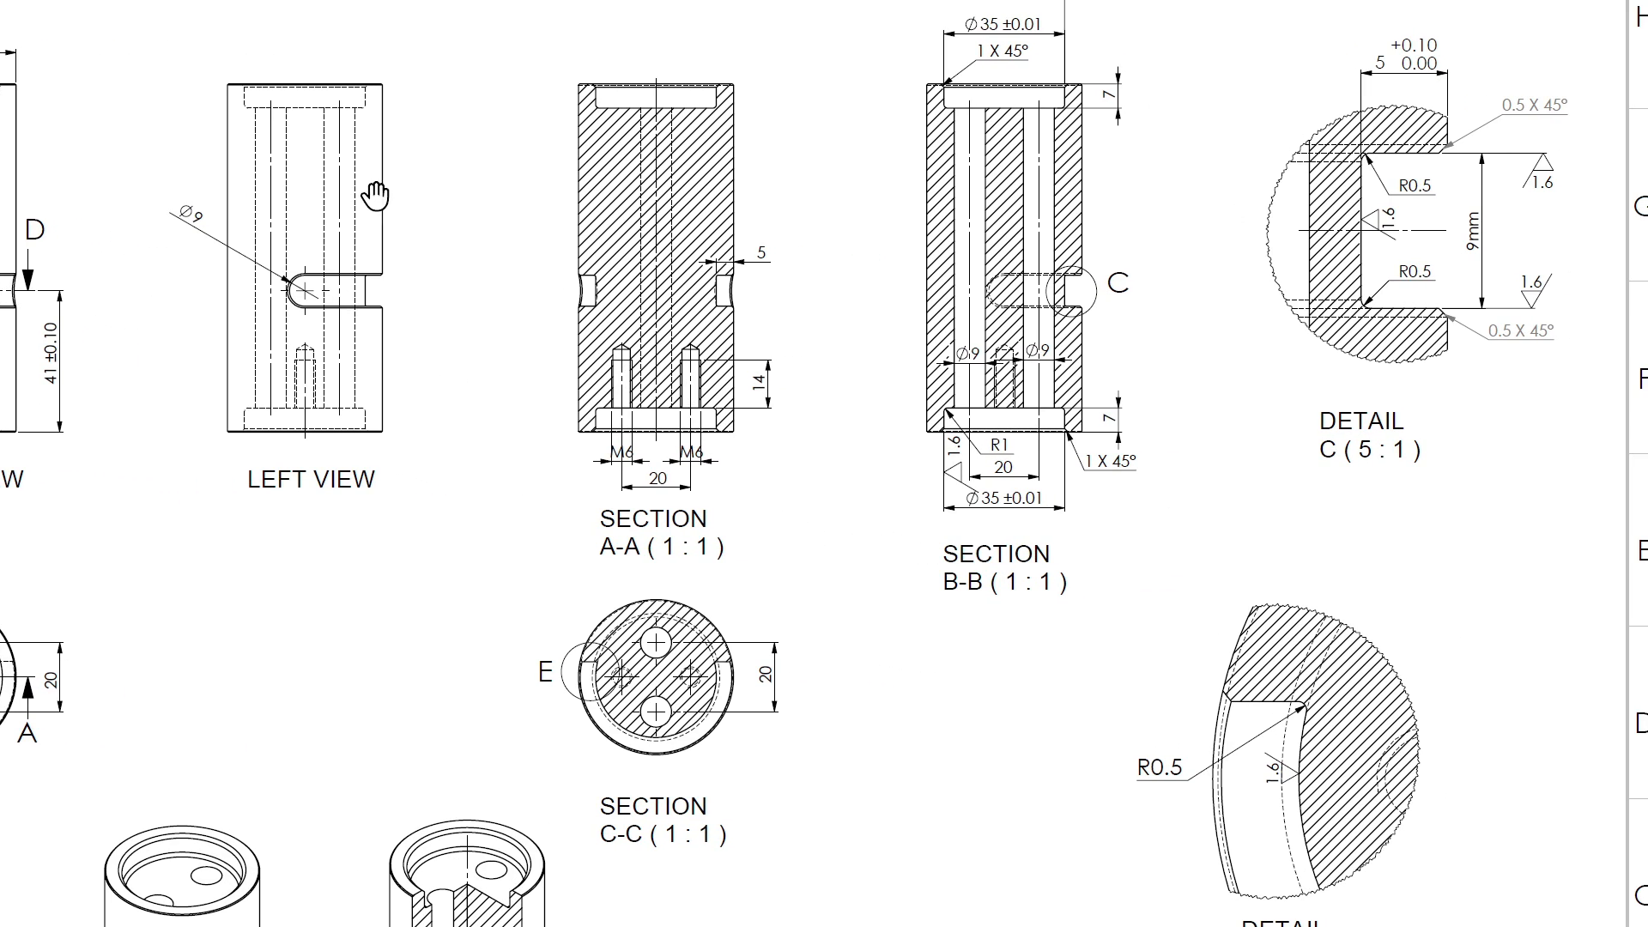
pyautogui.keyDown('ctrl'); pyautogui.scroll(-3, 567, 282); pyautogui.keyUp('ctrl')
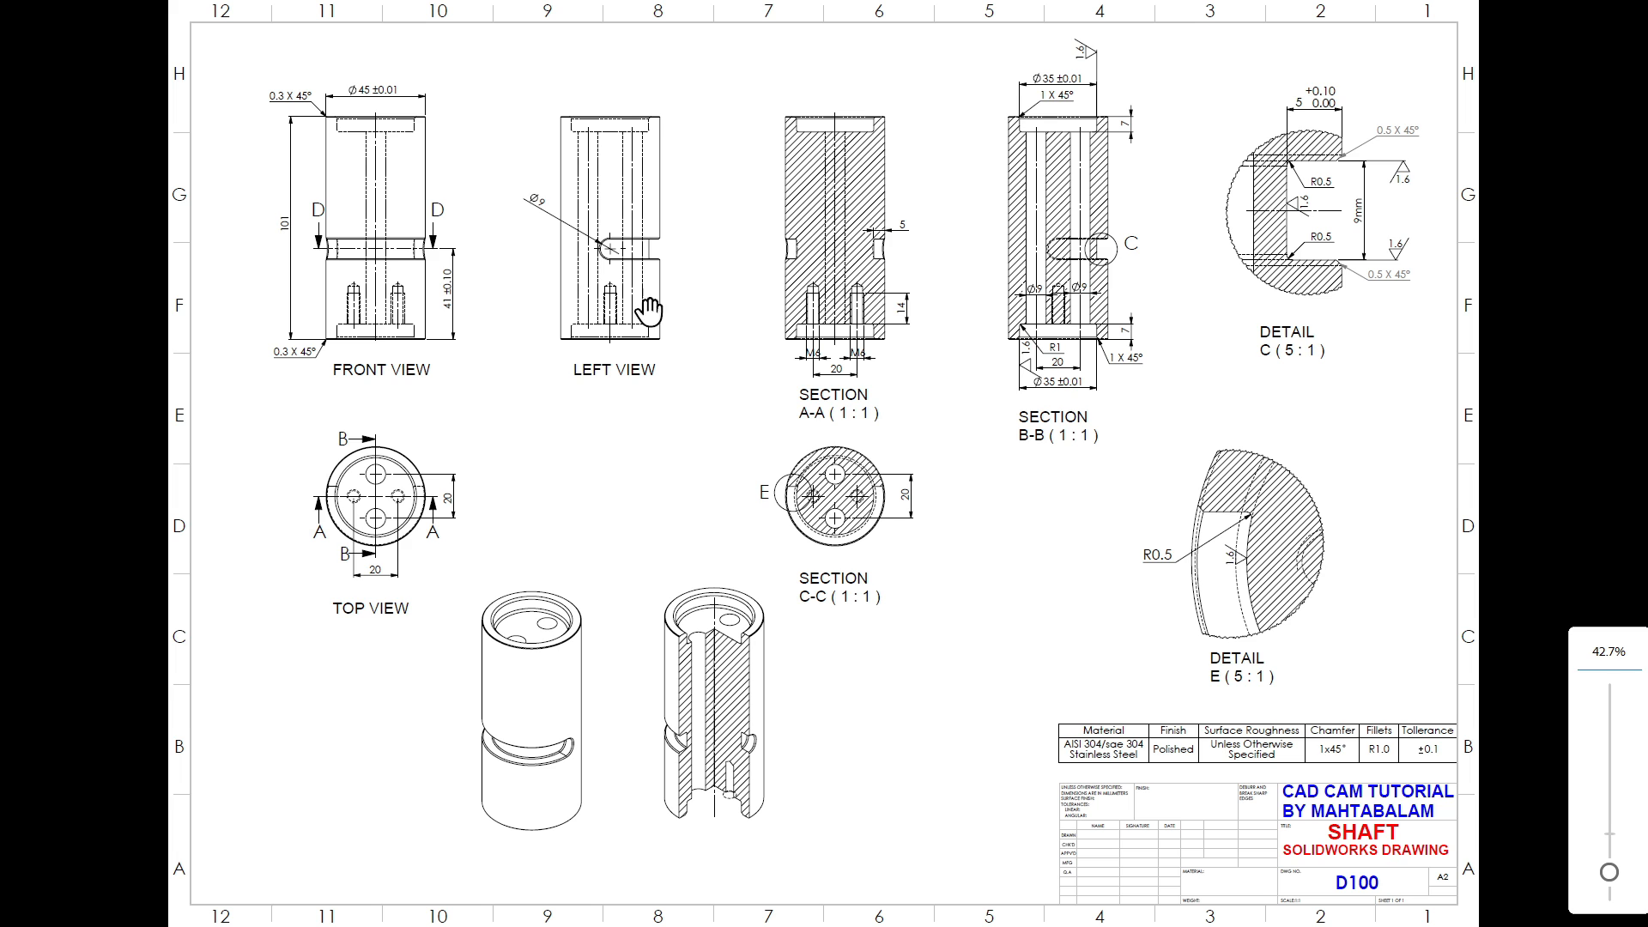
pyautogui.press('Escape')
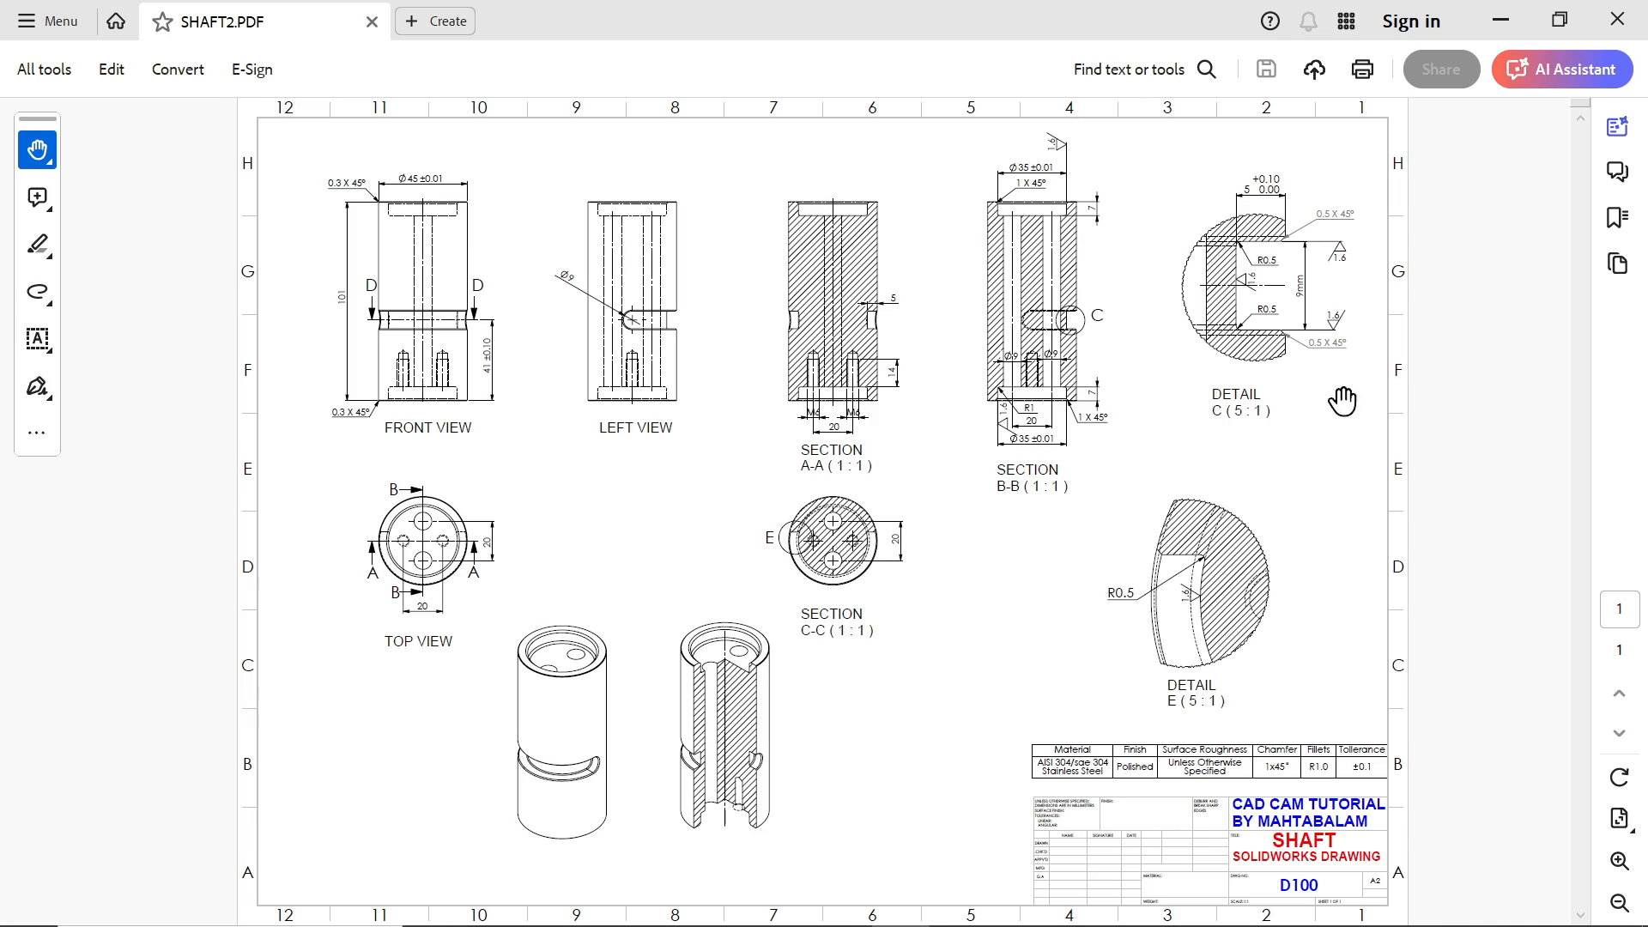
# Switch back to SOLIDWORKS and set the thickness of visible edges to 0.5 mm in the document's line font settings
pyautogui.hotkey('alt', 'Tab')
pyautogui.click(933, 32)
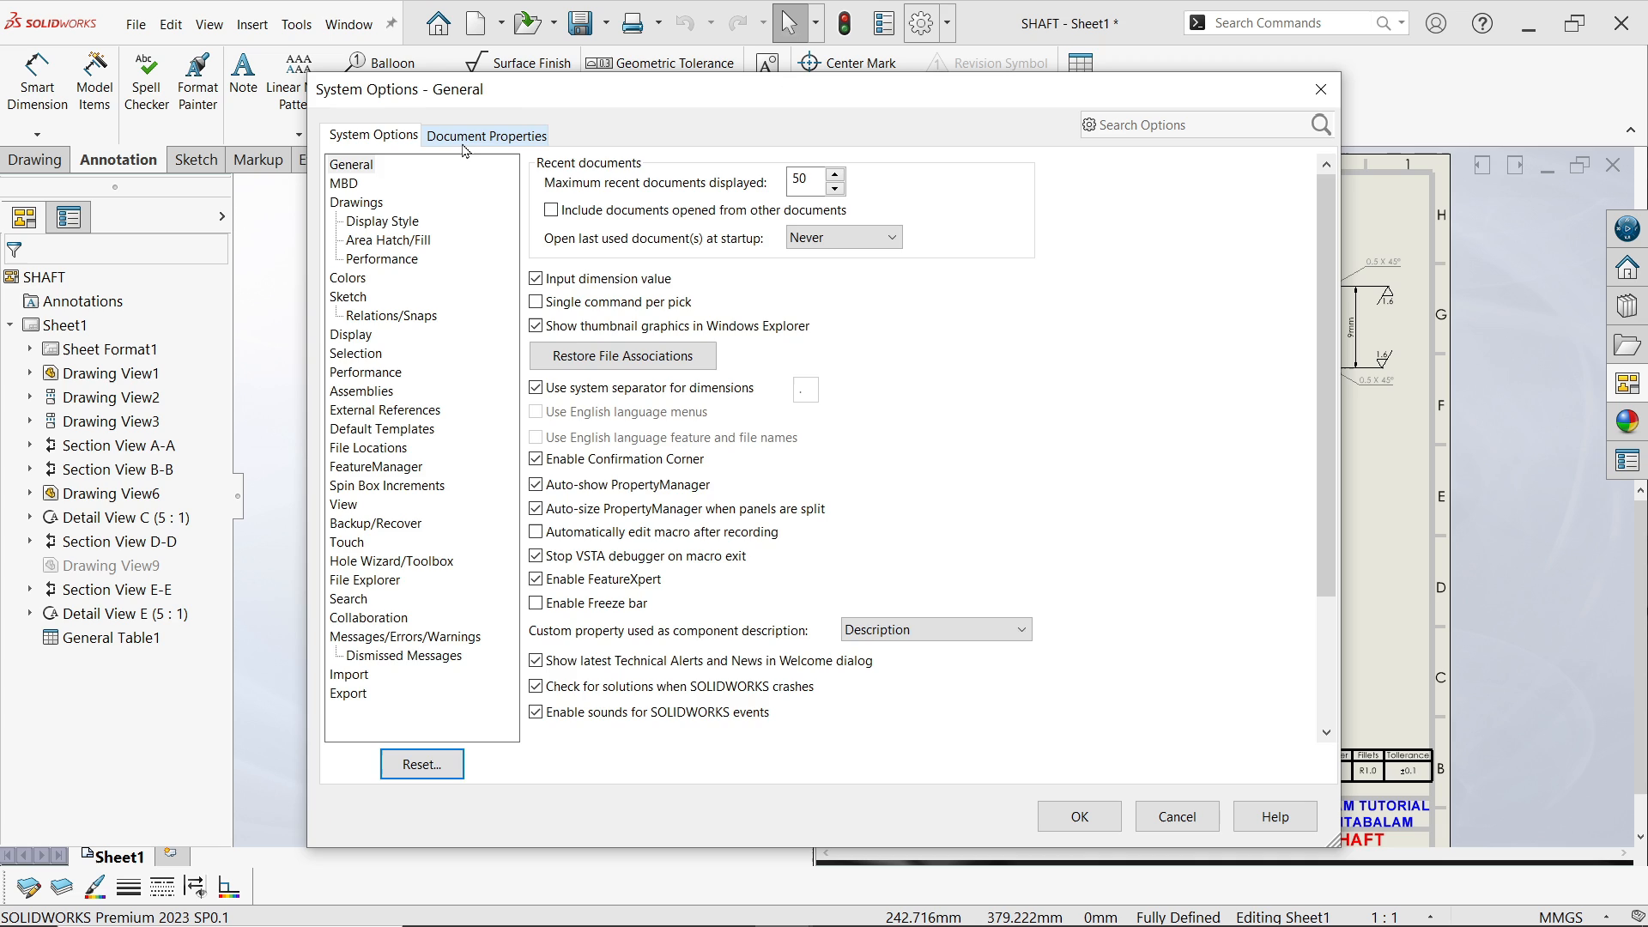
pyautogui.click(468, 135)
pyautogui.click(375, 411)
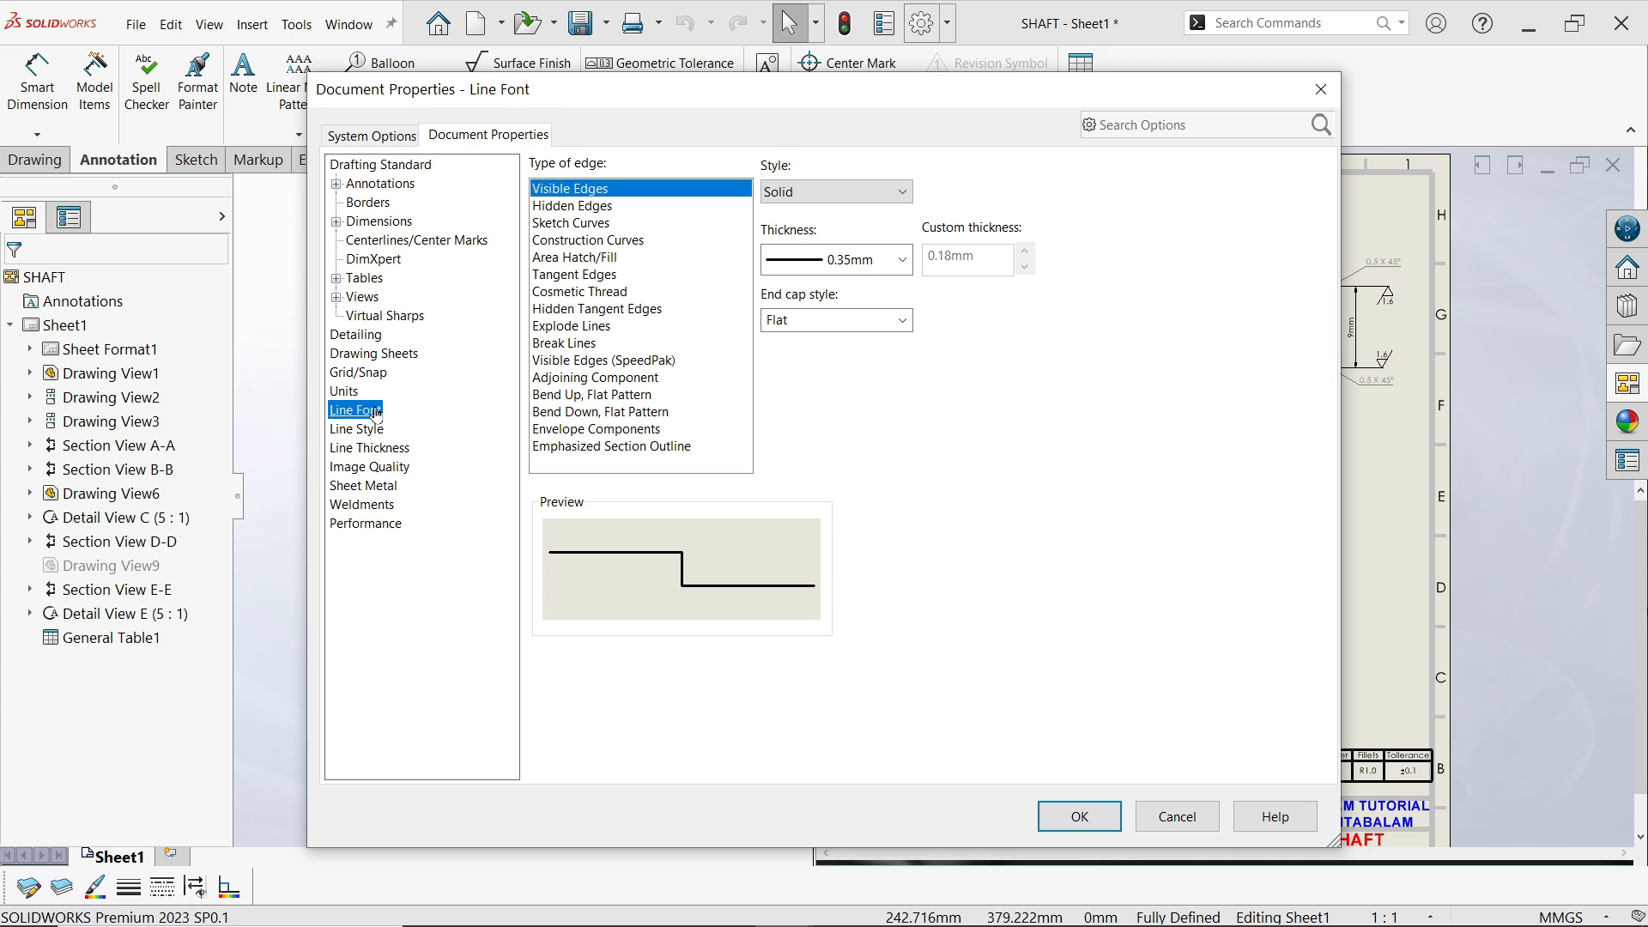
pyautogui.click(901, 260)
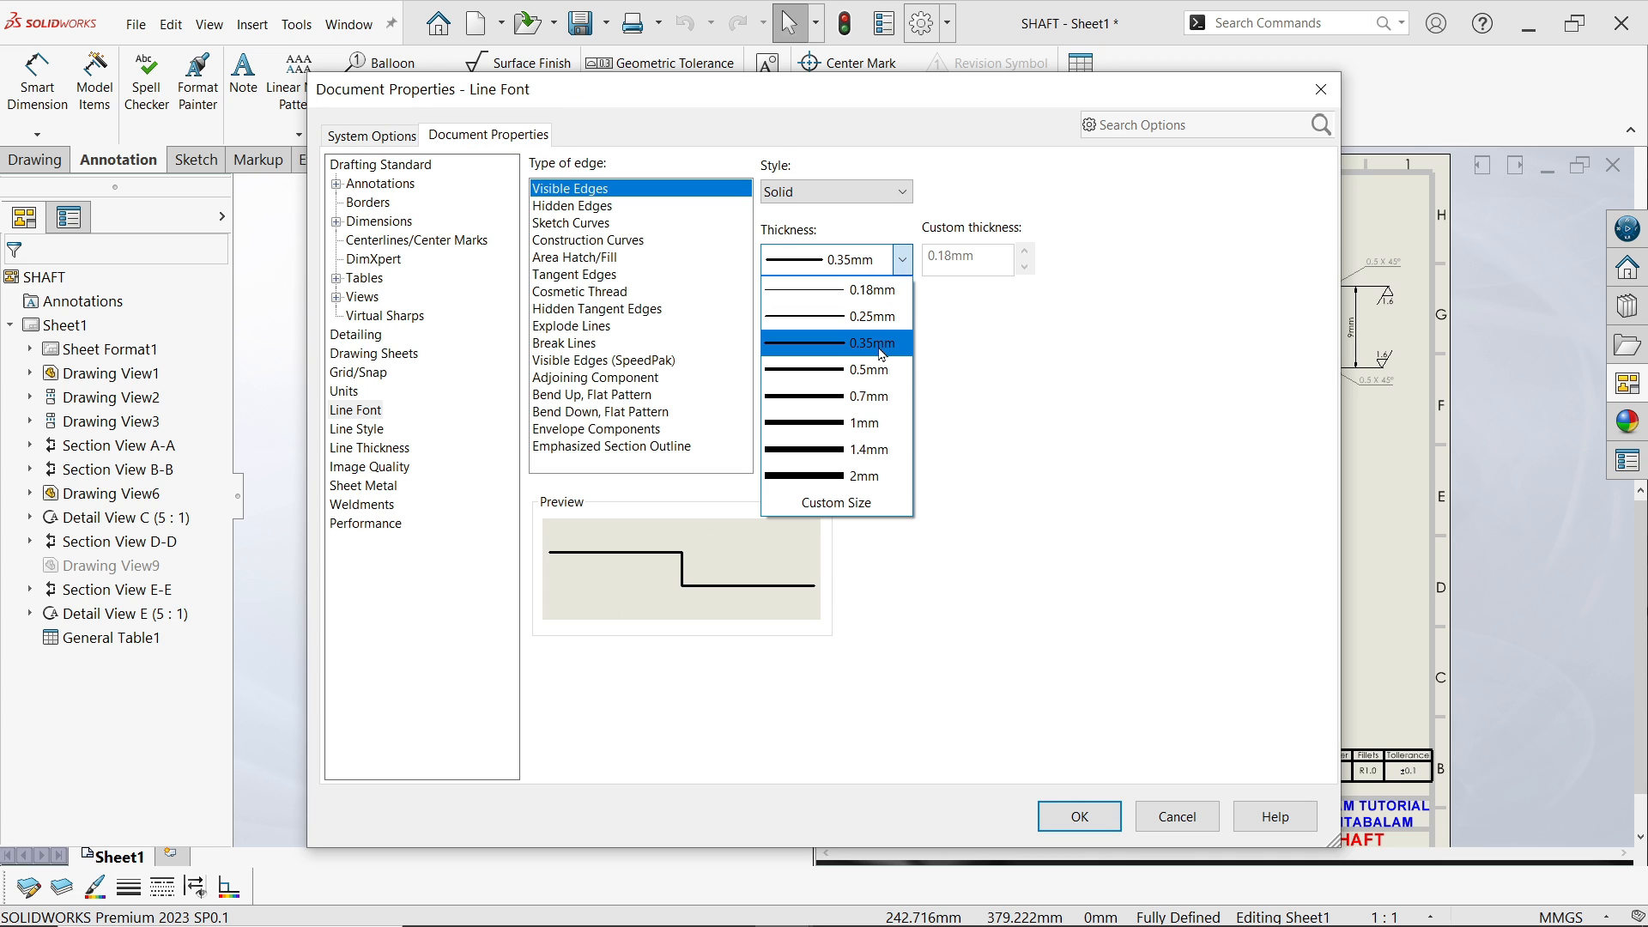
pyautogui.click(869, 370)
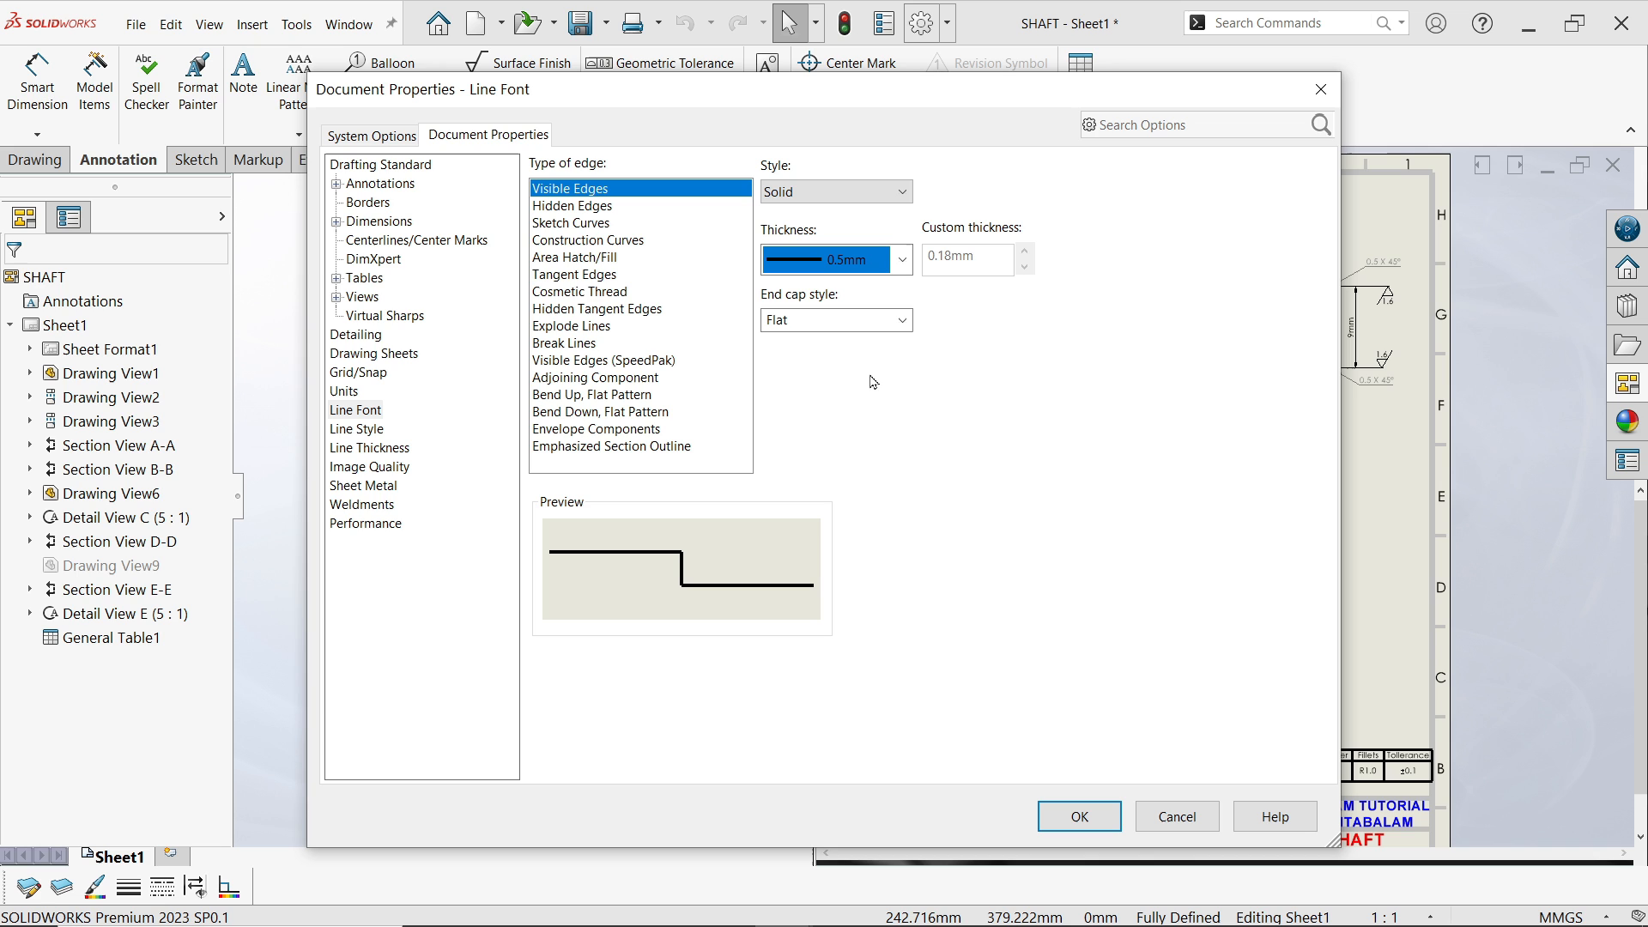
pyautogui.click(1073, 818)
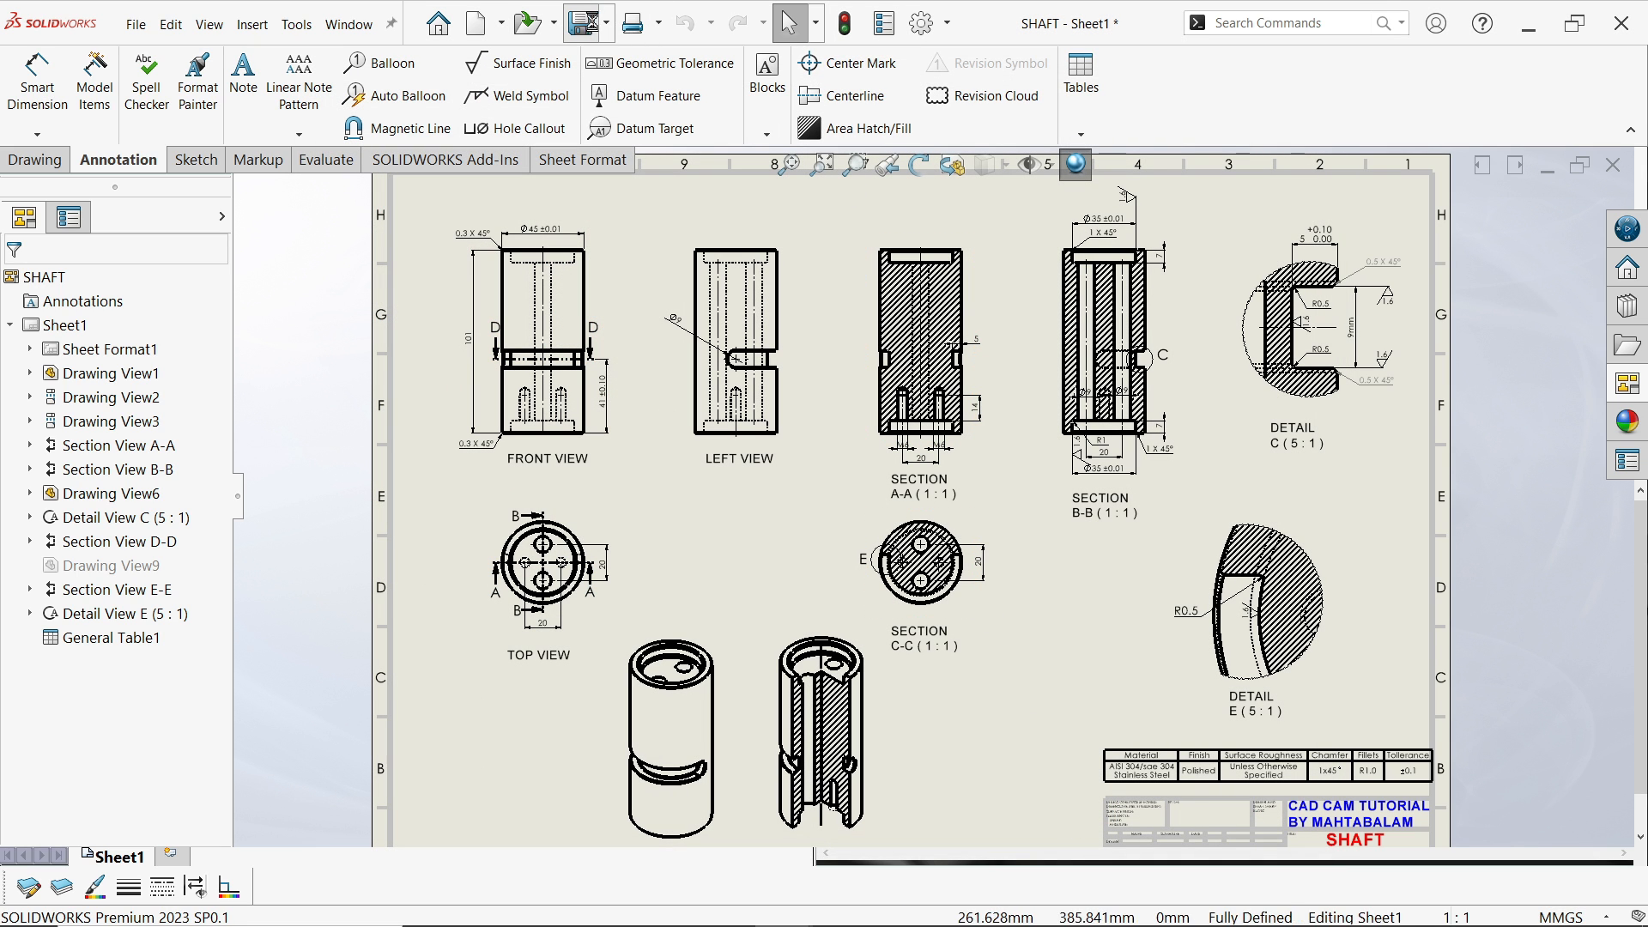
# Save the drawing as an Adobe PDF named SHAFT3 on the Desktop and view it after saving
pyautogui.click(607, 23)
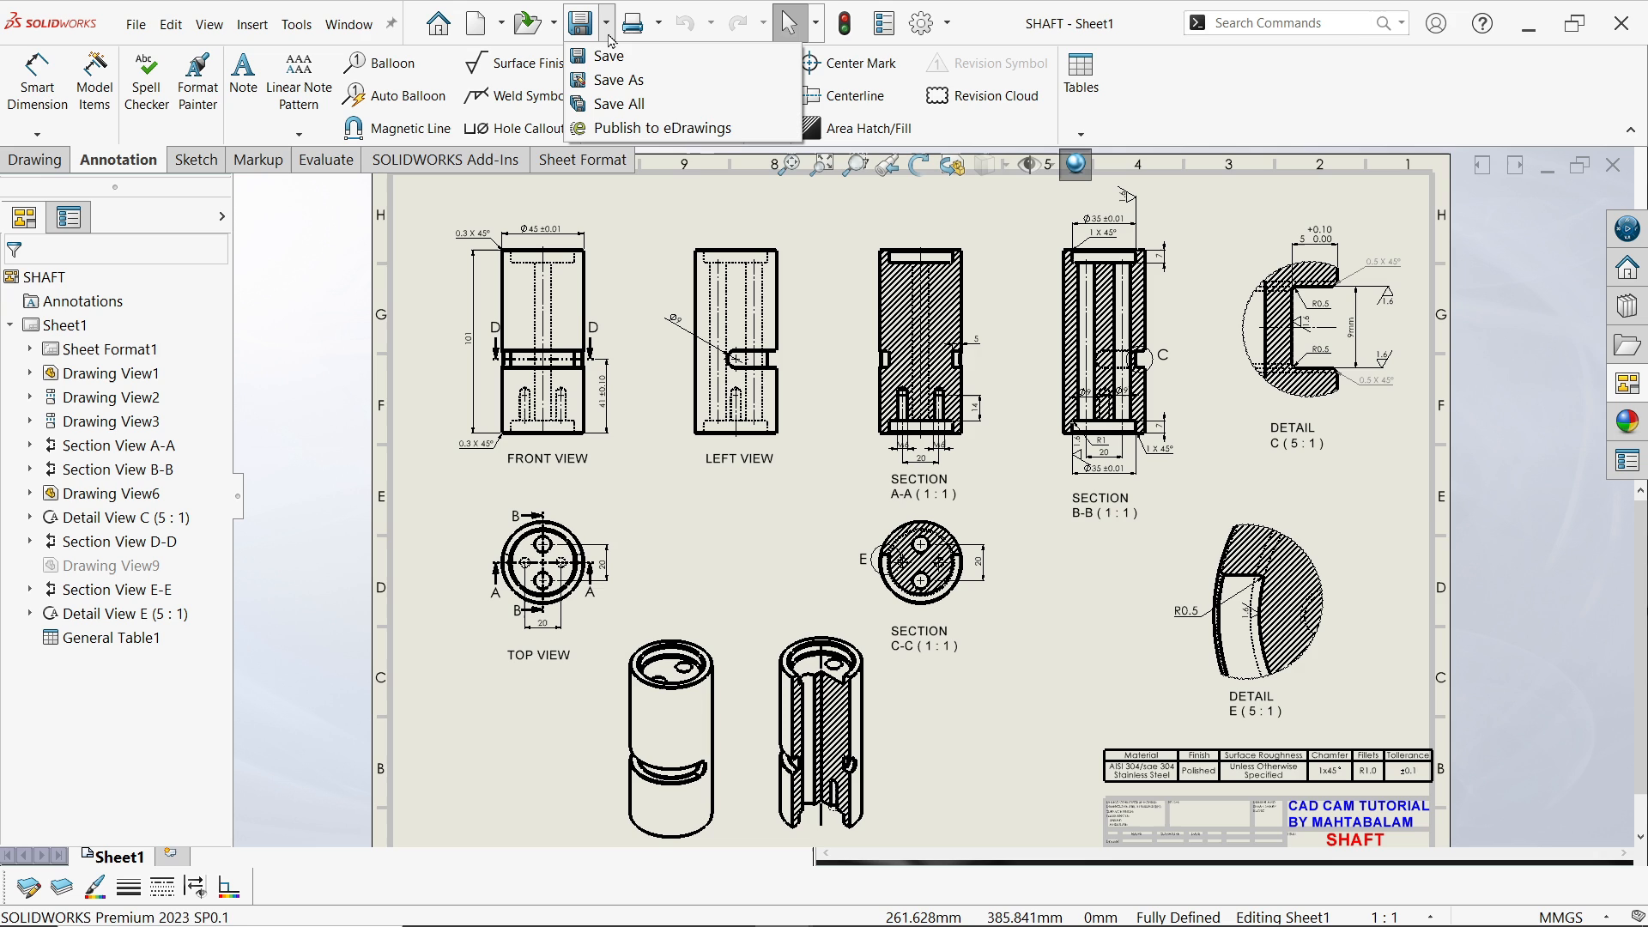
pyautogui.click(617, 84)
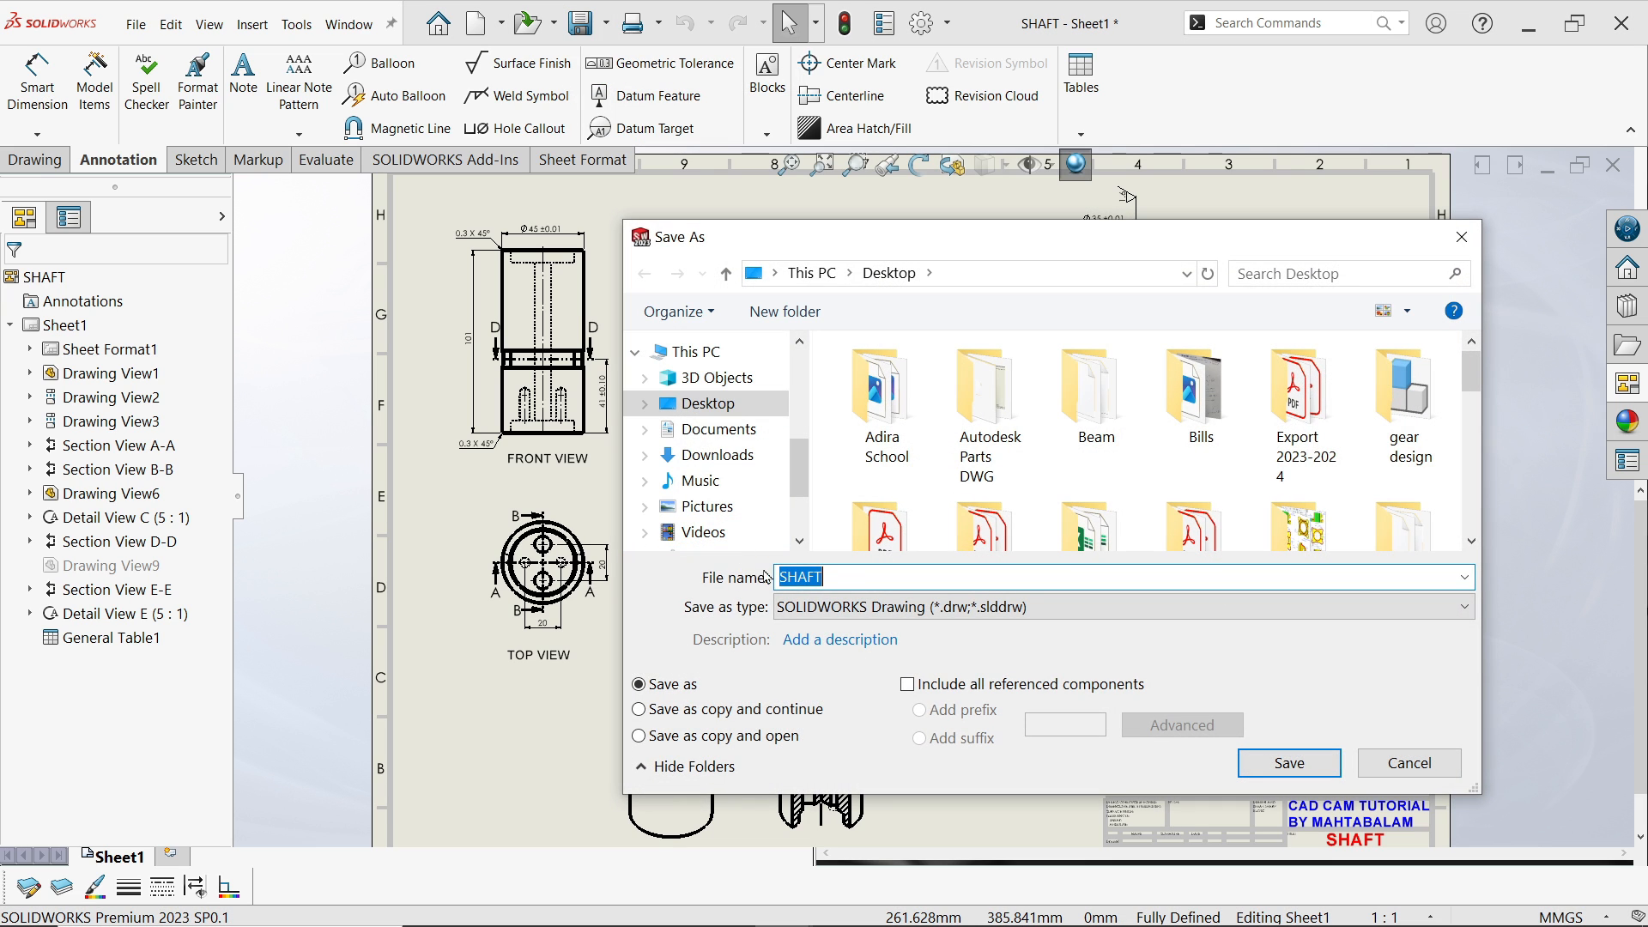
pyautogui.click(905, 607)
pyautogui.click(1150, 687)
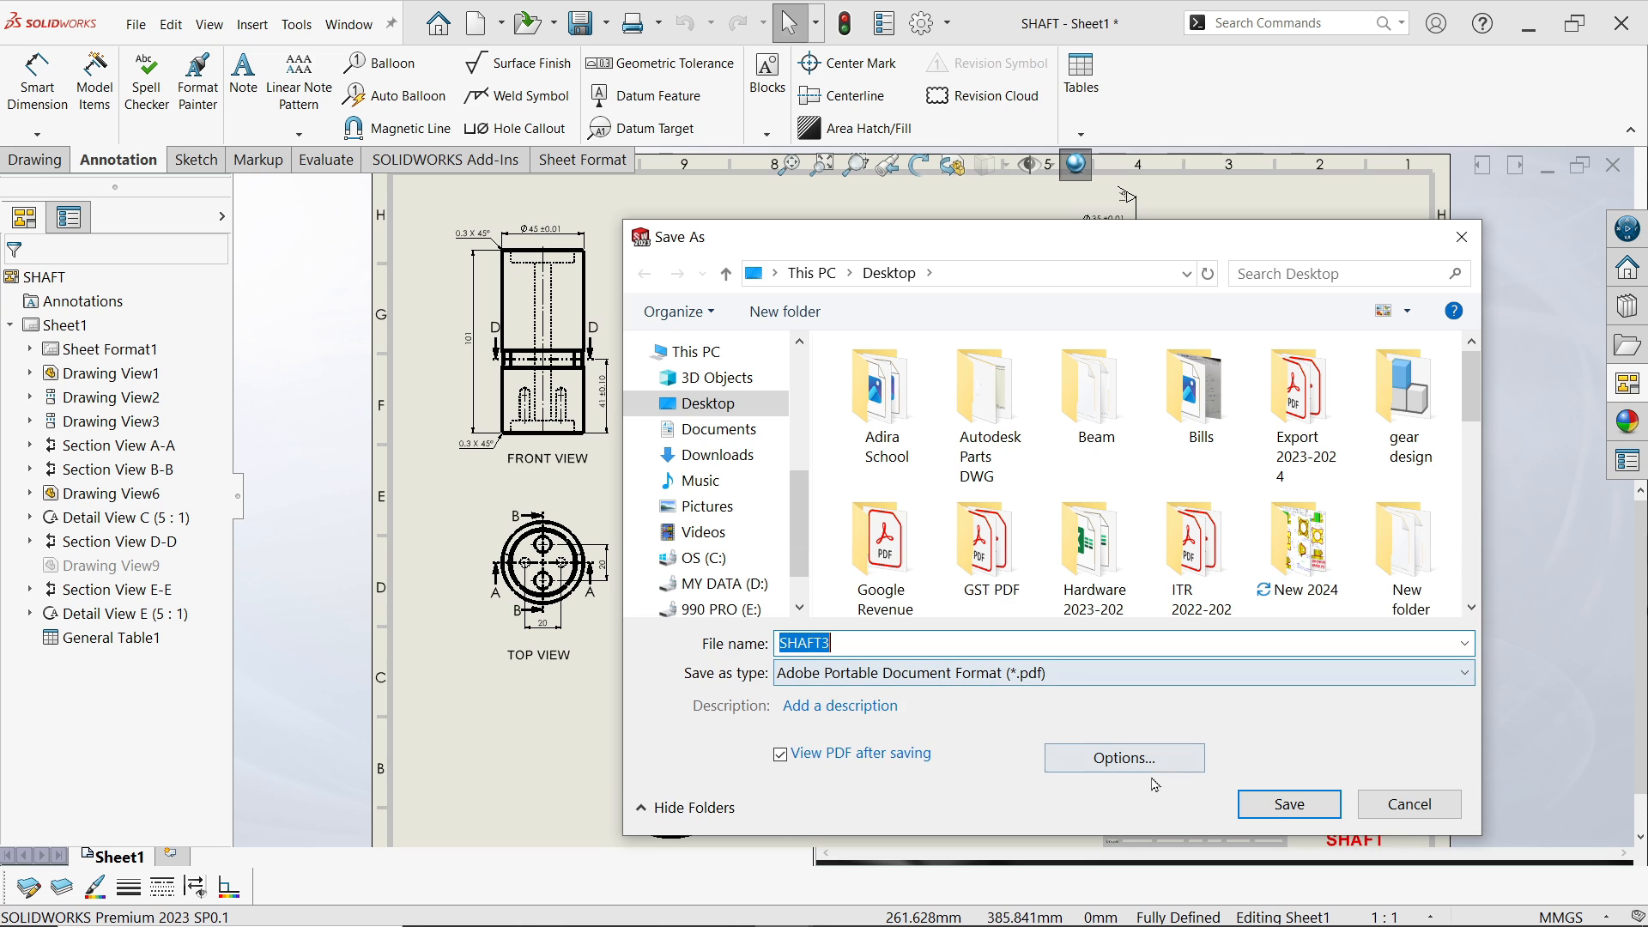
pyautogui.click(1288, 804)
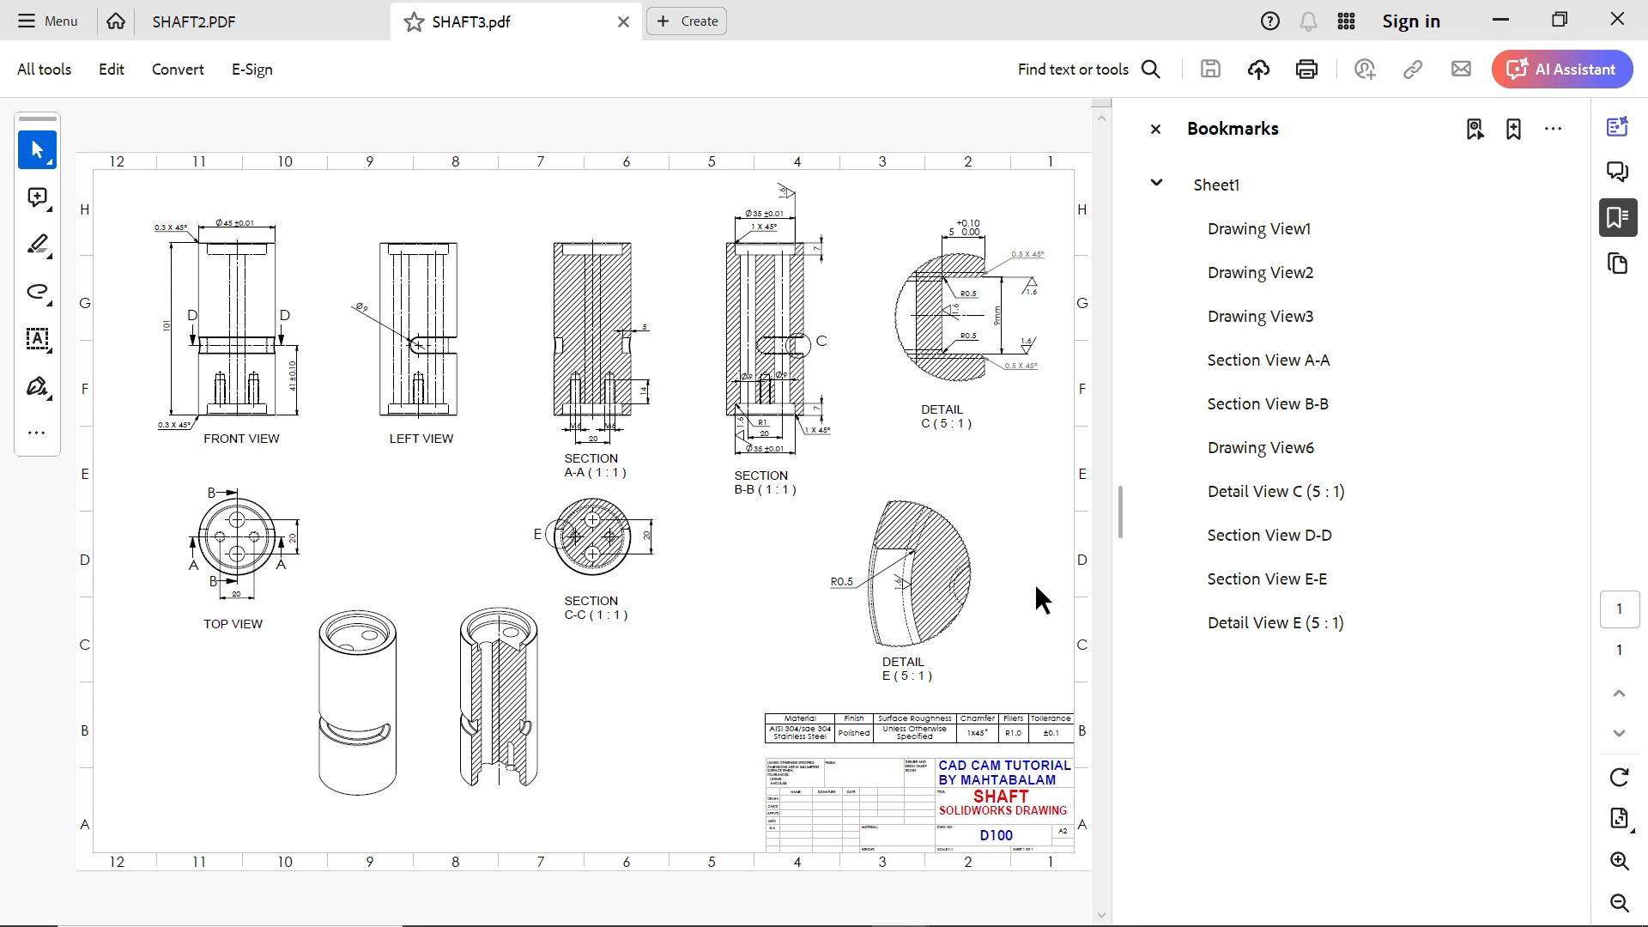
# Compare the line thickness of the SHAFT3 PDF with the SHAFT2 PDF, ending on SHAFT3 without the bookmarks
pyautogui.click(1155, 129)
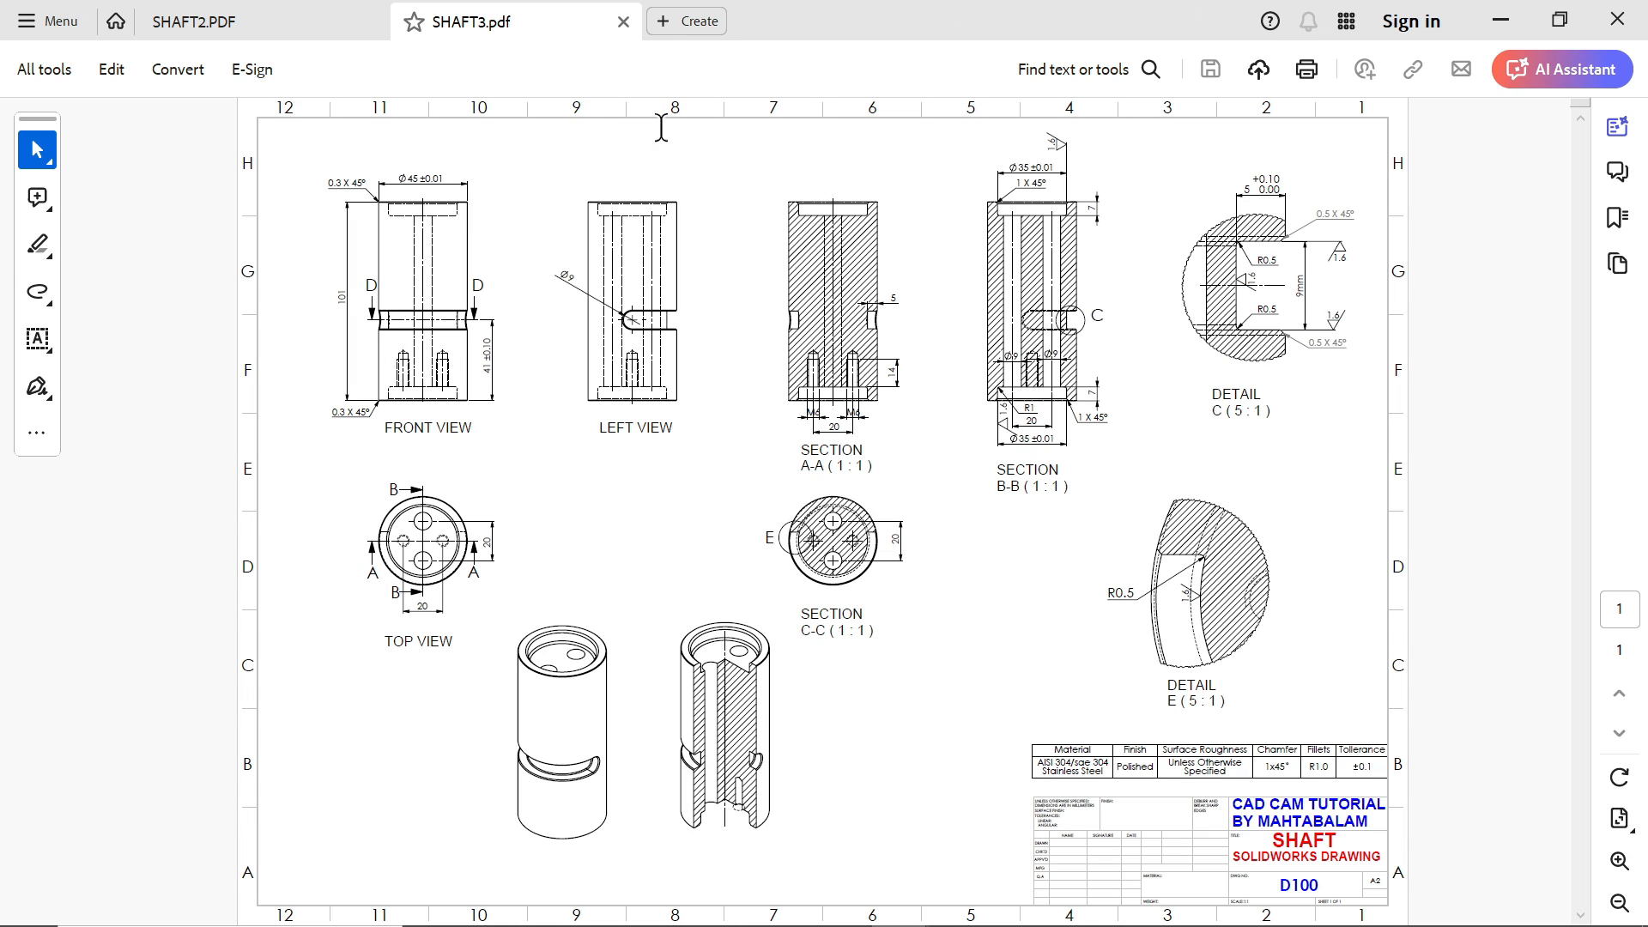
pyautogui.click(288, 21)
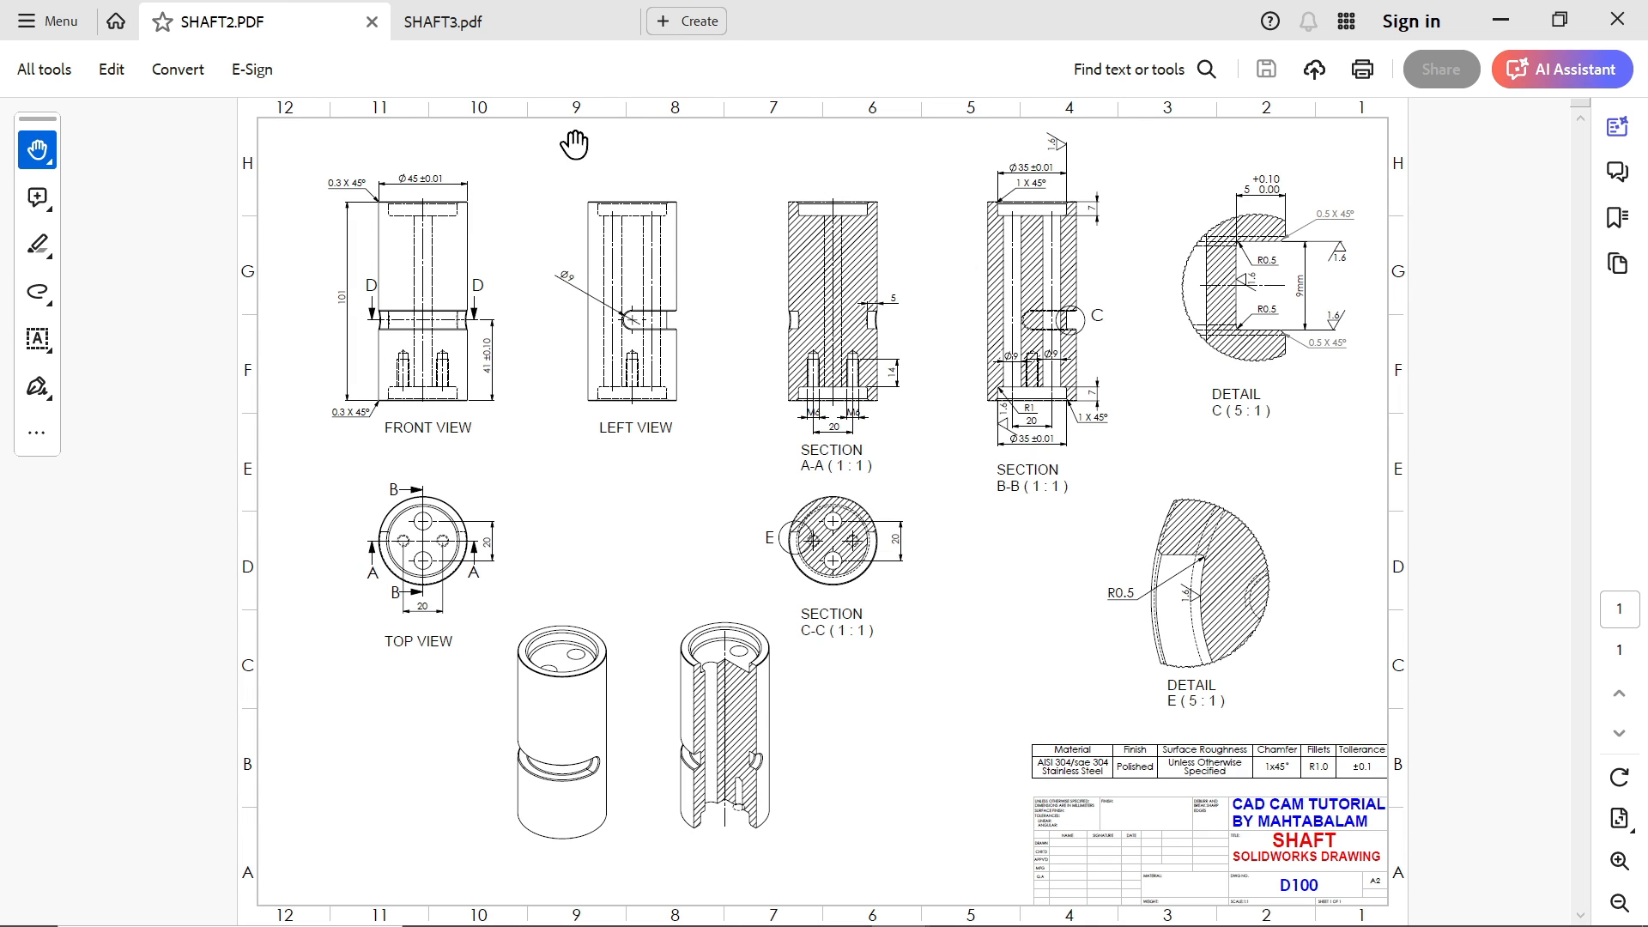
pyautogui.click(547, 21)
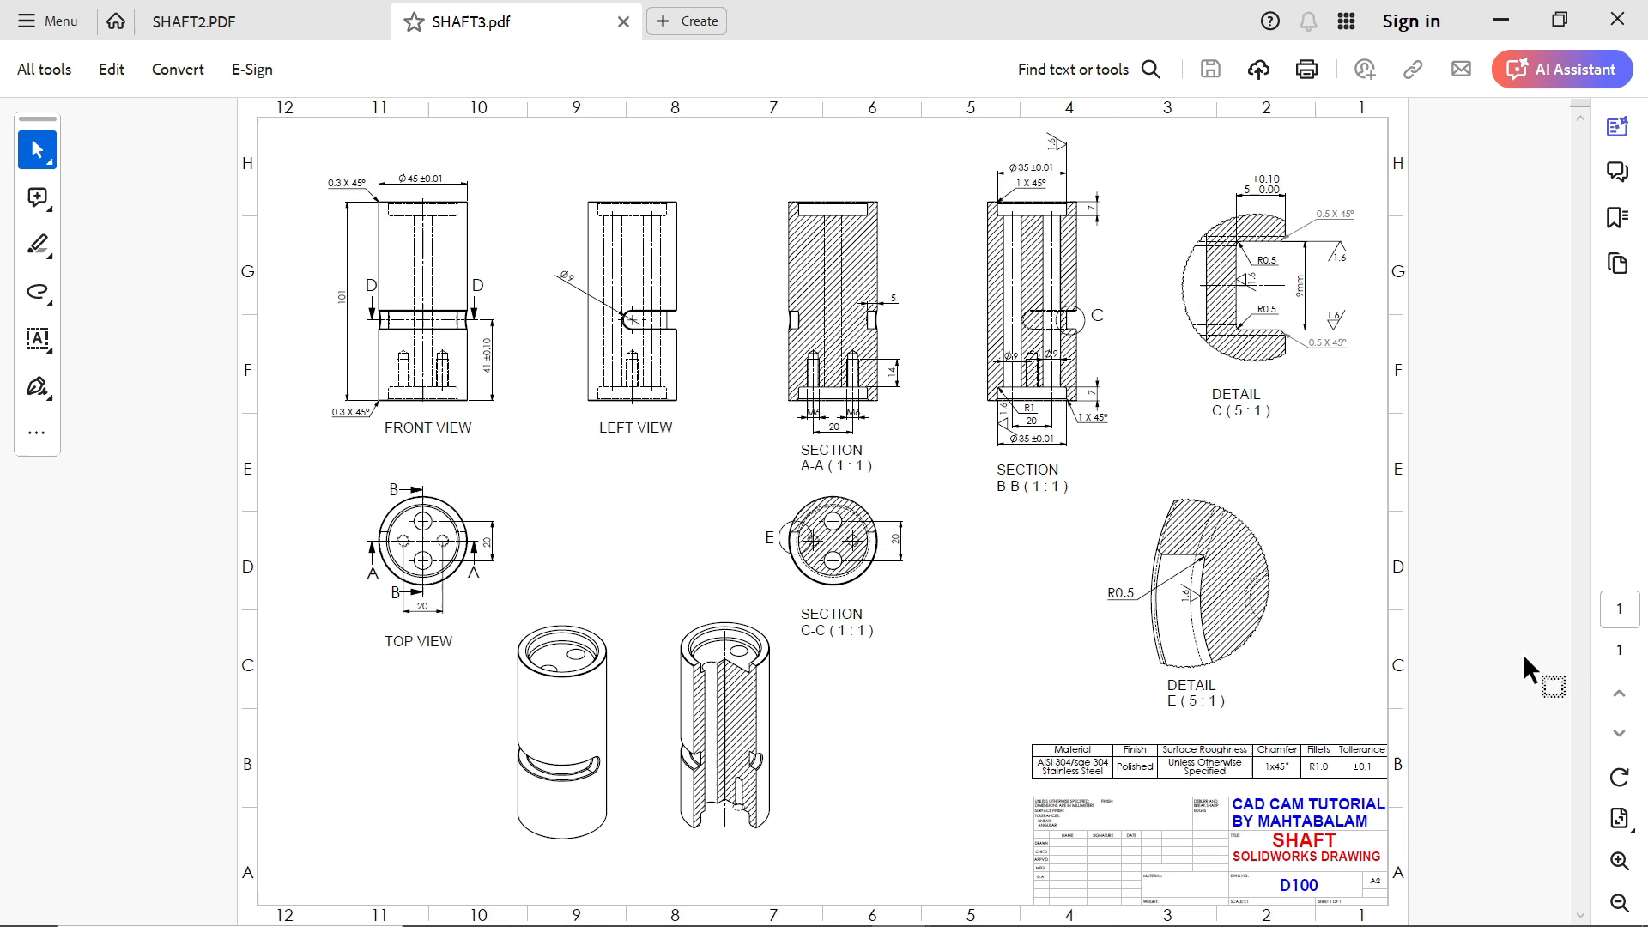